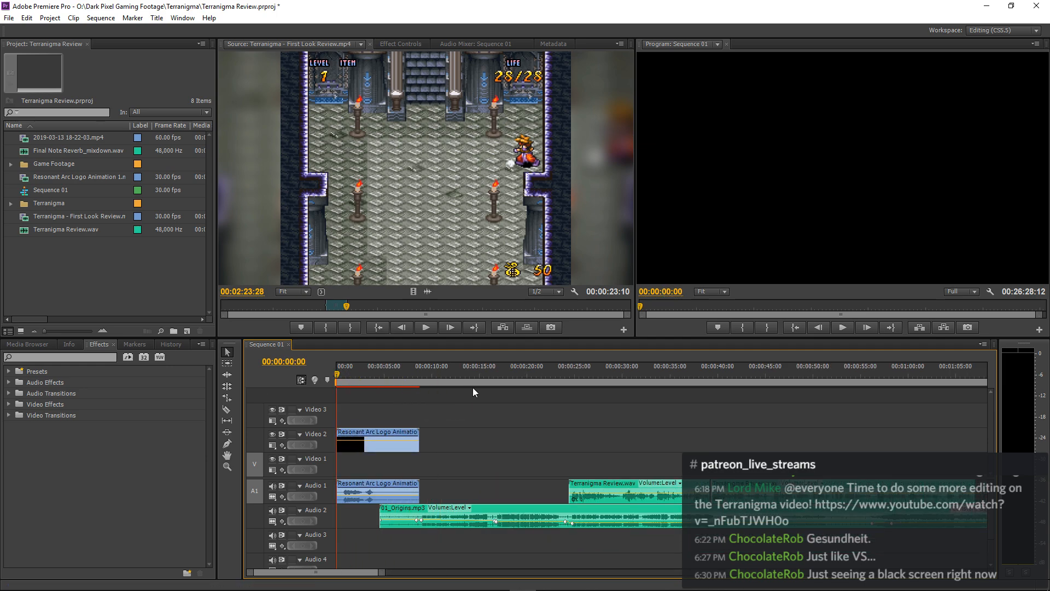
key("space")
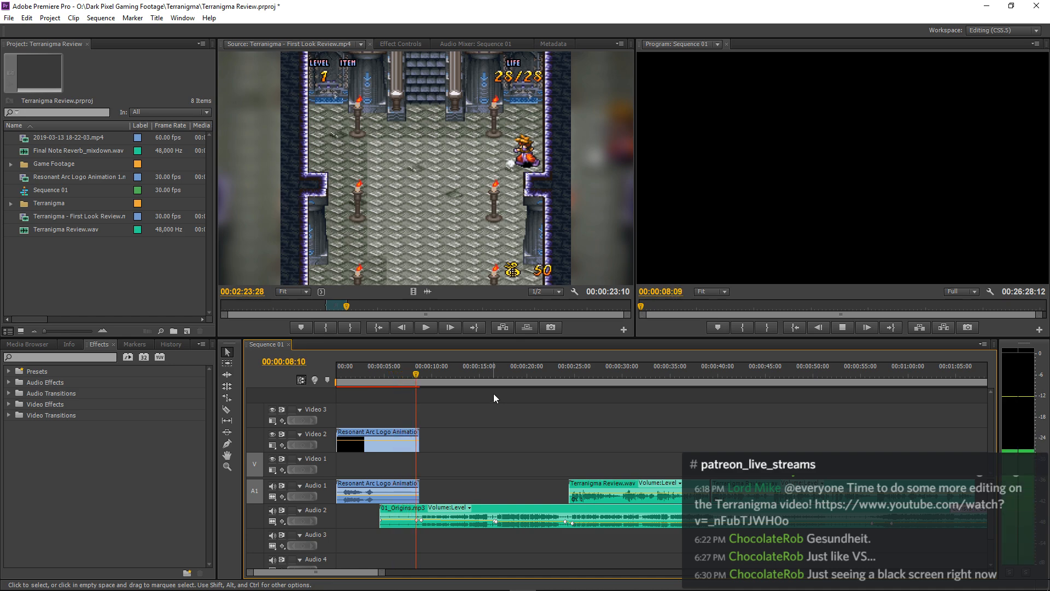
key("space")
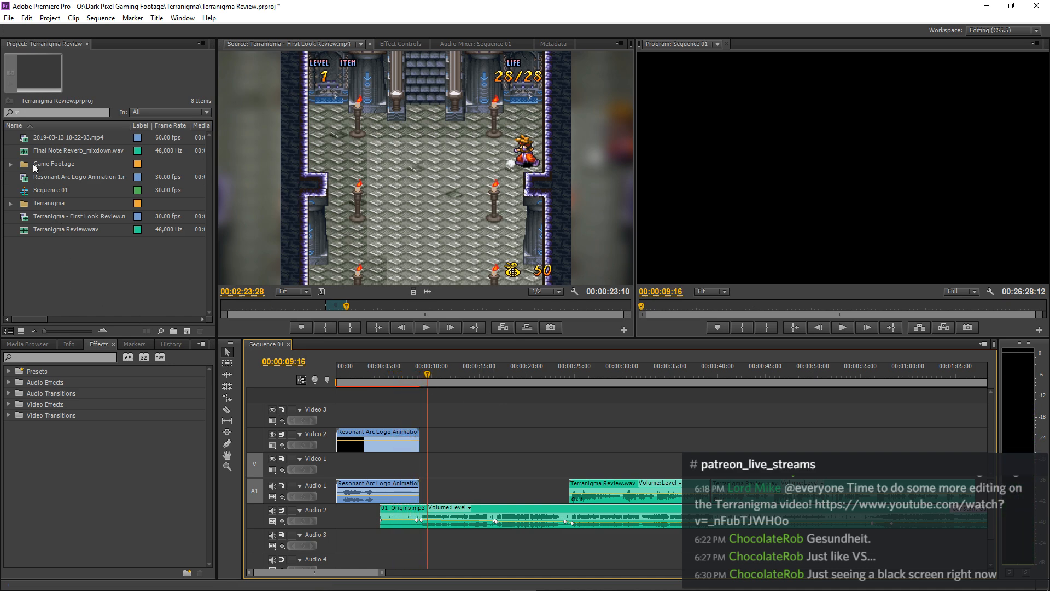
double_click(28, 139)
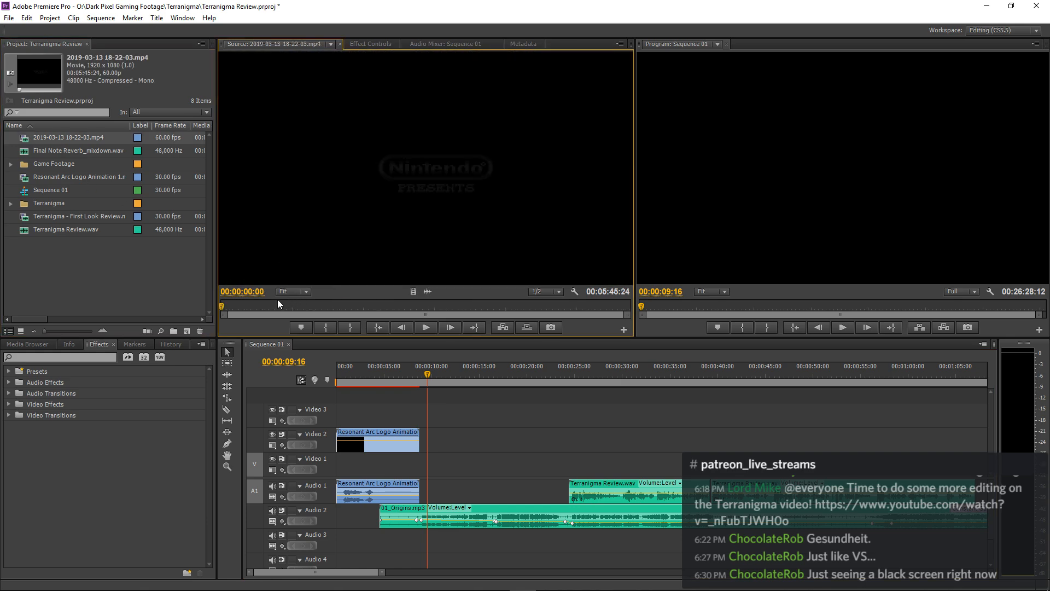
left_click_drag(223, 311, 285, 310)
left_click(326, 327)
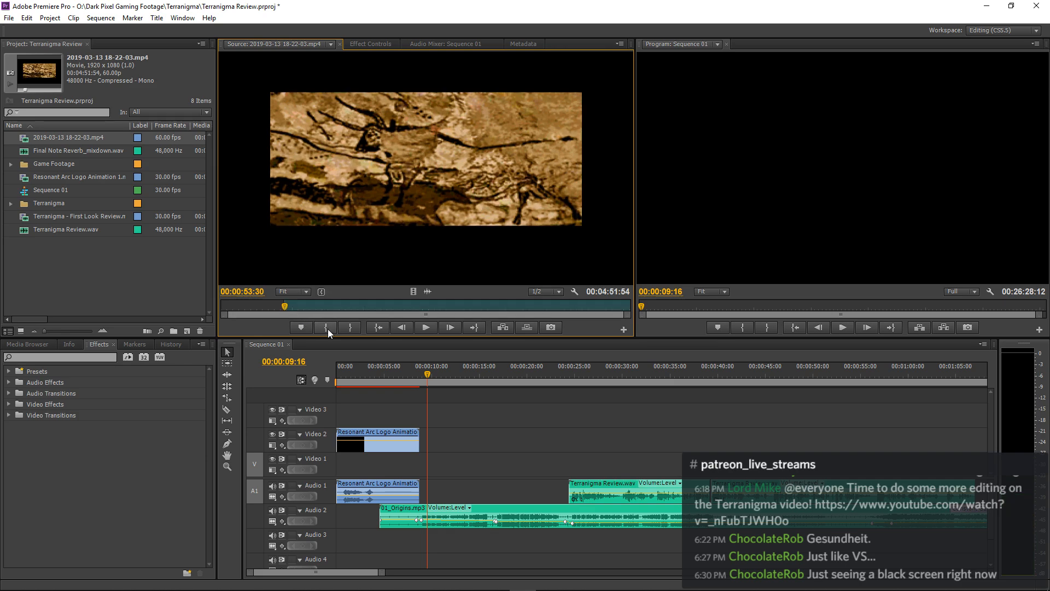
key("space")
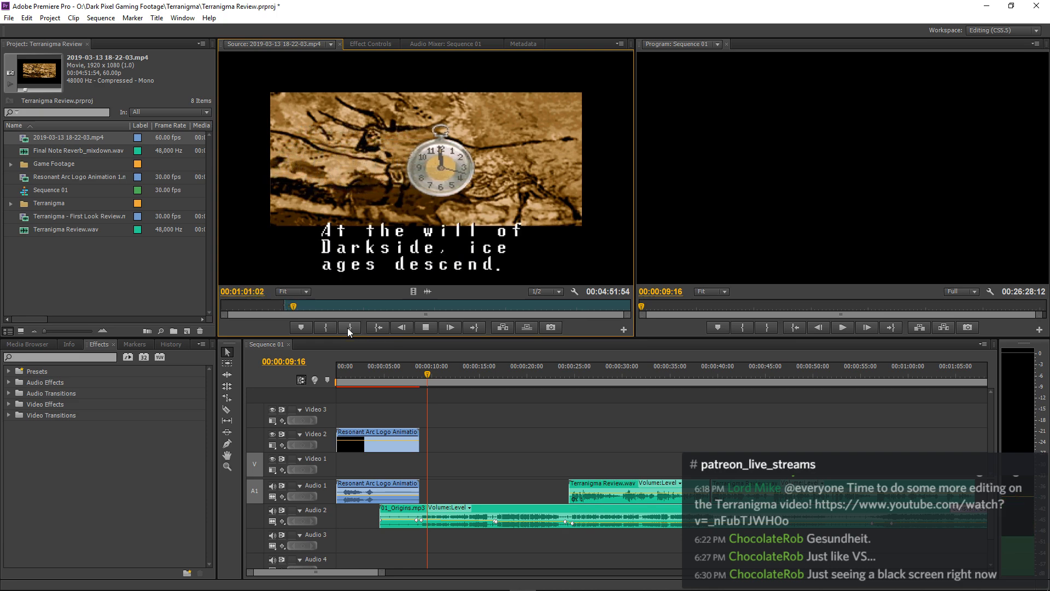
left_click(349, 327)
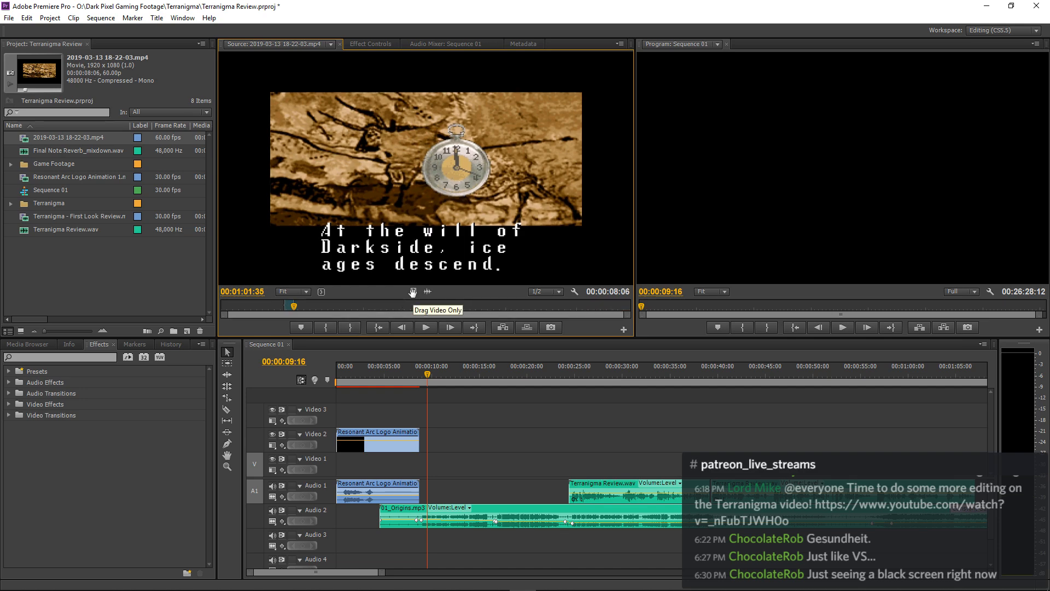
Place the marked segment on Video 3 at about 7 seconds, overlapping the logo animation, and play the overlap.
left_click_drag(413, 291, 406, 420)
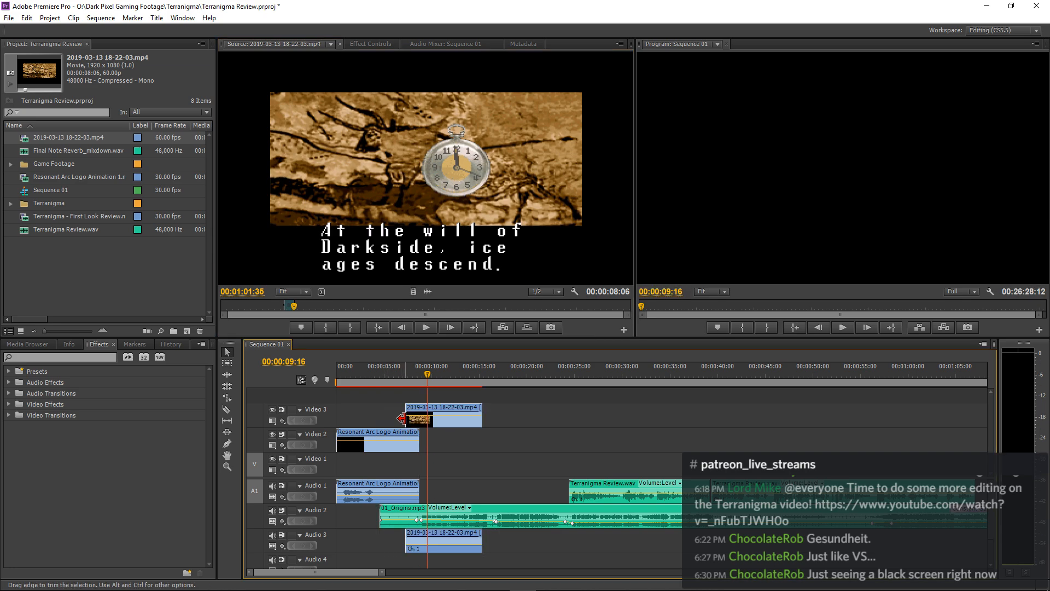
left_click(412, 376)
key("space")
key("=")
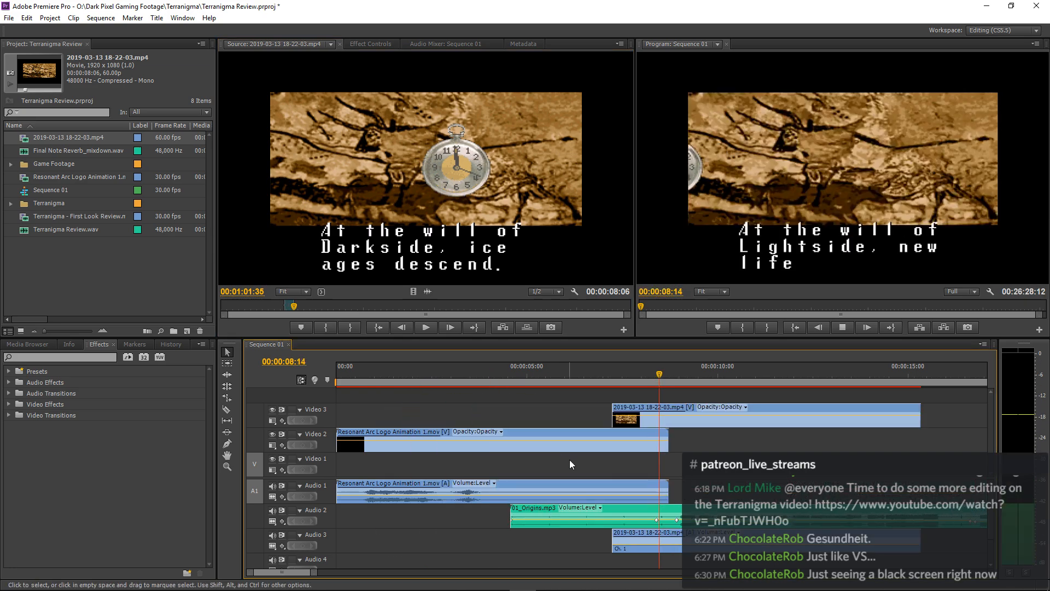
Shift the Video 3 clip to start at about 8 seconds and play through the end of the logo animation.
left_click_drag(662, 530, 690, 531)
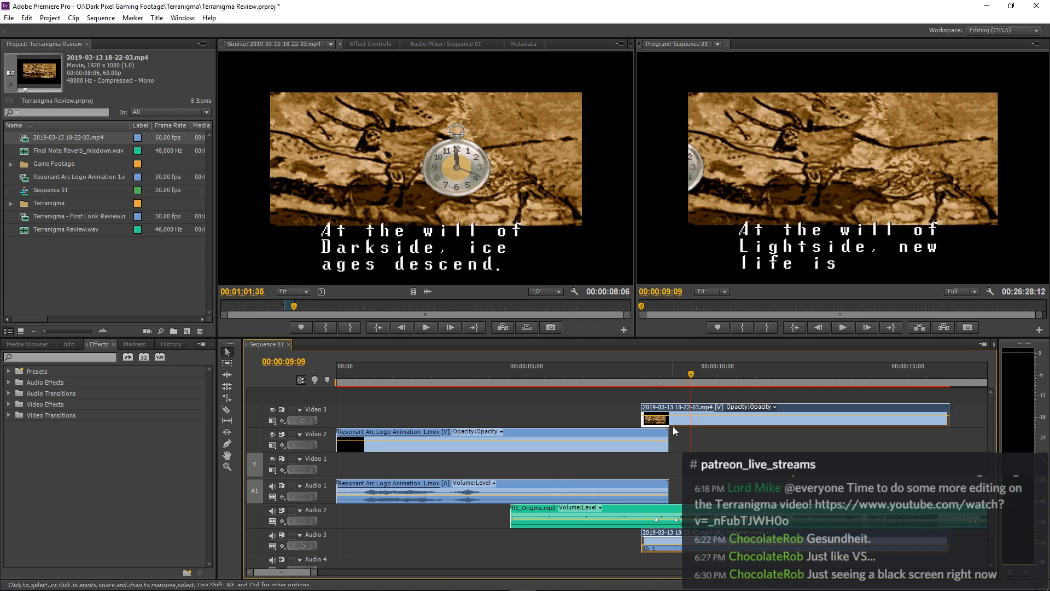
left_click(624, 372)
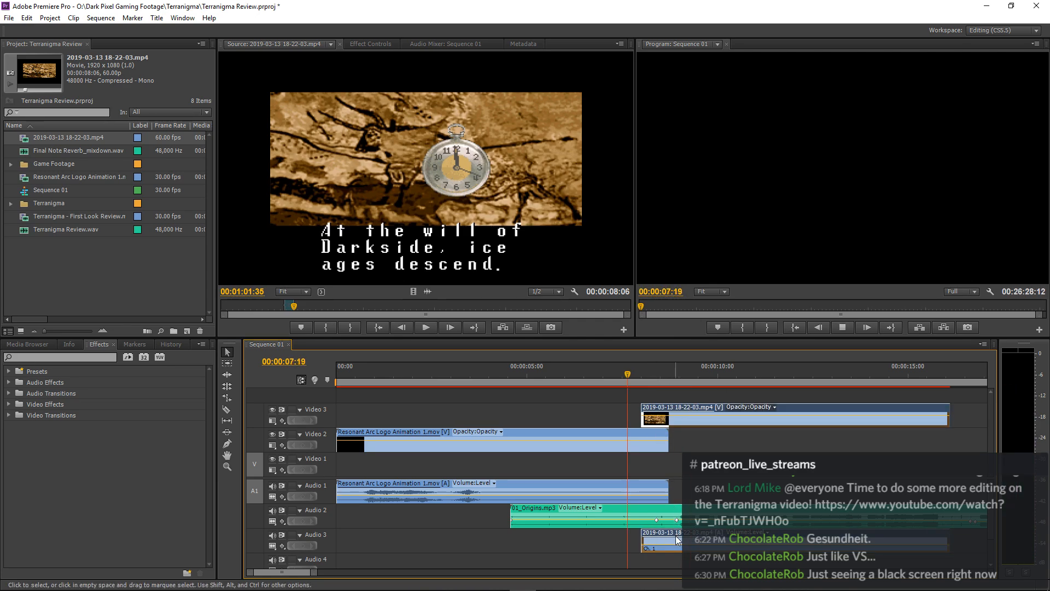
key("space")
key("space")
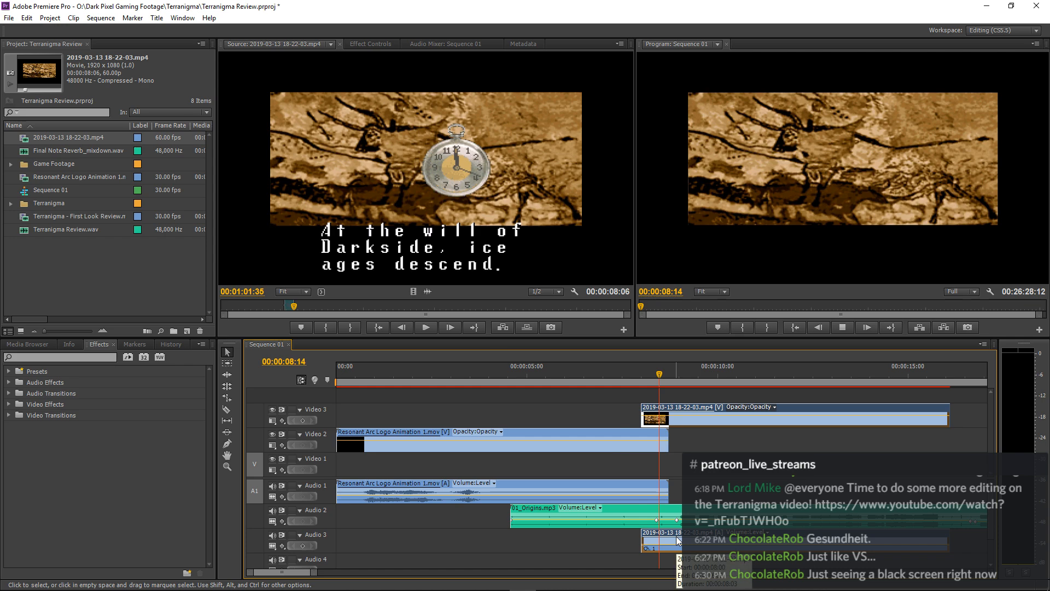
key("Left")
key("Right")
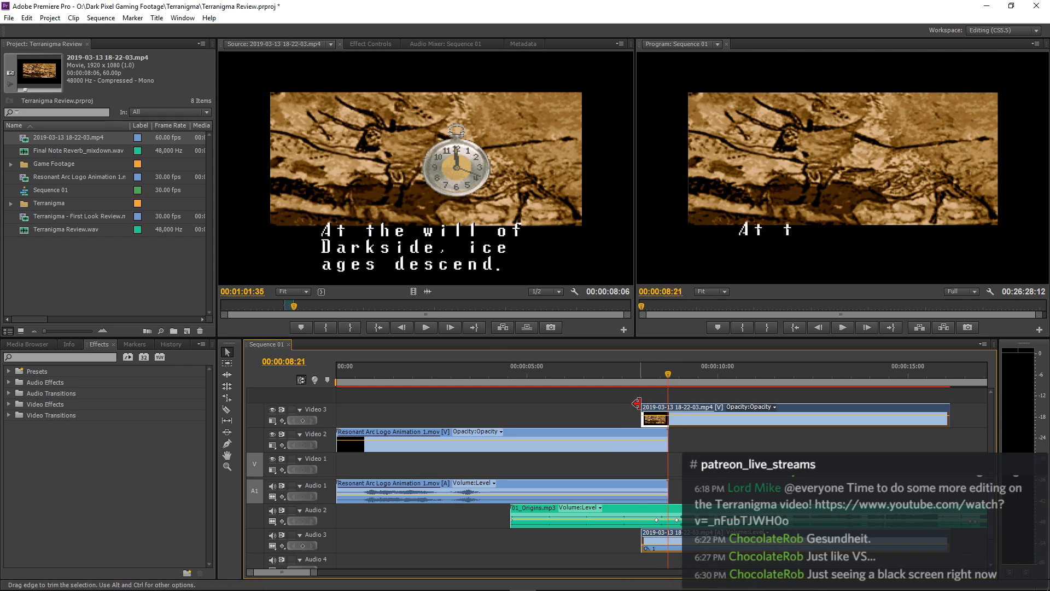
Trim the start of the Video 3 clip to the end of the logo animation at about 00:00:08:21.
left_click_drag(642, 408, 657, 408)
key("=")
key("=")
key("=")
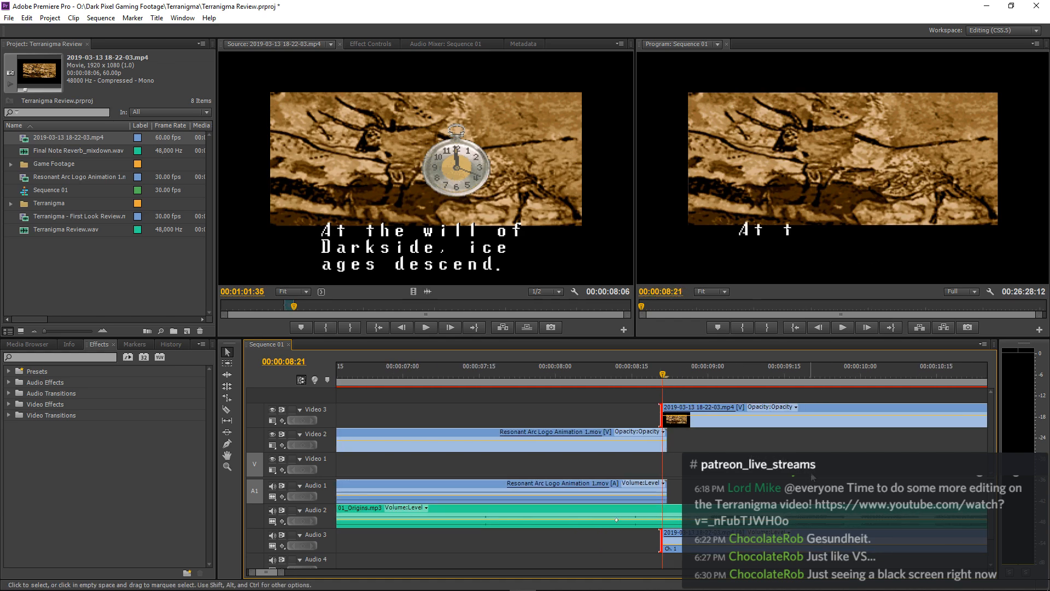
Extend the start of the Video 3 clip back to about 7 seconds and play the overlap.
left_click_drag(427, 181, 766, 415)
key("-")
key("-")
key("-")
left_click_drag(685, 407, 527, 408)
key("space")
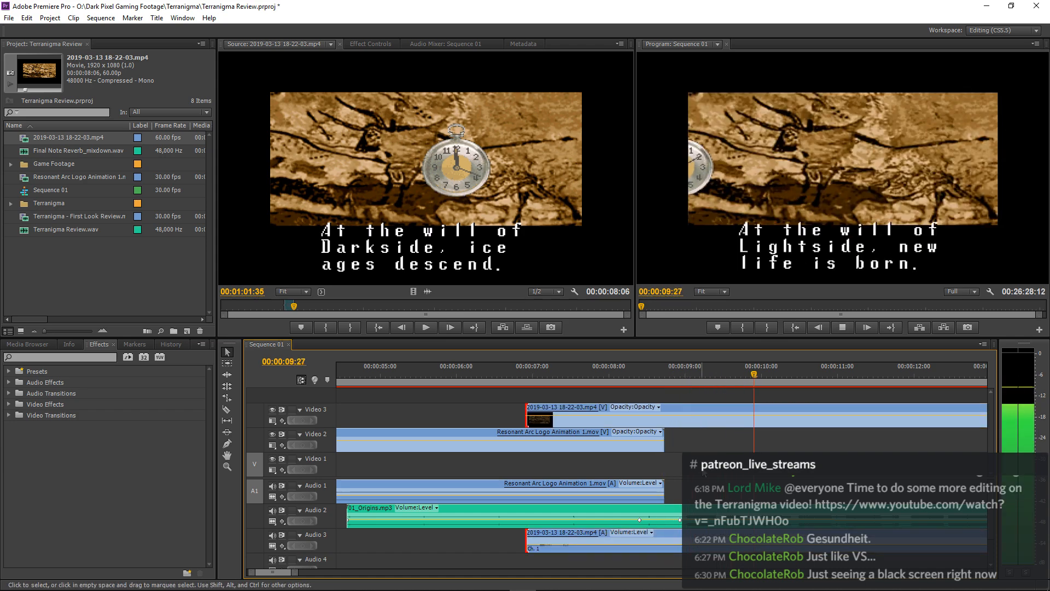
Move the clip from Video 3 to Video 1 beneath the logo animation, with its start extended to the sequence's beginning.
key("-")
key("-")
key("-")
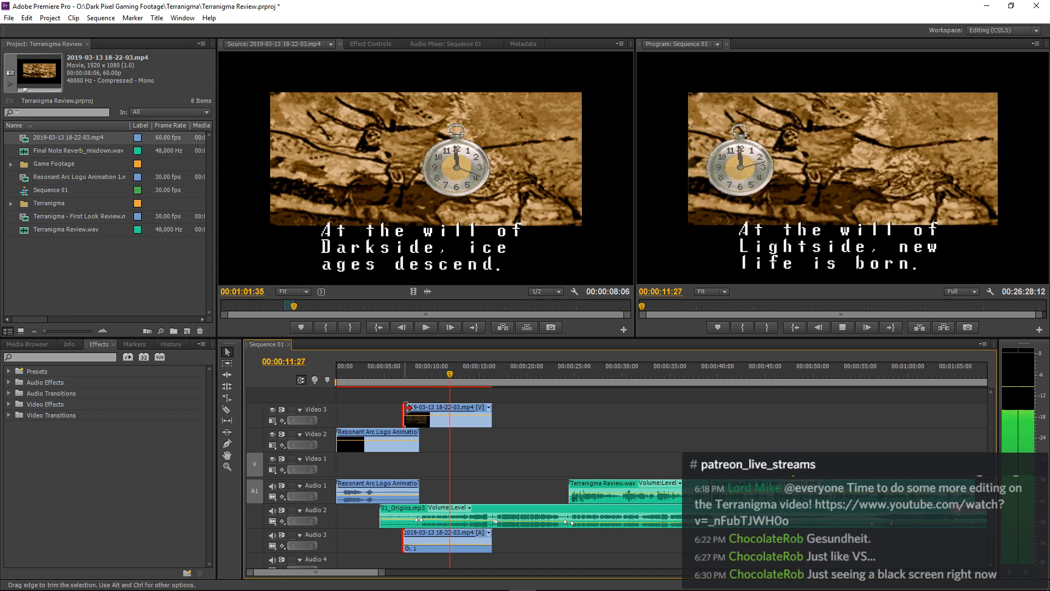
left_click_drag(435, 407, 337, 464)
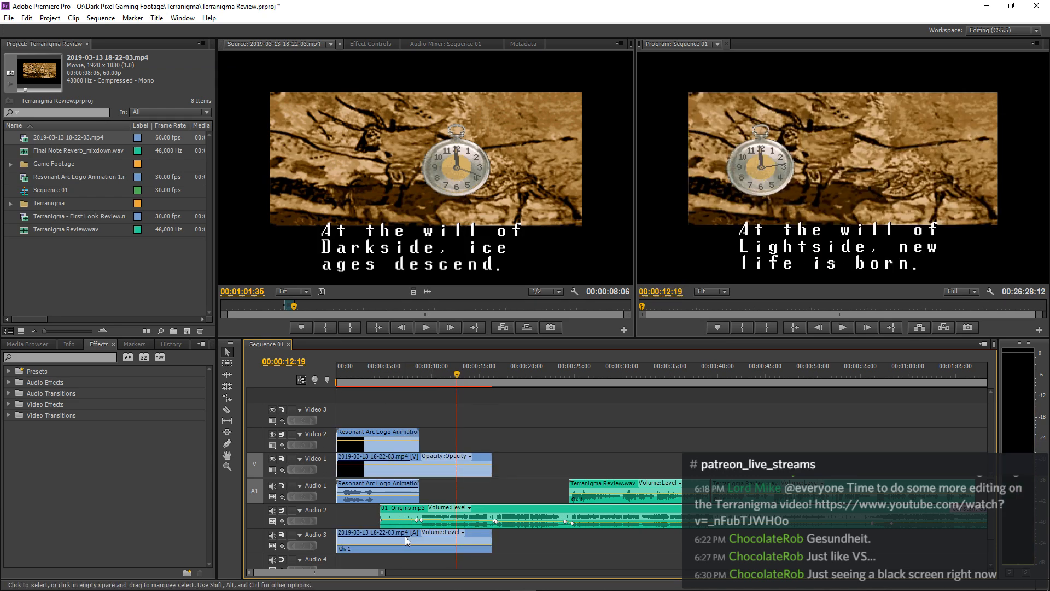
Unlink the gameplay clip's audio from its video and delete that audio from Audio 3.
right_click(405, 536)
left_click(447, 218)
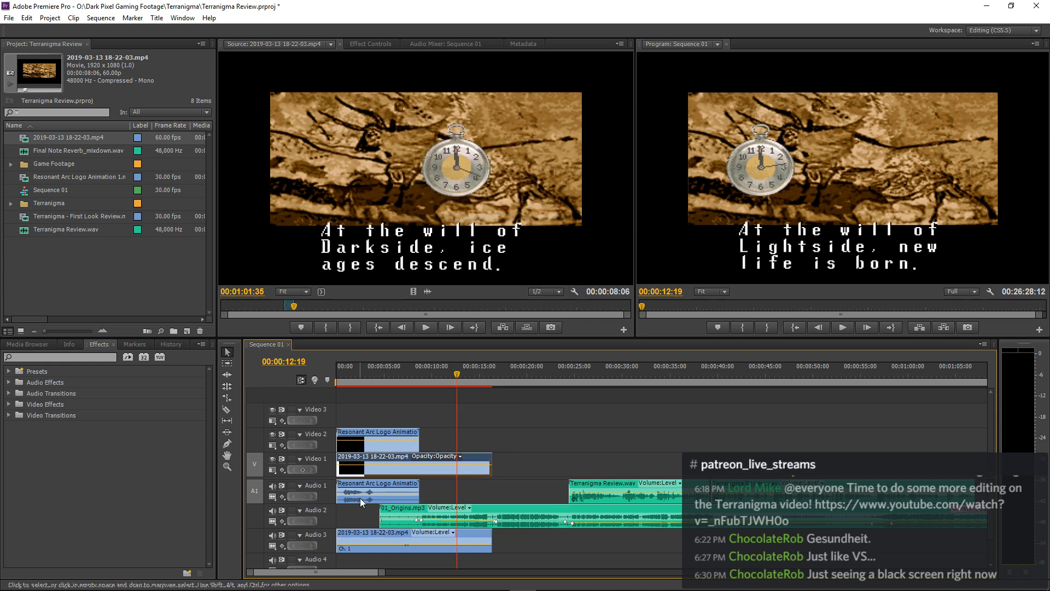
left_click(360, 380)
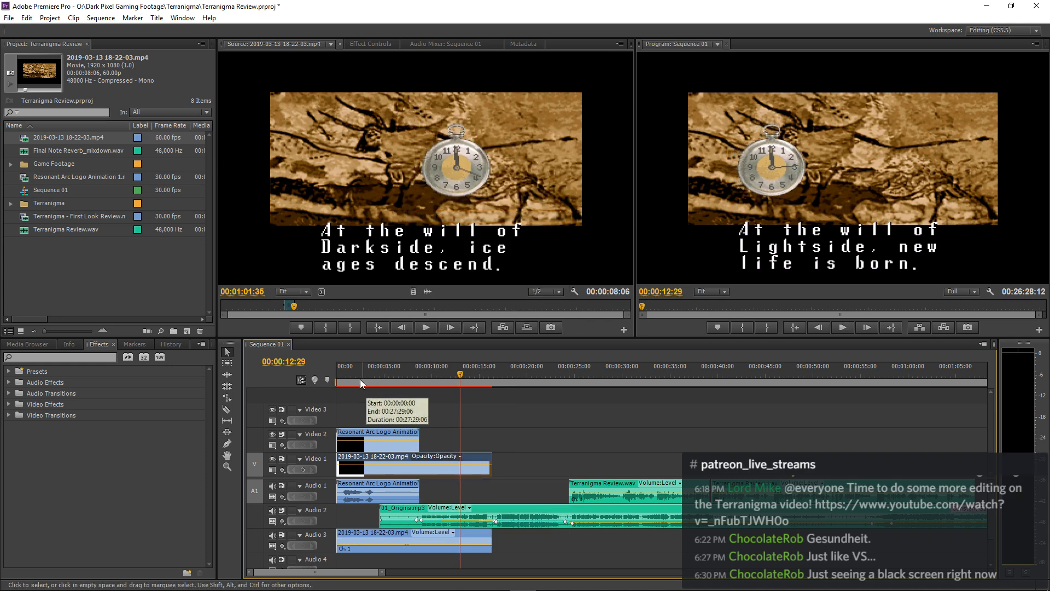
key("space")
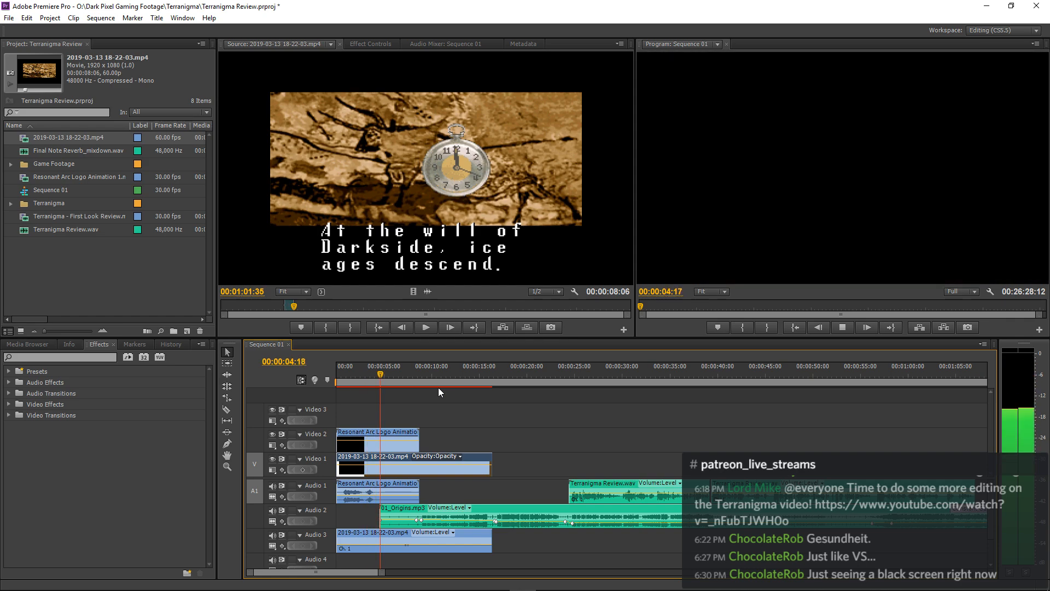
right_click(365, 532)
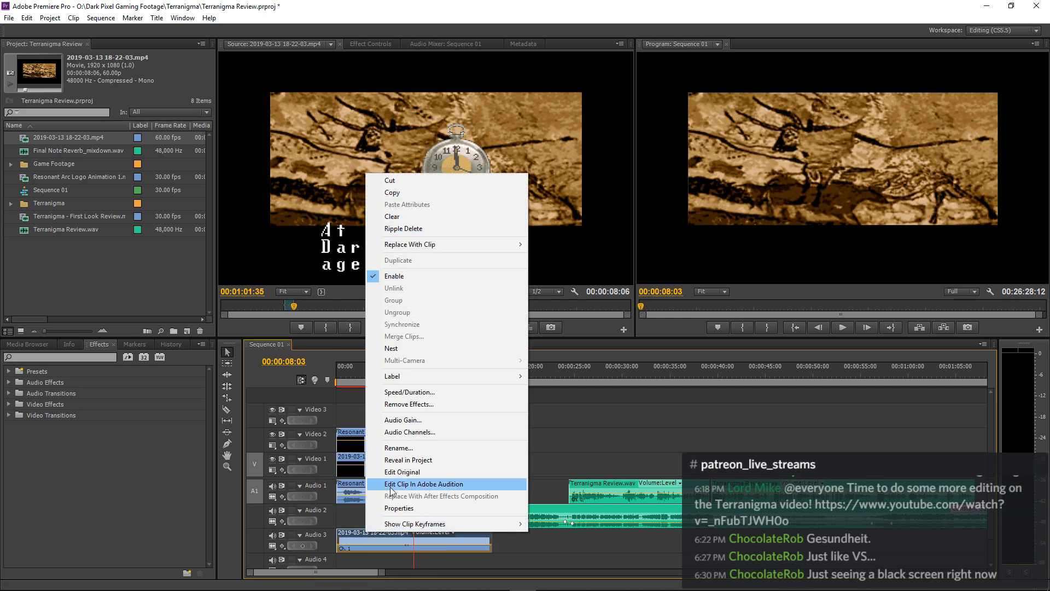
left_click(362, 509)
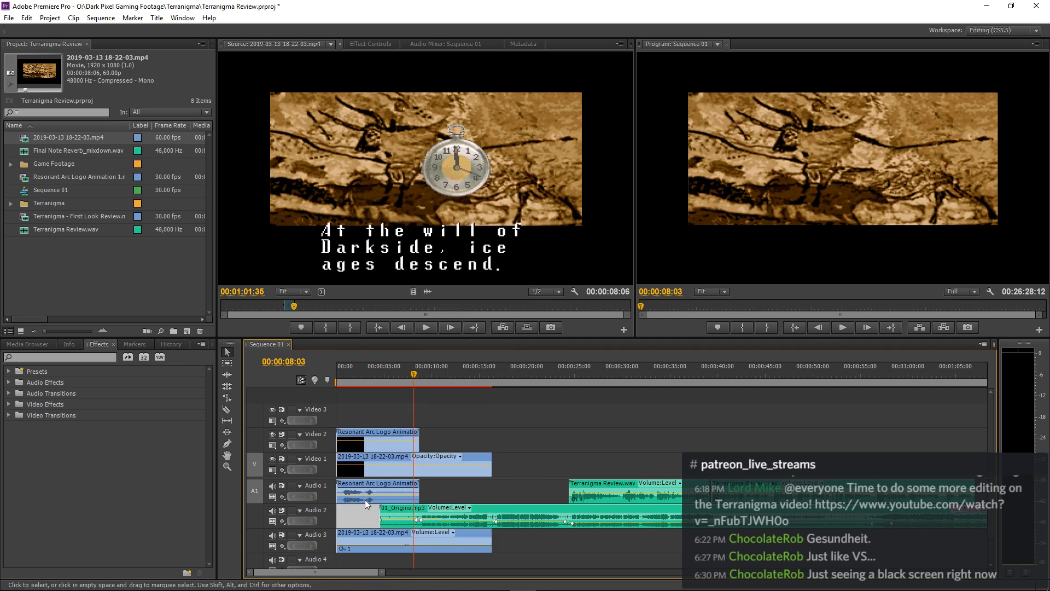
left_click(370, 538)
key("Delete")
Play the sequence from the beginning past the end of the gameplay clip to check the opening.
key("Home")
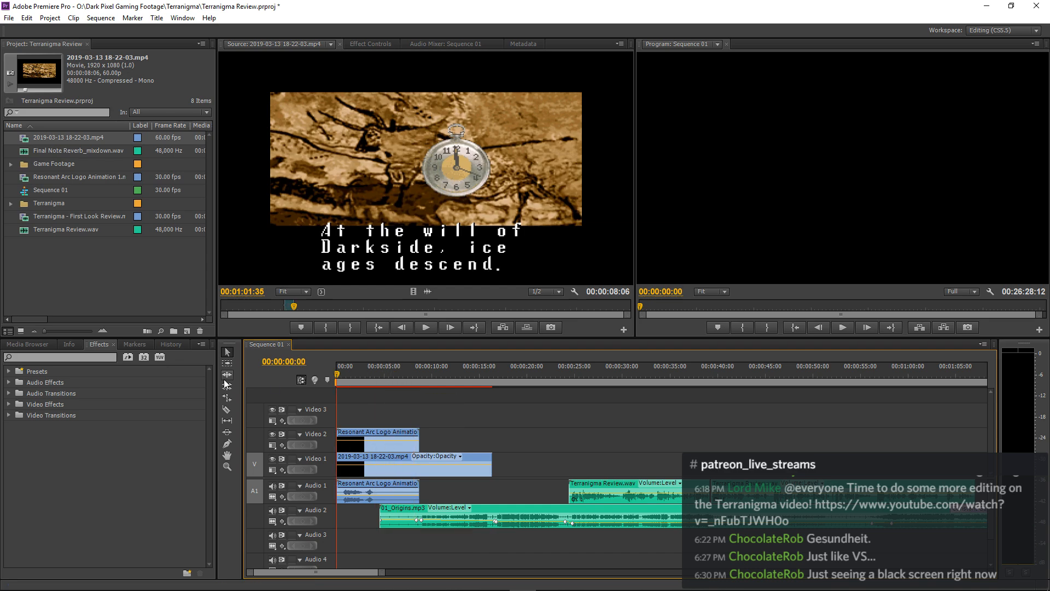
key("space")
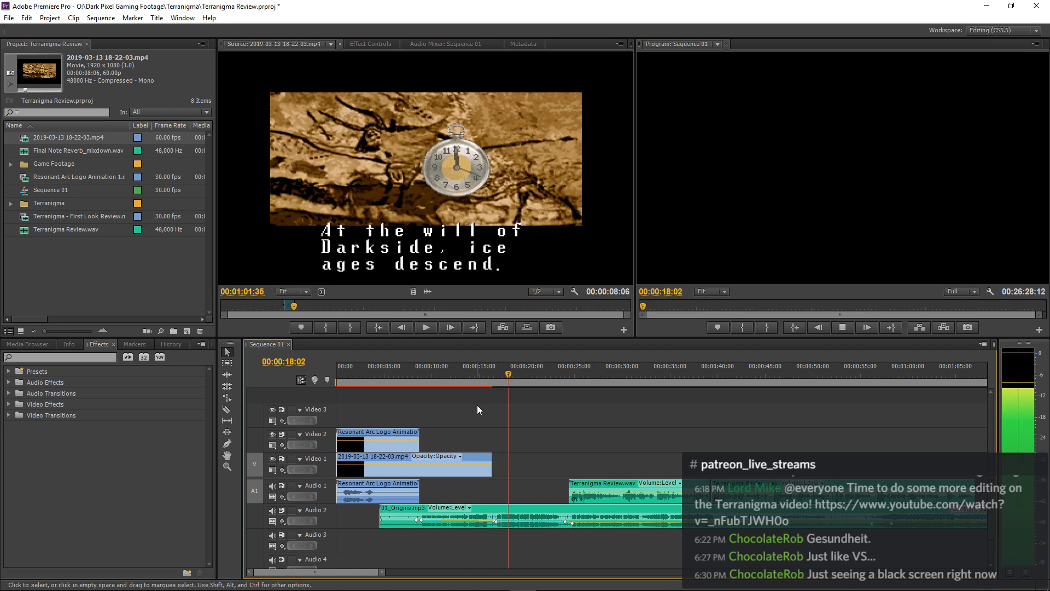
key("space")
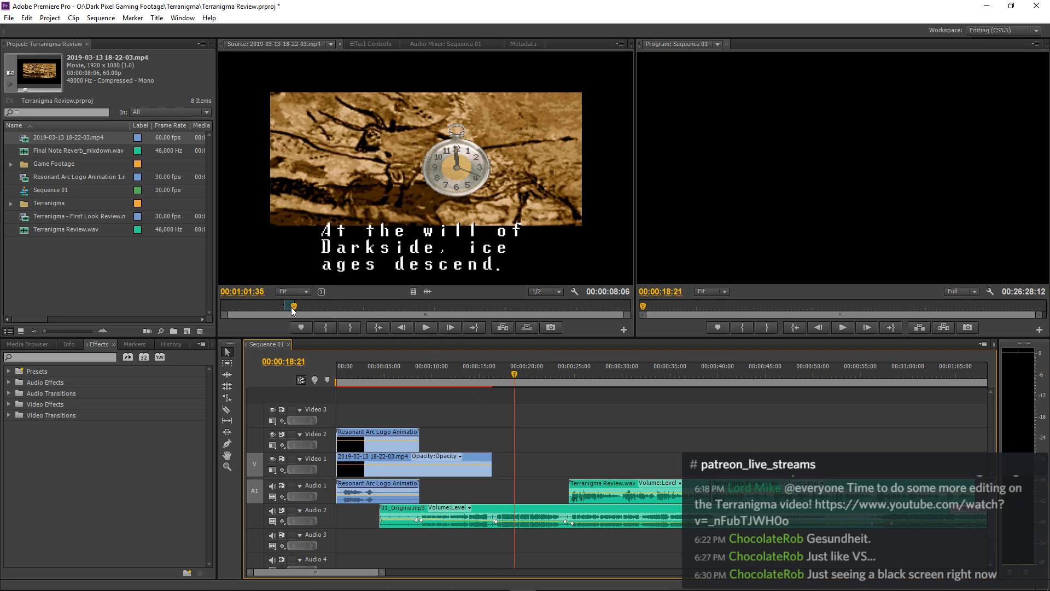
left_click_drag(292, 308, 350, 304)
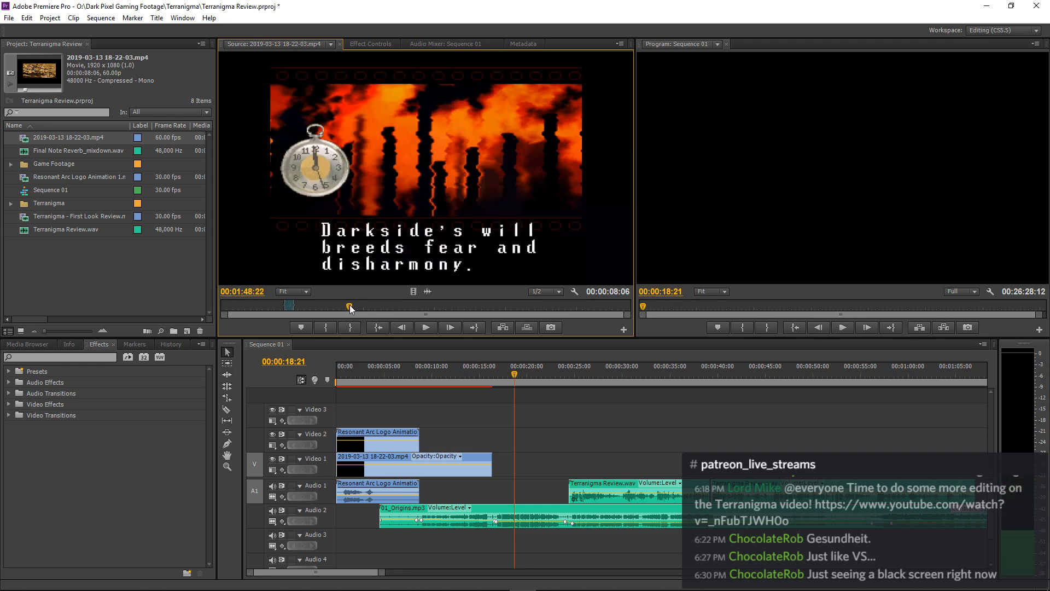
left_click(325, 326)
key("space")
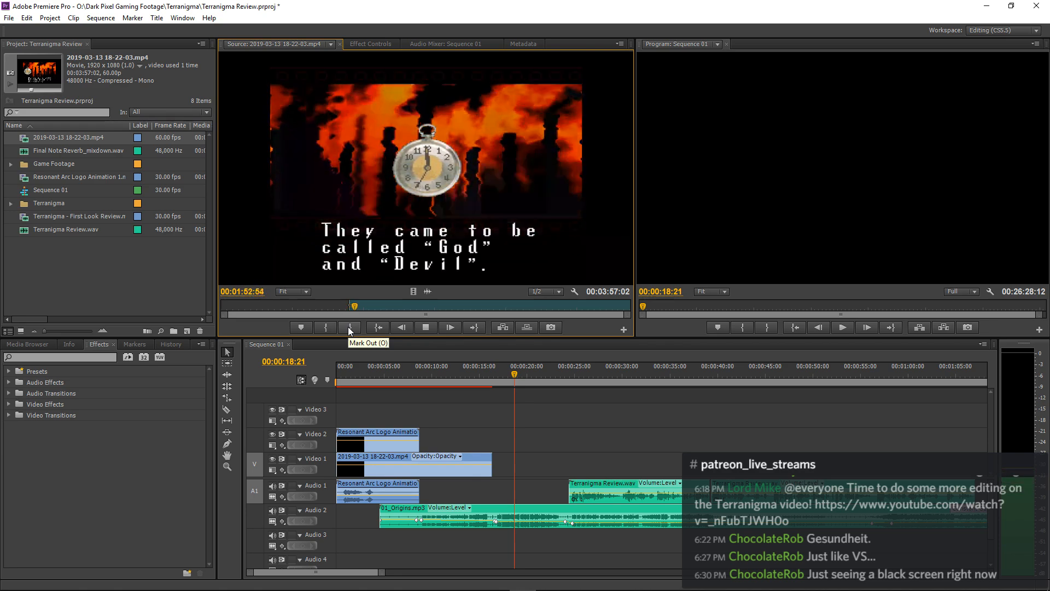
left_click(349, 327)
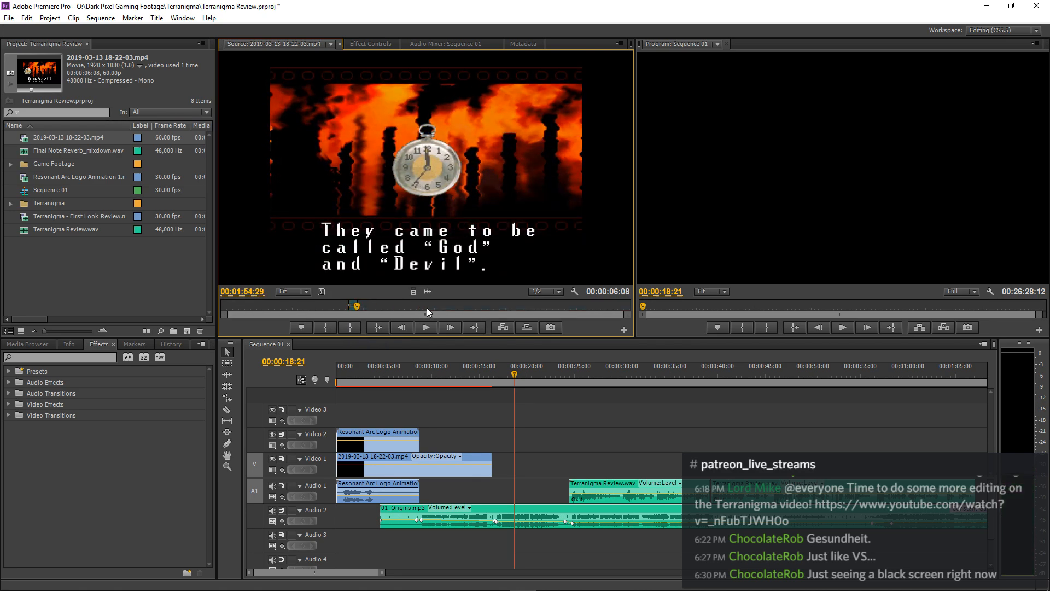
Place only the marked segment's video on Video 1 directly after the first gameplay clip and extend its end to 00:00:24:06.
left_click_drag(416, 290, 494, 465)
left_click(474, 374)
key("space")
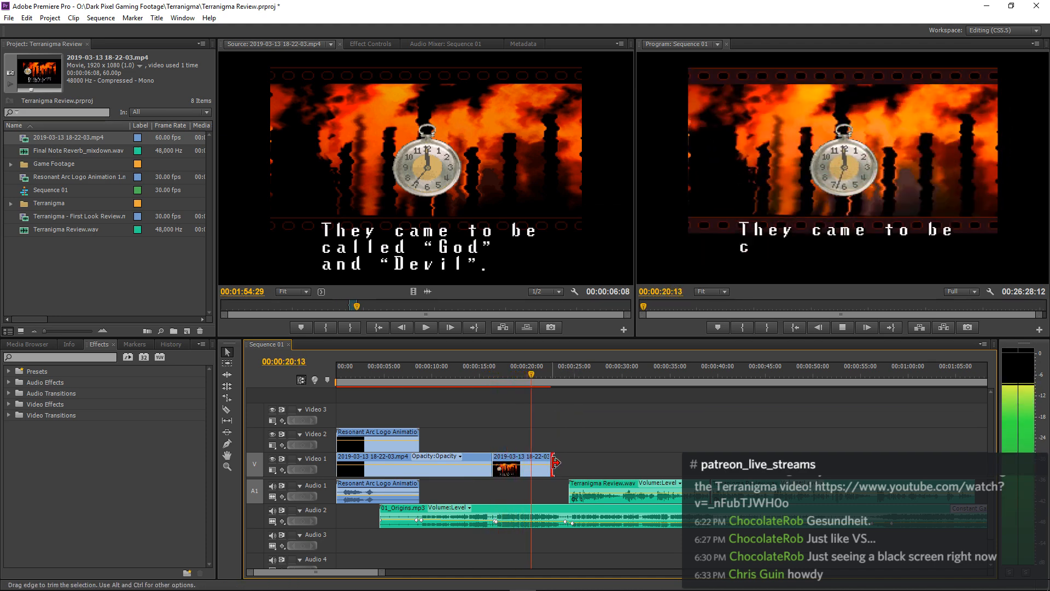
left_click_drag(550, 463, 572, 463)
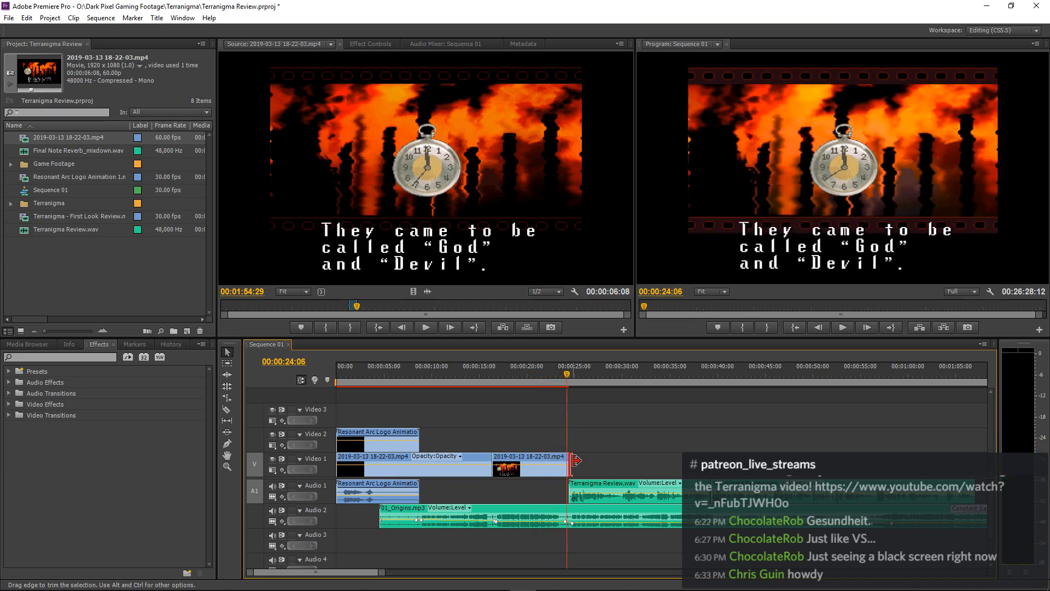
left_click_drag(576, 461, 571, 461)
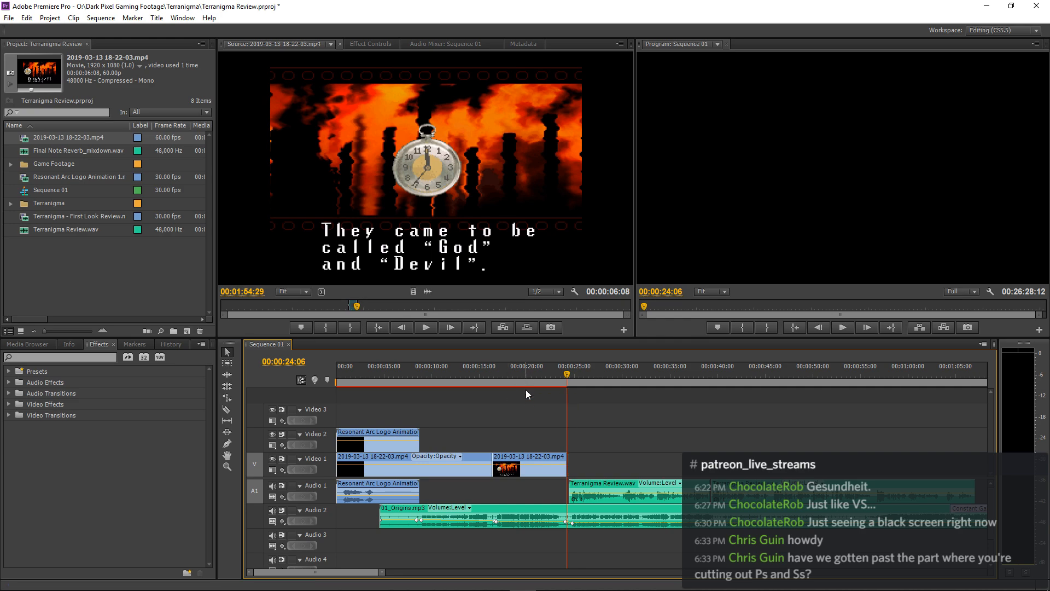
key("minus")
key("minus")
key("minus")
key("minus")
key("minus")
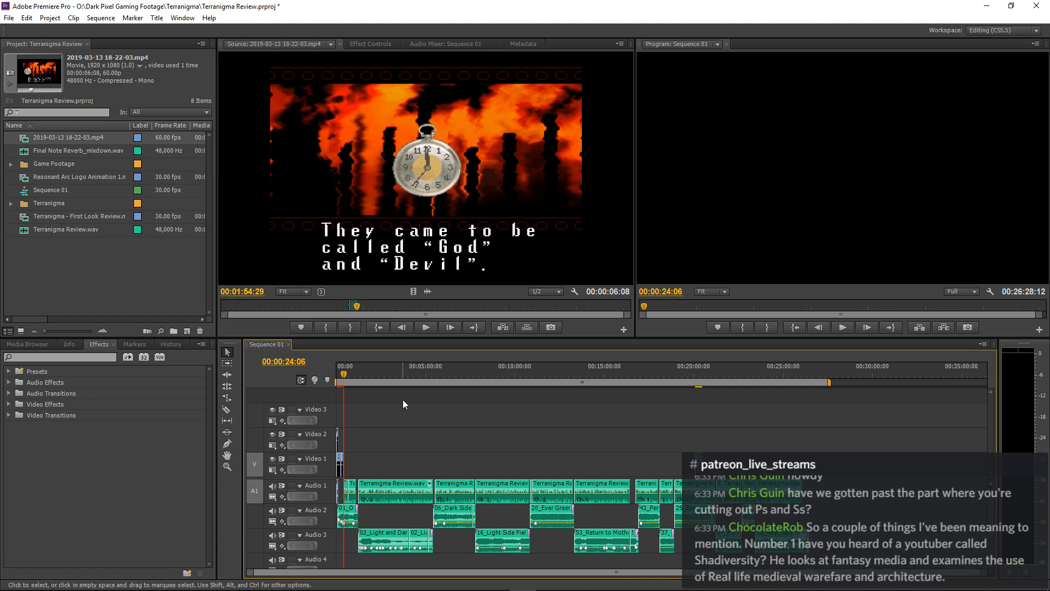
key("equal")
key("equal")
key("equal")
key("minus")
key("minus")
key("minus")
key("equal")
key("equal")
key("equal")
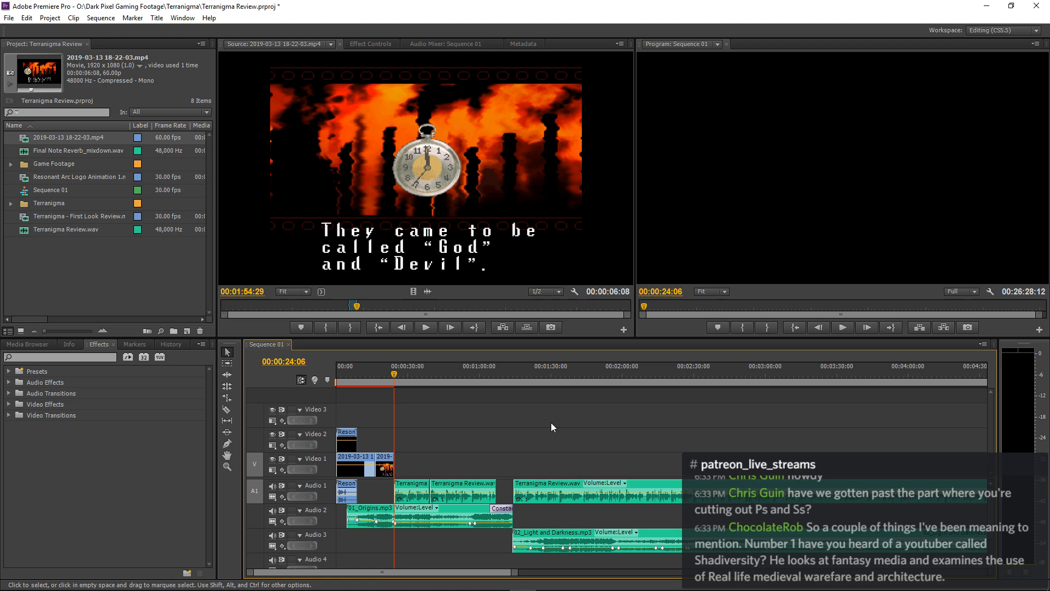
Play the sequence's opening and trim the start of the first Video 1 clip to about 6 seconds.
left_click_drag(369, 385, 261, 377)
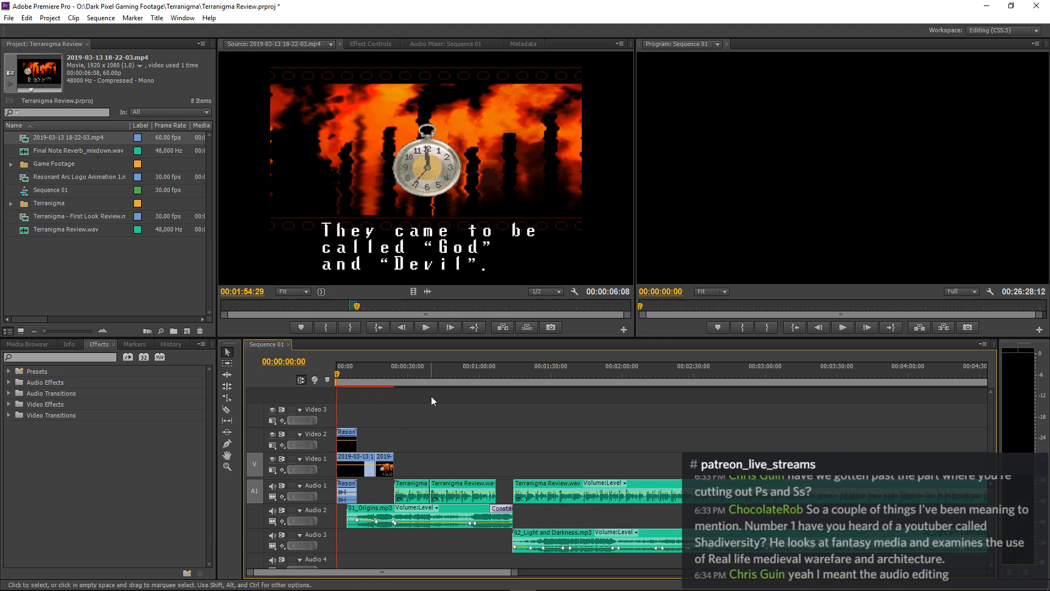
key("space")
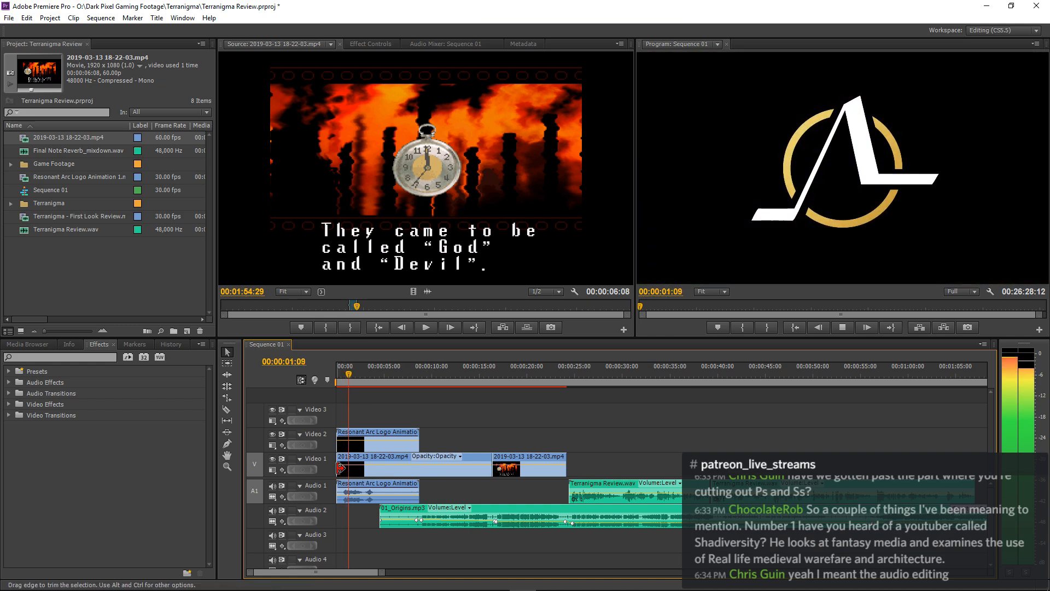
key("space")
left_click_drag(338, 461, 394, 462)
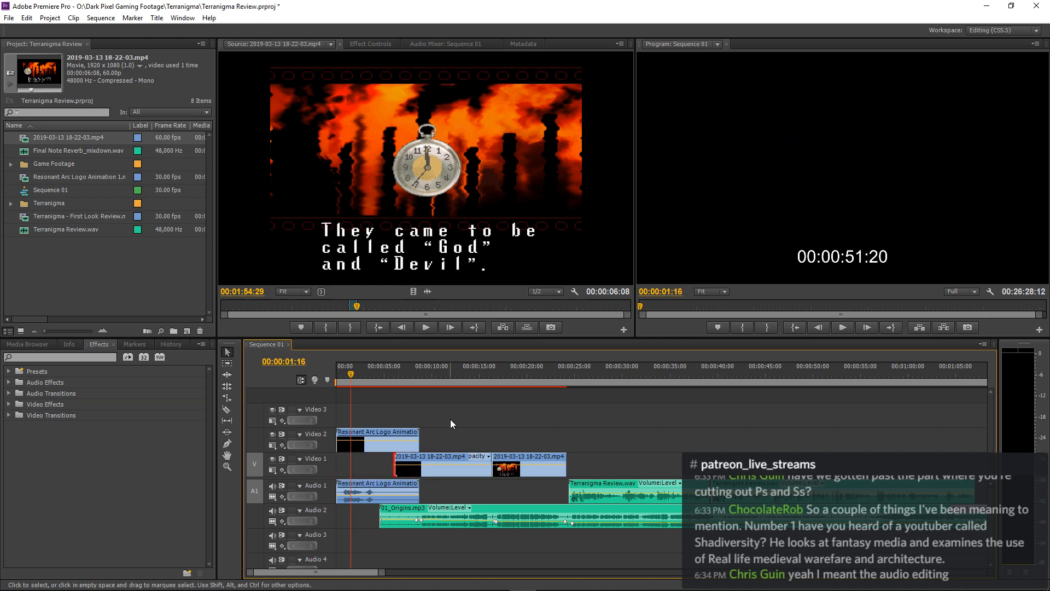
Split the first Video 1 gameplay clip at 00:00:07:21 and 00:00:07:22 to isolate a single frame of the cave painting.
key("space")
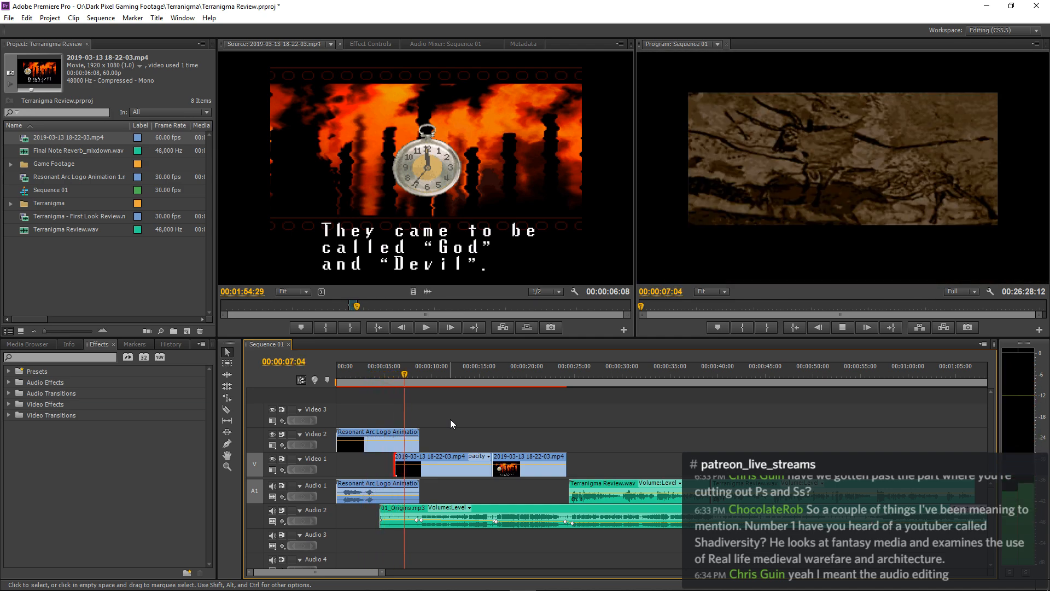
key("space")
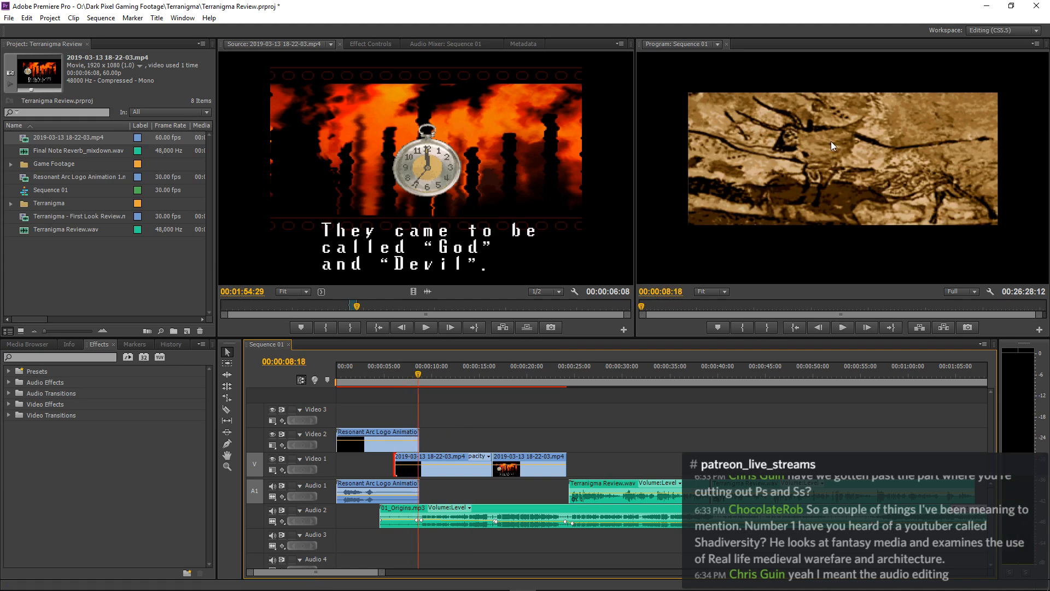
left_click_drag(419, 377, 391, 377)
key("space")
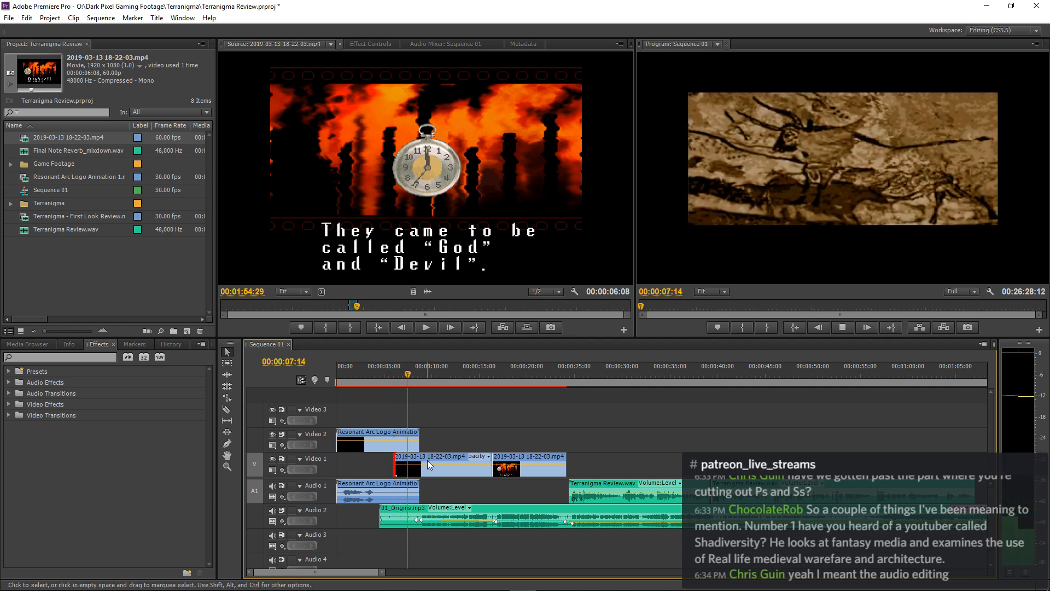
key("space")
key("equal")
key("equal")
key("equal")
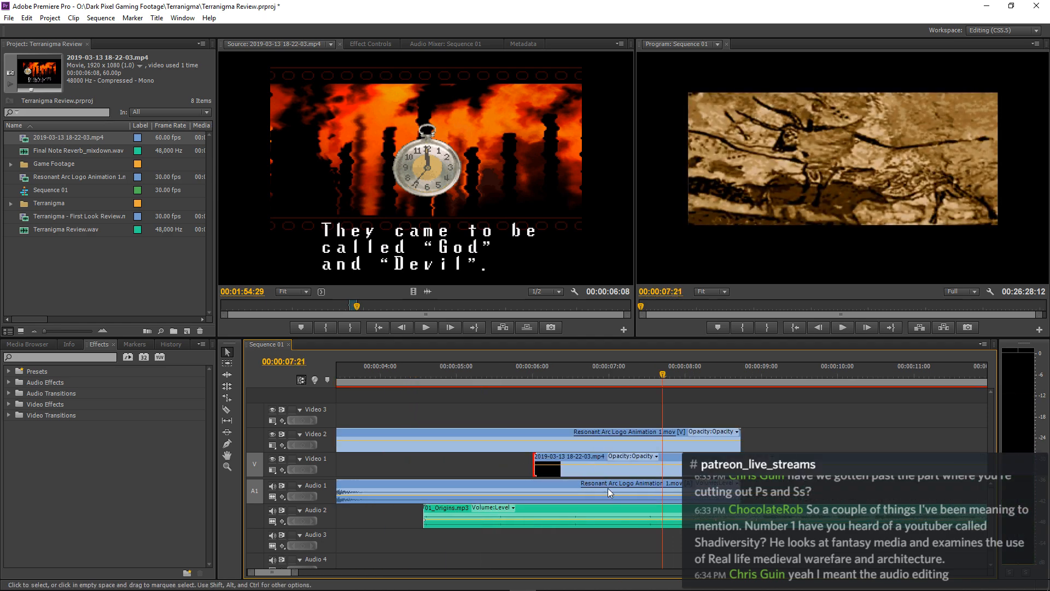
key("c")
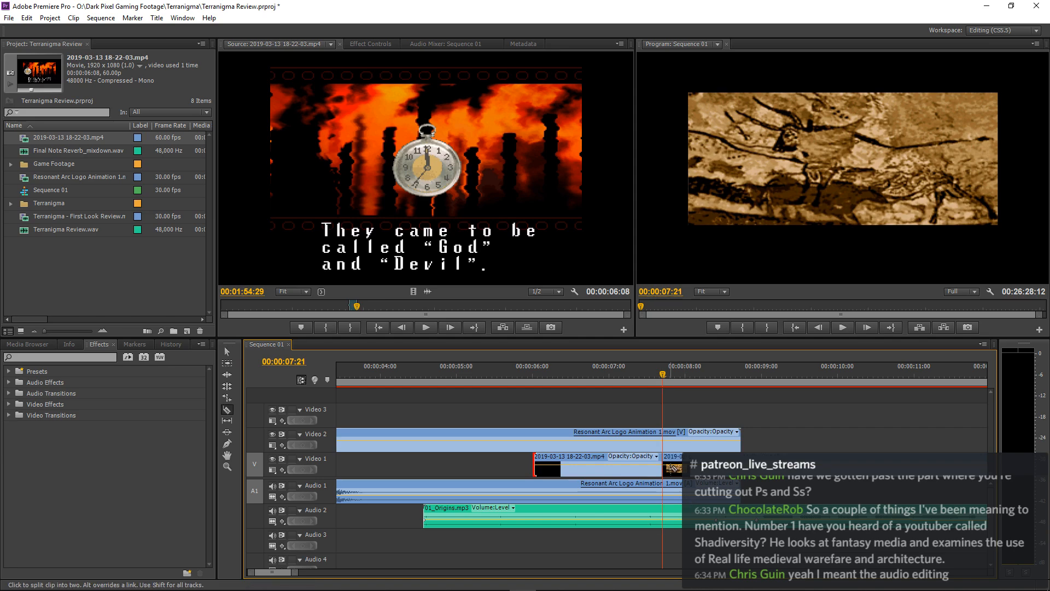
key("Right")
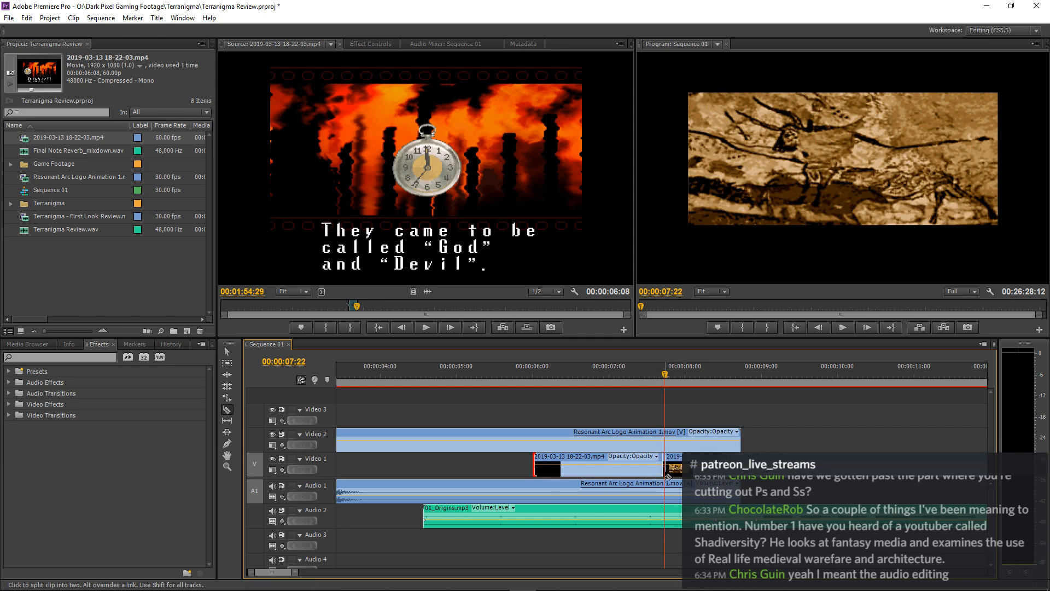
key("v")
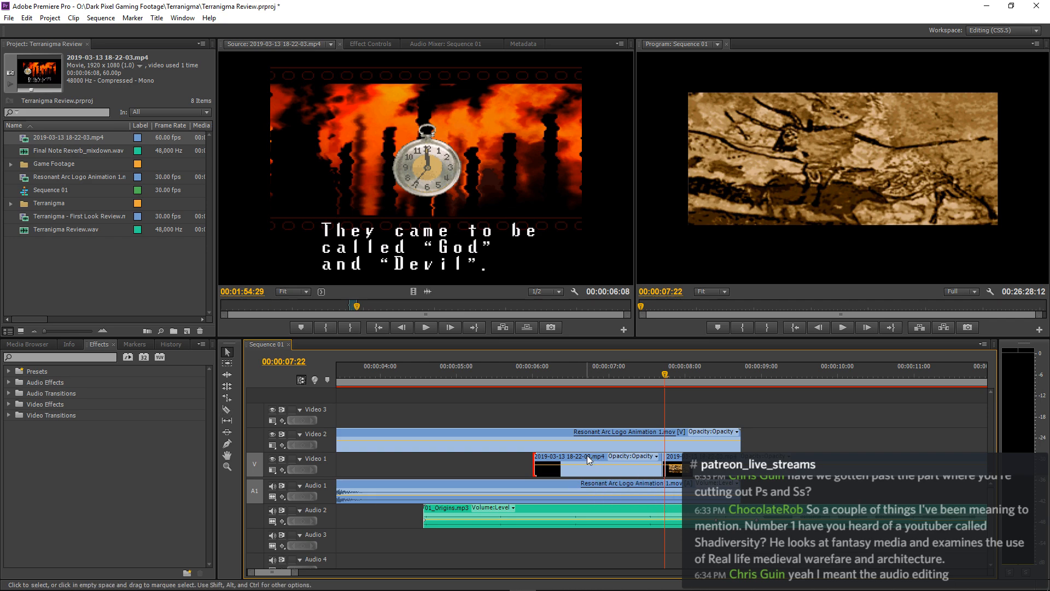
Delete the Video 1 piece before the isolated frame, move the frame into the gap, and set its Frame Hold to In Point.
left_click(586, 455)
key("Delete")
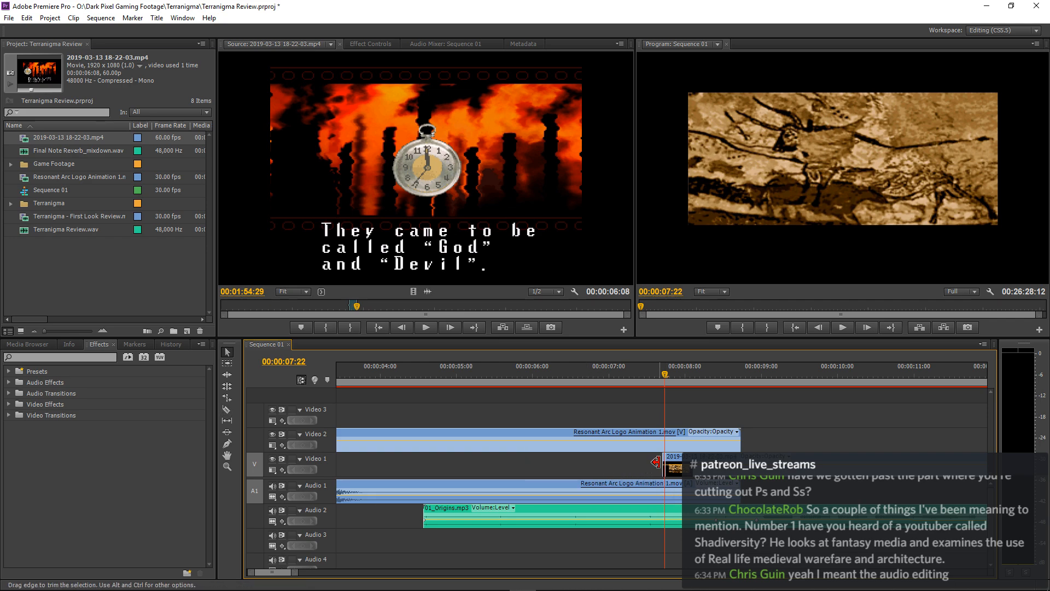
left_click_drag(665, 465, 549, 459)
right_click(552, 462)
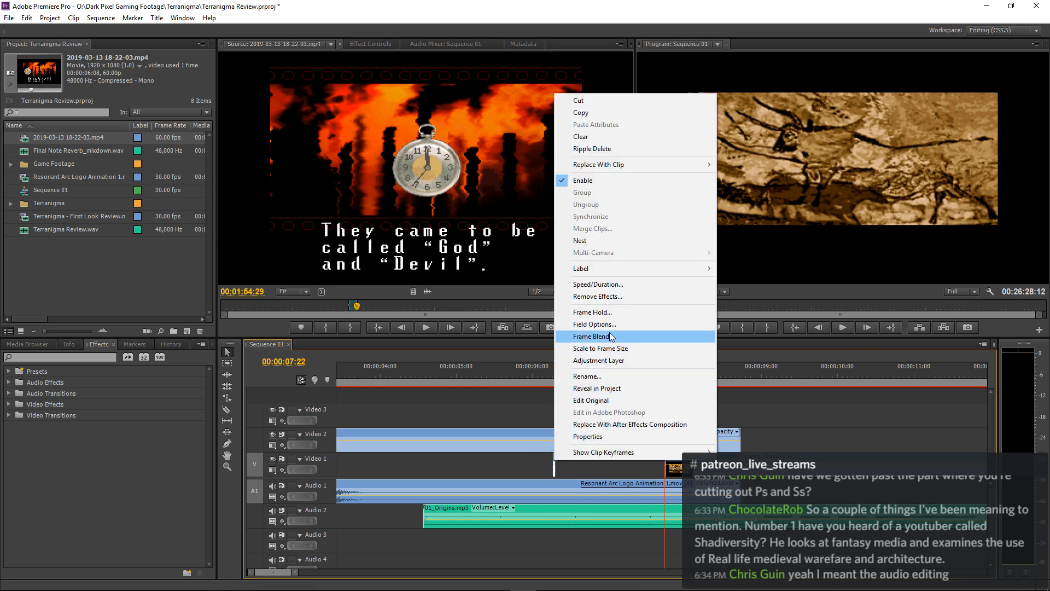
left_click(603, 312)
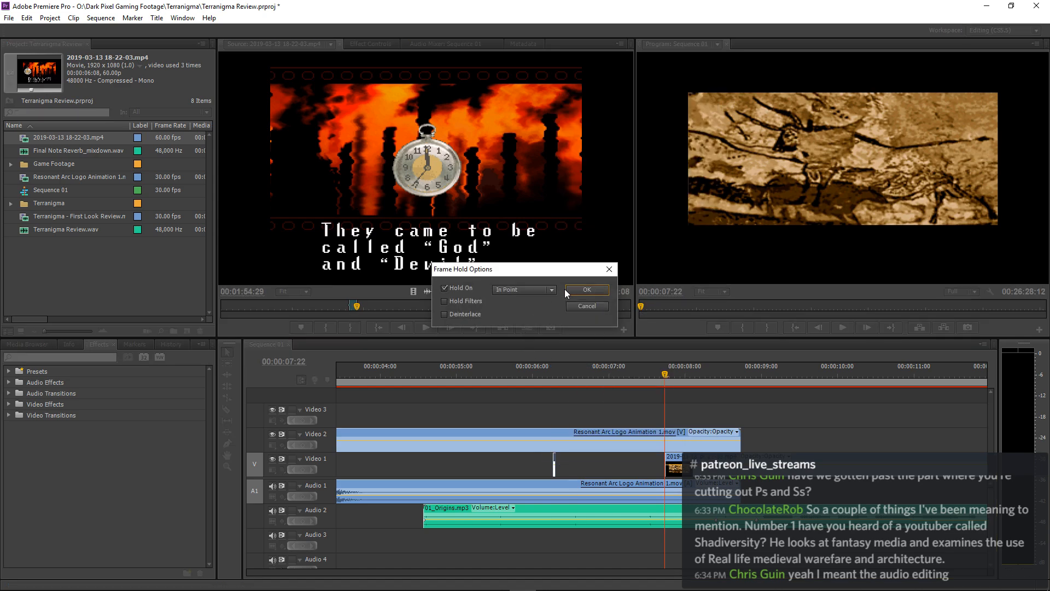
left_click(585, 290)
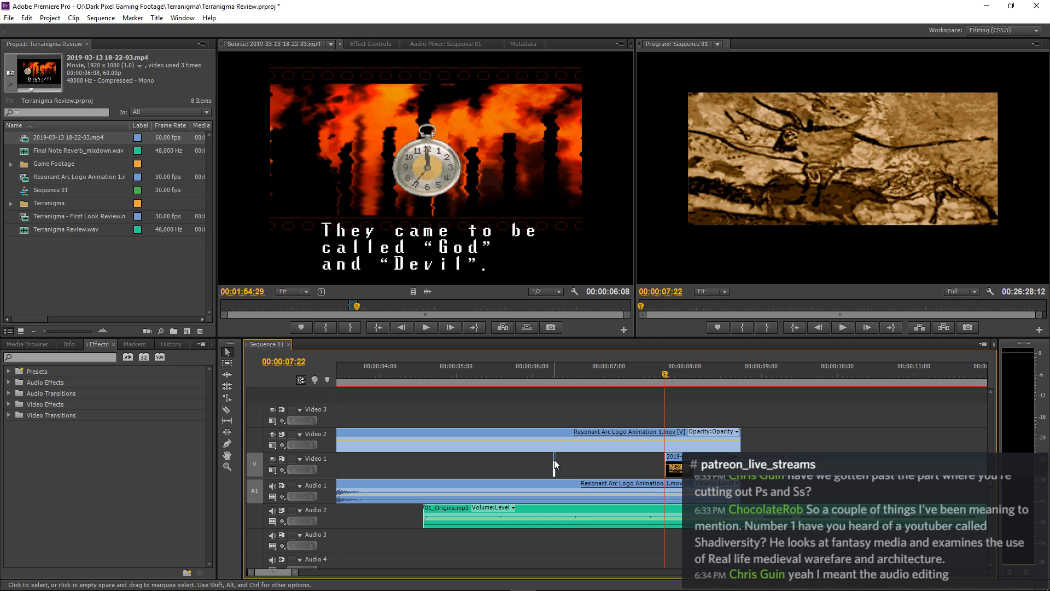
Extend the held frame on Video 1 to run from about 00:00:06:00 to the gameplay clip at 00:00:07:22, and play it back.
left_click_drag(555, 462, 667, 464)
left_click(516, 376)
key("space")
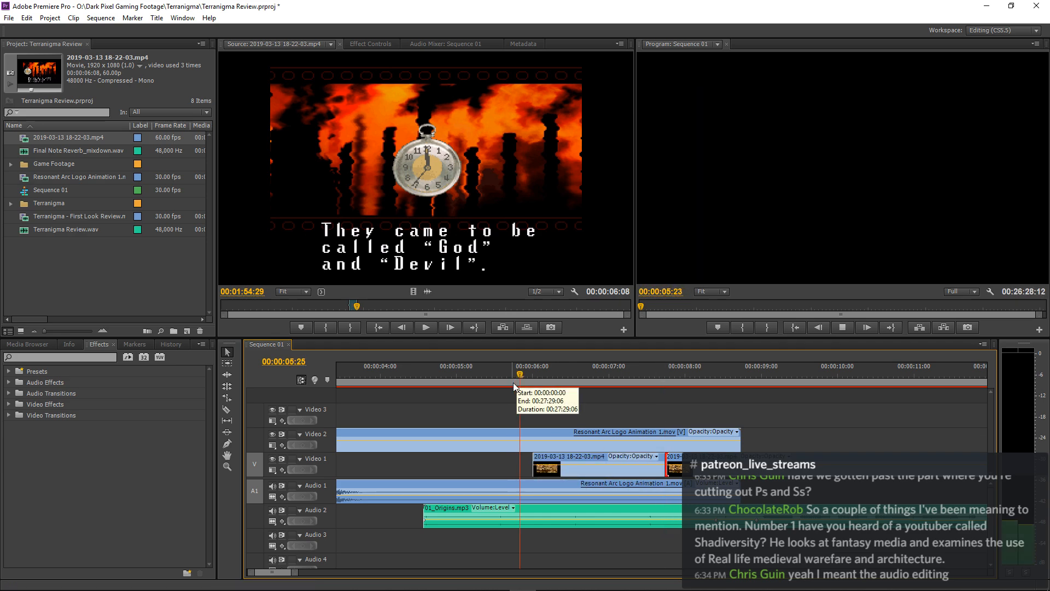
key("space")
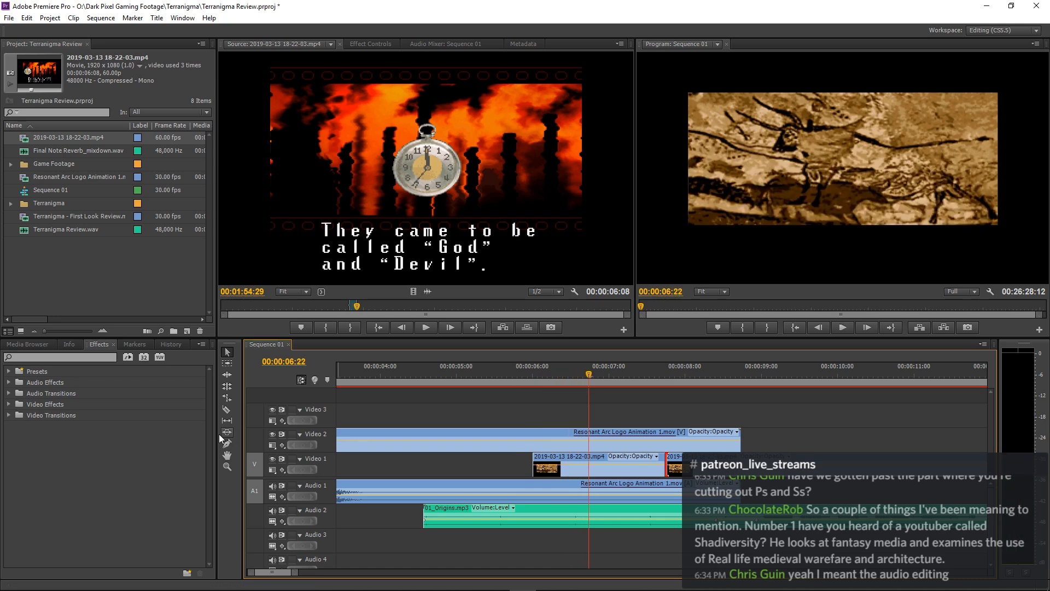
Apply a Cross Dissolve to the start of the held-frame clip and lengthen it to about 1.5 seconds.
left_click(9, 416)
left_click(14, 436)
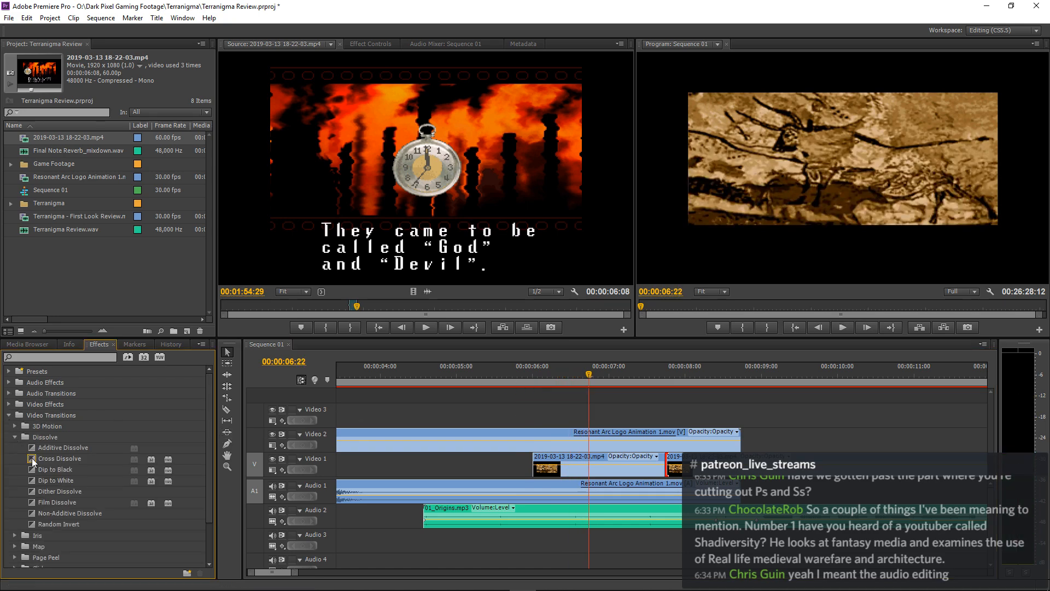
left_click_drag(32, 458, 541, 462)
left_click(506, 372)
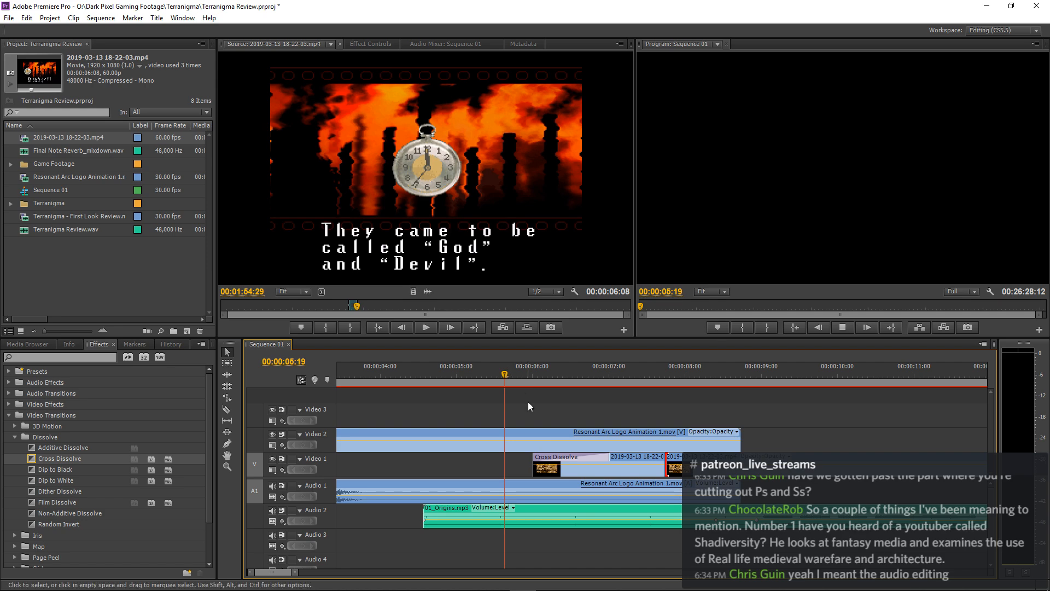
key("space")
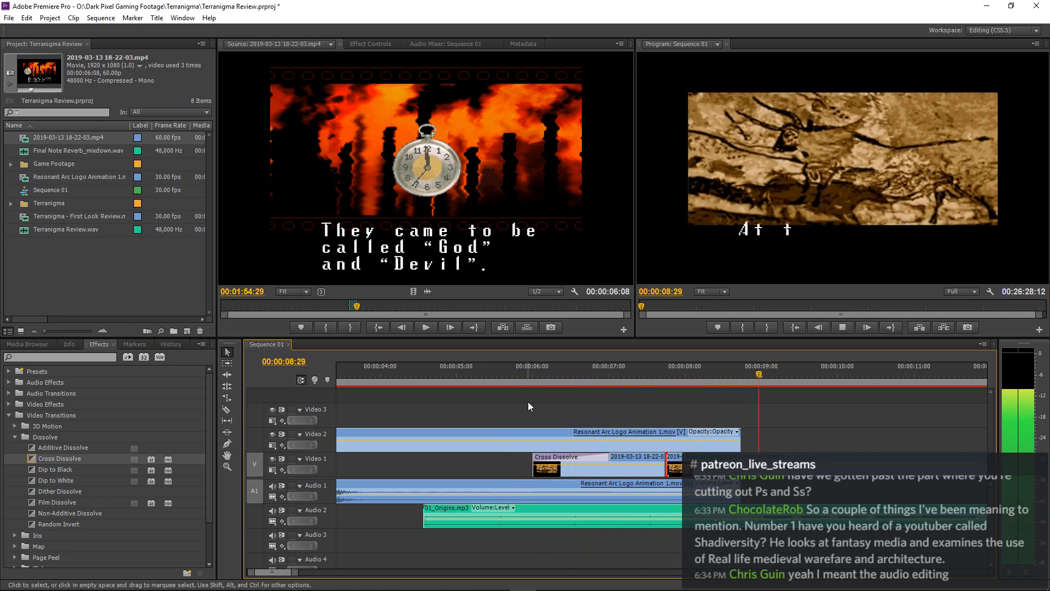
key("space")
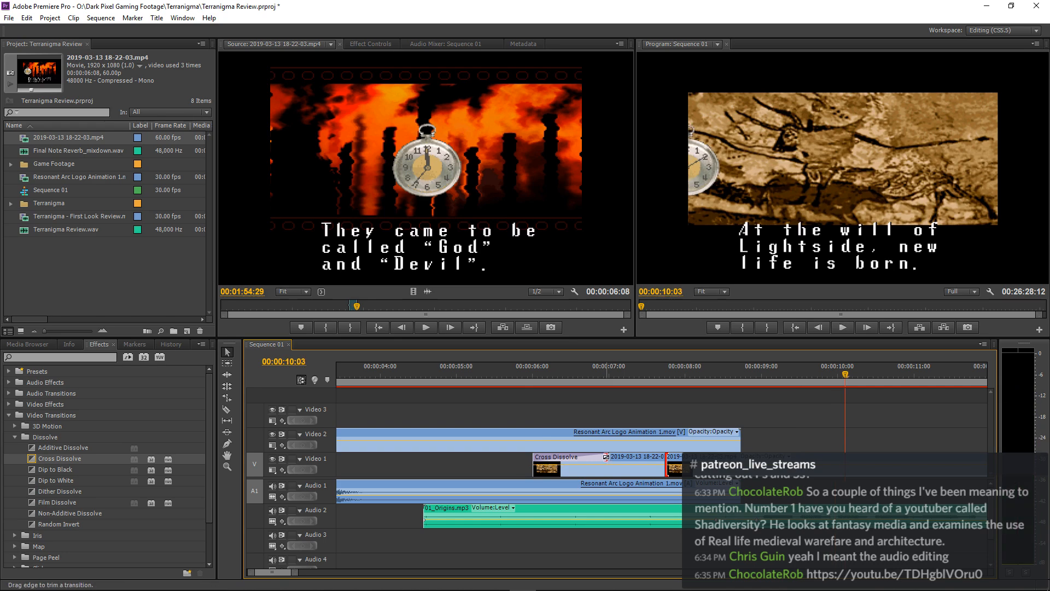
left_click_drag(606, 457, 647, 457)
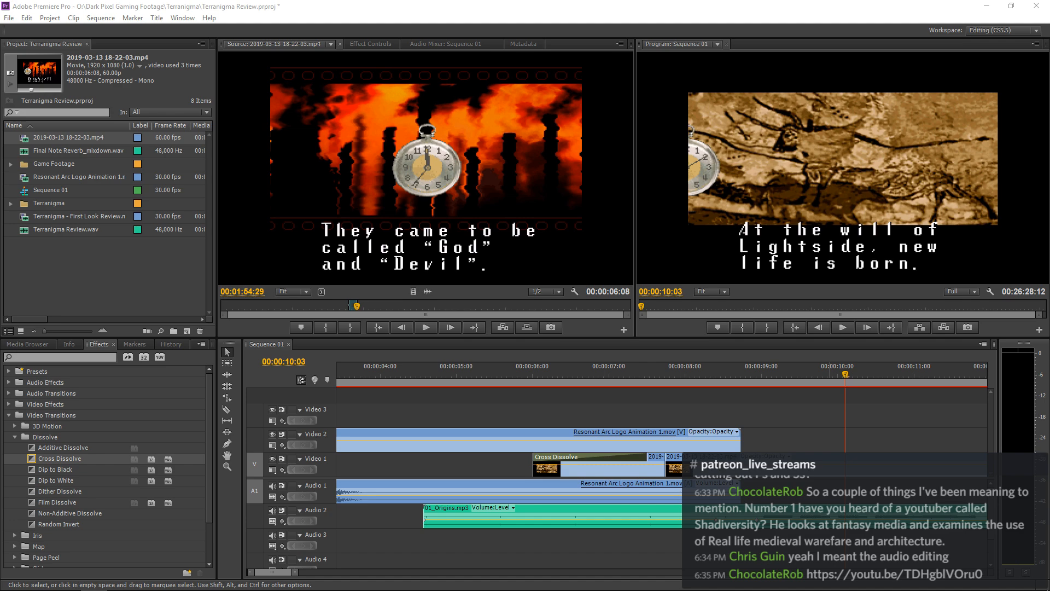
Switch to the browser and watch the opening of the YouTube video "How realistic is NOVIGRAD from the WITCHER 3?".
key("alt+Tab")
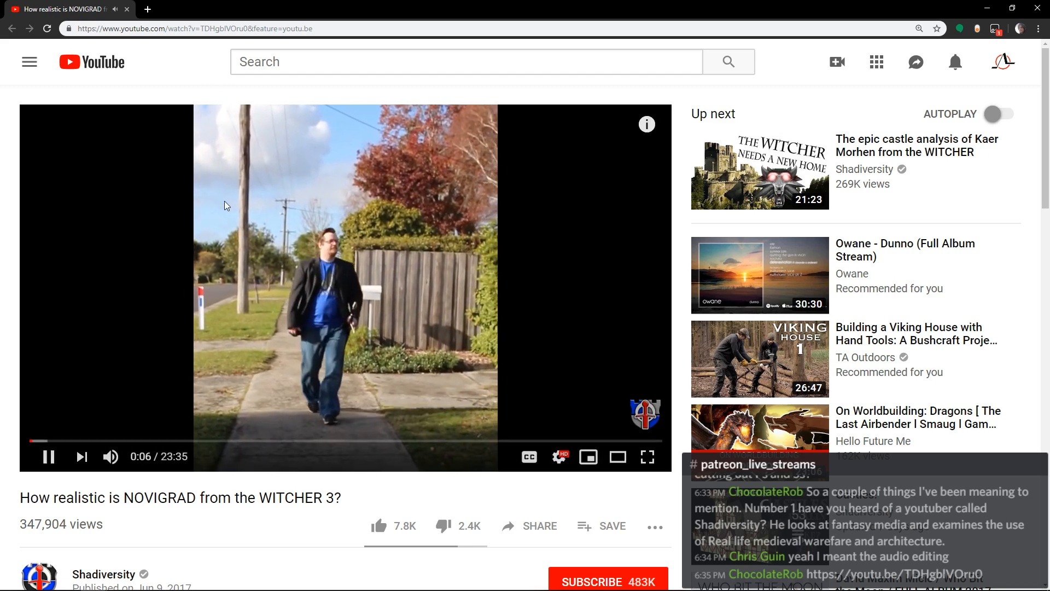
left_click(176, 240)
scroll(176, 239, "down", 3)
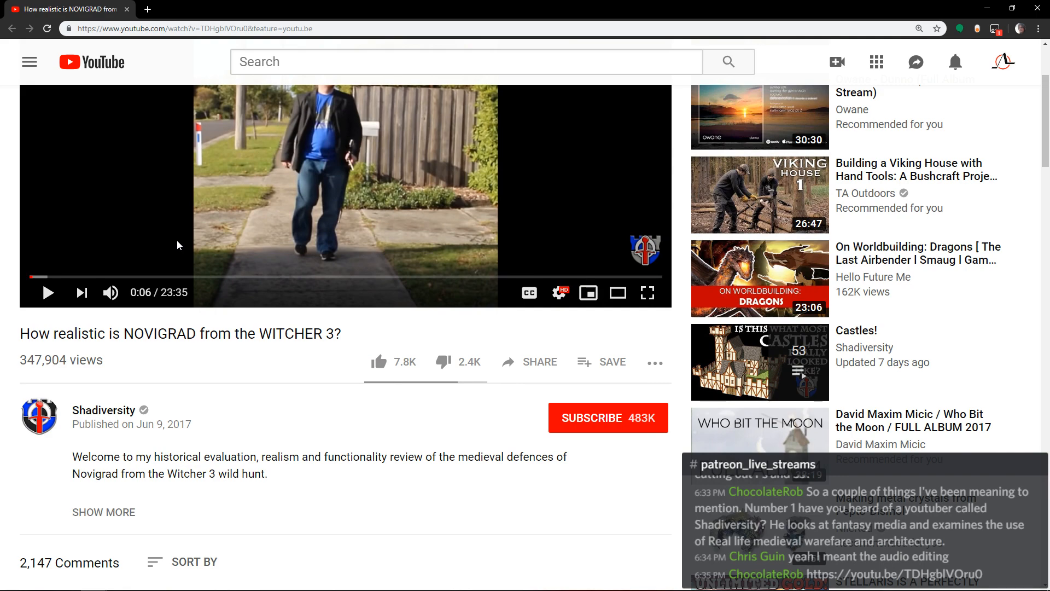
scroll(176, 240, "up", 3)
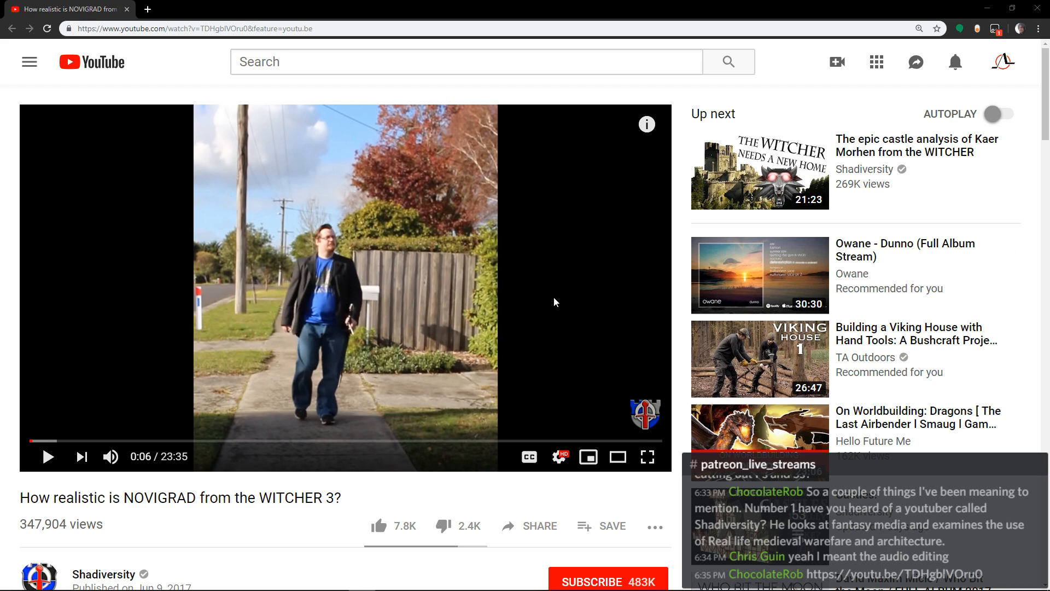
left_click(310, 298)
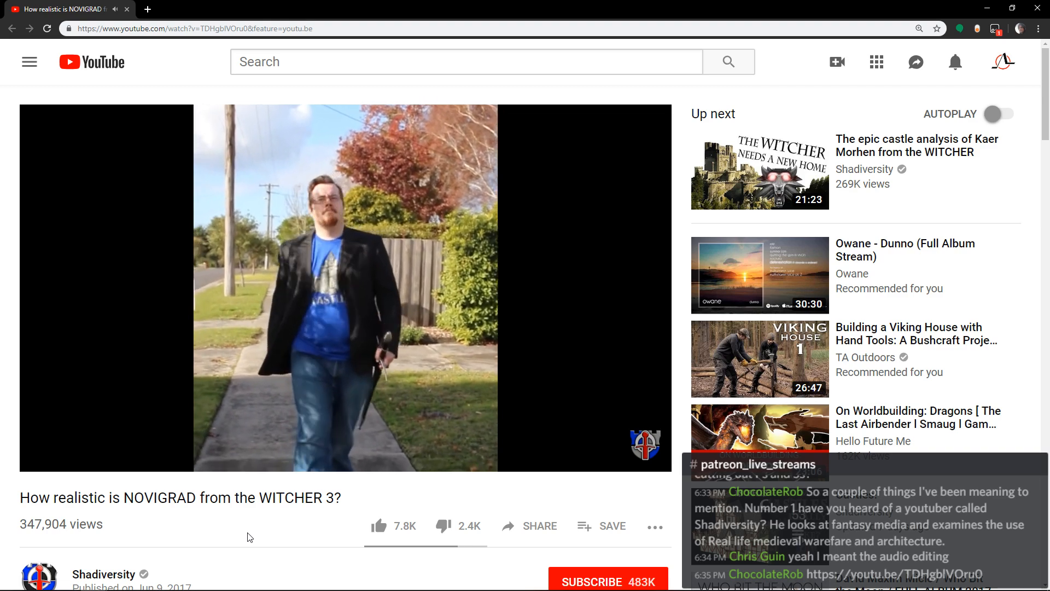
key("space")
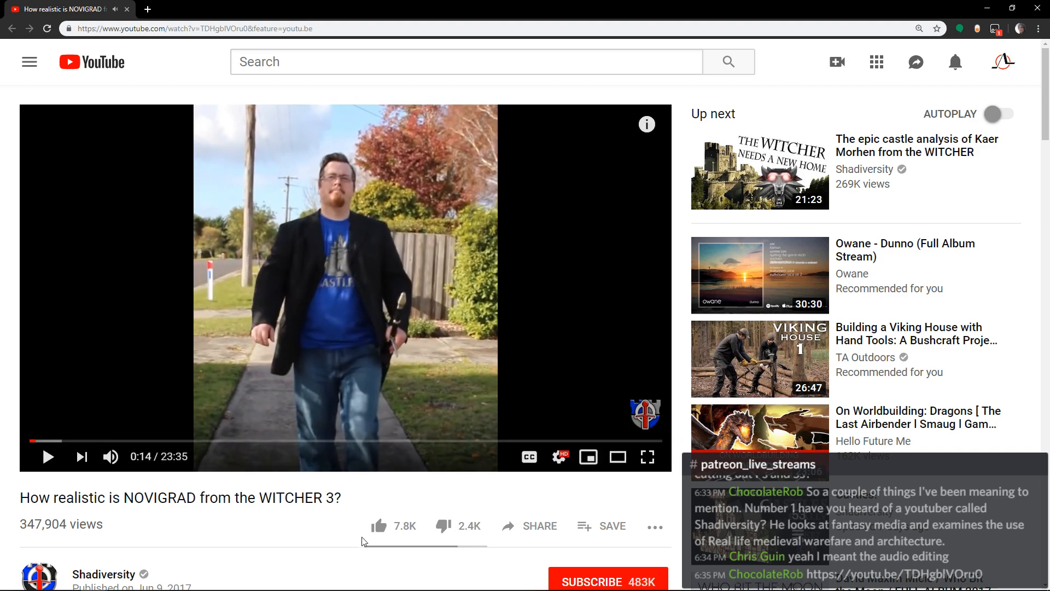
left_click(146, 328)
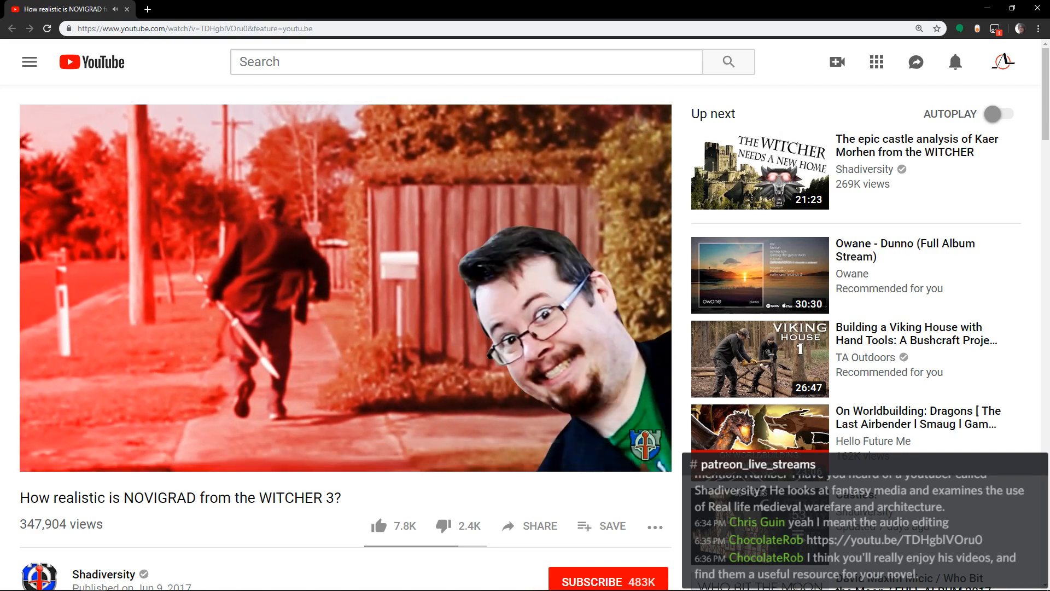
left_click(262, 330)
Open the Shadiversity channel page, bookmark it in the Bookmarks bar folder, and close the browser tab.
scroll(263, 333, "down", 4)
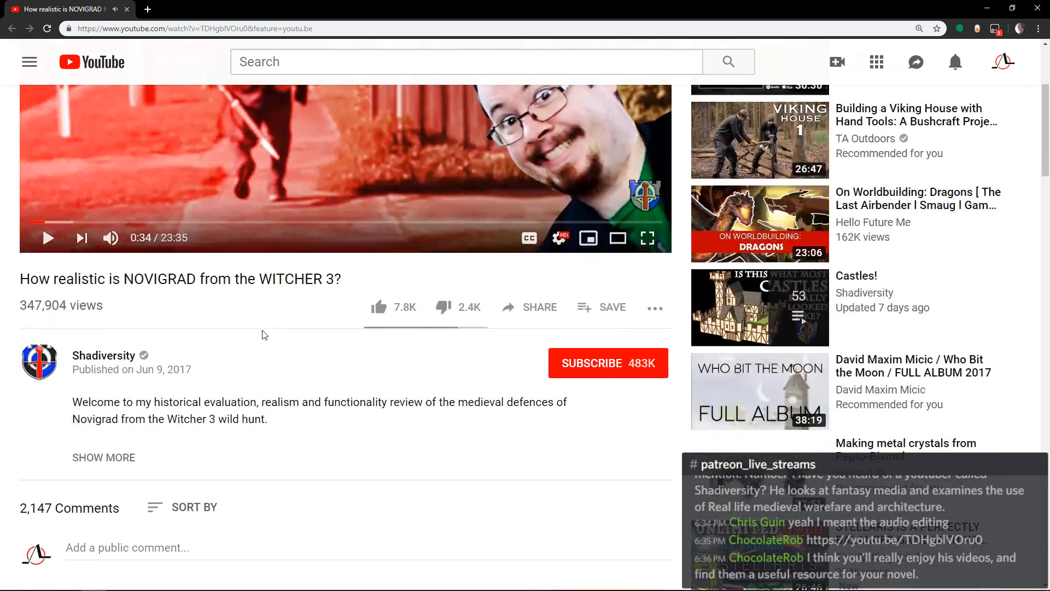
left_click(100, 355)
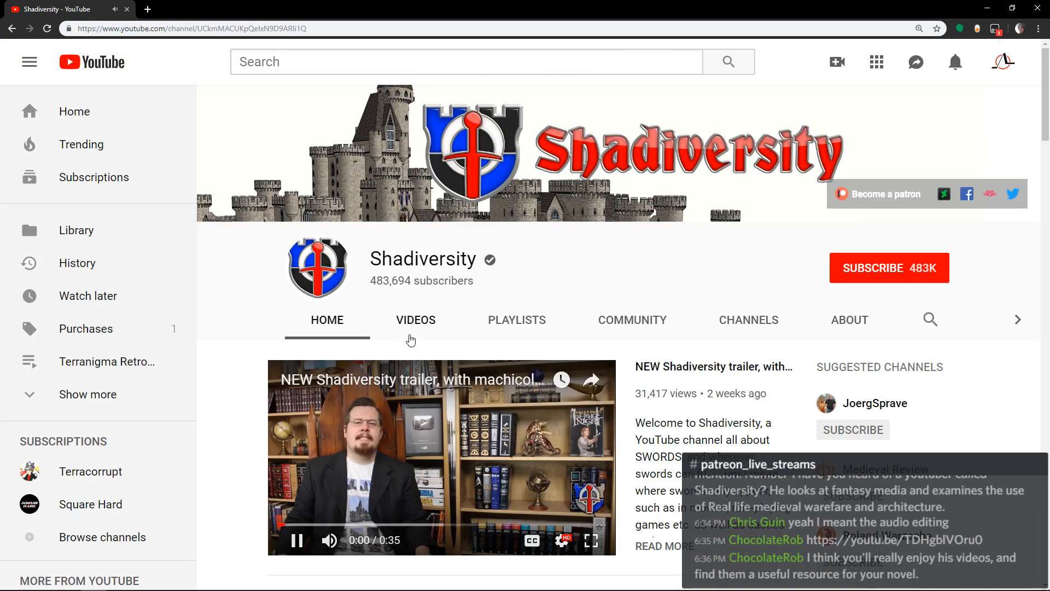
key("k")
left_click(937, 30)
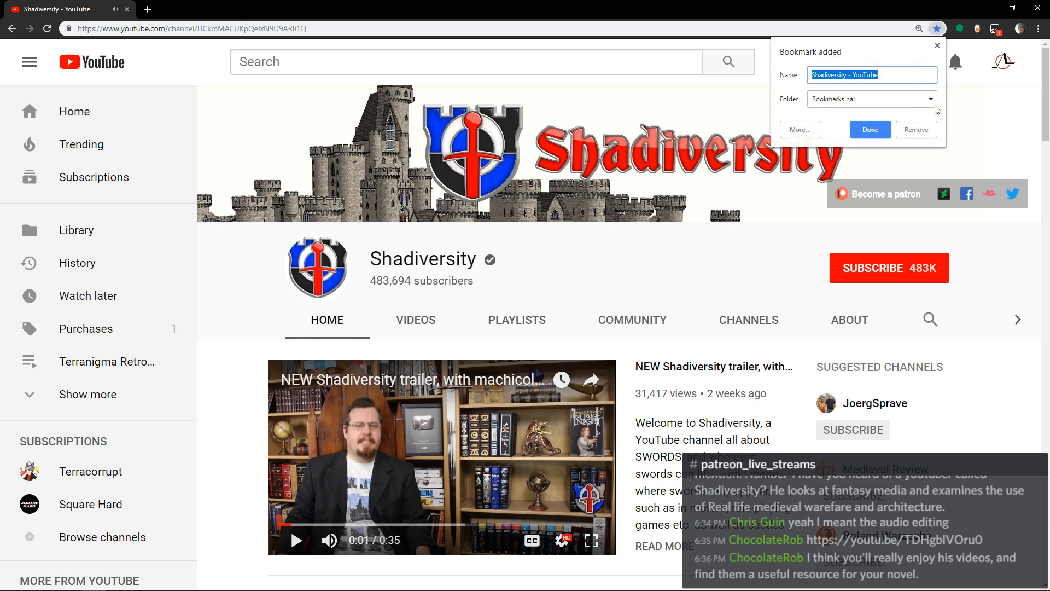
left_click(871, 129)
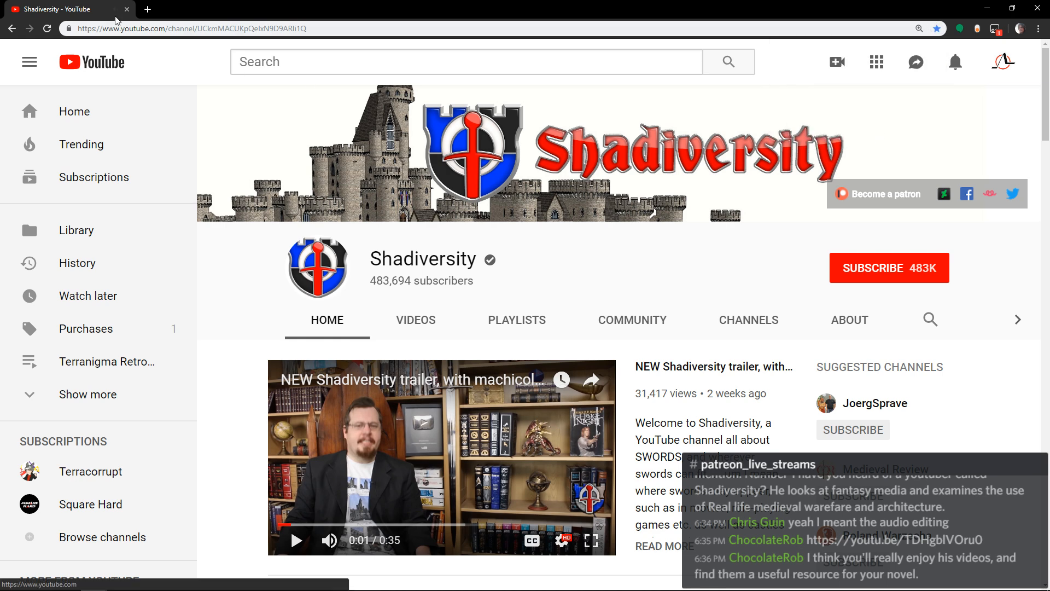
left_click(127, 9)
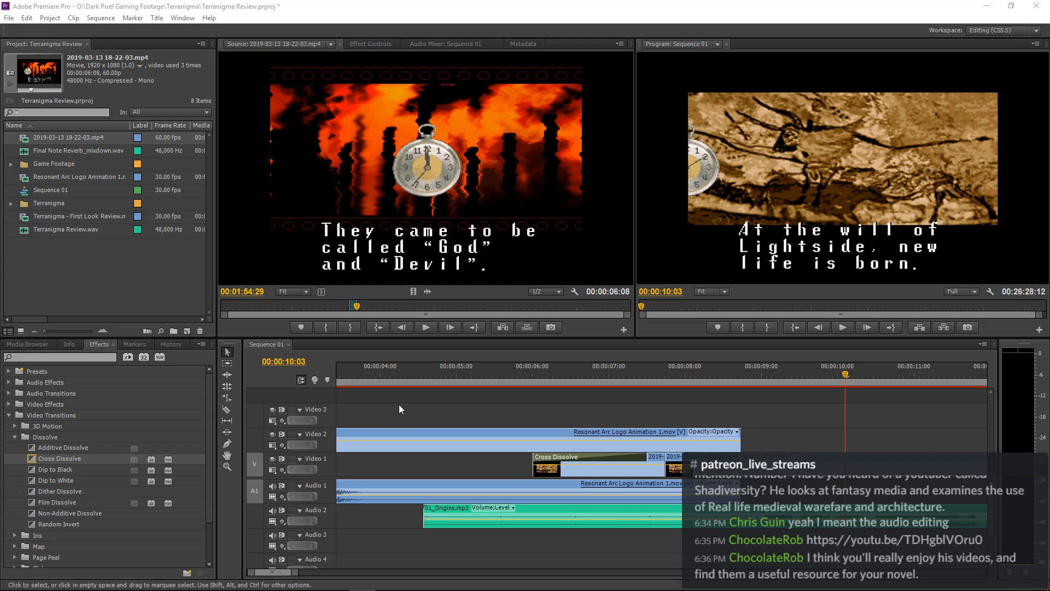
Play back the edited opening from the start of the sequence through the held frame's dissolve.
left_click(411, 399)
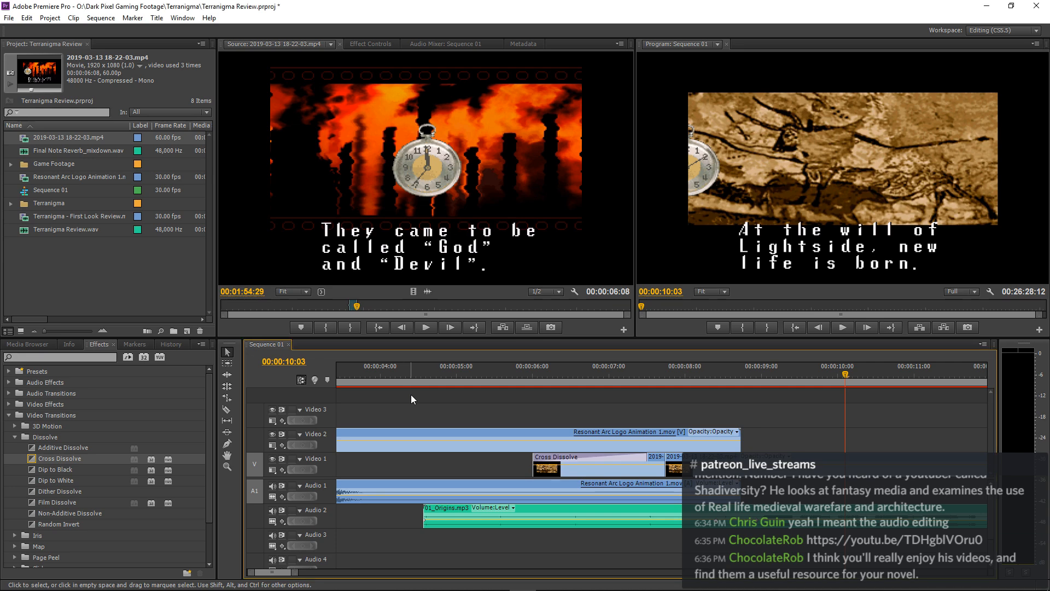
key("backslash")
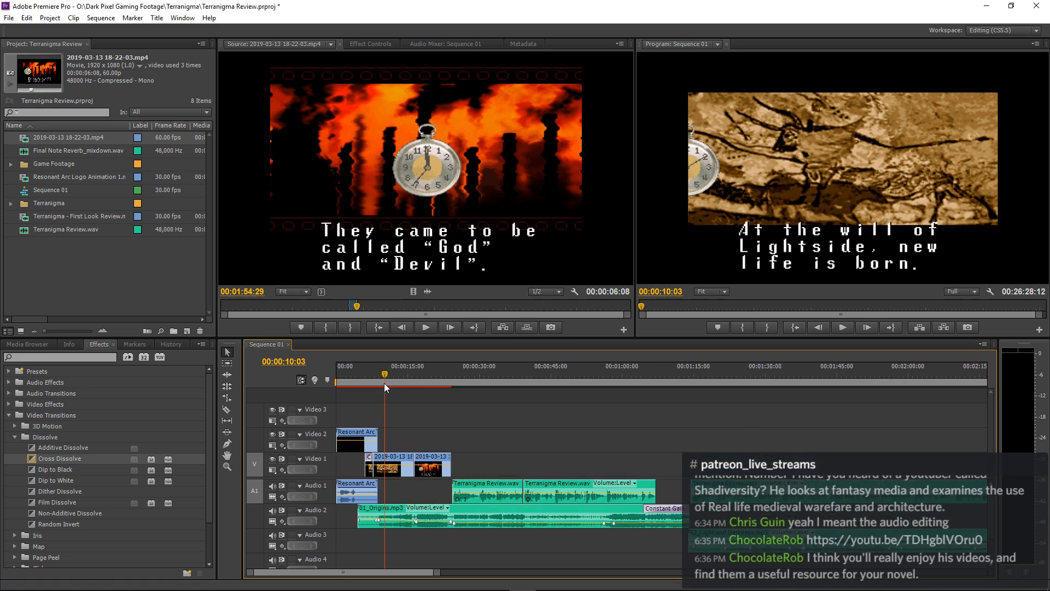
key("Home")
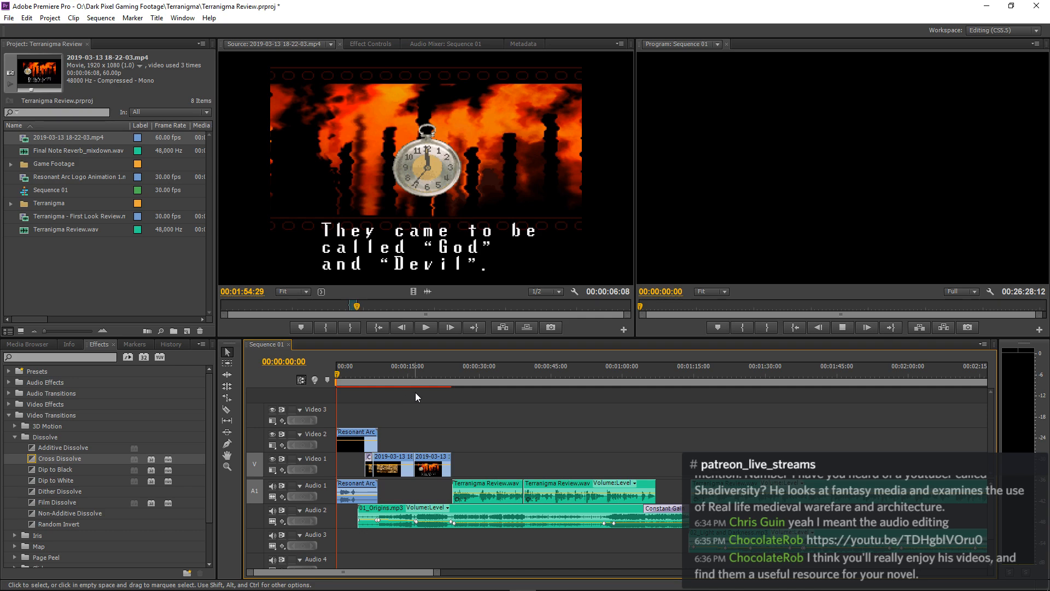
key("space")
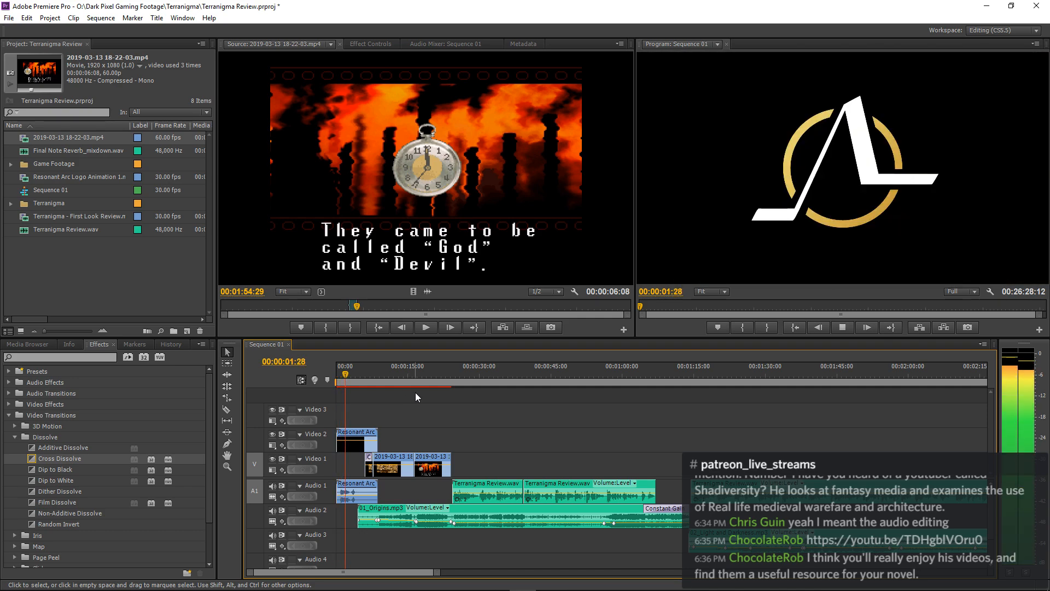
key("space")
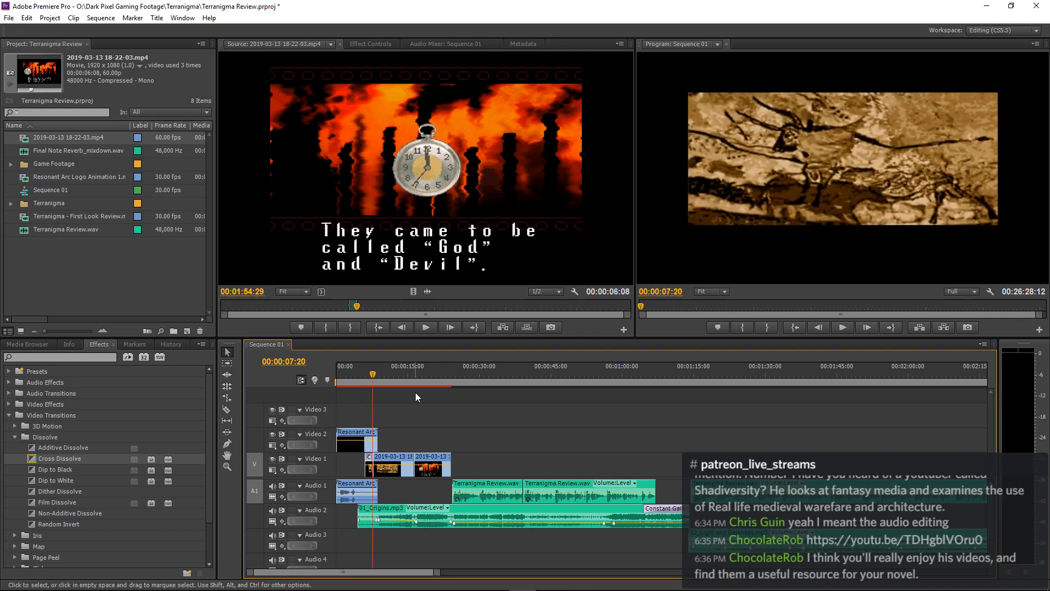
Extend the Cross Dissolve on Video 1 across the full length of the held-frame clip and play back the transition.
key("=")
key("=")
key("=")
left_click(552, 383)
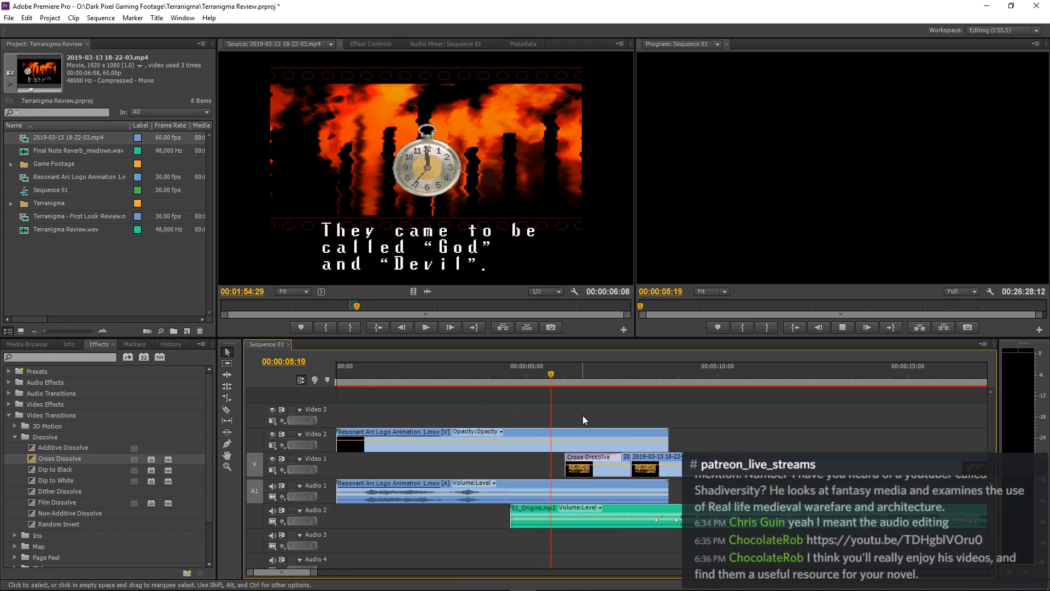
key("space")
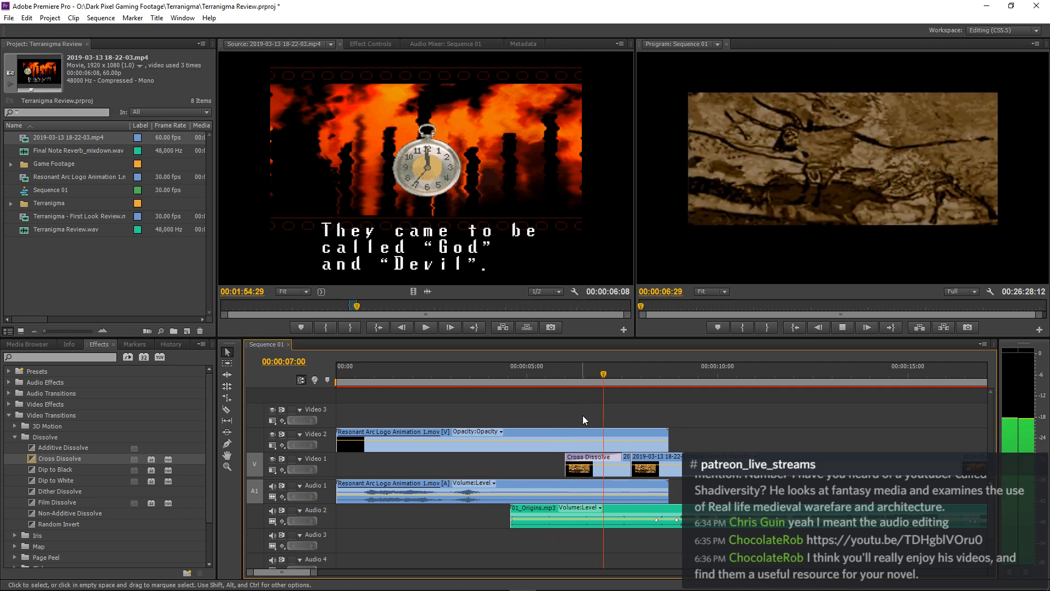
key("space")
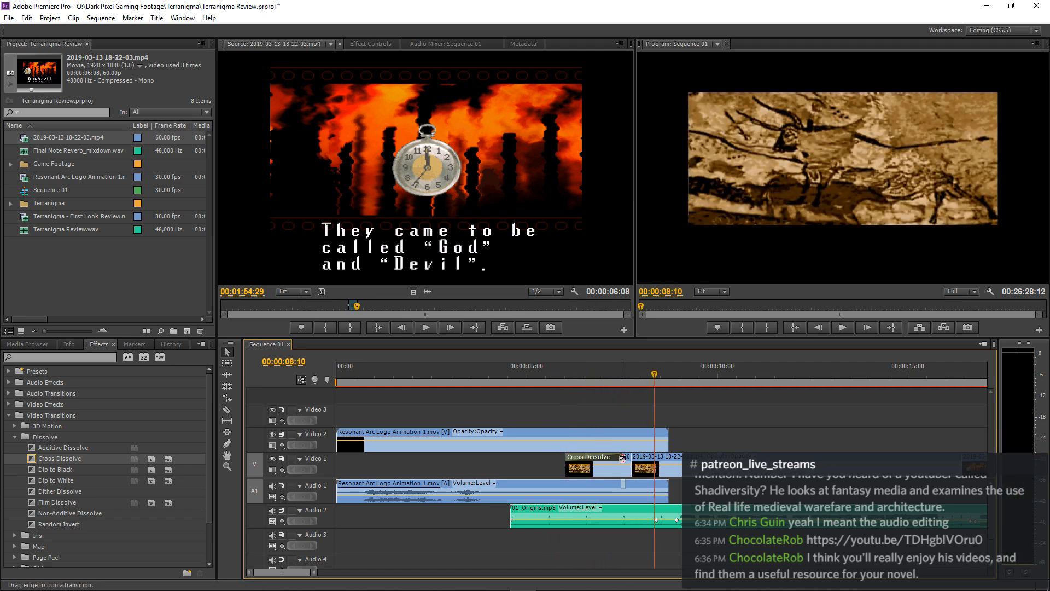
left_click_drag(623, 457, 630, 458)
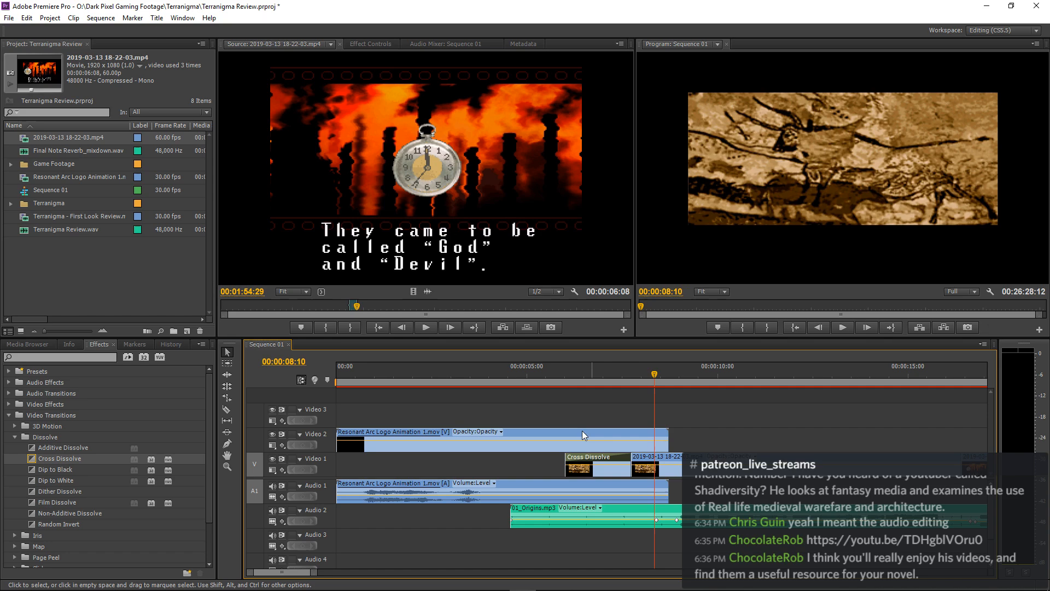
left_click(540, 370)
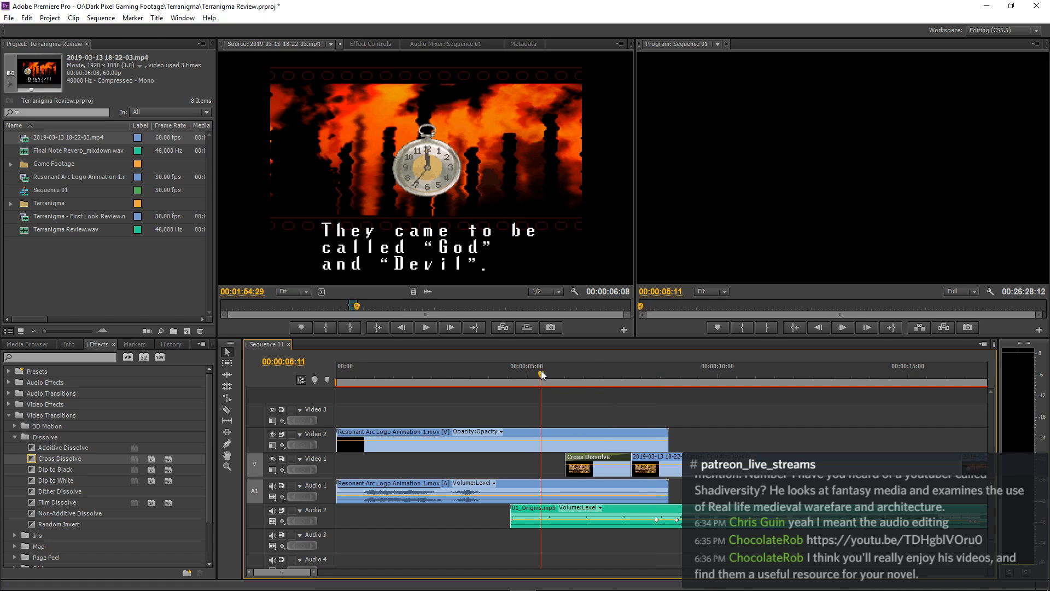
key("space")
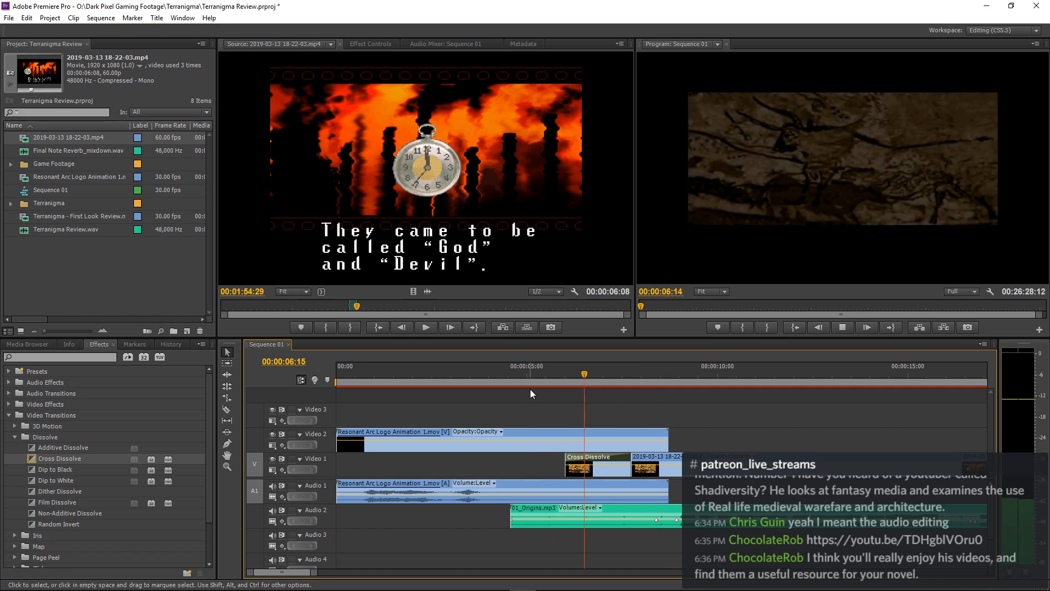
left_click(484, 378)
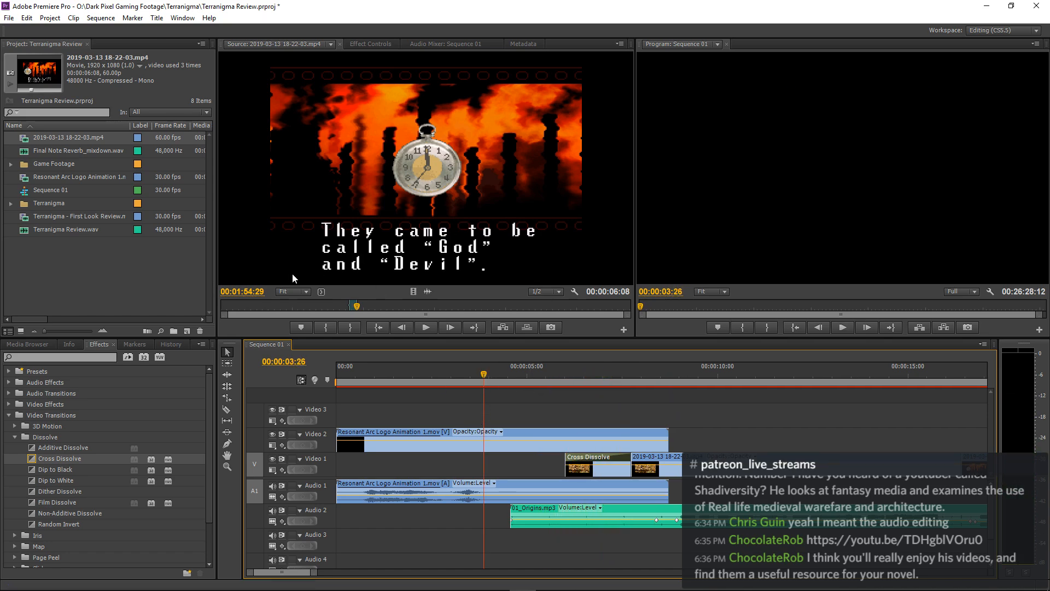
left_click_drag(264, 302, 239, 310)
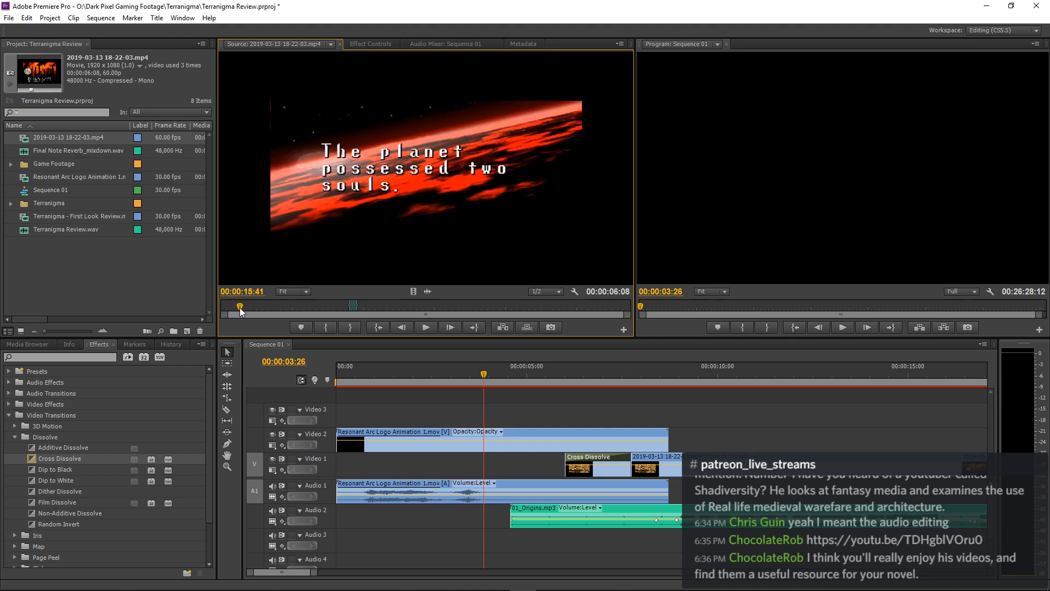
left_click(326, 327)
key("space")
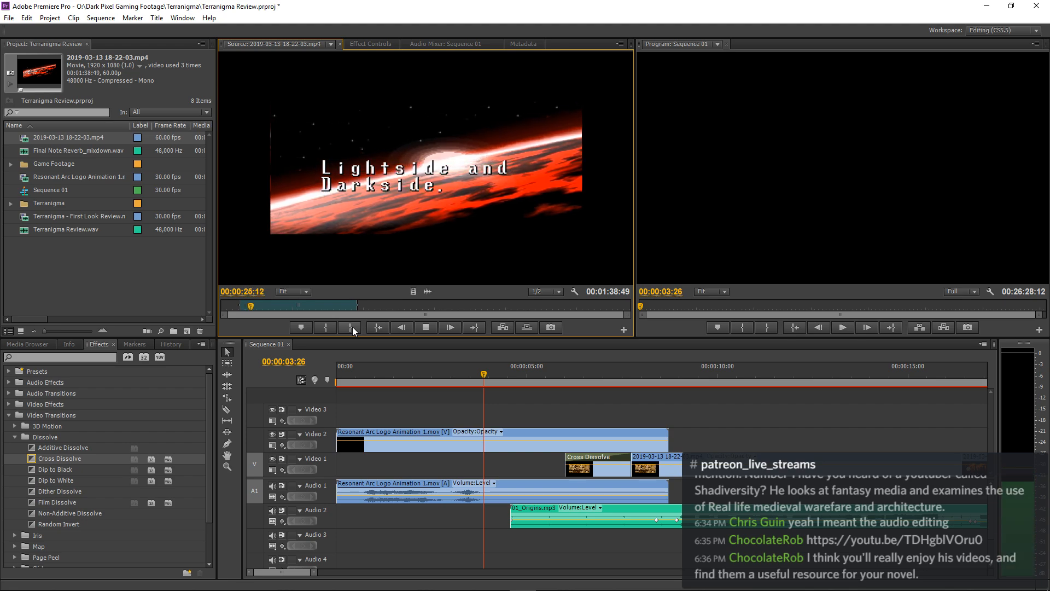
left_click(352, 326)
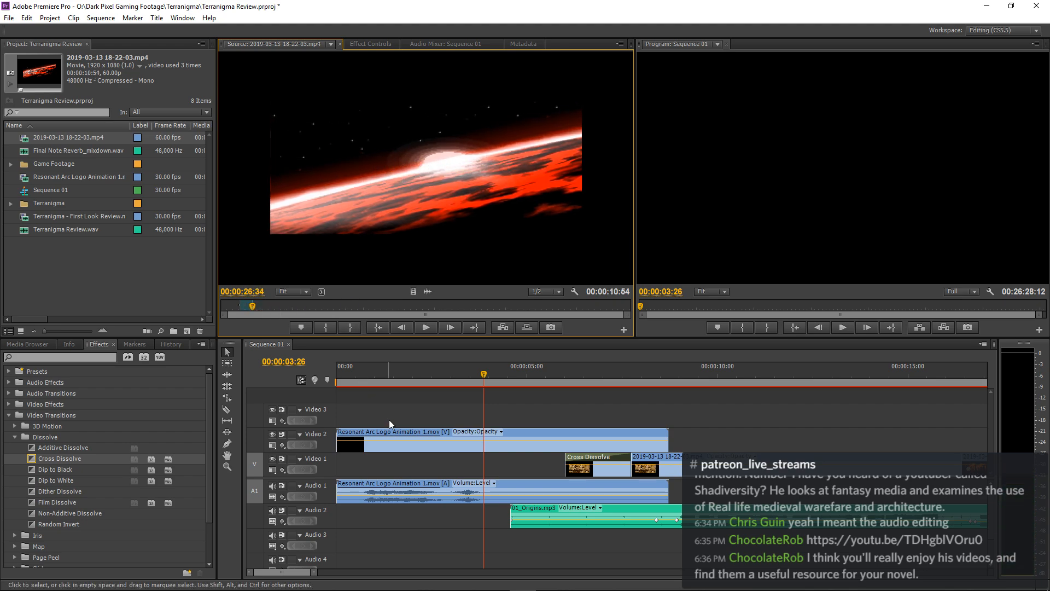
Move the logo animation's video up to Video 4 and place the marked footage on Video 2 at the sequence start.
left_click_drag(389, 427, 389, 392)
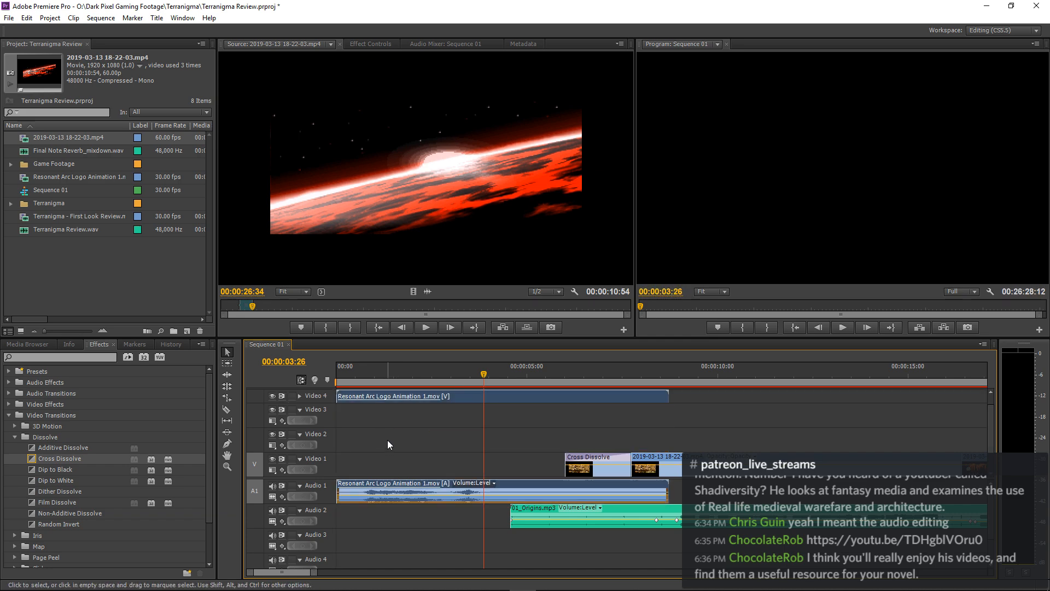
left_click(299, 396)
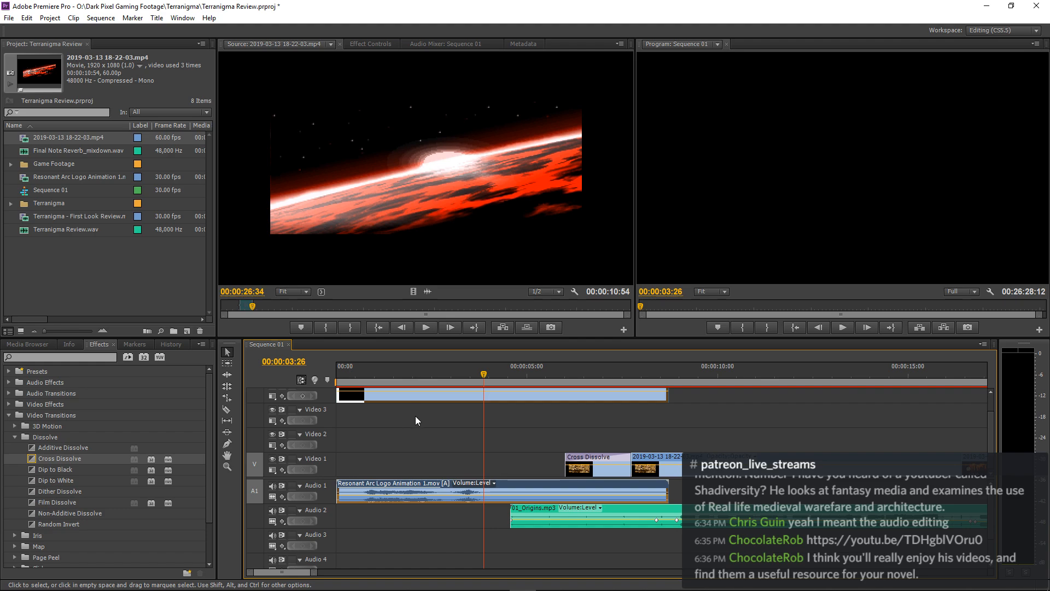
left_click_drag(413, 290, 741, 436)
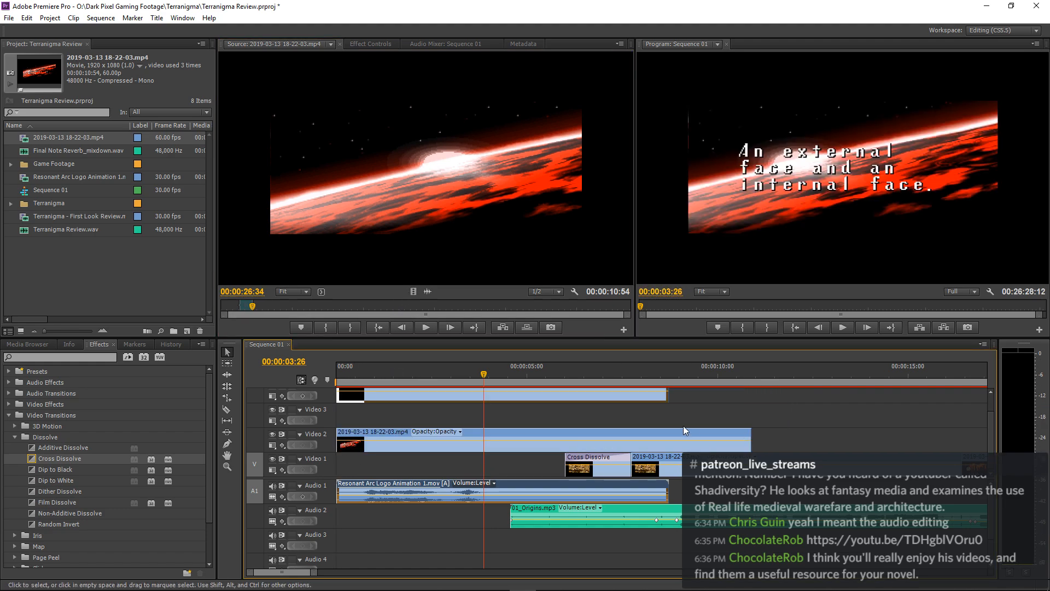
Trim the new footage clip and move it to Video 1, running from the sequence start to about 00:00:05:20.
left_click_drag(337, 433, 396, 435)
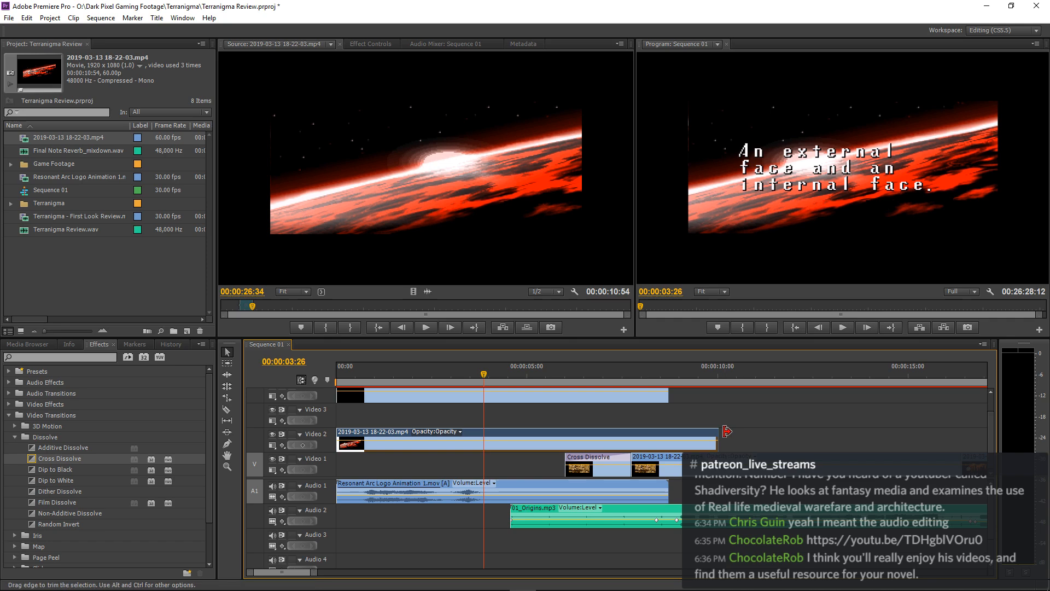
left_click_drag(719, 435, 567, 443)
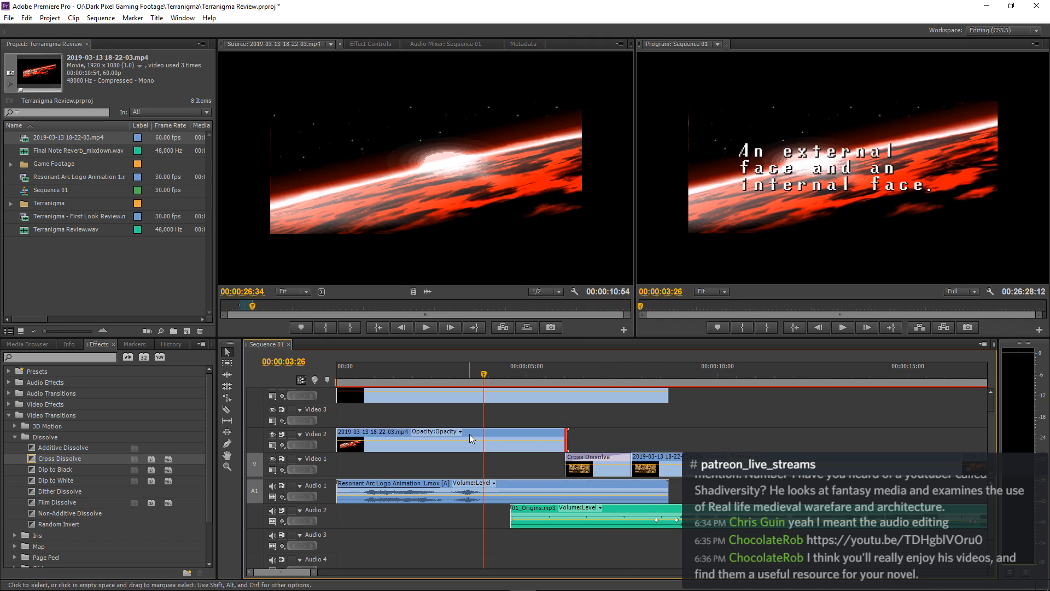
left_click_drag(469, 434, 470, 455)
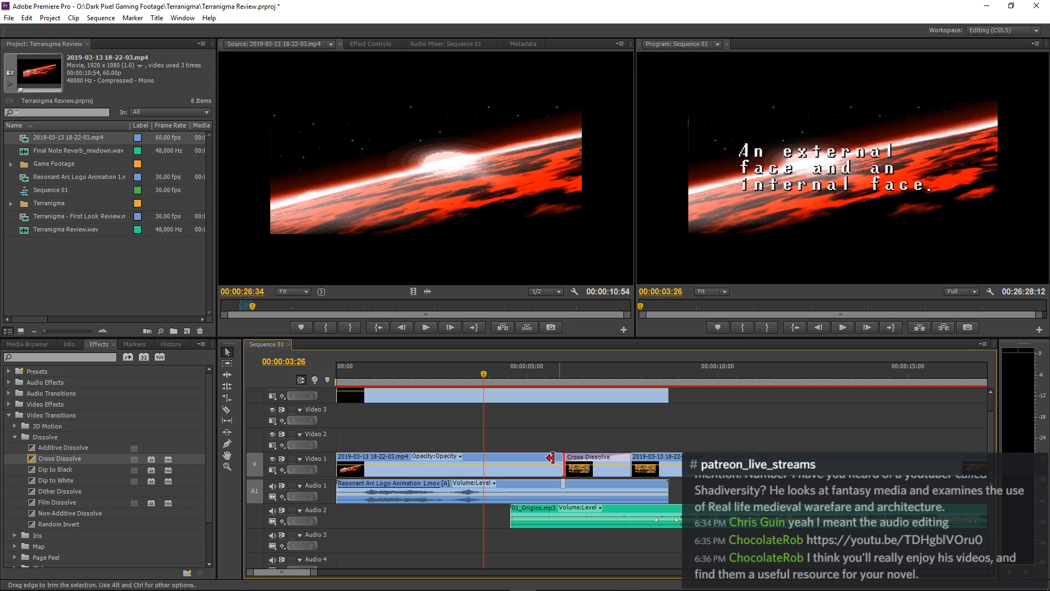
left_click_drag(564, 460, 551, 460)
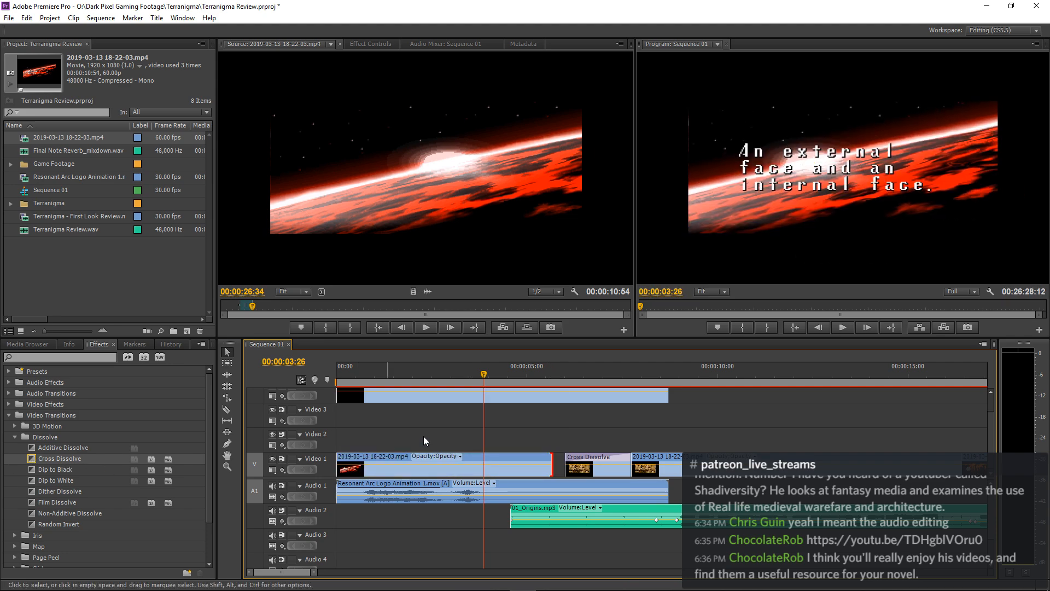
Duplicate the opening footage clip from Video 1 onto Video 2 at the sequence start and view the frame at 00:00:02:24.
left_click(378, 470)
left_click(386, 372)
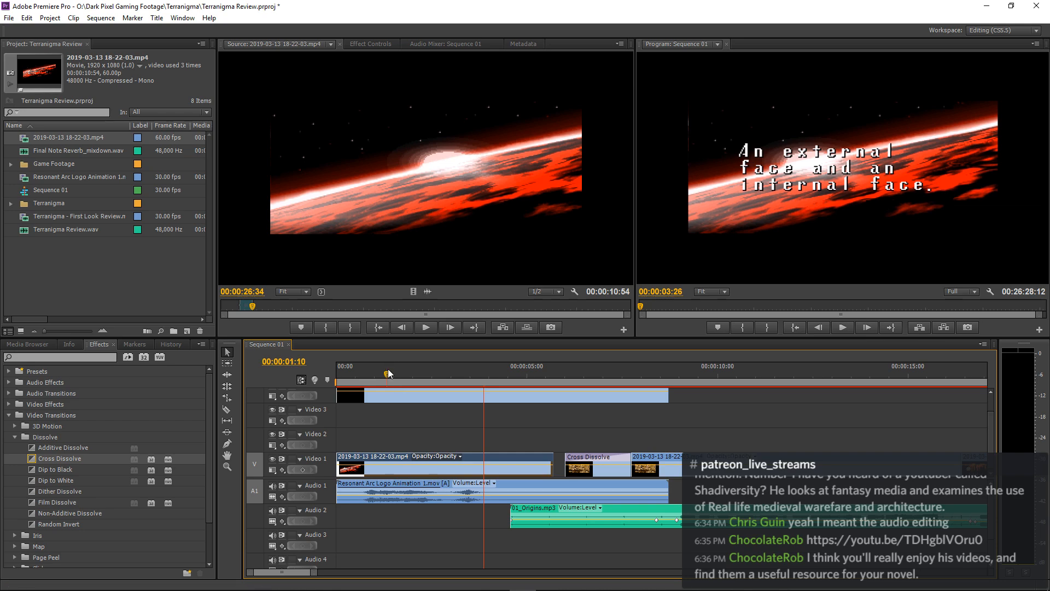
left_click(330, 439)
key("ctrl+v")
left_click_drag(447, 438, 397, 437)
left_click(443, 374)
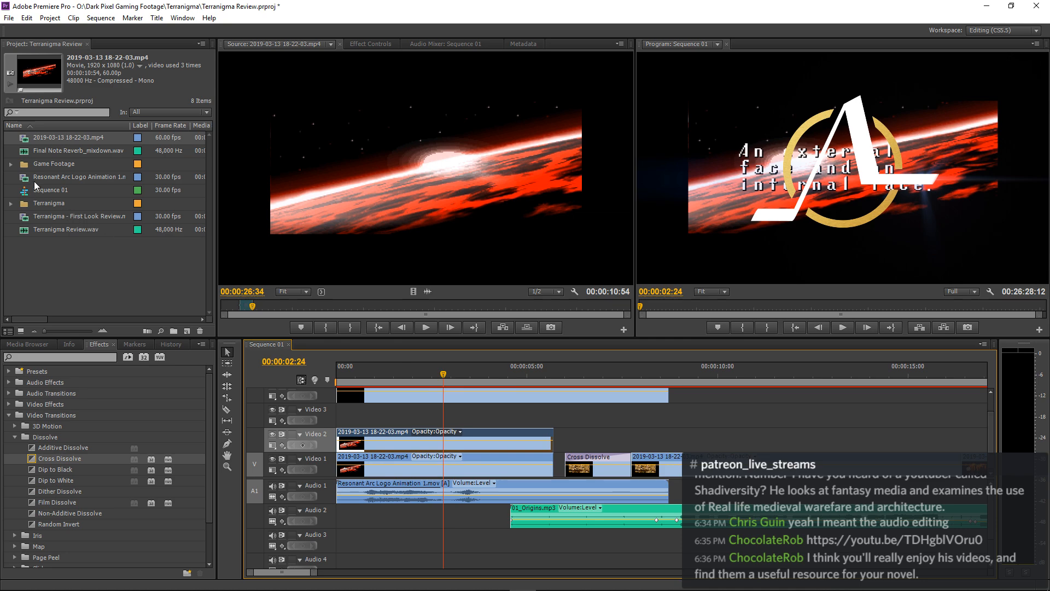
Open Terranigma - First Look Review.mp4 as source and inspect its blurred side borders enlarged around 00:03:11.
double_click(22, 230)
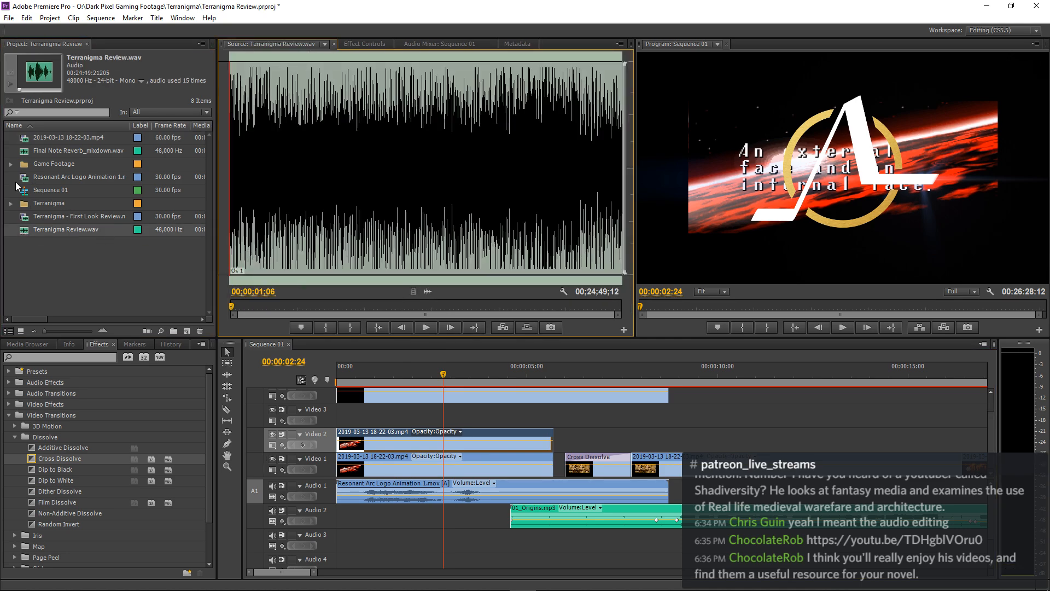
double_click(22, 217)
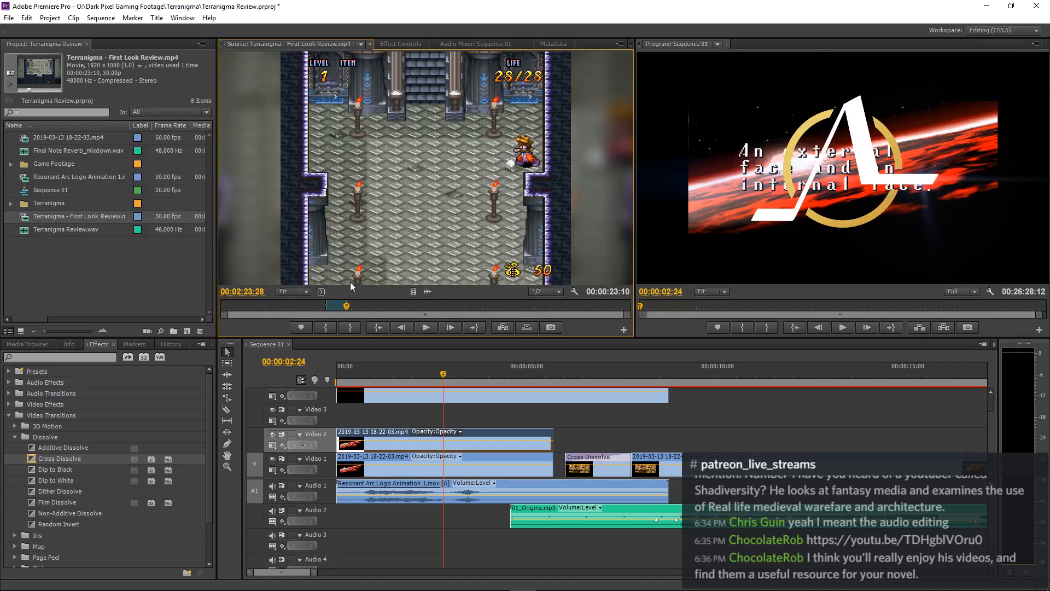
left_click_drag(360, 303, 388, 307)
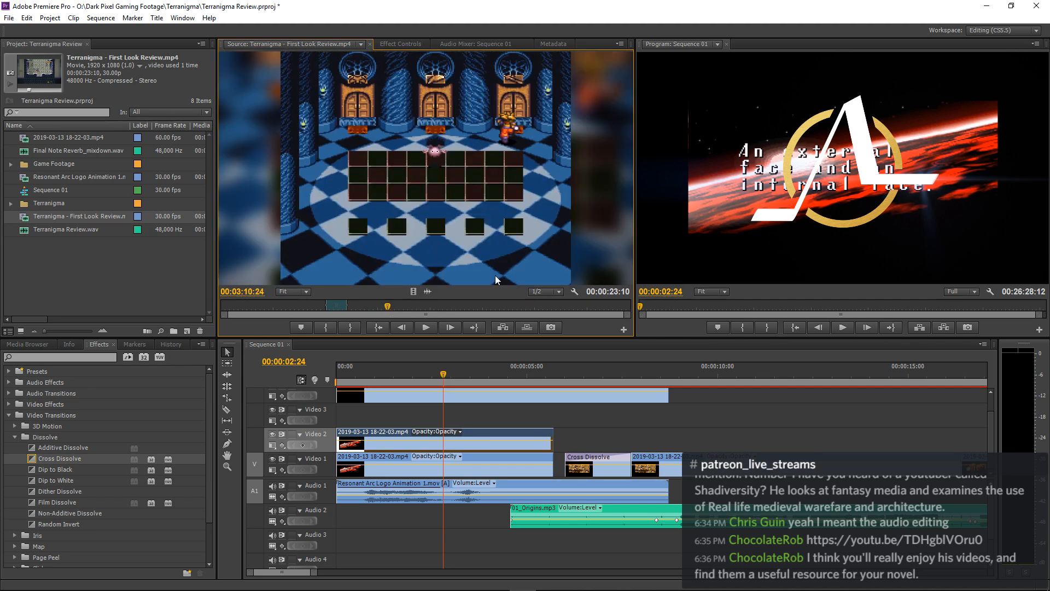
left_click(708, 374)
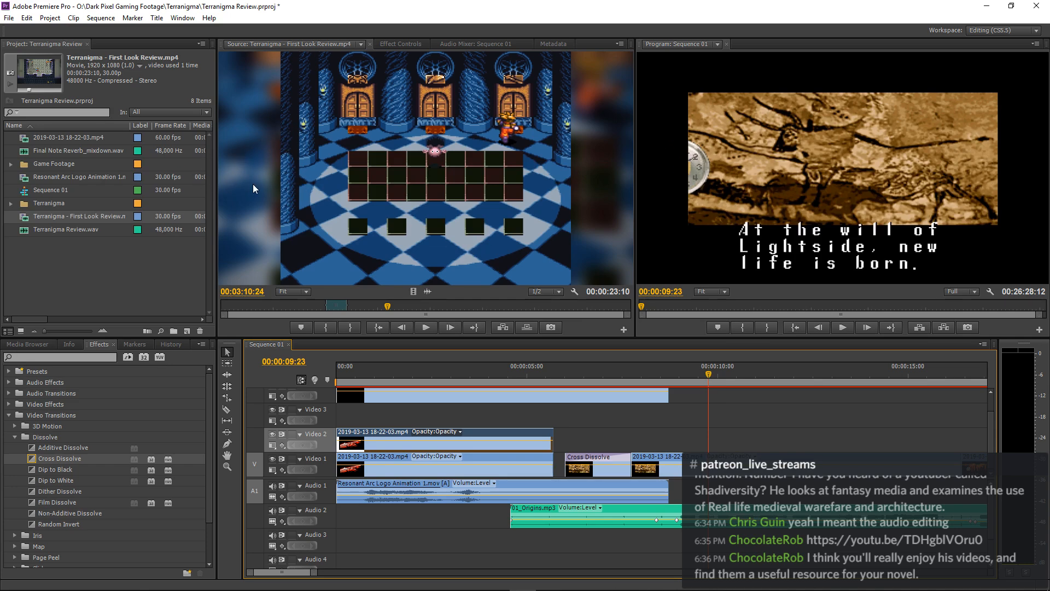
key("grave")
key("space")
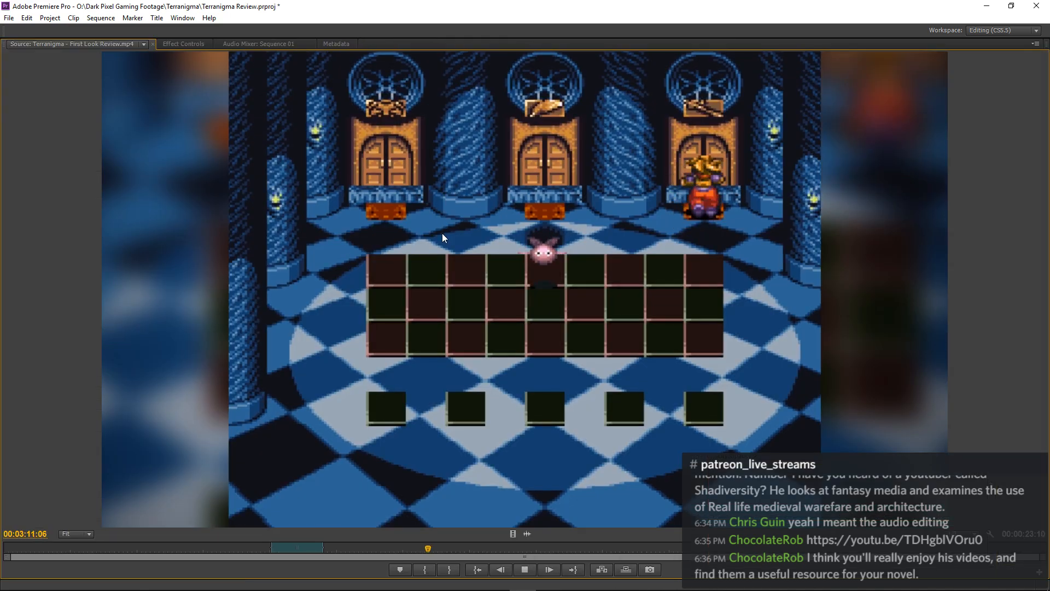
key("grave")
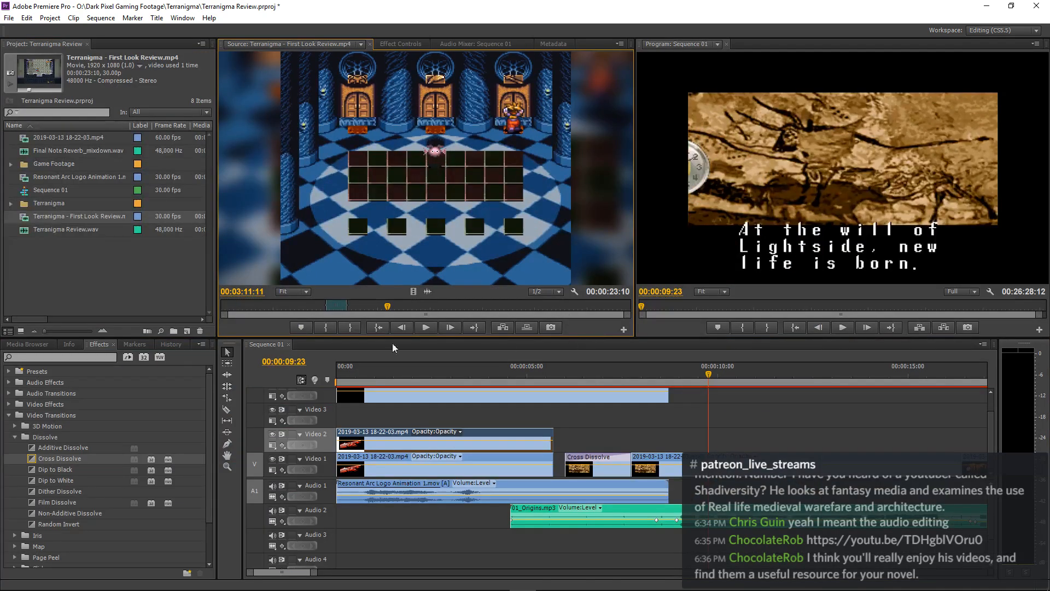
left_click(11, 163)
double_click(35, 206)
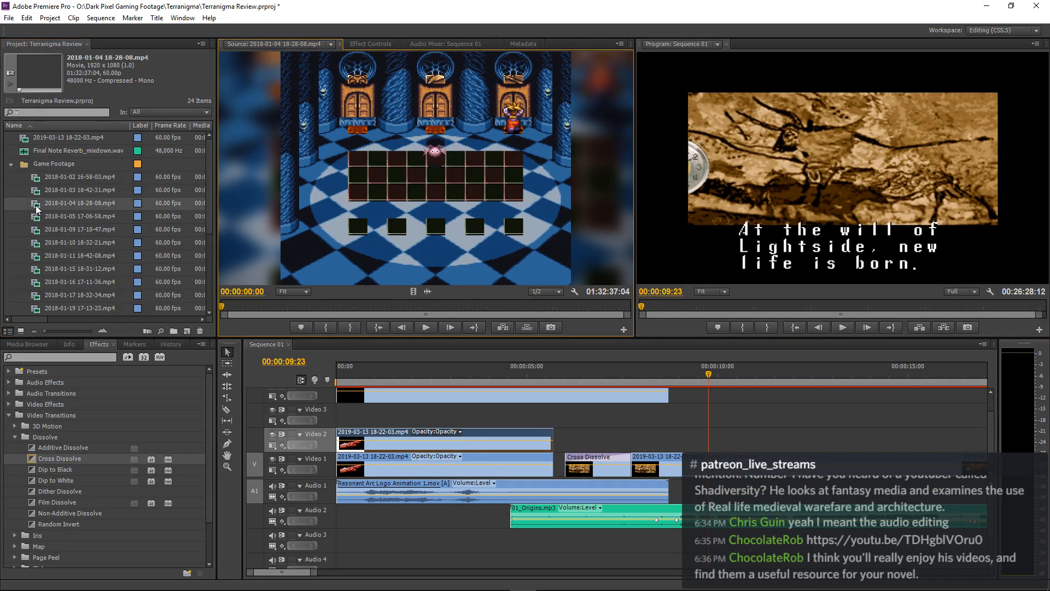
key("grave")
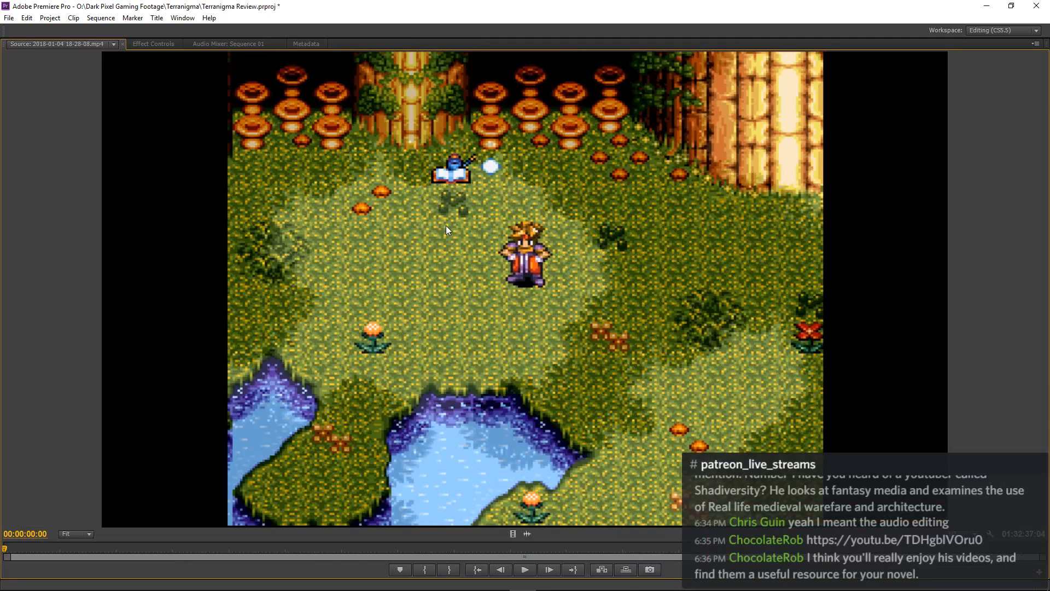
key("grave")
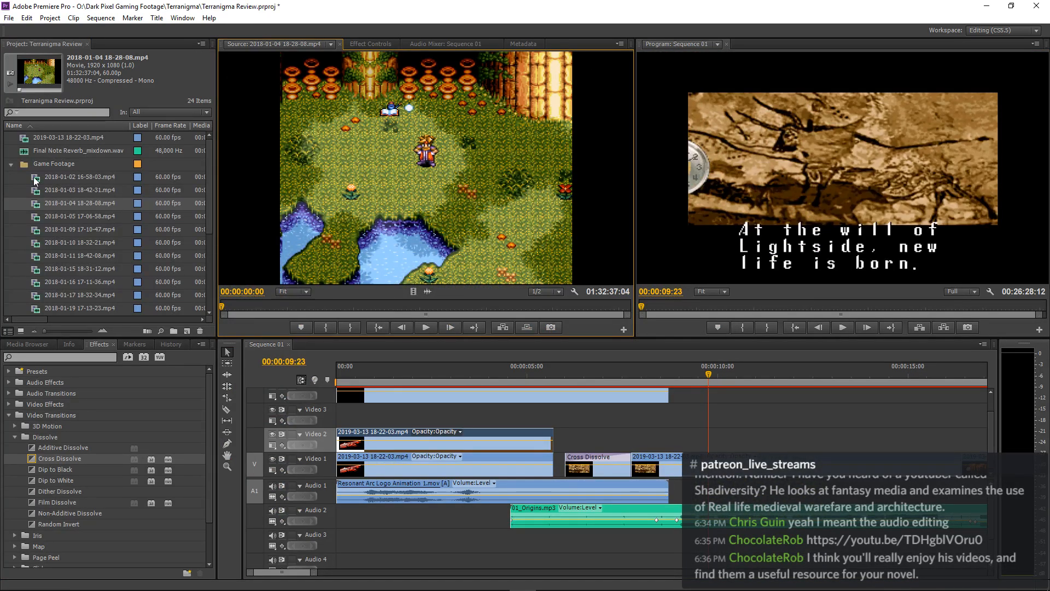
double_click(35, 179)
left_click_drag(339, 307, 315, 307)
left_click(364, 305)
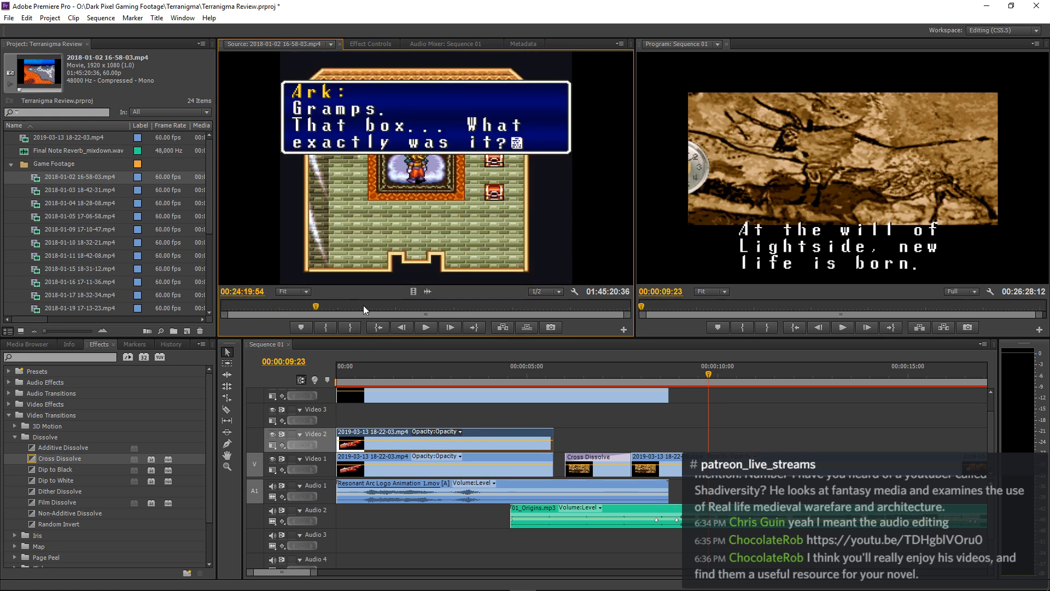
key("grave")
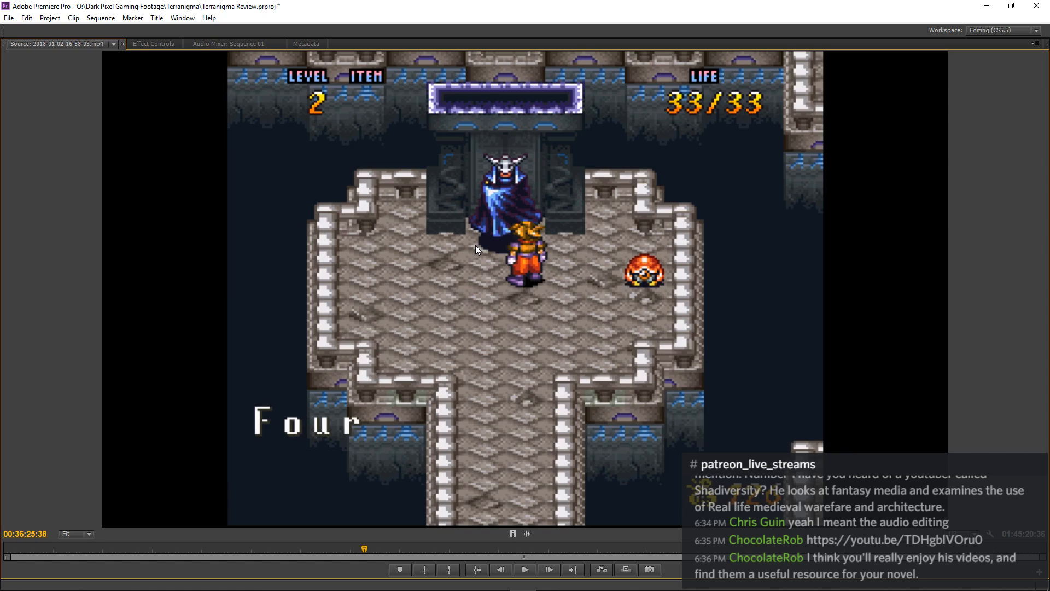
key("grave")
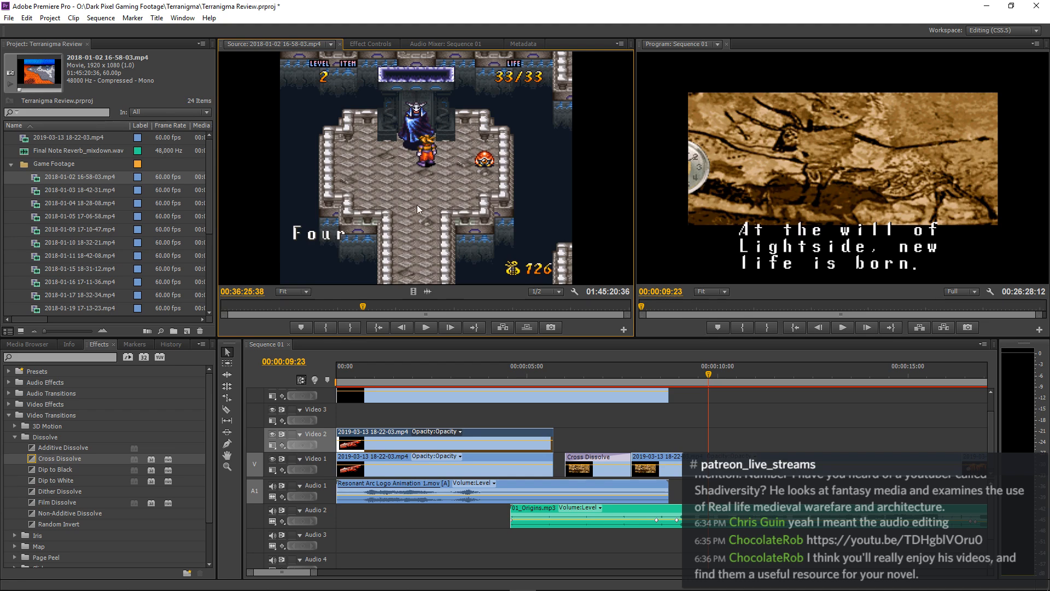
left_click(425, 304)
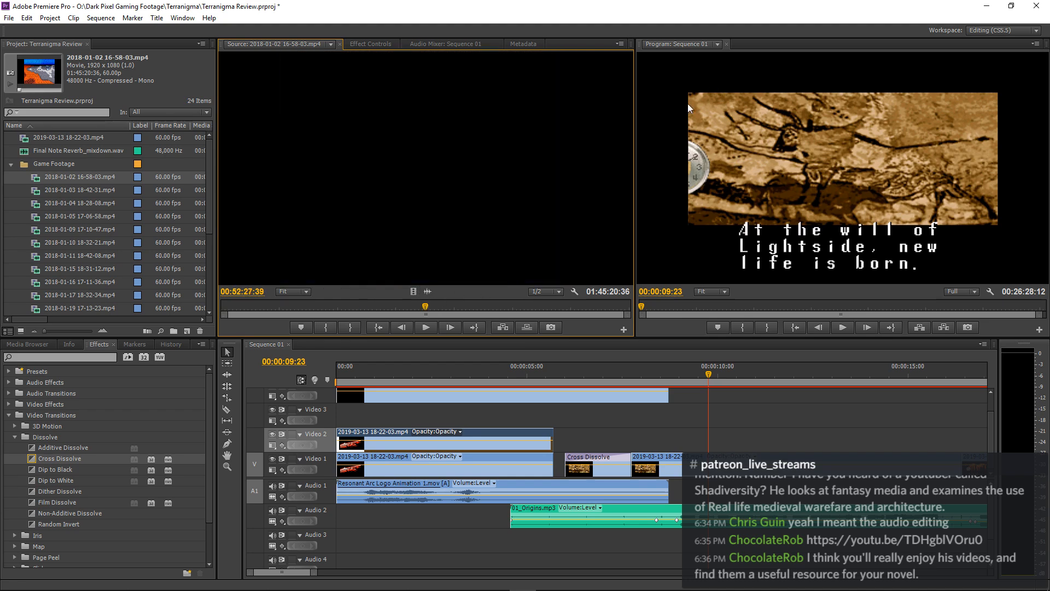
left_click(373, 307)
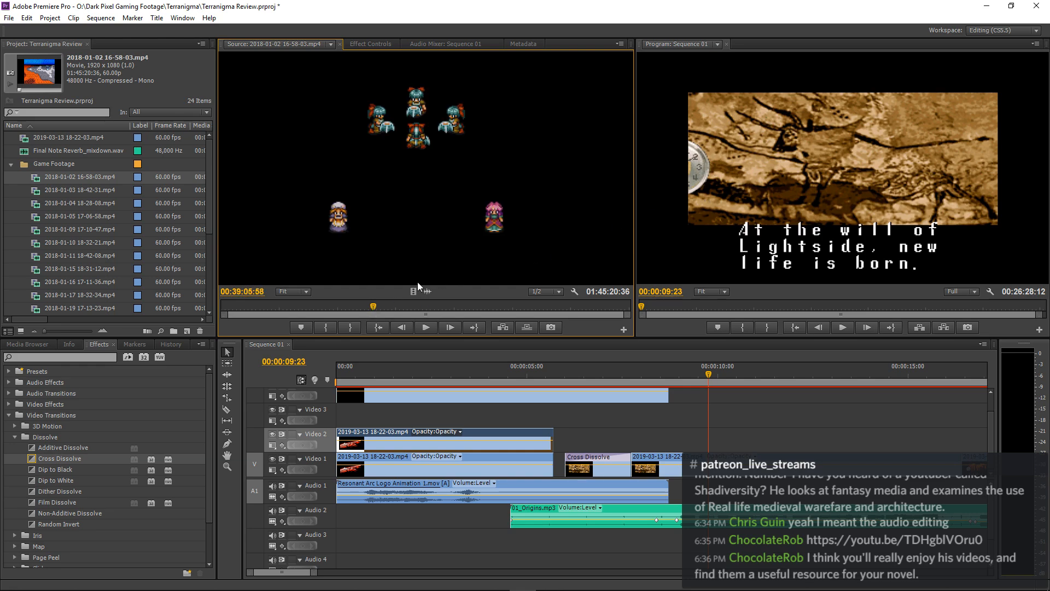
left_click(314, 305)
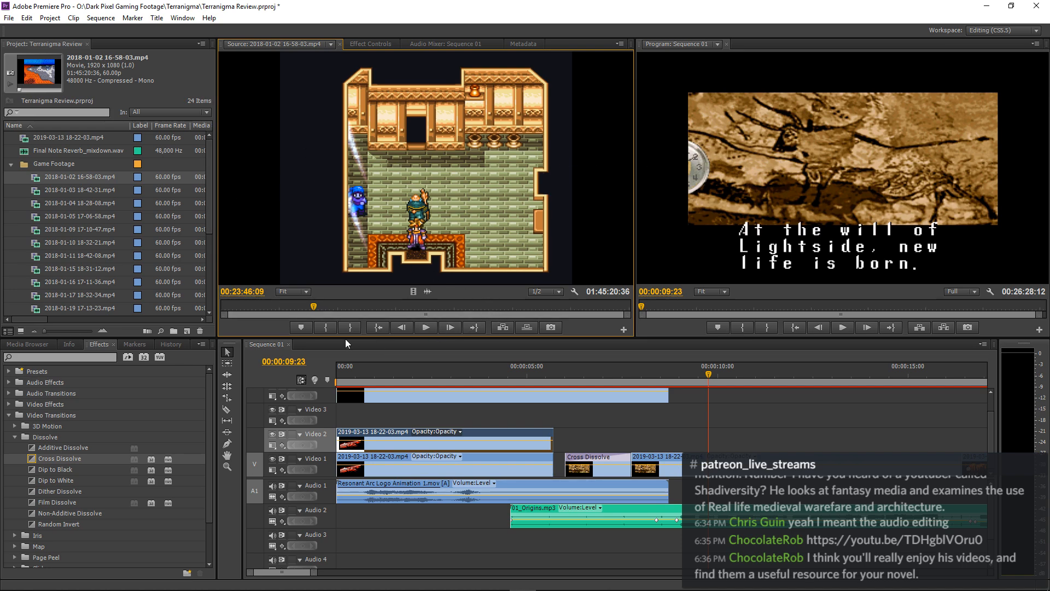
left_click(11, 163)
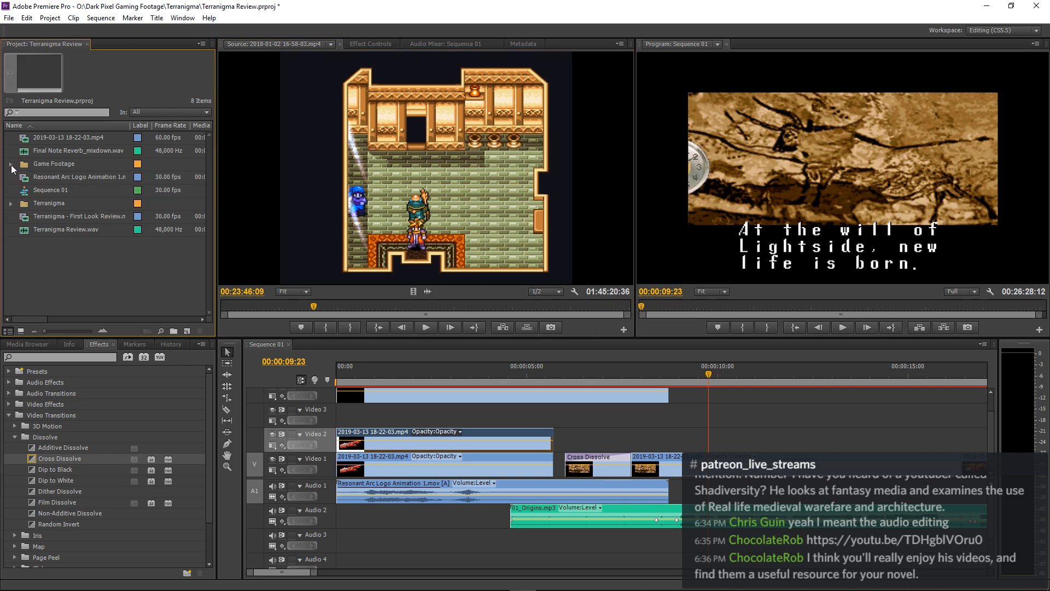
double_click(24, 137)
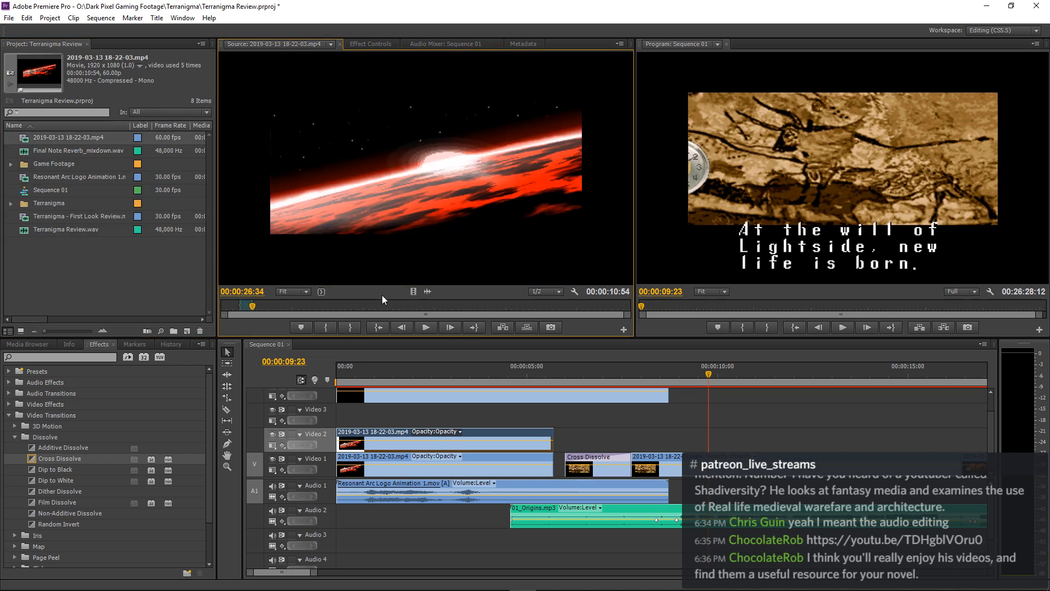
Mark an 8-frame excerpt of Terranigma - First Look Review.mp4 from 00:03:11:11 and place its video on Video 3 at about 00:00:01:04.
double_click(27, 216)
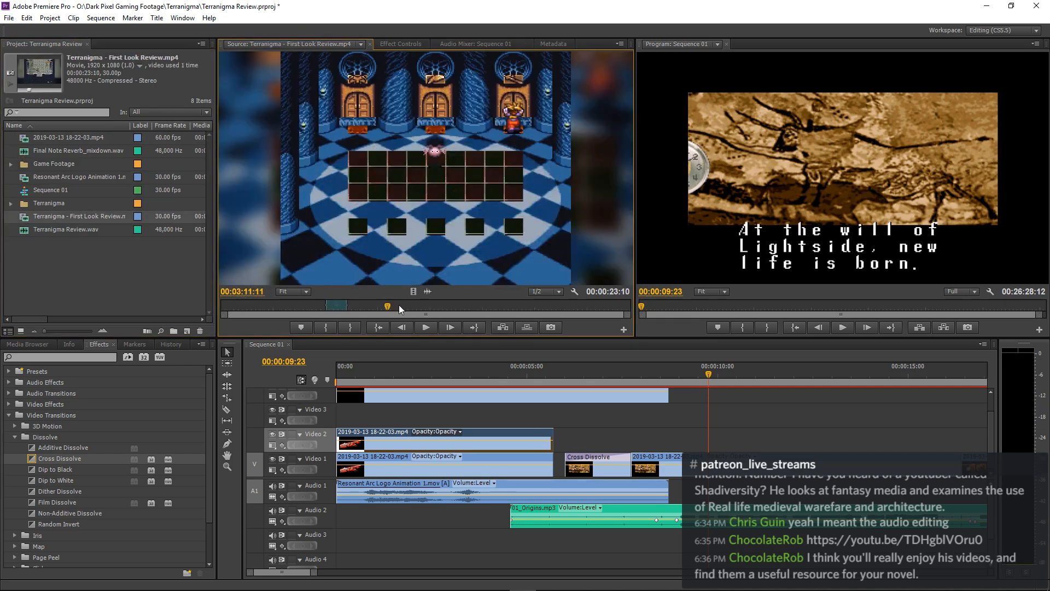
left_click(327, 327)
key("space")
key("space")
left_click(350, 328)
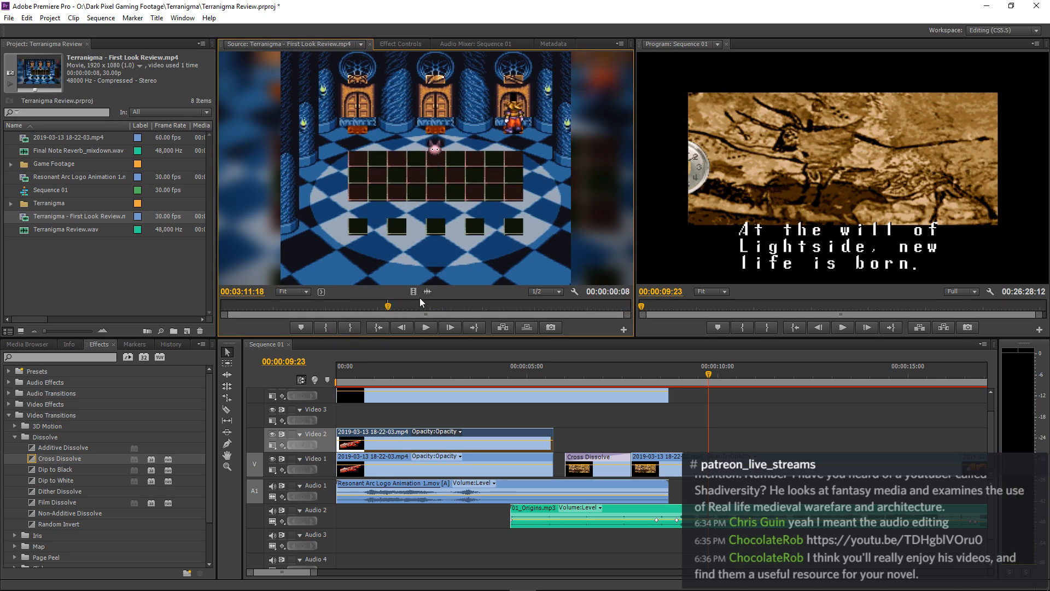
left_click_drag(413, 291, 384, 413)
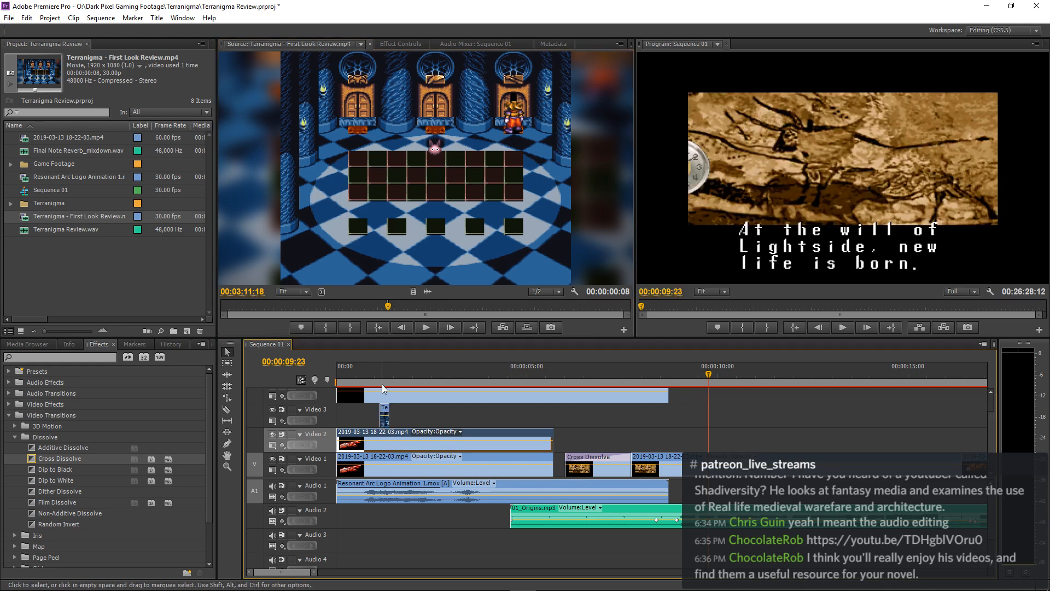
Compare the picture widths of the opening footage and the Video 3 reference excerpt between frames 00:00:01:03 and 00:00:01:04.
left_click(382, 376)
key("=")
key("=")
key("=")
key("=")
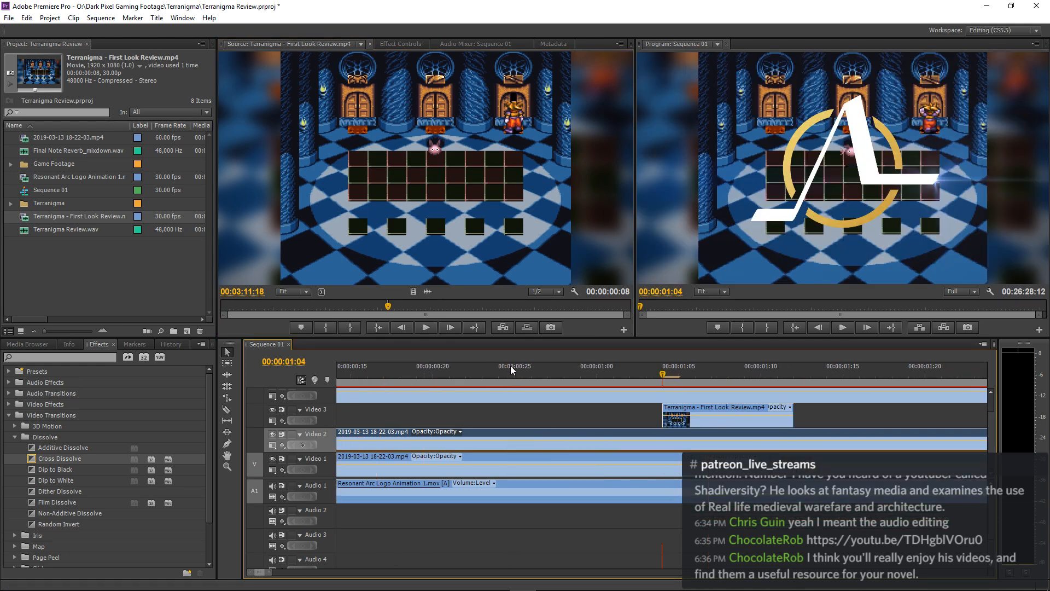
key("Left")
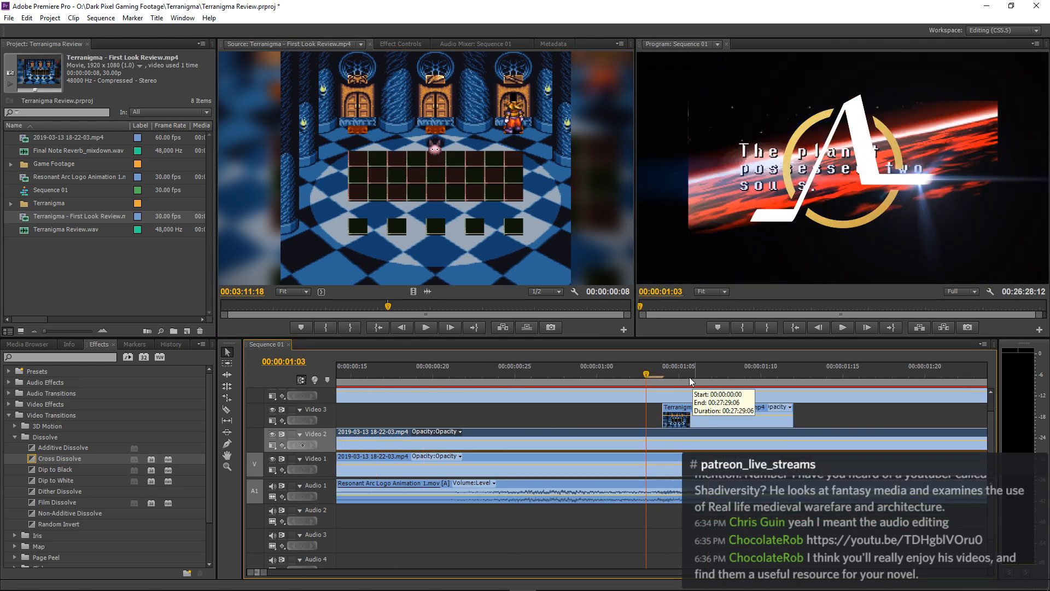
key("Right")
key("Left")
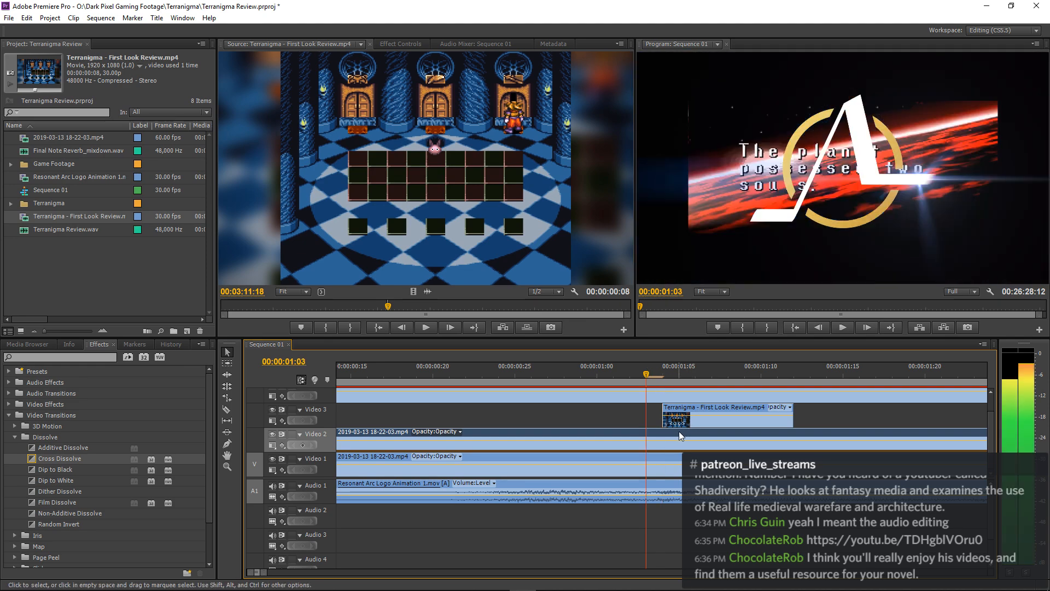
Turn off uniform scaling for the opening clip on Video 2, discard its scale keyframe, and set Scale Width to 94.
left_click(396, 44)
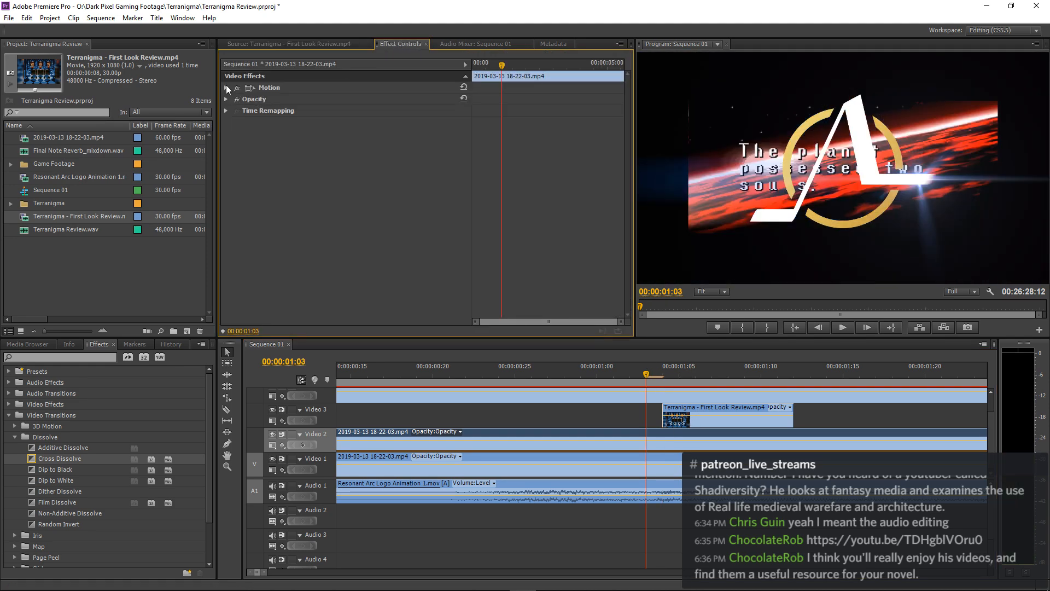
left_click(227, 87)
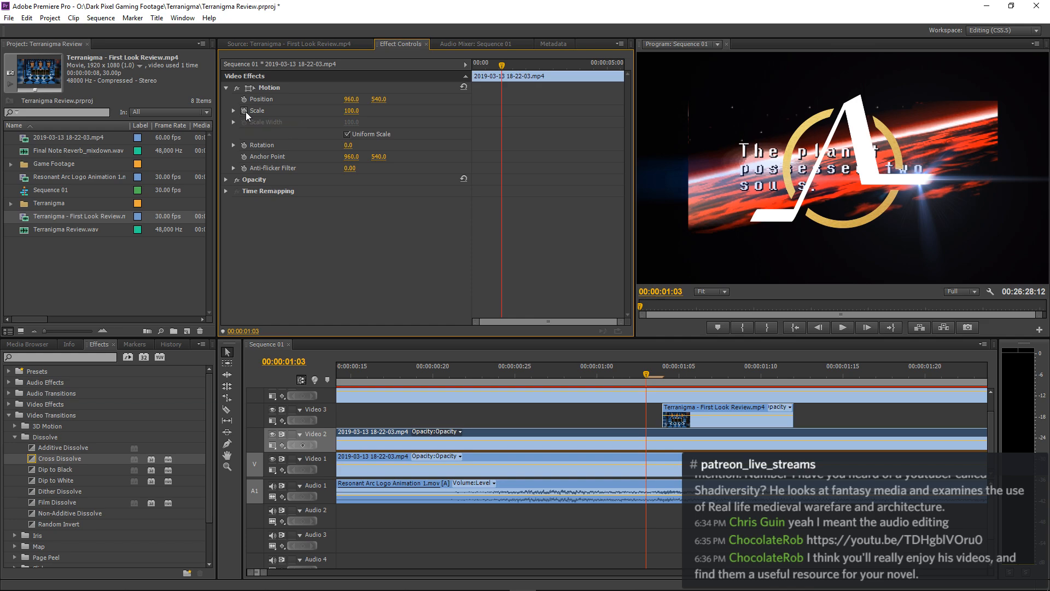
left_click(245, 112)
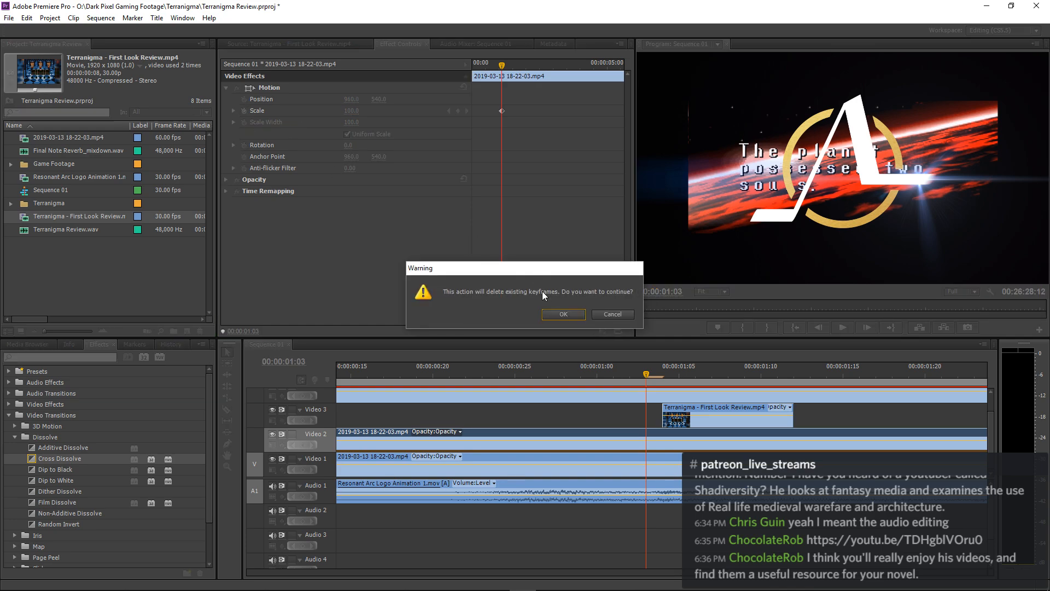
left_click(562, 317)
left_click(347, 134)
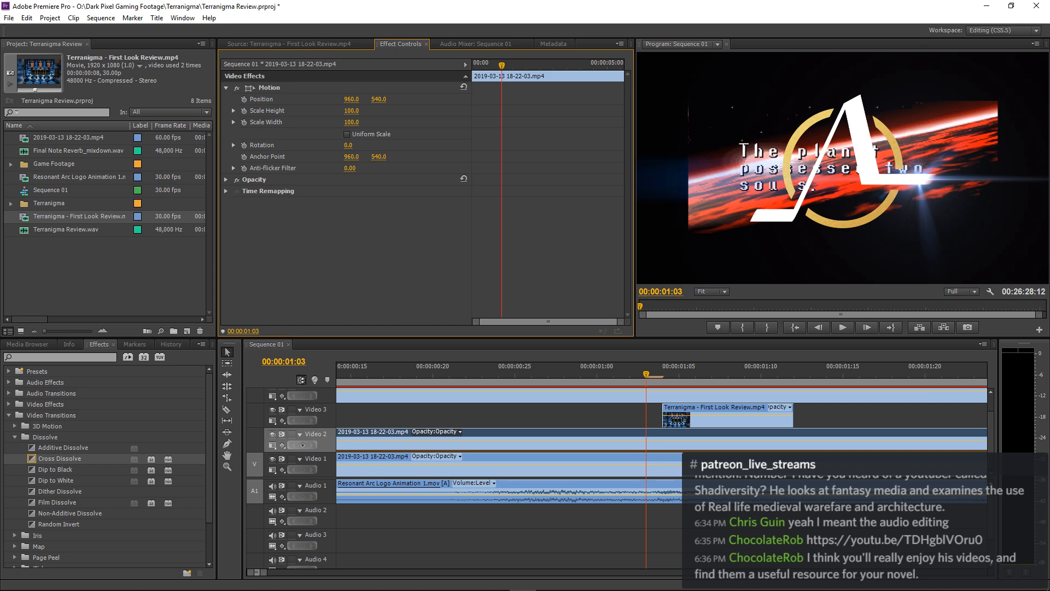
left_click_drag(350, 122, 345, 122)
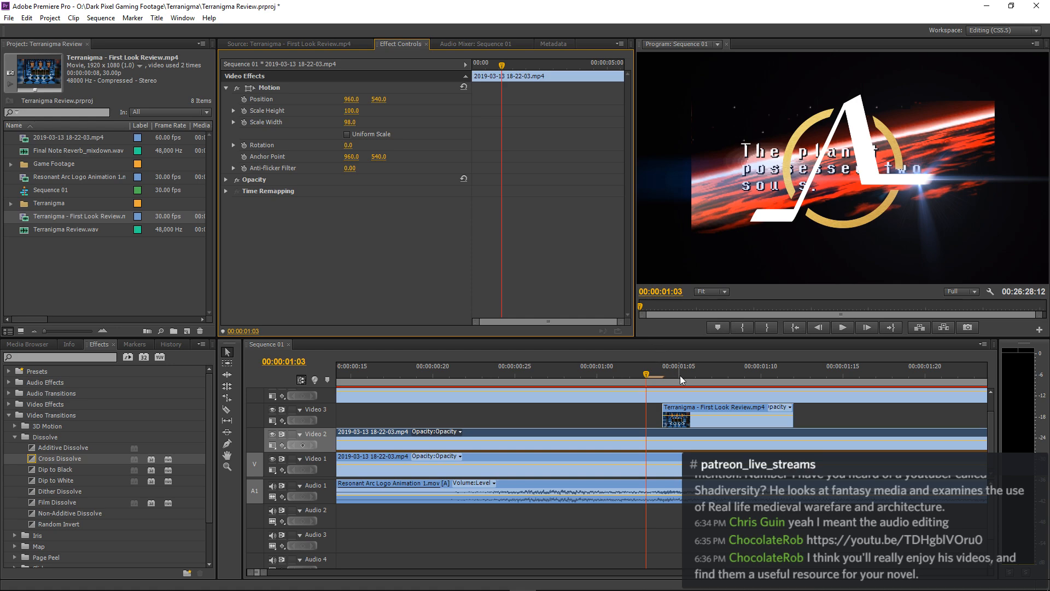
left_click_drag(680, 375, 649, 378)
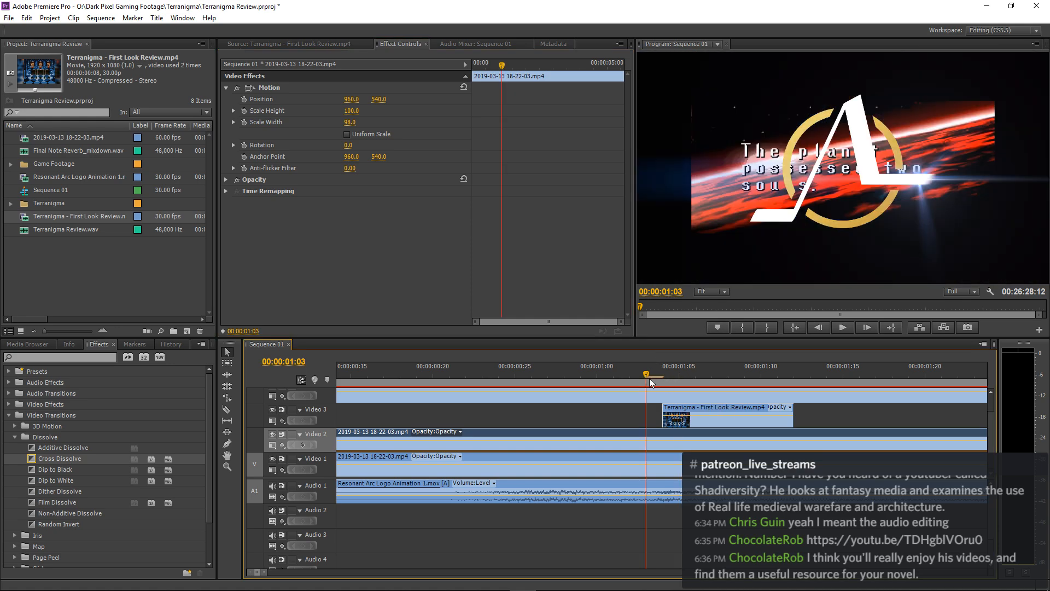
left_click(350, 122)
type("94")
key("Return")
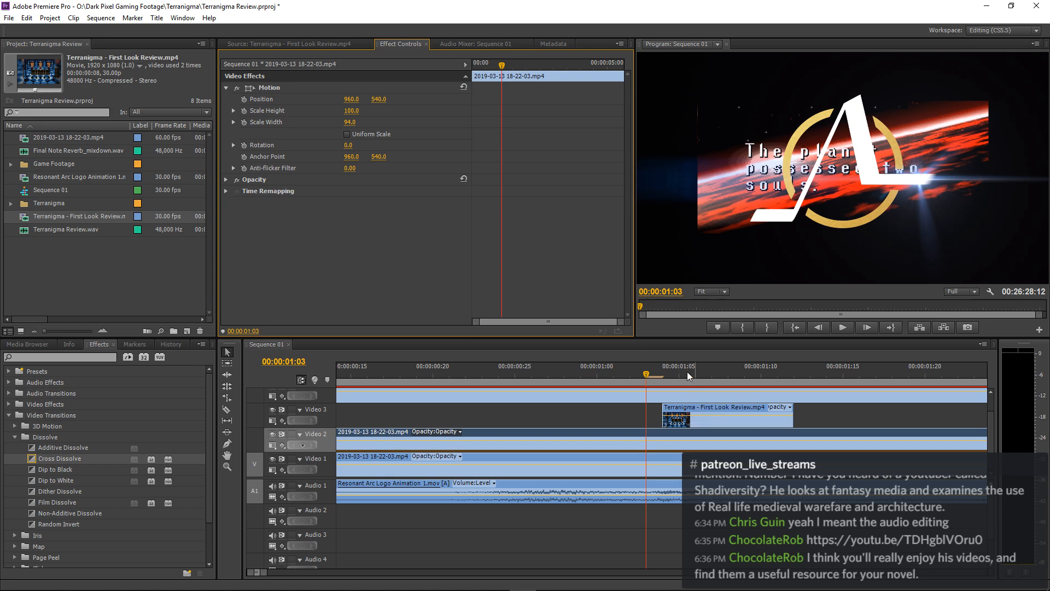
Check the Video 2 clip's width against the reference excerpt and set its Scale Width to 93.5.
left_click_drag(688, 372, 647, 377)
key("Right")
left_click(349, 122)
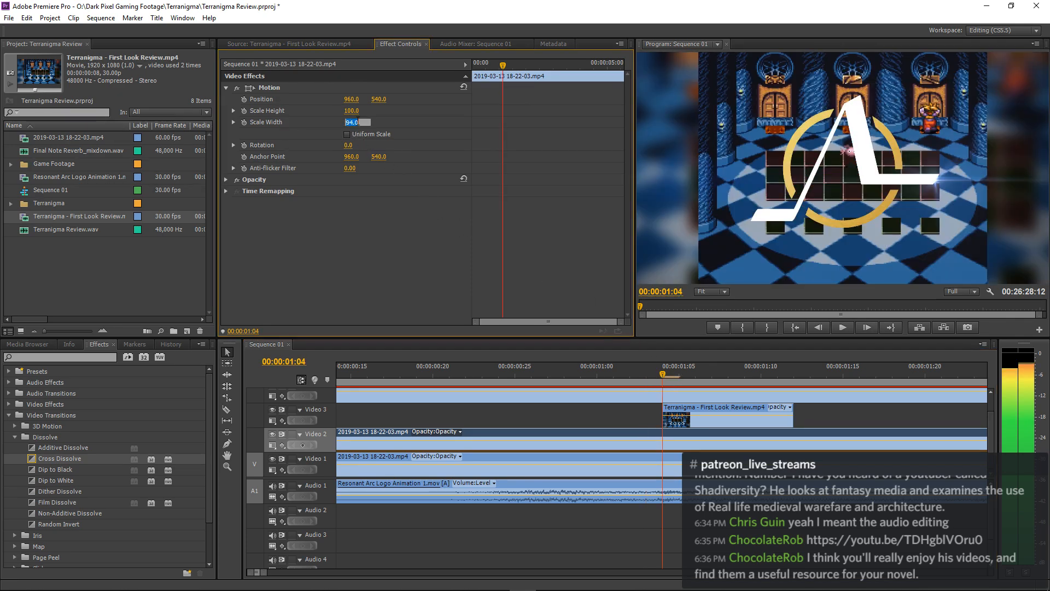
type("935")
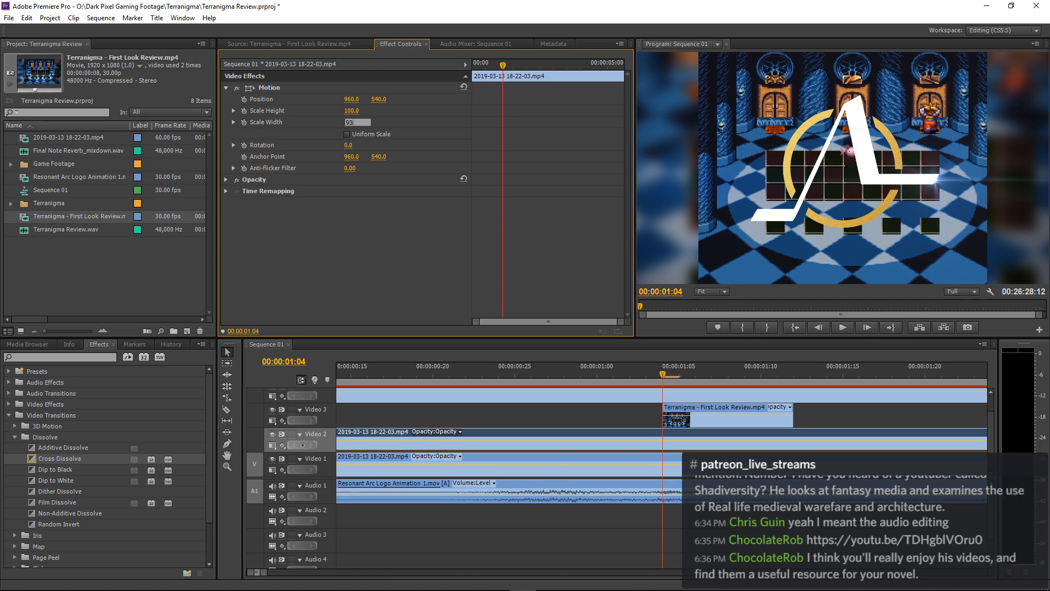
key("Return")
Examine whether the narrowed footage lines up with the reference excerpt's side edges at frames 00:00:01:03 and 00:00:01:04.
key("Left")
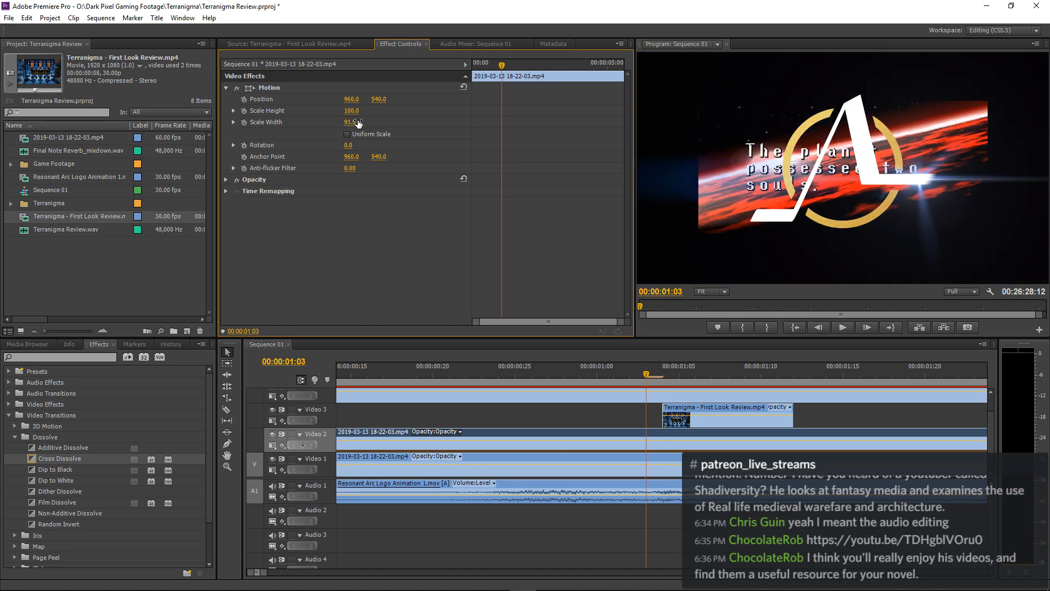
key("Right")
key("Left")
key("Right")
key("Left")
key("Right")
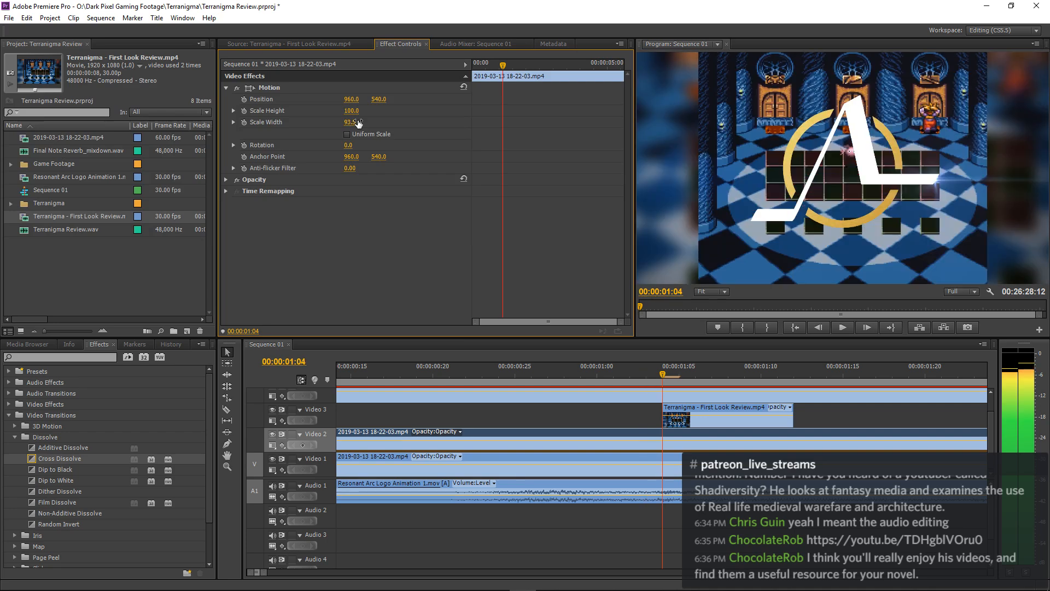
key("Left")
key("Right")
key("Left")
key("Right")
key("Left")
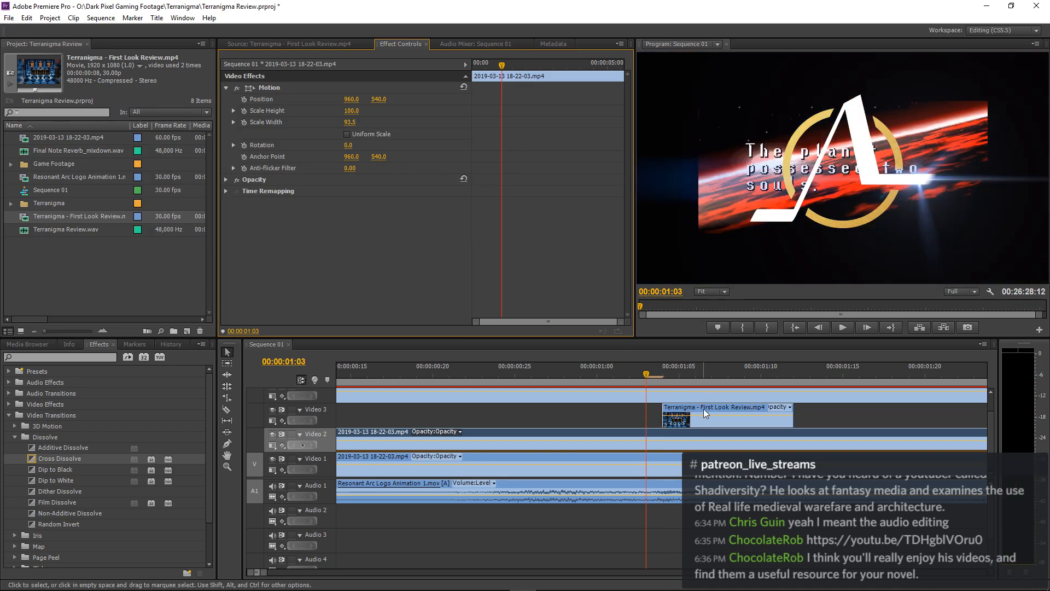
Move the First Look Review reference excerpt along Video 3 to about 00:00:29:00, clear of the opening clips.
left_click(834, 419)
key("minus")
key("minus")
key("minus")
key("minus")
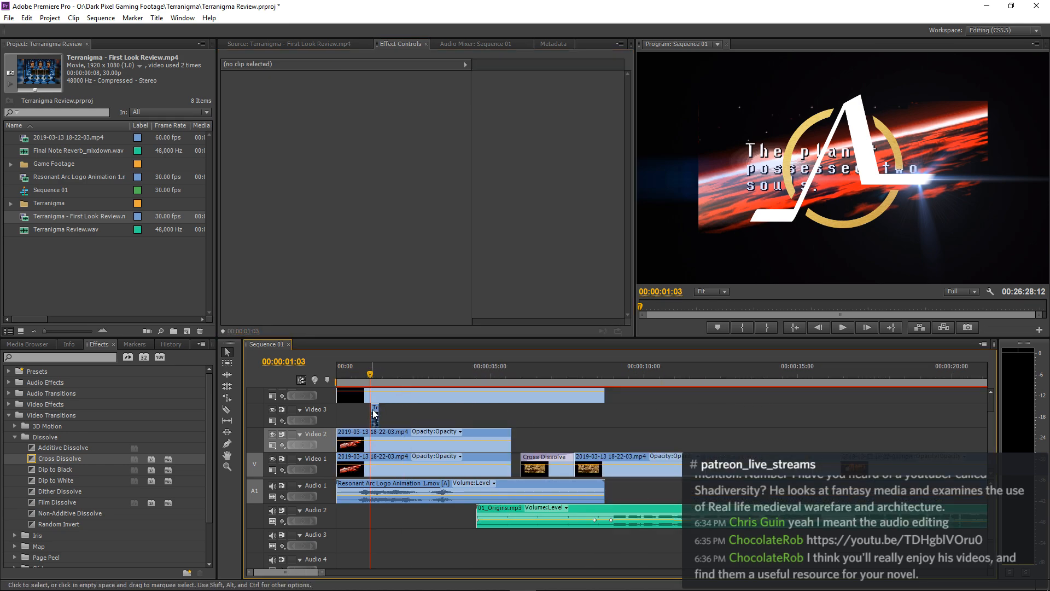
left_click_drag(375, 413, 889, 414)
key("minus")
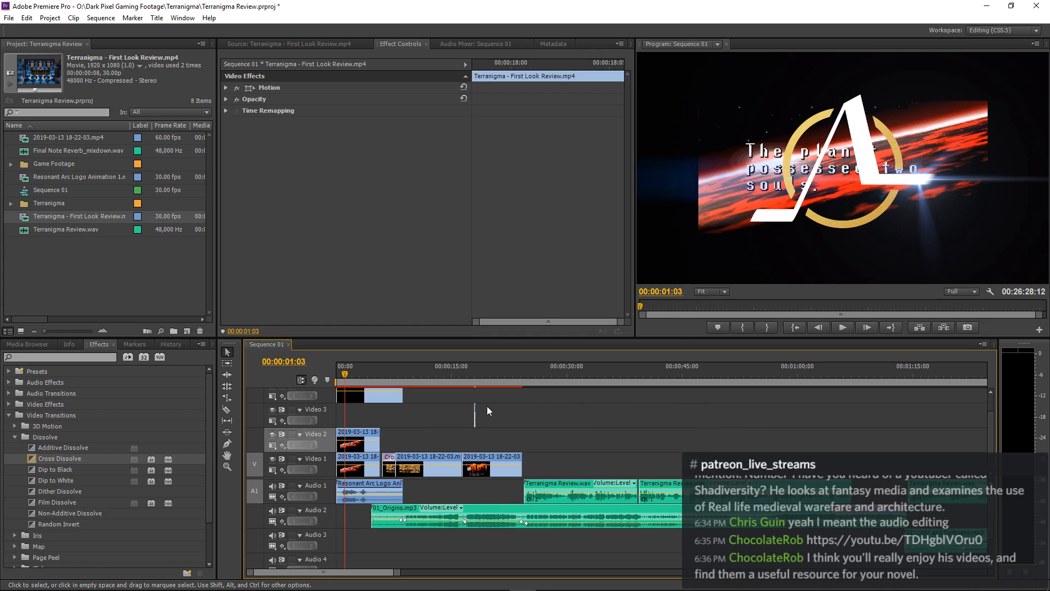
left_click_drag(475, 408, 560, 421)
left_click(483, 431)
key("equal")
key("equal")
key("equal")
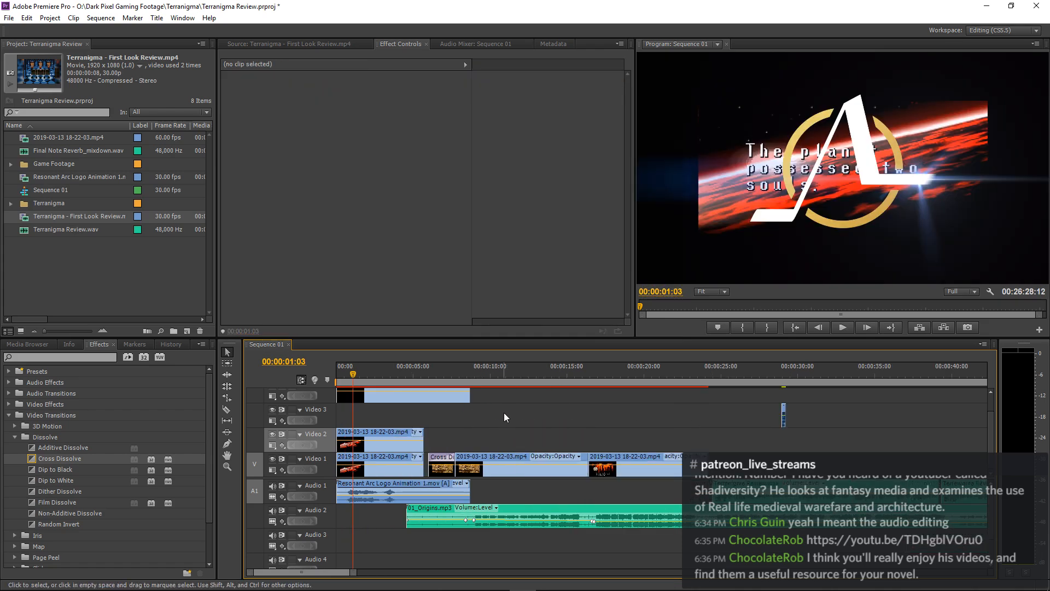
left_click(461, 462)
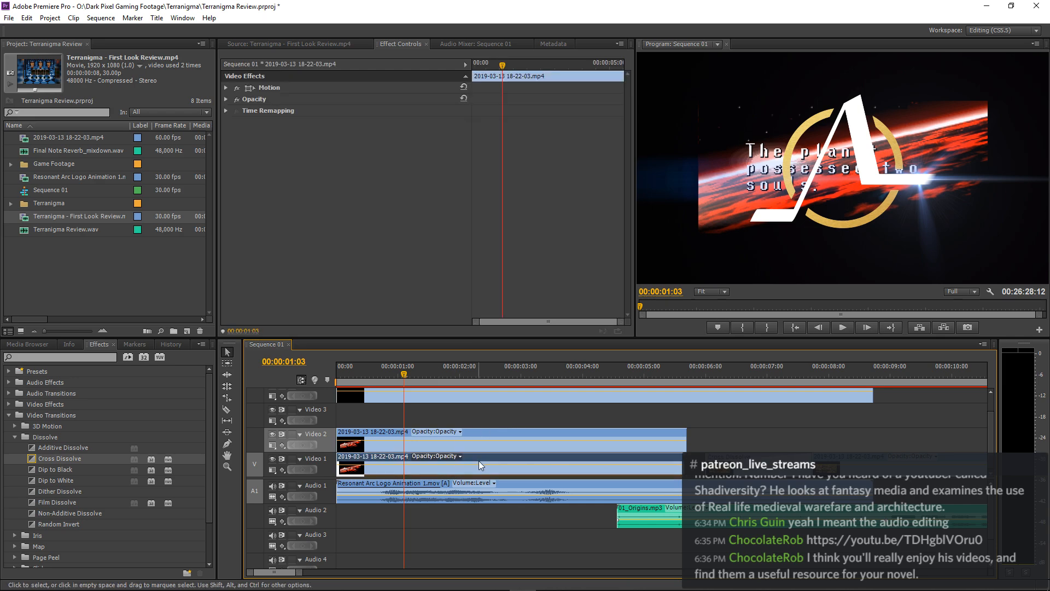
left_click(225, 86)
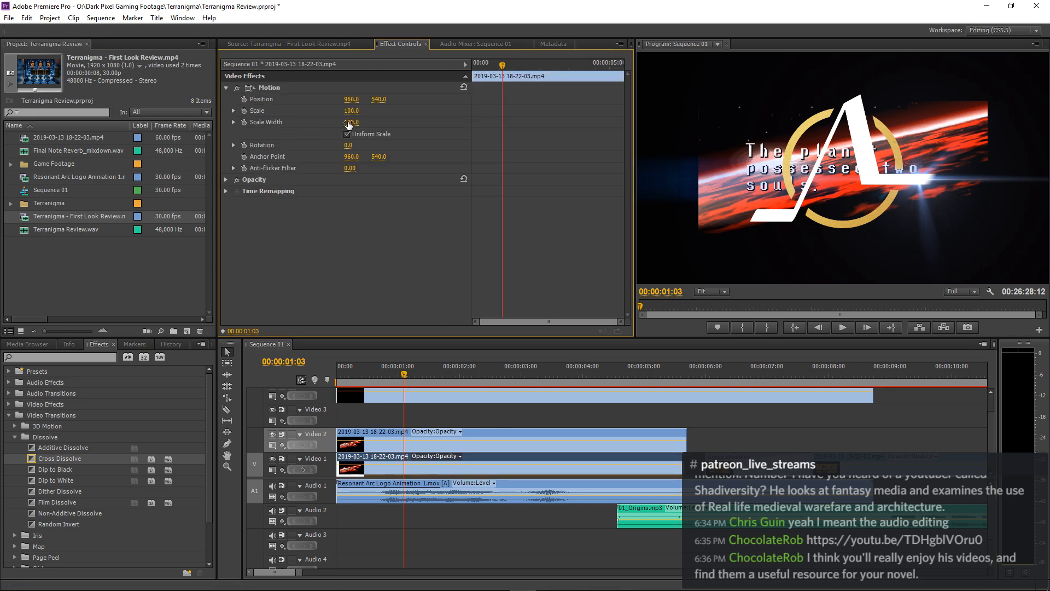
type("600")
key("Return")
left_click(360, 122)
type("200")
key("Return")
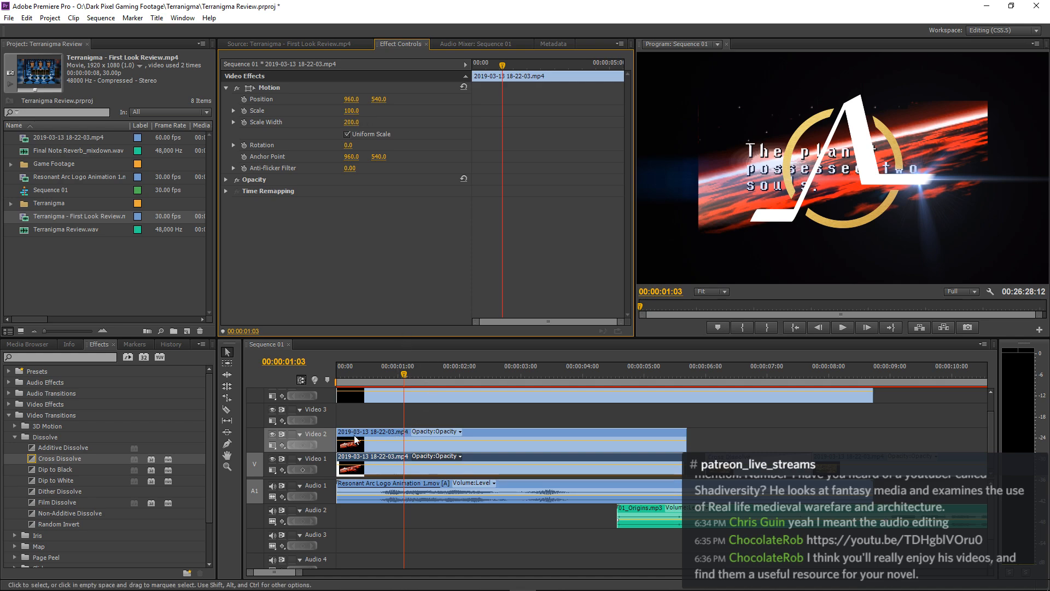
Apply the Crop effect to the opening clip on Video 2 and crop away its empty left side.
left_click(100, 358)
type("crop")
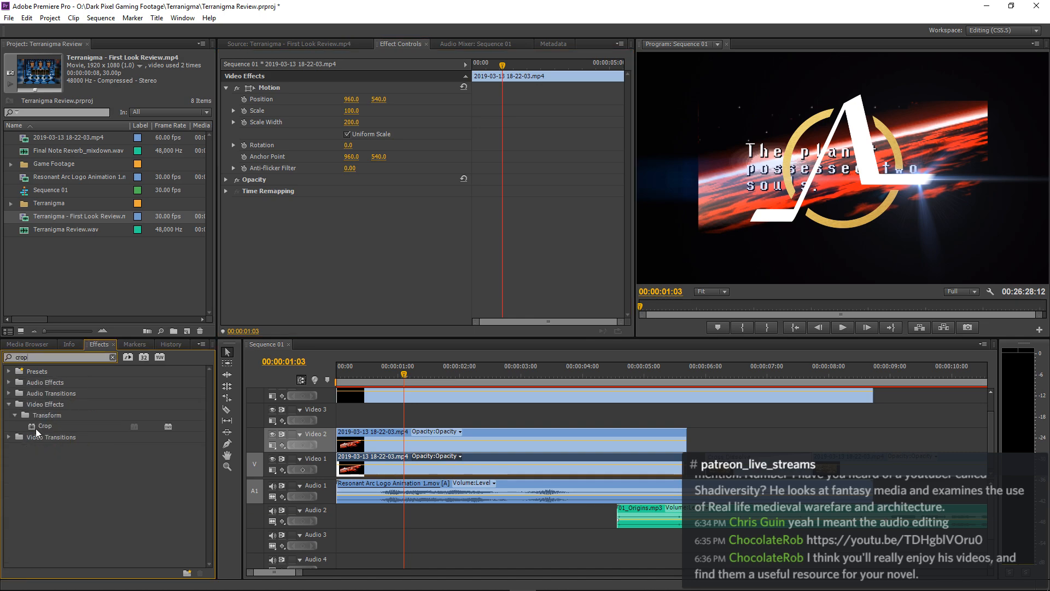
left_click_drag(35, 428, 391, 437)
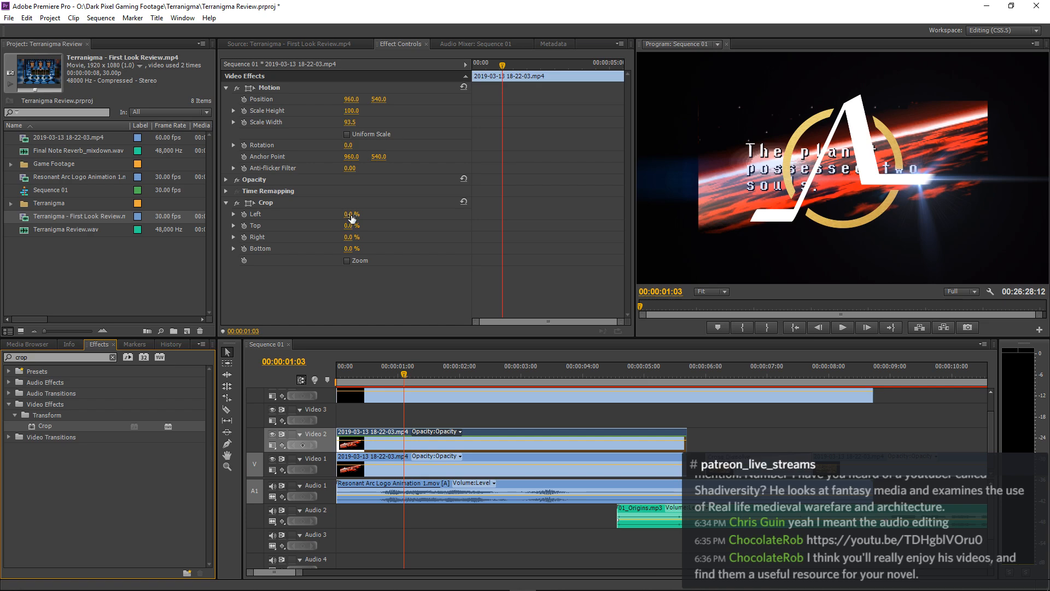
left_click_drag(349, 214, 351, 214)
Turn off uniform scaling for the opening clip on Video 1 and set its Scale to 200.
left_click(409, 455)
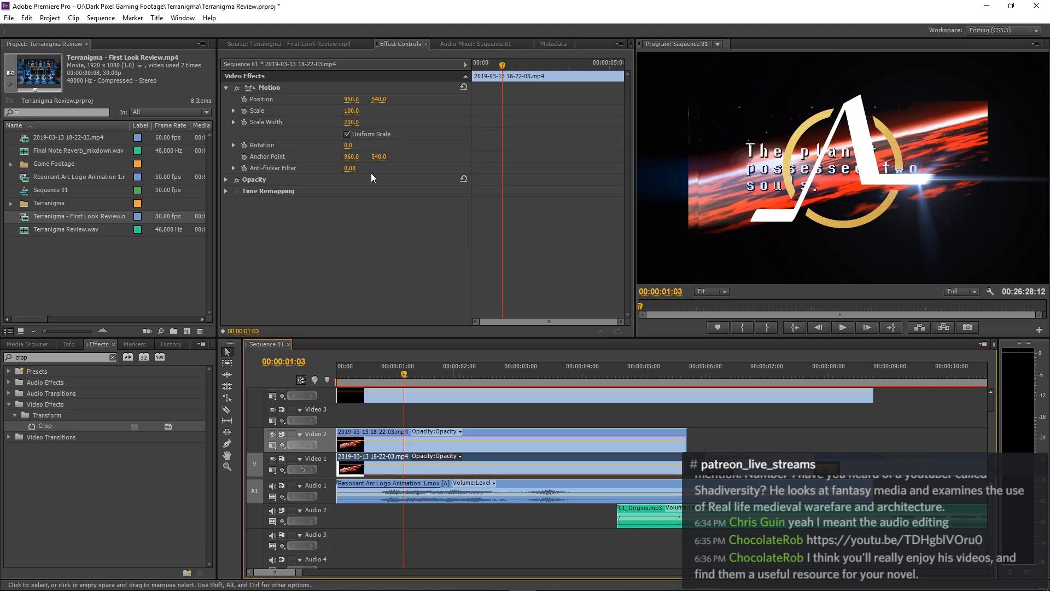
left_click(352, 111)
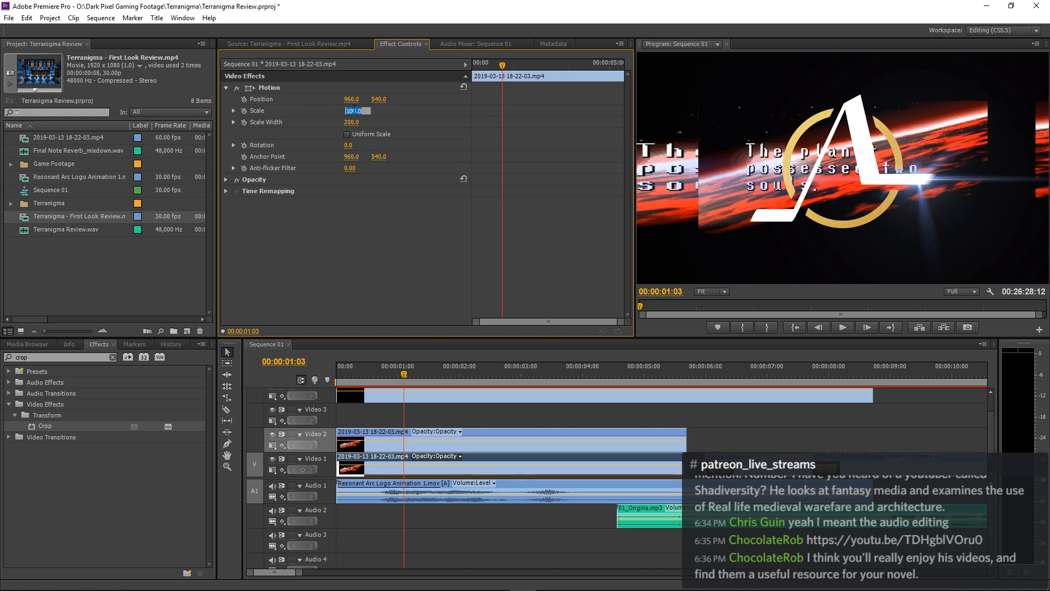
type("200")
key("Return")
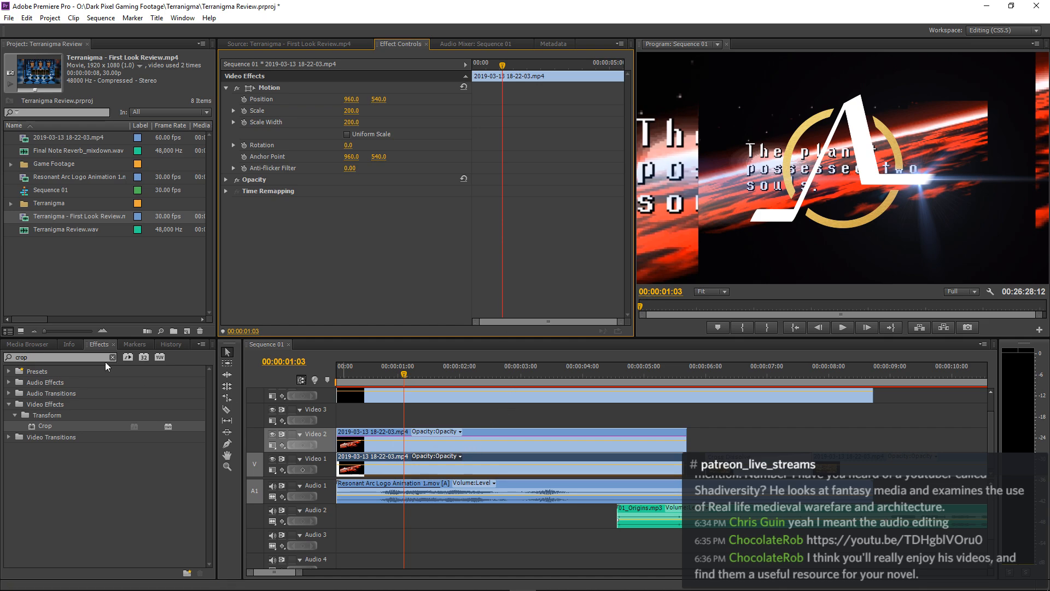
Apply the Gaussian Blur effect to the enlarged opening clip on Video 1 and set its Blurriness to 70.
left_click(85, 357)
type("gta")
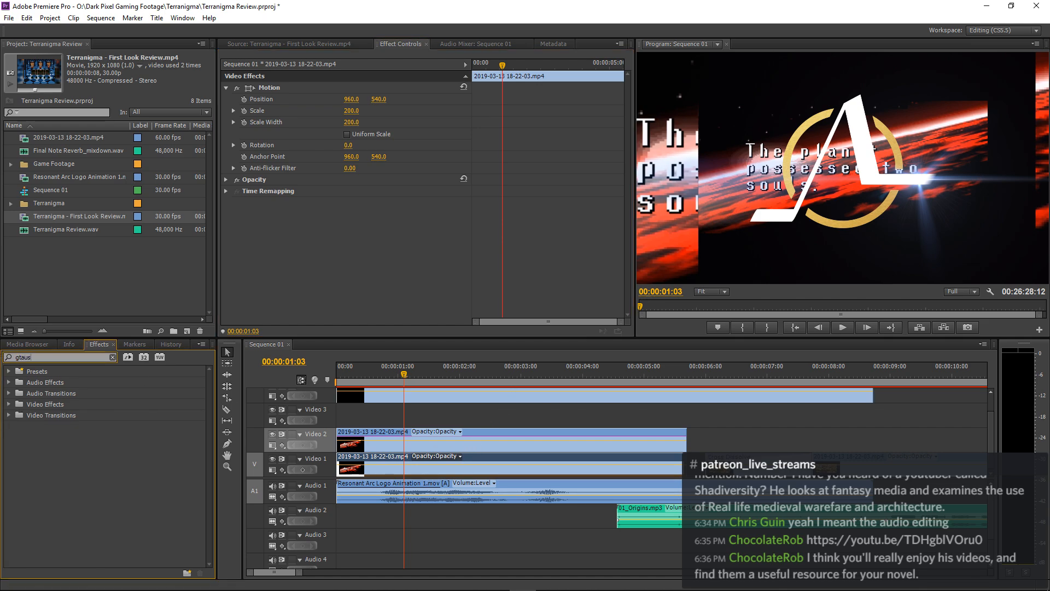
type("us")
key("Left")
key("Left")
key("Left")
key("BackSpace")
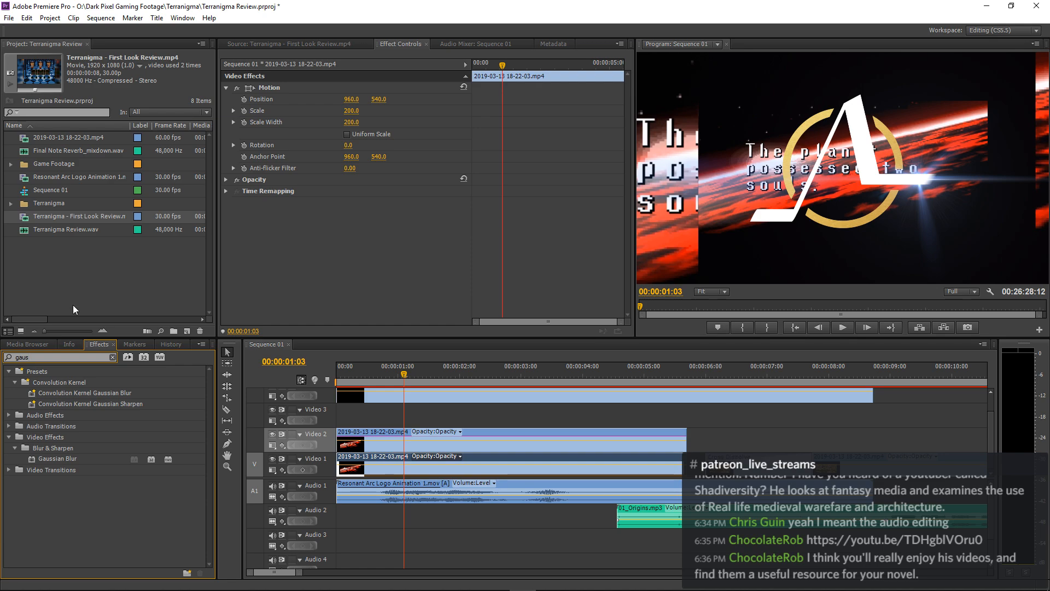
left_click_drag(41, 459, 346, 471)
left_click(349, 214)
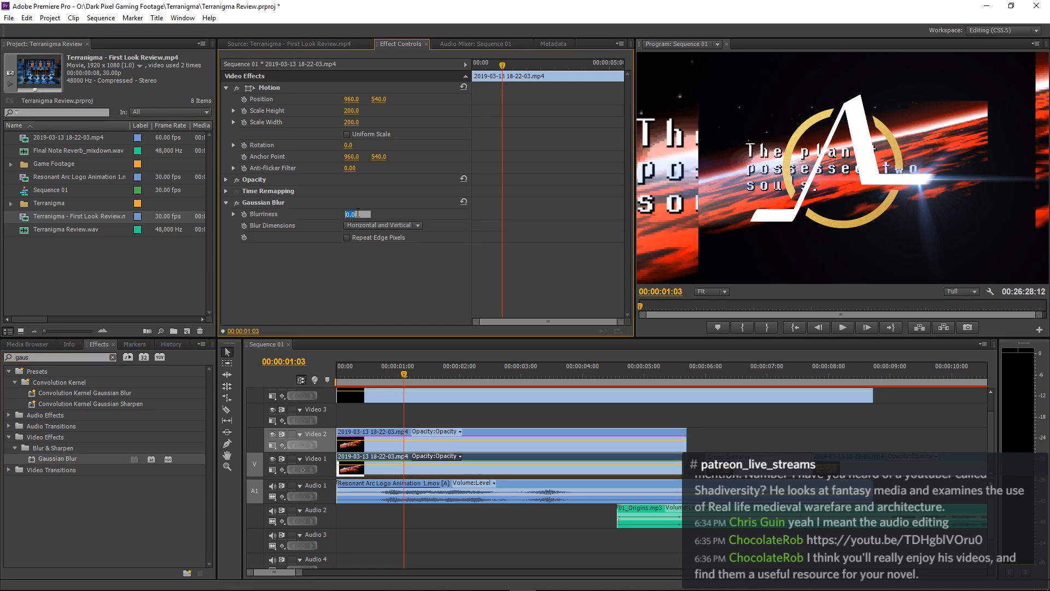
type("70")
key("Return")
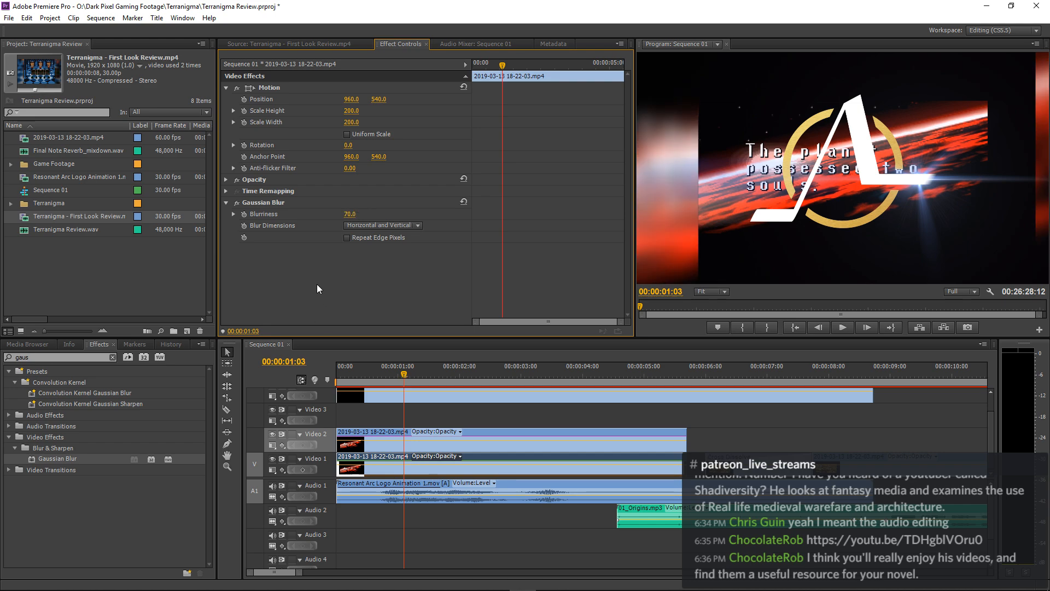
Set the opacity of the opening clip on Video 1 to 75% and select the opening clip on Video 2.
left_click(226, 180)
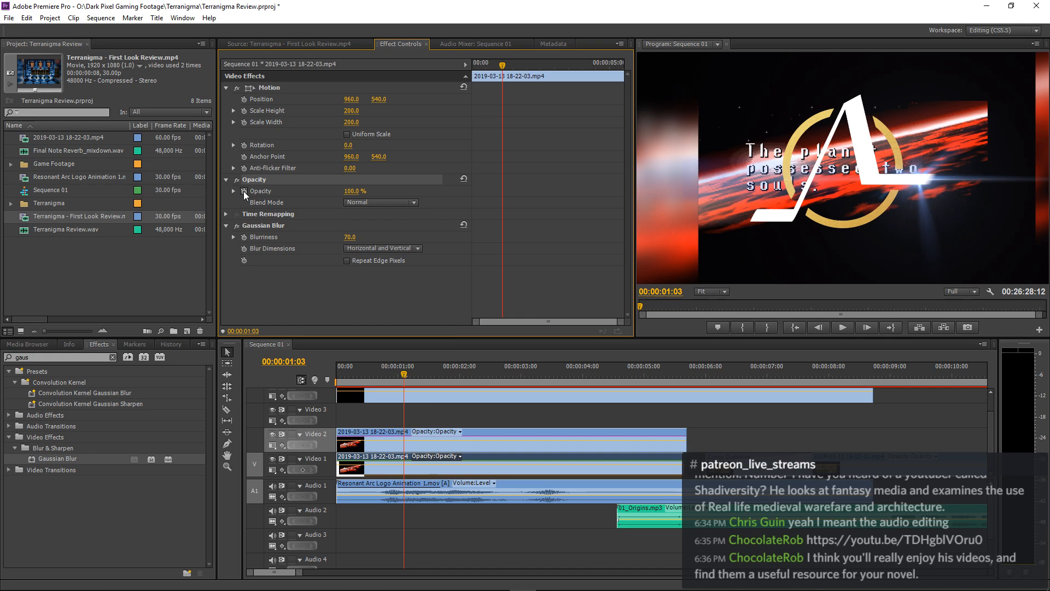
left_click(361, 190)
type("75")
key("Return")
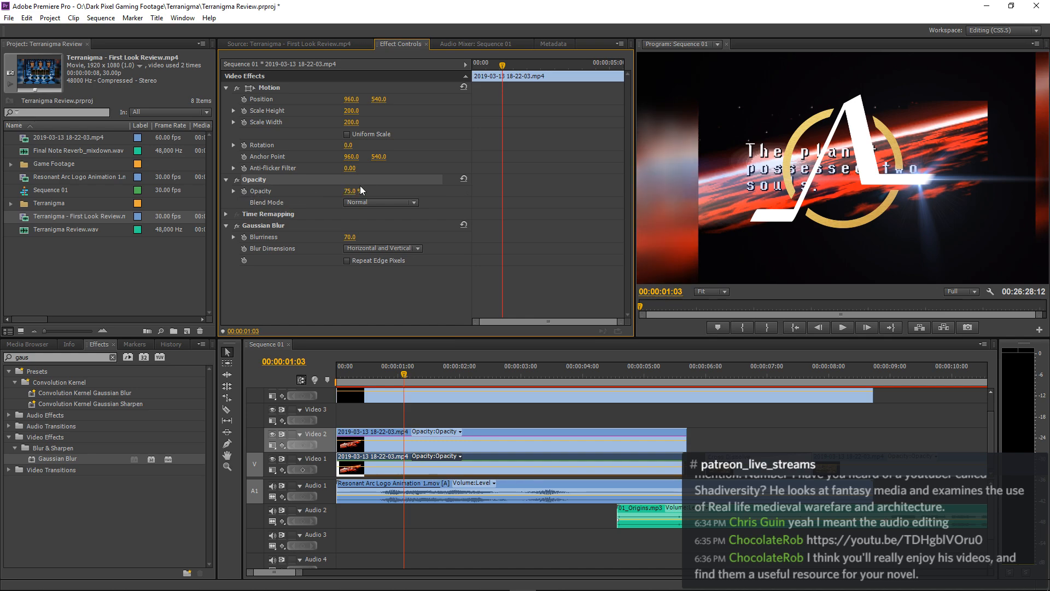
left_click(421, 413)
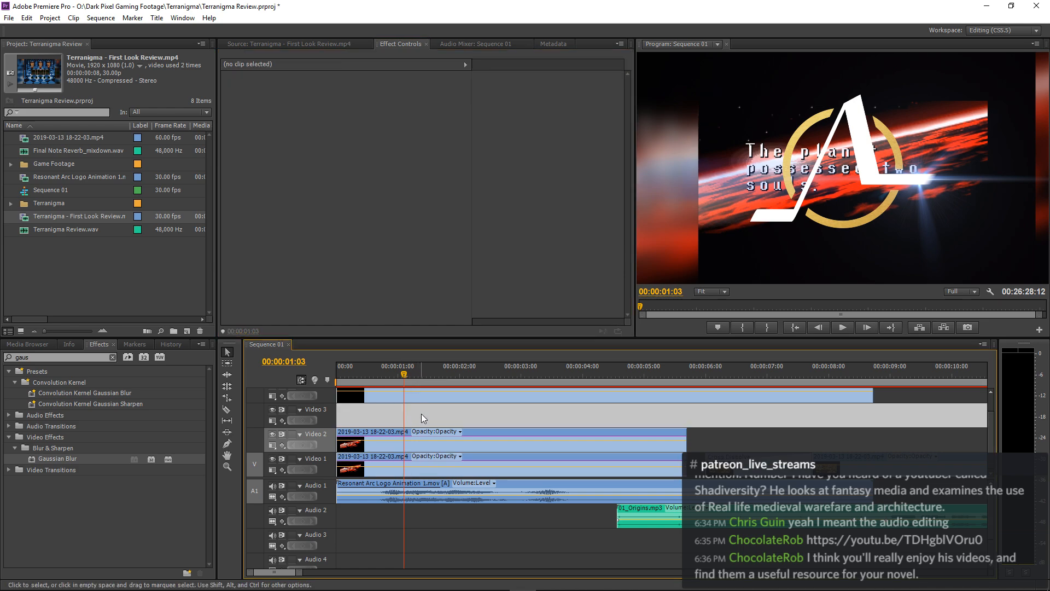
left_click(487, 435)
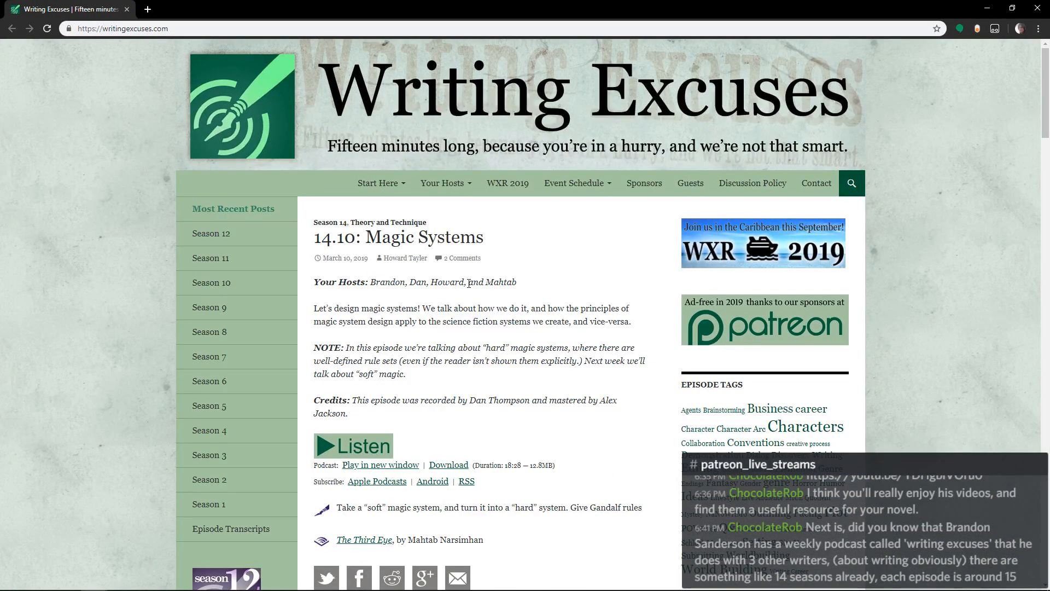
Skim the Writing Excuses episode page on magic systems and return to the Premiere Pro project.
scroll(533, 228, "down", 1)
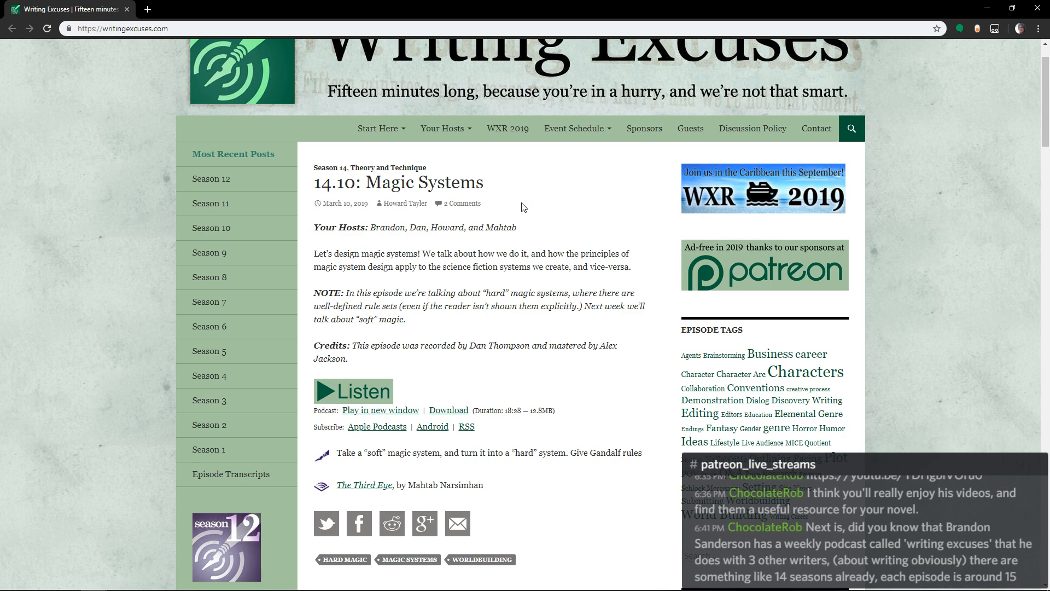
left_click(986, 9)
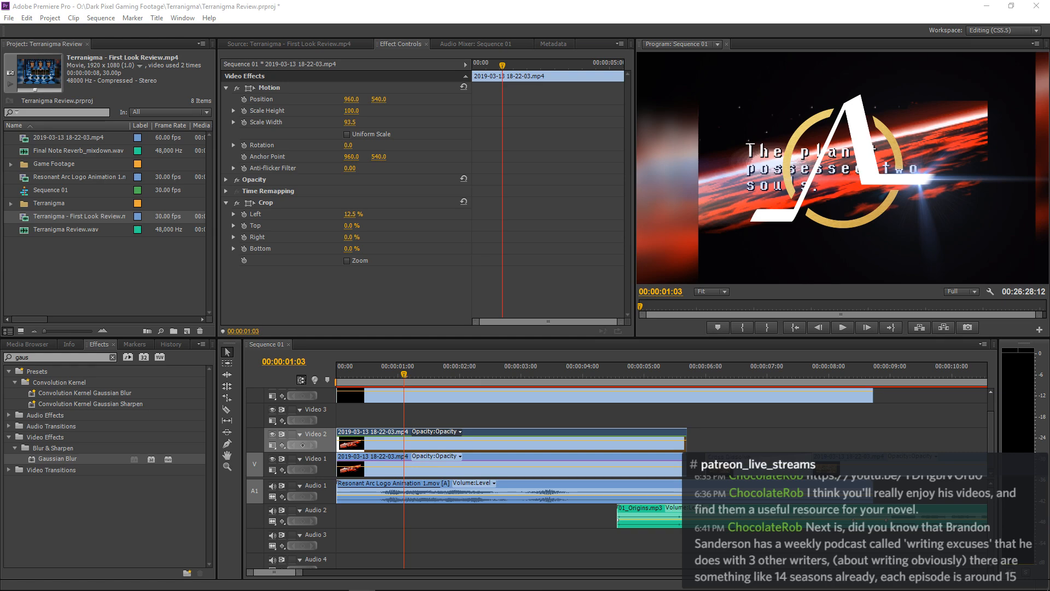
Set the right crop of the opening clip on Video 2 to 12.5% and check the frame in an enlarged preview.
left_click(348, 237)
type("12.5")
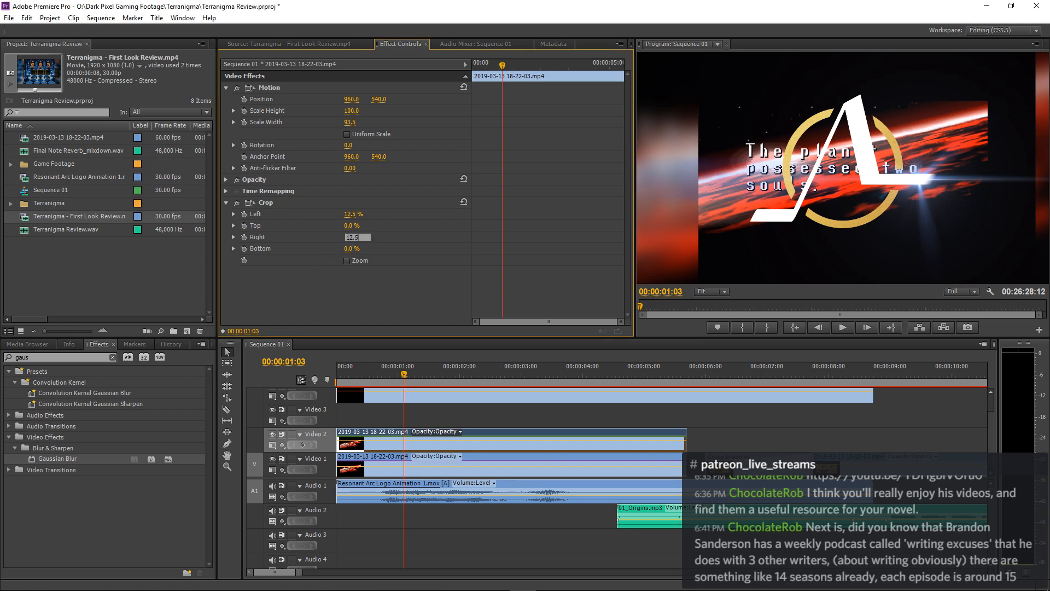
key("Return")
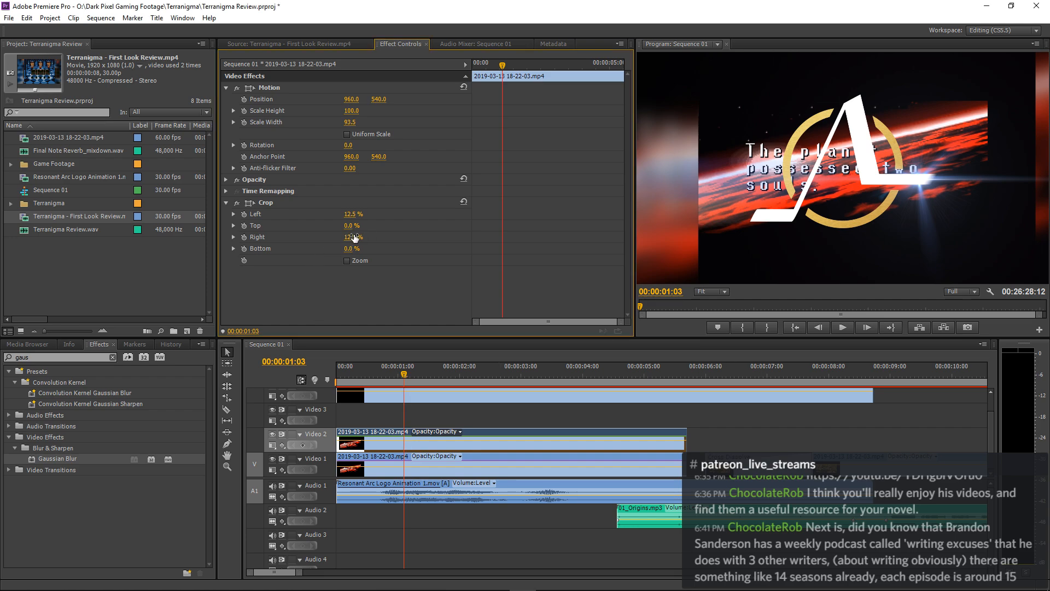
left_click(484, 413)
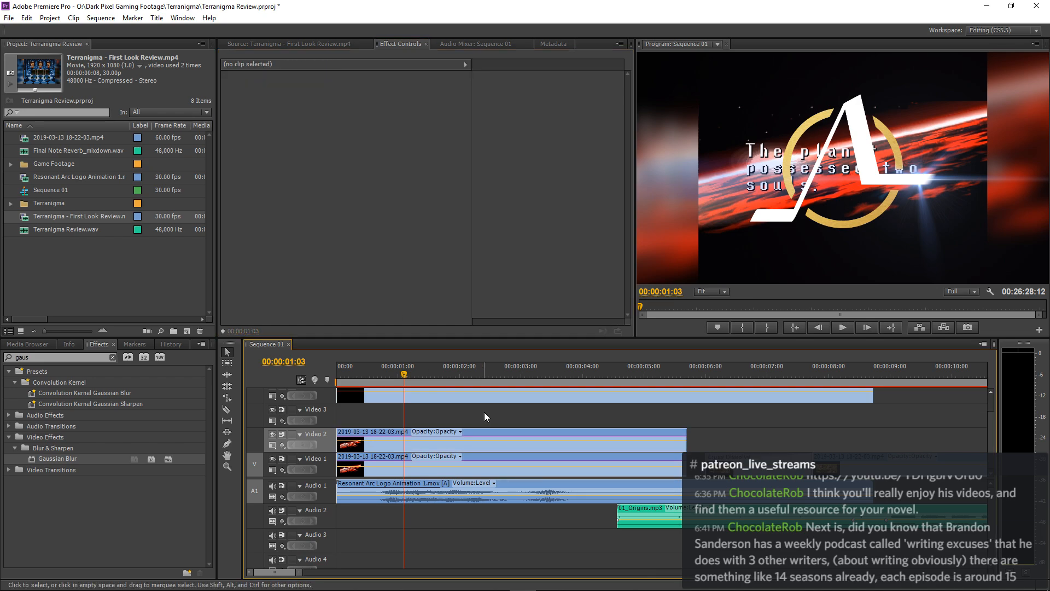
key("grave")
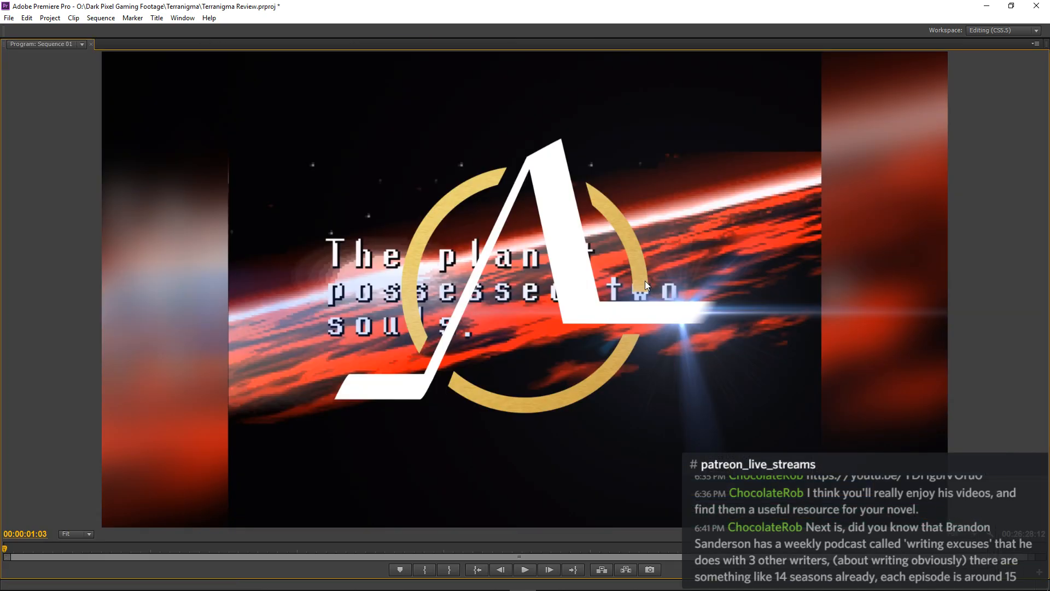
key("grave")
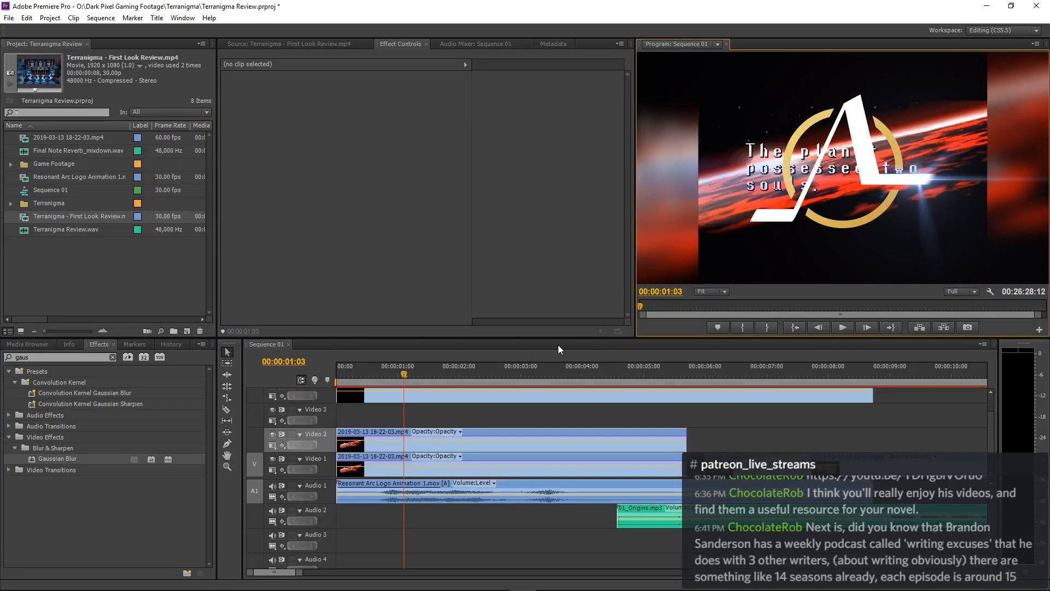
Set the left crop of the opening clip on Video 2 to 12.6% and inspect its edge in the enlarged preview.
left_click(476, 432)
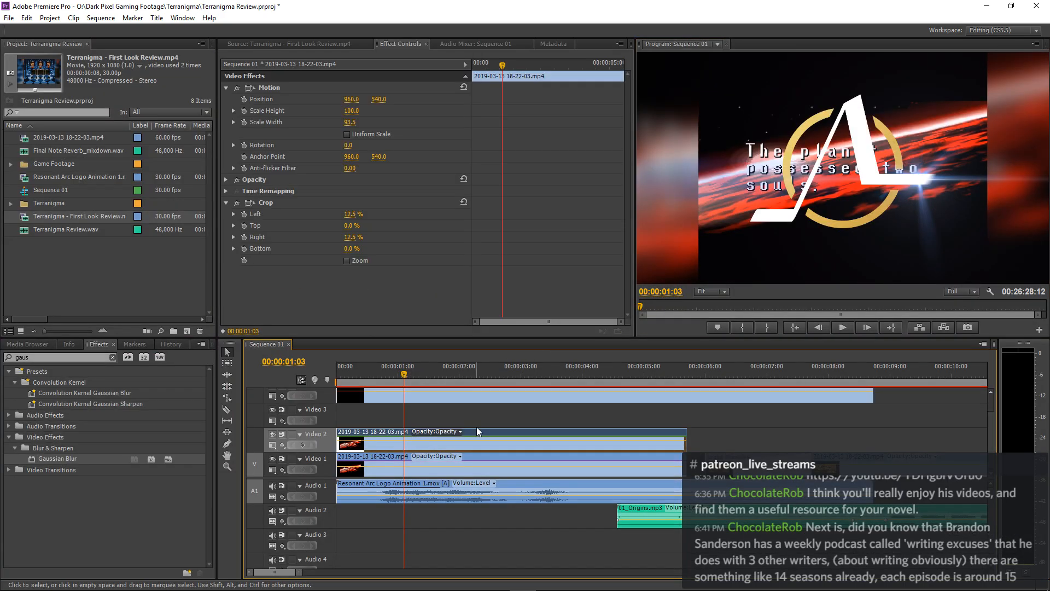
left_click(357, 214)
type("12.")
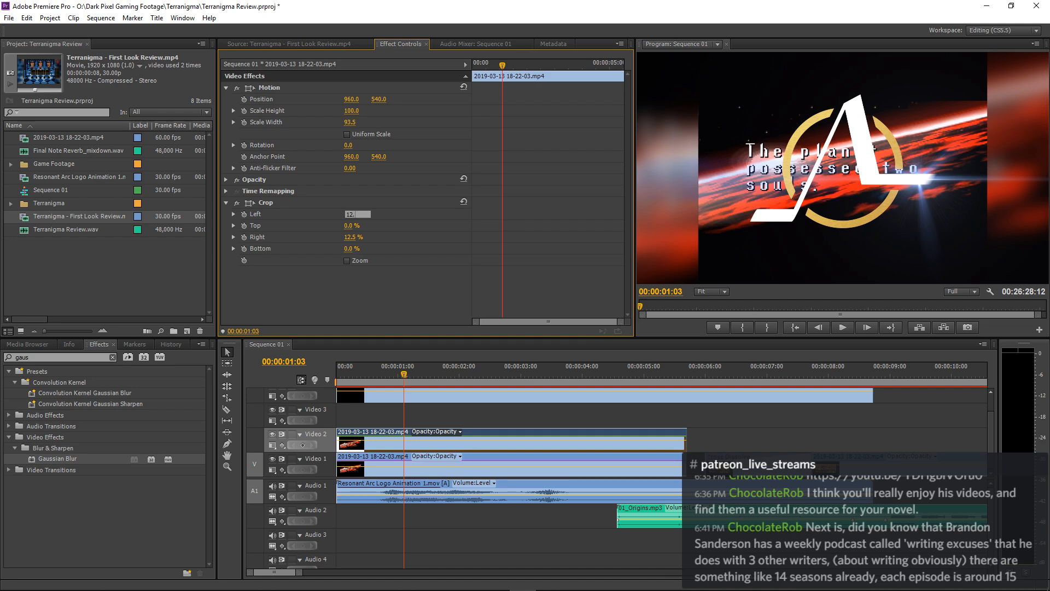
type("5")
key("Return")
key("grave")
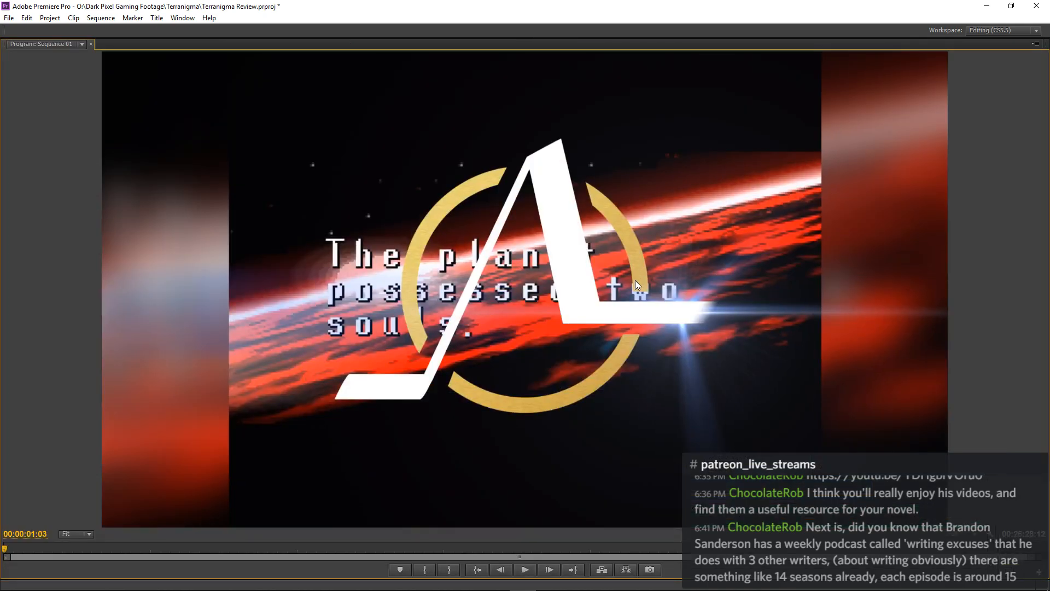
key("grave")
left_click(549, 417)
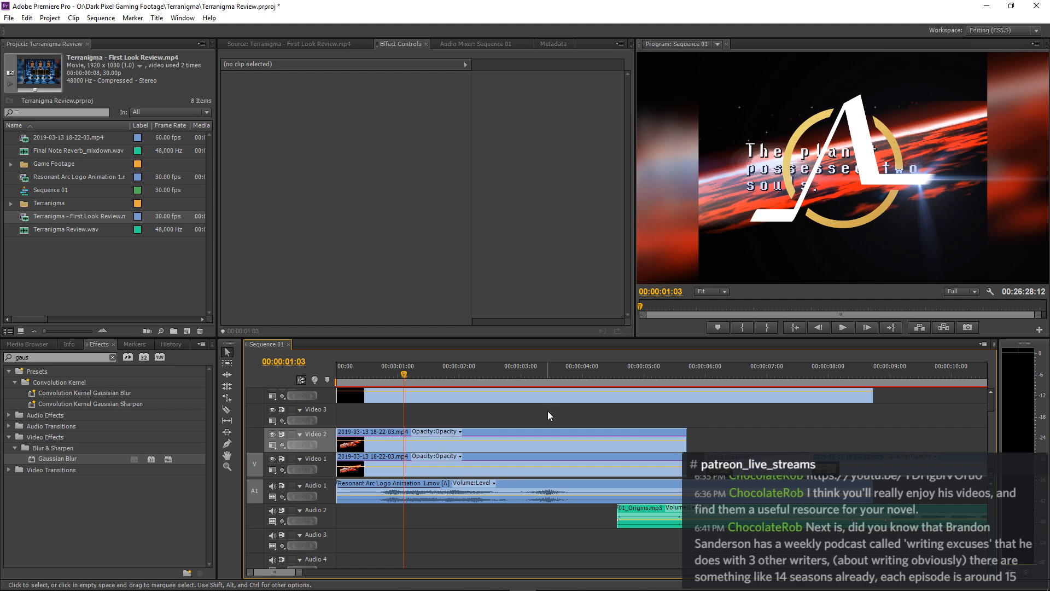
left_click(547, 412)
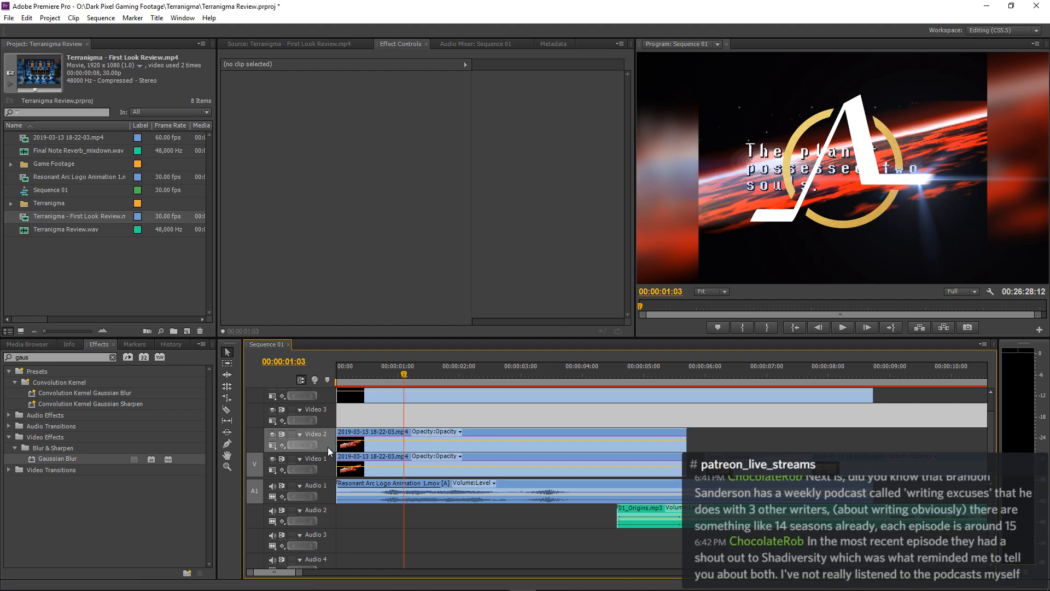
left_click(383, 414)
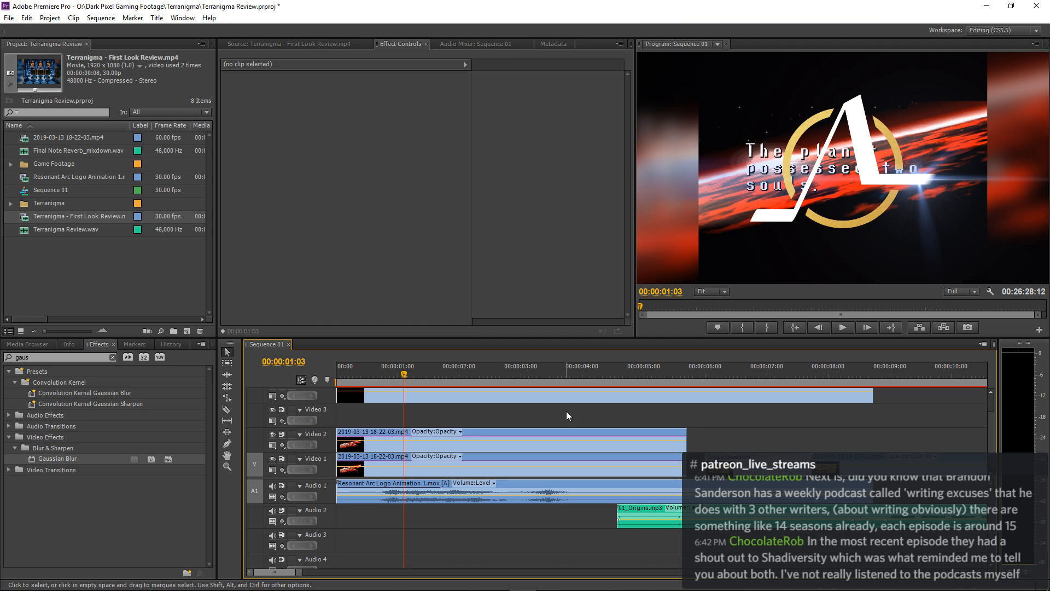
Apply the Gaussian Blur effect to the opening clip on Video 2, trying a Blurriness of 50 and settling on 60.
left_click(491, 432)
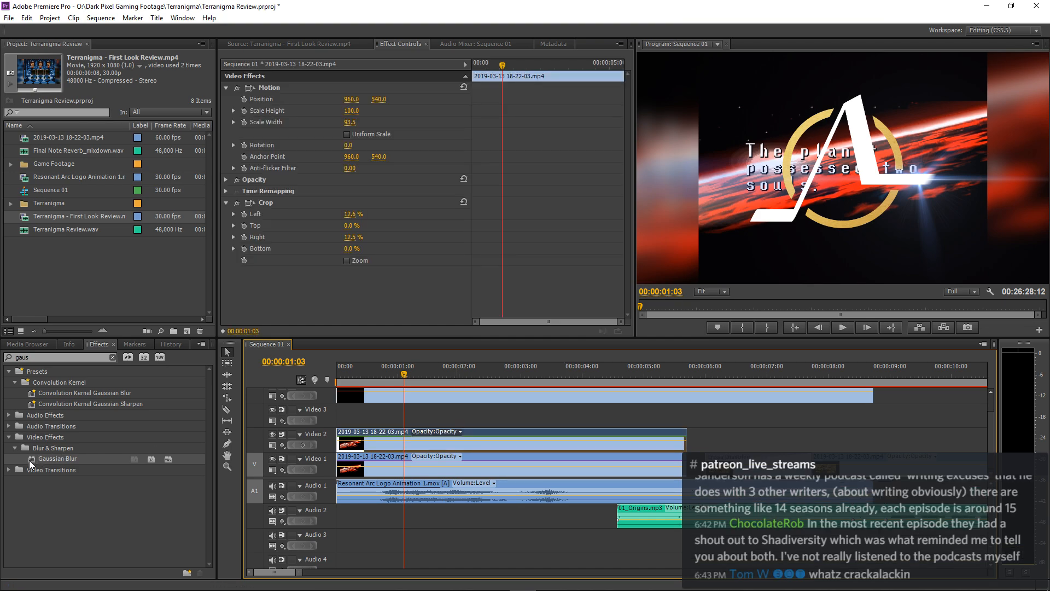
left_click_drag(29, 461, 494, 433)
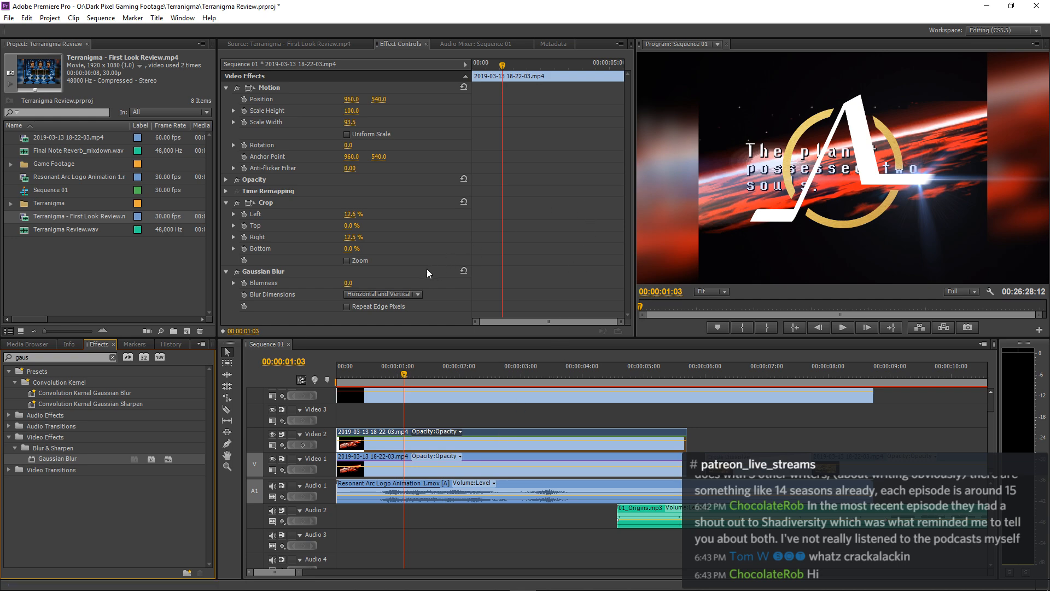
left_click(354, 283)
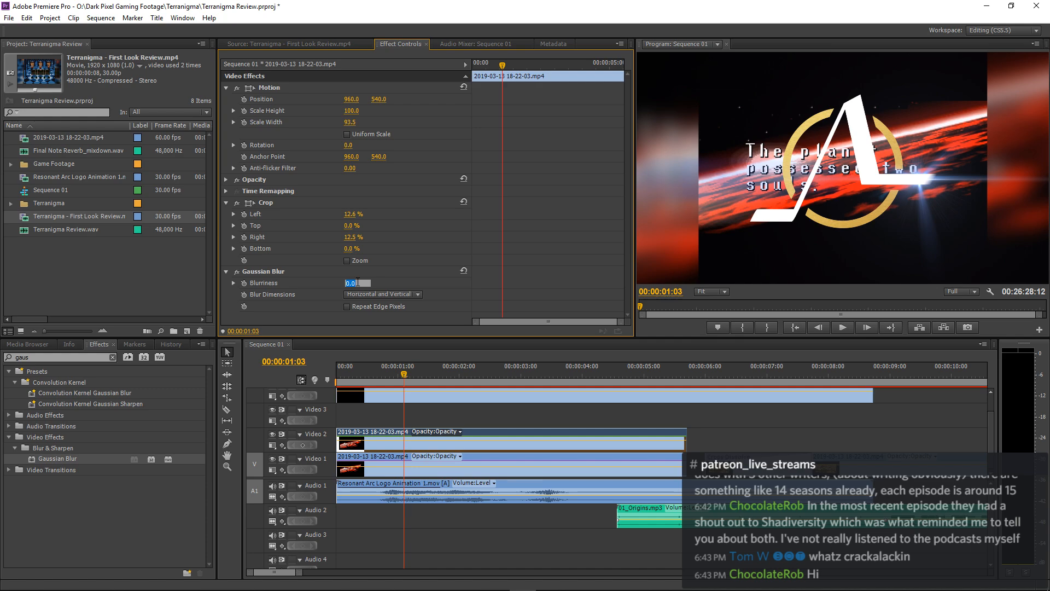
type("50")
key("Return")
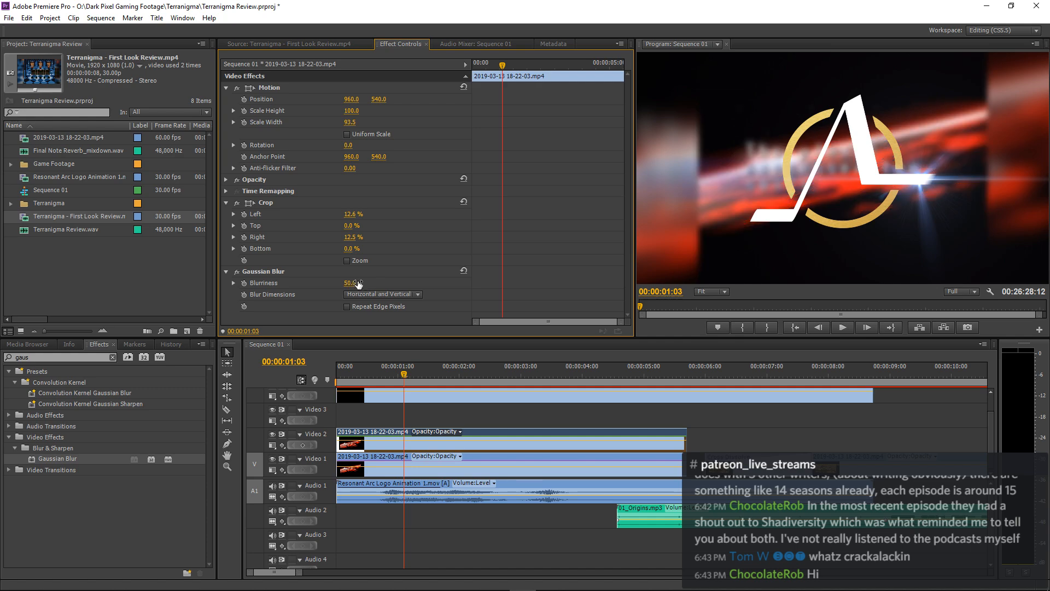
left_click(355, 283)
type("60")
key("Return")
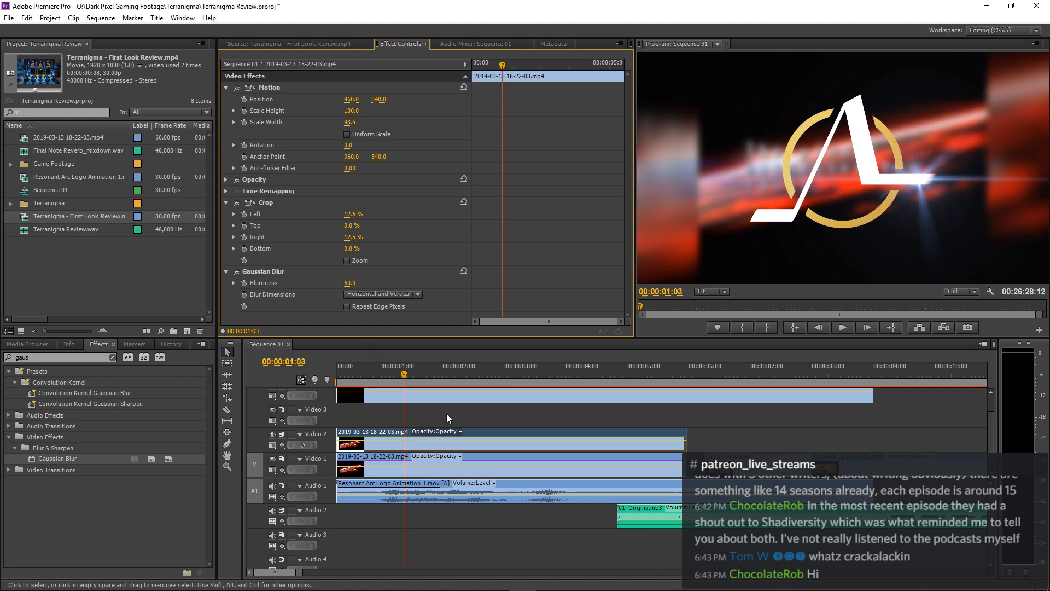
Set the Gaussian Blur Blurriness of the opening clip on Video 1 to 80.
left_click(497, 460)
left_click(349, 238)
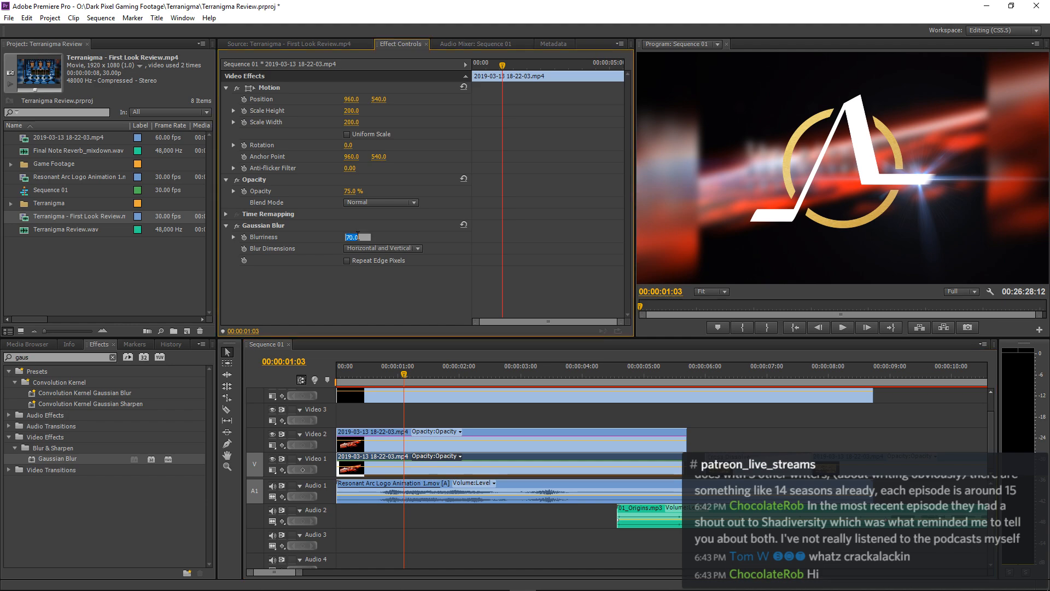
type("80")
key("Return")
left_click(490, 414)
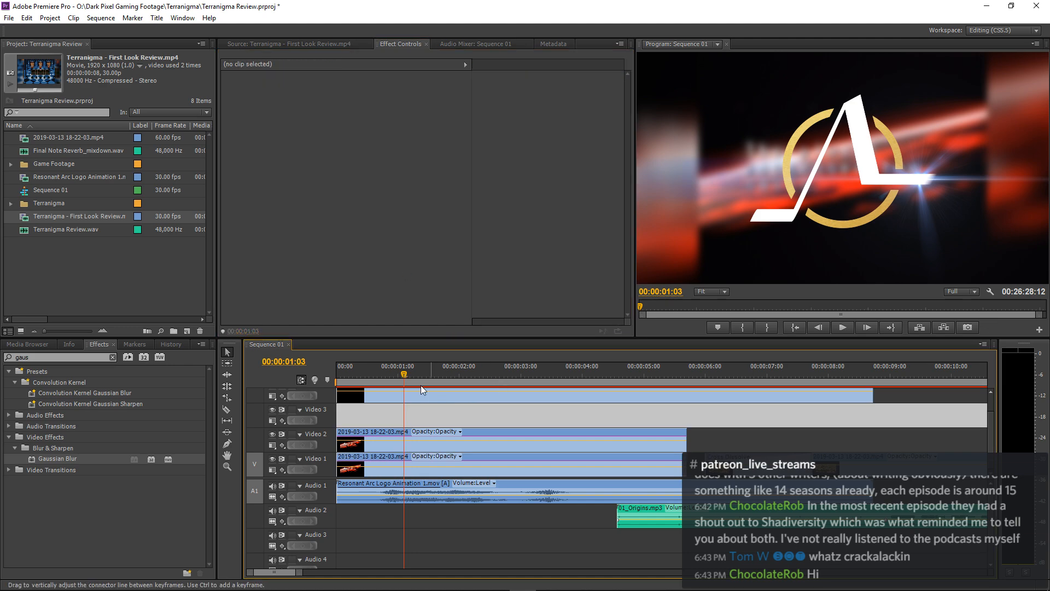
Play the opening from the start of the sequence to check the blurred footage beneath the logo animation.
left_click_drag(405, 372, 308, 386)
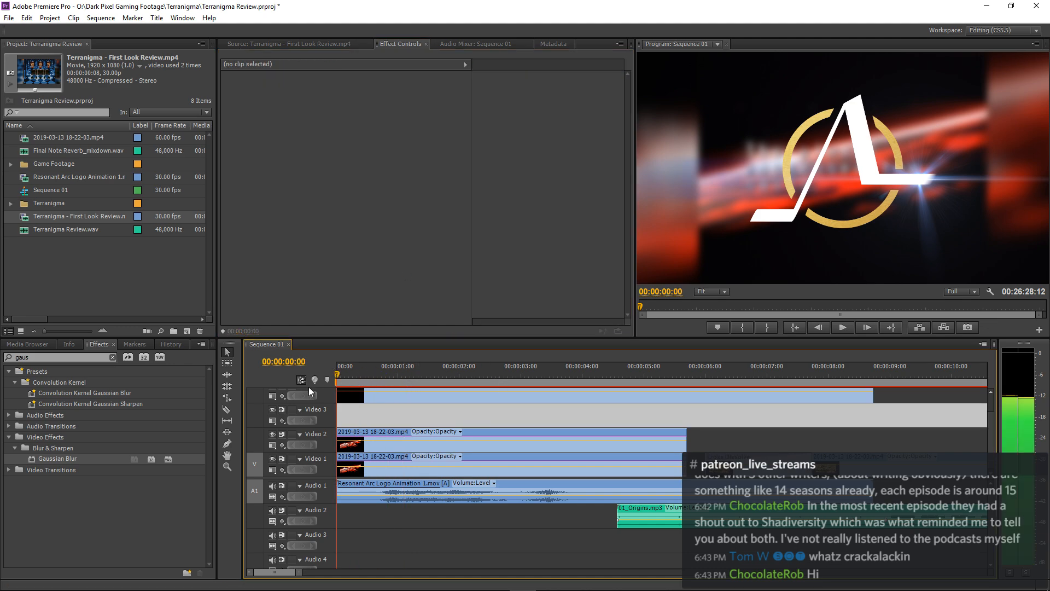
left_click(455, 411)
key("space")
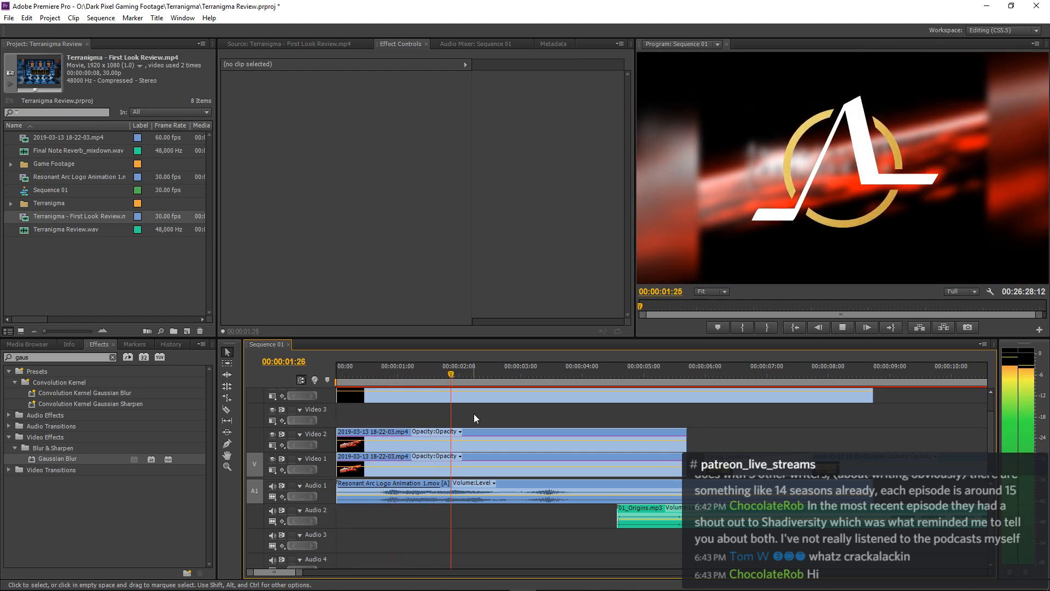
key("space")
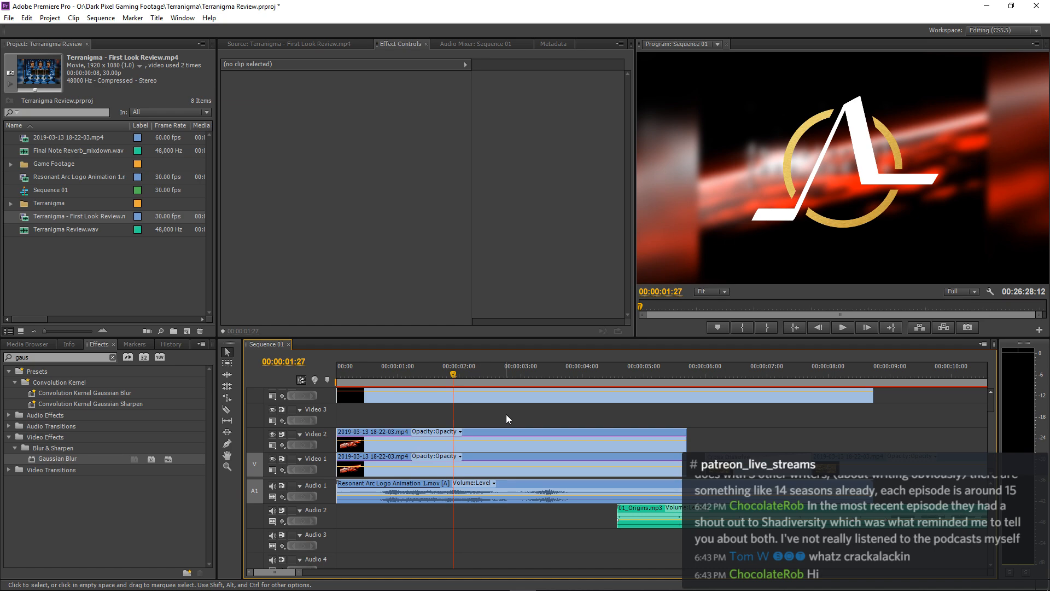
key("space")
key("space")
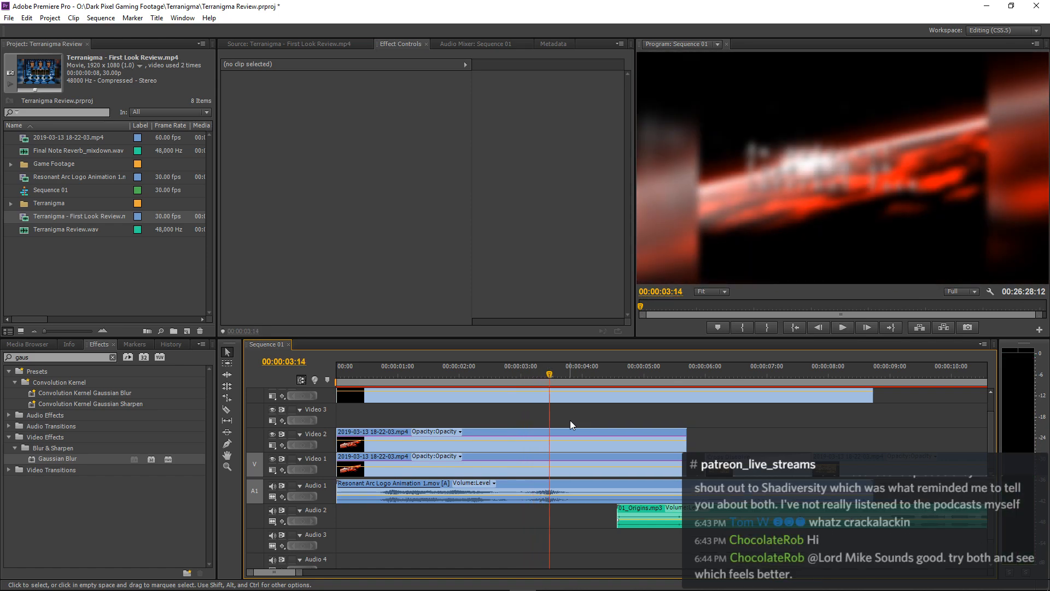
Keyframe the Video 2 opening clip's Blurriness from 60 at 00:00:02:26 down to 0 at 00:00:03:27.
left_click(555, 433)
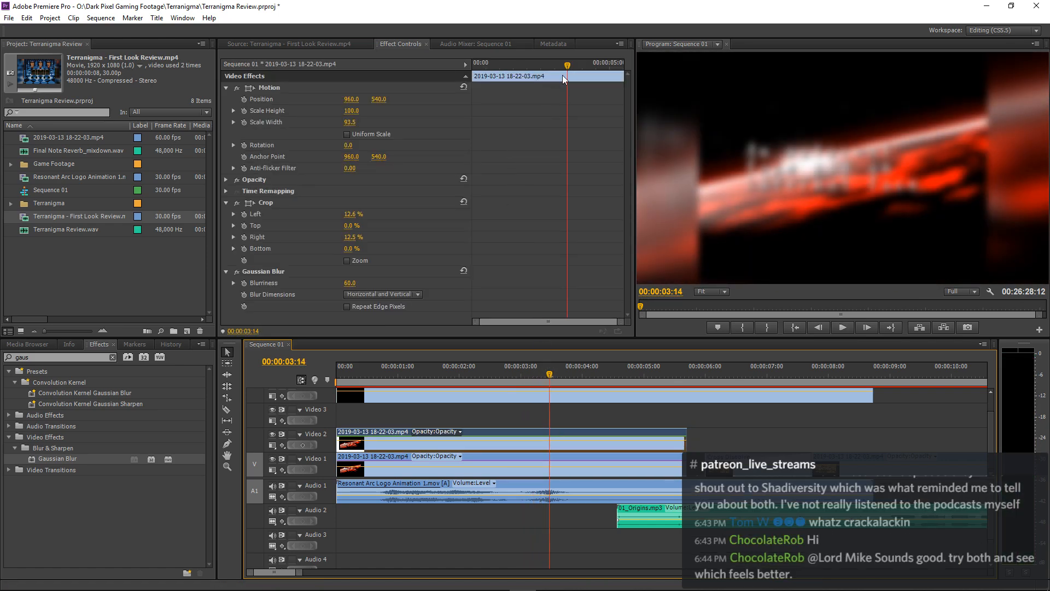
left_click_drag(569, 66, 552, 72)
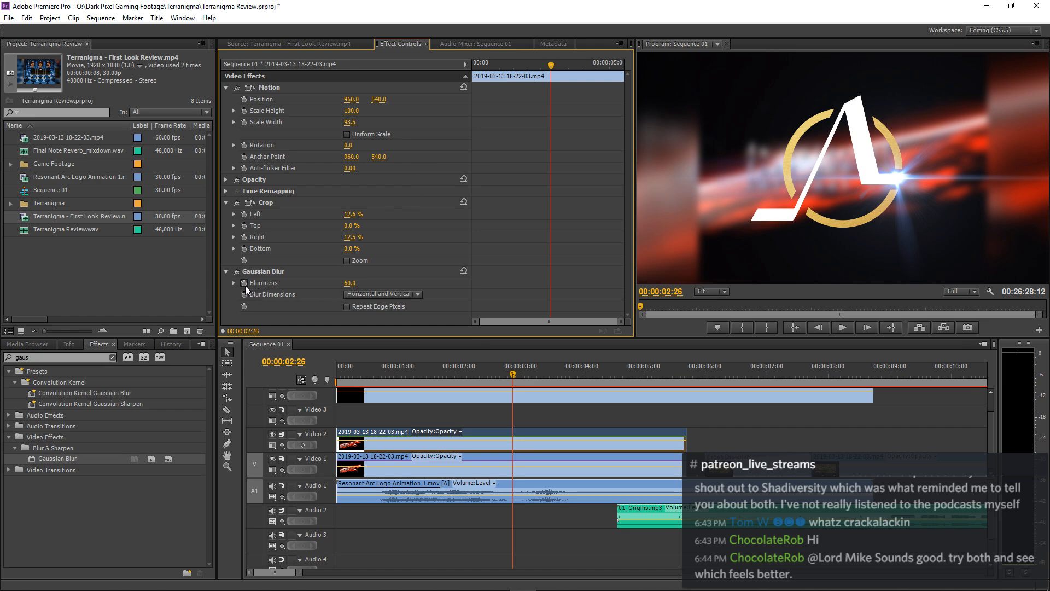
left_click(244, 283)
key("space")
key("space")
left_click(350, 282)
type("0")
key("Return")
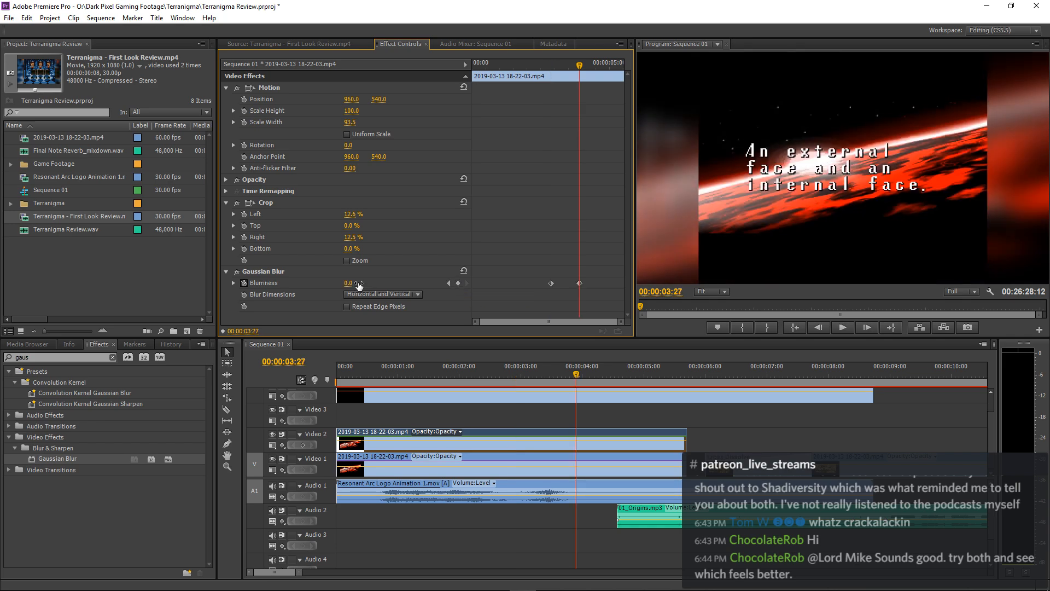
Play the sequence from the start to check the footage's unblurring as the logo animation ends.
key("Home")
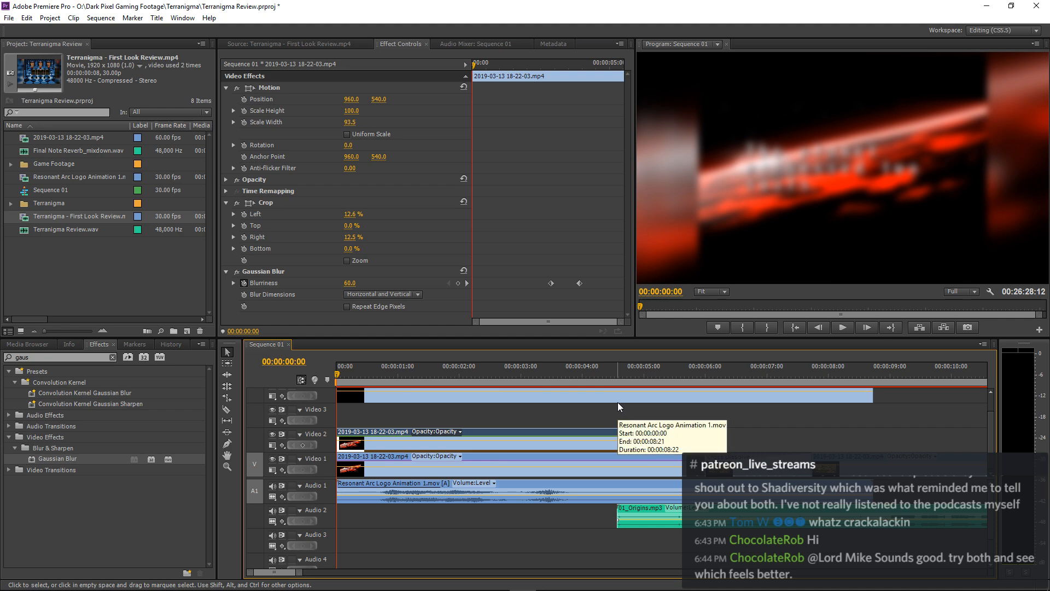
left_click(594, 416)
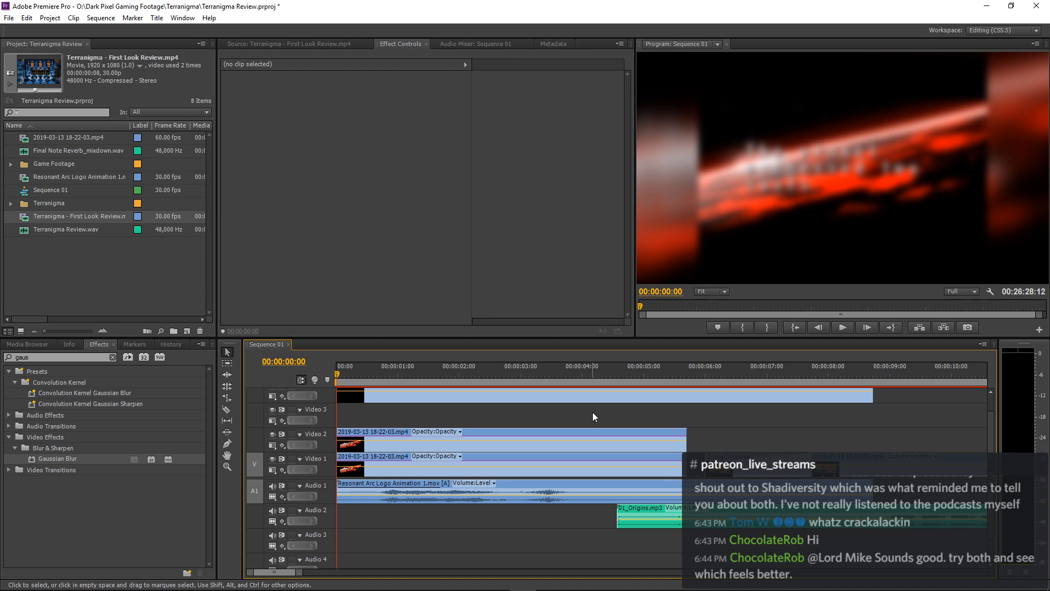
key("space")
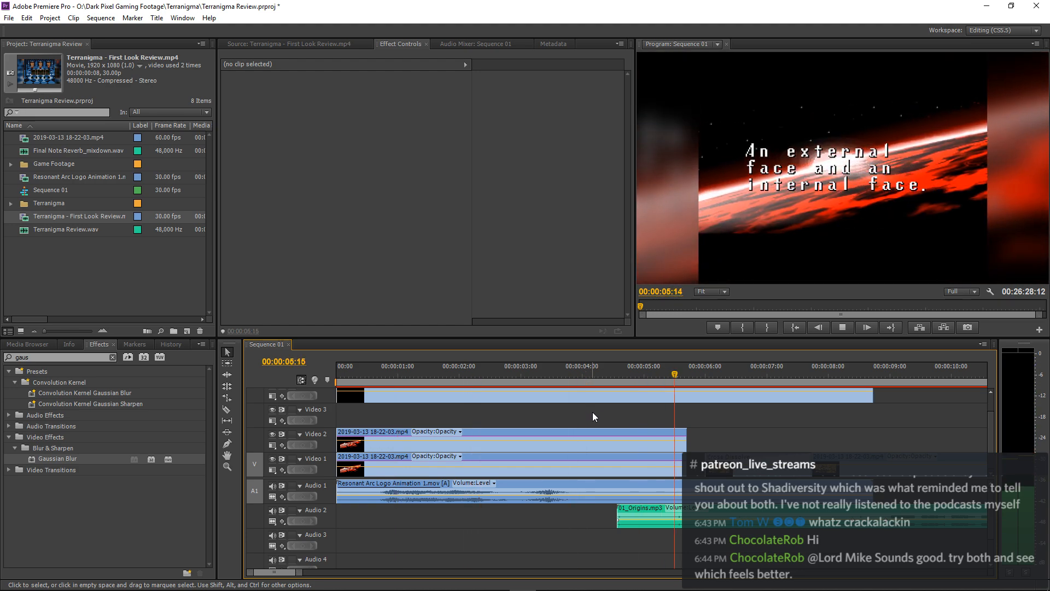
key("space")
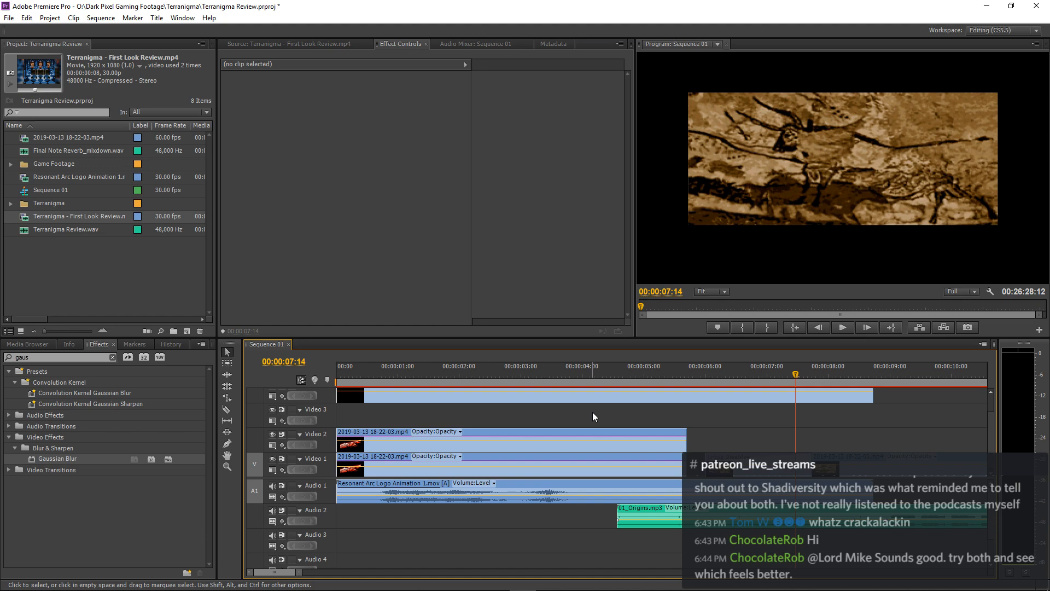
Scrub back through the opening, then play from 00:00:05:25 to review the cave-painting footage that follows.
left_click(633, 380)
left_click_drag(719, 370, 661, 370)
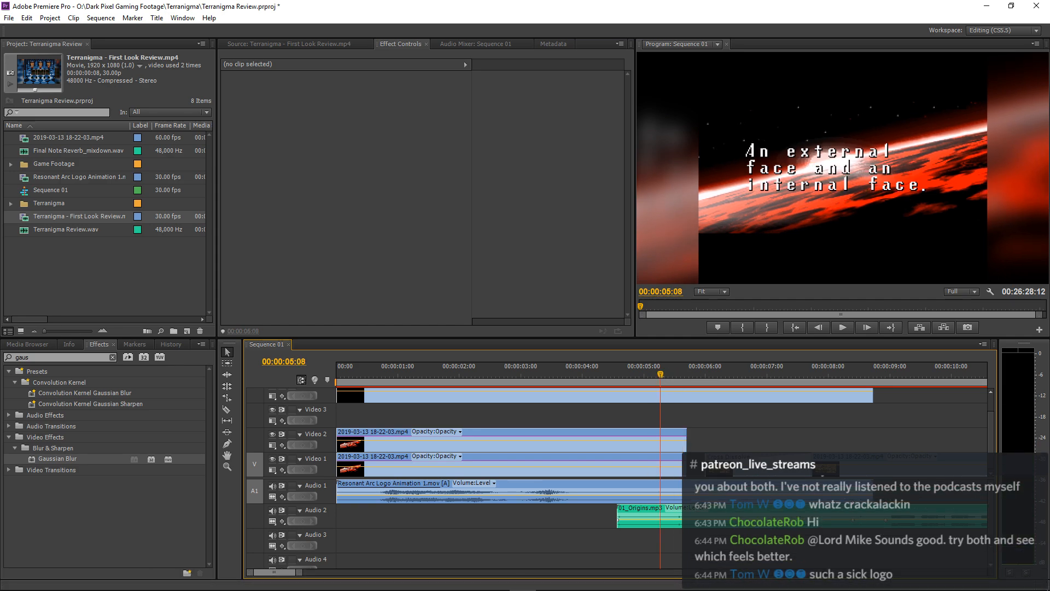
left_click(583, 411)
left_click_drag(563, 372, 290, 372)
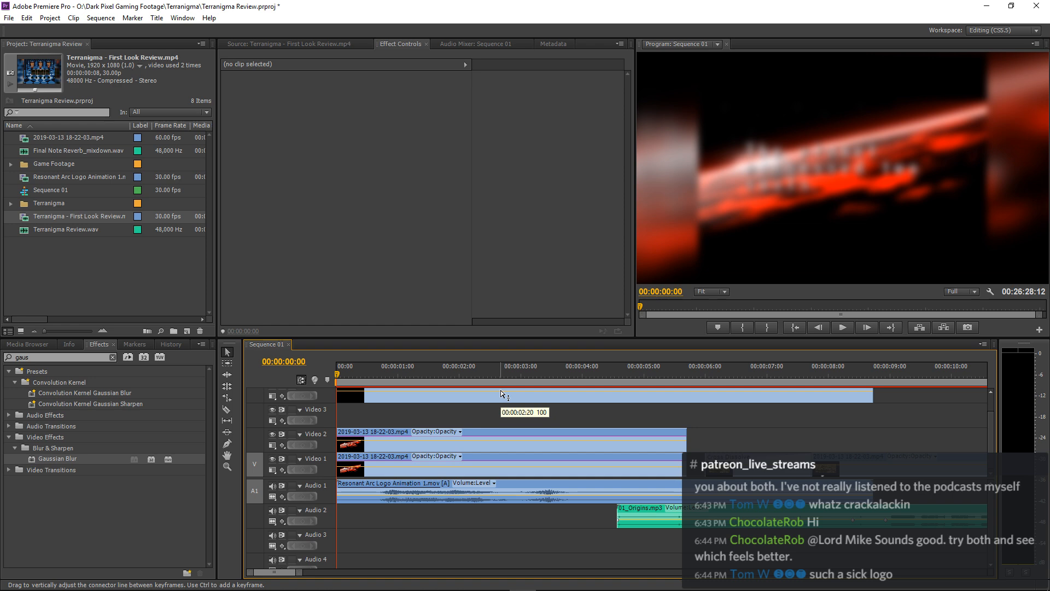
left_click(696, 376)
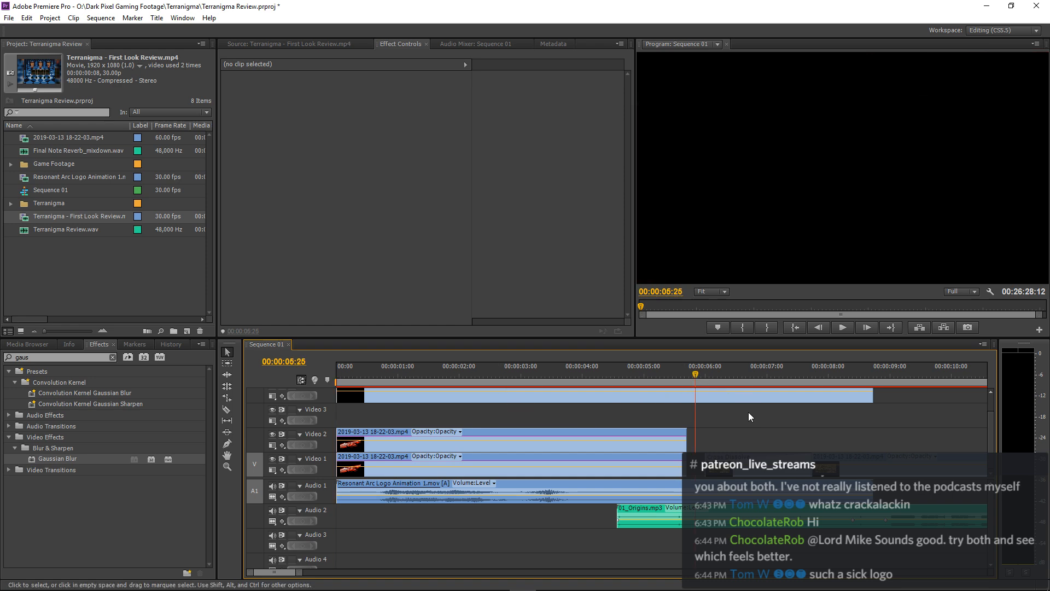
key("space")
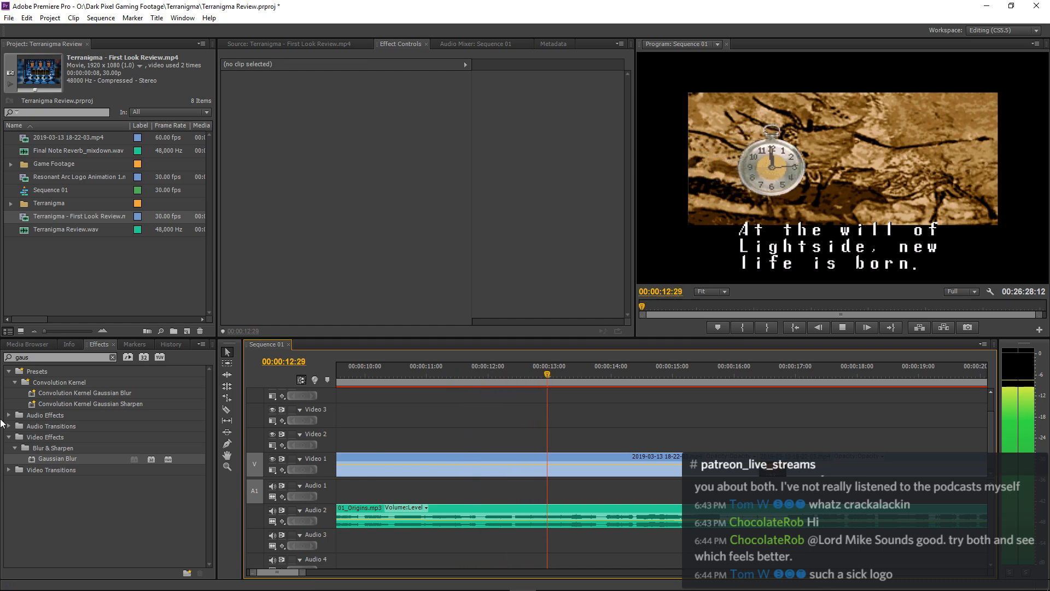
Apply a 00:00:01:06 Cross Dissolve between the cave-painting and fire clips on Video 1 and play through the transition.
left_click(31, 359)
key("BackSpace")
key("BackSpace")
key("BackSpace")
key("BackSpace")
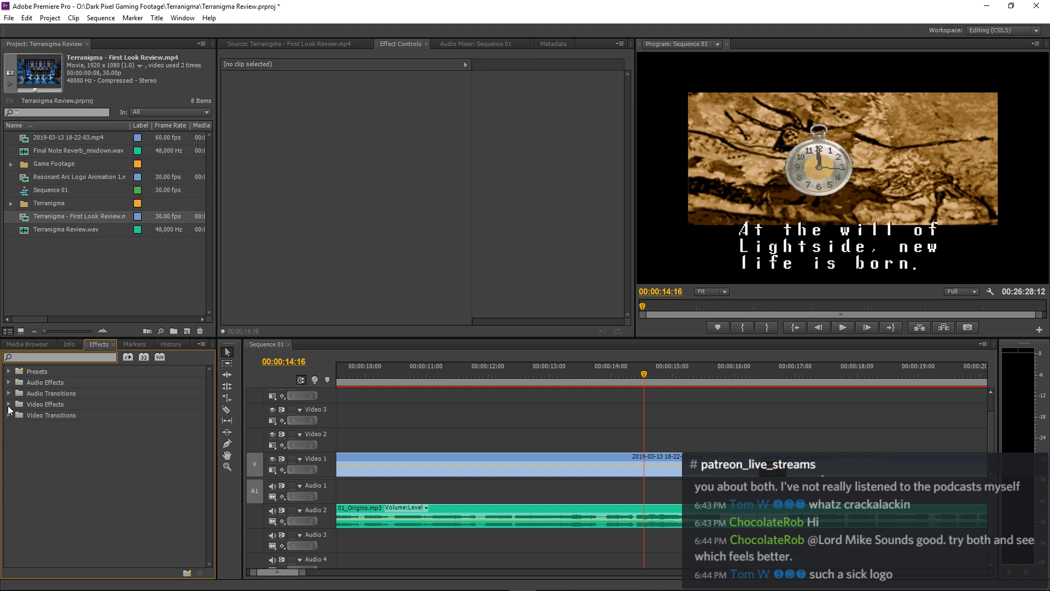
left_click(8, 415)
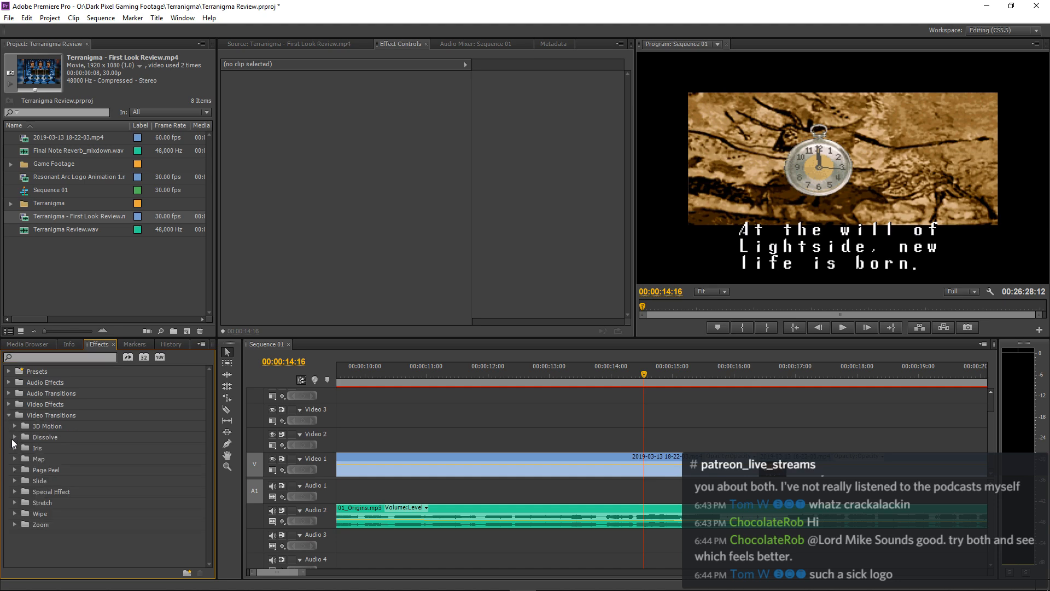
left_click(14, 437)
left_click_drag(59, 458, 789, 465)
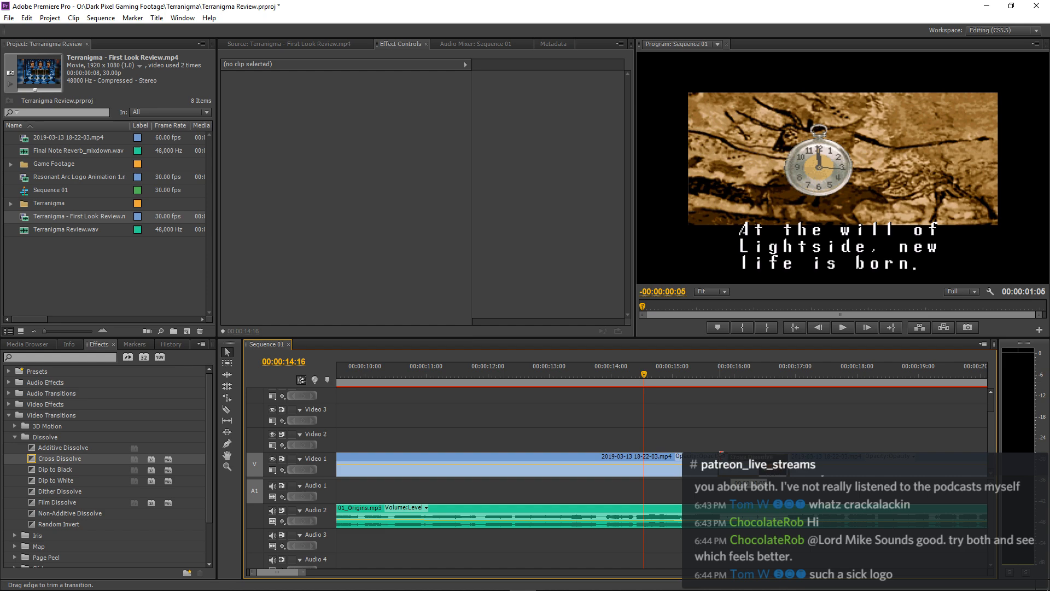
left_click(732, 465)
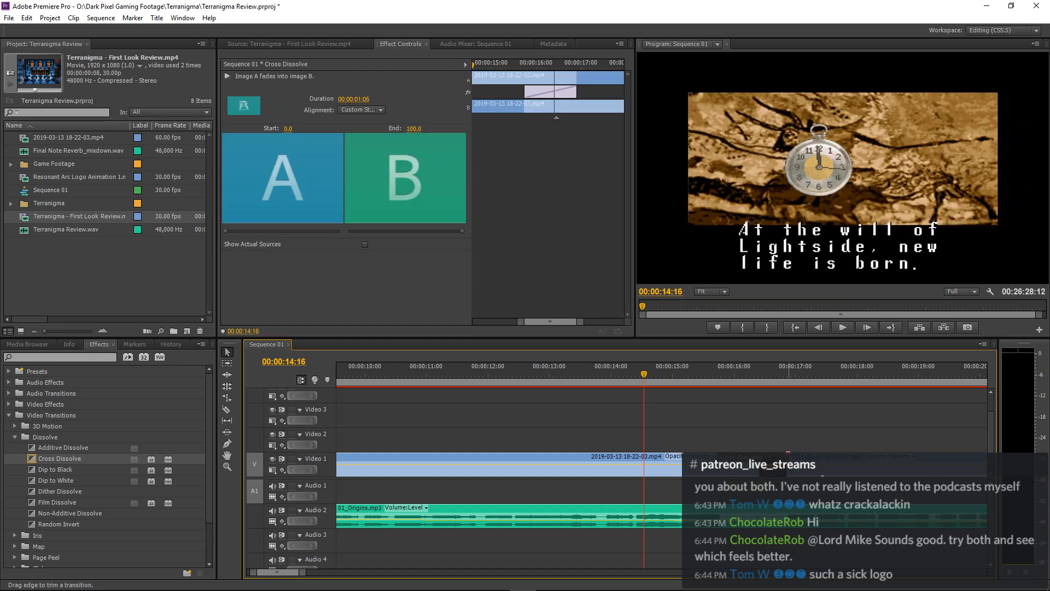
left_click(792, 405)
key("space")
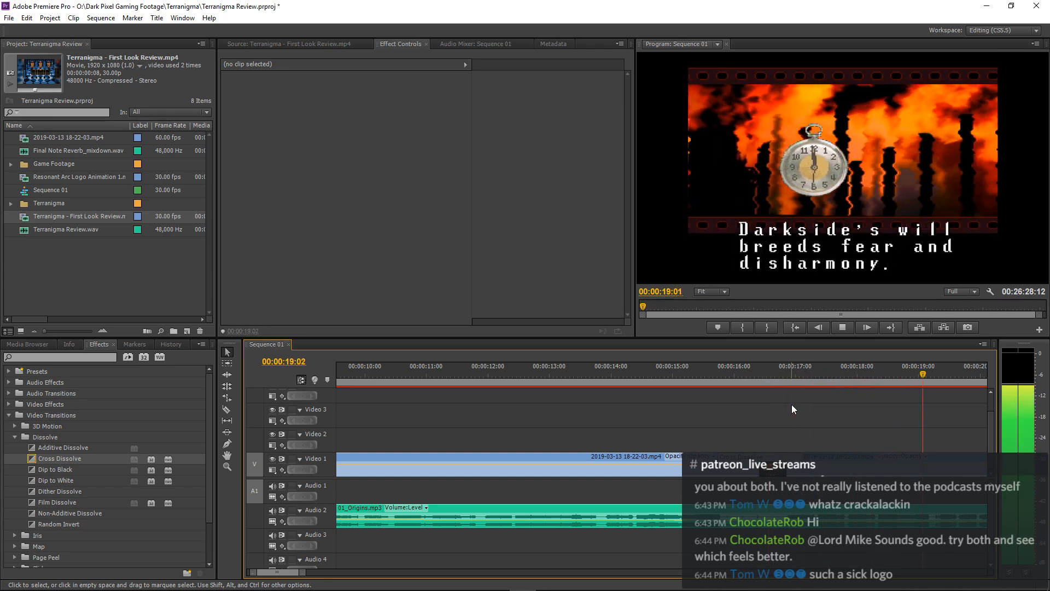
key("space")
Move the cave-painting and fire clips, including the short cave-painting piece before them, from Video 1 up to Video 2.
key("minus")
key("minus")
key("minus")
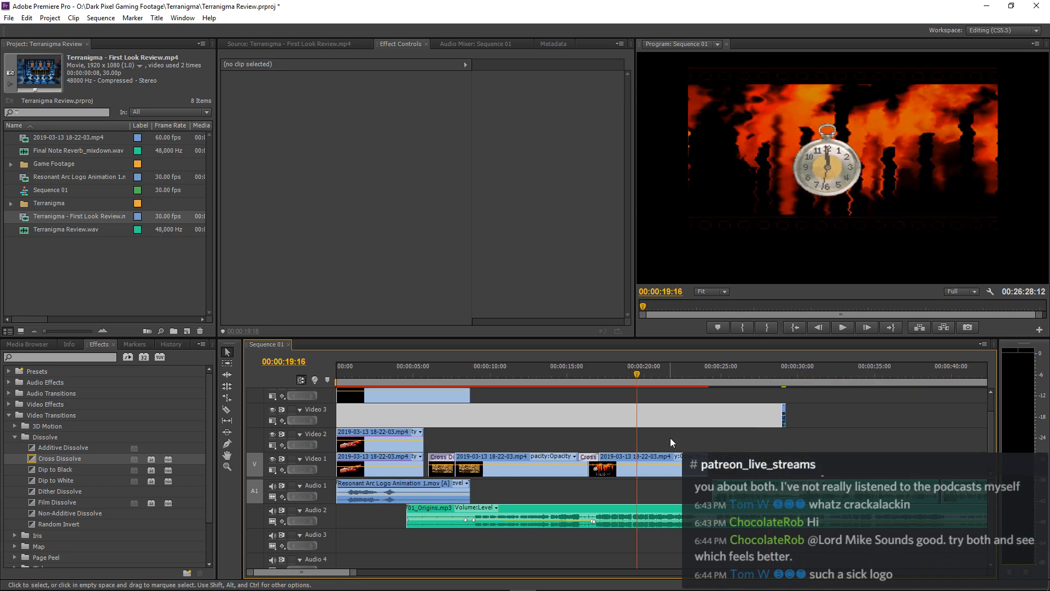
left_click_drag(615, 436, 507, 436)
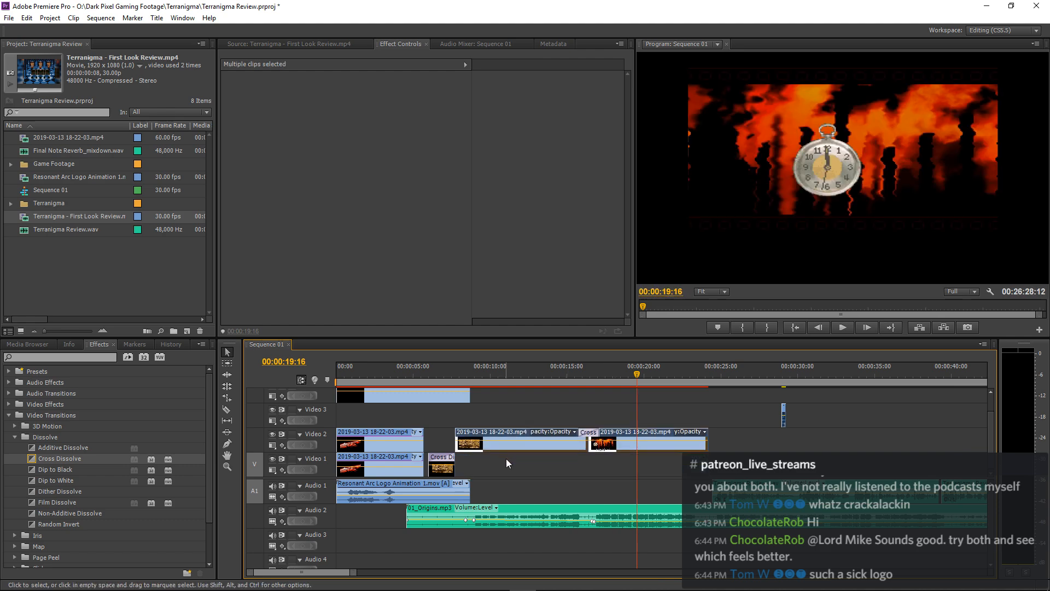
left_click_drag(442, 469, 444, 435)
left_click_drag(619, 398, 452, 450)
left_click_drag(693, 414, 447, 448)
Paste a copy of the cave-painting and fire clips onto Video 1 and align it directly beneath the Video 2 originals.
left_click(439, 375)
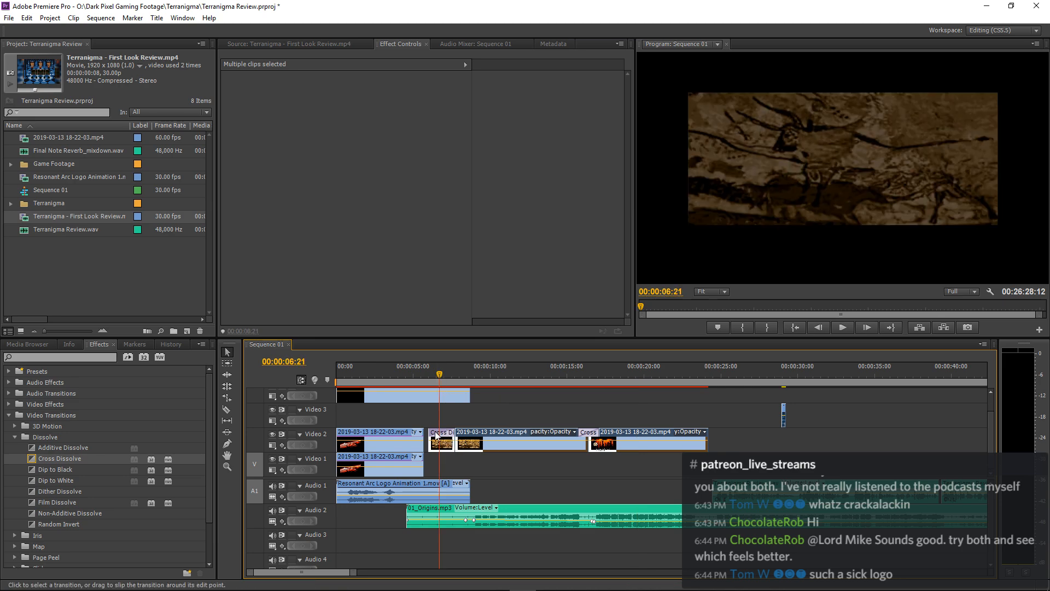
key("ctrl+v")
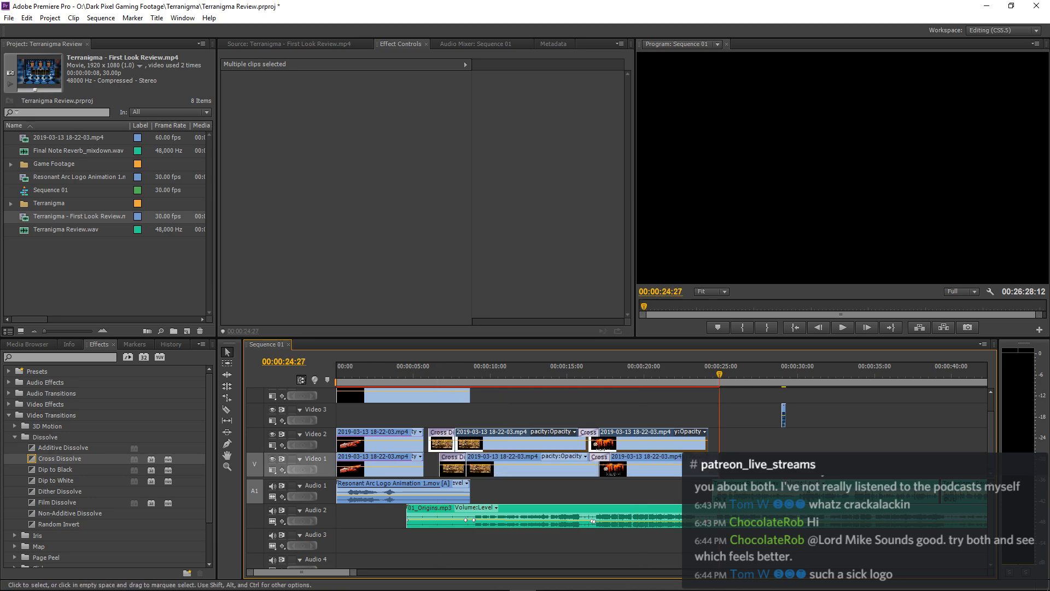
left_click_drag(470, 469, 475, 463)
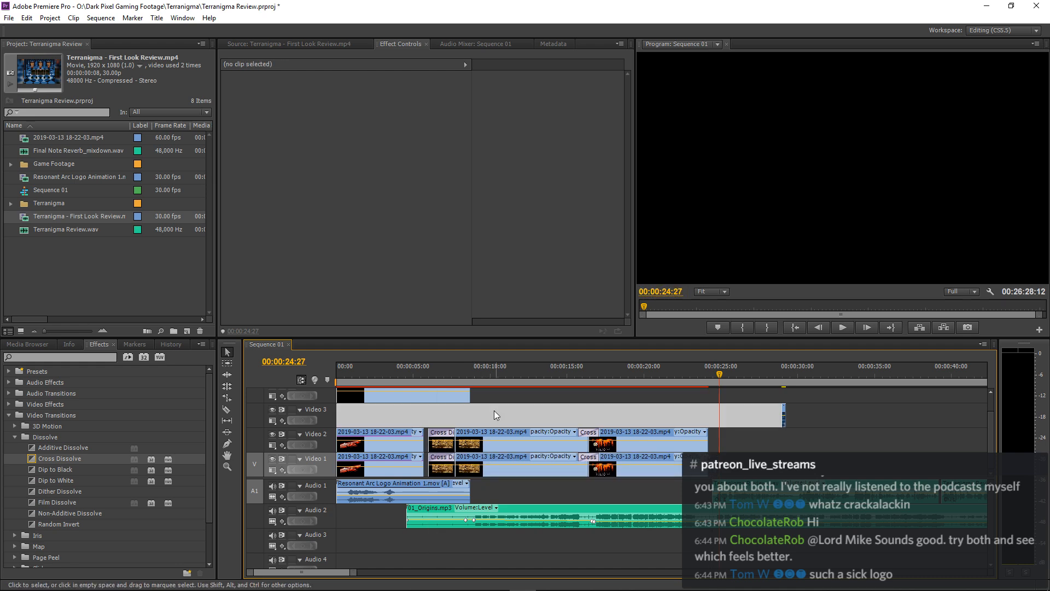
Copy Motion, Opacity and Gaussian Blur from the Video 1 opening clip onto the cave-painting and fire clips on Video 1.
left_click(380, 459)
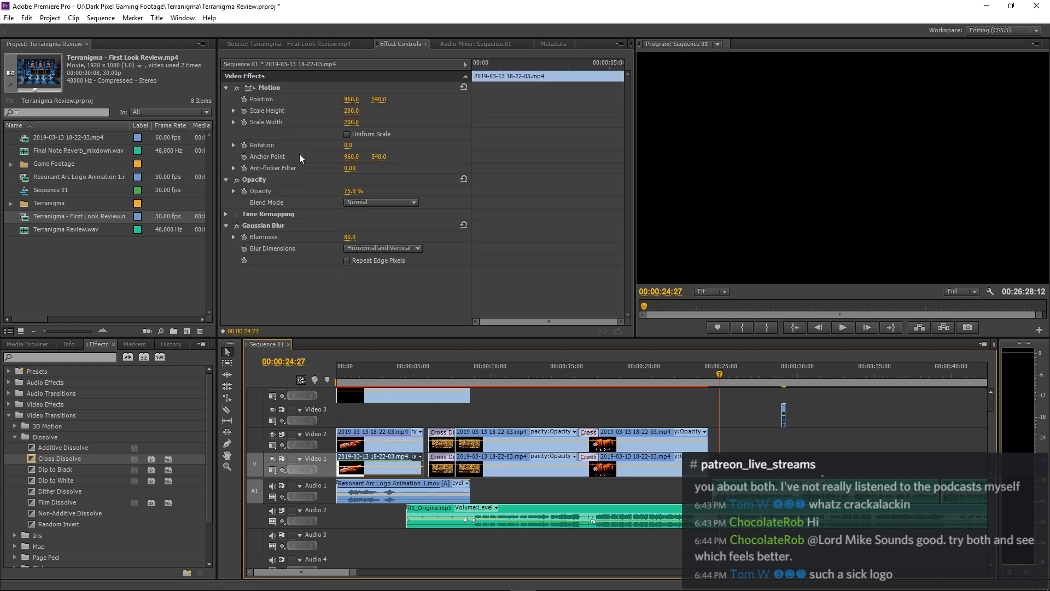
left_click(226, 87)
left_click(226, 99)
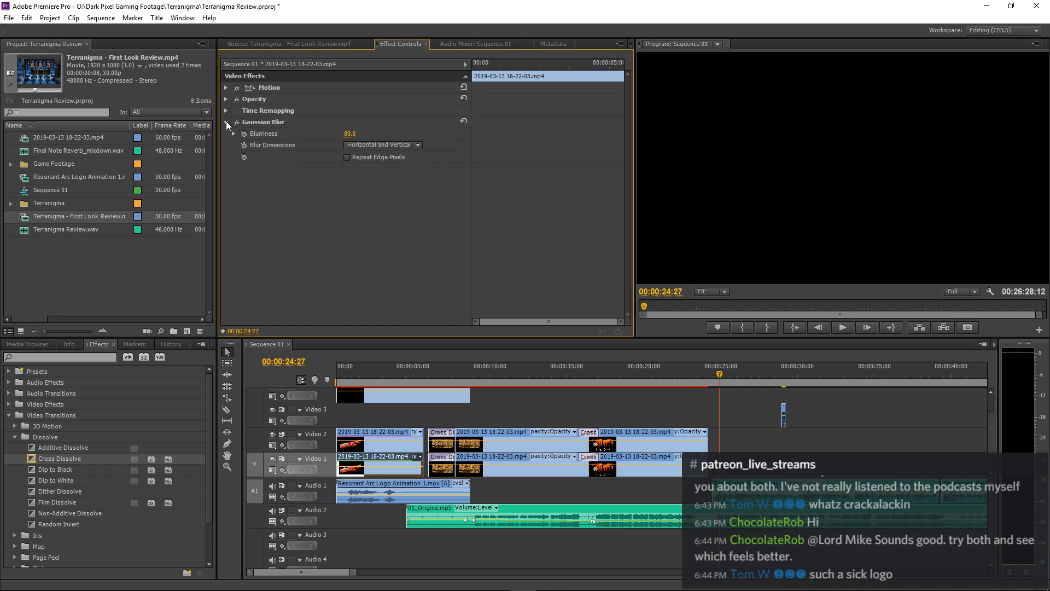
left_click(225, 122)
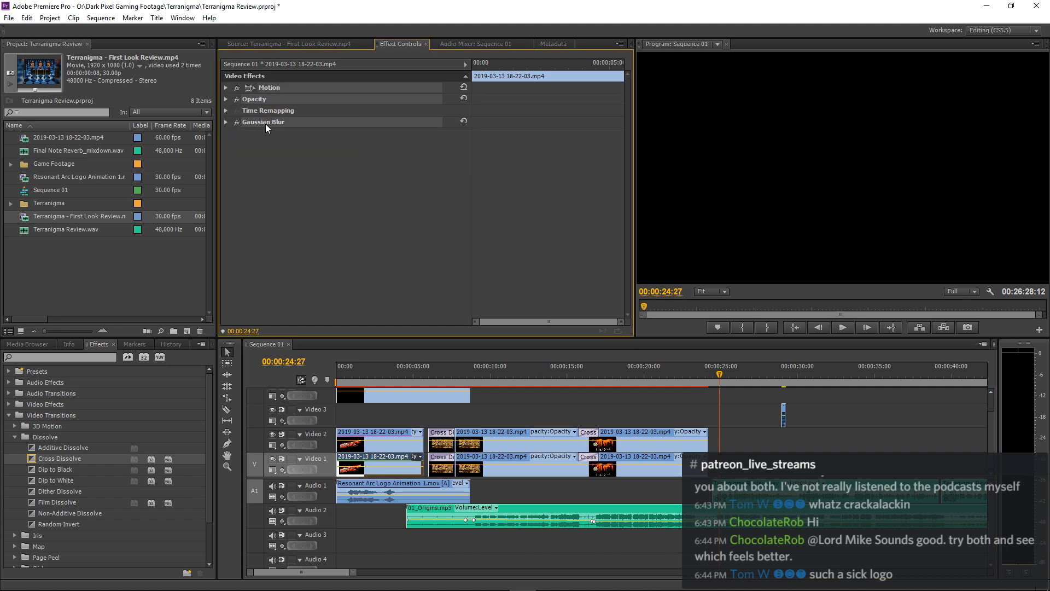
left_click(475, 461)
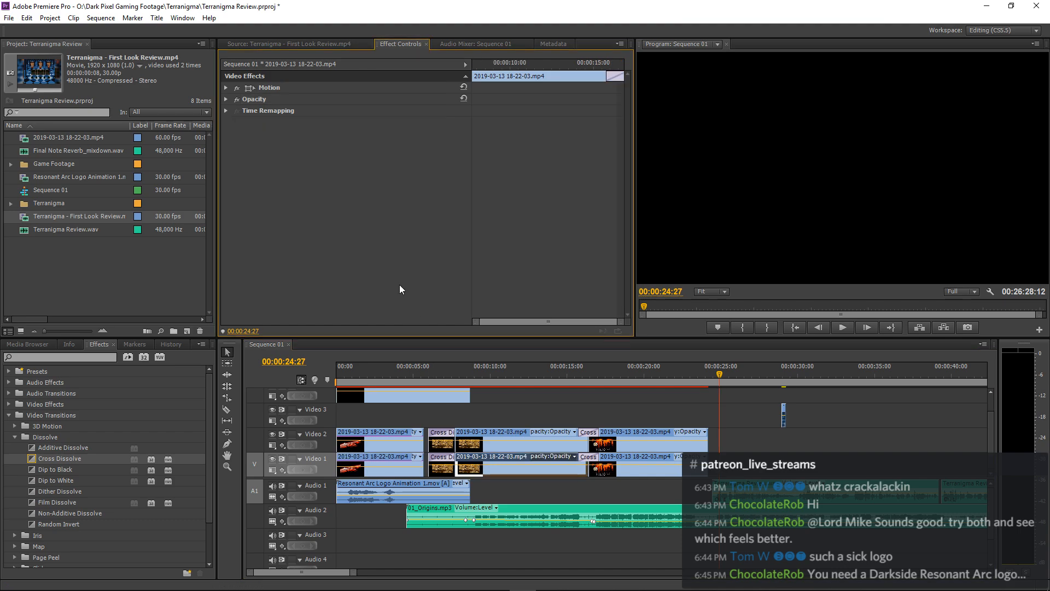
left_click(509, 371)
left_click(336, 261)
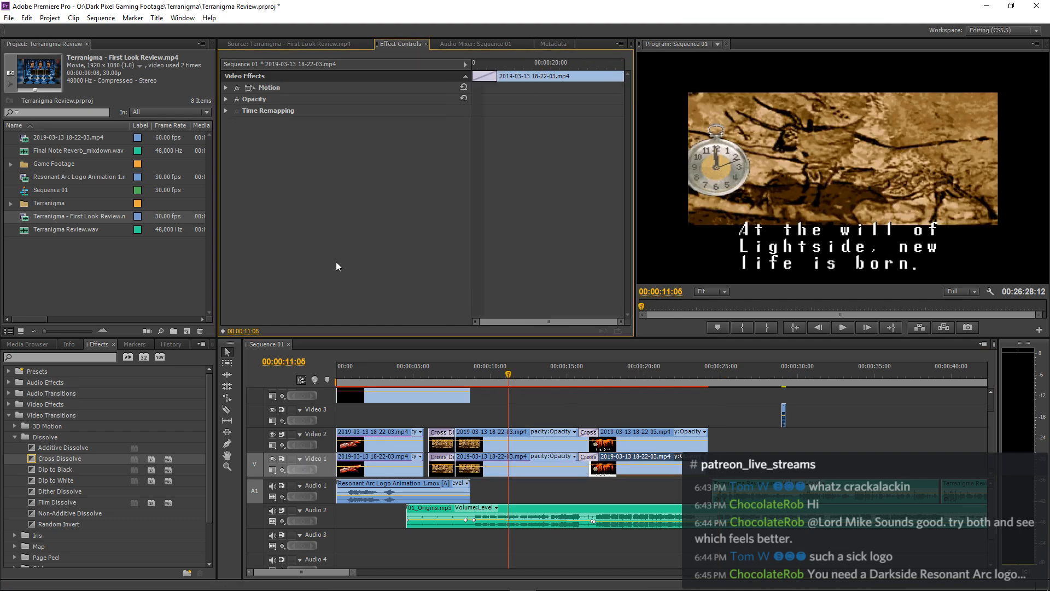
key("ctrl+v")
left_click(435, 464)
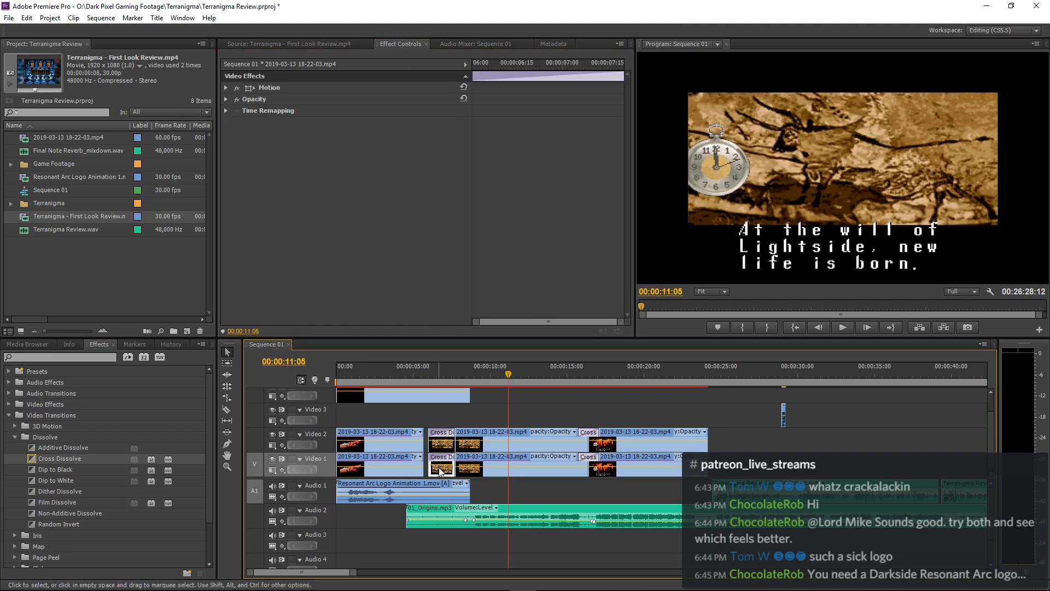
left_click(359, 270)
key("ctrl+v")
Copy only the Crop effect from the Video 2 opening clip onto the cave-painting and fire clips on Video 2.
left_click(386, 439)
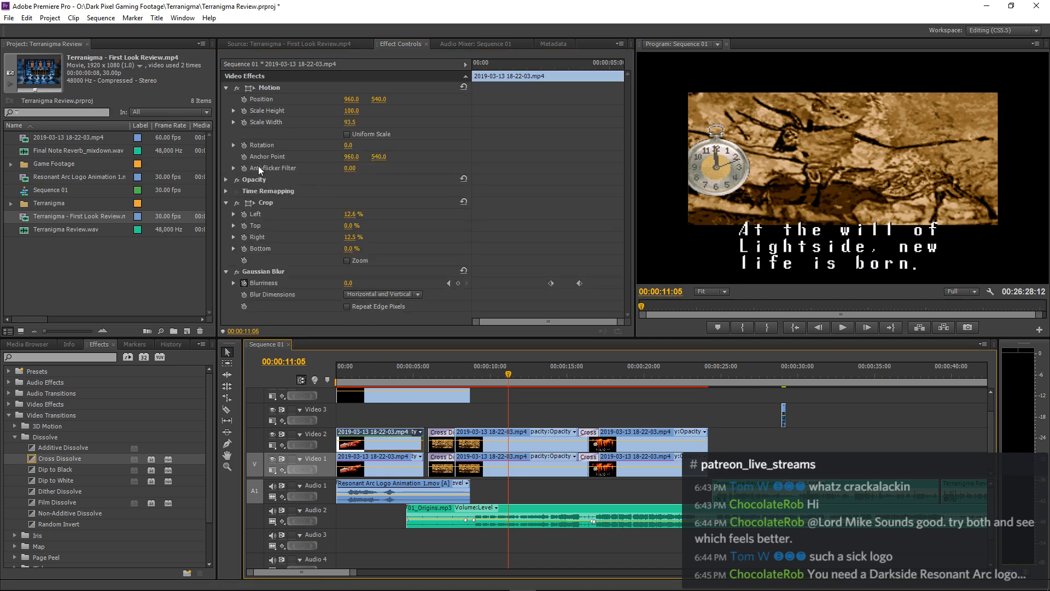
left_click(226, 203)
left_click(226, 88)
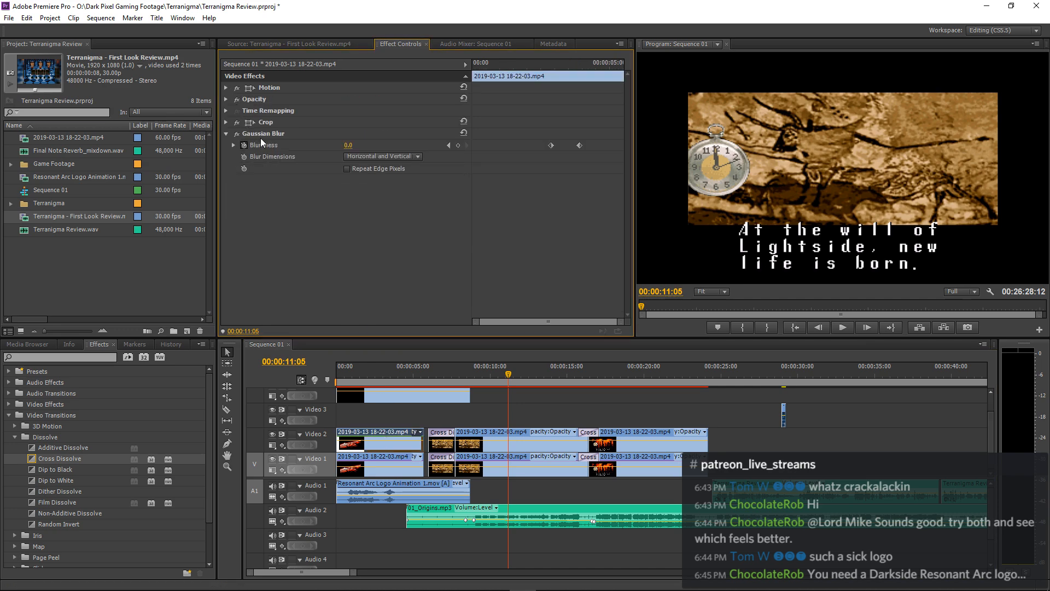
left_click(266, 134)
left_click(227, 134)
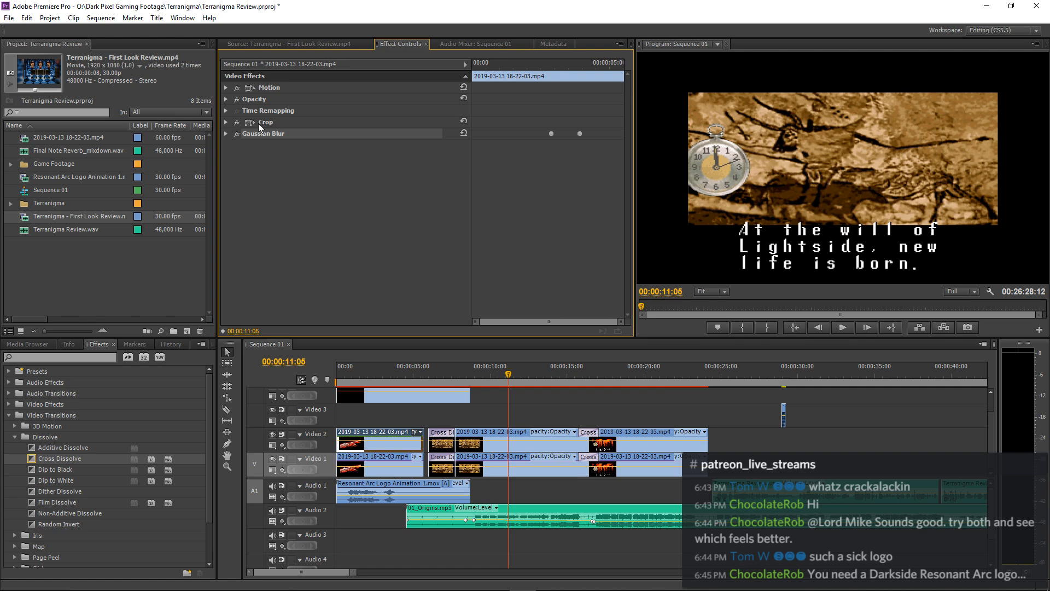
left_click(272, 121)
left_click(504, 428)
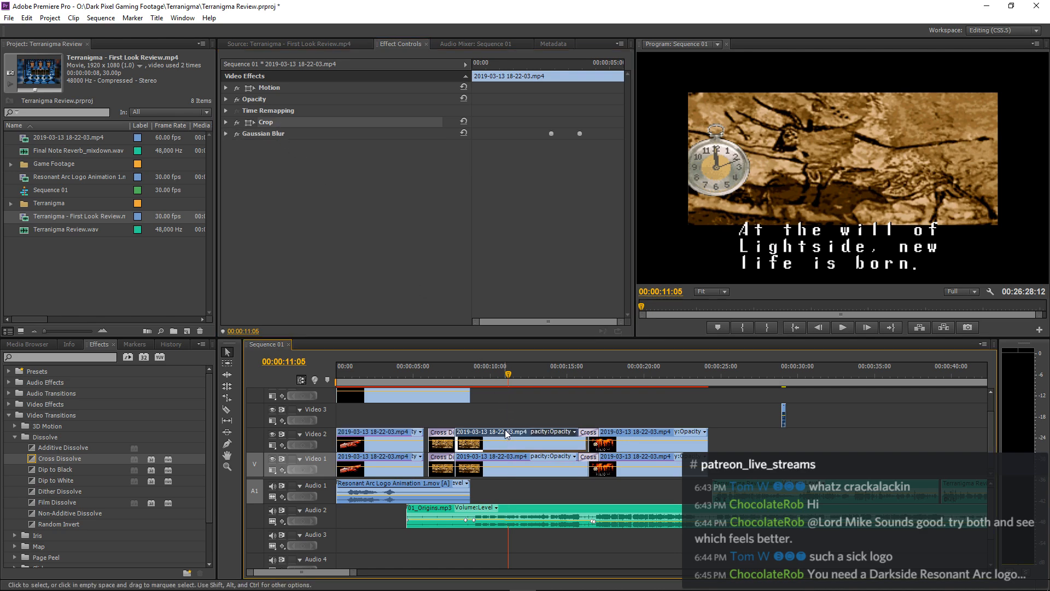
left_click(405, 281)
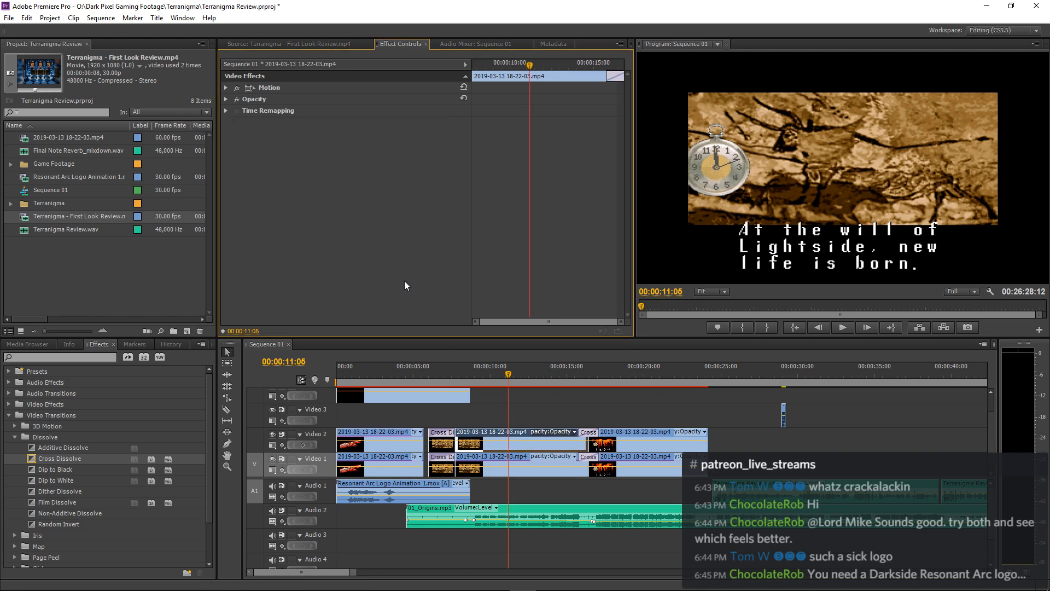
left_click(626, 432)
left_click(365, 268)
Copy the Motion settings from the Video 2 opening clip onto the following Video 2 clips and preview the fire and cave-painting frames.
left_click(399, 441)
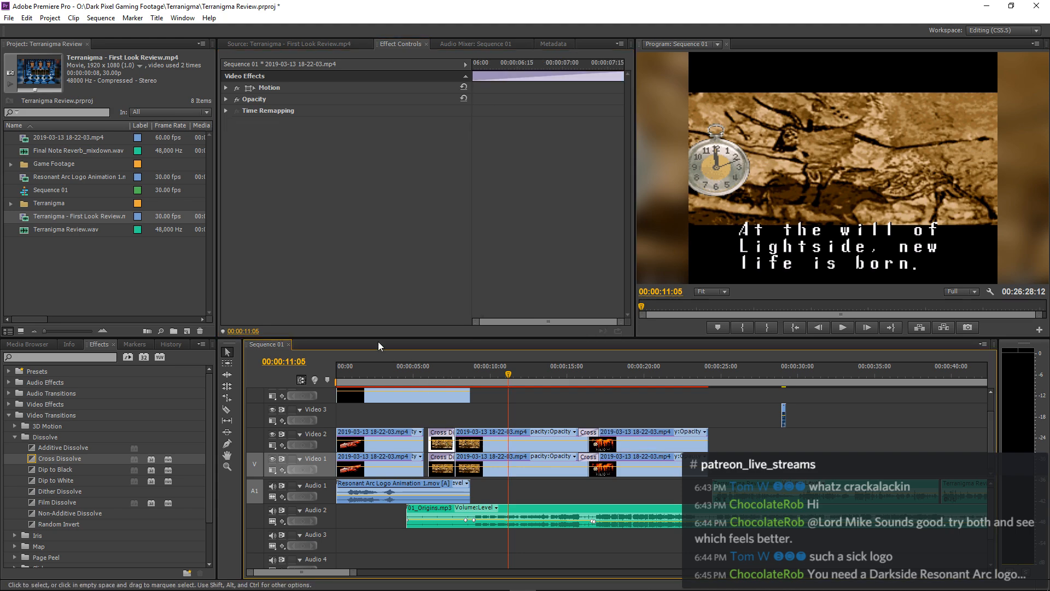
left_click(275, 92)
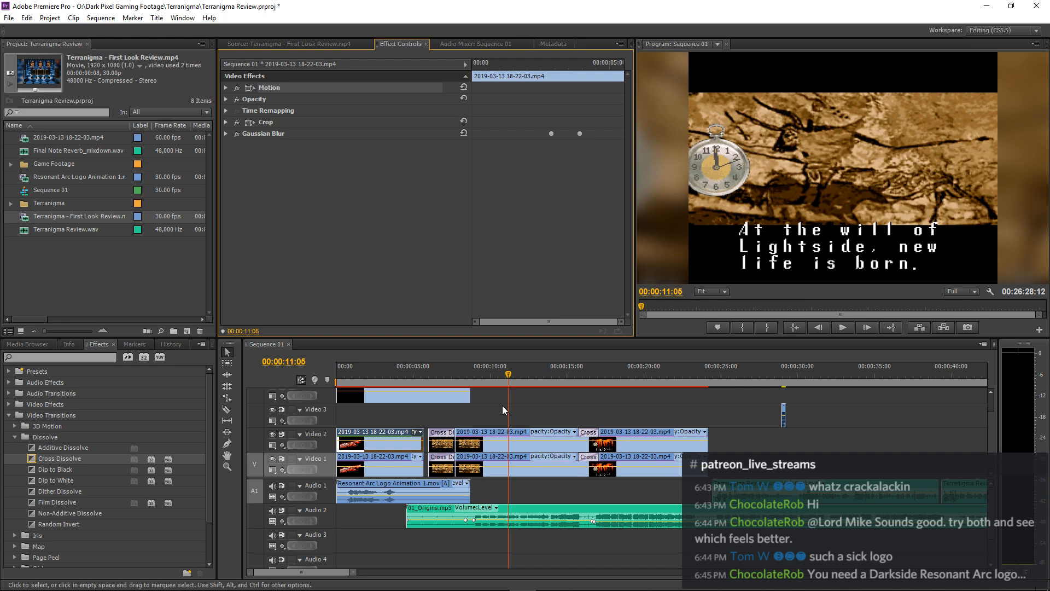
left_click(507, 435)
left_click(391, 272)
left_click(635, 376)
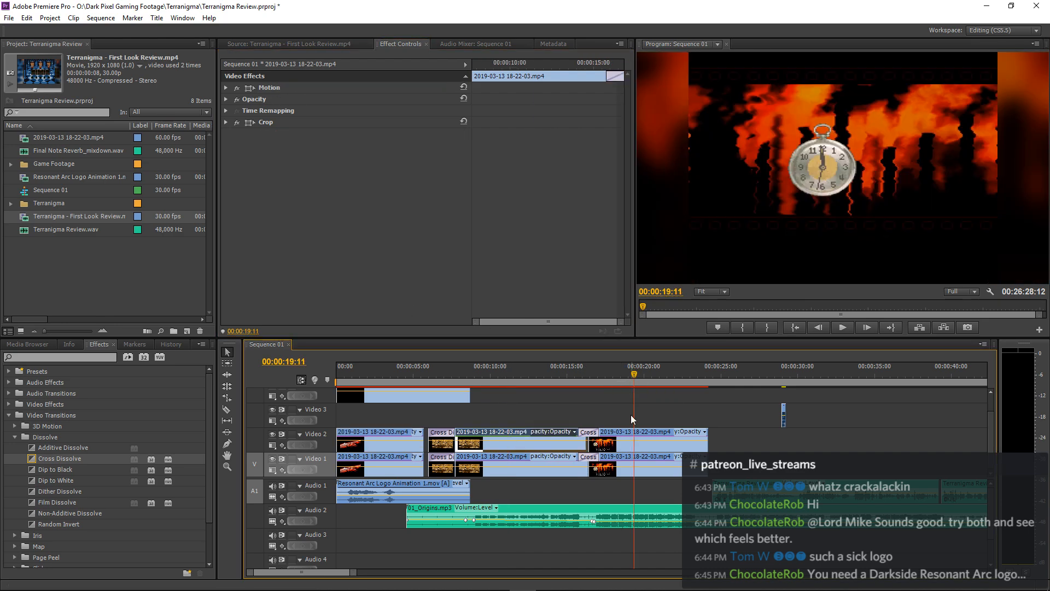
left_click(447, 373)
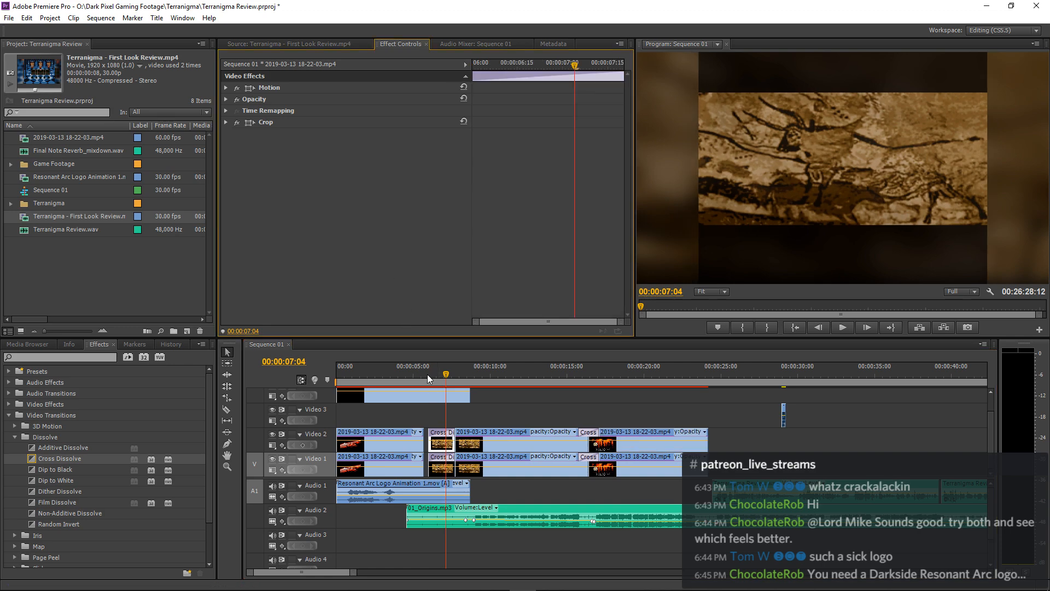
Play from the end of the opening clip into the cave-painting footage to check the fade-in with its blurred borders.
left_click(422, 375)
key("space")
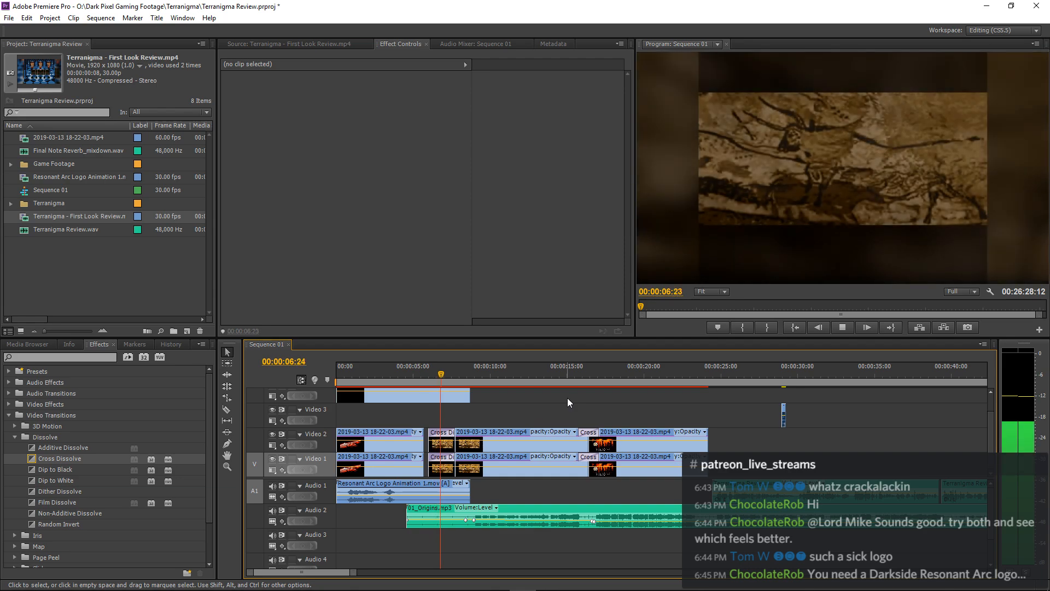
key("space")
key("equal")
key("equal")
key("equal")
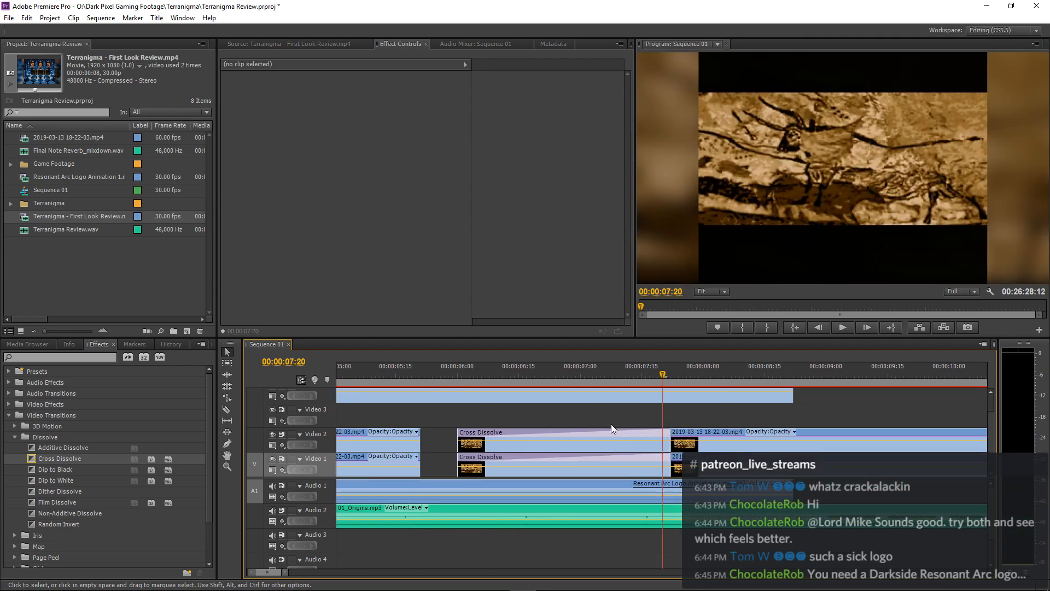
Shorten the Video 1 Cross Dissolve into the cave-painting footage to 00:00:01:11 and play through the fade-in.
left_click_drag(666, 459, 625, 458)
left_click(446, 374)
key("space")
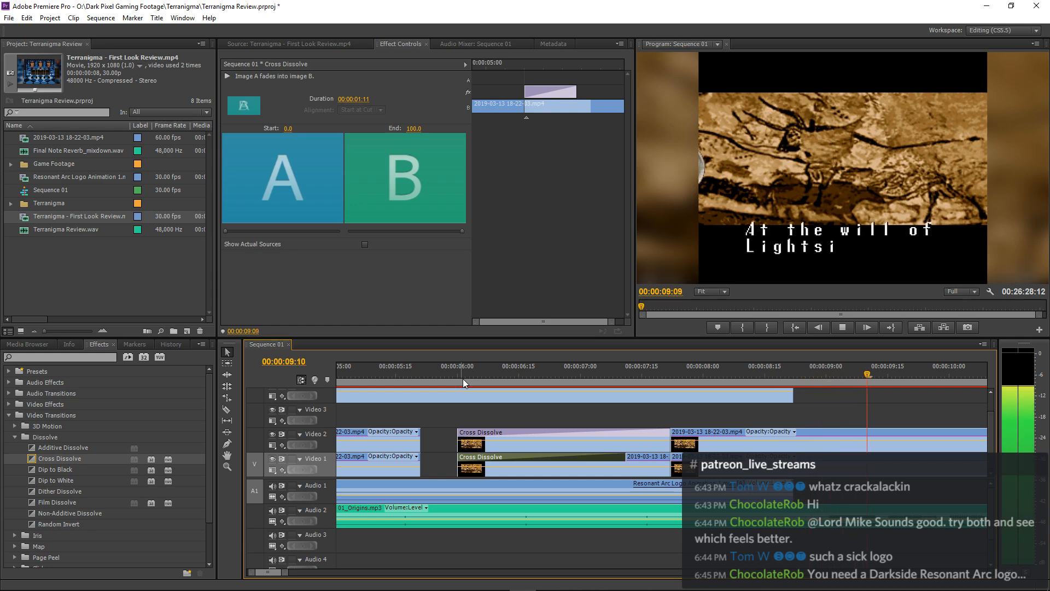
key("space")
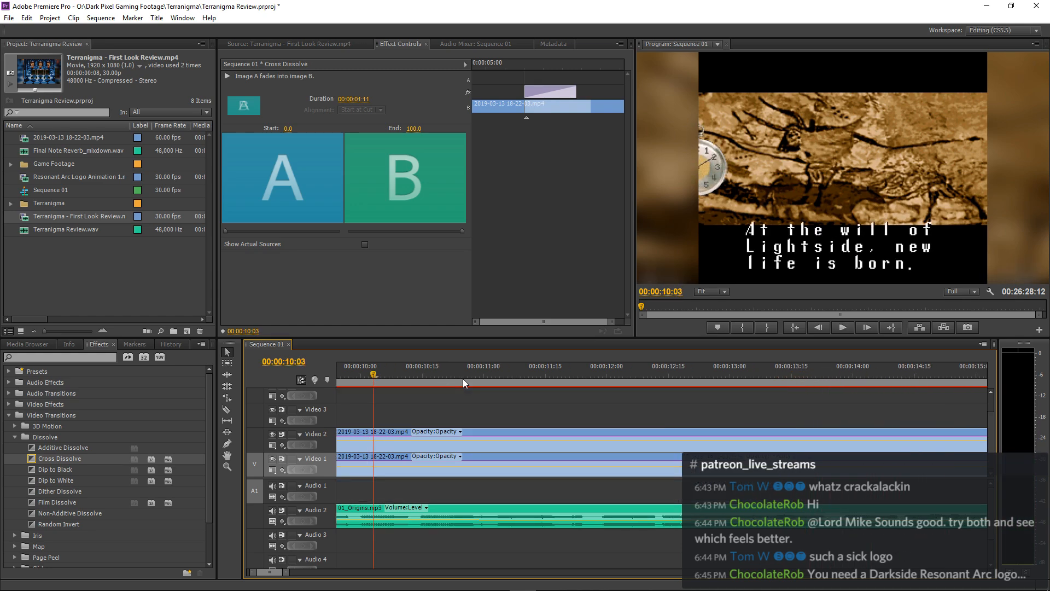
left_click(488, 402)
key("space")
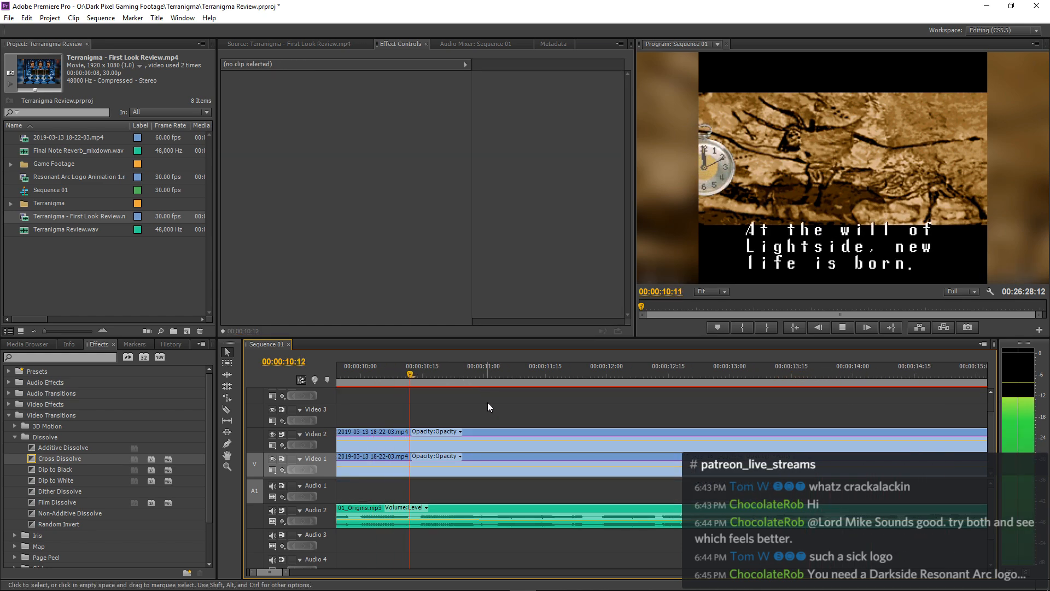
key("minus")
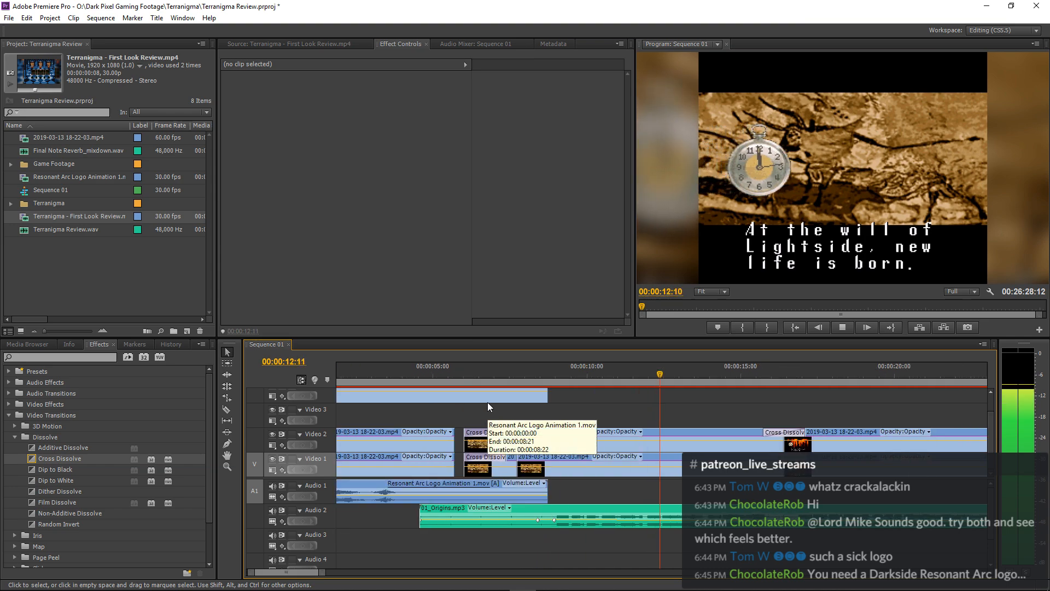
Shorten the Video 1 Cross Dissolve at the cave-painting fade-in to 00:00:01:07 and delete the Video 2 Cross Dissolve before the fire clip.
left_click(476, 379)
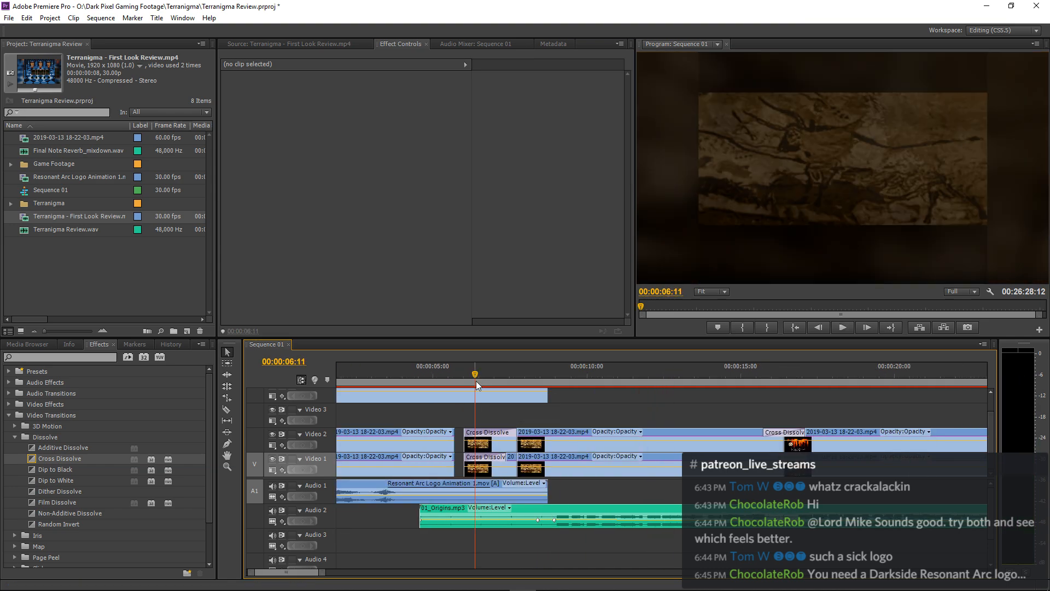
left_click(500, 456)
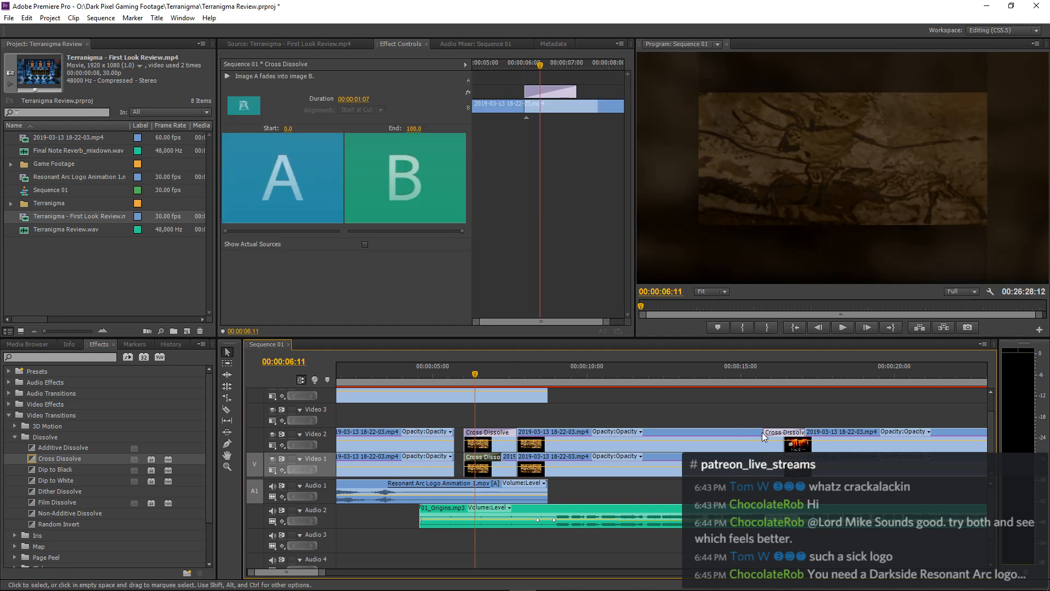
left_click(780, 436)
key("Delete")
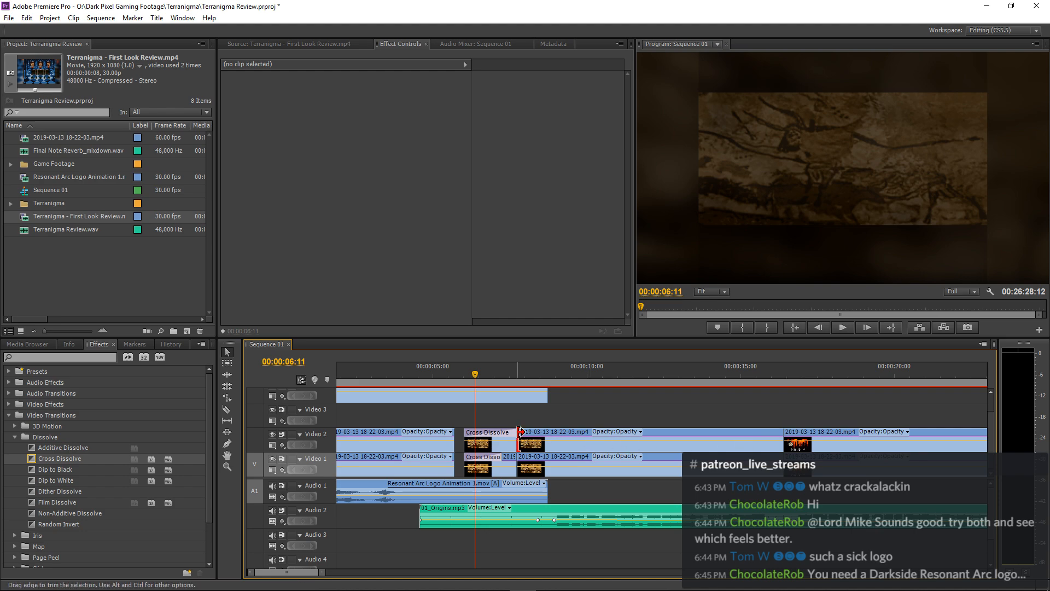
Move the cut between the cave-painting clips to the logo animation's end on both tracks and extend the Video 2 Cross Dissolve to 00:00:02:07.
left_click_drag(520, 432, 526, 431)
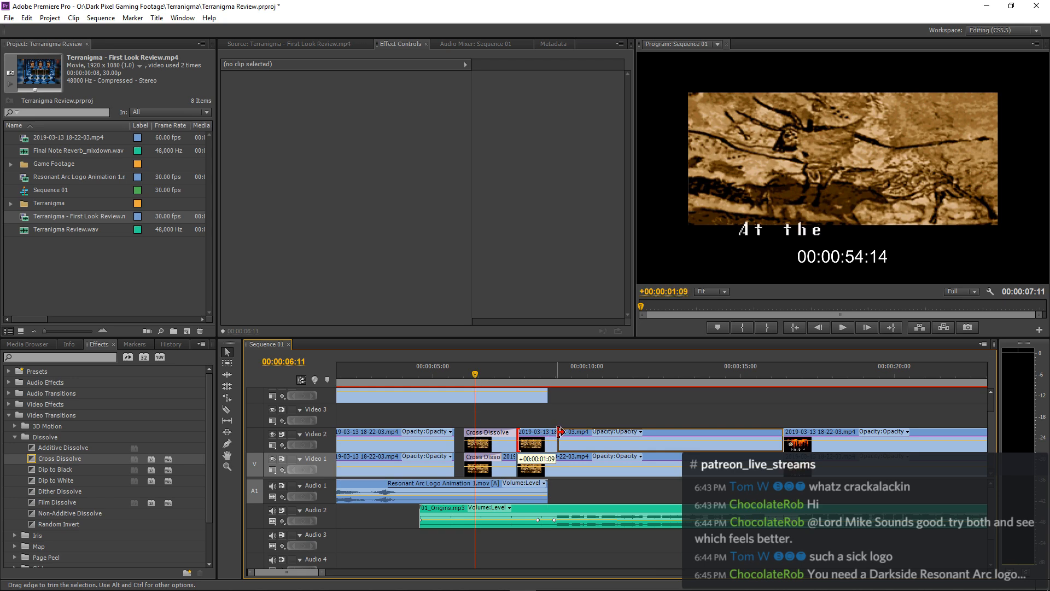
left_click_drag(555, 432, 533, 432)
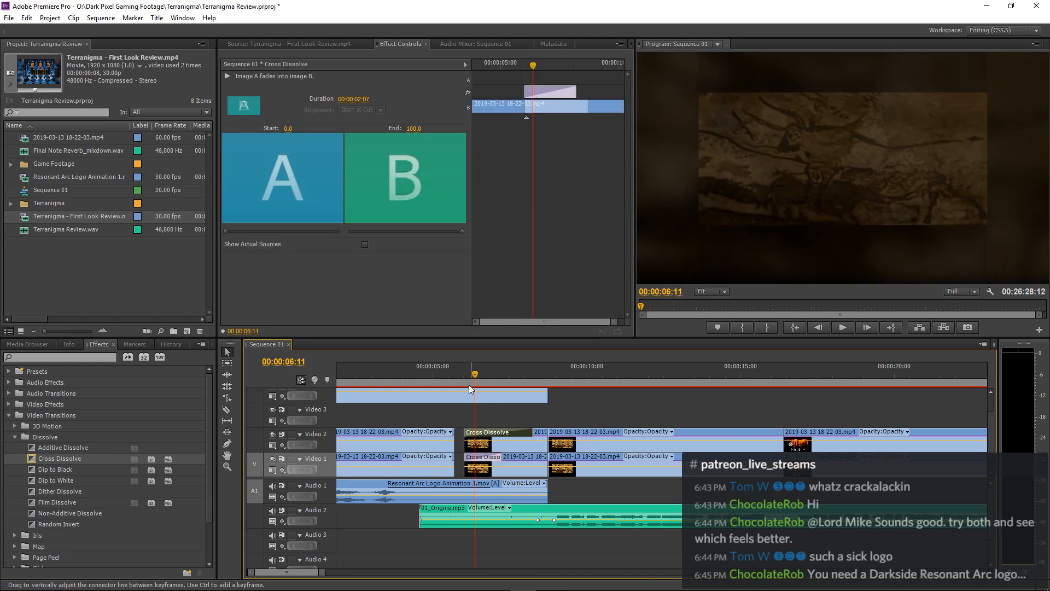
Play the cave-painting fade-in and the change to the fire footage in an enlarged program view to check the transitions.
left_click(461, 382)
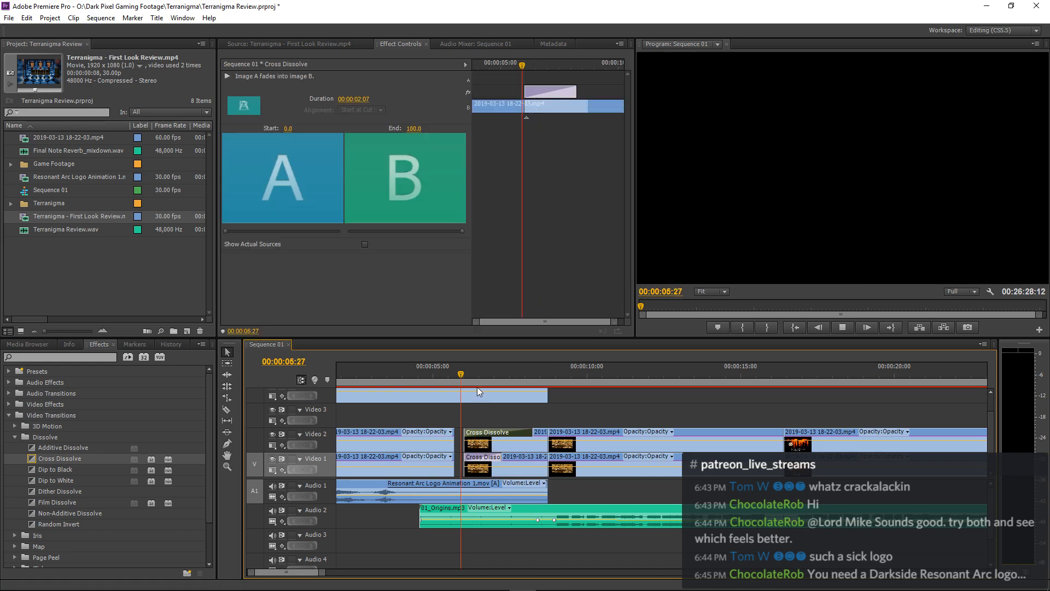
key("space")
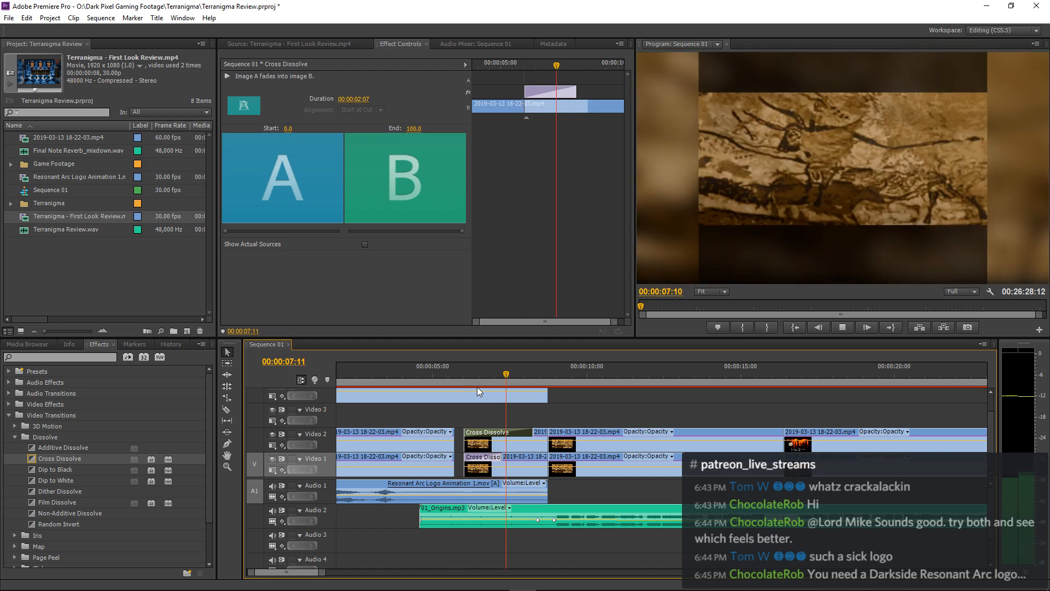
key("grave")
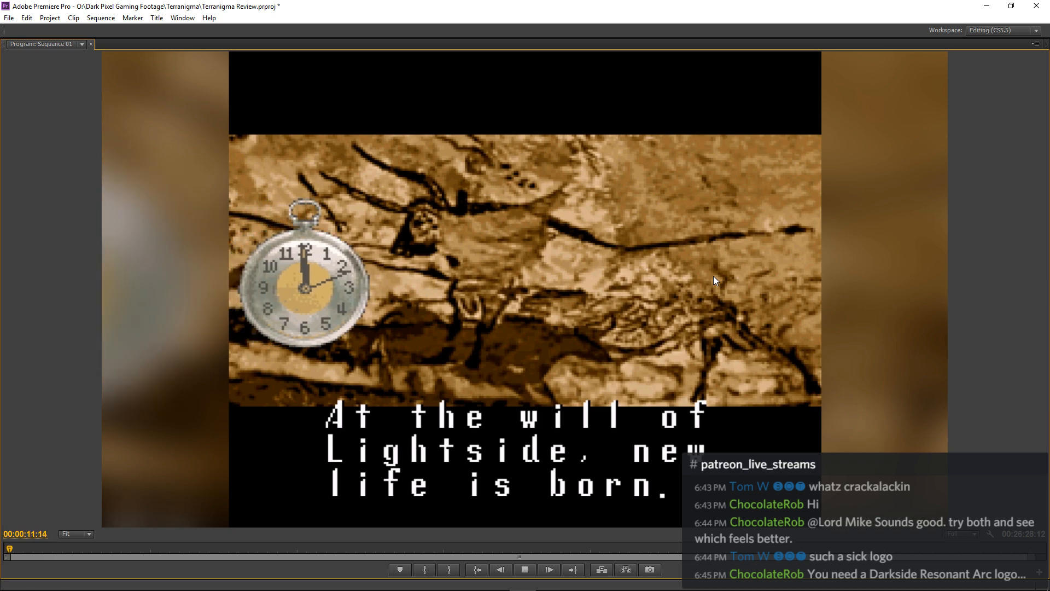
key("grave")
key("space")
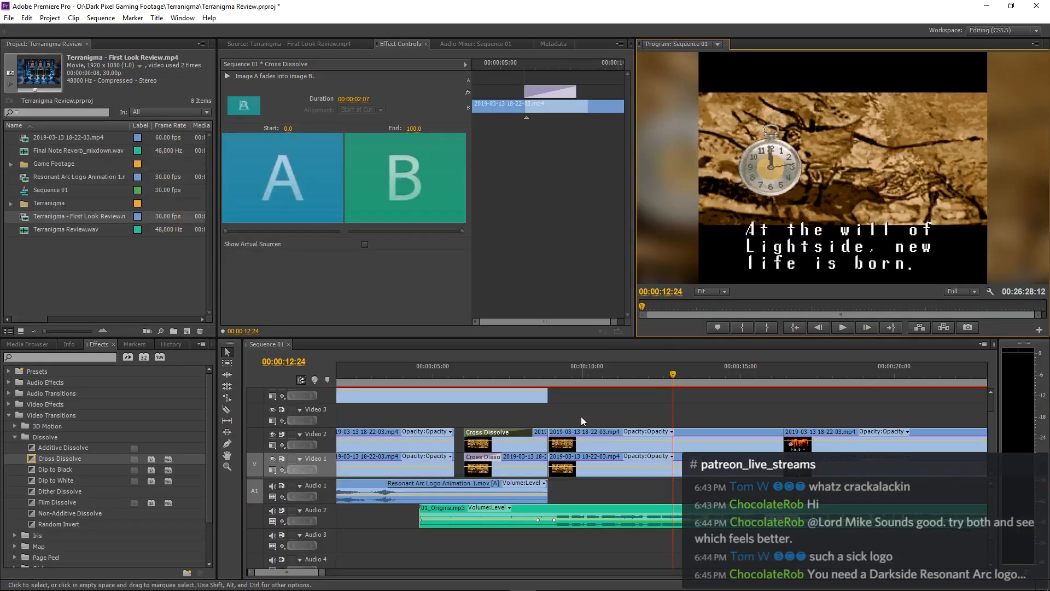
left_click(550, 379)
key("space")
key("grave")
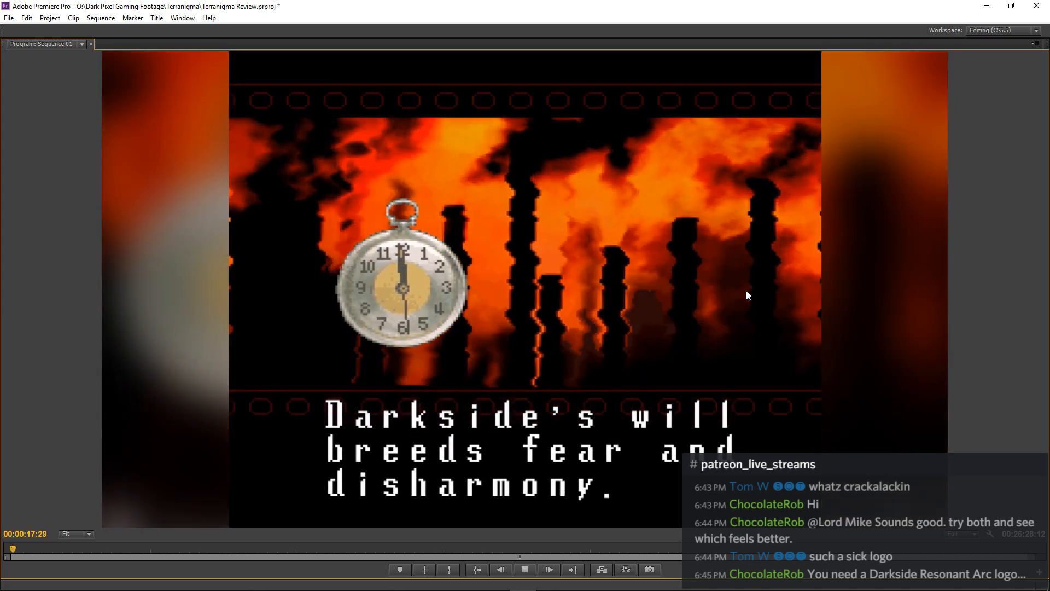
key("grave")
key("space")
Extend the Video 1 Cross Dissolve at the cave-painting fade-in to 00:00:01:28 and play the result.
left_click(465, 376)
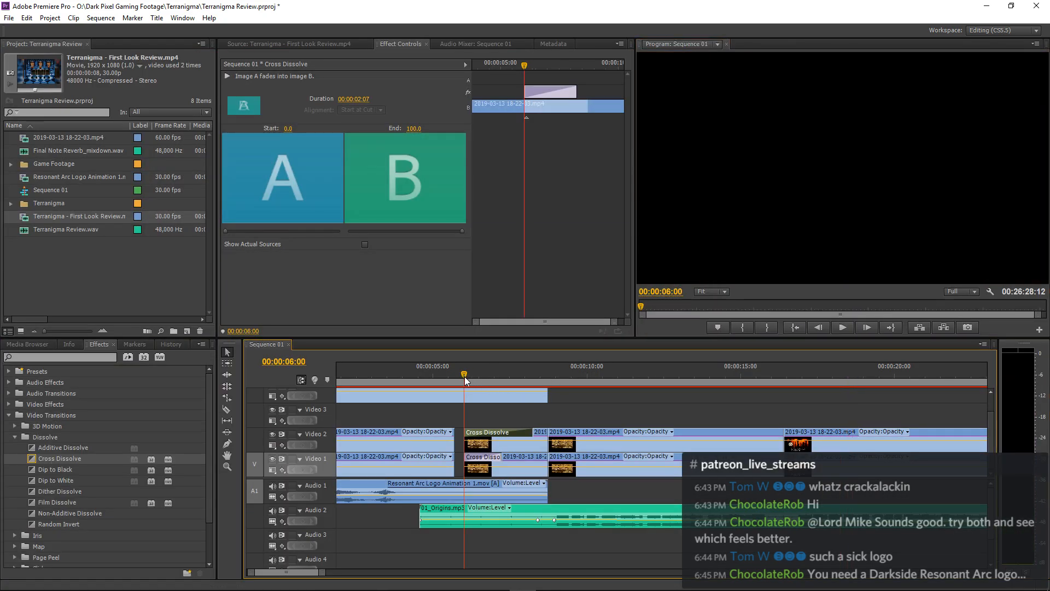
left_click_drag(497, 460, 522, 459)
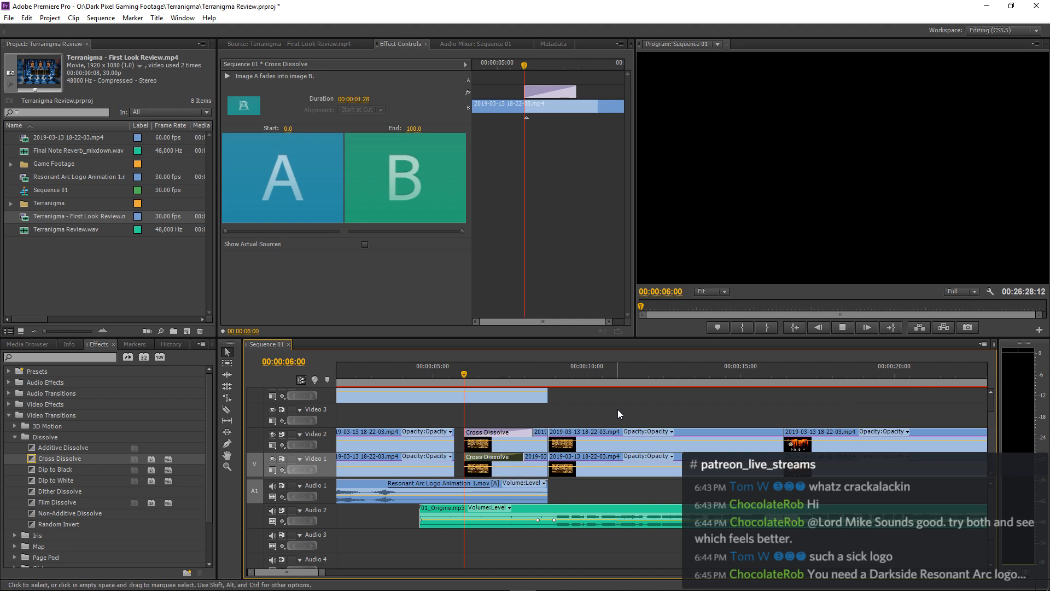
key("space")
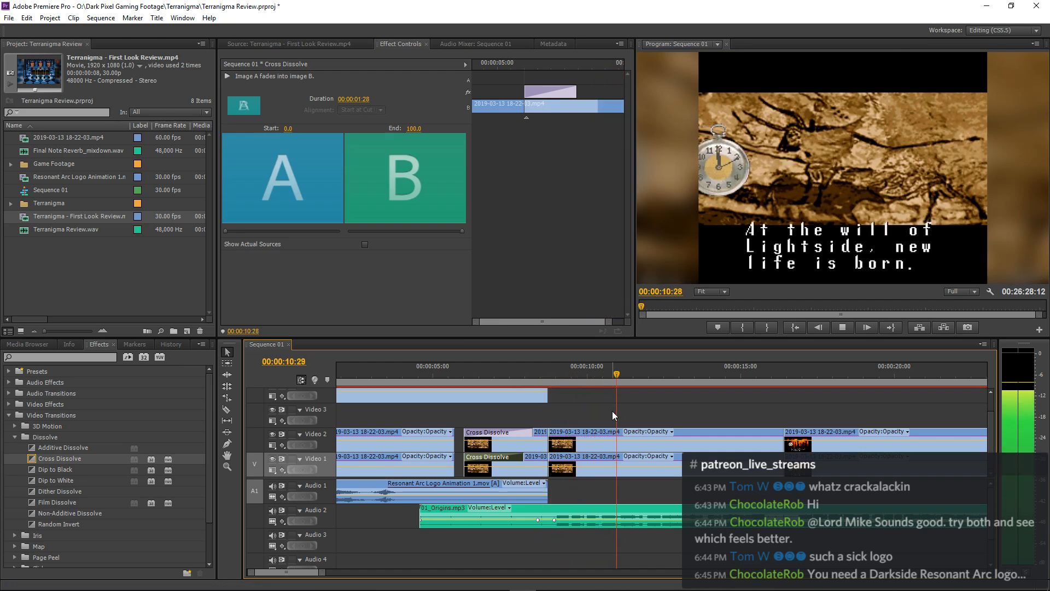
key("space")
Move the cave-painting cut on both tracks slightly ahead of the logo animation's end and play enlarged through to the fire footage.
key("Up")
key("equal")
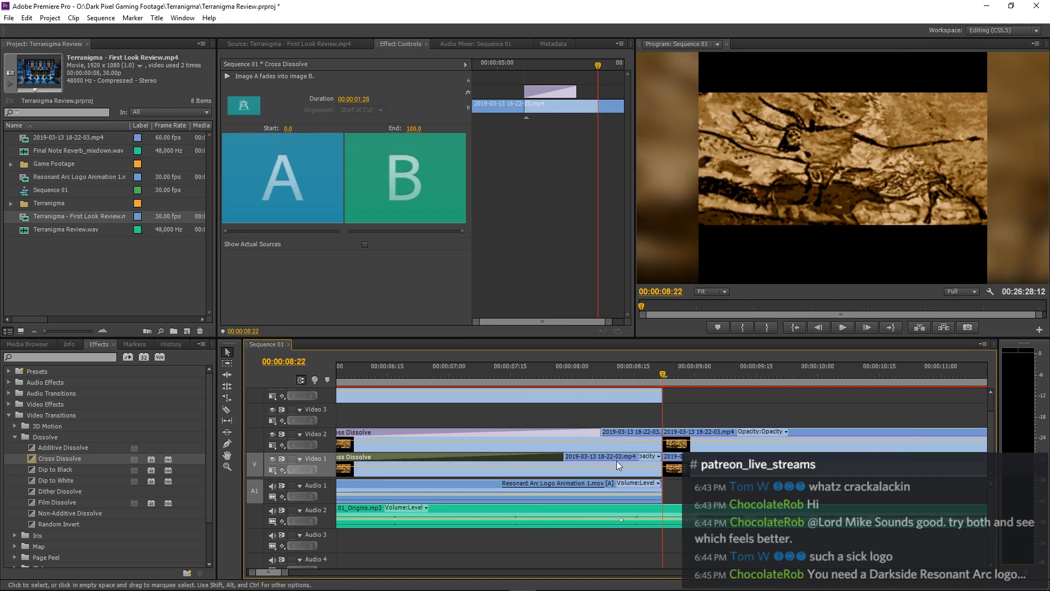
left_click_drag(658, 443, 628, 464)
left_click(597, 369)
key("space")
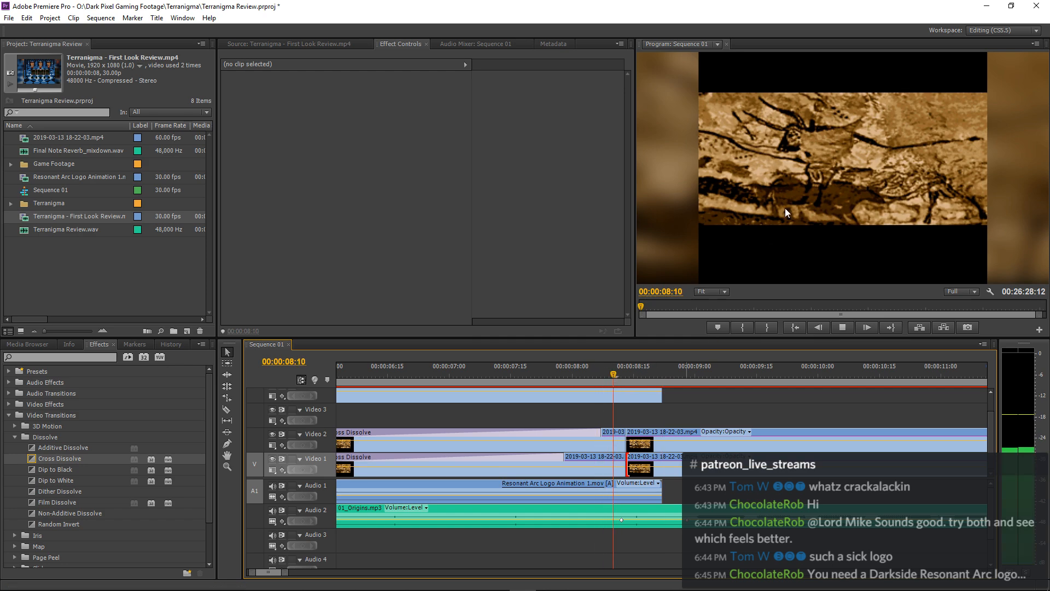
key("grave")
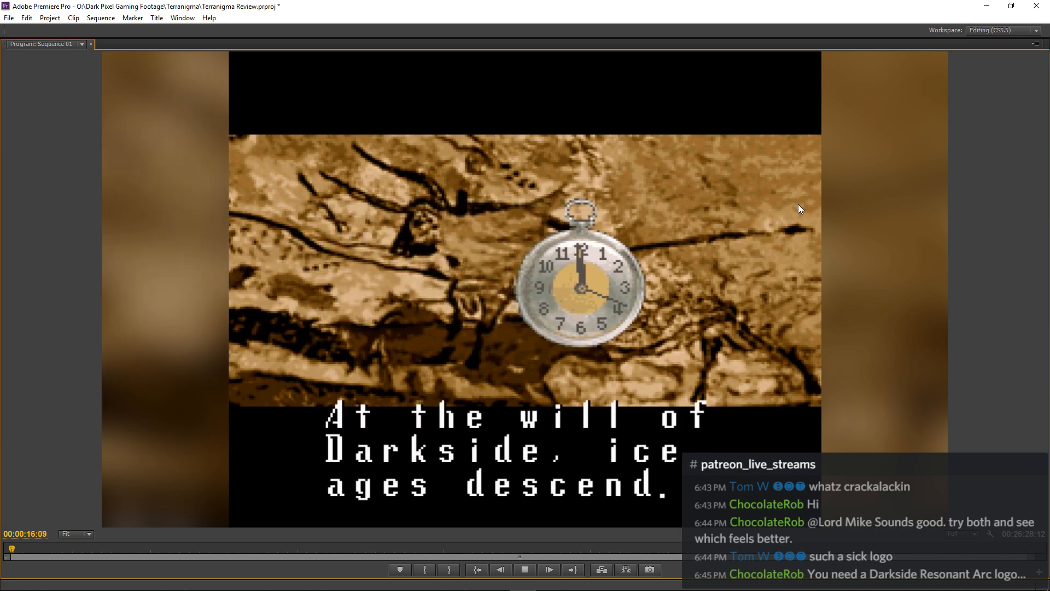
key("grave")
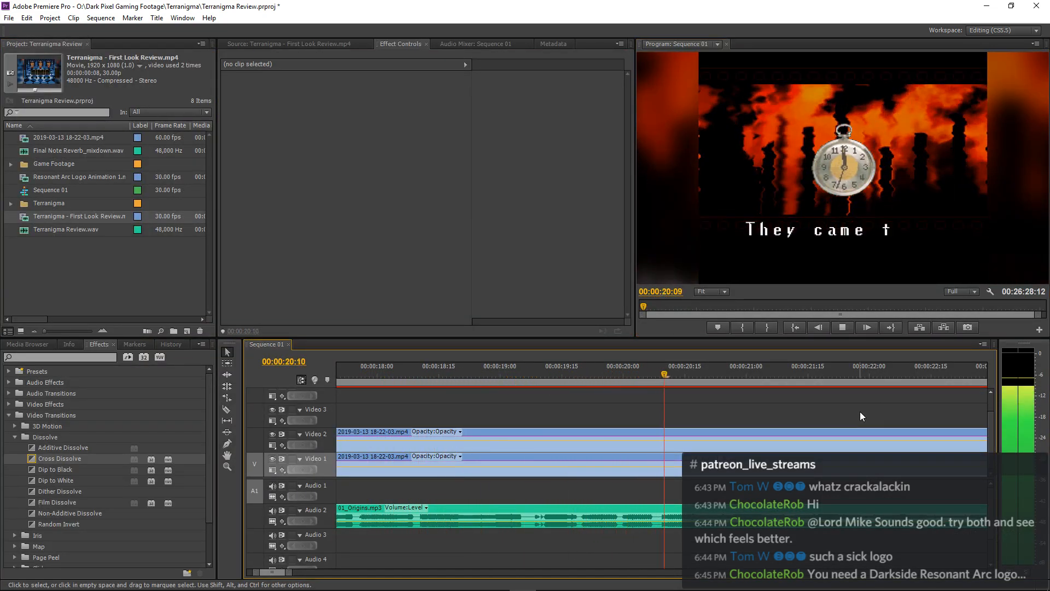
key("space")
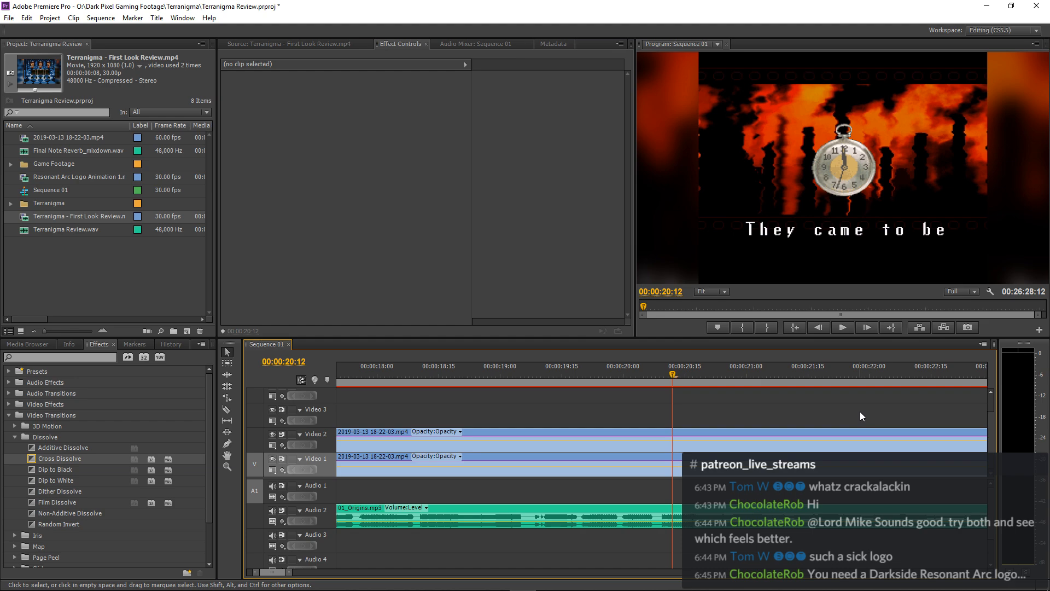
Open the Slow Animations folder inside Logo Animations in File Explorer and view Resonant Arc Logo Animation 2.mov.
mouse_move(67, 589)
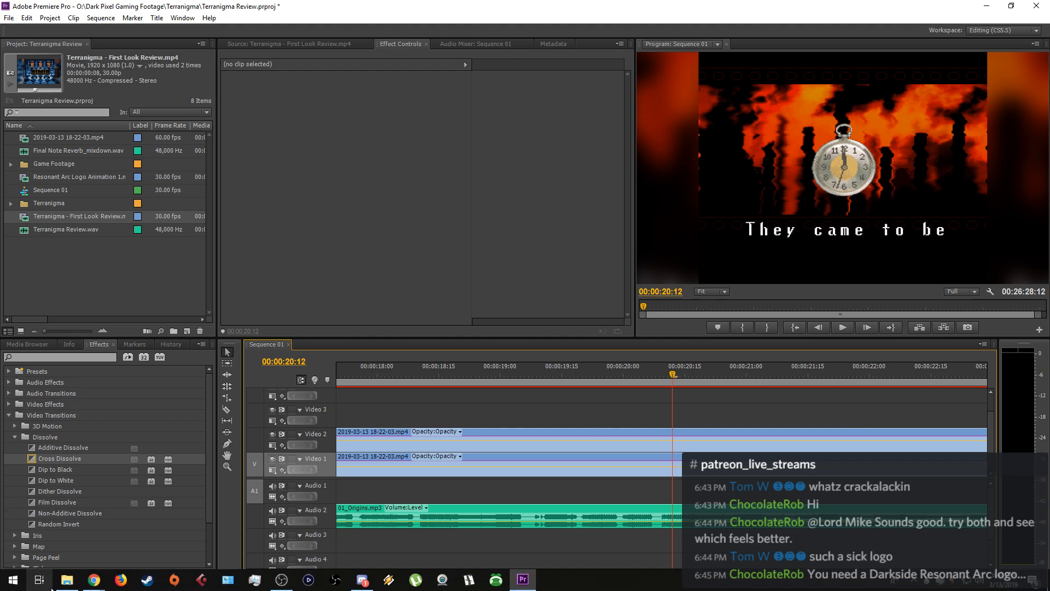
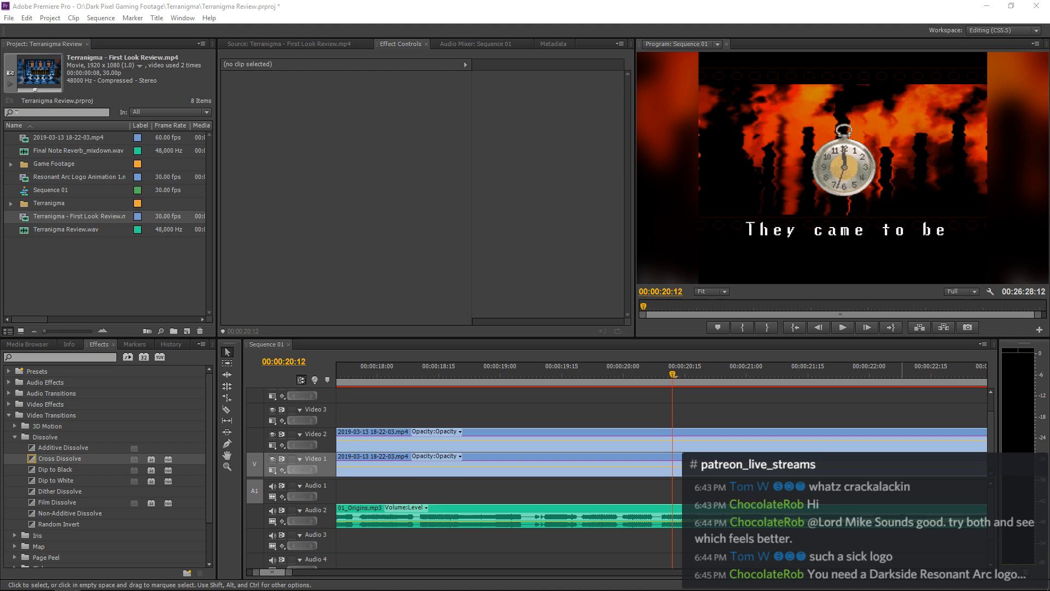
left_click_drag(1049, 122, 530, 113)
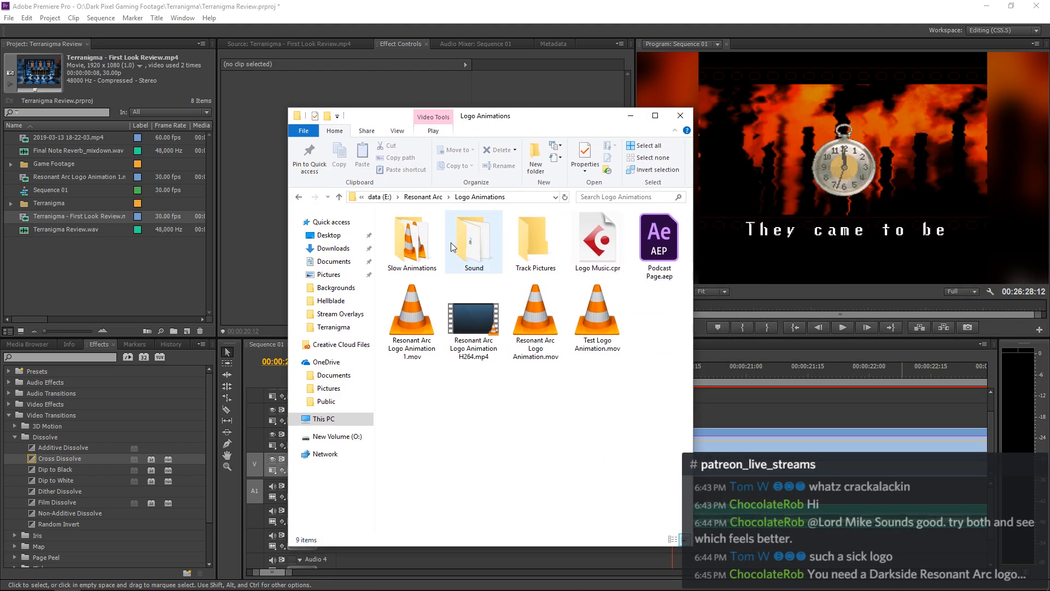
double_click(427, 254)
left_click(477, 278)
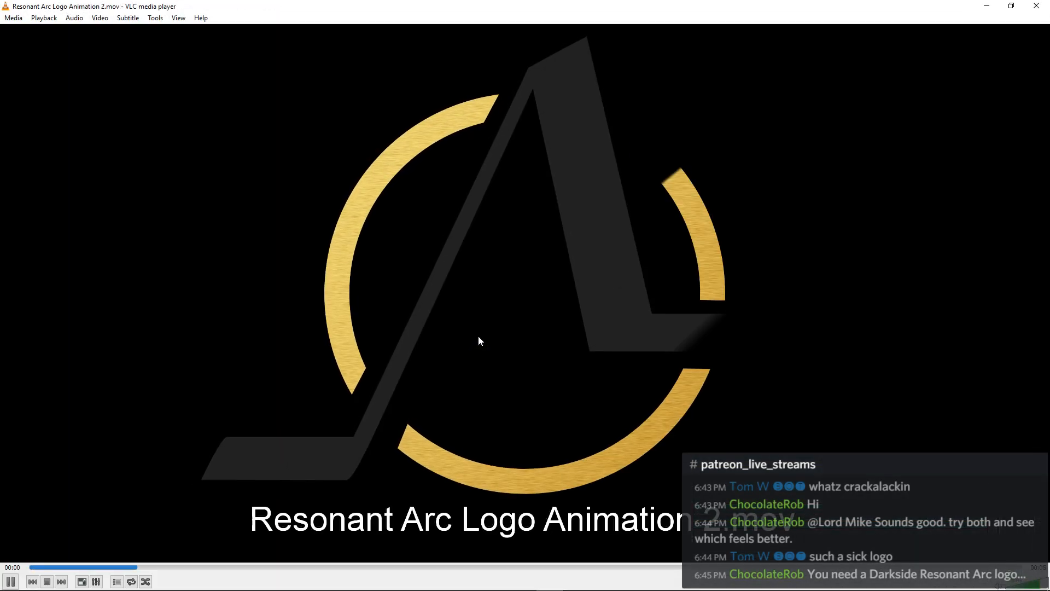
key("space")
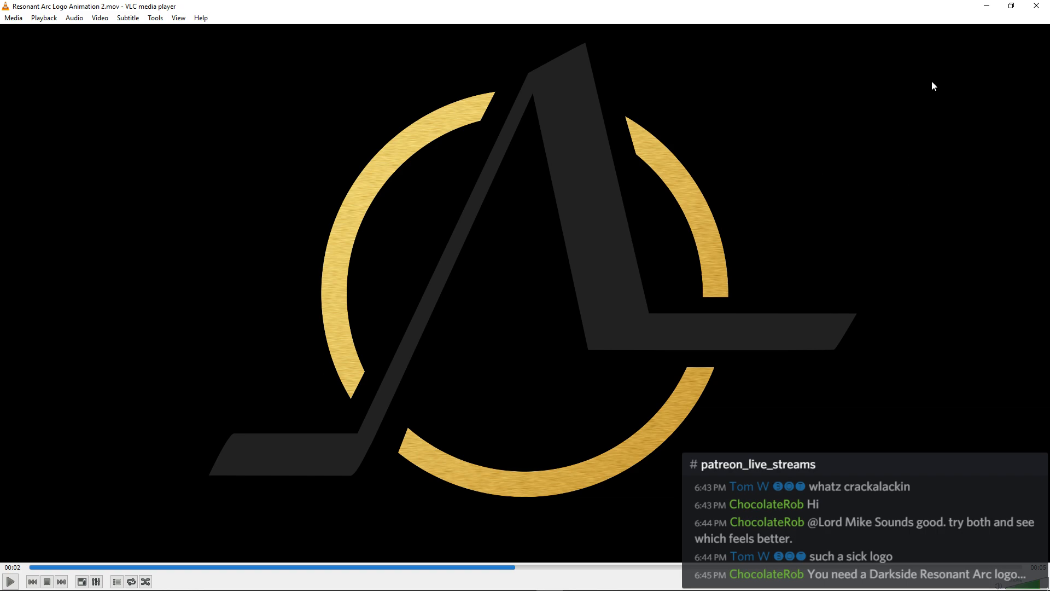
left_click(1036, 6)
Play Resonant Arc Logo Animation 1.mov and Resonant Arc Logo Animation Charcoal.mov to compare the logo variants.
double_click(413, 257)
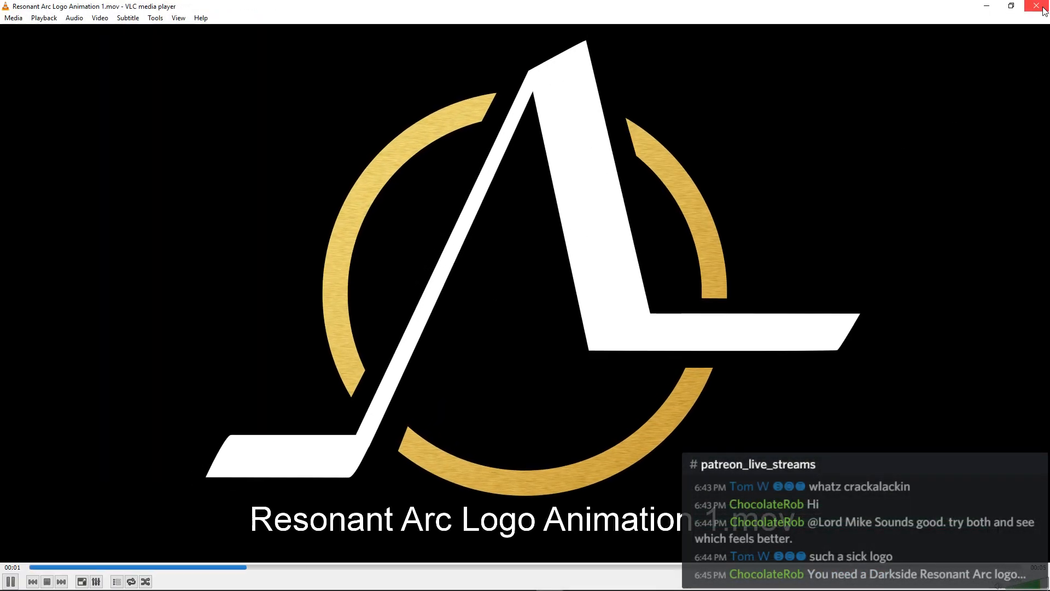
key("alt+F4")
double_click(530, 251)
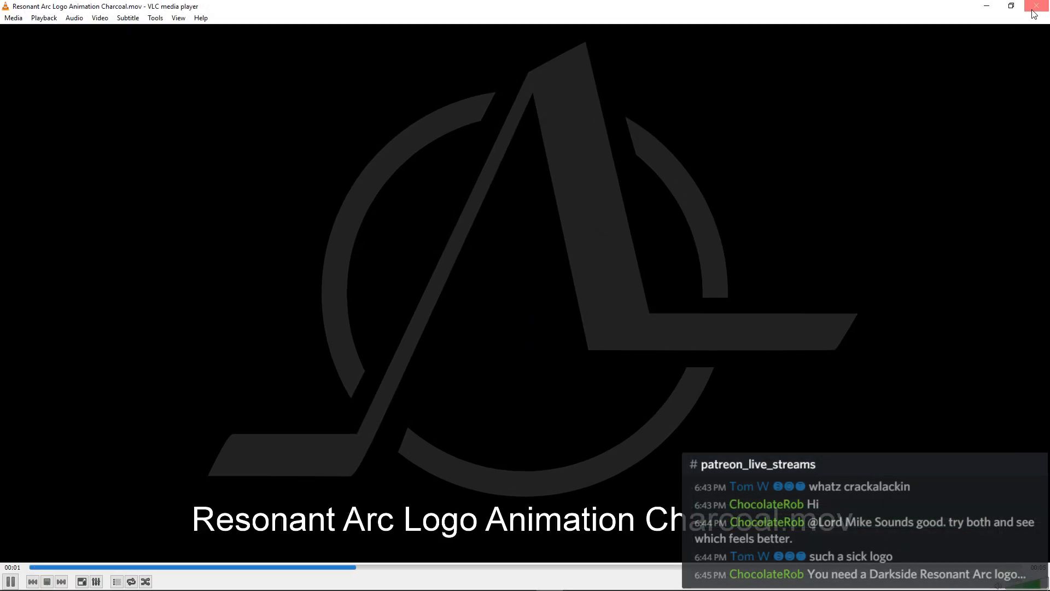
key("alt+F4")
Play Resonant Arc Logo Animation Gold.mov and Resonant Arc Logo Animation White.mov, and close the folder to return to Premiere Pro.
double_click(600, 269)
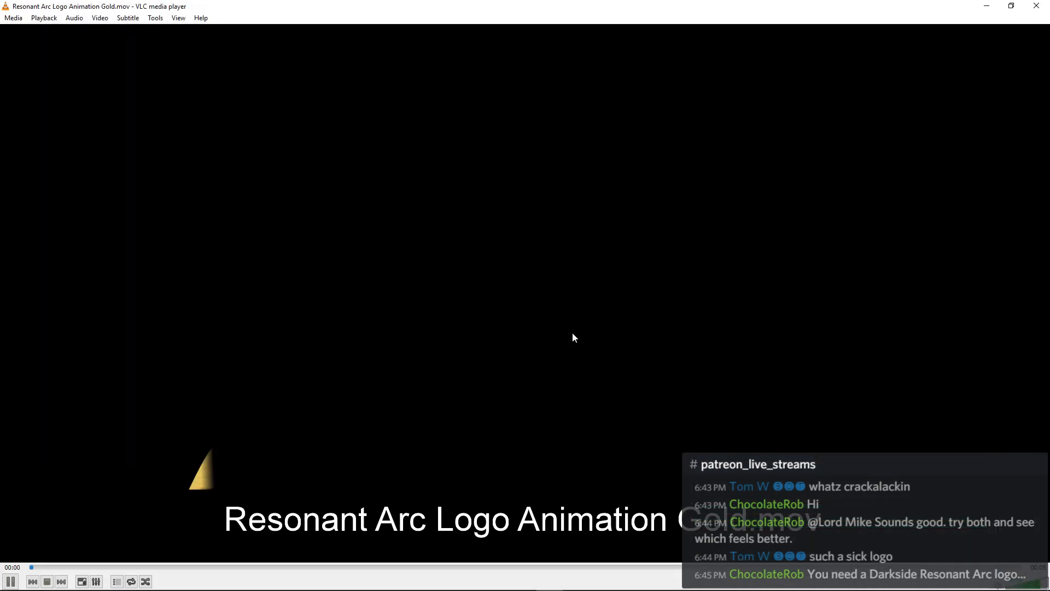
left_click(1037, 6)
key("Right")
key("Return")
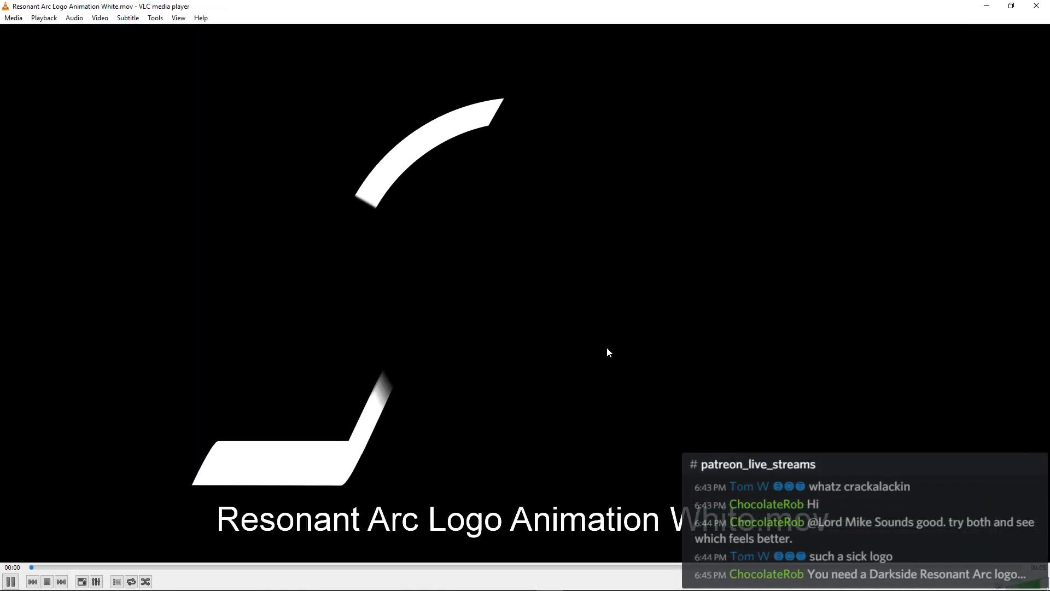
left_click(1036, 6)
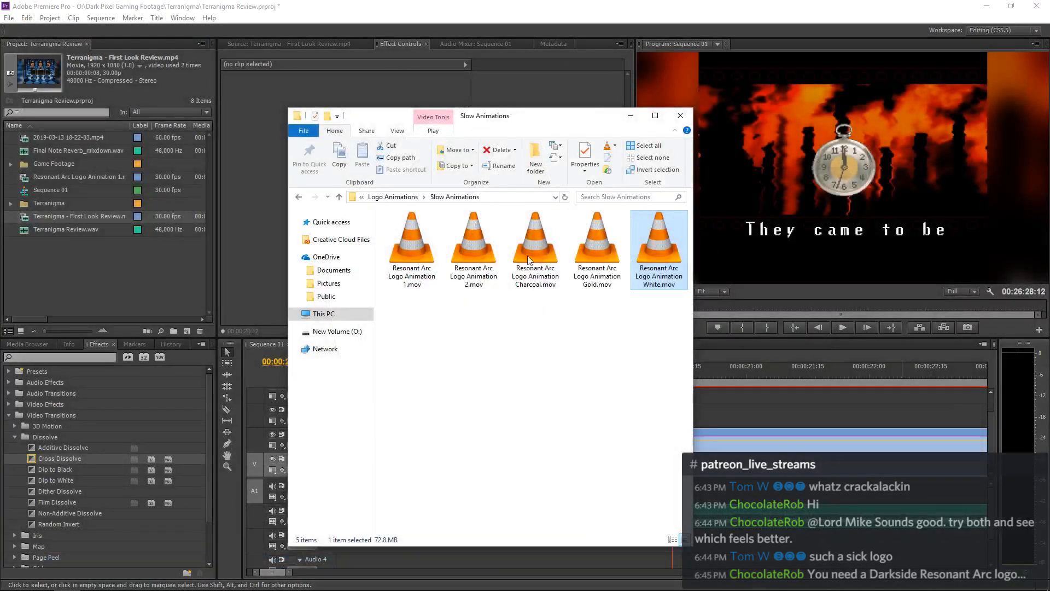
left_click(688, 113)
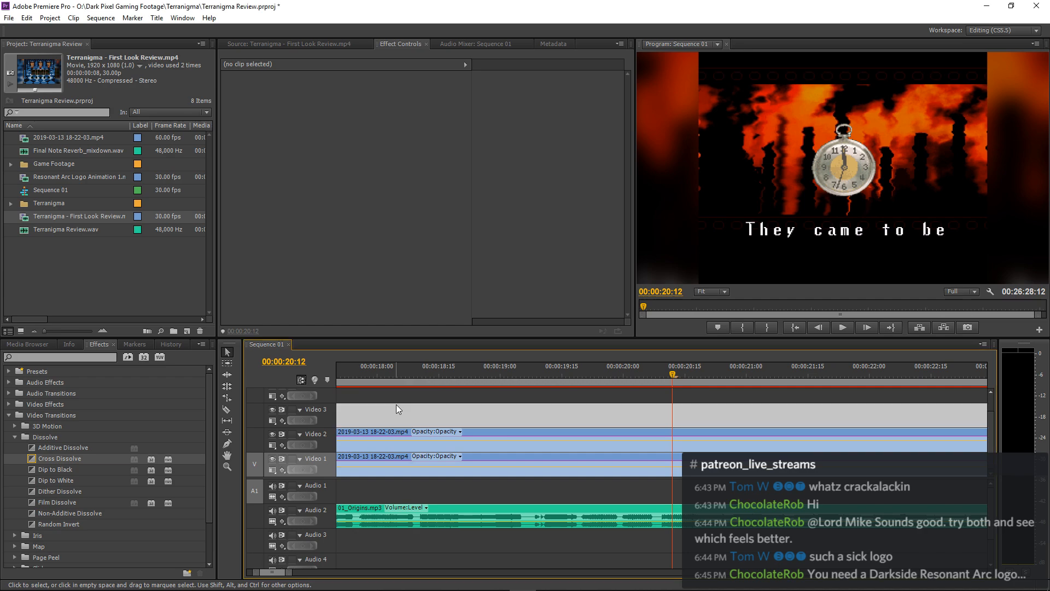
Play the sequence from its start and pause on the full logo over the blurred opening footage.
key("minus")
key("minus")
key("minus")
key("Home")
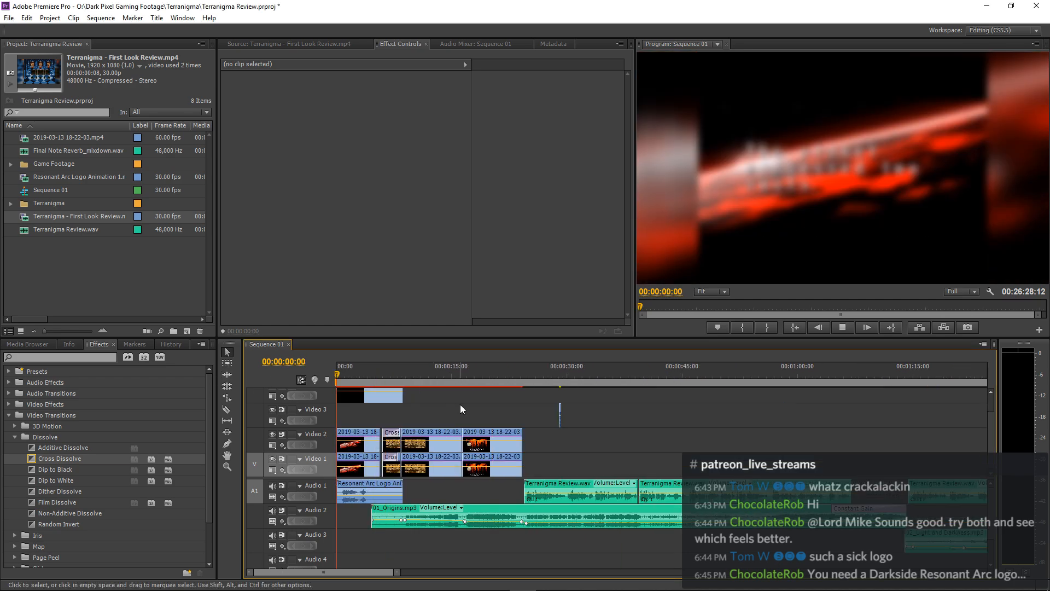
key("space")
key("space")
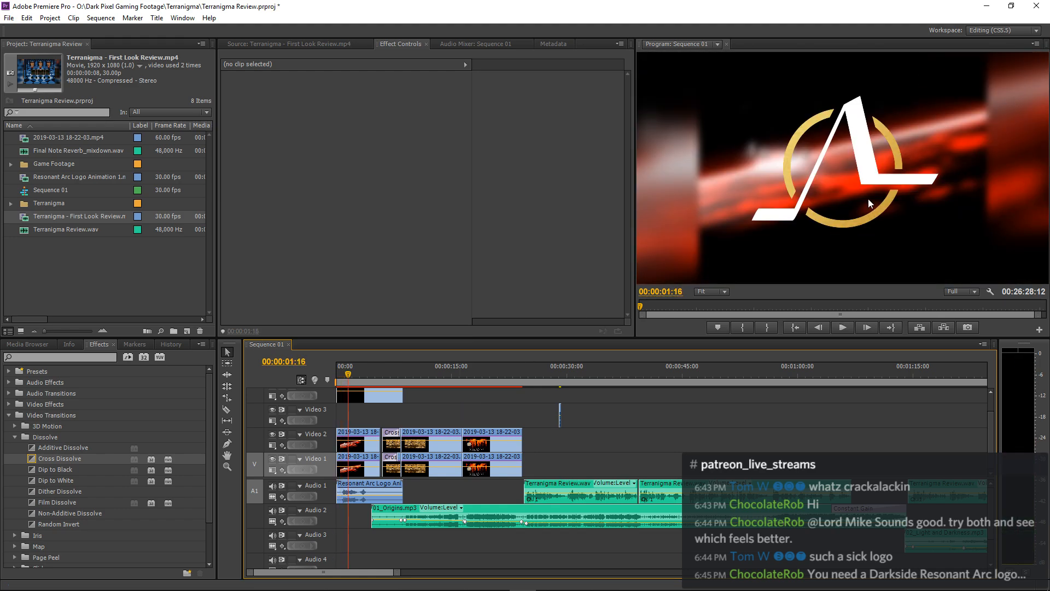
Play the opening through the logo and delete the first red-planet clips from Video 1 and Video 2.
key("grave")
key("grave")
key("space")
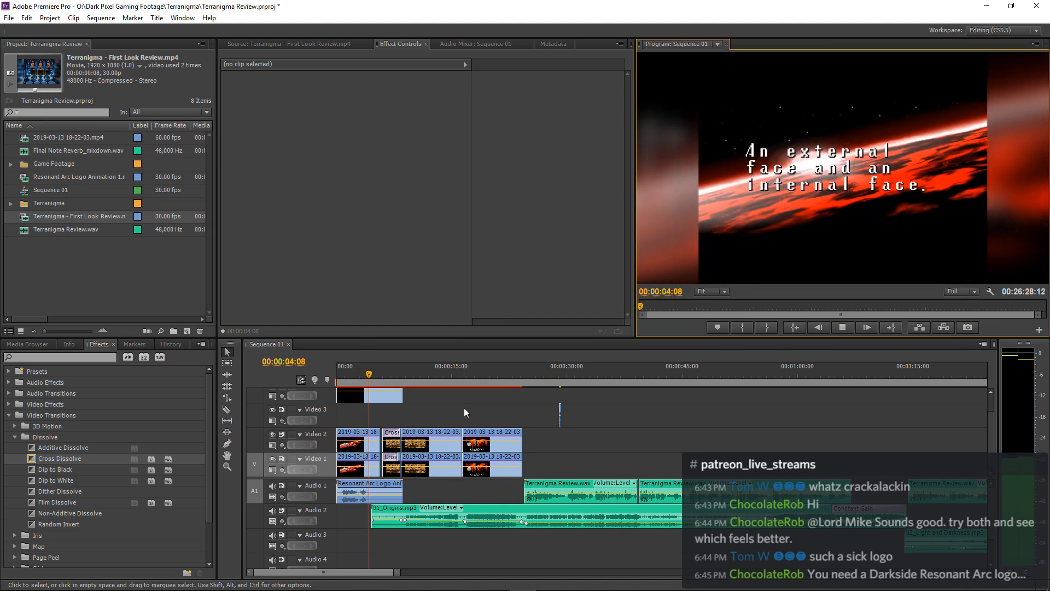
left_click(360, 418)
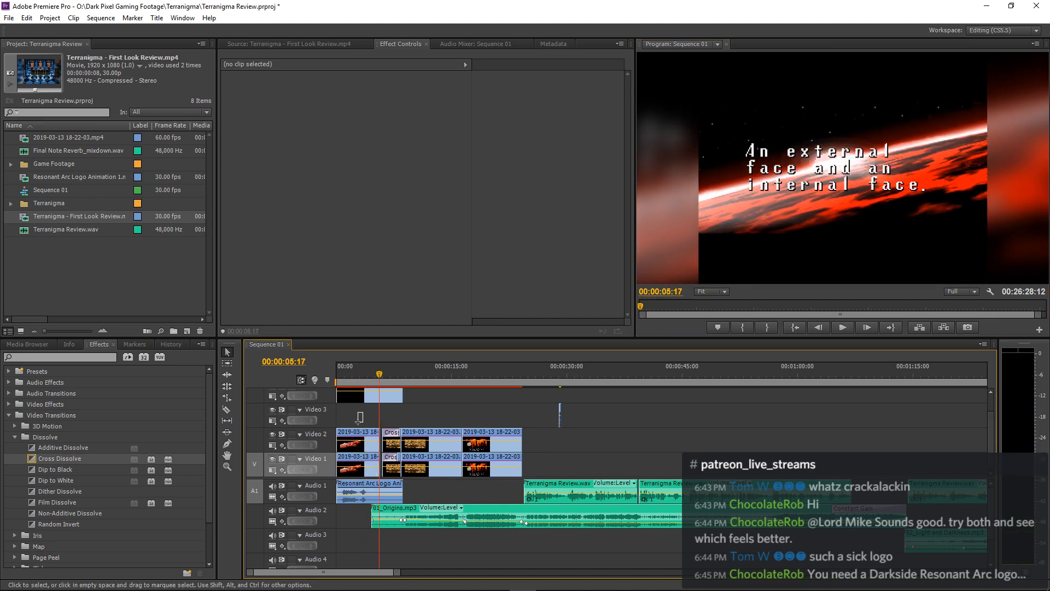
left_click_drag(362, 413, 339, 465)
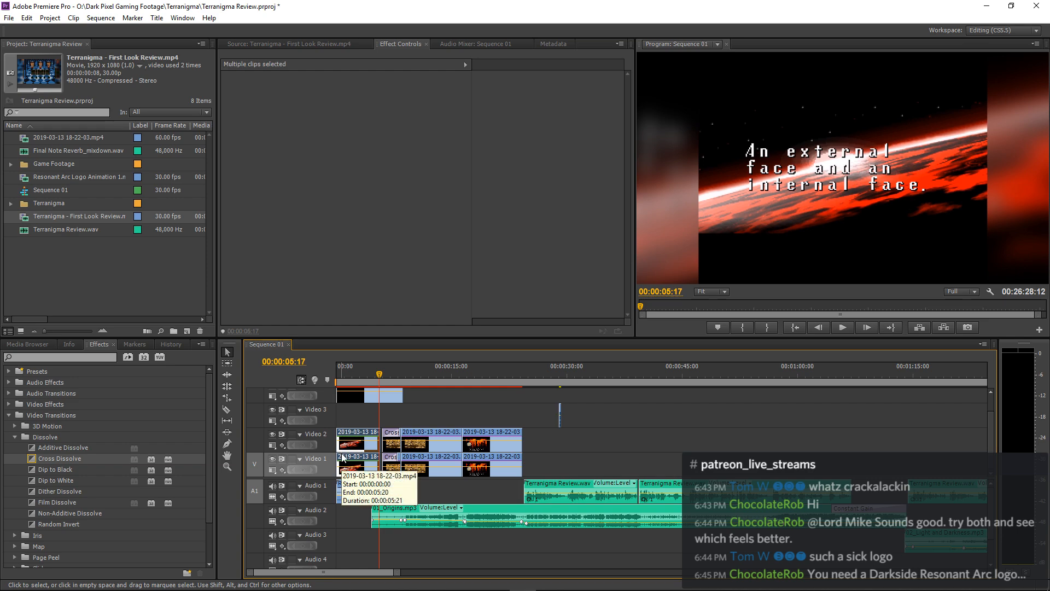
key("Delete")
Remove the Cross Dissolves from the start of the first cave-painting clips on Video 1 and Video 2.
key("=")
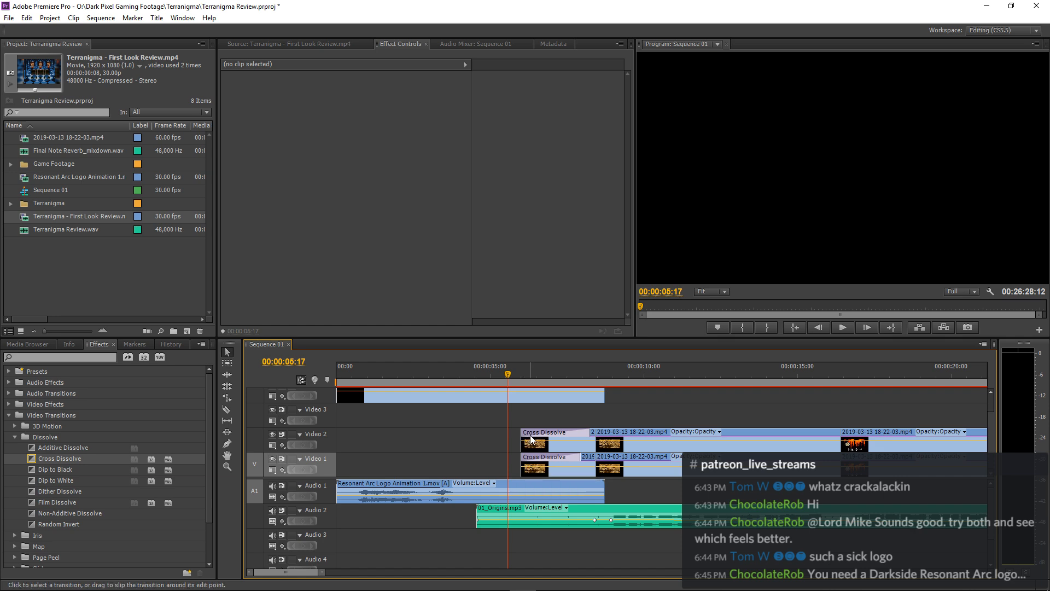
left_click(532, 437)
key("Delete")
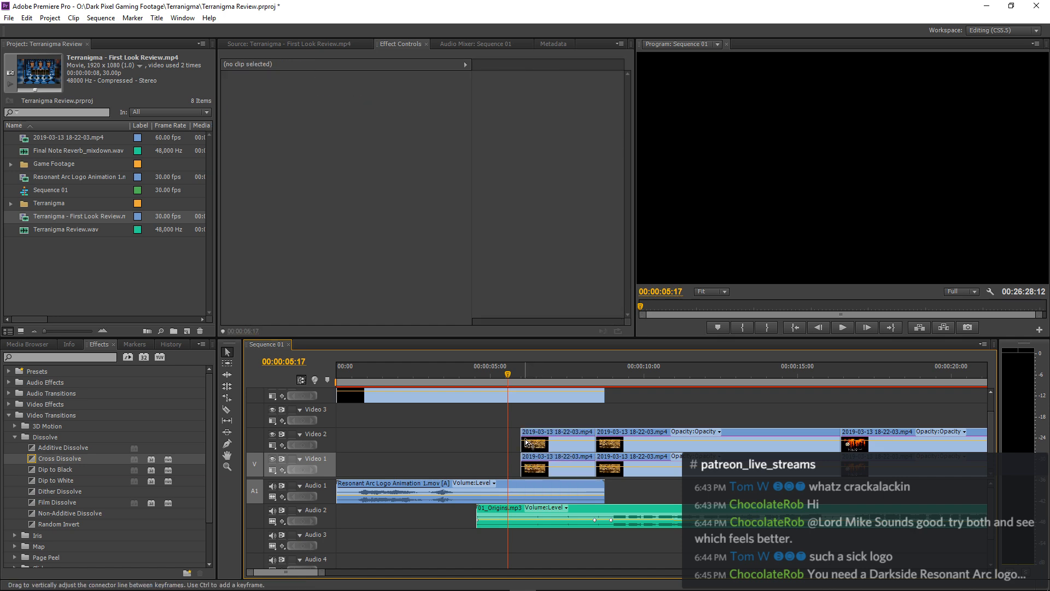
Try extending the first cave-painting clips on Video 1 and Video 2 back to the sequence start, check playback, and undo both trims.
left_click_drag(507, 438, 338, 437)
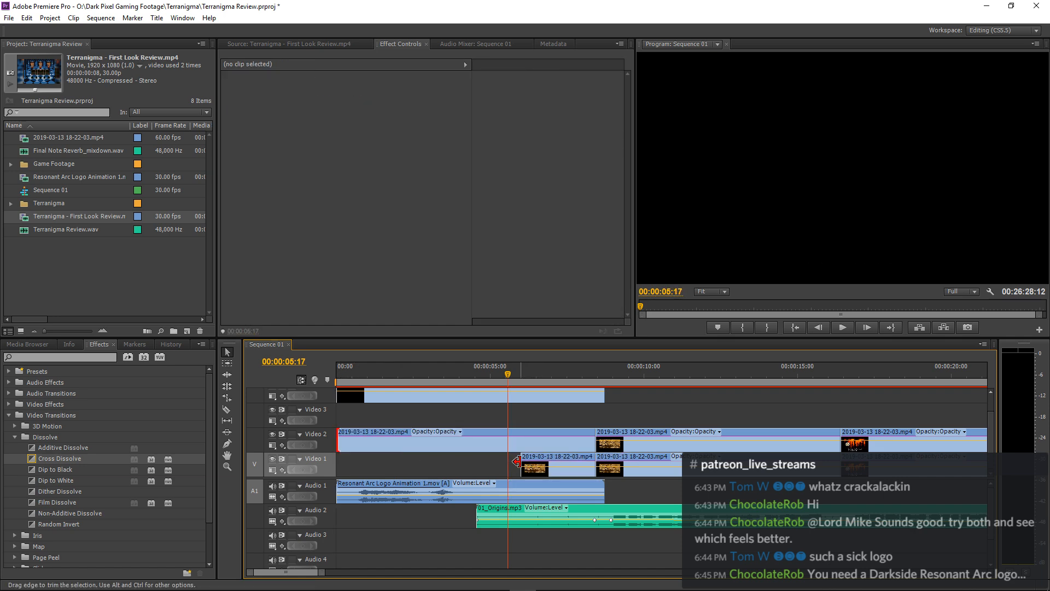
left_click_drag(520, 461, 317, 462)
left_click(461, 366)
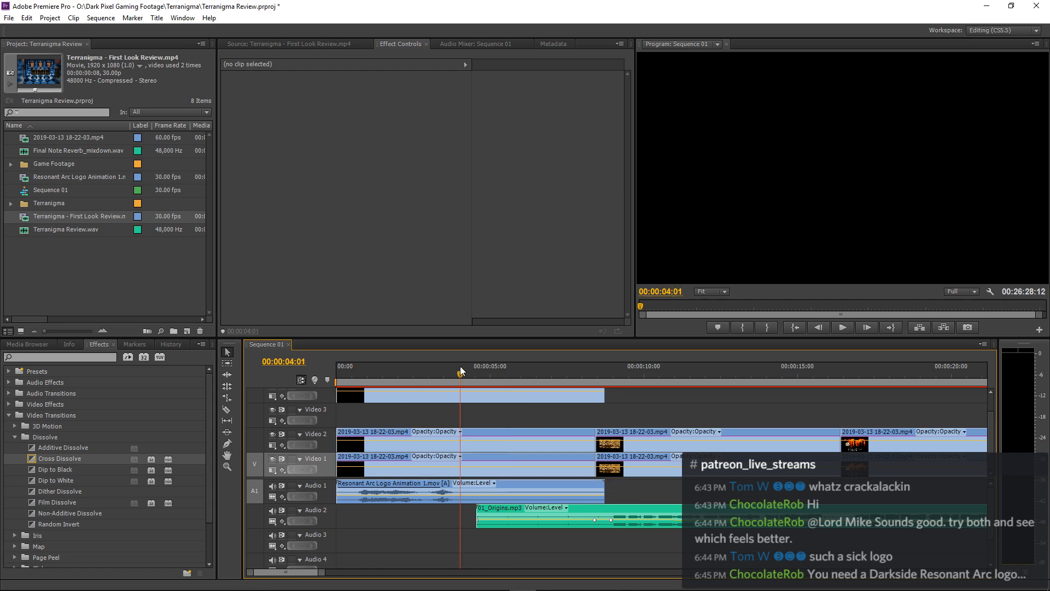
key("space")
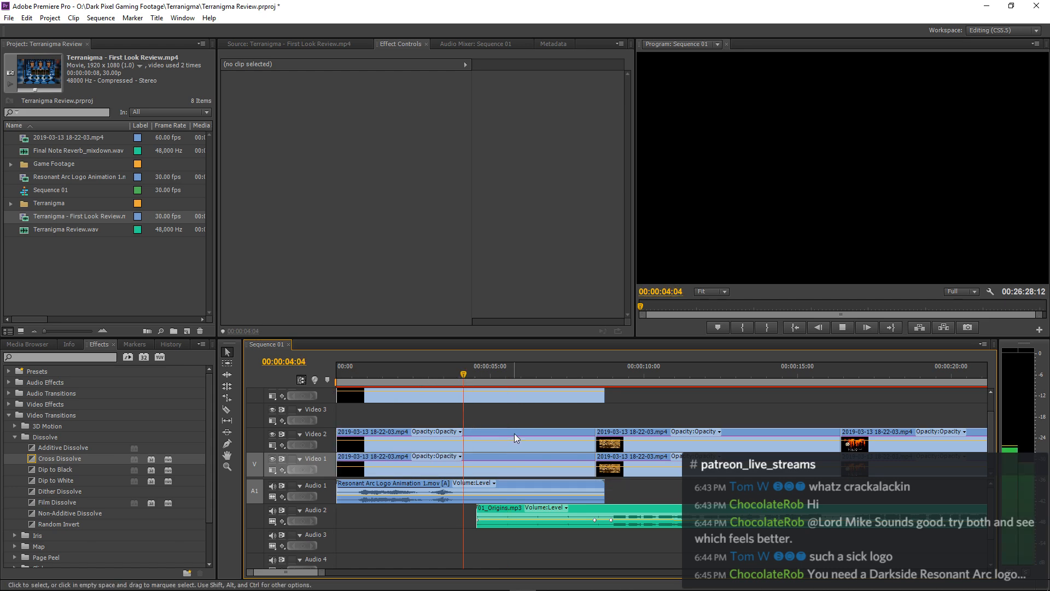
key("space")
key("space")
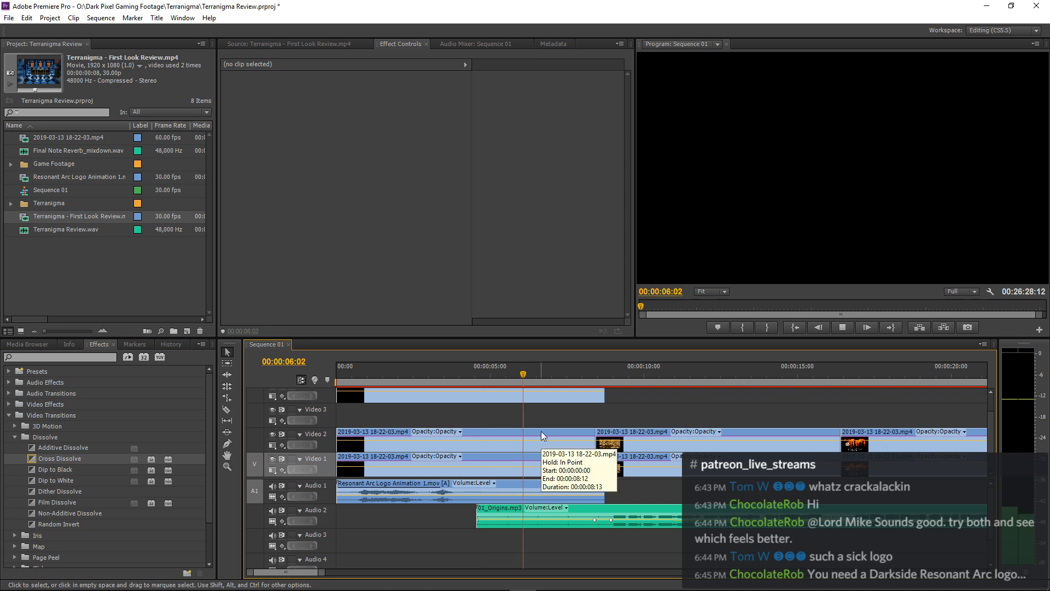
left_click(372, 376)
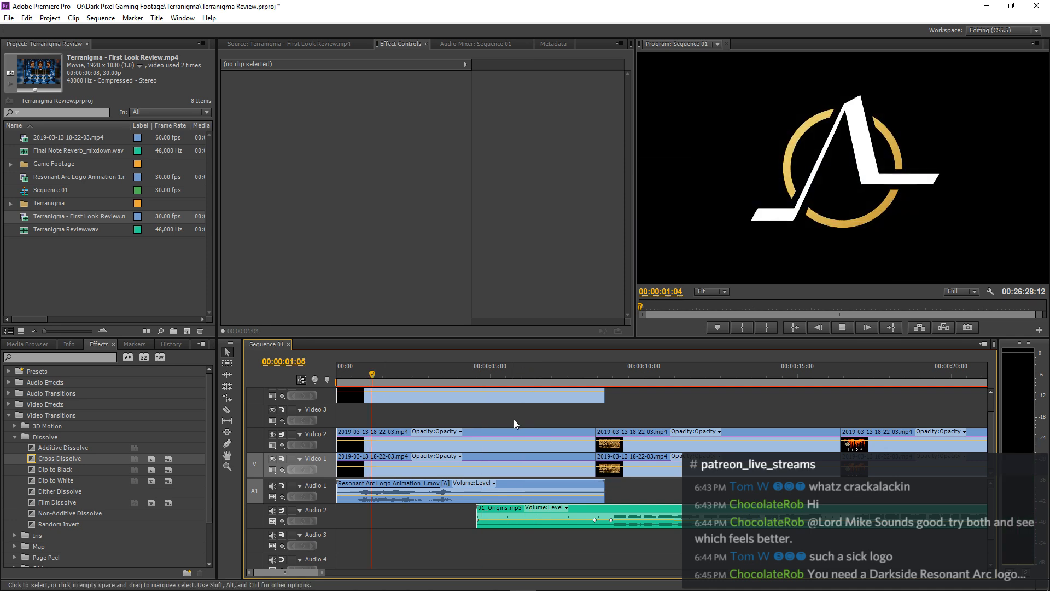
key("space")
key("ctrl+z")
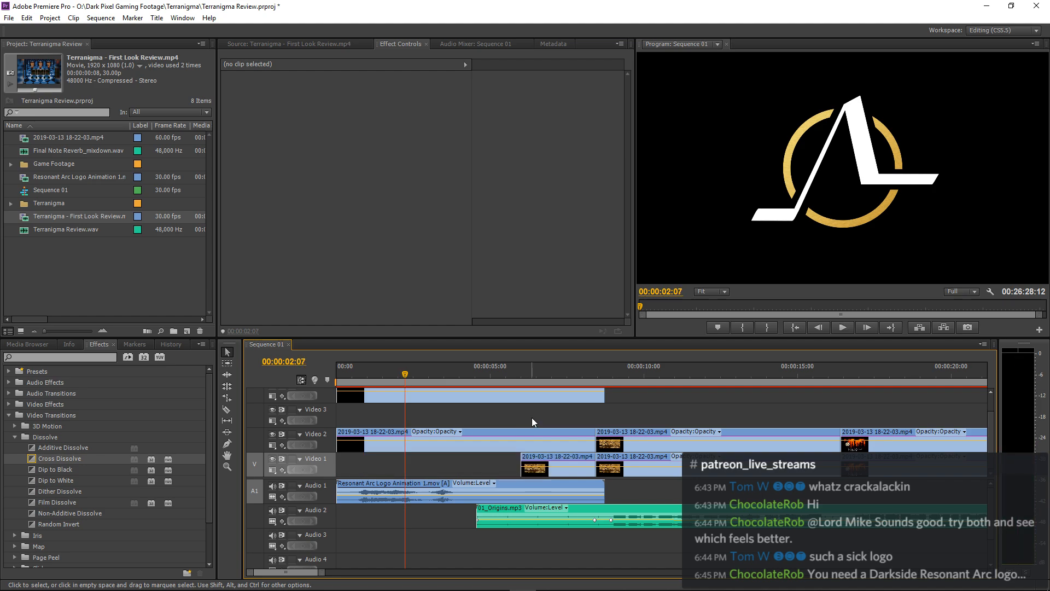
key("ctrl+z")
Move the first cave-painting clips on Video 1 and Video 2 to the sequence start and extend their ends to about 8 seconds.
left_click(546, 432)
left_click_drag(546, 432, 595, 434)
left_click(353, 378)
left_click_drag(404, 462, 585, 462)
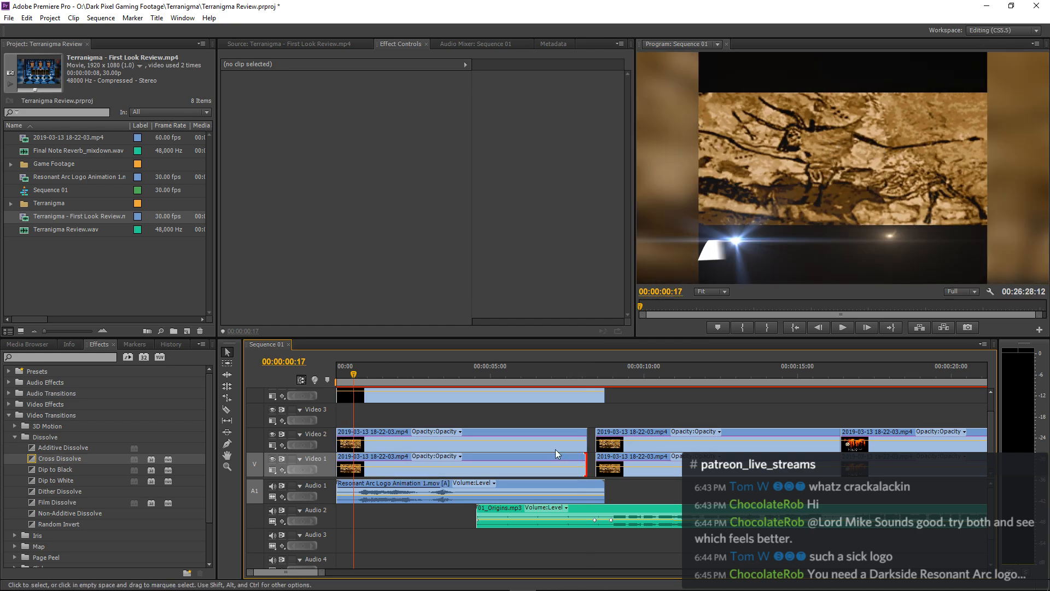
Find the Gaussian Blur effect by searching for "gaus" and apply it to the first cave-painting clip on Video 2.
left_click(485, 430)
left_click(70, 358)
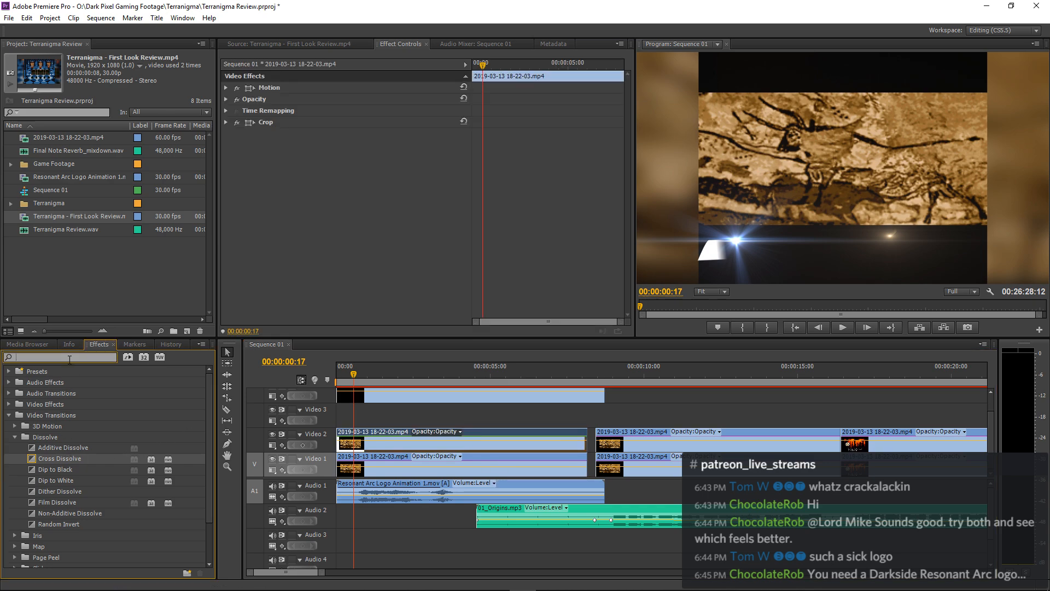
type("guas")
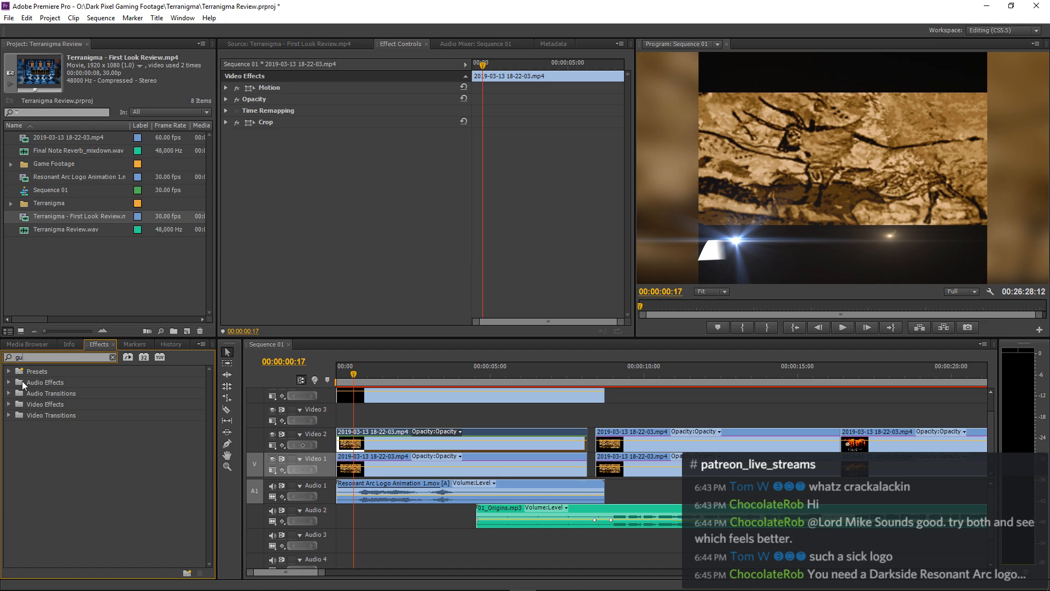
key("BackSpace")
key("BackSpace")
key("BackSpace")
type("a")
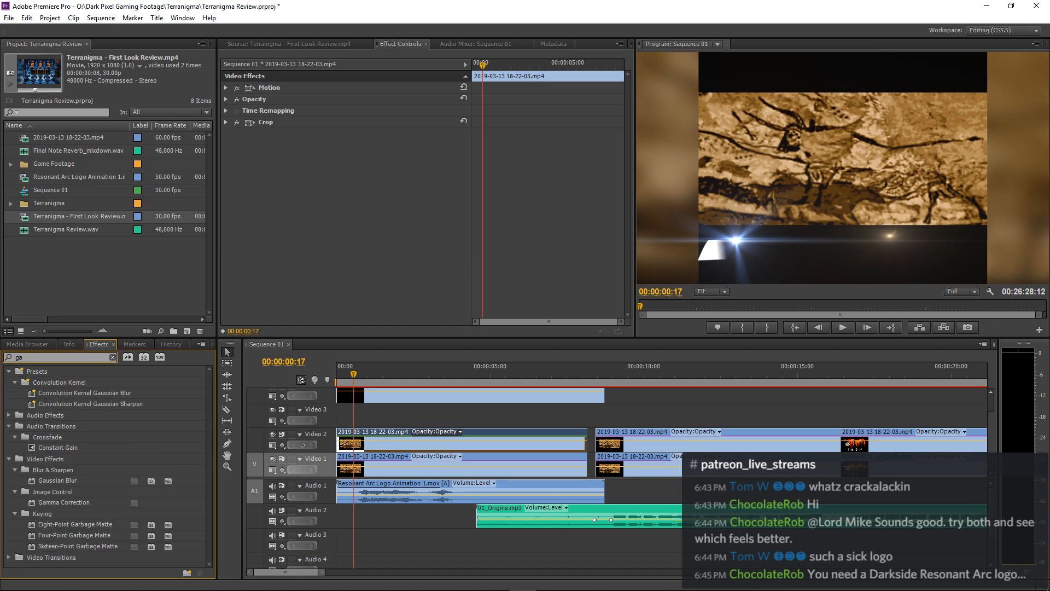
type("us")
left_click_drag(30, 459, 510, 440)
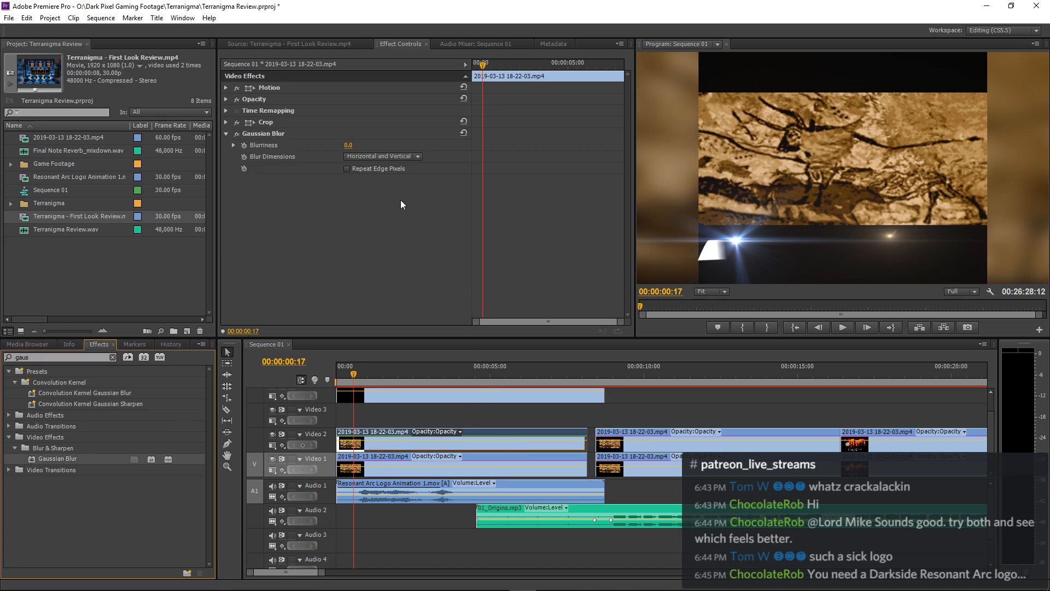
Keyframe the Gaussian Blur's blurriness on the Video 2 clip from 60 at about 00:00:03:10 down to 0 at 00:00:04:04.
left_click(349, 145)
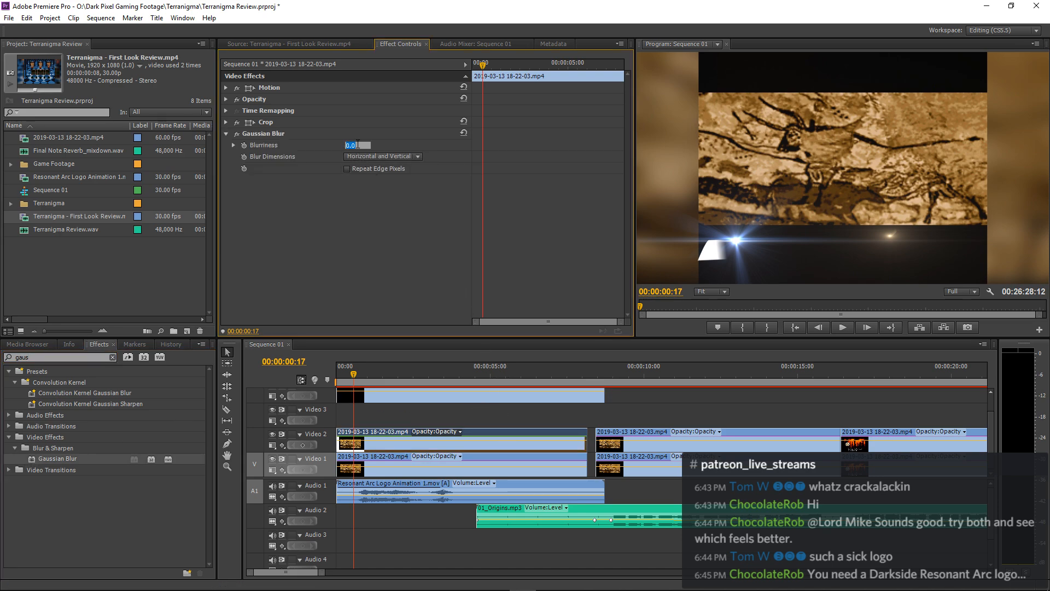
type("60")
key("Return")
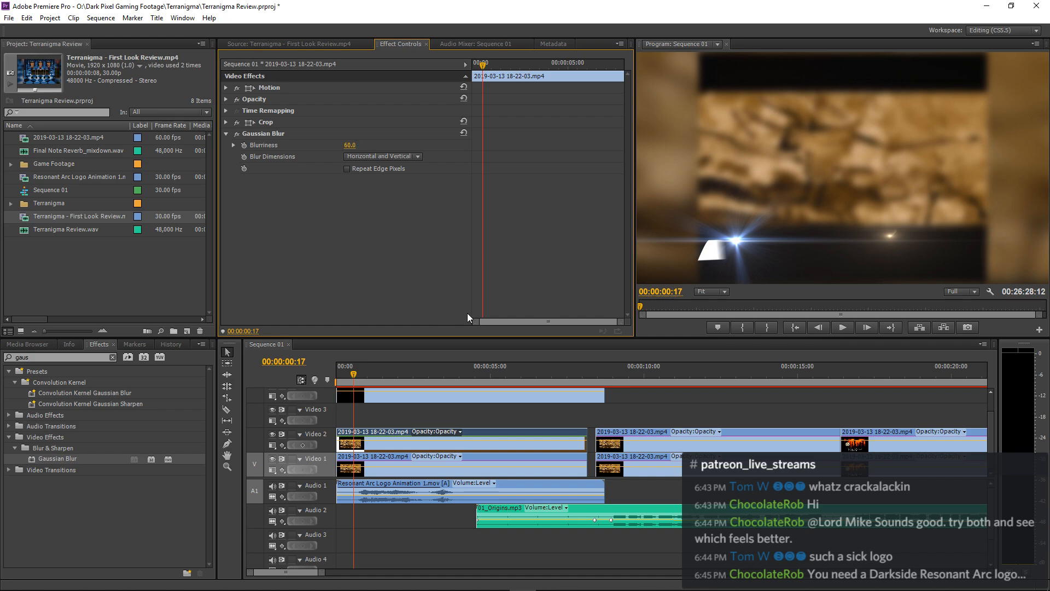
left_click_drag(354, 374, 434, 378)
left_click(244, 145)
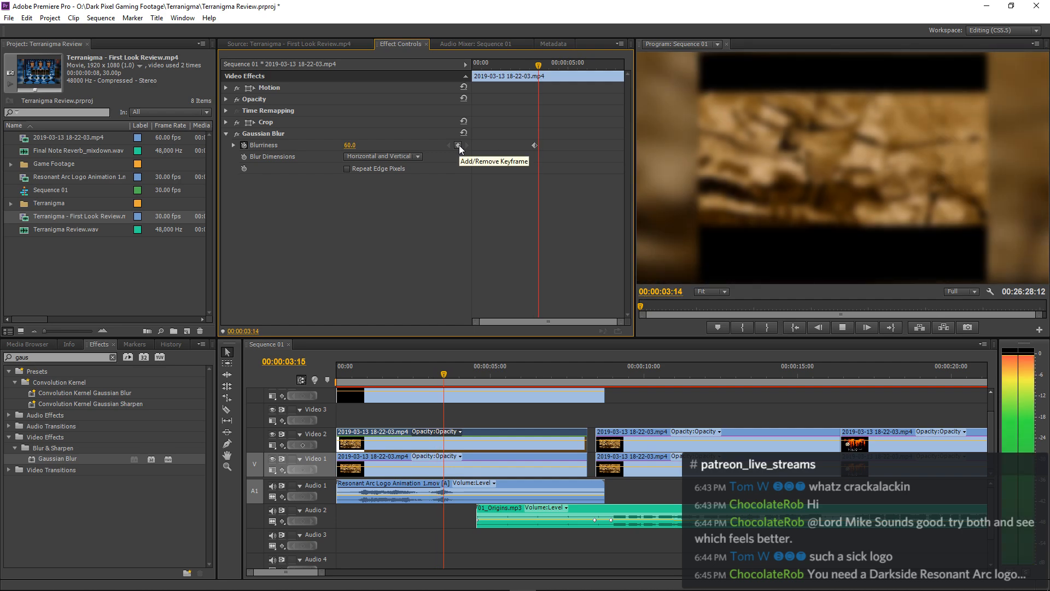
key("space")
left_click(458, 145)
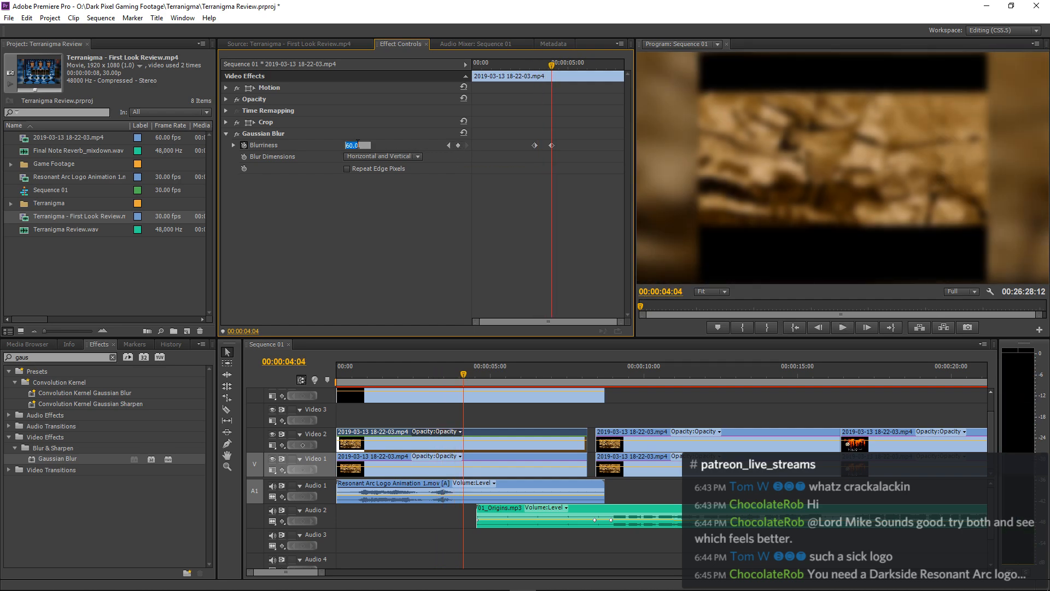
type("0")
key("Return")
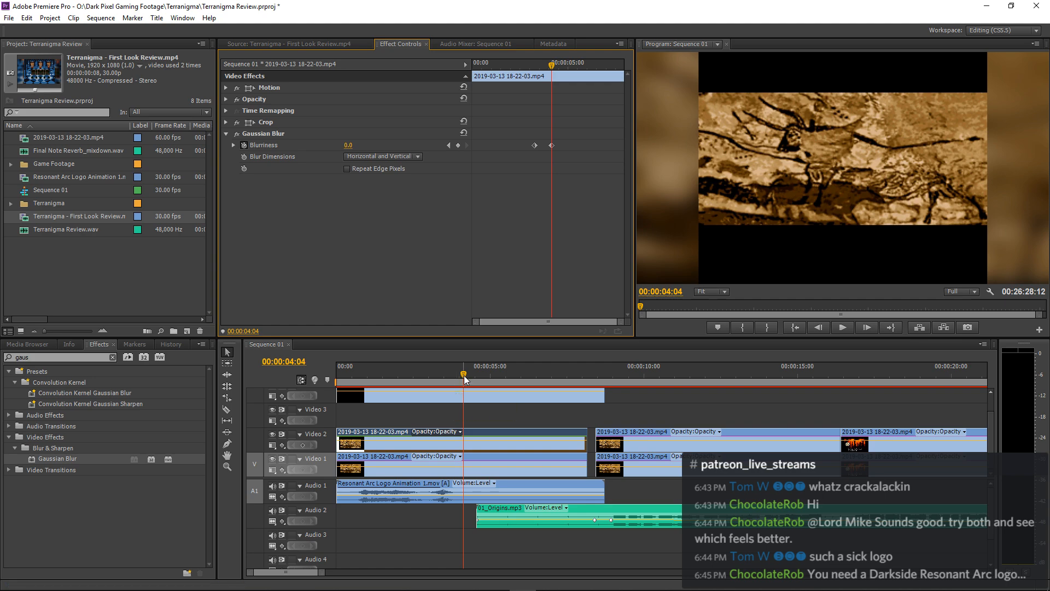
Extend the ends of the first cave-painting clips on Video 1 and Video 2 to meet the following clips.
left_click_drag(509, 416, 485, 447)
left_click(501, 415)
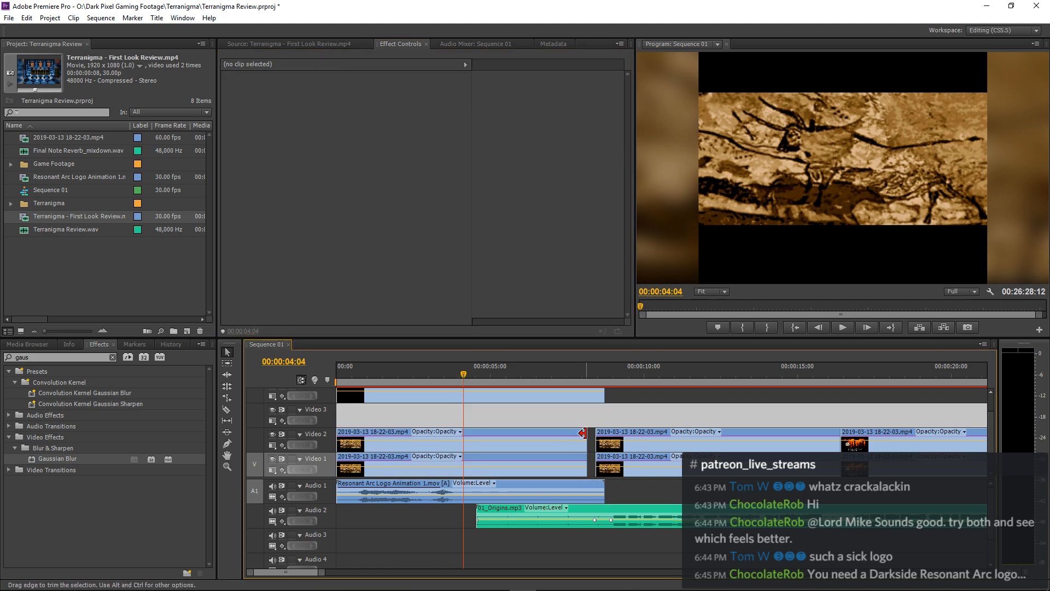
left_click_drag(587, 441, 594, 441)
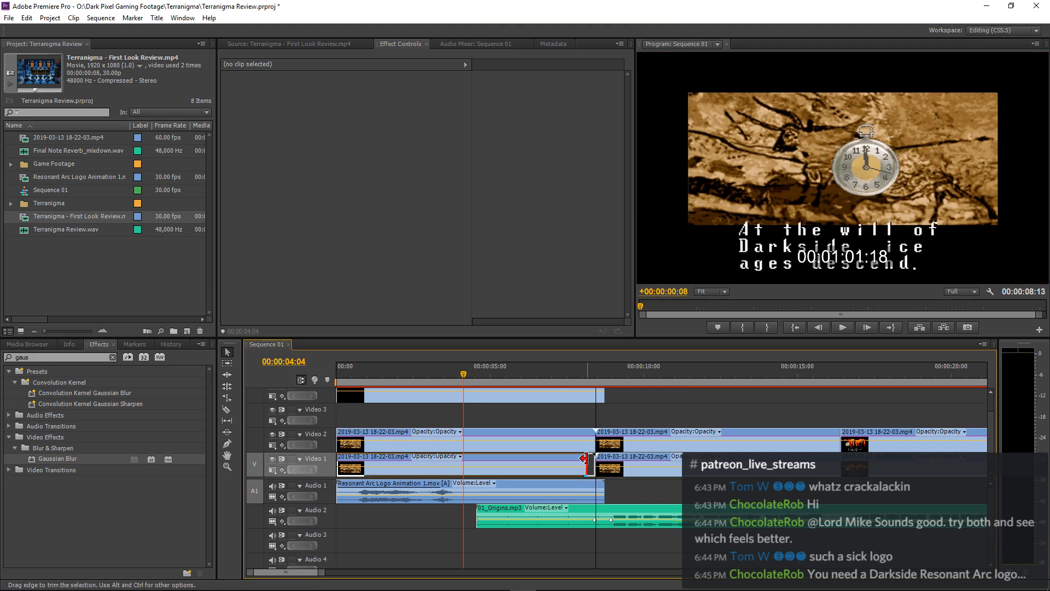
Nest the first cave-painting clips from Video 1 and Video 2 into one sequence.
left_click_drag(520, 396, 488, 459)
key("ctrl+z")
right_click(487, 458)
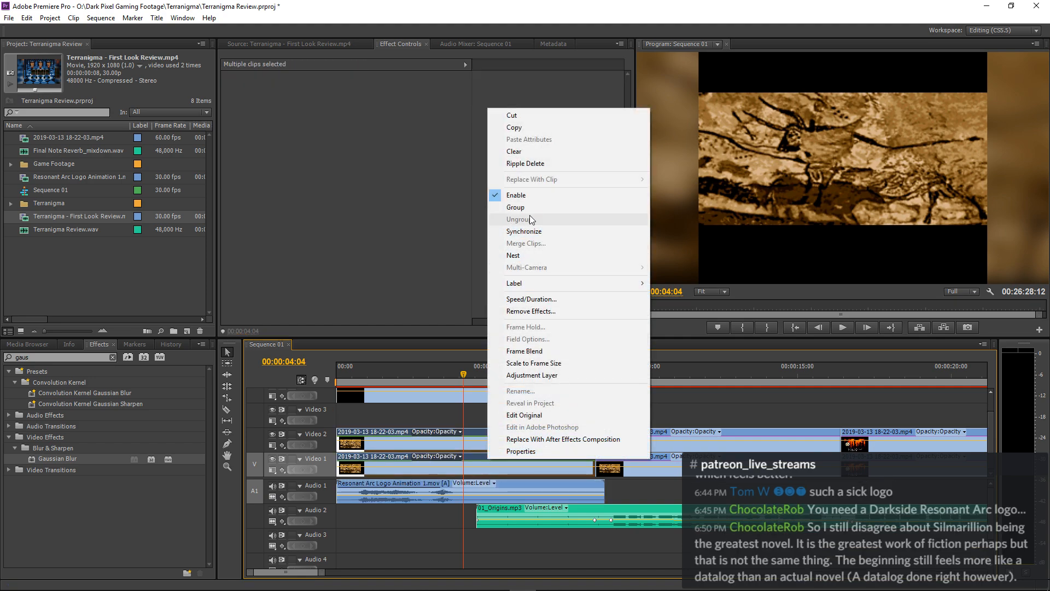
left_click(528, 255)
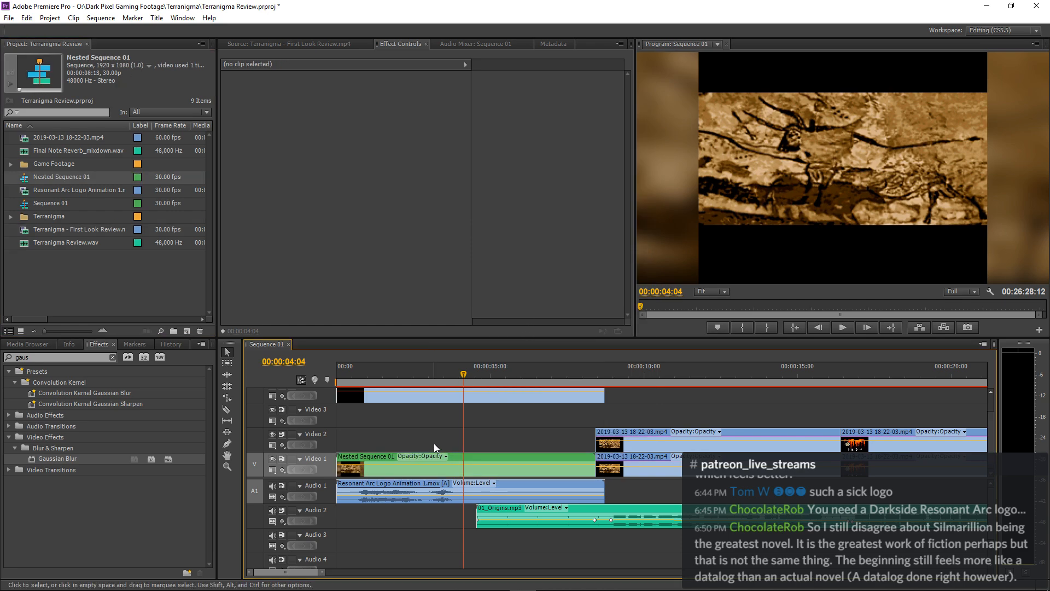
Keyframe the nested sequence's opacity from 25% at 00:00:03:04 up to 100% at about 7 seconds.
left_click(467, 459)
left_click_drag(459, 377, 432, 383)
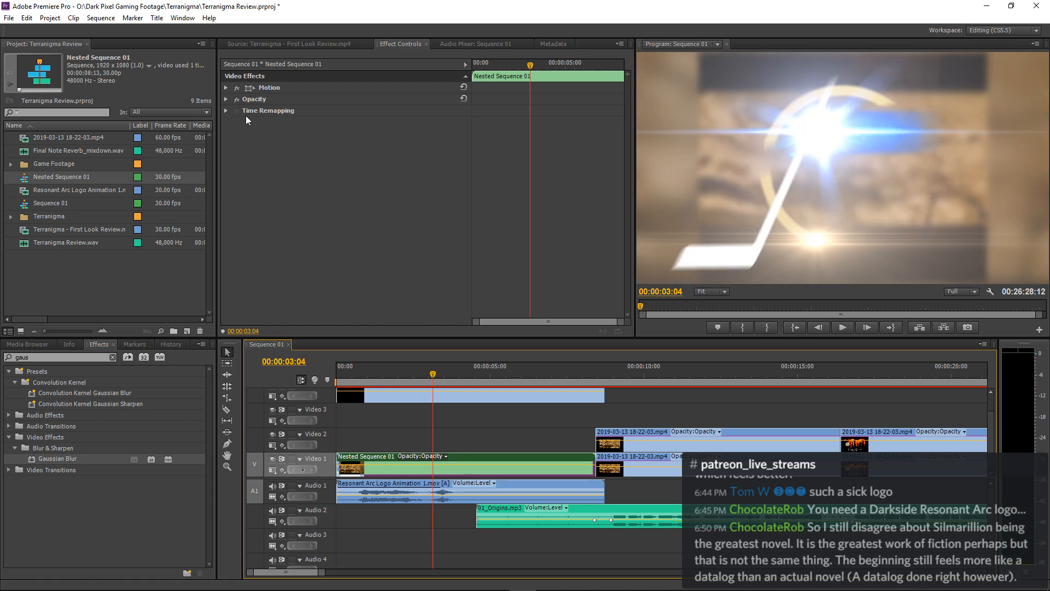
left_click(228, 100)
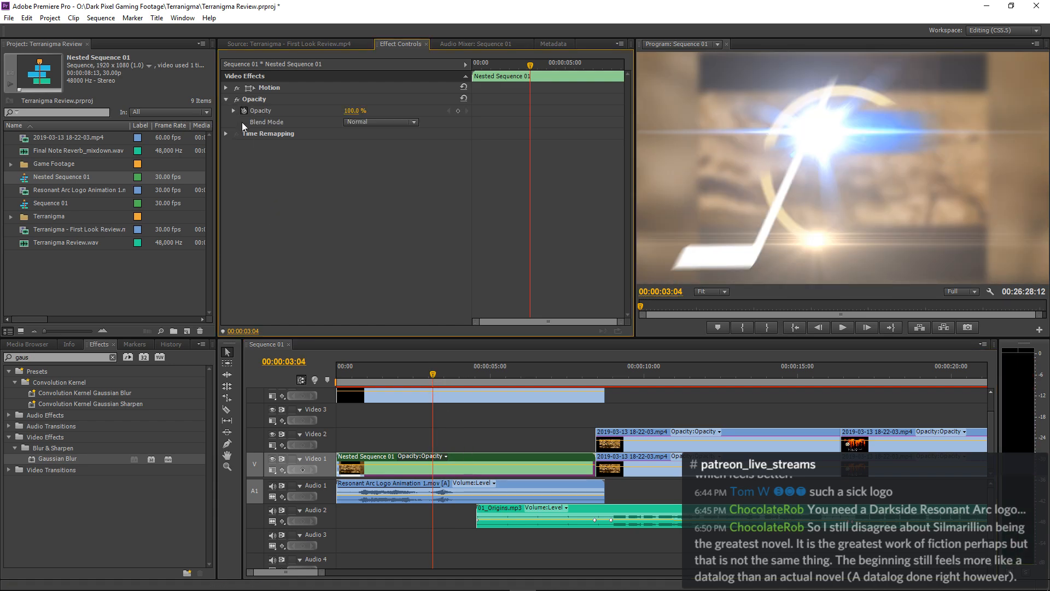
left_click(458, 111)
key("space")
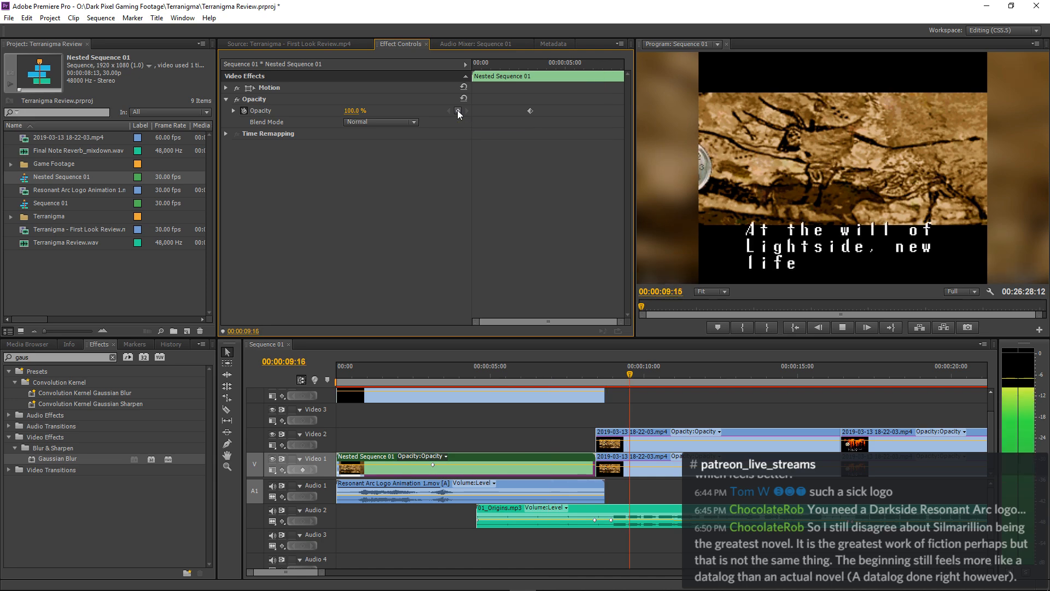
left_click(560, 370)
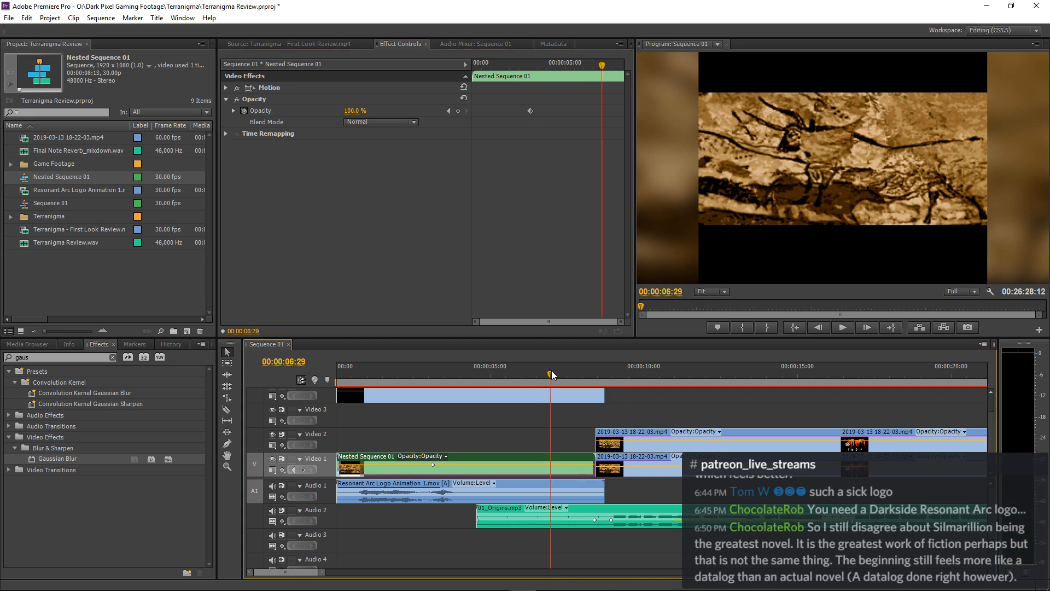
left_click(449, 110)
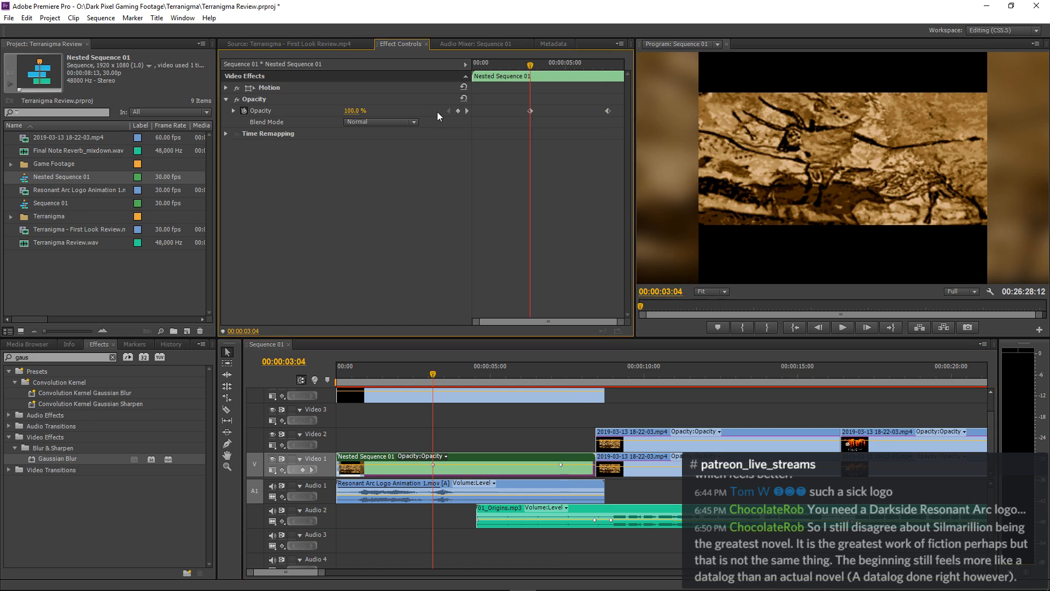
key("Return")
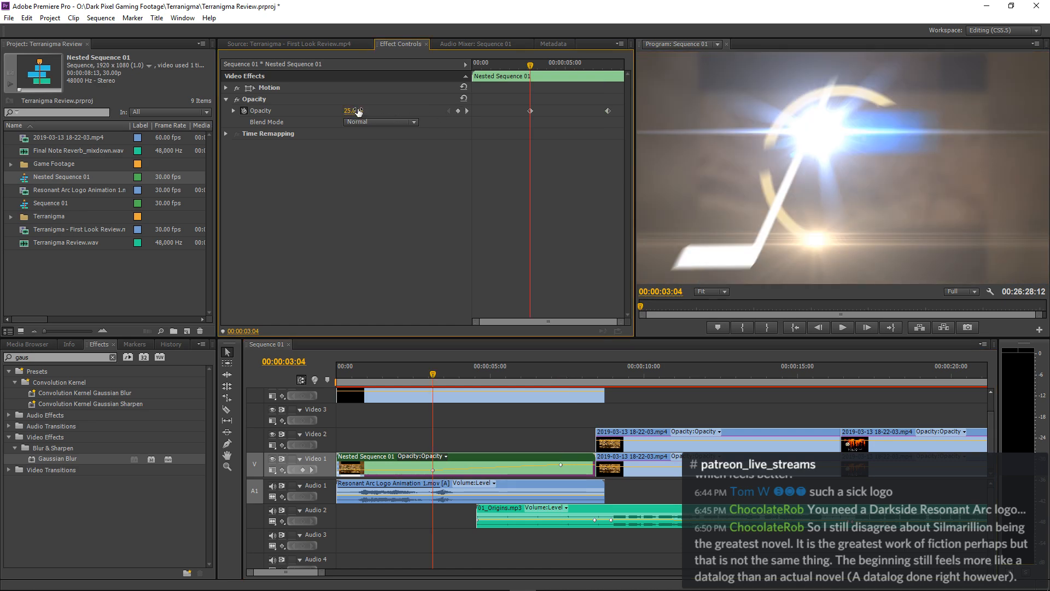
Play the opening from its start, view the pocket-watch shot in the maximized Program monitor, and minimize the editor to the desktop.
key("Home")
key("space")
left_click(417, 405)
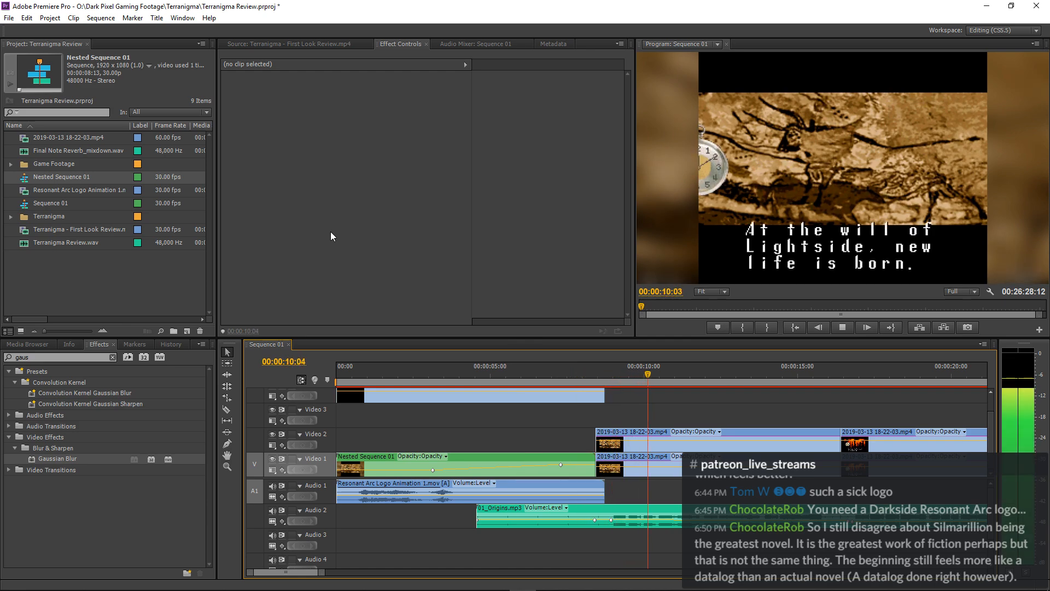
key("space")
key("grave")
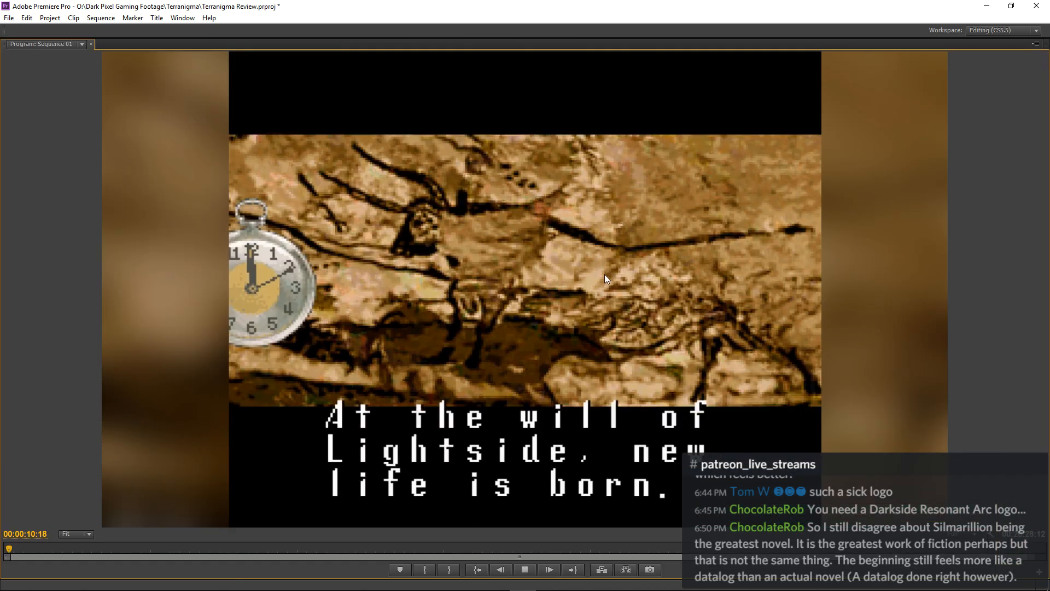
key("space")
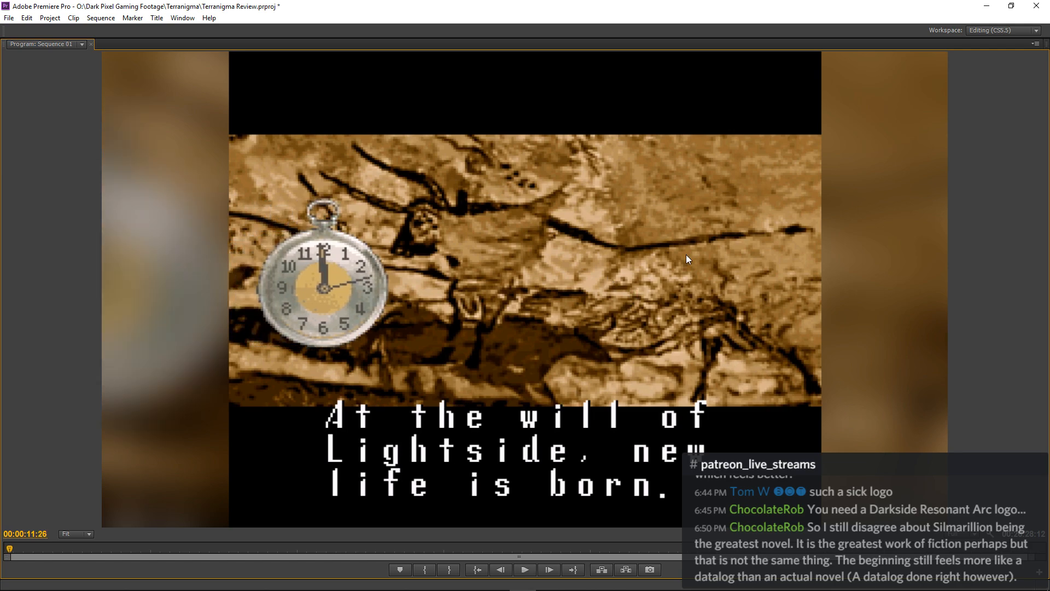
left_click(994, 5)
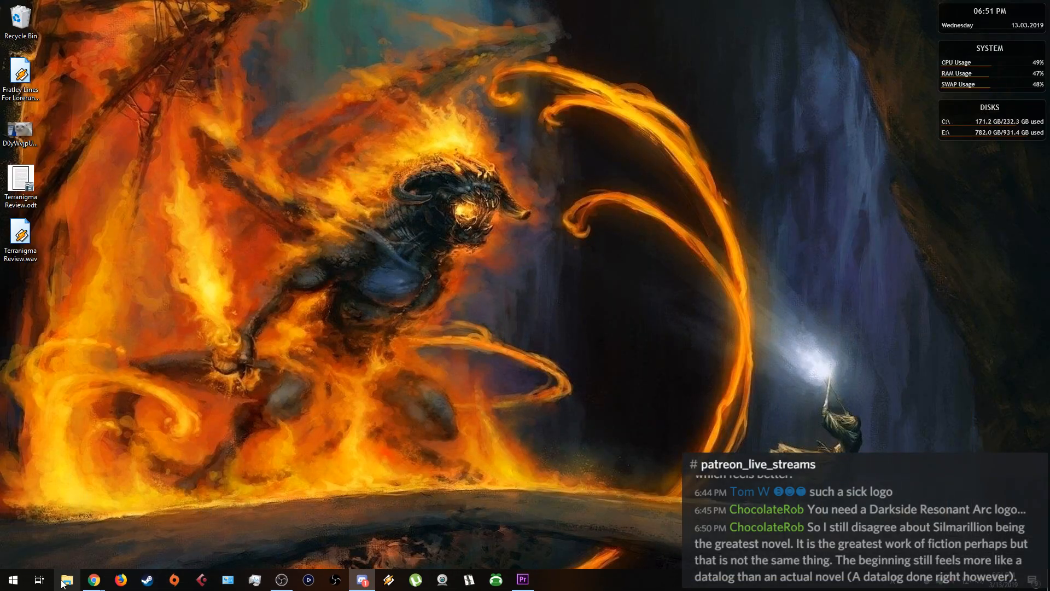
Open File Explorer and look in the Hellblade folder on drive M.
mouse_move(85, 586)
left_click(69, 583)
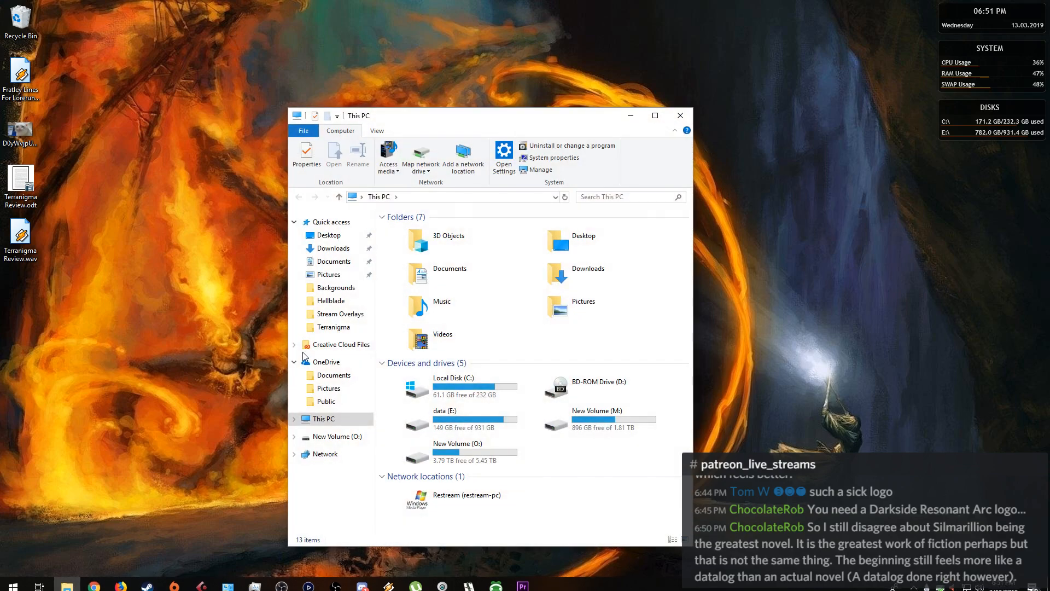
double_click(583, 422)
left_click(426, 266)
double_click(426, 266)
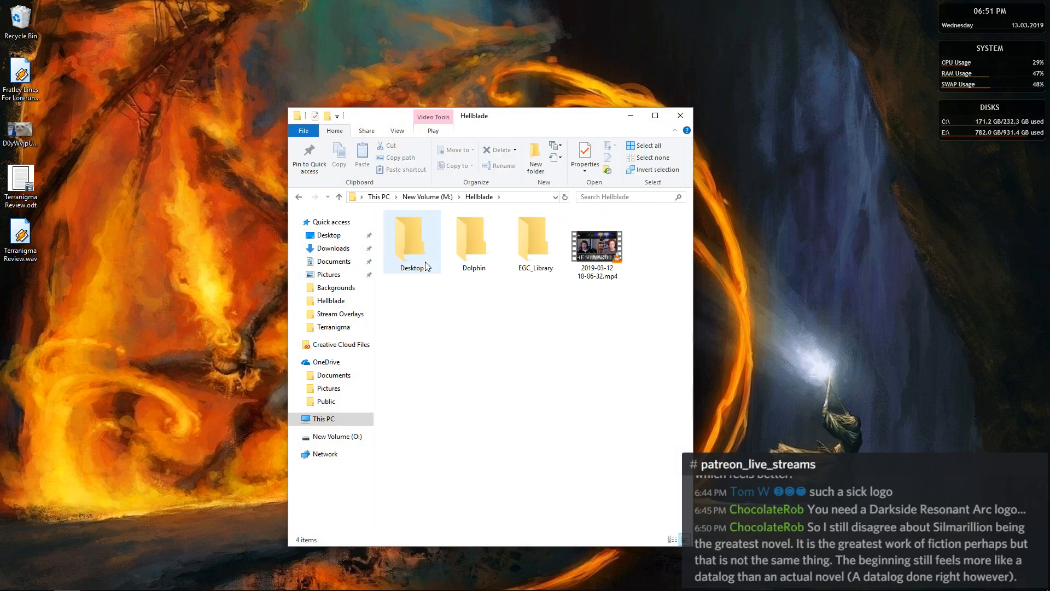
left_click(378, 196)
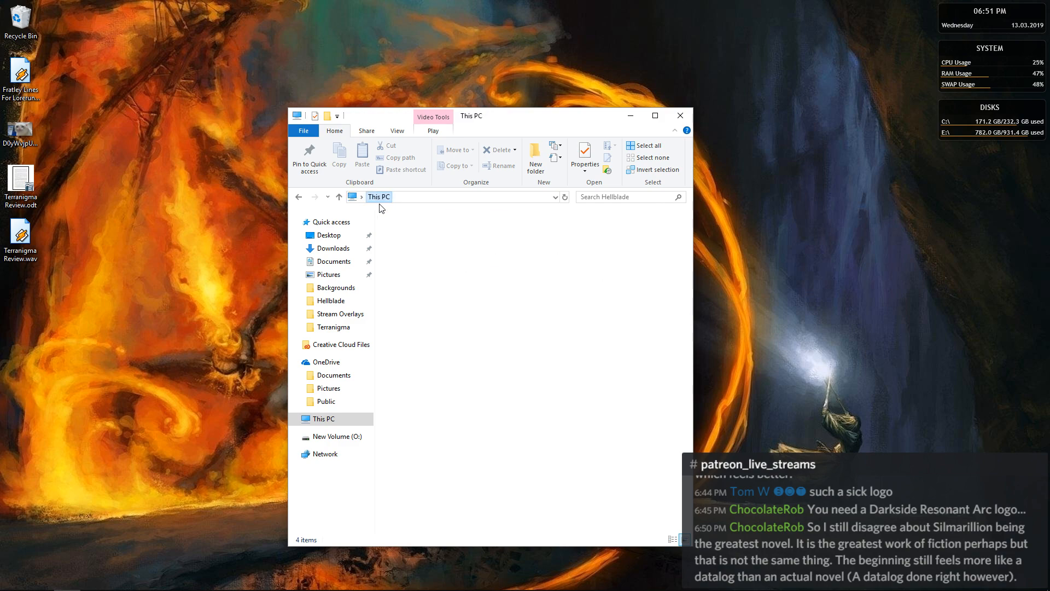
double_click(417, 452)
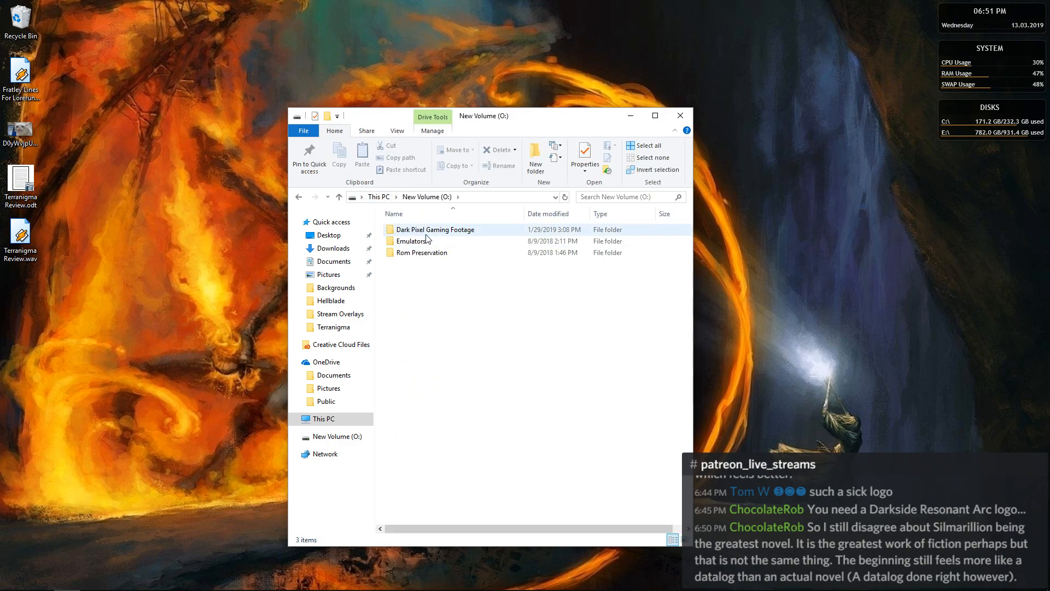
double_click(424, 230)
scroll(416, 449, "down", 4)
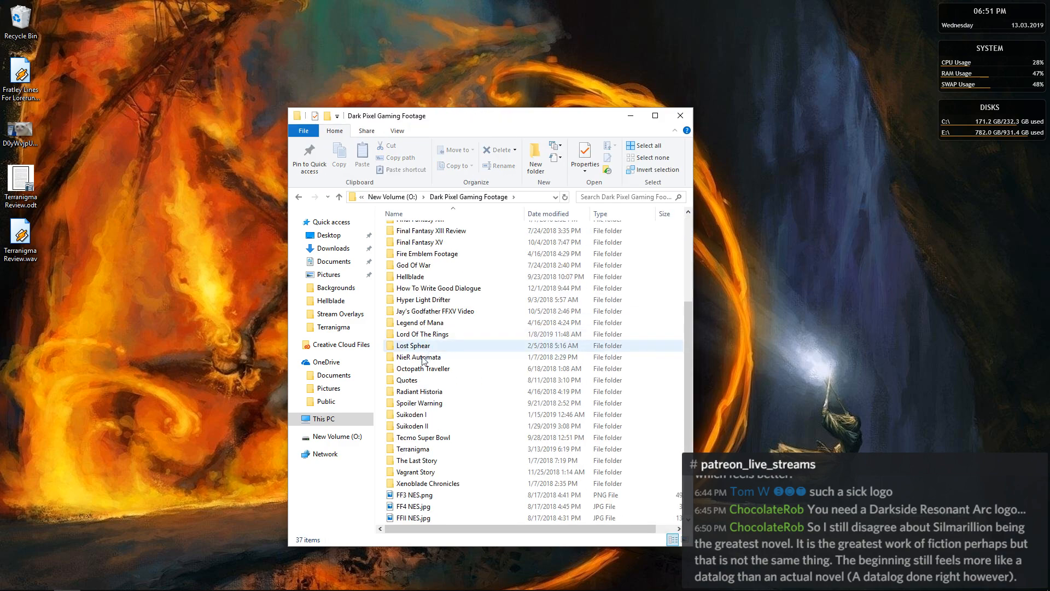
double_click(415, 450)
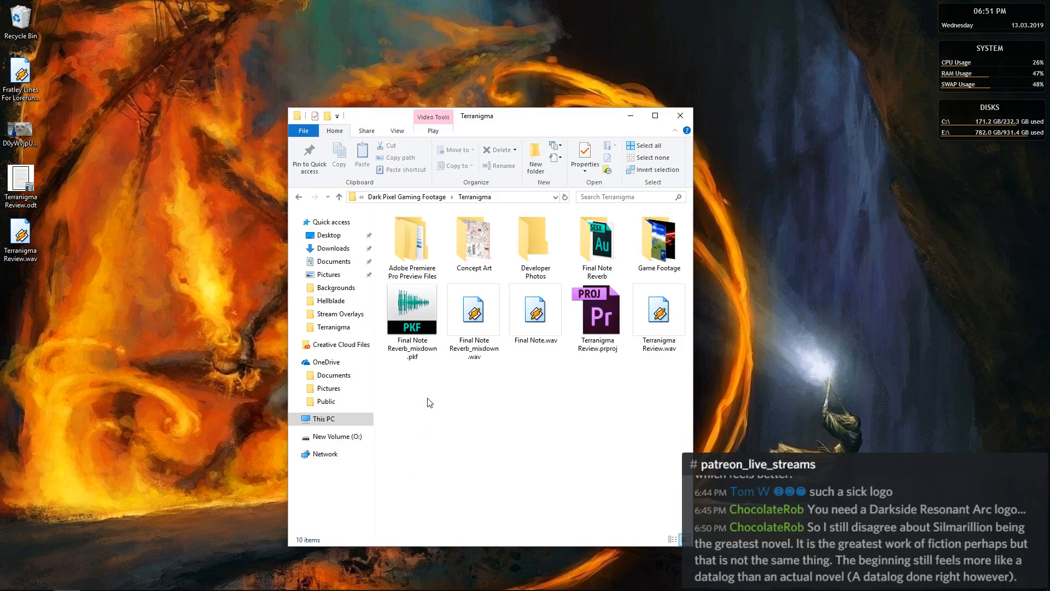
double_click(659, 243)
left_click(481, 407)
double_click(481, 407)
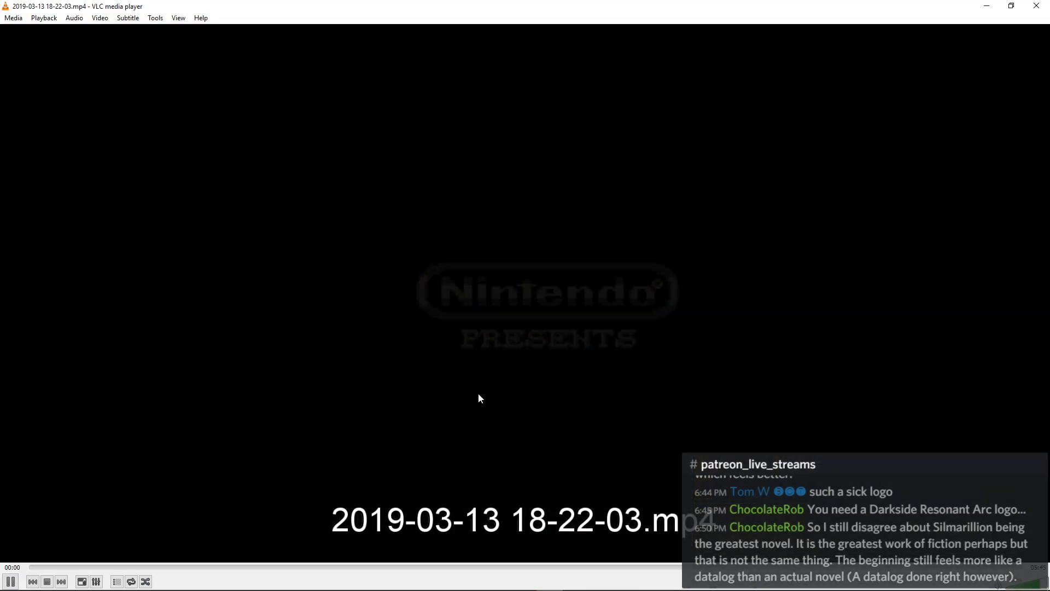
Skim the recording to its pocket-watch scene to check the original picture proportions, and close the player.
left_click(54, 566)
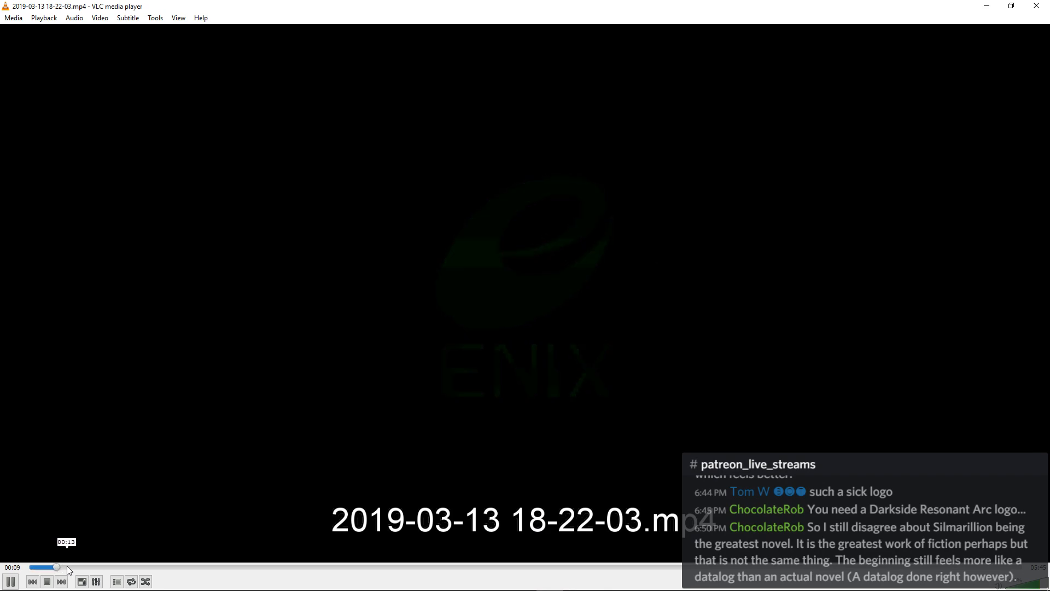
left_click(94, 567)
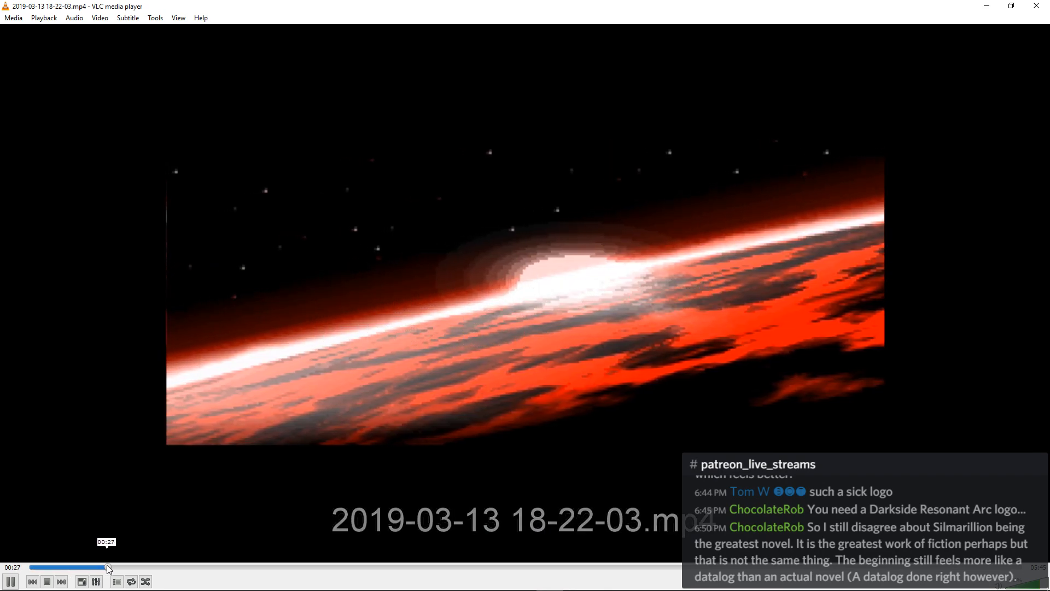
left_click(119, 566)
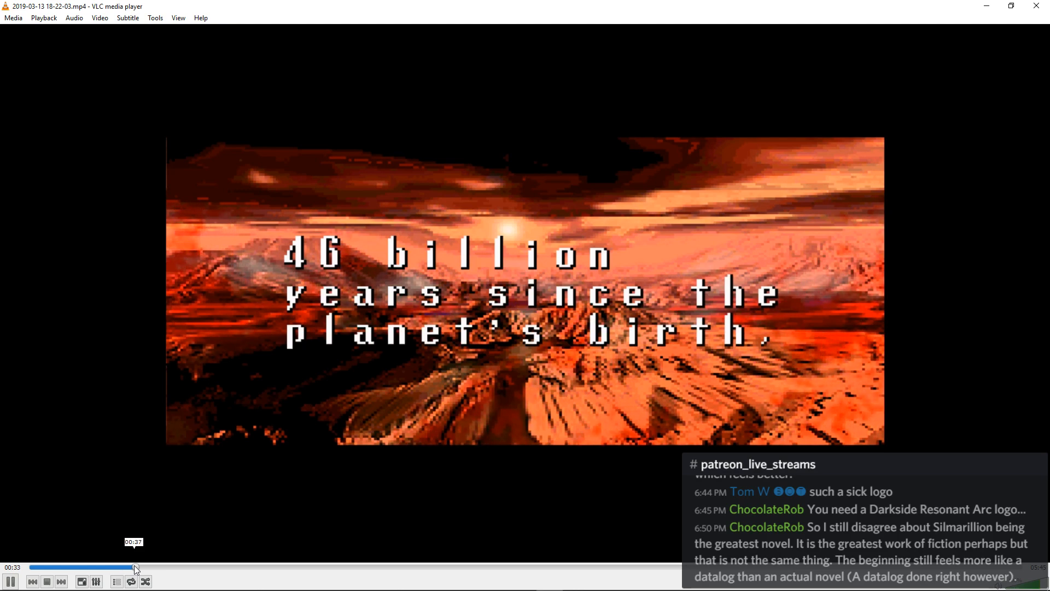
left_click(136, 567)
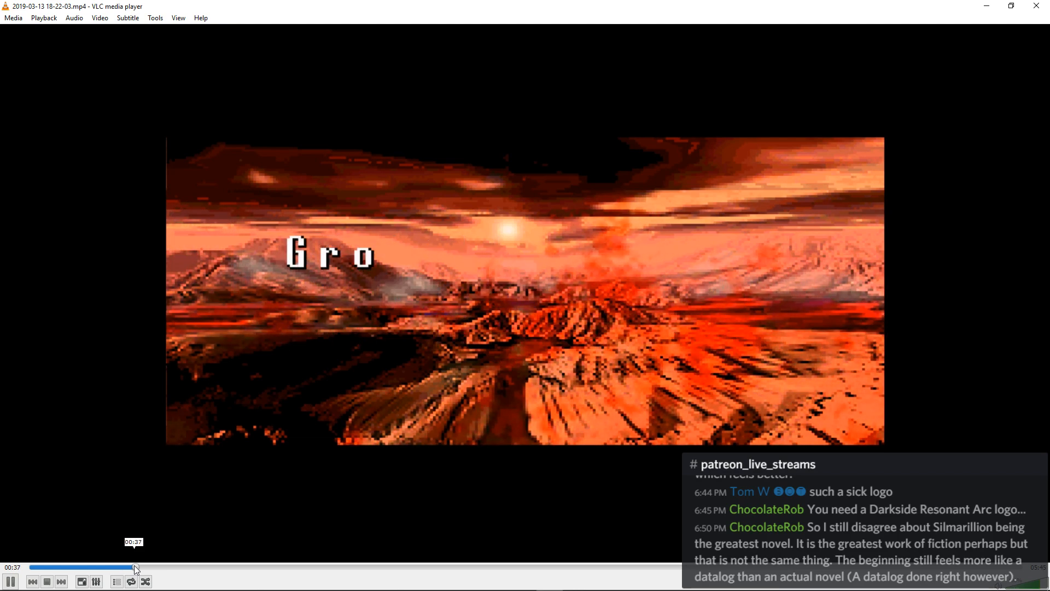
left_click(168, 566)
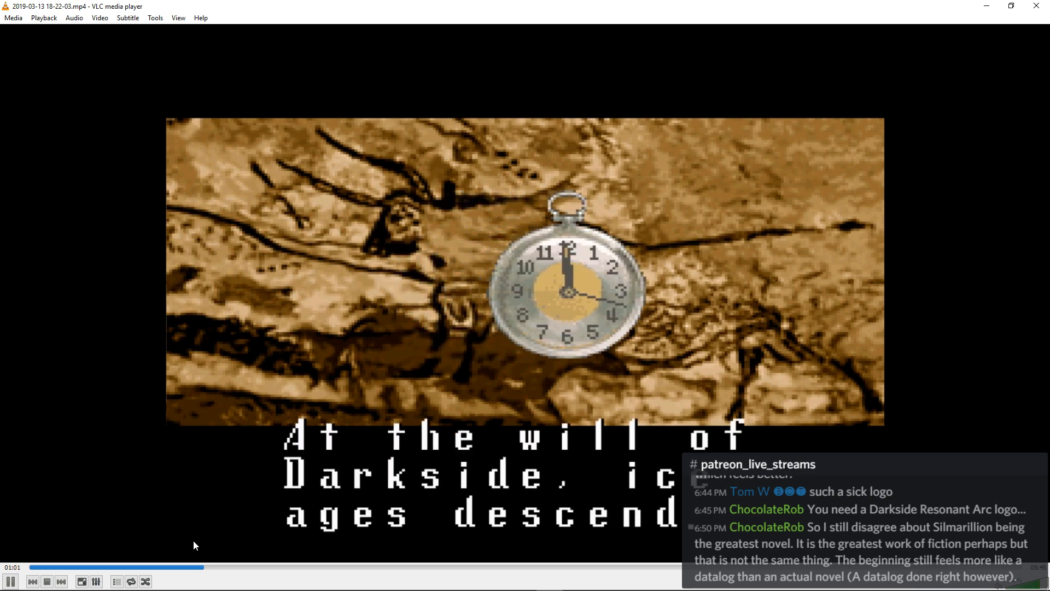
left_click(189, 567)
left_click(177, 572)
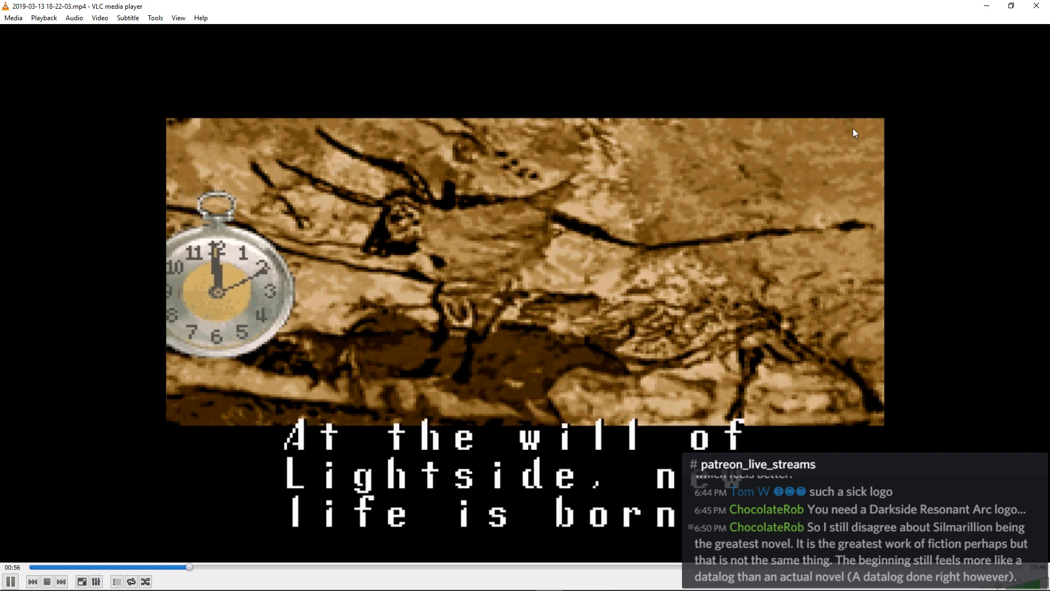
left_click(1035, 5)
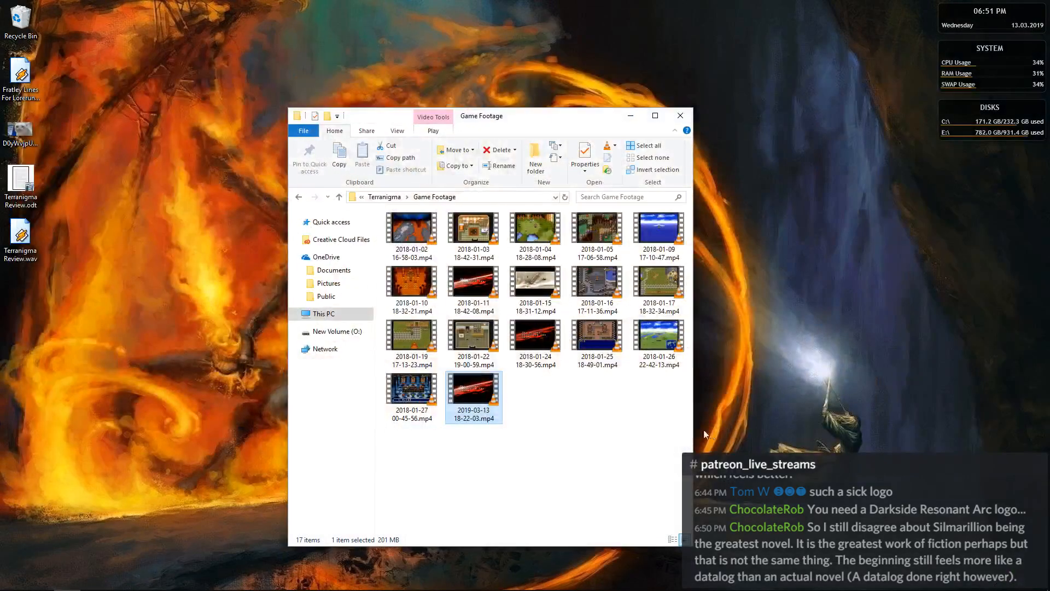
Back in Premiere Pro, enable Uniform Scale on the Video 2 pocket-watch clip and check it in the maximized Program monitor.
left_click(524, 580)
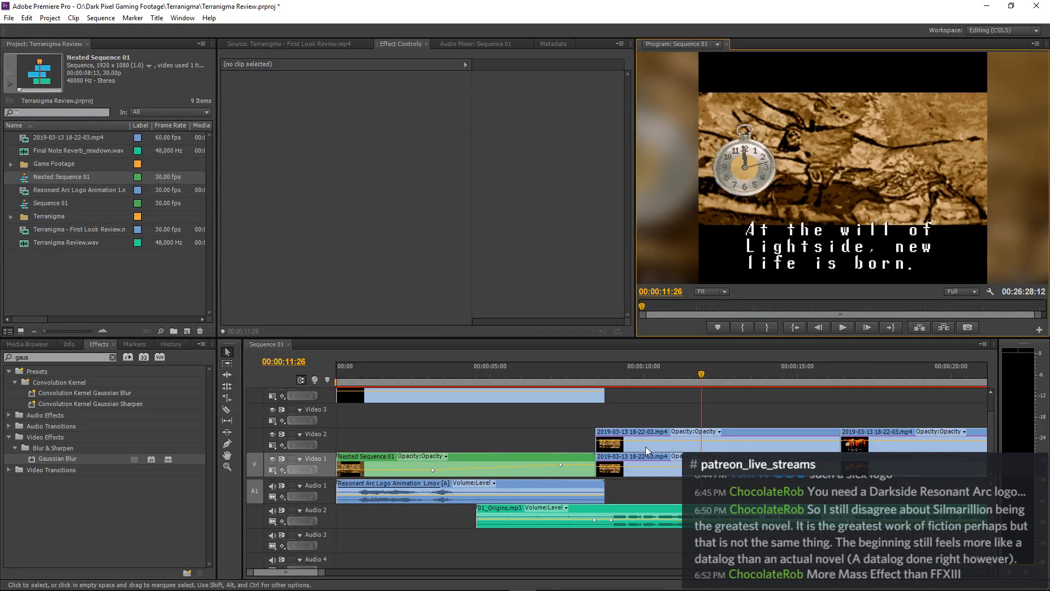
left_click(650, 435)
left_click(226, 87)
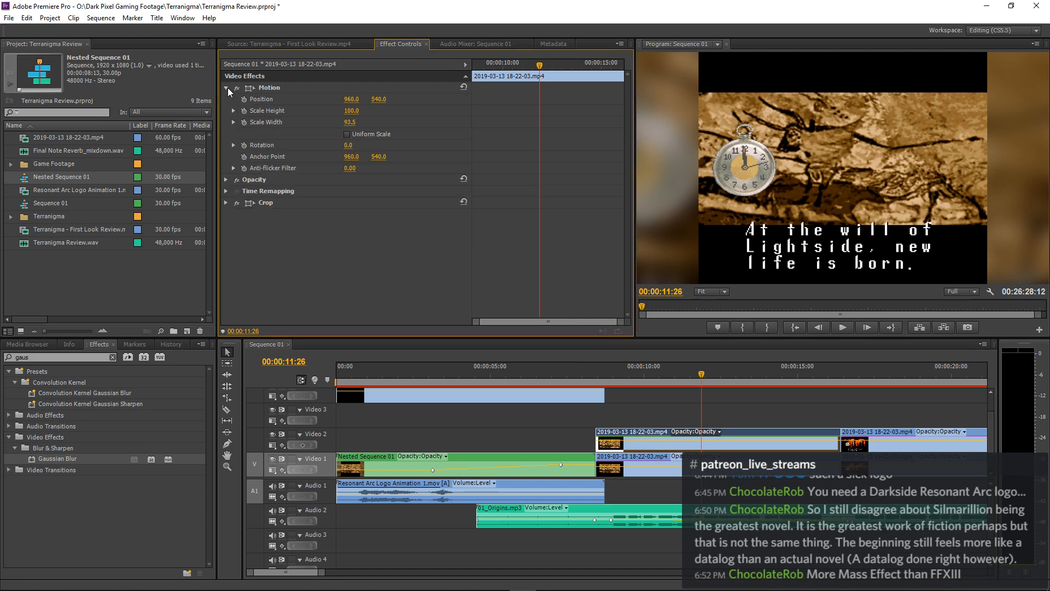
left_click(347, 134)
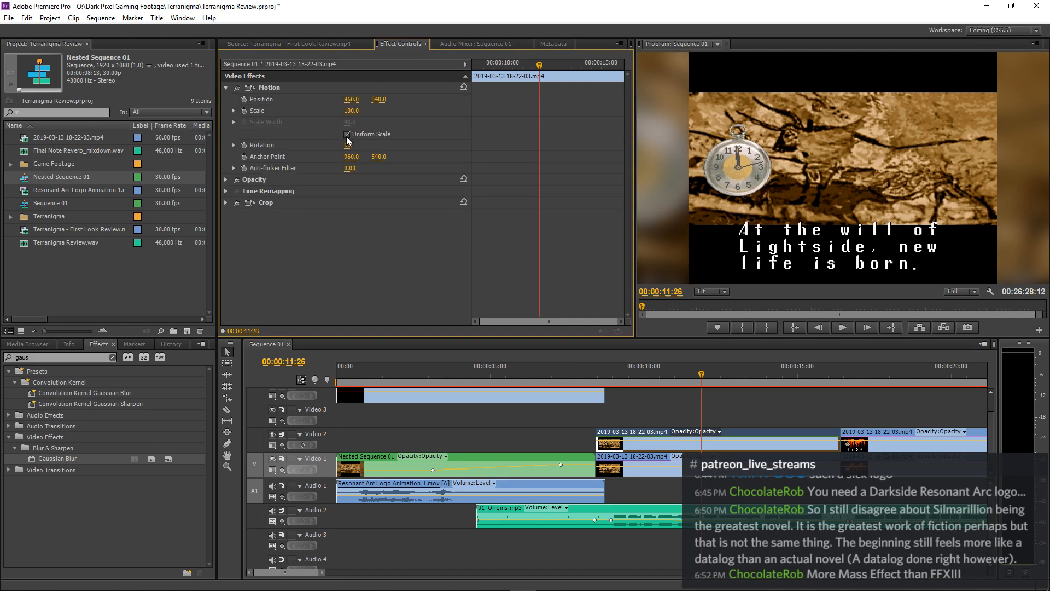
key("grave")
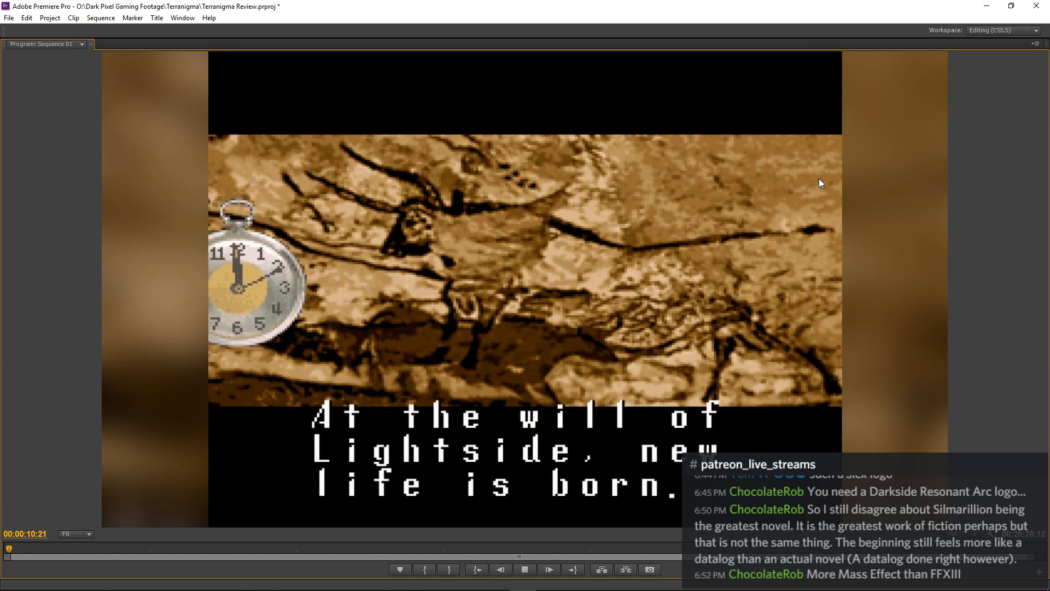
key("grave")
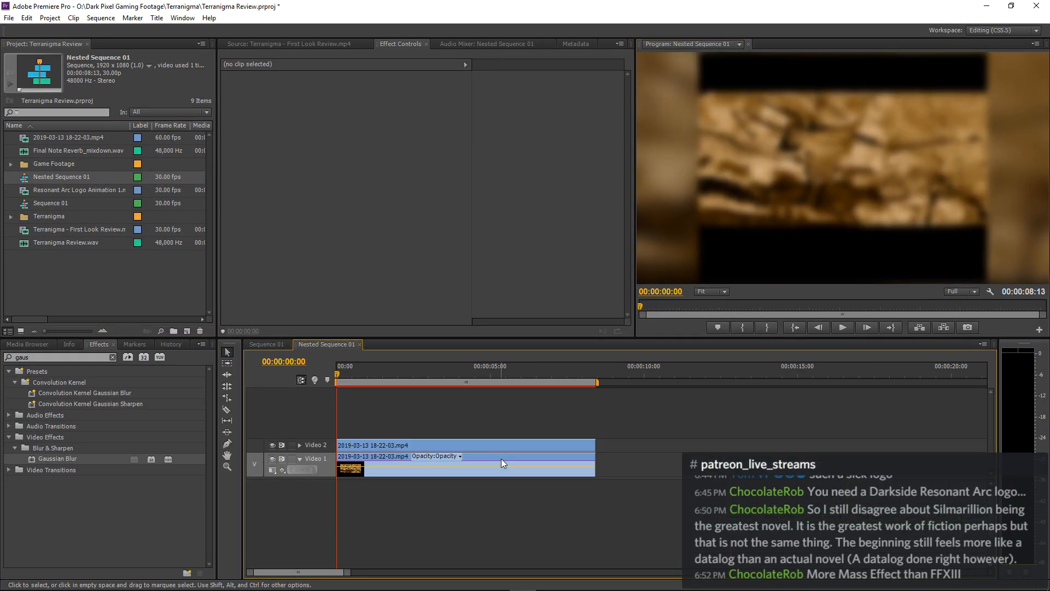
Enable Uniform Scale on the Video 2 clip inside the nested sequence.
left_click(472, 447)
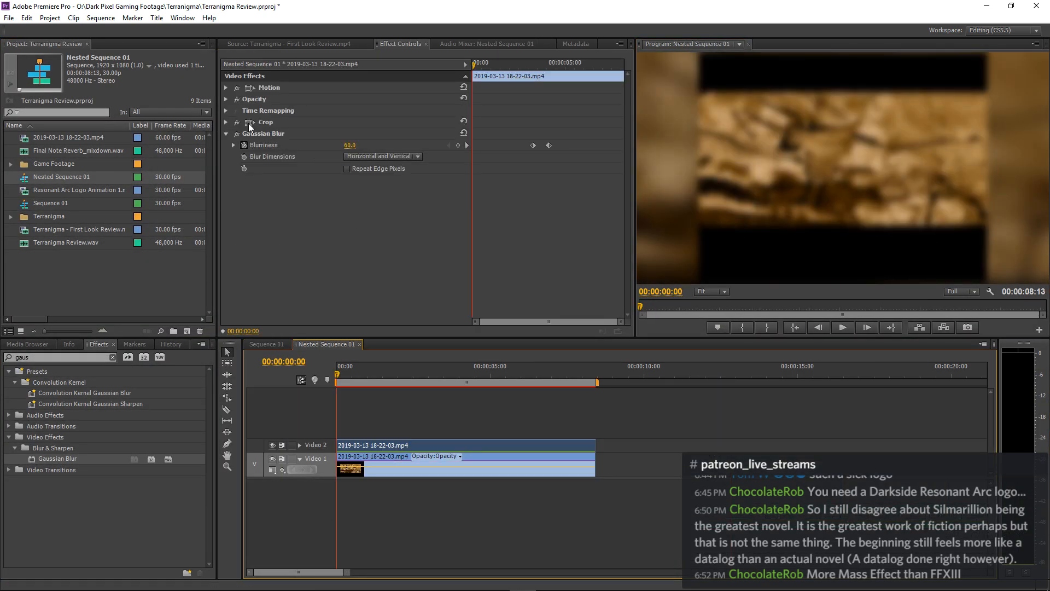
left_click(226, 88)
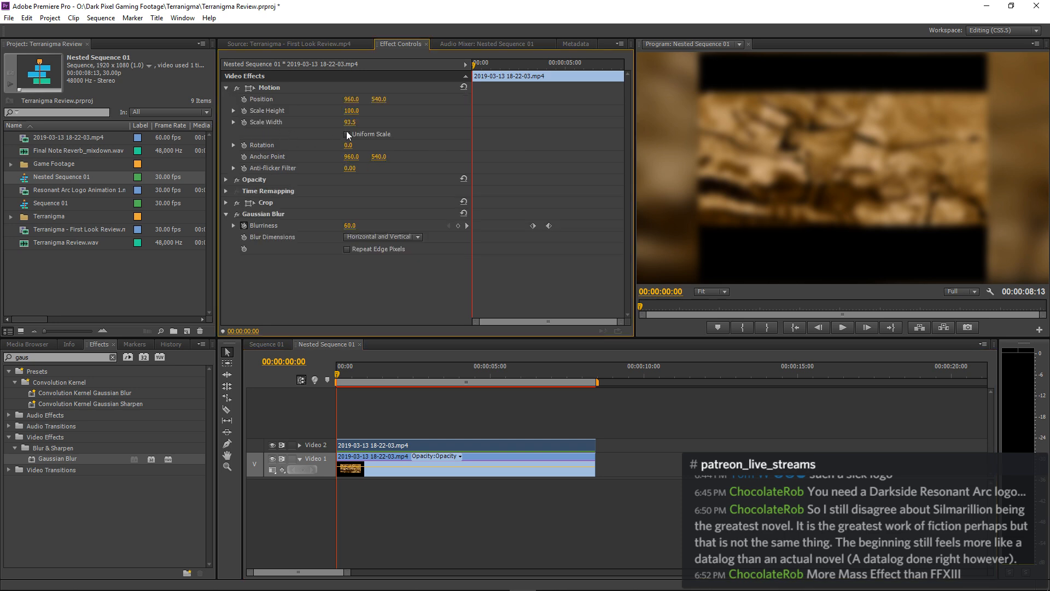
left_click(347, 135)
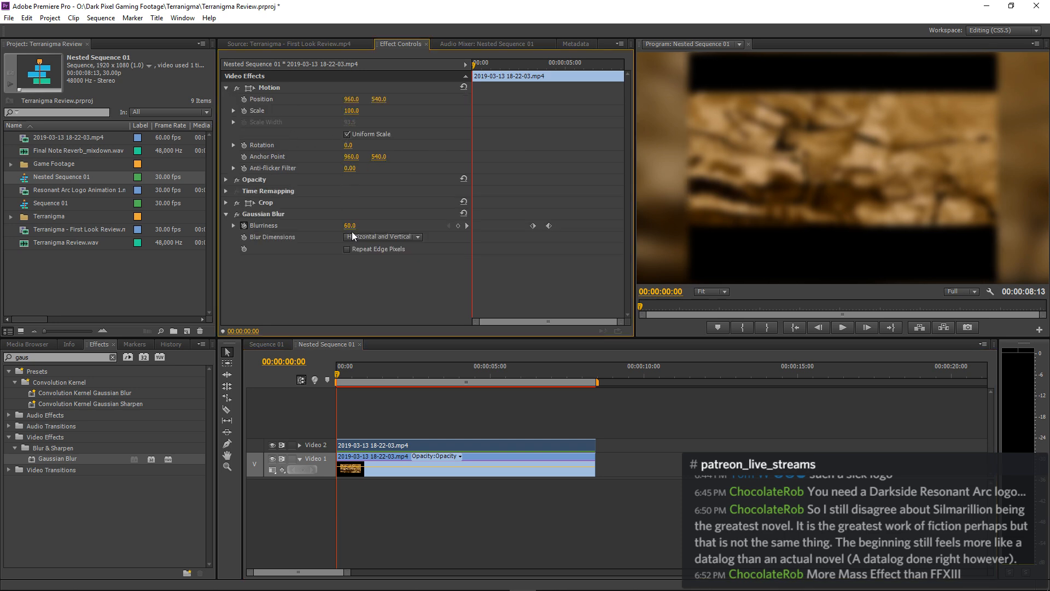
Enable Uniform Scale on the Video 2 clip following the pocket-watch clip in Sequence 01.
left_click(282, 345)
left_click(874, 436)
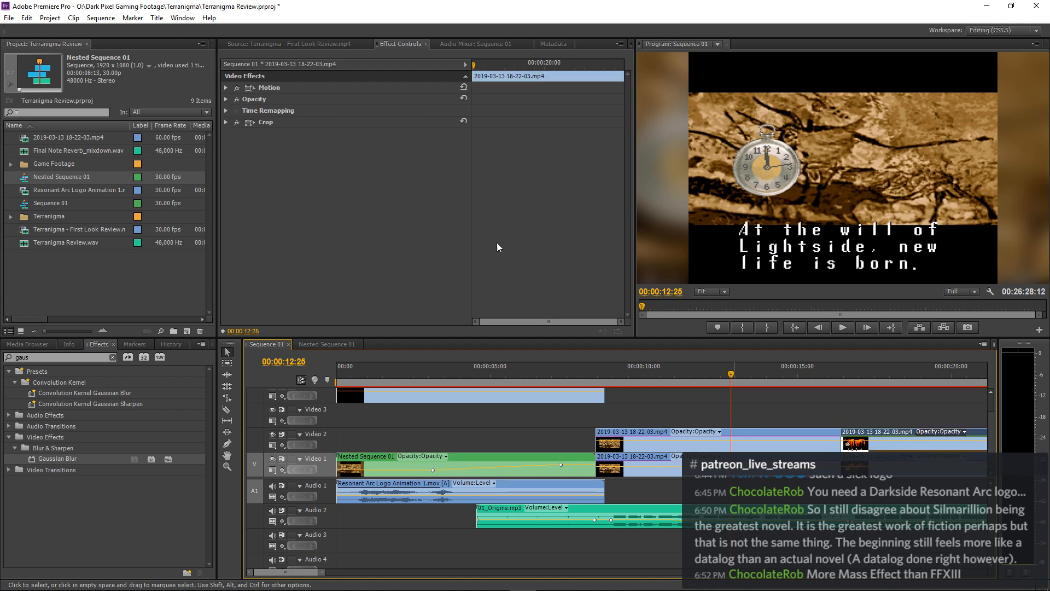
left_click(226, 88)
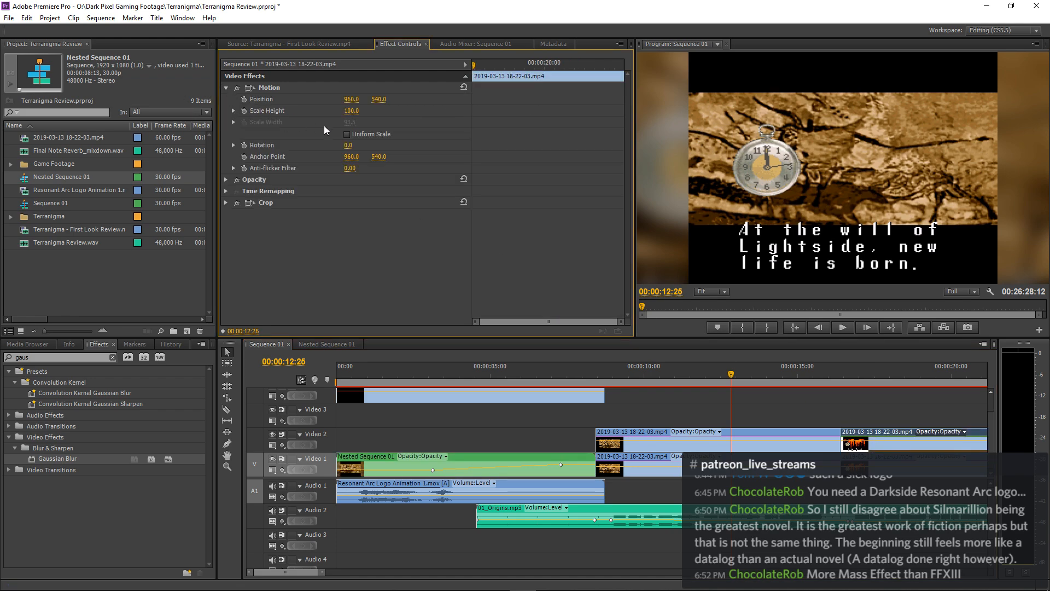
left_click(347, 134)
Play the opening from its start and view the cave-painting shot in the maximized Program monitor.
left_click(501, 375)
key("Home")
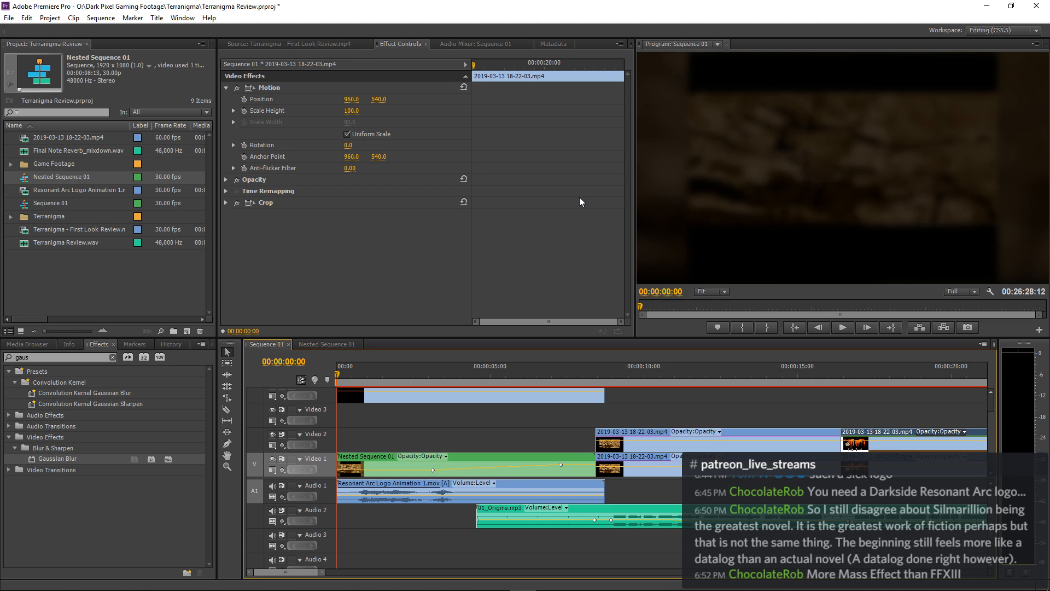
left_click(459, 415)
key("space")
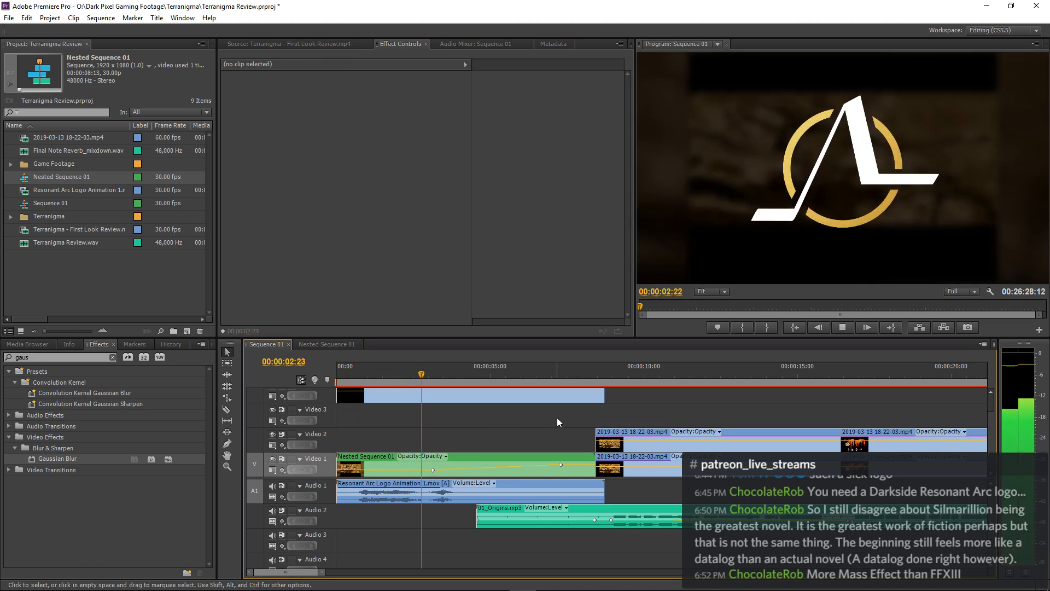
key("space")
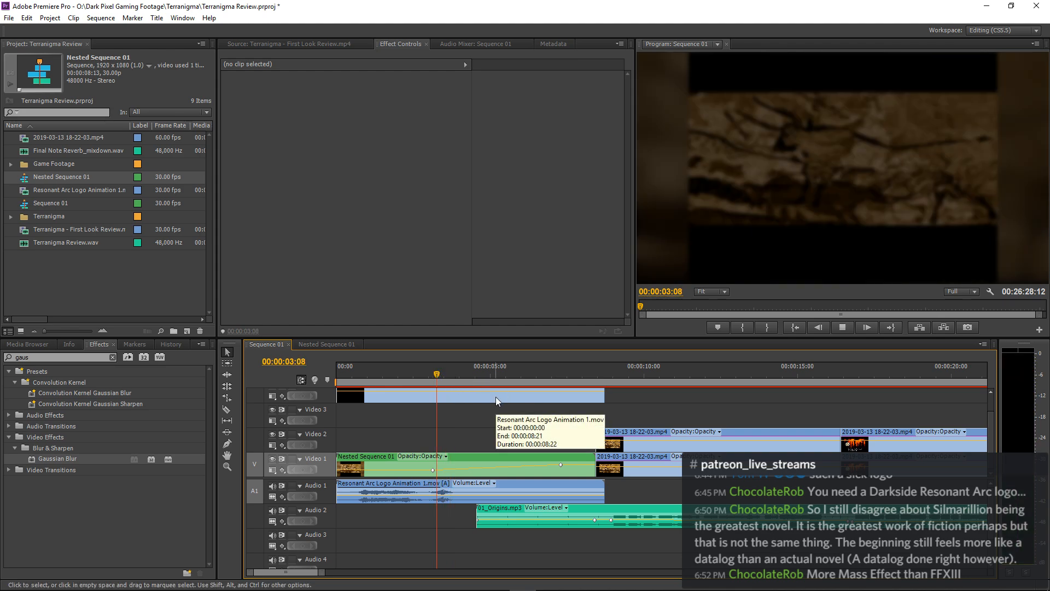
key("space")
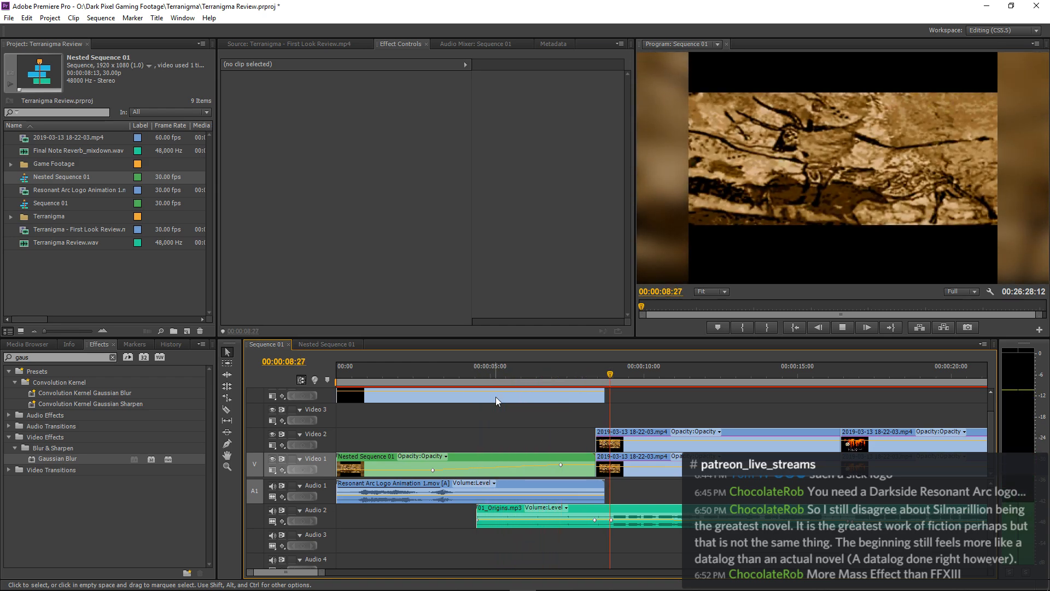
key("grave")
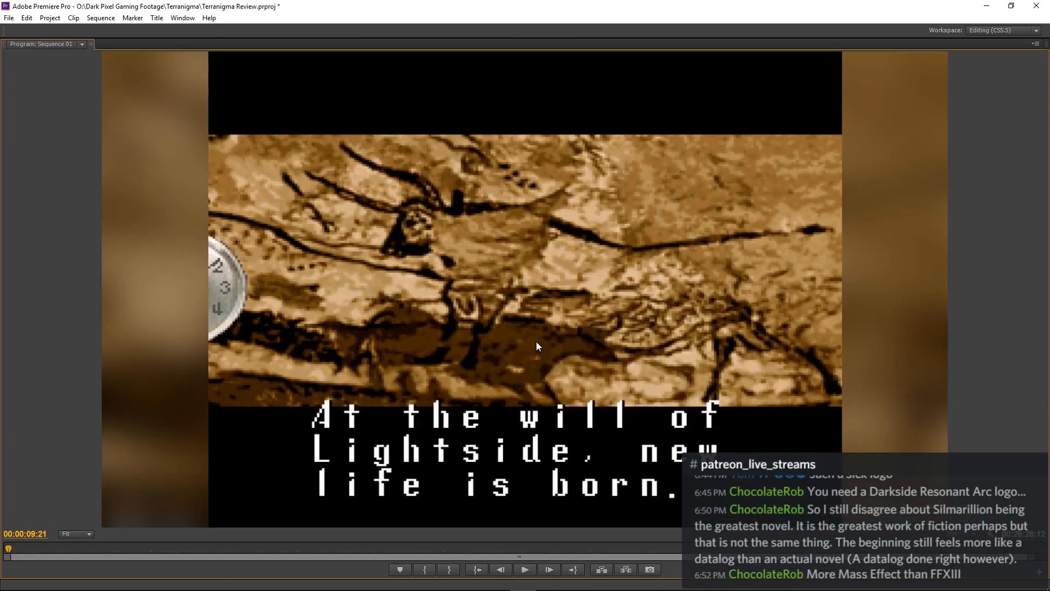
key("grave")
Replay the pocket-watch shot from 00:00:08:11 in the maximized Program monitor.
left_click_drag(604, 373, 594, 373)
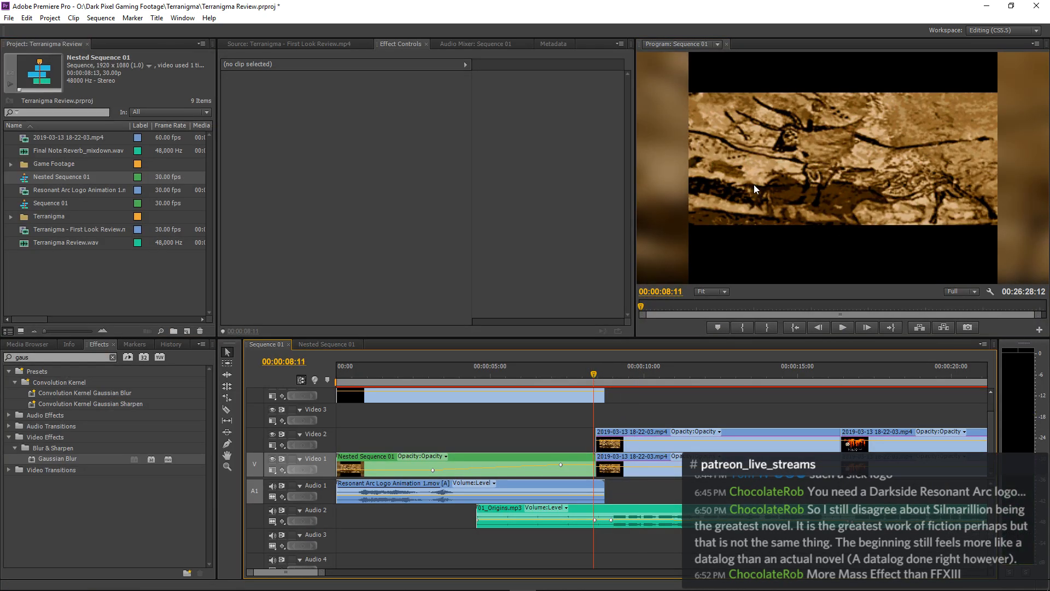
key("grave")
key("space")
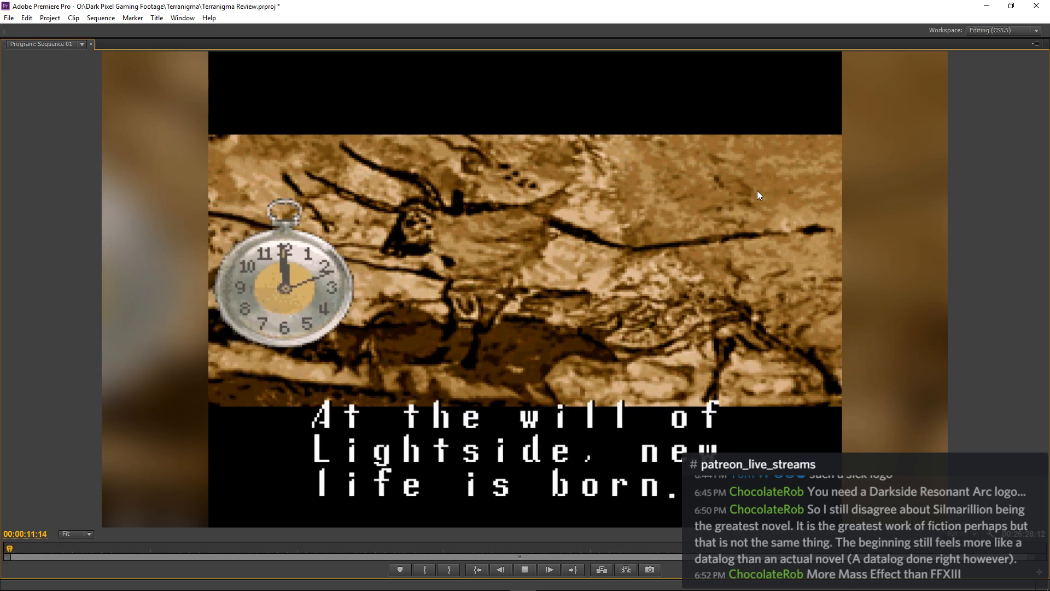
key("grave")
key("space")
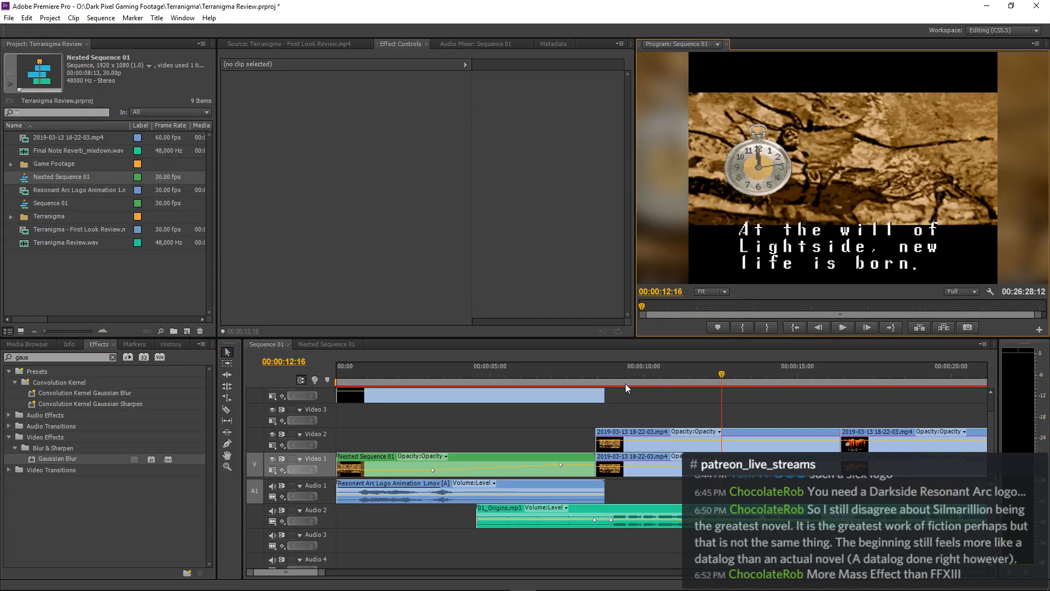
Examine the cave-painting frame at 00:00:08:26 in the maximized Program monitor.
mouse_move(618, 373)
left_mouse_down()
mouse_move(595, 373)
mouse_move(611, 379)
left_mouse_up()
key("grave")
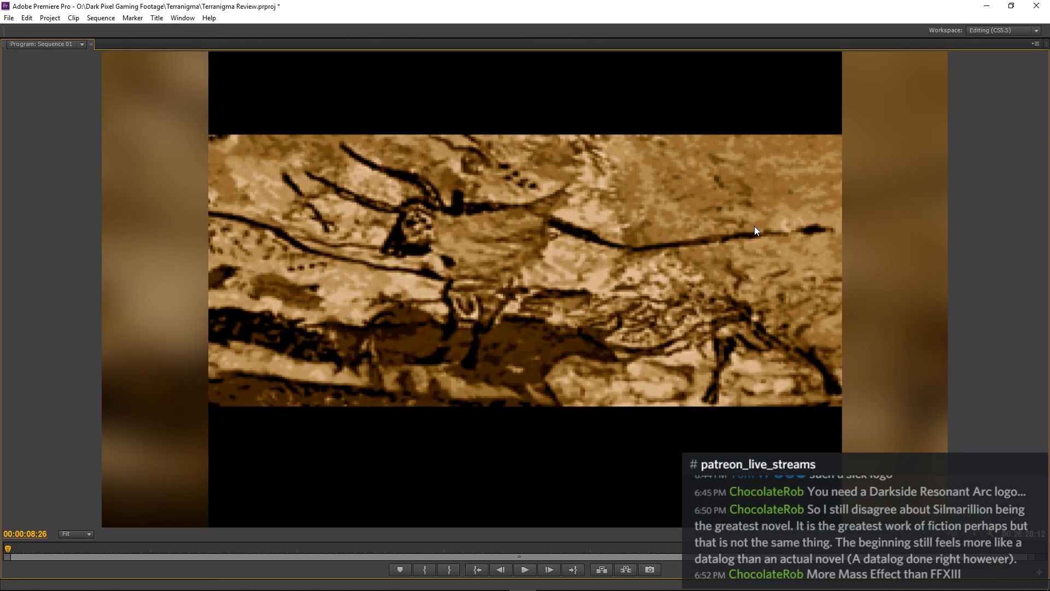
key("grave")
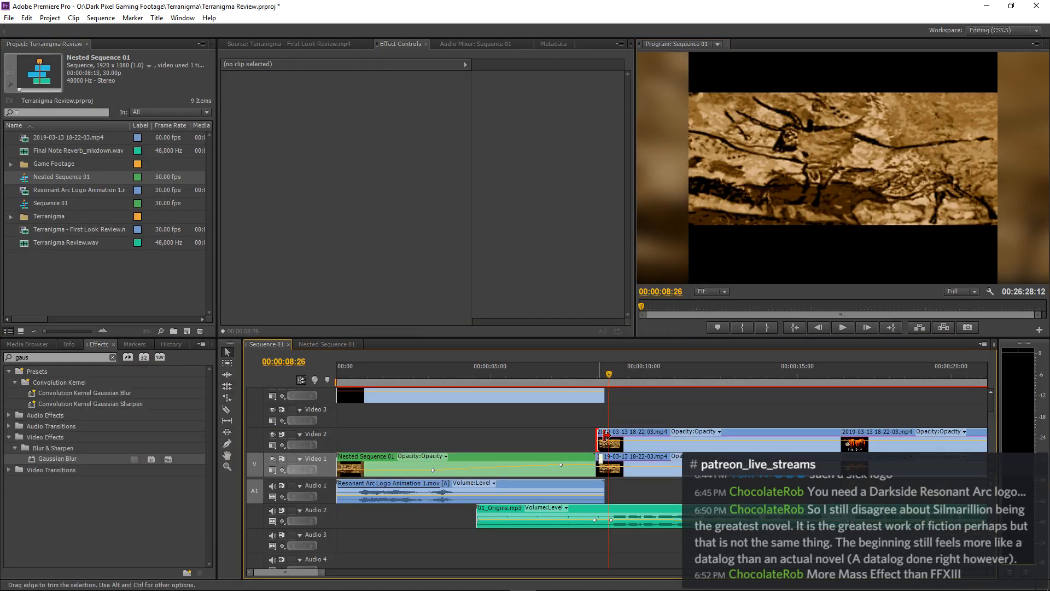
Try trimming the starts of both stacked pocket-watch clips to about 00:00:08:26 and moving them back against the nested sequence.
left_click_drag(602, 434, 611, 459)
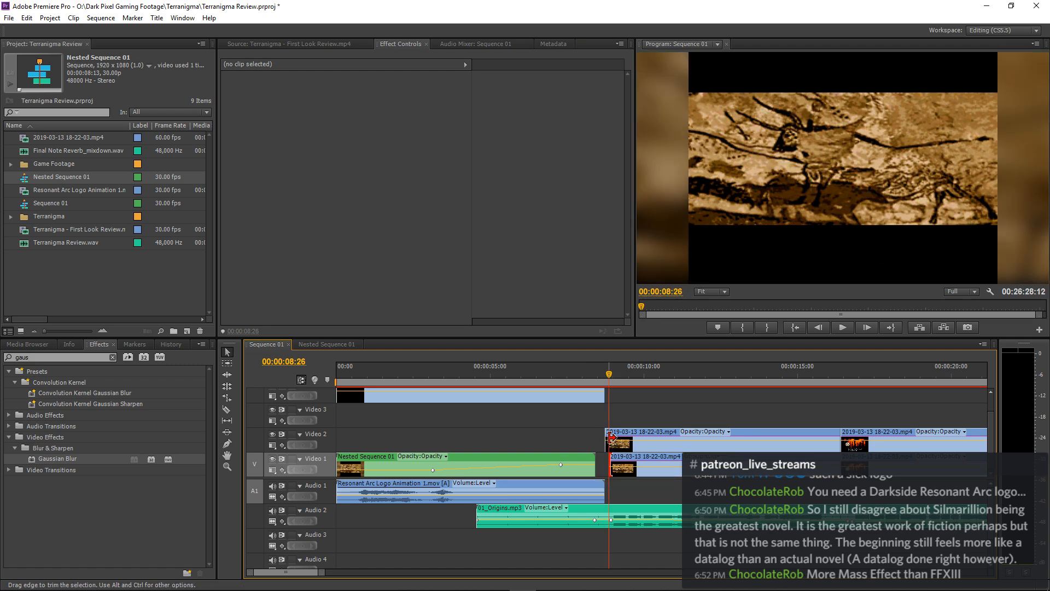
left_click(611, 432)
left_click_drag(613, 399, 625, 456)
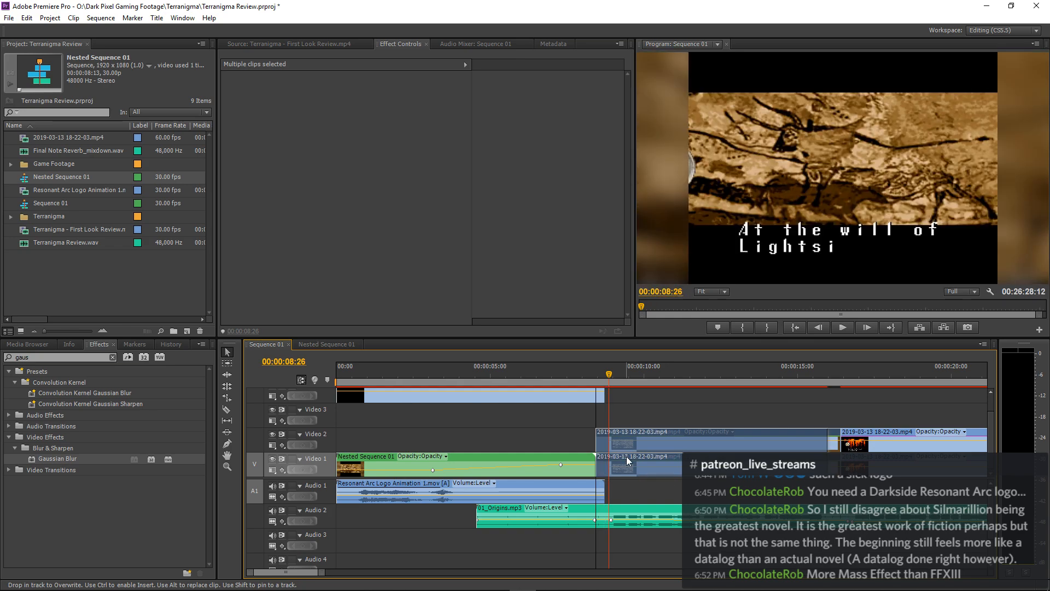
Play the retrimmed pocket-watch shot in the maximized Program monitor and undo the trimming and moving of both clips.
left_click(582, 368)
key("grave")
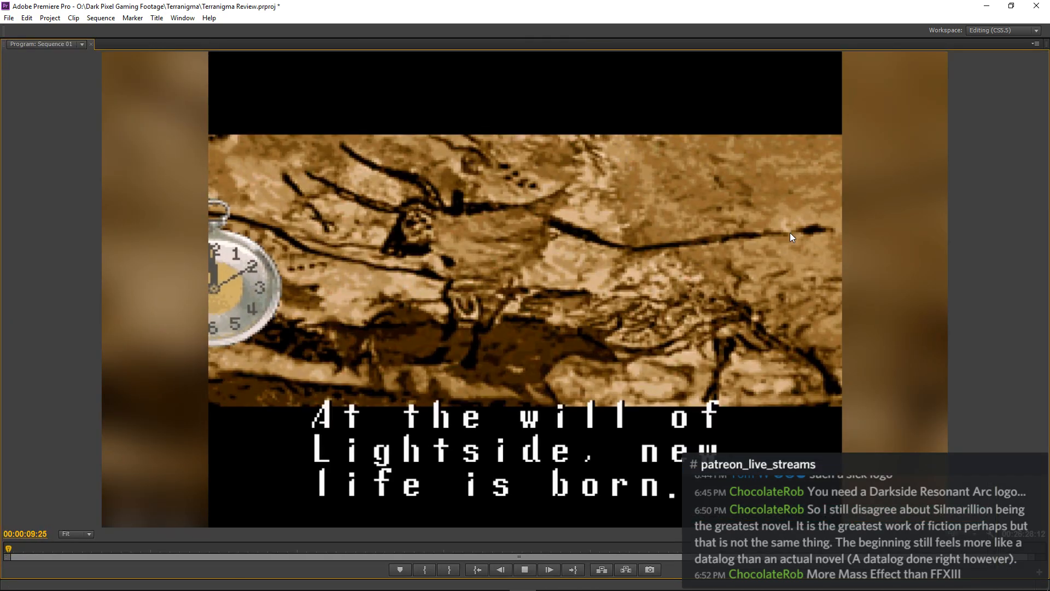
key("space")
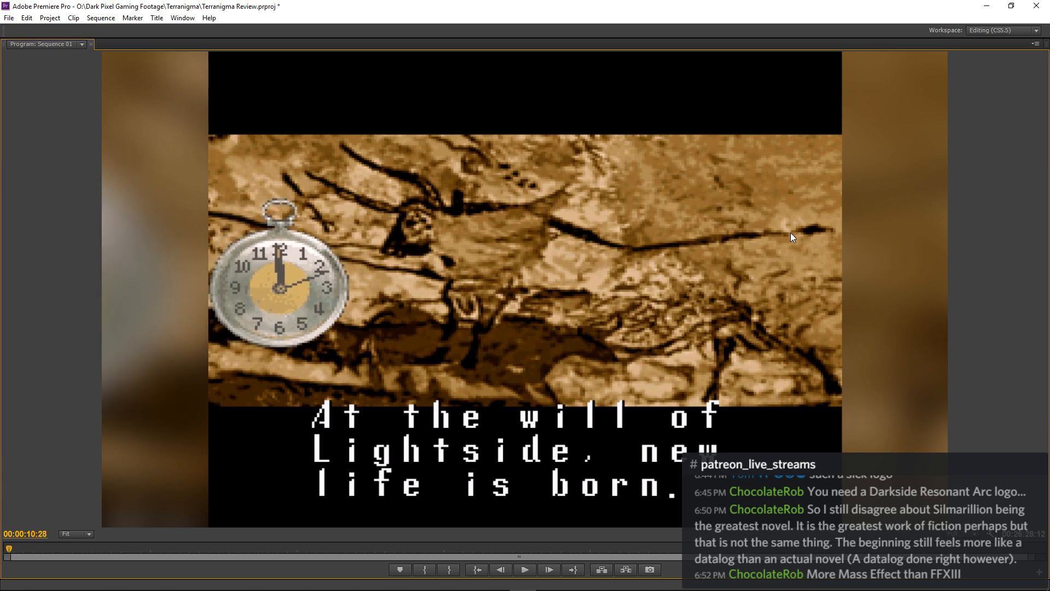
key("grave")
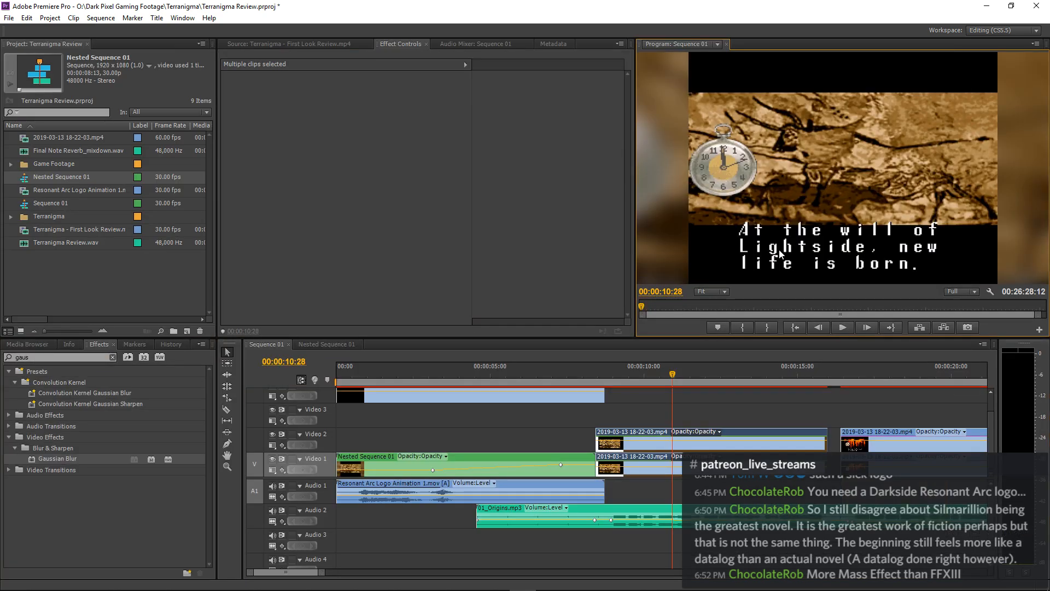
key("ctrl+z")
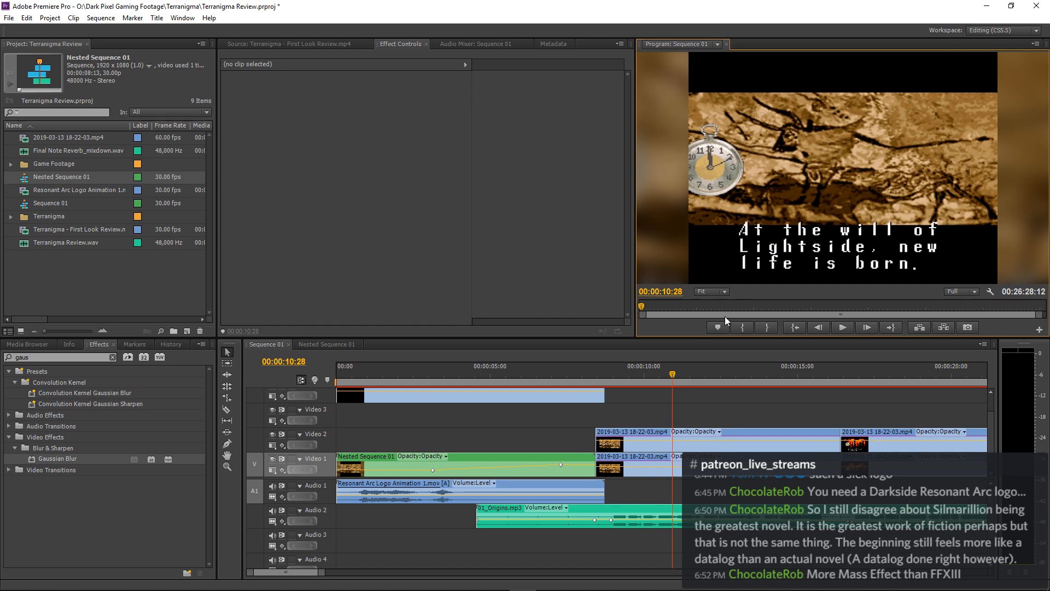
Disable the Crop effect on the Video 2 pocket-watch clip and replay the shot in the maximized Program monitor.
left_click(639, 435)
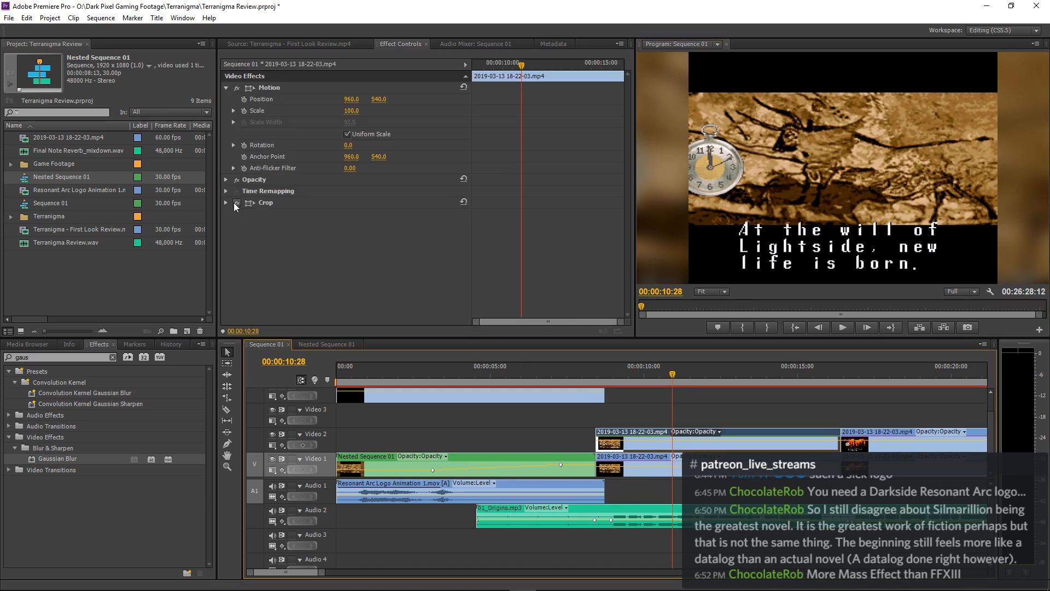
key("grave")
key("space")
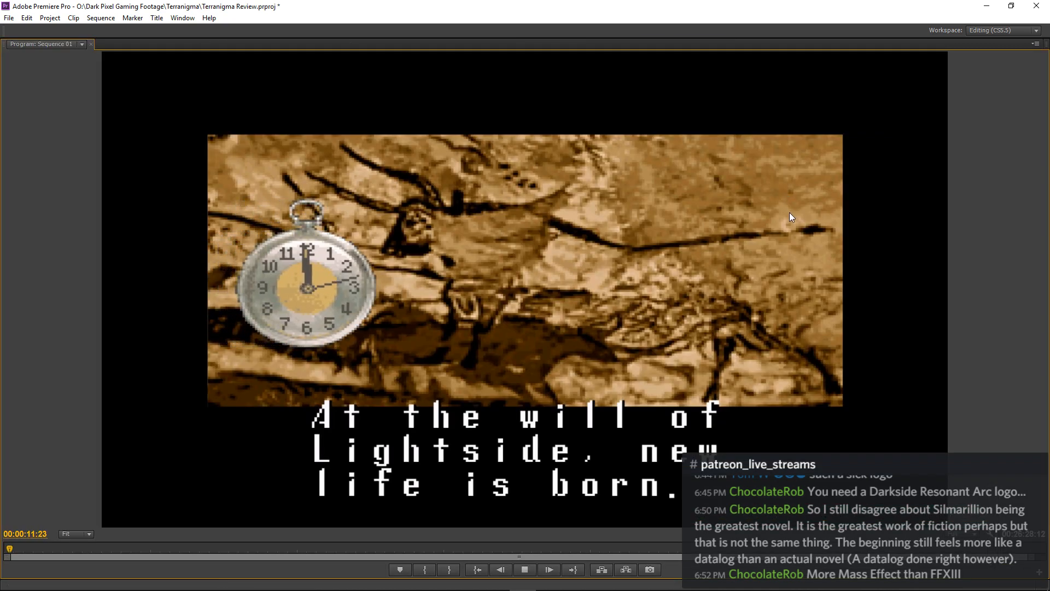
key("grave")
left_click(605, 347)
key("grave")
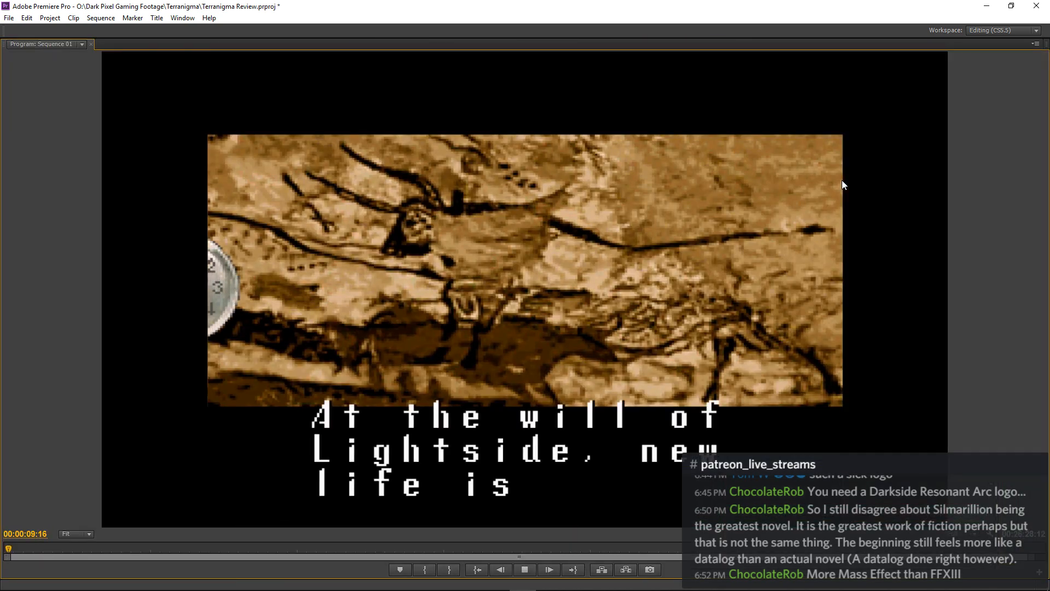
key("space")
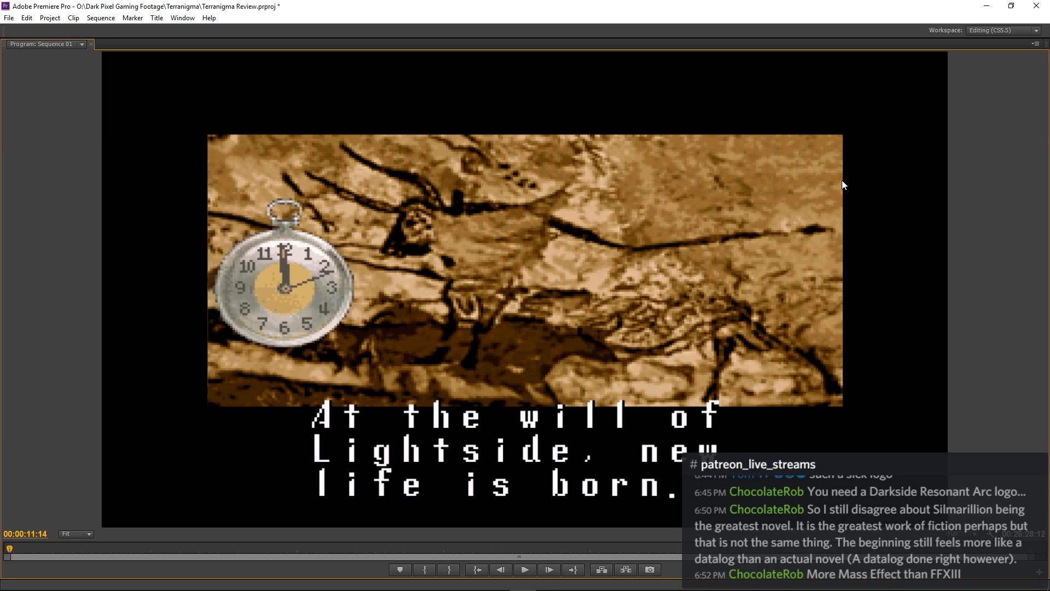
key("grave")
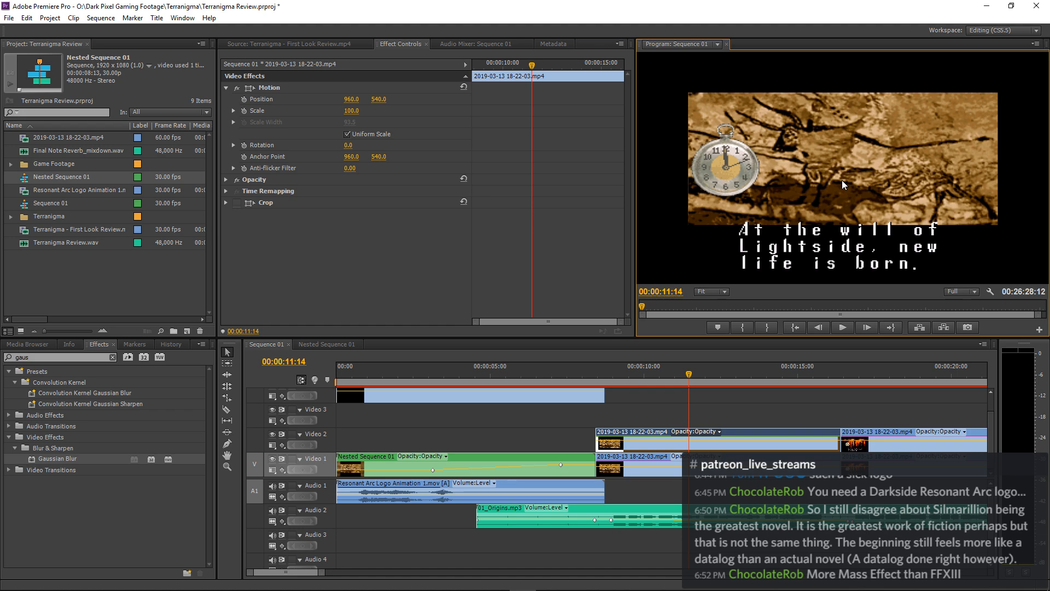
mouse_move(572, 588)
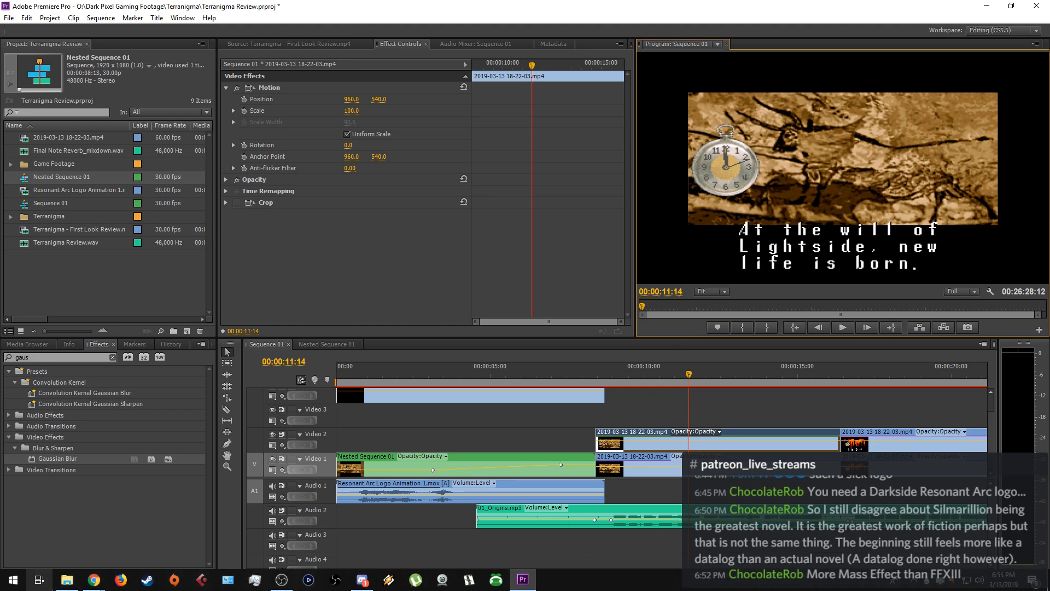
left_click(67, 580)
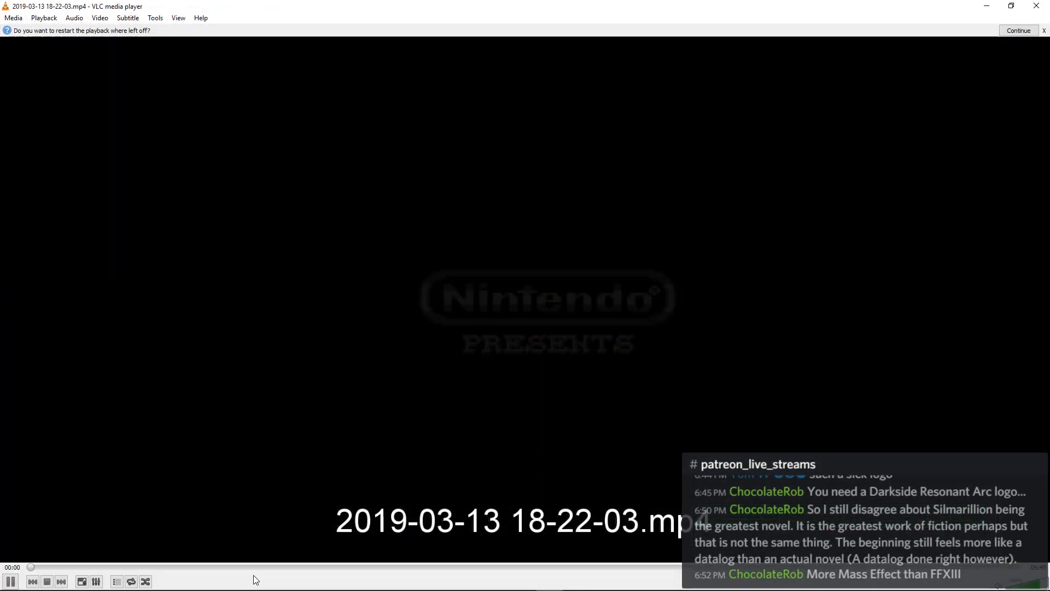
left_click(251, 569)
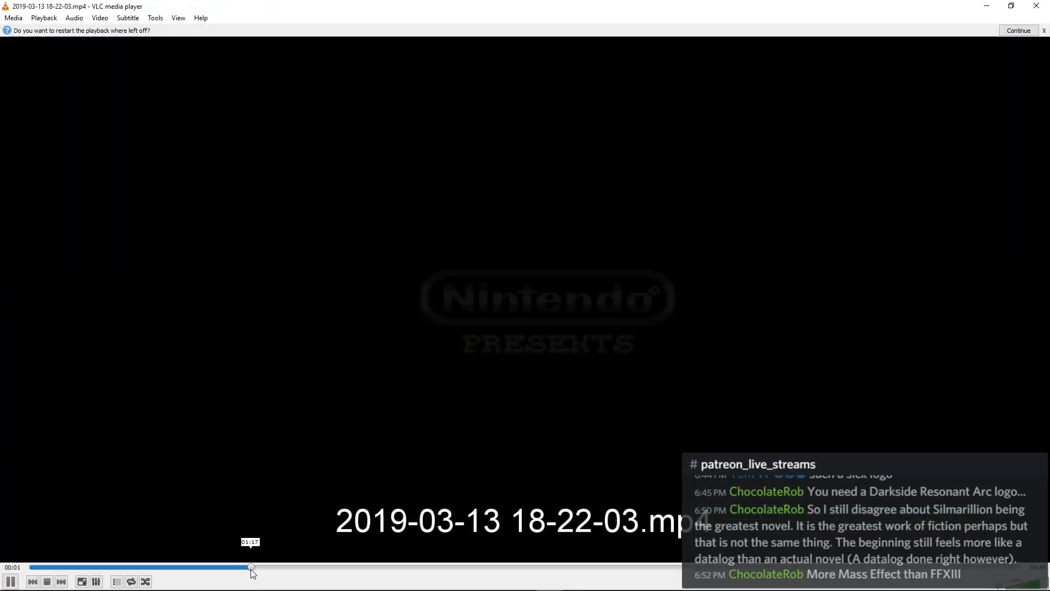
left_click(176, 569)
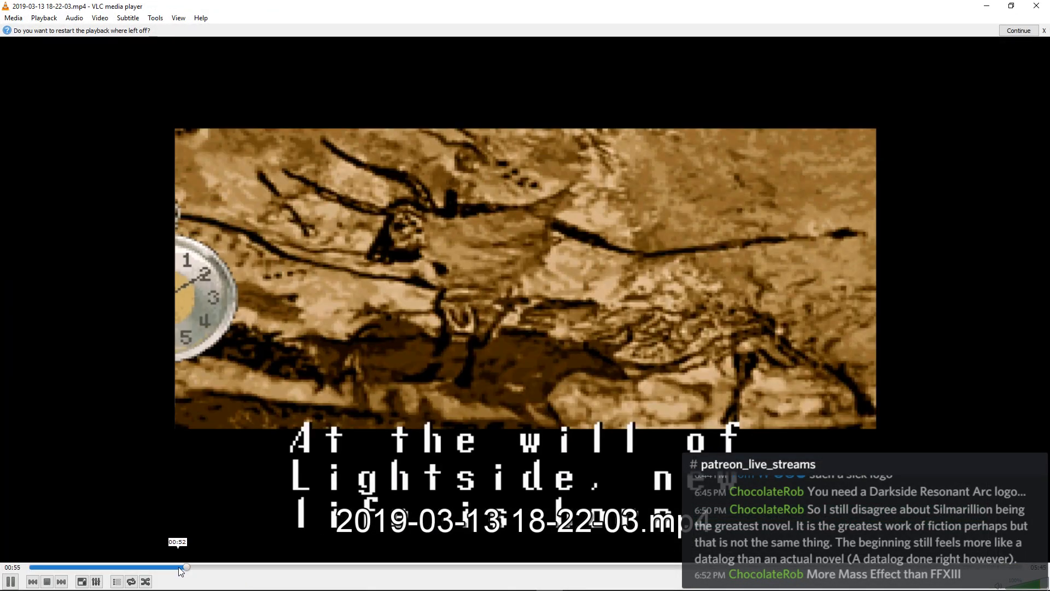
left_click(169, 567)
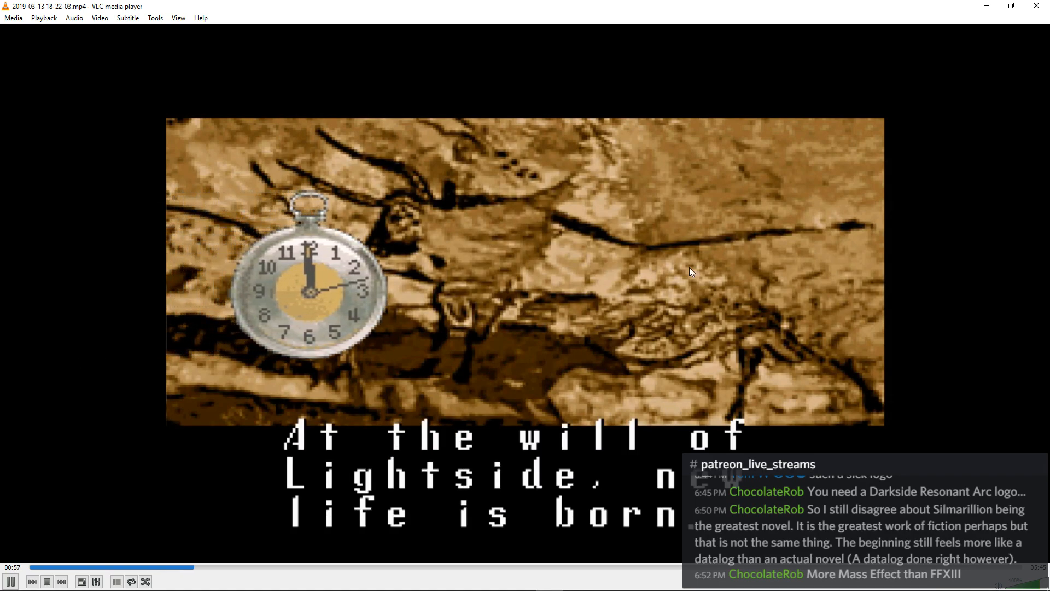
left_click(1042, 8)
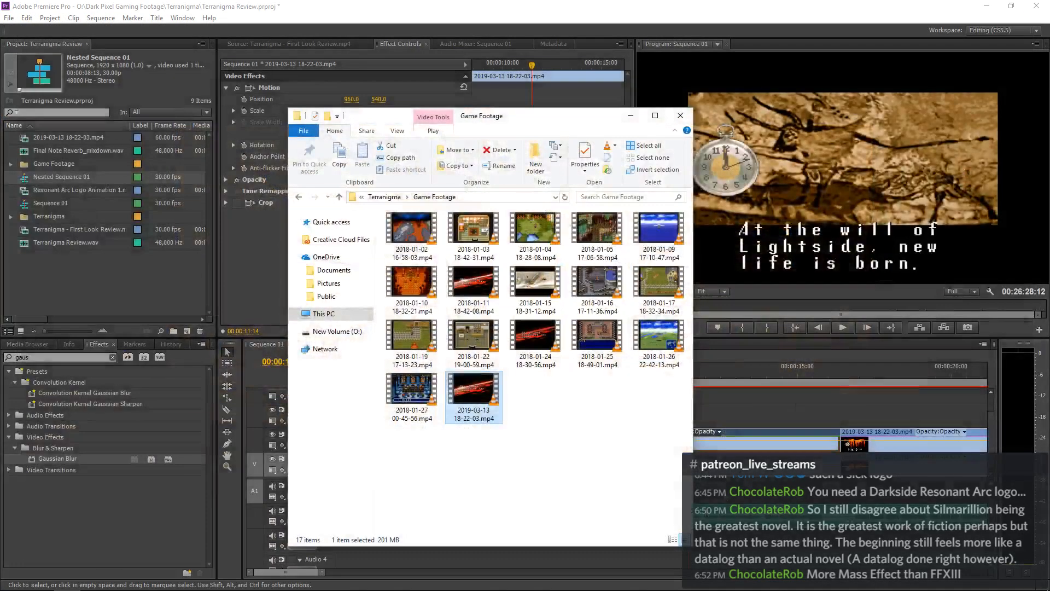
left_click(681, 116)
Replay the cut from the nested sequence to the pocket-watch shot, starting at 00:00:07:27, in the maximized Program monitor.
left_click(643, 415)
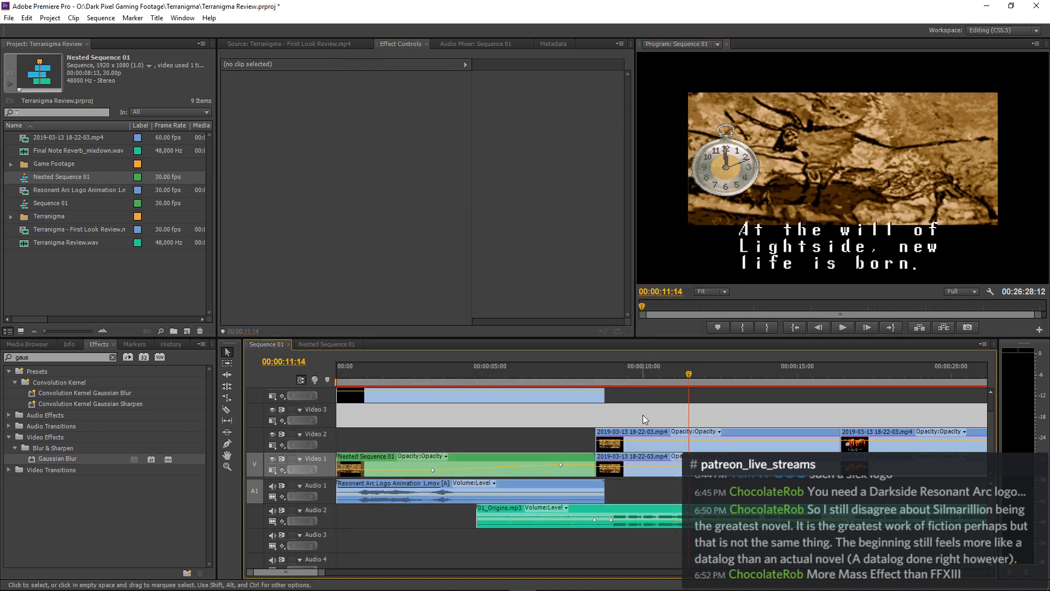
left_click(634, 376)
left_click_drag(635, 374, 580, 382)
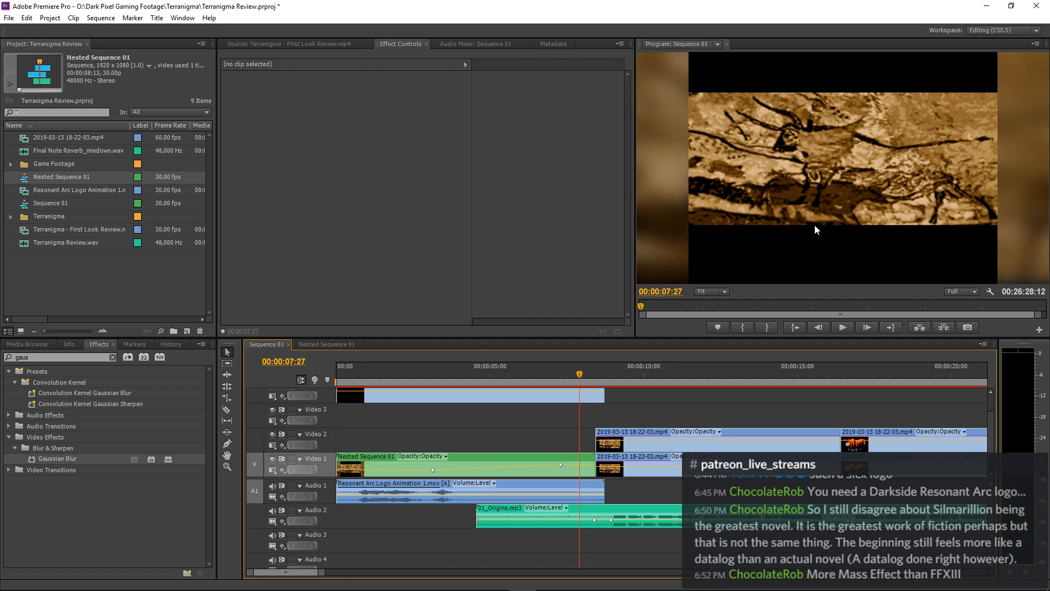
left_click(284, 361)
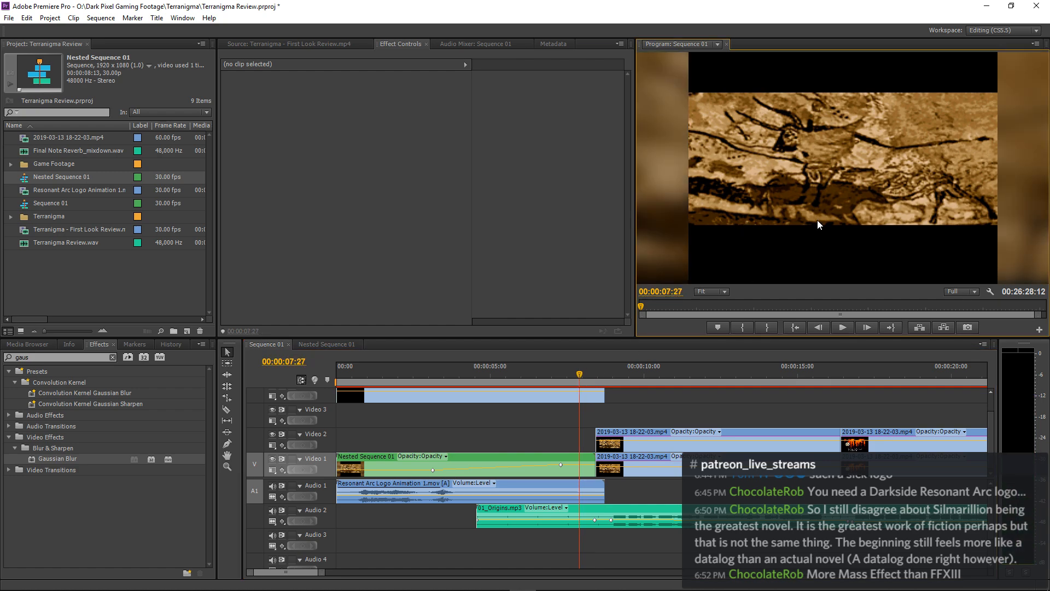
key("grave")
key("space")
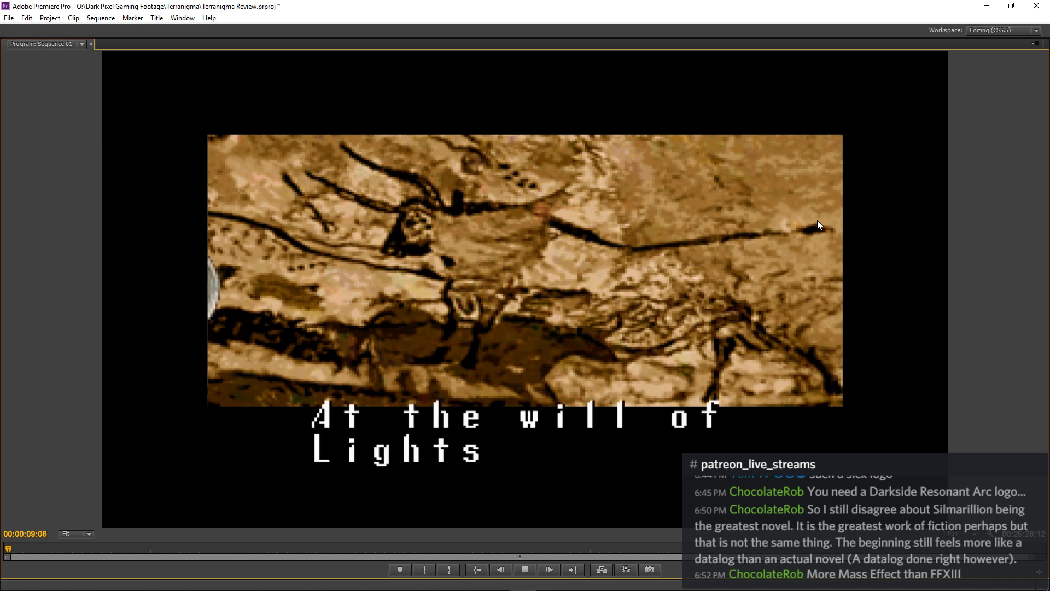
key("grave")
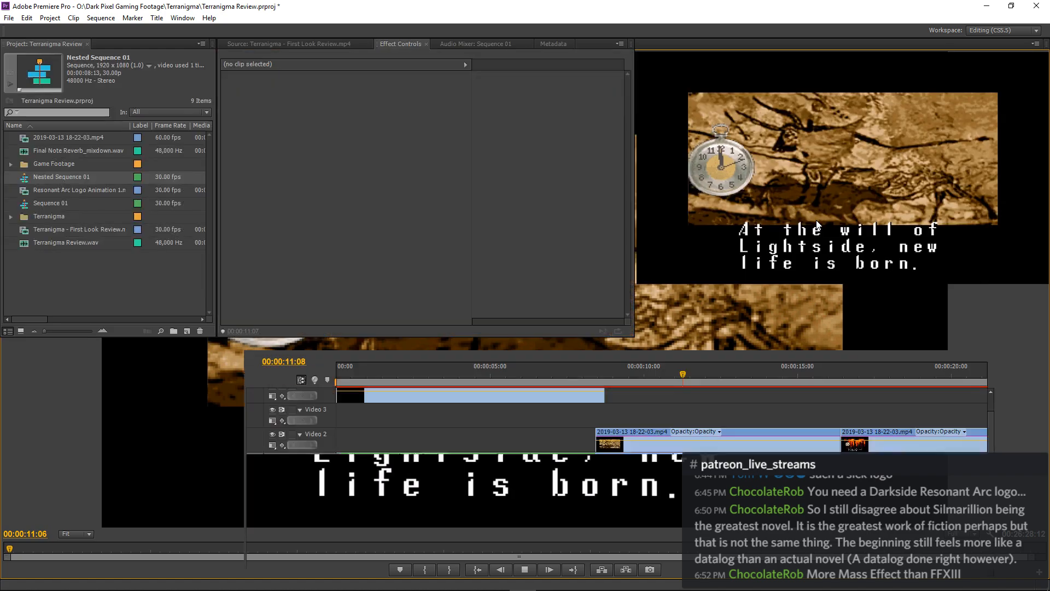
key("space")
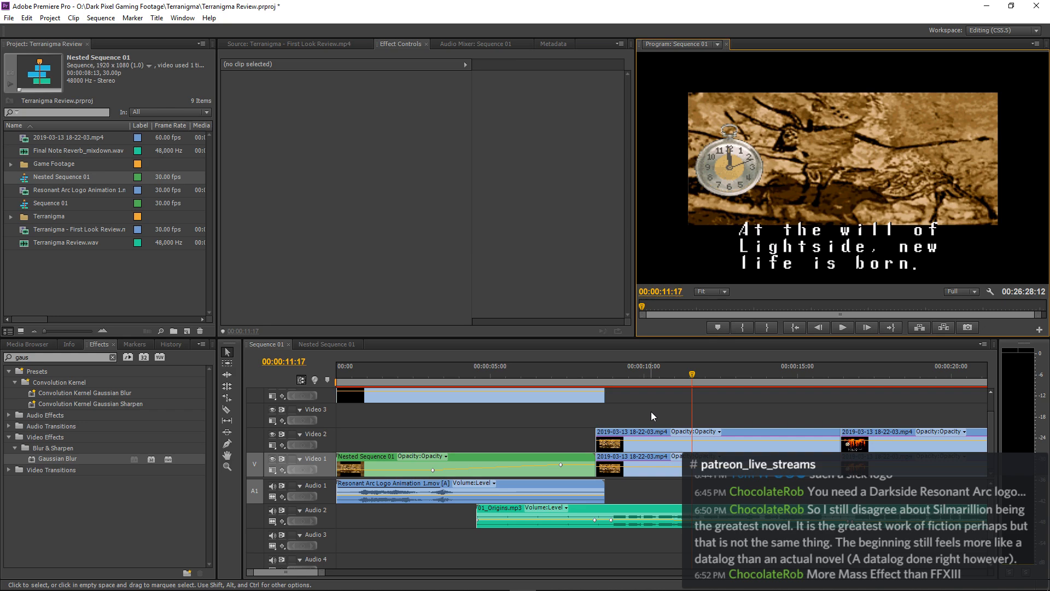
left_click(651, 412)
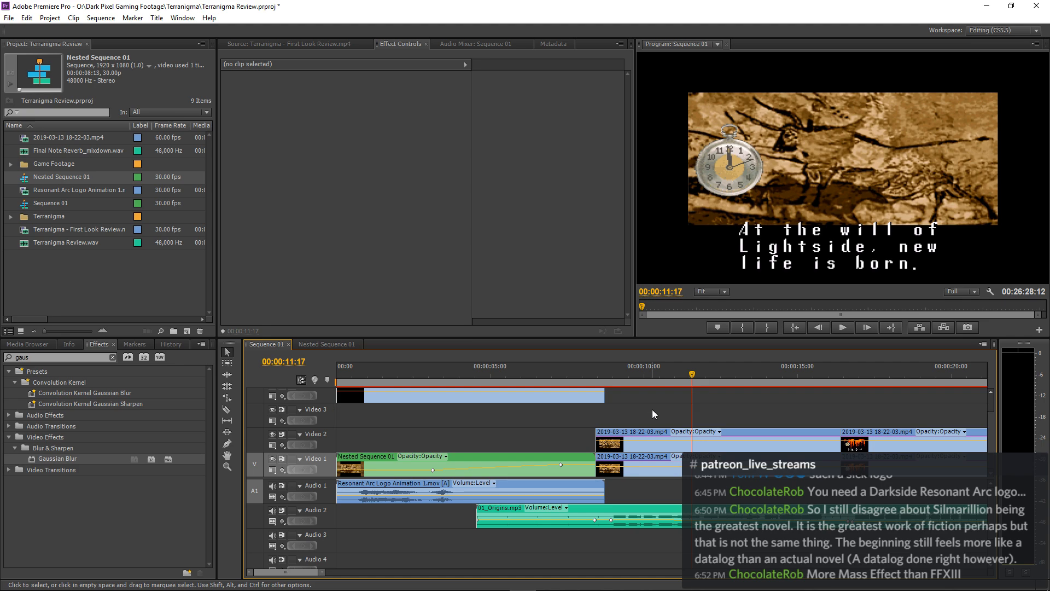
key("minus")
key("minus")
key("minus")
key("minus")
key("minus")
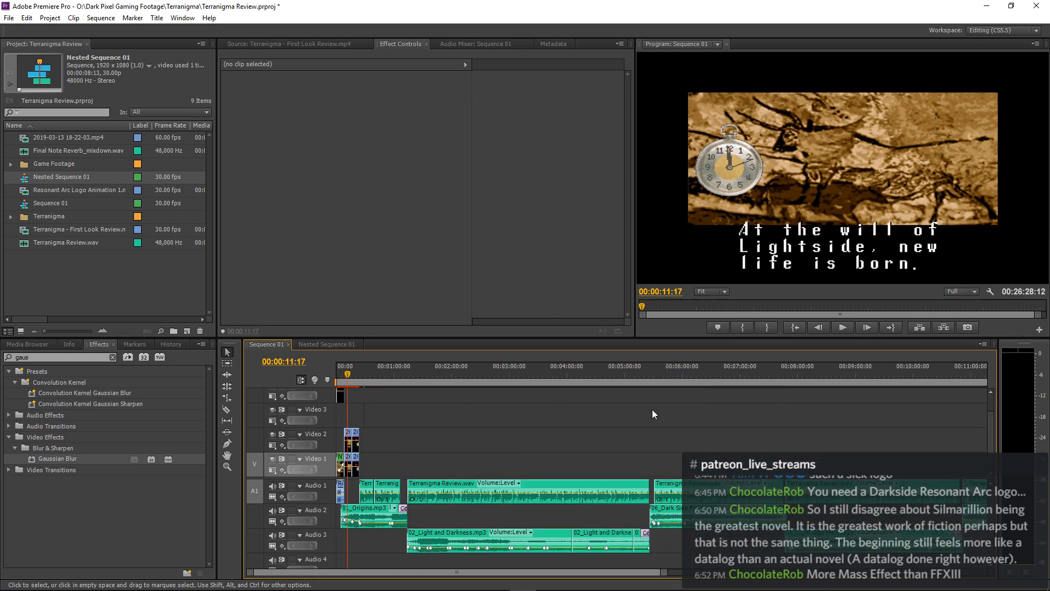
key("equal")
key("equal")
key("equal")
key("equal")
key("equal")
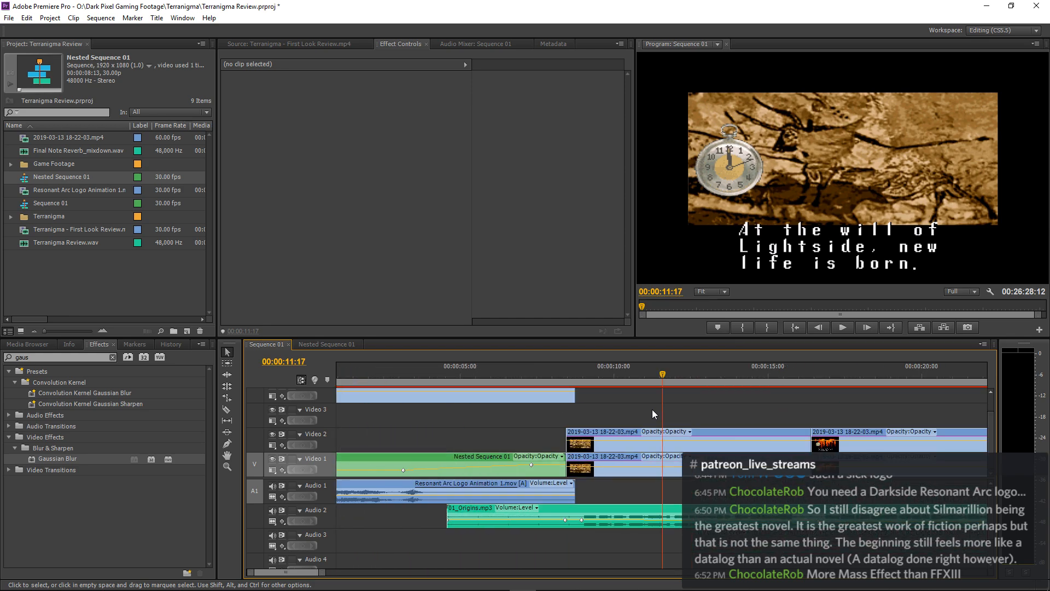
key("minus")
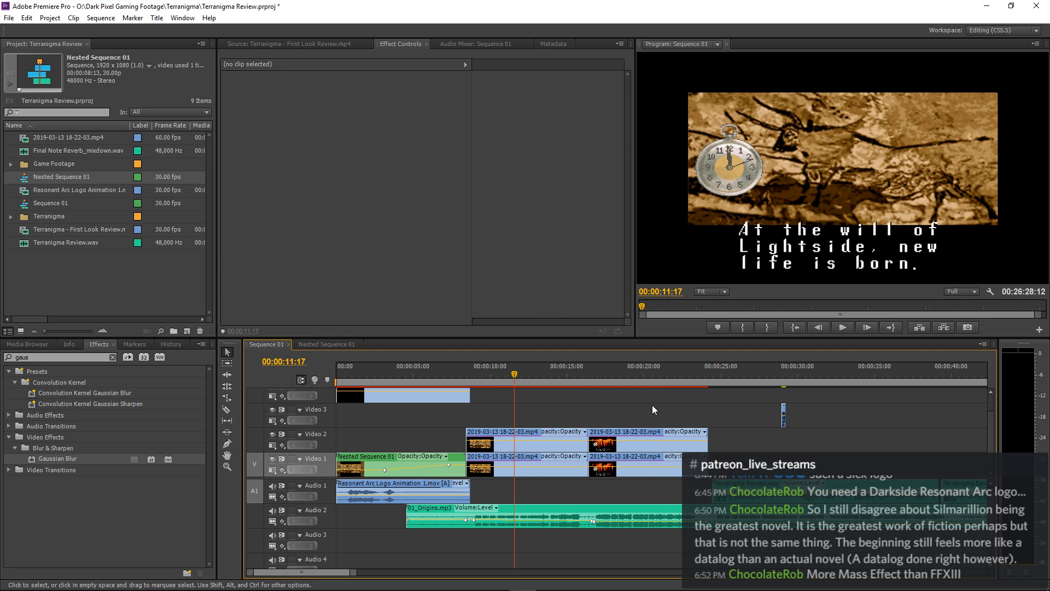
key("grave")
key("grave")
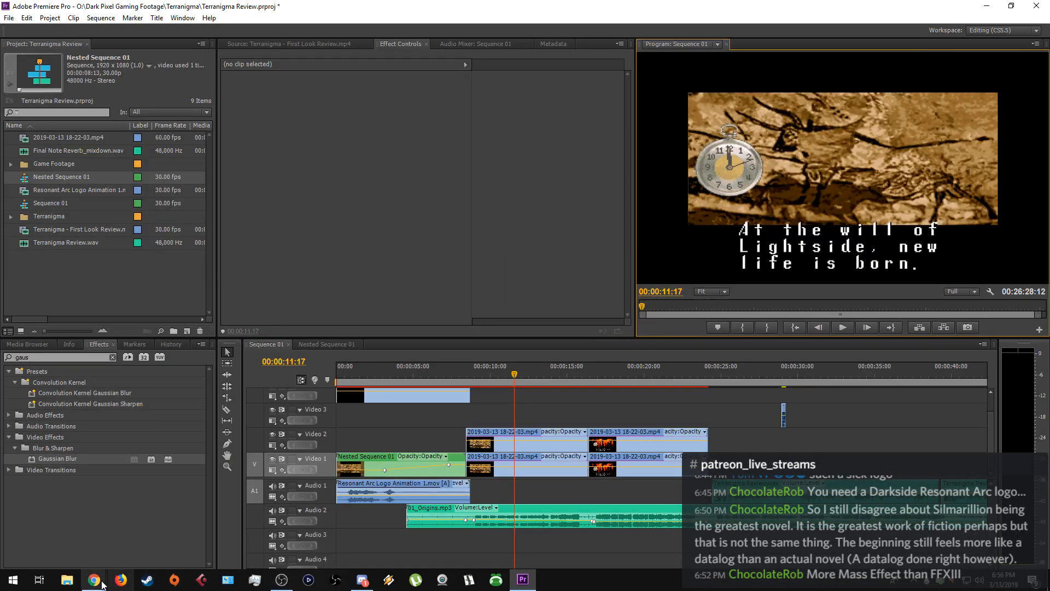
Switch to Chrome and bookmark the open Writing Excuses home page.
mouse_move(94, 579)
left_click(125, 543)
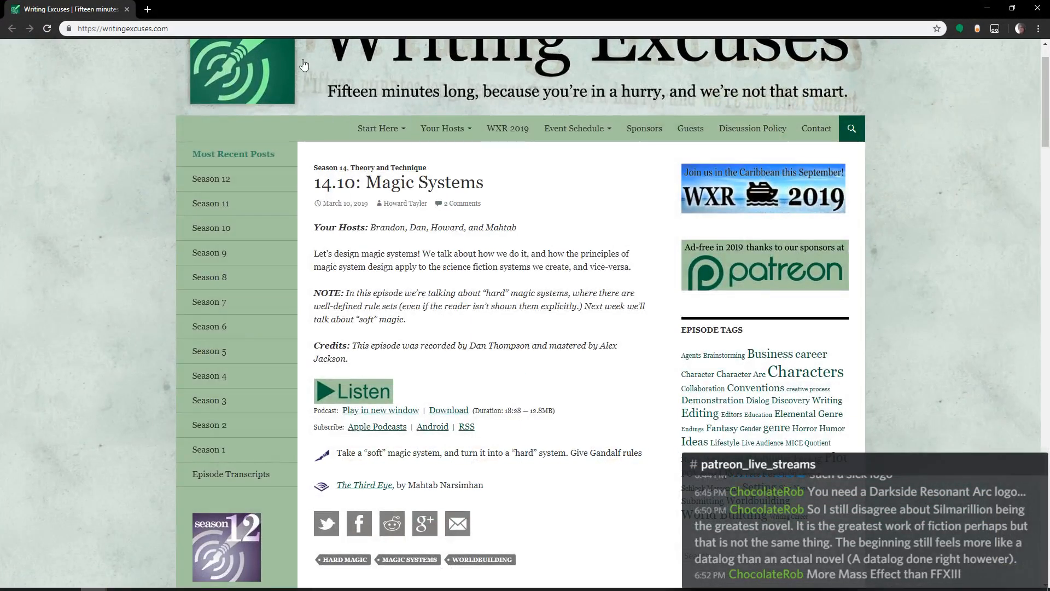
left_click(934, 30)
left_click(864, 130)
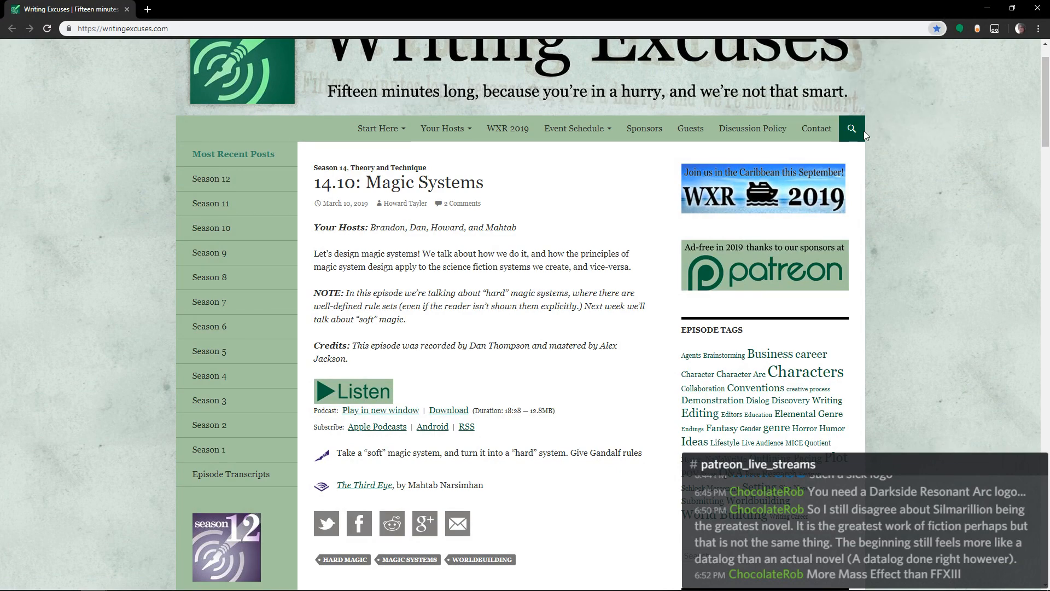
Search Google for "premere cs6 footage flickering".
left_click(159, 29)
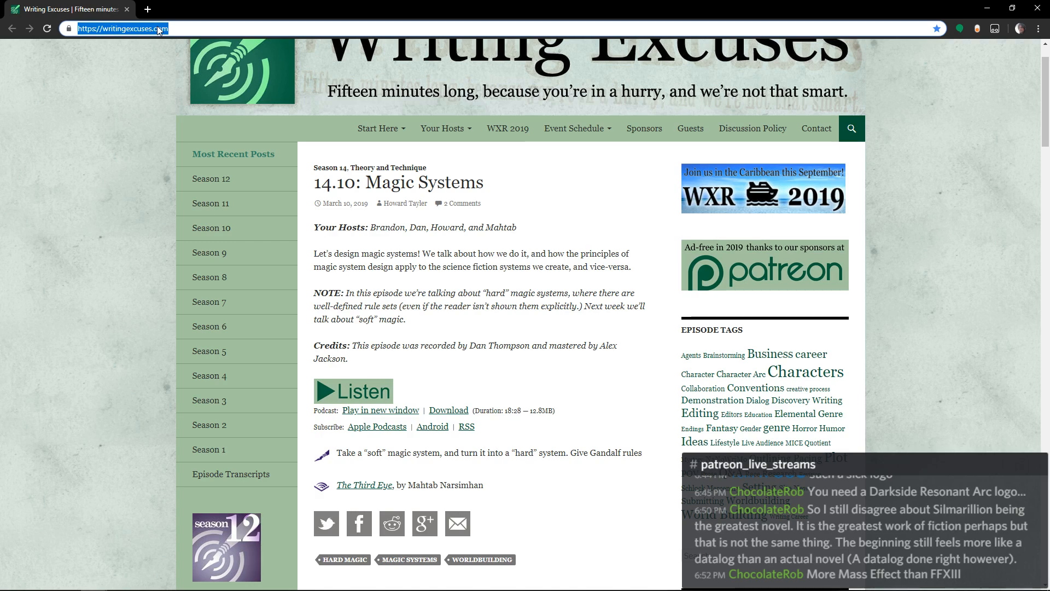
type("premere")
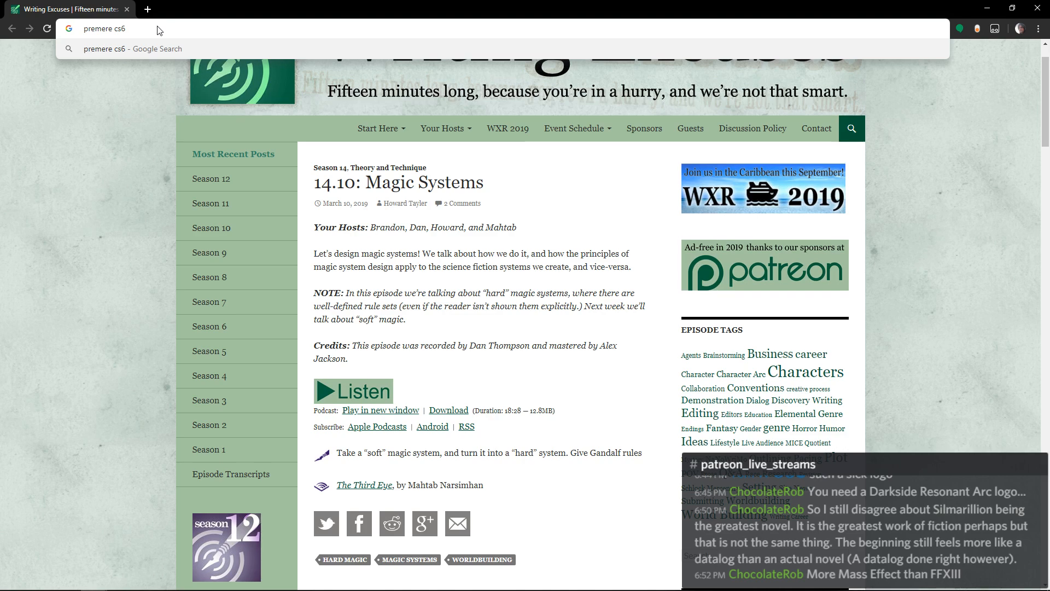
type("cs6 flickering")
key("BackSpace")
key("BackSpace")
key("BackSpace")
key("BackSpace")
key("BackSpace")
key("BackSpace")
key("BackSpace")
key("BackSpace")
key("BackSpace")
type("clip")
key("BackSpace")
key("BackSpace")
type("footage flickering")
key("Return")
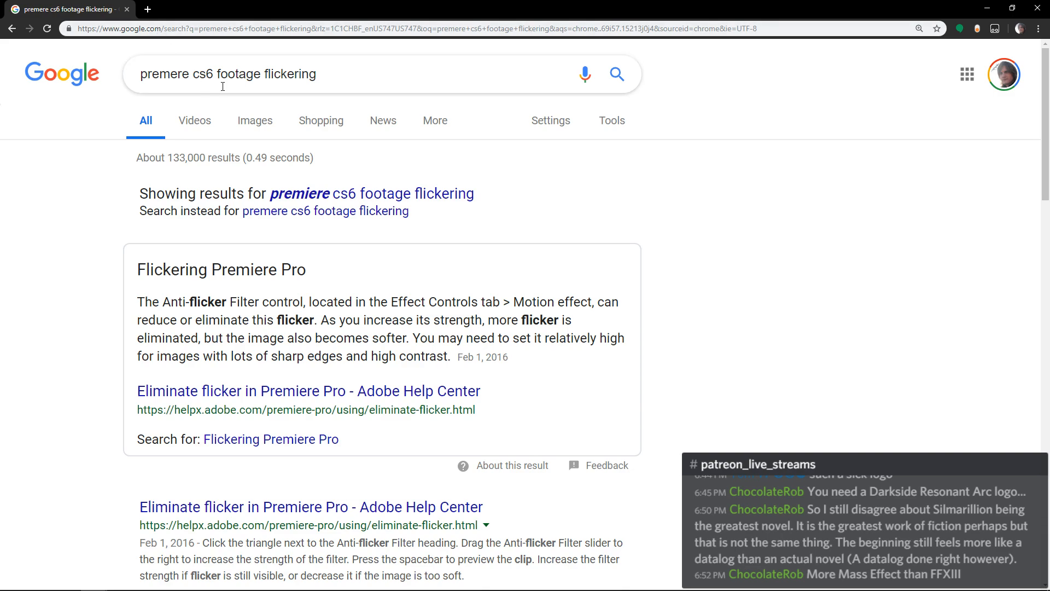
Read Adobe's "Eliminate flicker in Premiere Pro" help article and return to the search results to look through further fixes.
scroll(207, 189, "down", 1)
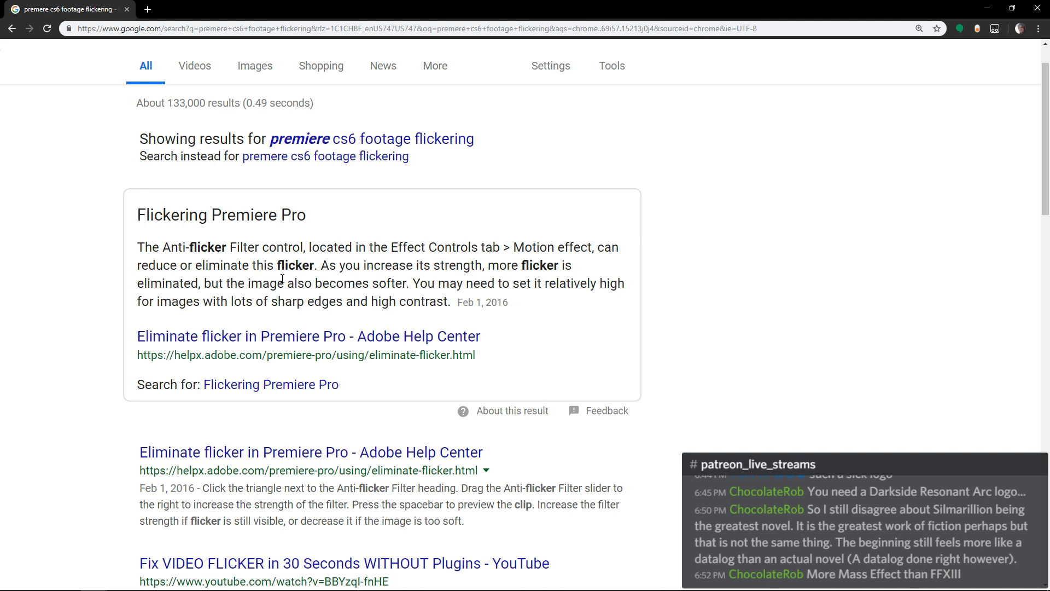
left_click(264, 337)
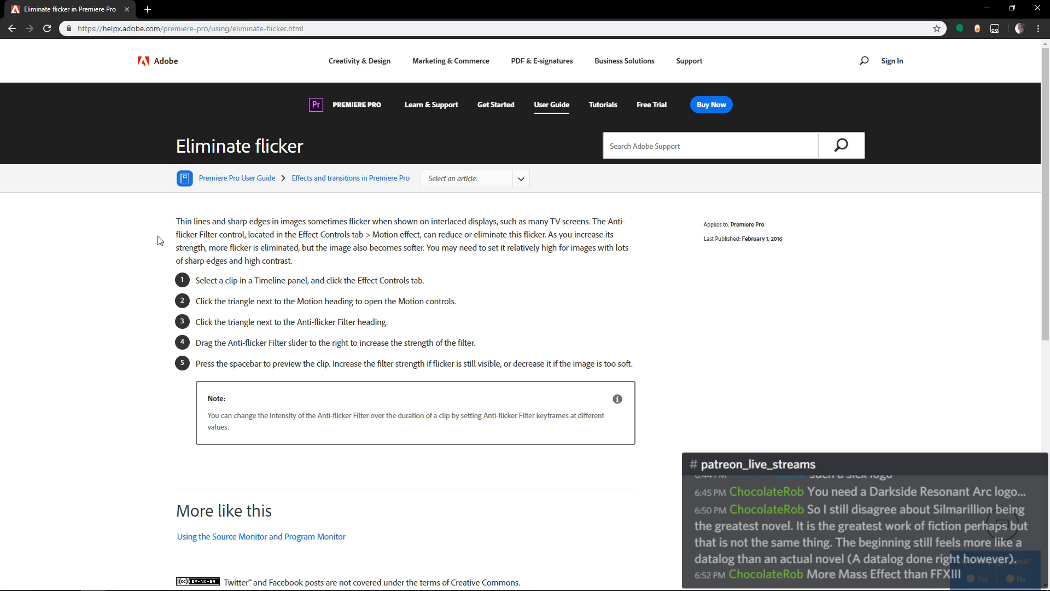
left_click(12, 29)
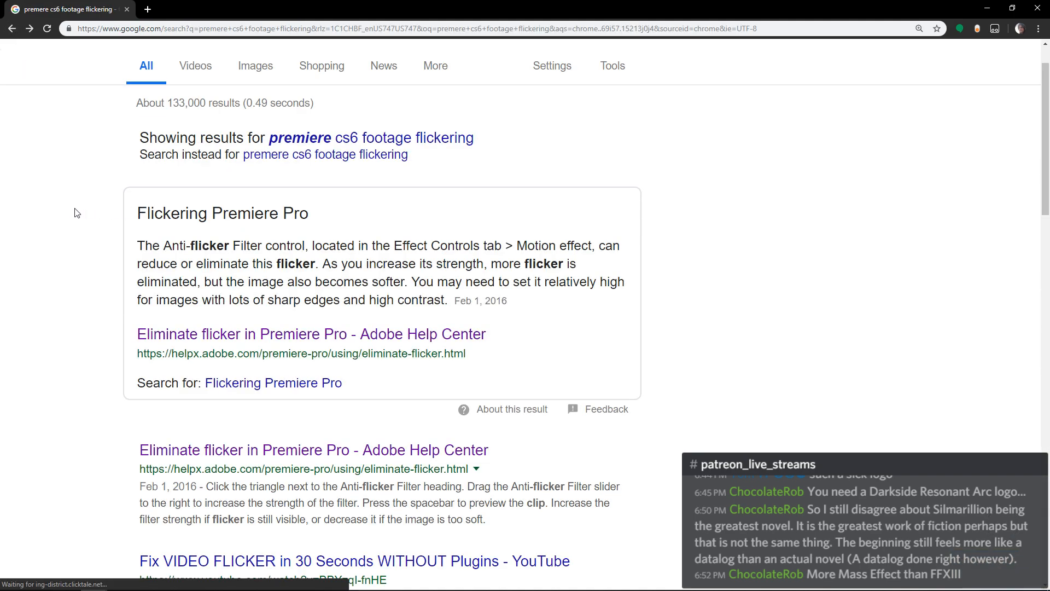
scroll(77, 213, "down", 5)
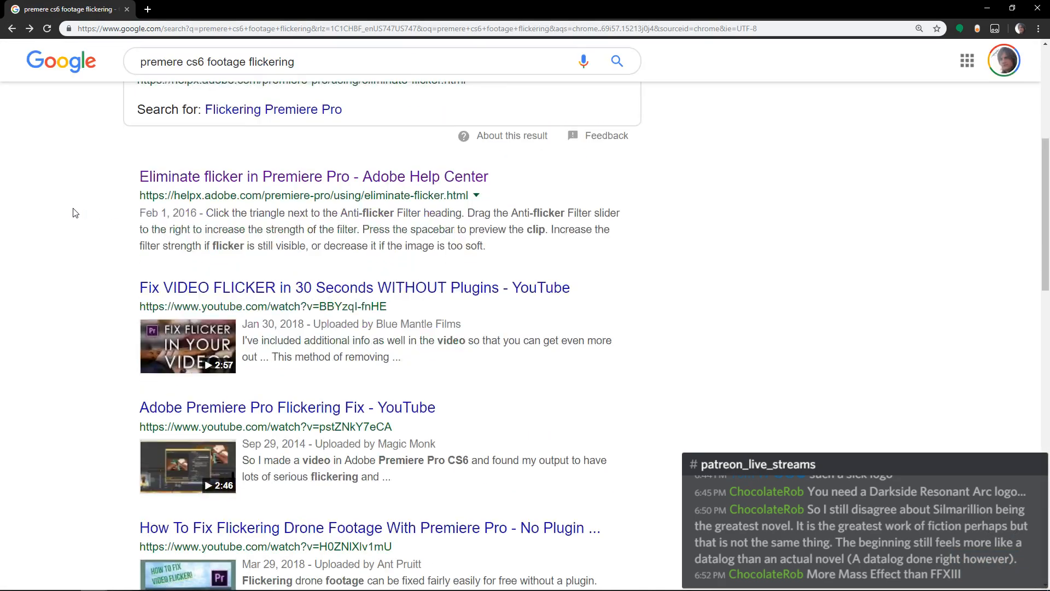
Watch the YouTube video "Fix VIDEO FLICKER in 30 Seconds WITHOUT Plugins" from 0:18, then pause it.
left_click(175, 288)
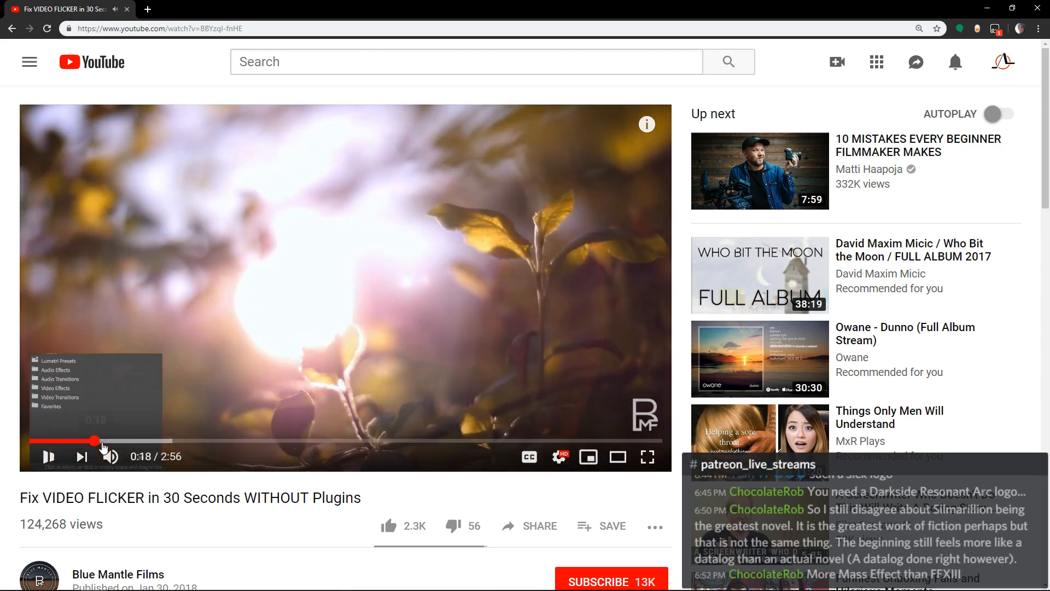
left_click(97, 441)
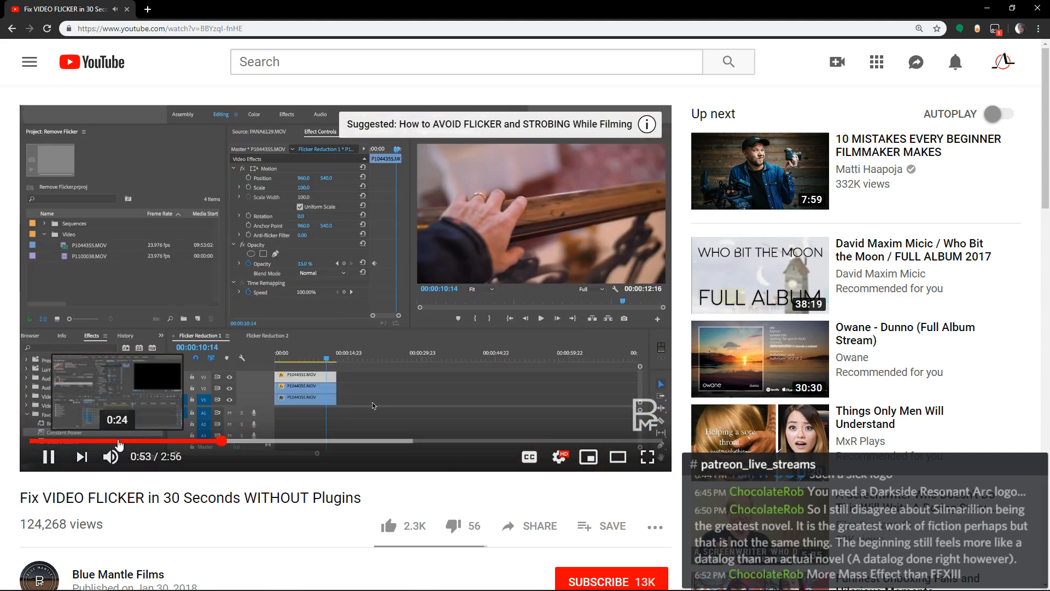
left_click(119, 287)
Expand the video's full description and read through it down to the pinned comment.
scroll(119, 286, "down", 6)
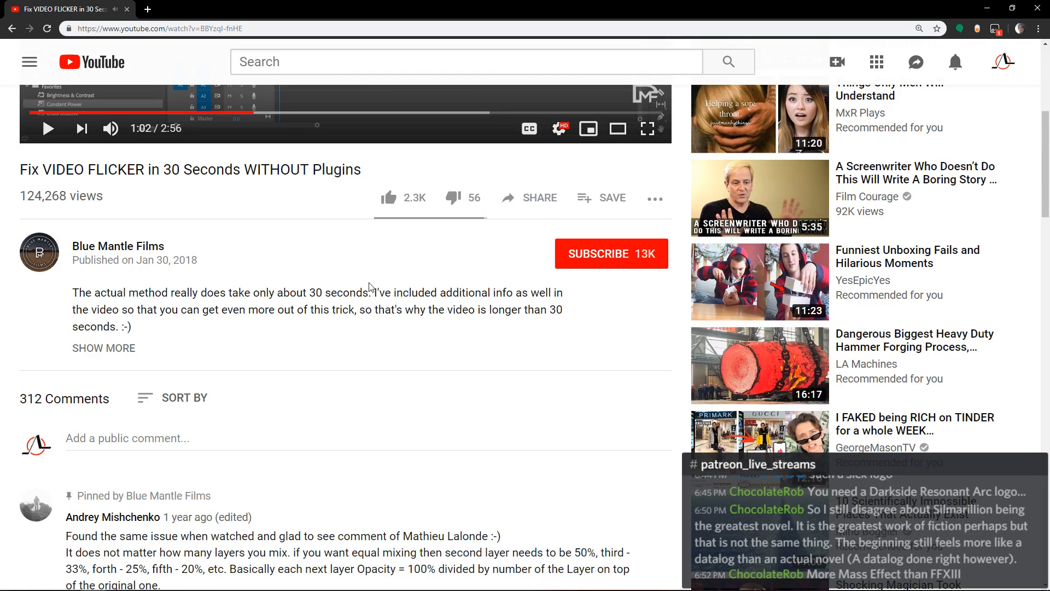
left_click(124, 349)
scroll(221, 304, "down", 1)
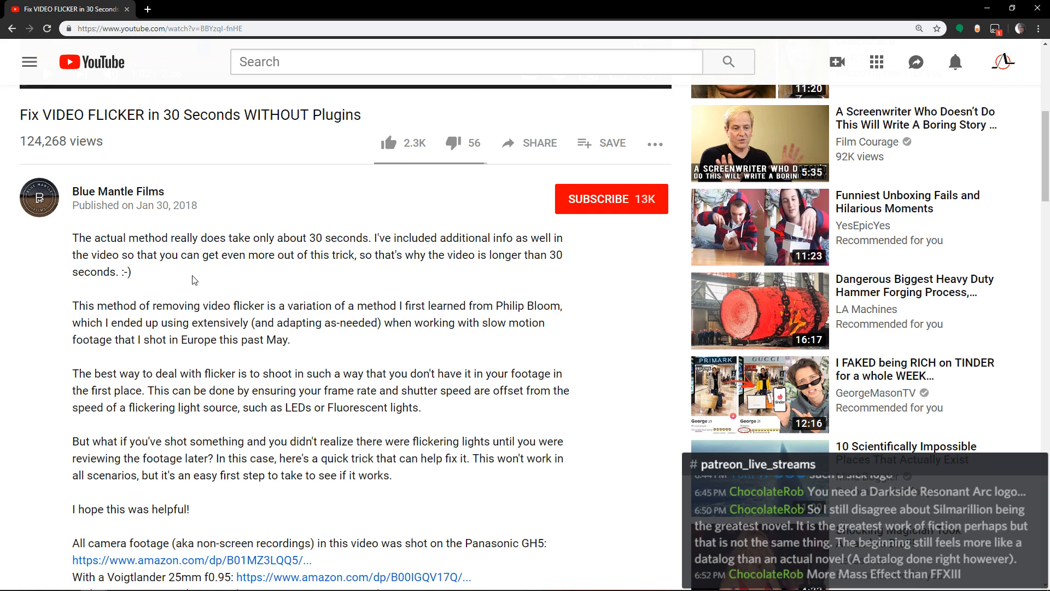
scroll(194, 280, "down", 2)
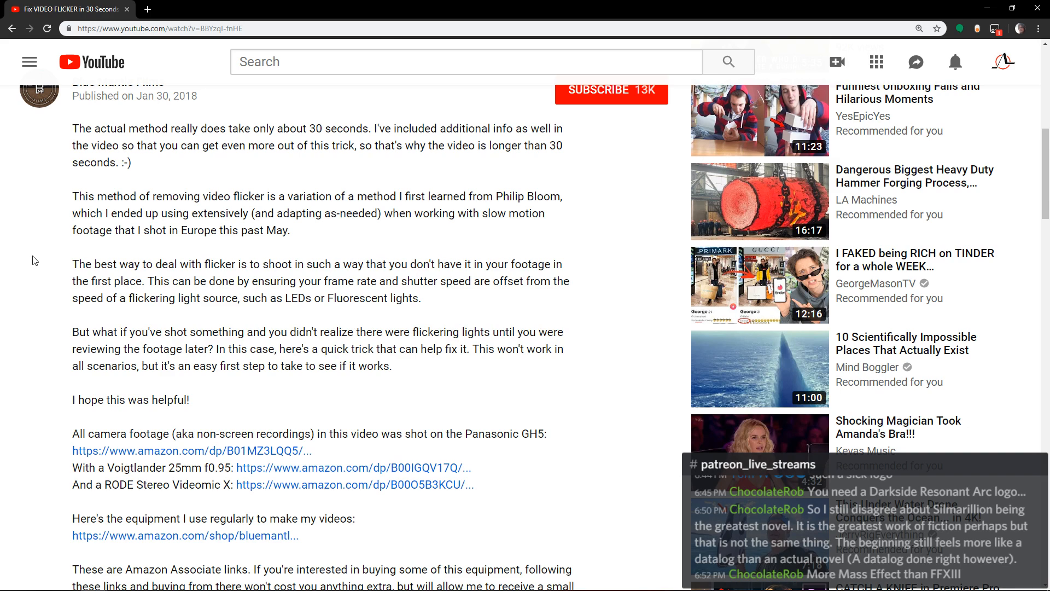
scroll(35, 260, "down", 1)
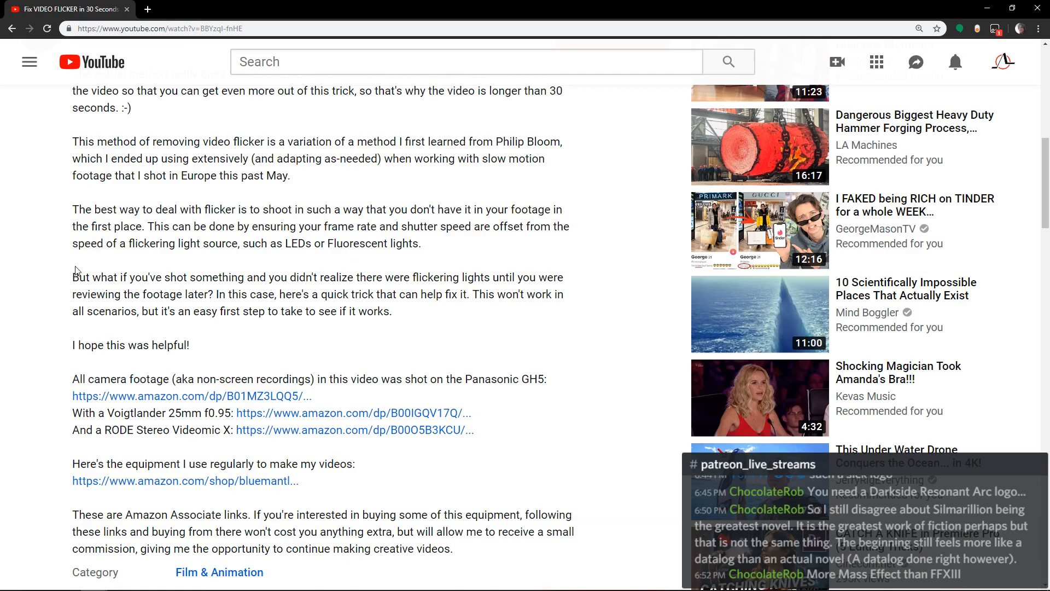
scroll(16, 291, "down", 8)
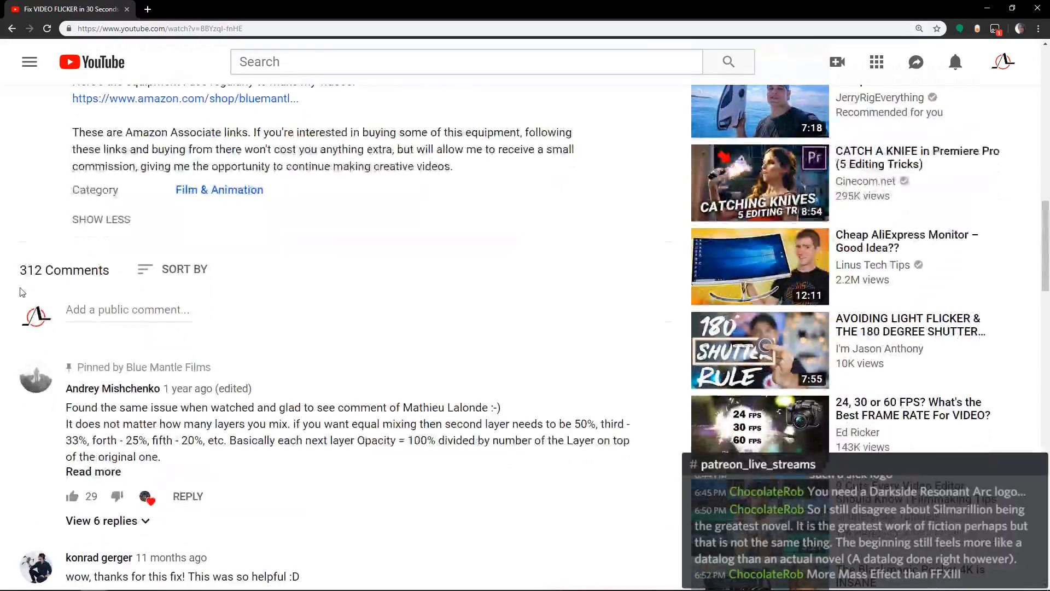
Switch to Adobe Premiere Pro and preview the start of the Video 2 clip with the Program monitor maximized.
left_click(988, 11)
left_click(477, 375)
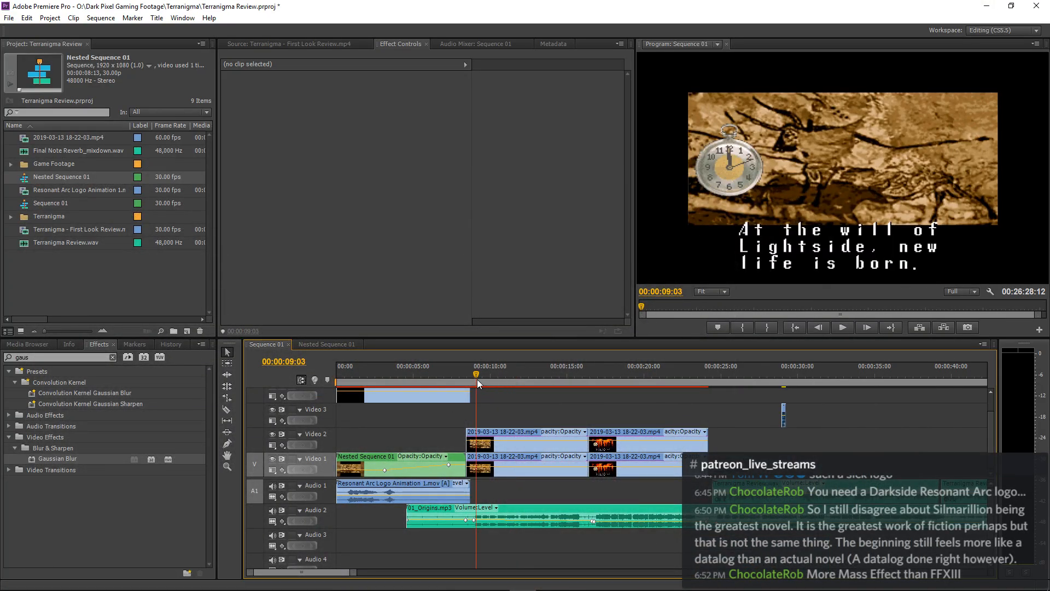
key("equal")
key("equal")
key("equal")
key("equal")
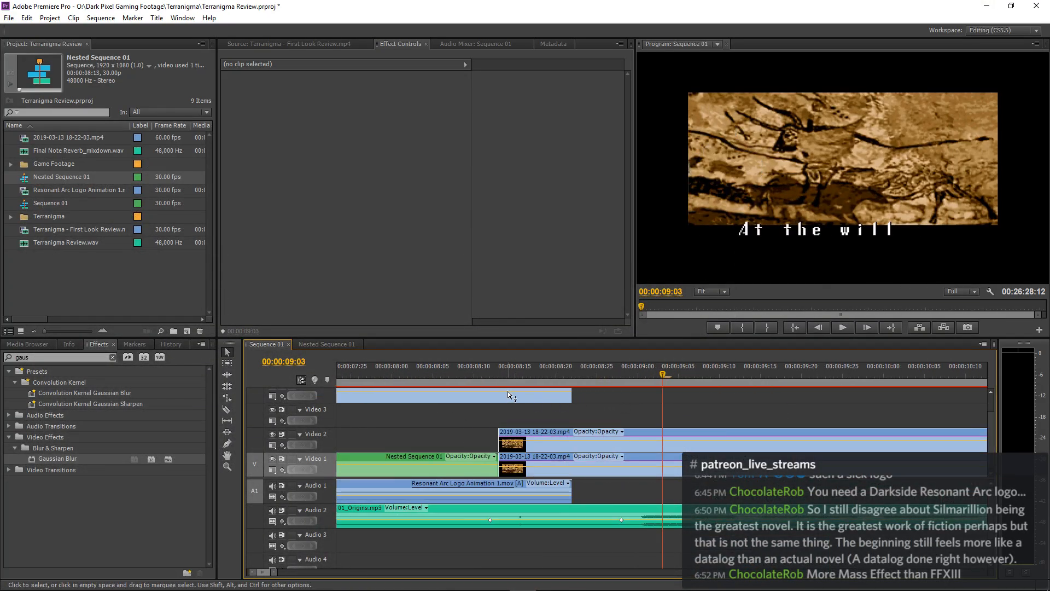
left_click(503, 377)
mouse_move(504, 378)
left_mouse_down()
mouse_move(679, 384)
mouse_move(500, 386)
left_mouse_up()
key("grave")
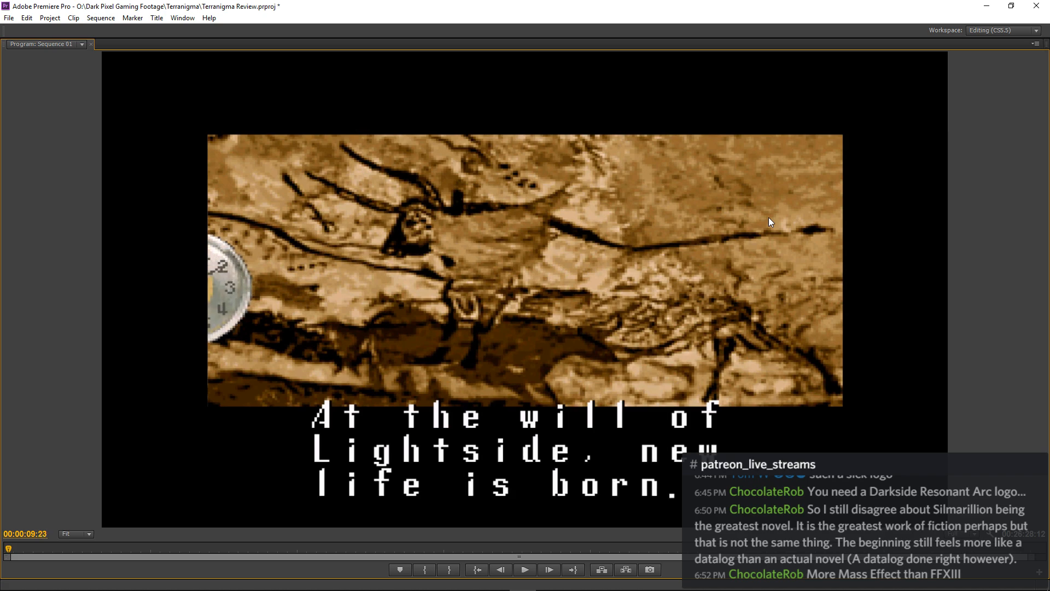
Step the maximized preview backward frame by frame to 00:00:10:05 to examine the clock footage for flicker.
key("Left")
key("Left")
key("Left")
key("Left")
key("Left")
key("Left")
key("Left")
key("Left")
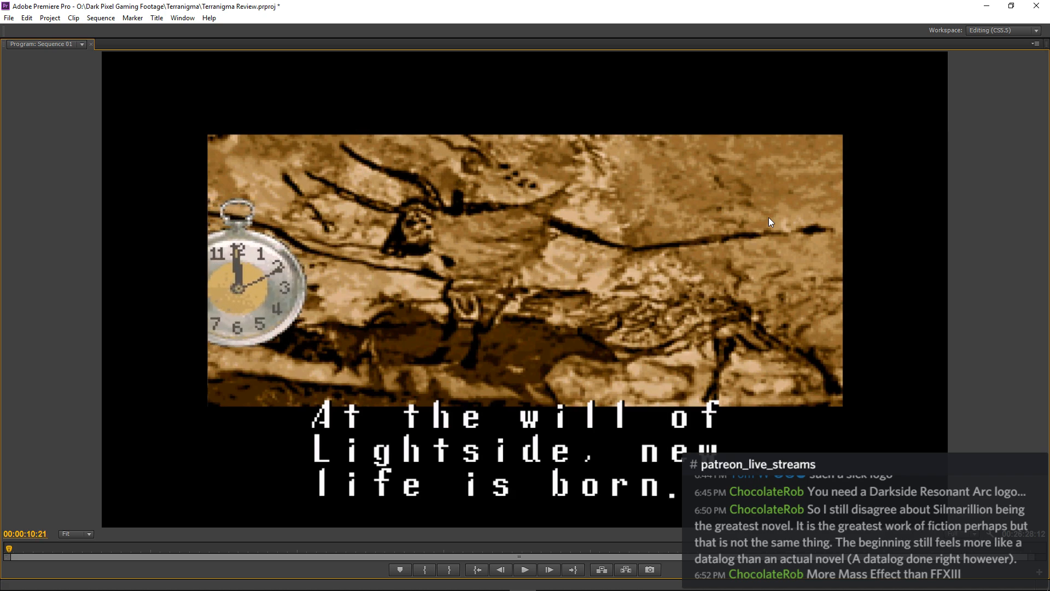
key("Left")
key("Left")
key("Left")
key("Left")
key("Left")
key("Left")
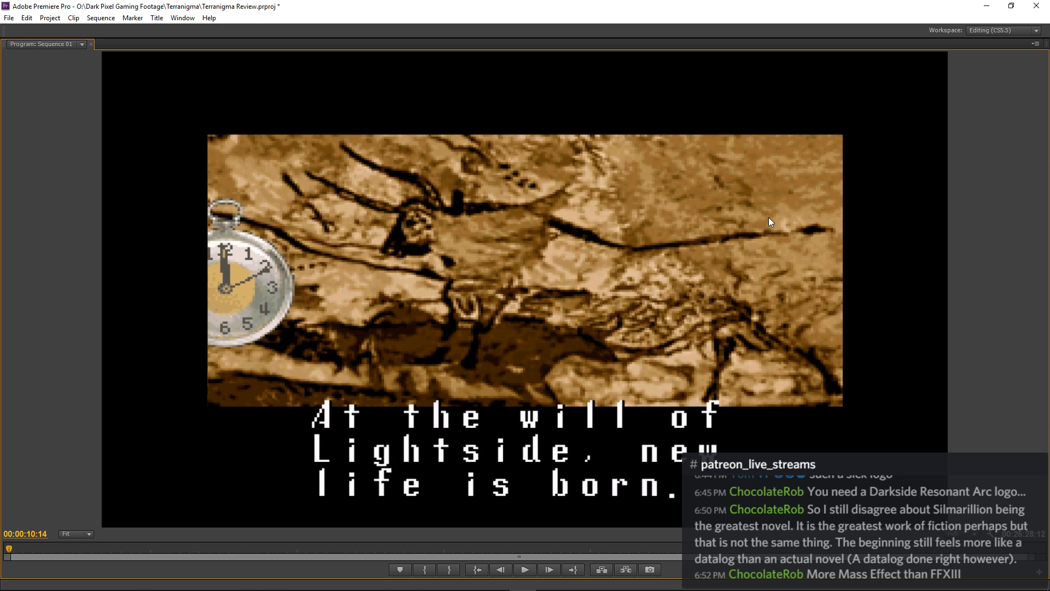
key("Left")
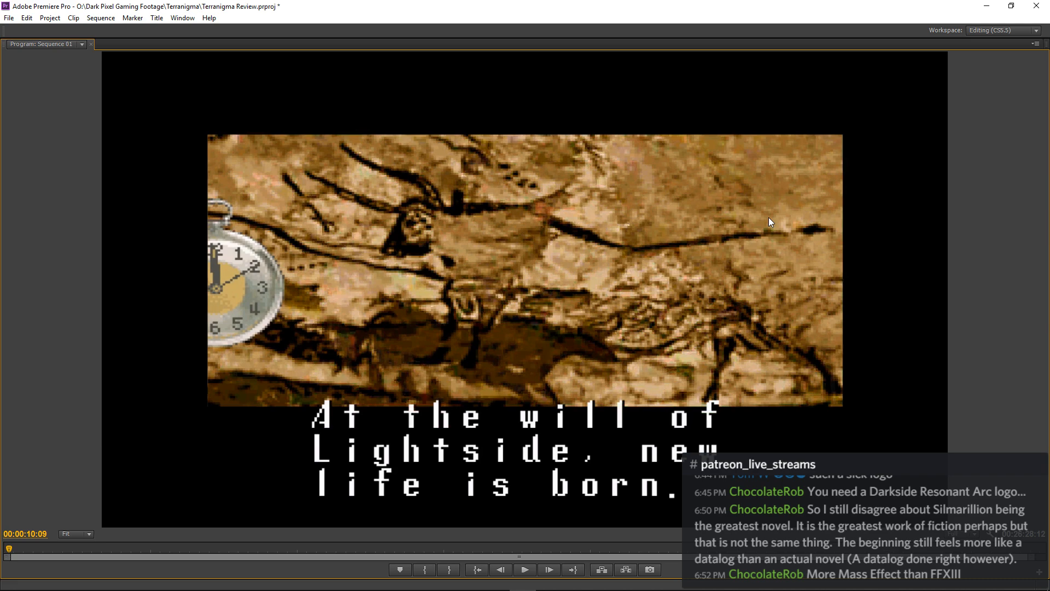
key("Left")
key("Left")
key("Left")
key("Left")
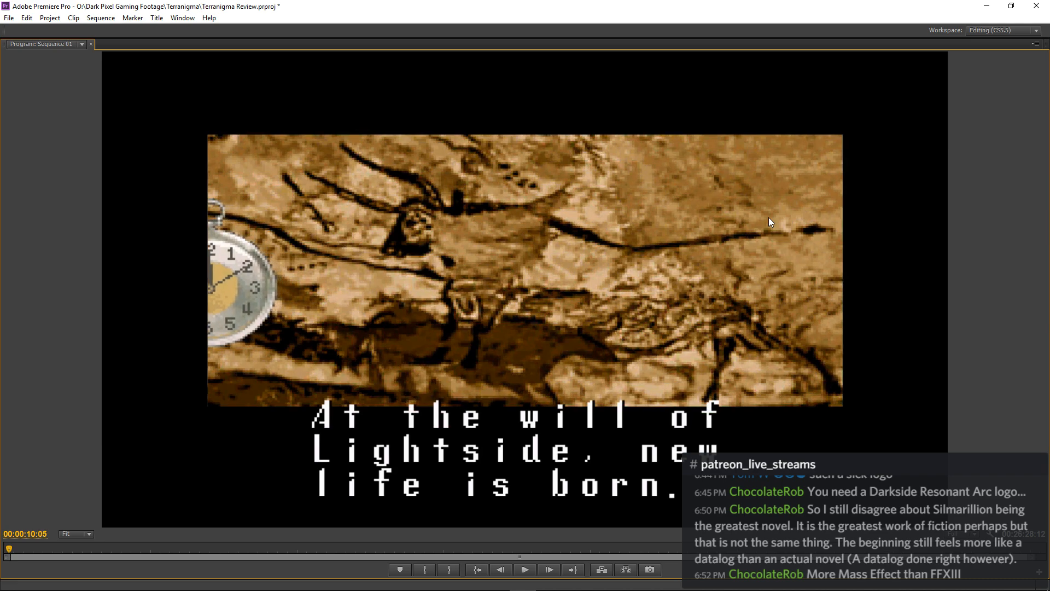
Step the preview forward frame by frame to 00:00:12:13 to examine the moving clock footage.
key("Right")
key("Right")
key("Right")
key("Right")
key("Right")
key("Right")
key("Right")
key("Right")
key("Right")
key("Right")
key("Right")
key("Right")
key("Right")
key("Right")
key("Right")
key("Right")
key("Right")
key("Right")
key("Right")
key("Right")
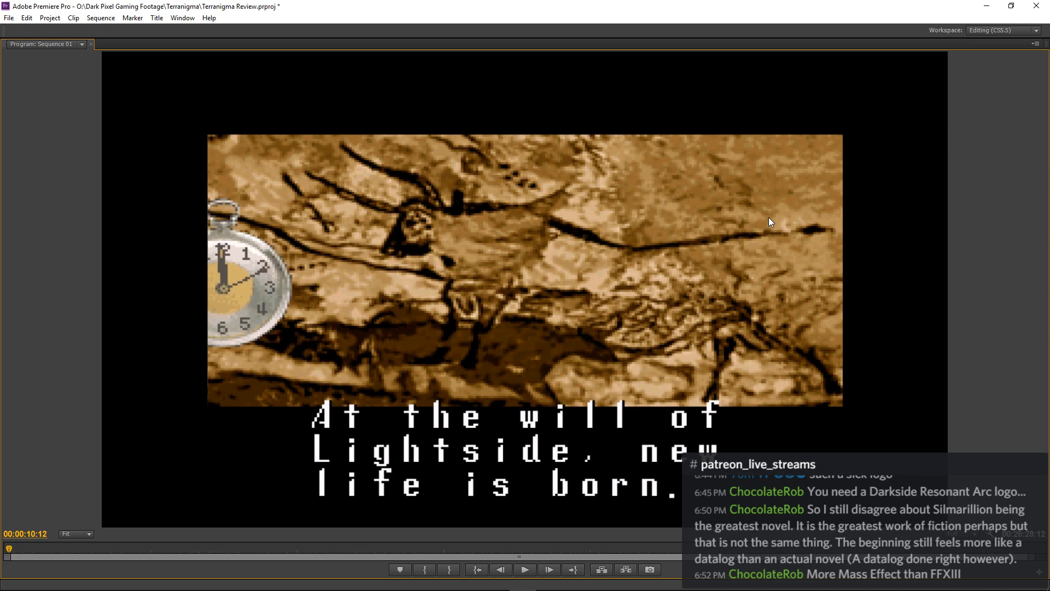
key("Right")
key("Right")
key("Right")
key("Right")
key("Right")
key("Right")
key("Right")
key("Right")
key("Right")
key("Right")
key("Right")
key("Right")
key("Right")
key("Right")
key("Right")
key("Right")
key("Right")
key("Right")
key("Right")
key("Right")
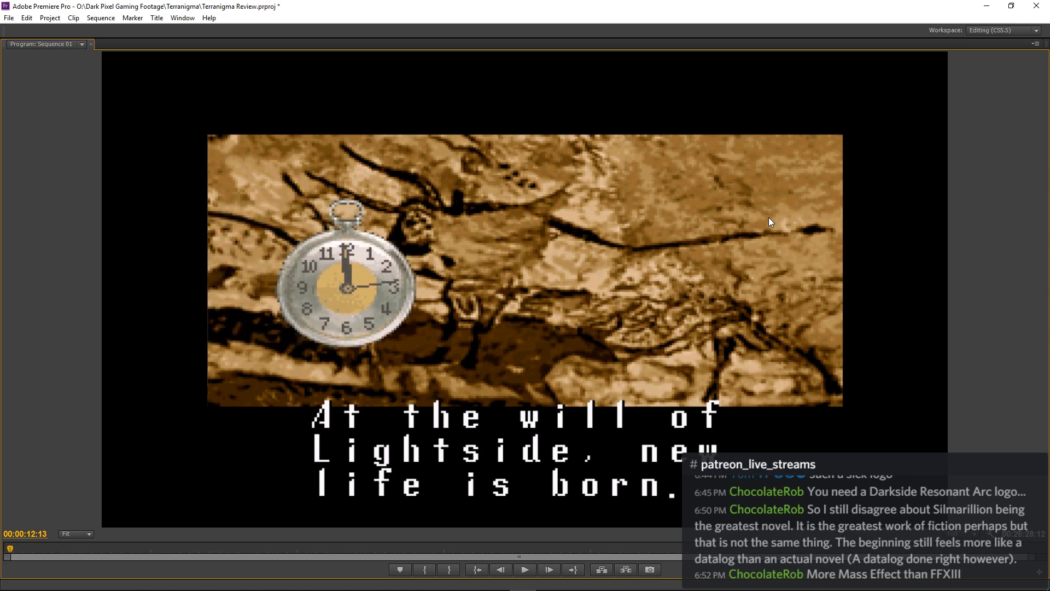
Play the clock footage in reverse past its start, then forward, stopping at 00:00:14:13.
key("j")
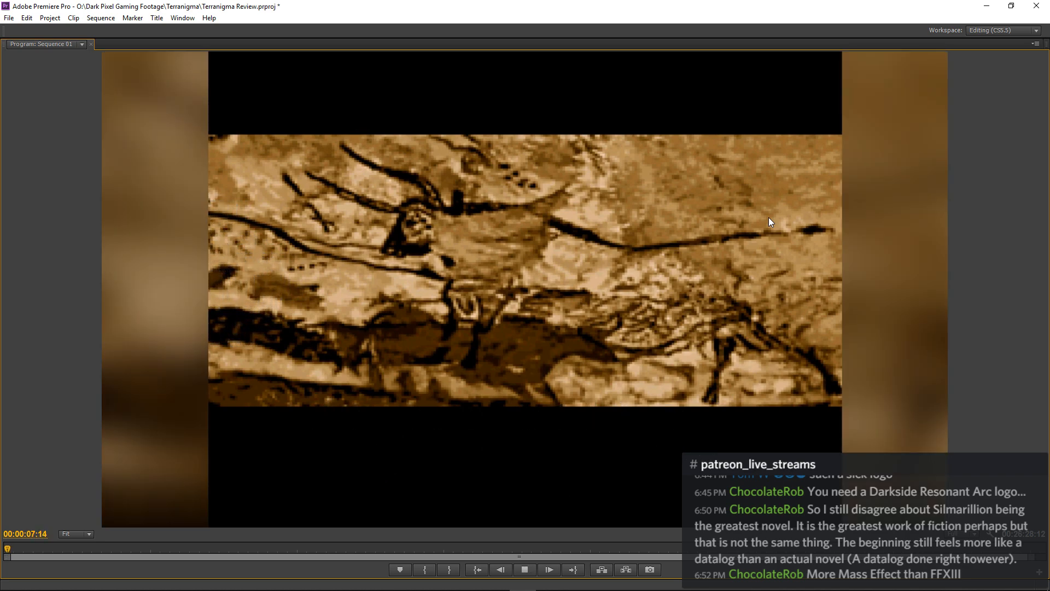
key("l")
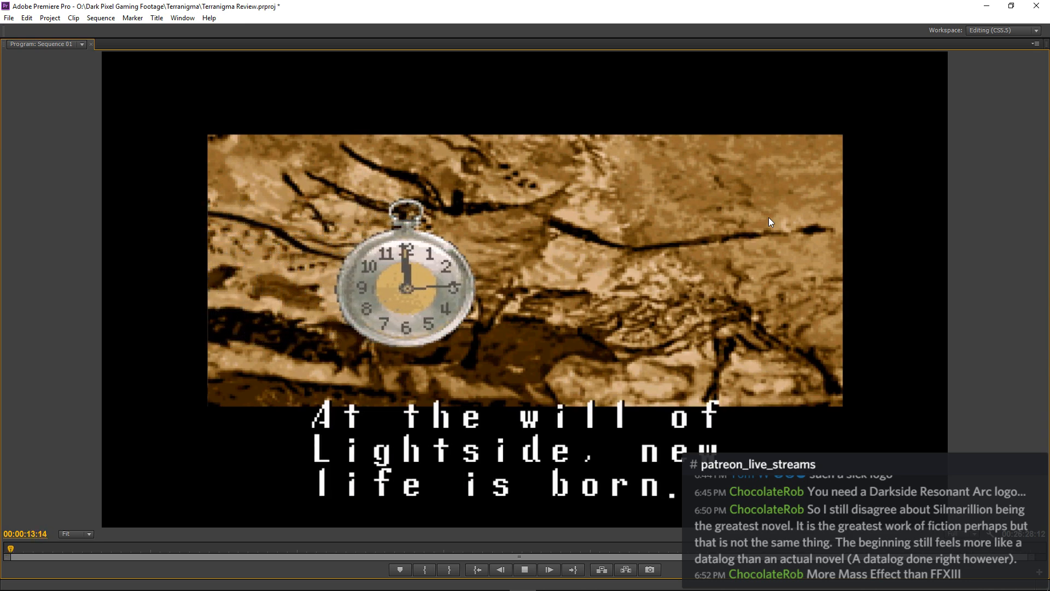
key("k")
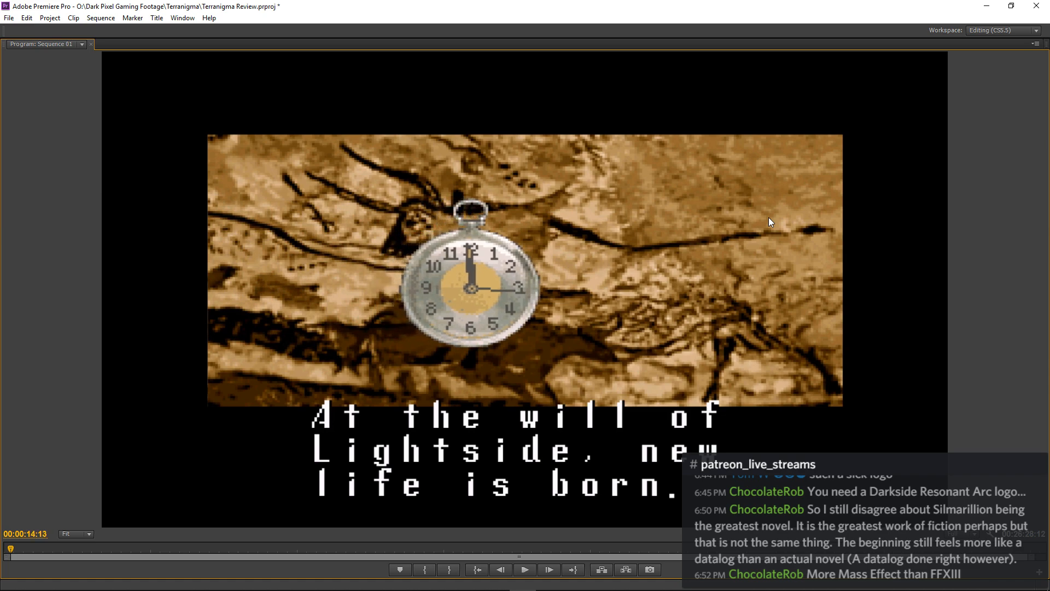
Replay the transition into the clock clip in the maximized Program monitor and stop at 00:00:10:29.
key("grave")
left_click(472, 373)
key("grave")
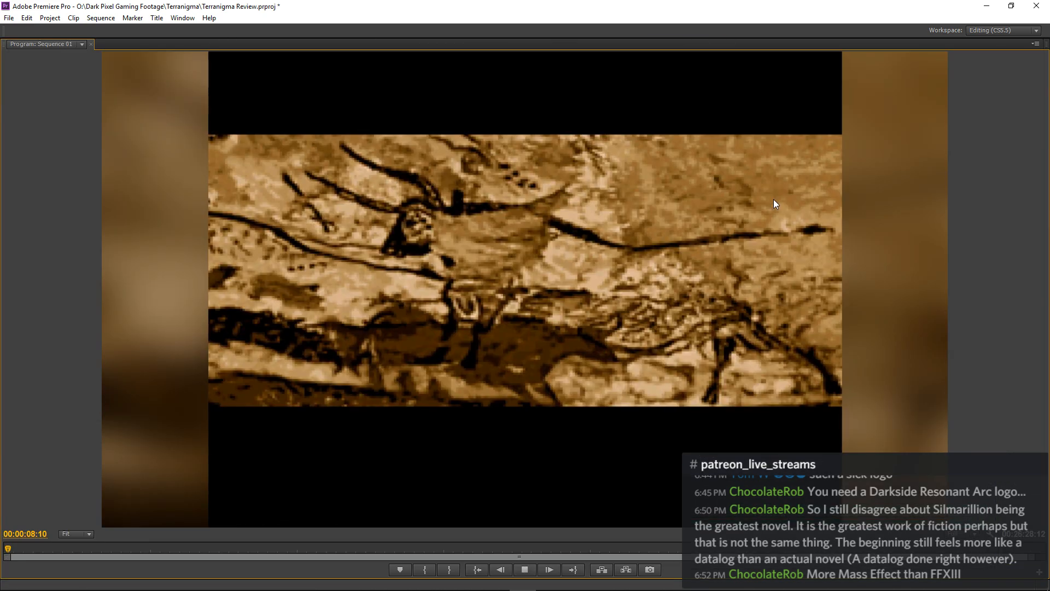
key("space")
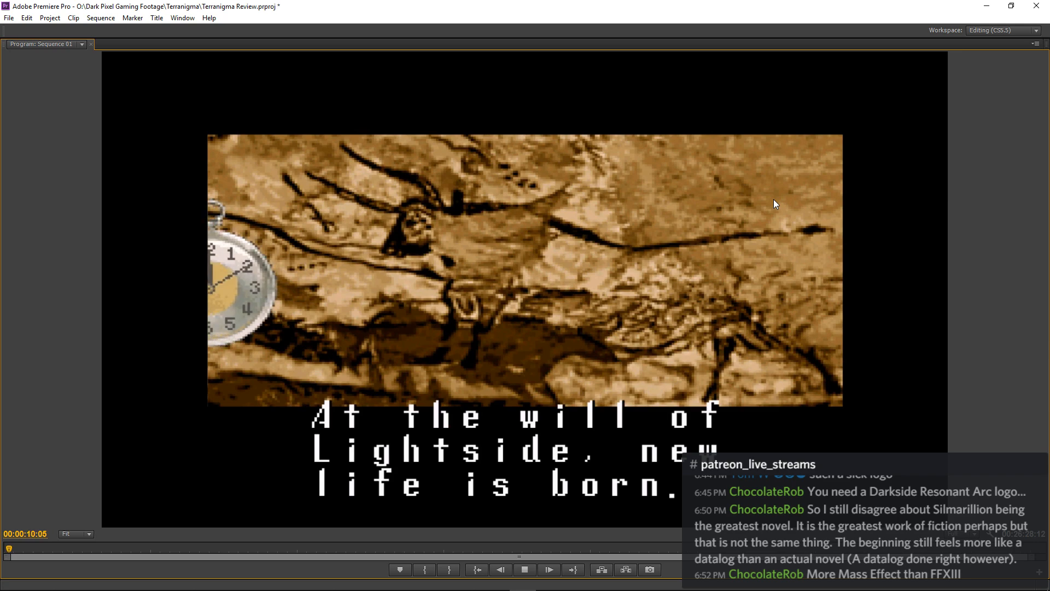
key("k")
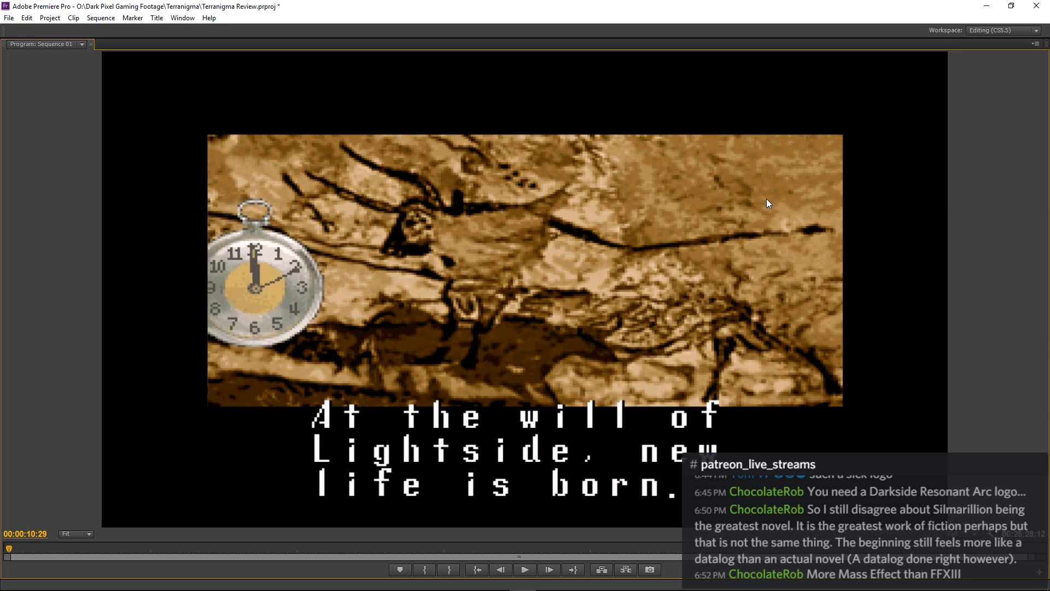
key("grave")
left_click(681, 415)
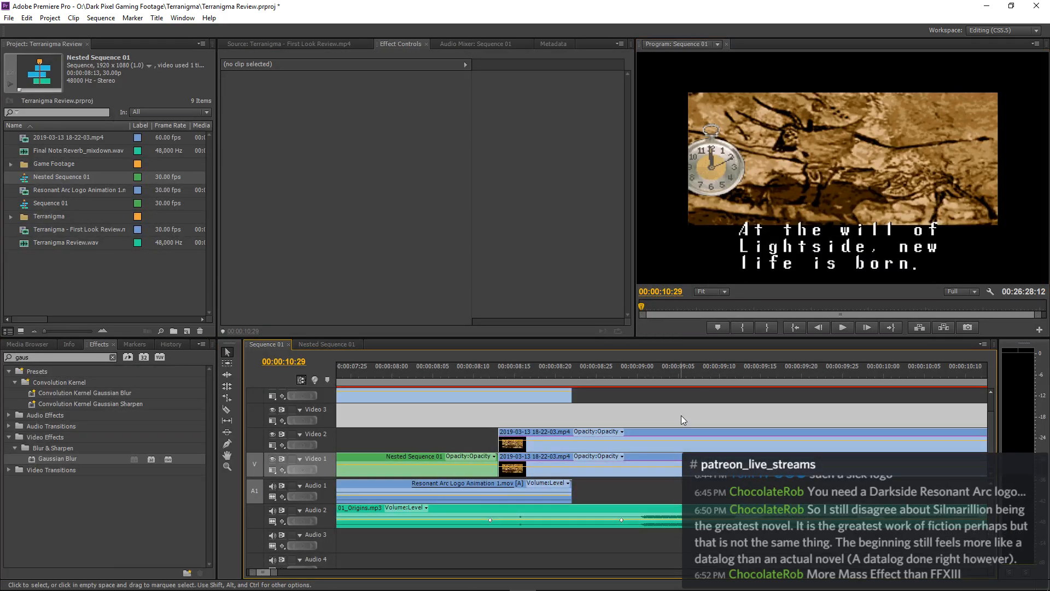
left_click(674, 436)
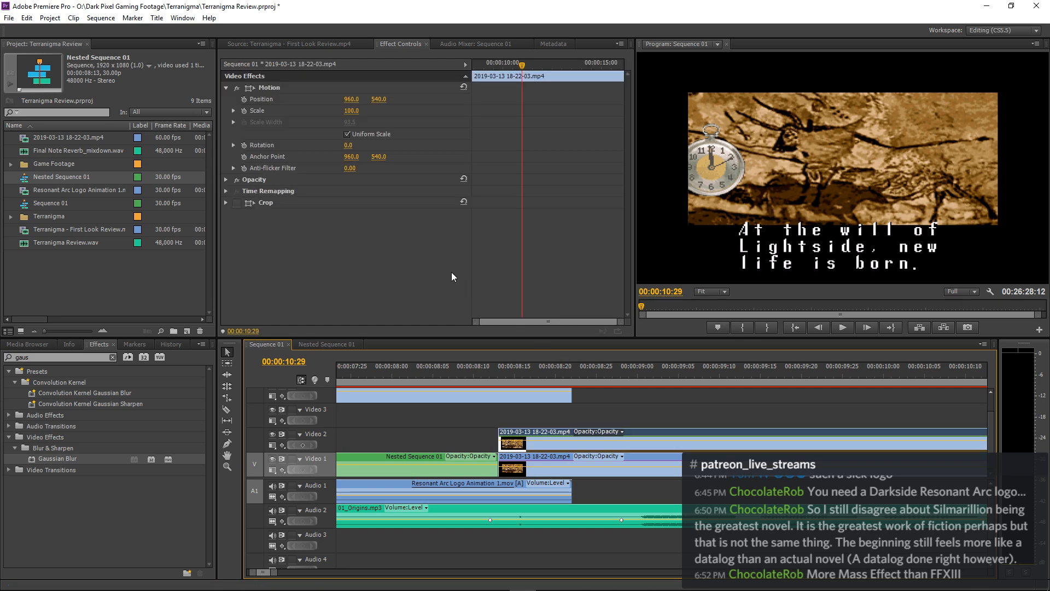
left_click(236, 202)
Review both gameplay clips from 00:00:08:11 in the enlarged preview, stopping playback at 00:00:25:21.
left_click(482, 365)
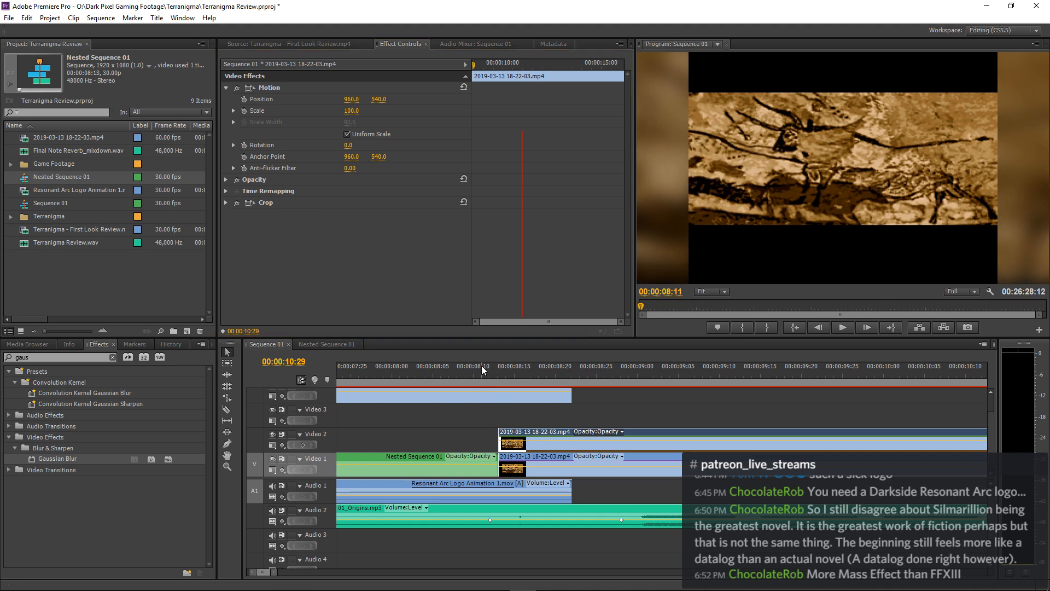
key("grave")
key("space")
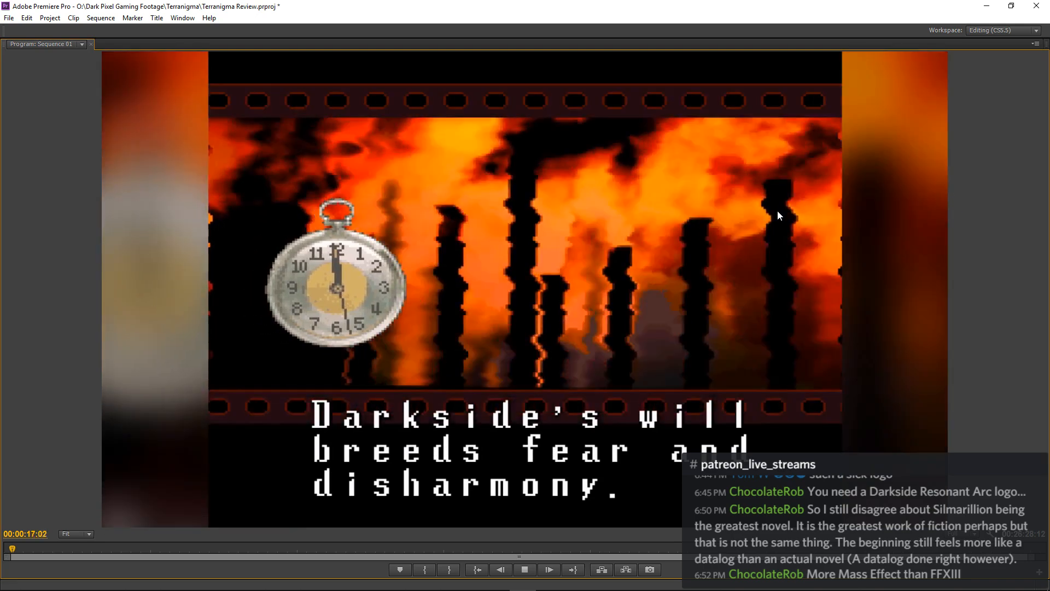
key("grave")
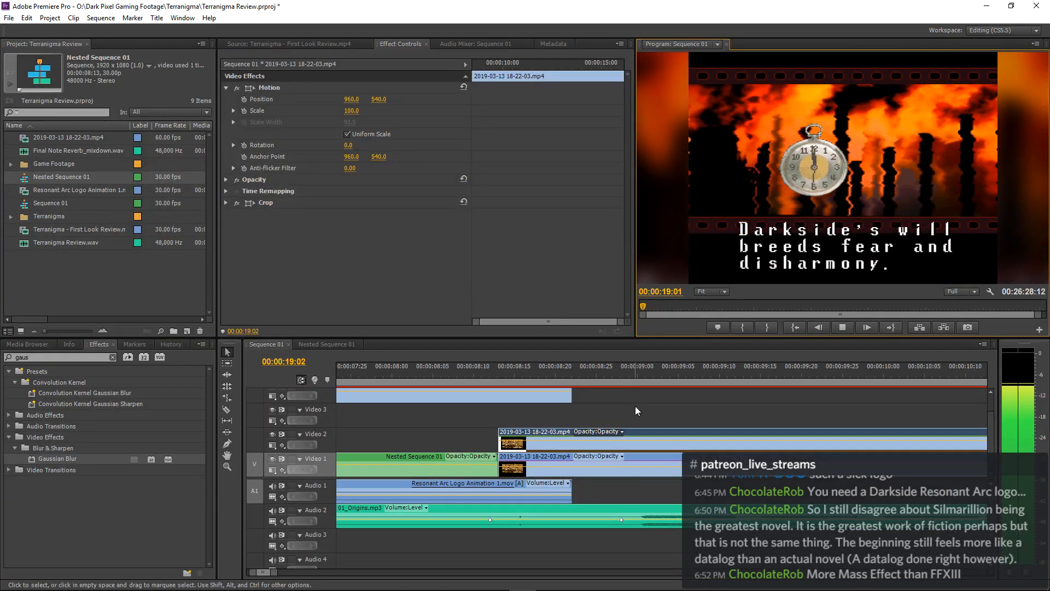
left_click(635, 406)
scroll(634, 408, "down", 2)
scroll(635, 408, "down", 2)
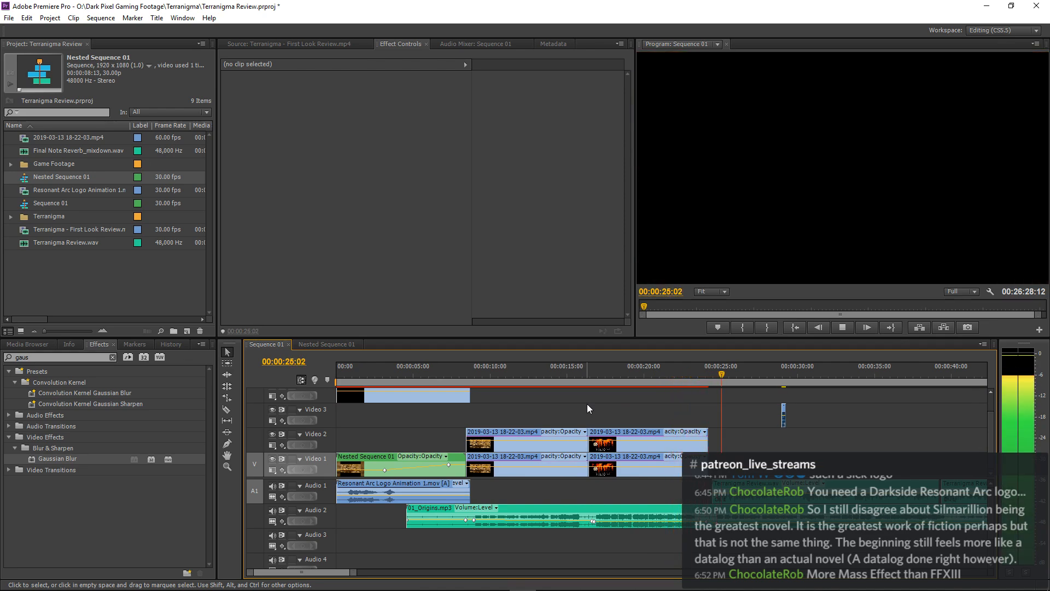
key("space")
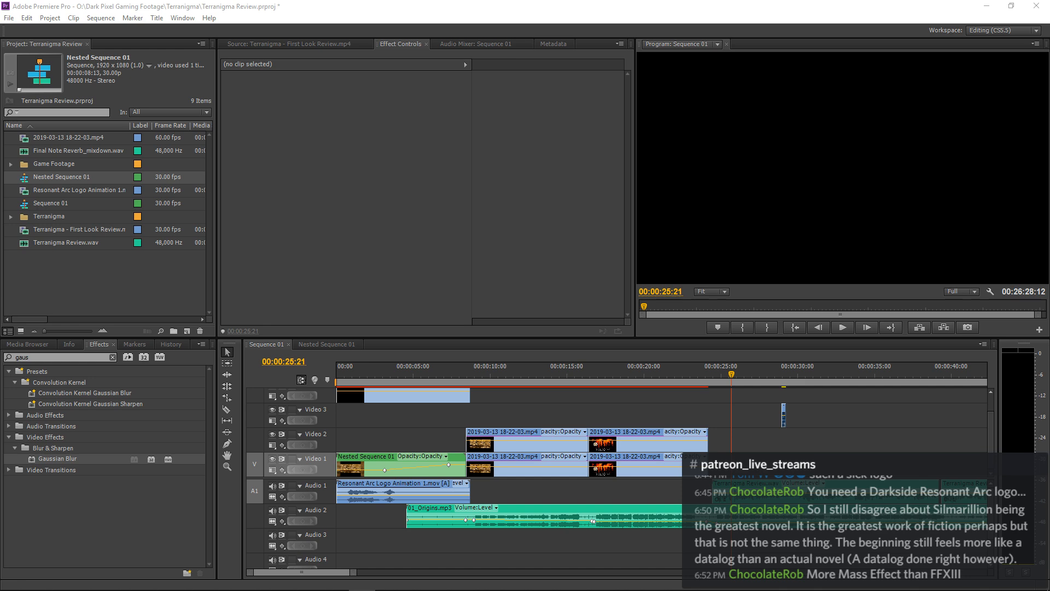
Play the sequence from 00:00:07:04 with the Program monitor maximized and stop at 00:00:16:17.
left_click(446, 370)
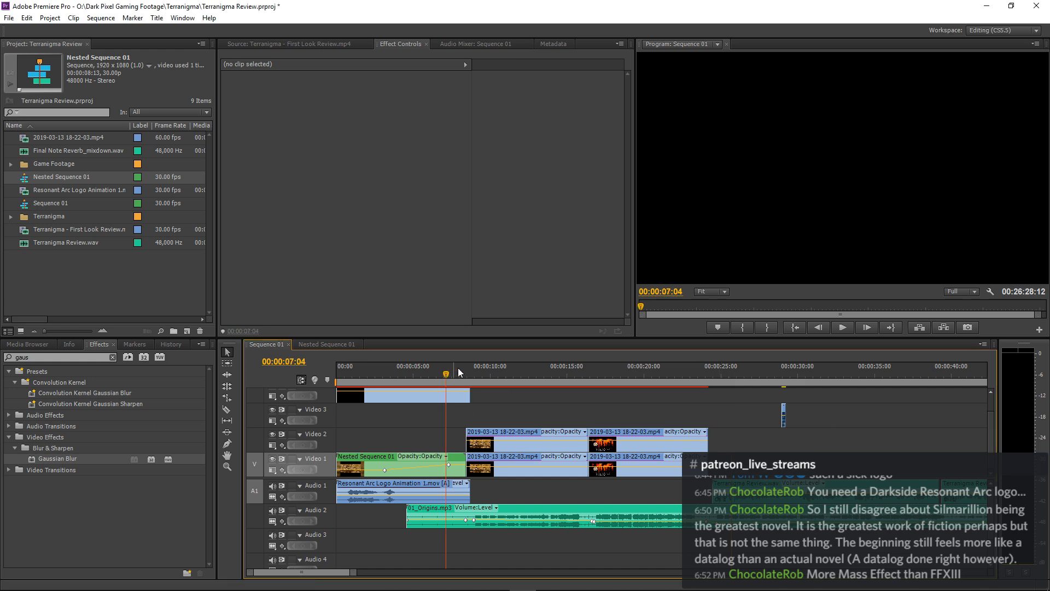
key("space")
key("grave")
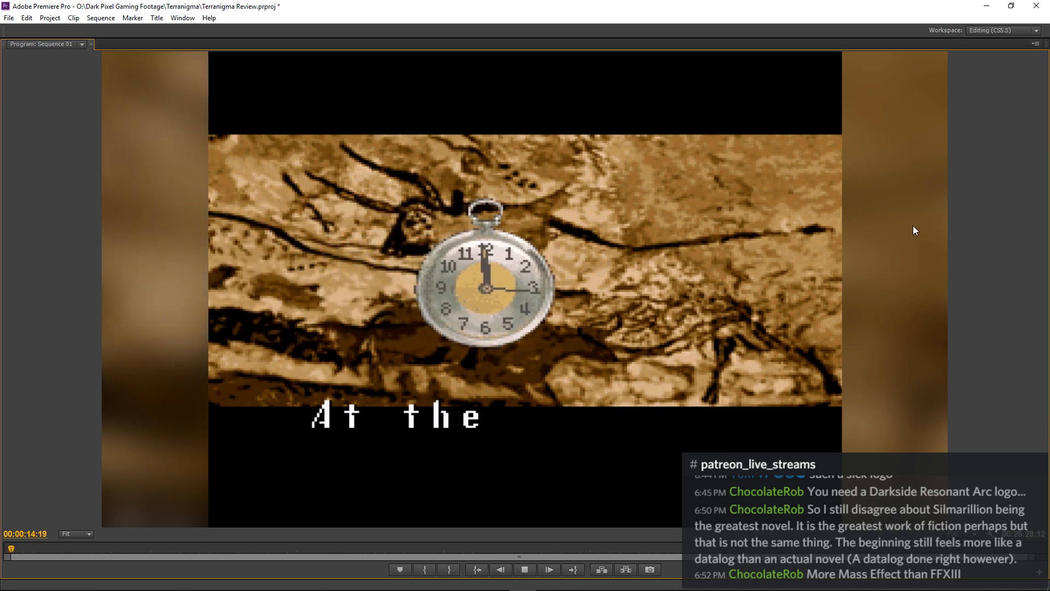
key("space")
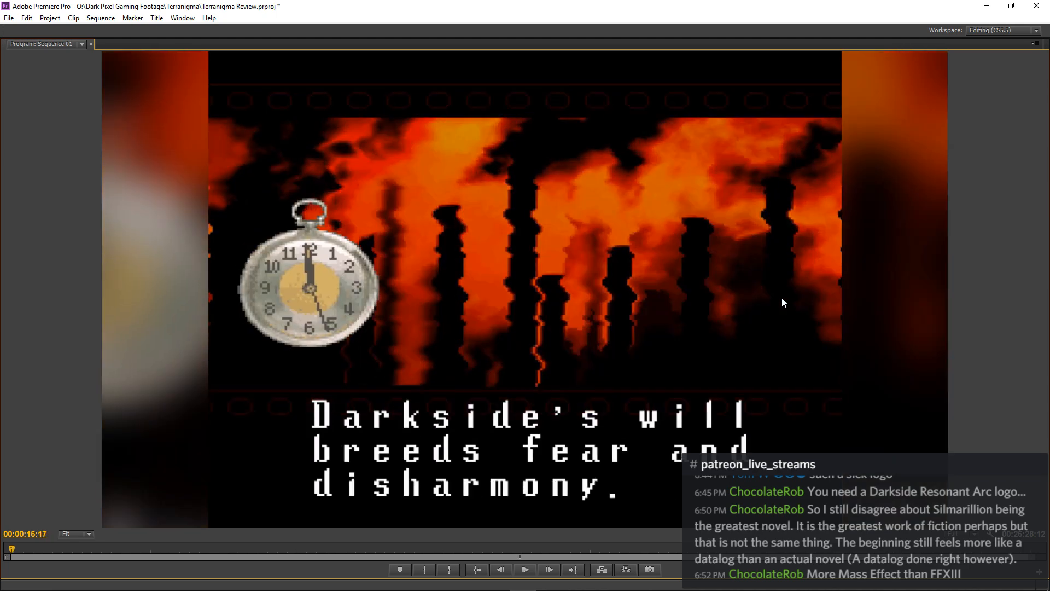
Replay the sequence from about 7 seconds in the maximized preview, stop at 00:00:17:15, and restore the workspace.
key("grave")
left_click_drag(493, 383, 443, 380)
key("grave")
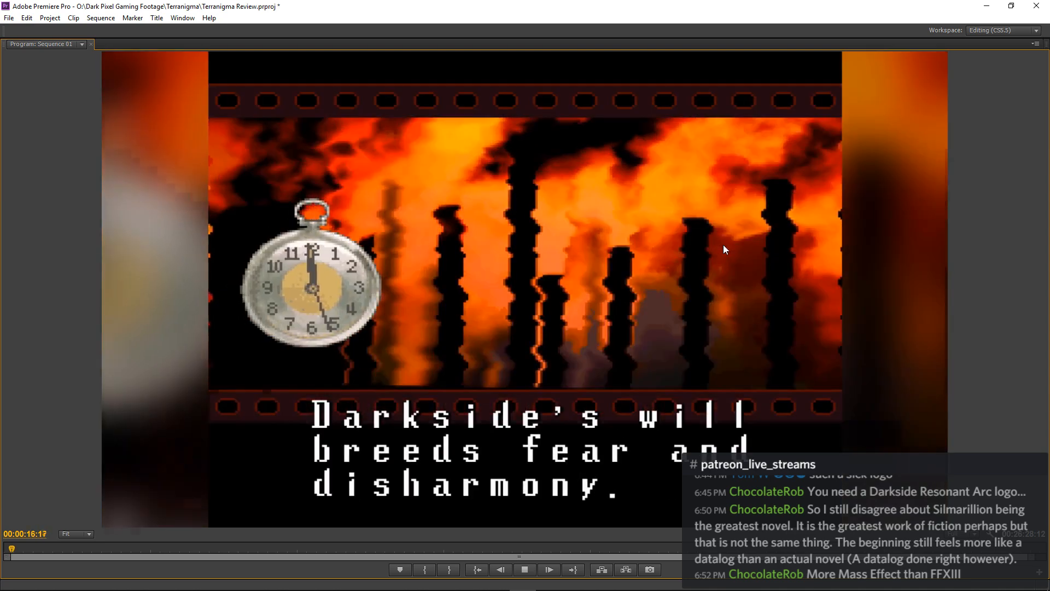
key("space")
key("grave")
Clear the "gaus" search so that the whole effects library is listed.
left_click(734, 412)
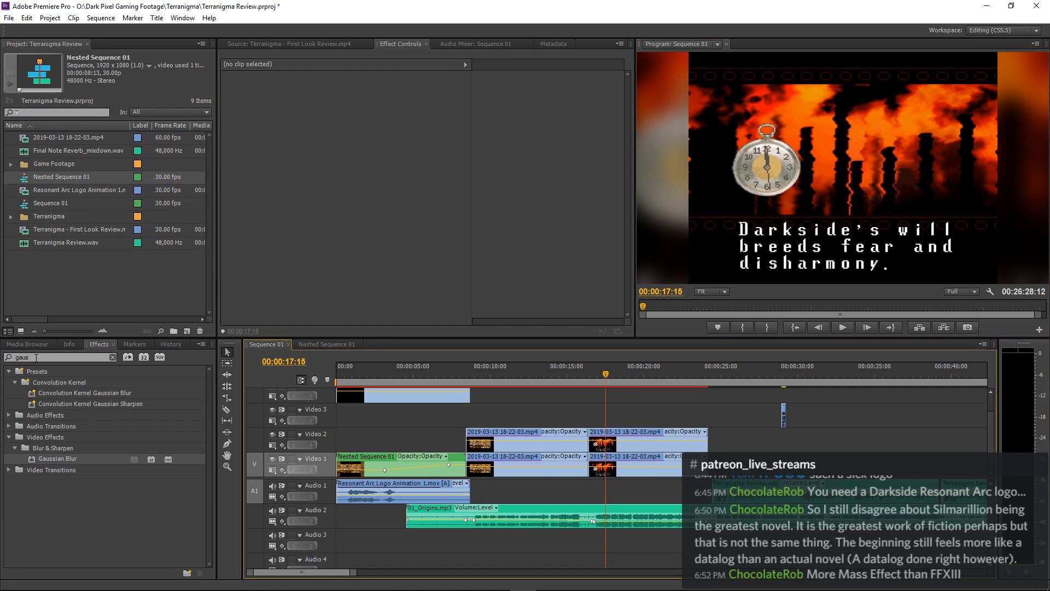
left_click(4, 358)
key("BackSpace")
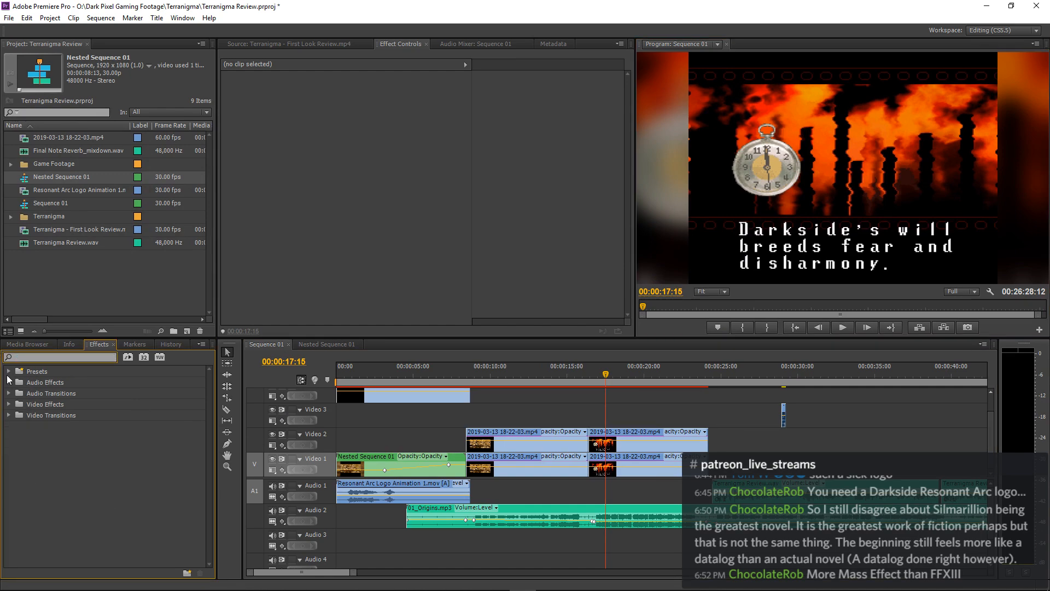
Add a Cross Dissolve at the cut between the two gameplay clips on Video 2.
left_click(9, 416)
left_click(14, 437)
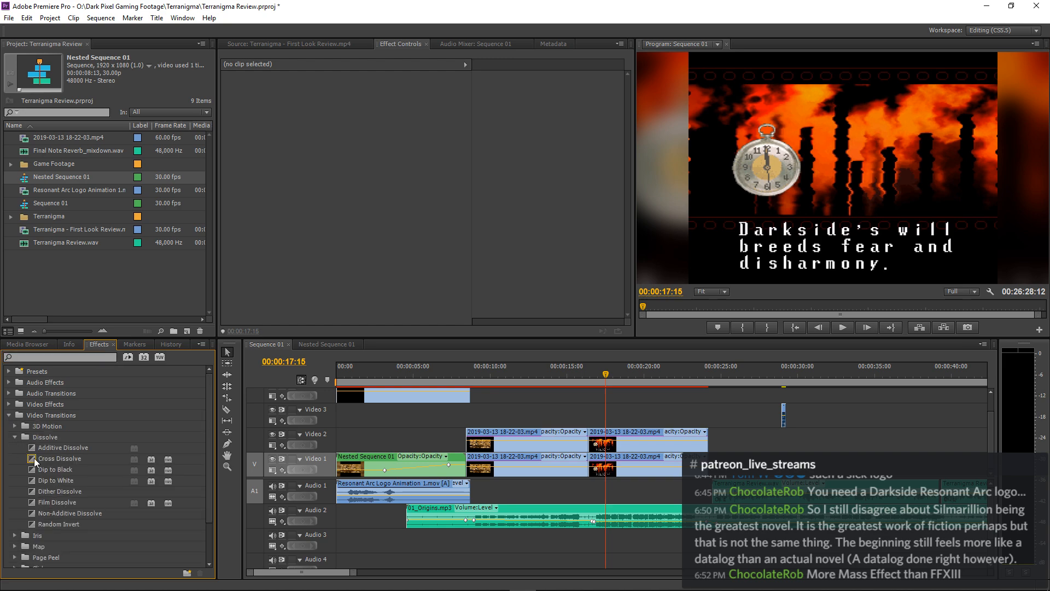
left_click_drag(34, 458, 400, 462)
left_click_drag(592, 438, 591, 436)
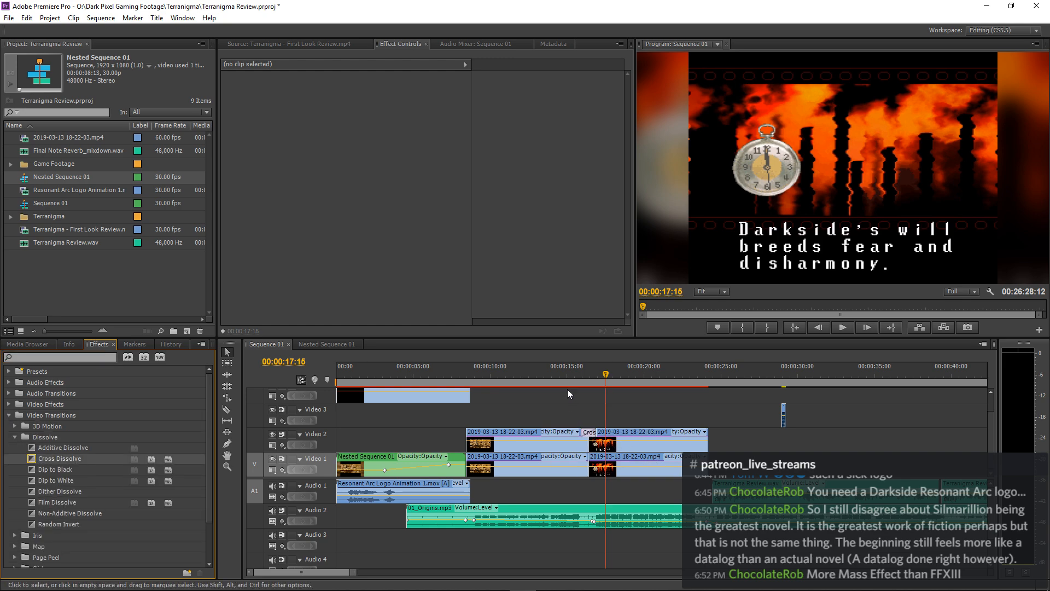
Play the Video 2 dissolve twice from about 15 seconds with the Program monitor maximized, stopping at 00:00:17:27 and restoring the workspace.
left_click(576, 369)
key("grave")
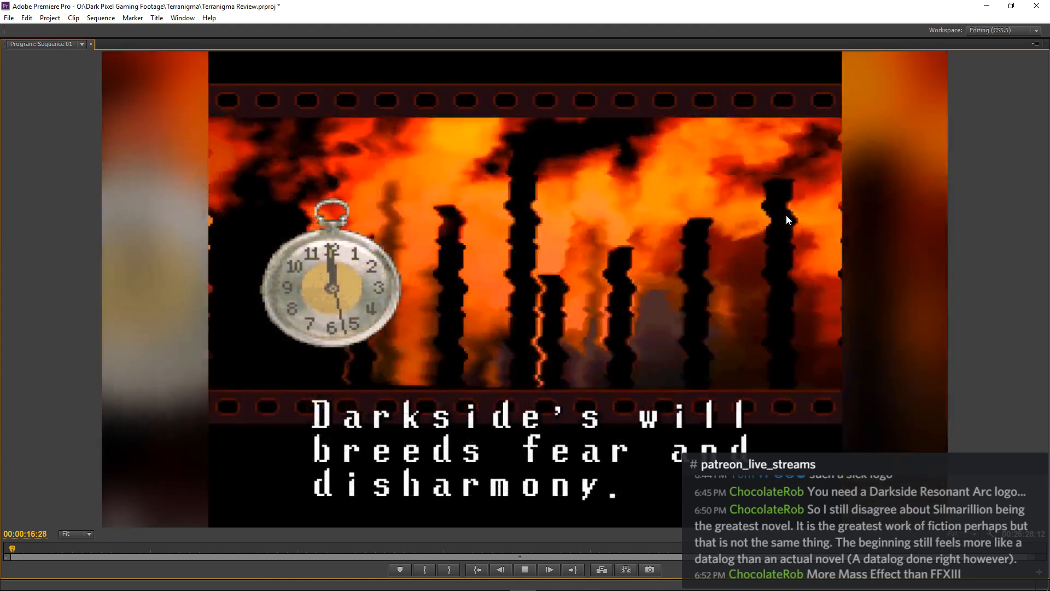
key("grave")
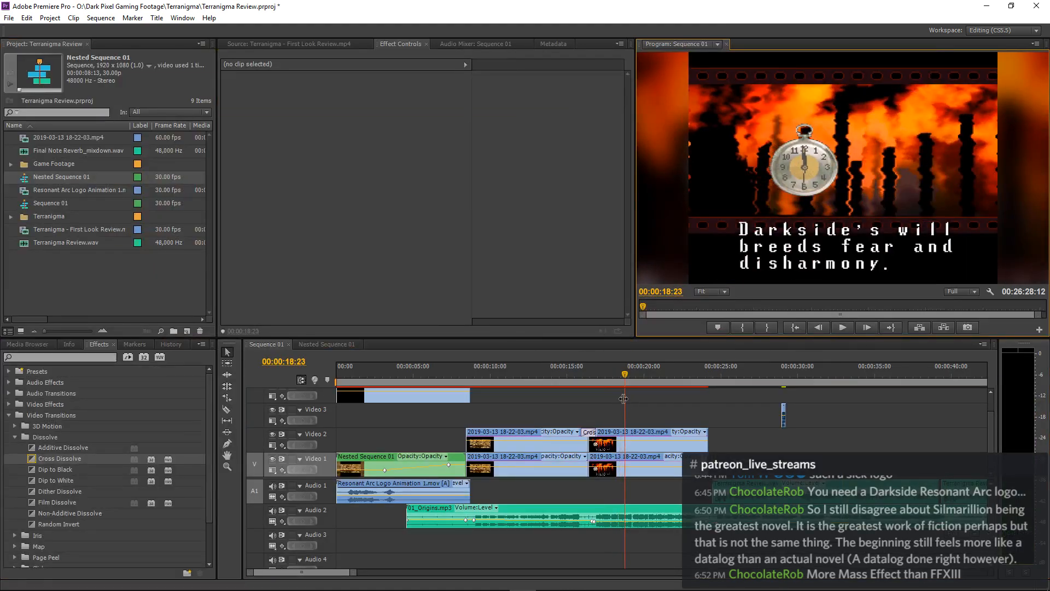
left_click(571, 378)
key("grave")
key("space")
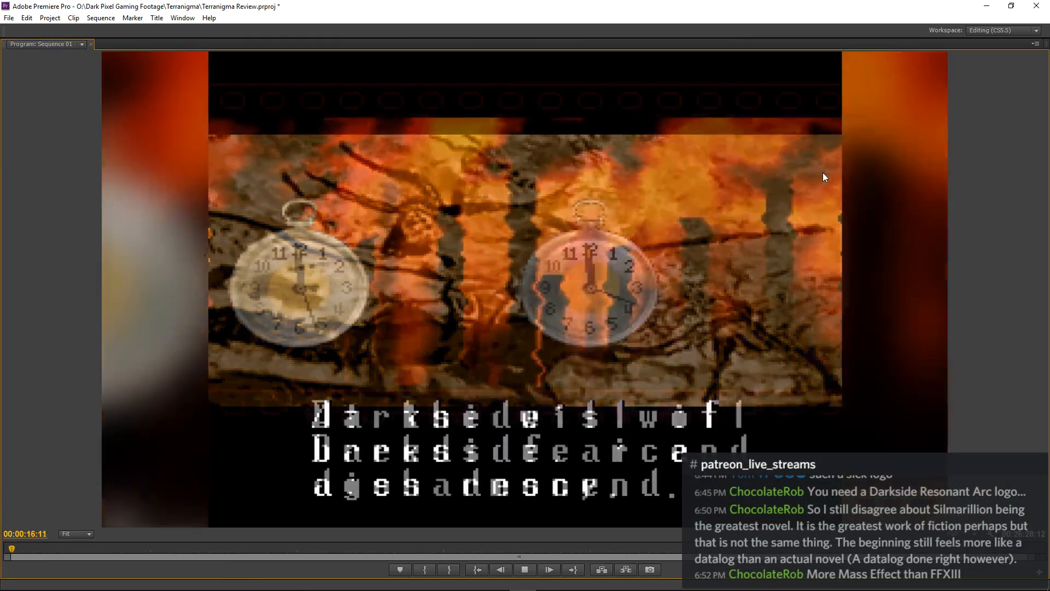
key("grave")
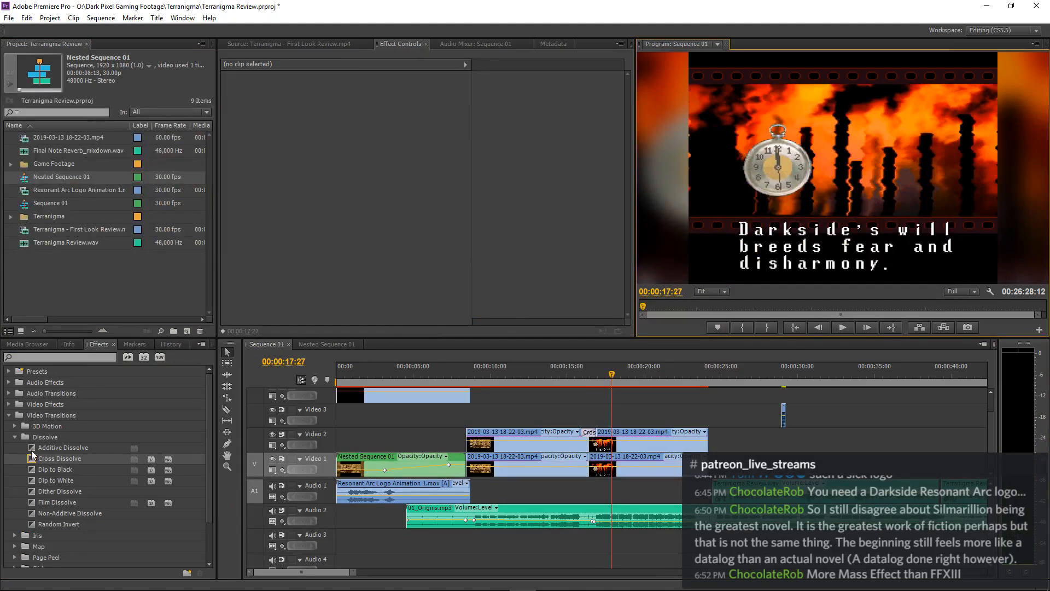
Apply a Cross Dissolve to the matching gameplay cut on Video 1 and play the transition in the maximized preview, stopping at 00:00:21:07.
left_click_drag(30, 462, 590, 465)
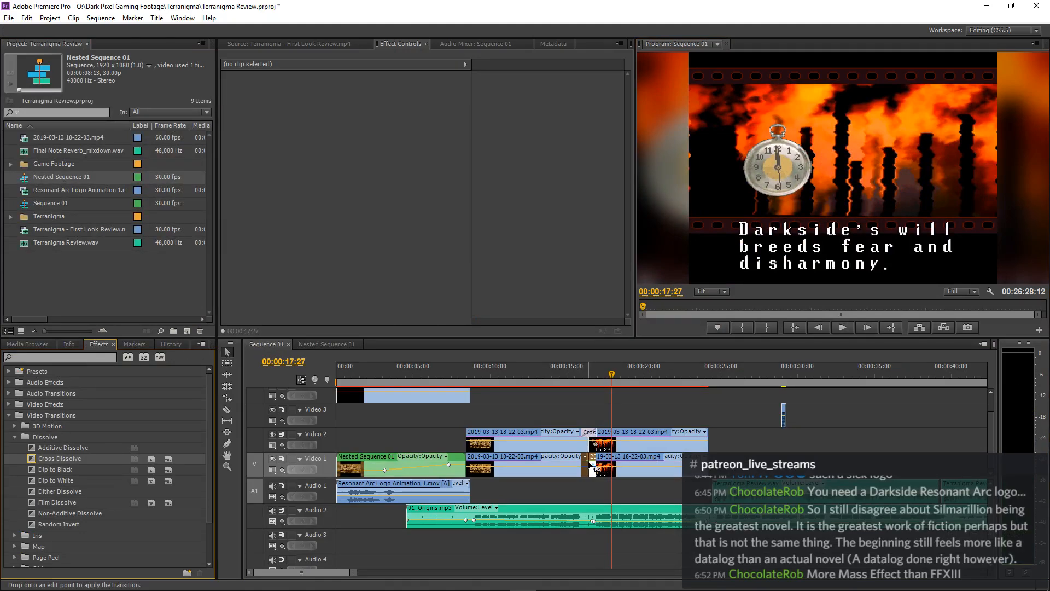
left_click(575, 375)
key("grave")
key("space")
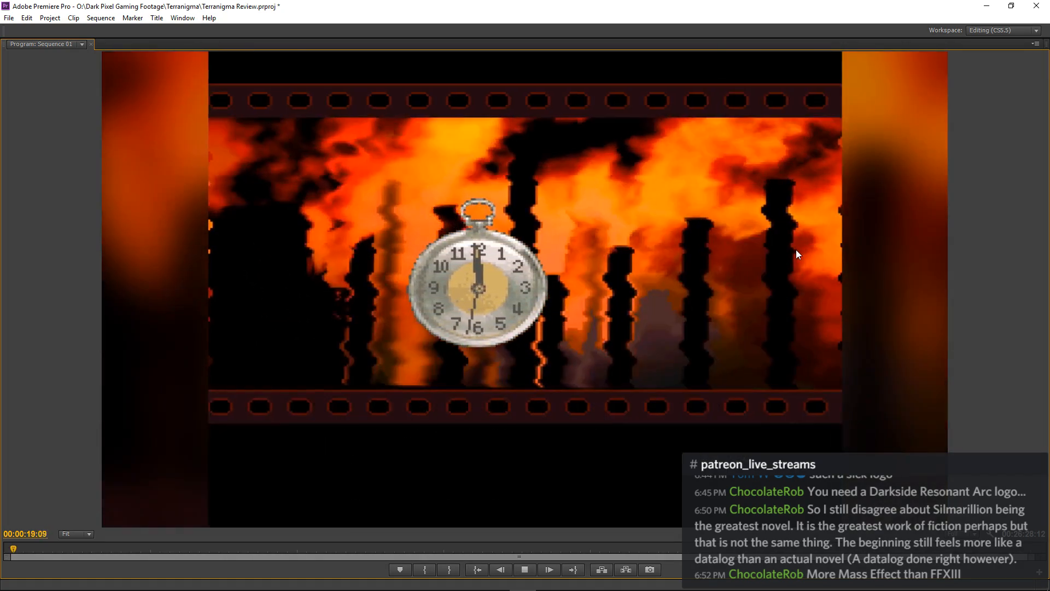
key("space")
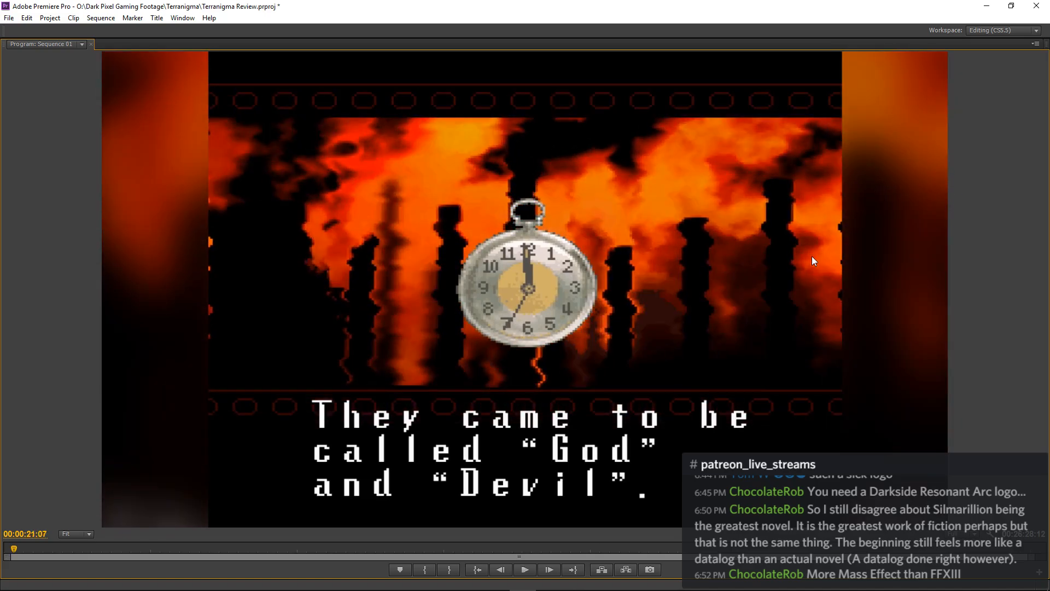
key("grave")
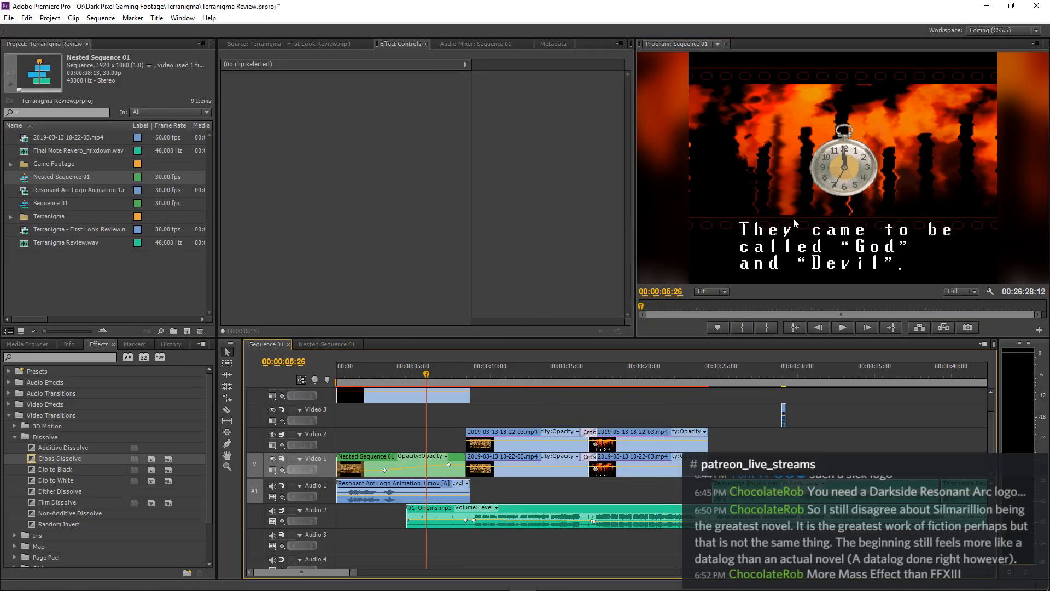
Review the sequence from 00:00:05:26 in the maximized preview, stop at 00:00:16:17, and return to 00:00:14:16 in the restored workspace.
key("grave")
key("space")
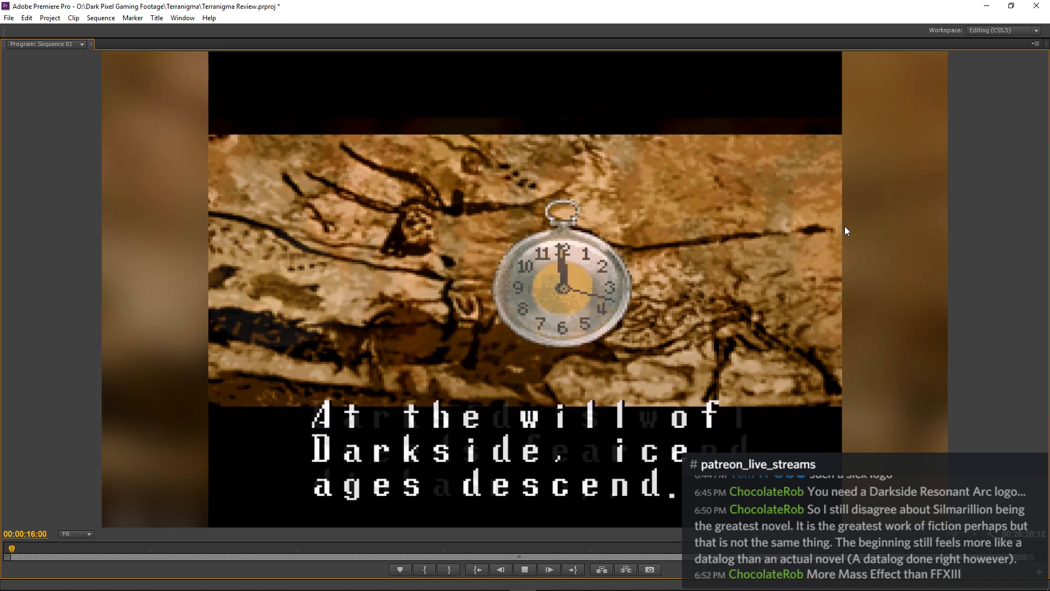
key("space")
key("grave")
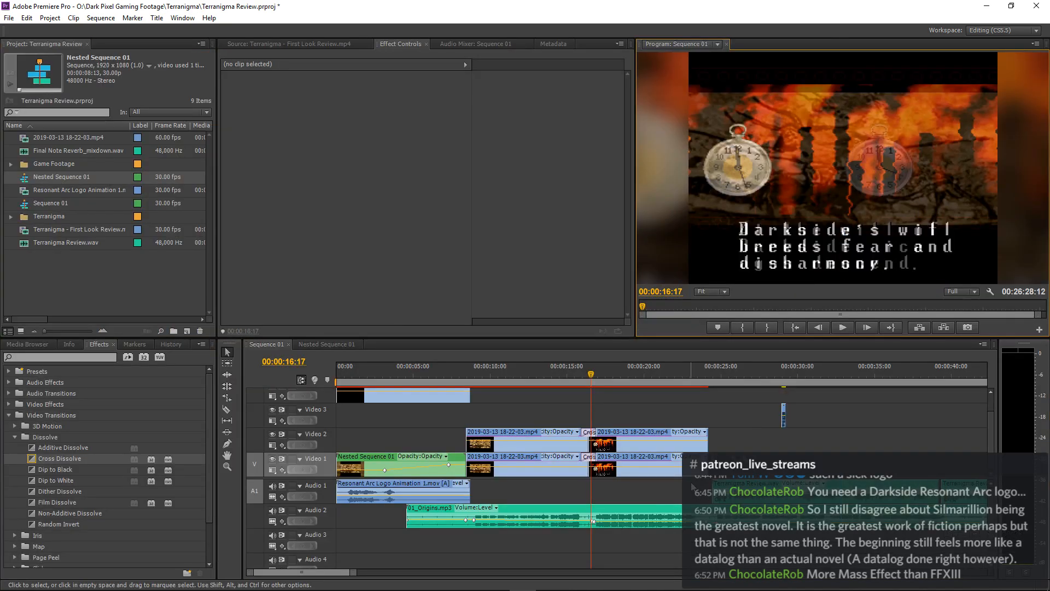
mouse_move(569, 381)
left_mouse_down()
mouse_move(579, 372)
mouse_move(558, 384)
left_mouse_up()
key("space")
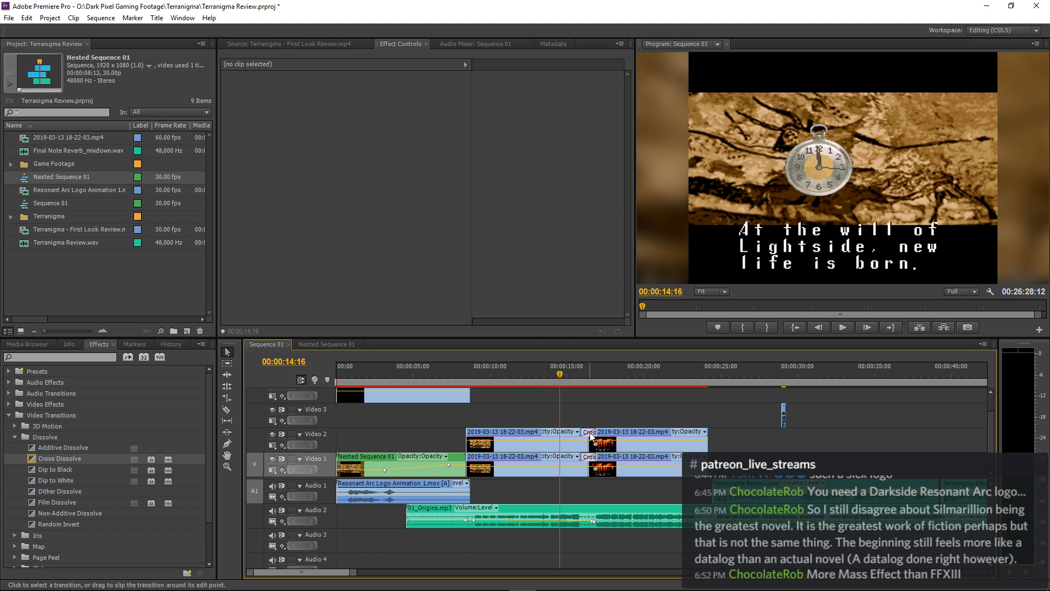
Delete the Cross Dissolves from the gameplay cuts on Video 2 and Video 1.
left_click(591, 435)
key("Delete")
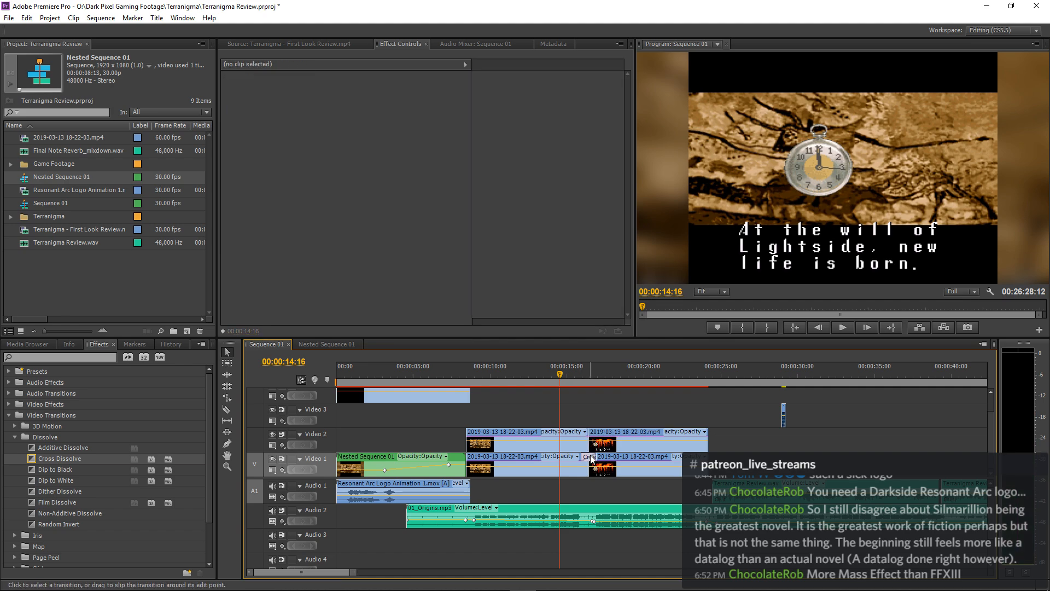
left_click(590, 457)
key("Delete")
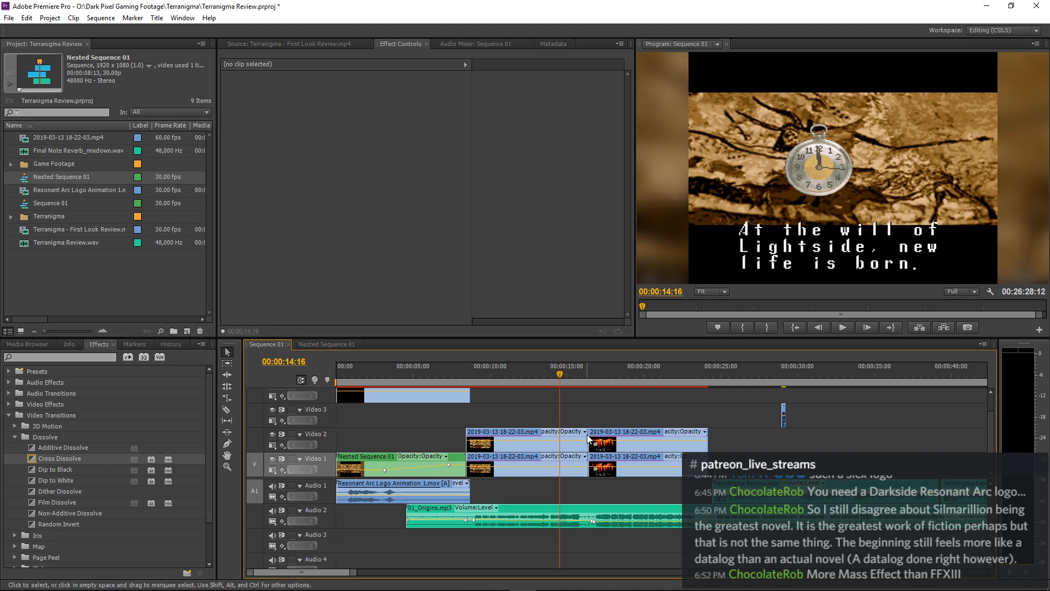
Trim the end of the first gameplay pair on Video 1 and 2, slide it against the second pair, and play to 00:00:24:07.
left_click_drag(585, 435, 560, 458)
left_click_drag(540, 402, 545, 431)
key("space")
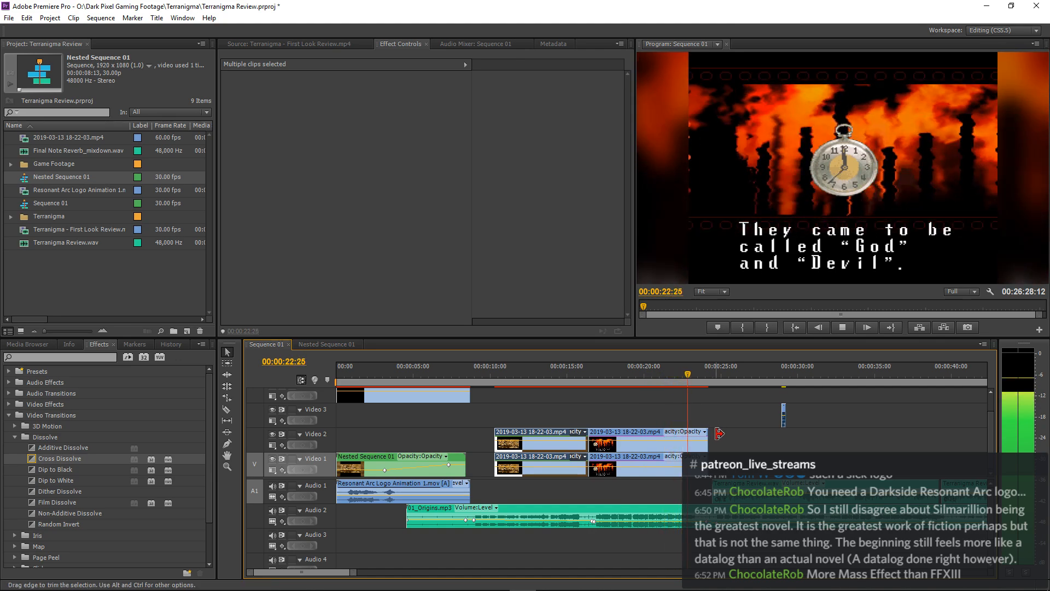
key("space")
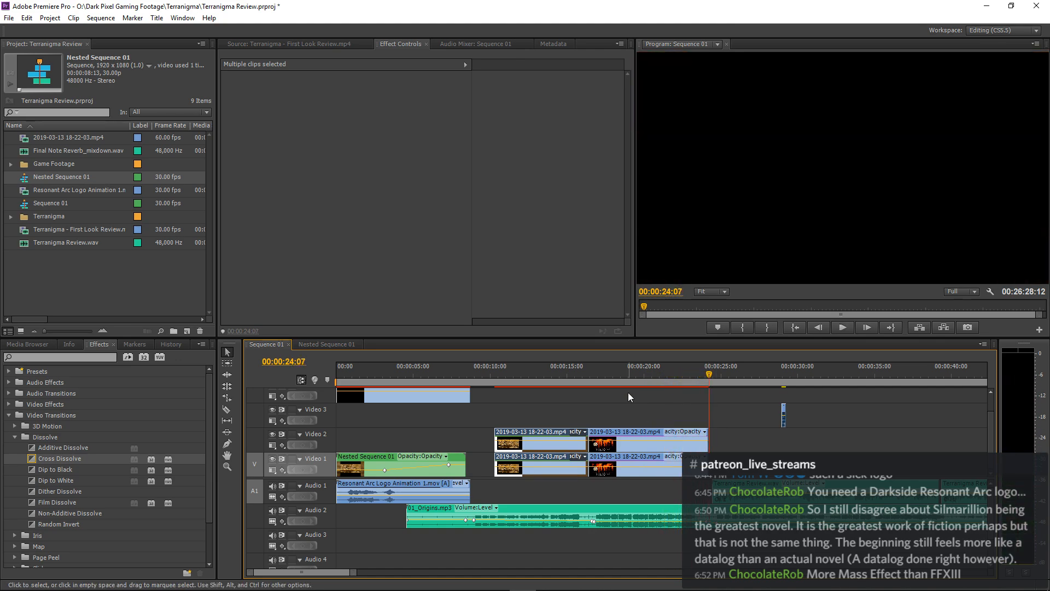
Shift the second gameplay pair on Video 1 and 2 later and extend its start by 2:11 back to the first pair.
left_click_drag(635, 409, 619, 435)
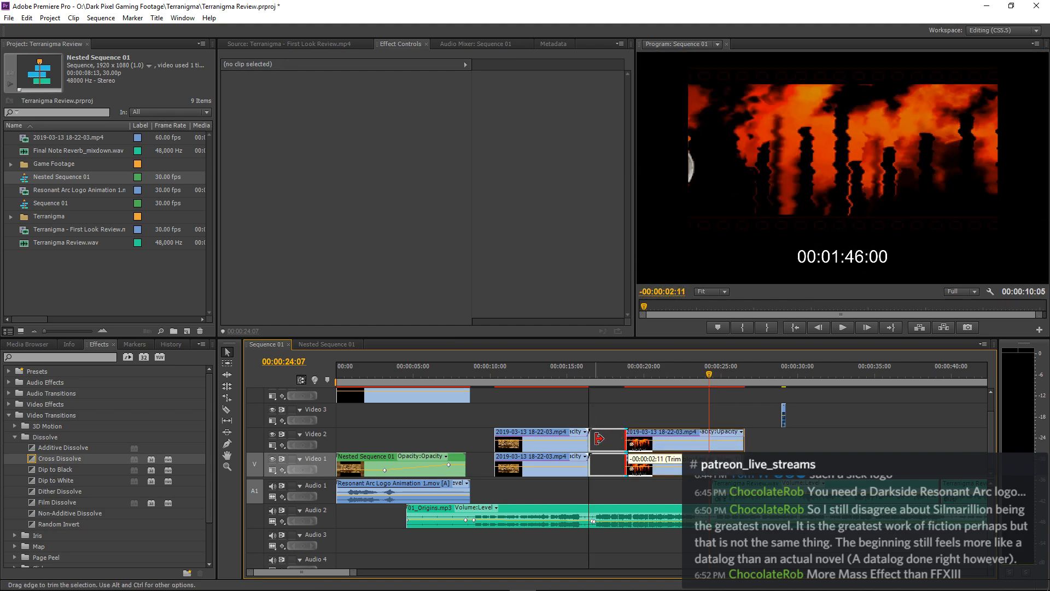
left_click_drag(598, 438, 589, 435)
Play the adjusted cut between the two gameplay pairs, pausing at 00:00:20:08 and continuing to about 24 seconds.
key("Up")
key("space")
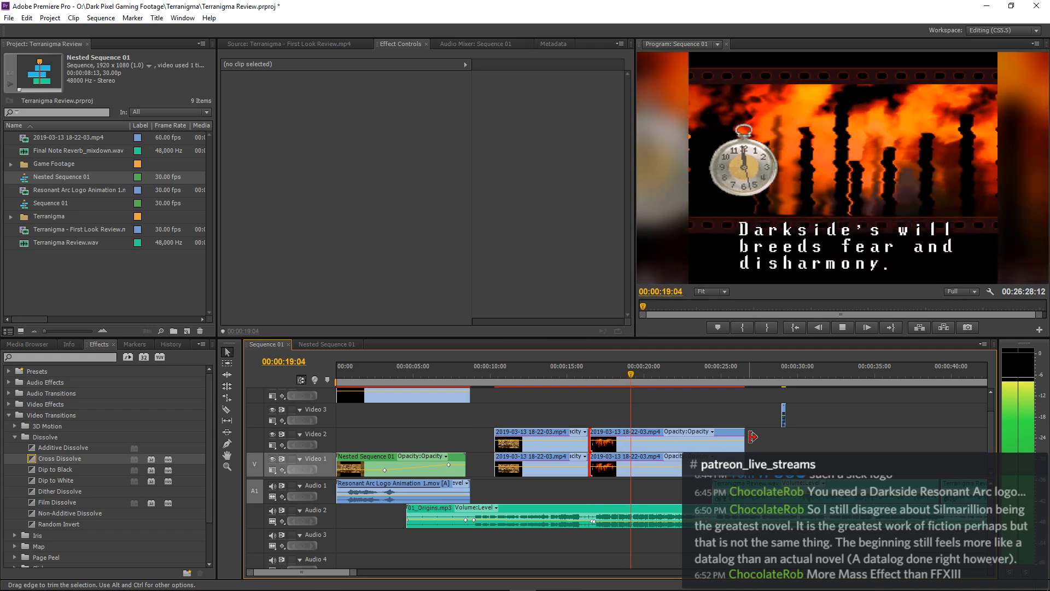
key("space")
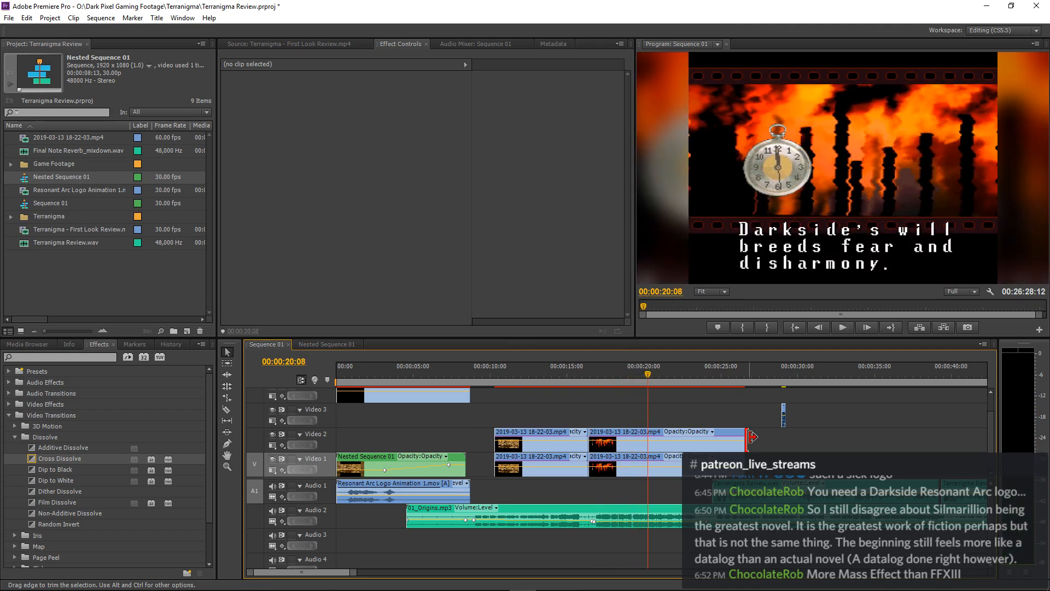
key("space")
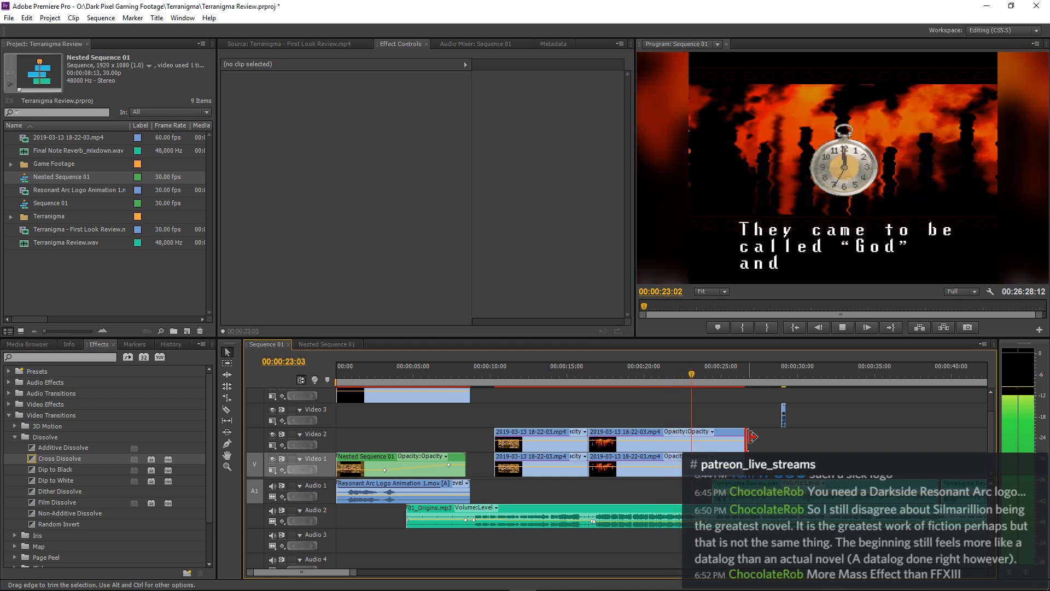
key("space")
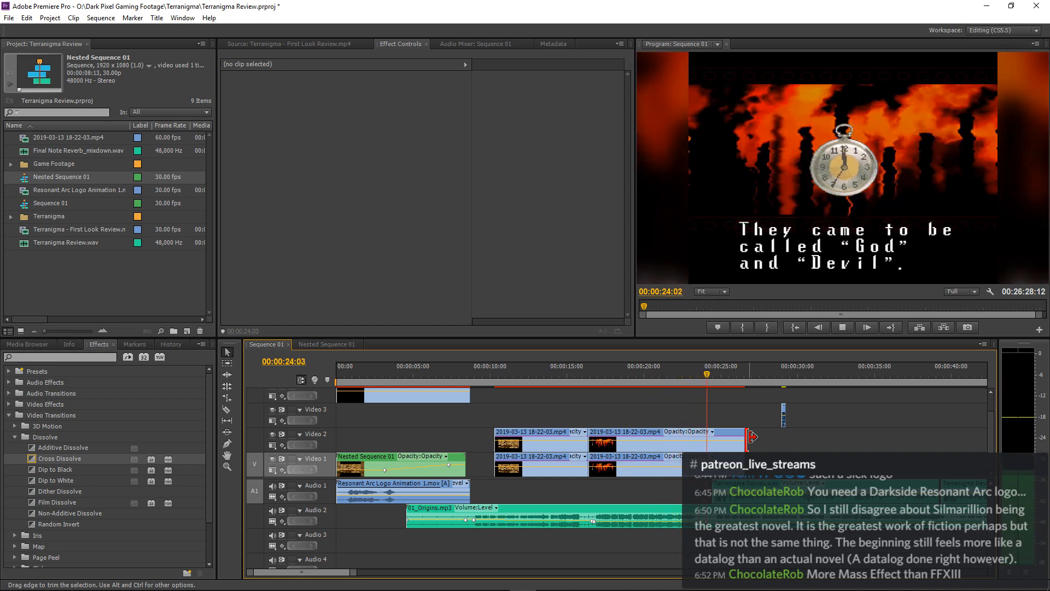
Rework the second gameplay pair to start from earlier footage, butted against the first pair and ending at about 24 seconds, and play it.
left_click_drag(753, 436, 665, 432)
left_click(638, 430)
left_click_drag(648, 383, 574, 380)
left_click_drag(616, 435, 590, 438)
key("space")
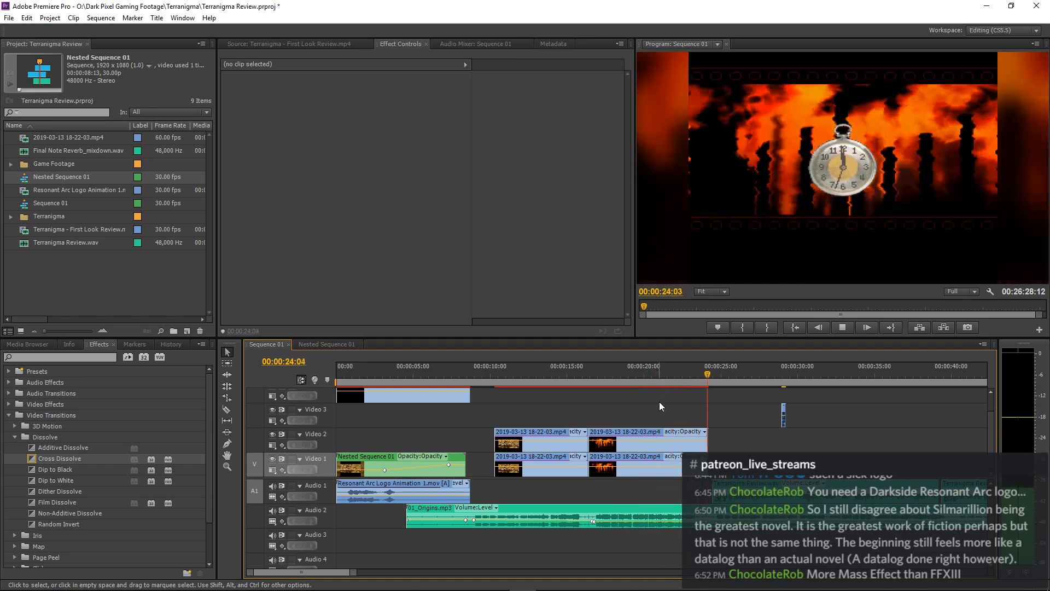
Extend the start of the first gameplay pair on Video 1 and 2 back to about 9.5 seconds.
left_click(488, 375)
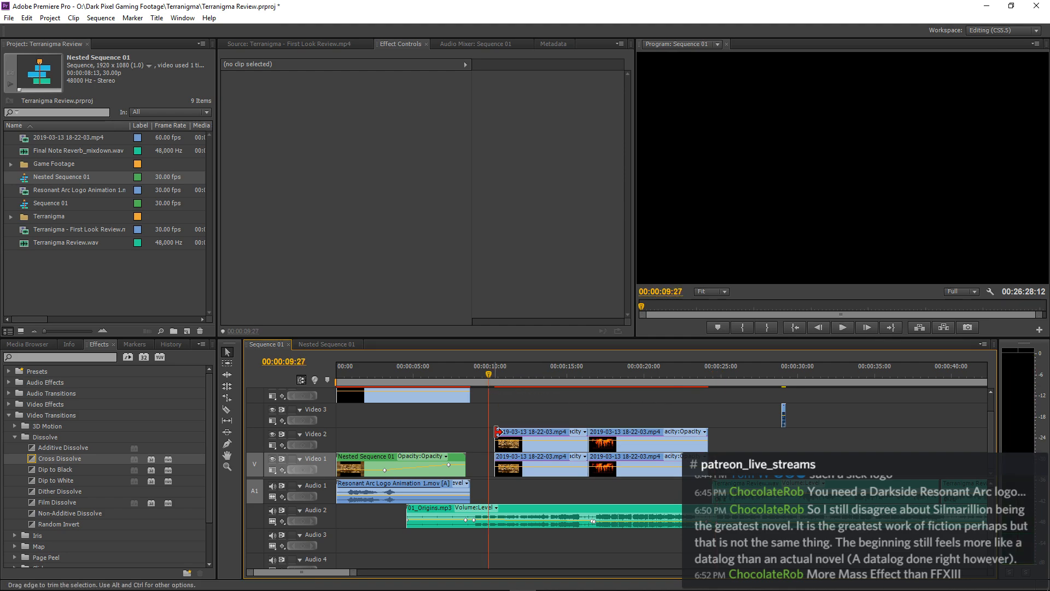
left_click_drag(499, 432, 488, 463)
Lengthen both clips inside Nested Sequence 01 to 00:00:09:19 and extend its clip in Sequence 01 to meet the first gameplay pair.
double_click(392, 458)
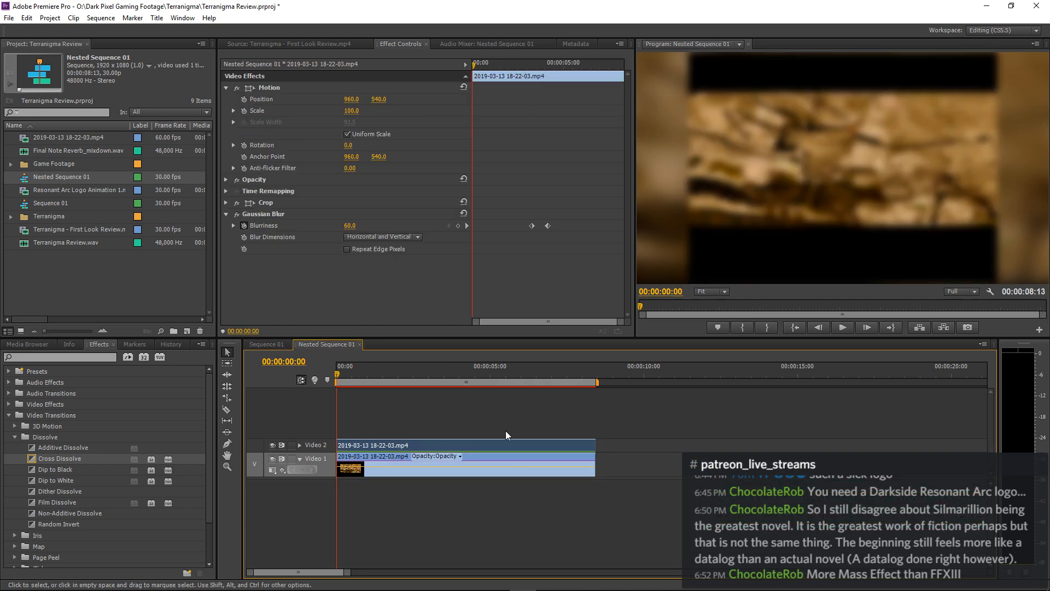
left_click_drag(591, 445, 633, 463)
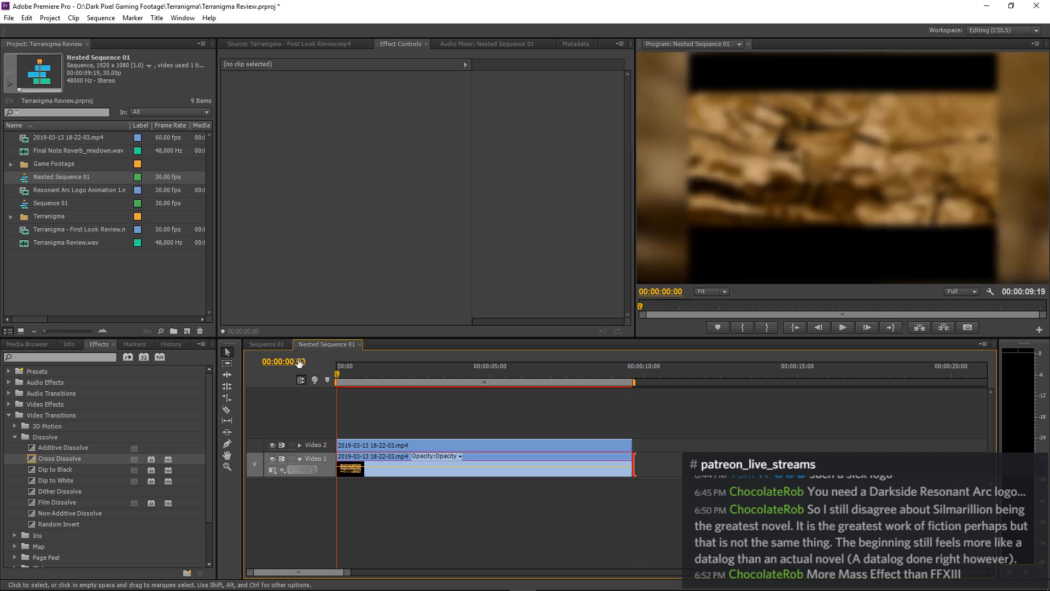
left_click(260, 344)
left_click_drag(459, 461, 481, 461)
Play from about 5 seconds, replay from about 9.5 seconds in the maximized preview, stop at 00:00:20:26, and restore the workspace.
left_click(420, 372)
key("space")
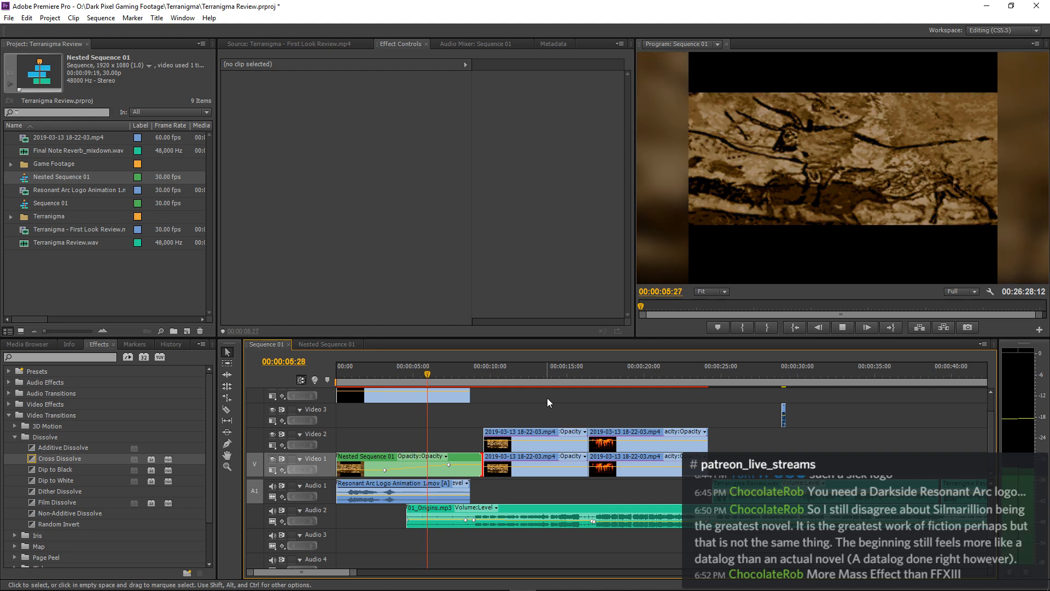
key("grave")
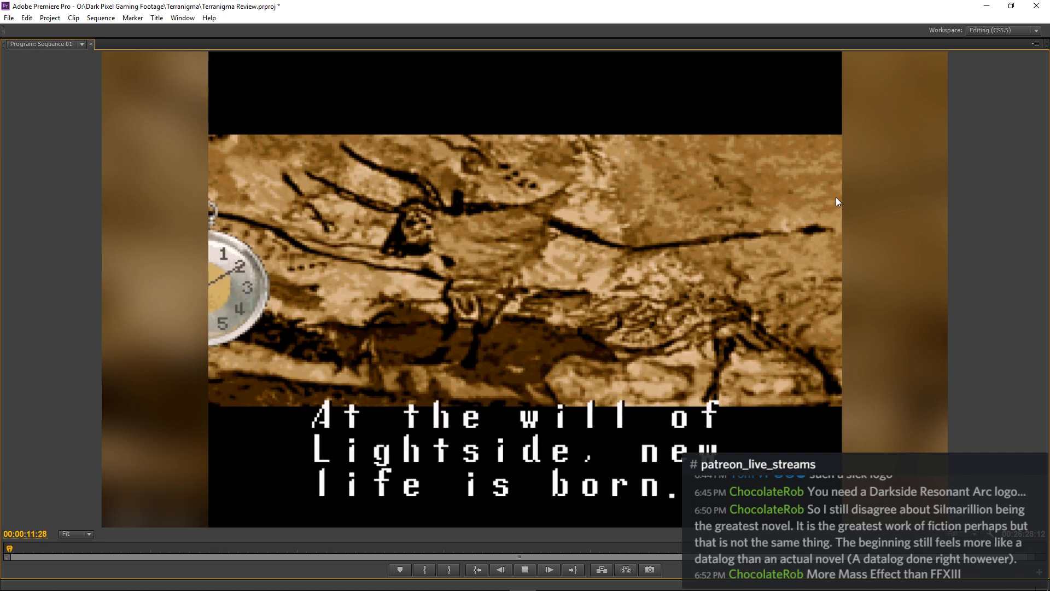
key("grave")
left_click(484, 376)
key("grave")
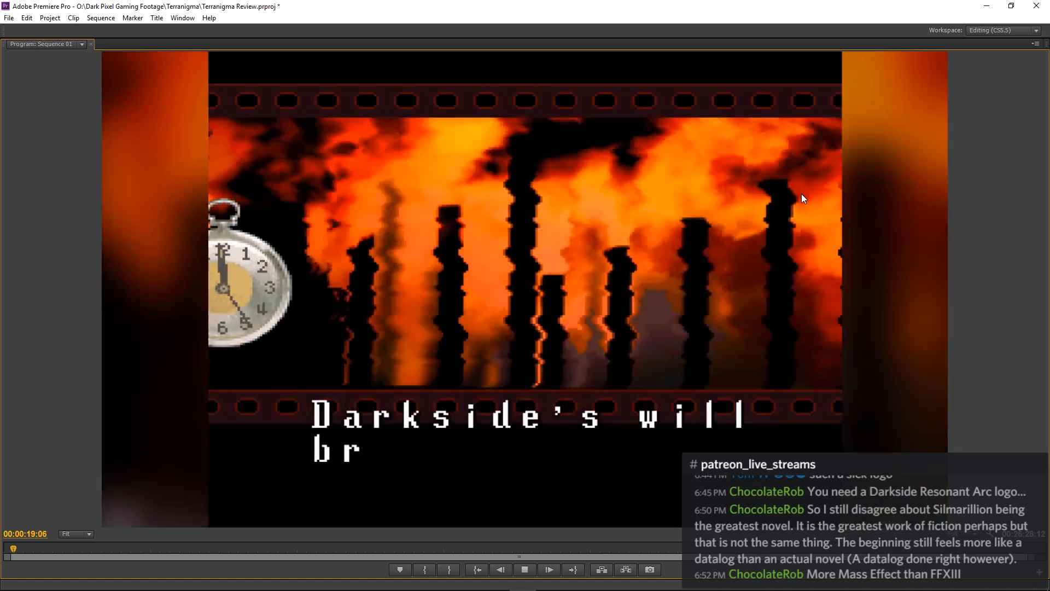
key("space")
key("grave")
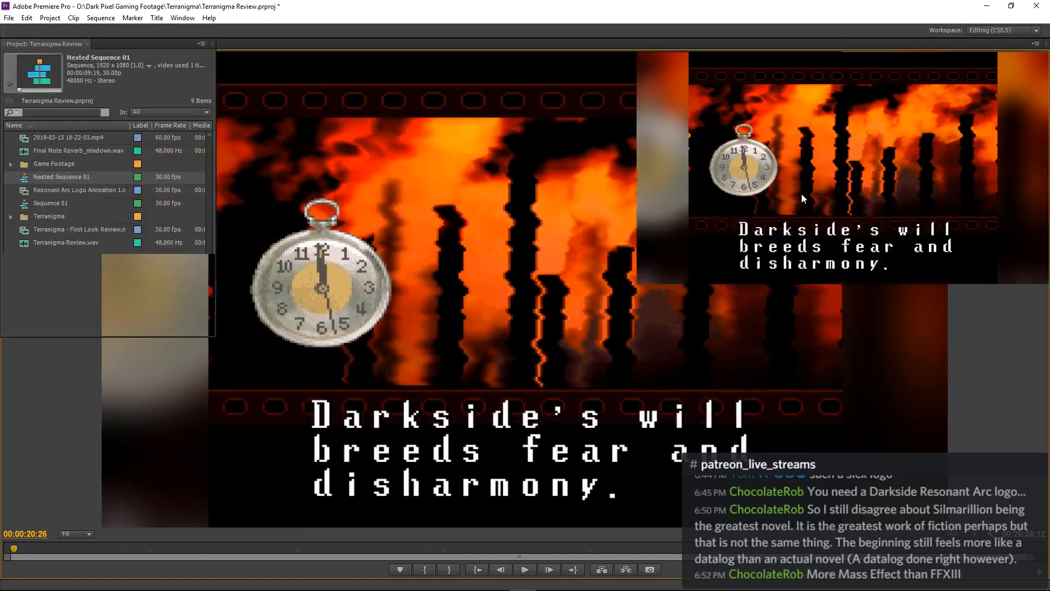
Play Sequence 01 from the beginning, pausing at 00:00:06:17 and stopping at 00:00:11:07.
key("Home")
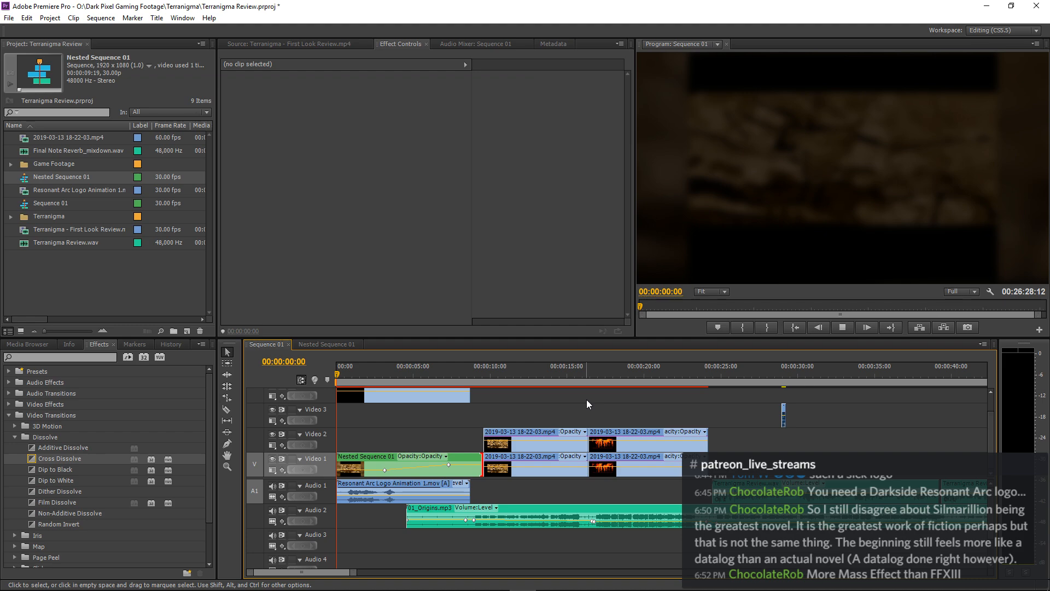
key("space")
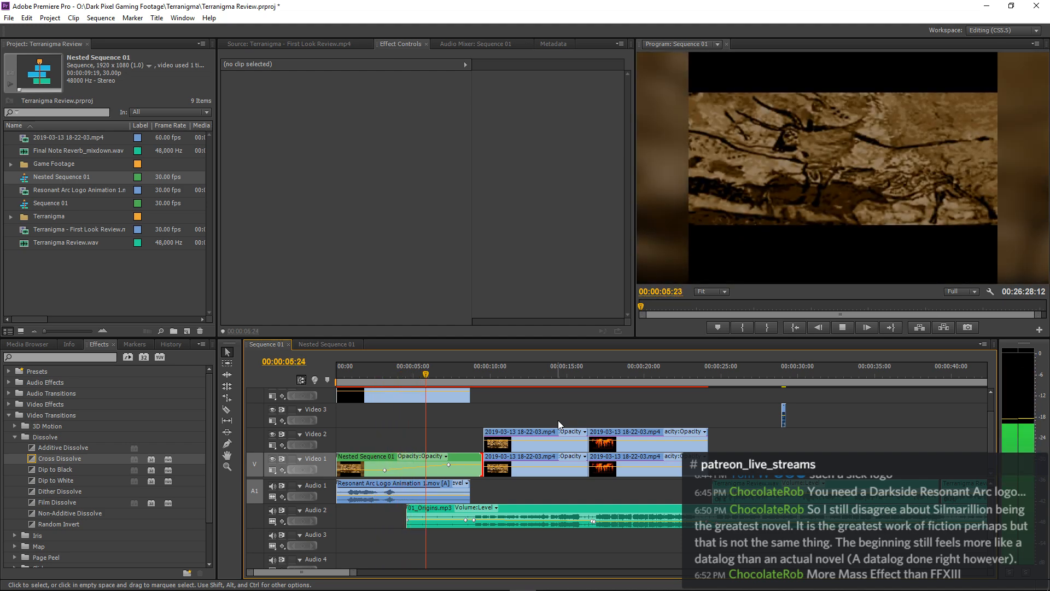
key("space")
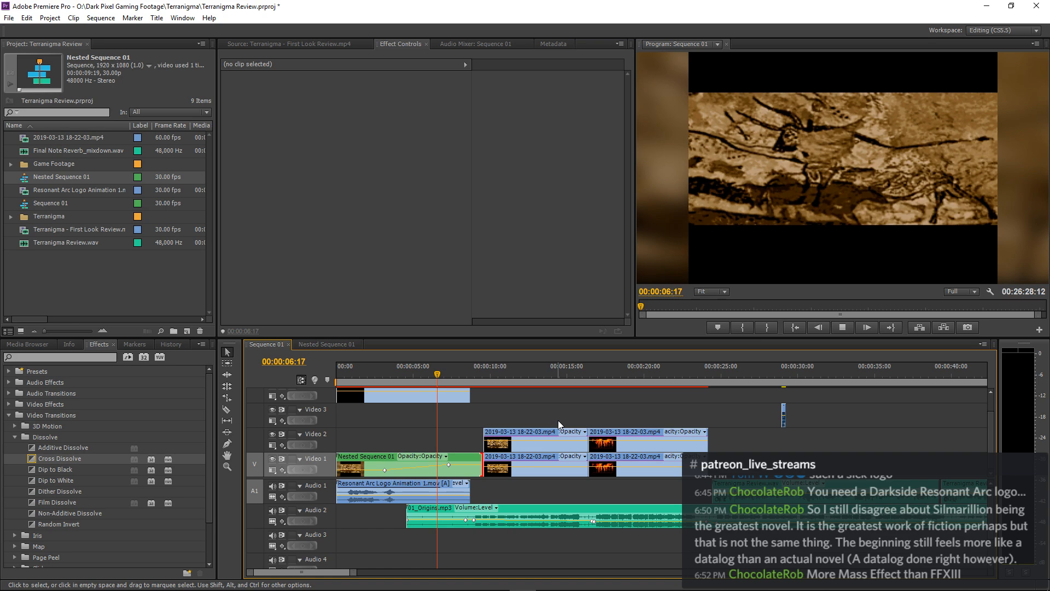
key("space")
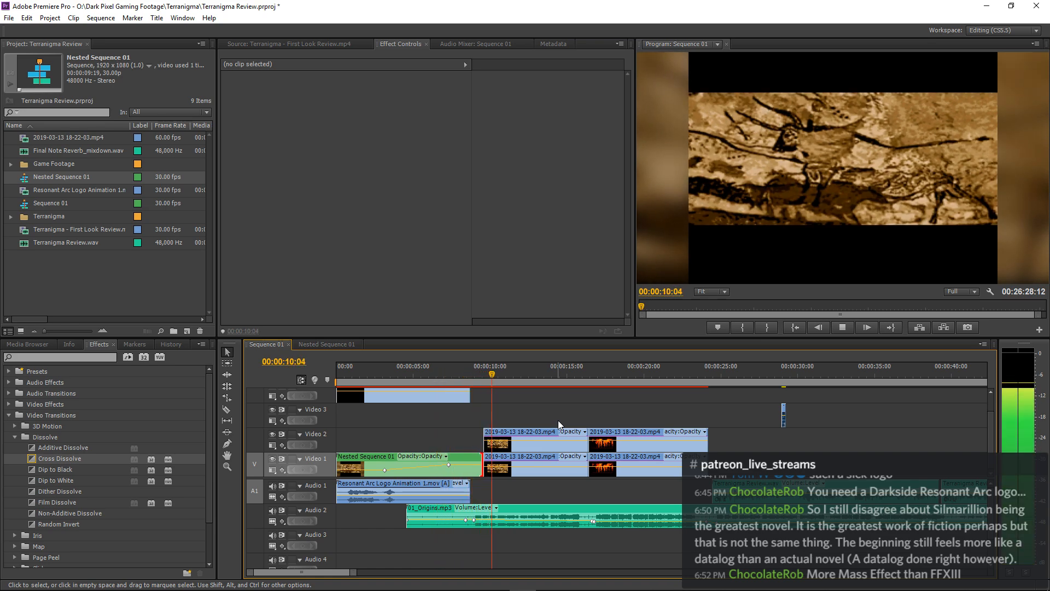
key("space")
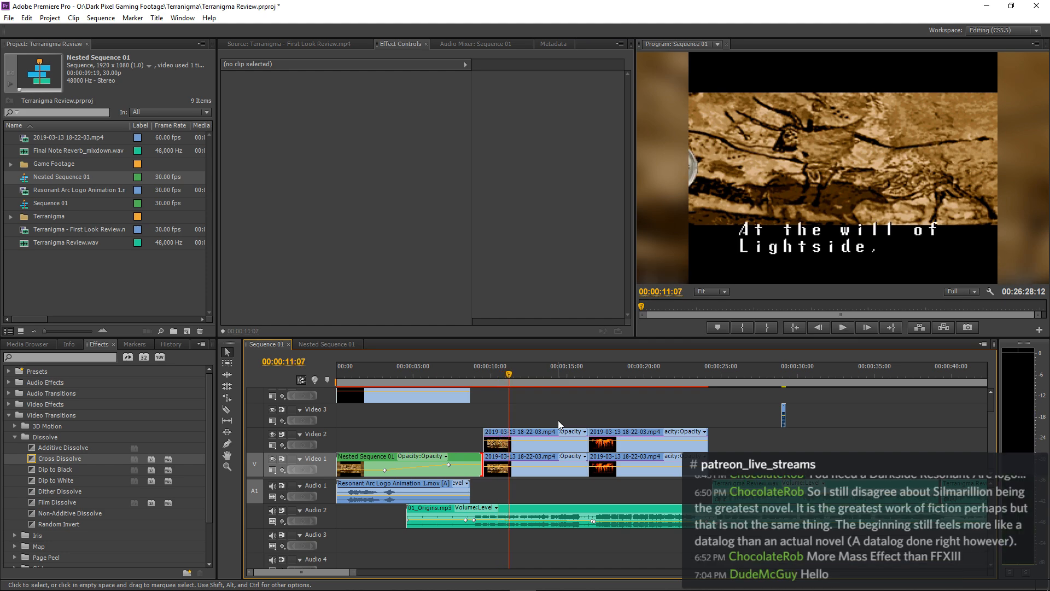
Trim the start of the first gameplay pair on Video 1 and 2 forward to about 10.8 seconds.
left_click_drag(510, 372, 503, 379)
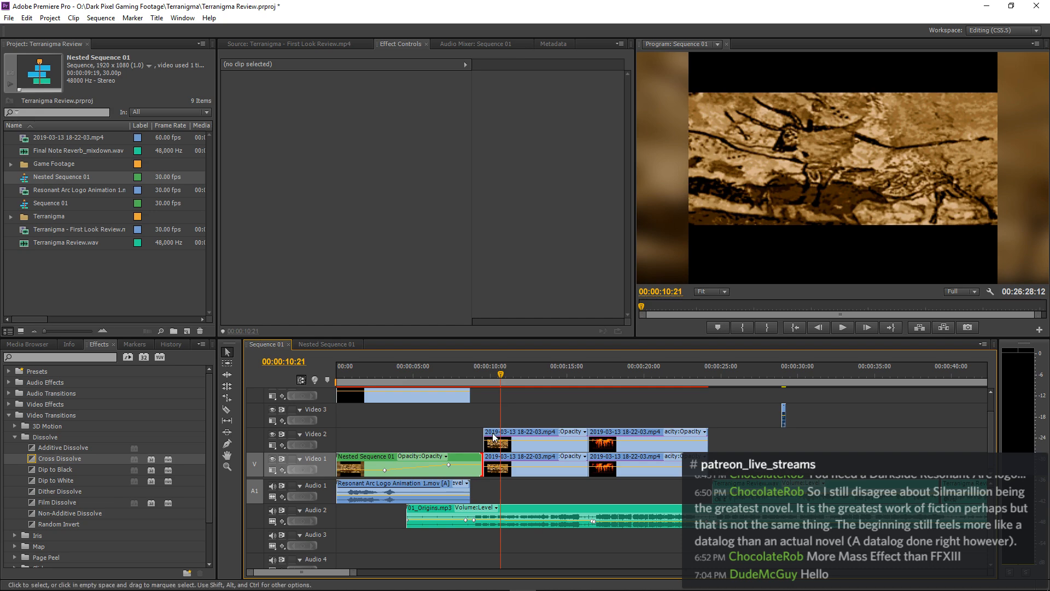
key("Right")
key("Right")
key("Right")
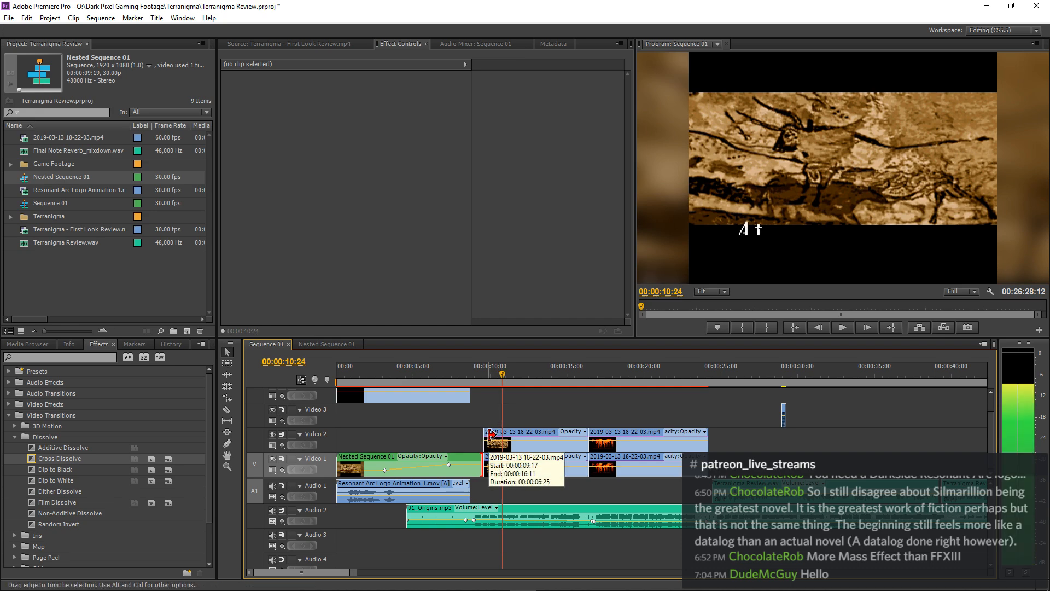
left_click_drag(491, 432, 503, 457)
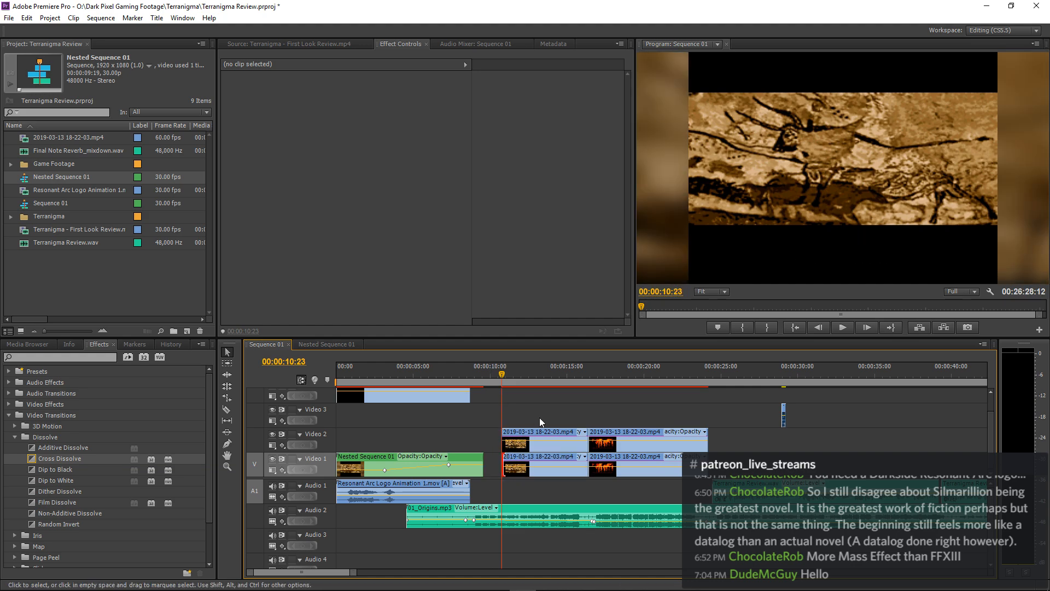
Step back frame by frame from the first gameplay pair's start to the end of Nested Sequence 01's clip, examining the gap.
key("Left")
key("Left")
key("Left")
key("Left")
key("Left")
key("Left")
key("Left")
key("Left")
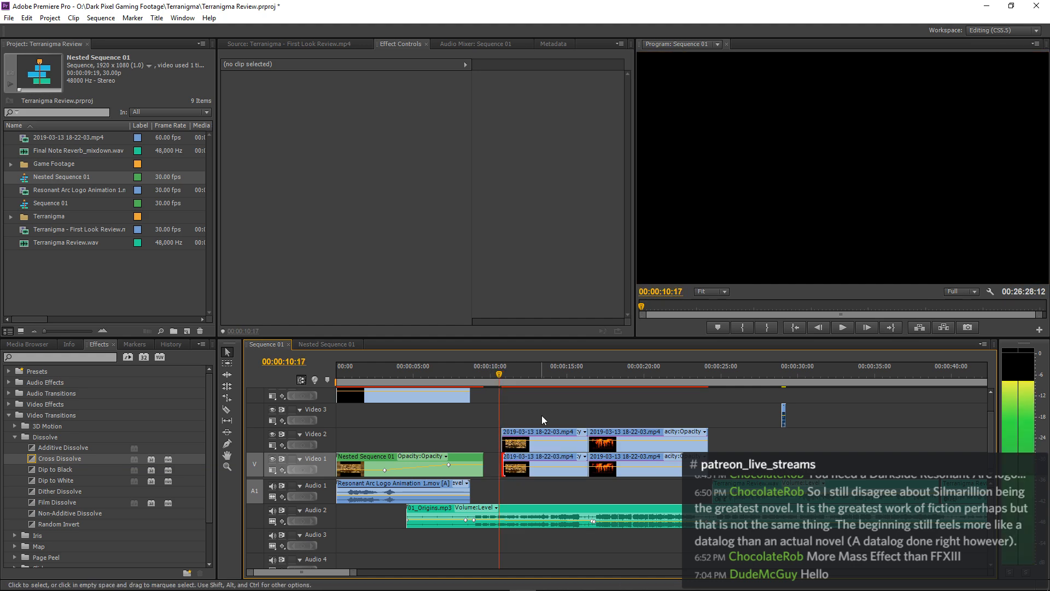
key("Left")
key("Left")
key("Left")
key("Left")
key("Left")
key("Left")
key("Left")
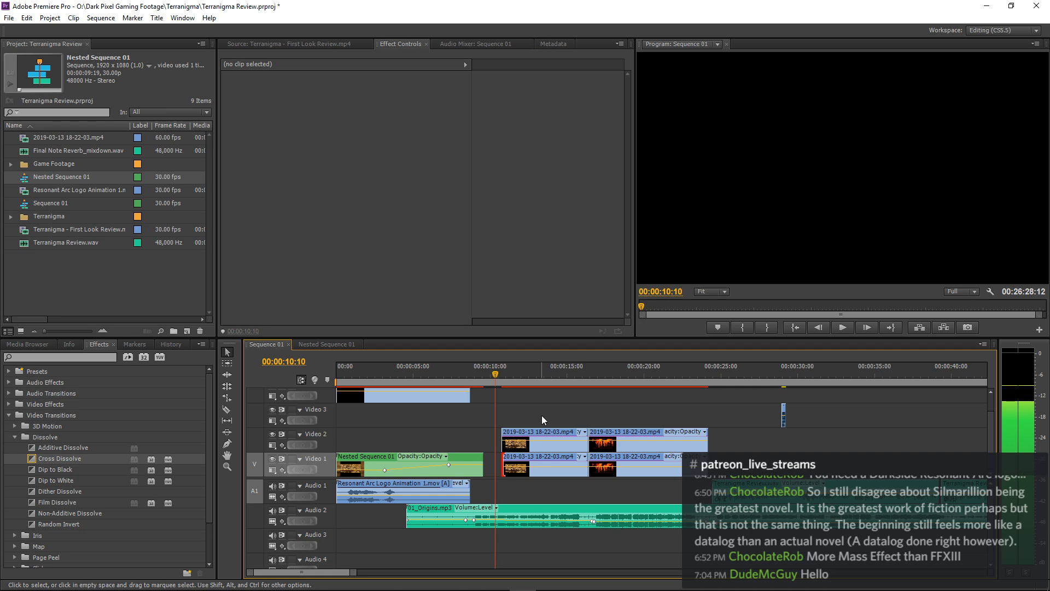
key("Left")
key("Left")
key("Left")
key("Left")
key("Left")
key("Left")
key("Left")
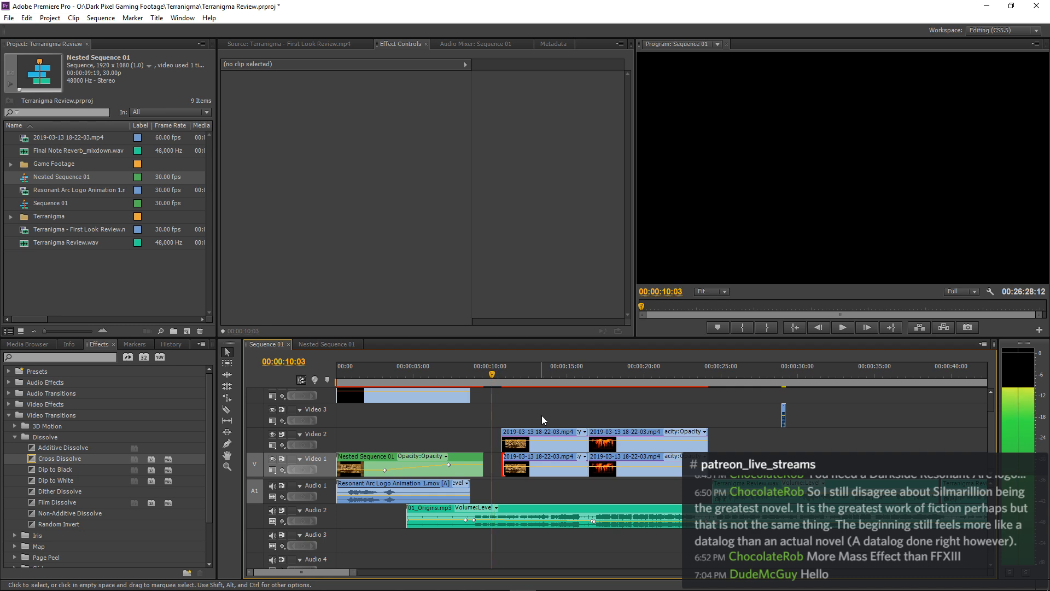
key("Left")
key("Left")
key("Left")
key("Left")
key("Left")
key("Left")
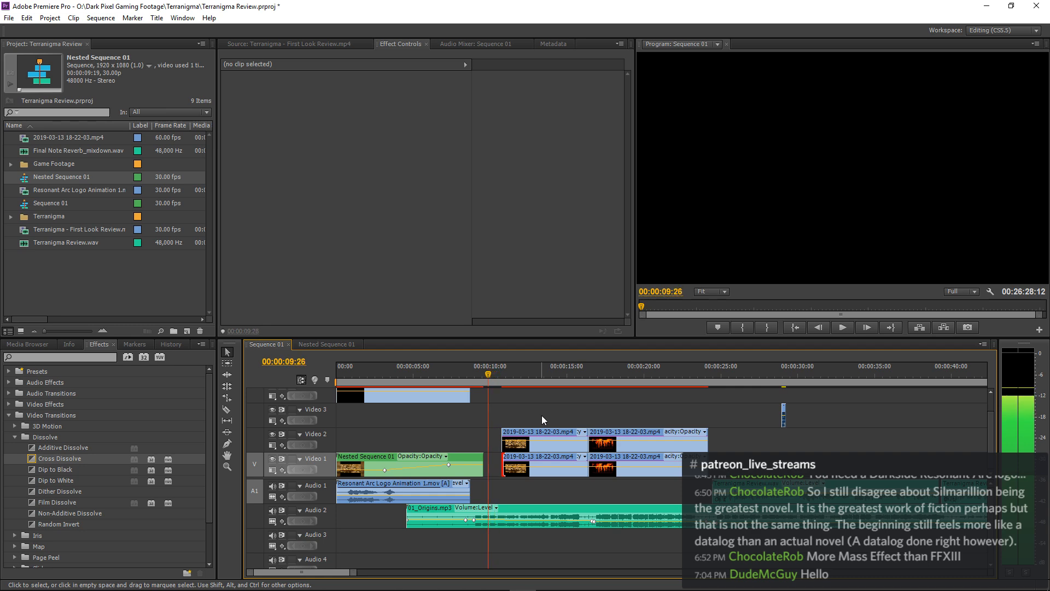
key("Left")
key("Left")
key("Left")
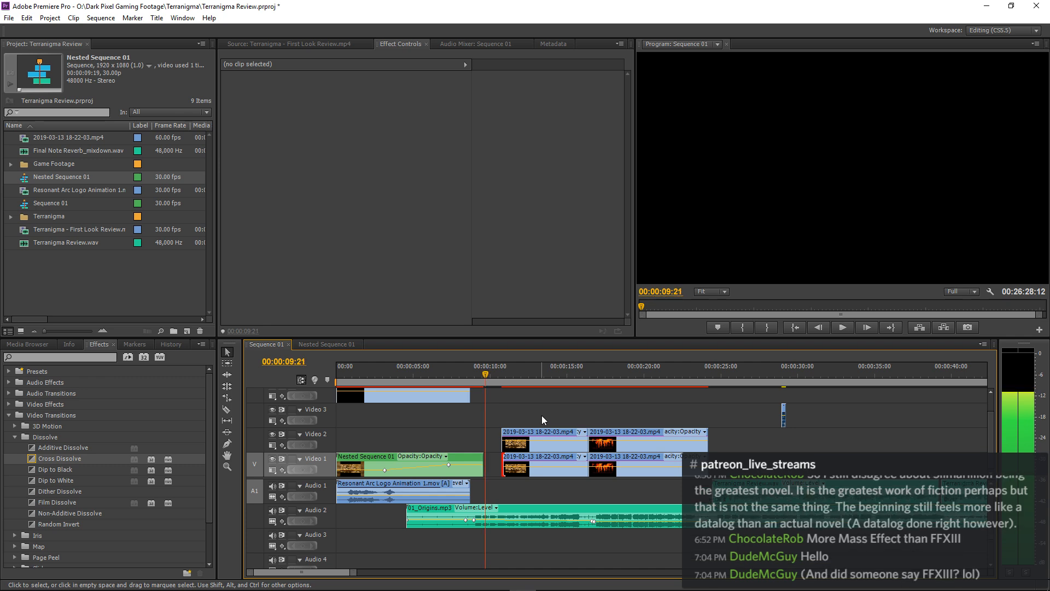
key("equal")
key("equal")
key("equal")
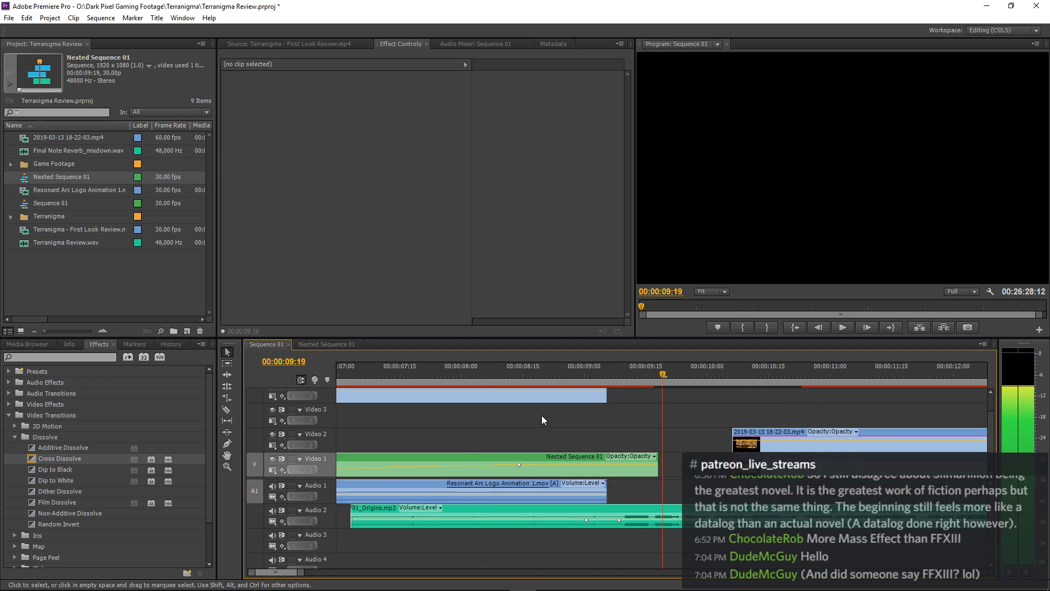
key("Left")
key("Left")
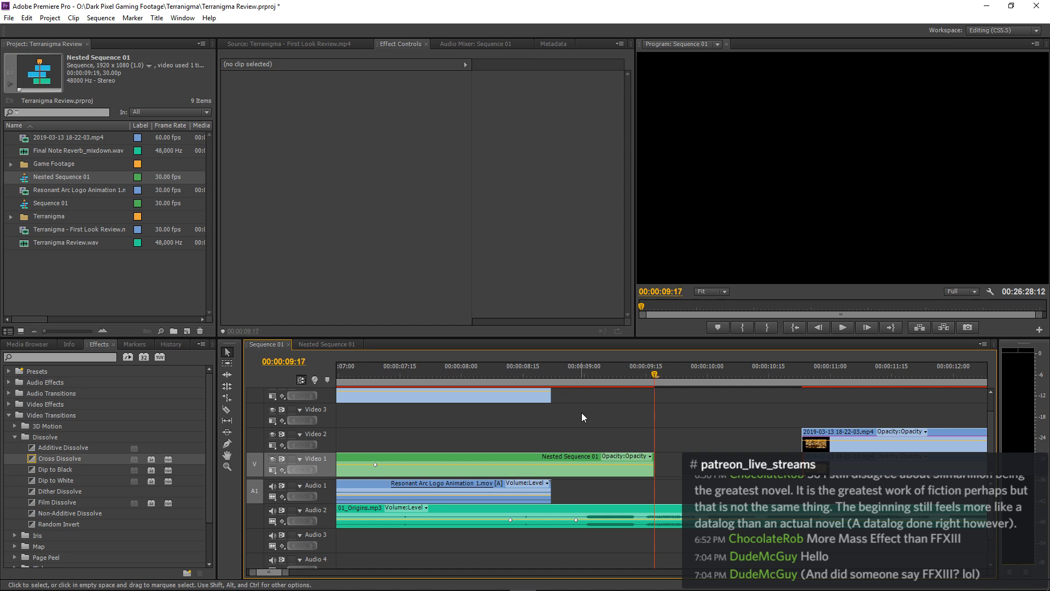
Lengthen both clips inside Nested Sequence 01 to 00:00:10:25 and expand the Video 2 track.
left_click(351, 343)
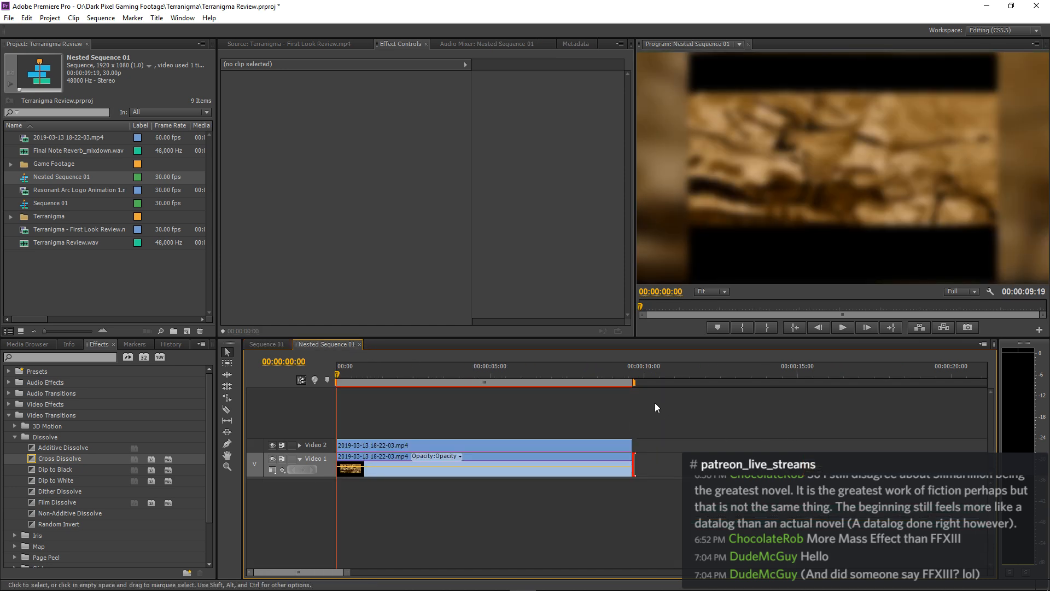
left_click(633, 373)
key("Right")
key("Right")
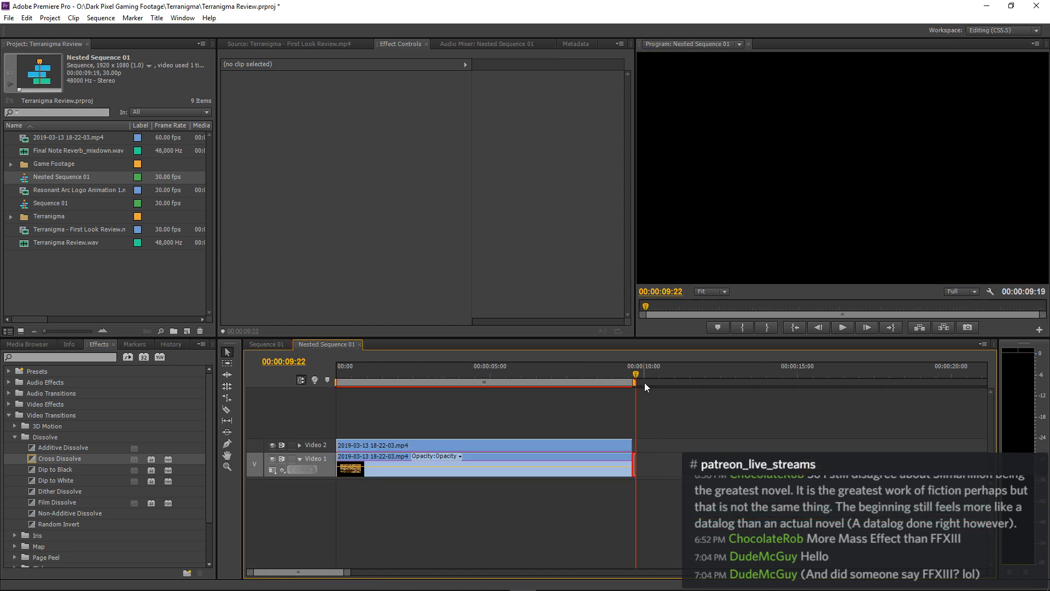
key("Right")
key("Right")
key("Right")
key("Right")
key("Right")
key("Right")
key("Right")
key("Right")
key("Right")
key("Right")
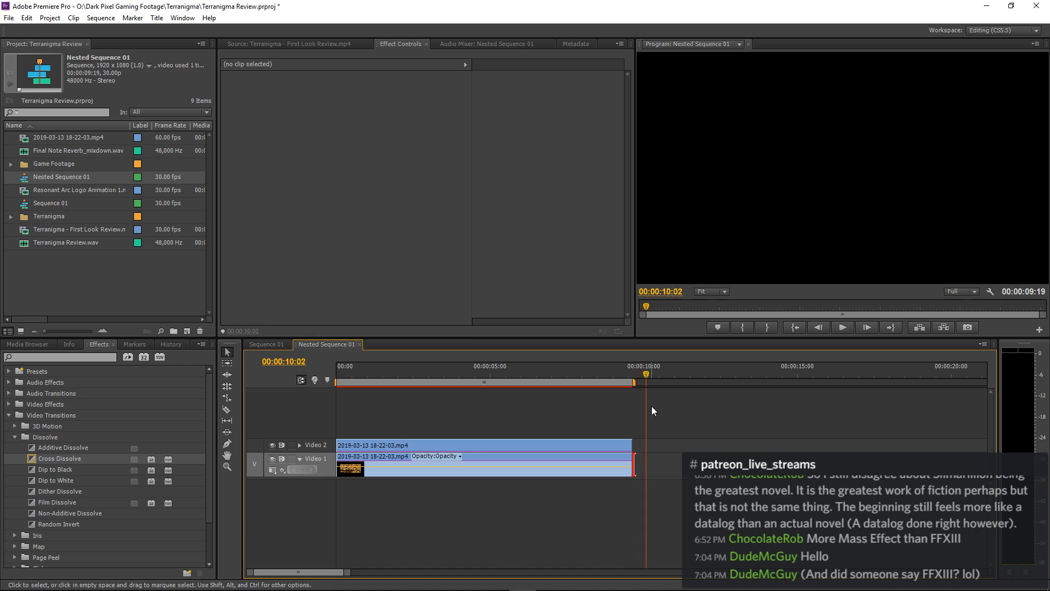
key("Right")
key("Right")
key("Right")
key("Right")
key("Right")
key("Right")
key("Right")
key("Right")
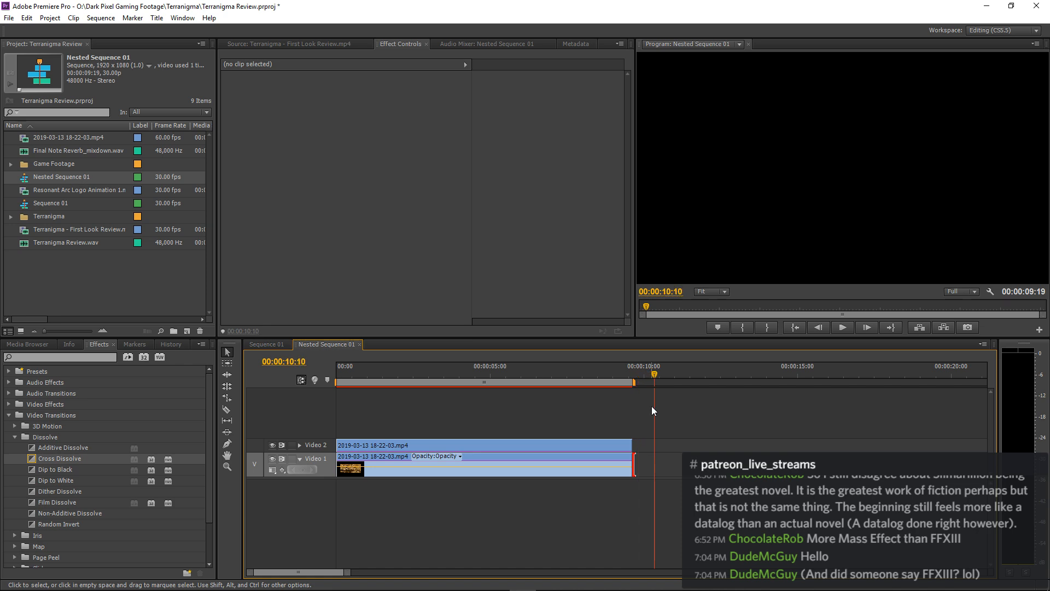
key("Right")
key("Right")
key("Right")
key("Right")
key("Right")
key("Right")
key("Right")
key("Right")
key("Right")
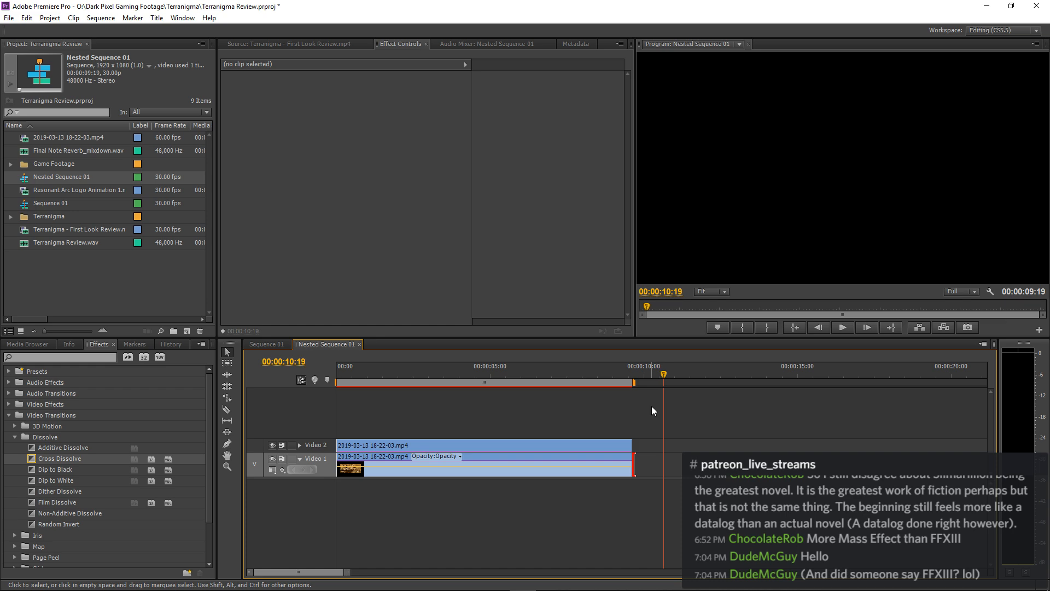
key("Right")
key("Right")
key("Right")
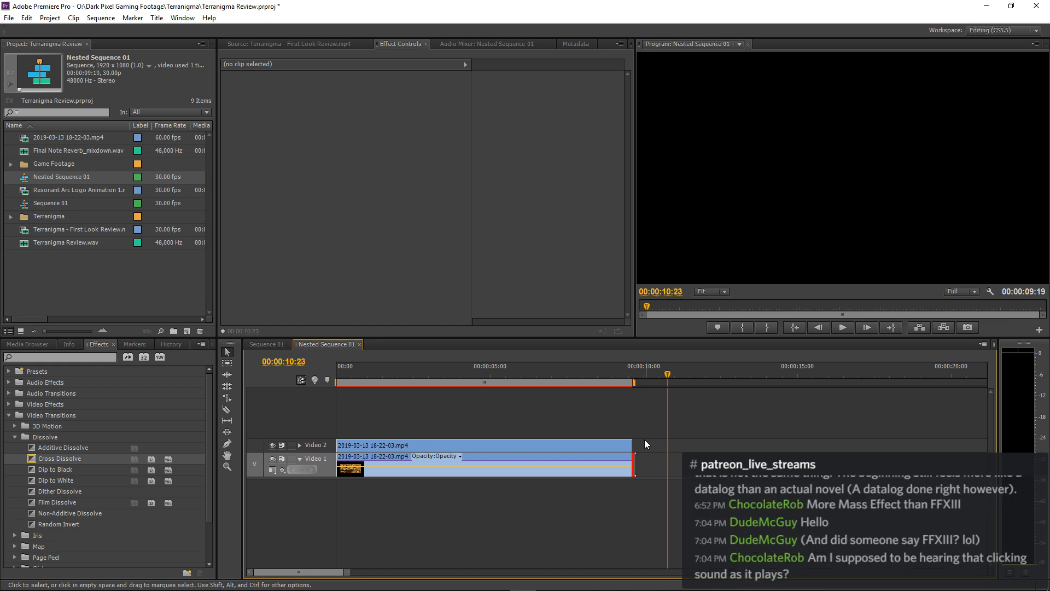
key("Right")
key("Right")
left_click_drag(633, 444, 670, 464)
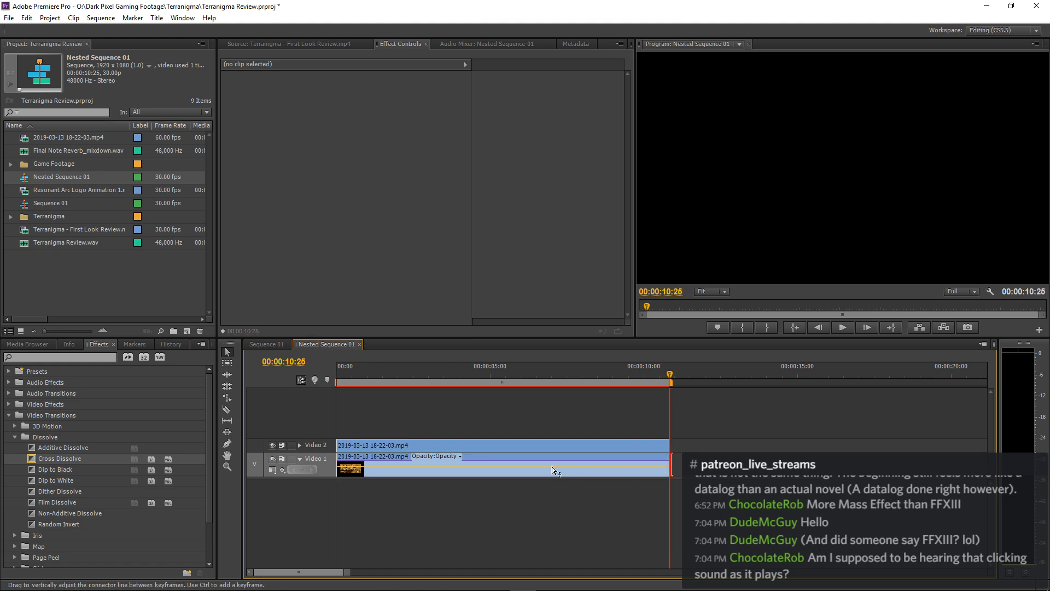
left_click(300, 444)
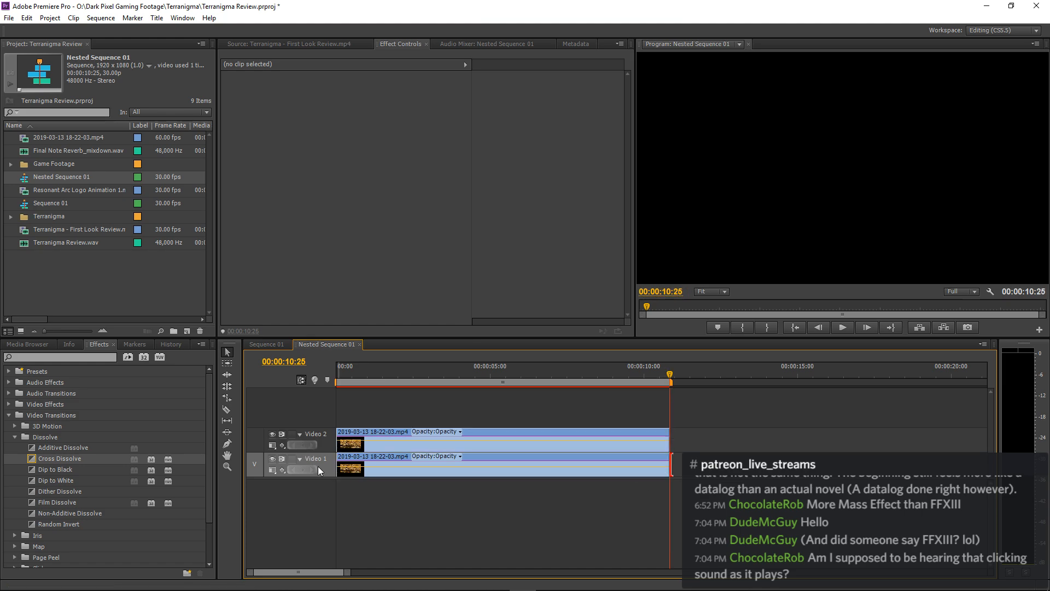
Extend the Nested Sequence 01 clip in Sequence 01 to meet the first gameplay pair.
left_click(276, 344)
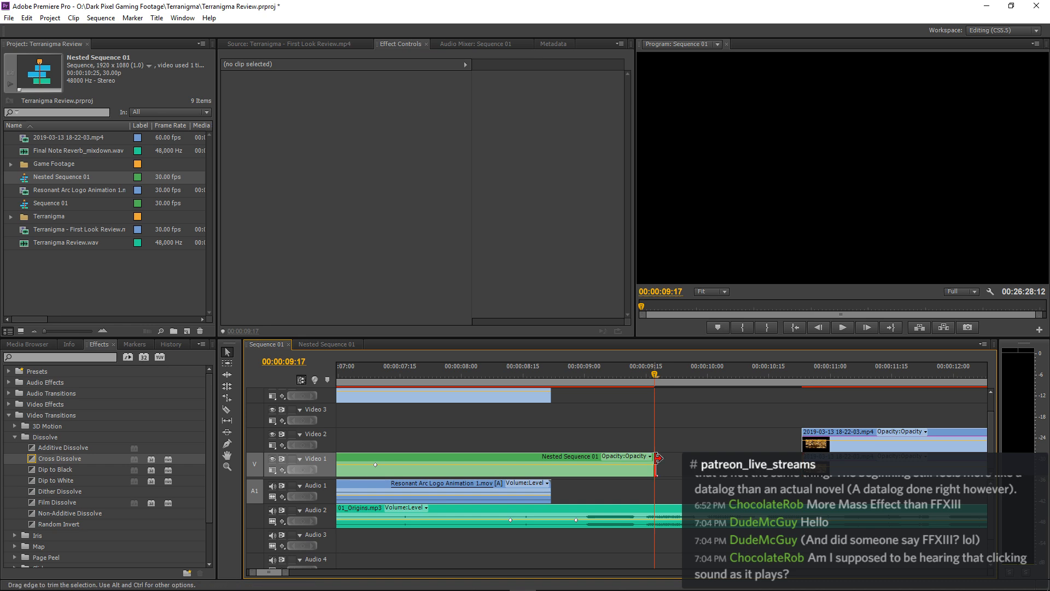
left_click_drag(658, 464, 783, 464)
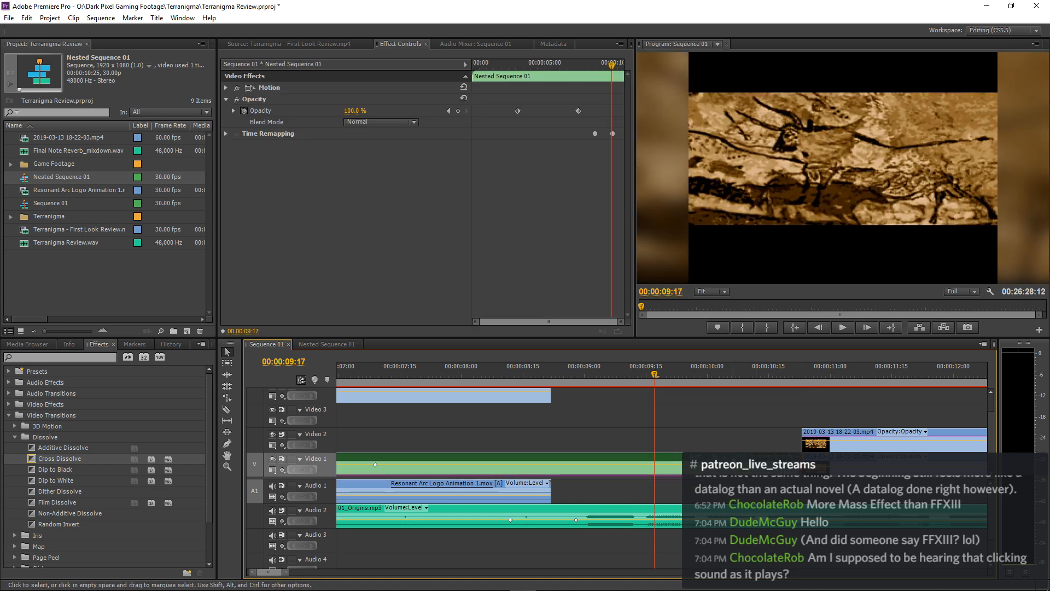
key("minus")
key("minus")
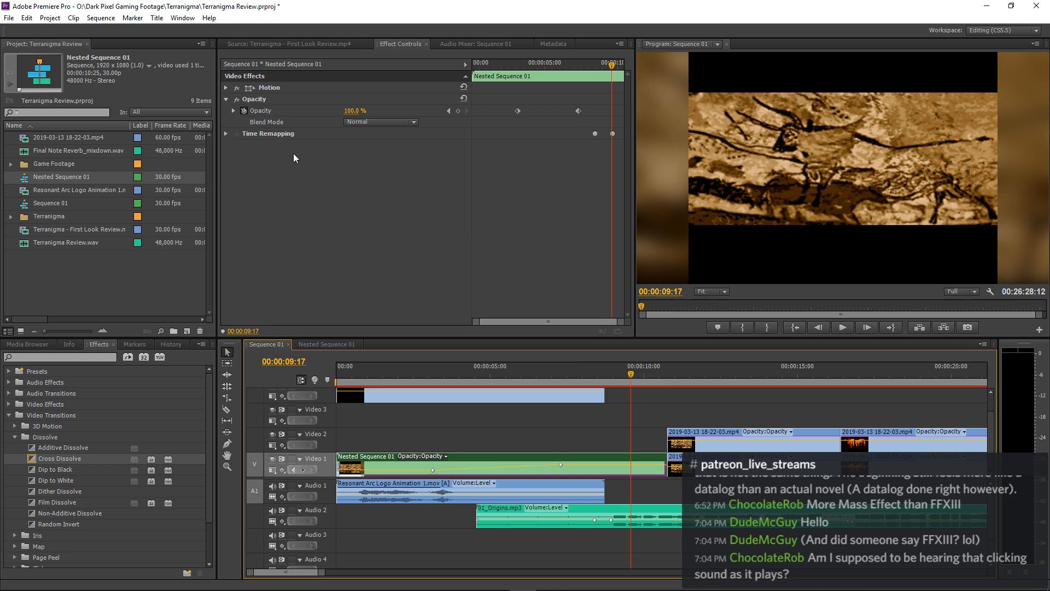
Move the Nested Sequence 01 clip's last opacity keyframe to about 00:00:10:12 and set the keyframe at 00:00:03:04 to 20%.
left_click_drag(579, 112, 612, 119)
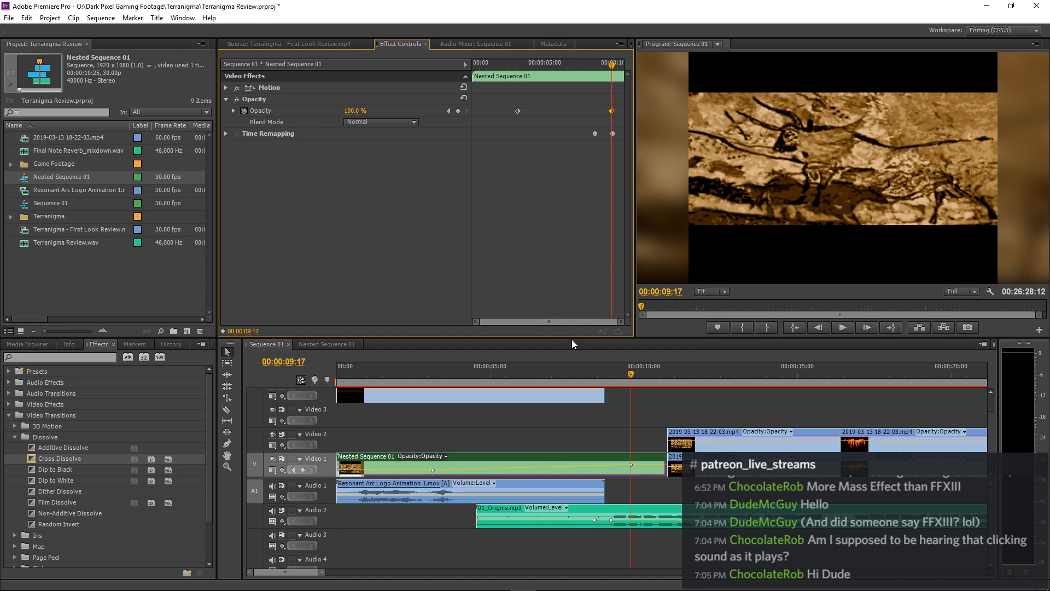
left_click_drag(613, 111, 625, 111)
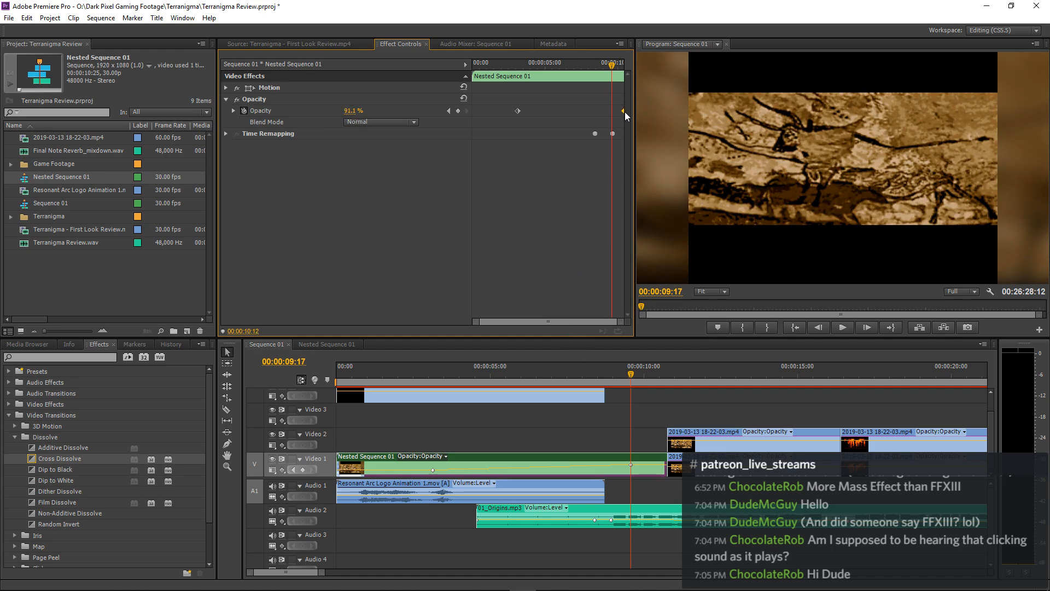
left_click(450, 110)
left_click(358, 111)
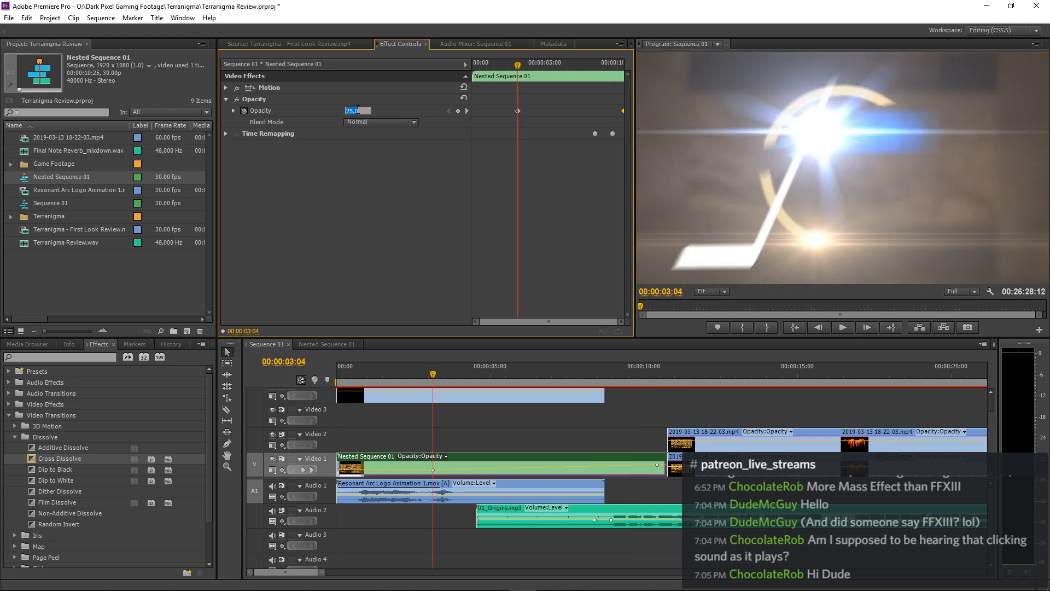
type("20")
key("Return")
left_click(509, 421)
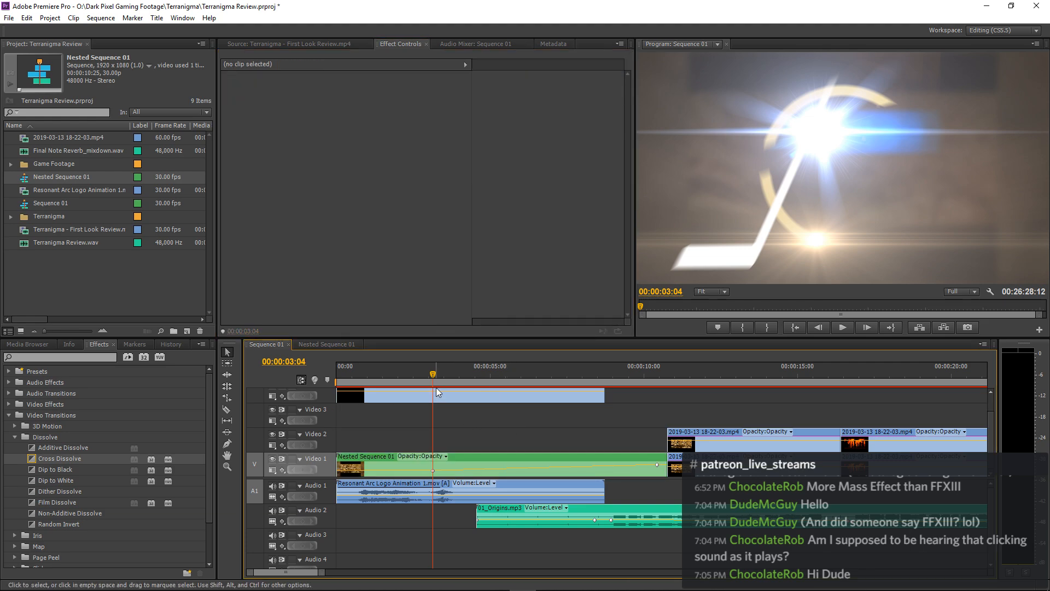
Play Sequence 01 from the beginning, restart it once, and stop at 00:00:11:15.
key("Home")
key("space")
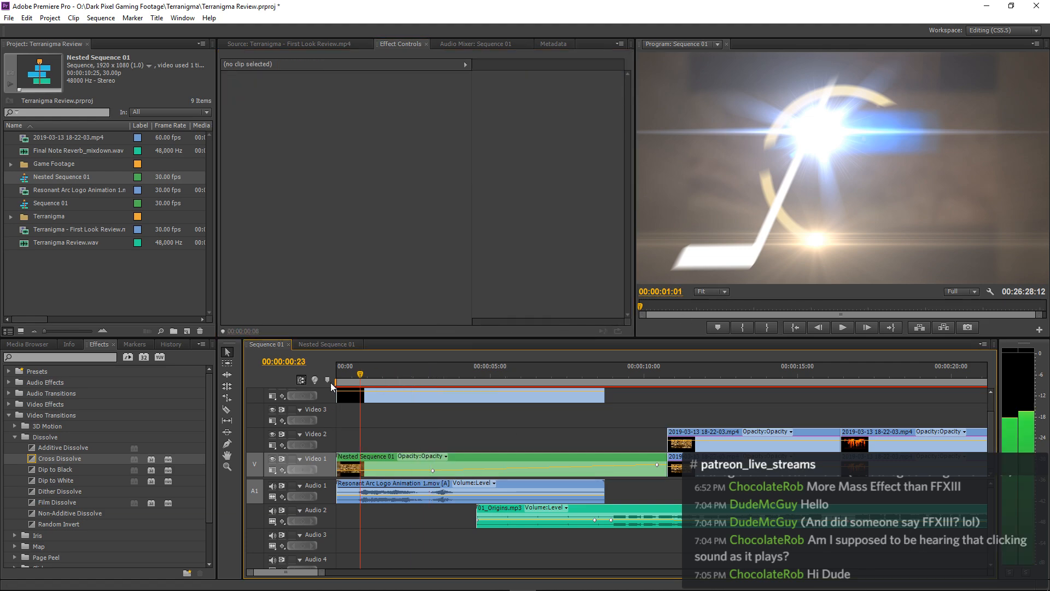
key("space")
key("Home")
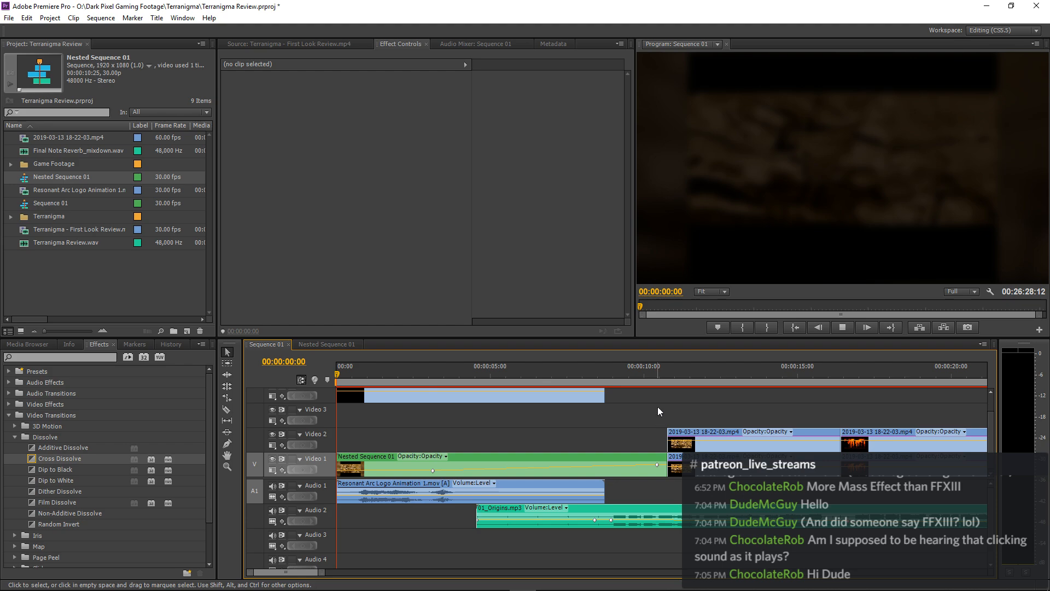
key("space")
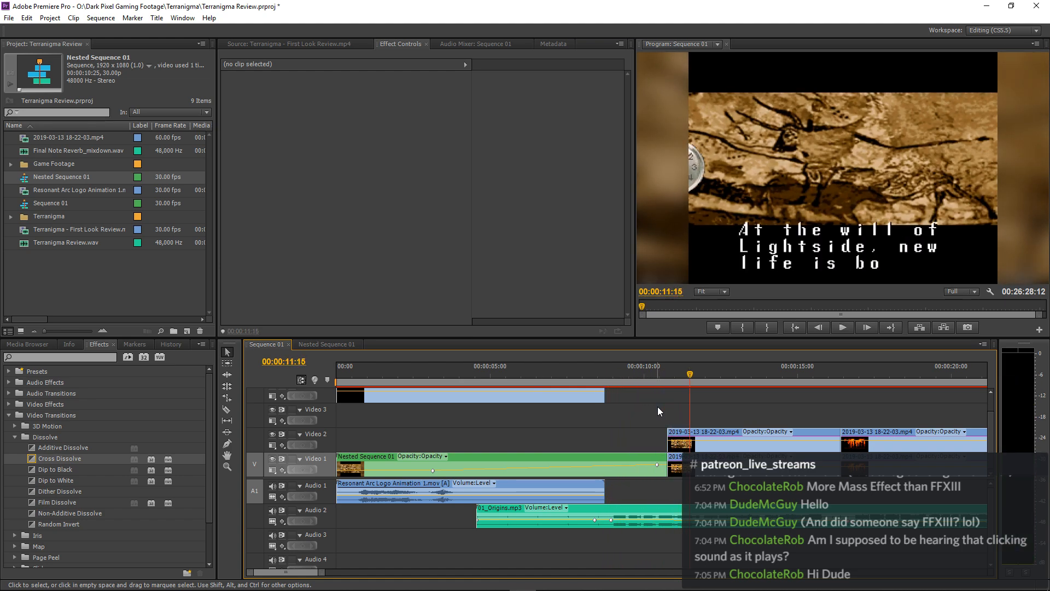
Scrub back to 00:00:03:11 and examine the Time Remapping keyframes of the Nested Sequence 01 clip.
left_click(575, 370)
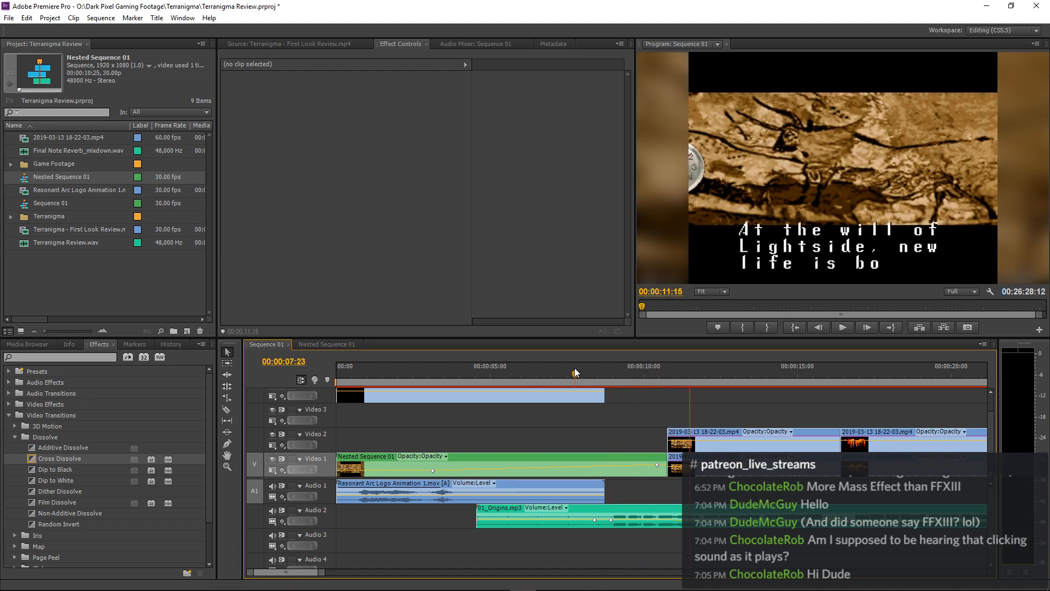
left_click_drag(575, 371, 441, 389)
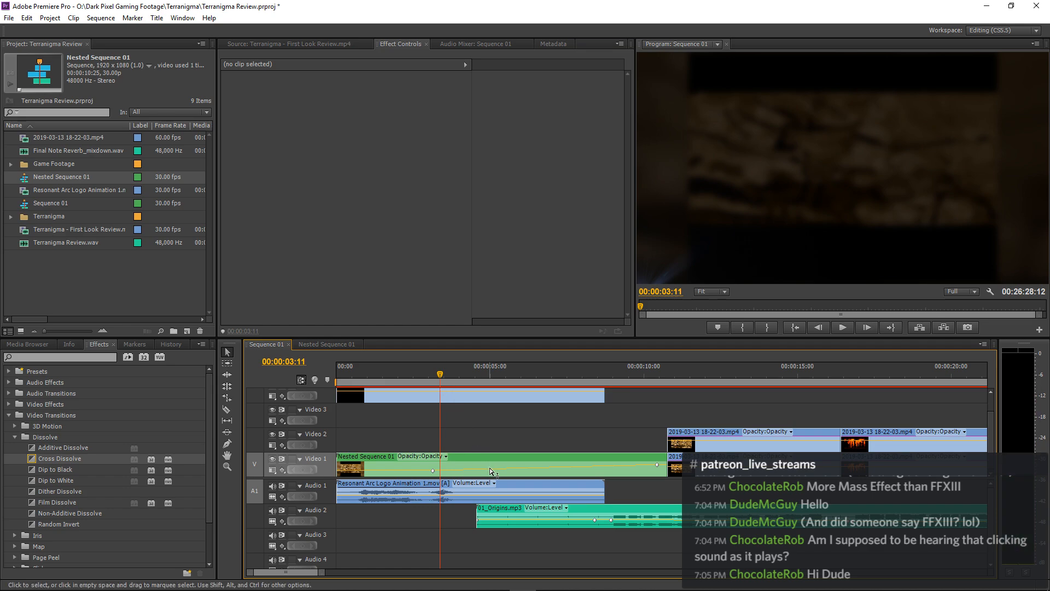
left_click(490, 466)
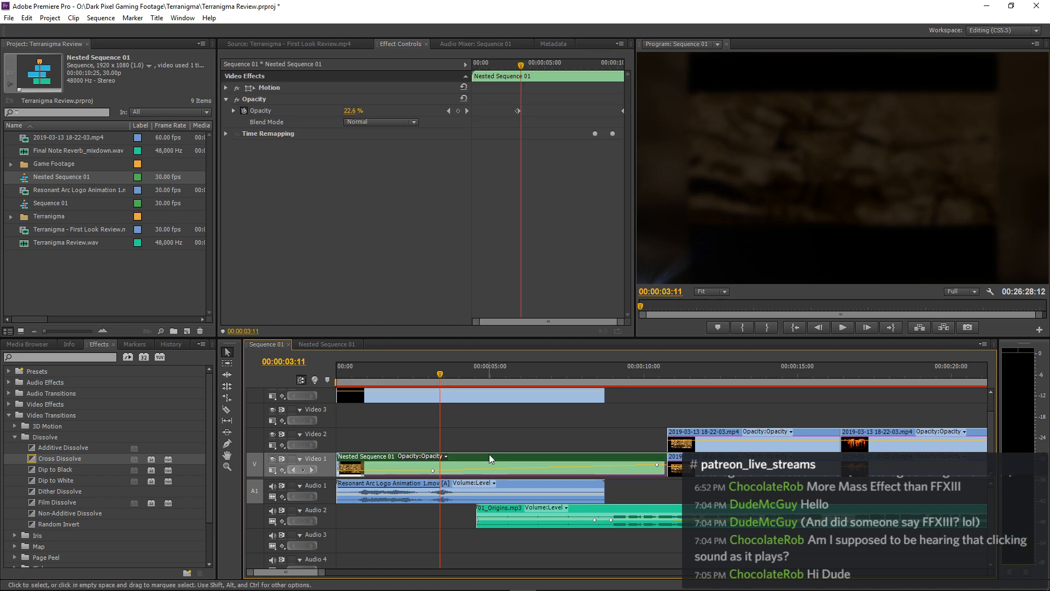
left_click(226, 134)
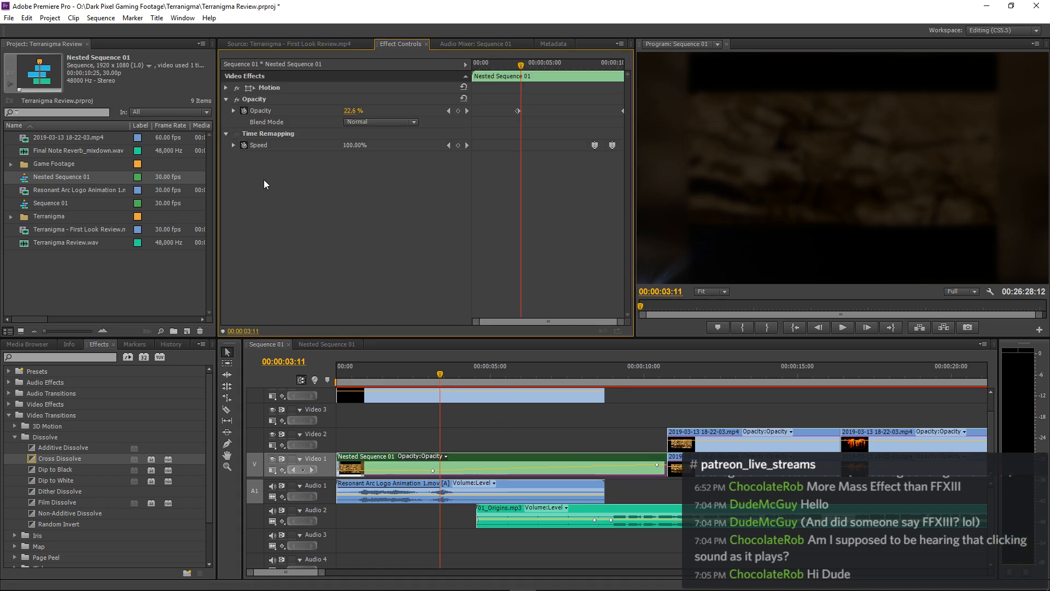
In Nested Sequence 01, move the upper clip's last Gaussian Blur Blurriness keyframe to the clip's end at 00:00:10:25, and return to Sequence 01.
double_click(495, 456)
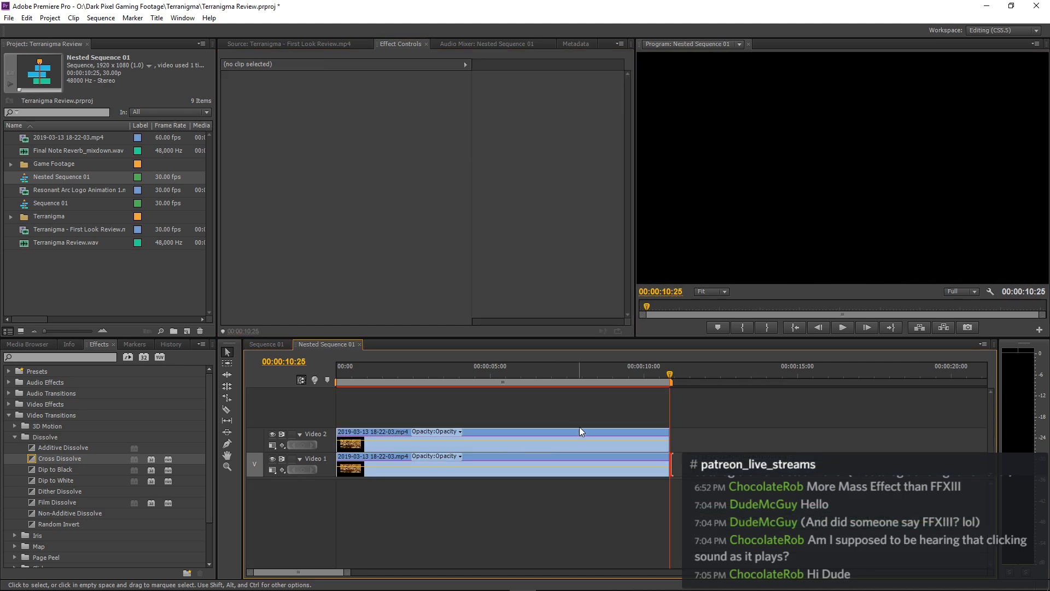
double_click(573, 434)
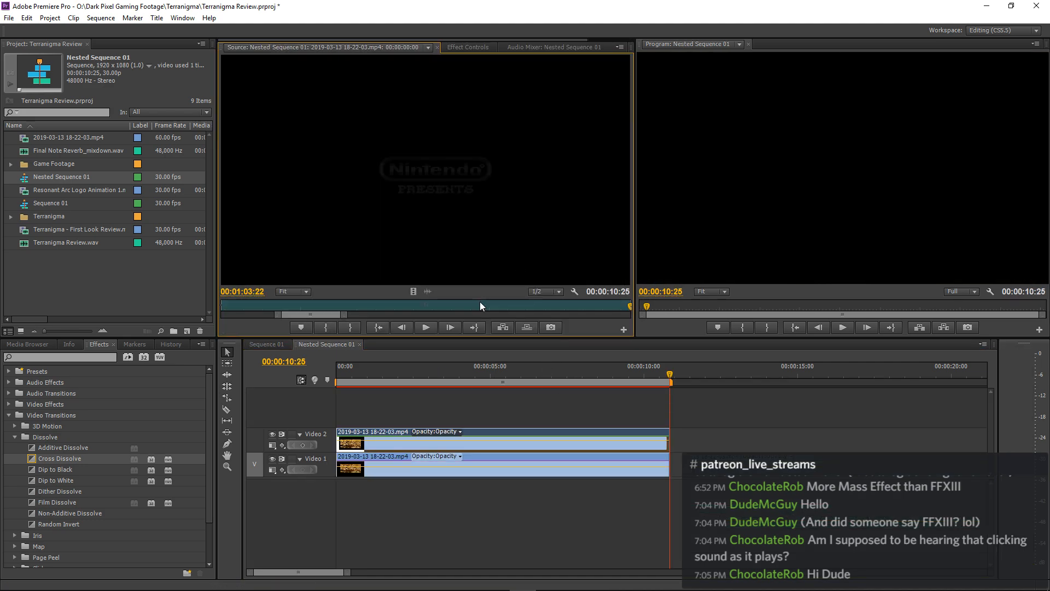
left_click(467, 47)
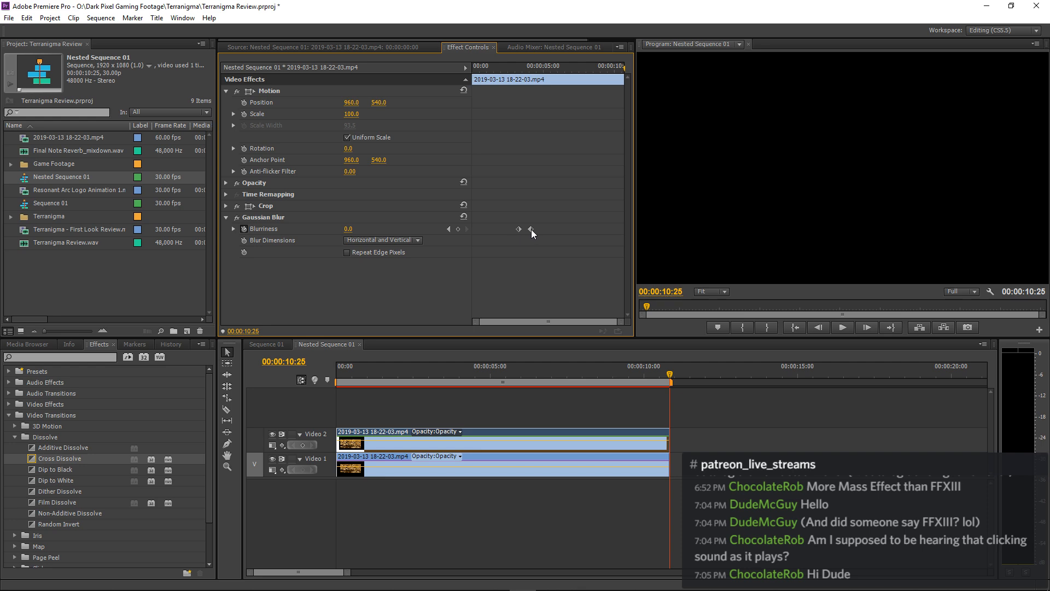
left_click_drag(530, 229, 623, 232)
left_click(280, 347)
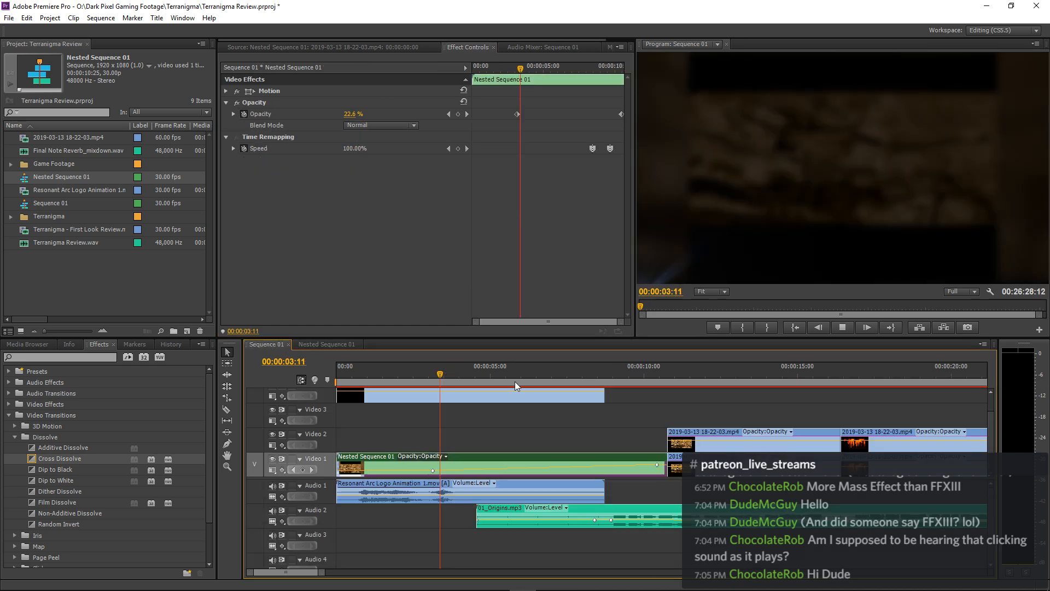
Play Sequence 01 from 00:00:03:12 through the gameplay clips to 00:00:25:07, and save the project.
key("Right")
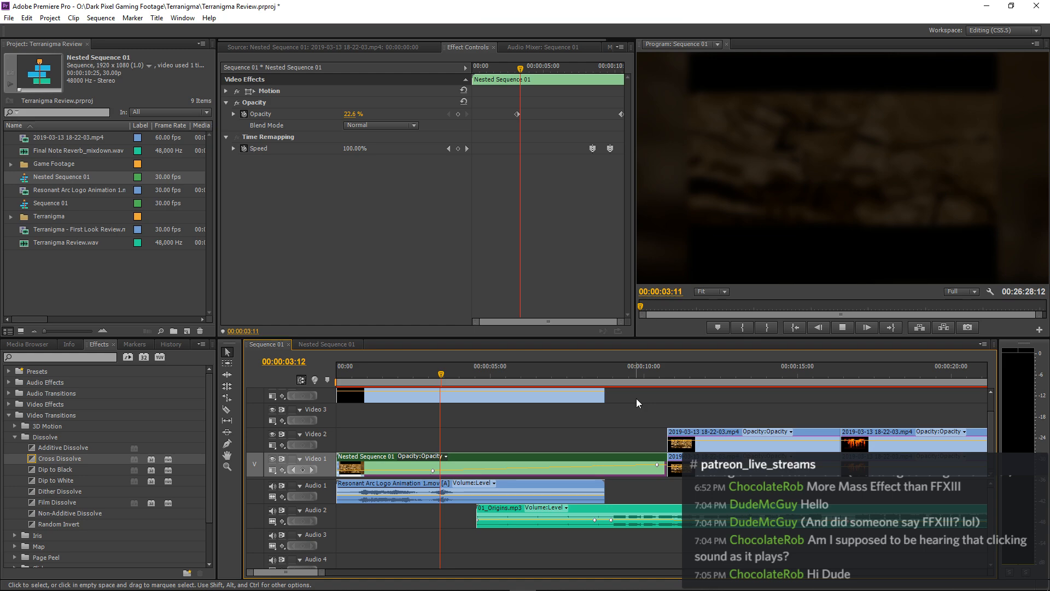
left_click(637, 396)
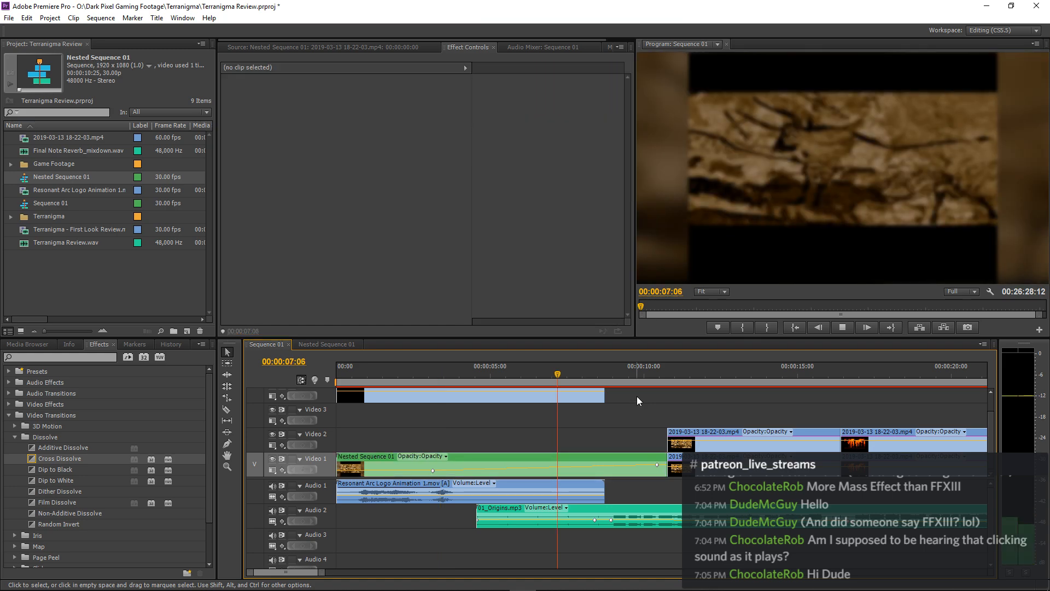
key("space")
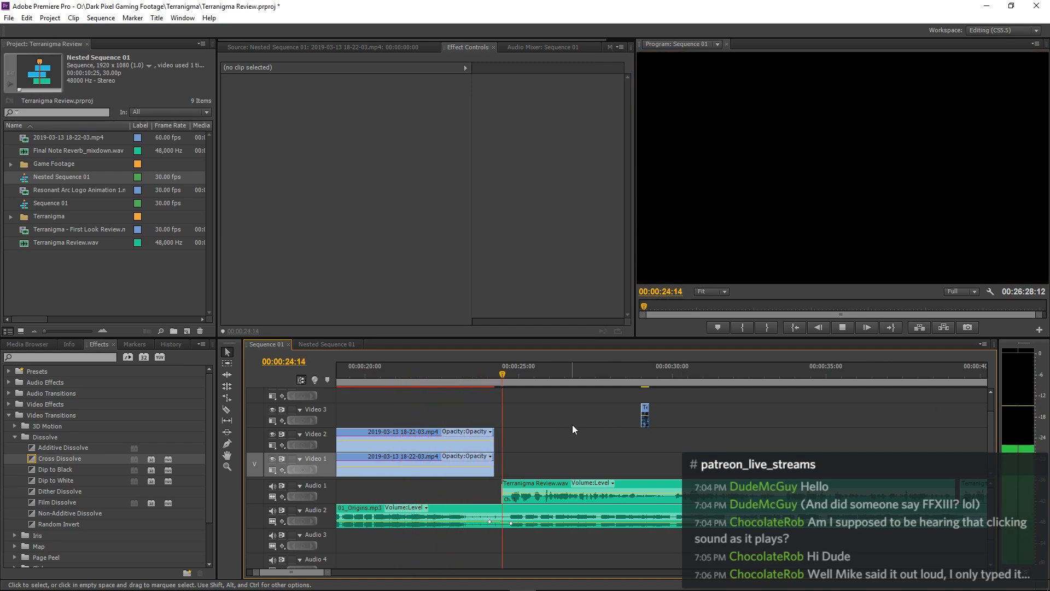
key("space")
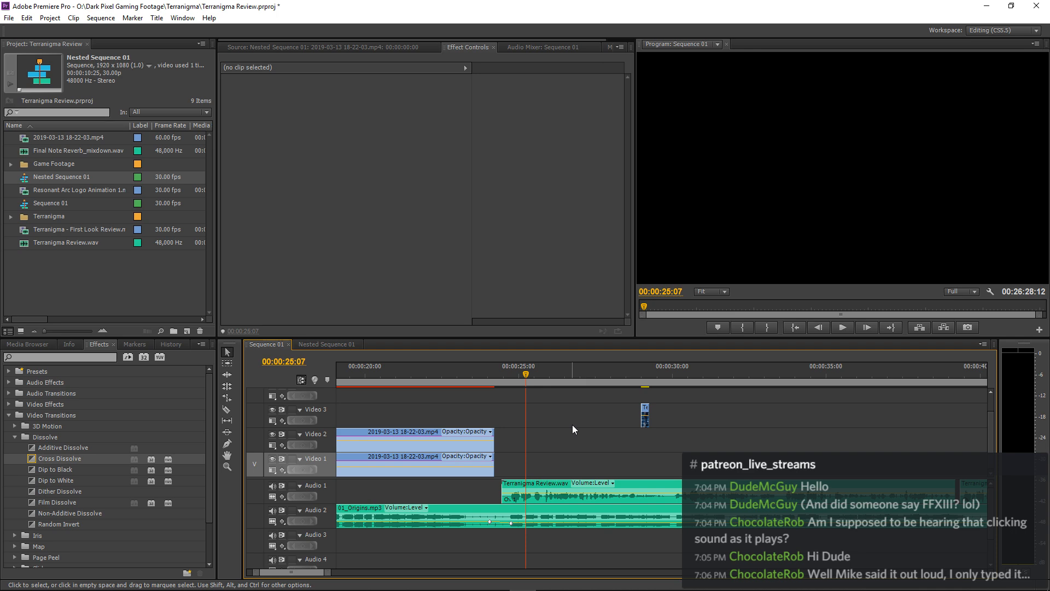
key("ctrl+s")
Play the opening of Sequence 01 from the beginning and stop at 00:00:10:14.
key("minus")
key("minus")
key("minus")
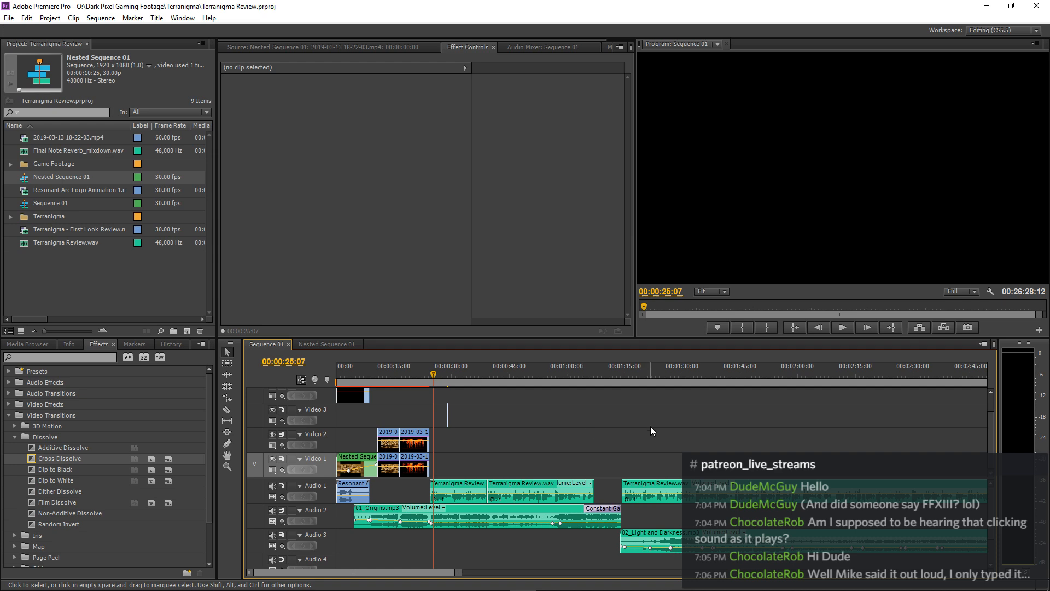
key("Home")
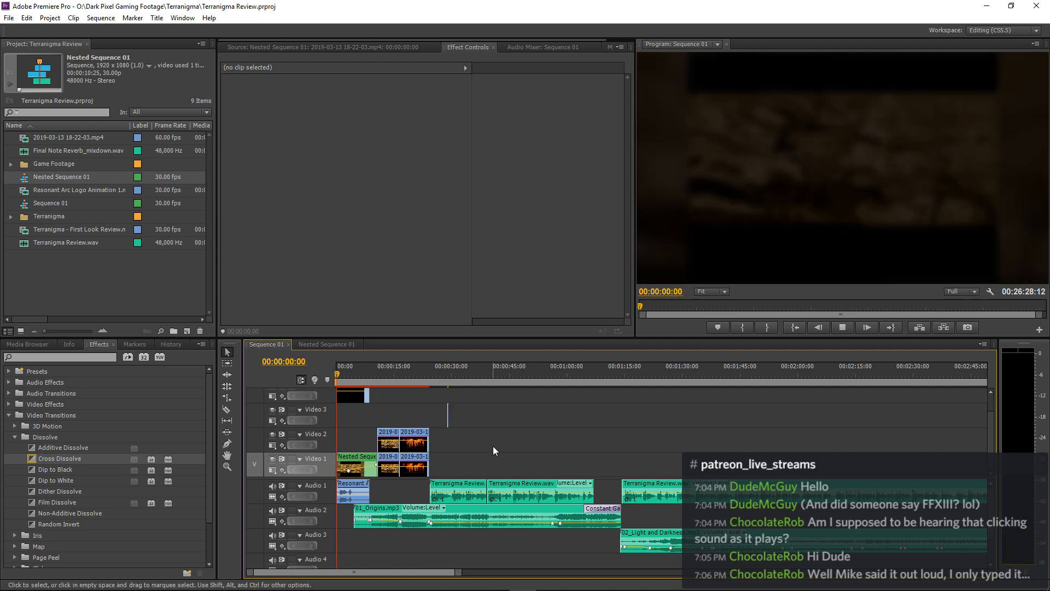
key("space")
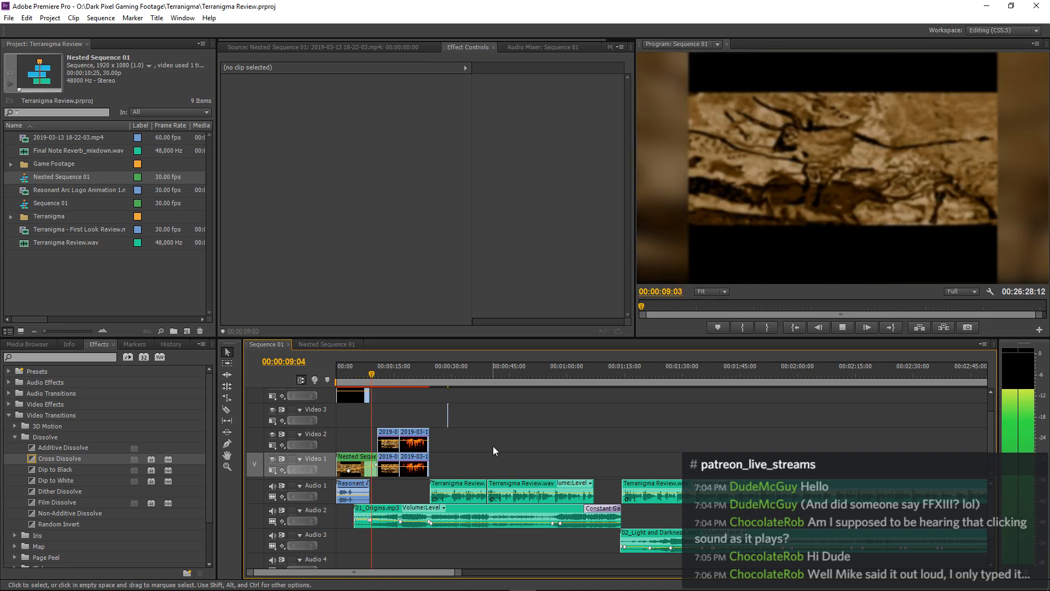
key("space")
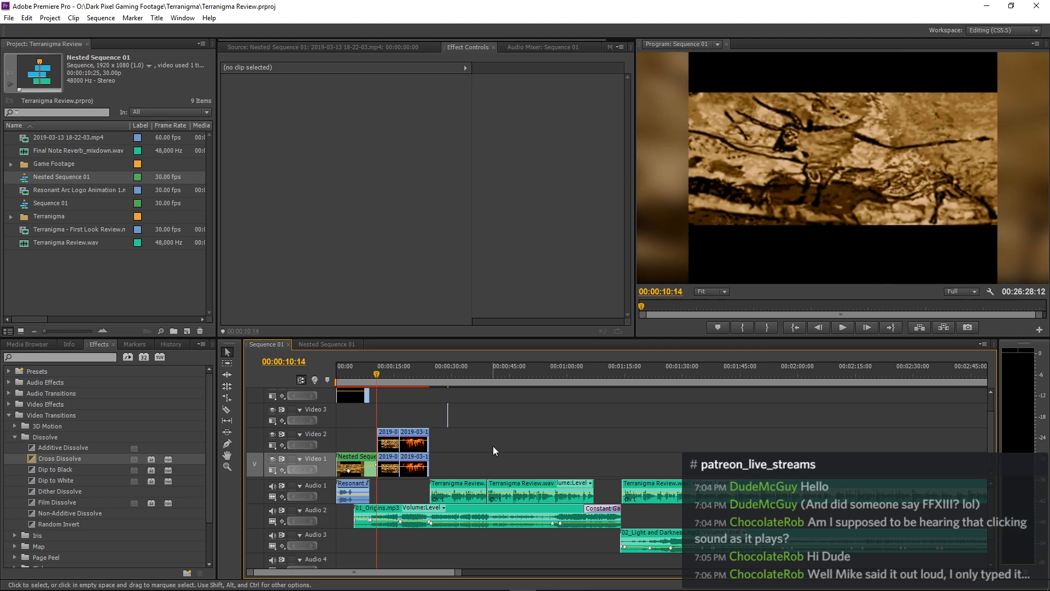
Review the intro of Sequence 01 in an enlarged preview up to 00:00:12:14, and replay the section ending at 00:00:09:05.
left_click_drag(991, 415, 990, 379)
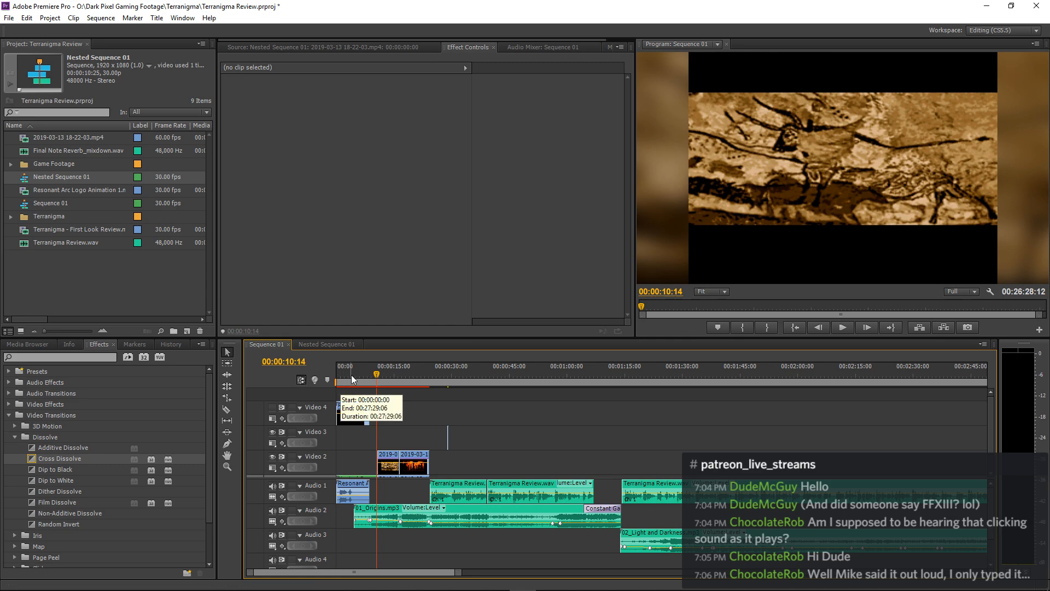
key("Home")
key("grave")
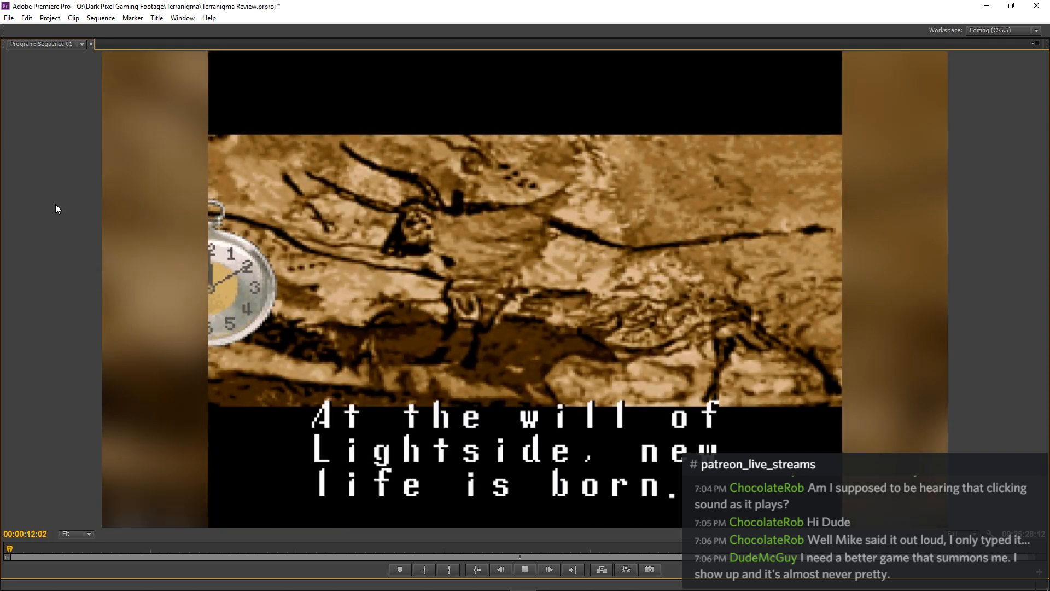
key("space")
key("grave")
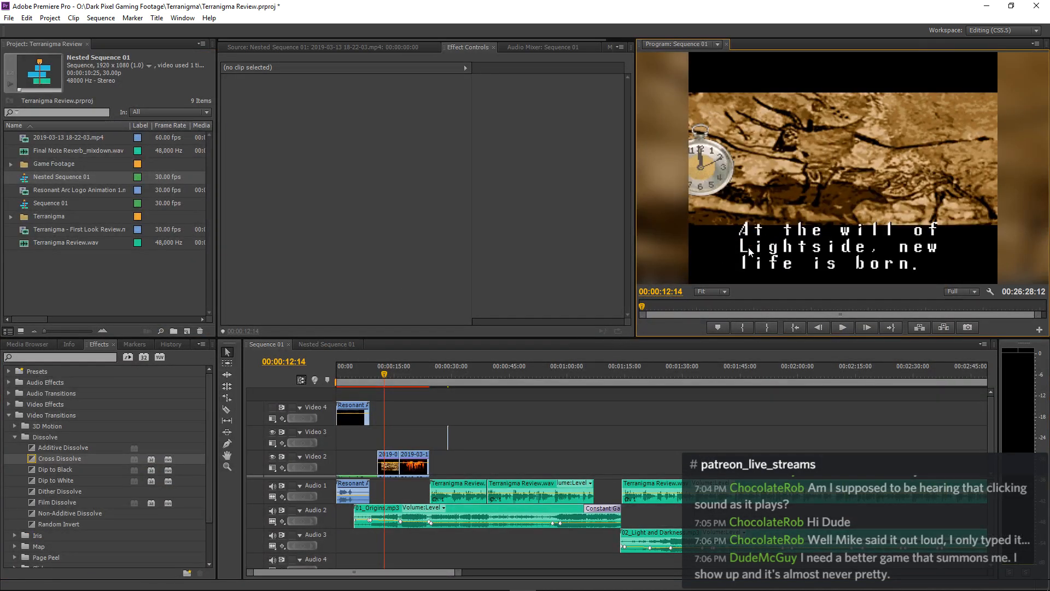
left_click(368, 373)
key("space")
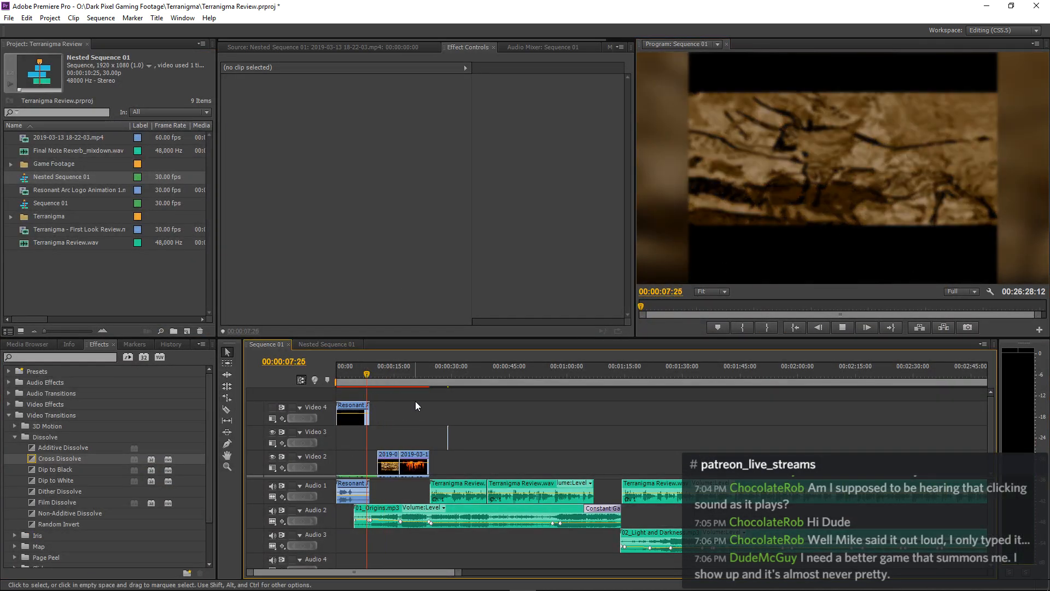
key("space")
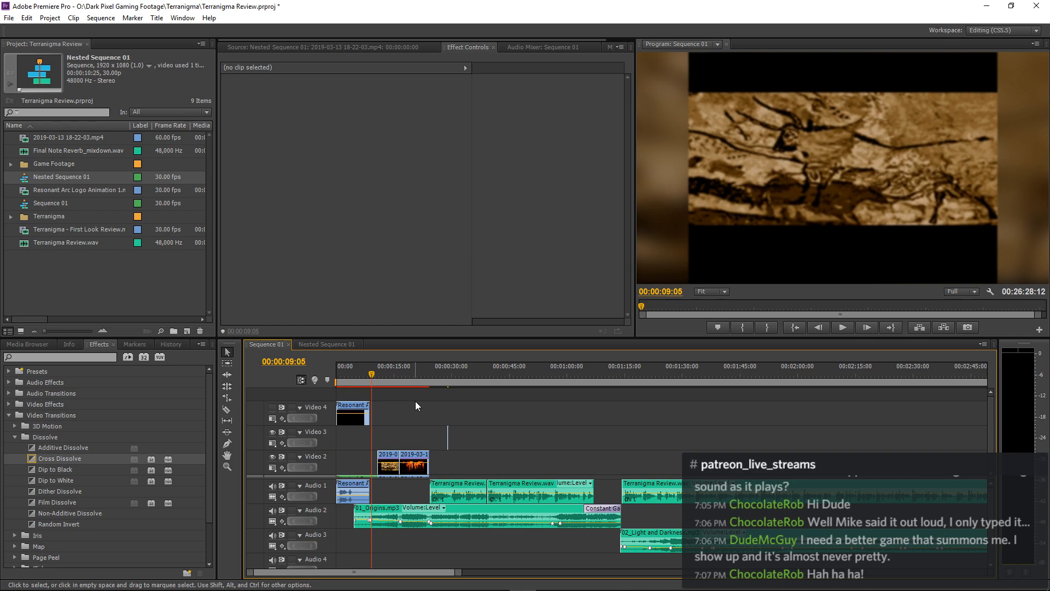
Move the last opacity keyframe of the Nested Sequence 01 clip to 00:00:08:29.
key("equal")
key("equal")
key("equal")
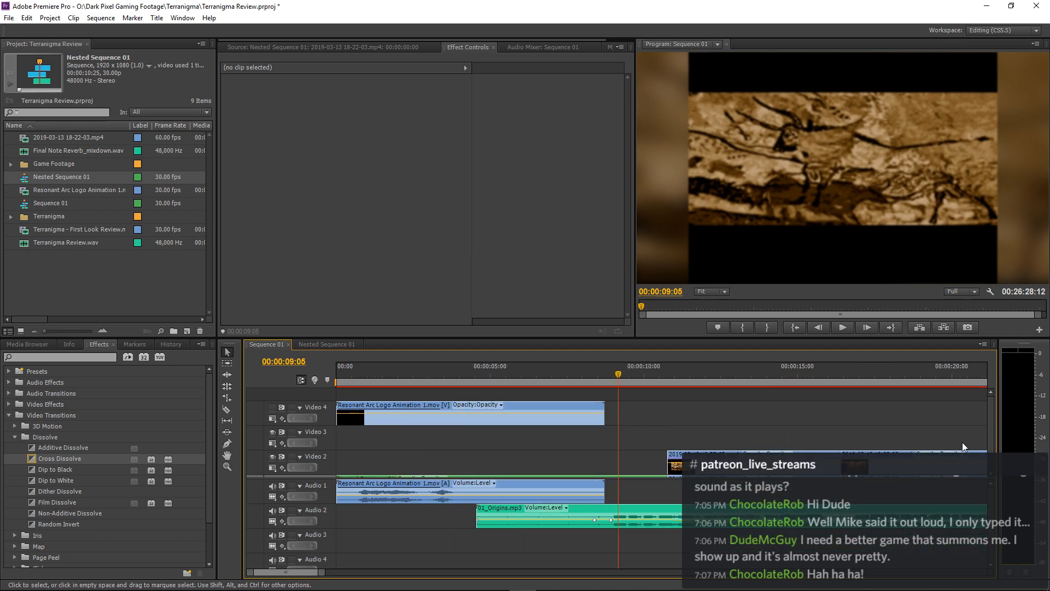
scroll(993, 437, "down", 1)
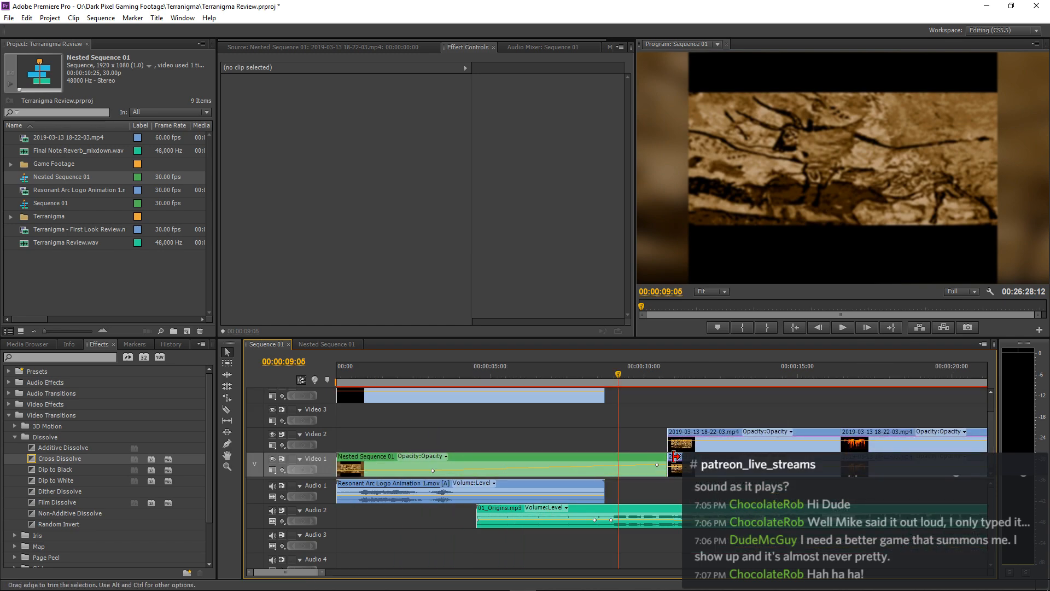
left_click_drag(616, 376, 610, 377)
left_click(648, 459)
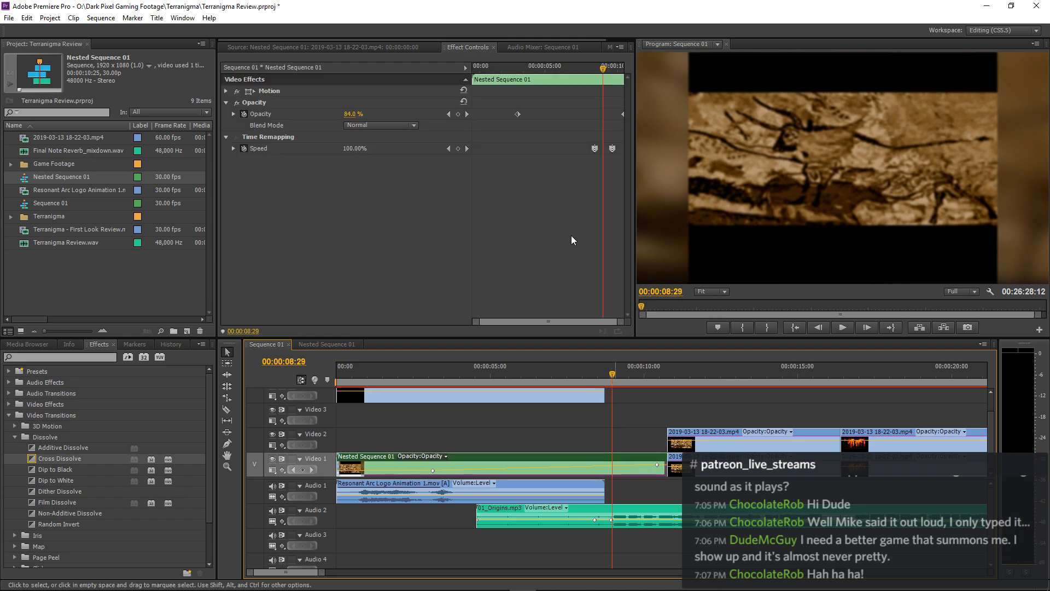
left_click_drag(623, 114, 604, 114)
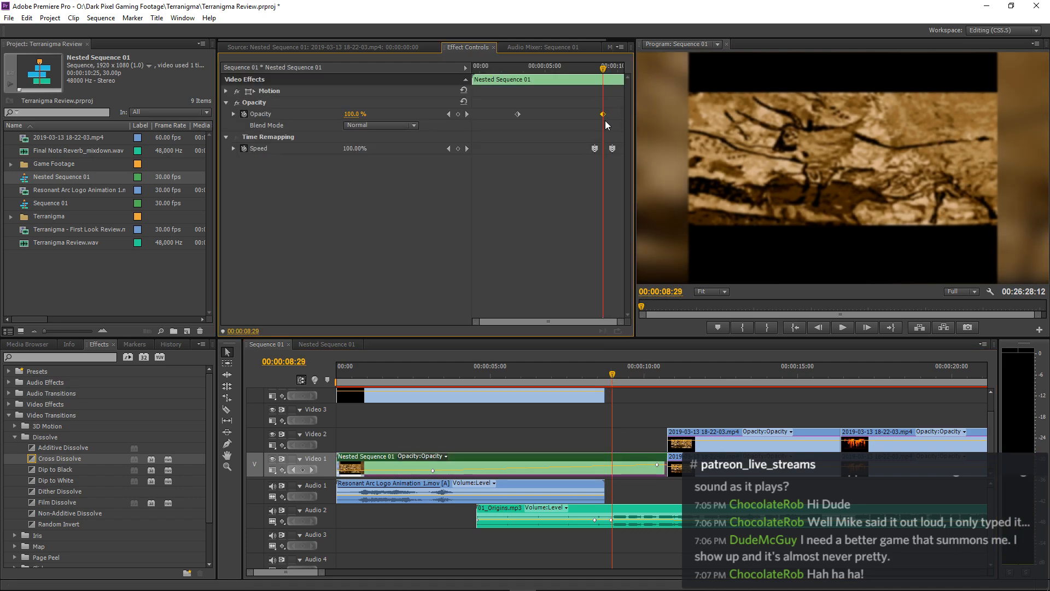
Check the upper clip's source and blur keyframes in Nested Sequence 01, and play Sequence 01 from 00:00:08:29 to 00:00:10:22.
left_click(340, 345)
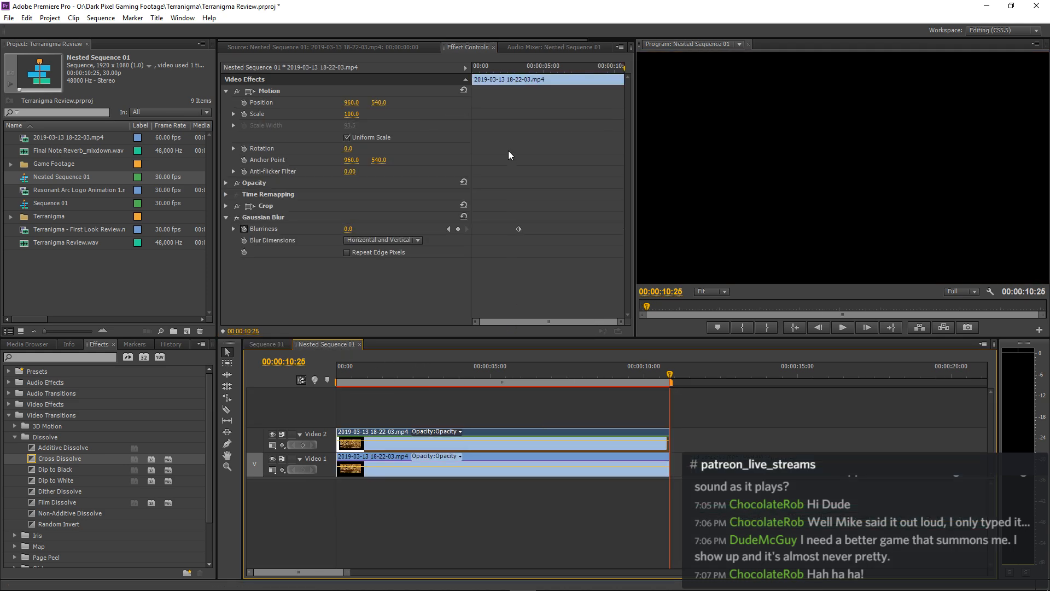
left_click(397, 48)
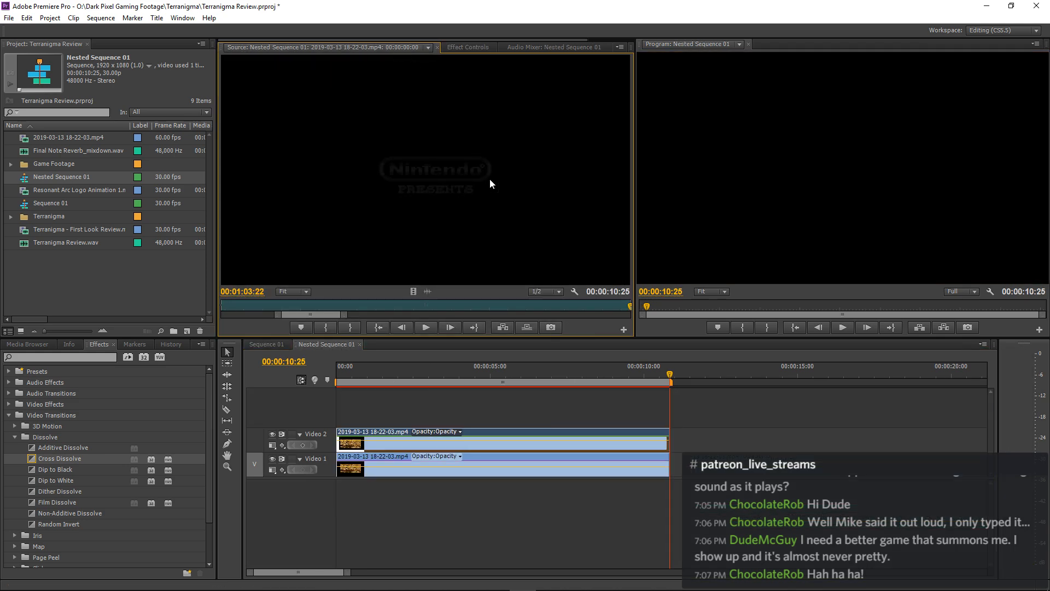
left_click(469, 48)
left_click(268, 345)
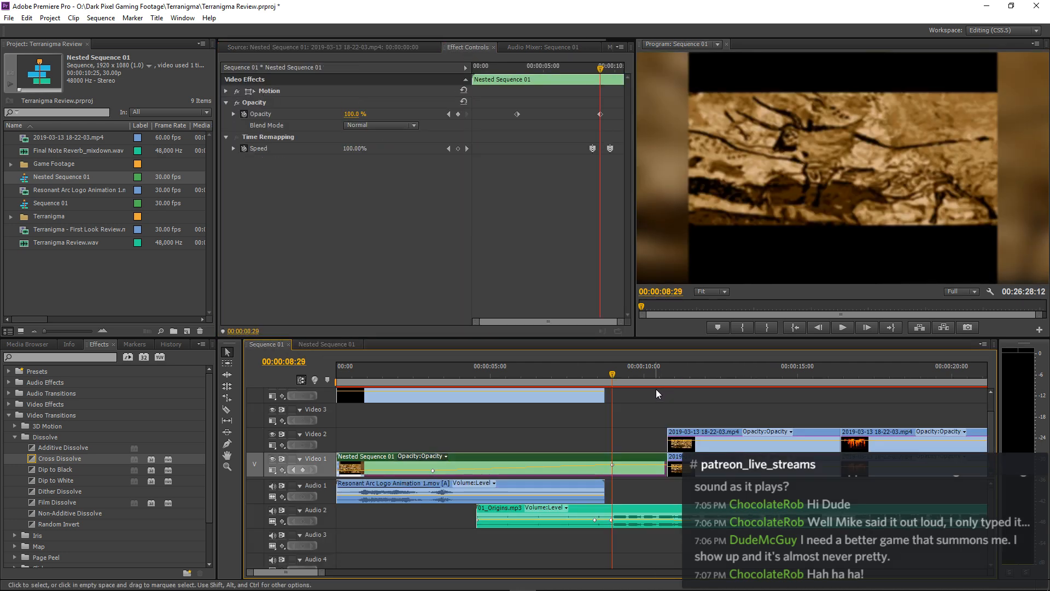
key("space")
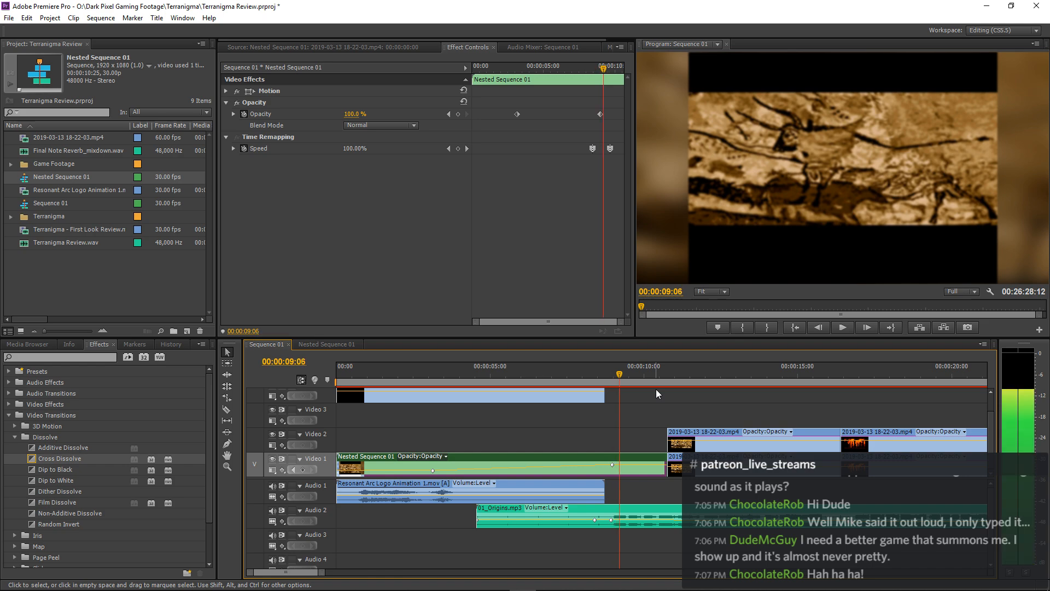
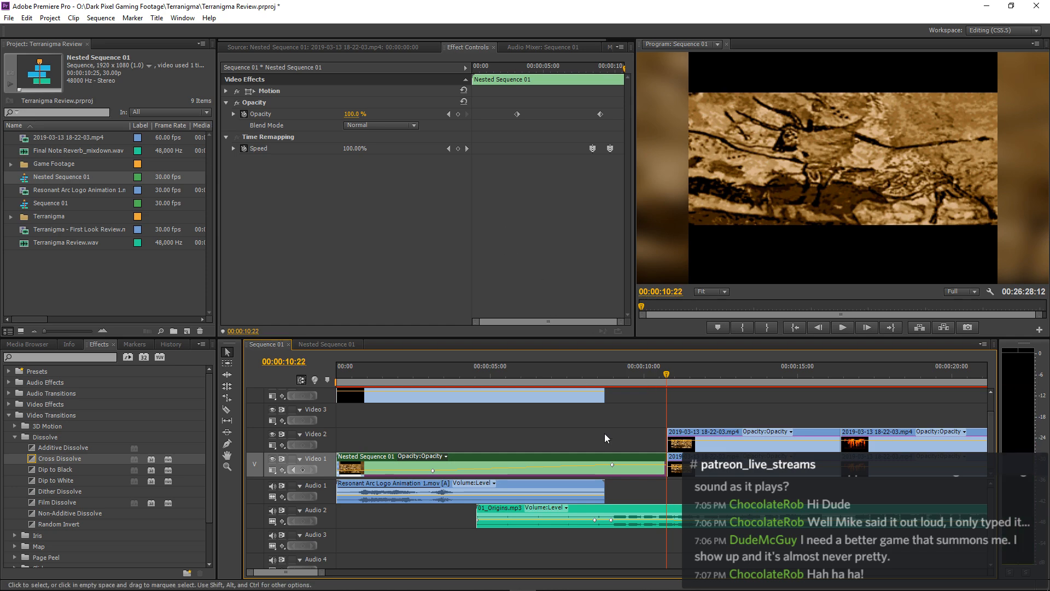
In Nested Sequence 01, move the upper clip's last Gaussian Blur Blurriness keyframe to 00:00:09:01.
left_click(320, 344)
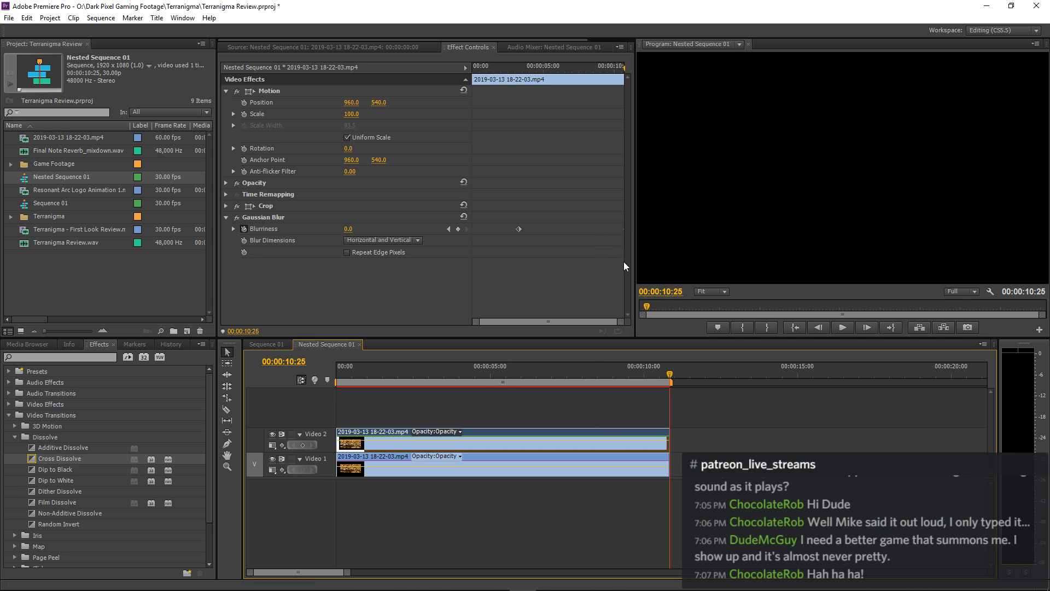
key("Left")
key("Left")
key("Left")
key("Left")
key("Left")
key("Left")
key("Left")
key("Left")
key("Left")
key("Left")
key("Left")
key("Left")
key("Left")
key("Left")
key("Left")
key("Left")
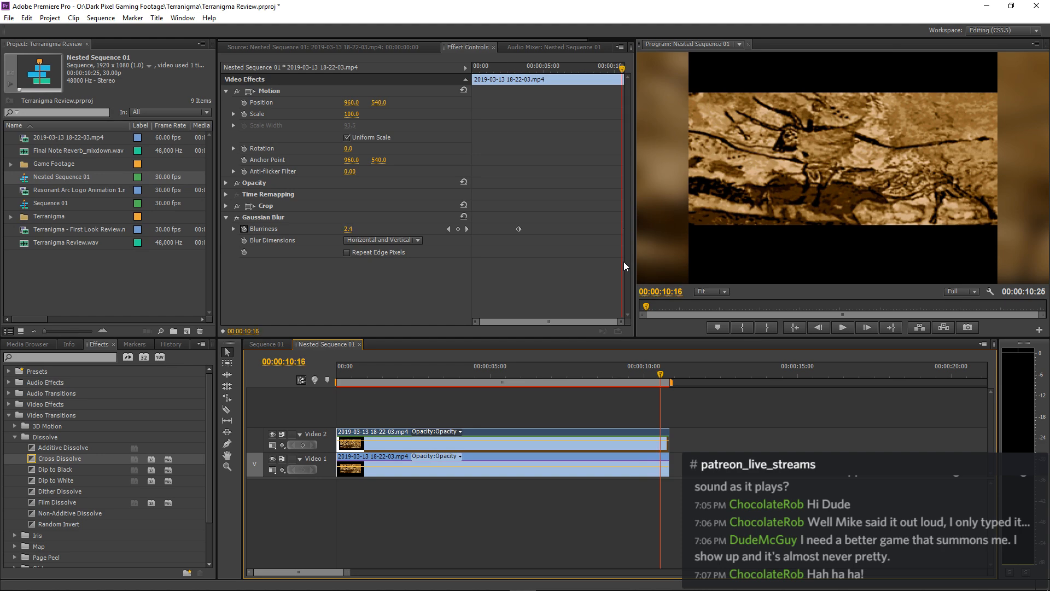
key("Left")
key("Left")
key("Left")
key("Left")
key("Left")
key("Left")
key("Left")
key("Left")
key("Left")
key("Left")
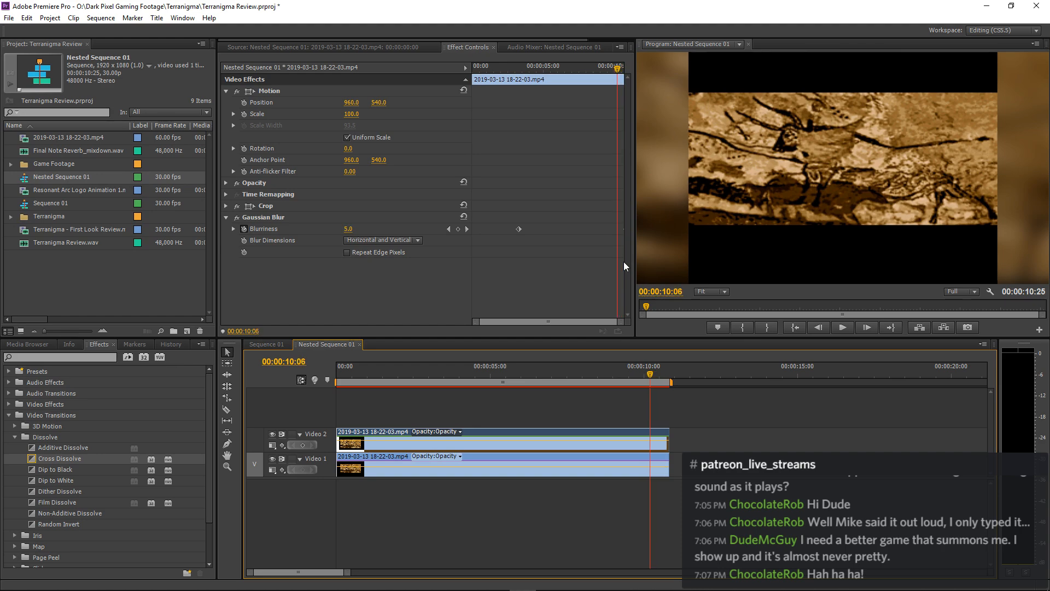
key("Left")
key("Left")
key("Left")
key("Left")
key("Left")
key("Left")
key("Left")
key("Left")
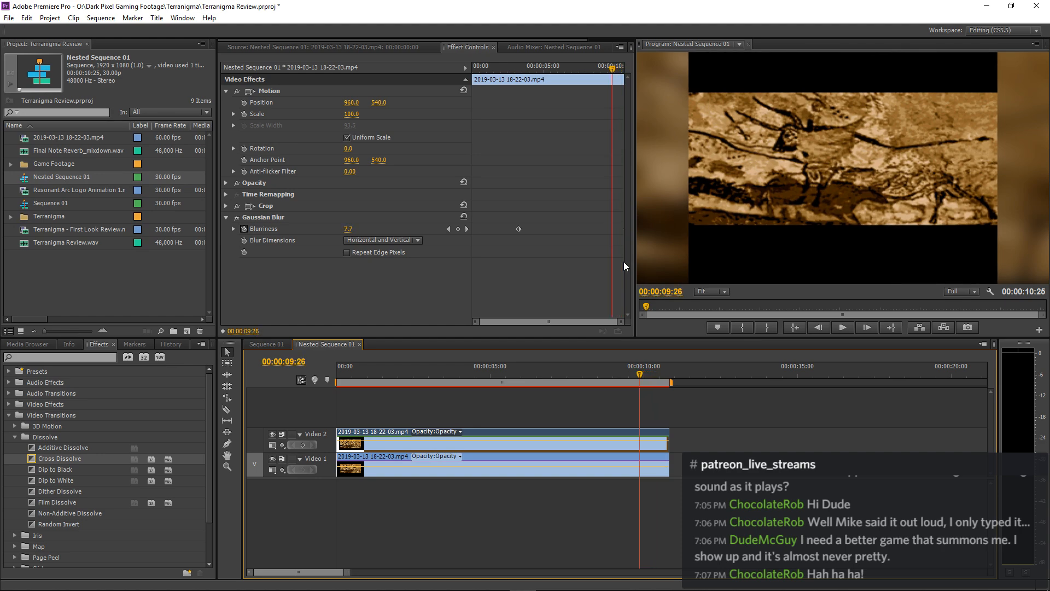
key("Left")
key("Left")
key("Left")
key("Left")
key("Left")
key("Left")
key("Left")
key("Left")
key("Left")
key("Left")
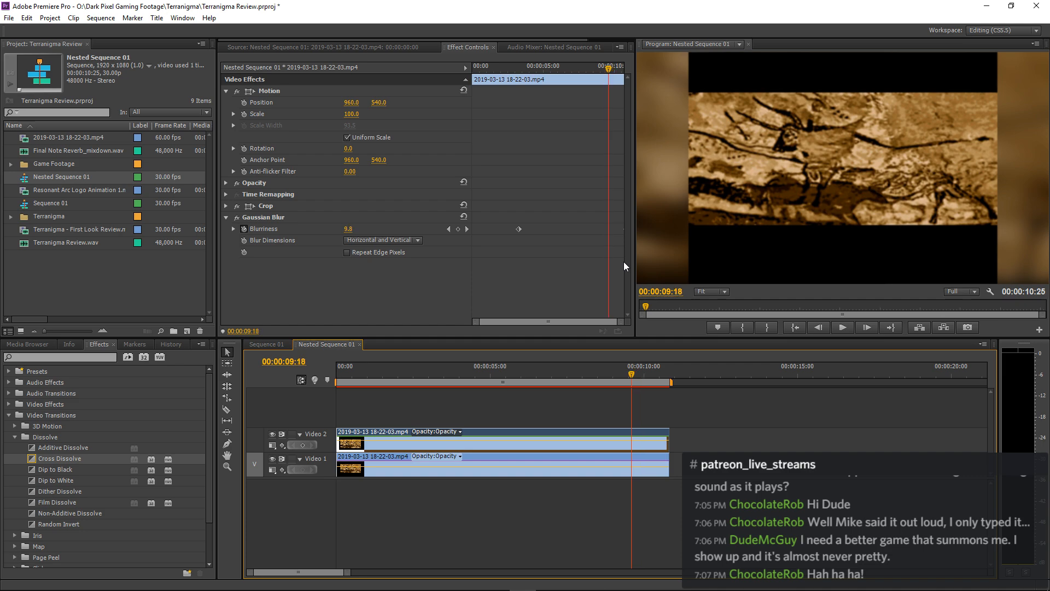
key("Left")
key("Left")
key("Left")
key("Left")
key("Left")
key("Left")
key("Left")
key("Left")
key("Left")
key("Left")
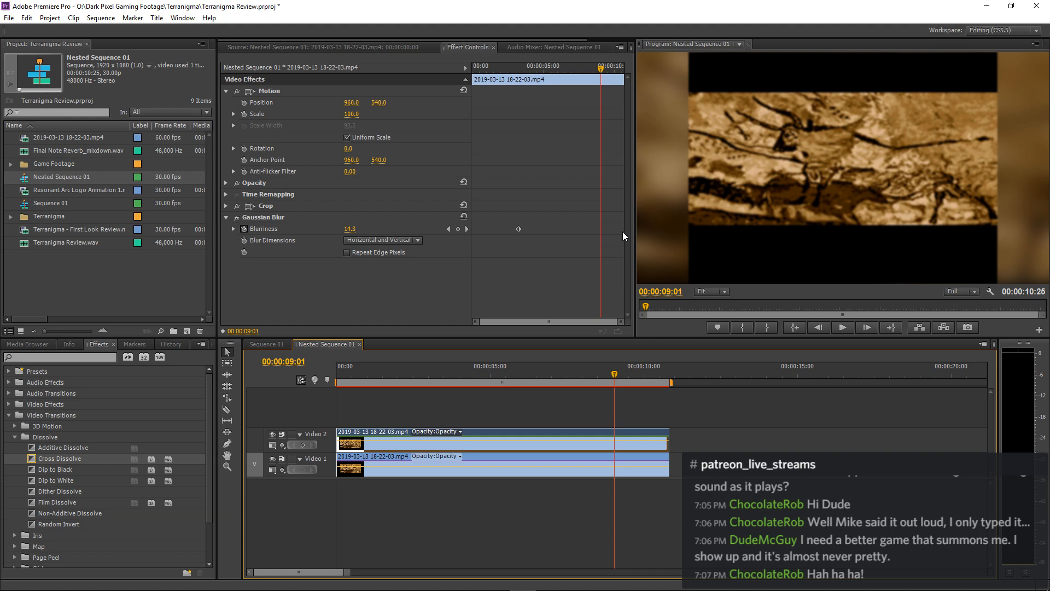
left_click_drag(623, 229, 603, 231)
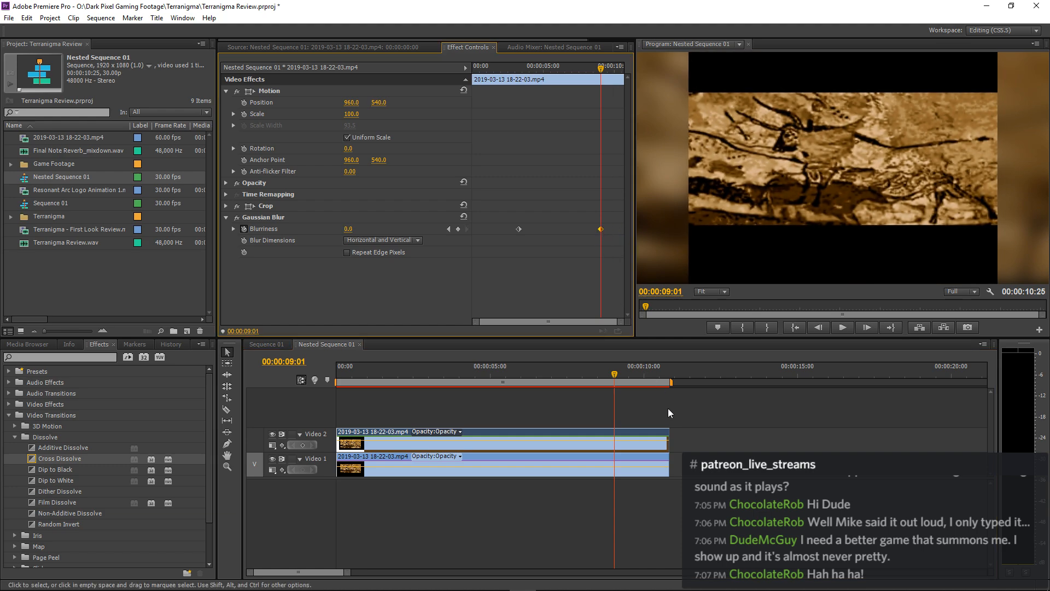
Trim the ends of both clips in Nested Sequence 01 to 00:00:09:01 and return to Sequence 01.
left_click_drag(676, 428, 615, 432)
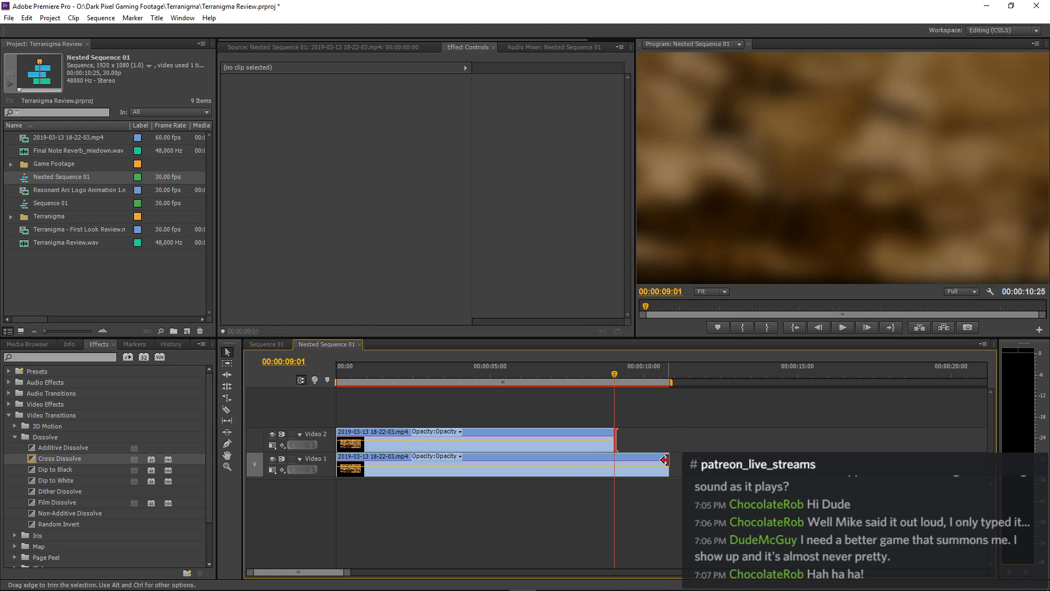
left_click_drag(668, 458, 612, 458)
left_click(267, 344)
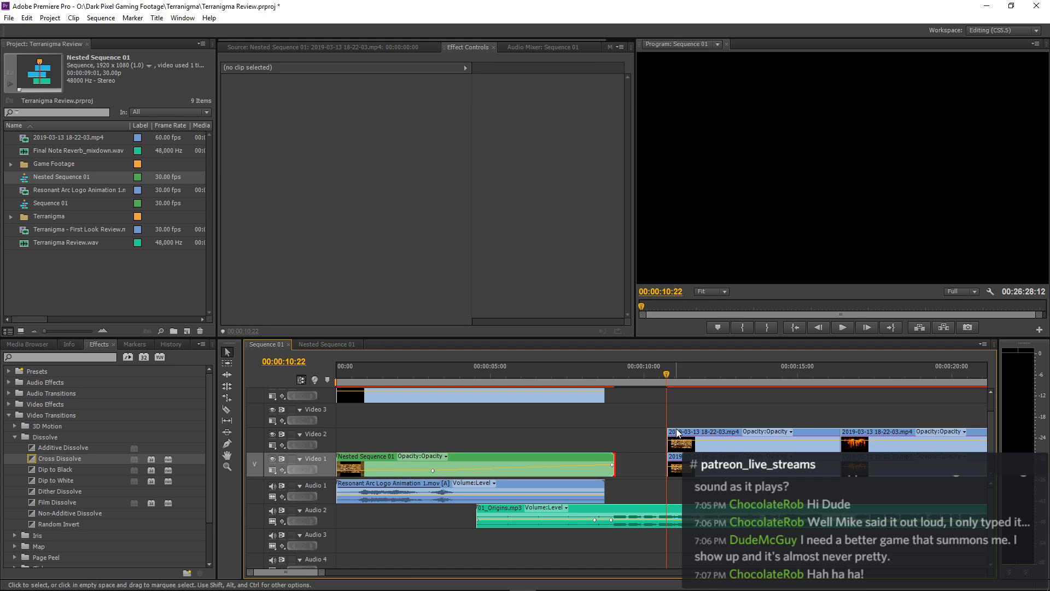
Select both gameplay clips on Video 1 and Video 2 after the gap and move them against the end of Nested Sequence 01.
left_click(612, 373)
key("=")
key("=")
key("=")
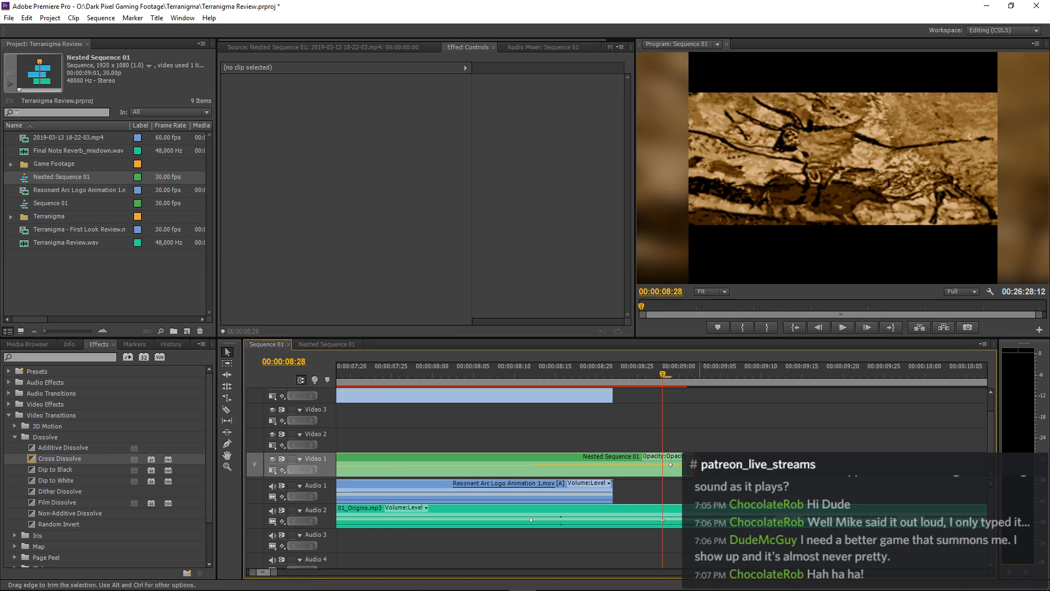
key("-")
key("-")
key("-")
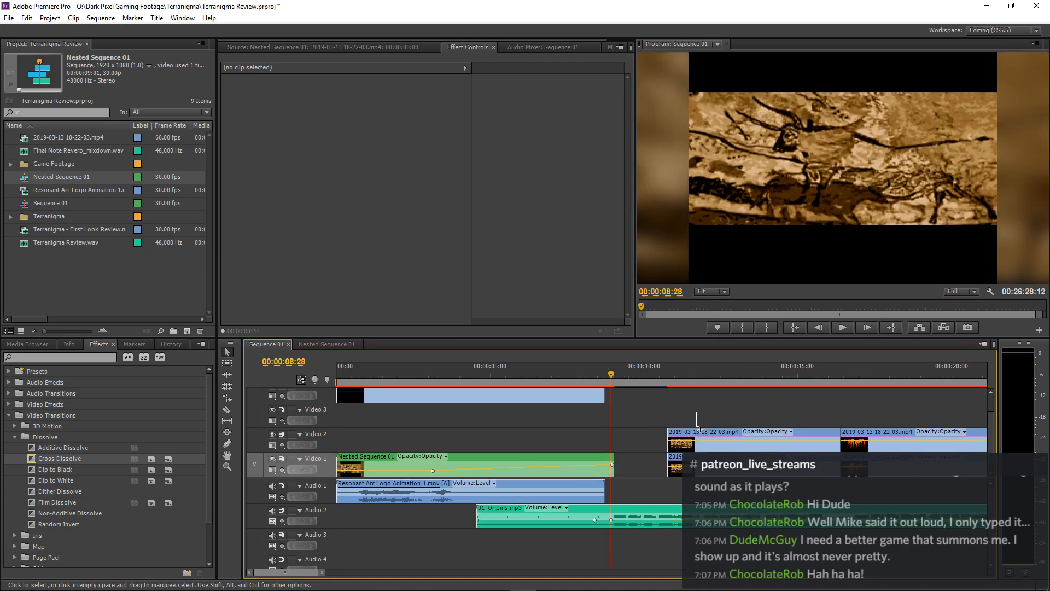
left_click_drag(698, 419, 623, 452)
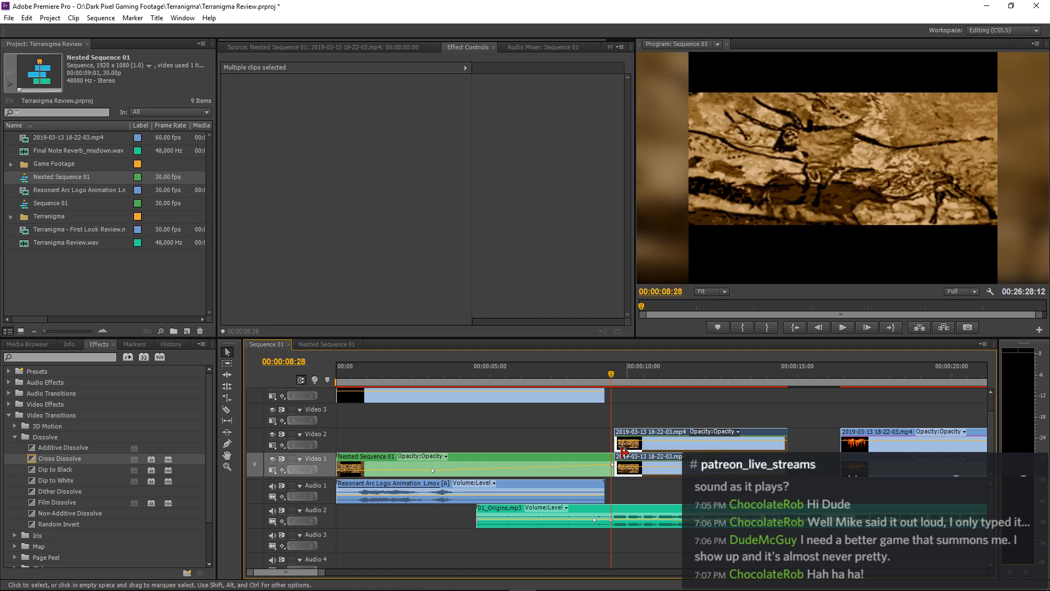
Play Sequence 01 across the join between Nested Sequence 01 and the gameplay clips, and inspect the timeline around 00:00:07:29.
left_click(514, 376)
key("space")
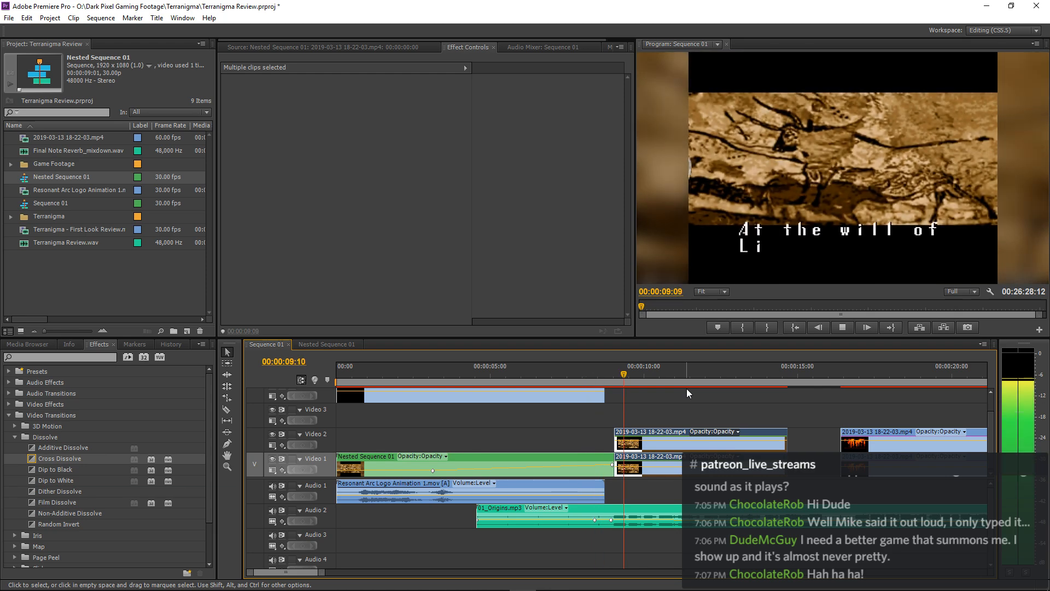
key("space")
left_click(582, 377)
key("equal")
key("equal")
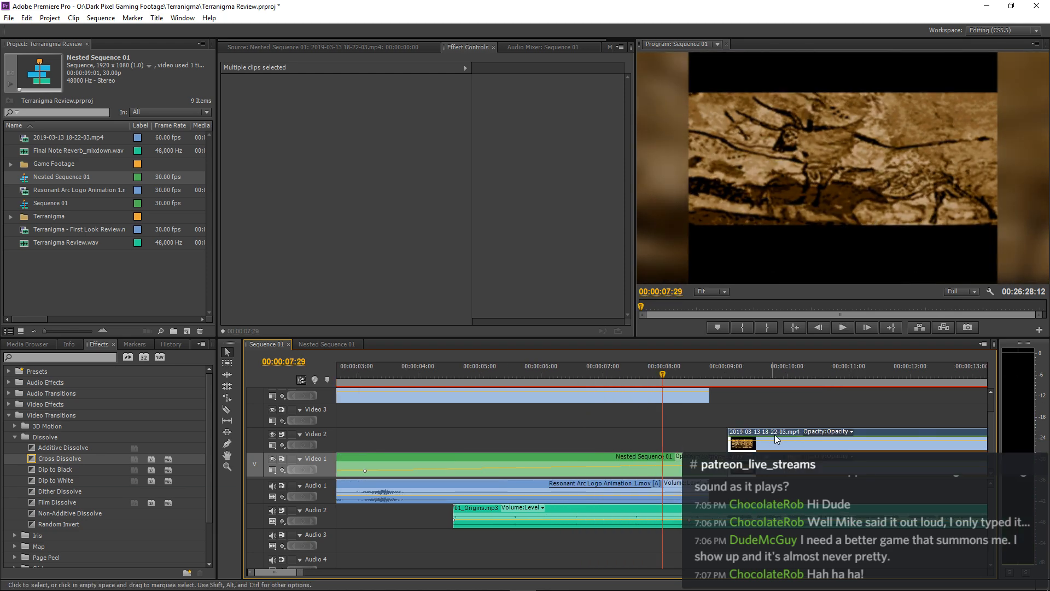
key("minus")
key("minus")
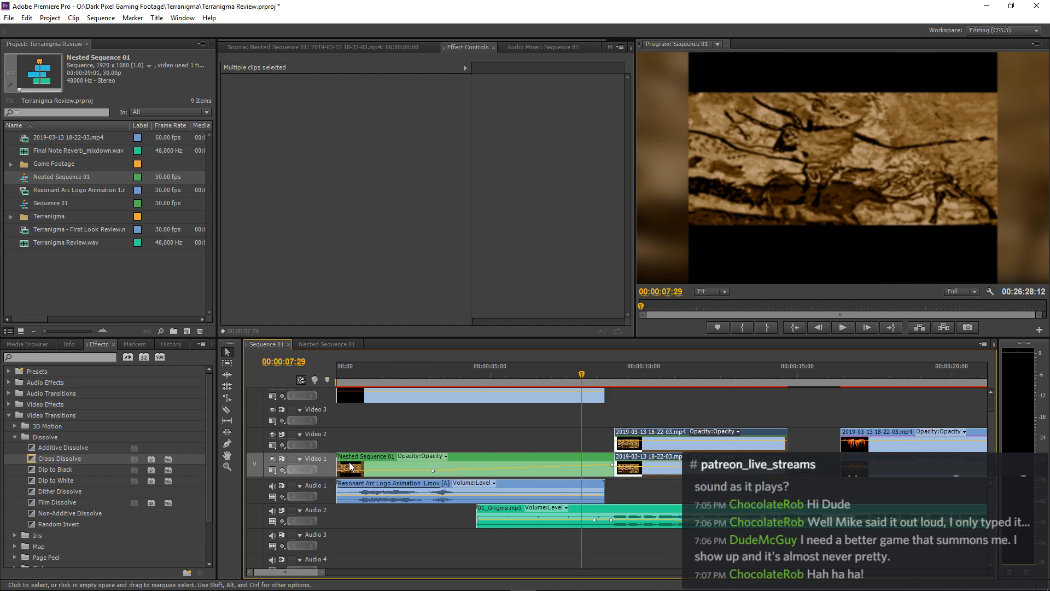
Trim two frames off the start of the Nested Sequence 01 clip and move it back to the start of Sequence 01.
left_click_drag(345, 459, 343, 460)
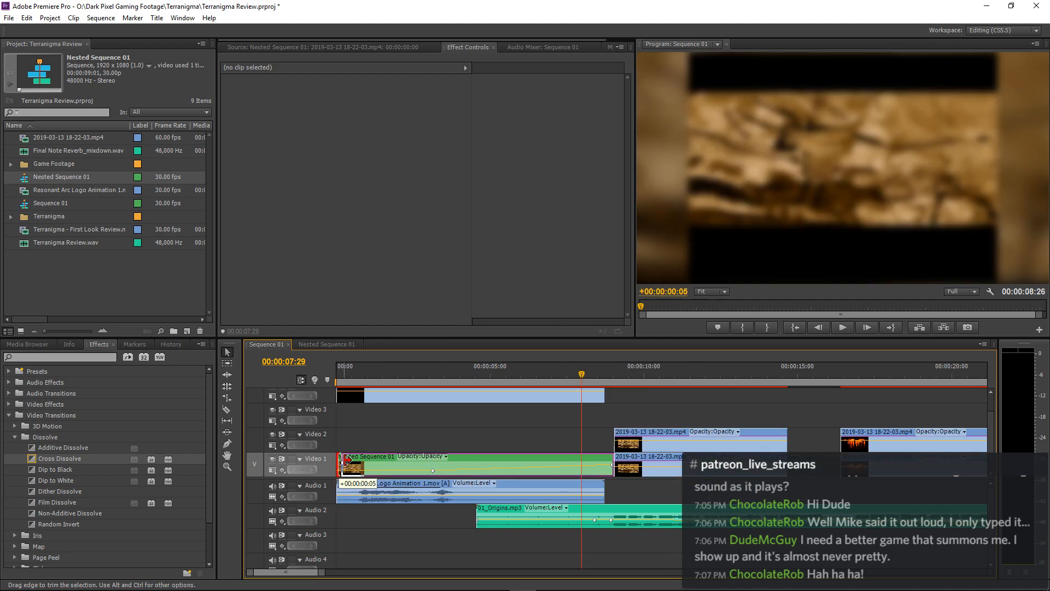
key("Home")
key("equal")
key("equal")
key("equal")
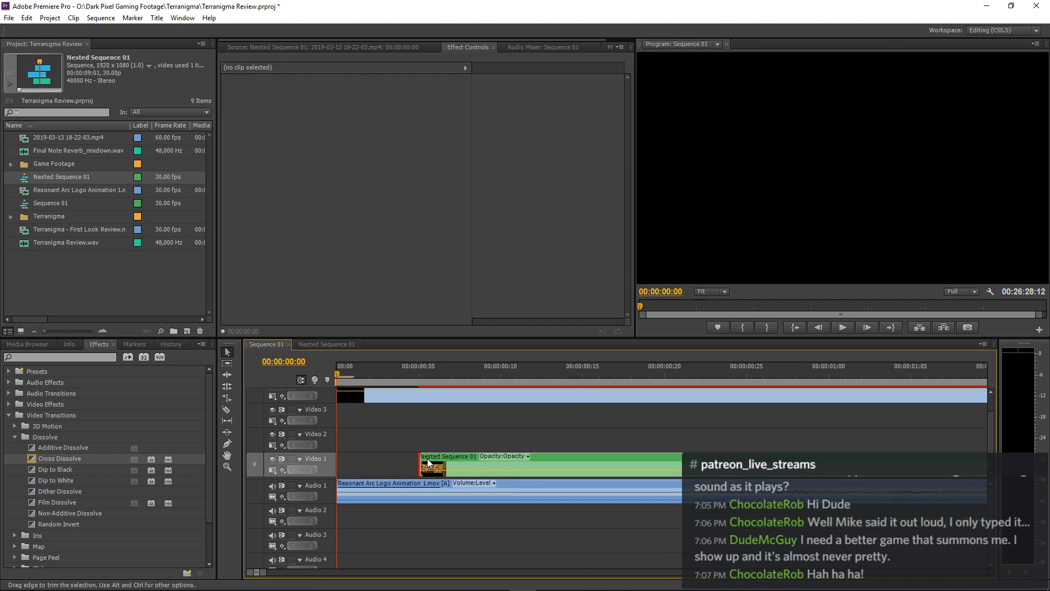
left_click_drag(427, 459, 369, 464)
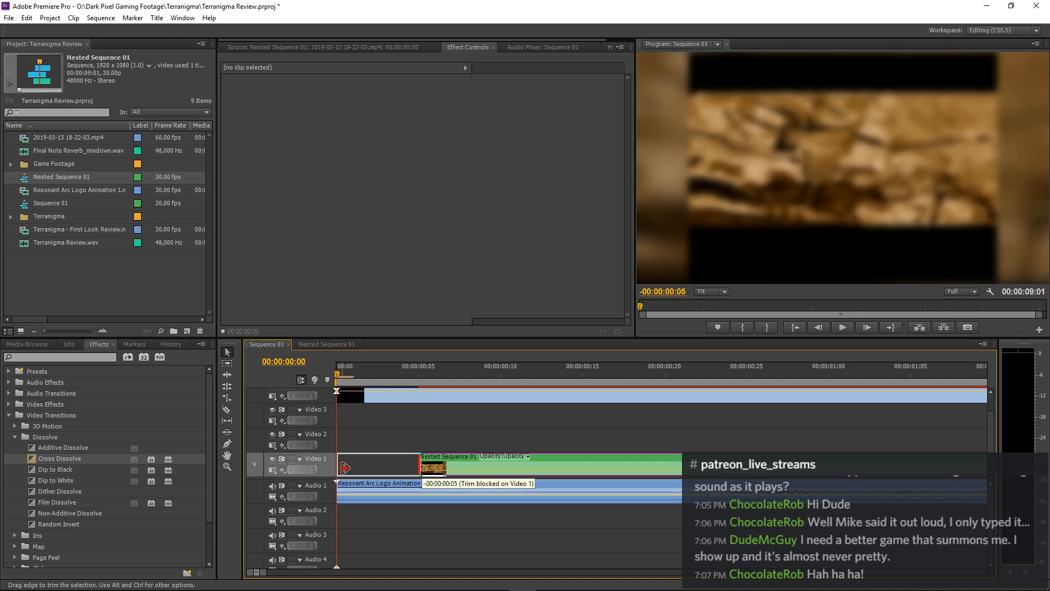
left_click_drag(351, 468, 338, 462)
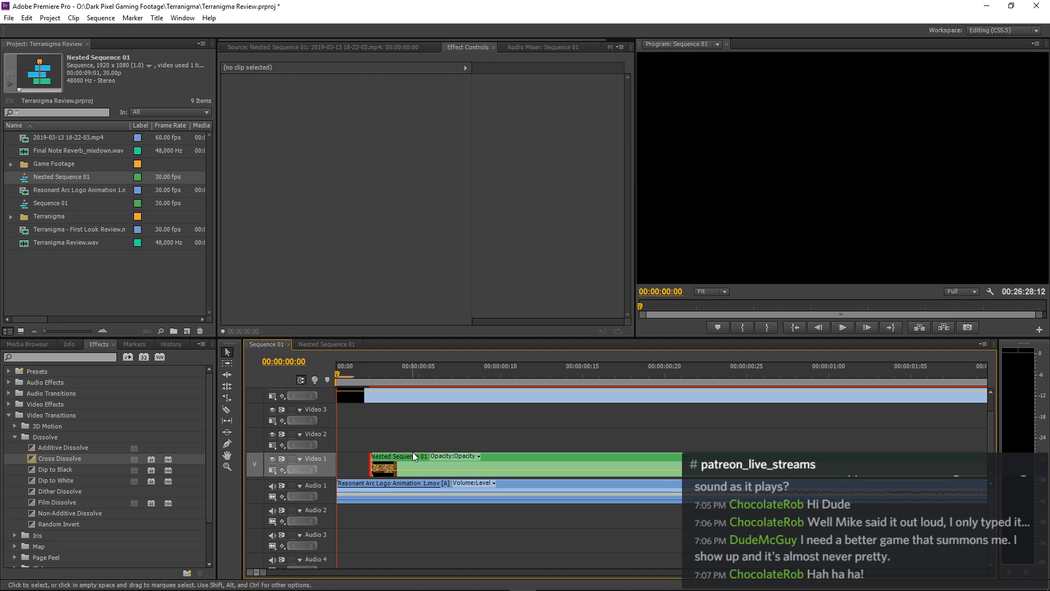
key("minus")
left_click(536, 467)
key("minus")
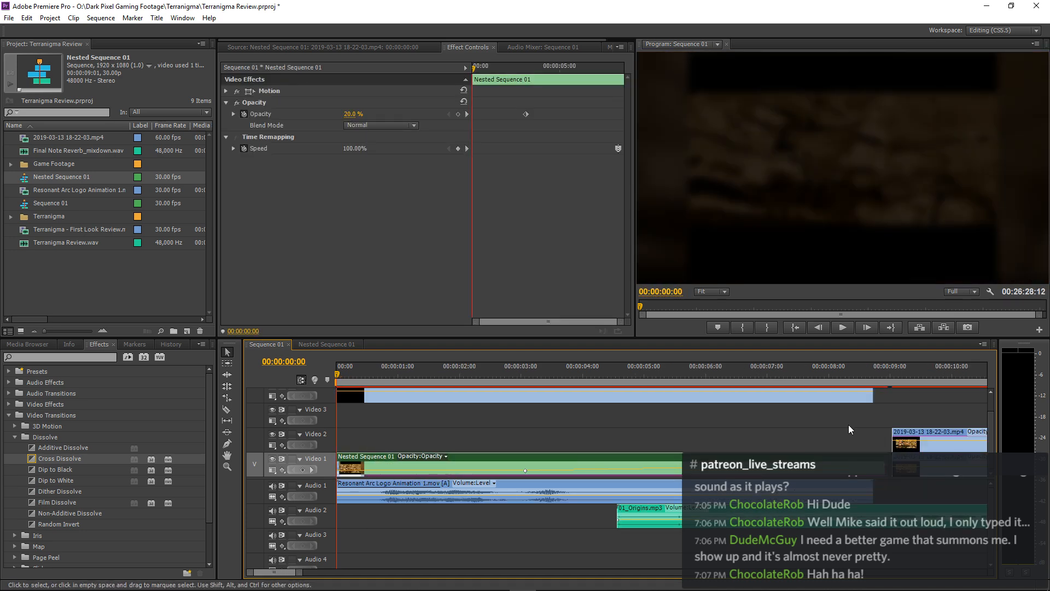
Select both gameplay clips starting at 00:00:09:01 and nudge them two frames earlier against the end of Nested Sequence 01.
left_click(892, 374)
key("equal")
left_click_drag(773, 400, 711, 441)
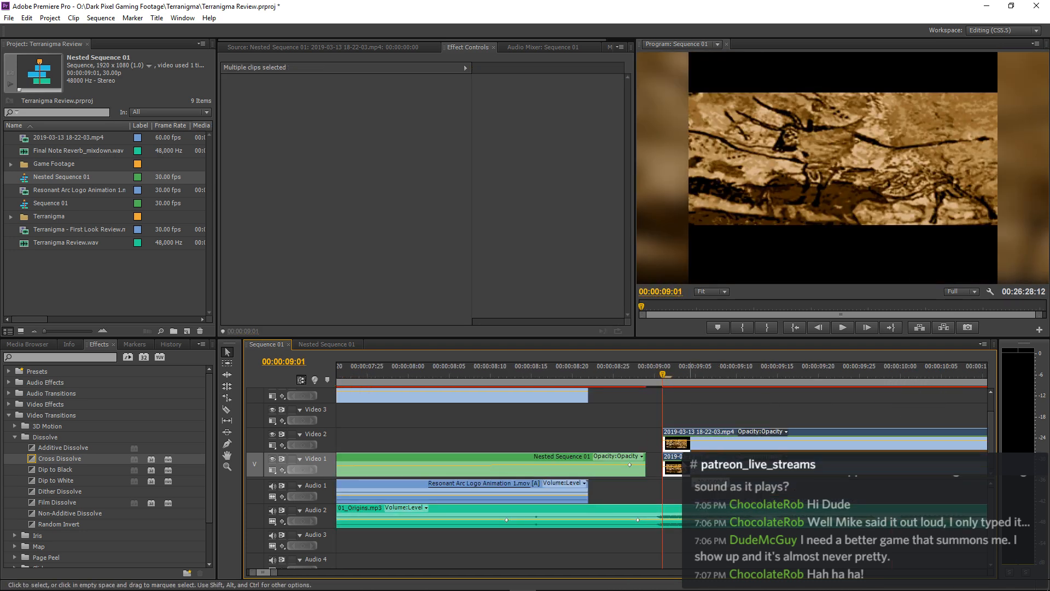
key("alt+Left")
key("alt+Left")
Play Sequence 01 across the closed join, and play it again from the start to 00:00:17:02.
left_click(402, 378)
key("space")
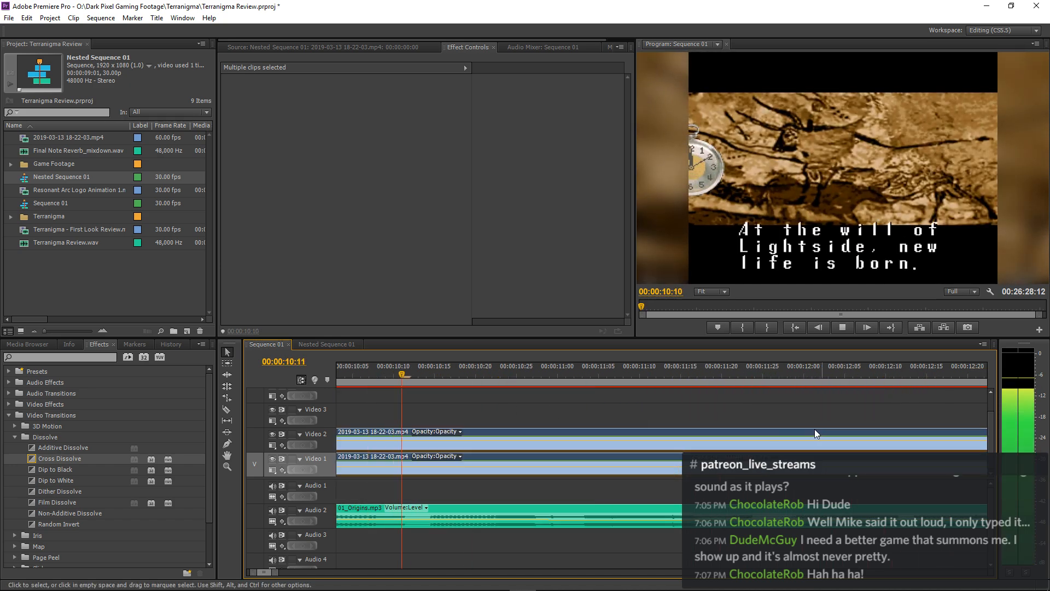
key("minus")
key("minus")
key("minus")
key("minus")
key("Home")
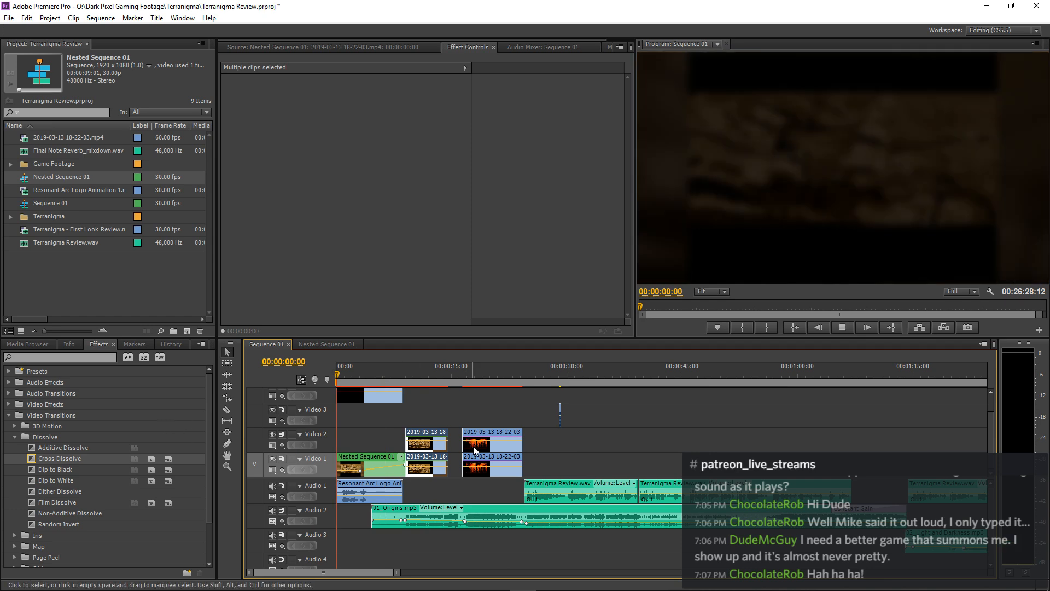
key("space")
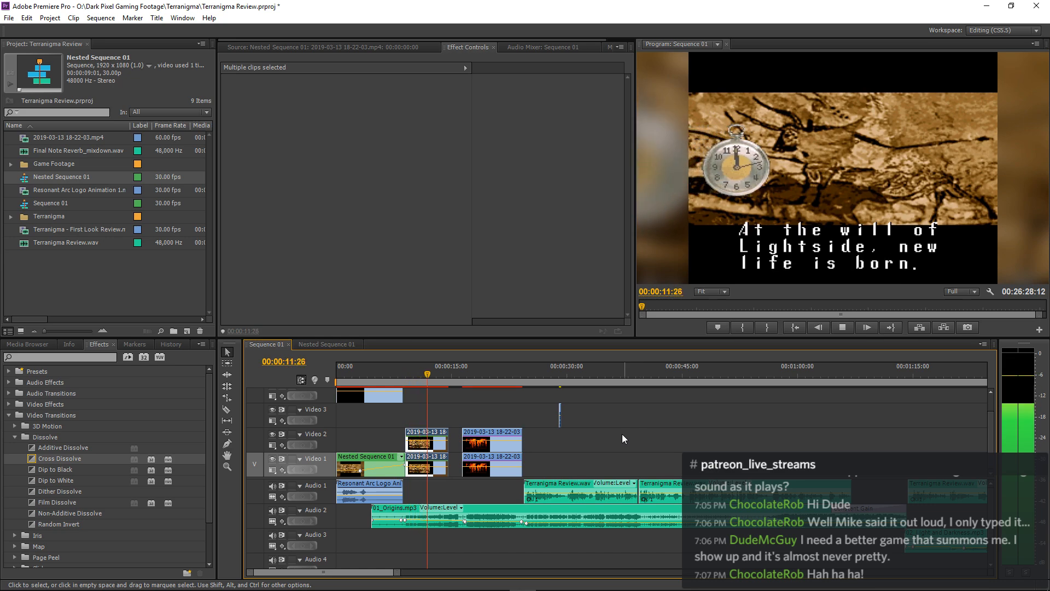
key("equal")
key("equal")
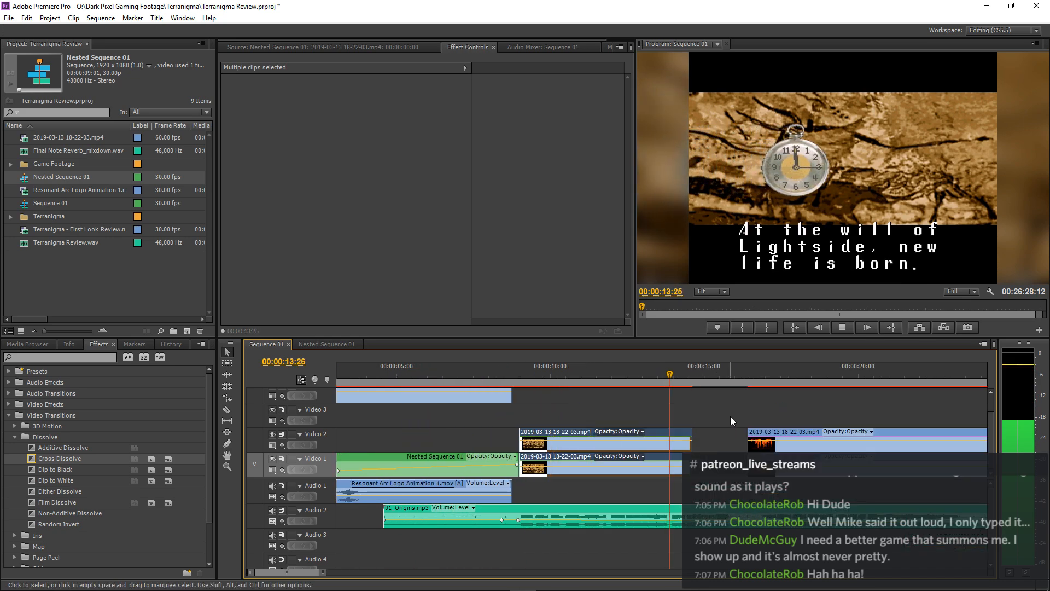
key("equal")
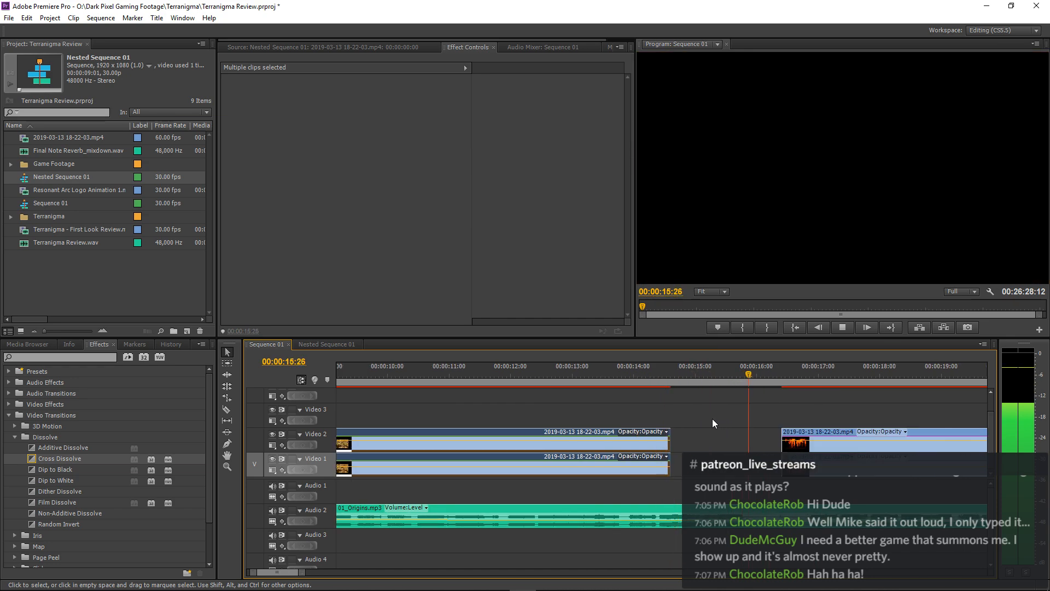
key("minus")
key("space")
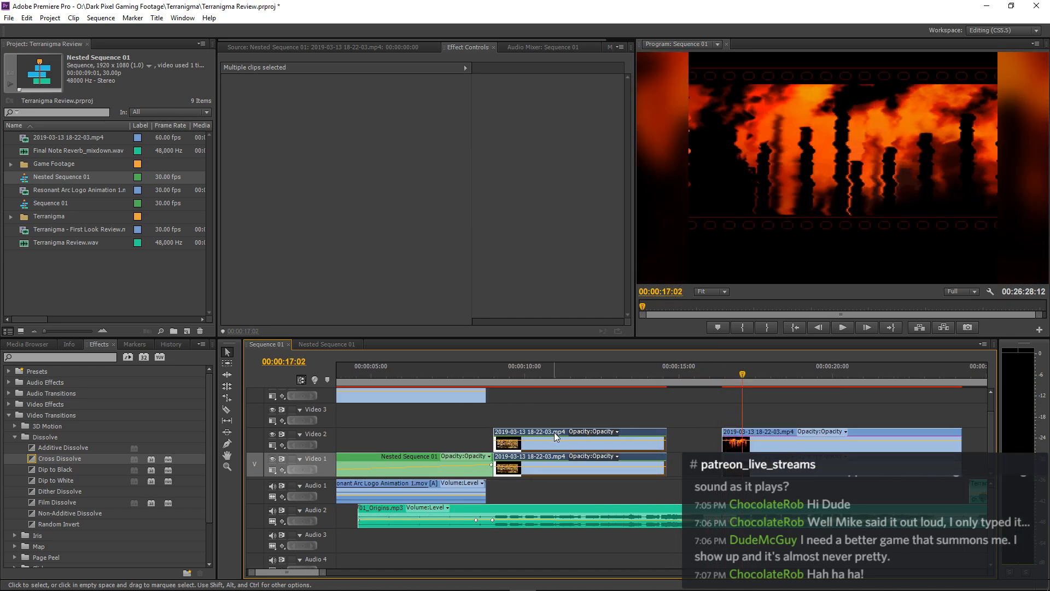
Select the two stacked gameplay clips directly after Nested Sequence 01 and nest them into one clip.
left_click(550, 405)
left_click_drag(519, 406, 552, 469)
right_click(547, 455)
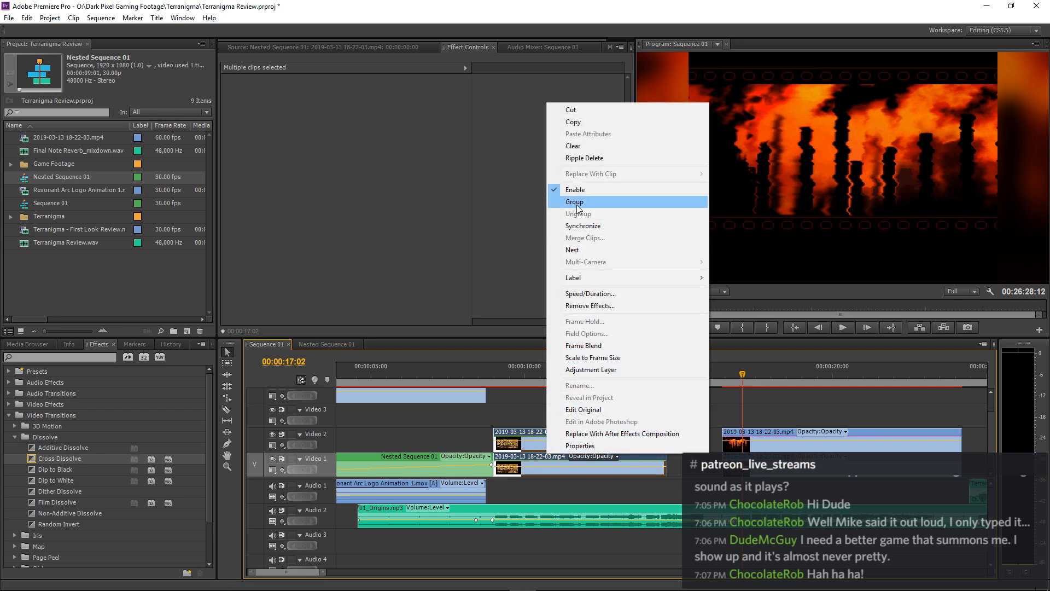
left_click(578, 250)
Set the Nested Sequence 02 clip's speed to 89.89% and play it in the enlarged program view from just before its start.
right_click(542, 454)
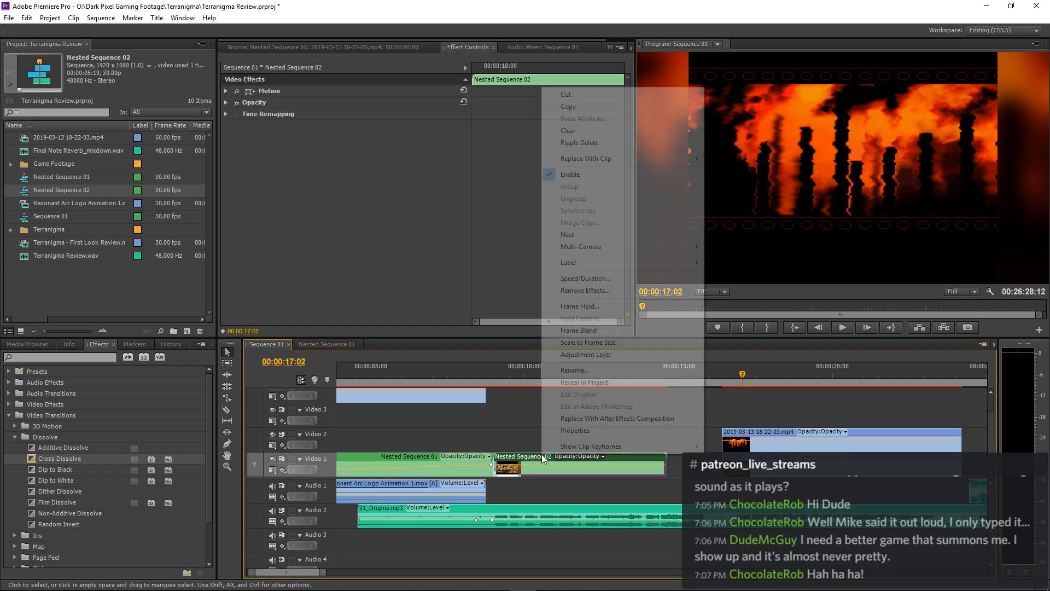
left_click(587, 279)
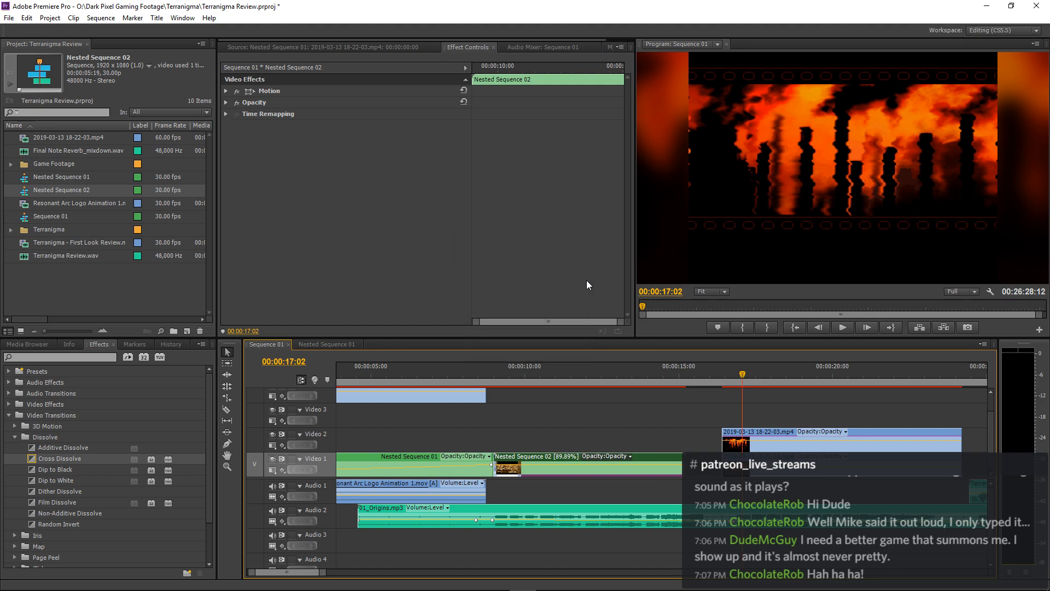
left_click(472, 368)
key("space")
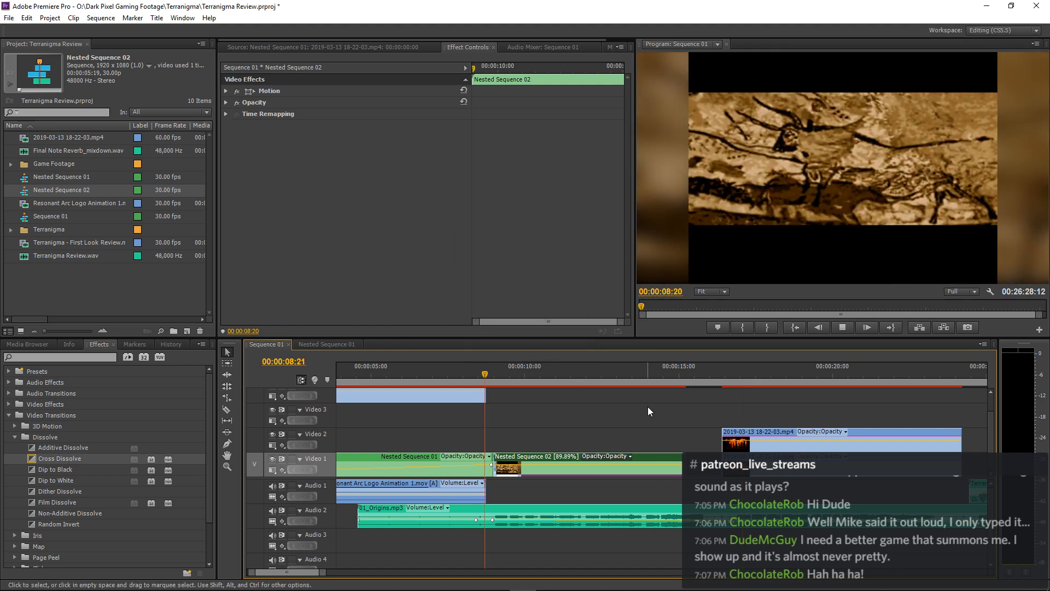
key("grave")
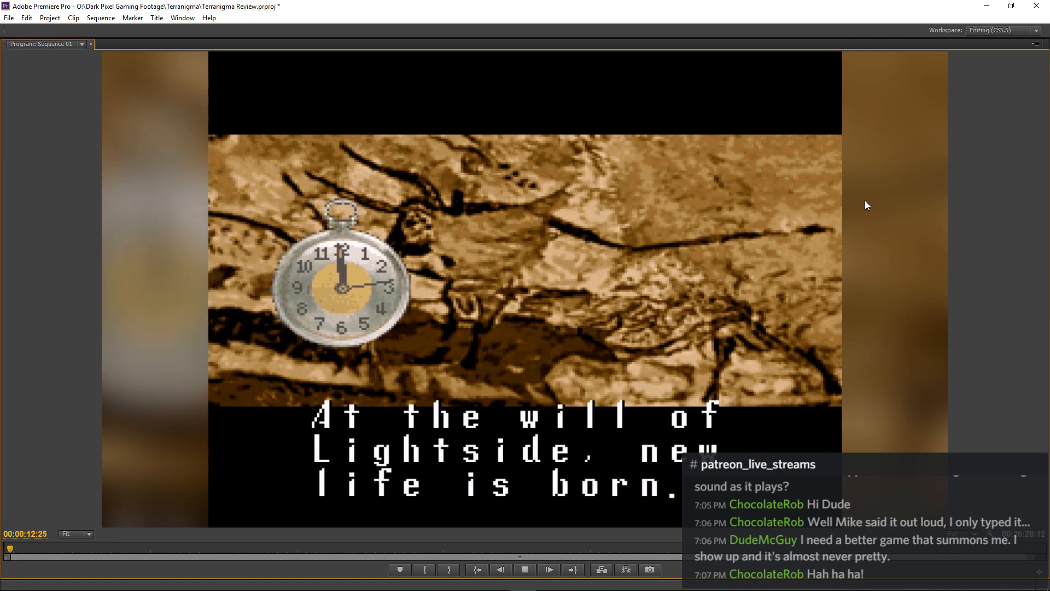
key("grave")
key("space")
Set the Nested Sequence 02 clip's speed to 75% and play it in the enlarged program view up to 00:00:15:24.
right_click(638, 454)
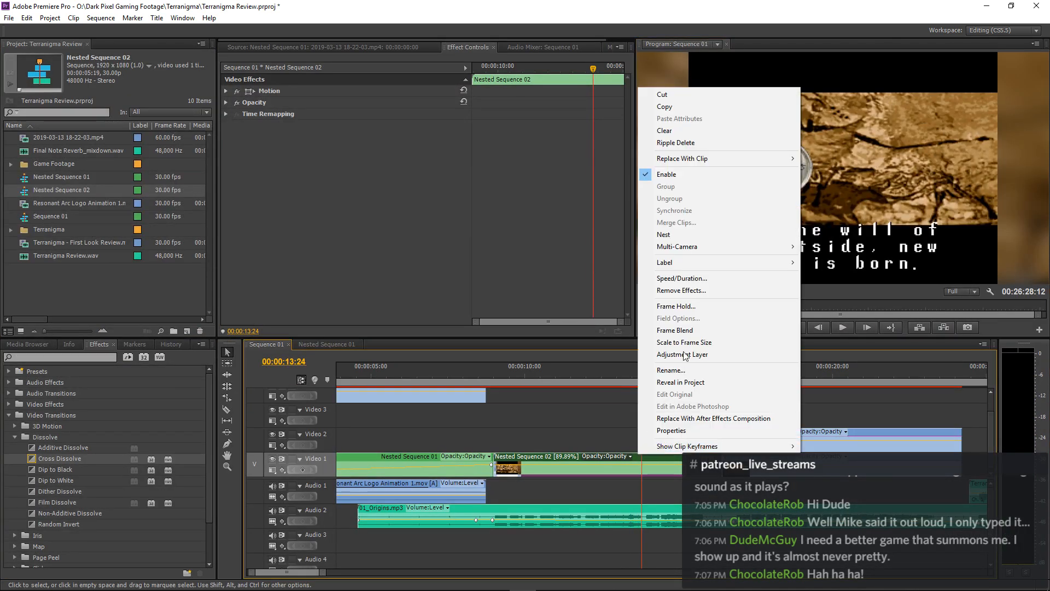
left_click(697, 278)
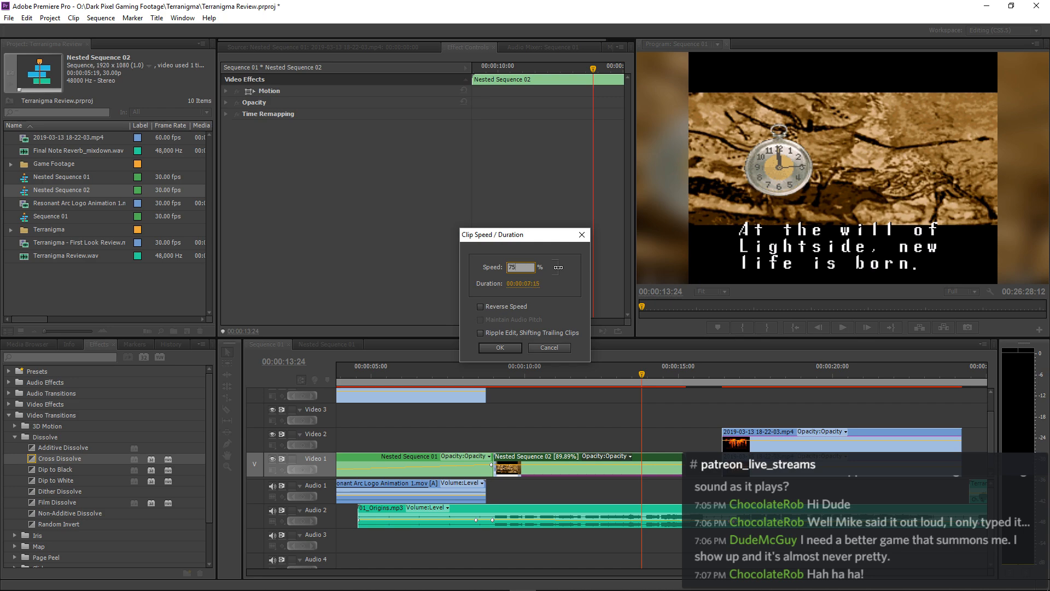
type("75")
key("Return")
left_click(478, 377)
key("grave")
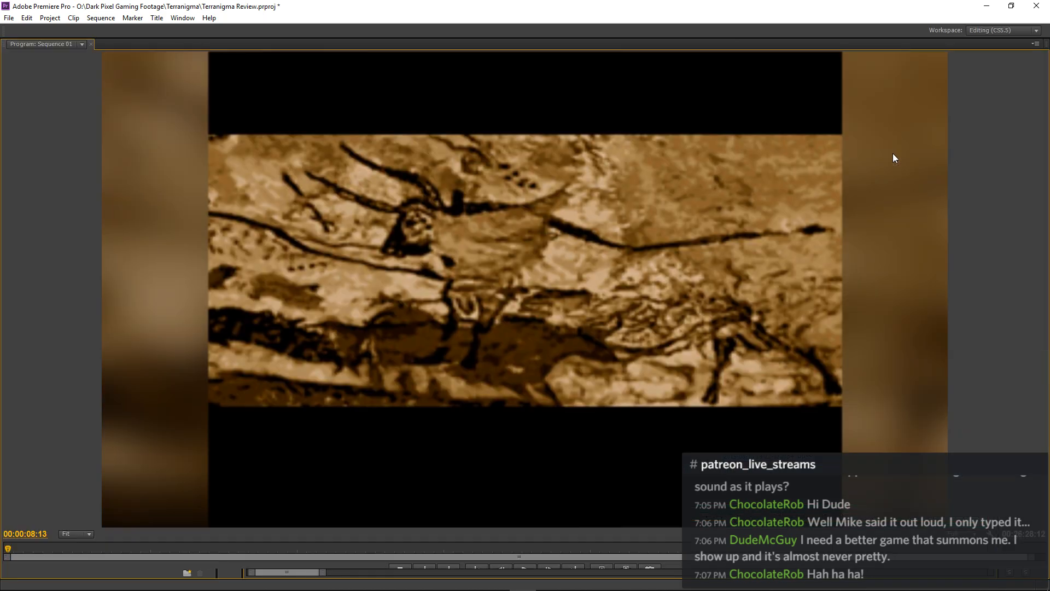
key("space")
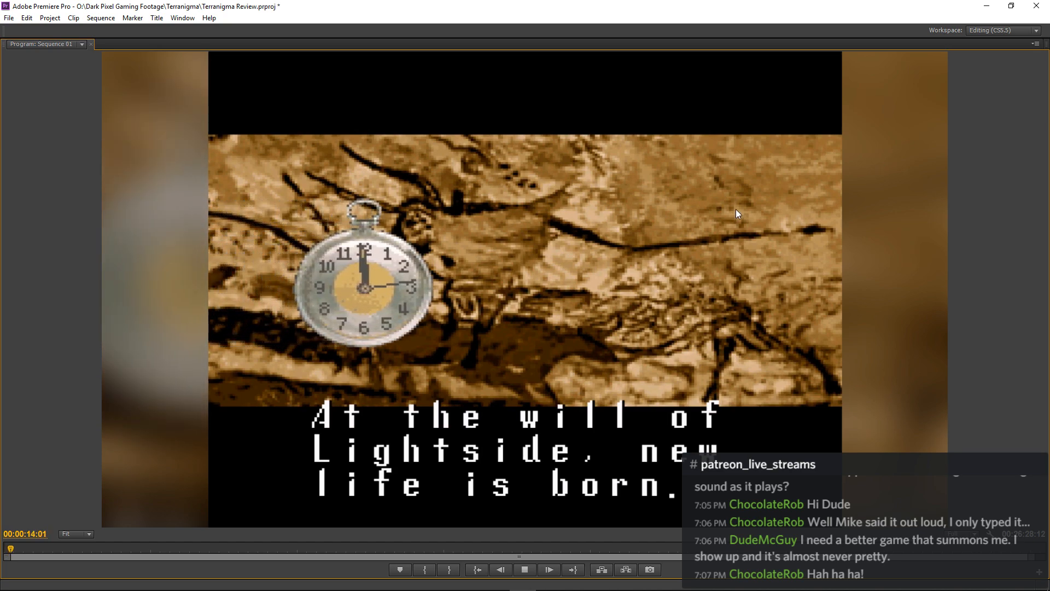
key("space")
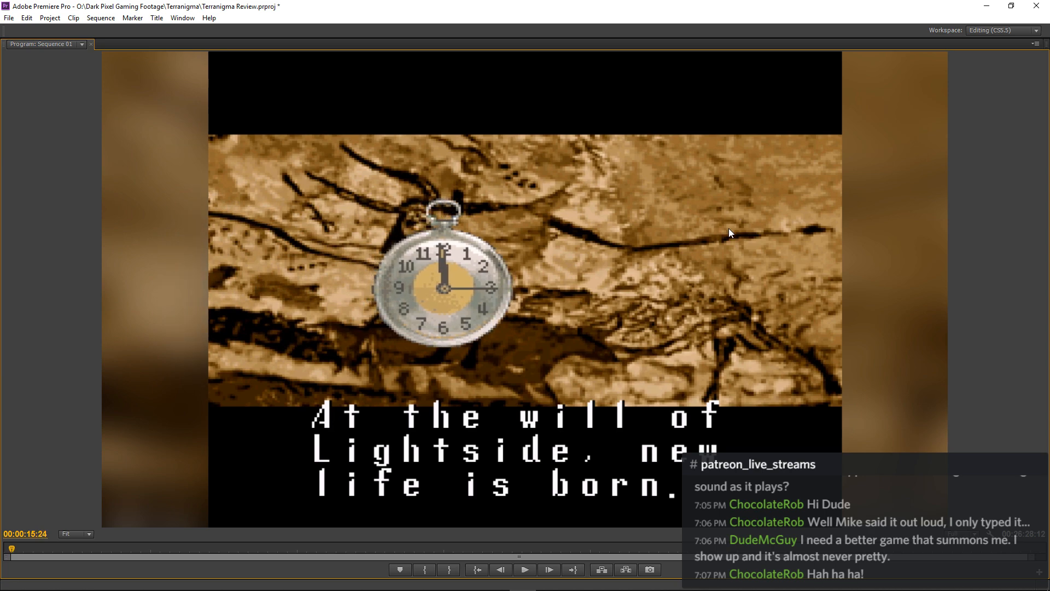
key("grave")
Set the Nested Sequence 02 clip's speed to 80%.
right_click(652, 459)
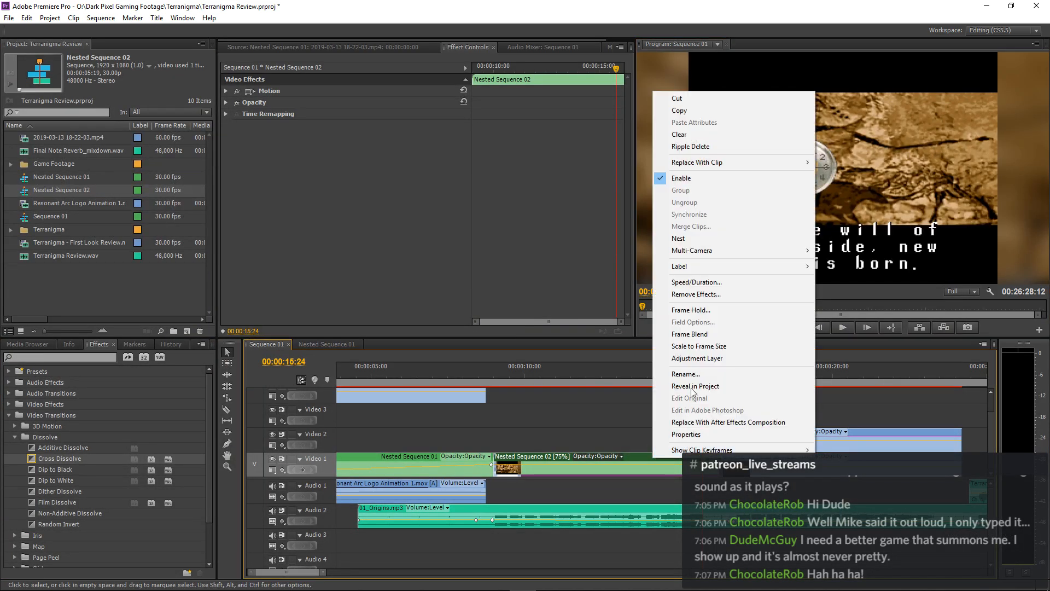
left_click(703, 281)
type("80")
key("Return")
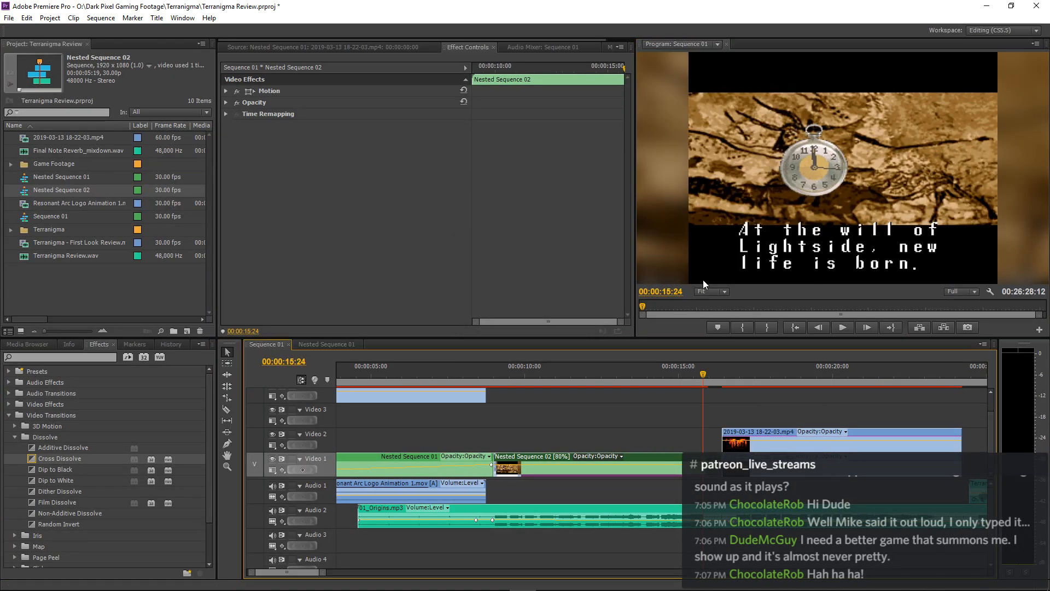
Return the Nested Sequence 02 clip's speed to 75% and play the enlarged program view through to the burning-scene clip.
right_click(682, 453)
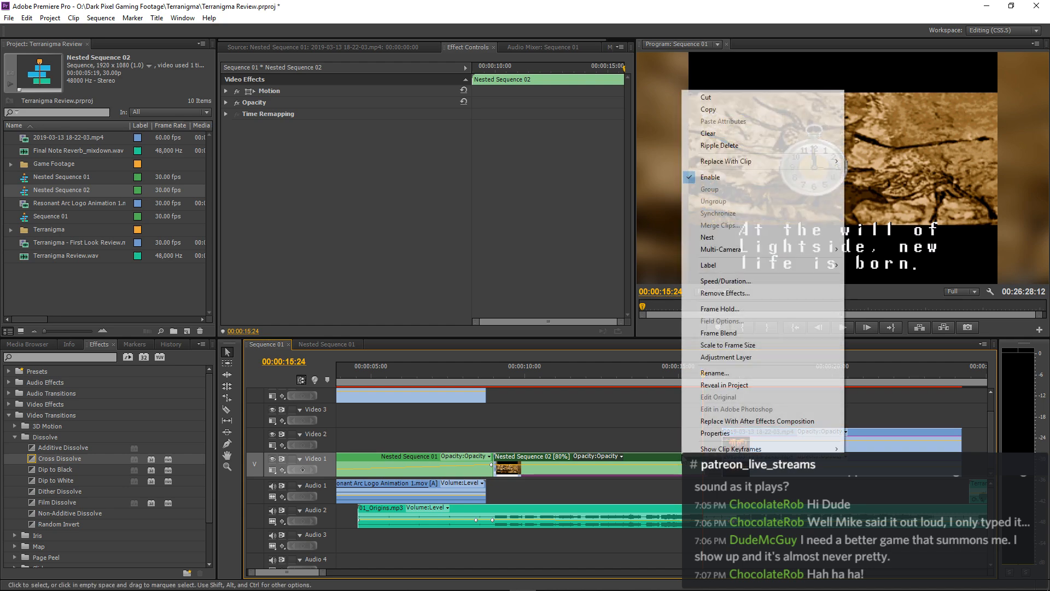
left_click(703, 282)
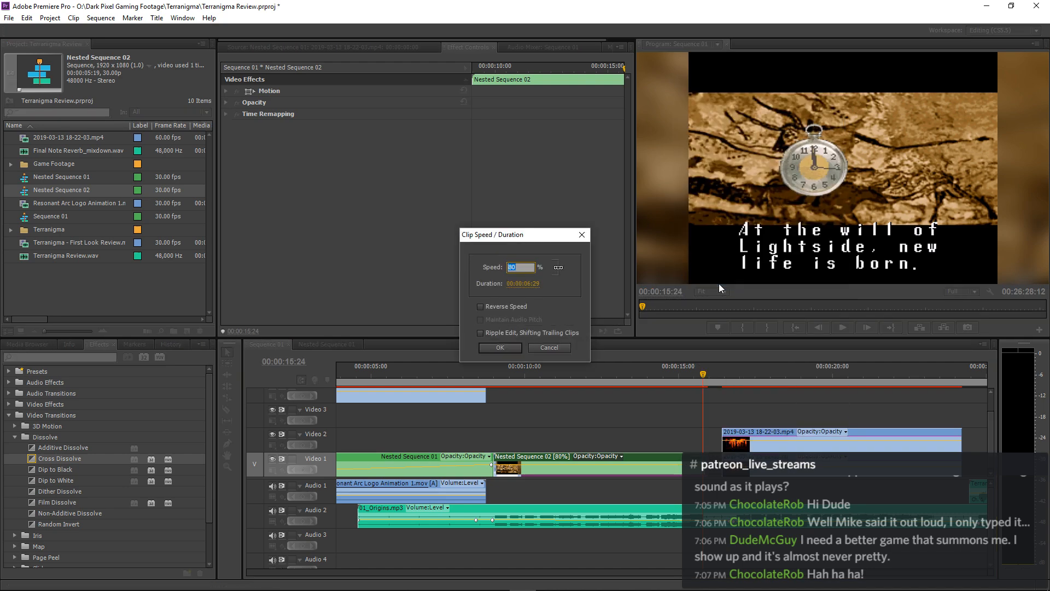
key("Return")
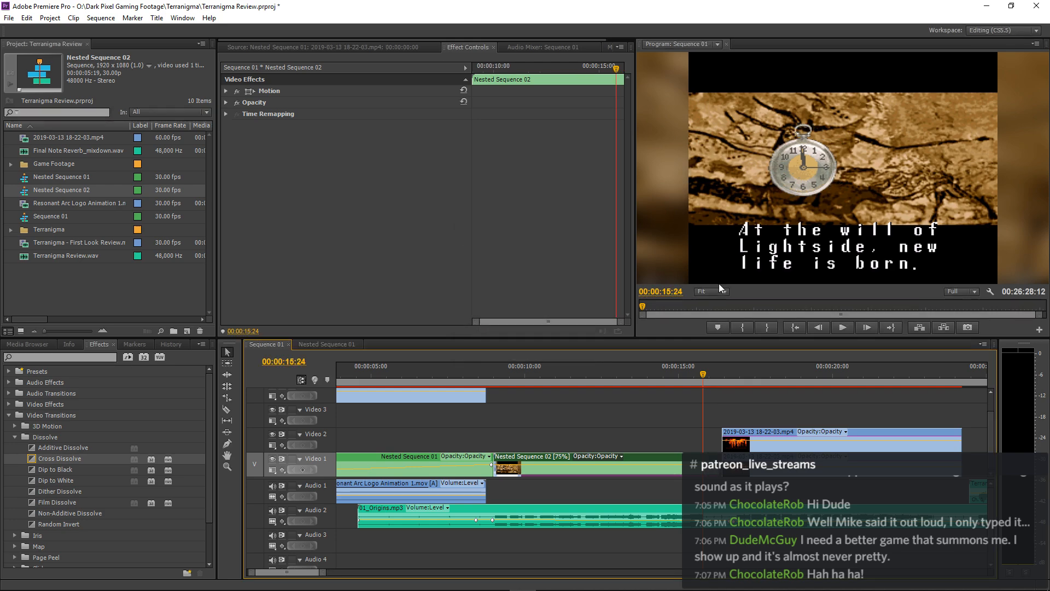
left_click(484, 375)
key("space")
key("grave")
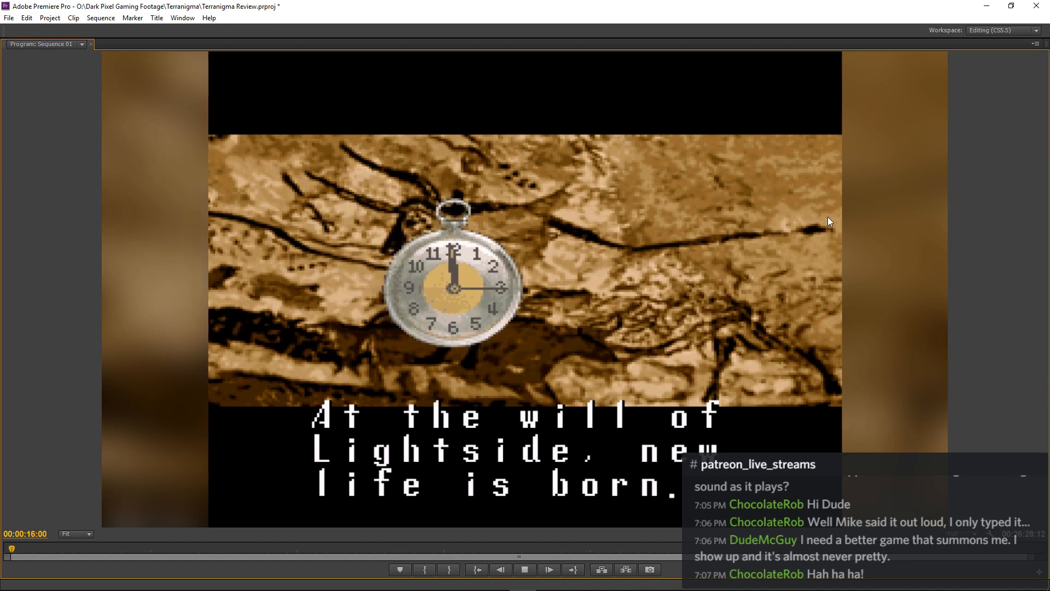
key("grave")
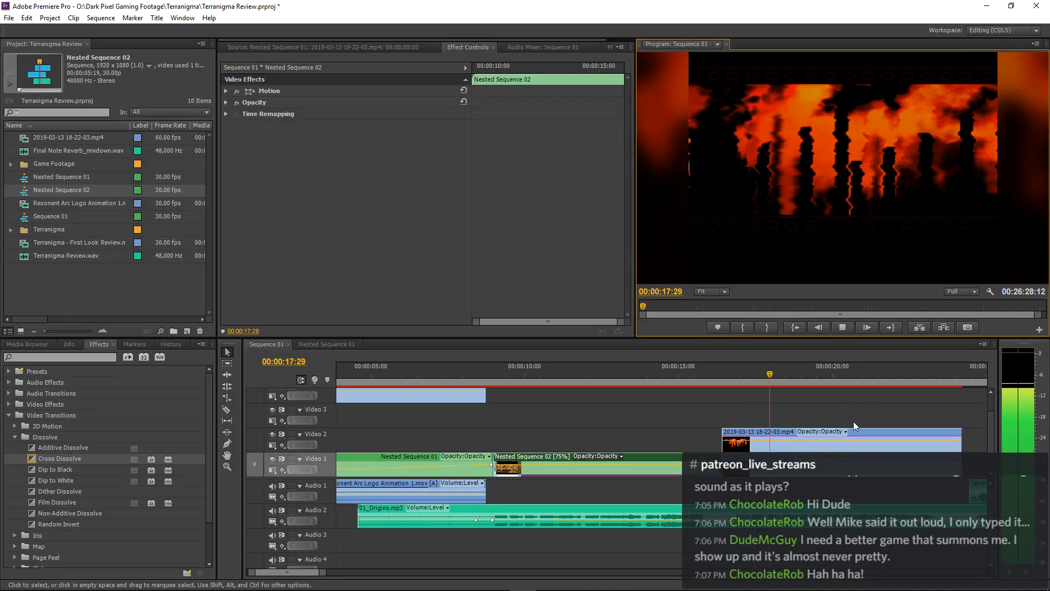
Nest the two overlapping burning-scene clips on Video 1 and Video 2 into a single sequence.
key("equal")
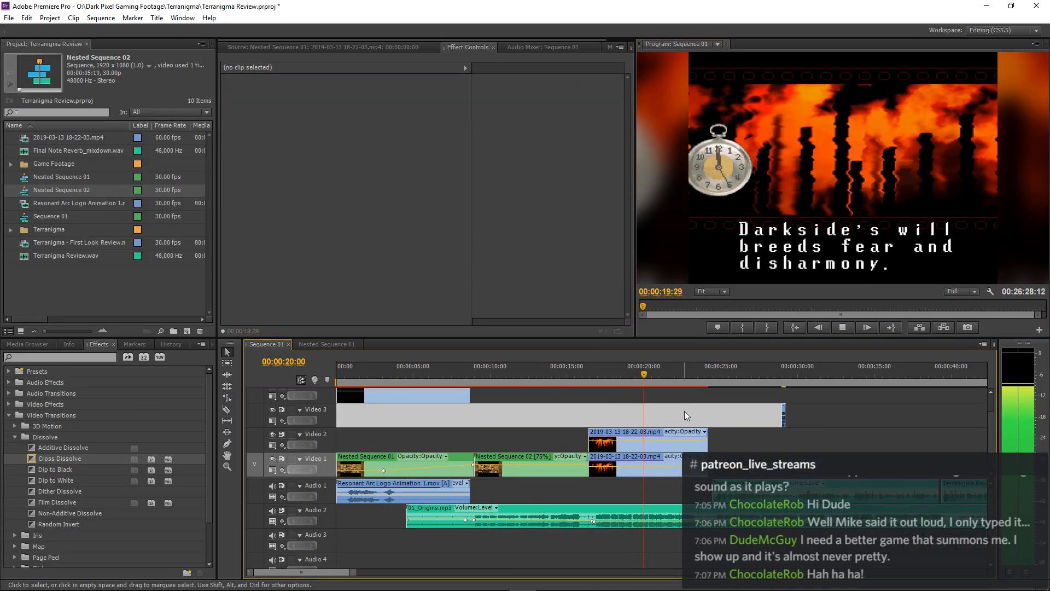
key("space")
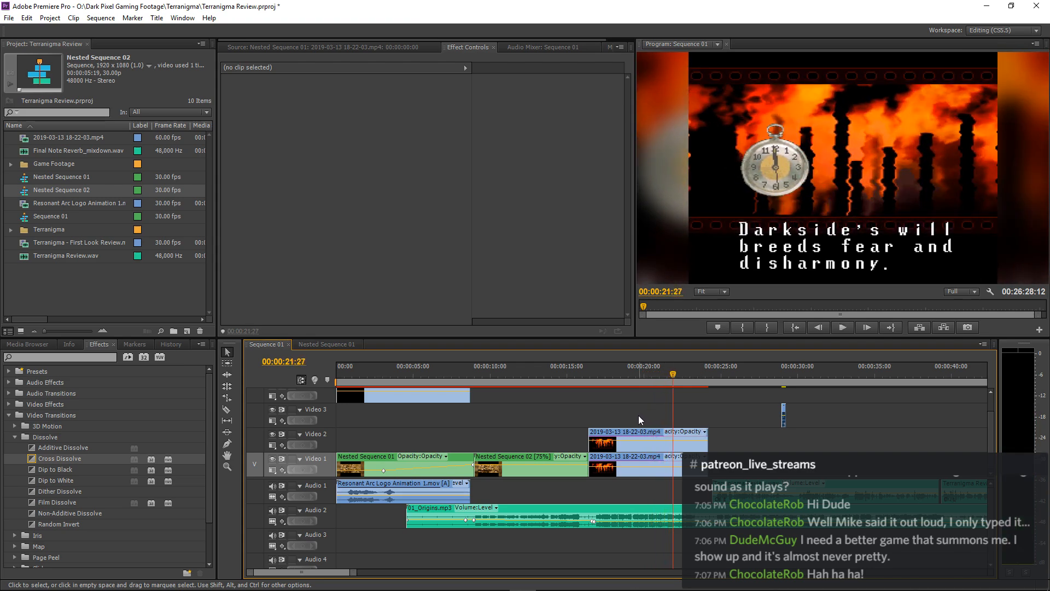
left_click_drag(639, 412, 618, 459)
right_click(618, 459)
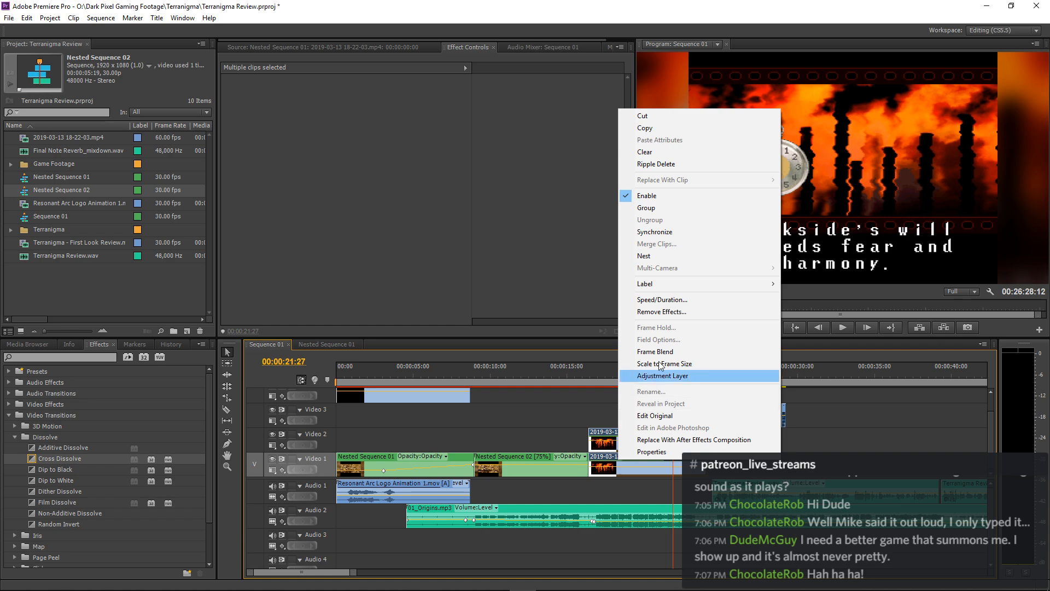
left_click(661, 260)
Trim the start of Nested Sequence 03 to 00:00:17:20 and move it against the end of Nested Sequence 02.
left_click(581, 379)
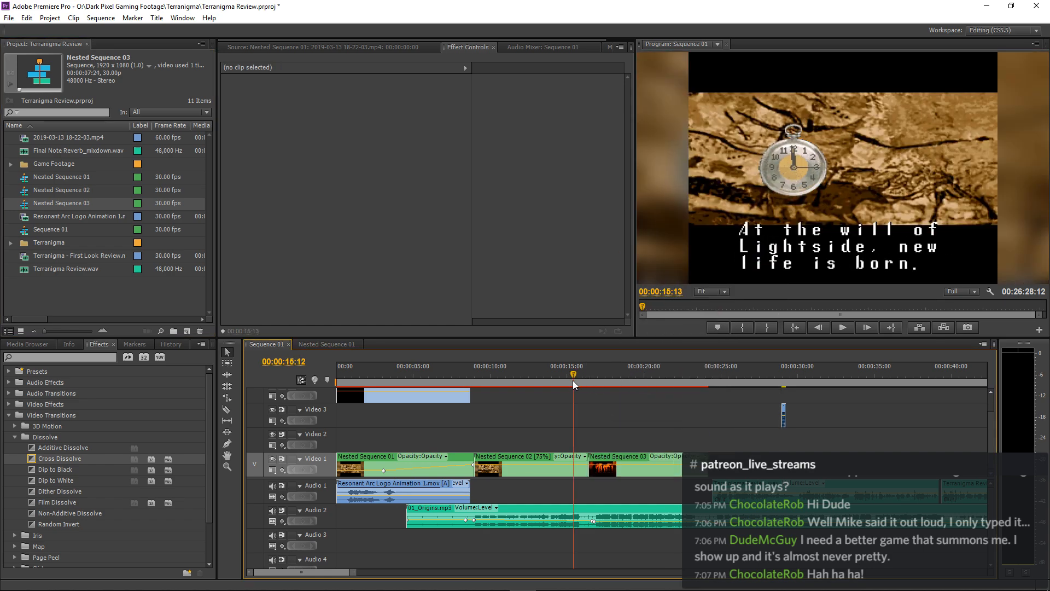
key("space")
key("equal")
key("equal")
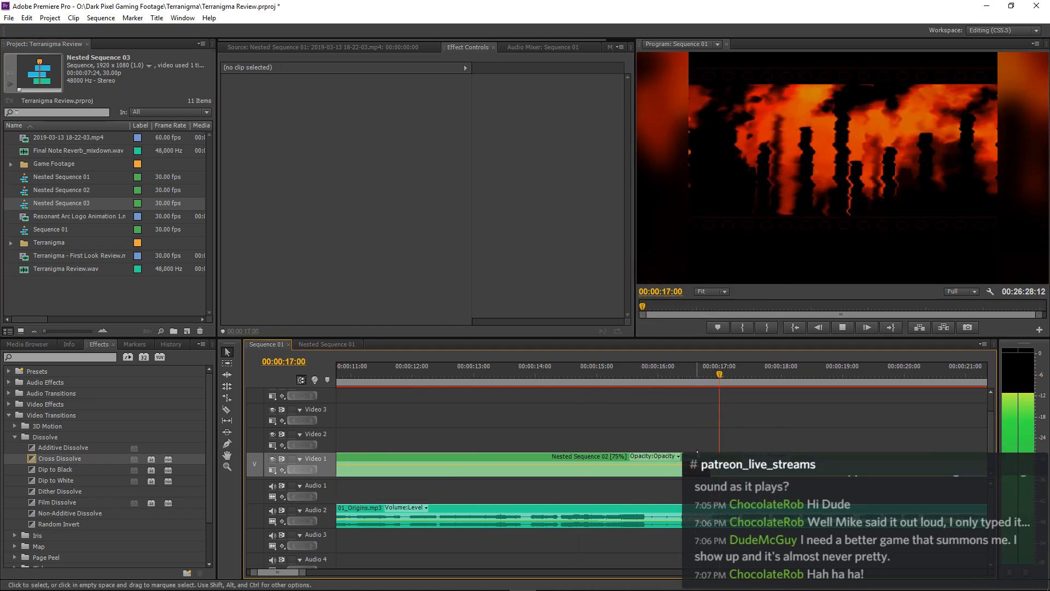
key("space")
key("space")
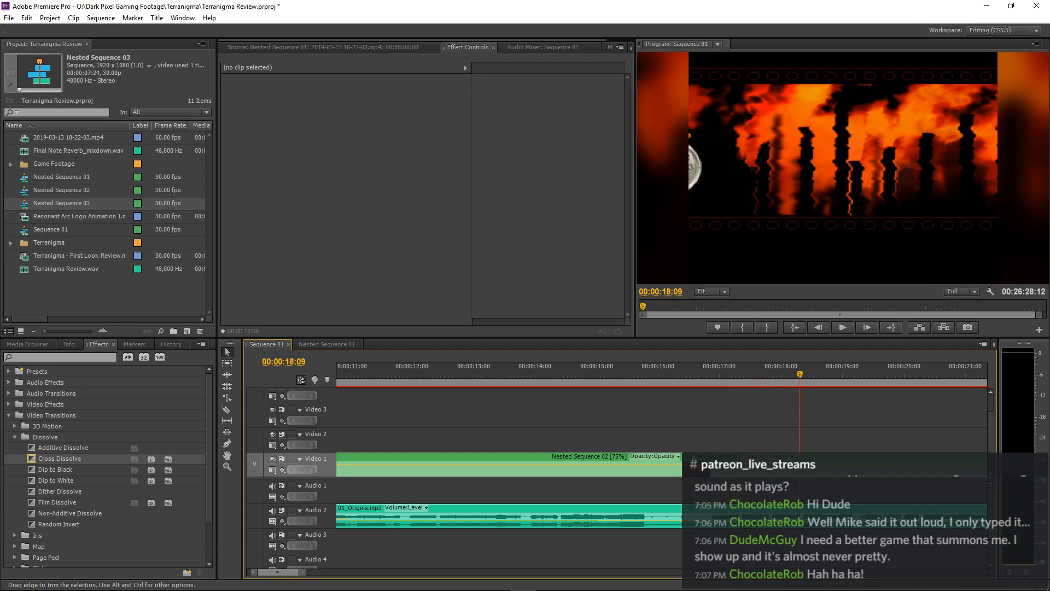
left_click_drag(799, 370, 760, 391)
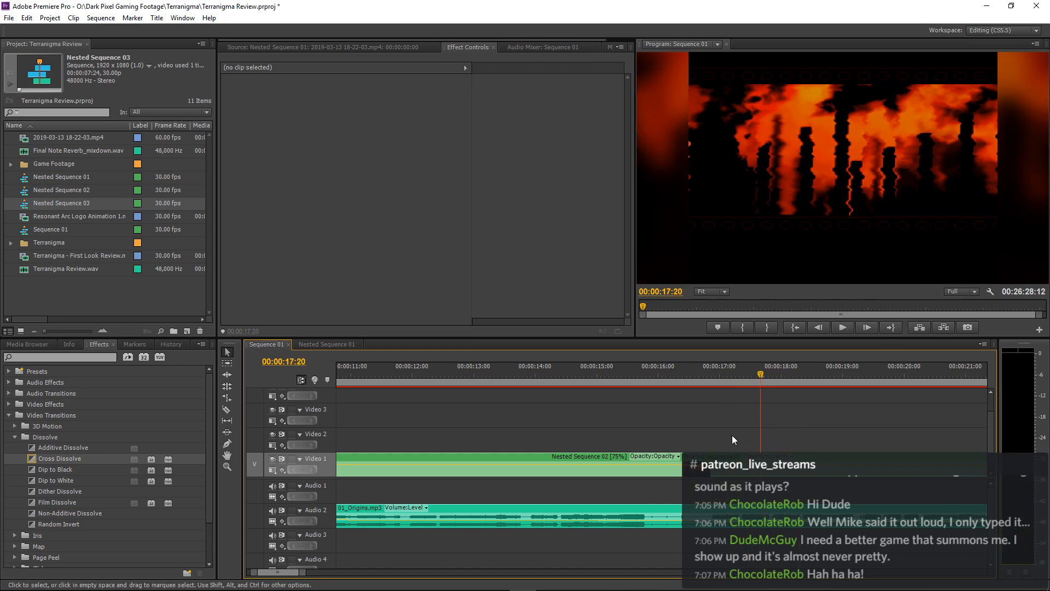
left_click_drag(690, 454, 761, 456)
Play across the trimmed cut and set the Nested Sequence 03 clip's speed to 80%.
left_click(559, 370)
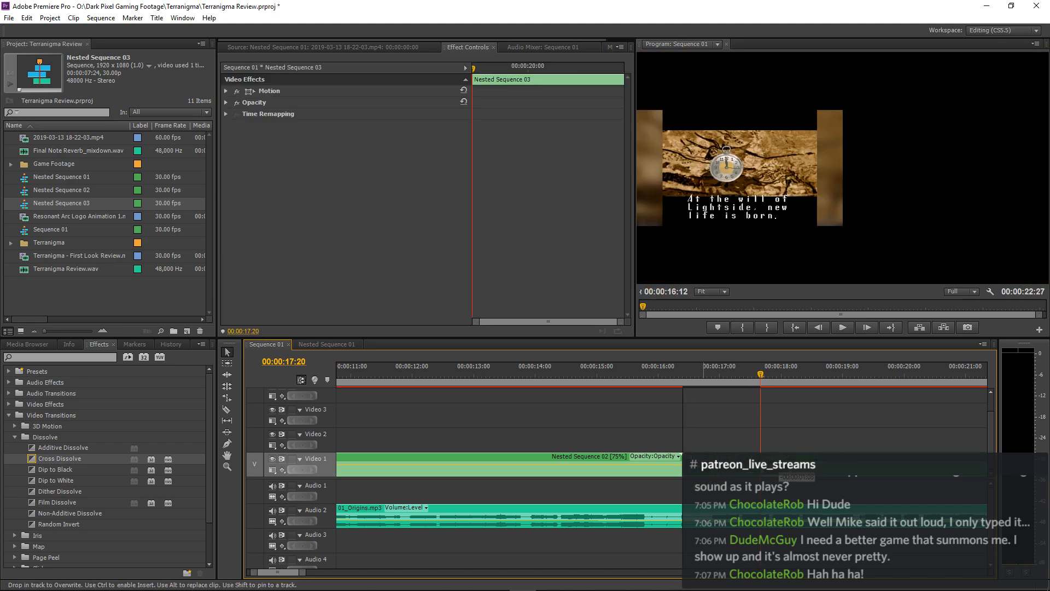
key("space")
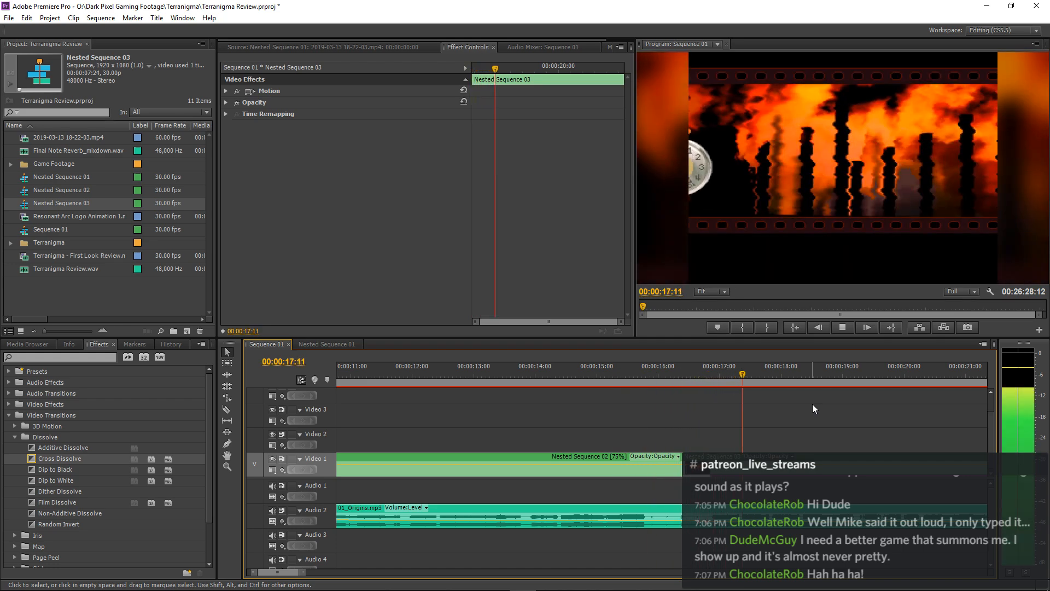
key("minus")
key("minus")
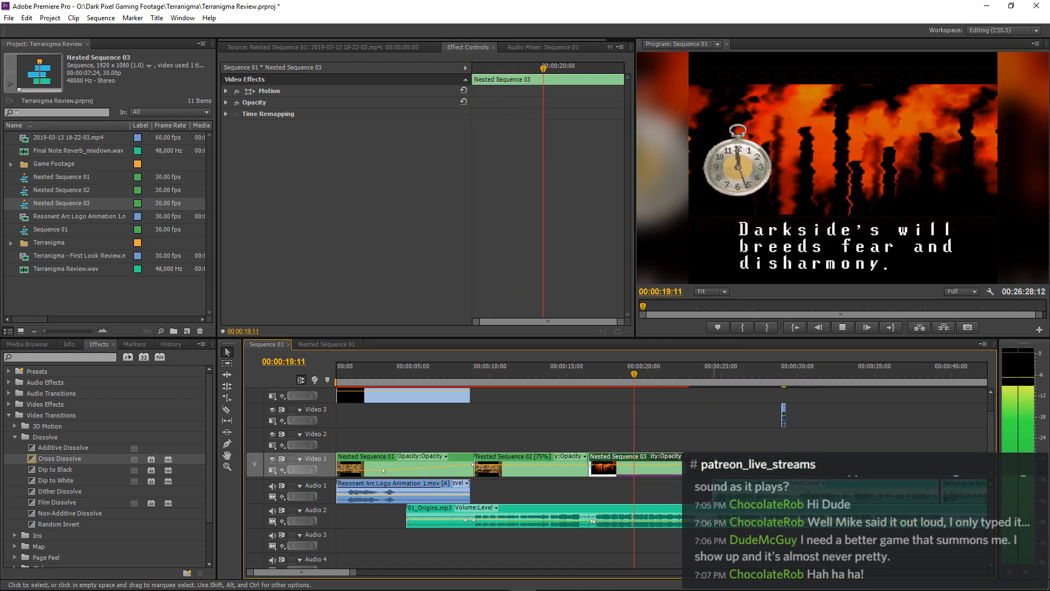
right_click(631, 455)
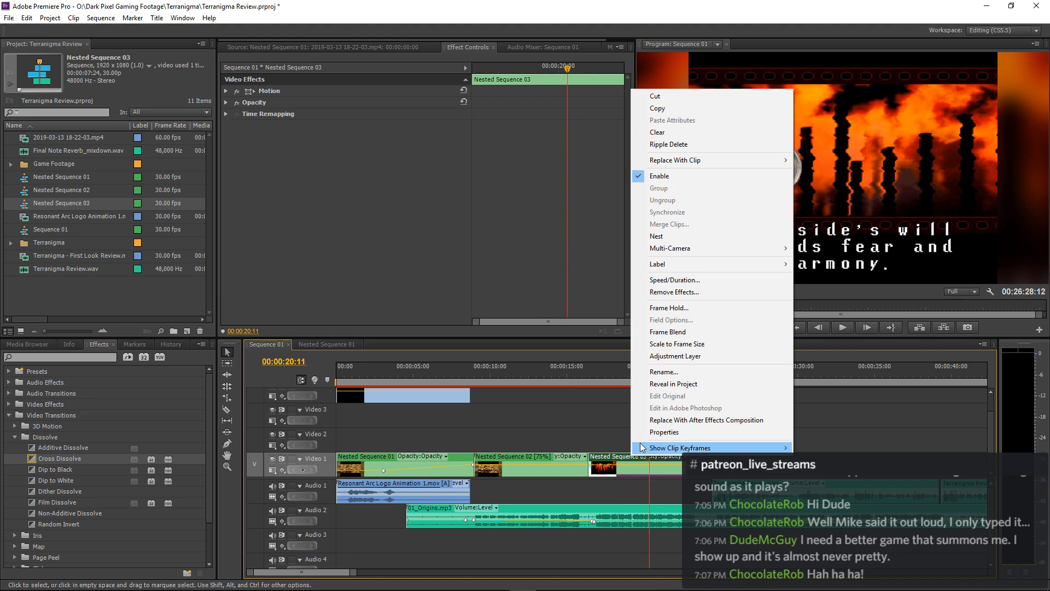
left_click(679, 283)
type("80")
key("Return")
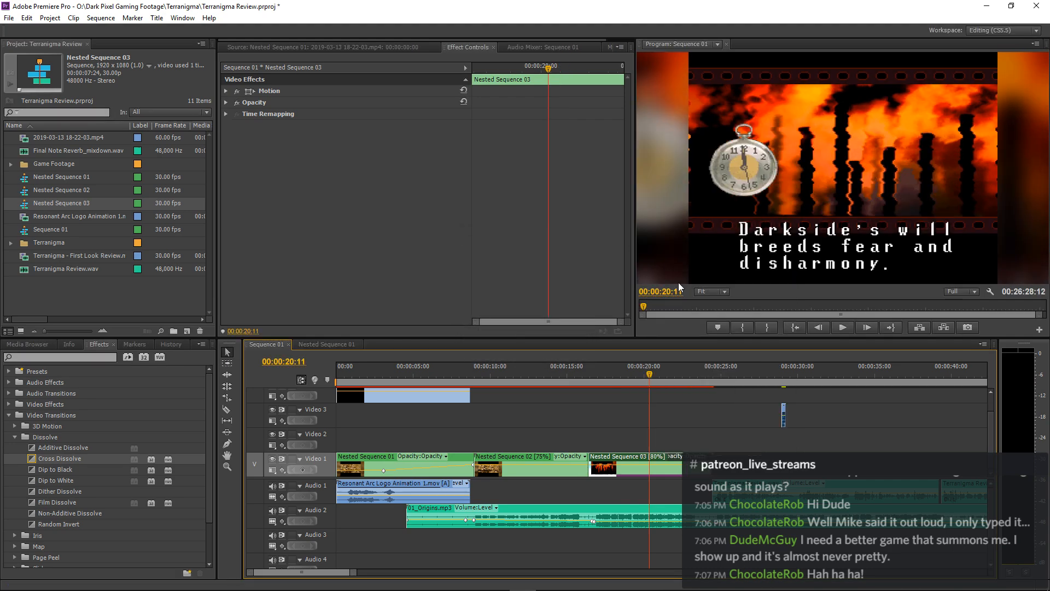
Trim the end of the slowed Nested Sequence 03 clip slightly and play the enlarged program view from 00:00:13:00.
key("space")
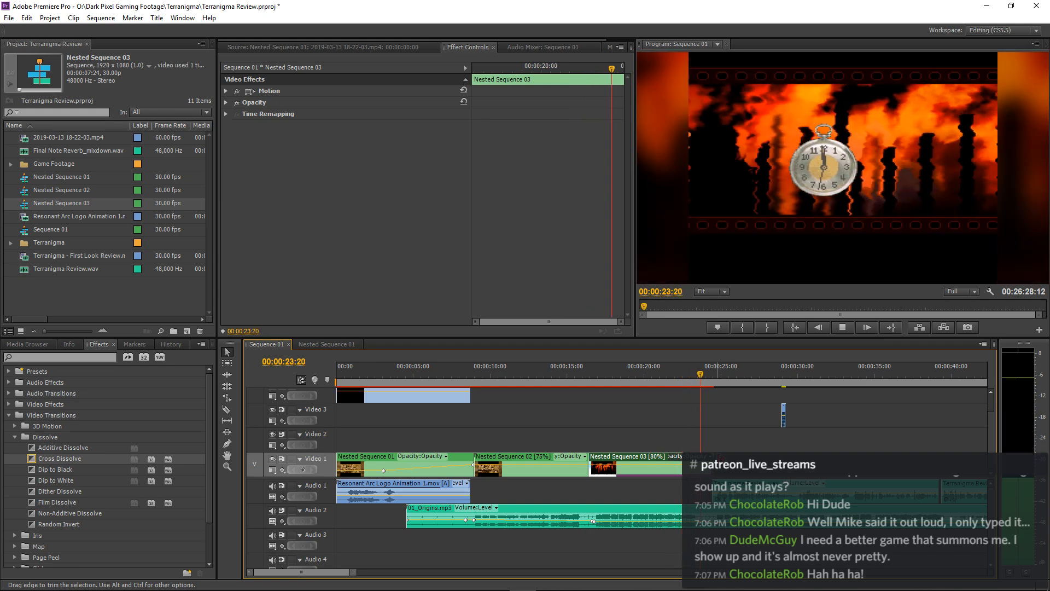
key("space")
key("ctrl+shift+a")
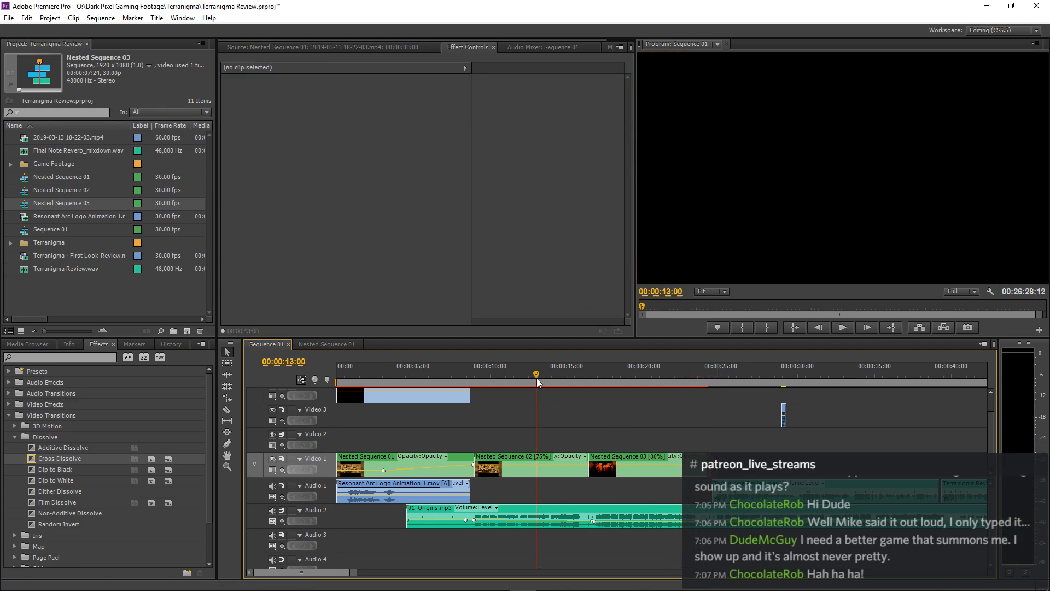
key("space")
key("grave")
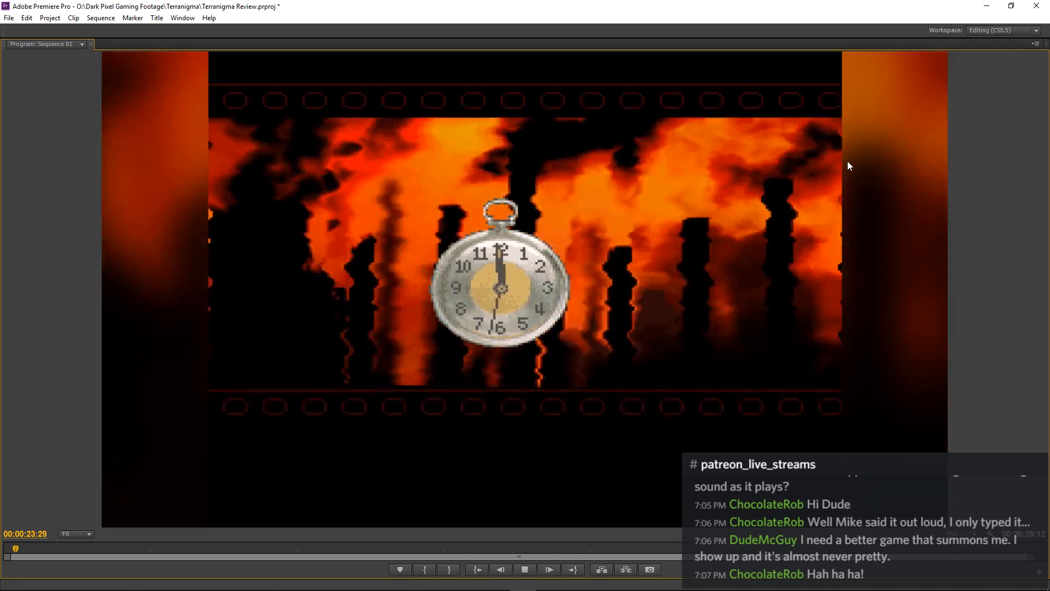
key("grave")
Add a Cross Dissolve at the cut between Nested Sequence 02 and Nested Sequence 03, play across it and select the transition.
left_click(582, 376)
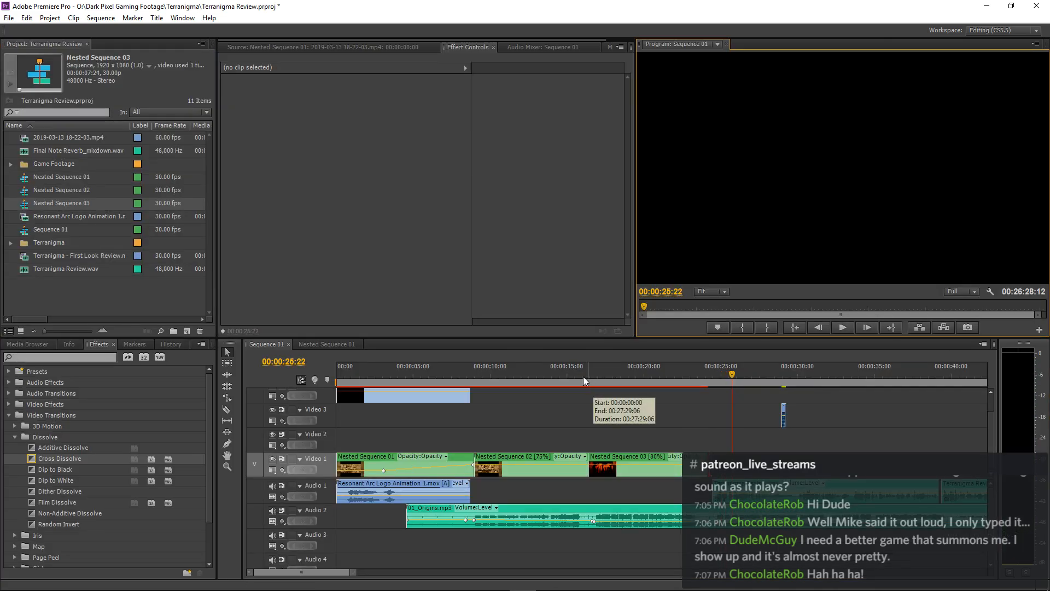
left_click_drag(25, 459, 284, 461)
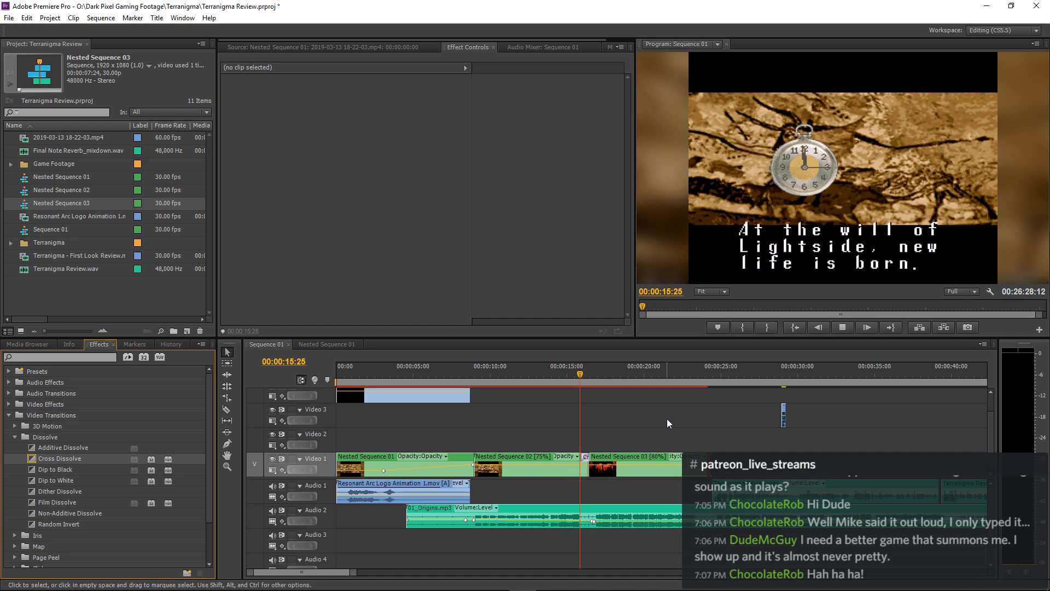
key("space")
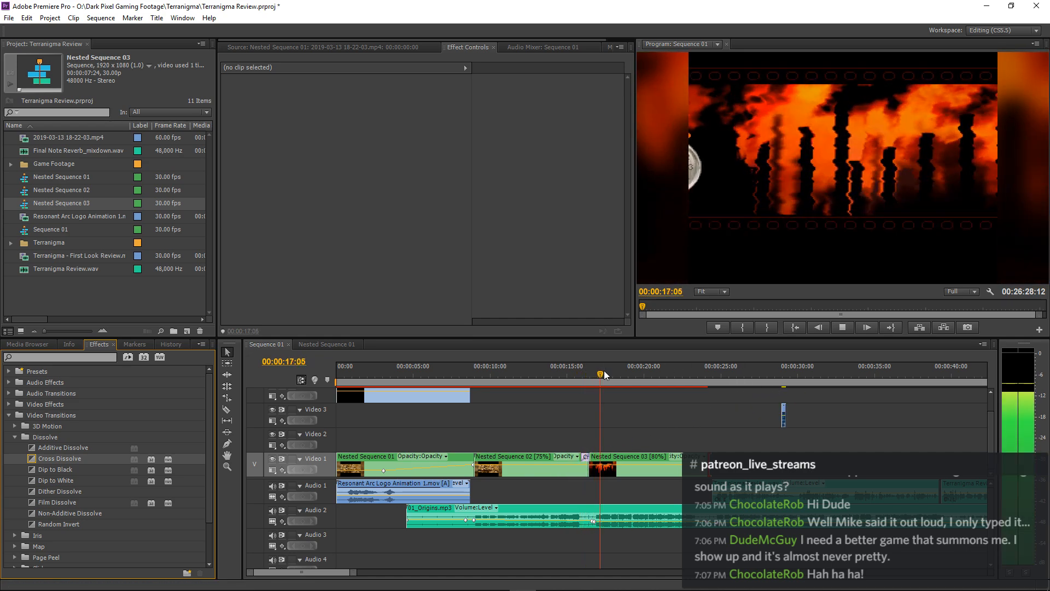
left_click(573, 378)
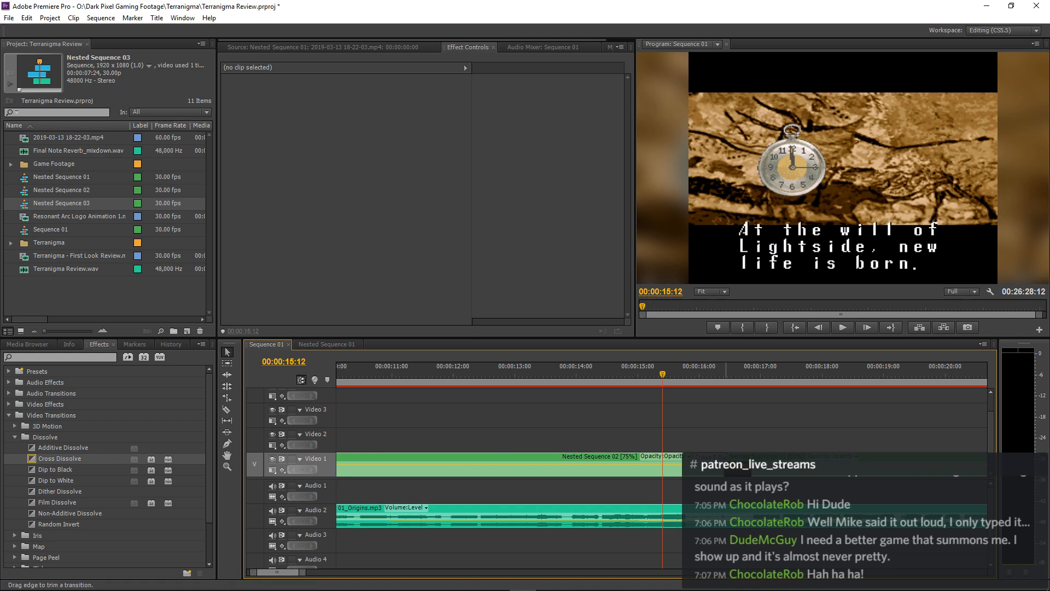
left_click(681, 460)
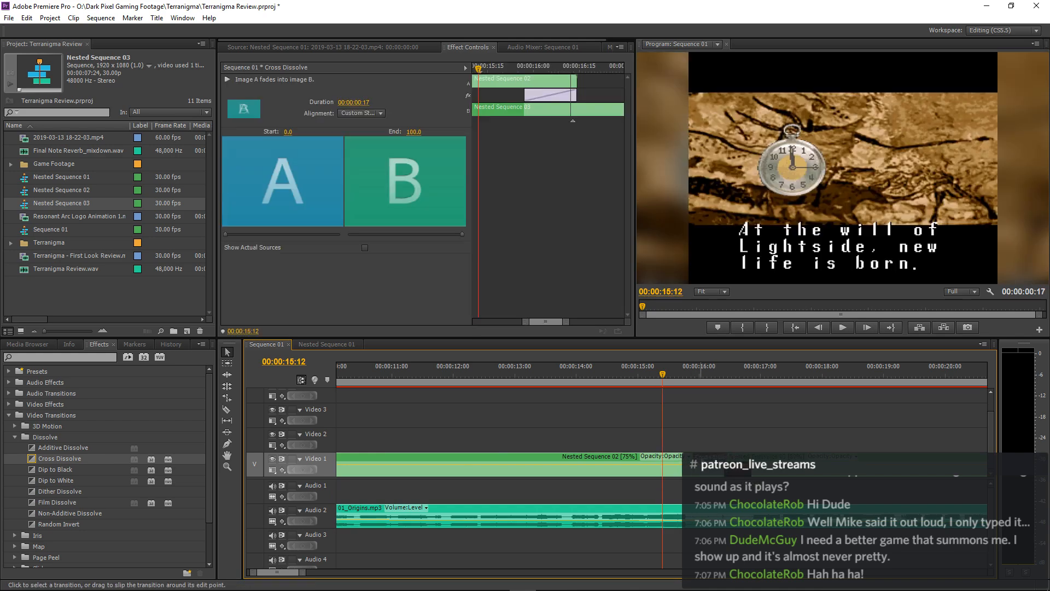
Move the Nested Sequence 02 clip up to Video 2 and set its speed to 70%.
left_click_drag(626, 455, 628, 433)
right_click(628, 432)
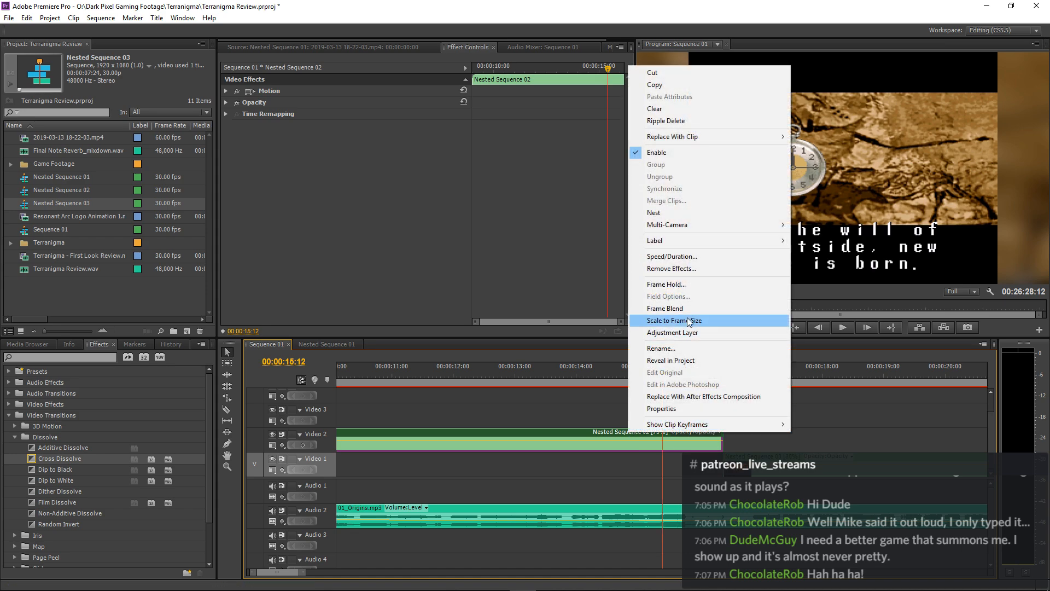
left_click(678, 285)
key("Return")
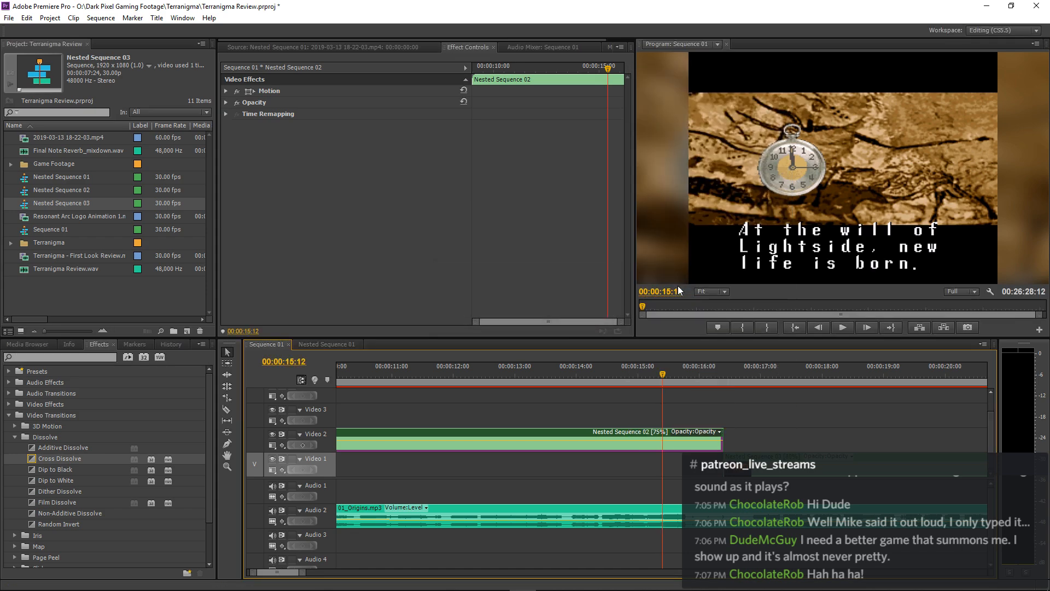
right_click(622, 431)
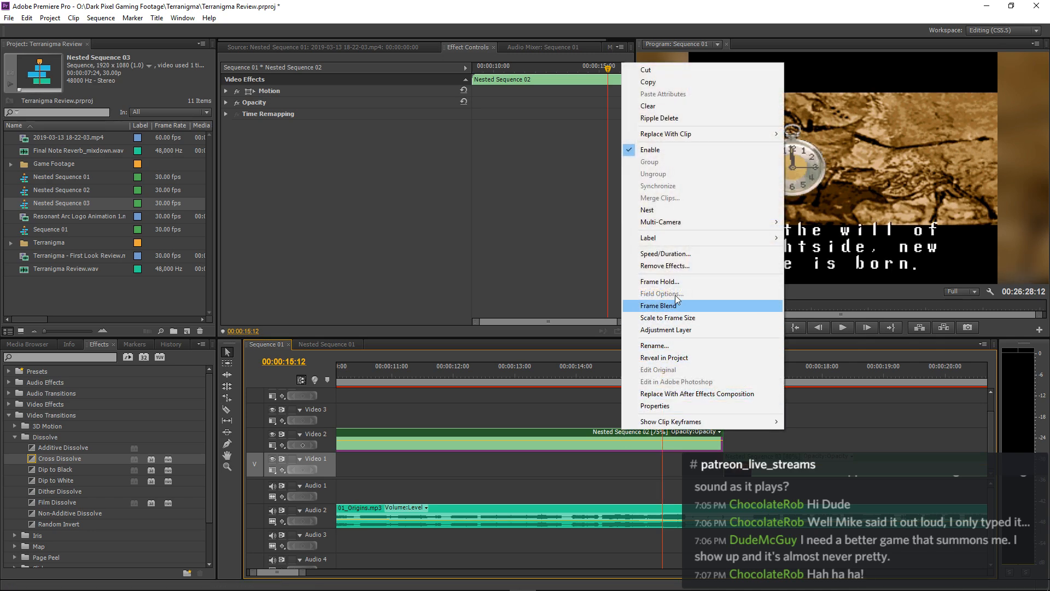
left_click(676, 255)
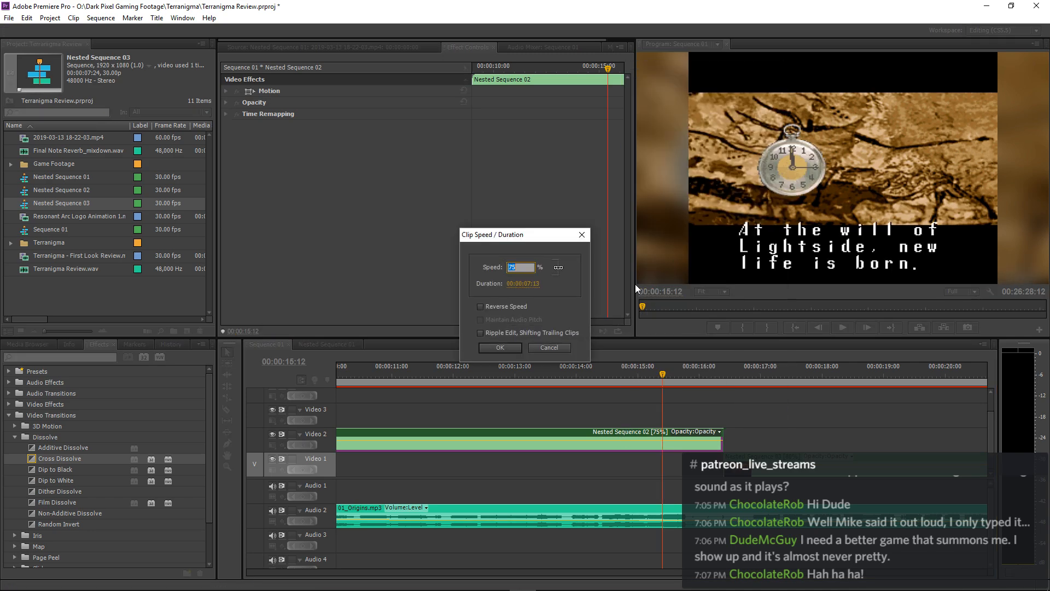
type("70")
key("Return")
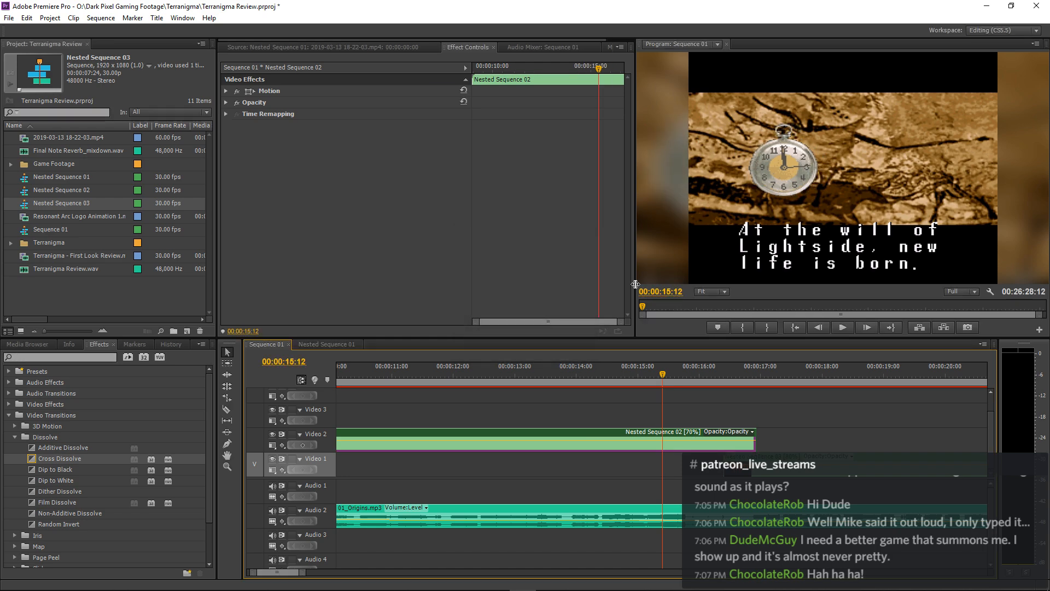
Trim the end of Nested Sequence 02 to the start of Nested Sequence 03 and play the enlarged view from 00:00:08:18.
left_click(711, 413)
key("minus")
key("minus")
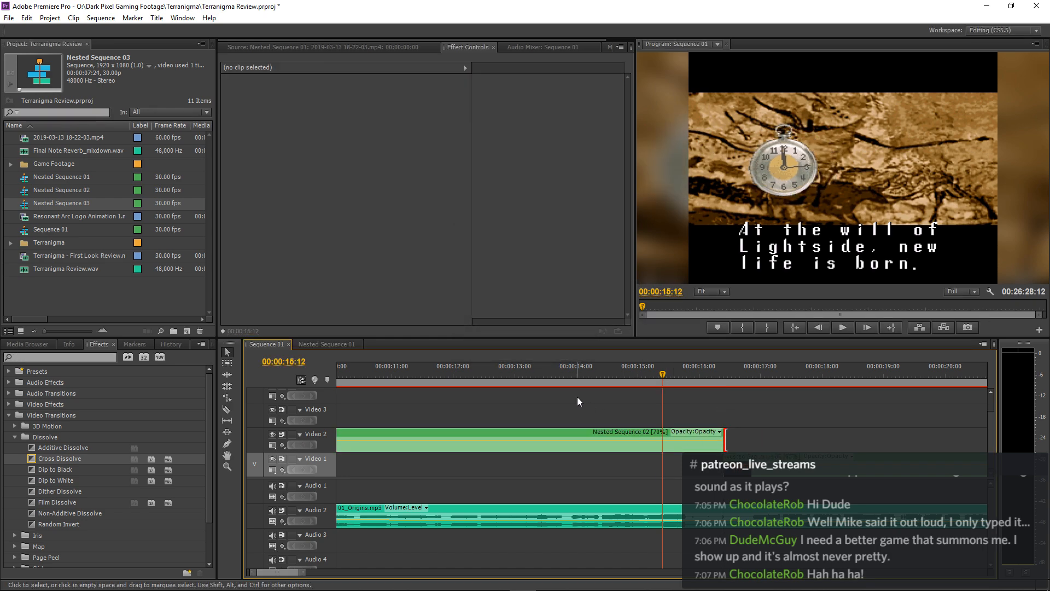
left_click(488, 378)
key("space")
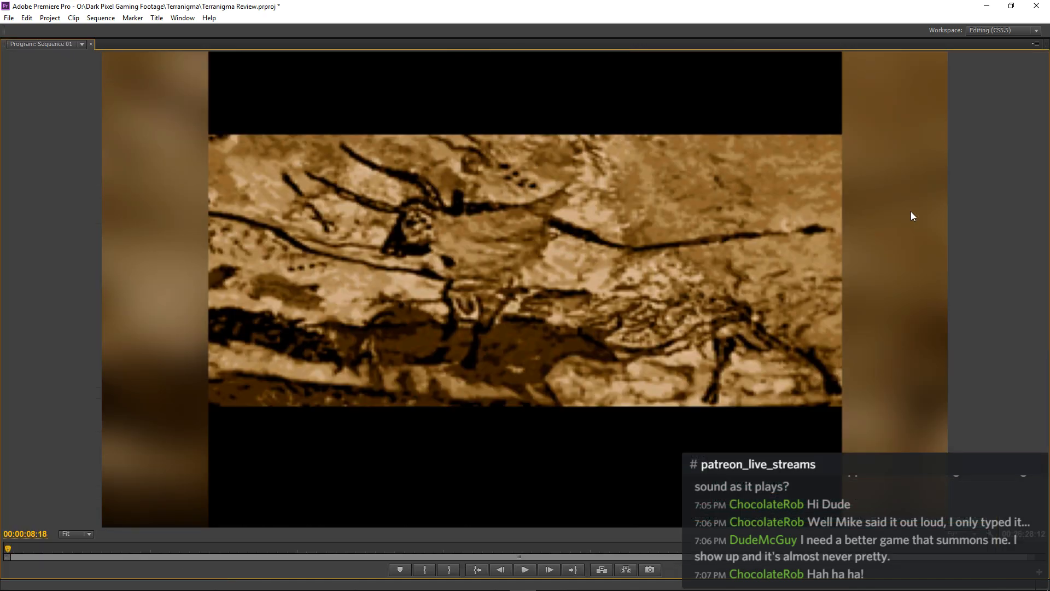
key("grave")
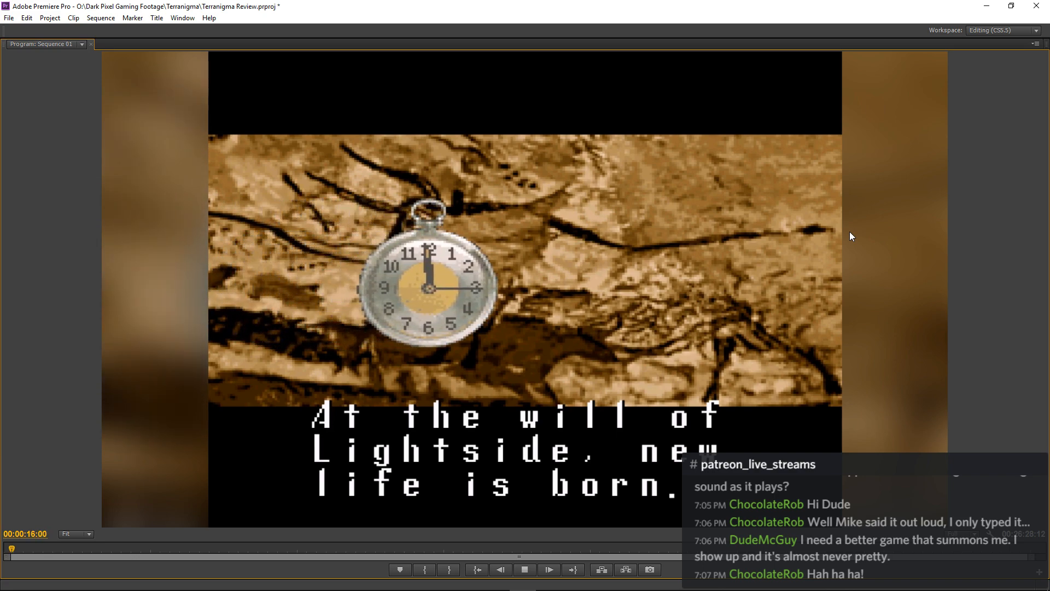
key("grave")
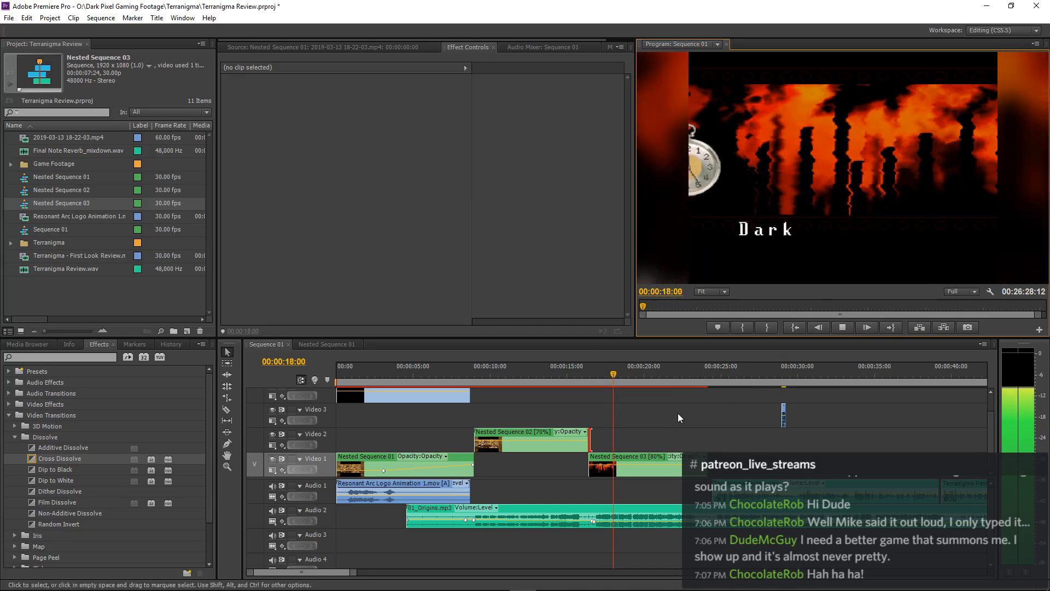
Move the Nested Sequence 02 clip back to Video 1 and add a Cross Dissolve at its cut to Nested Sequence 03.
key("space")
left_click_drag(537, 430, 537, 455)
left_click_drag(18, 458, 595, 465)
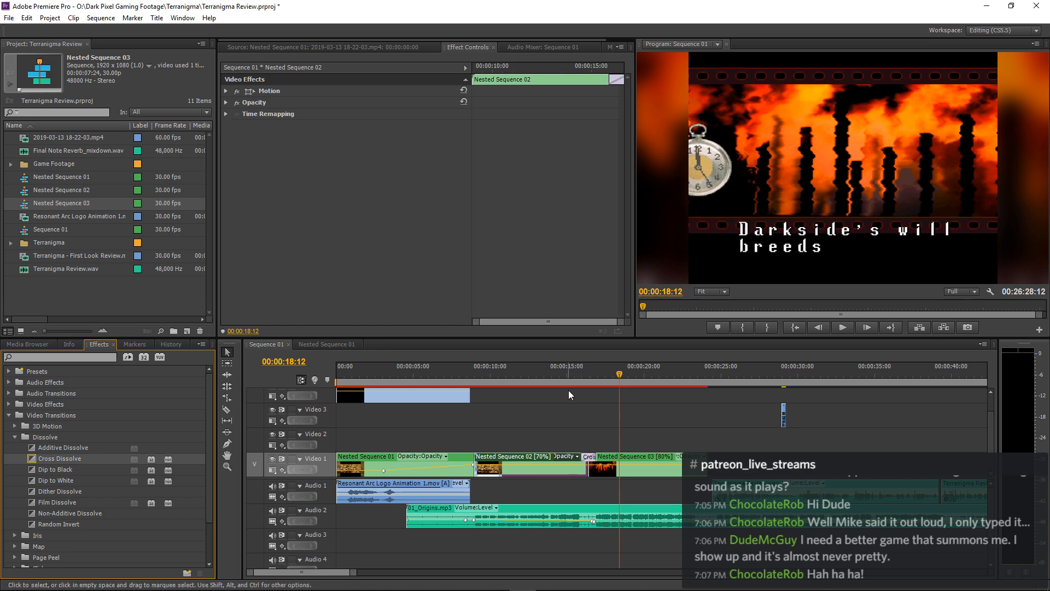
Play the dissolve in the enlarged program view from 00:00:14:26 through the end of the burning scene.
left_click(569, 382)
key("space")
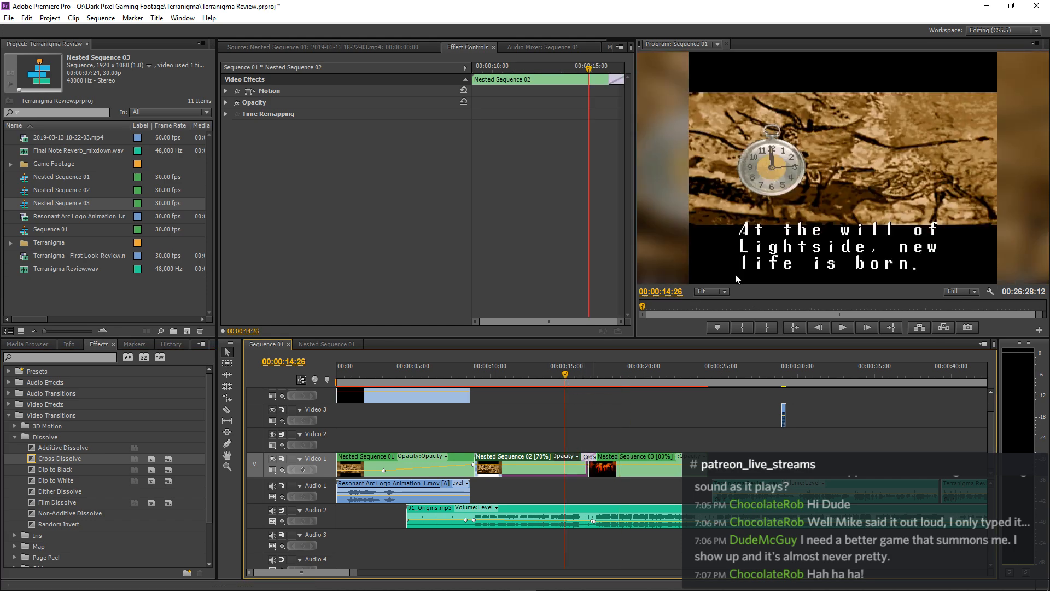
key("grave")
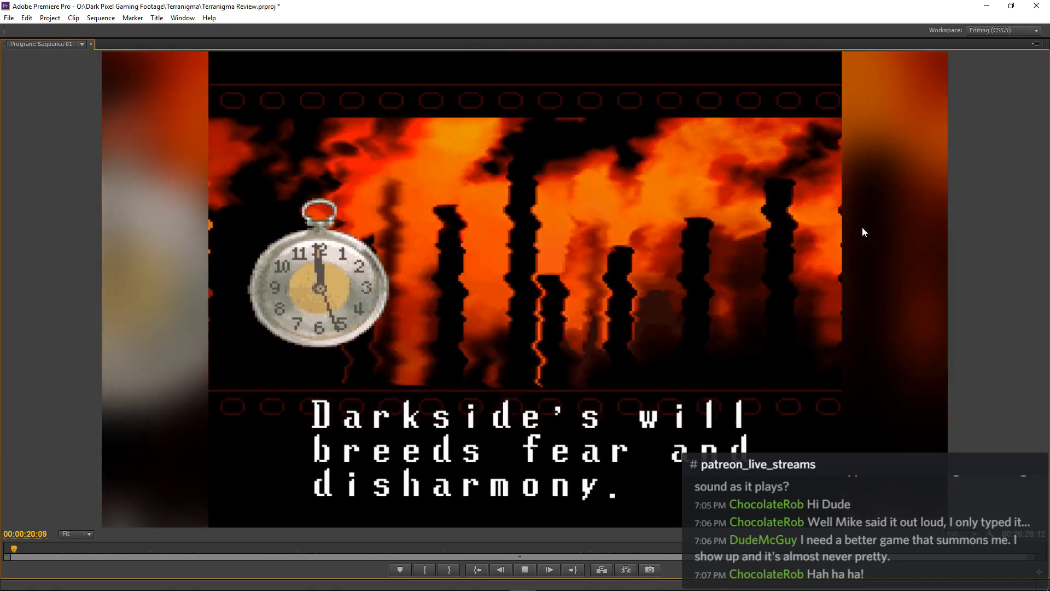
key("grave")
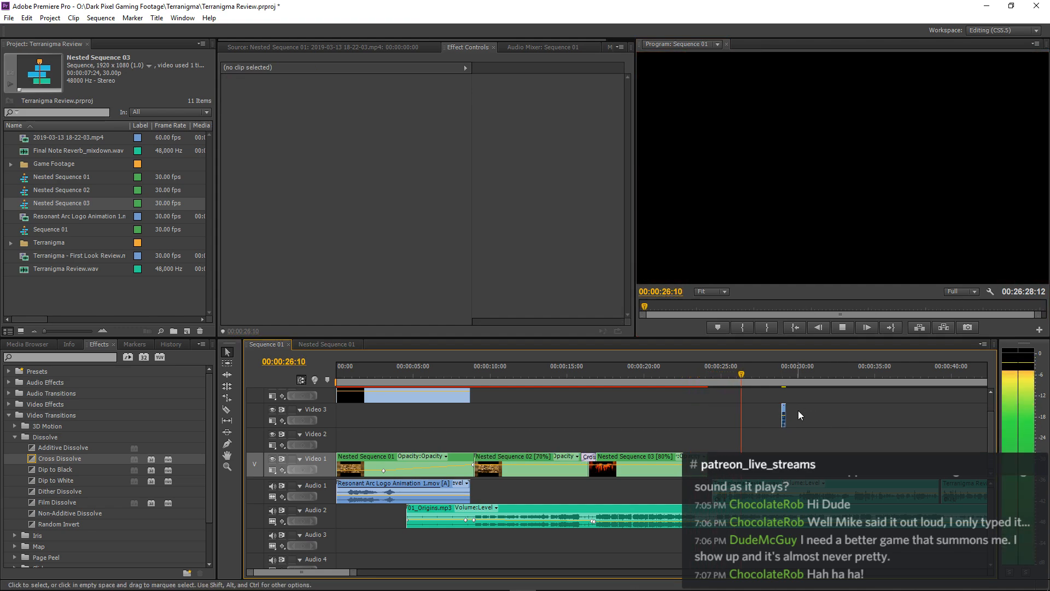
Move the short Terranigma - First Look Review.mp4 clip on Video 3 to about 00:00:57 on the timeline.
key("minus")
key("minus")
key("space")
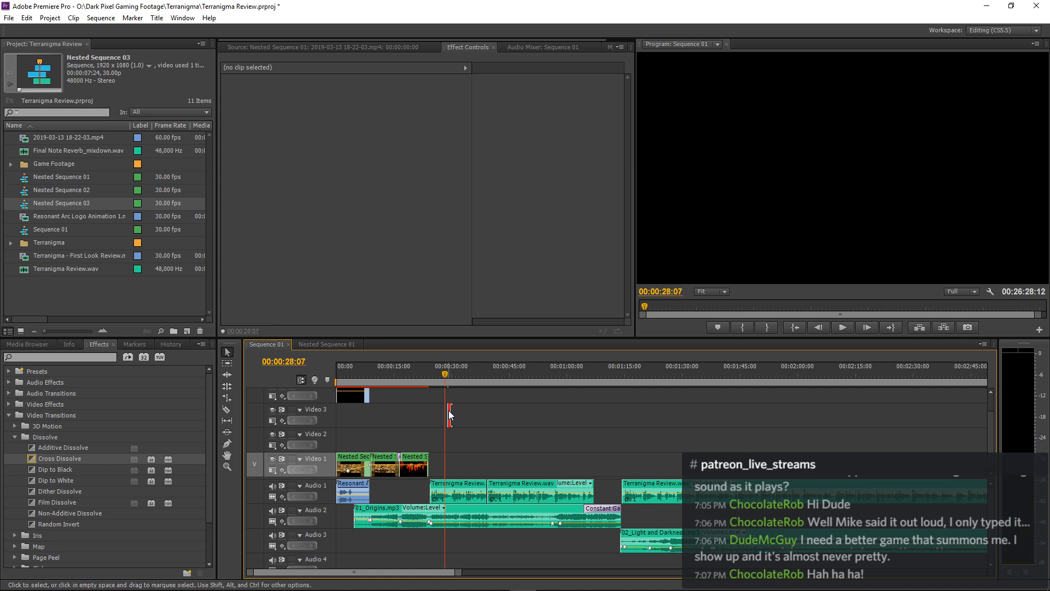
left_click_drag(448, 411, 520, 426)
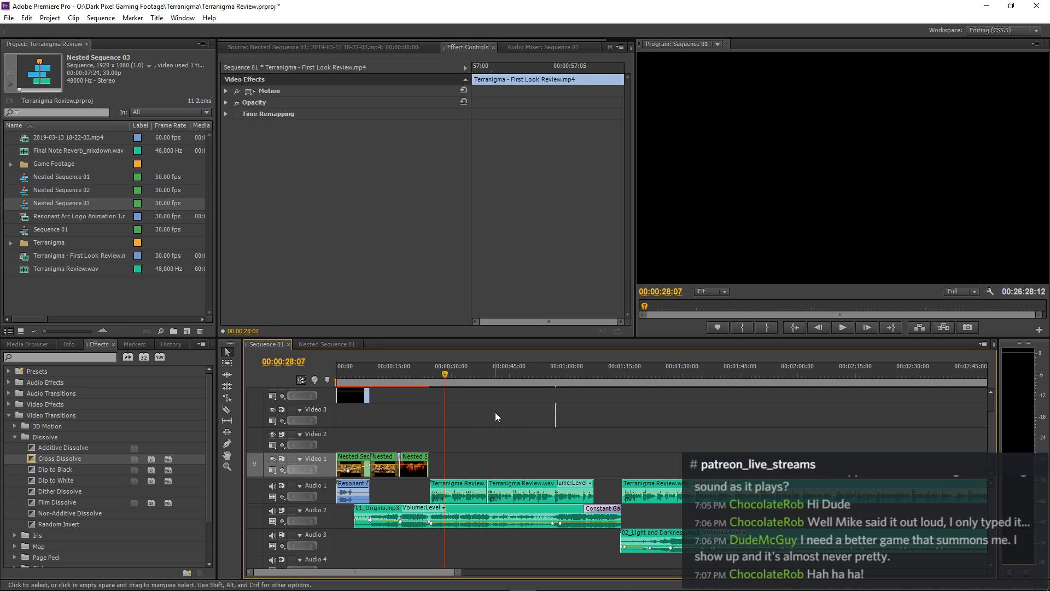
Return the playhead to the start of Sequence 01 and save the project.
left_click(497, 417)
key("Home")
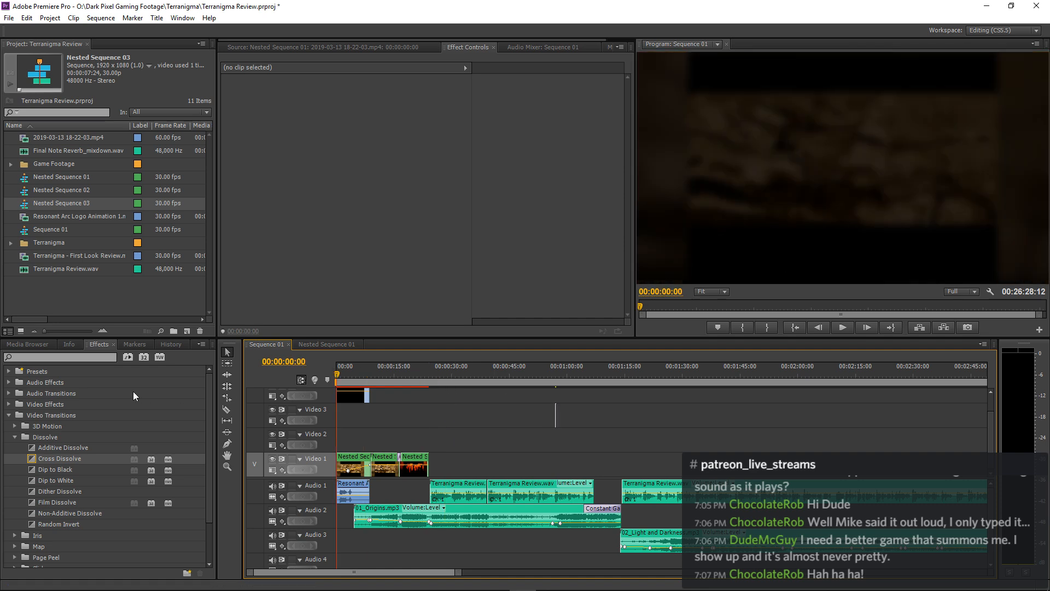
key("ctrl+s")
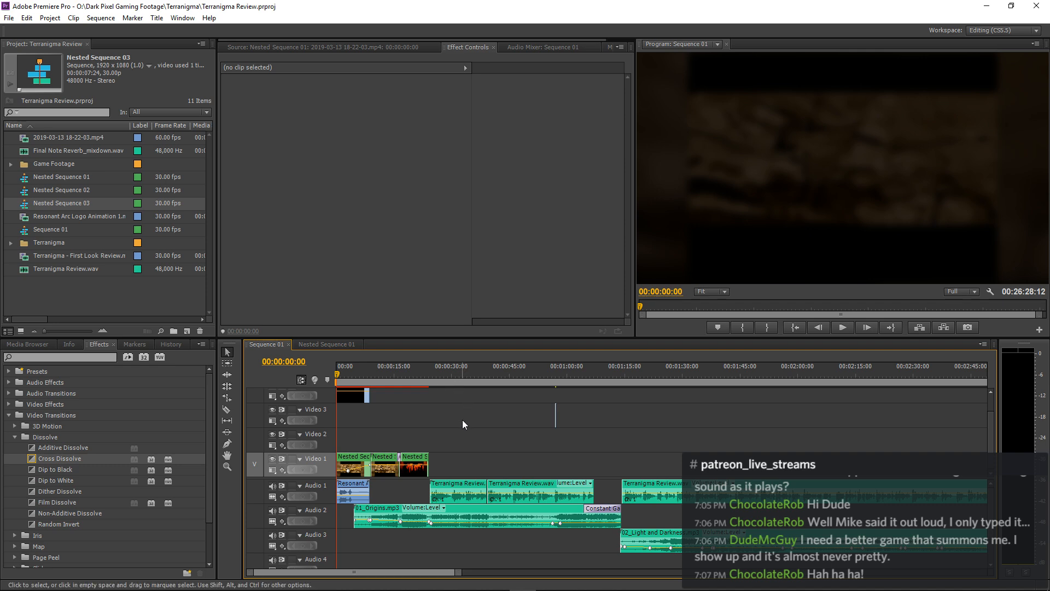
key("ctrl+s")
Play the enlarged program view from the start through the end of the burning scene, then restore the normal layout.
key("grave")
key("space")
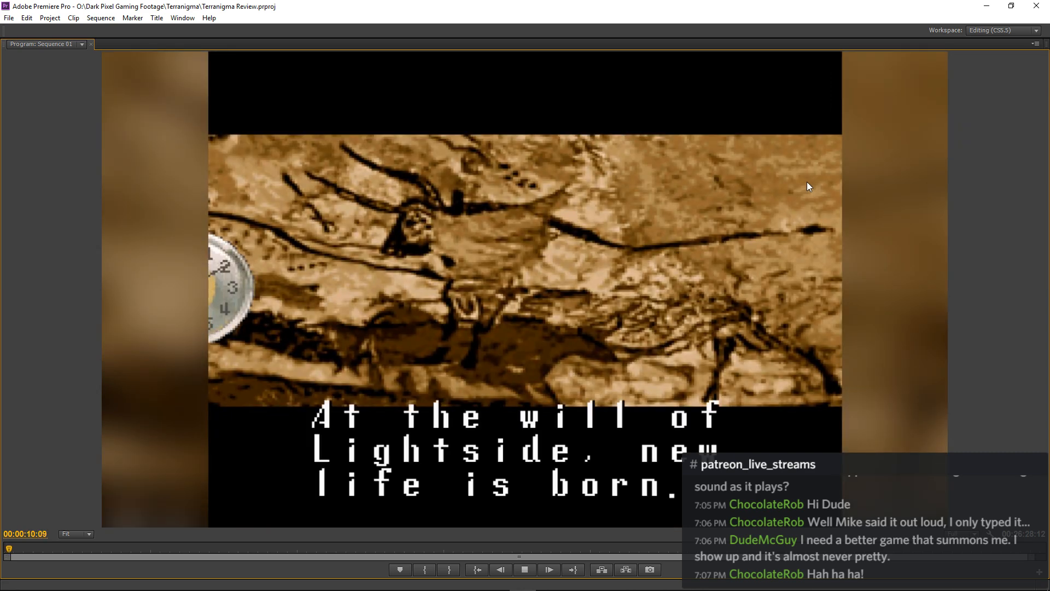
key("space")
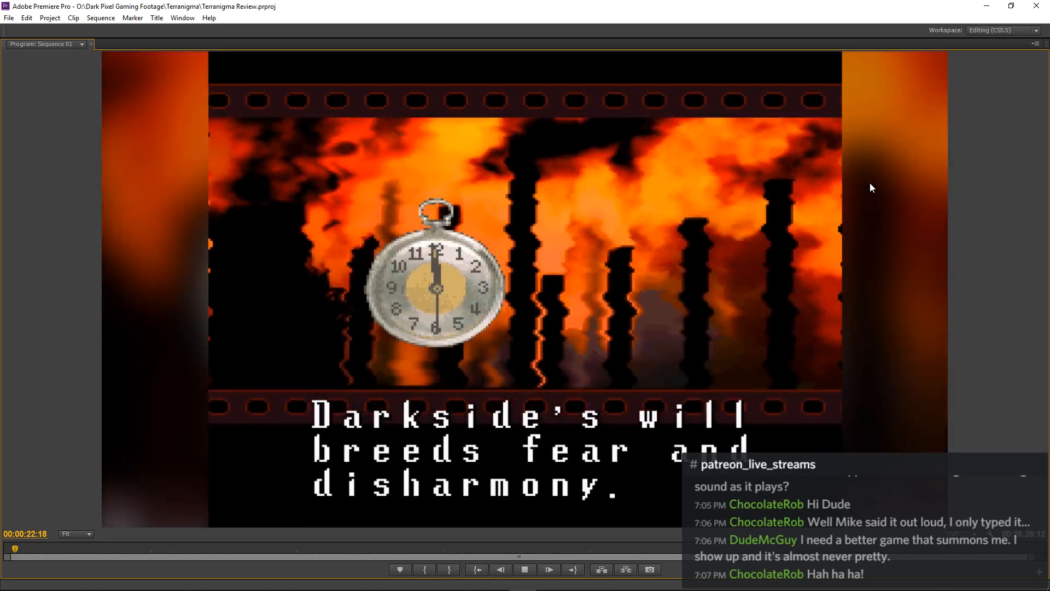
key("grave")
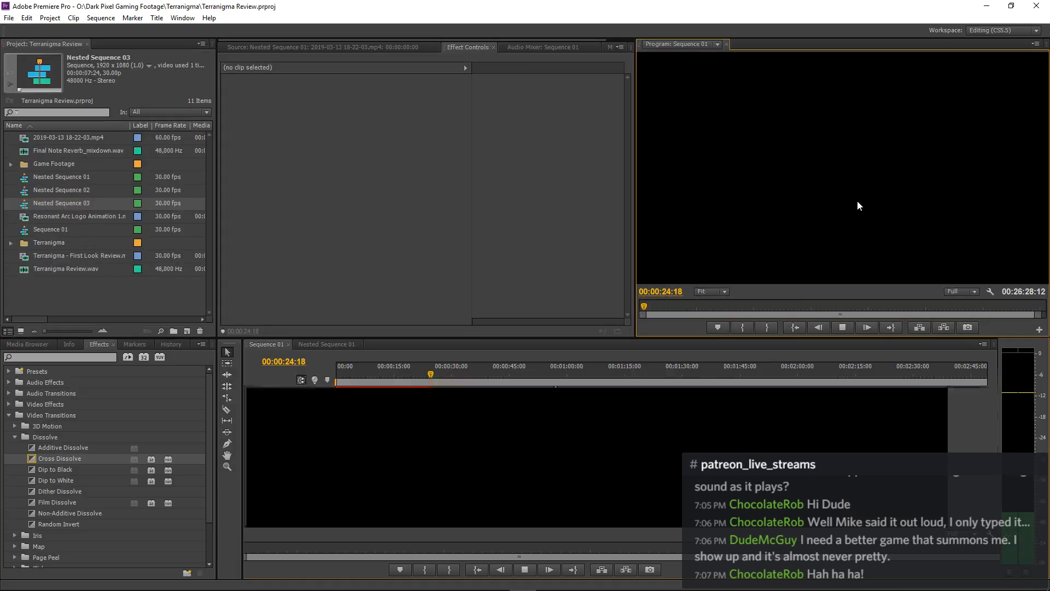
key("space")
left_click(507, 444)
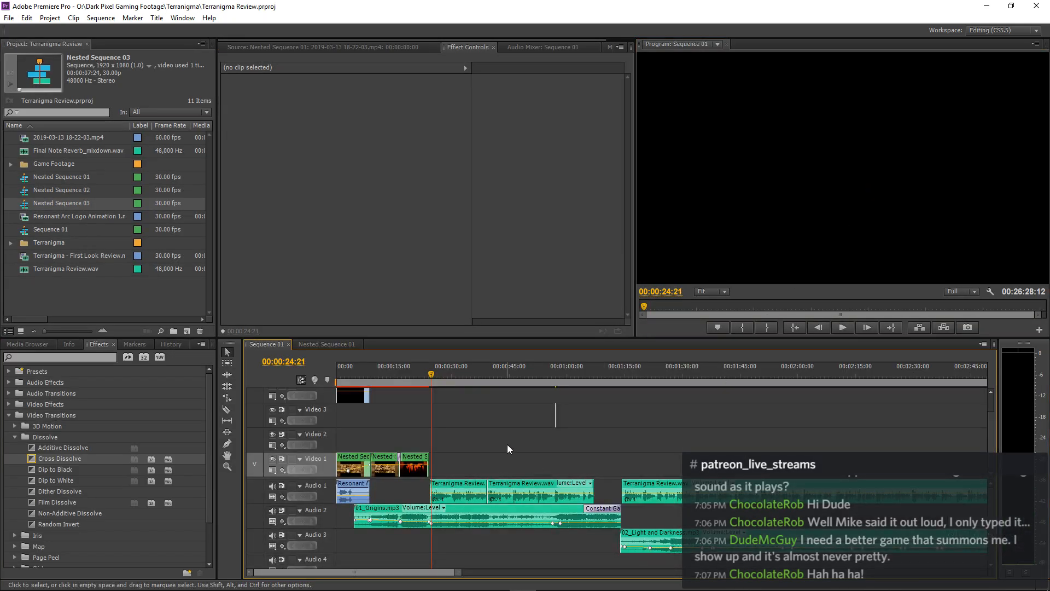
Compare the pocket watch's position in the Lightside cave painting scene around 00:00:12 and the Darkside burning scene around 00:00:19.
key("equal")
left_click(431, 371)
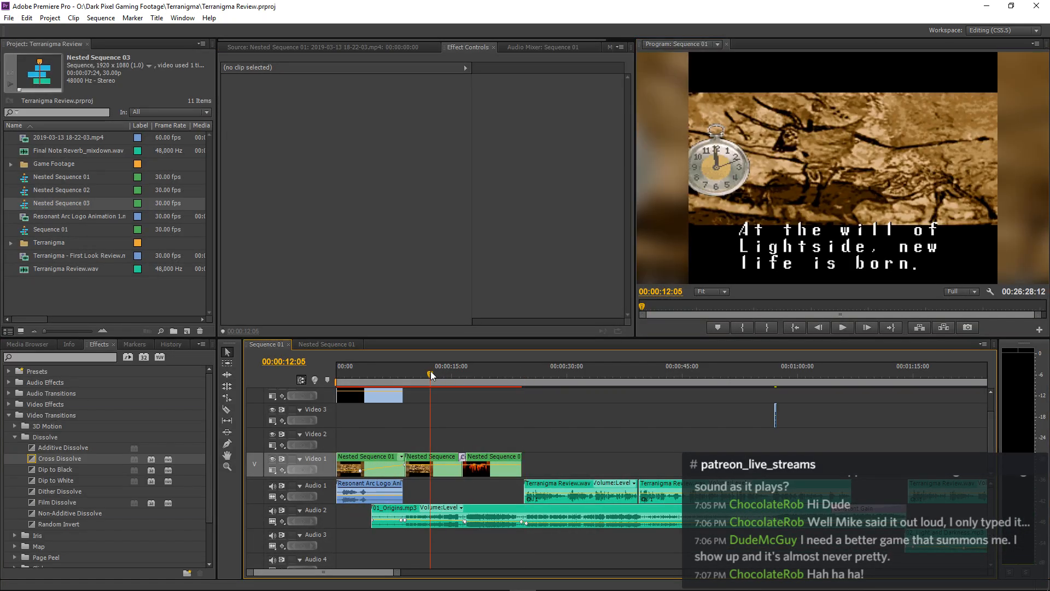
left_click(480, 373)
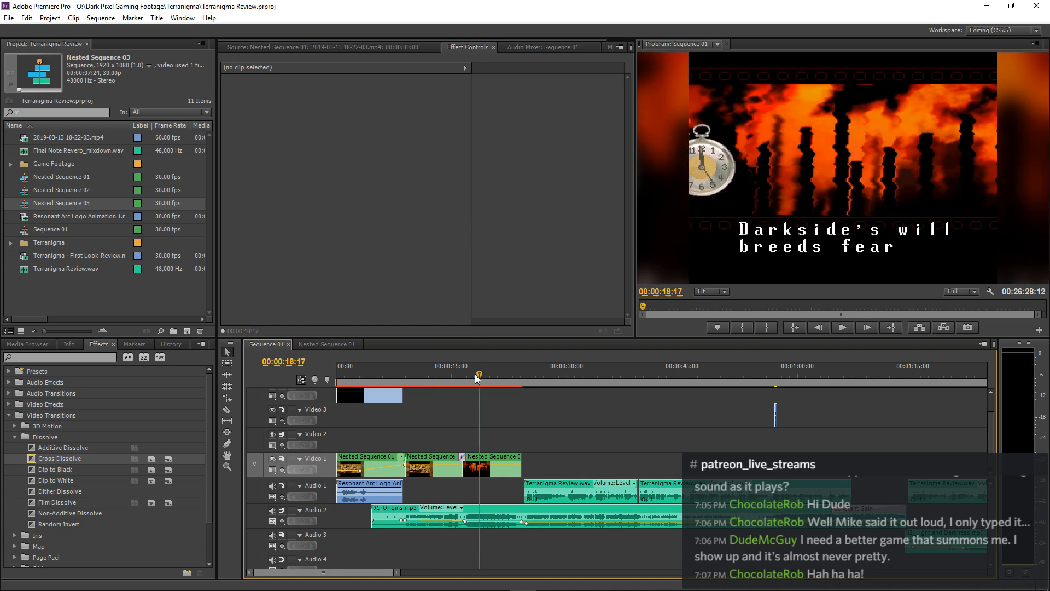
left_click(435, 377)
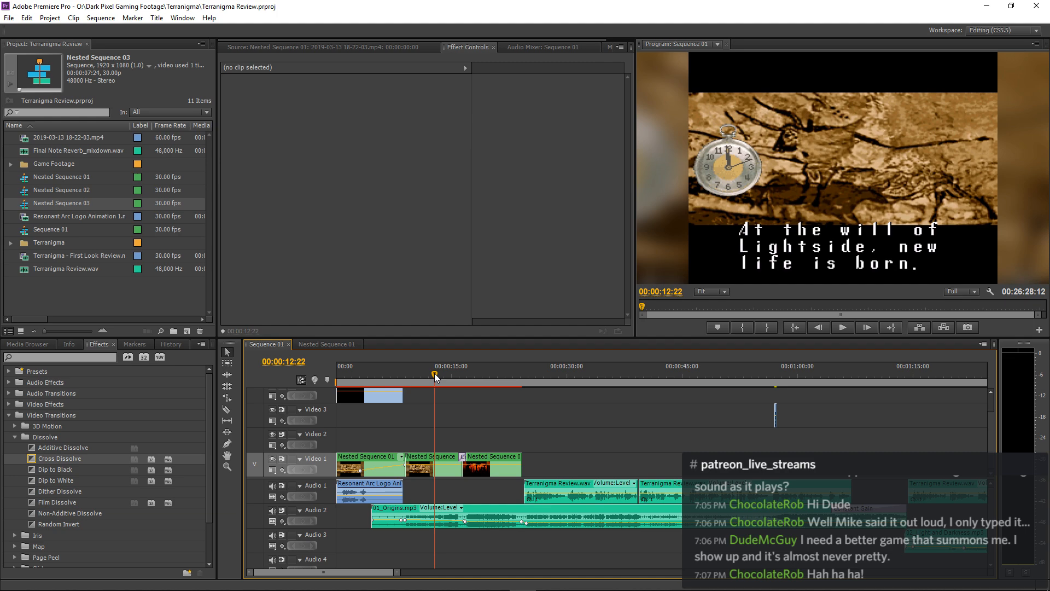
left_click(484, 374)
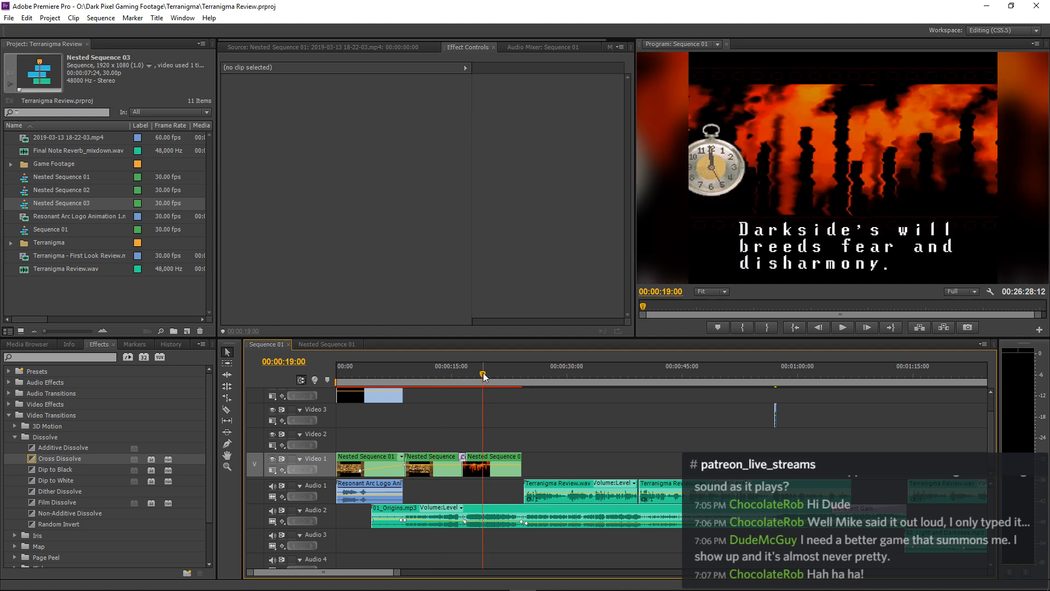
left_click(426, 376)
left_click(489, 375)
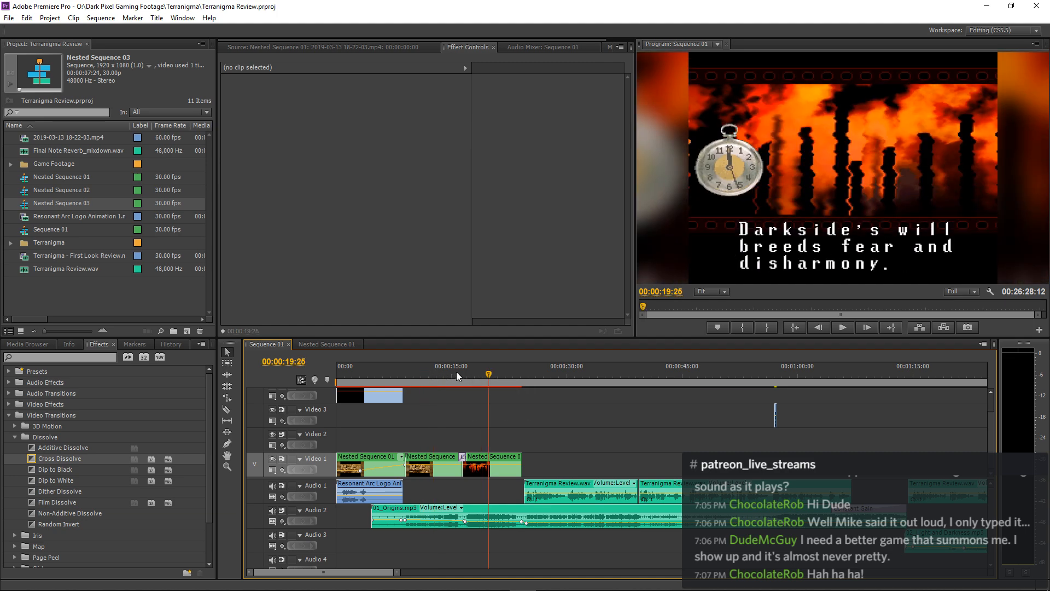
left_click(435, 375)
left_click(485, 374)
left_click(434, 374)
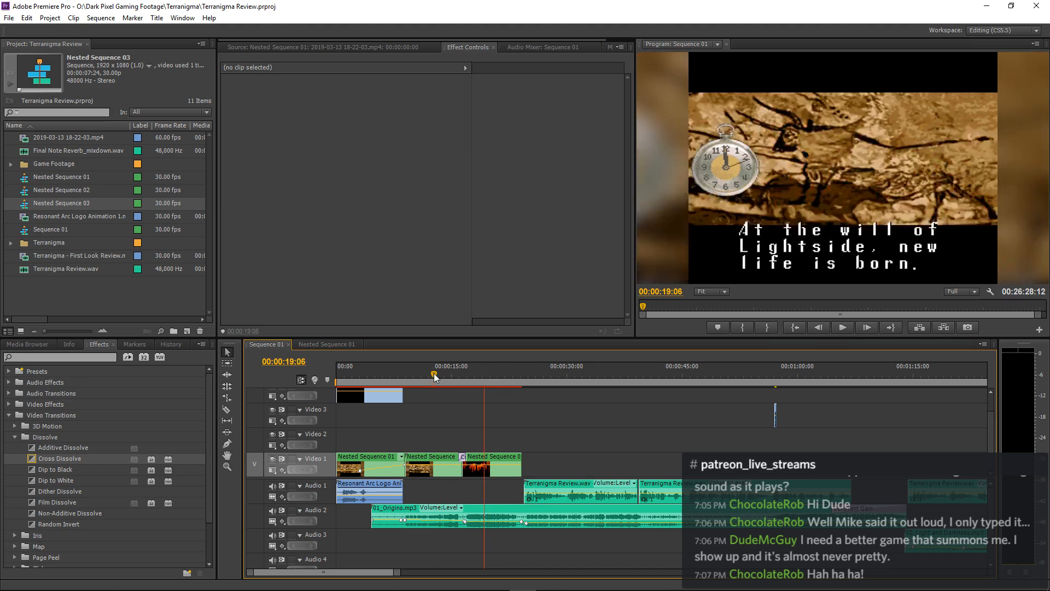
left_click(488, 374)
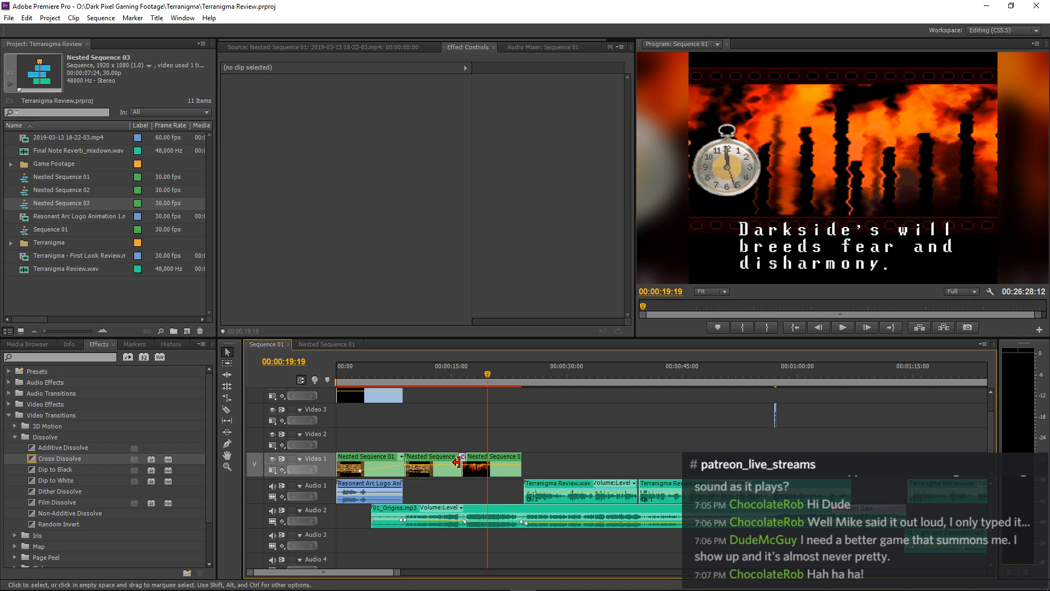
left_click(439, 382)
Turn on the visibility of the Video 4 track holding the logo animation and return the playhead to the start.
key("Home")
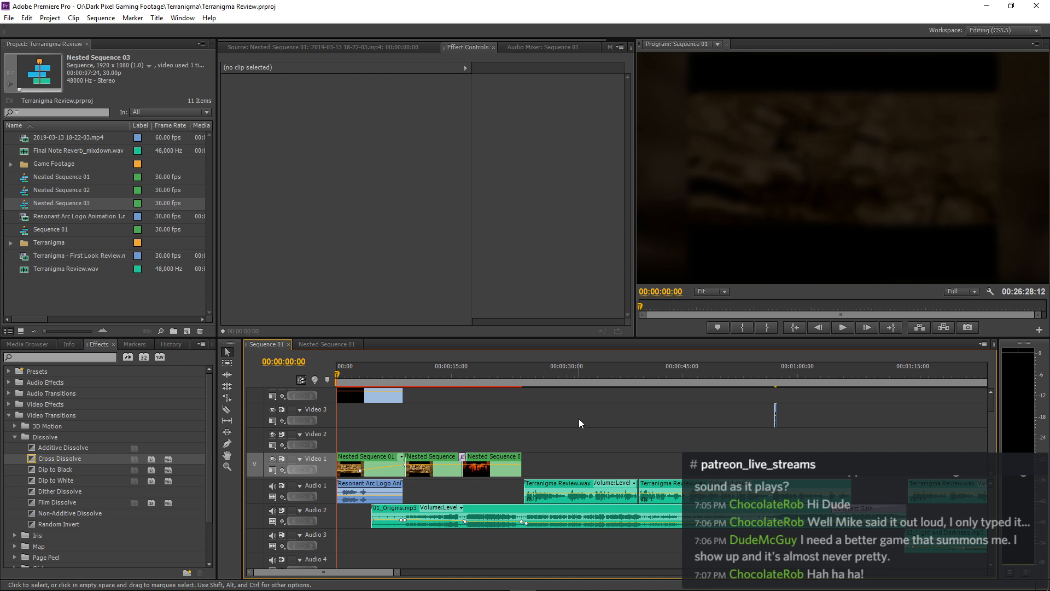
key("space")
scroll(993, 422, "up", 3)
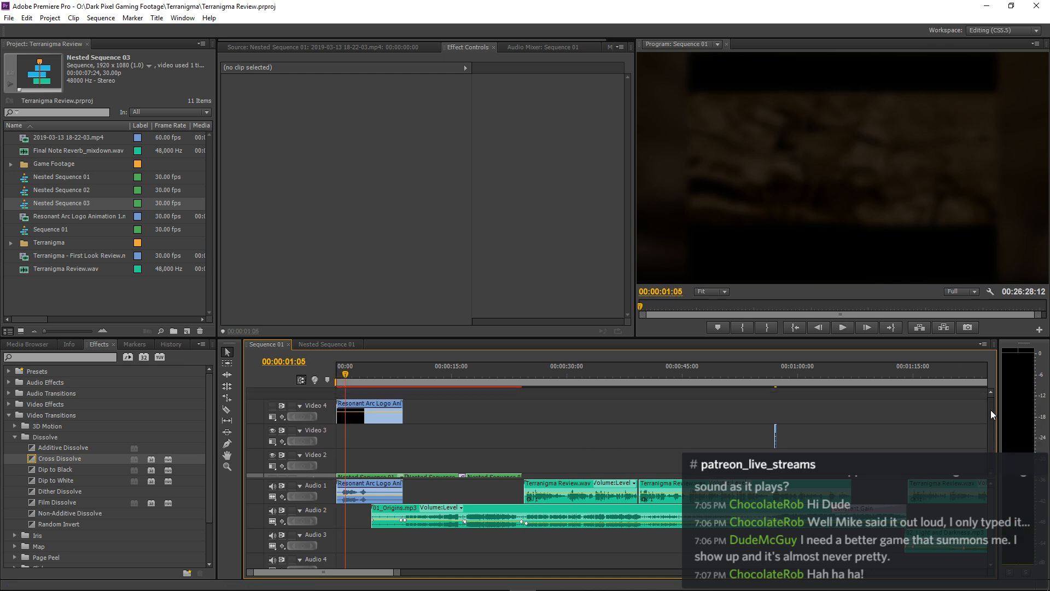
left_click(272, 408)
key("Home")
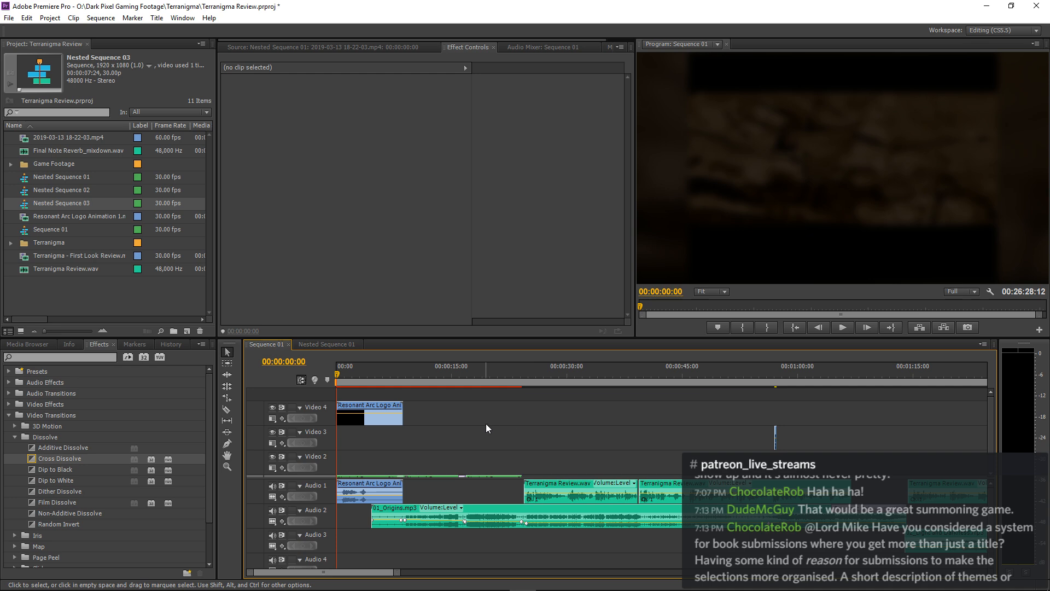
Move the Resonant Arc Logo Animation clip from Video 4 down to Video 2 at the sequence start and save the project.
left_click_drag(997, 432, 993, 440)
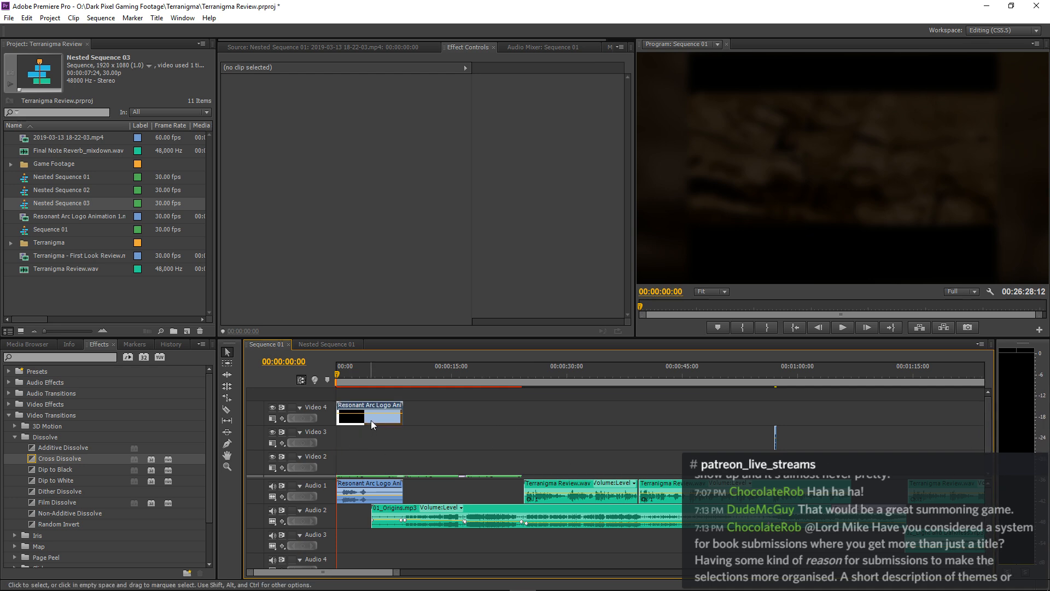
left_click_drag(371, 420, 369, 465)
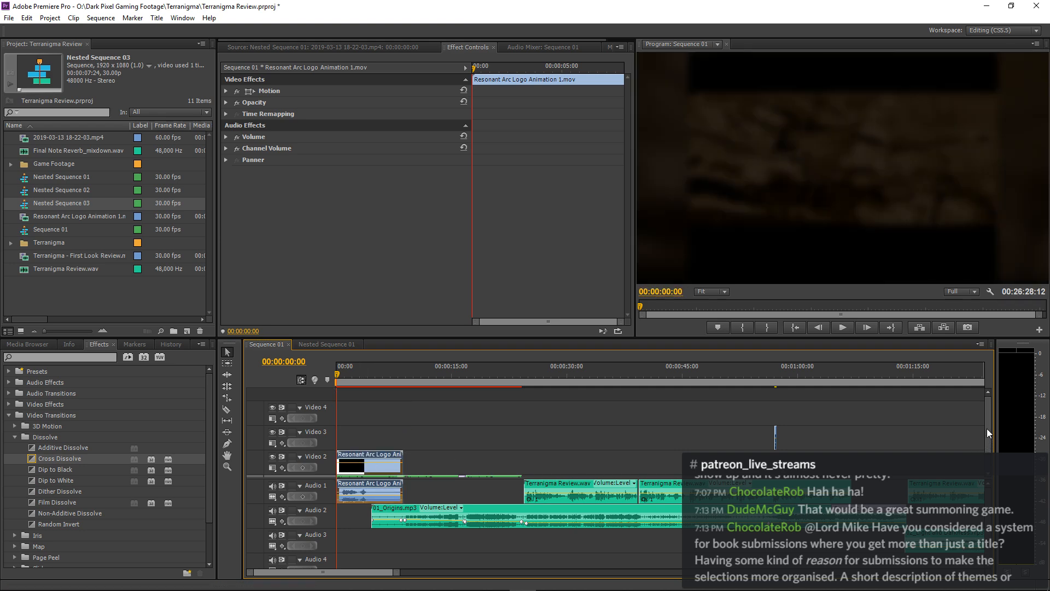
scroll(975, 438, "down", 1)
left_click(454, 421)
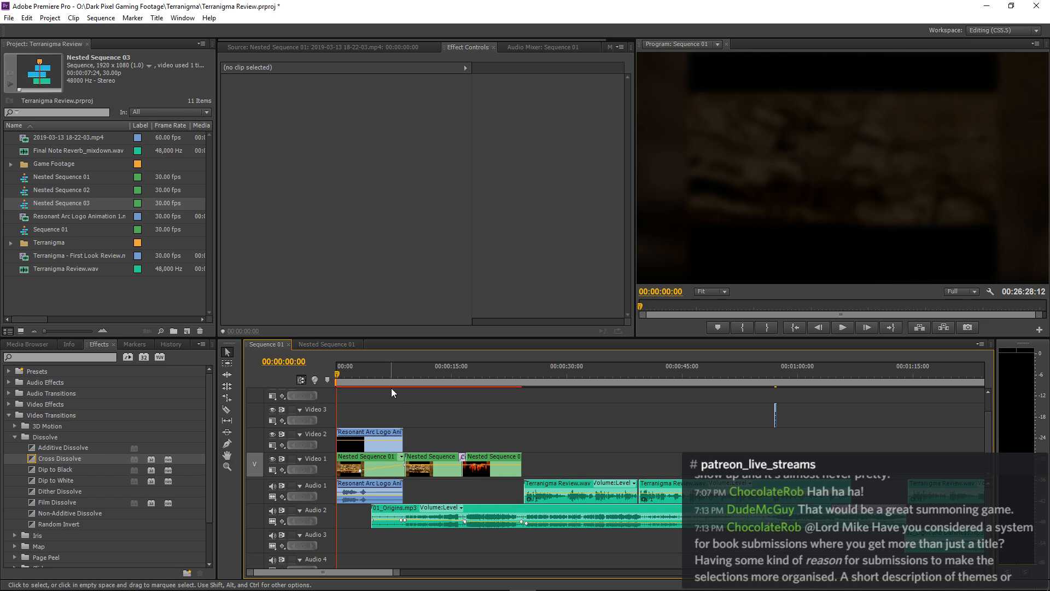
key("ctrl+s")
Play the opening with the logo animation from the start to 00:00:26:15 and save the project.
key("space")
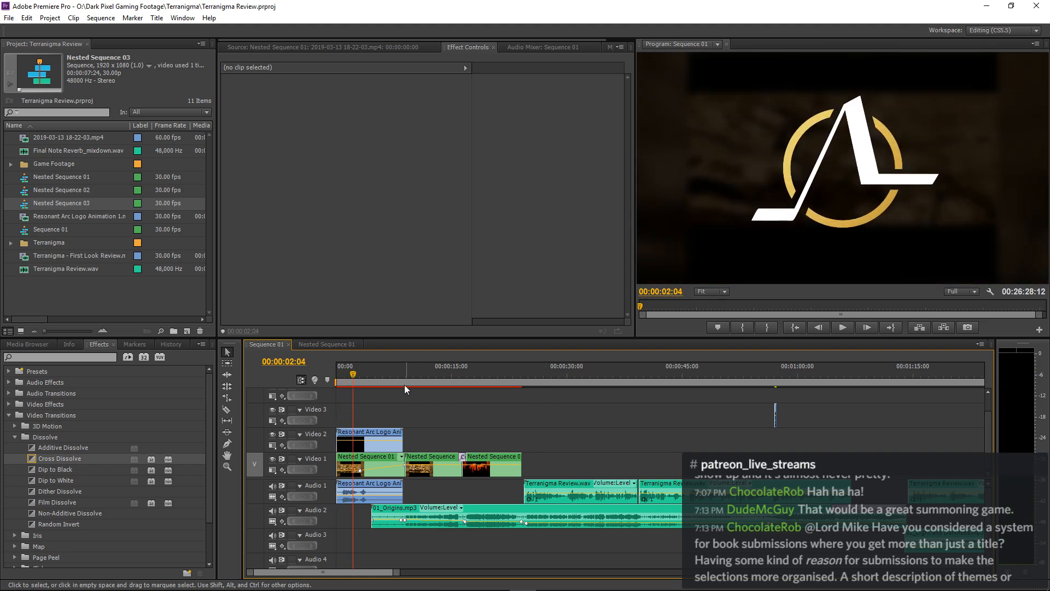
key("space")
key("Home")
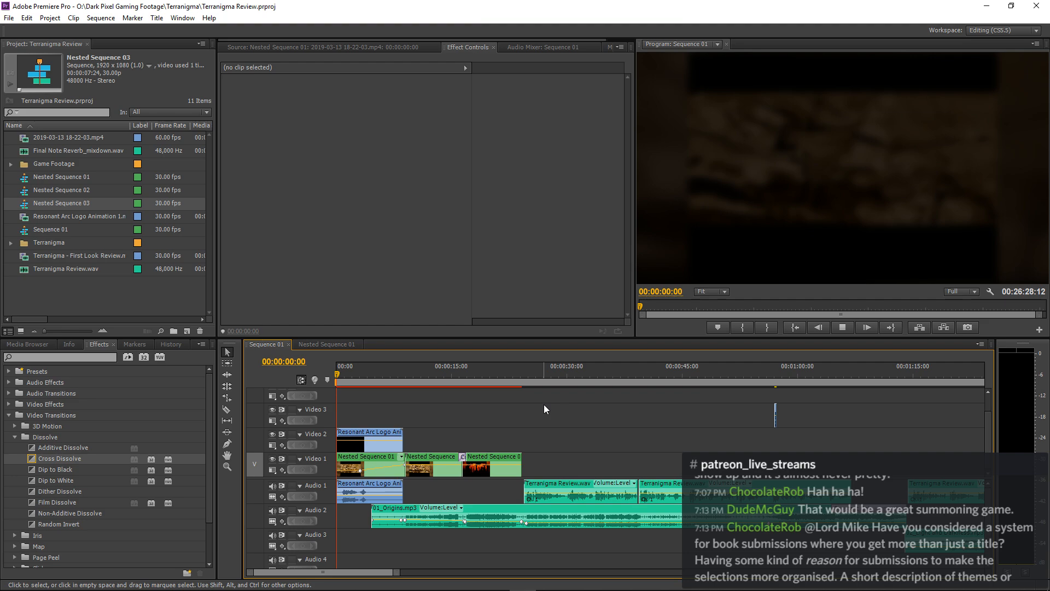
key("space")
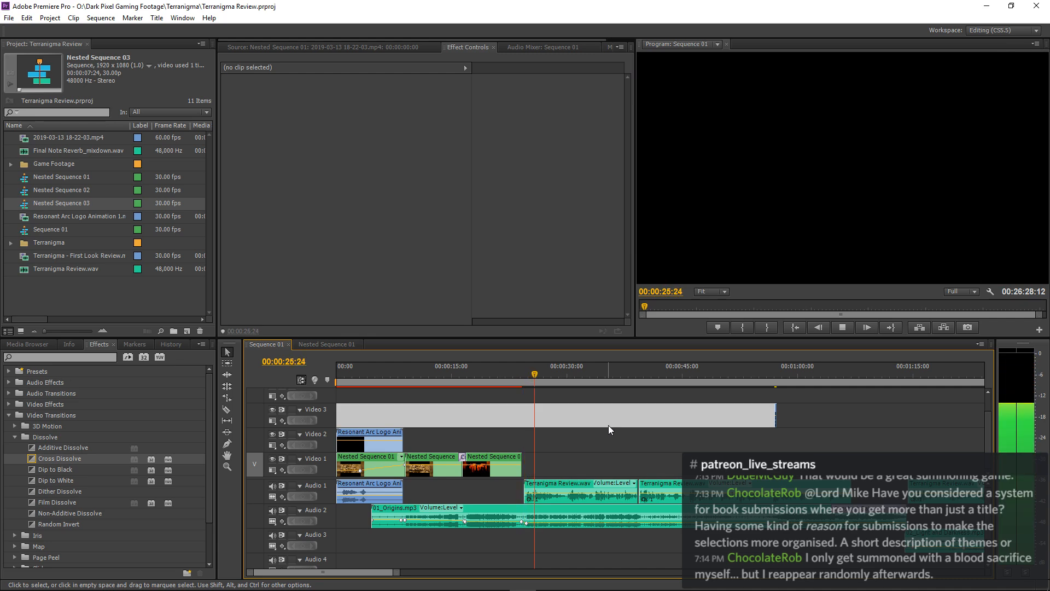
key("ctrl+s")
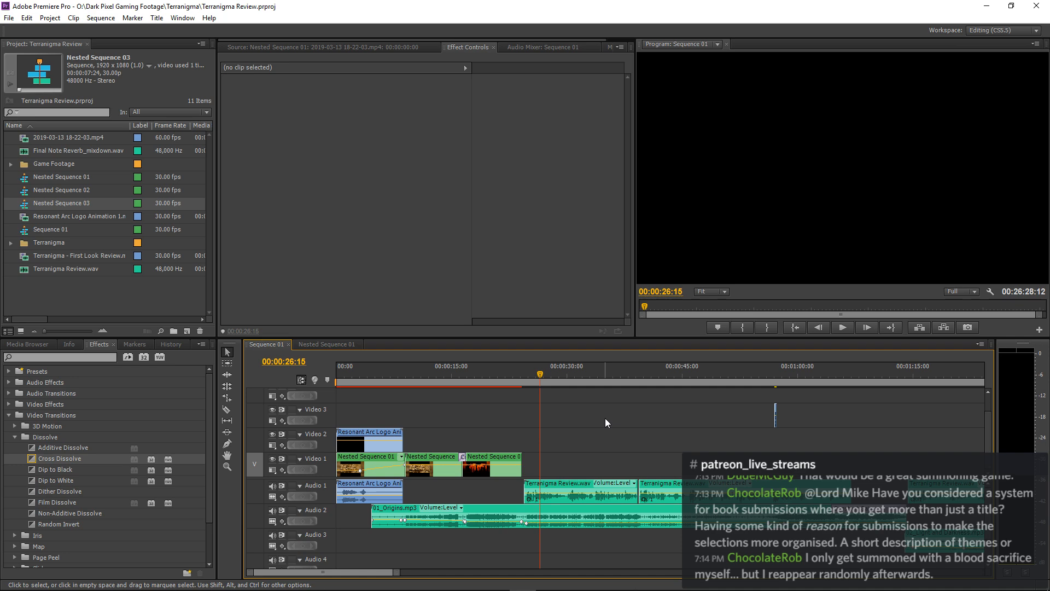
Place the playhead exactly at the end of the Nested Sequence 03 clip, at 00:00:24:05.
left_click(580, 426)
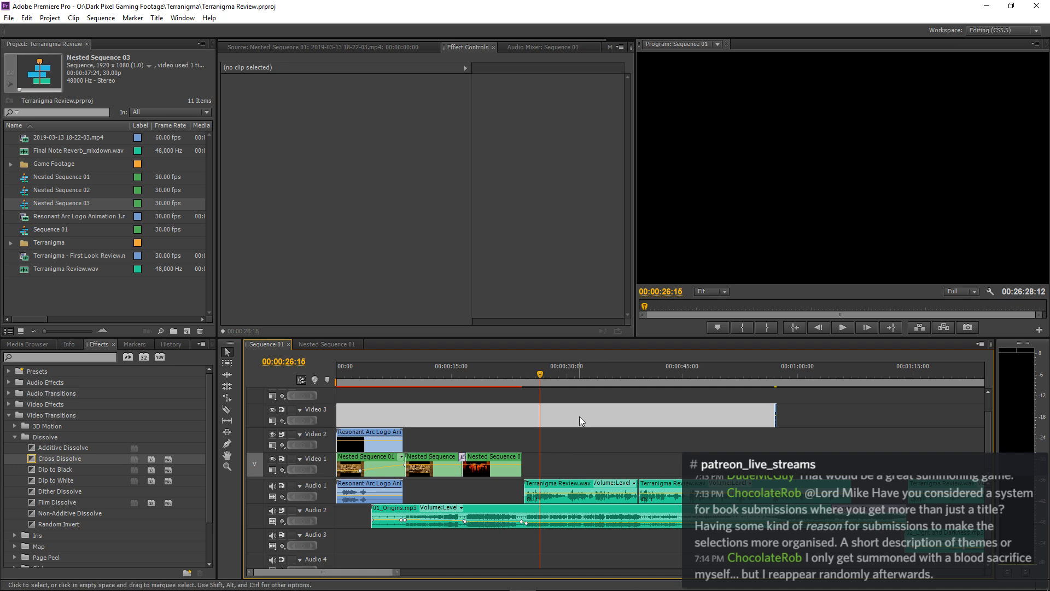
left_click(716, 429)
left_click(523, 376)
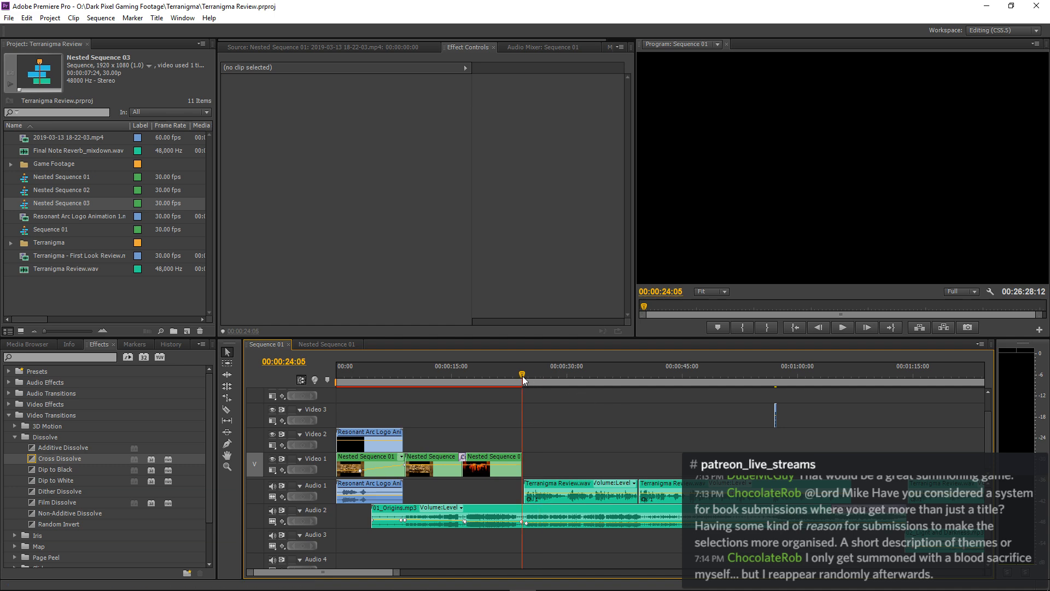
key("=")
key("=")
key("=")
key("=")
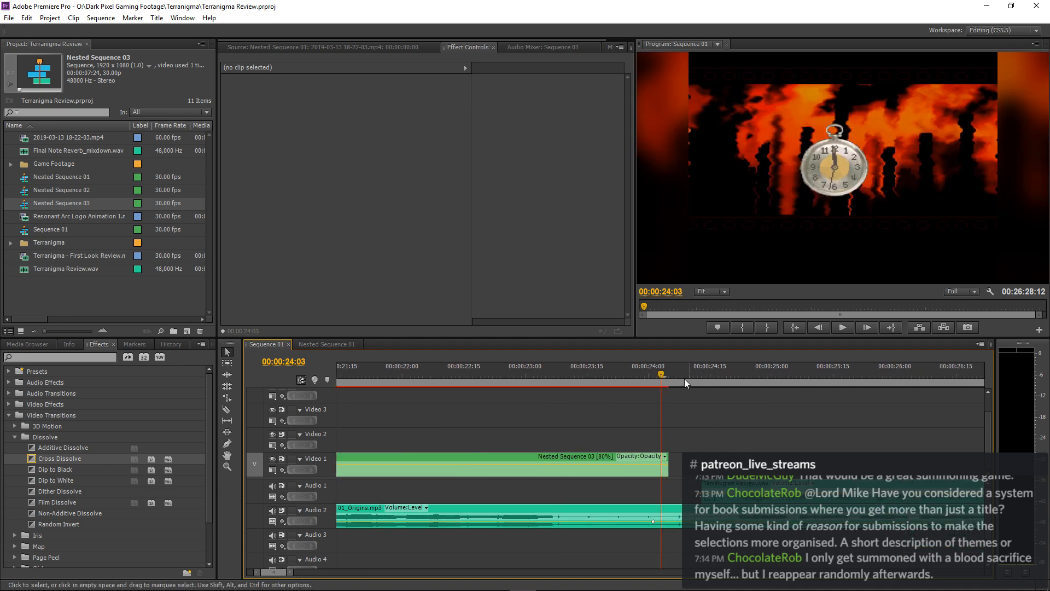
left_click(665, 373)
left_click(670, 375)
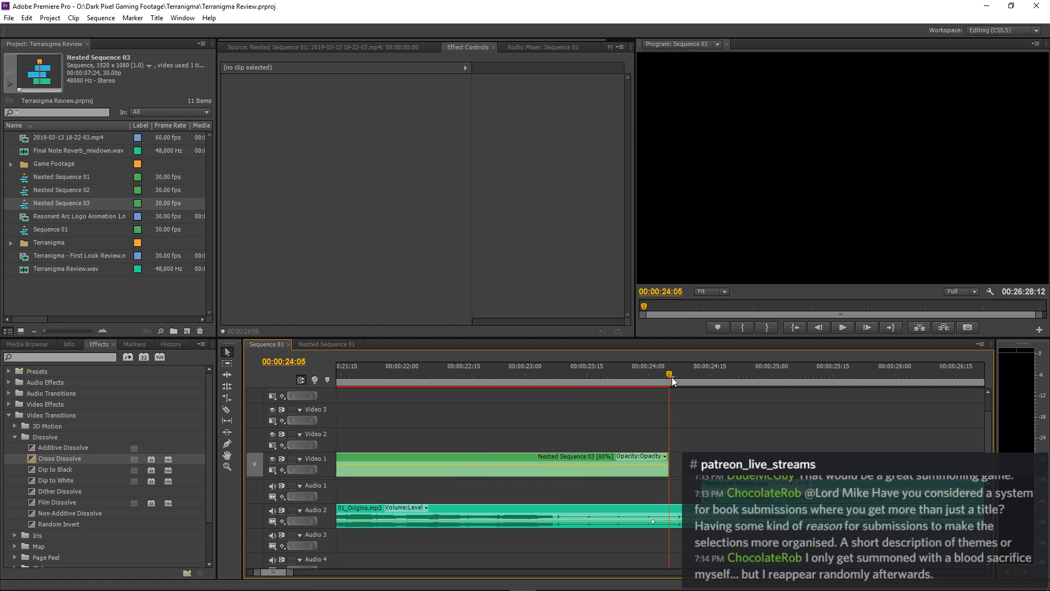
Play the beginning of the narration from 00:00:24:05 to 00:00:33:11.
key("-")
key("-")
key("-")
key("-")
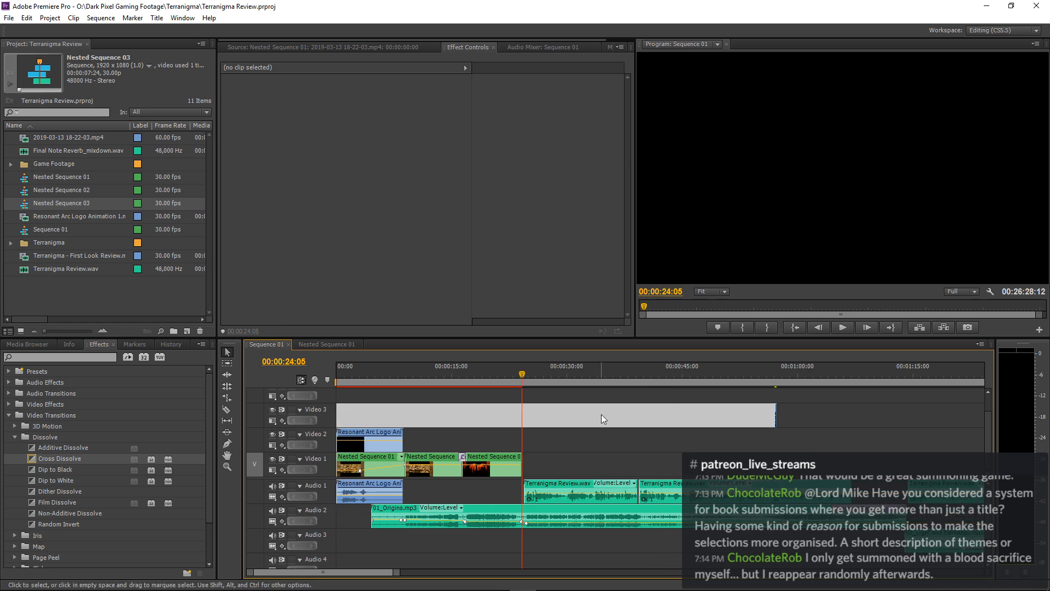
key("space")
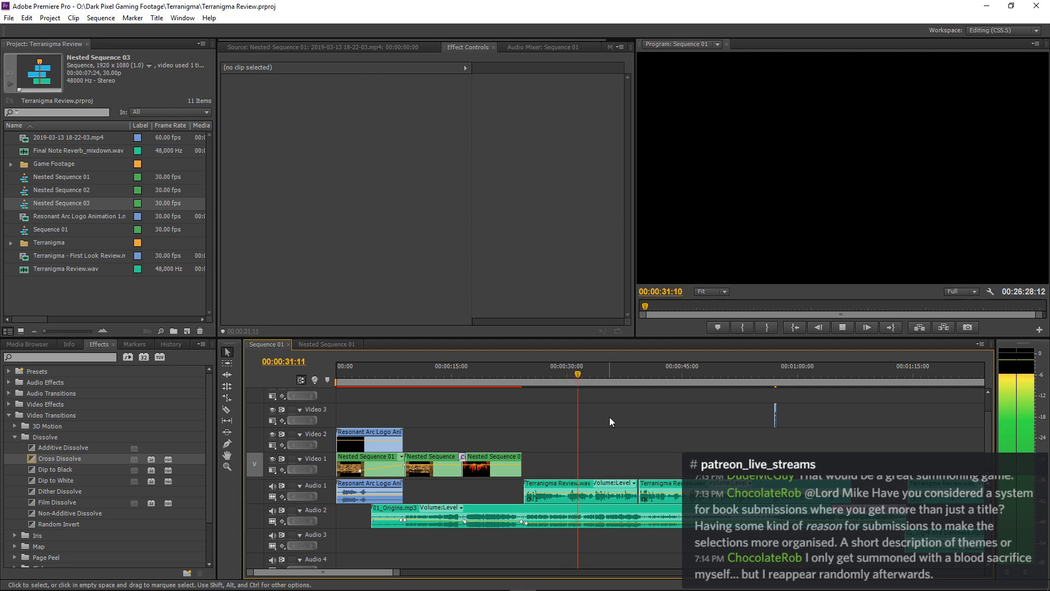
key("space")
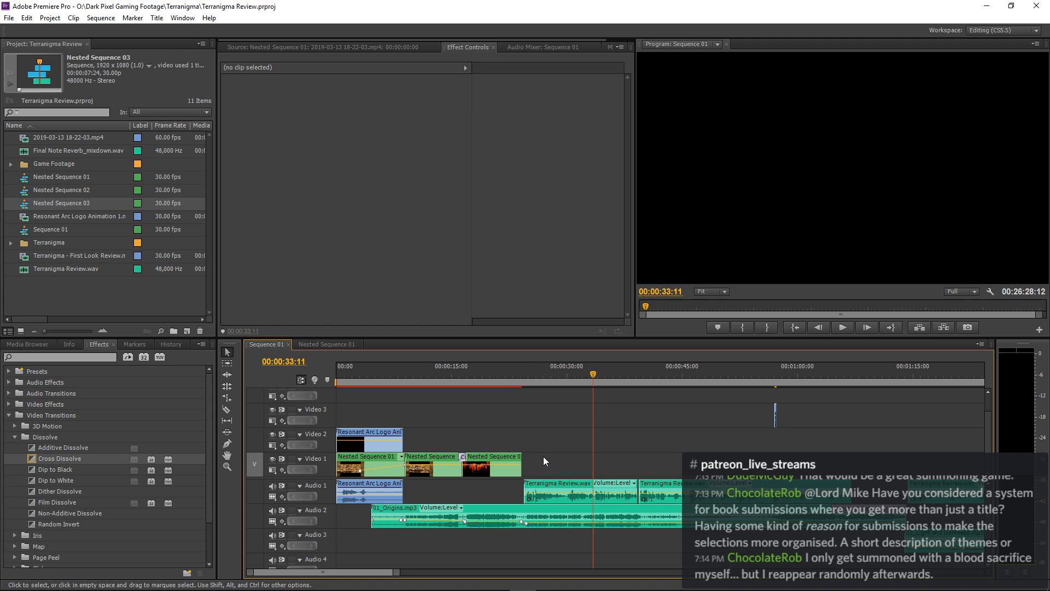
Start a media import and browse to the Final Fantasy Reviews folder inside Finished Videos.
right_click(107, 287)
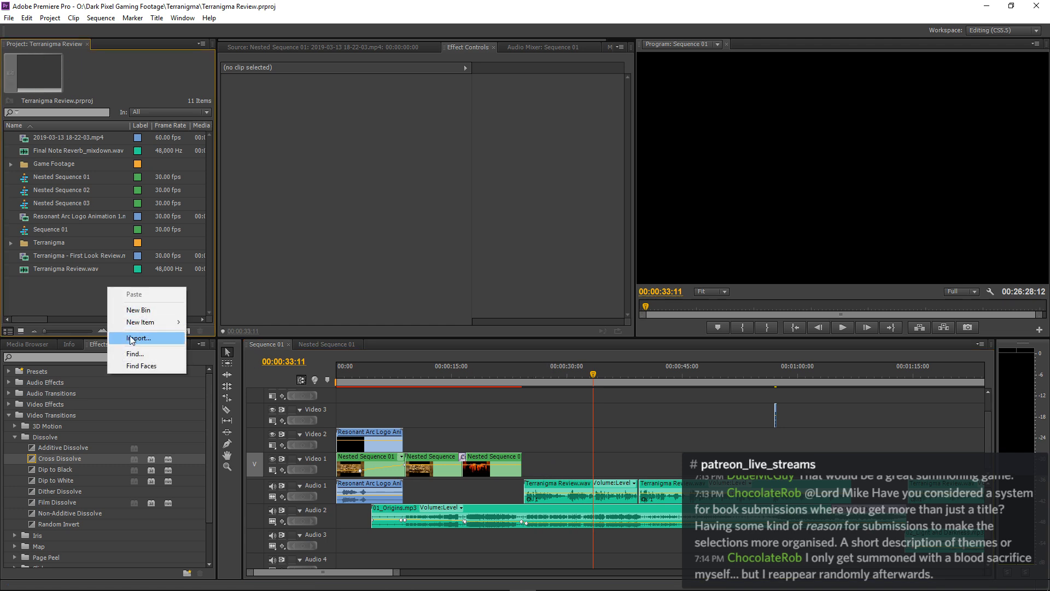
left_click(130, 337)
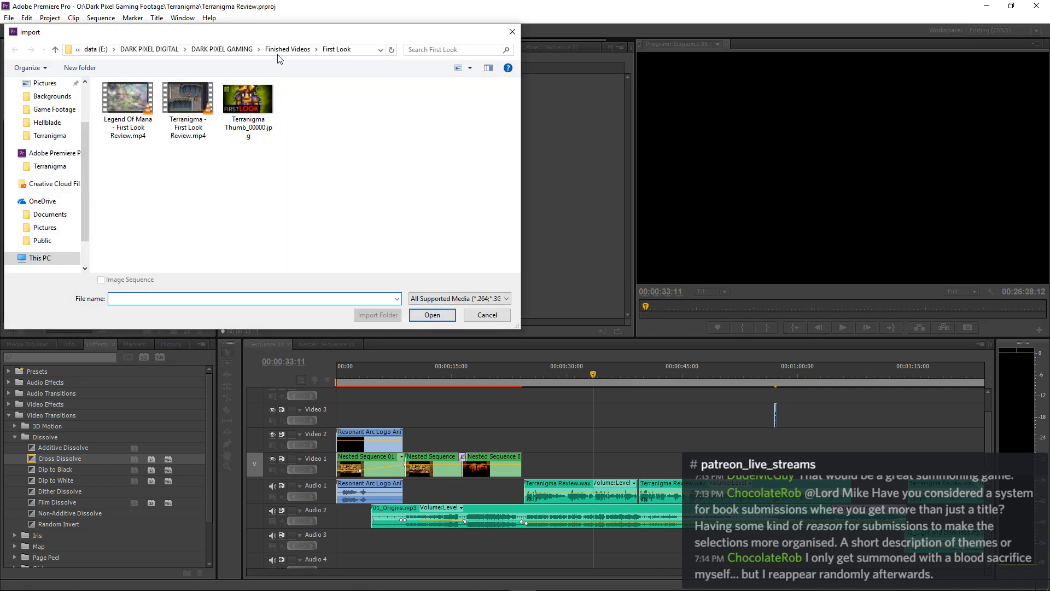
left_click(238, 50)
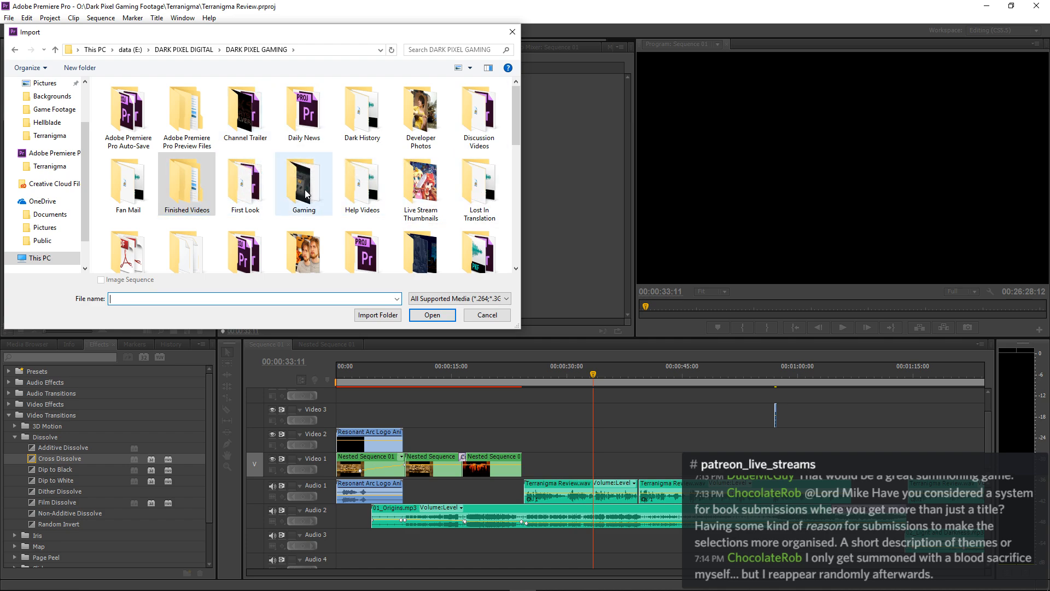
double_click(189, 183)
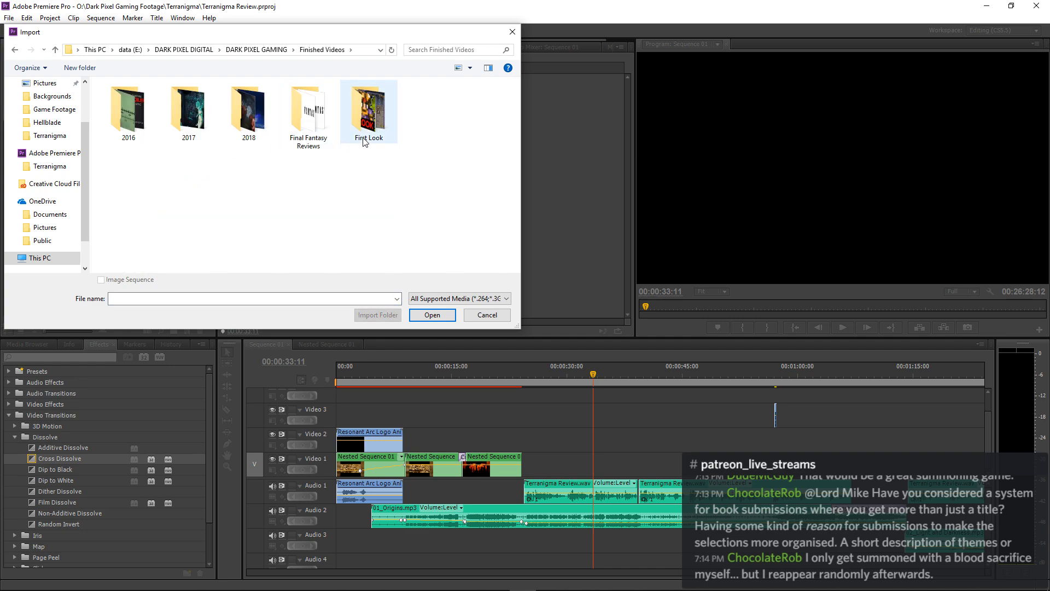
double_click(307, 118)
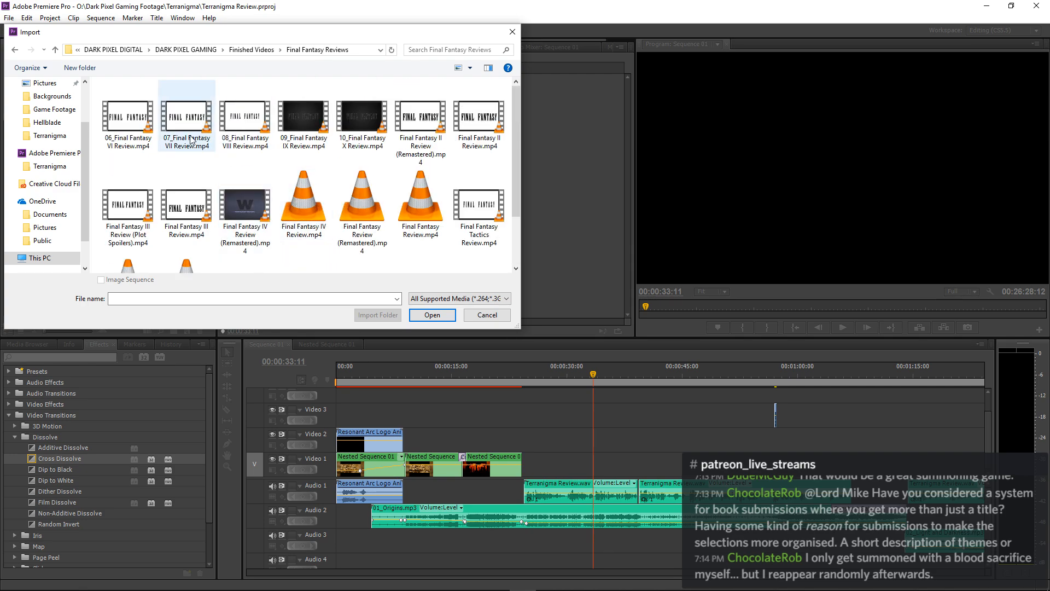
Import "07_Final Fantasy VII Review.mp4" and "Final Fantasy Review (Remastered).mp4" together into the project.
left_click(186, 120)
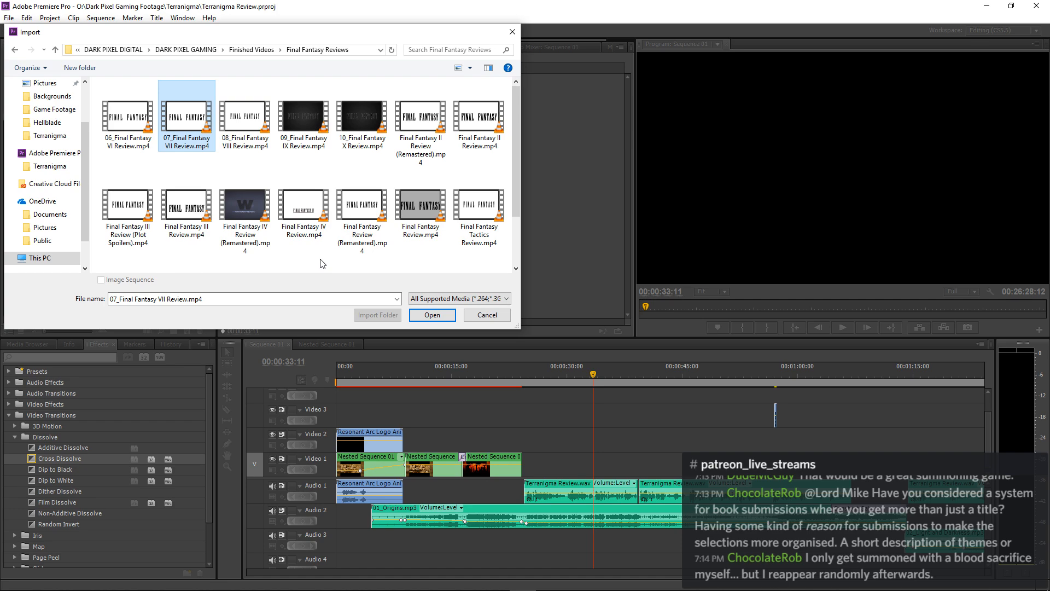
scroll(322, 264, "down", 2)
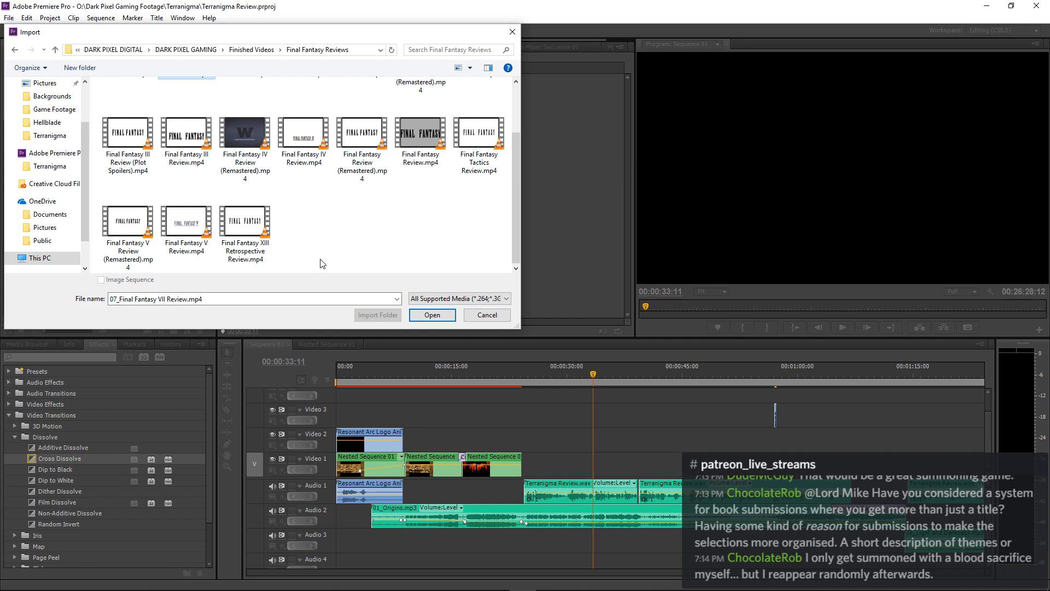
left_click(361, 146)
scroll(355, 181, "up", 1)
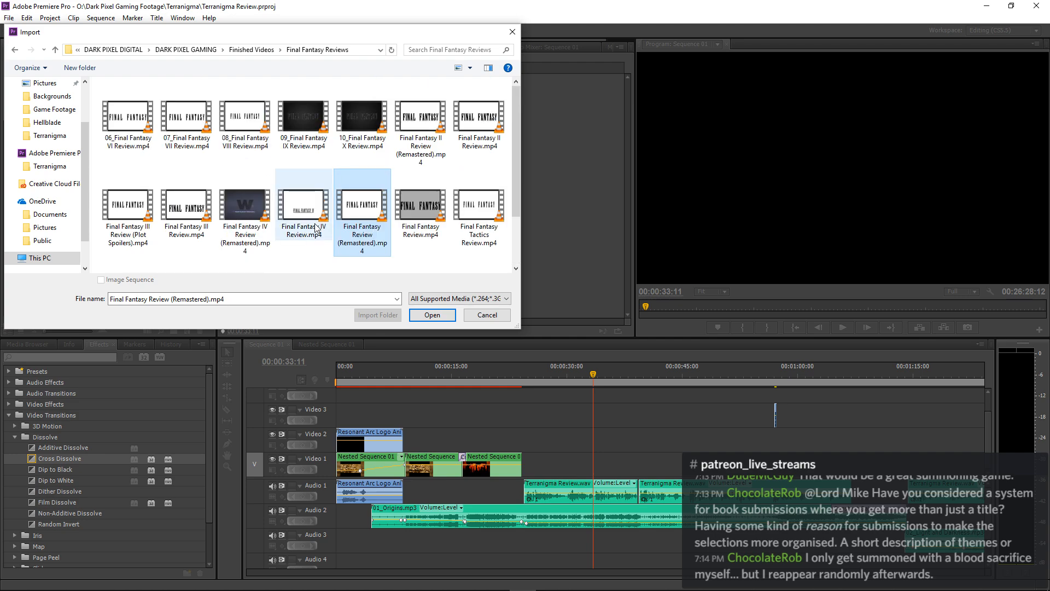
left_click(184, 137, "ctrl")
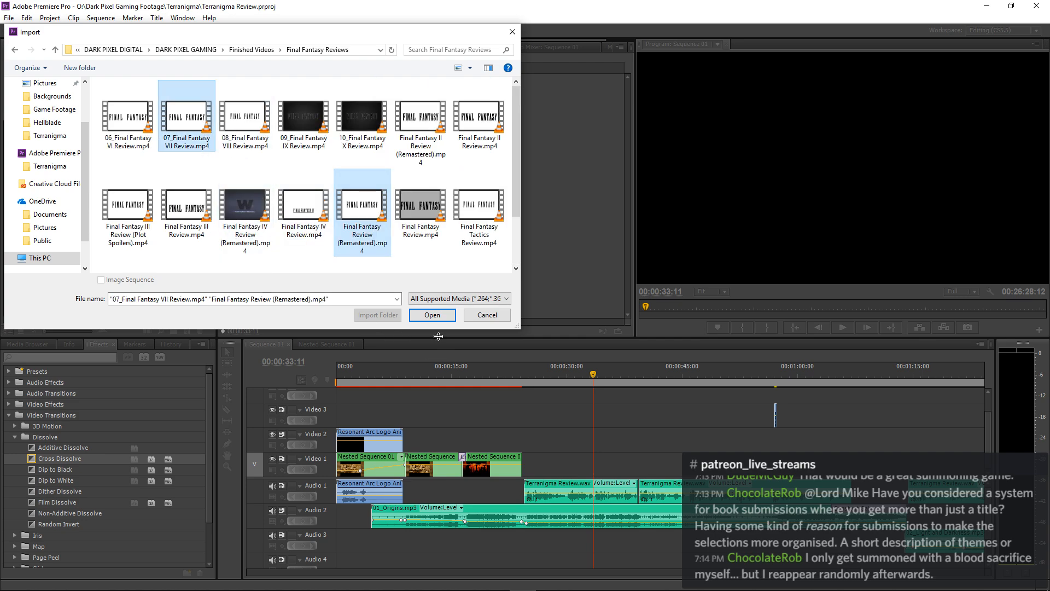
left_click(432, 315)
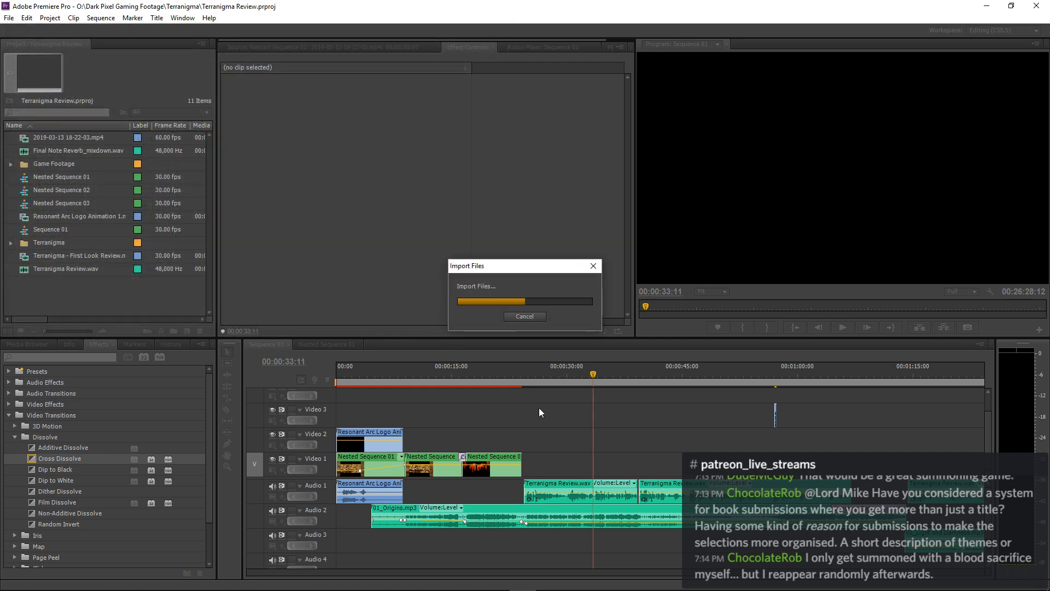
left_click(91, 306)
Load "Final Fantasy Review (Remastered).mp4" as the source clip and preview its gameplay from 00;02;31;05 to 00;02;34;13.
mouse_move(27, 164)
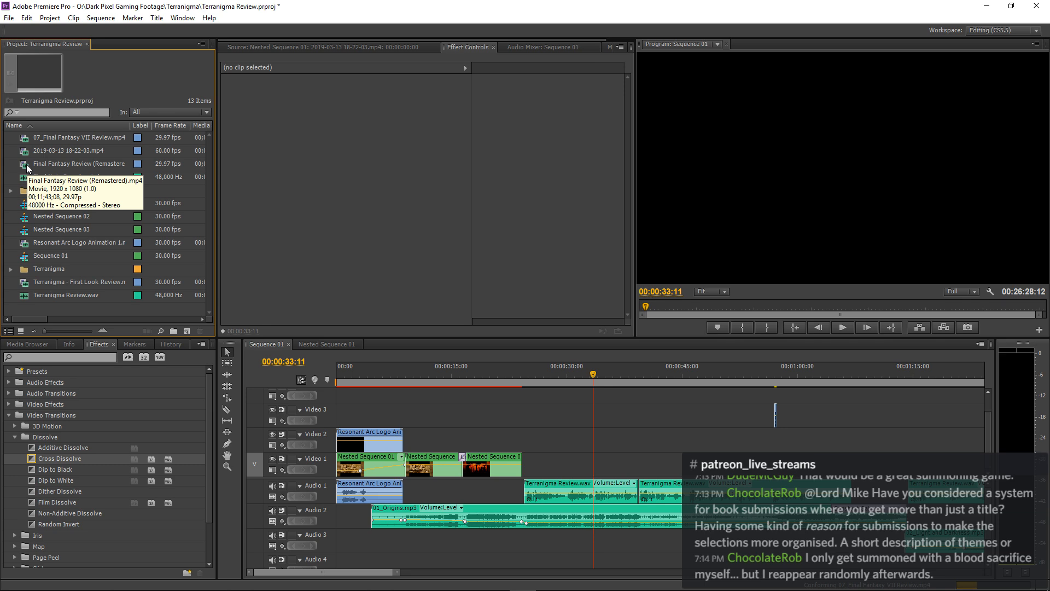
double_click(28, 164)
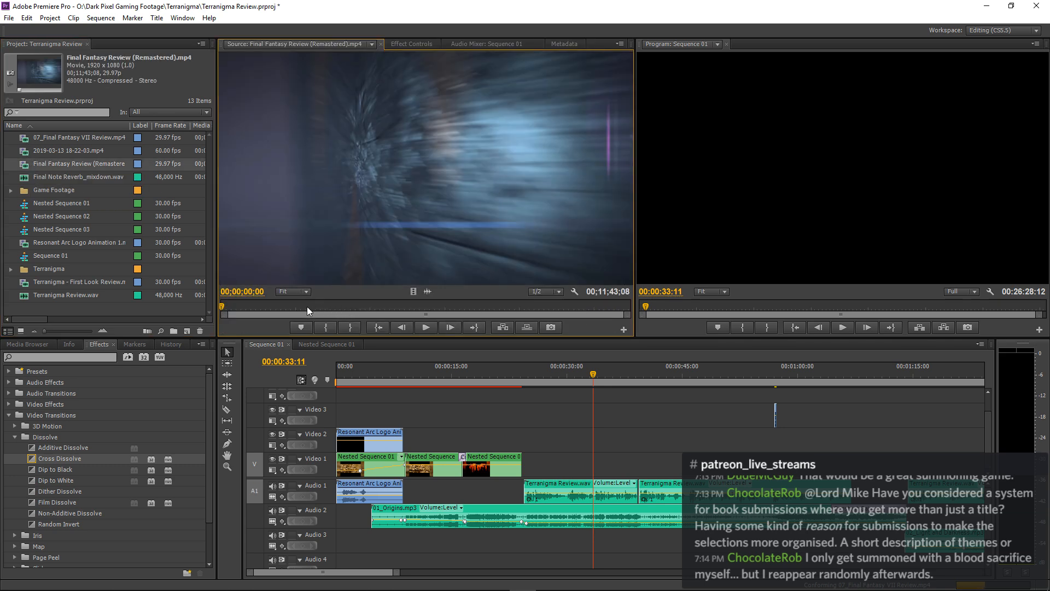
left_click_drag(273, 307, 309, 309)
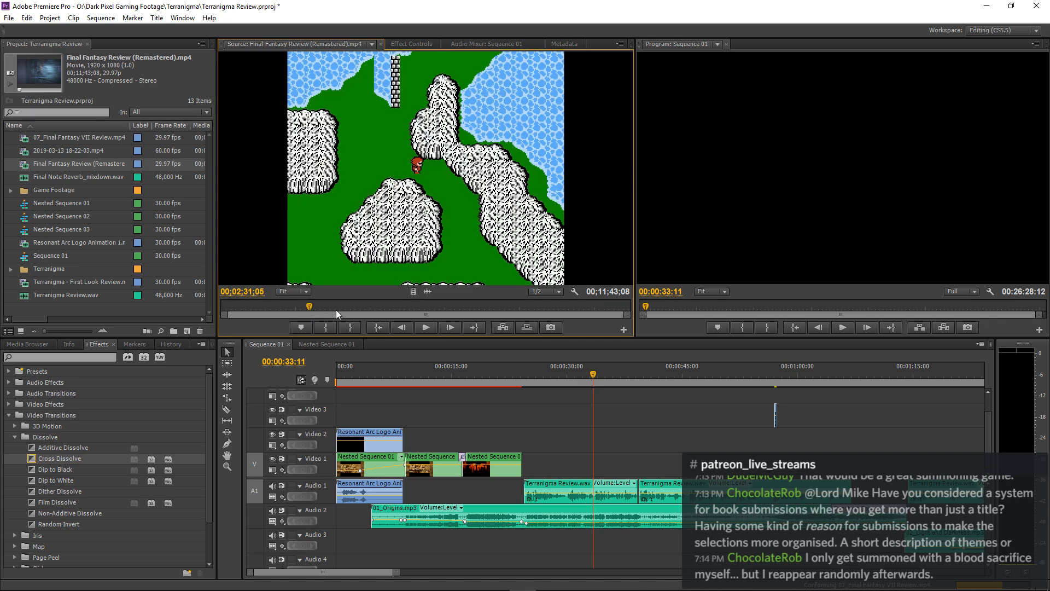
key("space")
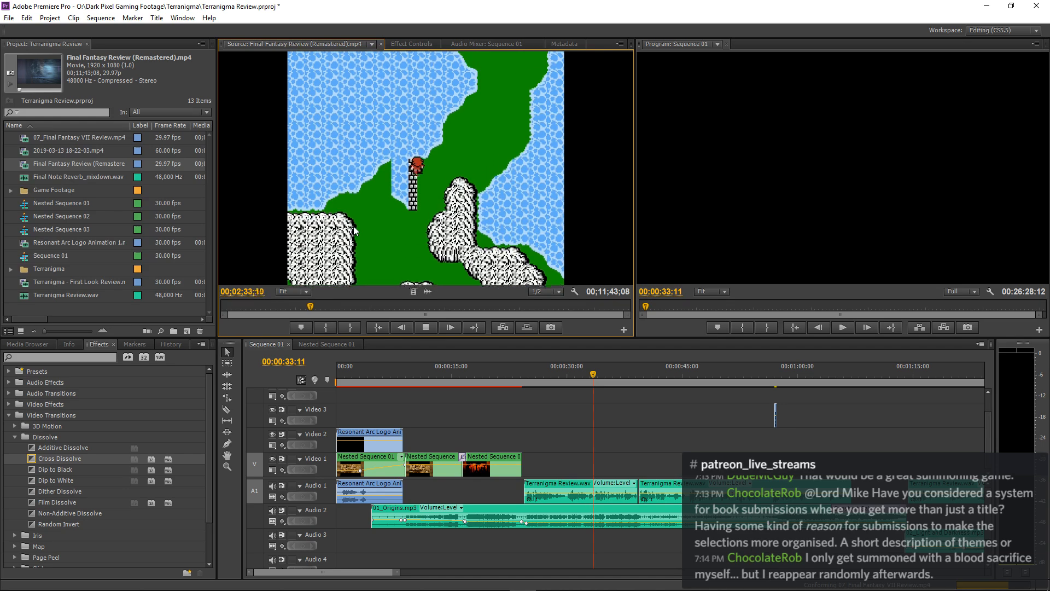
key("space")
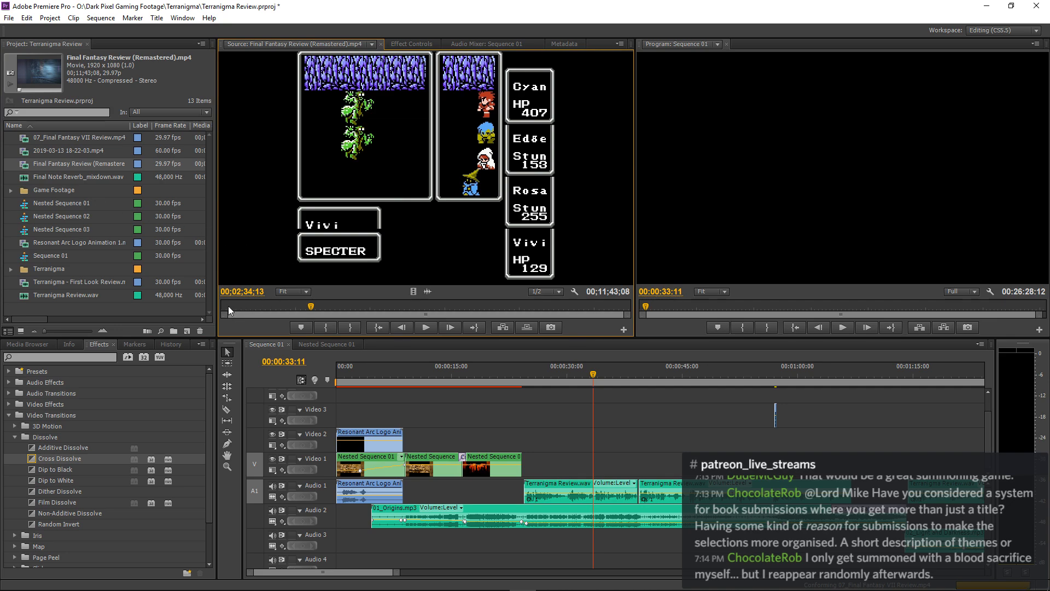
Play the source clip's logo intro from the start up to 00;00;06;00.
left_click_drag(228, 307, 228, 307)
key("Home")
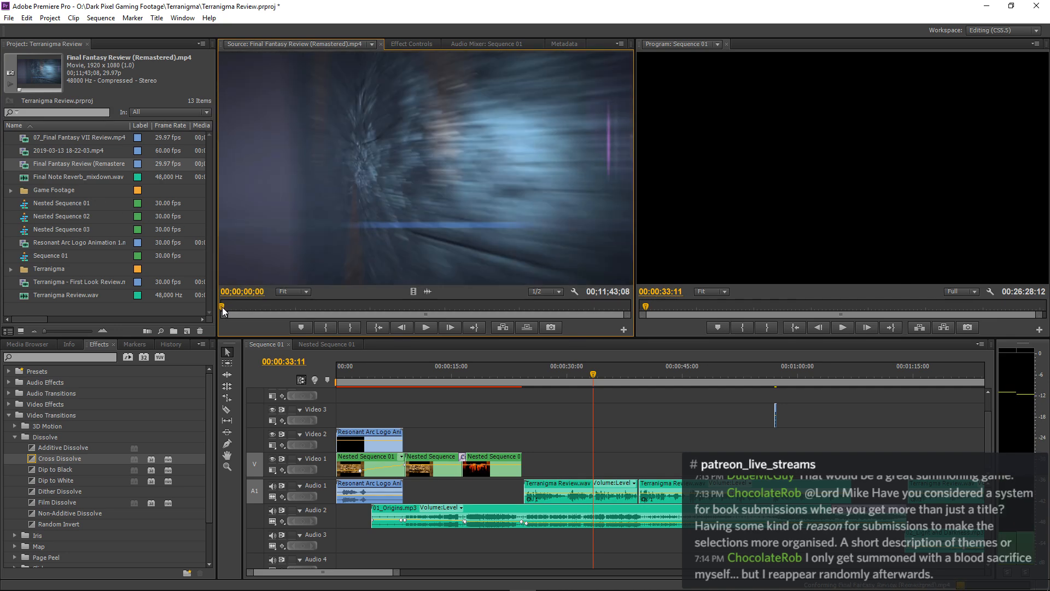
key("space")
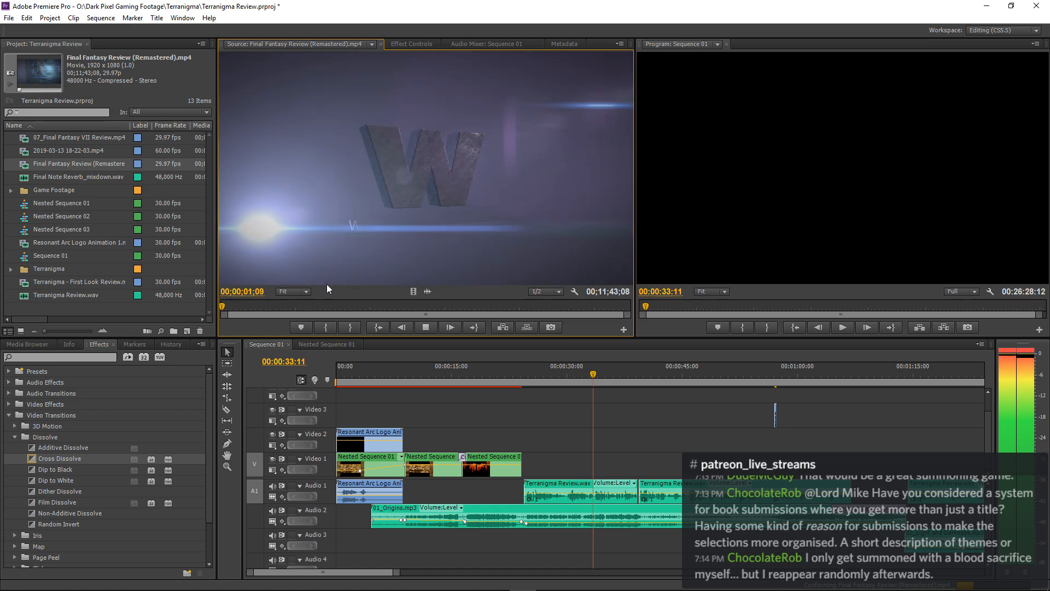
key("space")
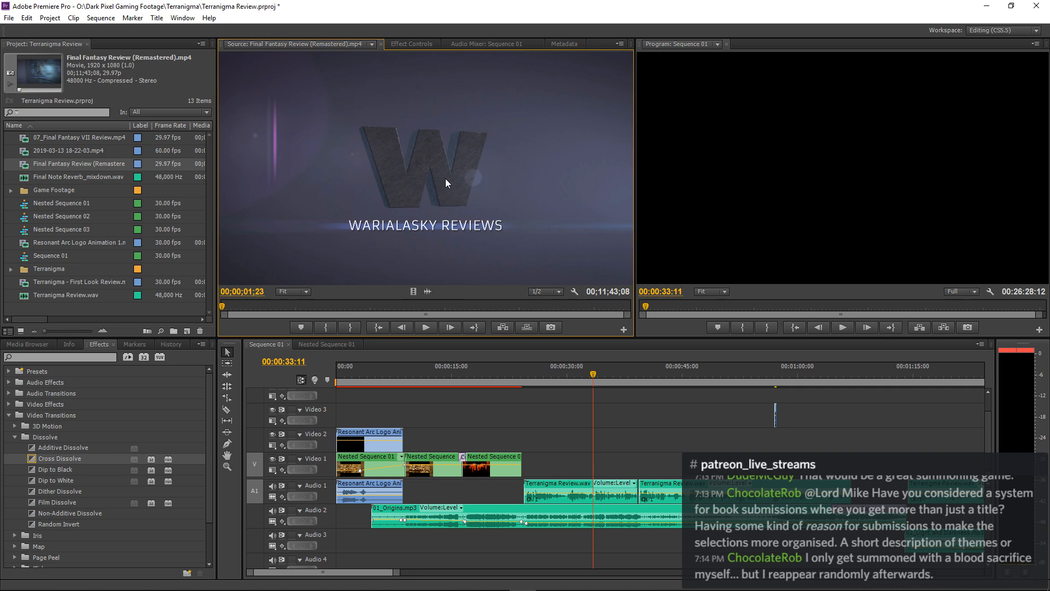
key("space")
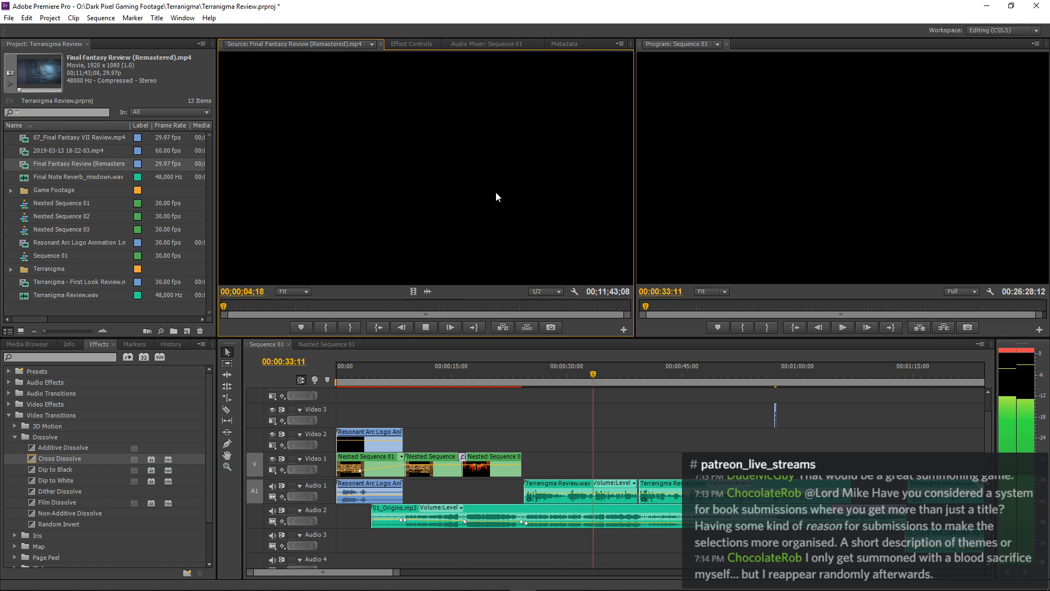
key("space")
left_click_drag(223, 308, 222, 310)
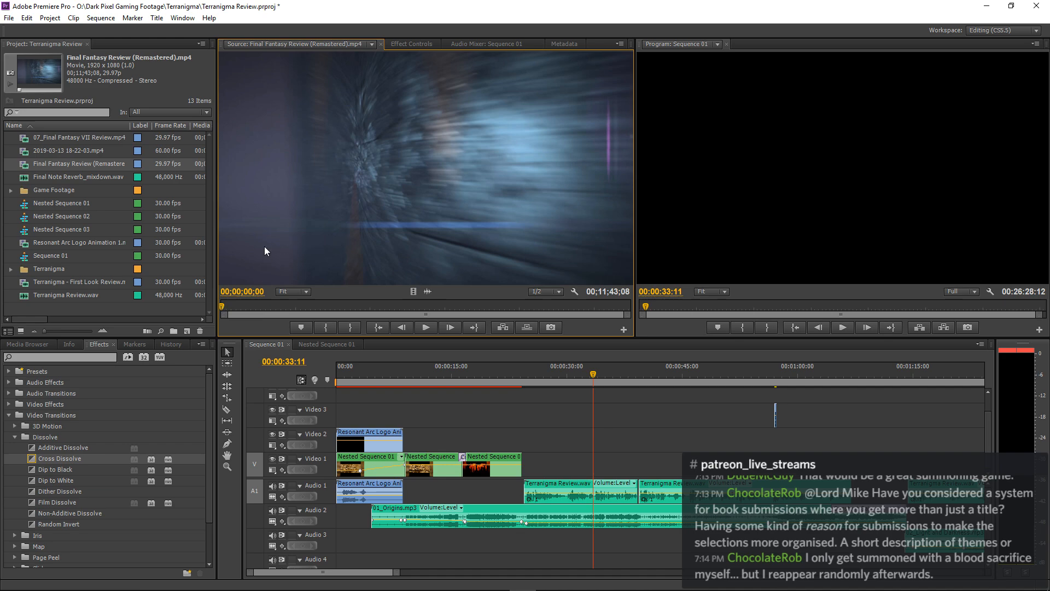
key("space")
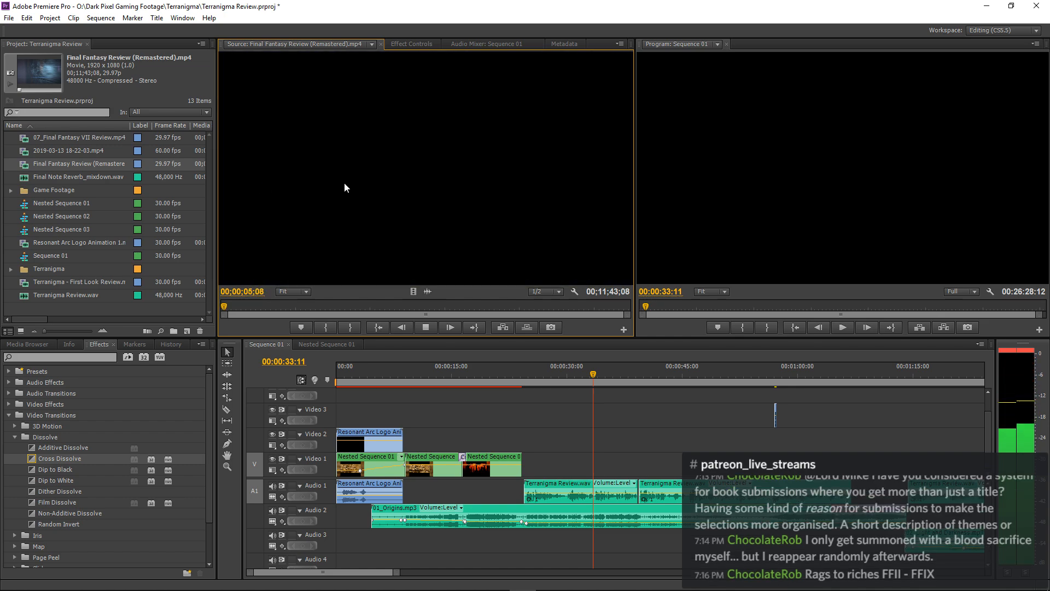
key("space")
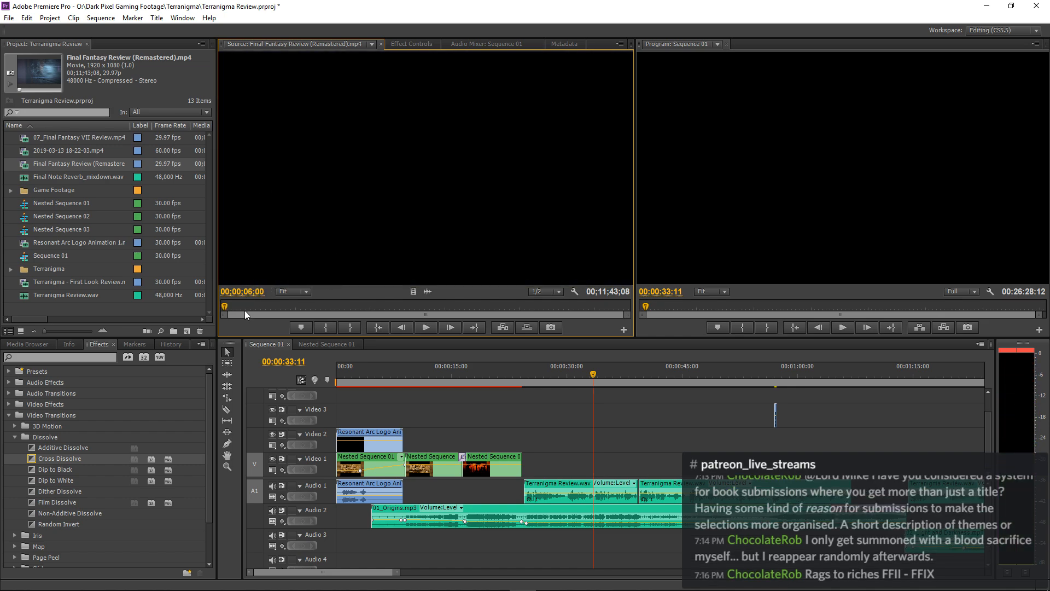
Find the Garland battle in the source clip and mark a range from 00;05;27;21 to 00;05;30;04.
left_click_drag(227, 304, 269, 310)
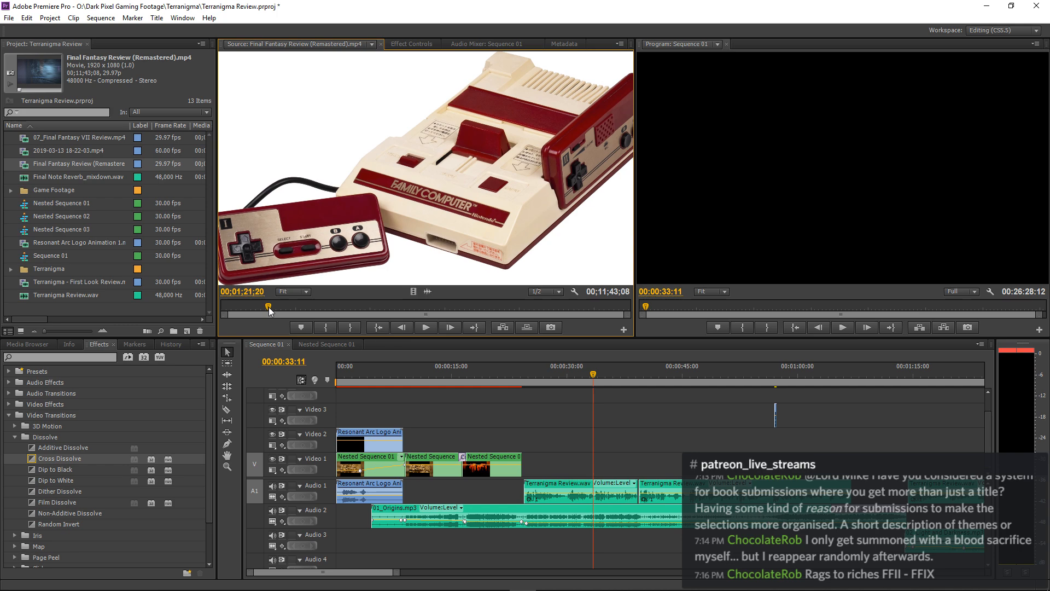
left_click_drag(269, 301, 414, 314)
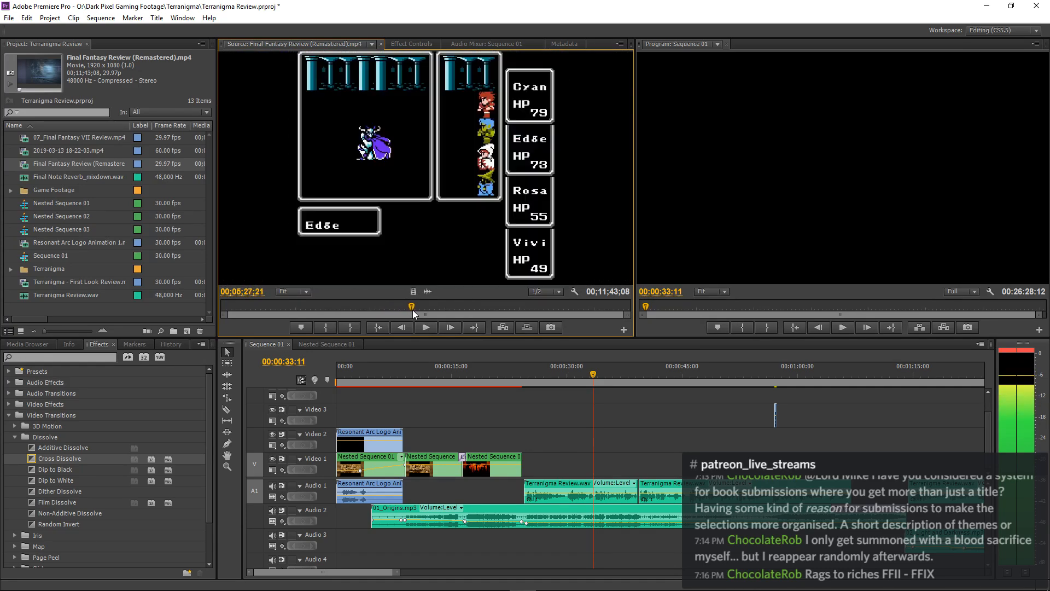
left_click(323, 329)
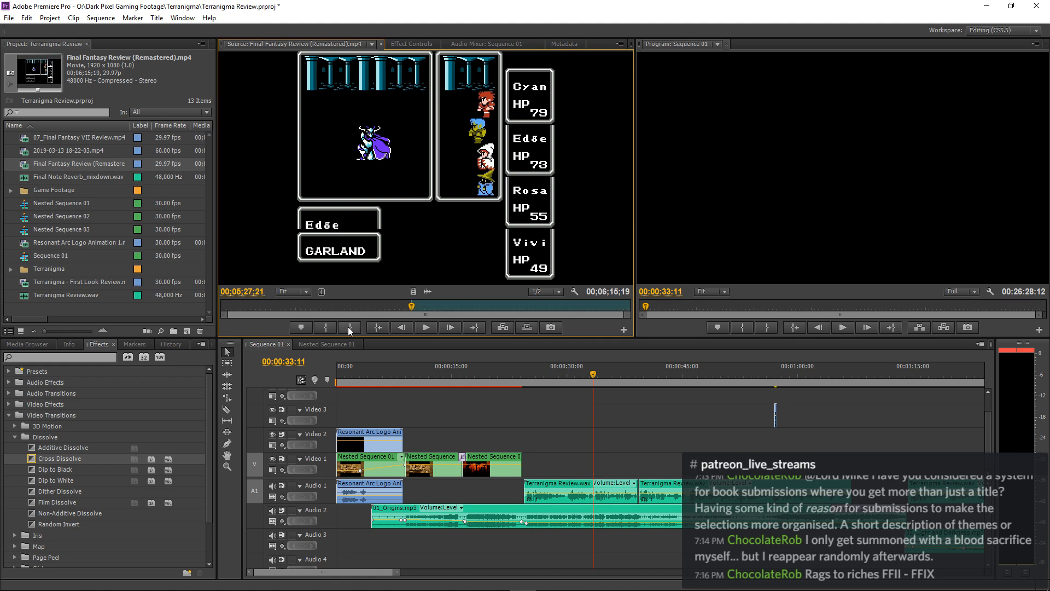
key("space")
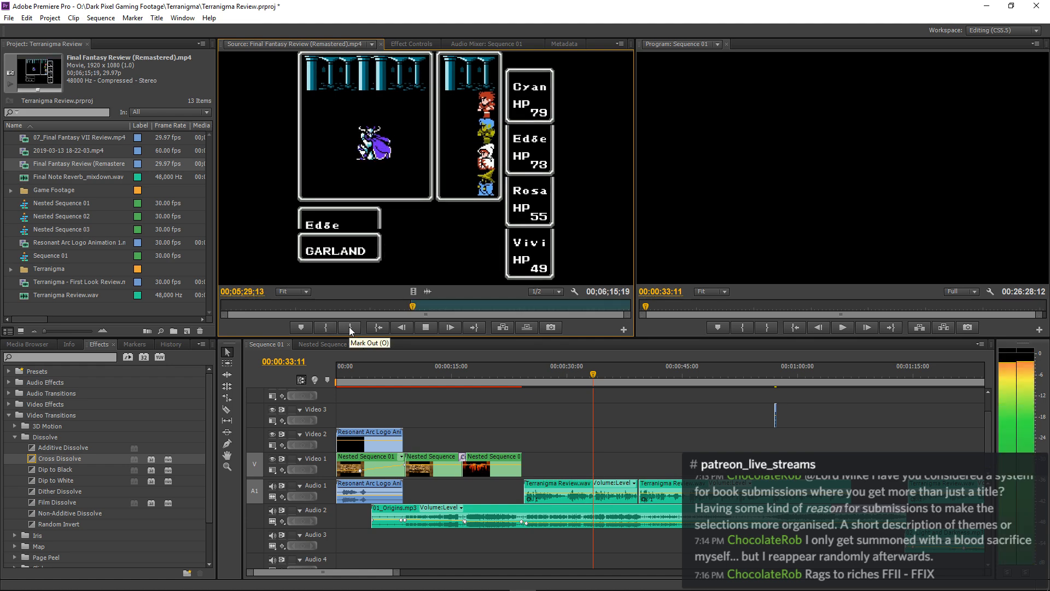
key("space")
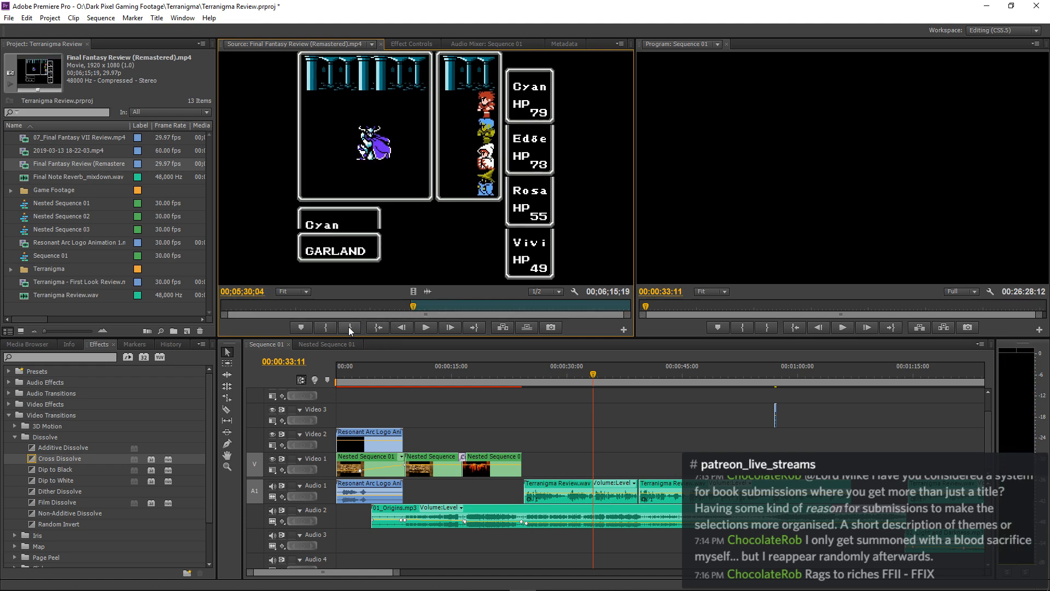
left_click(350, 327)
Move the source in point back to shortly before the Garland battle, near the end of his dialogue.
left_click(412, 310)
left_click_drag(412, 310, 410, 310)
key("space")
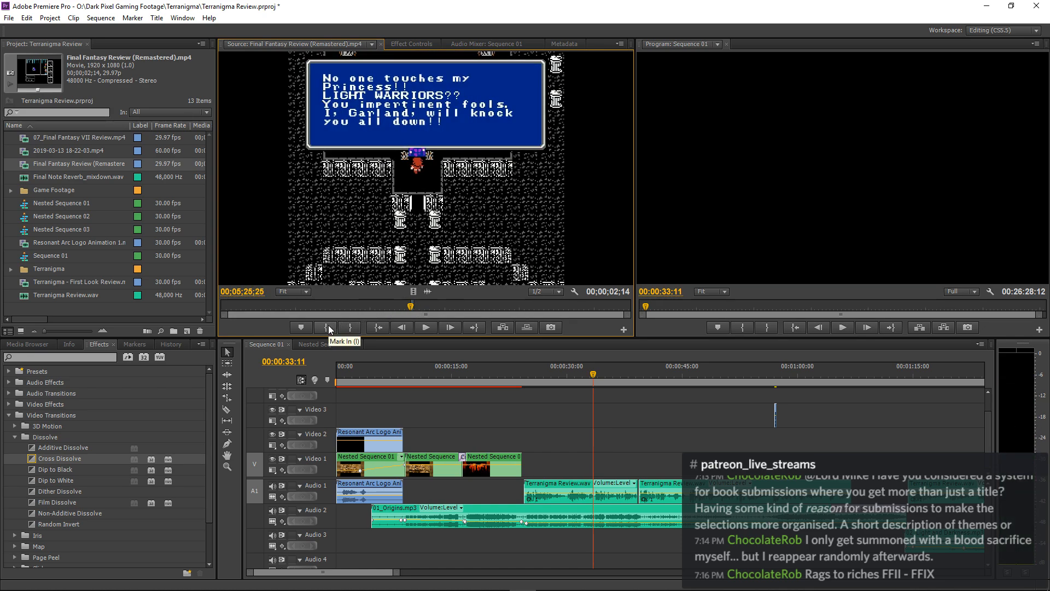
left_click(328, 325)
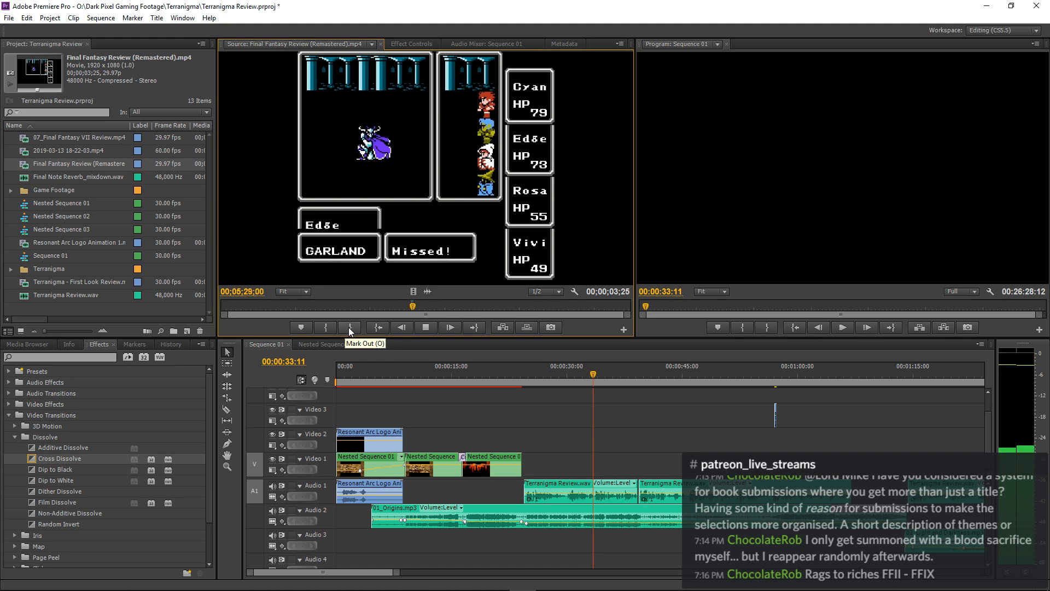
Play further into the Garland battle and set the source out point at 00;05;33;06.
key("space")
left_click(349, 327)
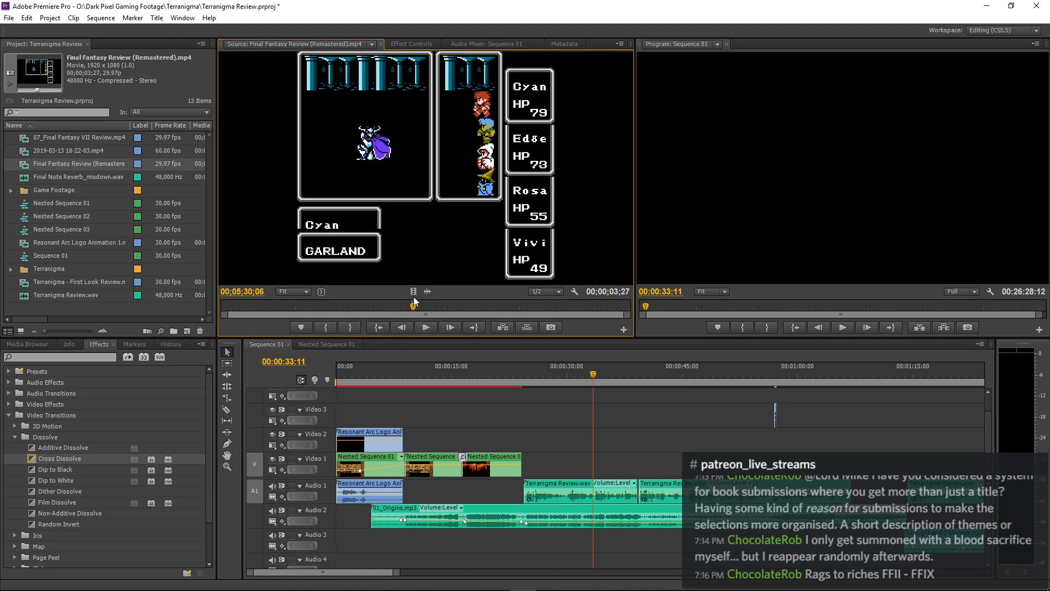
key("space")
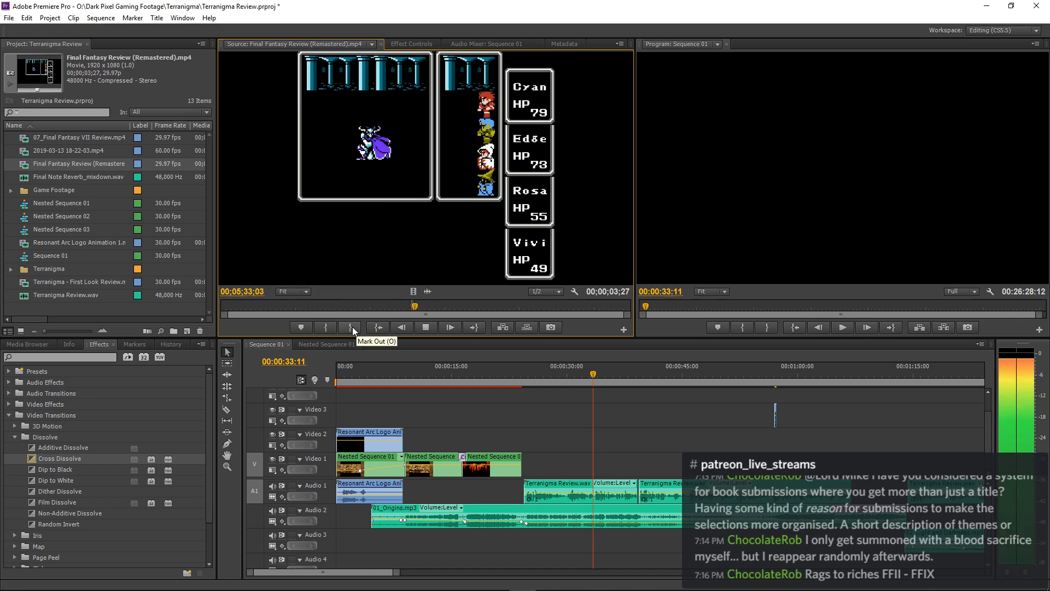
key("space")
left_click(351, 327)
Place only the video of the marked excerpt on Video 1, ending at 00:00:33:11, and play it from 00:00:30:00 to 00:00:32:28.
left_click_drag(490, 388, 549, 470)
left_click(568, 376)
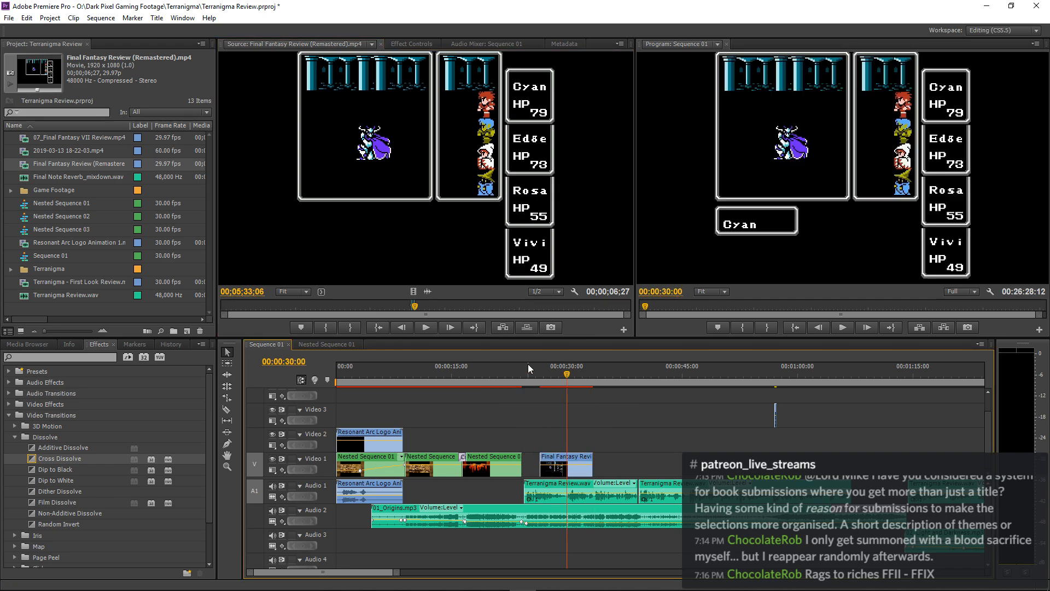
key("=")
key("space")
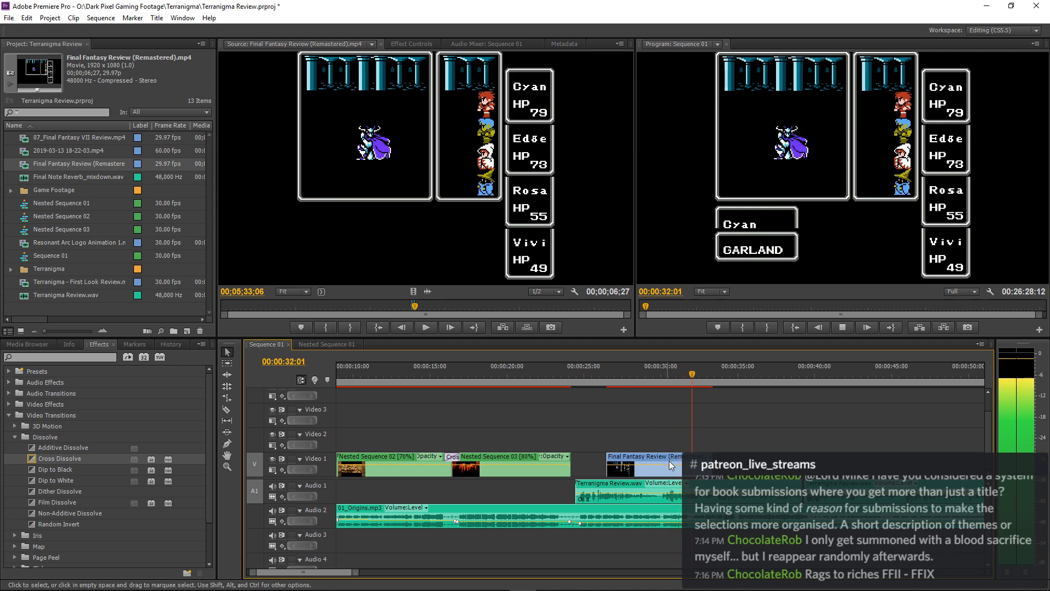
key("space")
Extend the end of the Final Fantasy Review clip on Video 1 to about 00:00:34:23, playing it back between adjustments.
key("=")
key("=")
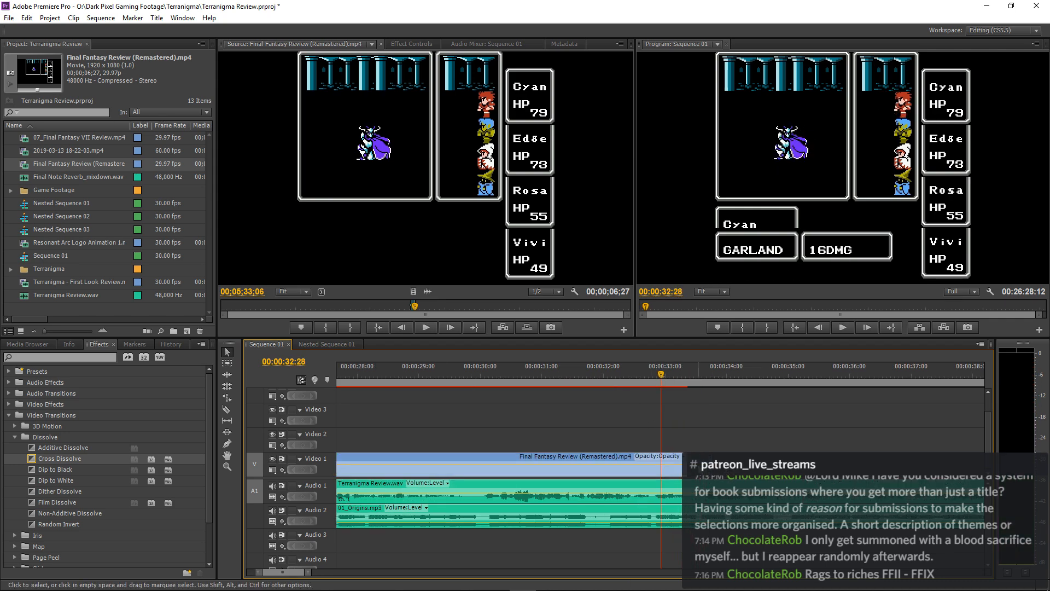
left_click_drag(679, 465, 691, 465)
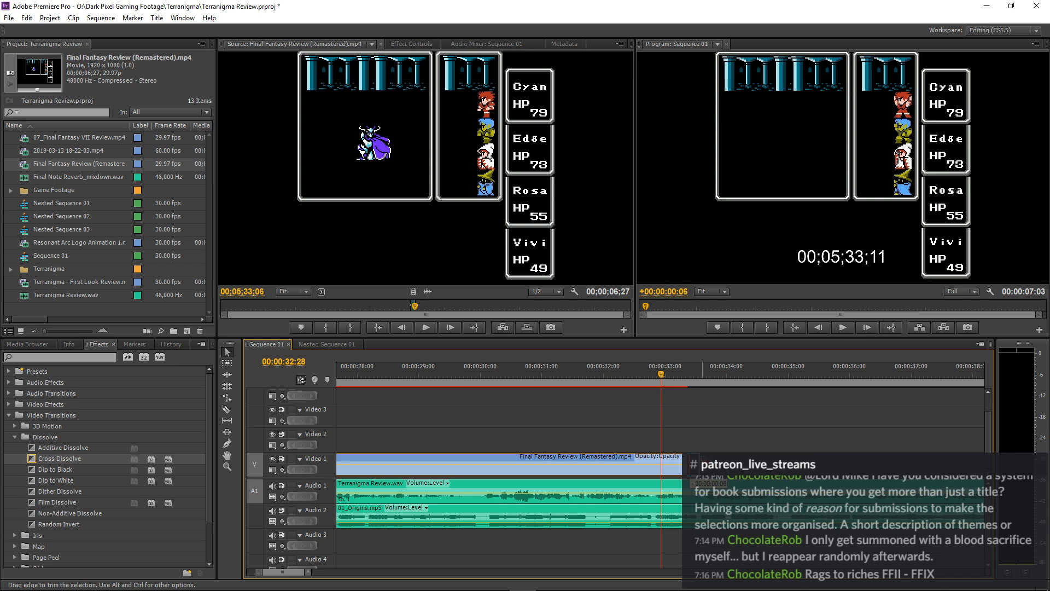
left_click_drag(682, 464, 684, 463)
left_click(582, 373)
key("space")
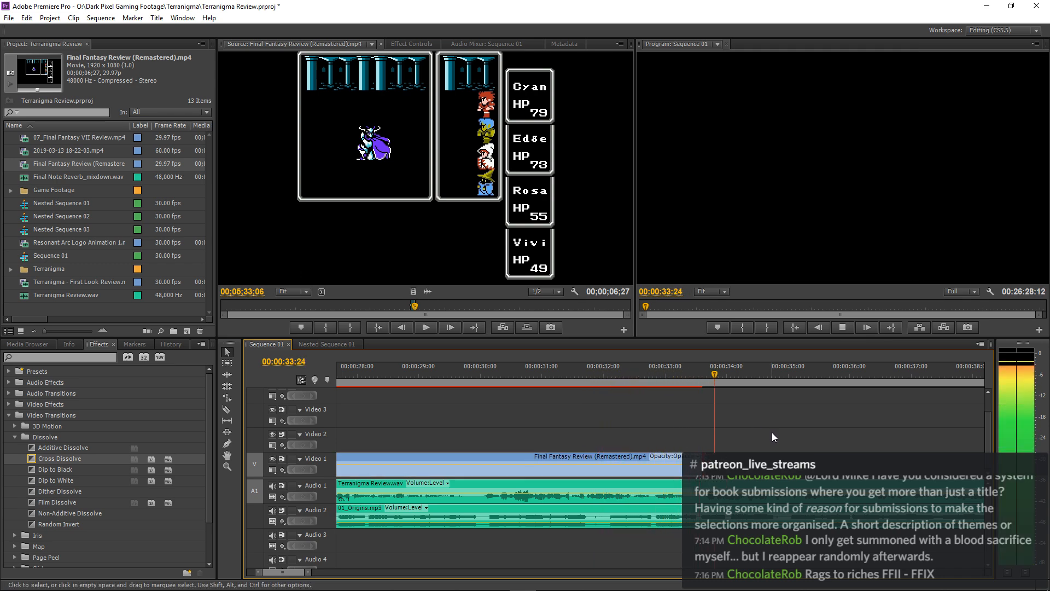
key("space")
left_click_drag(683, 464, 774, 464)
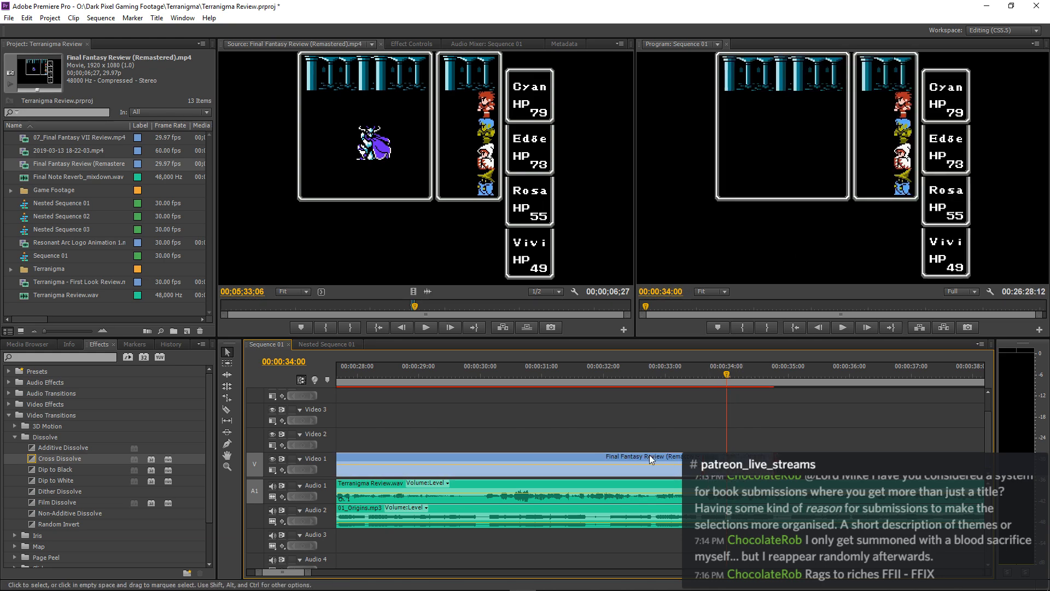
Shorten the Final Fantasy Review clip on Video 1 to run from about 00:00:29:04 to 00:00:33:18, checking it by playback.
key("minus")
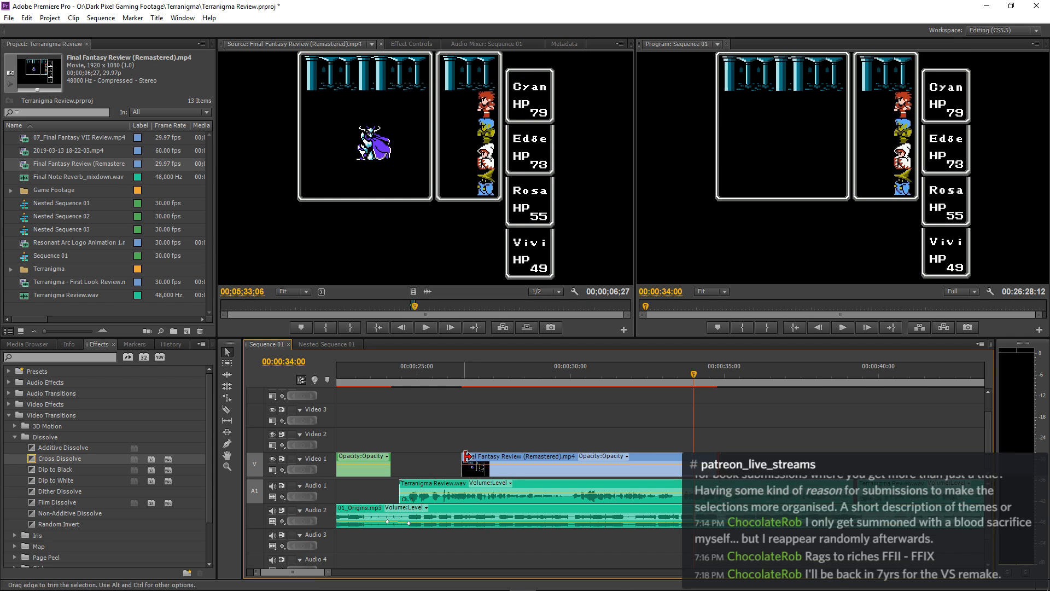
left_click_drag(468, 464, 607, 464)
left_click(521, 375)
key("space")
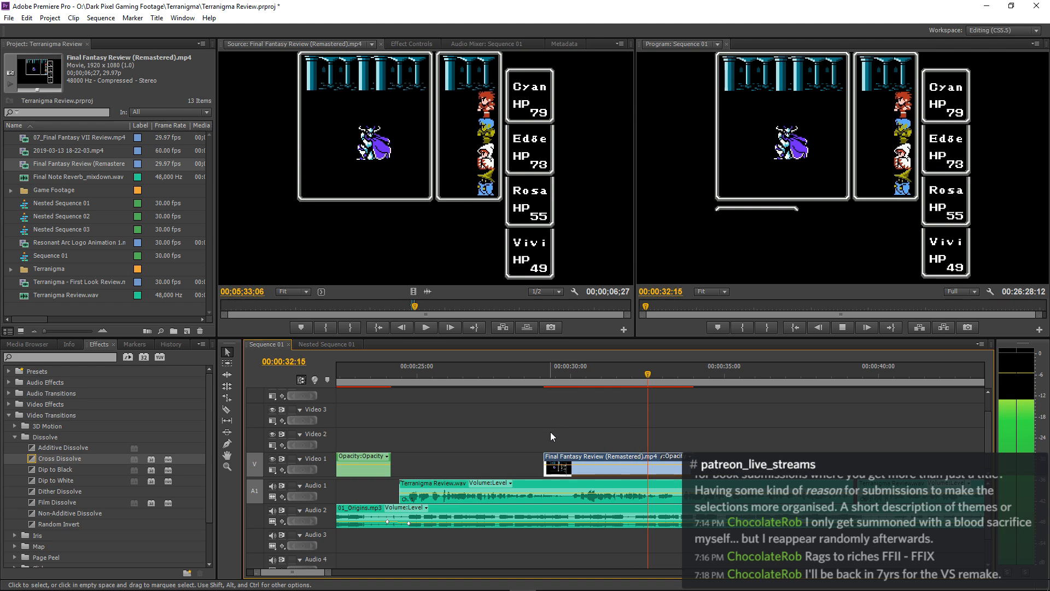
left_click(661, 379)
left_click_drag(682, 465, 681, 465)
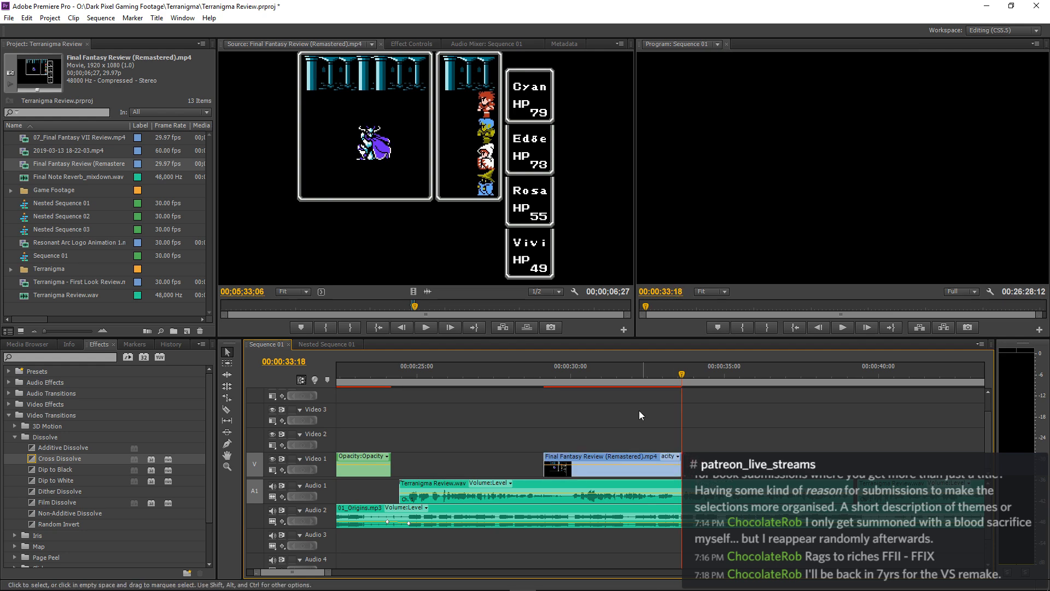
Trim the start of the Video 1 battle clip to about 00:00:30:00 and play the sequence from 00:00:28:23.
left_click(520, 375)
key("space")
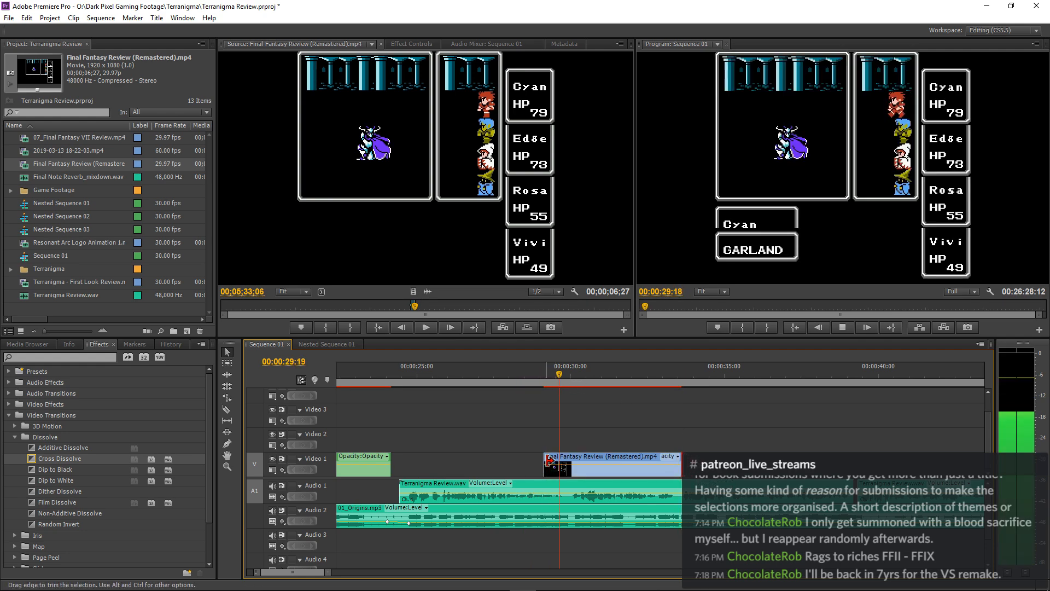
left_click_drag(545, 464, 570, 464)
left_click(533, 377)
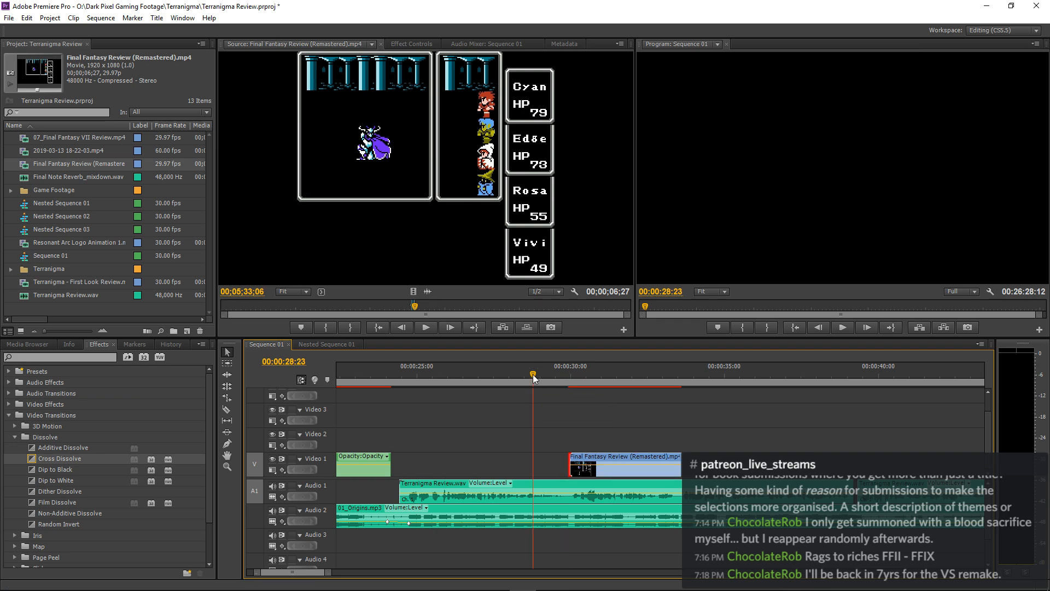
key("space")
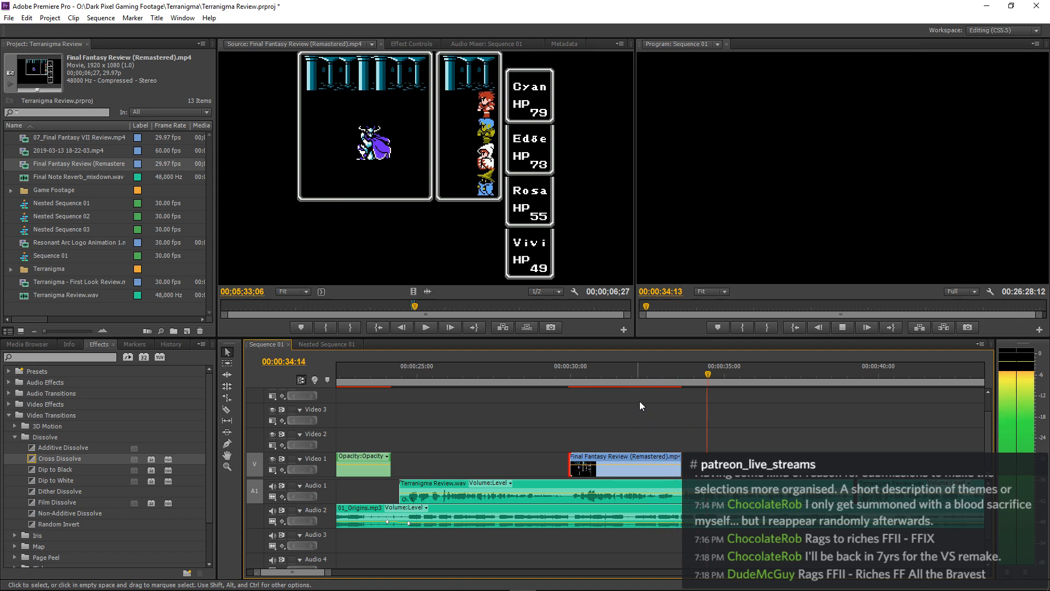
Fine-trim the end of the battle clip to about 00:00:33:16 and play the excerpt against the narration.
left_click(670, 374)
key("=")
key("=")
key("=")
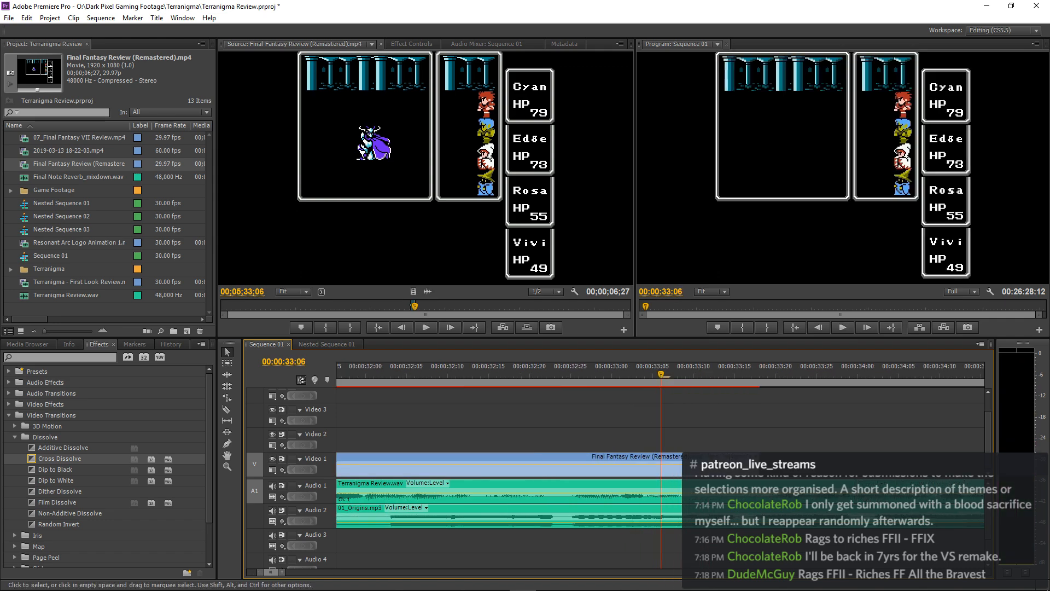
left_click_drag(761, 464, 743, 464)
left_click_drag(681, 459, 681, 476)
key("minus")
left_click_drag(465, 465, 463, 465)
left_click(426, 378)
key("space")
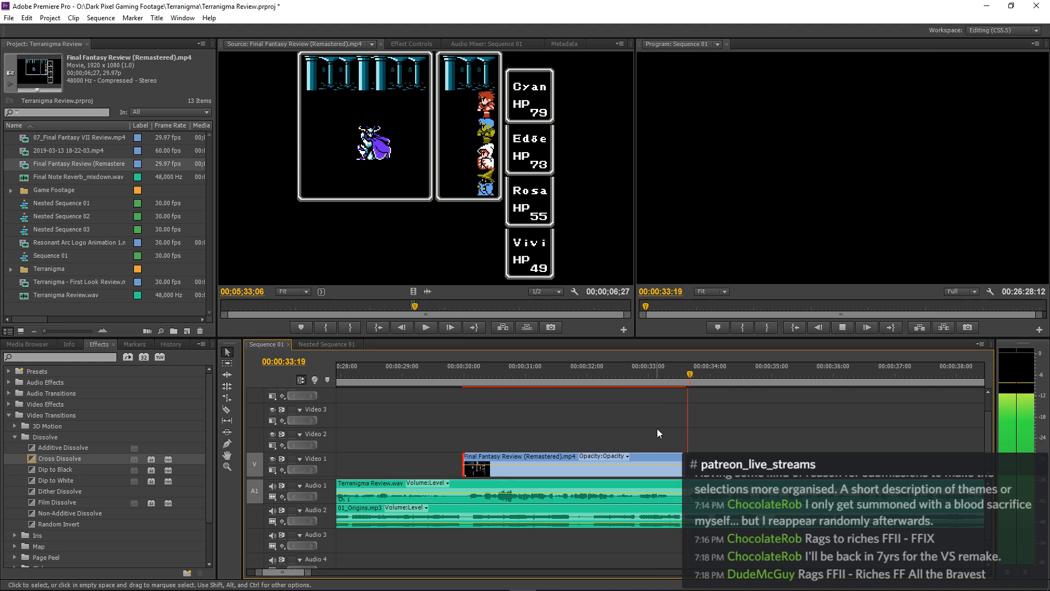
key("space")
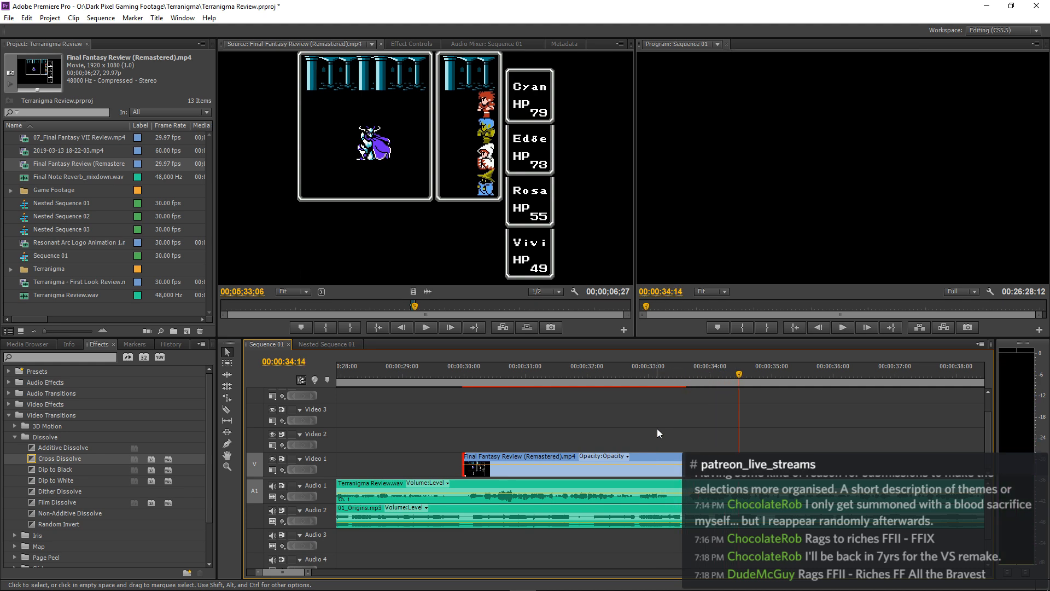
Duplicate the battle clip onto Video 2 directly above the original and park the playhead at 00:00:30:24.
left_click(599, 418)
key("minus")
key("minus")
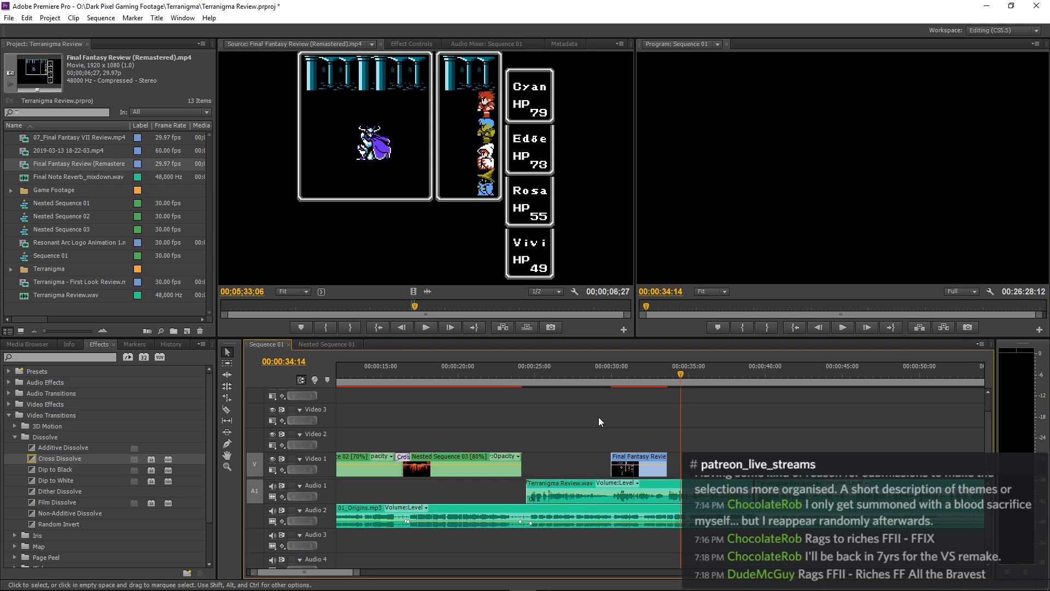
left_click(629, 383)
key("equal")
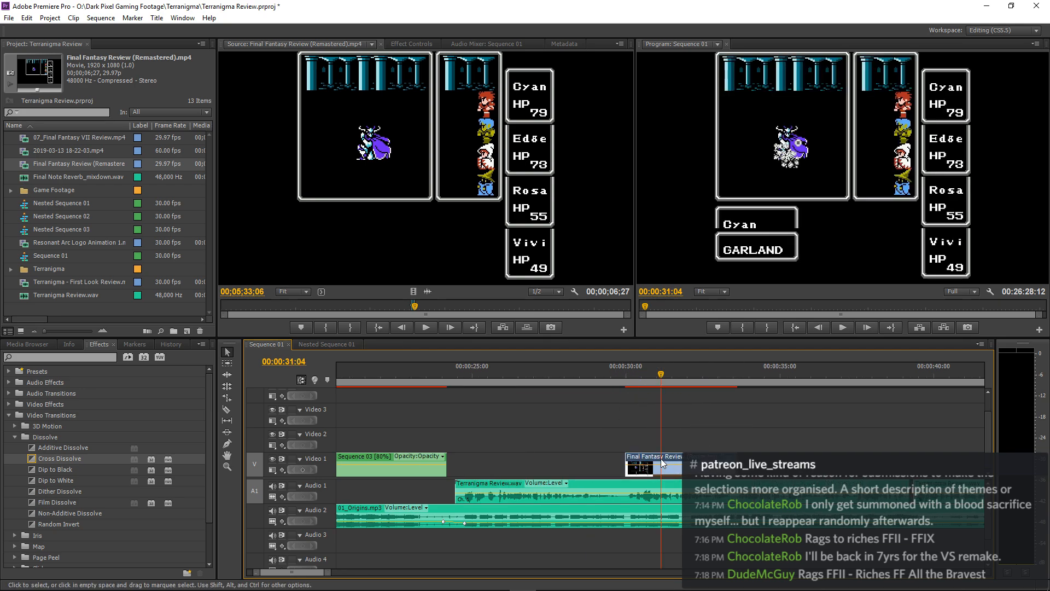
left_click_drag(657, 464, 656, 435)
left_click(651, 367)
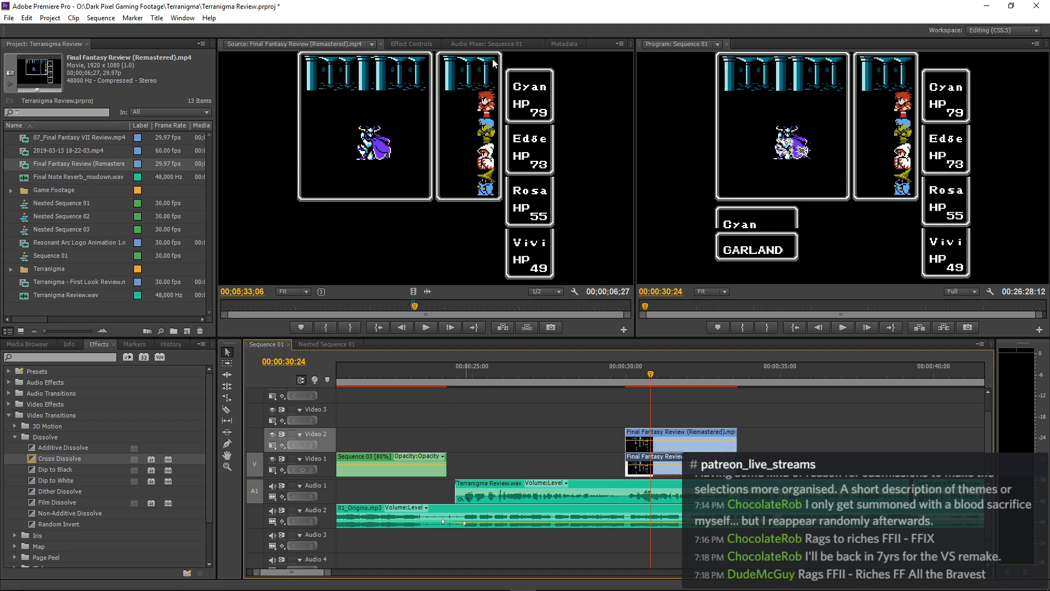
Set the Scale of the lower battle clip on Video 1 to 200.
left_click(406, 44)
left_click(225, 88)
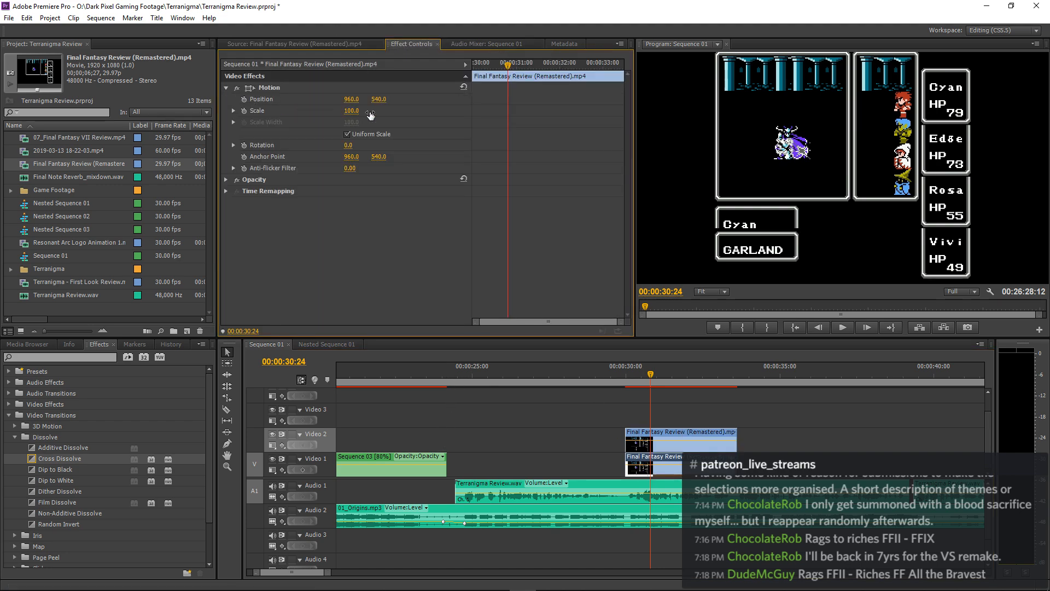
left_click(356, 110)
type("200")
key("Return")
Find the Crop effect and apply it to the battle clip copy on Video 2.
left_click(50, 355)
type("croiop")
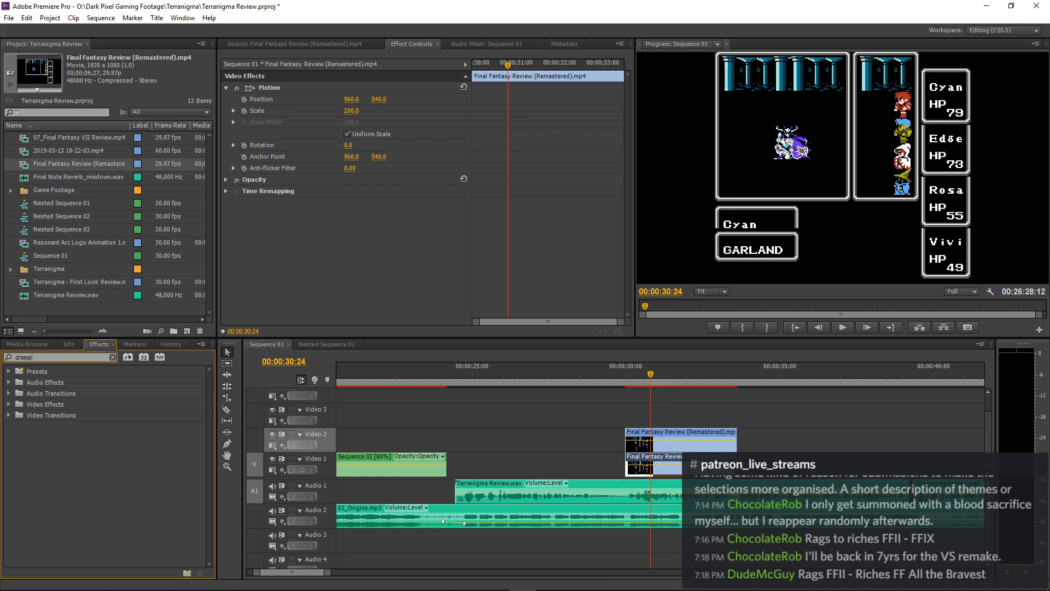
key("BackSpace")
key("BackSpace")
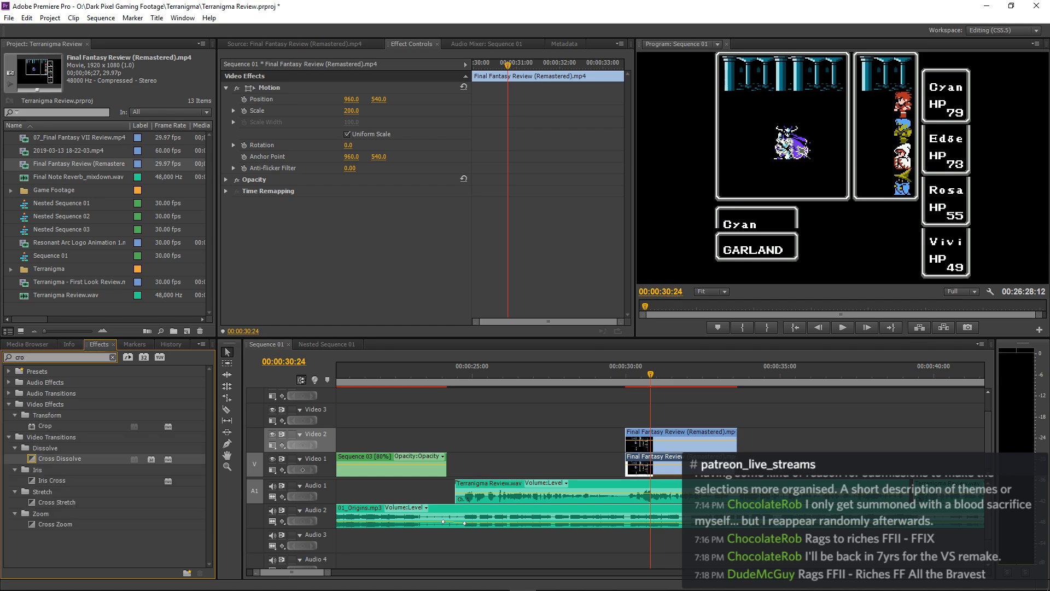
type("p")
left_click_drag(29, 427, 678, 440)
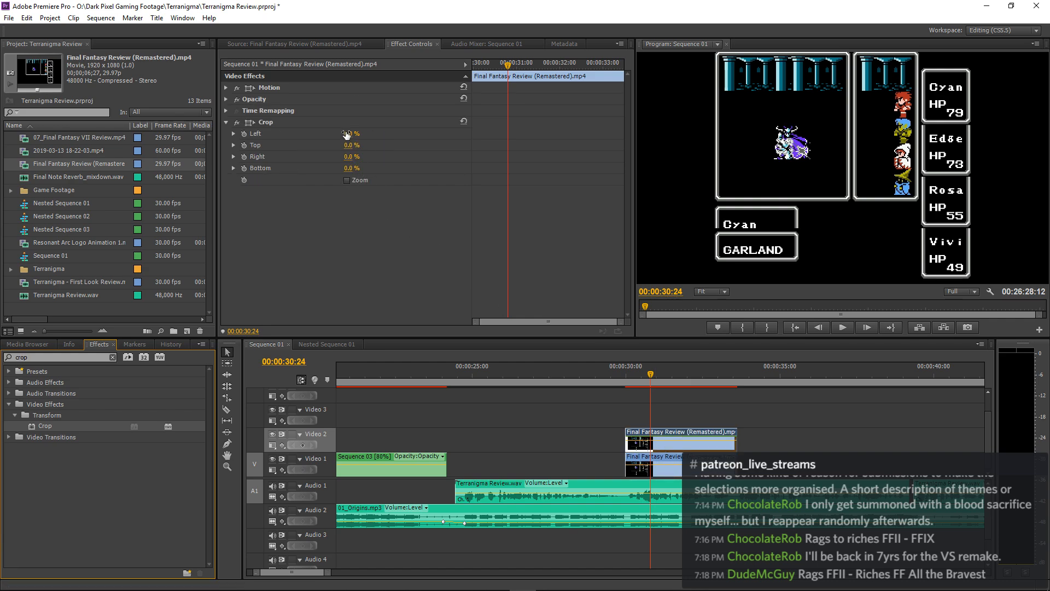
Crop the left and right sides of the Video 2 clip, trying 18.5 % before settling on 19 % for both.
left_click_drag(349, 134, 382, 134)
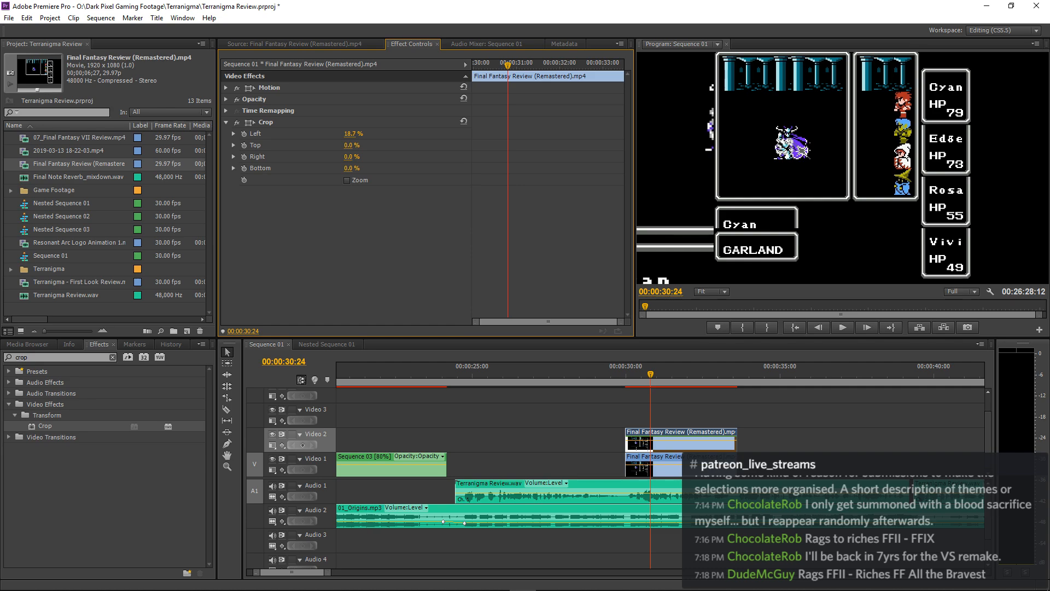
left_click(356, 135)
type("18.5")
key("Return")
left_click(348, 158)
type("18.5")
key("Return")
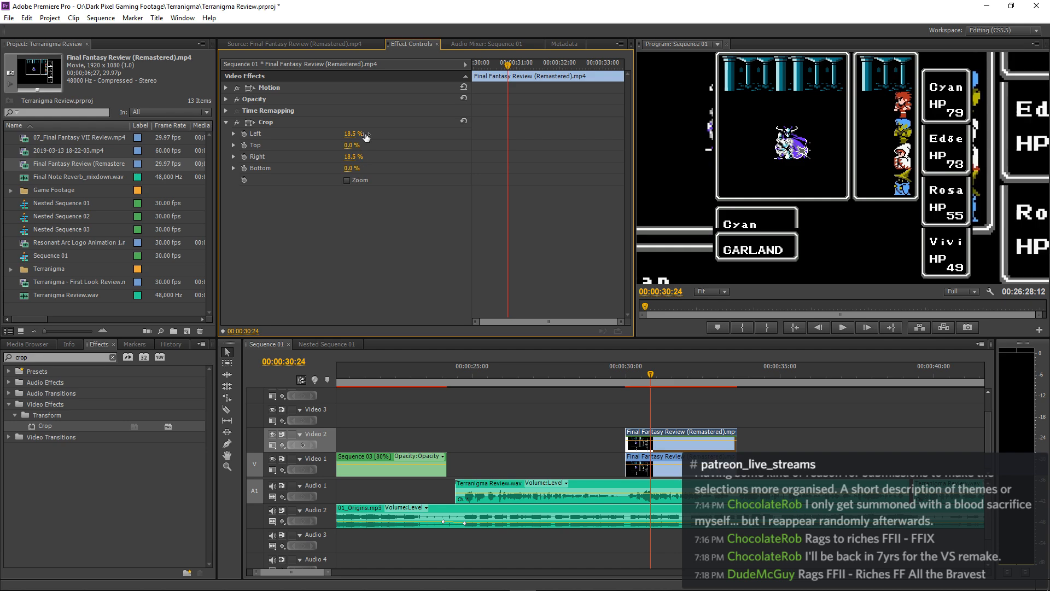
left_click(350, 158)
type("19")
key("Return")
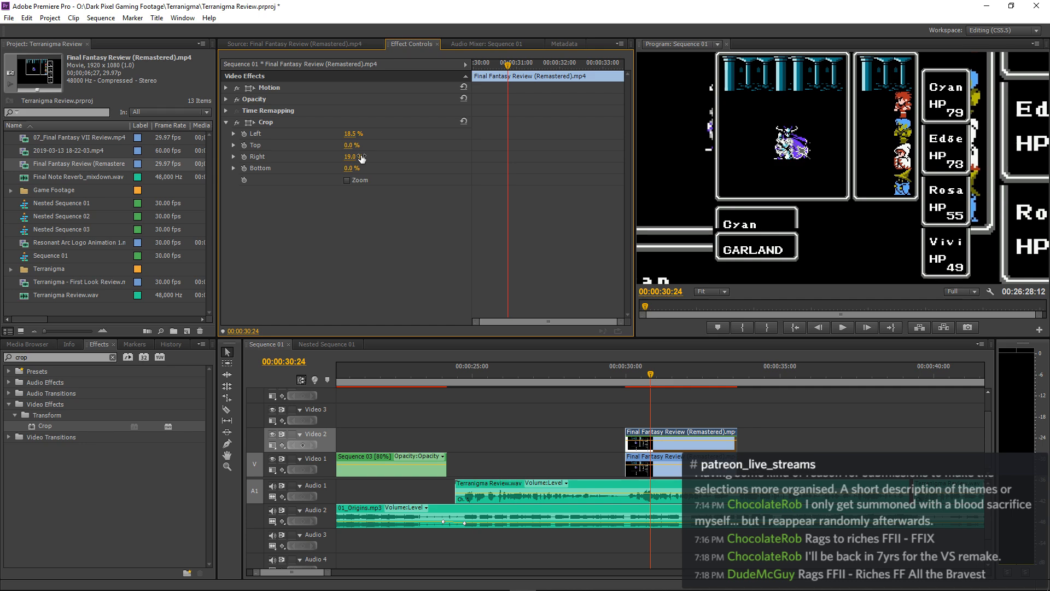
left_click(357, 134)
key("Return")
Enlarge the Video 1 background clip to a Scale of 273 and apply the Gaussian Blur effect to it.
left_click(659, 463)
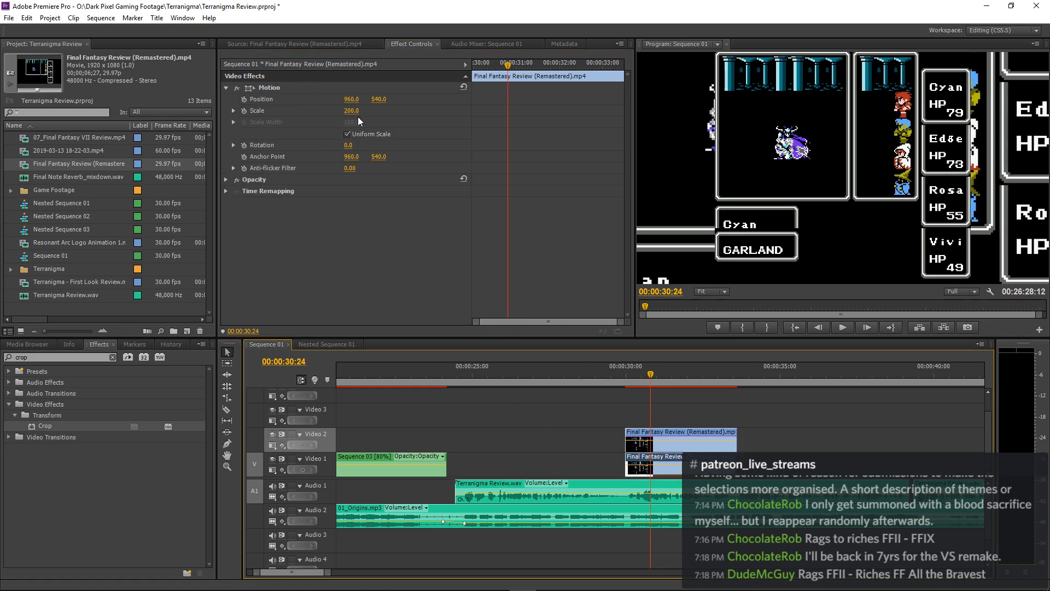
left_click_drag(351, 110, 391, 110)
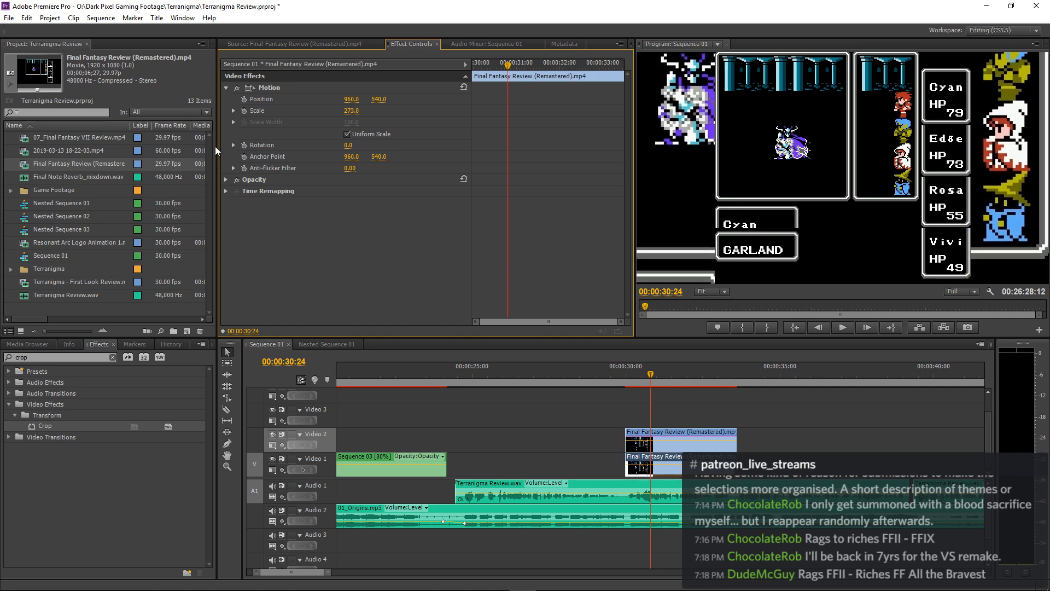
left_click(81, 357)
key("BackSpace")
key("BackSpace")
key("BackSpace")
key("BackSpace")
type("gau")
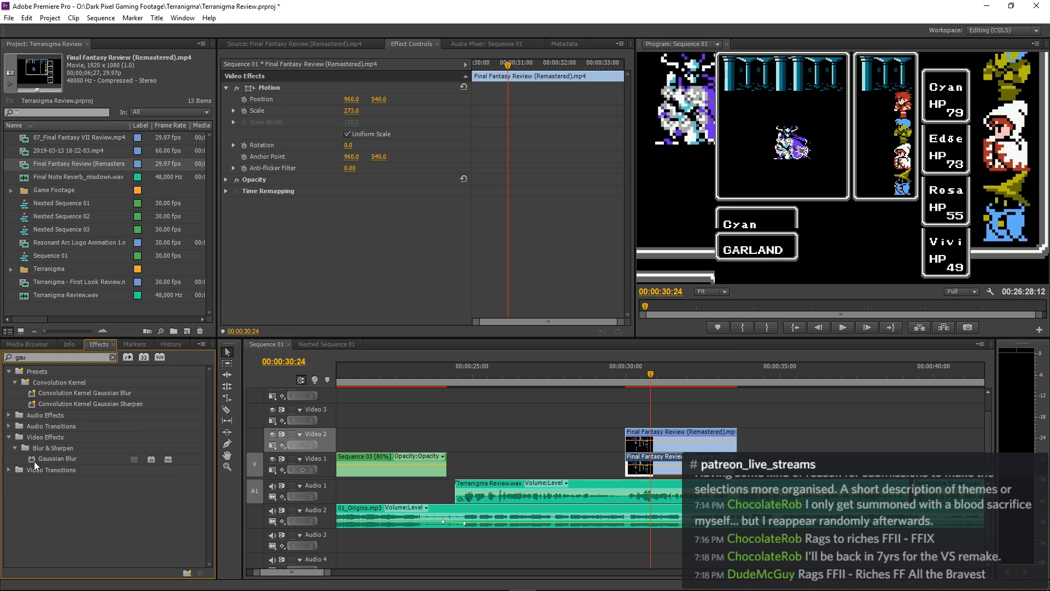
left_click_drag(37, 463, 651, 465)
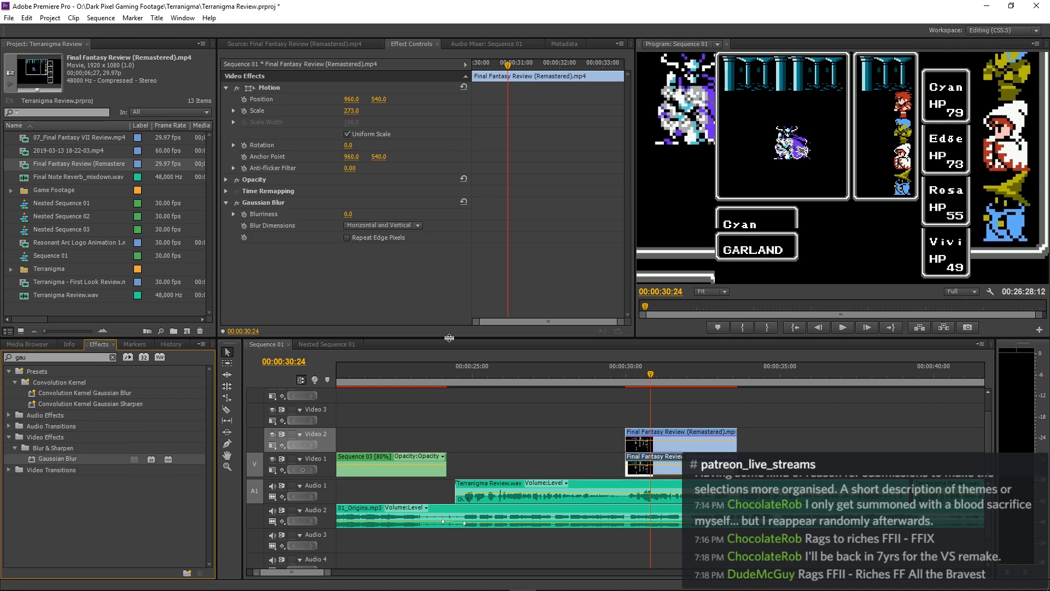
Set the background clip's Gaussian Blur blurriness to 70 and play the layered excerpt from just before its start.
left_click(352, 214)
type("70")
key("Return")
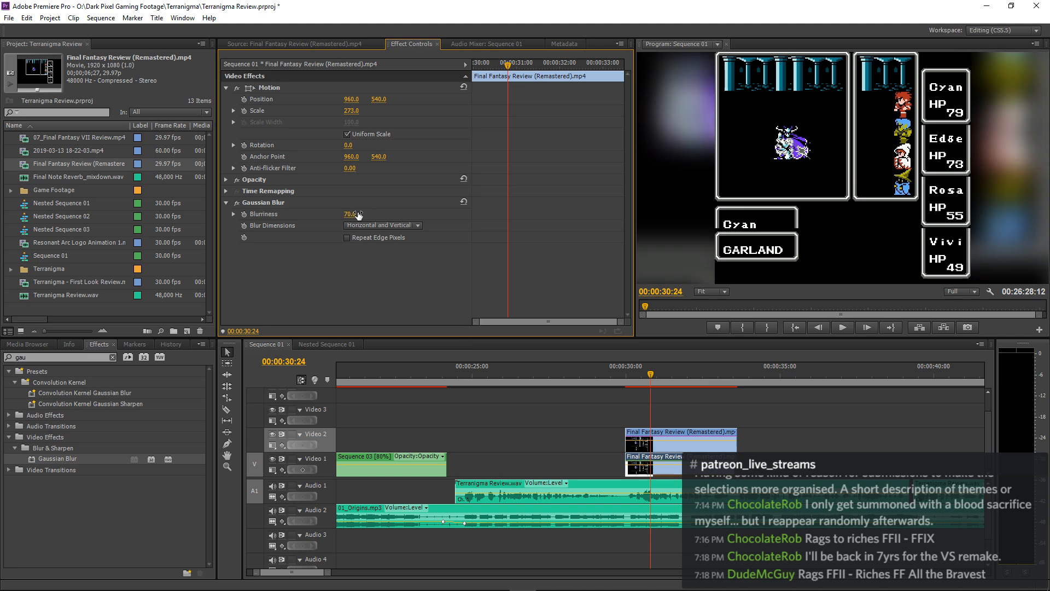
left_click(711, 404)
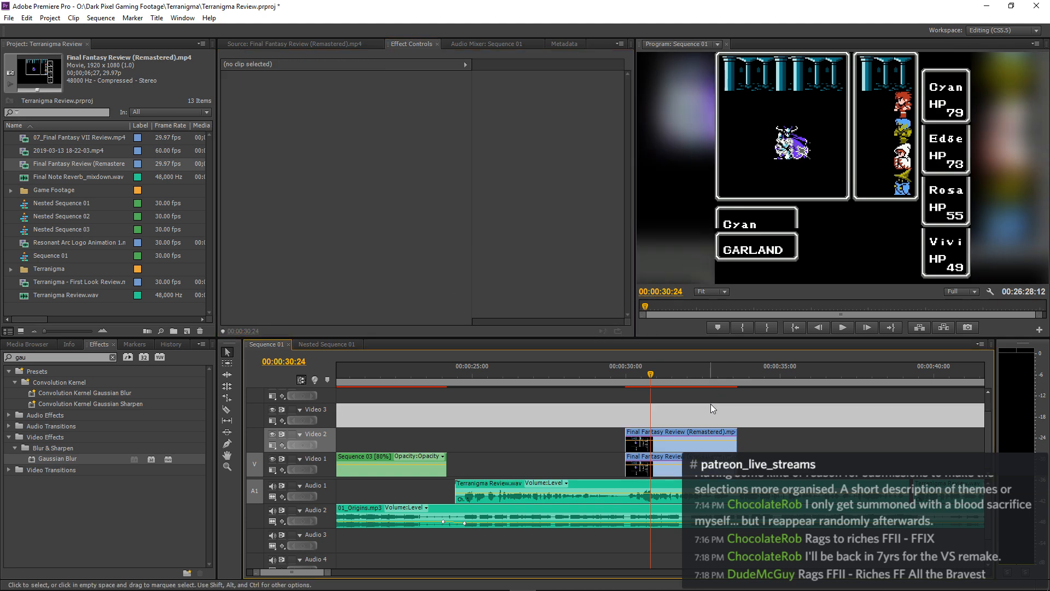
left_click(609, 382)
key("space")
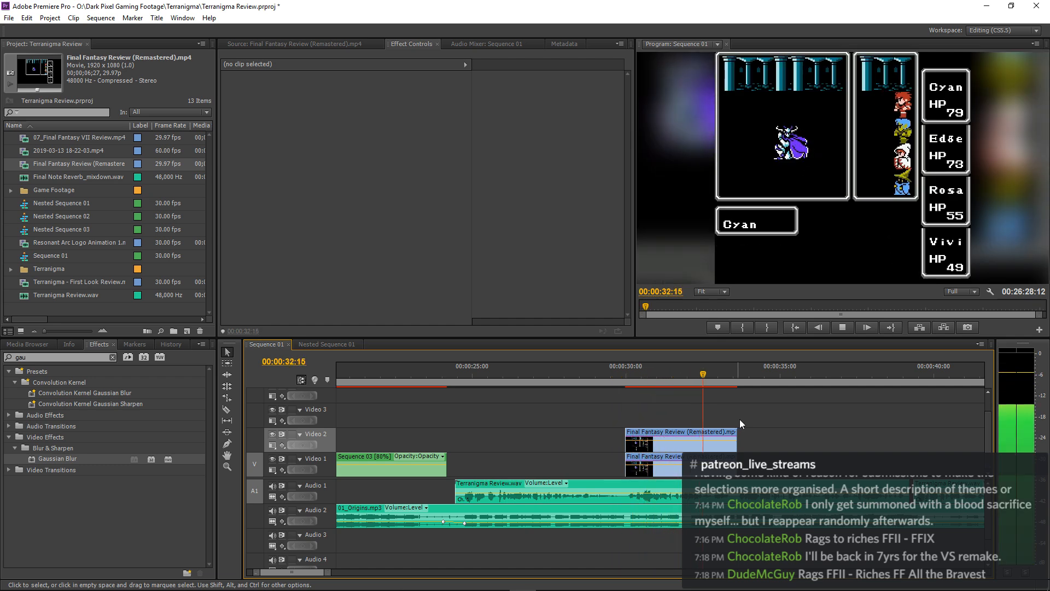
Turn off Uniform Scale for the cropped Video 2 clip and set its Scale Width, trying 112 before settling on 110.
left_click(659, 374)
left_click(665, 432)
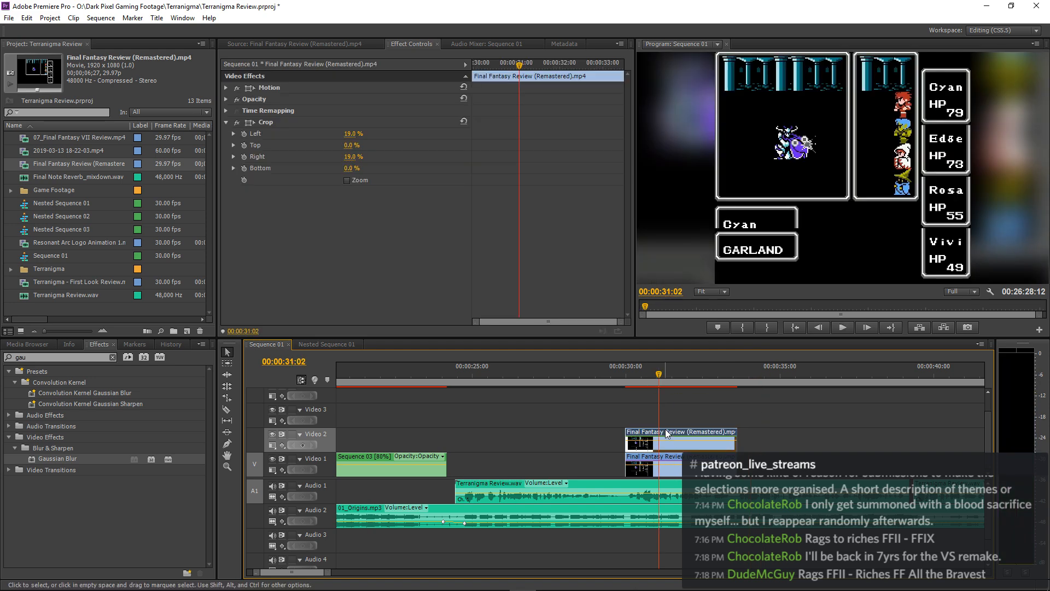
left_click(411, 376)
left_click(650, 373)
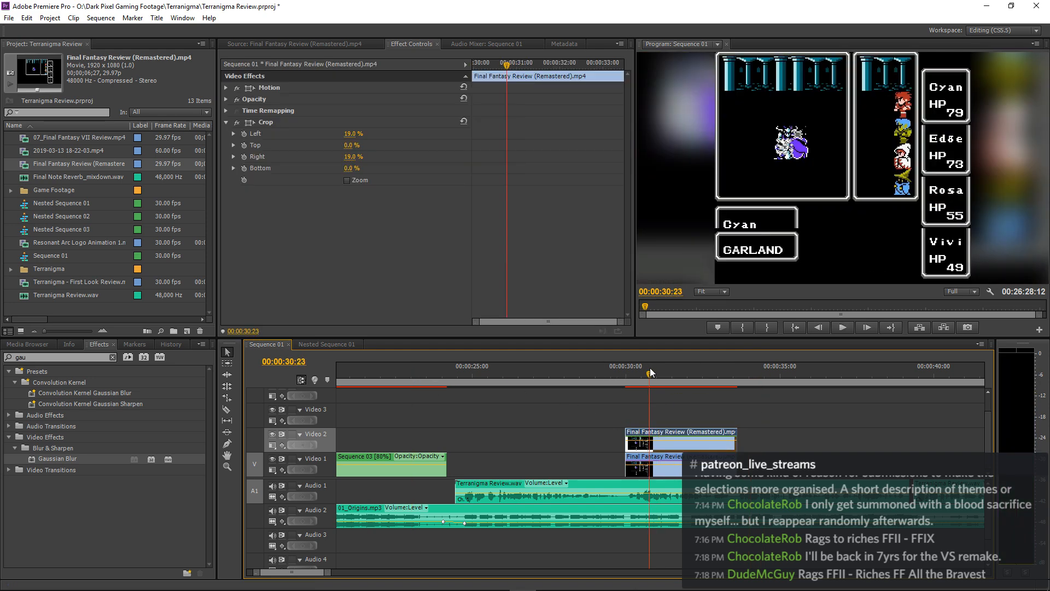
left_click(227, 87)
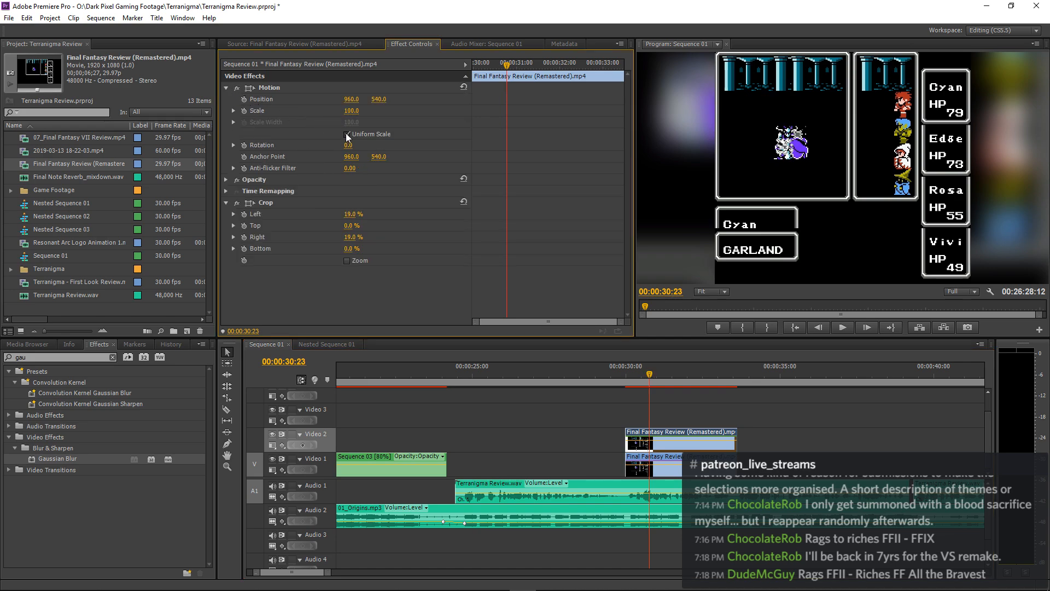
left_click(351, 123)
type("112")
key("Return")
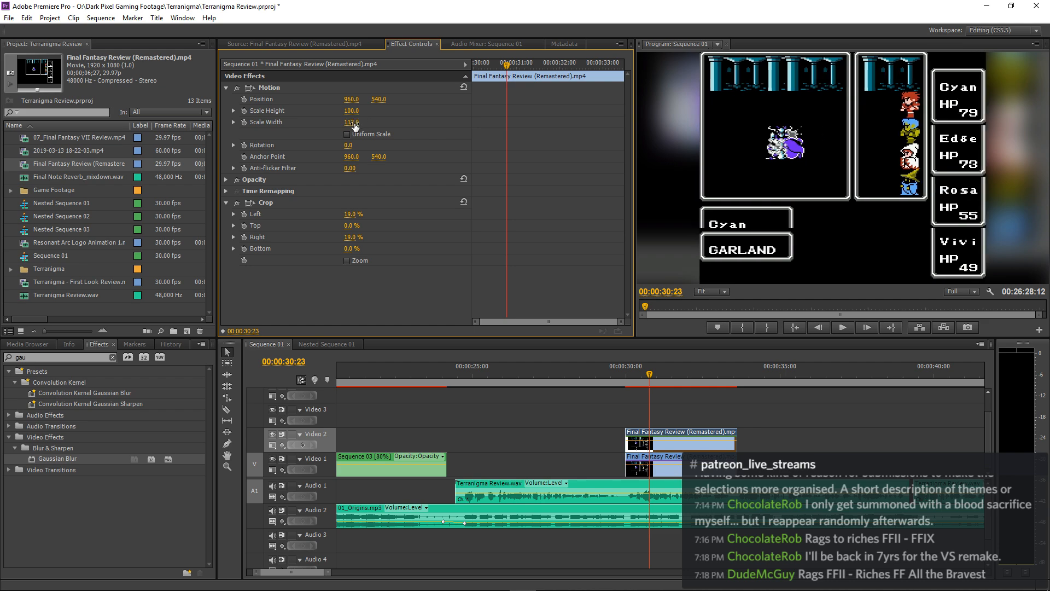
left_click(354, 123)
type("110")
key("Return")
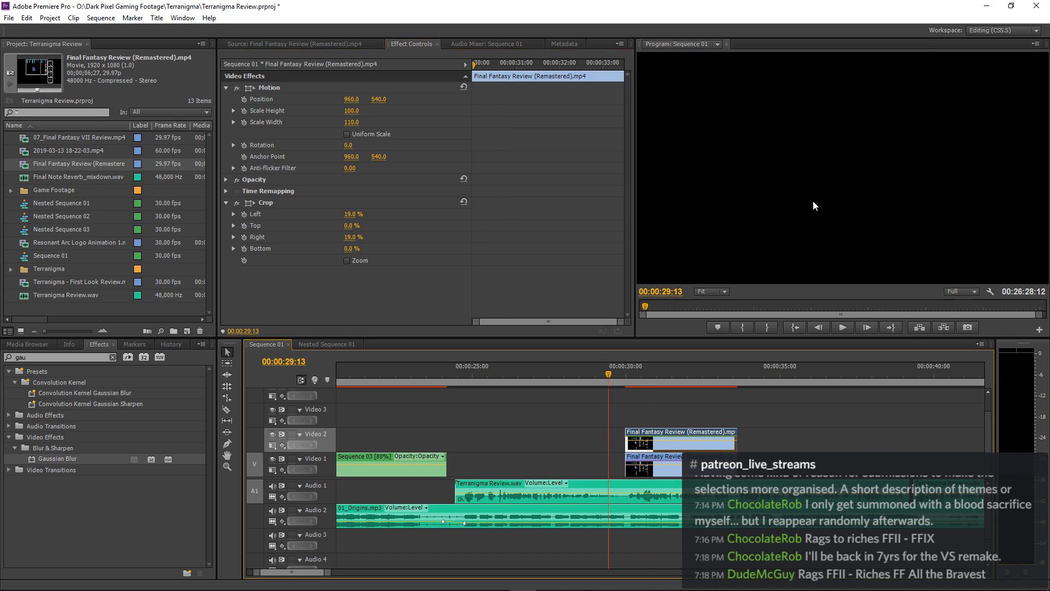
Play the layered Final Fantasy Review excerpt full screen twice to examine how the cropped clip sits over the blurred background.
key("grave")
key("space")
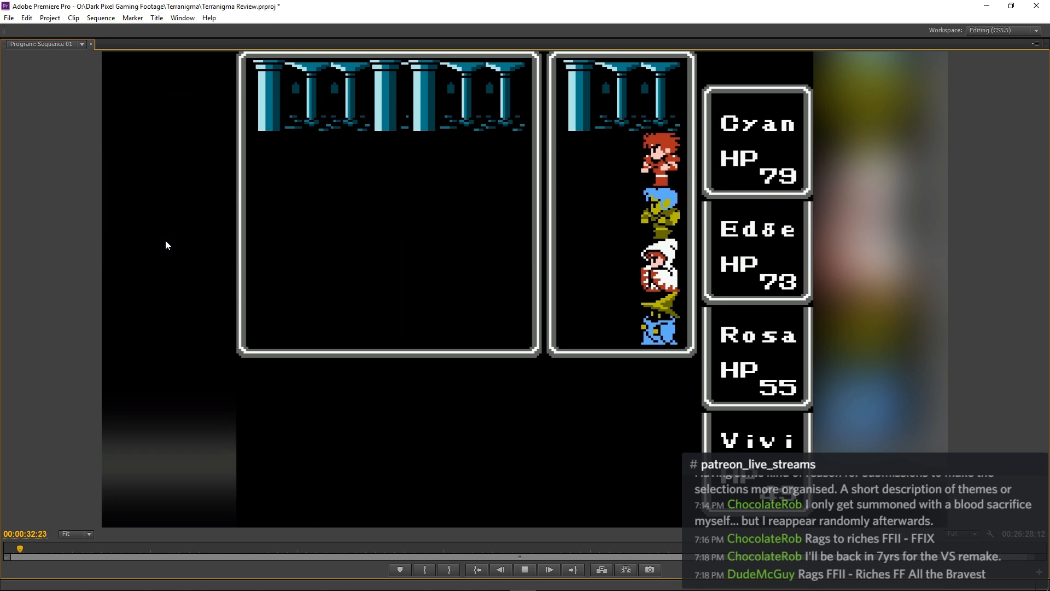
key("grave")
key("space")
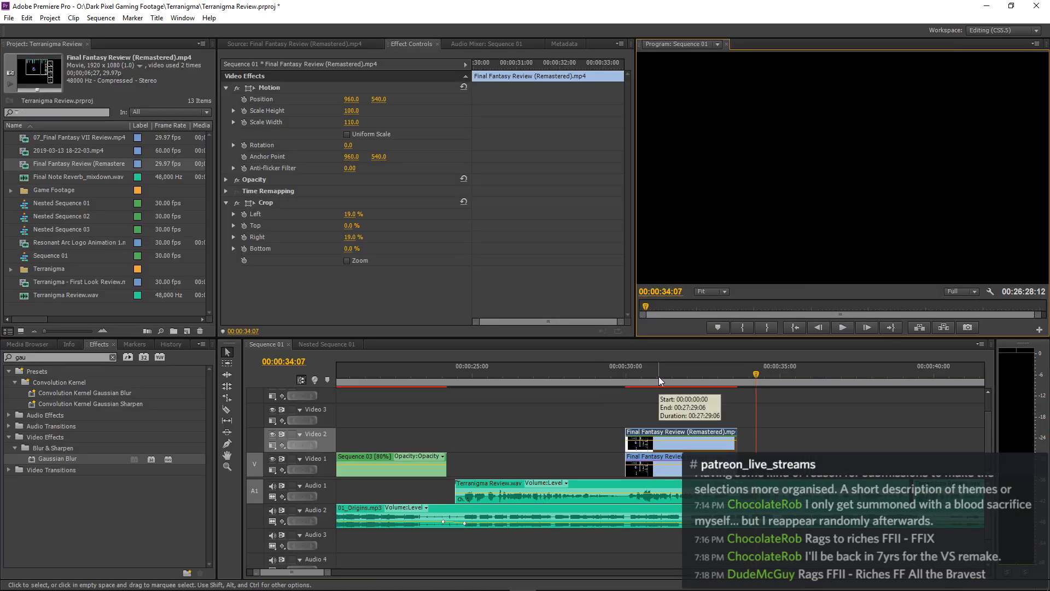
left_click(620, 372)
key("grave")
key("space")
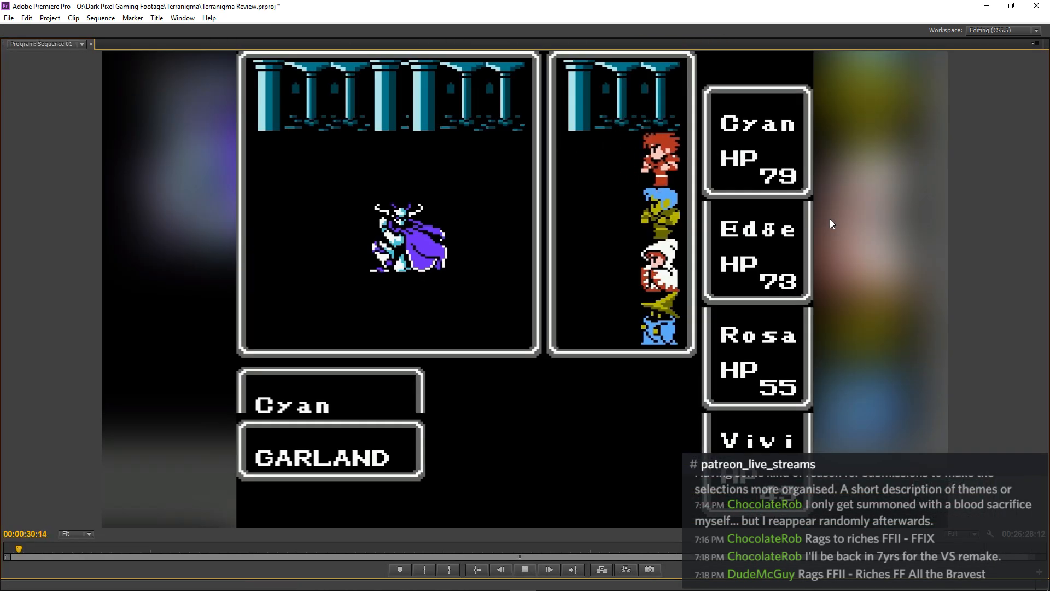
key("space")
key("grave")
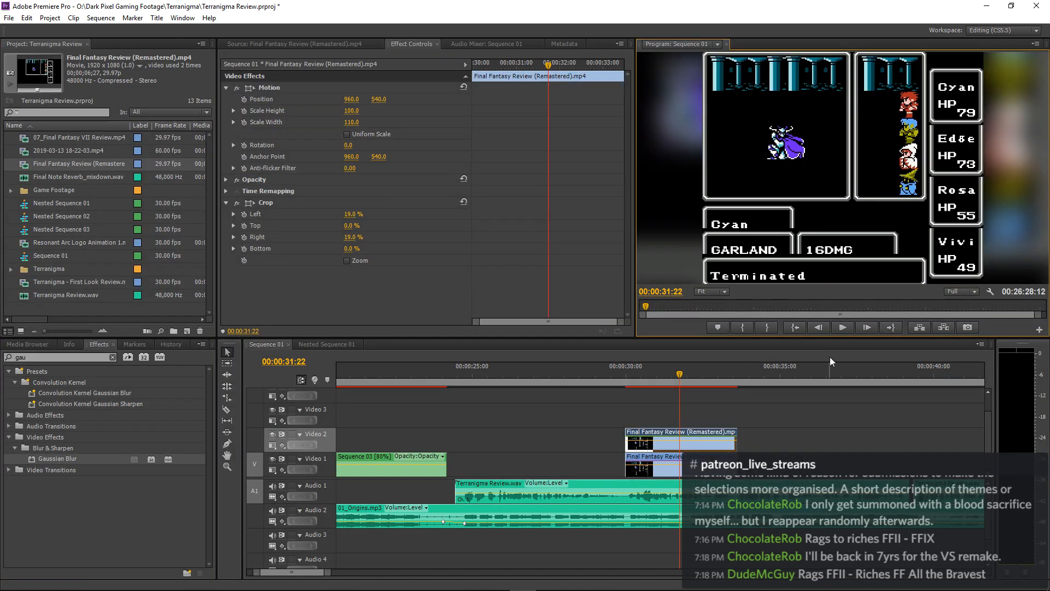
Move the short Terranigma - First Look Review reference clip on Video 3 over the excerpt, starting at 00:00:31:22.
left_click(819, 418)
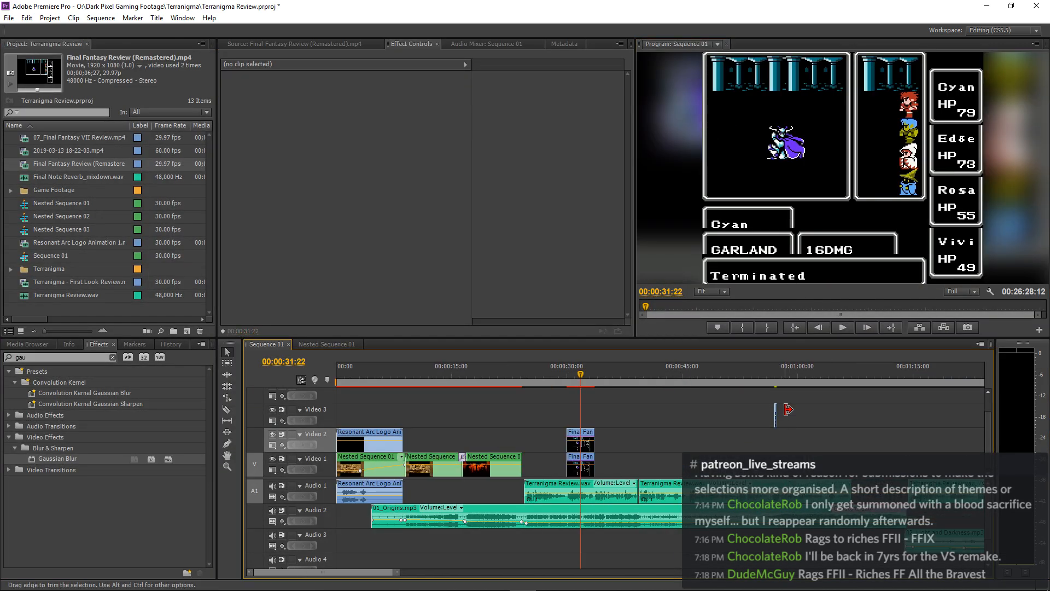
left_click_drag(776, 416, 592, 414)
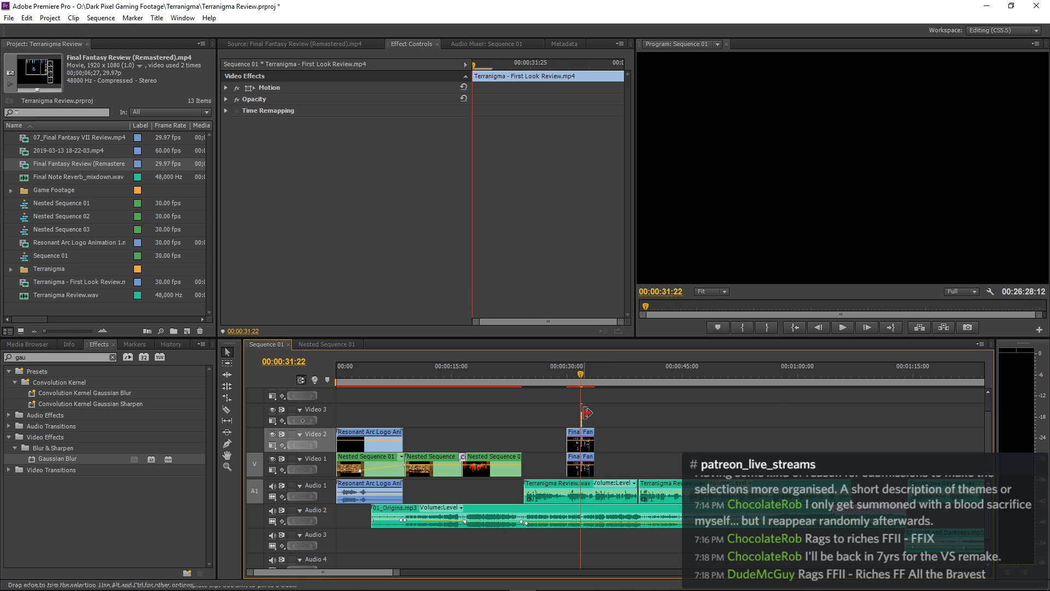
key("equal")
key("equal")
key("equal")
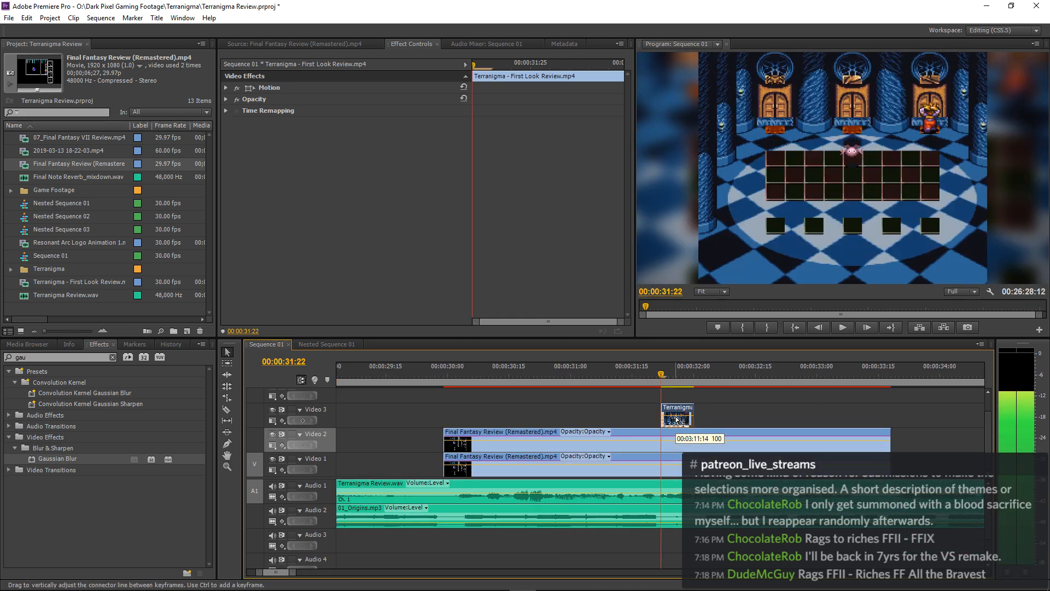
key("Left")
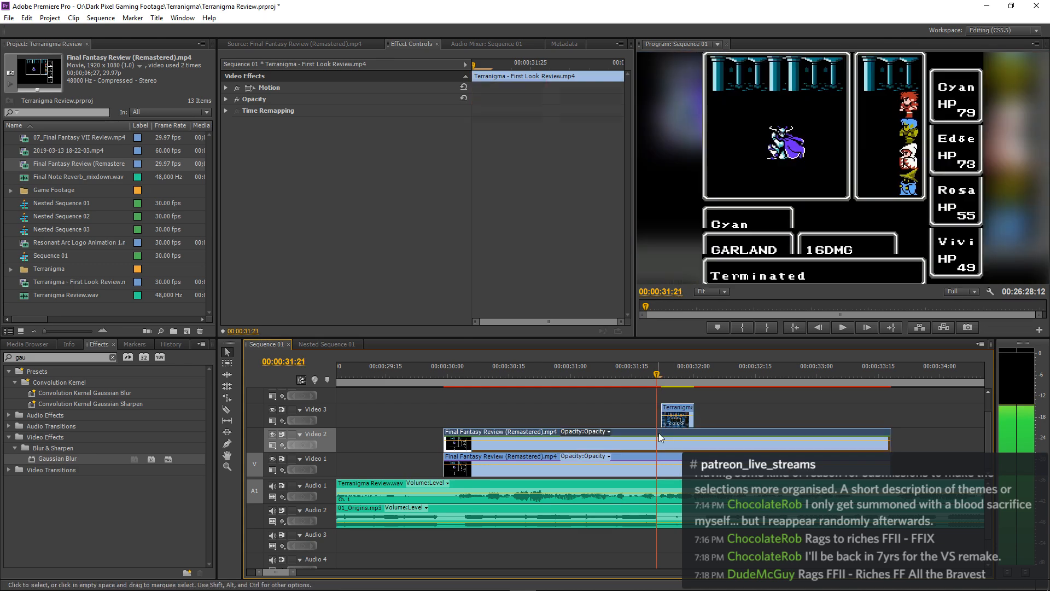
Set the Video 2 clip's Scale Width to 115 and compare its edges with the Terranigma reference frame.
left_click(658, 432)
left_click(353, 122)
type("1")
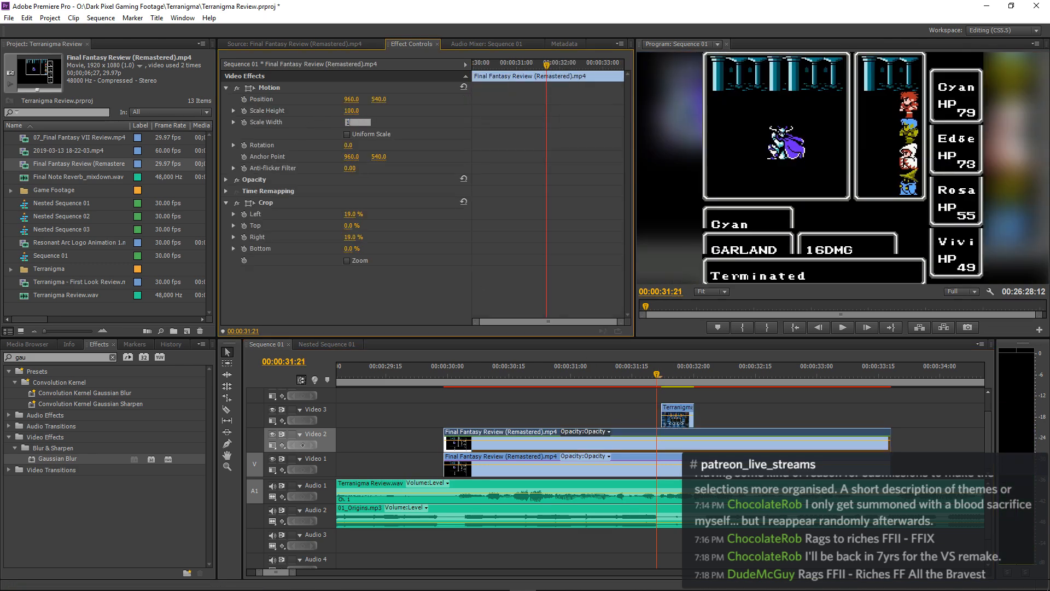
type("15")
key("Return")
key("Right")
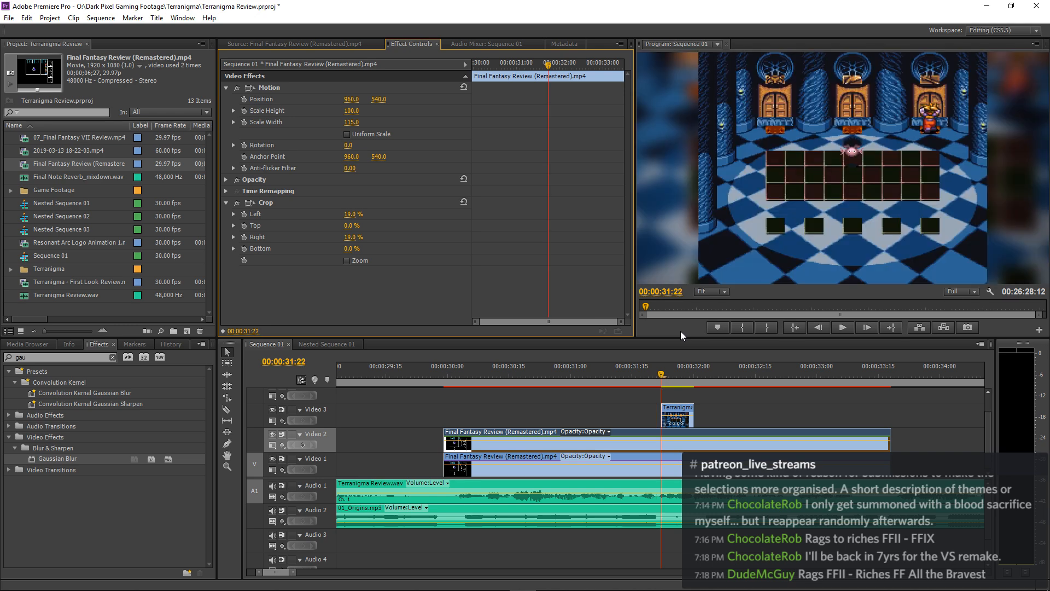
key("Left")
key("Right")
key("Left")
key("Right")
key("Left")
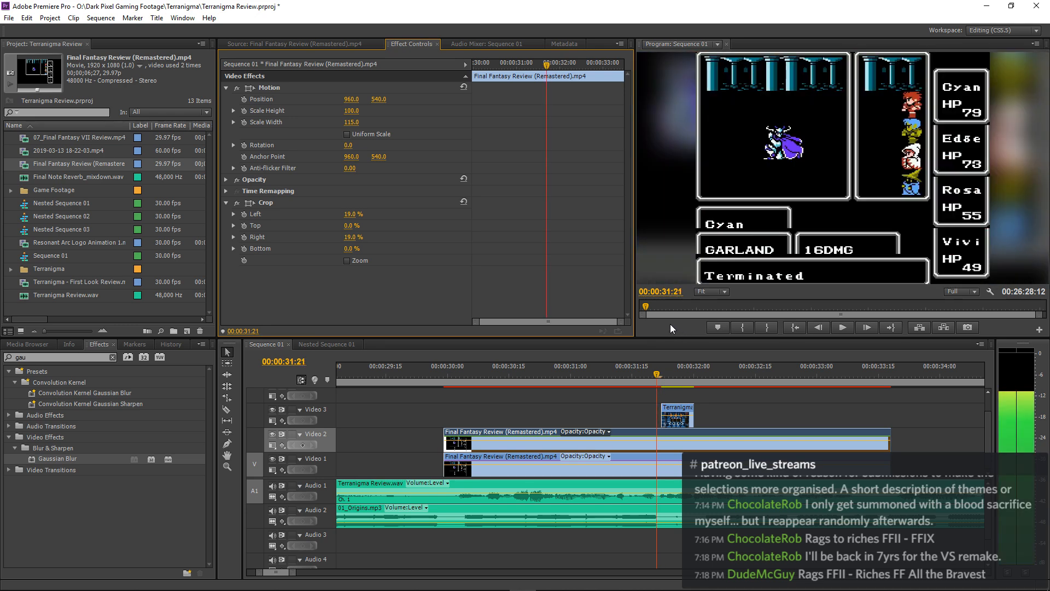
Set the Video 2 clip's Scale Width to 114 and compare adjacent frames against the Terranigma reference clip.
left_click(353, 122)
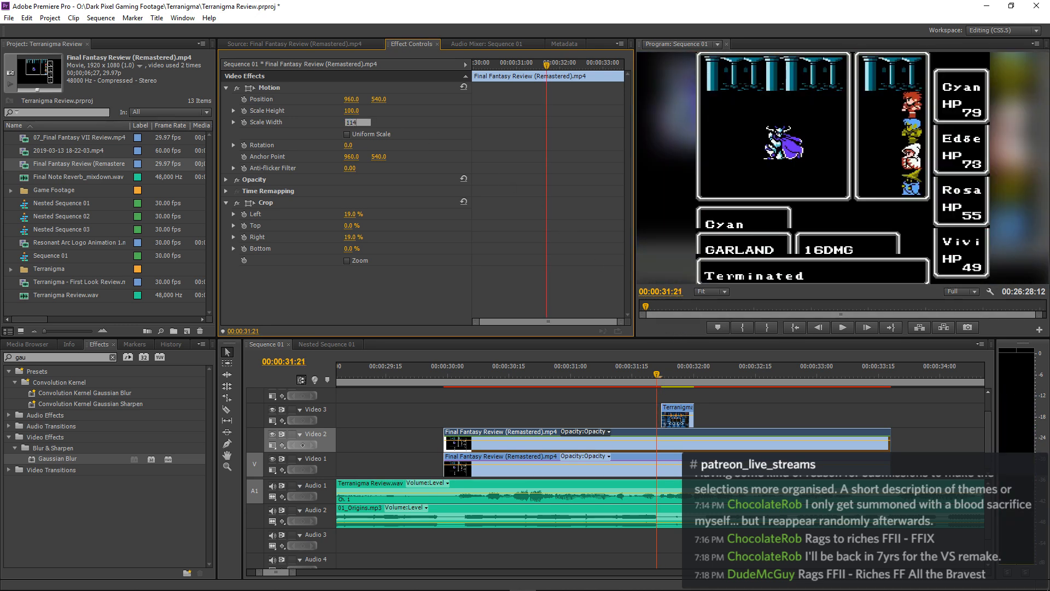
type("114")
key("Return")
key("Right")
key("Left")
key("Right")
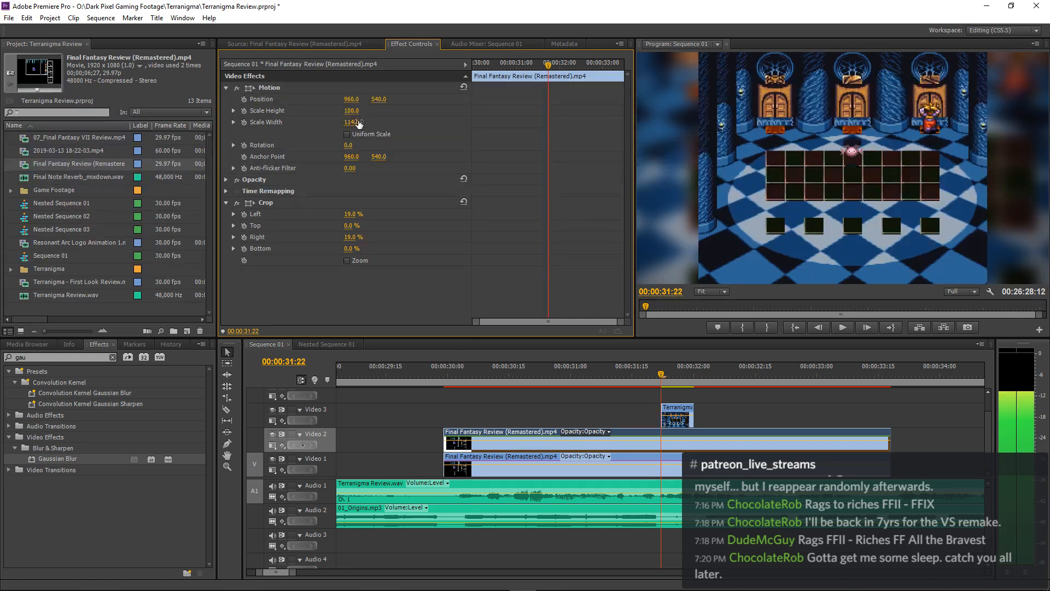
key("Left")
key("Right")
key("Left")
key("Right")
key("Left")
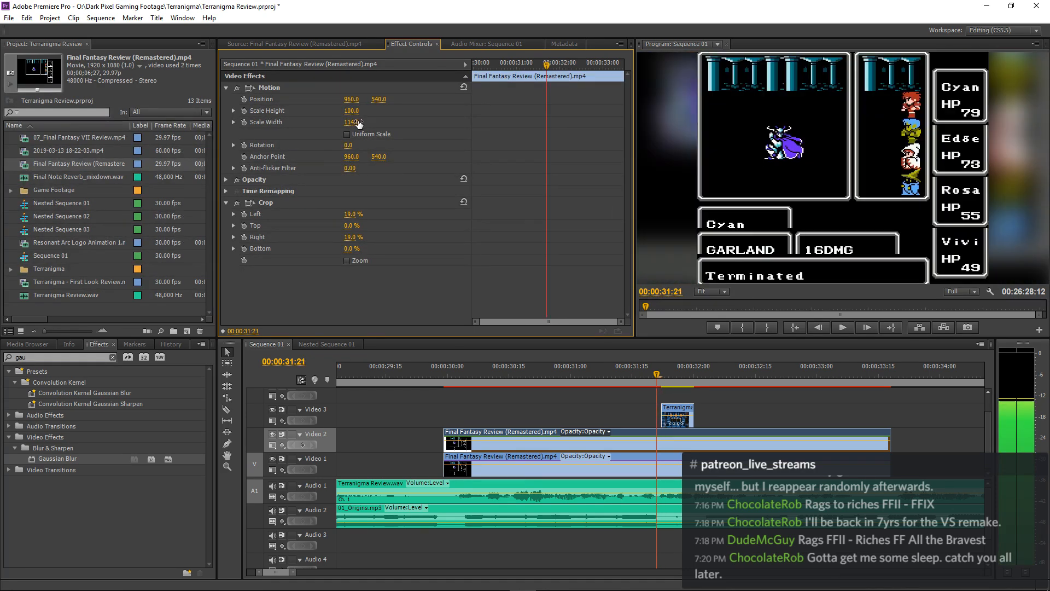
key("Right")
key("Left")
key("Right")
key("Left")
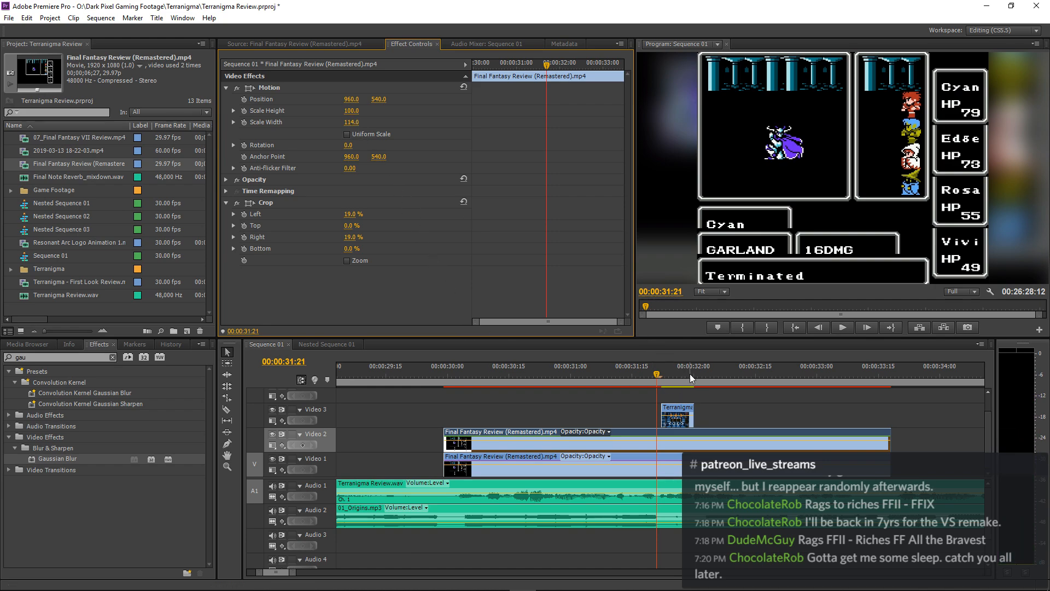
Play the resized Final Fantasy excerpt from just after its start at 00:00:30:03.
left_click(459, 376)
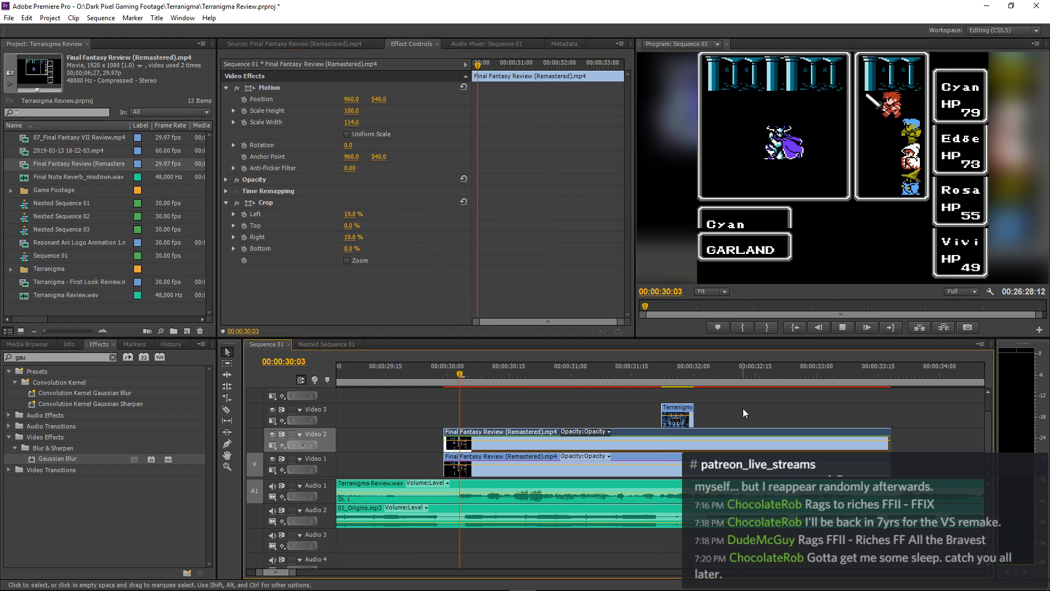
key("space")
key("space")
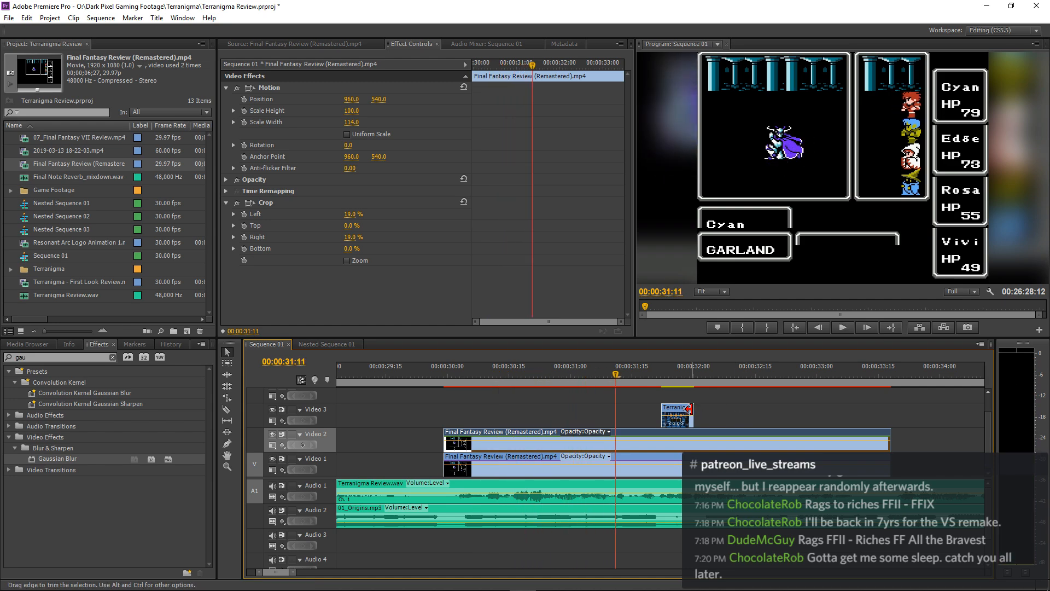
Move the Terranigma reference clip on Video 3 clear of the excerpt to about 00:00:44:00 and replay the excerpt.
key("minus")
key("minus")
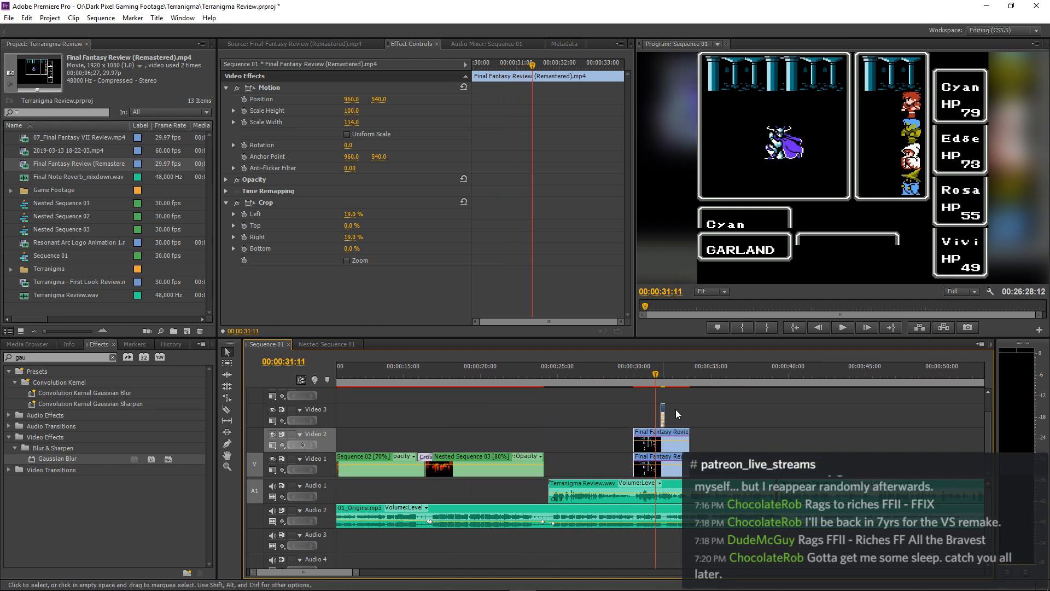
left_click_drag(664, 412, 843, 413)
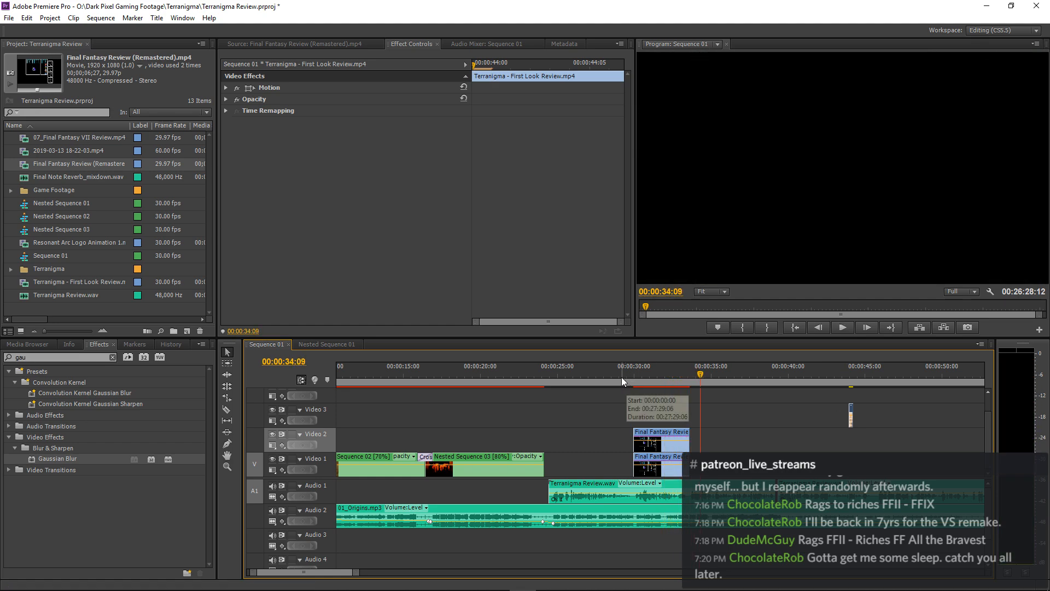
left_click(641, 377)
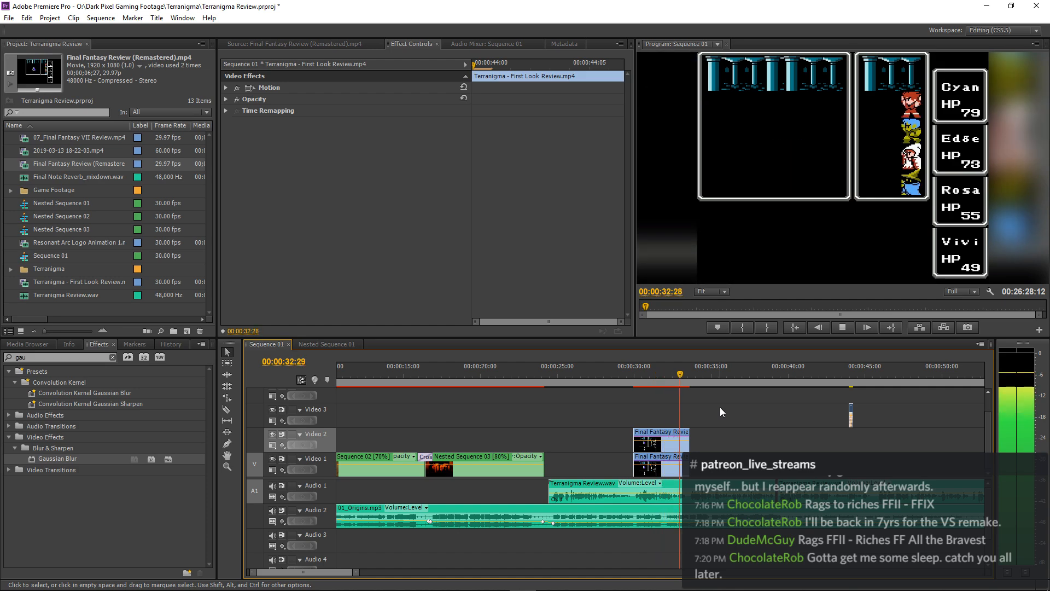
left_click(575, 375)
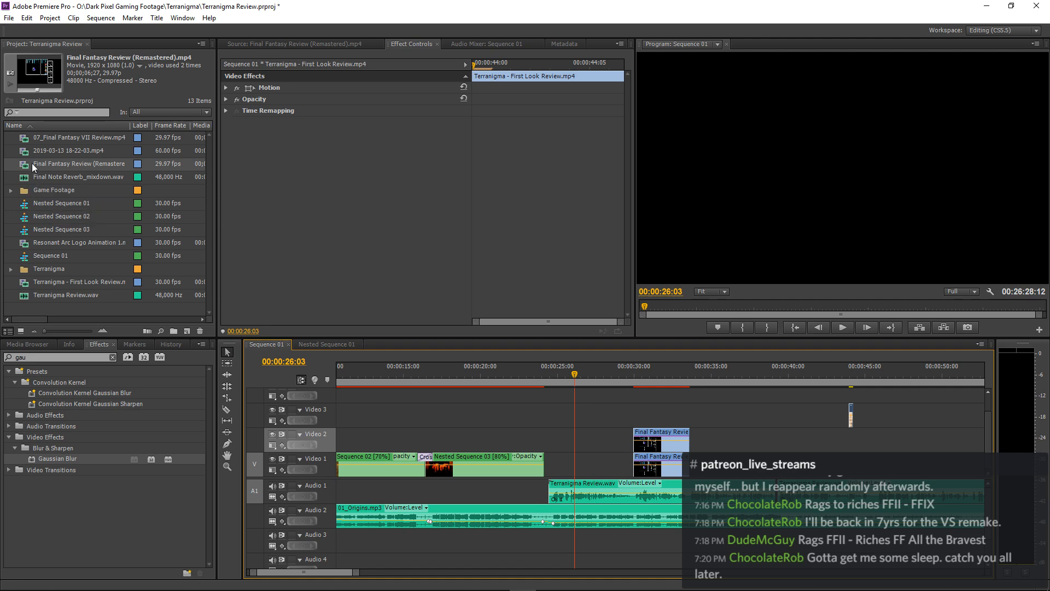
Open 07_Final Fantasy VII Review.mp4 and mark the title logo shot from 00;05;03;18 to 00;05;07;12.
double_click(38, 139)
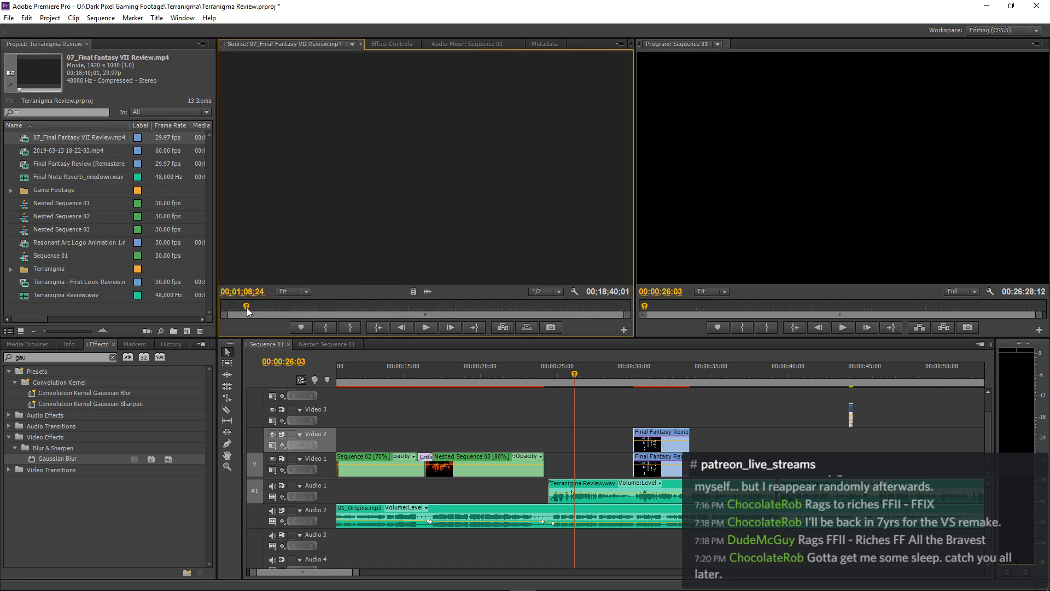
left_click_drag(247, 310, 374, 307)
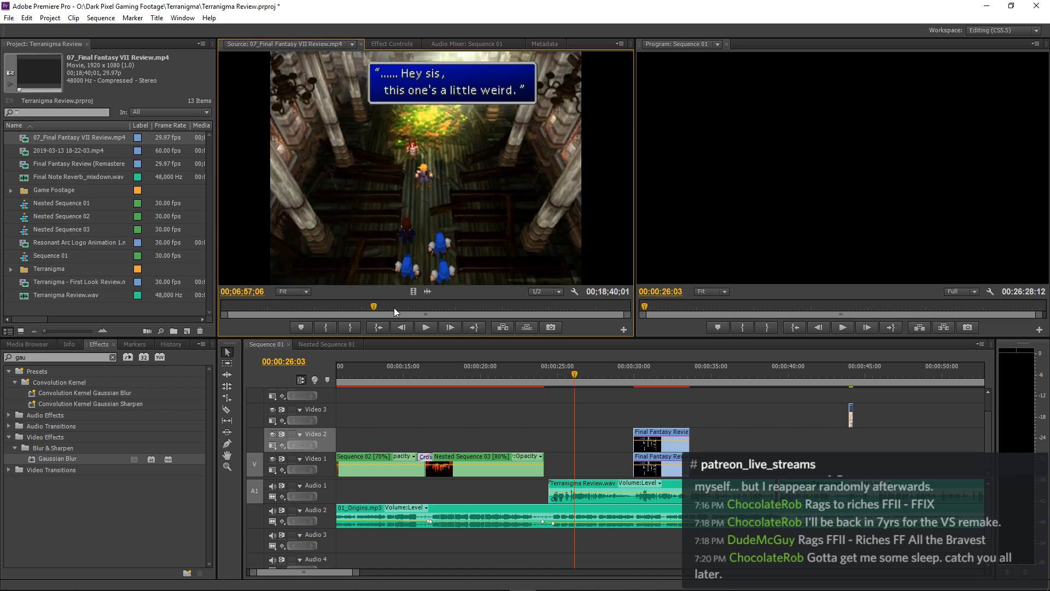
left_click(395, 307)
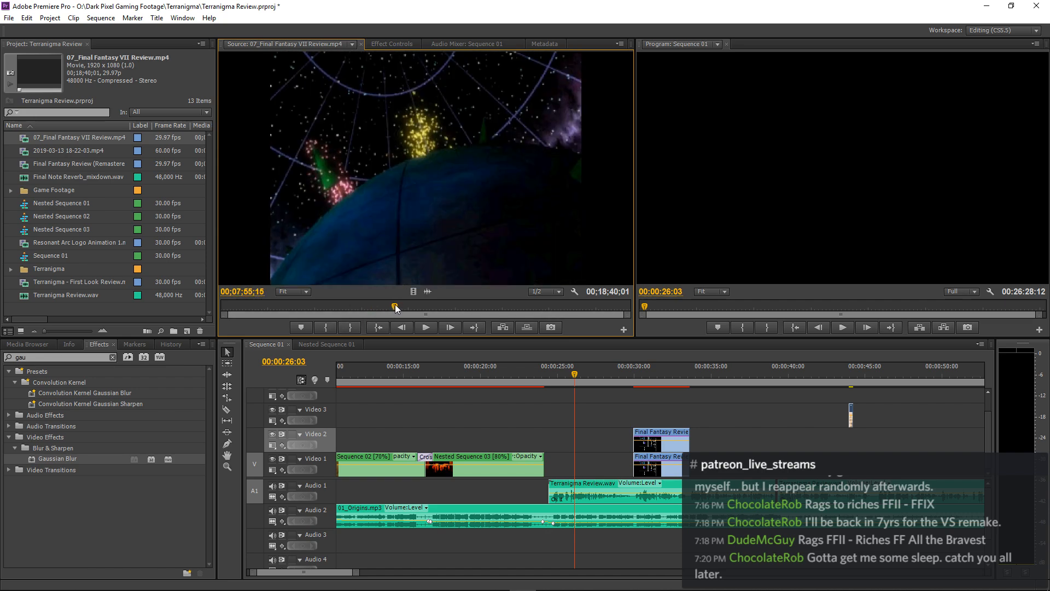
left_click_drag(361, 306, 330, 307)
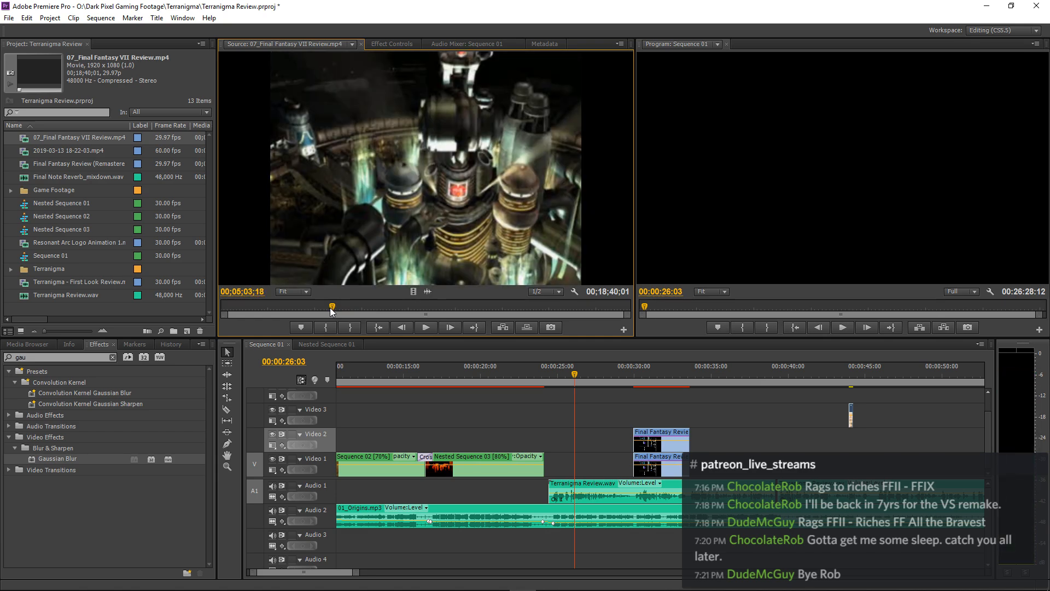
left_click(326, 327)
key("space")
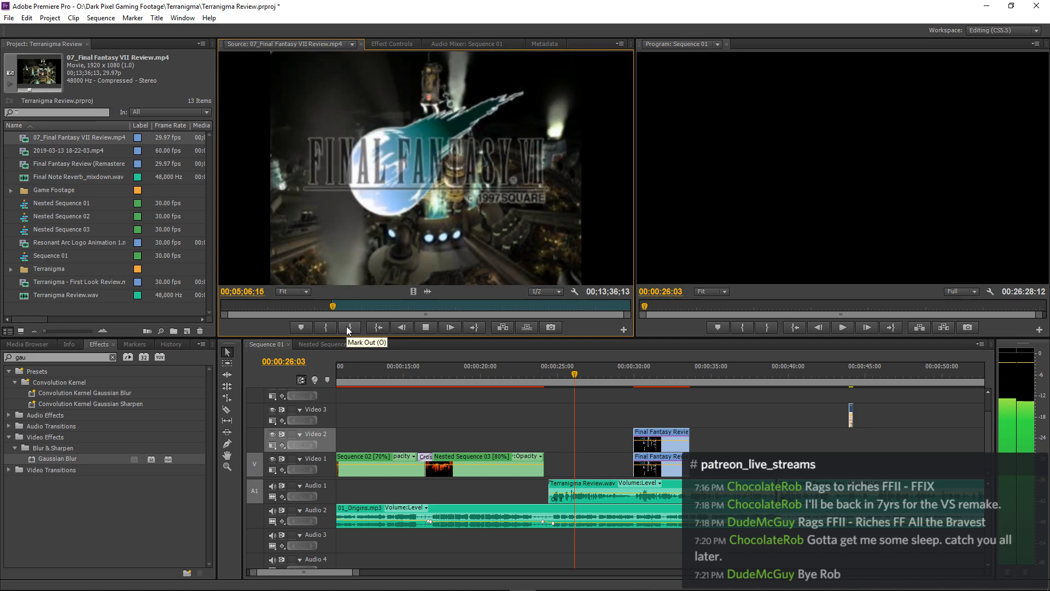
left_click(346, 326)
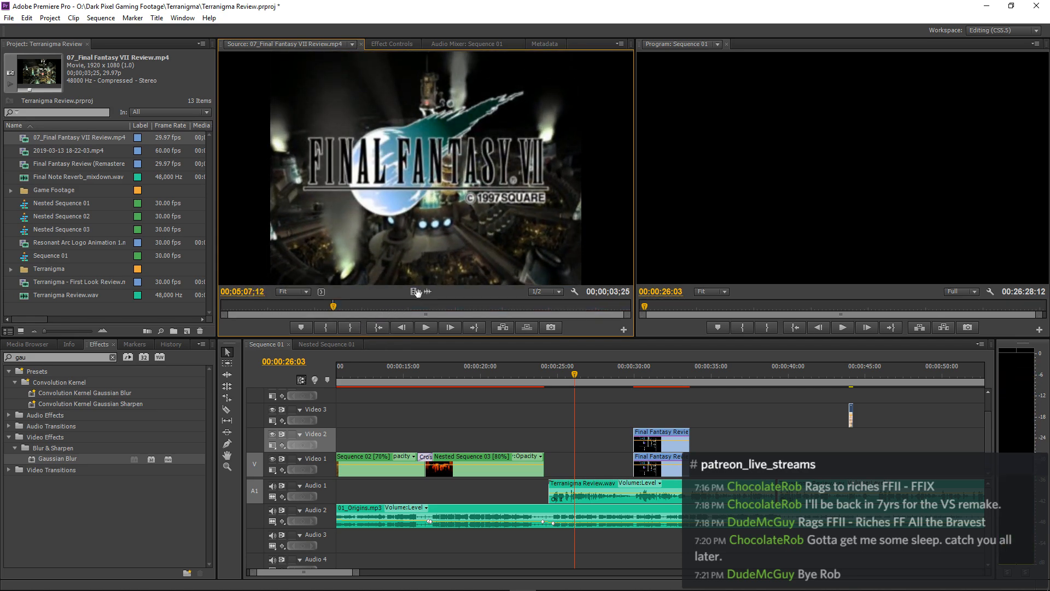
Place only the marked shot's video on Video 3 directly after Nested Sequence 03 and extend its end to the Final Fantasy Review clips.
left_click_drag(414, 292, 559, 411)
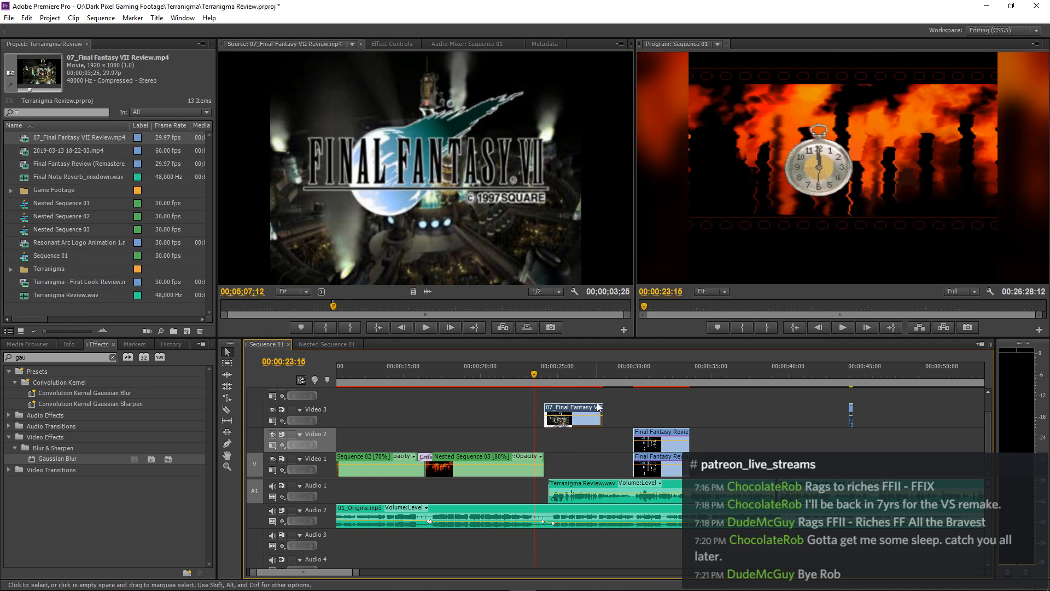
key("space")
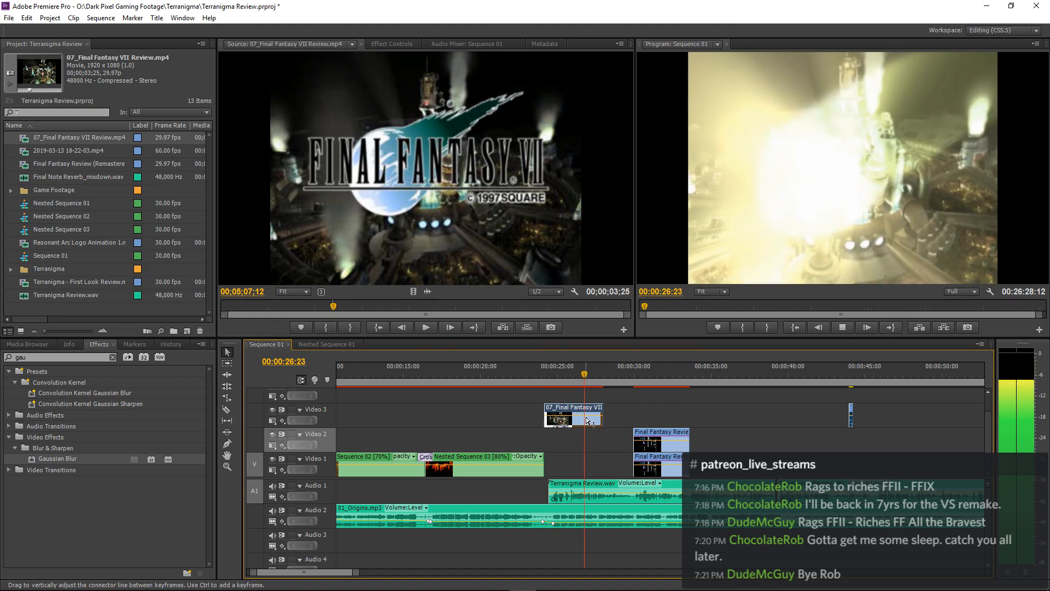
left_click_drag(602, 414, 637, 414)
Play the sequence from the end of Nested Sequence 03 through both Final Fantasy excerpts to check the timing.
key("space")
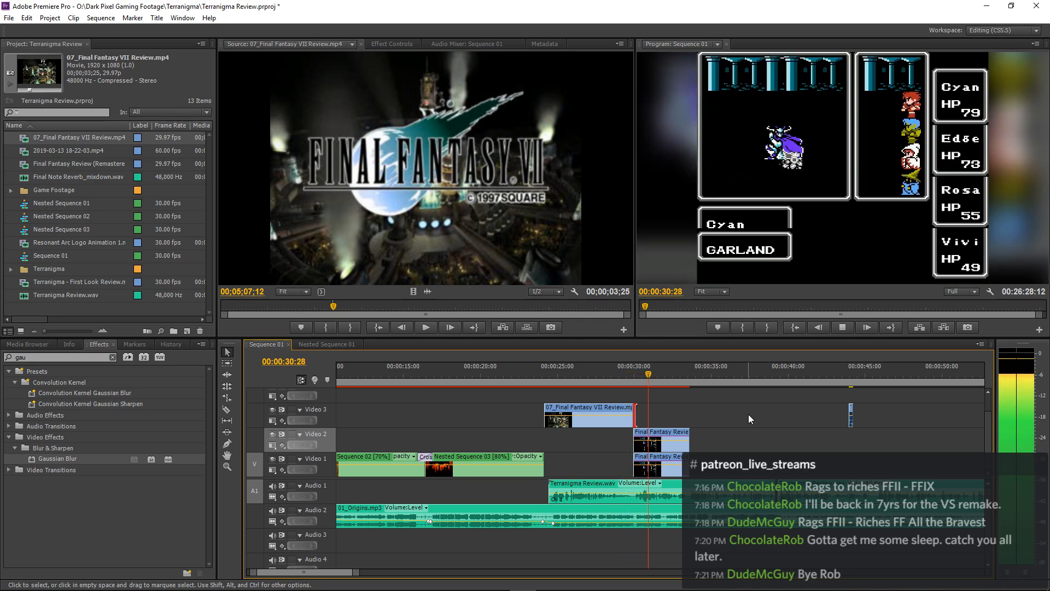
key("space")
left_click_drag(652, 386, 537, 392)
key("space")
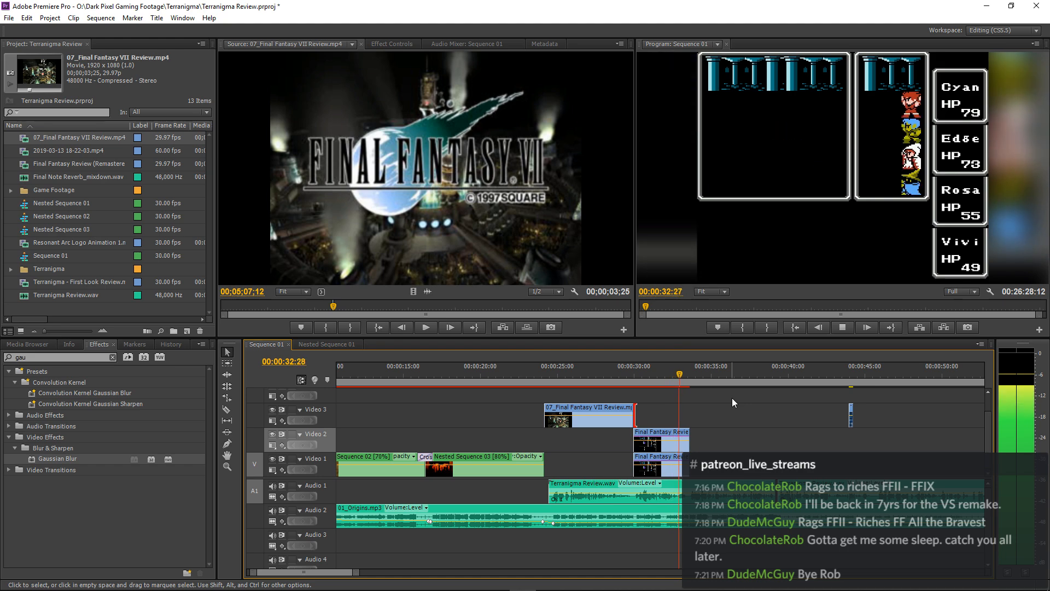
Layer the Final Fantasy VII clip on both Video 1 and Video 2, directly before the Final Fantasy Review clips.
left_click(595, 377)
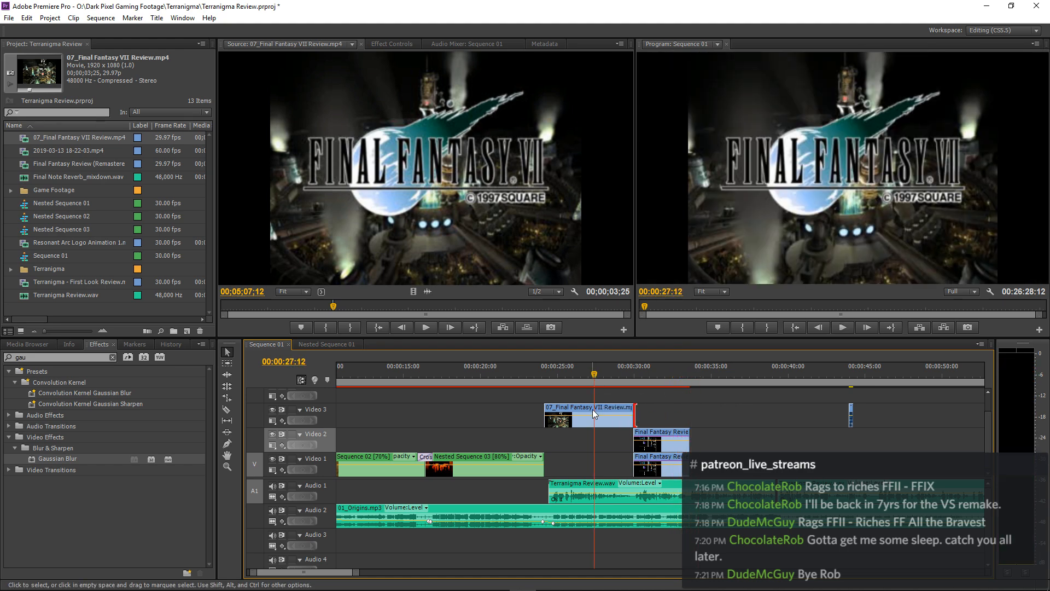
left_click_drag(593, 411, 576, 431)
key("space")
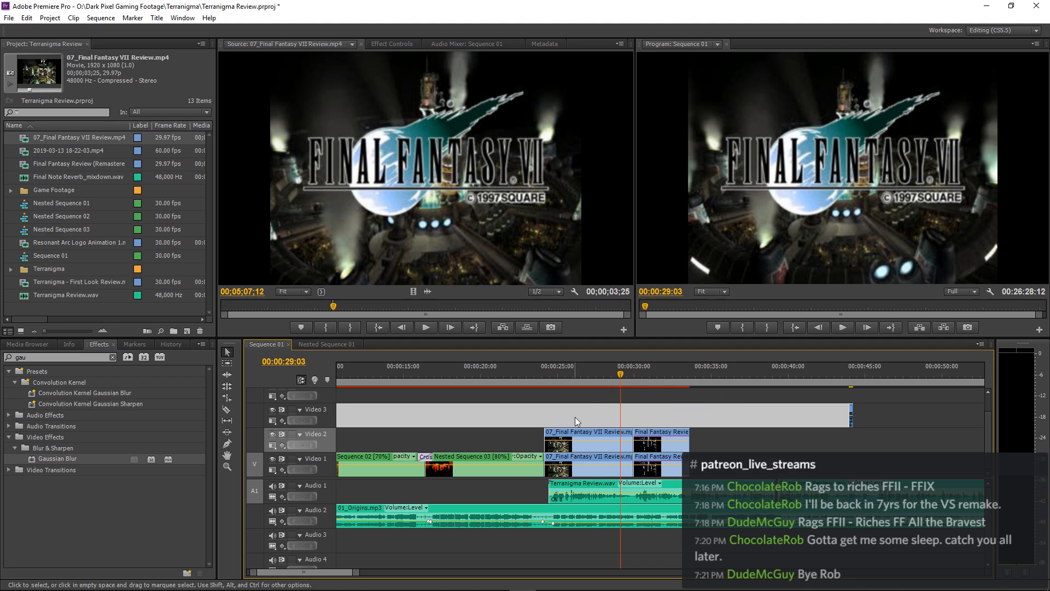
Preview the layered Final Fantasy VII excerpt full screen and compare its framing with the Terranigma reference clip at 00:00:44:04.
key("grave")
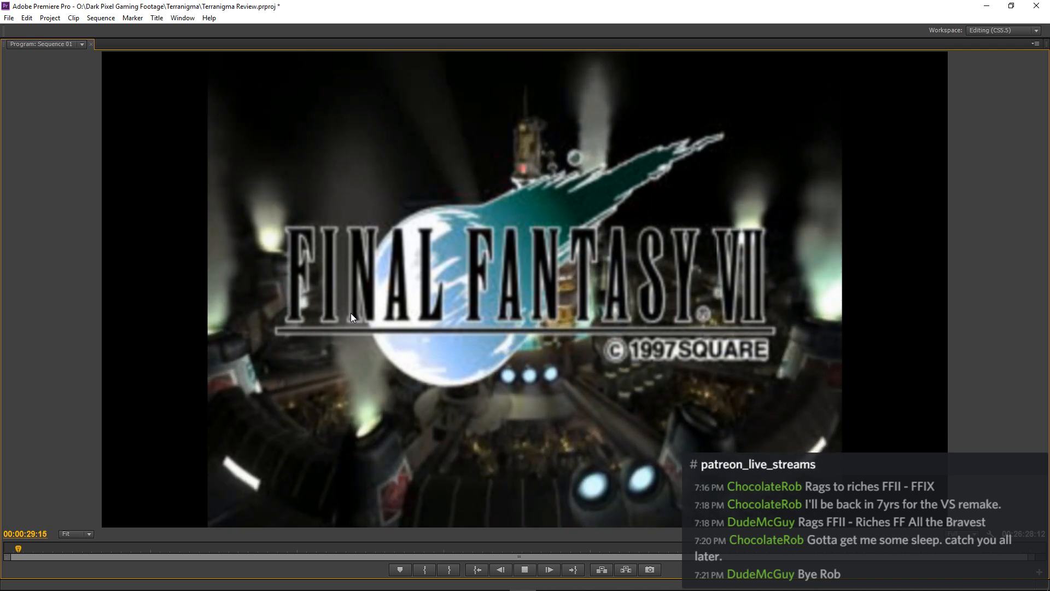
key("space")
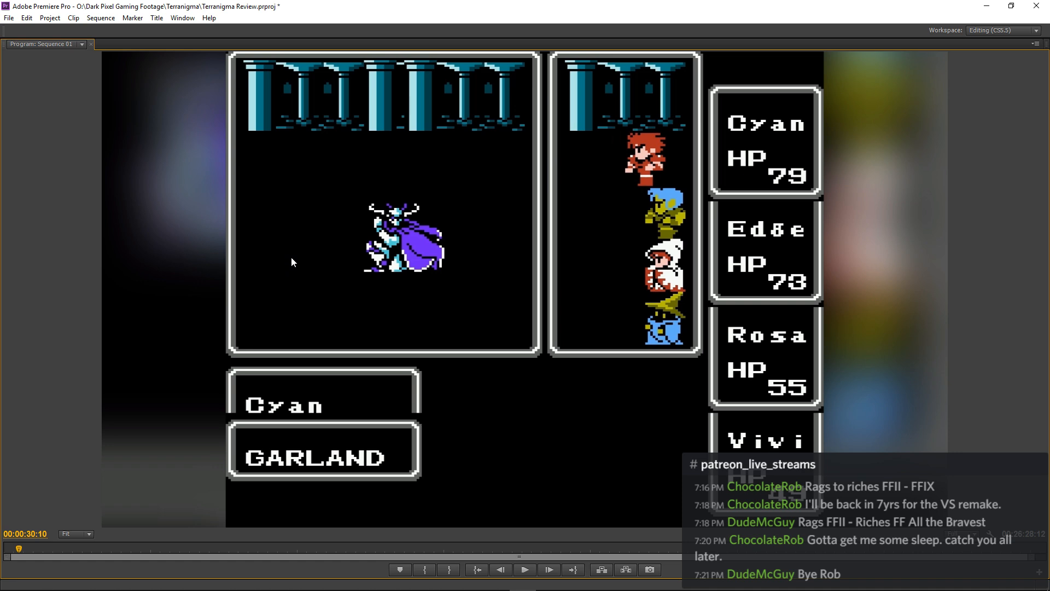
key("grave")
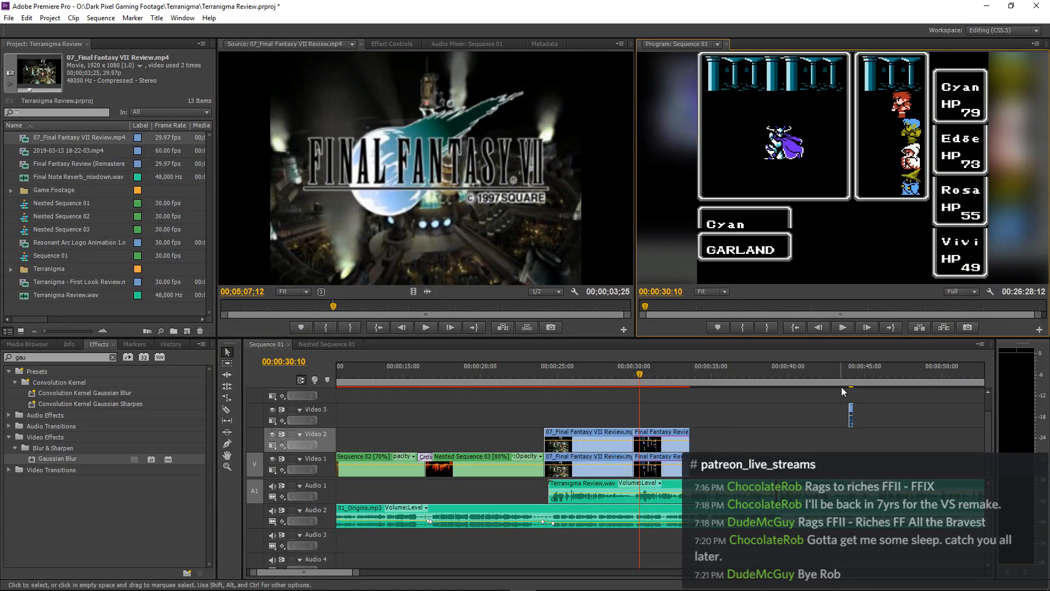
left_click_drag(851, 374, 855, 373)
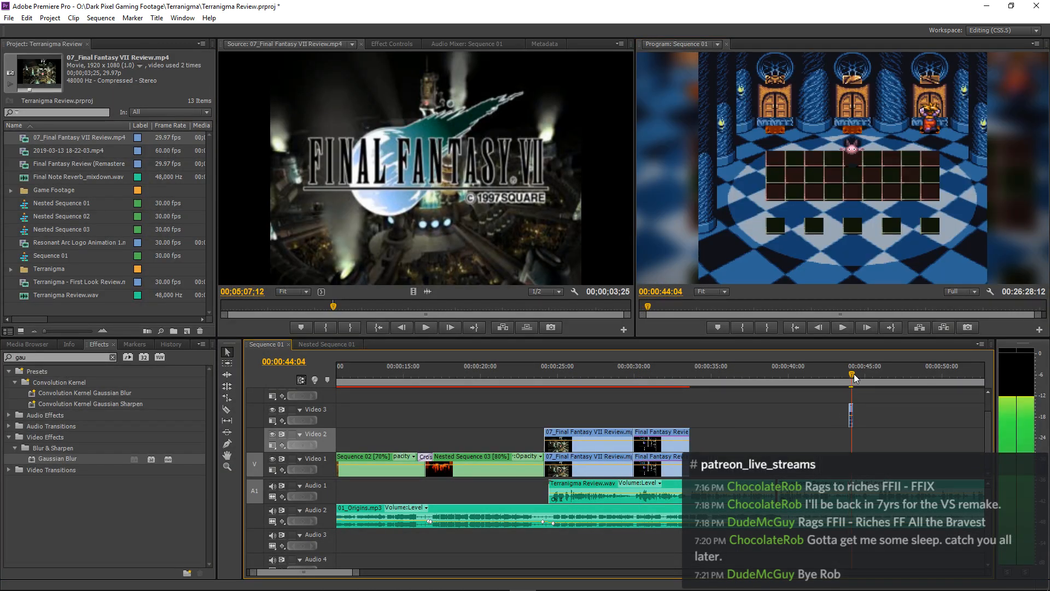
key("grave")
key("grave")
left_click(587, 368)
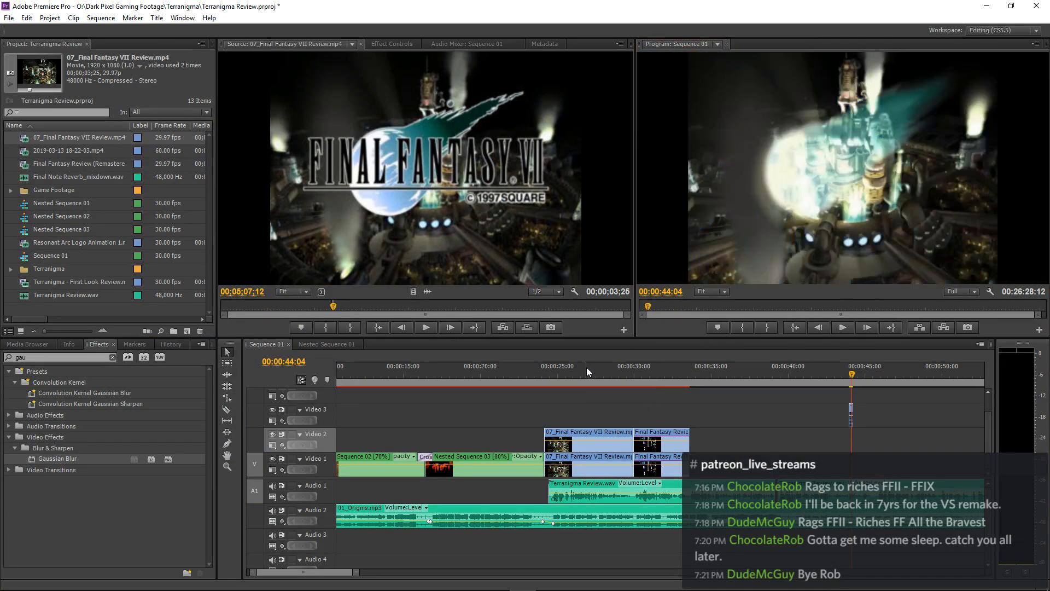
key("grave")
key("space")
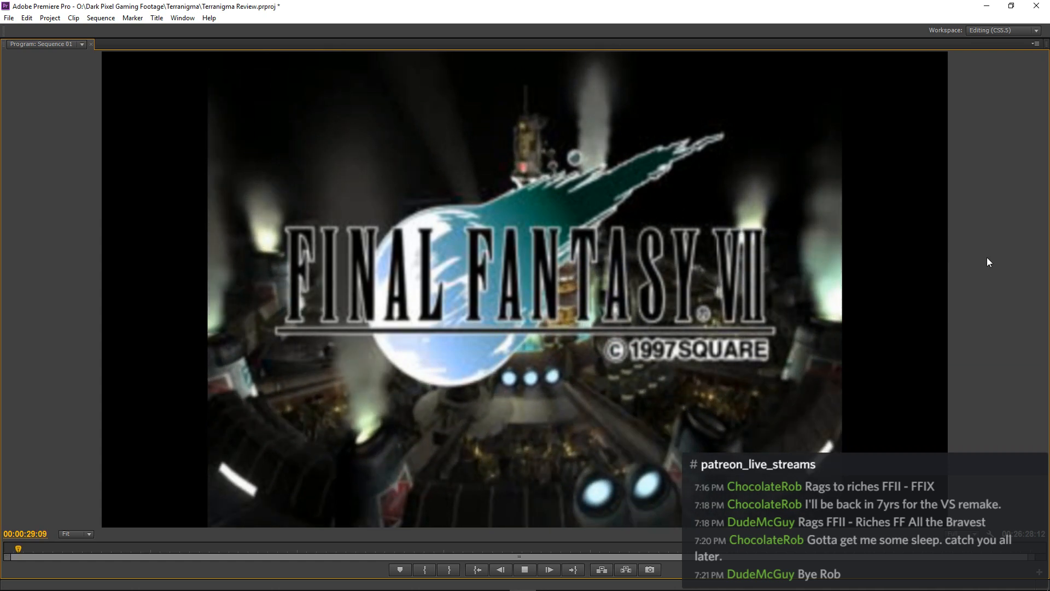
Set the scale of the Final Fantasy VII review clip on Video 1 to 200.
key("grave")
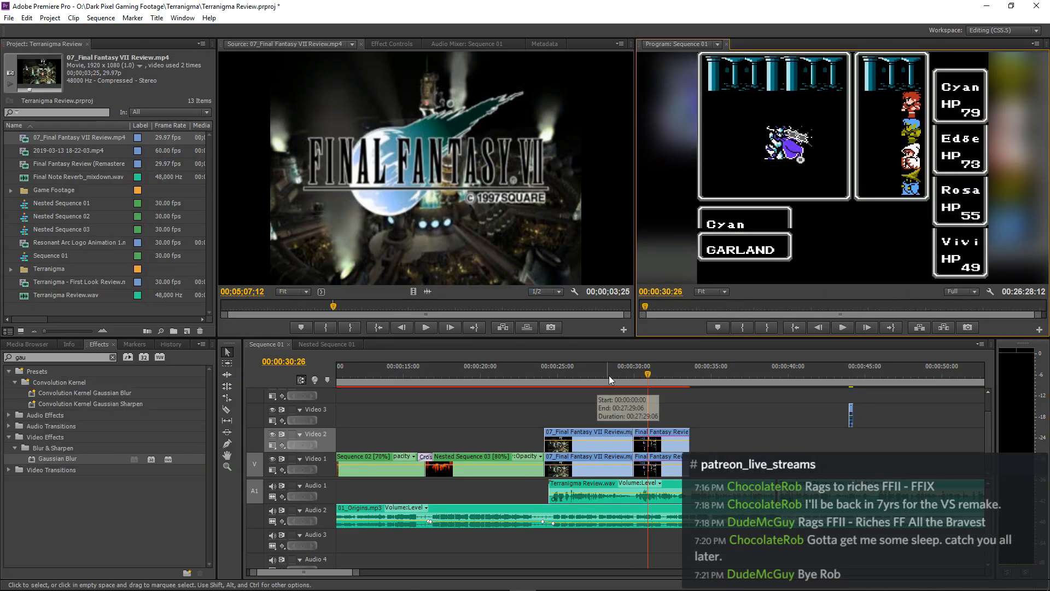
left_click(609, 375)
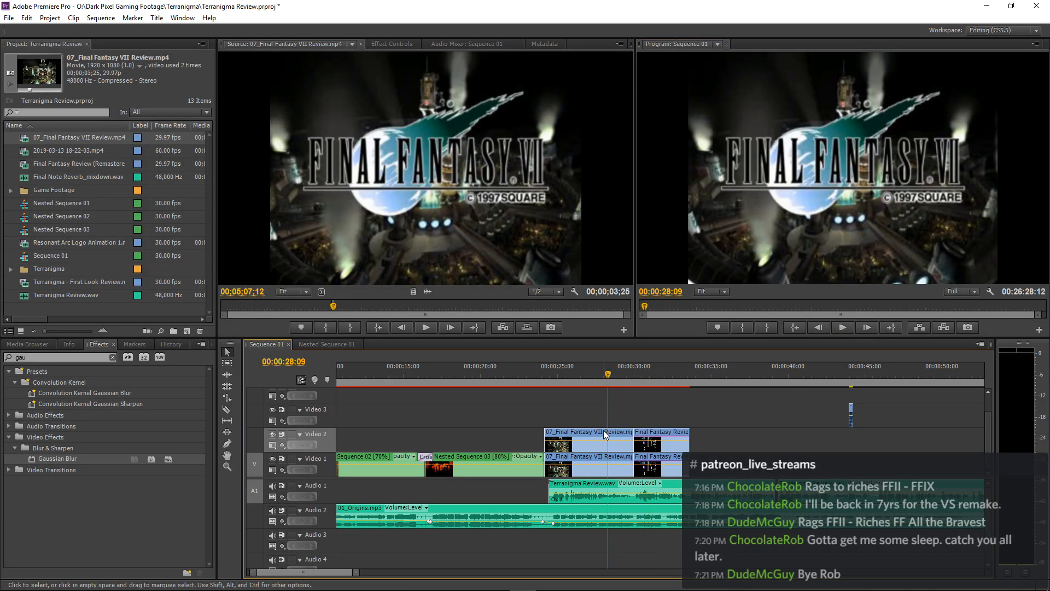
left_click(582, 461)
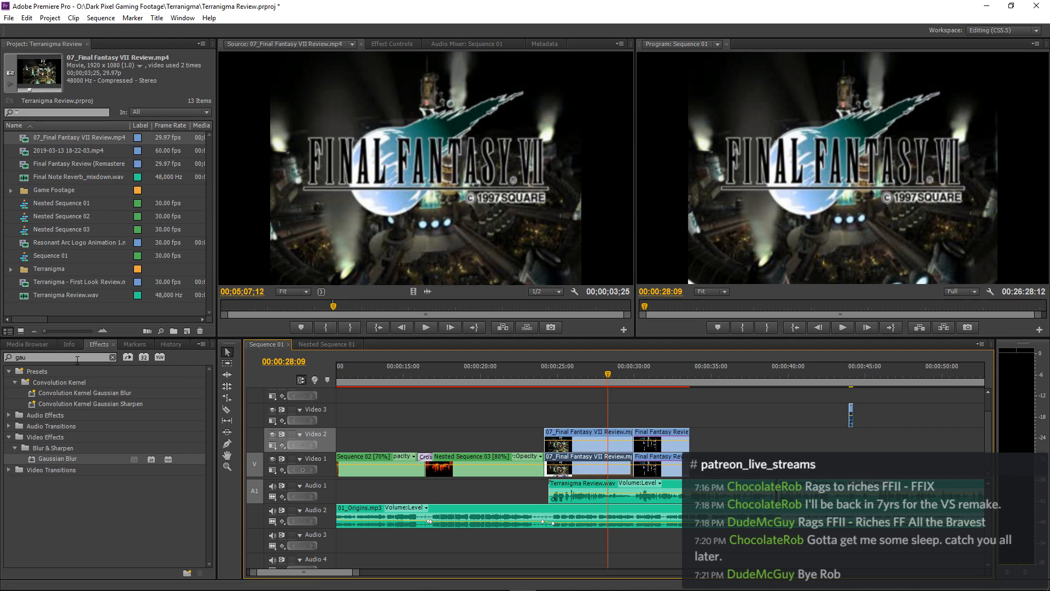
left_click(392, 44)
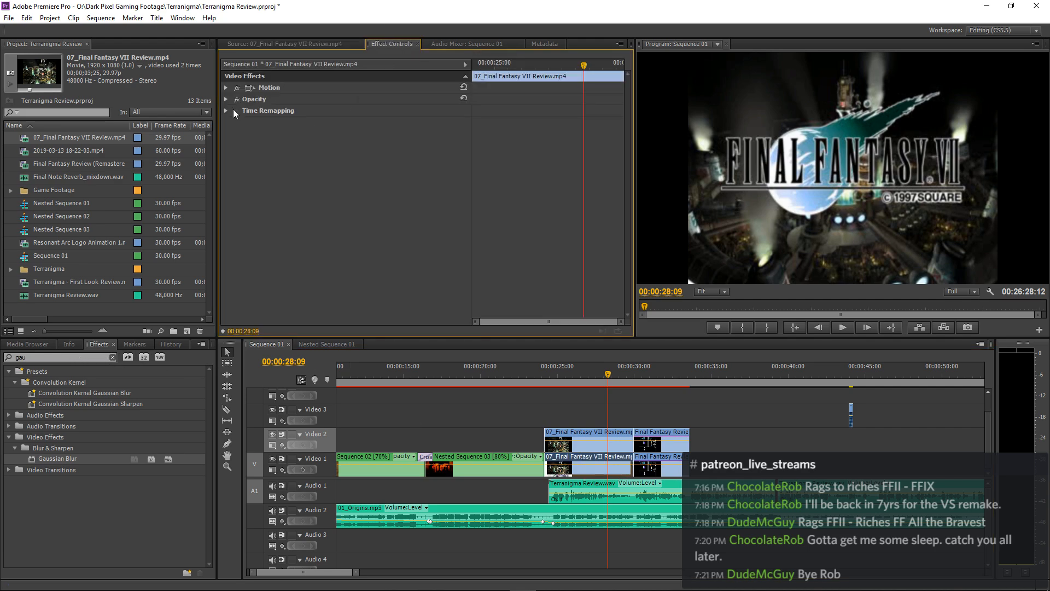
left_click(226, 88)
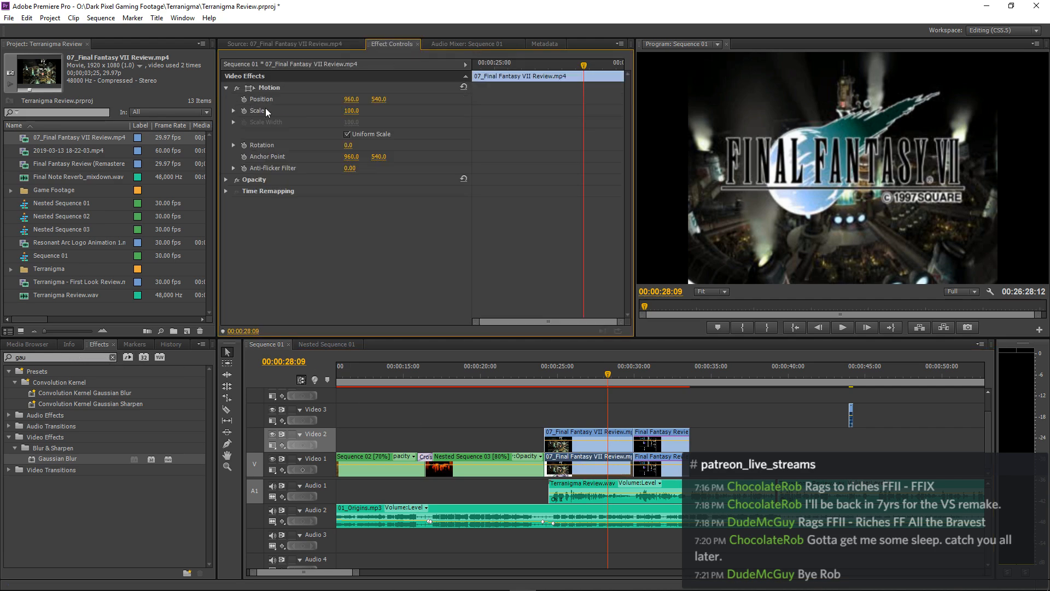
left_click(350, 111)
type("200")
key("Return")
Apply the Crop effect to the Final Fantasy VII clip on Video 2, cropping 12.5% from its left and right.
left_click(68, 359)
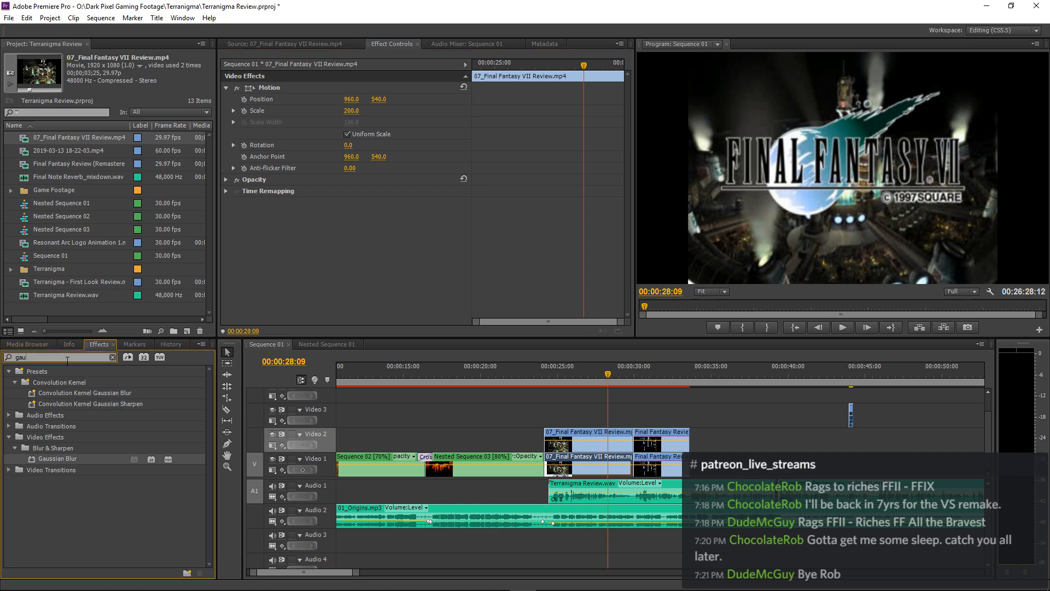
left_click_drag(67, 358, 1, 366)
type("crop")
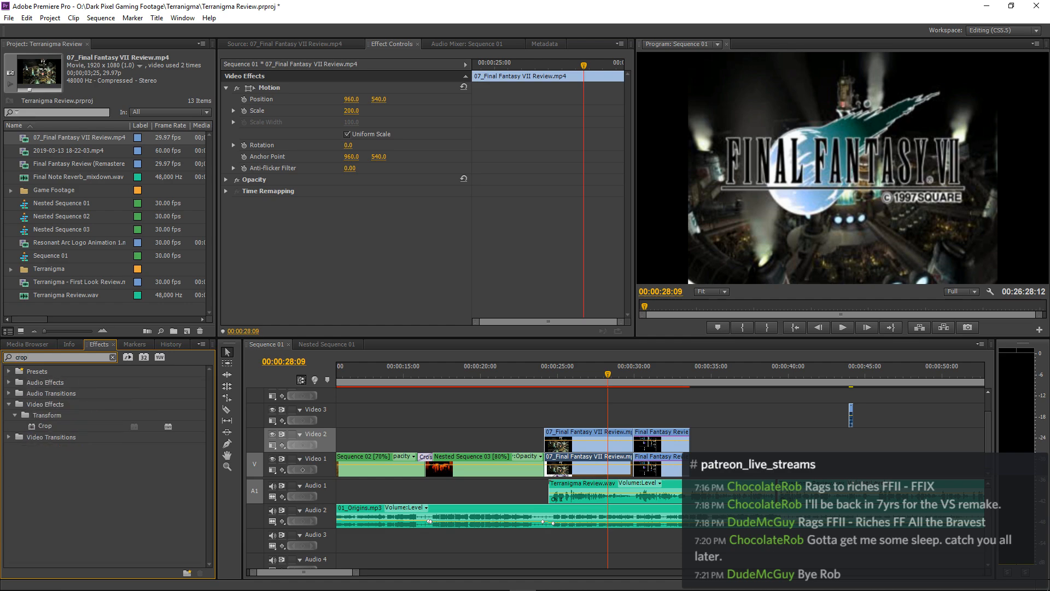
left_click_drag(28, 424, 558, 435)
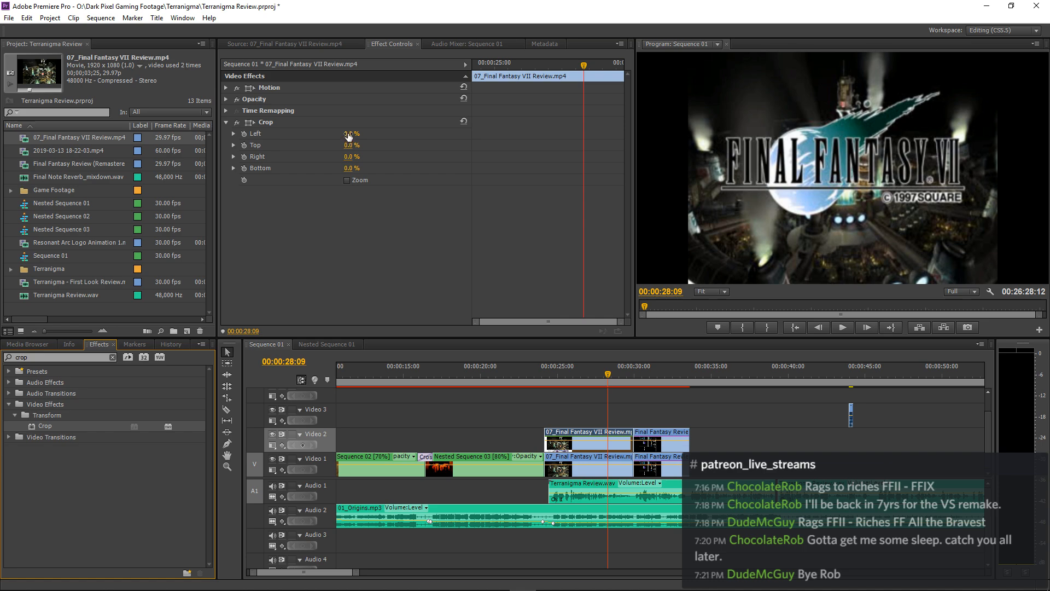
left_click_drag(349, 136, 413, 136)
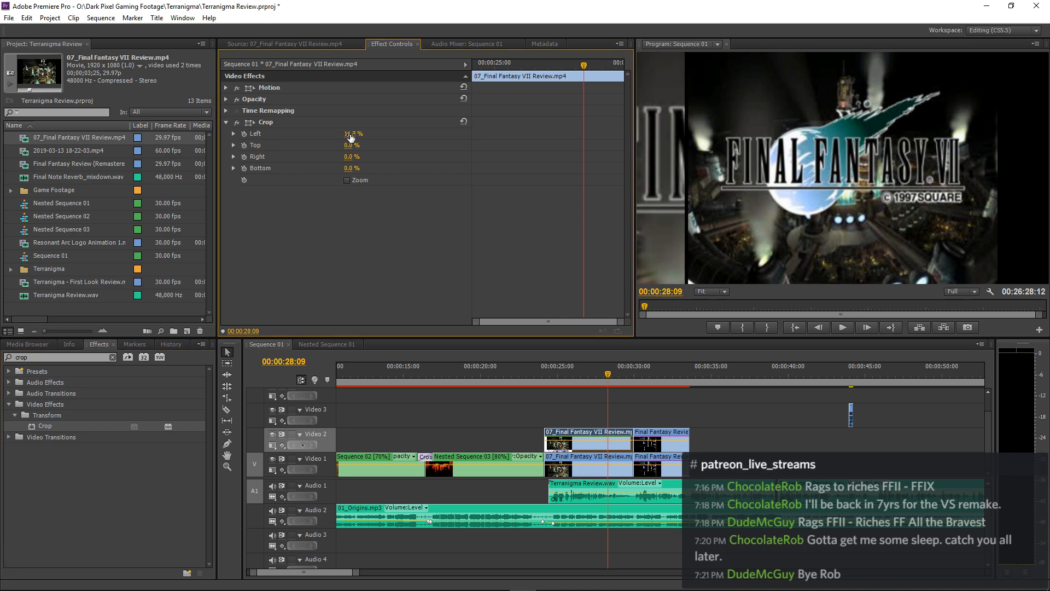
left_click(353, 134)
type("12.5")
key("Return")
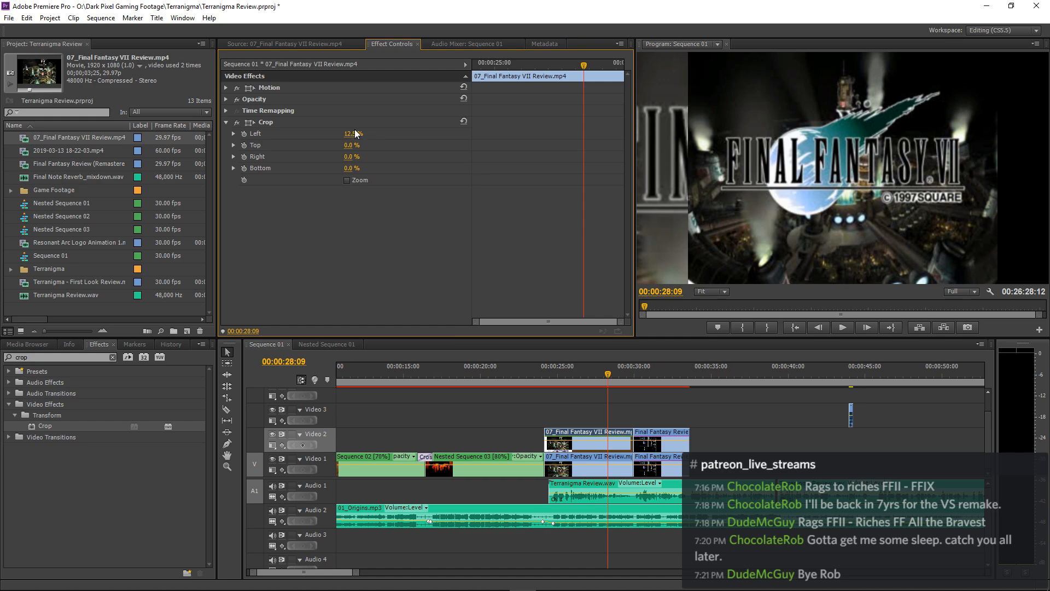
left_click(359, 157)
type("12.5")
key("Return")
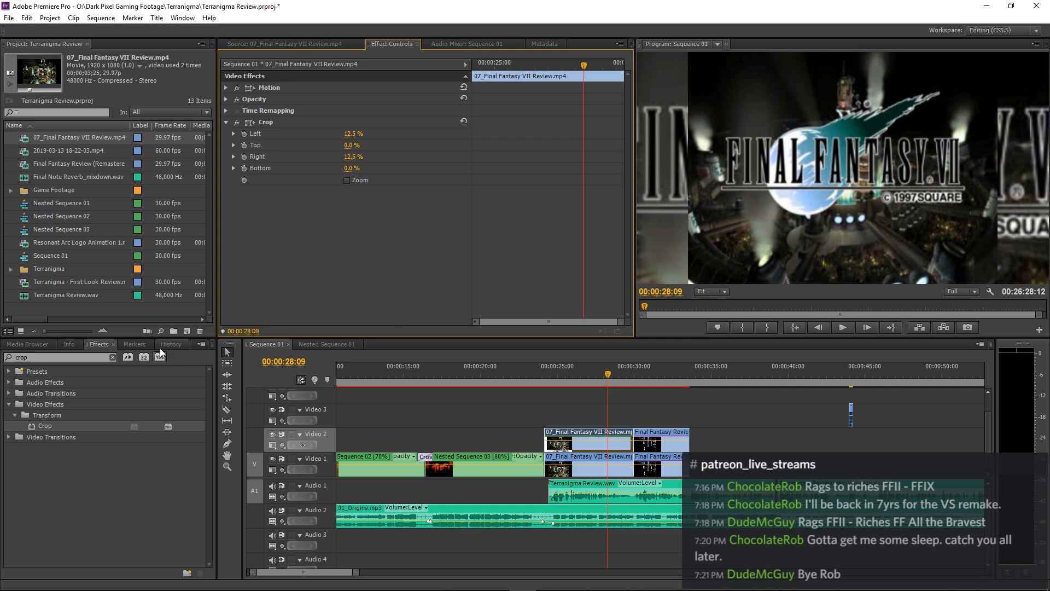
Apply Gaussian Blur with a blurriness of 70 to the Final Fantasy VII background clip on Video 1.
left_click(60, 357)
type("gaus")
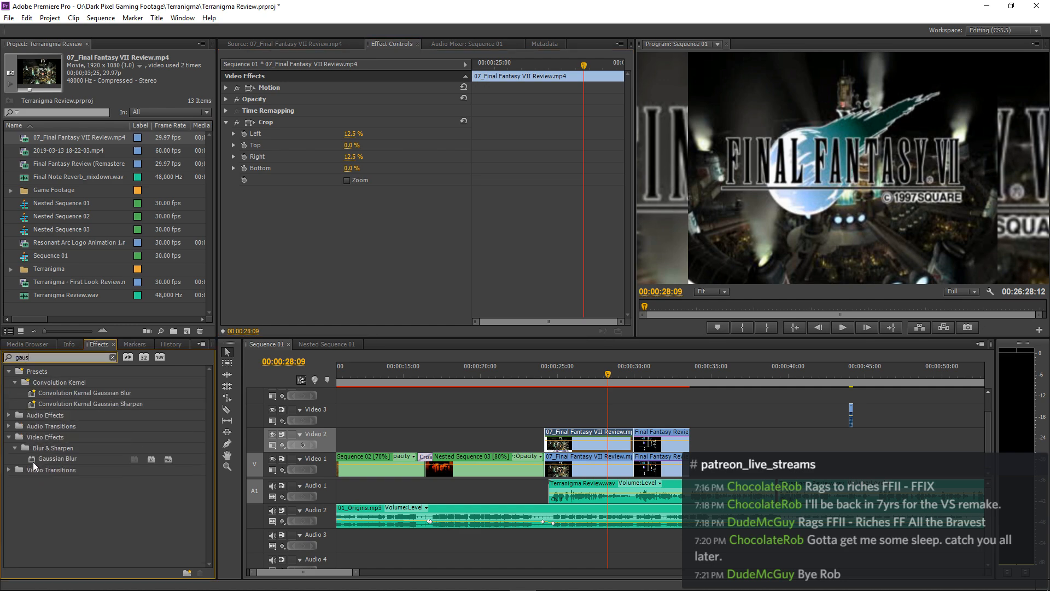
left_click_drag(33, 460, 588, 465)
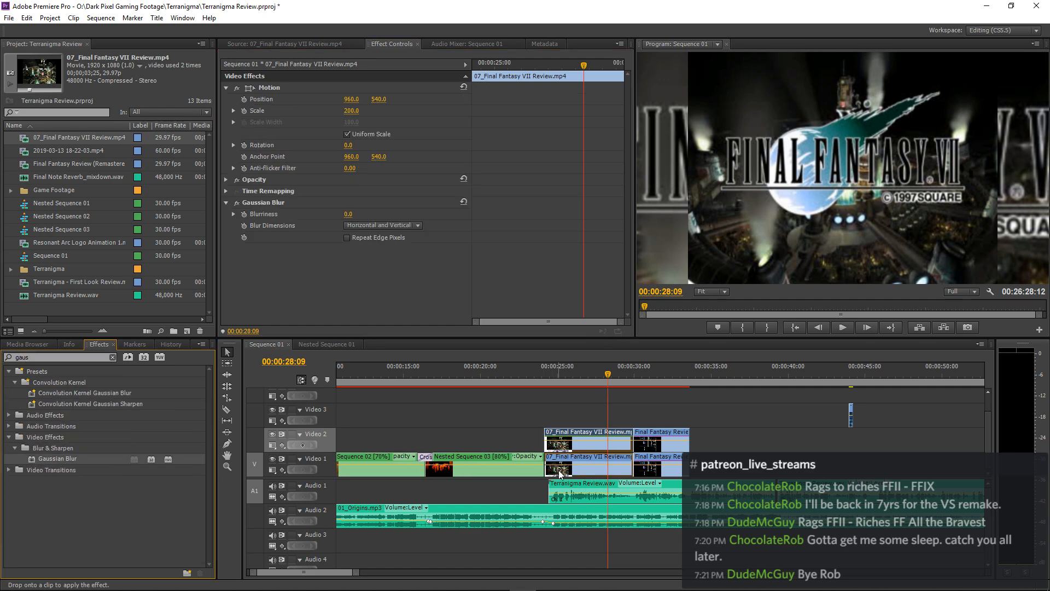
left_click(348, 215)
key("Return")
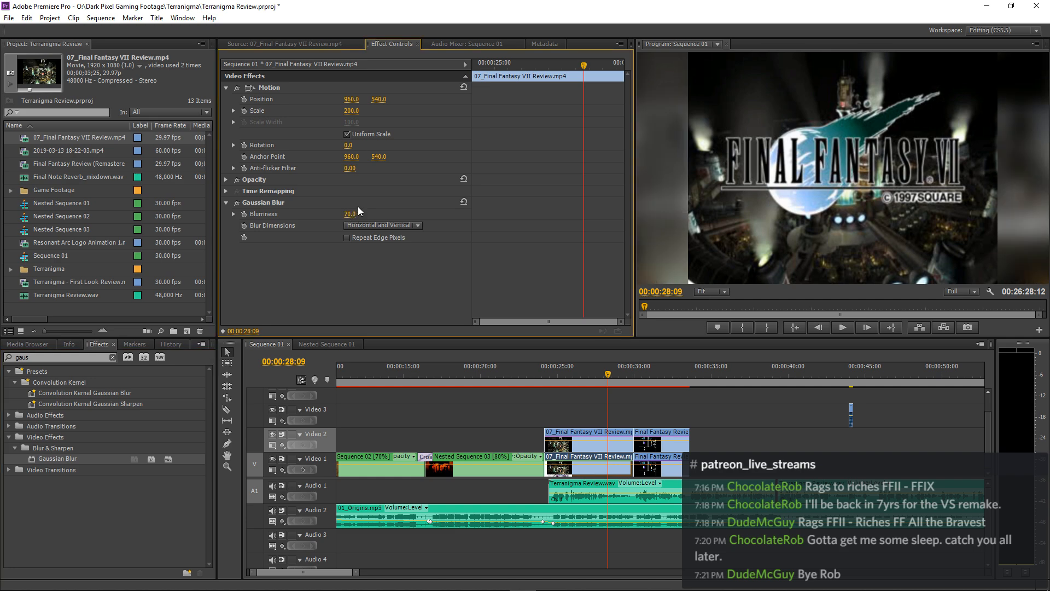
Play the sequence from just before the Final Fantasy VII clip into the next clip, checking the blurred side borders at full size.
left_click(533, 374)
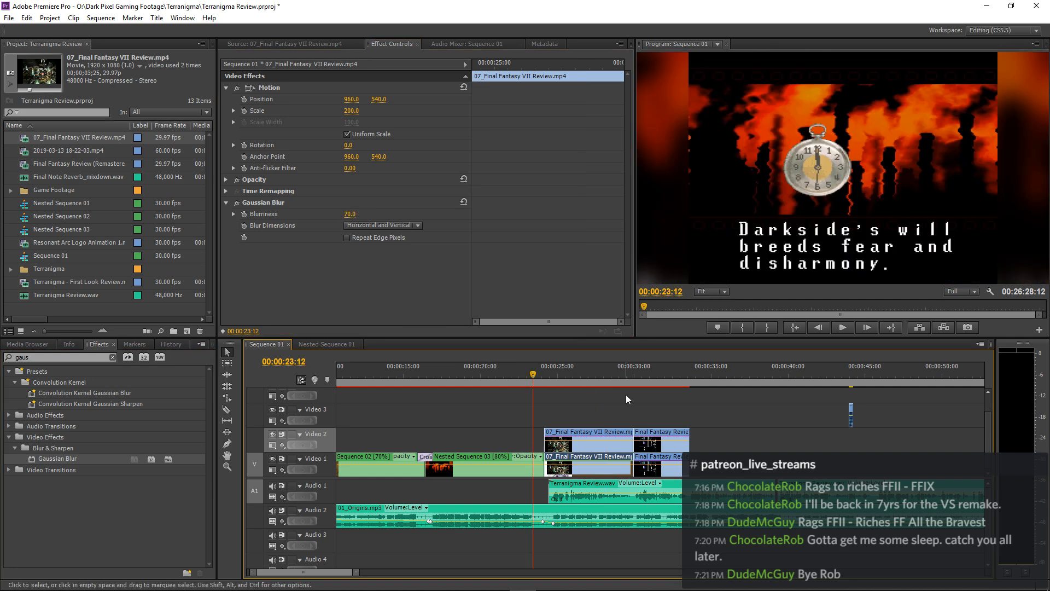
key("space")
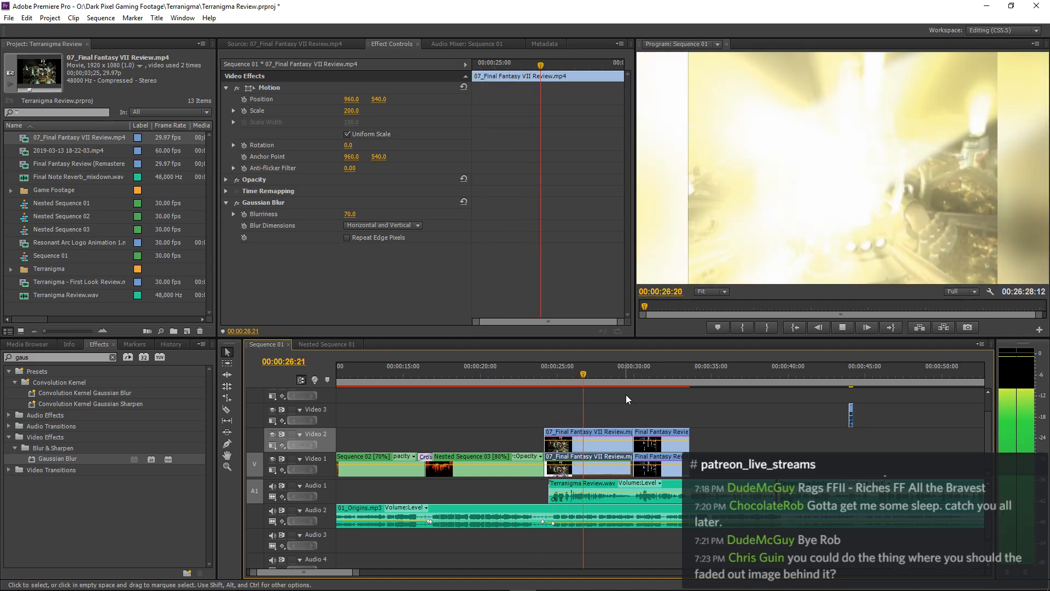
key("space")
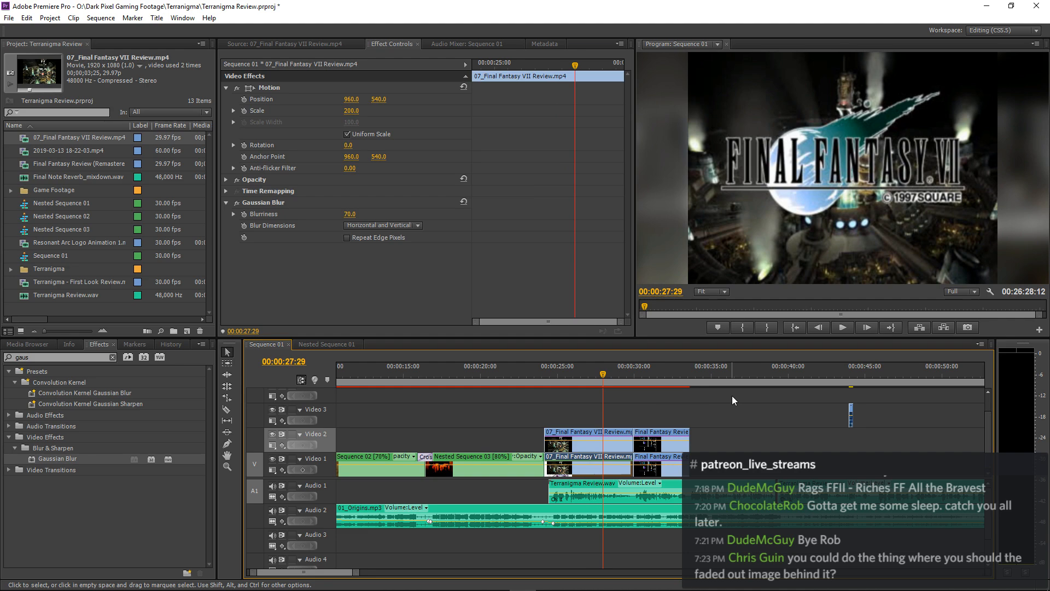
key("grave")
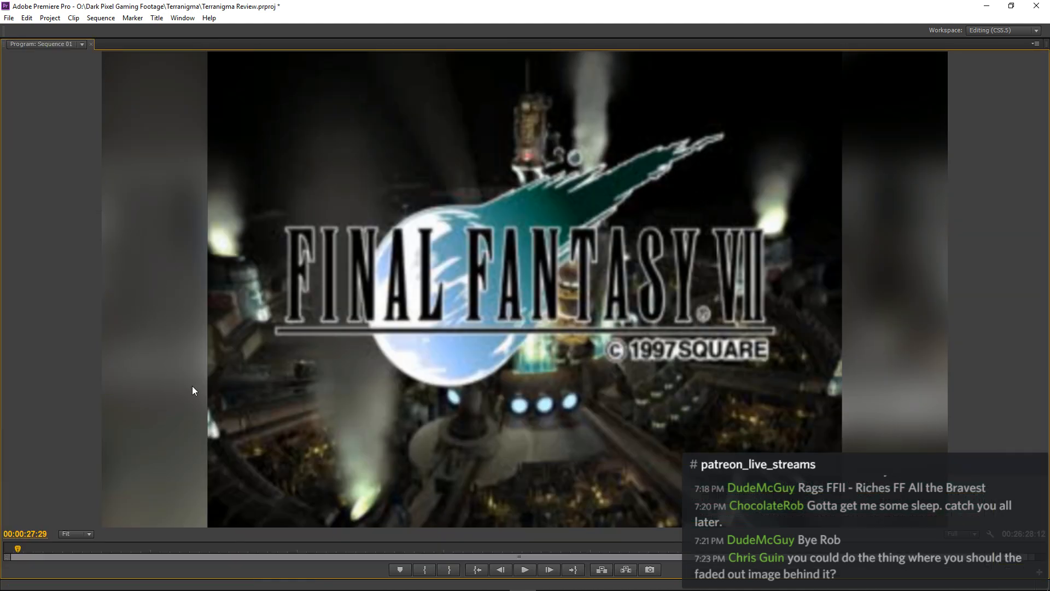
key("grave")
key("grave")
key("space")
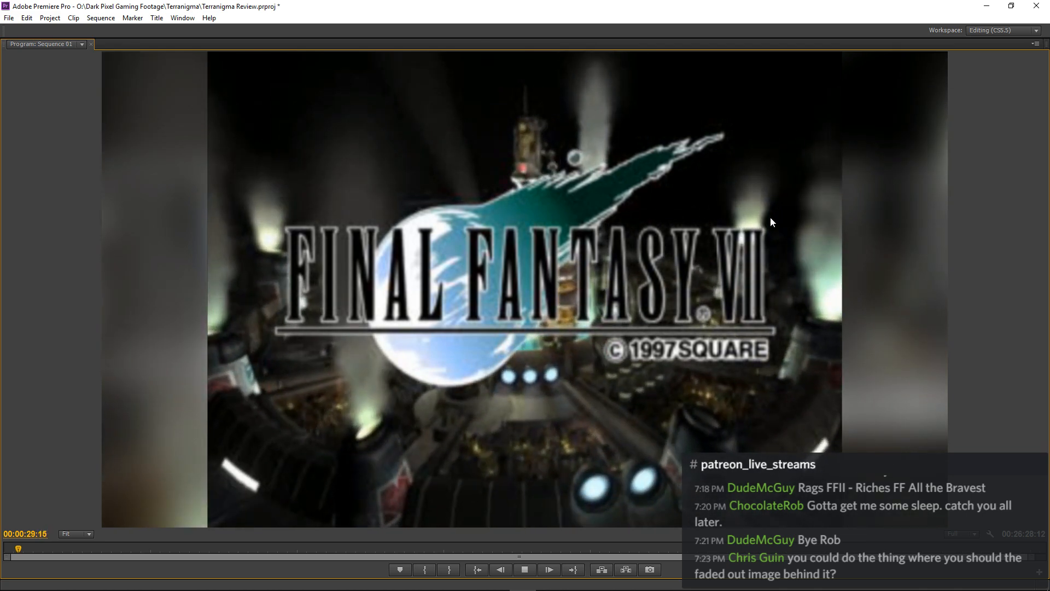
key("space")
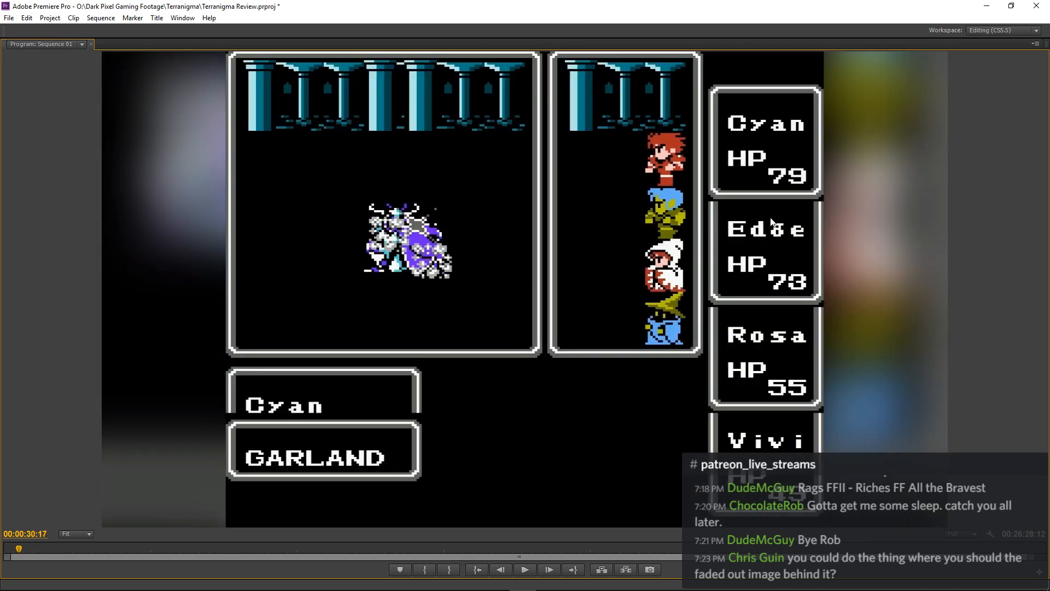
key("grave")
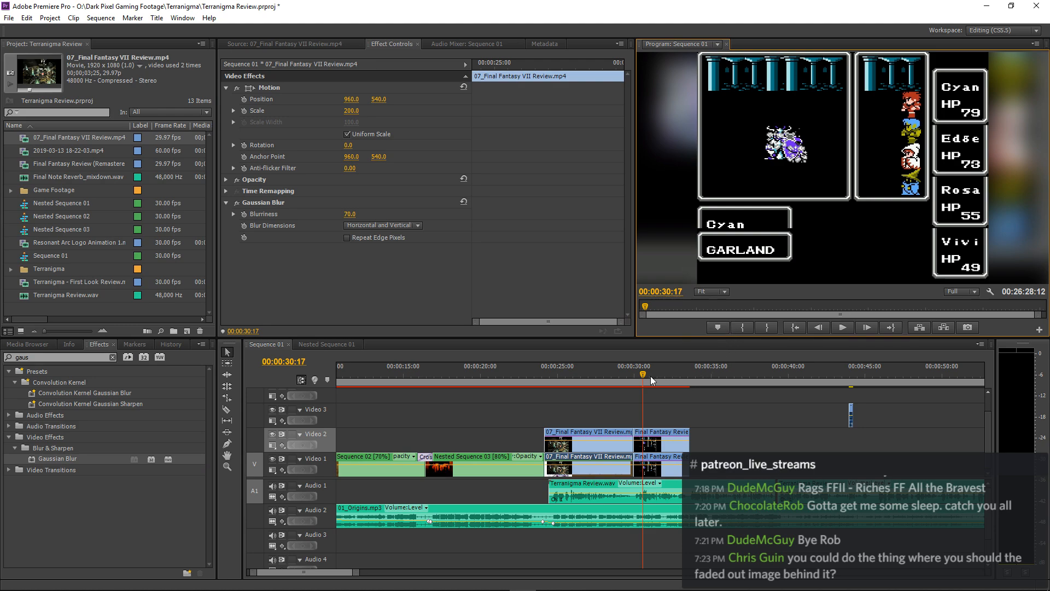
Examine the cut from the Final Fantasy VII title to the battle footage, comparing the picture edges in the enlarged preview.
left_click_drag(651, 376, 631, 379)
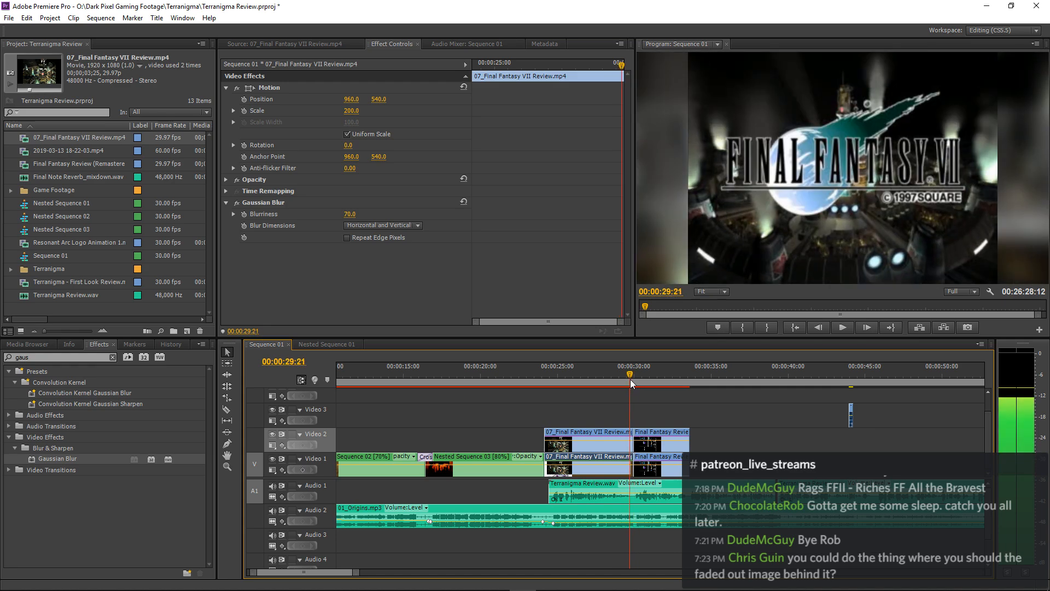
key("grave")
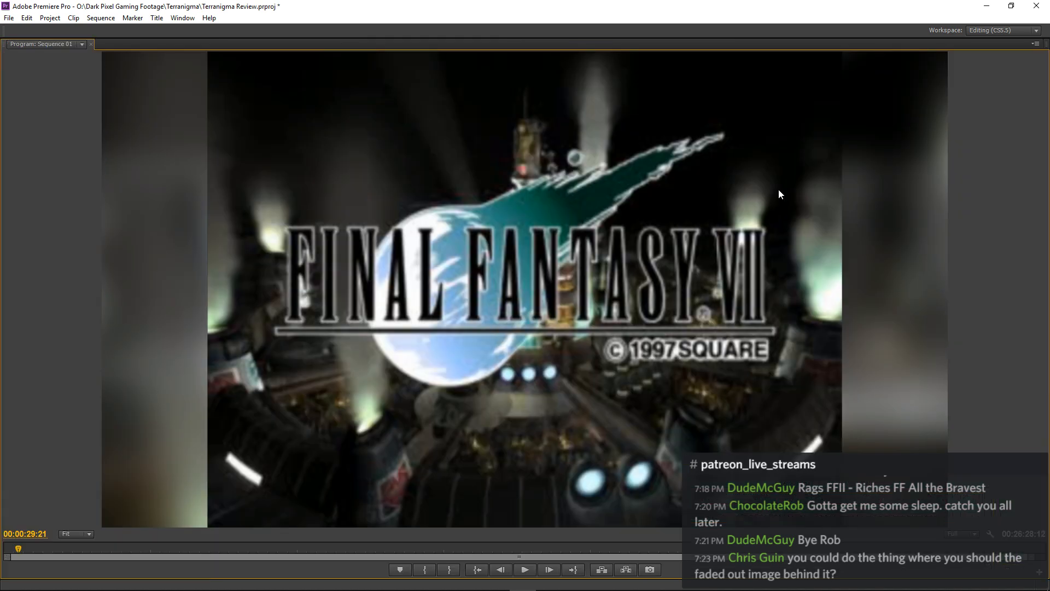
key("grave")
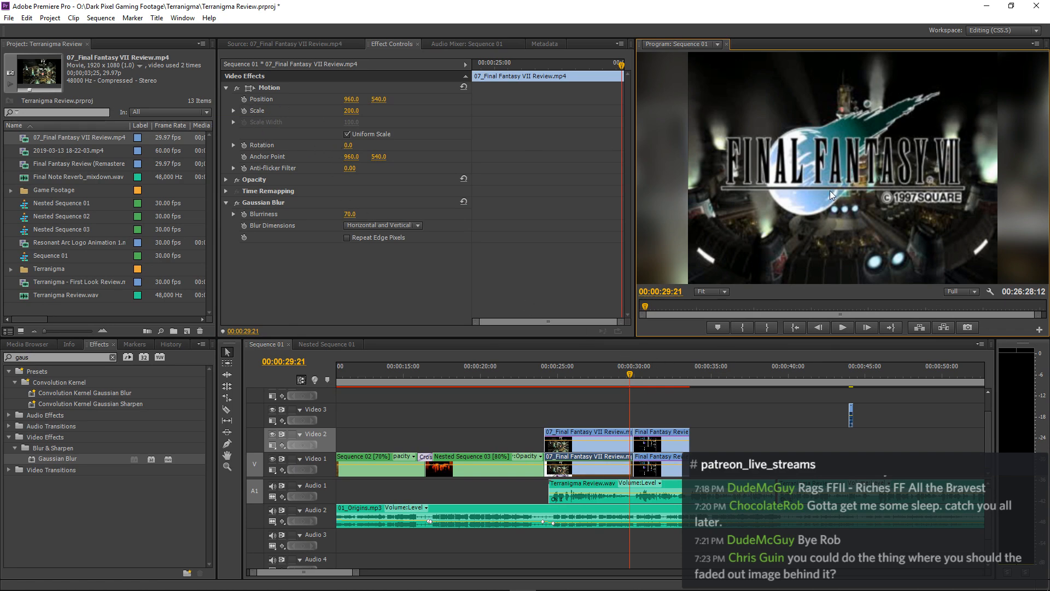
key("grave")
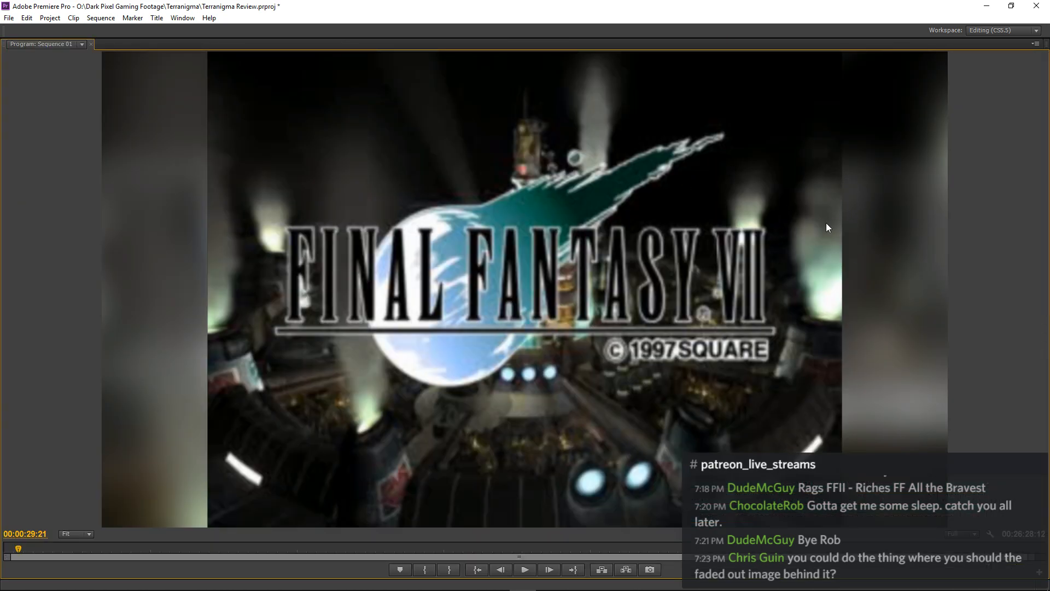
key("space")
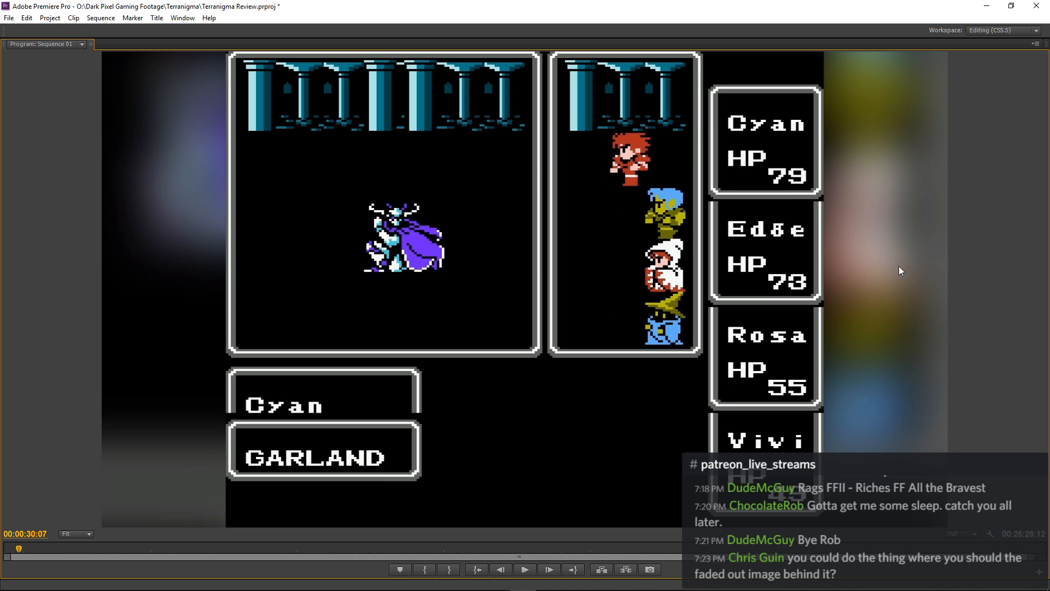
key("grave")
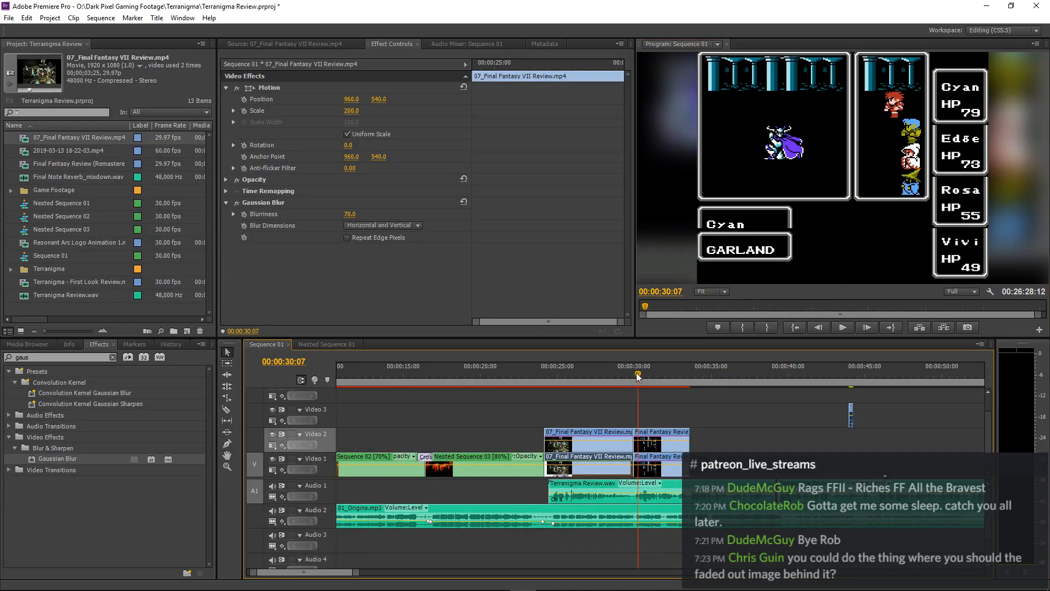
left_click_drag(635, 372, 631, 373)
key("Right")
key("Right")
key("Right")
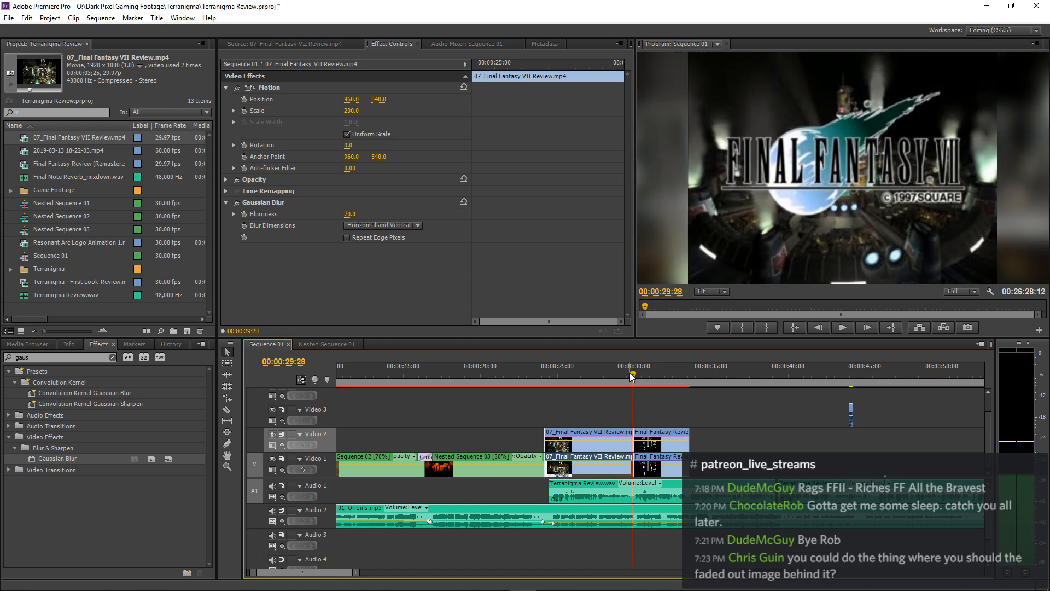
key("grave")
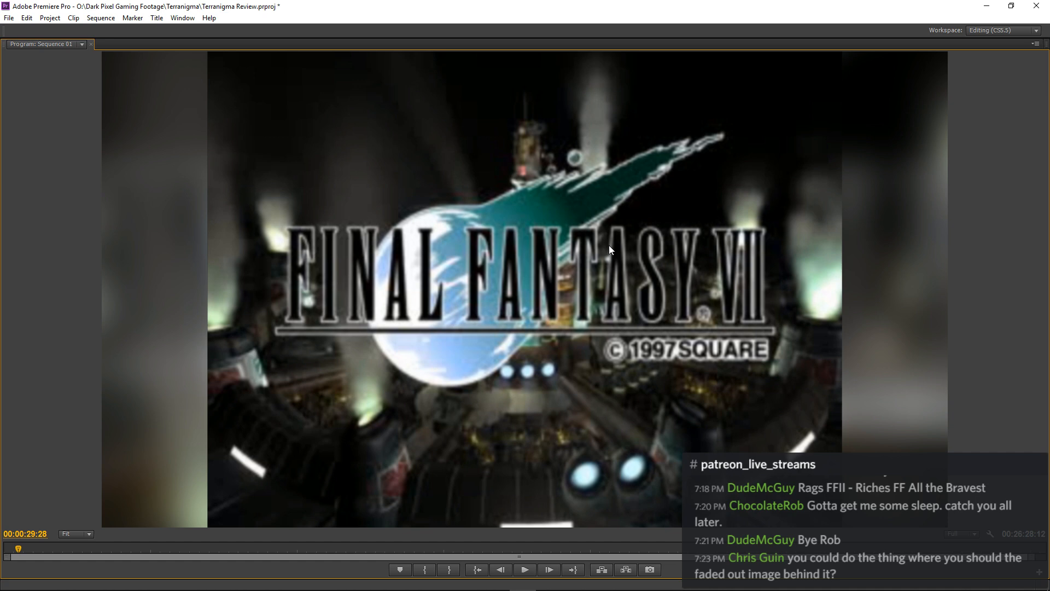
key("grave")
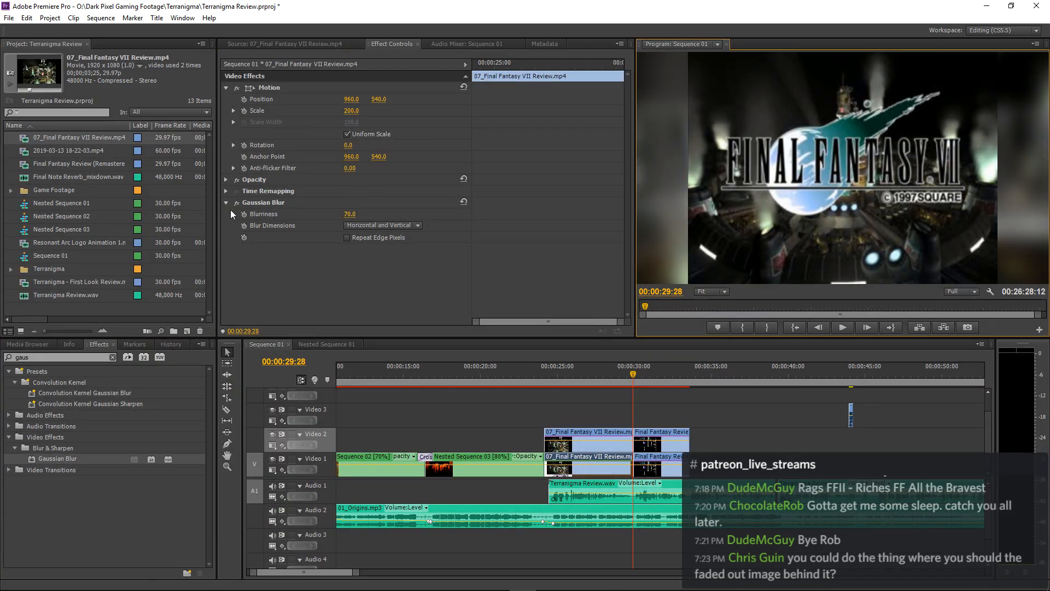
Set the left and right crop of the Final Fantasy VII clip on Video 2 to 12.6%.
left_click(600, 429)
left_click(350, 131)
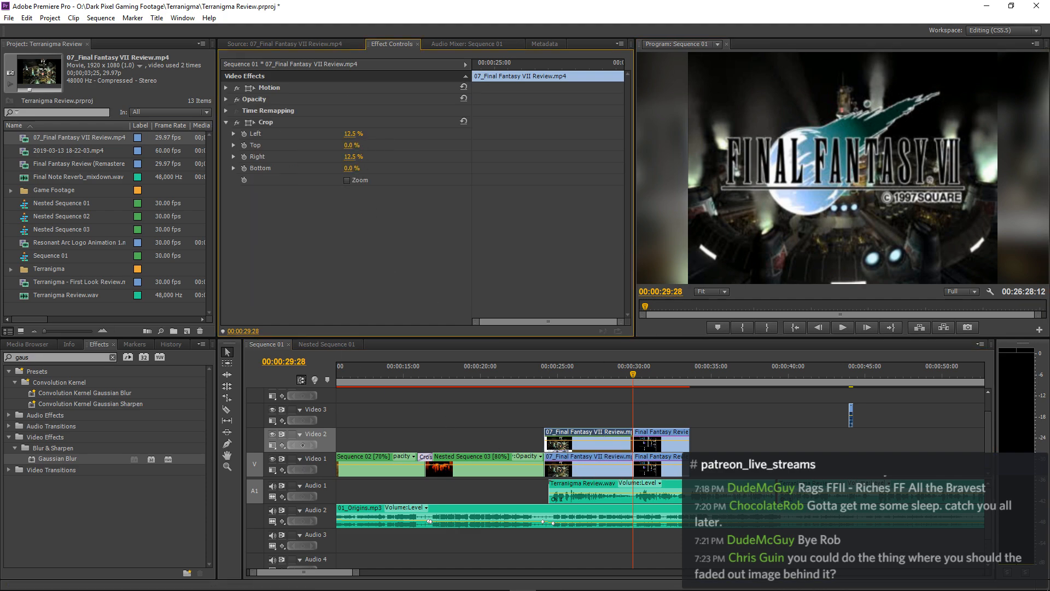
left_click_drag(350, 134, 358, 134)
left_click(352, 156)
type("1")
key("Return")
Turn off uniform scaling for the Final Fantasy VII clip on Video 2 and set its scale width to 94.
left_click(224, 88)
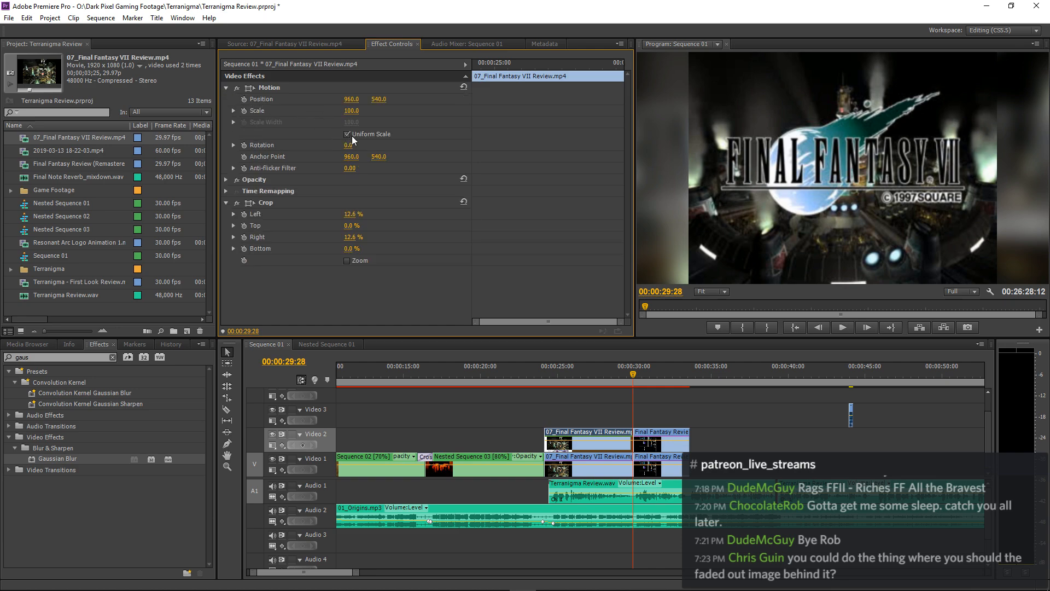
left_click(348, 134)
left_click(351, 122)
type("94")
key("Return")
Compare the frames on either side of the cut in the enlarged preview to check how the picture widths match.
key("grave")
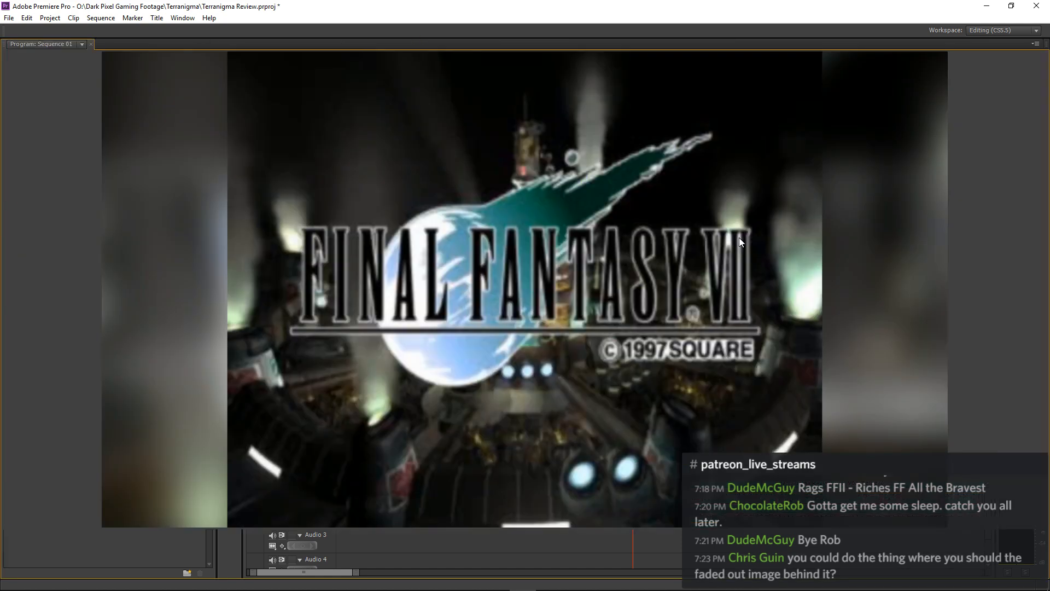
key("Right")
key("Left")
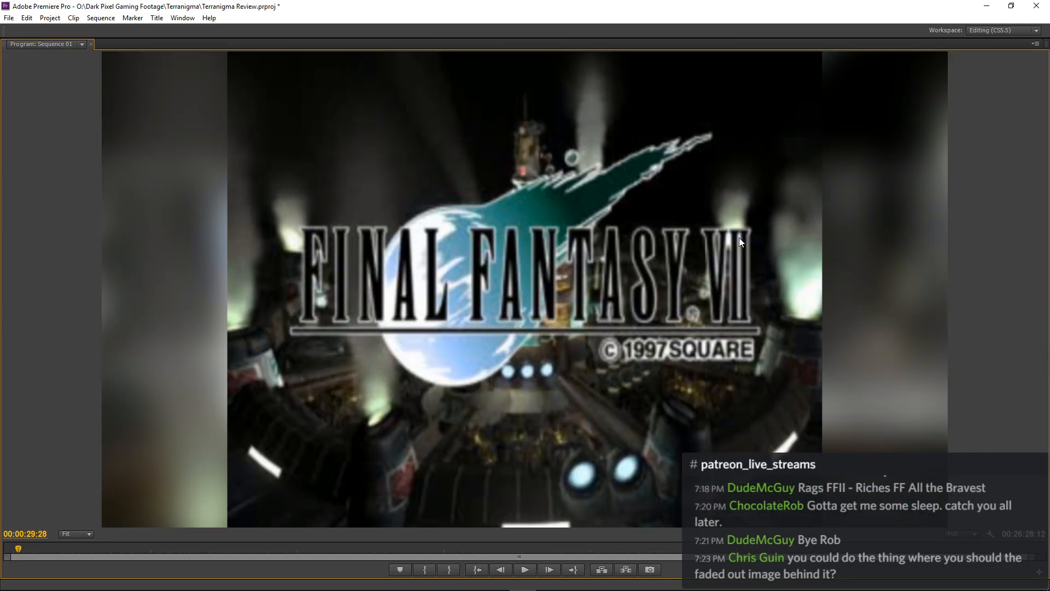
key("Right")
key("Left")
key("Right")
key("Left")
key("Right")
key("Left")
key("Right")
key("Left")
key("Right")
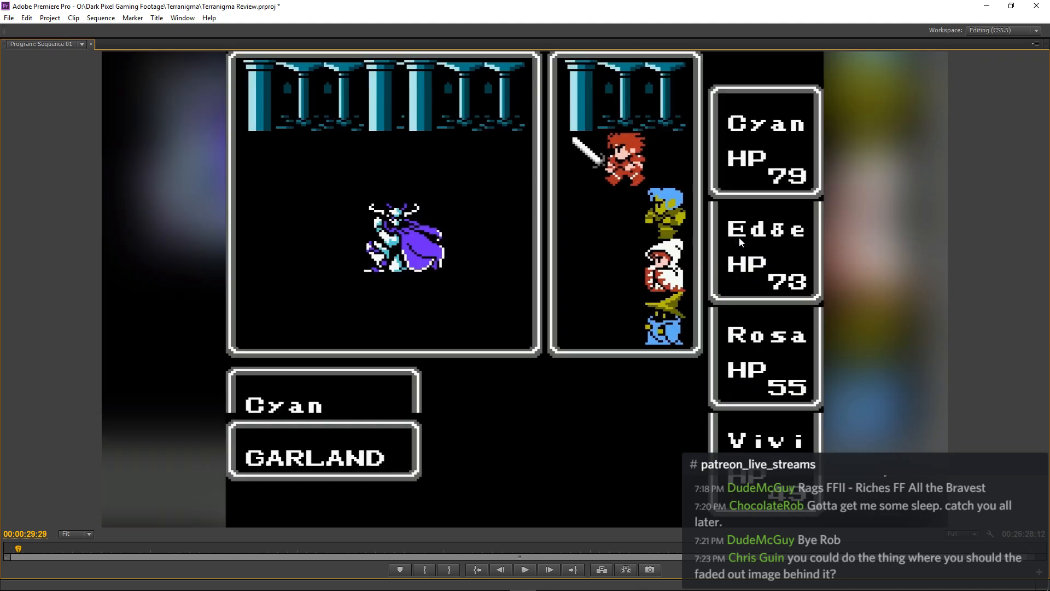
Step back and forth across the cut between the Final Fantasy VII title and the battle footage to recheck edge alignment.
key("Left")
key("Right")
key("Left")
key("Right")
key("Left")
key("grave")
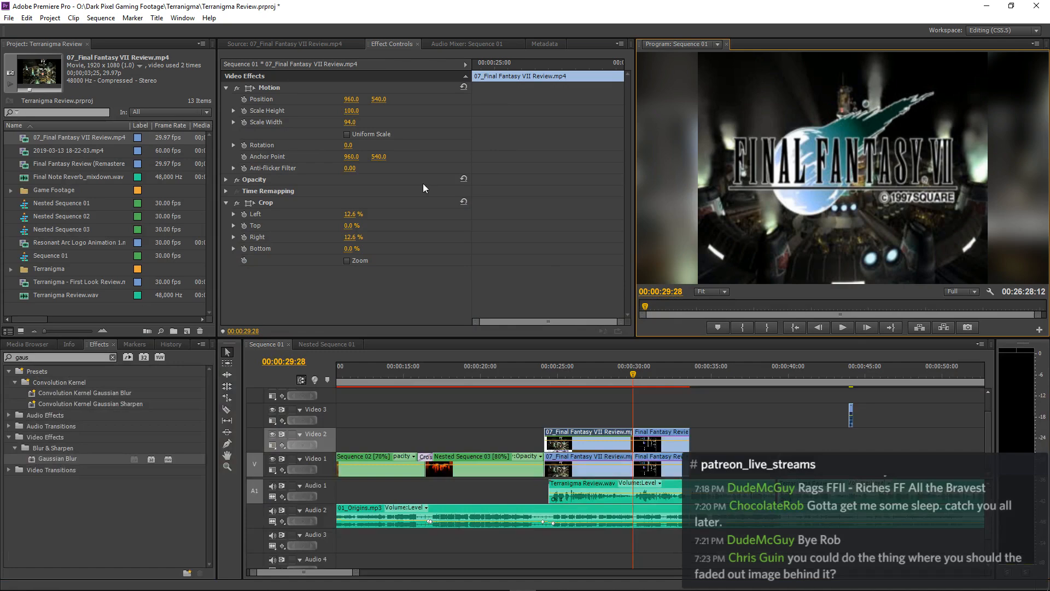
Try a scale width of 94.5 for the Final Fantasy VII clip on Video 2.
left_click(359, 124)
type("94.")
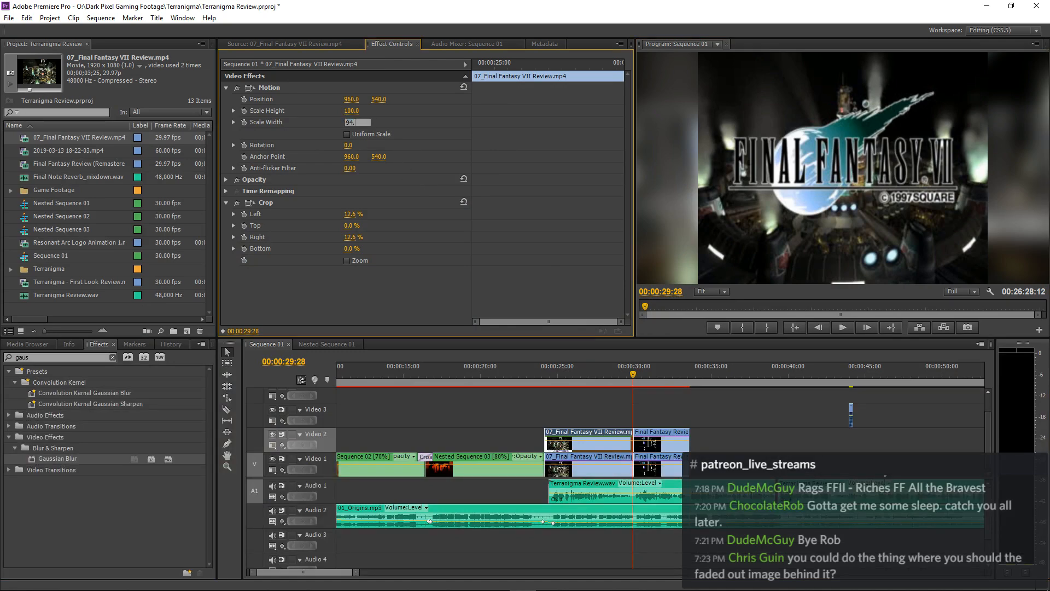
type("5")
key("Return")
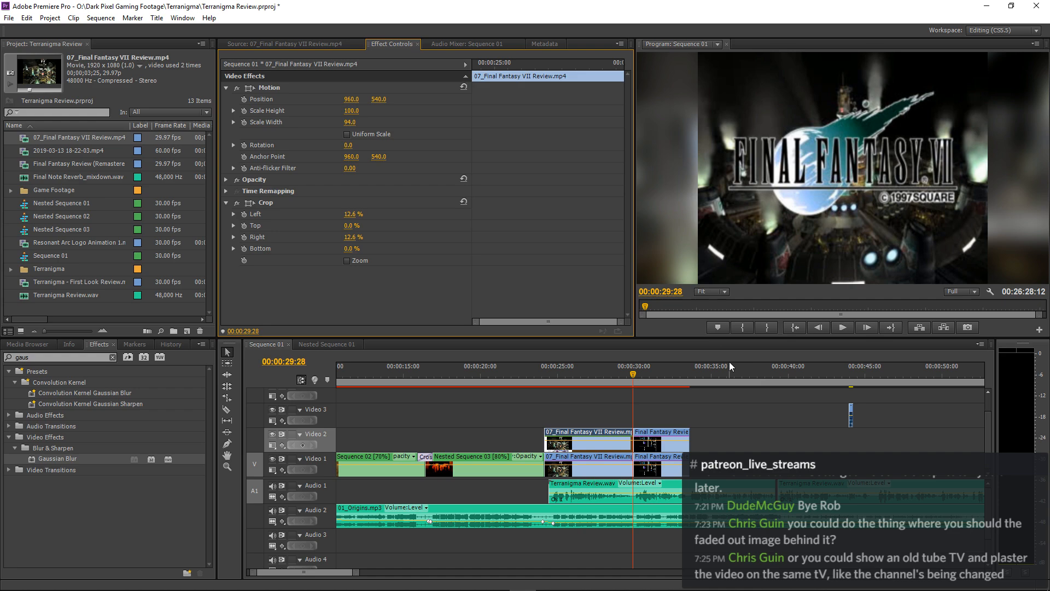
Play the transition from Nested Sequence 03 into the Final Fantasy VII clip in the enlarged preview and compare their picture widths.
left_click(534, 378)
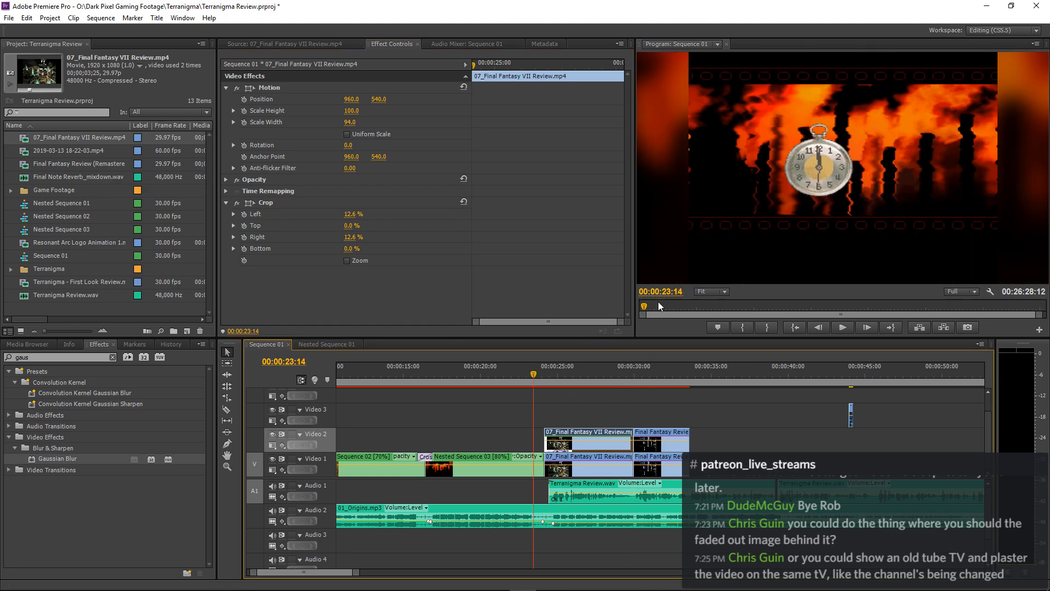
key("grave")
key("space")
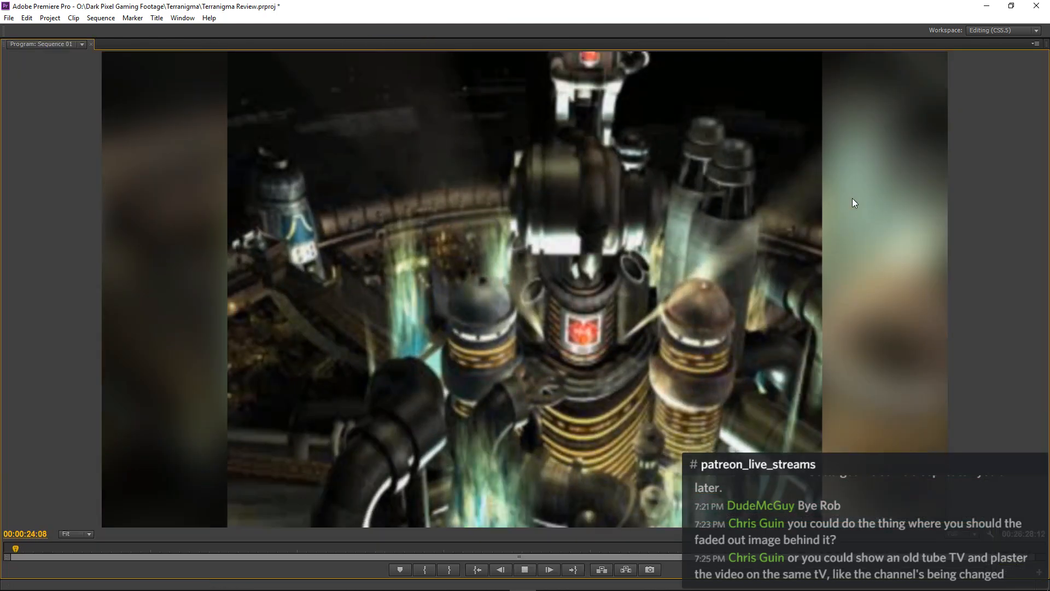
key("space")
key("grave")
left_click(529, 377)
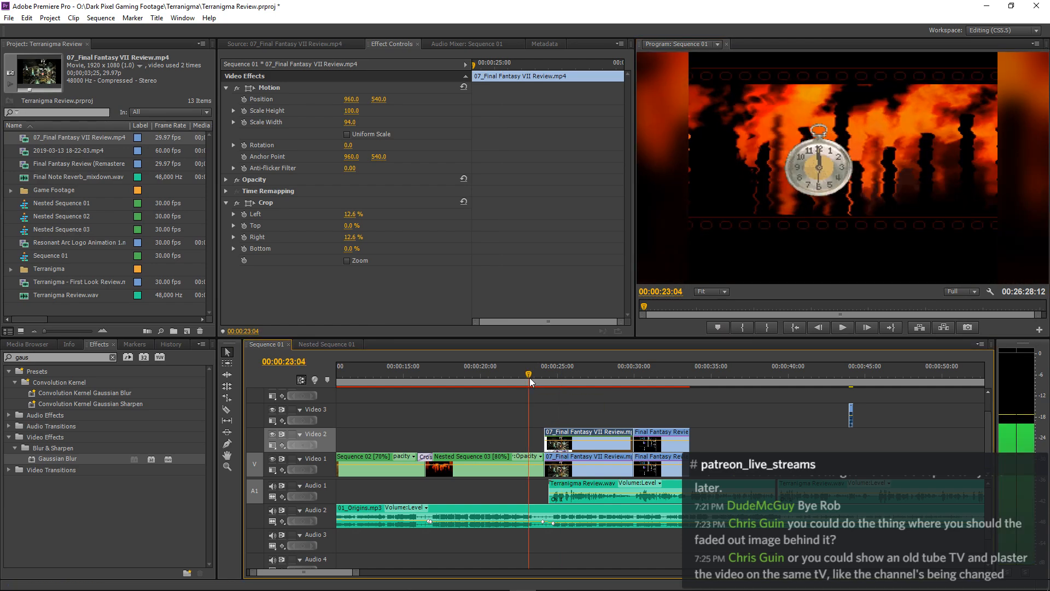
key("grave")
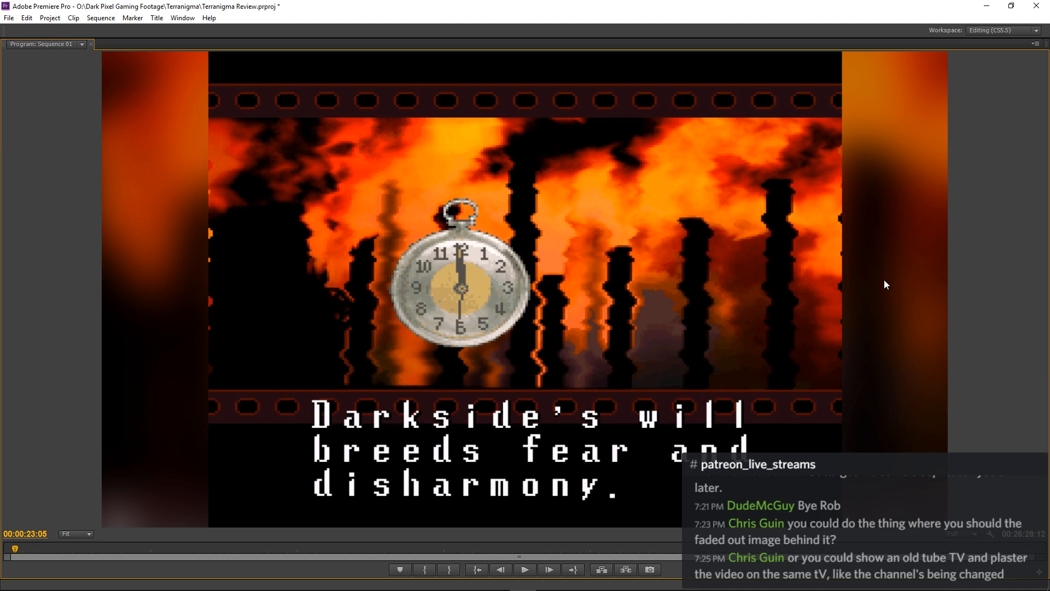
Examine the picture edges of the short Video 3 clip near 44 seconds in the enlarged preview.
key("grave")
left_click(849, 374)
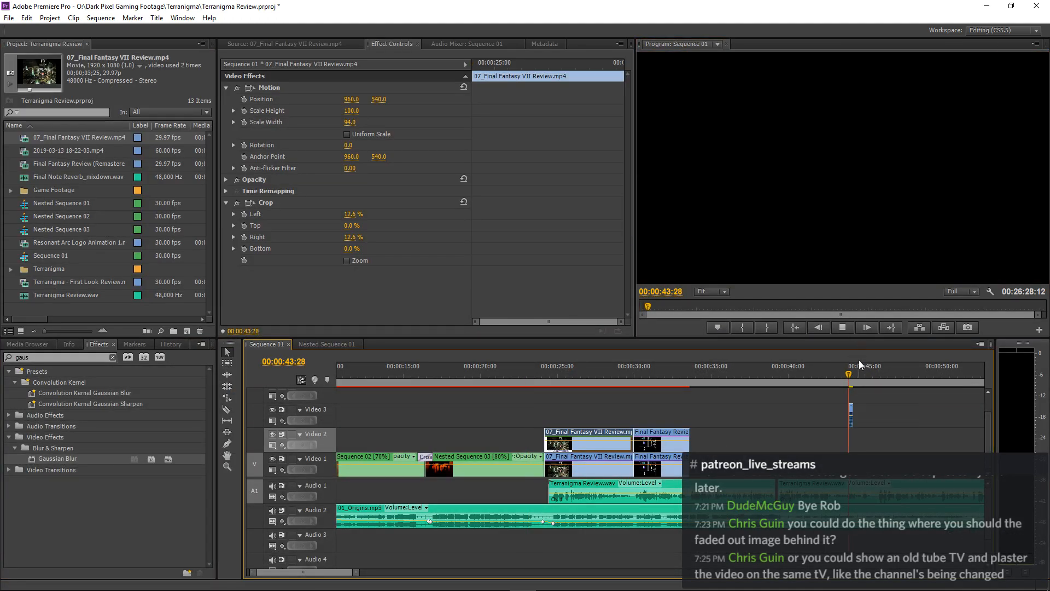
left_click(853, 365)
key("grave")
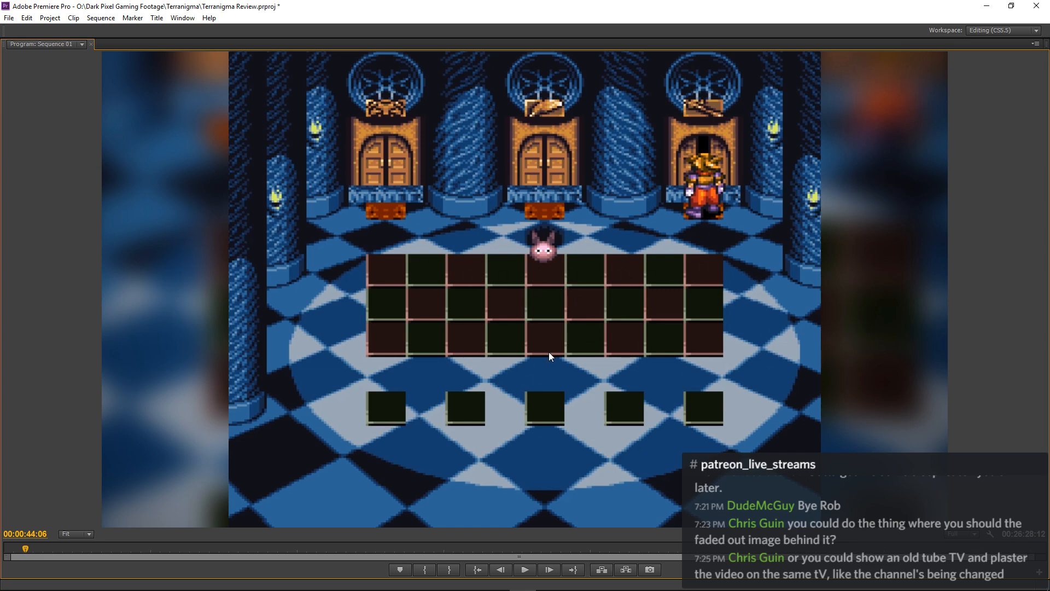
key("grave")
Turn off uniform scaling for the Video 2 clip inside Nested Sequence 03.
left_click(509, 373)
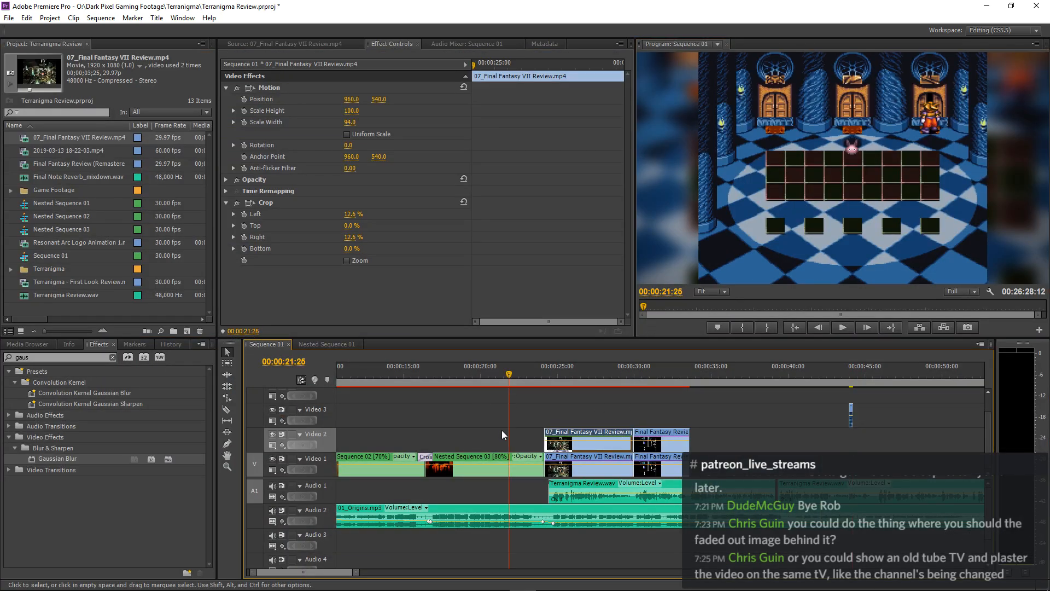
double_click(492, 456)
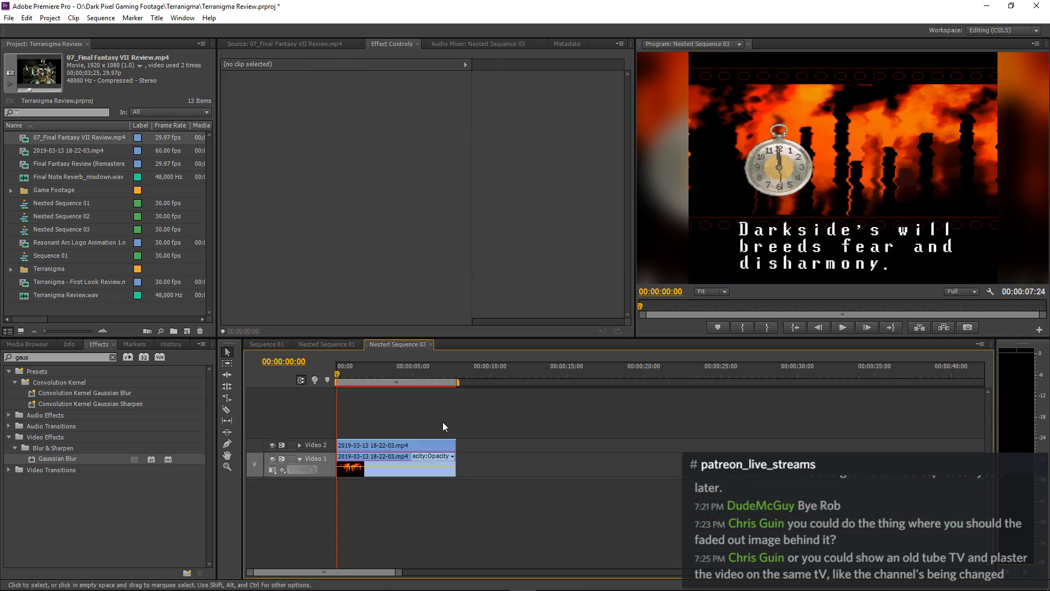
left_click(416, 442)
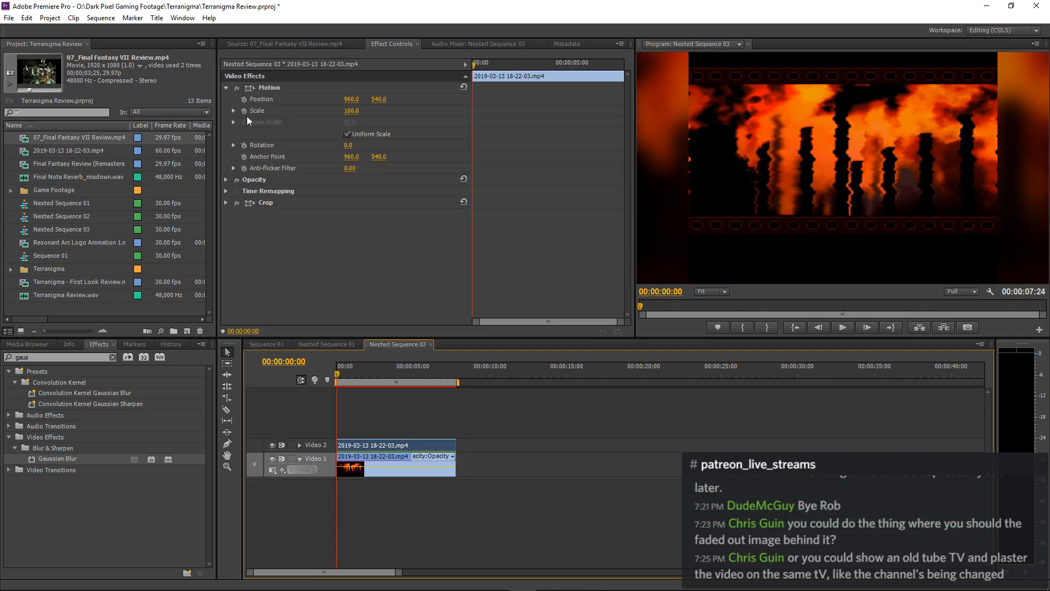
left_click(347, 134)
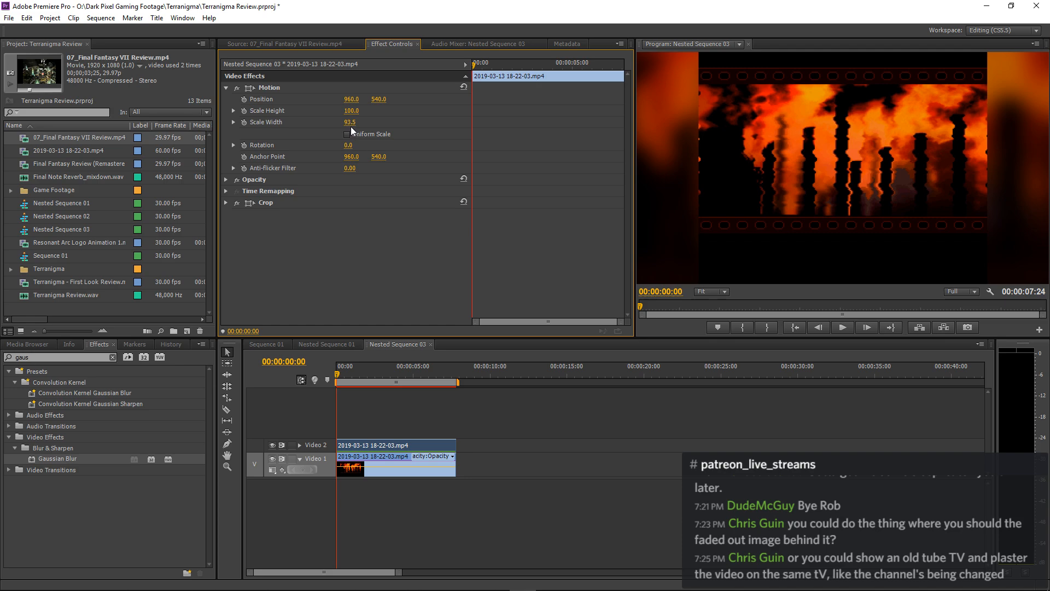
Turn off uniform scaling for the Video 2 clip inside Nested Sequence 01.
left_click(324, 345)
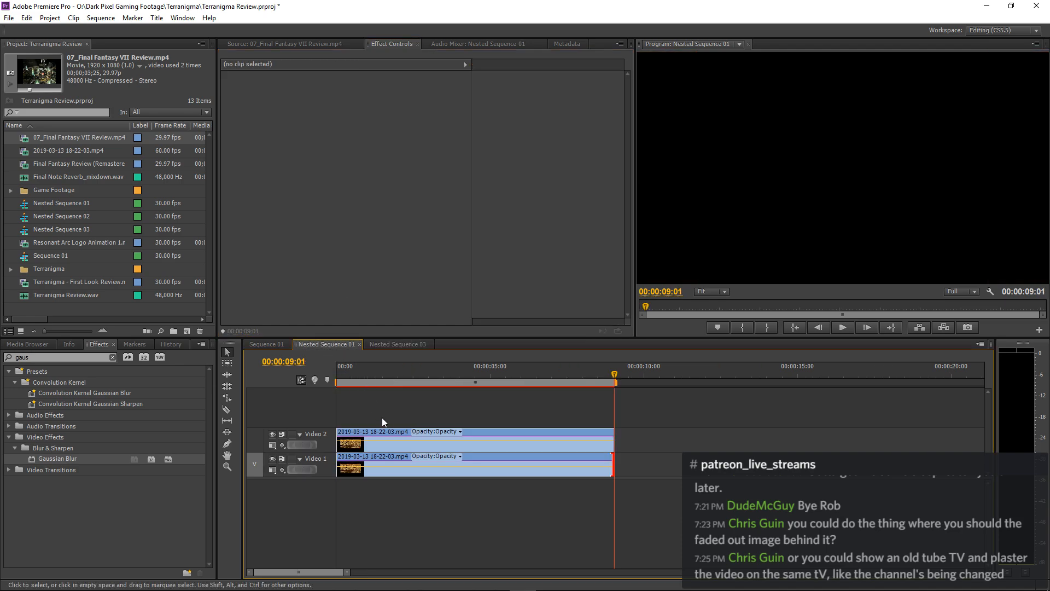
left_click(523, 378)
left_click(520, 432)
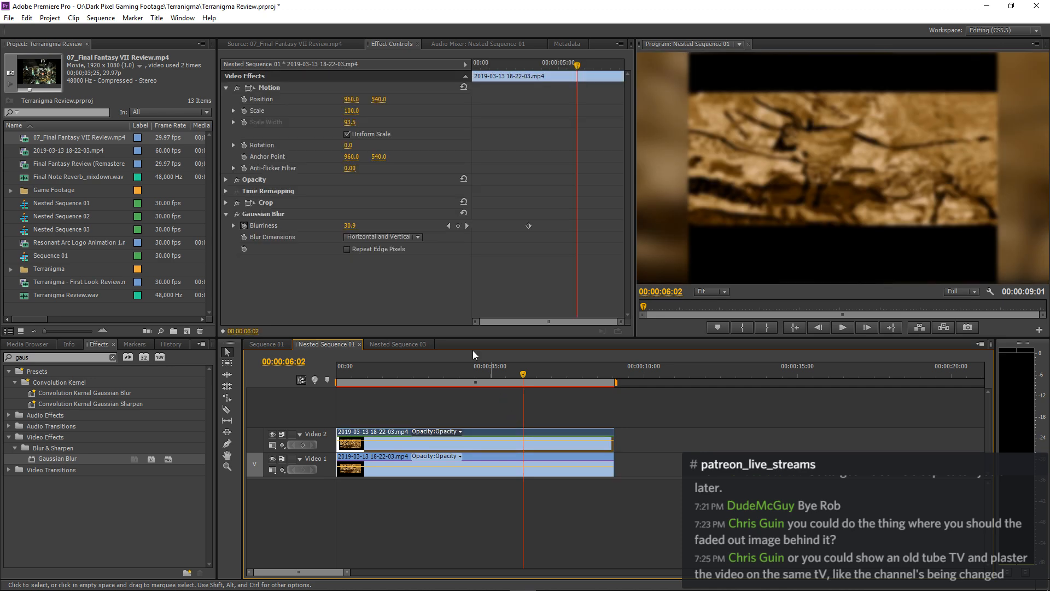
left_click(347, 134)
Return to Sequence 01 and play from Nested Sequence 03 into the Final Fantasy VII clip to check the width match.
left_click(278, 345)
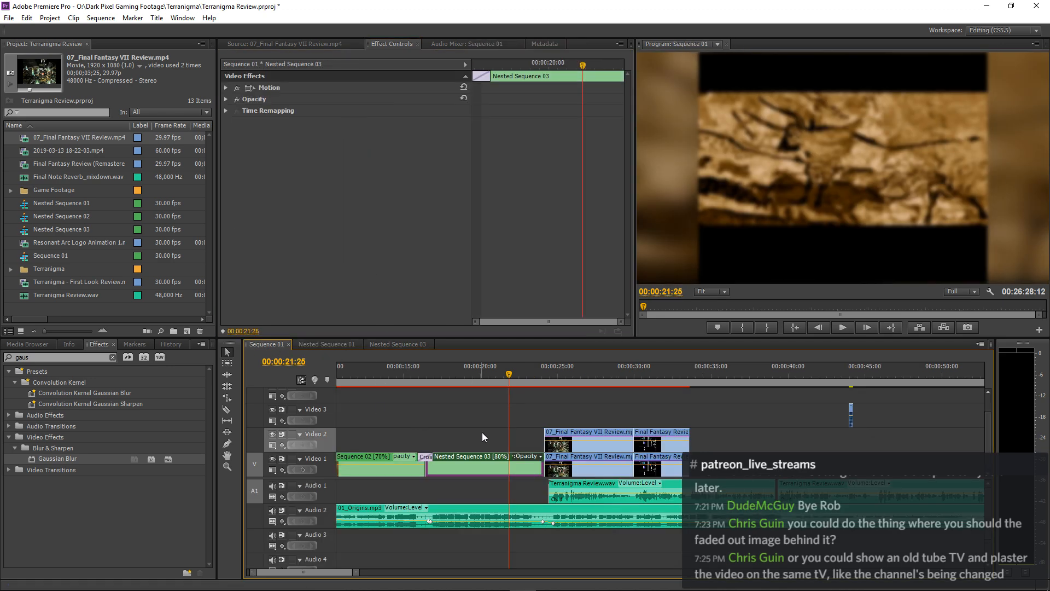
key("grave")
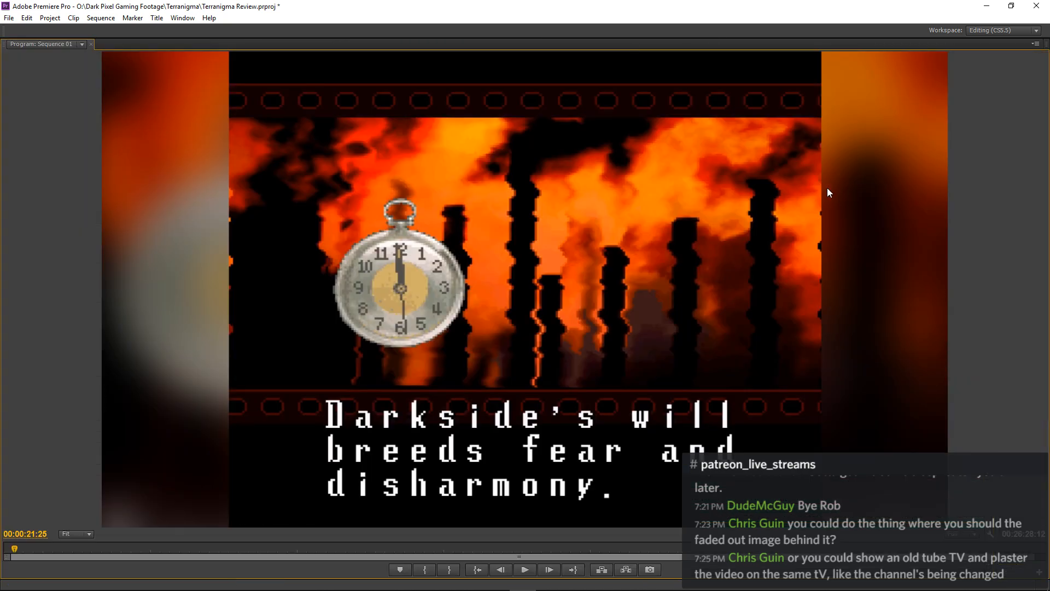
key("space")
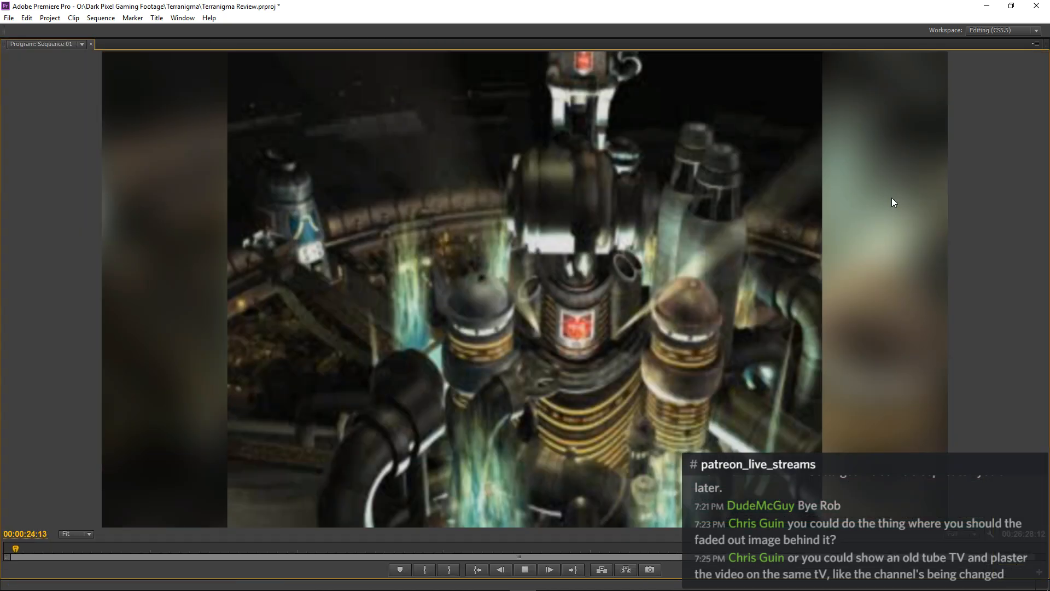
key("grave")
key("space")
Play the transition from Nested Sequence 01 into Nested Sequence 02 in the enlarged preview to compare picture widths.
left_click_drag(435, 383, 401, 379)
key("grave")
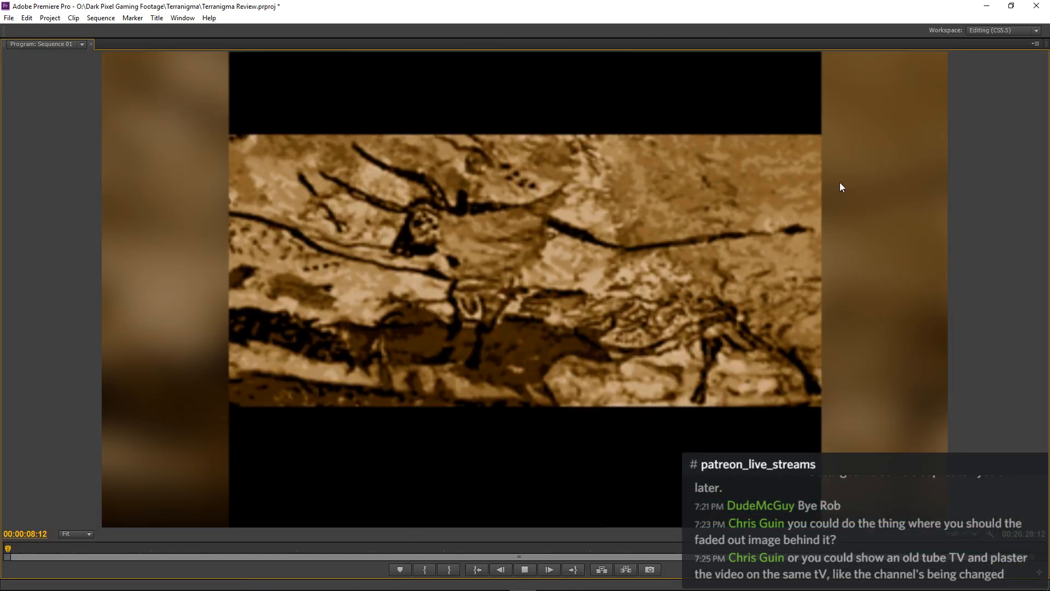
key("space")
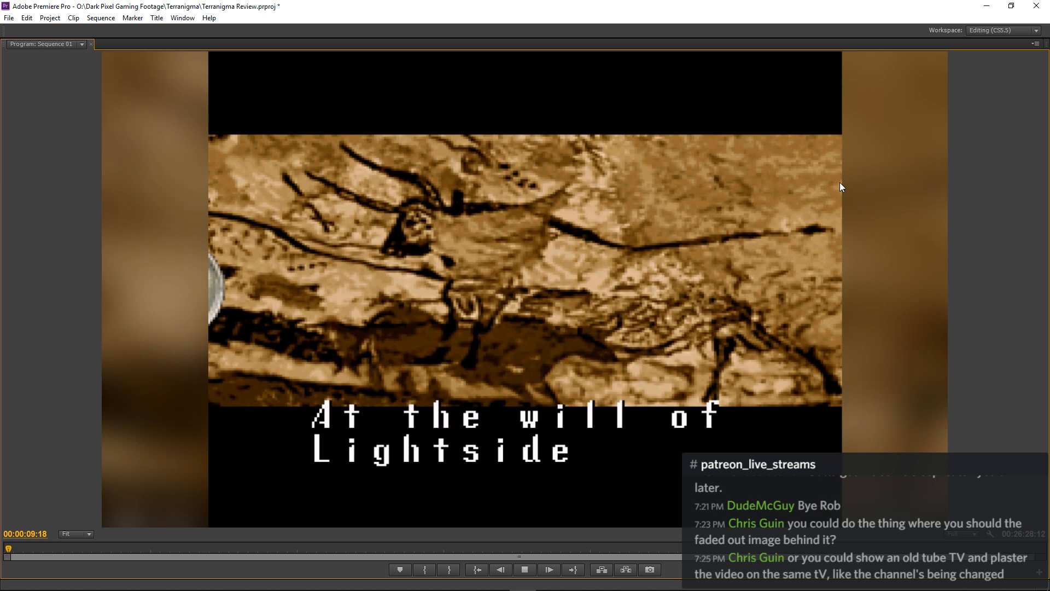
Turn off uniform scaling for the Video 2 clip inside Nested Sequence 02.
key("grave")
double_click(432, 457)
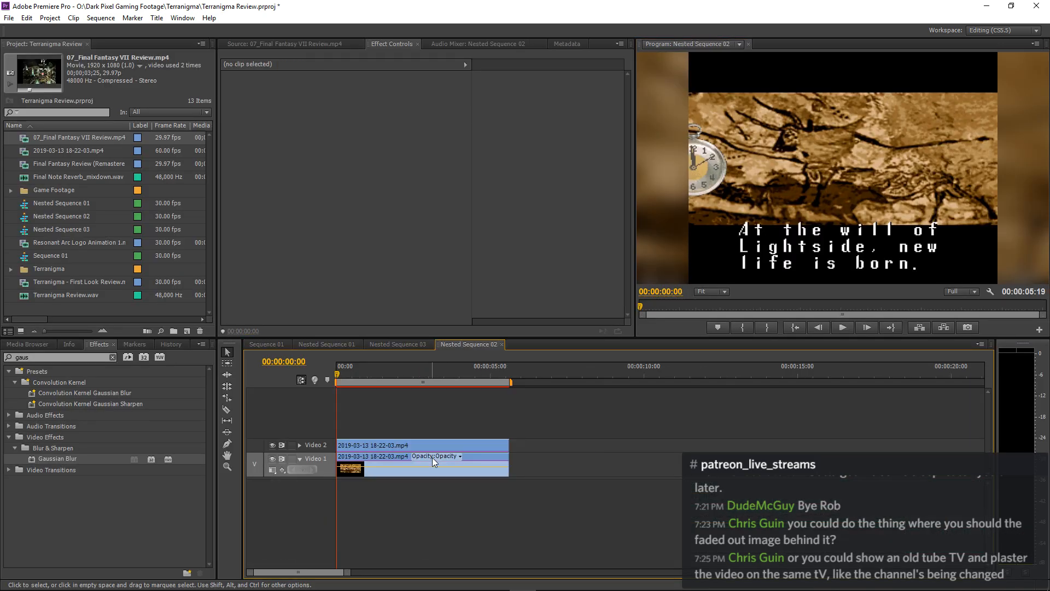
left_click(421, 444)
left_click(347, 134)
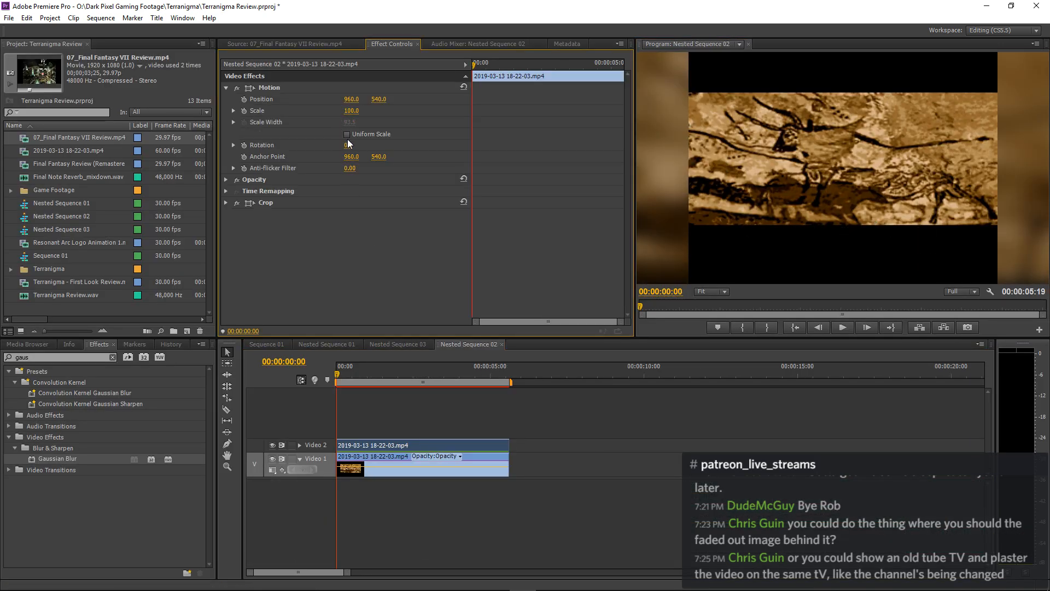
Play Sequence 01 from its start through the Final Fantasy clips in the enlarged preview to review the edit.
left_click(271, 346)
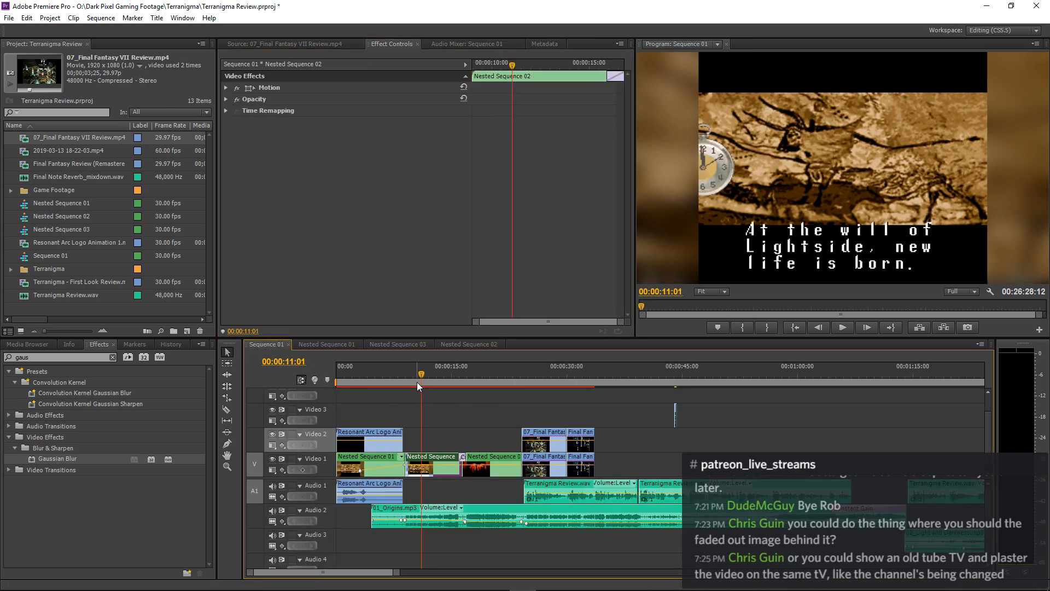
key("Home")
key("grave")
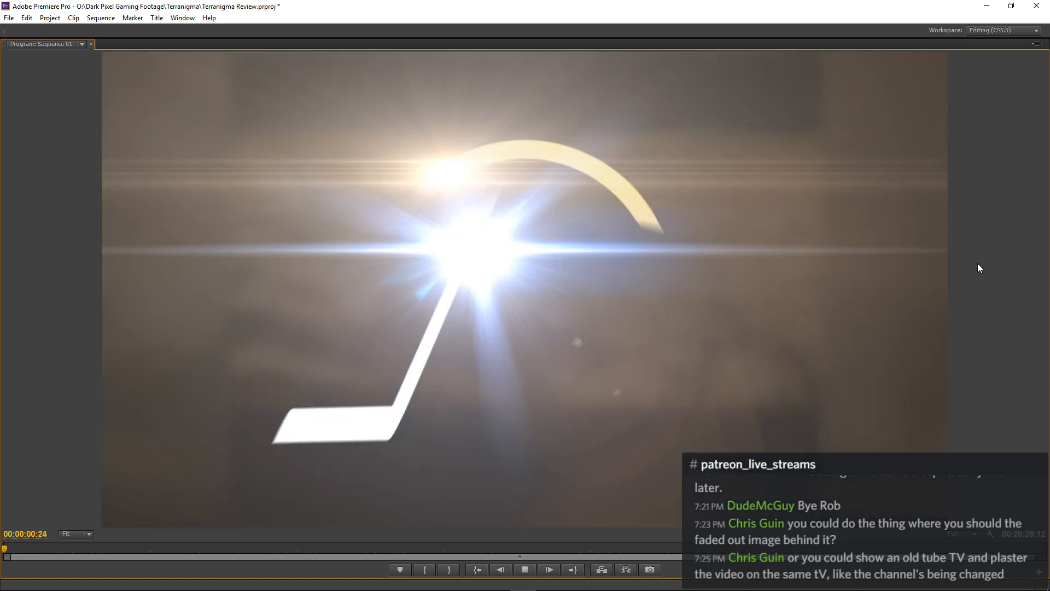
key("space")
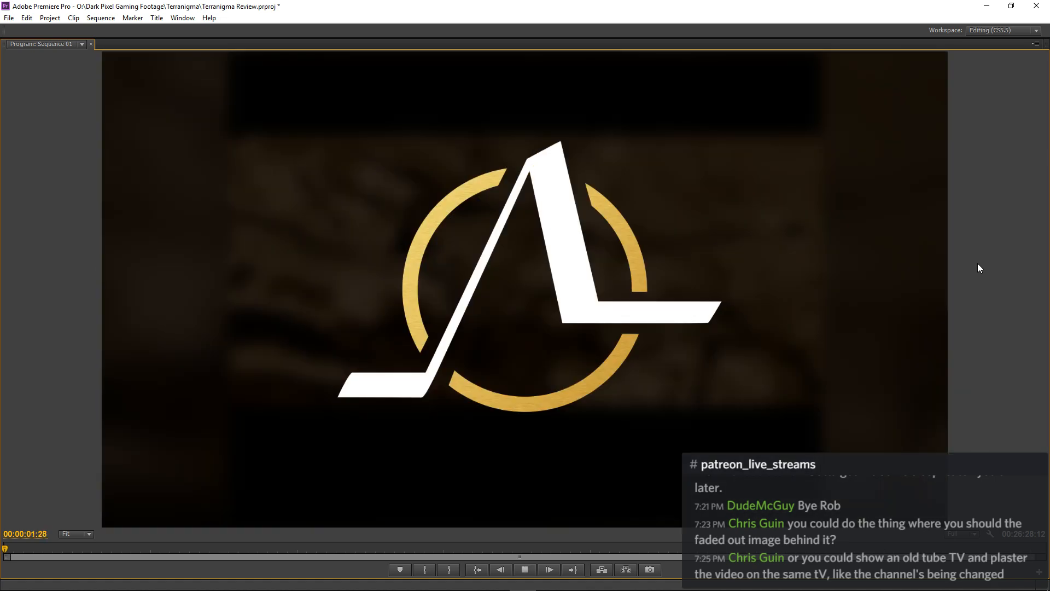
key("space")
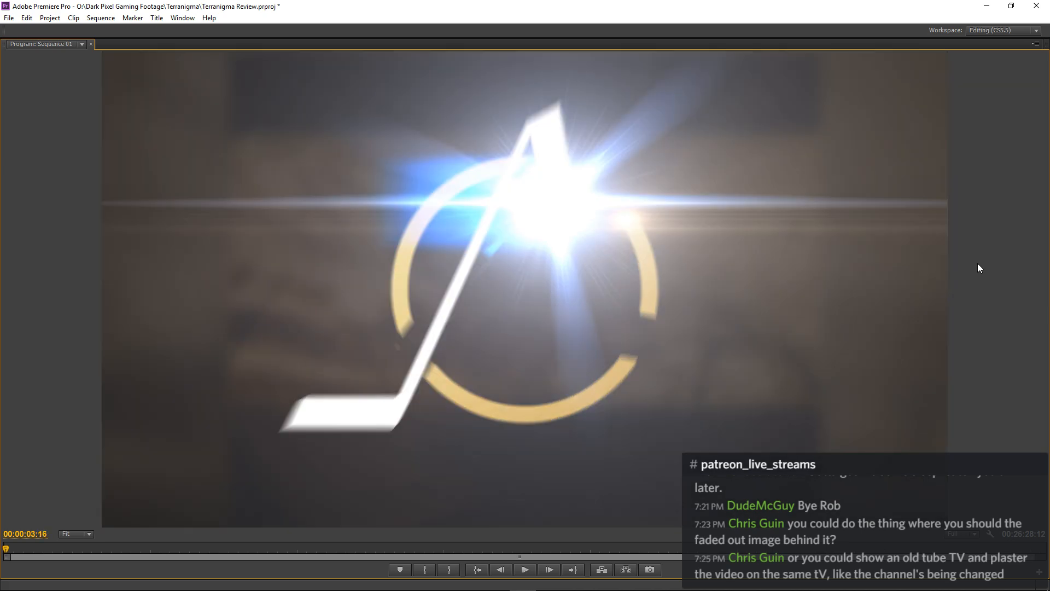
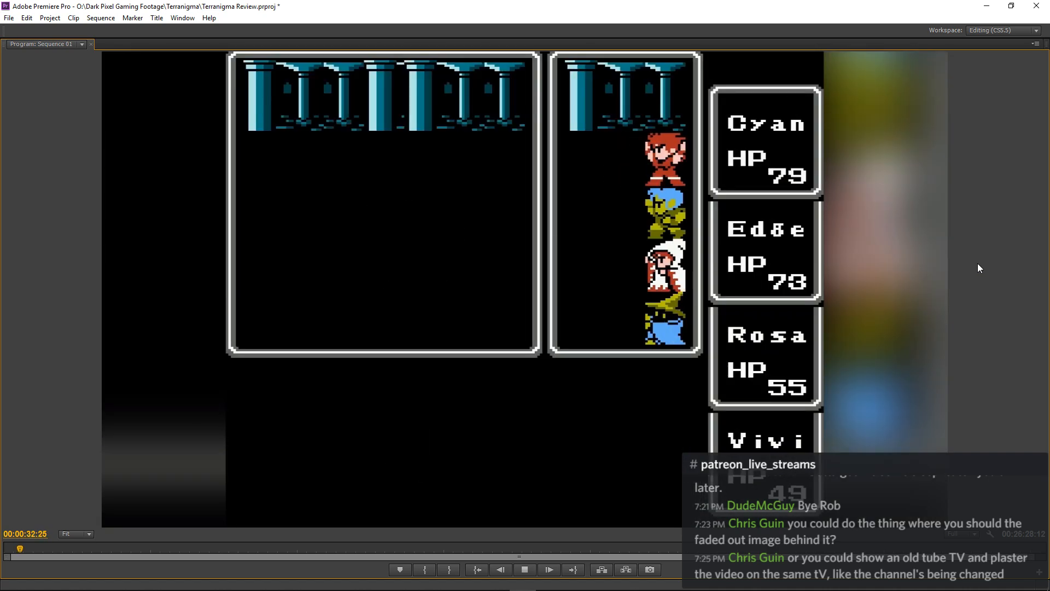
key("grave")
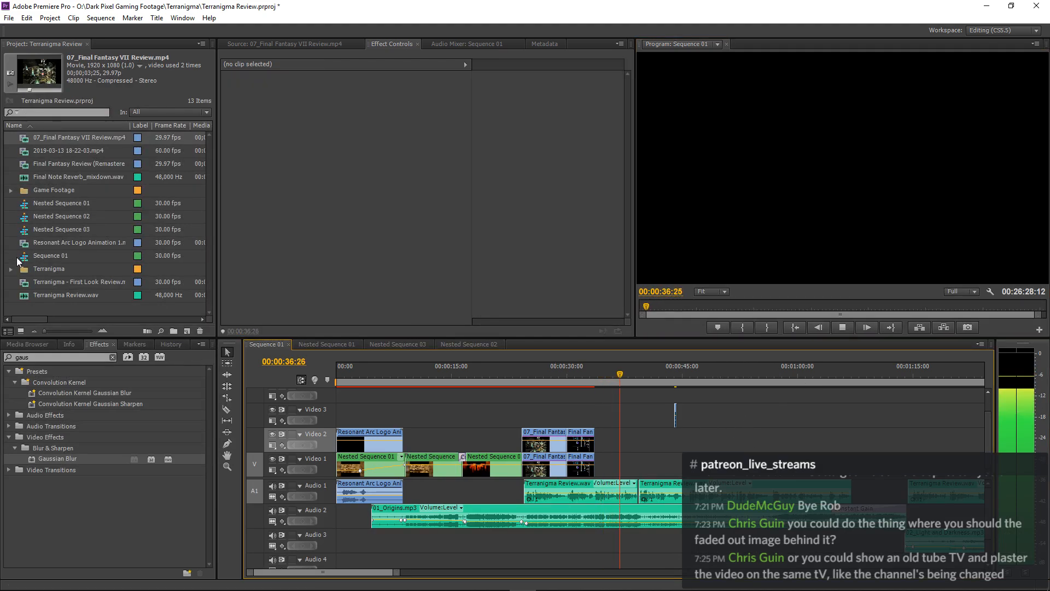
key("space")
Import Xenogears Retrospective Review.mp4 from the 2017 folder of Finished Videos into the project.
right_click(41, 312)
left_click(54, 359)
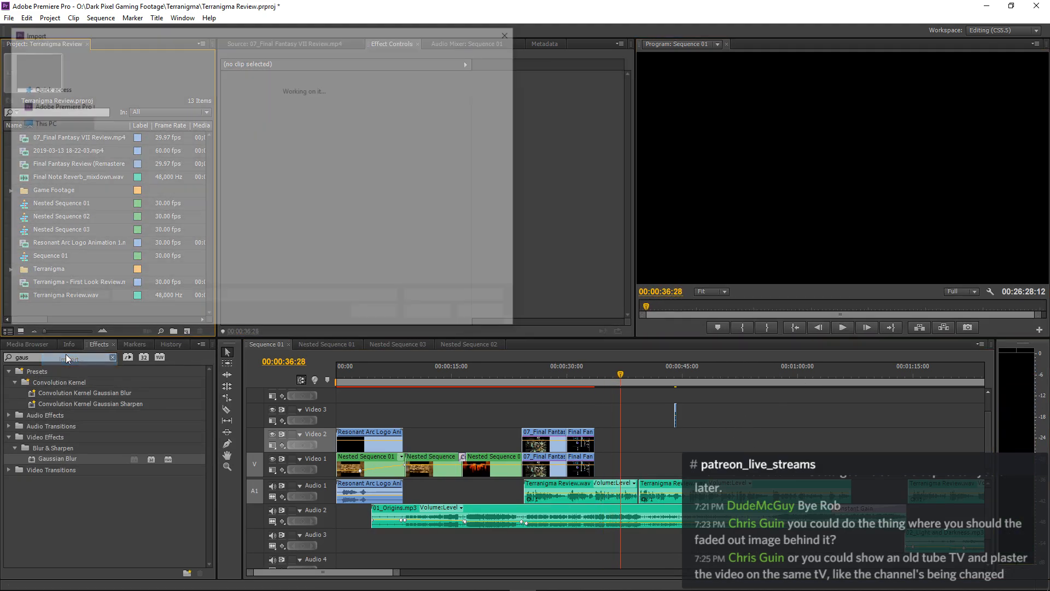
left_click(252, 50)
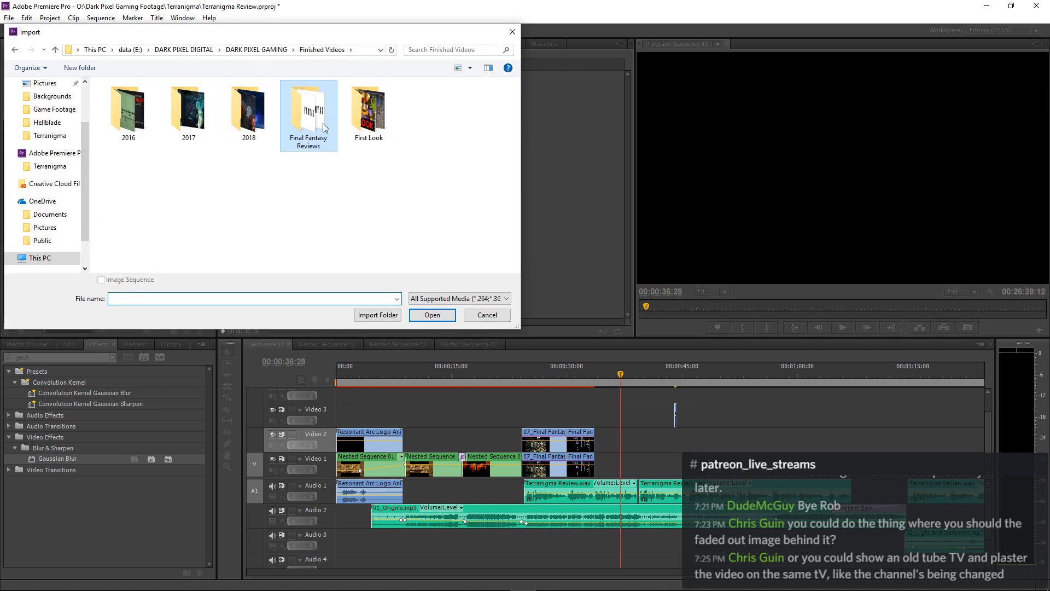
double_click(268, 128)
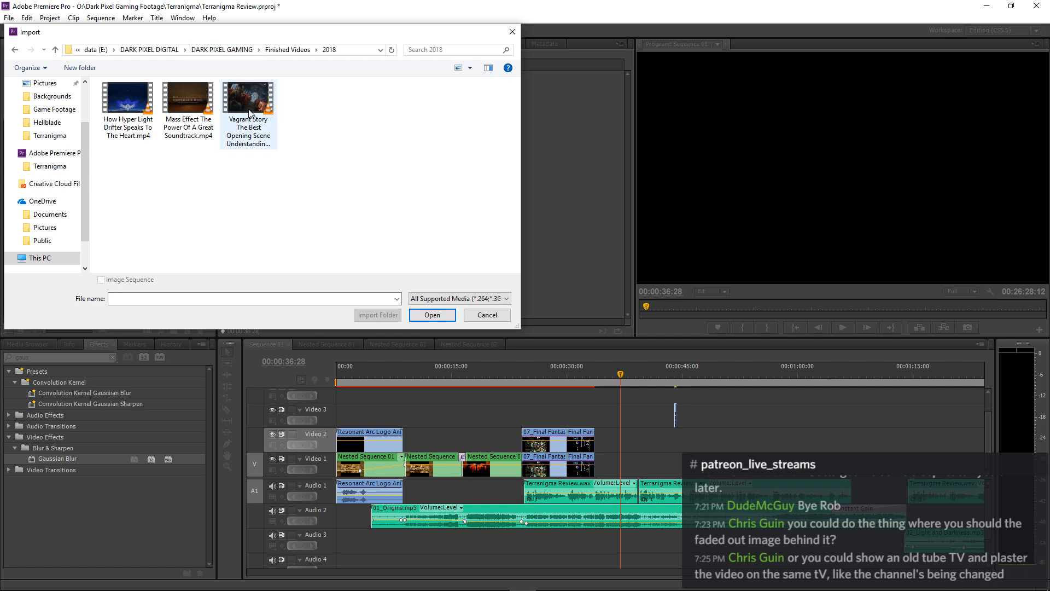
left_click(232, 50)
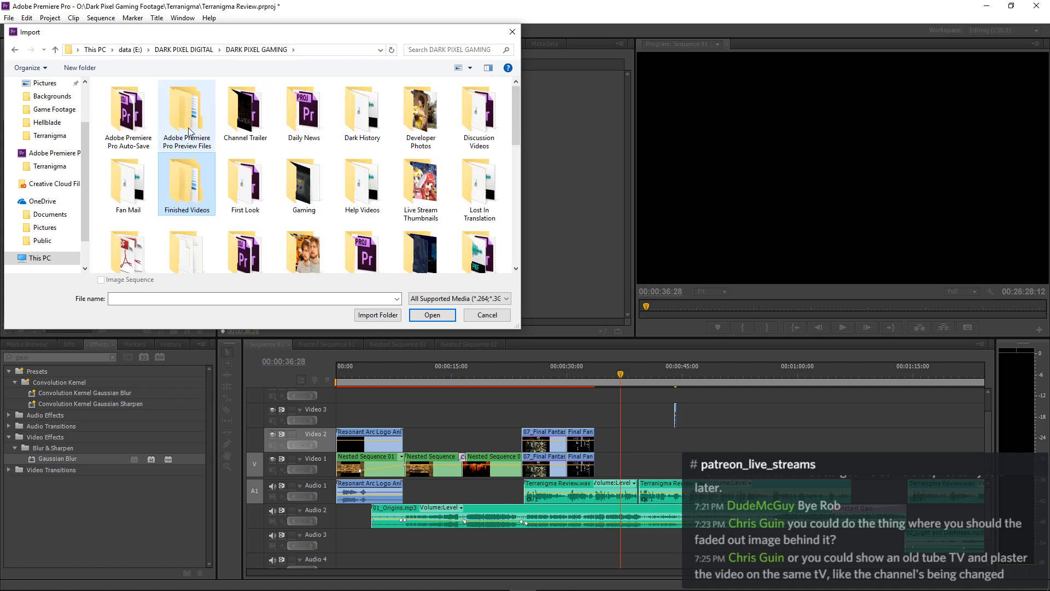
double_click(186, 194)
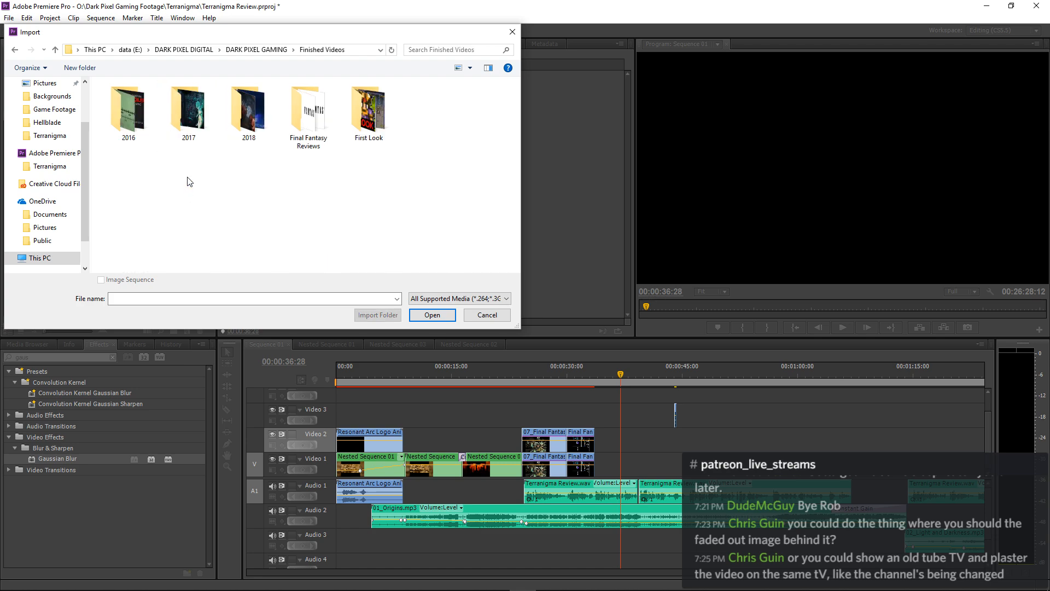
double_click(194, 125)
left_click(224, 50)
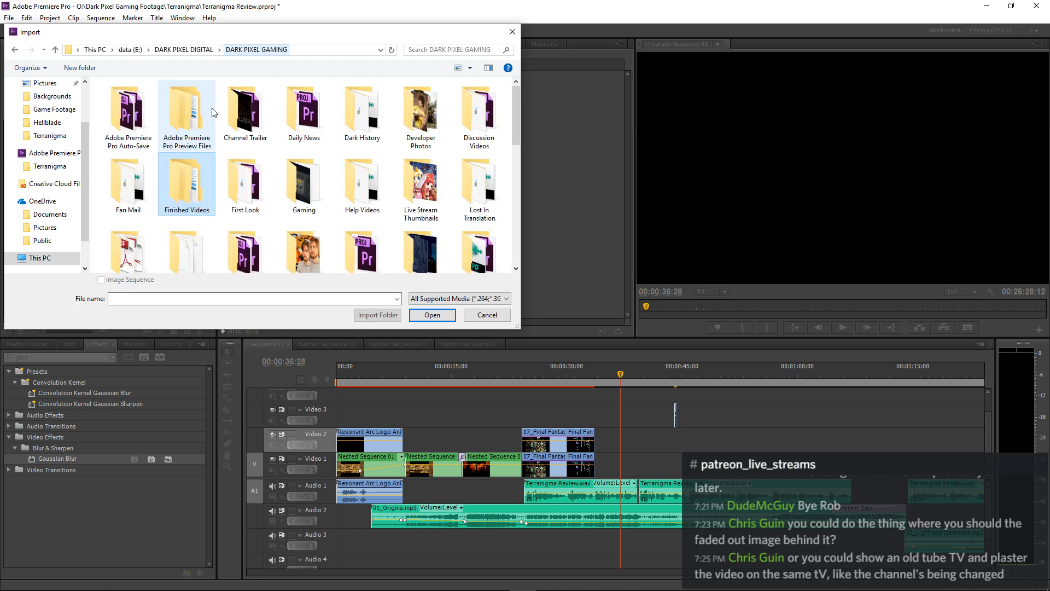
double_click(187, 195)
double_click(188, 118)
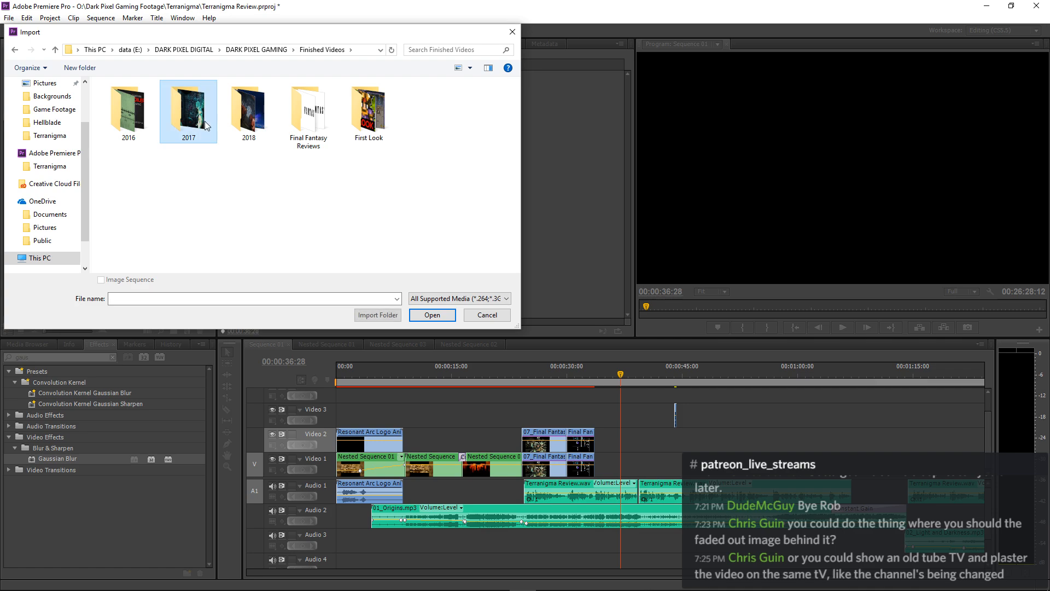
left_click(138, 114)
left_click(440, 315)
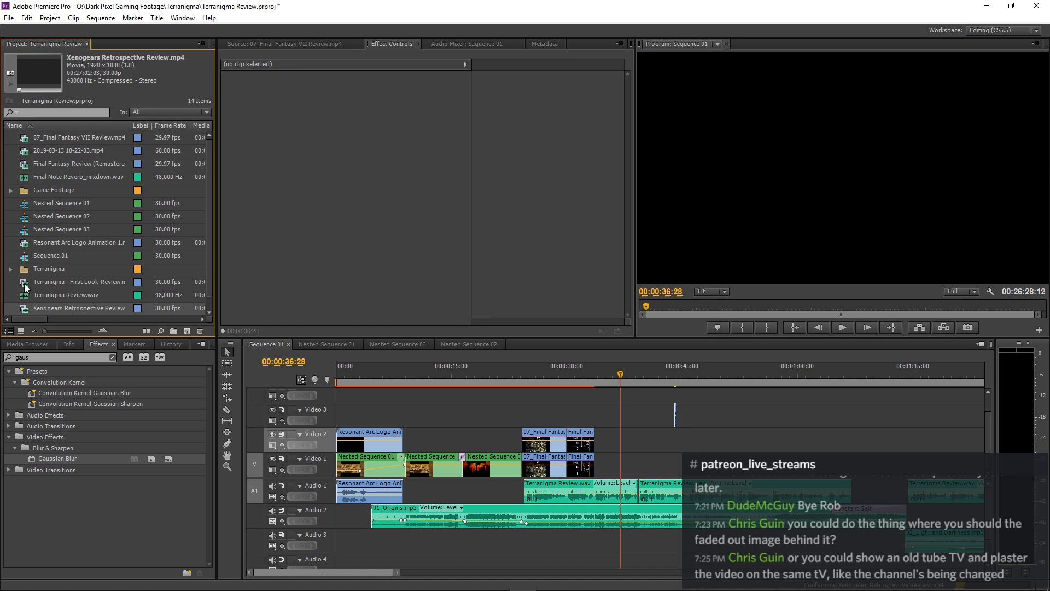
Import Chrono Trigger Review FINAL.mp4 from the 05. June folder of the 2016 Finished Videos.
right_click(14, 249)
left_click(40, 296)
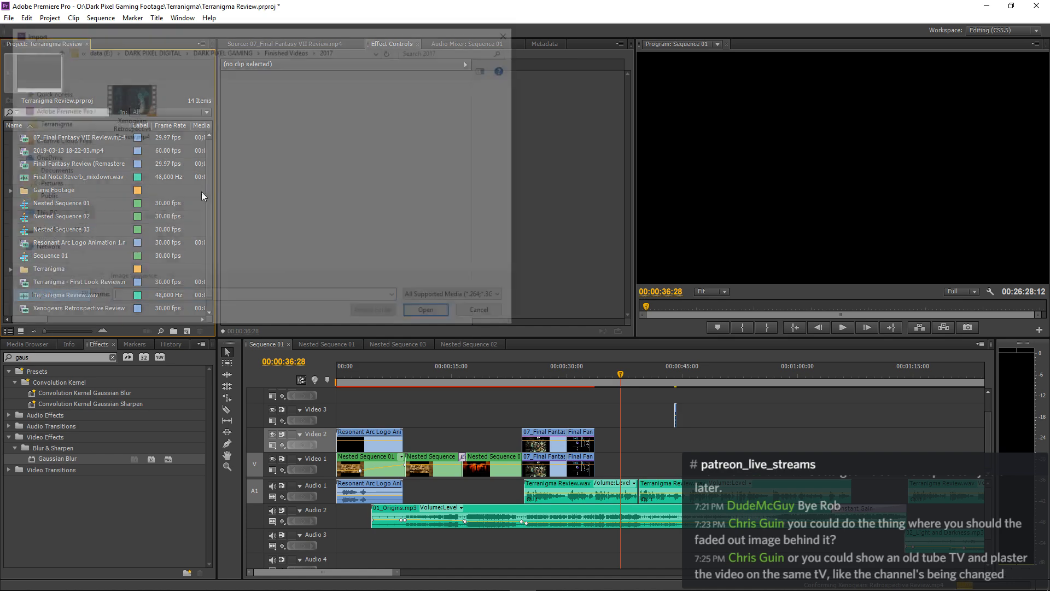
left_click(222, 49)
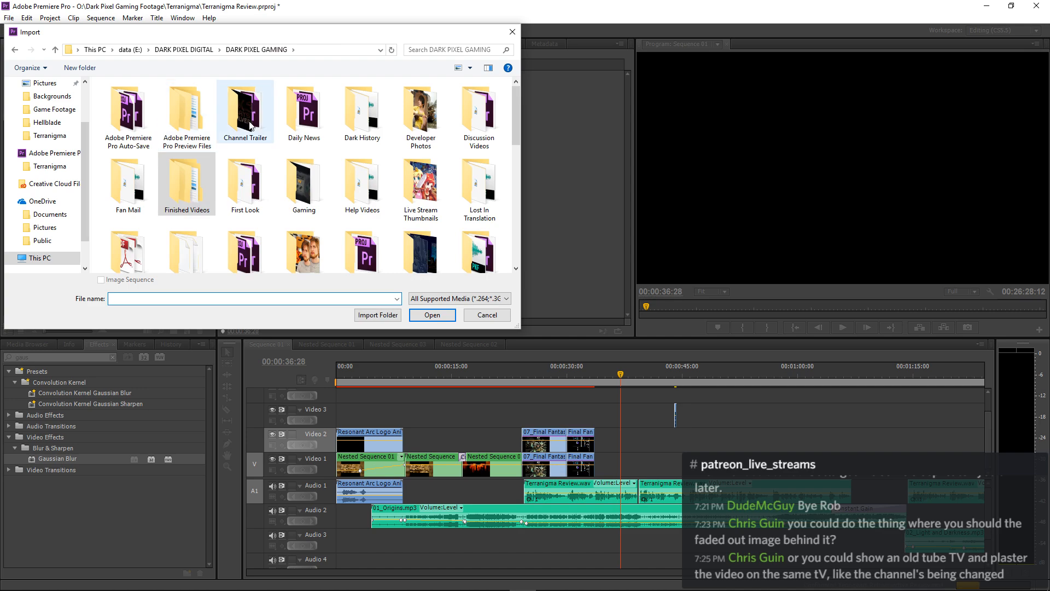
double_click(167, 202)
double_click(129, 116)
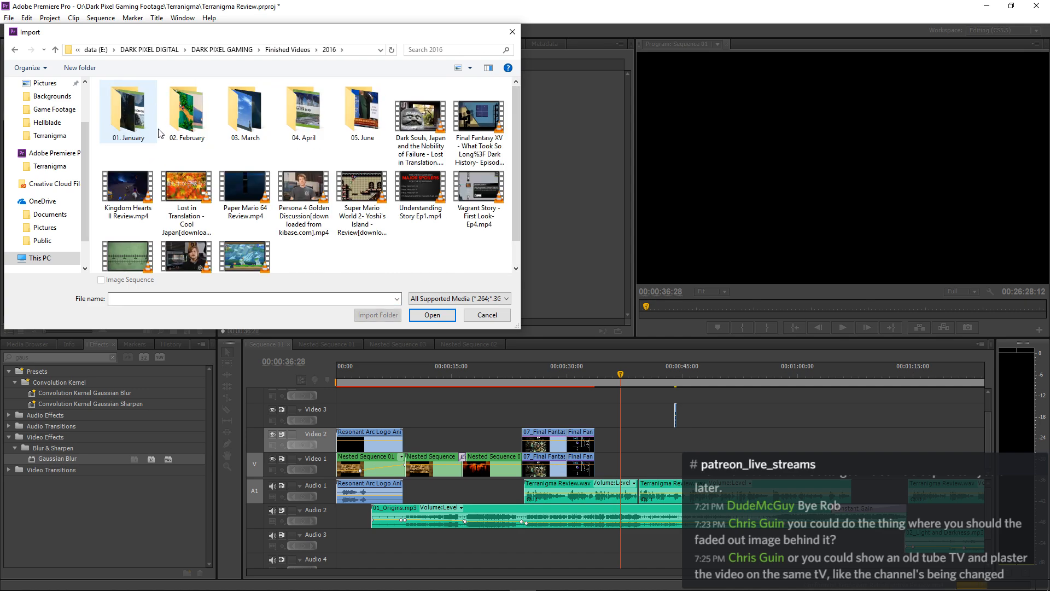
double_click(353, 120)
left_click(128, 110)
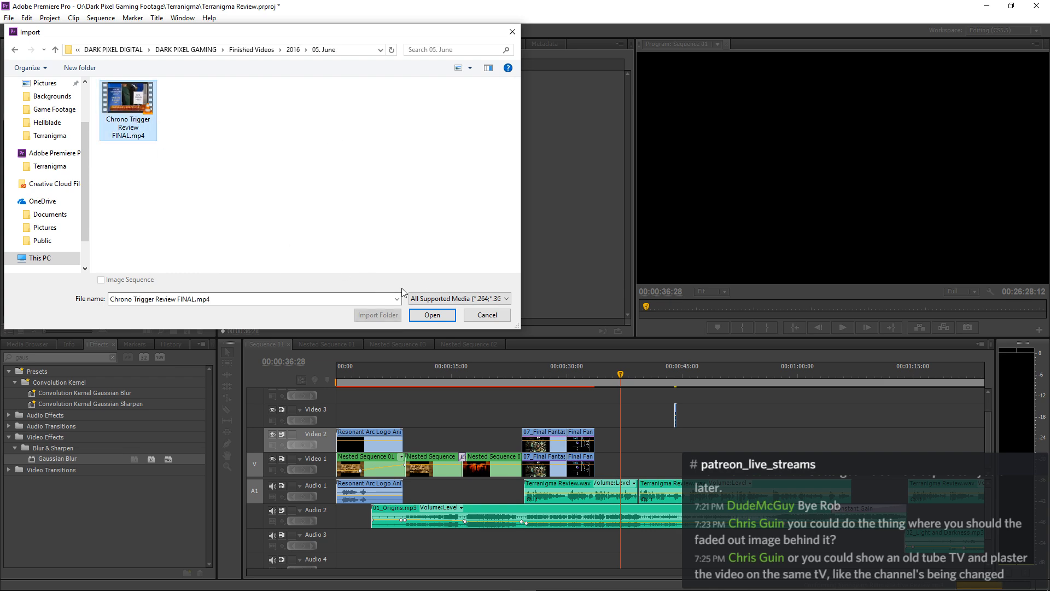
left_click(432, 314)
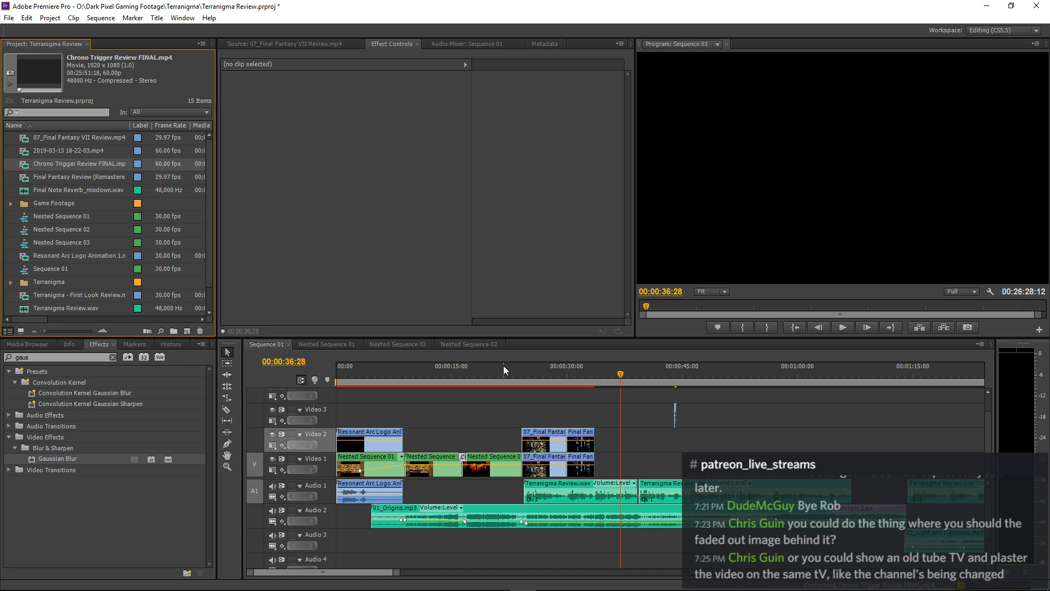
key("minus")
key("minus")
key("minus")
key("minus")
key("minus")
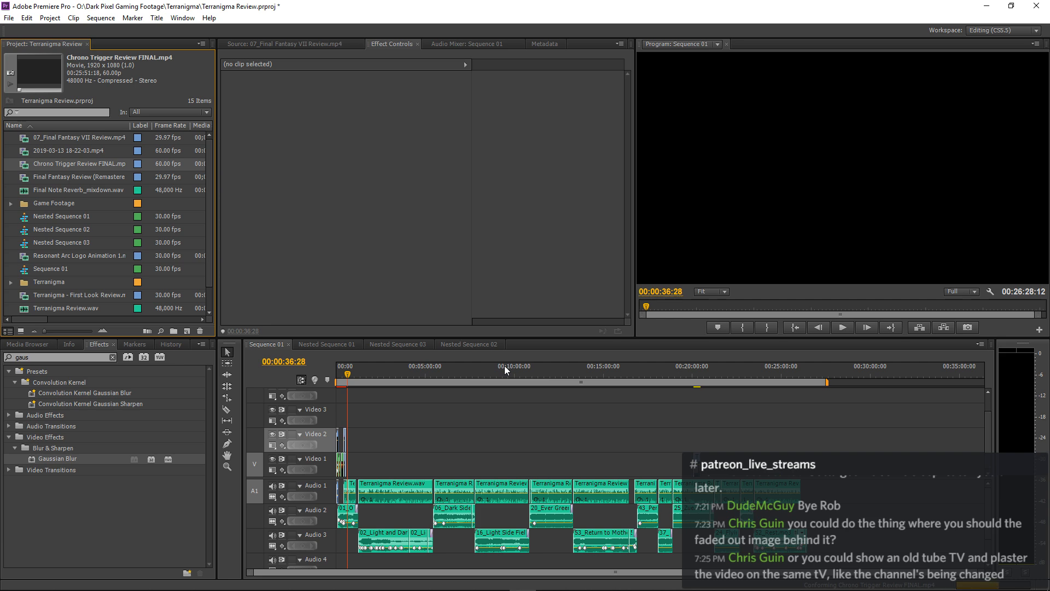
left_click(511, 398)
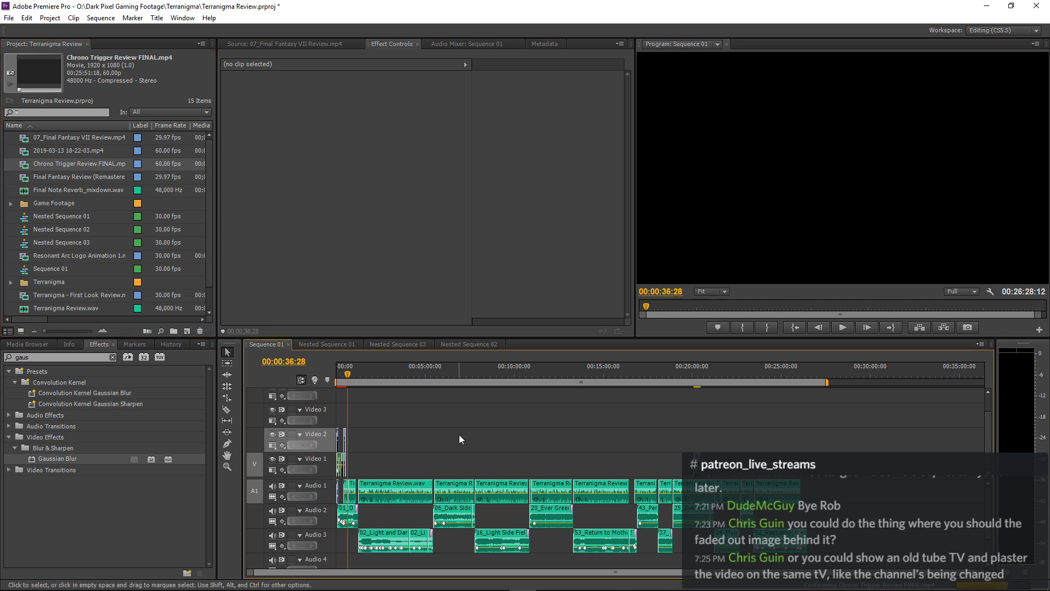
mouse_move(462, 588)
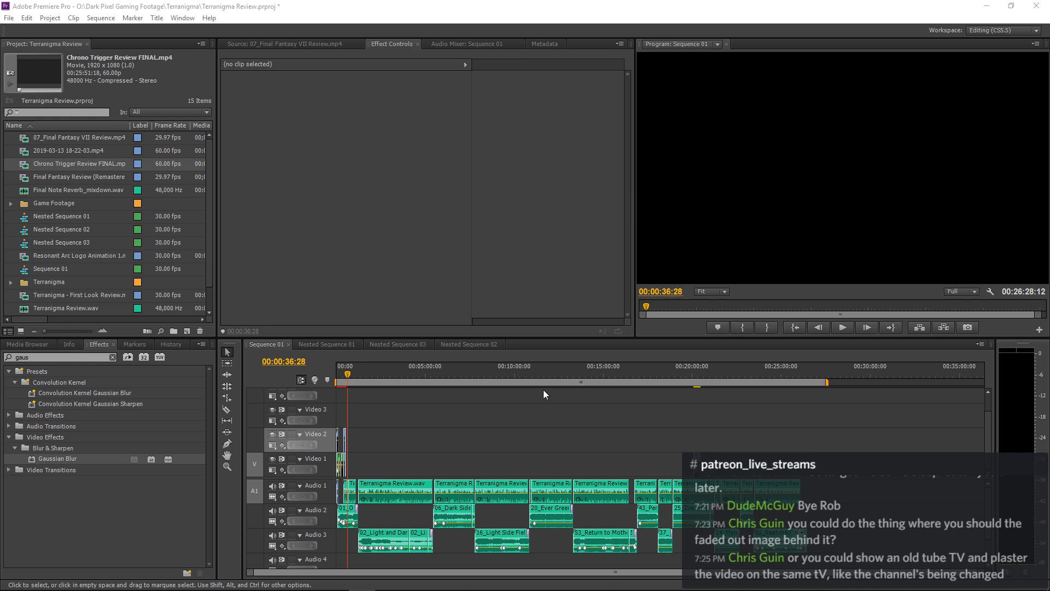
left_click(543, 420)
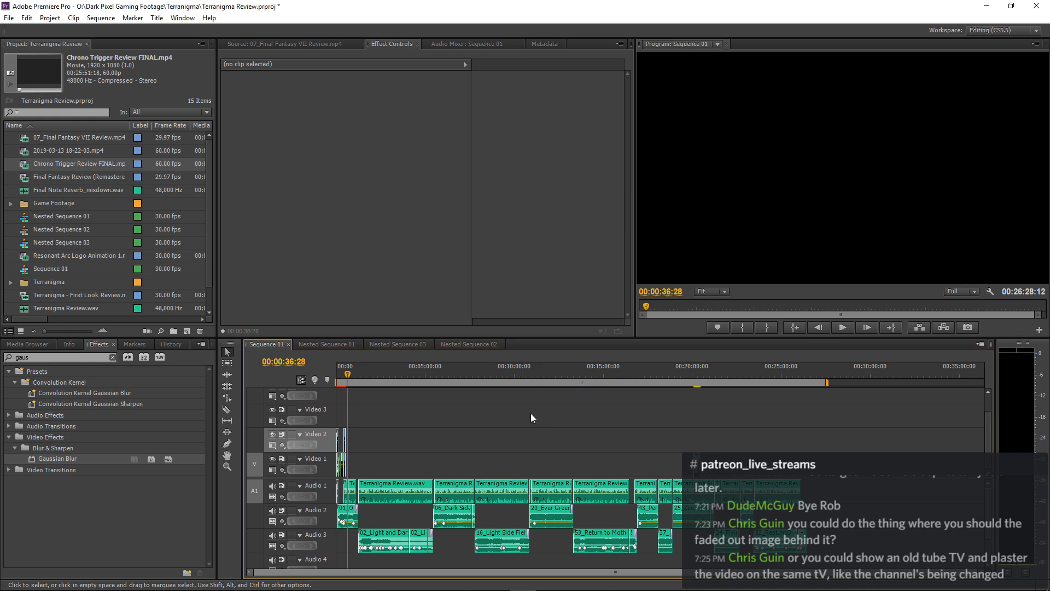
mouse_move(443, 586)
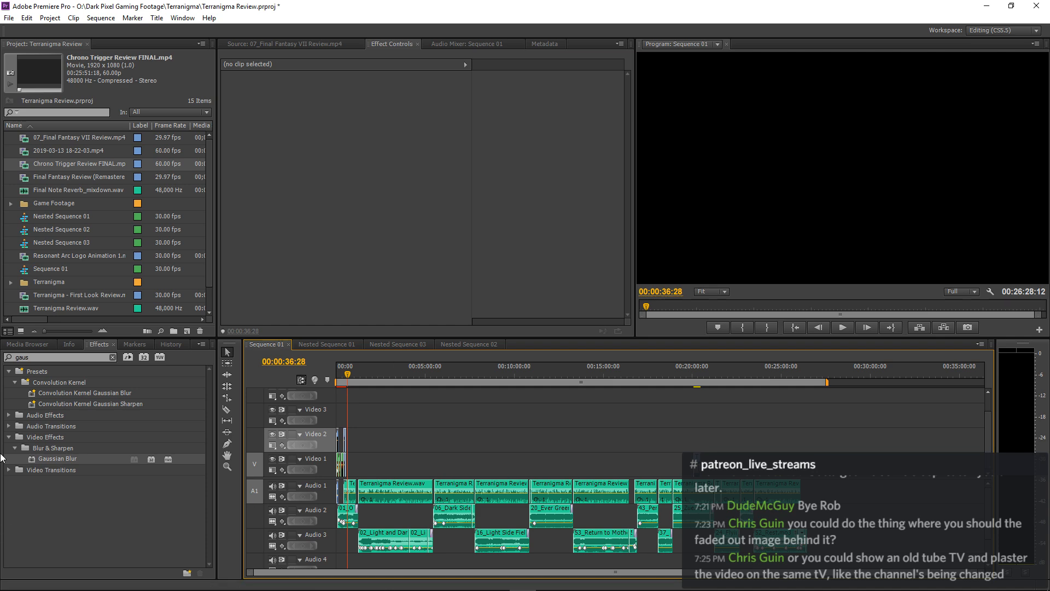
Open Chrono Trigger Review FINAL.mp4 as source and mark the In point where the guitarist photo begins, at about 00:17:58:40.
double_click(23, 164)
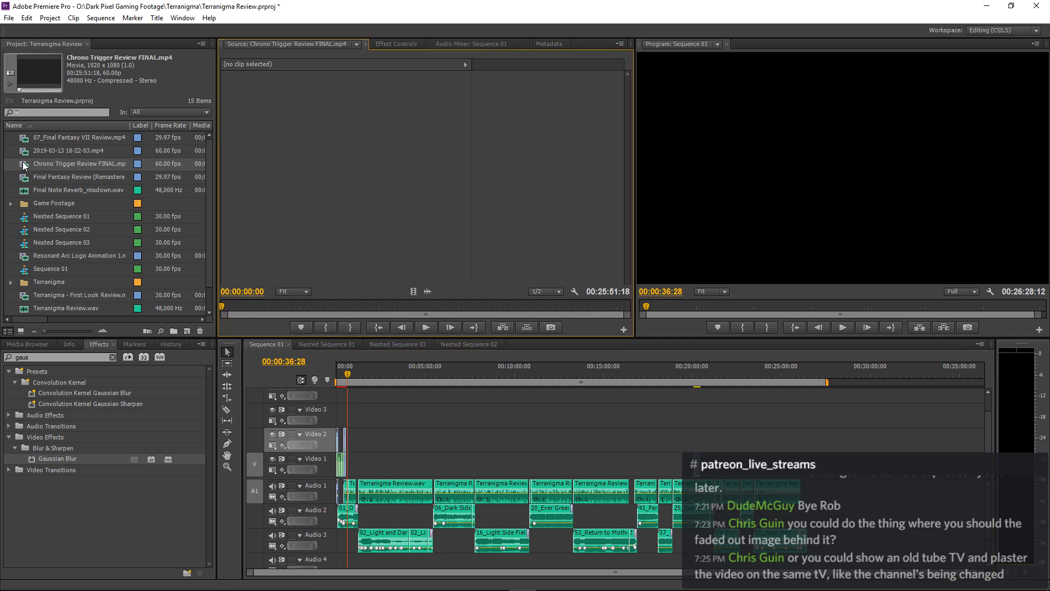
left_click_drag(410, 305, 502, 306)
key("space")
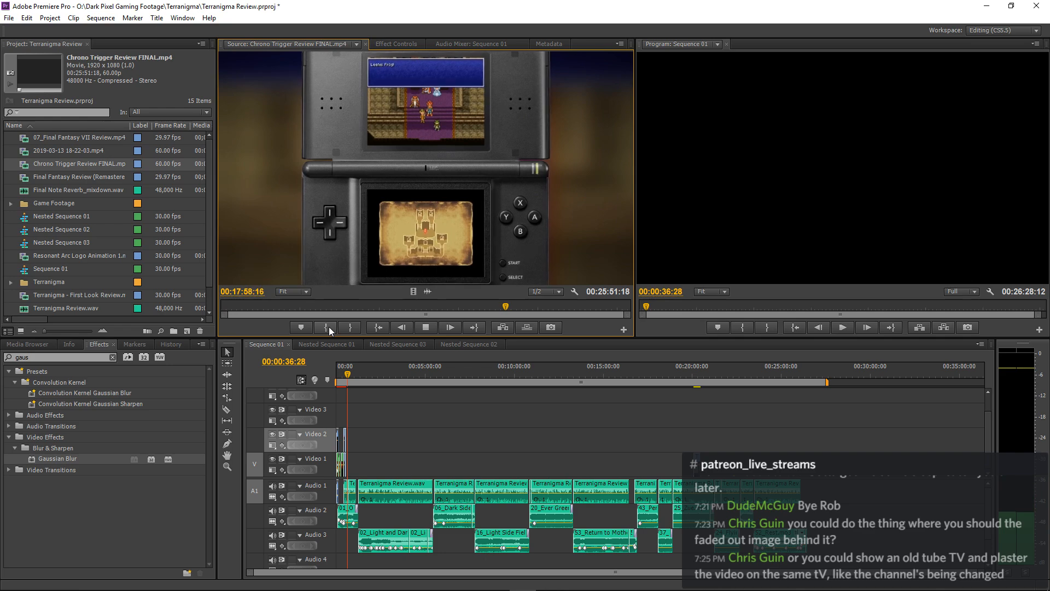
key("space")
key("Left")
key("Left")
key("Left")
key("Left")
key("Left")
key("Left")
key("Left")
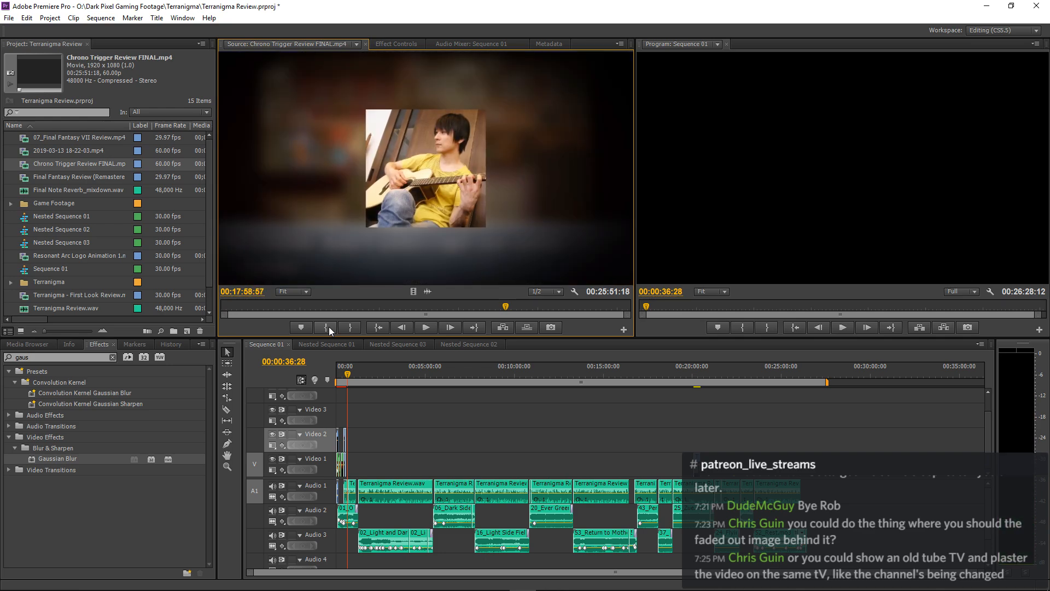
key("Left")
key("Left")
key("Left")
key("Left")
key("Left")
key("Left")
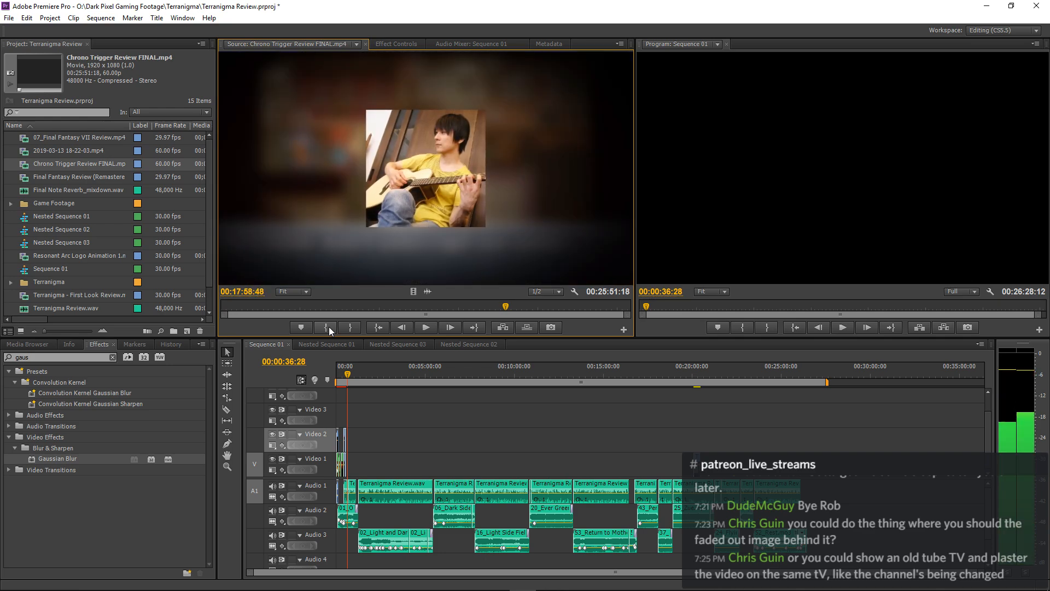
key("Left")
key("Left")
key("Left")
key("Left")
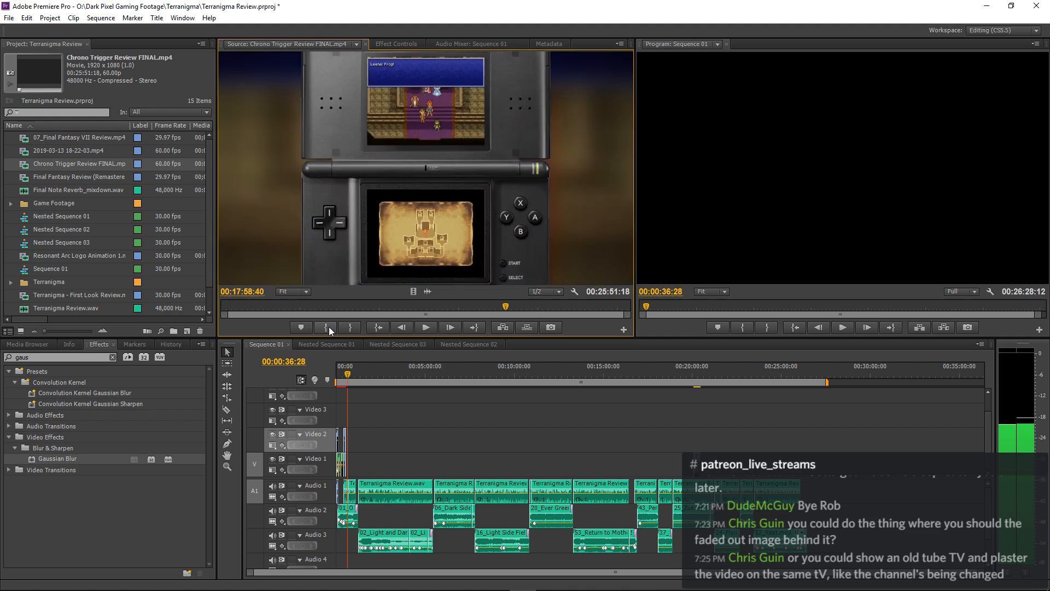
left_click(327, 327)
Mark the Out point at 00:18:05:22 and place the excerpt's video on Video 1 after the Final Fantasy Review (Remastered) clip.
key("space")
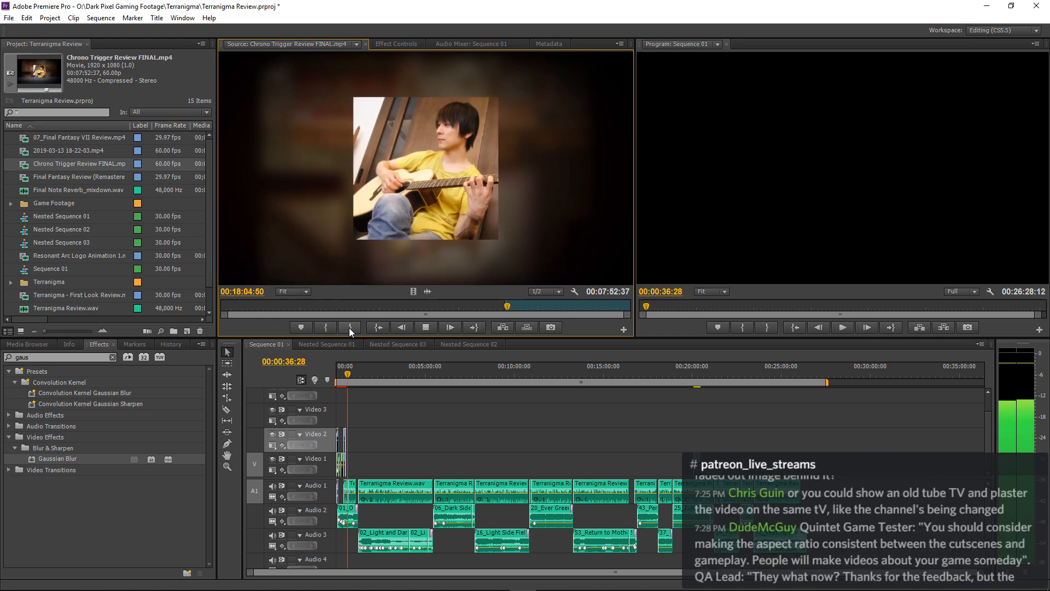
left_click(349, 327)
left_click_drag(413, 291, 741, 436)
key("equal")
key("equal")
key("equal")
key("minus")
left_click_drag(825, 437, 520, 473)
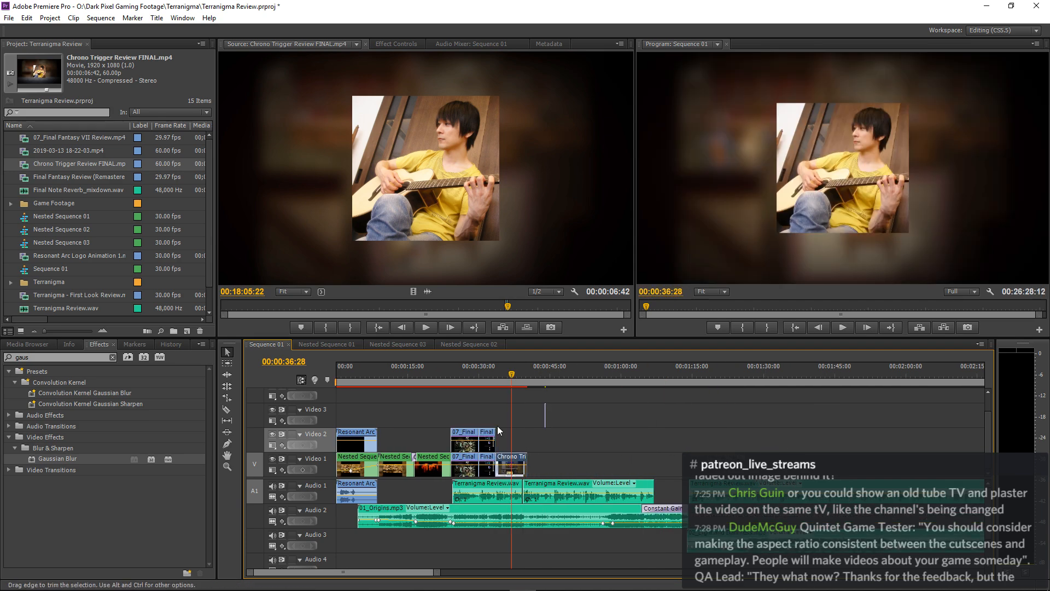
Trim the stray handheld-console frame off the start of the Chrono Trigger clip, keeping it joined to the Final Fantasy clip.
left_click(487, 373)
key("space")
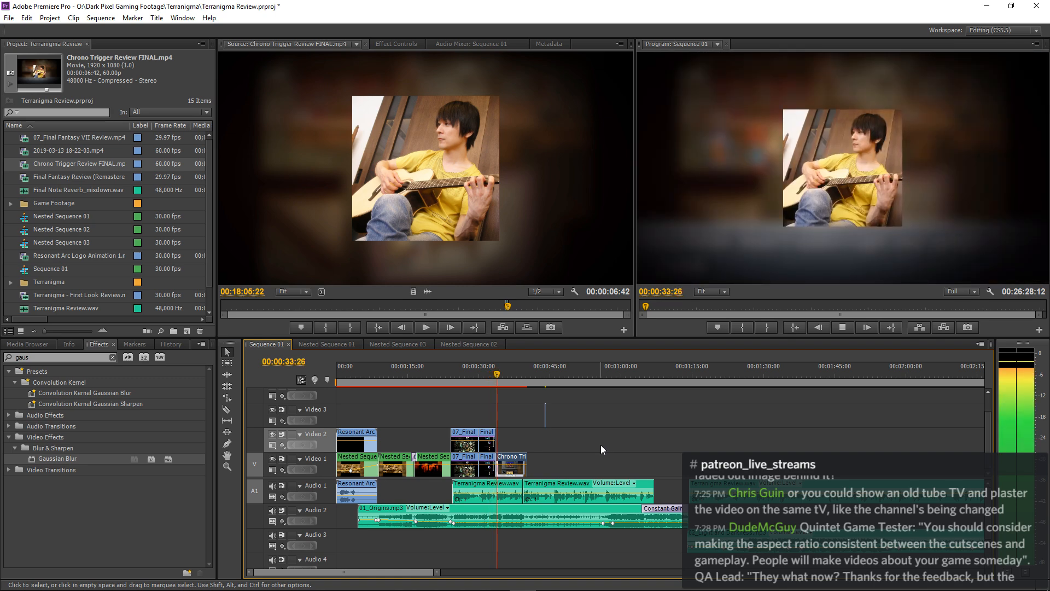
key("space")
key("equal")
key("equal")
key("equal")
key("equal")
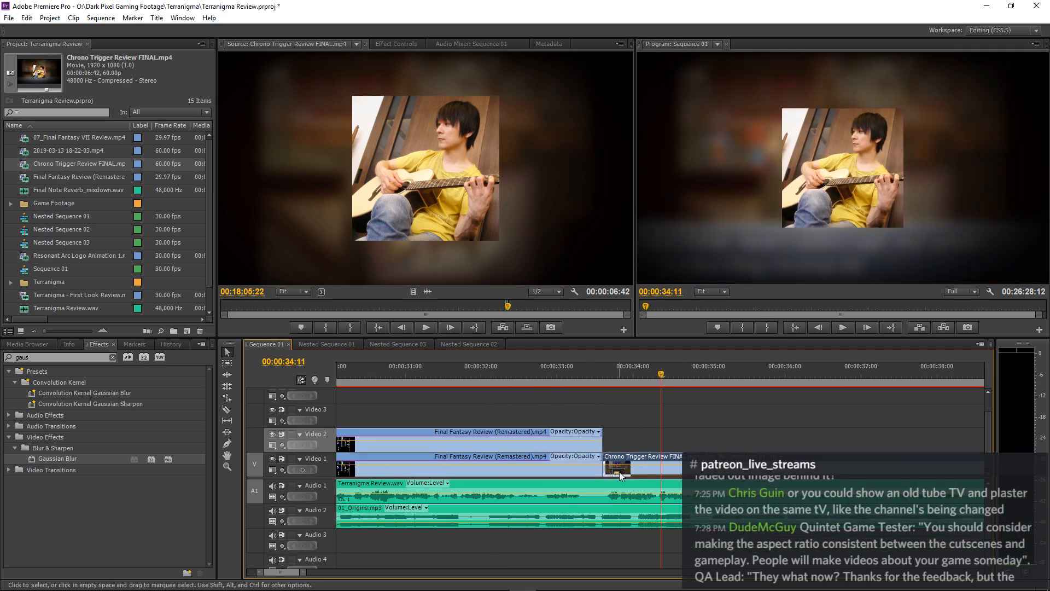
left_click_drag(612, 460, 604, 460)
Play across the Final Fantasy to Chrono Trigger cut and trim the Chrono Trigger clip's end to match the narration segment's end.
left_click(466, 378)
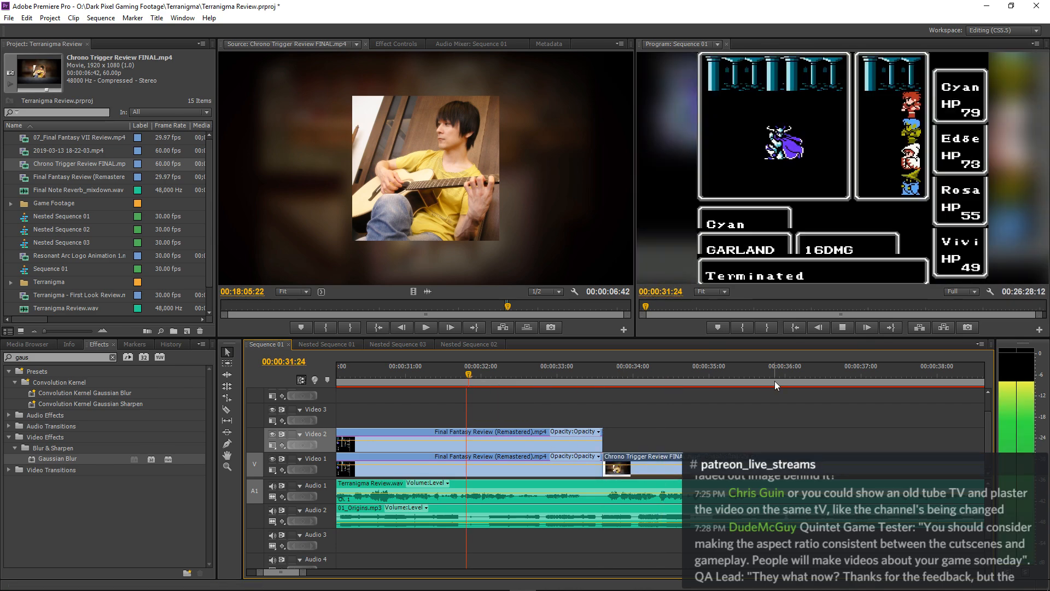
key("space")
key("minus")
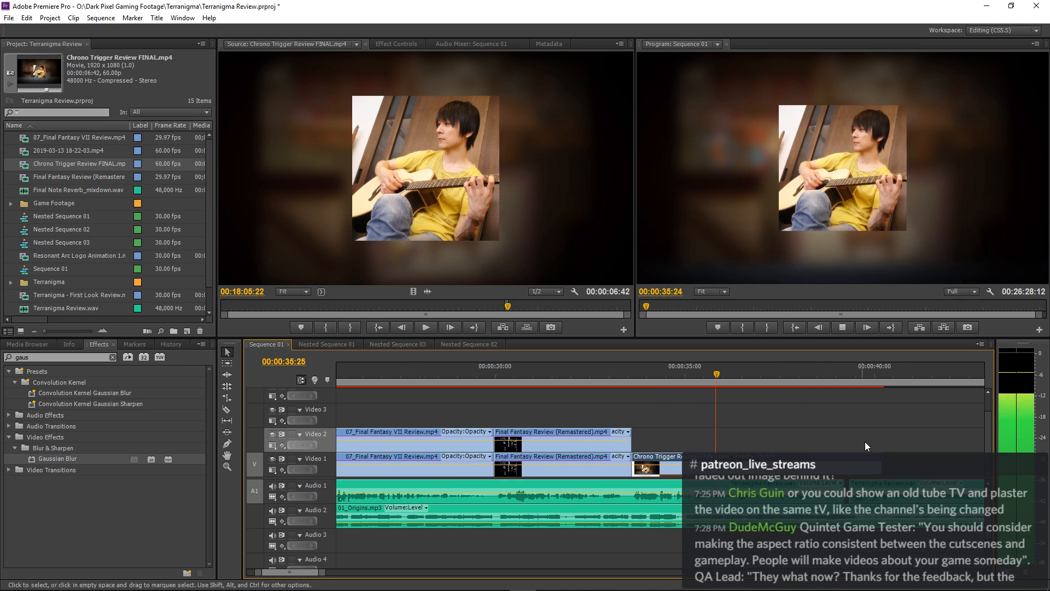
left_click_drag(884, 459, 856, 458)
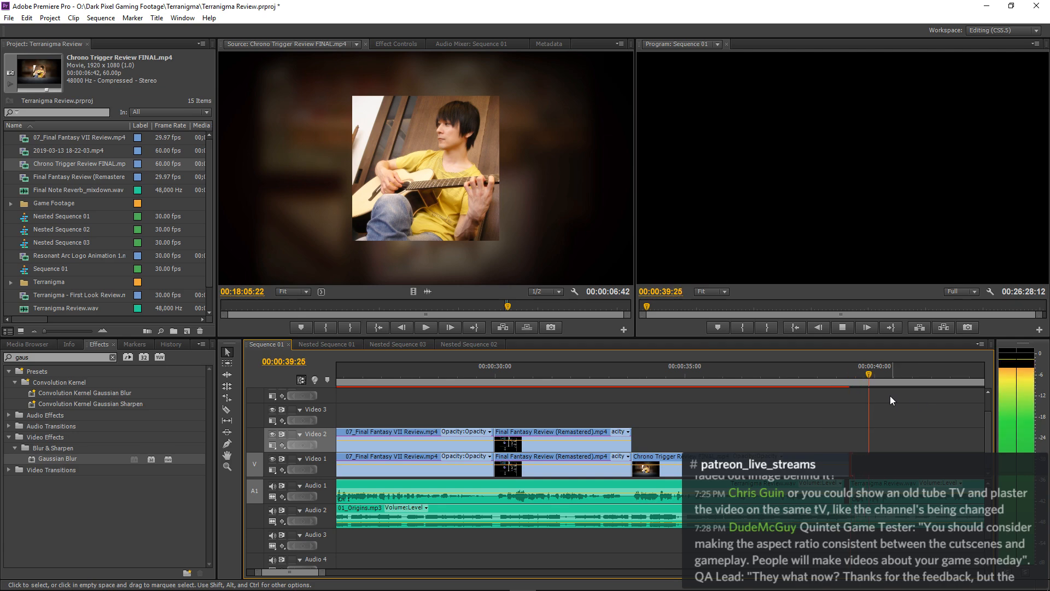
left_click(836, 409)
Move the short Video 3 clip further along Sequence 01 to about 00:00:56.
key("minus")
key("equal")
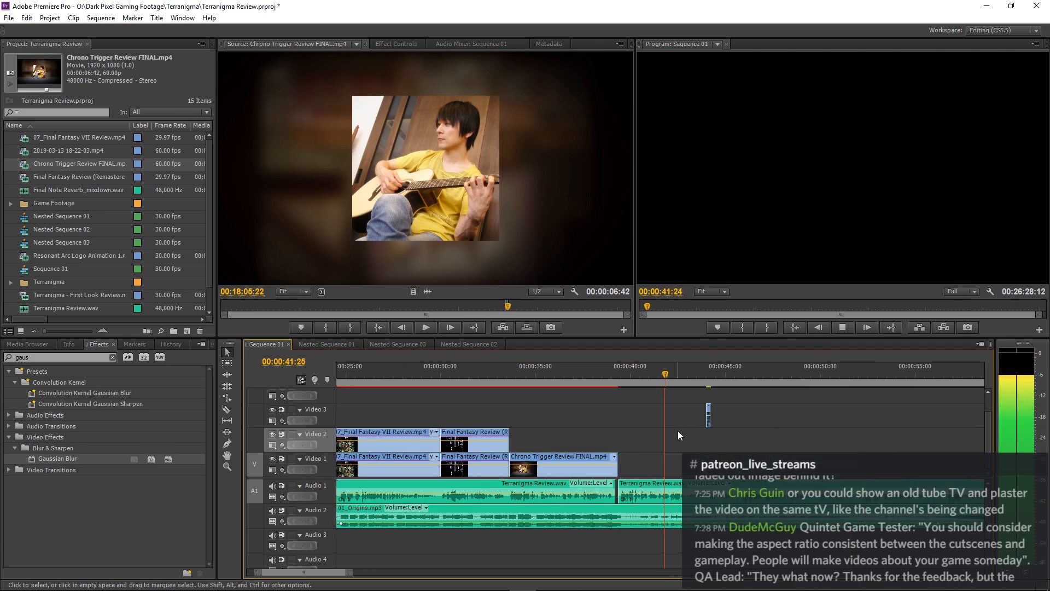
left_click_drag(710, 417, 964, 417)
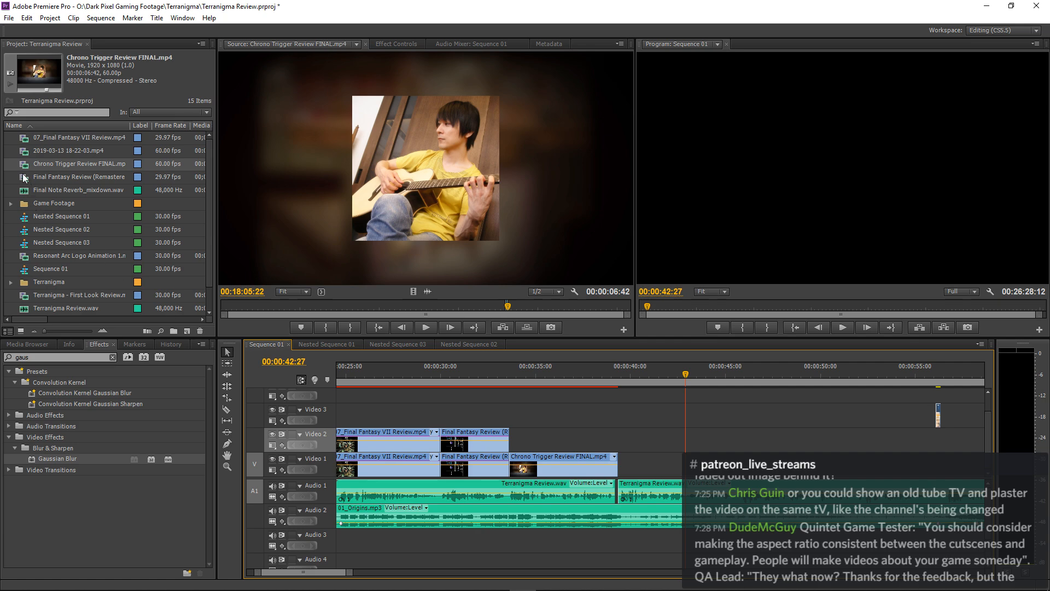
Load Xenogears Retrospective Review.mp4 as the source and play it up to the quote just before the developer portrait.
scroll(26, 177, "down", 1)
double_click(26, 310)
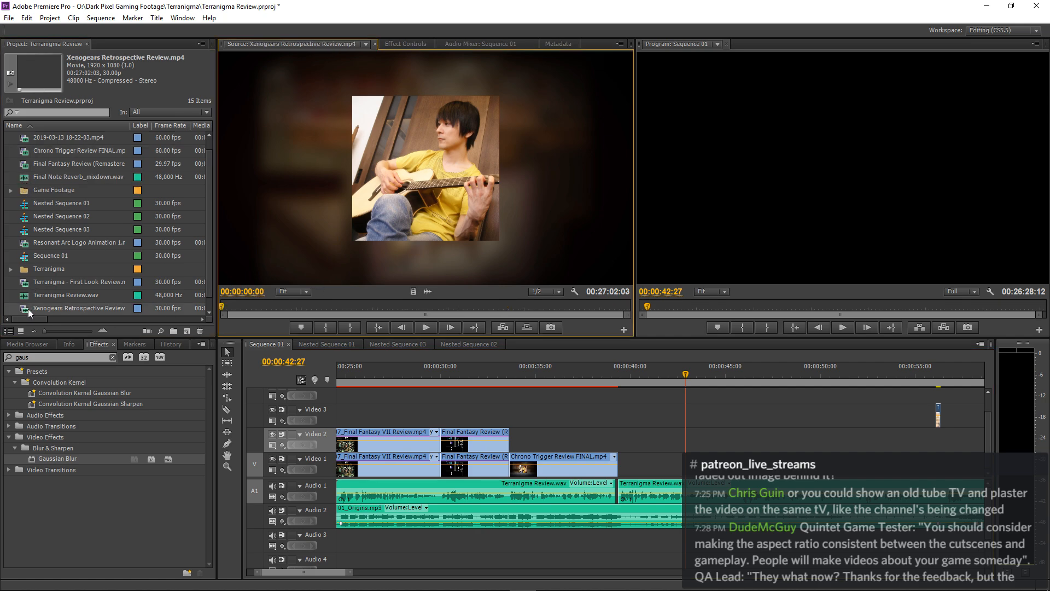
left_click_drag(247, 305, 249, 308)
key("space")
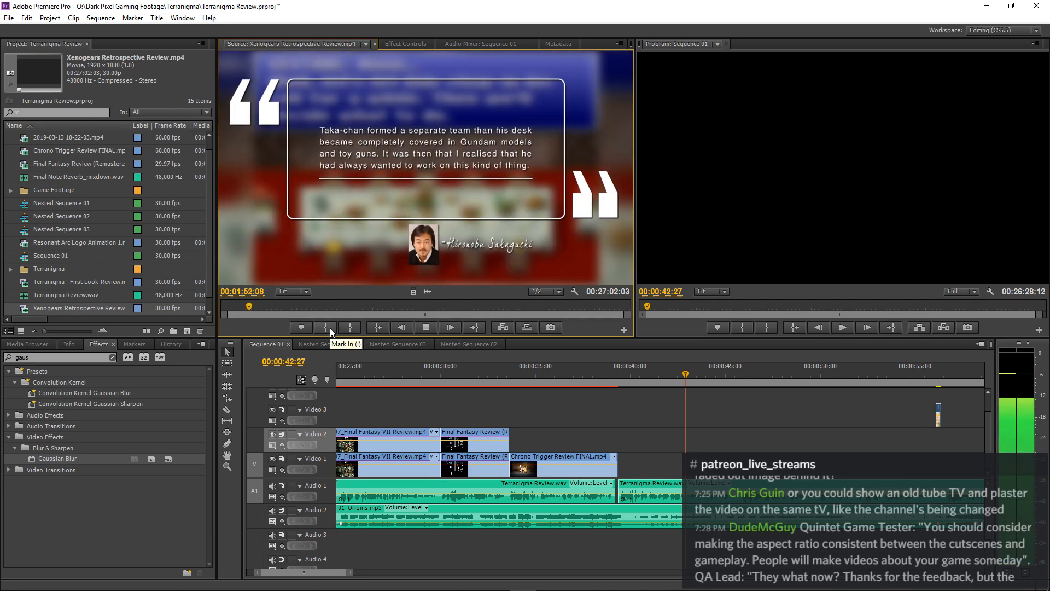
Mark the In point at 00:01:53:04, where the developer portrait replaces the quote.
key("space")
key("Right")
key("Right")
key("Right")
key("Right")
key("Right")
key("Right")
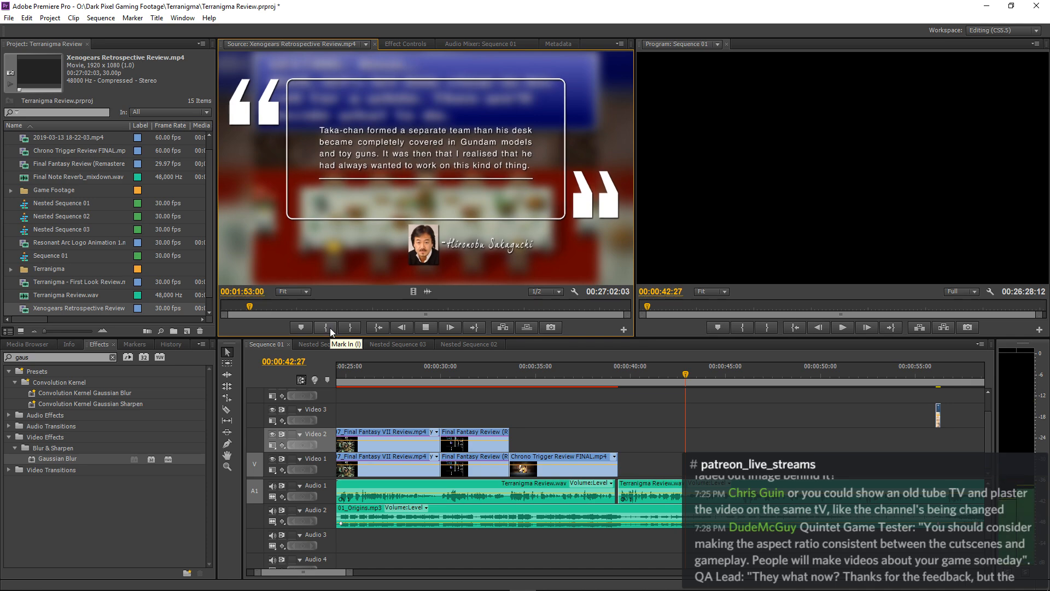
key("Right")
key("Left")
key("Right")
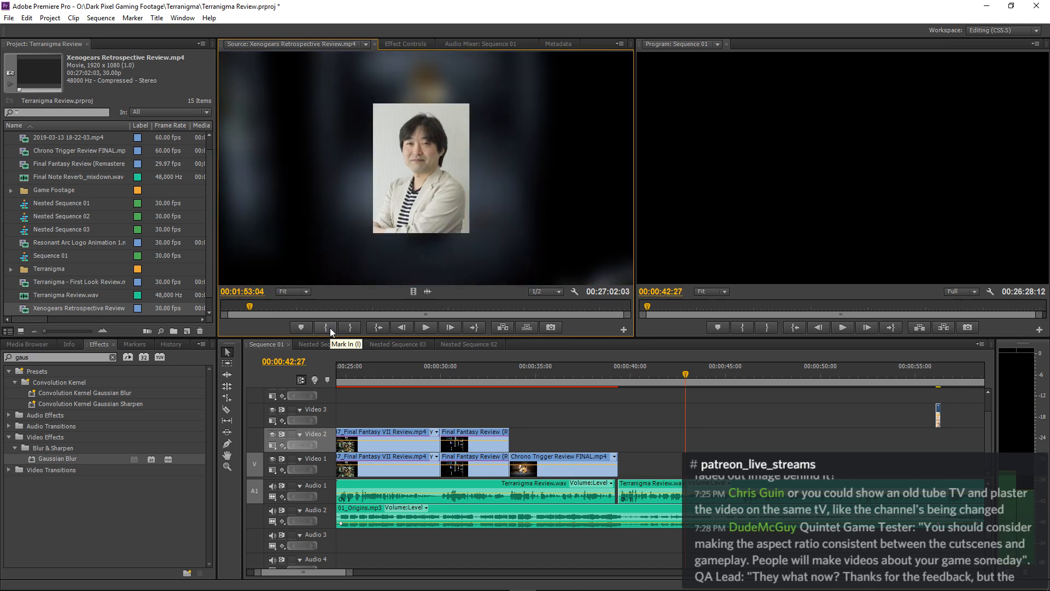
left_click(330, 327)
Mark the Out point at 00:02:00:10 and place the excerpt on Video 1 directly after the Chrono Trigger clip.
key("space")
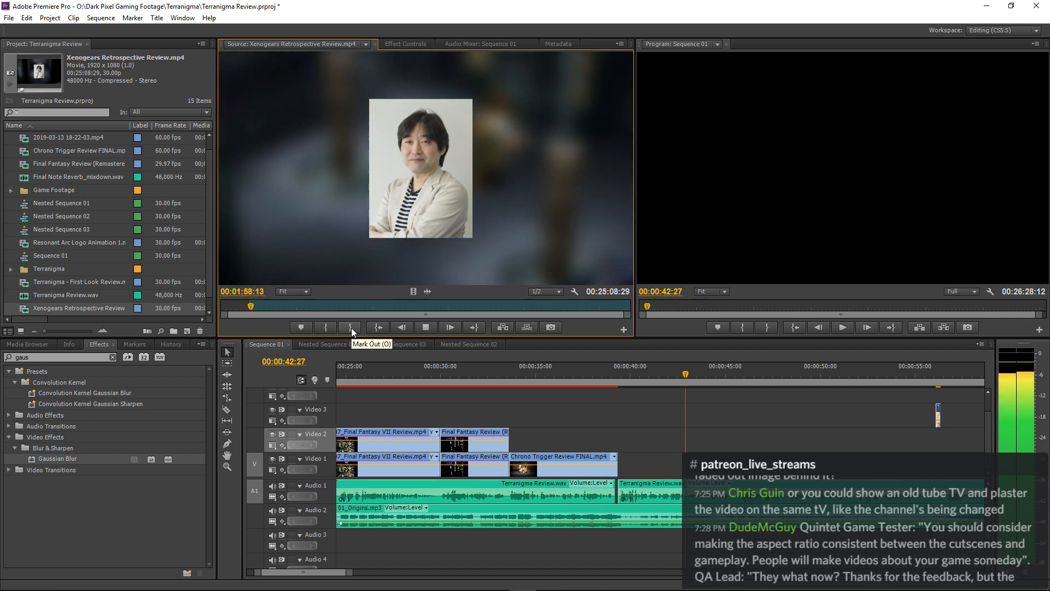
left_click(352, 327)
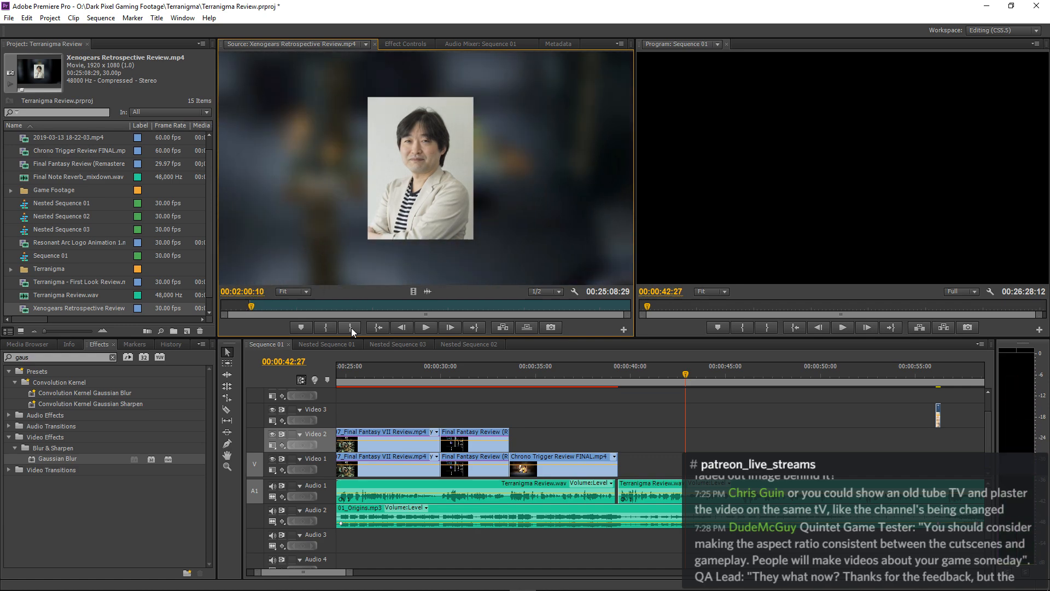
left_click_drag(518, 360, 618, 464)
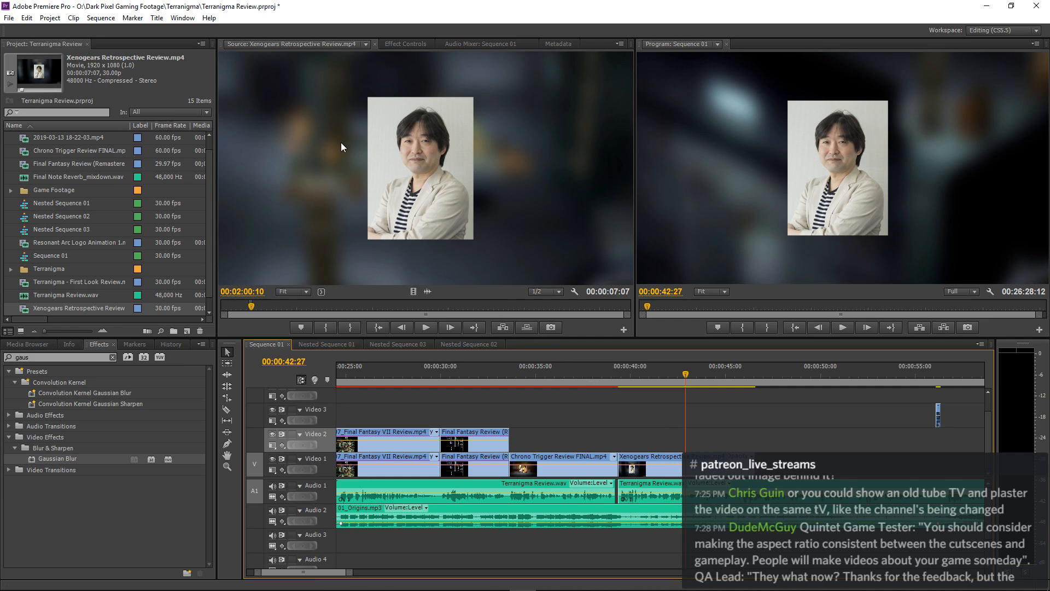
Play the narration over the Xenogears clip and trim the clip's end to 00:00:45:24.
left_click(533, 366)
key("space")
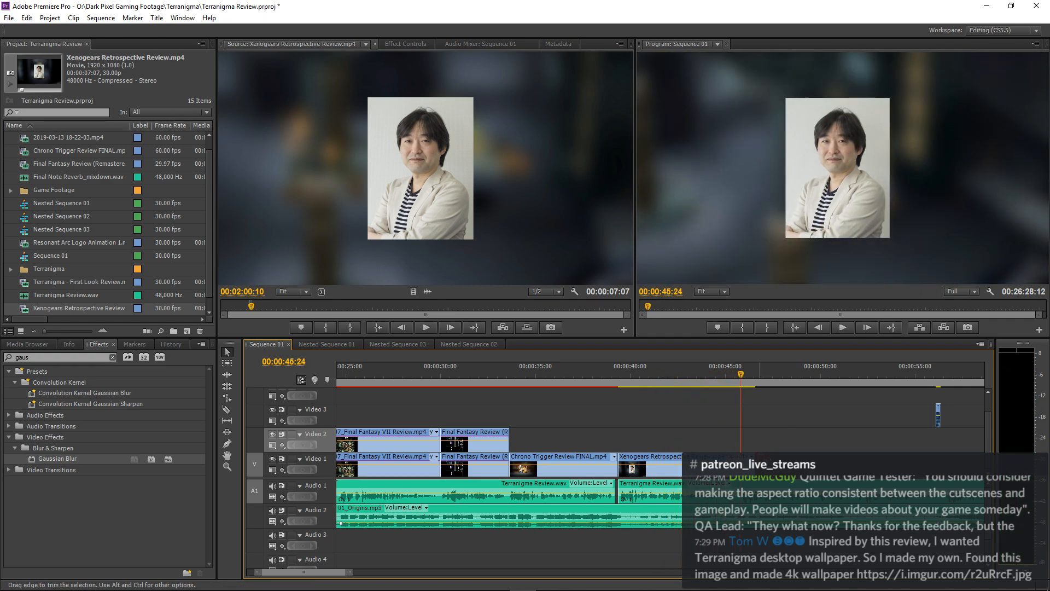
left_click_drag(706, 462, 691, 463)
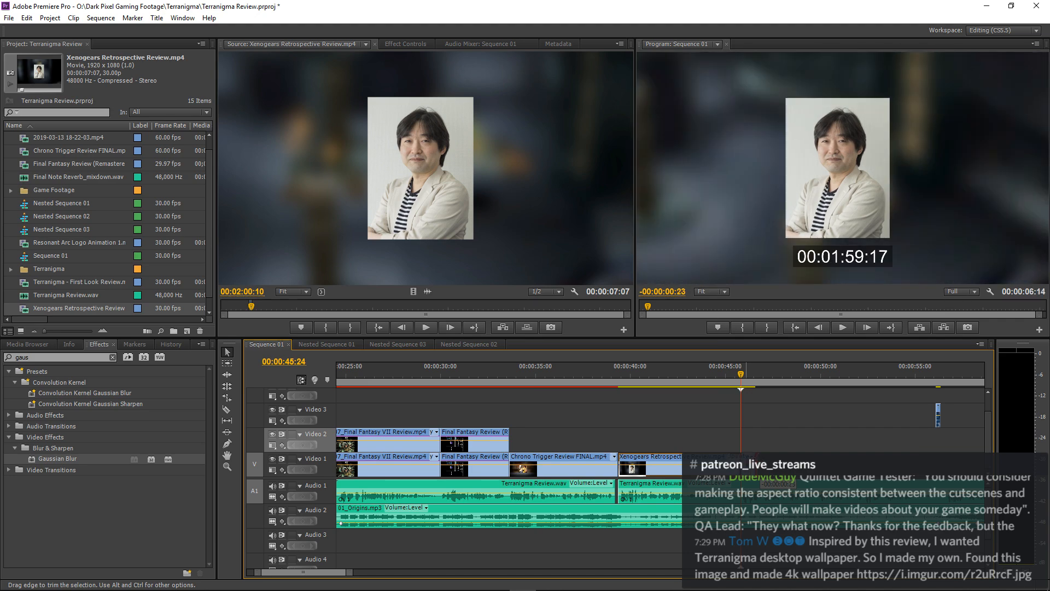
Open a gap of about 10 frames in the Audio 1 narration after the Xenogears clip and extend the clip across it.
key("space")
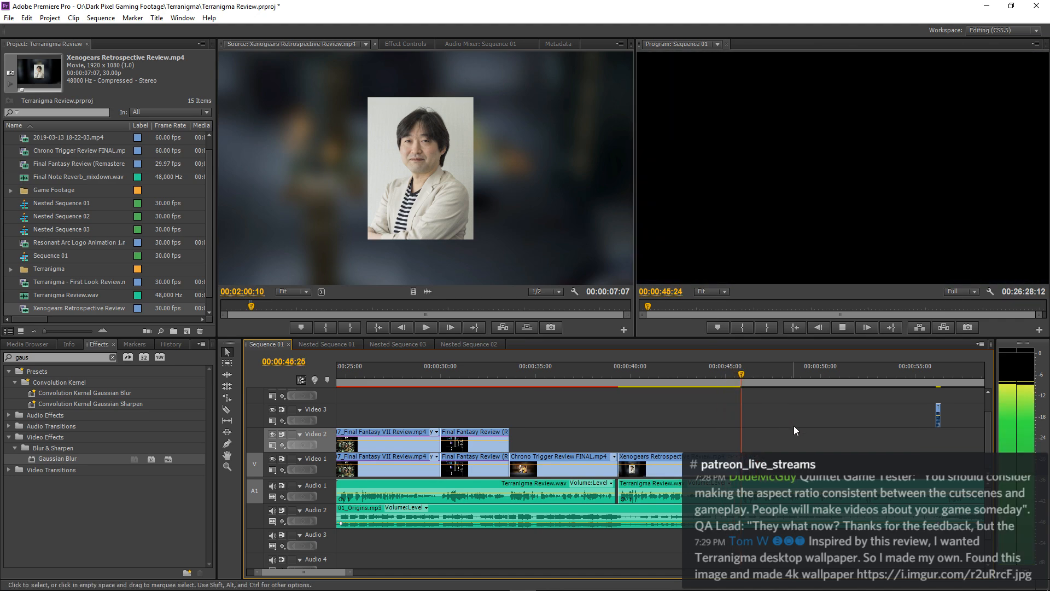
key("space")
key("=")
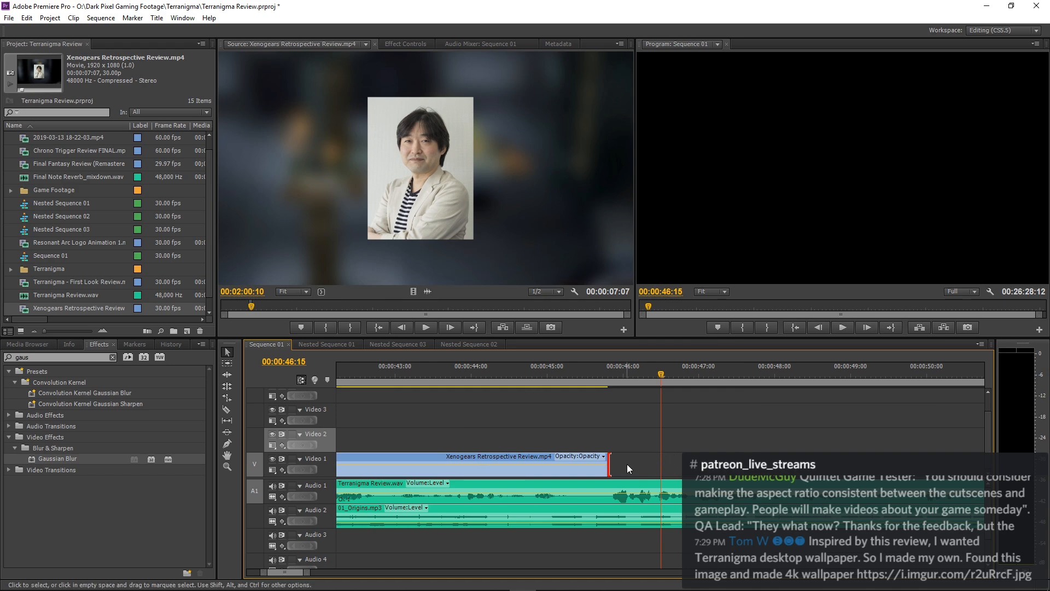
left_click_drag(621, 489, 634, 487)
key("shift+k")
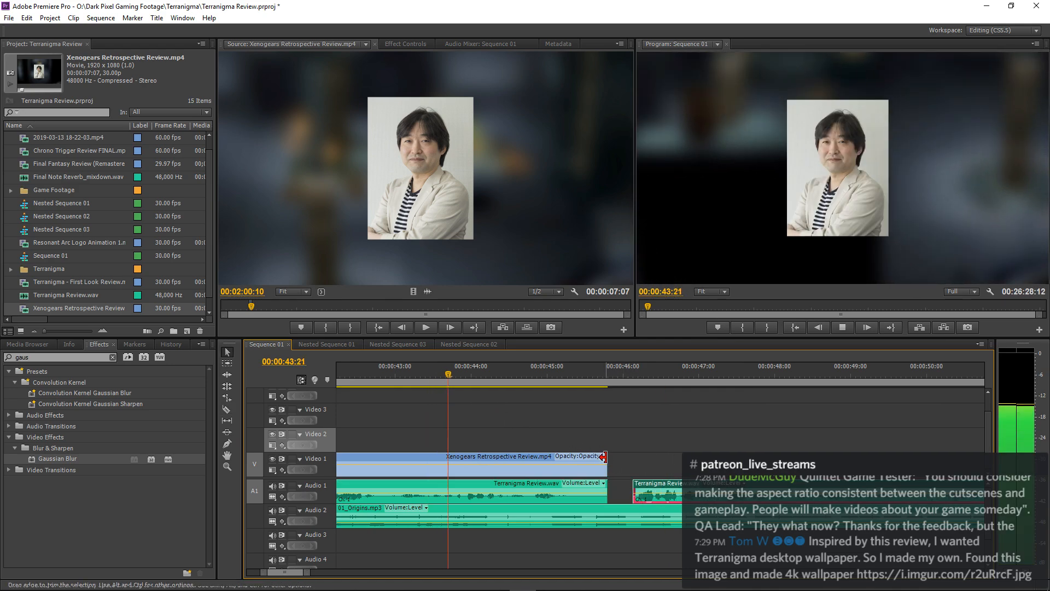
left_click_drag(604, 455, 634, 456)
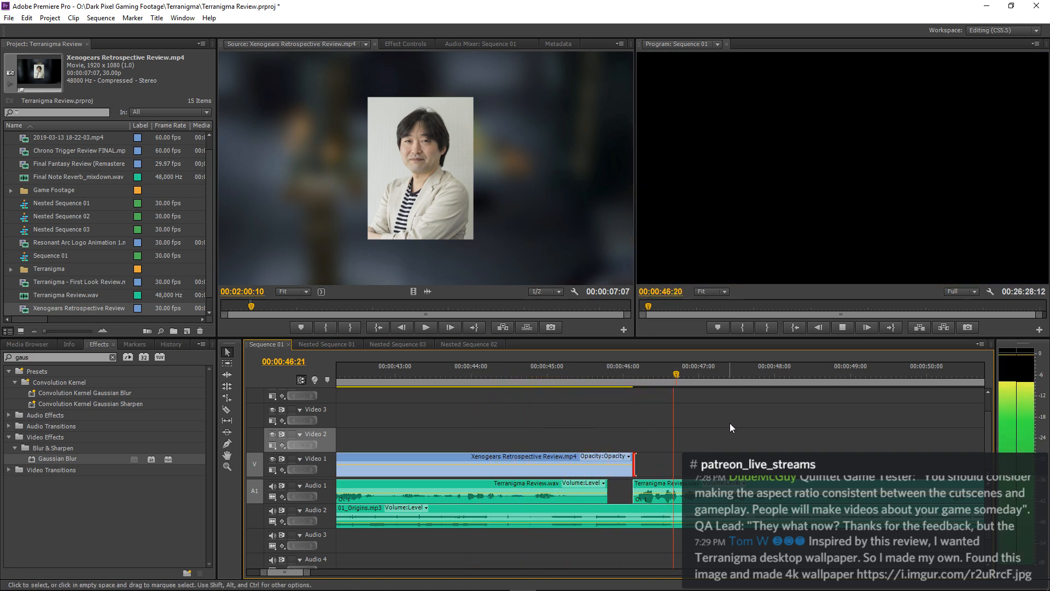
Move the short Video 3 clip further along Sequence 01 to about 00:01:04.
key("minus")
key("minus")
key("minus")
key("minus")
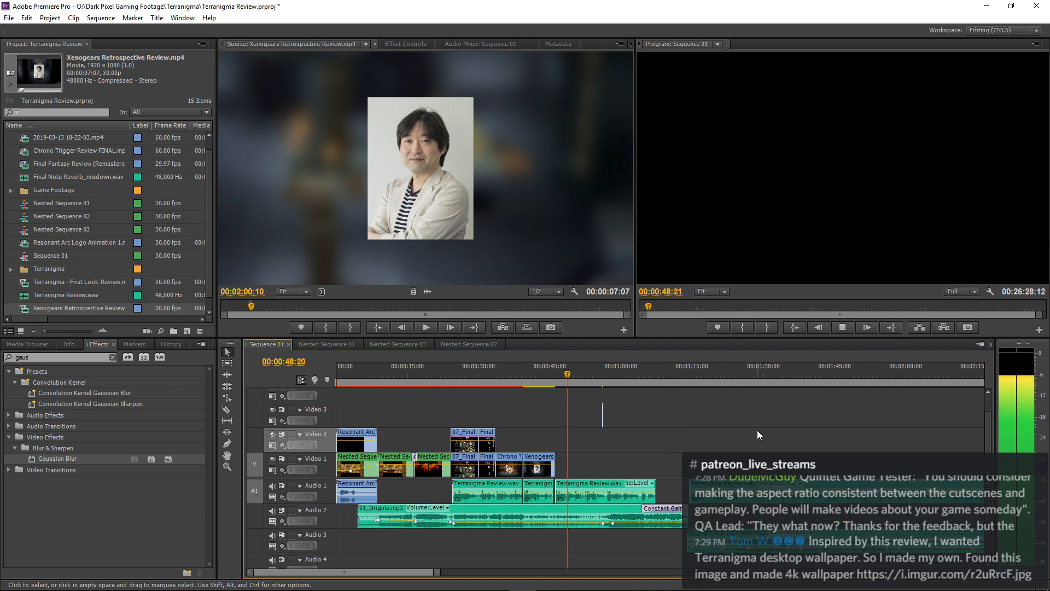
key("equal")
left_click_drag(730, 410, 794, 412)
key("minus")
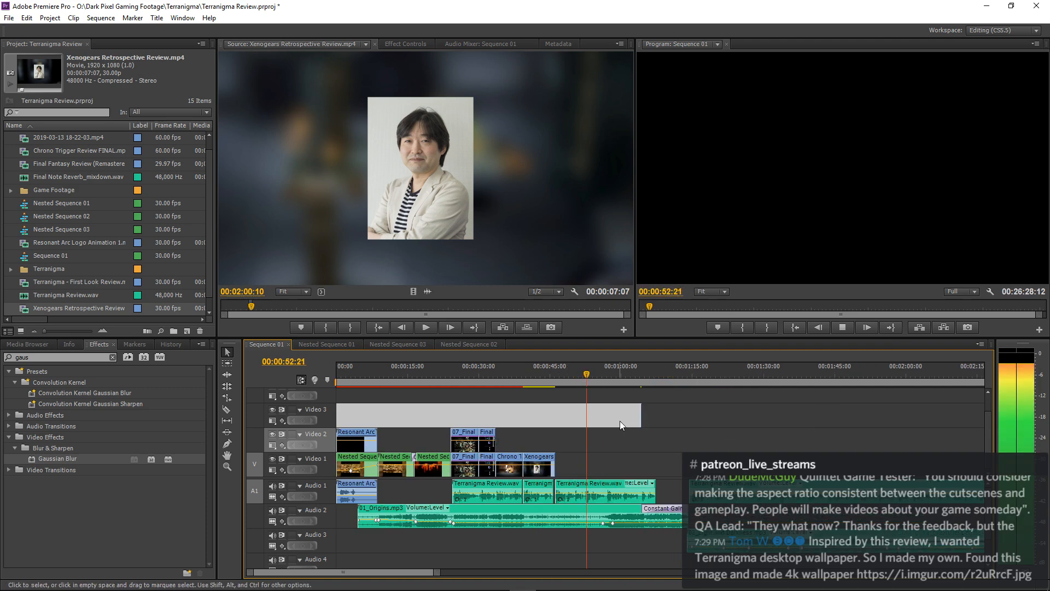
key("equal")
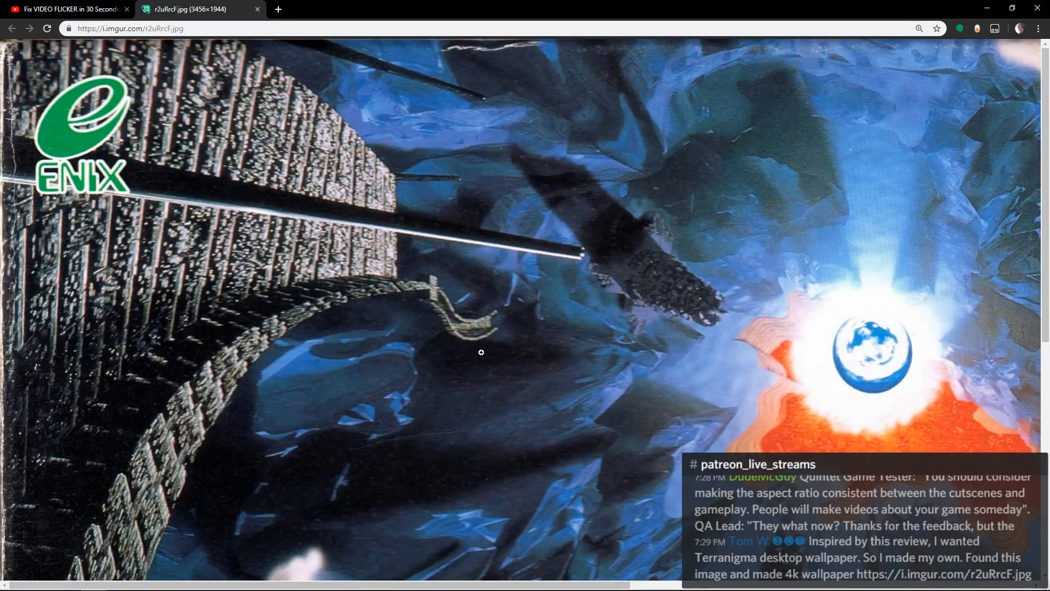
Examine the Terranigma wallpaper r2uRrcF.jpg in the browser, reducing it until the whole picture fits.
scroll(482, 352, "down", 3)
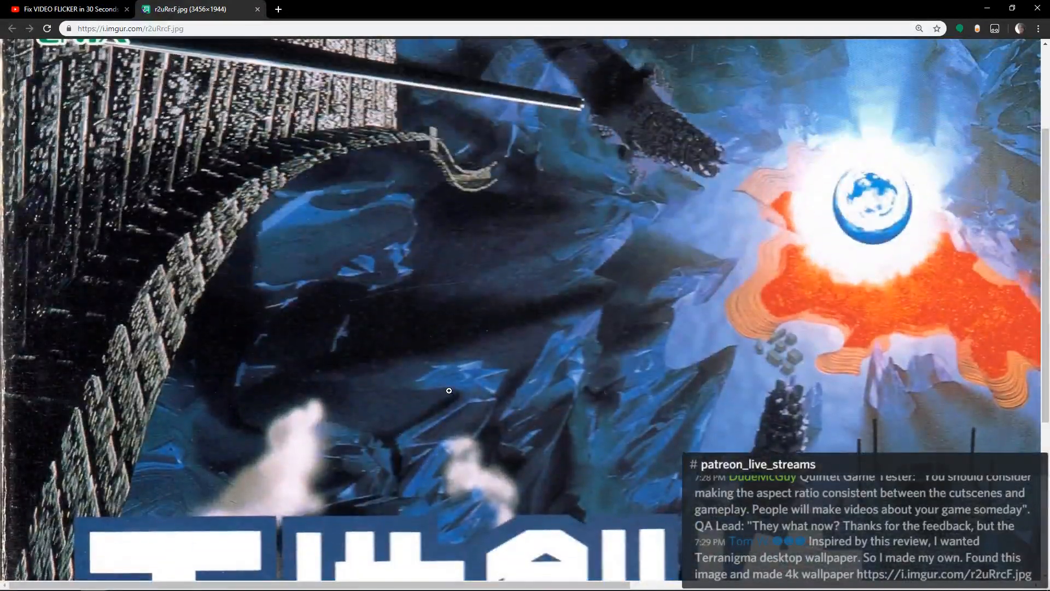
scroll(449, 391, "down", 1)
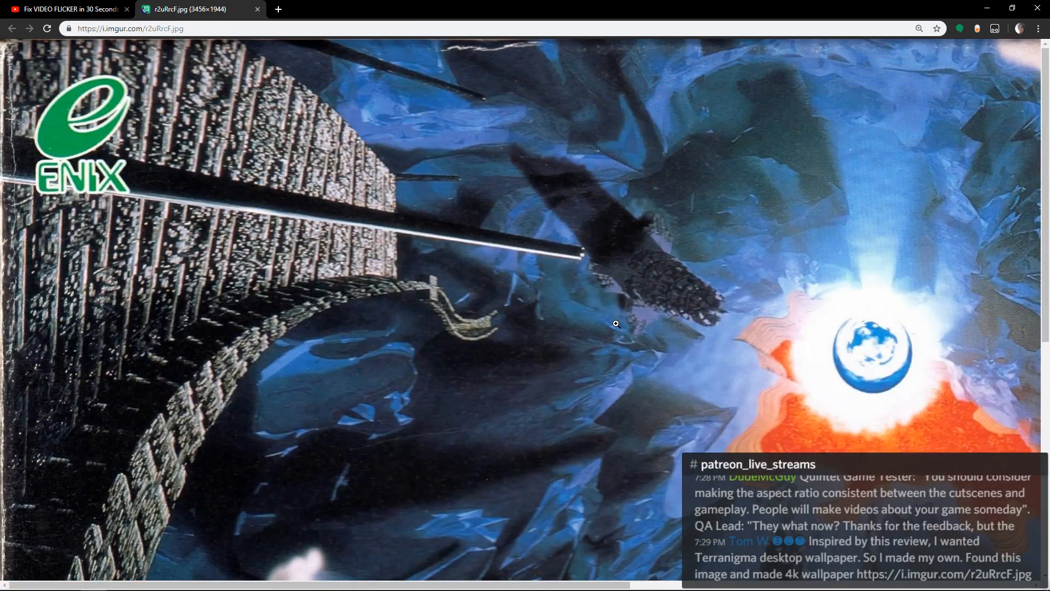
key("ctrl+minus")
key("ctrl+minus")
key("ctrl+minus")
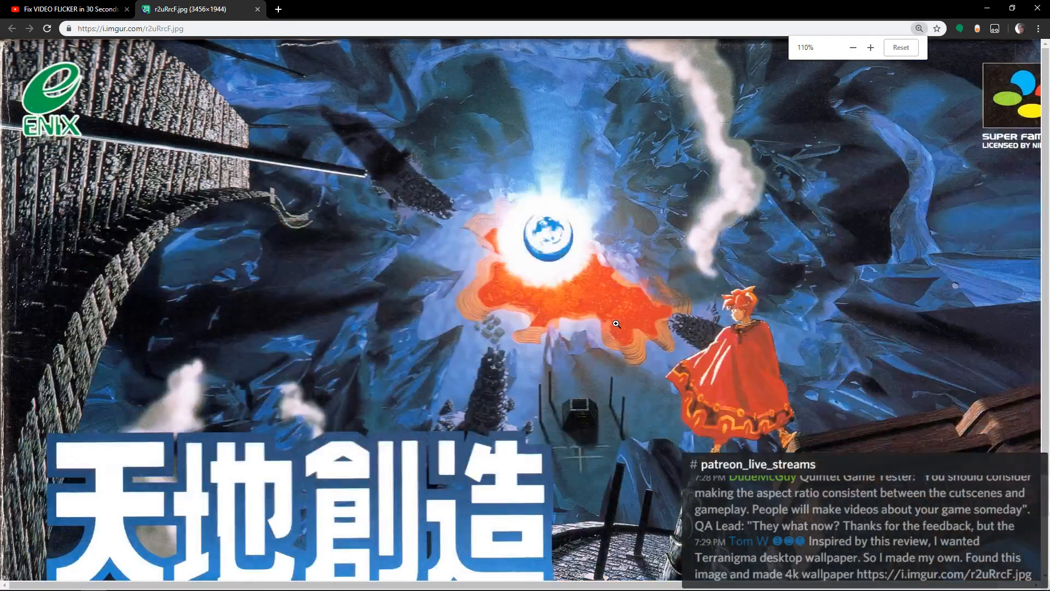
key("ctrl+minus")
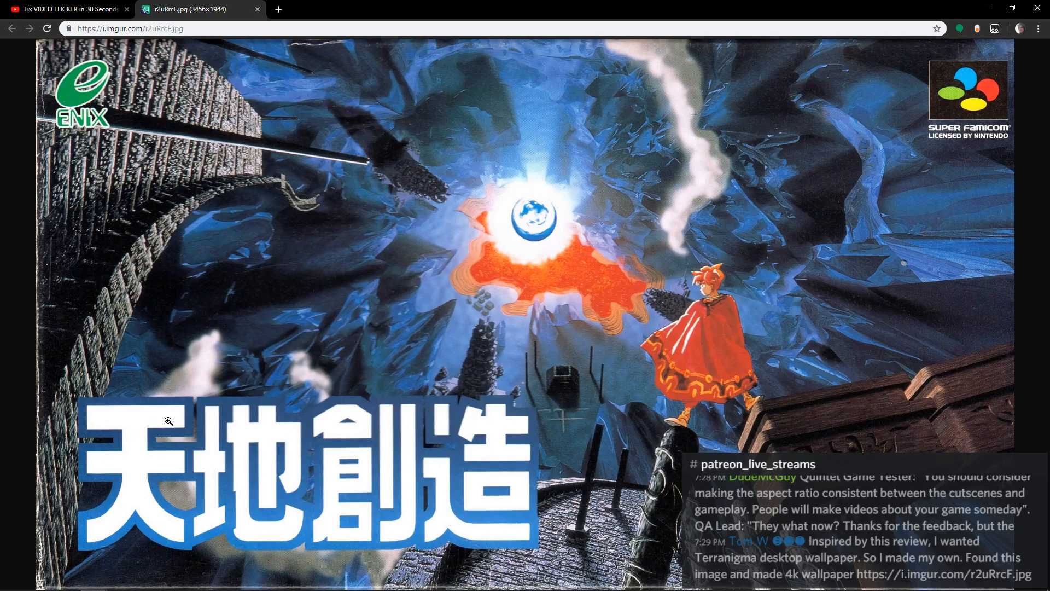
Examine the wallpaper's details enlarged, from the Japanese title to the caped character and the glowing planet.
left_click(314, 229)
left_click(314, 229)
left_click(315, 228)
key("ctrl+plus")
key("ctrl+plus")
key("ctrl+plus")
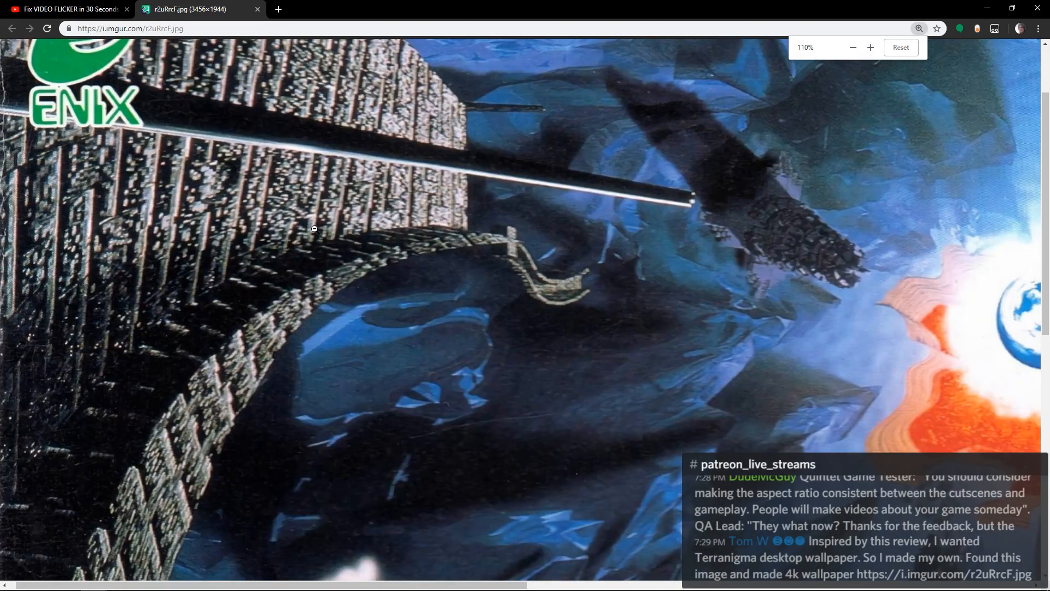
left_click(314, 229)
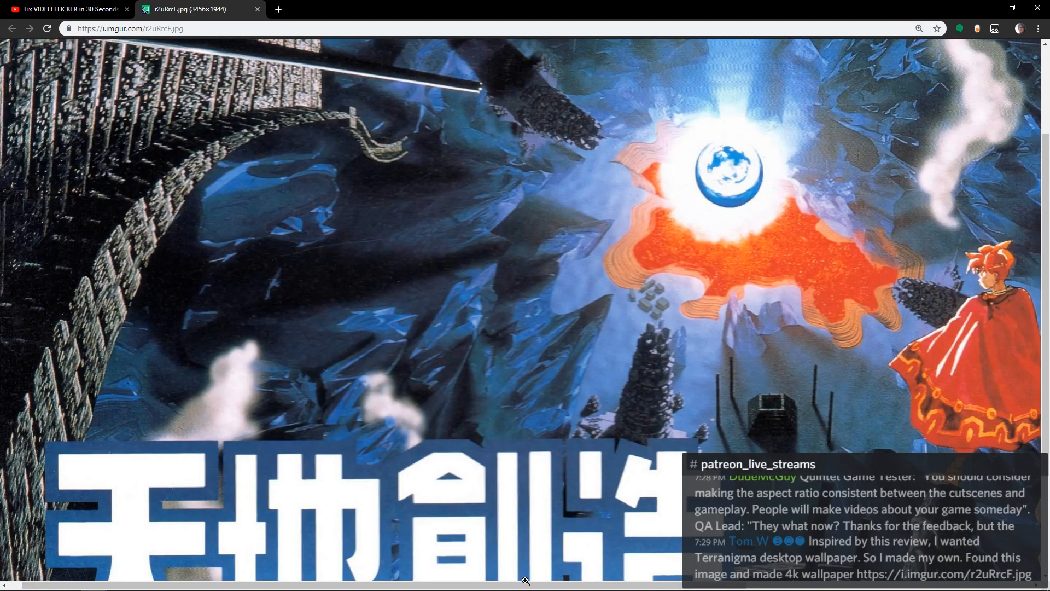
left_click_drag(529, 587, 713, 587)
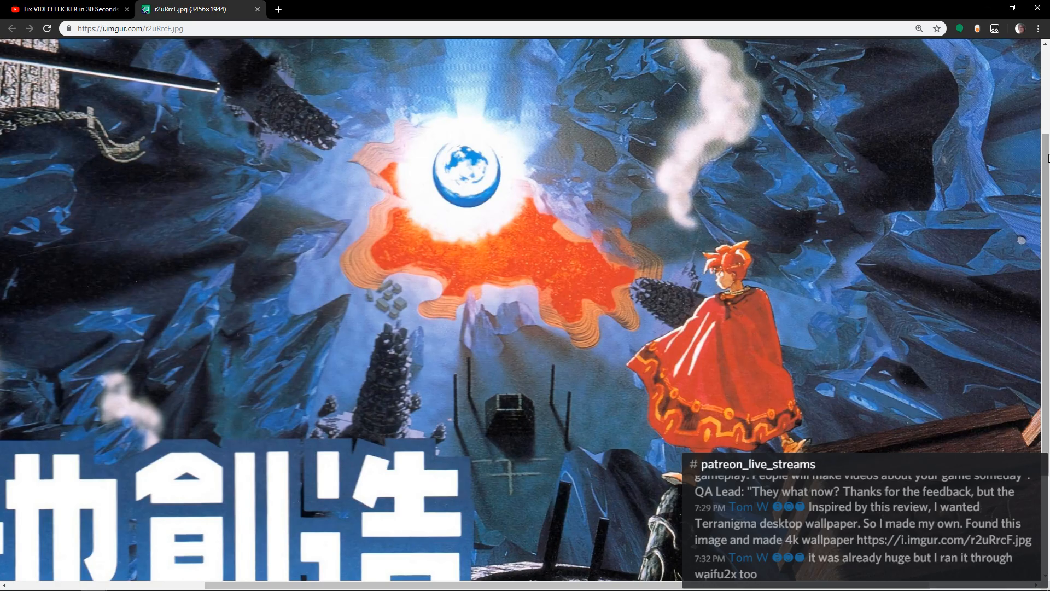
left_click_drag(1046, 160, 1007, 220)
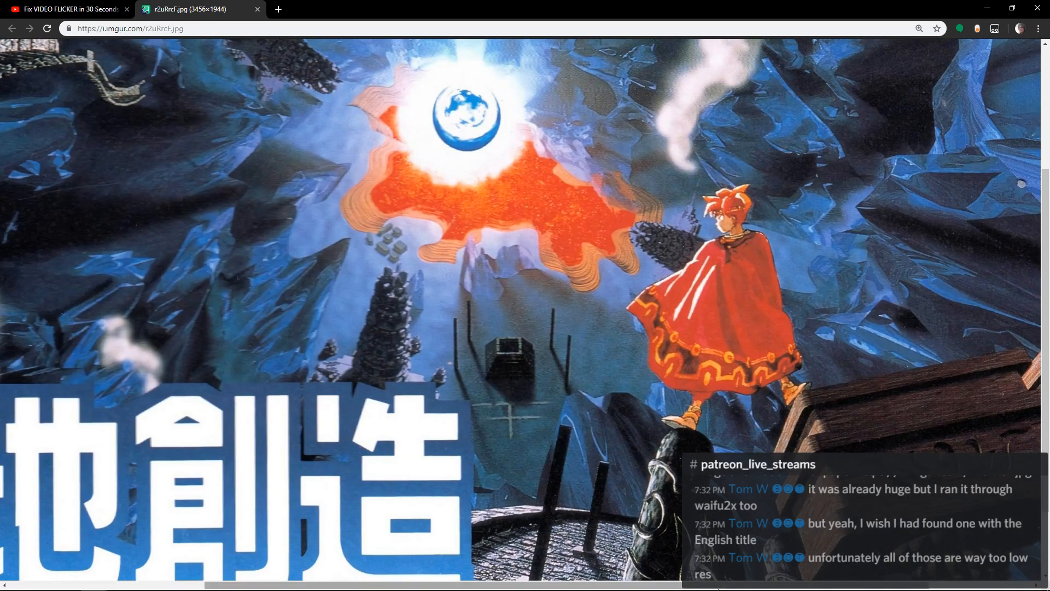
left_click_drag(715, 588, 524, 588)
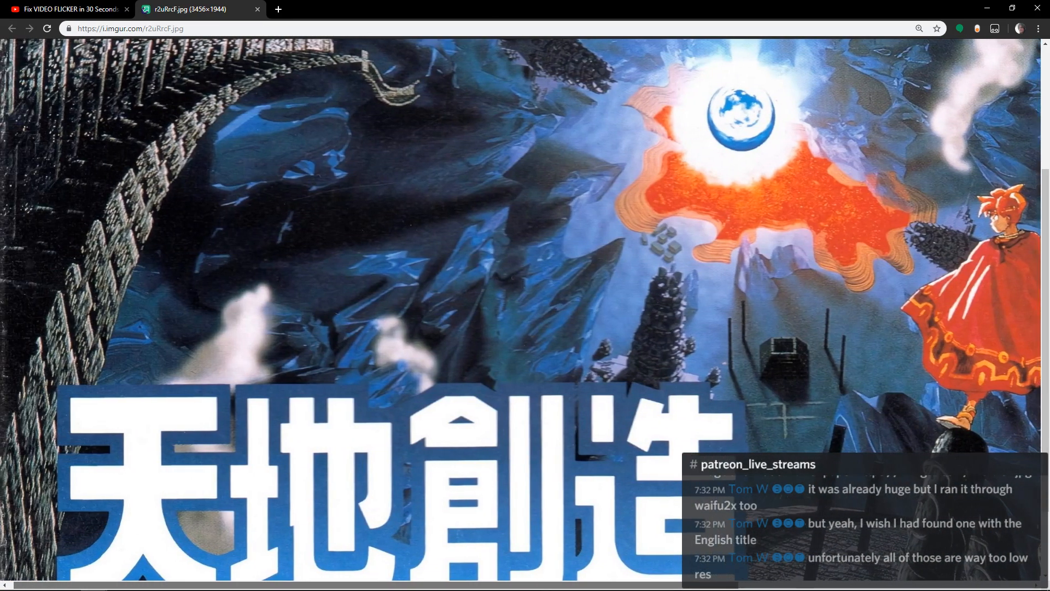
left_click_drag(1046, 183, 1046, 228)
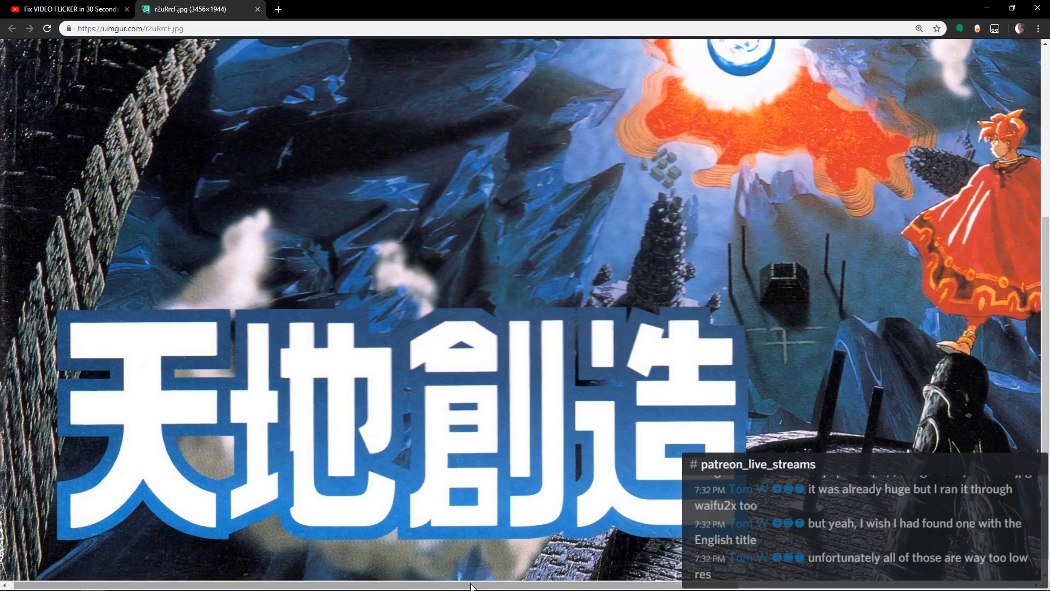
left_click_drag(482, 587, 773, 586)
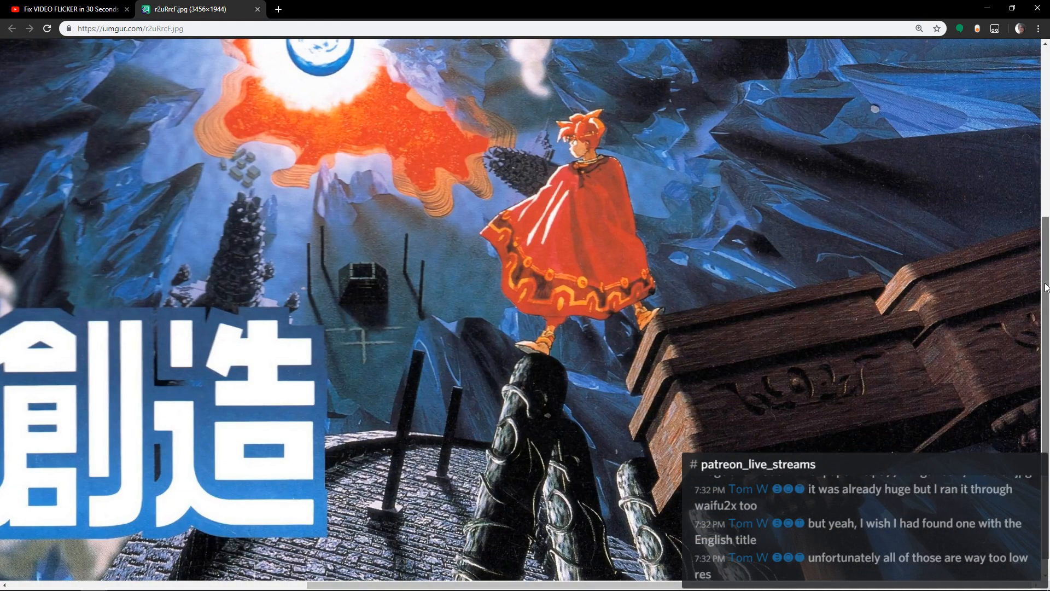
left_click_drag(1046, 288, 1046, 243)
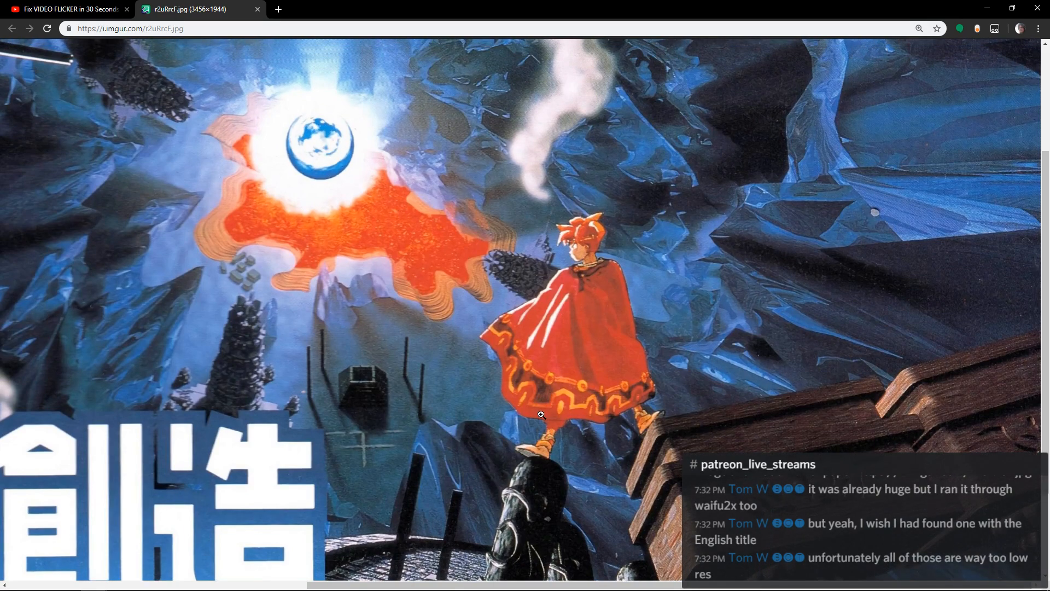
Save the wallpaper as r2uRrcF.jpg in the Concept Art folder under Dark Pixel Gaming Footage\Terranigma on drive O:.
right_click(535, 353)
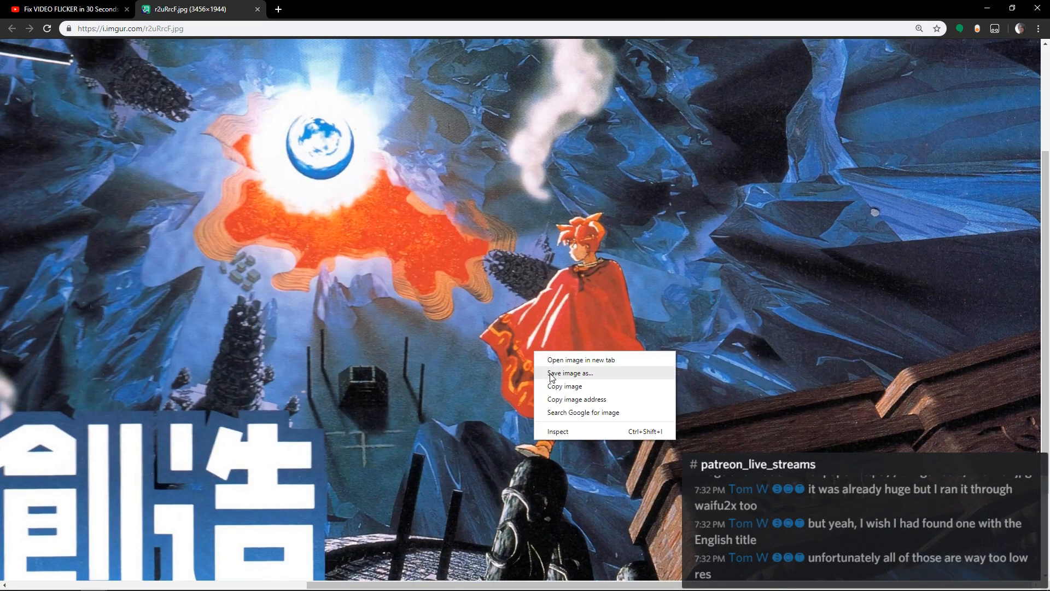
left_click(550, 373)
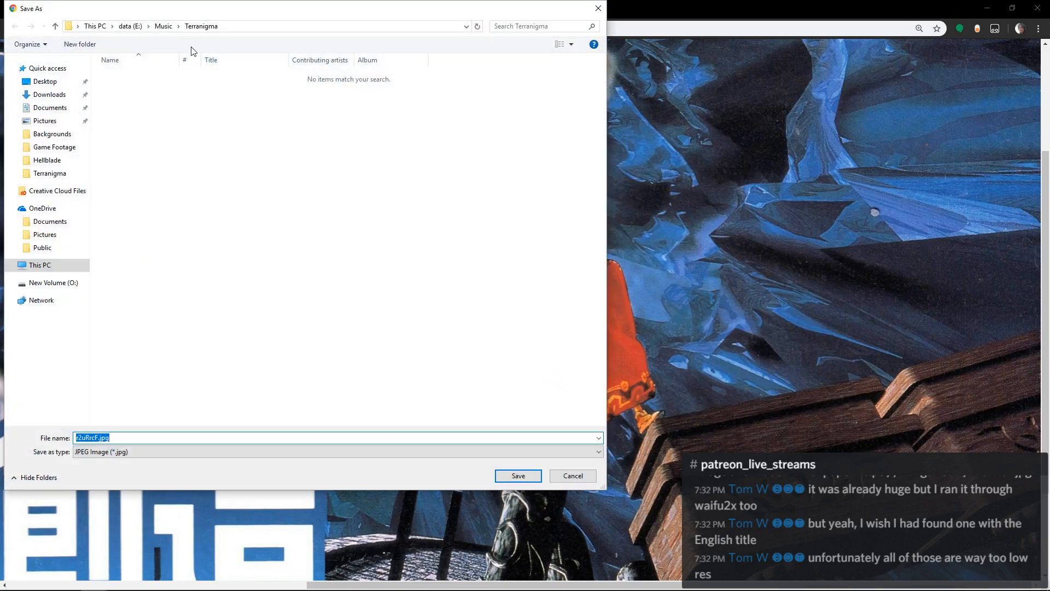
left_click(95, 25)
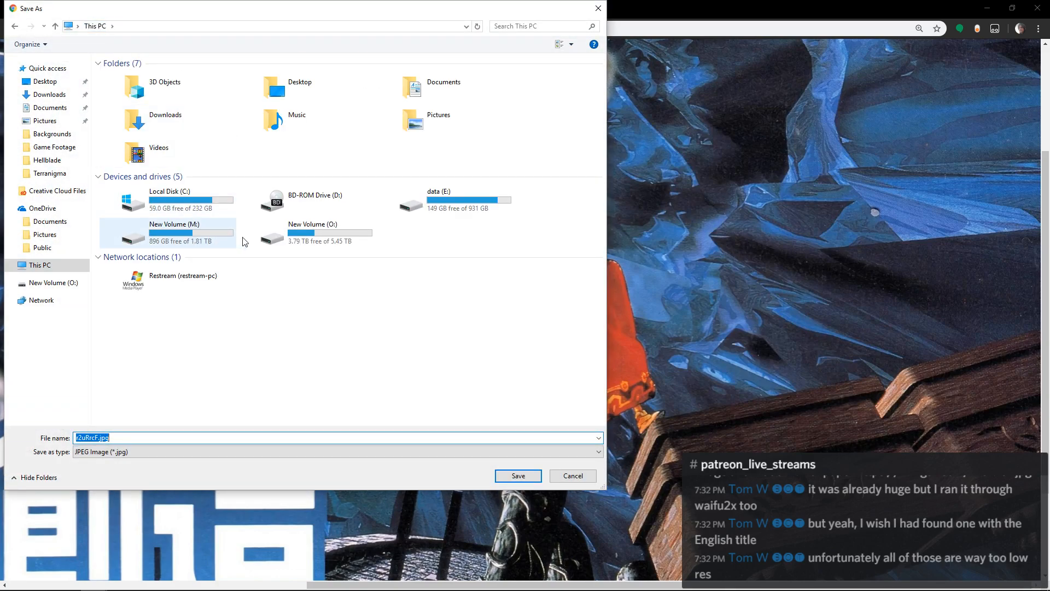
double_click(263, 221)
double_click(145, 75)
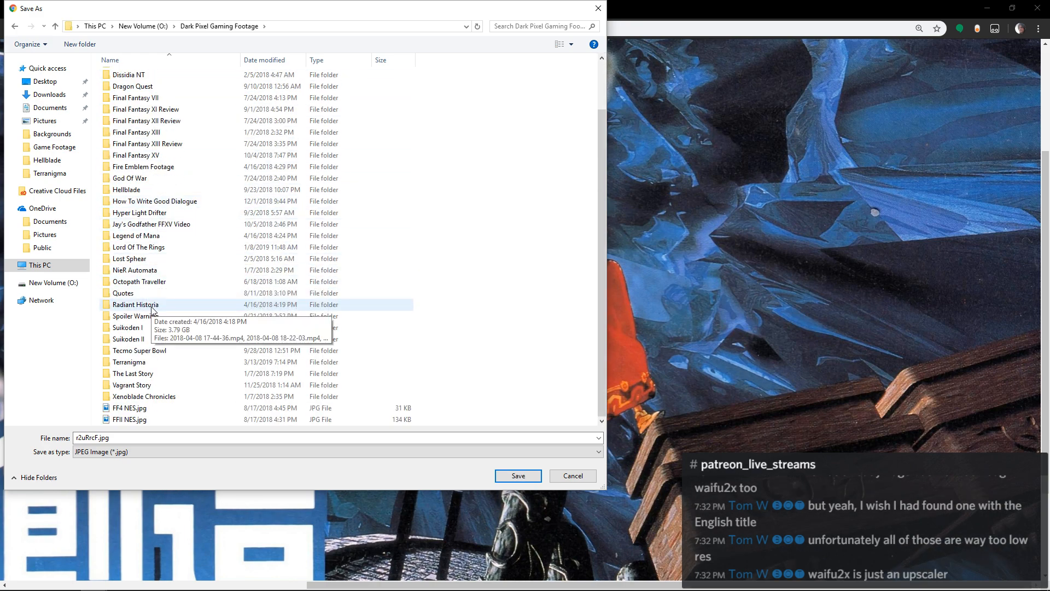
double_click(126, 363)
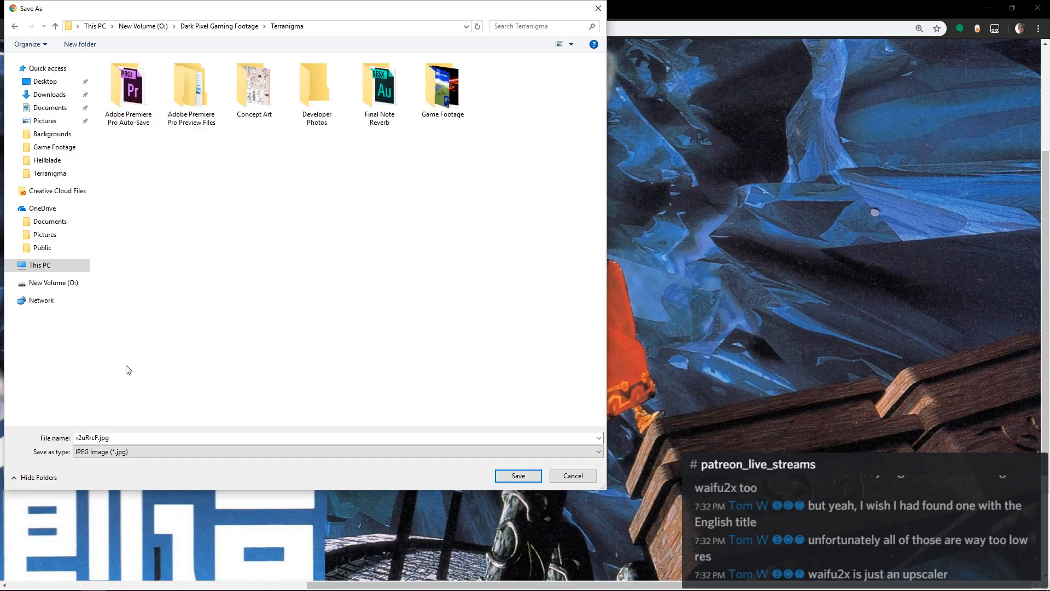
double_click(254, 86)
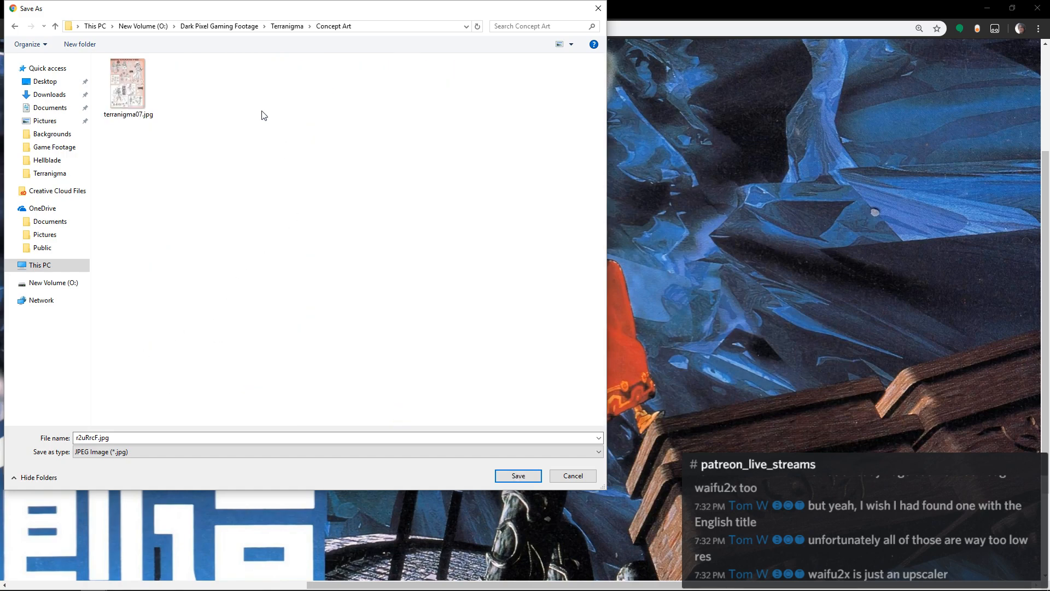
left_click(519, 475)
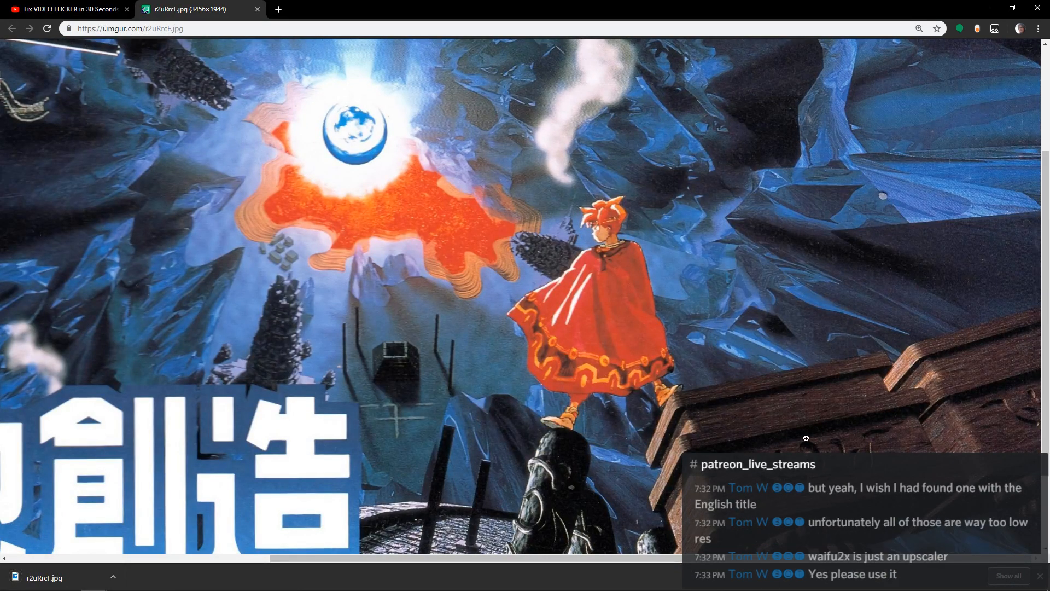
Close the Terranigma wallpaper and the video flicker tutorial in the browser and return to the Premiere Pro project.
left_click(1042, 577)
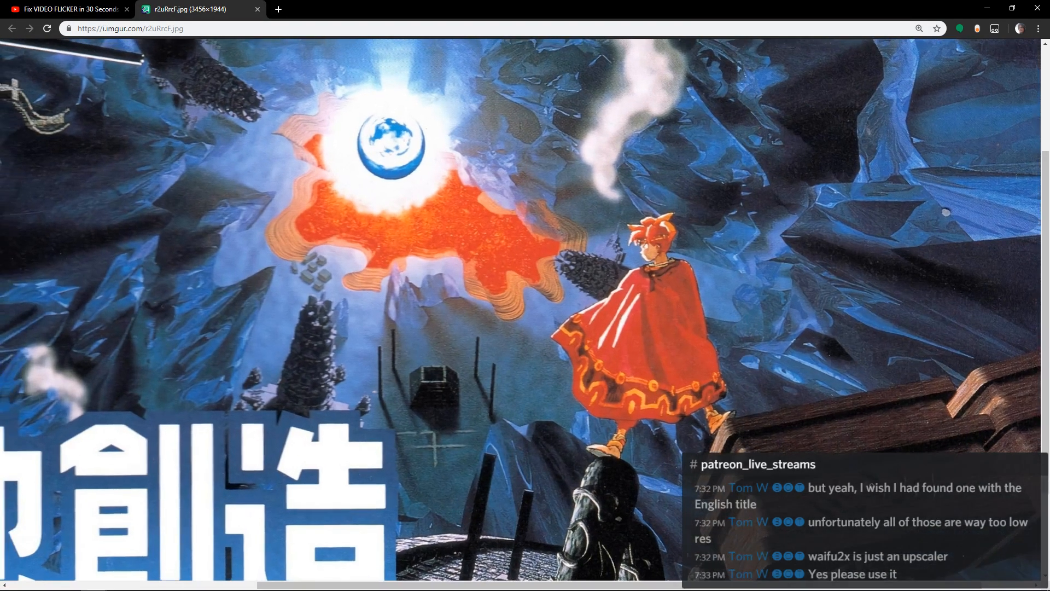
left_click(257, 13)
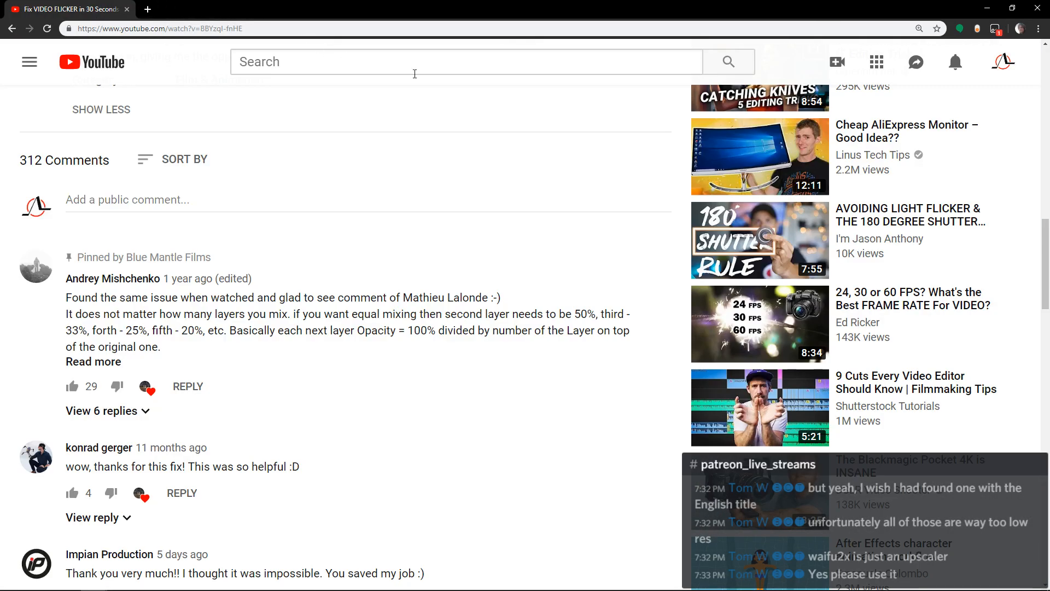
scroll(356, 200, "up", 15)
scroll(331, 209, "up", 3)
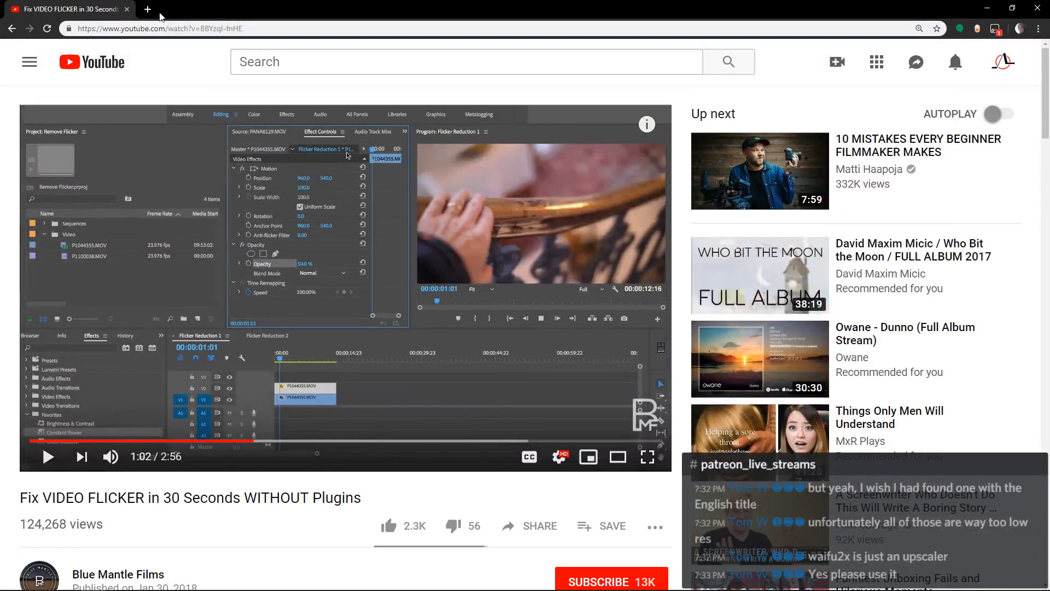
left_click(126, 9)
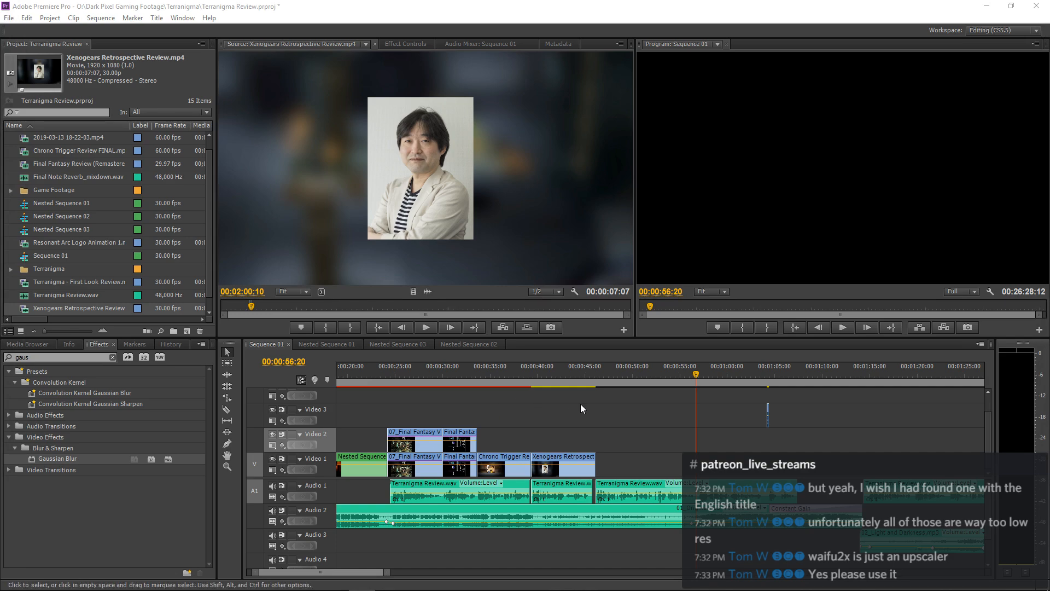
Play Sequence 01 from the Xenogears excerpt into the narration that still lacks footage, up to about 00:00:50.
left_click(553, 386)
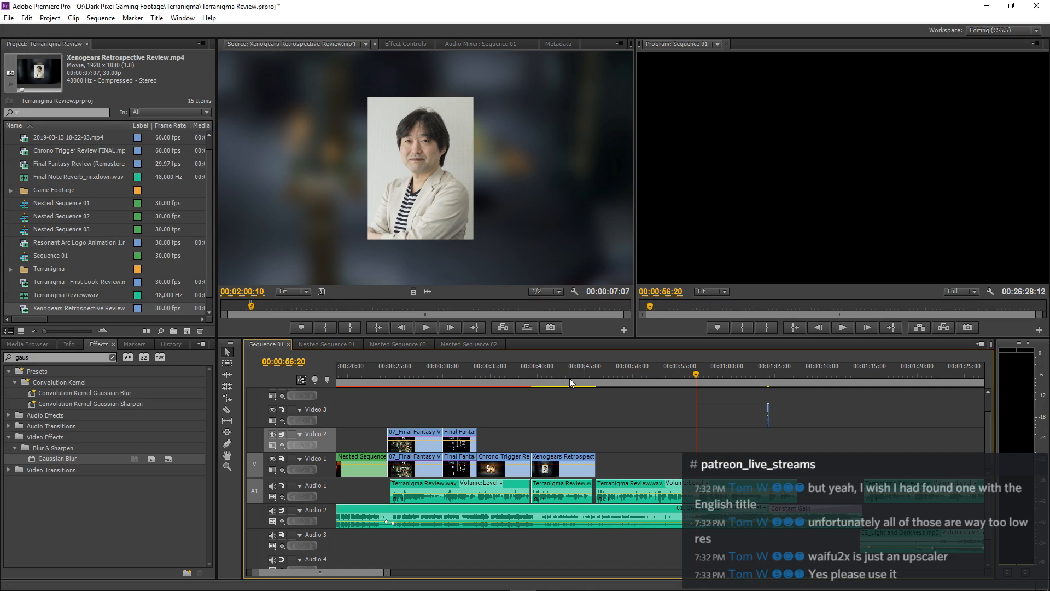
key("space")
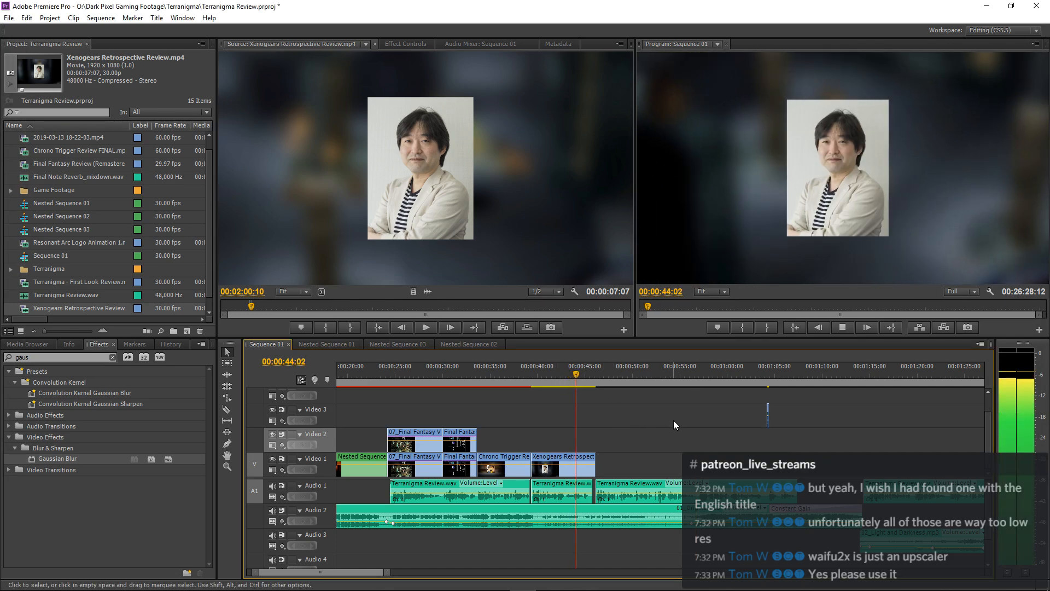
key("equal")
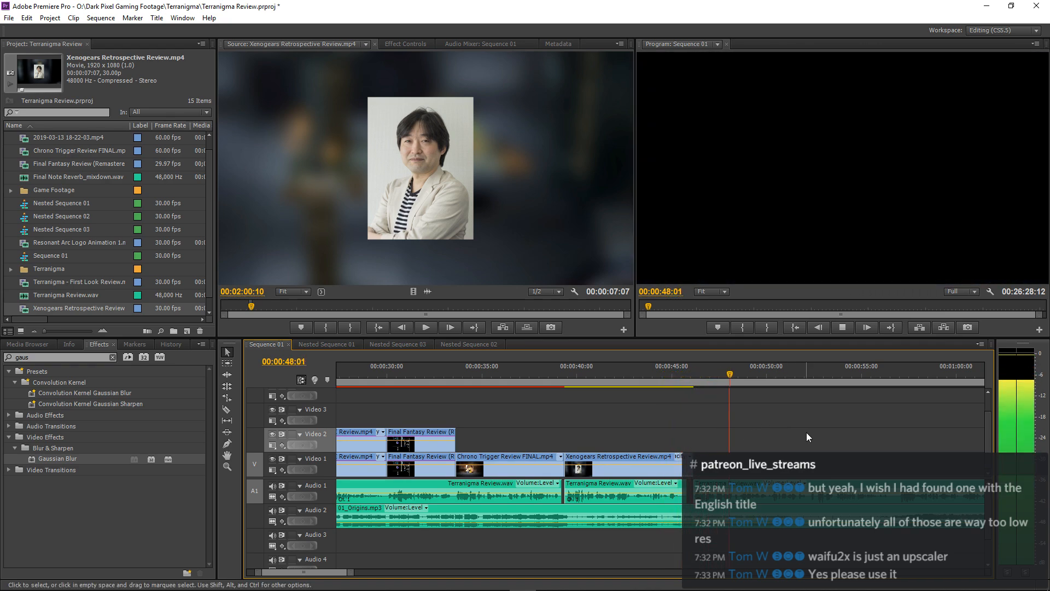
key("space")
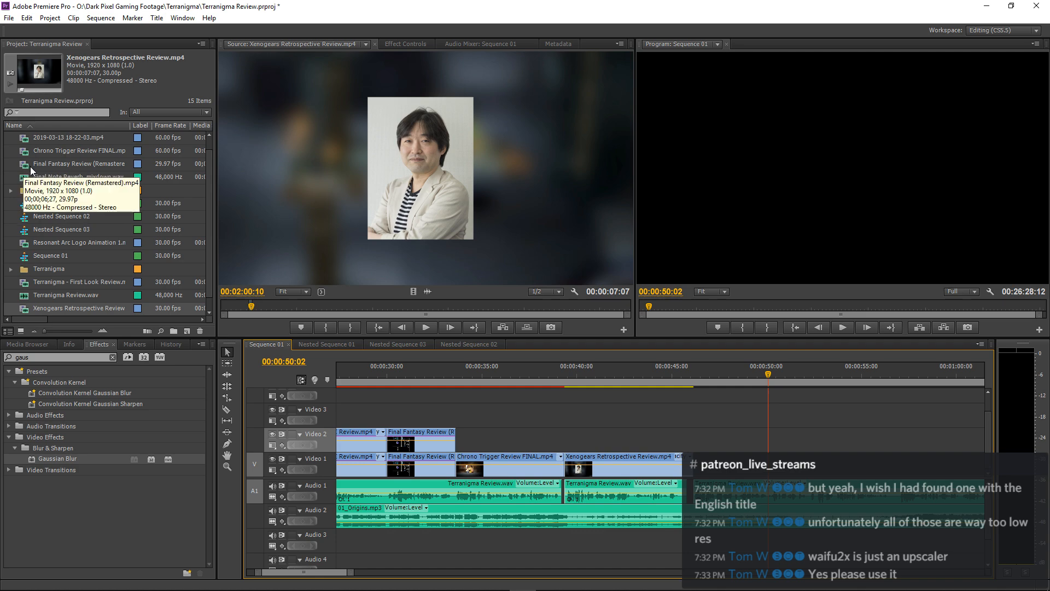
Mark the planetarium excerpt of 07_Final Fantasy VII Review.mp4 from about 00;07;53 to 00;07;57;13.
scroll(30, 171, "up", 1)
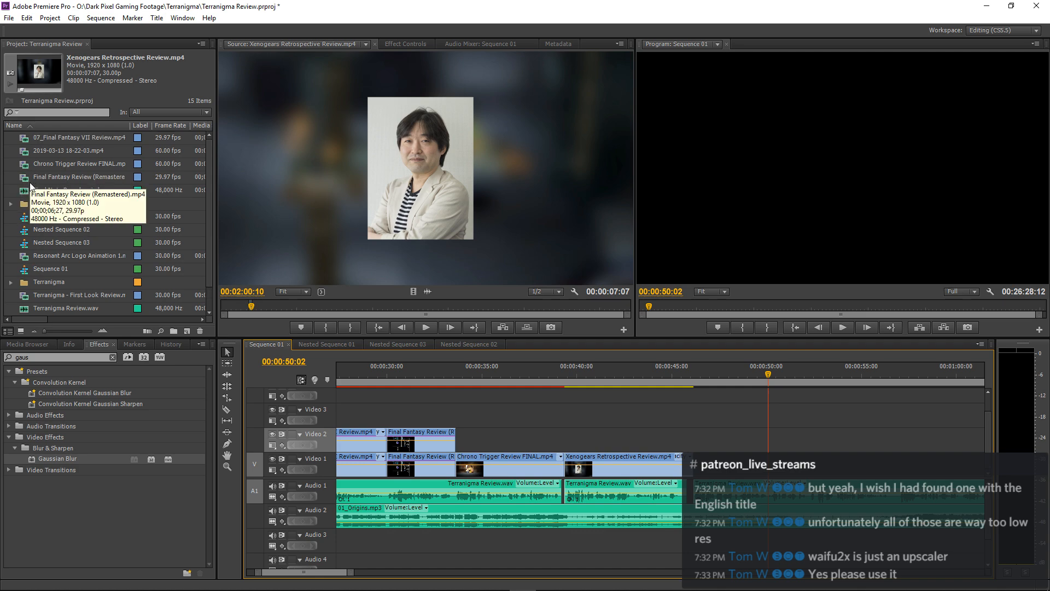
double_click(22, 142)
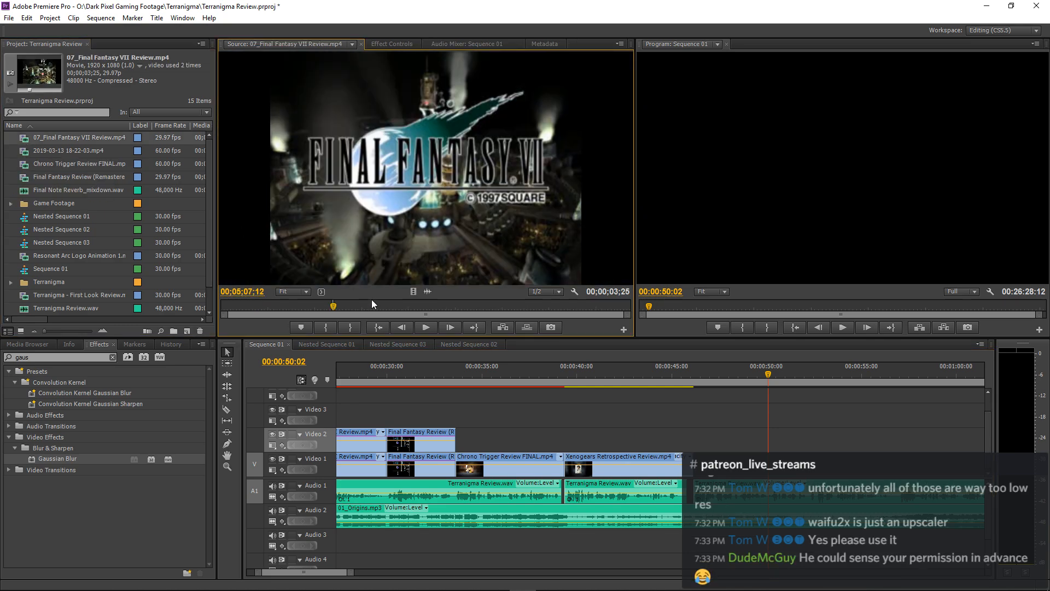
left_click(392, 305)
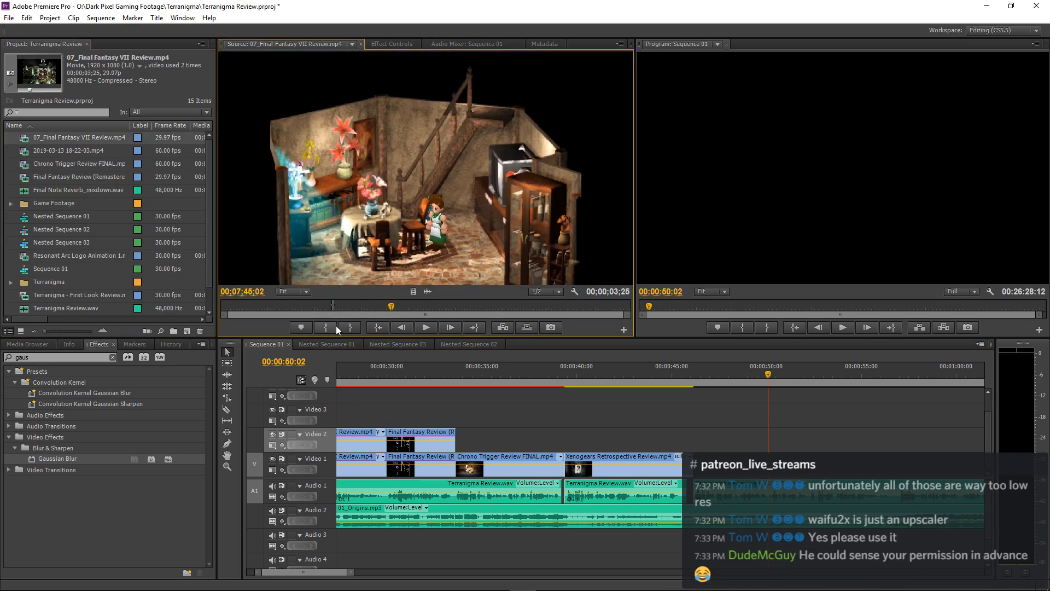
left_click_drag(393, 308, 393, 311)
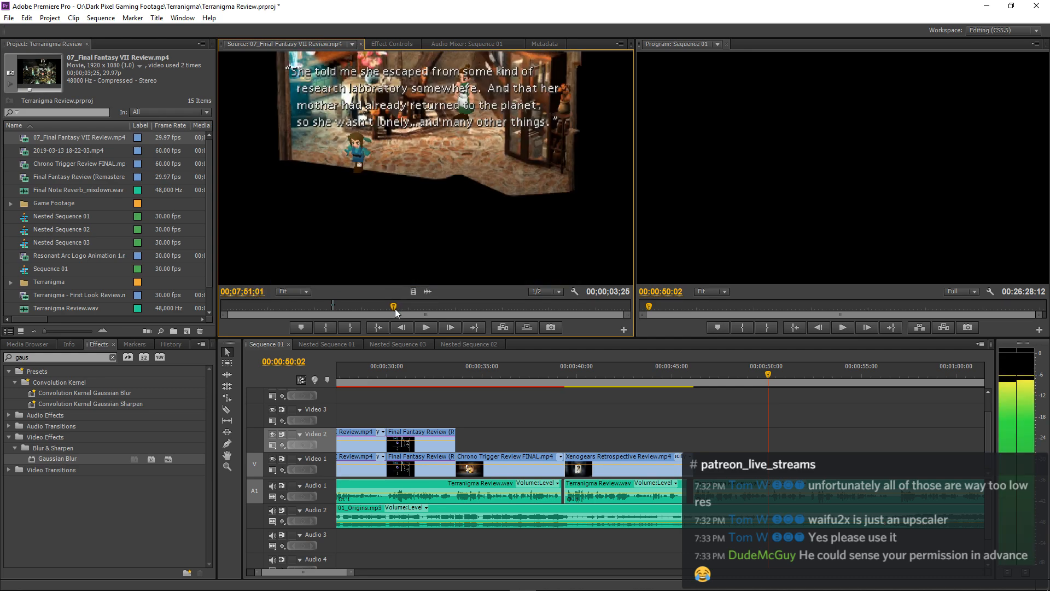
key("space")
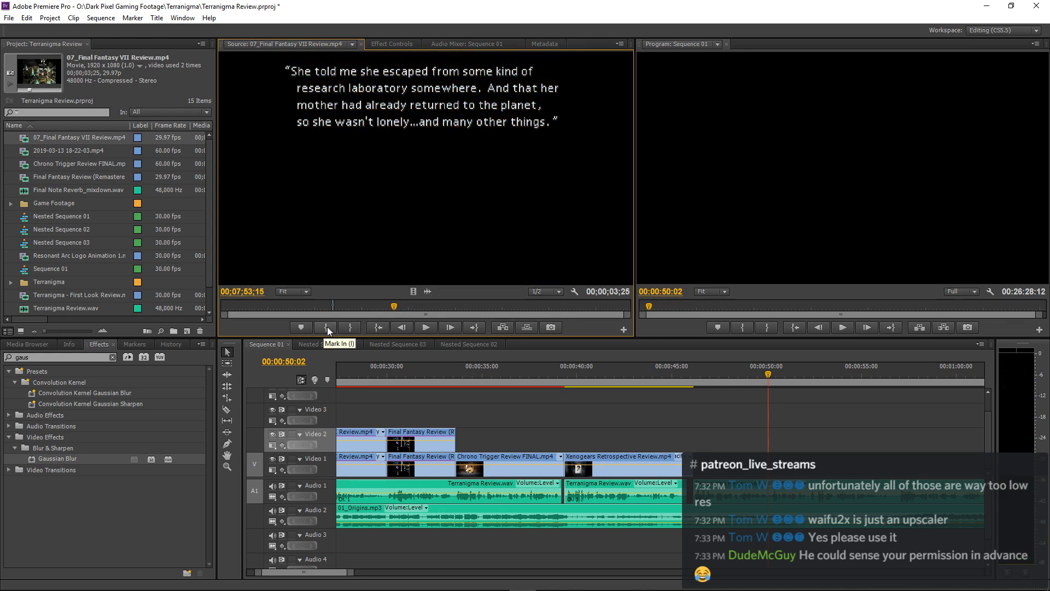
key("space")
key("space")
left_click(328, 326)
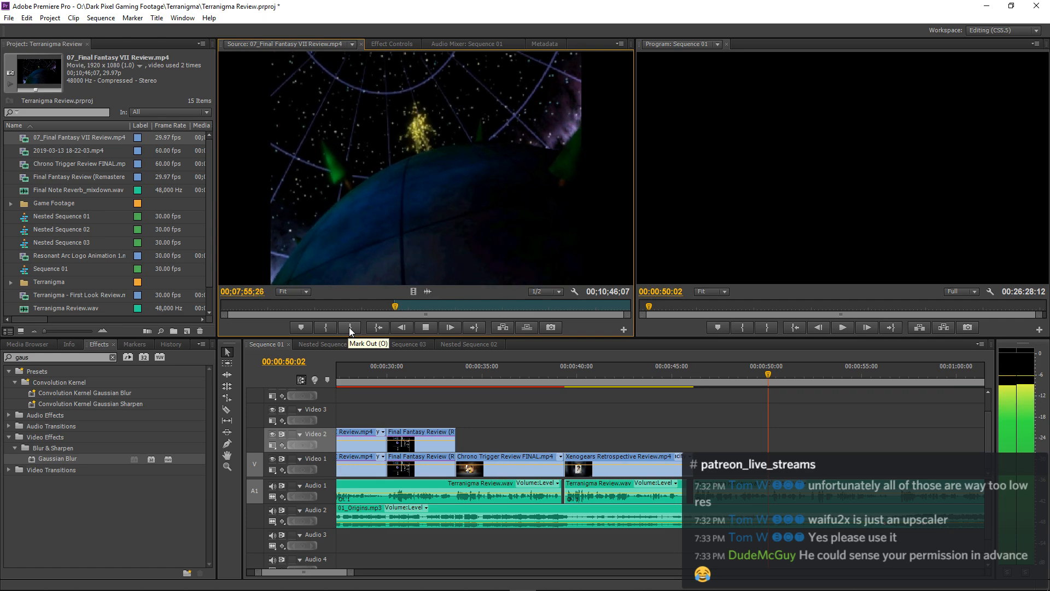
left_click(351, 327)
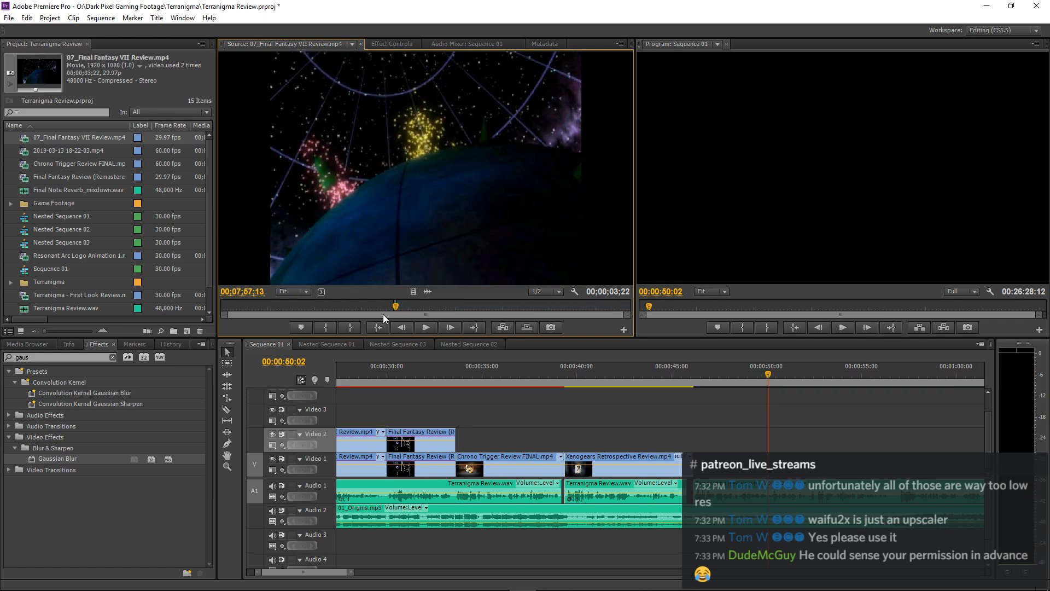
Place the marked excerpt, video only, on Video 1 directly after the Xenogears clip at about 00:00:46 and check the join.
left_click_drag(411, 291, 695, 451)
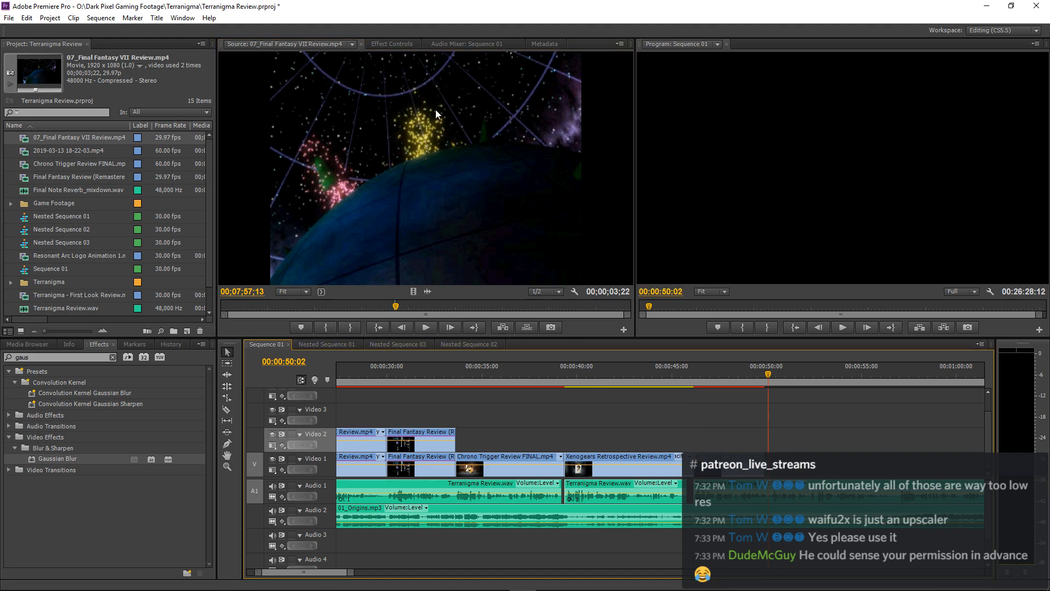
left_click(682, 378)
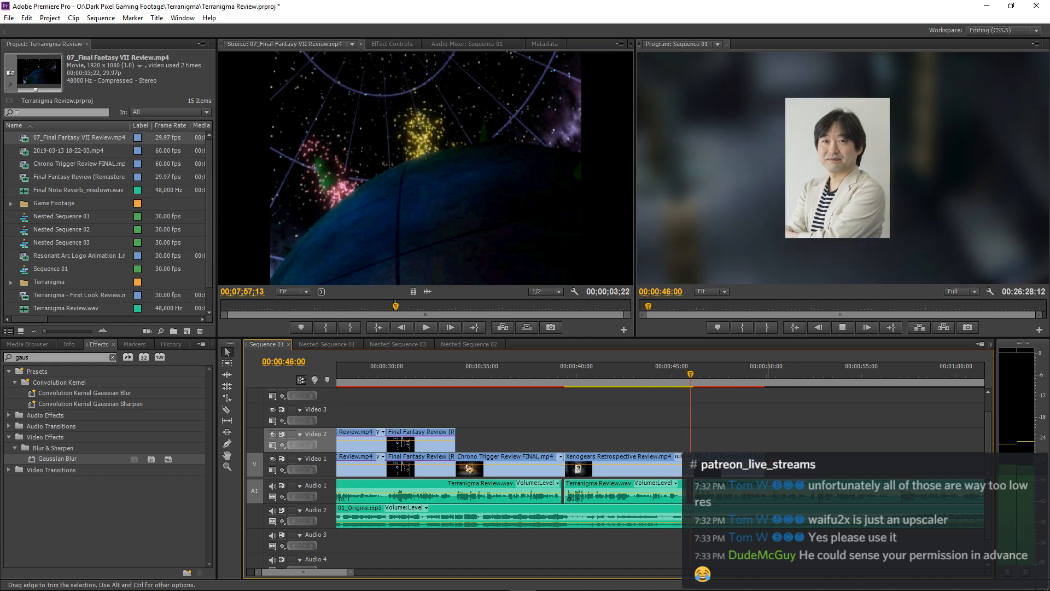
key("space")
key("=")
key("=")
key("=")
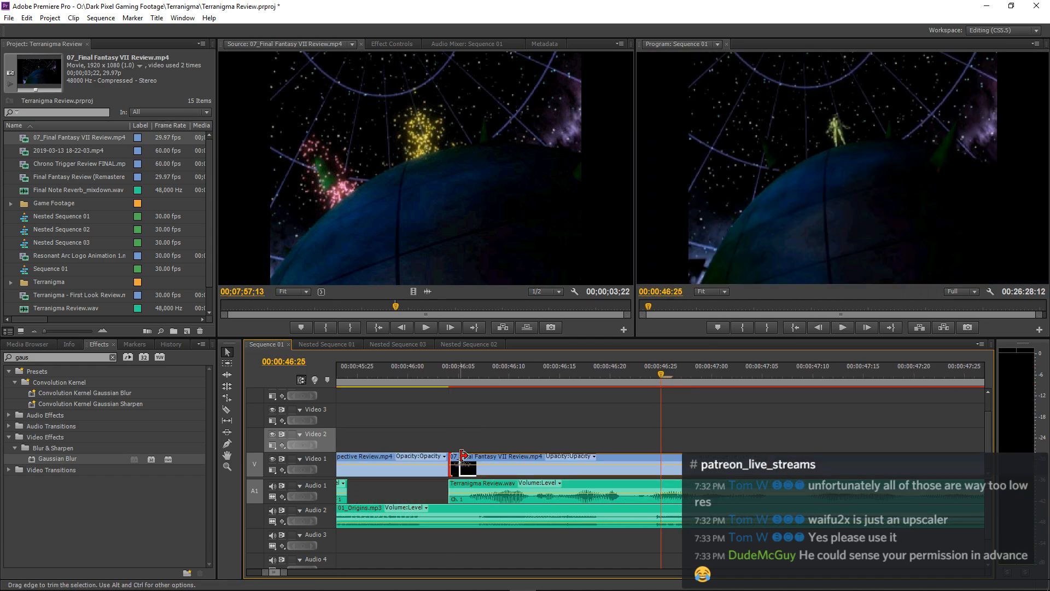
Adjust the end of the planetarium excerpt on Video 1 to 00:00:50:28 and play it against the narration.
key("minus")
key("minus")
key("space")
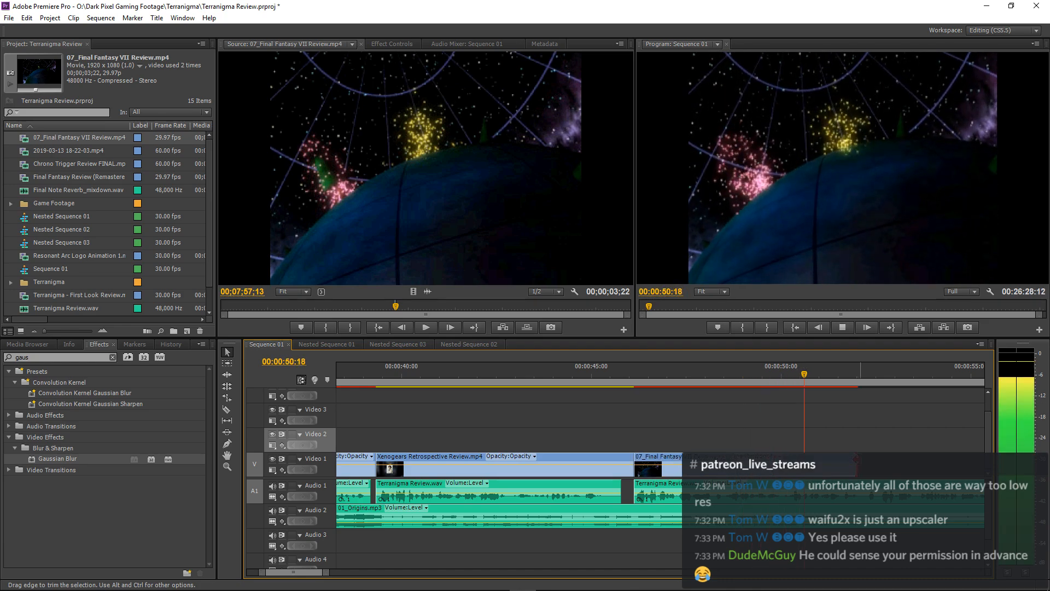
key("space")
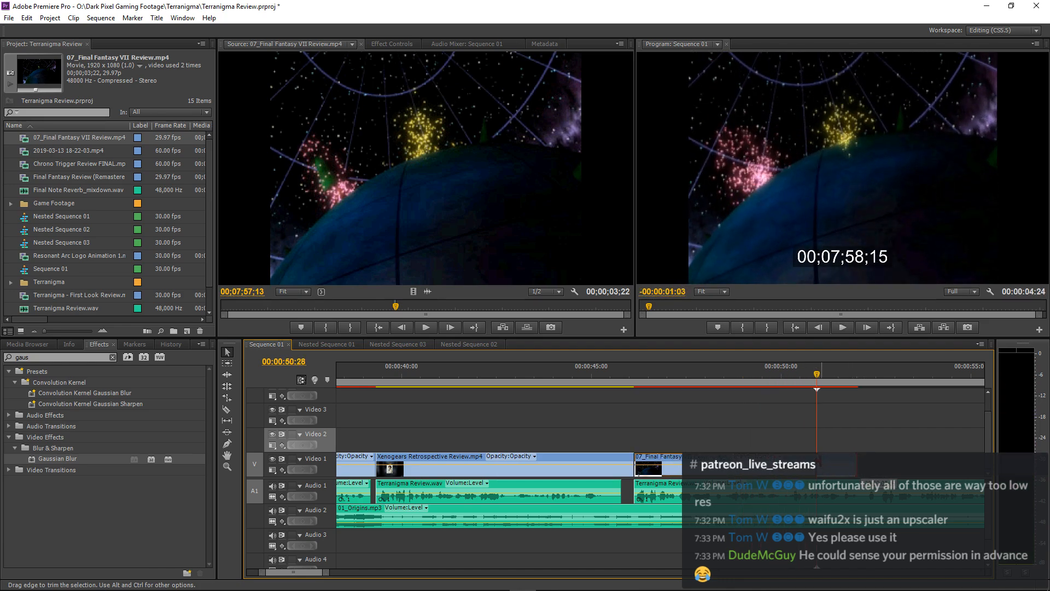
left_click(632, 375)
key("space")
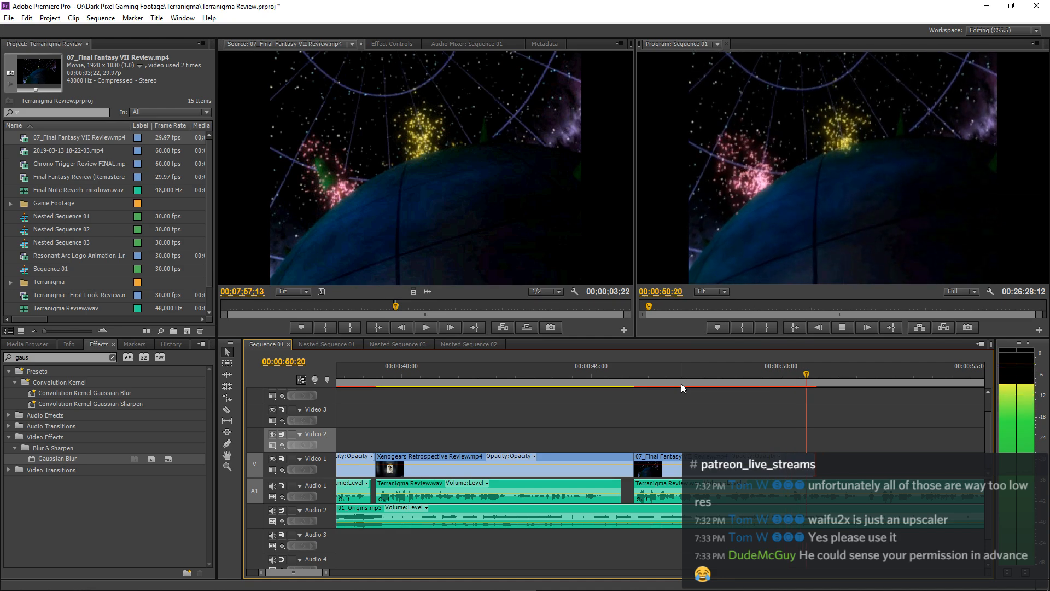
key("minus")
key("minus")
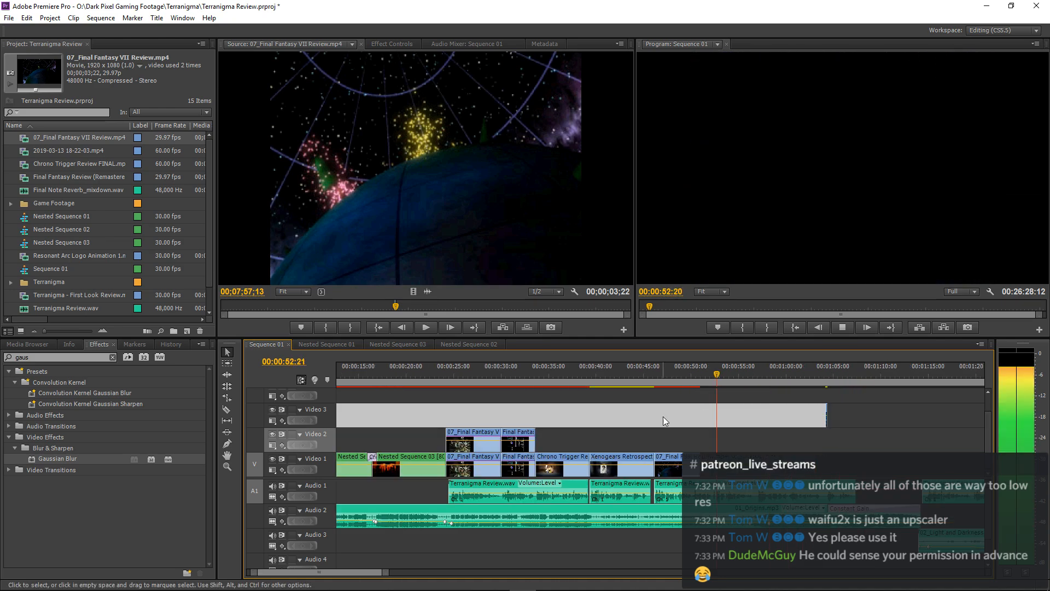
key("space")
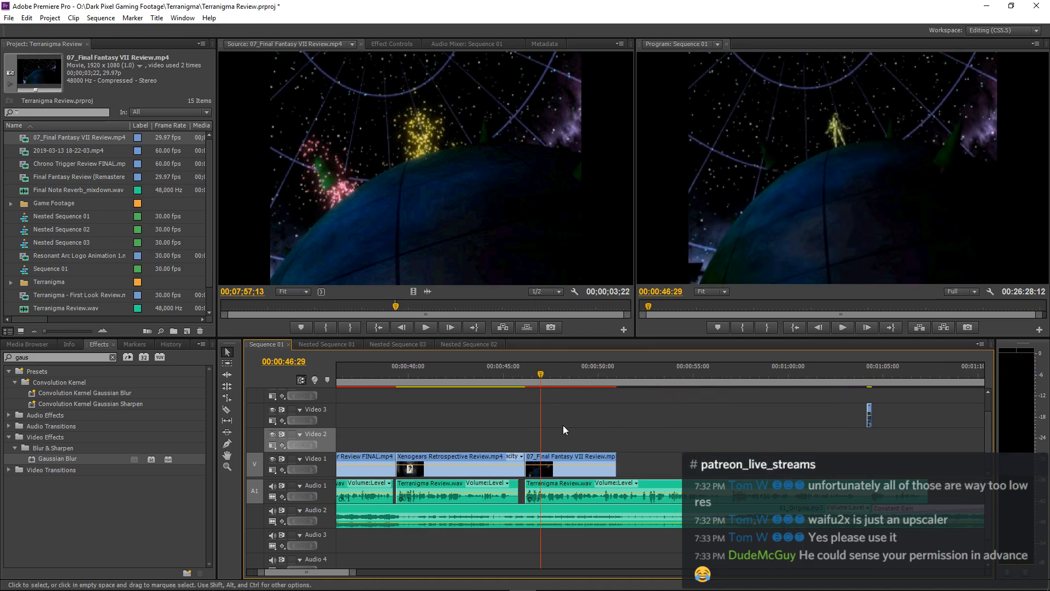
Paste a copy of the planetarium excerpt onto Video 2 and align it exactly above the original on Video 1.
key("ctrl+v")
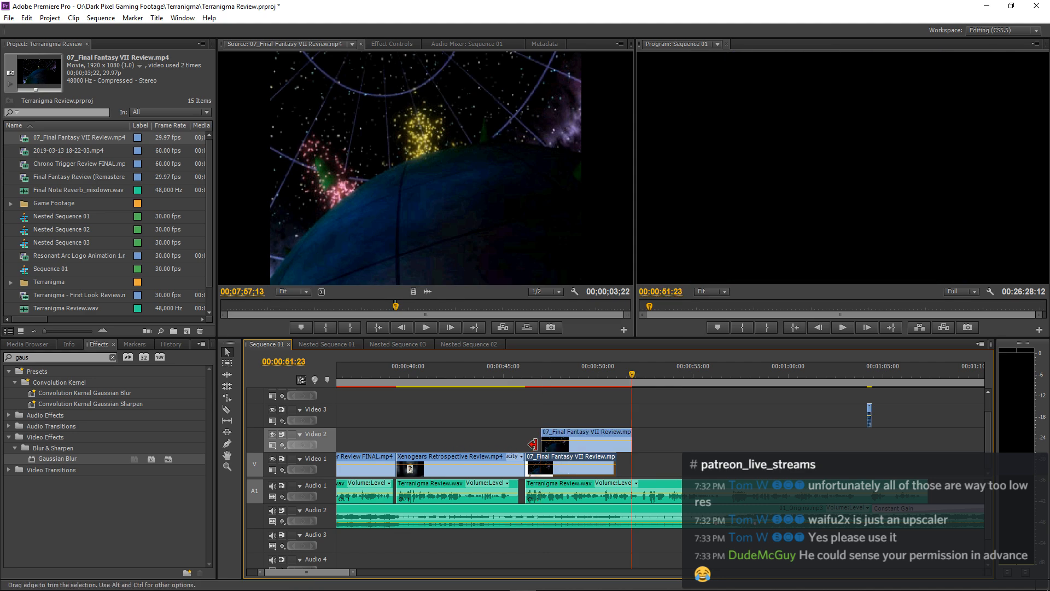
left_click_drag(567, 439, 552, 439)
left_click(552, 377)
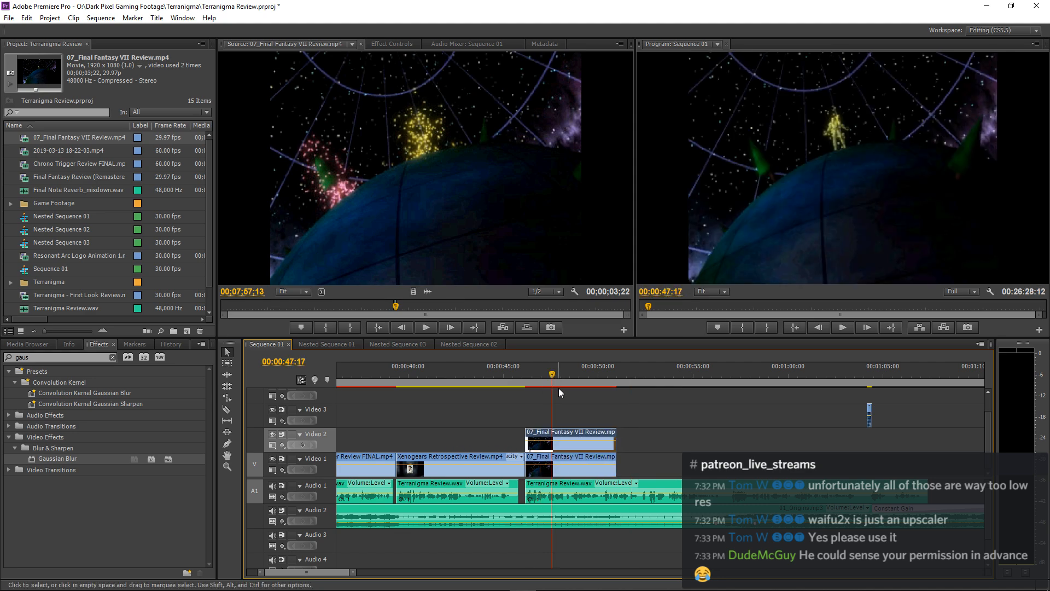
Copy Motion with Scale Width 94 and the 12.6 % side Crop from the earlier Video 2 Final Fantasy VII clip to the new Video 2 copy.
key("minus")
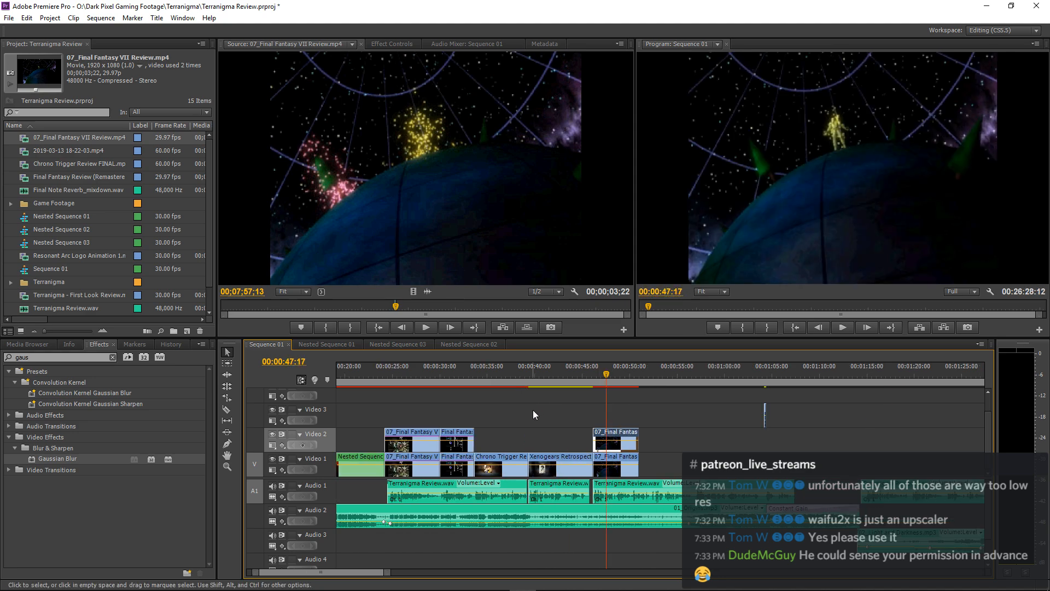
left_click(383, 43)
left_click(271, 89)
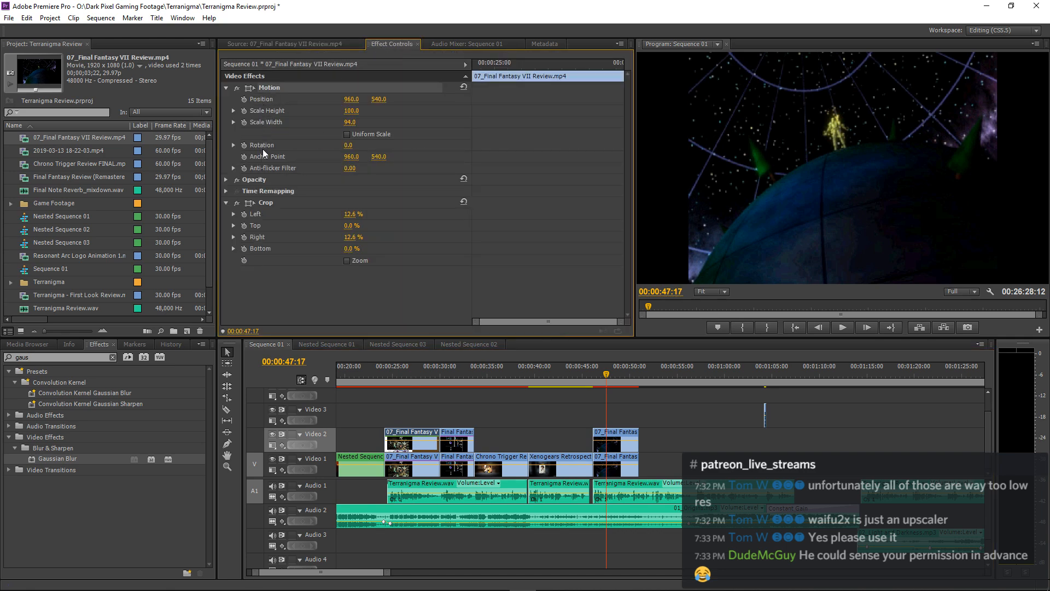
left_click(265, 202)
key("Delete")
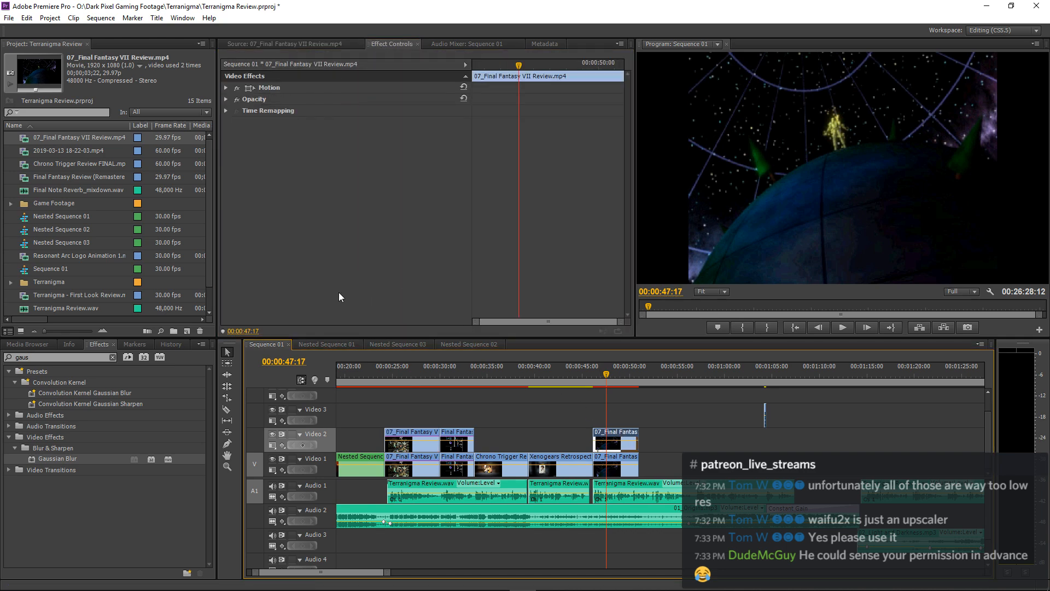
key("ctrl+z")
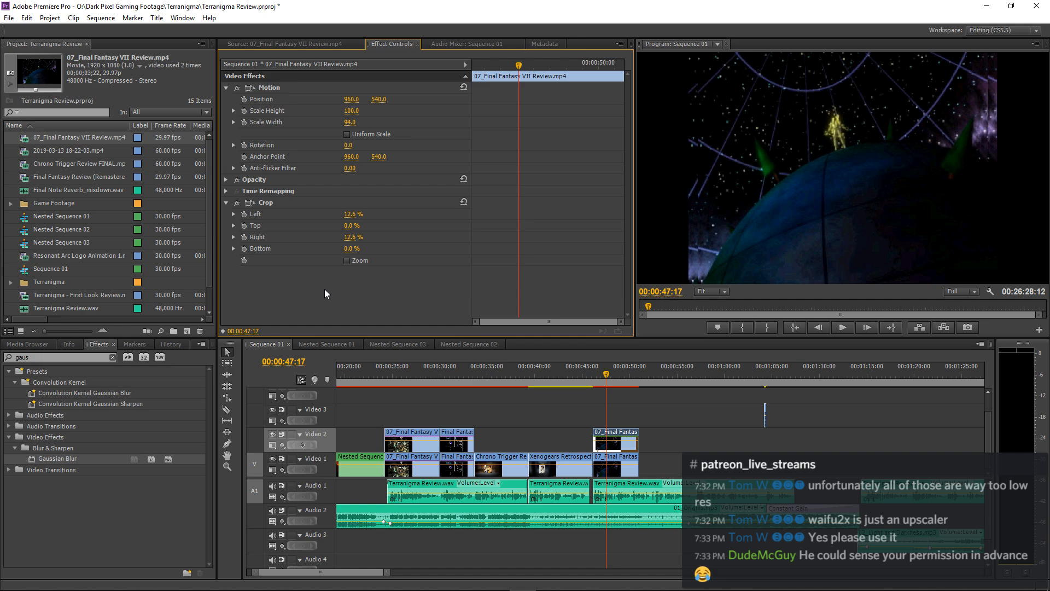
Copy Motion at 200 scale, Opacity and the 70 Gaussian Blur from the earlier Video 1 Final Fantasy VII clip to the planetarium clip on Video 1.
left_click(416, 457)
left_click(271, 88)
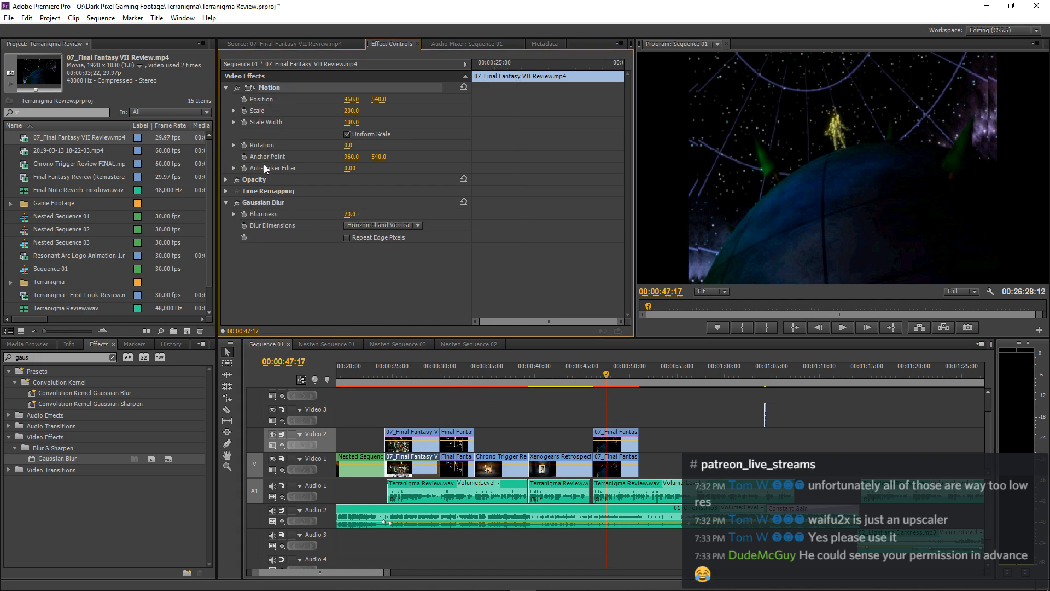
left_click(259, 179, "ctrl")
left_click(266, 204, "ctrl")
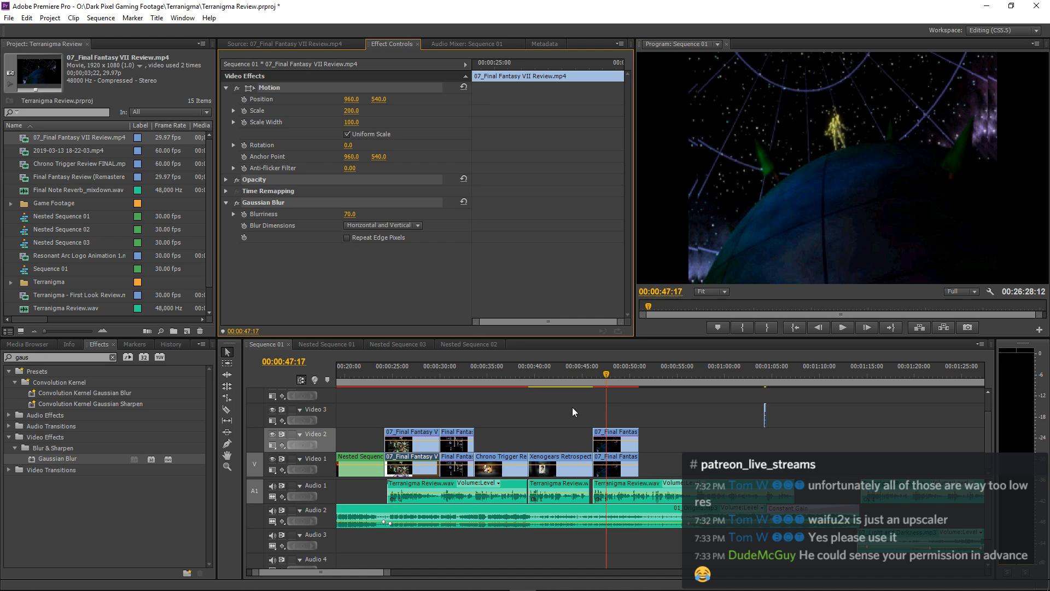
left_click(629, 458)
left_click(410, 326)
key("ctrl+v")
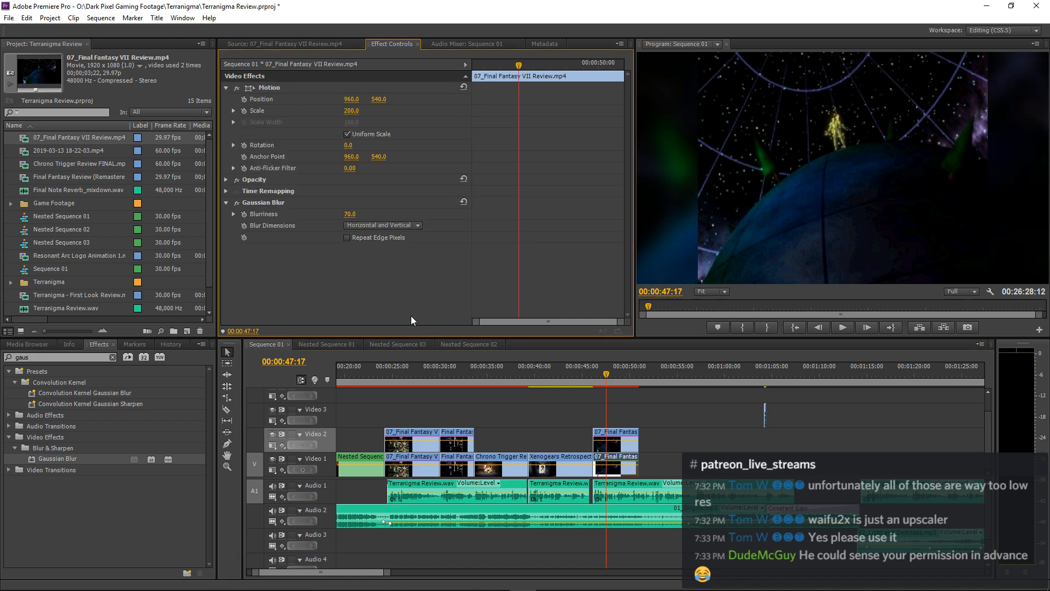
Play the end of the Xenogears excerpt and the blurred-background planetarium excerpt with the program monitor maximized.
left_click_drag(610, 366, 590, 372)
key("grave")
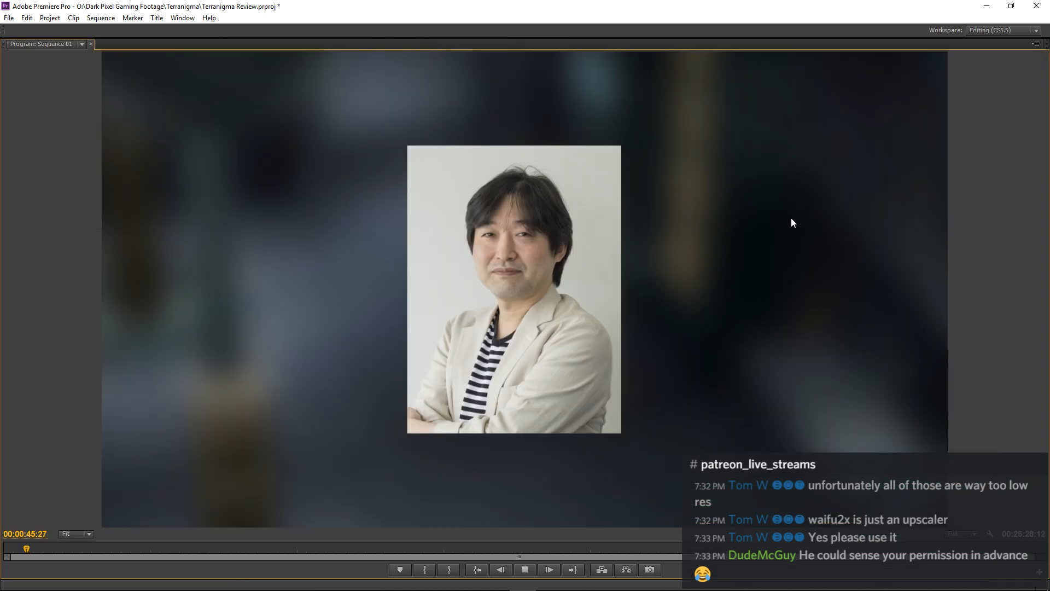
key("space")
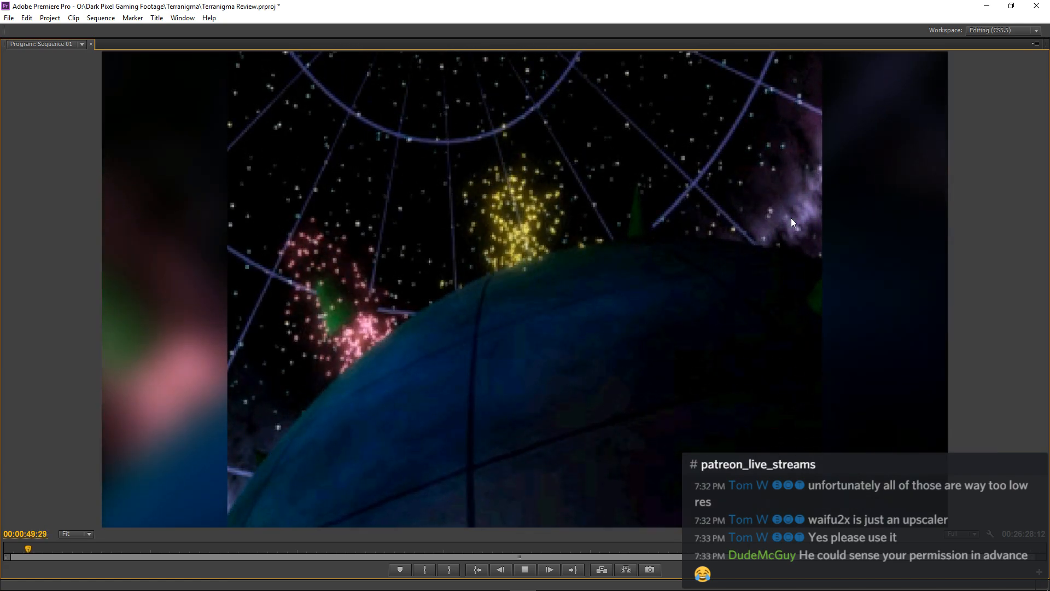
key("grave")
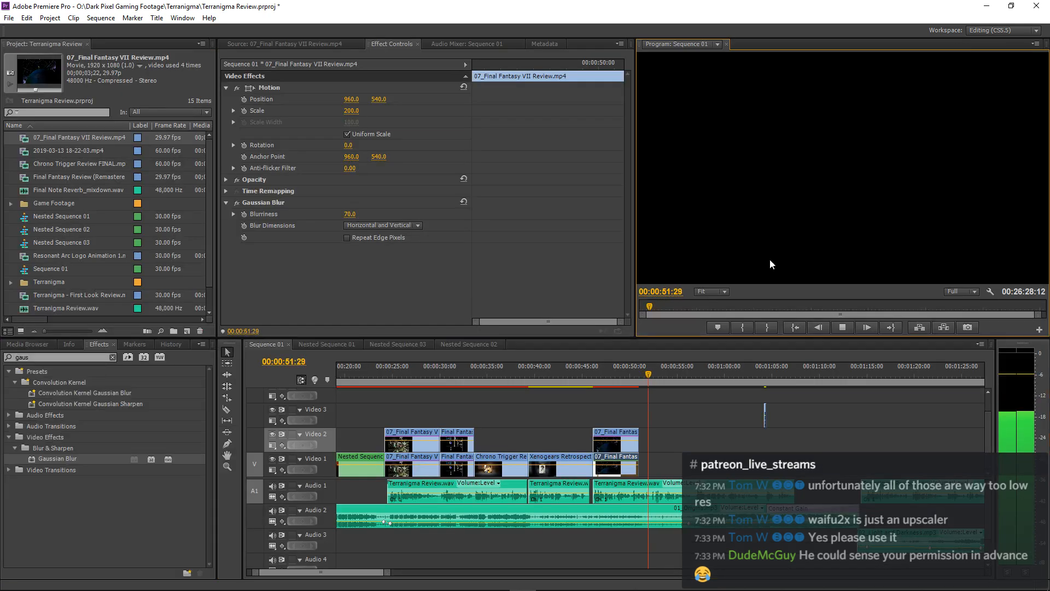
Open Chrono Trigger Review FINAL.mp4 and mark a five-second excerpt of the Masa and Mune battle, ending at 00:21:18:45.
left_click(703, 441)
key("space")
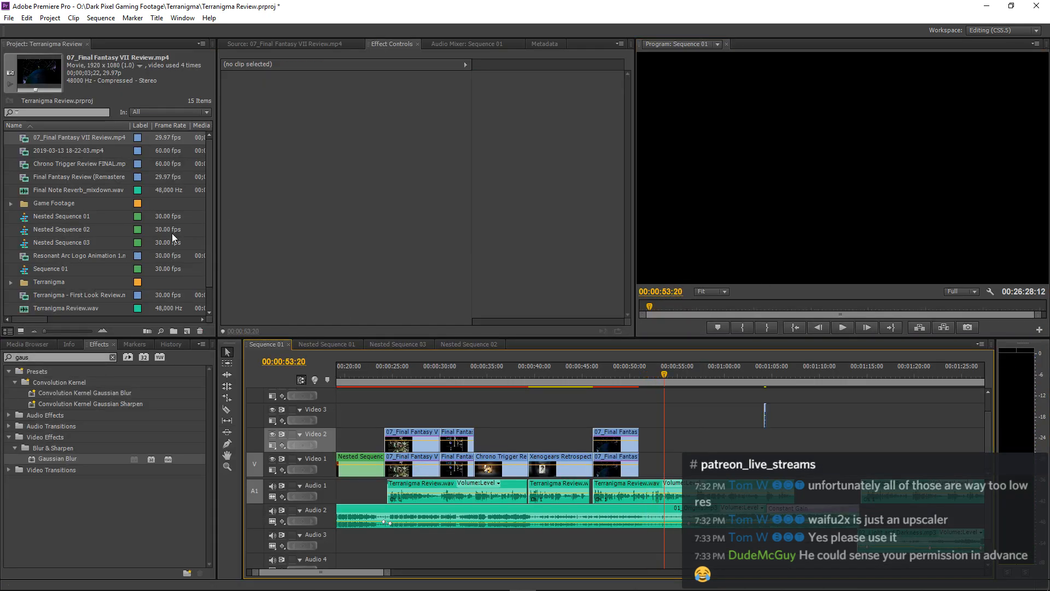
double_click(28, 163)
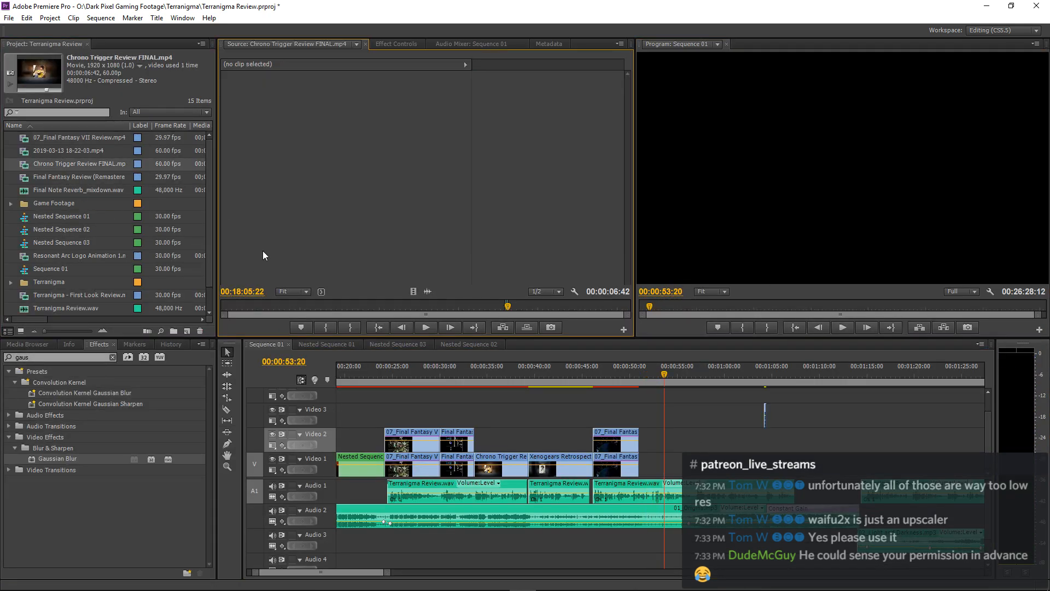
left_click_drag(508, 307, 549, 306)
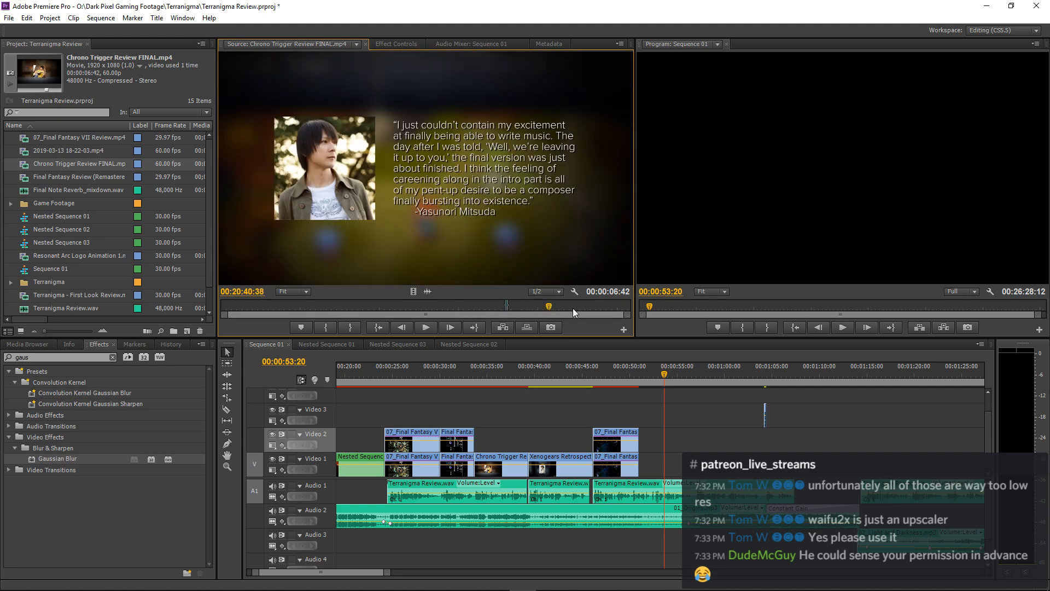
left_click(557, 306)
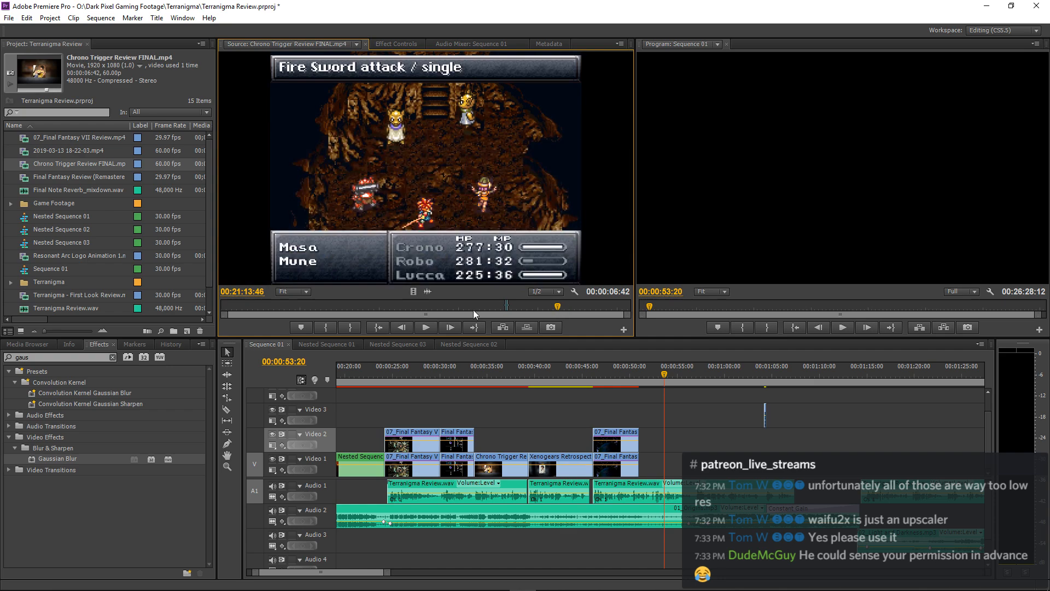
key("space")
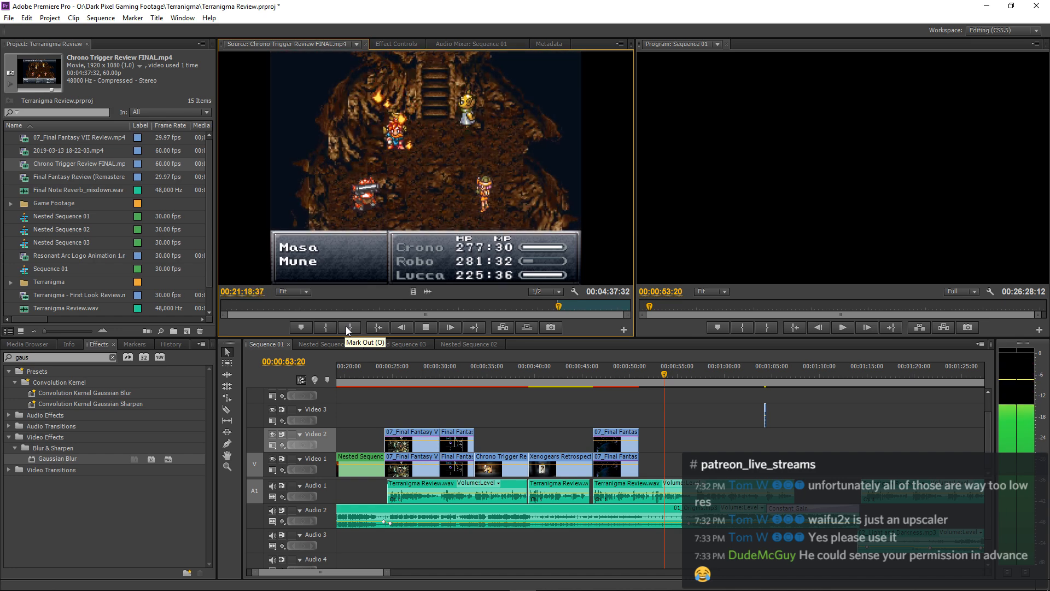
left_click(347, 326)
Place the battle video on Video 2 after the planetarium clip, trim it to about 3 seconds, and duplicate it onto Video 1.
left_click_drag(413, 291, 646, 435)
key("space")
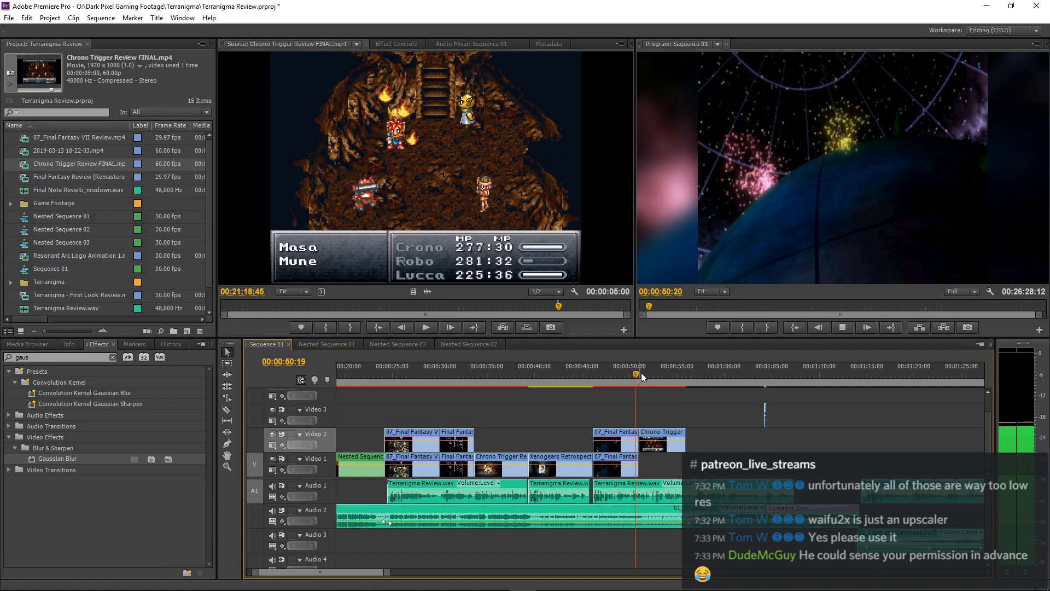
key("equal")
key("equal")
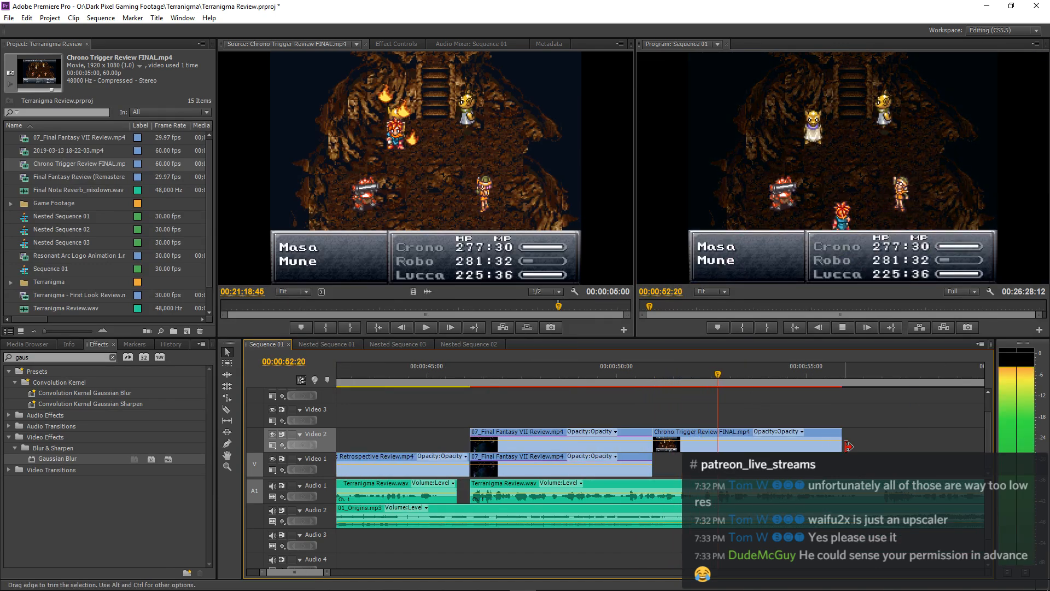
left_click_drag(849, 442, 672, 437)
Copy Motion at 200 scale, Opacity and the 70 Gaussian Blur from the Video 1 planetarium clip to the Chrono Trigger battle clip on Video 1.
left_click(676, 378)
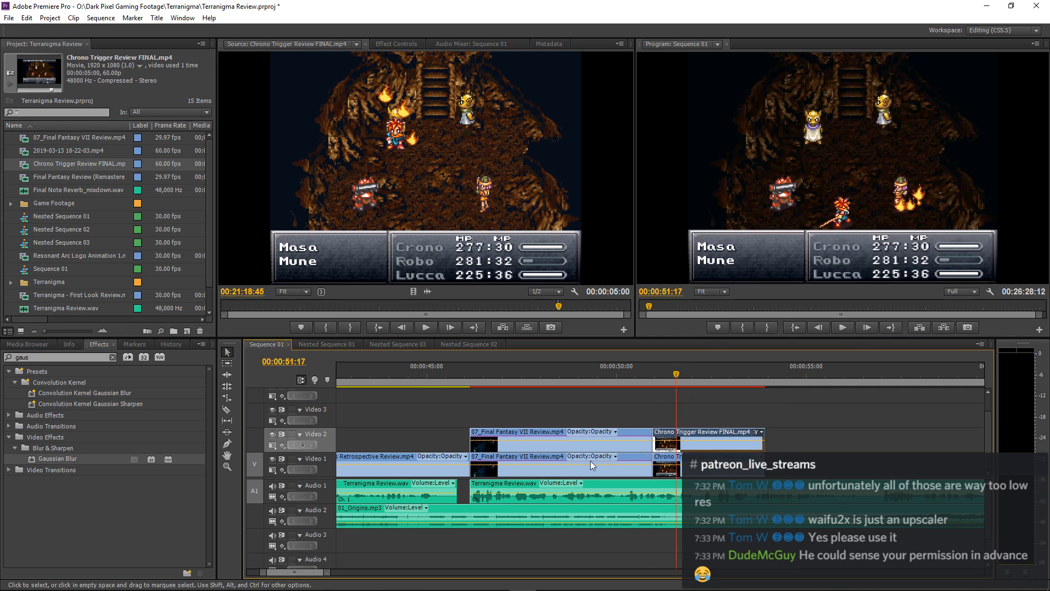
left_click(390, 44)
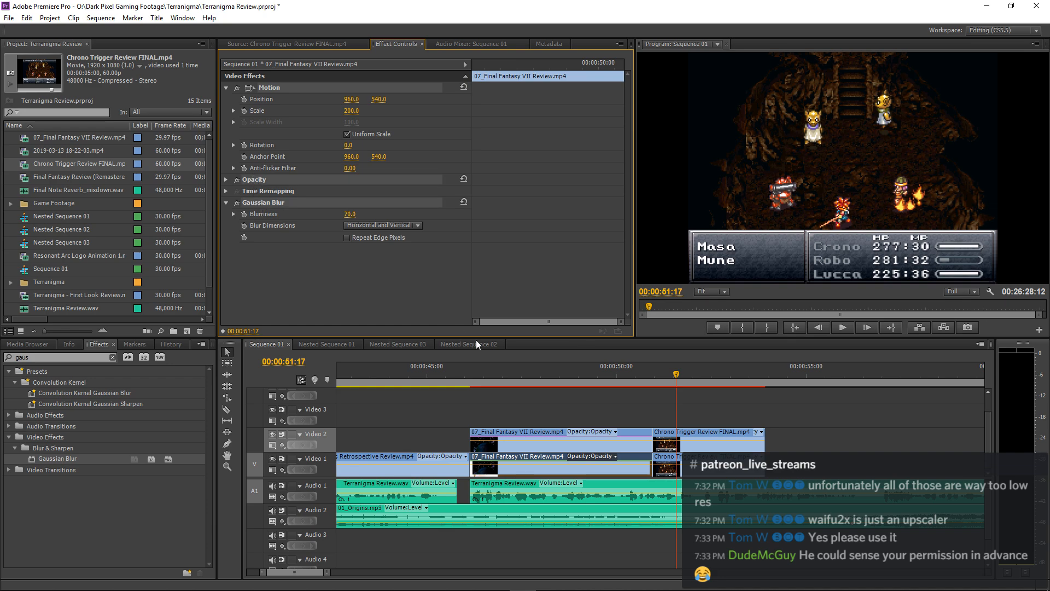
left_click(671, 450)
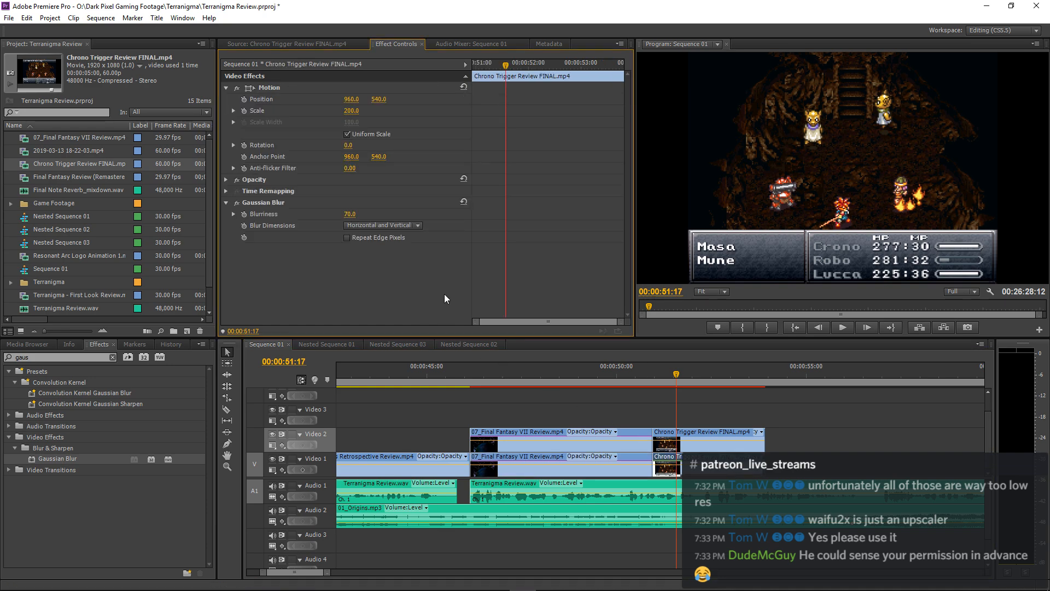
Copy Motion with Scale Width 94 and the 12.6 % side Crop from the Video 2 planetarium clip to the Chrono Trigger clip on Video 2.
left_click(541, 439)
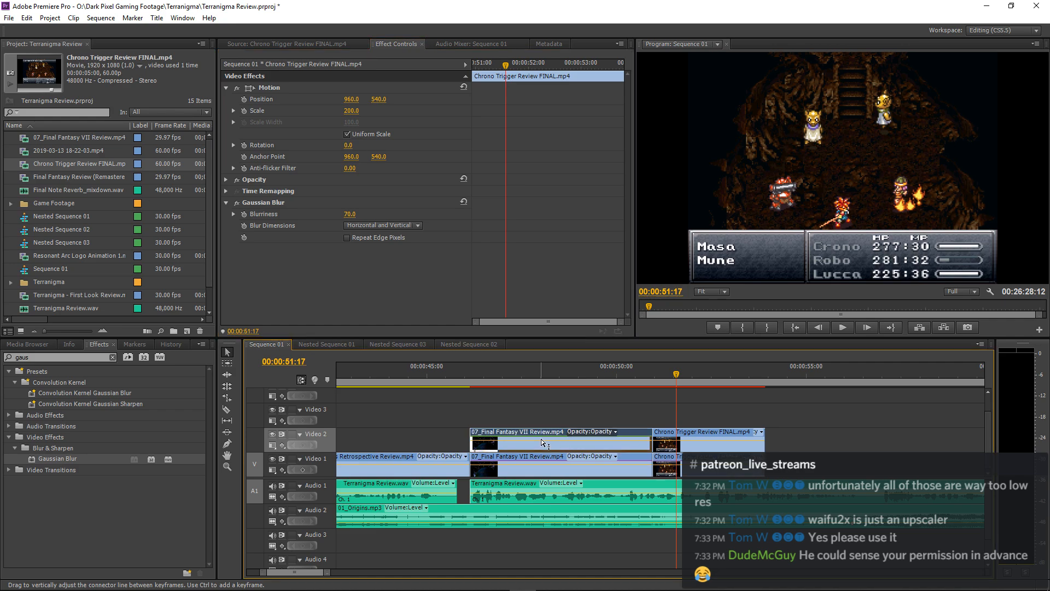
left_click(274, 88)
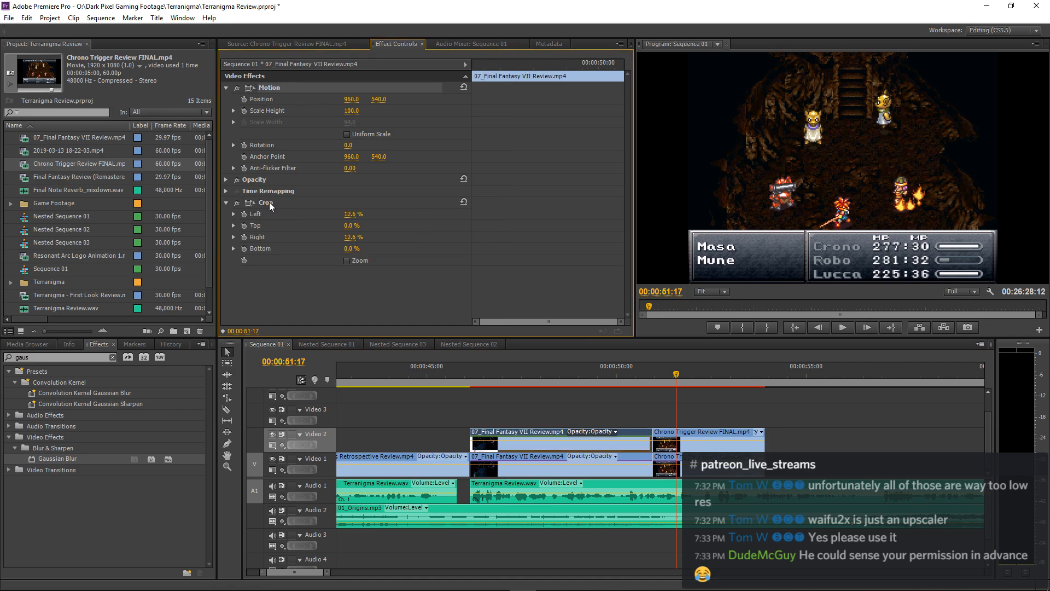
left_click(705, 431)
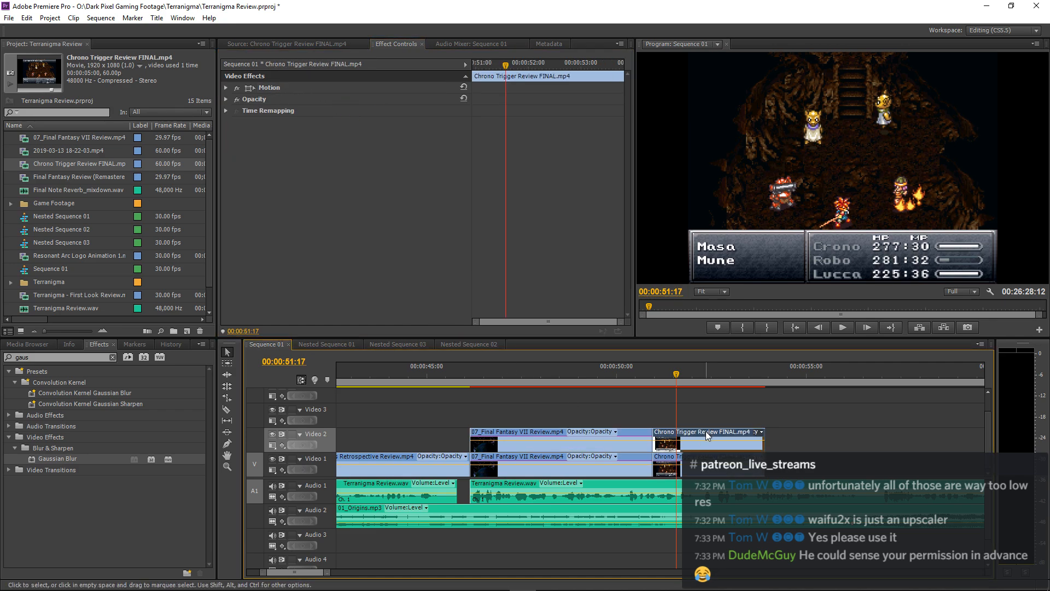
left_click(383, 275)
key("ctrl+v")
Play the transition from the planetarium excerpt into the Chrono Trigger battle with the program monitor maximized.
left_click(580, 371)
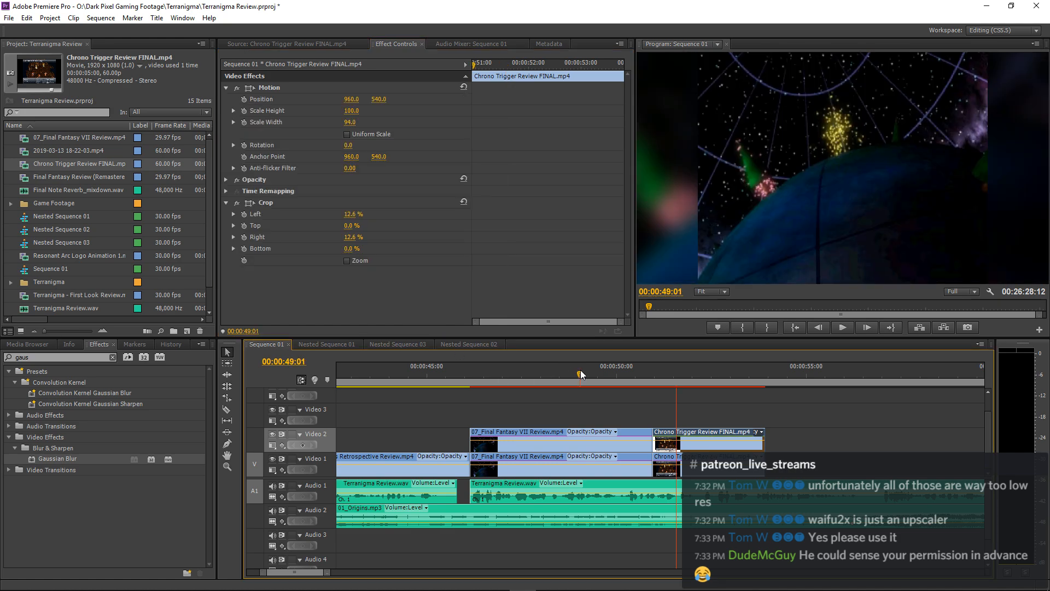
key("space")
key("grave")
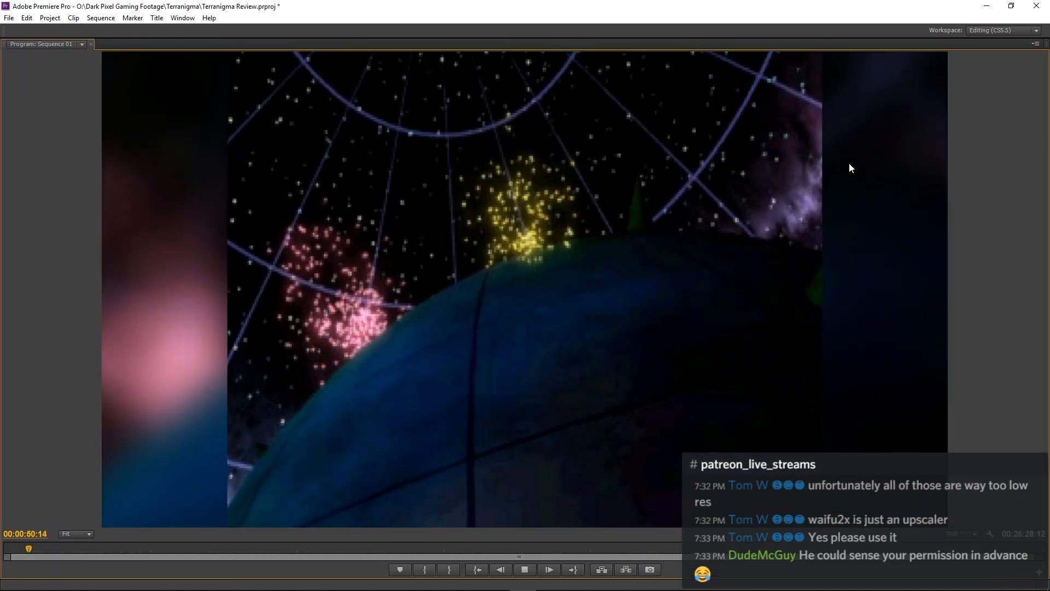
key("grave")
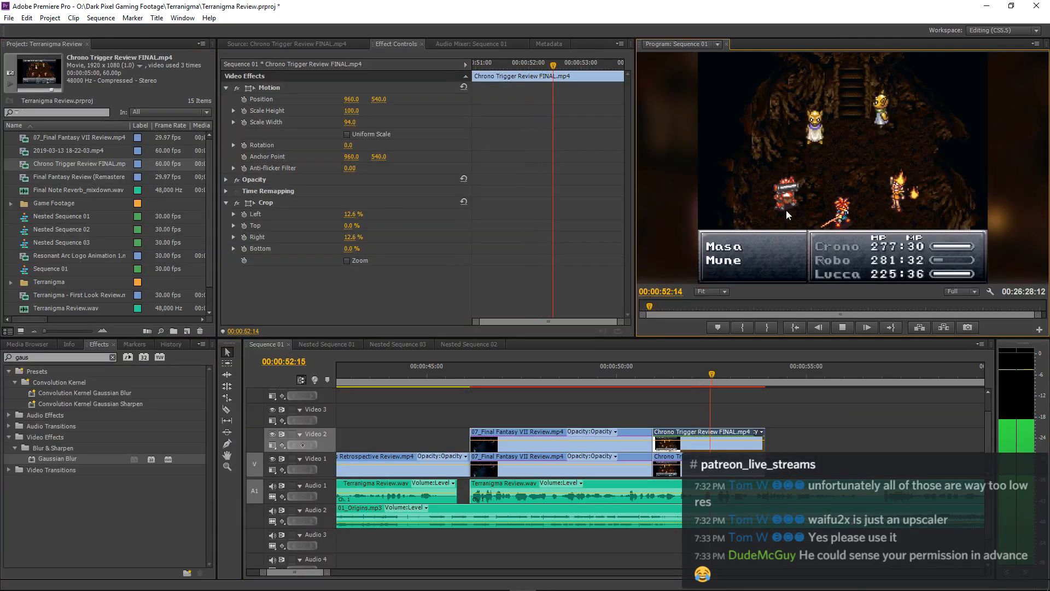
Split the Terranigma Review.wav narration on Audio 1 at 00:00:56:27 and shift the following part 14 frames later.
left_click(816, 413)
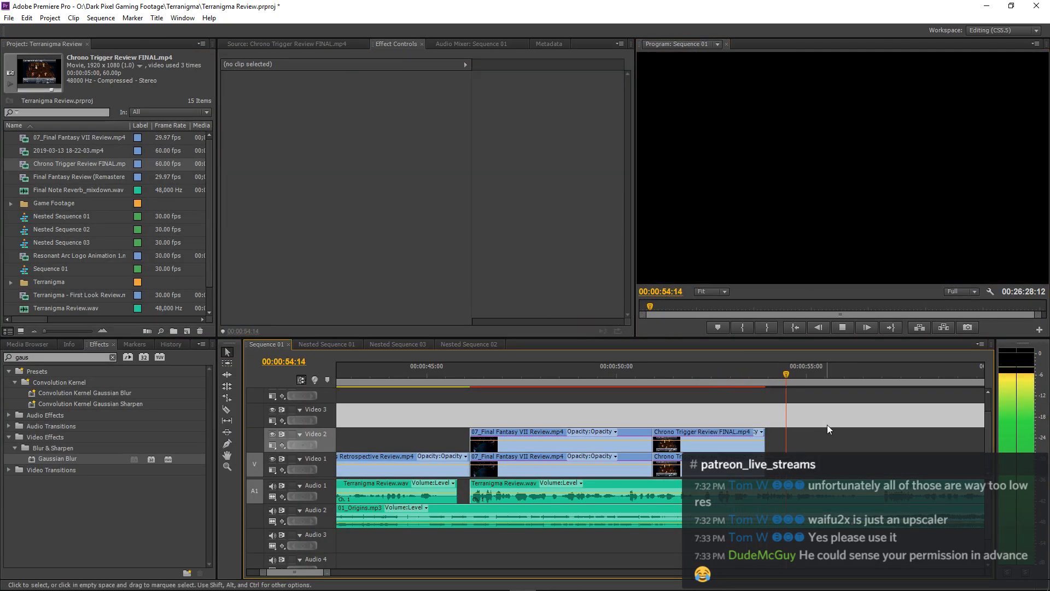
key("minus")
key("minus")
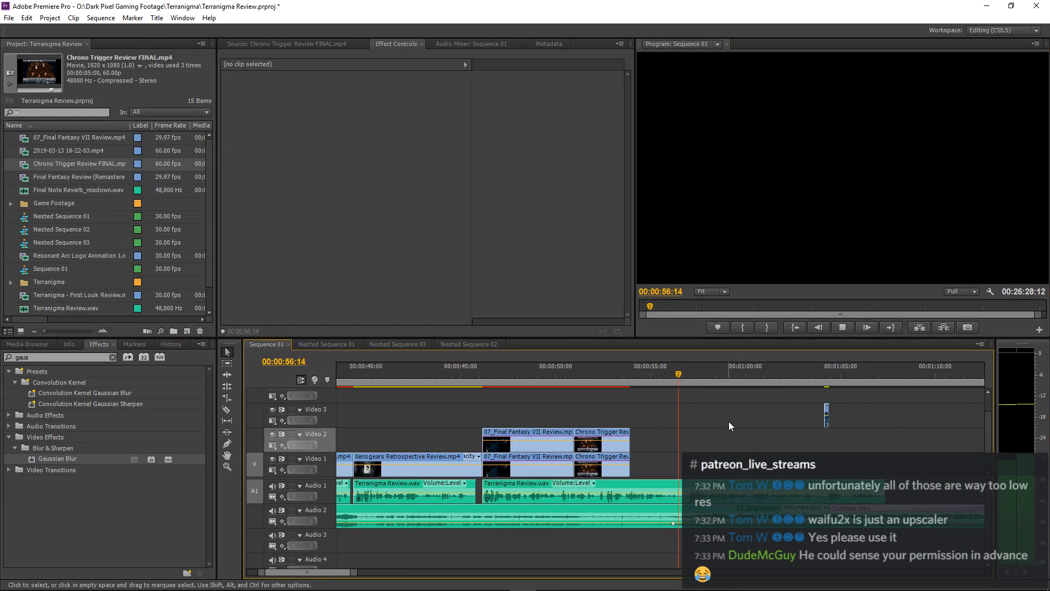
left_click_drag(691, 376, 686, 378)
key("c")
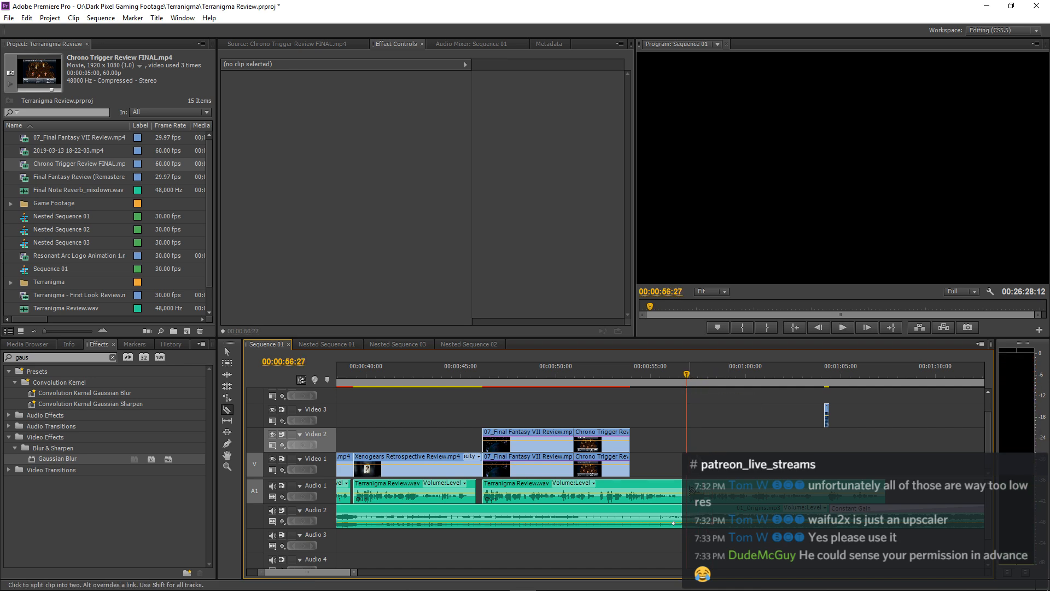
key("v")
left_click(689, 490)
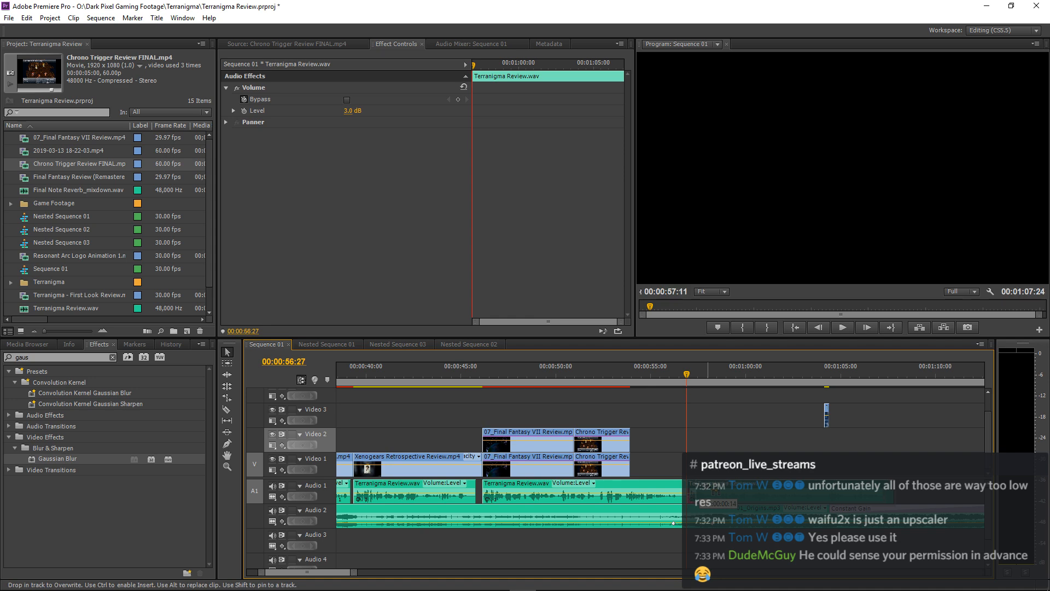
Play the narration around the new pause and open Xenogears Retrospective Review.mp4 as the source clip.
key("shift+k")
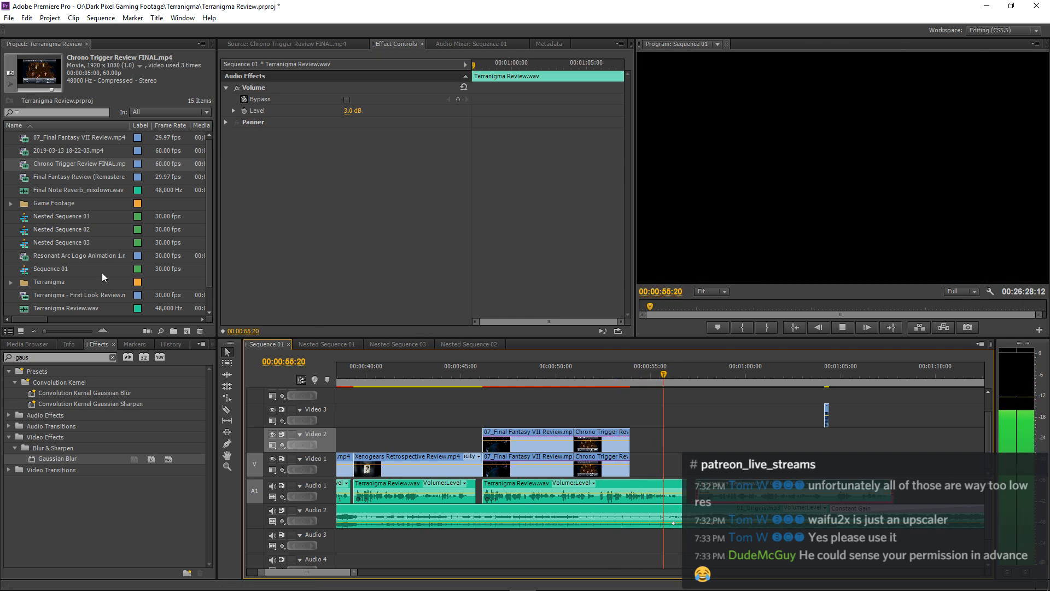
scroll(25, 200, "down", 1)
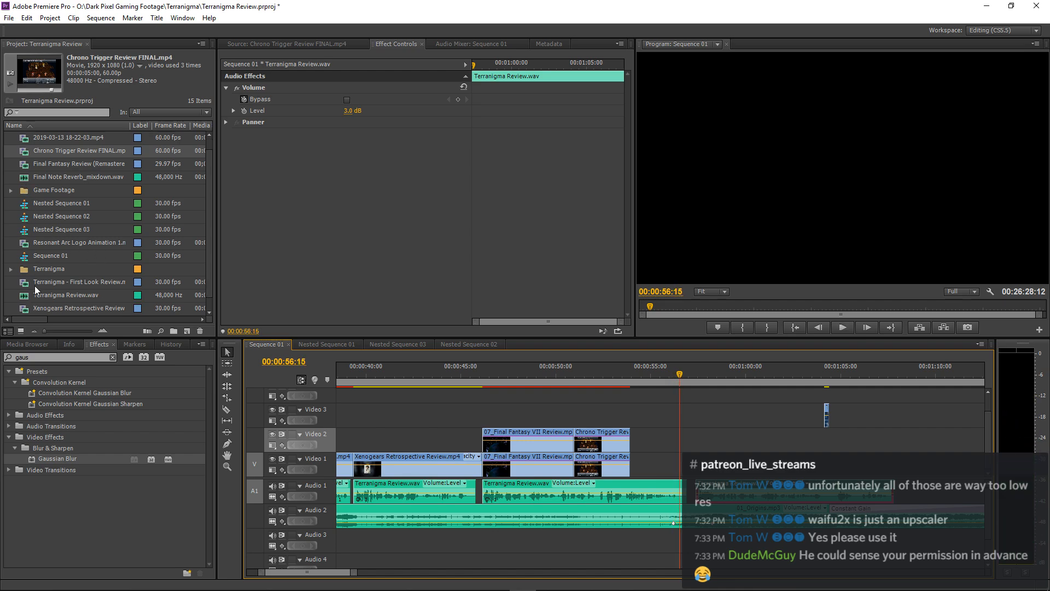
double_click(22, 310)
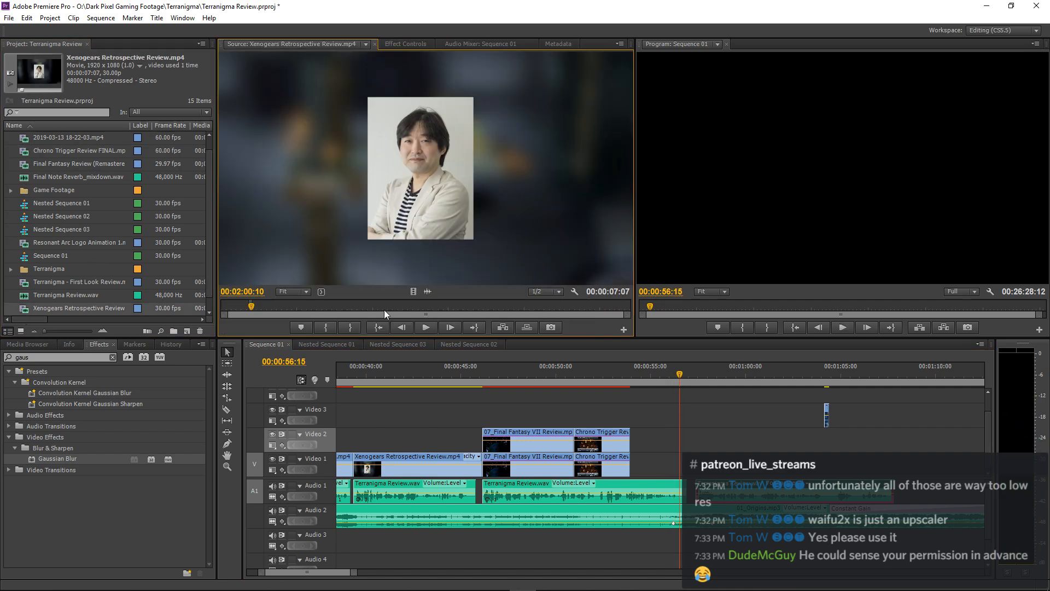
Inspect the Xenogears dialogue scene at 00:15:31:07 enlarged and try to mark the excerpt's start there.
left_click(457, 308)
key("grave")
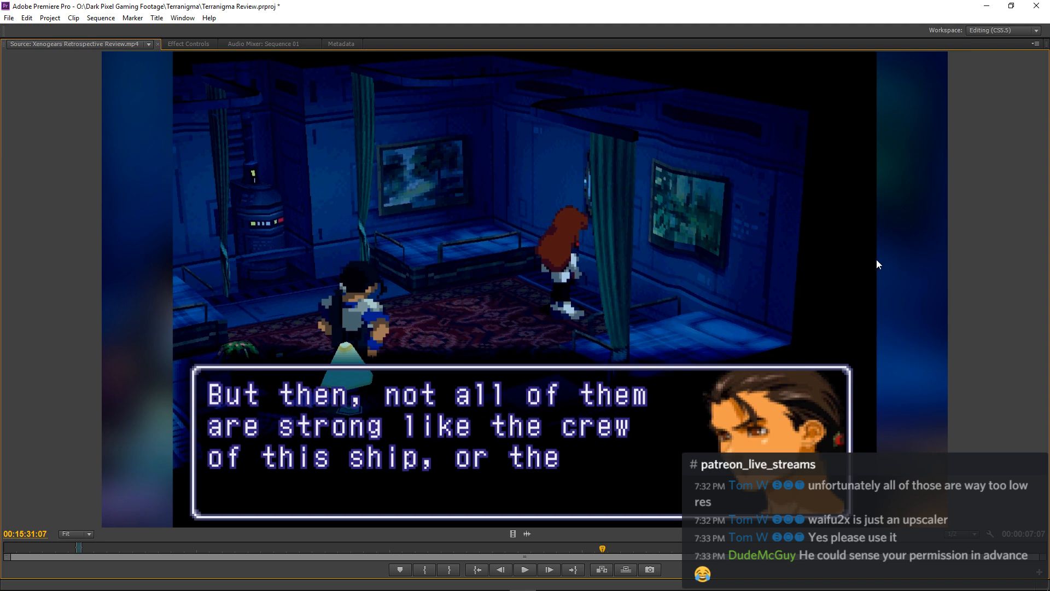
key("grave")
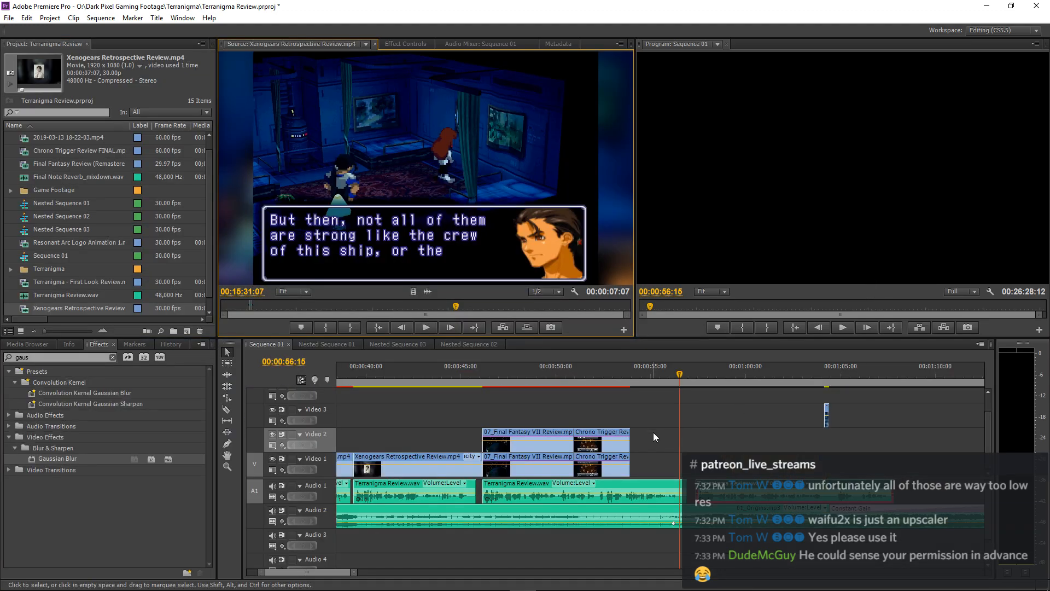
key("grave")
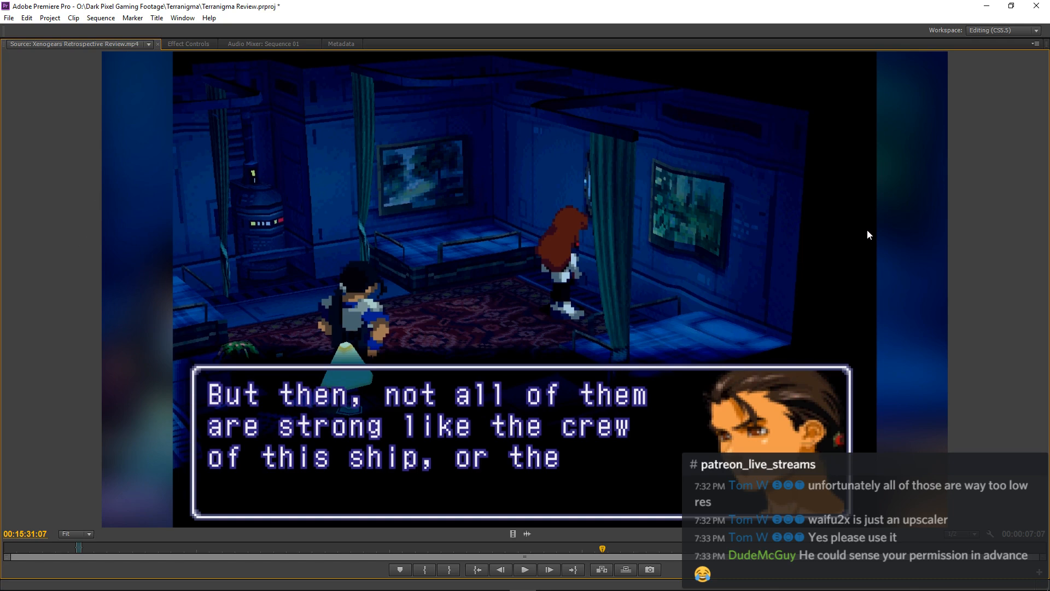
key("grave")
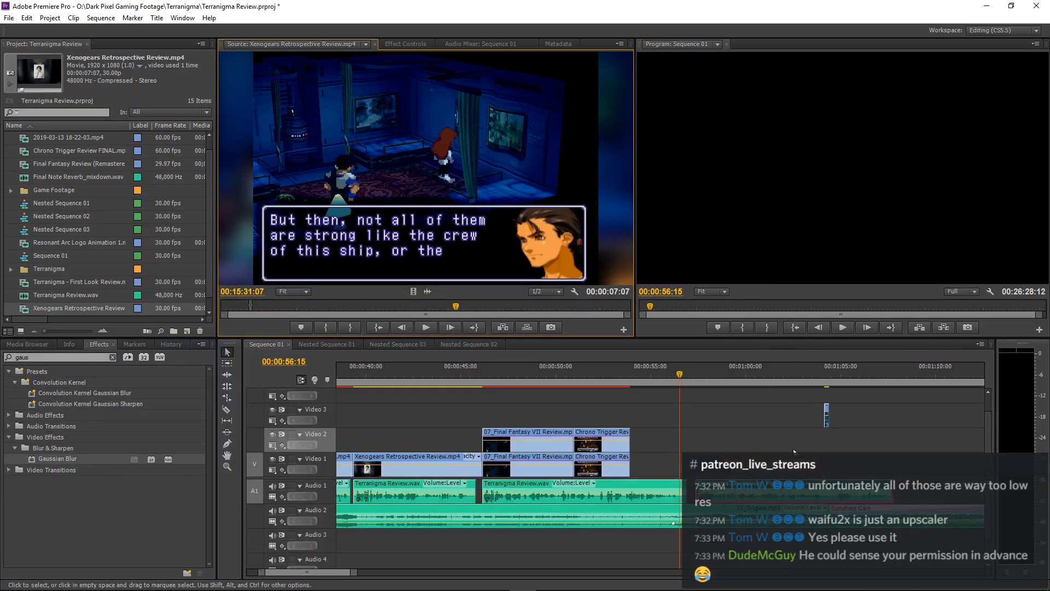
left_click(610, 379)
left_click(418, 231)
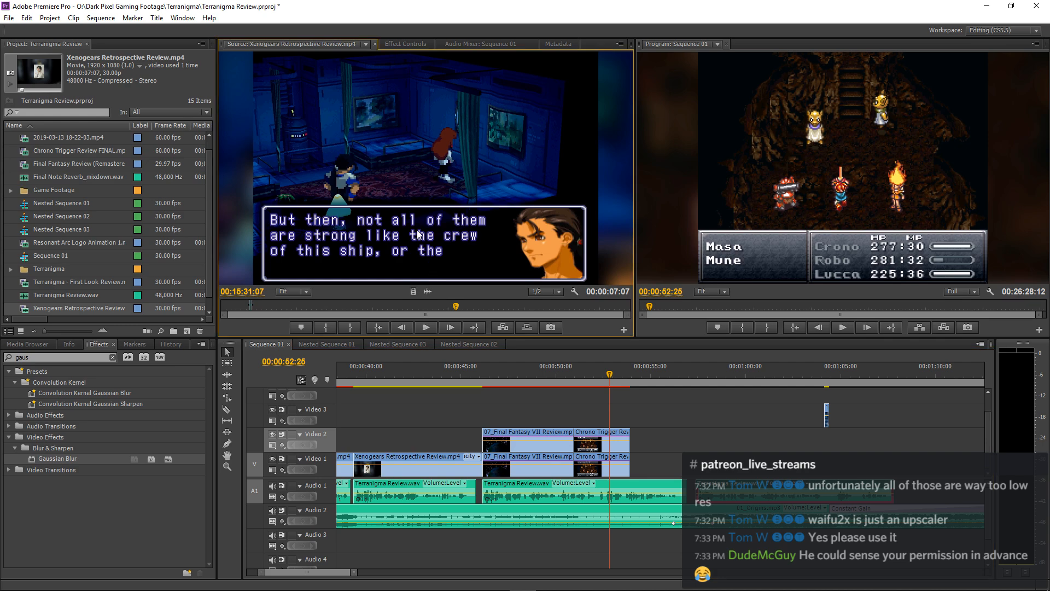
left_click(326, 327)
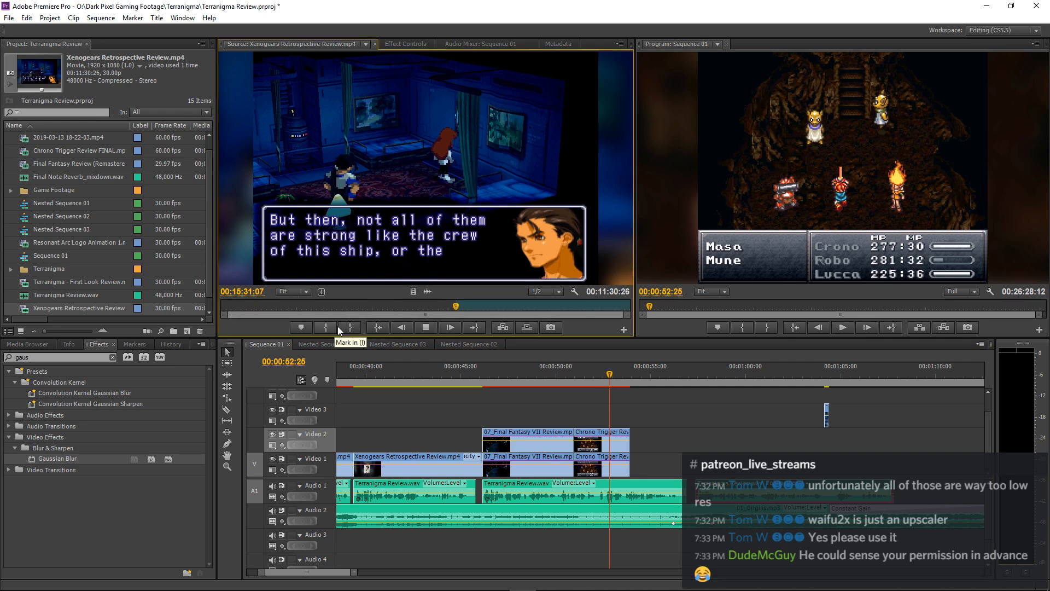
key("space")
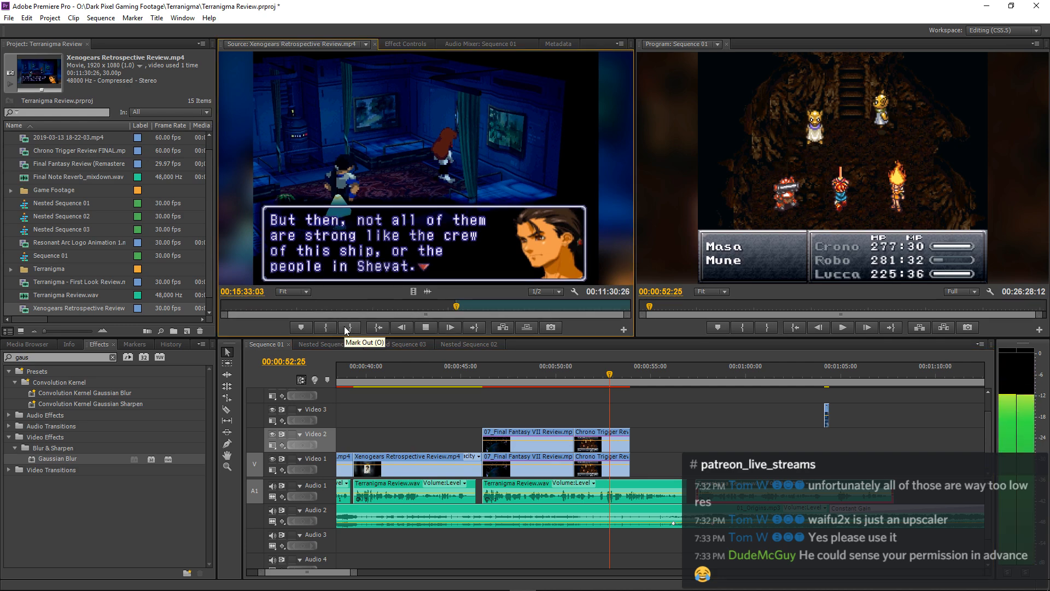
key("space")
Find the temple battle scene in the Xenogears source clip and mark the excerpt's start at 00:12:31:25.
left_click_drag(466, 301, 367, 307)
left_click(413, 310)
left_click(404, 308)
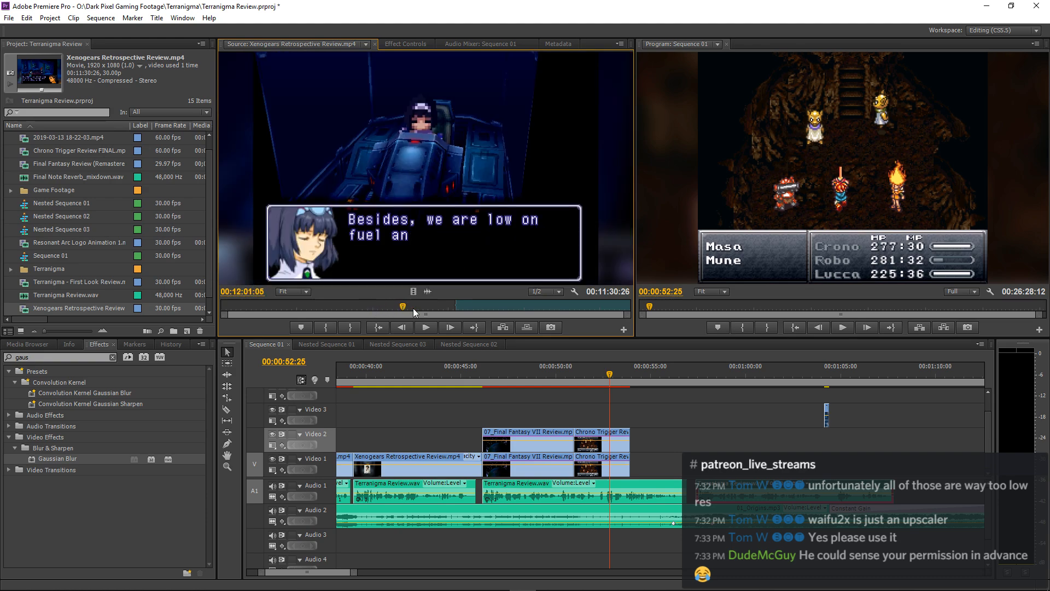
left_click(413, 308)
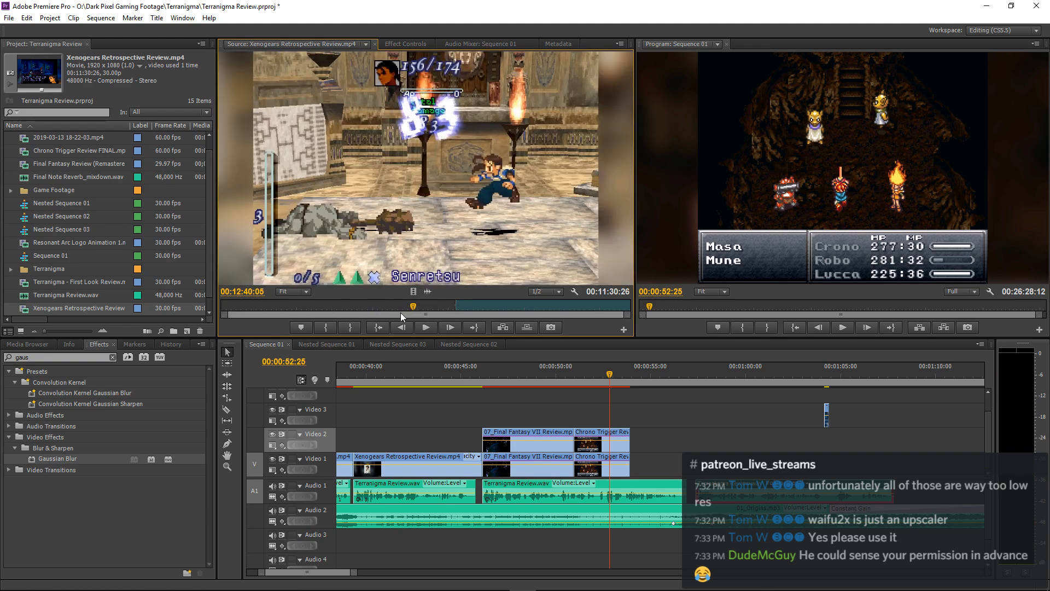
key("j")
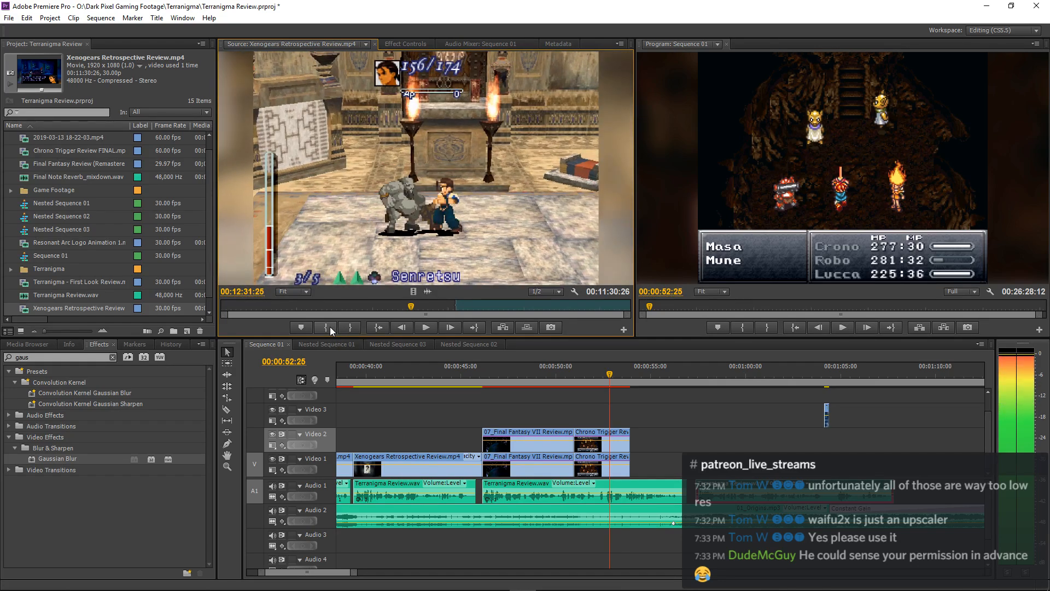
key("k")
left_click(327, 326)
Mark the excerpt's end at 00:12:36:08 and place it on Video 2 directly after the Chrono Trigger clip.
key("l")
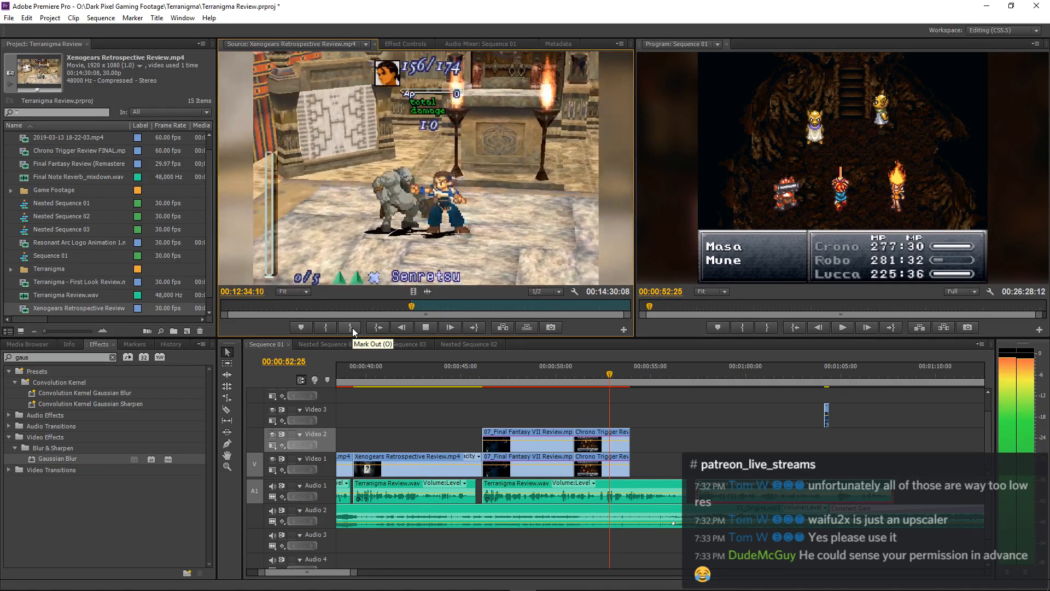
key("k")
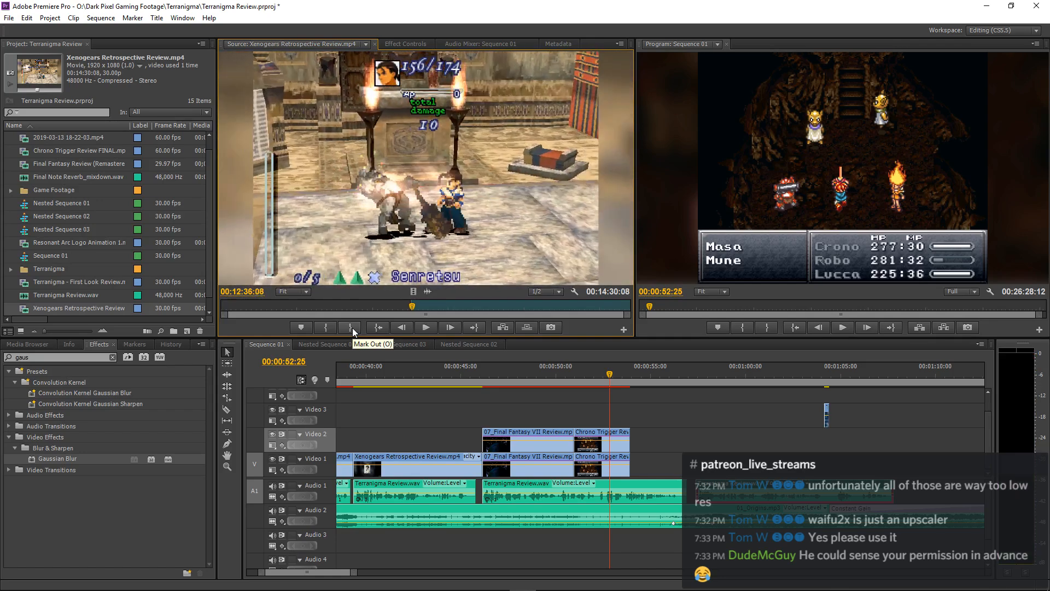
left_click(352, 327)
left_click_drag(413, 291, 635, 436)
left_click(633, 366)
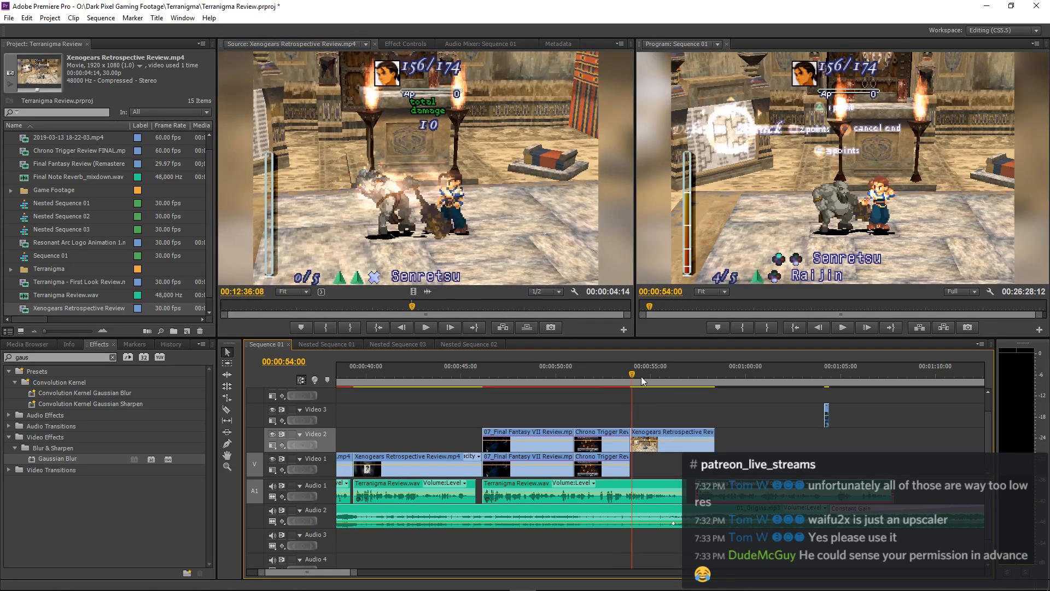
Trim about one second off the Xenogears clip's start, align it on Video 3 with the Chrono Trigger clip's end, and play the transition.
key("=")
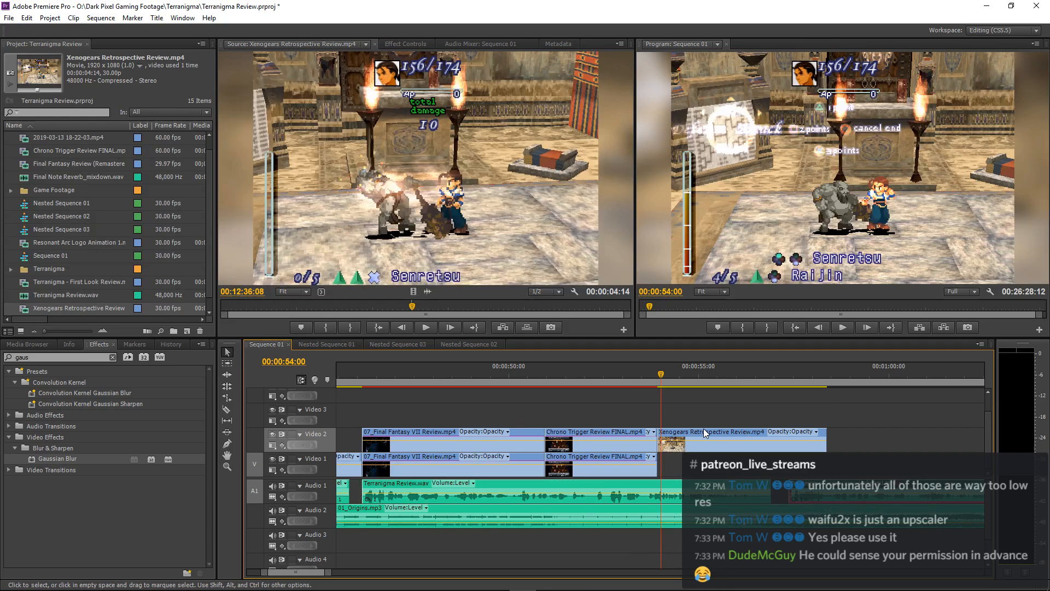
left_click_drag(703, 430, 658, 412)
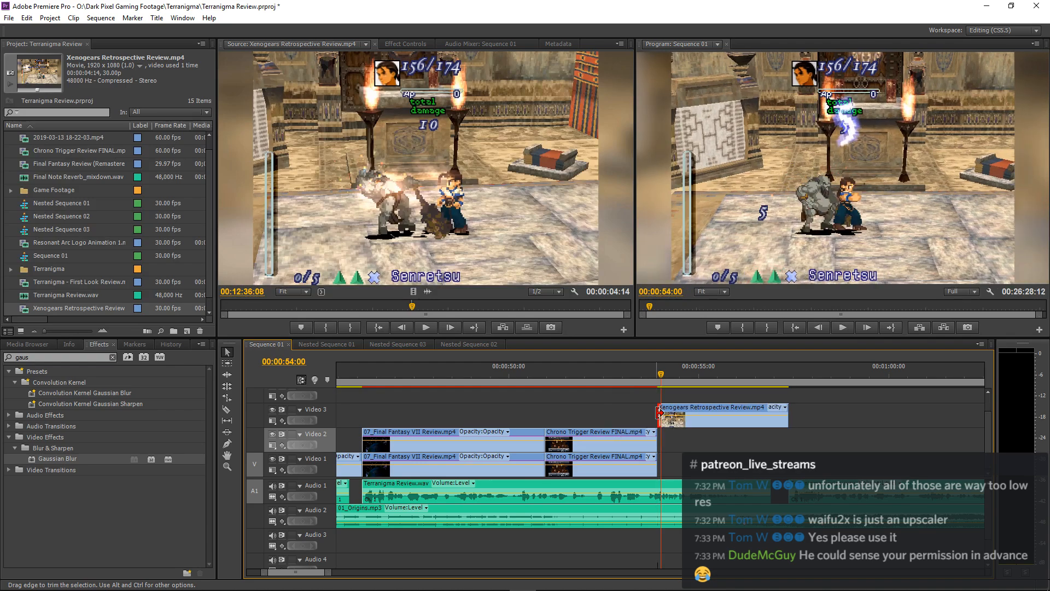
left_click(614, 378)
key("space")
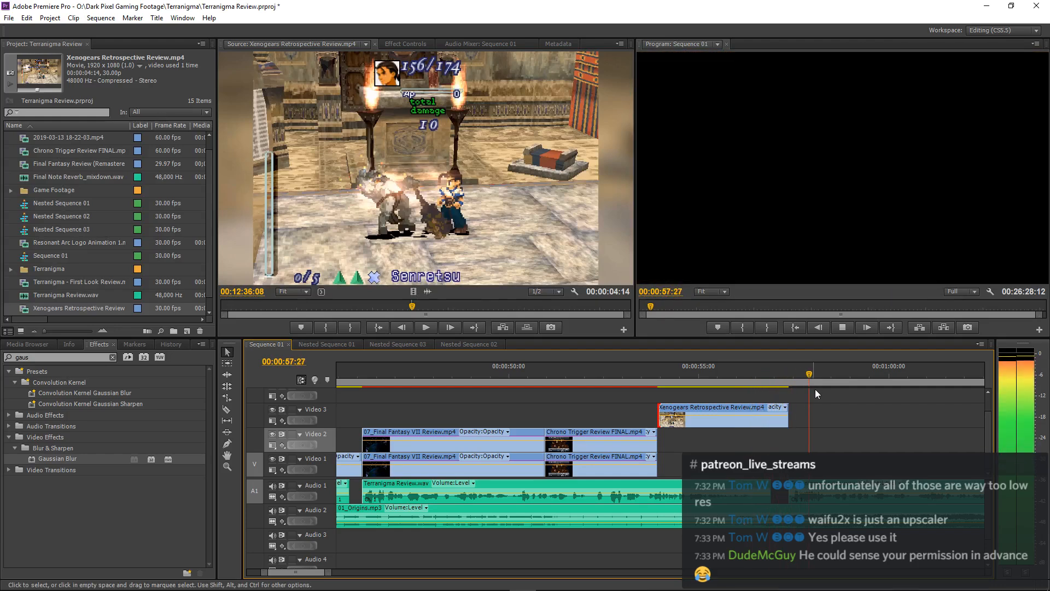
Stack the Xenogears clip on Video 1 and Video 2 after the Chrono Trigger clips and inspect its frame at 00:00:54:26 enlarged.
left_click_drag(704, 410, 691, 435)
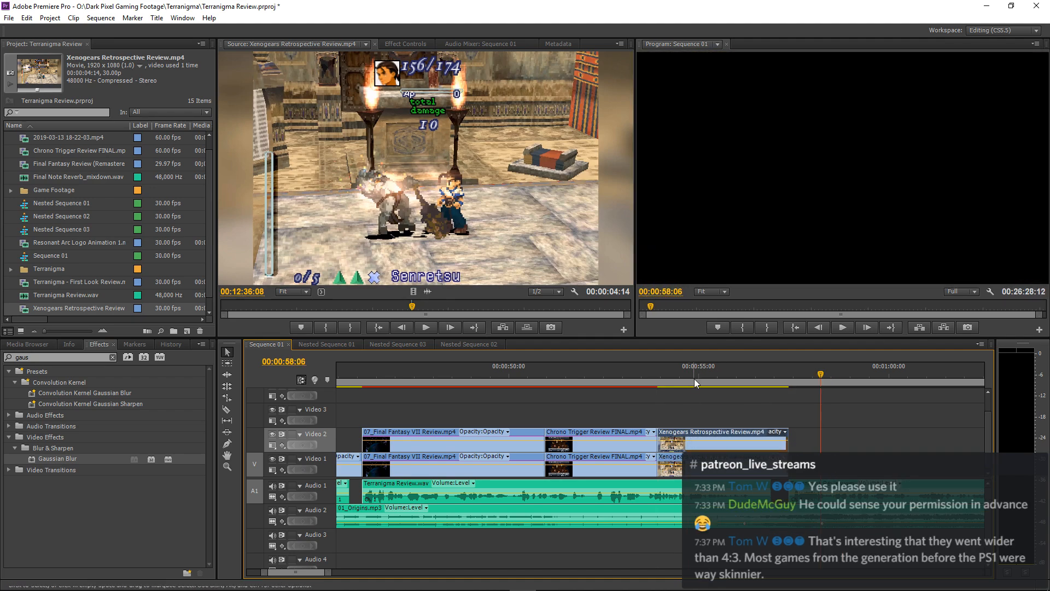
left_click(695, 379)
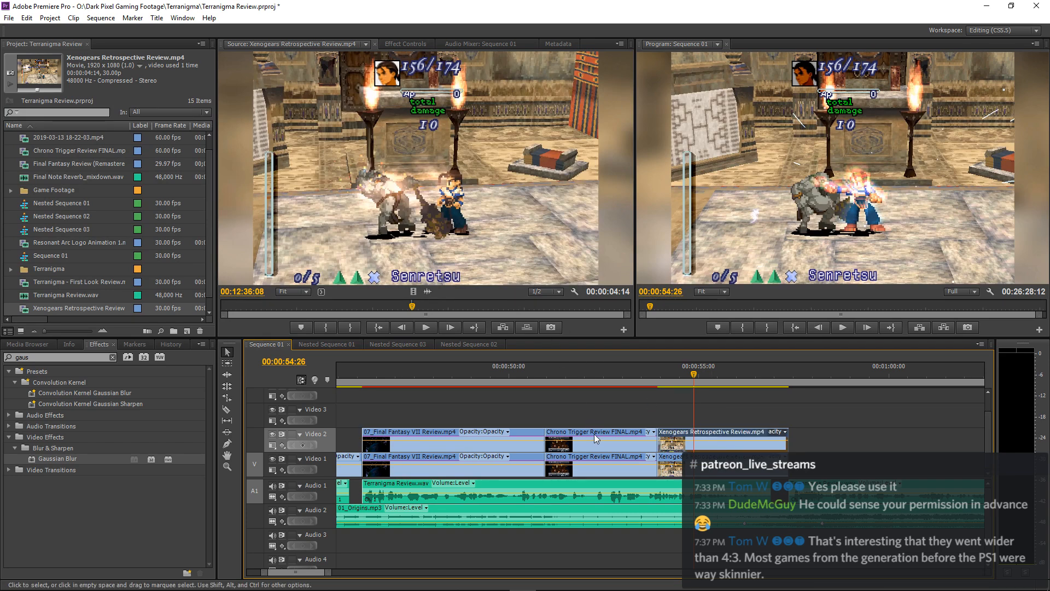
key("grave")
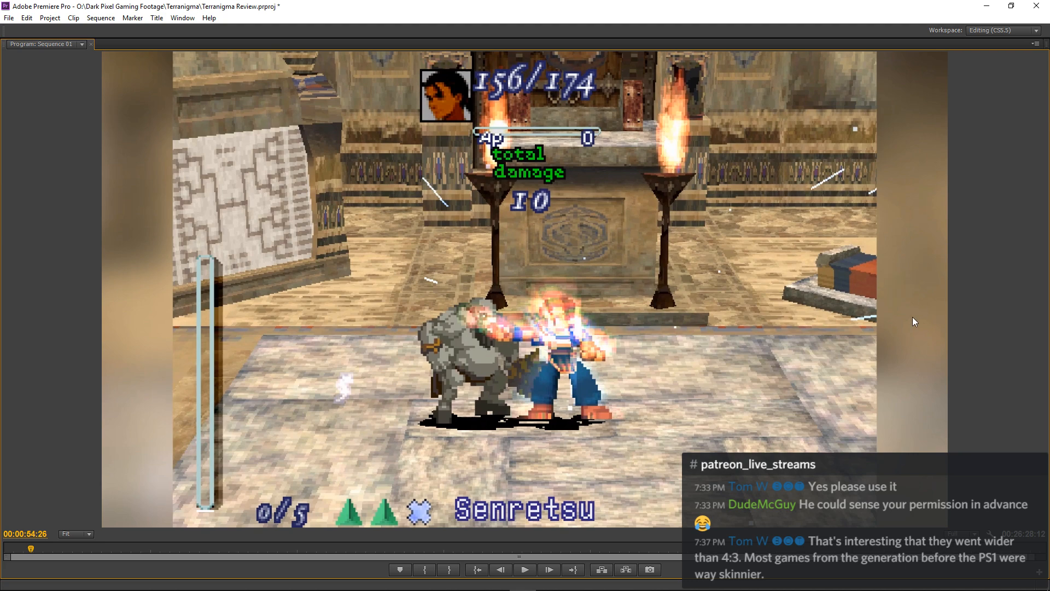
key("grave")
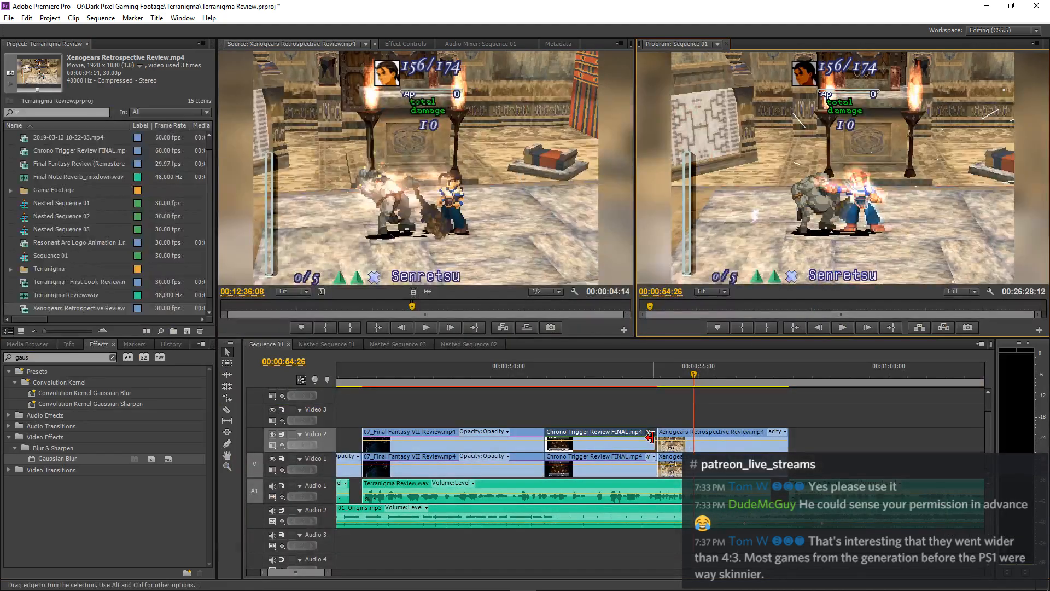
left_click_drag(720, 406, 710, 428)
left_click_drag(710, 419, 704, 431)
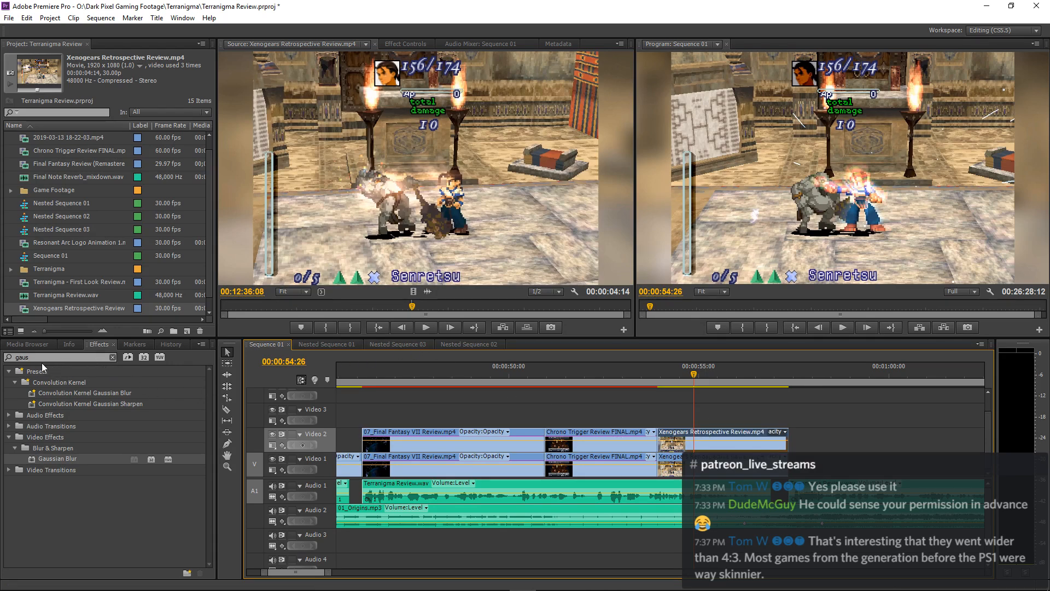
Save the project and copy the 200 scale and Gaussian Blur of 70 from Video 1's Chrono Trigger clip to the Xenogears clip below.
left_click(613, 455)
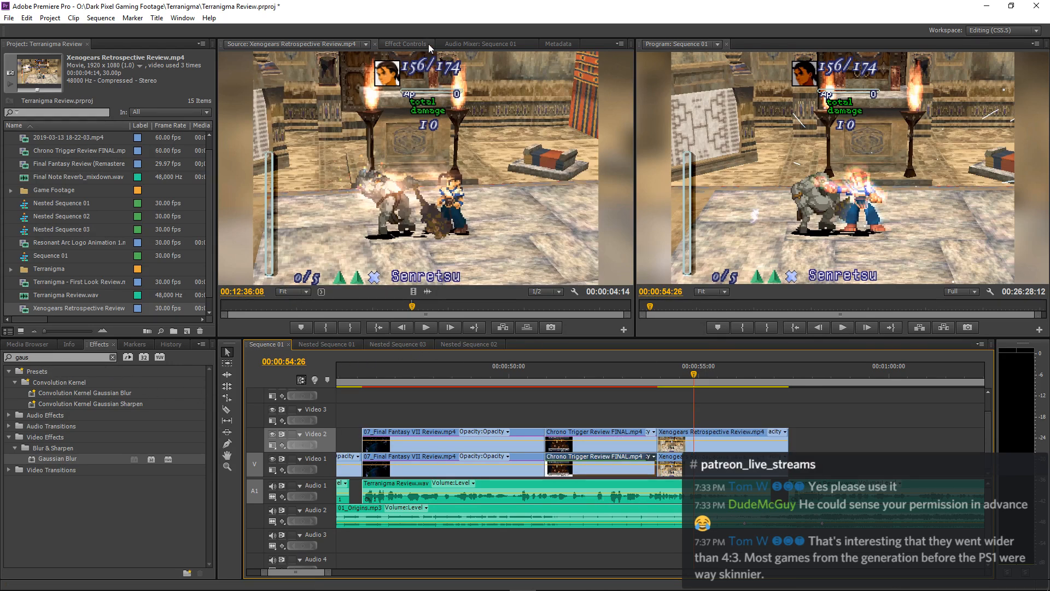
left_click(408, 43)
key("ctrl+s")
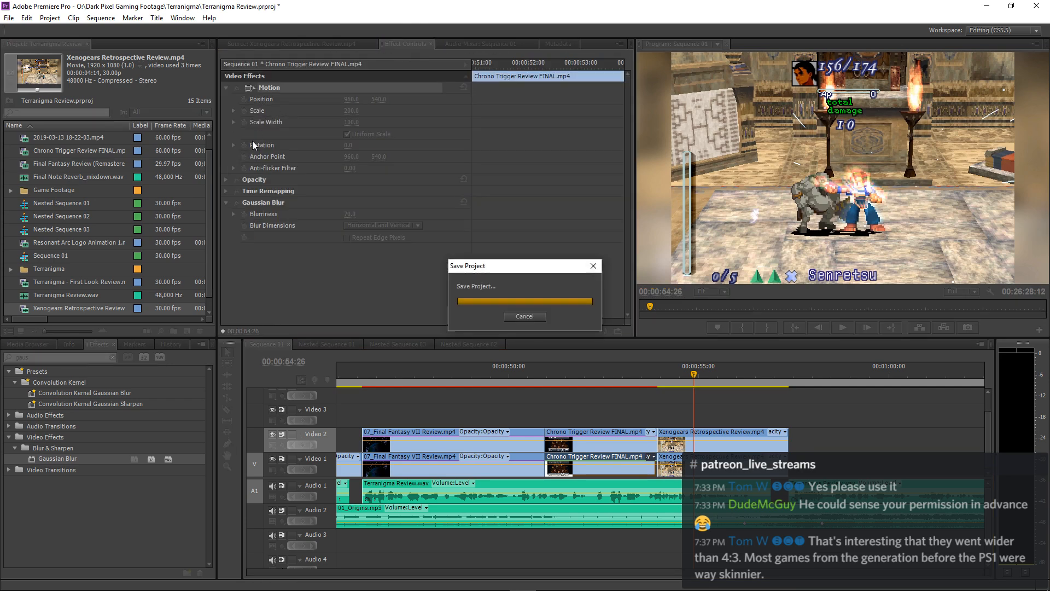
left_click(257, 201)
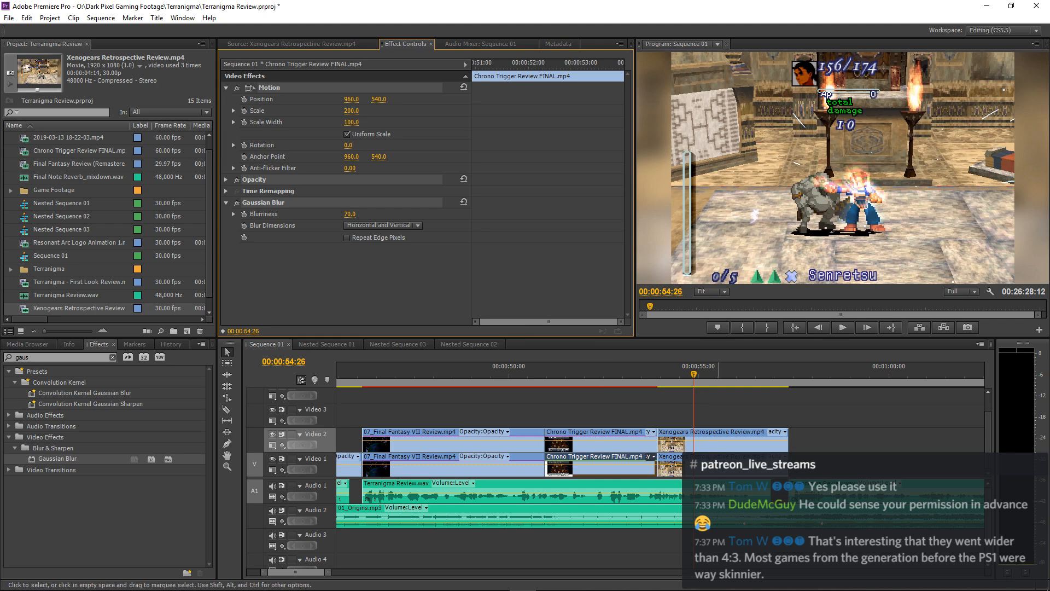
left_click(728, 464)
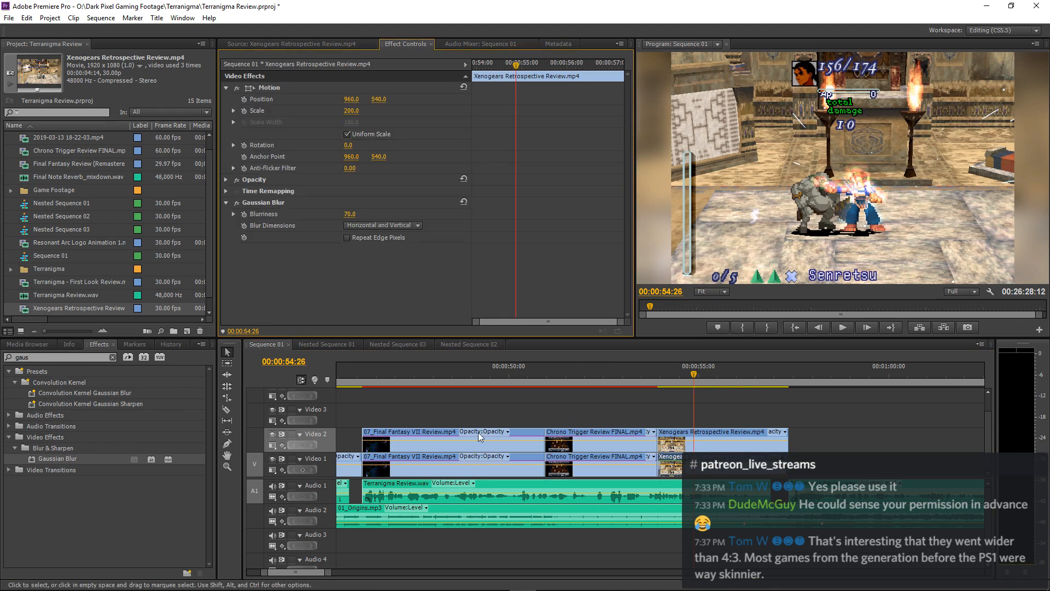
Copy the Crop effect from Video 2's Chrono Trigger clip to the Xenogears clip and set its left and right crop to 8.4 %.
left_click(577, 432)
left_click(270, 203)
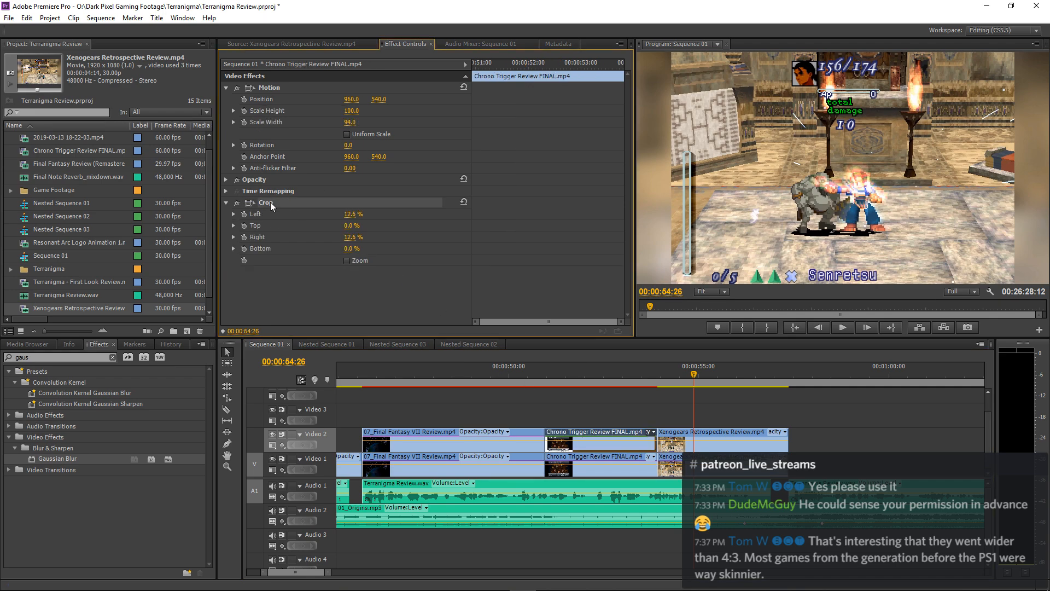
left_click(740, 435)
key("ctrl+v")
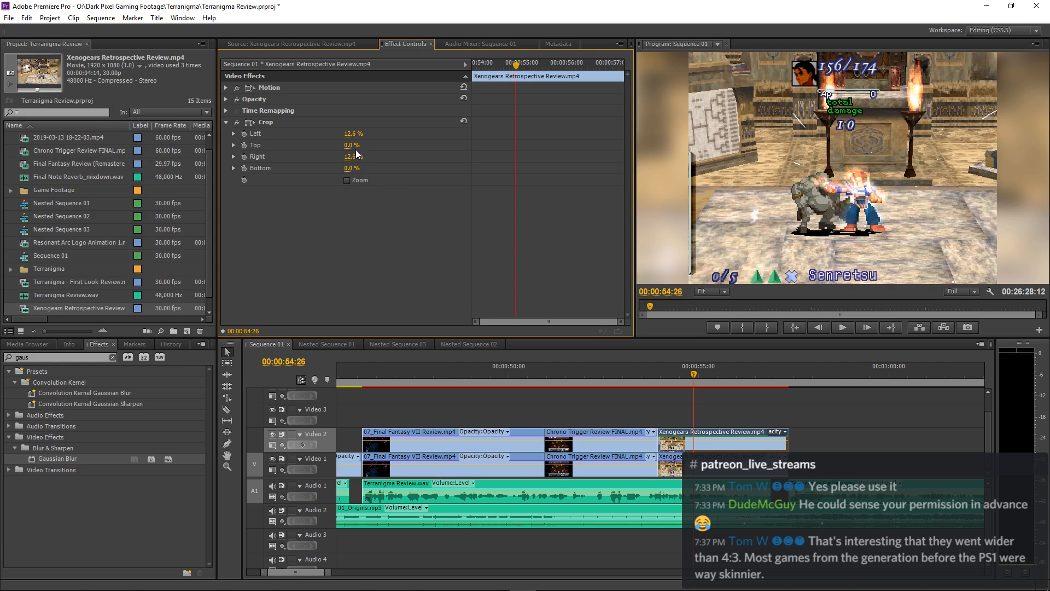
left_click_drag(350, 137, 328, 136)
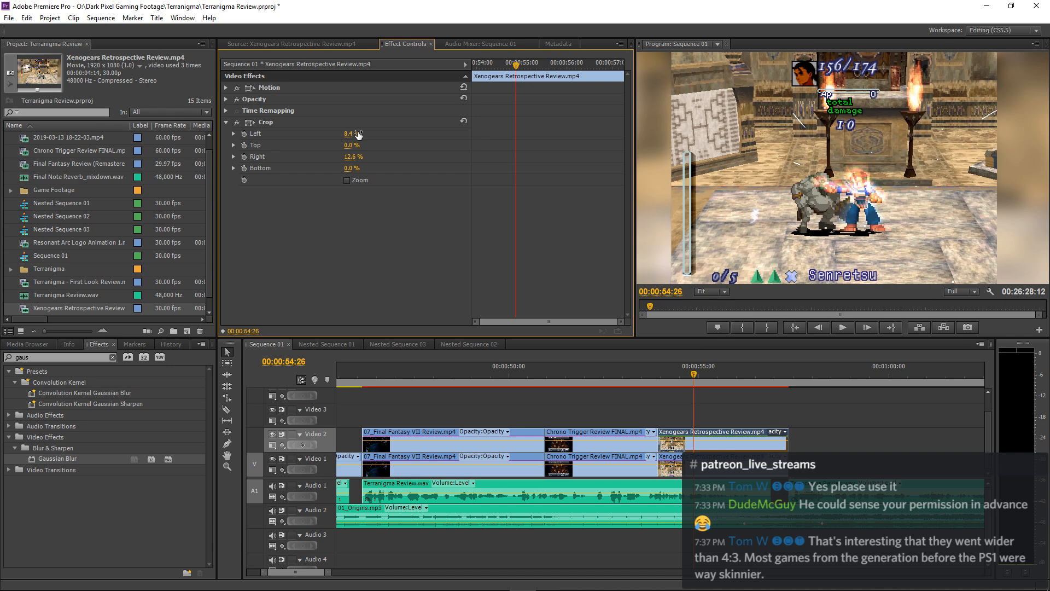
left_click(355, 156)
type("8.4")
key("Return")
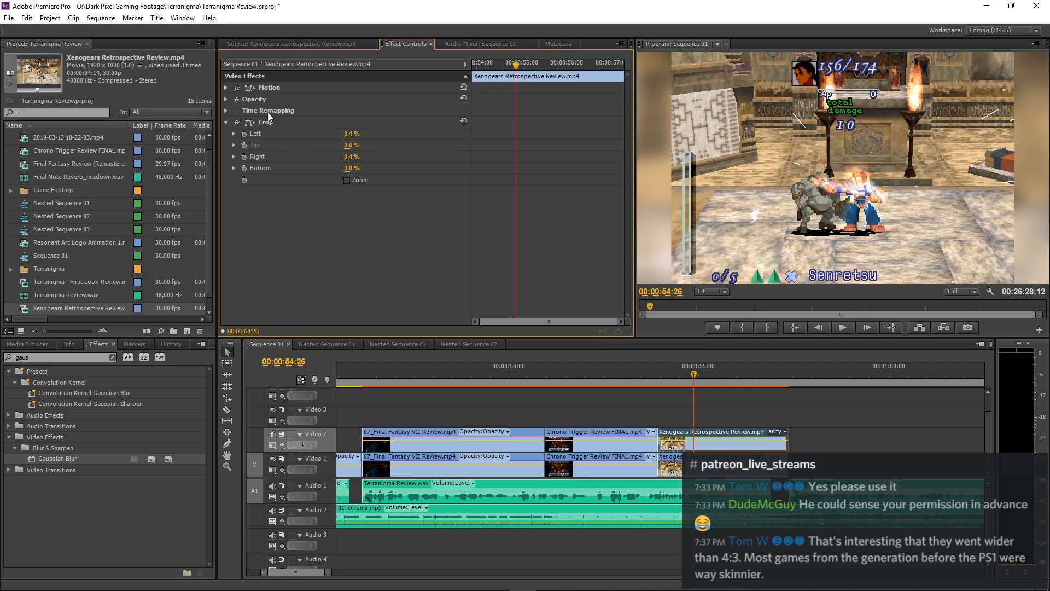
Turn off uniform scaling for the Xenogears clip on Video 2 and set its scale width to 90.
left_click(225, 87)
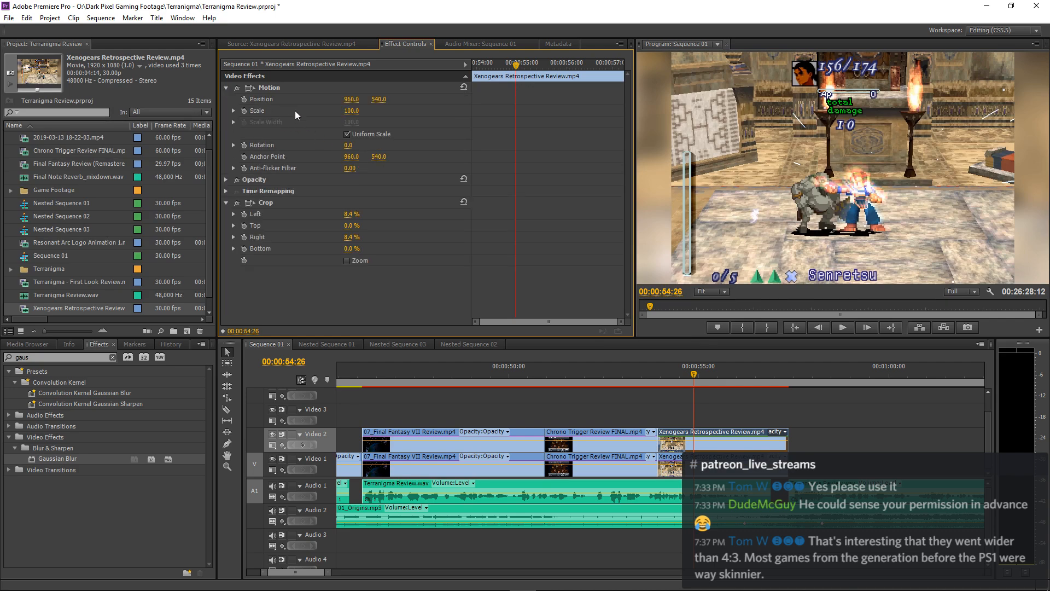
left_click(346, 134)
left_click(353, 122)
type("90")
key("Return")
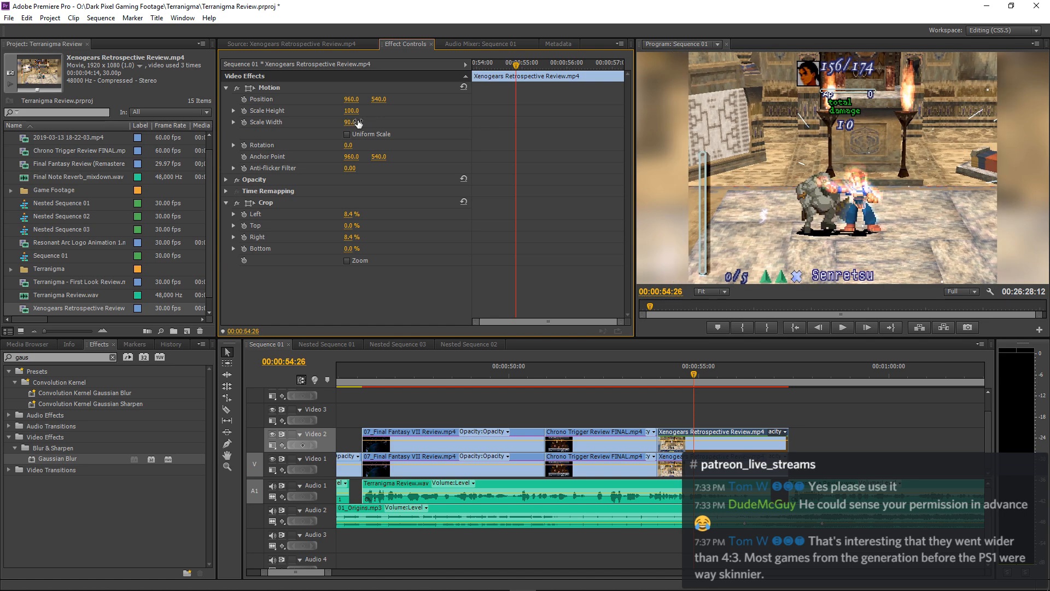
Compare the Xenogears picture's width with the Chrono Trigger frame and set its scale width to 85.
left_click(645, 382)
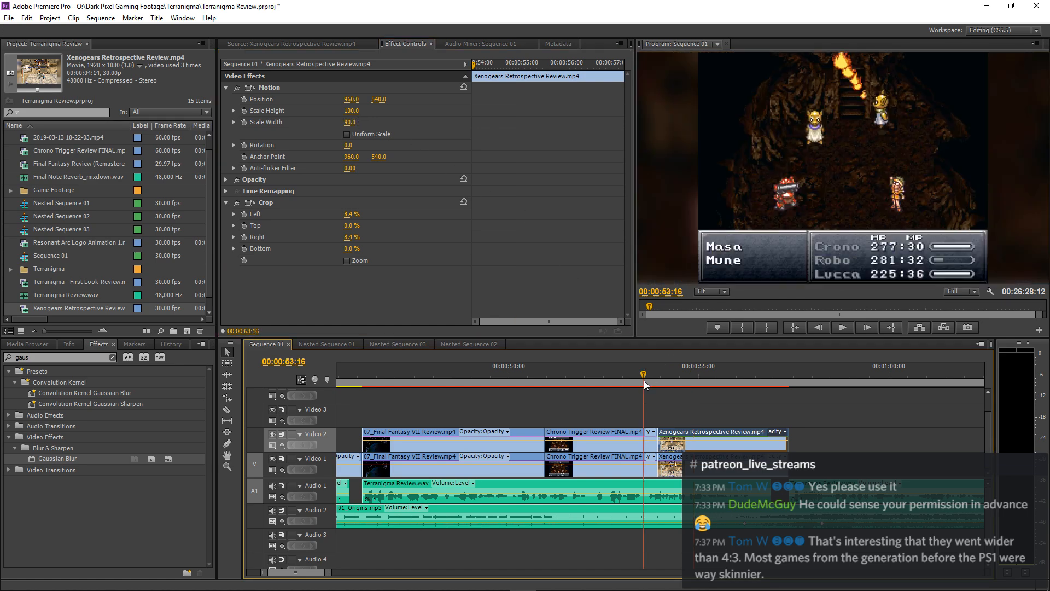
left_click(677, 384)
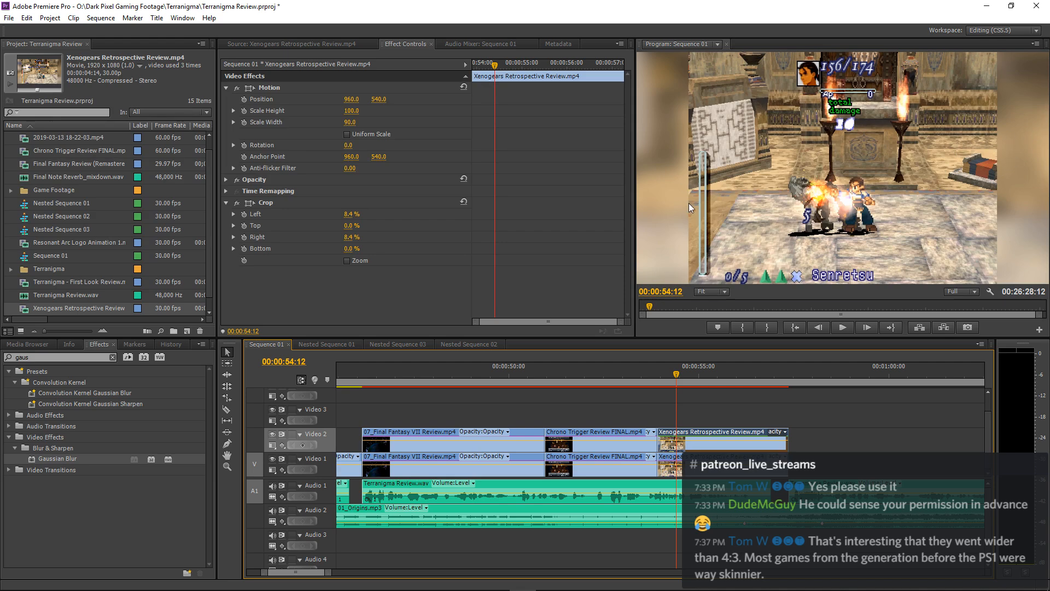
left_click(350, 122)
type("85")
key("Return")
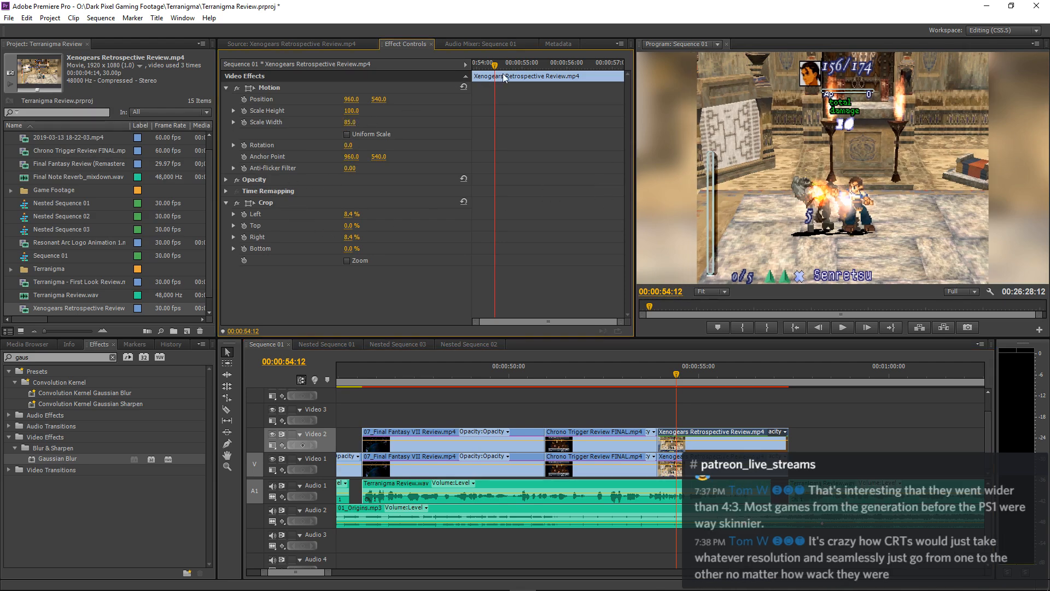
Compare the frames on either side of the Chrono Trigger to Xenogears cut and set the Xenogears scale width to 84.
key("Up")
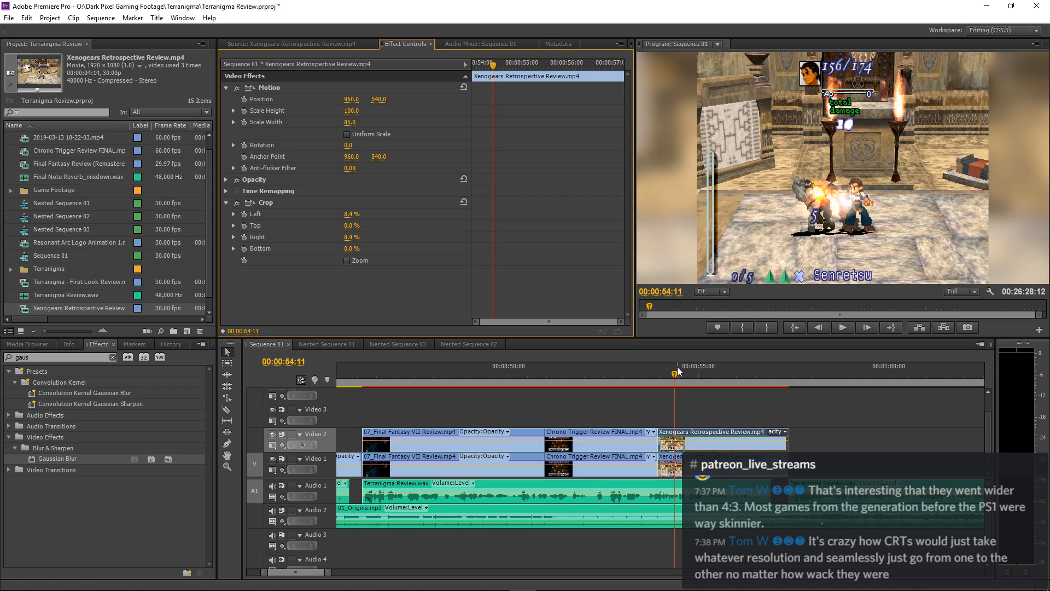
key("space")
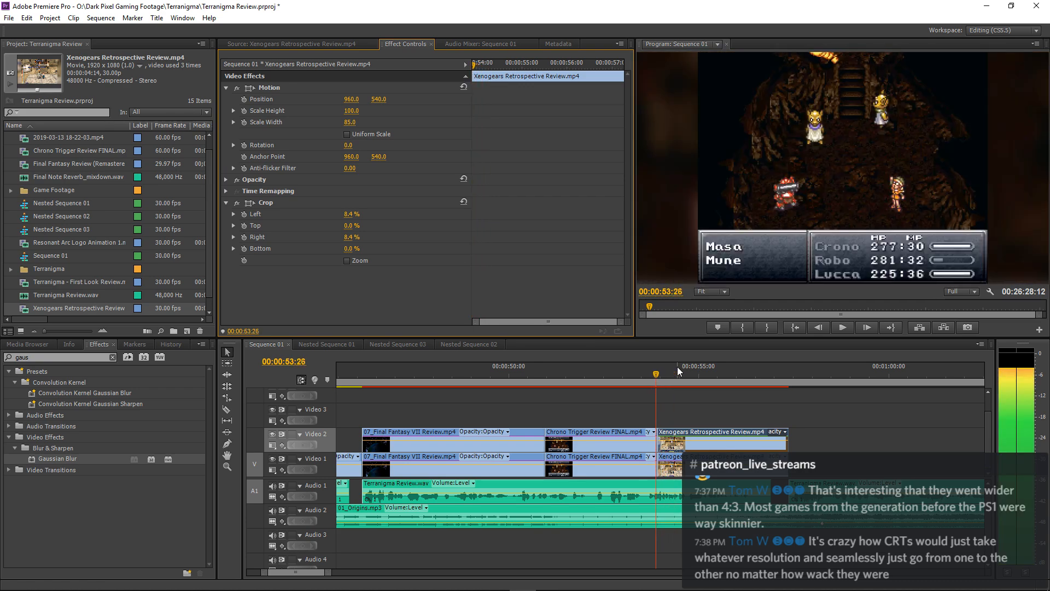
key("Left")
key("Right")
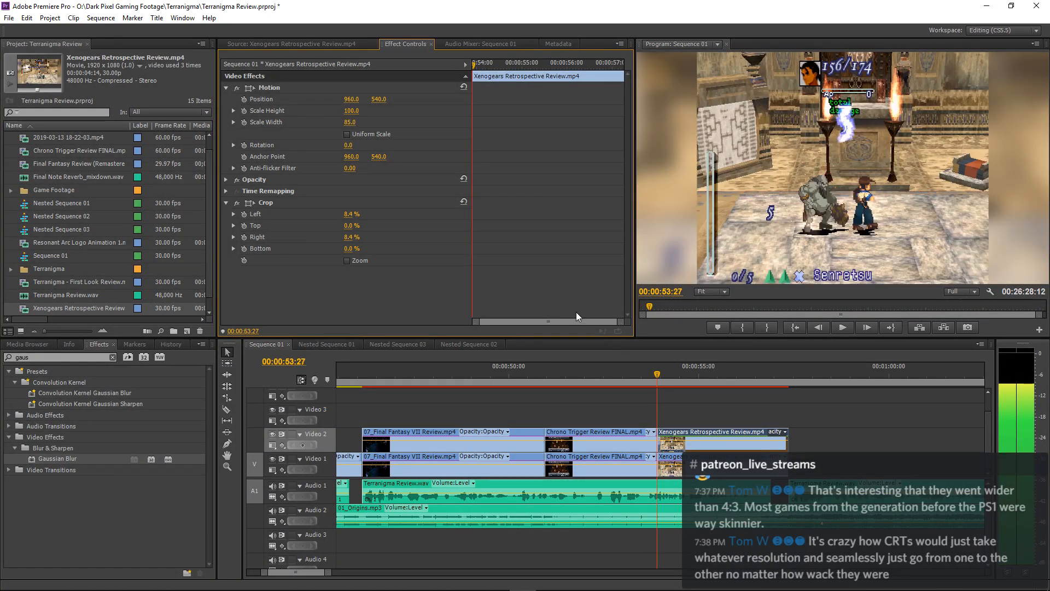
left_click(349, 122)
type("84")
key("Return")
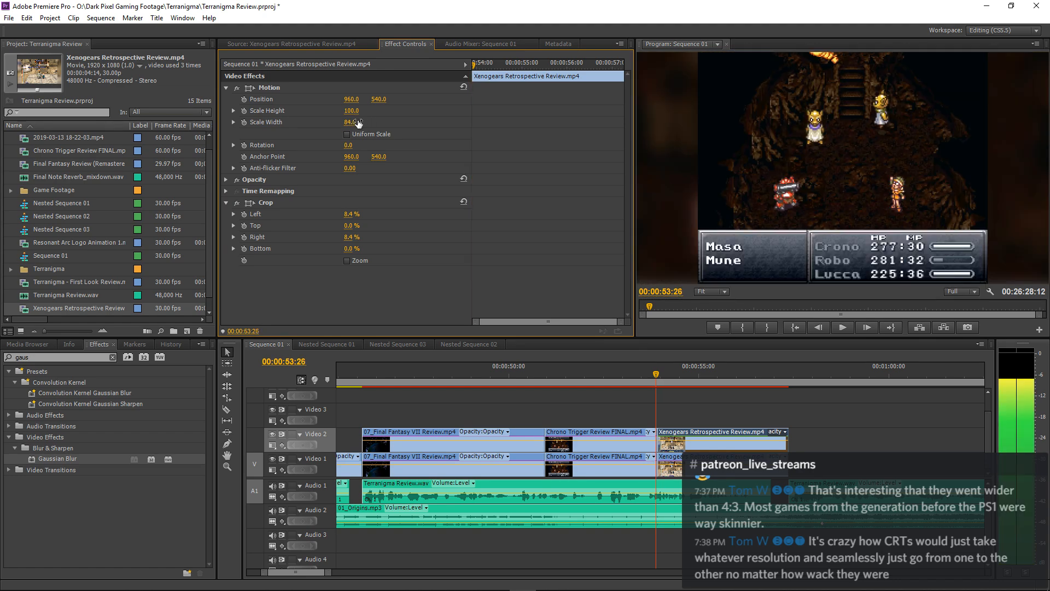
Play the Xenogears clip, then replay the sequence from 00:00:47:22 through it, with the program monitor maximized.
key("grave")
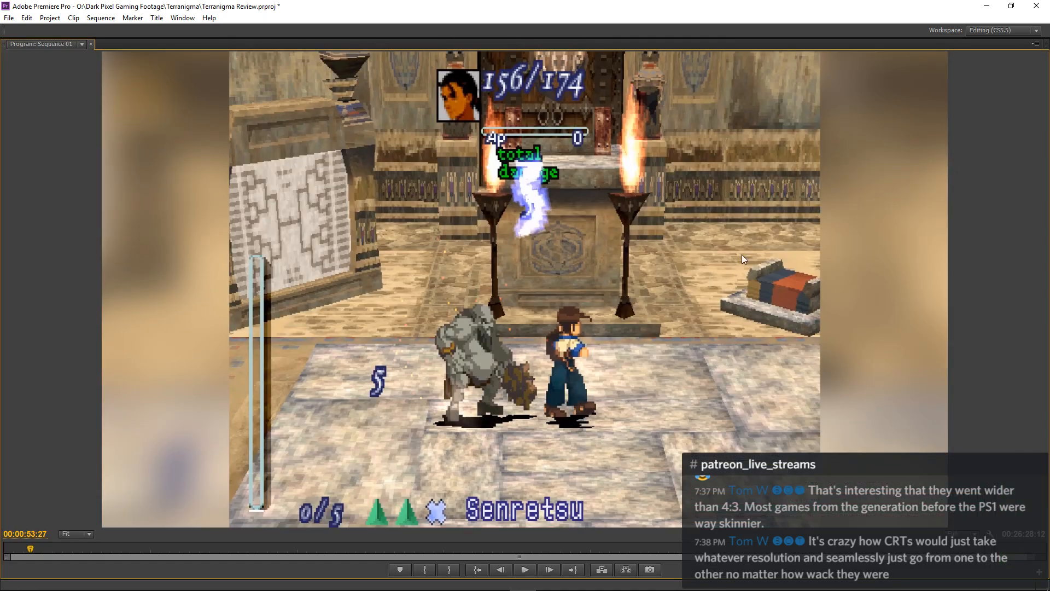
key("space")
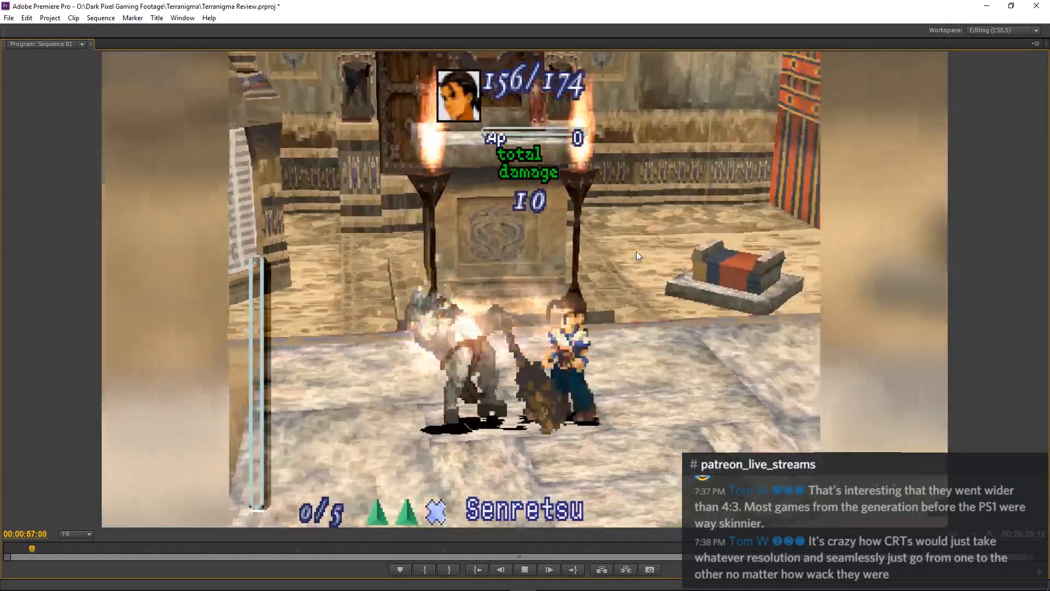
key("grave")
left_click(425, 373)
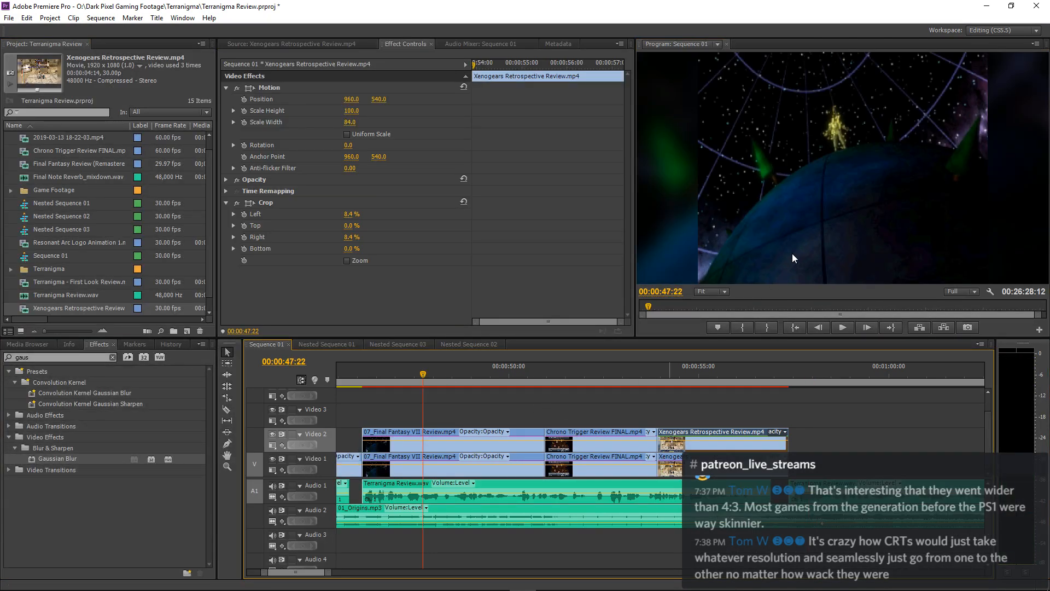
key("grave")
key("space")
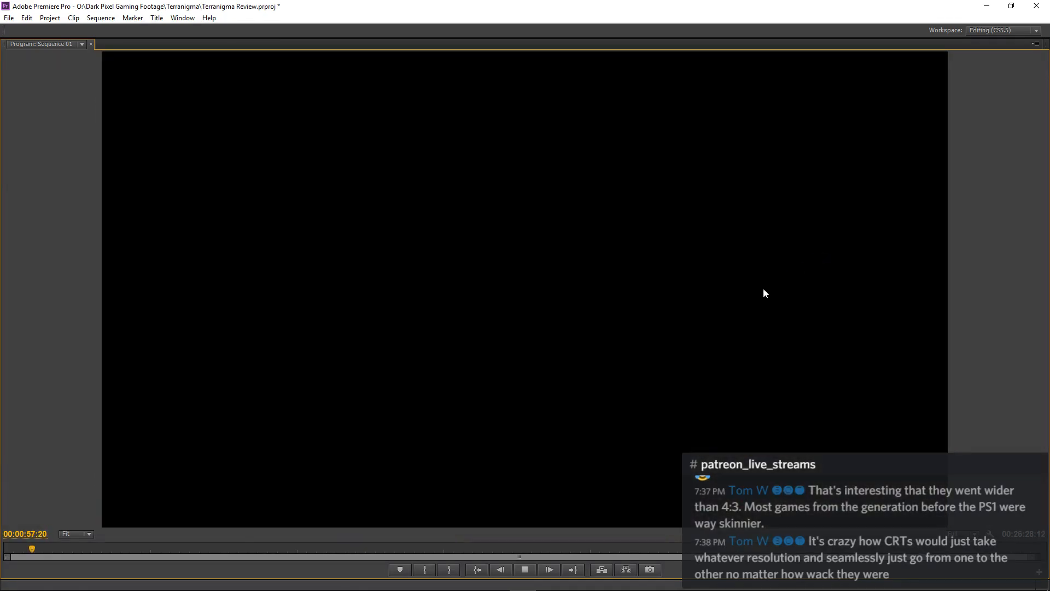
Shift the Xenogears and Chrono Trigger clips slightly later, and extend the Chrono Trigger clip's start on Video 2 back to the Final Fantasy VII clip.
key("space")
key("grave")
mouse_move(669, 425)
left_mouse_down()
mouse_move(678, 463)
mouse_move(708, 435)
left_mouse_up()
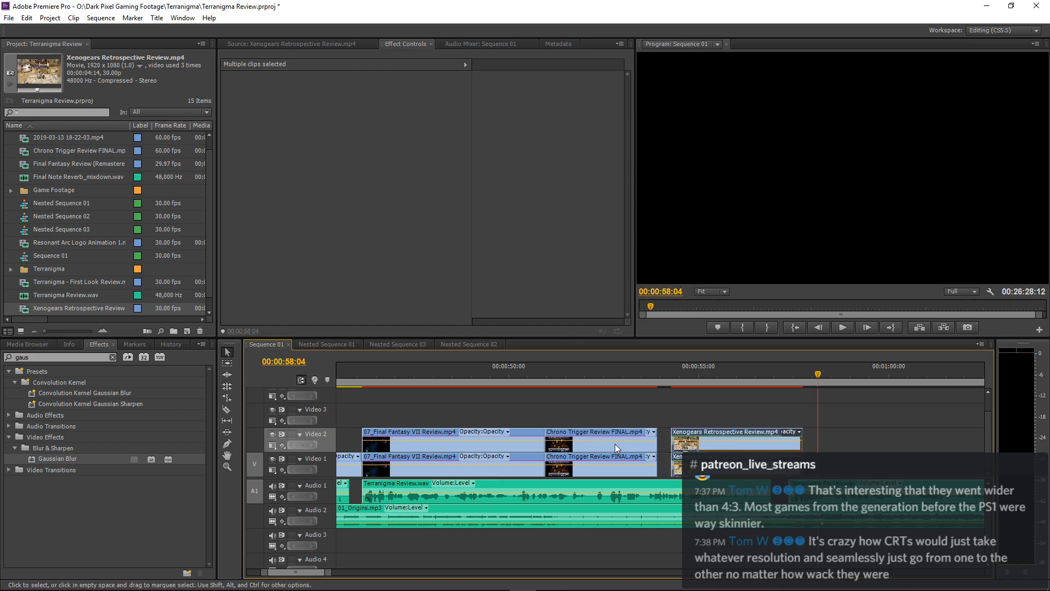
left_click(599, 432)
left_click_drag(599, 431, 546, 431)
left_click(572, 409)
Play up to 00:00:53:22, trim the ends of both Chrono Trigger clips there, and move the Xenogears clips up against them.
left_click(524, 371)
key("space")
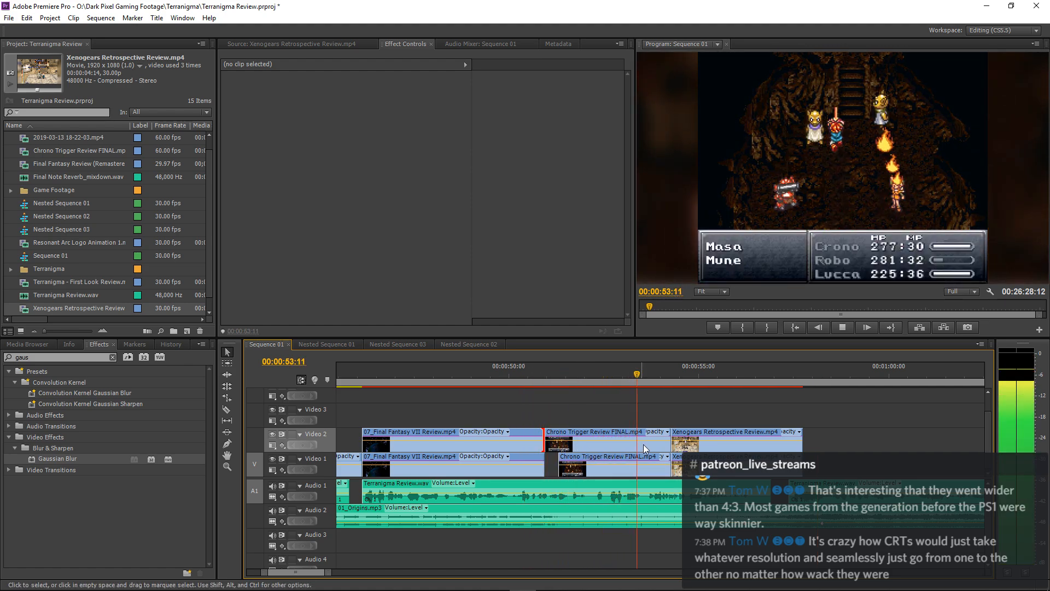
key("space")
left_click_drag(668, 435, 651, 460)
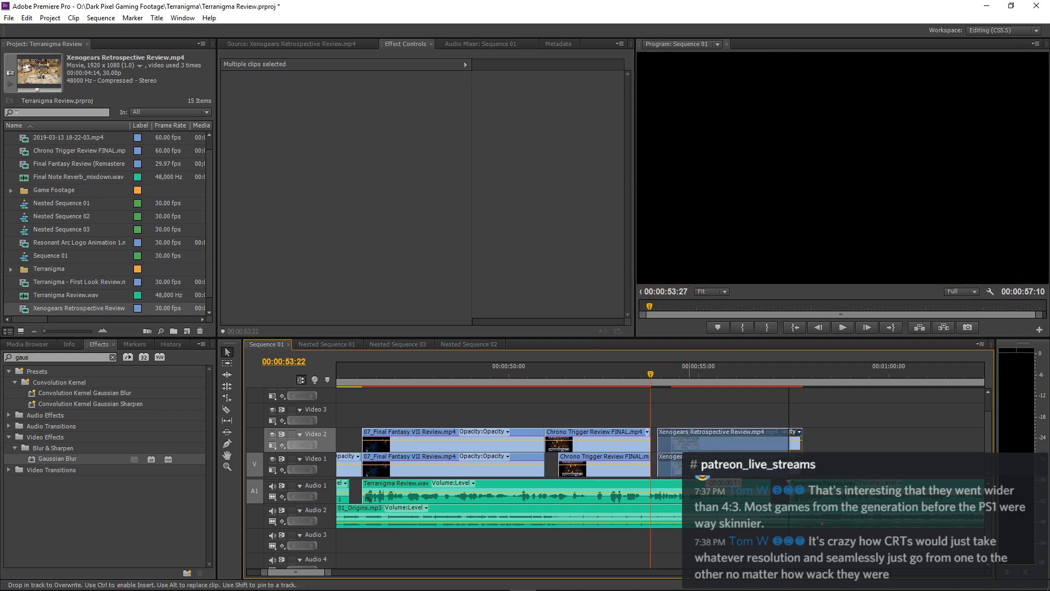
left_click_drag(711, 437, 690, 438)
Extend the Chrono Trigger clip's start on Video 1 to meet the Final Fantasy VII clip, and lengthen the Xenogears clips' end slightly.
left_click_drag(552, 462, 545, 461)
left_click(515, 381)
key("space")
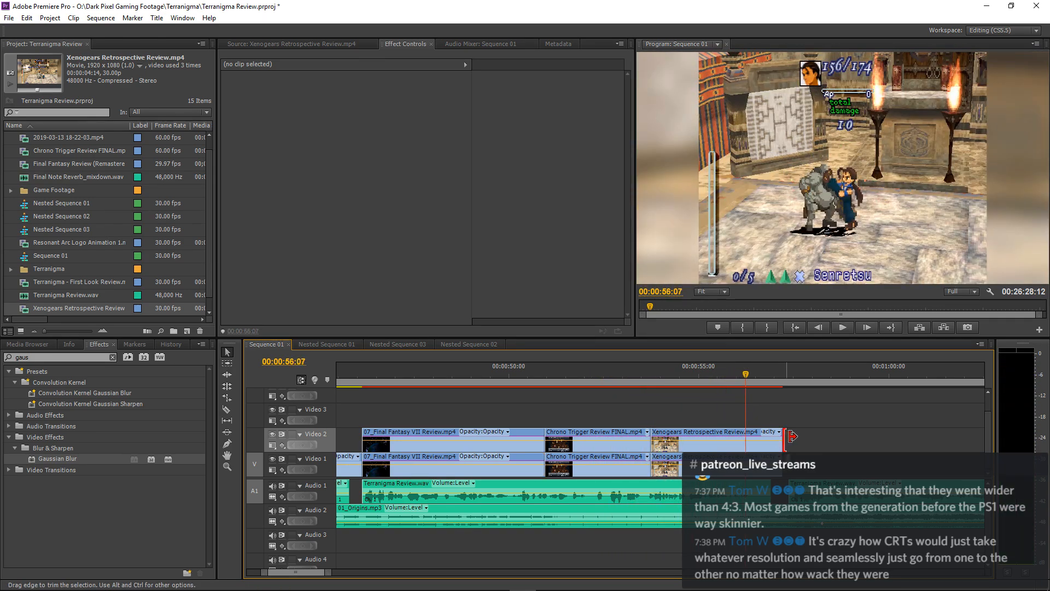
left_click_drag(788, 437, 810, 439)
key("space")
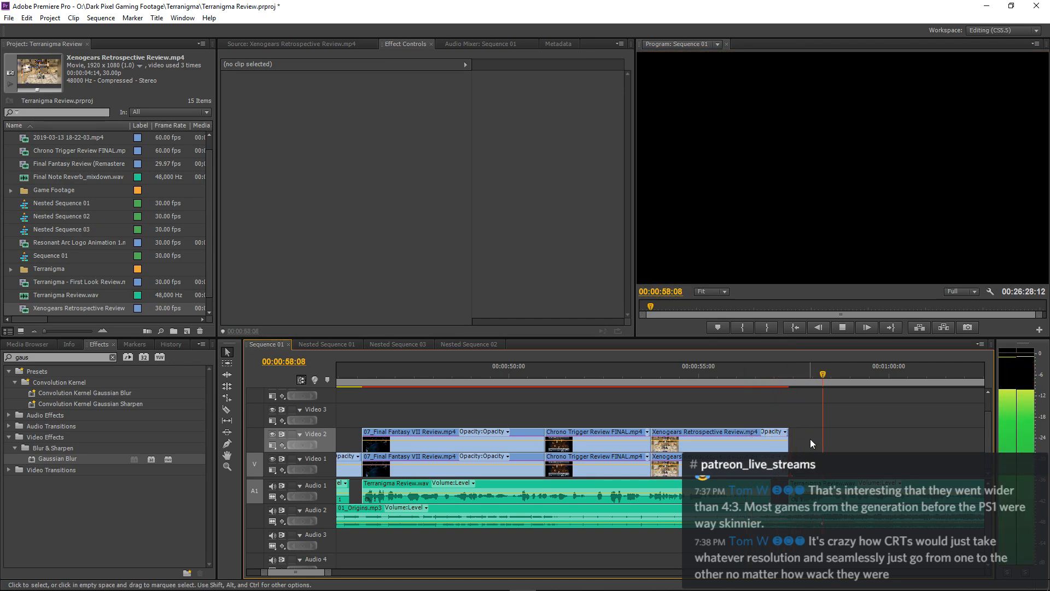
Move the tiny Terranigma - First Look Review clip on Video 3 later in the sequence, to about 00:01:51:00.
key("minus")
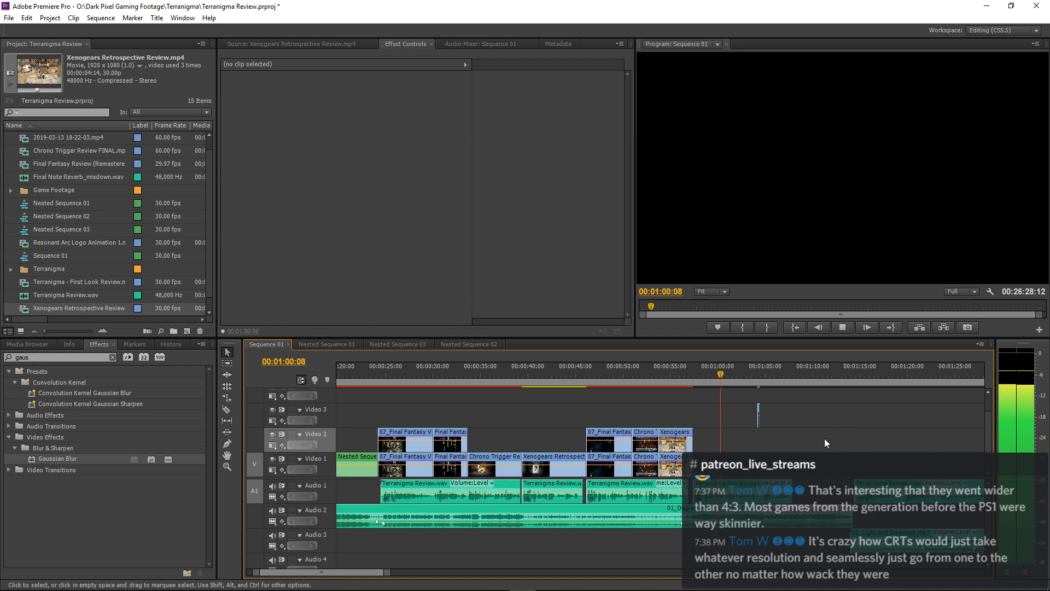
left_click(759, 409)
left_click(850, 419)
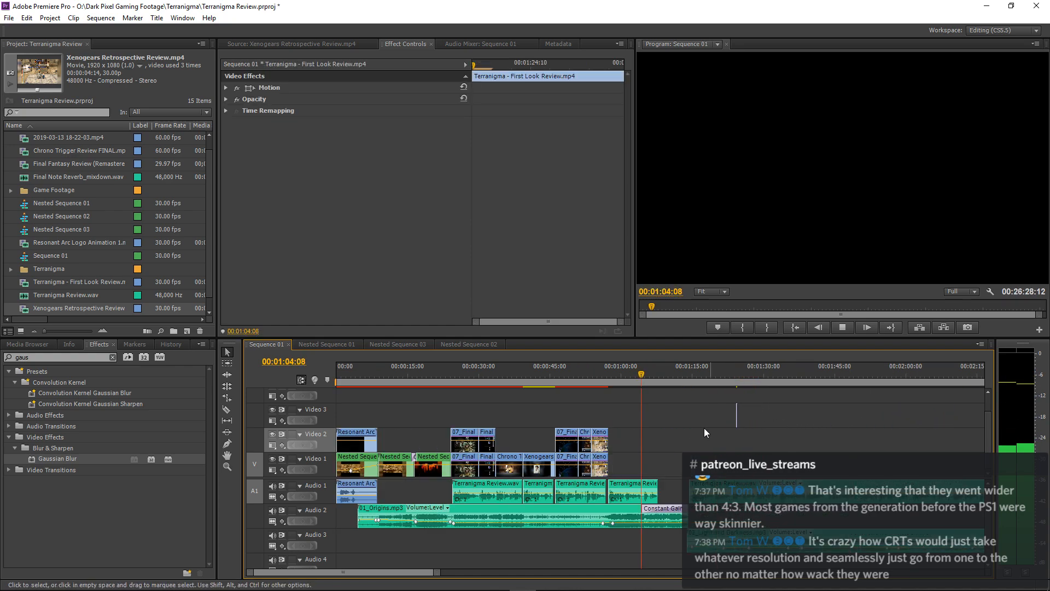
scroll(681, 422, "down", 3)
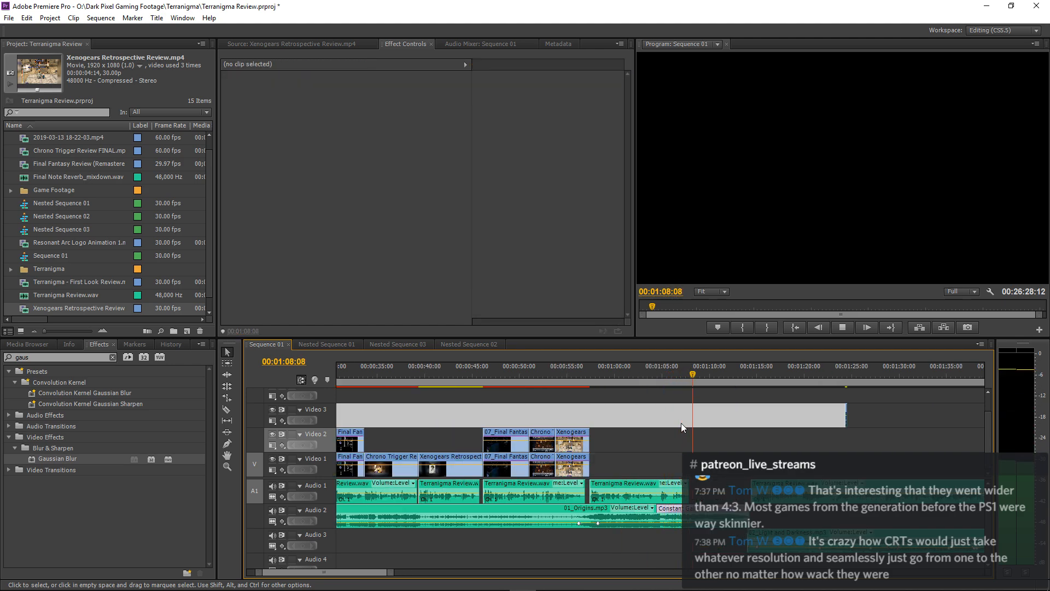
key("minus")
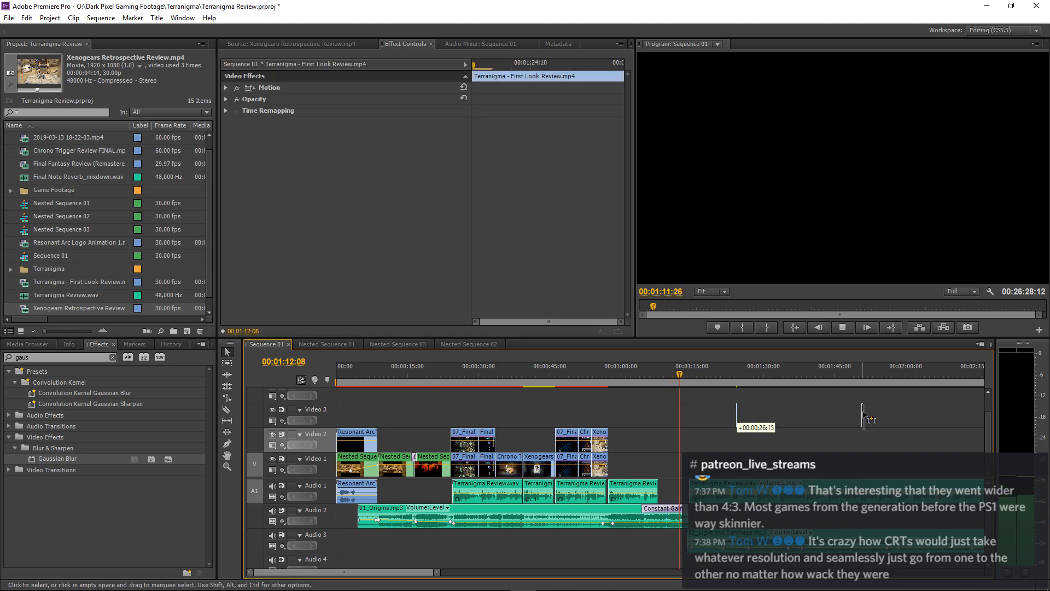
key("equal")
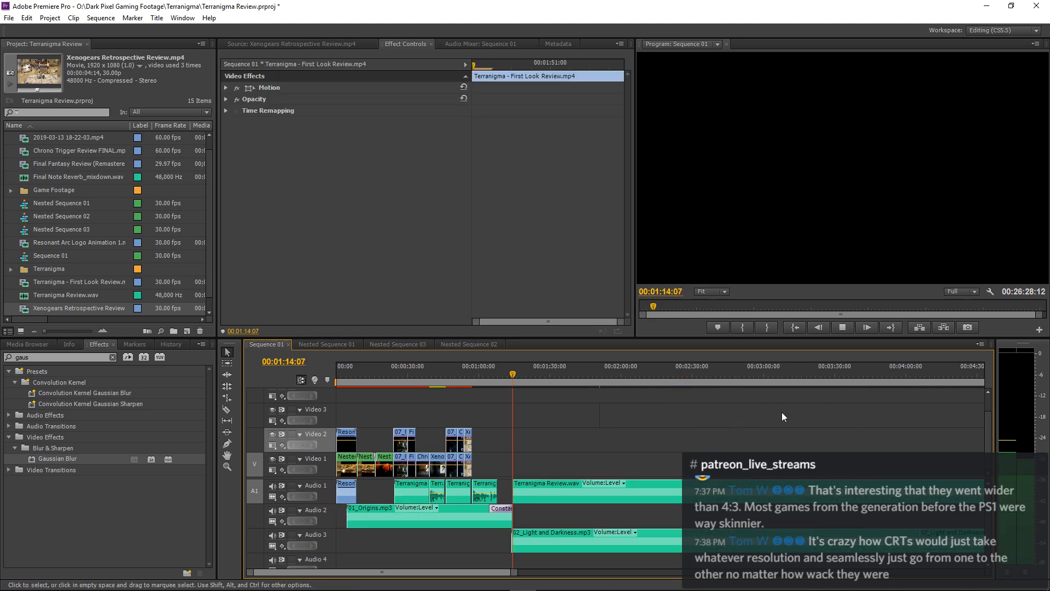
key("equal")
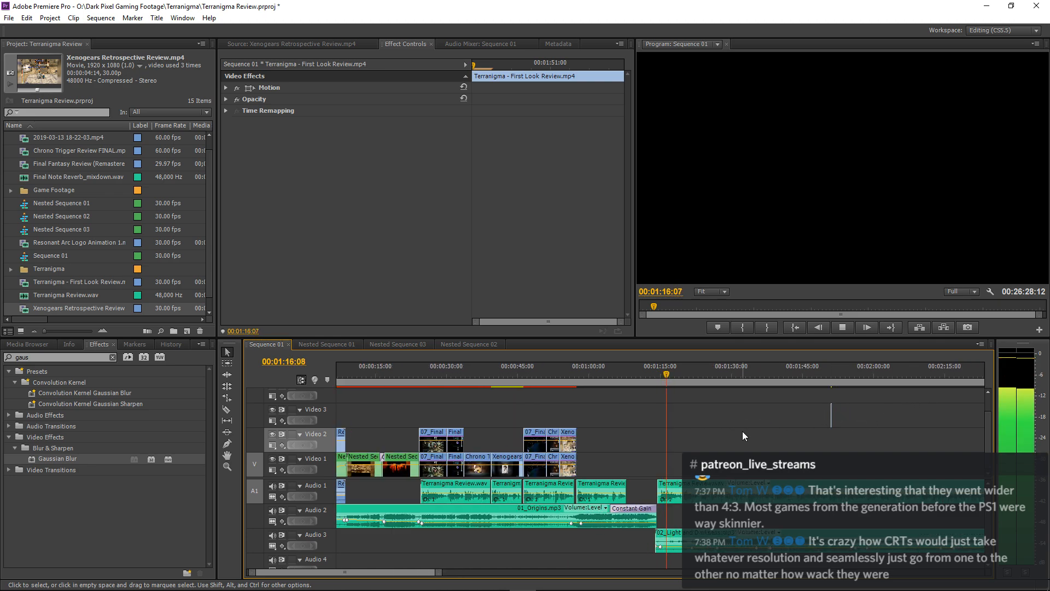
Let the sequence play to 00:01:25:09, stop it there, and save the project.
left_click(739, 418)
key("minus")
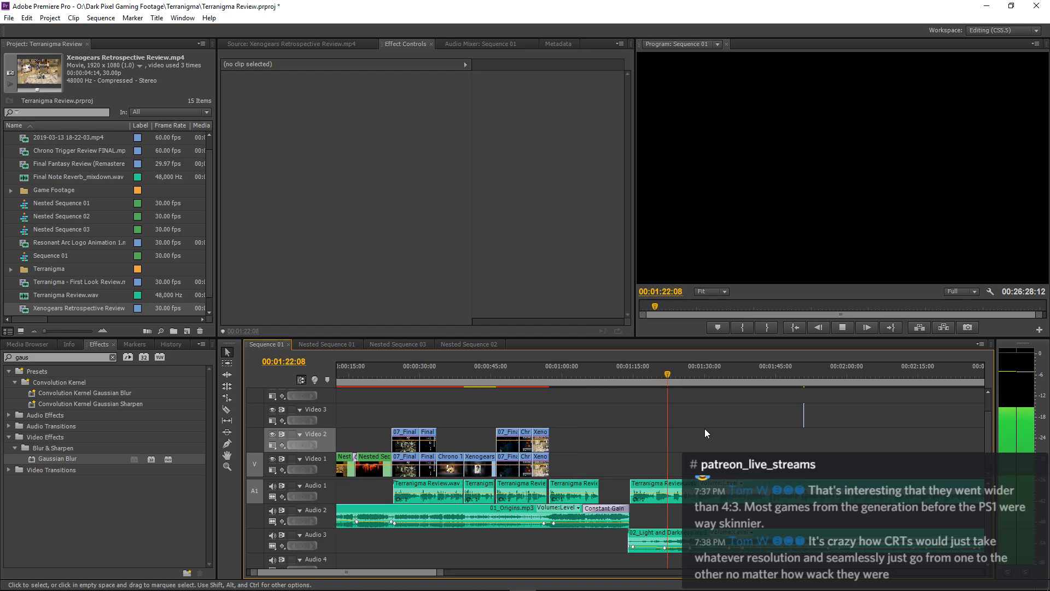
key("minus")
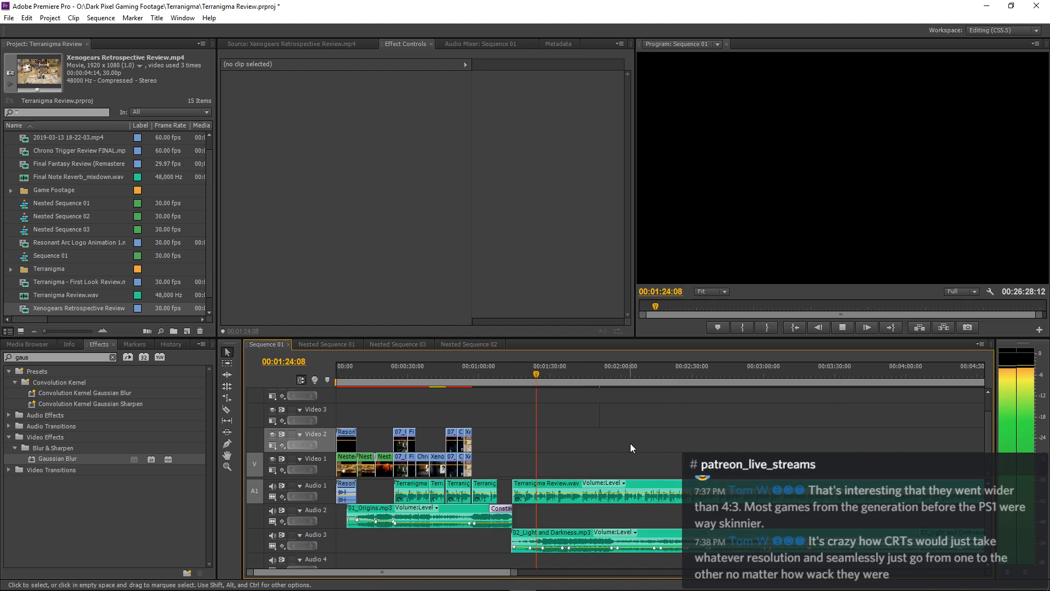
key("equal")
key("space")
key("ctrl+s")
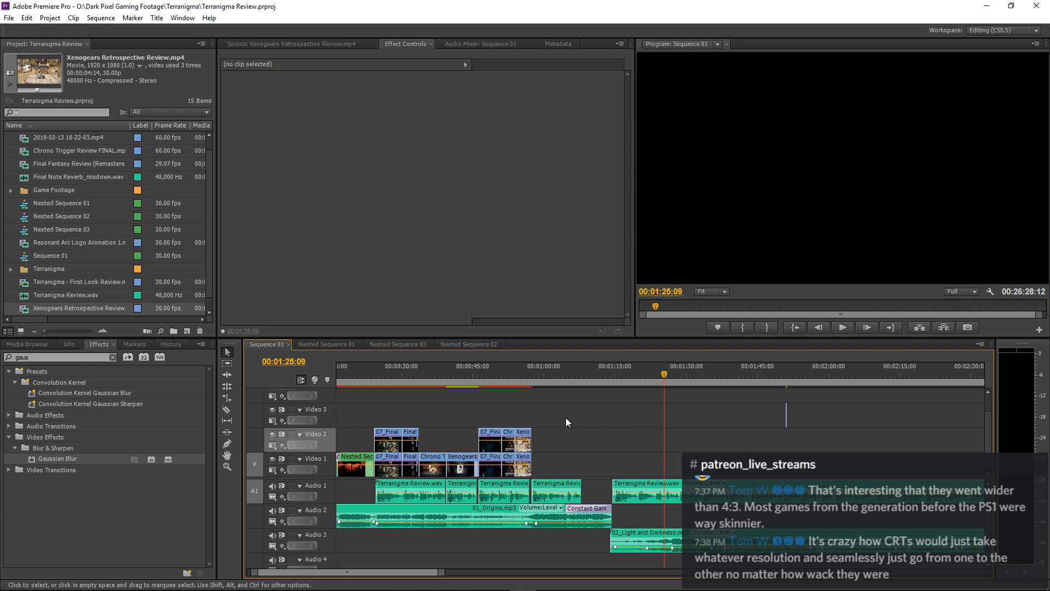
Replay the sequence from the second Final Fantasy VII excerpt through the Xenogears clip and stop at 00:01:00:24.
left_click(484, 373)
key("space")
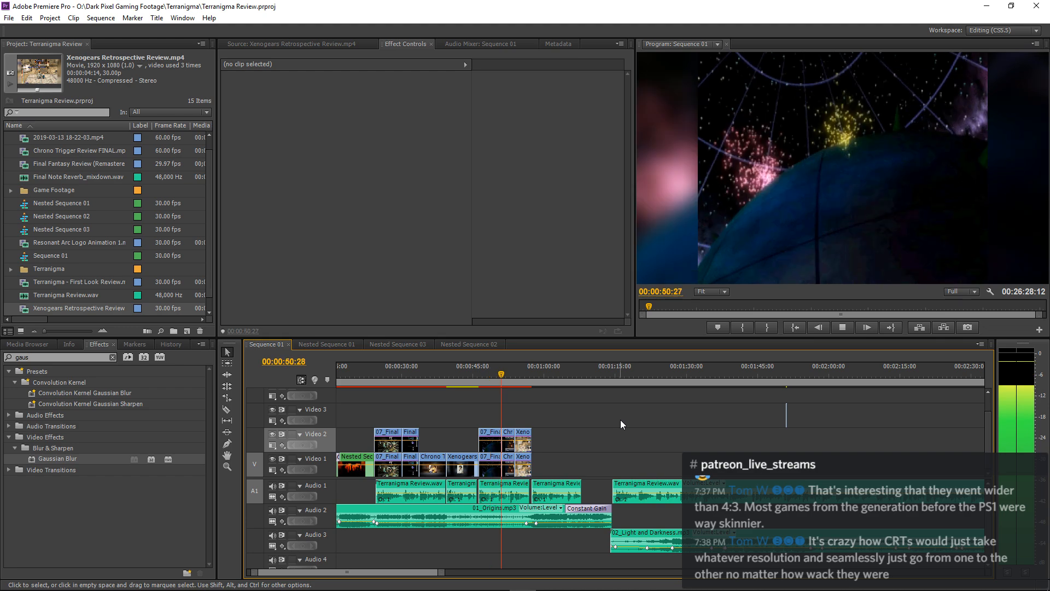
mouse_move(895, 578)
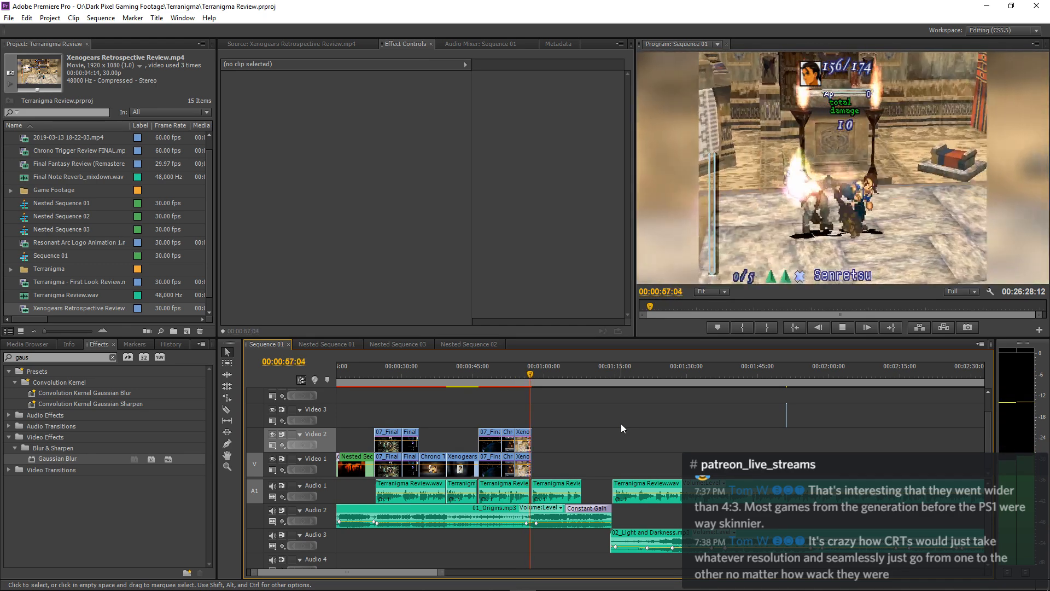
key("=")
key("=")
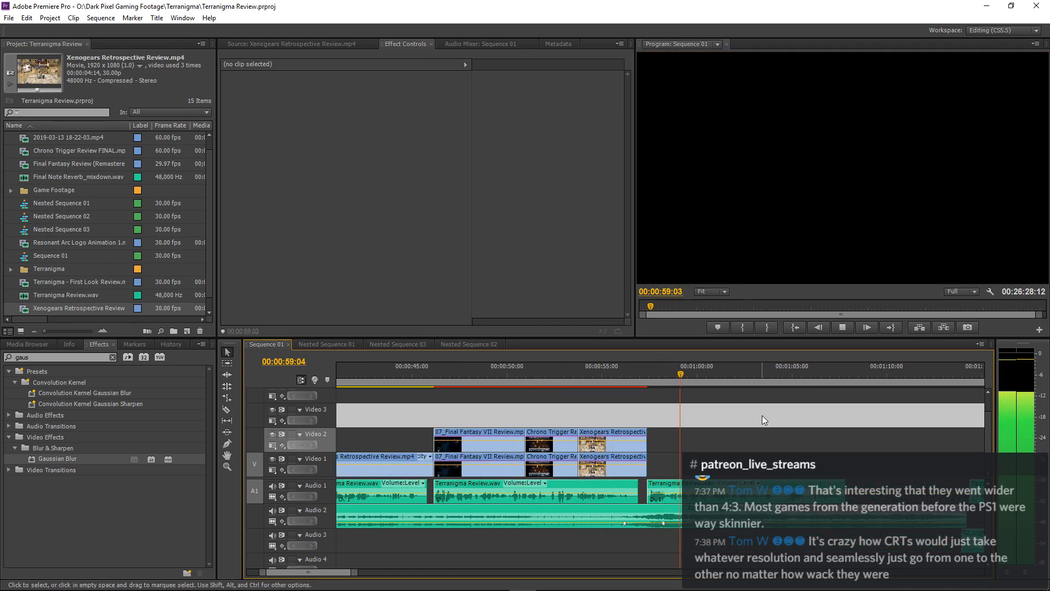
key("space")
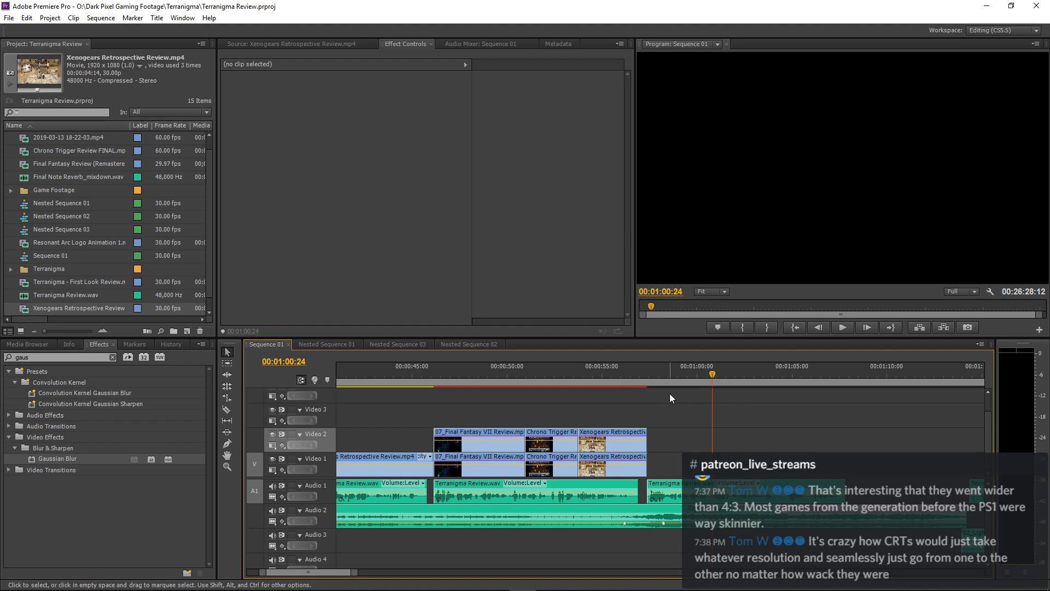
Replay the narration from the end of the Xenogears clip twice to judge what footage the empty stretch needs.
left_click(642, 378)
key("space")
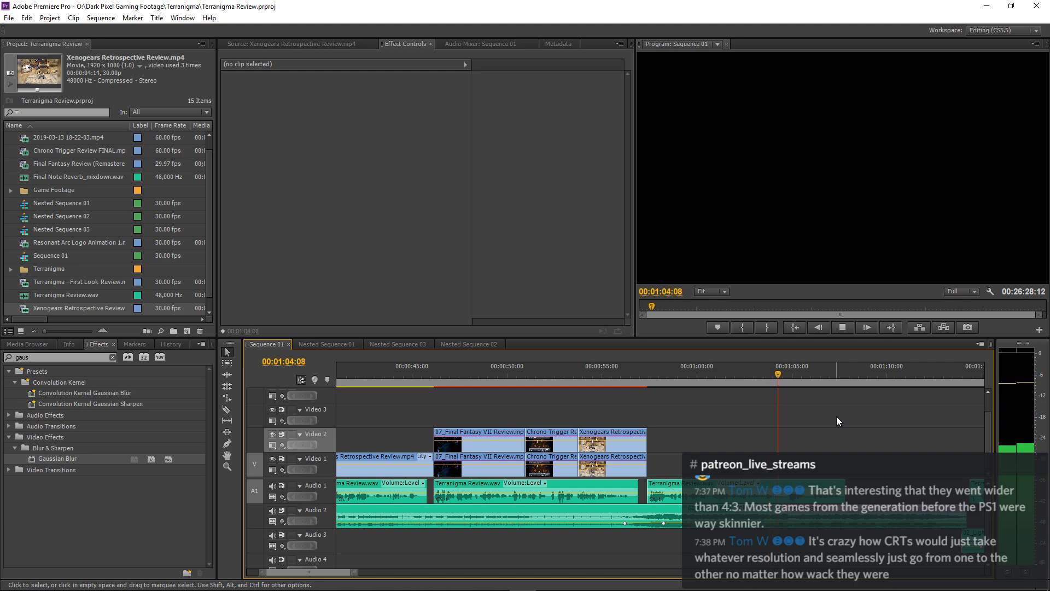
key("space")
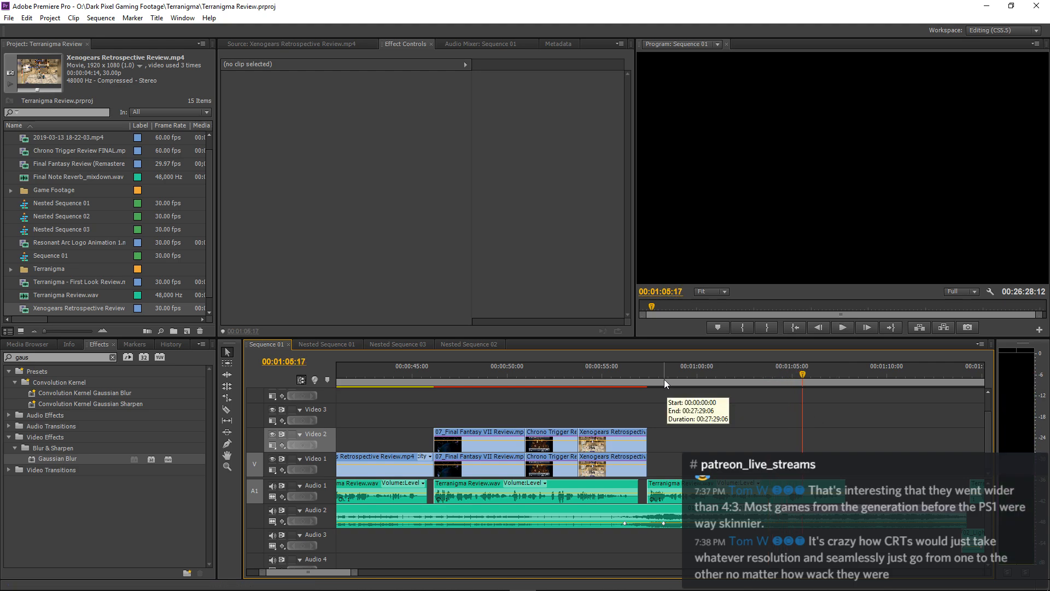
left_click(650, 365)
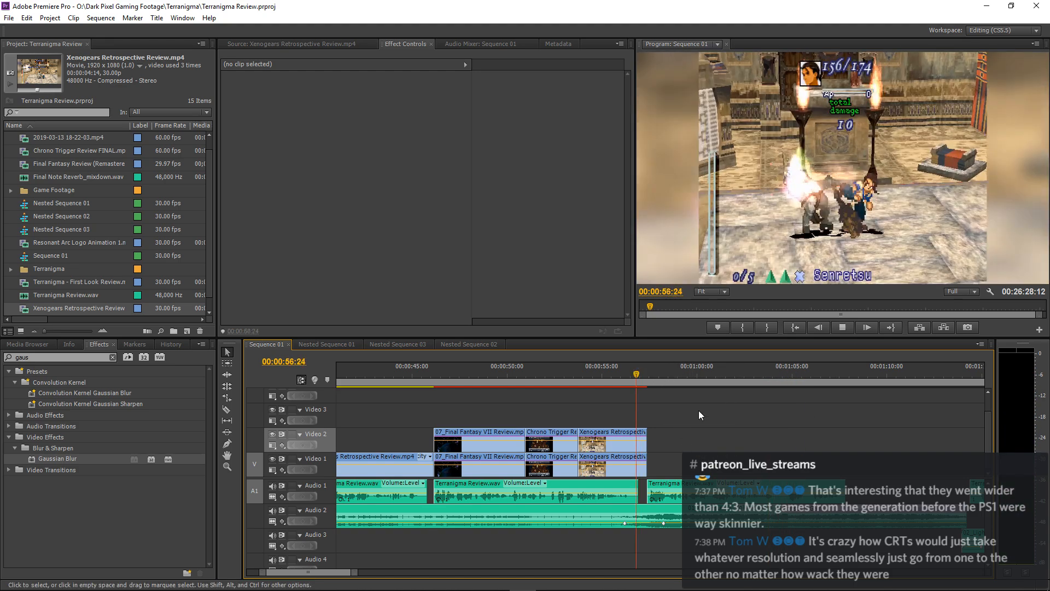
key("space")
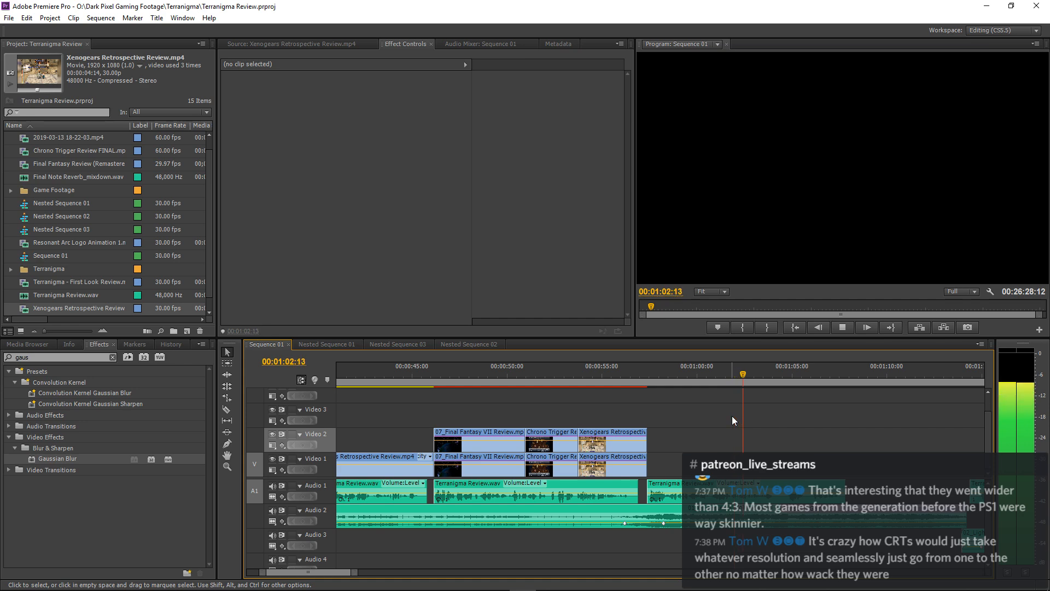
key("space")
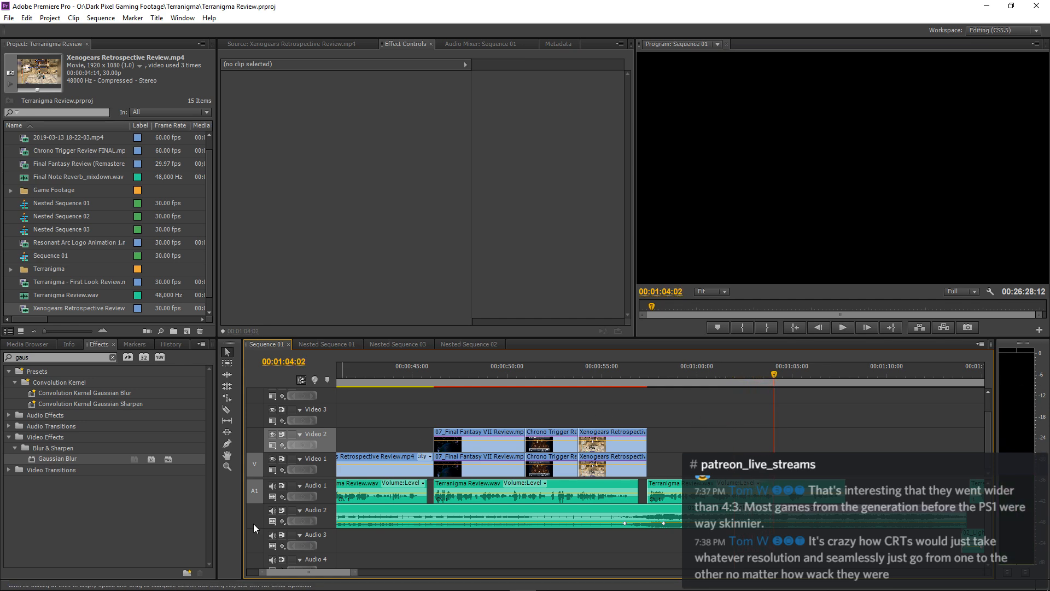
Switch to File Explorer and open the Xenoblade Chronicles folder inside Dark Pixel Gaming Footage on the O: drive.
mouse_move(181, 588)
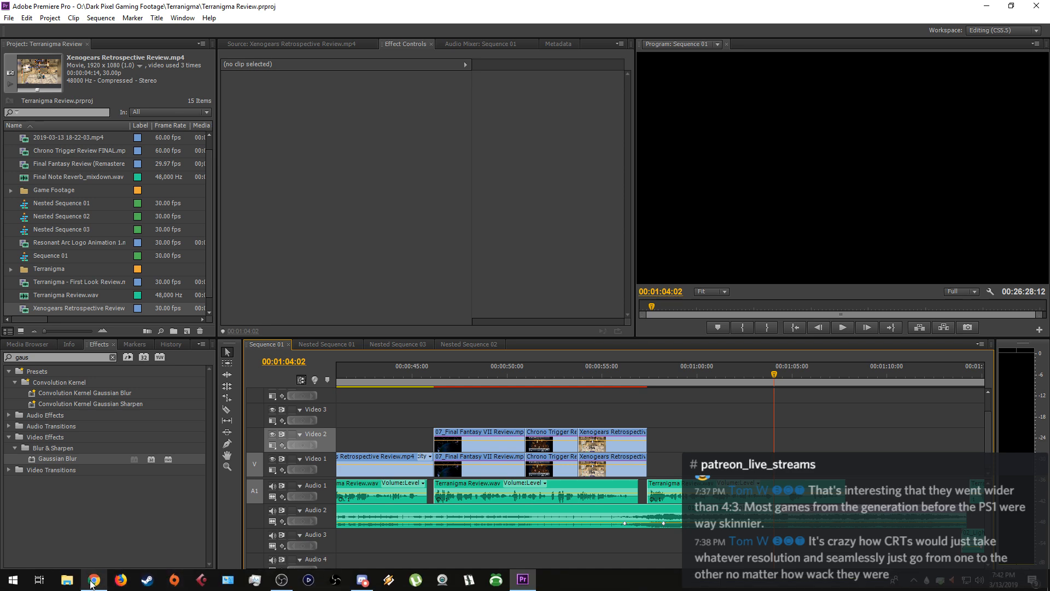
mouse_move(94, 584)
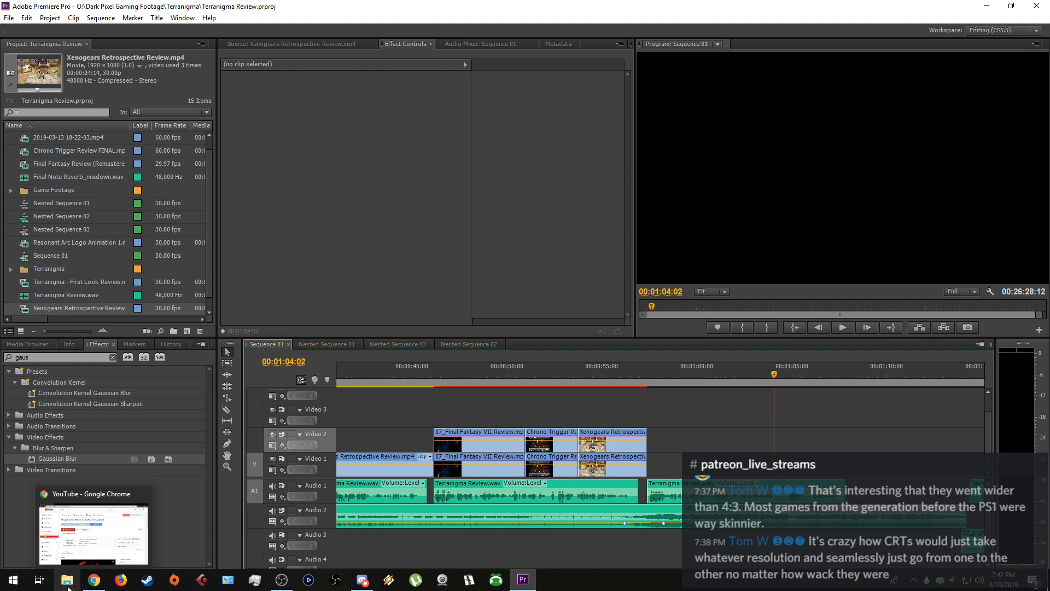
key("super+e")
double_click(495, 450)
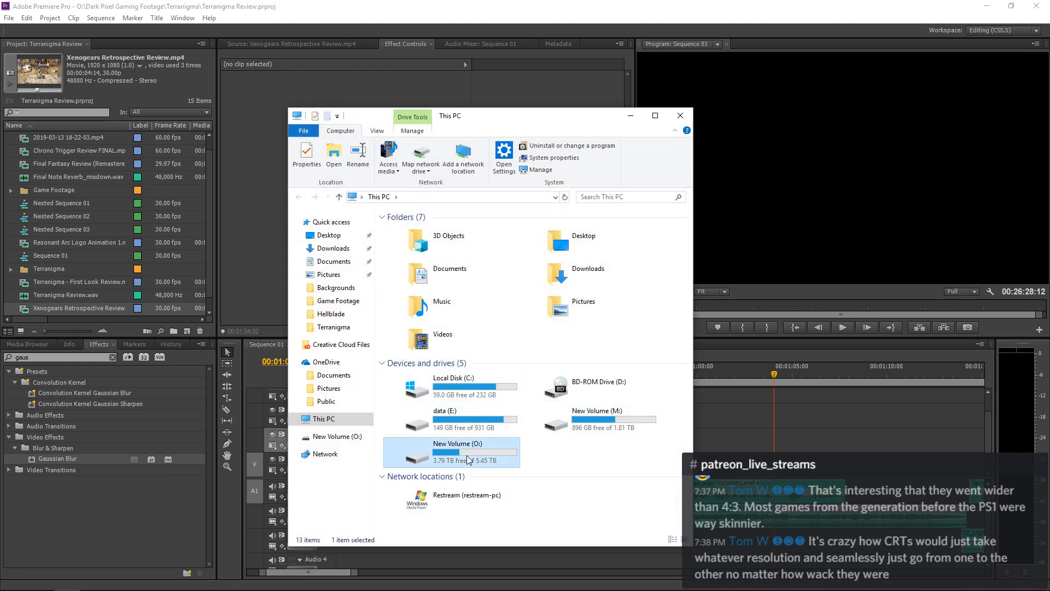
double_click(432, 242)
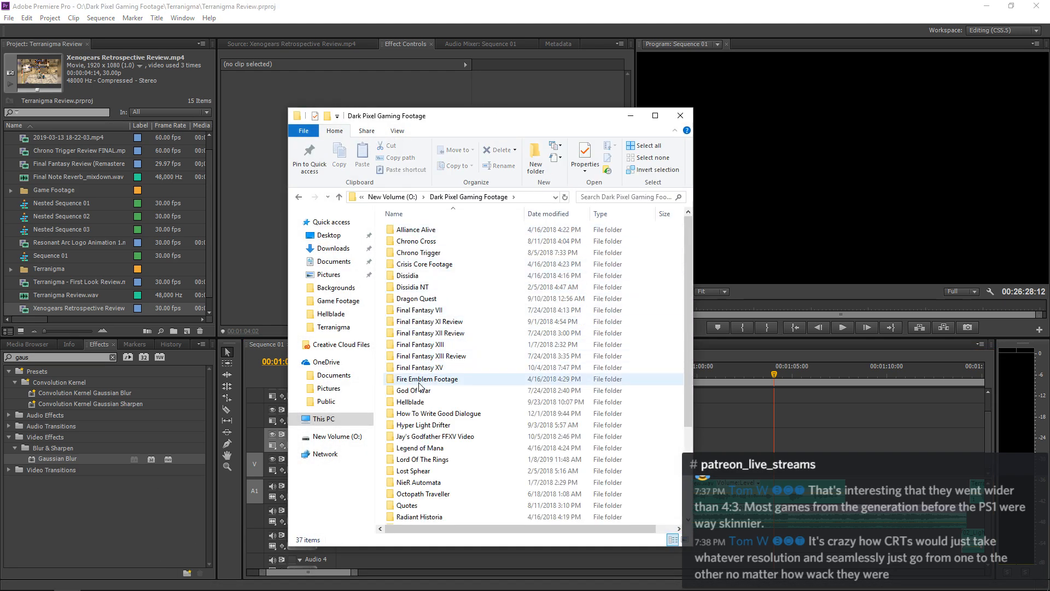
scroll(419, 408, "down", 3)
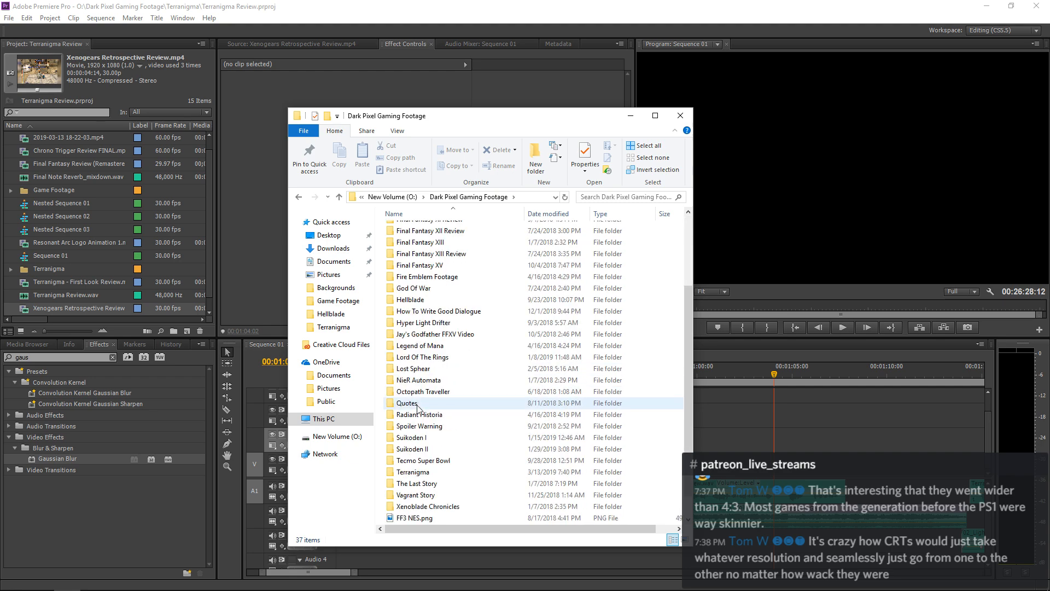
double_click(428, 506)
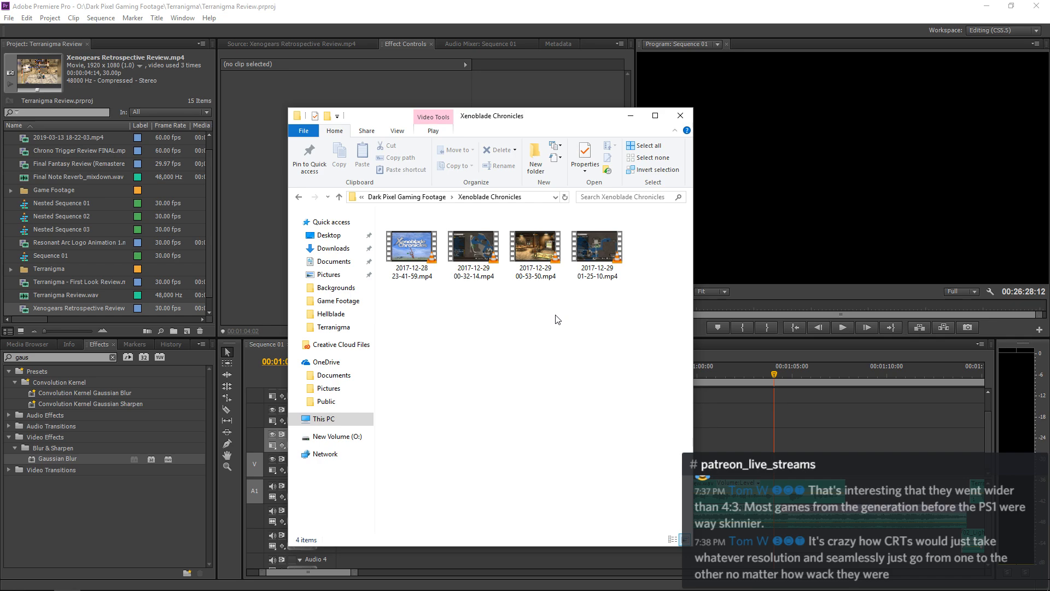
left_click(423, 261)
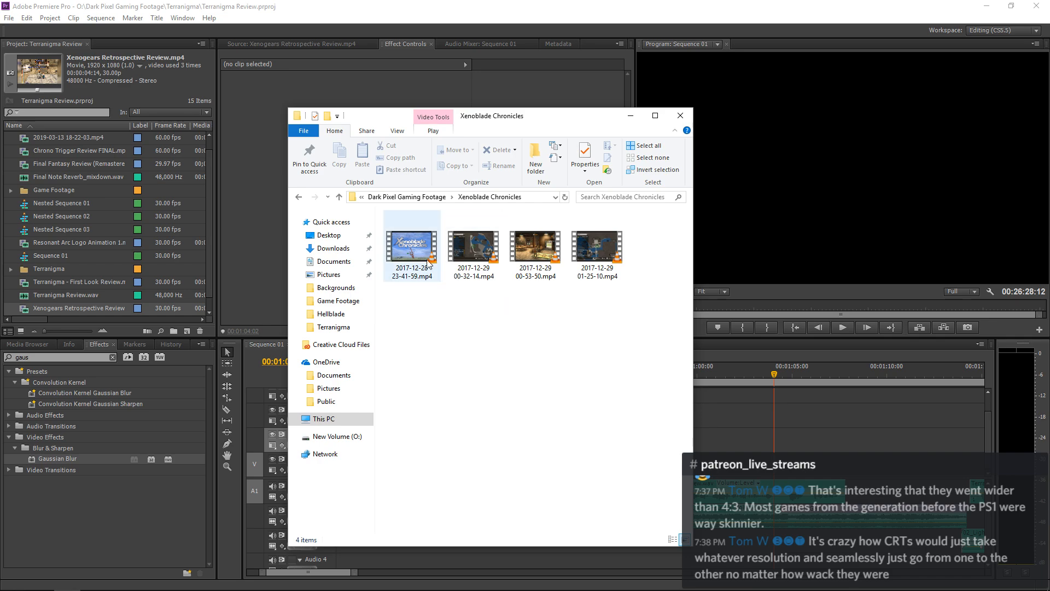
double_click(423, 261)
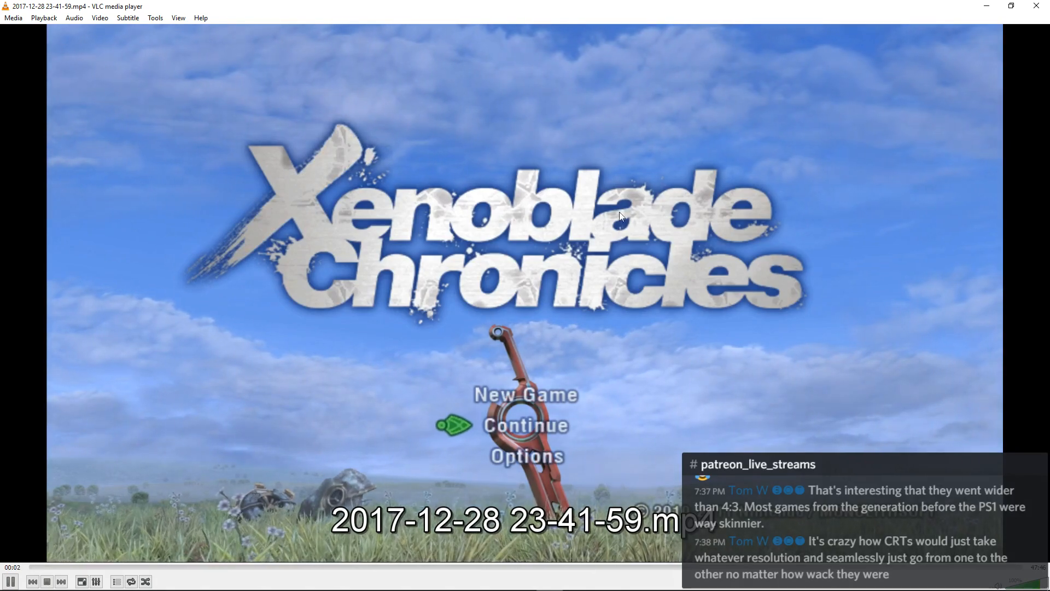
left_click(159, 566)
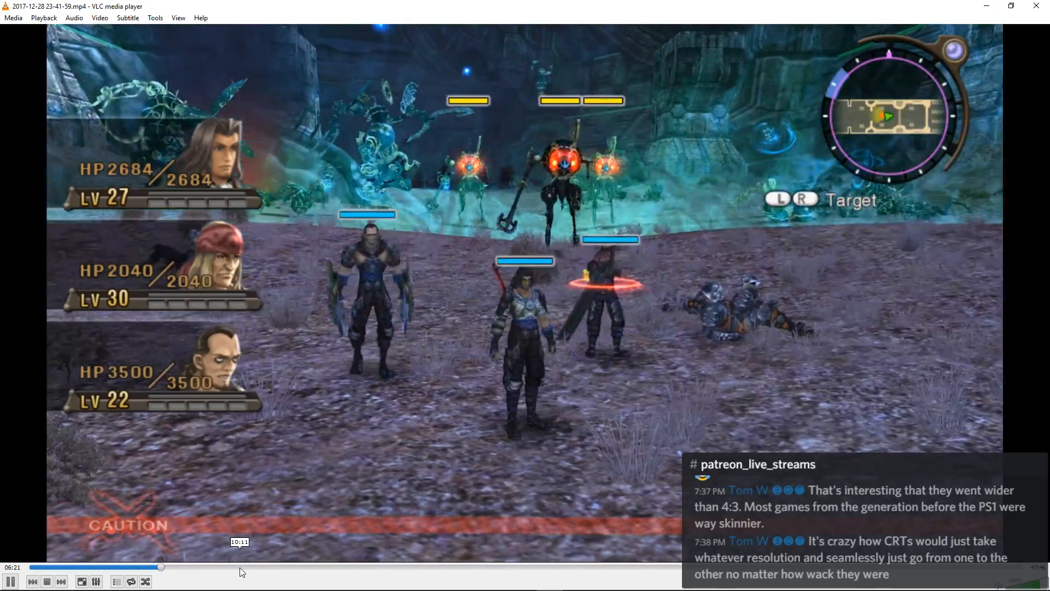
left_click_drag(239, 566, 412, 567)
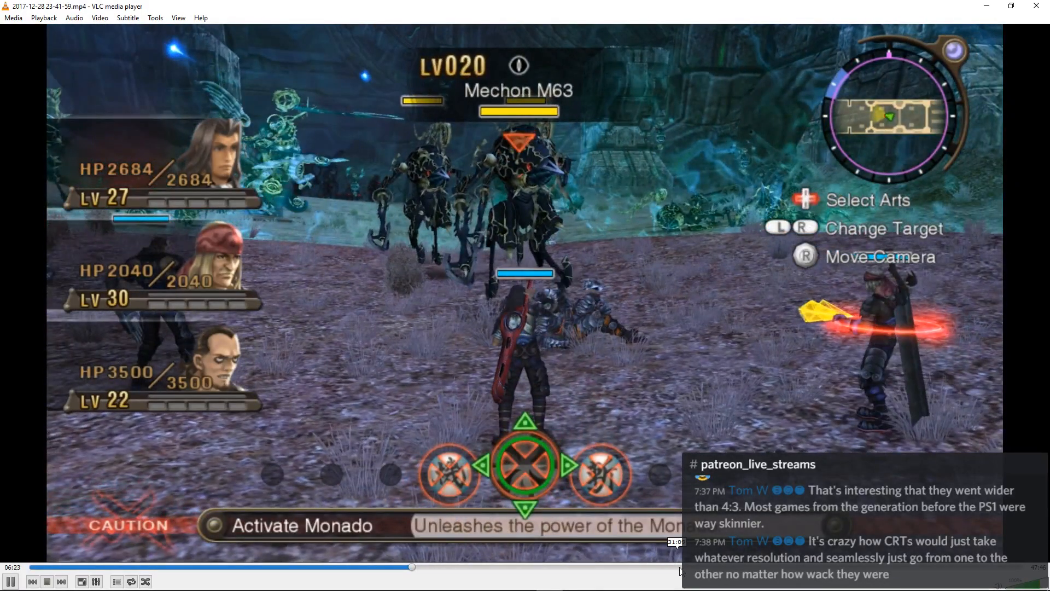
left_click(679, 567)
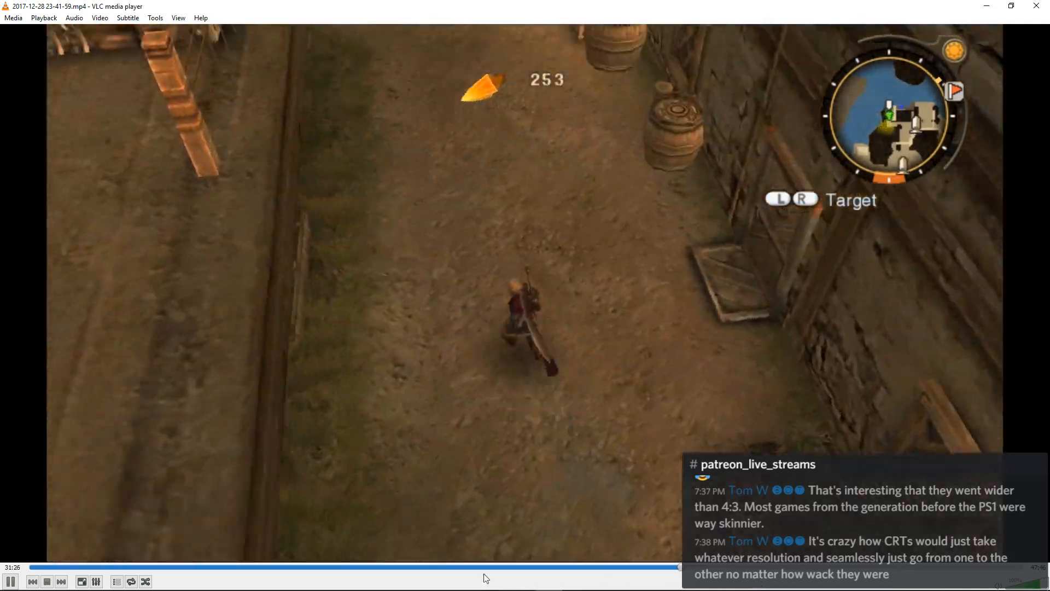
left_click(483, 572)
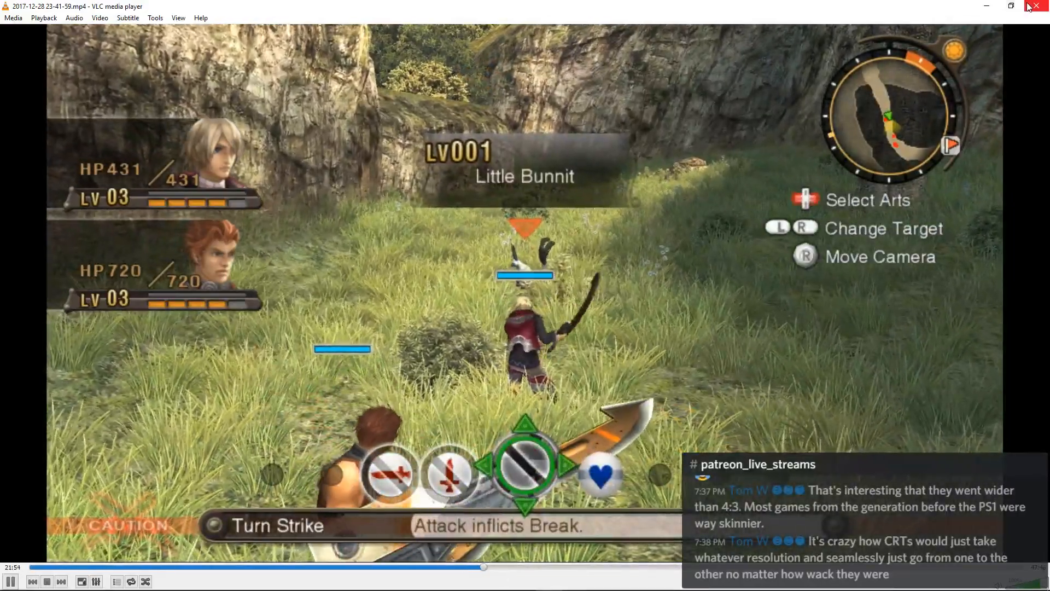
left_click(1028, 7)
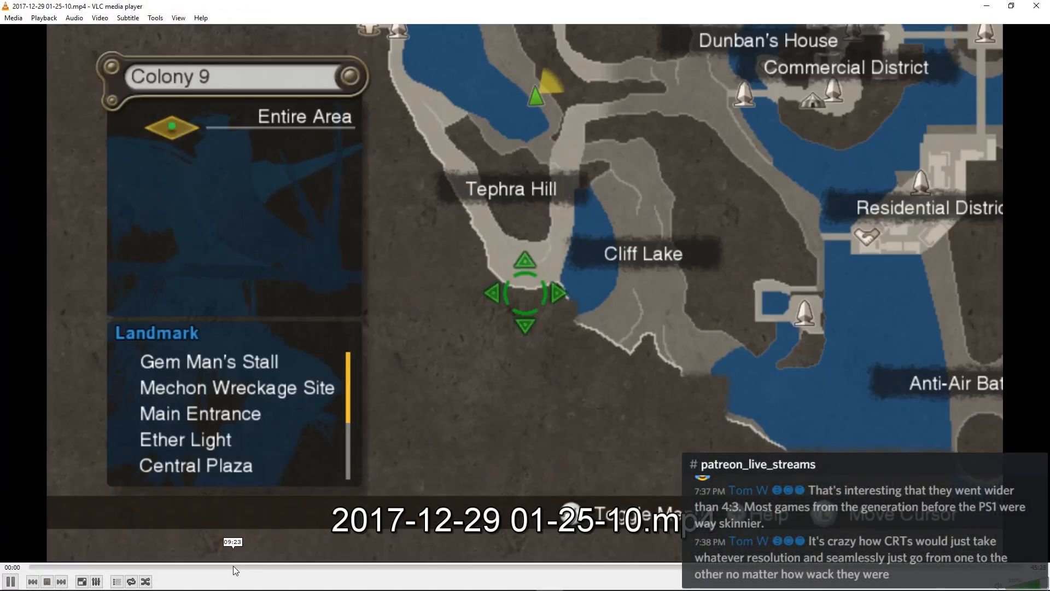
left_click(233, 566)
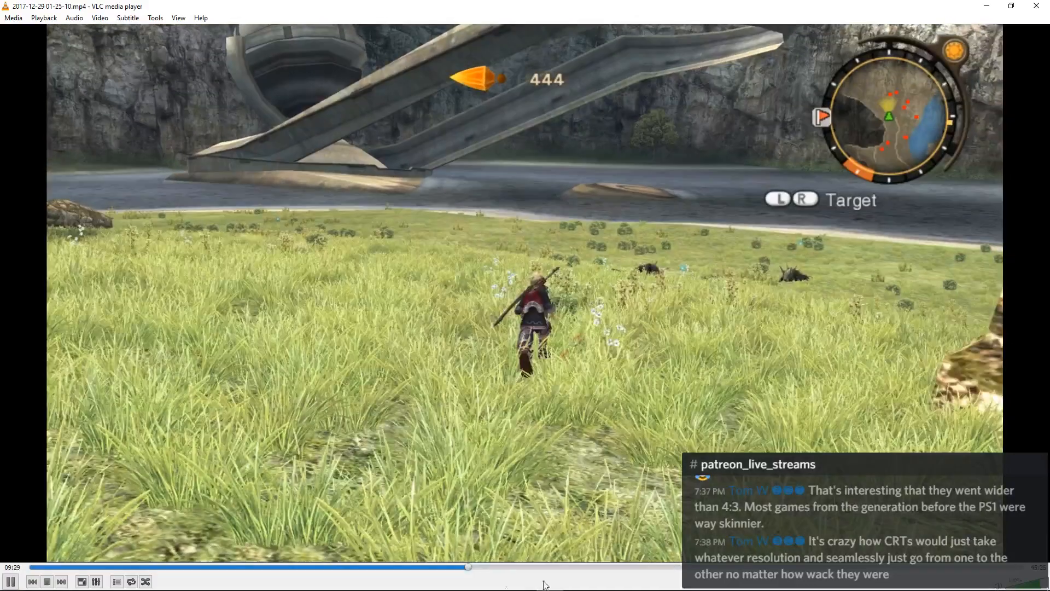
left_click(469, 566)
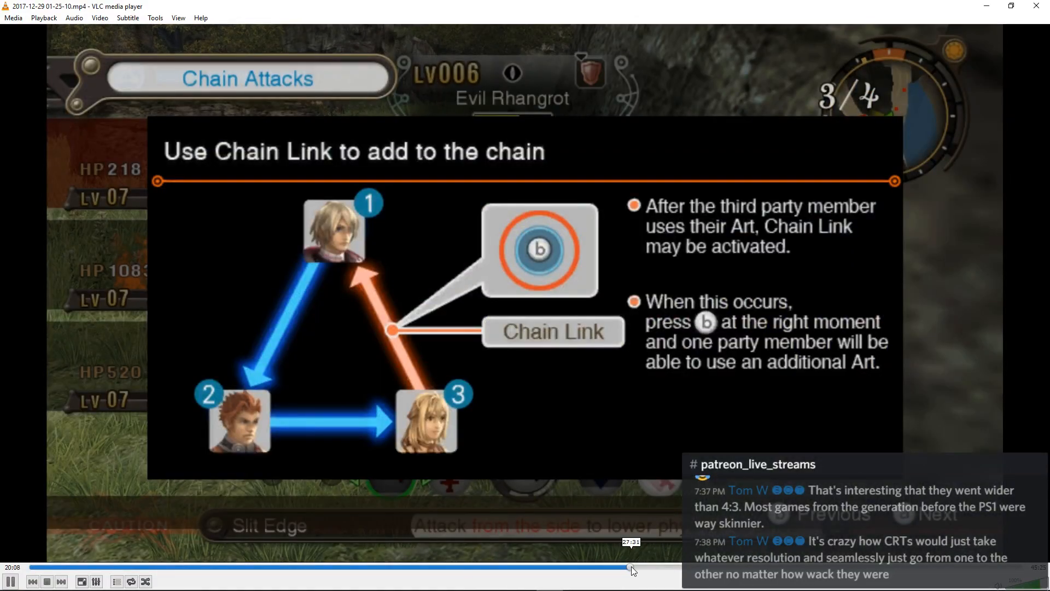
left_click(631, 567)
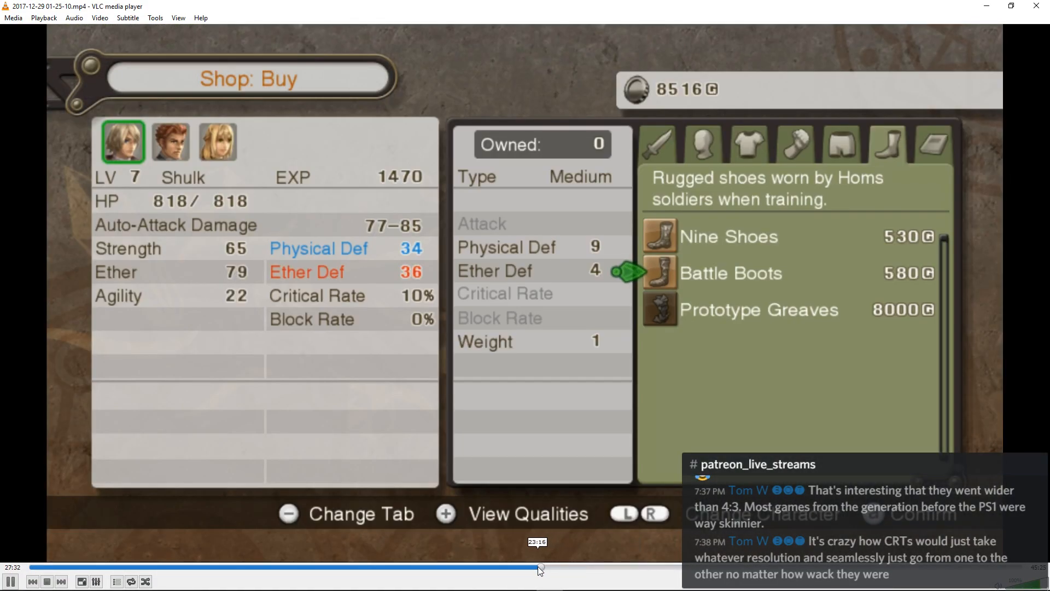
left_click_drag(538, 566, 498, 577)
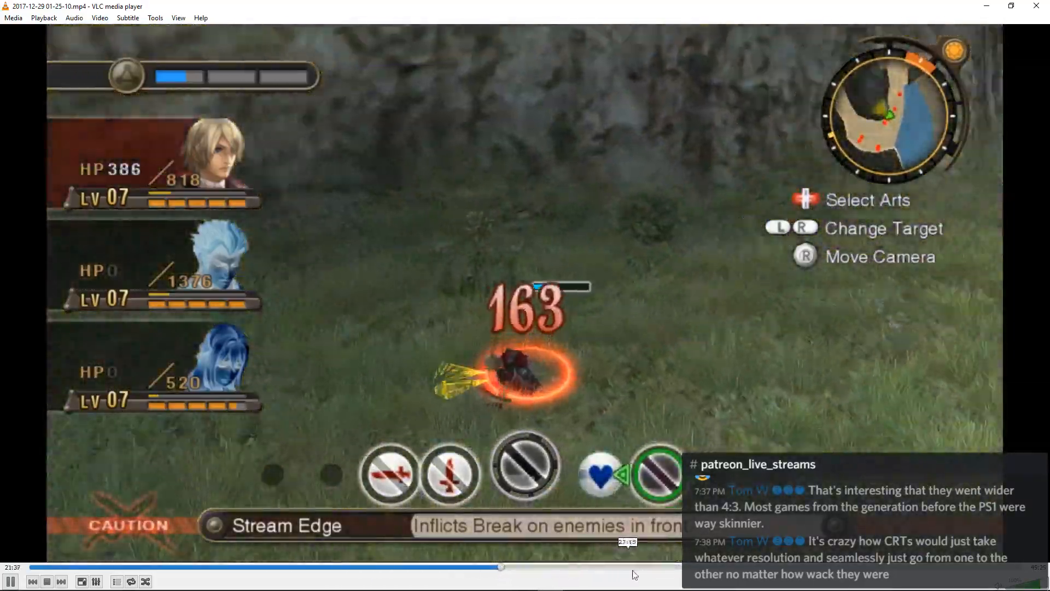
left_click(658, 567)
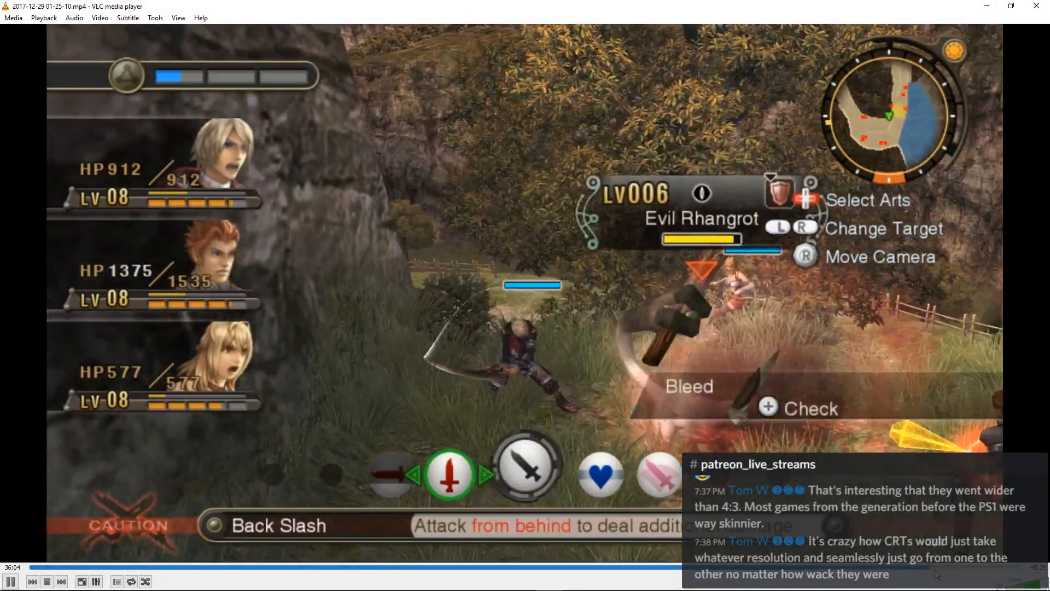
left_click(935, 569)
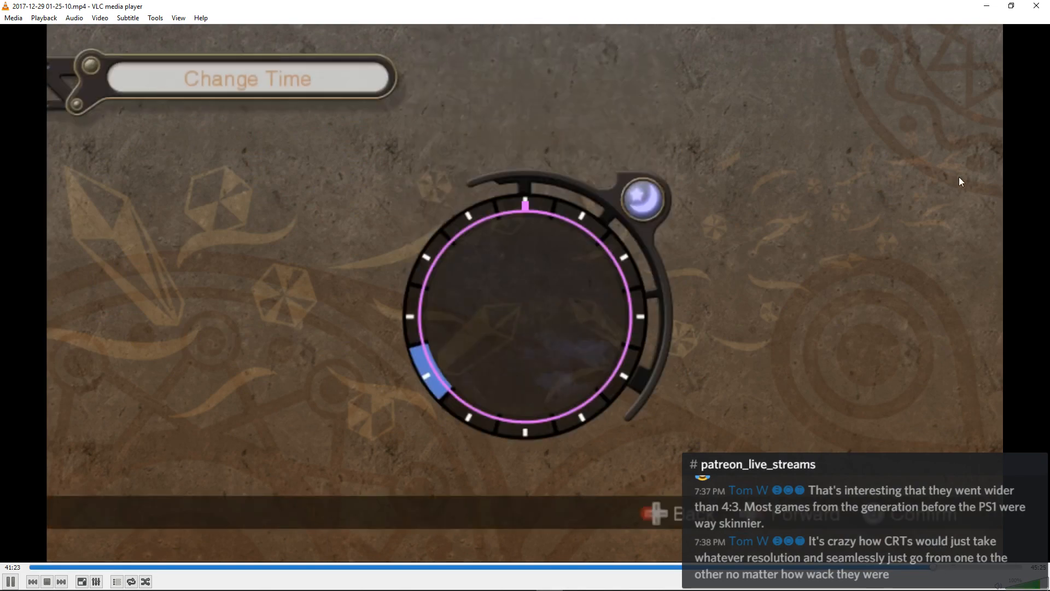
left_click(1036, 6)
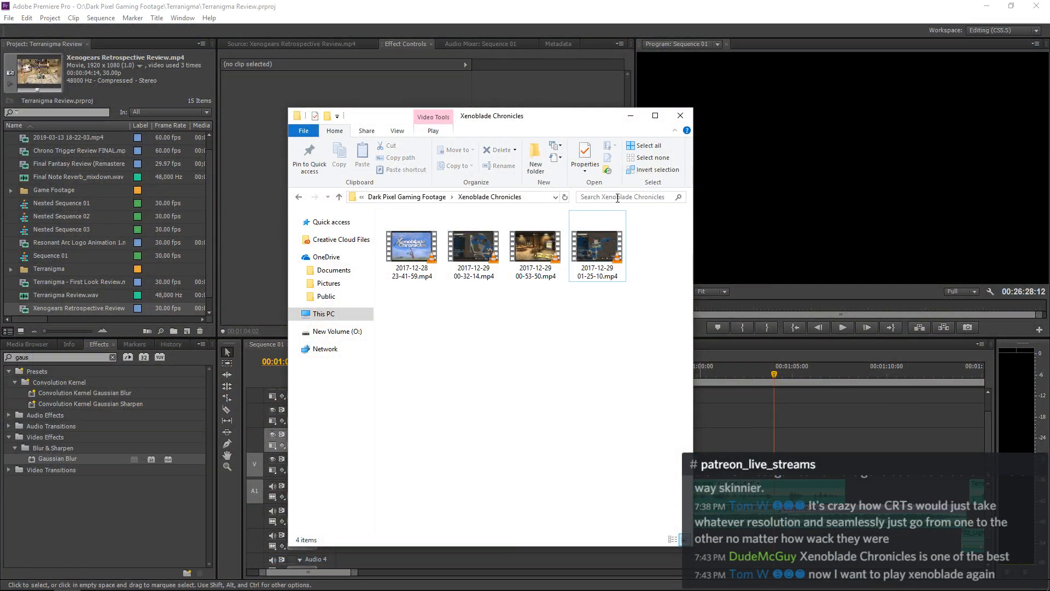
left_click(681, 115)
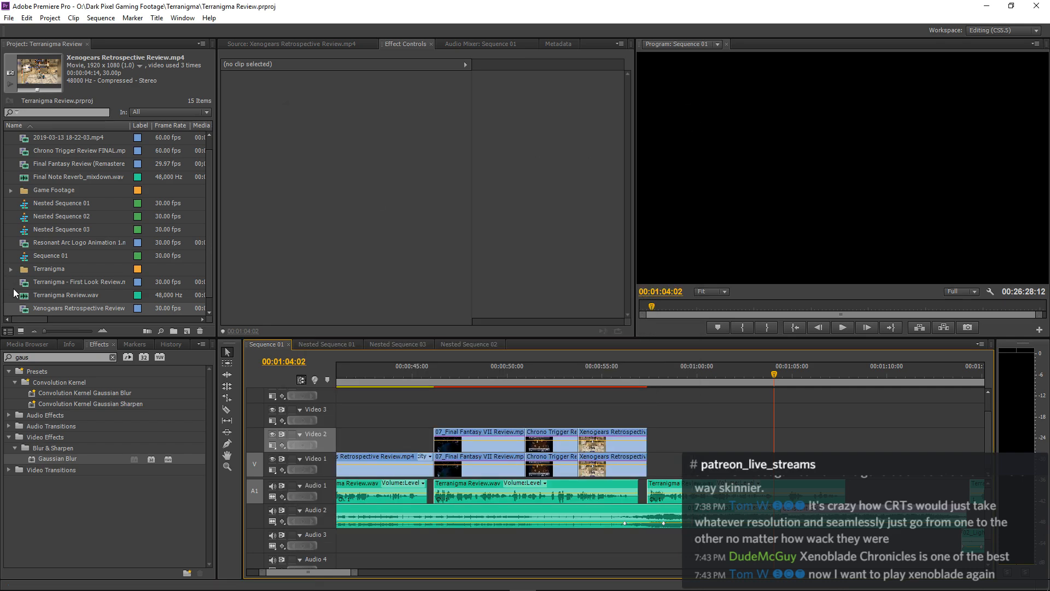
right_click(13, 288)
left_click(34, 337)
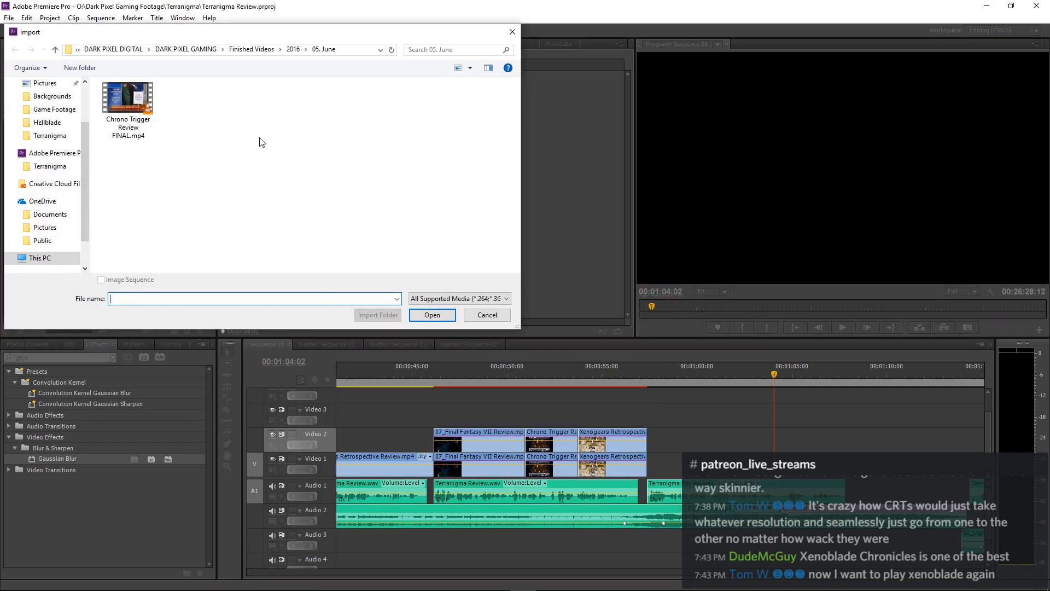
left_click(124, 50)
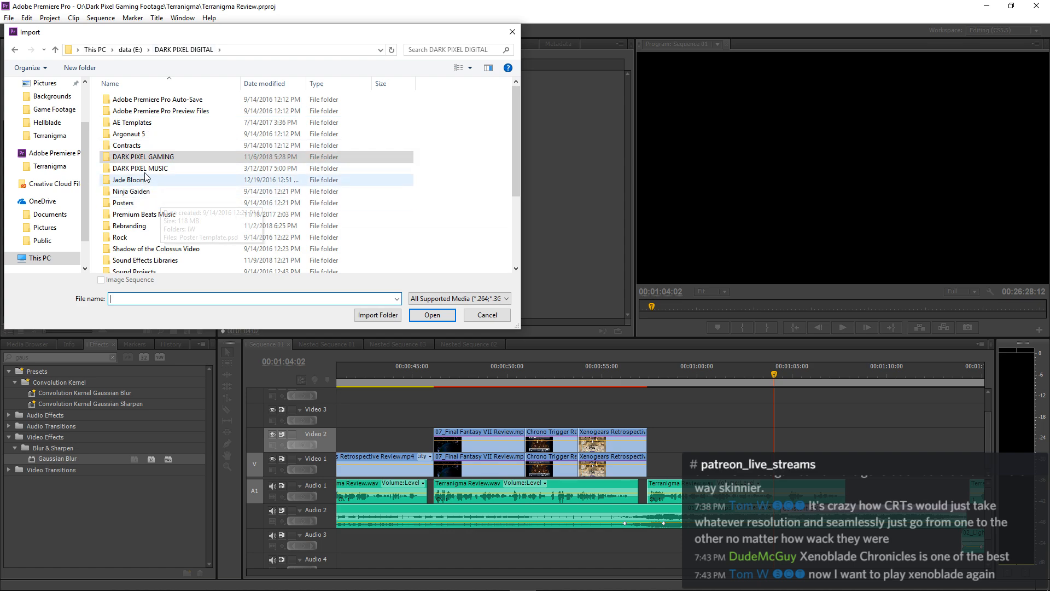
left_click(95, 50)
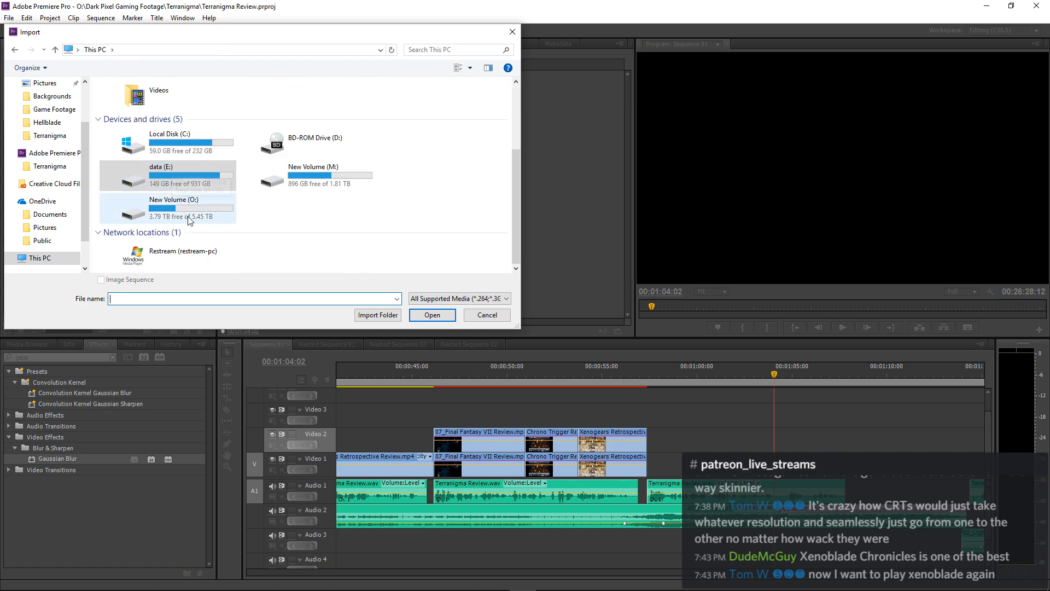
double_click(189, 220)
double_click(150, 101)
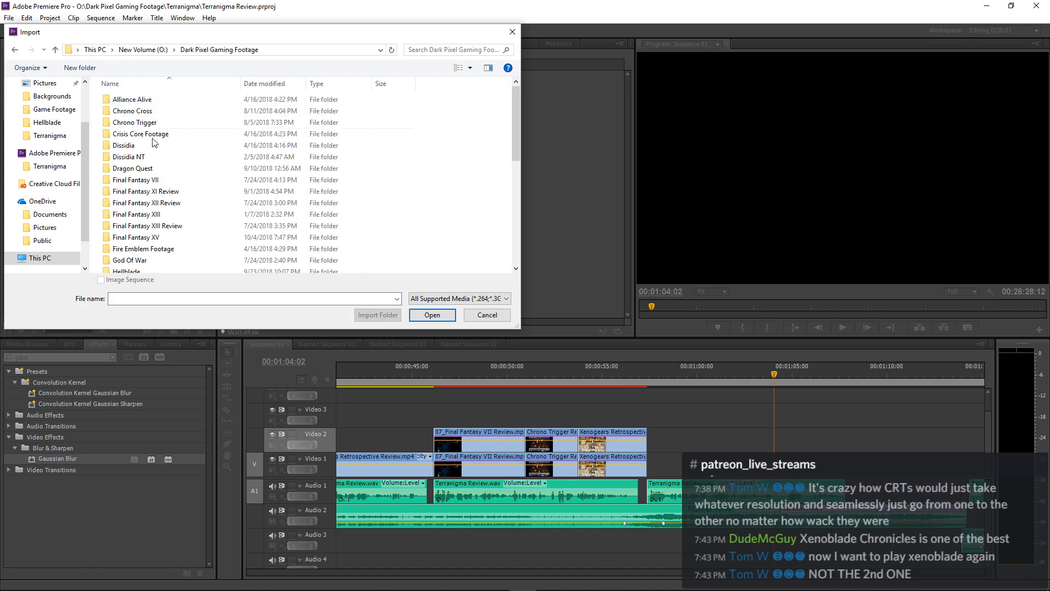
scroll(154, 143, "down", 5)
scroll(154, 153, "down", 3)
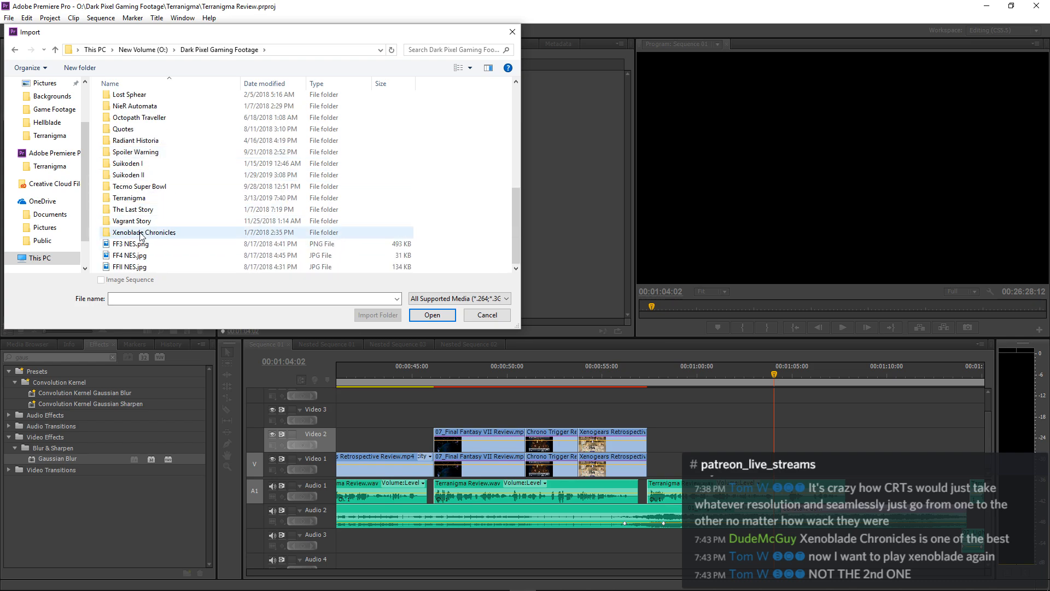
double_click(141, 233)
left_click(290, 130)
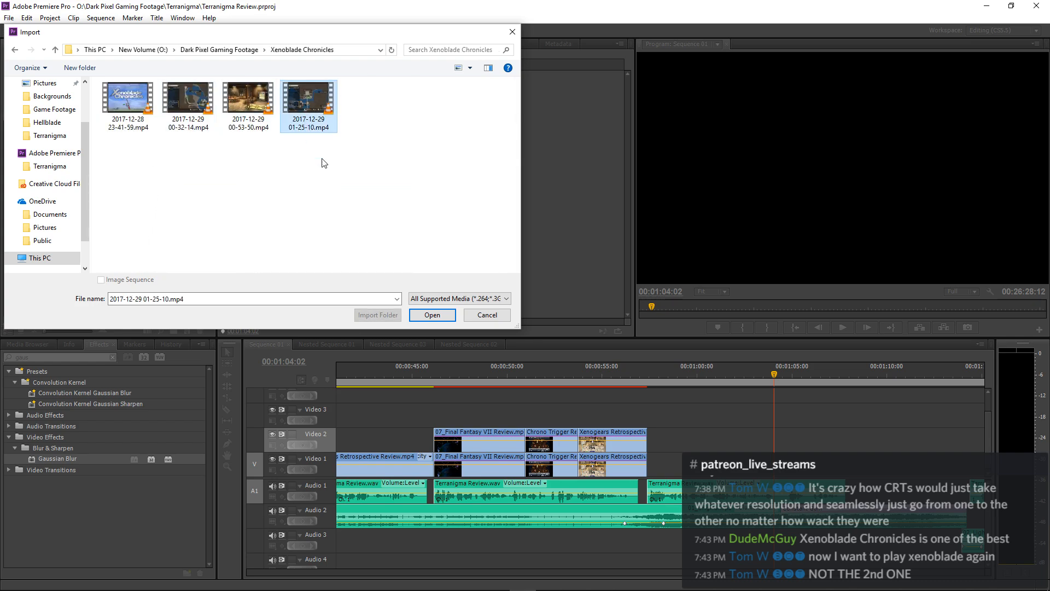
left_click(435, 315)
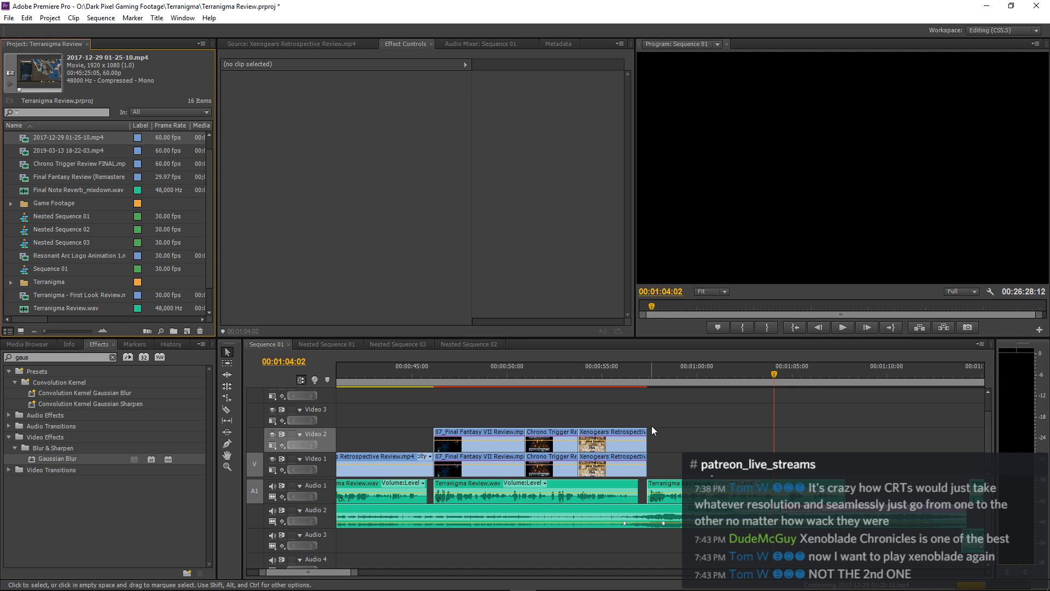
double_click(26, 142)
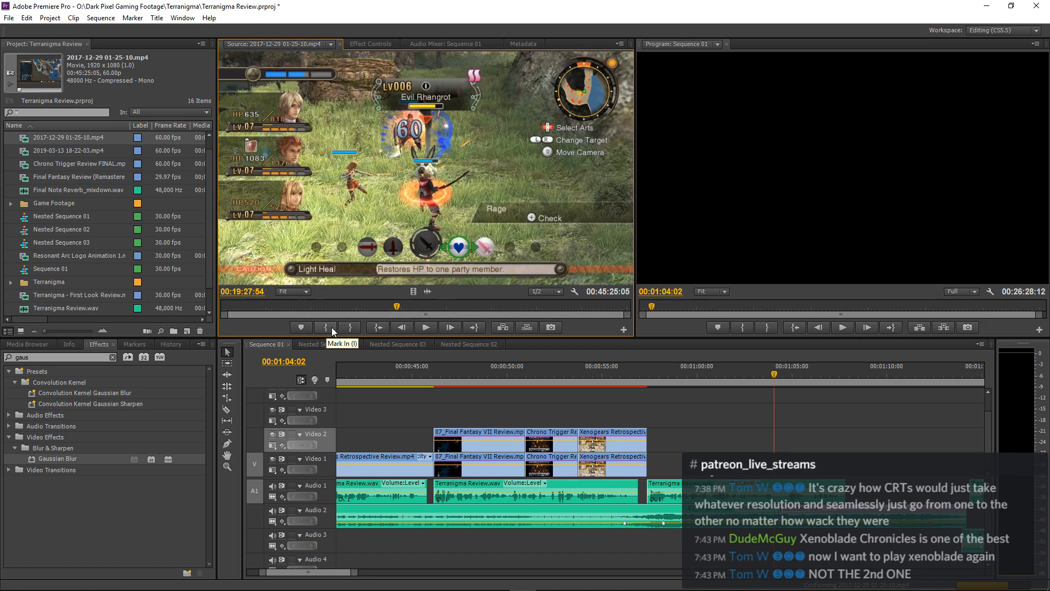
Skim the Xenoblade Chronicles source clip between about 10 and 23 minutes for a usable battle or exploration passage.
left_click(408, 306)
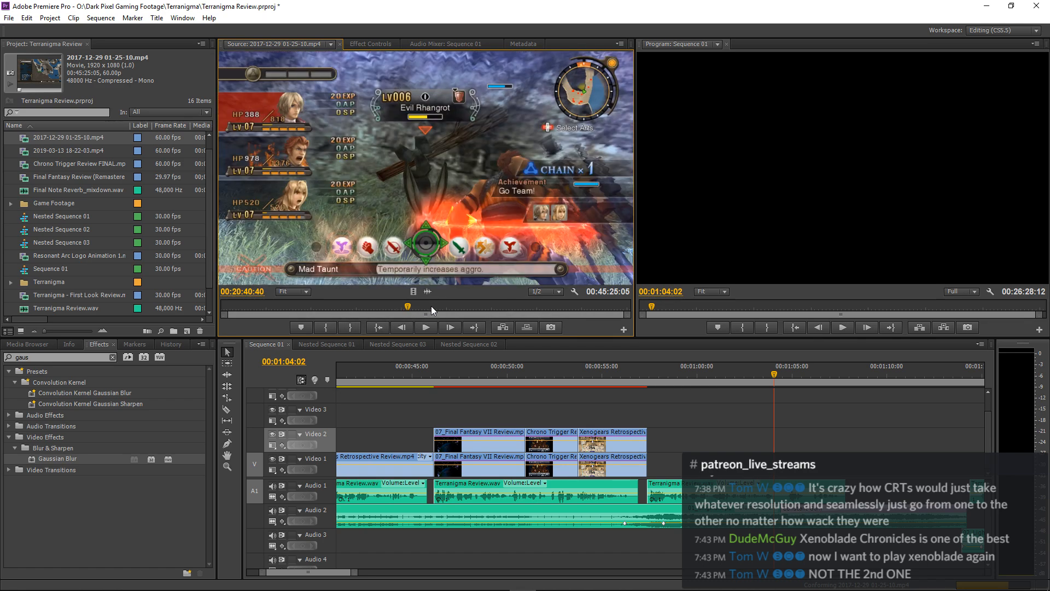
left_click(431, 306)
left_click_drag(447, 307, 423, 307)
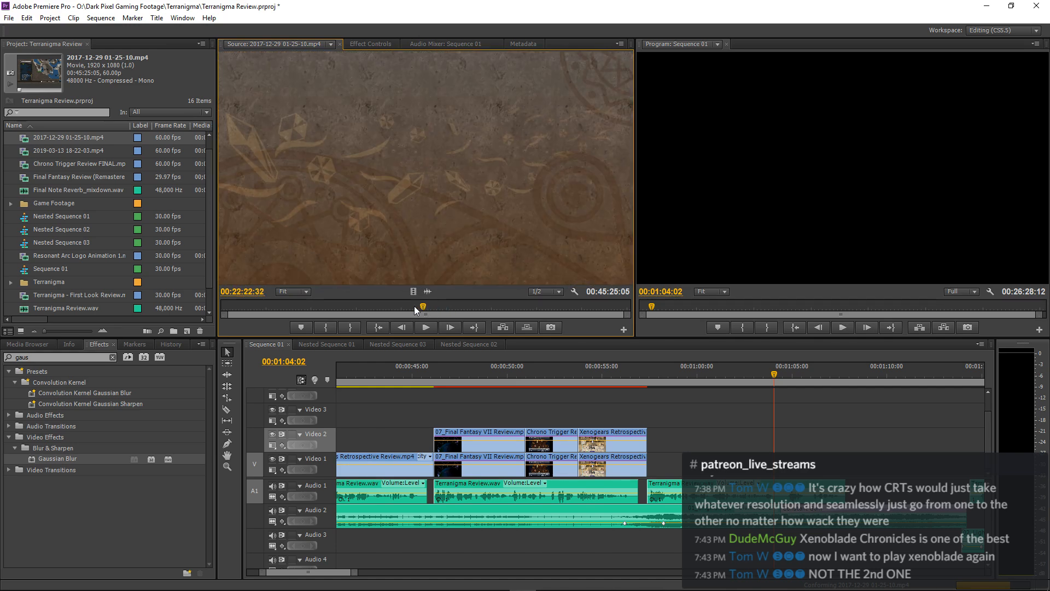
left_click(417, 306)
left_click_drag(418, 303, 413, 306)
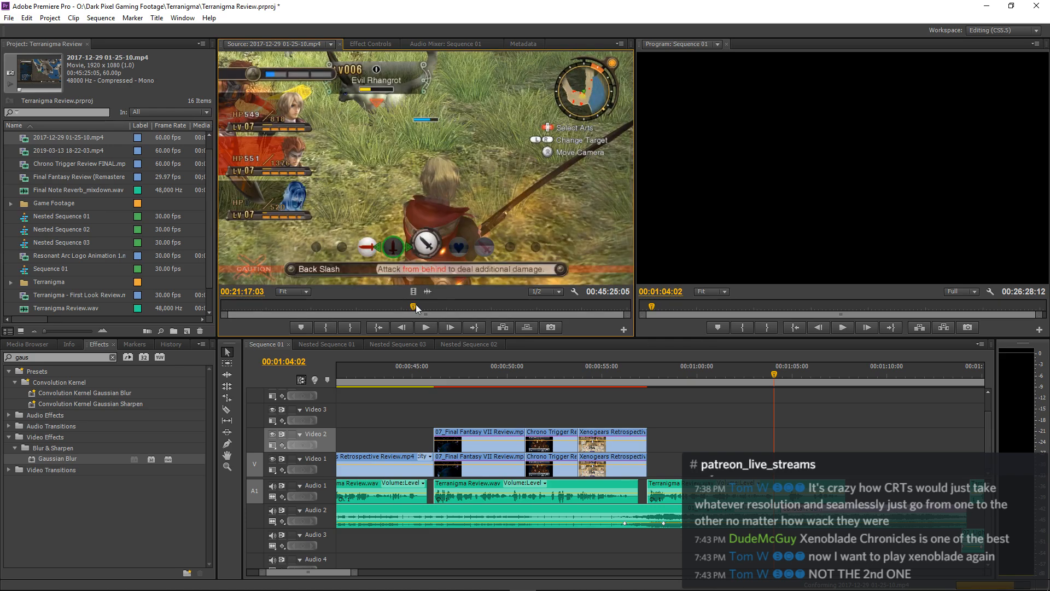
left_click_drag(416, 304, 314, 306)
left_click(317, 306)
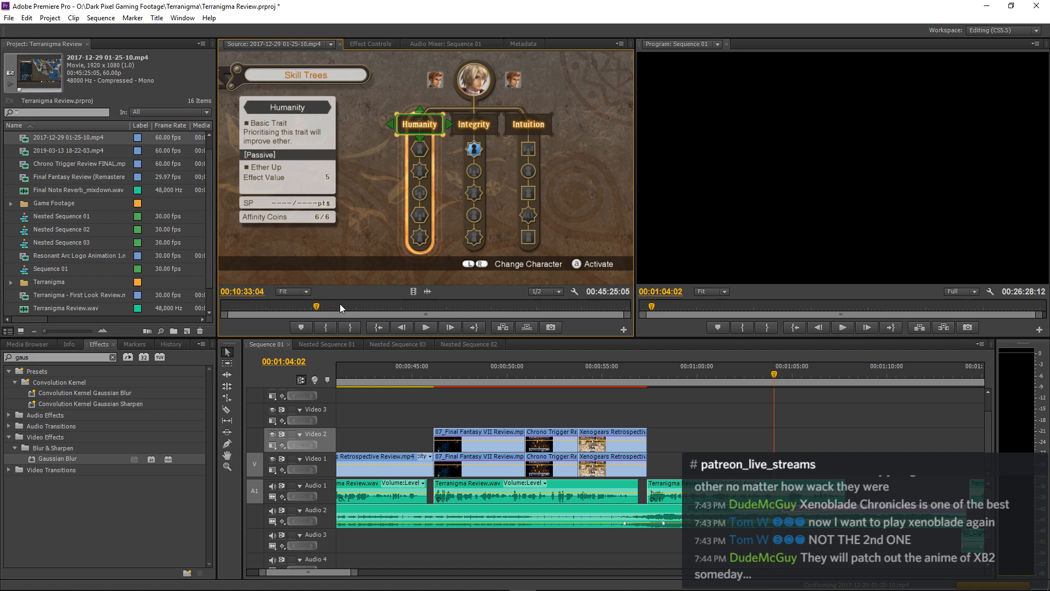
left_click(339, 305)
left_click_drag(329, 306, 340, 307)
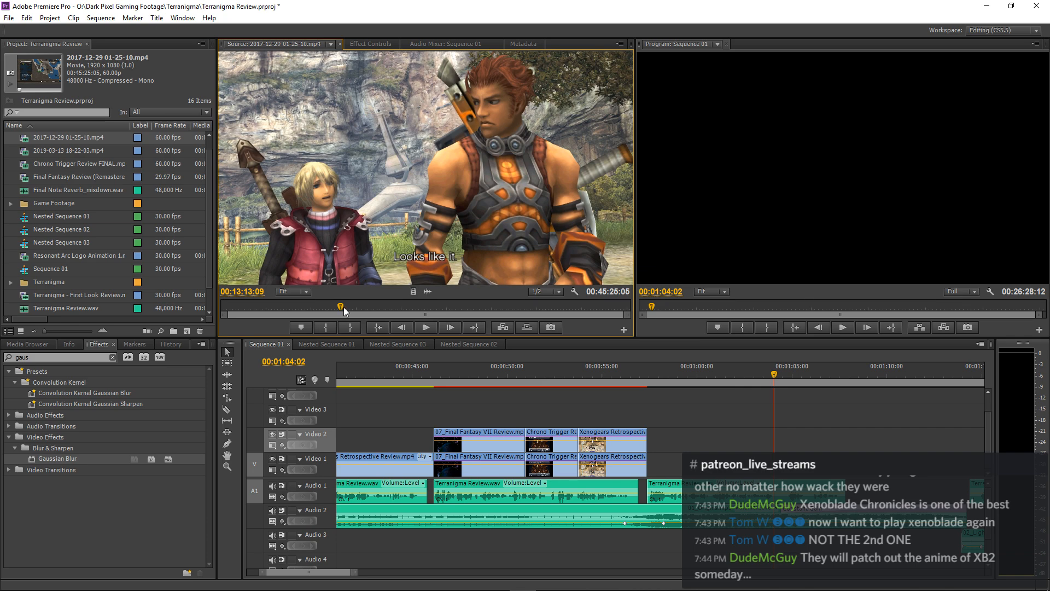
left_click_drag(344, 306, 353, 307)
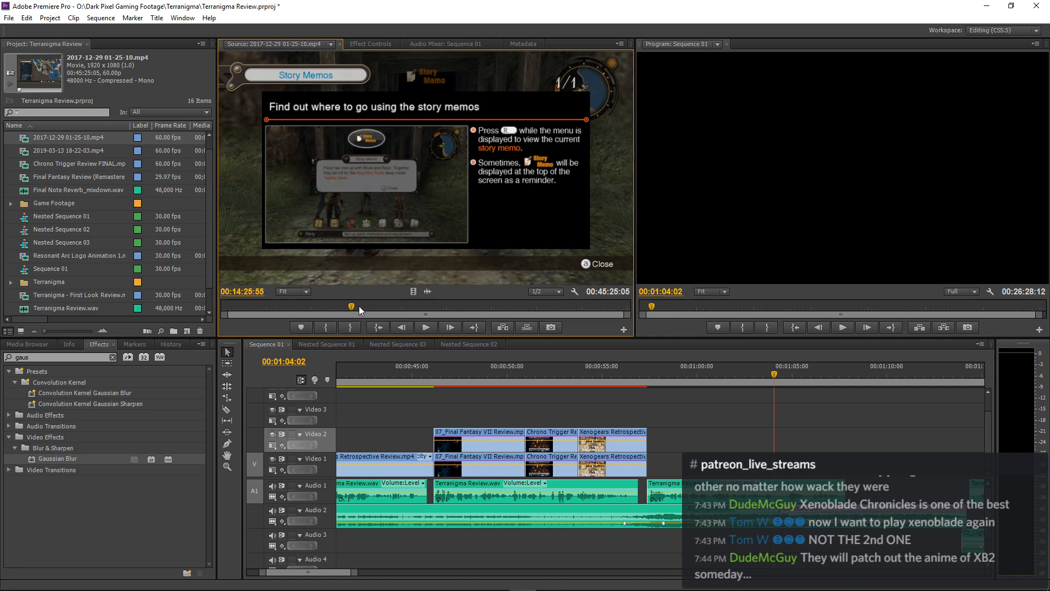
left_click(360, 307)
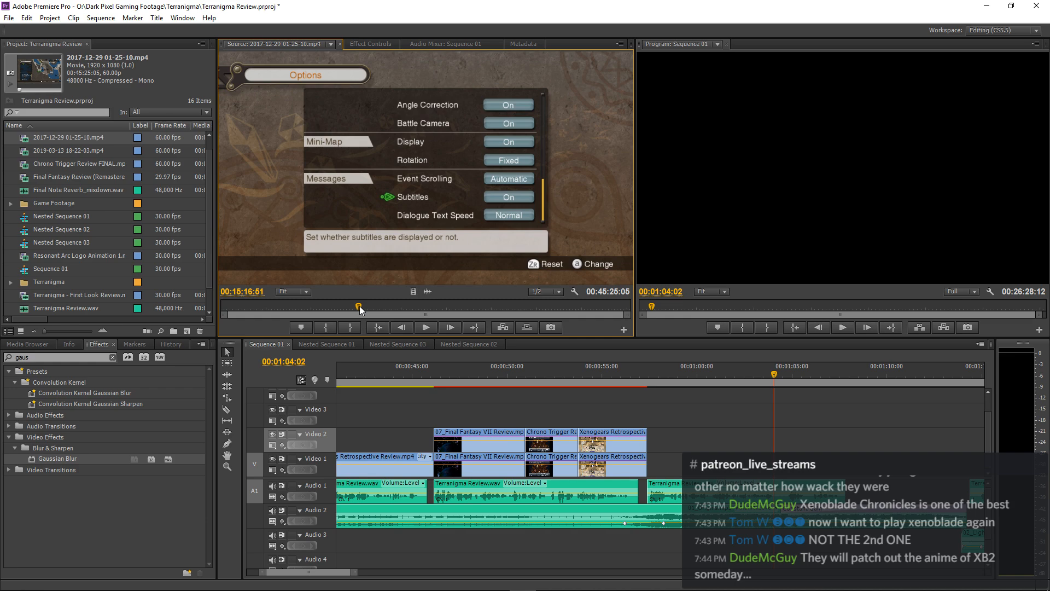
left_click_drag(360, 306, 398, 309)
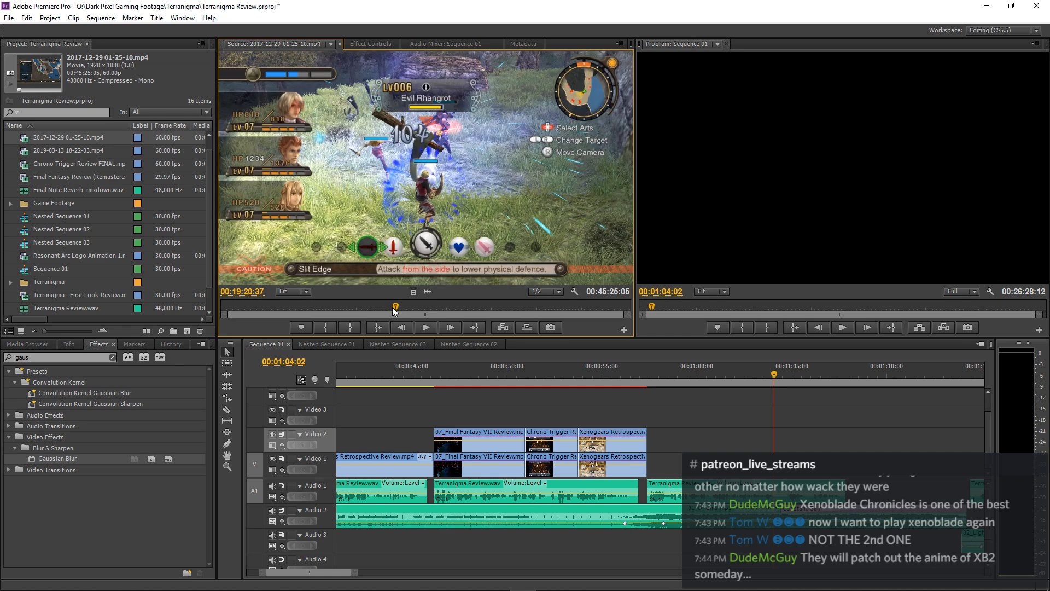
Play the Evil Rhangrot battle in the source clip from about 00:21:28 to judge whether it suits the narration.
mouse_move(406, 307)
left_mouse_down()
mouse_move(423, 305)
mouse_move(412, 306)
left_mouse_up()
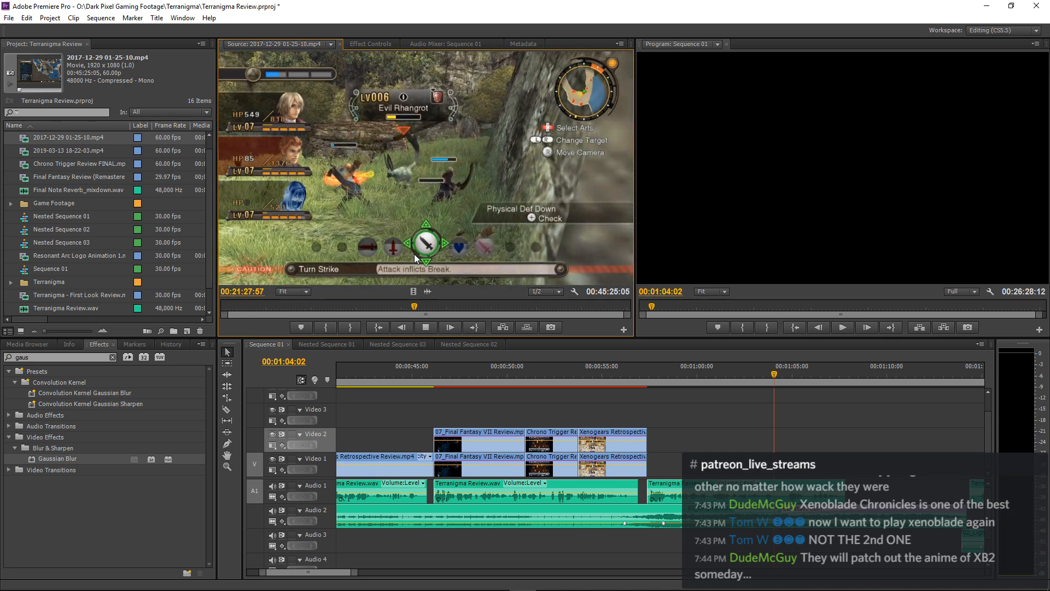
key("space")
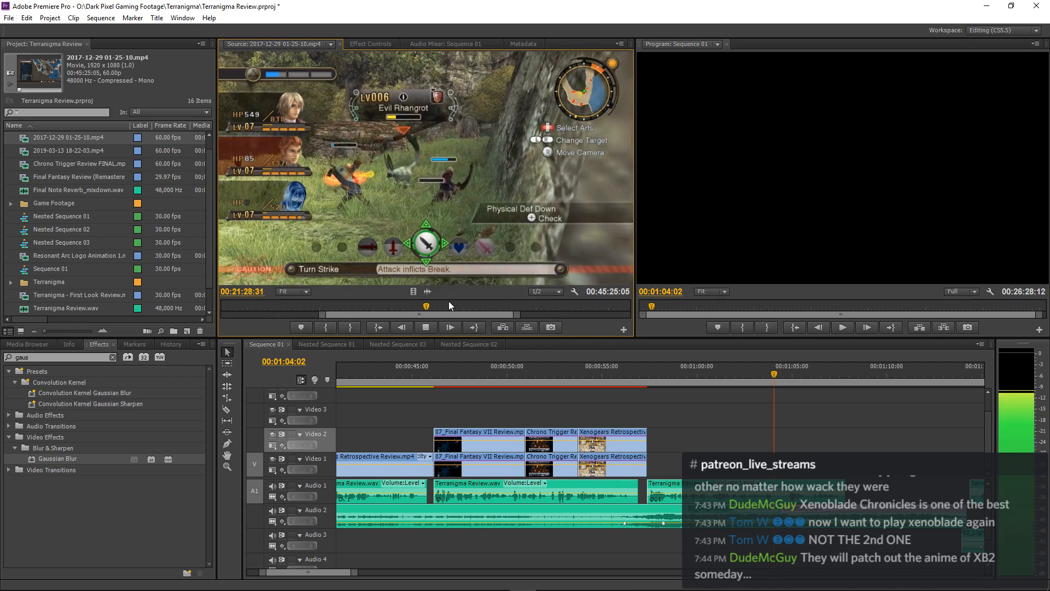
key("space")
left_click(432, 305)
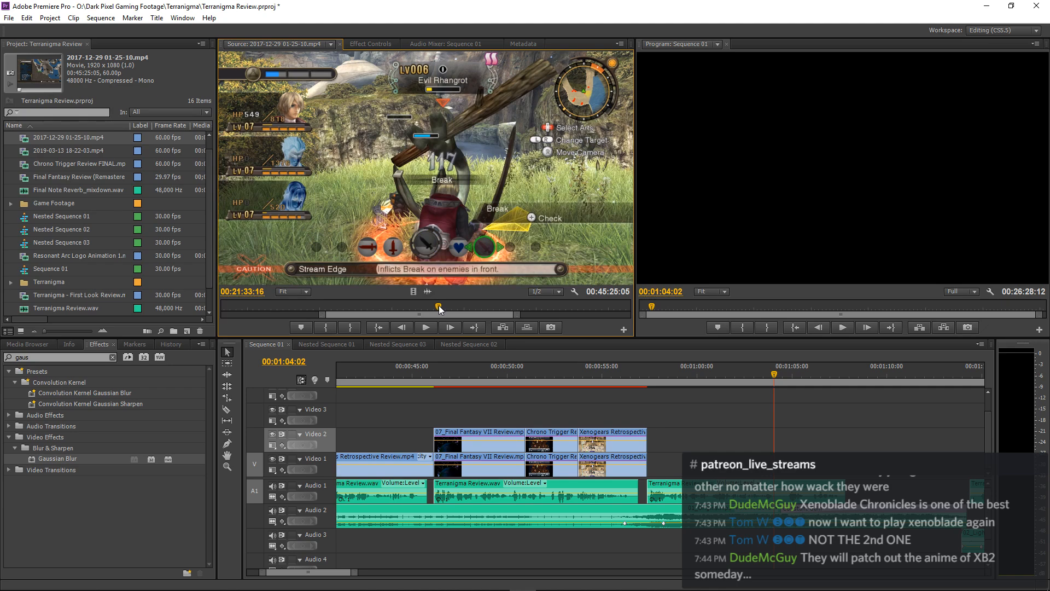
left_click(439, 305)
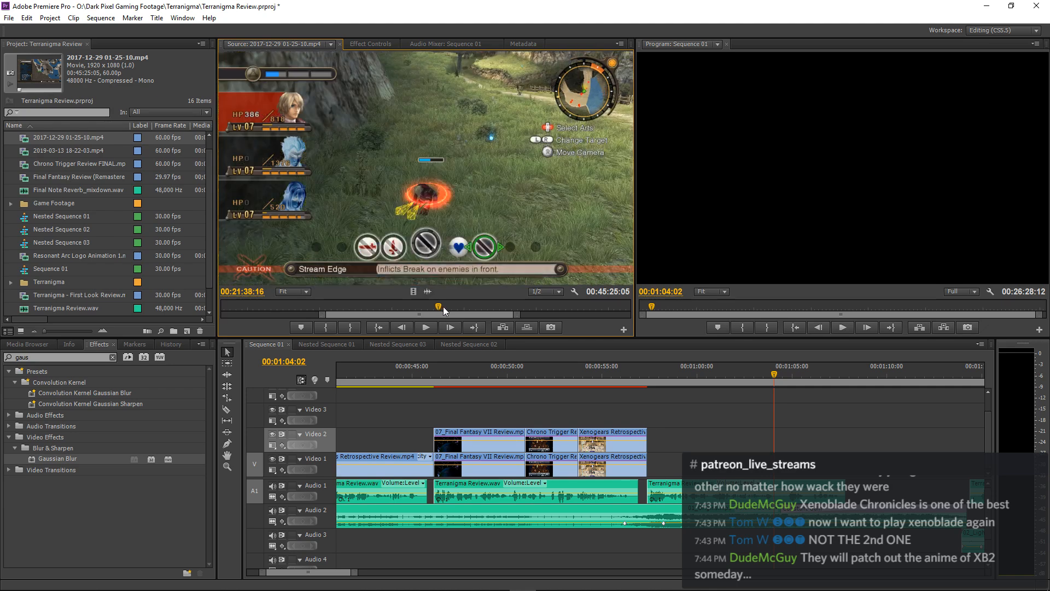
key("space")
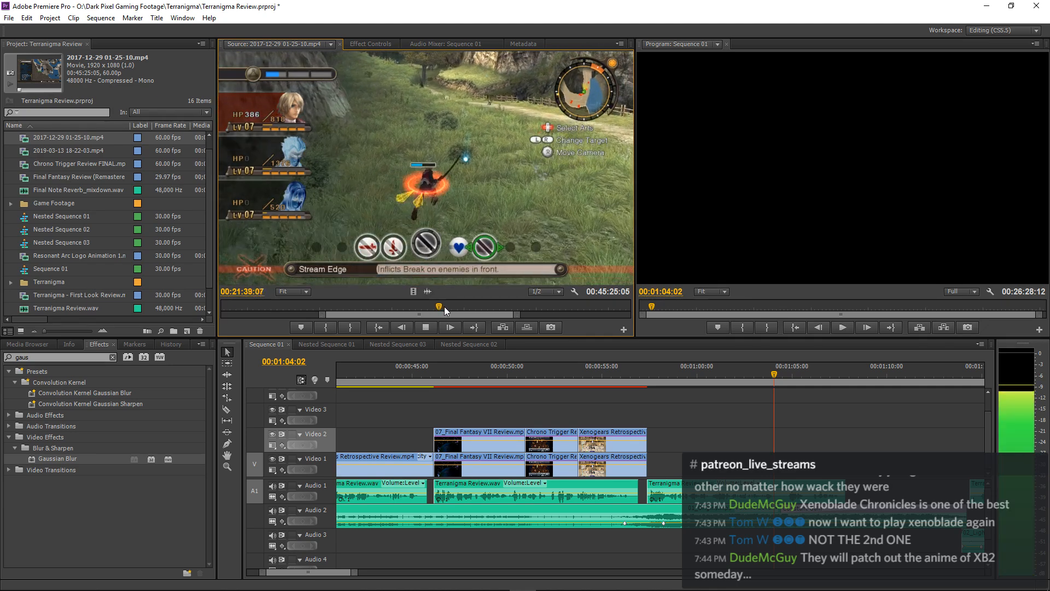
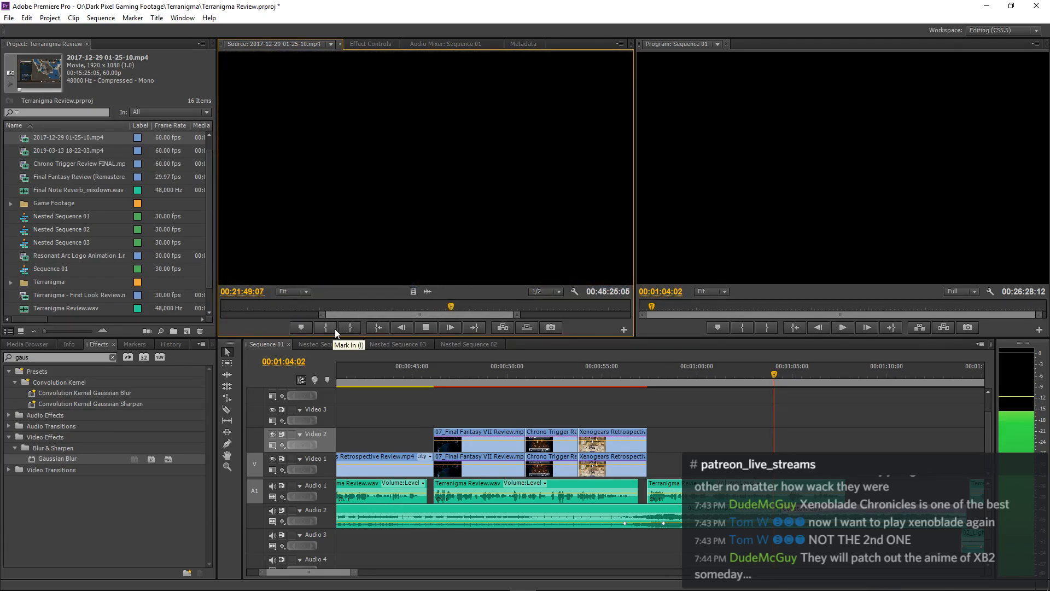
Look further into the source clip for exploration footage and stop at the bridge crossing at 00:30:45:08.
left_click(453, 305)
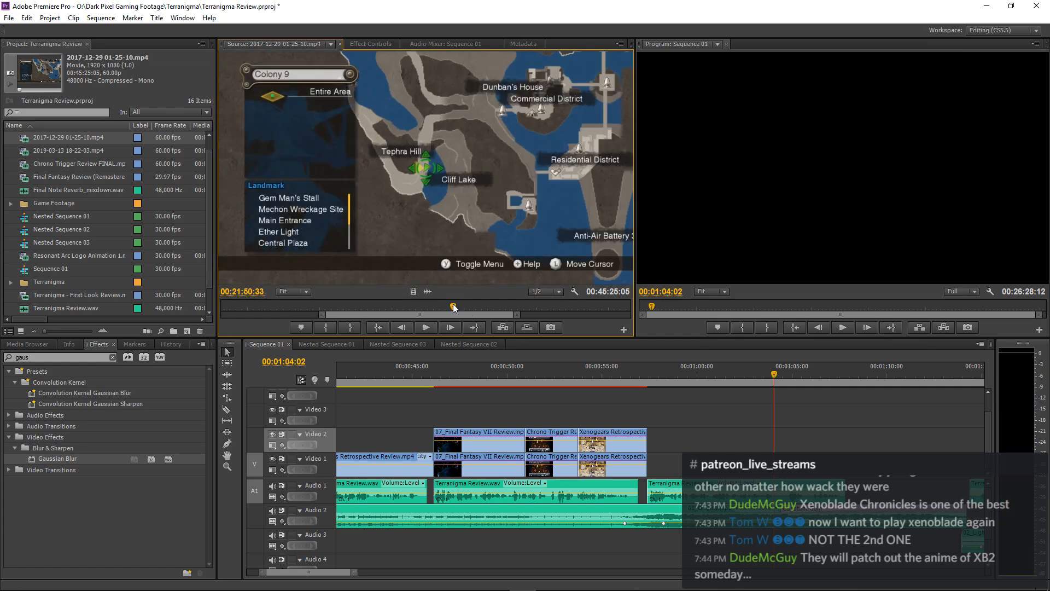
left_click(515, 305)
left_click(452, 310)
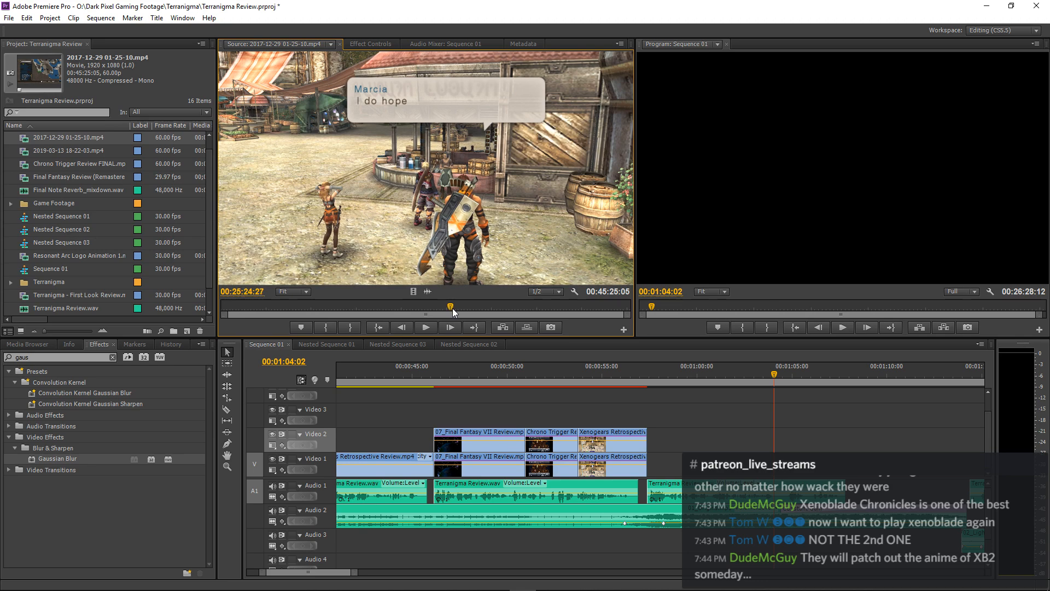
left_click_drag(464, 307, 498, 307)
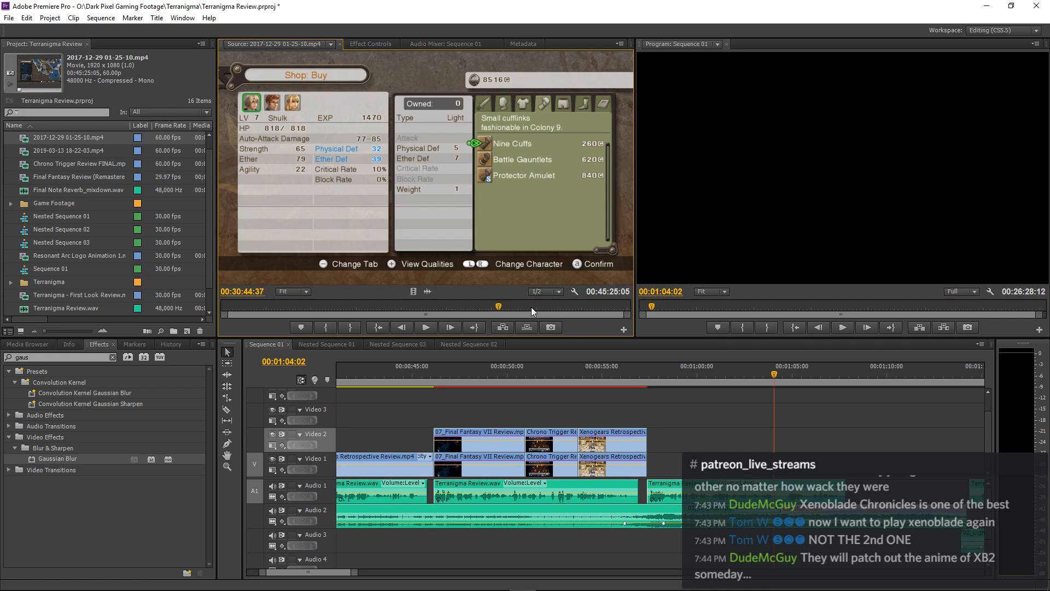
key("space")
key("space")
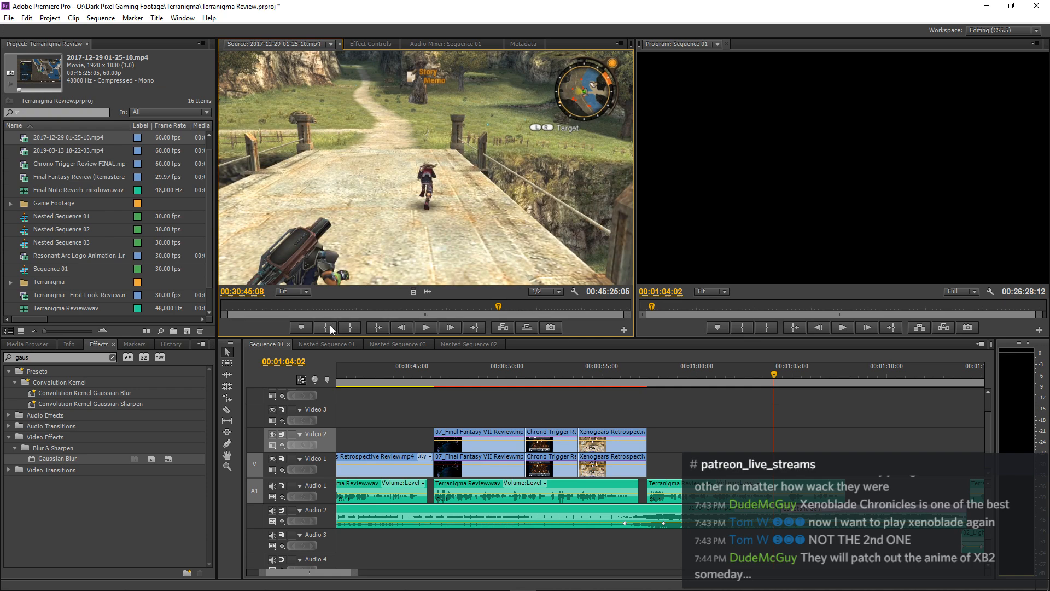
Mark the bridge crossing from 00:30:45:08 to 00:30:50:13 in the source clip and place its video on Video 1 at about 00:01:00:25.
left_click(330, 327)
key("space")
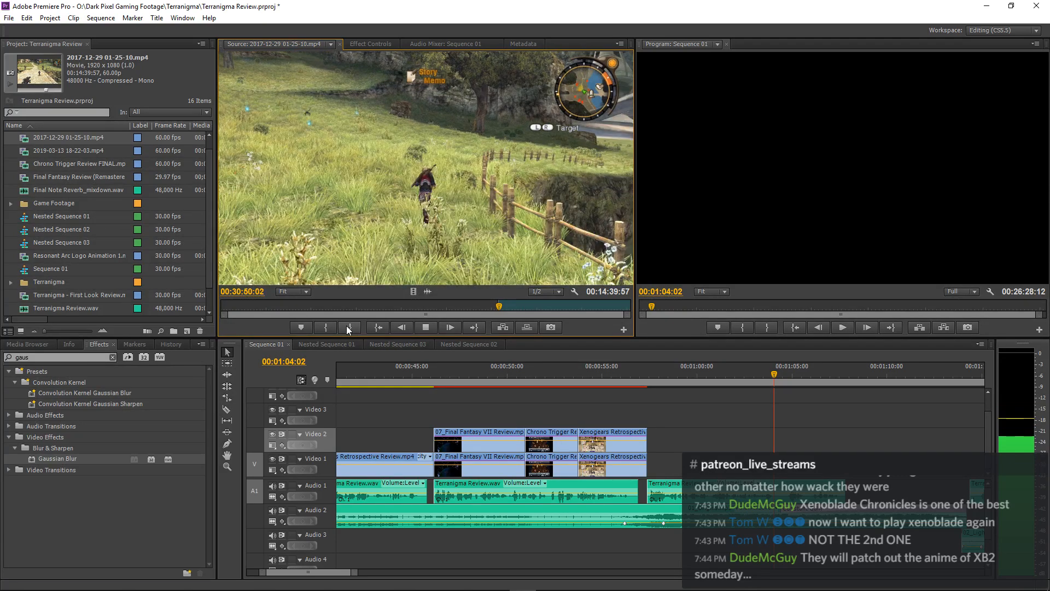
left_click(346, 326)
left_click_drag(414, 294, 712, 438)
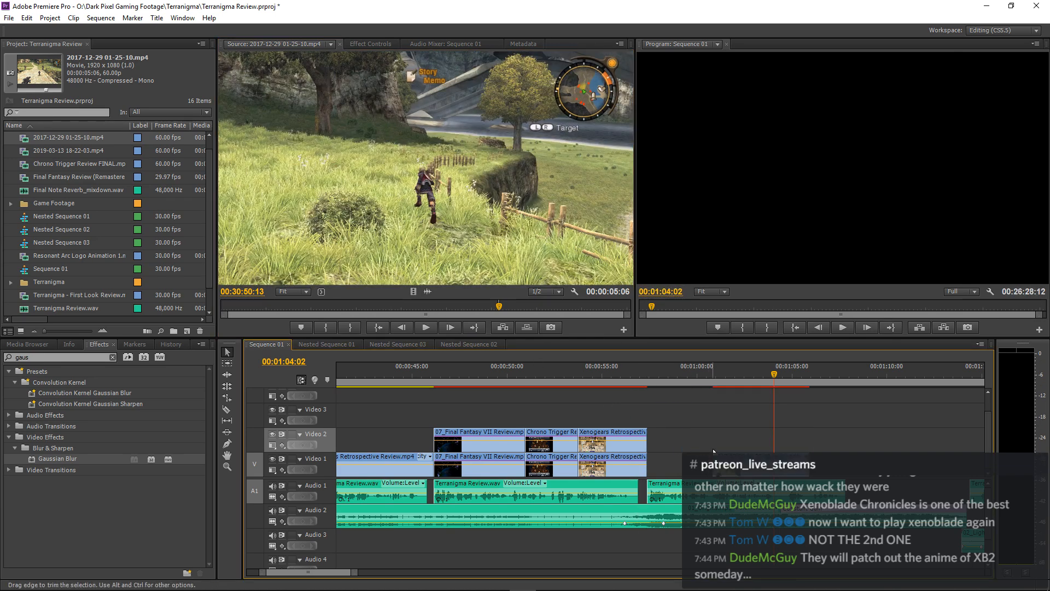
Check the opening second of the bridge excerpt in the sequence against the narration, between about 00:01:00:21 and 00:01:02:00.
left_click(711, 370)
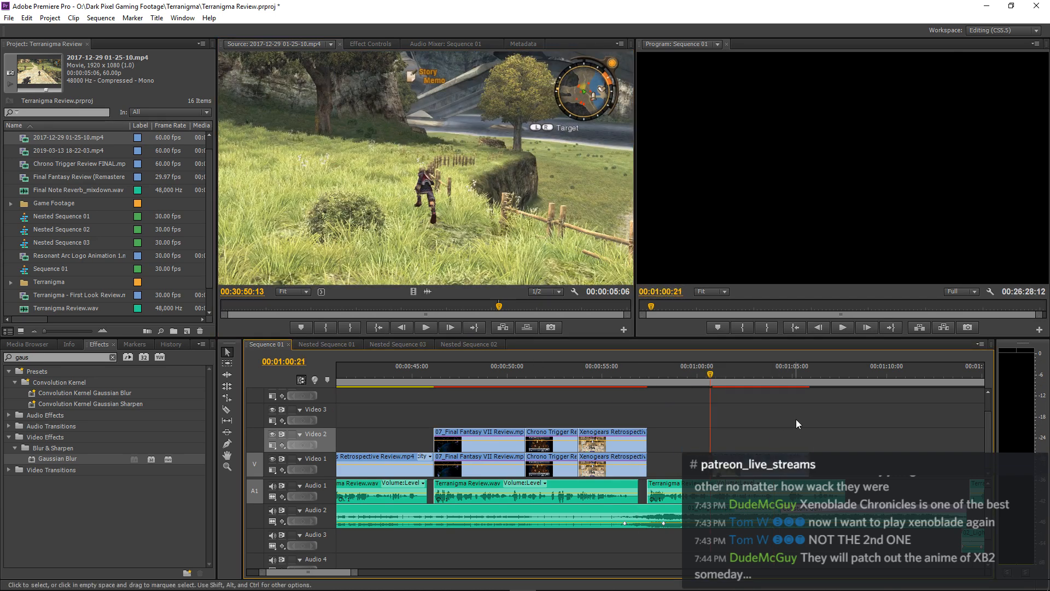
key("space")
key("space")
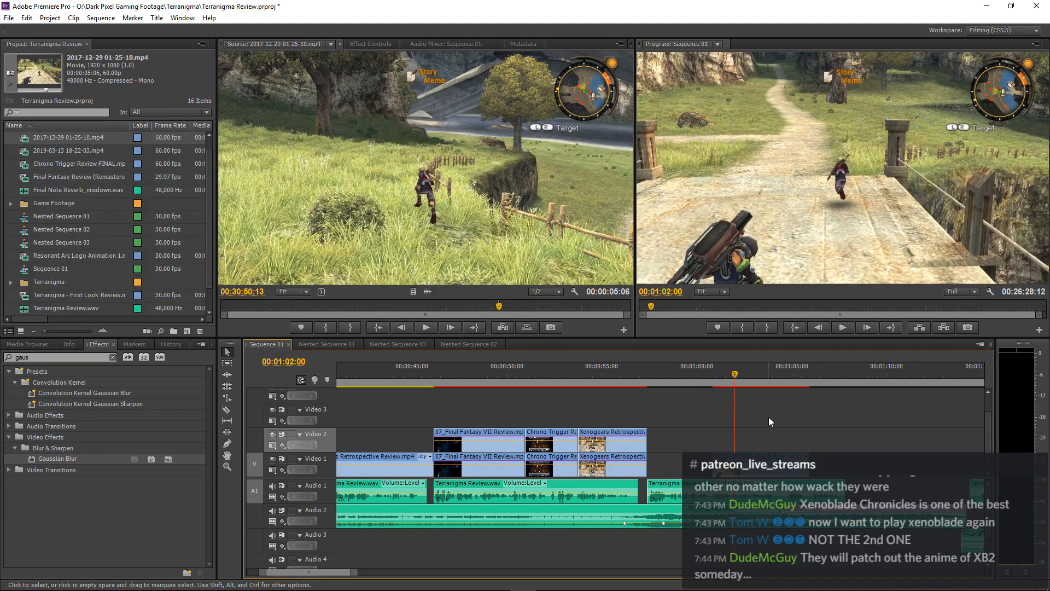
key("=")
key("=")
left_click(651, 377)
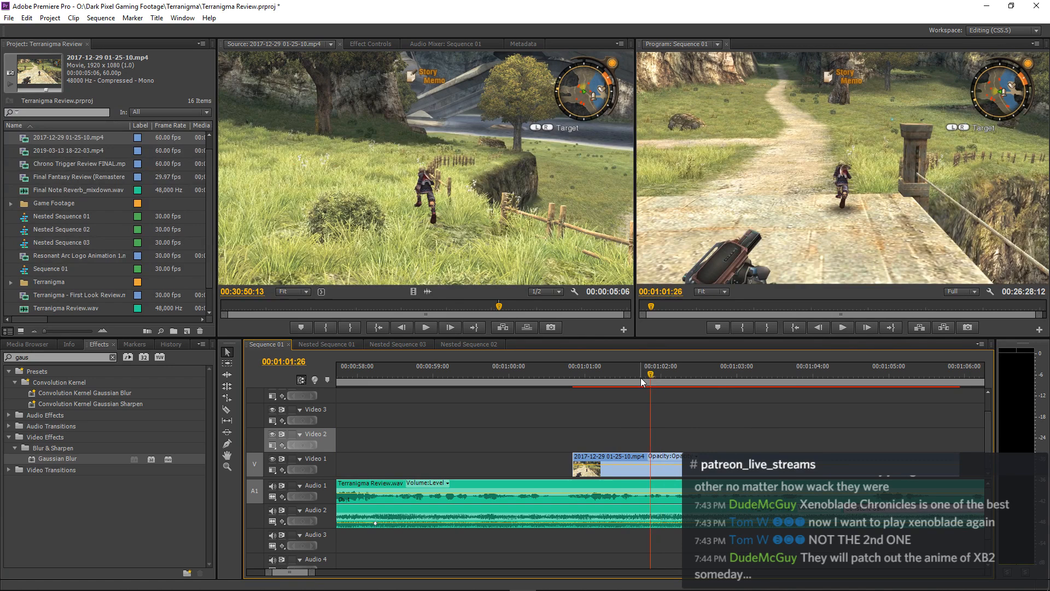
left_click(614, 375)
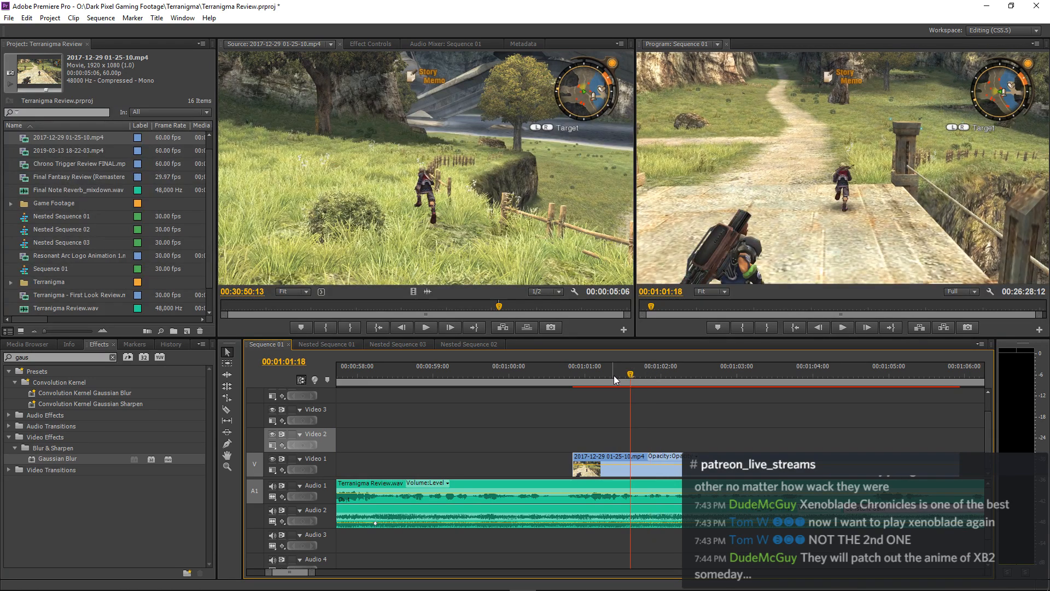
left_click(593, 375)
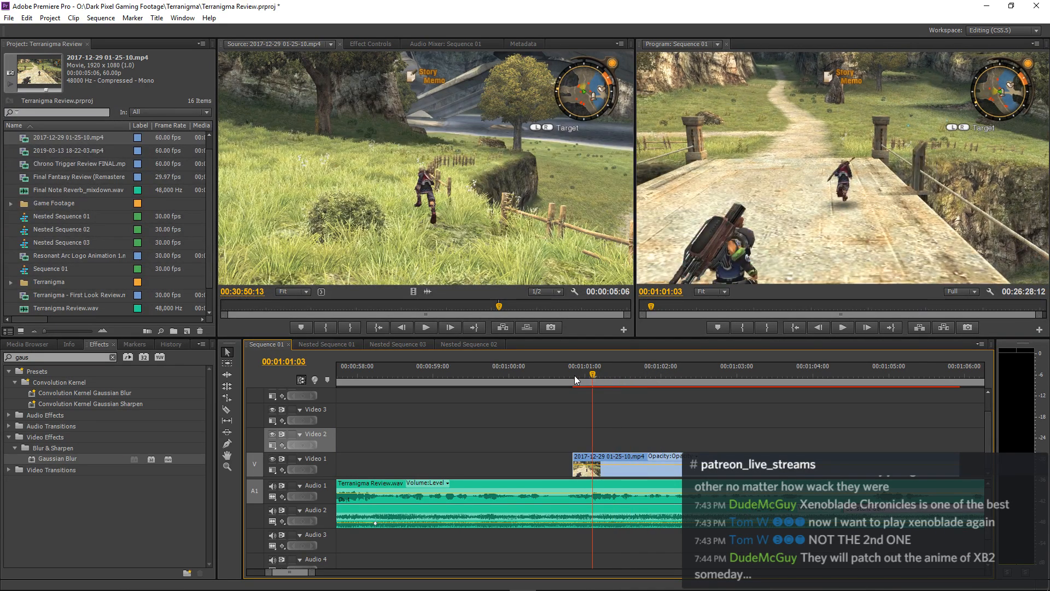
left_click(566, 373)
Set the Program monitor's playback resolution to 1/4 and shift the bridge excerpt on Video 1 to start at about 00:01:00:22.
left_click(951, 292)
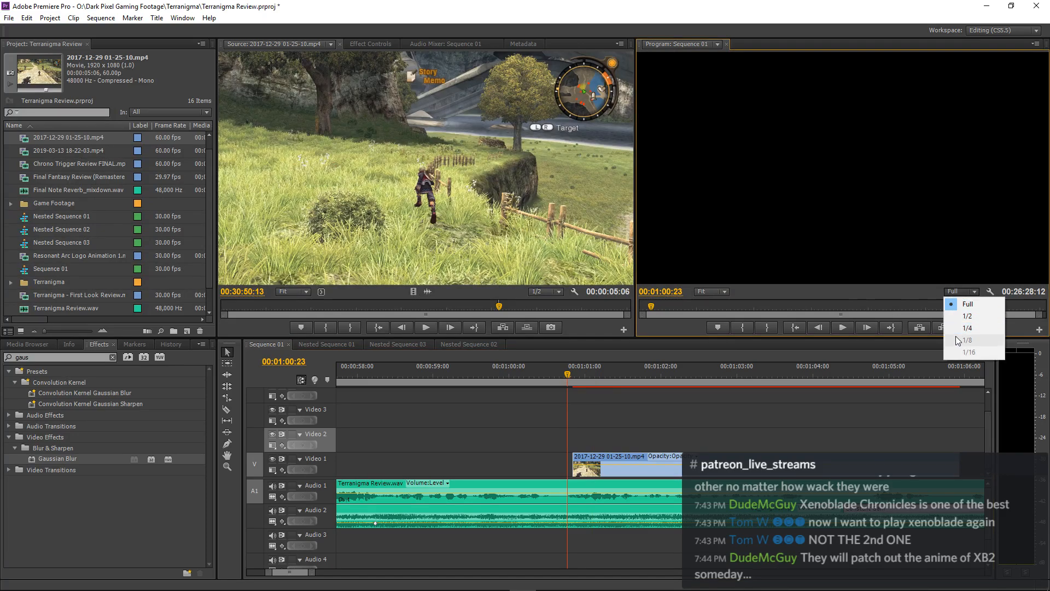
left_click(955, 328)
key("space")
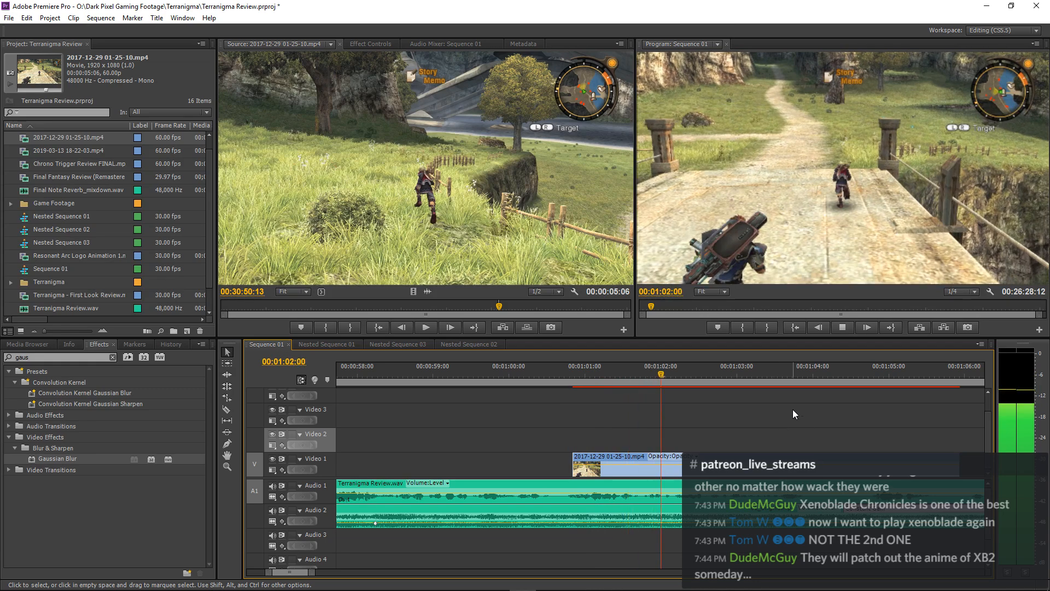
key("space")
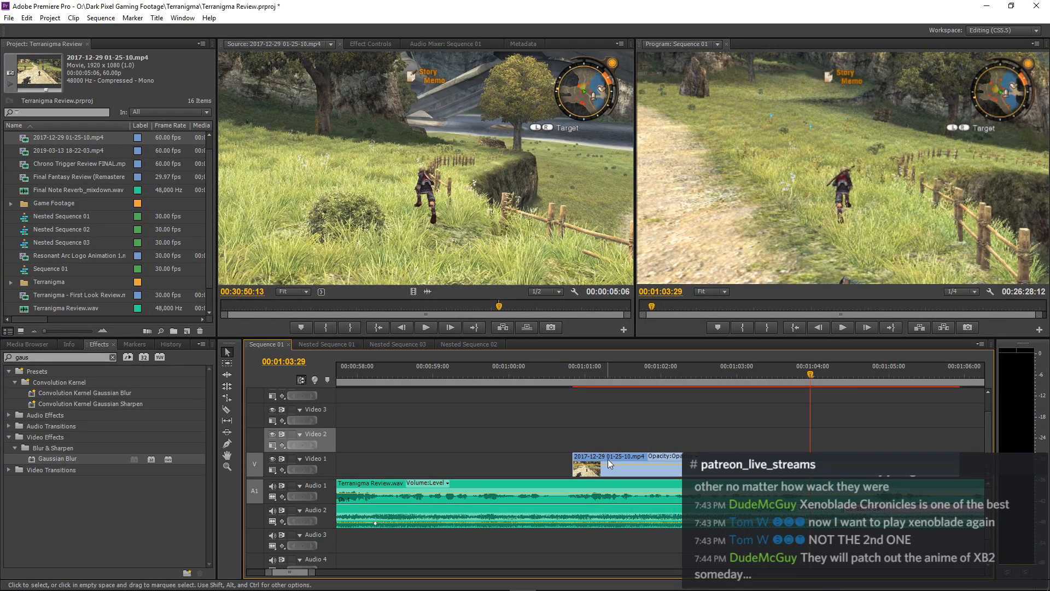
left_click_drag(608, 459, 596, 461)
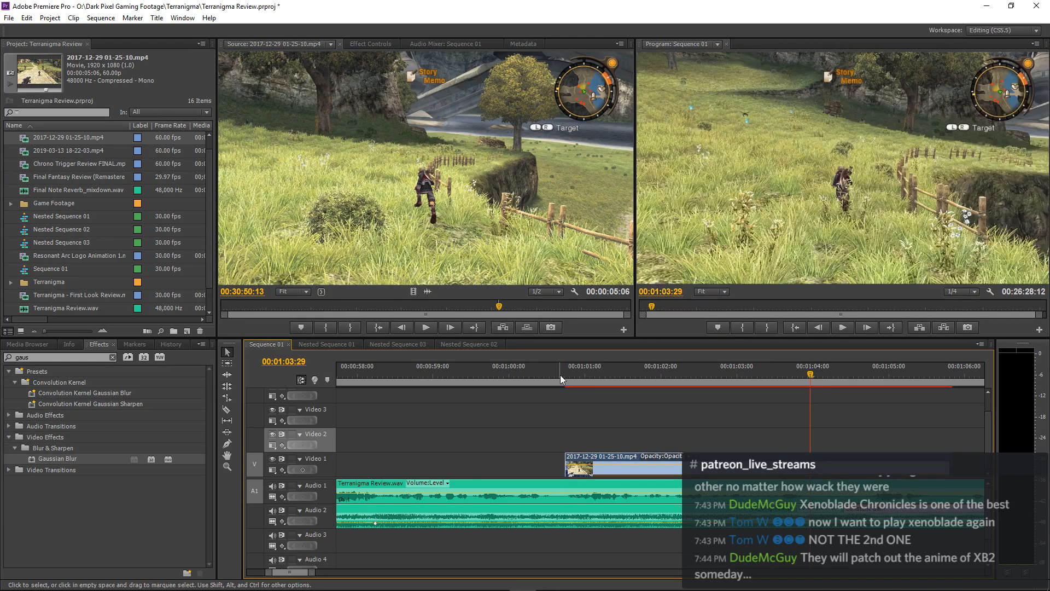
Mark the grassland run that follows the bridge crossing in the source clip, ending at 00:30:54:06.
left_click(452, 198)
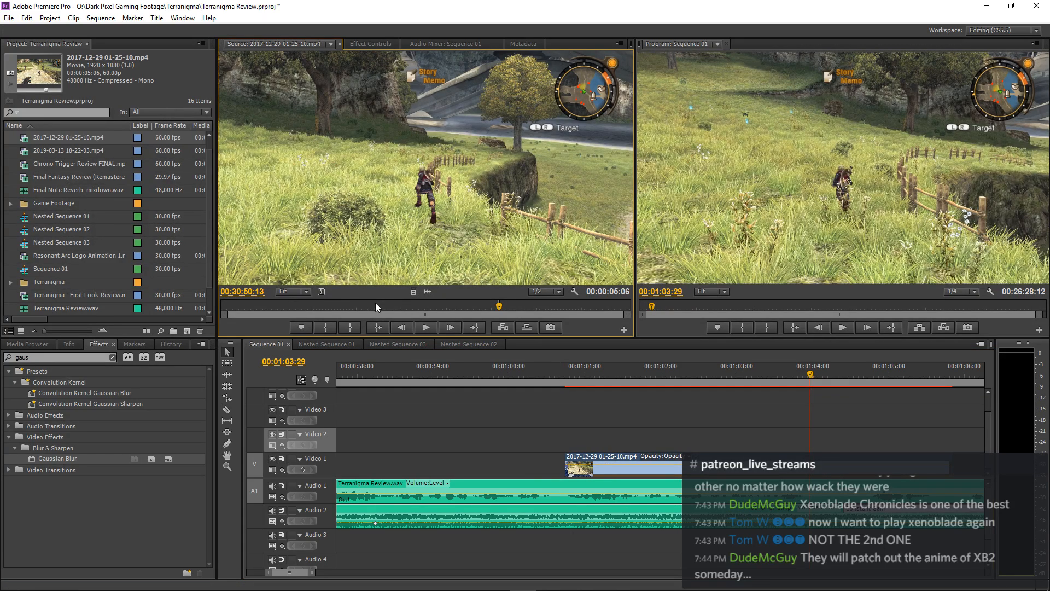
key("space")
left_click(331, 327)
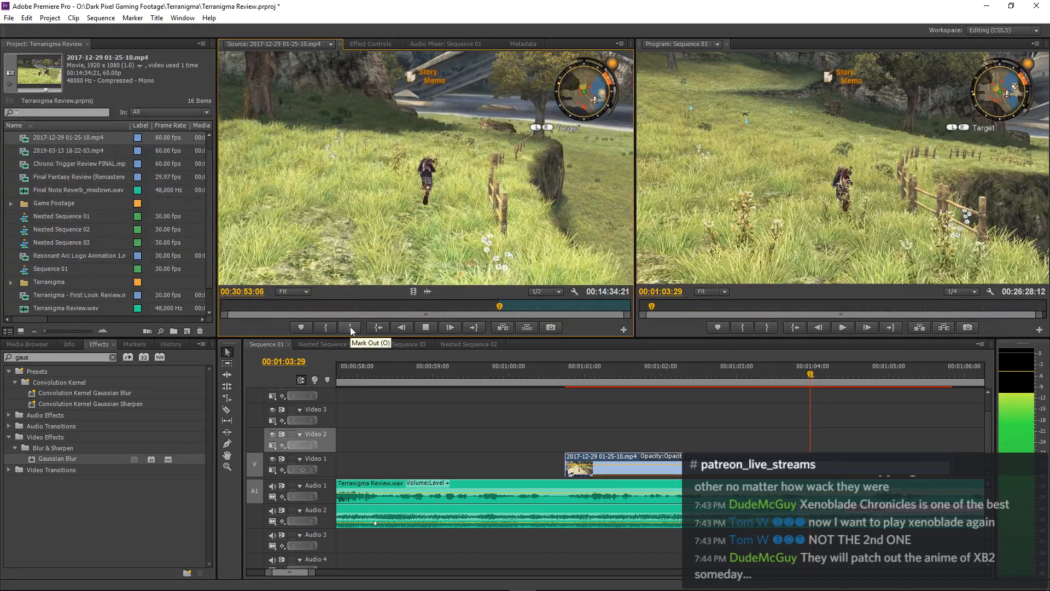
left_click(350, 327)
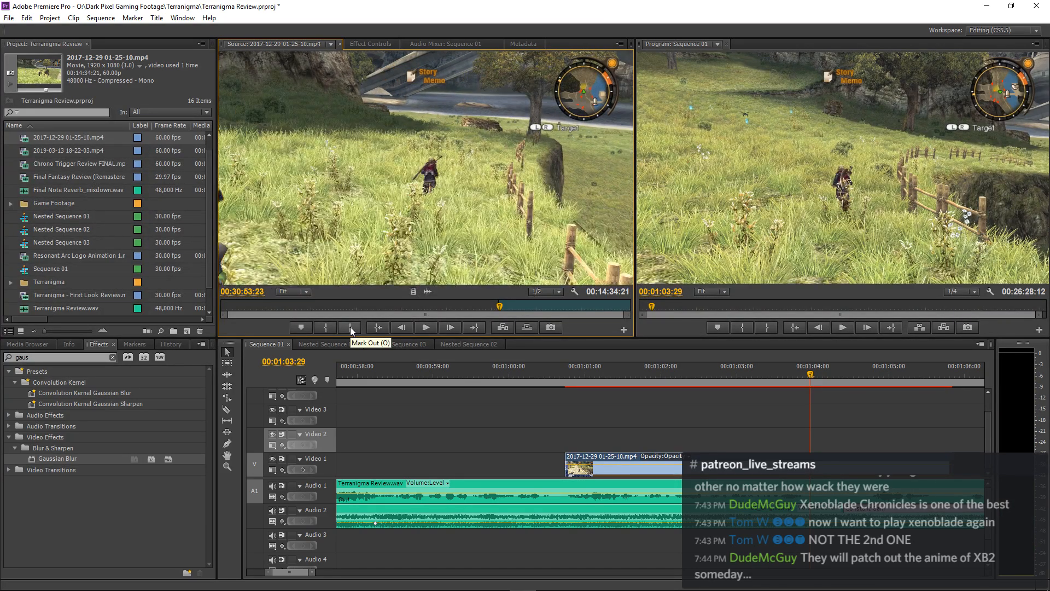
key("space")
left_click(350, 327)
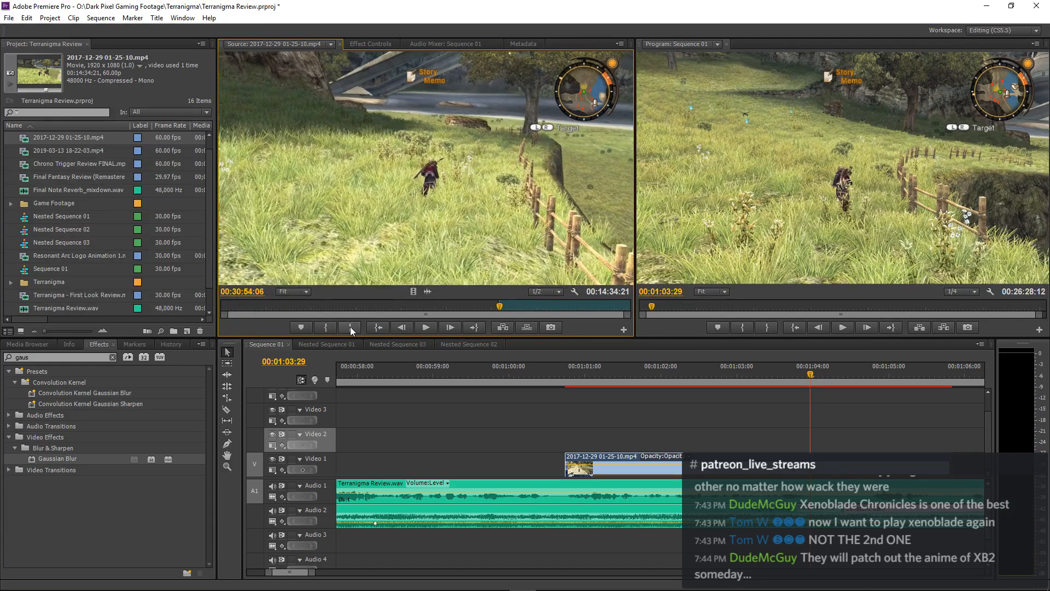
Replace the bridge excerpt on Video 1 with the video of the marked grassland run, starting at about 00:01:00:22.
left_click_drag(519, 384, 846, 442)
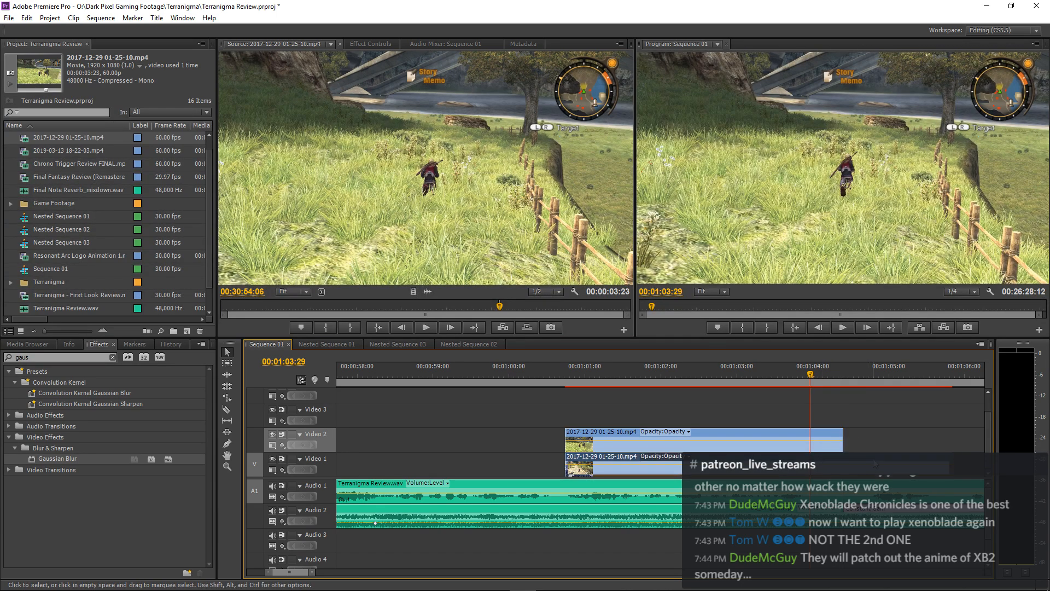
left_click(597, 431)
left_click_drag(596, 431, 596, 456)
Play the grassland excerpt with the narration and examine its frames backwards from 00:01:02:29 to 00:01:02:18.
left_click(550, 377)
left_click(659, 412)
key("space")
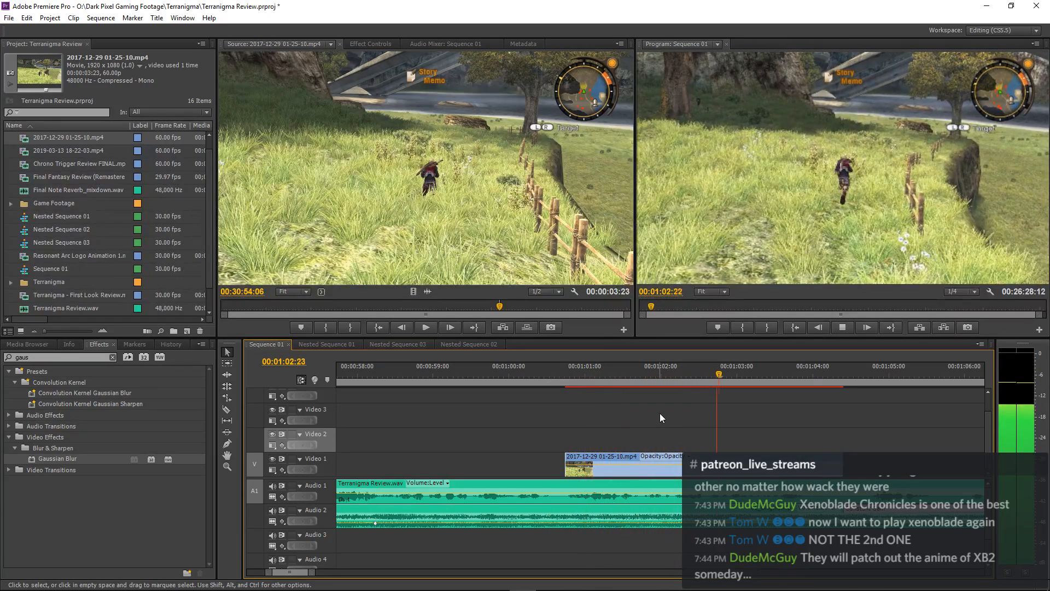
key("space")
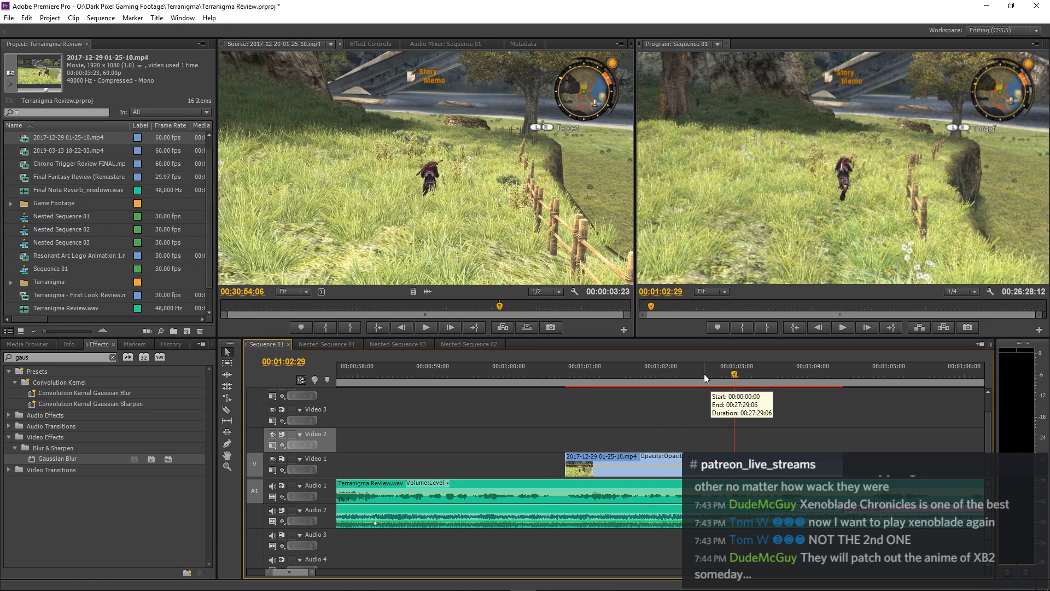
key("Left")
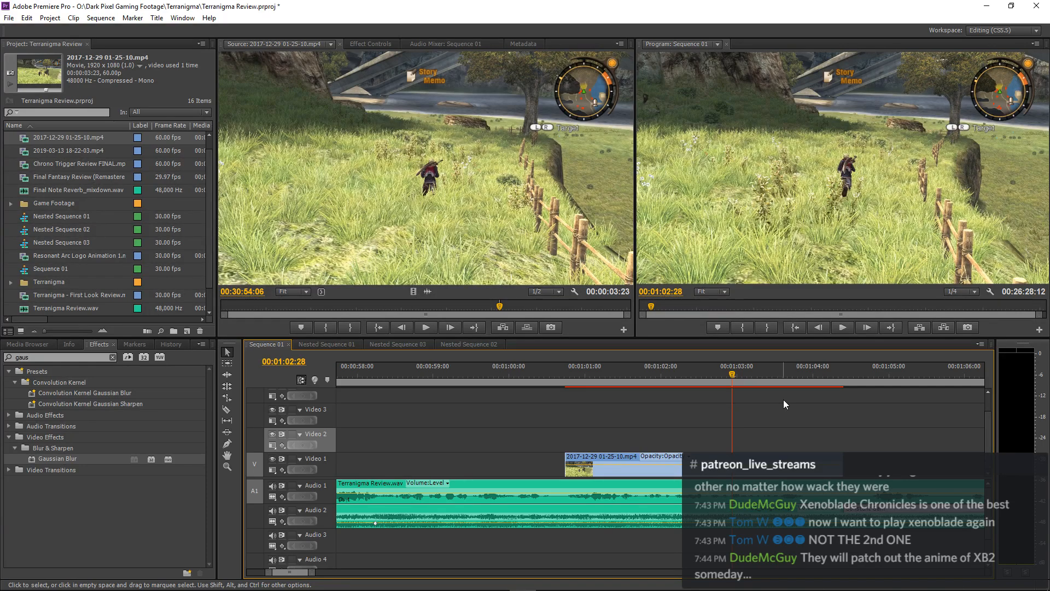
key("Left")
key("Left")
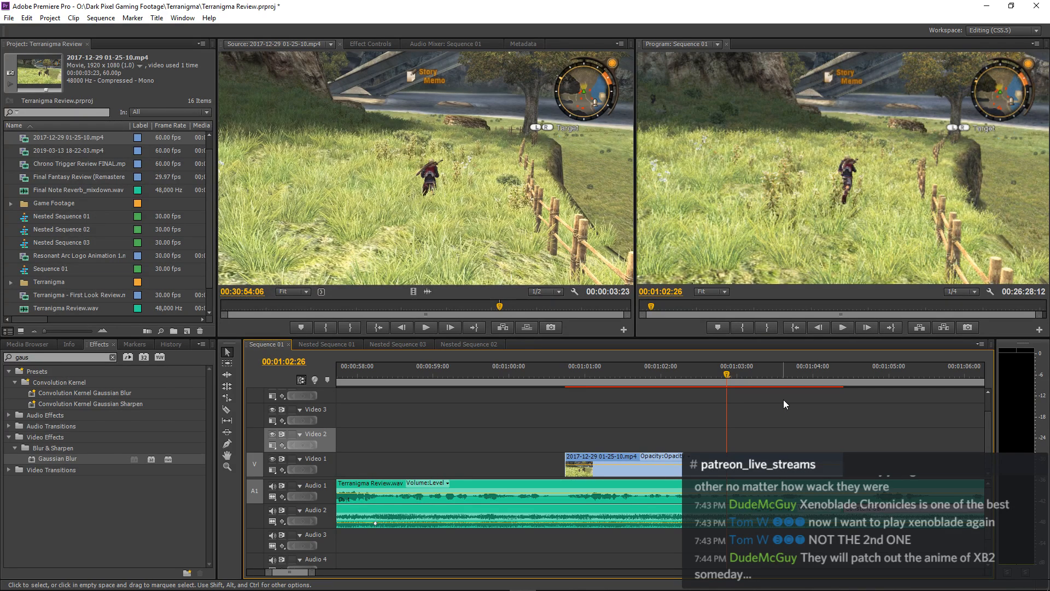
key("Left")
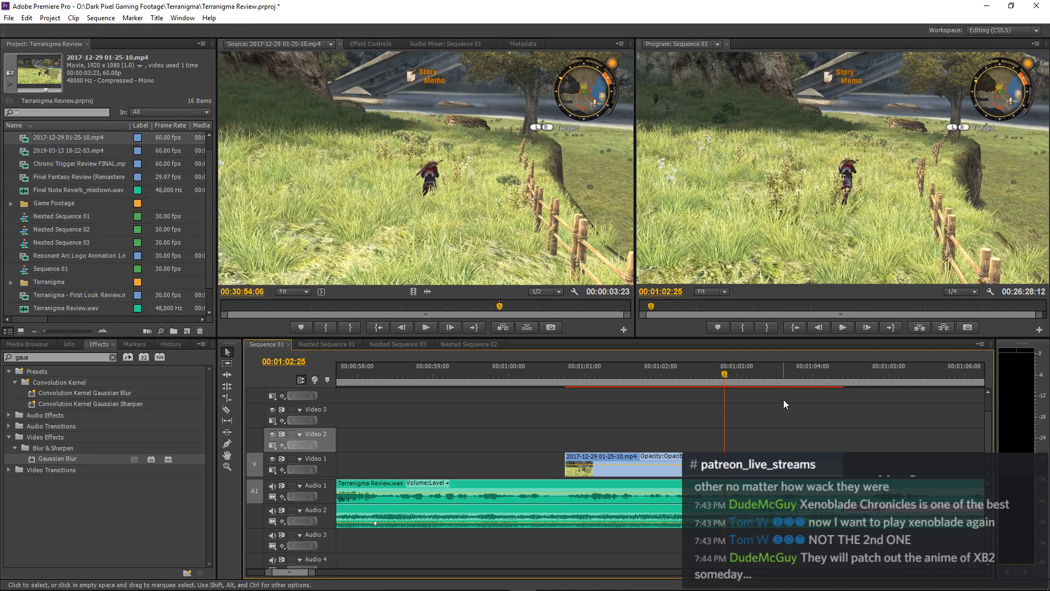
key("Left")
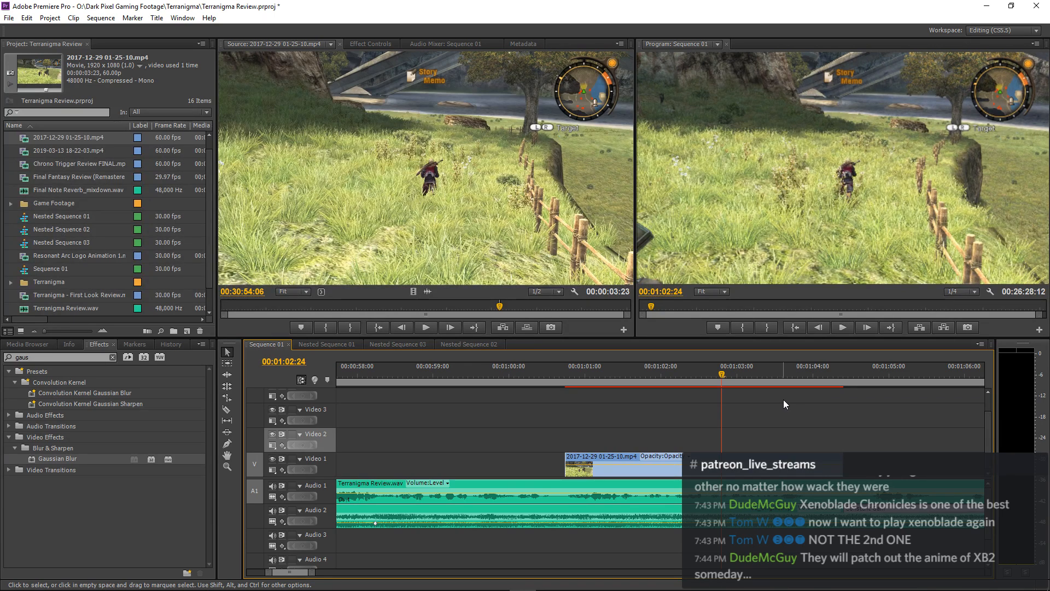
key("Left")
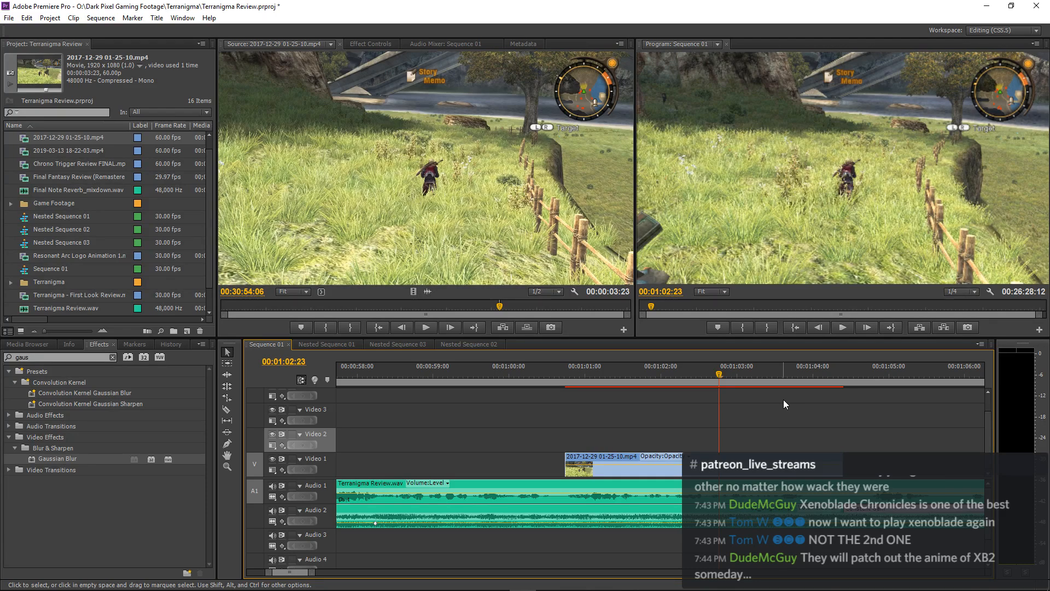
key("Left")
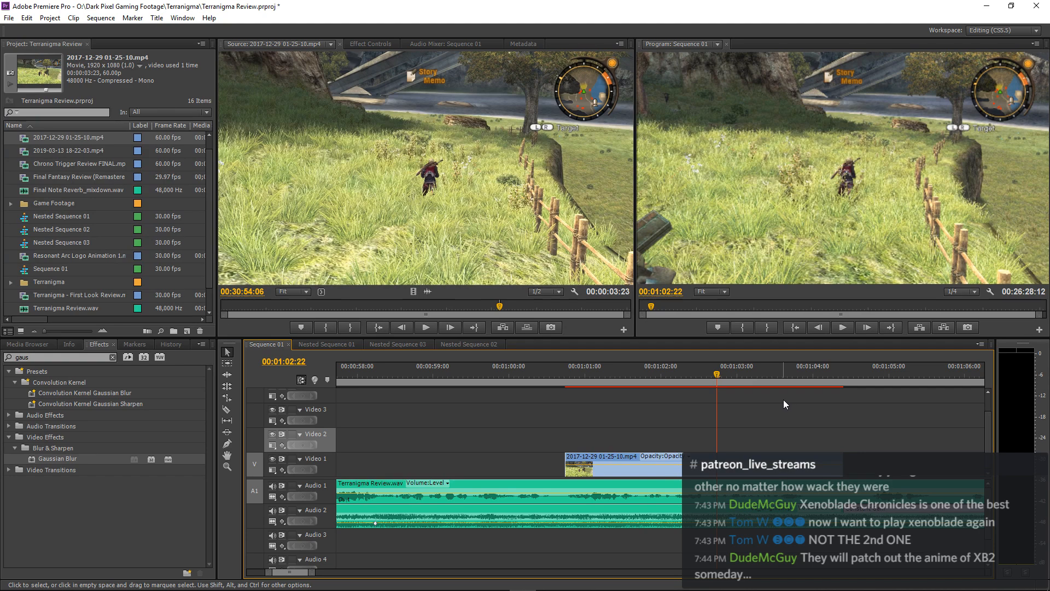
key("Left")
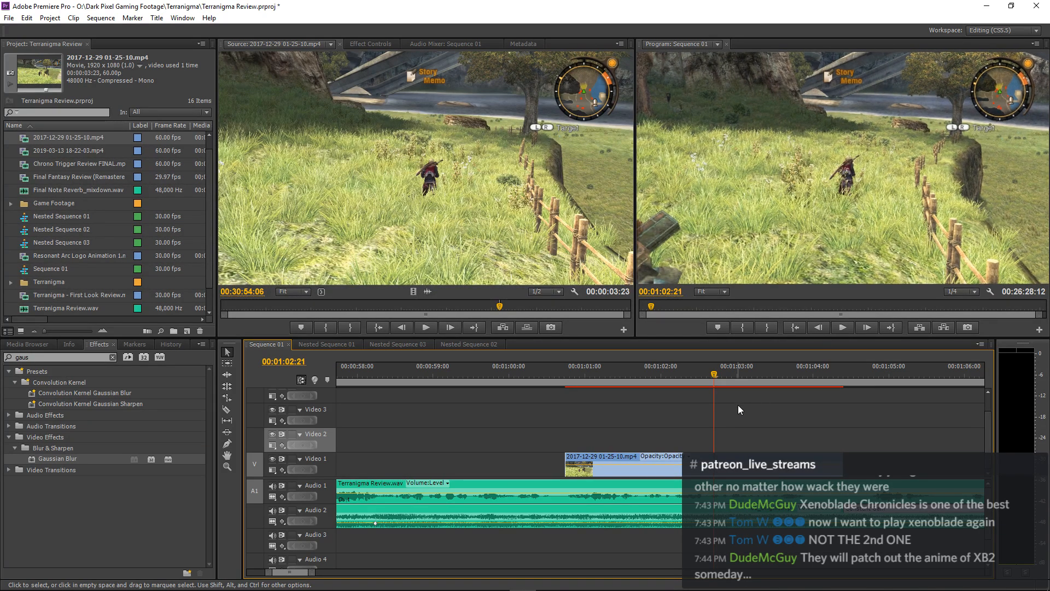
key("Left")
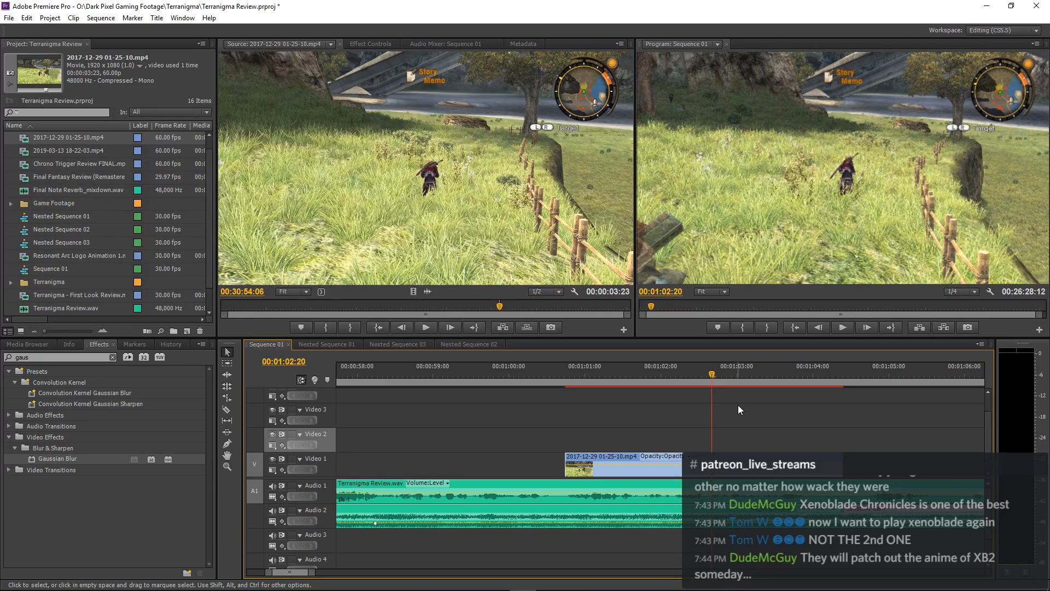
key("Left")
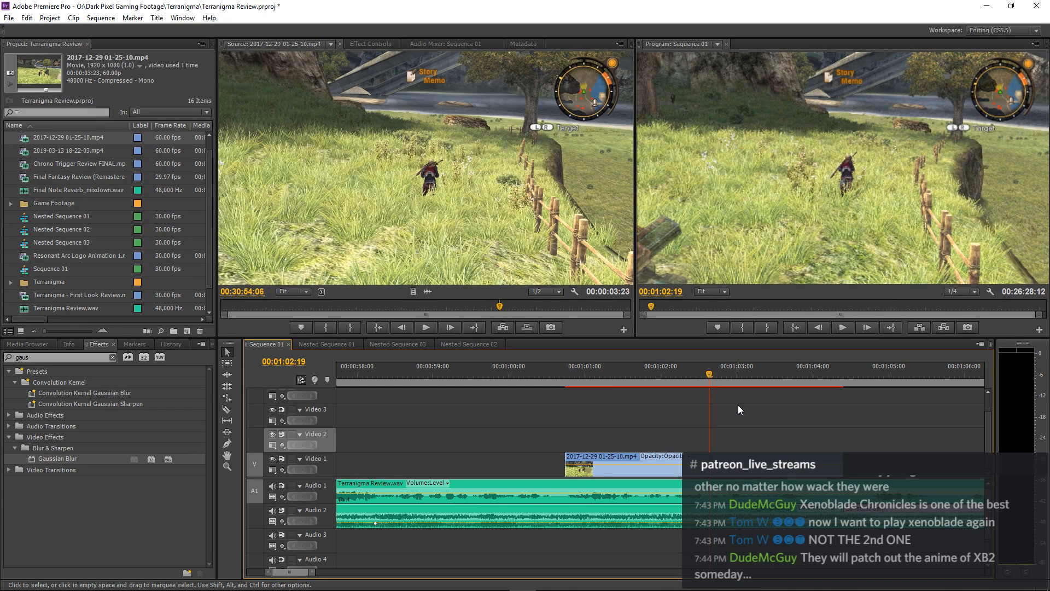
key("Left")
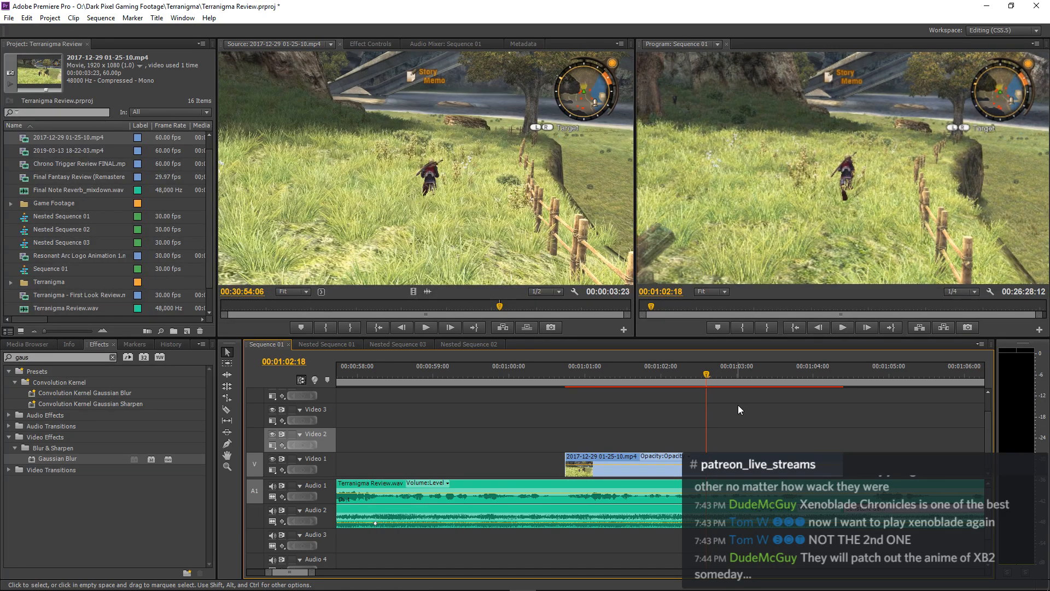
Replay the grassland excerpt with the narration and examine its frames backwards from 00:01:02:13 to 00:01:02:03.
key("space")
left_click(564, 377)
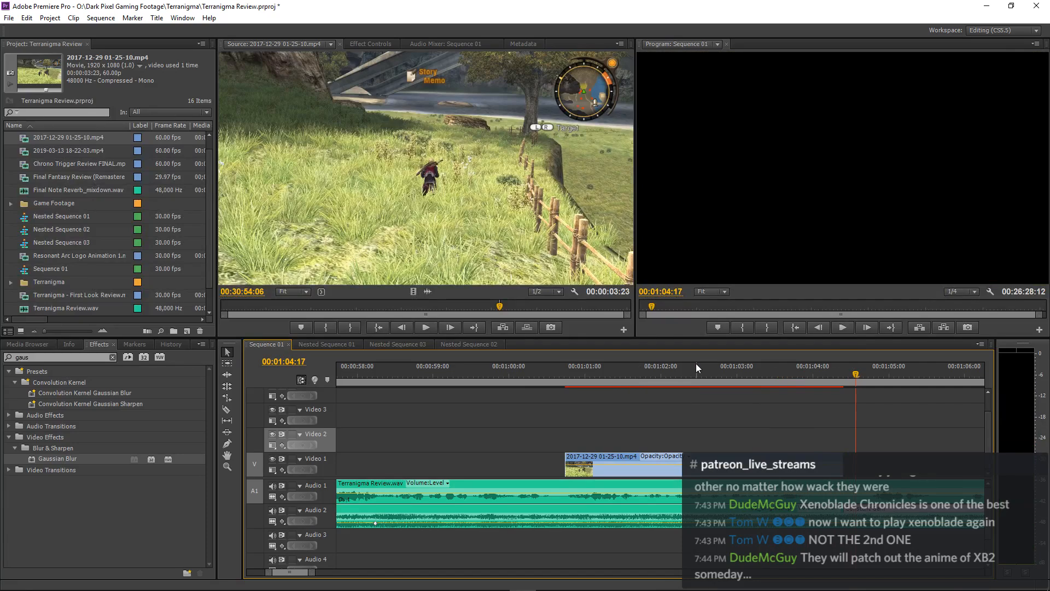
left_click(693, 370)
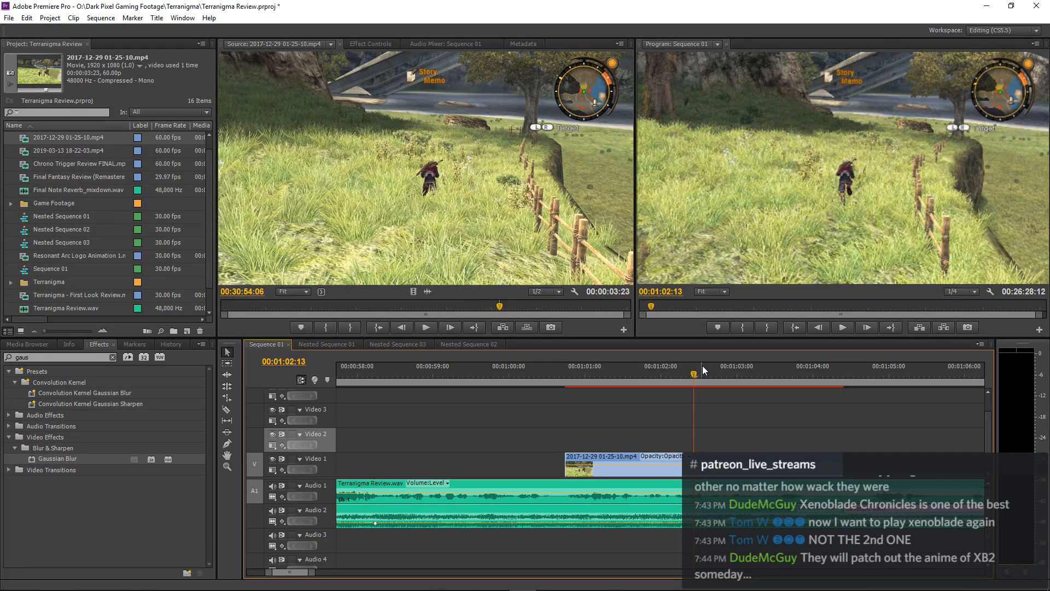
key("Left")
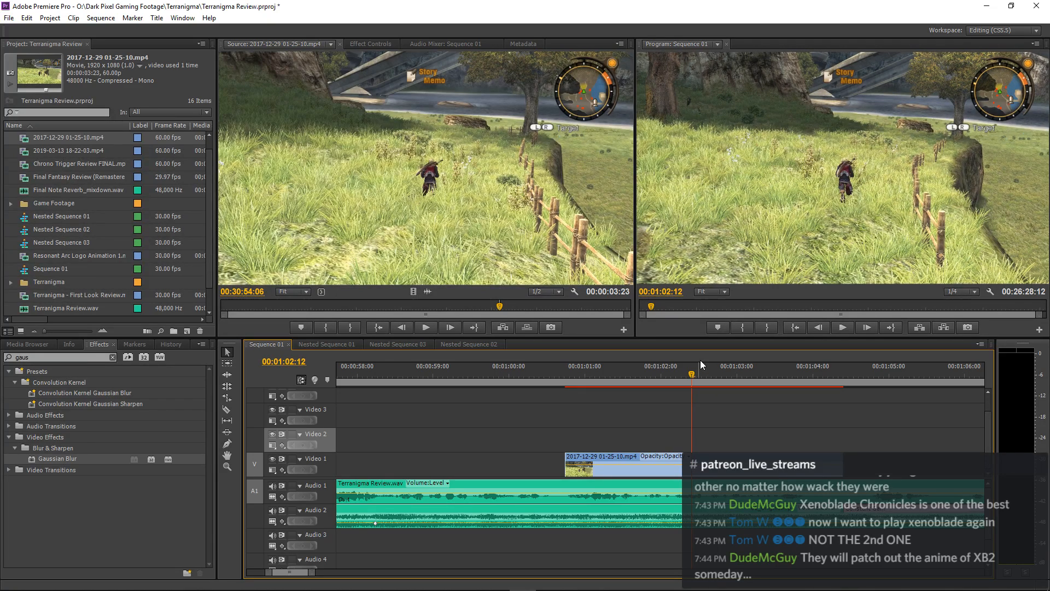
key("Left")
key("Left")
key("Left")
key("Left")
key("Left")
key("Left")
key("Left")
key("Left")
key("Left")
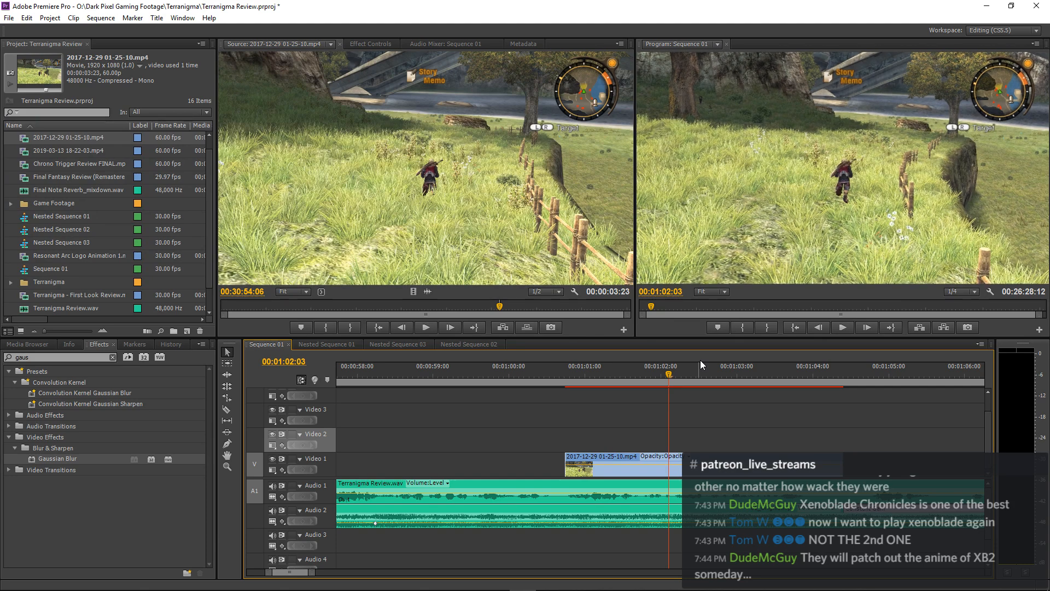
Examine the grassland excerpt's frames forwards one at a time from 00:01:02:03 to 00:01:02:11.
key("Right")
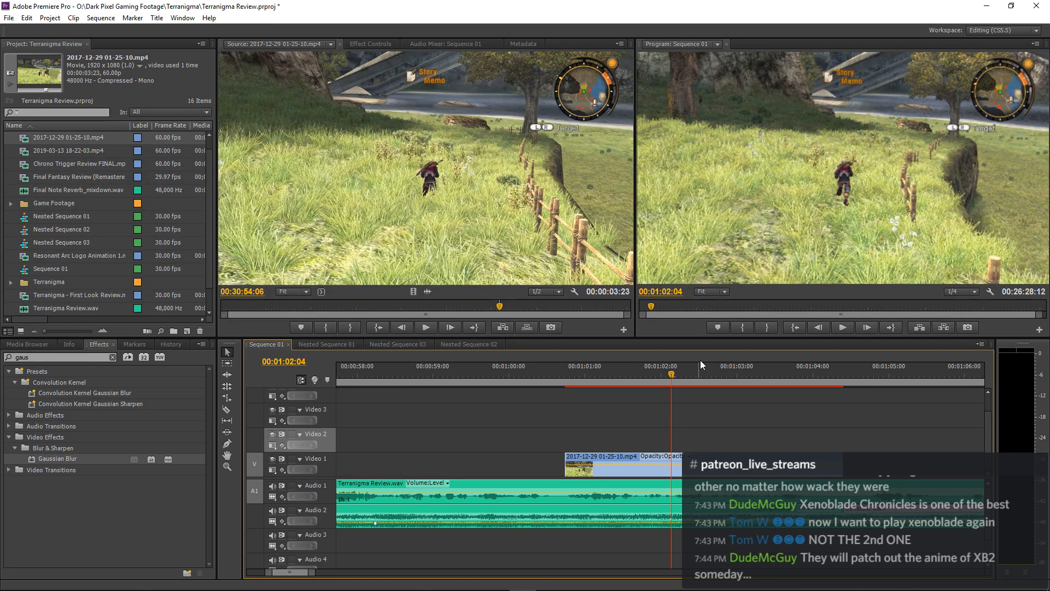
key("Right")
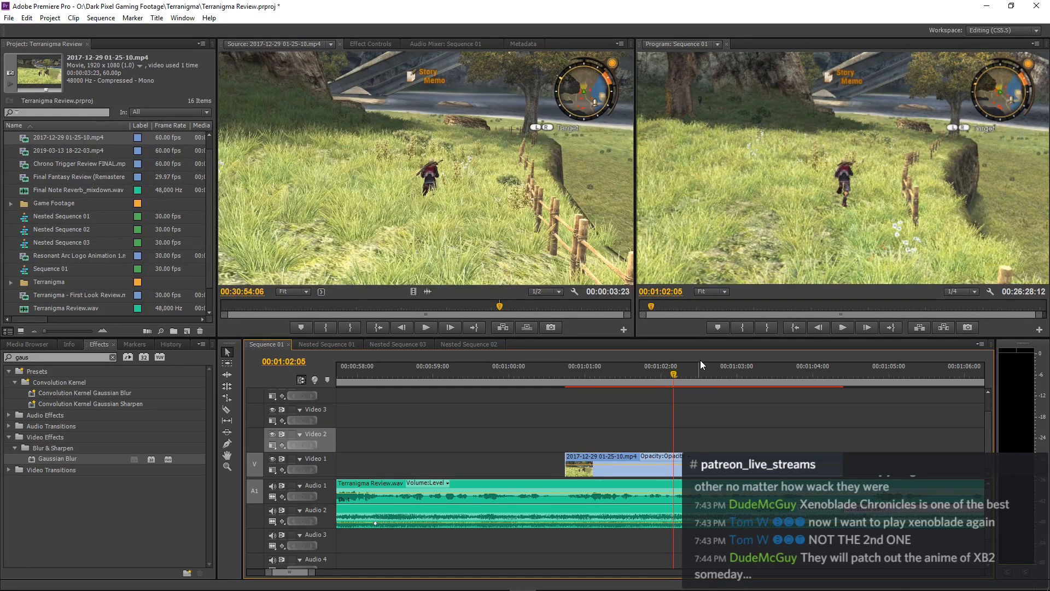
key("Right")
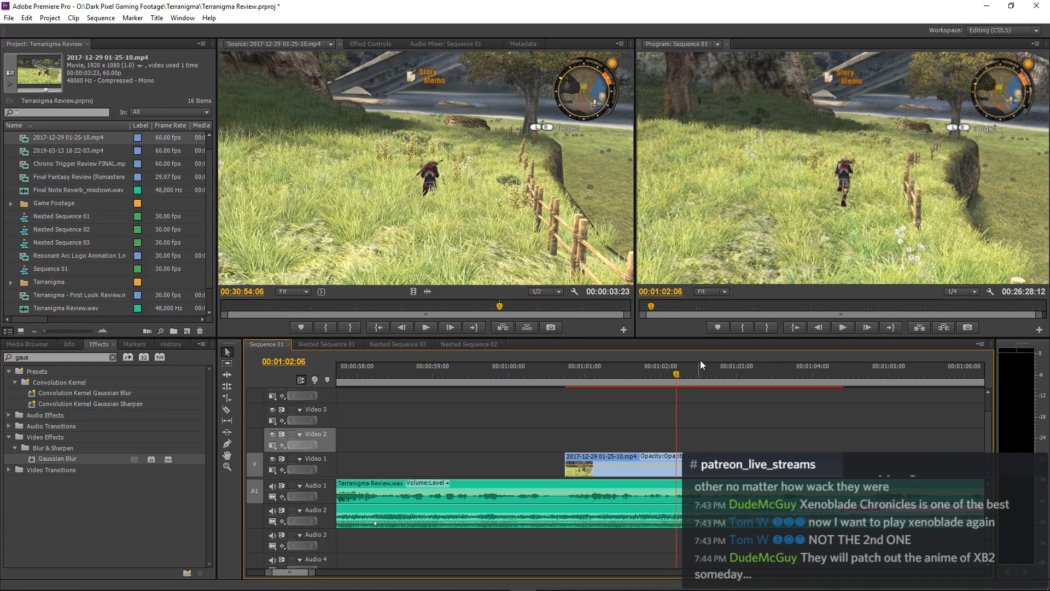
key("Right")
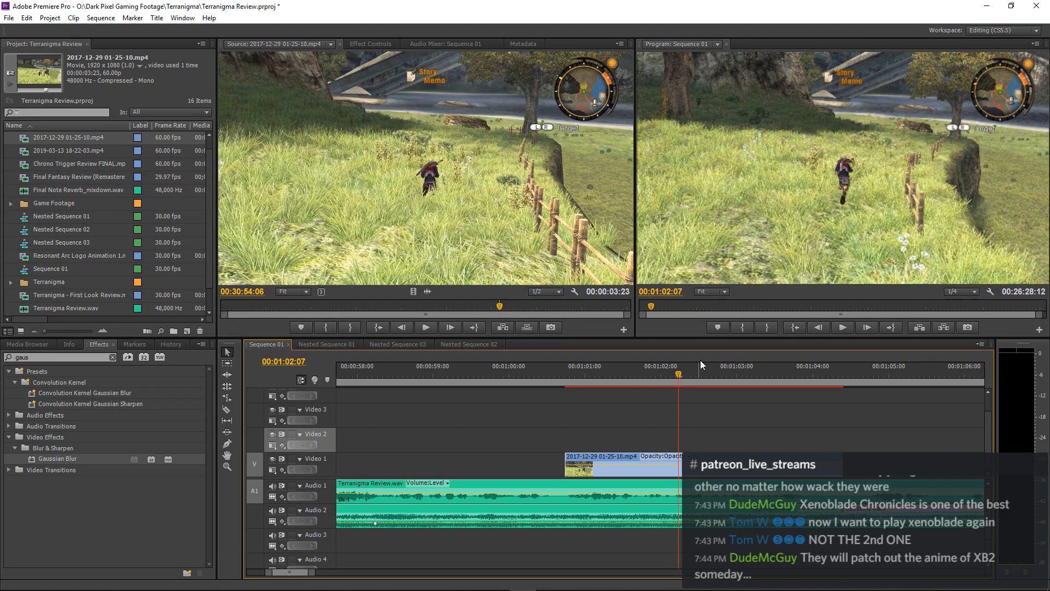
key("Right")
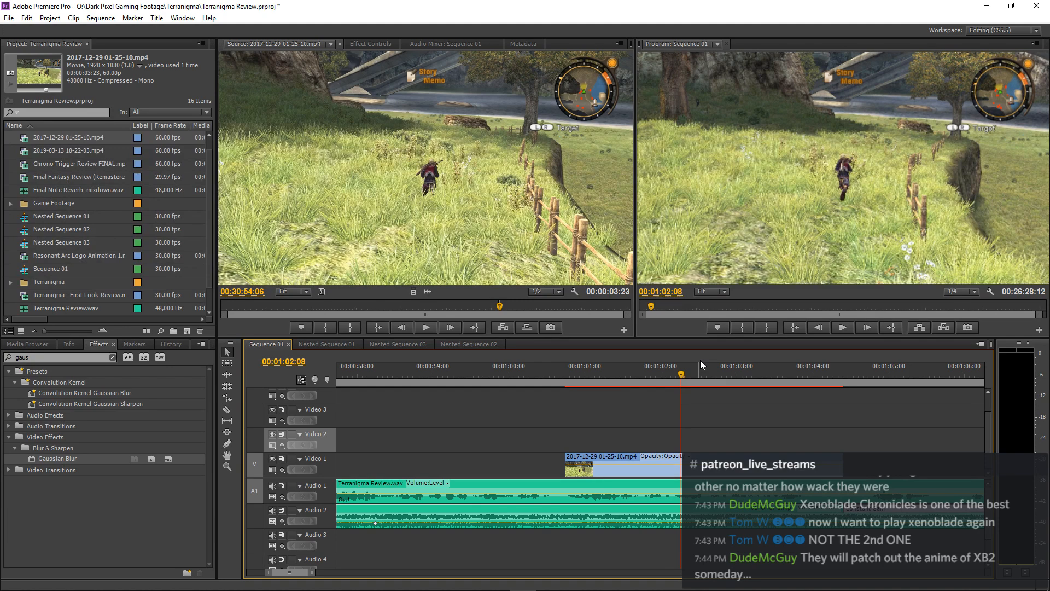
key("Right")
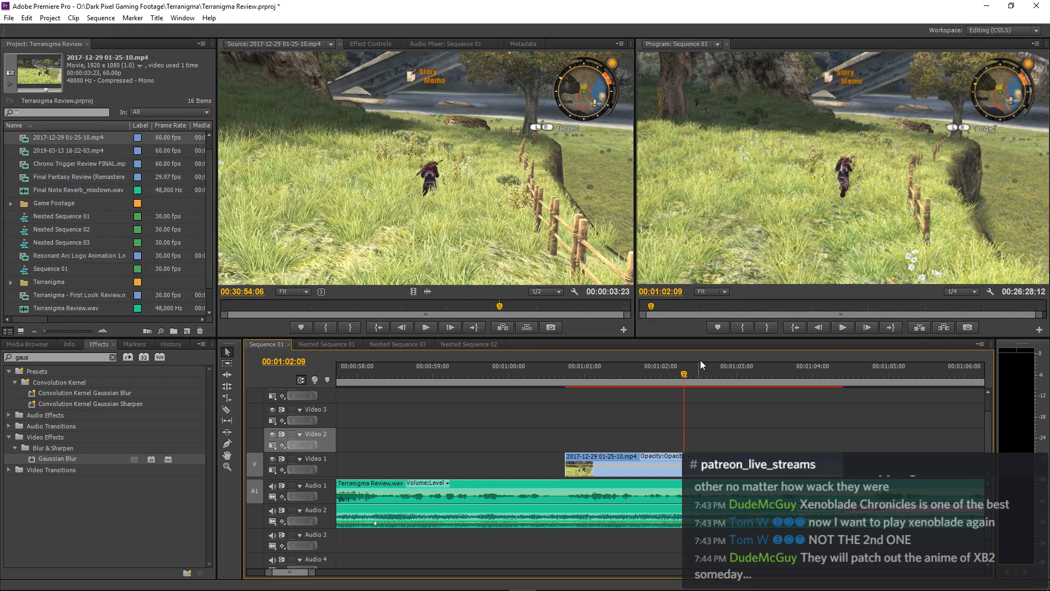
key("Right")
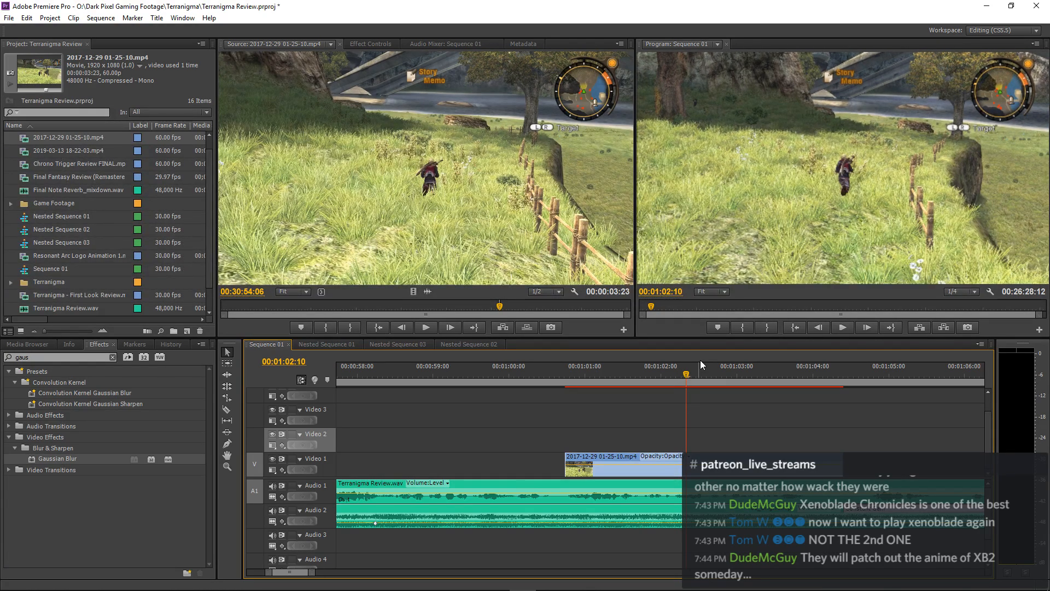
key("Right")
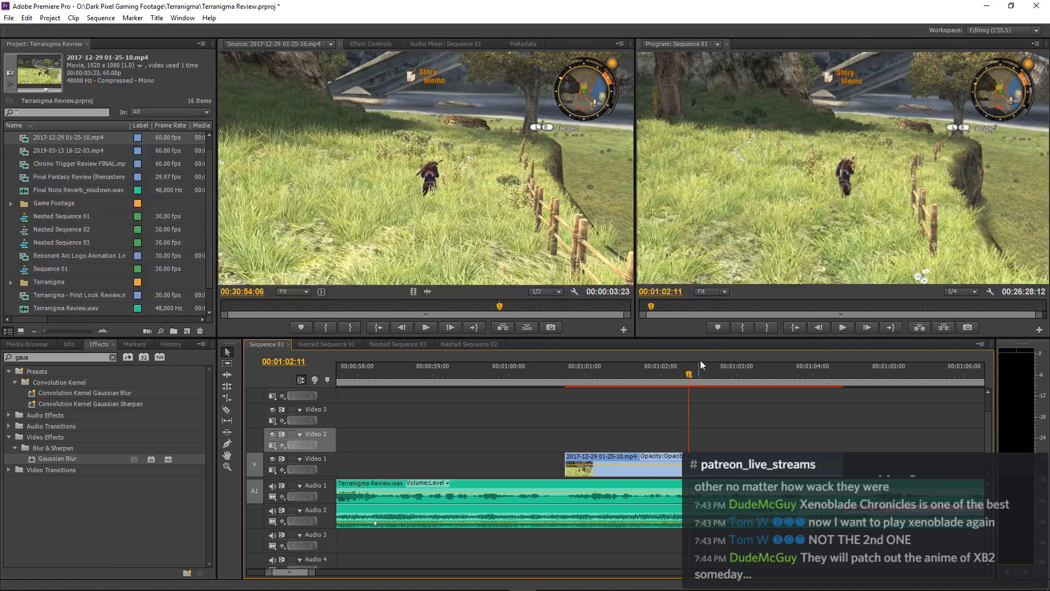
Play the sequence from just before the grassland excerpt's start until past its end.
left_click(557, 374)
key("space")
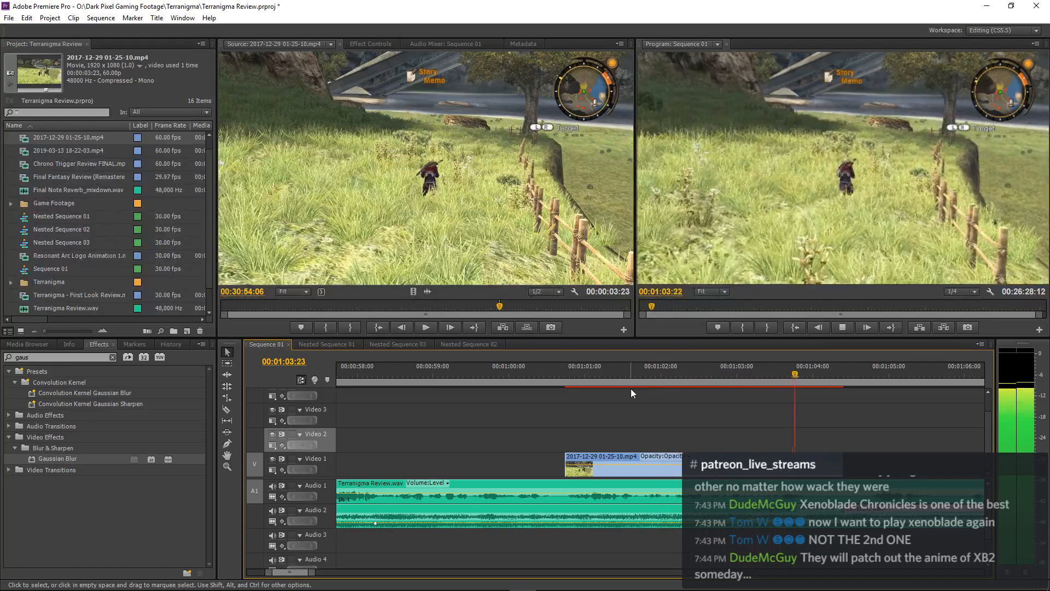
key("minus")
key("minus")
key("minus")
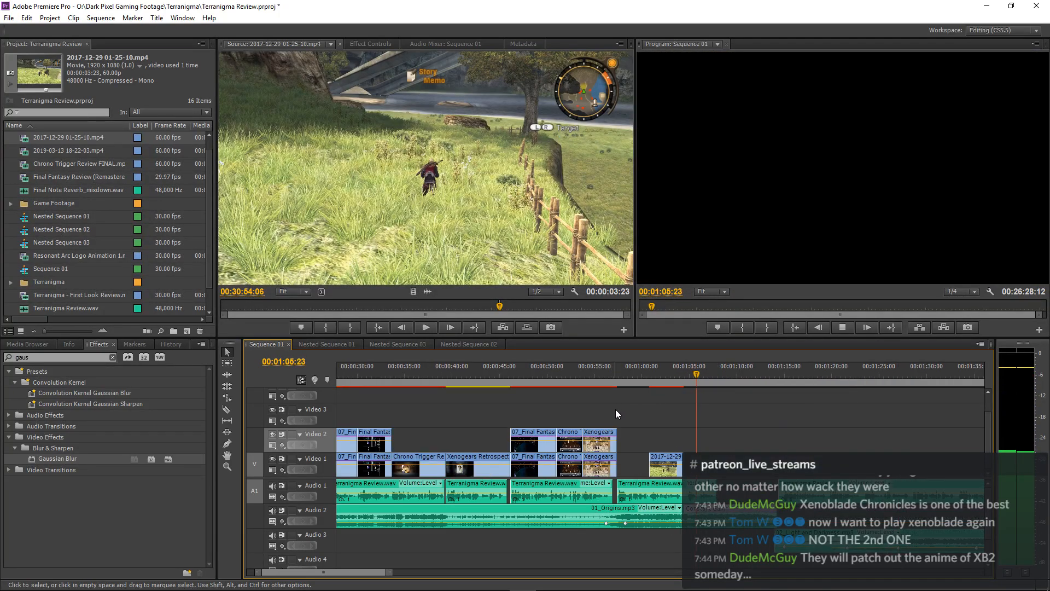
Play the grassland excerpt again from 00:01:00:09 and set the Program monitor's playback resolution to Full.
left_click(645, 375)
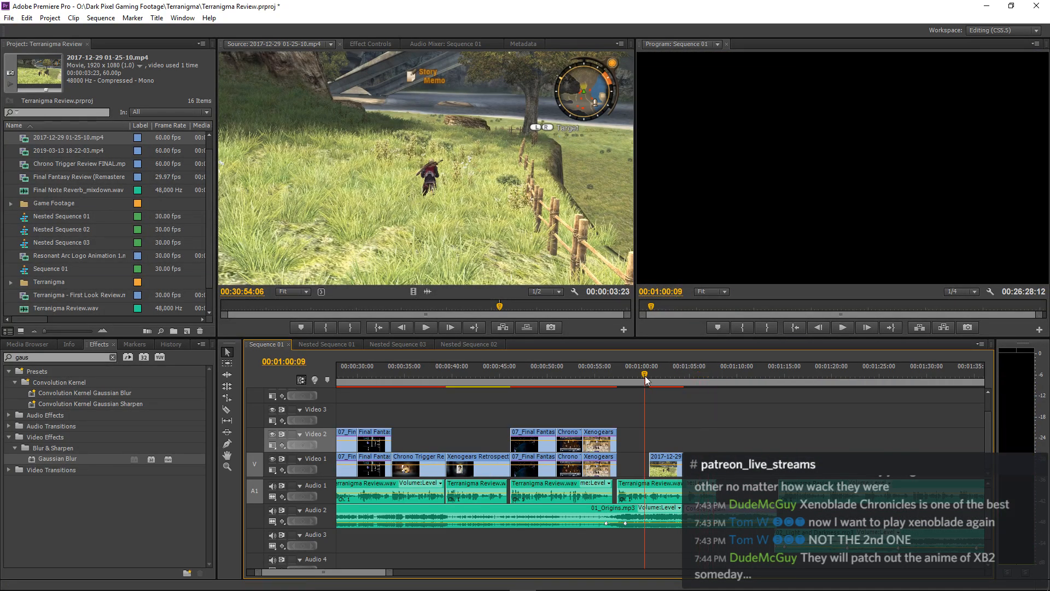
key("space")
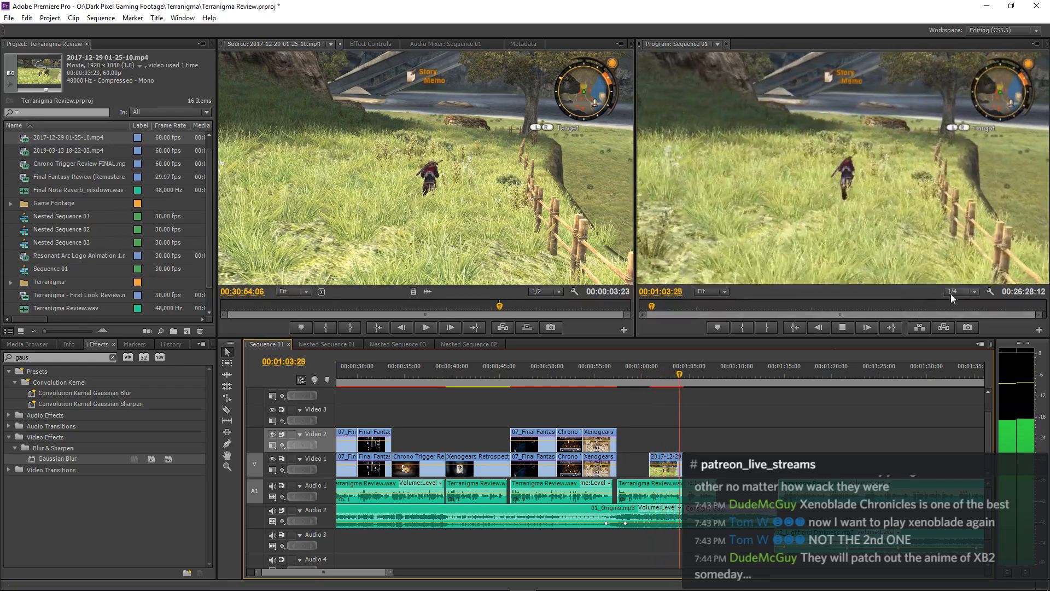
left_click(957, 292)
left_click(957, 302)
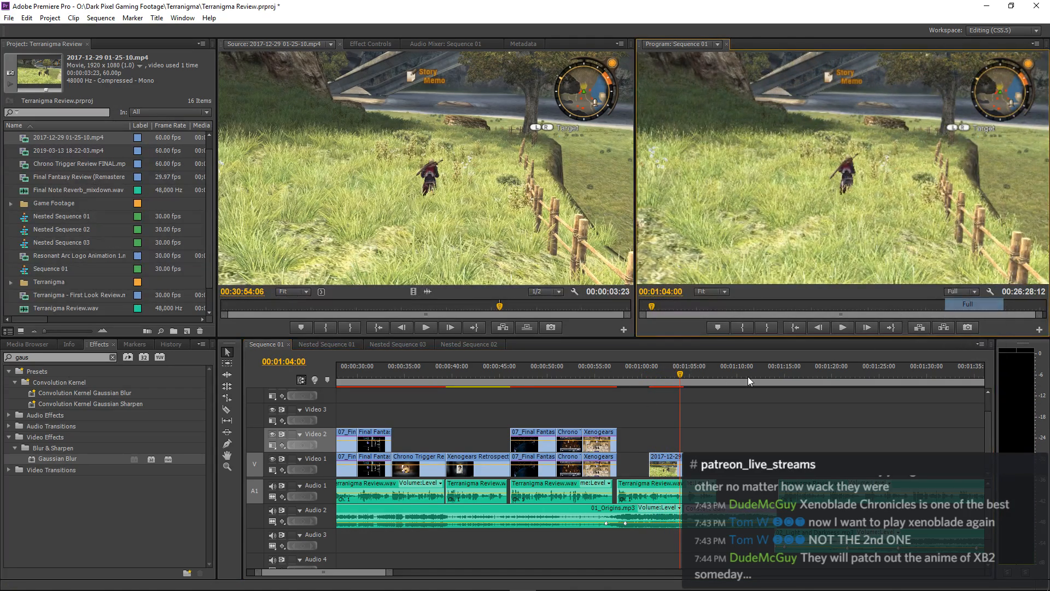
Play the sequence from about 00:01:00 and lower the program monitor's playback resolution to 1/4.
left_click(645, 373)
key("space")
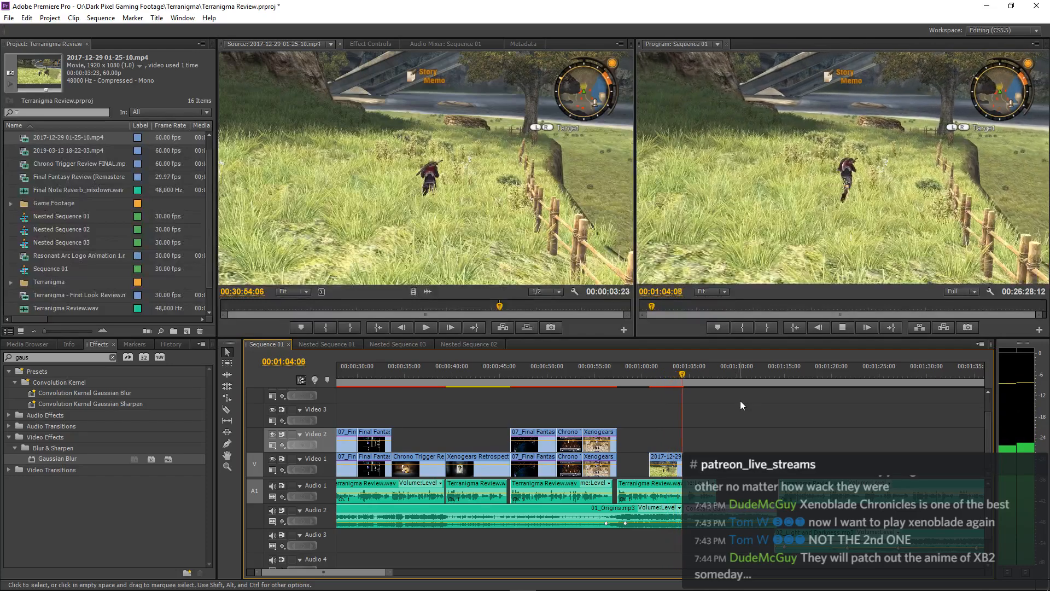
left_click(951, 291)
left_click(966, 330)
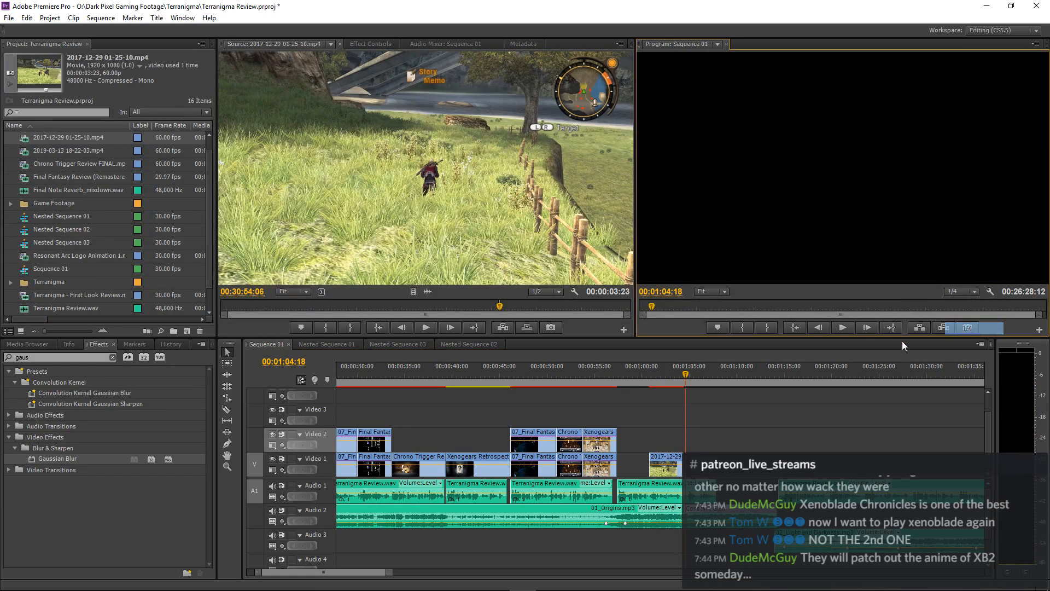
Play back the sequence from 00:00:56:10 to review the section around the 2017-12-29 gameplay clip.
left_click(629, 379)
left_click(608, 386)
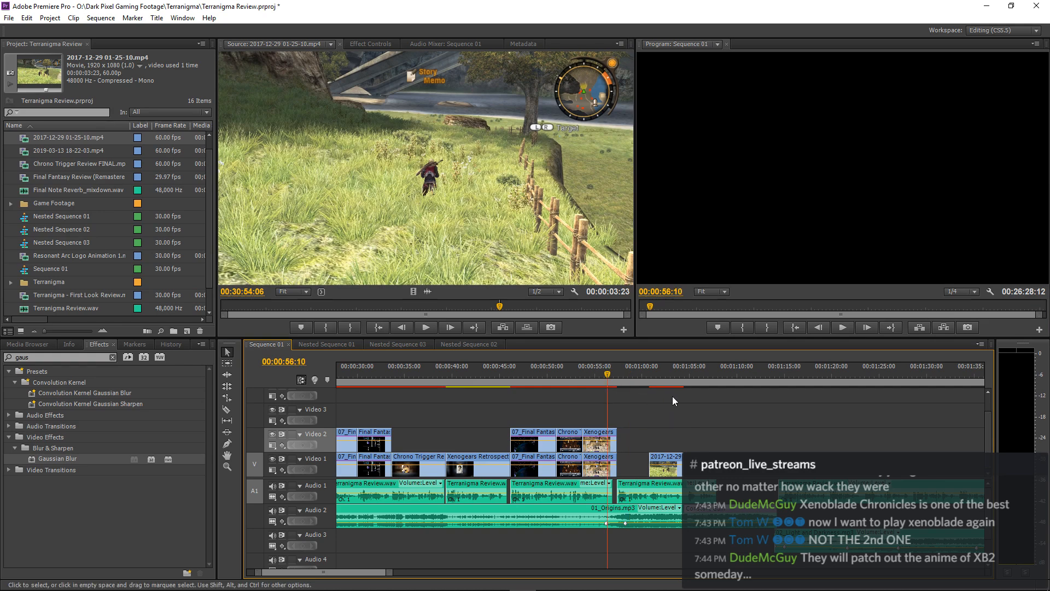
key("space")
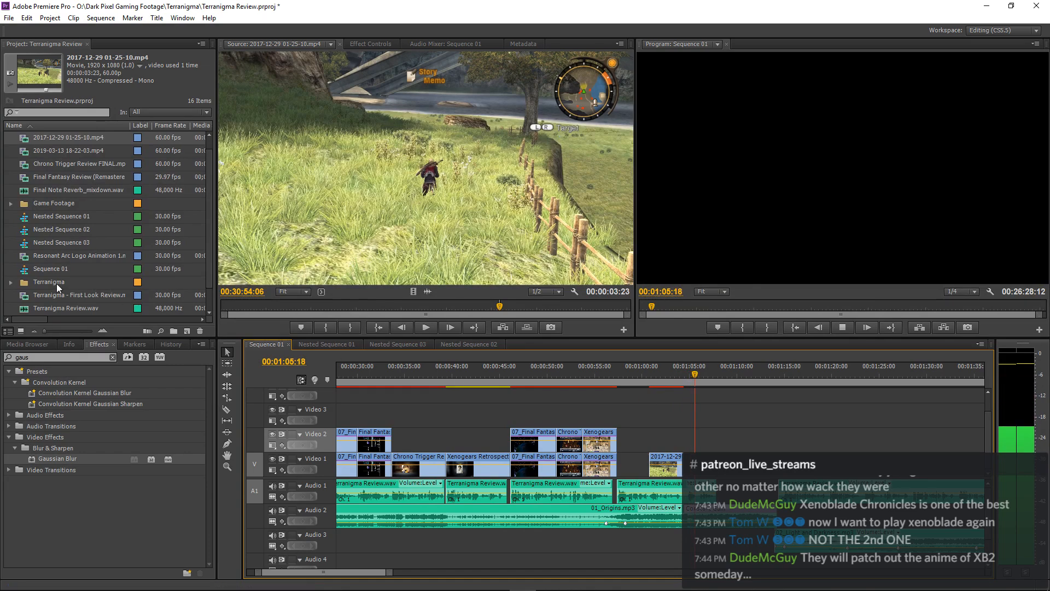
left_click_drag(57, 284, 649, 411)
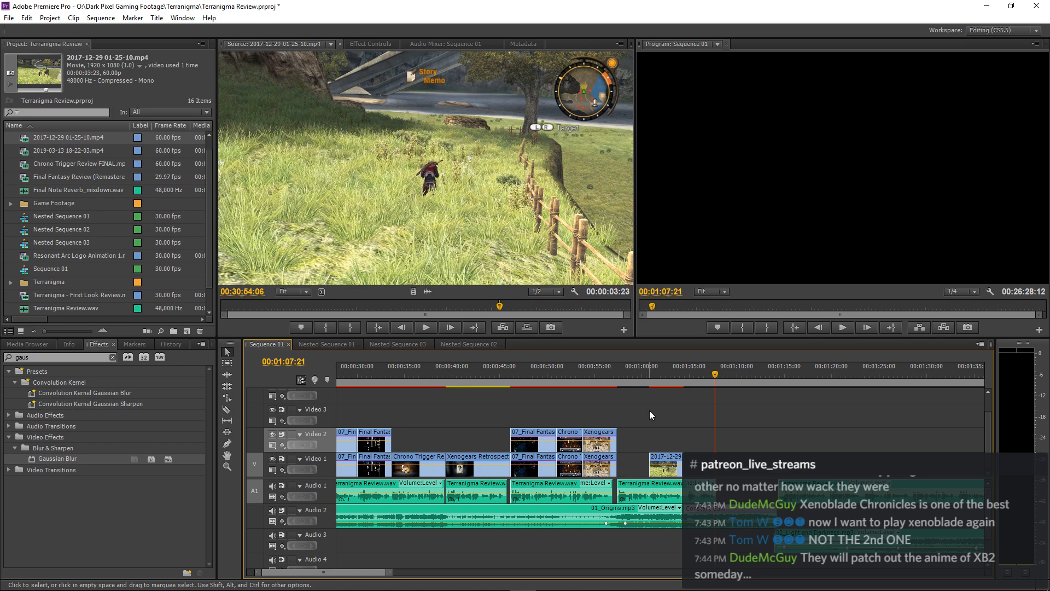
Place the playhead at 00:00:59:10 in the gap before the 2017-12-29 clip and clear the effects search.
key("backslash")
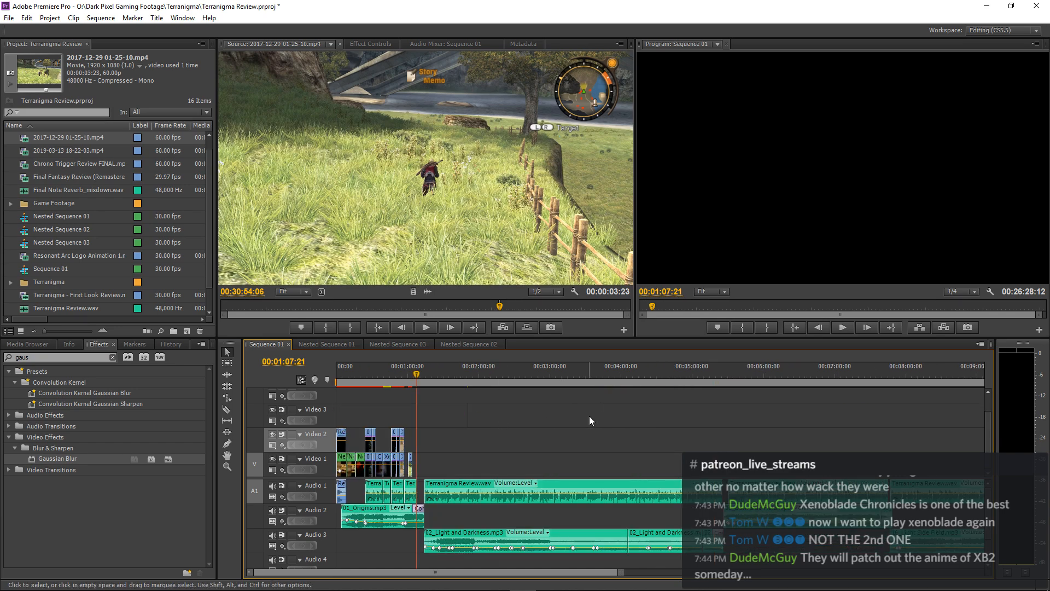
key("equal")
key("equal")
key("equal")
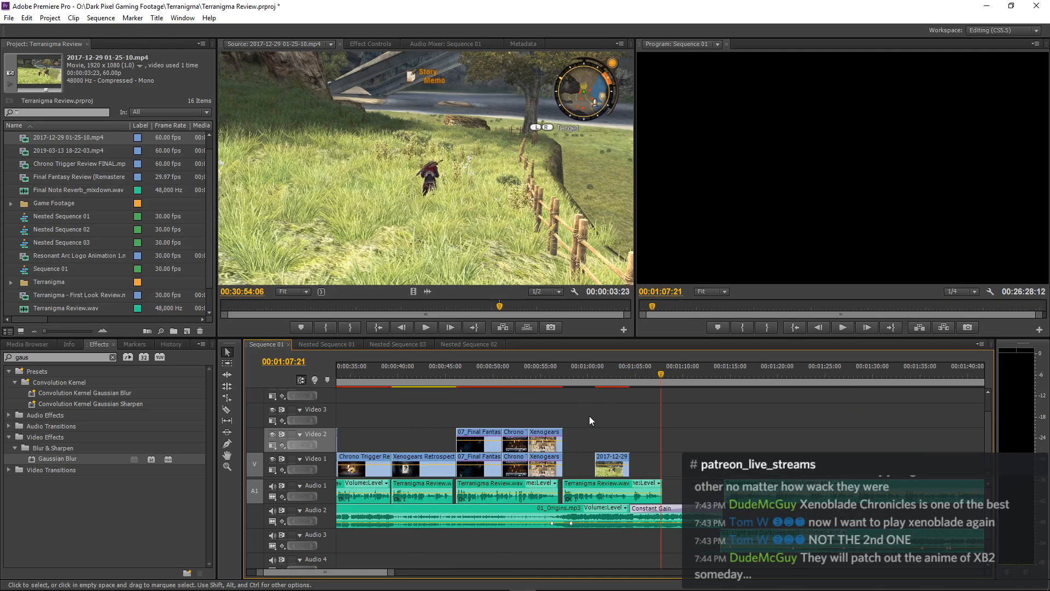
left_click(582, 378)
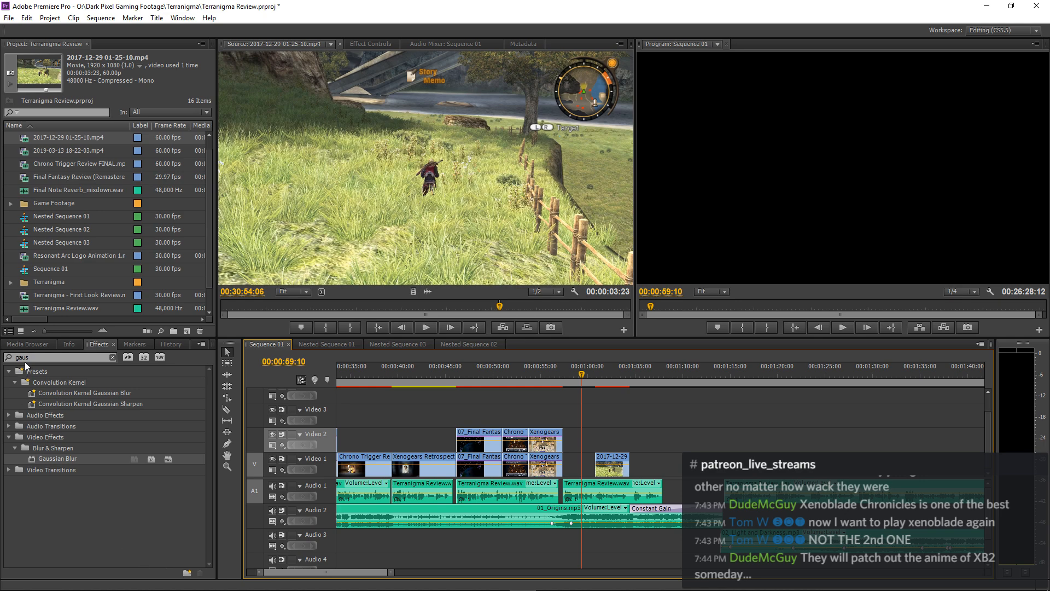
left_click(16, 357)
key("BackSpace")
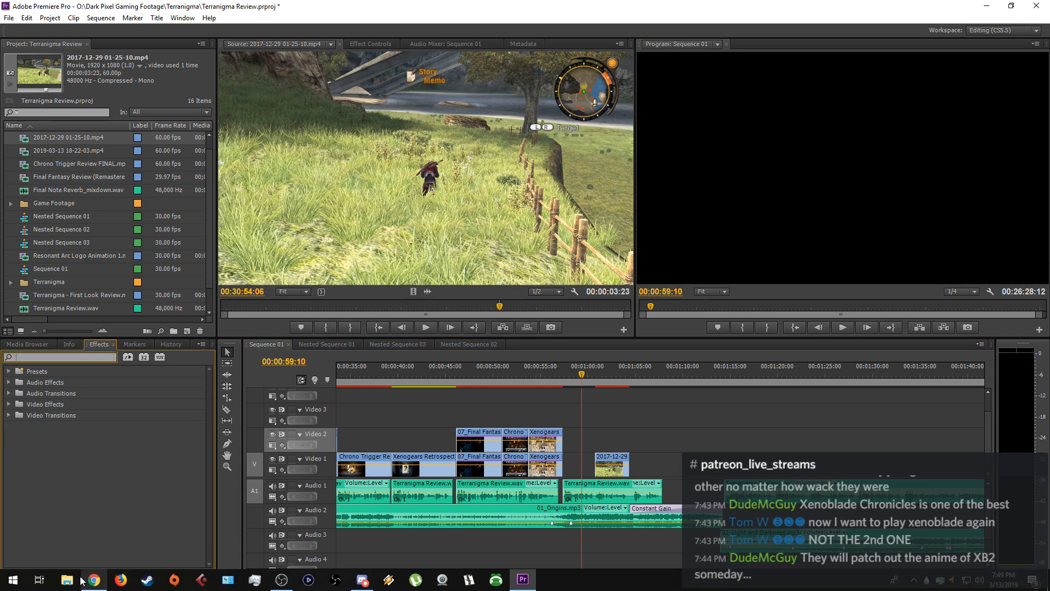
Switch to File Explorer and open the Finished Videos folder under DARK PIXEL DIGITAL, DARK PIXEL GAMING on the data (E:) drive.
left_click(65, 583)
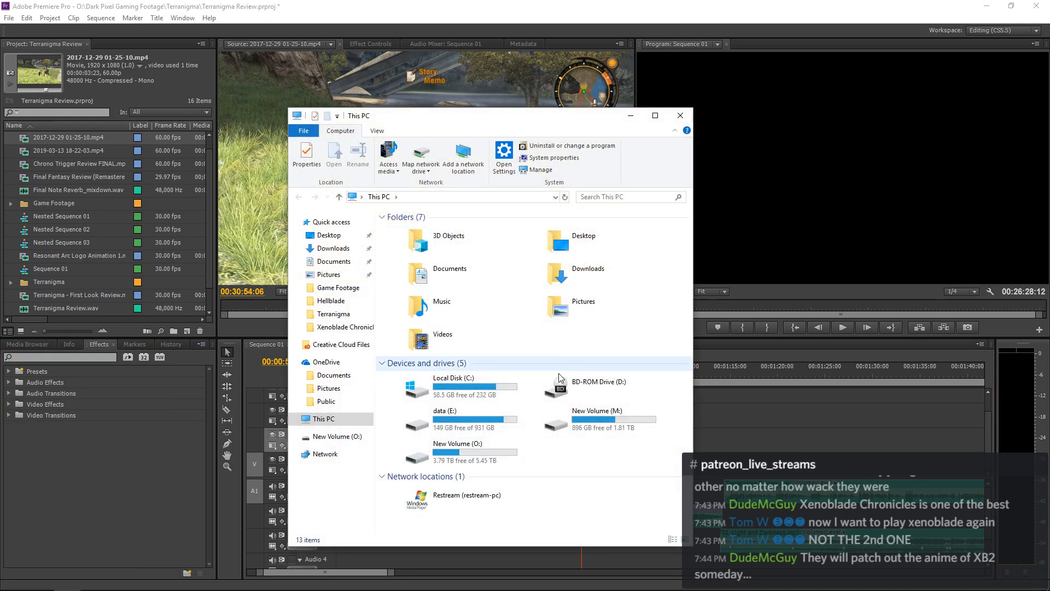
double_click(488, 452)
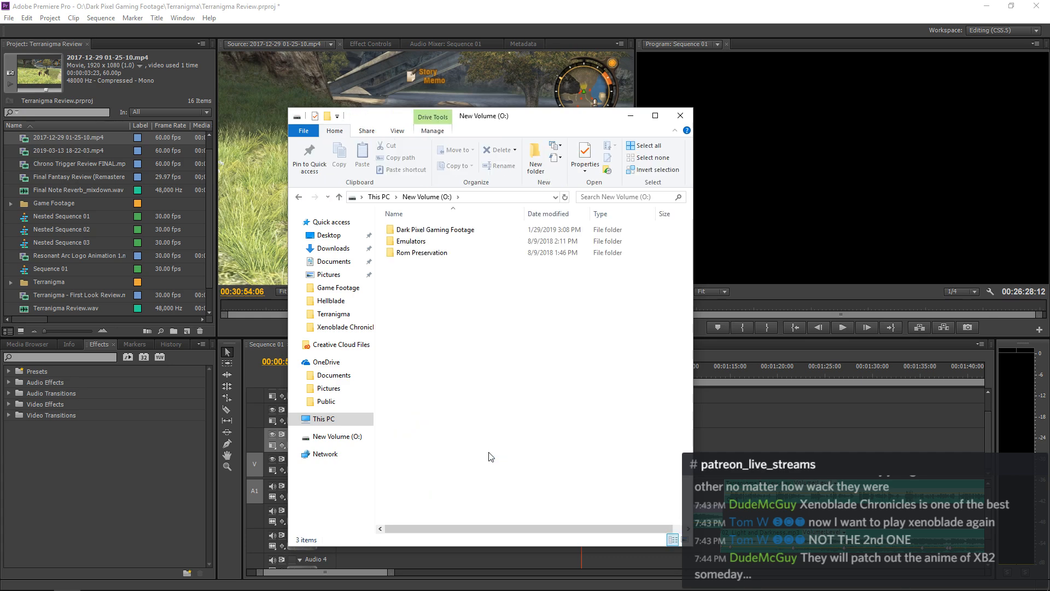
left_click(299, 198)
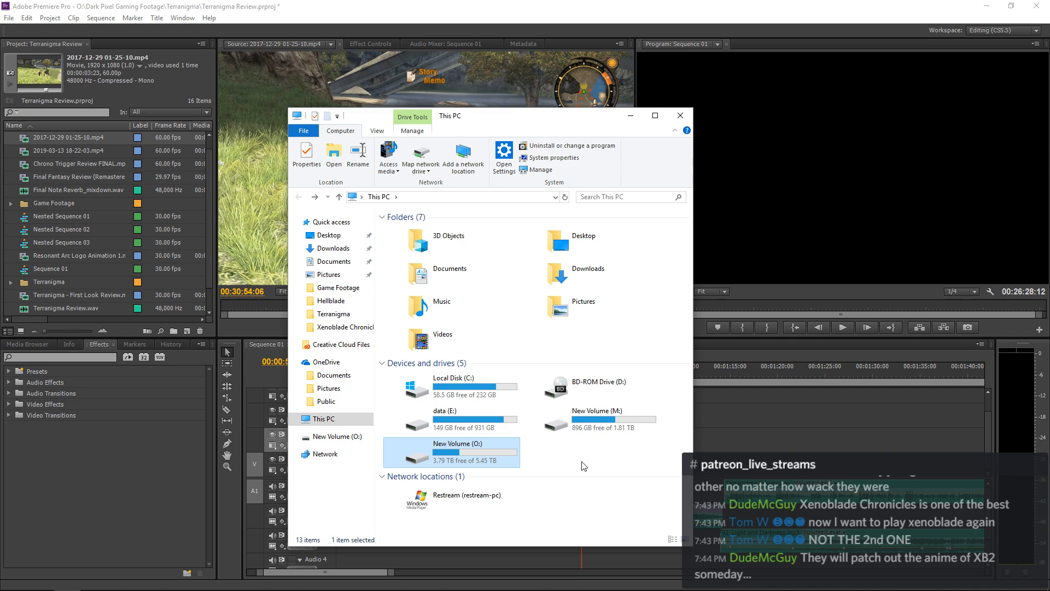
double_click(488, 419)
double_click(453, 253)
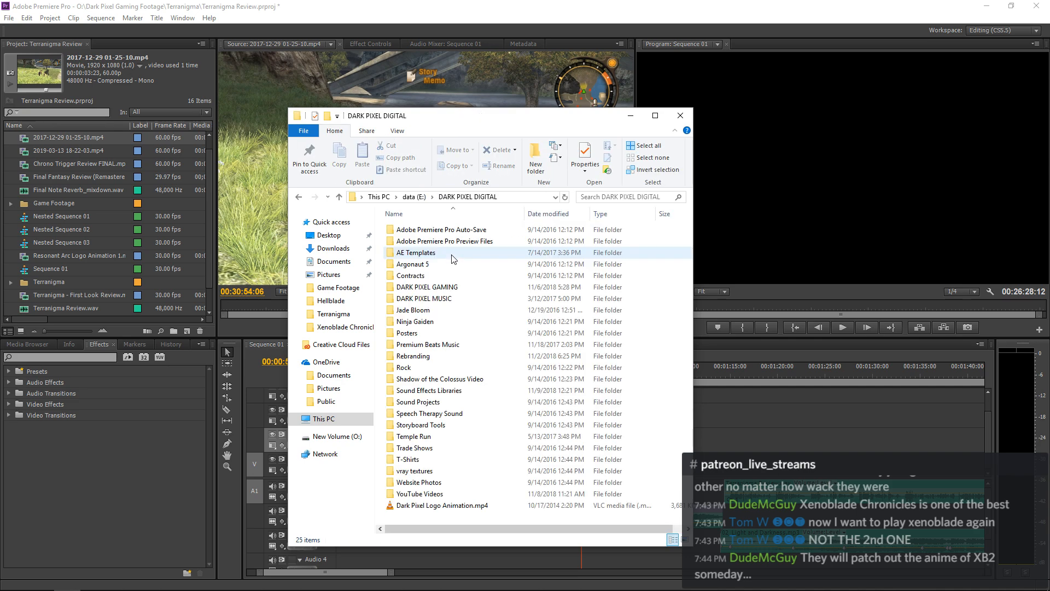
left_click(453, 288)
double_click(453, 293)
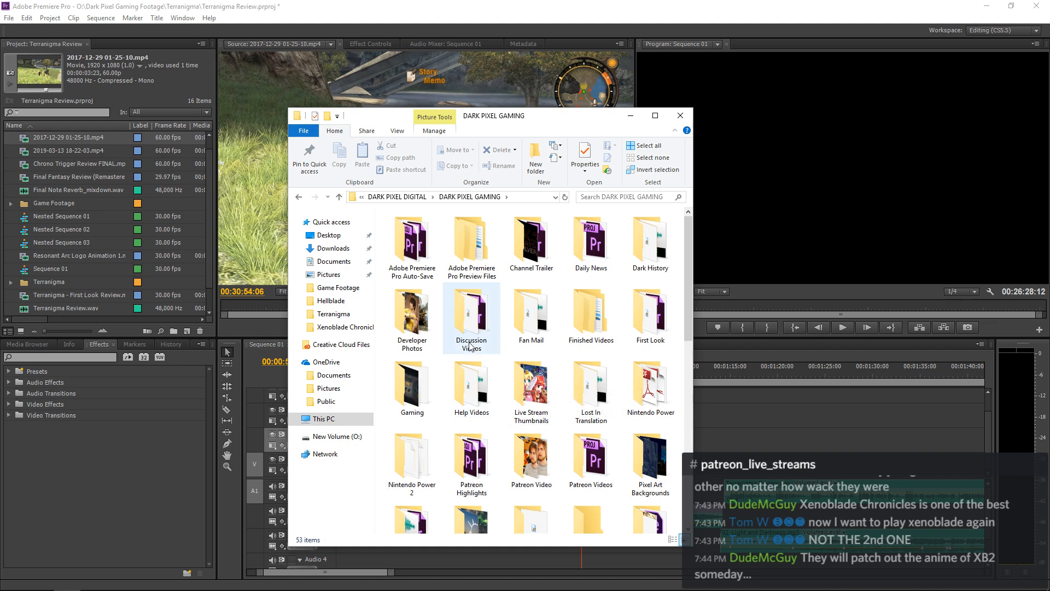
double_click(584, 317)
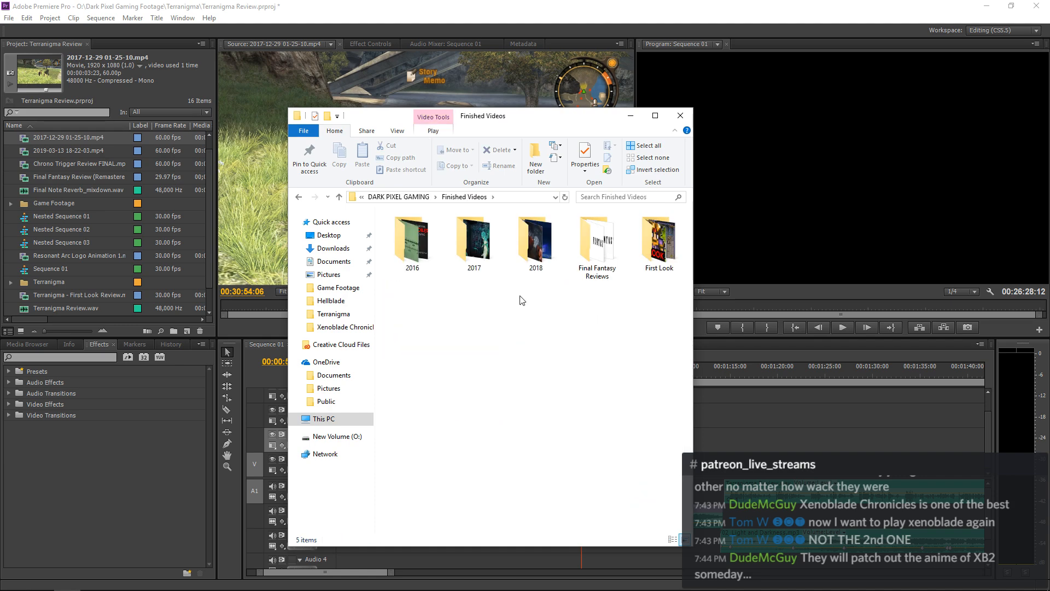
Look through the 2018, First Look and 2017 folders for a finished video to reuse, and close the file window.
left_click(534, 257)
double_click(534, 257)
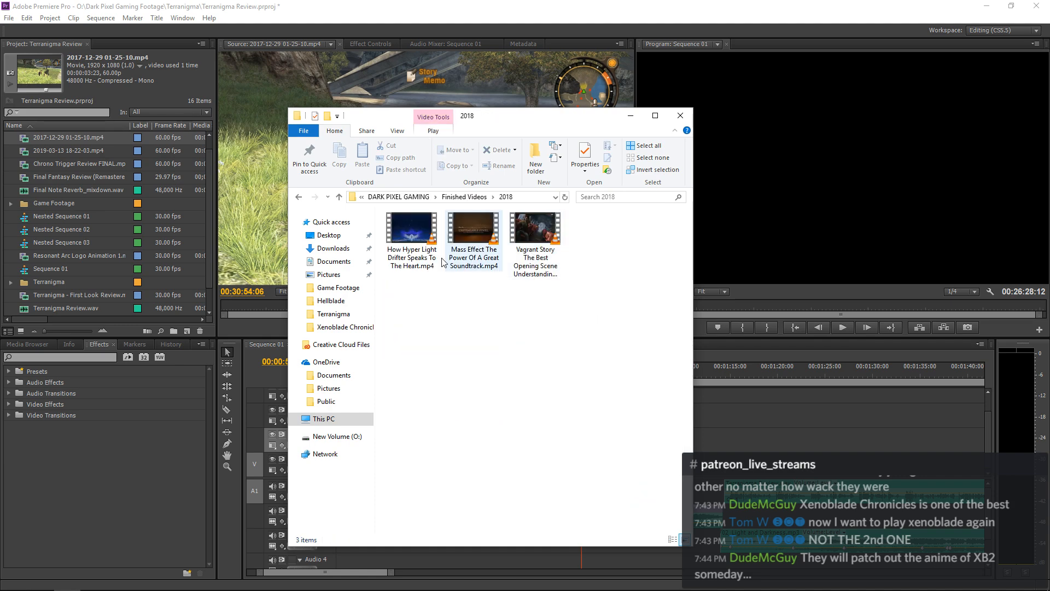
left_click(298, 197)
double_click(666, 253)
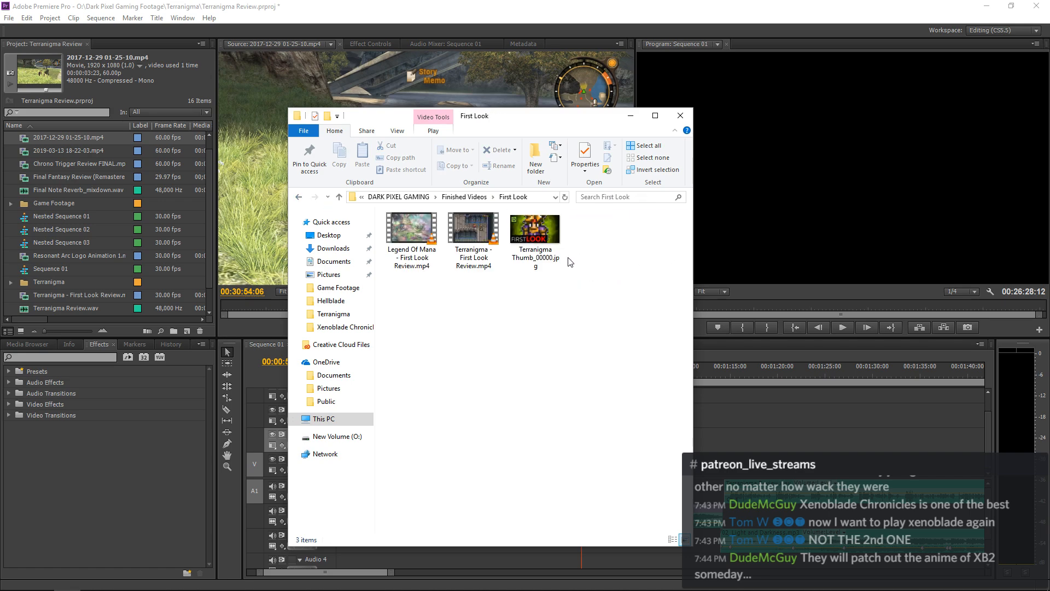
left_click(299, 196)
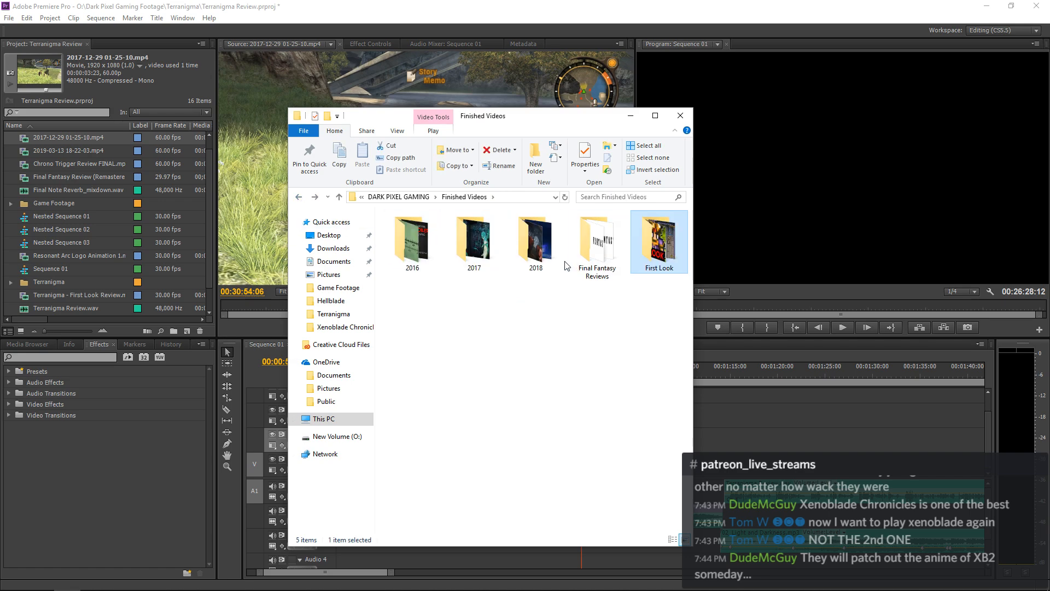
double_click(534, 257)
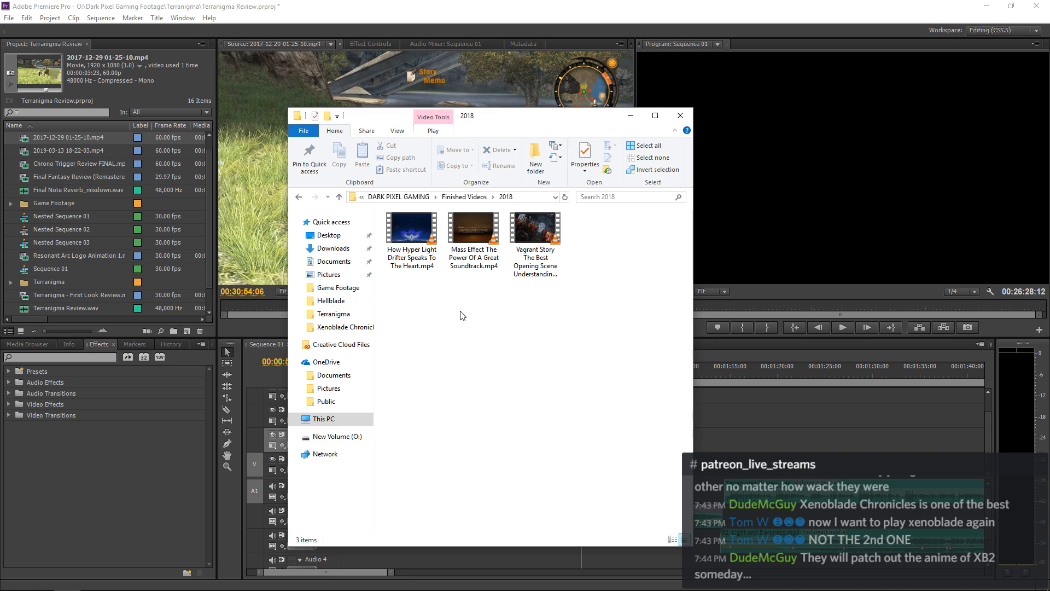
left_click(298, 197)
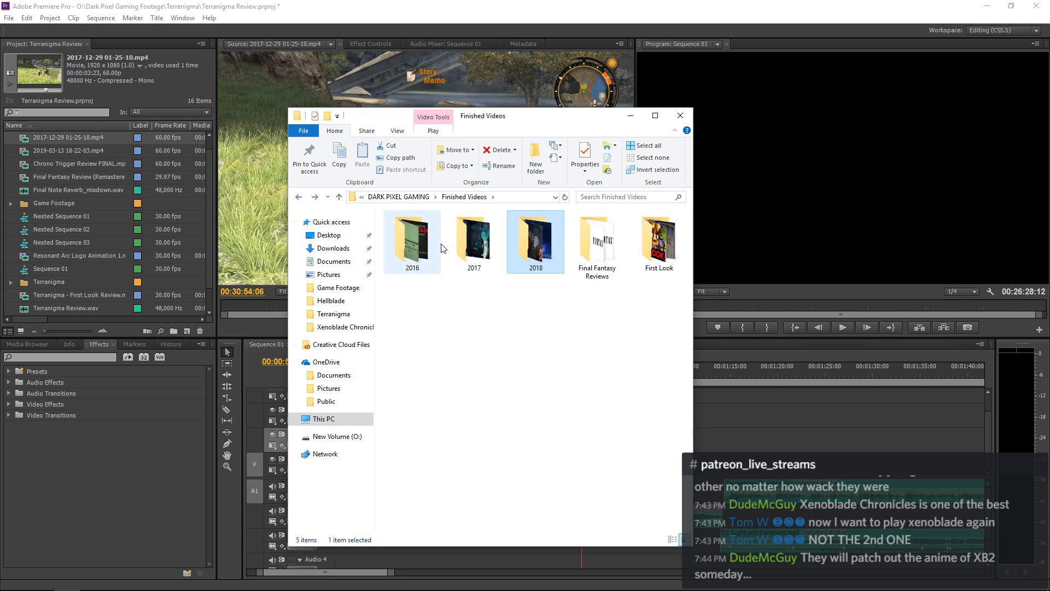
left_click(467, 244)
double_click(468, 244)
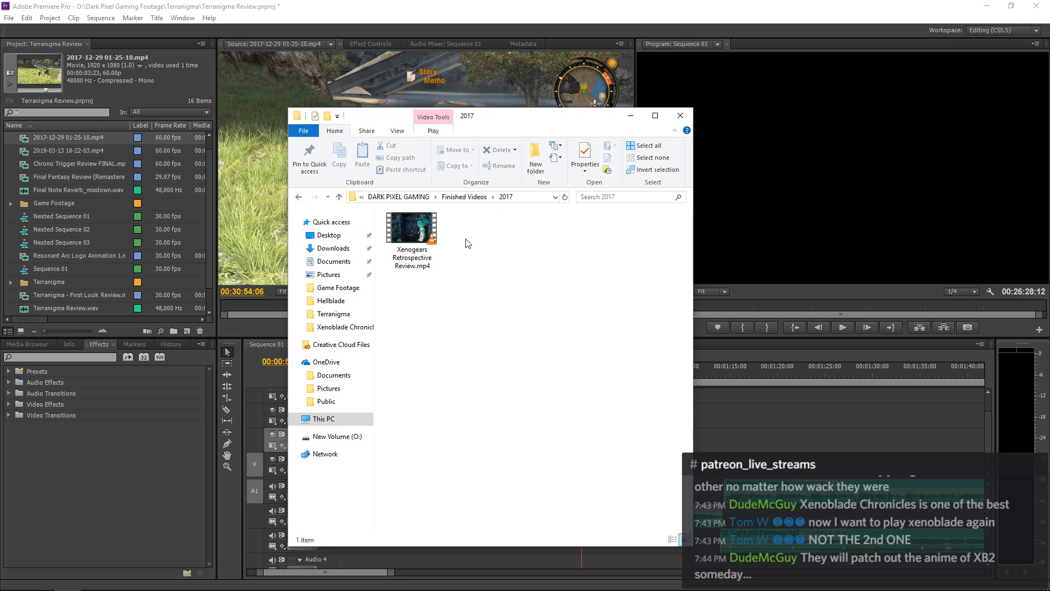
left_click(299, 197)
left_click(680, 115)
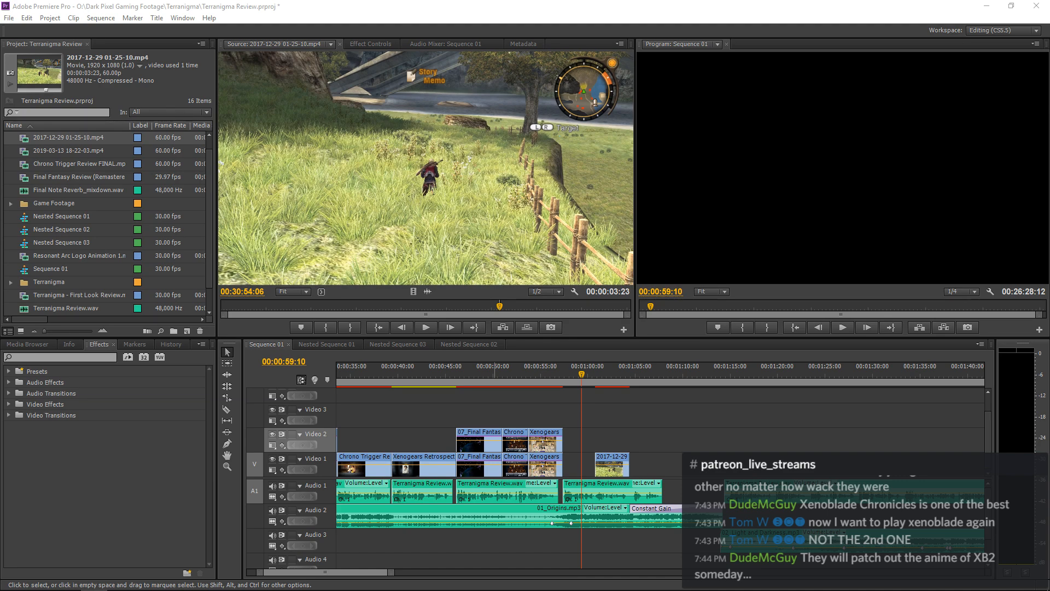
Switch to the web browser and open the Resonant Arc channel's video list on YouTube.
key("alt+Tab")
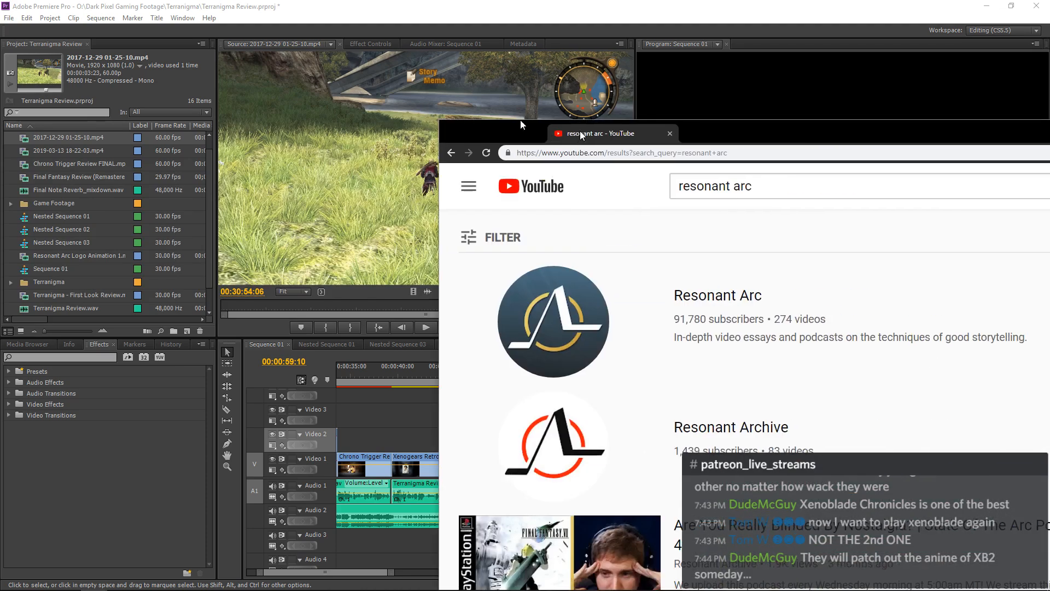
left_click(295, 176)
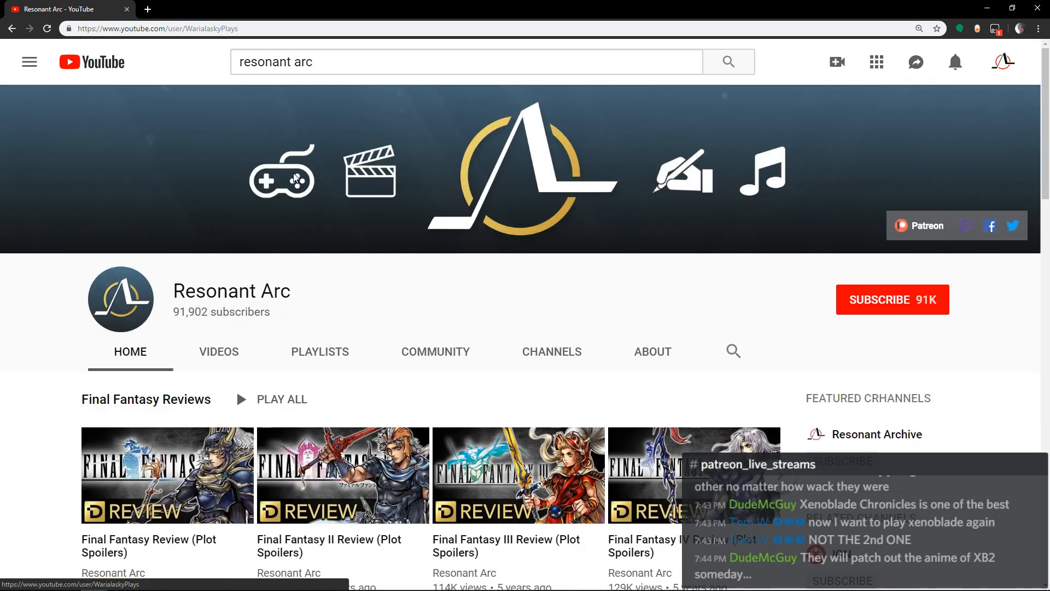
left_click(222, 350)
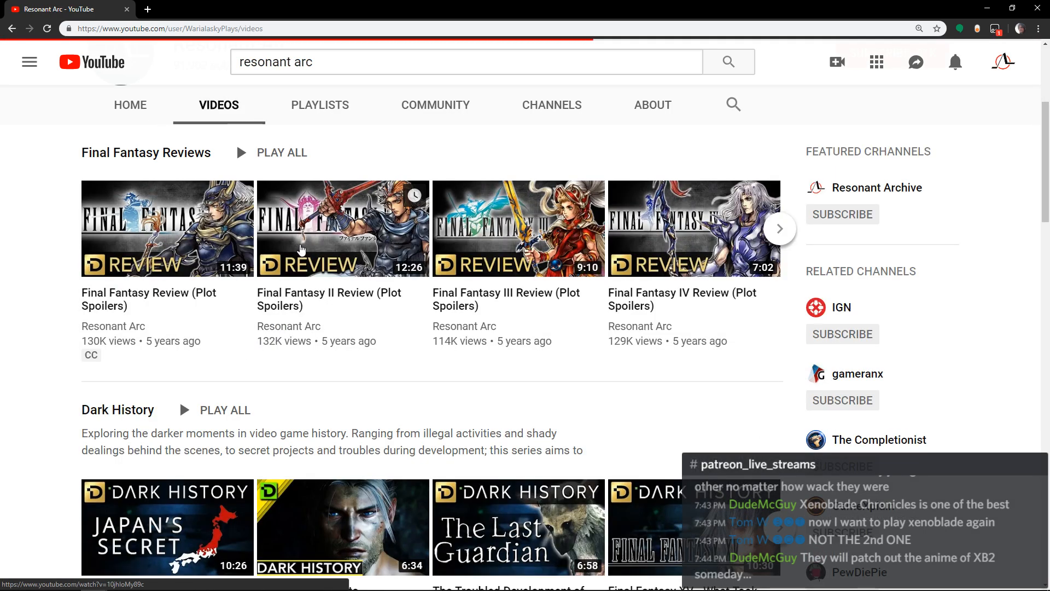
Find the "Top 10 JRPGs (No Squaresoft)" video among the channel's uploads and open it.
scroll(300, 283, "down", 2)
scroll(299, 283, "down", 1)
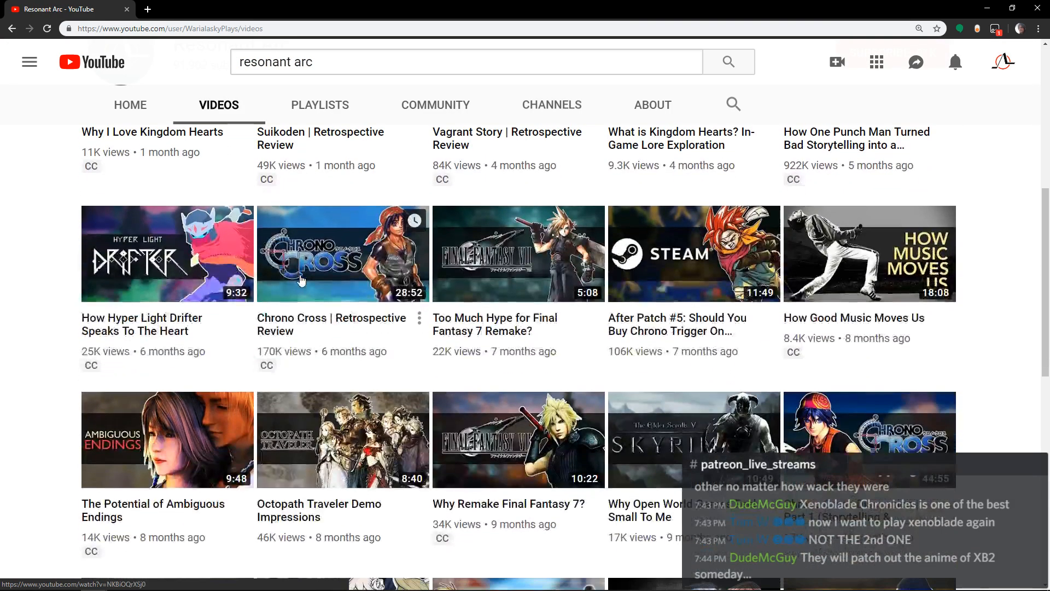
scroll(300, 279, "down", 2)
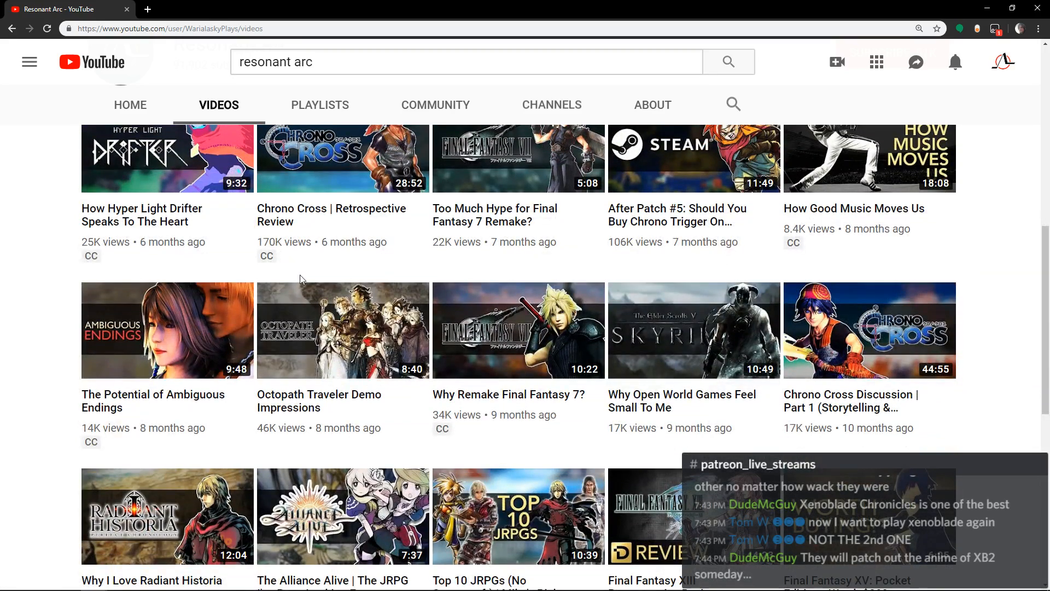
scroll(299, 279, "down", 1)
scroll(300, 279, "down", 1)
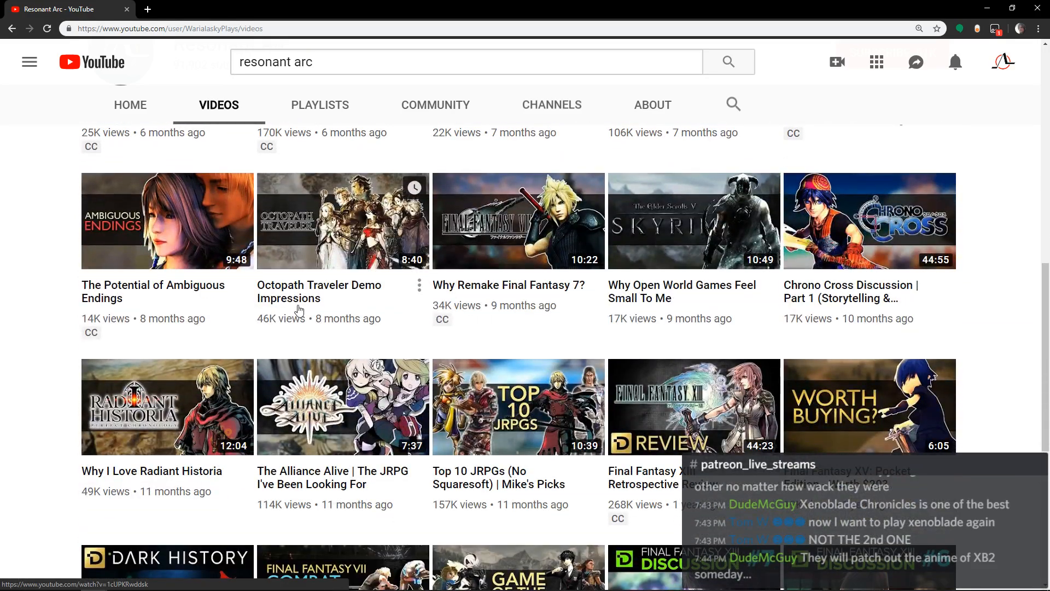
left_click(537, 429)
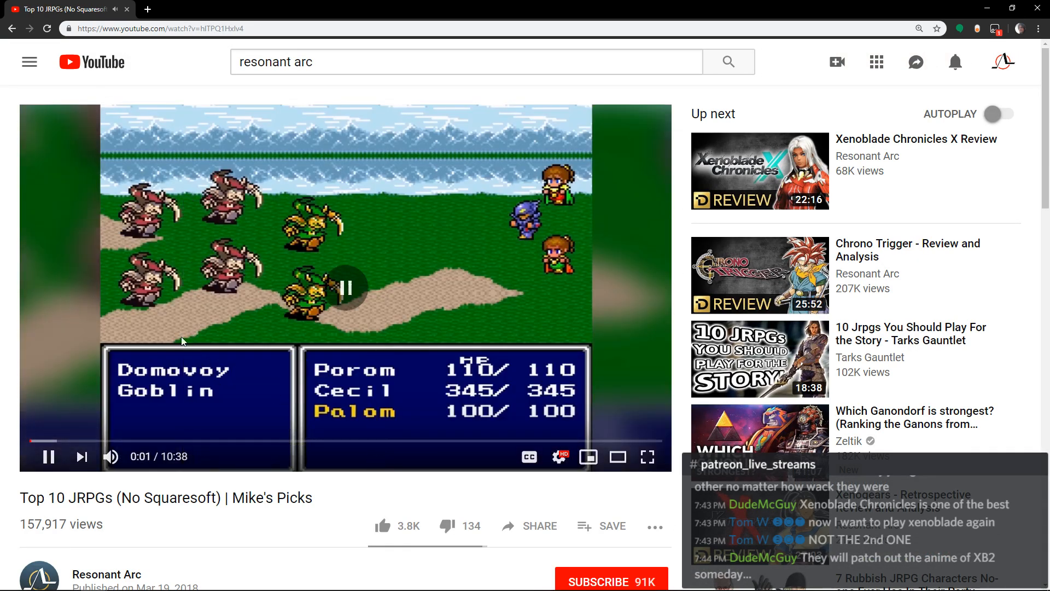
Pause the Top 10 JRPGs video and skim through its early sections to examine the game footage.
left_click(182, 341)
left_click(60, 441)
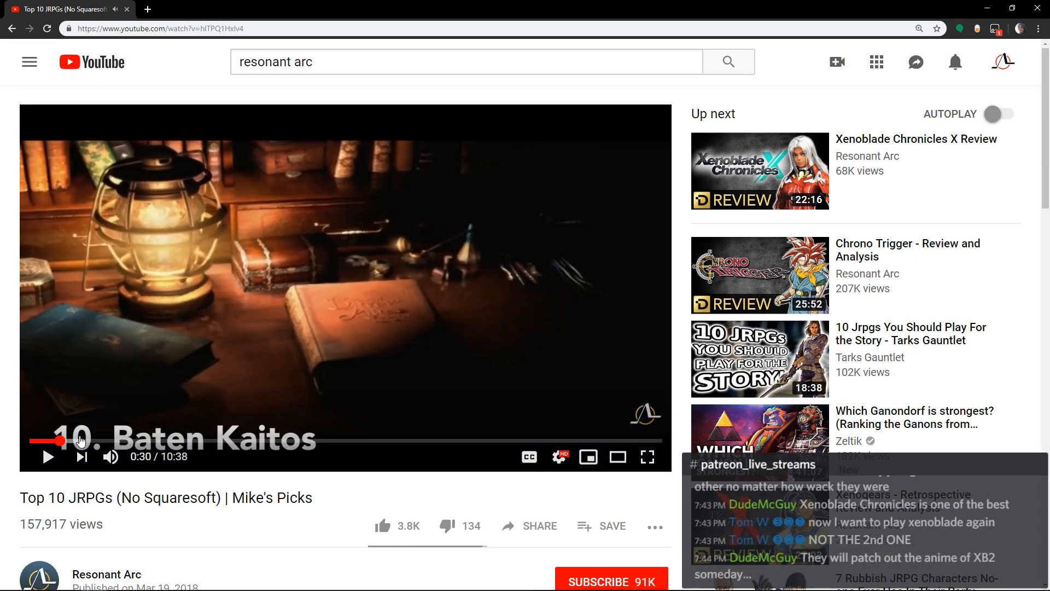
left_click(47, 440)
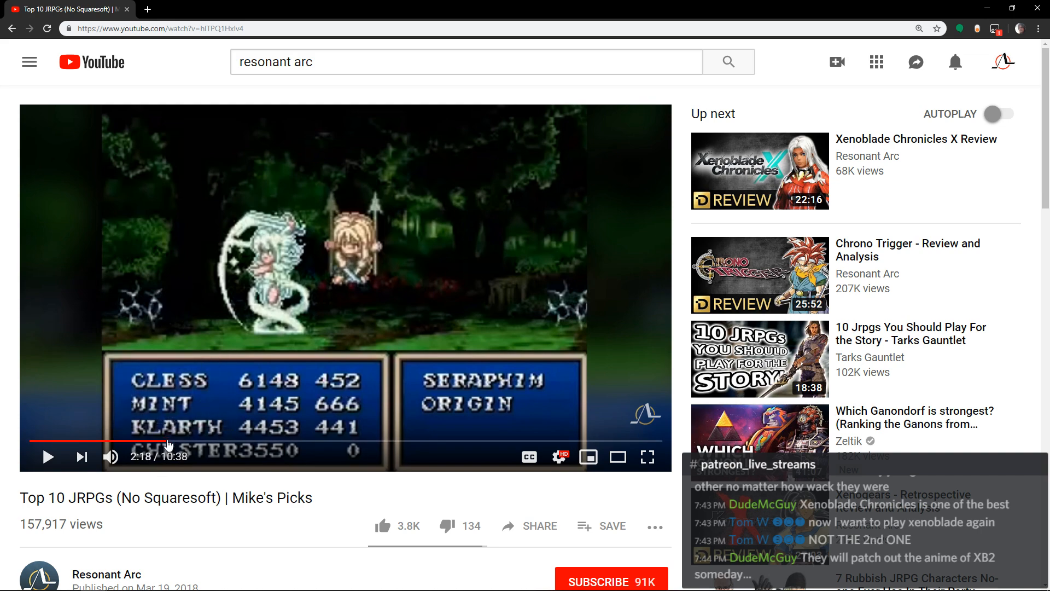
left_click(166, 441)
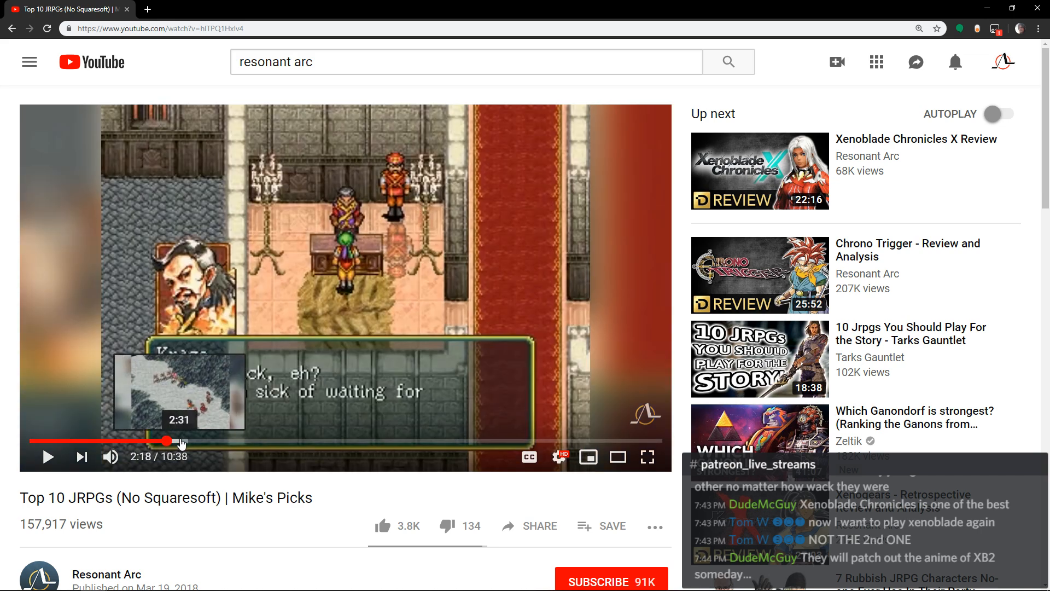
left_click_drag(181, 441, 221, 448)
Open the page source of the Top 10 JRPGs video, select all of it, and close the browser tabs.
right_click(10, 328)
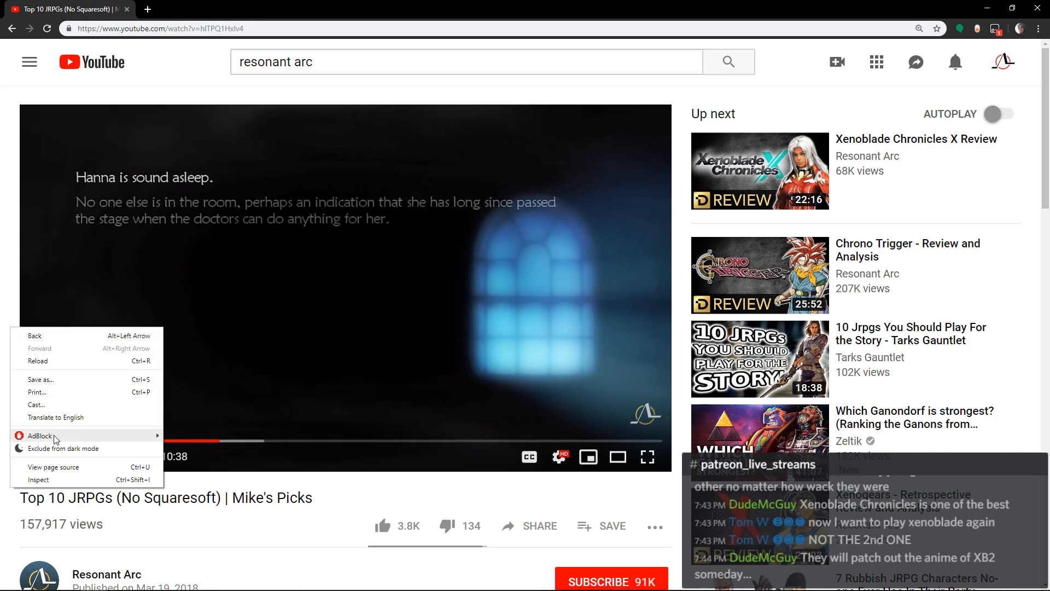
left_click(60, 467)
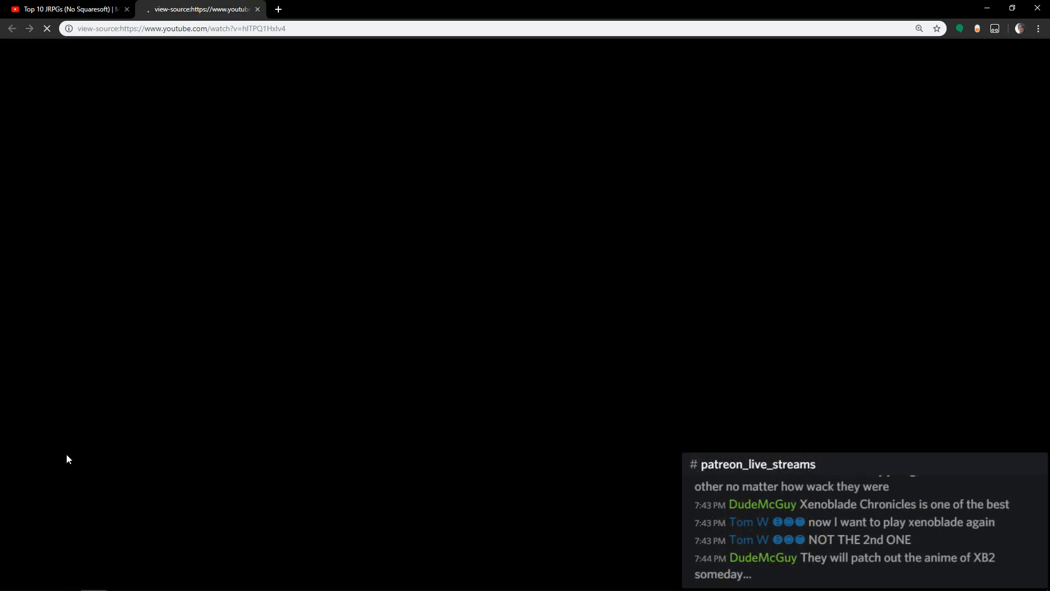
key("ctrl+a")
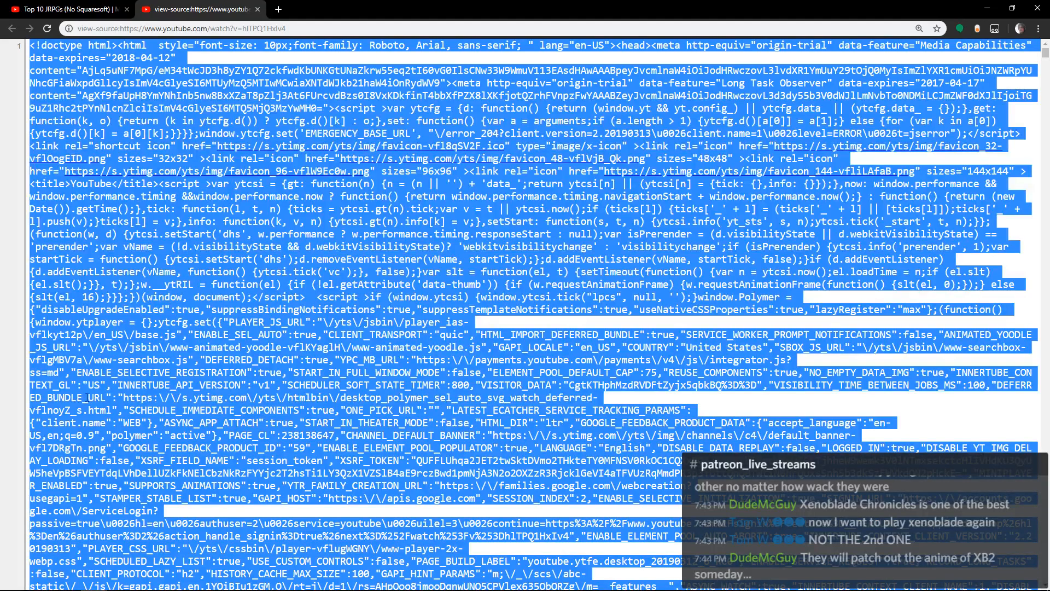
key("ctrl+t")
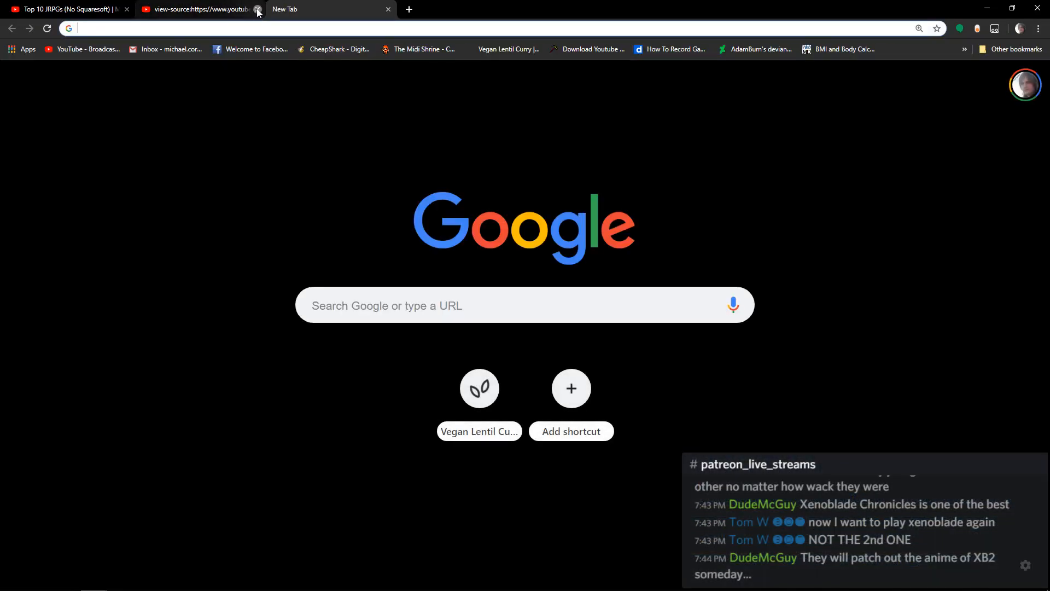
left_click(257, 10)
key("ctrl+w")
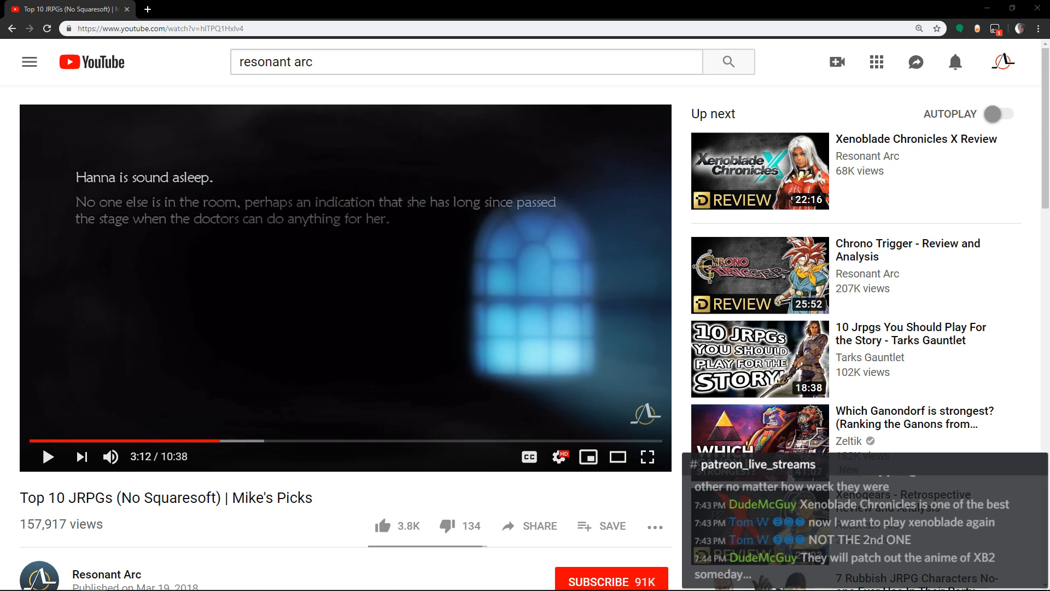
left_click(127, 9)
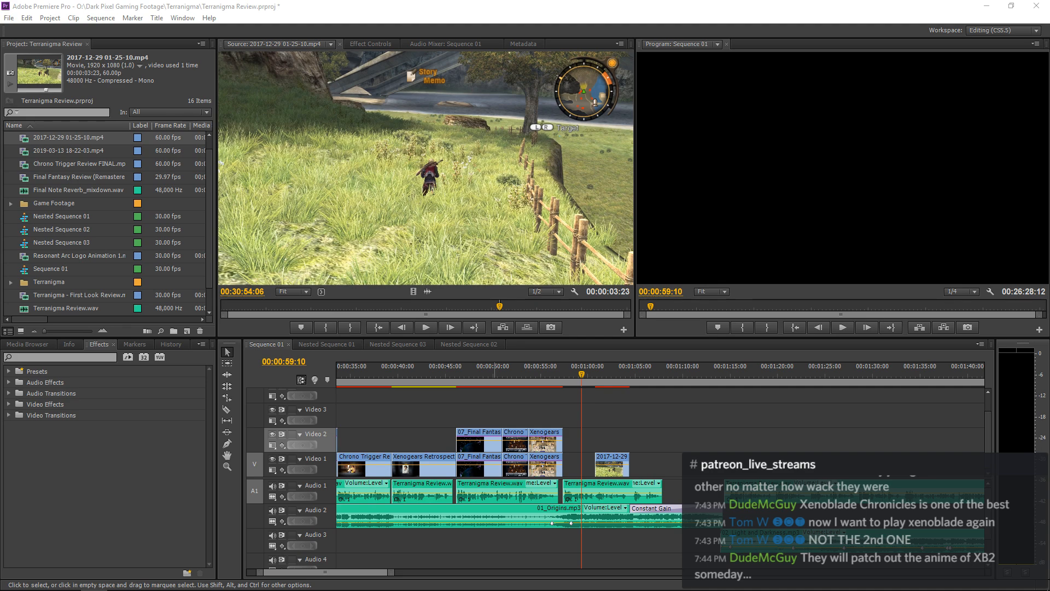
Import Top Ten.mp4 from the Terranigma folder inside Dark Pixel Gaming Footage on drive O: into the Premiere Pro project.
left_click(60, 356)
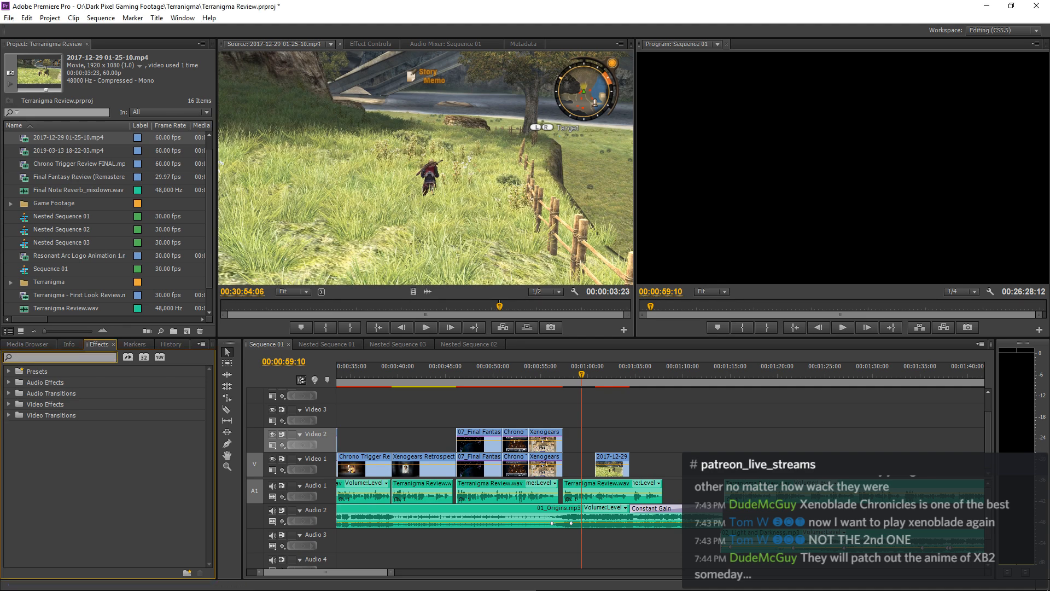
right_click(10, 229)
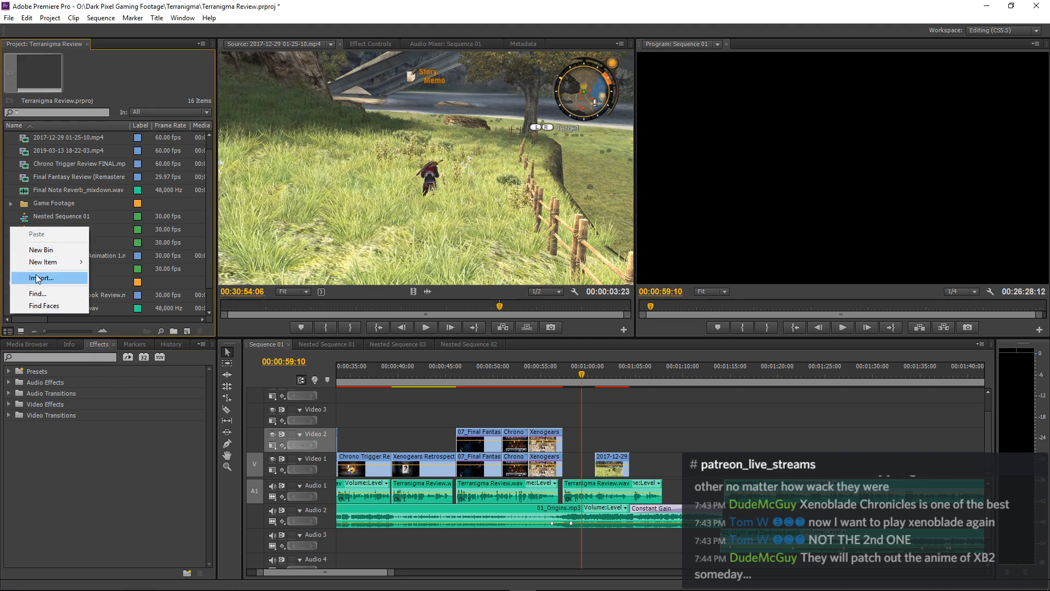
left_click(32, 273)
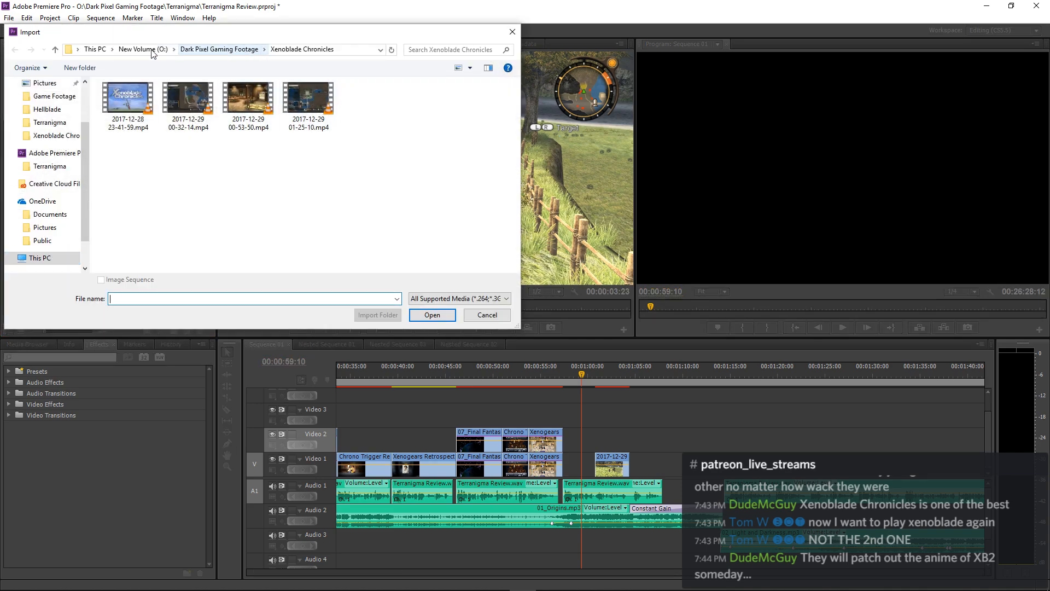
left_click(95, 49)
double_click(178, 208)
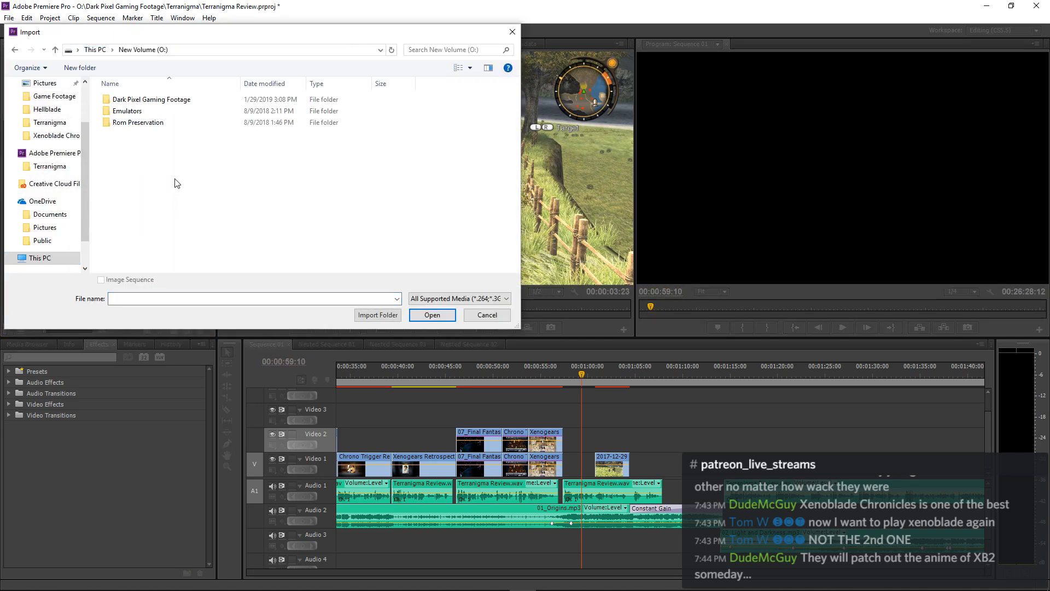
double_click(137, 99)
scroll(146, 216, "down", 5)
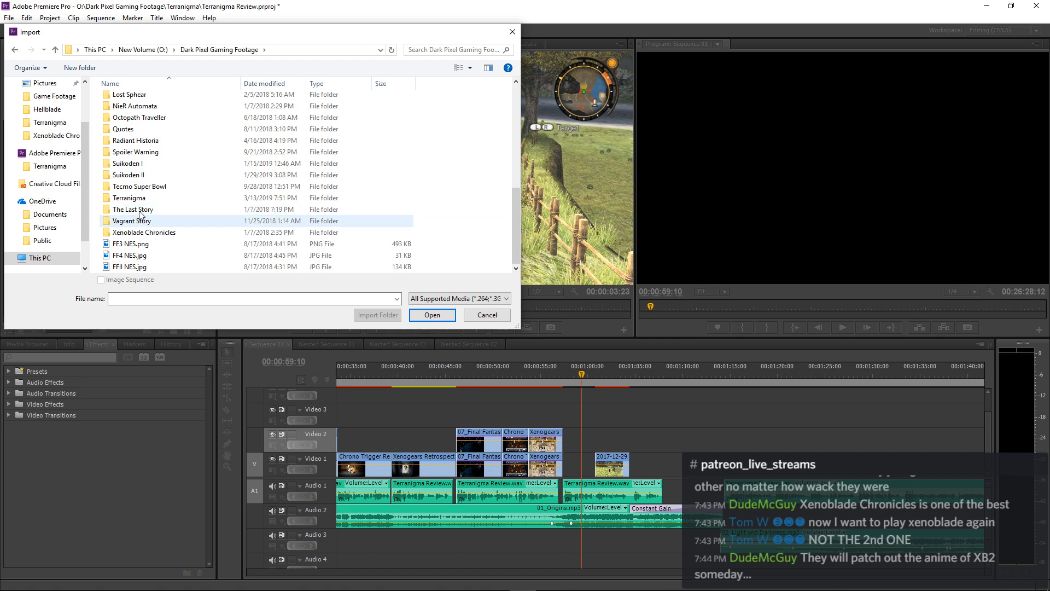
double_click(134, 198)
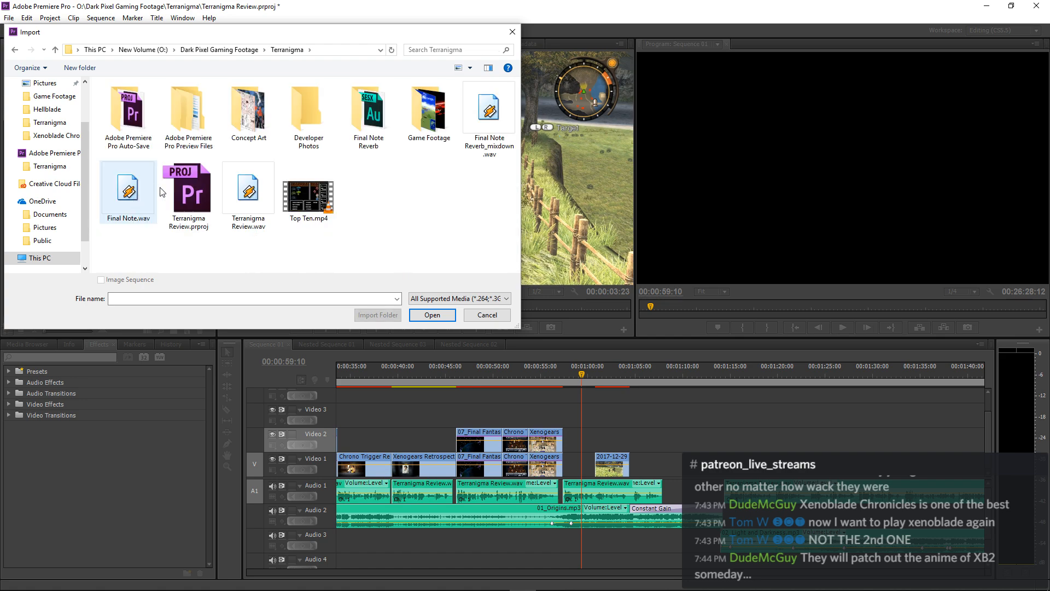
left_click(307, 205)
left_click(437, 316)
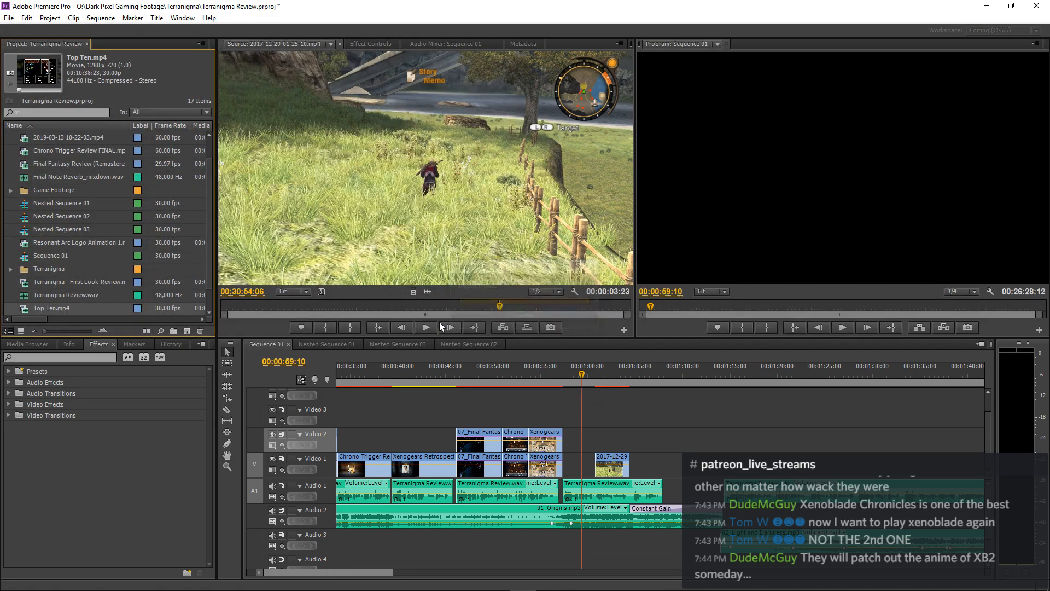
Open Top Ten.mp4 in the source monitor and play it from shortly before the Lost Odyssey section.
double_click(26, 311)
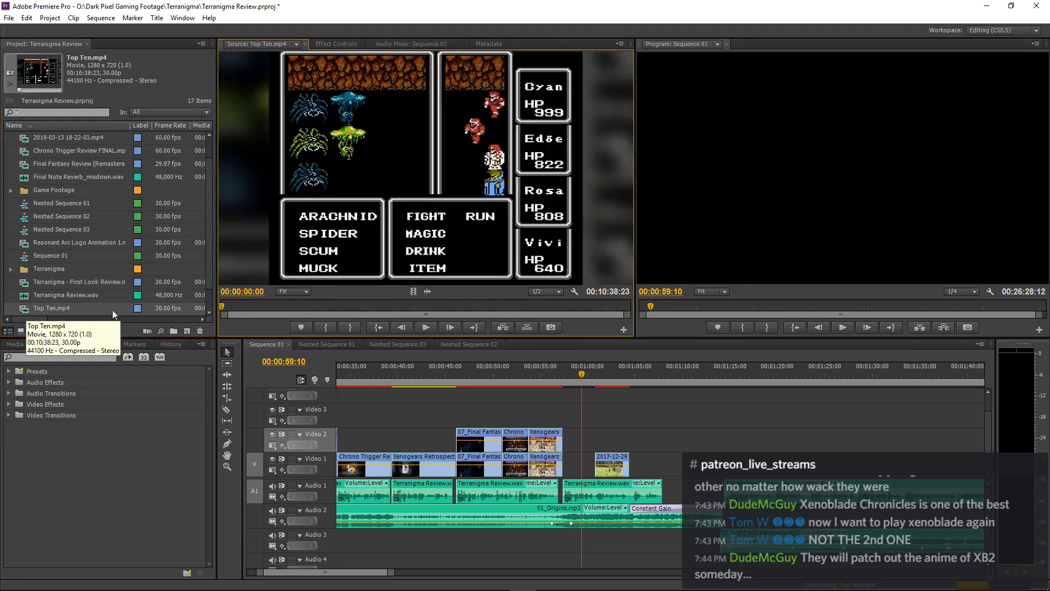
left_click_drag(289, 305, 323, 309)
key("space")
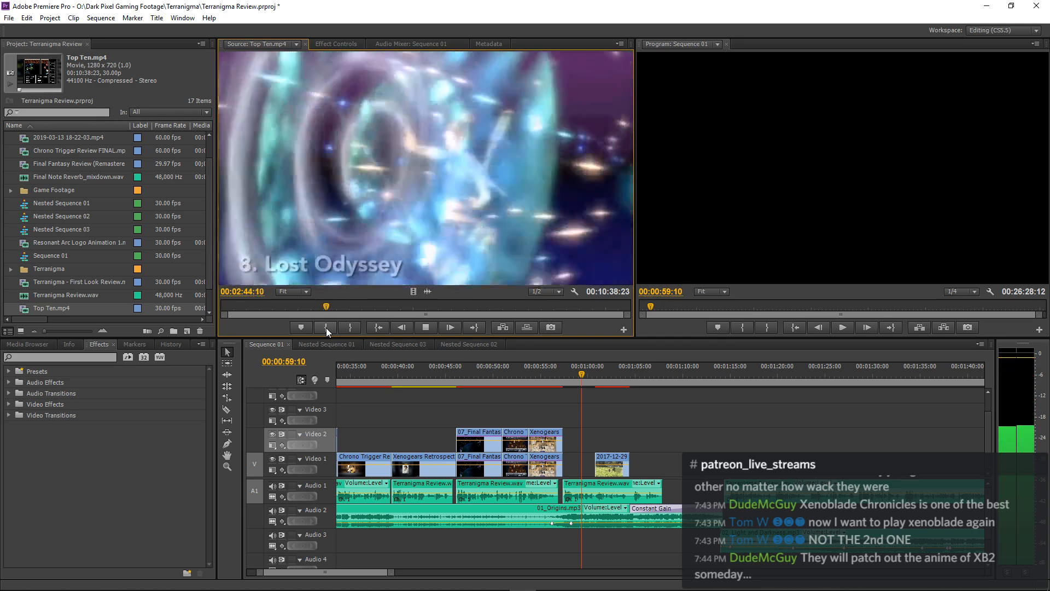
Try several in points through the Lost Odyssey footage of Top Ten.mp4, the last at 00:02:55:02.
key("space")
left_click(326, 328)
key("space")
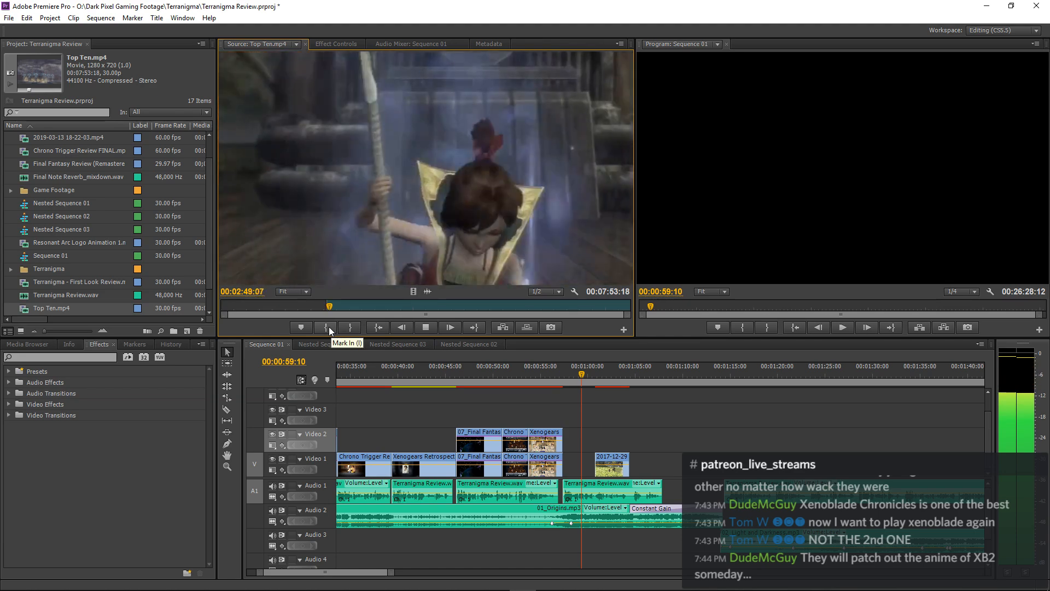
left_click(330, 327)
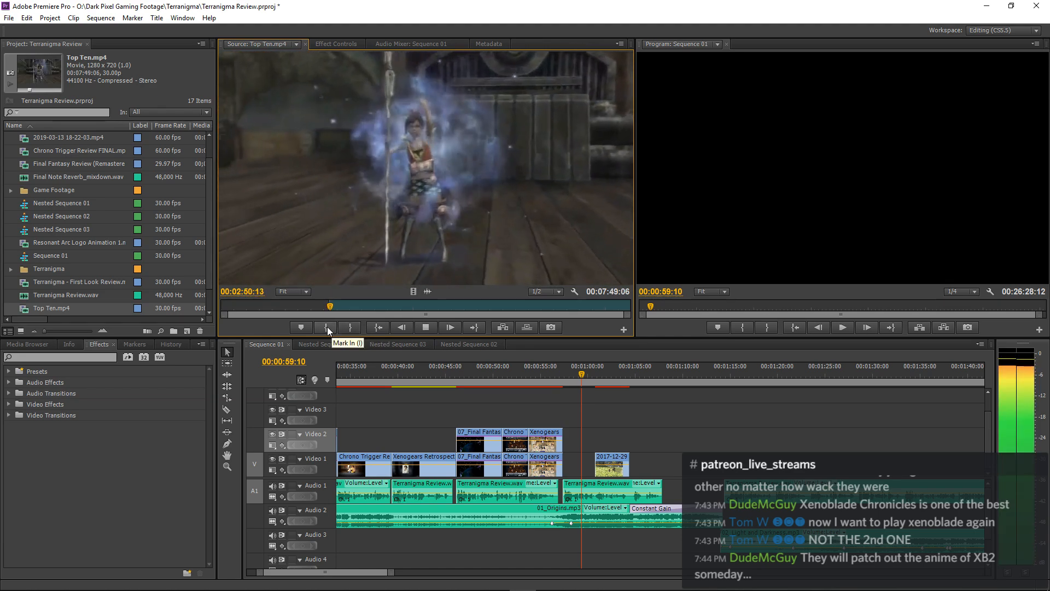
key("space")
left_click(327, 327)
key("space")
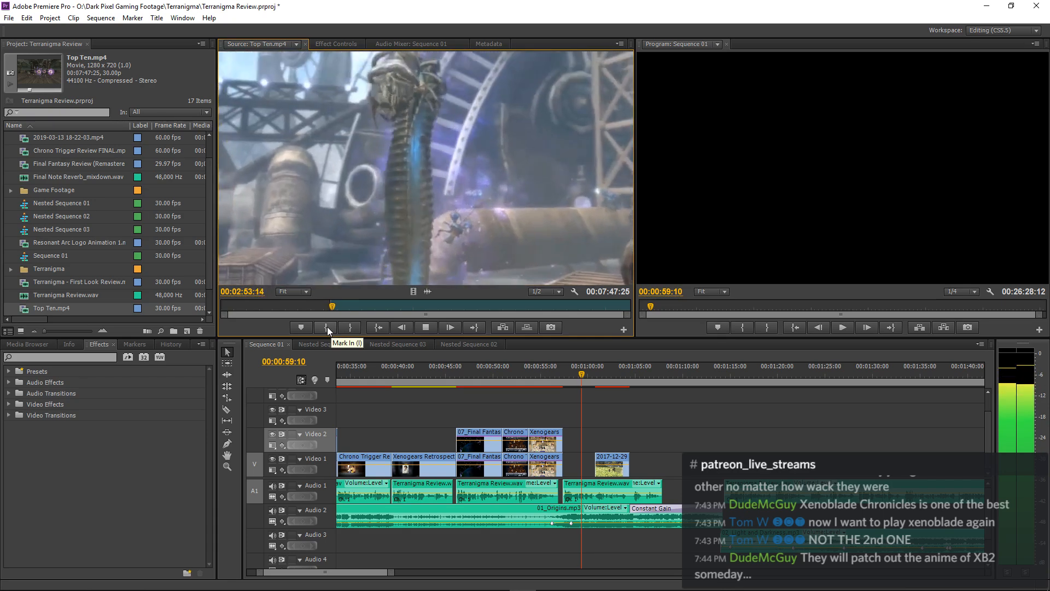
key("space")
left_click(328, 327)
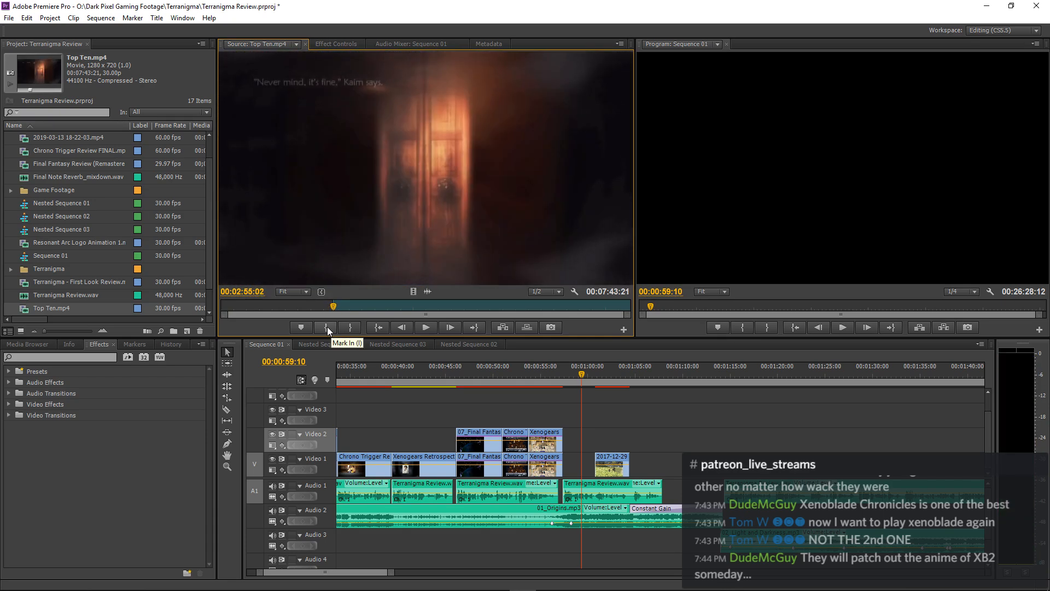
Mark the Lost Odyssey sword battle in Top Ten.mp4 with an in point at about 00:03:17 and an out point at 00:03:21:00.
left_click_drag(332, 304, 347, 306)
key("space")
key("space")
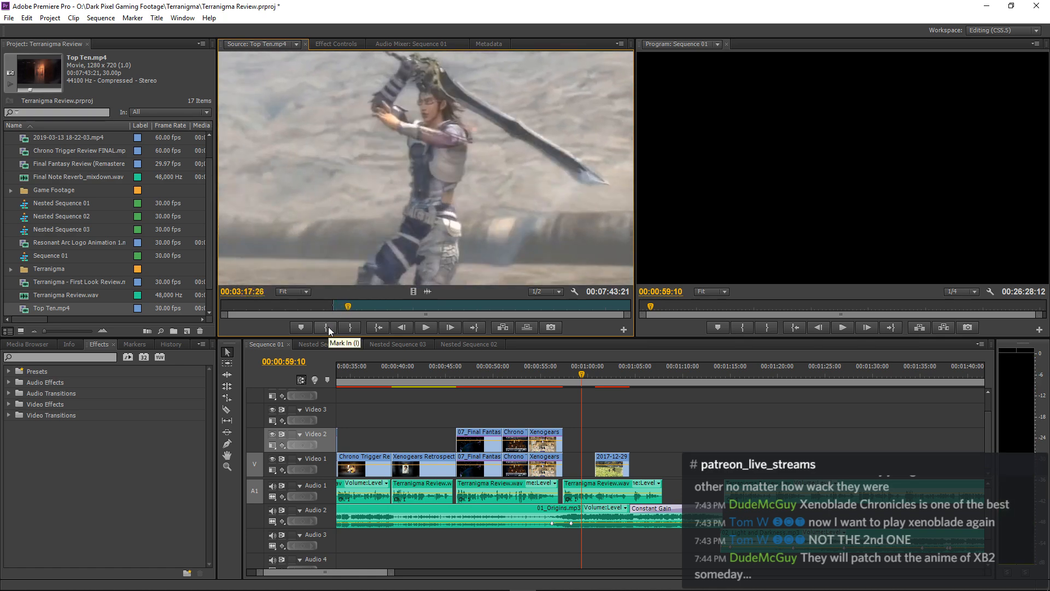
left_click(329, 327)
key("Left")
key("Left")
key("Left")
key("Left")
key("Left")
key("Left")
key("Left")
key("Left")
key("Left")
key("Left")
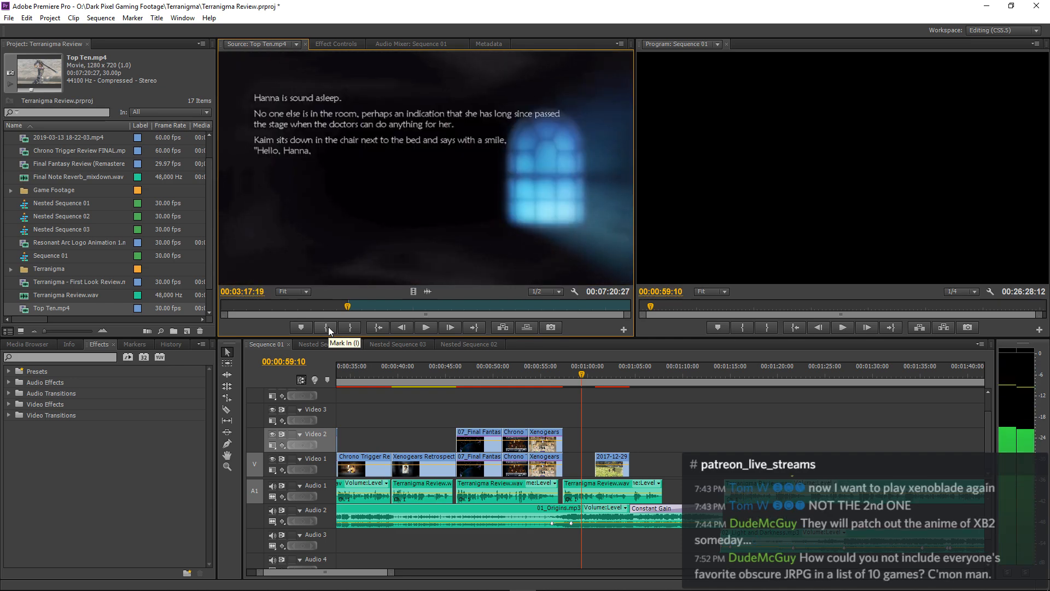
key("Right")
key("Right")
key("Right")
key("Right")
left_click(328, 327)
key("space")
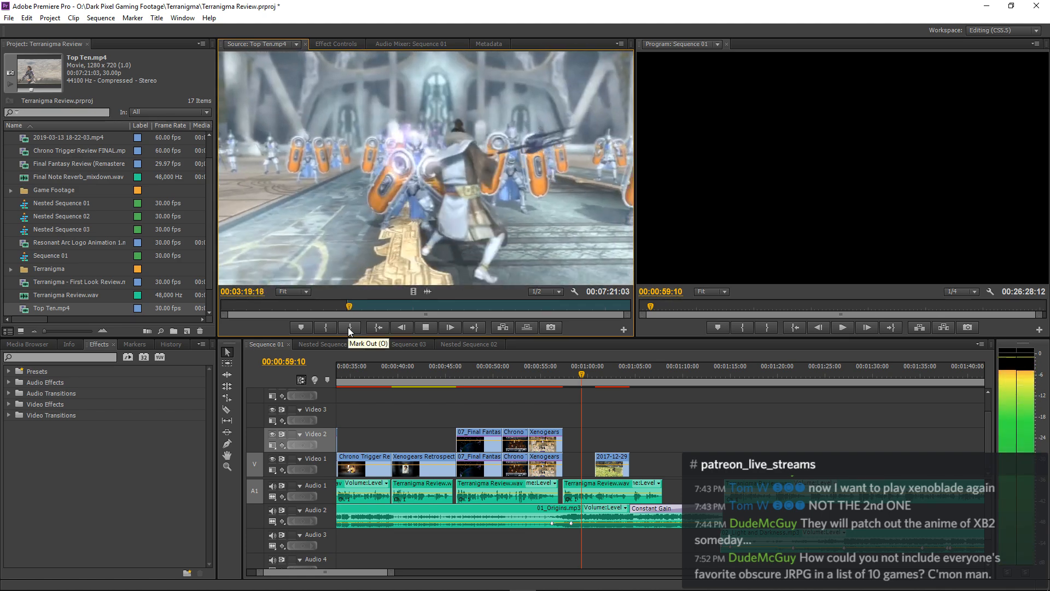
left_click(350, 327)
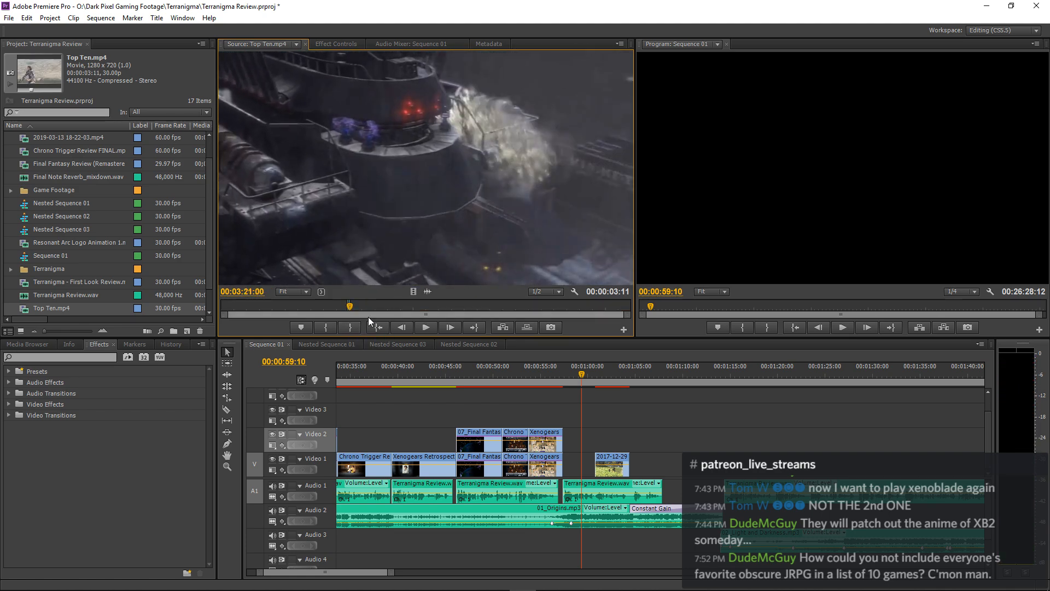
Place the marked Top Ten.mp4 section on Video 2 directly after the Xenogears clip and play the transition.
left_click_drag(432, 347, 567, 441)
left_click(555, 376)
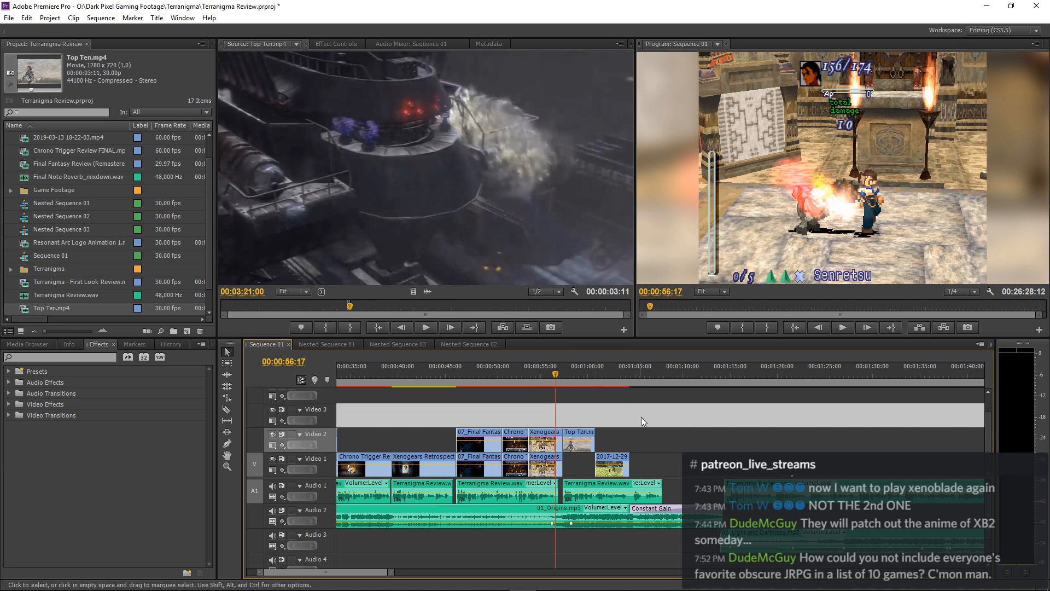
key("=")
key("=")
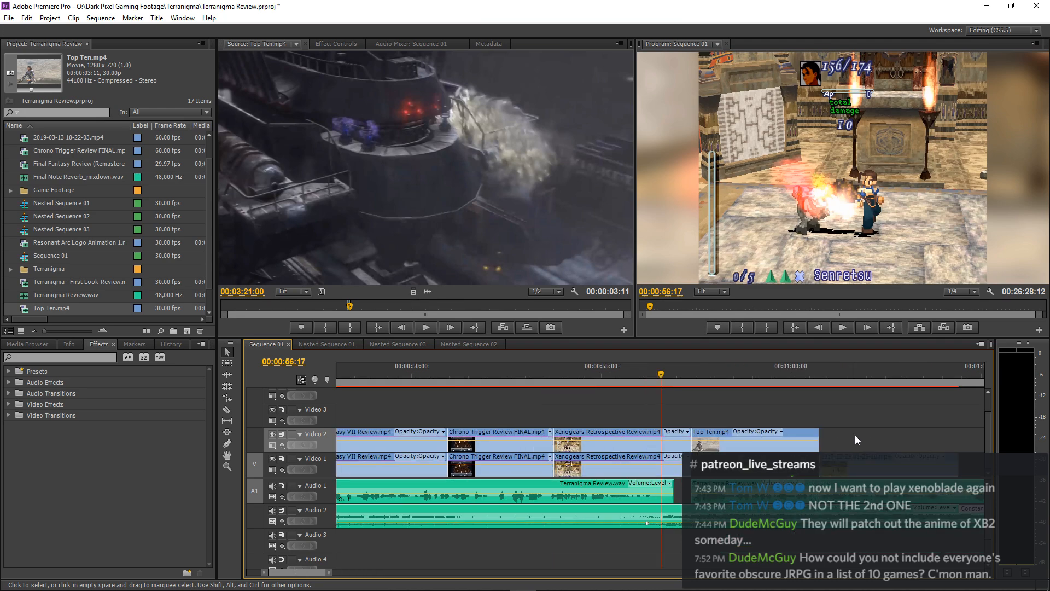
key("space")
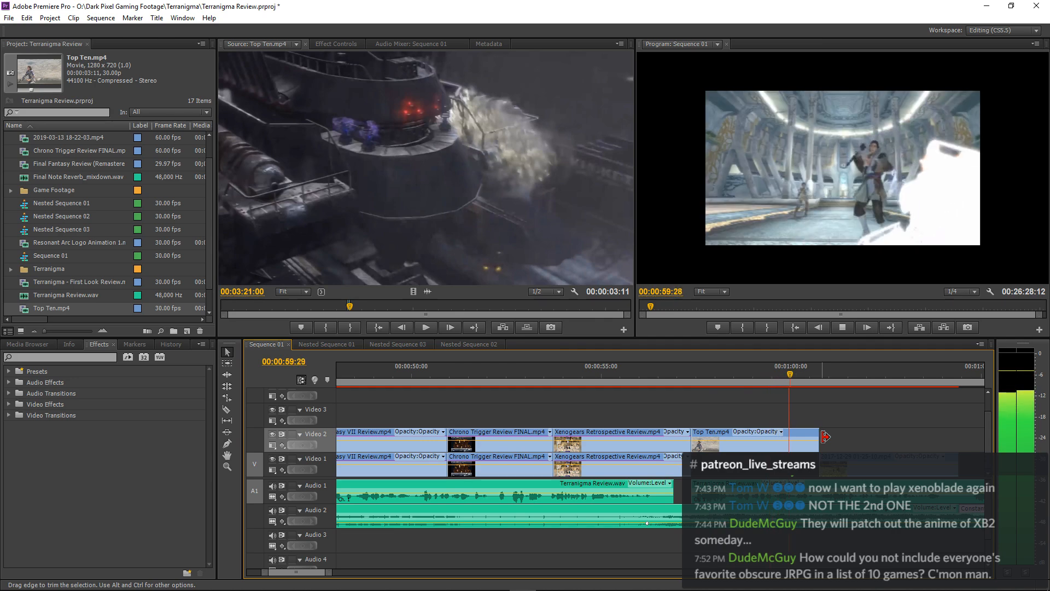
key("space")
Extend the end of the Top Ten clip on Video 2 slightly and play it back.
left_click_drag(825, 436, 842, 437)
key("space")
left_click(724, 373)
key("space")
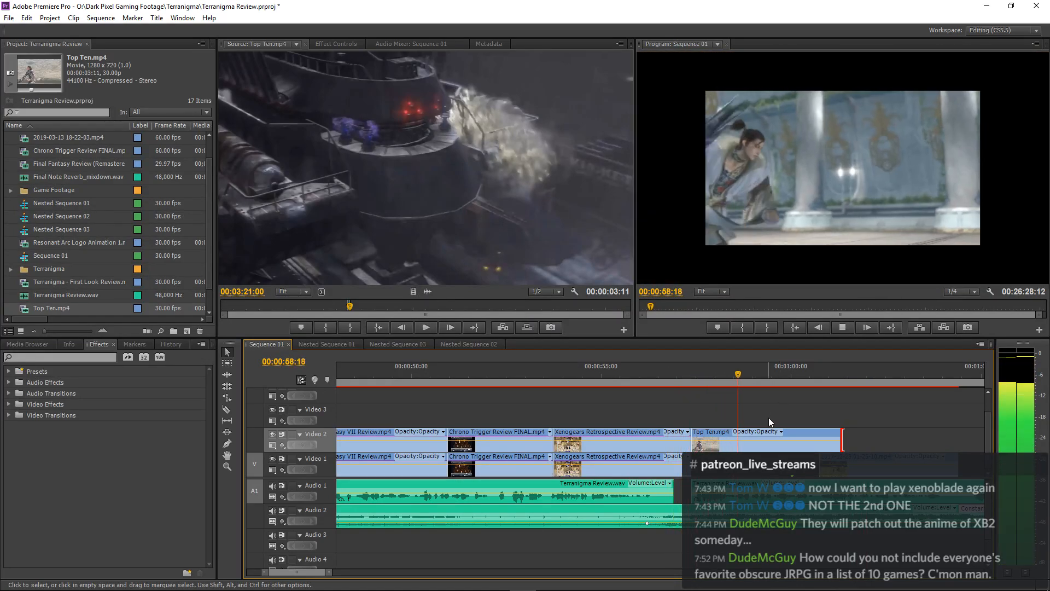
key("space")
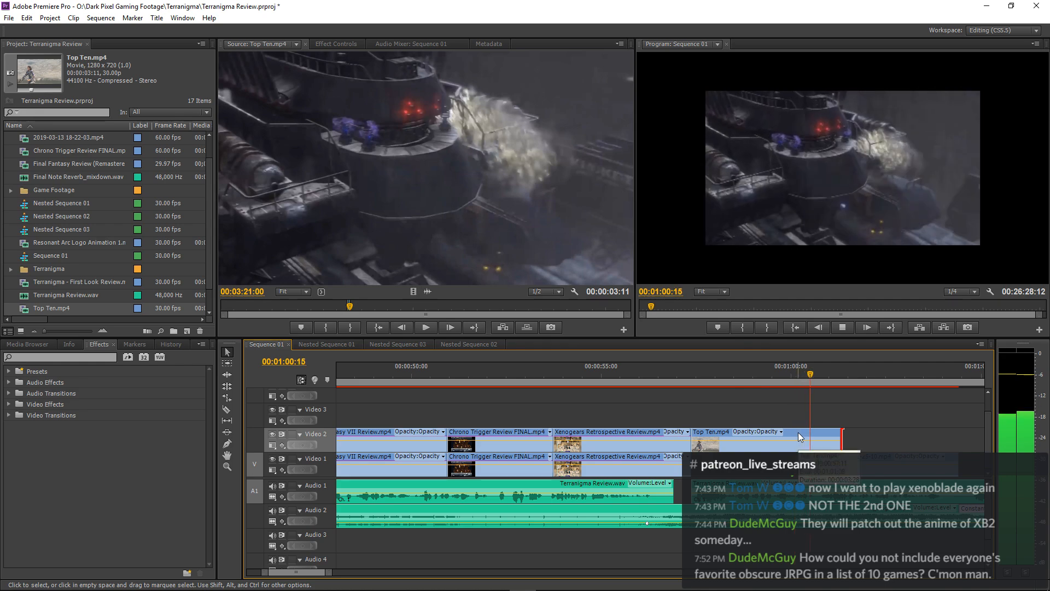
Trim the end of the Top Ten clip on Video 2 back to 00:01:00:13, before the airship shot.
key("Left")
key("Left")
key("Left")
key("Left")
key("Left")
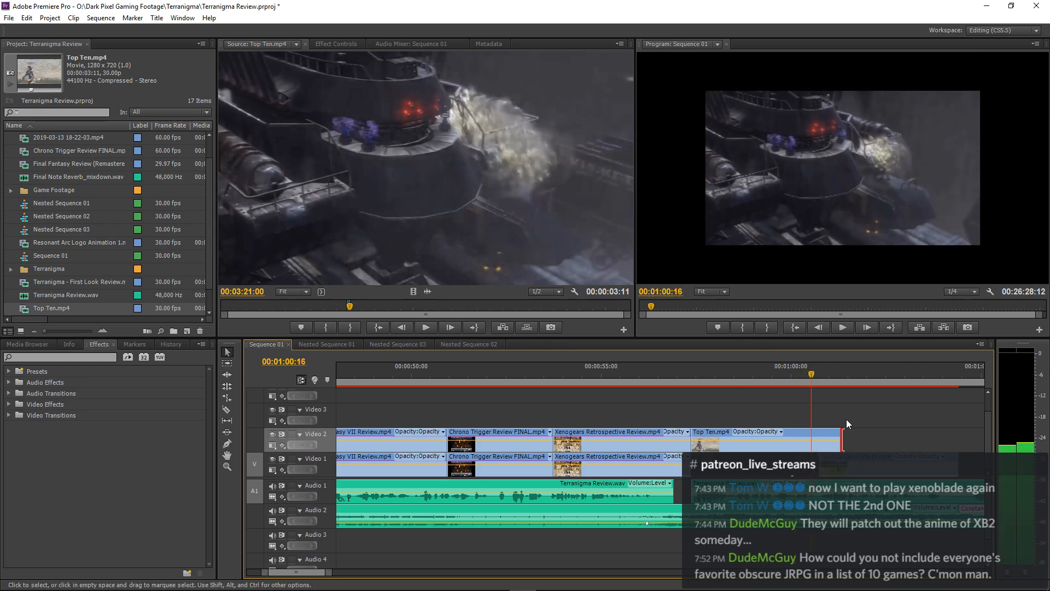
left_click_drag(848, 435, 808, 436)
Set the Top Ten clip's speed to 90% and play it through to the Xenoblade clip.
right_click(795, 435)
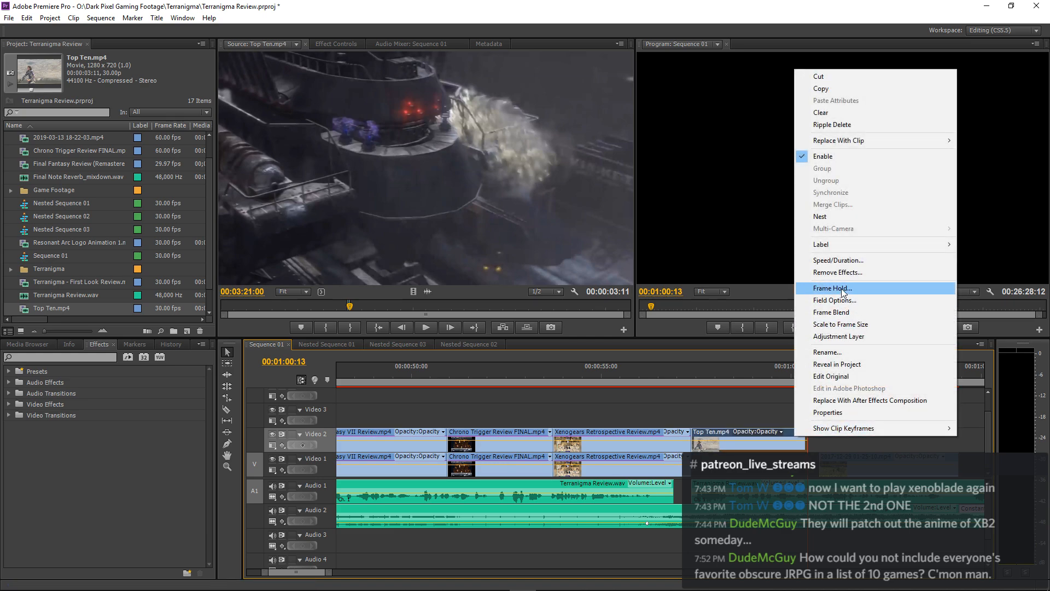
left_click(842, 261)
type("90")
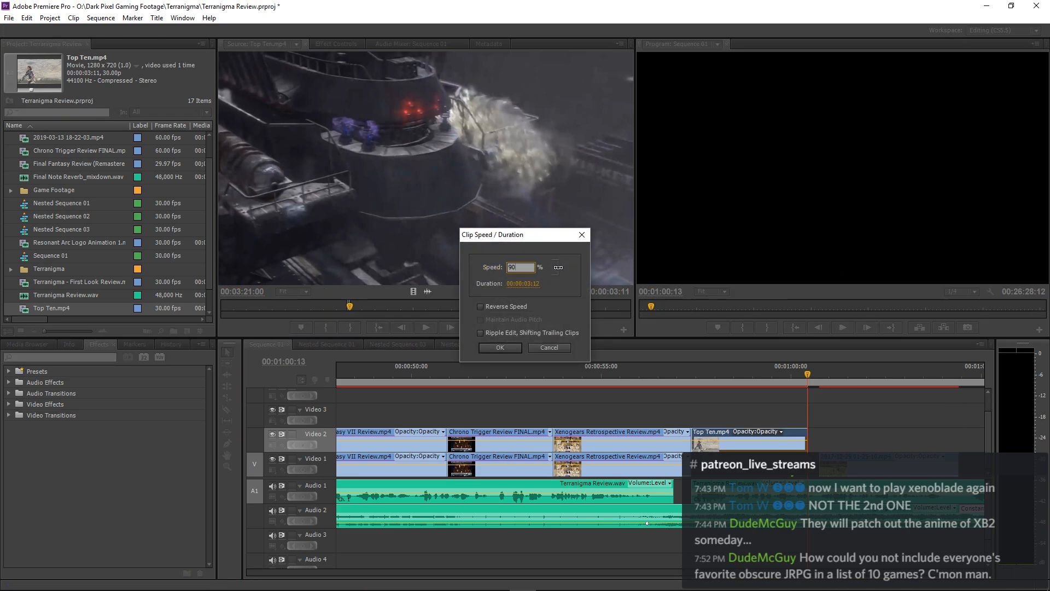
key("Return")
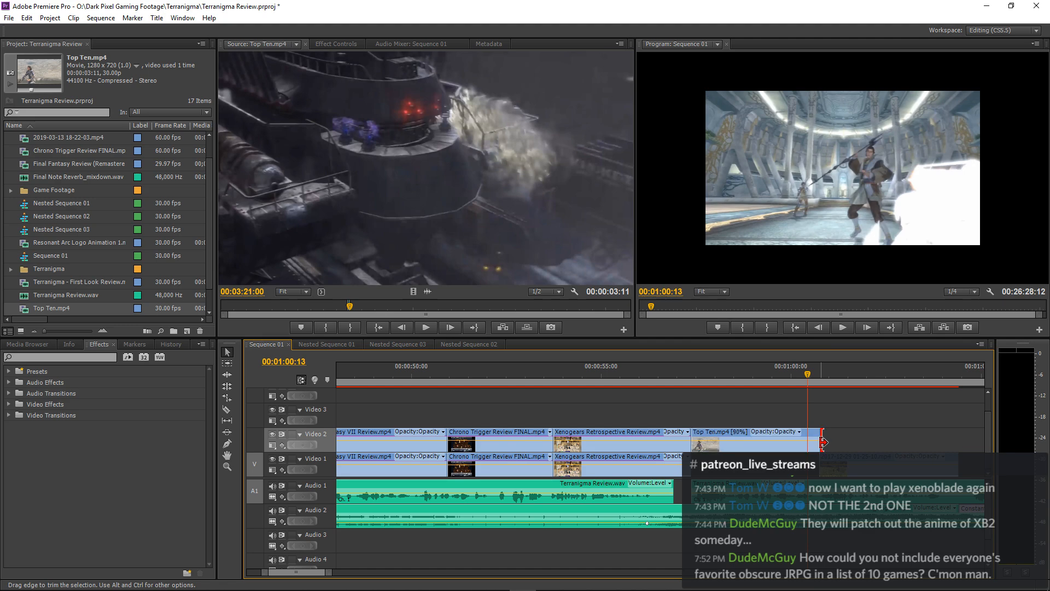
left_click(676, 377)
key("space")
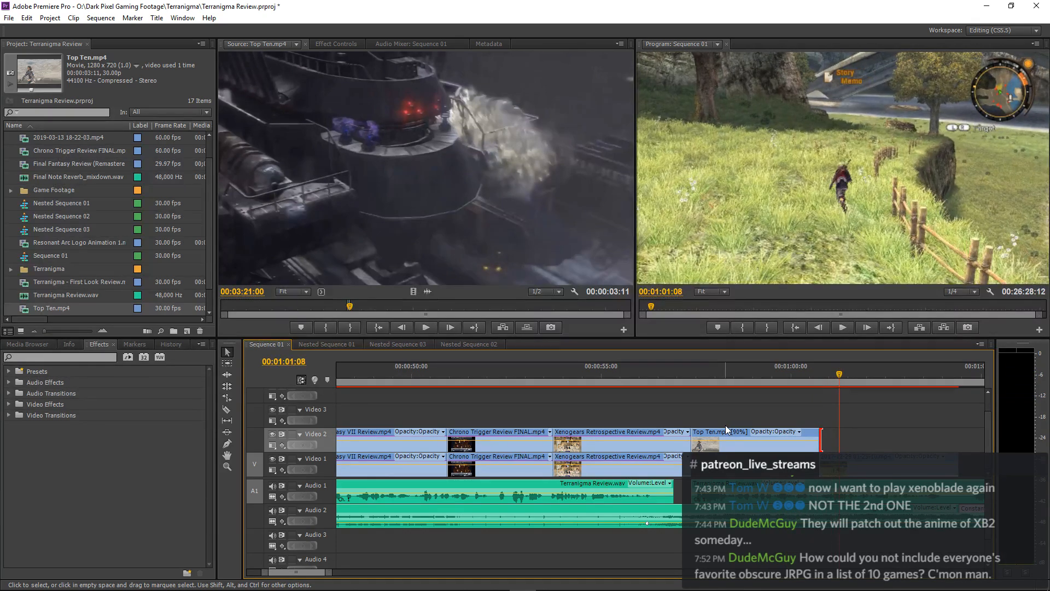
Scale the Top Ten clip to frame size, delete it from Video 2, and return the playhead to 00:00:56:19.
right_click(727, 430)
left_click(772, 319)
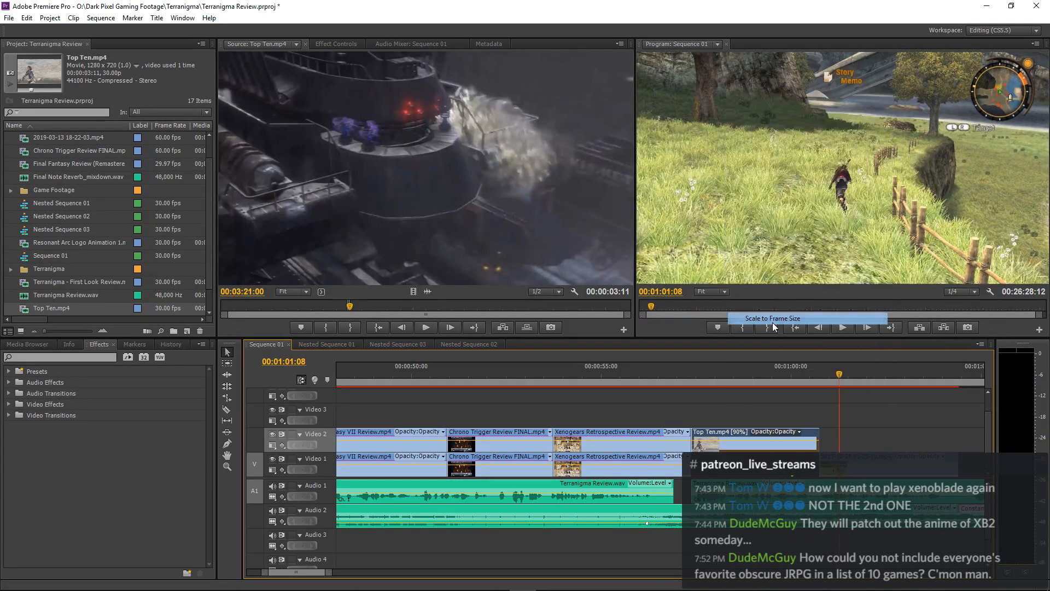
key("Delete")
left_click(664, 372)
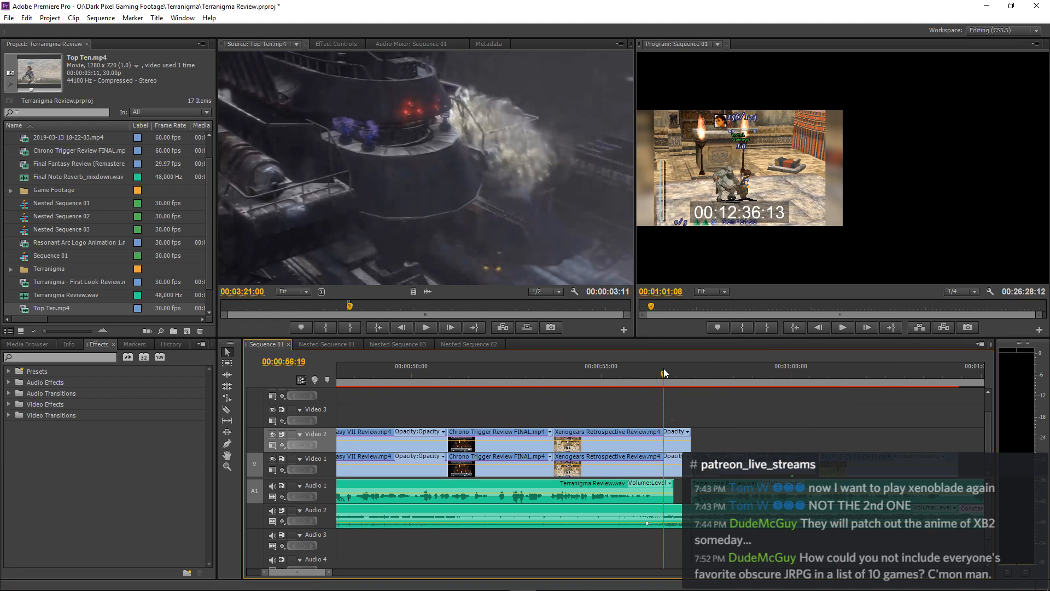
Play the sequence past the last Video 1 clip to 00:01:11:00, fit the whole timeline in view, and save the project.
key("space")
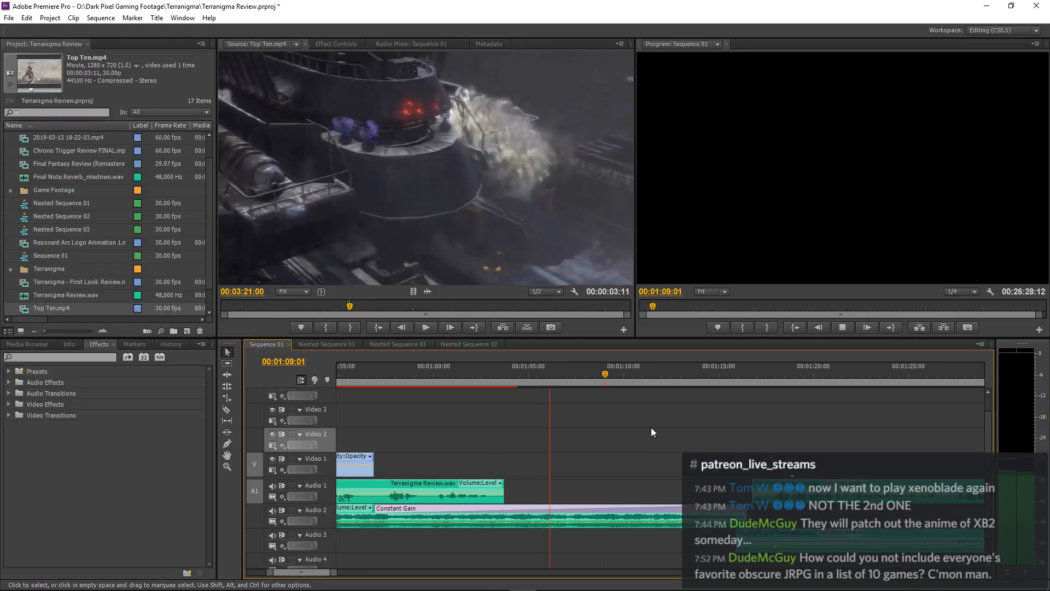
key("backslash")
key("ctrl+s")
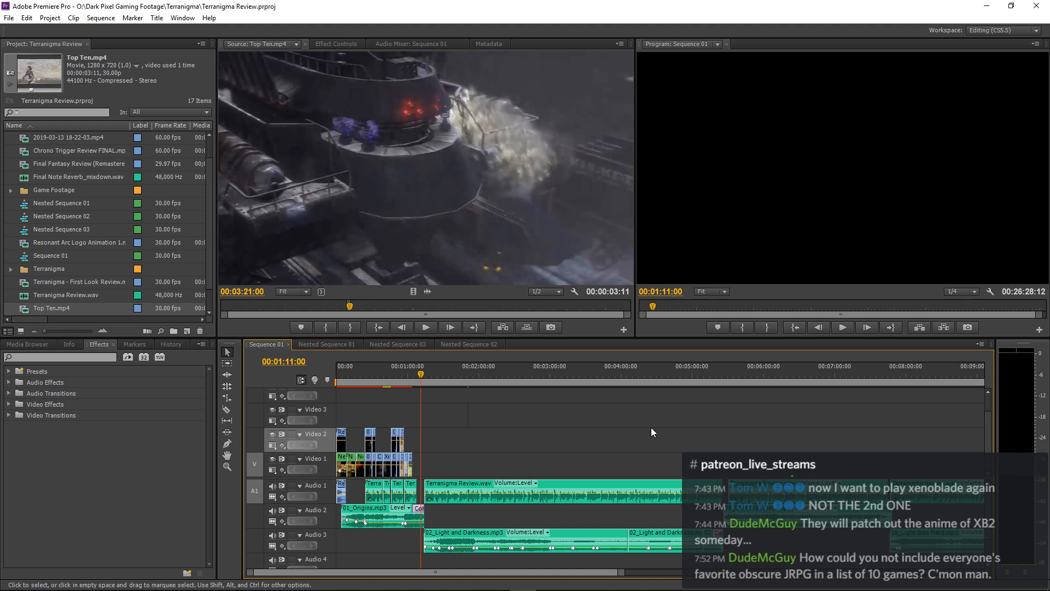
scroll(77, 222, "up", 1)
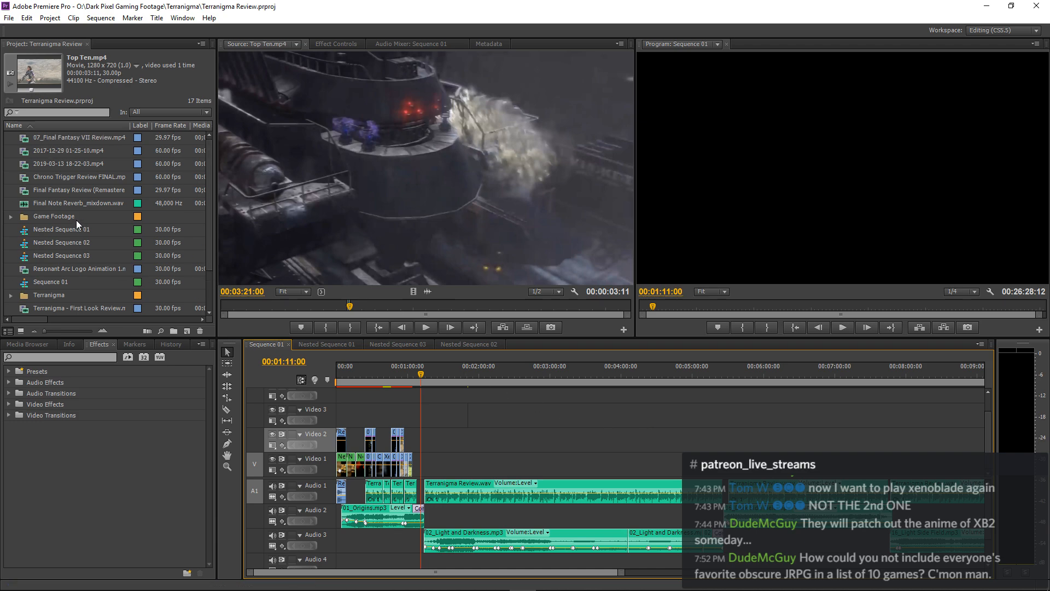
left_click(11, 217)
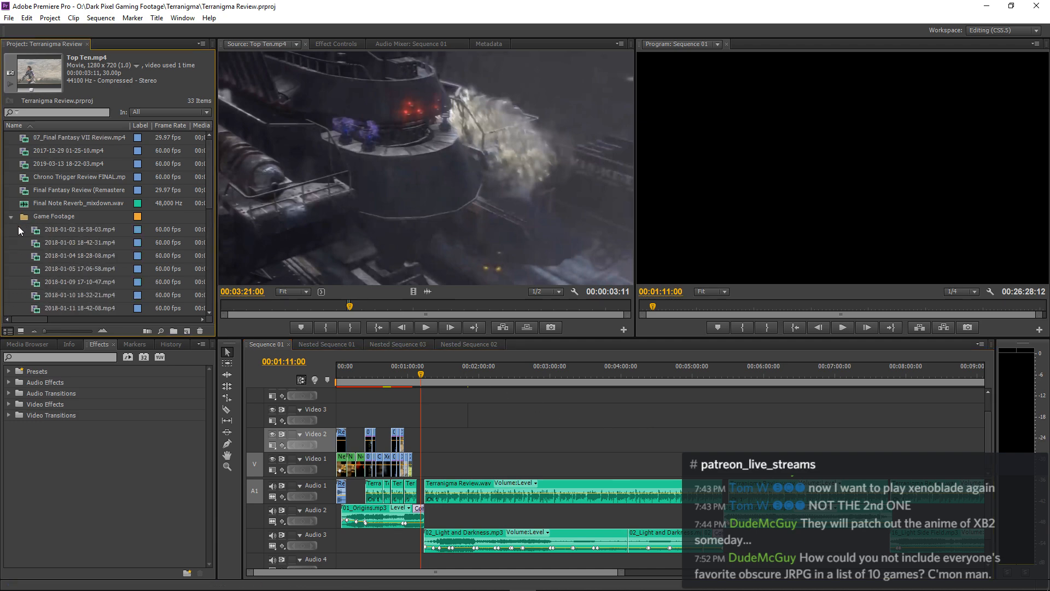
double_click(35, 232)
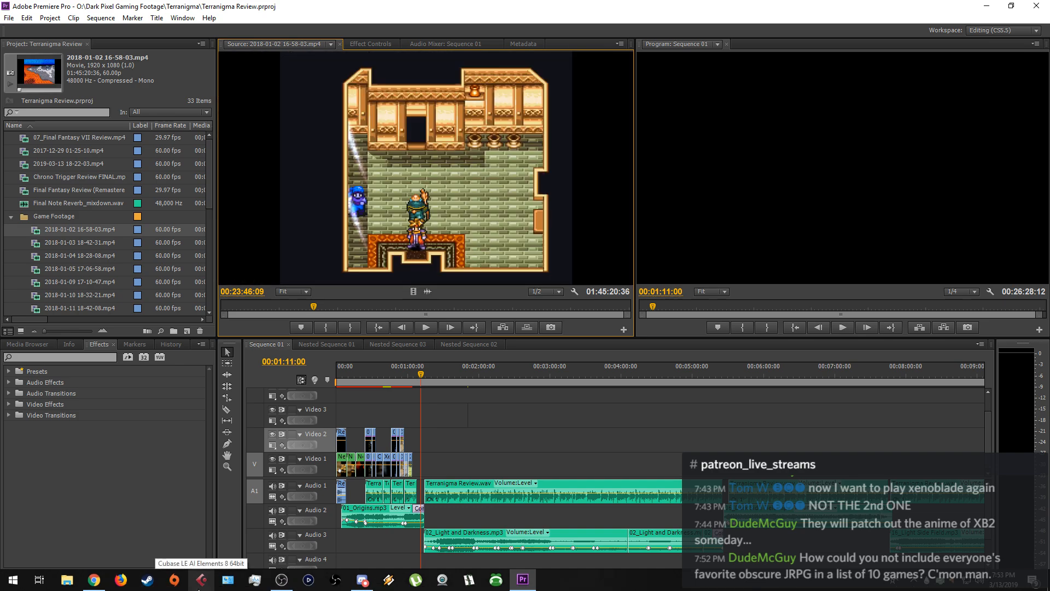
double_click(36, 244)
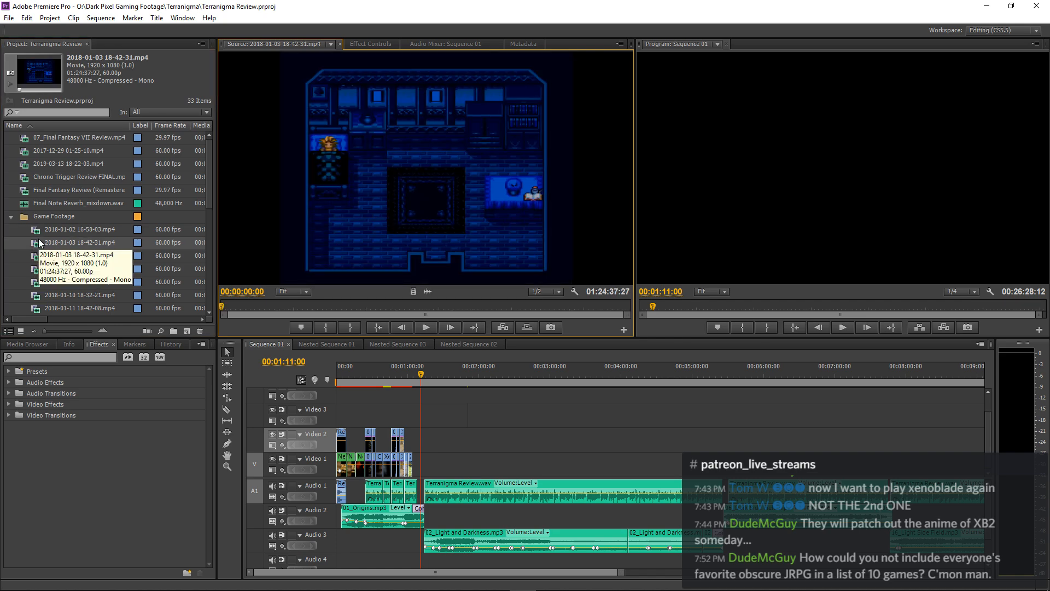
double_click(106, 230)
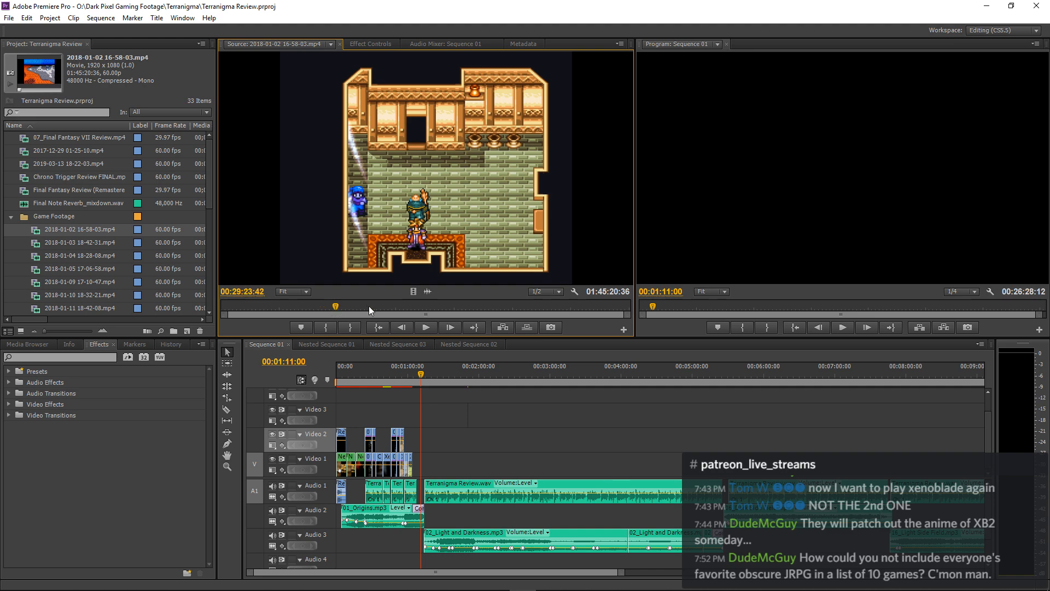
left_click(388, 304)
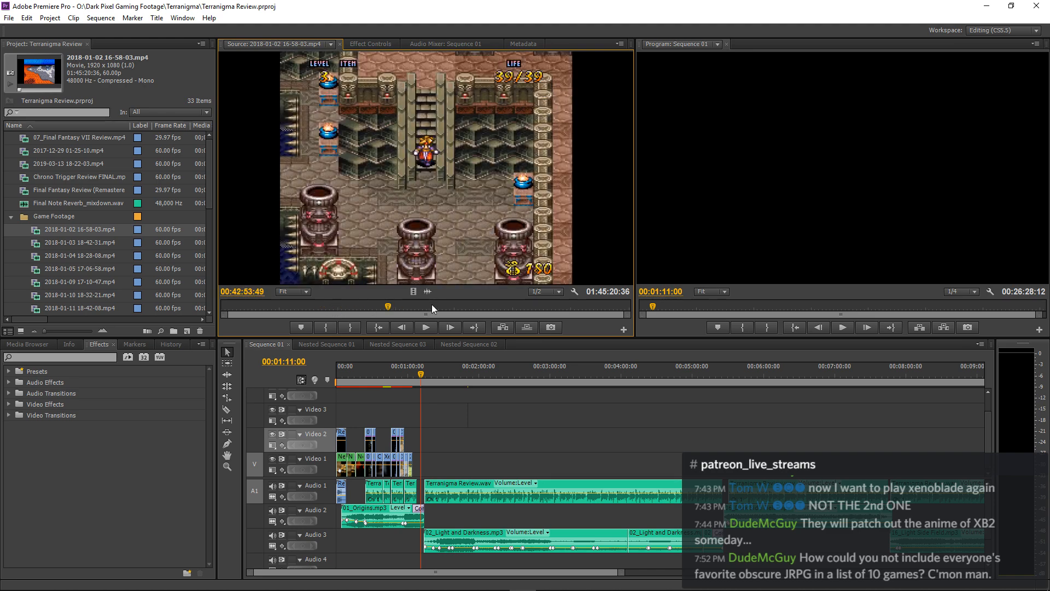
left_click(432, 304)
left_click(512, 306)
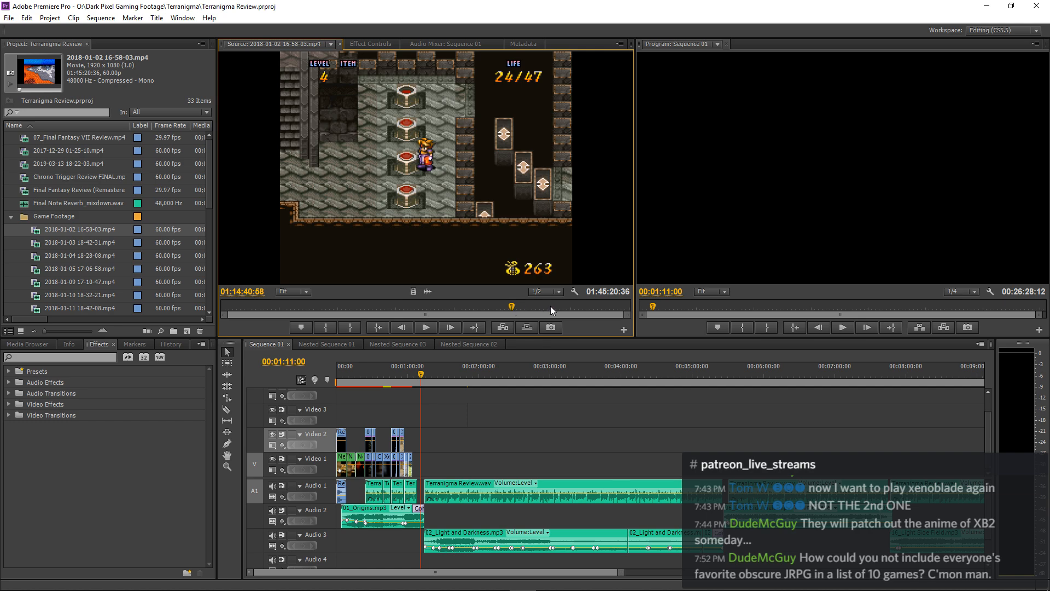
left_click(550, 307)
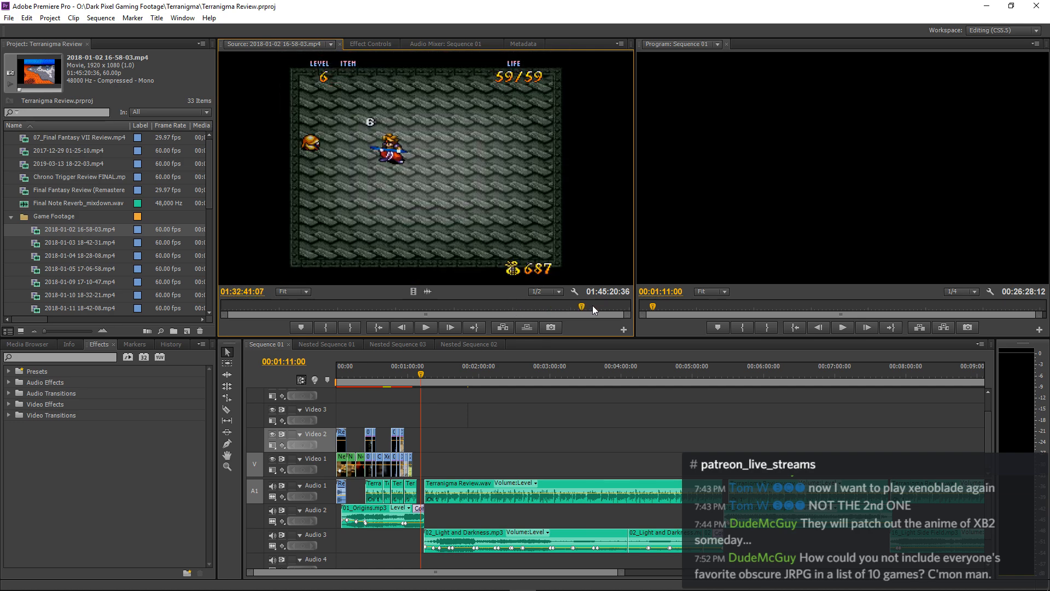
left_click(593, 305)
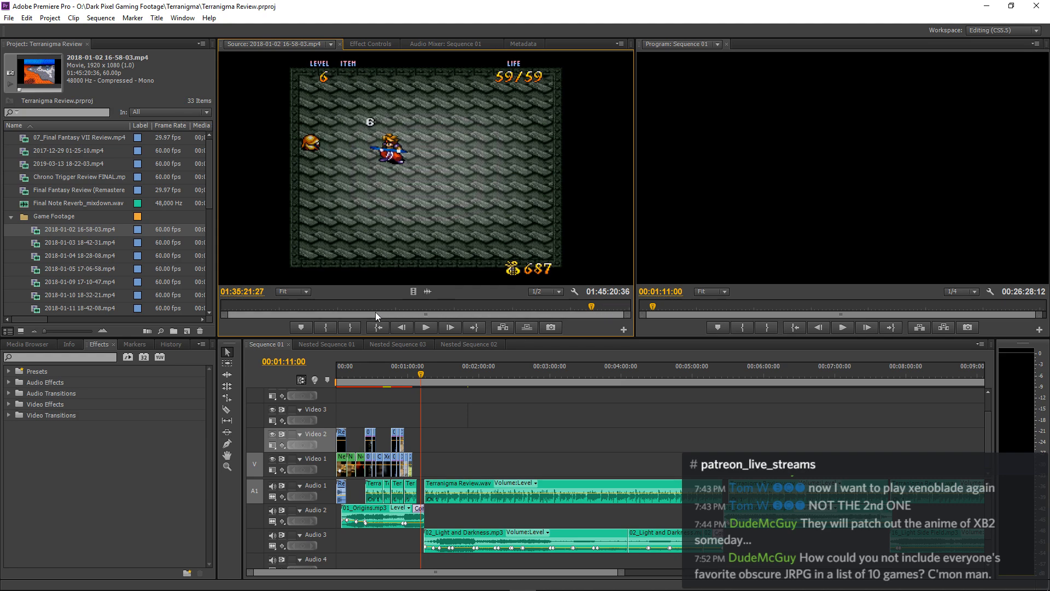
left_click(345, 305)
left_click(300, 306)
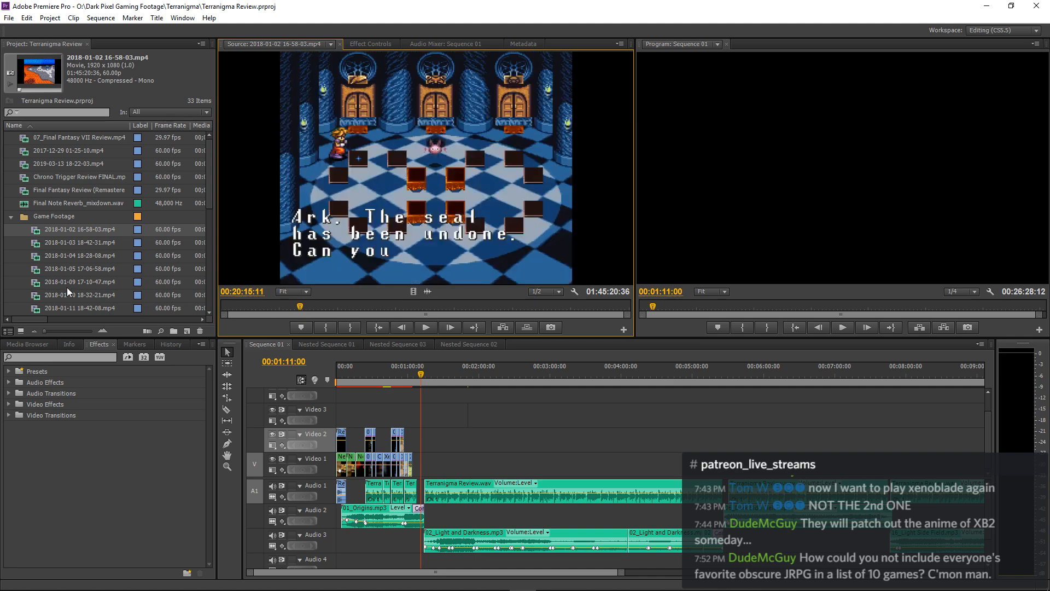
scroll(48, 279, "down", 2)
scroll(44, 287, "down", 4)
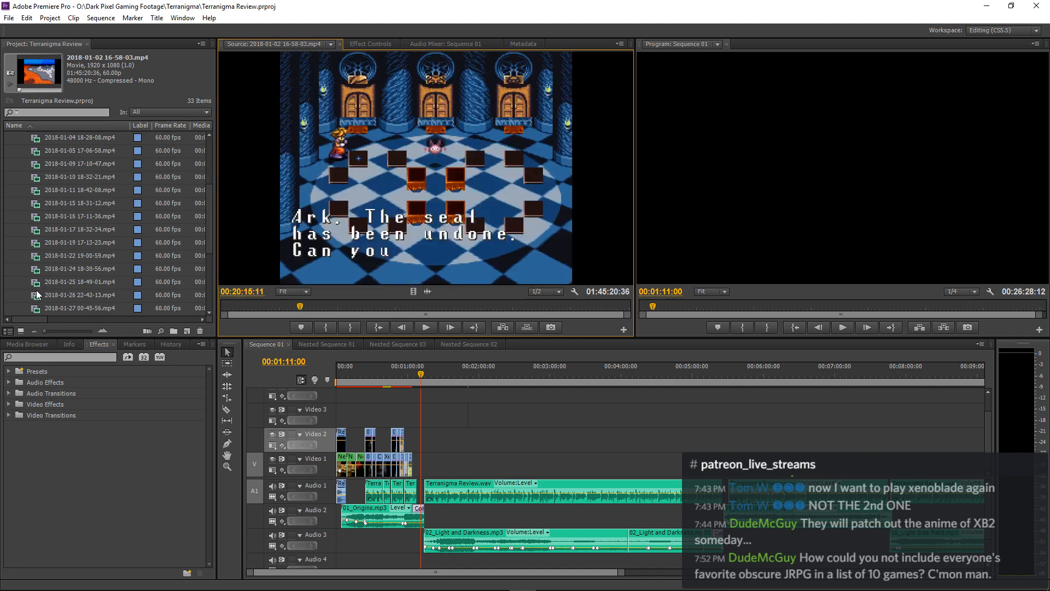
double_click(41, 268)
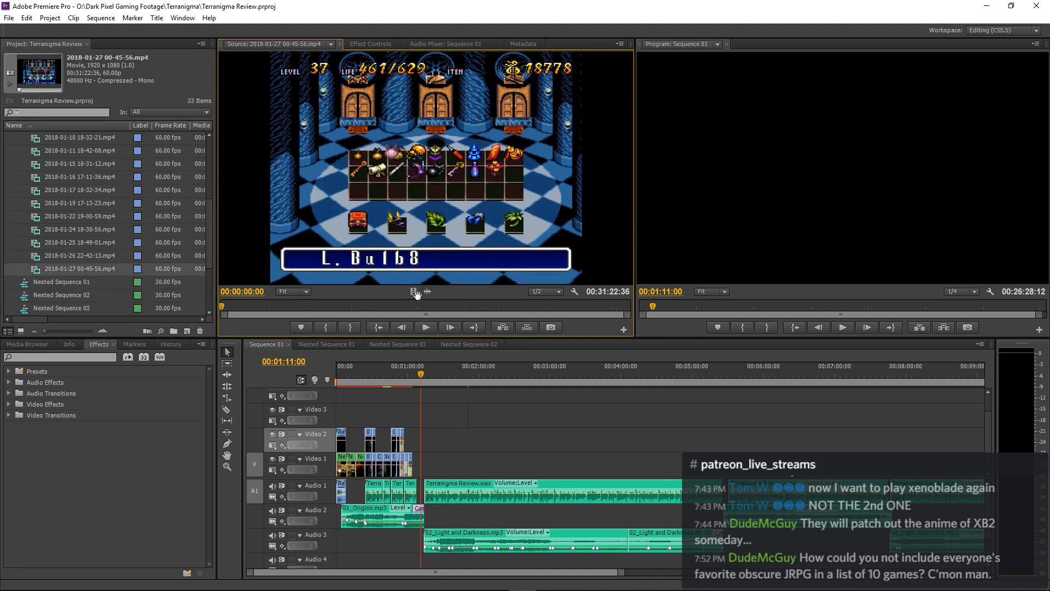
left_click(504, 306)
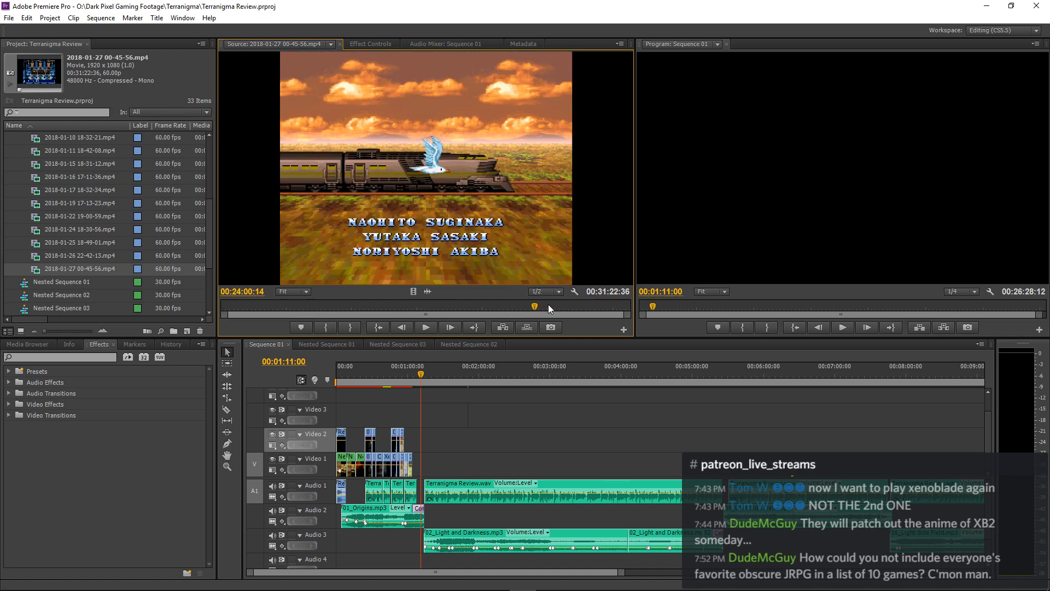
left_click(545, 306)
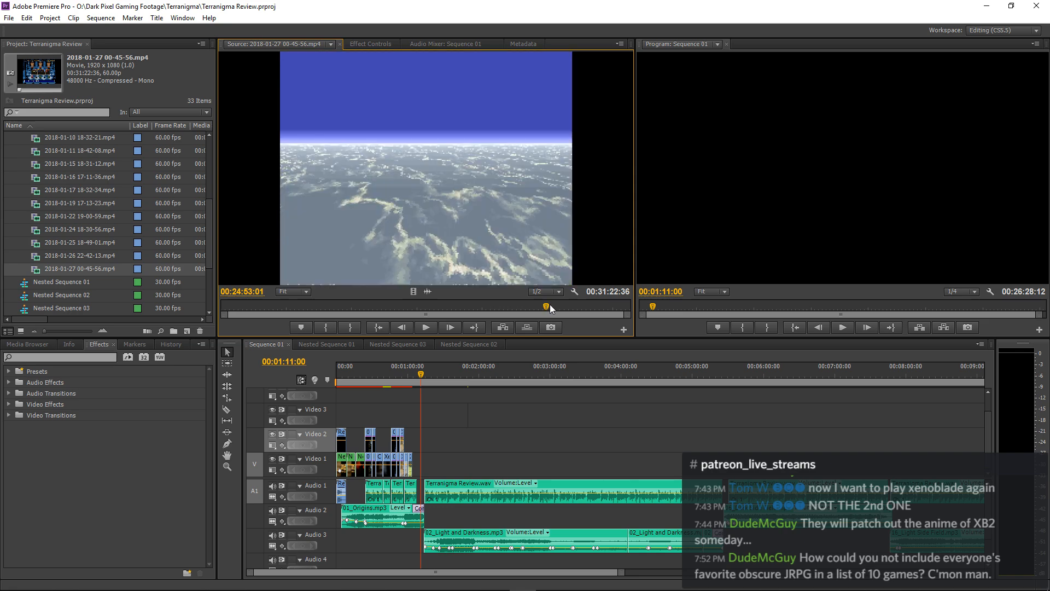
left_click(562, 305)
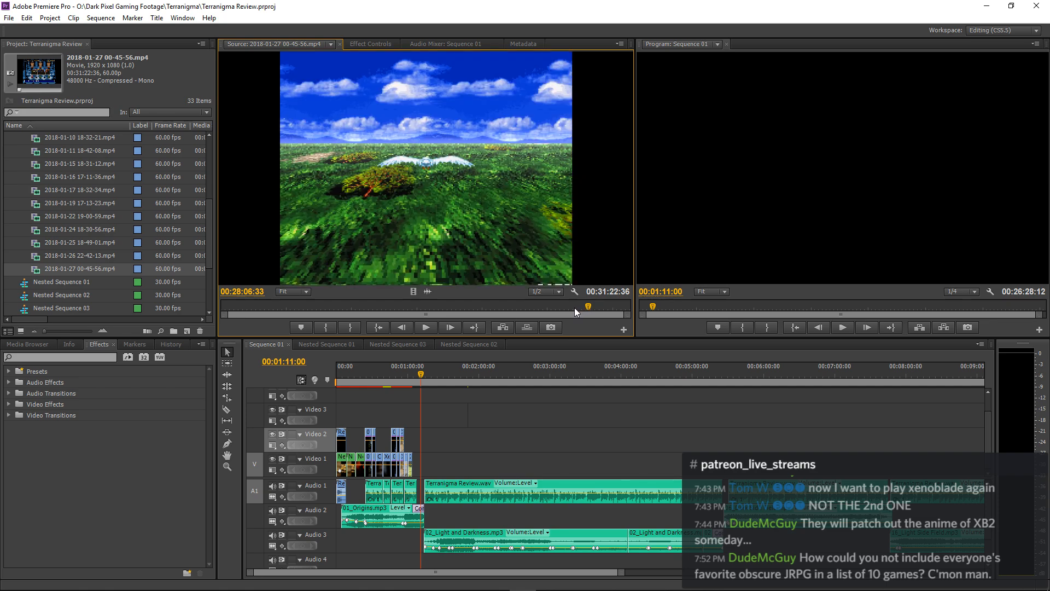
key("space")
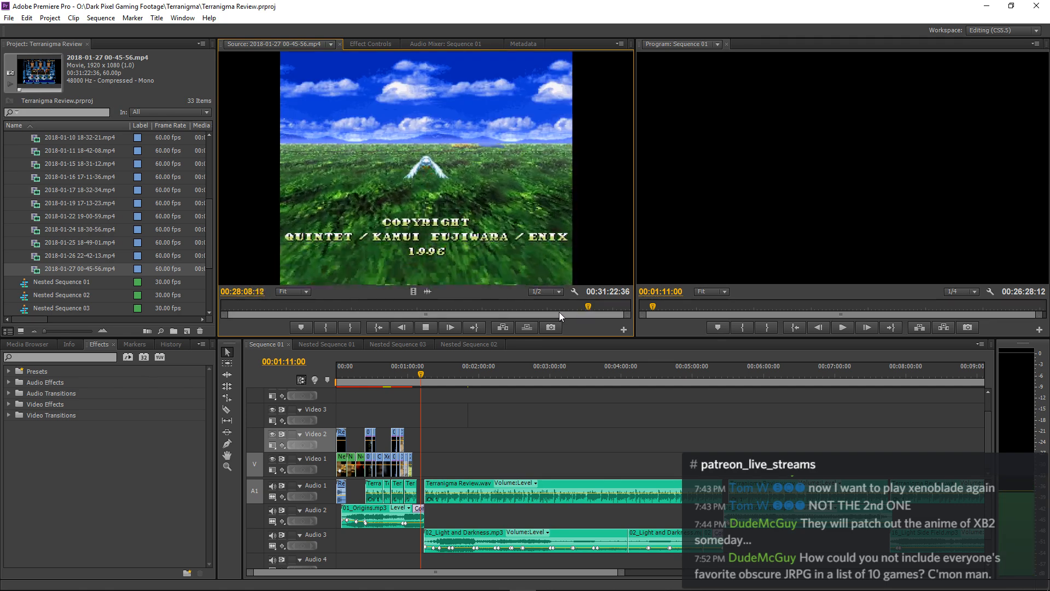
left_click_drag(589, 307, 579, 306)
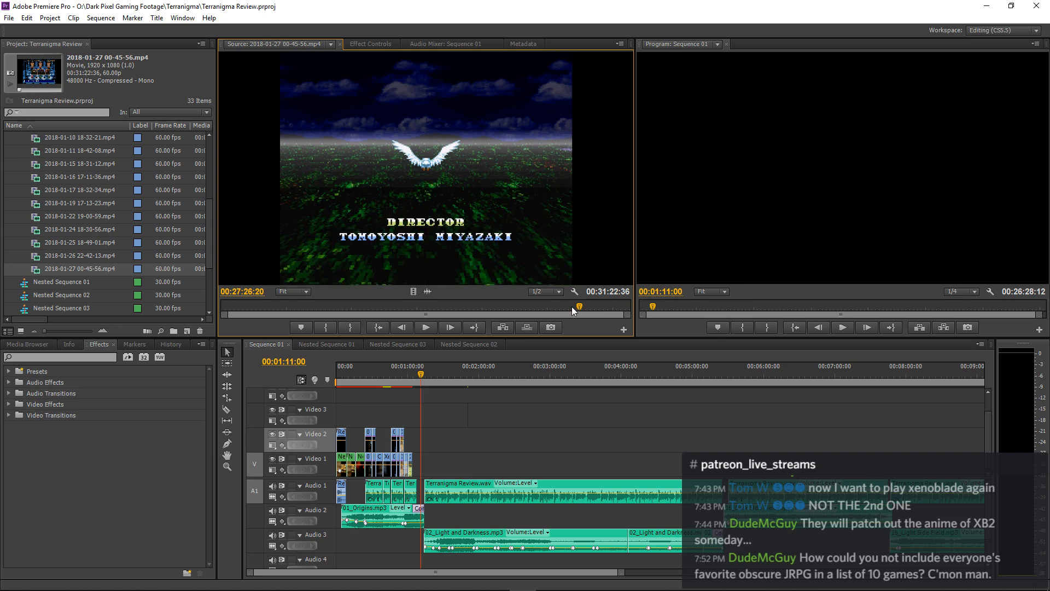
left_click(553, 306)
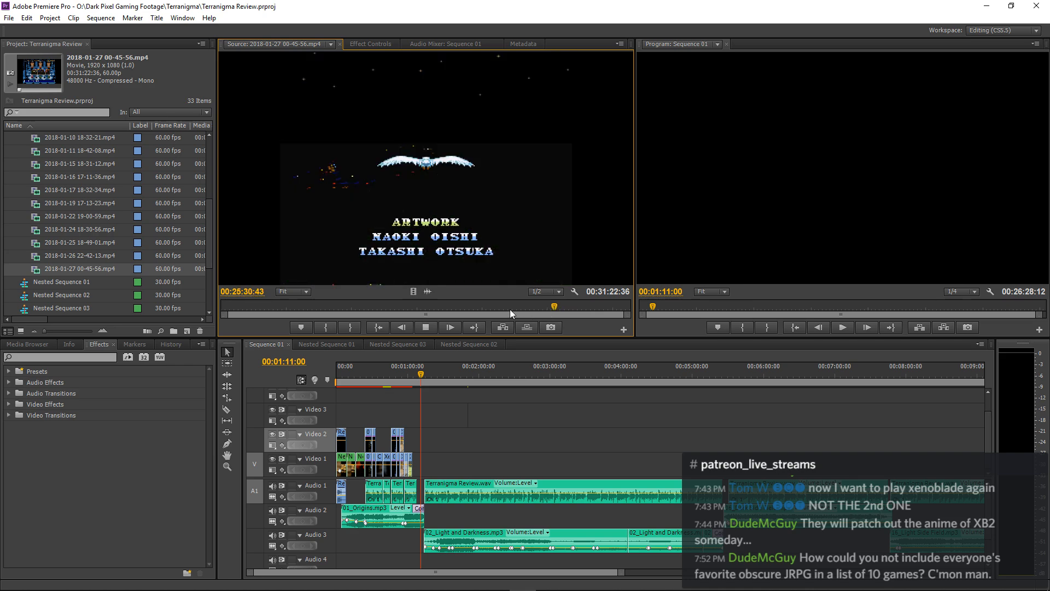
key("space")
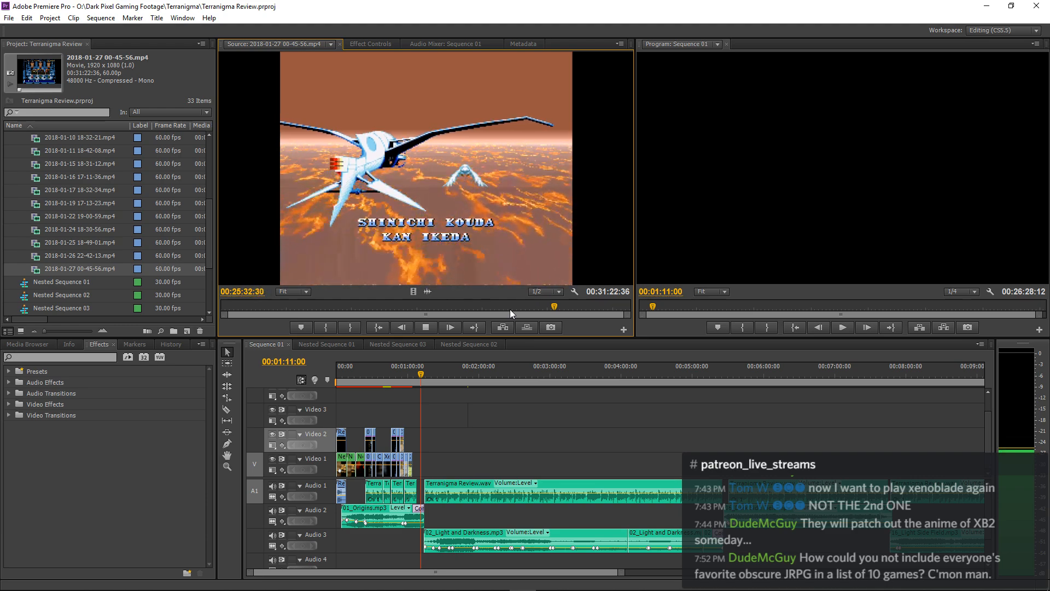
key("space")
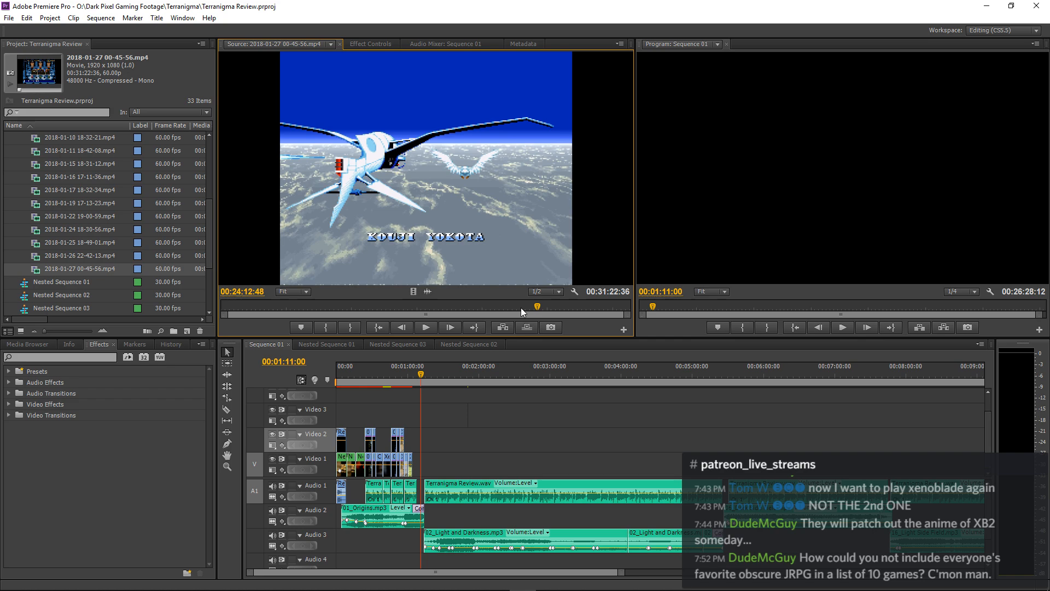
Move back to the ending dialogue at 00:20:16:32 and play through to the bird-flight credits at 00:21:59:57.
left_click(520, 307)
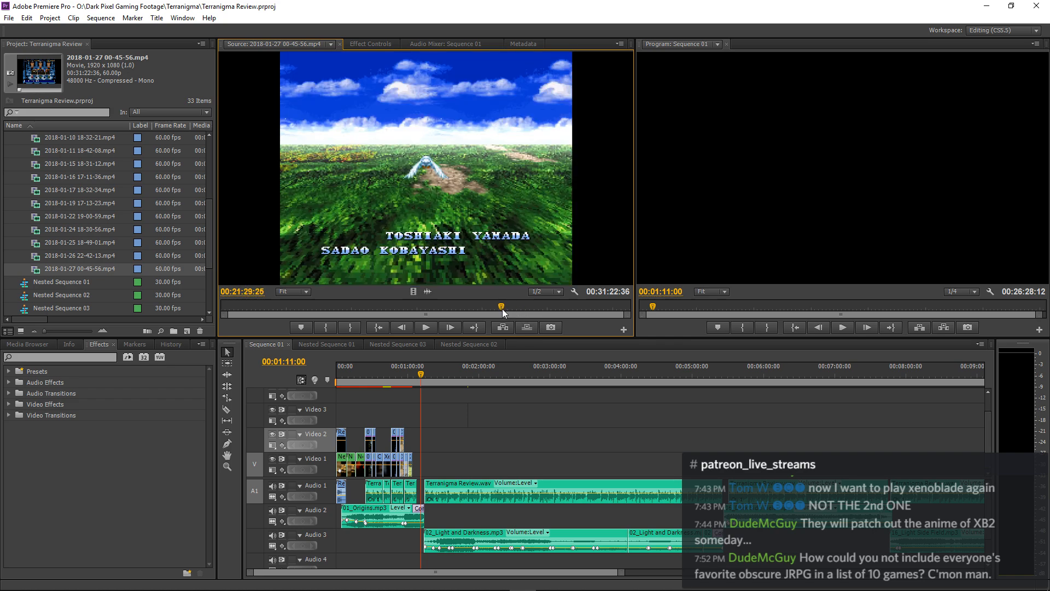
left_click(486, 306)
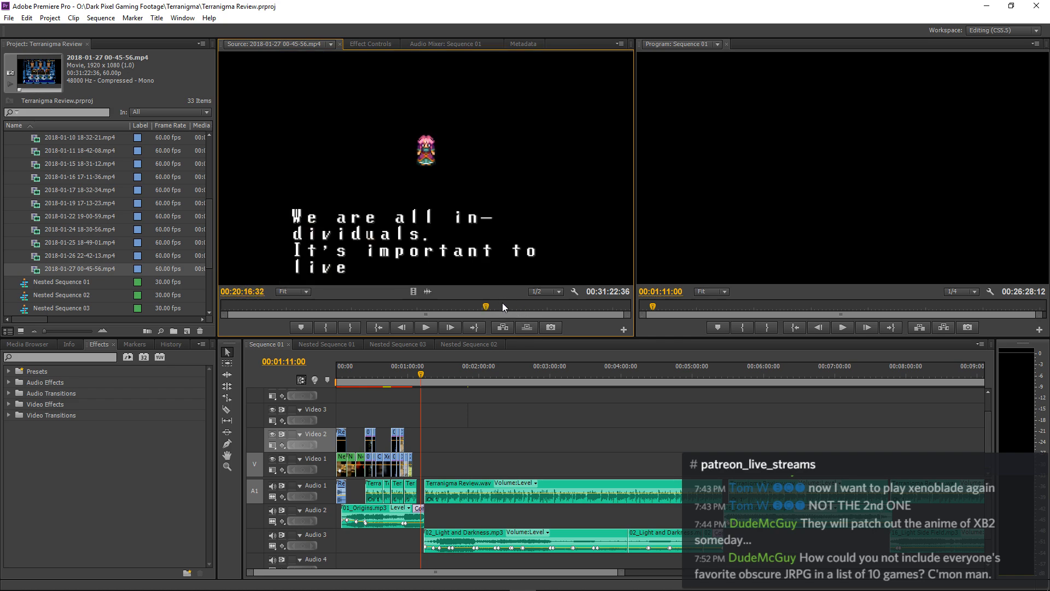
key("space")
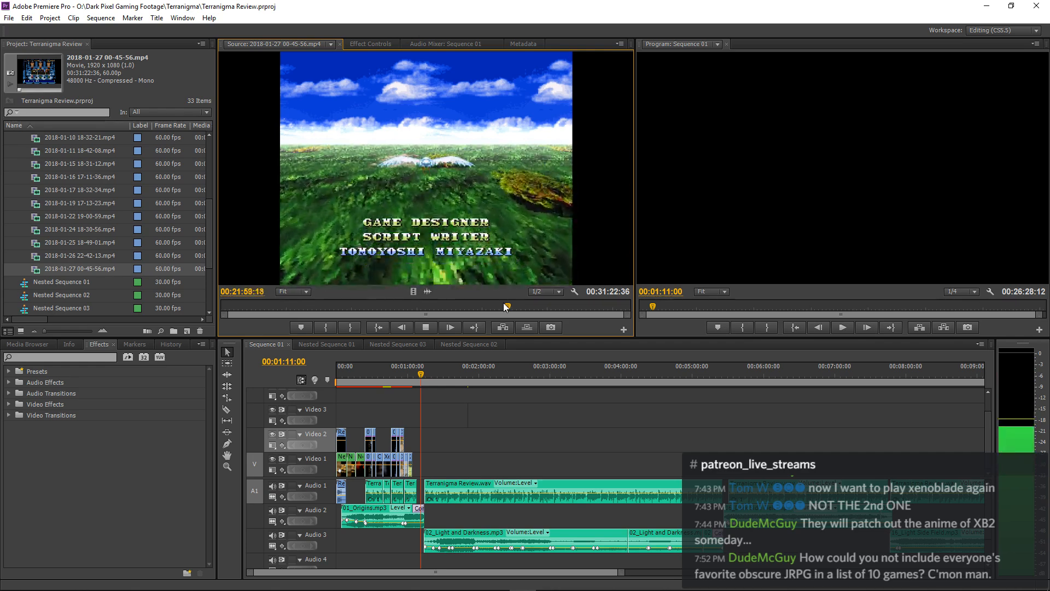
key("space")
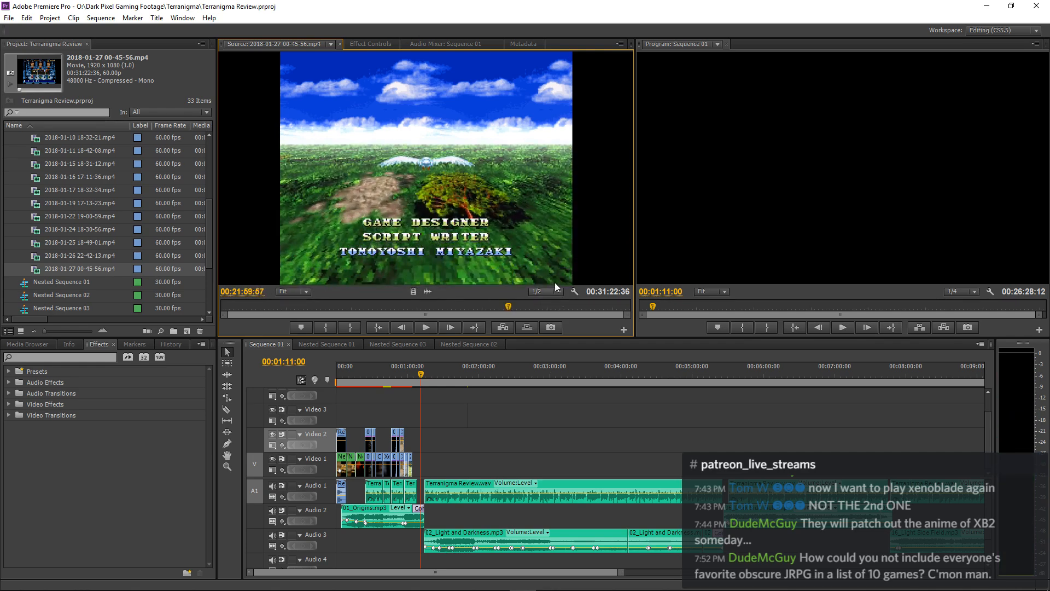
double_click(38, 257)
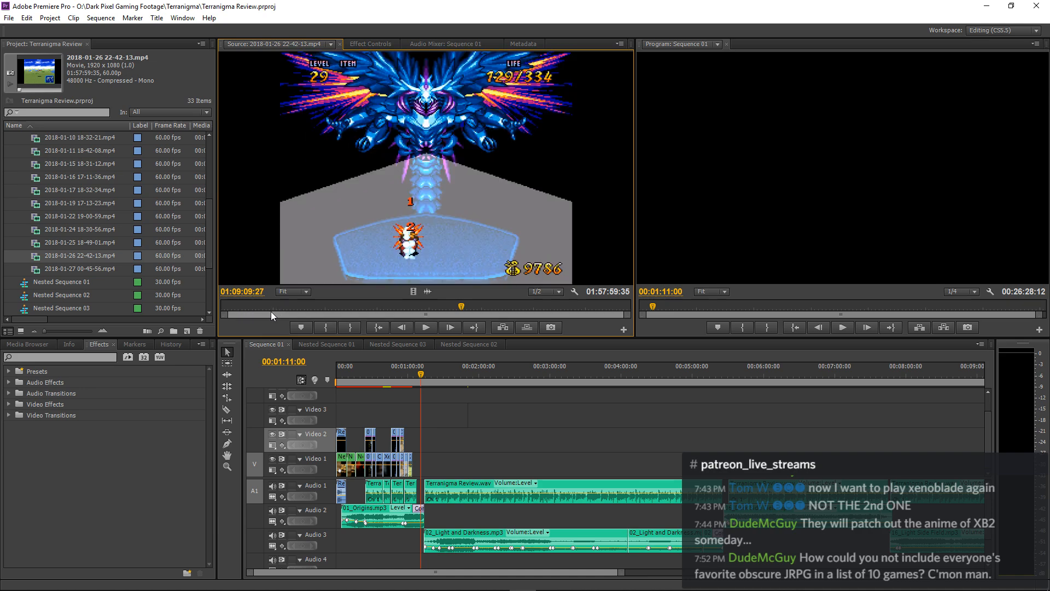
left_click_drag(251, 305, 228, 320)
key("grave")
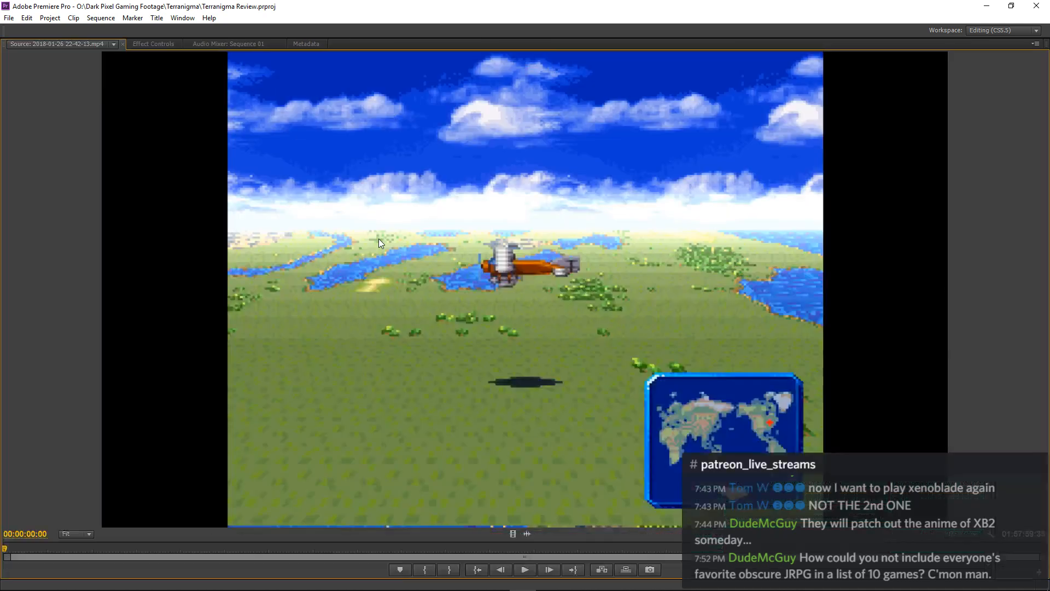
key("space")
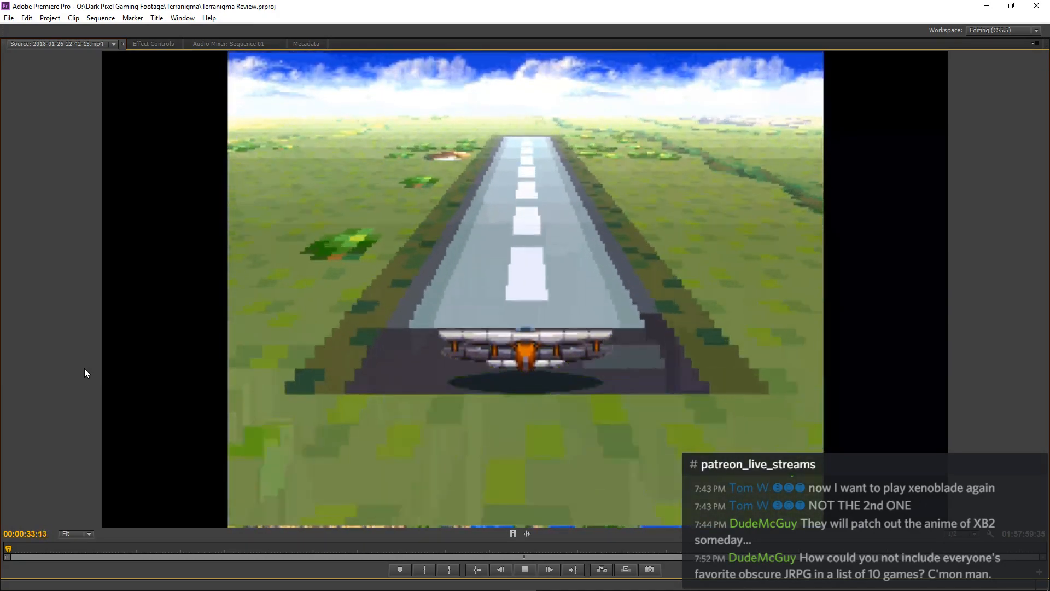
key("grave")
key("space")
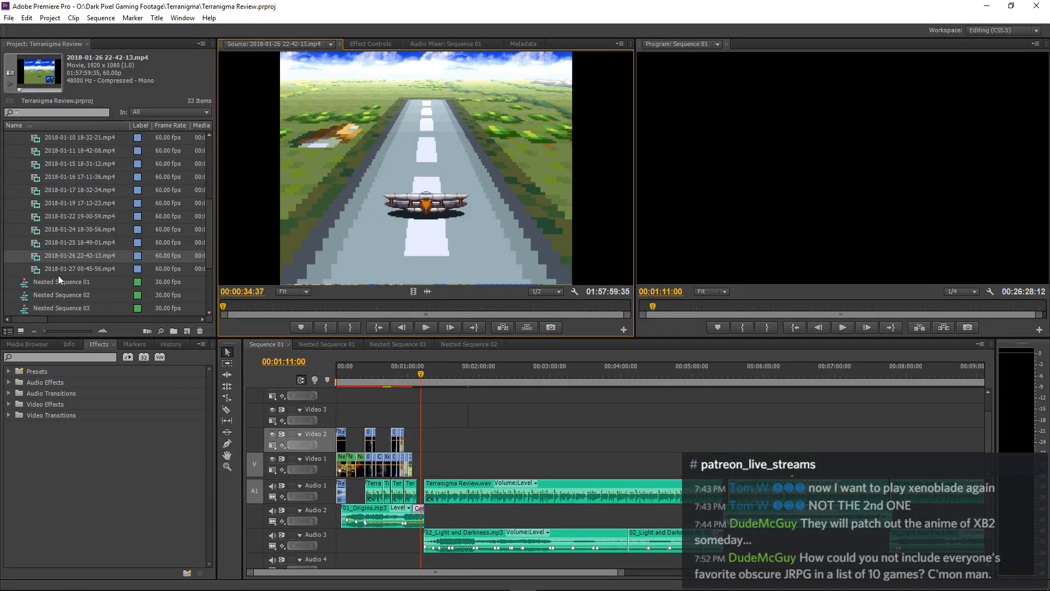
double_click(37, 244)
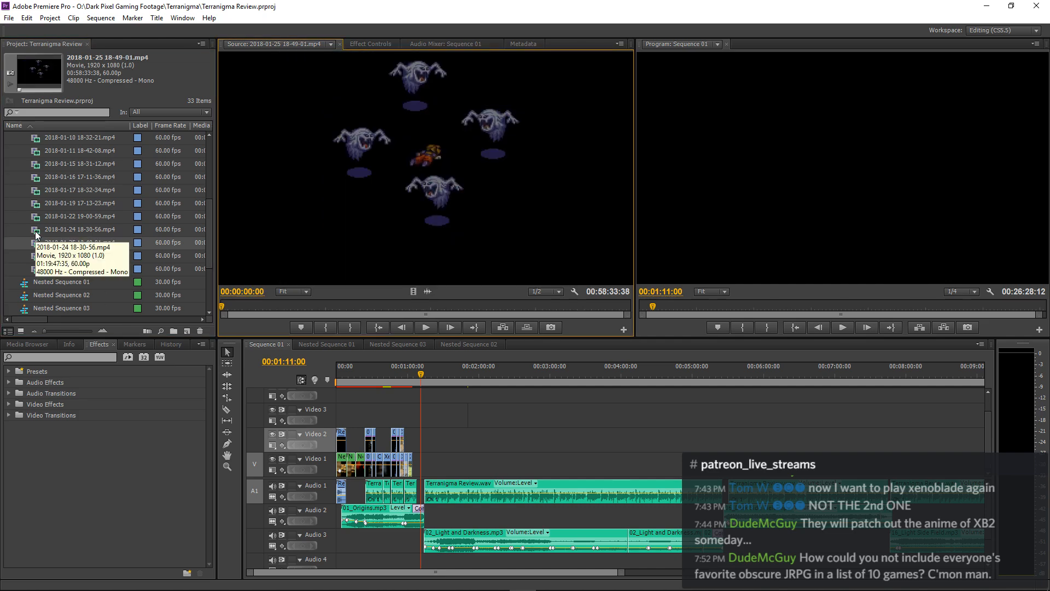
key("space")
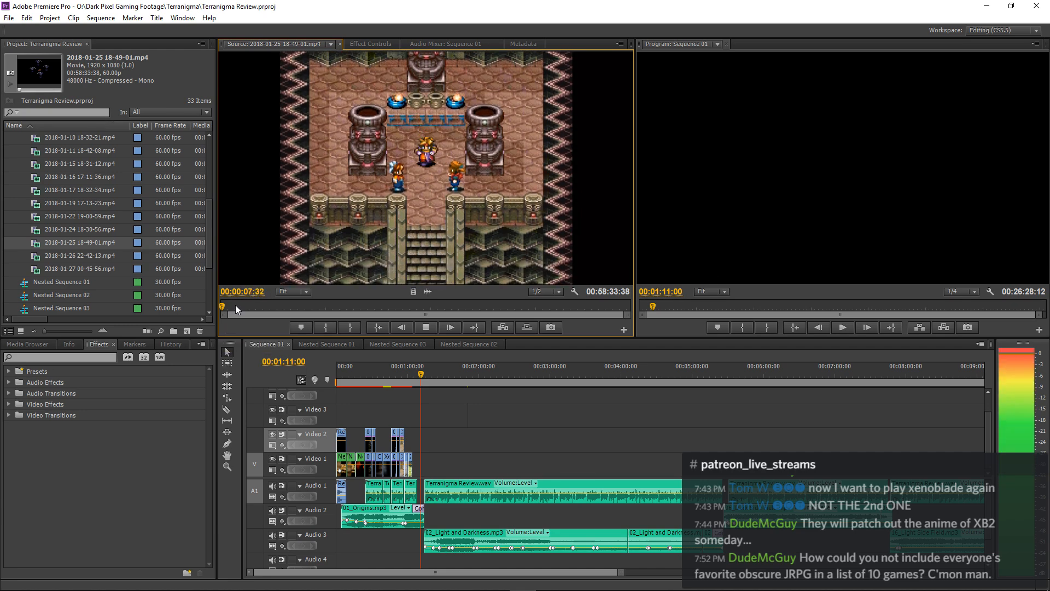
key("space")
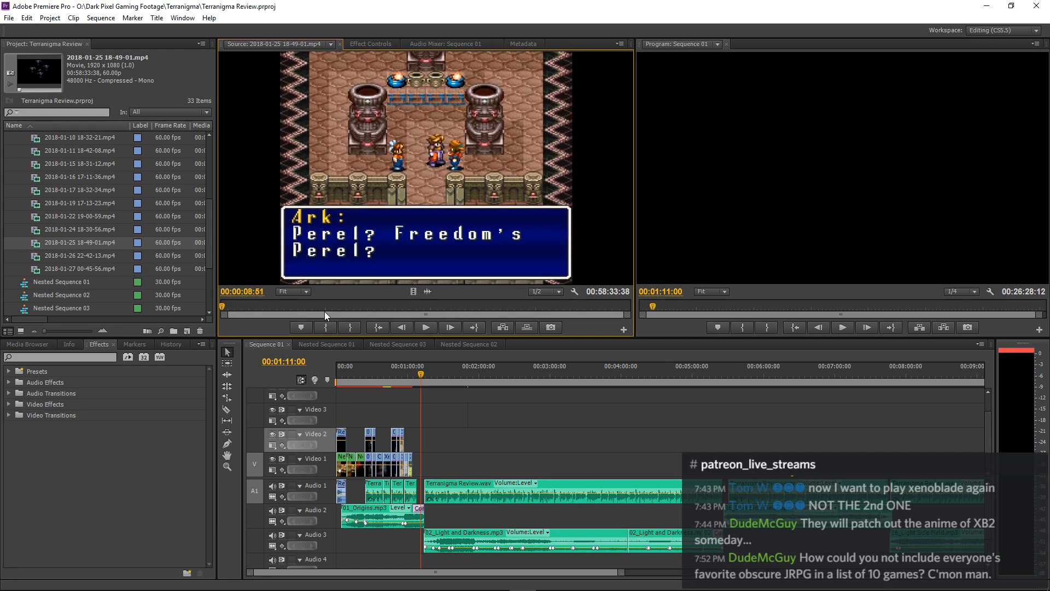
key("=")
key("=")
key("=")
key("=")
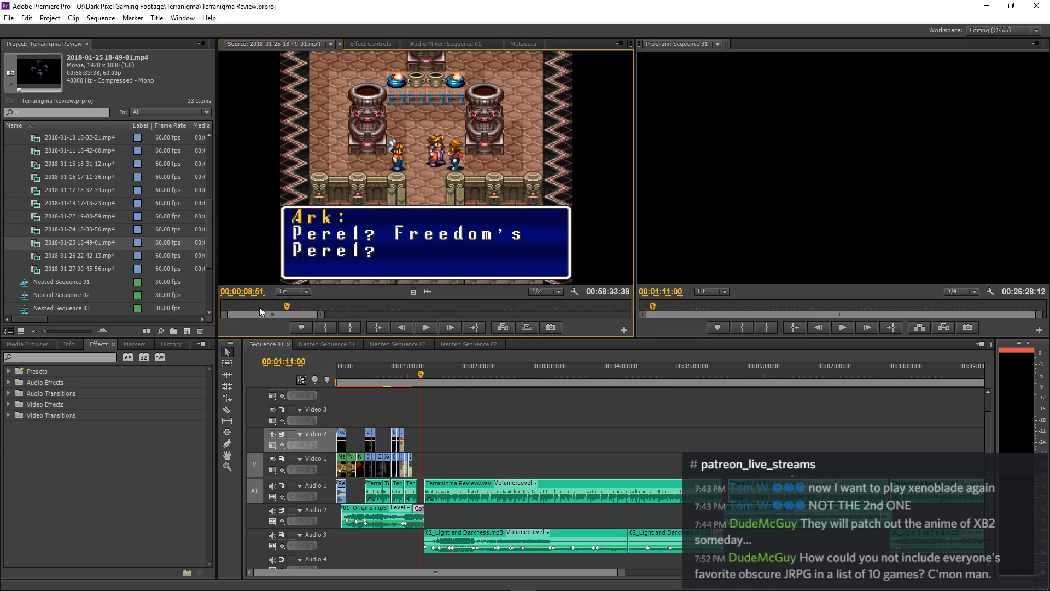
left_click(285, 308)
left_click_drag(285, 307, 250, 306)
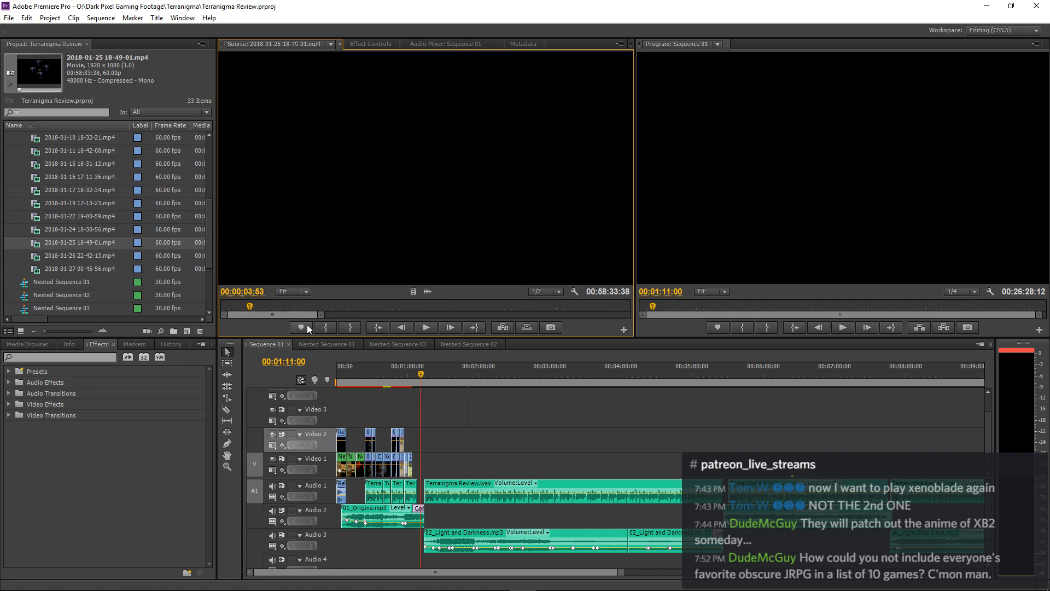
left_click(326, 327)
key("space")
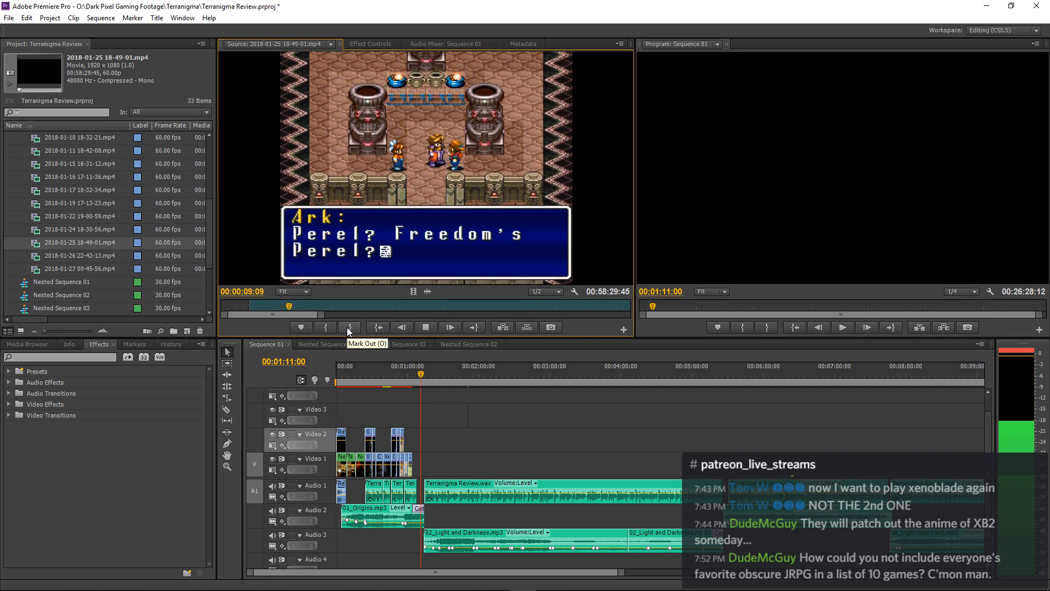
left_click(349, 327)
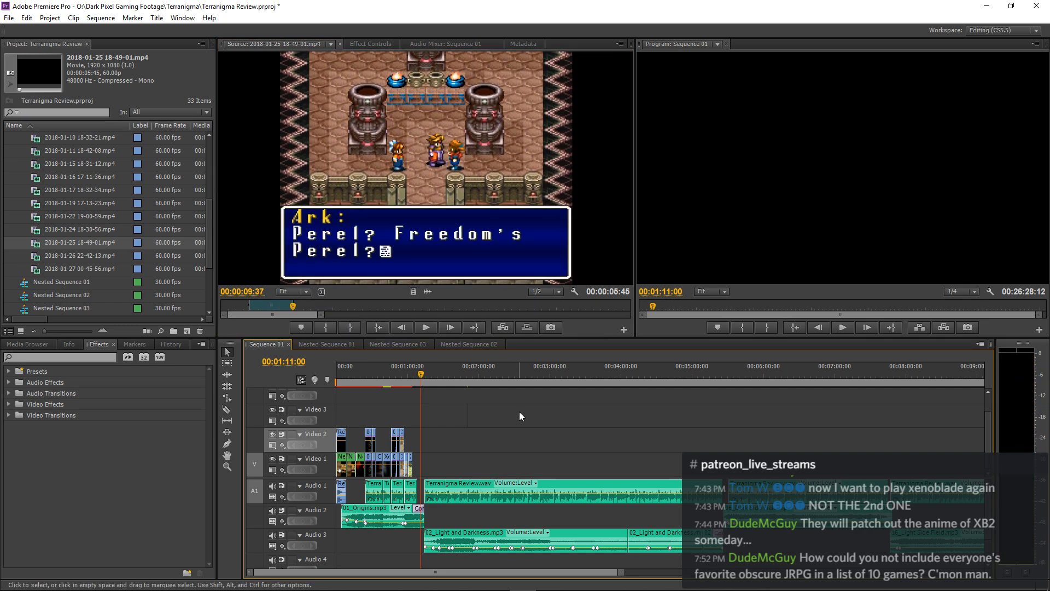
key("minus")
key("minus")
left_click_drag(402, 239, 669, 454)
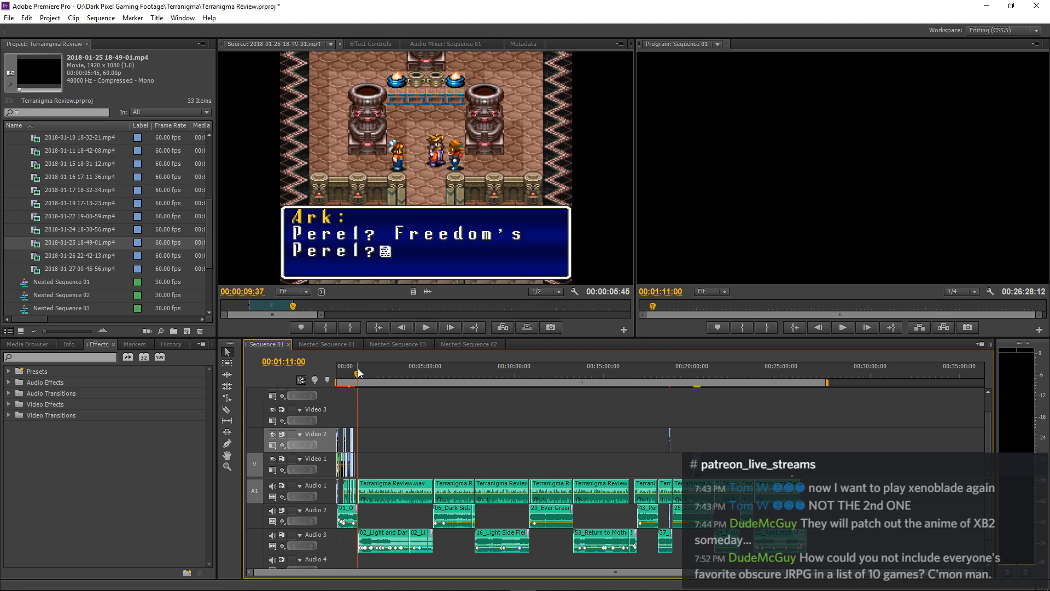
key("equal")
key("equal")
key("equal")
key("equal")
key("equal")
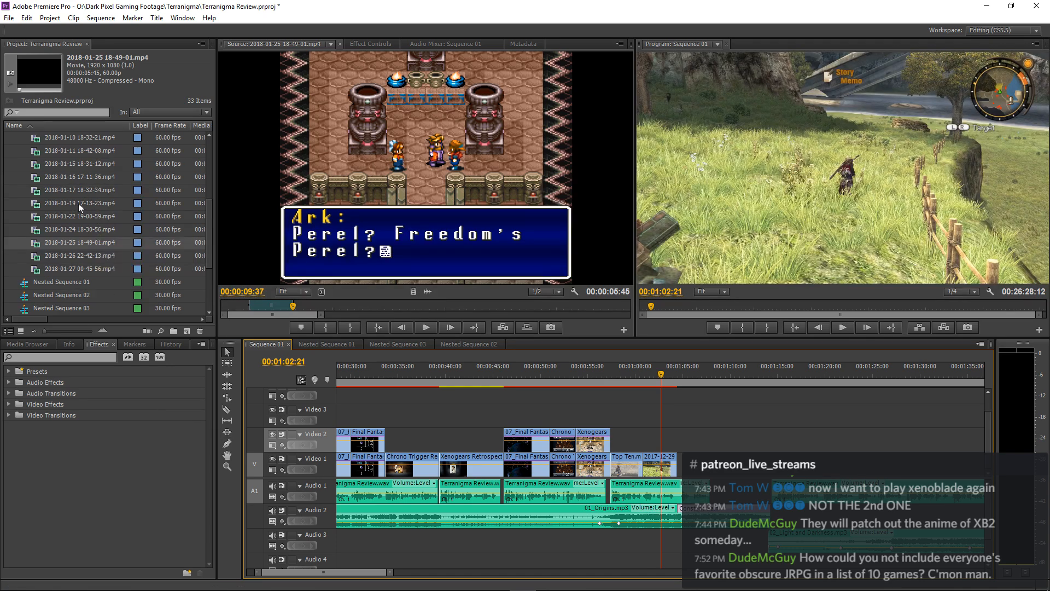
scroll(78, 202, "up", 5)
scroll(17, 191, "up", 4)
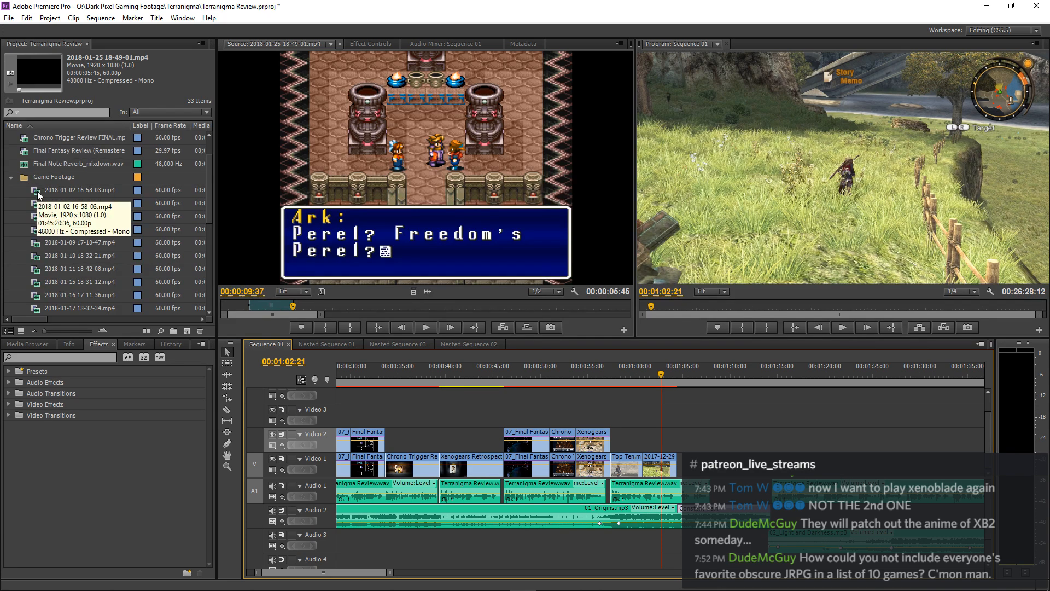
double_click(37, 204)
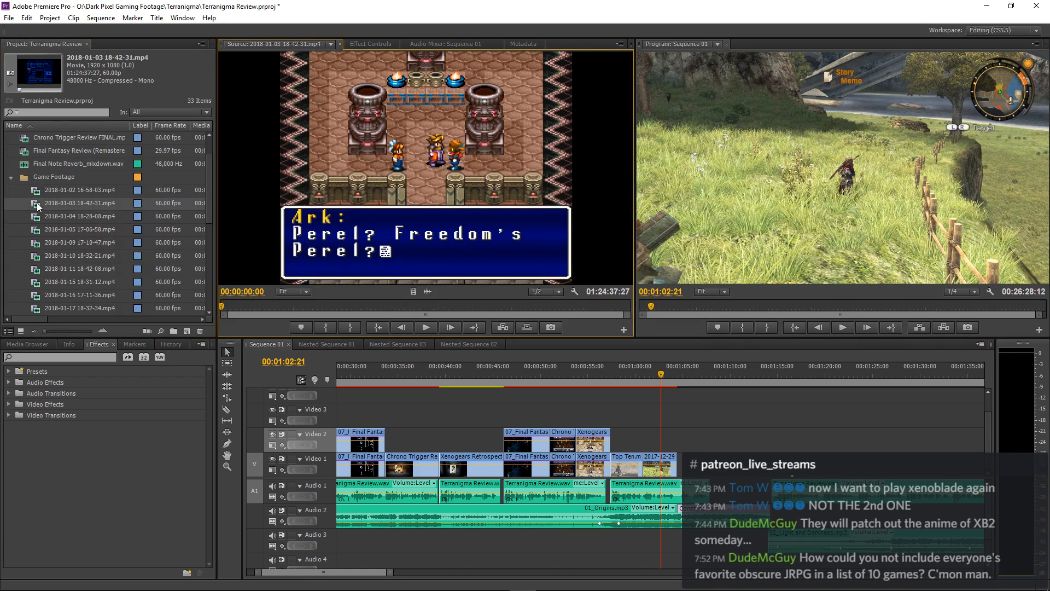
double_click(35, 216)
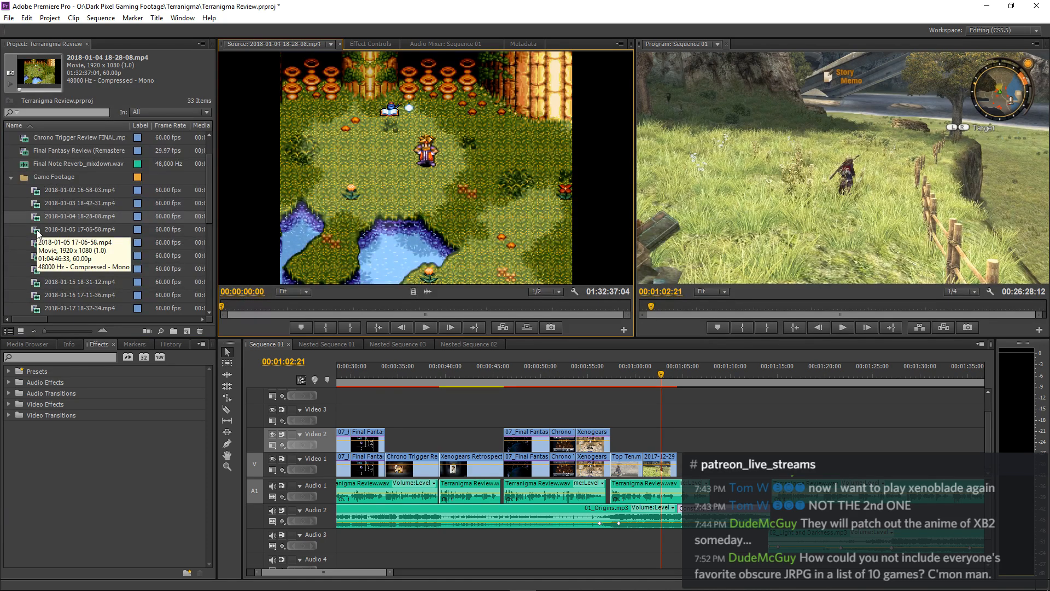
double_click(37, 230)
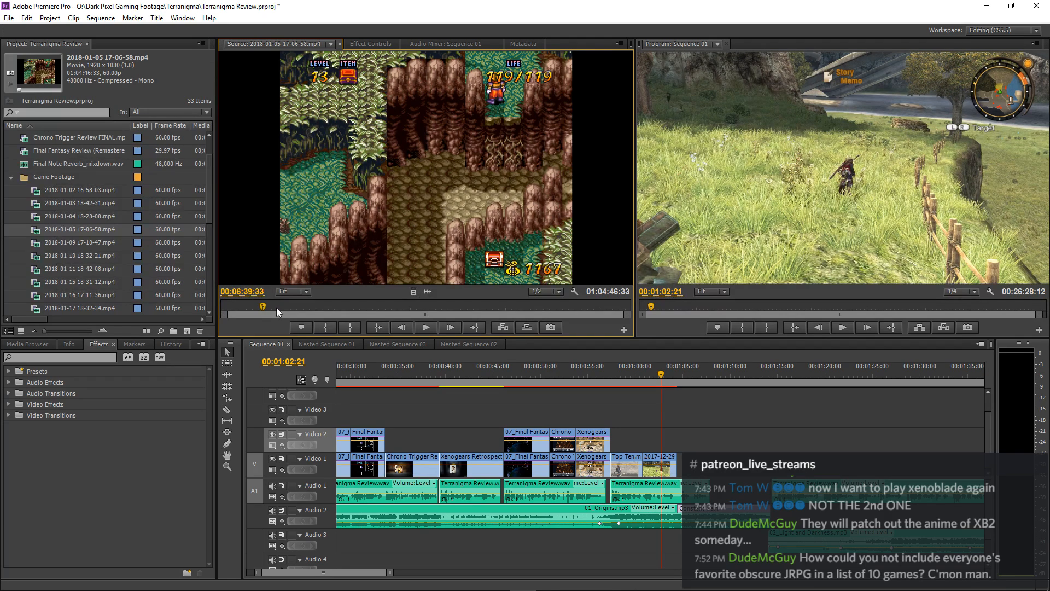
left_click_drag(324, 305, 378, 309)
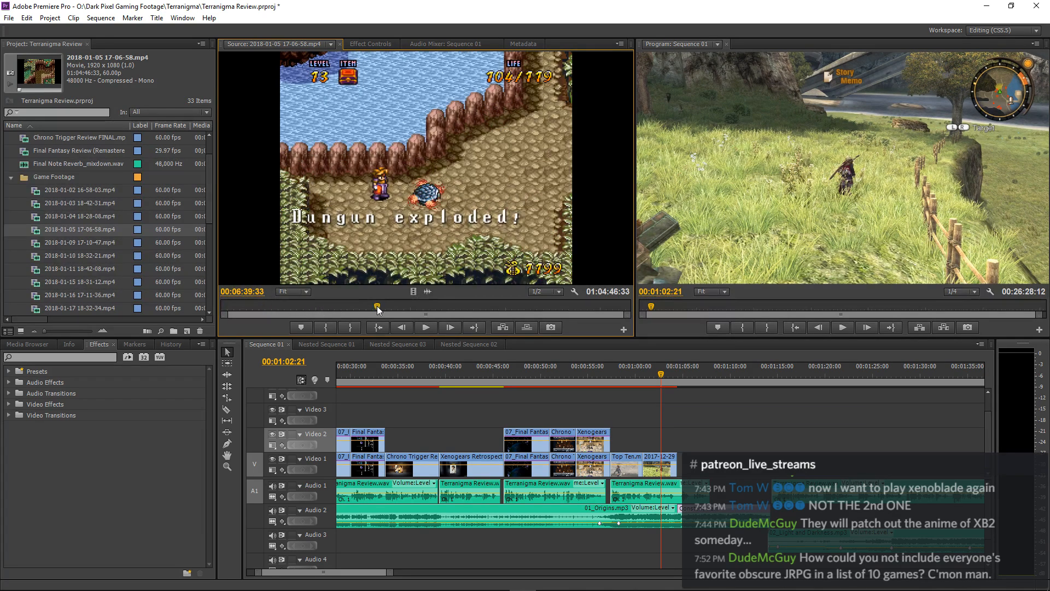
double_click(38, 241)
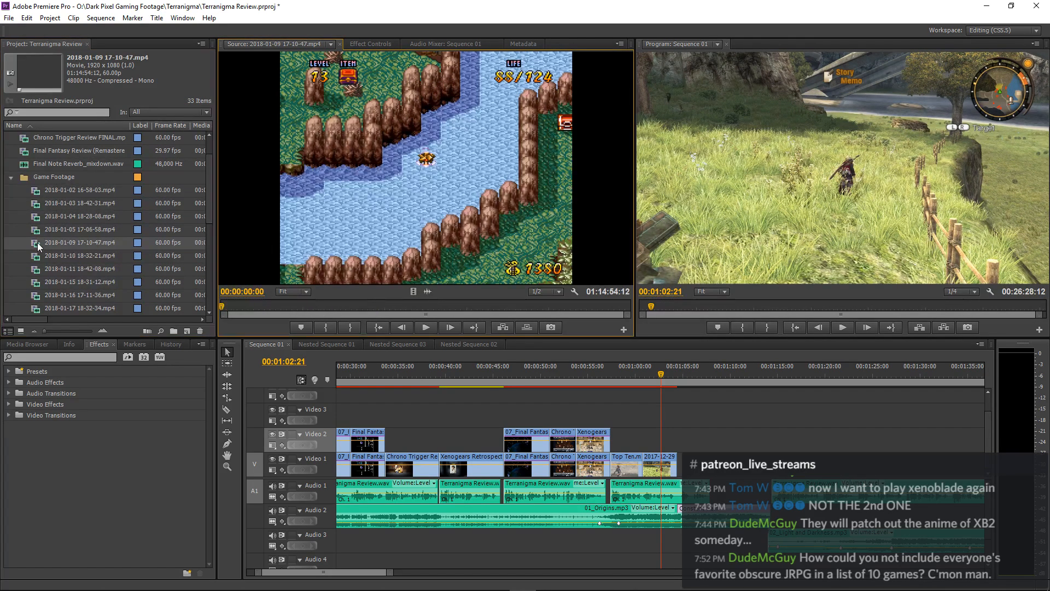
left_click(310, 308)
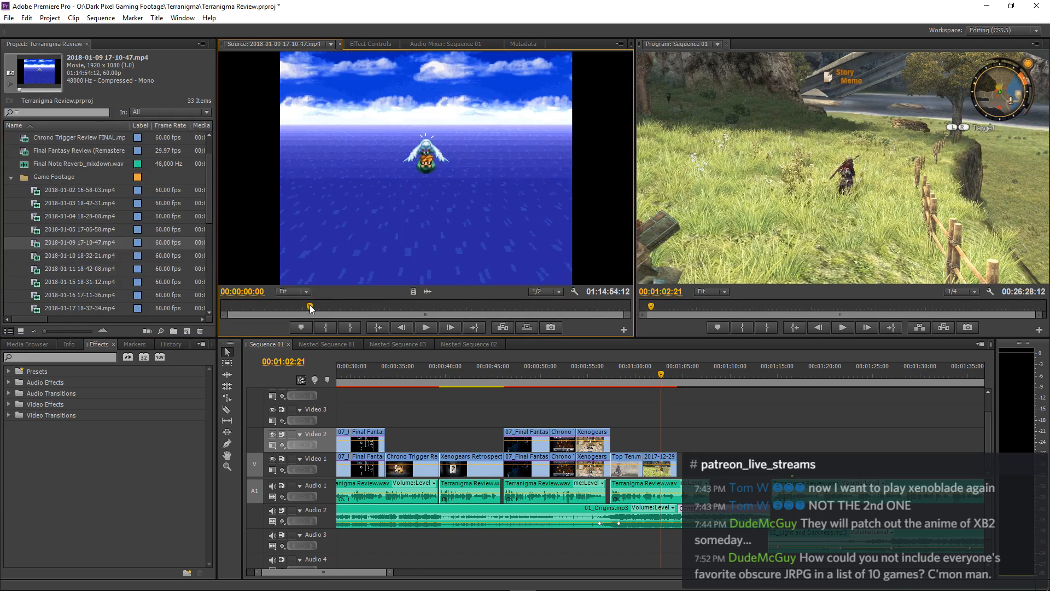
left_click(416, 310)
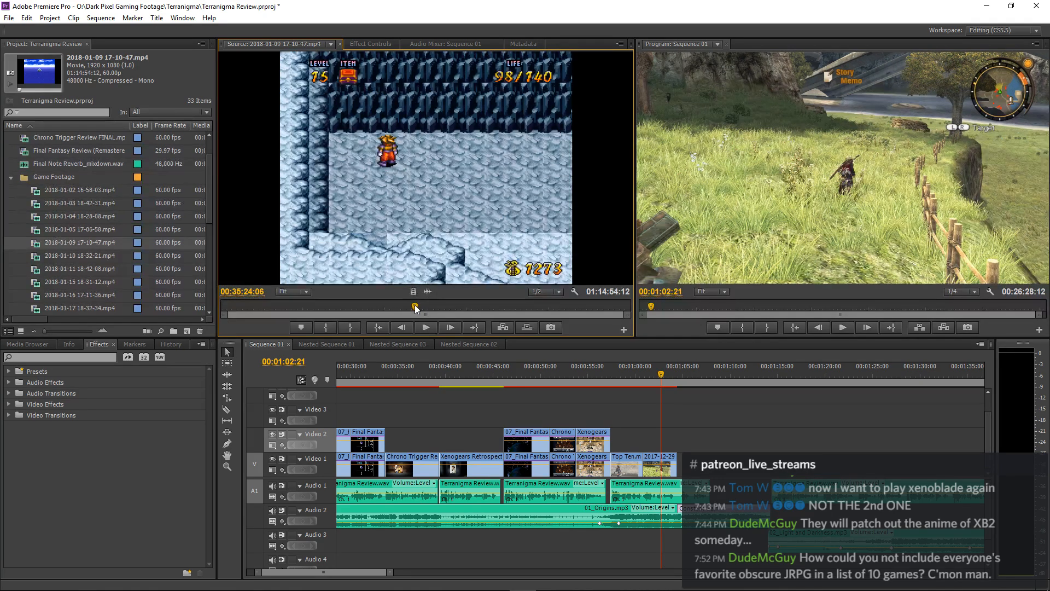
left_click_drag(419, 305, 425, 305)
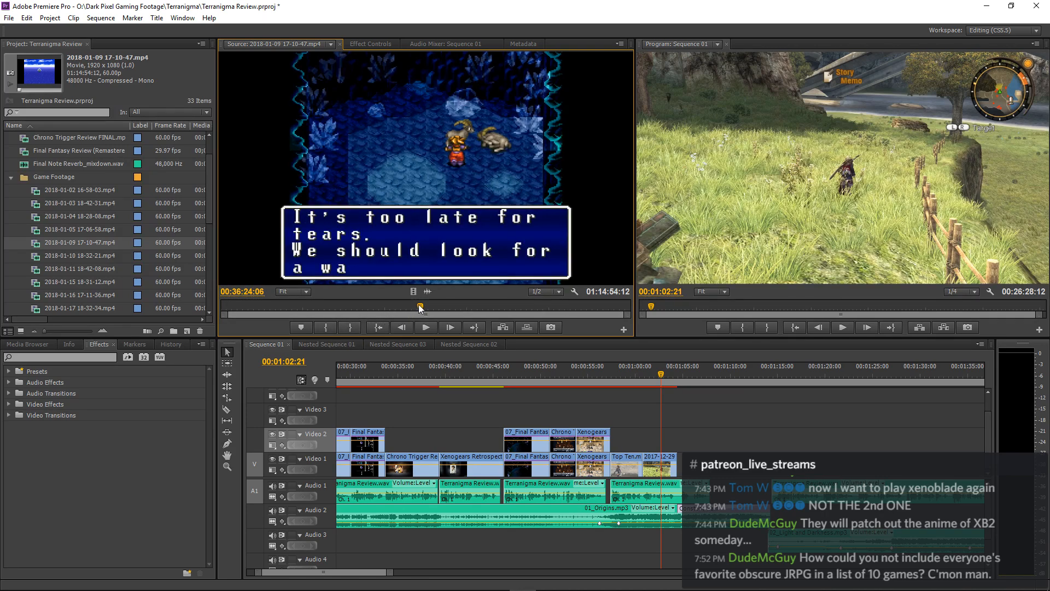
left_click_drag(423, 305, 439, 310)
key("space")
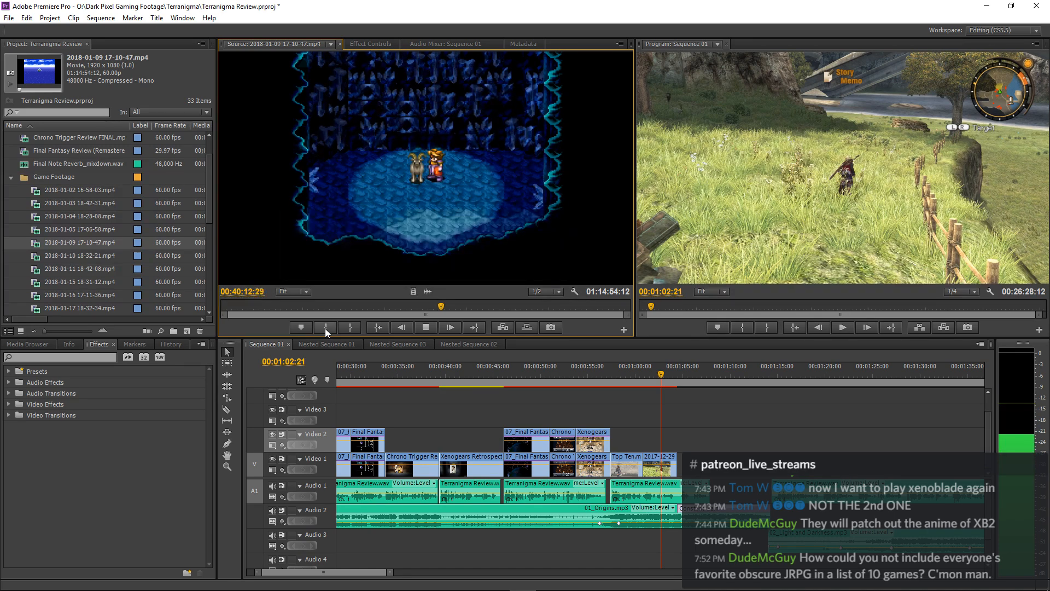
Mark about five seconds of the goat cave scene ending at 00:40:35:05 and place the video on Video 1 after the 2017-12-29 clip.
left_click(326, 327)
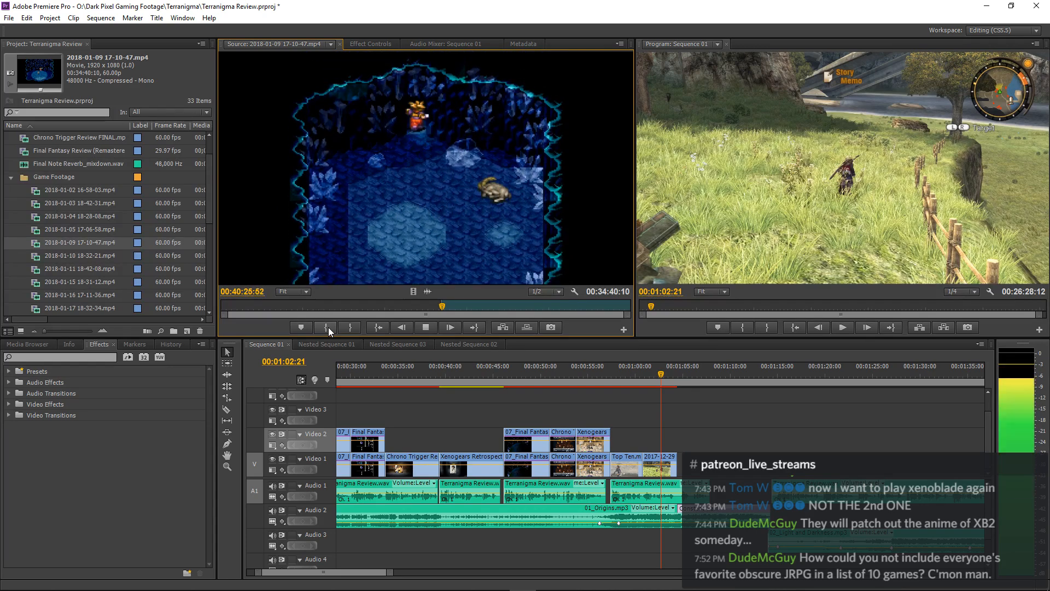
left_click(330, 330)
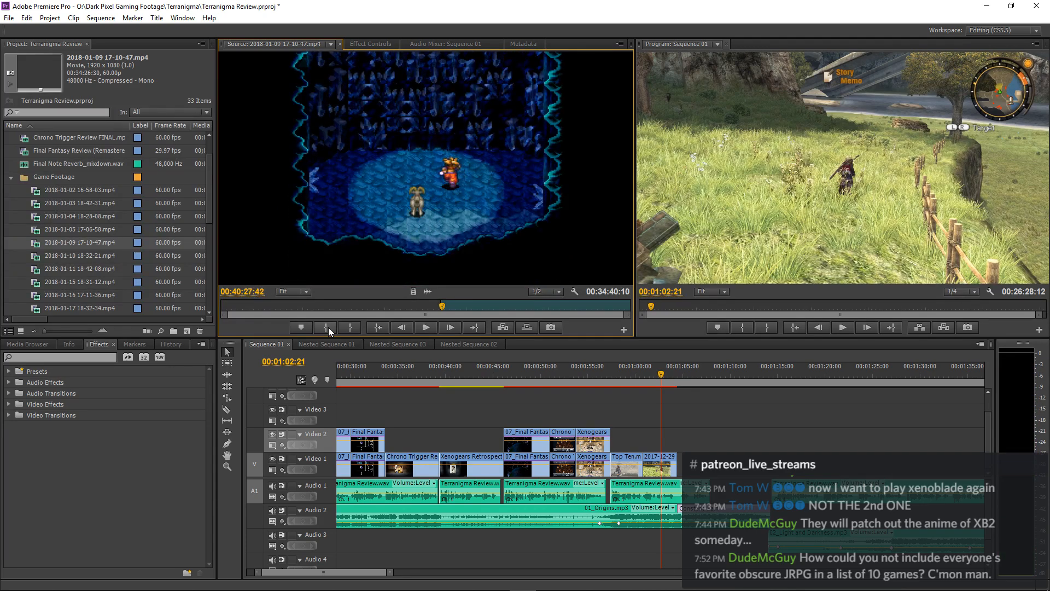
left_click(327, 327)
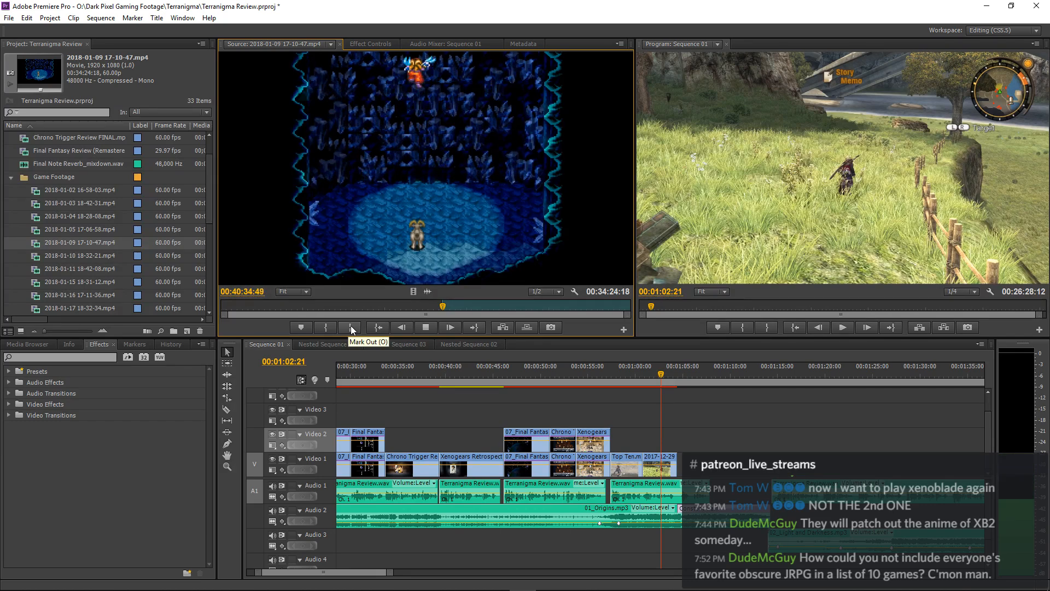
left_click(350, 326)
left_click_drag(415, 291, 706, 465)
Shift the goat cave clip about two seconds later on Video 1, play it against the narration, and remove it.
key("space")
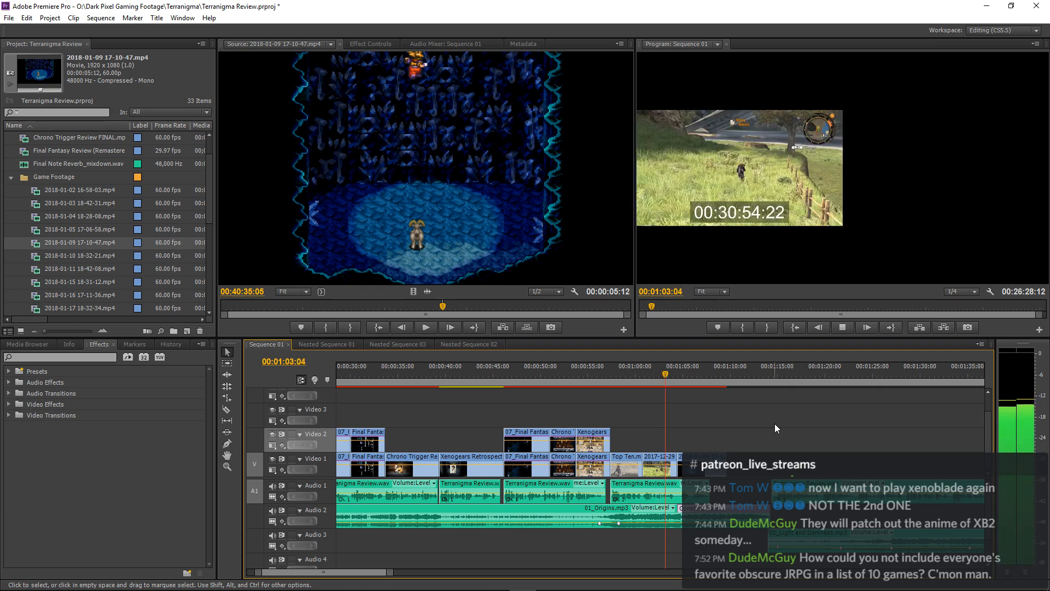
key("space")
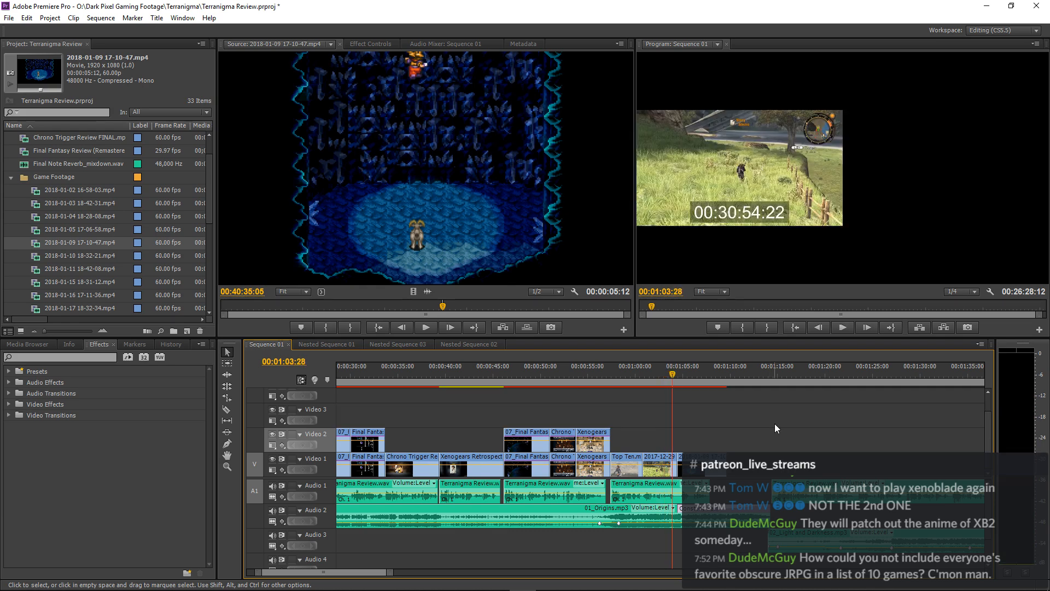
key("space")
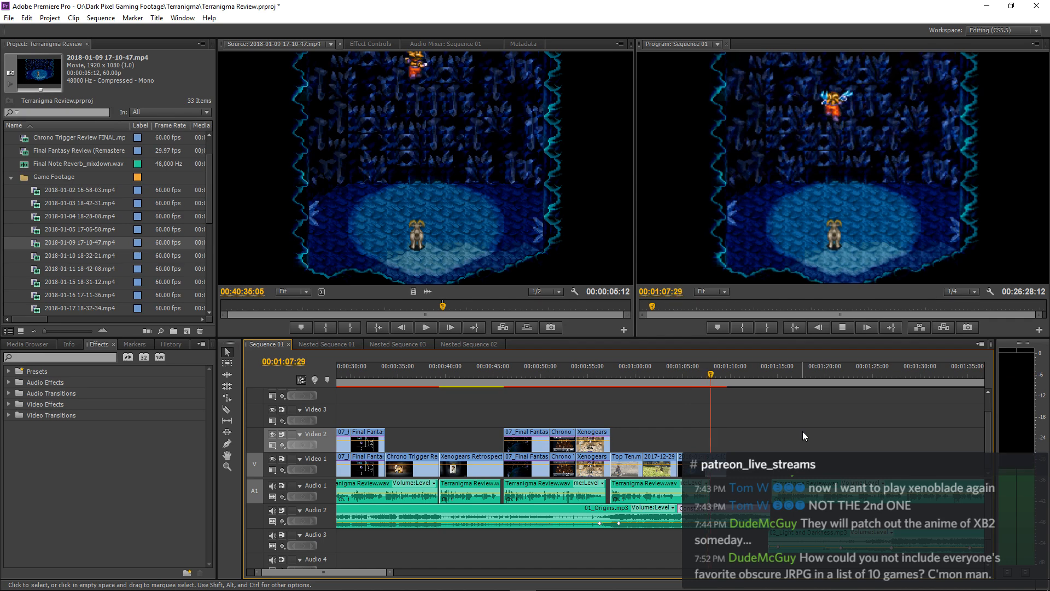
key("space")
left_click_drag(679, 466, 696, 466)
key("space")
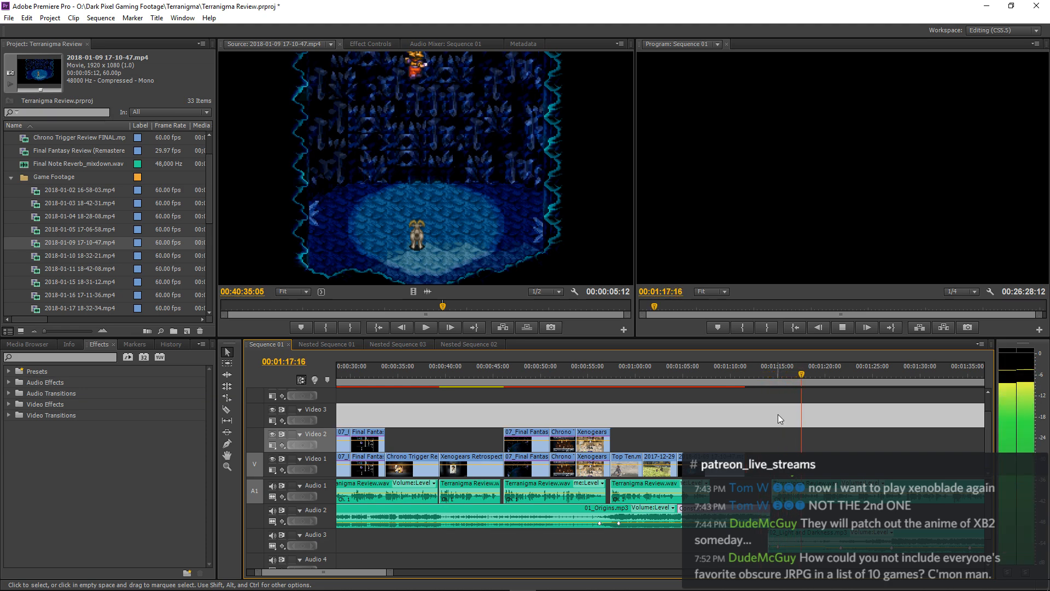
key("space")
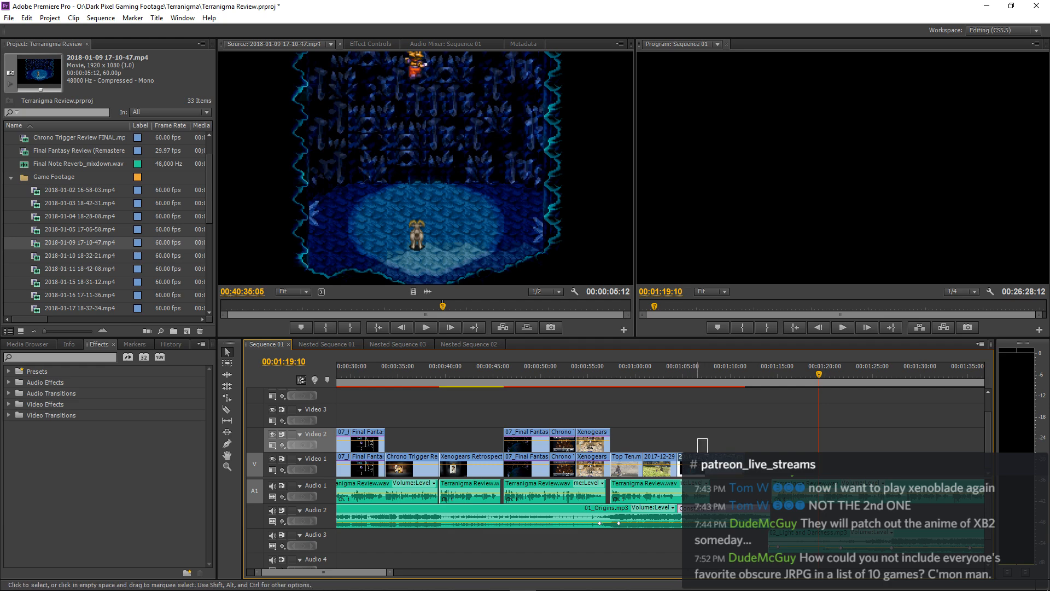
left_click(692, 374)
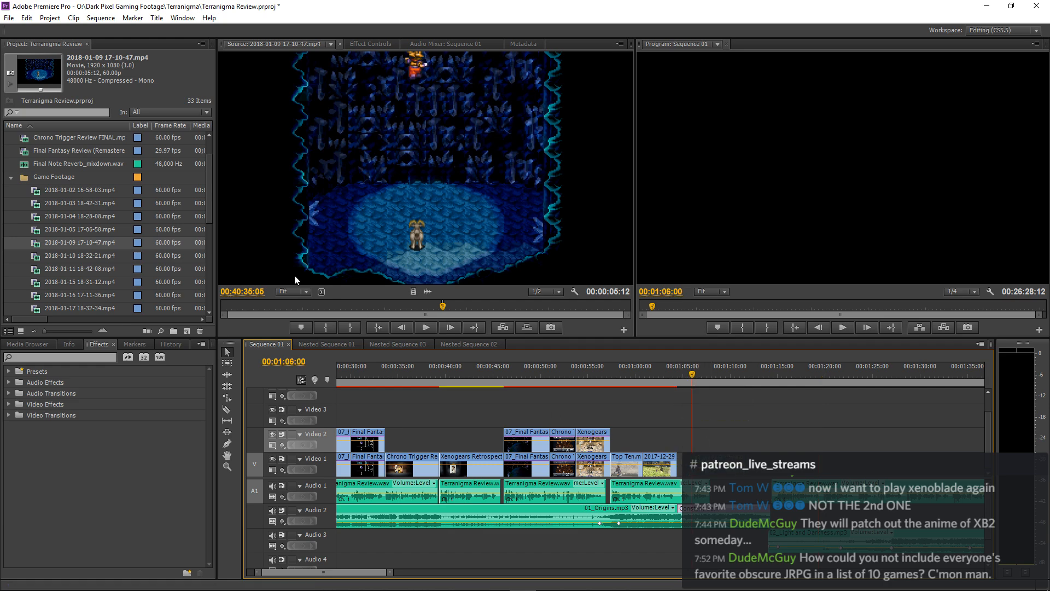
double_click(37, 189)
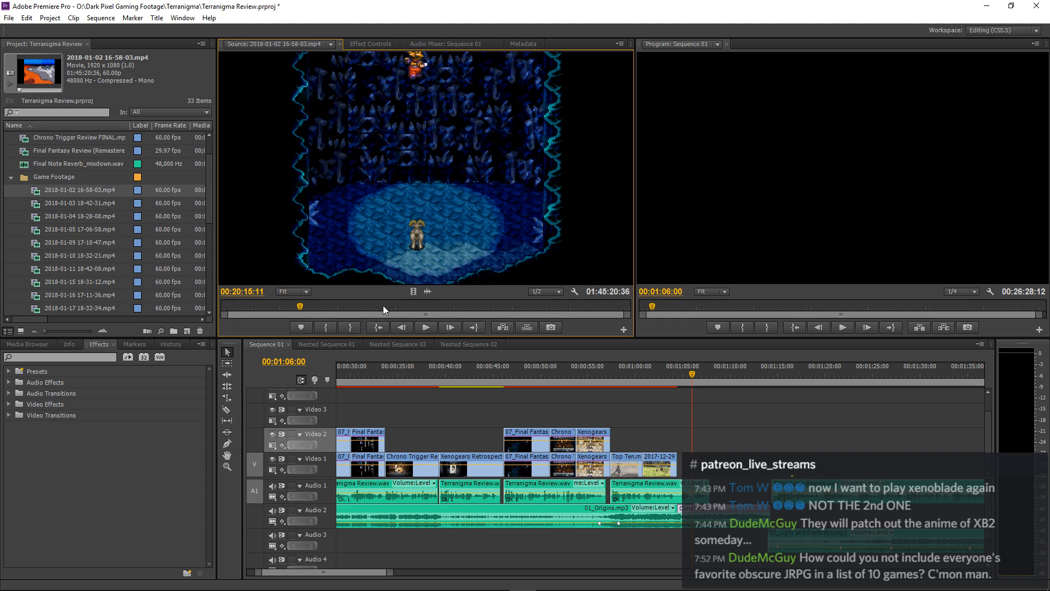
left_click(409, 308)
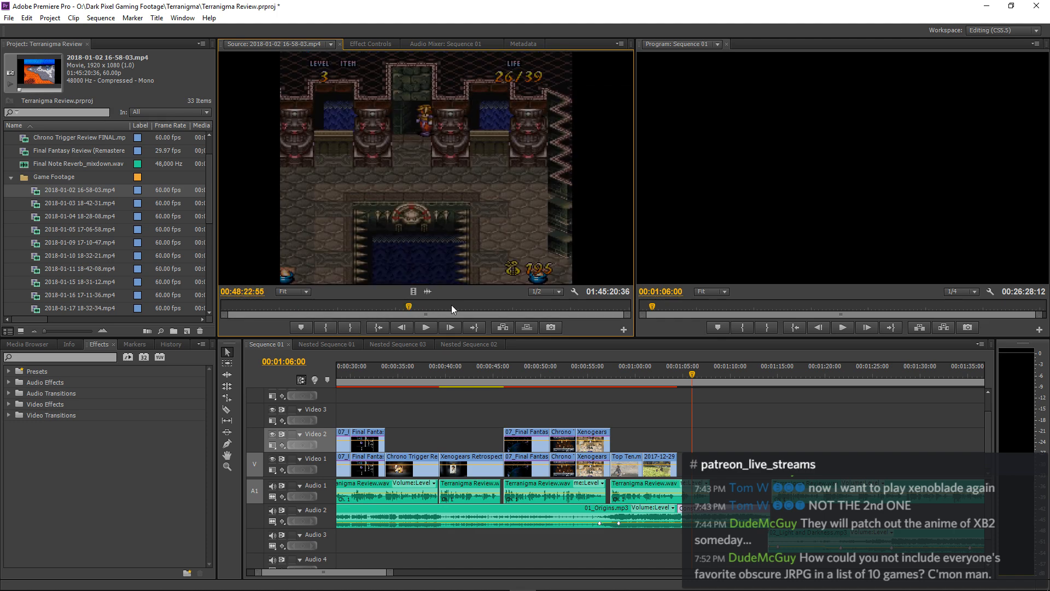
left_click(452, 304)
left_click(477, 303)
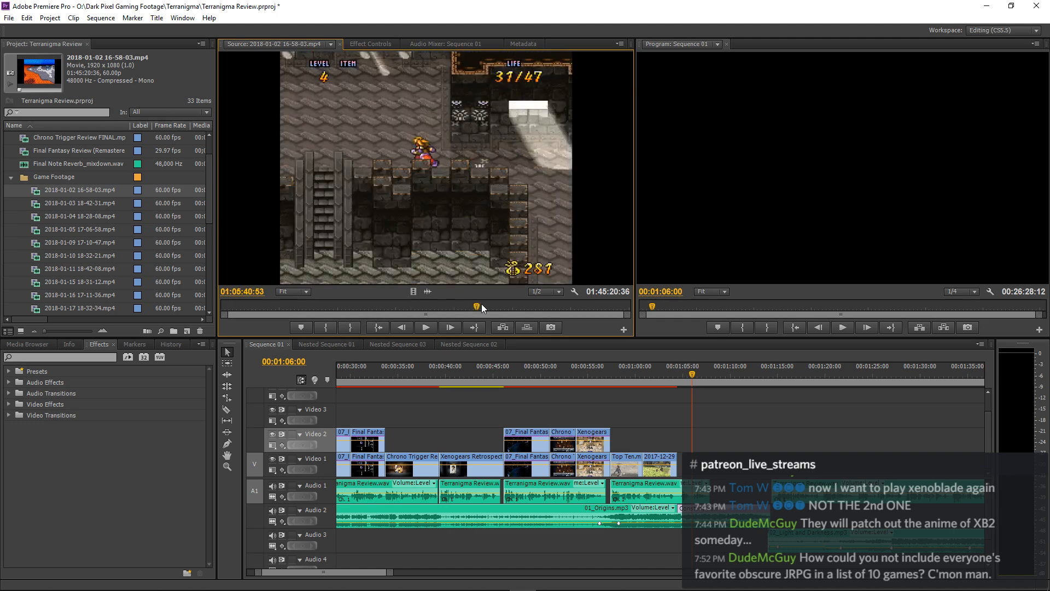
left_click(499, 304)
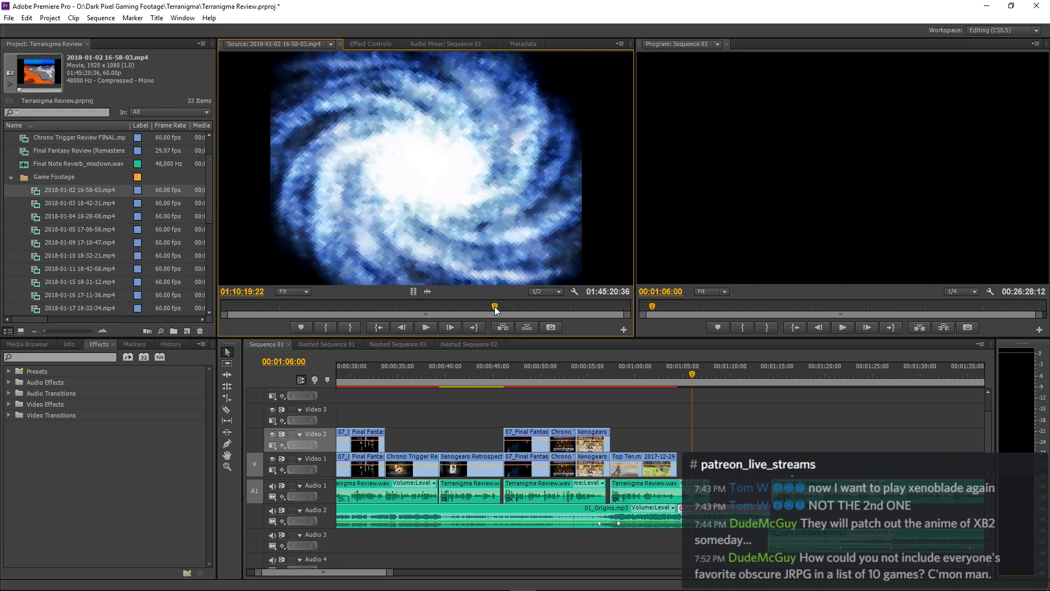
left_click(491, 306)
key("space")
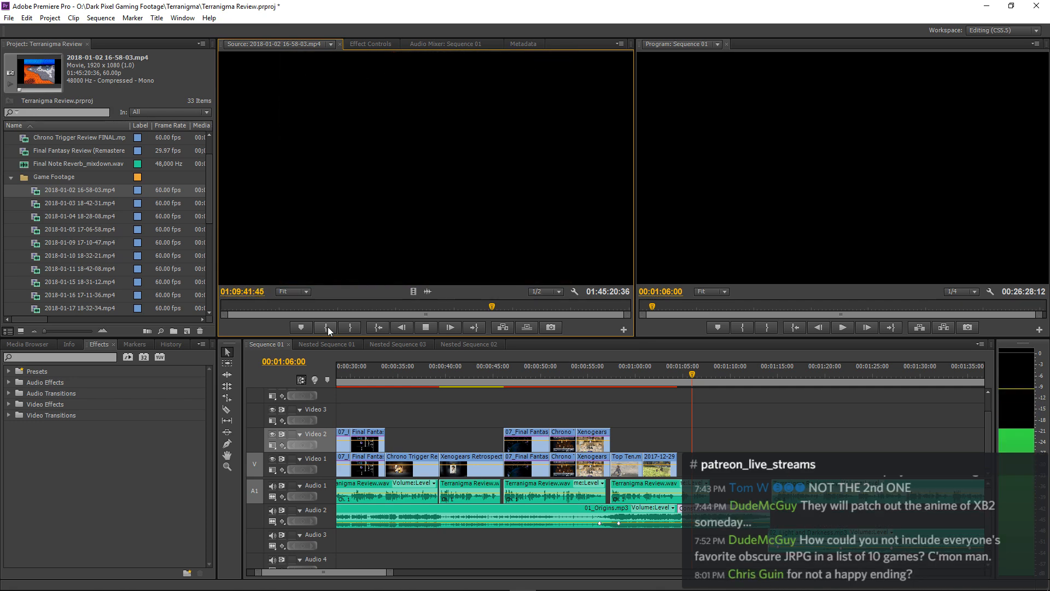
key("space")
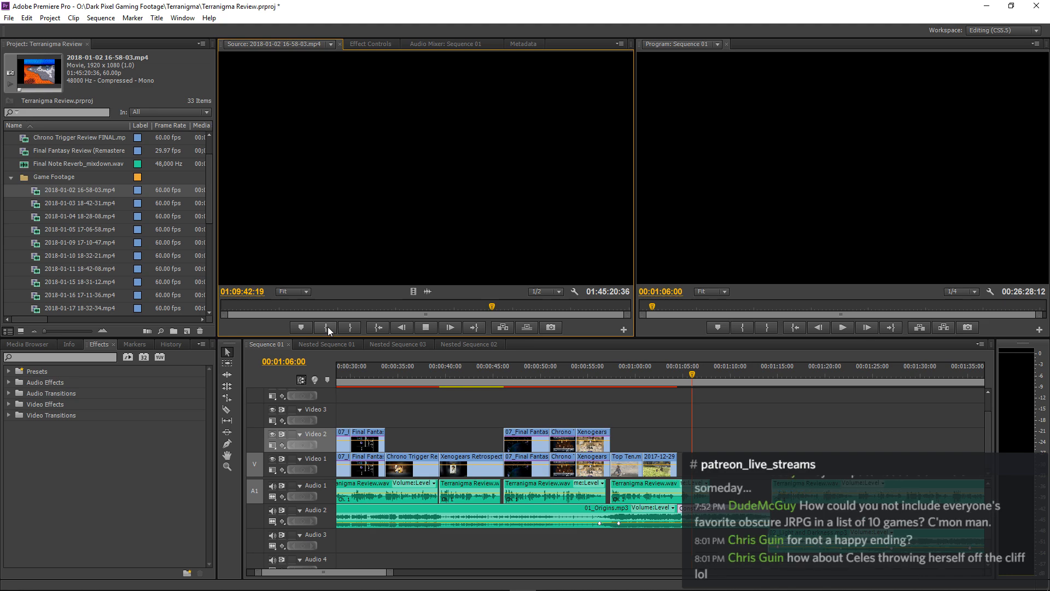
key("space")
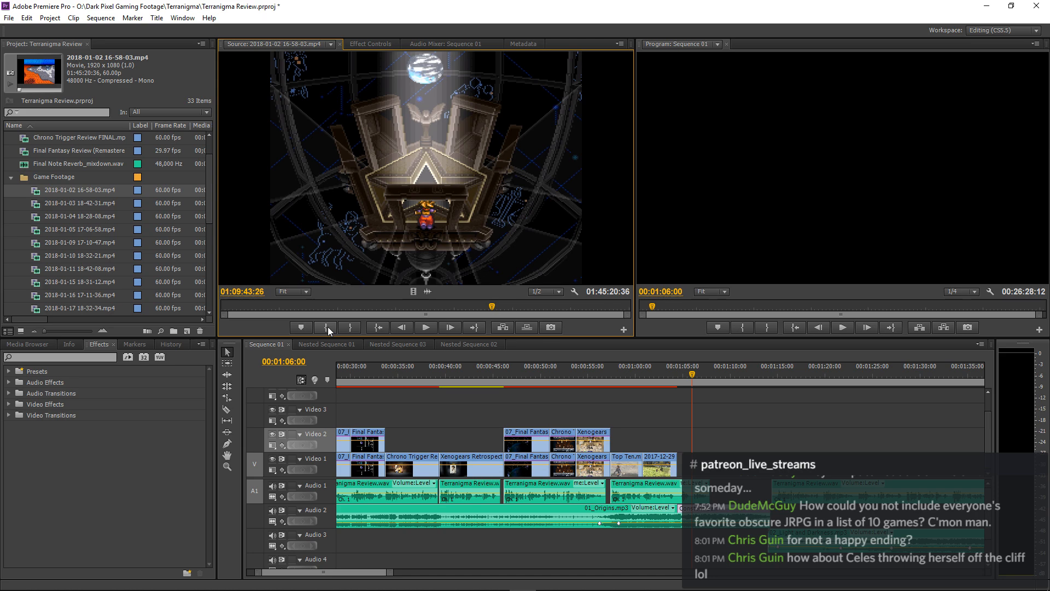
Mark 01:09:43:26 to 01:09:53:52 of the tower platform scene, place the video on Video 1 after the 2017-12-29 clip, and play it back.
left_click(327, 326)
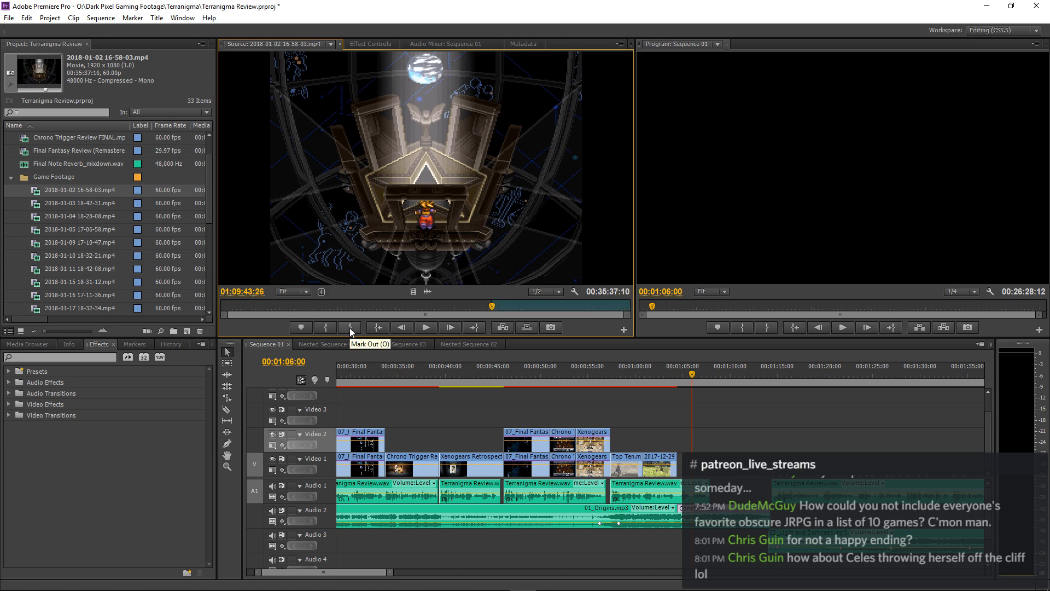
key("space")
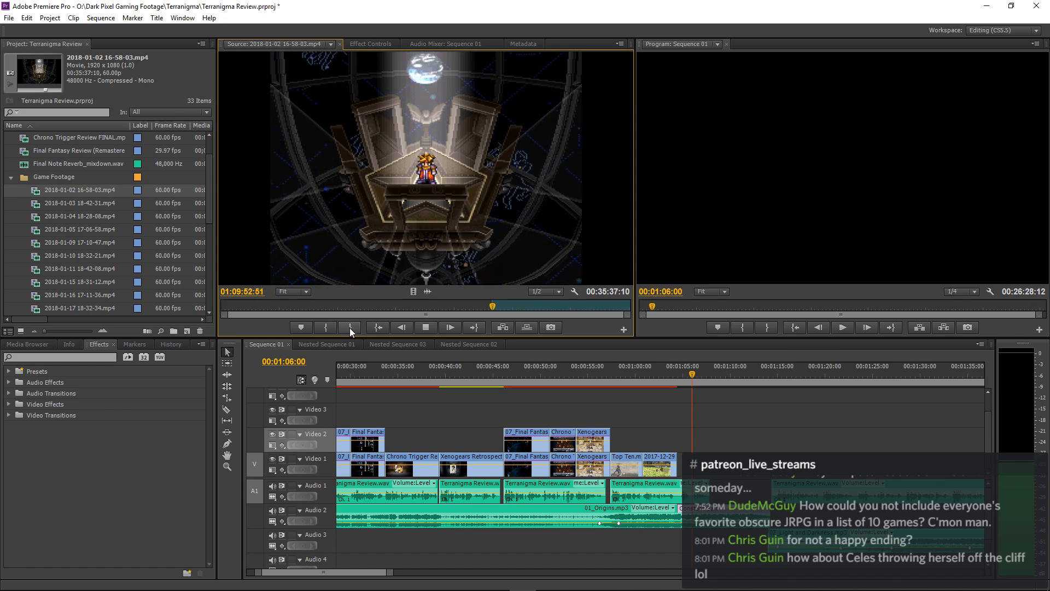
left_click(350, 327)
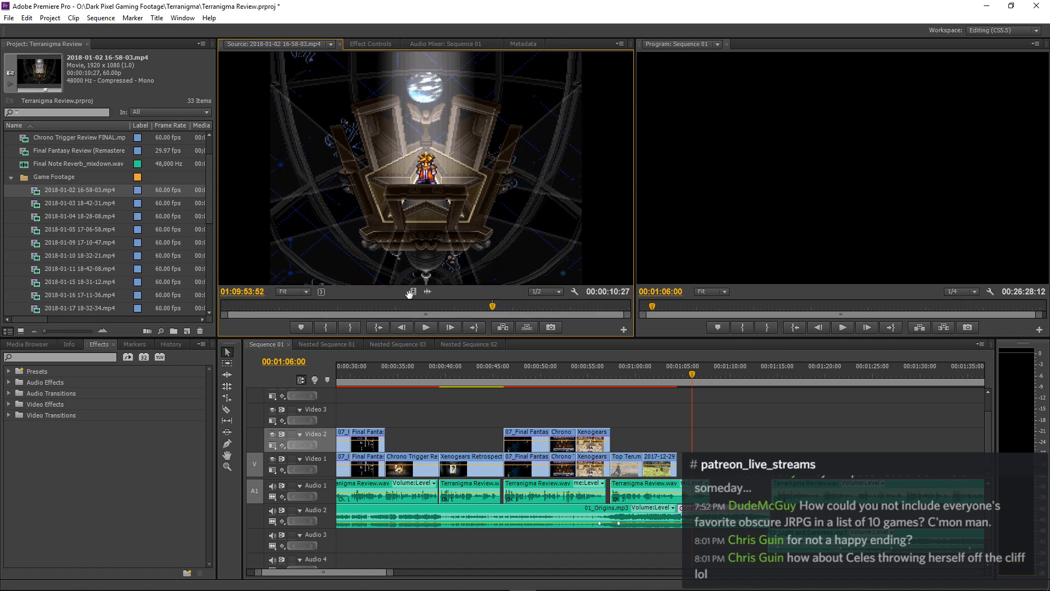
left_click_drag(410, 293, 679, 463)
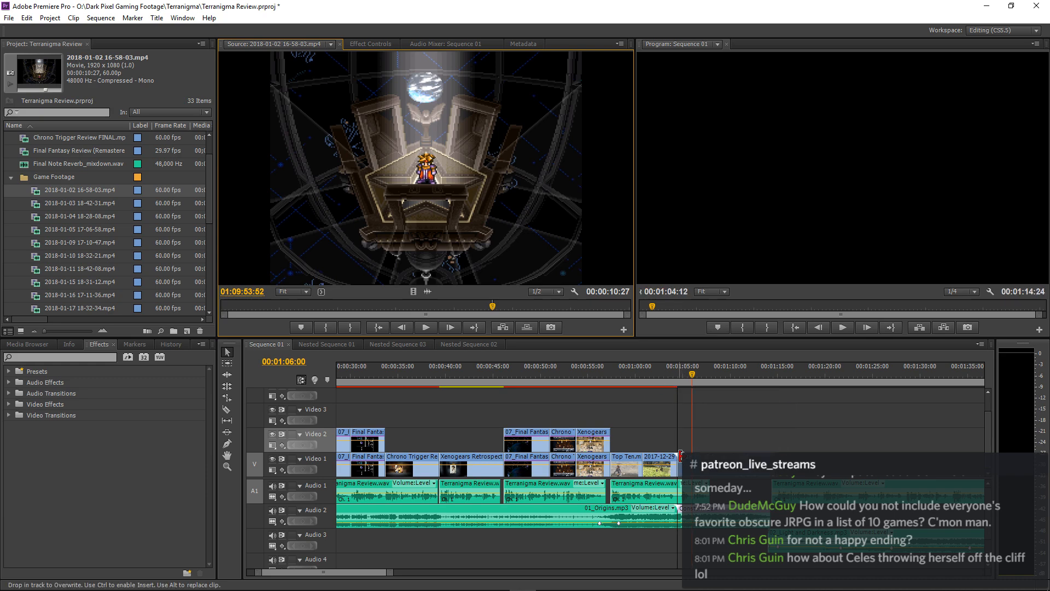
left_click(667, 377)
key("space")
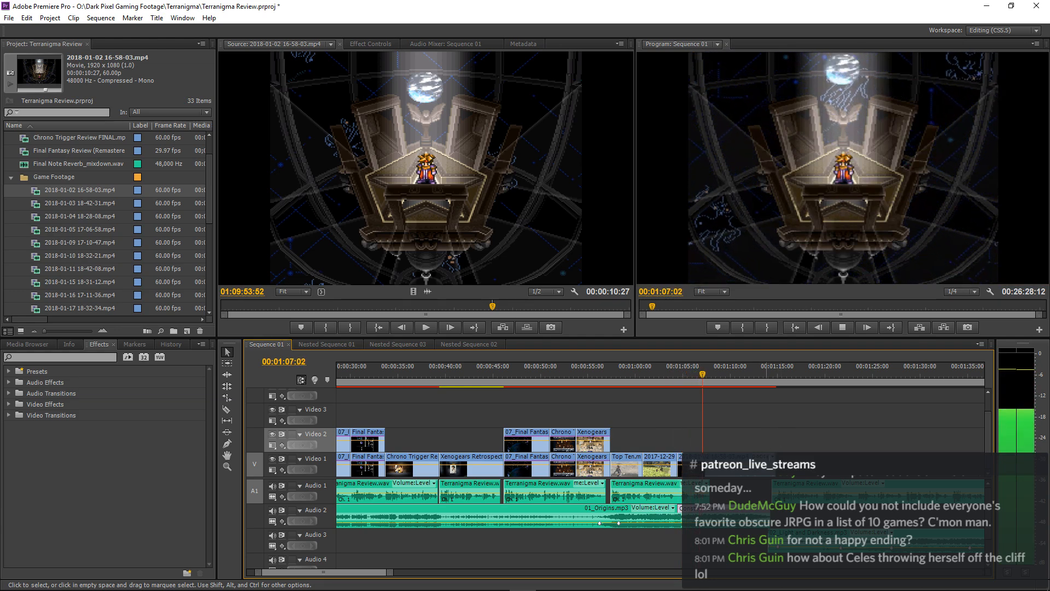
left_click_drag(768, 430, 692, 435)
key("ctrl+c")
left_click(692, 377)
key("ctrl+v")
left_click(710, 375)
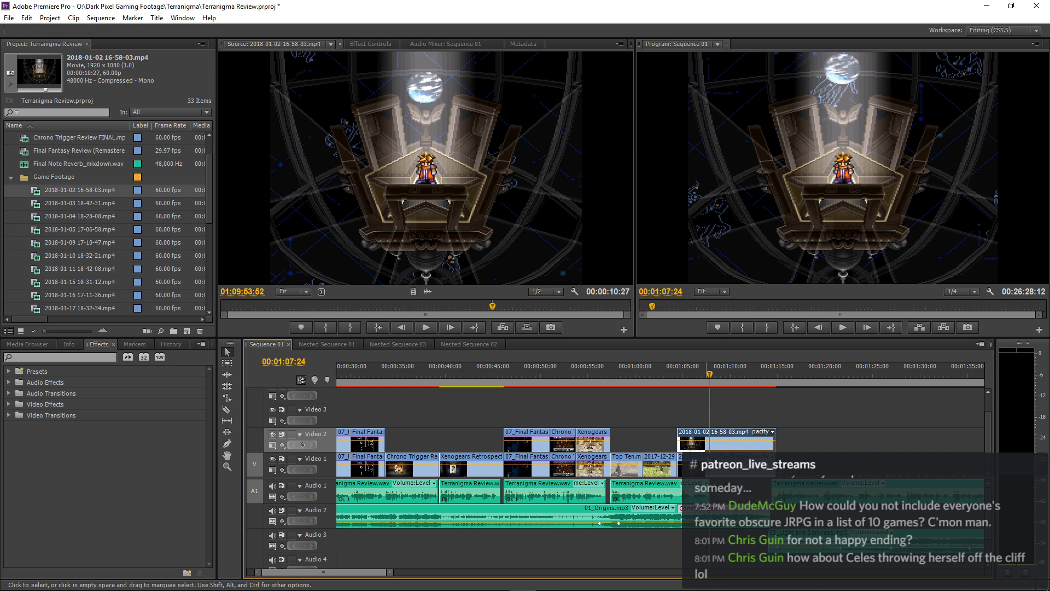
left_click(391, 45)
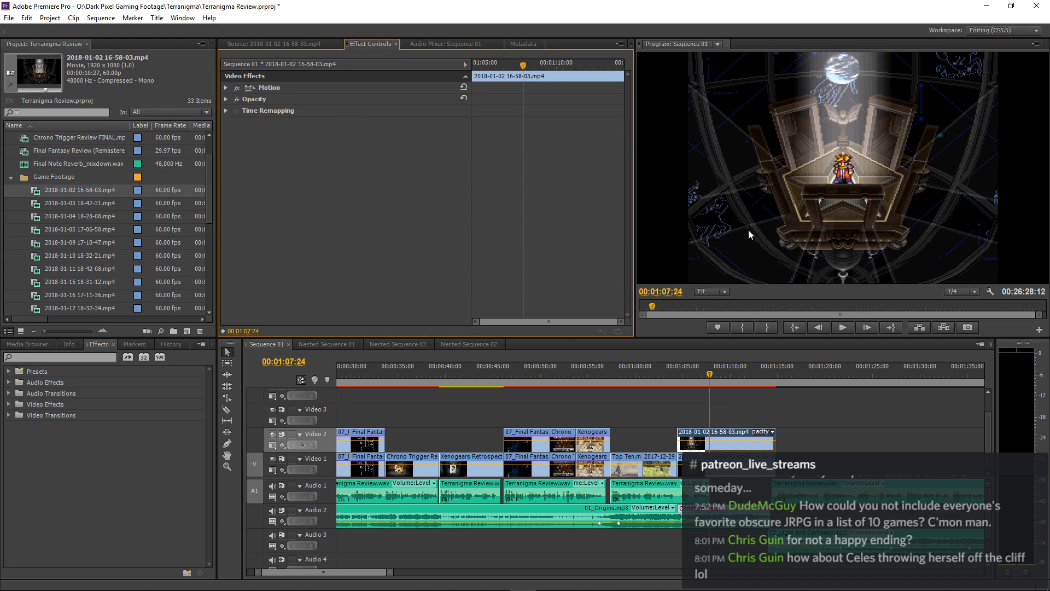
left_click(823, 408)
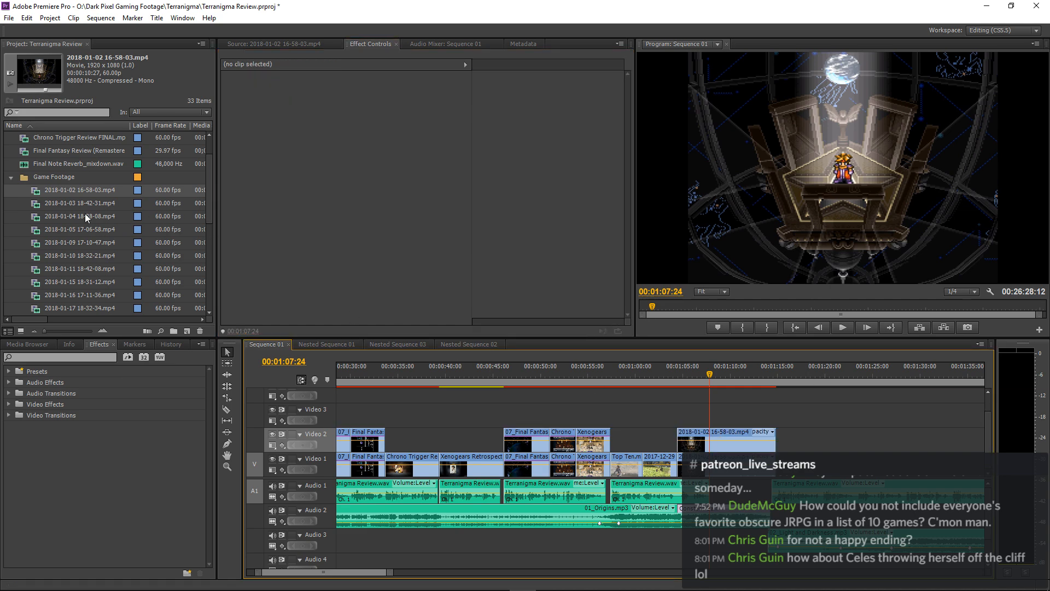
double_click(37, 204)
left_click(362, 307)
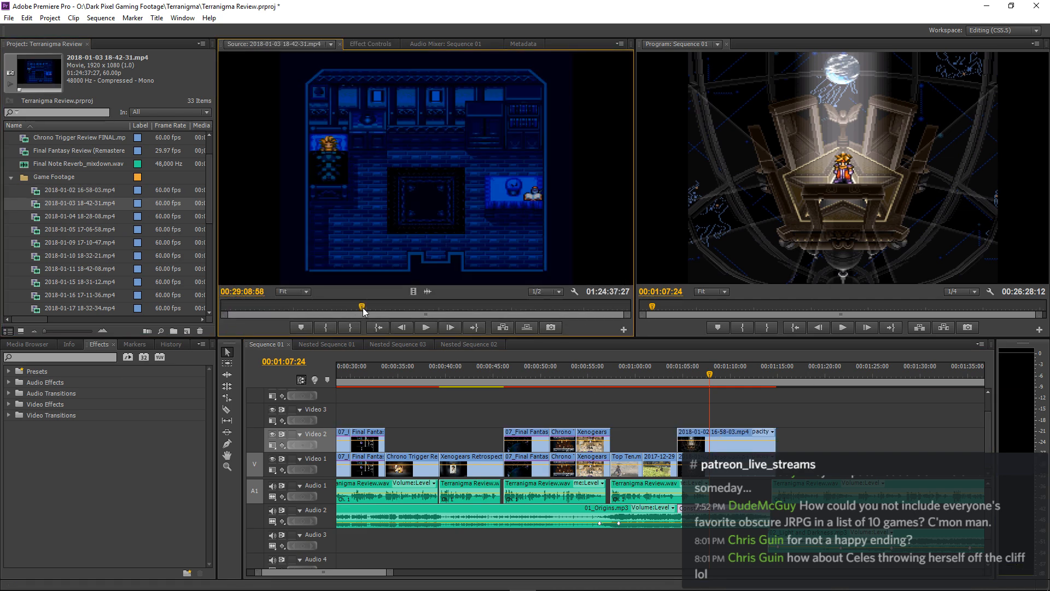
left_click(402, 306)
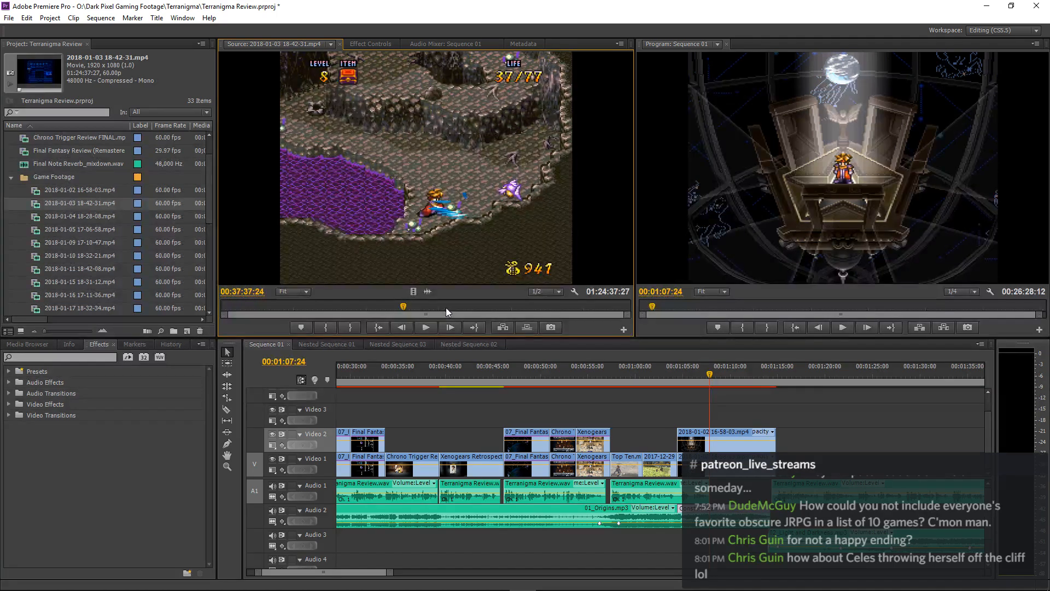
key("grave")
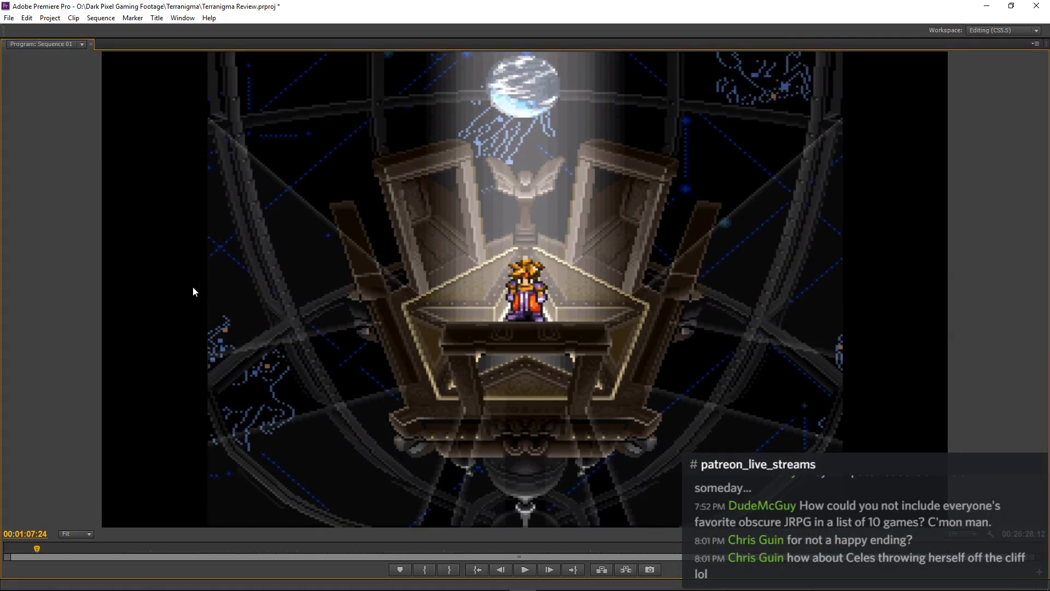
key("grave")
key("grave")
key("grave")
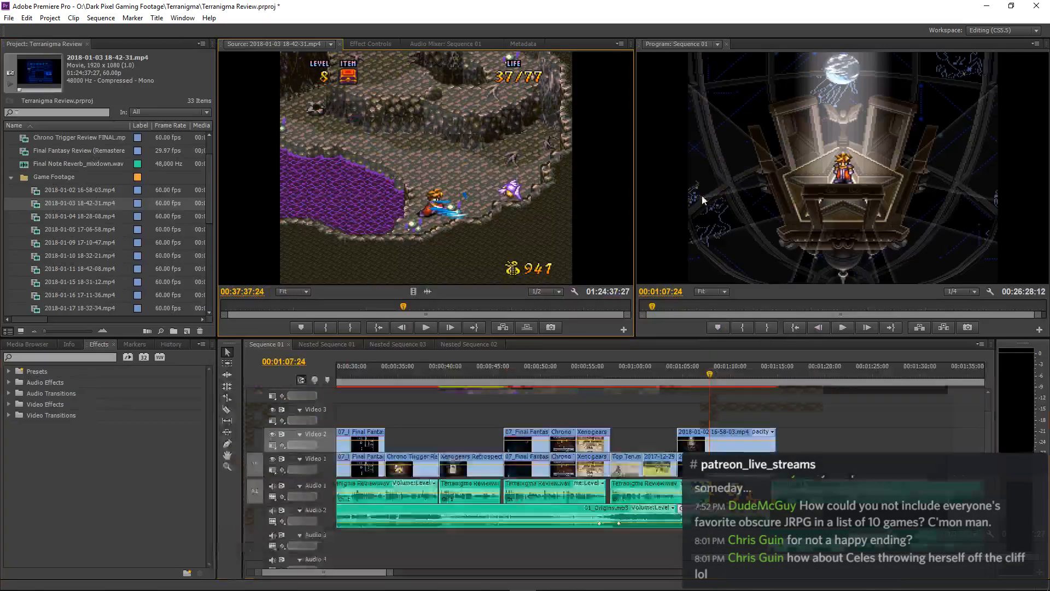
key("grave")
key("grave")
key("grave")
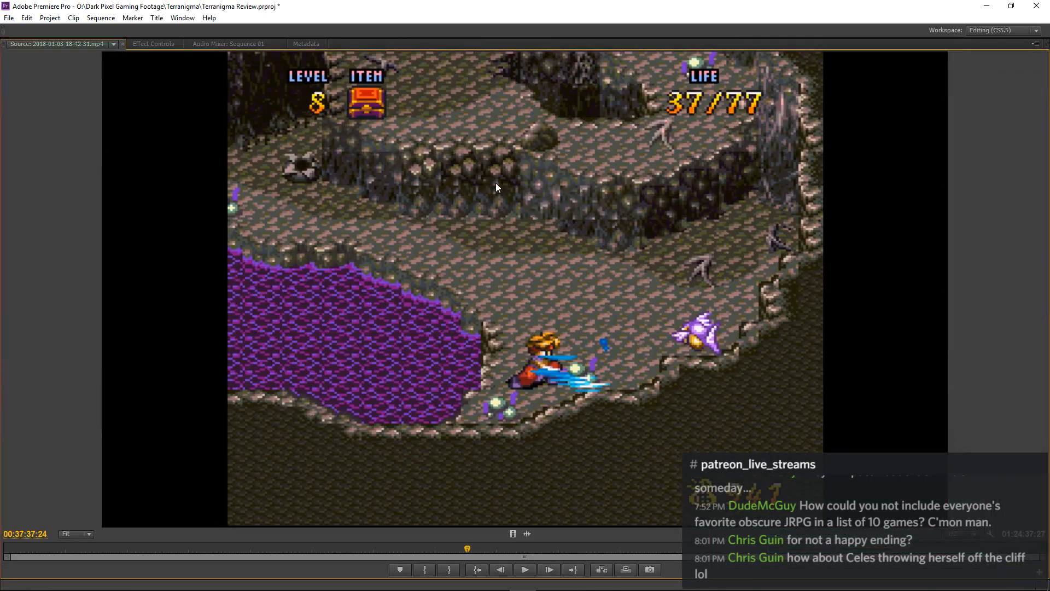
key("grave")
key("grave")
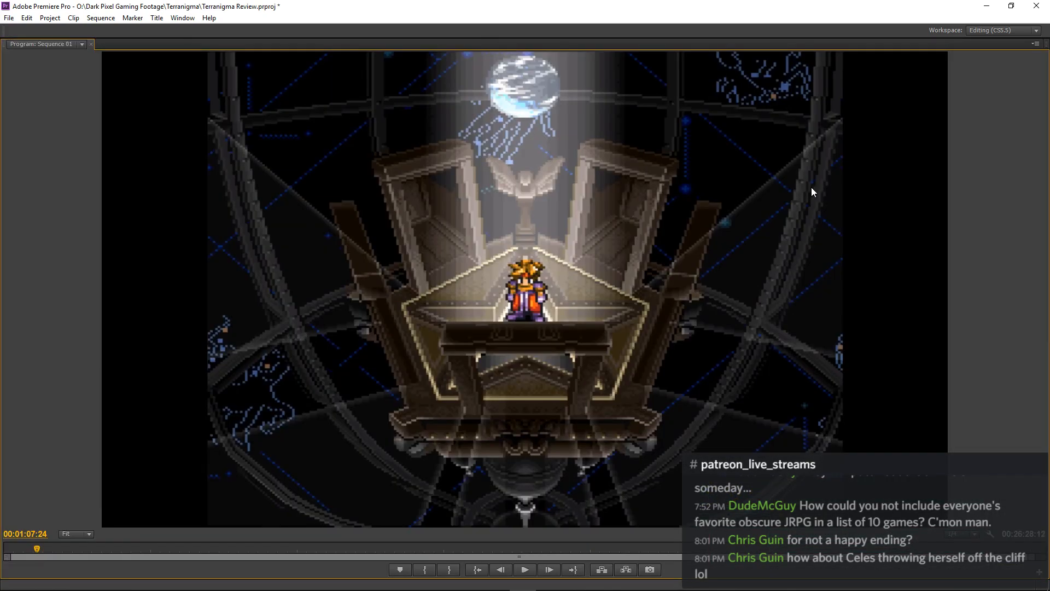
key("grave")
key("grave")
key("grave")
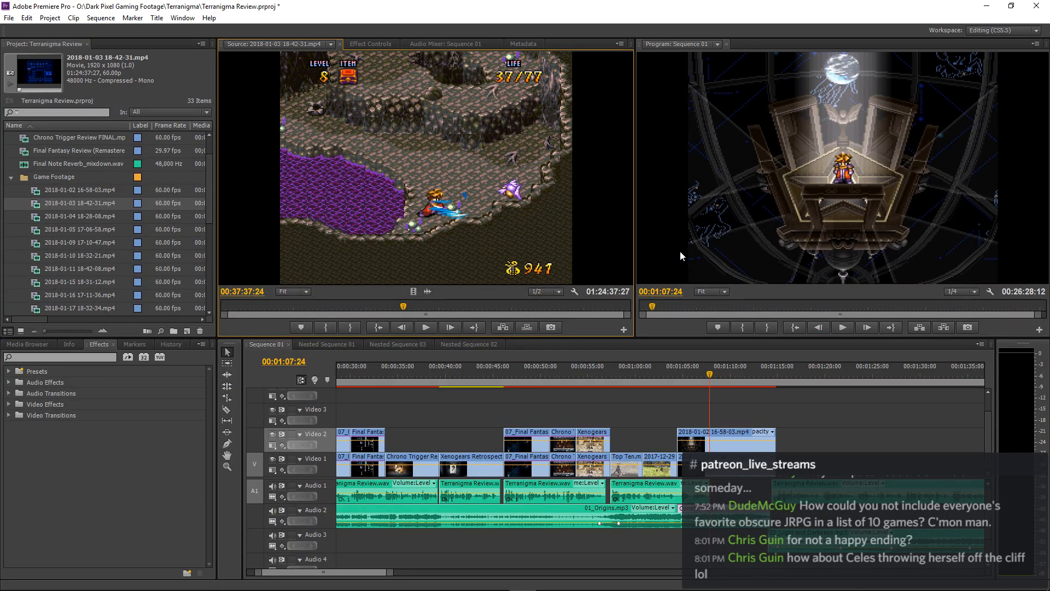
left_click(731, 407)
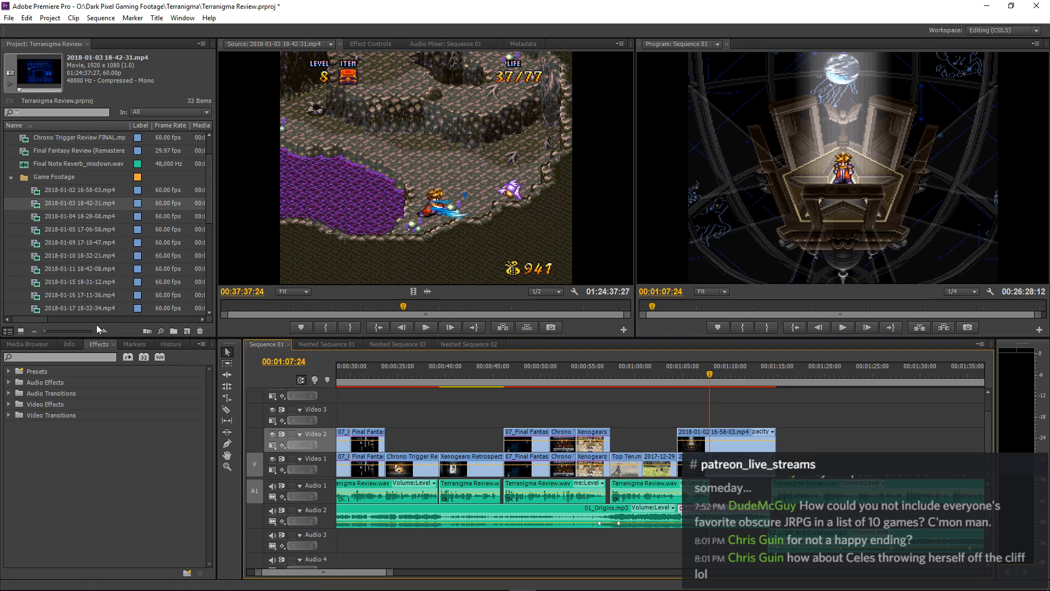
left_click(521, 459)
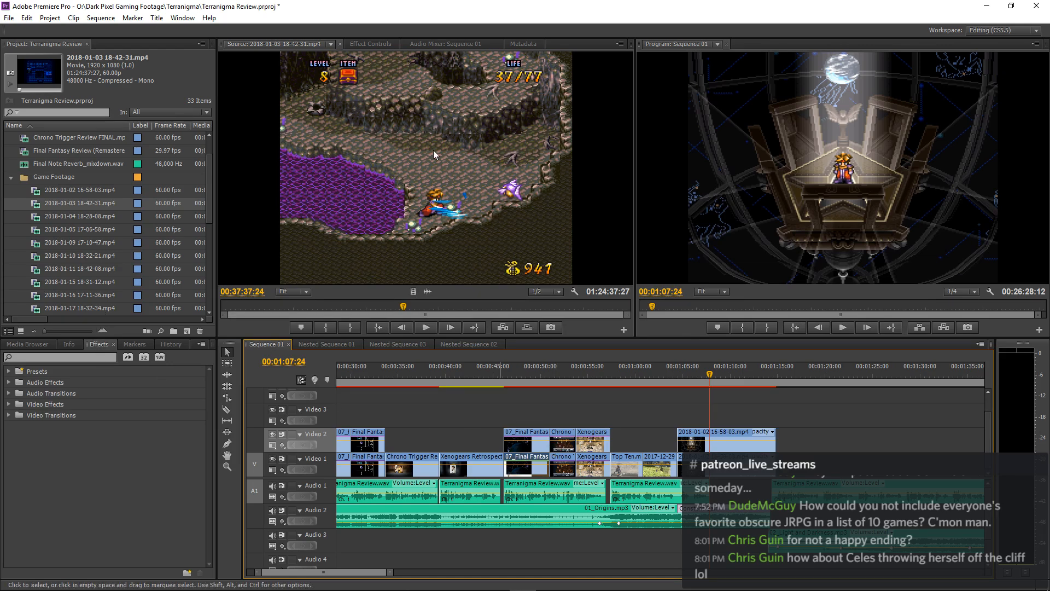
left_click(372, 45)
left_click(279, 88)
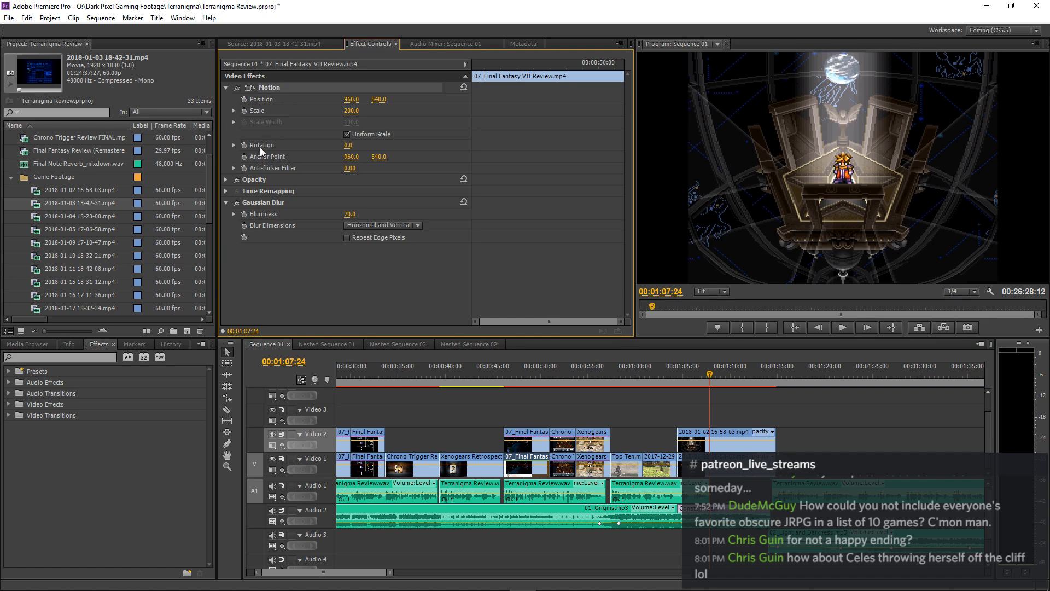
left_click(255, 180, "ctrl")
left_click(255, 202, "ctrl")
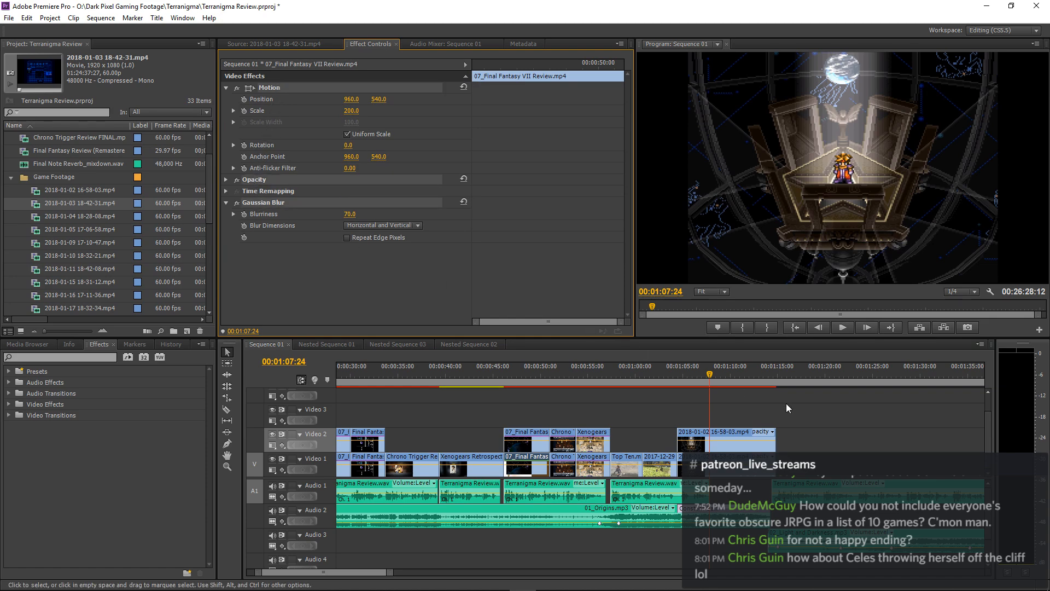
left_click(727, 437)
left_click(336, 297)
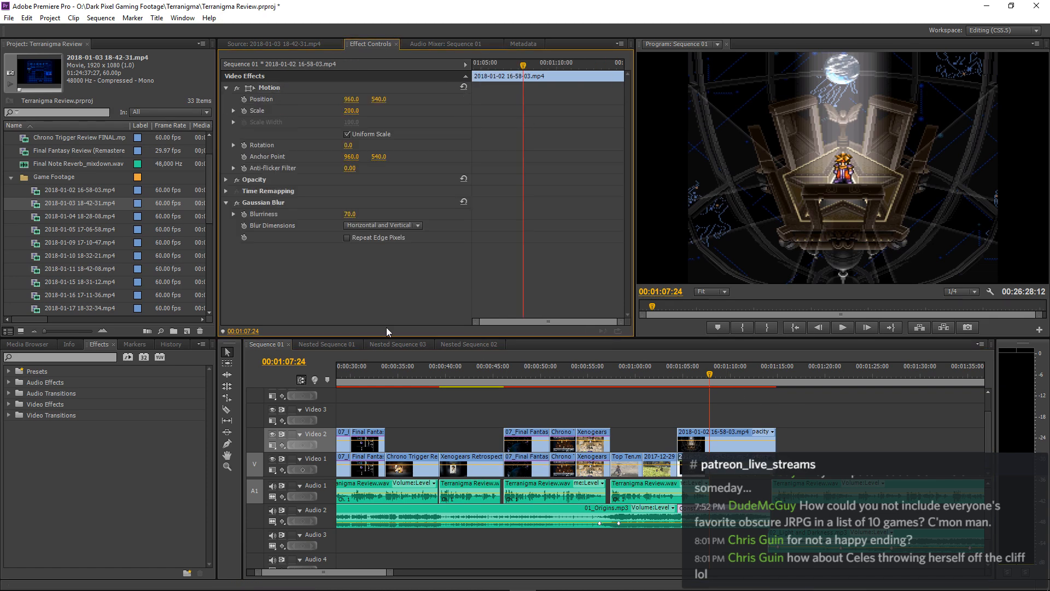
Copy the Crop effect from Video 2's 07_Final Fantasy VII Review clip onto the Video 2 tower clip and check the frame at full size.
left_click(526, 441)
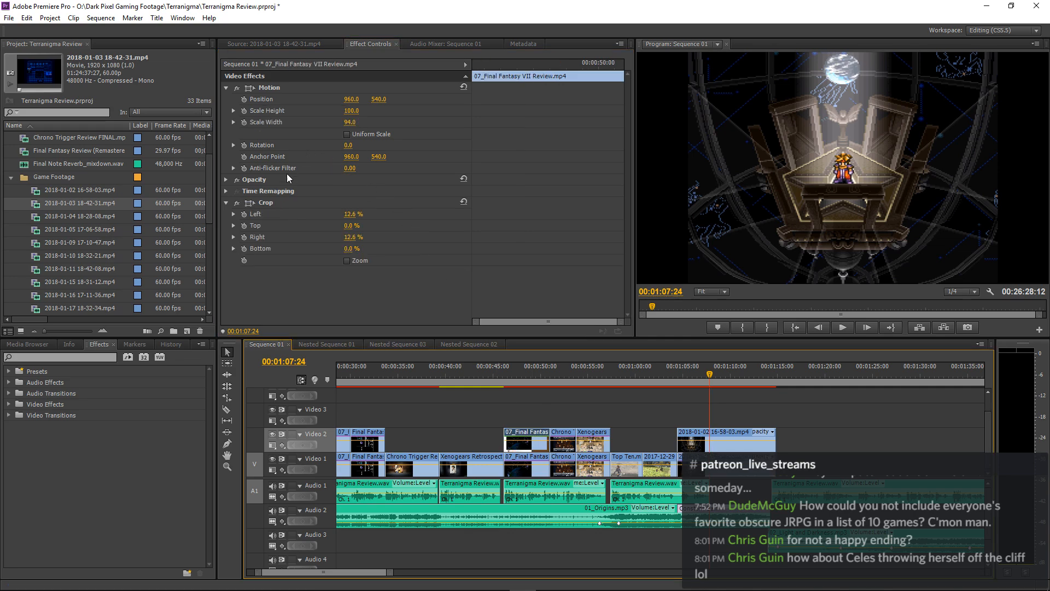
left_click(270, 202)
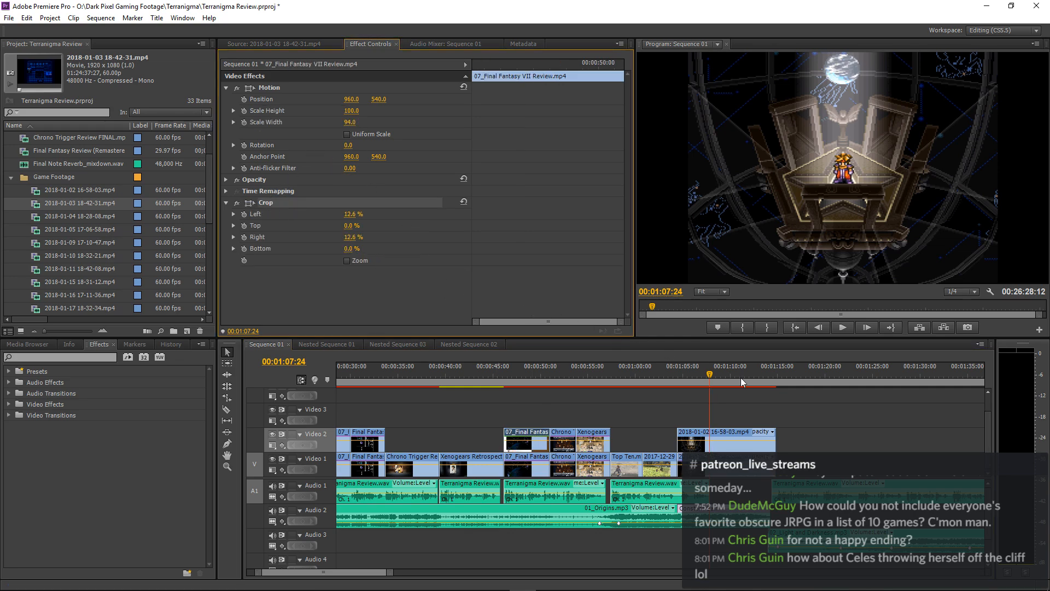
left_click(733, 435)
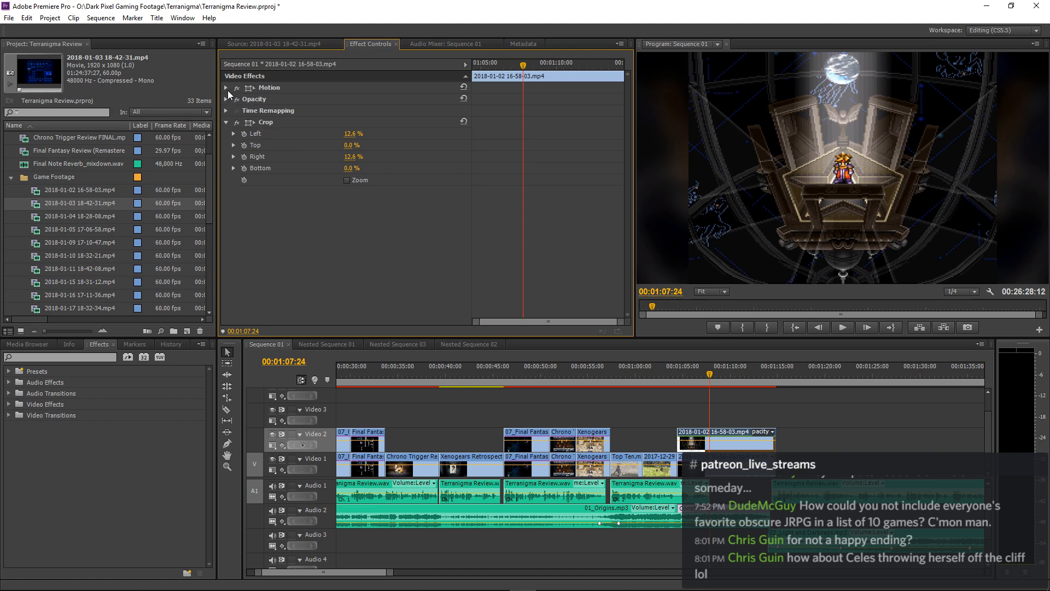
key("grave")
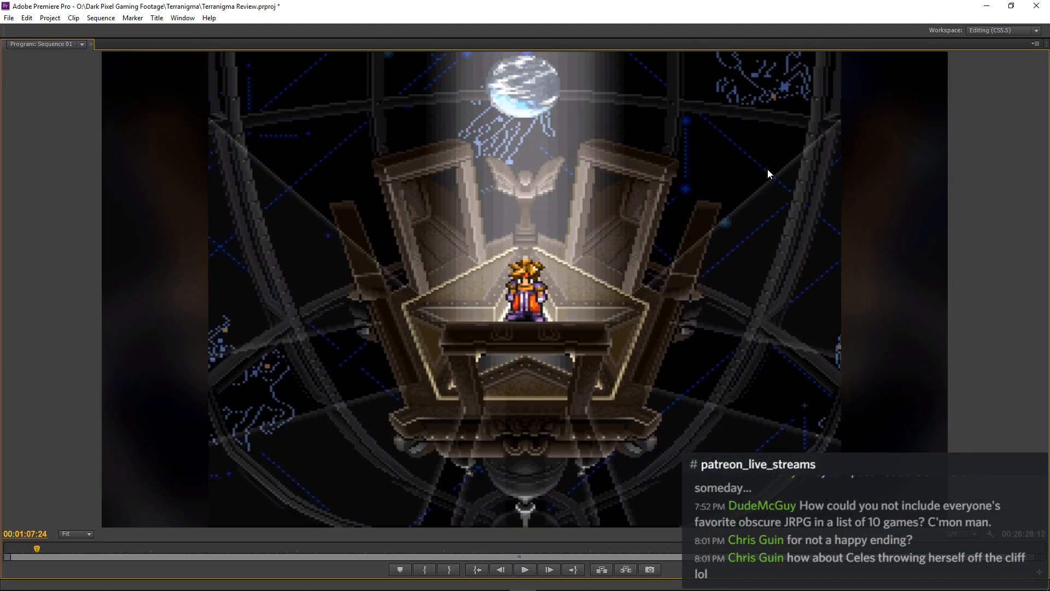
key("grave")
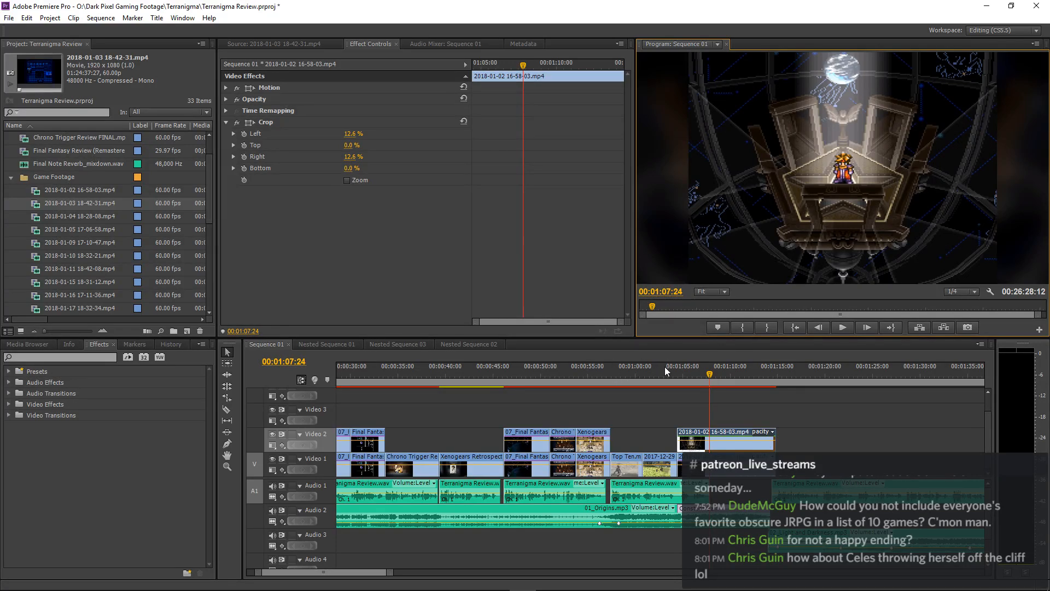
Move the short Terranigma - First Look Review.mp4 clip on Video 3 to start at 00:01:07:25, above the tower platform clip.
left_click(837, 403)
key("backslash")
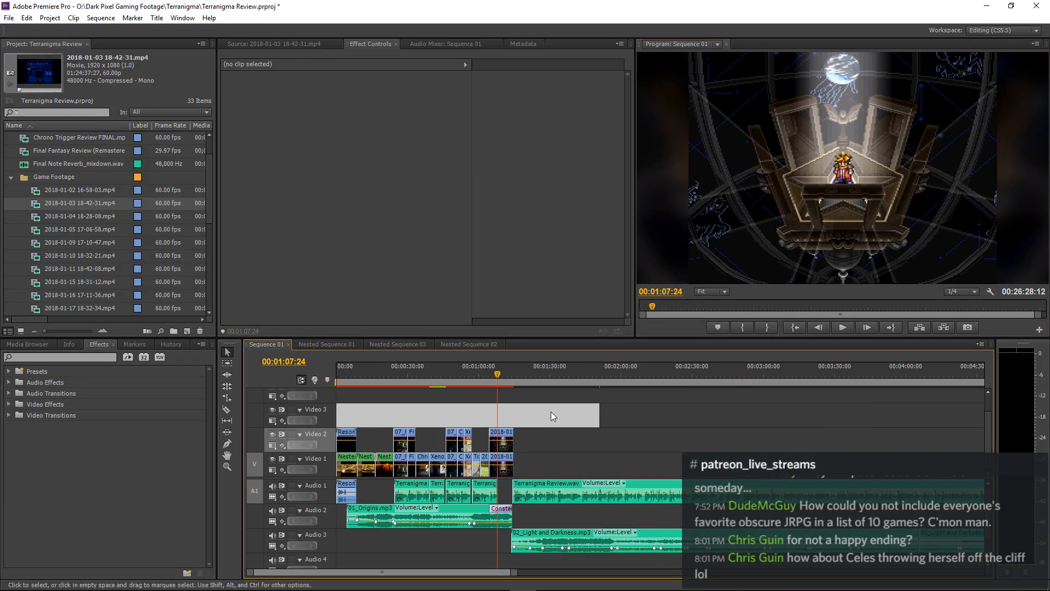
key("equal")
key("equal")
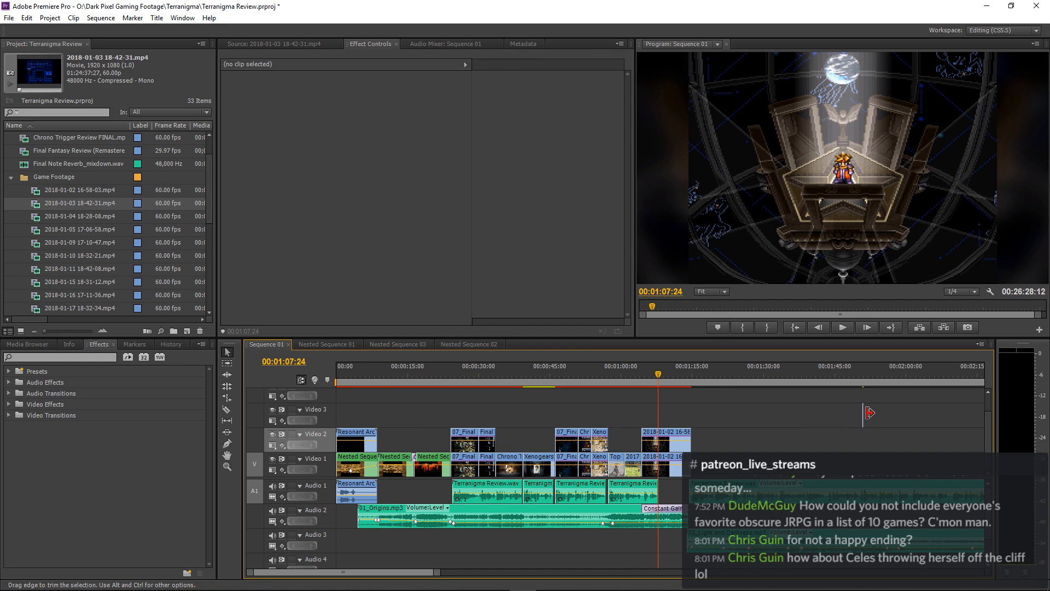
left_click_drag(859, 411, 670, 412)
key("equal")
key("equal")
key("equal")
key("Right")
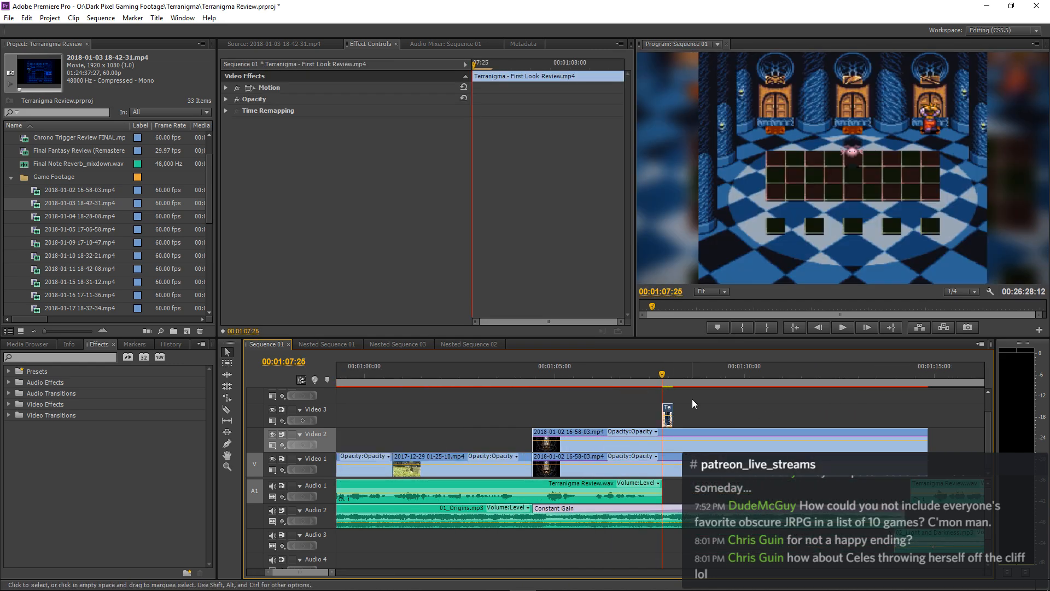
Compare the picture width of the First Look Review frame at 00:01:07:25 with the tower frame at 00:01:07:24, including at full size.
key("Left")
key("Right")
key("Left")
key("Right")
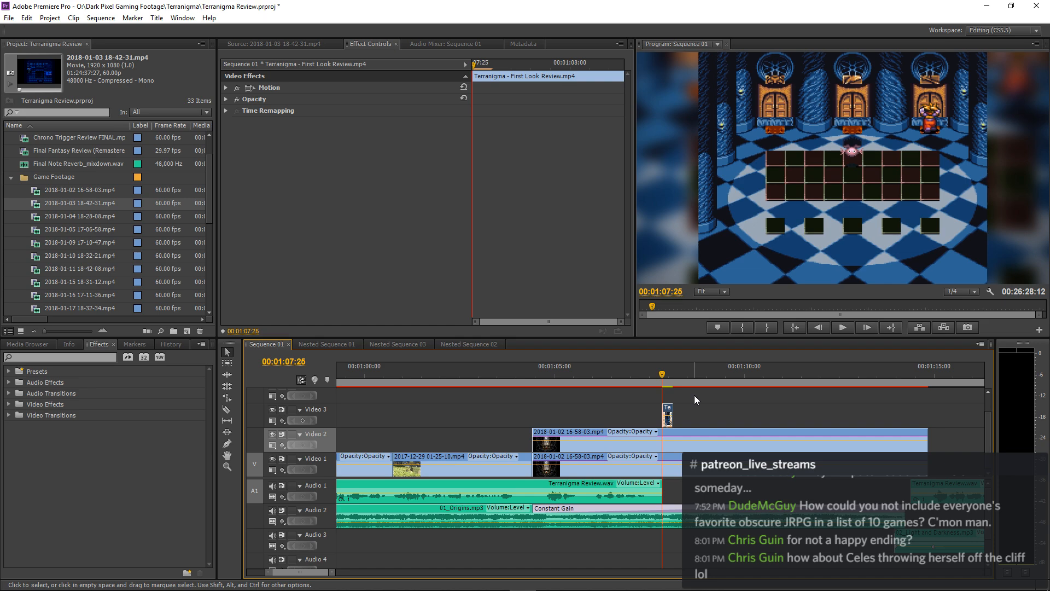
key("Left")
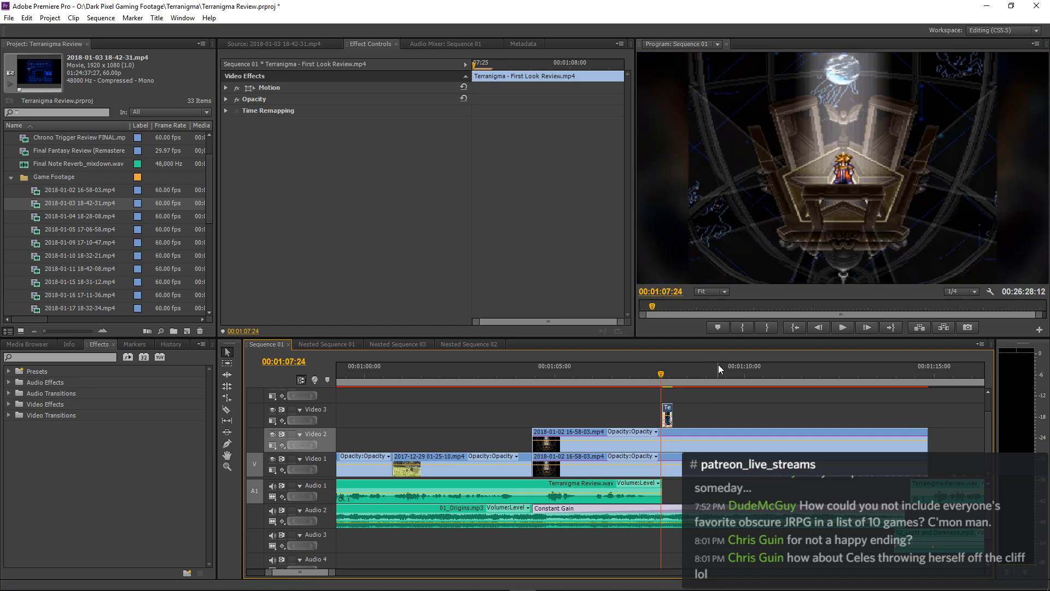
key("Right")
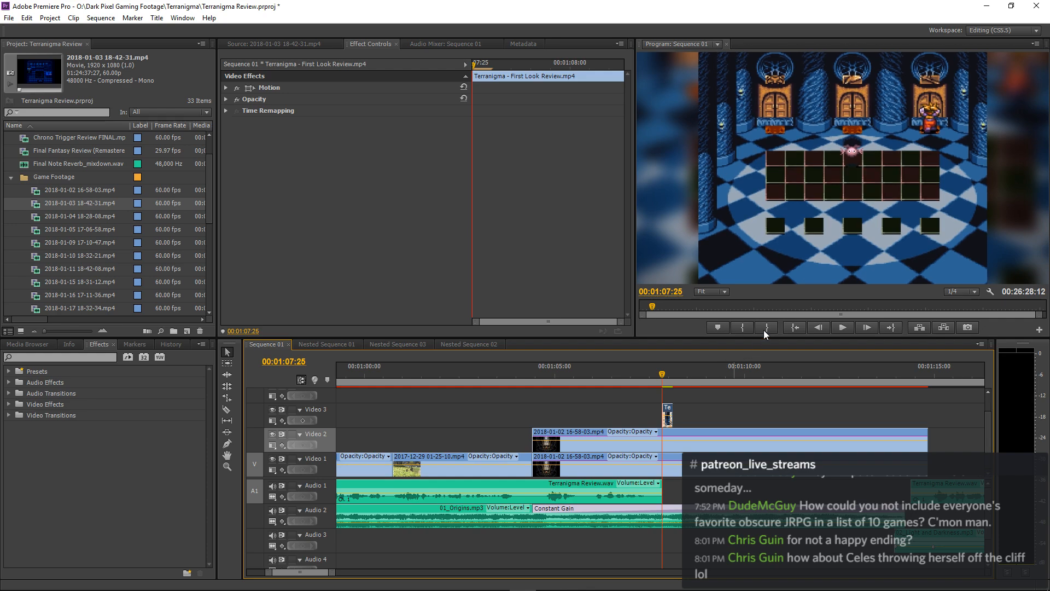
key("grave")
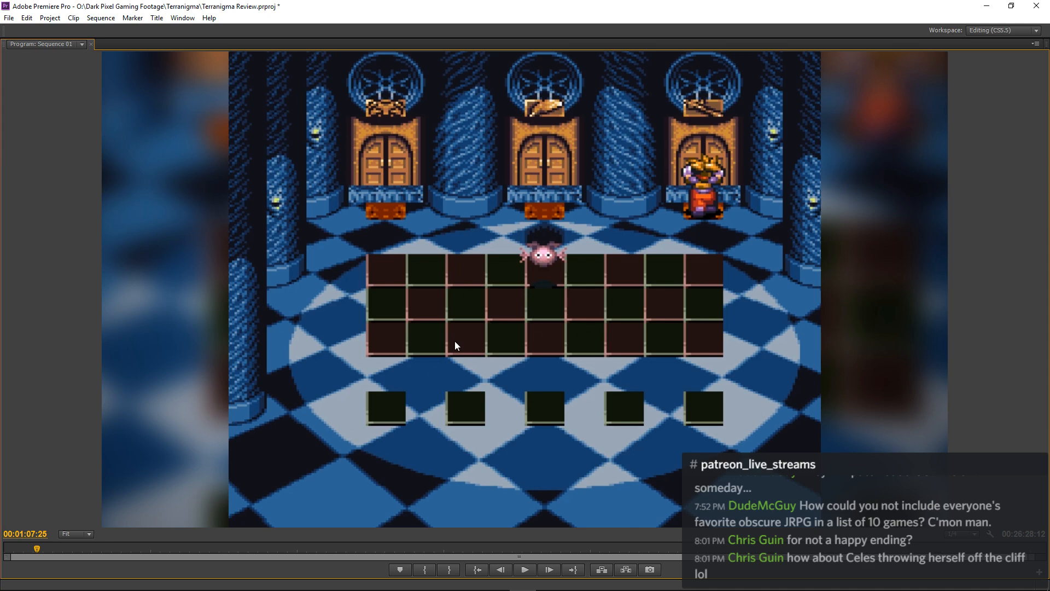
key("grave")
key("Left")
key("grave")
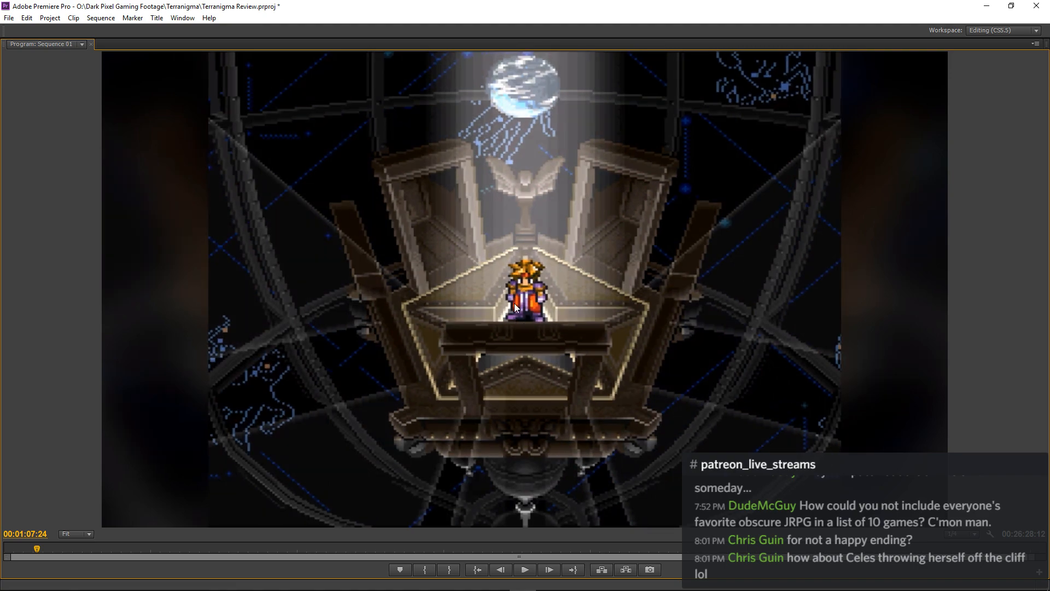
key("grave")
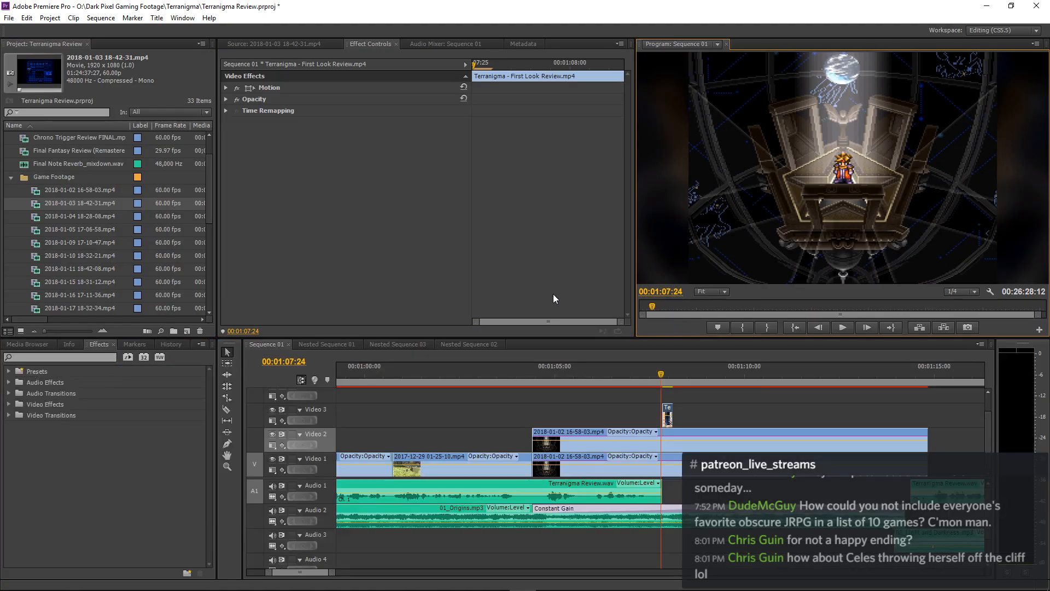
Turn off Uniform Scale on the Video 2 tower clip, set its Scale Width to 94, and check the frame at full size.
left_click(597, 435)
left_click(226, 88)
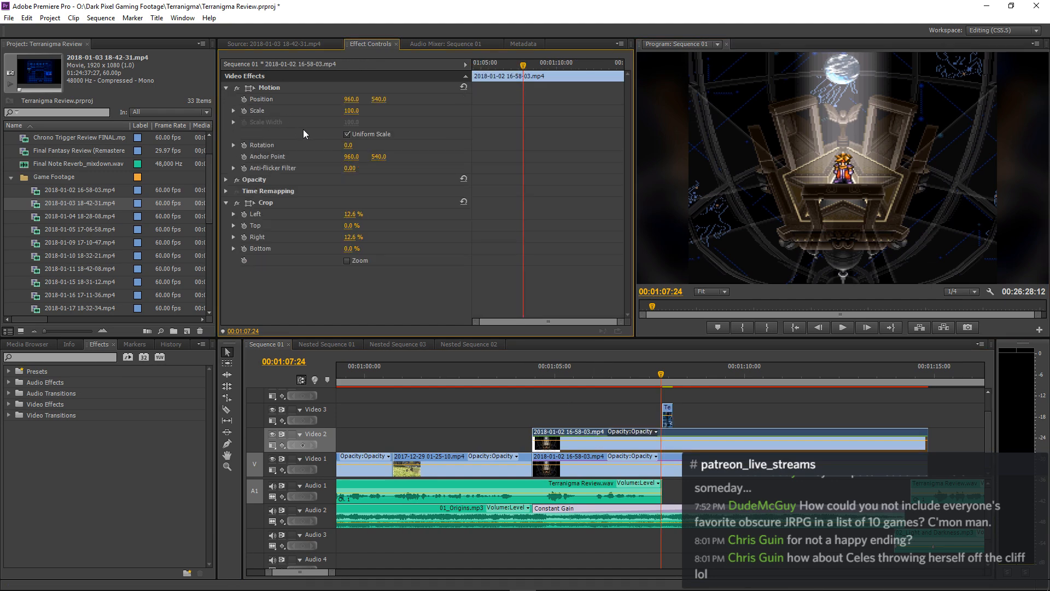
left_click(346, 134)
left_click(353, 122)
type("93")
key("Return")
key("grave")
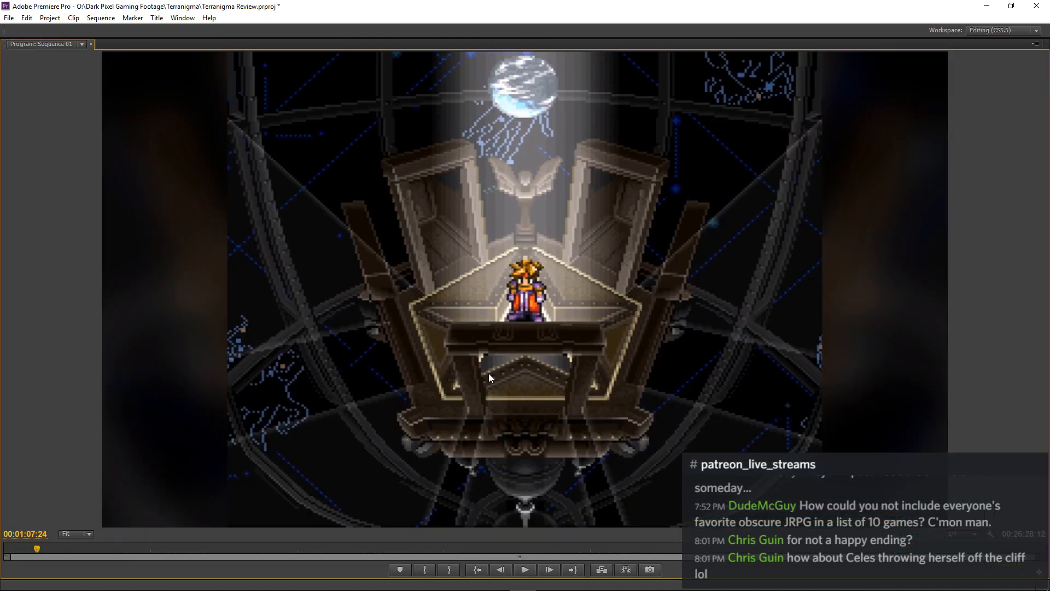
key("grave")
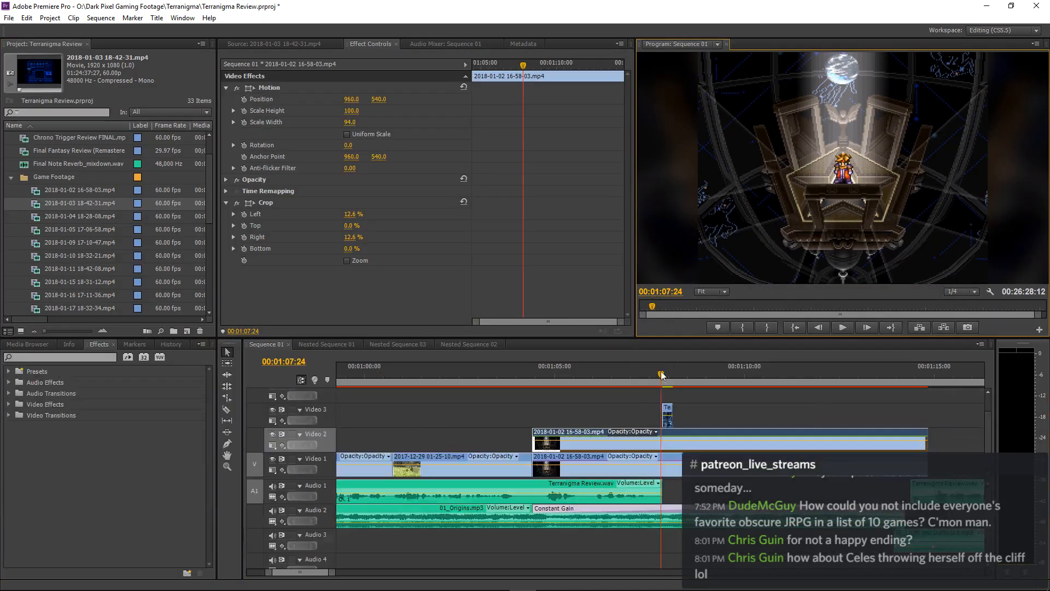
Move the First Look Review clip on Video 3 to about 00:01:20, then play the tower scene at full size from just before 00:01:04:12.
left_click(788, 410)
key("minus")
left_click(597, 374)
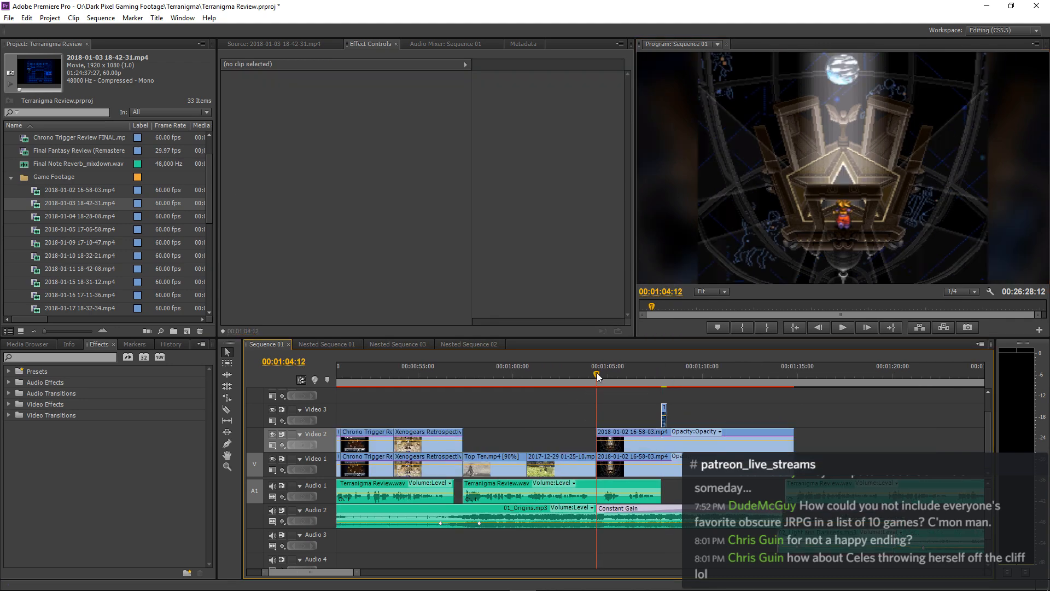
left_click_drag(596, 374, 592, 373)
left_click_drag(665, 411, 855, 404)
key("space")
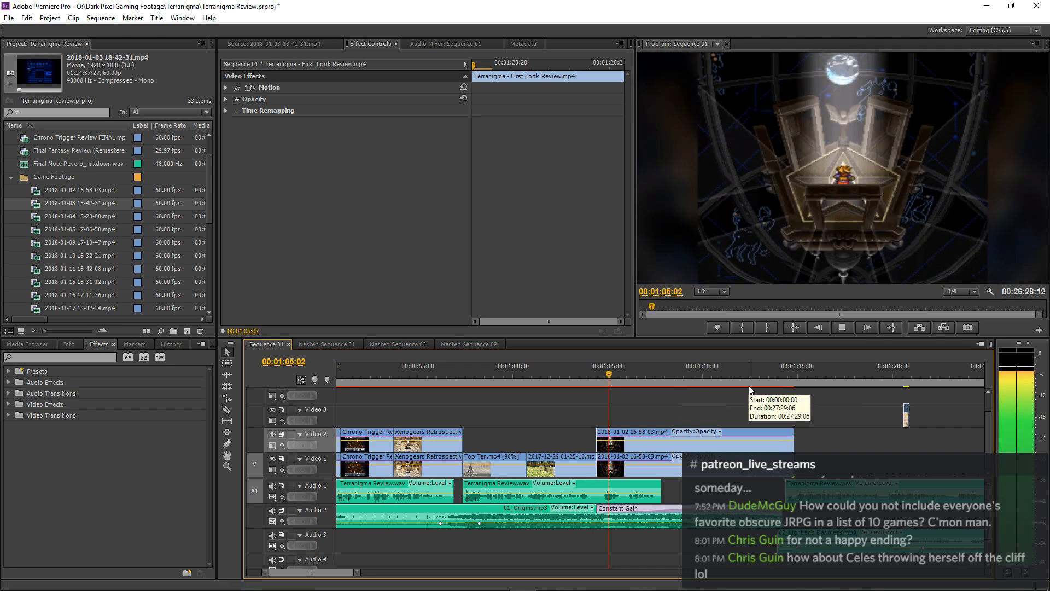
key("grave")
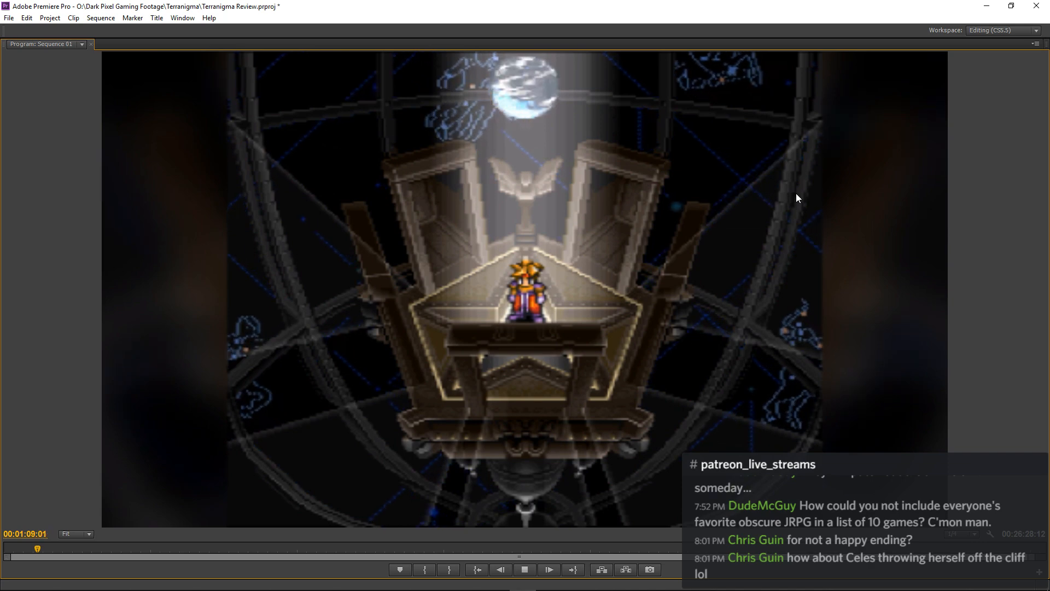
Nest the stacked tower clips on Video 1 and Video 2 into a single sequence clip.
key("grave")
left_click_drag(757, 405, 728, 462)
right_click(728, 461)
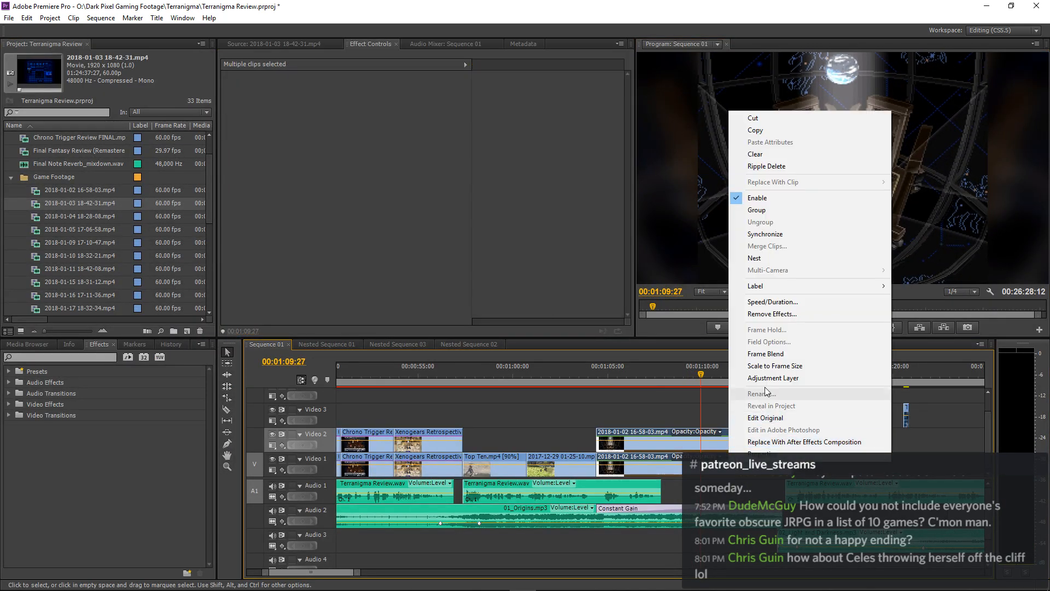
left_click(773, 257)
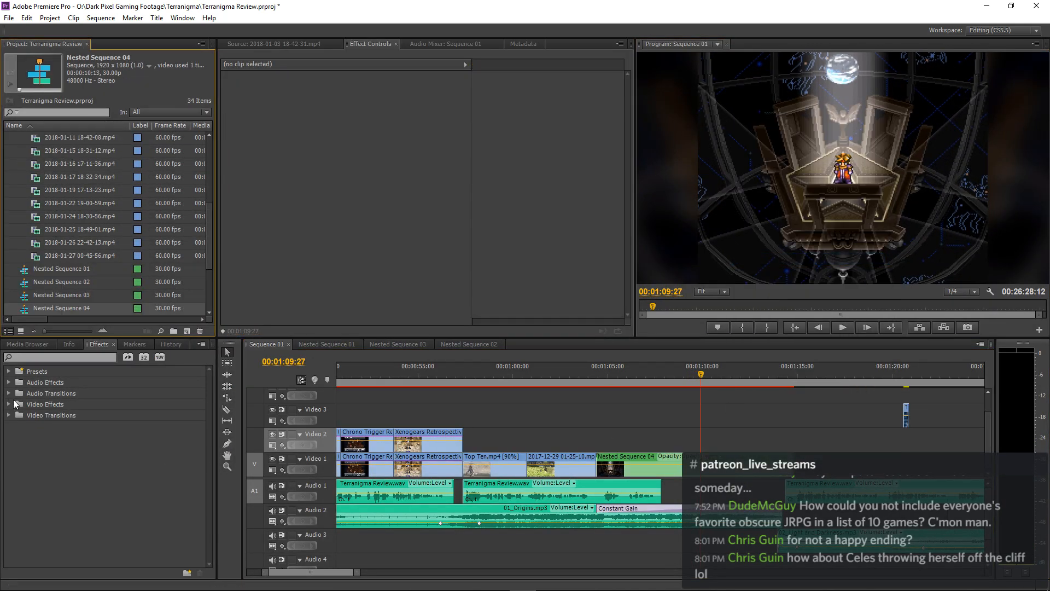
Add a Cross Dissolve to the end of the nested tower clip and extend its duration to 00:00:06:01.
left_click(8, 415)
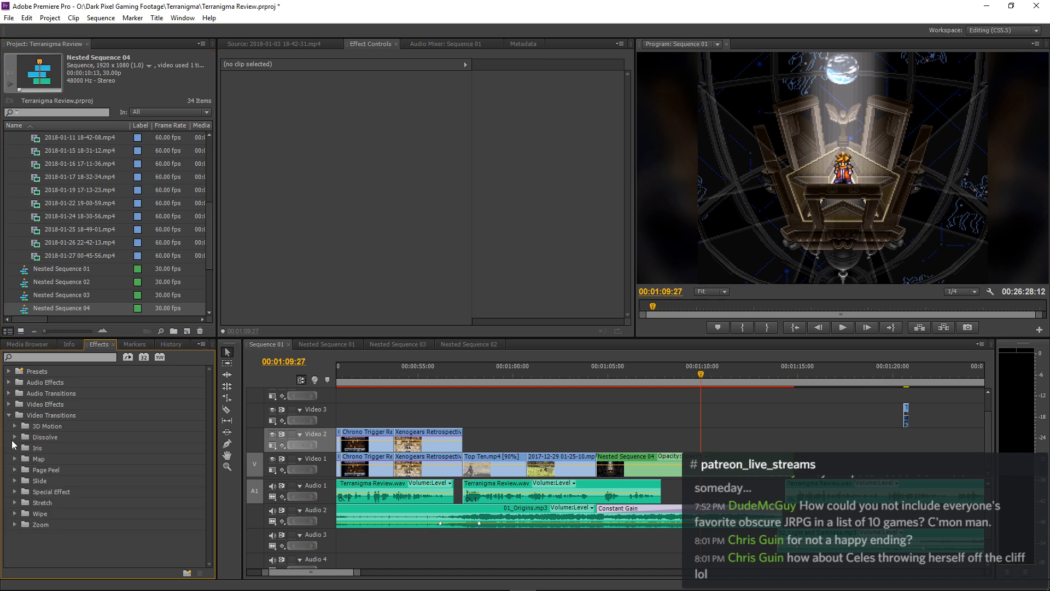
left_click(15, 438)
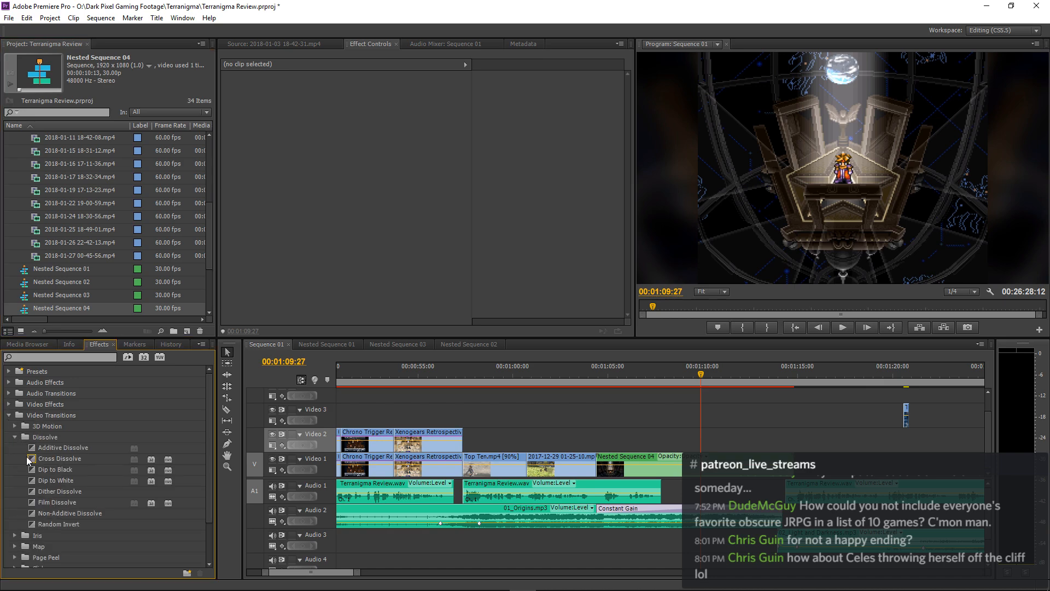
mouse_move(28, 457)
left_mouse_down()
mouse_move(793, 470)
mouse_move(731, 470)
left_mouse_up()
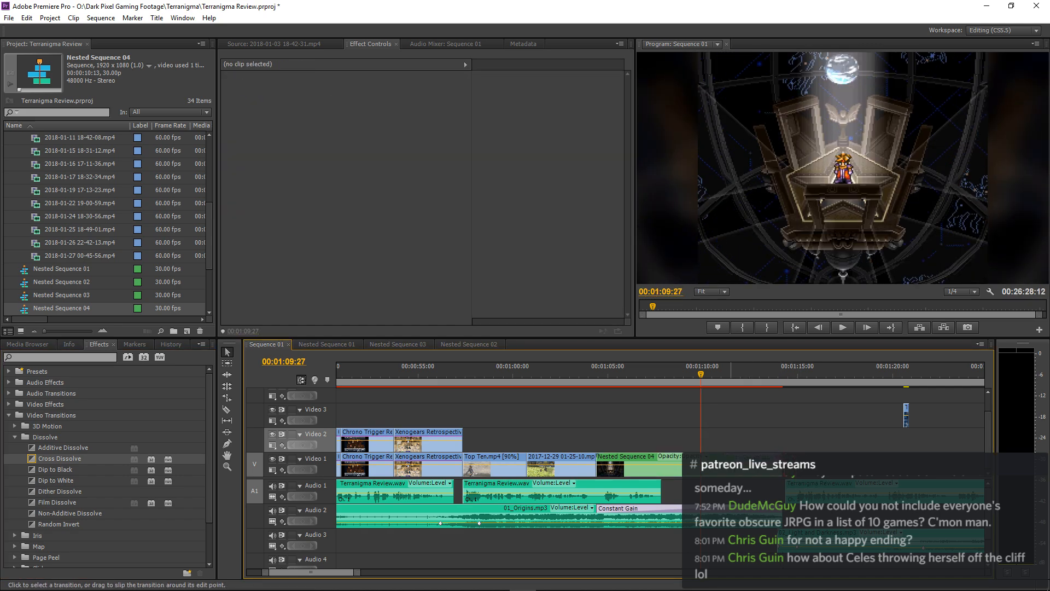
left_click(676, 462)
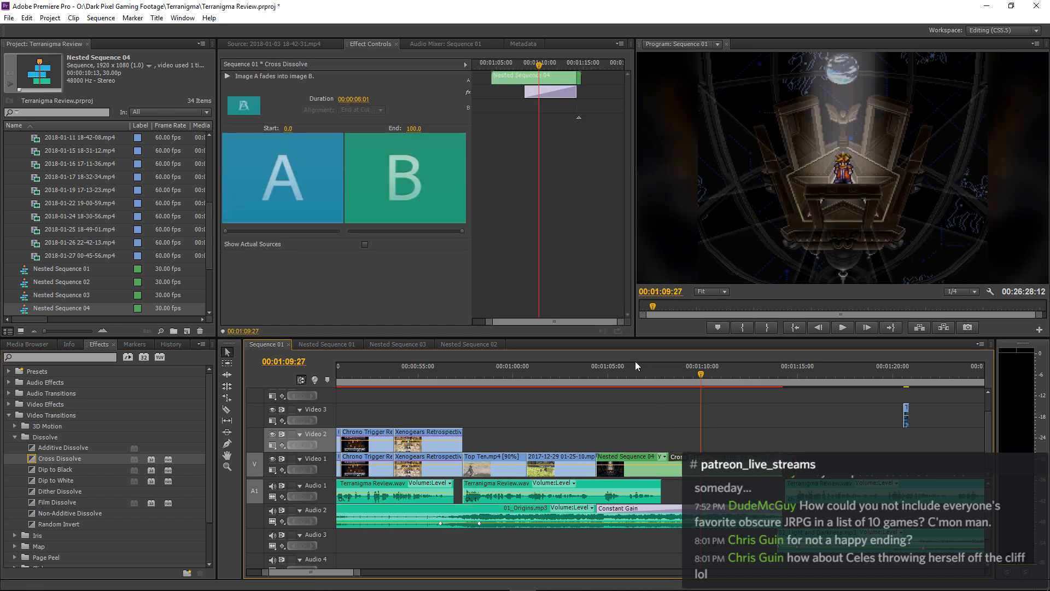
Play the nested tower scene at full size through its fade-out to black.
left_click(635, 364)
key("space")
key("grave")
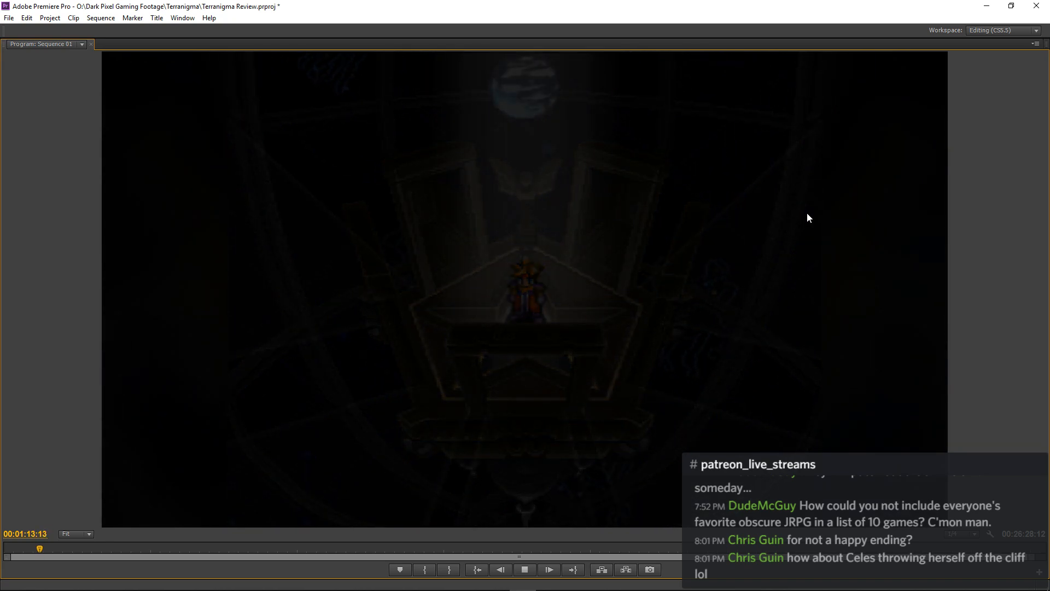
key("space")
key("grave")
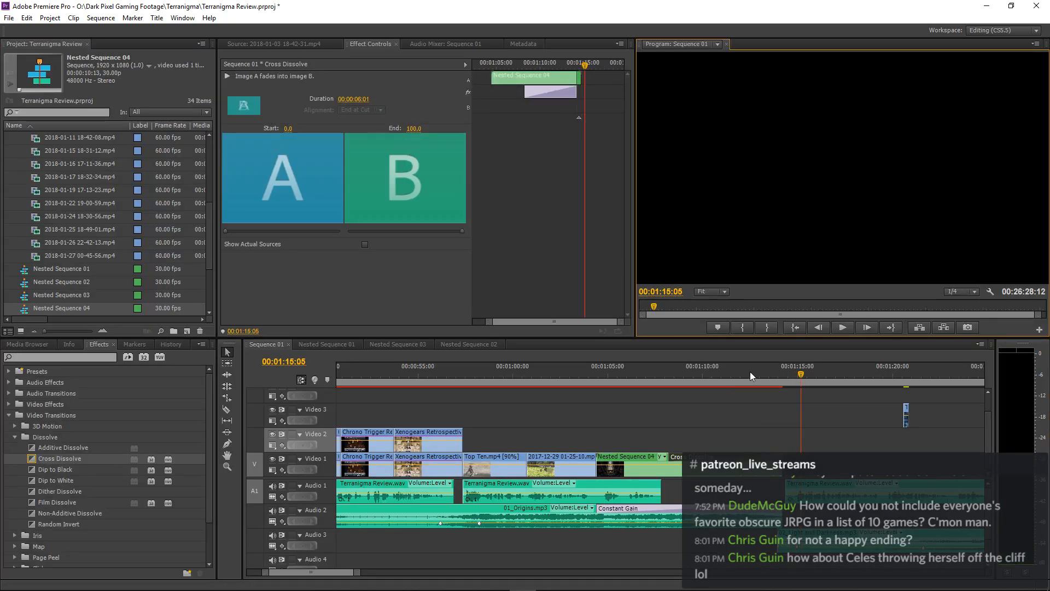
Trim the end of the nested tower clip to 00:01:13:26 and play the final frames of the fade at full size.
left_click_drag(769, 371, 777, 372)
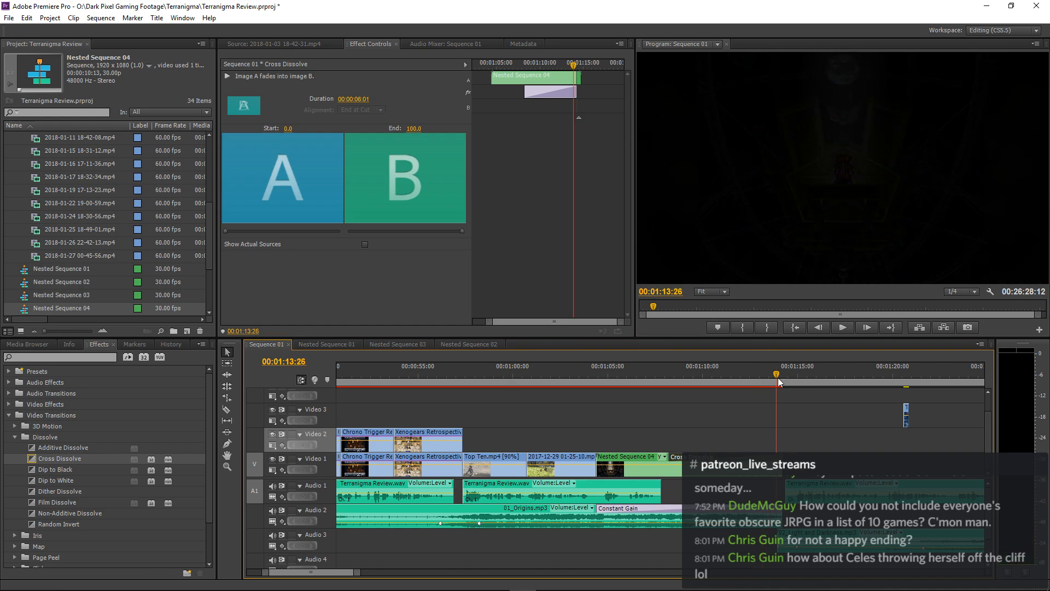
left_click(786, 447)
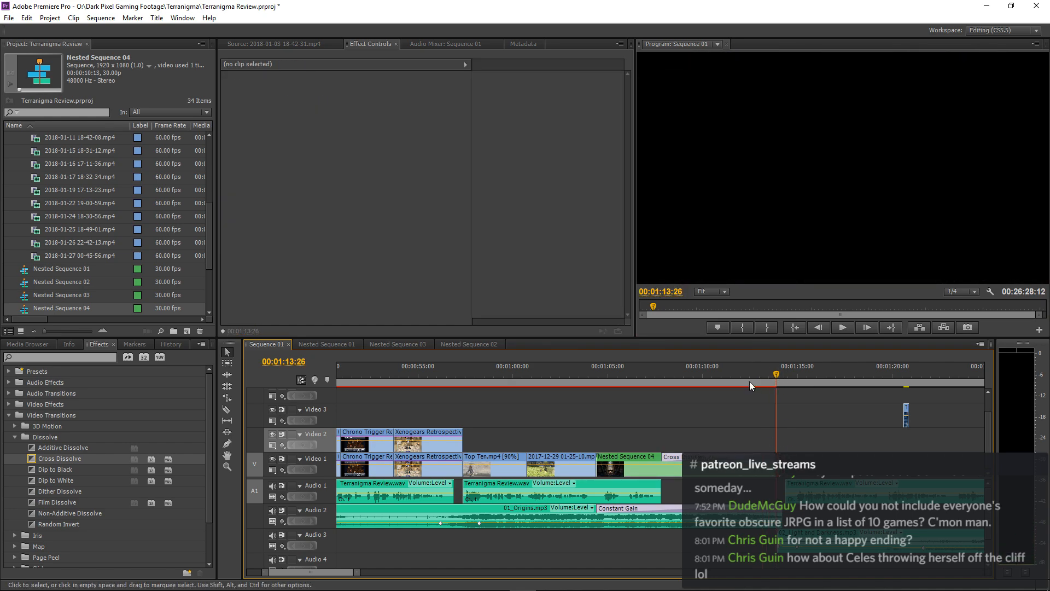
key("space")
key("grave")
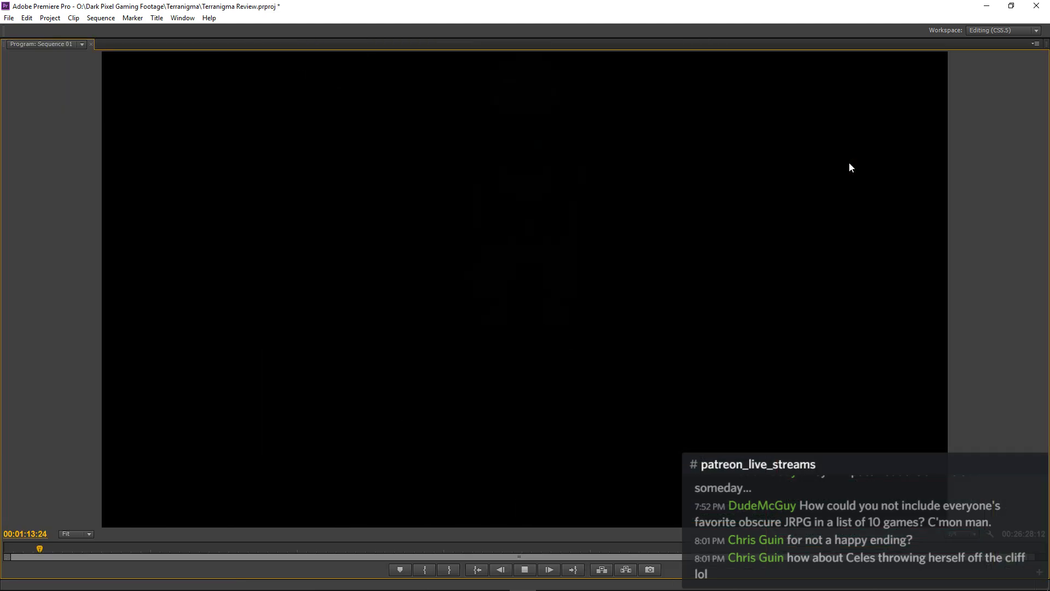
key("grave")
key("space")
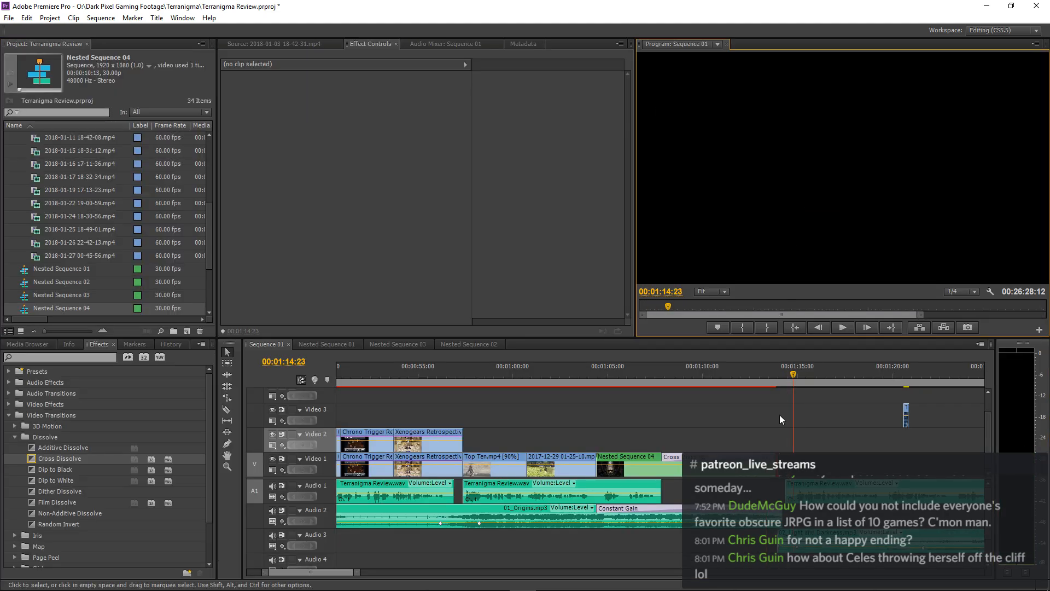
Shift all clips following the fade so 02_Light and Darkness.mp3 starts at about 00:01:14:01, and play the transition.
left_click(227, 364)
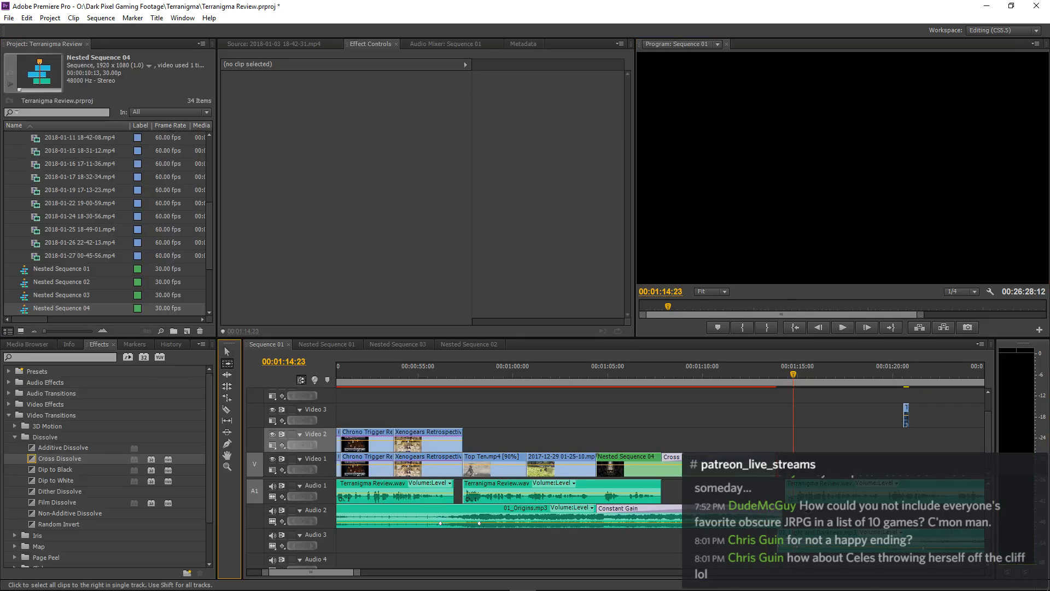
left_click(824, 410)
key("v")
key("equal")
key("equal")
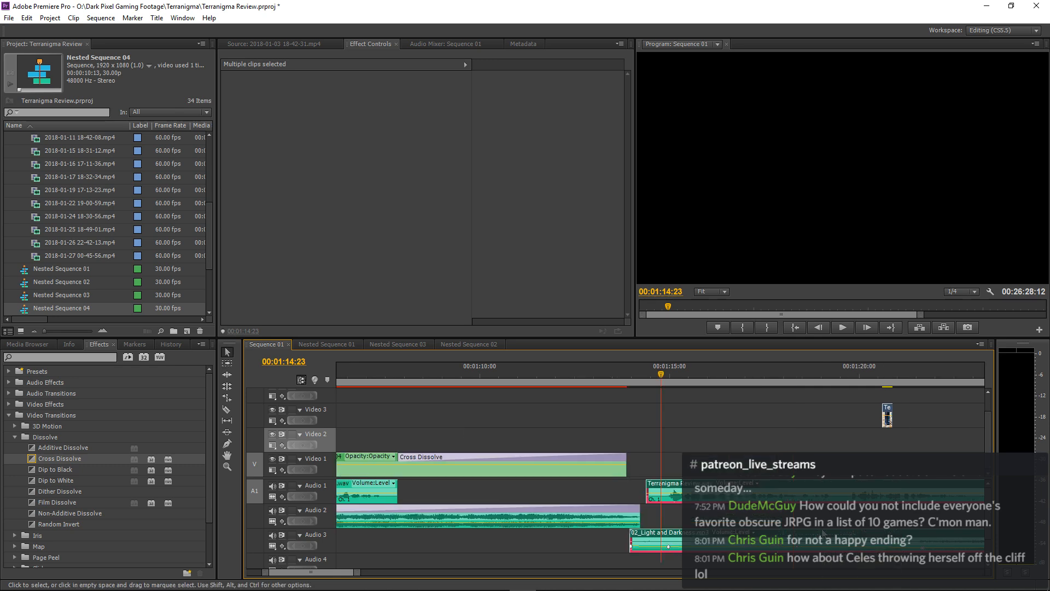
left_click_drag(626, 533, 635, 533)
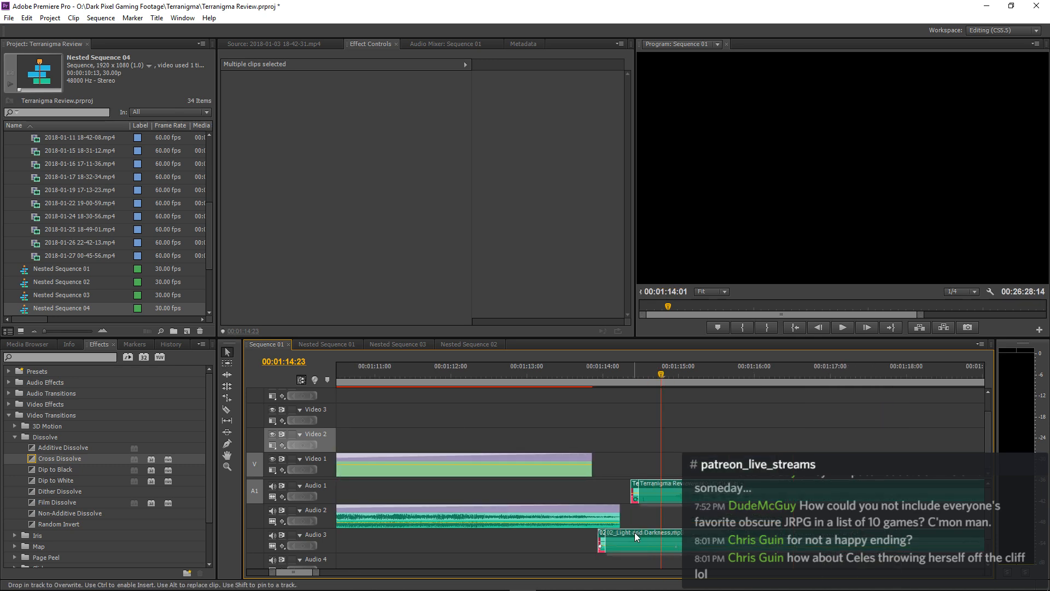
left_click(475, 378)
key("space")
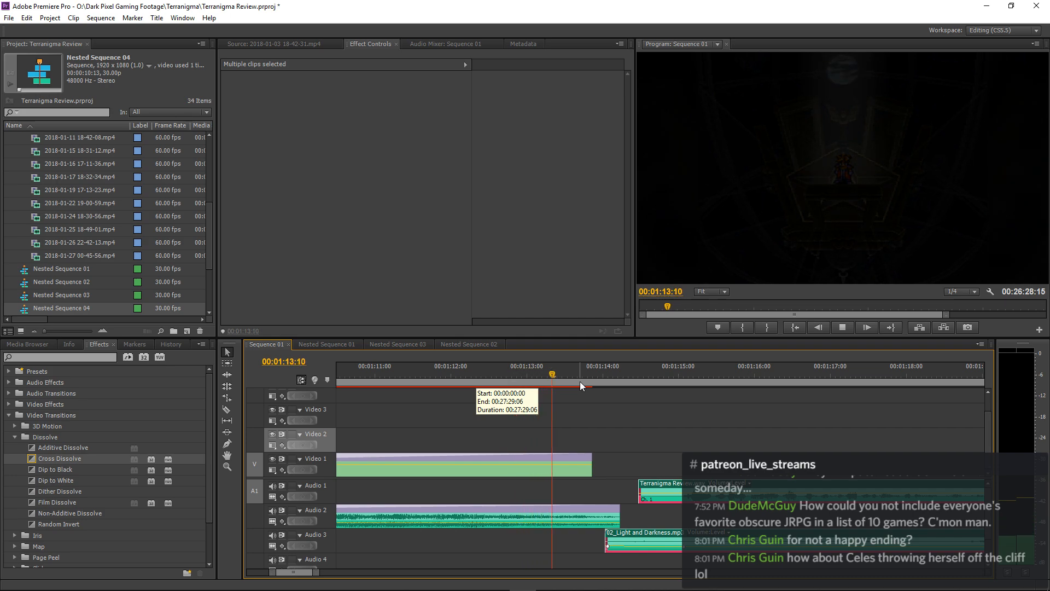
key("space")
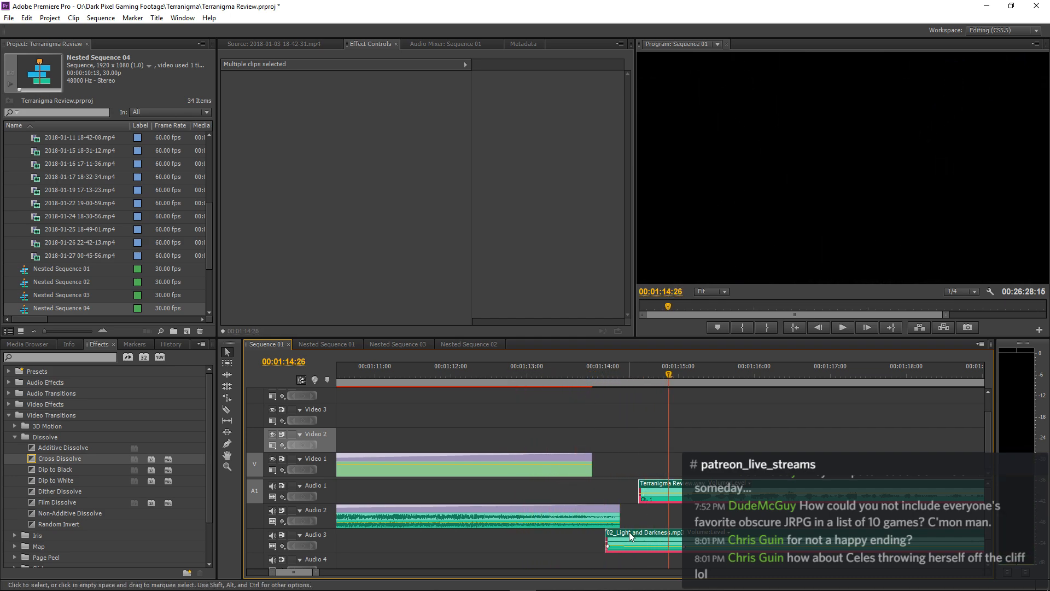
Move the selected clips so 02_Light and Darkness.mp3 starts at 00:01:14:07, where the Audio 2 music ends, and replay the transition.
left_click_drag(612, 531, 646, 533)
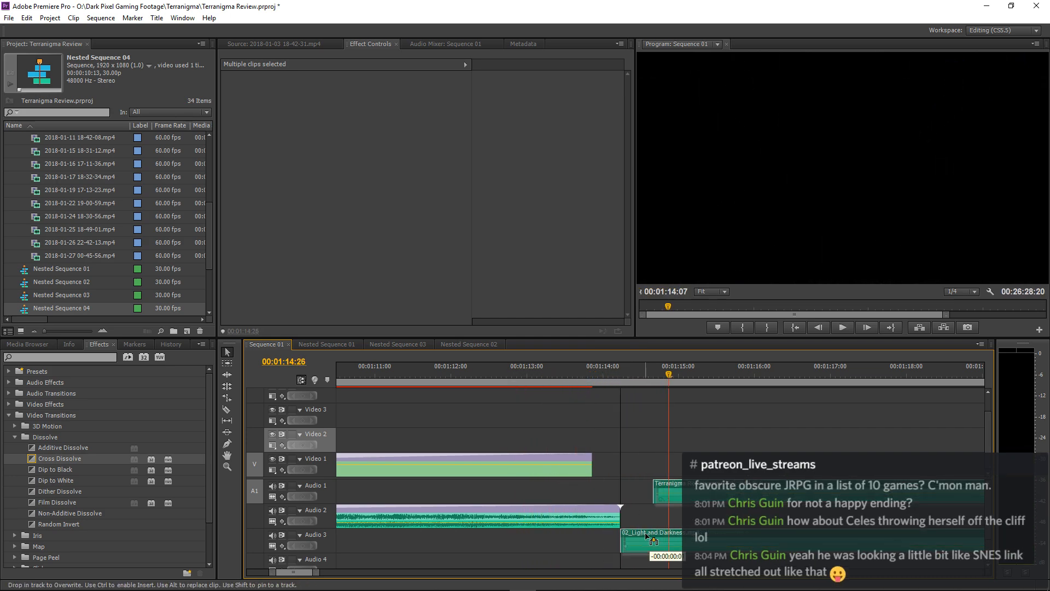
left_click(424, 372)
key("space")
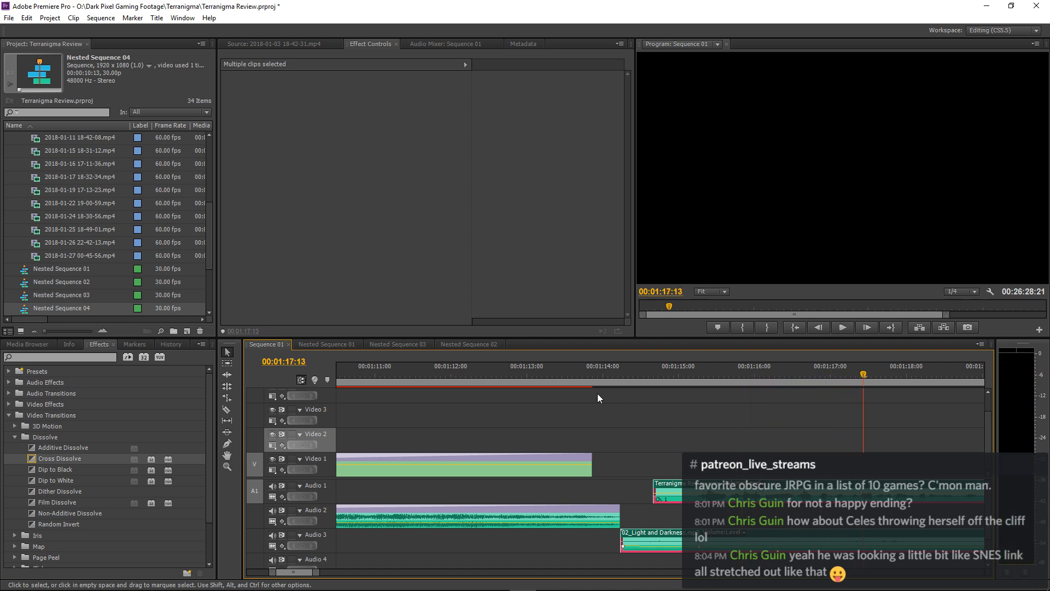
left_click(398, 373)
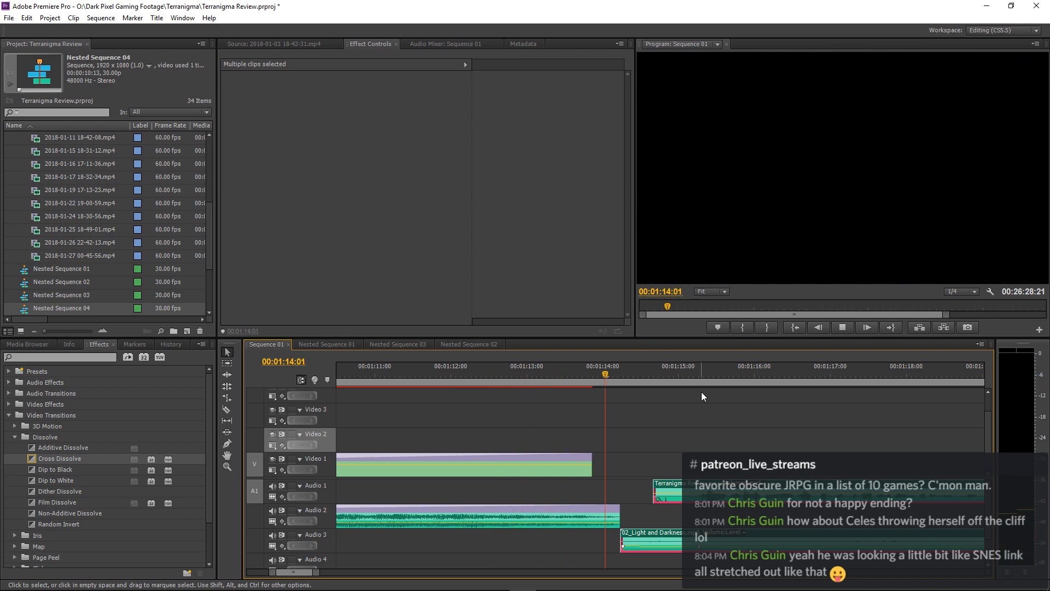
Move the short First Look Review clip on Video 3 farther along the timeline to about 00:01:56.
left_click(674, 409)
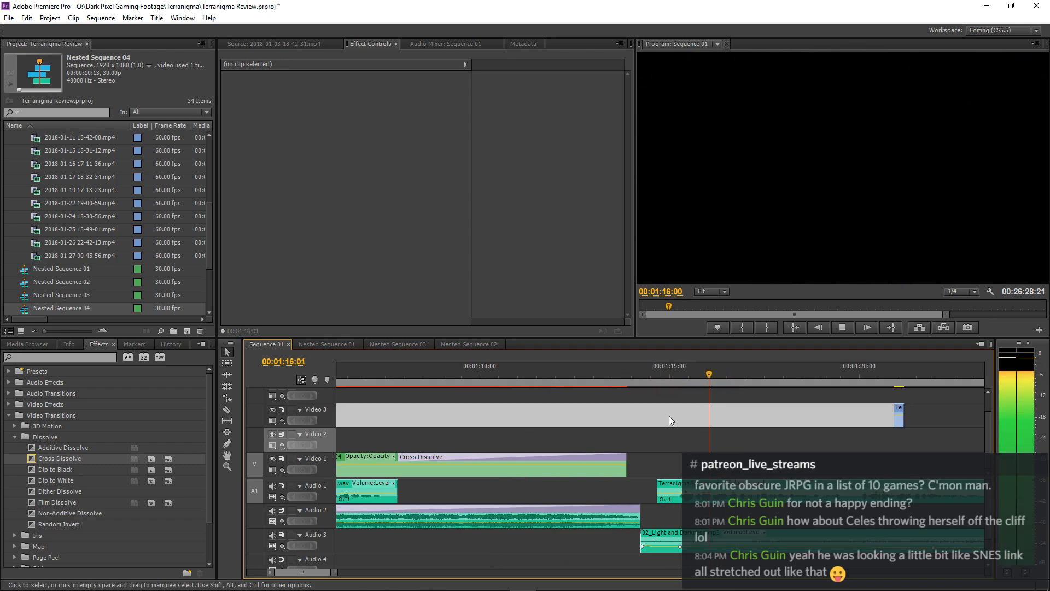
key("minus")
key("minus")
key("minus")
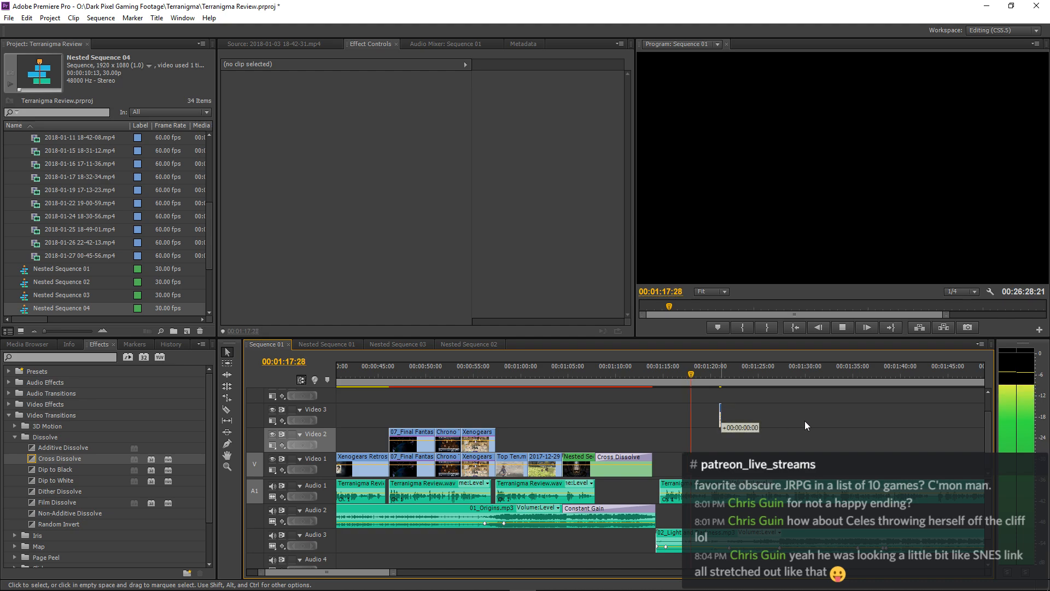
left_click_drag(722, 415, 775, 424)
key("minus")
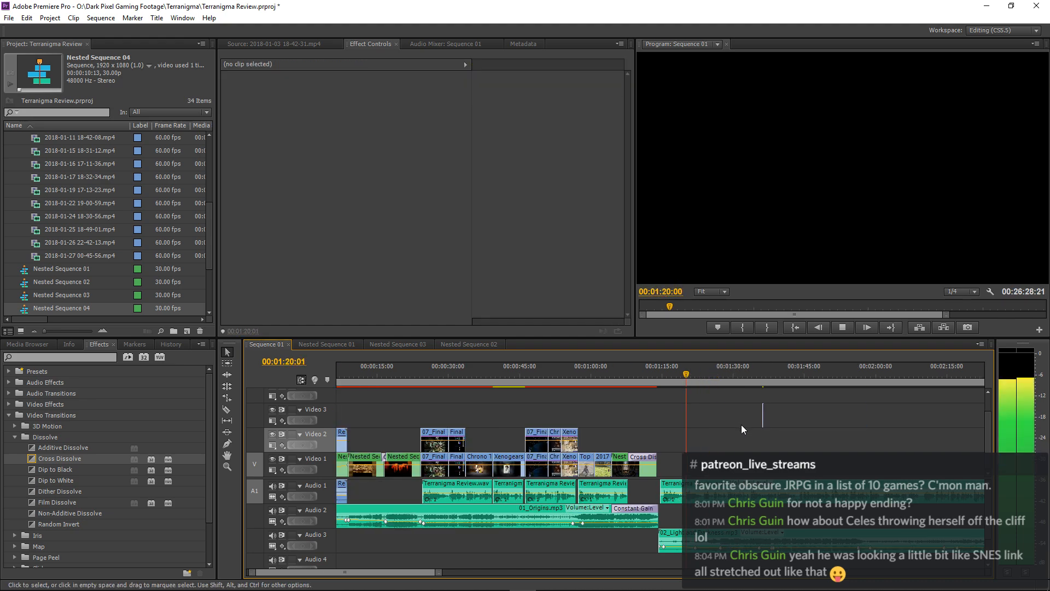
left_click_drag(763, 411, 869, 415)
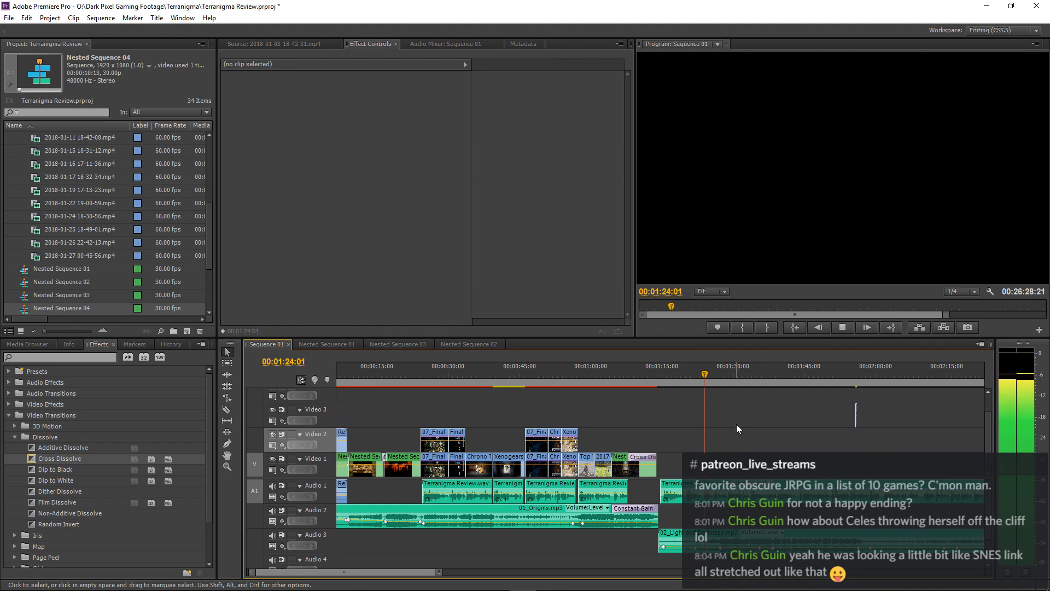
Save the project and return the playhead to the start of Sequence 01.
scroll(737, 425, "down", 2)
key("space")
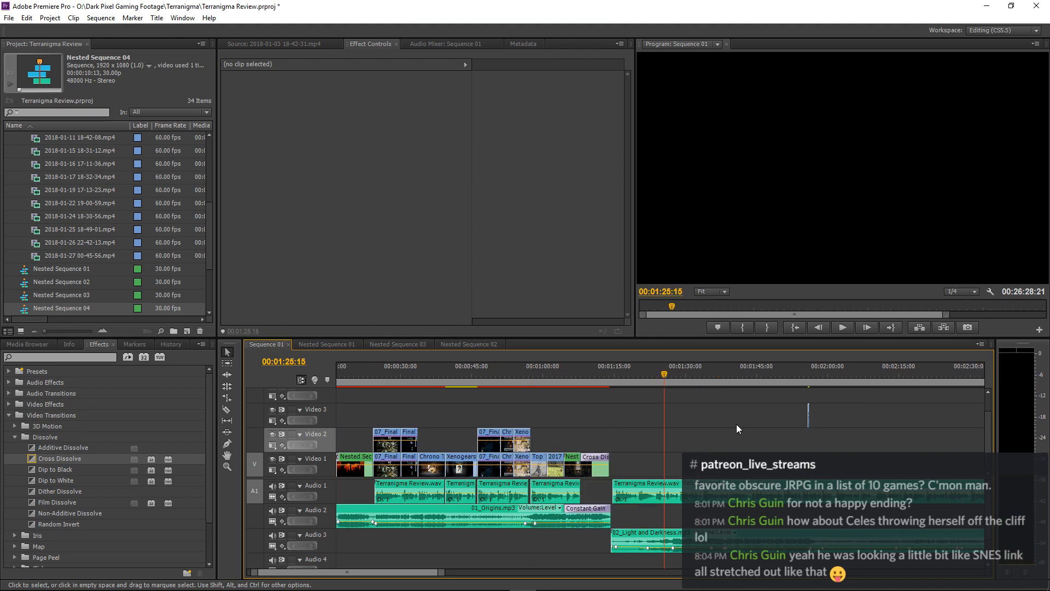
key("ctrl+s")
key("minus")
key("minus")
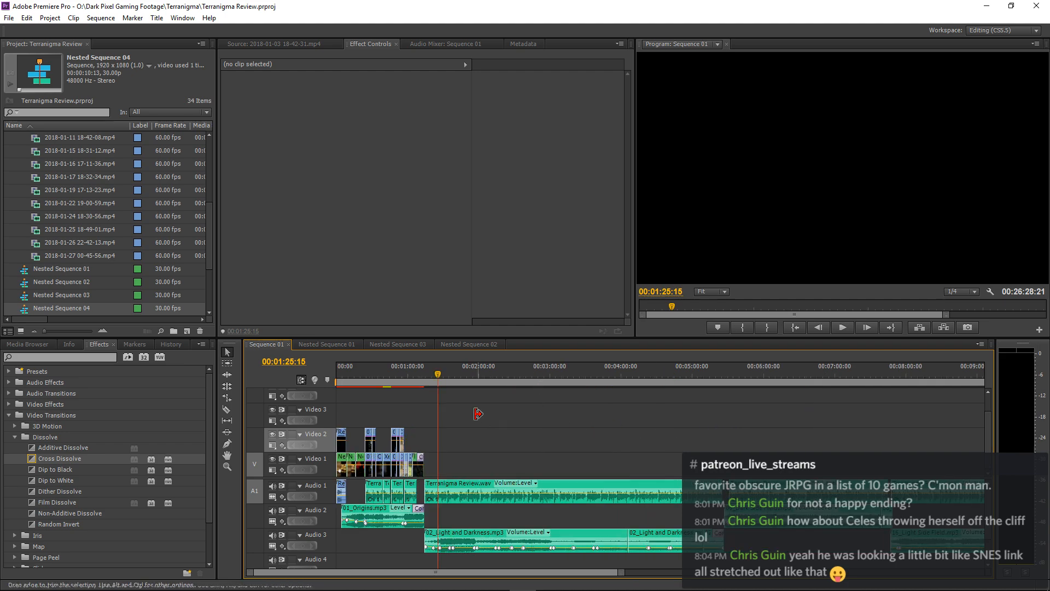
key("Home")
key("ctrl+s")
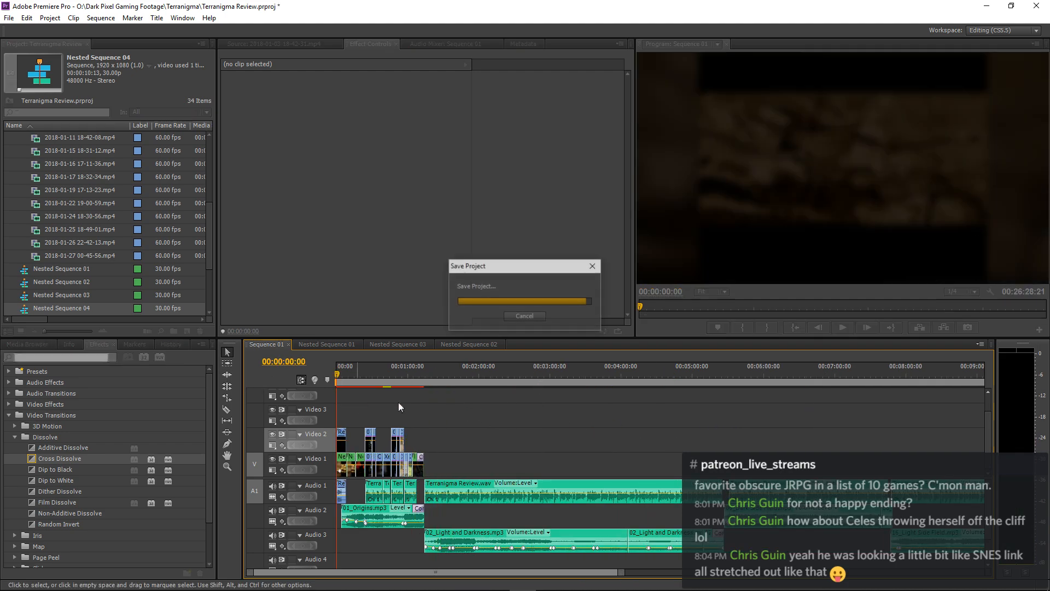
Review the edit at full size from the start through the tower fade-out, and continue playback to about 00:01:19:20.
key("grave")
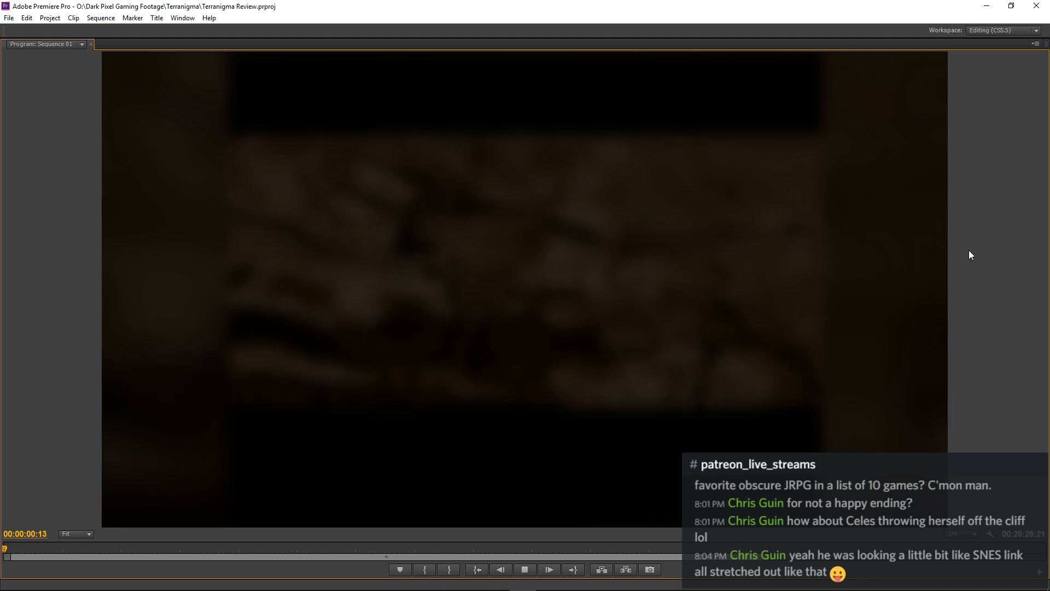
key("space")
key("space")
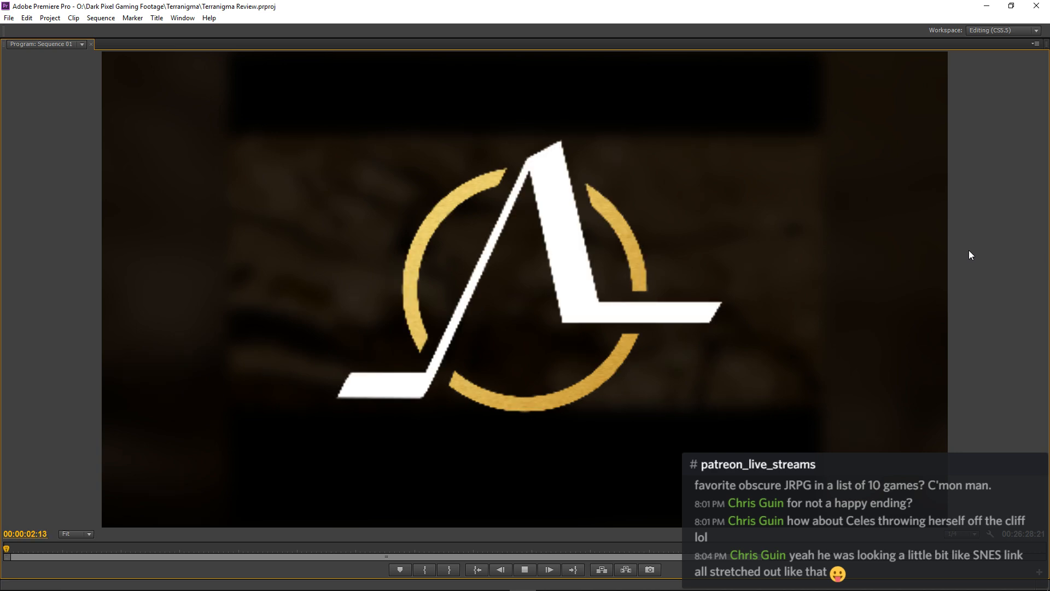
key("space")
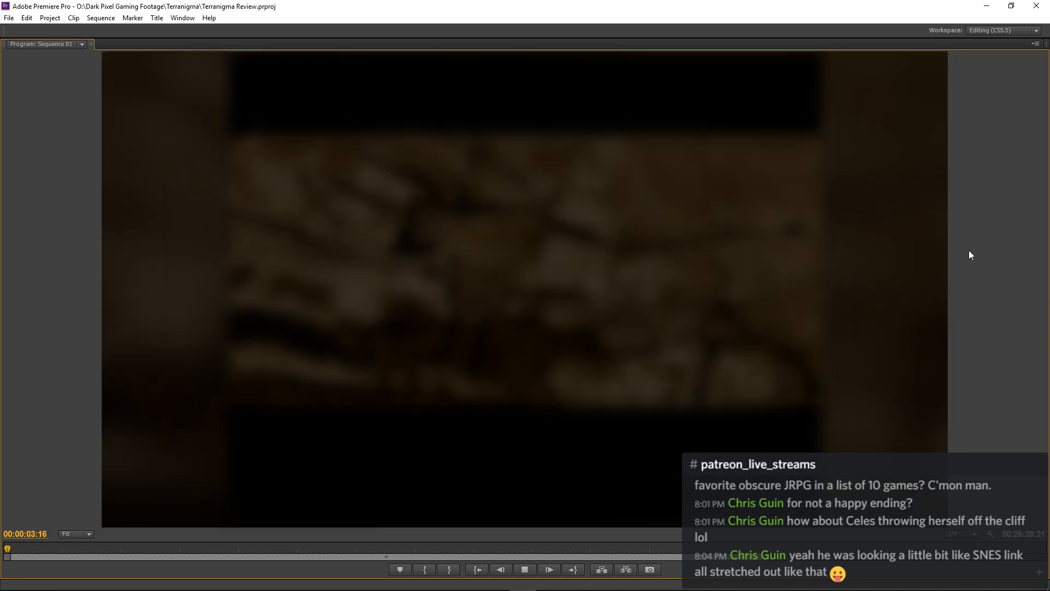
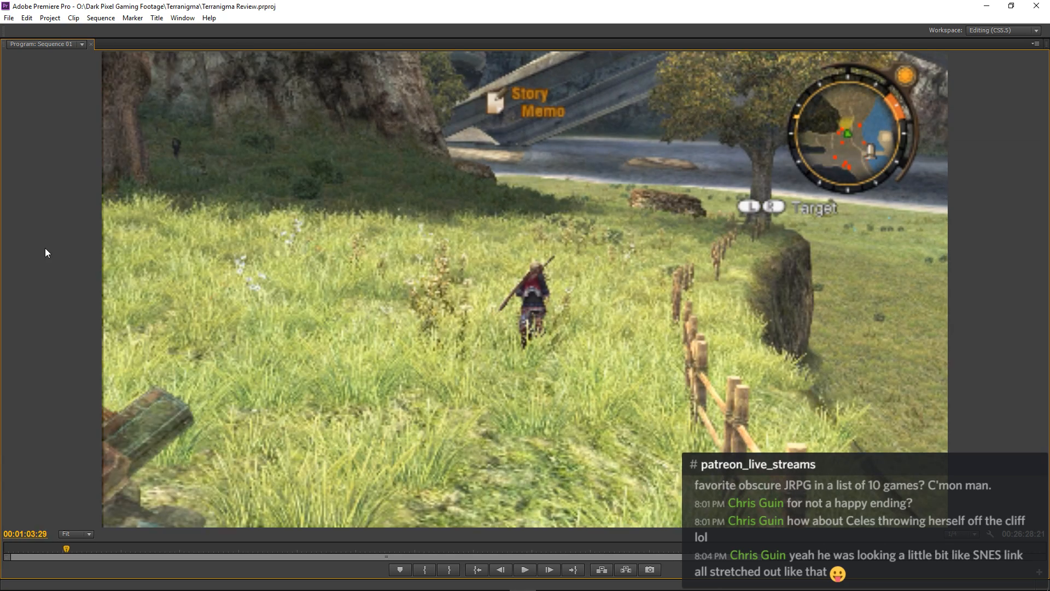
key("space")
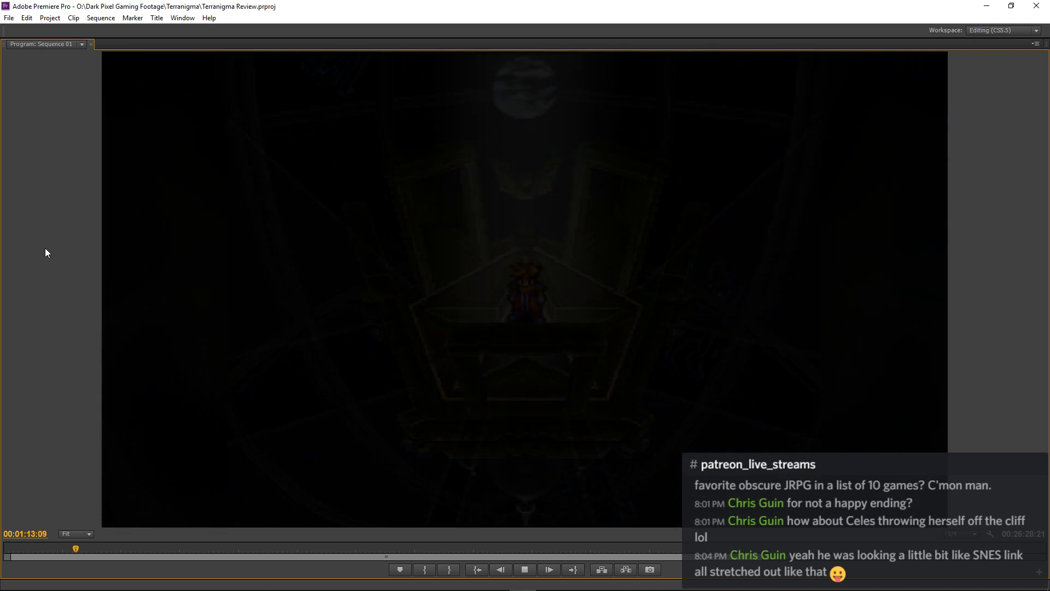
key("grave")
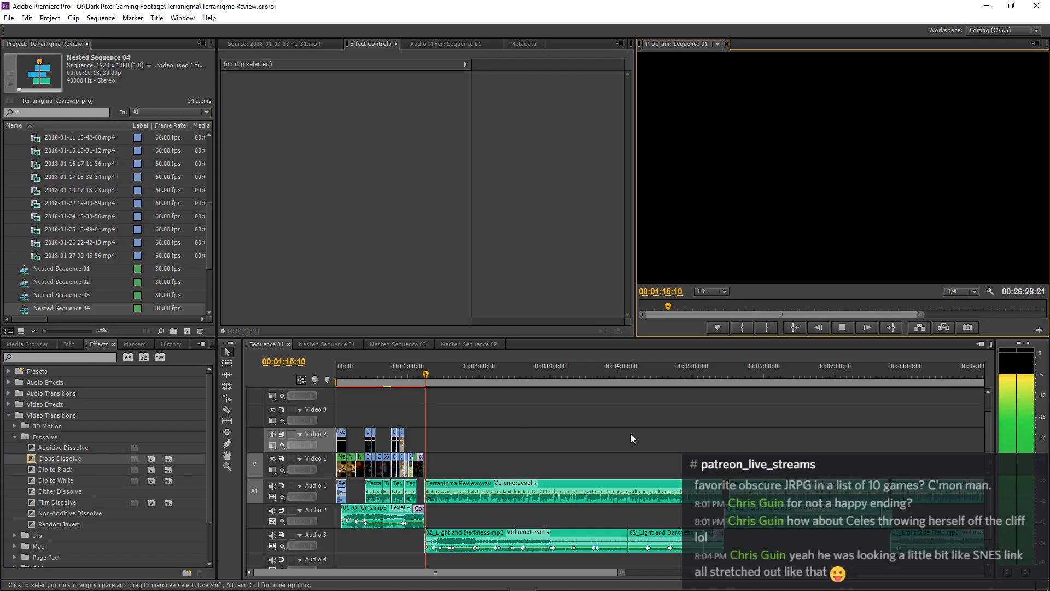
left_click(584, 438)
key("equal")
key("equal")
key("equal")
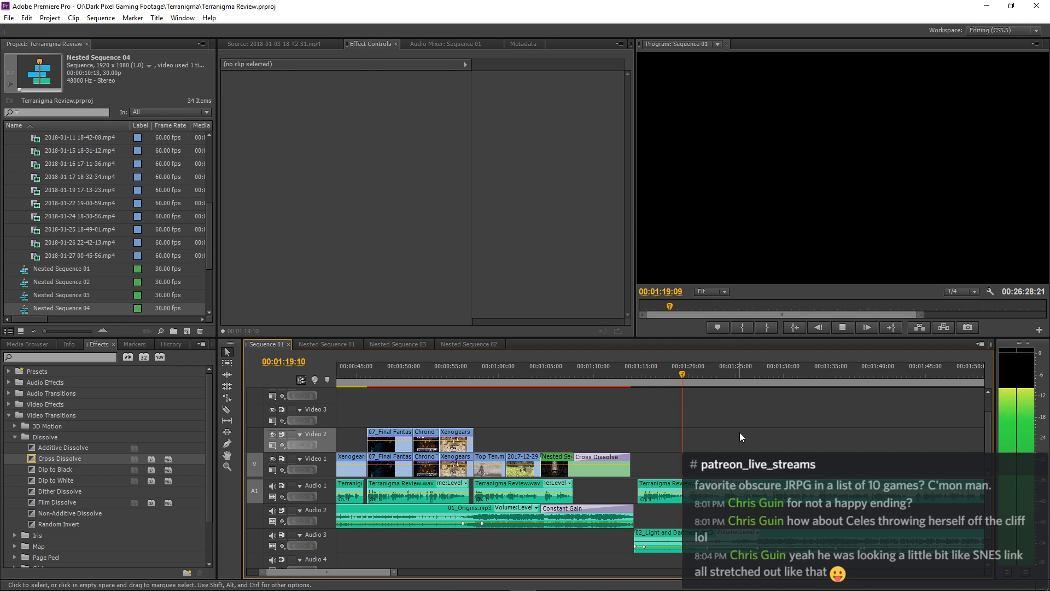
key("space")
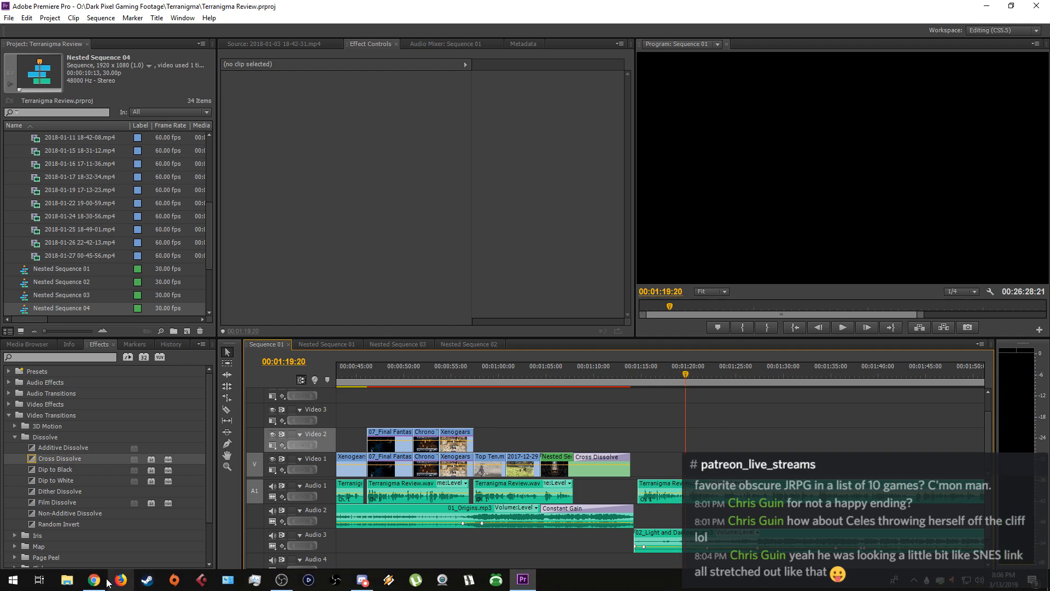
Switch to Chrome and run a Google image search for "quintet logo".
left_click(94, 580)
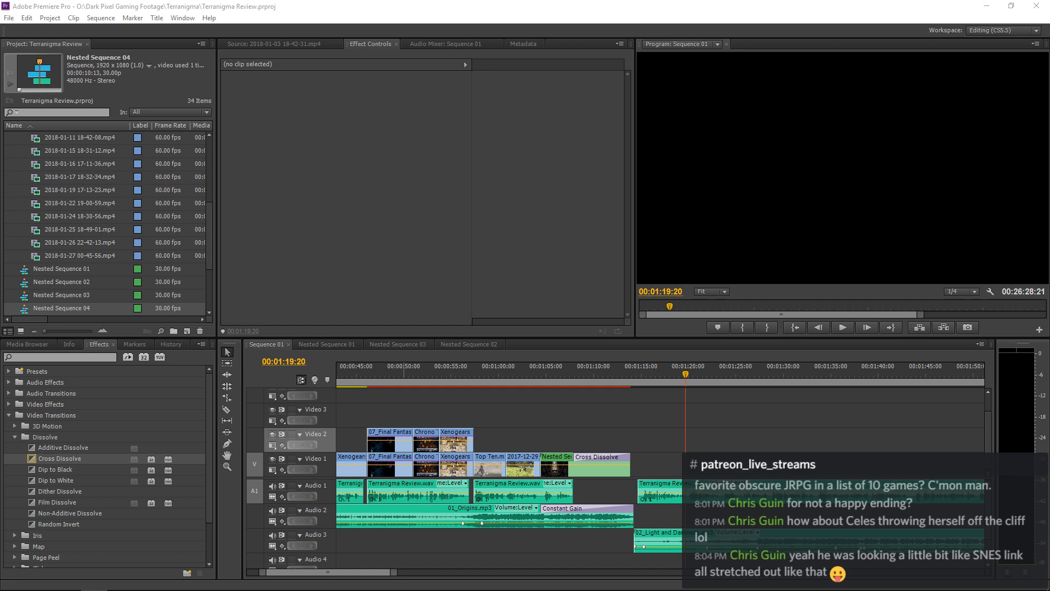
key("alt+Tab")
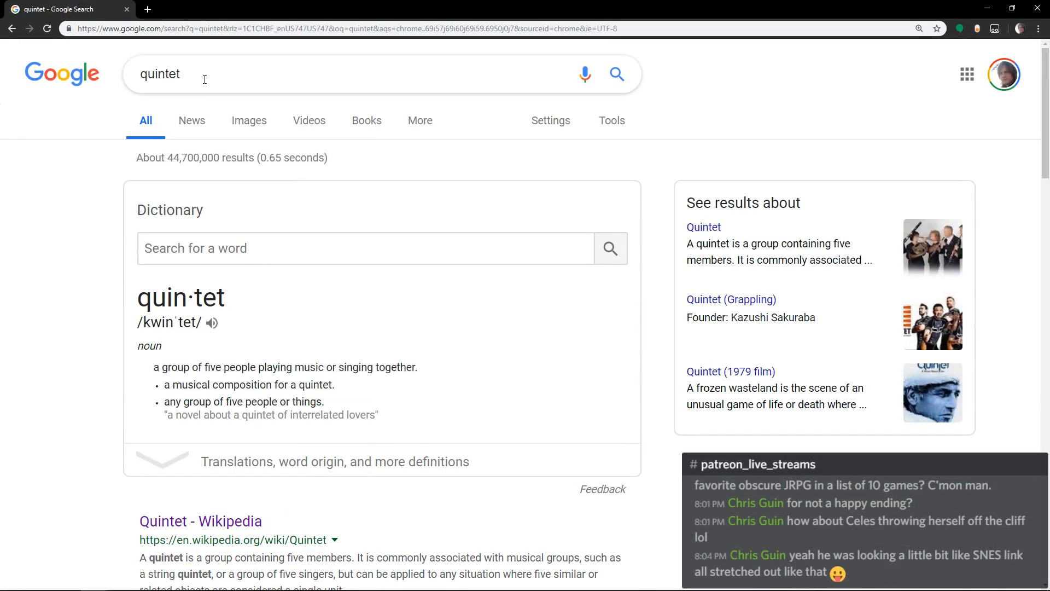
left_click(206, 79)
type("logo")
key("Return")
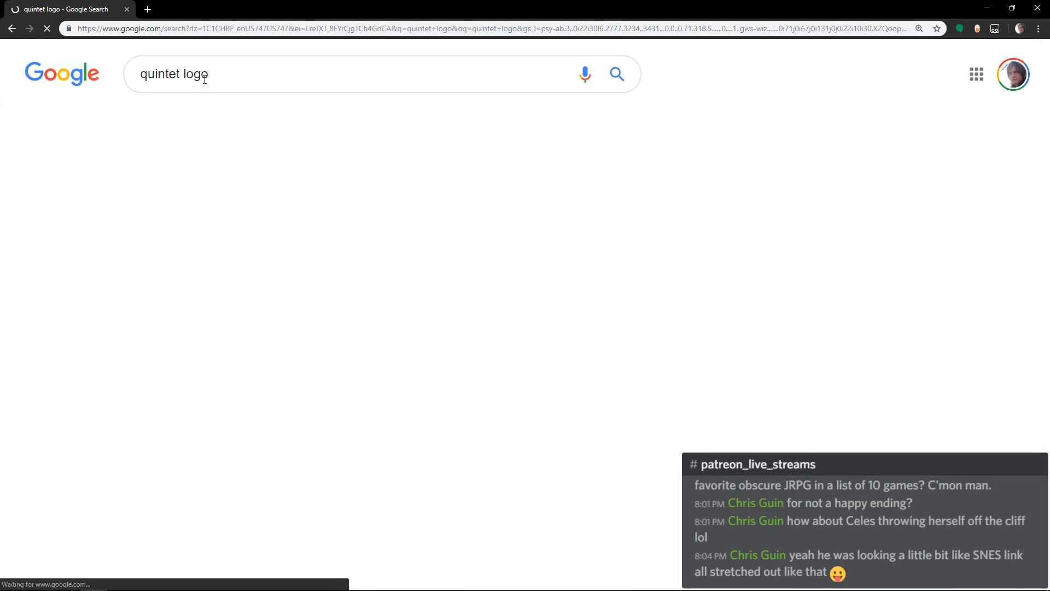
left_click(194, 122)
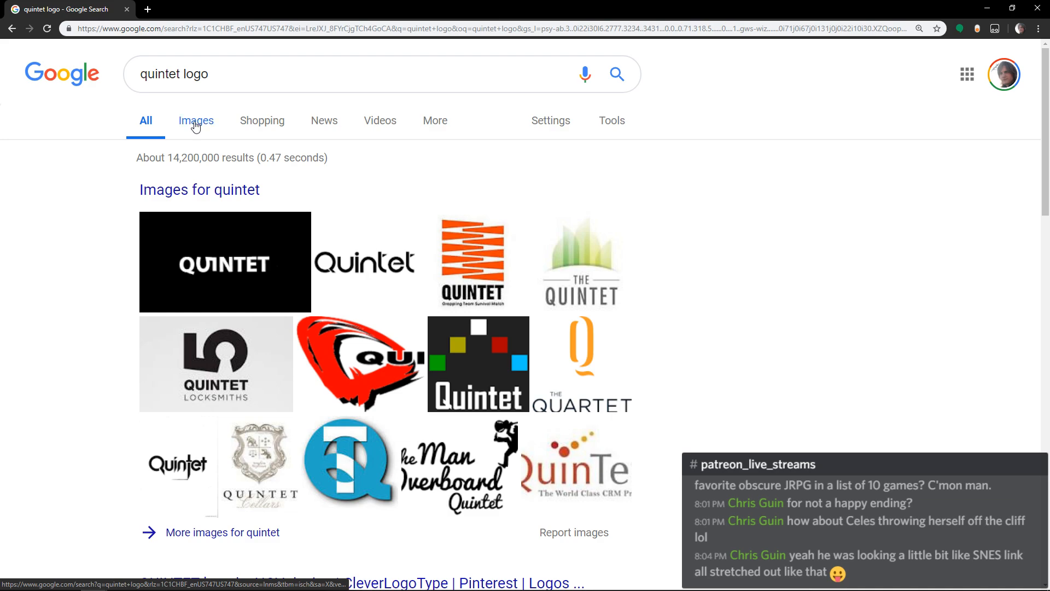
Save the MobyGames "Logos for Quintet Co., Ltd." image as Quintet Logo.png in the Terranigma project's Concept Art folder.
left_click(670, 290)
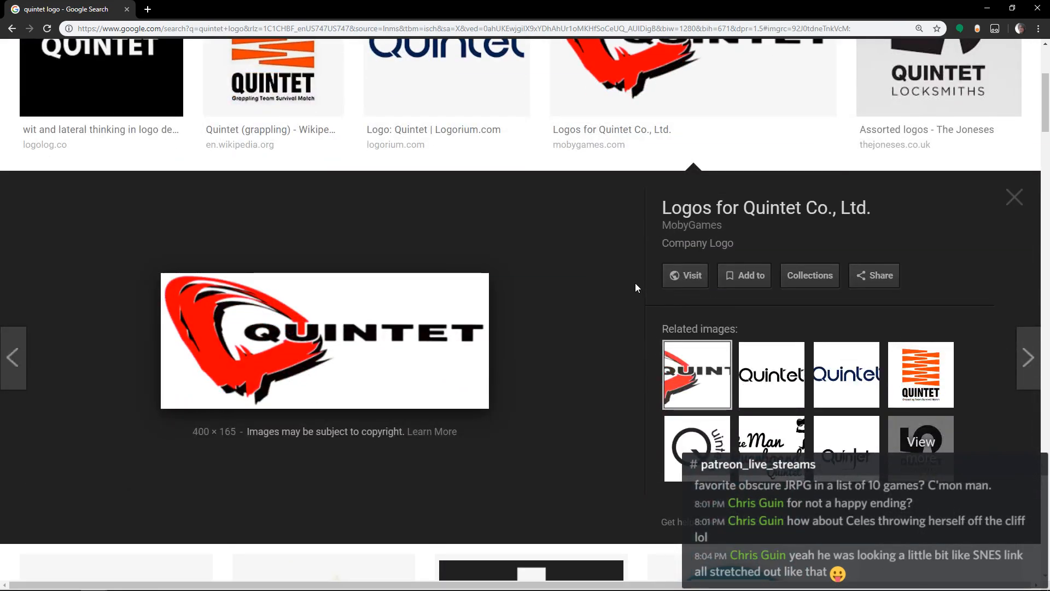
left_click(1019, 198)
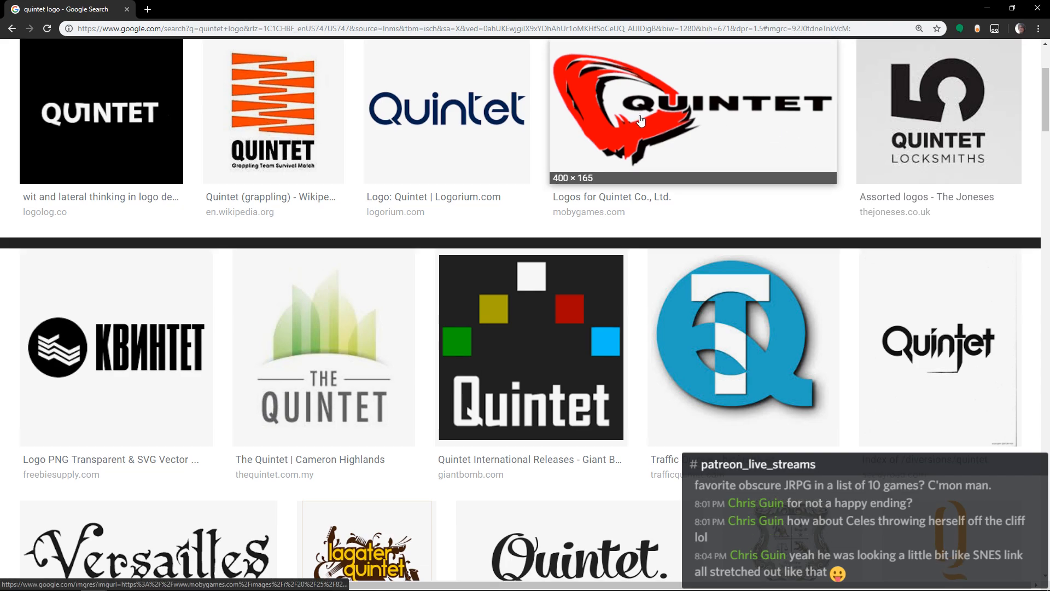
left_click(785, 141)
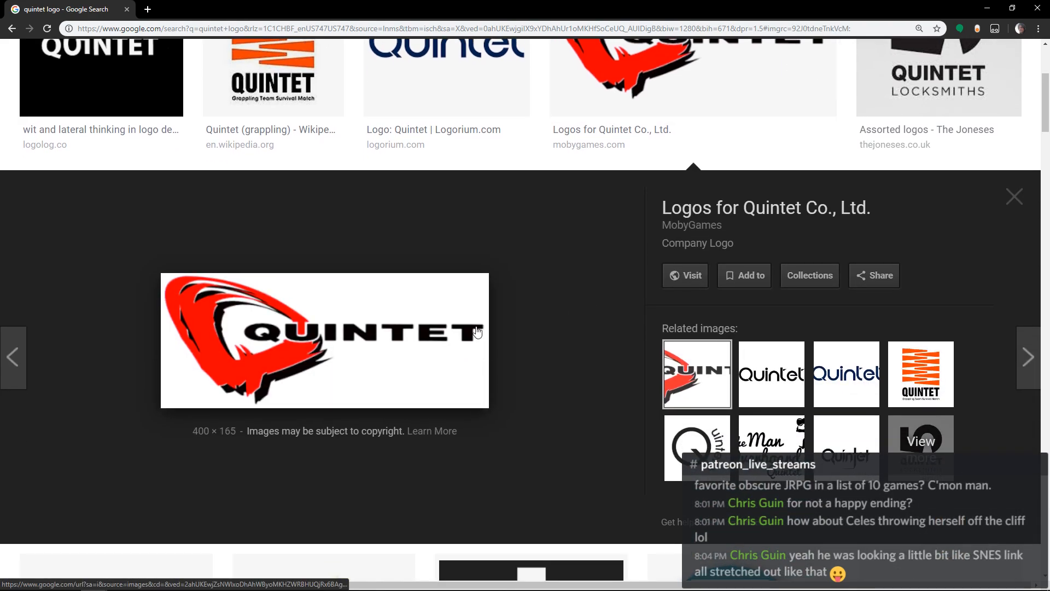
right_click(373, 338)
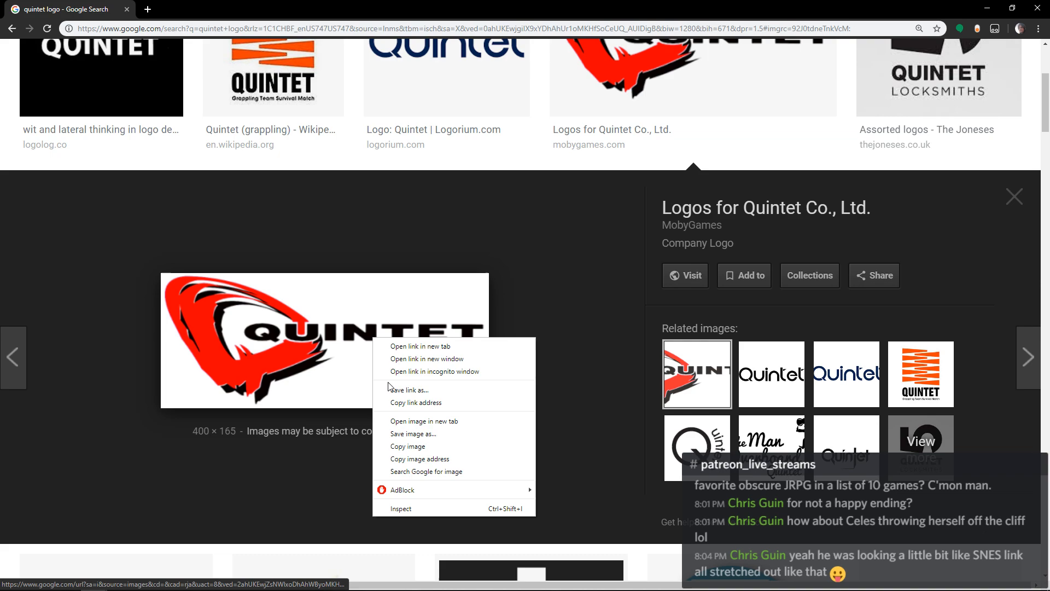
left_click(398, 434)
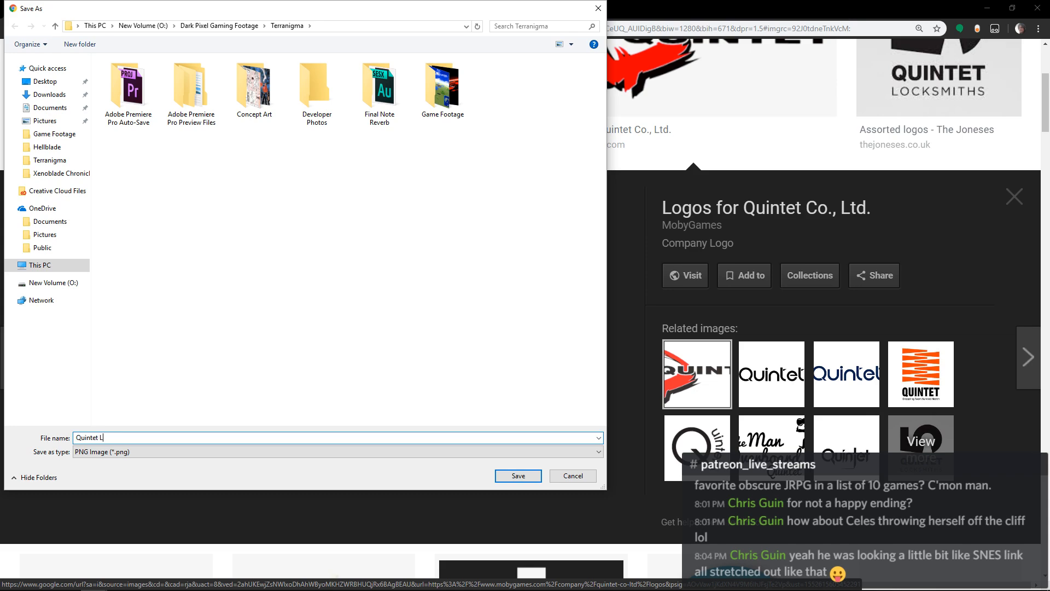
double_click(254, 87)
left_click(517, 474)
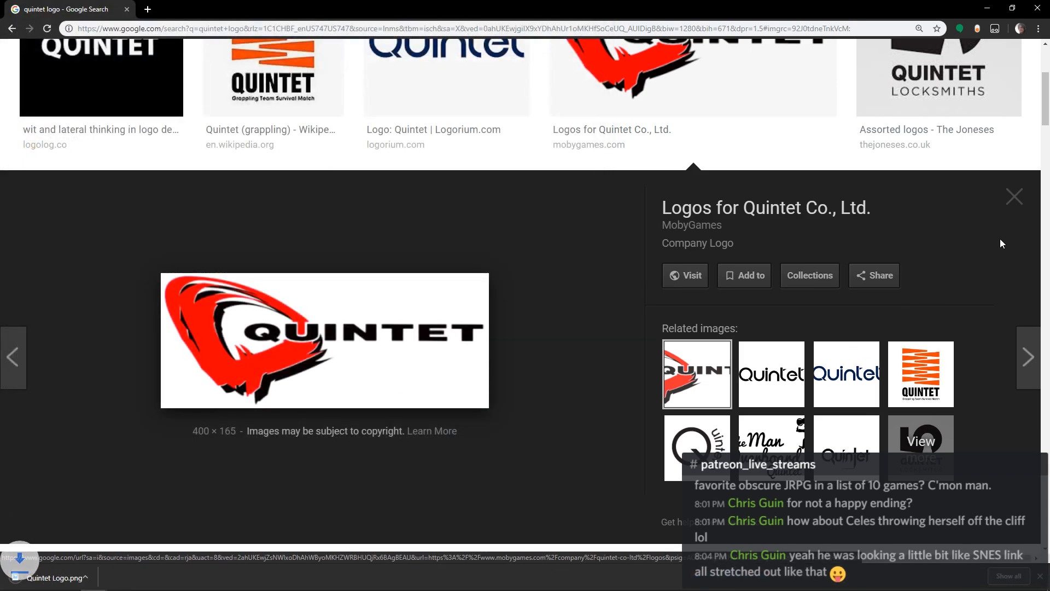
Look through the other Quintet logo results, recheck the MobyGames logo, and return to Premiere Pro.
left_click(1014, 197)
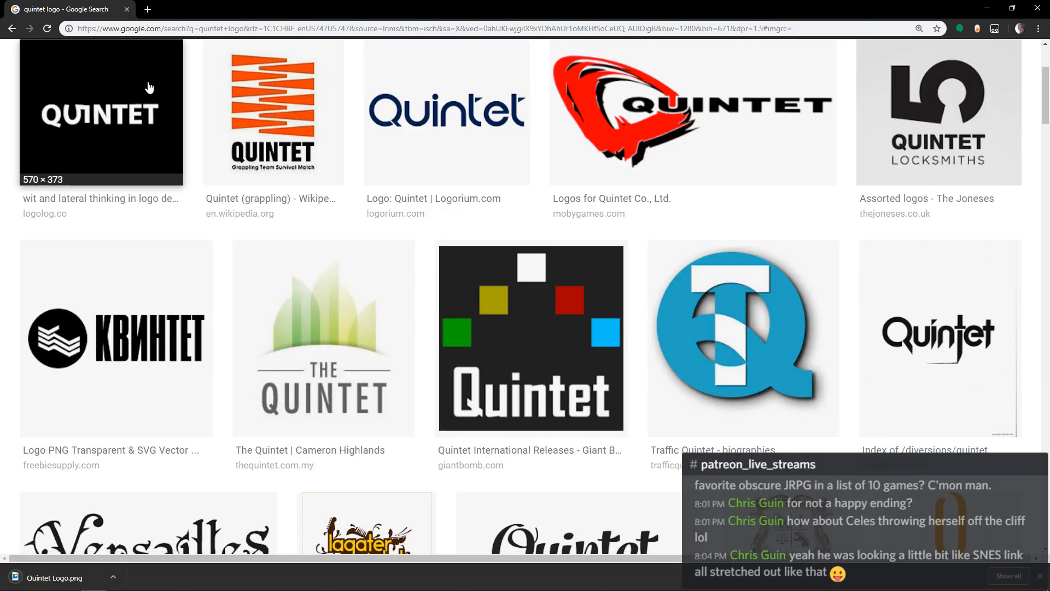
scroll(182, 169, "down", 6)
scroll(334, 199, "up", 5)
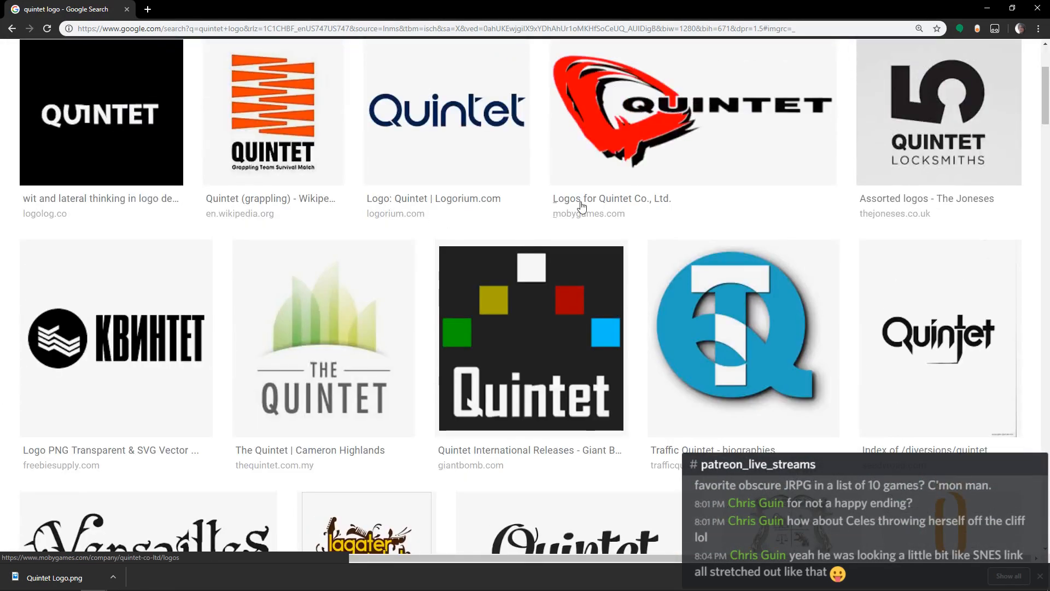
left_click(620, 113)
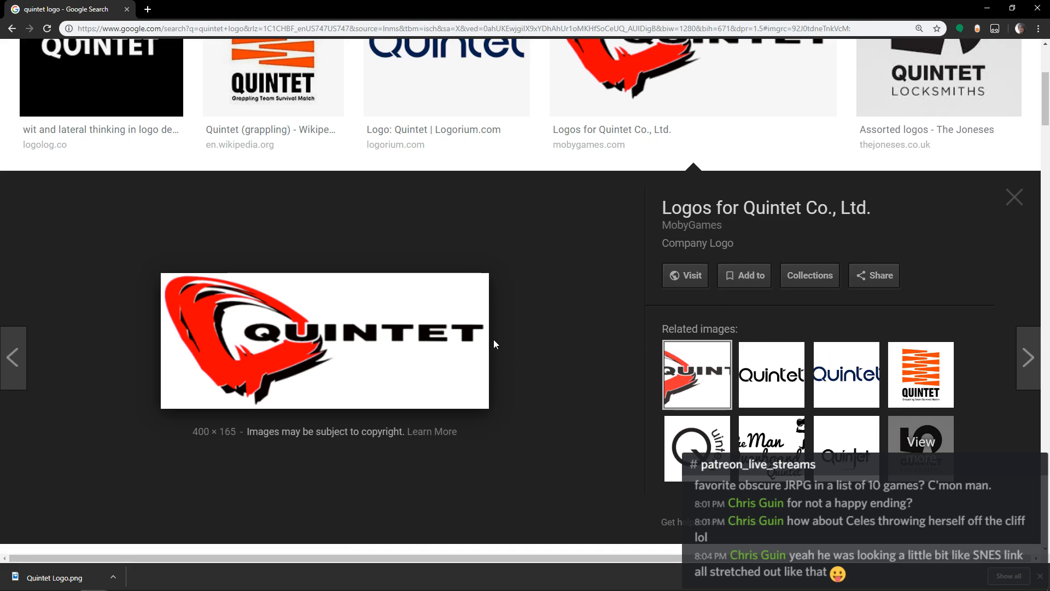
left_click(1013, 198)
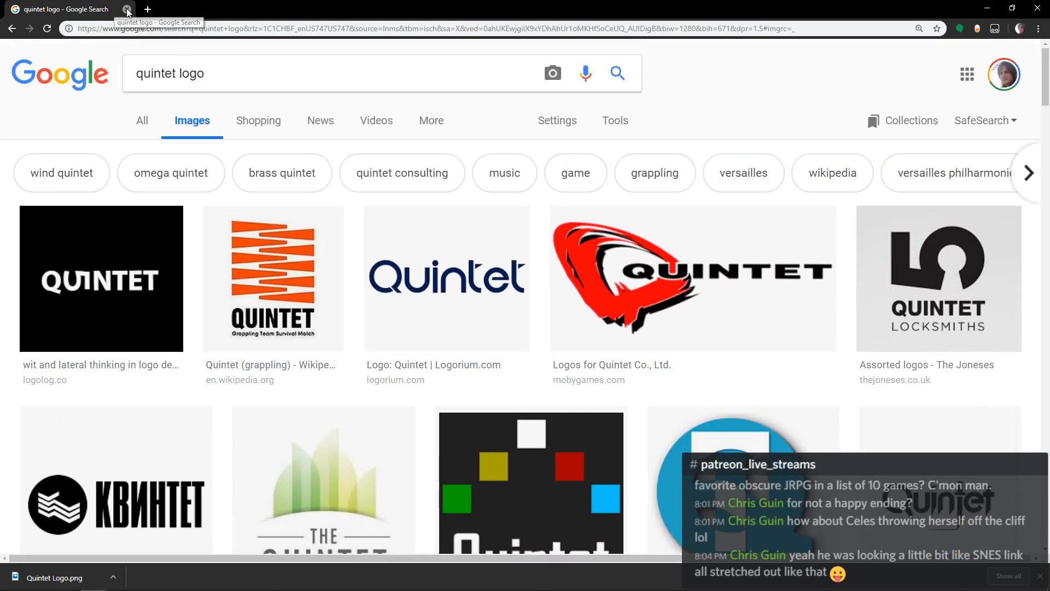
key("alt+Tab")
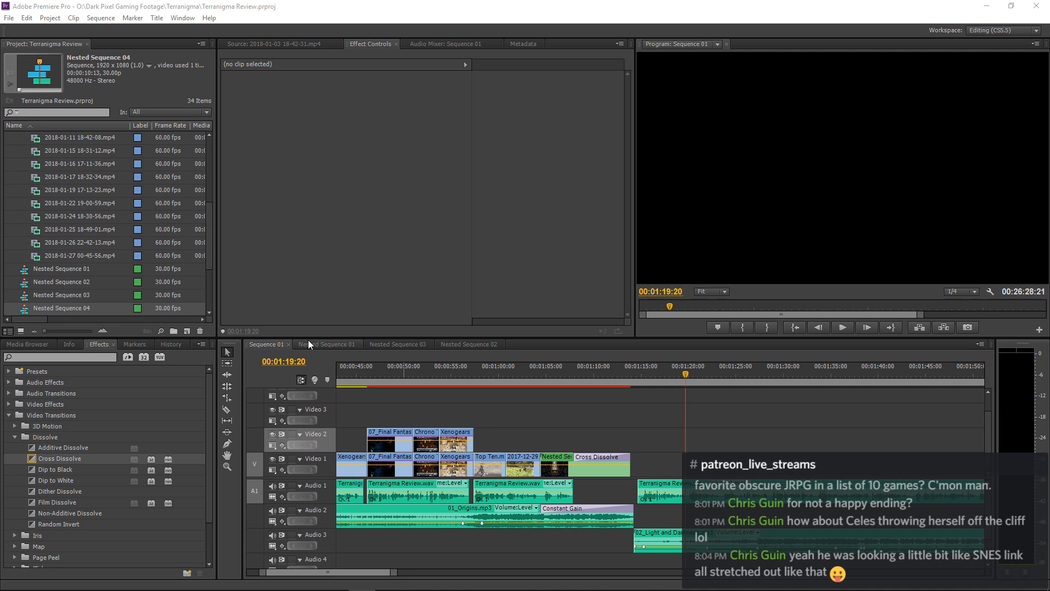
Switch to the waifu2x page in Chrome and browse for an input file in O:\Dark Pixel Gaming Footage\Terranigma\Concept Art.
mouse_move(102, 586)
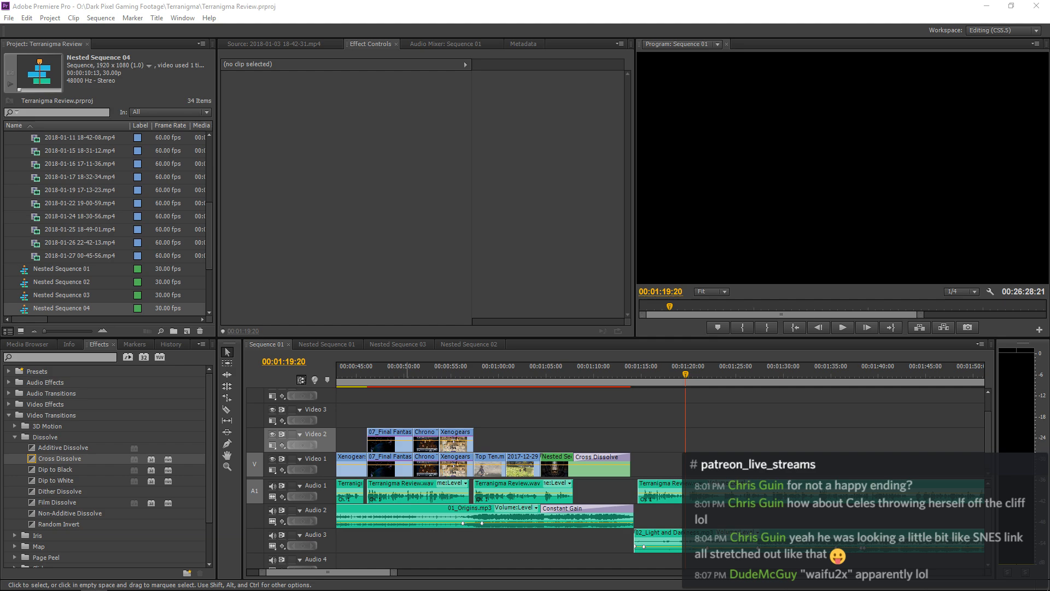
key("alt+Tab")
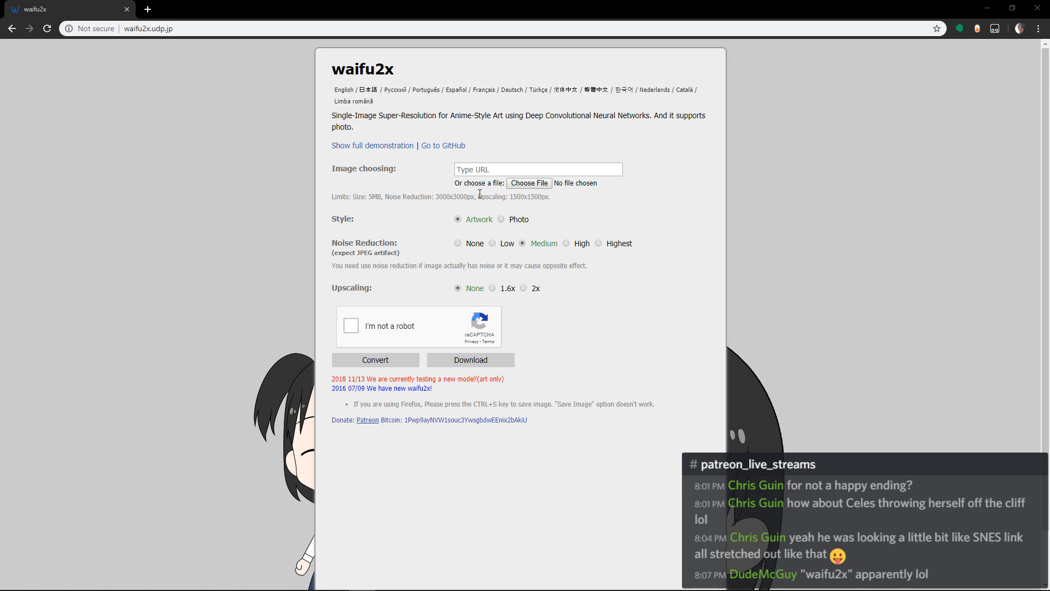
left_click(526, 185)
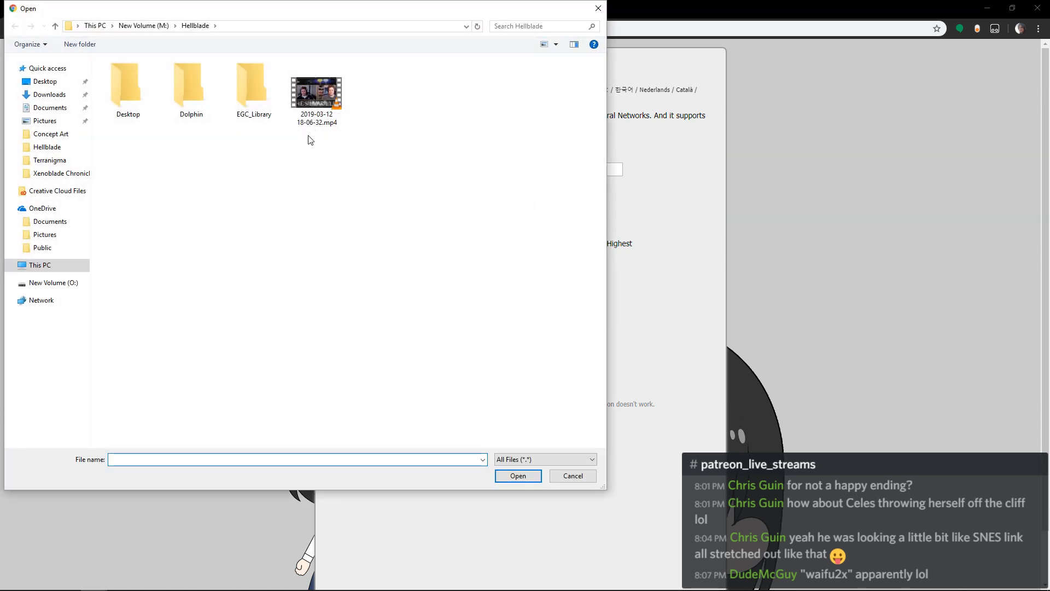
left_click(93, 25)
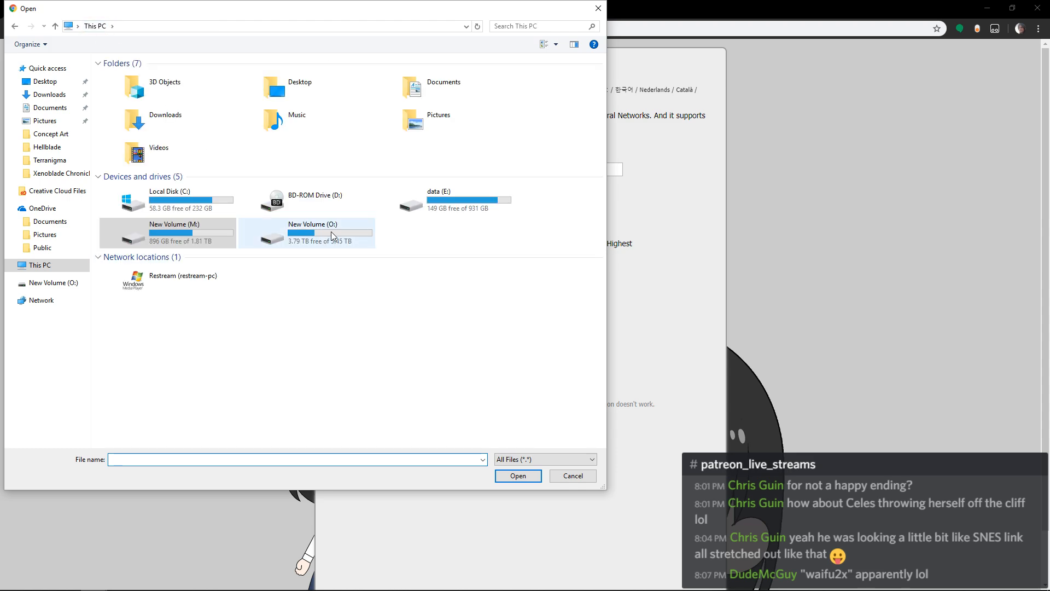
double_click(331, 232)
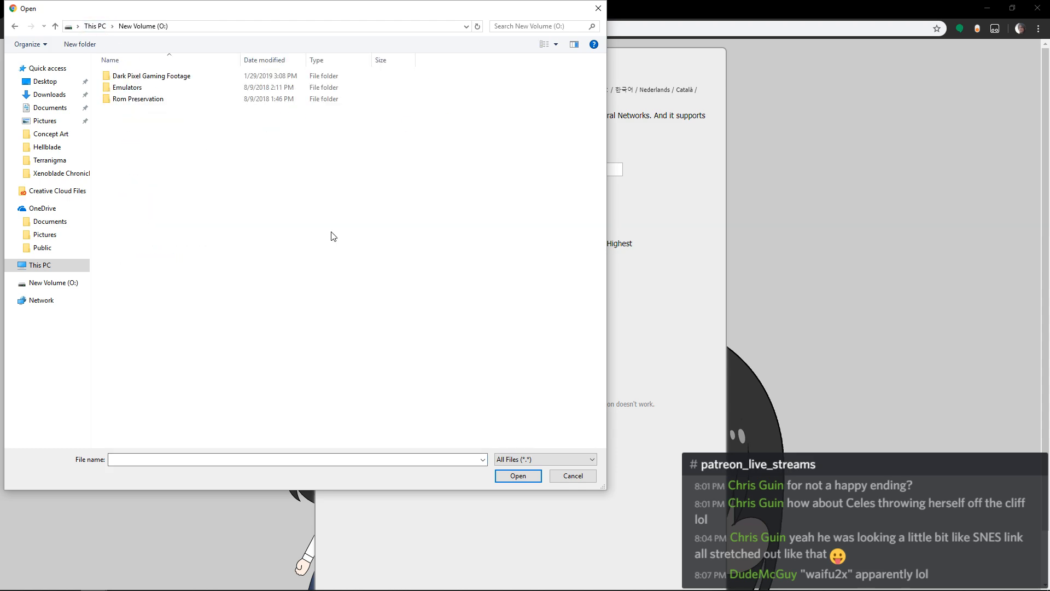
double_click(137, 77)
double_click(143, 373)
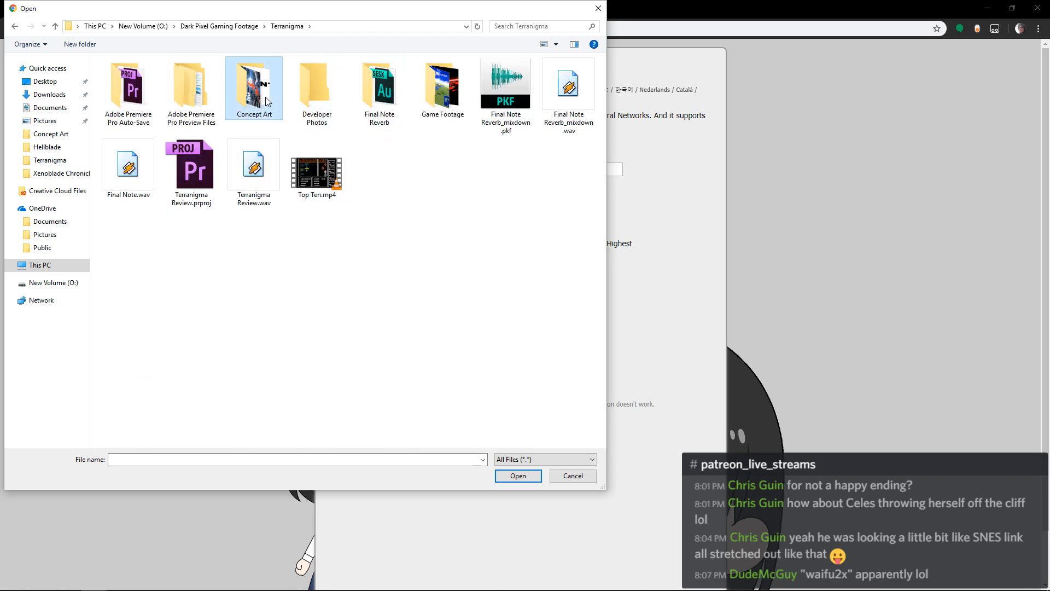
double_click(236, 106)
Load Quintet Logo.png into waifu2x, set upscaling to 2x, and convert it with medium noise reduction.
left_click(128, 93)
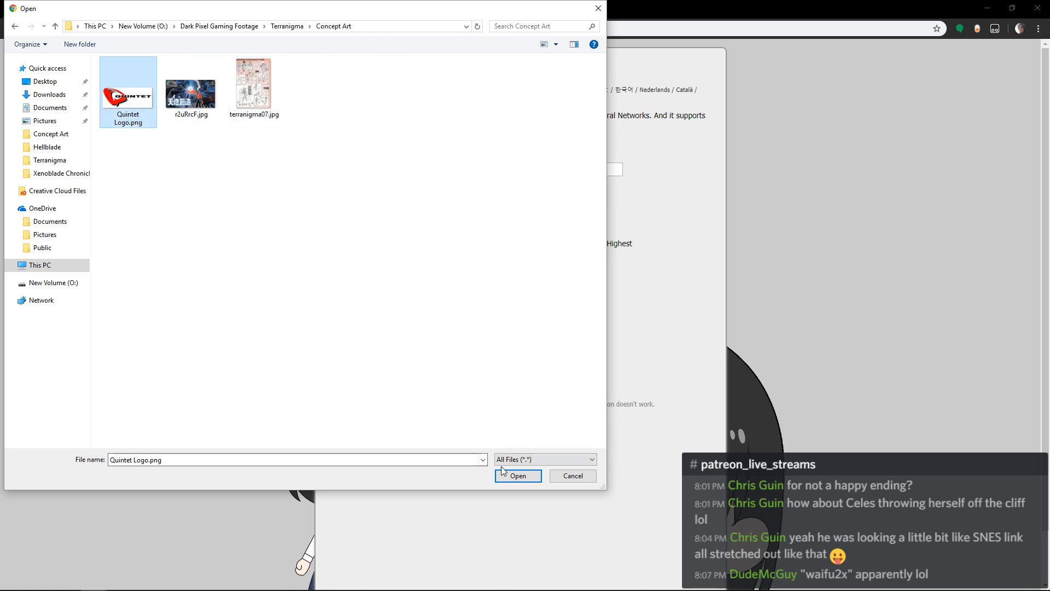
left_click(514, 476)
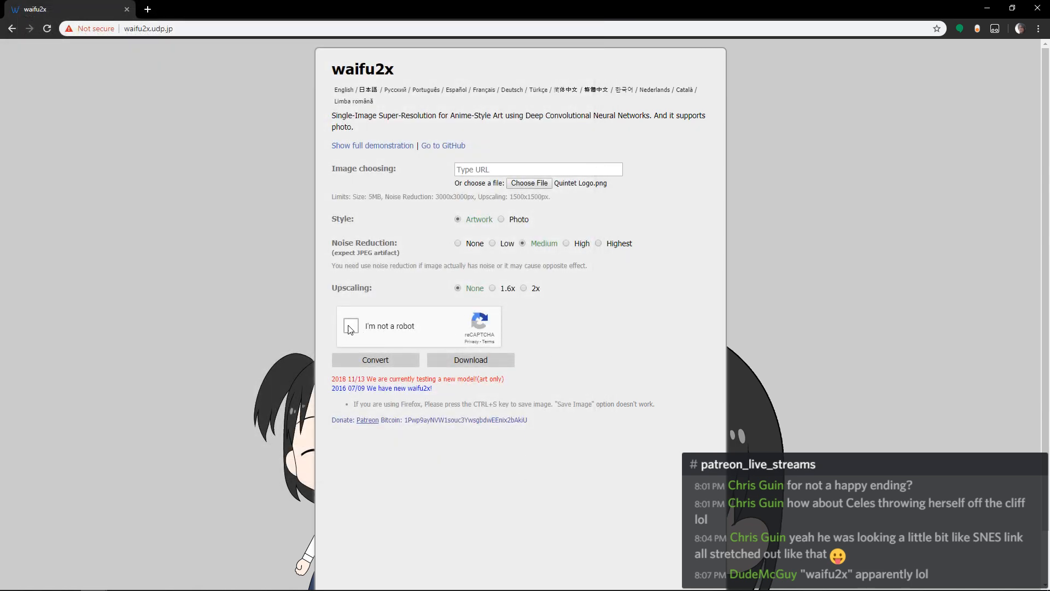
left_click(523, 289)
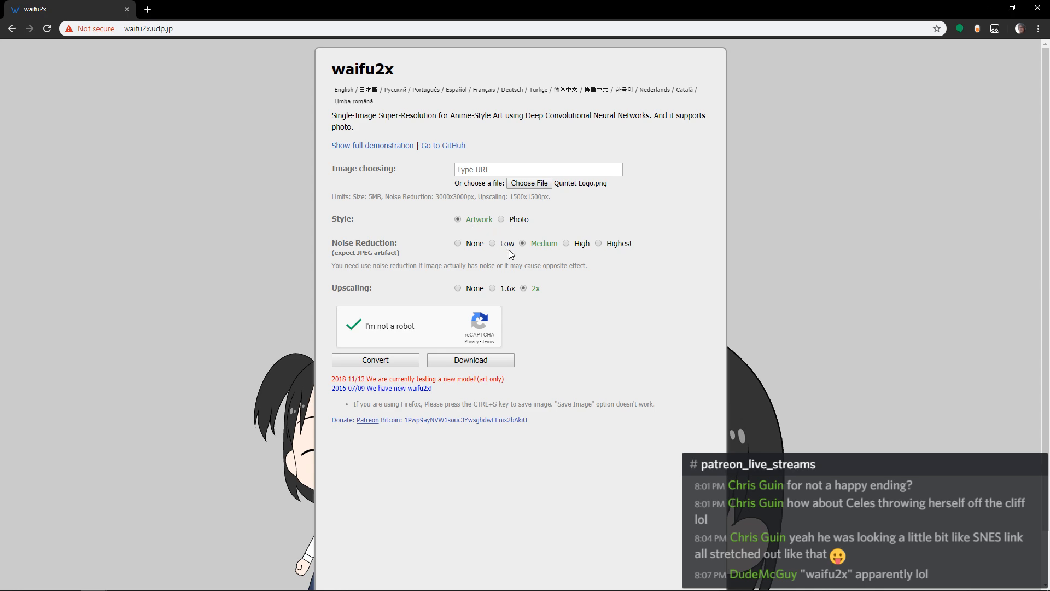
left_click(408, 363)
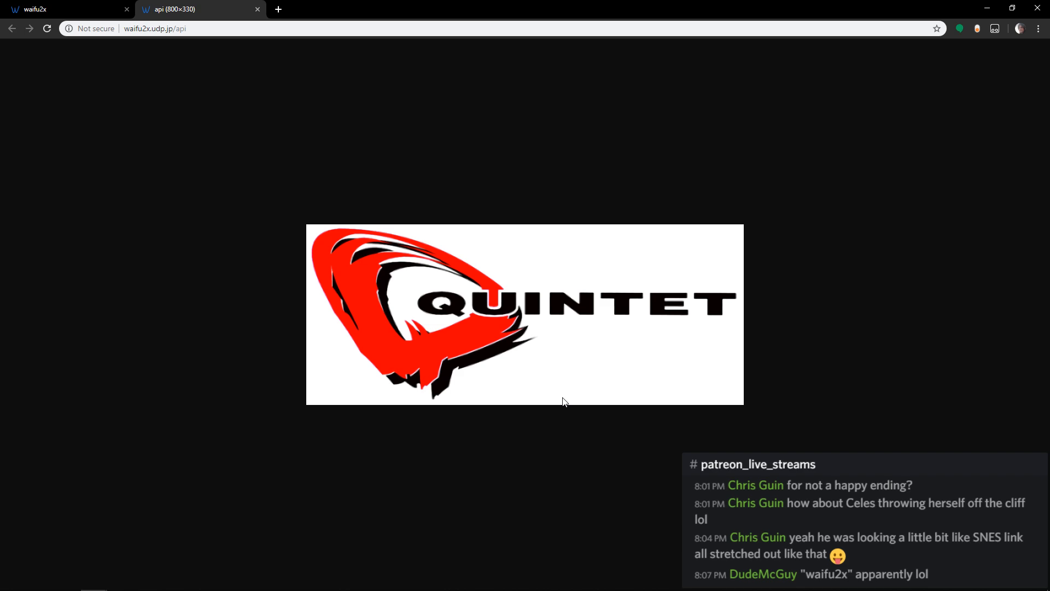
Open the original Quintet Logo.png from O:\Dark Pixel Gaming Footage\Terranigma\Concept Art in the Photos viewer.
mouse_move(94, 589)
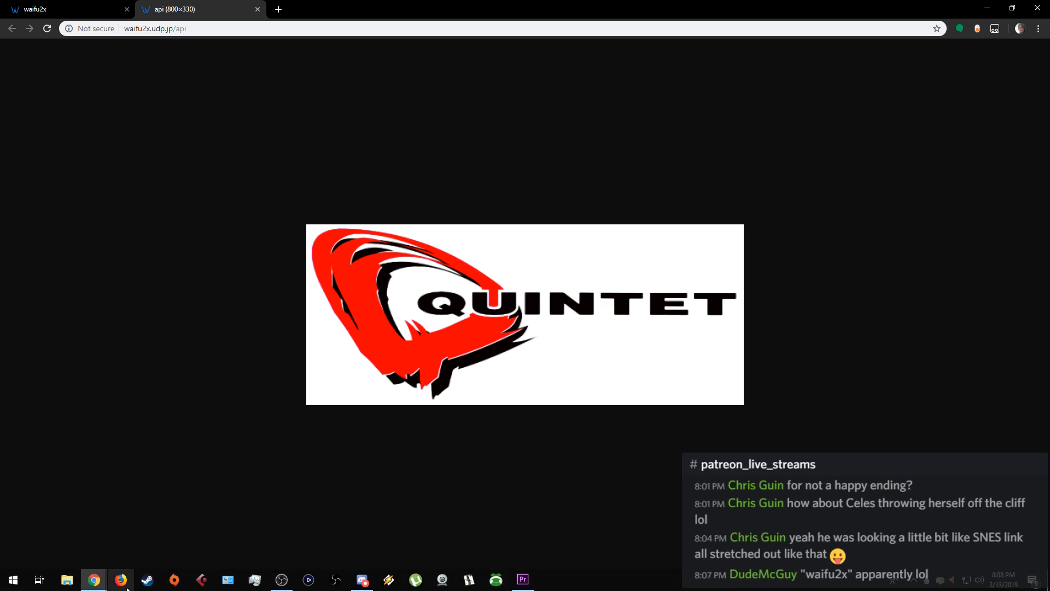
left_click(67, 580)
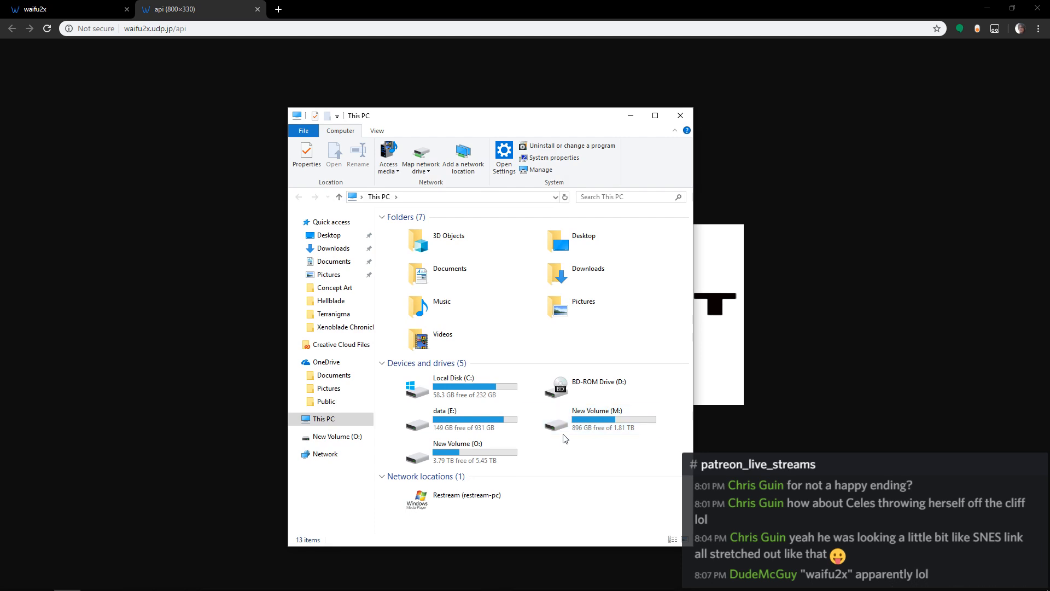
left_click(456, 454)
double_click(457, 454)
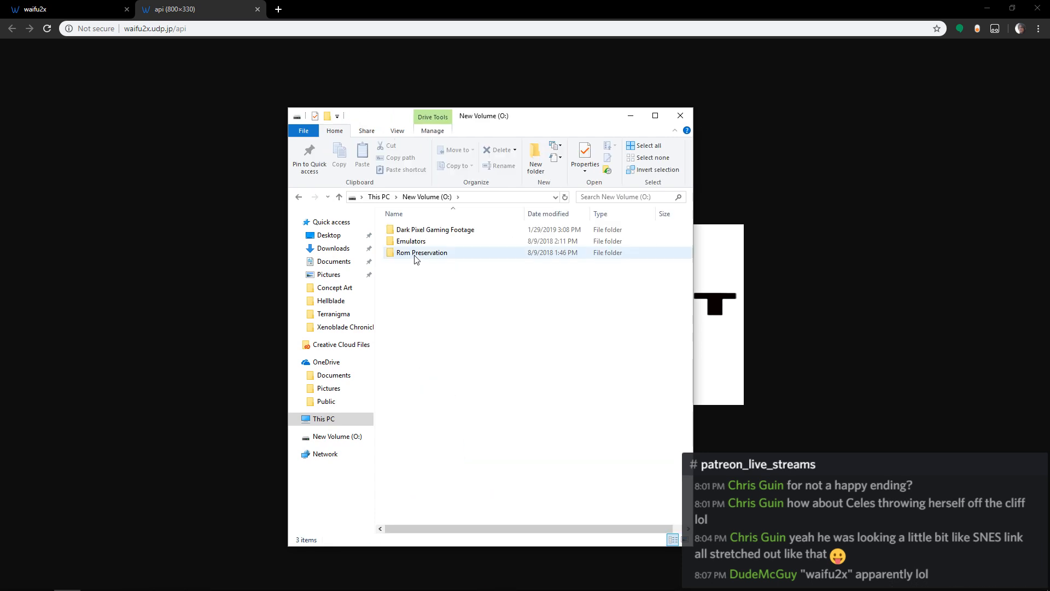
double_click(418, 226)
scroll(434, 417, "down", 4)
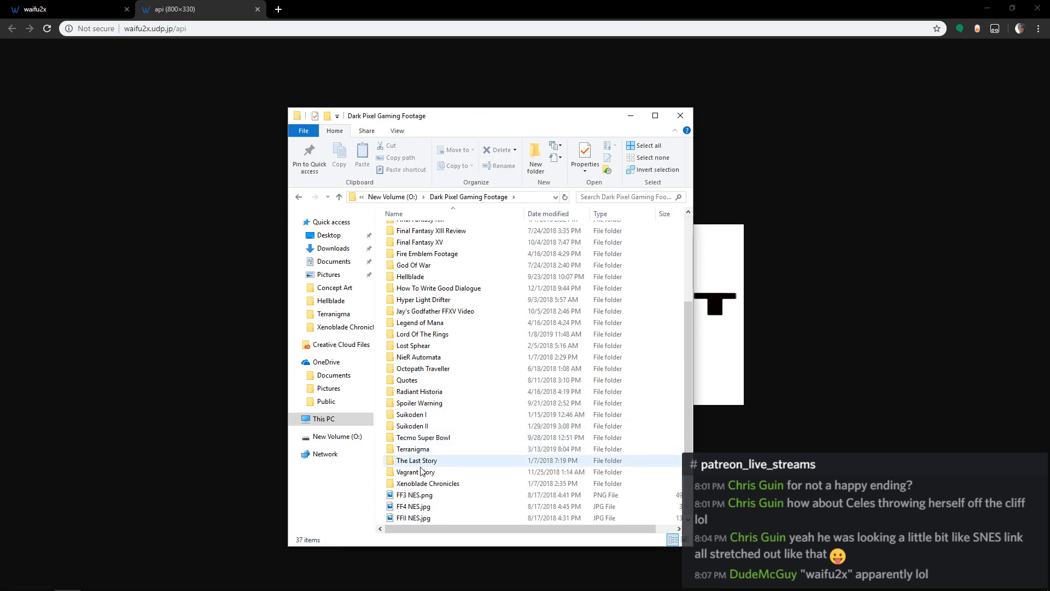
double_click(414, 449)
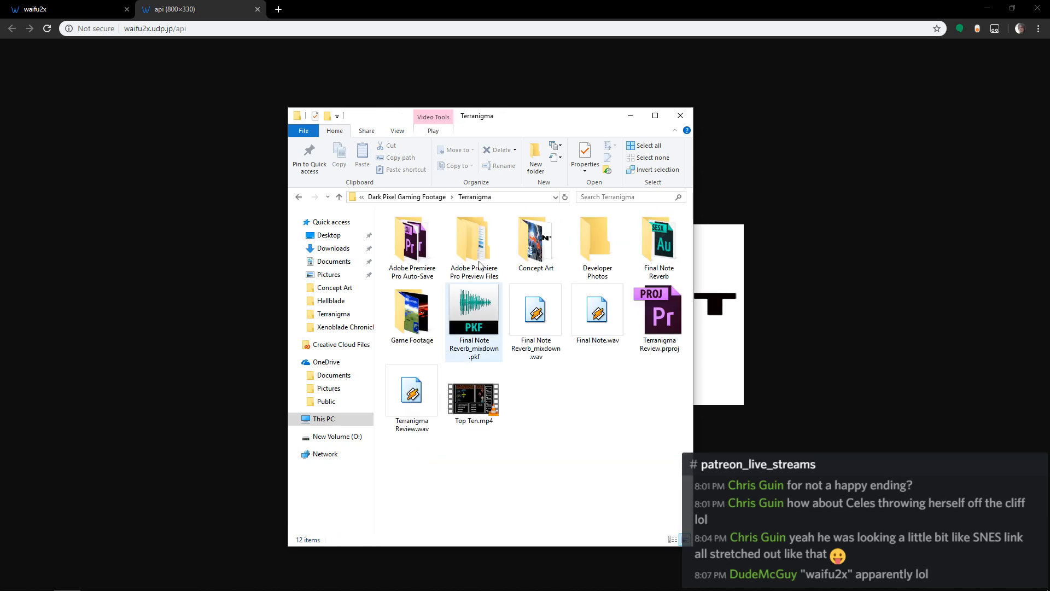
double_click(528, 262)
key("Left")
key("Left")
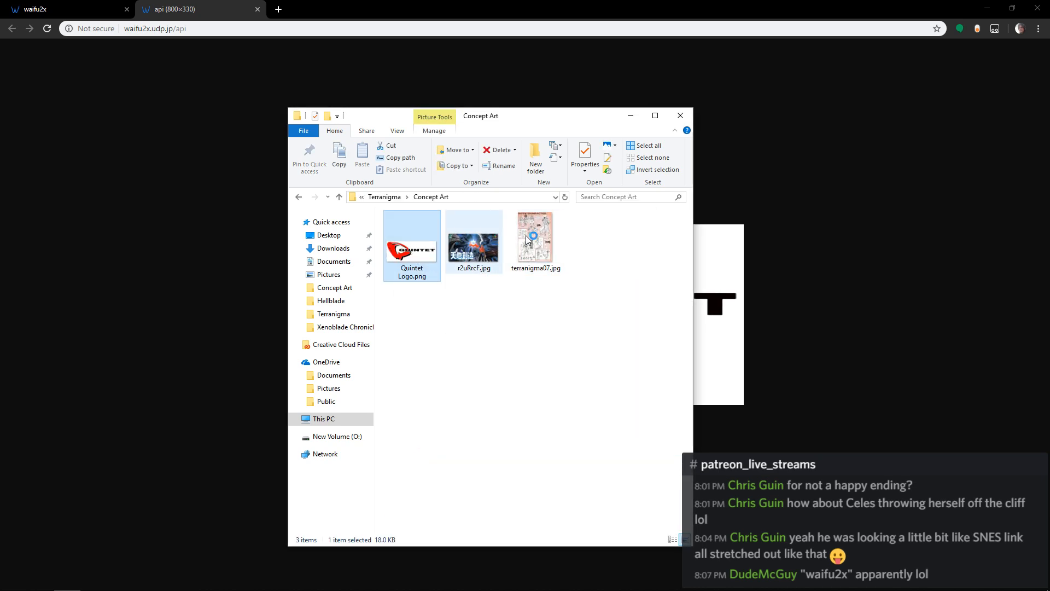
key("Return")
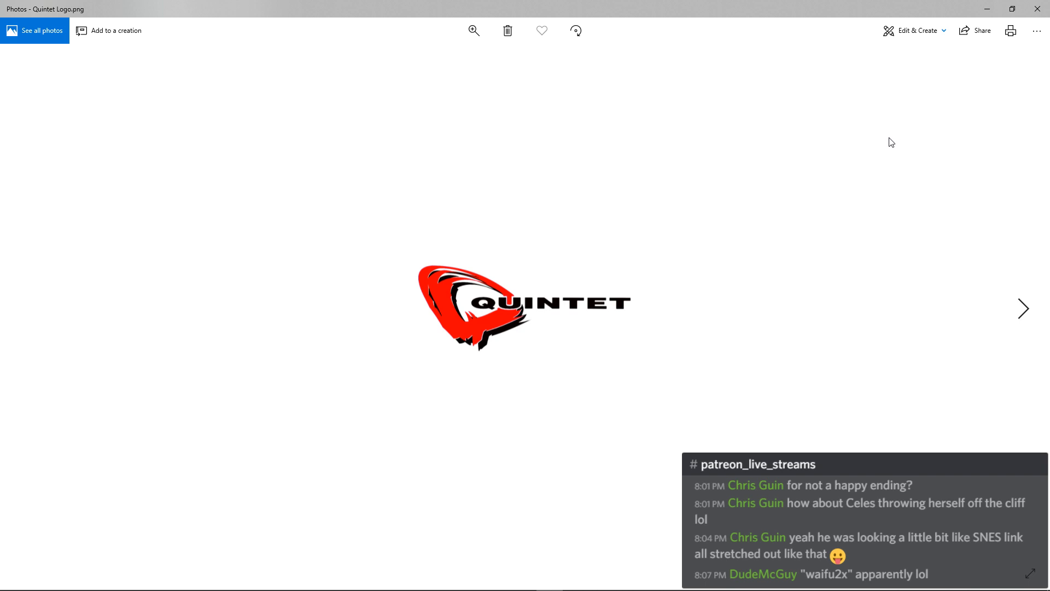
Compare the original Quintet logo in Photos with the waifu2x upscaled version in Chrome.
left_click(988, 9)
left_click(630, 115)
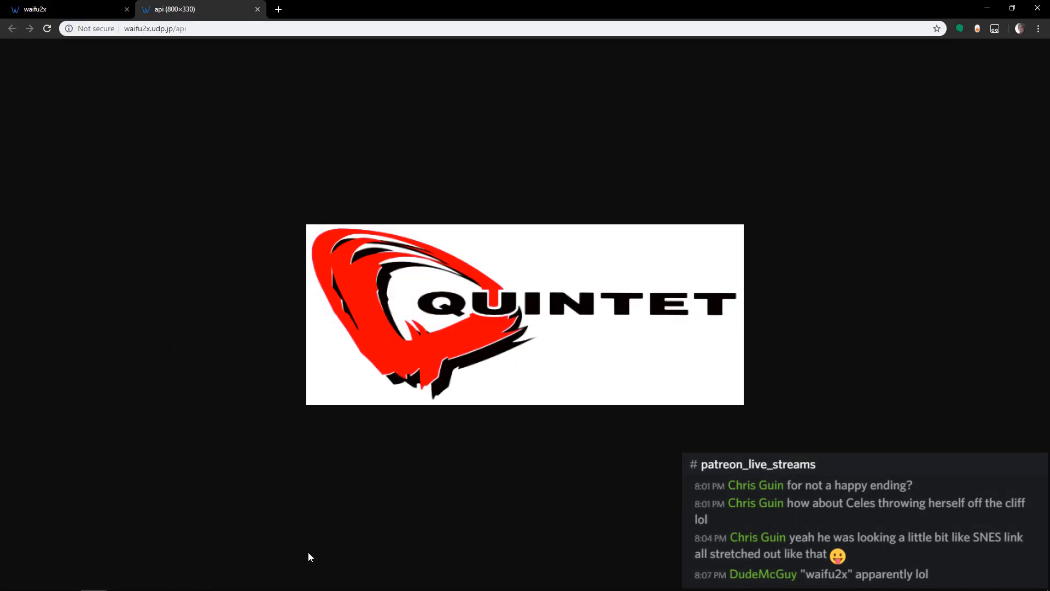
left_click(549, 583)
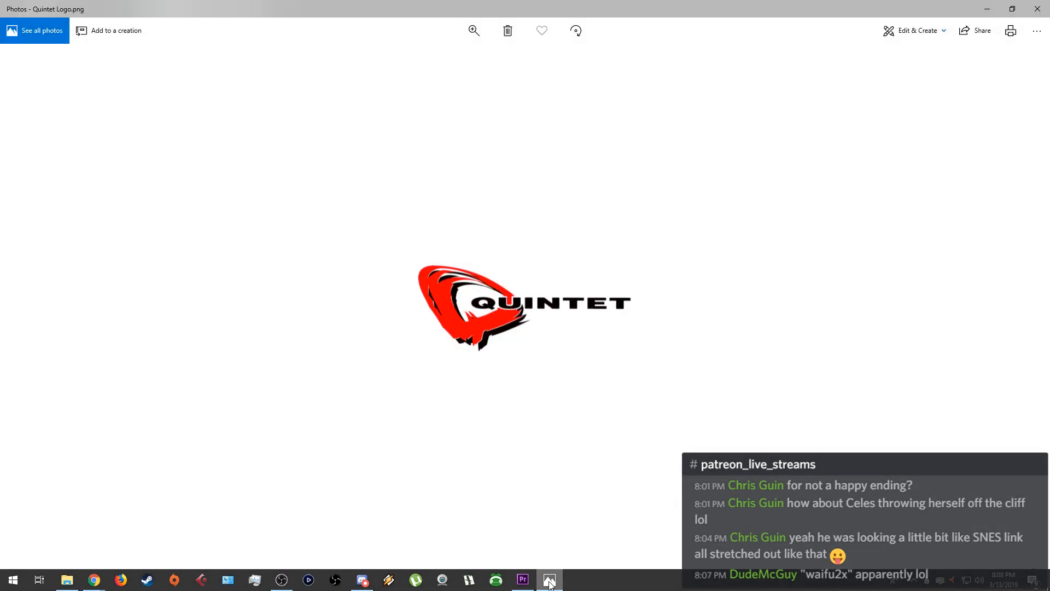
left_click(550, 584)
left_click(550, 583)
left_click(549, 583)
Save the upscaled logo from waifu2x as Quintet Logo 2x in the Terranigma Concept Art folder.
right_click(546, 324)
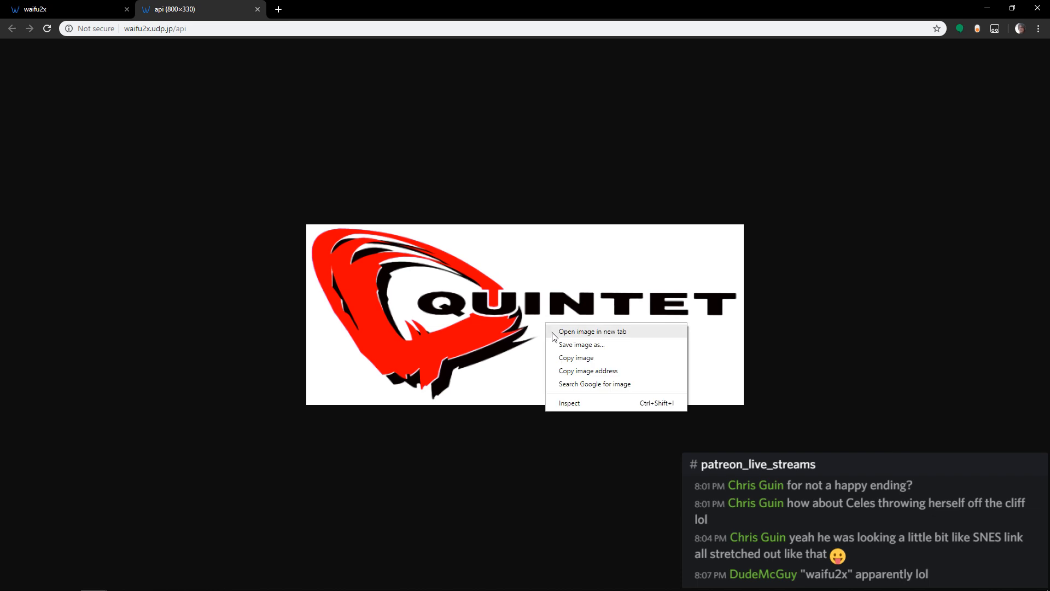
left_click(580, 344)
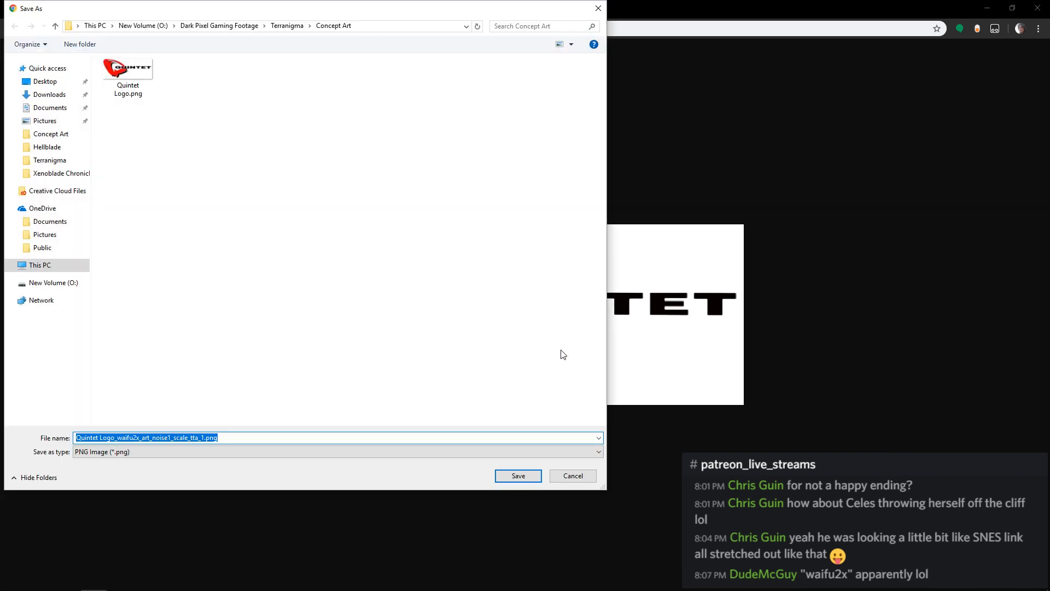
type("Quintet Lo")
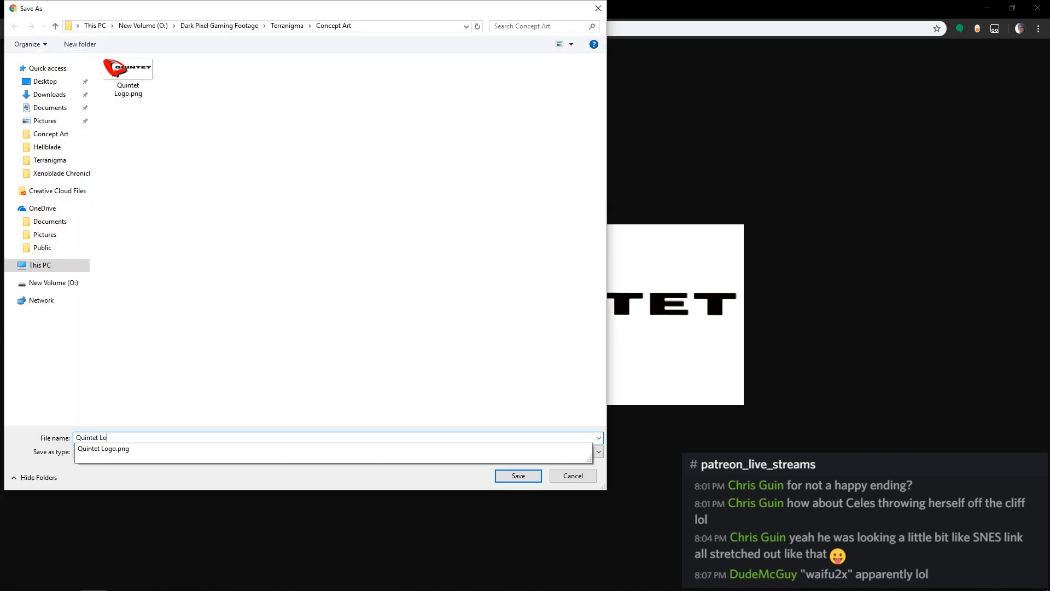
type("go 2x")
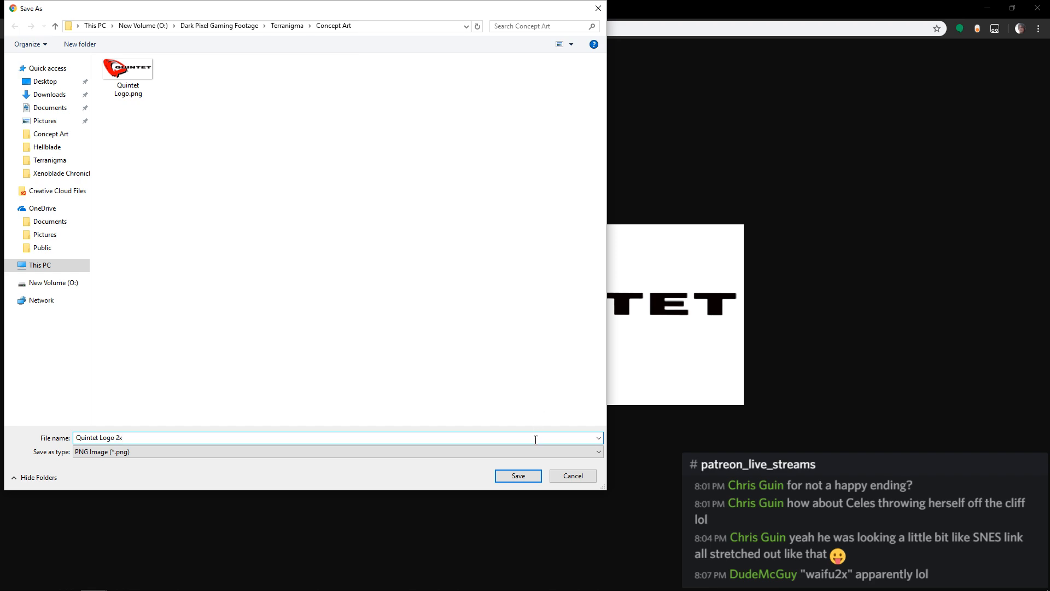
left_click(515, 476)
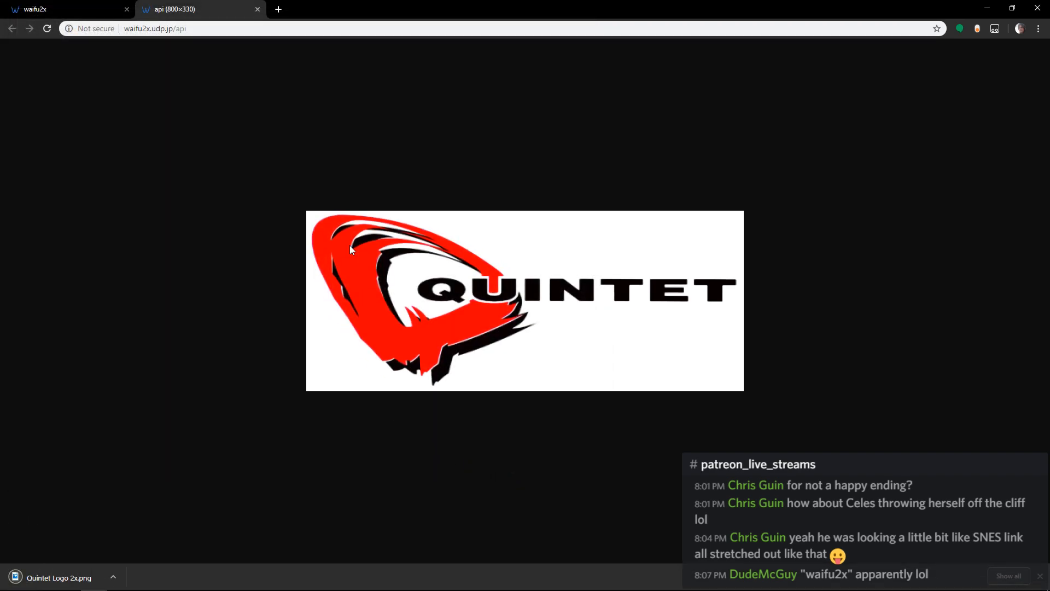
Load Quintet Logo 2x.png into waifu2x, convert it at 2x with medium noise reduction, and close the result.
key("ctrl+shift+Tab")
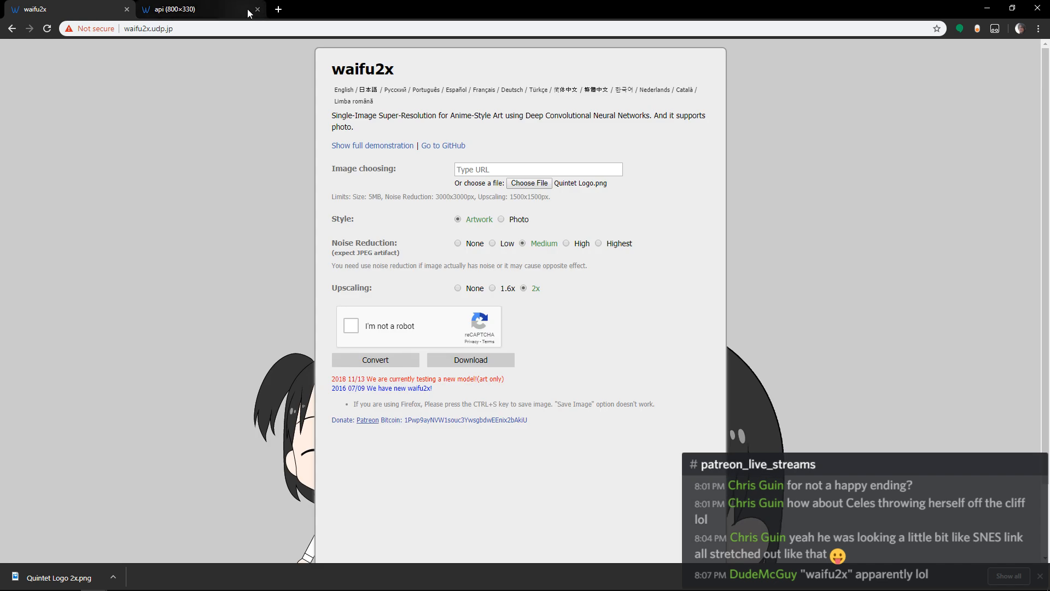
left_click(257, 10)
left_click(529, 183)
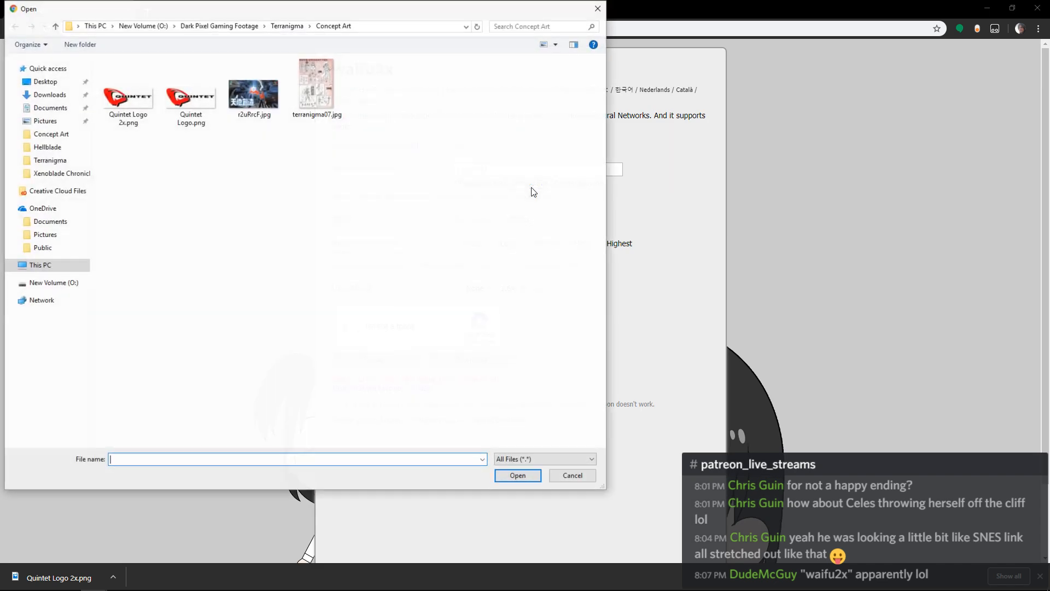
left_click(131, 98)
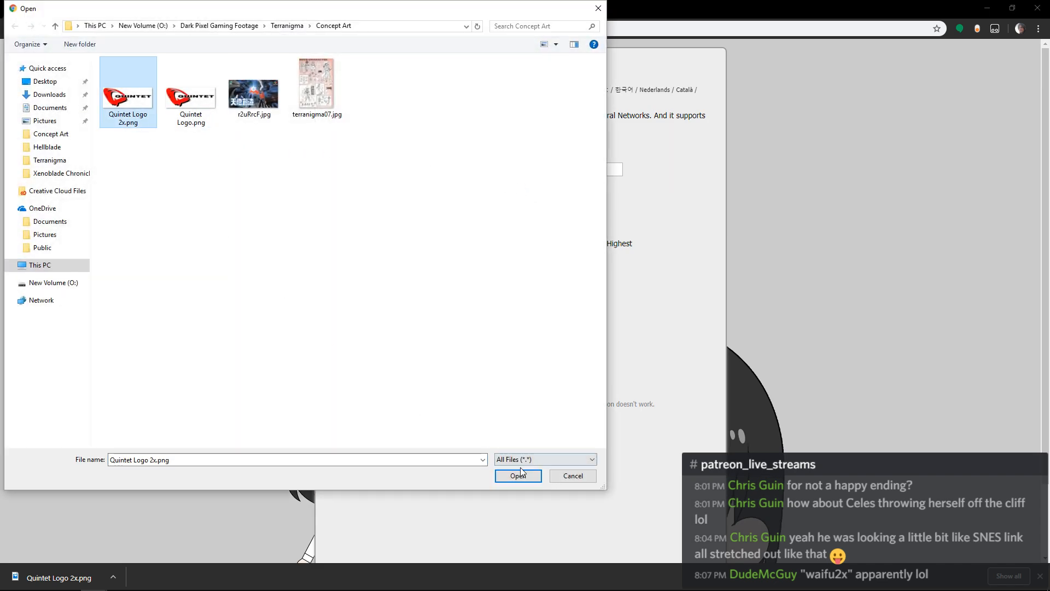
left_click(520, 476)
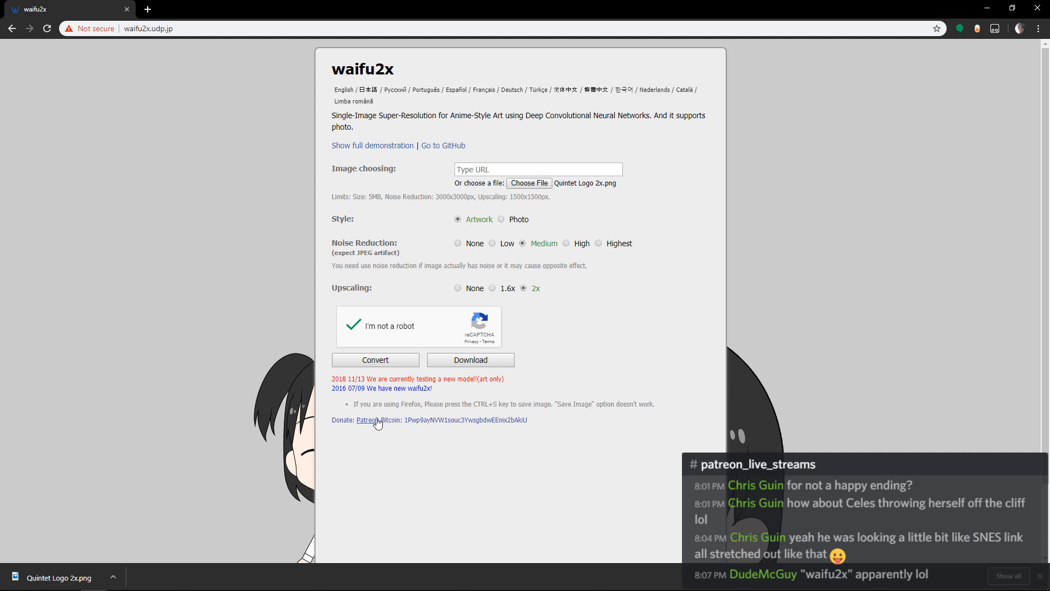
left_click(381, 359)
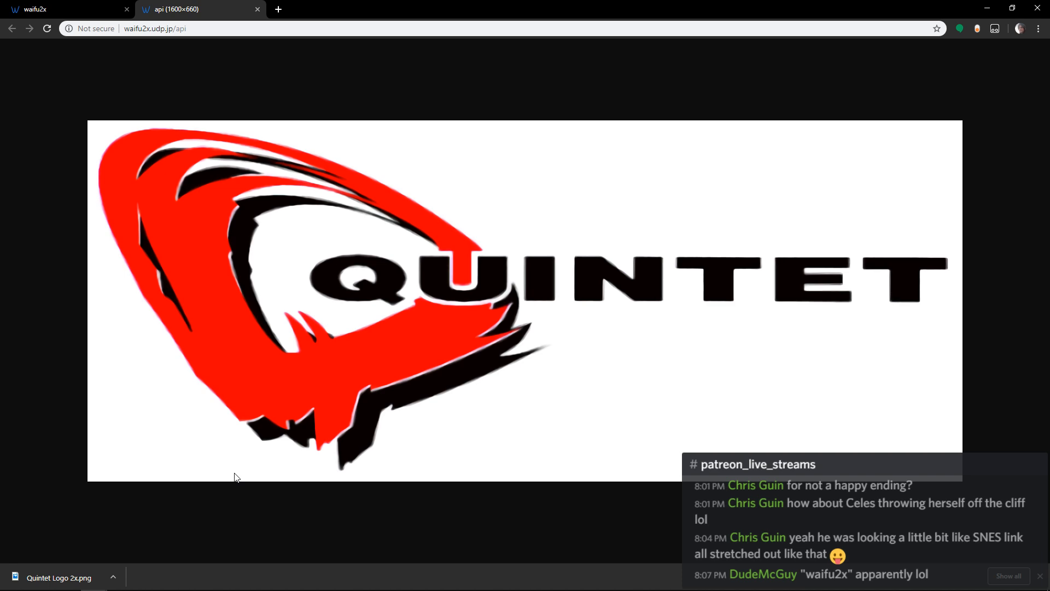
left_click(258, 9)
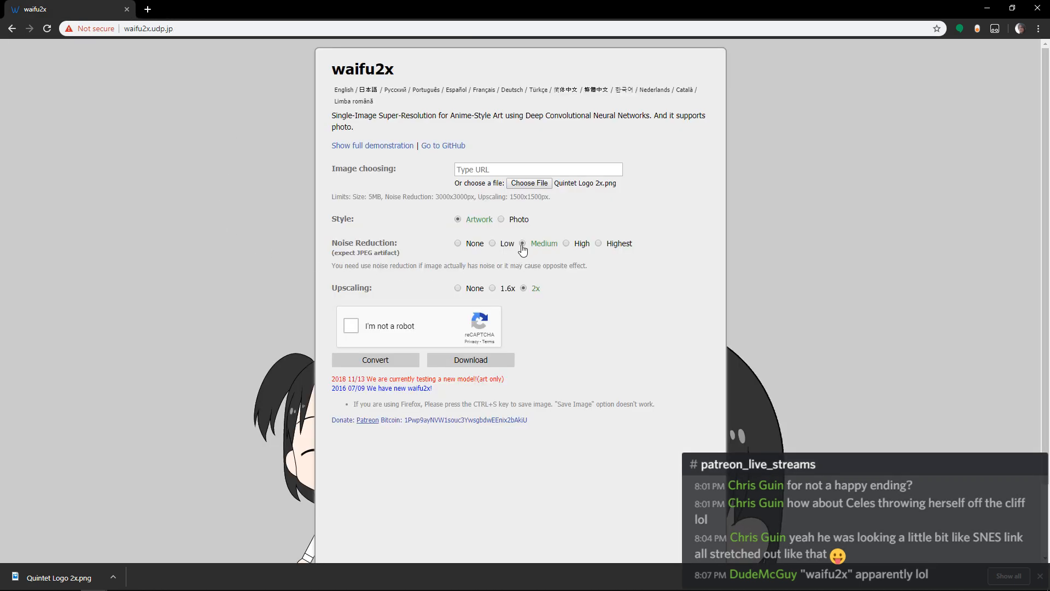
Try converting Quintet Logo 2x.png at 2x with noise reduction set to None, then close the result.
left_click(494, 244)
left_click(459, 244)
left_click(375, 360)
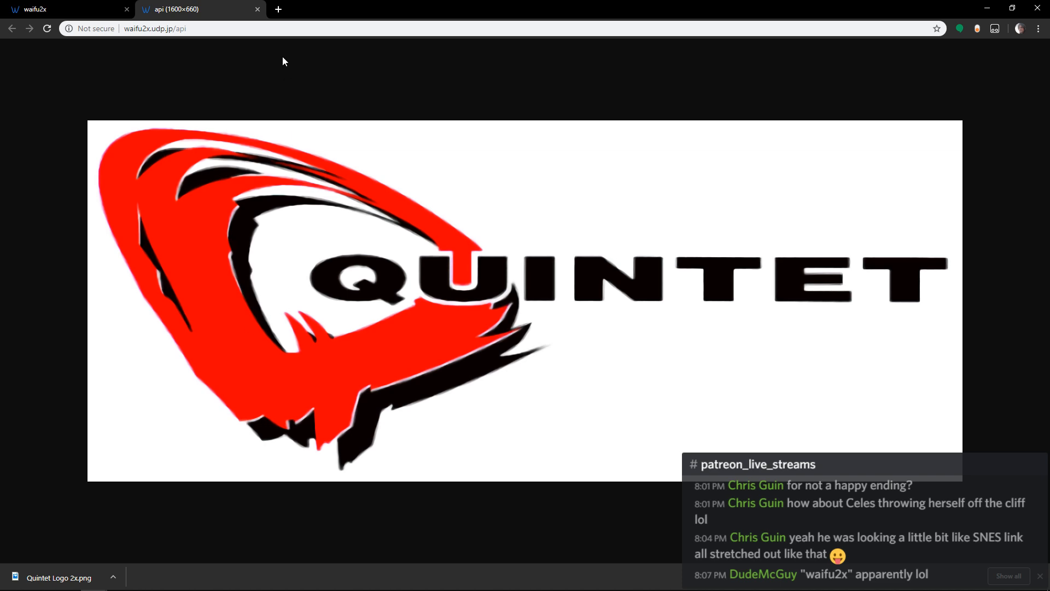
left_click(257, 9)
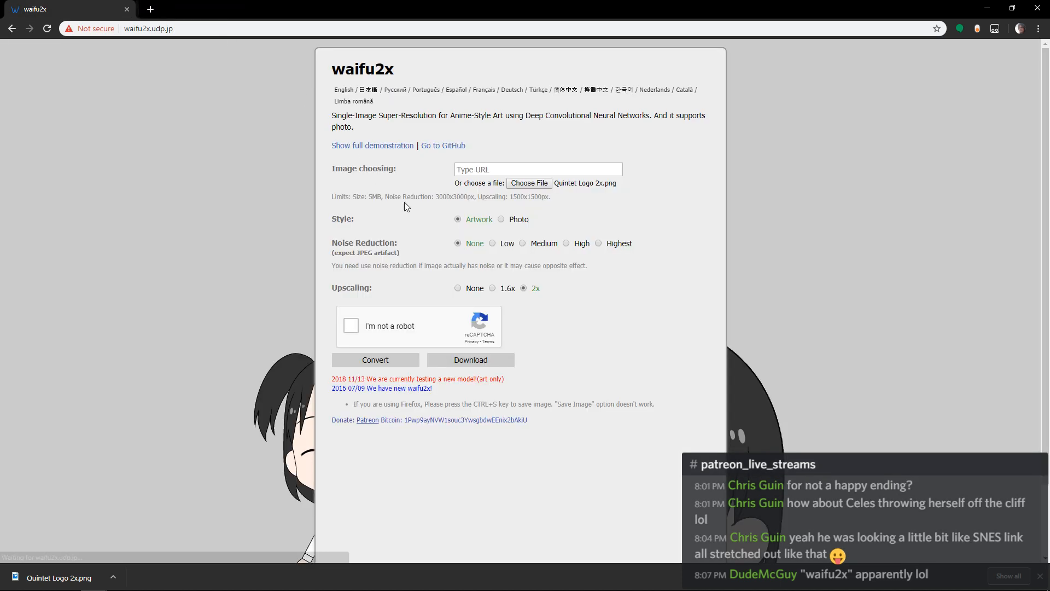
Convert Quintet Logo 2x.png at 2x upscaling with noise reduction set to Highest.
left_click(600, 245)
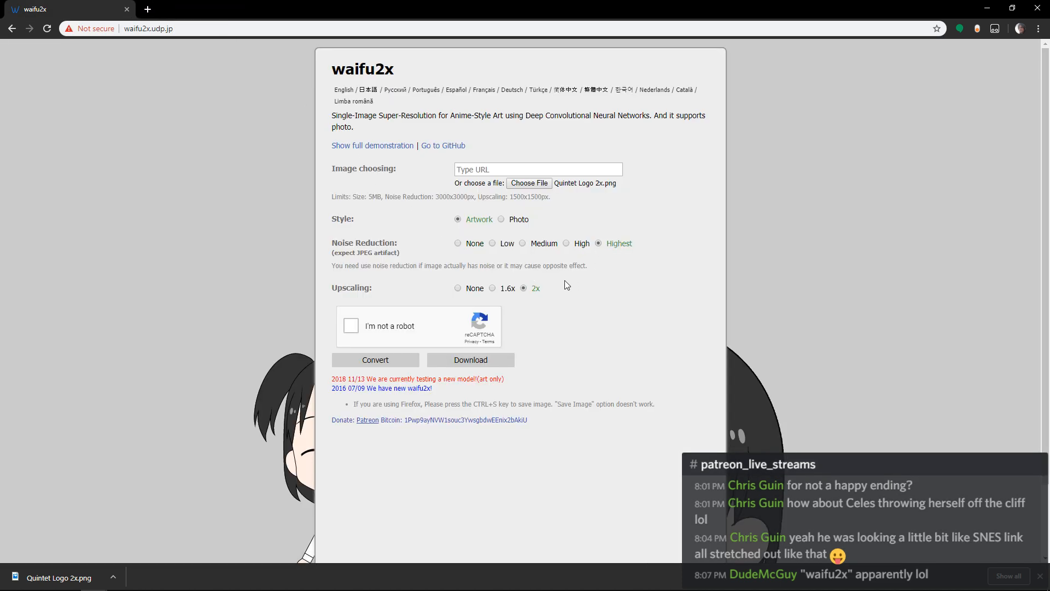
left_click(353, 328)
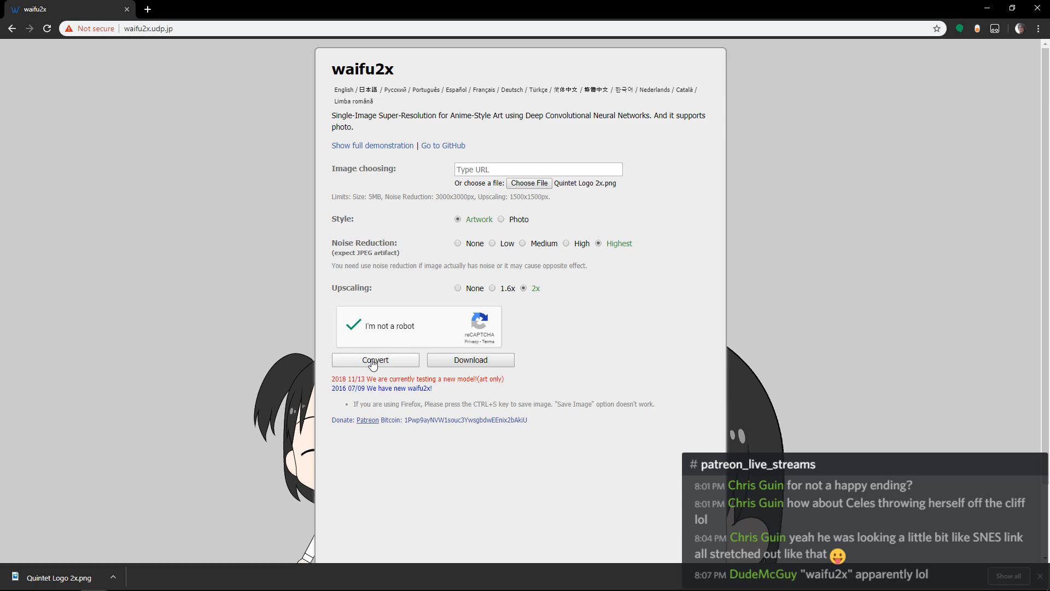
left_click(374, 360)
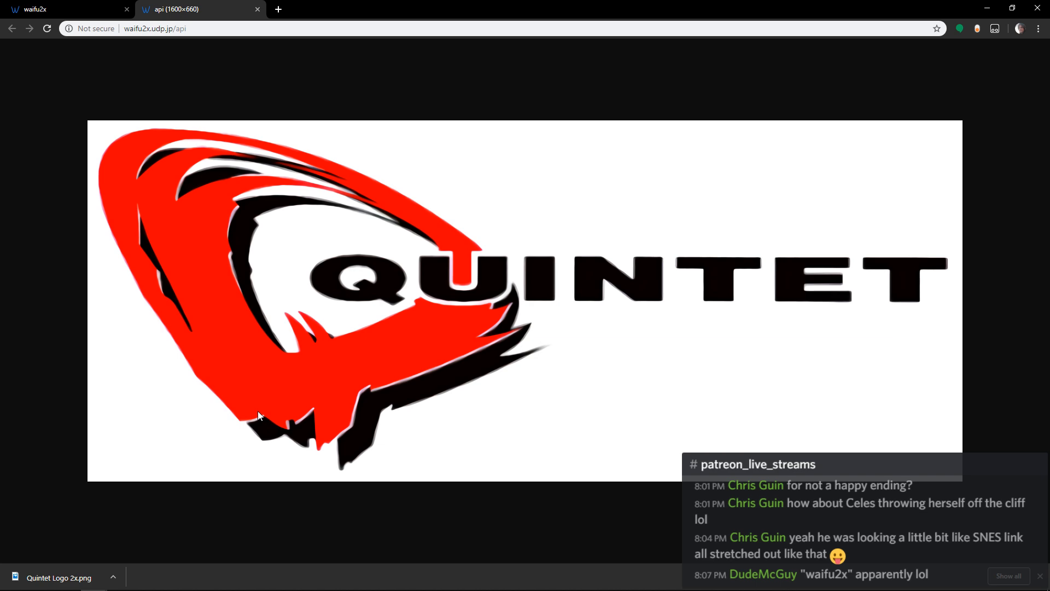
Save the converted logo as Quintet 4x in the Concept Art folder and close the waifu2x pages.
right_click(512, 309)
left_click(528, 327)
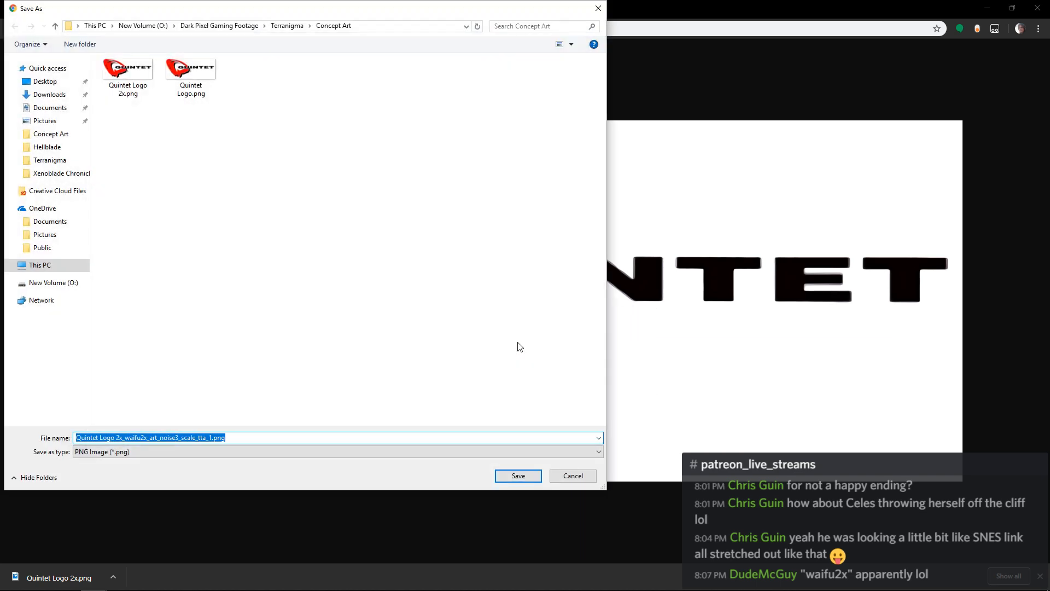
type("Quintet")
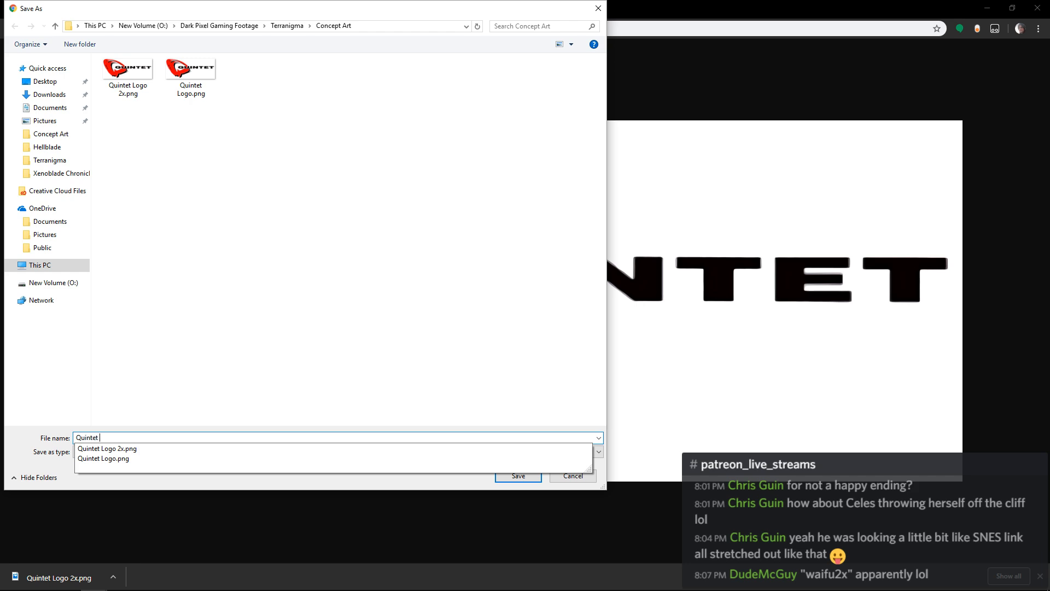
type(" 4x")
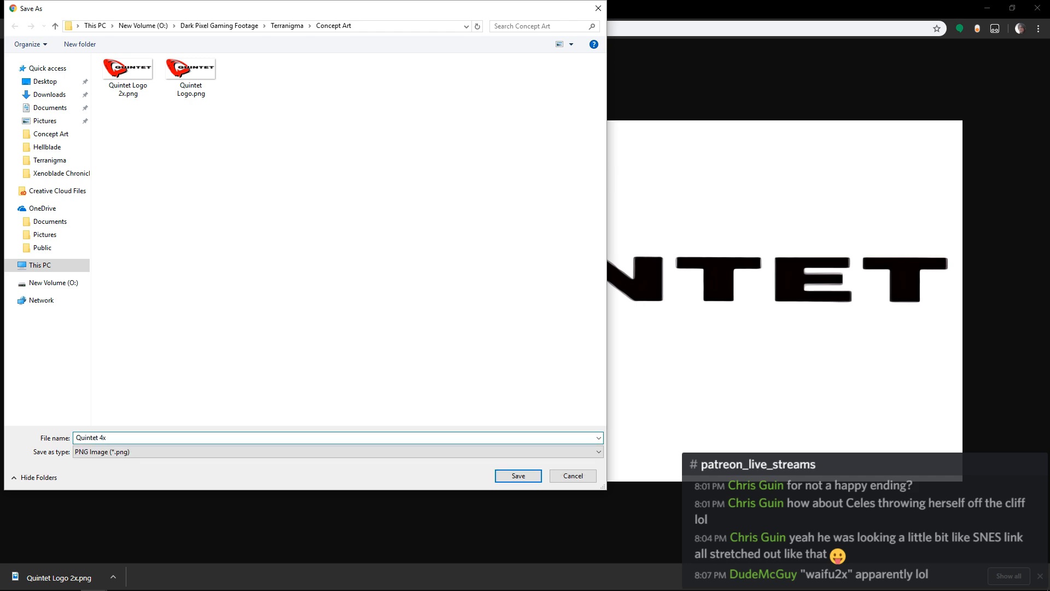
left_click(513, 477)
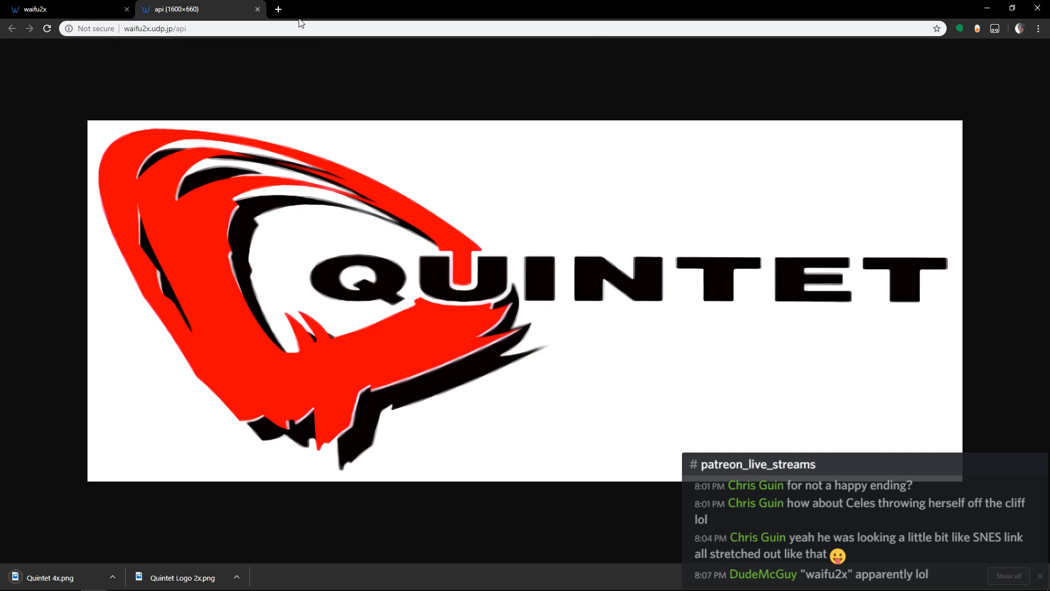
left_click(258, 9)
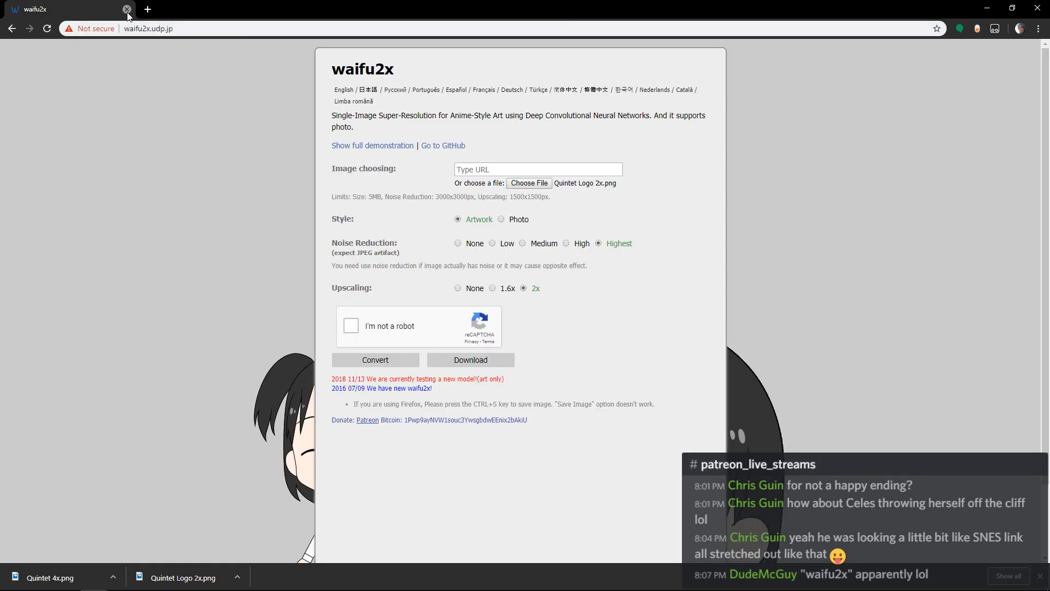
left_click(127, 9)
Launch Adobe Photoshop CS6 (64 Bit).
key("super")
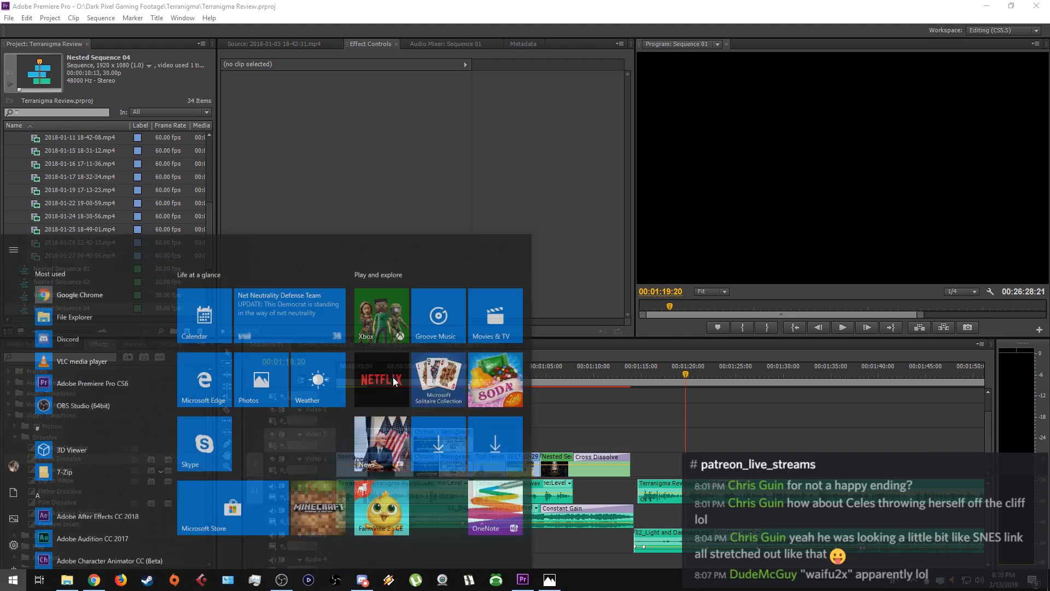
type("photoshop")
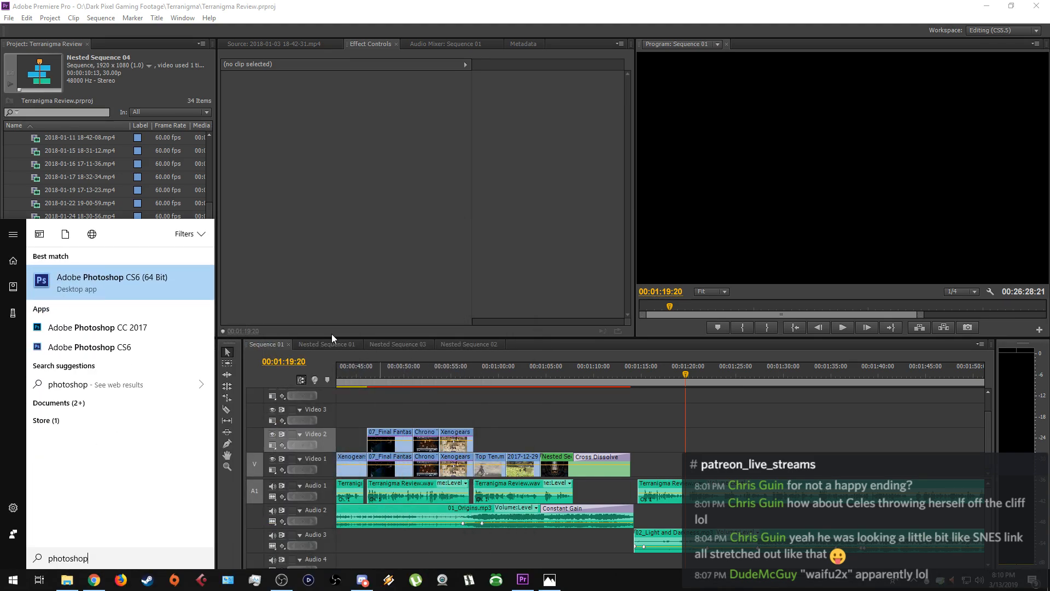
left_click(169, 282)
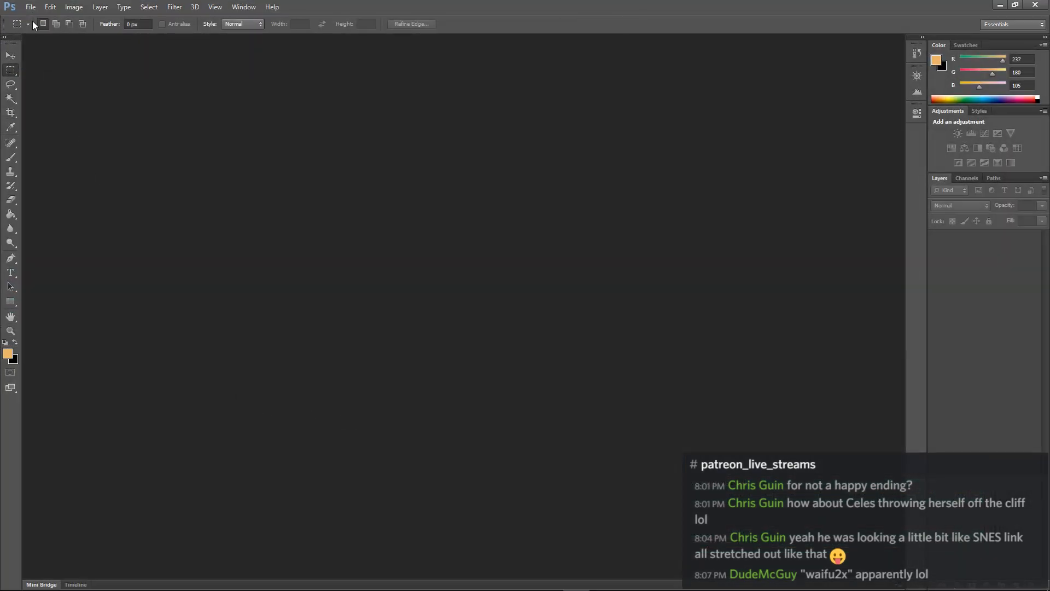
left_click(31, 7)
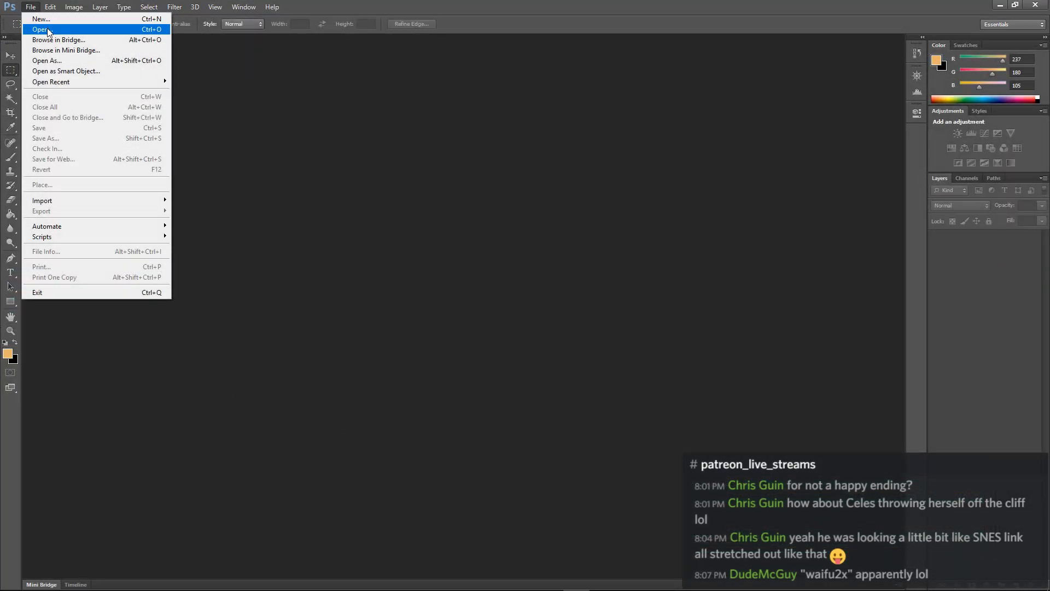
left_click(41, 19)
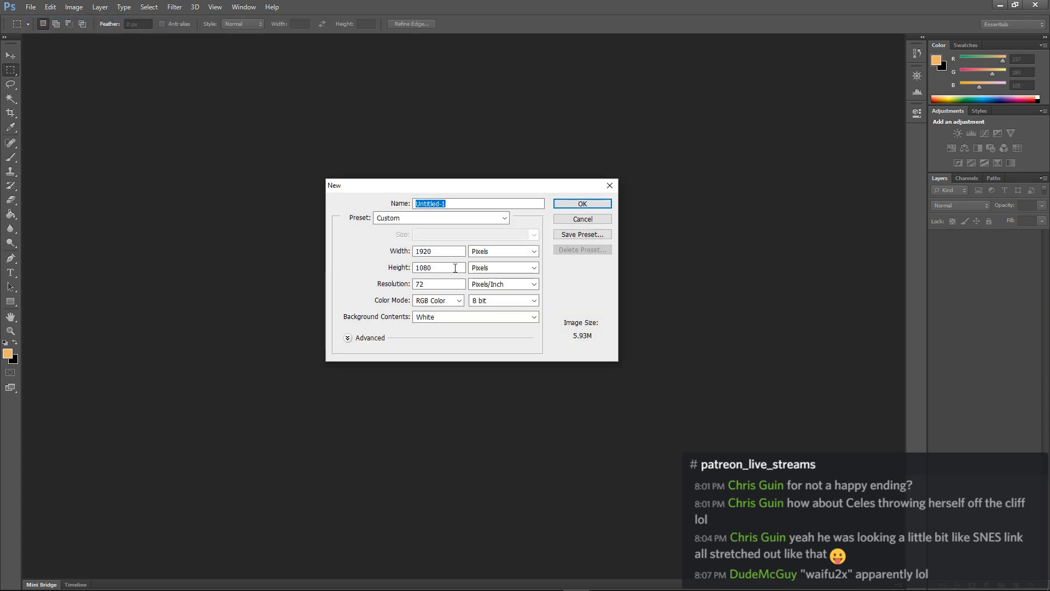
left_click(571, 221)
Open Quintet 4x.png from O:\Dark Pixel Gaming Footage\Terranigma\Concept Art in Photoshop.
left_click(31, 6)
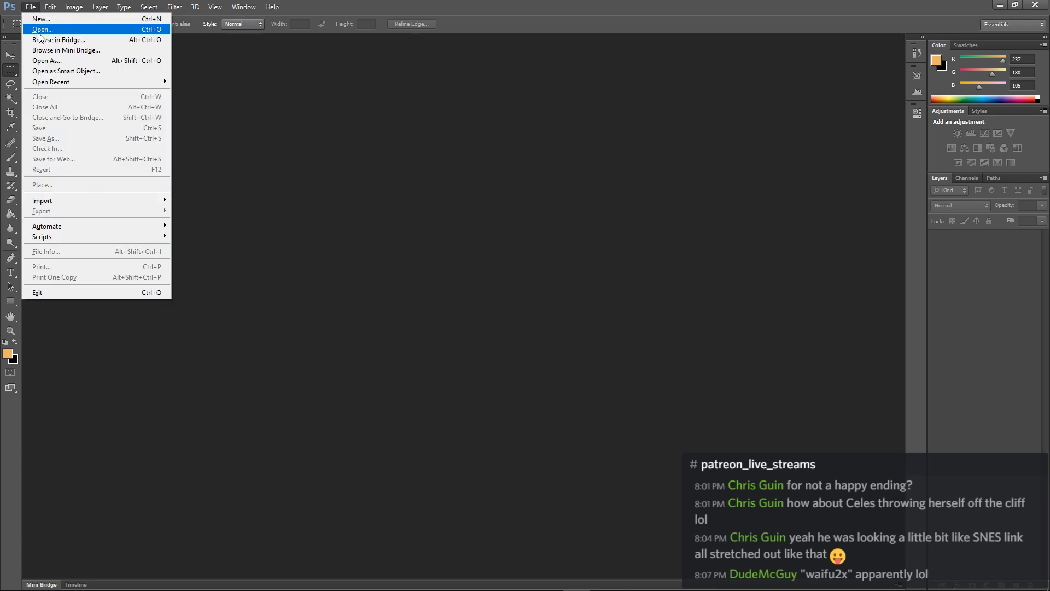
left_click(44, 30)
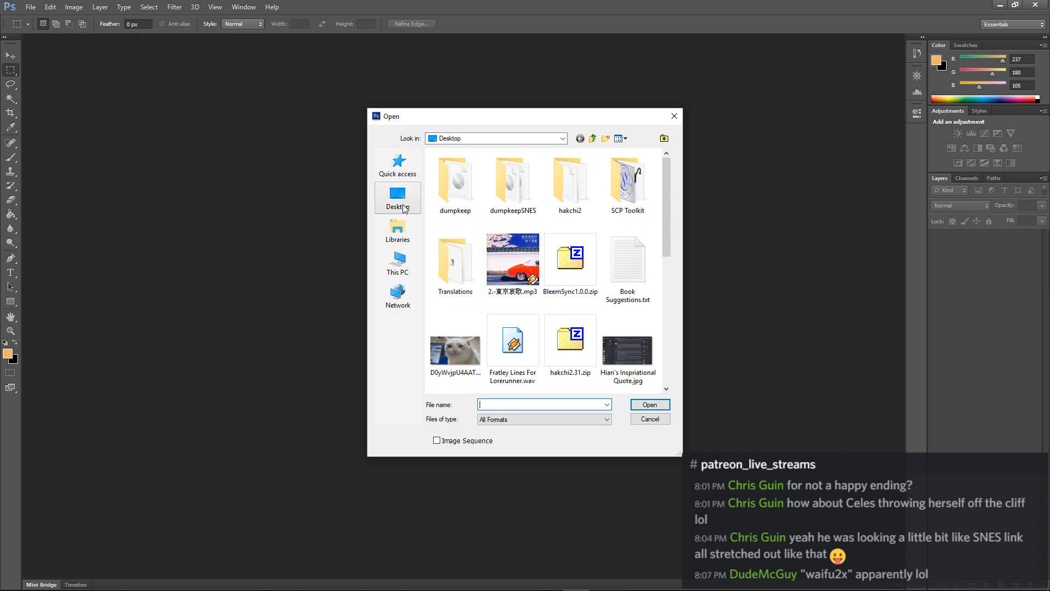
left_click(405, 277)
scroll(474, 307, "down", 3)
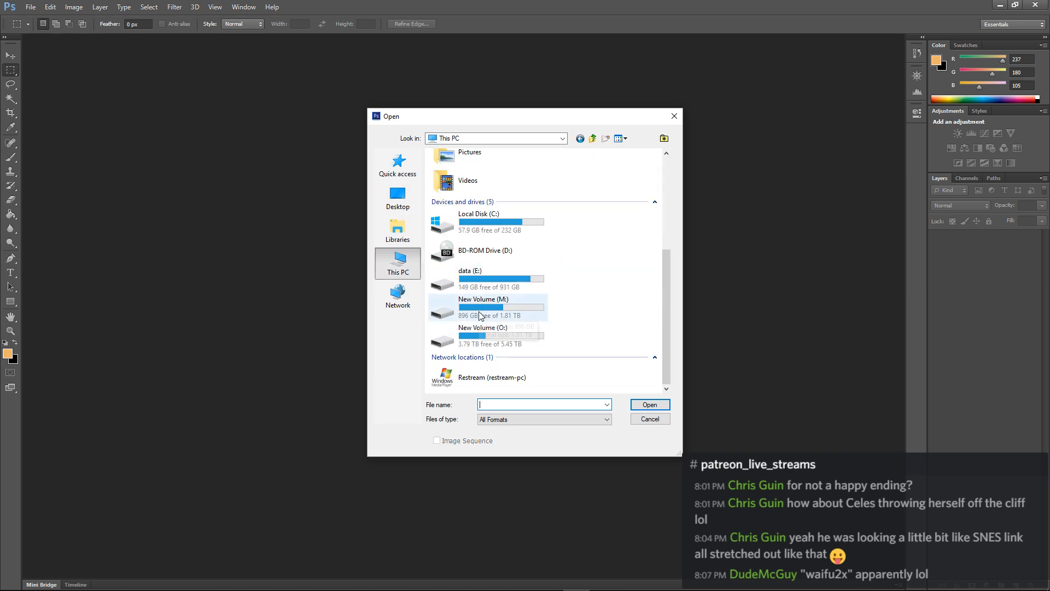
double_click(474, 332)
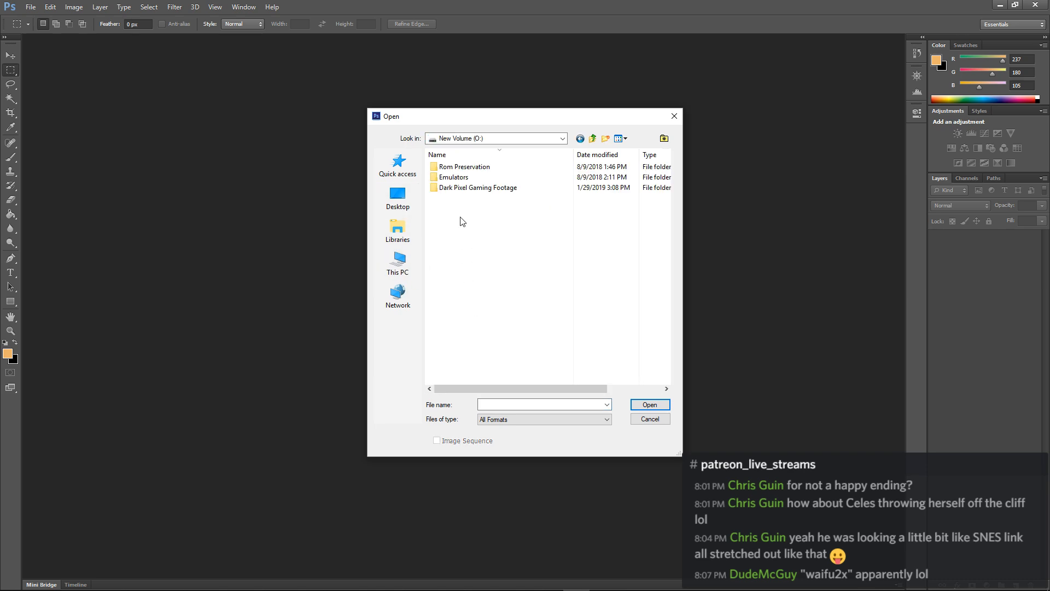
double_click(476, 188)
scroll(481, 262, "down", 6)
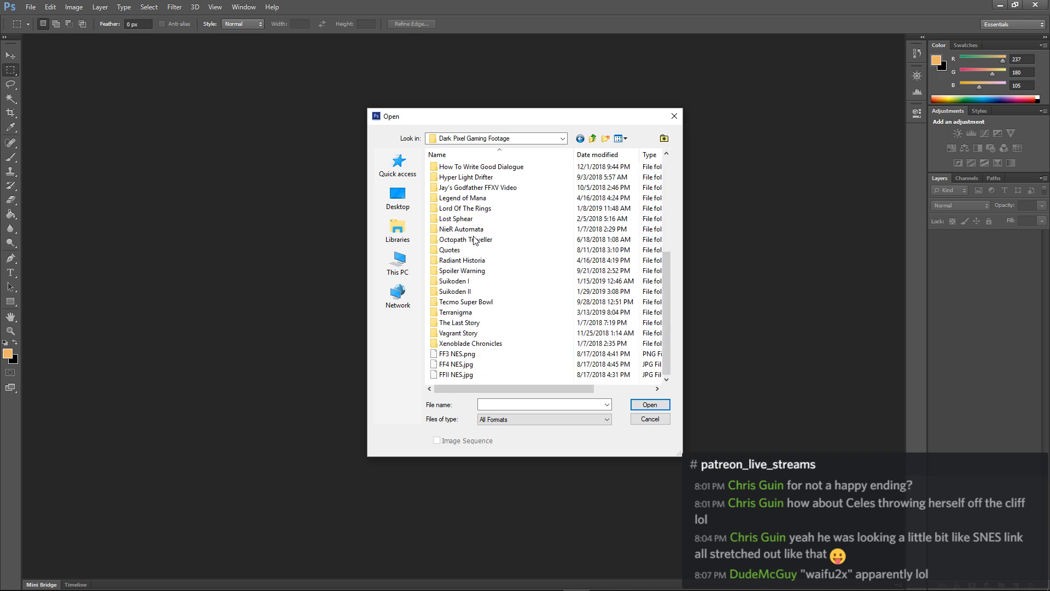
double_click(475, 311)
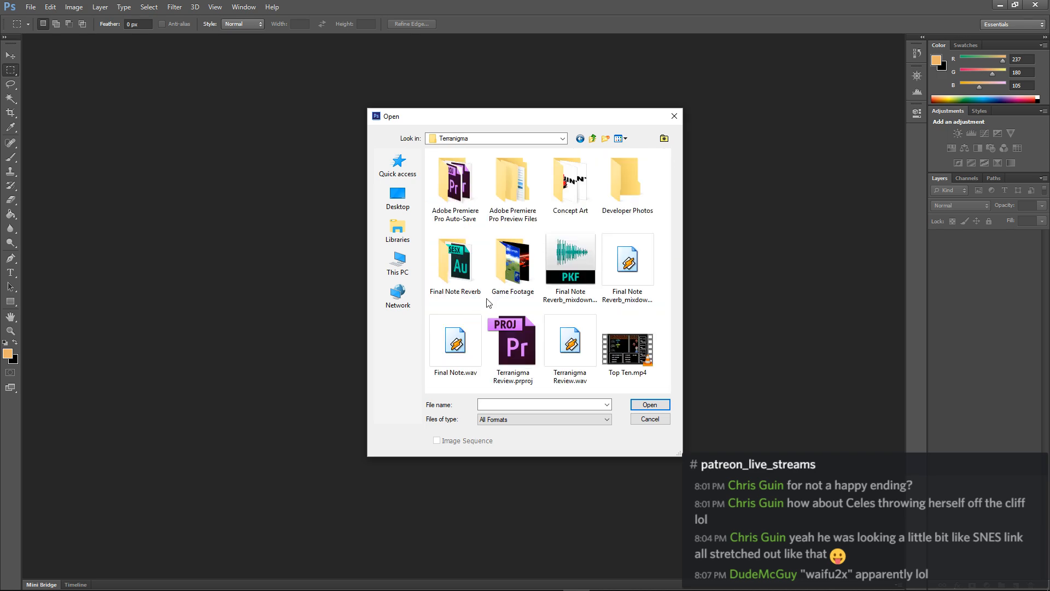
double_click(551, 207)
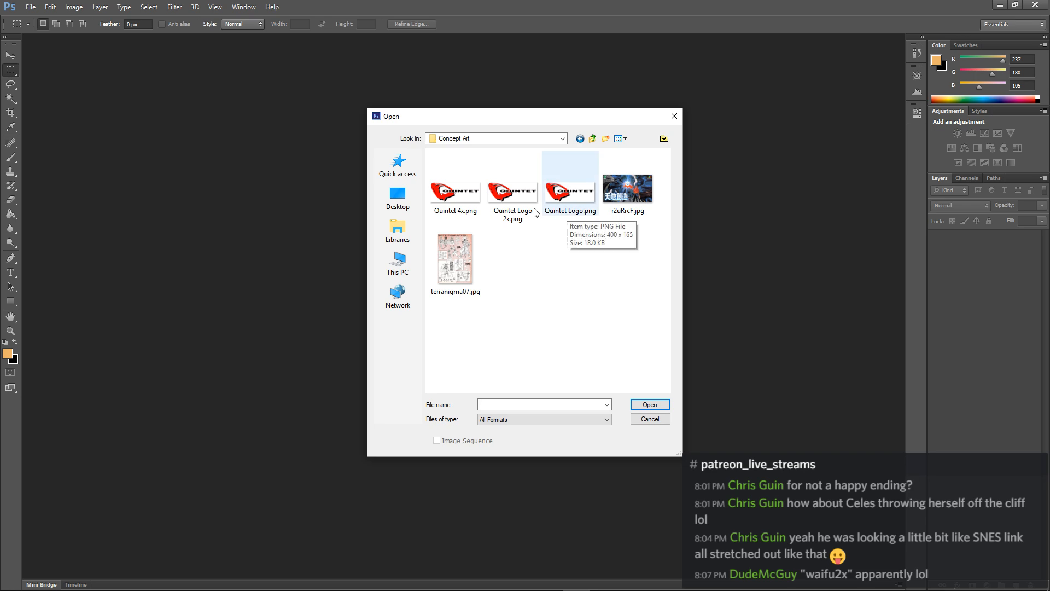
left_click(455, 213)
left_click(650, 404)
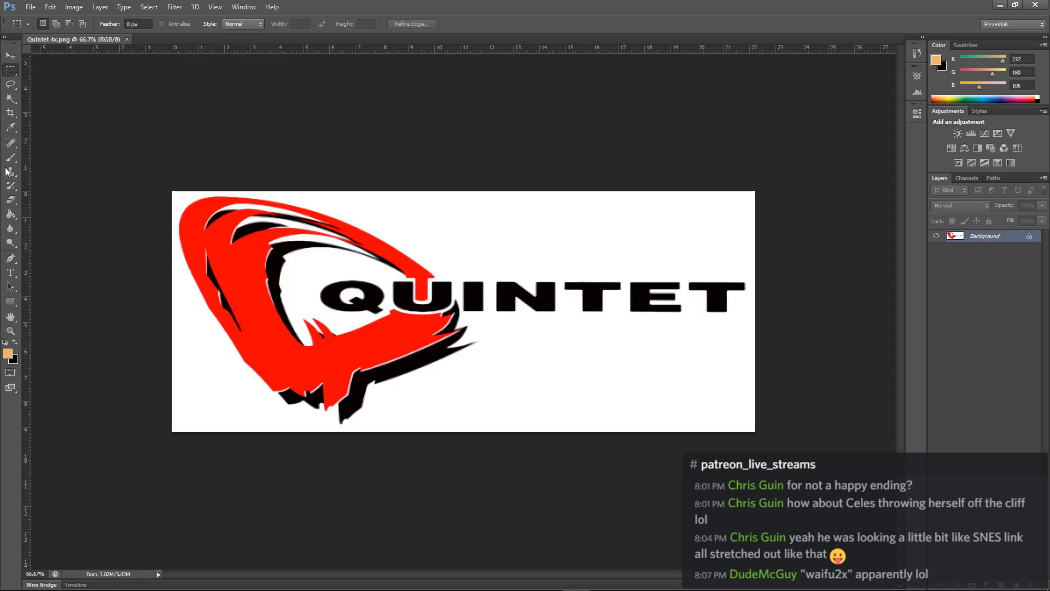
Convert the locked Background into an editable layer named dasf and clear the Magic Wand selection.
left_click(11, 99)
left_click(474, 220)
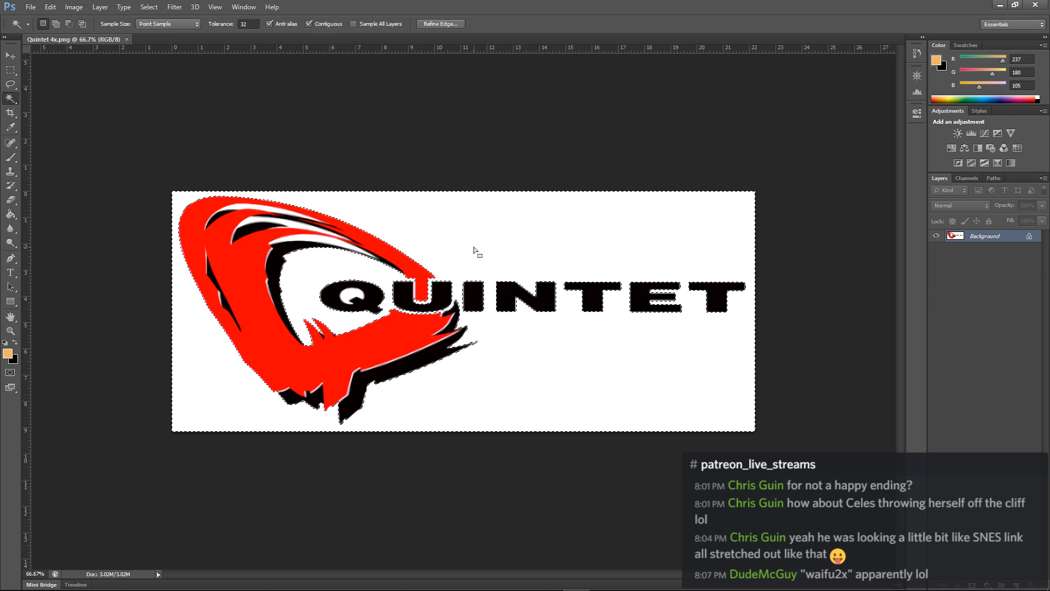
double_click(1002, 239)
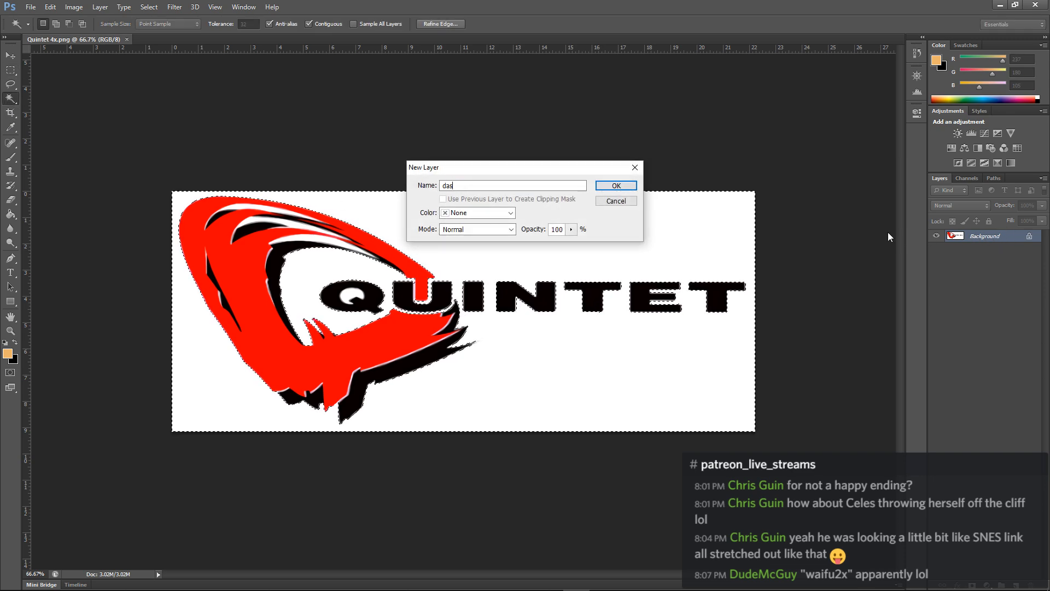
type("dasf")
left_click(614, 185)
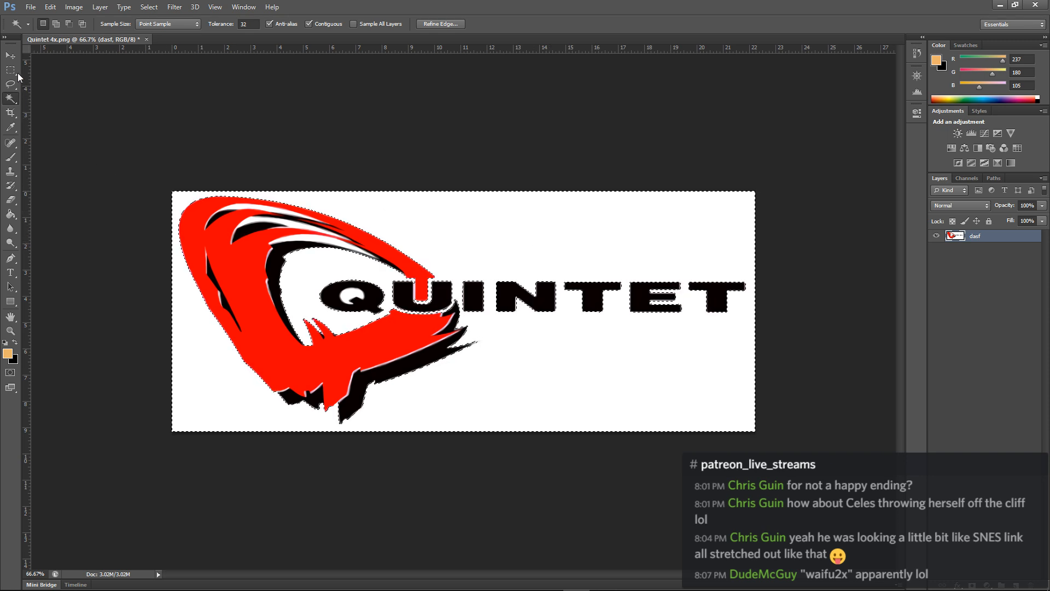
key("ctrl+d")
key("v")
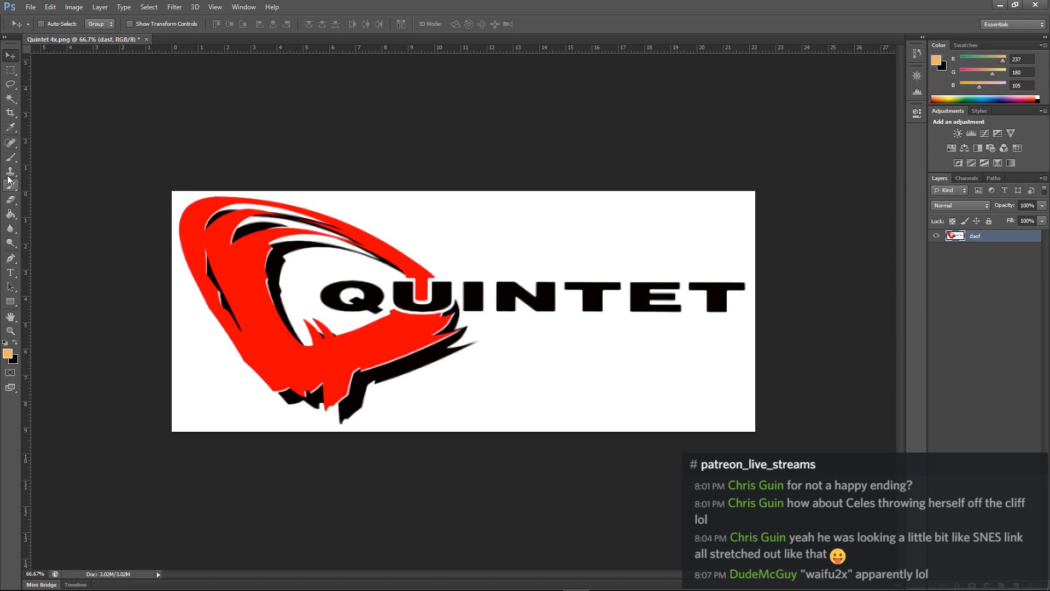
Delete the white background around the Quintet logo and the enclosed white areas inside it using Magic Wand selections.
left_click(10, 98)
left_click(517, 256)
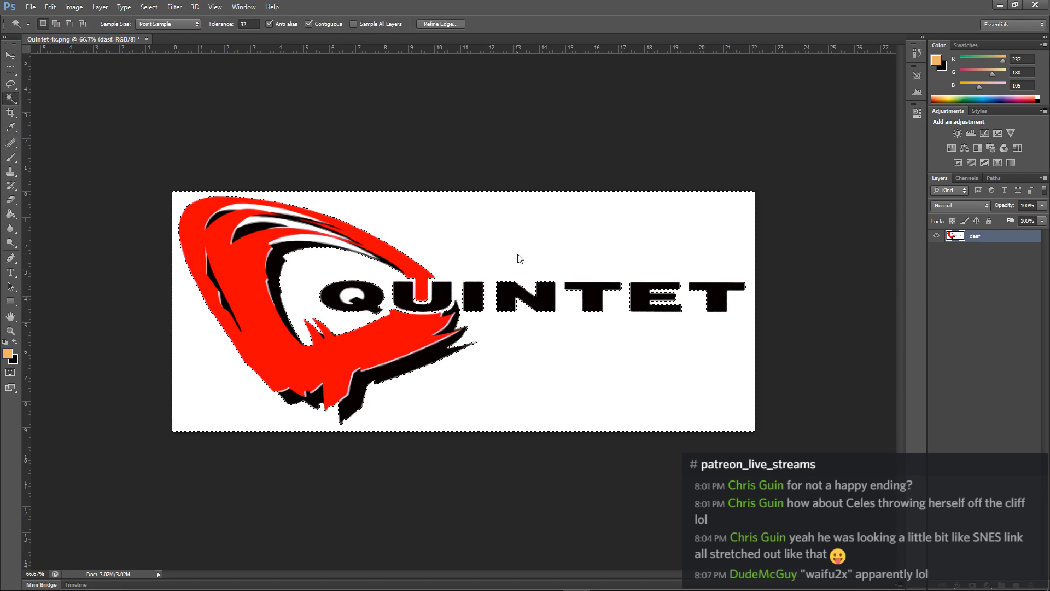
key("Delete")
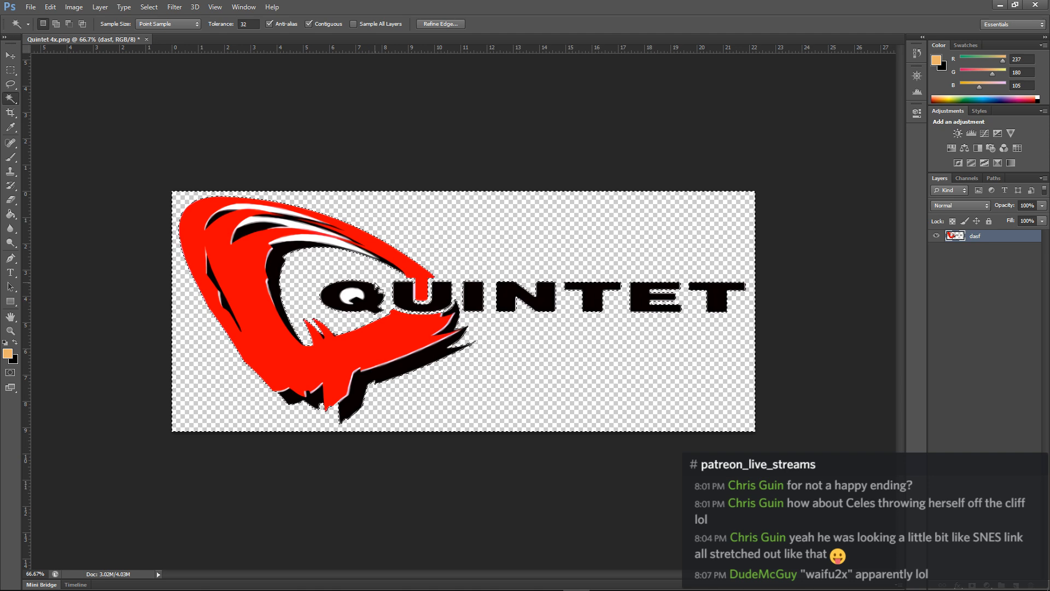
left_click(350, 297)
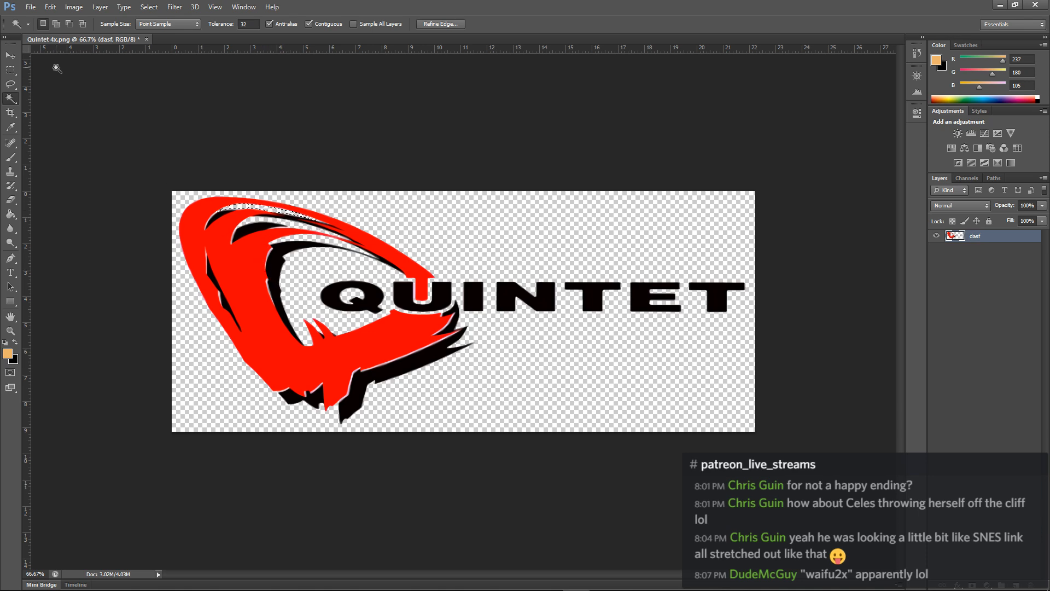
left_click(9, 56)
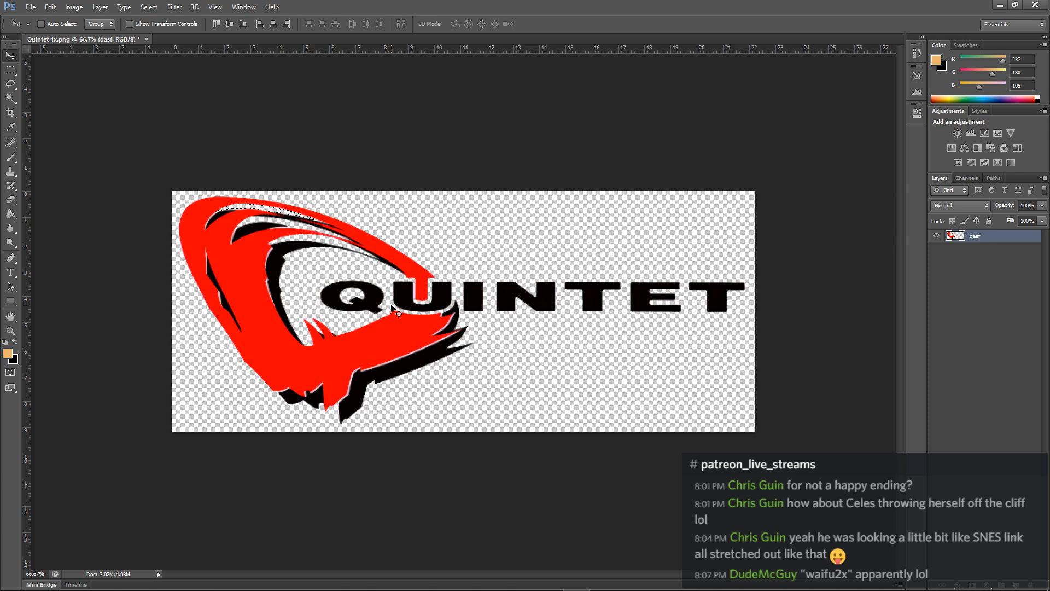
Inspect the cut-out edges of the red emblem and the QUINTET lettering up close.
scroll(391, 304, "up", 2)
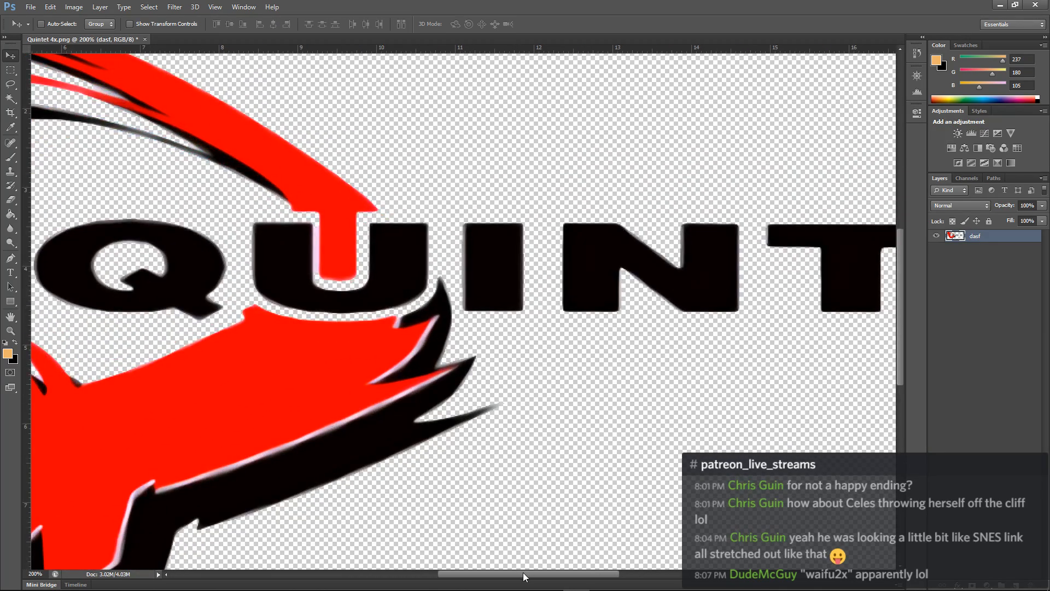
left_click_drag(523, 576, 421, 590)
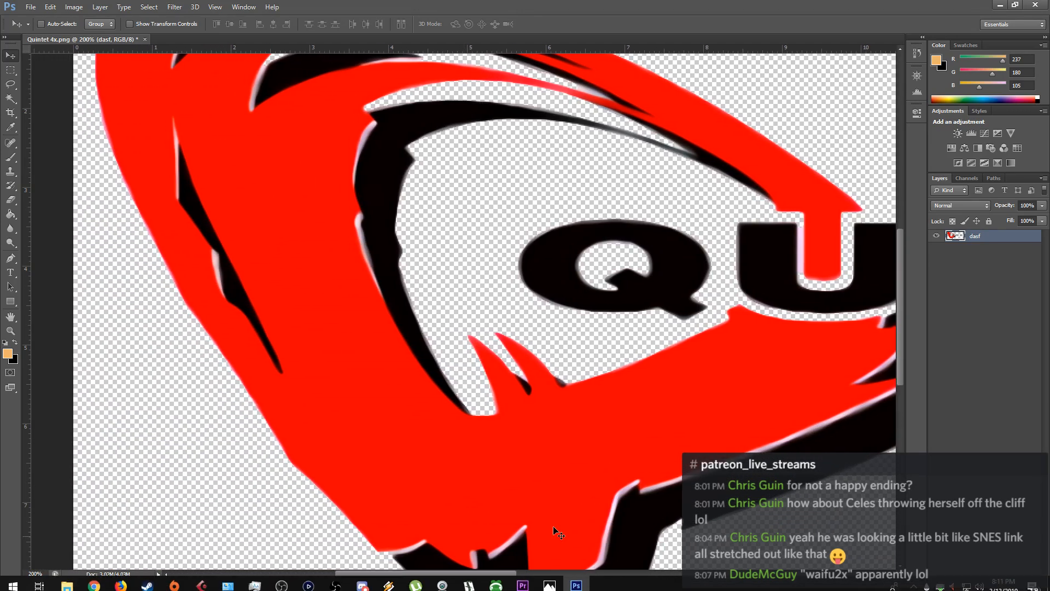
mouse_move(898, 341)
left_mouse_down()
mouse_move(899, 304)
mouse_move(898, 339)
left_mouse_up()
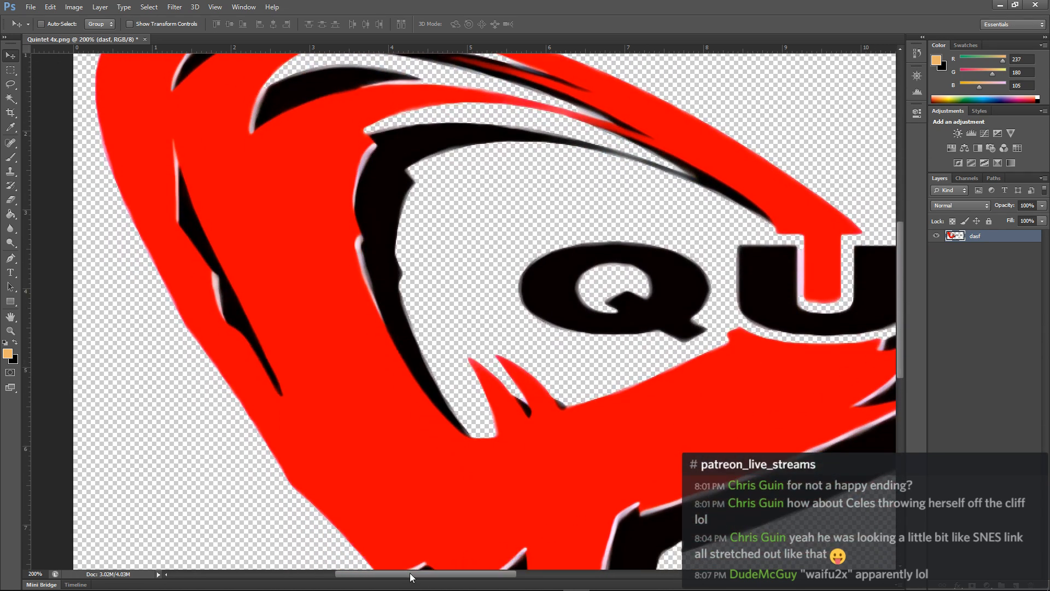
left_click_drag(411, 574, 512, 574)
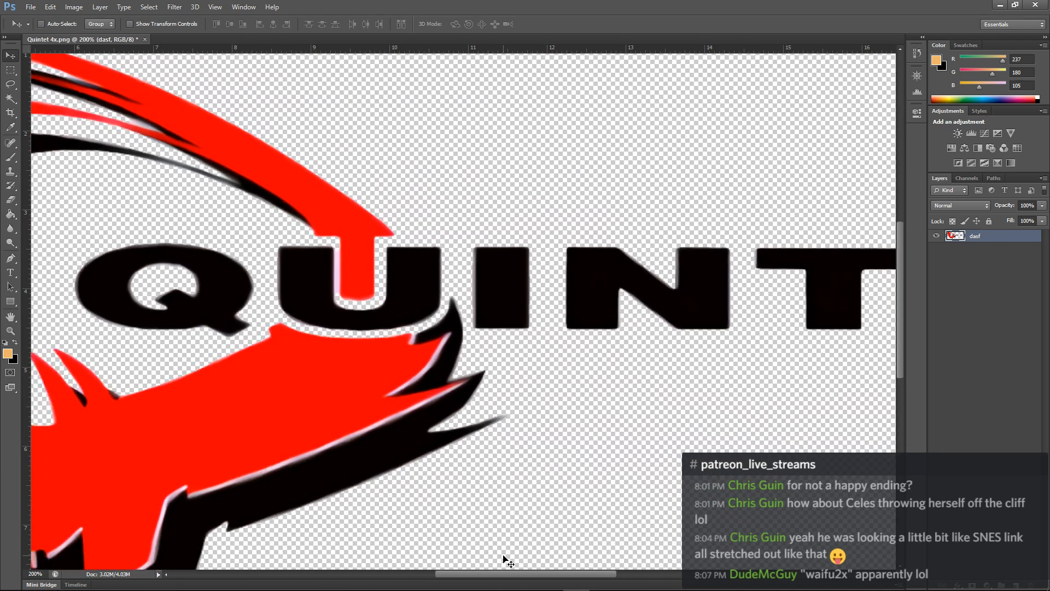
key("ctrl+minus")
key("ctrl+minus")
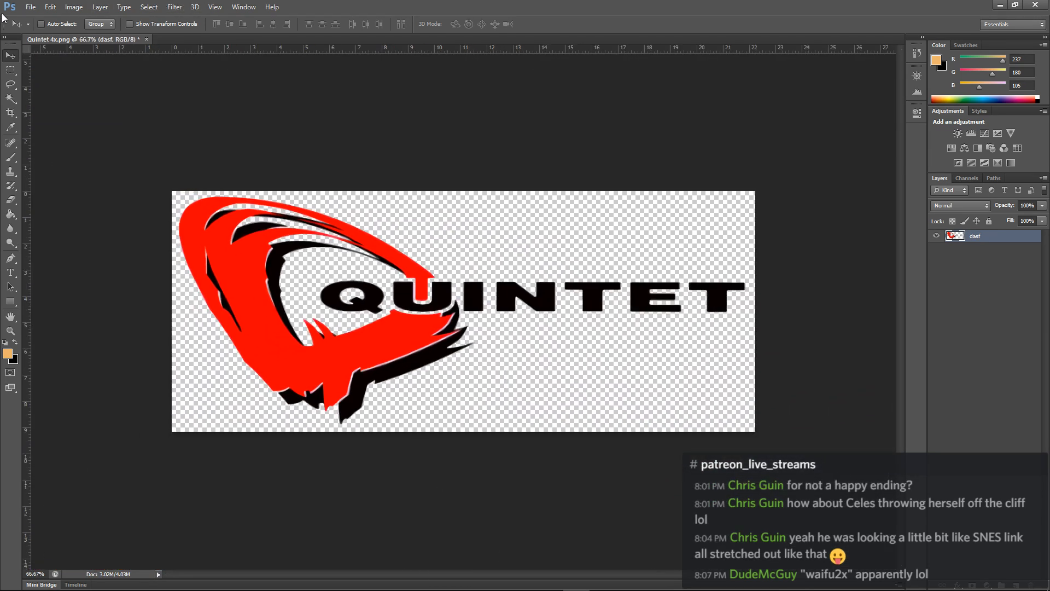
Export the logo for web as a transparent PNG-24 named Quintet-Logo-Alpha in the Concept Art folder.
left_click(30, 6)
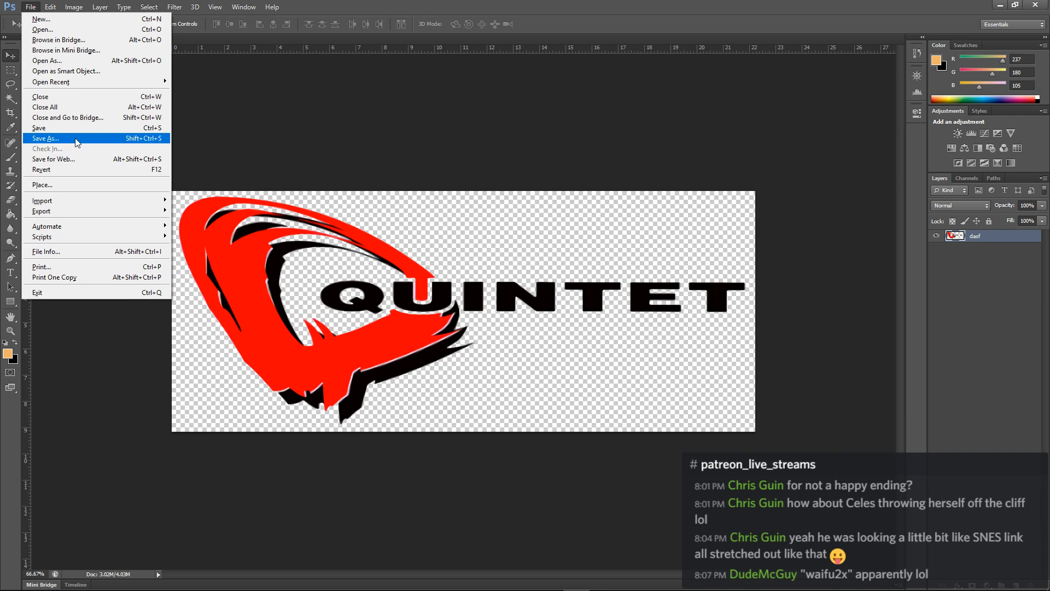
left_click(77, 158)
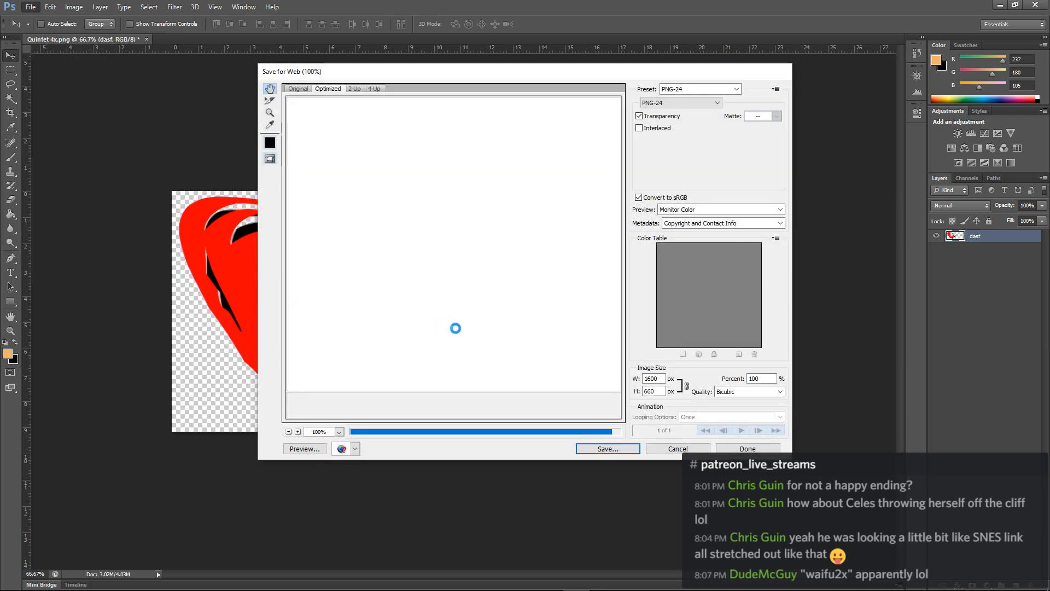
left_click(607, 449)
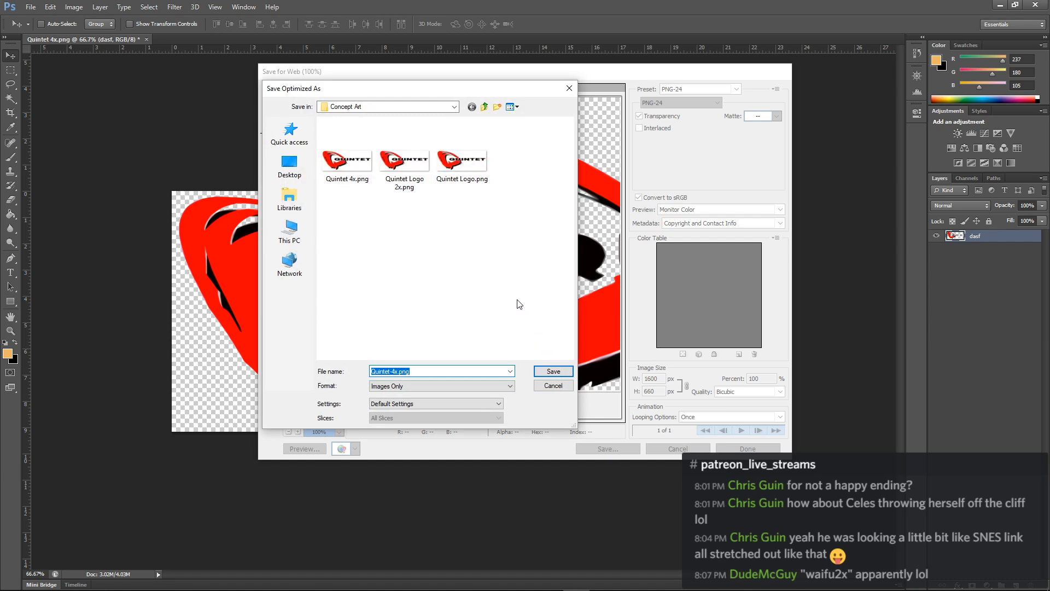
type("Quinten")
key("BackSpace")
type("t Logo L")
left_click(557, 376)
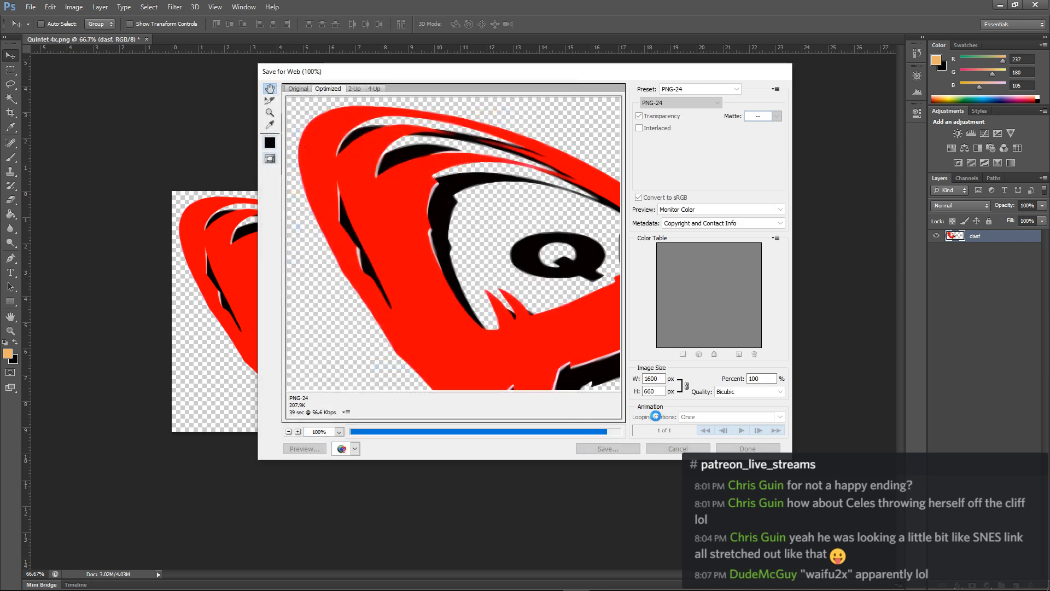
Switch to Premiere Pro and import Quintet-Logo-Alpha.png from the Concept Art folder into the project.
left_click(1000, 5)
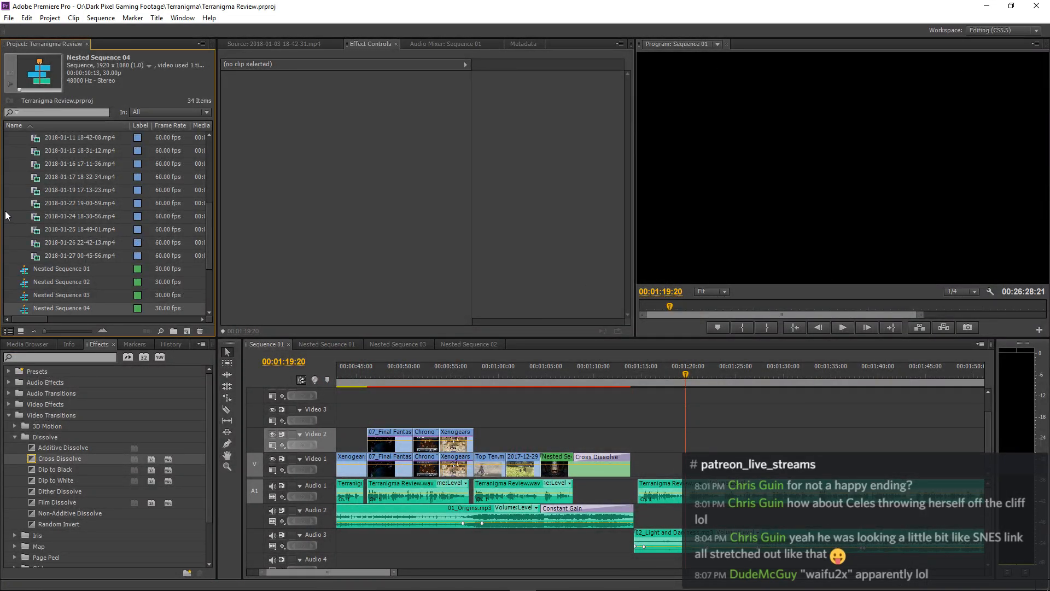
right_click(18, 229)
left_click(41, 280)
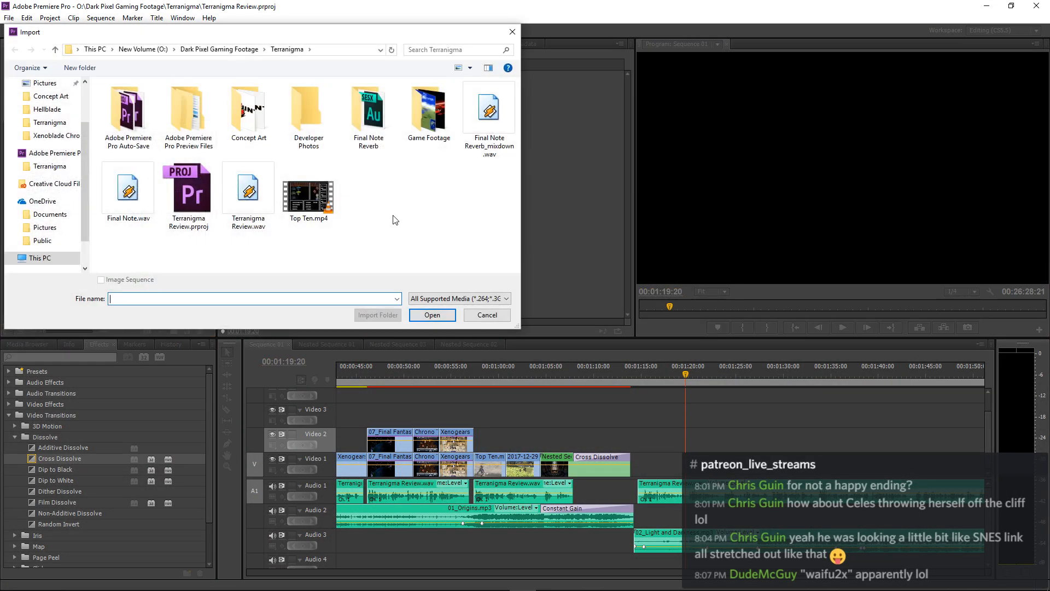
double_click(249, 115)
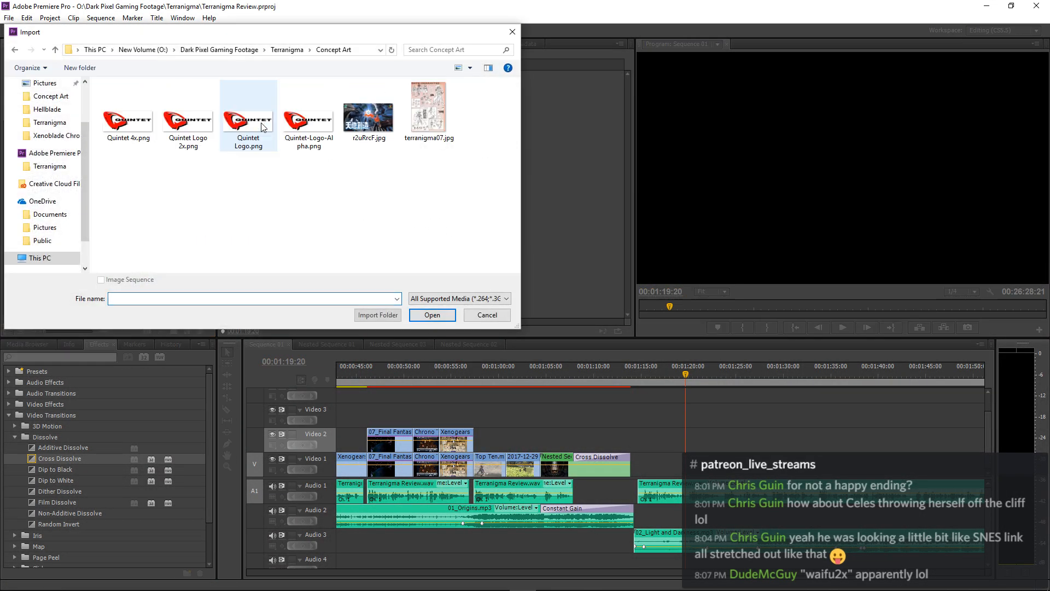
left_click(308, 142)
left_click(430, 314)
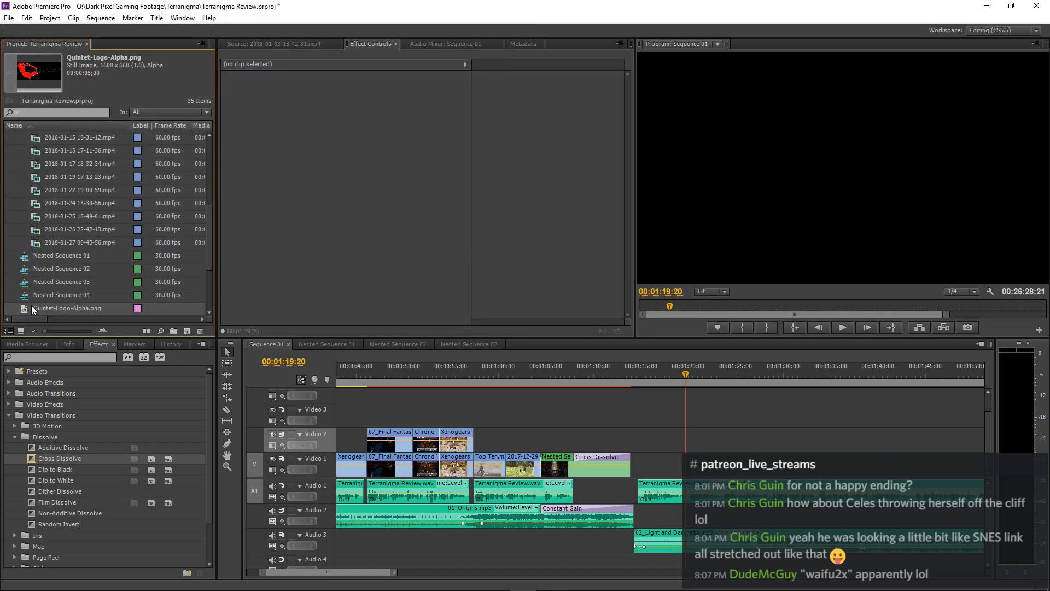
Place Quintet-Logo-Alpha.png on Video 2 and align its start with the start of the 02_Light and Darkness music.
left_click_drag(33, 310, 633, 444)
key("space")
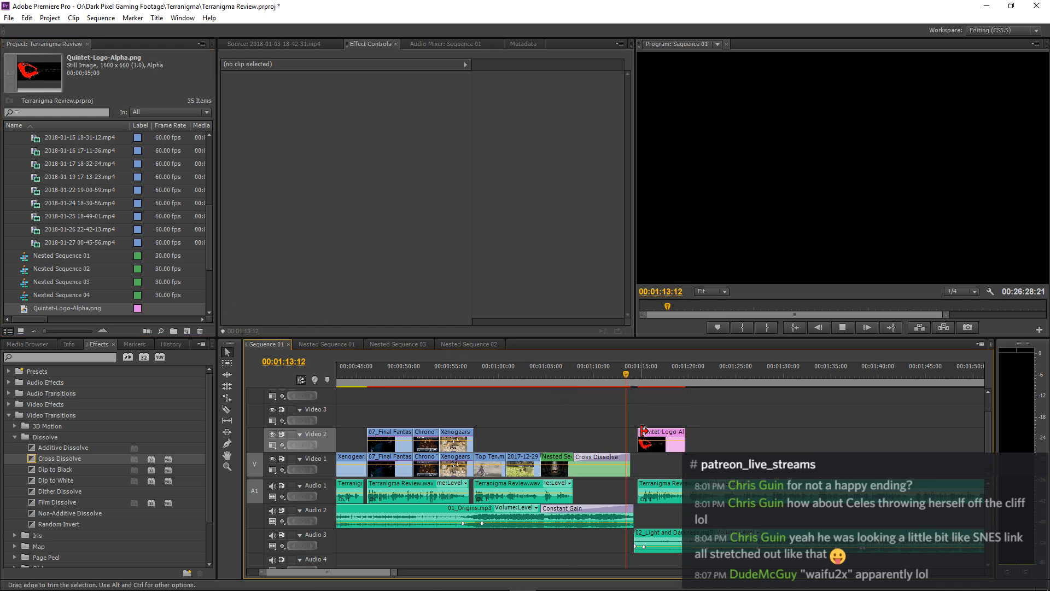
key("equal")
key("equal")
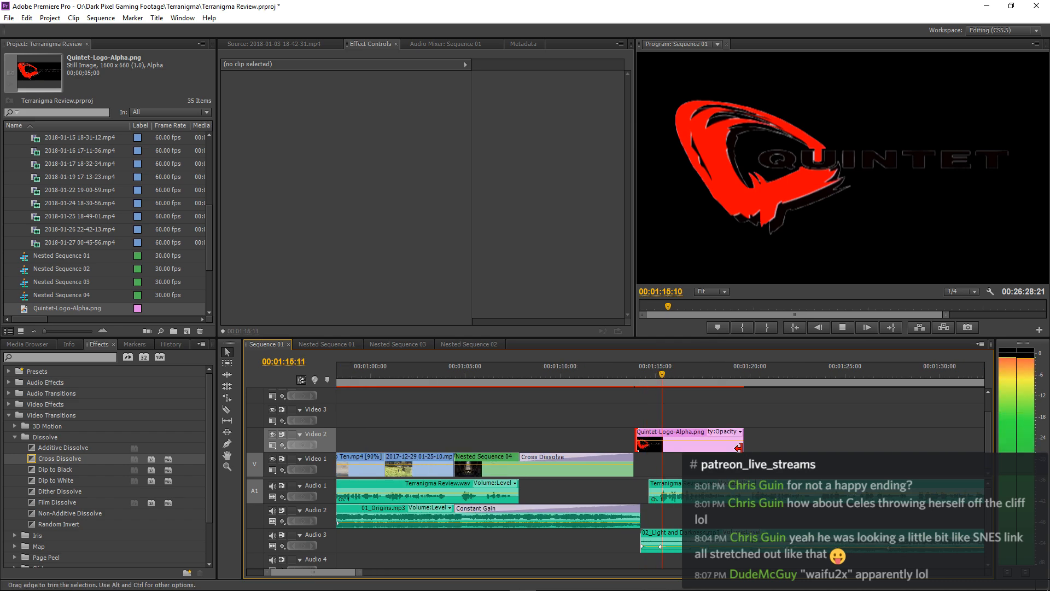
left_click_drag(606, 432, 617, 431)
left_click(577, 376)
key("space")
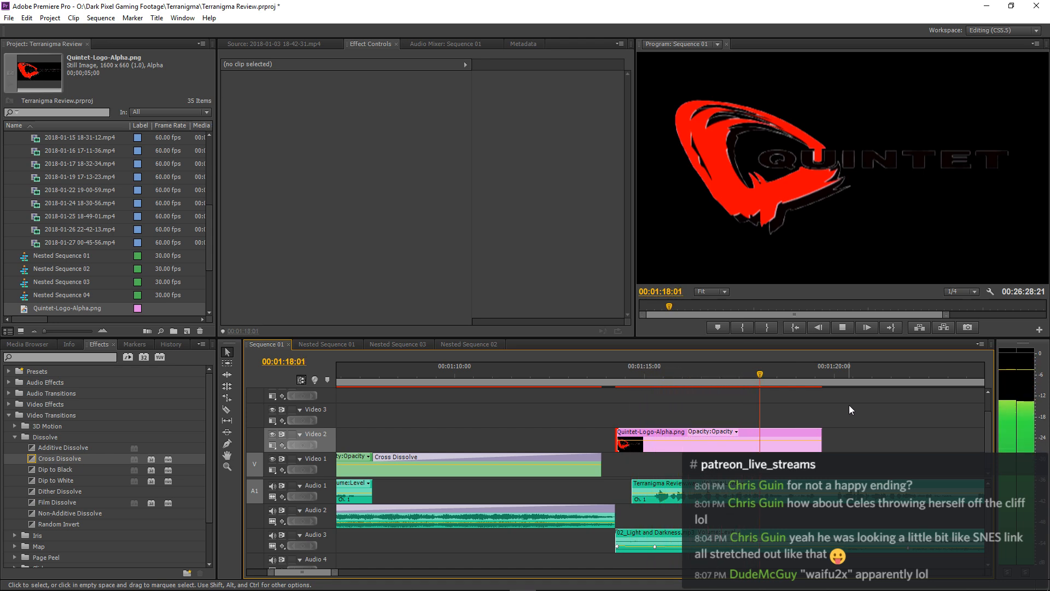
Extend the logo clip's end to about 00:01:20 and check its appearance in an enlarged program preview.
left_click_drag(825, 436, 831, 436)
key("space")
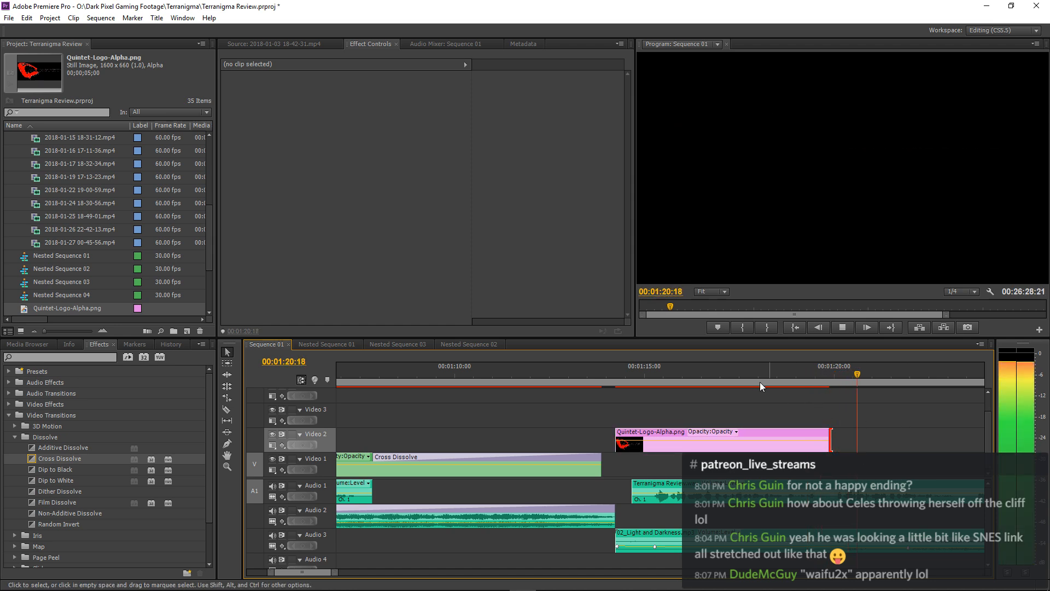
left_click(724, 368)
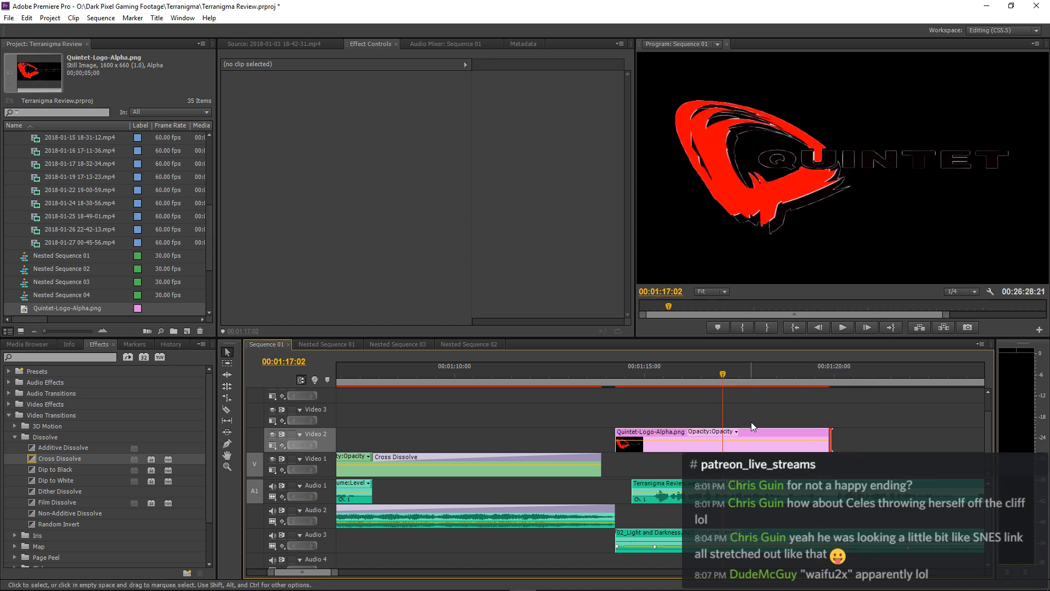
key("grave")
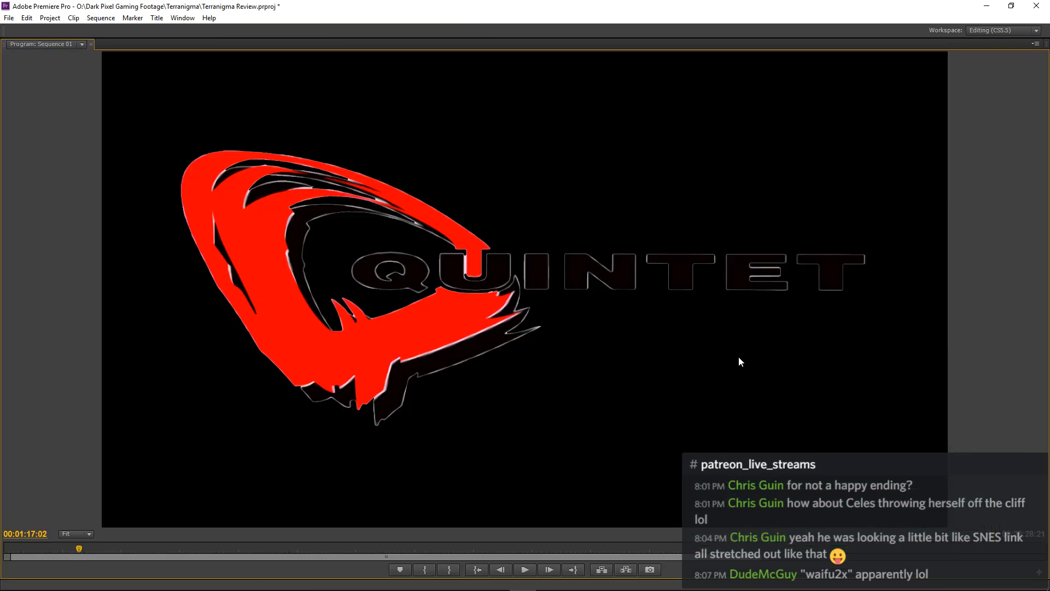
key("grave")
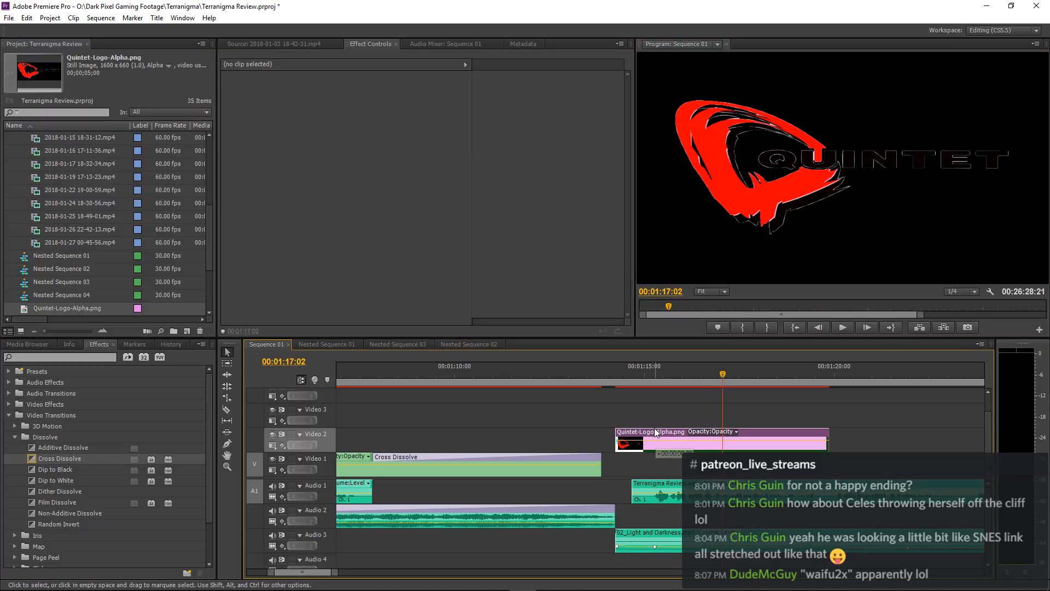
Move the Quintet logo clip up from Video 2 to Video 3, keeping its timing.
left_click_drag(664, 429, 657, 404)
left_click(762, 444)
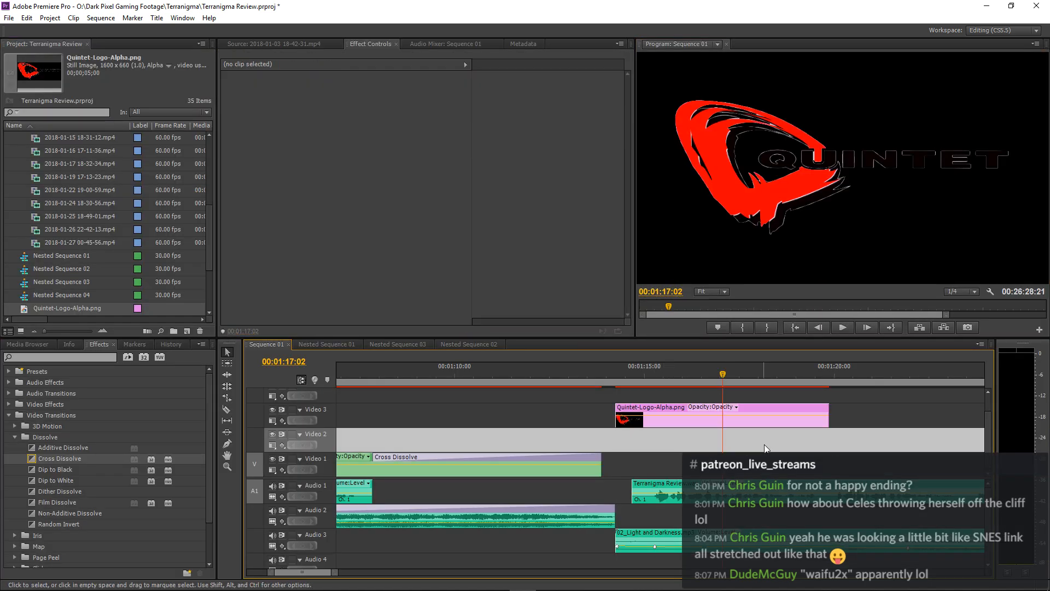
key("minus")
key("minus")
key("minus")
key("minus")
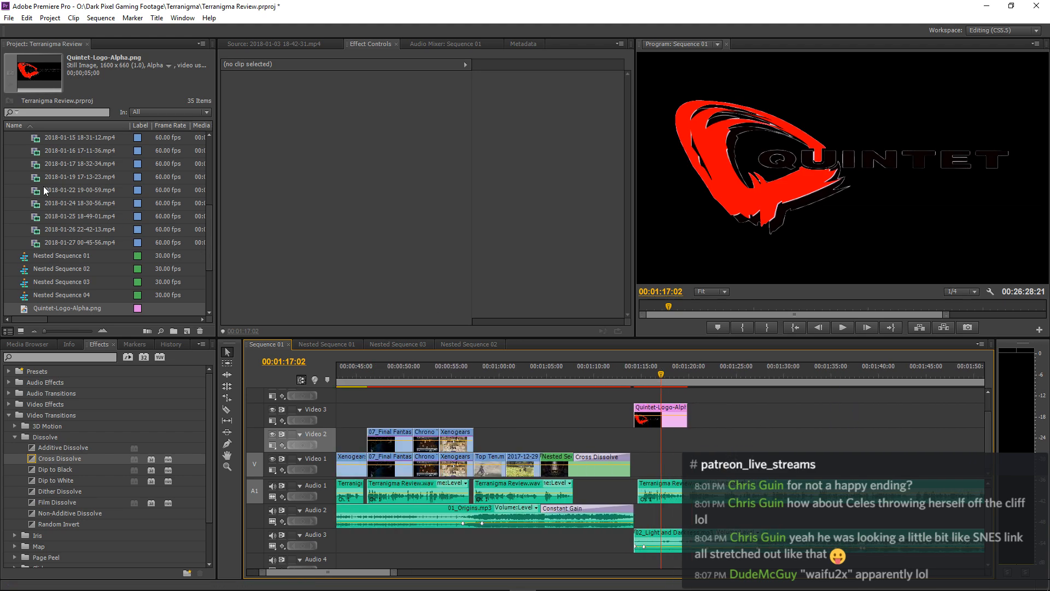
scroll(82, 219, "up", 2)
double_click(79, 203)
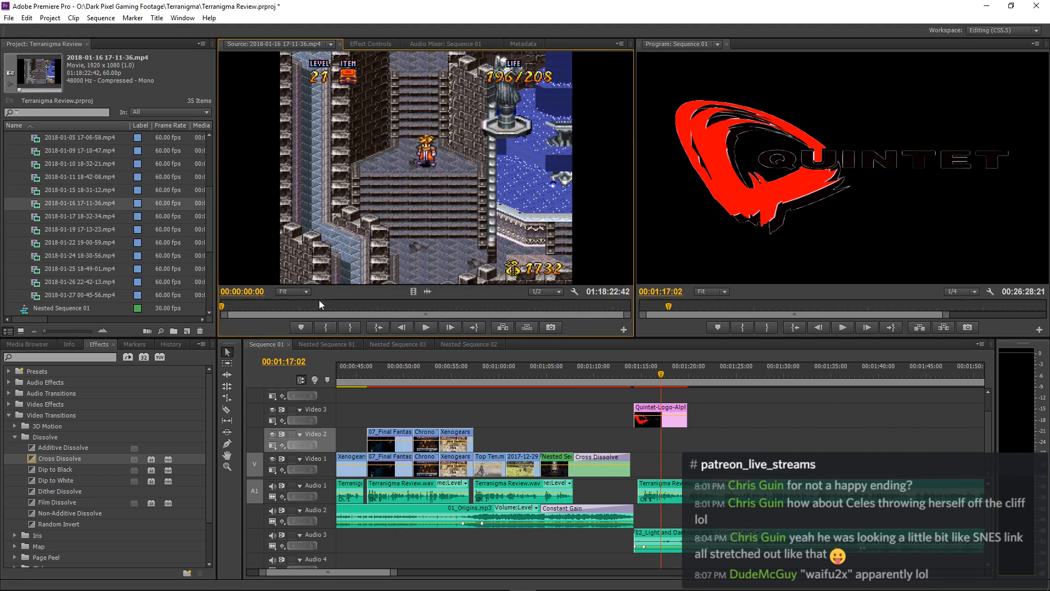
left_click(319, 327)
key("space")
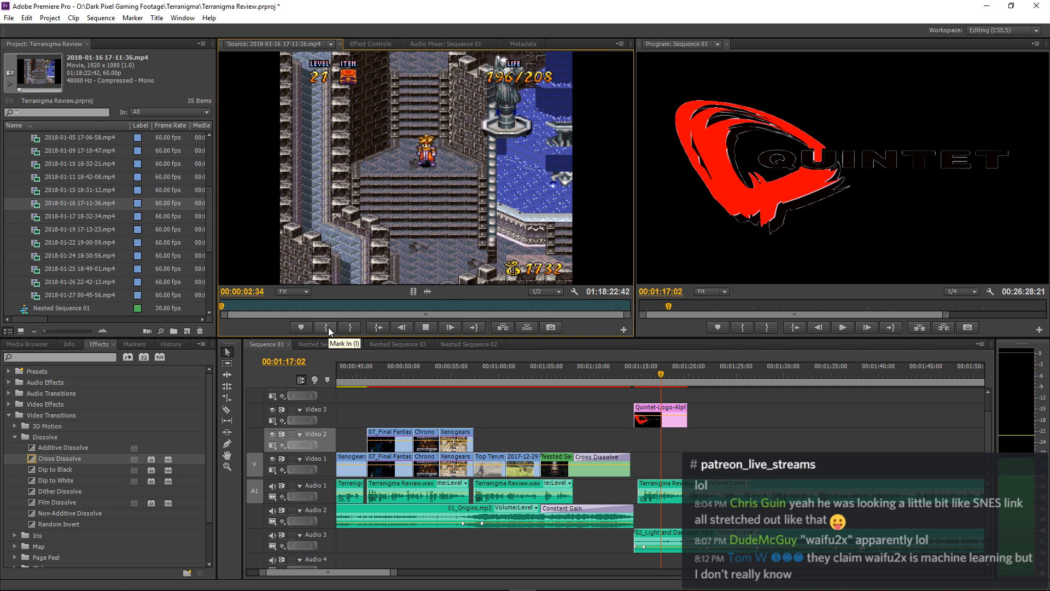
left_click(329, 327)
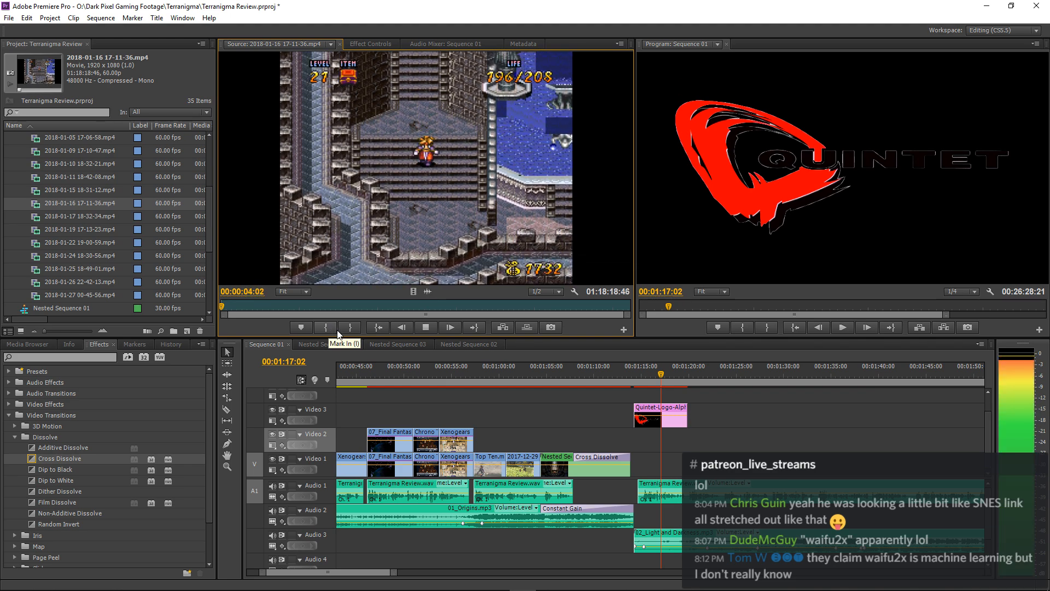
key("space")
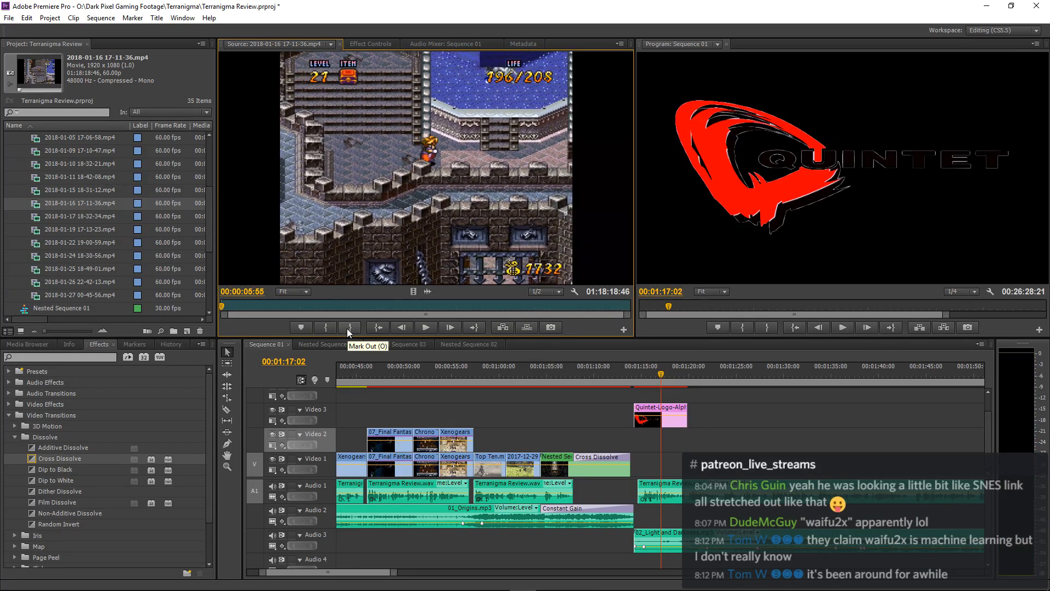
left_click(330, 328)
key("space")
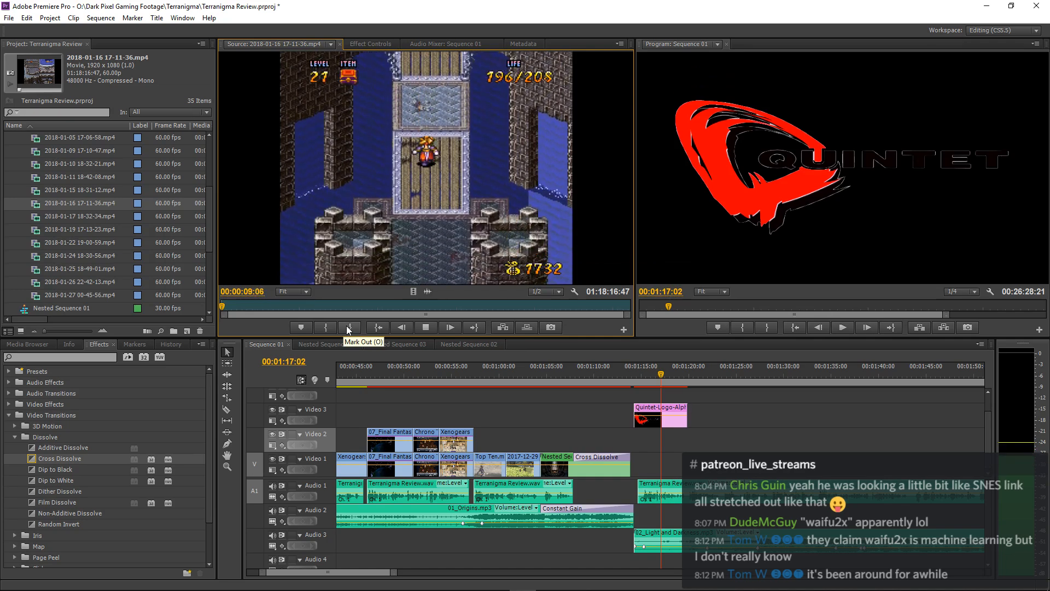
left_click(346, 326)
key("space")
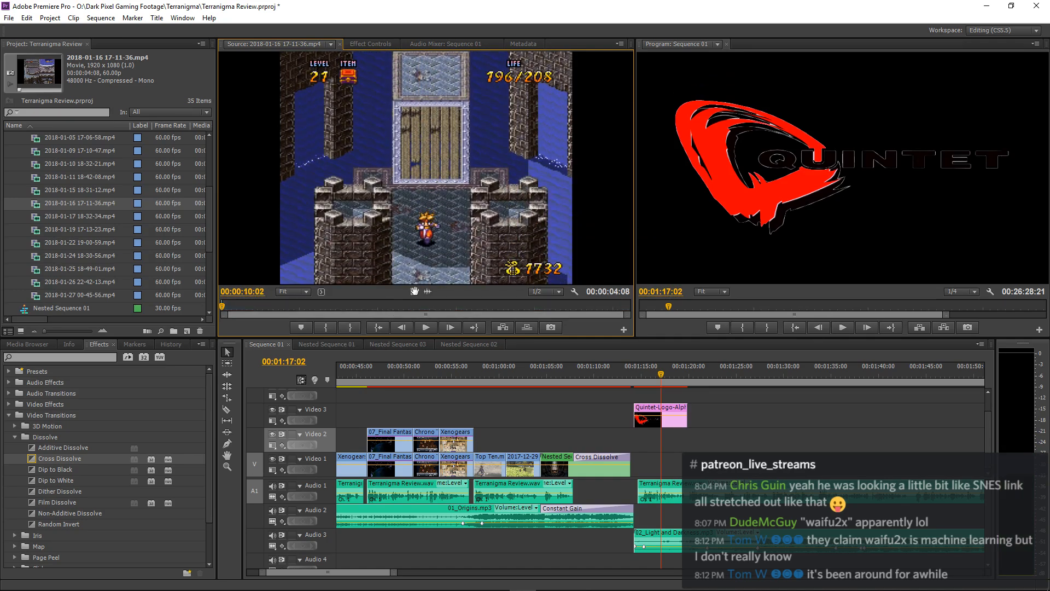
left_click_drag(413, 292, 637, 472)
left_click(629, 375)
key("space")
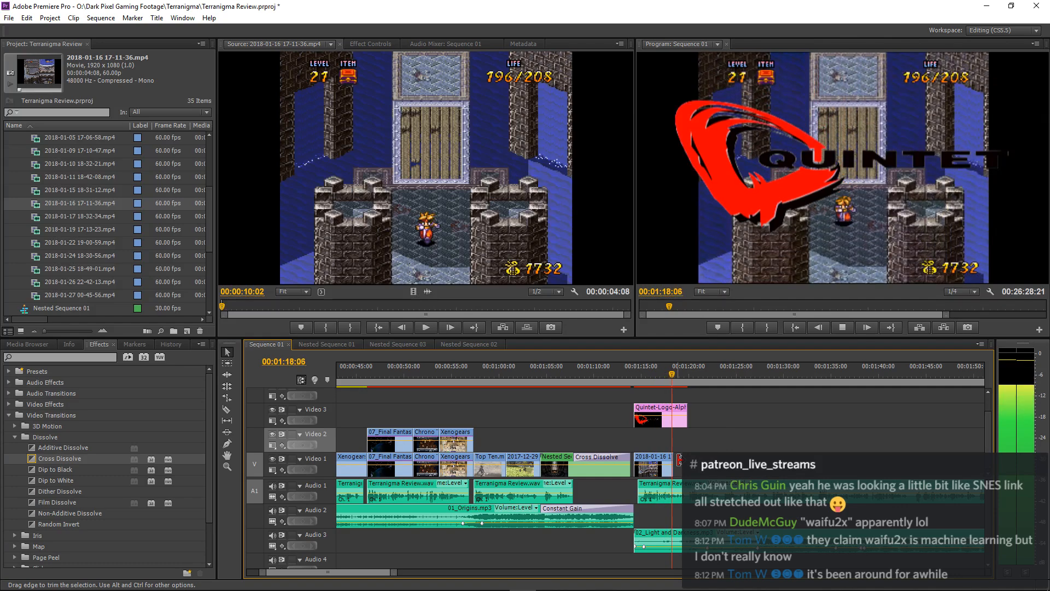
left_click_drag(679, 459, 780, 460)
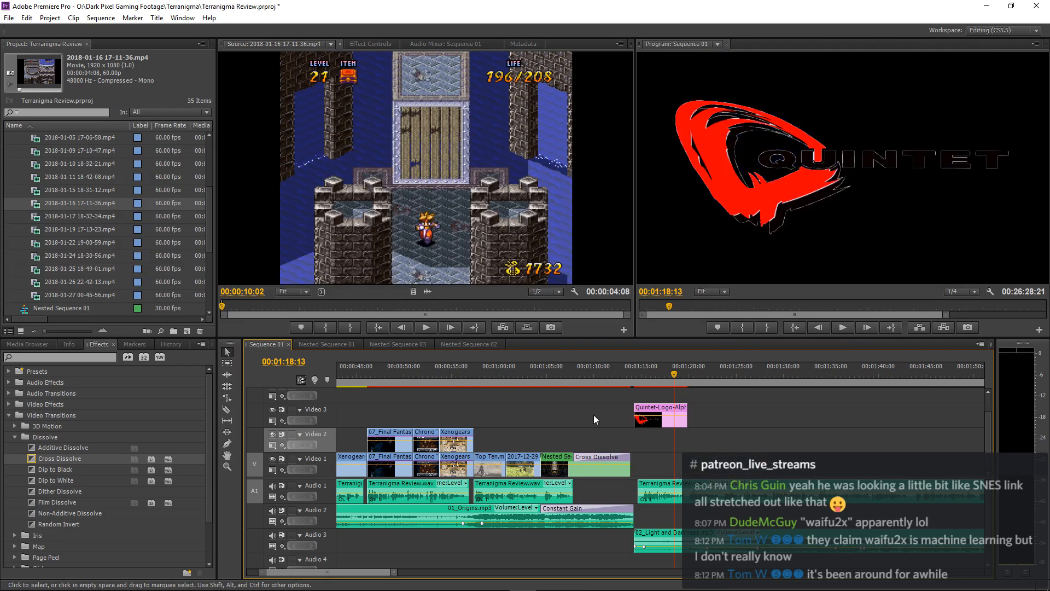
left_click(416, 308)
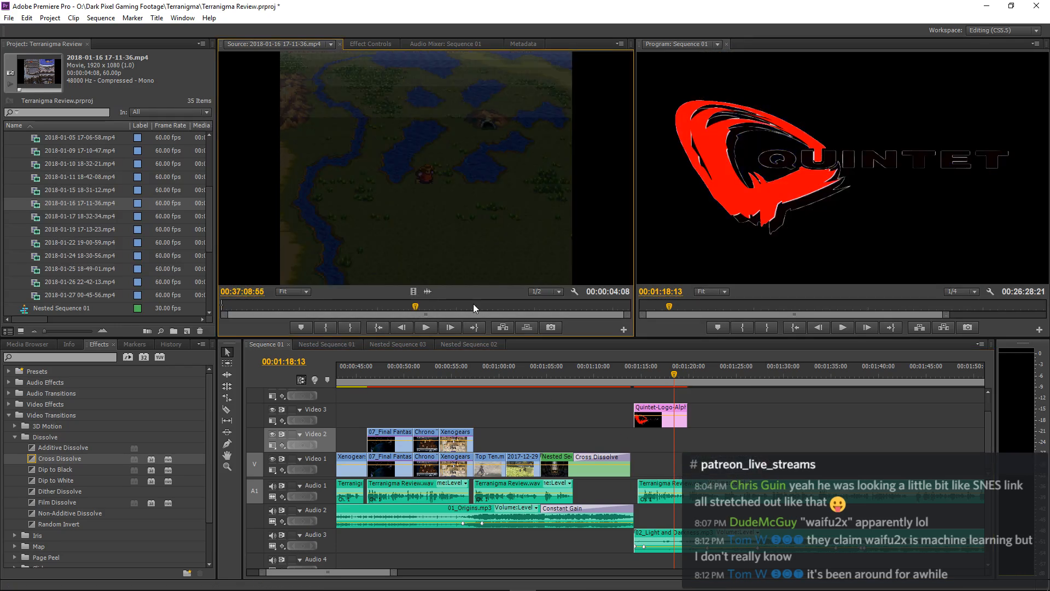
left_click(473, 306)
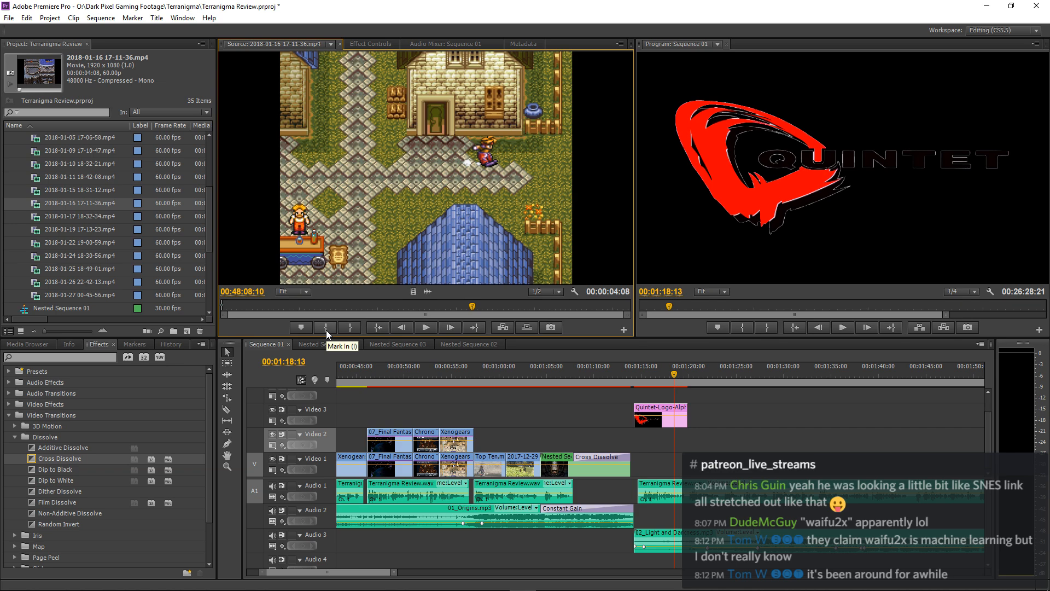
left_click(521, 308)
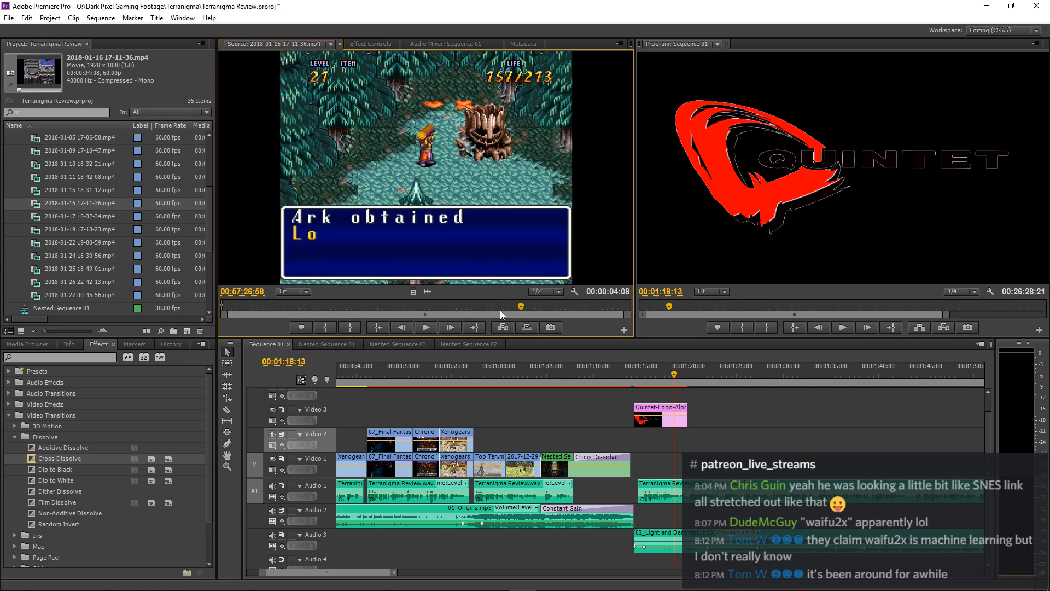
key("space")
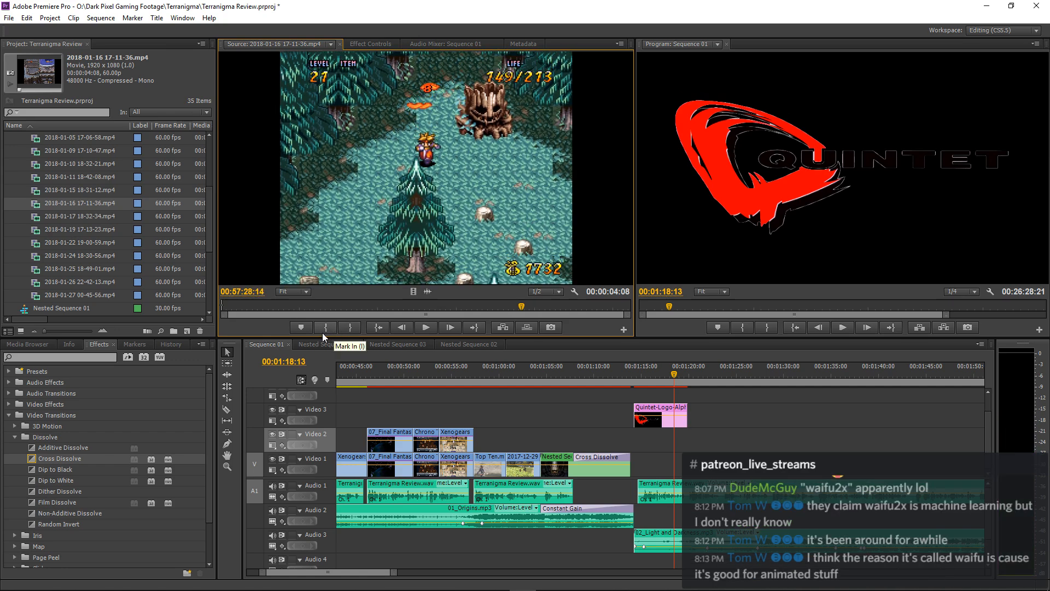
key("space")
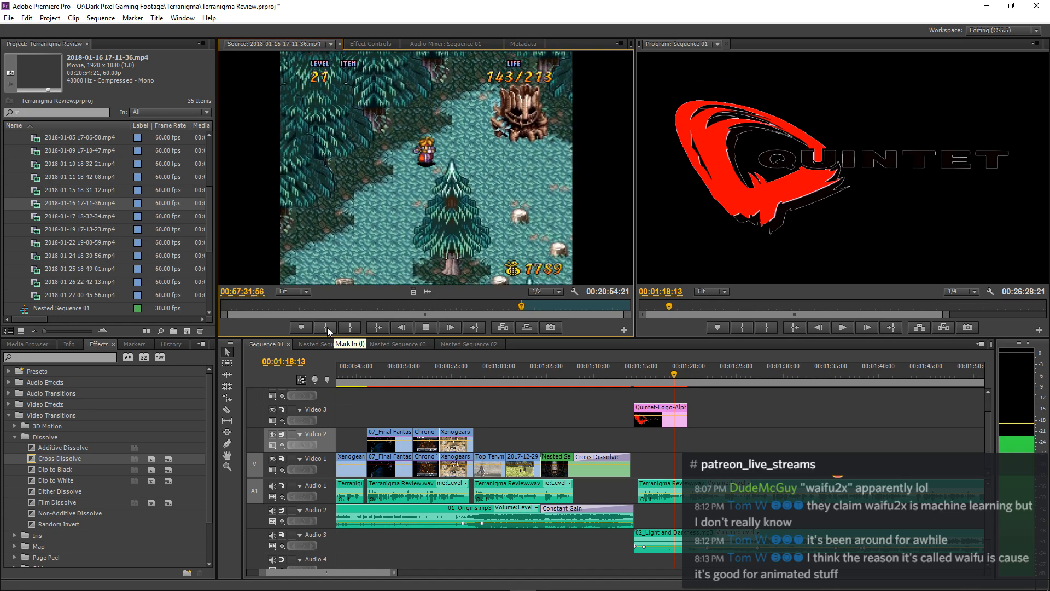
left_click(328, 328)
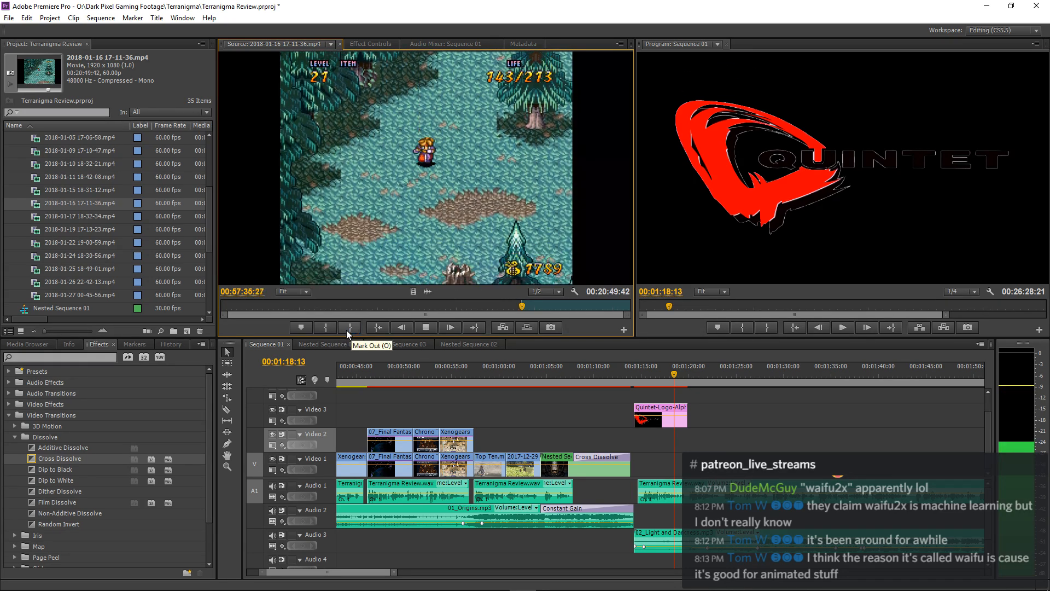
left_click(331, 332)
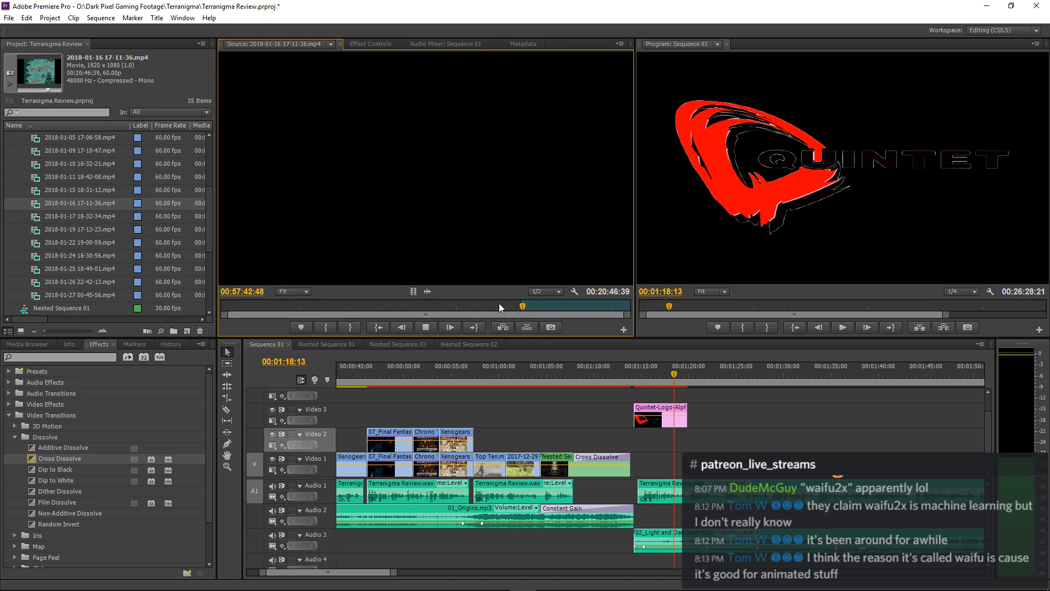
key("space")
double_click(38, 217)
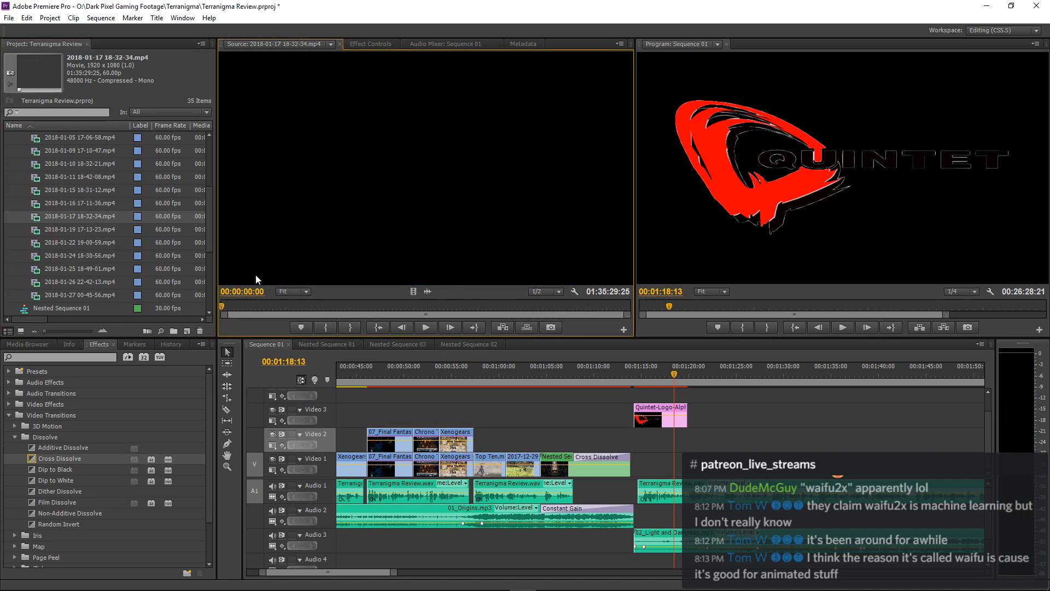
left_click(374, 307)
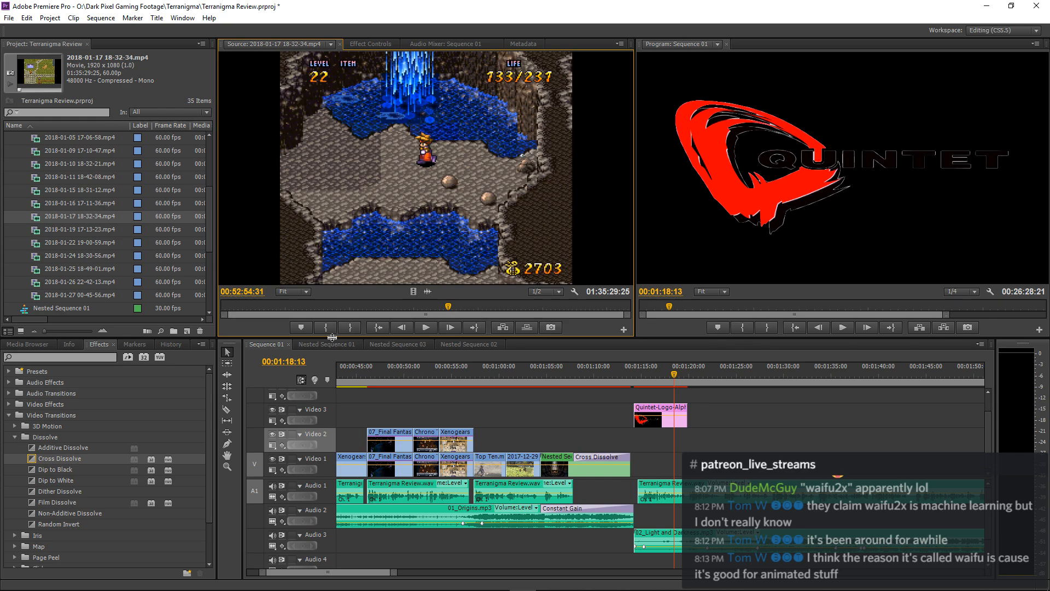
left_click(336, 328)
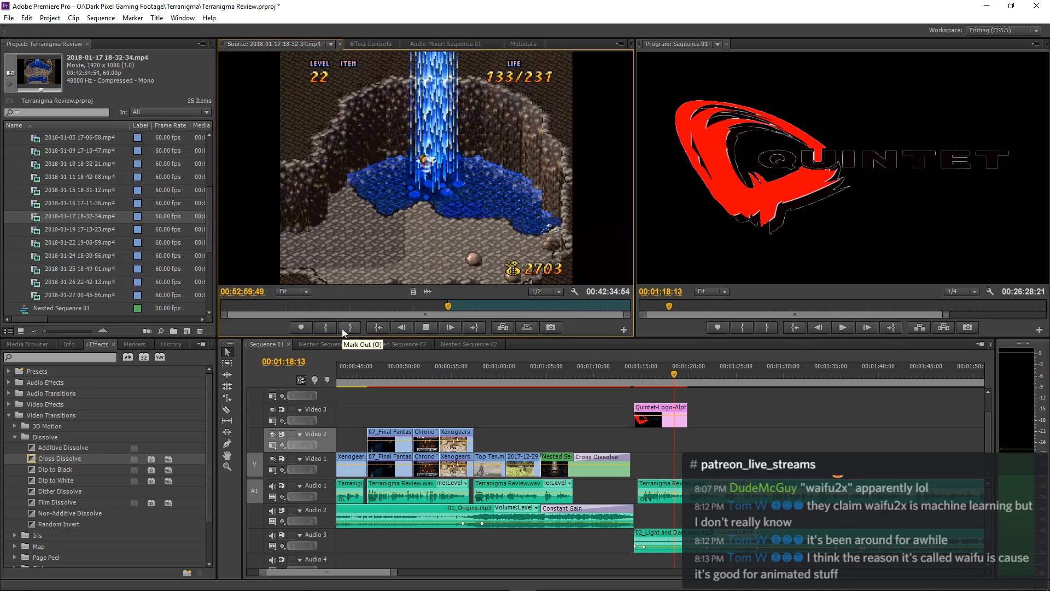
key("space")
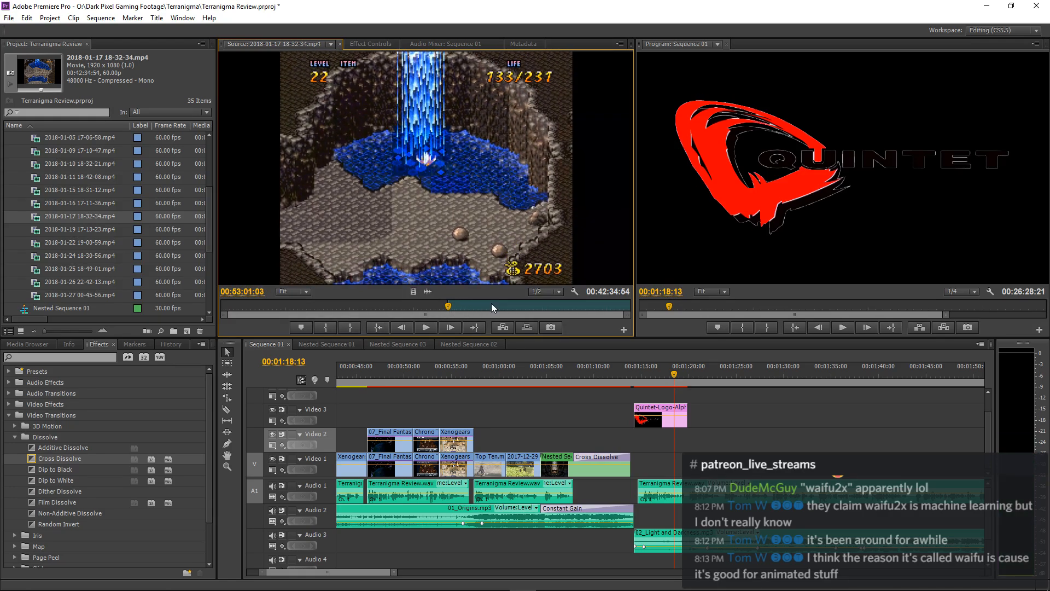
left_click(488, 305)
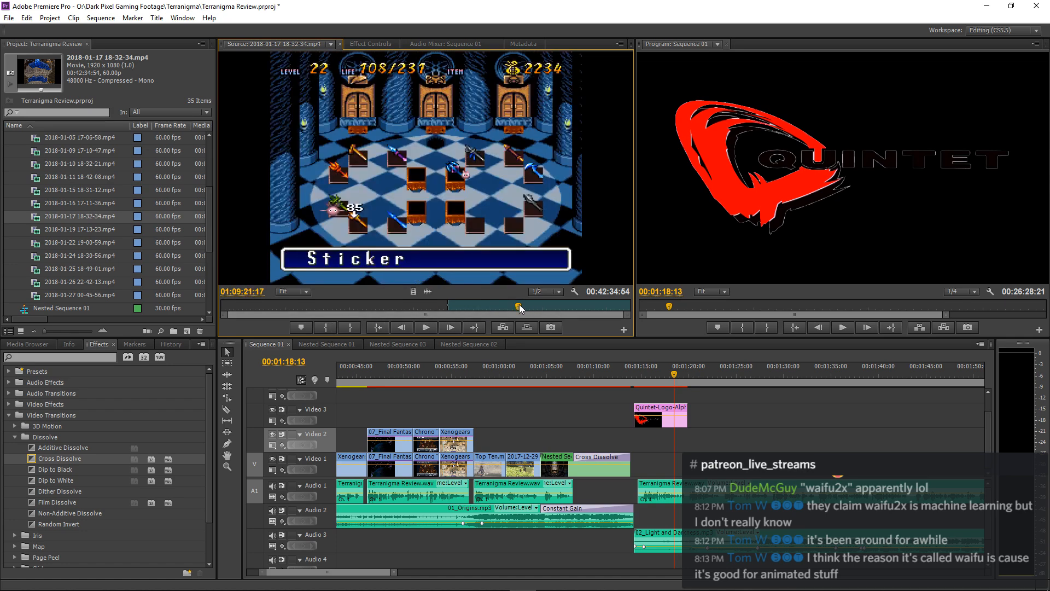
left_click(519, 306)
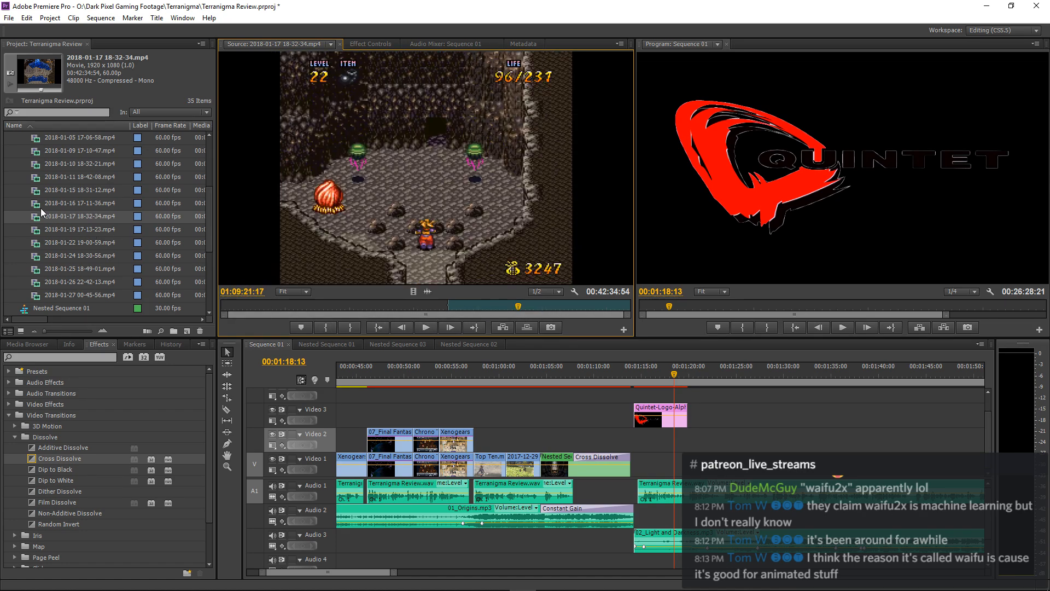
double_click(36, 229)
left_click(360, 306)
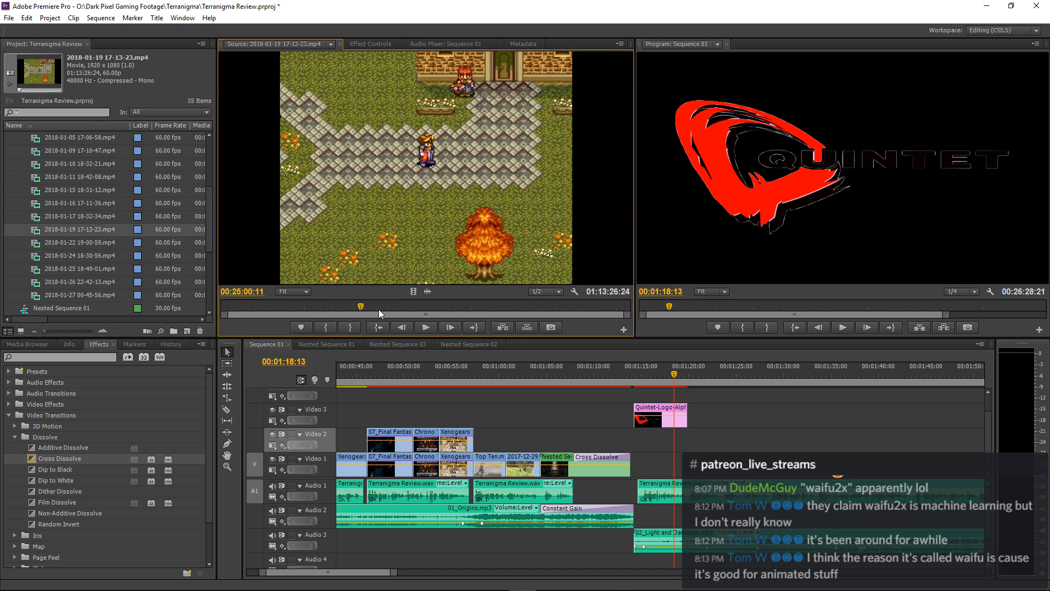
left_click(457, 306)
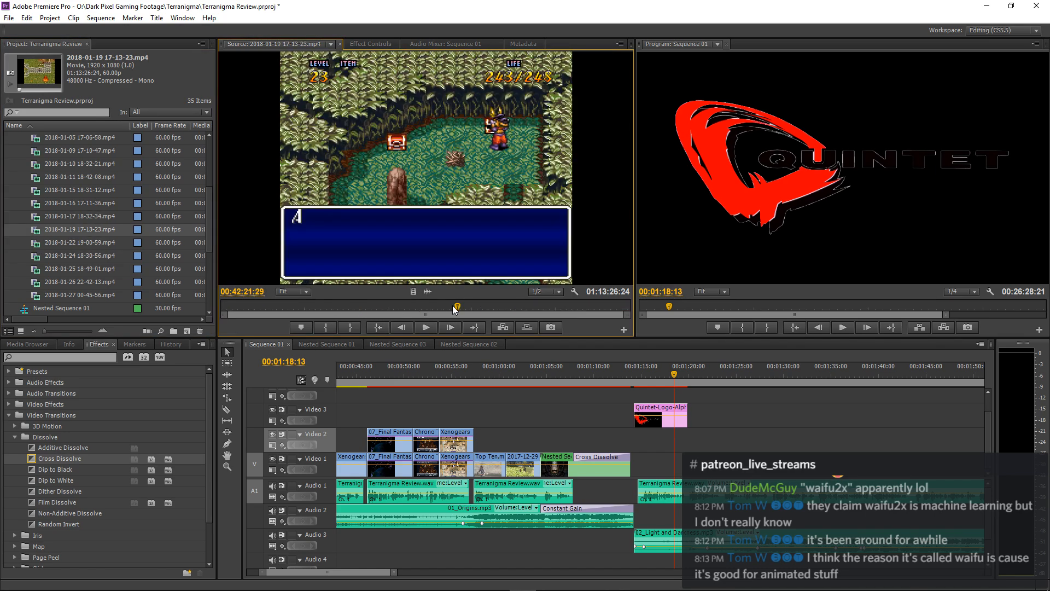
left_click(524, 306)
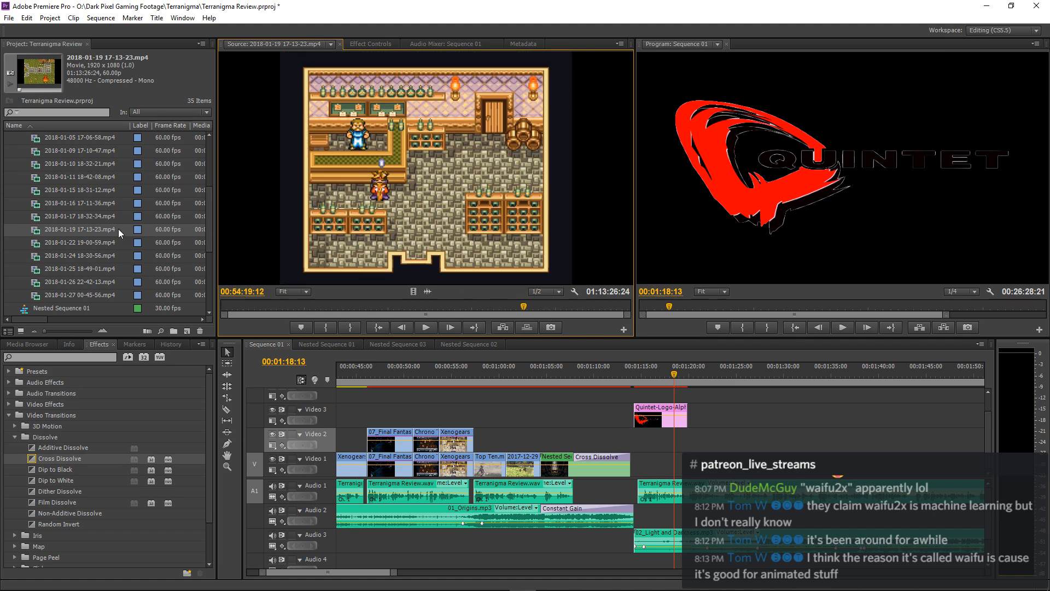
double_click(37, 244)
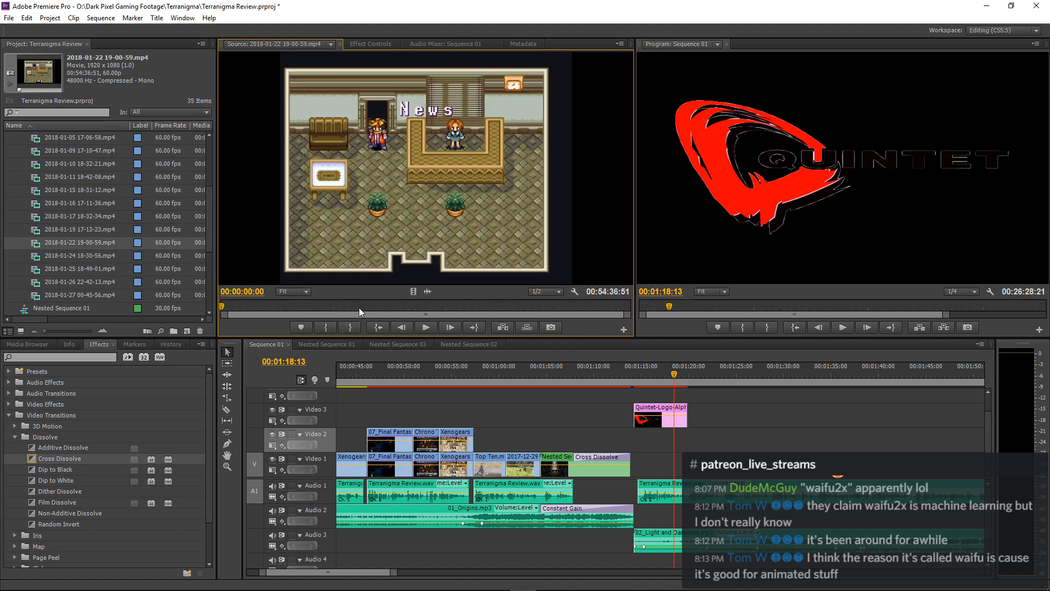
left_click(429, 313)
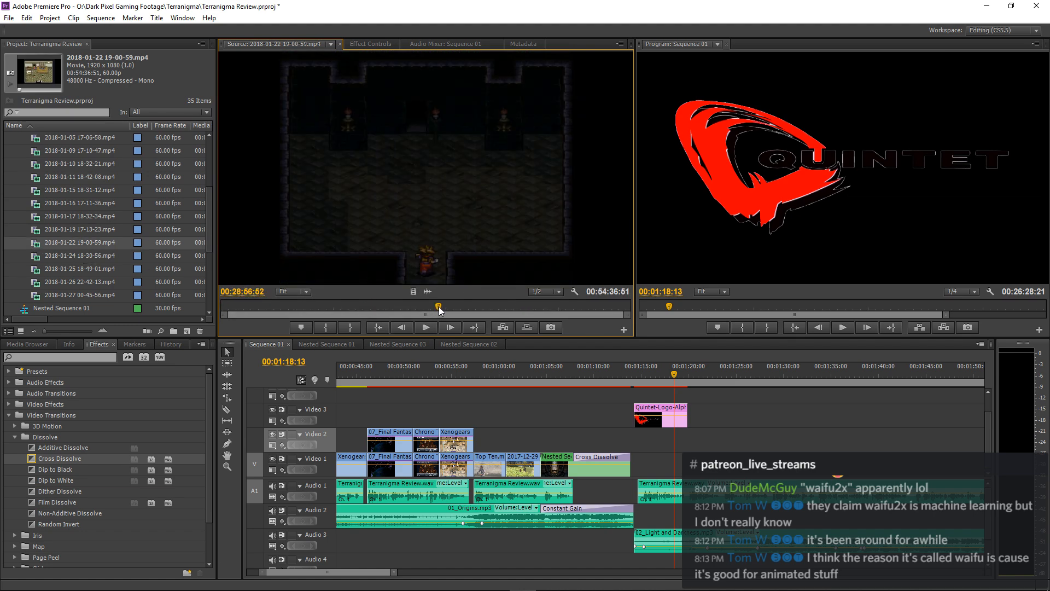
left_click(438, 308)
left_click(477, 304)
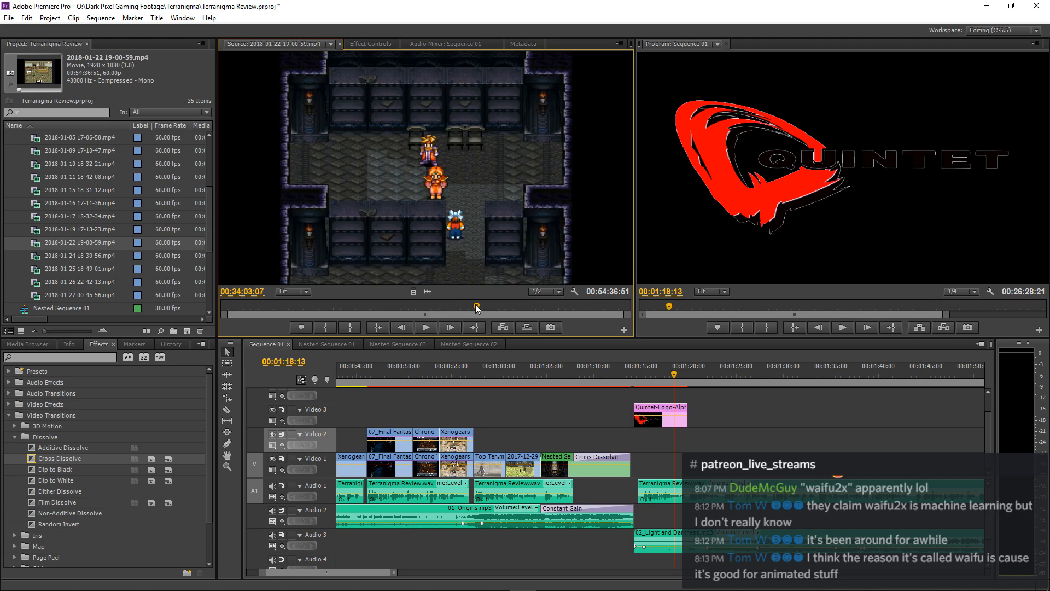
left_click(475, 306)
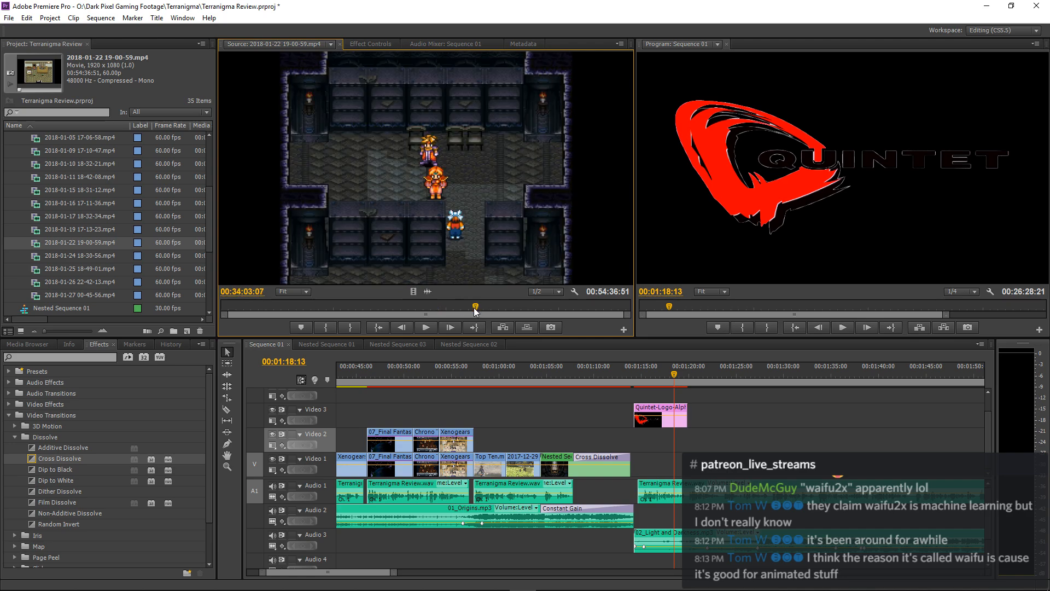
left_click(329, 324)
key("space")
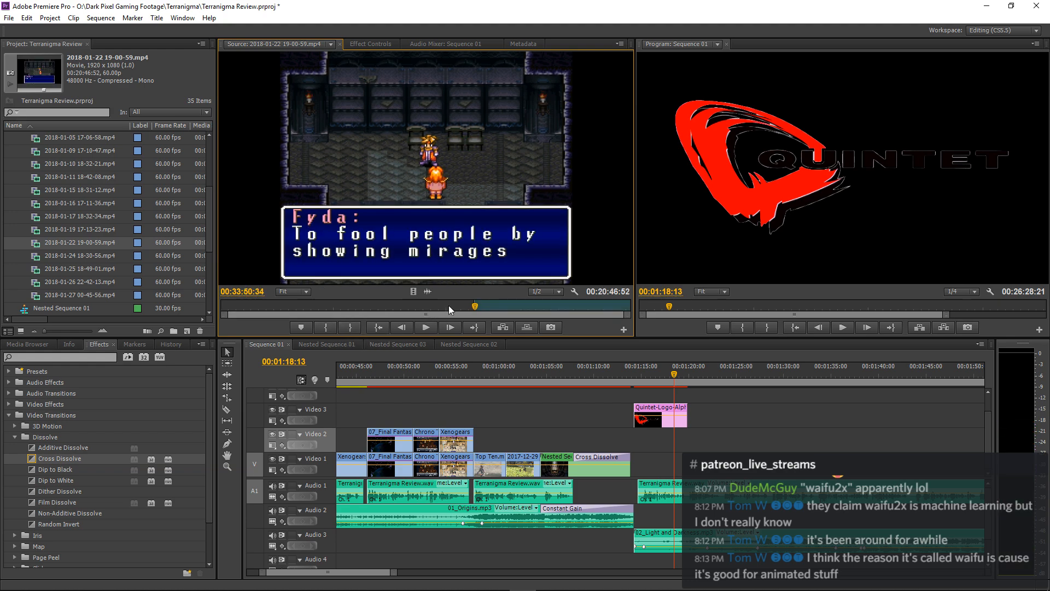
left_click(460, 306)
left_click(327, 326)
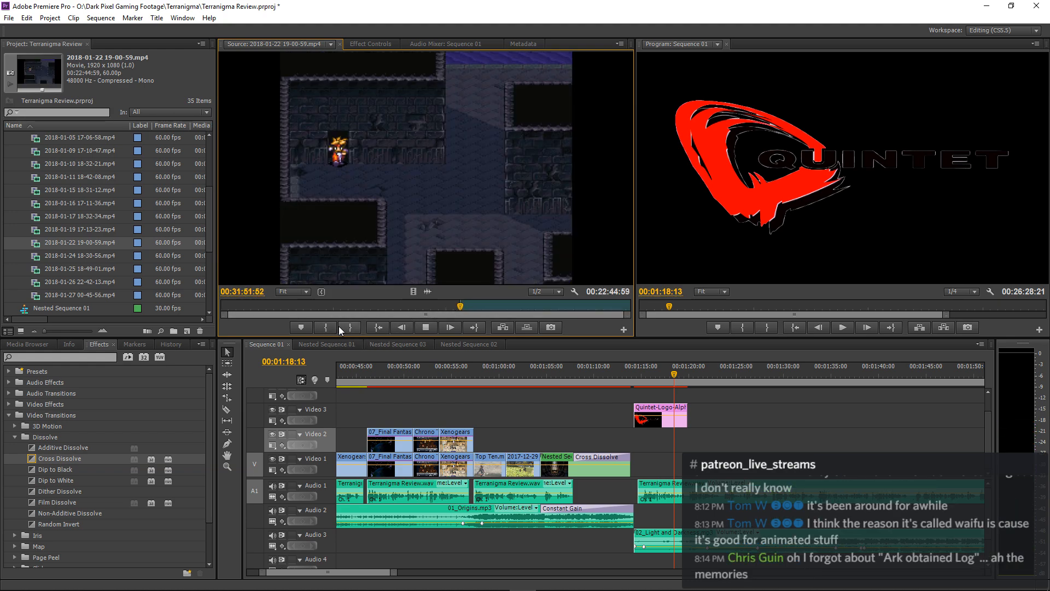
key("space")
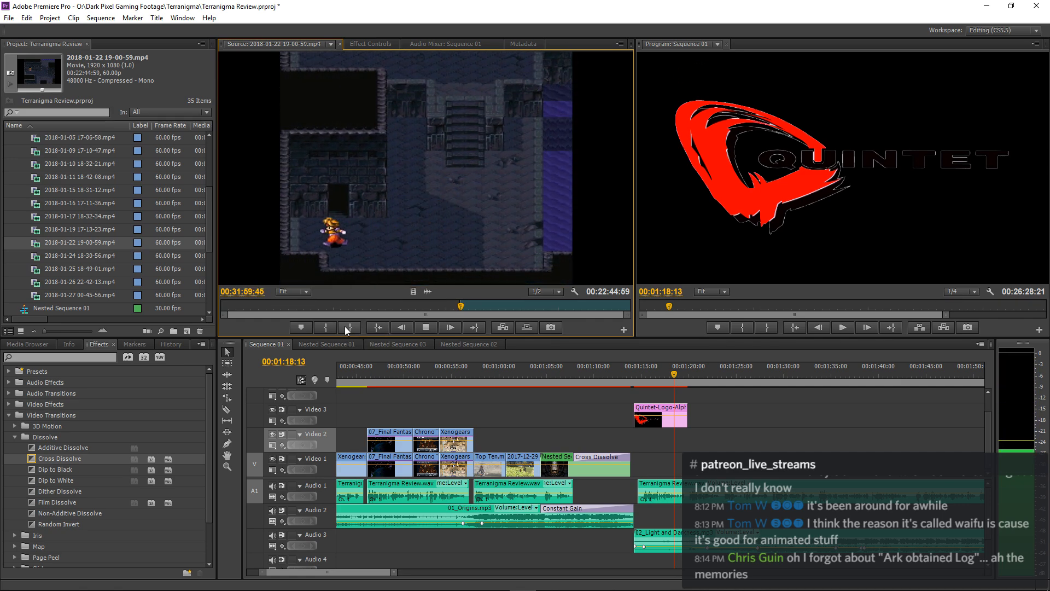
key("space")
left_click(350, 325)
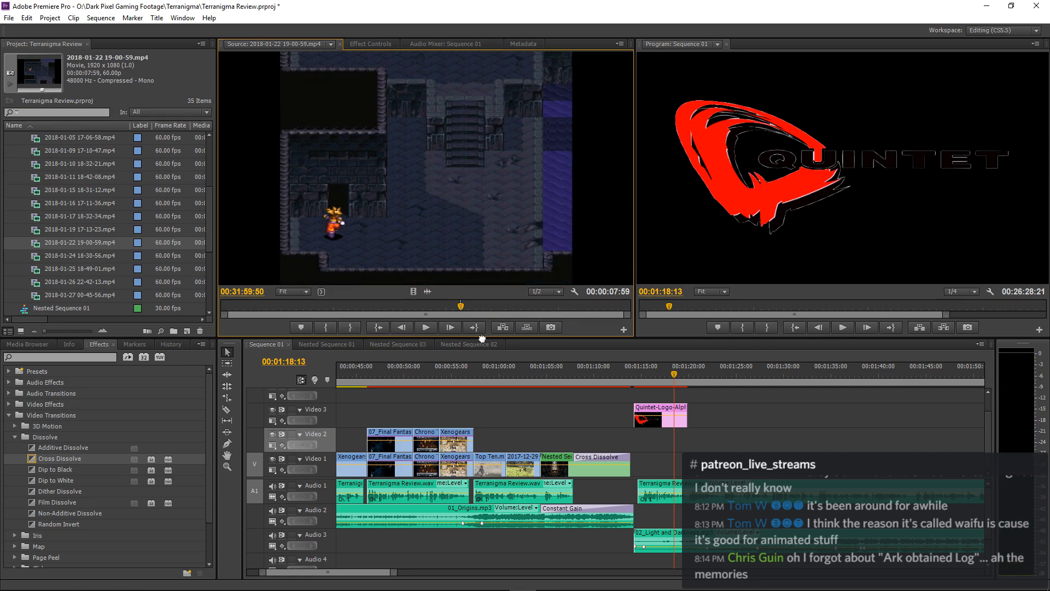
Place the marked footage on Video 1 beneath the Quintet logo, aligned with its start, and trim its end to match the logo's.
left_click_drag(482, 337, 636, 462)
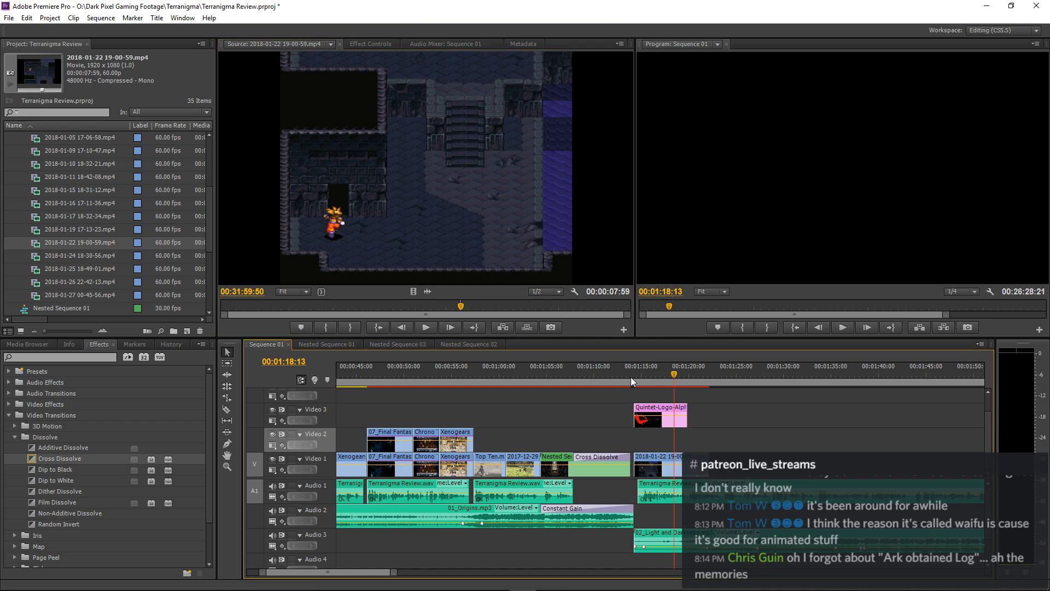
left_click(632, 381)
key("space")
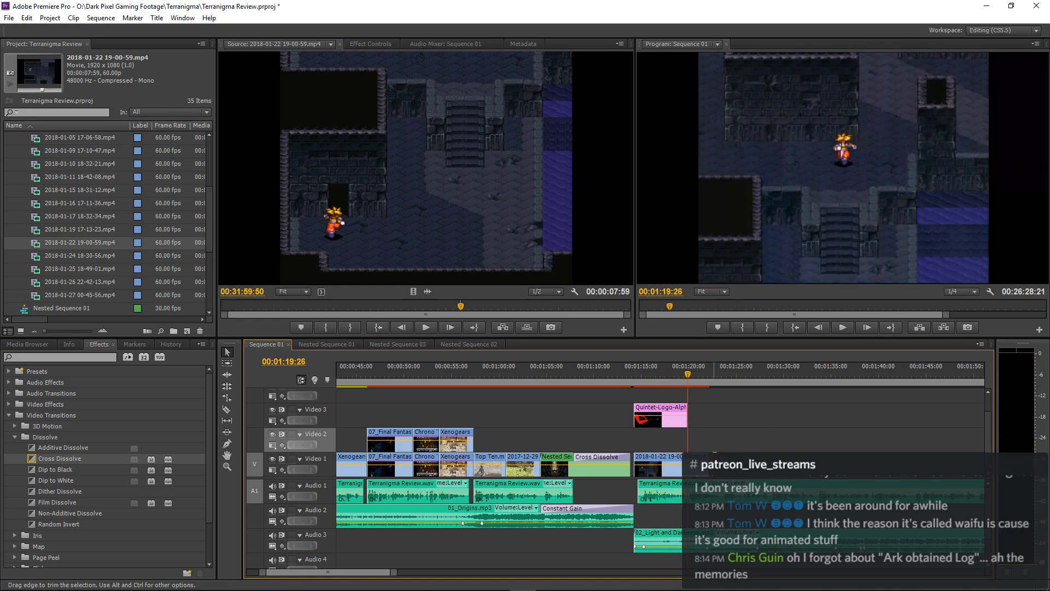
left_click_drag(706, 465, 684, 465)
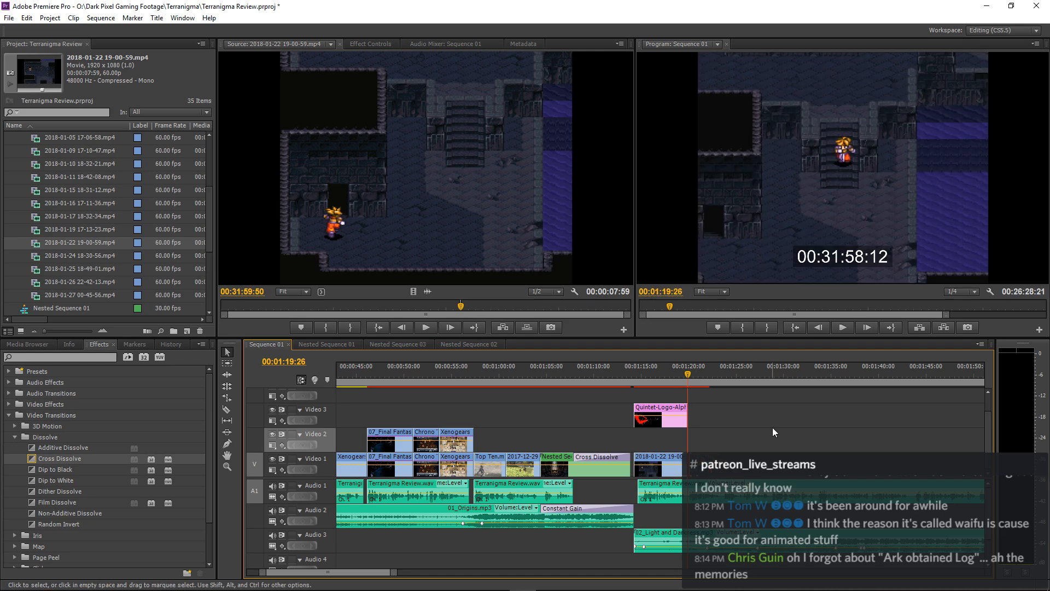
key("space")
key("equal")
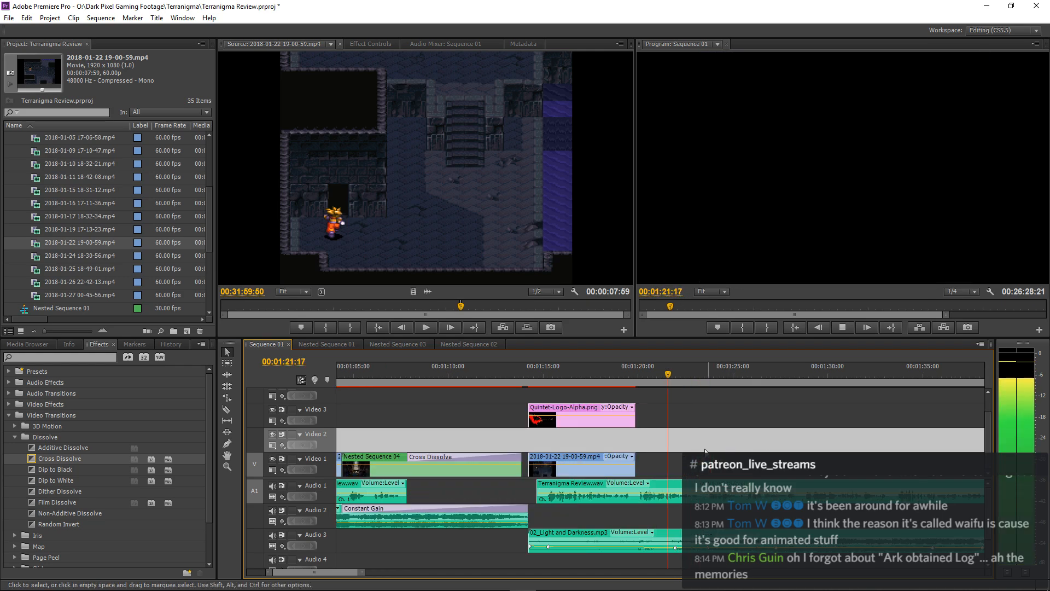
key("space")
left_click_drag(569, 465, 567, 442)
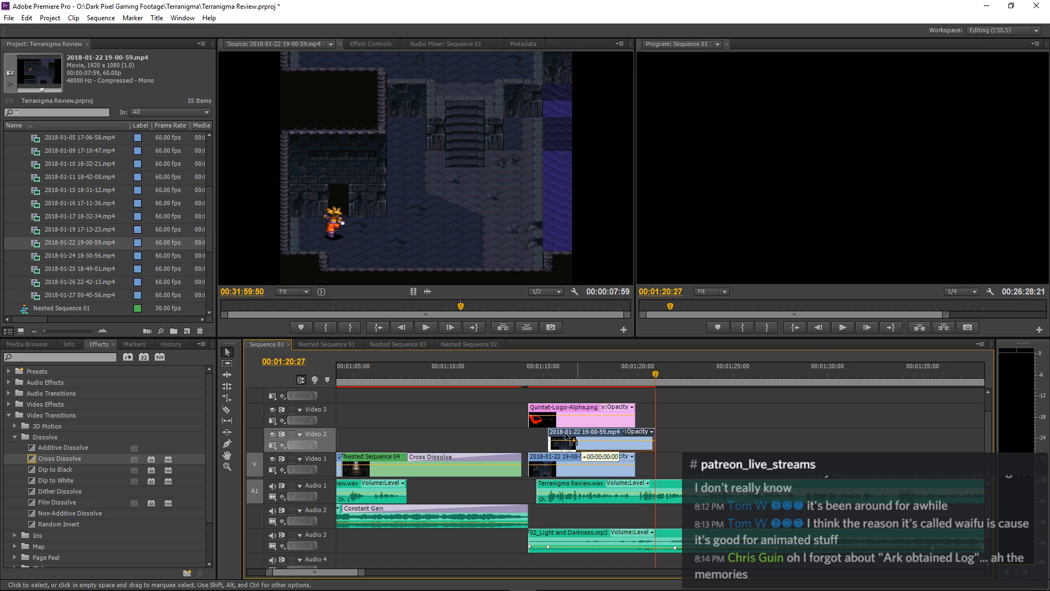
key("minus")
key("minus")
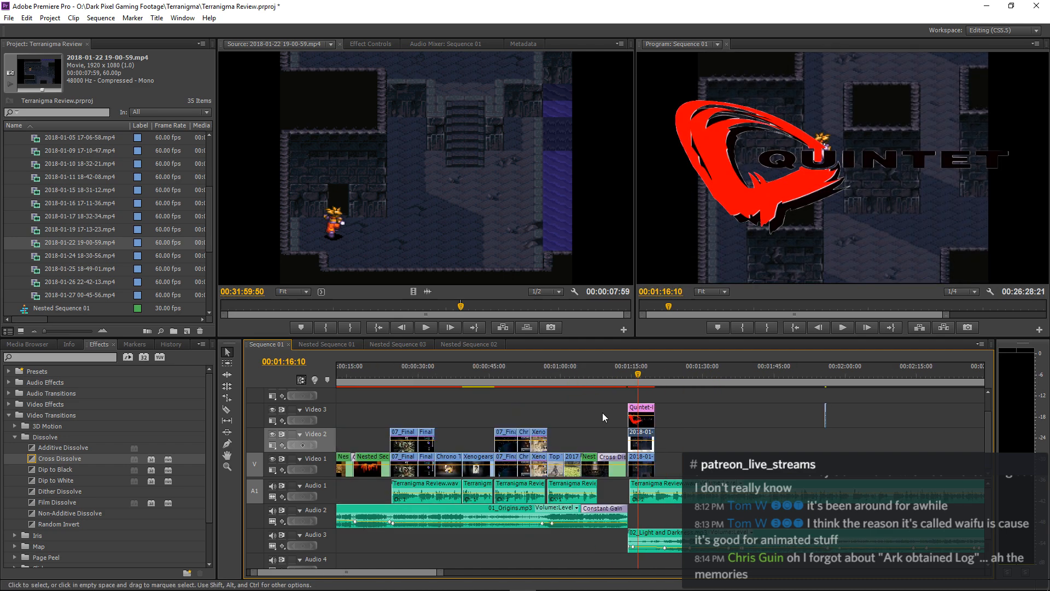
Show the effect settings of the 07_Final Fantasy VII Review.mp4 clip on Video 1, near 00:00:50.
left_click(508, 465)
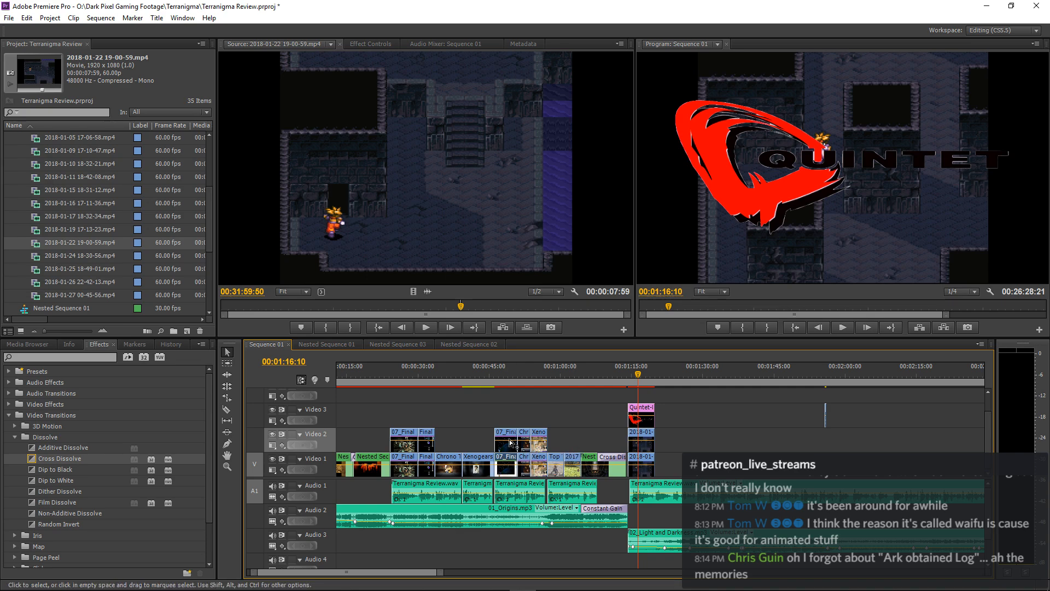
left_click(371, 44)
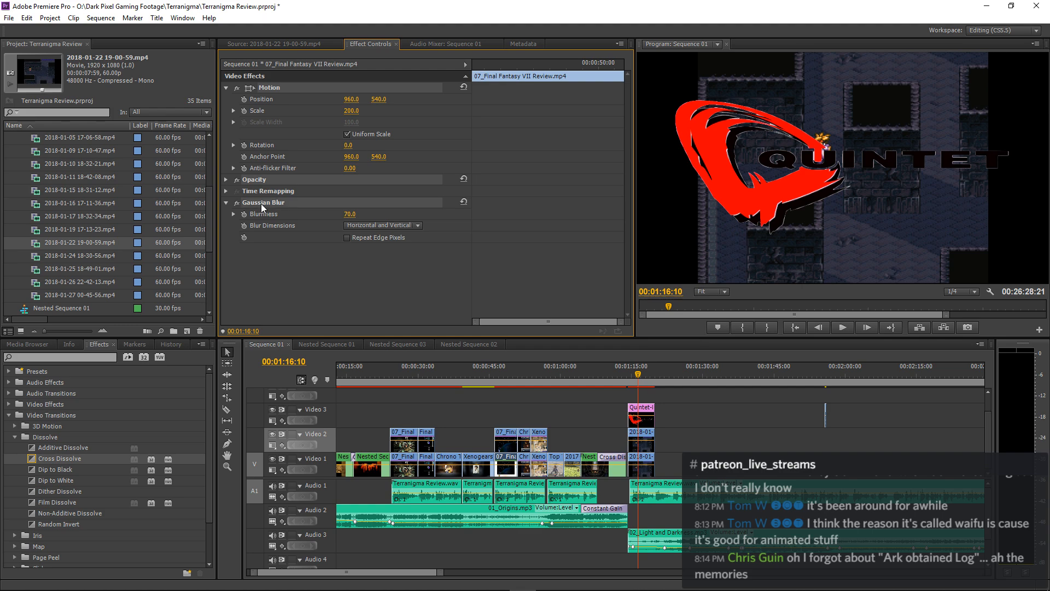
Copy the Motion and Crop settings from the 07_Final Fantasy VII Review clip on Video 2 to the Video 2 clip beneath the Quintet logo.
left_click(643, 461)
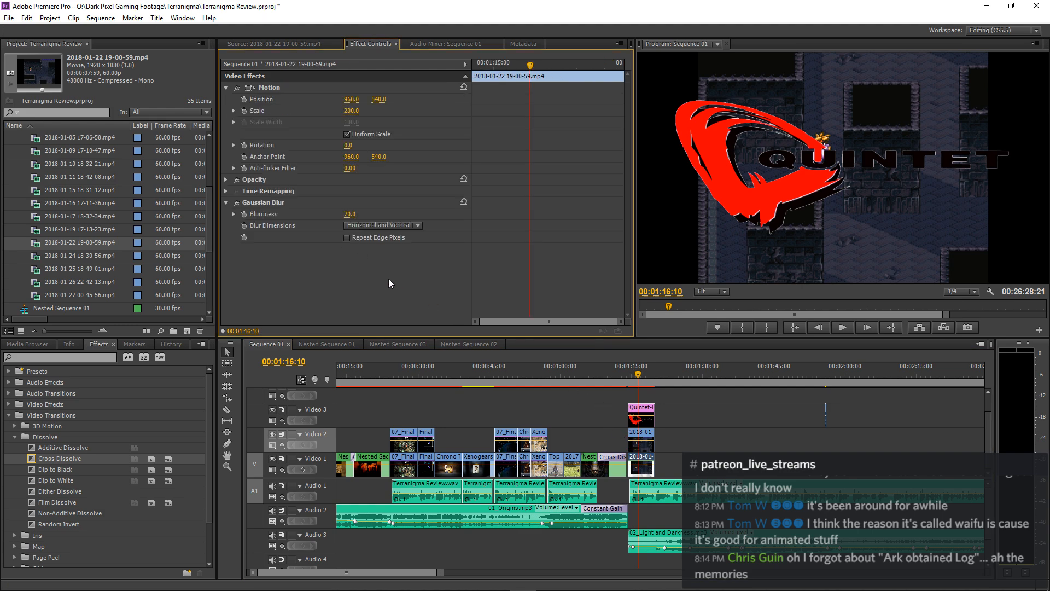
left_click(511, 437)
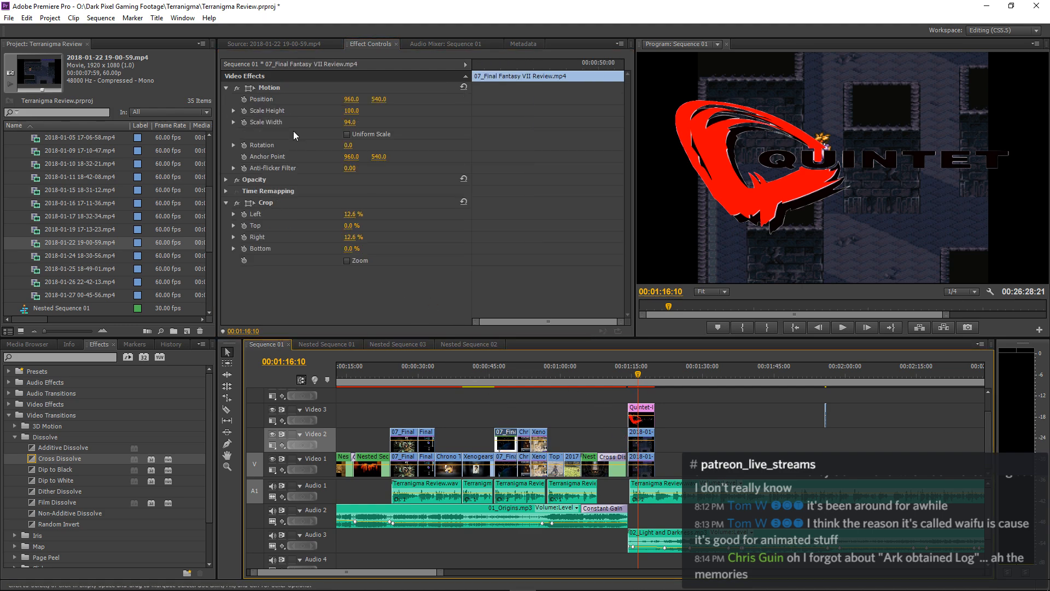
left_click(268, 107)
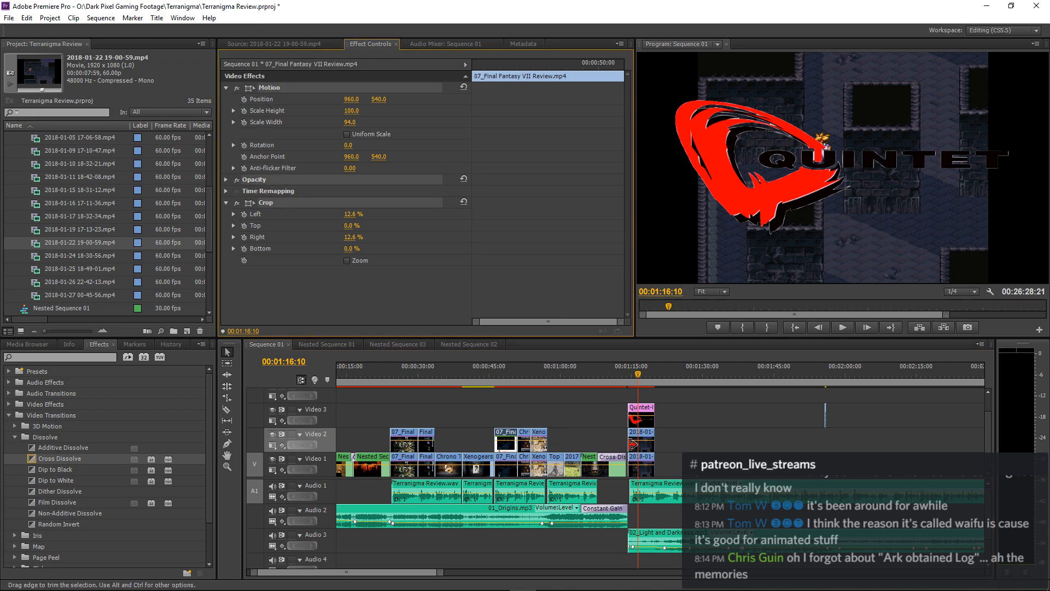
left_click(641, 441)
left_click(414, 266)
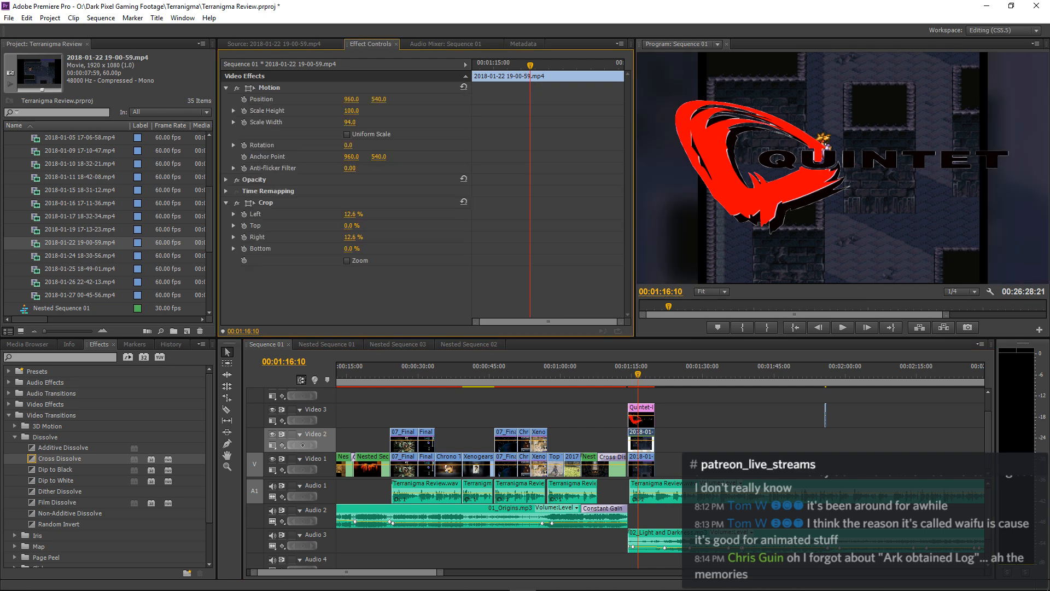
left_click_drag(350, 214, 361, 214)
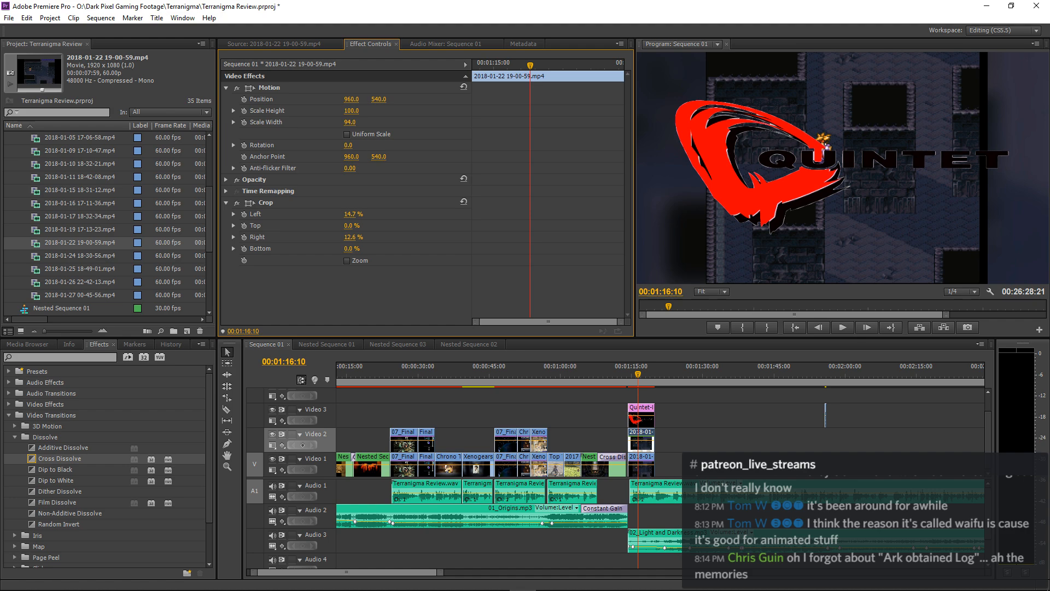
left_click(359, 213)
type("15")
key("Return")
left_click(352, 237)
type("15")
key("Return")
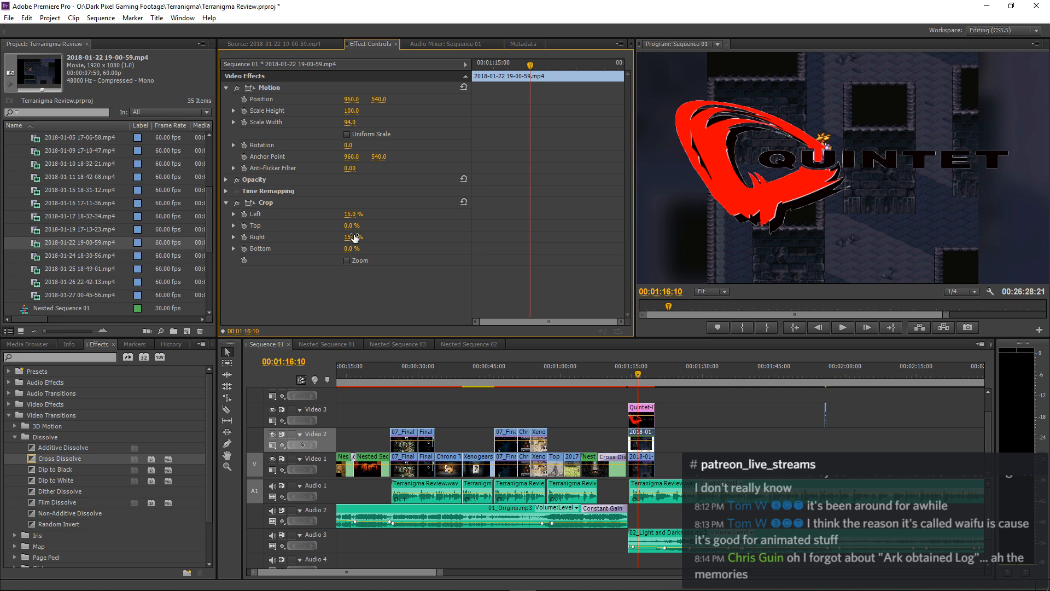
left_click(353, 122)
type("100")
key("Return")
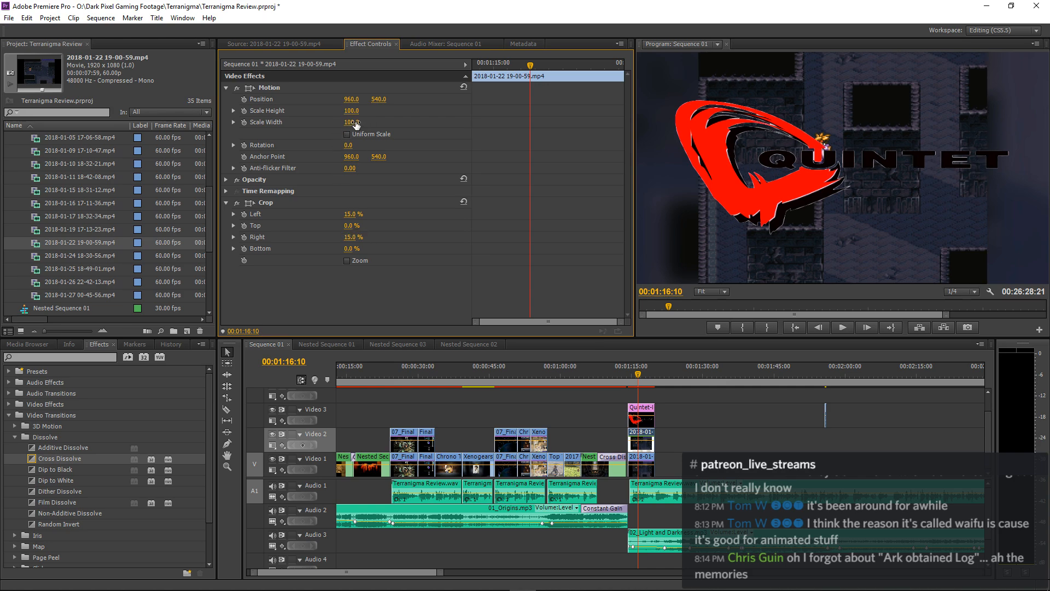
Examine the Motion and Crop settings of the Video 2 clip inside Nested Sequence 04, toggling its Crop effect, and return to Sequence 01.
left_click(597, 375)
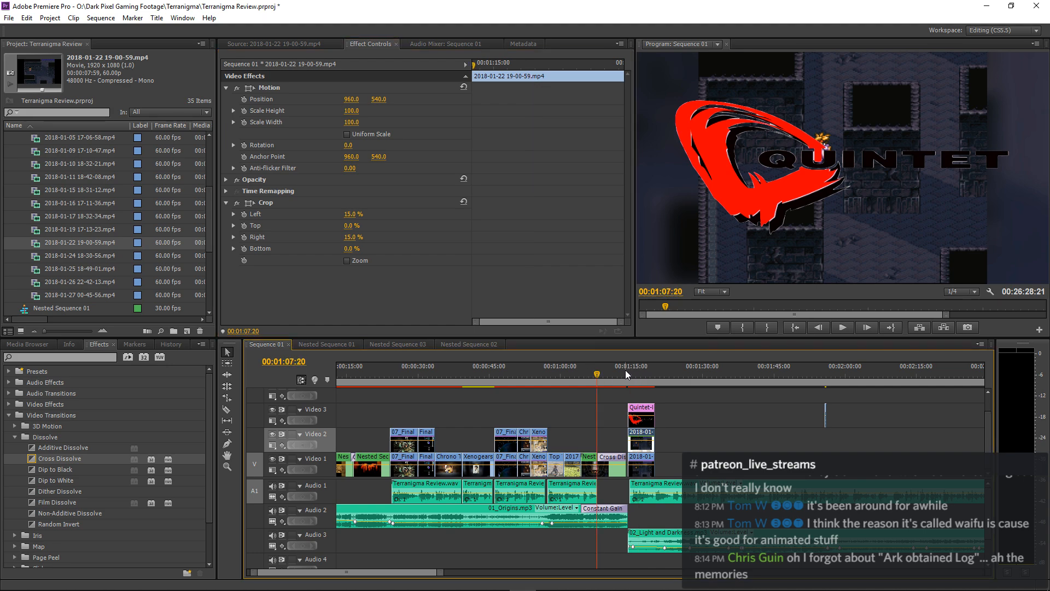
left_click(588, 376)
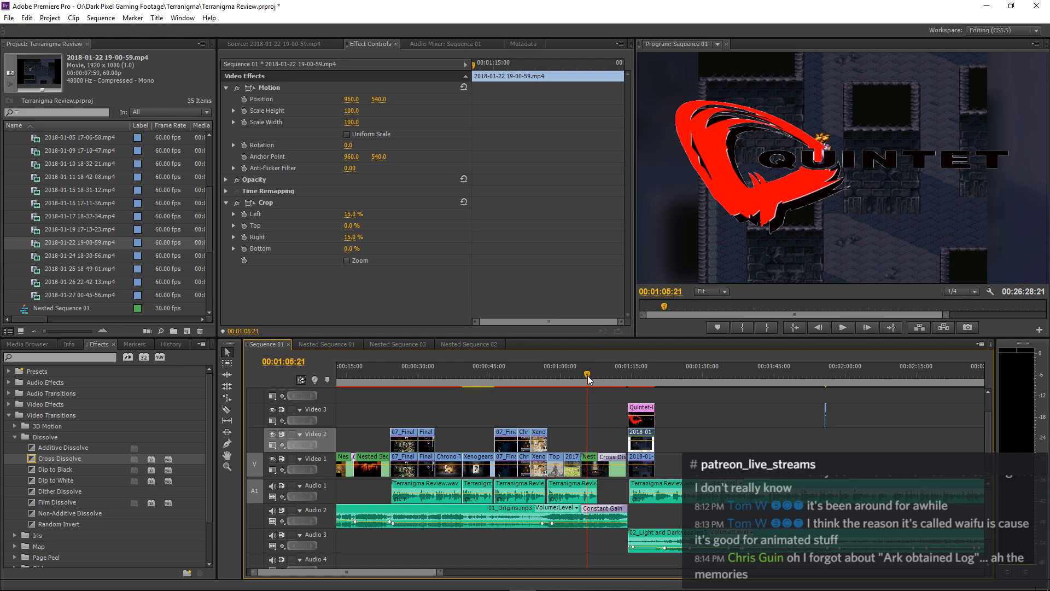
left_click(591, 463)
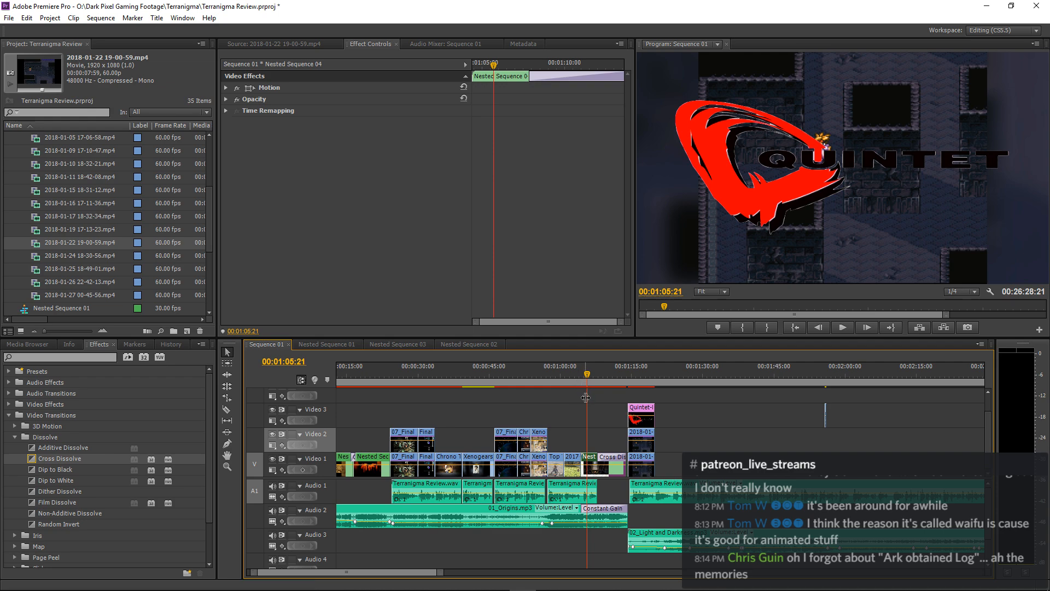
key("space")
double_click(591, 461)
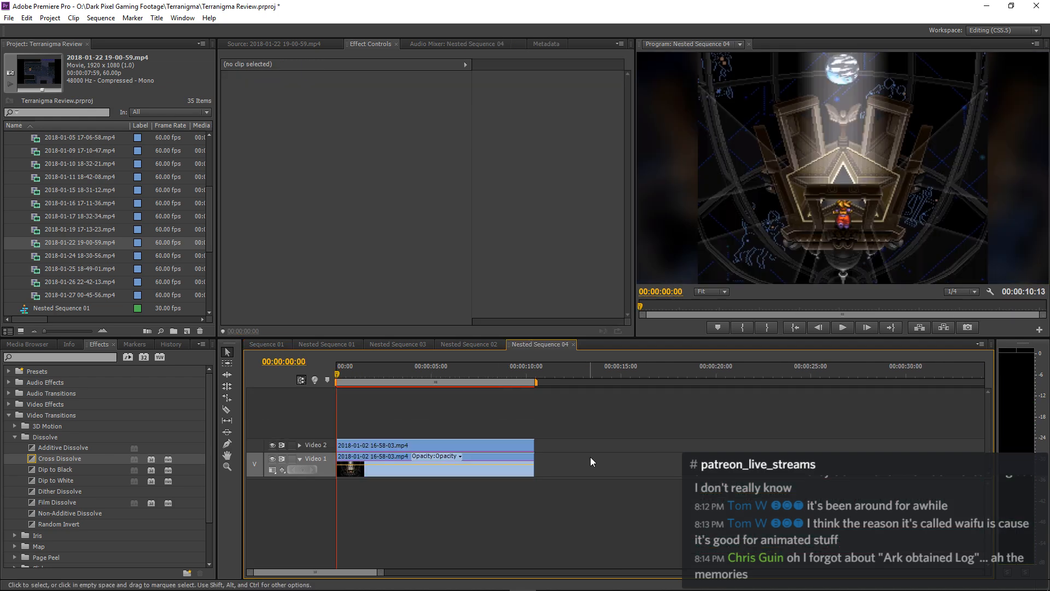
left_click(401, 446)
left_click(299, 445)
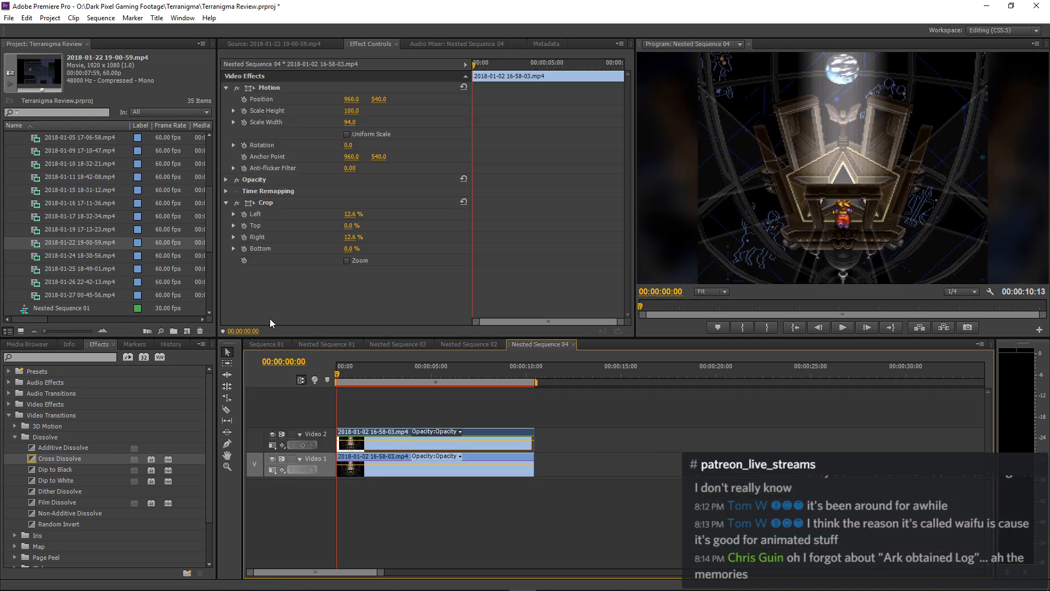
left_click(237, 203)
left_click(237, 203)
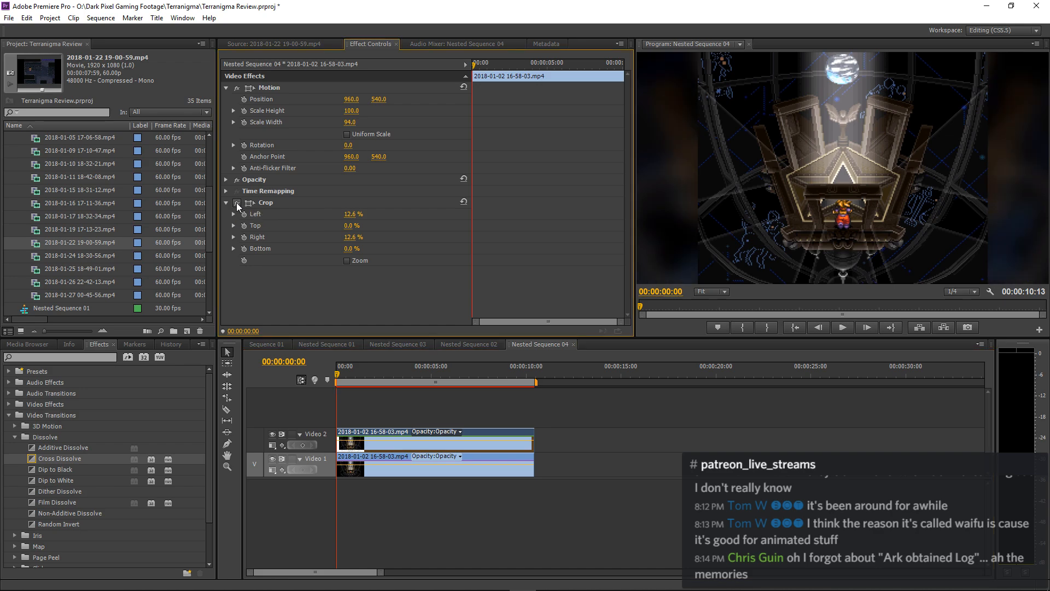
left_click(266, 344)
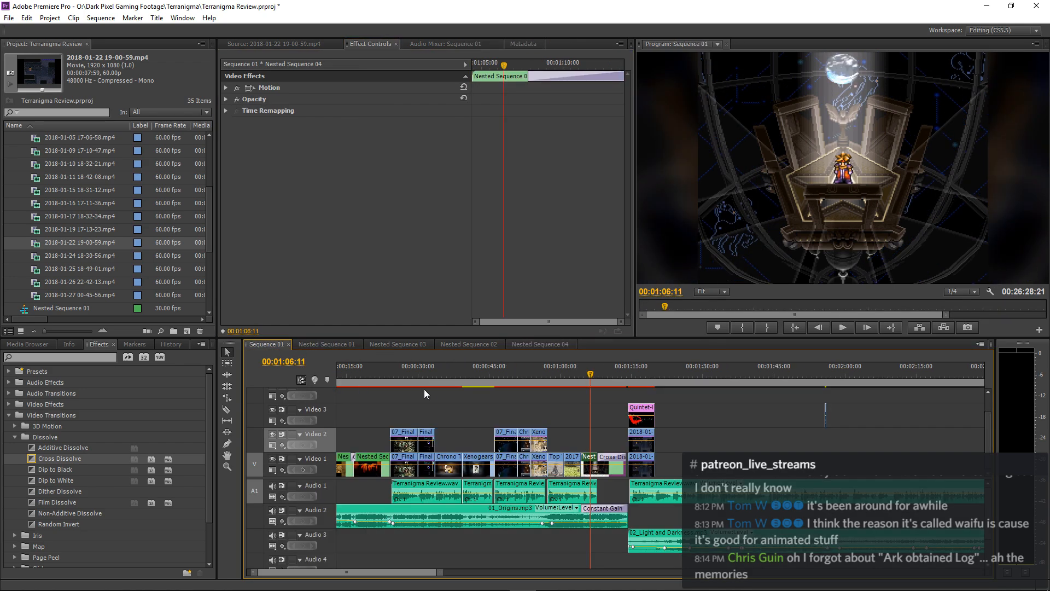
left_click(633, 375)
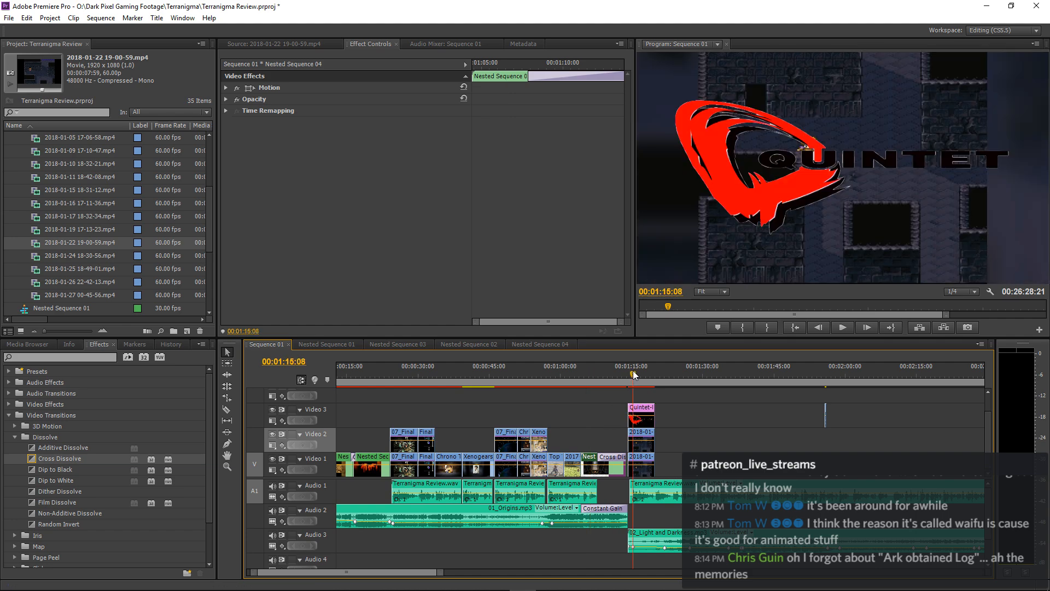
left_click(706, 428)
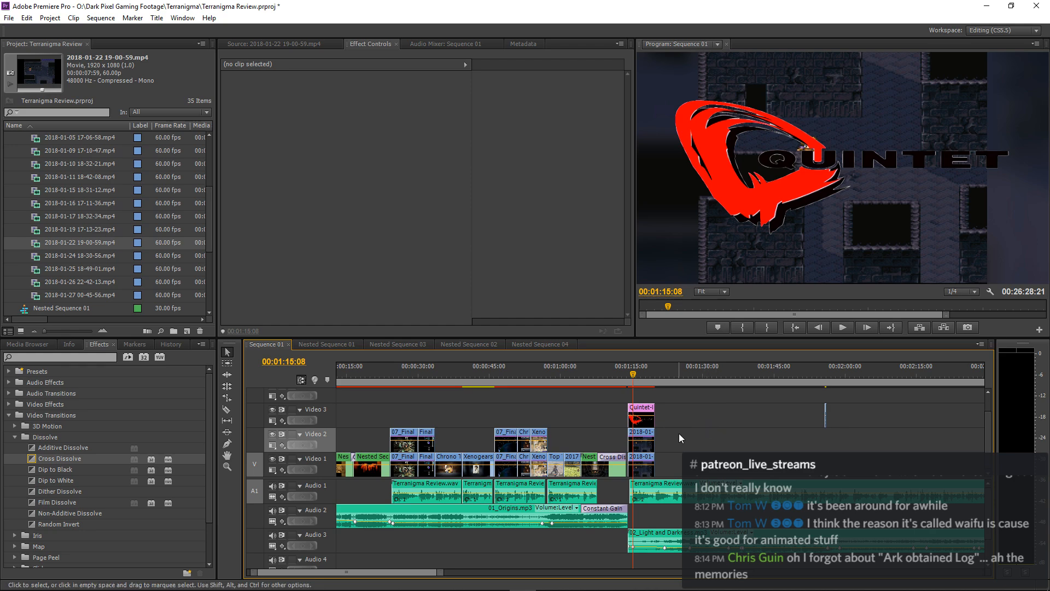
left_click(644, 438)
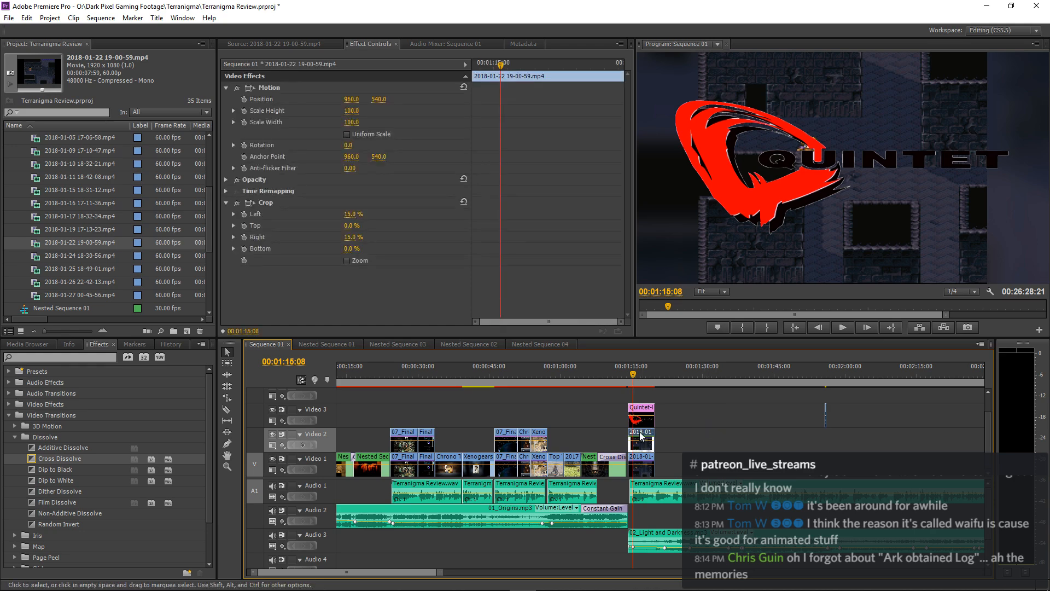
left_click(51, 360)
type("gaul")
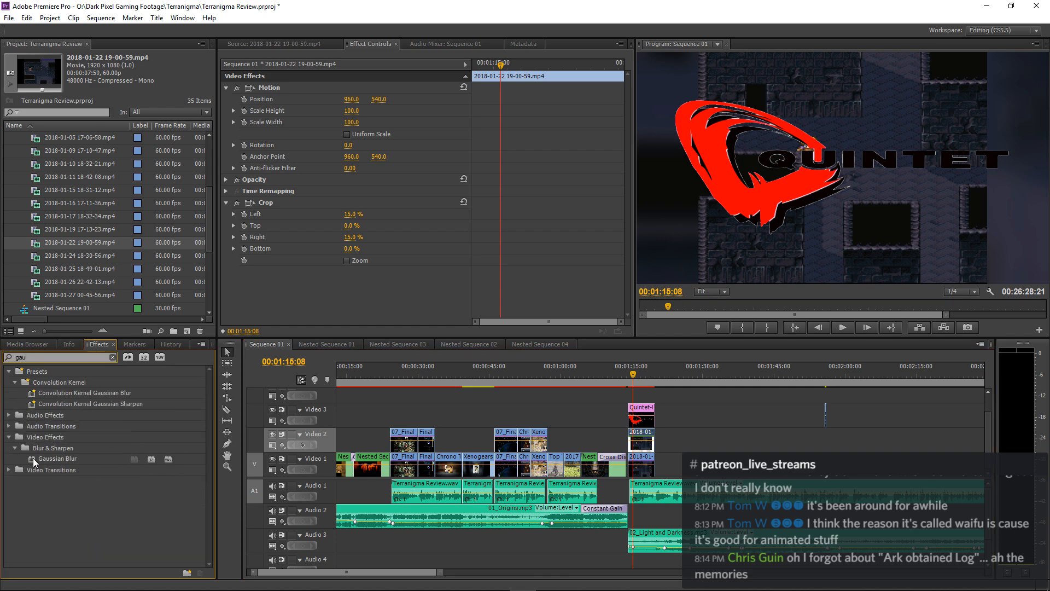
left_click_drag(34, 460, 644, 439)
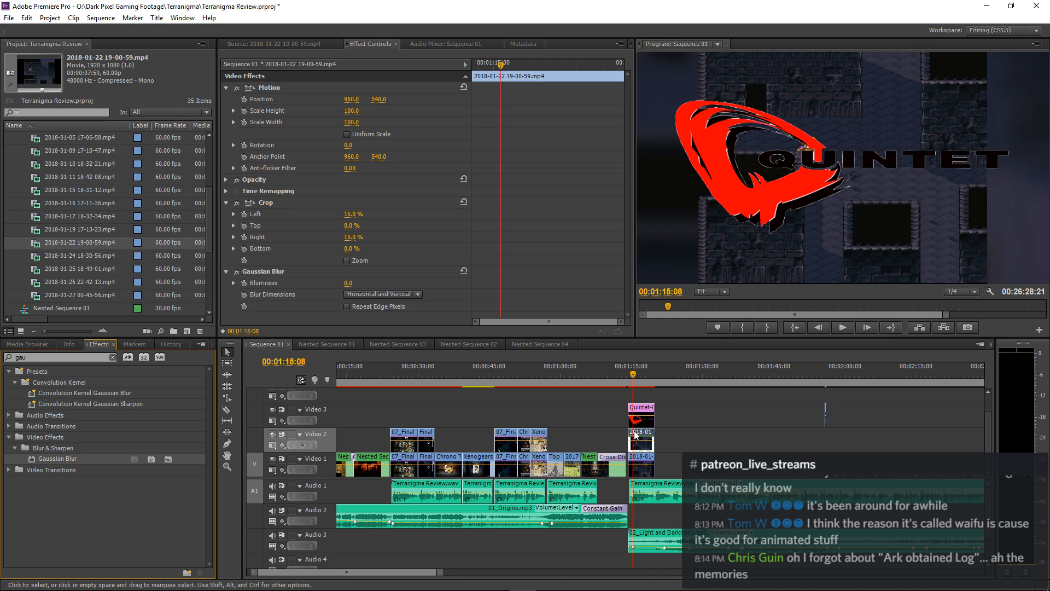
Set the Gaussian Blur blurriness of the Video 2 clip to 60 and deselect the clip.
left_click(350, 284)
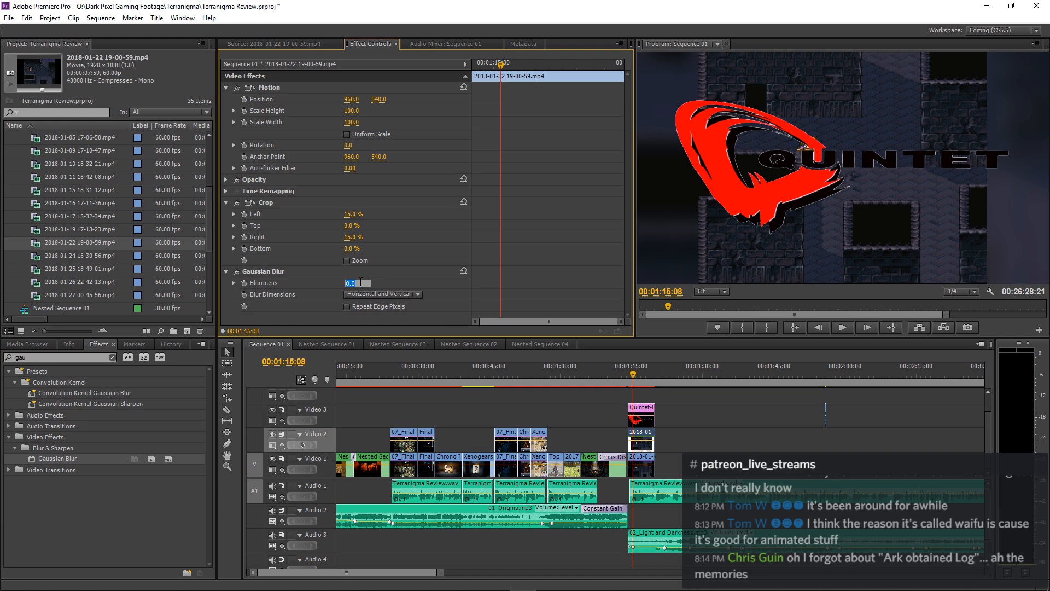
type("60")
key("Return")
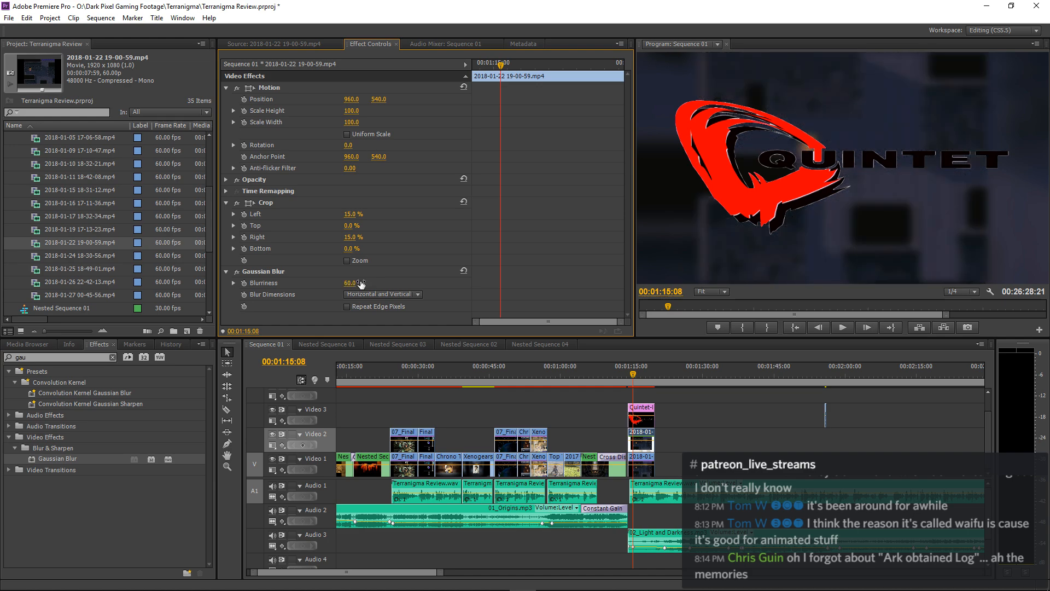
left_click(719, 441)
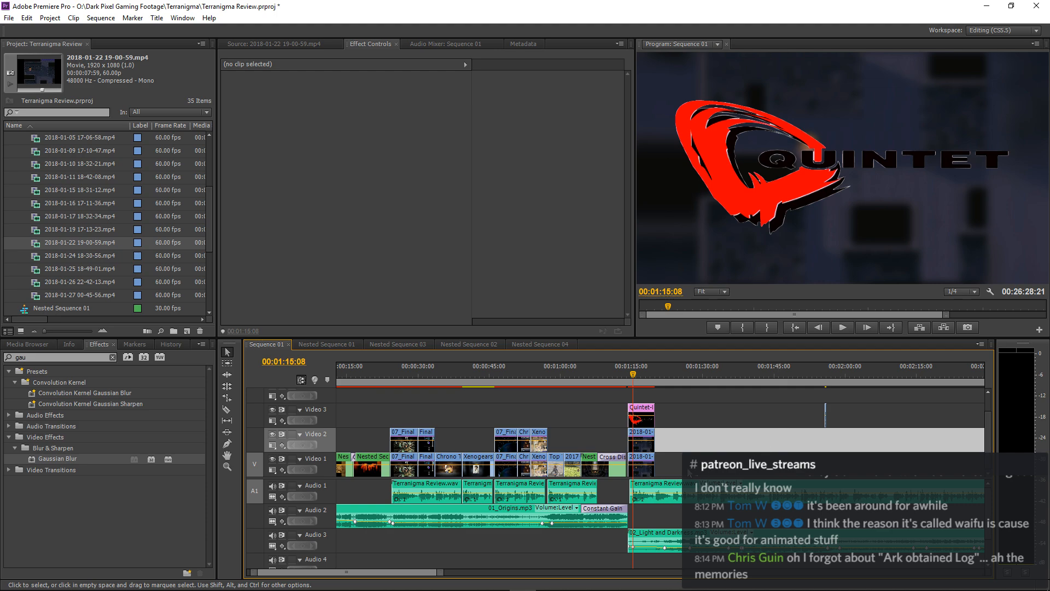
Replace the Quintet logo clip on Video 3 with an After Effects composition and begin saving the new After Effects project.
right_click(641, 409)
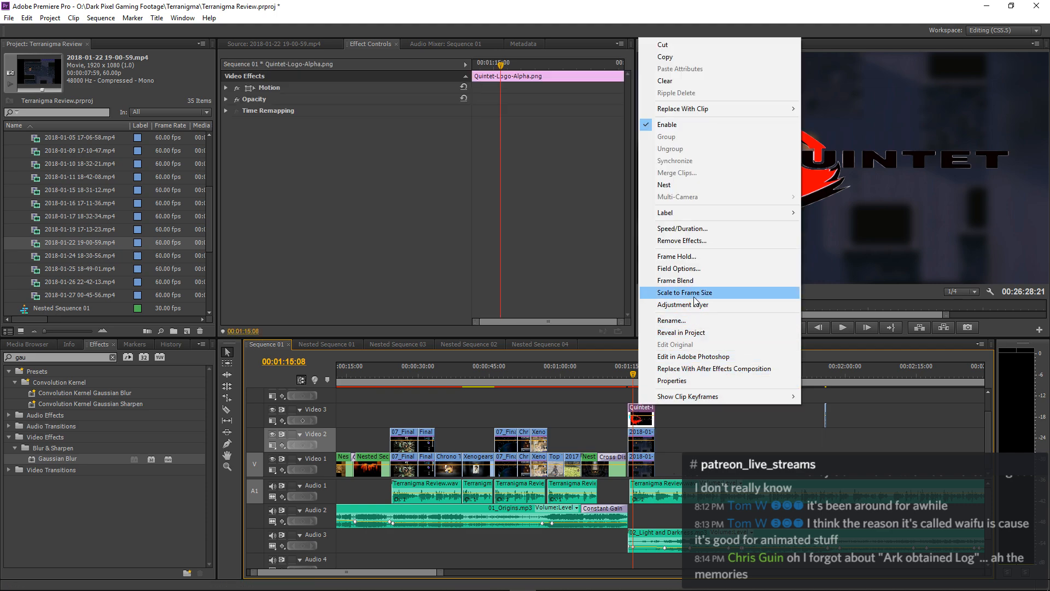
left_click(698, 370)
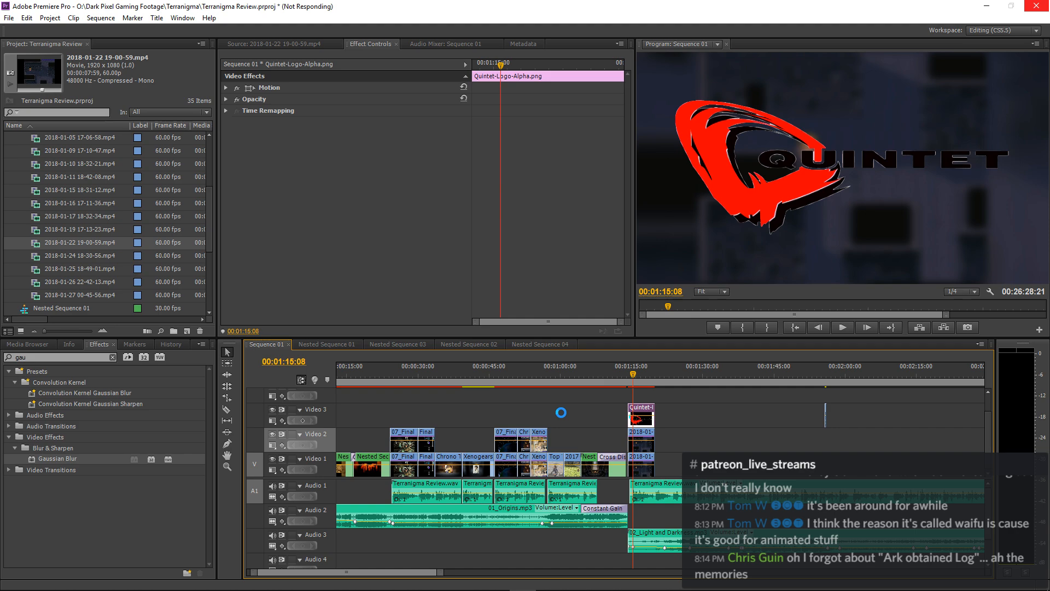
key("ctrl+s")
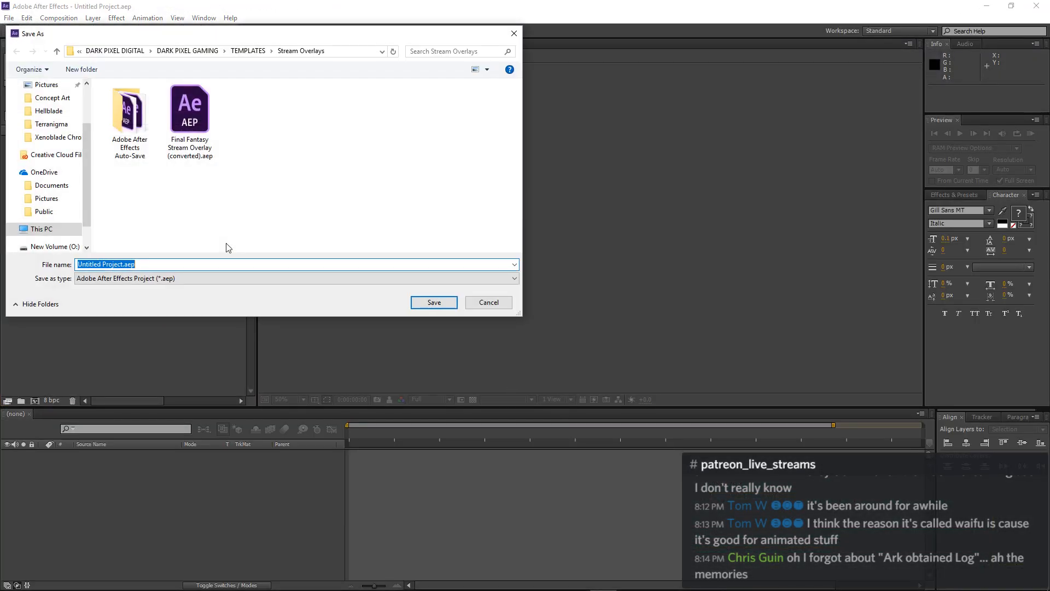
Browse to the Terranigma folder inside Dark Pixel Gaming Footage on the O: drive as the project's save location.
left_click(140, 51)
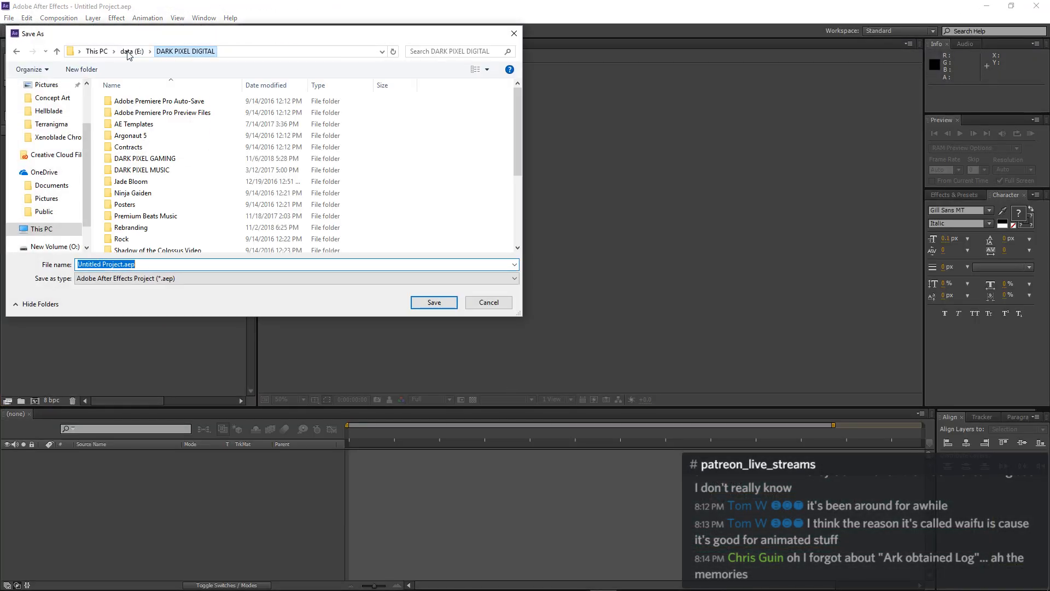
left_click(99, 51)
scroll(219, 181, "down", 3)
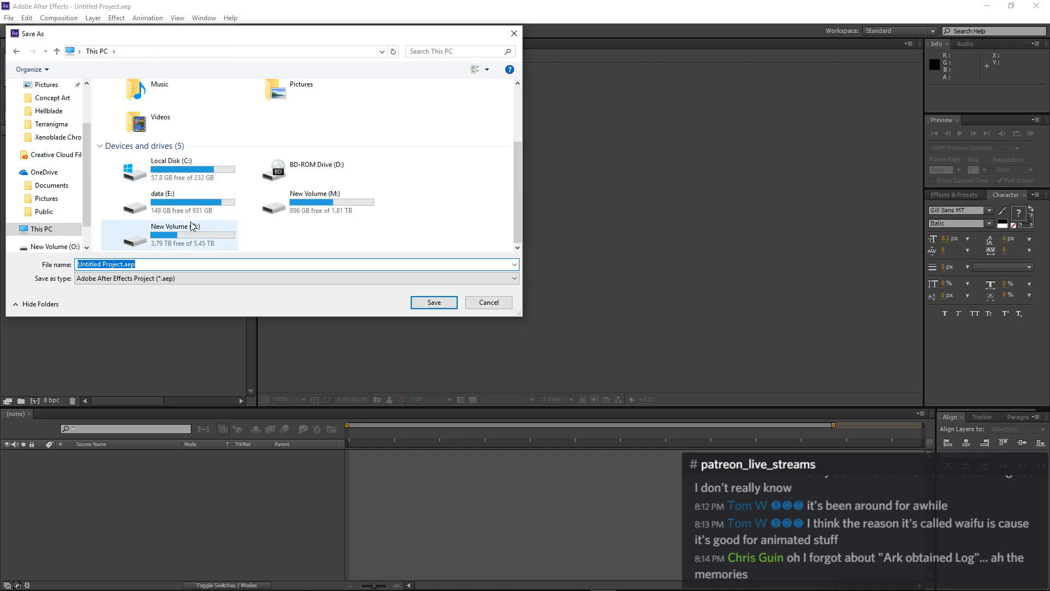
double_click(195, 238)
double_click(126, 98)
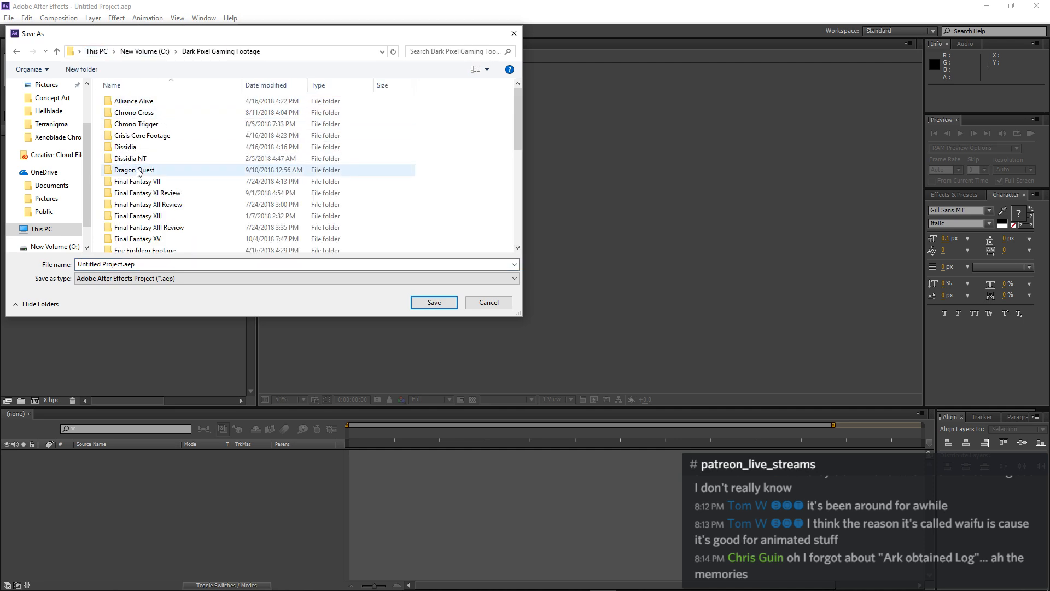
scroll(144, 203, "down", 5)
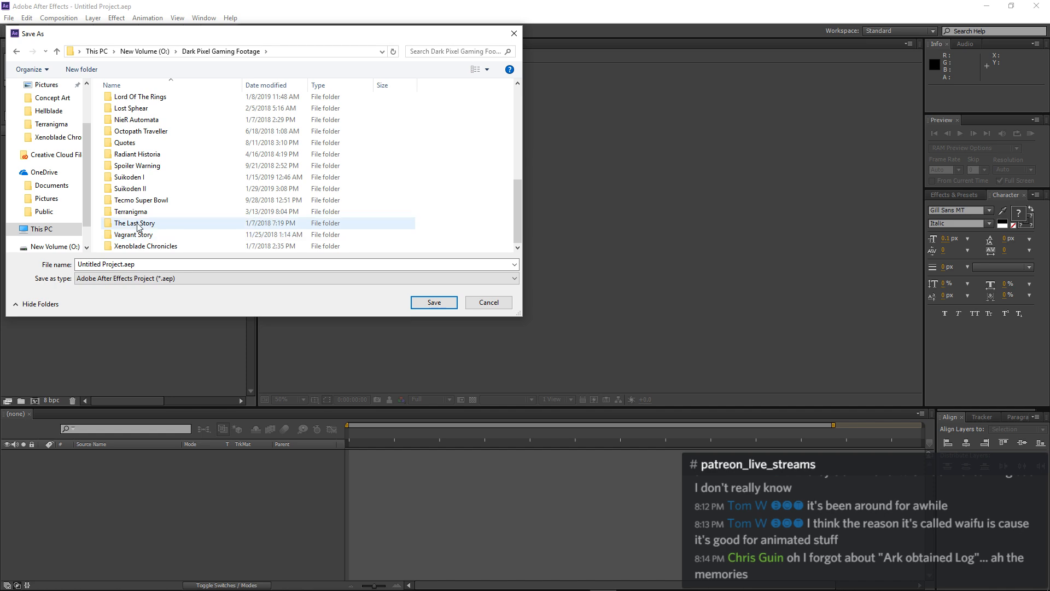
double_click(138, 211)
Name the After Effects project "Terranigma AE Links" and save it.
triple_click(146, 265)
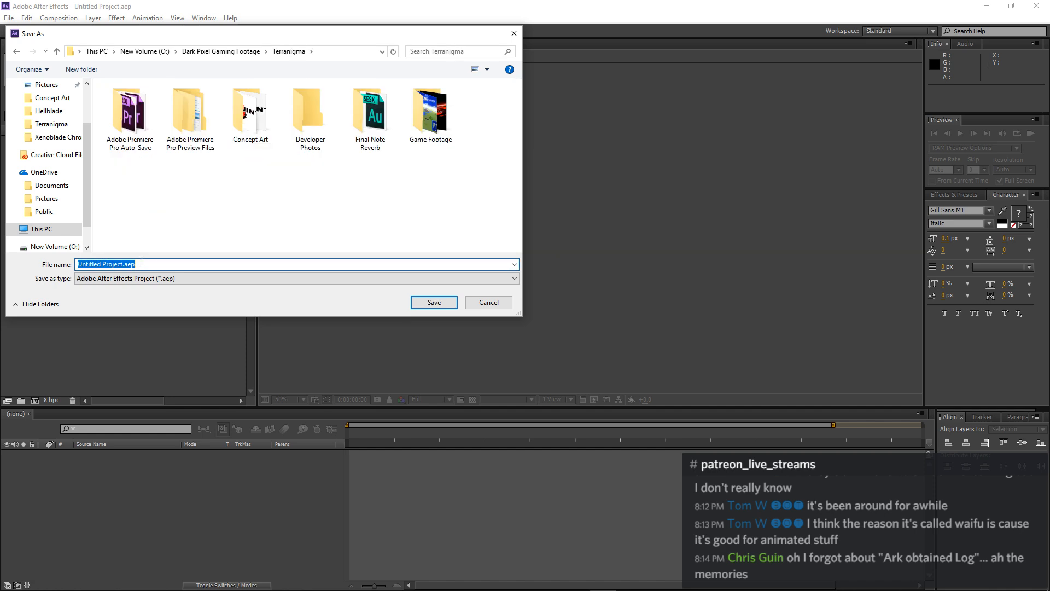
key("BackSpace")
type("Terranigma")
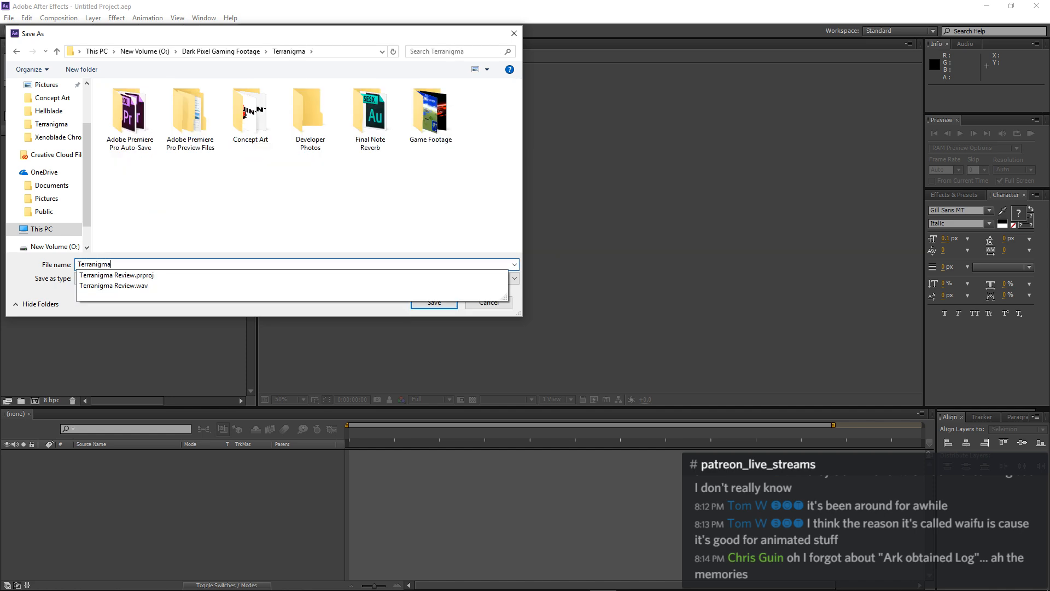
type(" Ln")
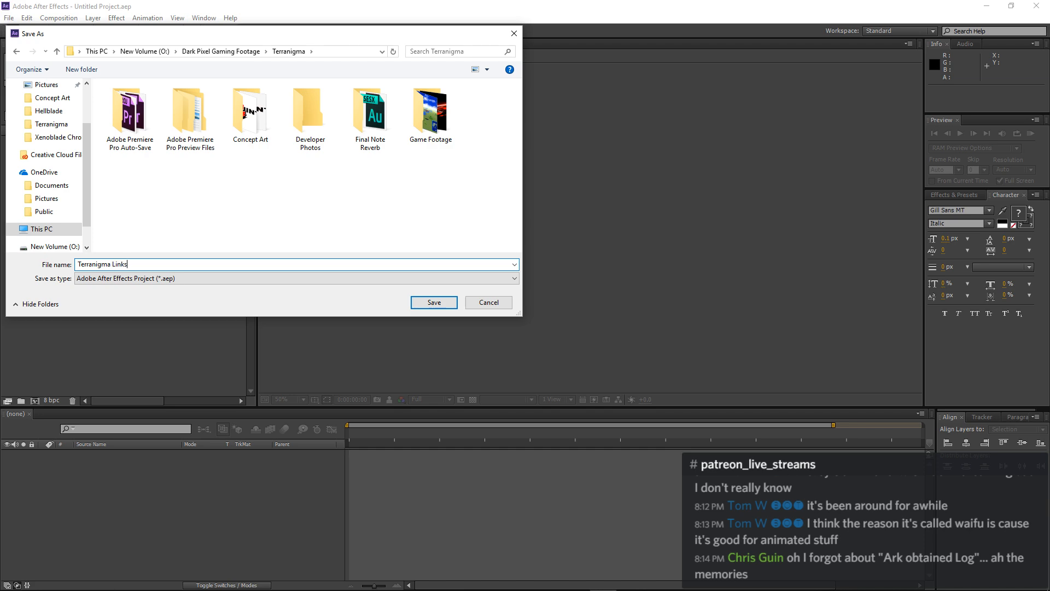
key("BackSpace")
key("BackSpace")
key("BackSpace")
type("AE")
left_click(434, 303)
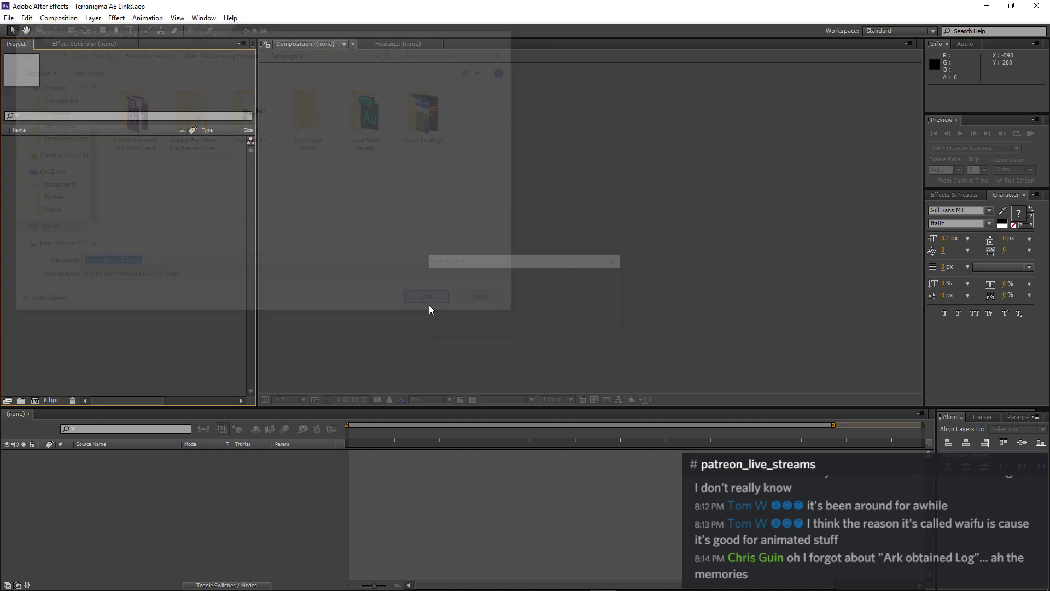
Create a white solid at 1920 x 1080 px, place it beneath the Quintet logo layer, and deselect it.
right_click(160, 505)
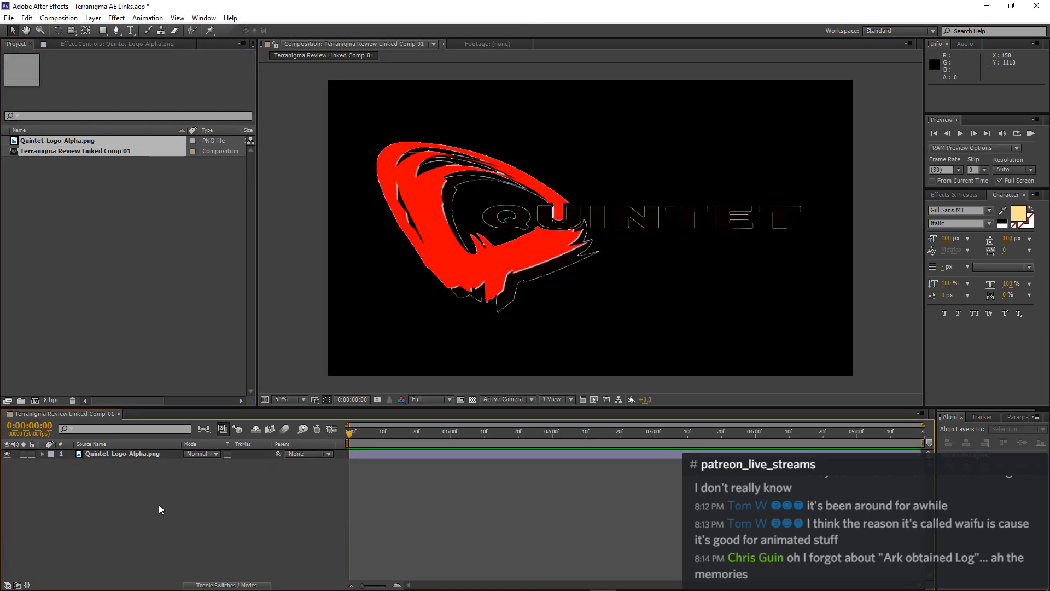
mouse_move(202, 386)
left_click(350, 413)
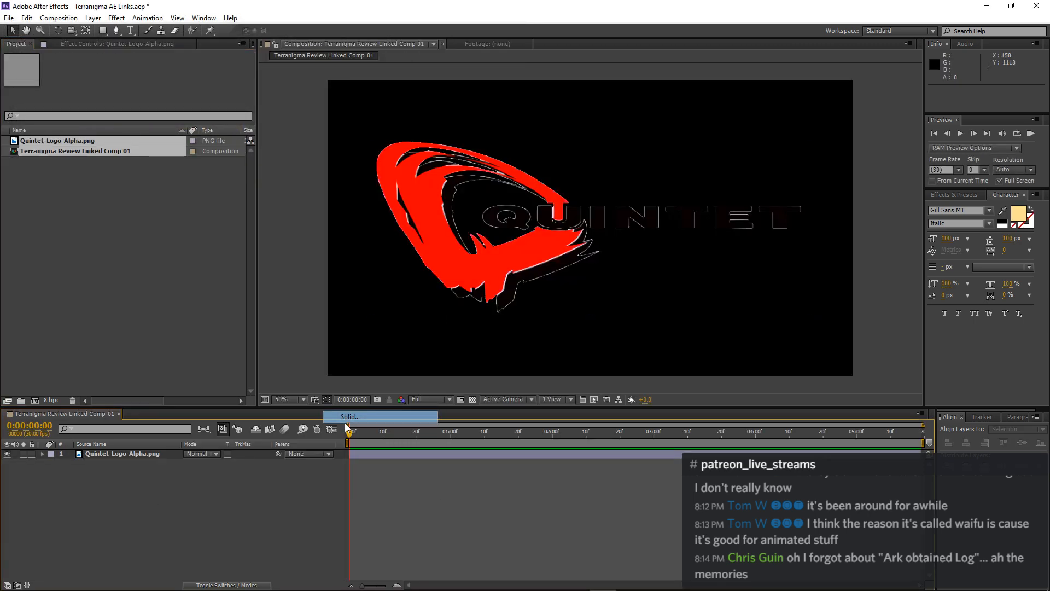
left_click(279, 377)
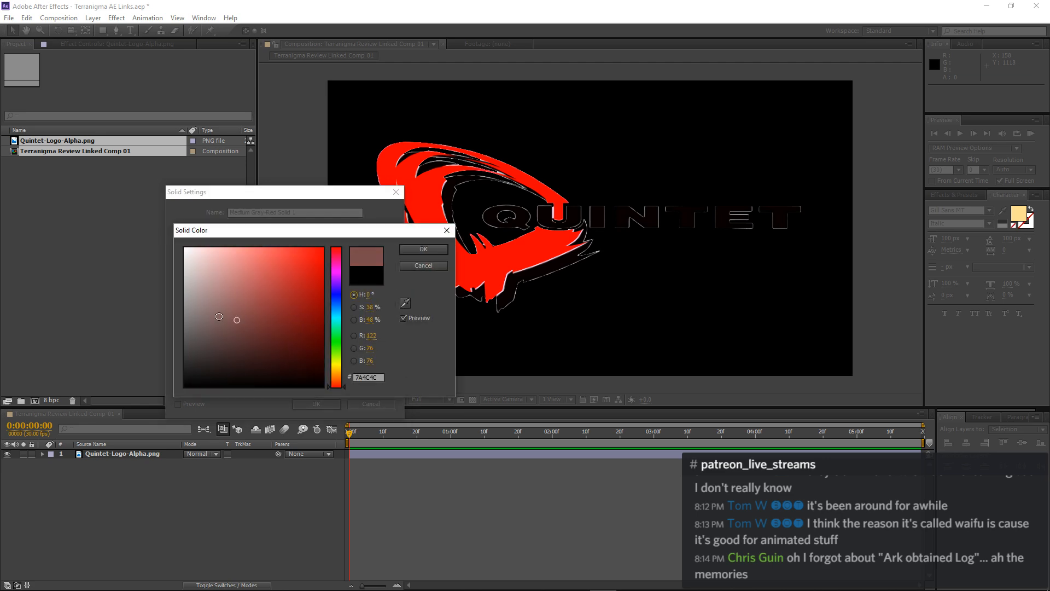
left_click(424, 249)
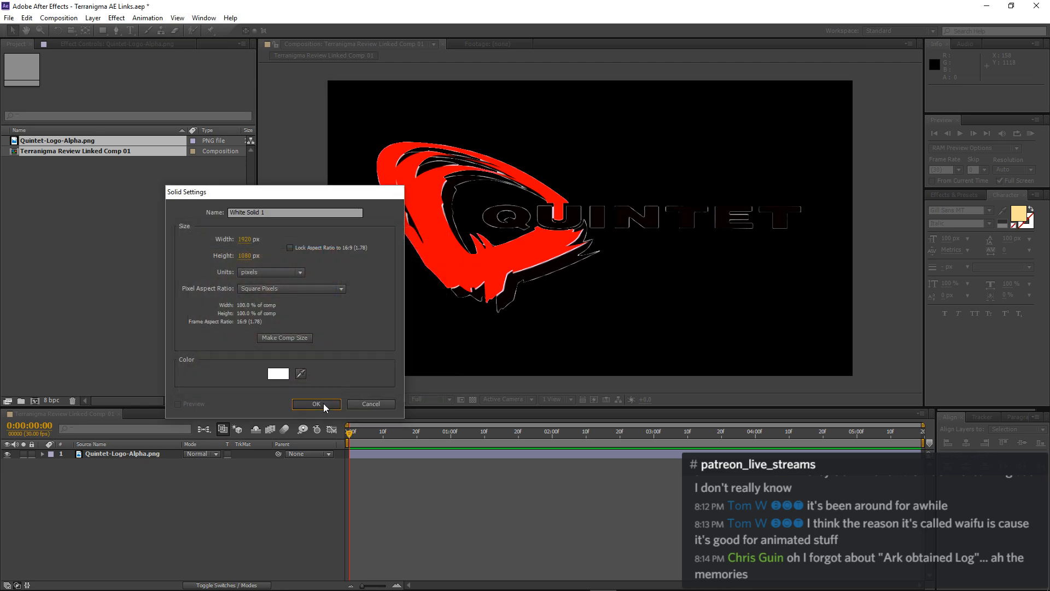
left_click(318, 404)
left_click_drag(137, 460, 140, 474)
left_click(148, 500)
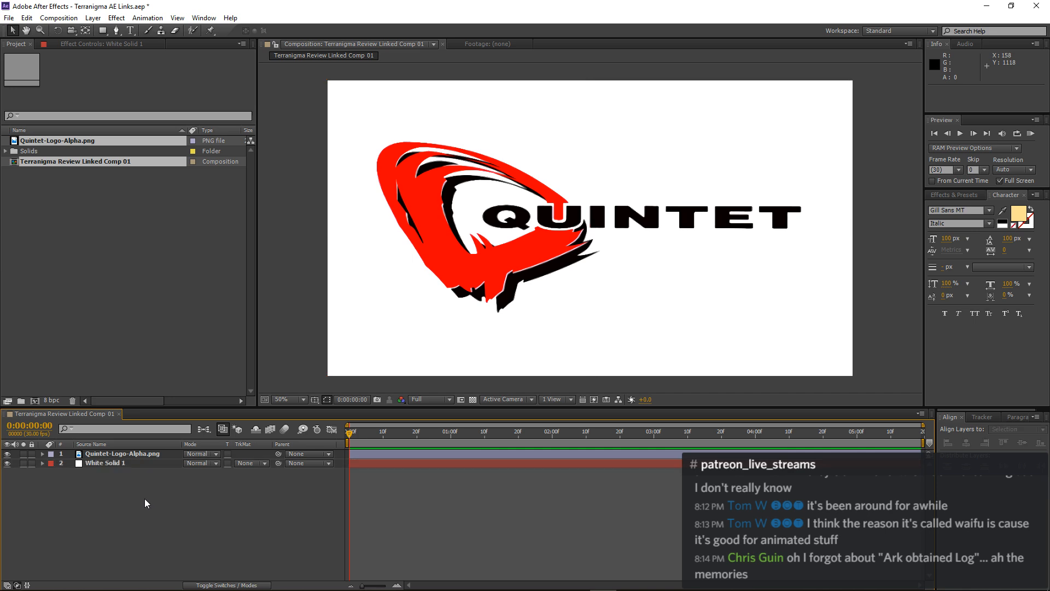
Pre-compose the Quintet logo and white solid layers together into a composition named "Logo With White".
left_click(126, 466)
left_click(126, 454, "shift")
right_click(125, 463)
left_click(181, 366)
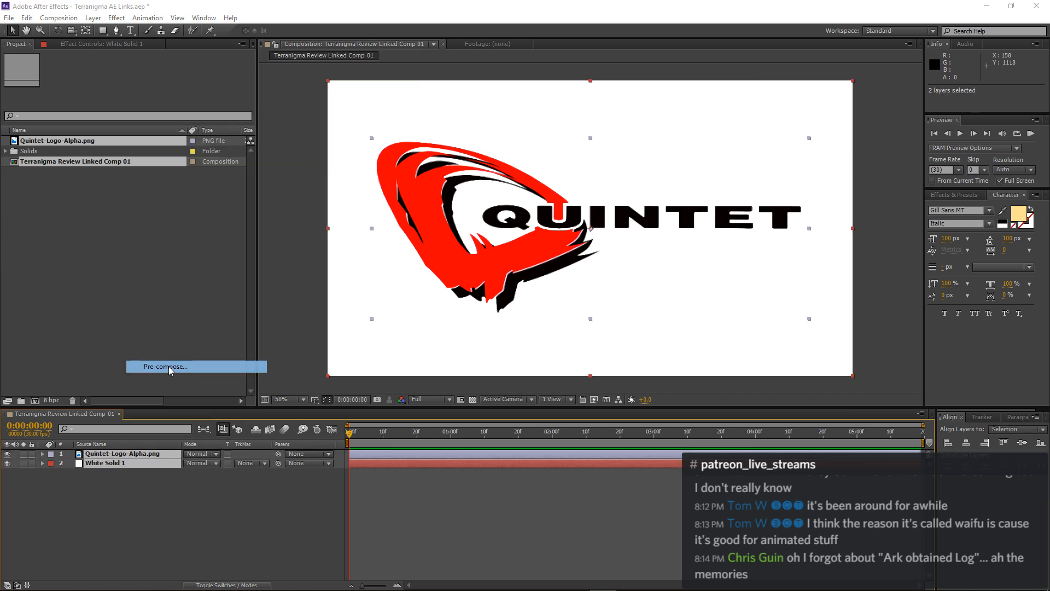
type("Logo")
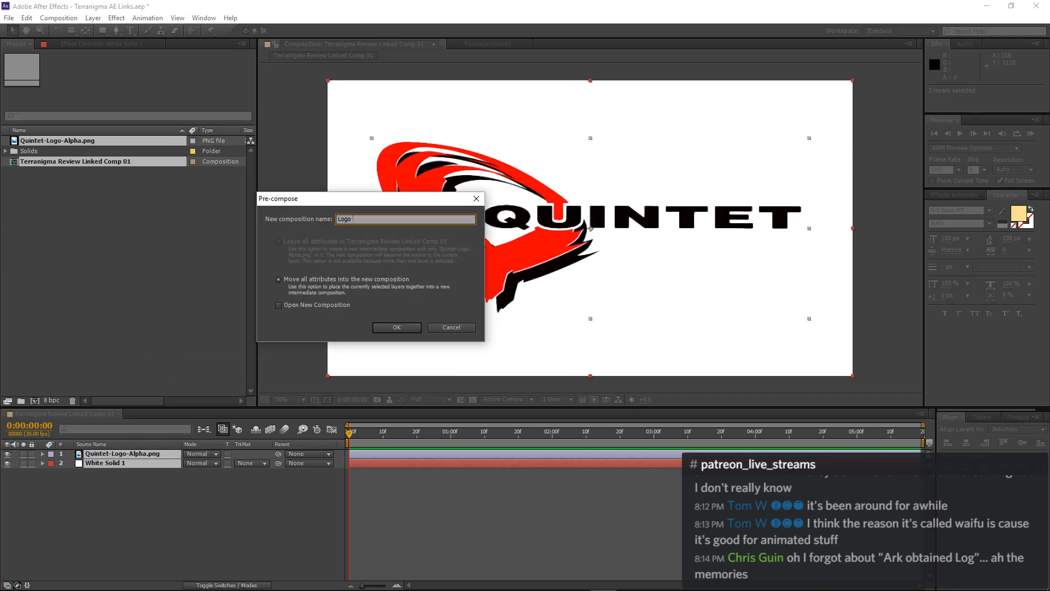
type(" With White")
left_click(411, 326)
Find the Luma Key effect and apply it to the Logo With White layer.
left_click(970, 196)
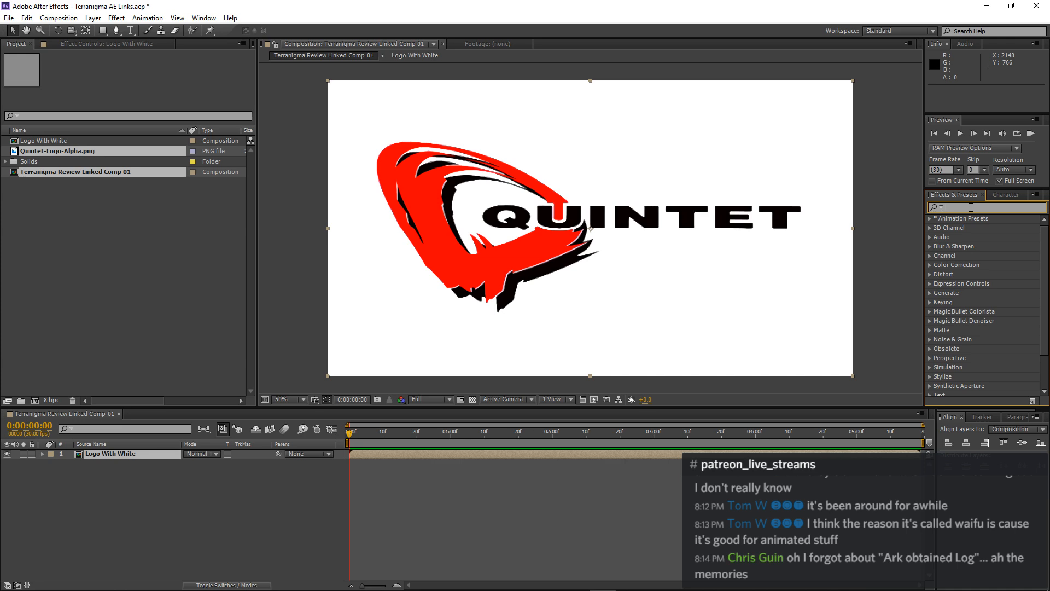
type("luma")
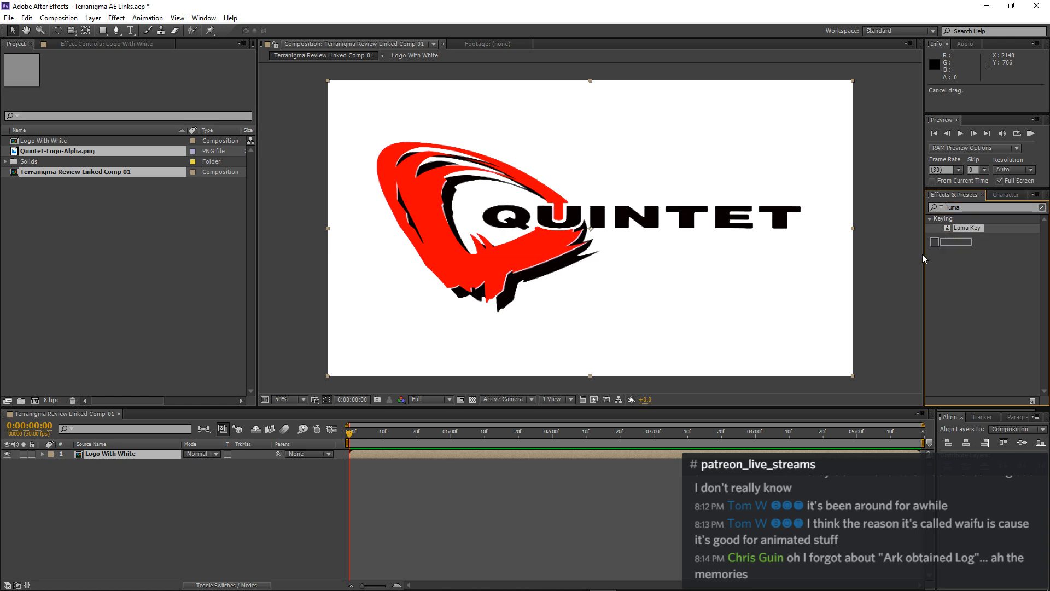
left_click_drag(967, 228, 122, 462)
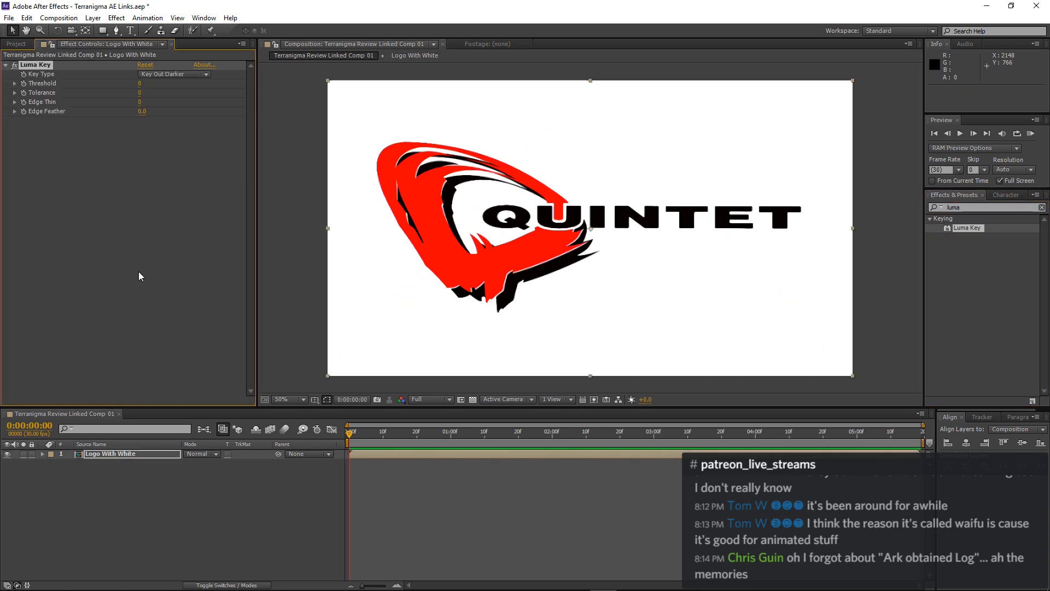
Set the Luma Key type to Key Out Brighter with a threshold of 254.
left_click(169, 76)
left_click(180, 87)
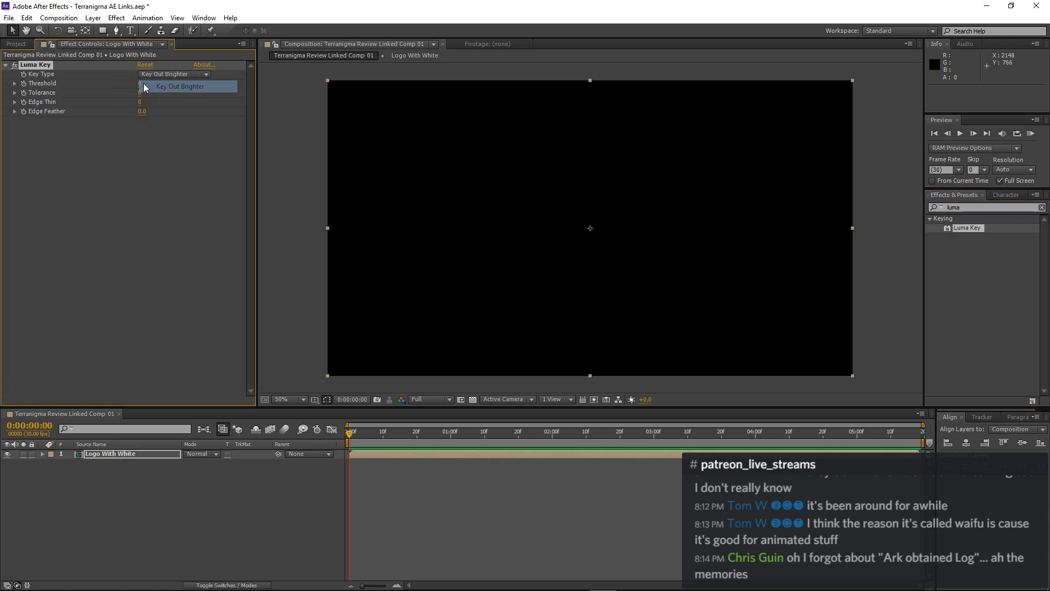
left_click(141, 85)
key("Return")
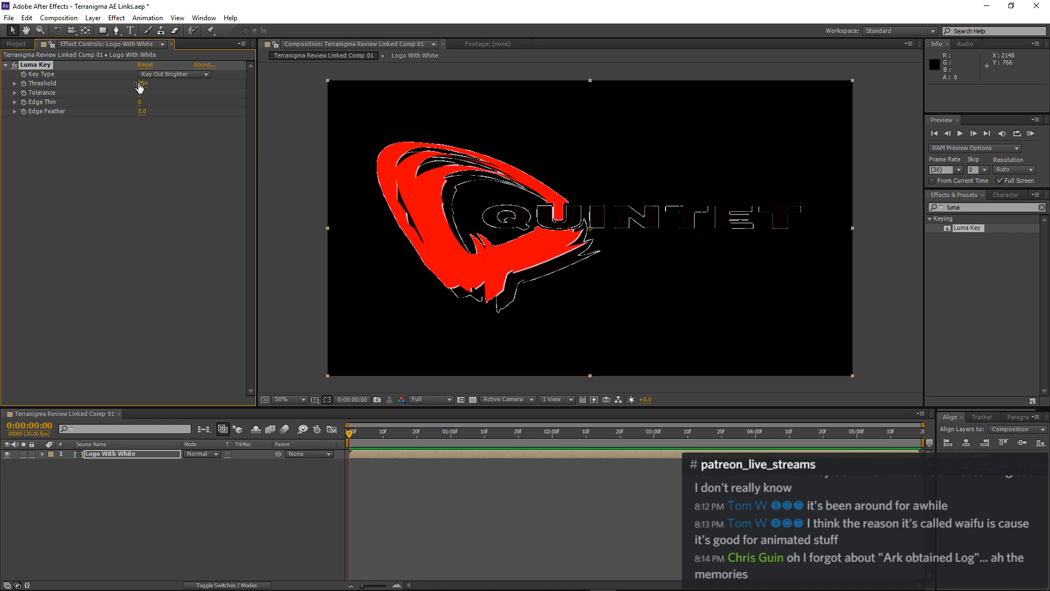
Try the Luma Key with an edge thin of -4 and a threshold of 250.
left_click(140, 102)
type("-3")
key("Return")
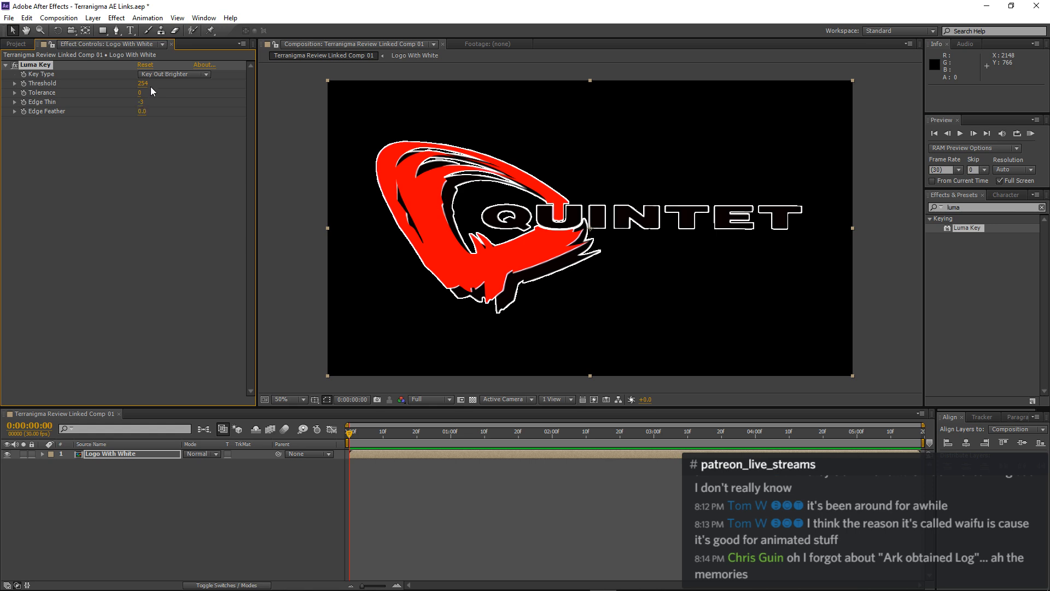
left_click(143, 84)
type("253")
key("Return")
left_click_drag(143, 87, 142, 103)
Try a soft edge feather on the Luma Key, check the enlarged logo, and reset the feather to 0.
left_click(141, 112)
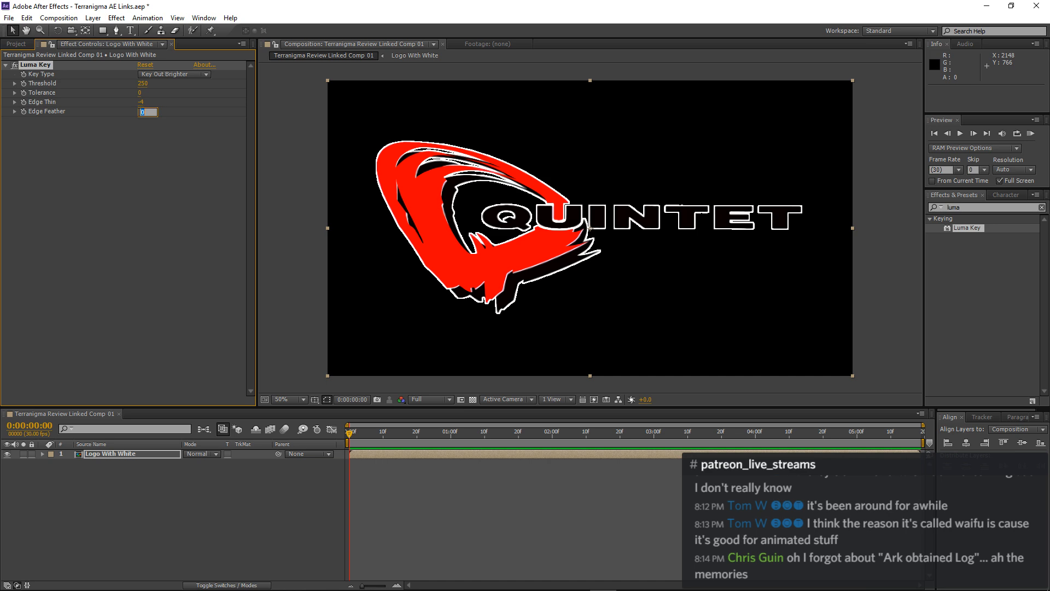
key("Return")
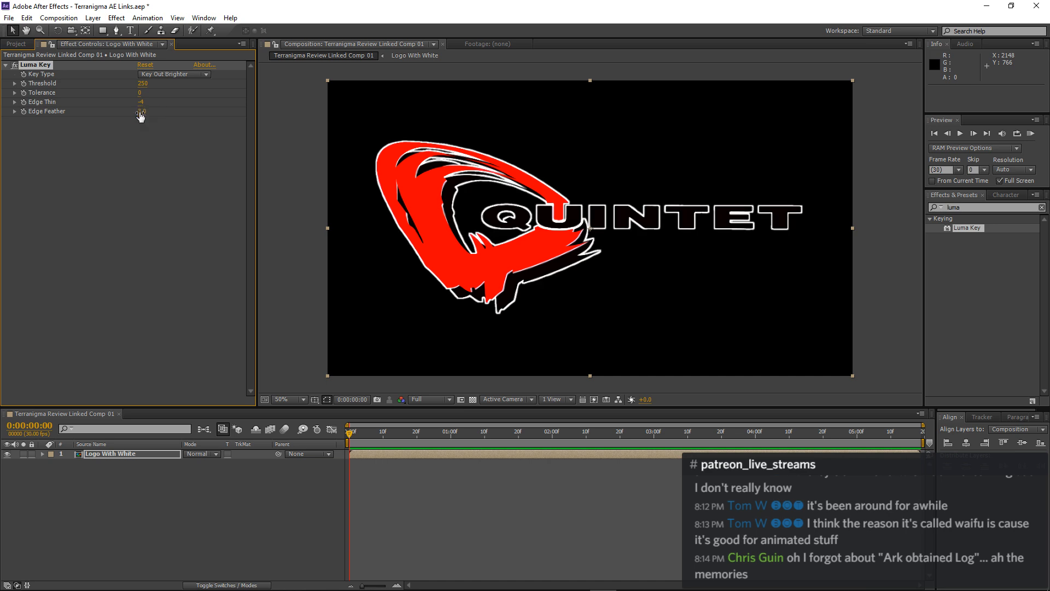
key("grave")
key("slash")
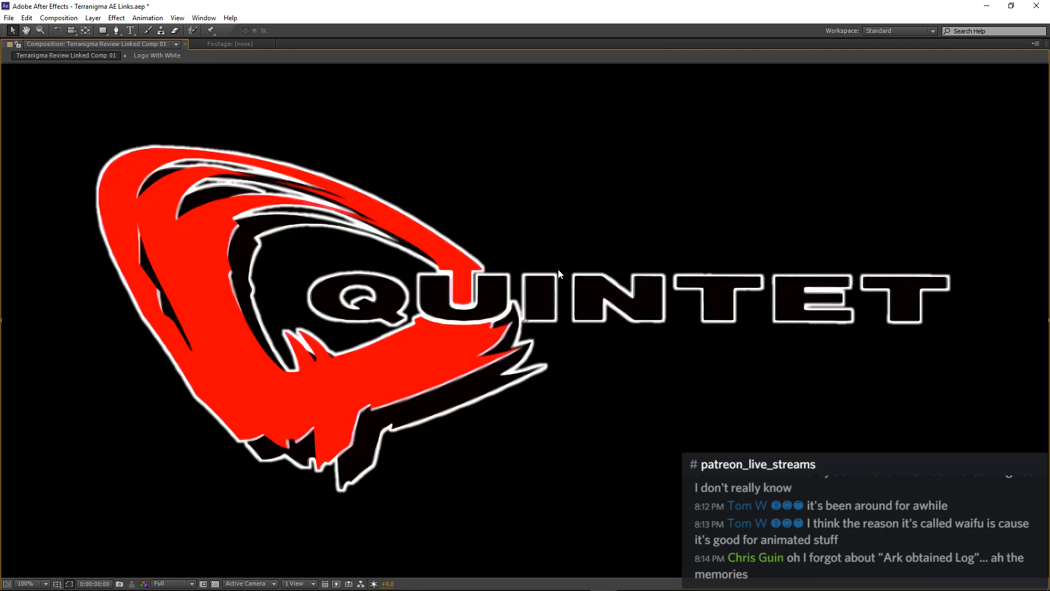
key("grave")
left_click(140, 112)
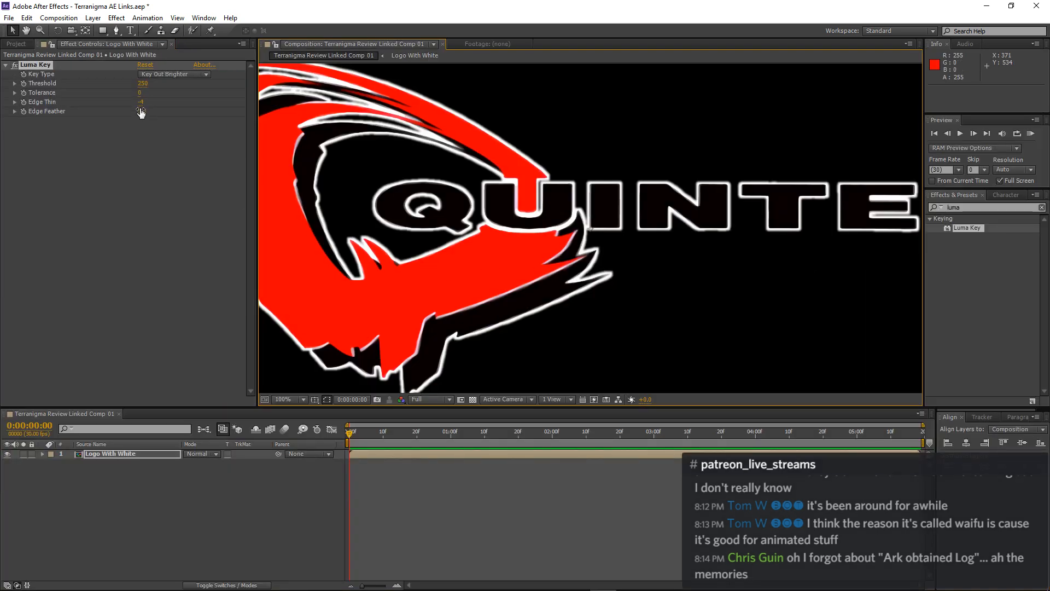
key("Return")
key("grave")
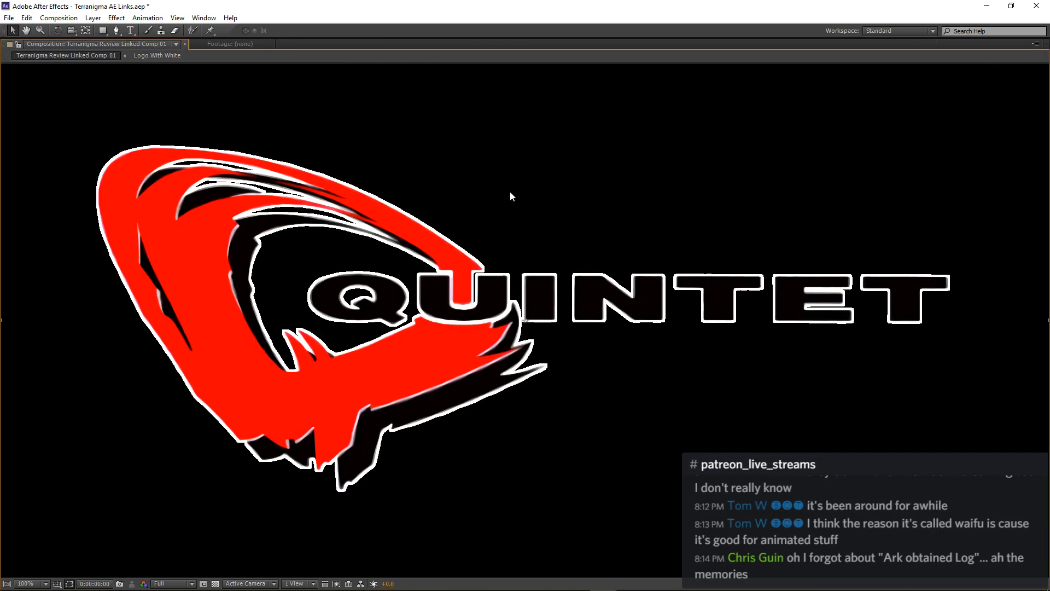
key("grave")
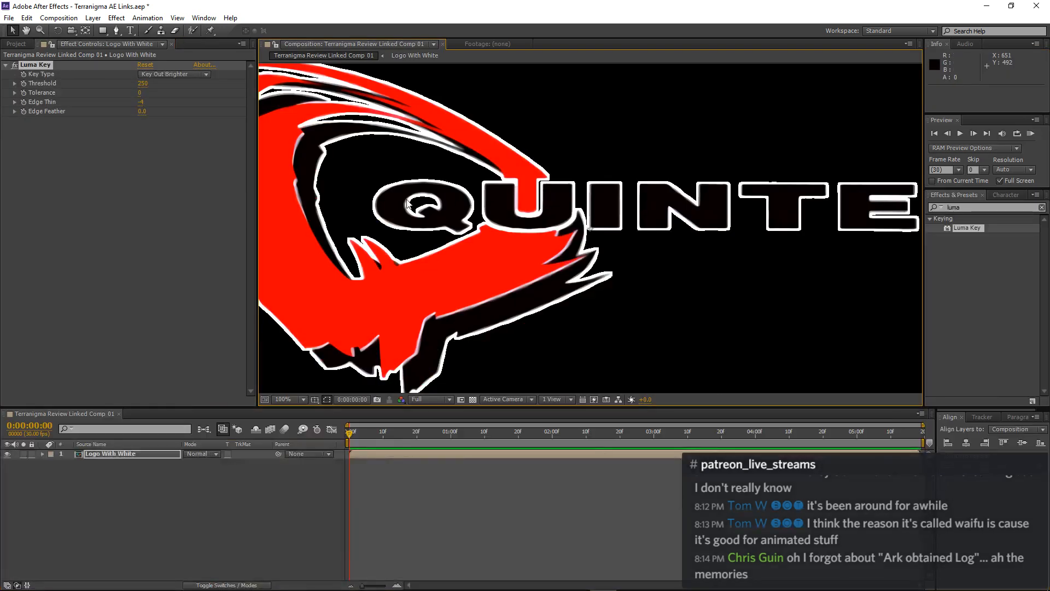
Set the Luma Key edge thin to -5 to widen the white outline around the logo.
left_click(142, 102)
type("-")
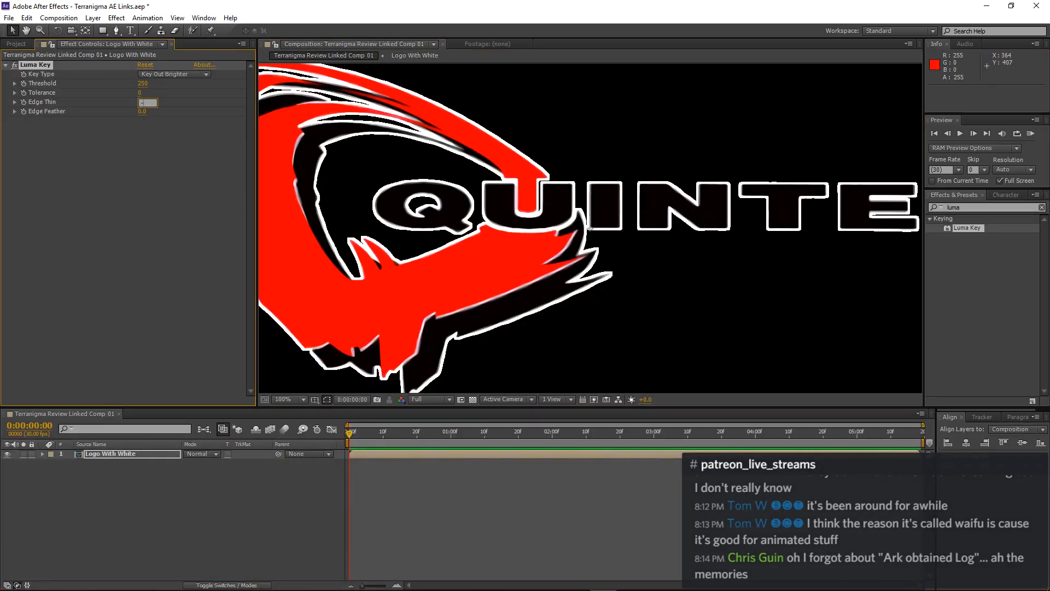
type("1")
key("Return")
left_click(141, 103)
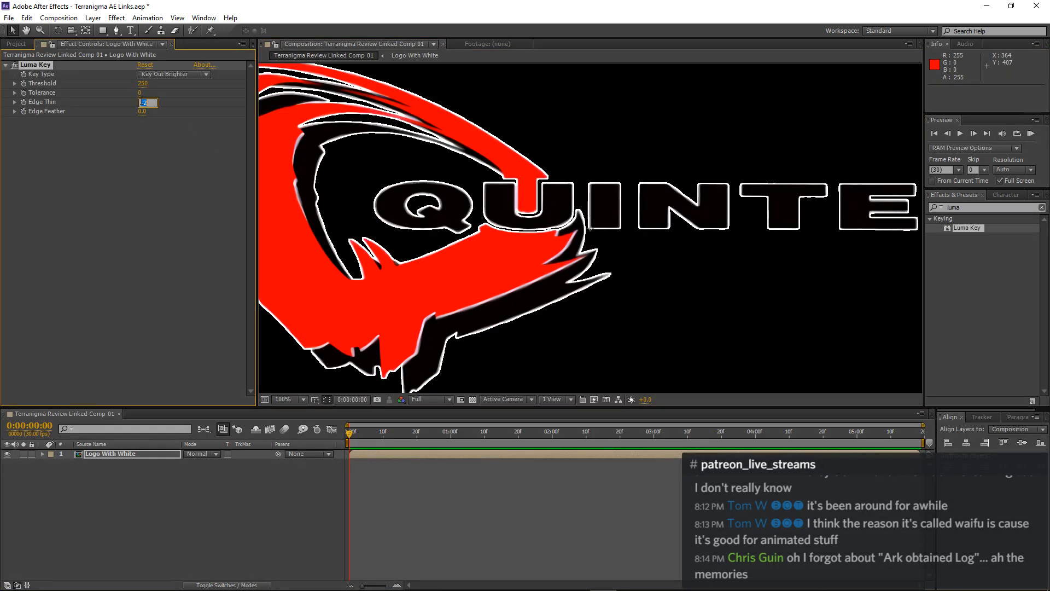
type("-5")
key("Return")
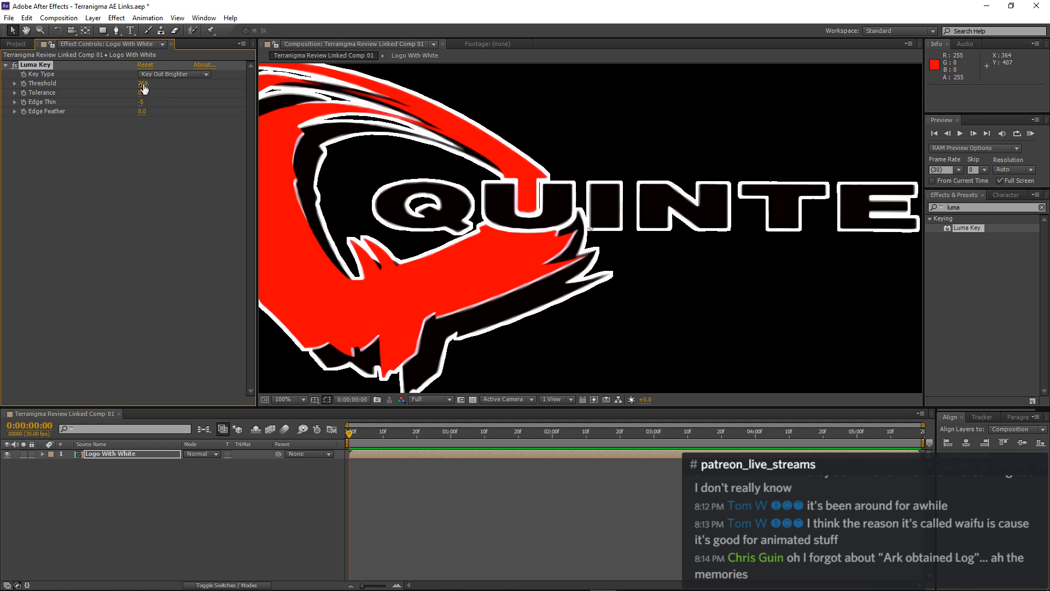
Set the Luma Key threshold to 240 and deselect the Logo With White layer.
left_click(143, 84)
key("Return")
left_click(143, 83)
type("250")
key("Return")
left_click(143, 83)
key("Return")
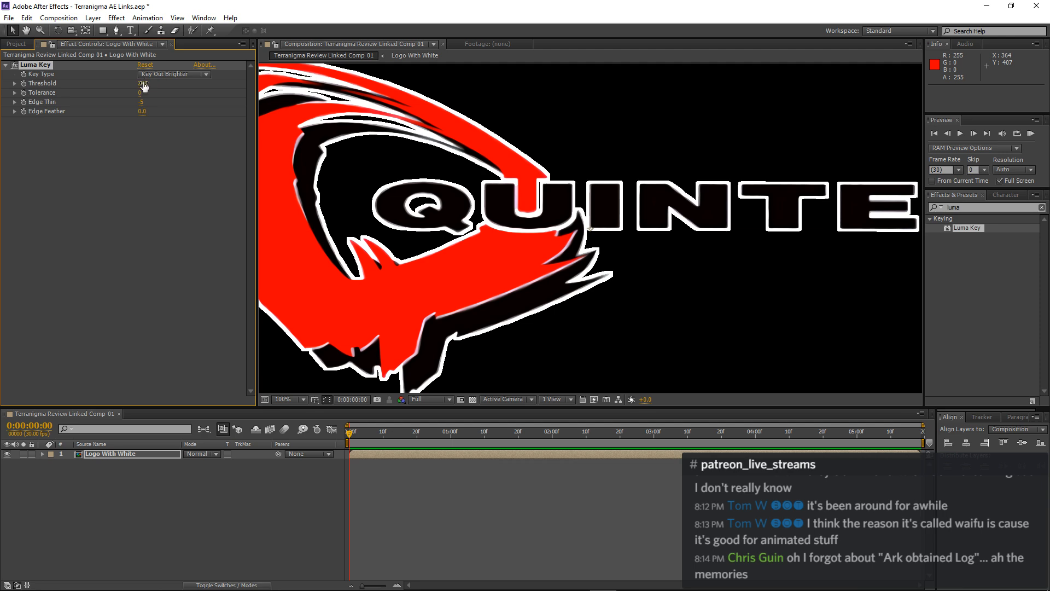
left_click(268, 481)
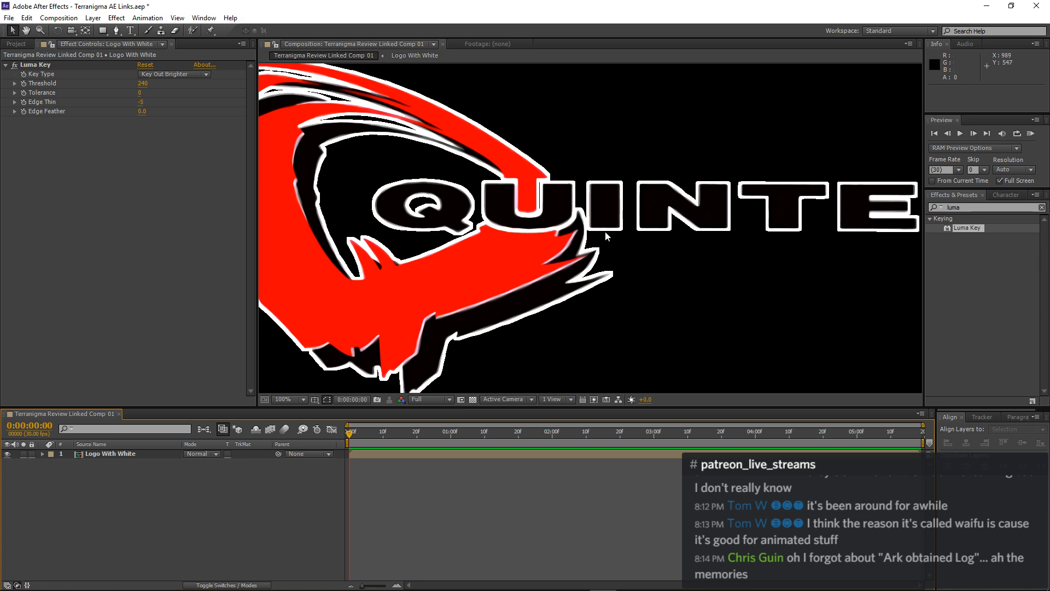
Create a second white solid in the linked composition and place it beneath the Logo With White layer.
scroll(605, 231, "down", 1)
scroll(614, 219, "up", 2)
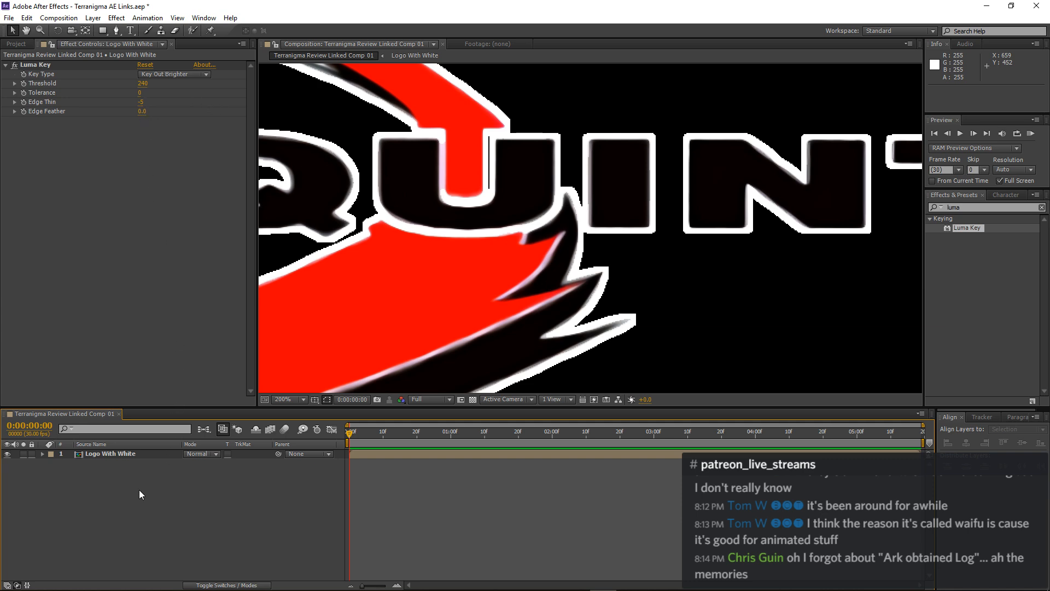
right_click(137, 504)
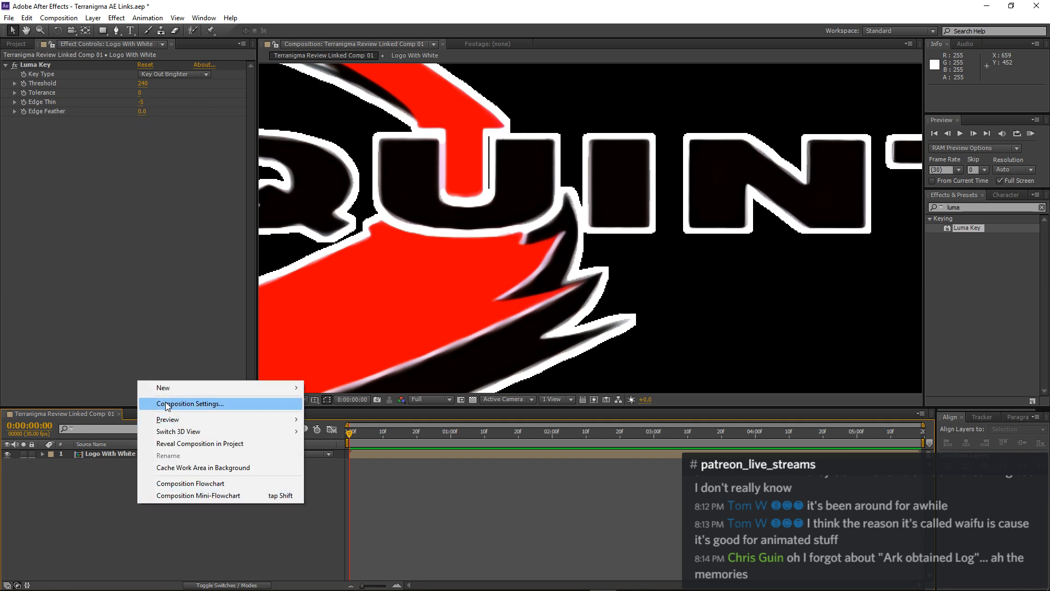
mouse_move(294, 390)
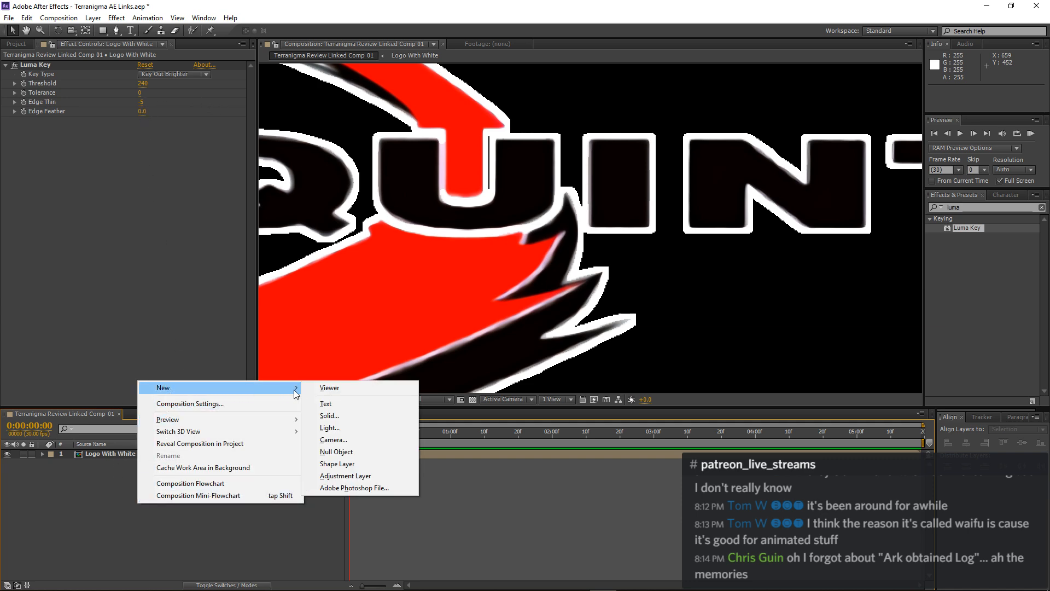
left_click(336, 418)
left_click(327, 403)
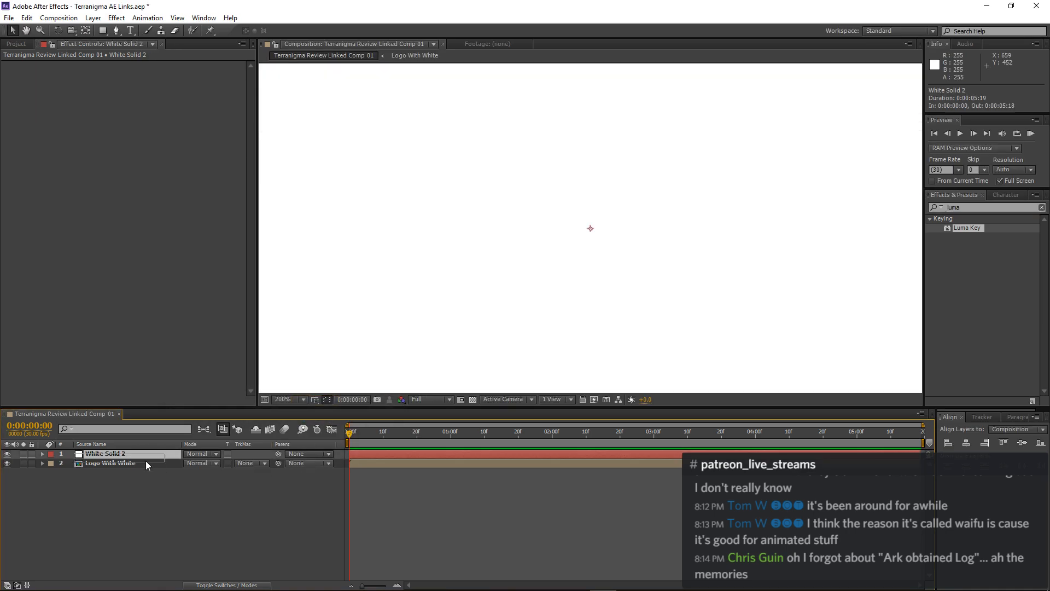
left_click_drag(147, 465, 146, 477)
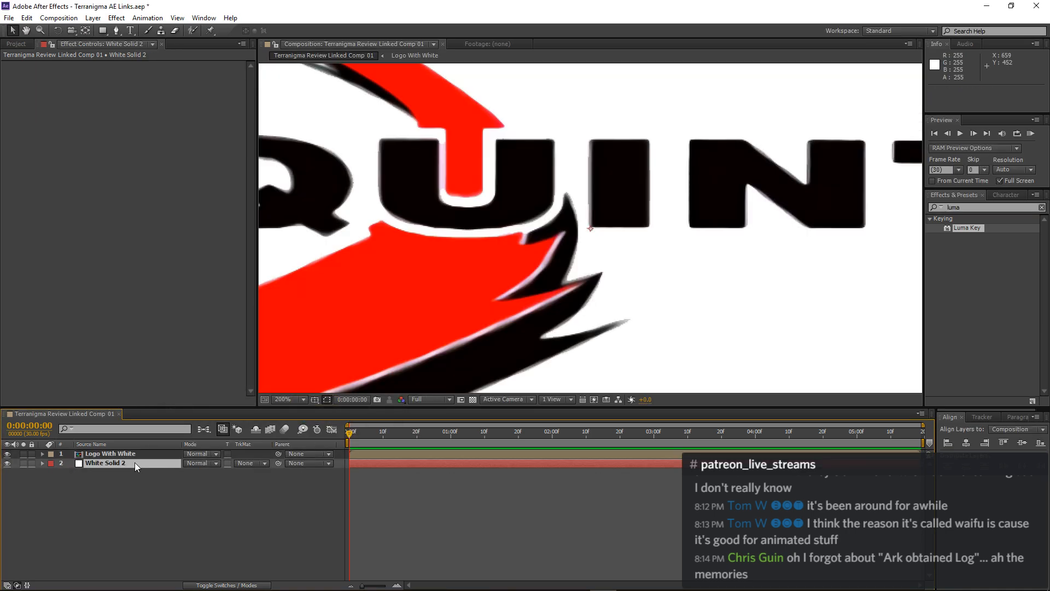
Mask the second white solid with a narrow rectangle over the gap right of the red stem inside the U.
left_click(102, 30)
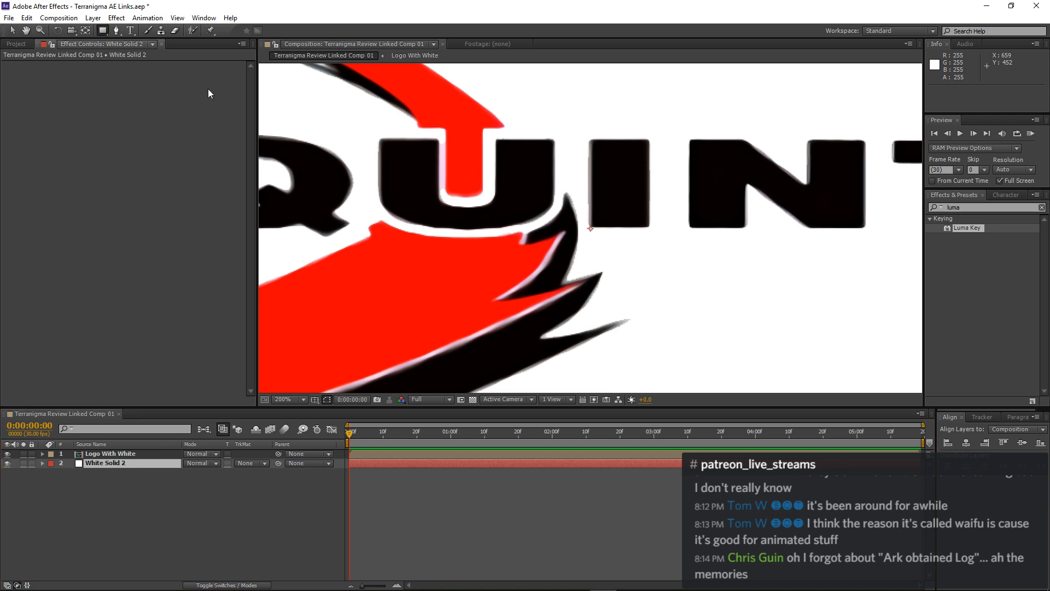
left_click_drag(486, 133, 492, 195)
left_click(271, 488)
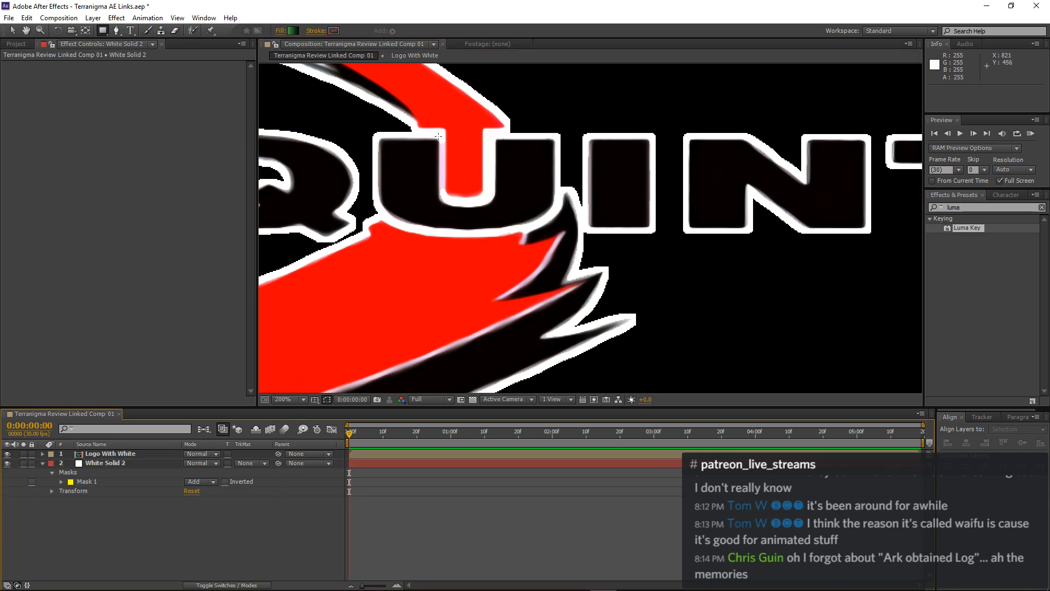
Add a second rectangular mask, about 5 by 56 px, to White Solid 2 along the left edge of the red stem in the U.
left_click_drag(439, 135, 445, 190)
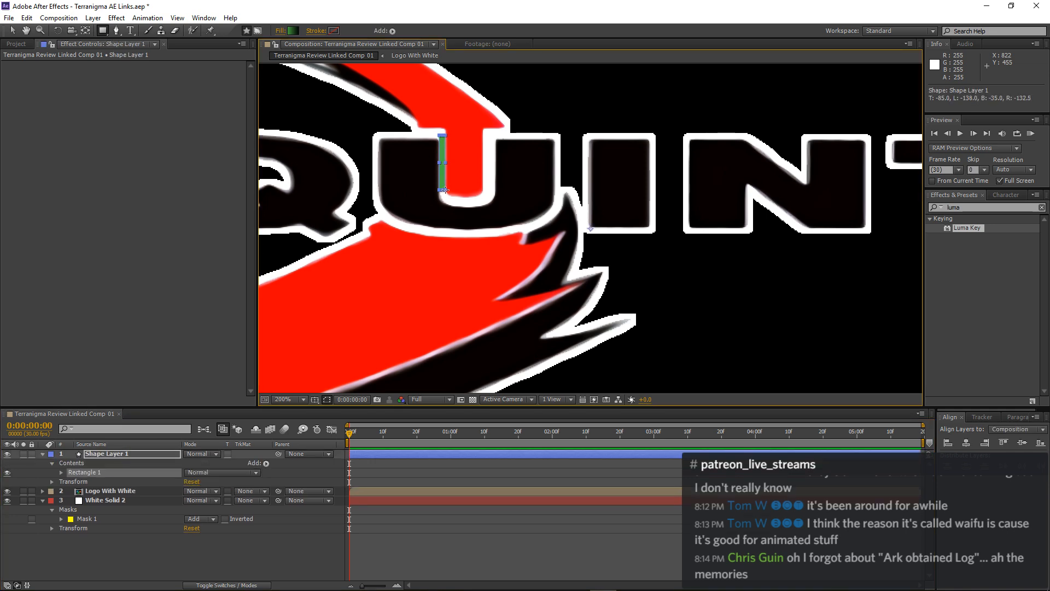
key("ctrl+z")
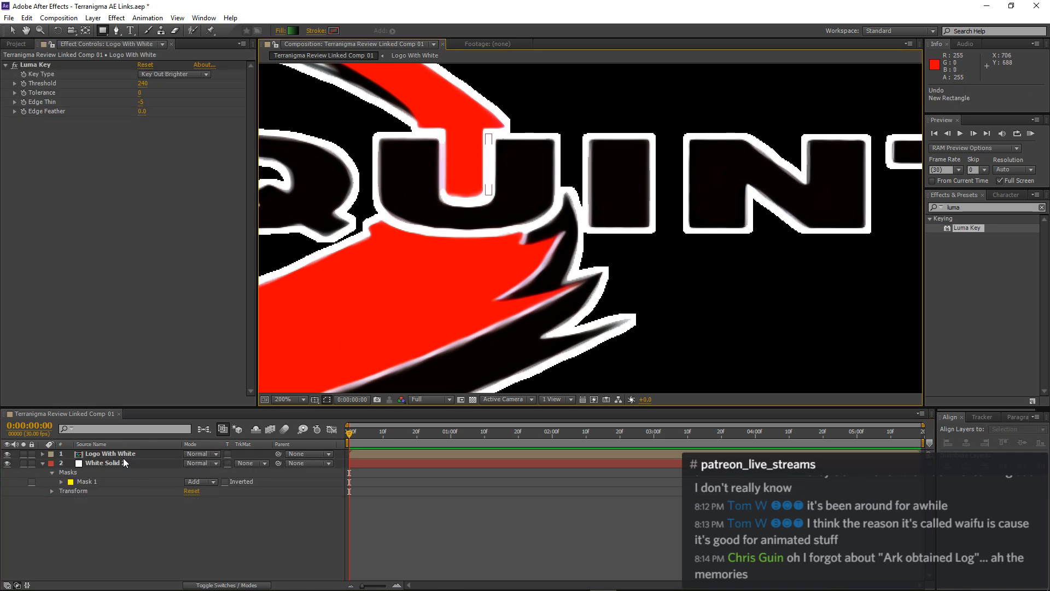
left_click(127, 464)
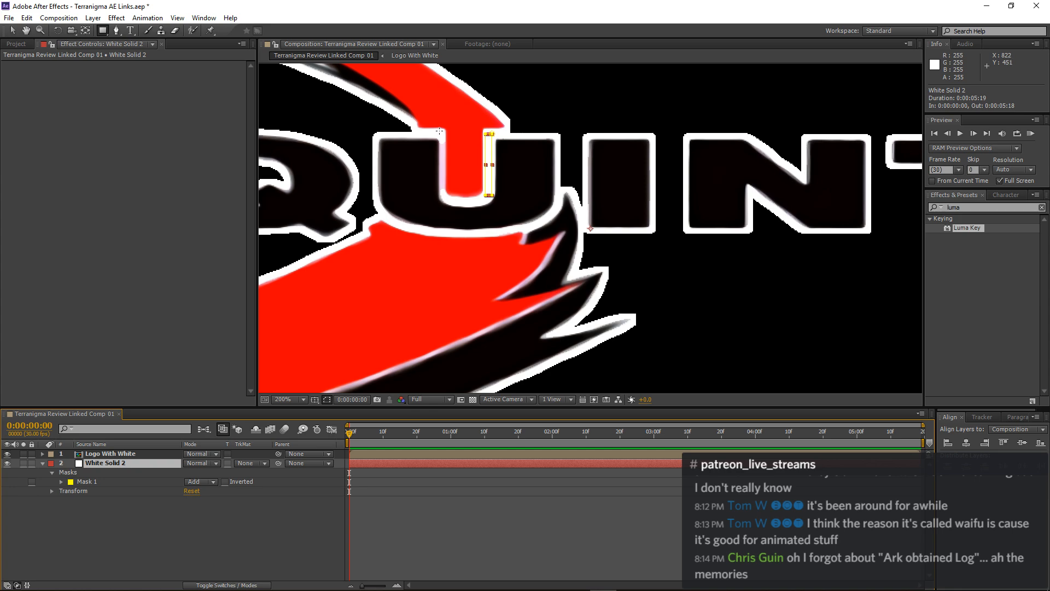
left_click_drag(439, 132, 445, 190)
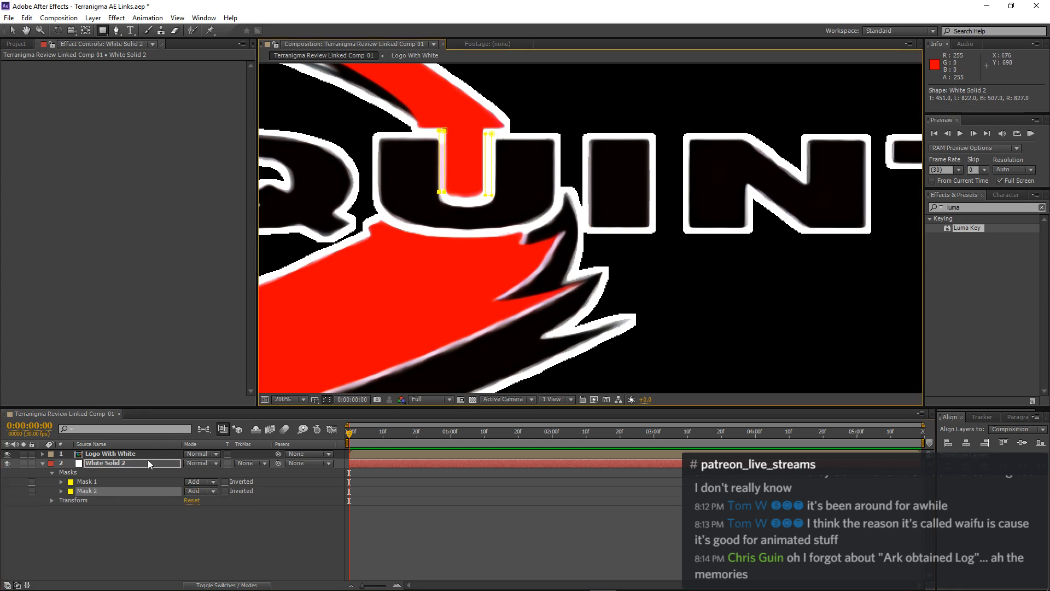
Move the White Solid 2 layer above the Logo With White layer in the linked composition and deselect it.
left_click_drag(148, 459, 146, 453)
left_click(156, 522)
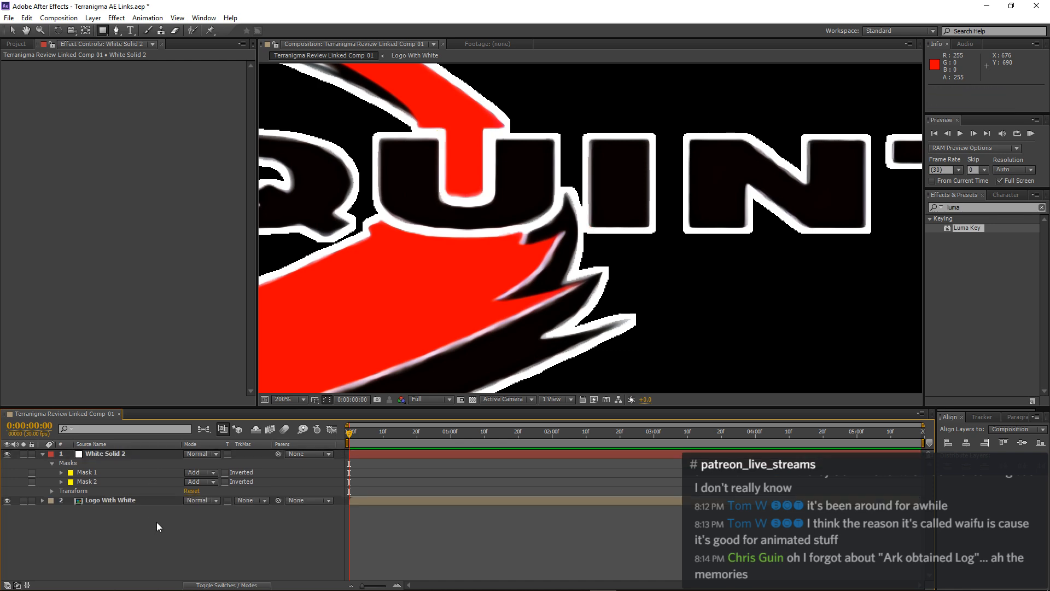
scroll(592, 244, "down", 1)
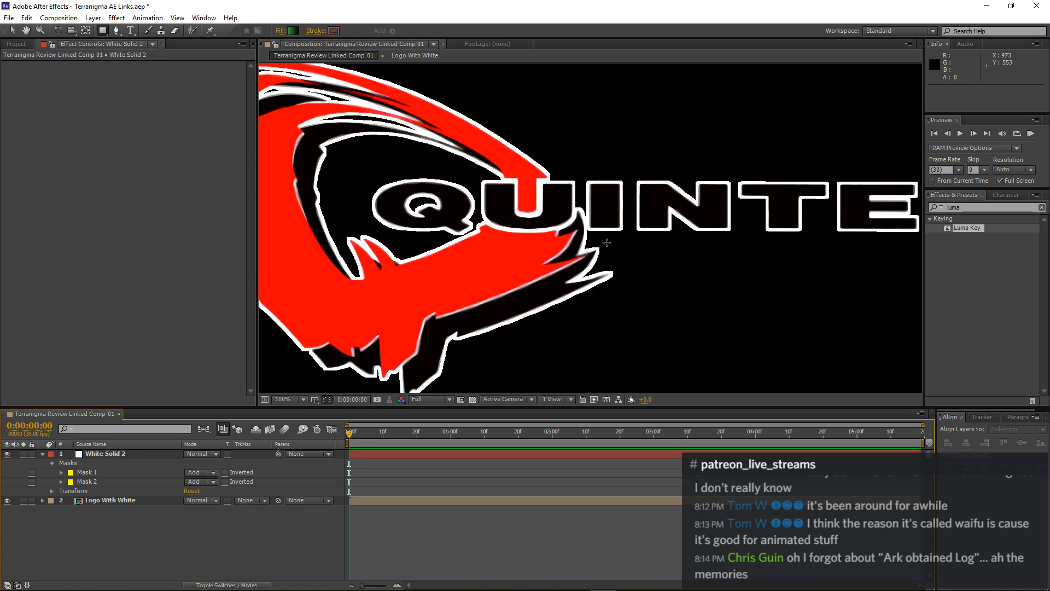
scroll(644, 246, "down", 1)
key("h")
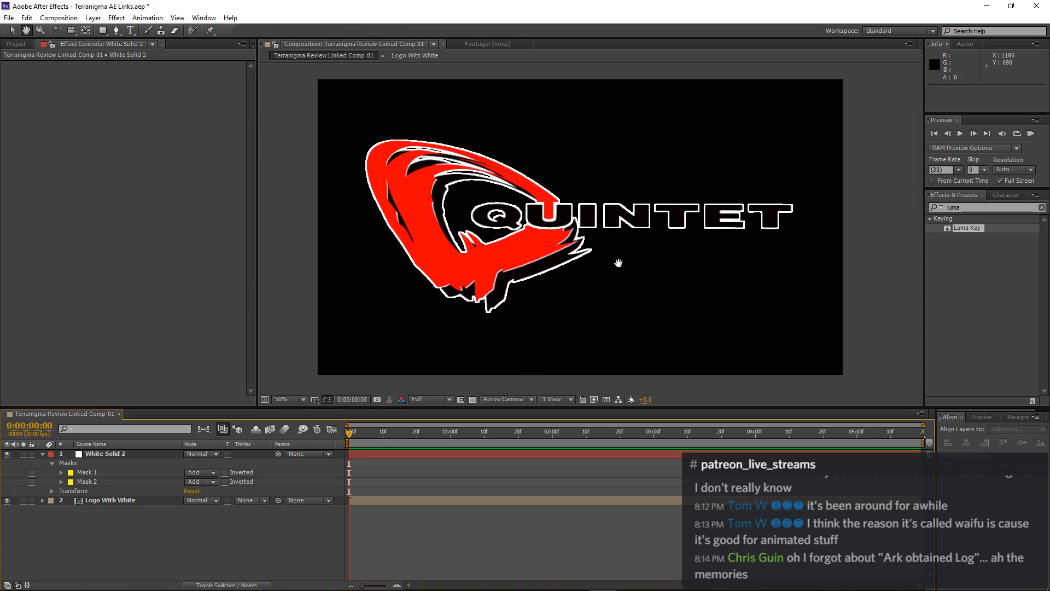
left_click_drag(644, 265, 643, 271)
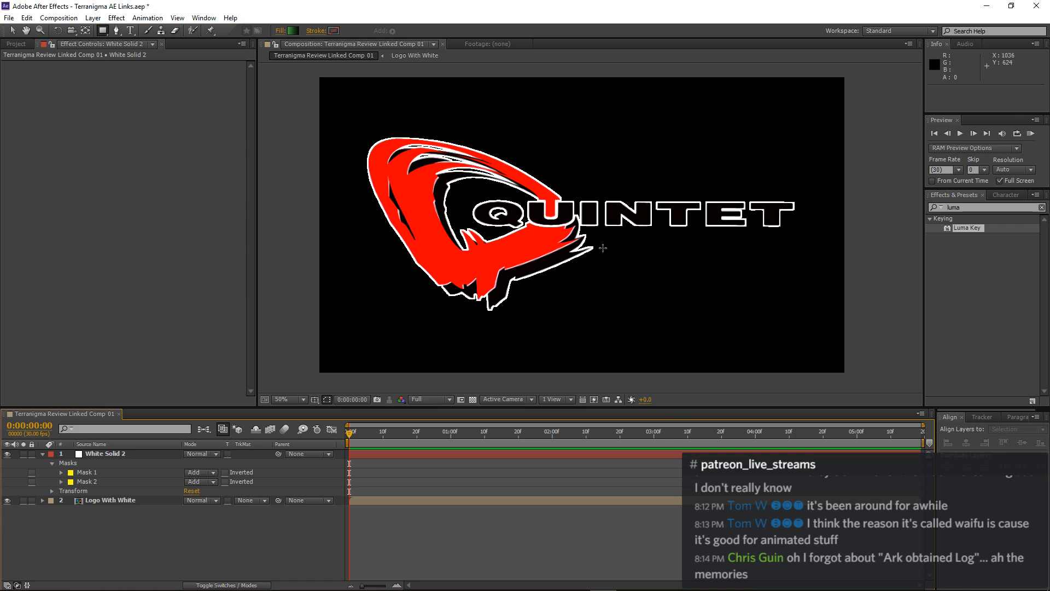
scroll(603, 248, "up", 2)
scroll(608, 253, "down", 2)
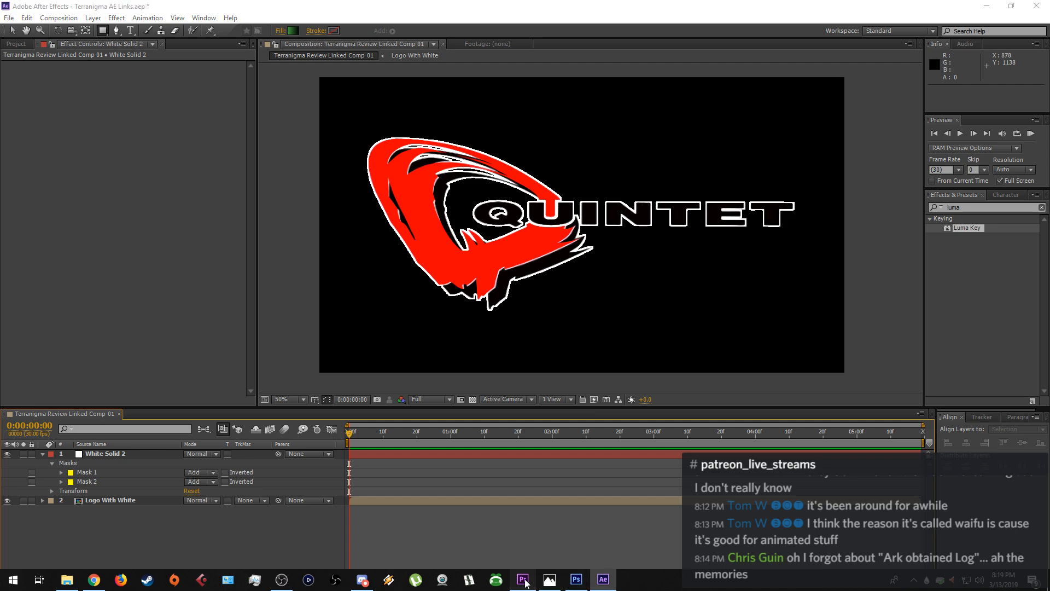
Close Photoshop and the Photos image viewer, and switch back to After Effects.
left_click(523, 578)
mouse_move(557, 586)
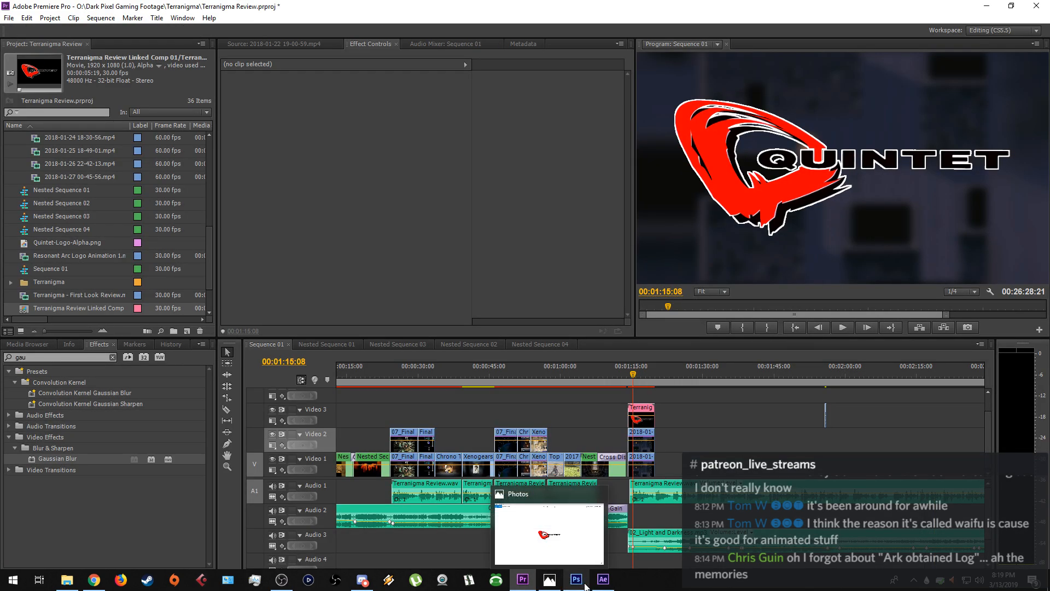
left_click(576, 579)
left_click(1035, 4)
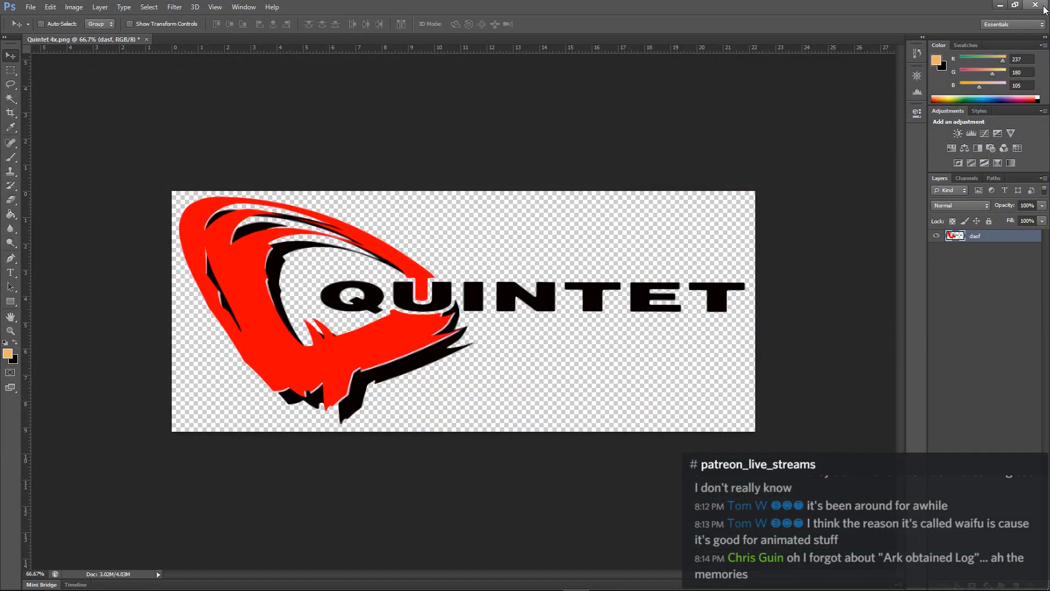
left_click(536, 229)
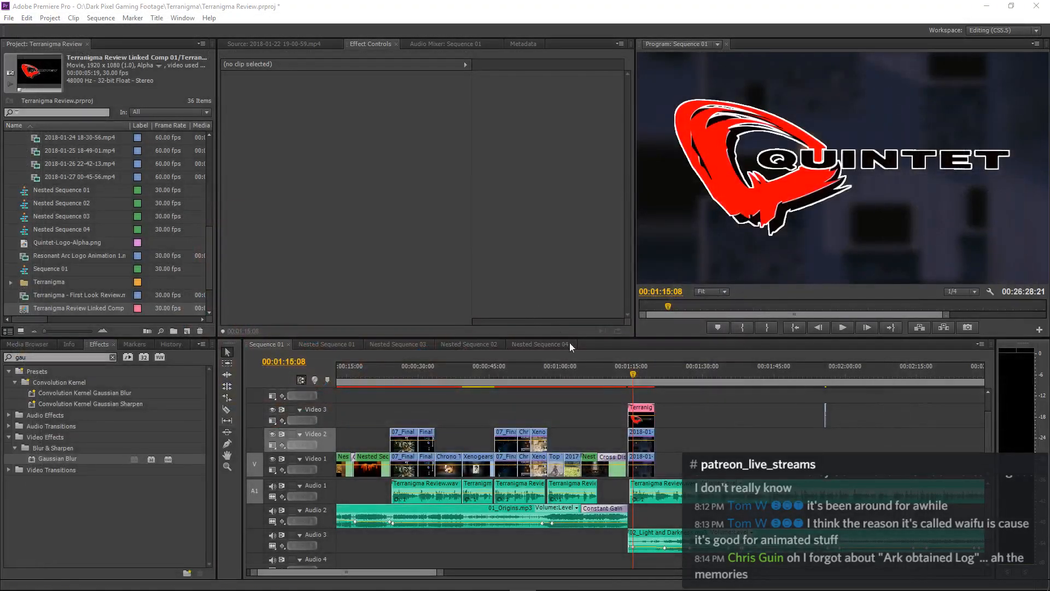
left_click(550, 578)
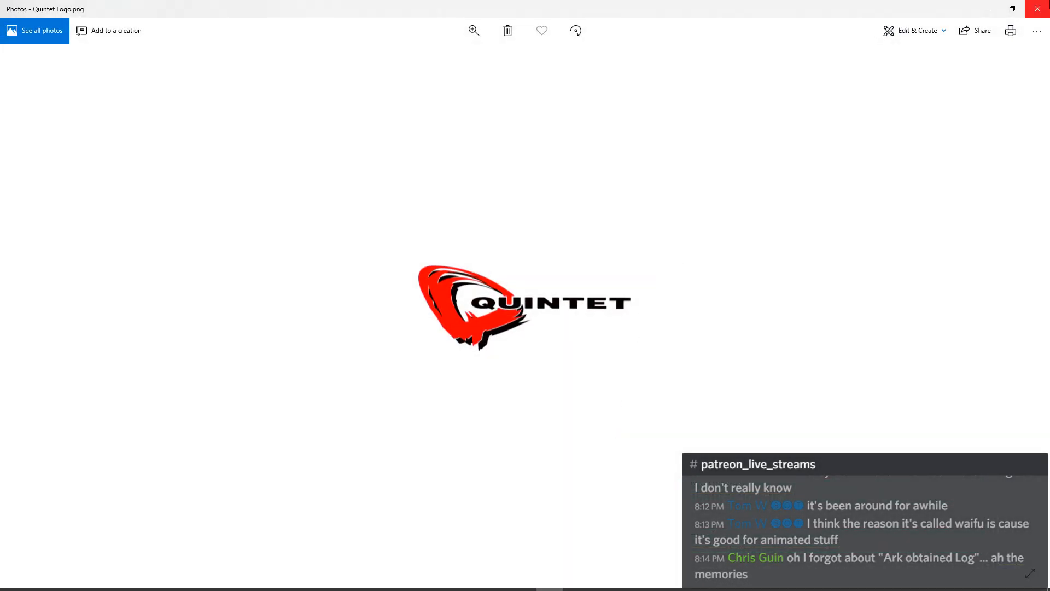
key("alt+Tab")
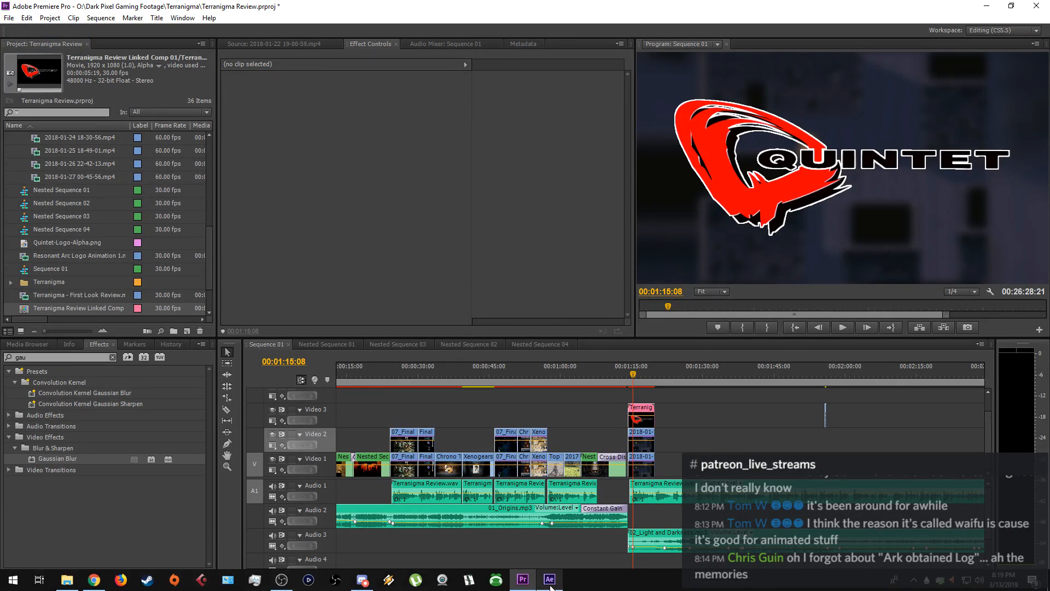
left_click(550, 579)
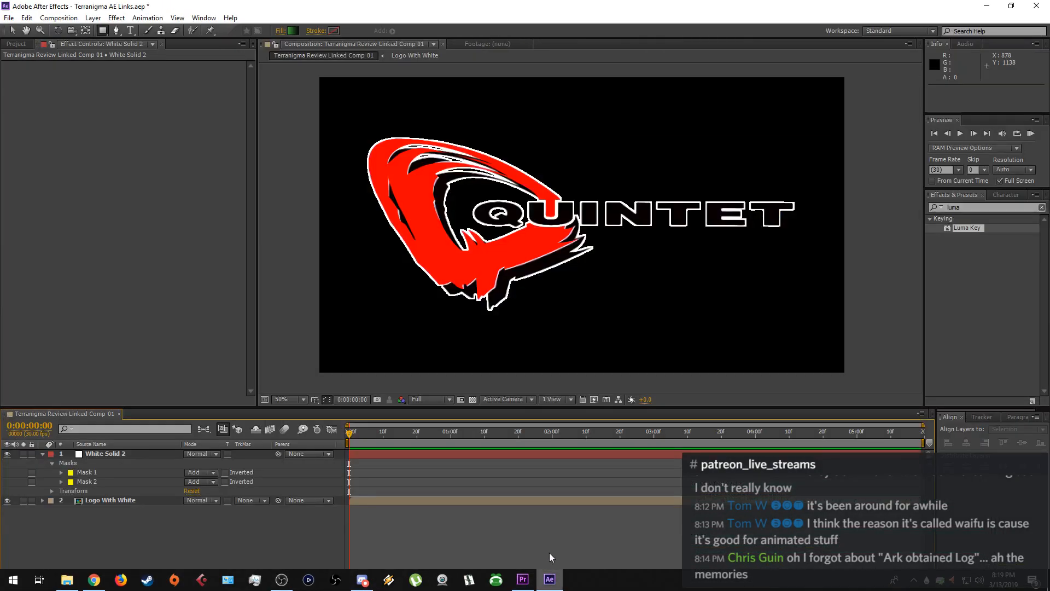
Try to move White Solid 2 out of the linked composition by pasting it into the Logo With White composition and deleting the original.
left_click(472, 399)
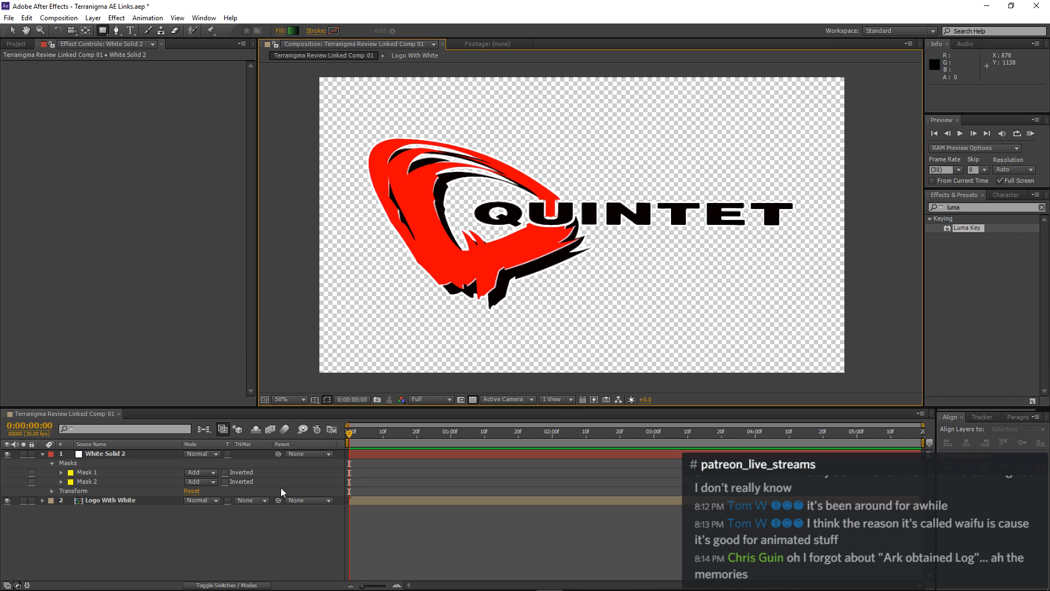
left_click(43, 454)
left_click(94, 458)
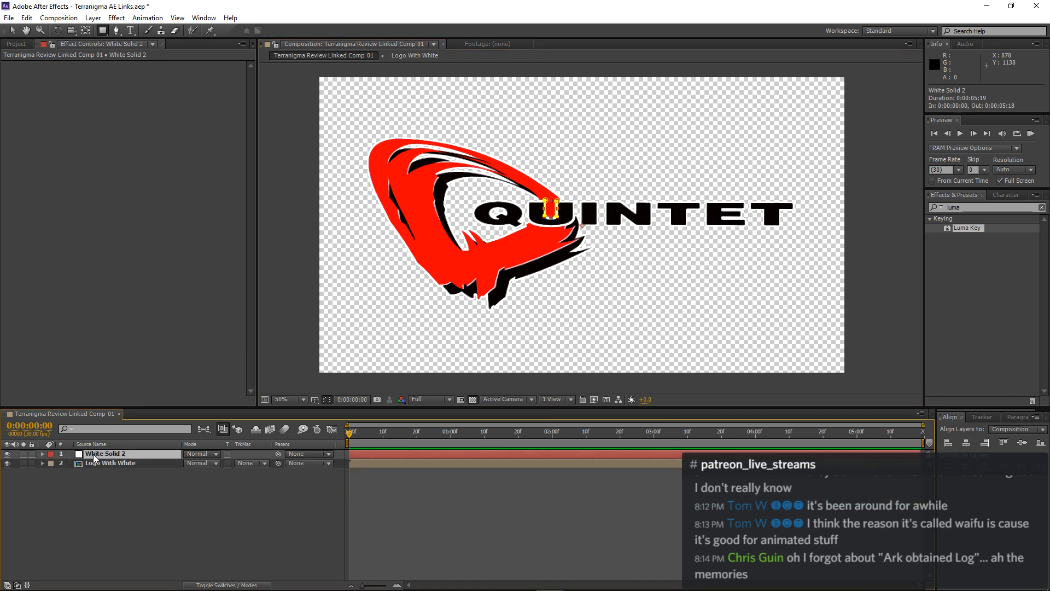
double_click(100, 462)
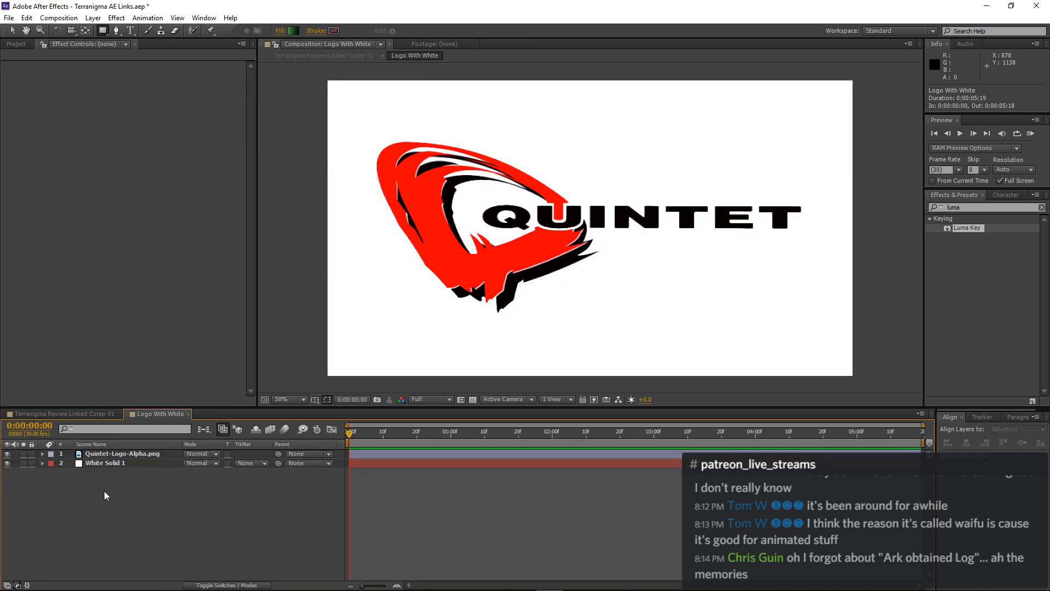
key("ctrl+v")
left_click(82, 413)
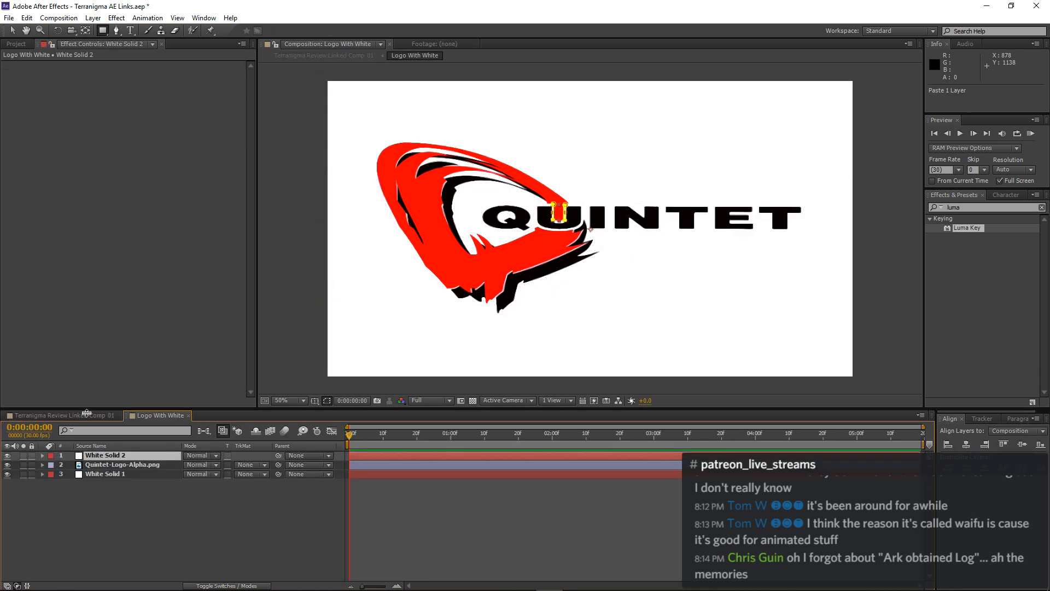
left_click(100, 455)
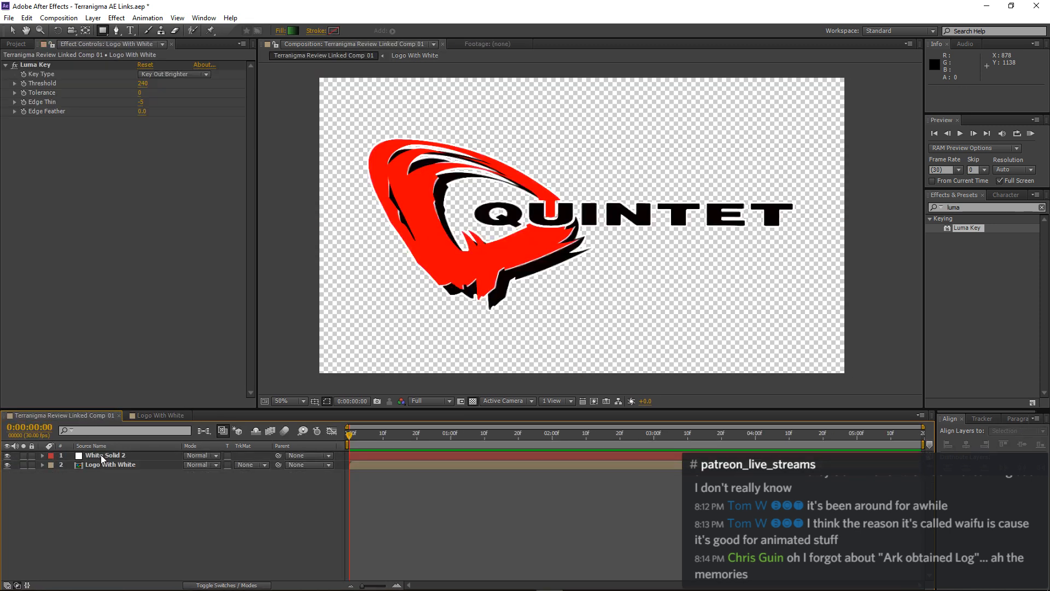
key("Delete")
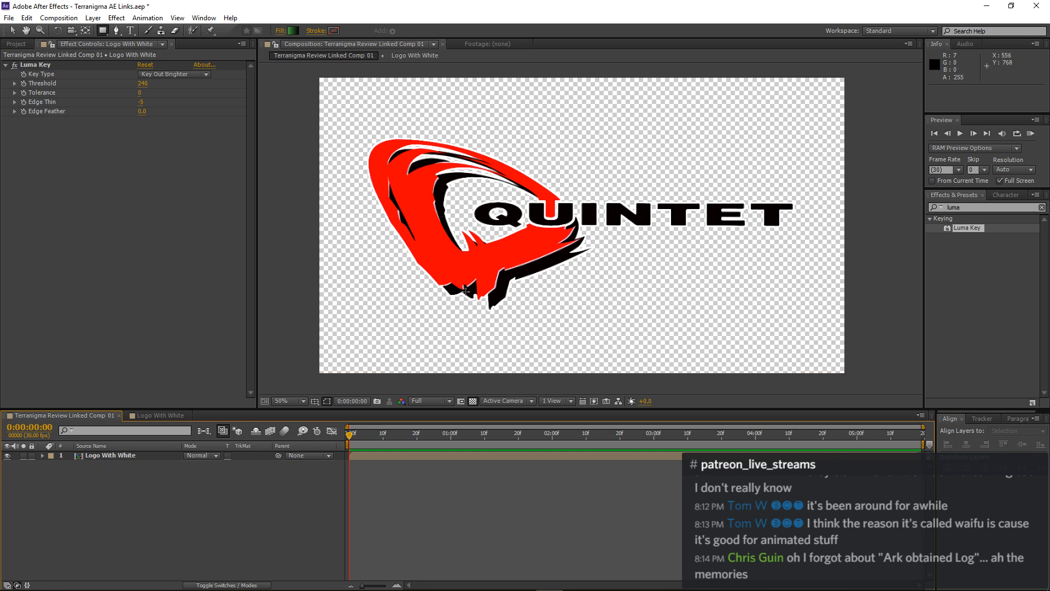
left_click(473, 401)
scroll(546, 222, "up", 3)
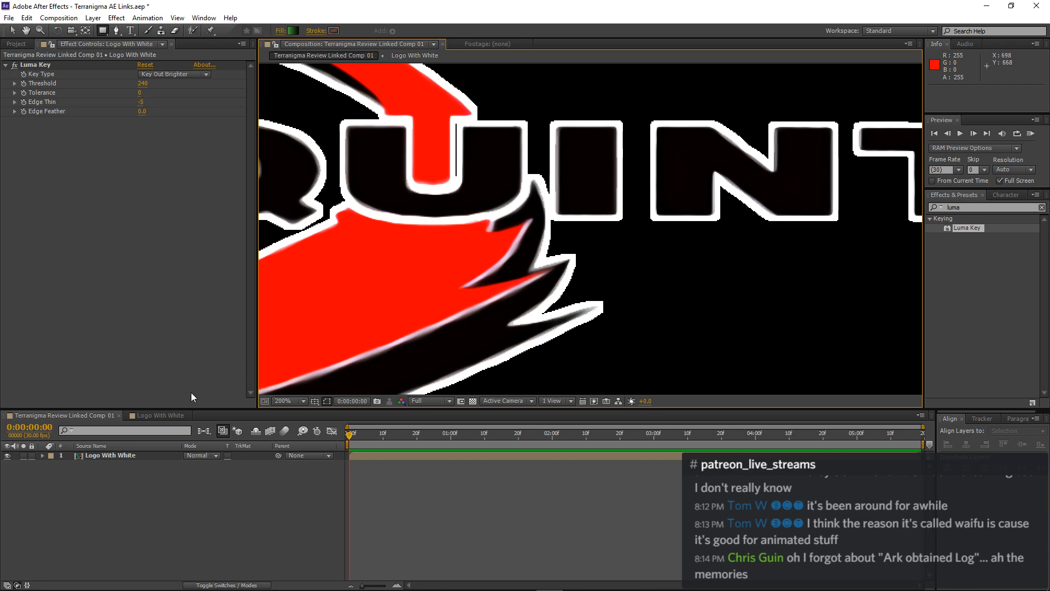
Remove White Solid 2 from the Logo With White composition and restore it in the linked composition above the logo layer.
left_click(139, 417)
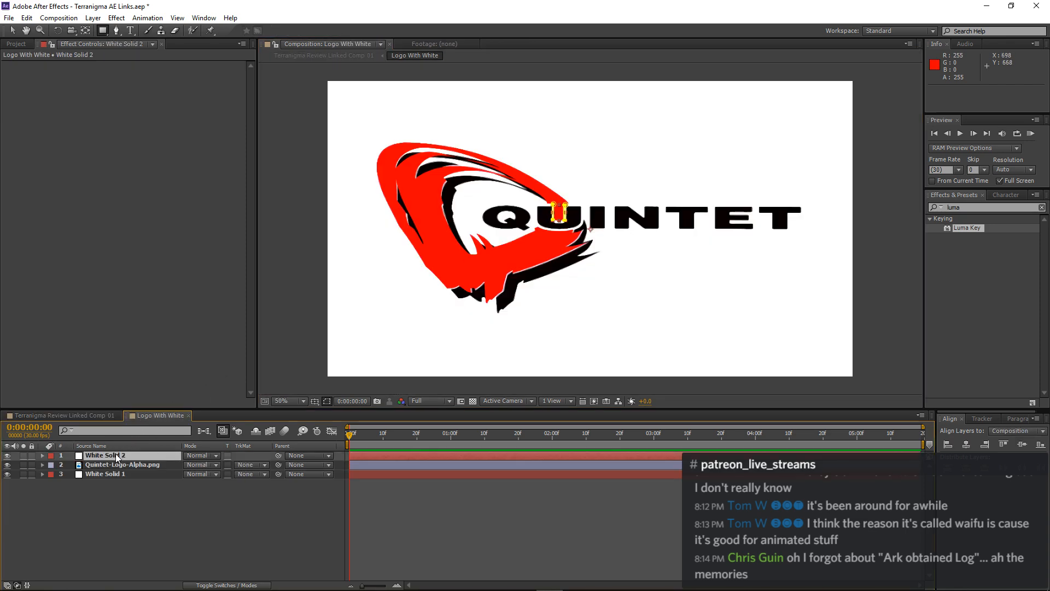
key("ctrl+x")
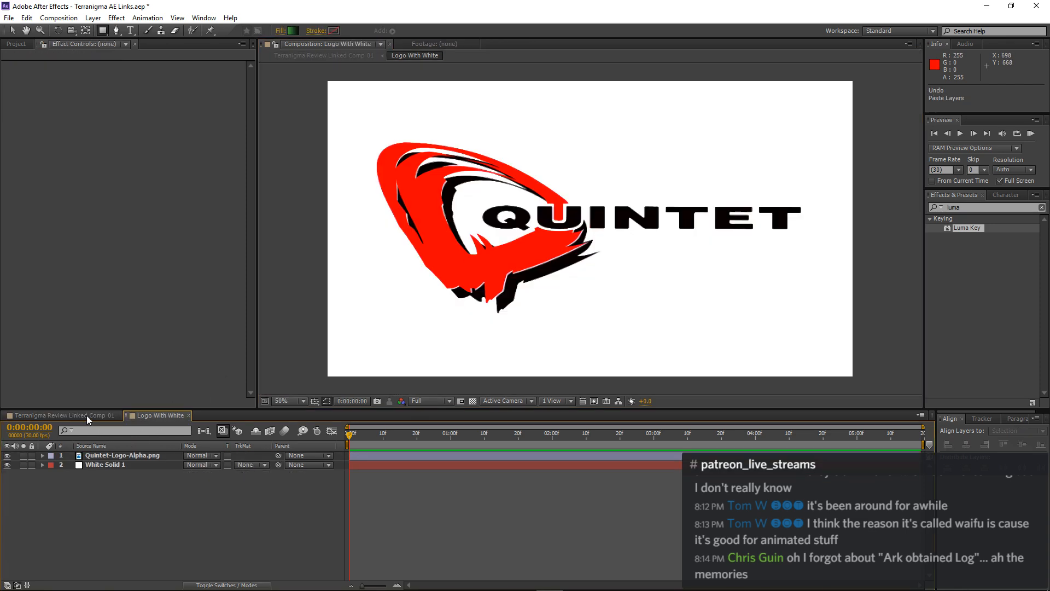
left_click(86, 415)
key("ctrl+v")
left_click(142, 485)
Pre-compose White Solid 2 and Logo With White into a new composition named "a;lksjdf", moving all attributes into it.
left_click(104, 456)
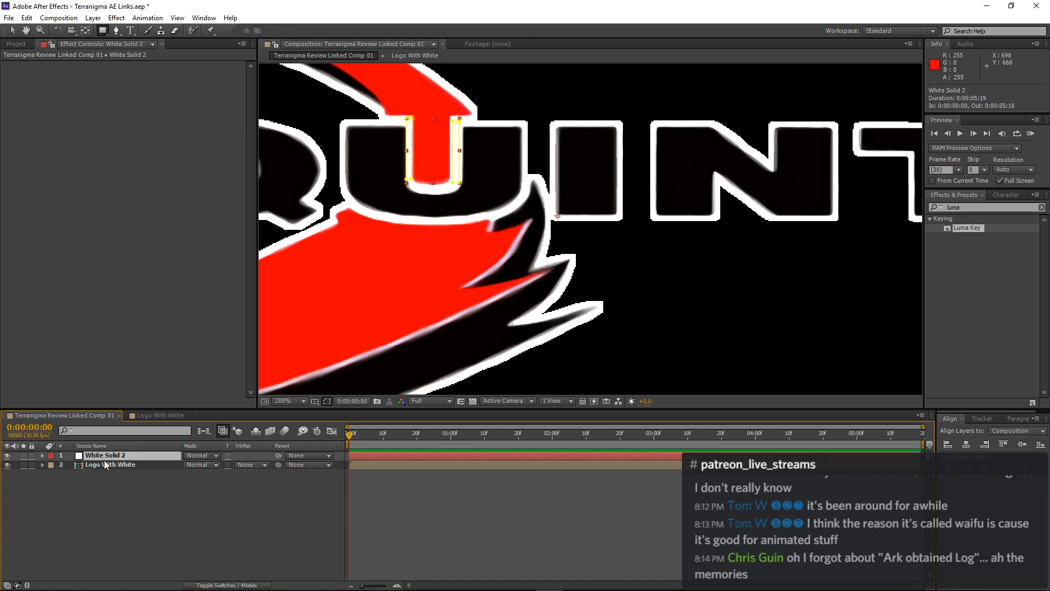
left_click(105, 464, "shift")
right_click(105, 463)
left_click(143, 373)
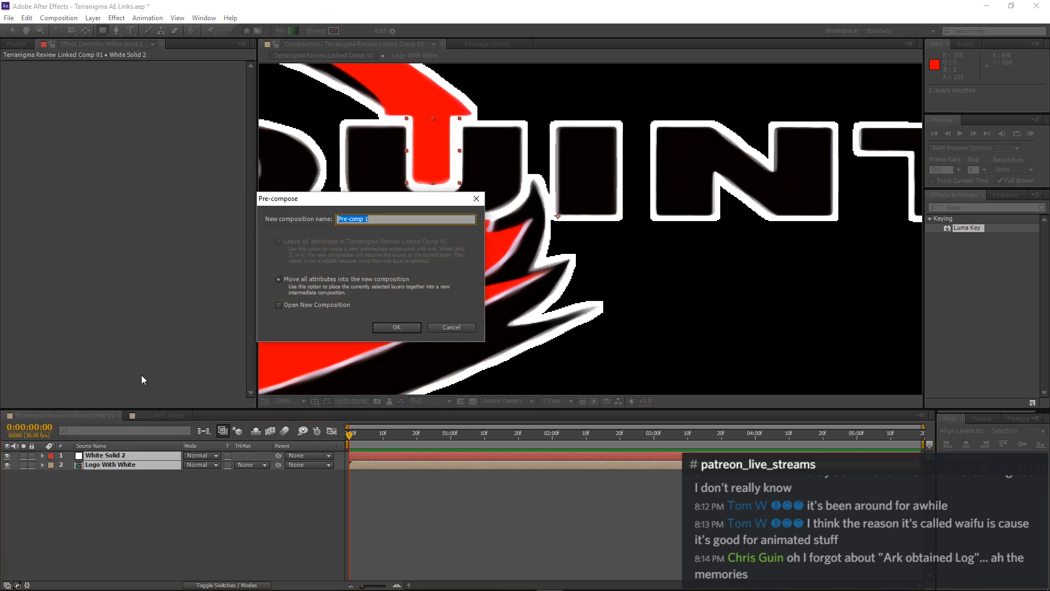
type("a;lksjdf")
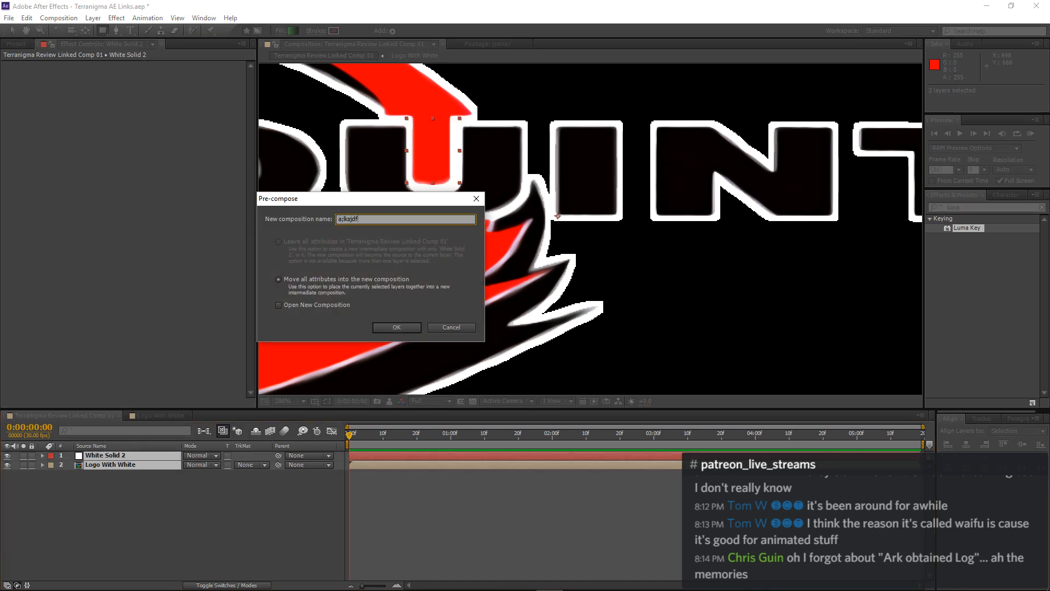
left_click(392, 328)
scroll(475, 250, "down", 2)
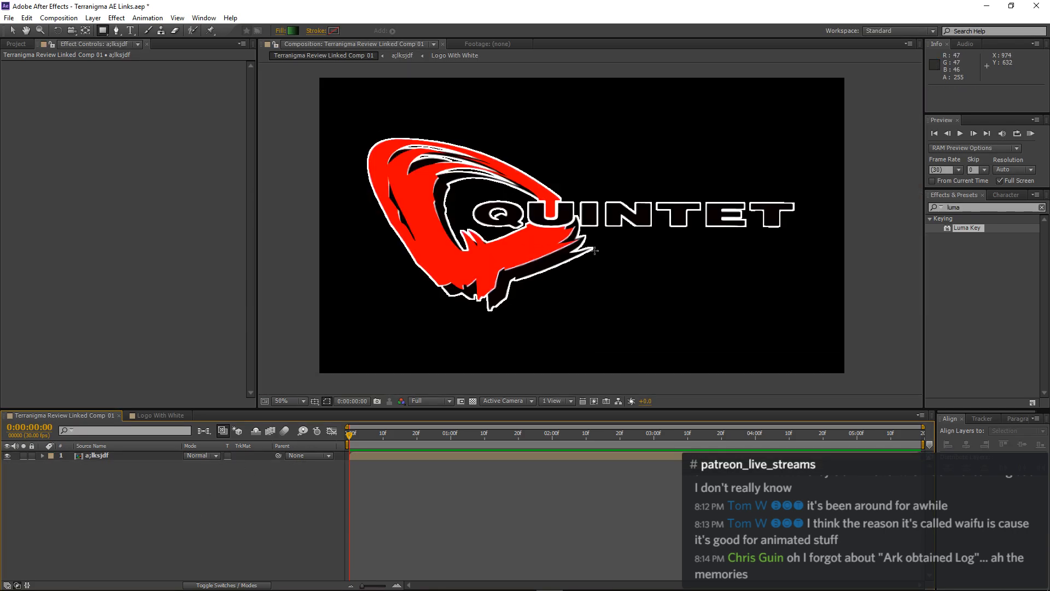
Show the transparency grid and add a Drop Shadow layer style to the a;lksjdf layer.
left_click(471, 404)
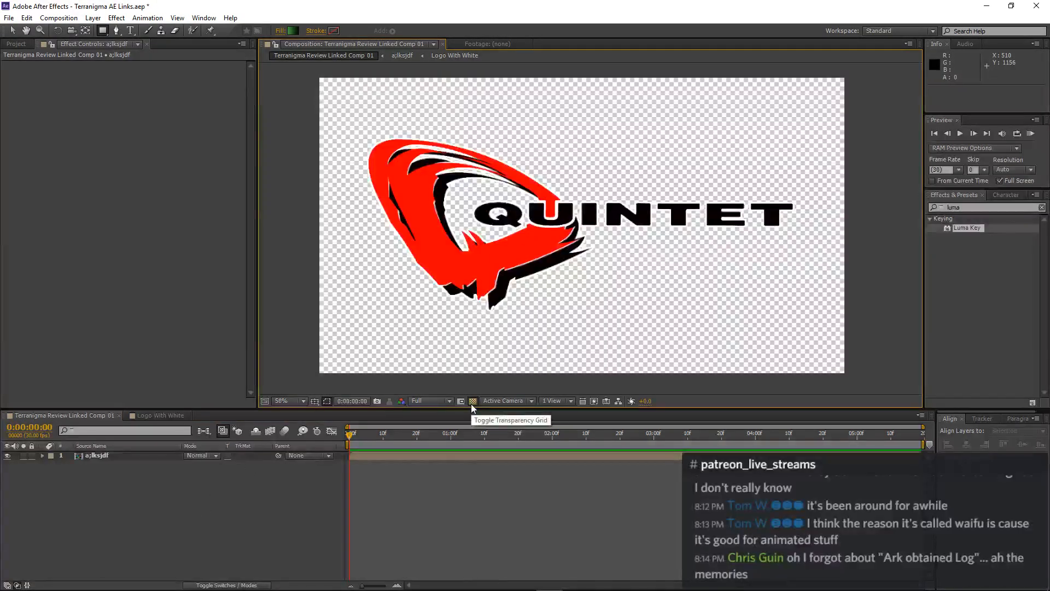
left_click(471, 403)
left_click(471, 404)
left_click(157, 455)
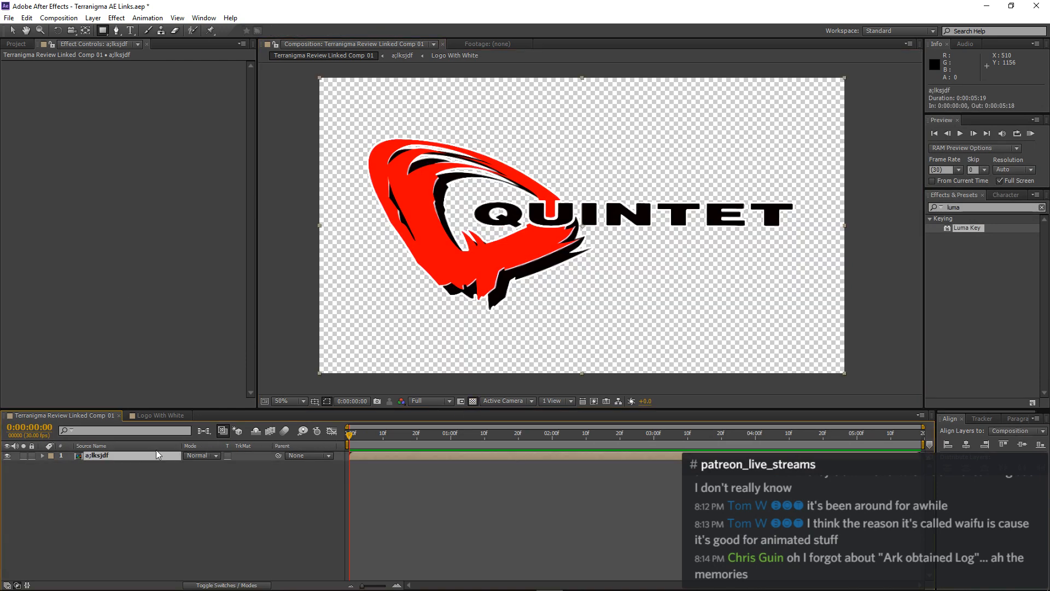
left_click(93, 18)
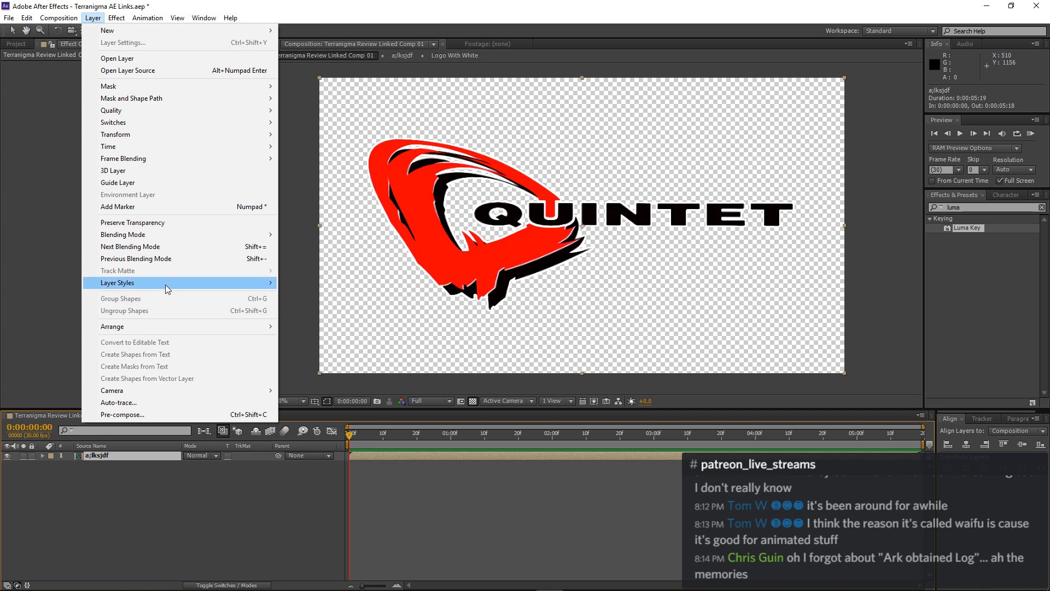
mouse_move(238, 283)
left_click(314, 323)
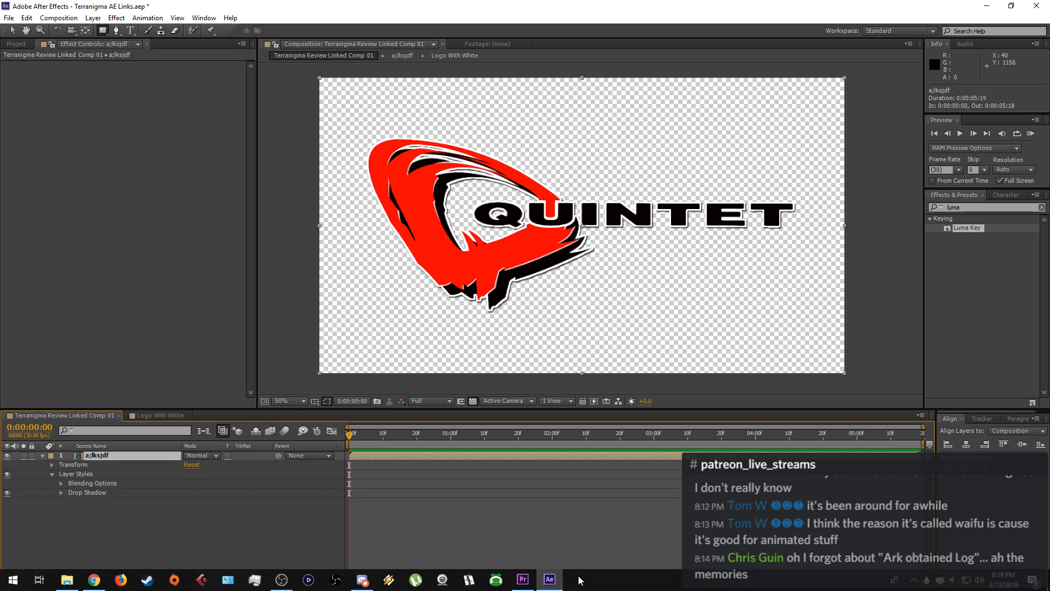
left_click(523, 579)
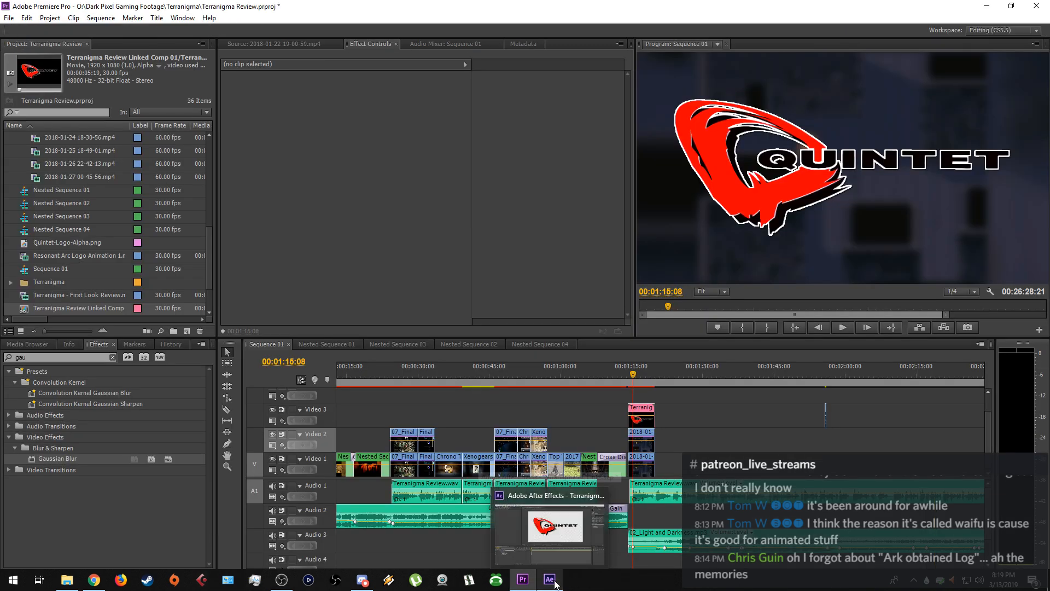
left_click(554, 583)
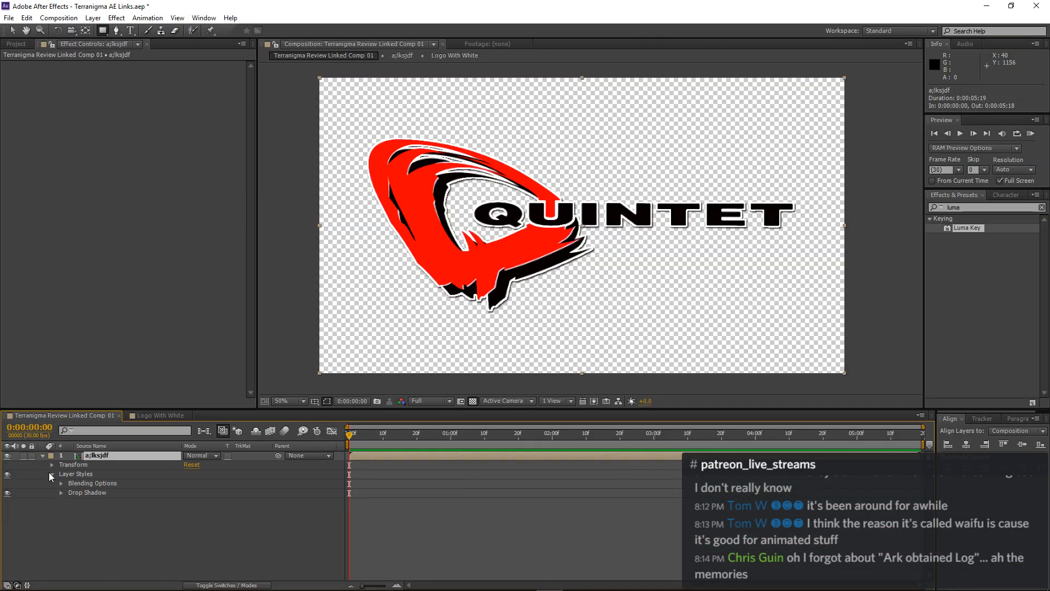
Set the drop shadow's opacity to 100% and its size to 15, and switch to Premiere Pro.
left_click(61, 492)
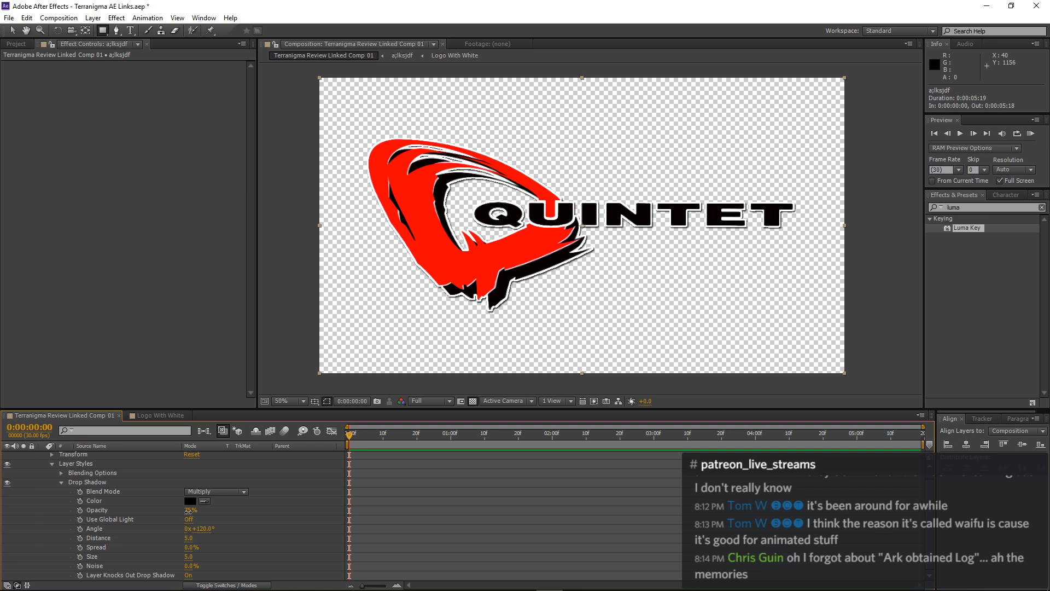
left_click_drag(188, 511, 289, 515)
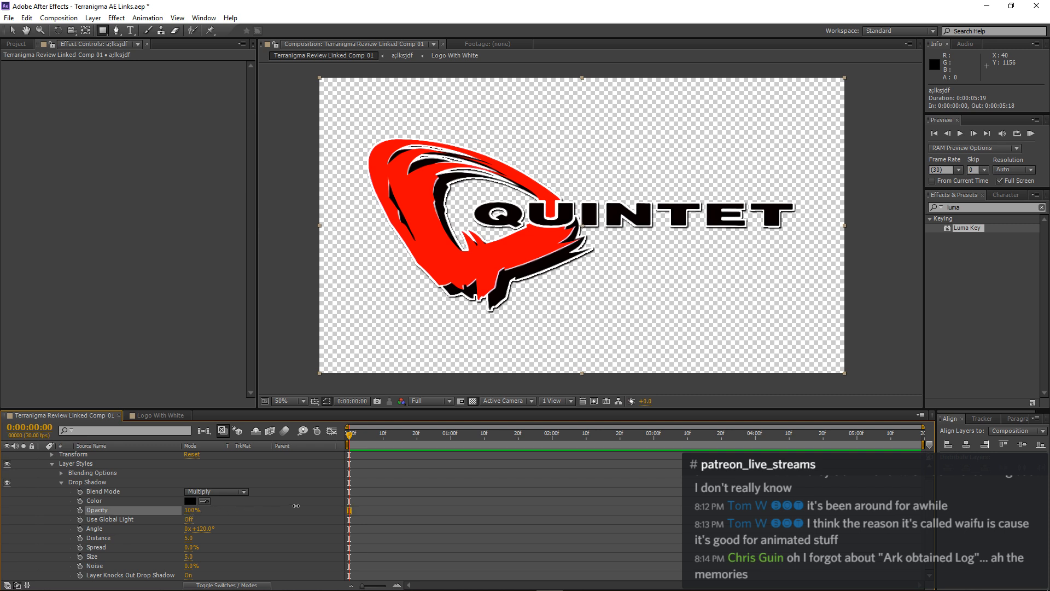
left_click(189, 537)
left_click(189, 557)
type("20")
key("Return")
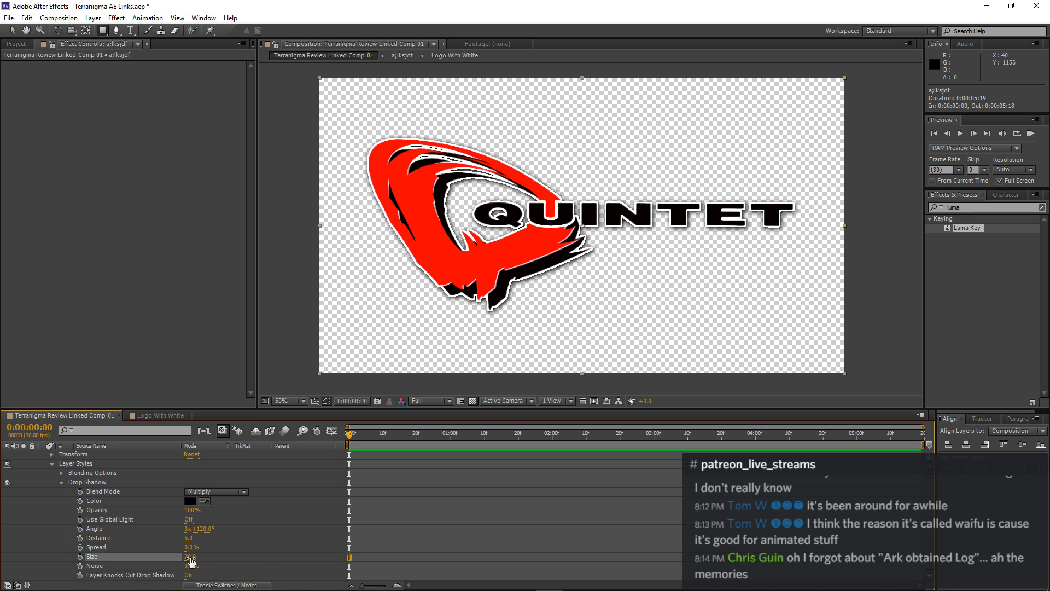
left_click(189, 558)
type("15")
key("Return")
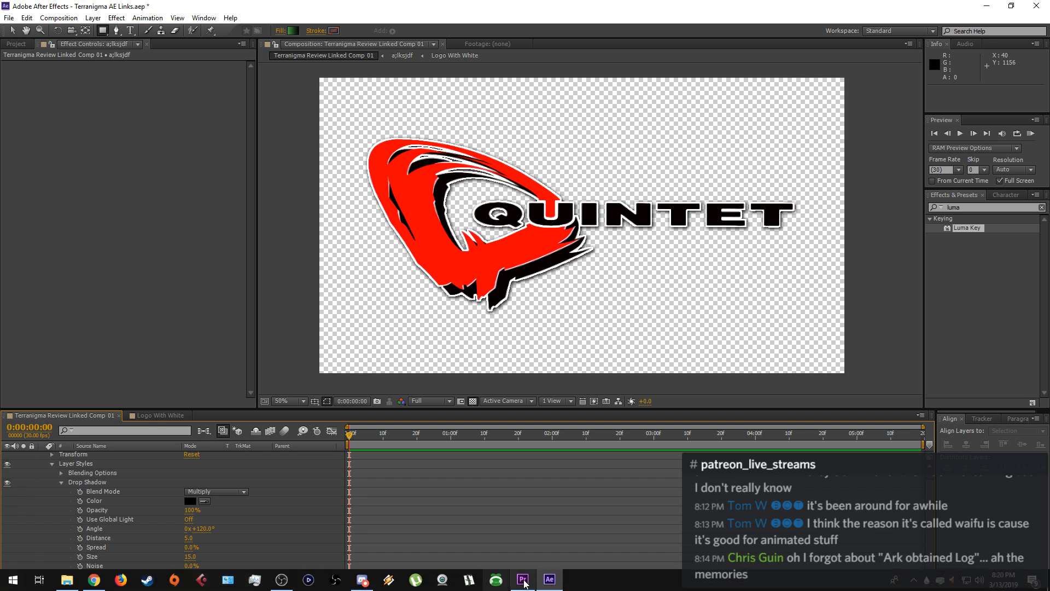
left_click(523, 579)
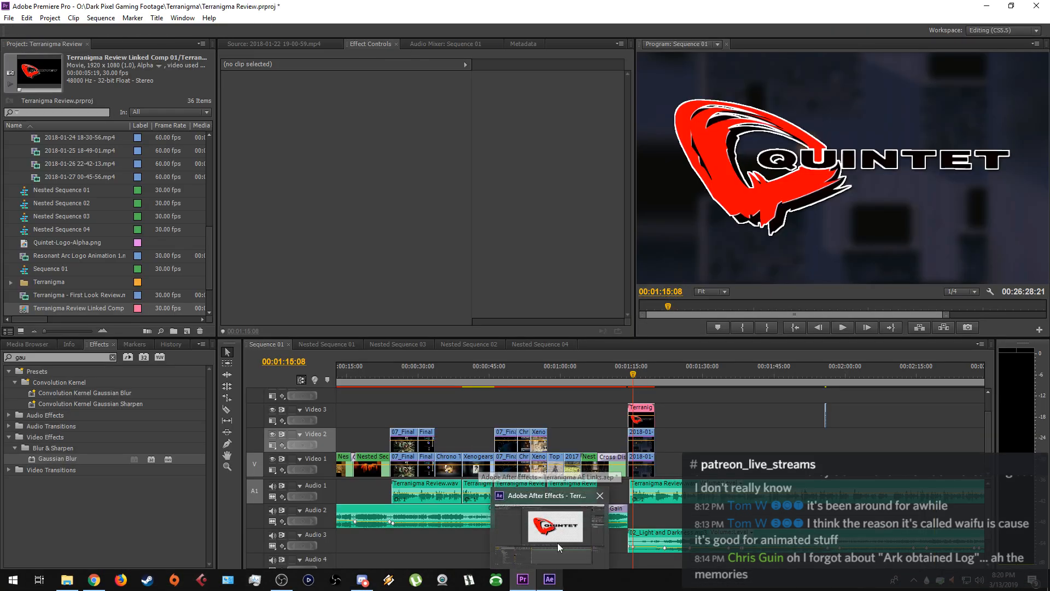
Inspect the Quintet logo over the blurred background in an enlarged program preview.
key("grave")
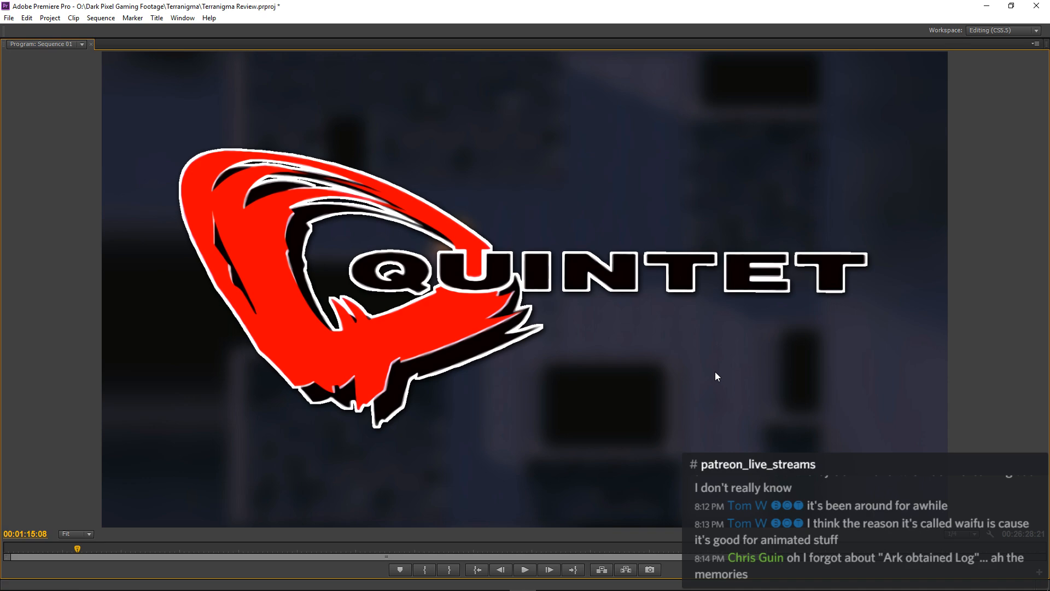
key("grave")
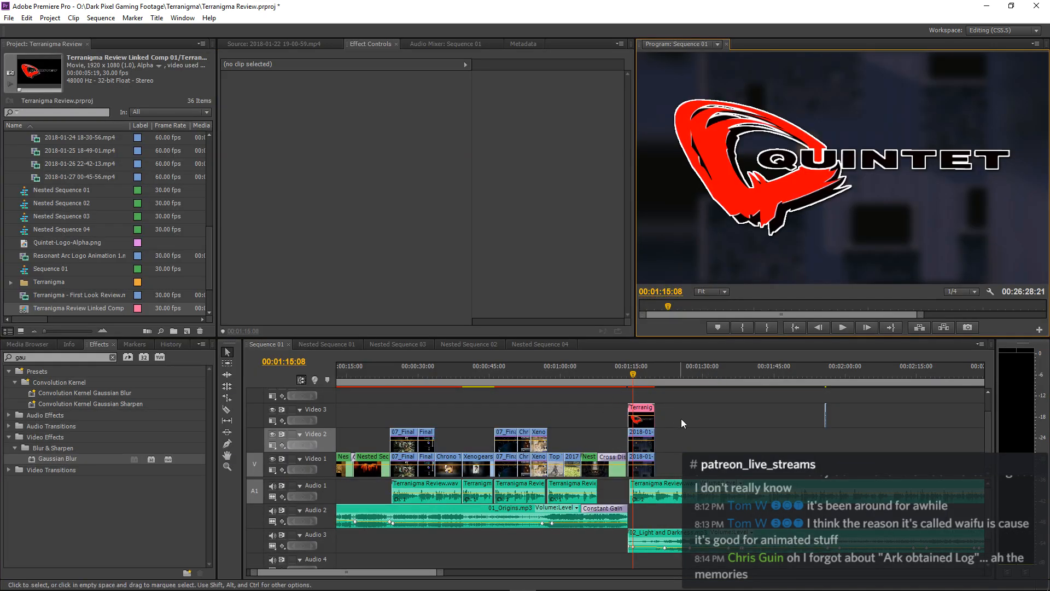
Switch to After Effects, collapse the a;lksjdf layer's properties, and add Terranigma Review Linked Comp 01 to the render queue.
left_click(548, 580)
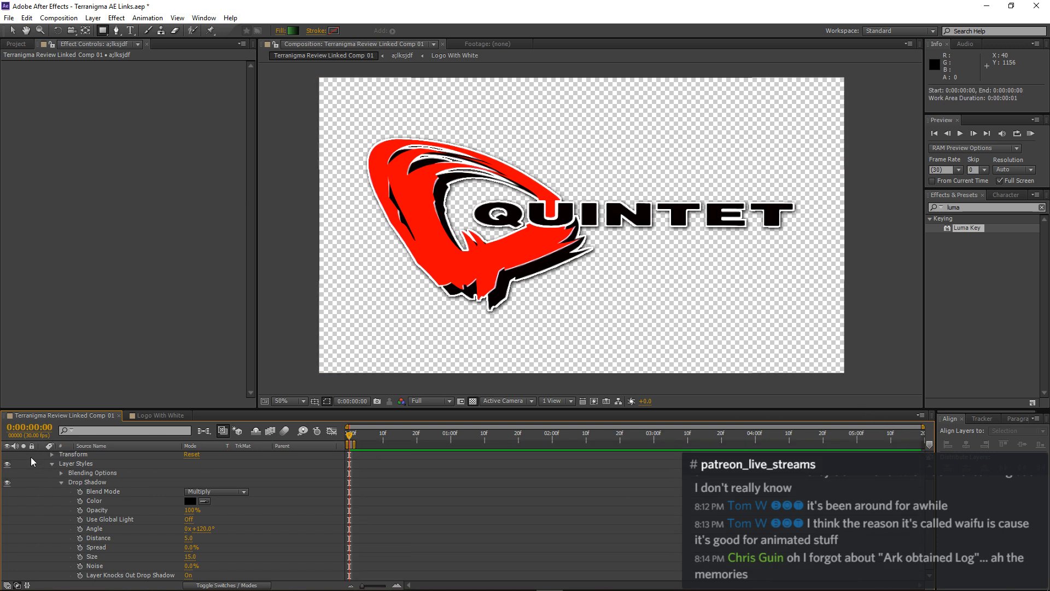
scroll(44, 481, "up", 1)
left_click(52, 474)
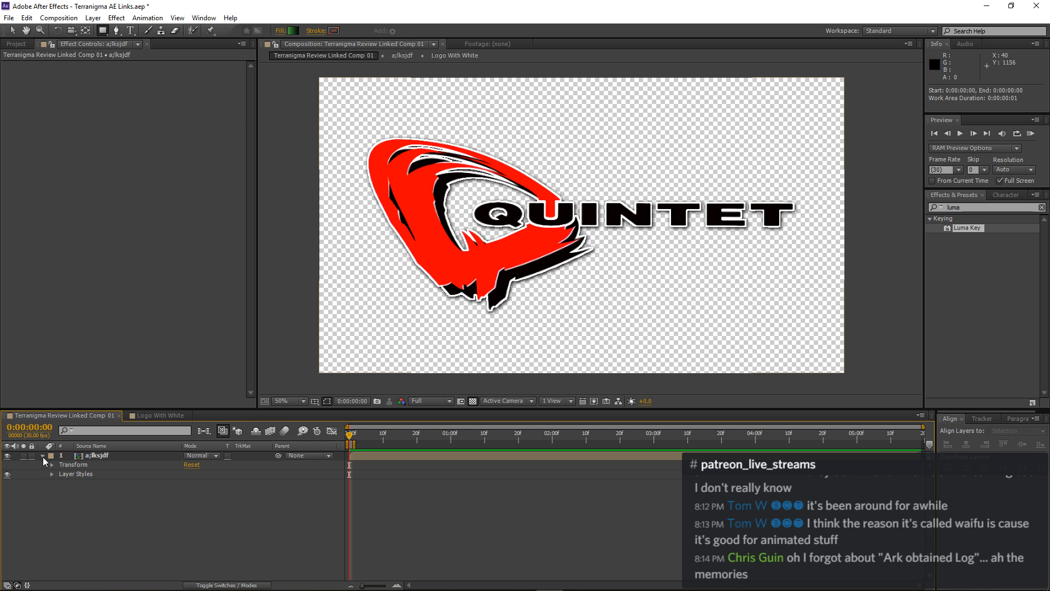
left_click(43, 457)
left_click(74, 21)
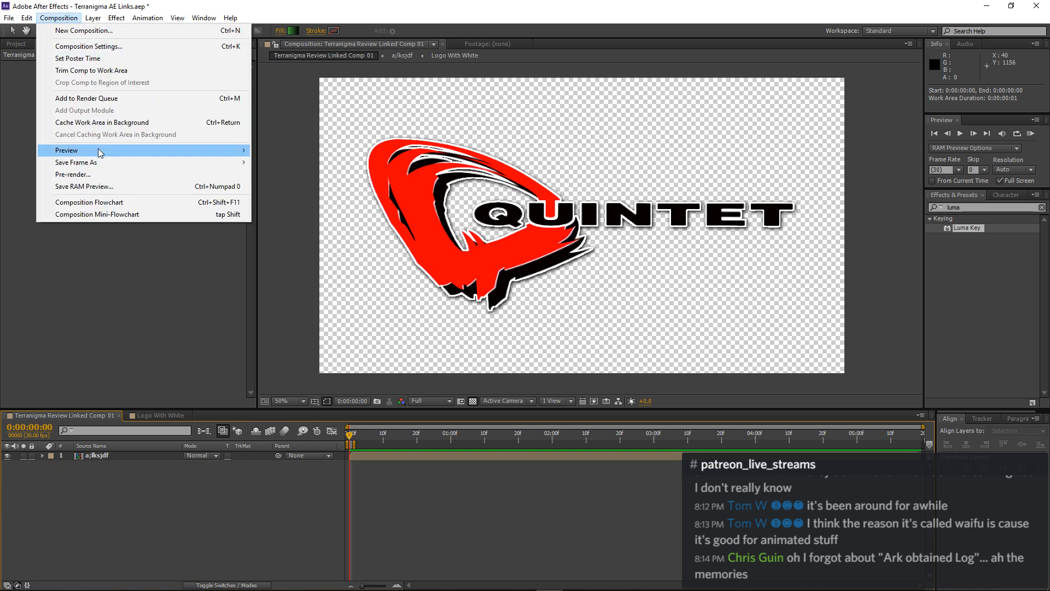
left_click(86, 103)
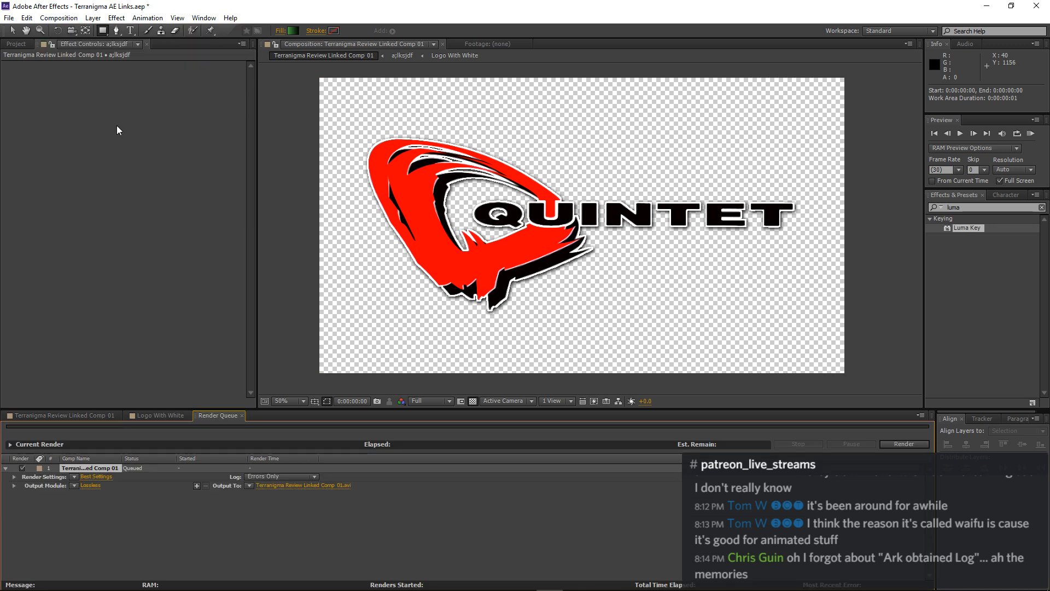
Configure the render's output module as a PNG Sequence with RGB + Alpha channels.
left_click(91, 486)
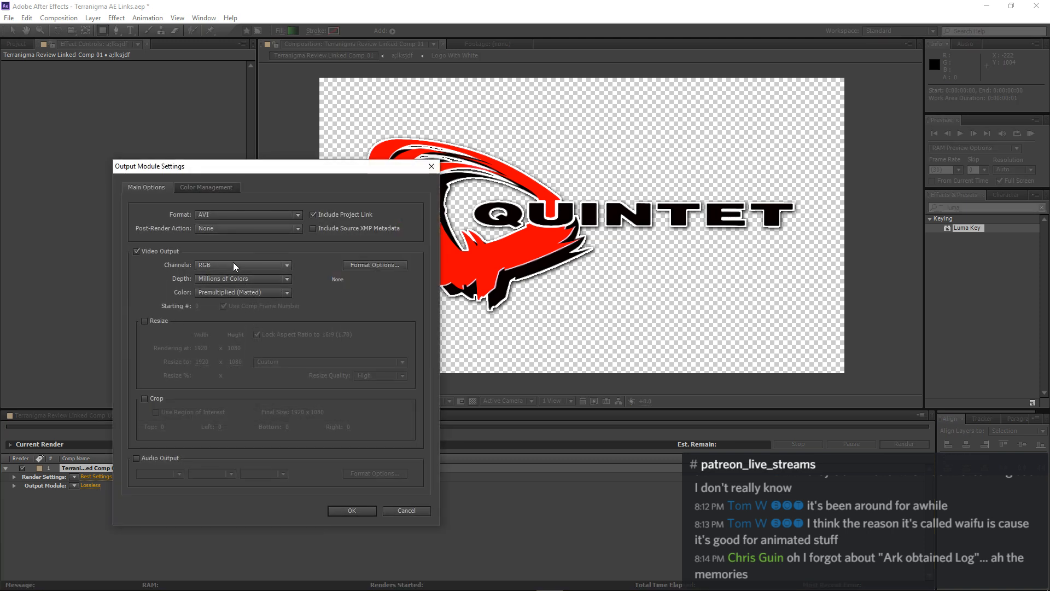
left_click(233, 264)
left_click(236, 300)
left_click(221, 215)
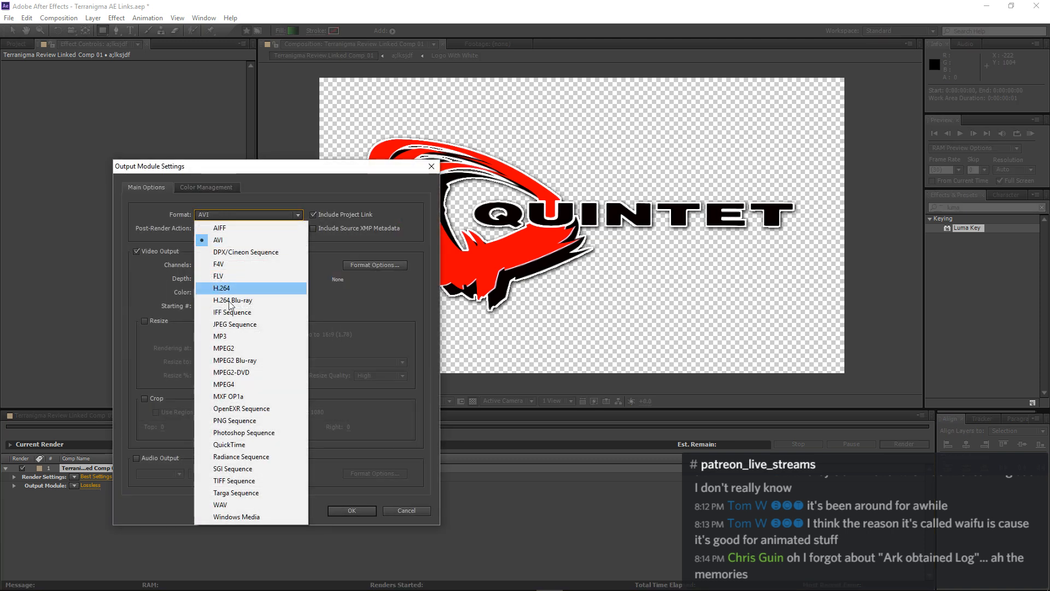
left_click(226, 419)
left_click(334, 507)
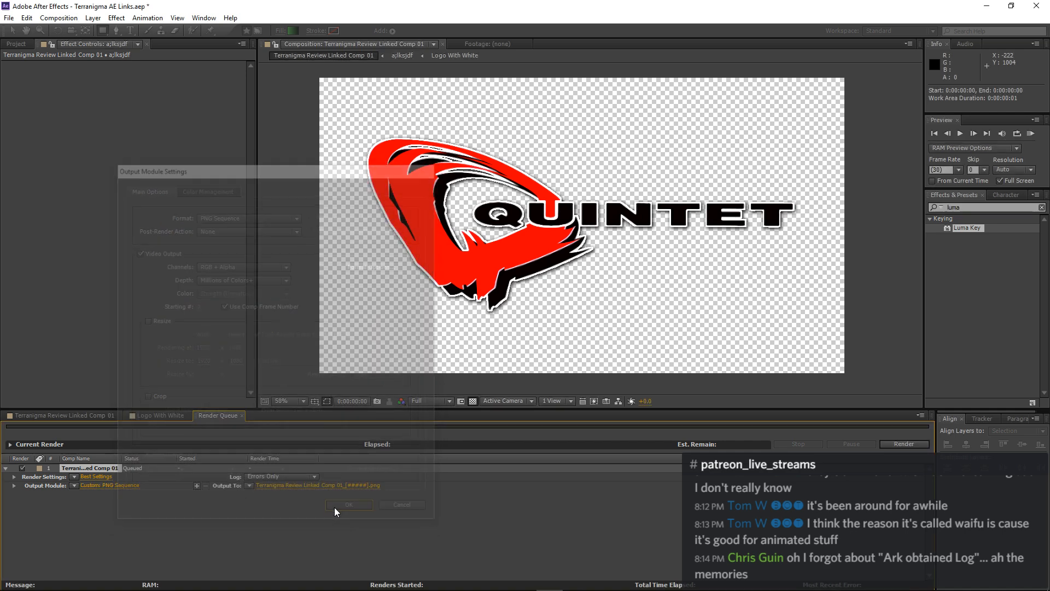
Name the render's output file "Quintet Final Logo".
left_click(307, 487)
type("Q")
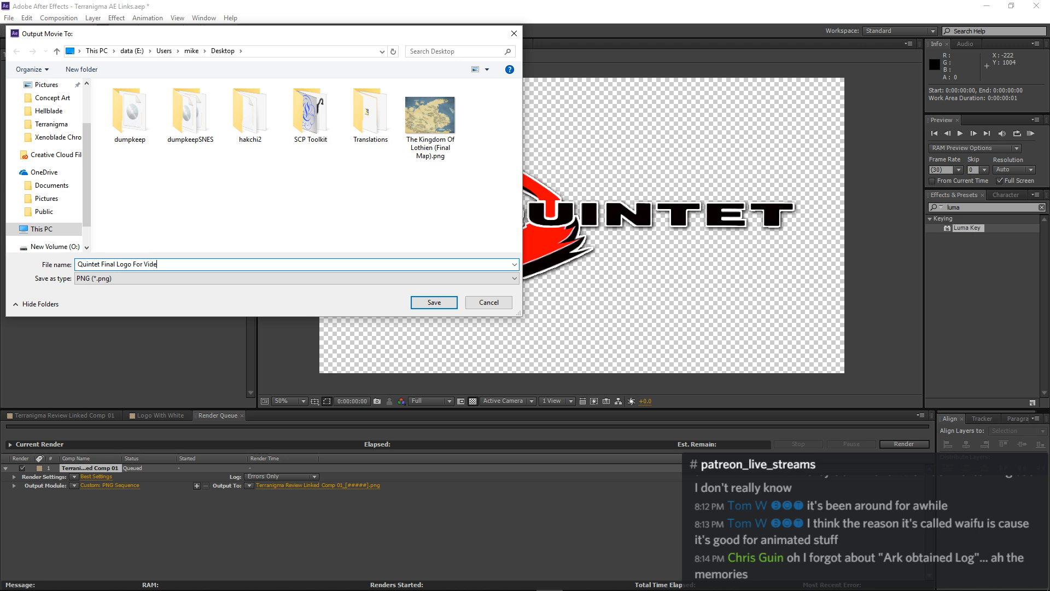
type("uintet Final Logo")
key("BackSpace")
Save the output to O:\Dark Pixel Gaming Footage\Terranigma\Concept Art, render the composition, and close the render queue.
scroll(49, 221, "down", 1)
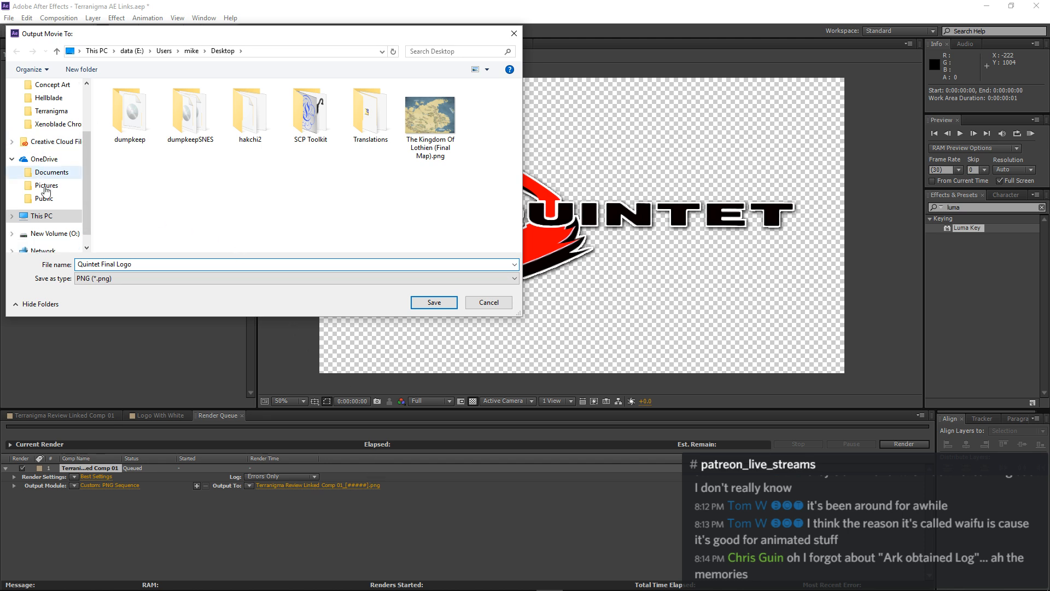
left_click(49, 221)
scroll(234, 197, "down", 3)
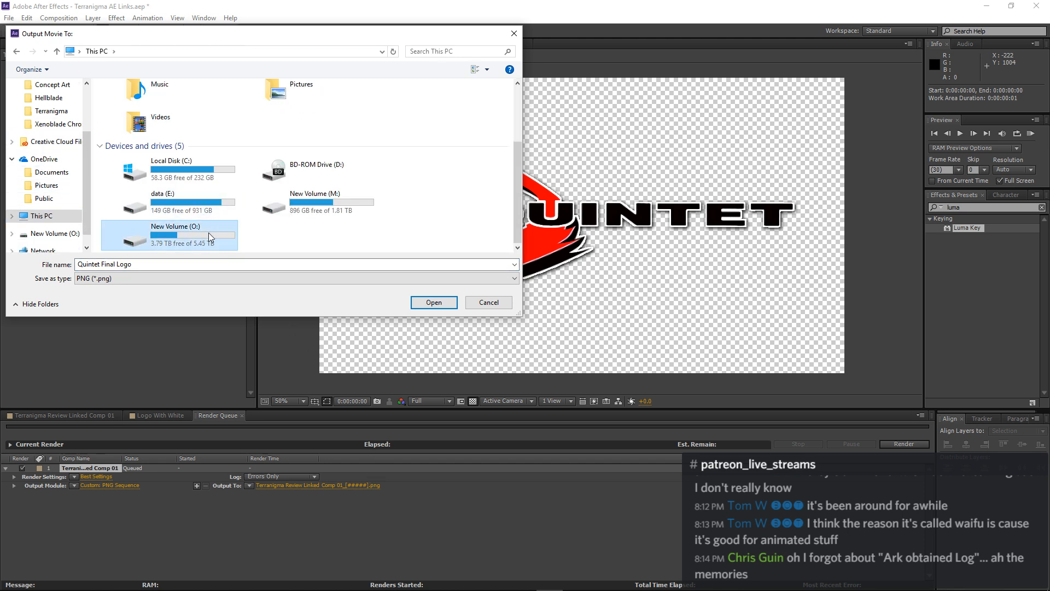
double_click(164, 235)
double_click(145, 101)
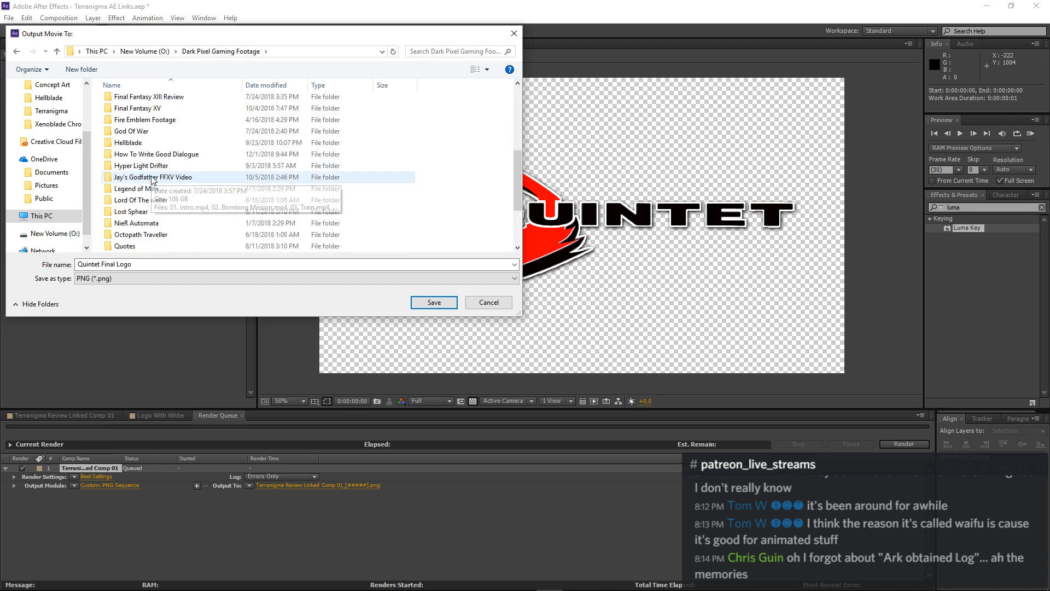
scroll(152, 183, "down", 5)
double_click(129, 200)
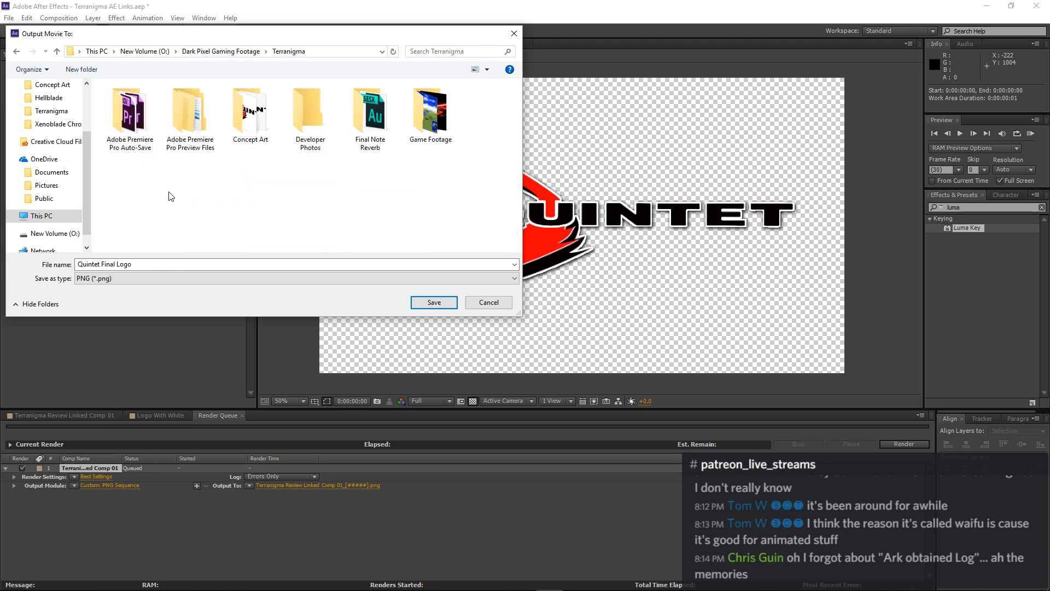
double_click(261, 128)
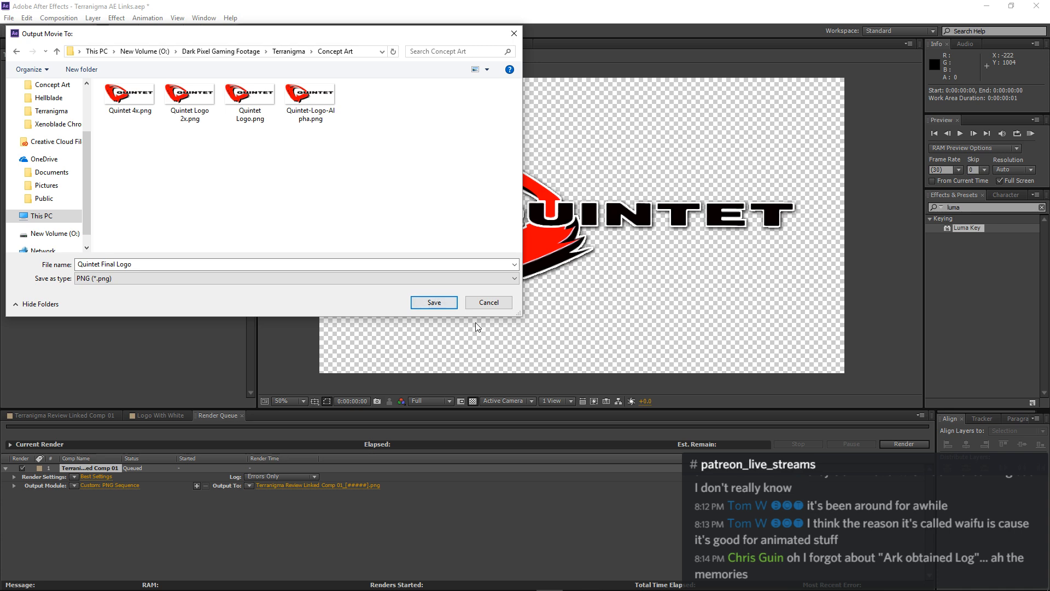
left_click(433, 302)
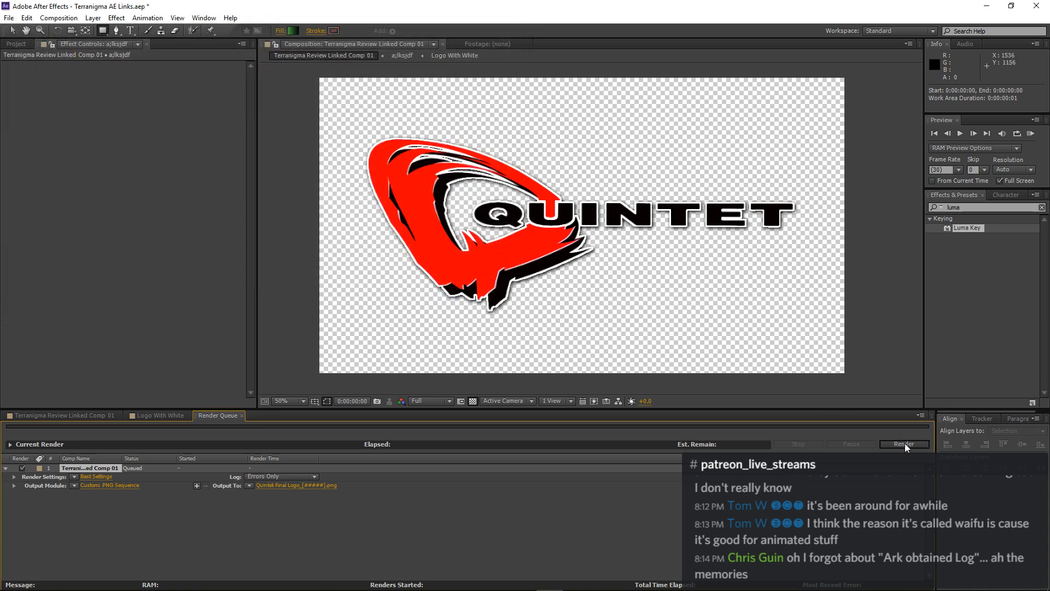
left_click(905, 444)
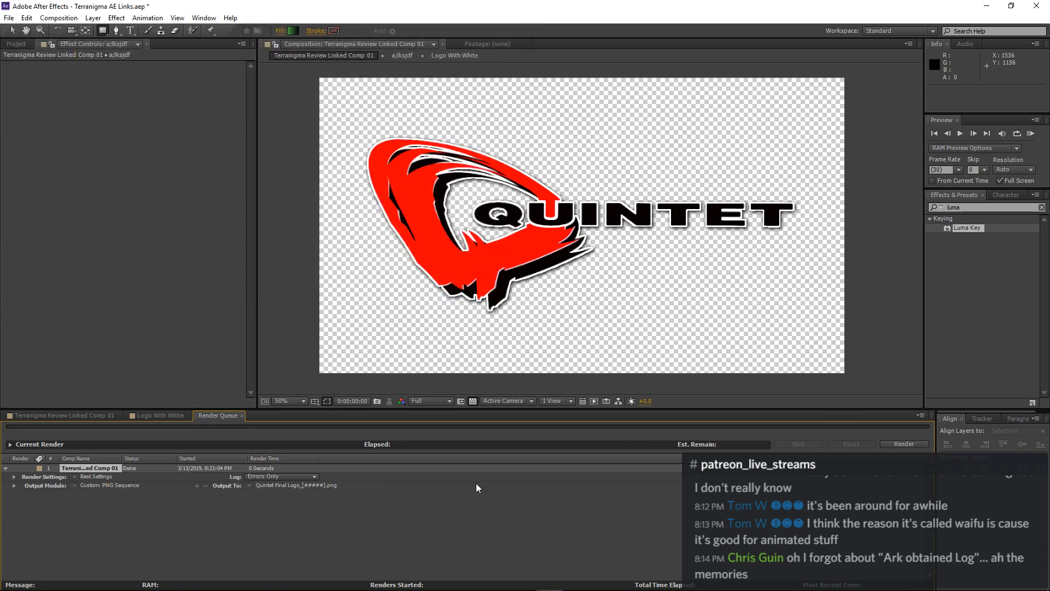
left_click(242, 414)
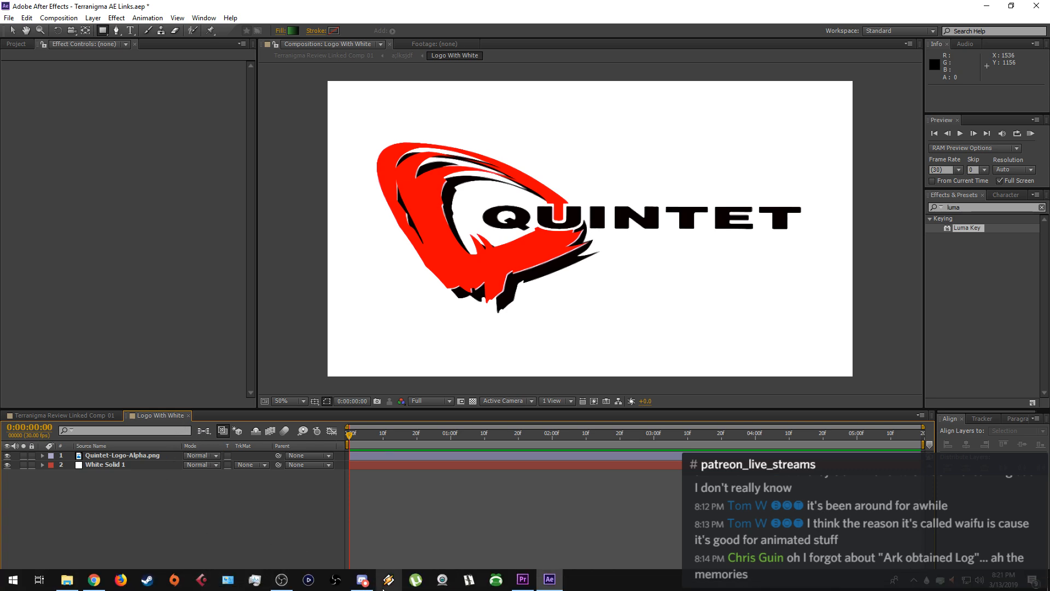
Switch to Premiere Pro and import Quintet Final Logo_00000.png from the Concept Art folder into the project.
left_click(526, 583)
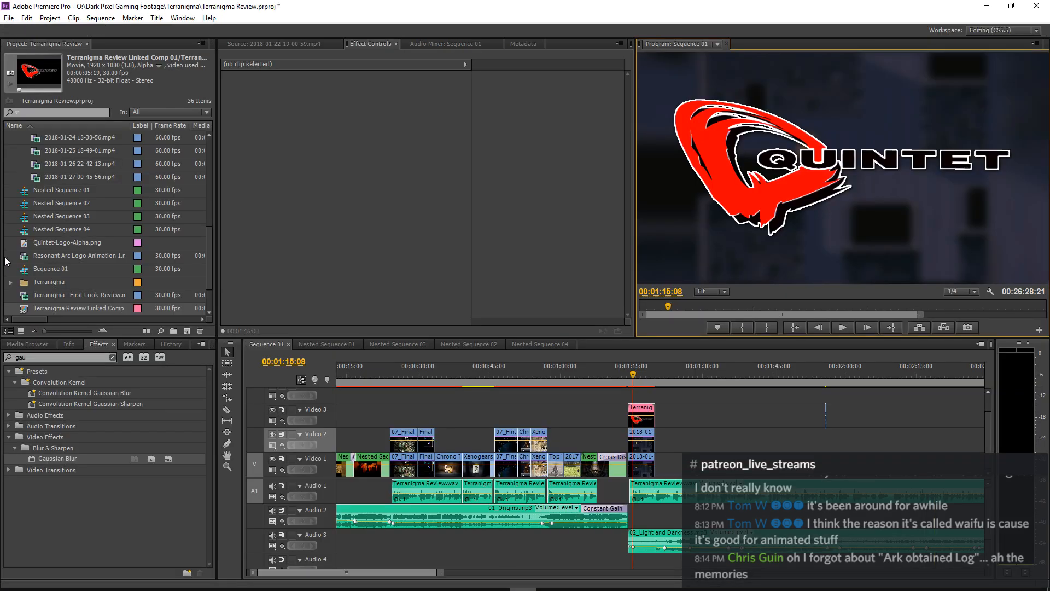
right_click(7, 239)
left_click(31, 289)
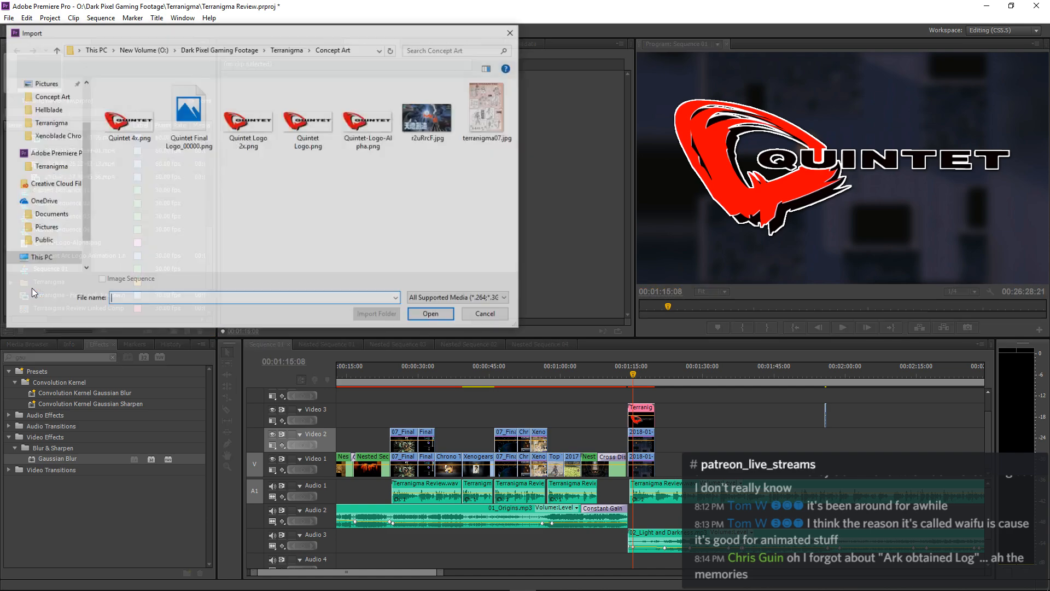
left_click(193, 154)
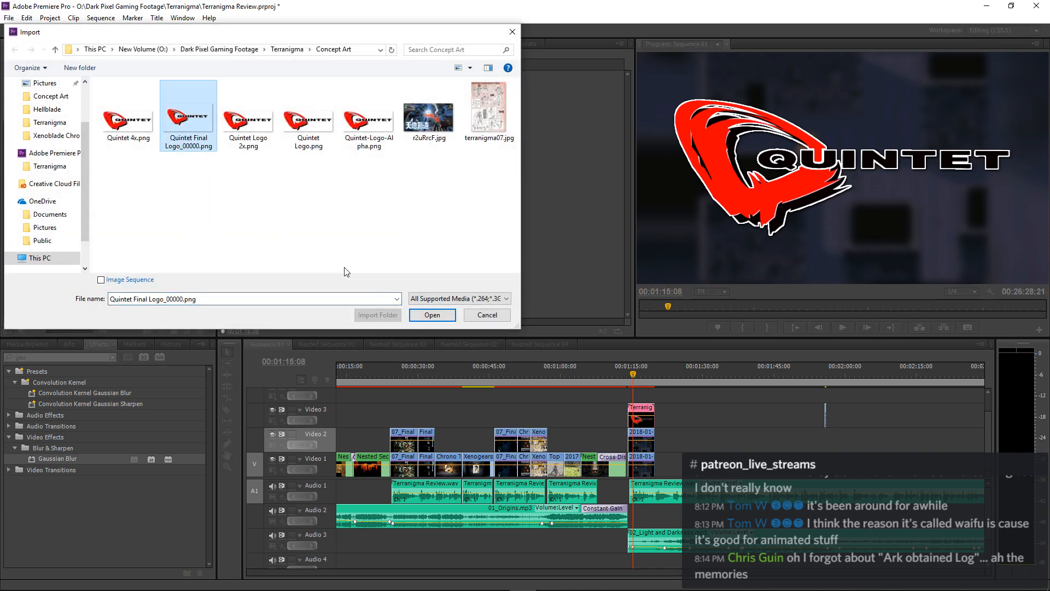
left_click(429, 315)
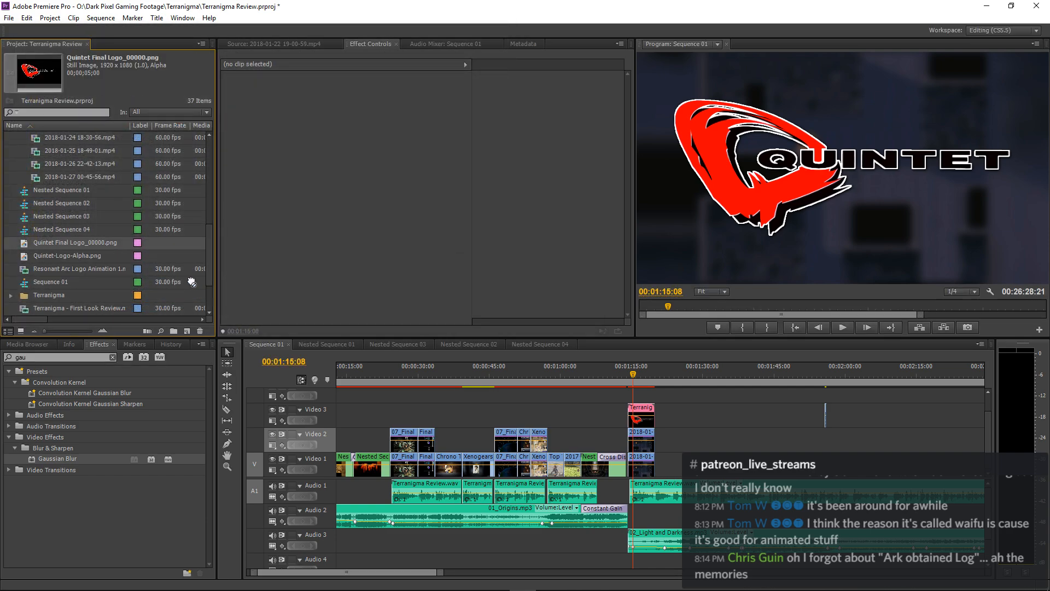
Replace the linked composition on Video 3 with Quintet Final Logo_00000.png, deleting the leftover piece and extending the logo to the background clip's end.
left_click_drag(192, 282, 623, 411)
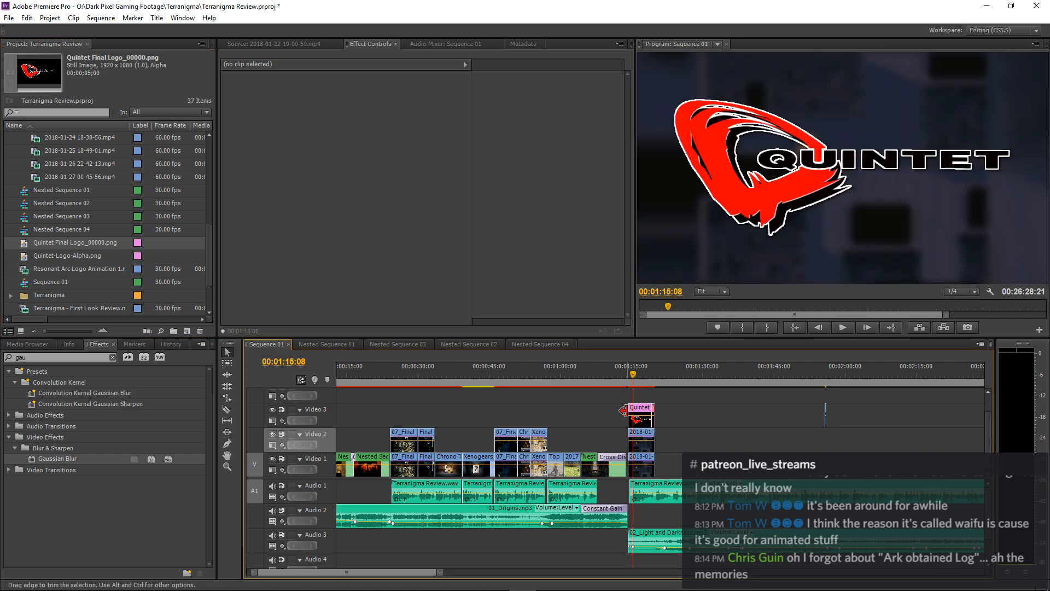
left_click(656, 415)
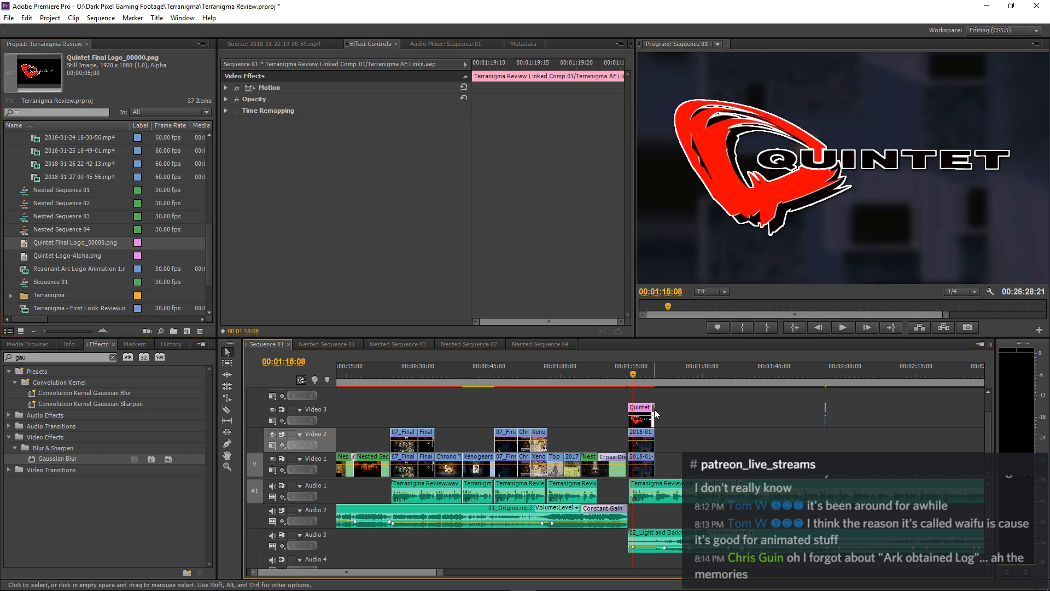
key("Delete")
left_click_drag(657, 408, 663, 408)
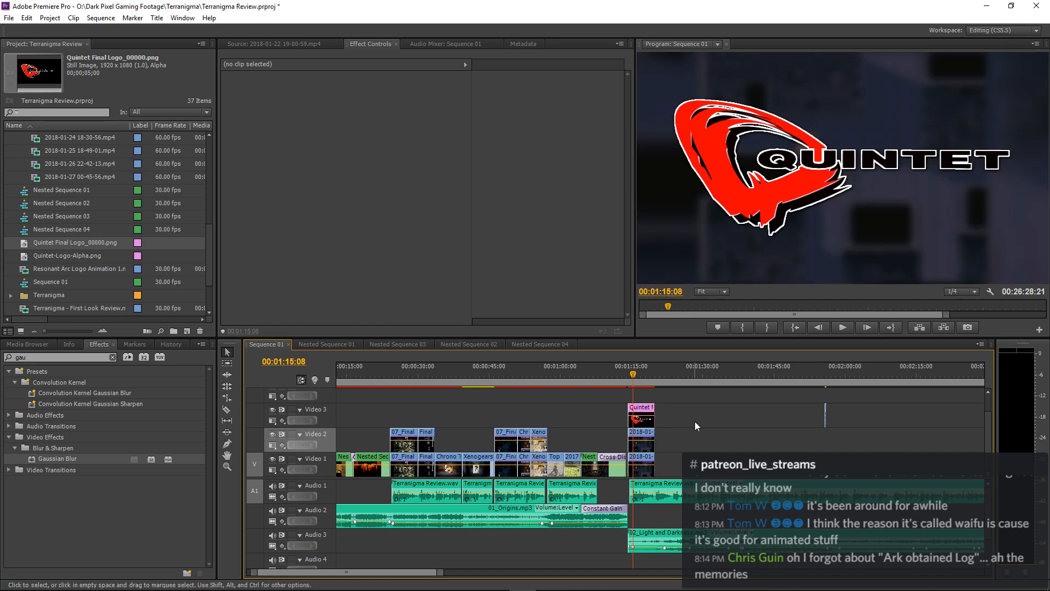
Close After Effects, saving the changes to Terranigma AE Links.aep.
mouse_move(466, 569)
left_click(549, 579)
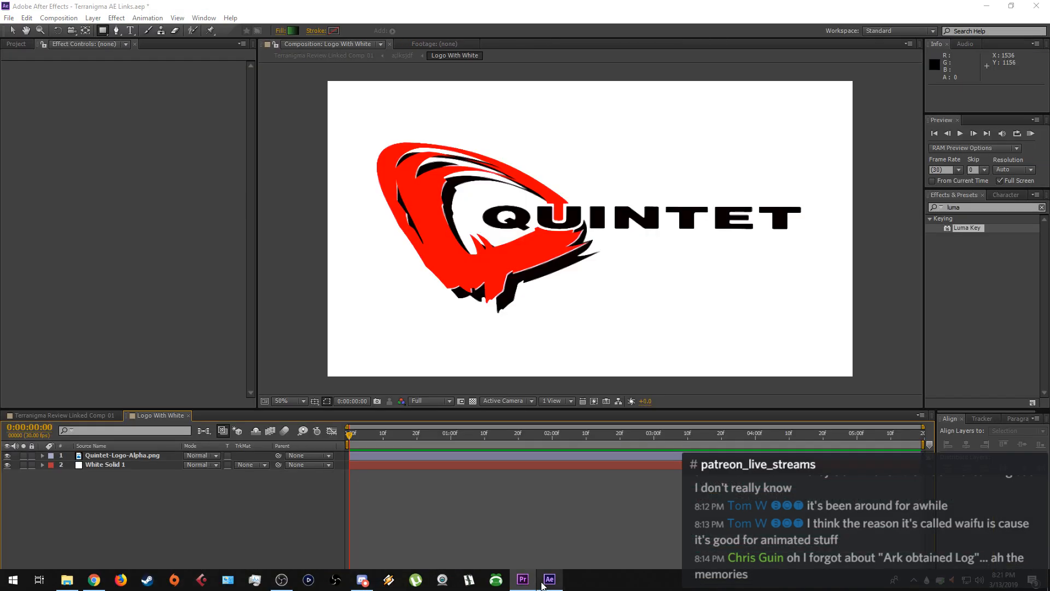
left_click(1036, 6)
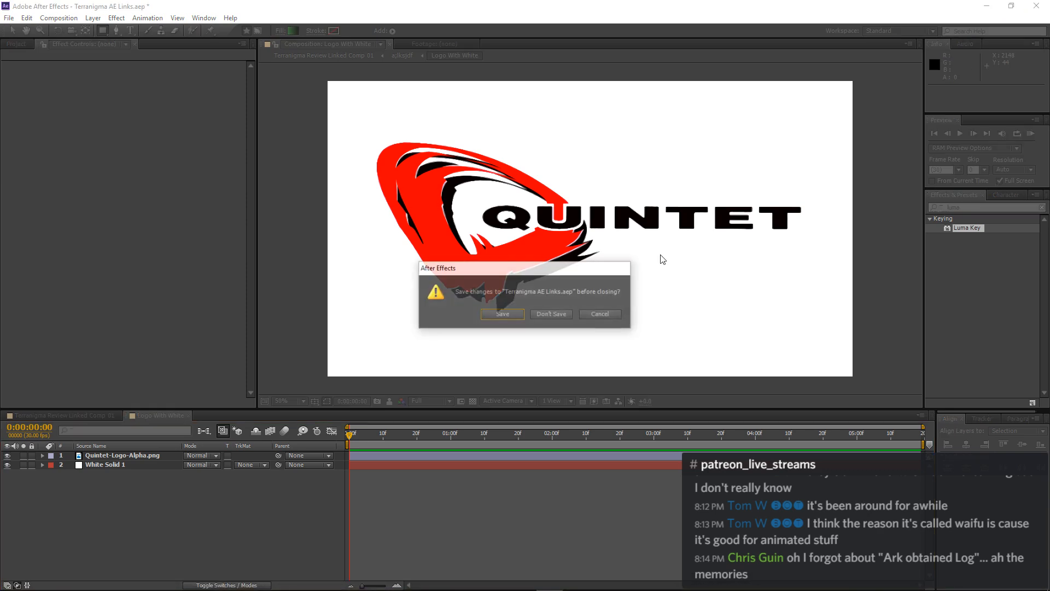
left_click(499, 314)
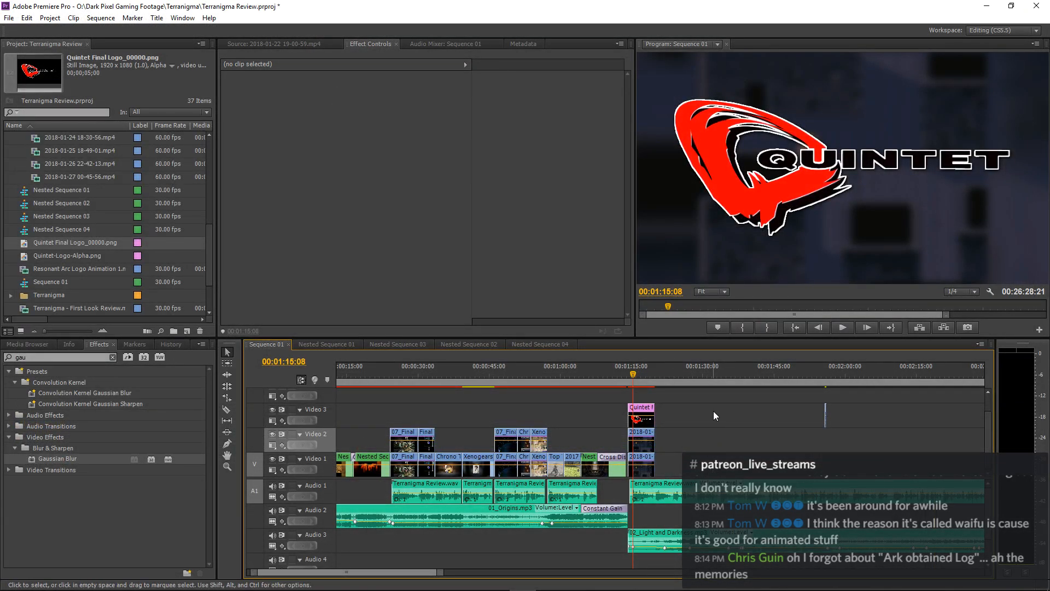
Play back the transition from the cross dissolve into the Quintet logo in Premiere Pro's Sequence 01.
key("equal")
key("equal")
key("equal")
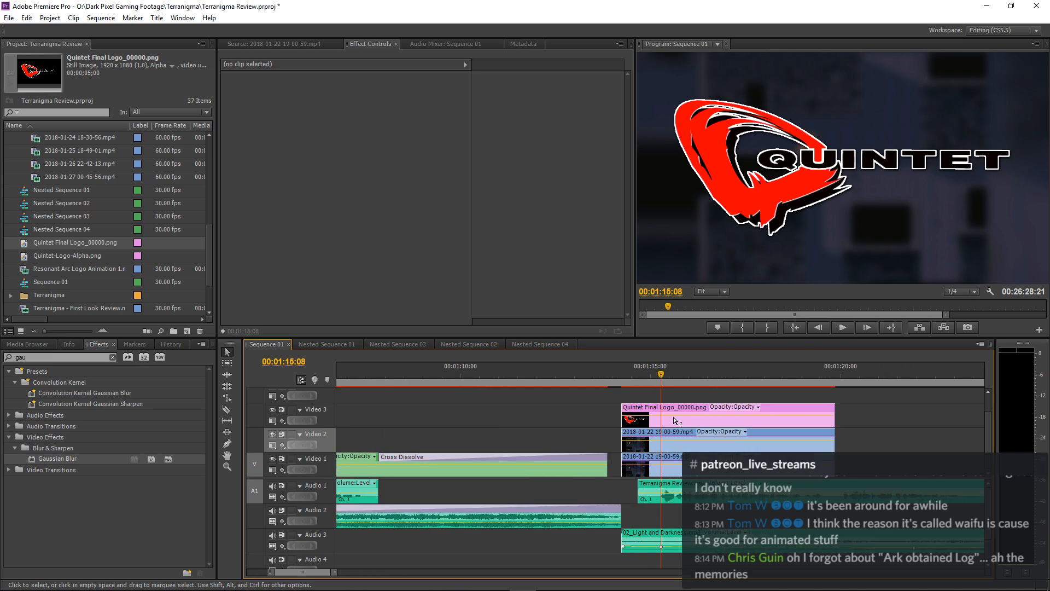
left_click(601, 377)
key("space")
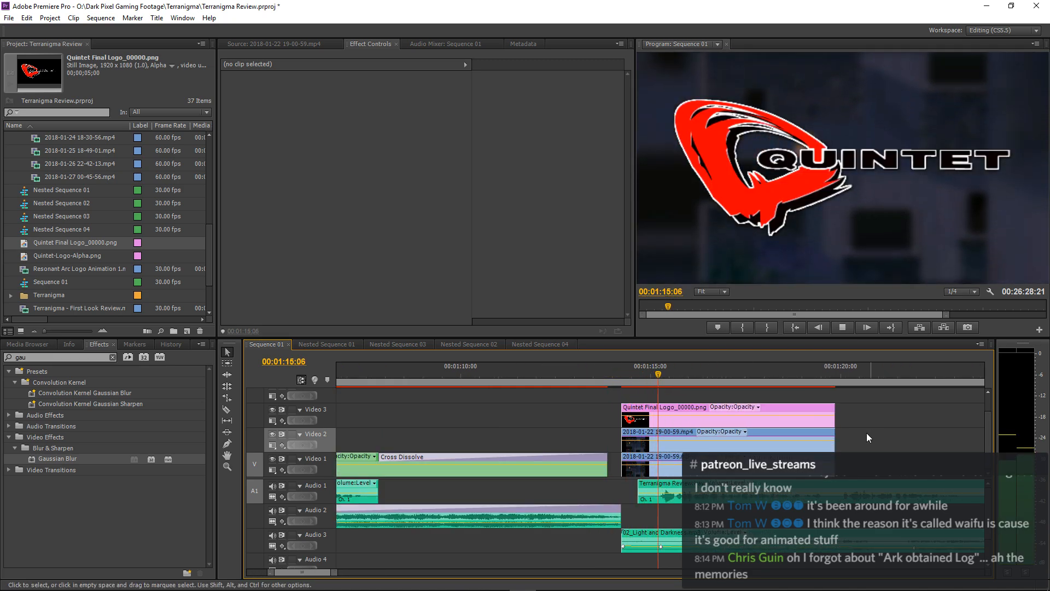
left_click(429, 377)
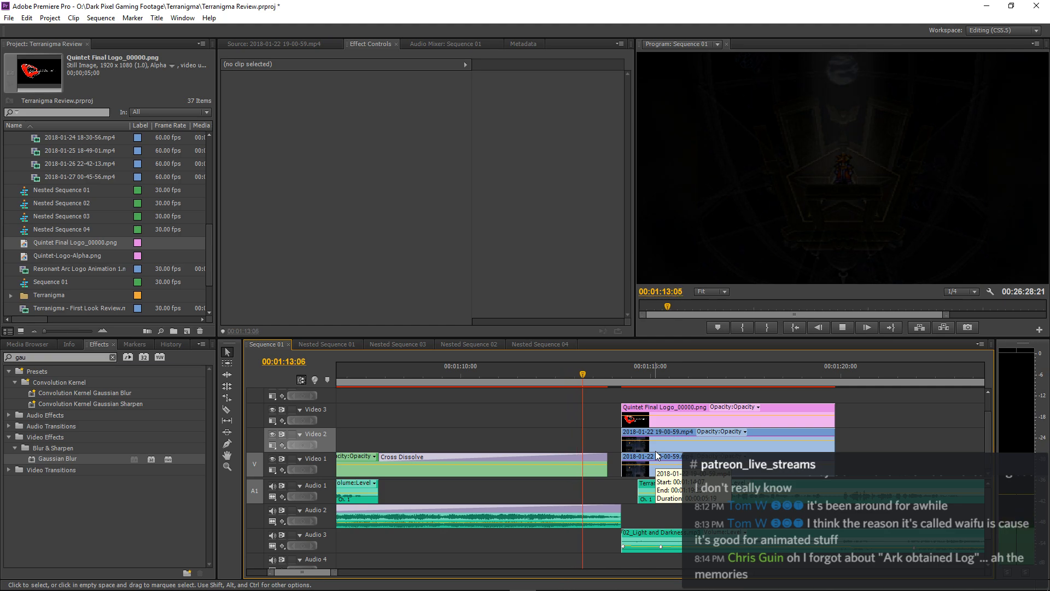
key("space")
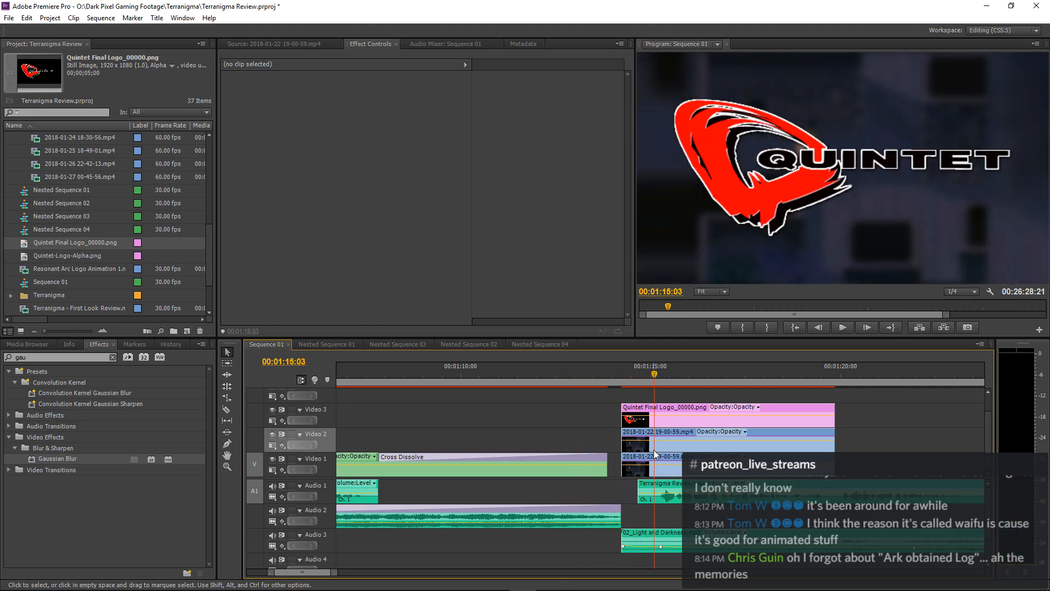
Extend the starts of the logo and both background clips about one frame earlier on Video 1 to 3, and play the transition.
key("=")
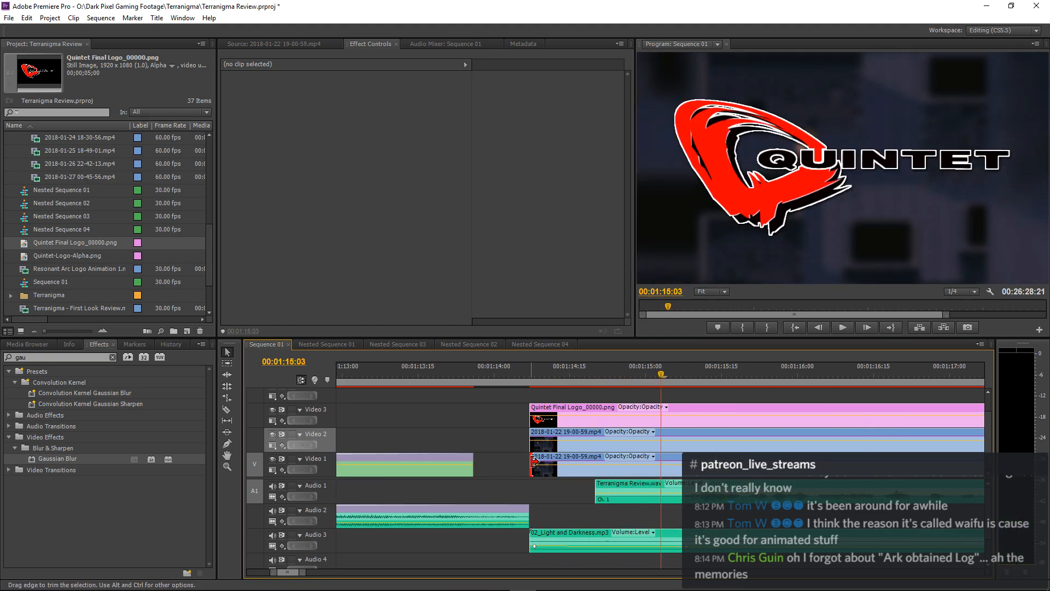
left_click_drag(533, 462, 530, 405)
left_click(412, 378)
key("space")
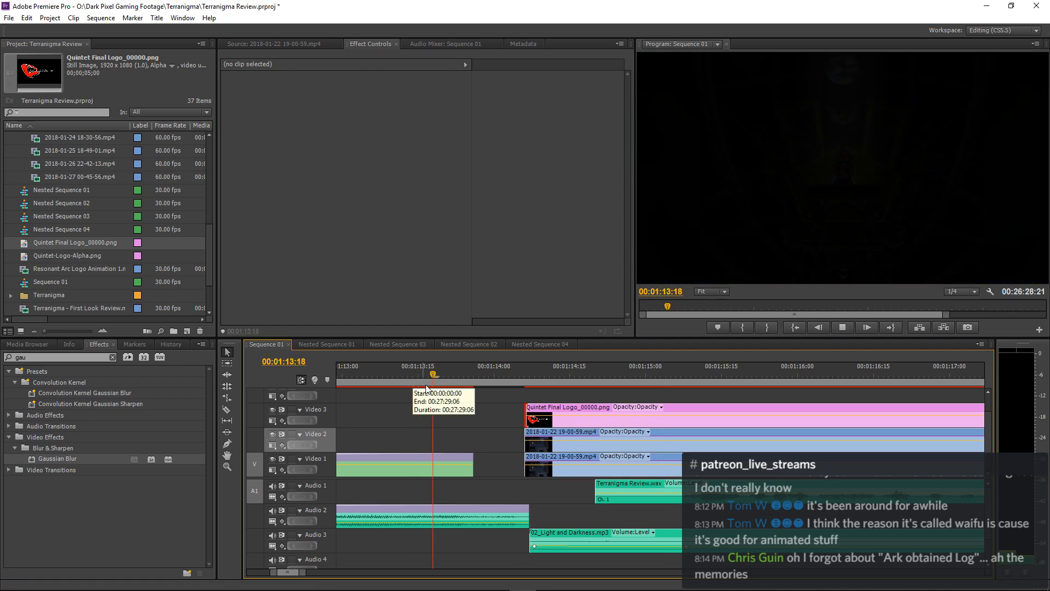
key("space")
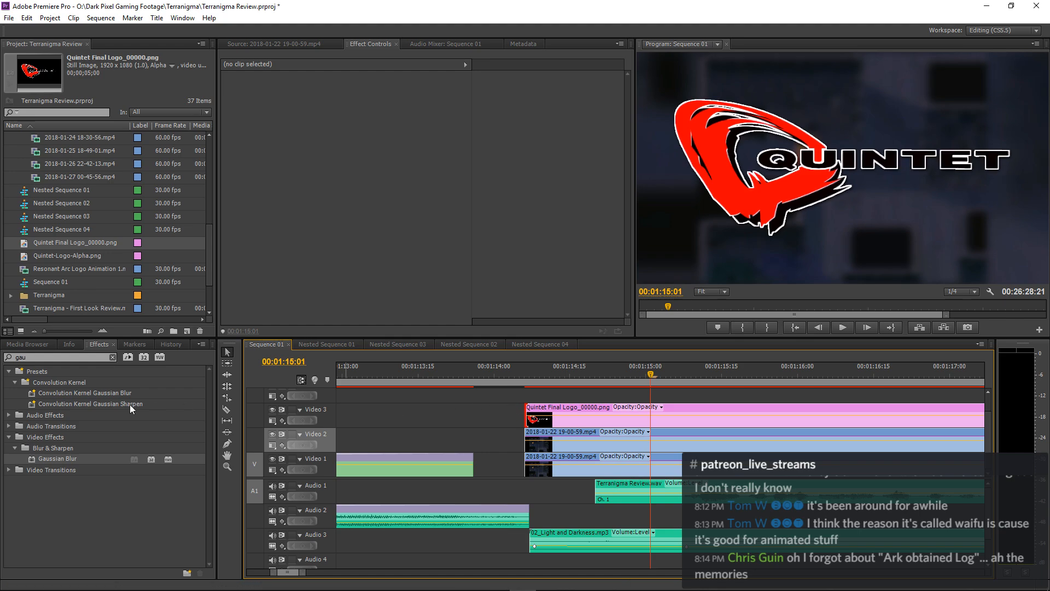
Clear the effects search so that all effect and transition folders are listed again.
double_click(32, 358)
key("BackSpace")
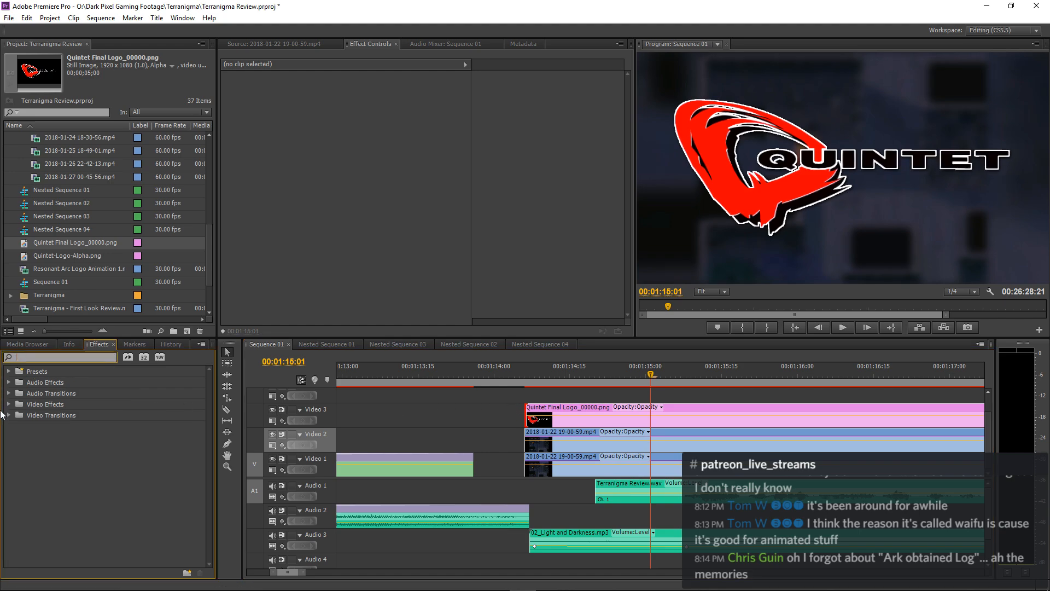
left_click(9, 415)
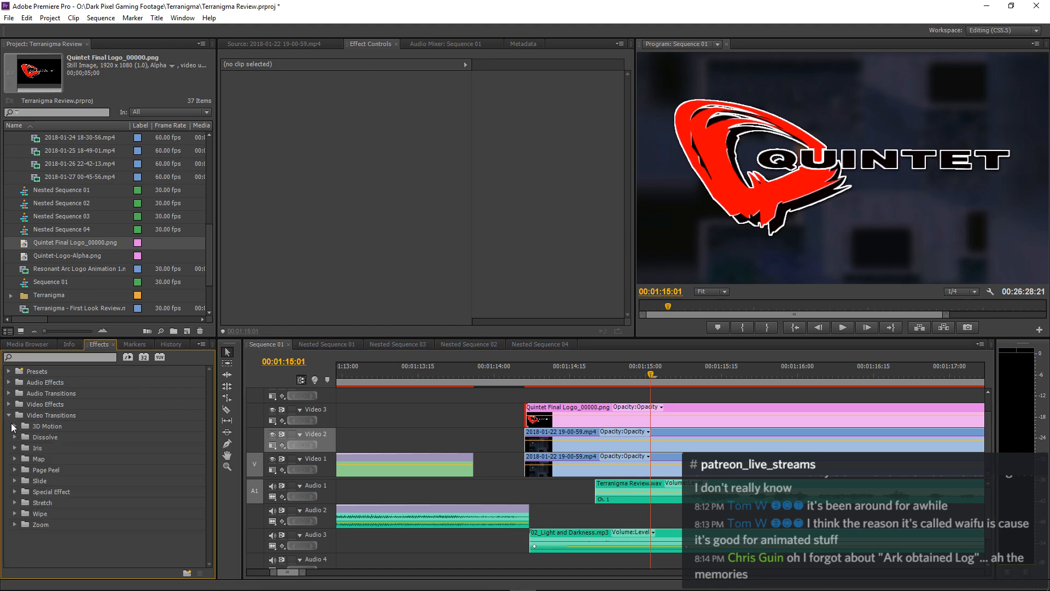
left_click(10, 415)
left_click(546, 443)
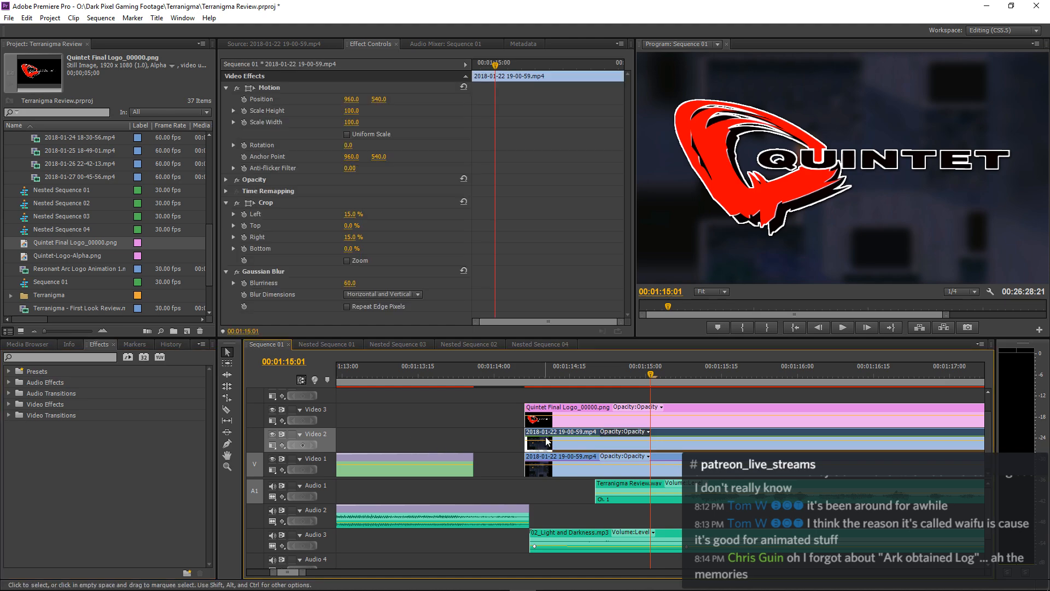
left_click(548, 459, "shift")
right_click(548, 459)
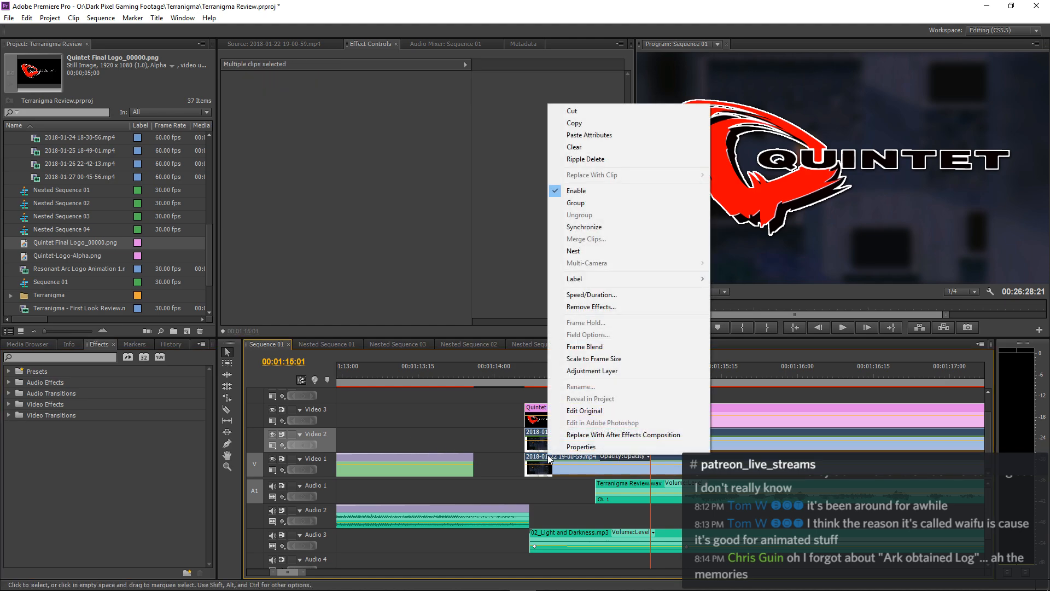
left_click(507, 432)
Nest the two background clips on Video 1 and Video 2 into one sequence, and move the Quintet logo down to Video 2.
left_click(548, 436)
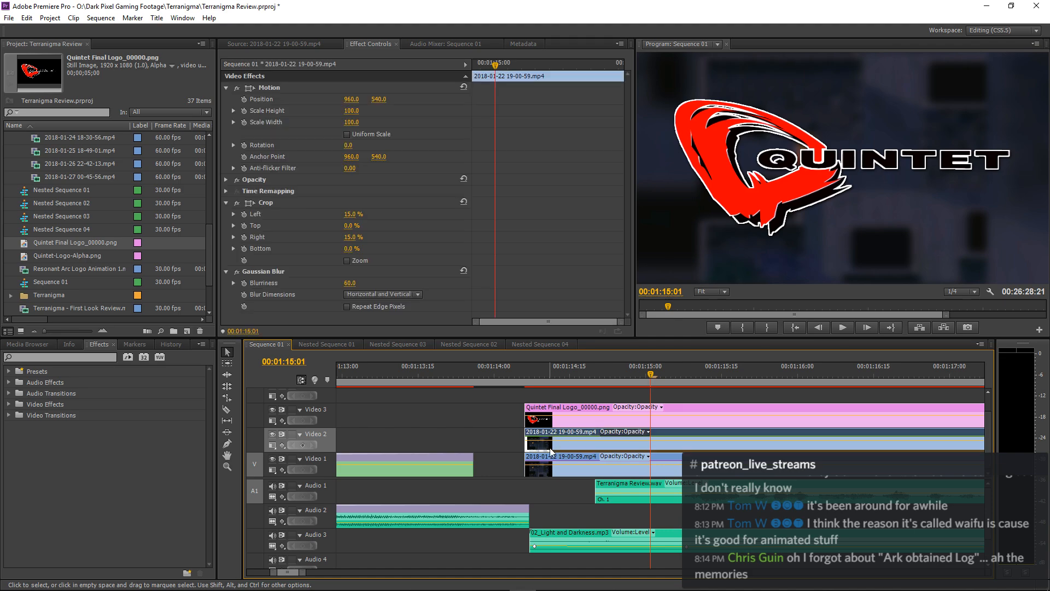
left_click(551, 455, "shift")
right_click(551, 455)
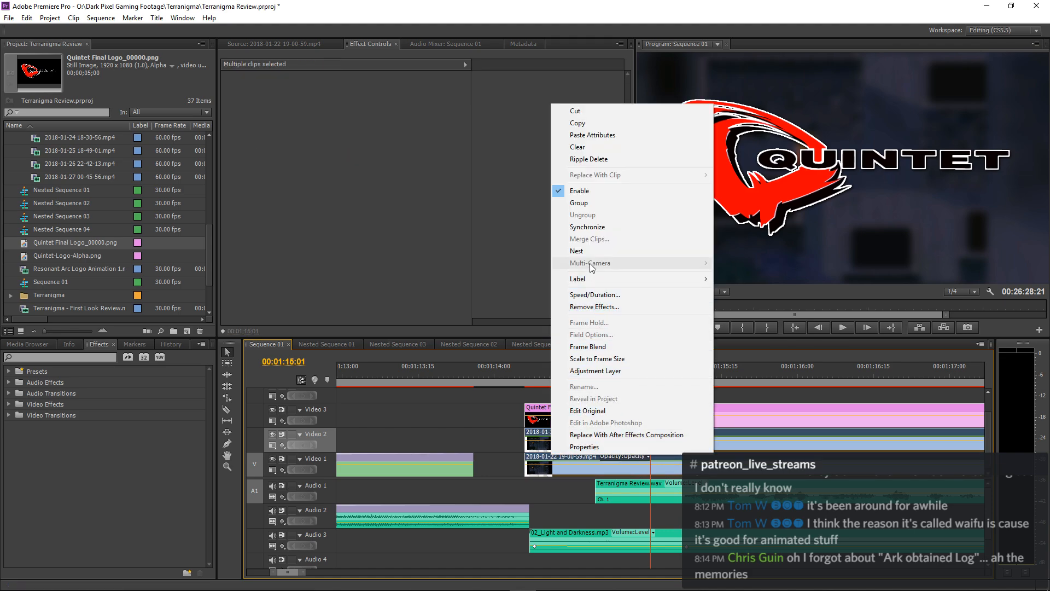
left_click(578, 251)
left_click_drag(564, 409, 565, 435)
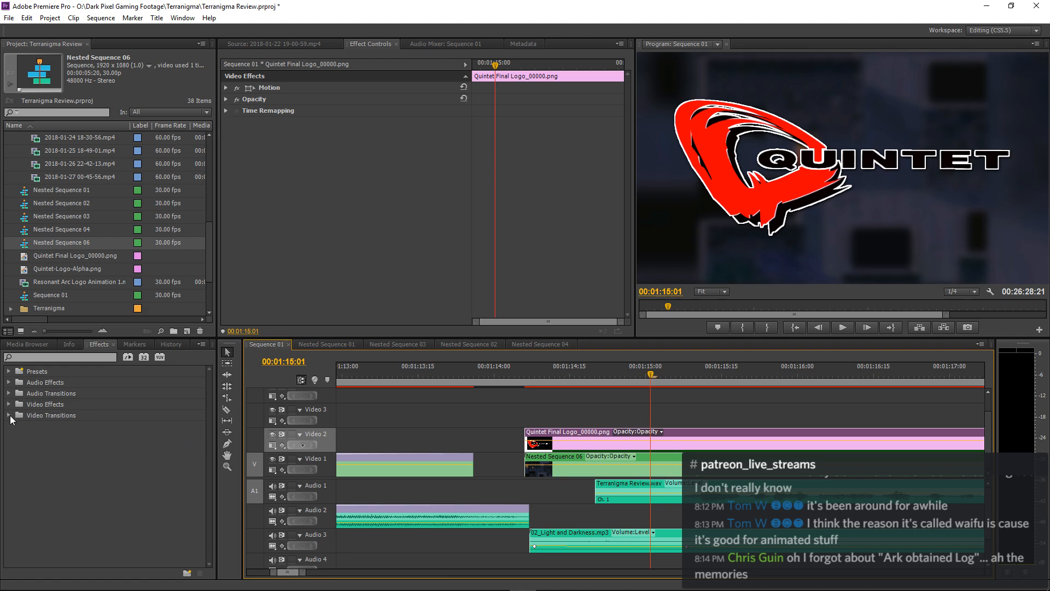
Apply a Cross Dissolve to the start of both the nested background on Video 1 and the Quintet logo on Video 2.
left_click(10, 415)
left_click(15, 437)
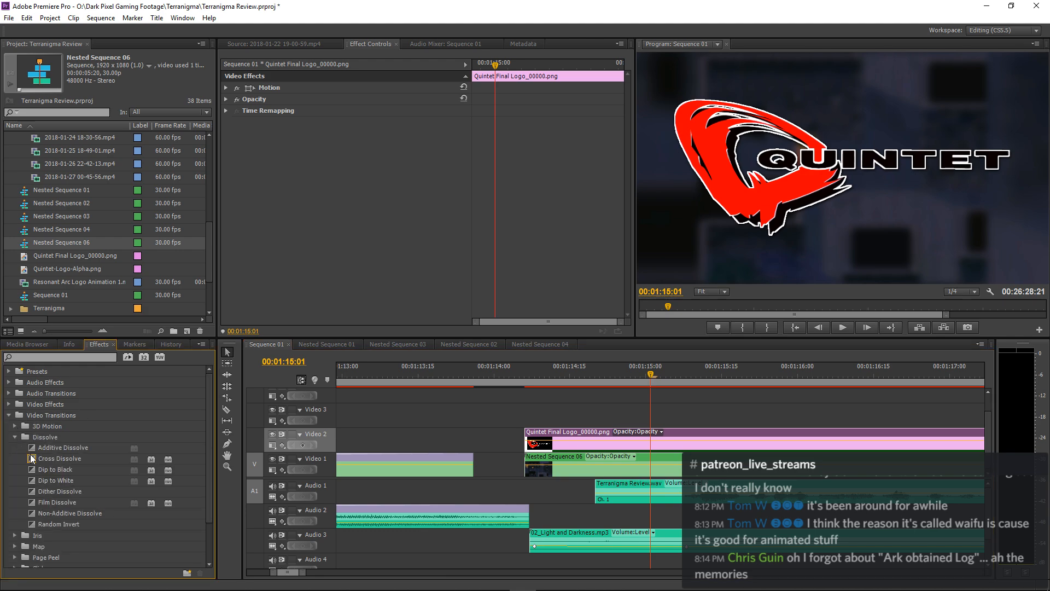
left_click_drag(32, 459, 396, 479)
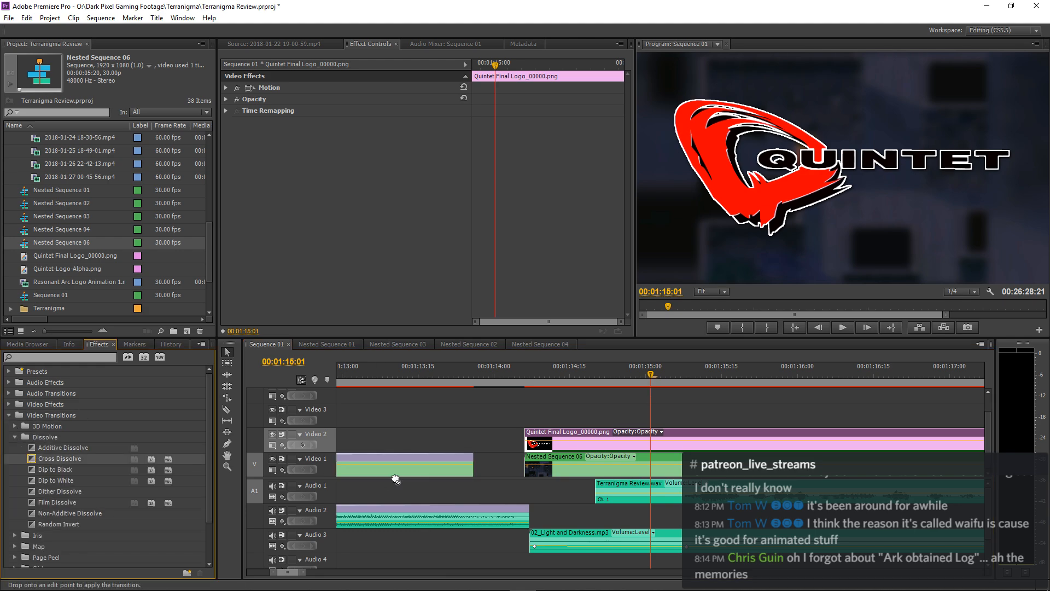
left_click_drag(541, 472, 540, 472)
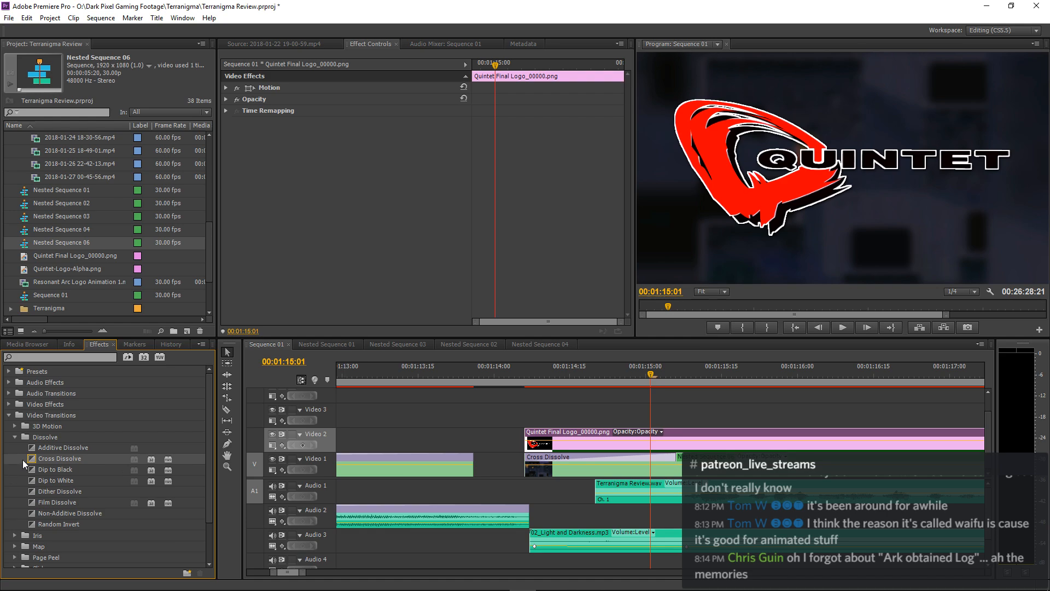
left_click_drag(31, 459, 534, 438)
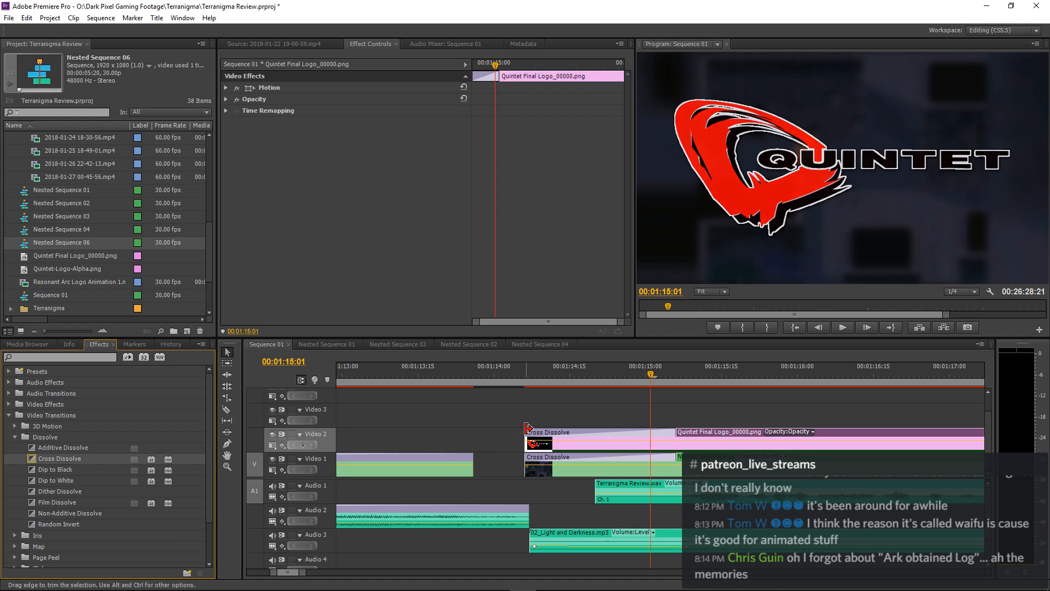
Play back the new cross dissolves into the Quintet logo from 00:01:14:02.
left_click(502, 375)
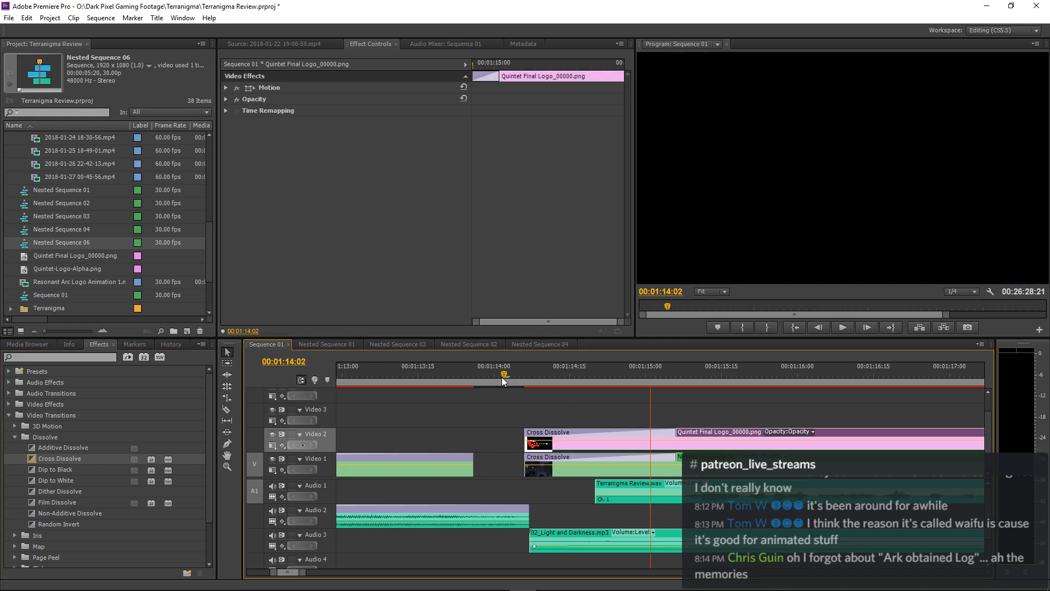
key("space")
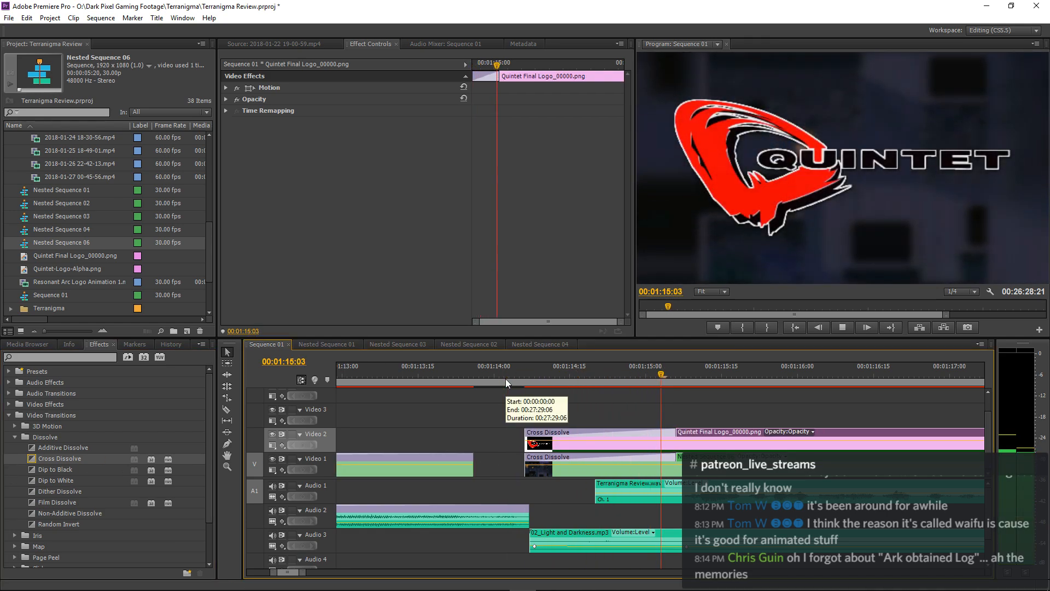
left_click(635, 410)
key("minus")
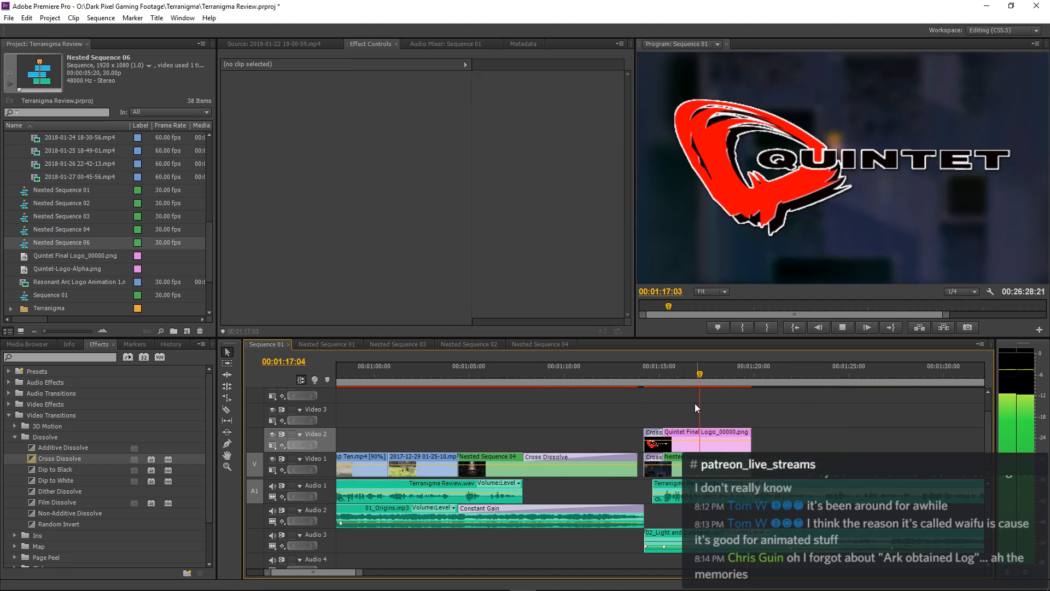
Keyframe the logo's Position and Scale so Scale grows from 95 at 00:01:14:06 to 100 at the clip's end, 00:01:19:25.
left_click(692, 434)
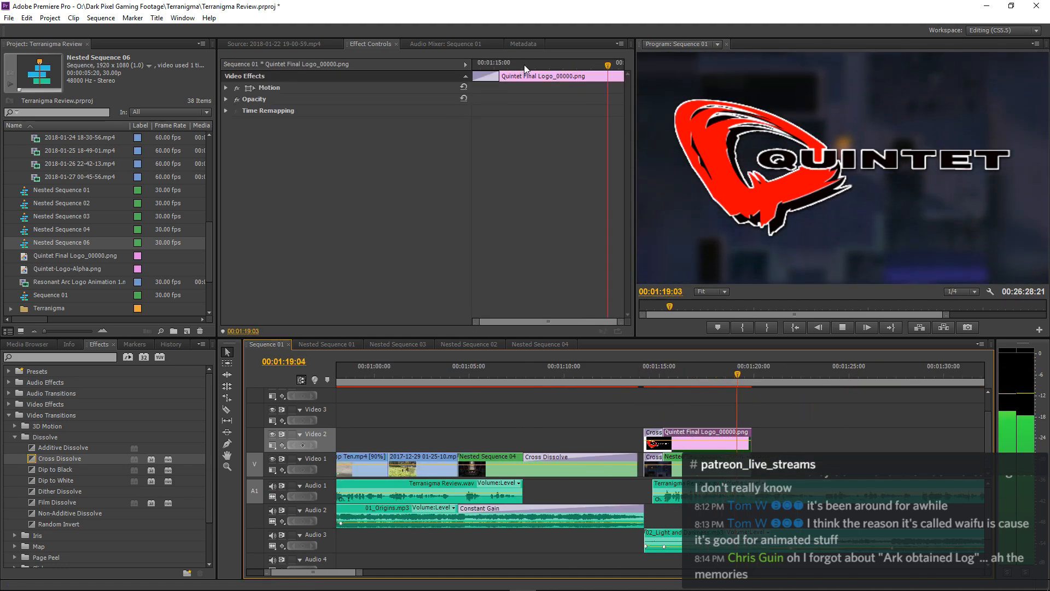
key("space")
left_click_drag(526, 65, 332, 89)
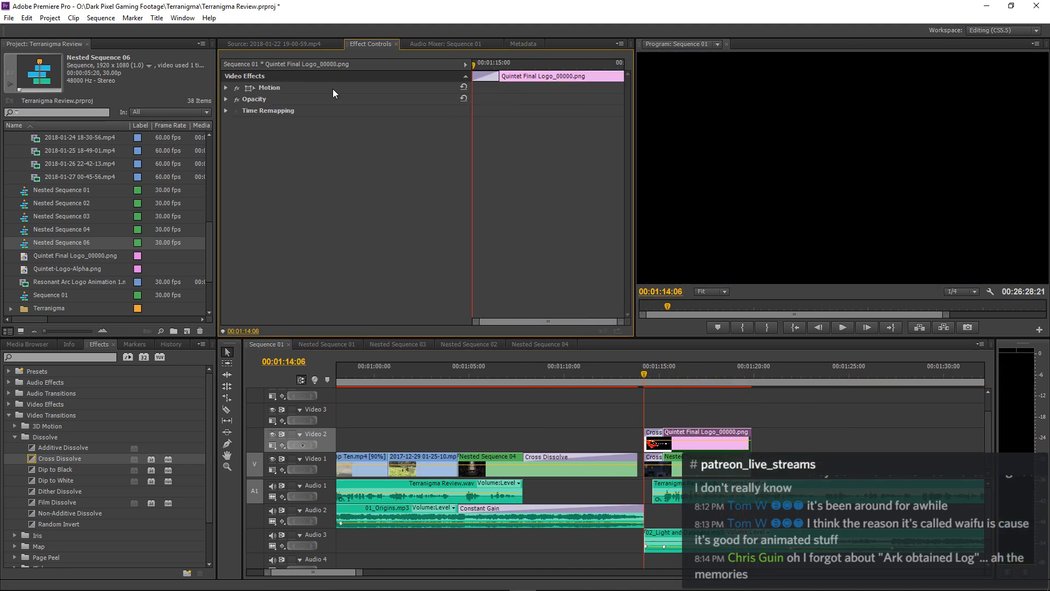
left_click(225, 87)
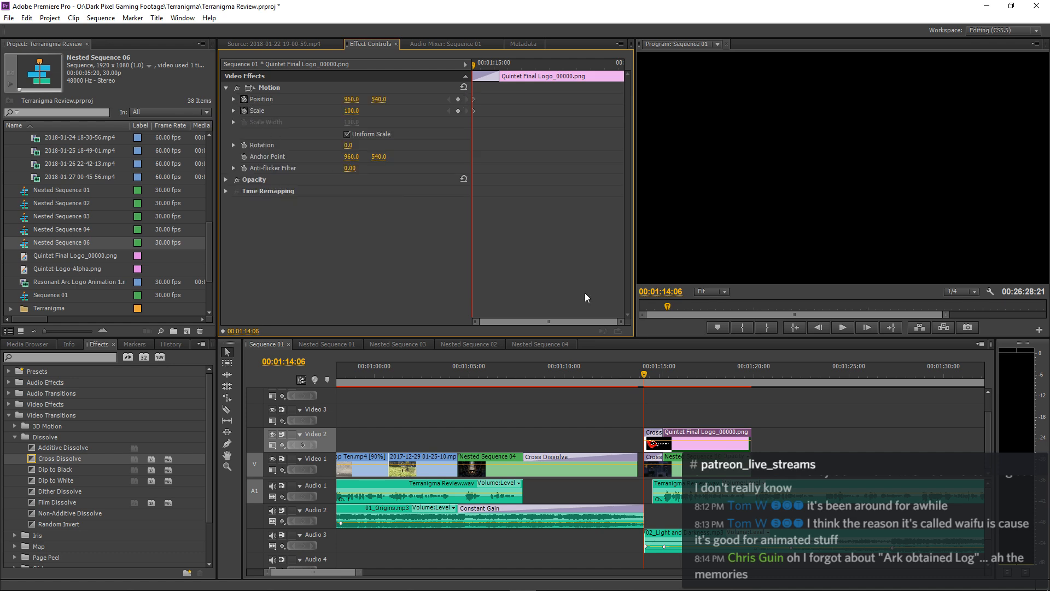
left_click_drag(710, 369, 750, 377)
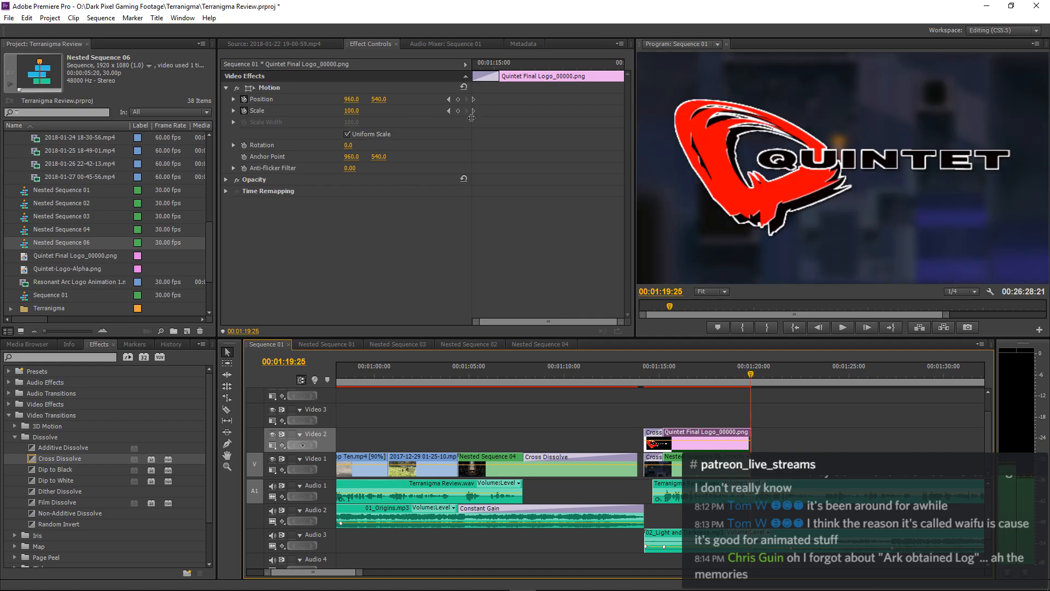
left_click(450, 110)
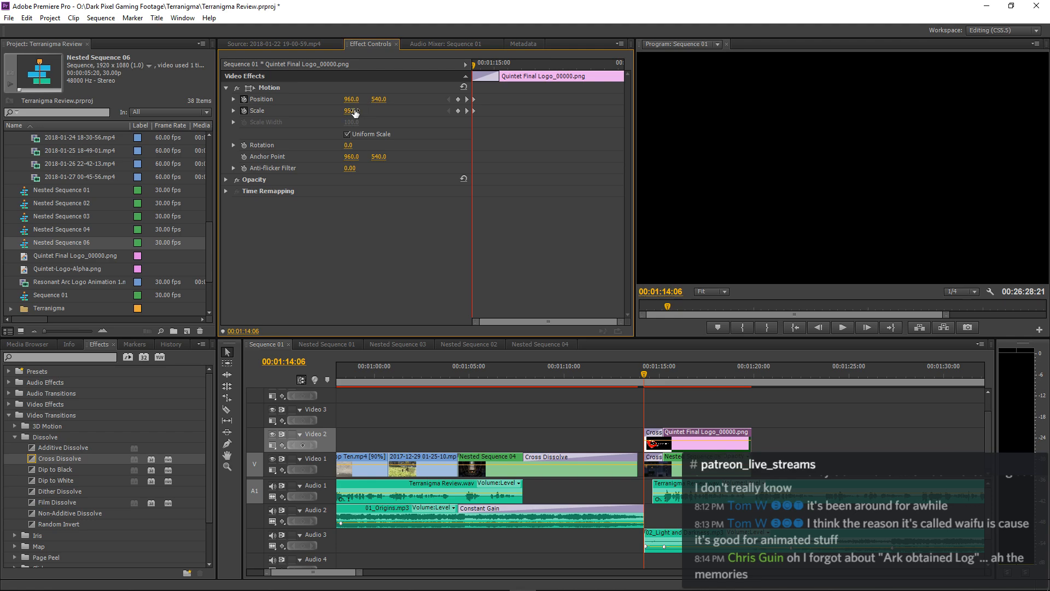
Play back the logo's scale animation, enlarging the program preview to full window.
left_click(809, 415)
key("space")
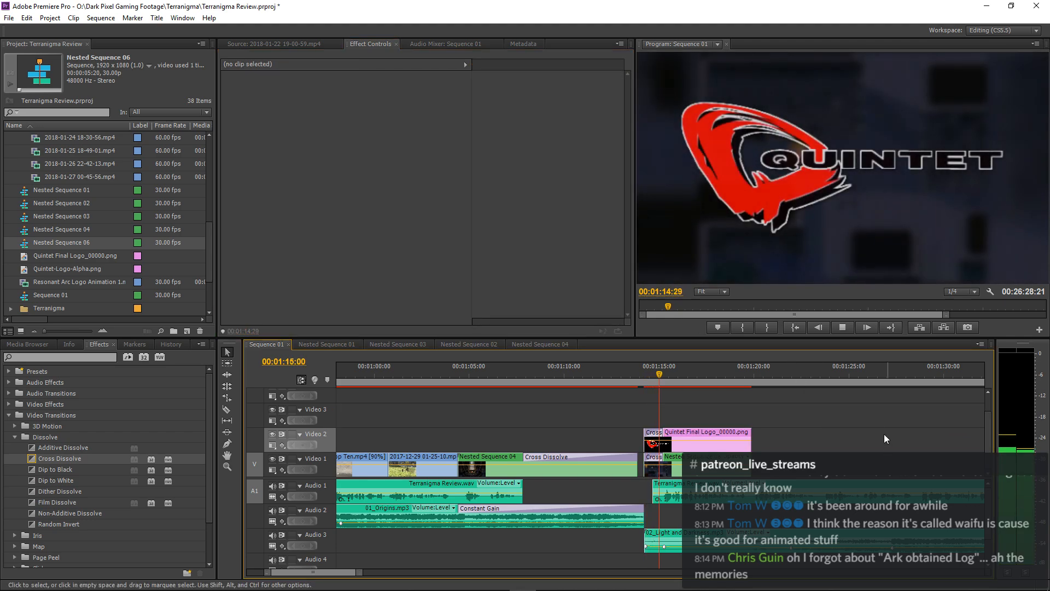
key("grave")
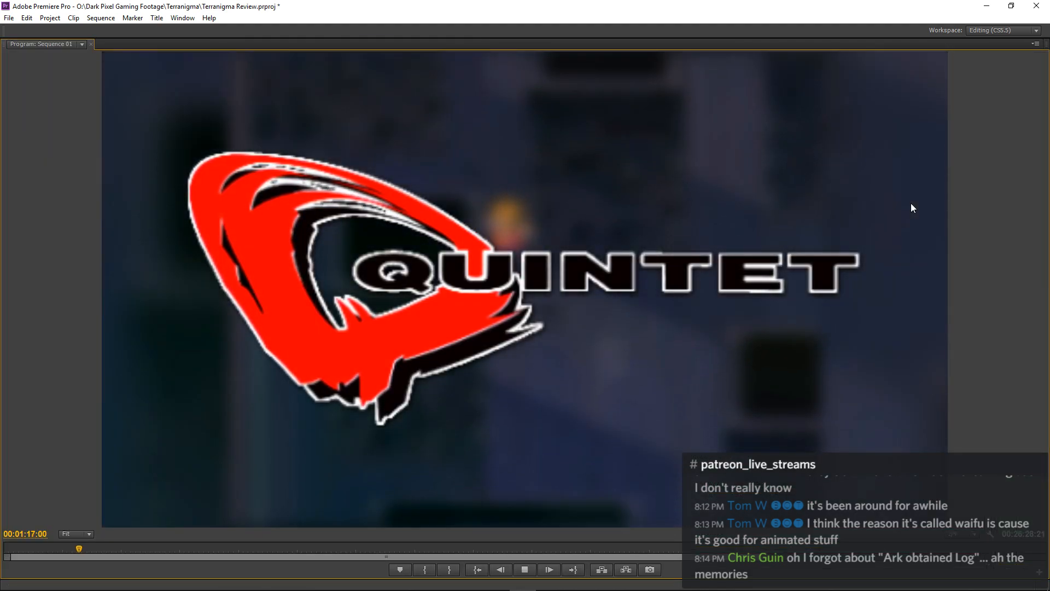
key("grave")
key("space")
Set the program preview's playback resolution to Full and replay the logo animation in the enlarged preview.
left_click(962, 292)
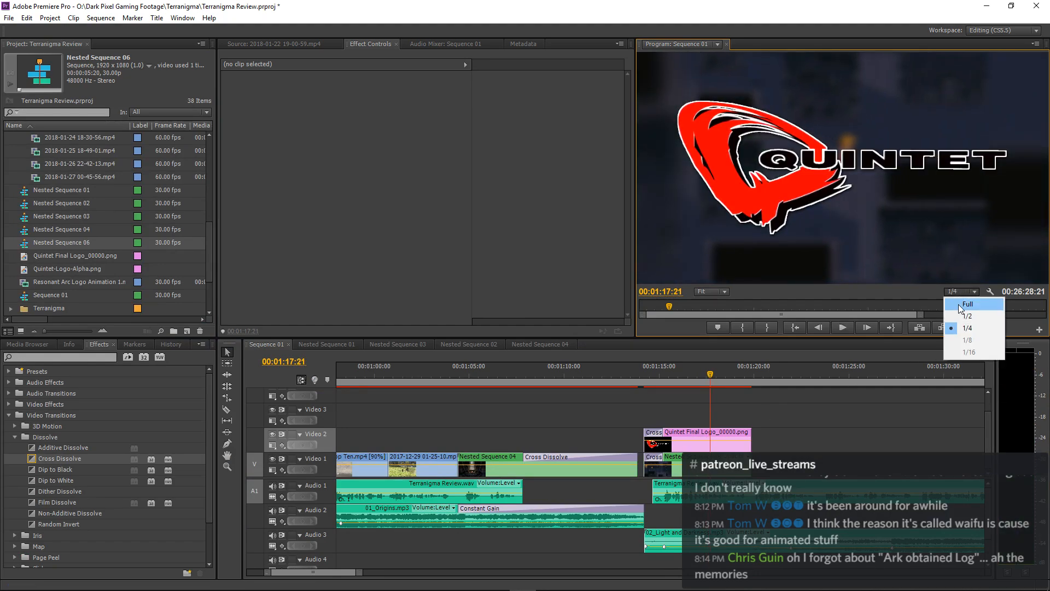
left_click(959, 304)
left_click(641, 373)
key("space")
key("grave")
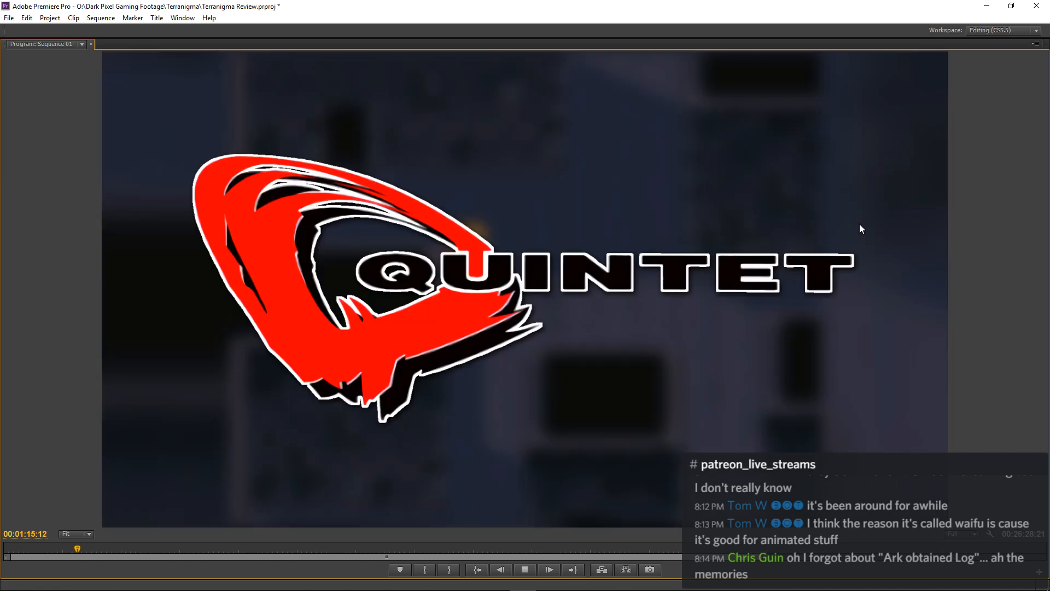
key("grave")
key("space")
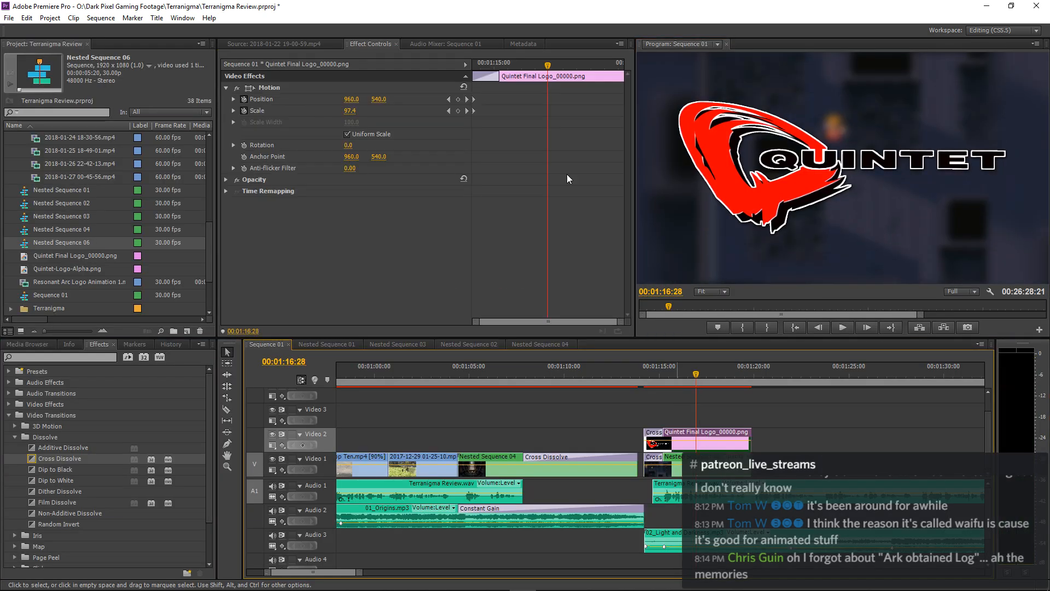
Set the logo's starting Scale keyframe to 90 and play the animation through in the enlarged preview.
left_click(448, 112)
left_click(350, 111)
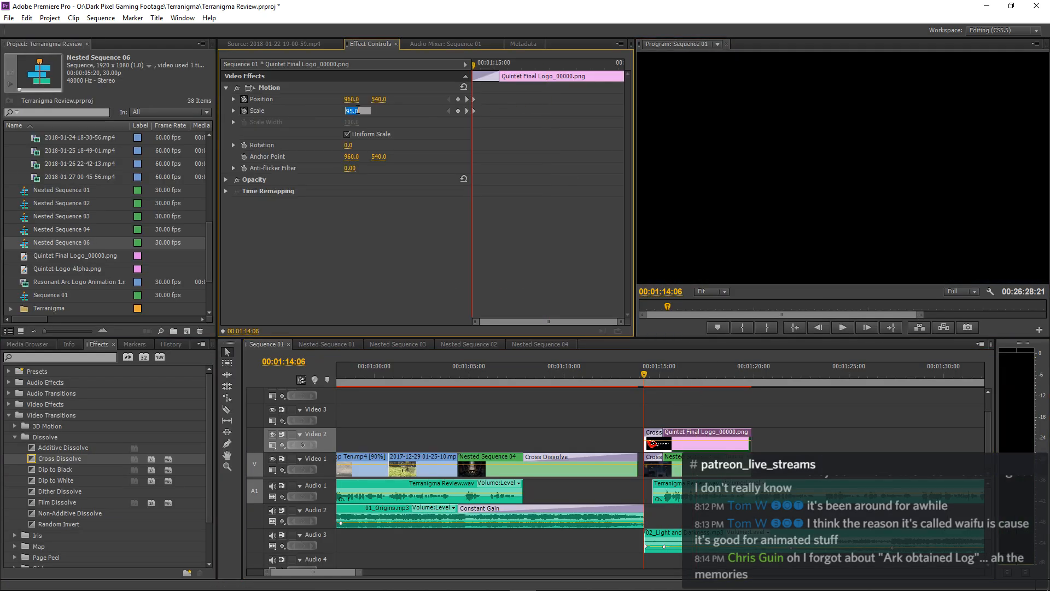
left_click(884, 411)
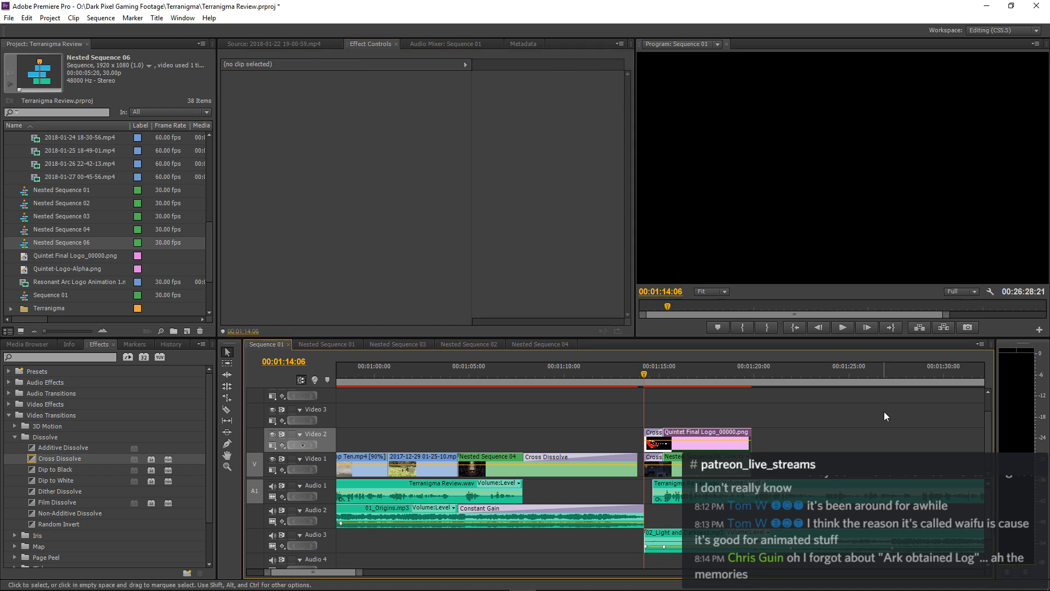
key("grave")
key("space")
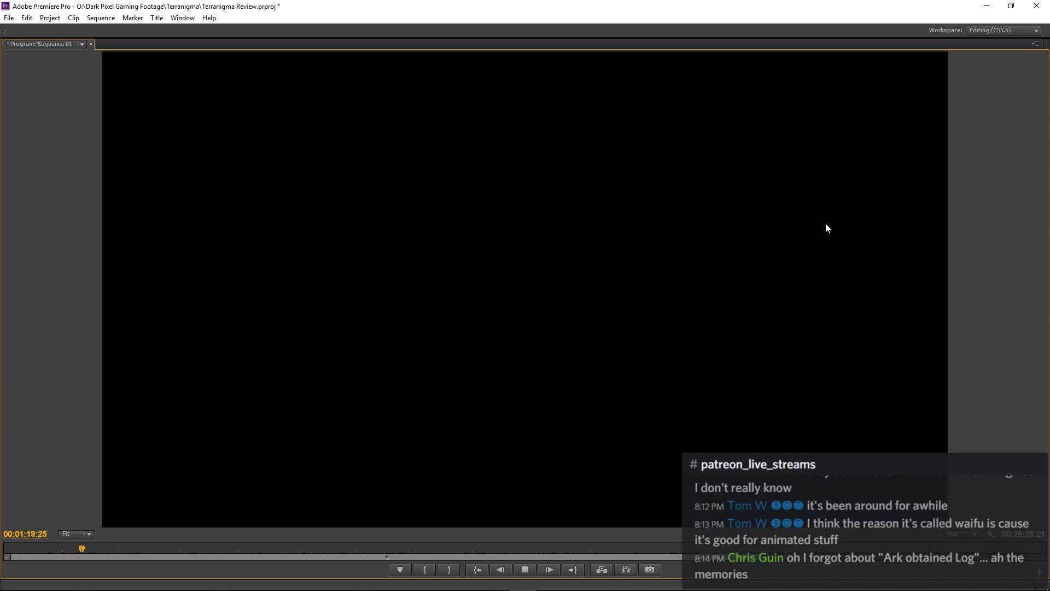
key("grave")
key("space")
Set the logo's starting Scale keyframe to 80 and play the animation in the enlarged preview.
left_click(691, 374)
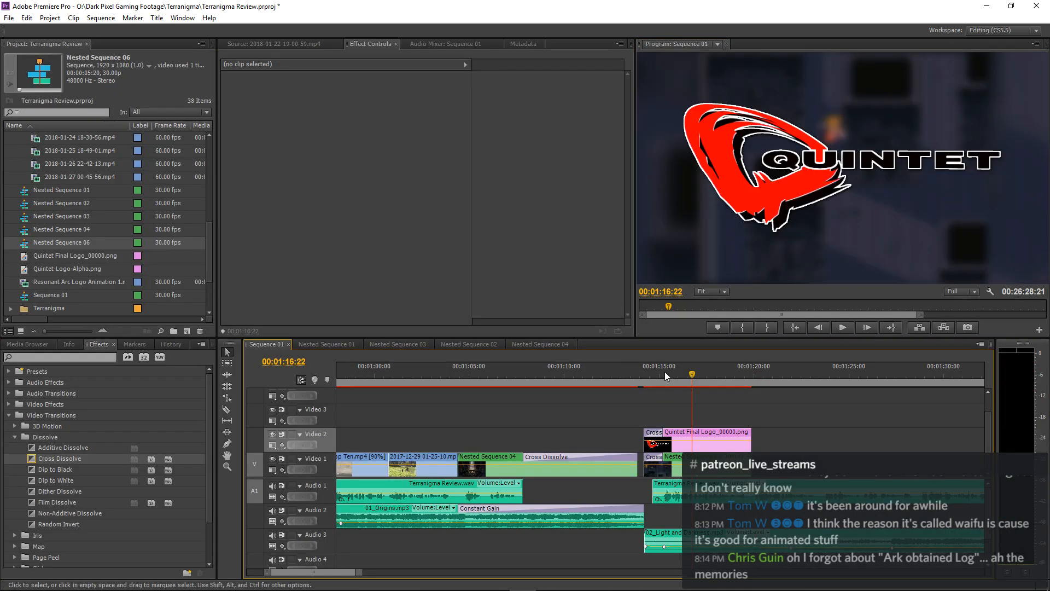
left_click(705, 434)
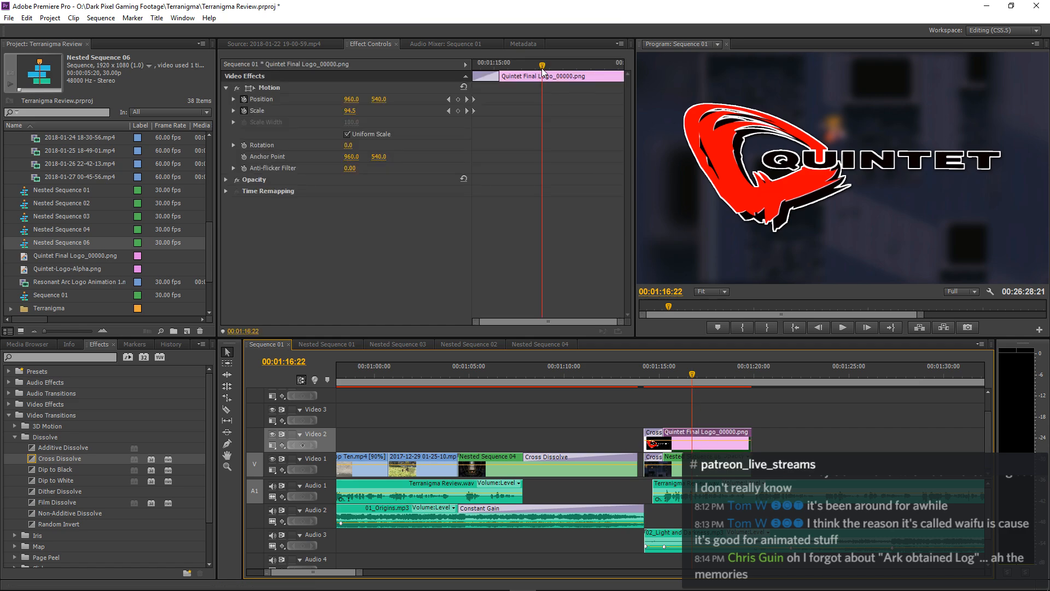
left_click_drag(543, 70, 464, 61)
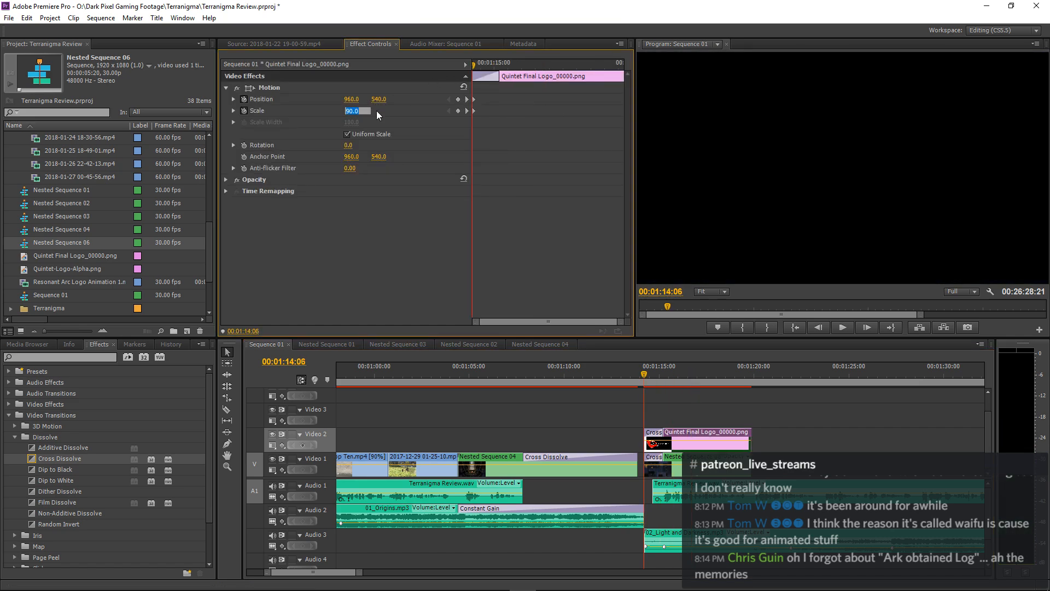
key("grave")
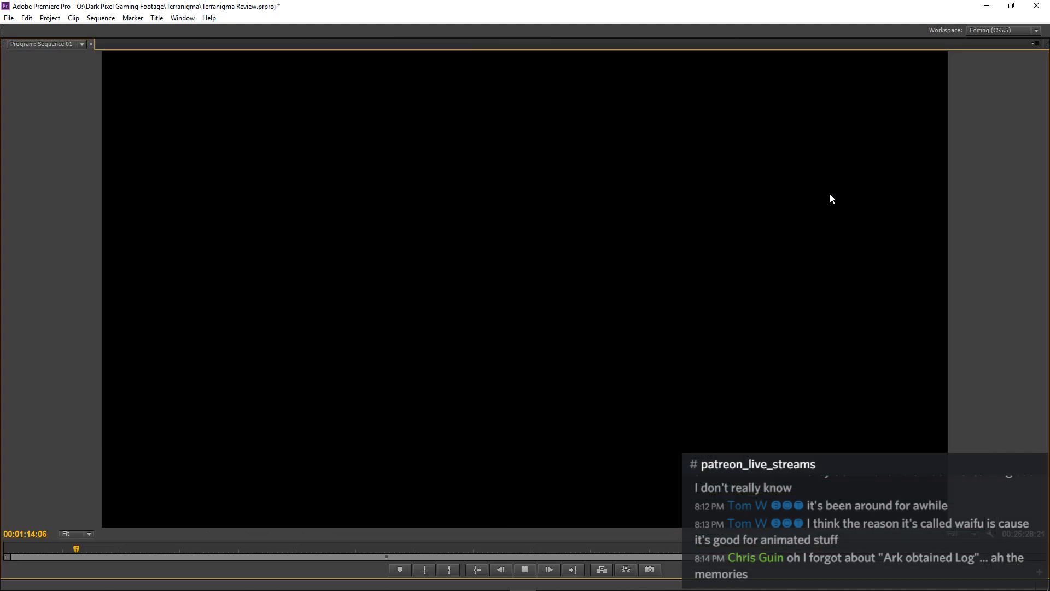
key("space")
key("grave")
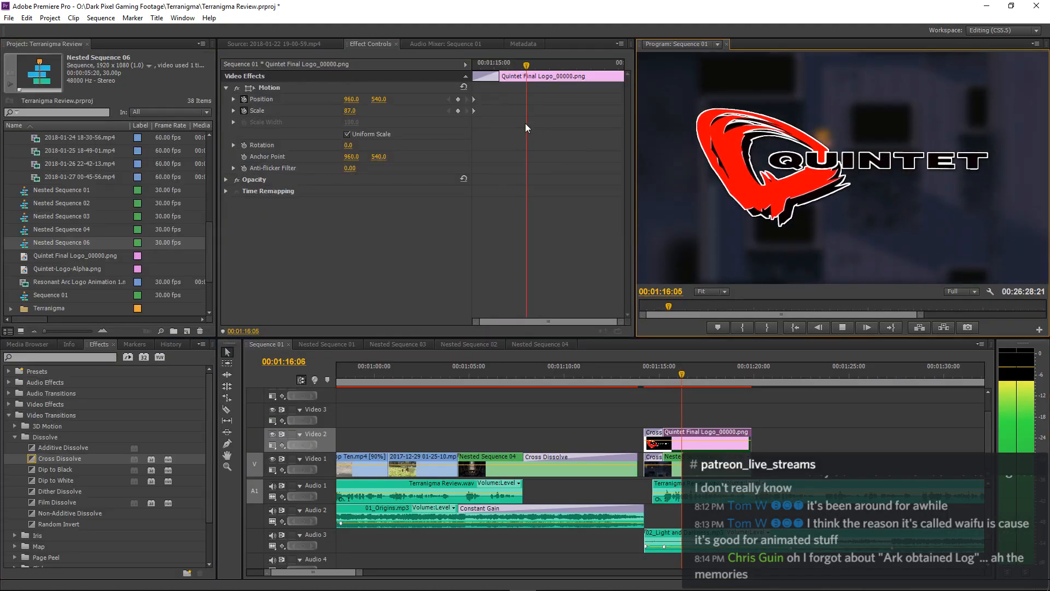
key("space")
Raise the logo's starting Scale keyframe above 80 for a subtler zoom, and play the animation in the enlarged preview.
left_click(449, 111)
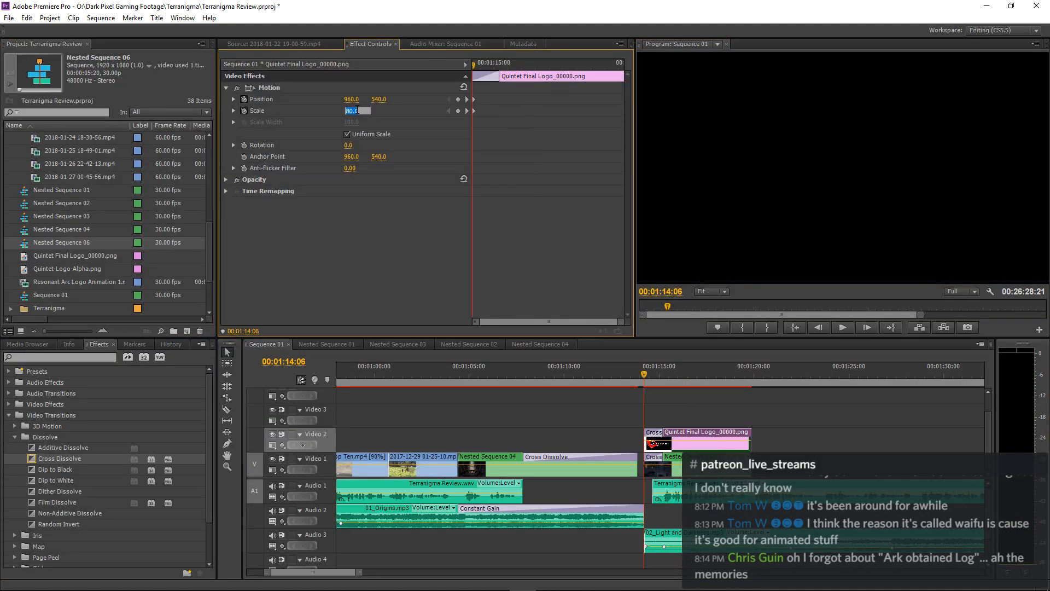
key("grave")
key("space")
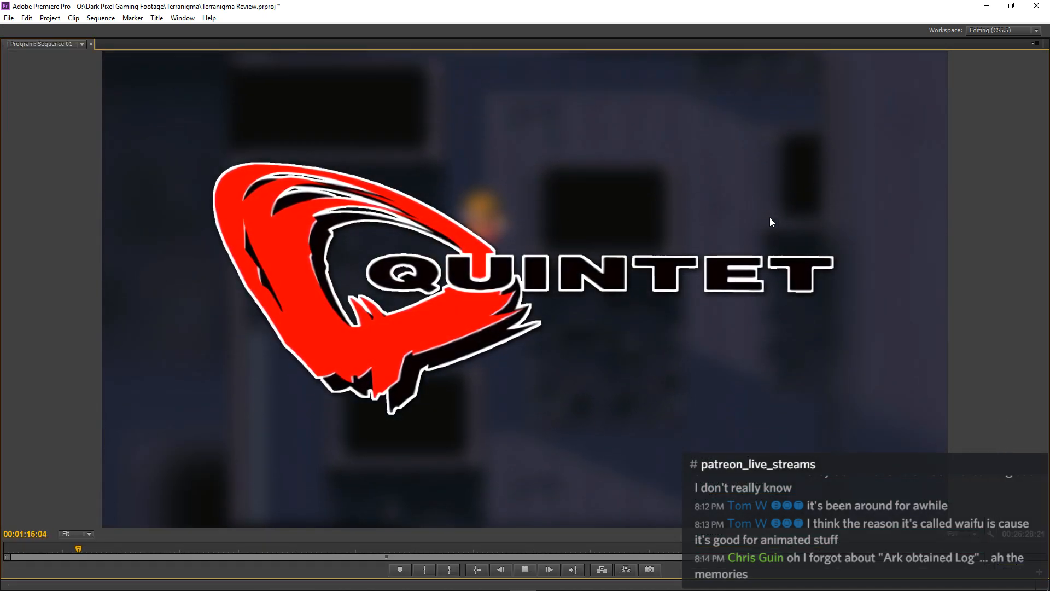
key("grave")
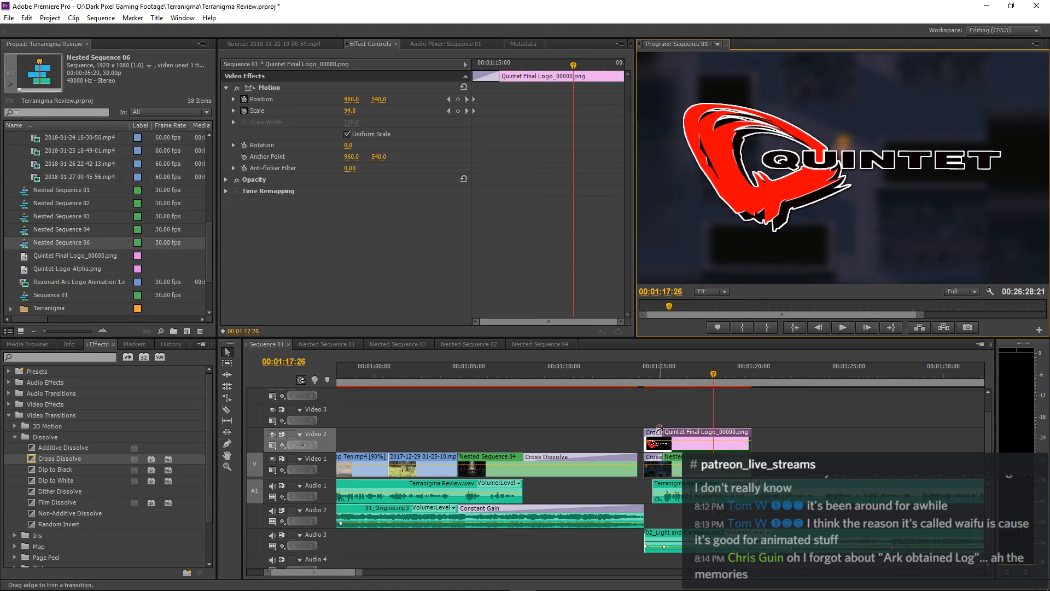
Set the opening cross dissolves on the logo and nested background clips to 00:00:01:27 and play the result in the enlarged preview.
left_click_drag(663, 440, 682, 458)
left_click(640, 370)
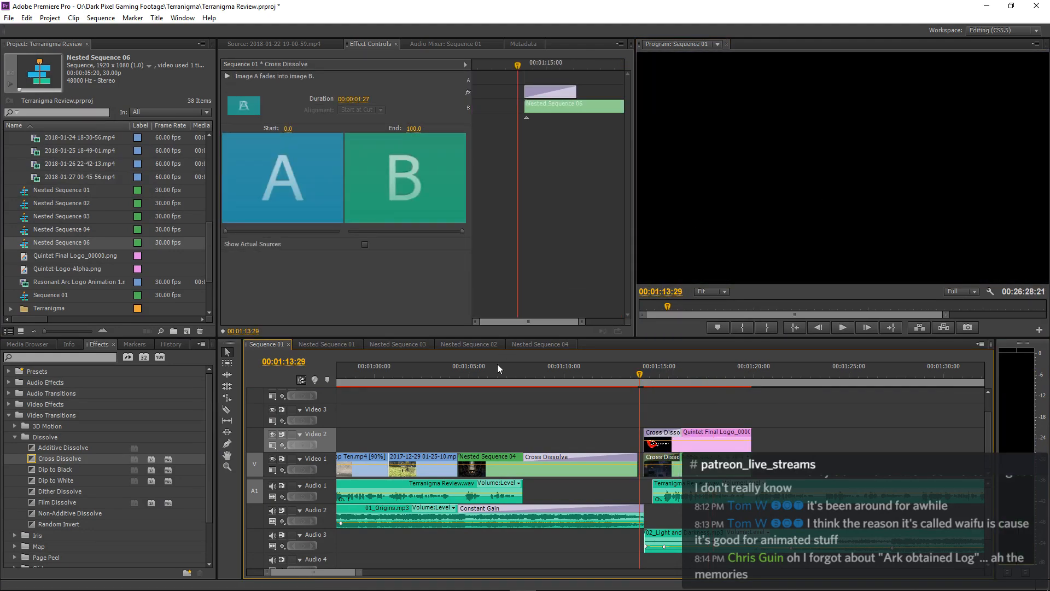
key("space")
key("grave")
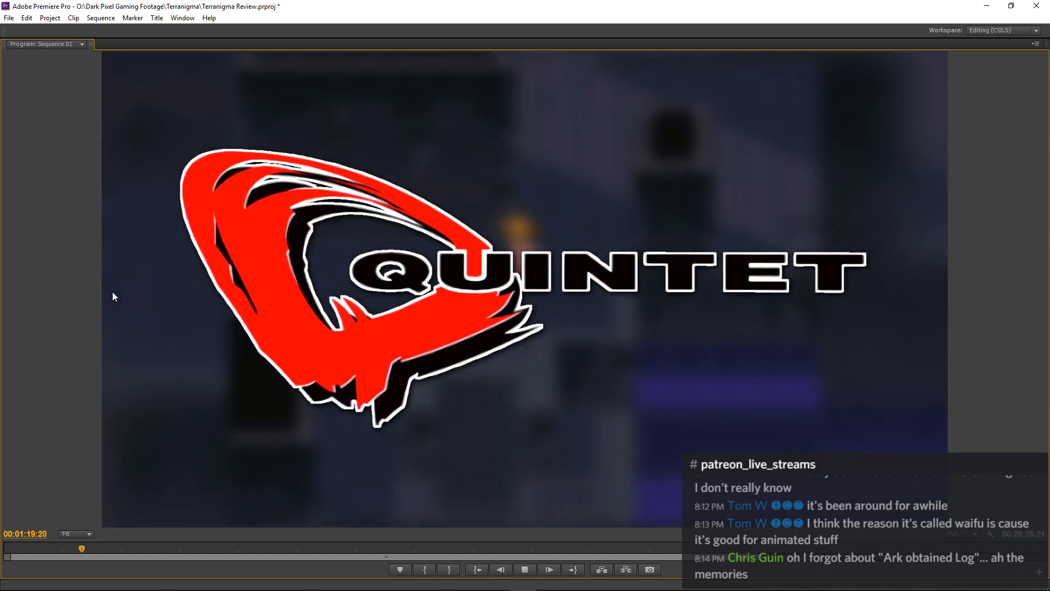
key("grave")
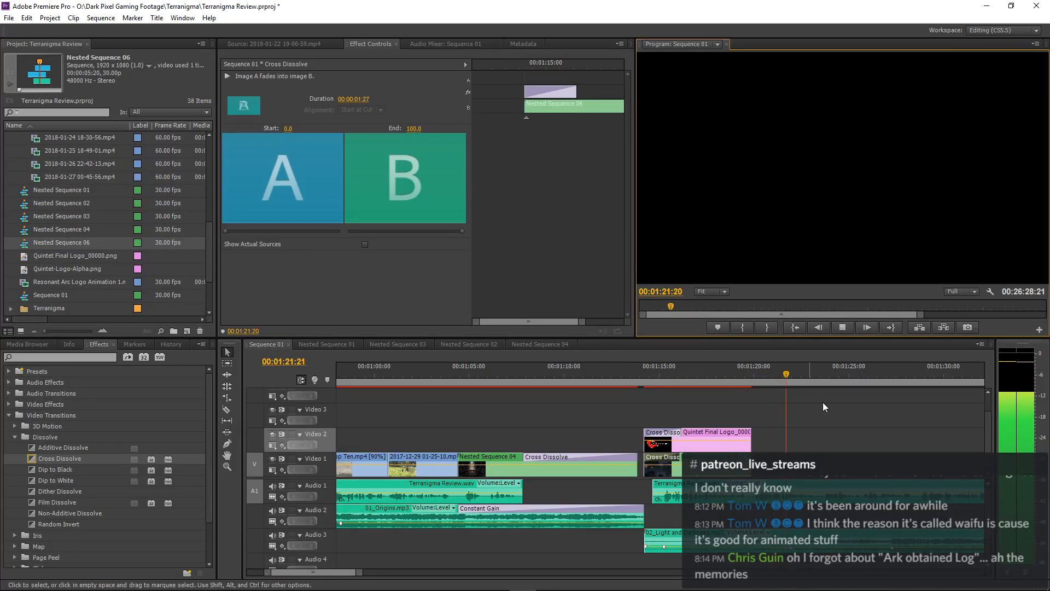
Extend the end of the Quintet logo clip on Video 2 to about 00:01:23:18 and play through the lengthened section.
left_click(856, 415)
scroll(802, 428, "down", 5)
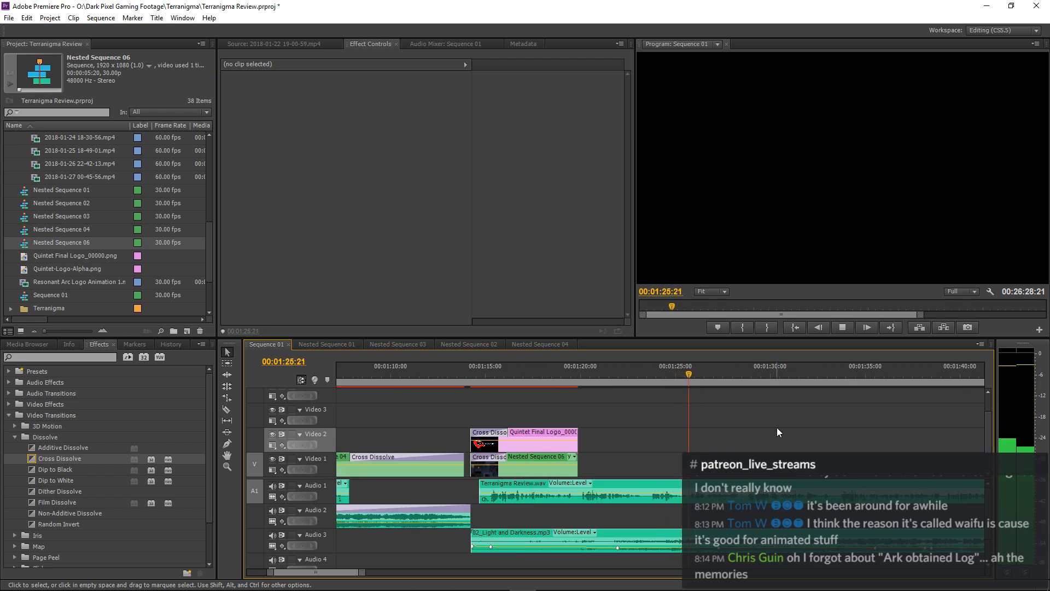
key("space")
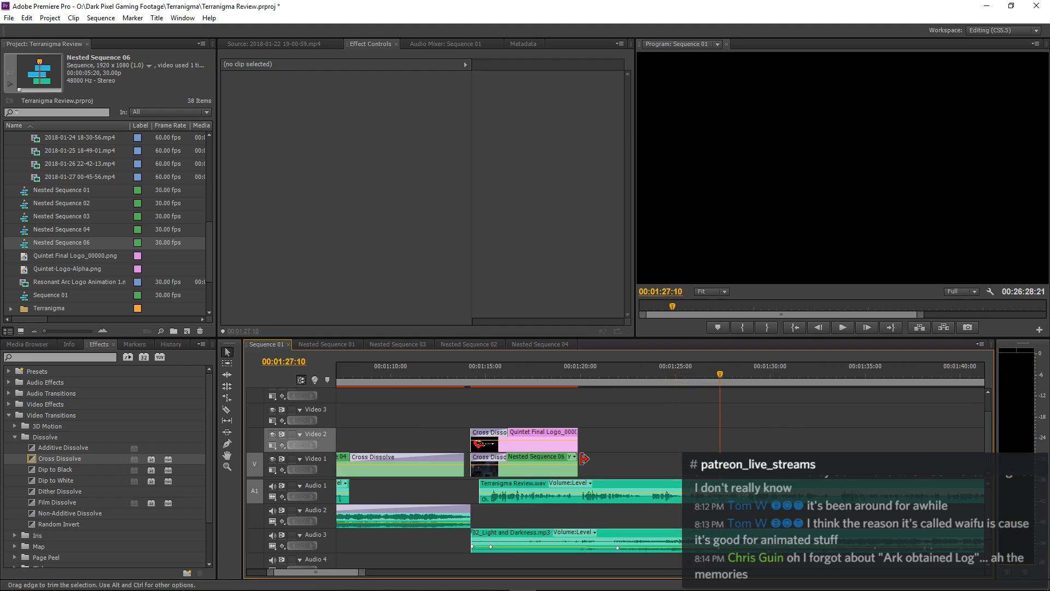
left_click(585, 459)
left_click_drag(587, 434, 651, 440)
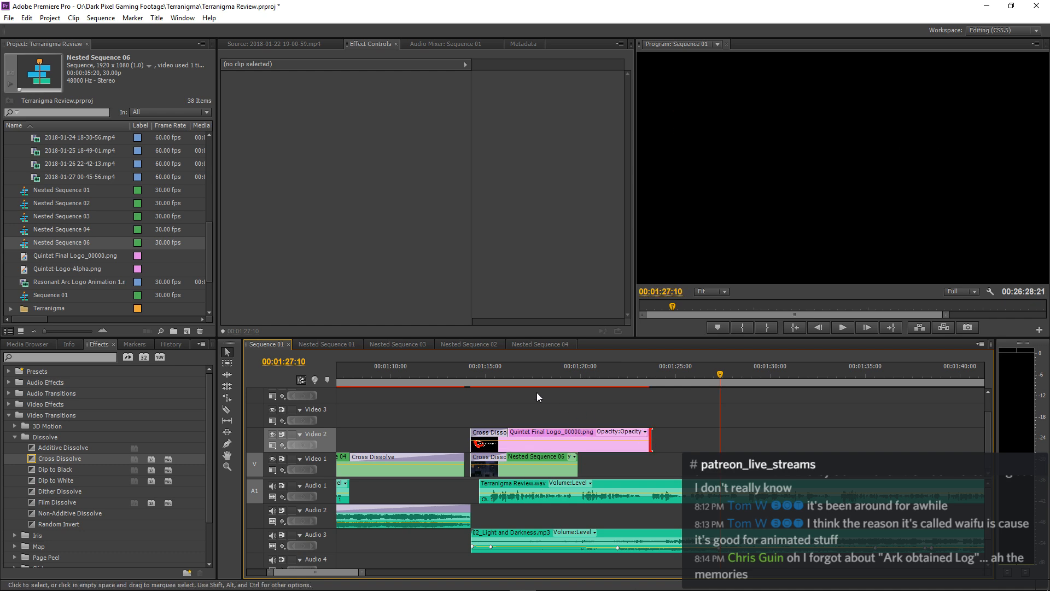
left_click(453, 378)
key("space")
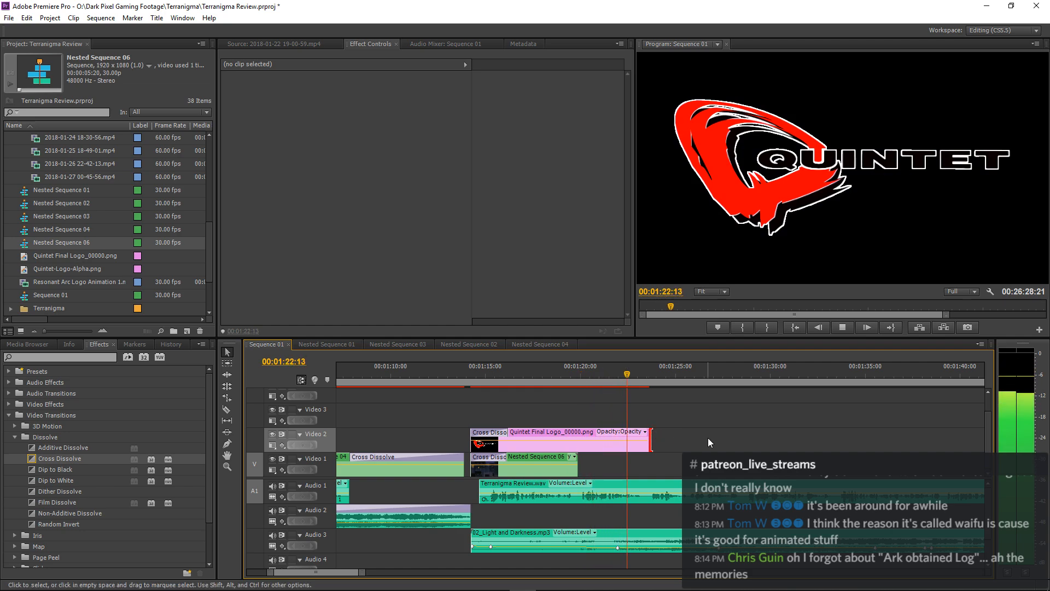
Move the logo's ending Position and Scale keyframes out to the end of the extended clip.
key("=")
key("=")
key("=")
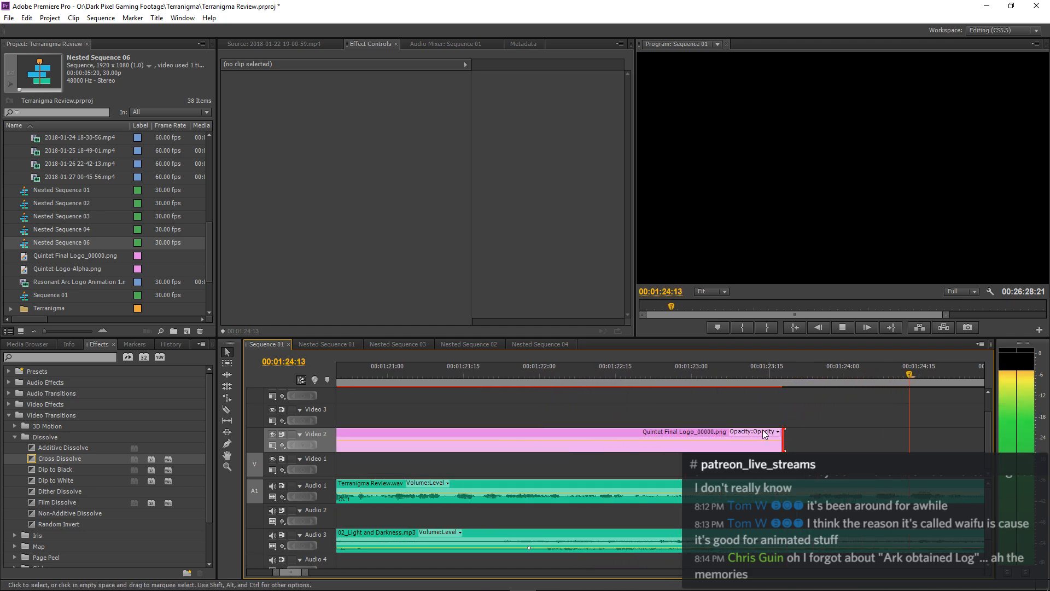
key("minus")
key("minus")
key("minus")
left_click(626, 374)
left_click(611, 437)
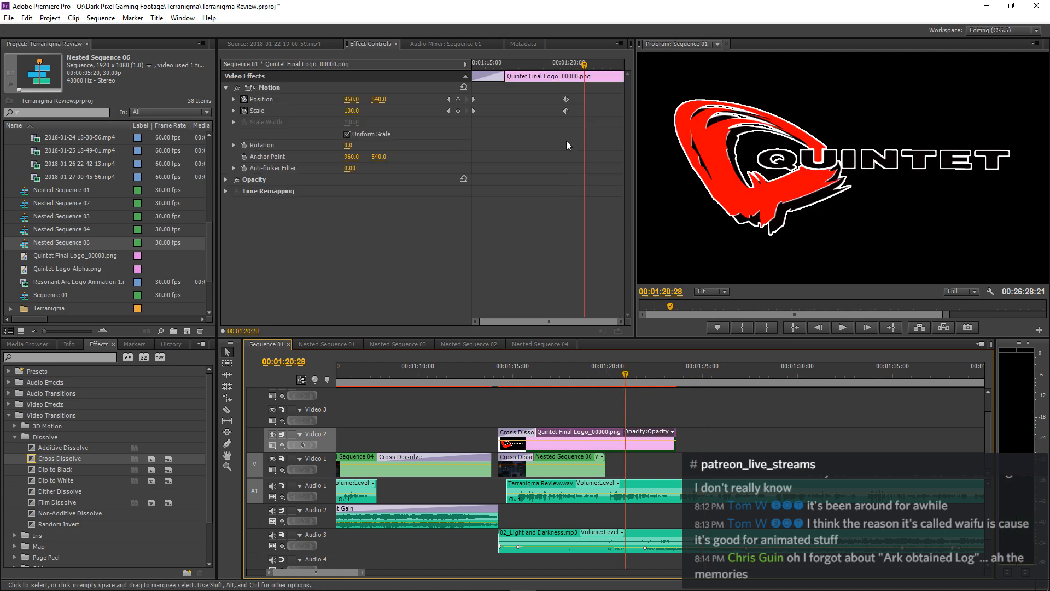
left_click_drag(551, 103, 638, 123)
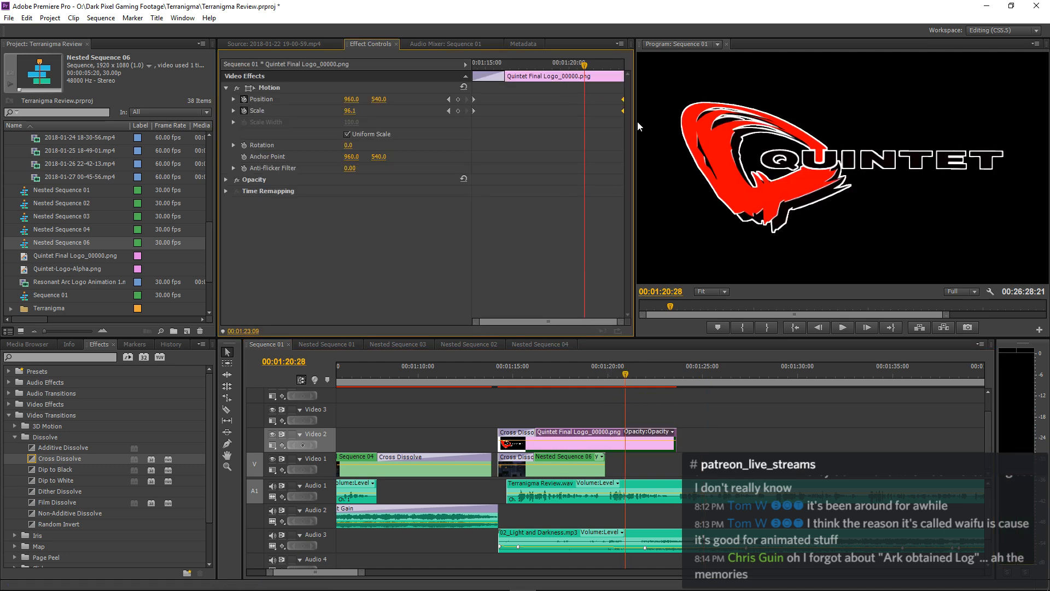
left_click_drag(476, 322, 519, 322)
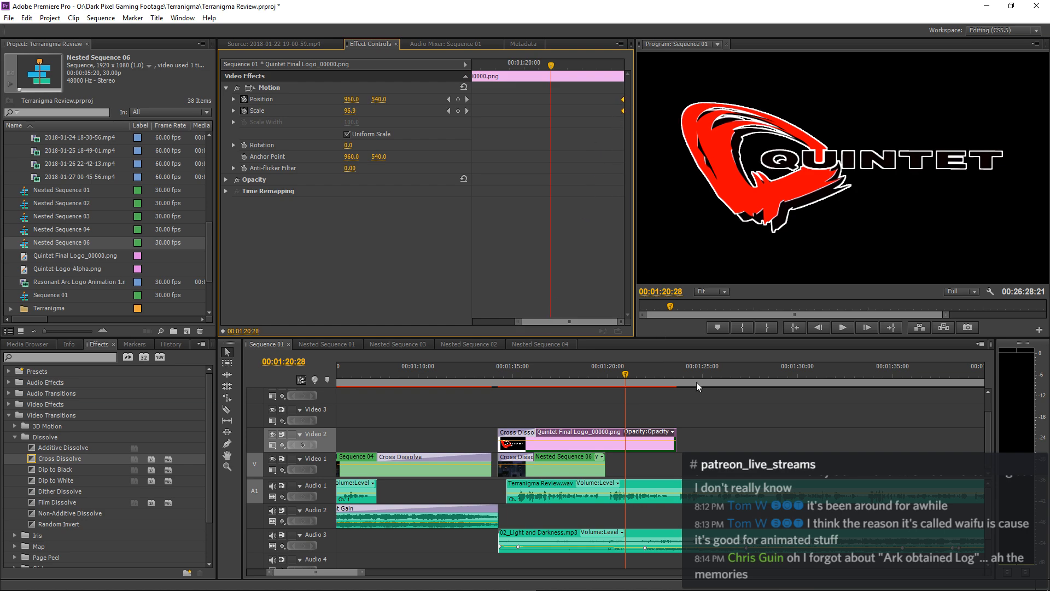
Play the slower logo zoom from 00:01:14:00 in the enlarged preview.
key("space")
left_click(494, 374)
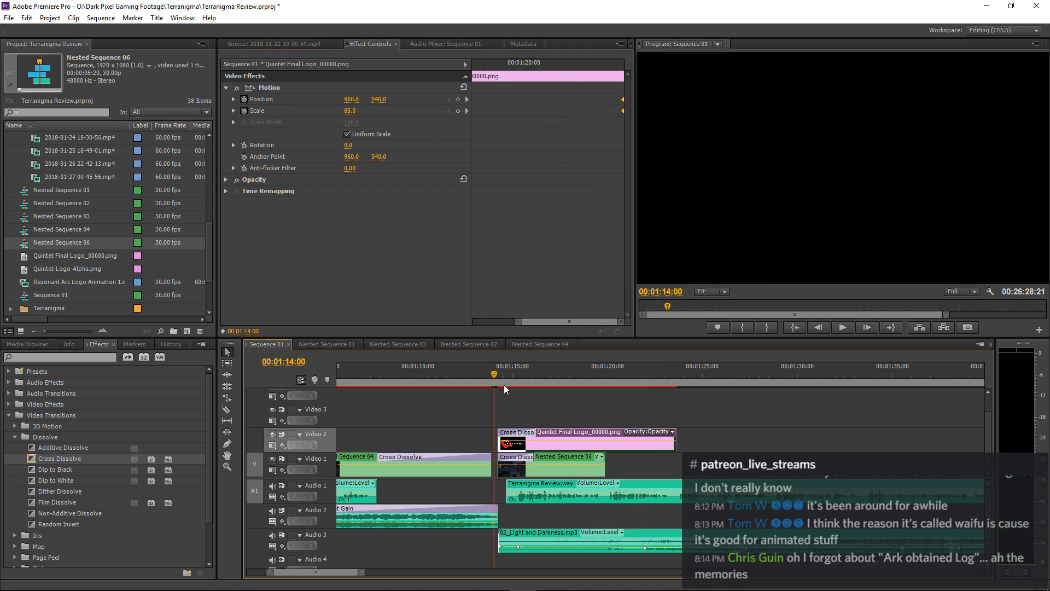
key("space")
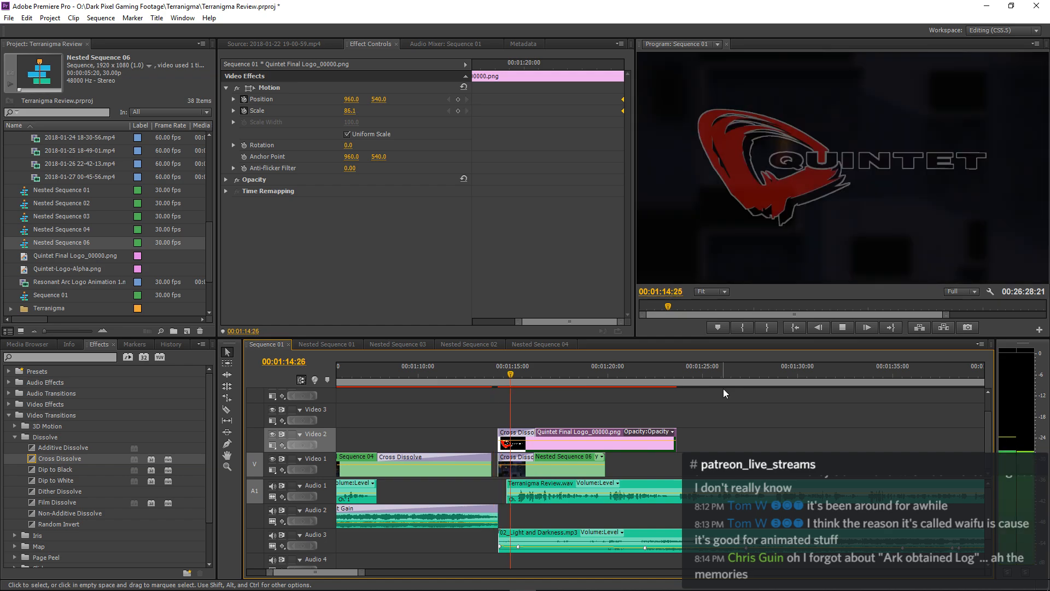
key("shift+grave")
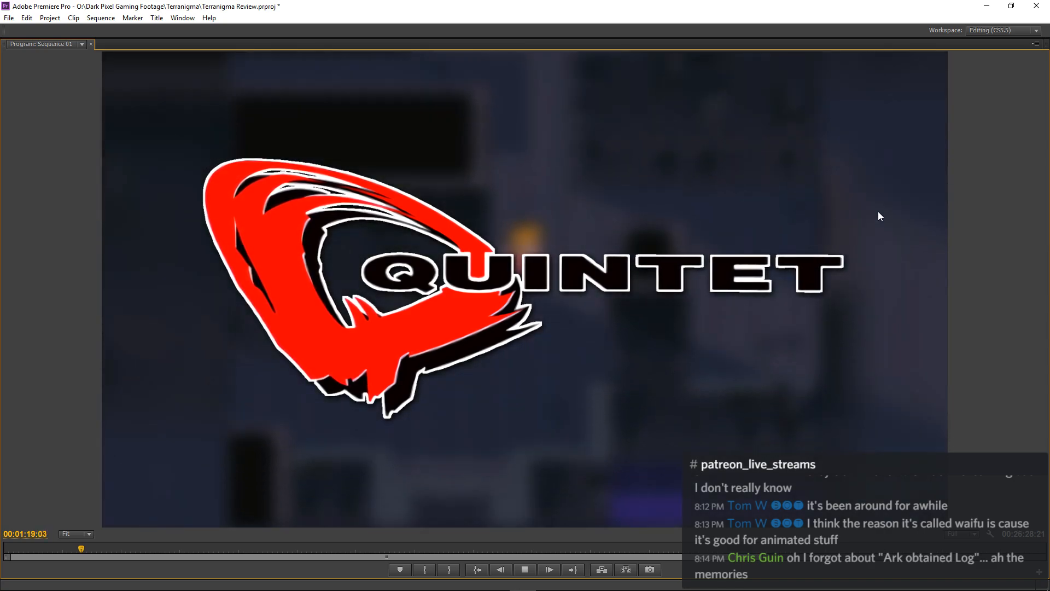
key("shift+grave")
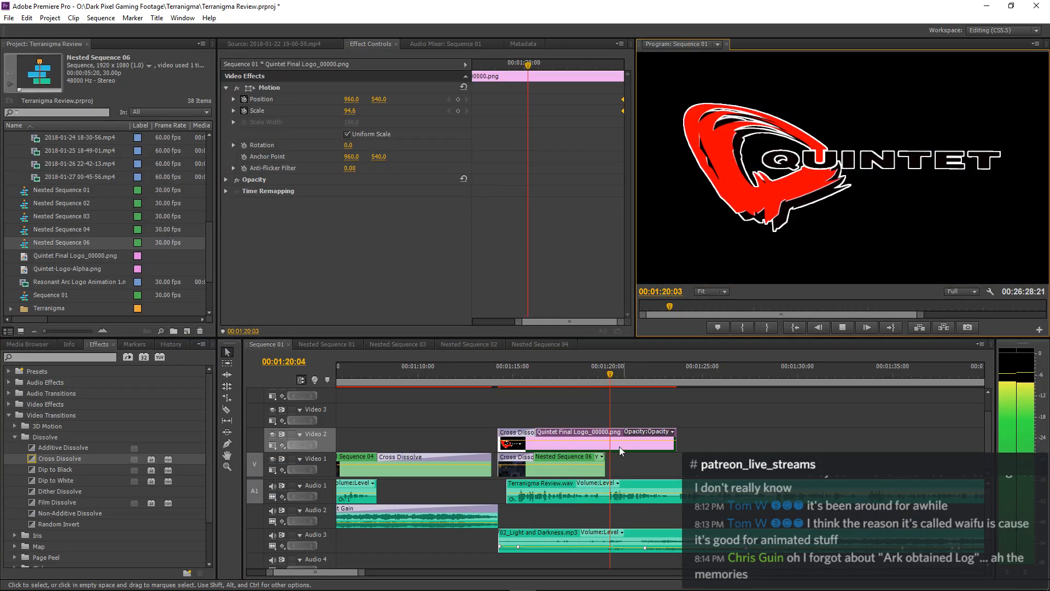
Cut both footage clips out of Nested Sequence 06 and delete the nested clip from Sequence 01.
double_click(563, 458)
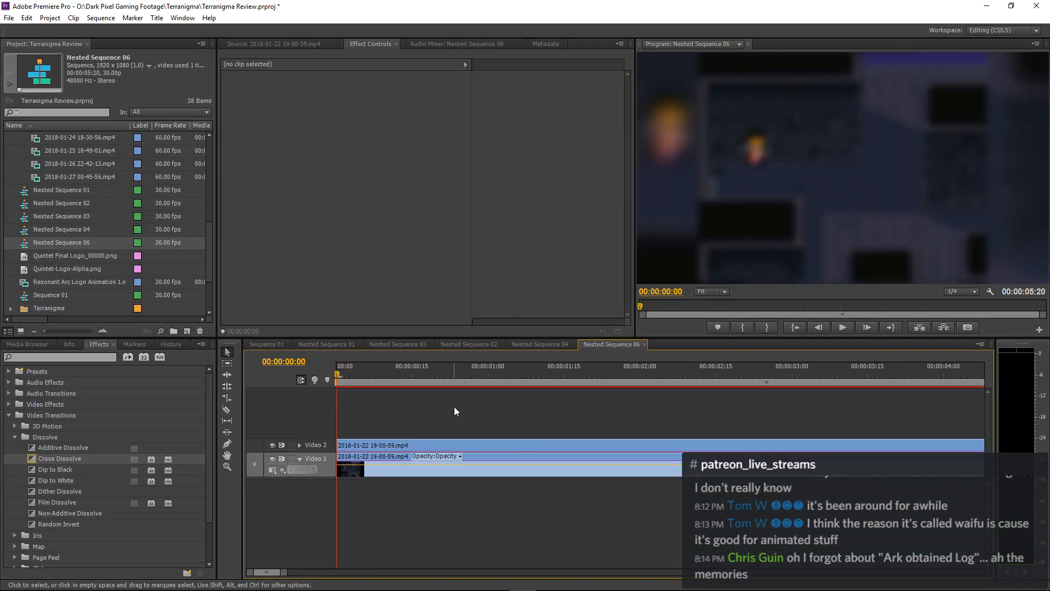
left_click_drag(454, 406, 491, 474)
key("Delete")
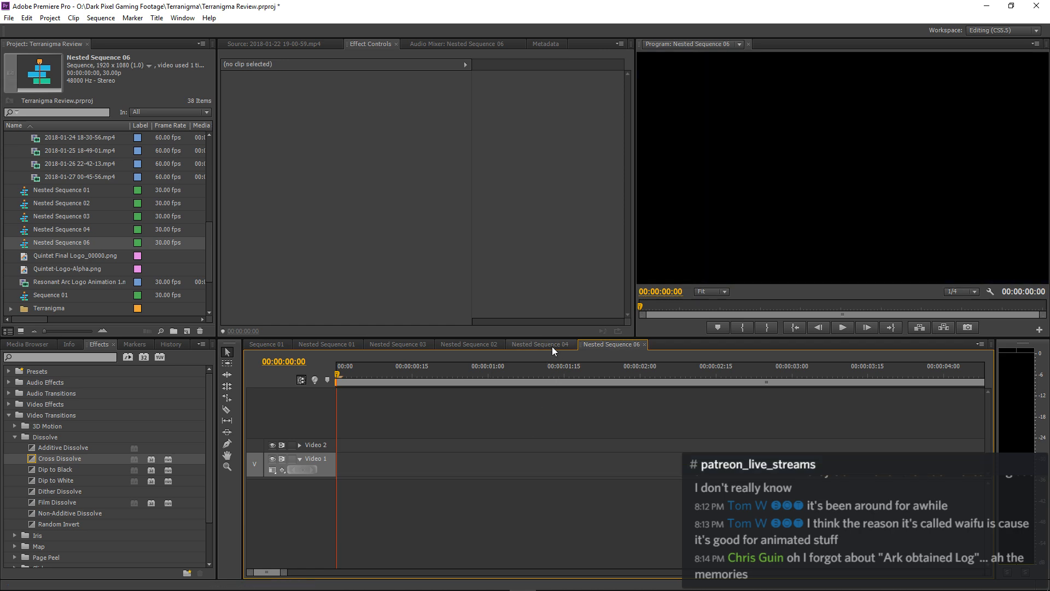
left_click(290, 349)
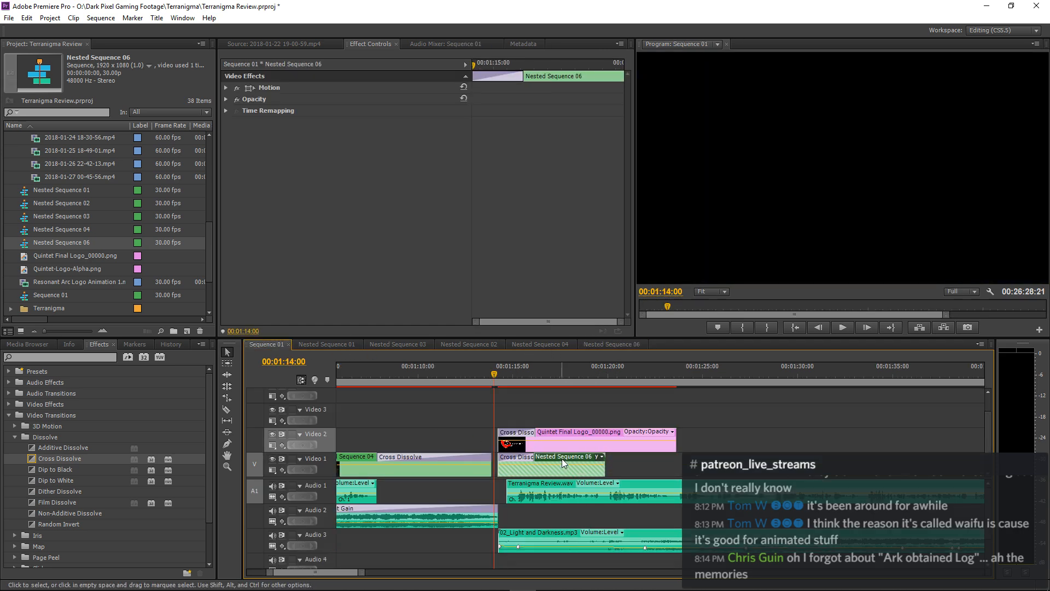
key("Delete")
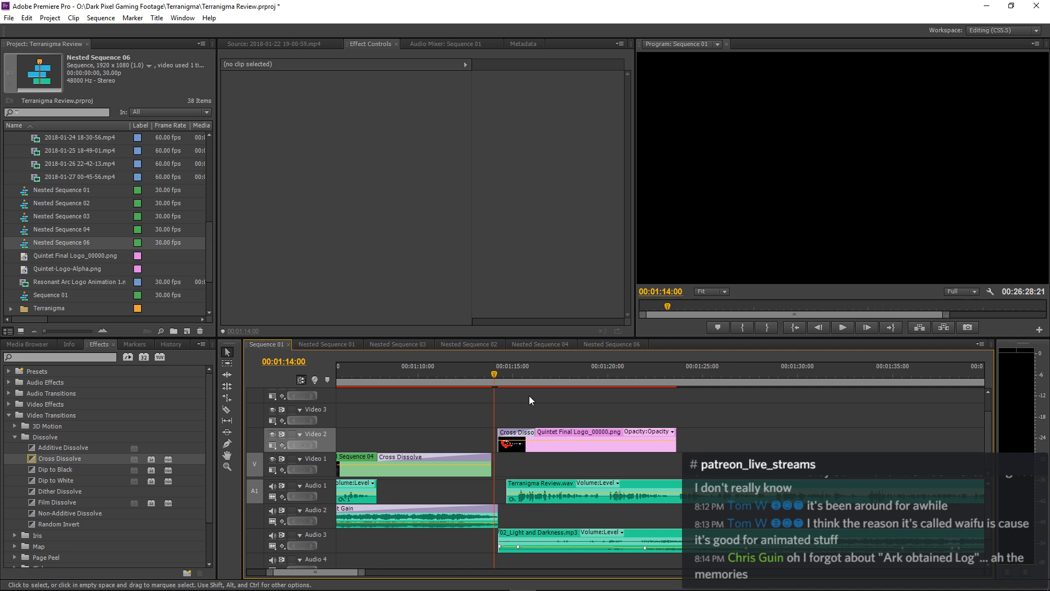
Move the logo clip up to Video 3 and paste the two blurred footage clips beneath it on Video 1 and Video 2 at 00:01:14:07.
left_click_drag(548, 431, 549, 407)
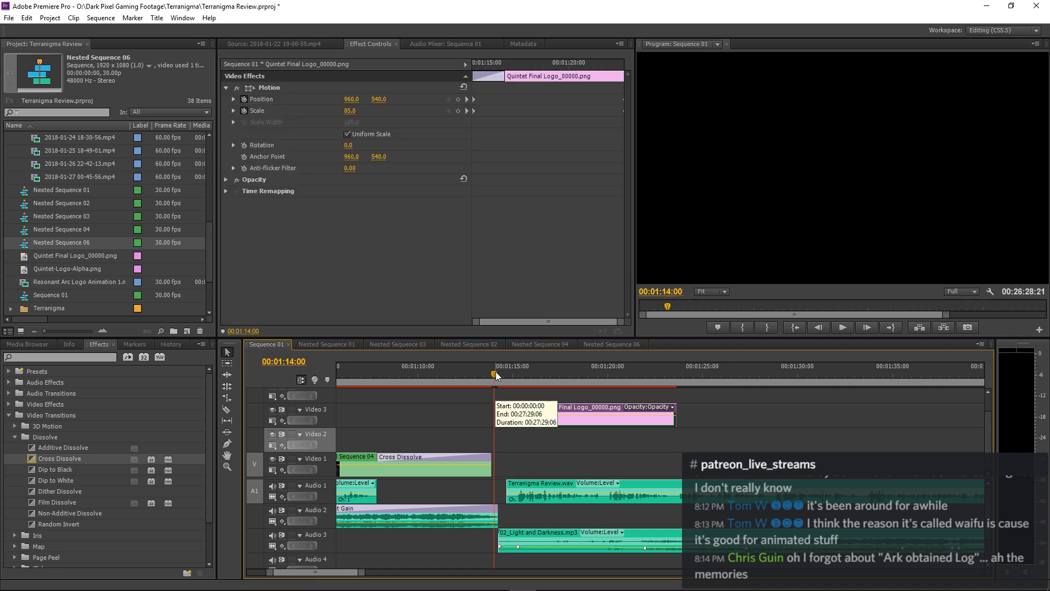
left_click_drag(496, 372, 500, 372)
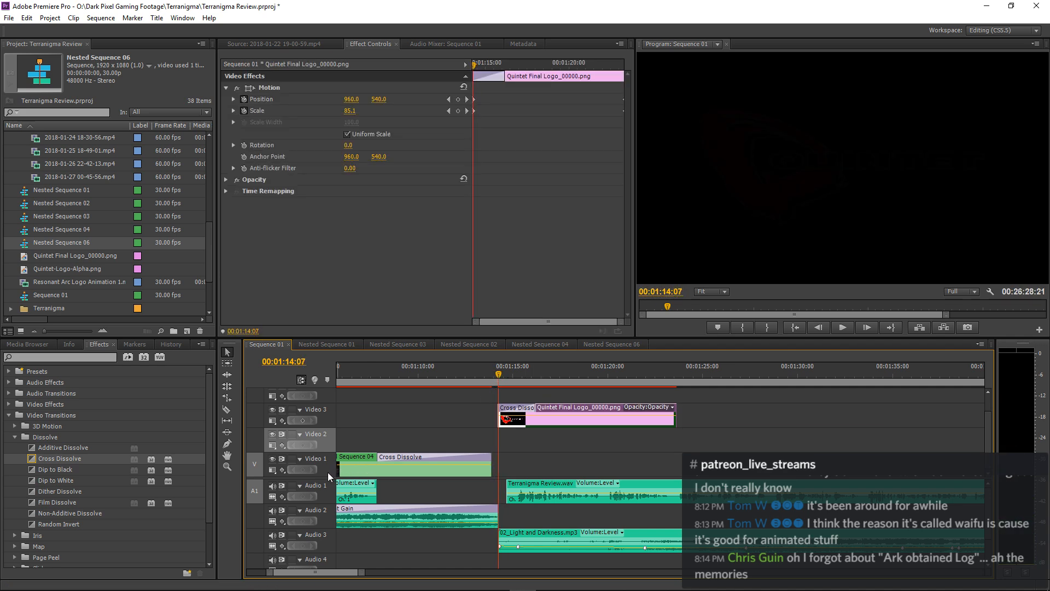
key("period")
left_click_drag(639, 435, 531, 454)
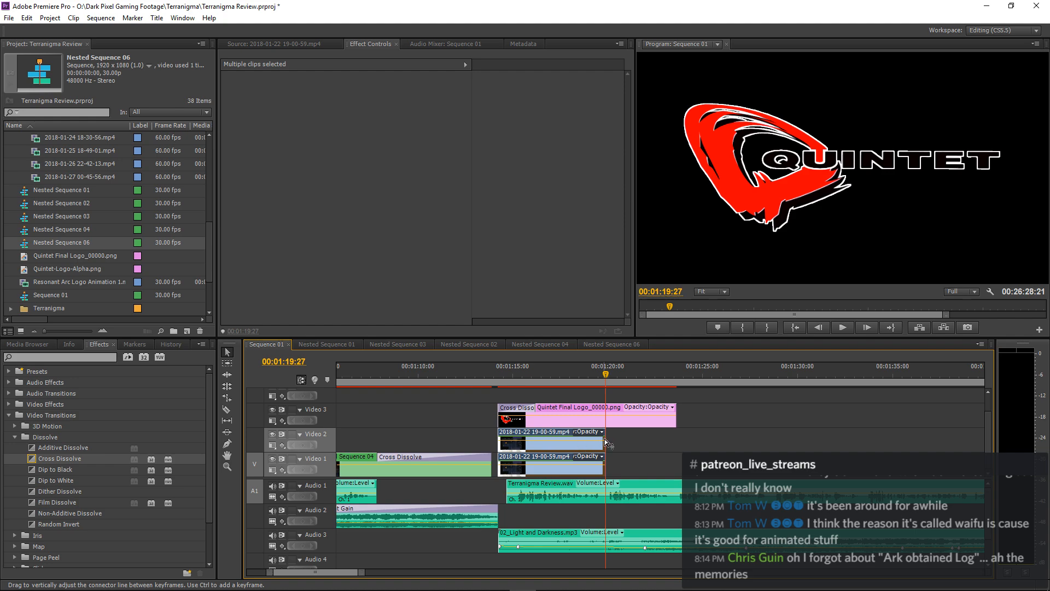
Extend both background footage clips to the end of the logo clip and play the section in the enlarged preview.
left_click_drag(606, 441, 680, 444)
left_click_drag(607, 463, 677, 459)
left_click(495, 381)
key("space")
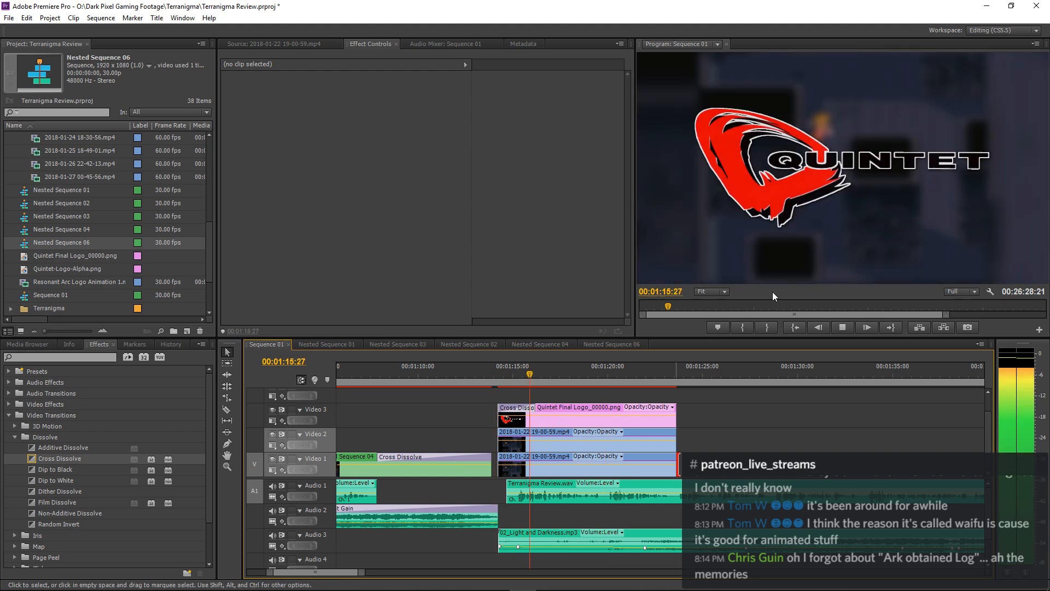
key("grave")
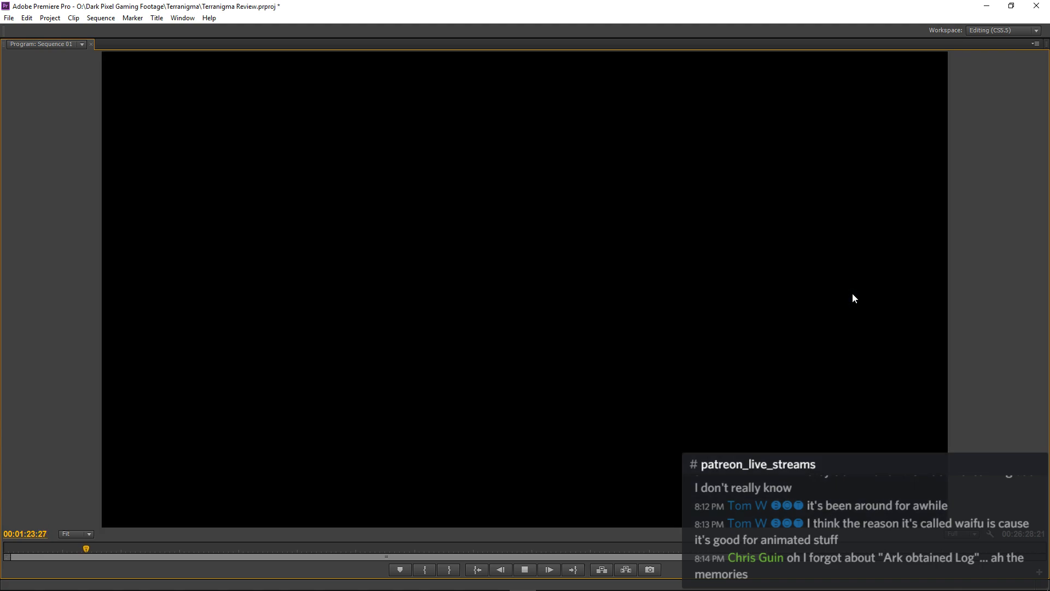
key("grave")
key("space")
Zoom in on the logo clip's keyframes and shift its ending Position and Scale keyframes to the very last frames of the clip.
left_click_drag(683, 382, 675, 378)
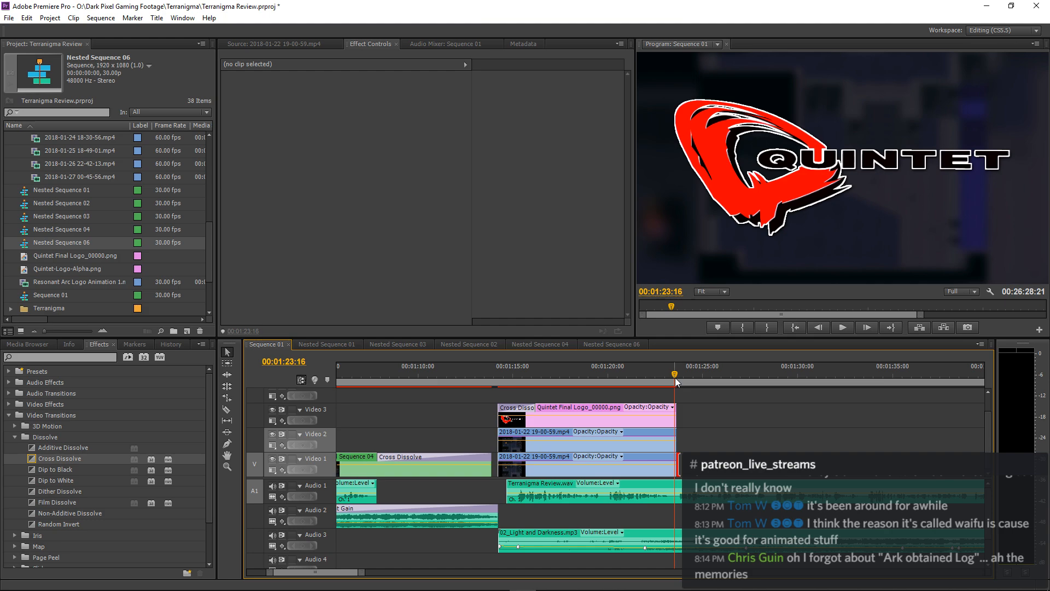
key("equal")
key("equal")
key("equal")
double_click(602, 409)
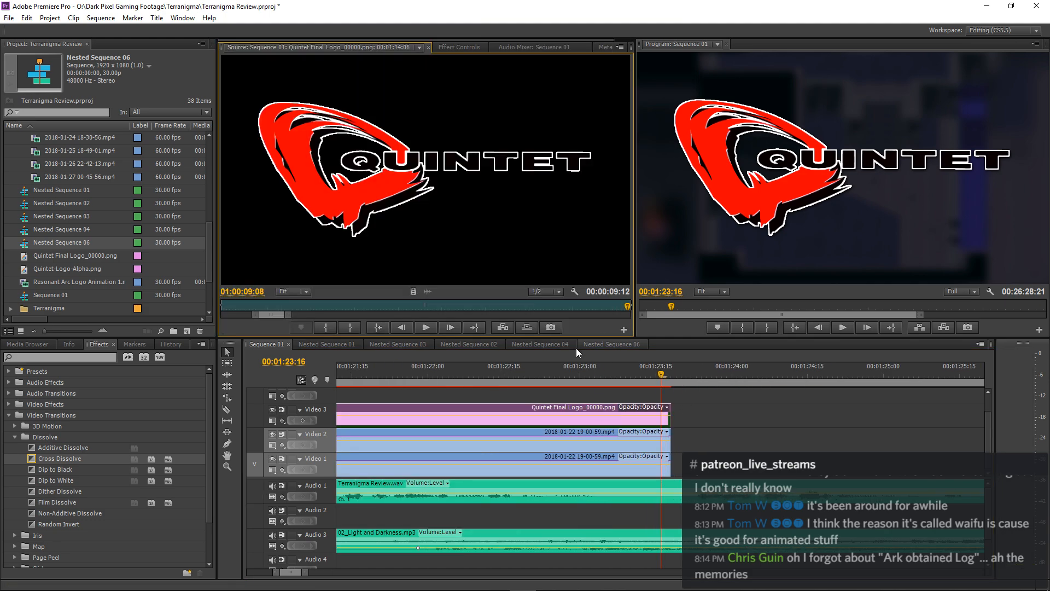
left_click(454, 48)
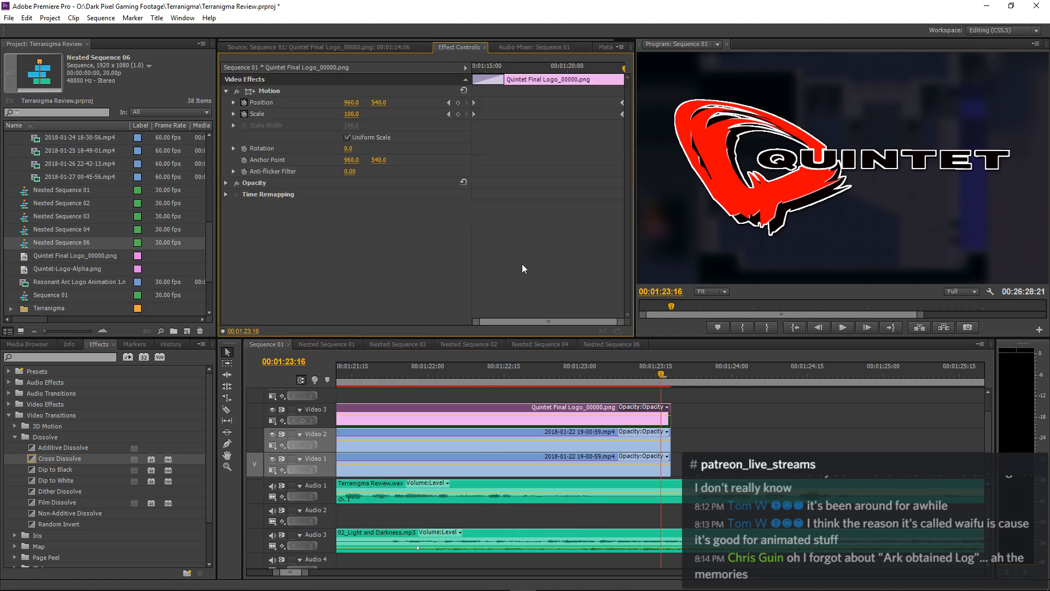
left_click_drag(550, 321, 548, 318)
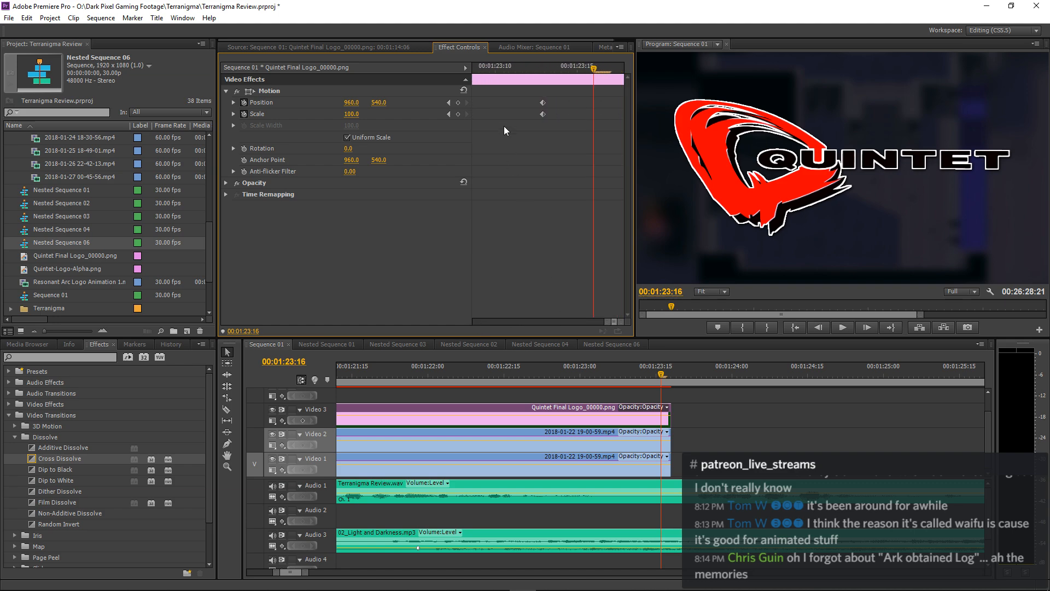
left_click_drag(525, 97, 624, 131)
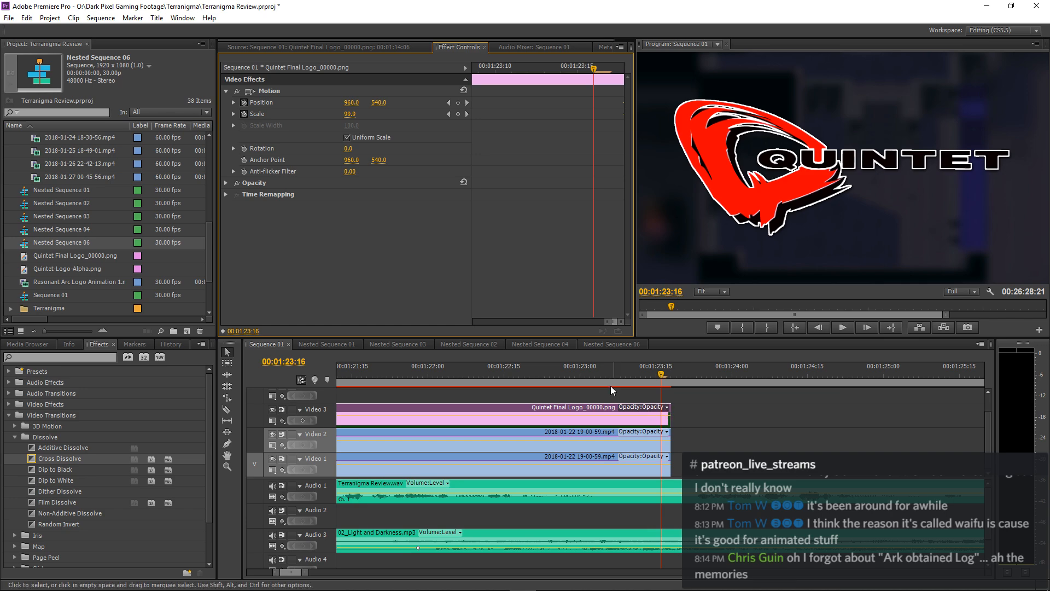
Trim the ends of both background clips to 00:01:23:12 and slide the clips forward to meet the end of the logo clip.
left_click(545, 384)
key("space")
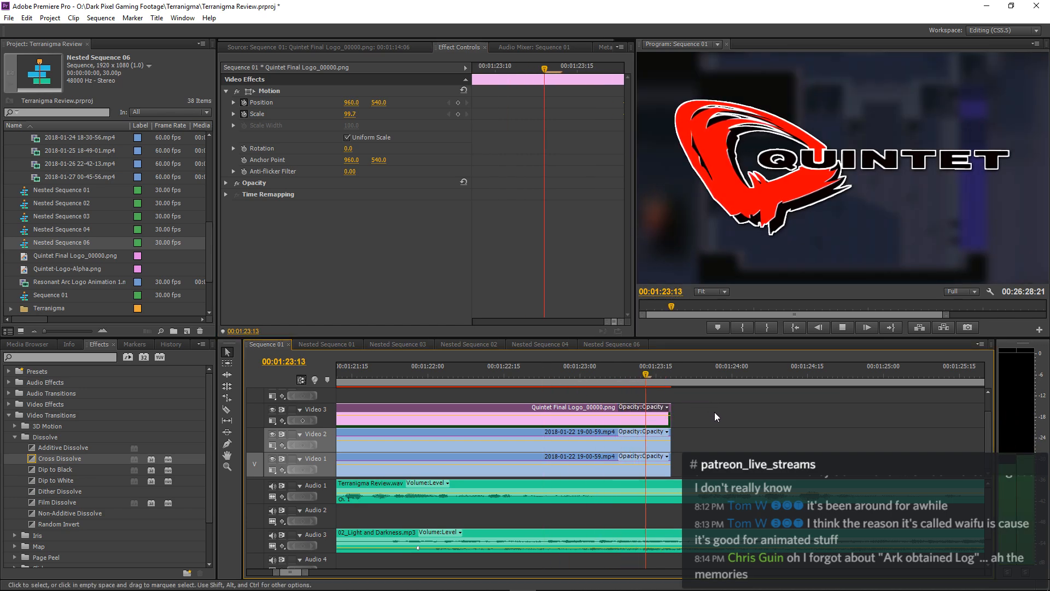
key("space")
left_click_drag(672, 373, 642, 378)
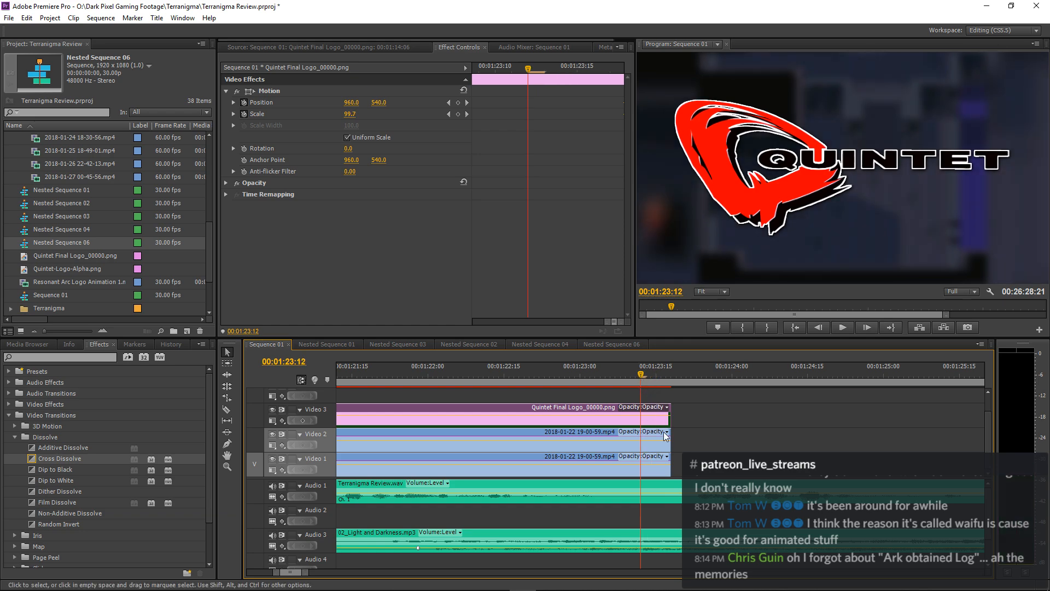
left_click_drag(671, 435, 641, 459)
left_click(566, 432)
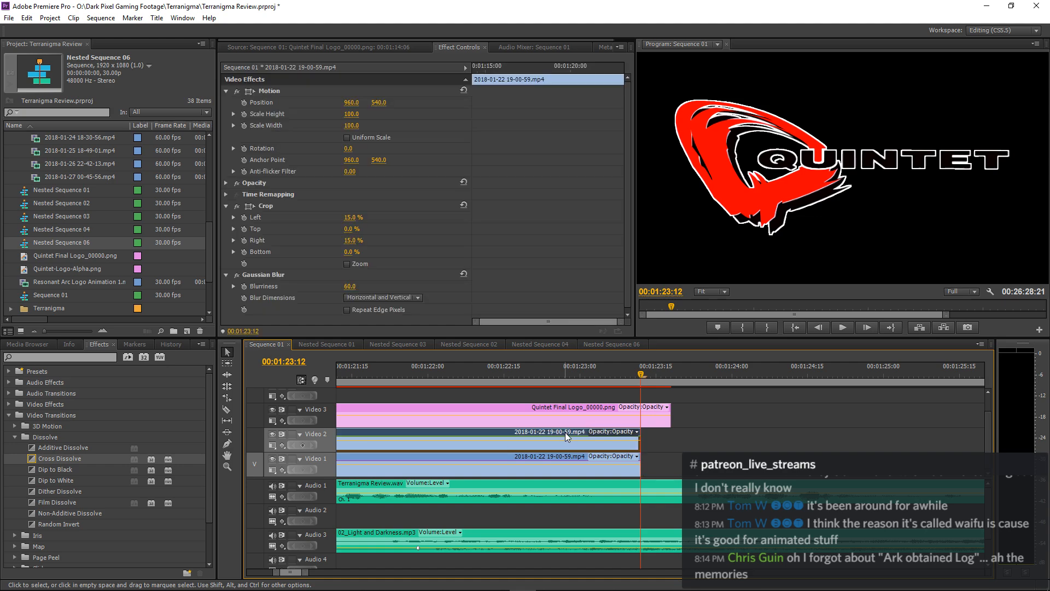
left_click_drag(582, 434, 599, 459)
key("minus")
key("minus")
key("minus")
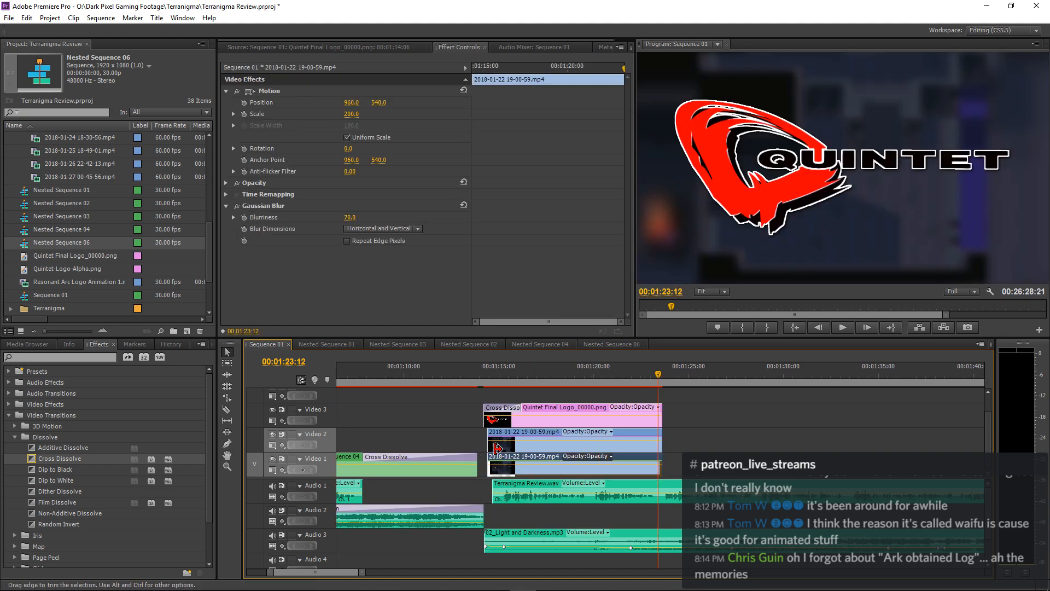
Extend the starts of both background clips back to the start of the logo clip and bring the playhead to 00:01:14:00.
left_click(491, 438)
left_click_drag(494, 432, 486, 456)
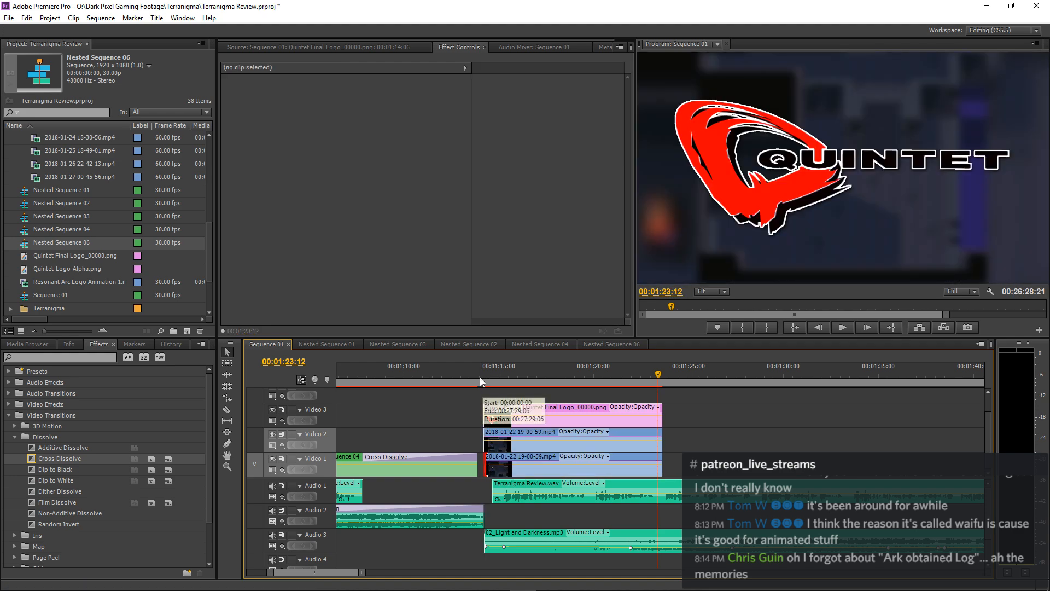
left_click(480, 374)
key("equal")
key("equal")
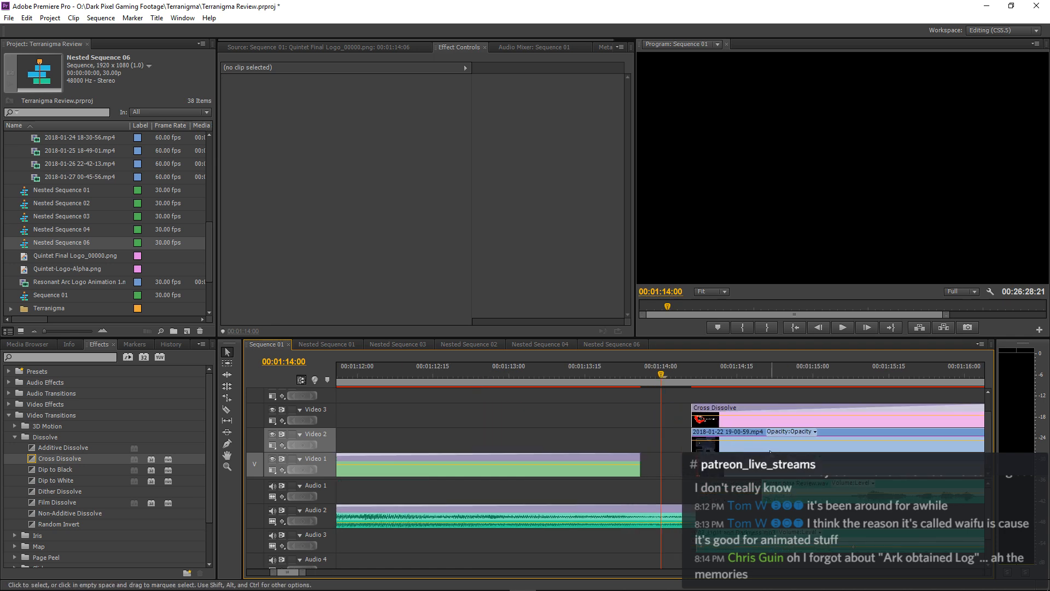
Play the timeline from 00:01:14:00 to review the logo's appearance over the blurred background.
key("minus")
key("minus")
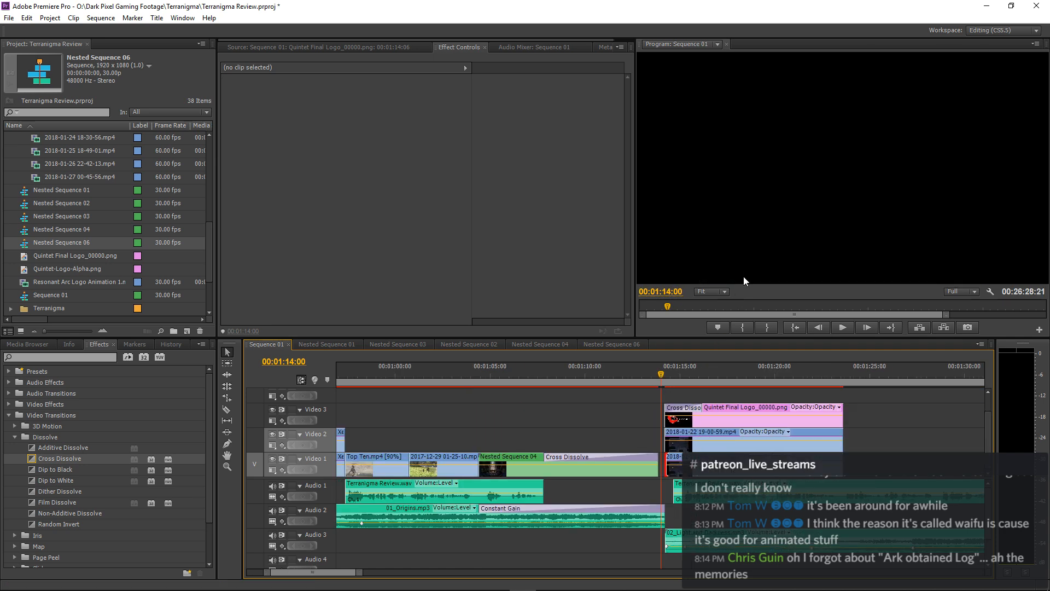
key("space")
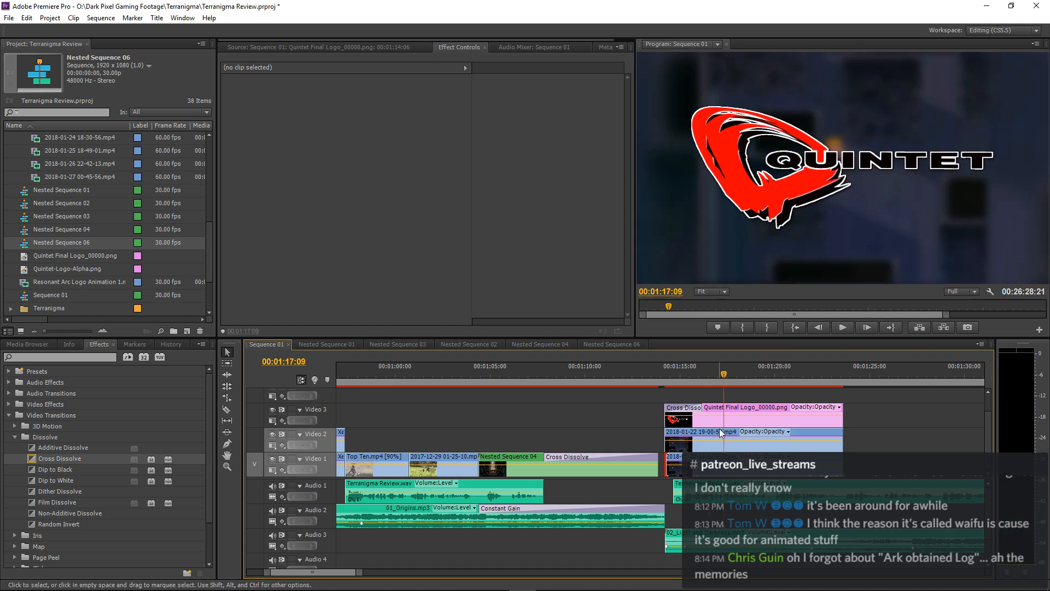
Nest the two blurred background footage clips beneath the Quintet logo clip into one sequence.
left_click(716, 442)
right_click(717, 453)
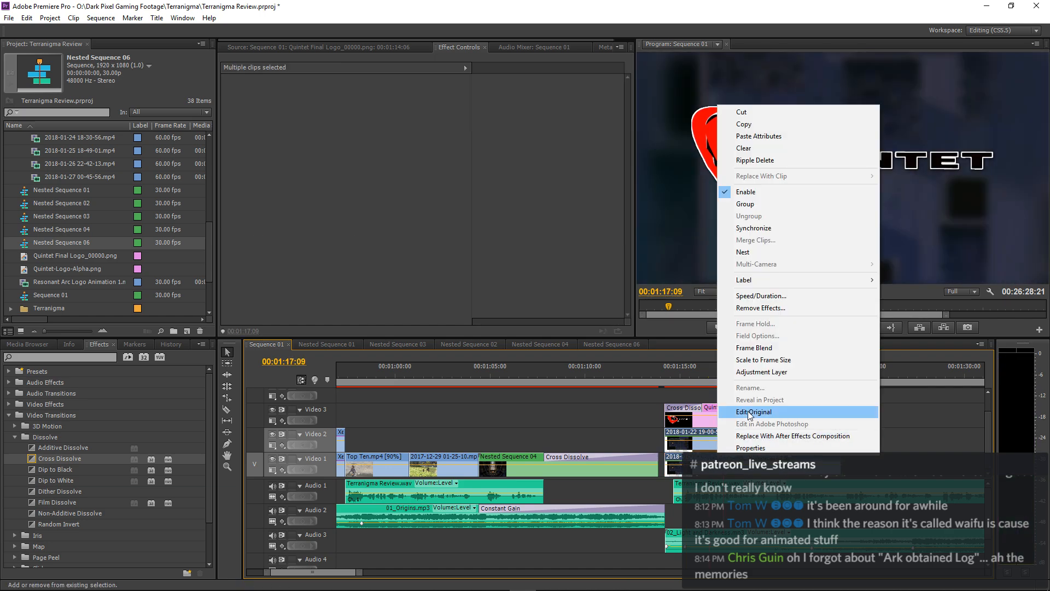
left_click(760, 253)
Move the Quintet logo clip down to Video 2 and add a Cross Dissolve to the start of the nested background.
left_click_drag(728, 413, 728, 437)
left_click_drag(47, 462, 669, 462)
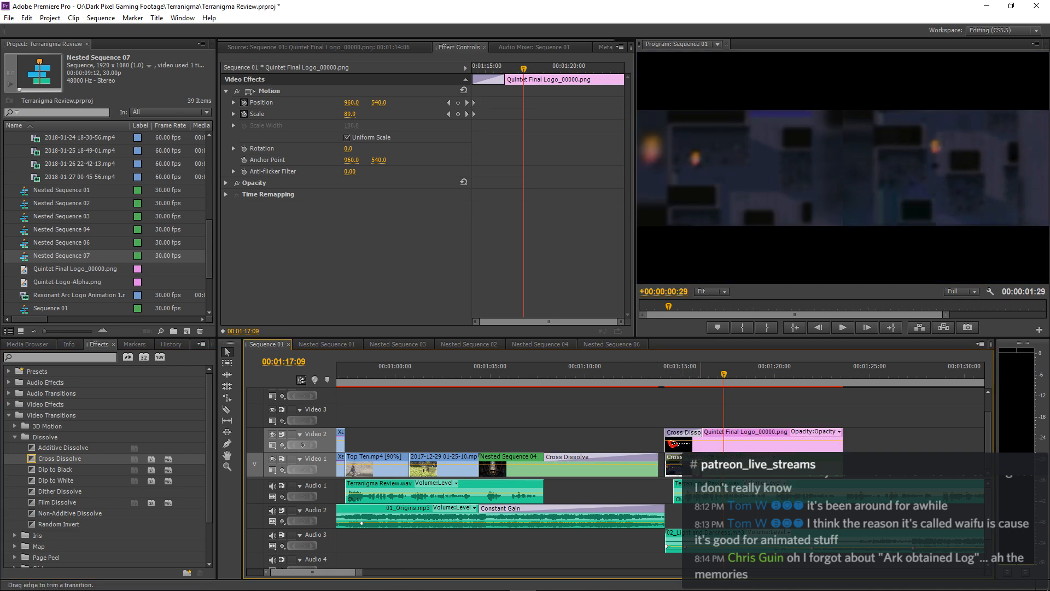
Play the logo section from just before its start in the enlarged program preview.
left_click(661, 377)
key("space")
key("grave")
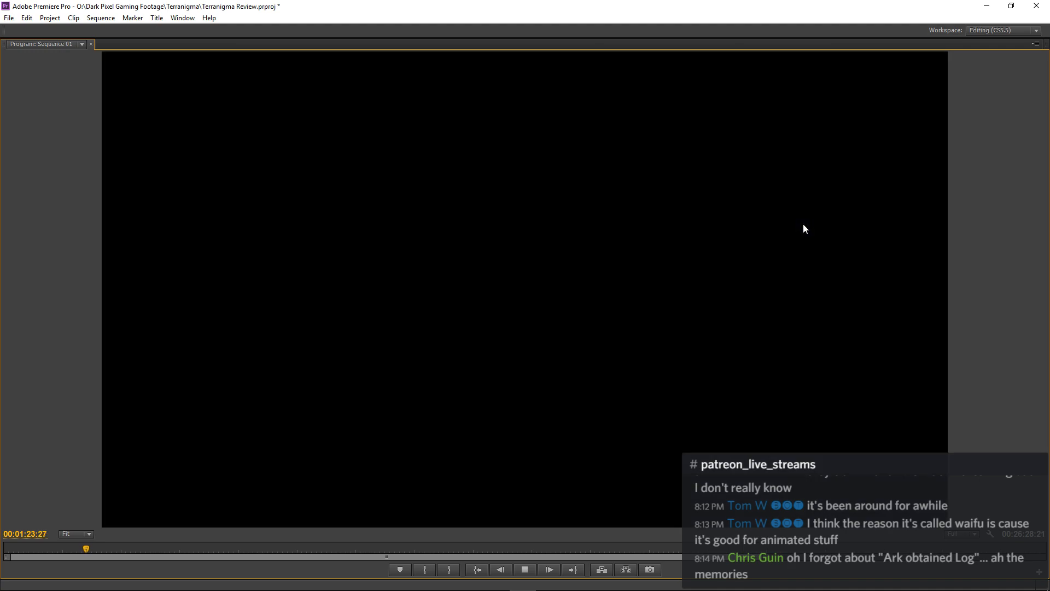
key("grave")
Show a longer stretch of the timeline after the logo section and save the project.
left_click(855, 411)
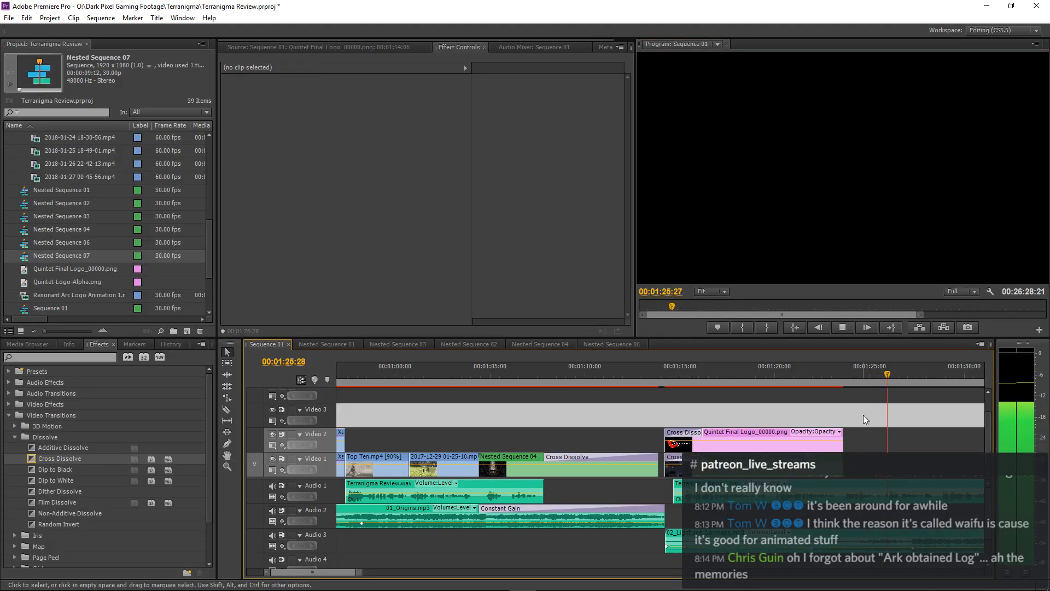
key("minus")
scroll(766, 409, "down", 3)
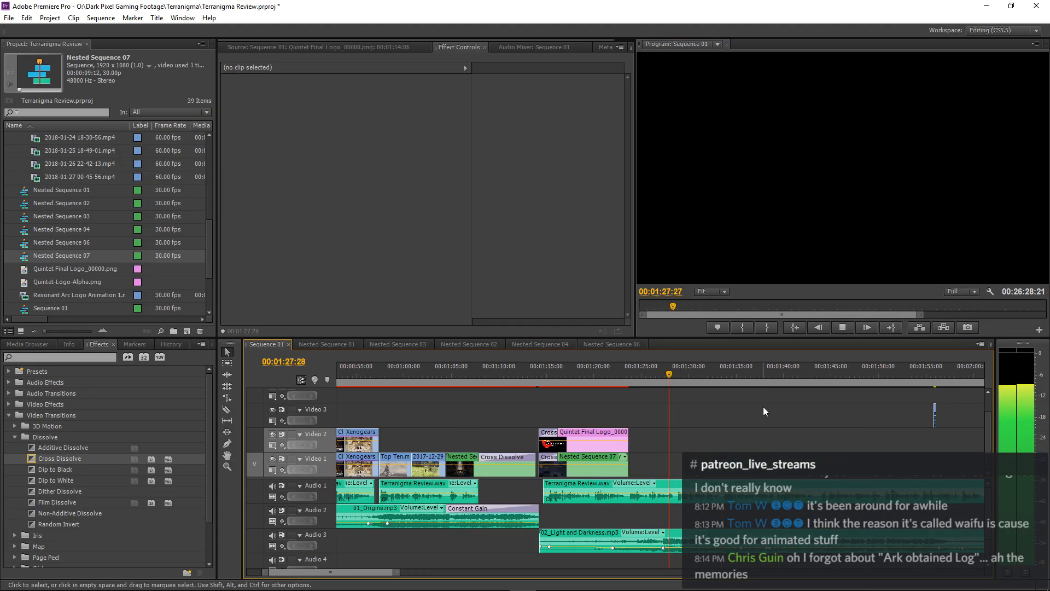
key("ctrl+s")
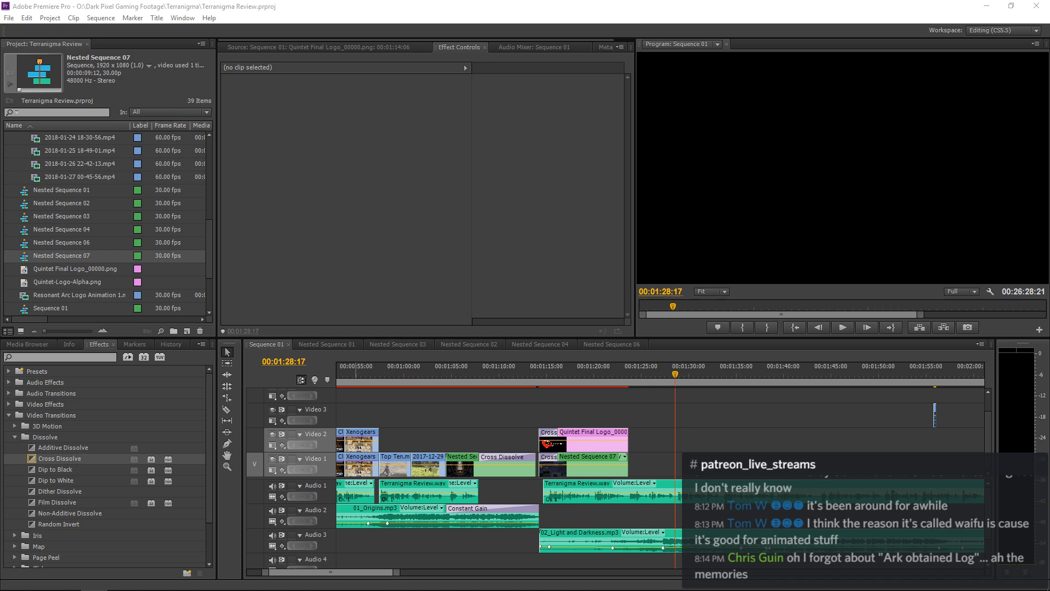
Switch to YouTube in the browser, look through the channel's playlists for ActRaiser footage and open the ActRaiser playlist.
key("alt+Tab")
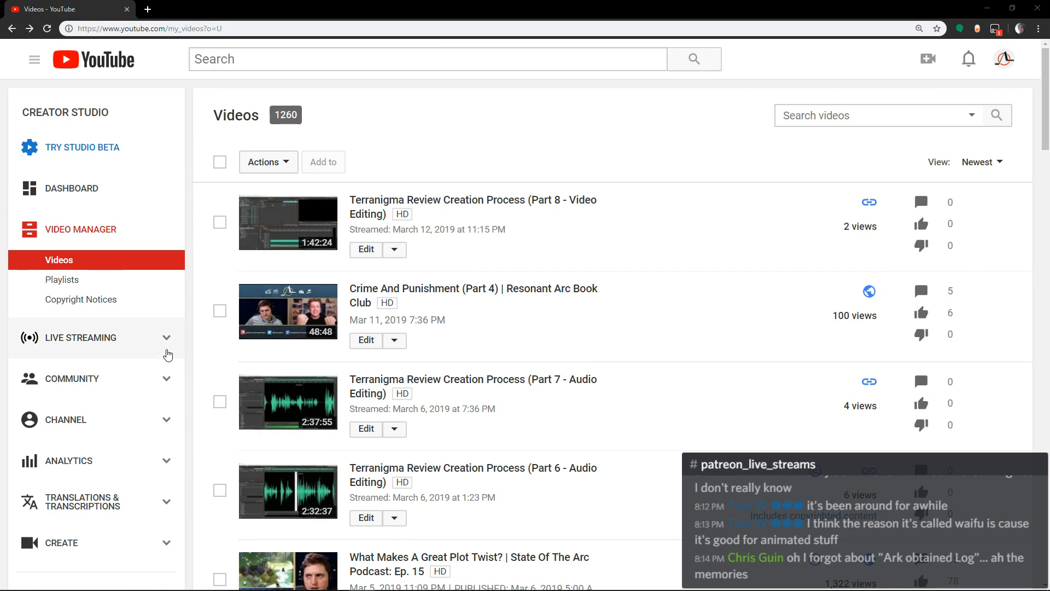
left_click(89, 281)
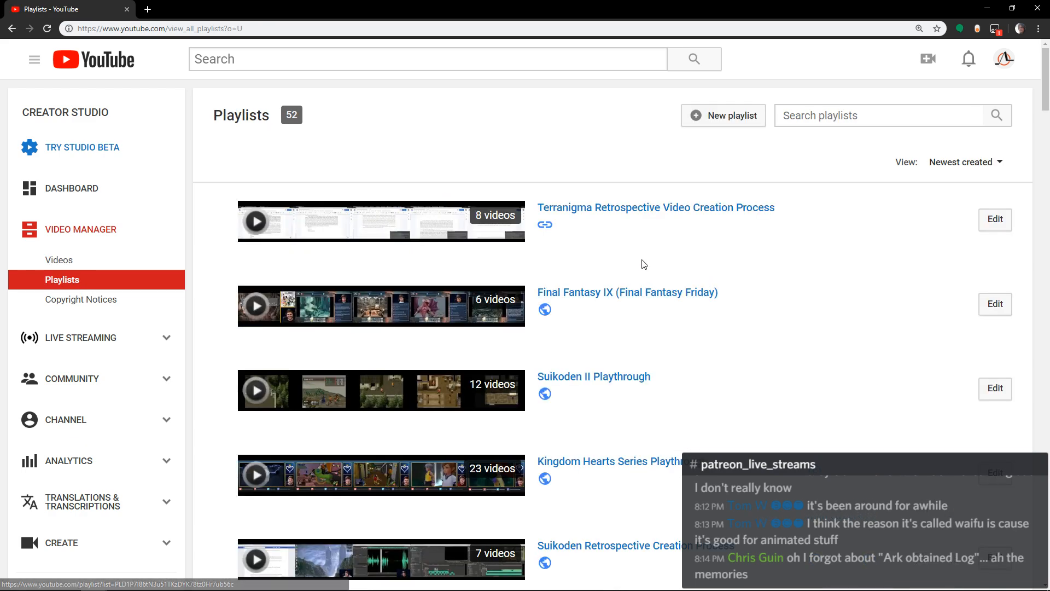
scroll(644, 265, "down", 10)
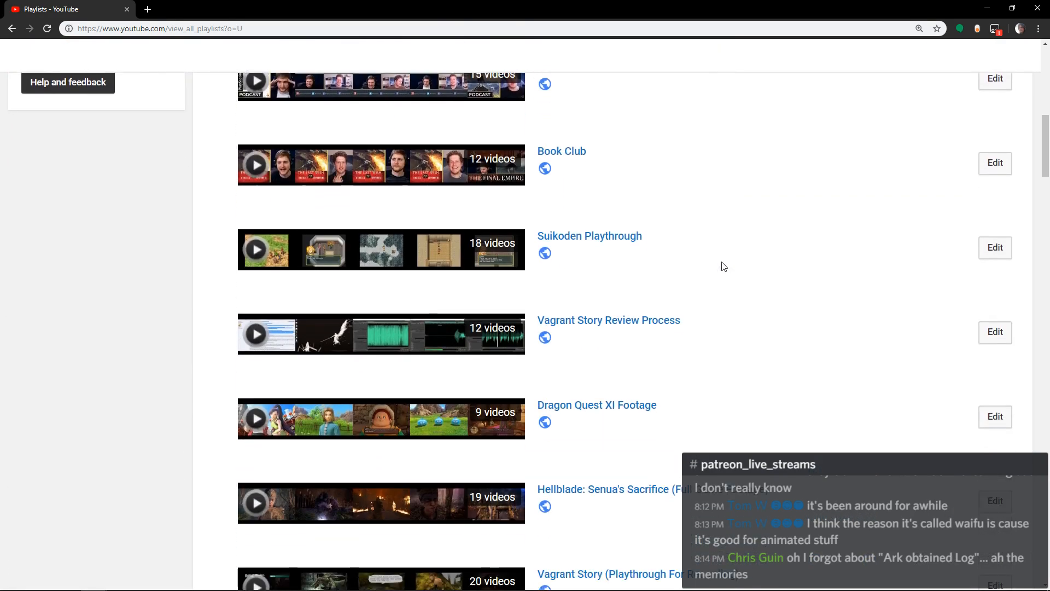
scroll(724, 267, "down", 5)
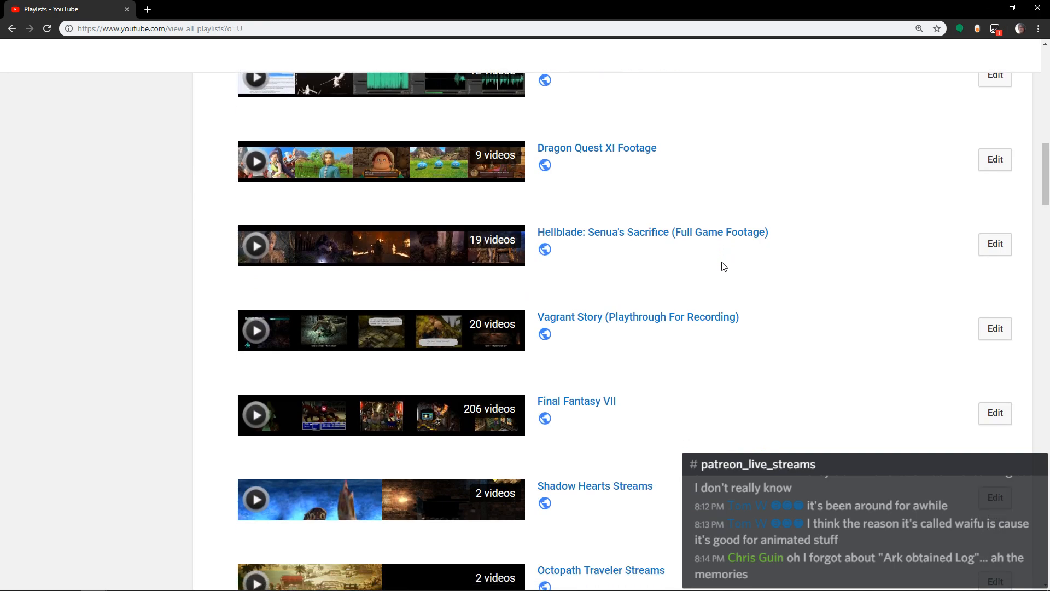
scroll(724, 267, "down", 3)
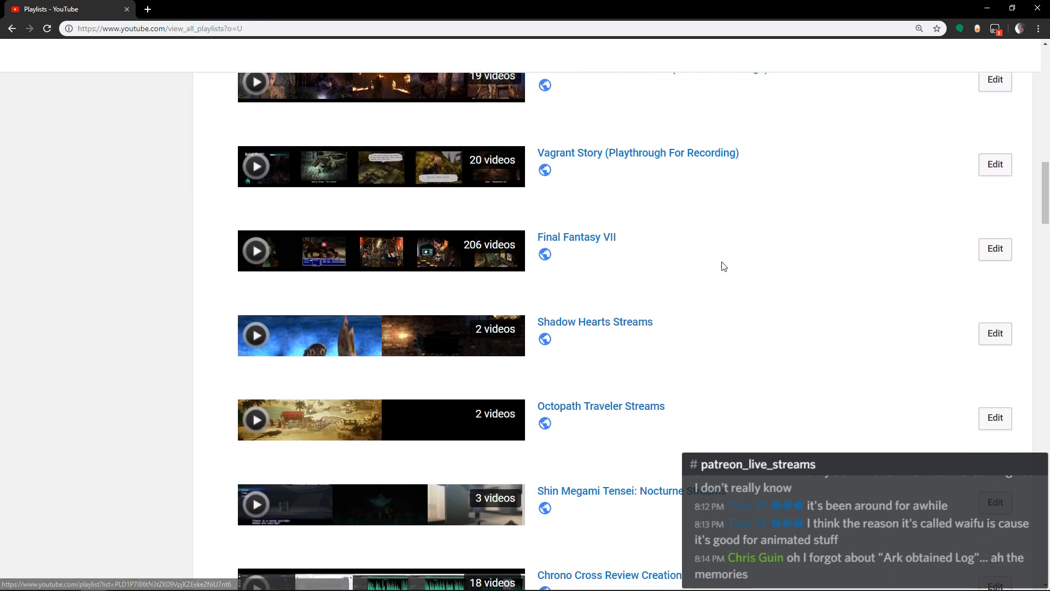
scroll(724, 266, "down", 2)
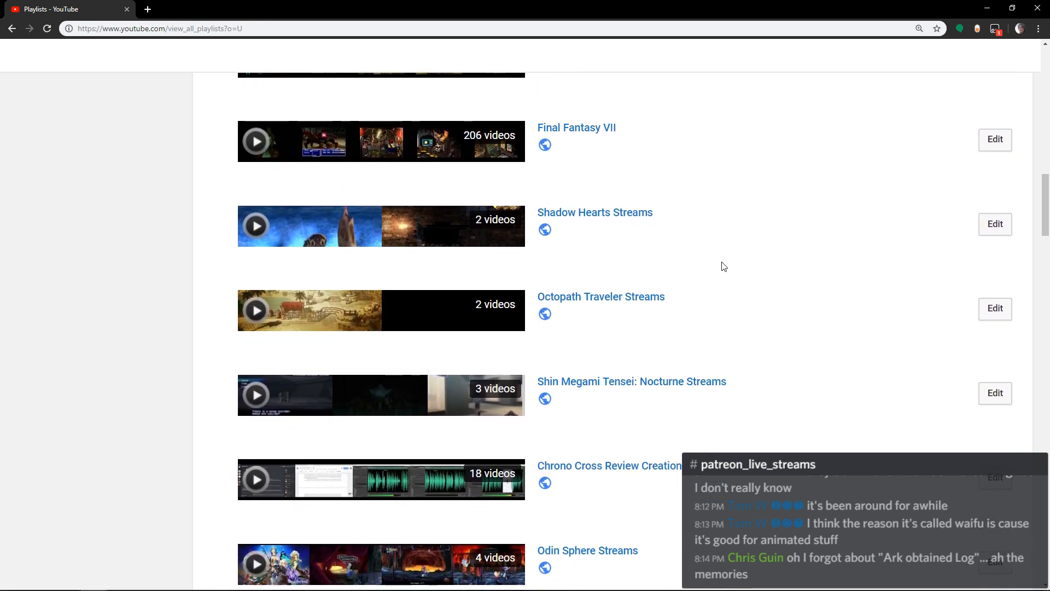
scroll(724, 267, "up", 3)
scroll(724, 267, "down", 3)
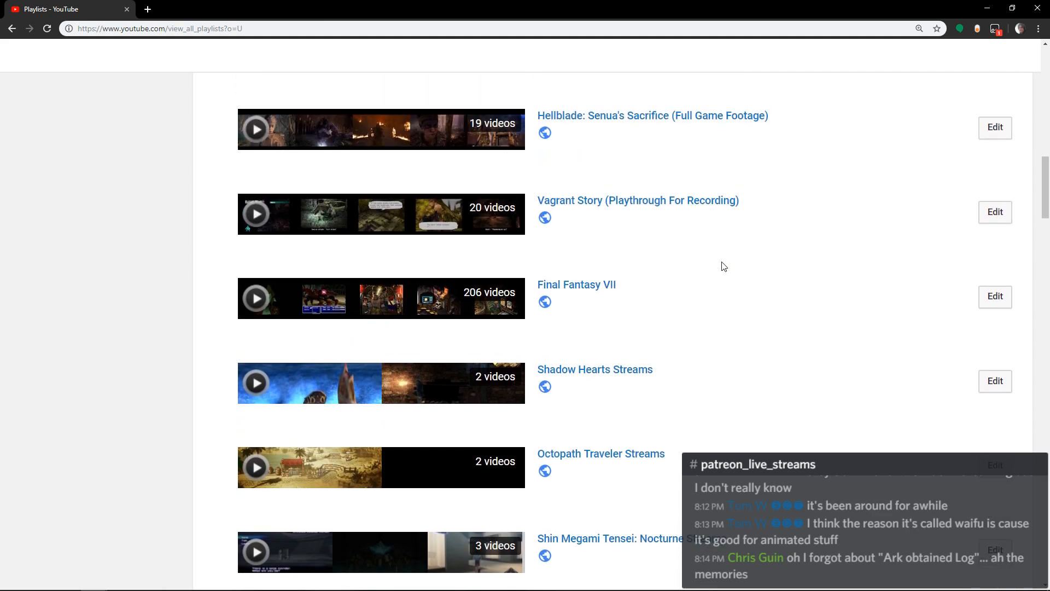
scroll(724, 267, "down", 4)
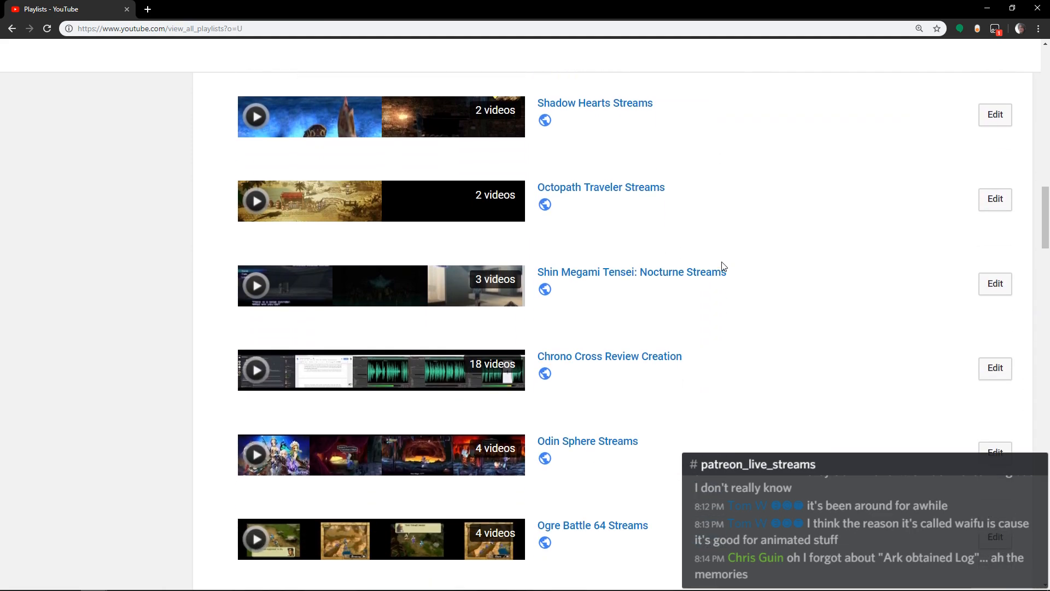
scroll(724, 266, "down", 3)
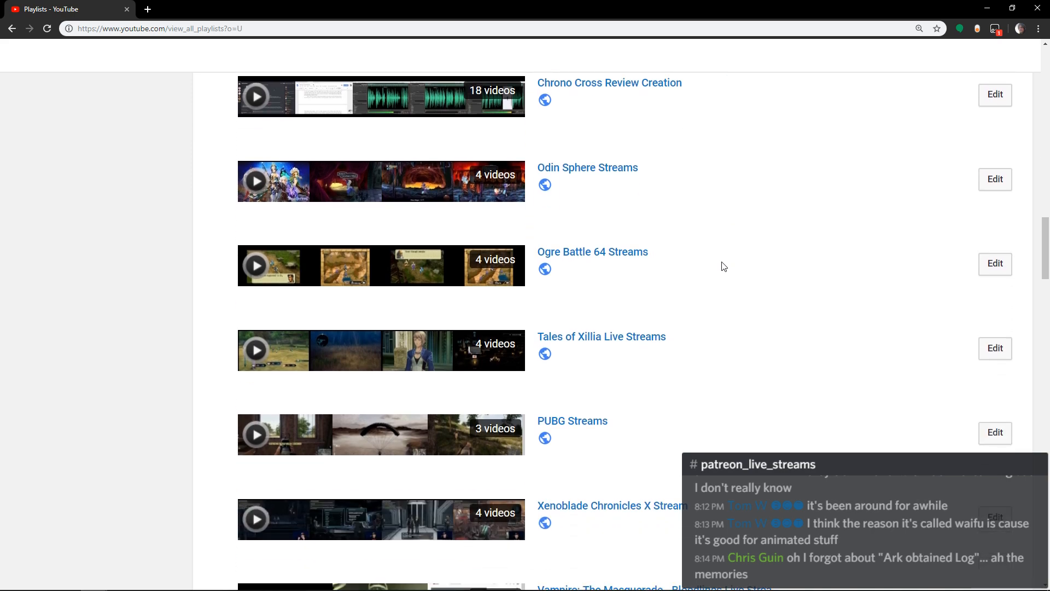
scroll(724, 267, "down", 7)
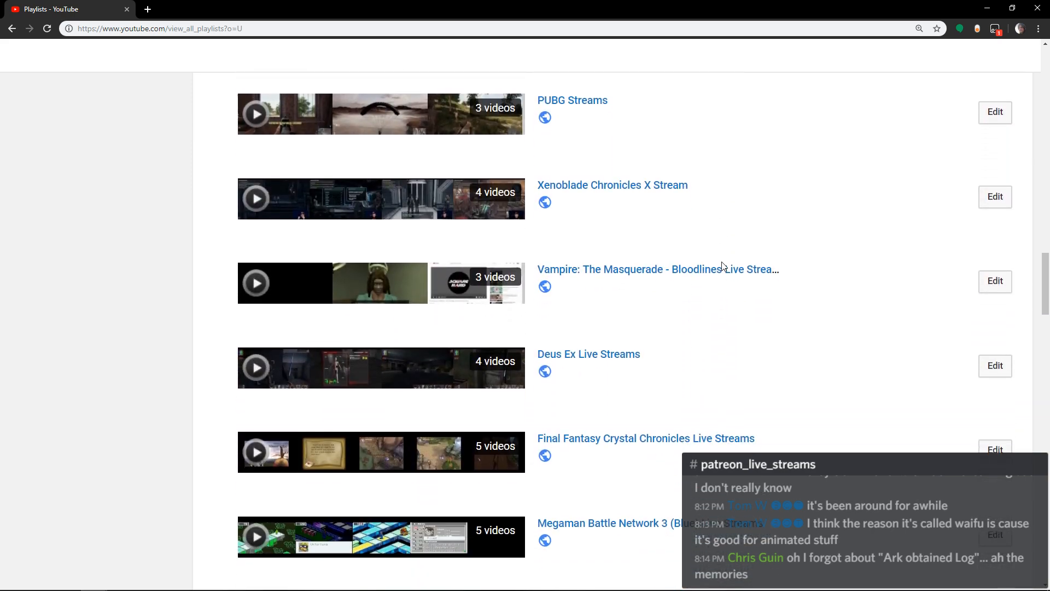
scroll(723, 267, "down", 7)
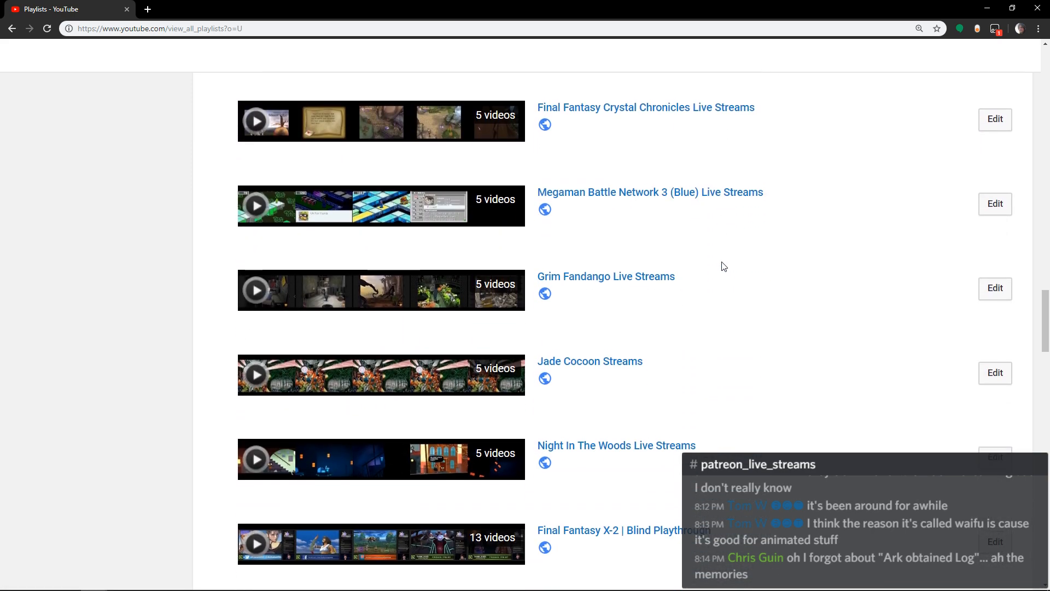
scroll(724, 266, "down", 5)
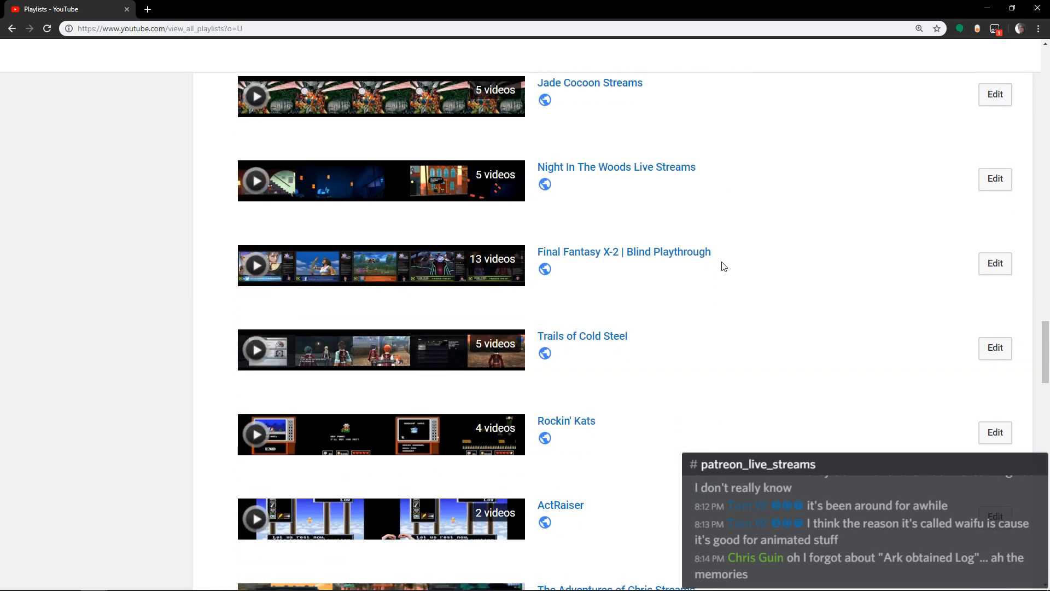
scroll(723, 267, "down", 2)
left_click(580, 291)
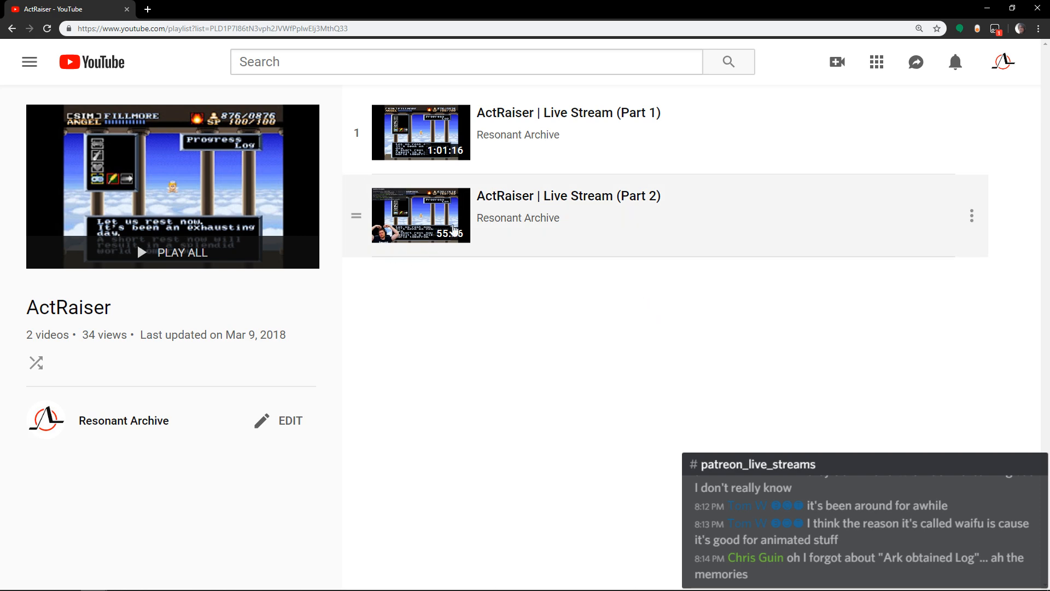
Play ActRaiser | Live Stream (Part 1) from about 5:09 in full screen to examine the forest level footage.
left_click(536, 112)
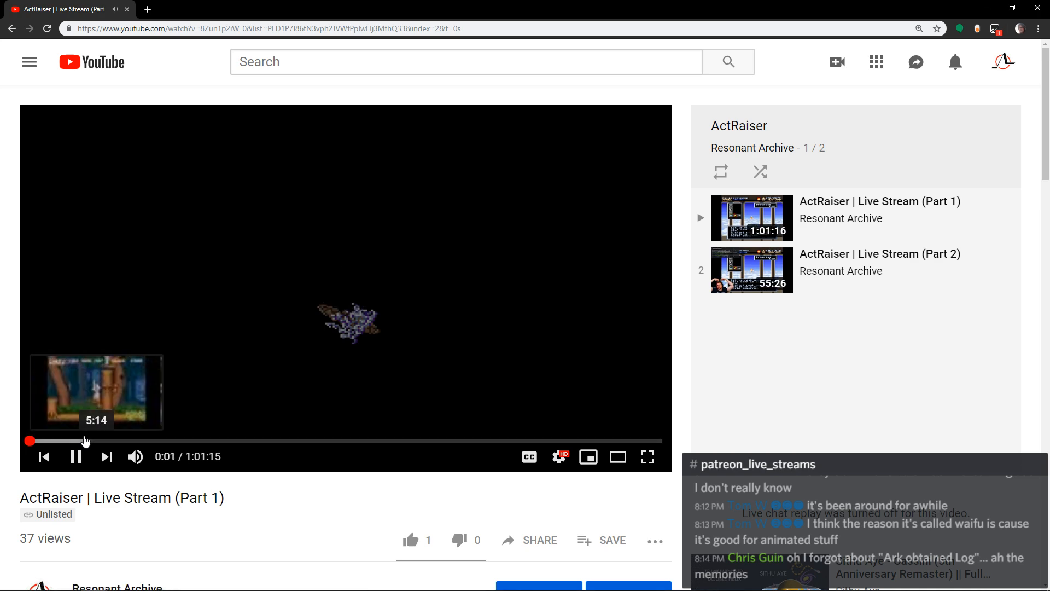
left_click(85, 441)
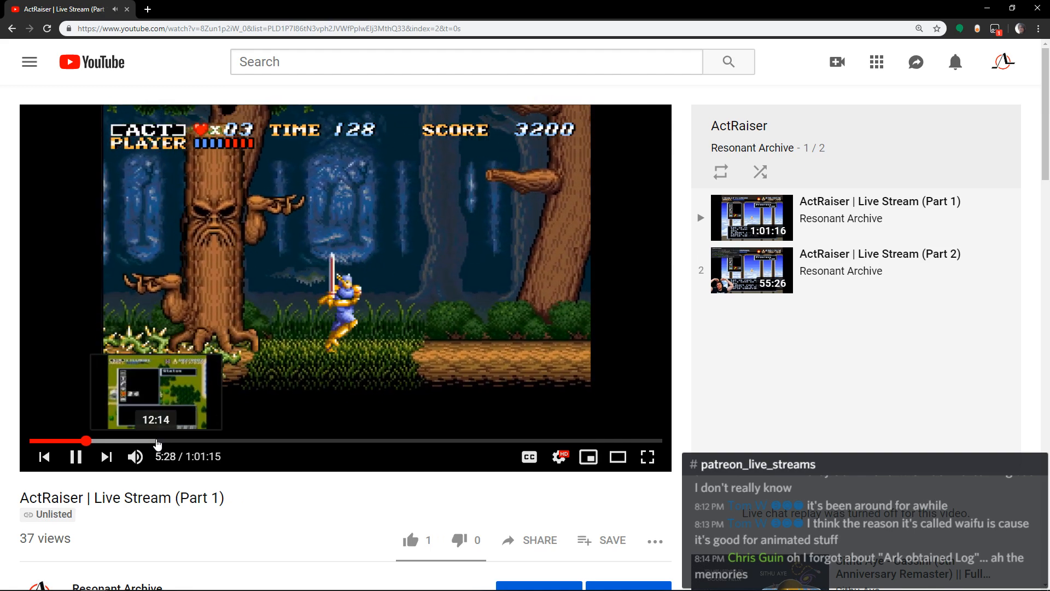
left_click(134, 426)
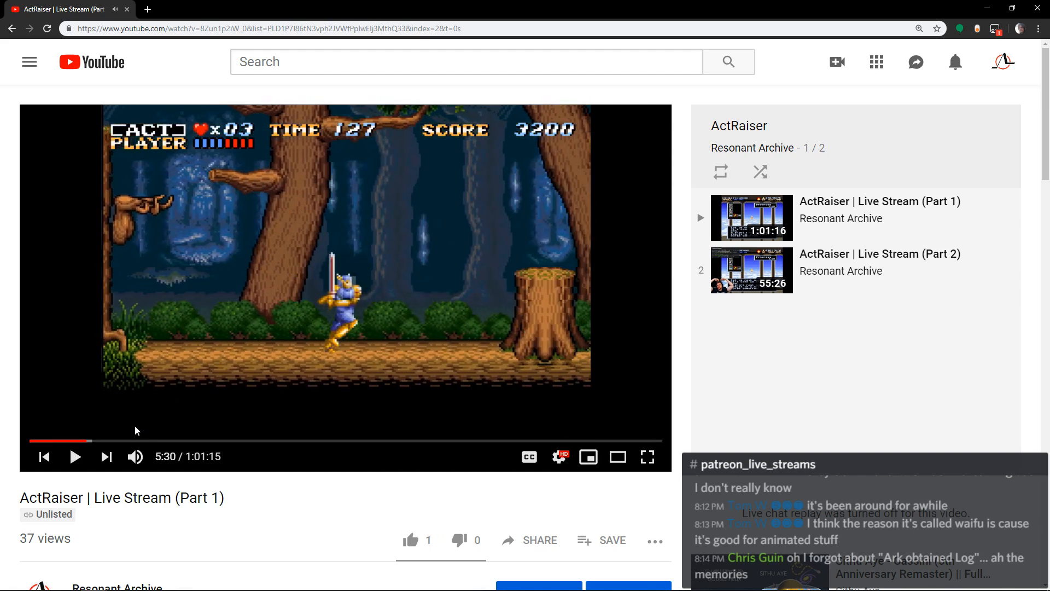
left_click(84, 440)
left_click(83, 440)
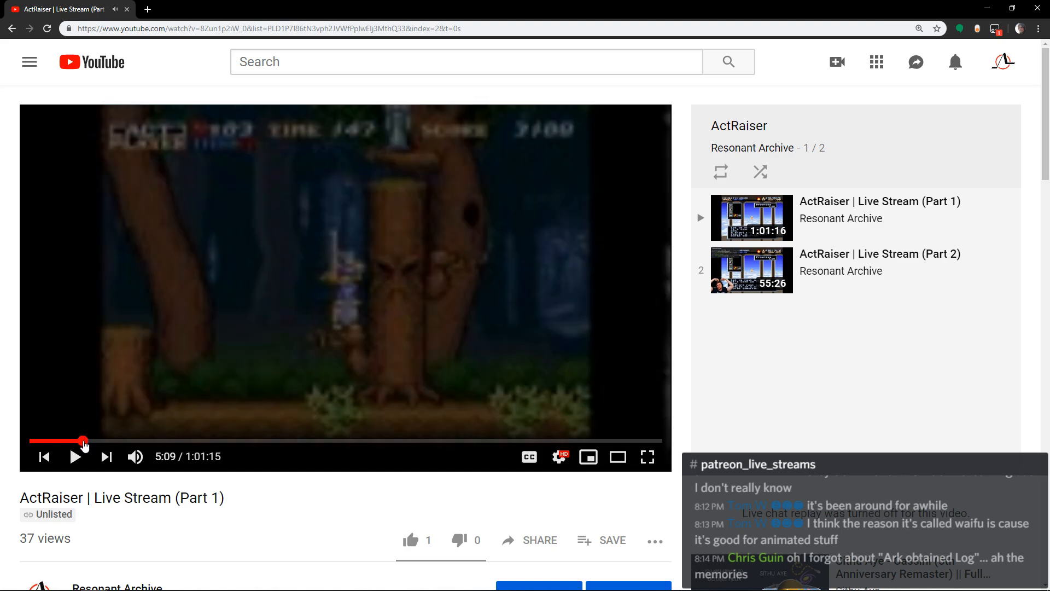
left_click(646, 459)
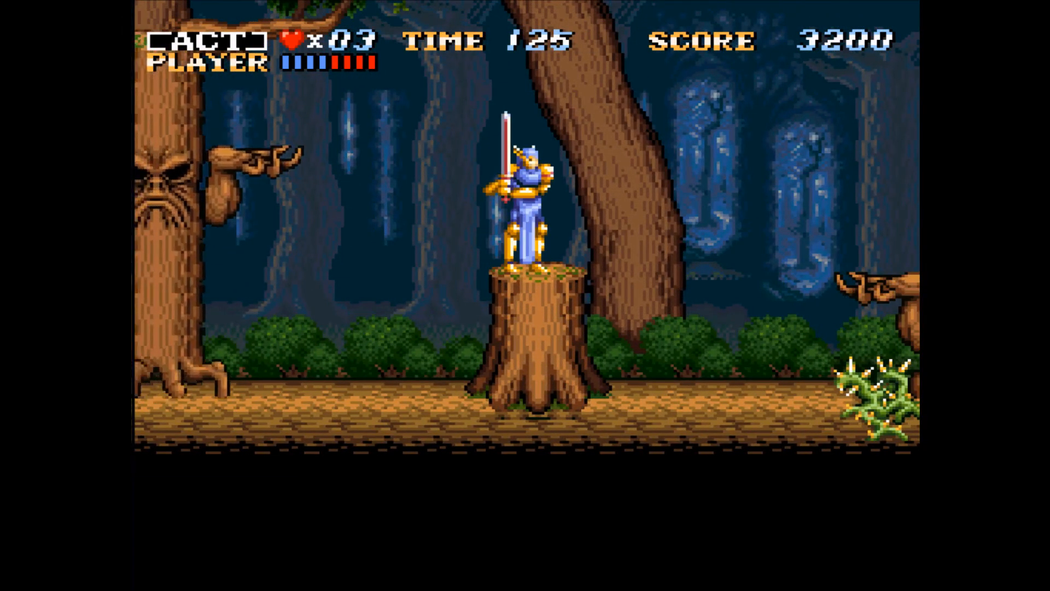
key("Left")
key("x")
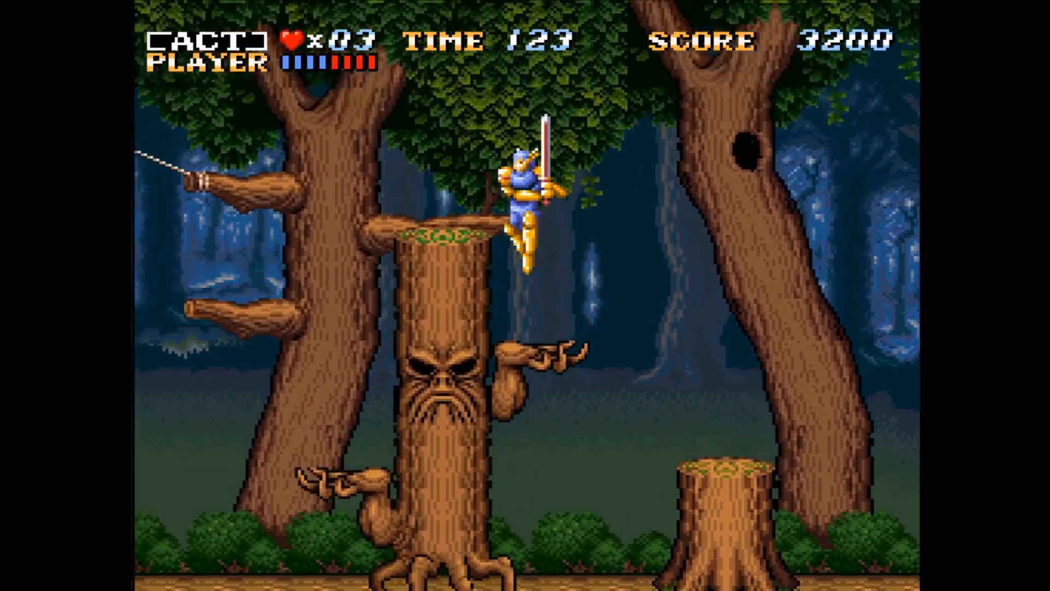
key("Left")
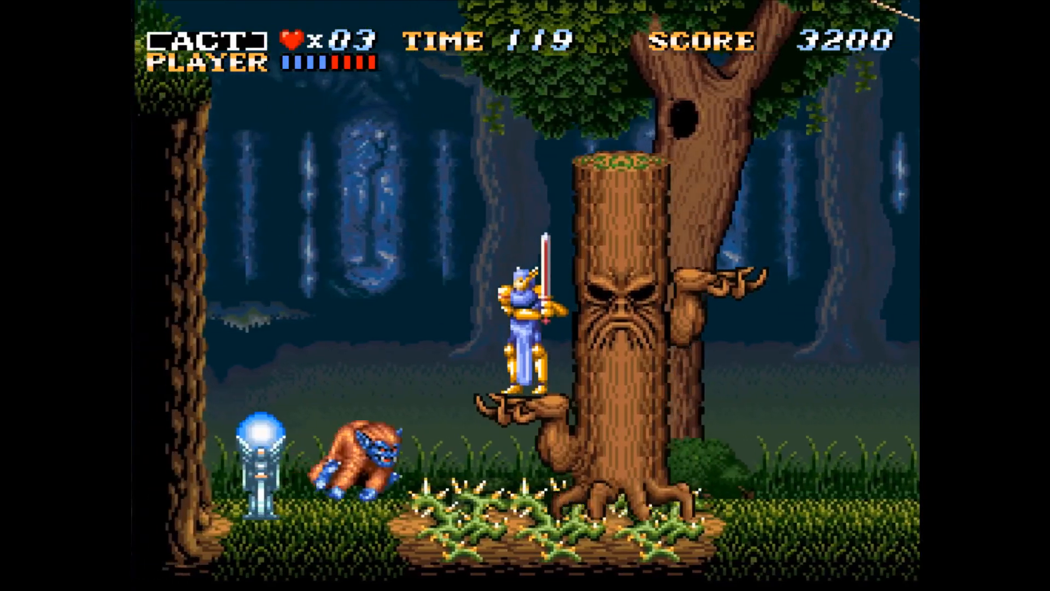
key("Left")
key("z")
key("Left")
key("Right")
key("z")
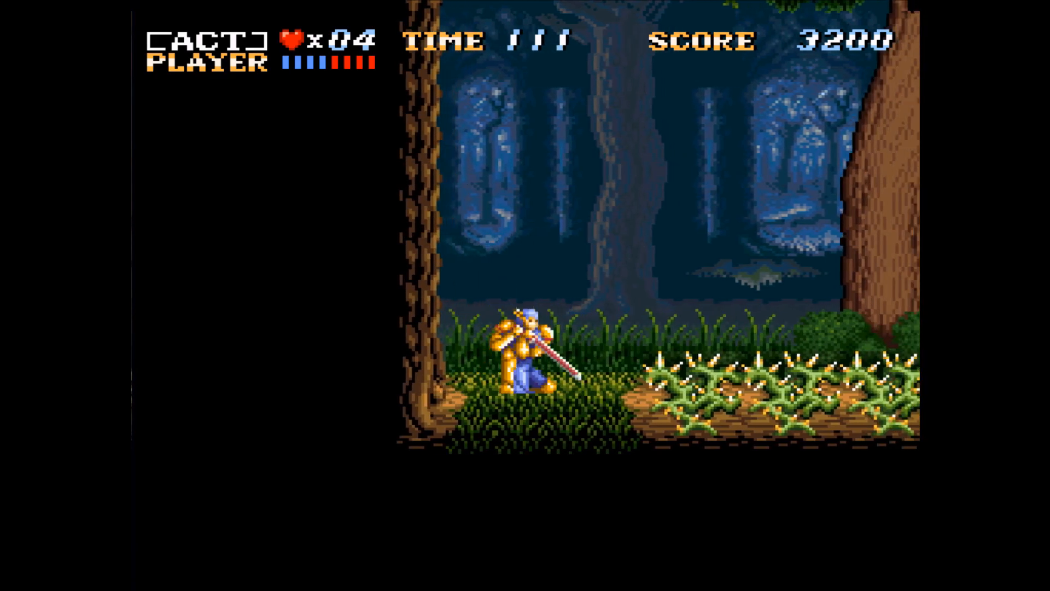
Skip the ActRaiser stream ahead to about 6:33, pause it after watching, and close the video.
mouse_move(316, 435)
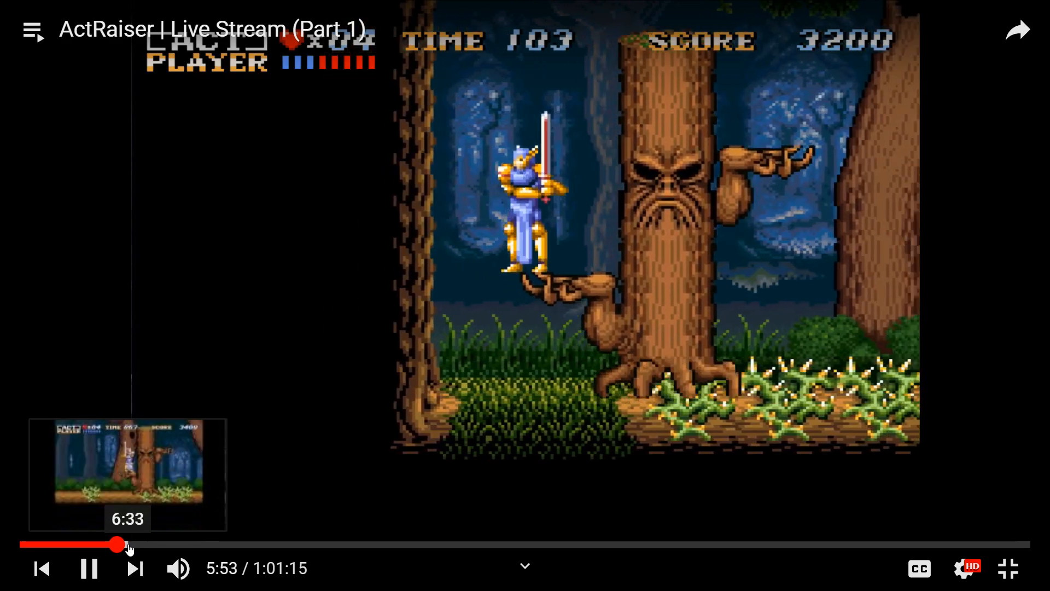
left_click(129, 545)
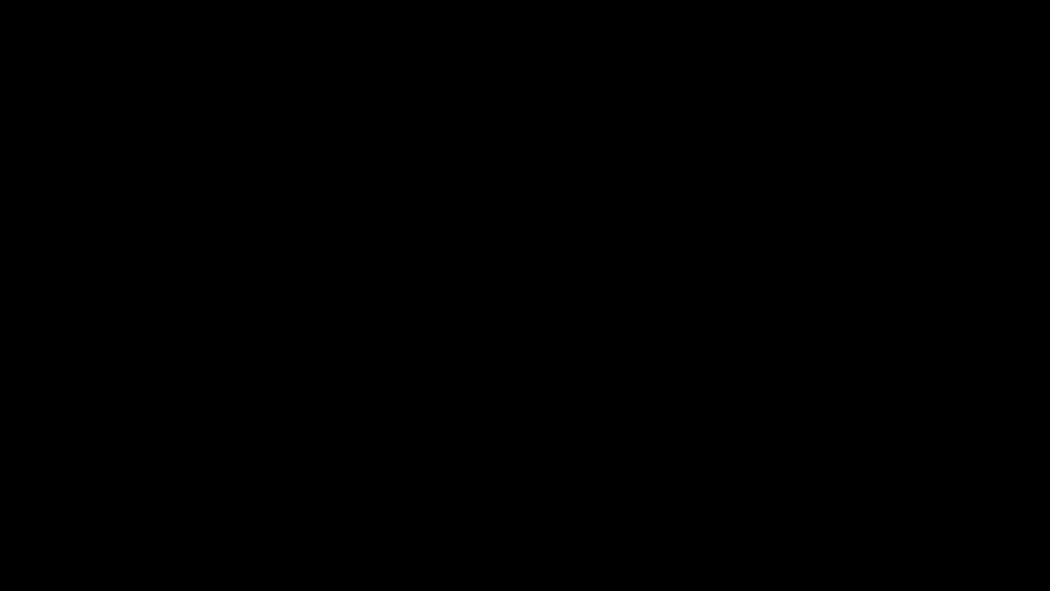
left_click(893, 440)
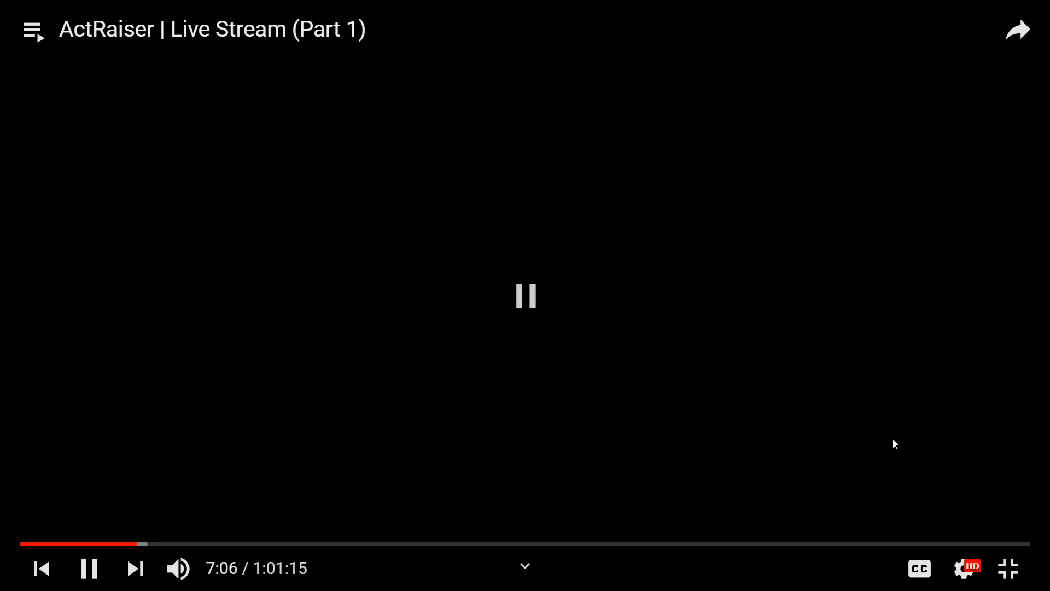
left_click(1008, 568)
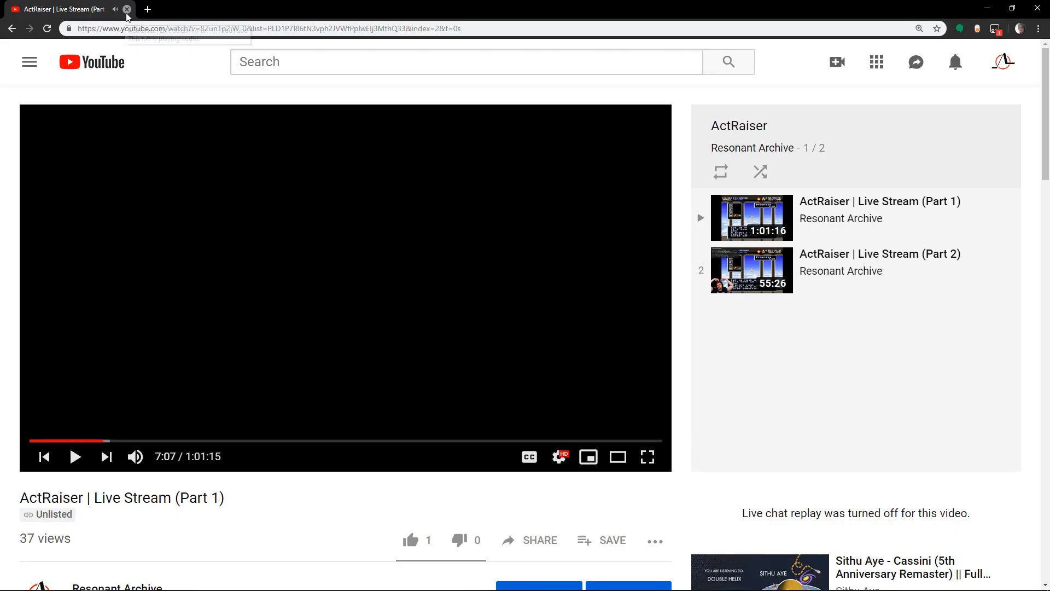
left_click(127, 10)
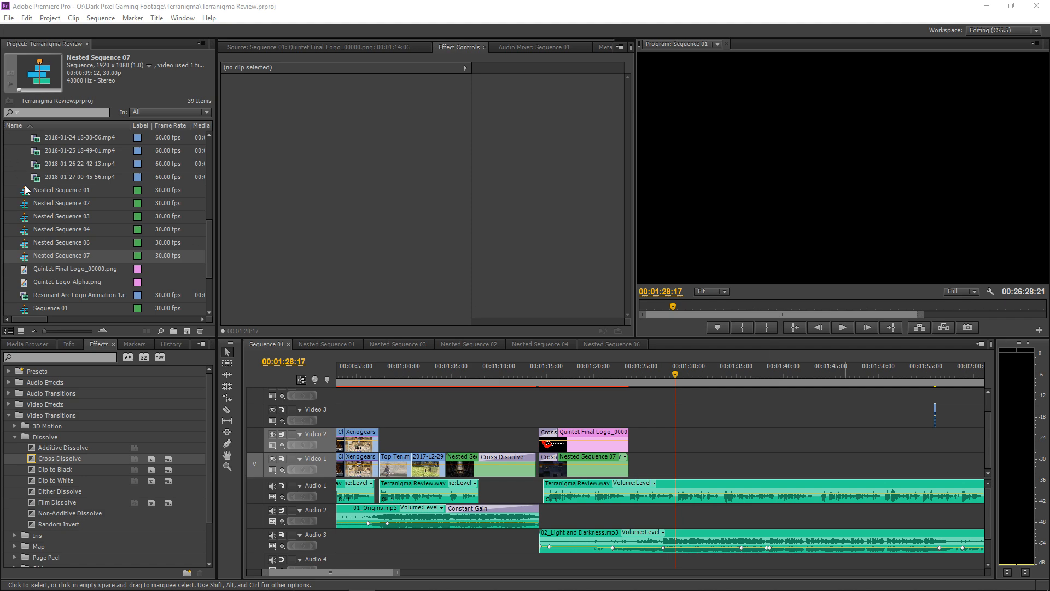
right_click(16, 200)
left_click(48, 255)
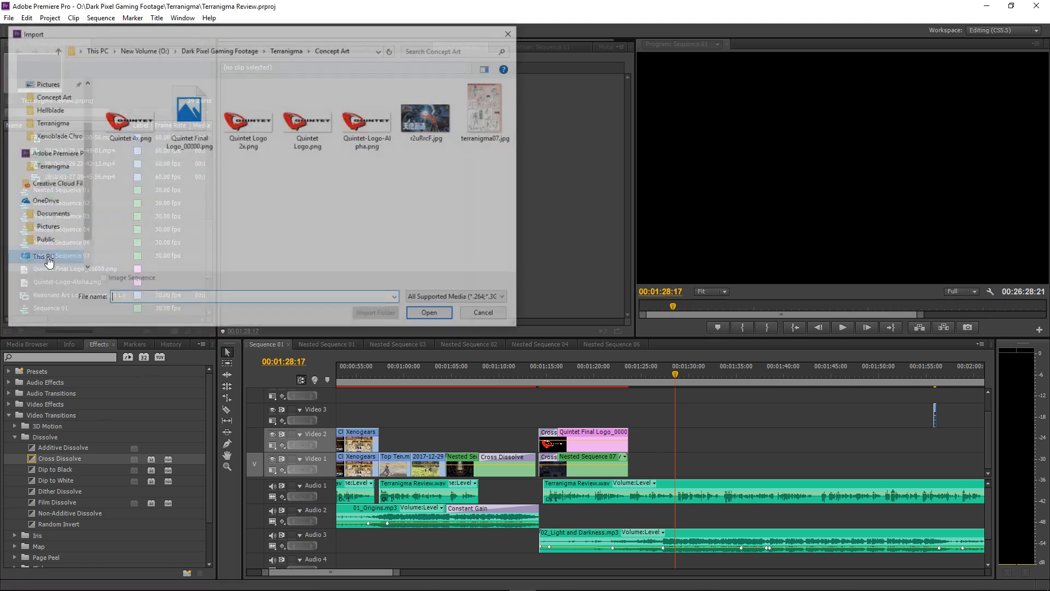
left_click(99, 51)
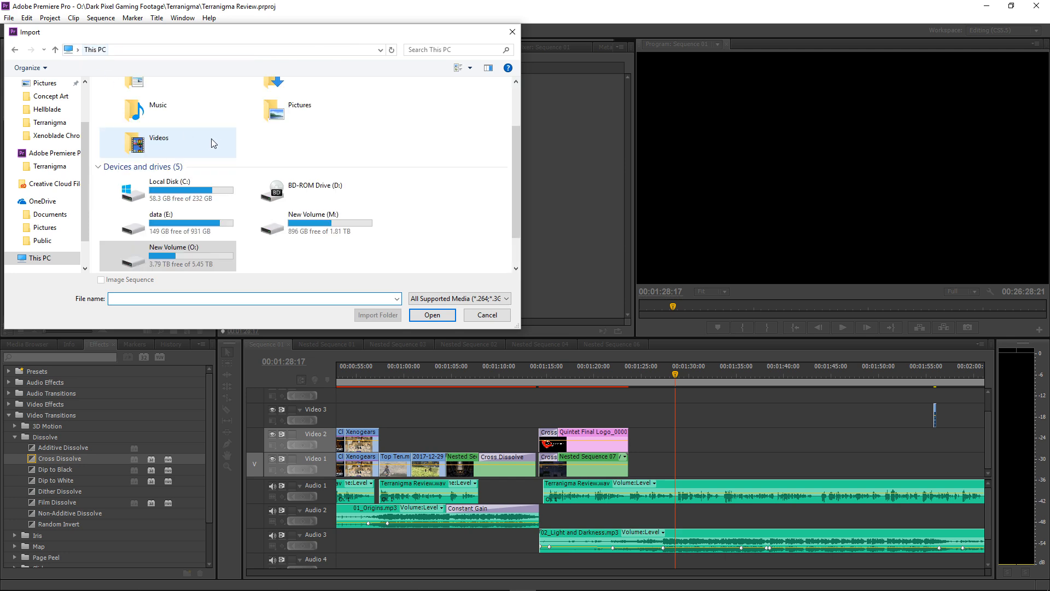
double_click(257, 219)
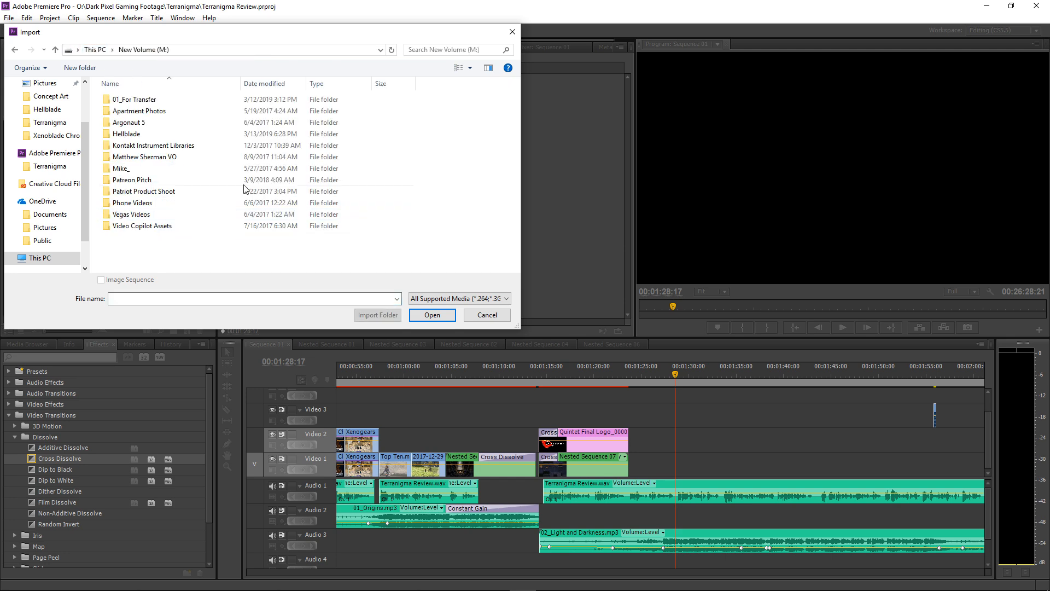
double_click(131, 133)
left_click(367, 130)
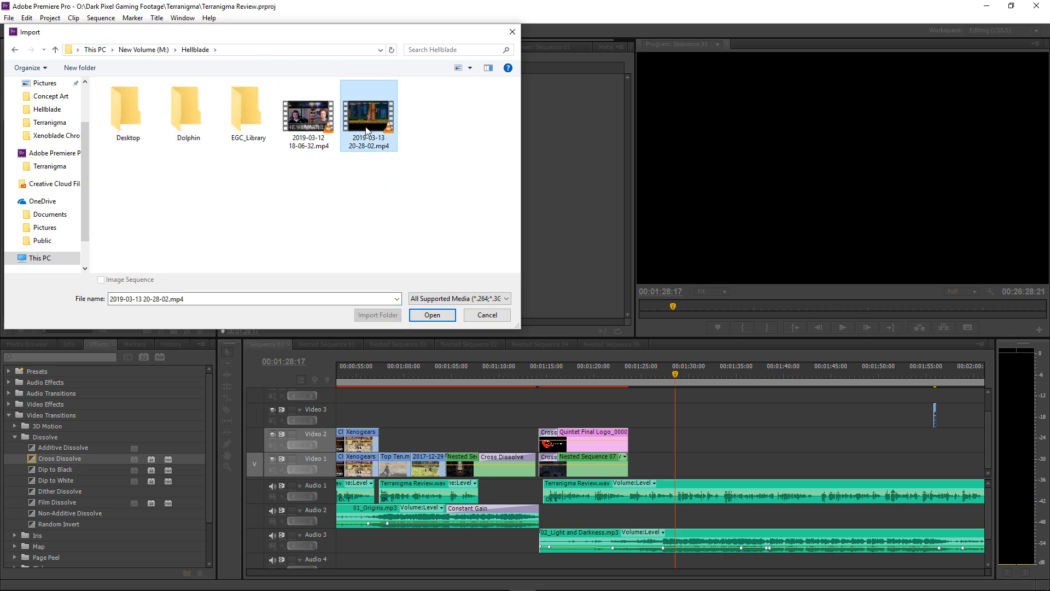
right_click(365, 127)
left_click(359, 138)
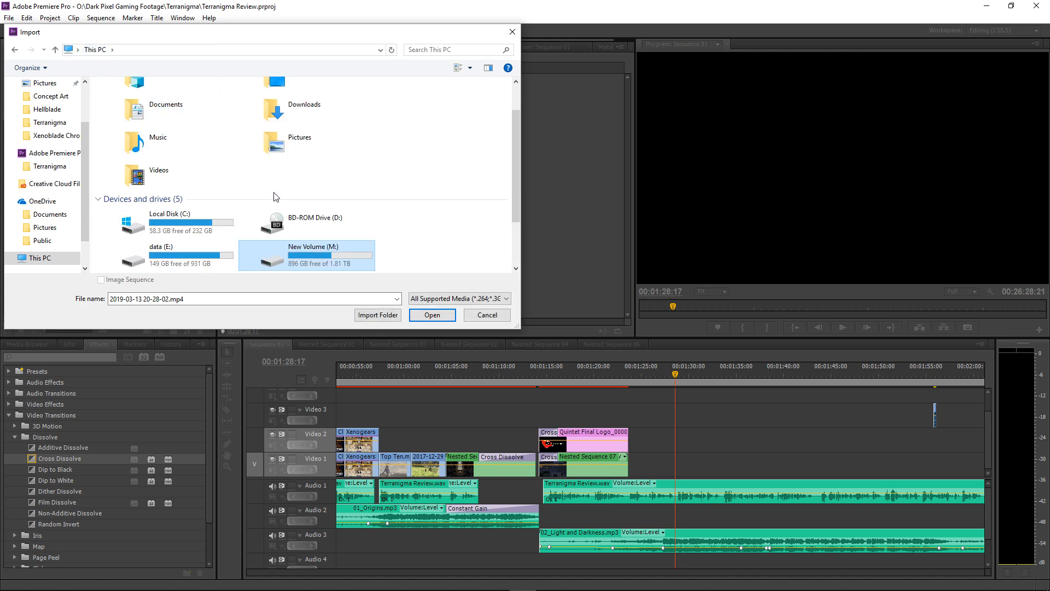
Paste the recording into the Terranigma folder under Dark Pixel Gaming Footage on New Volume (O:).
scroll(277, 197, "down", 2)
double_click(228, 203)
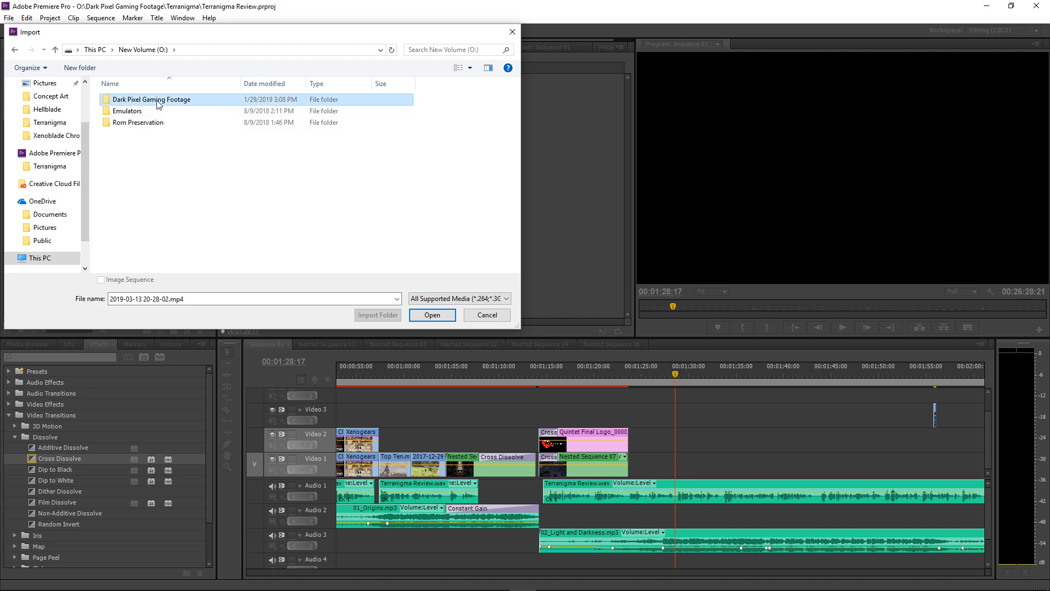
double_click(148, 100)
scroll(159, 219, "down", 5)
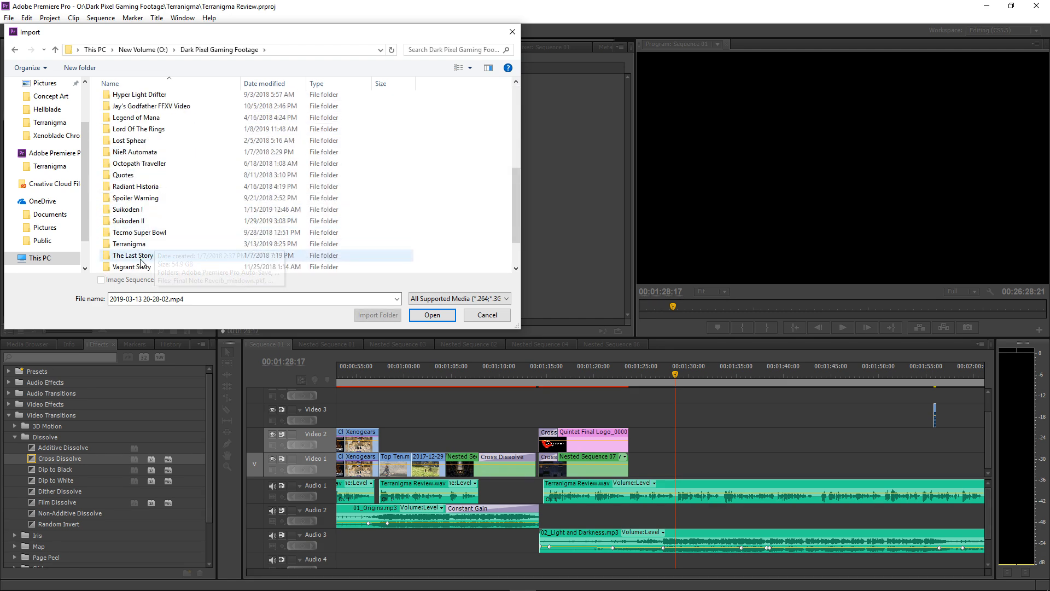
double_click(132, 248)
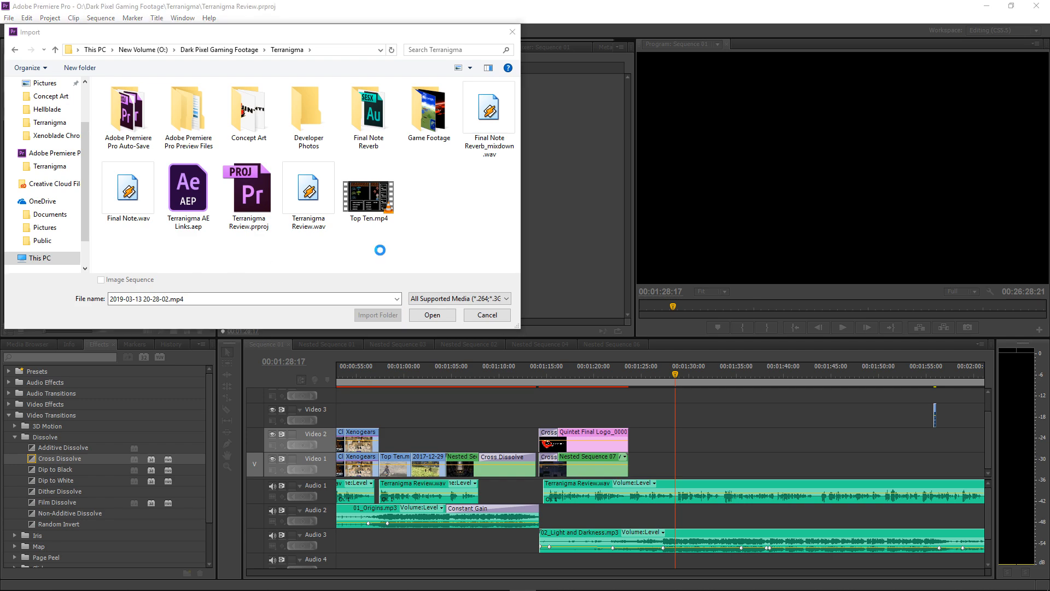
Rename the pasted recording as ActRaiser.mp4.
right_click(480, 141)
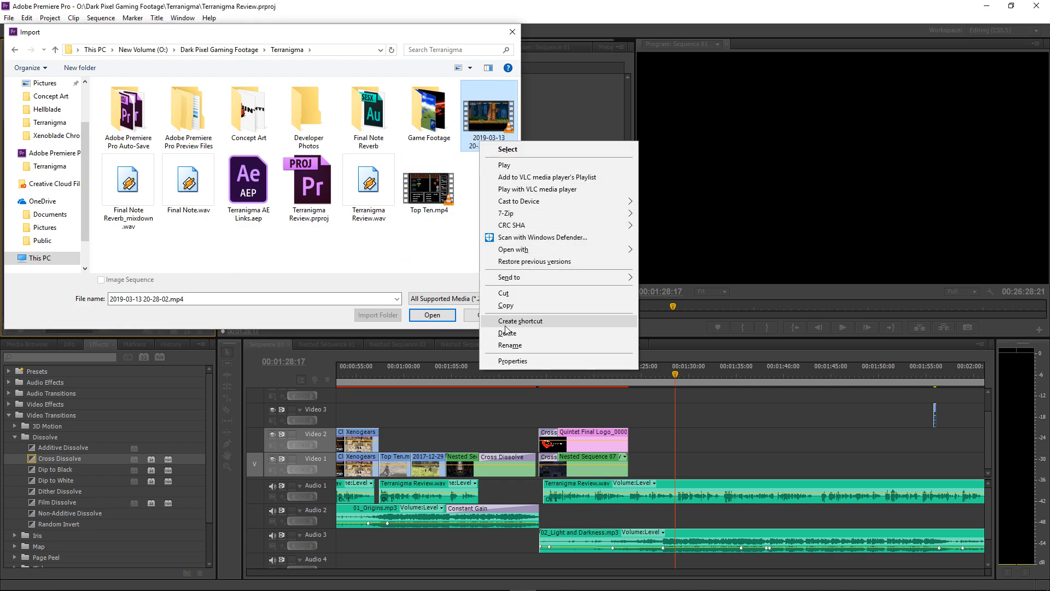
left_click(508, 346)
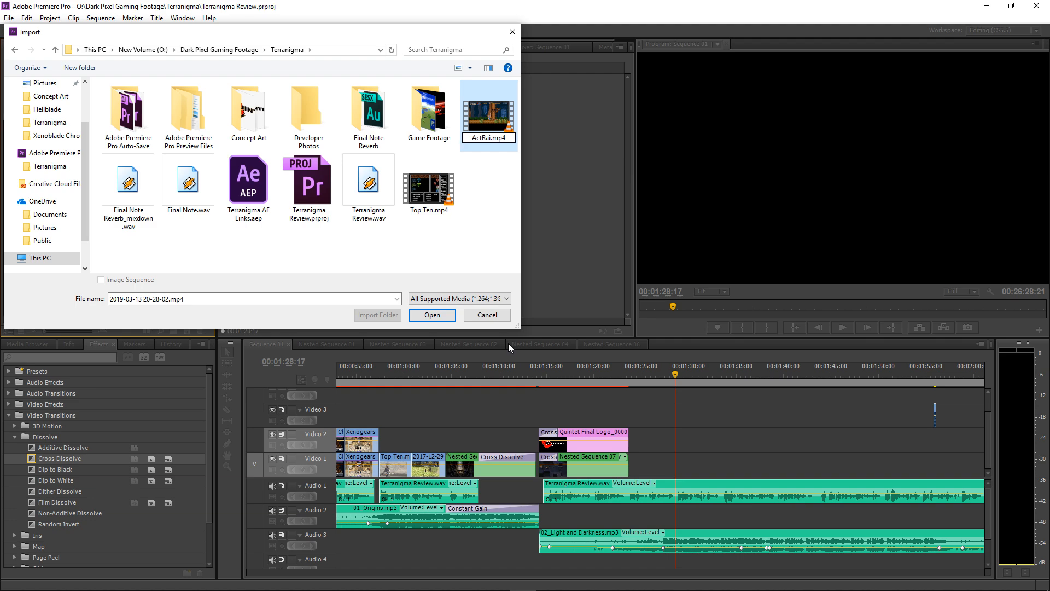
key("Return")
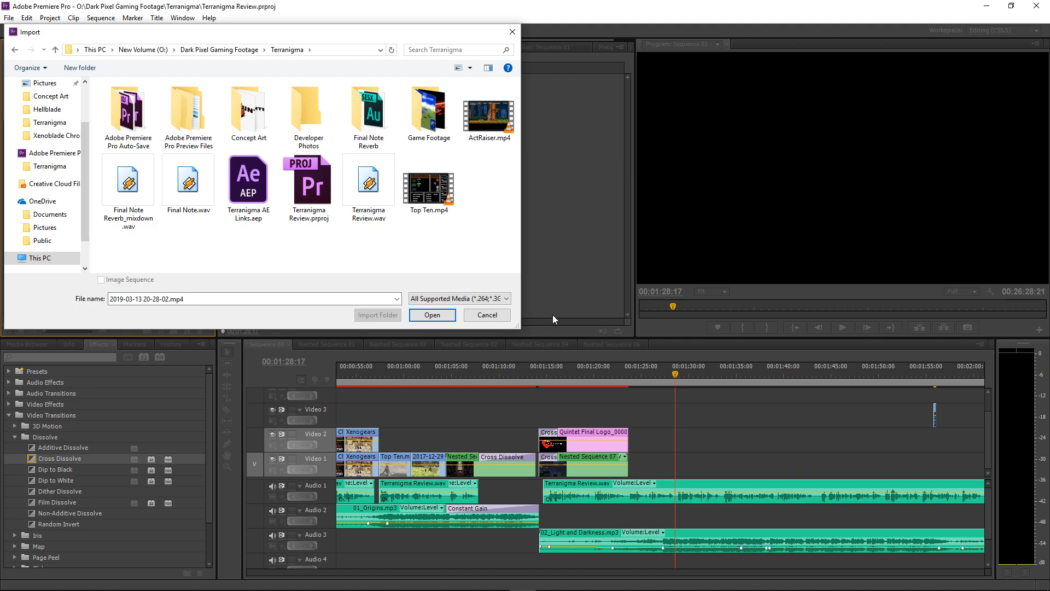
Import ActRaiser.mp4 into the project and open it in the Source monitor.
left_click(487, 115)
left_click(444, 314)
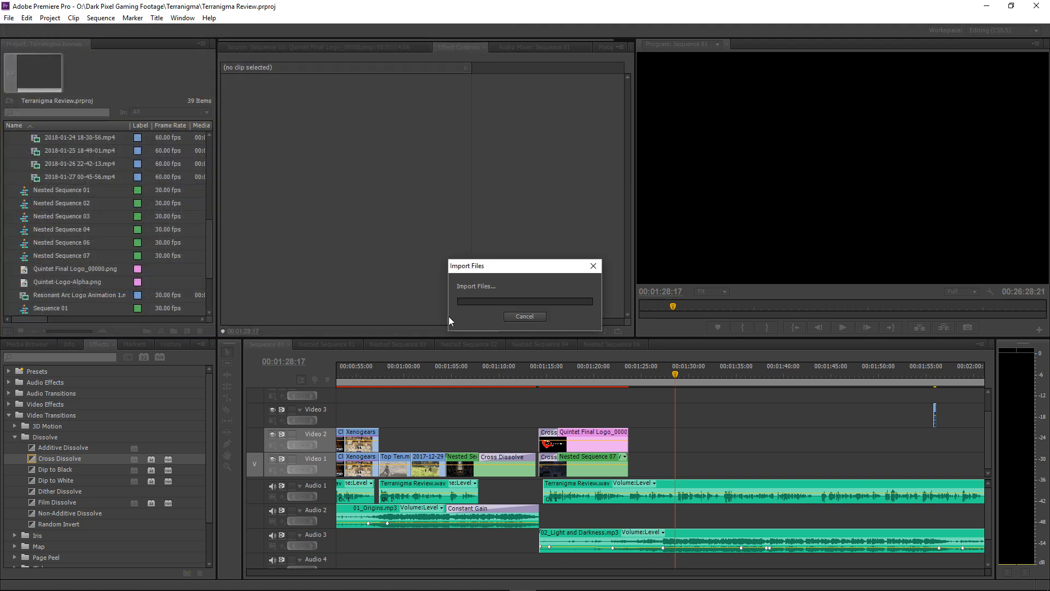
double_click(23, 141)
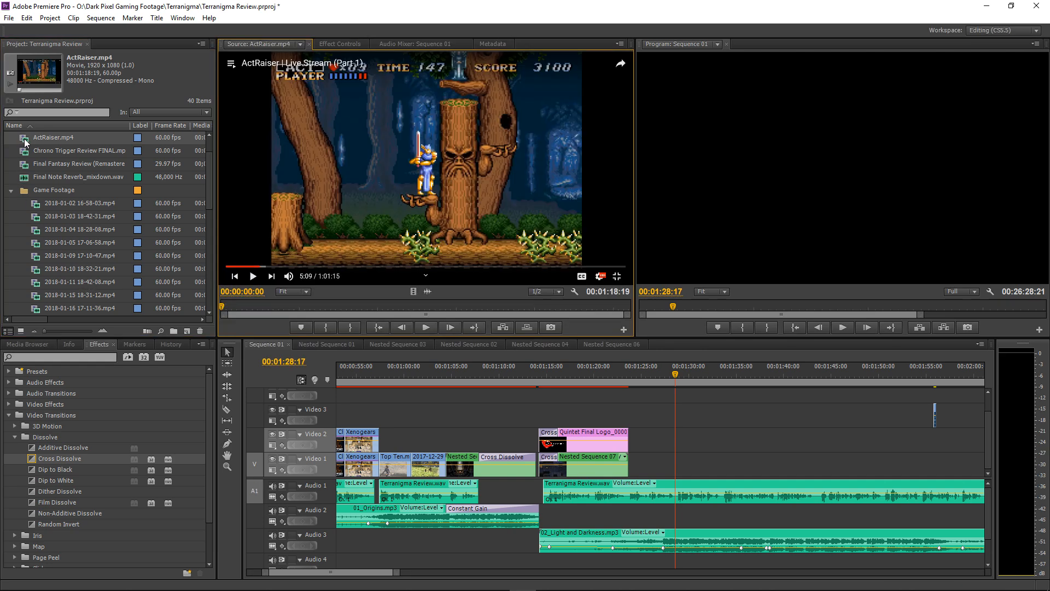
Mark the centaur boss approach in ActRaiser.mp4 with an in point at 00:01:10:41 and an out point at 00:01:14:14.
left_click(569, 307)
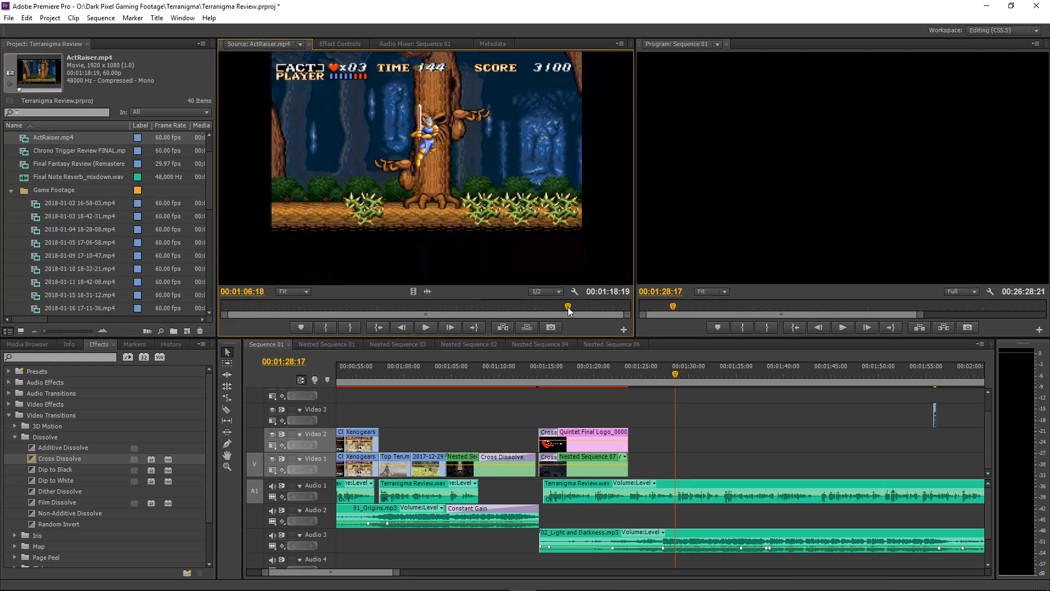
left_click_drag(569, 307, 592, 307)
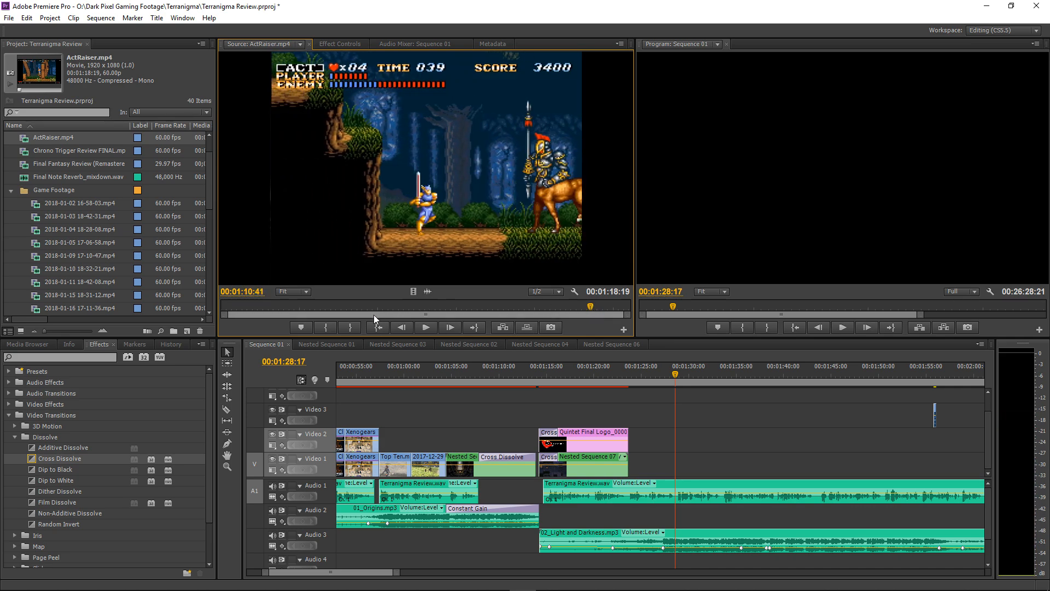
left_click(327, 327)
key("space")
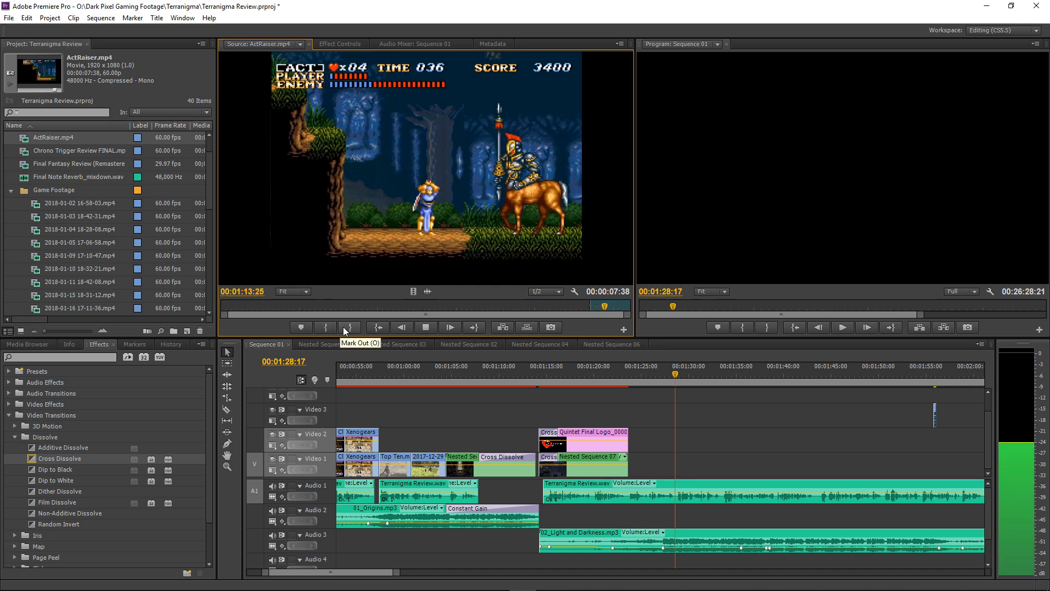
key("space")
left_click(343, 327)
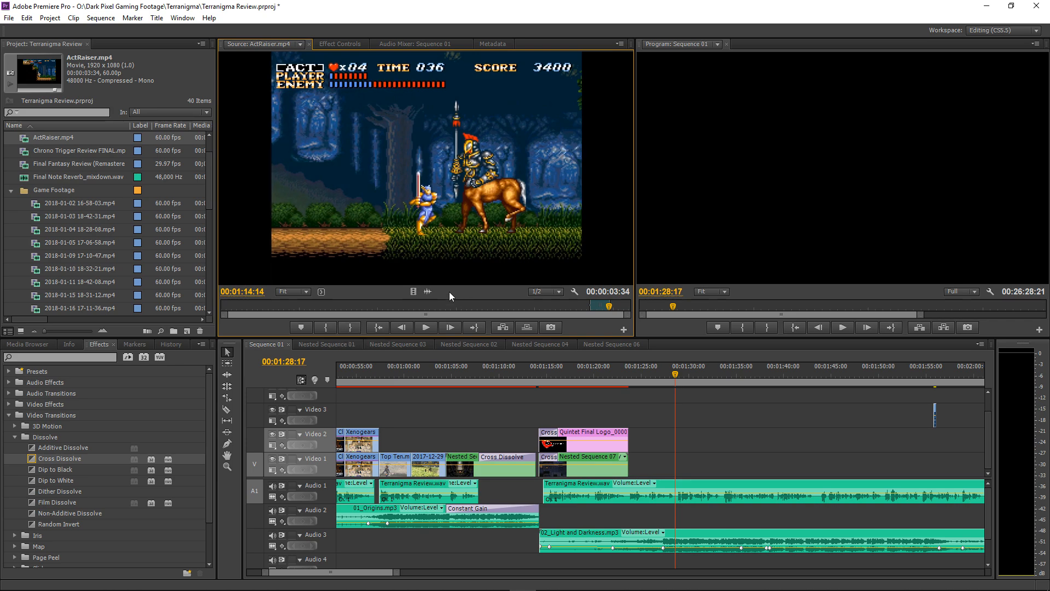
Place the marked ActRaiser segment on Video 1 directly after Nested Sequence 07 and play back the transition into it.
left_click_drag(626, 398, 629, 465)
left_click(620, 376)
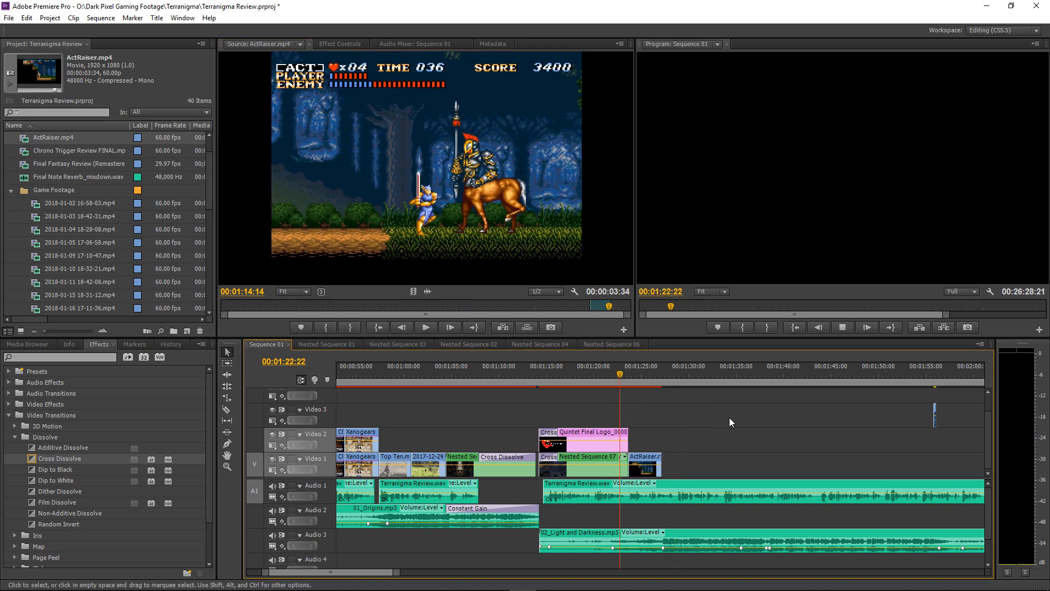
key("space")
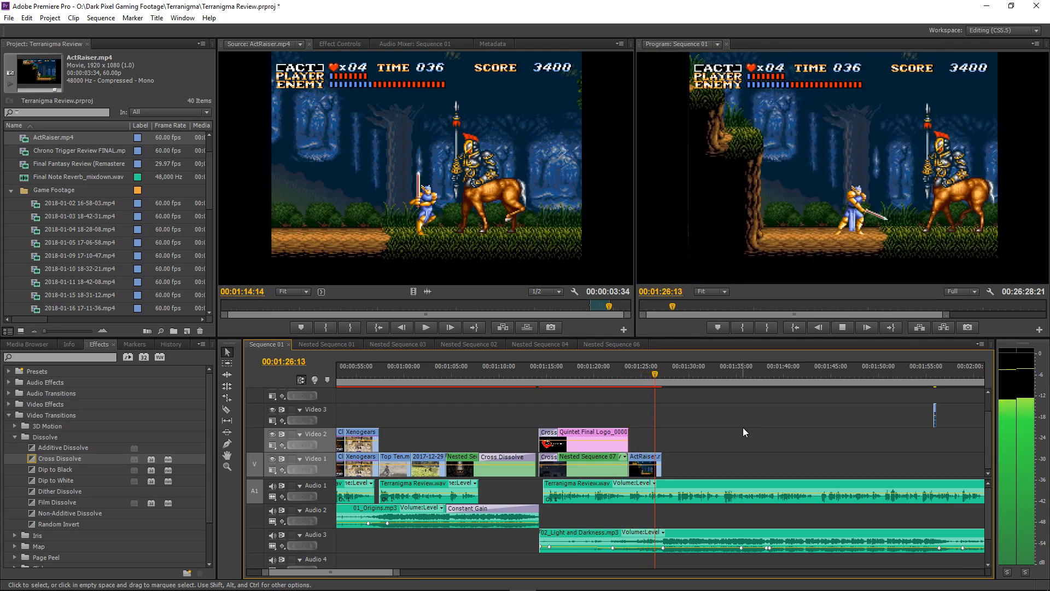
key("space")
Reposition and shorten the ActRaiser clip on Video 1, extending its start back to the end of Nested Sequence 07.
key("equal")
key("equal")
key("equal")
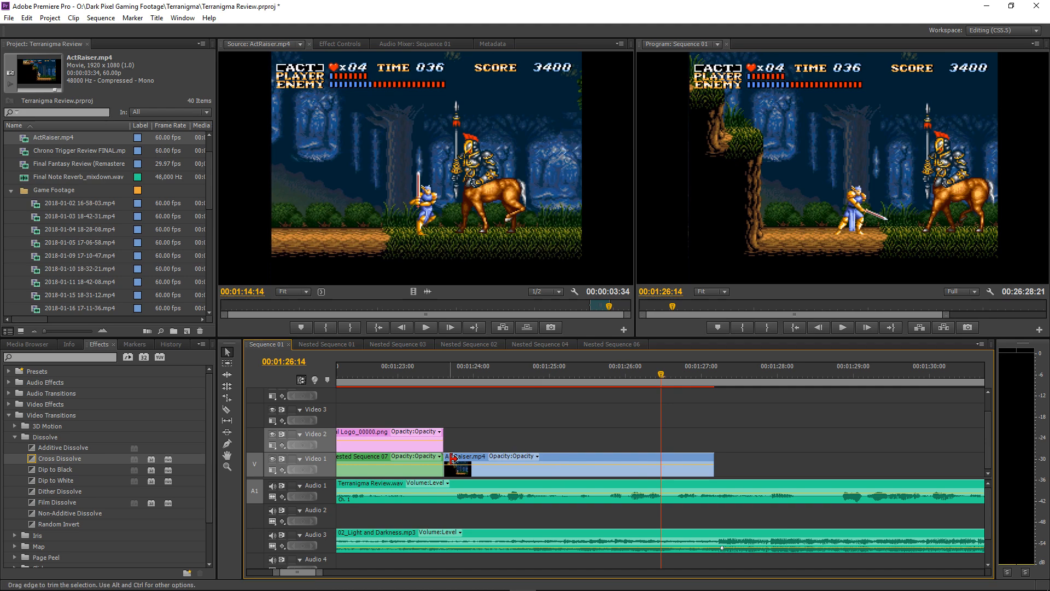
left_click_drag(461, 461, 479, 462)
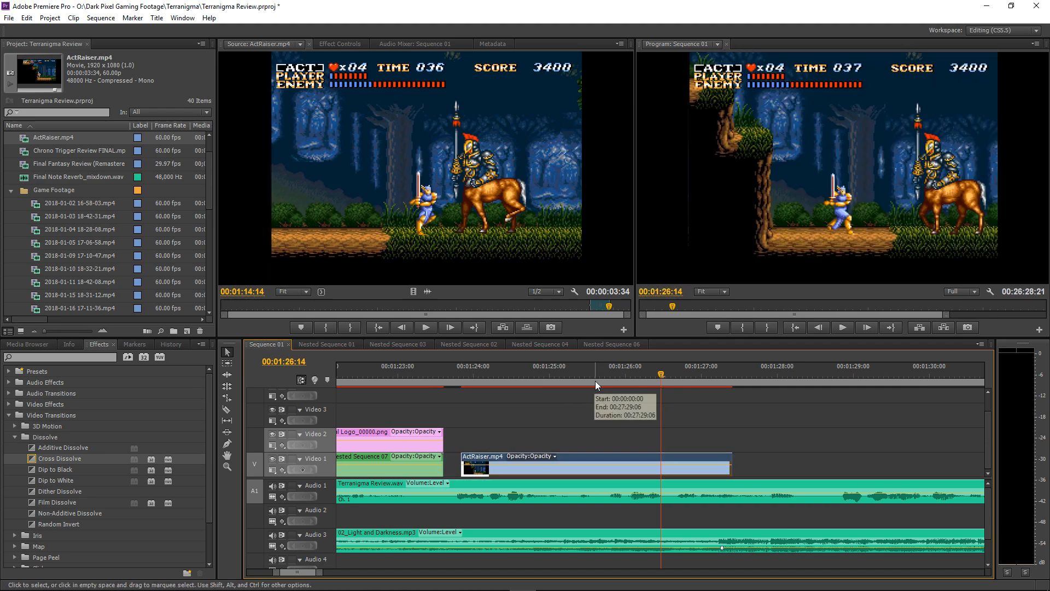
key("space")
left_click_drag(732, 462, 634, 452)
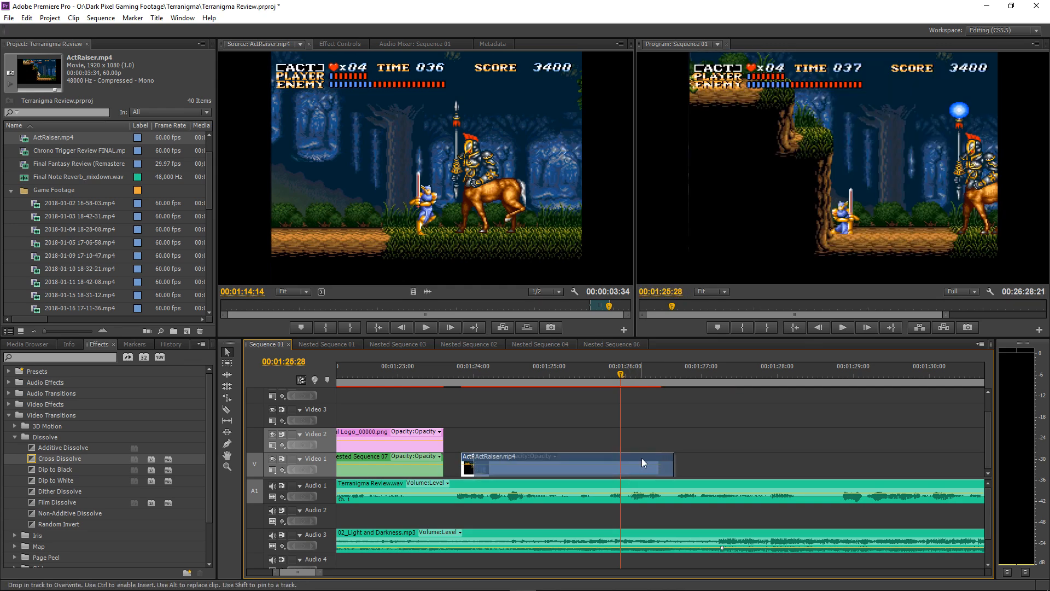
left_click_drag(469, 462, 443, 461)
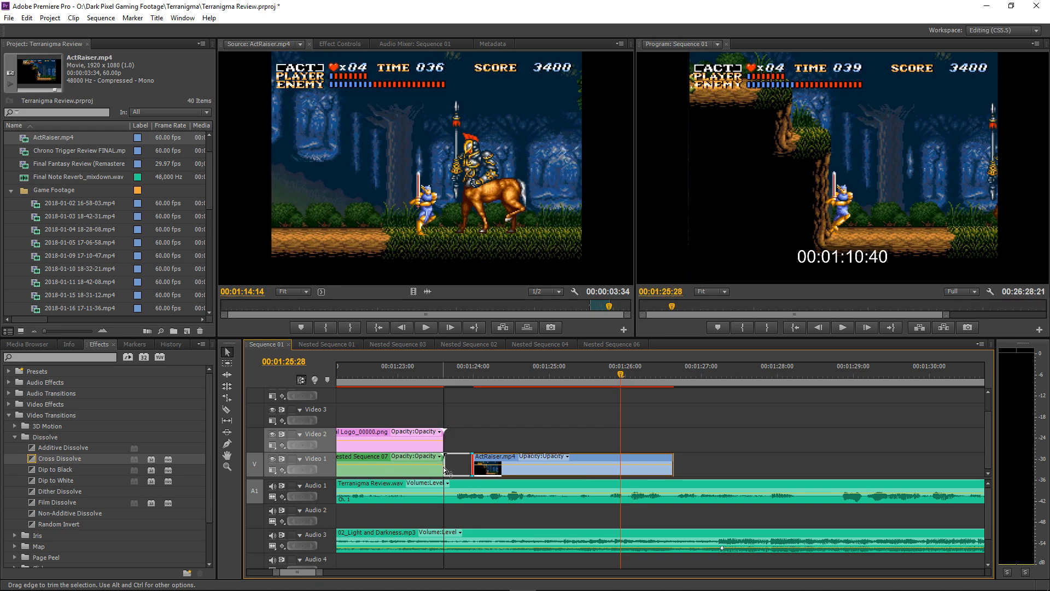
Play the ActRaiser clip from 00:01:23:11 and delete it from Video 1.
left_click(425, 370)
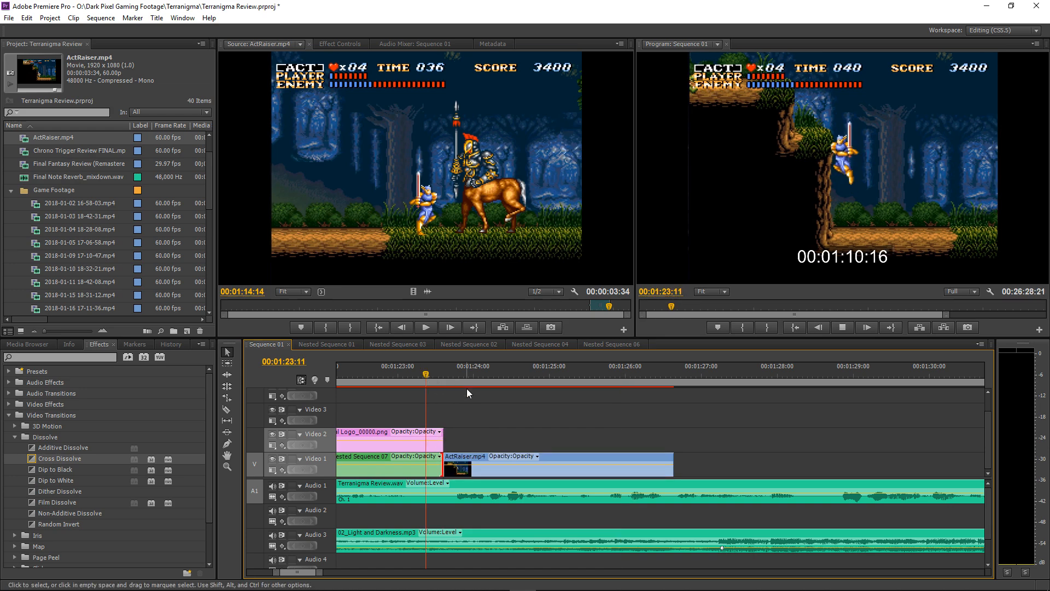
key("space")
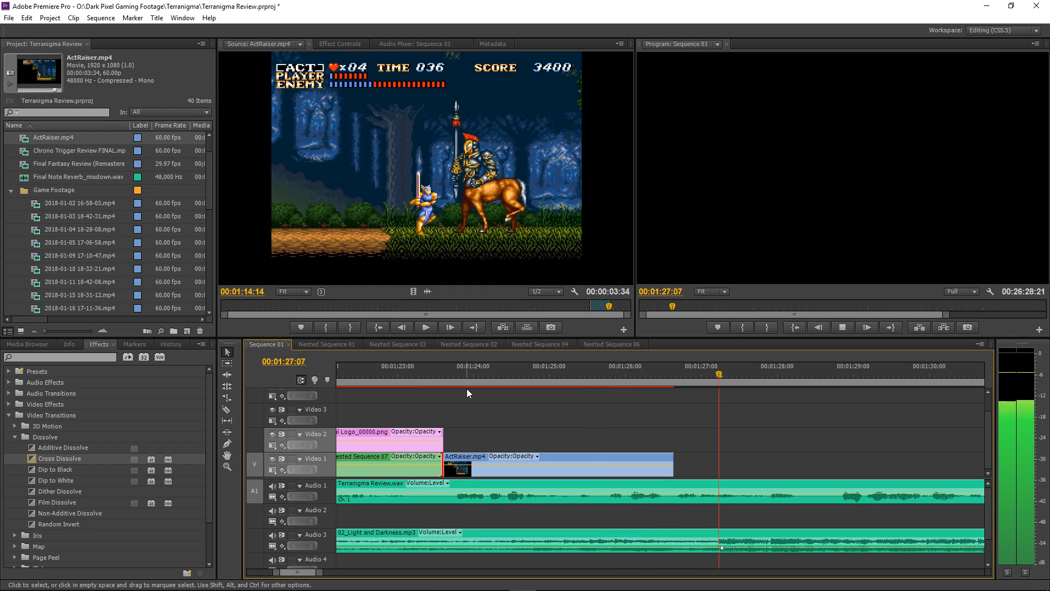
key("space")
left_click(566, 461)
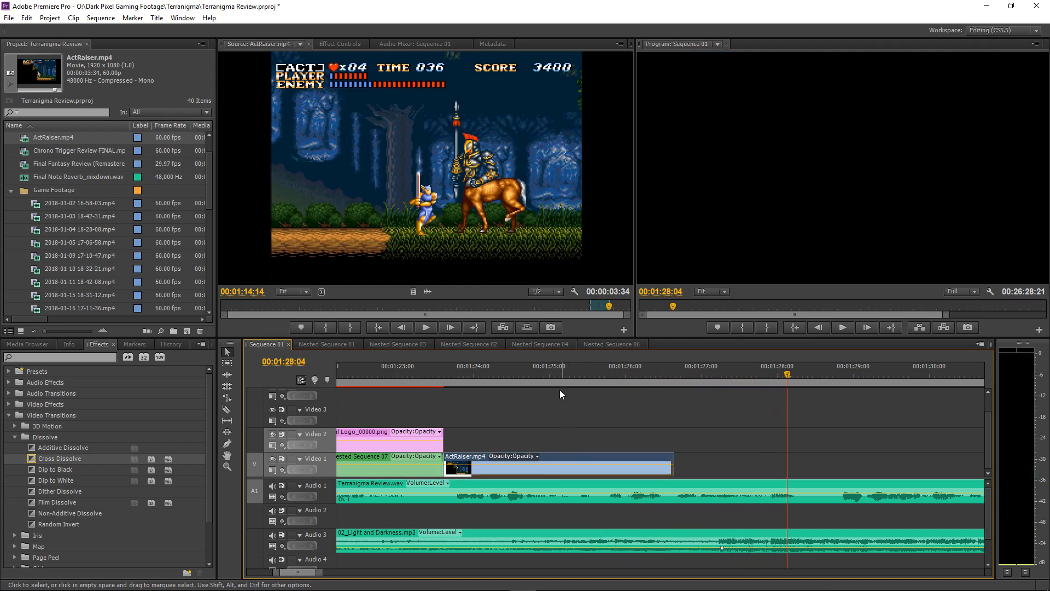
key("Delete")
Mark an earlier centaur fight segment in ActRaiser.mp4 with an in point at 00:00:59:25 and an out point at 00:01:04:12.
left_click_drag(609, 309, 511, 306)
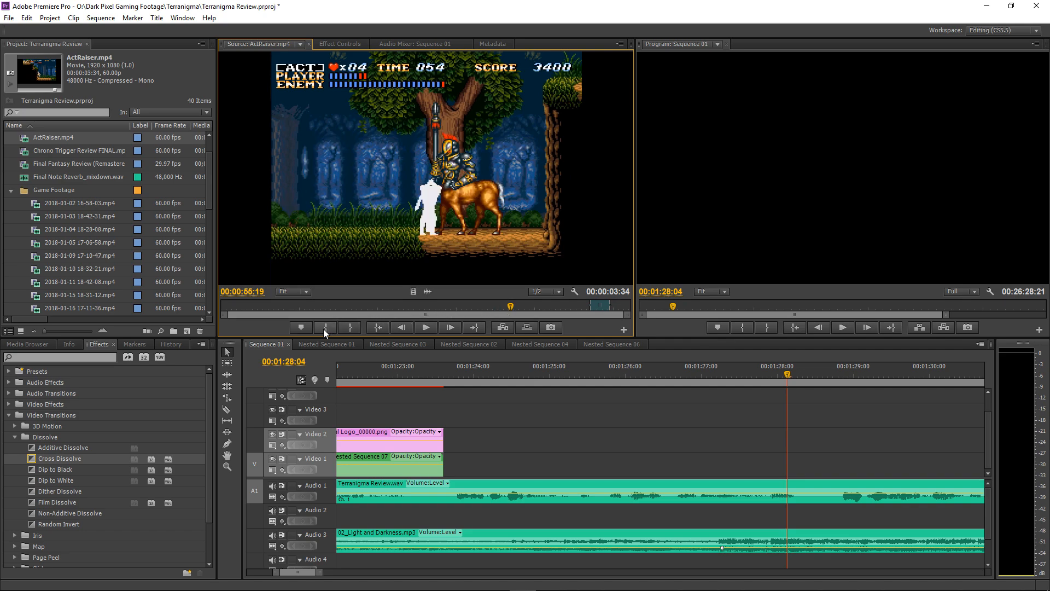
key("space")
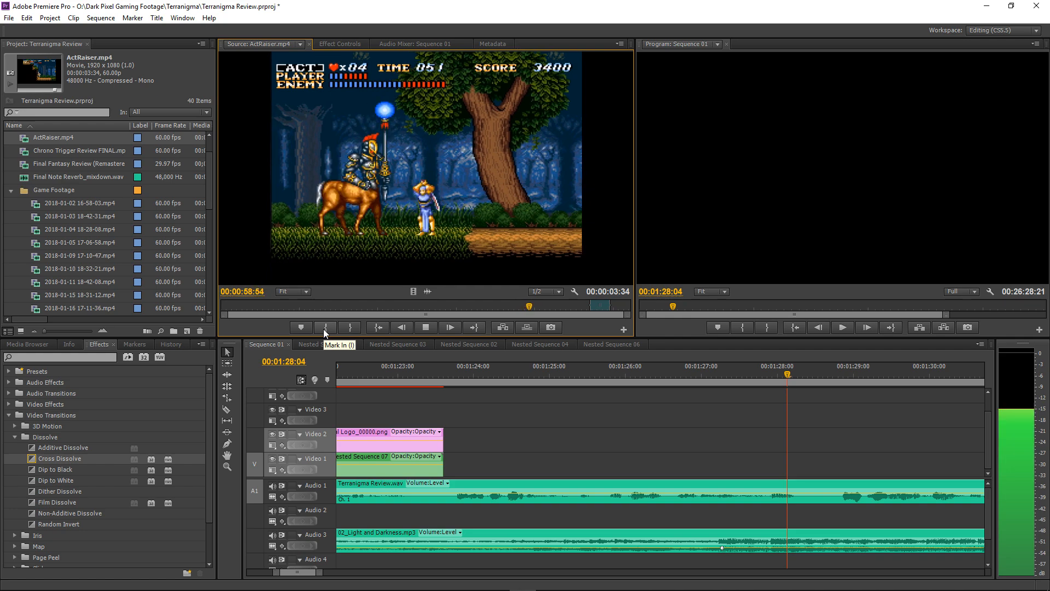
left_click(325, 327)
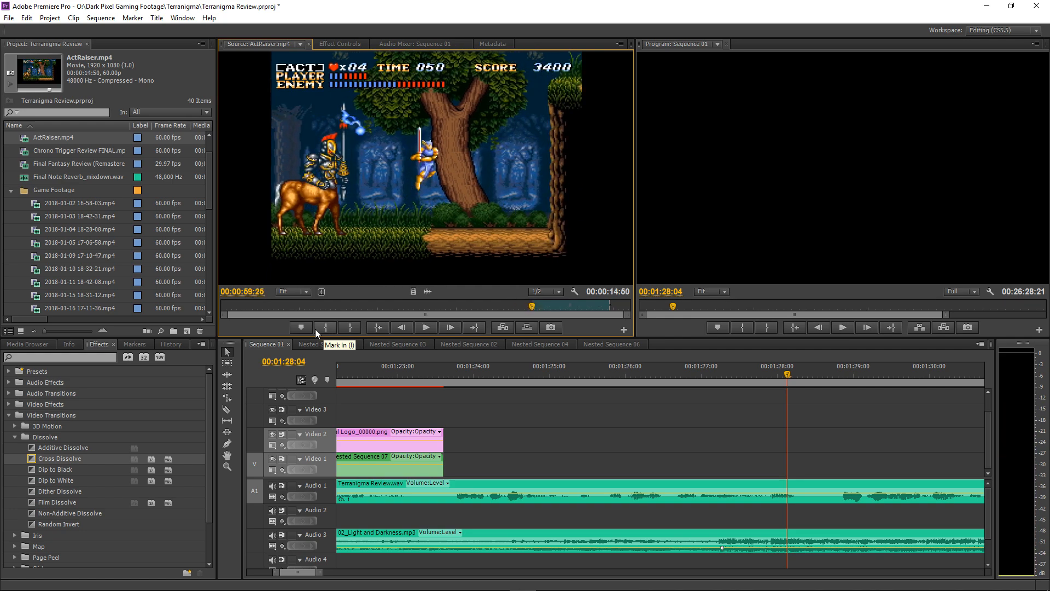
left_click(350, 327)
Place the newly marked fight segment on Video 1 right after Nested Sequence 07 and play it against the narration.
left_click_drag(415, 292, 445, 468)
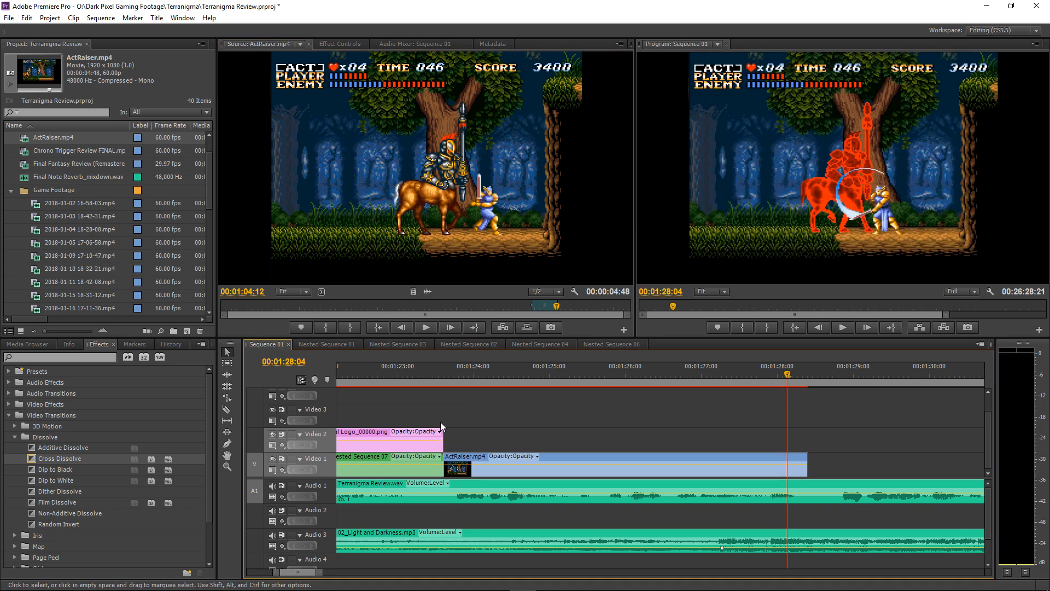
left_click(424, 374)
key("space")
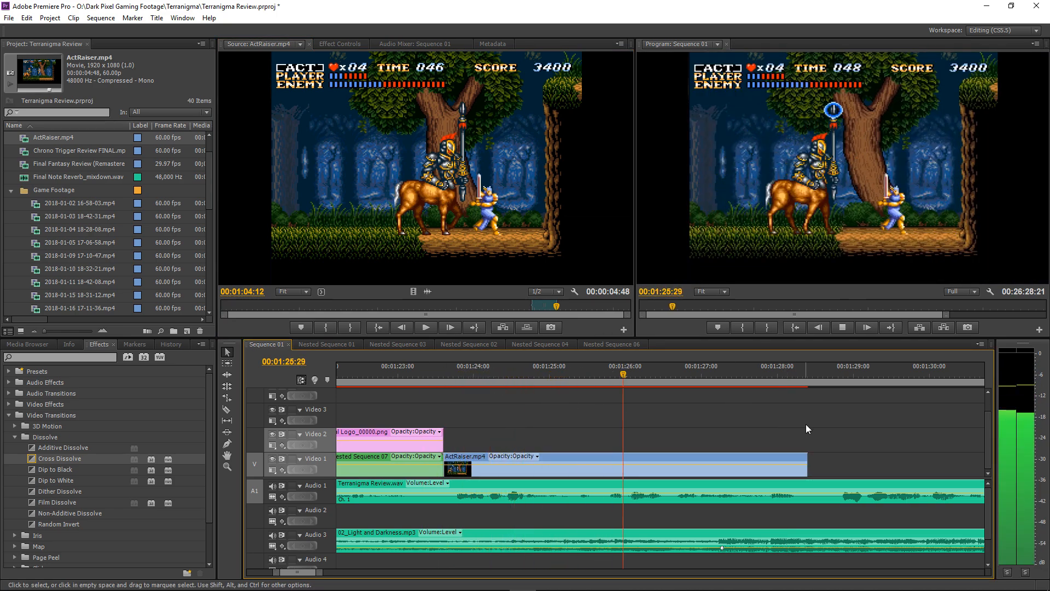
left_click(526, 374)
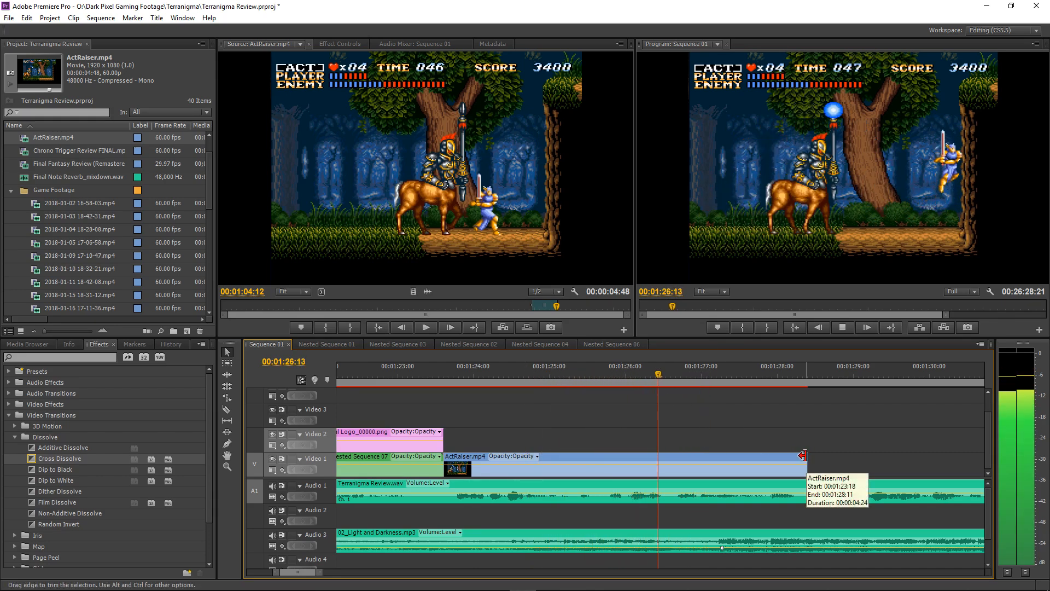
Trim both ends of the ActRaiser clip so it follows Nested Sequence 07 and ends at about 00:01:26:18, ready for playback from 00:01:23:08.
left_click_drag(802, 455, 672, 477)
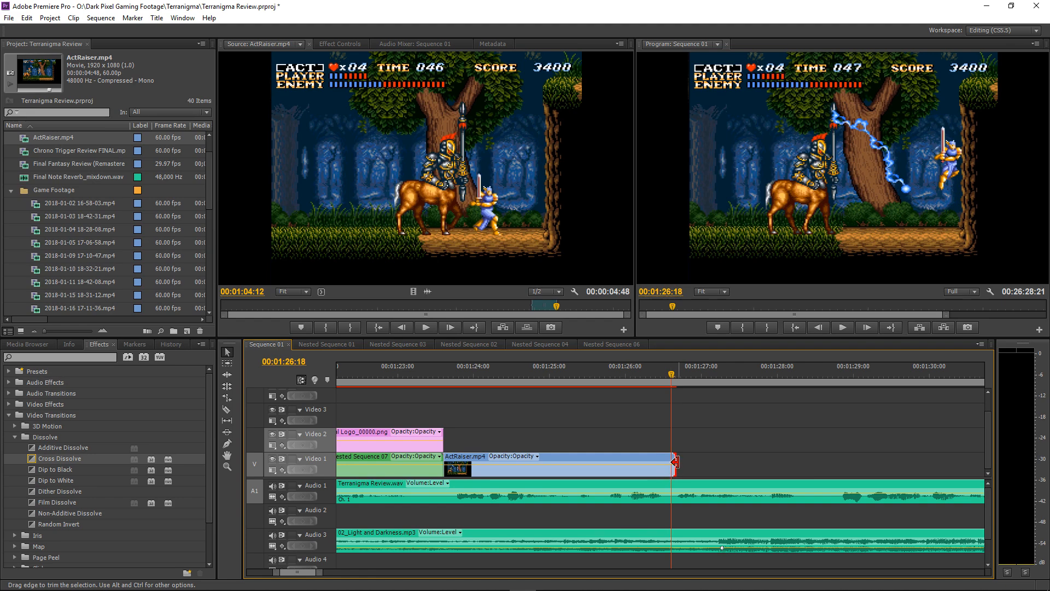
left_click_drag(674, 461, 680, 463)
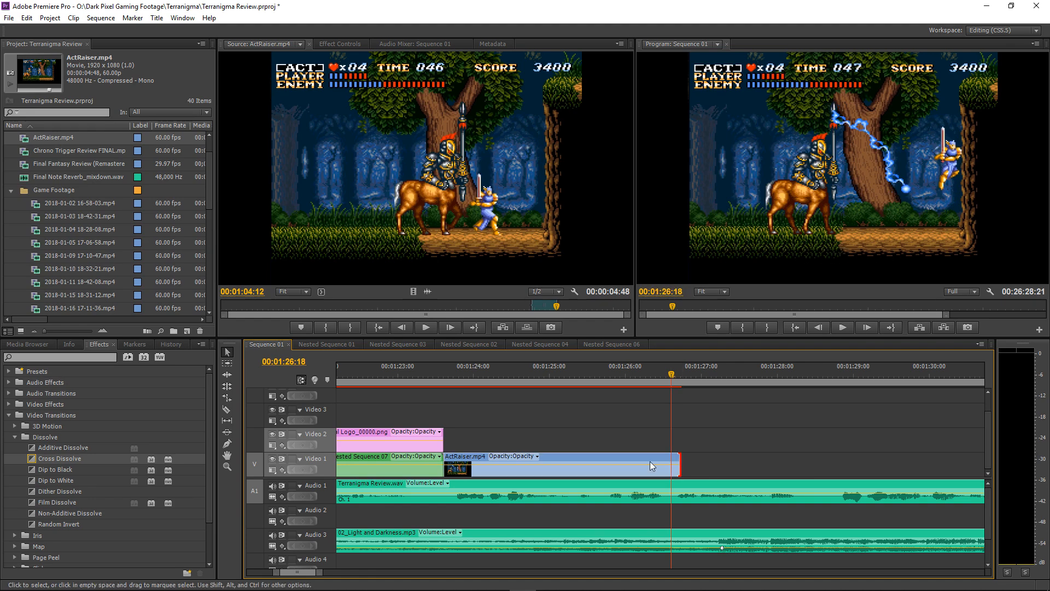
left_click_drag(445, 462, 462, 461)
left_click(419, 376)
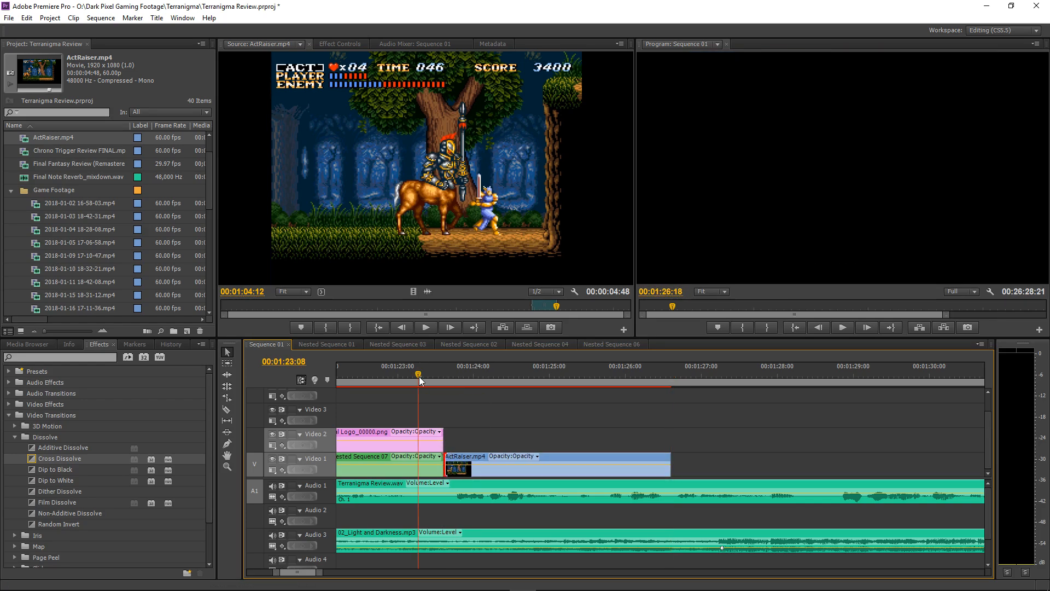
Play the ActRaiser clip against the narration and try trimming its end back to about 00:01:26:16.
key("space")
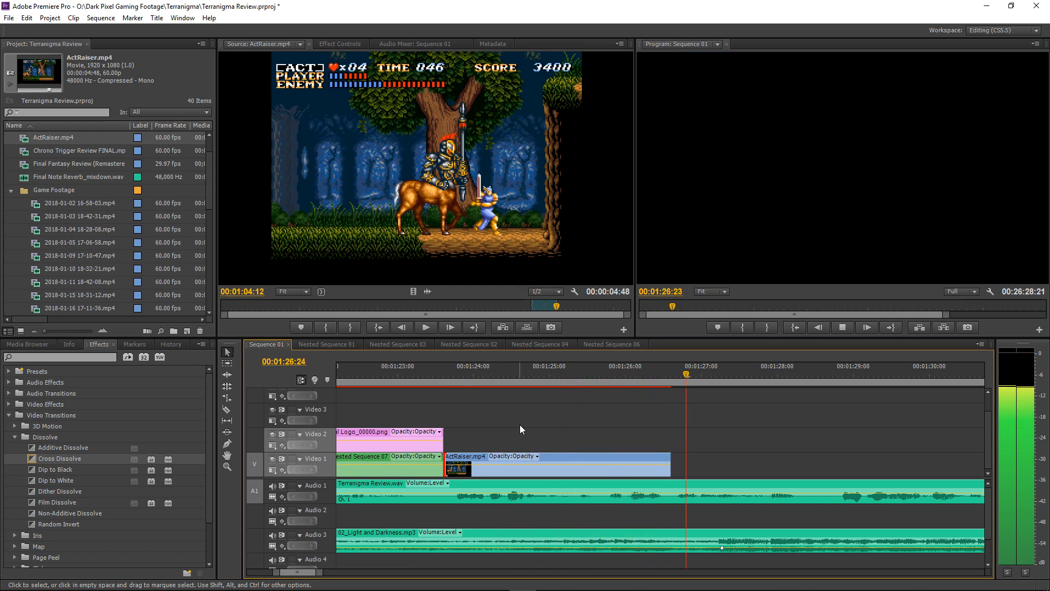
left_click(623, 376)
key("space")
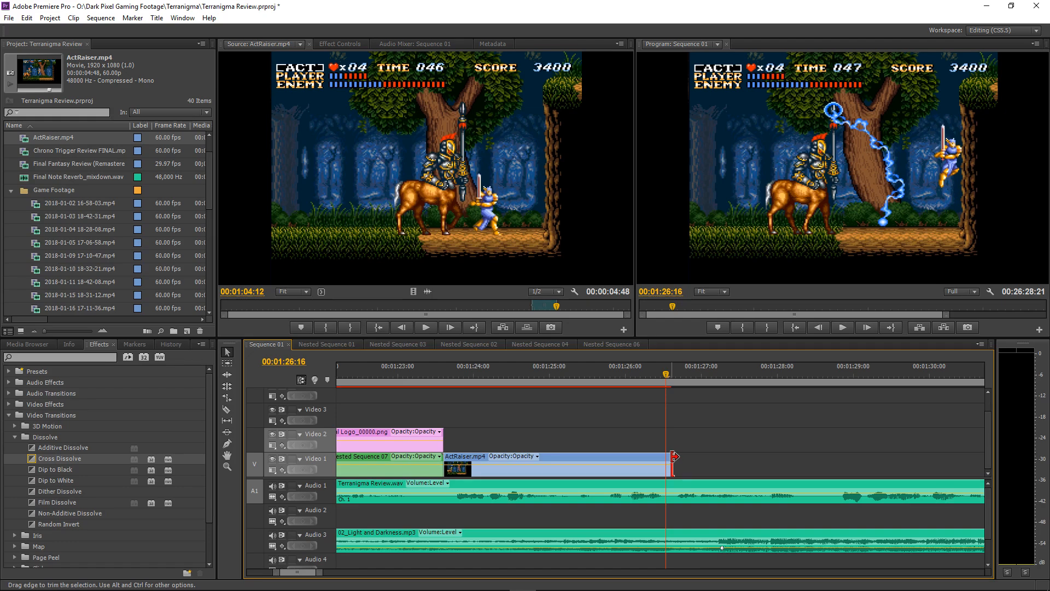
left_click_drag(674, 456, 667, 456)
left_click(583, 376)
key("space")
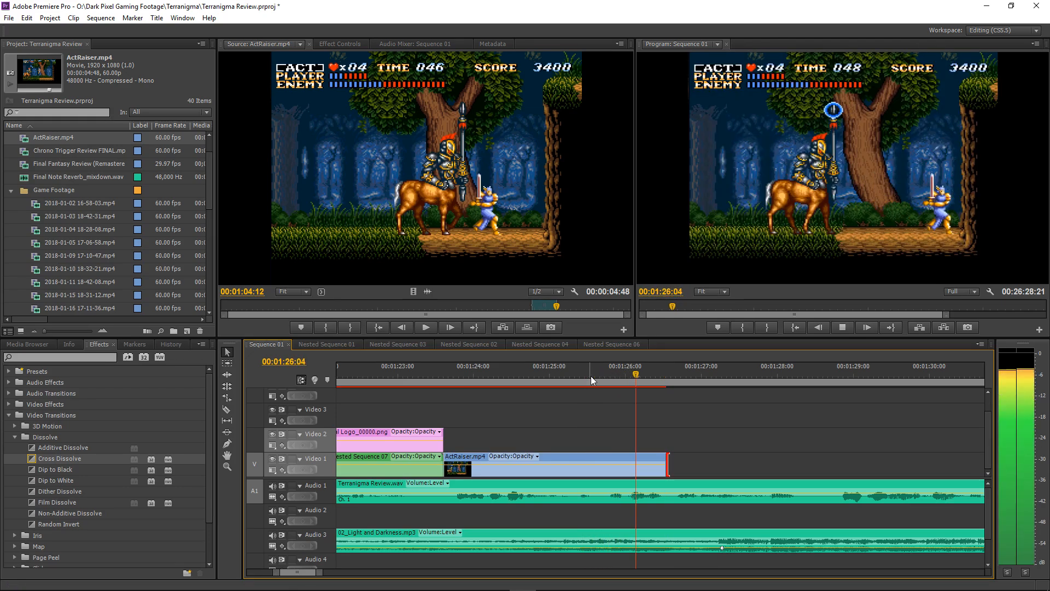
key("space")
key("ctrl+z")
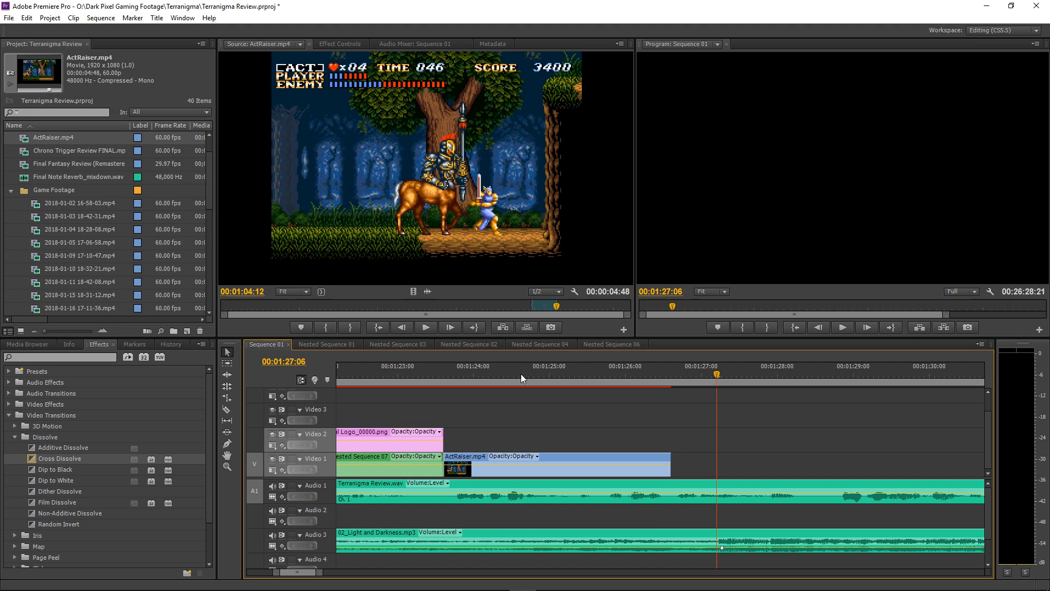
Replay the ActRaiser clip and duplicate it onto Video 2, aligned directly above the original on Video 1.
left_click(430, 375)
key("space")
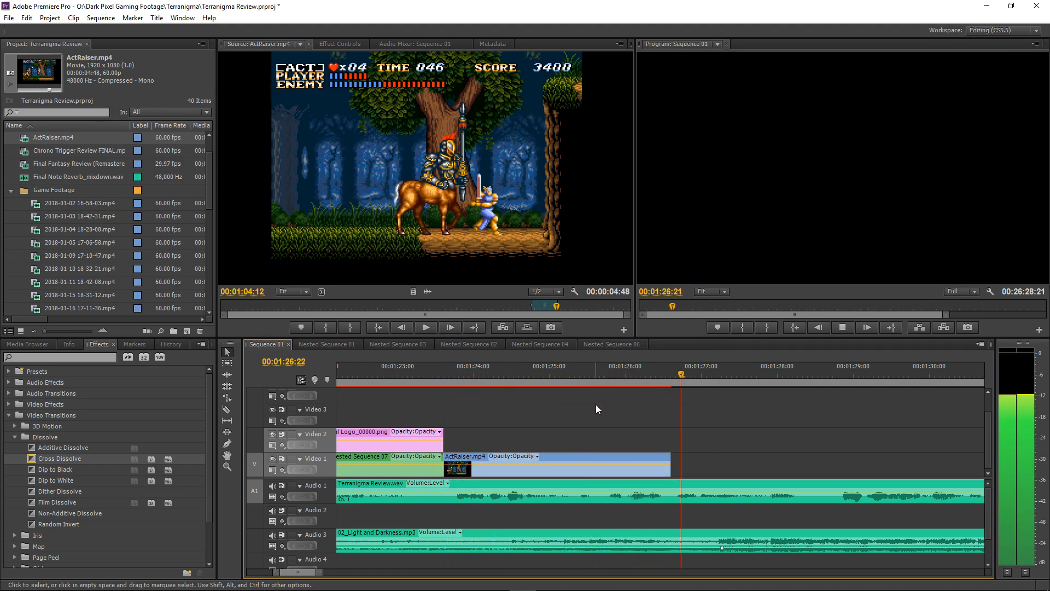
left_click_drag(585, 419, 540, 454)
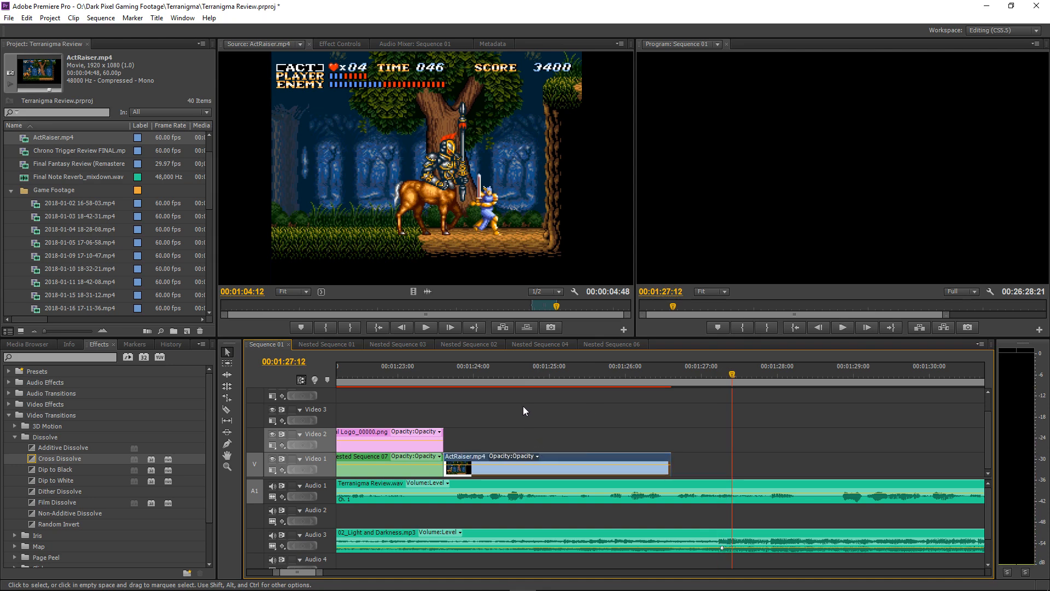
key("ctrl+z")
key("ctrl+z")
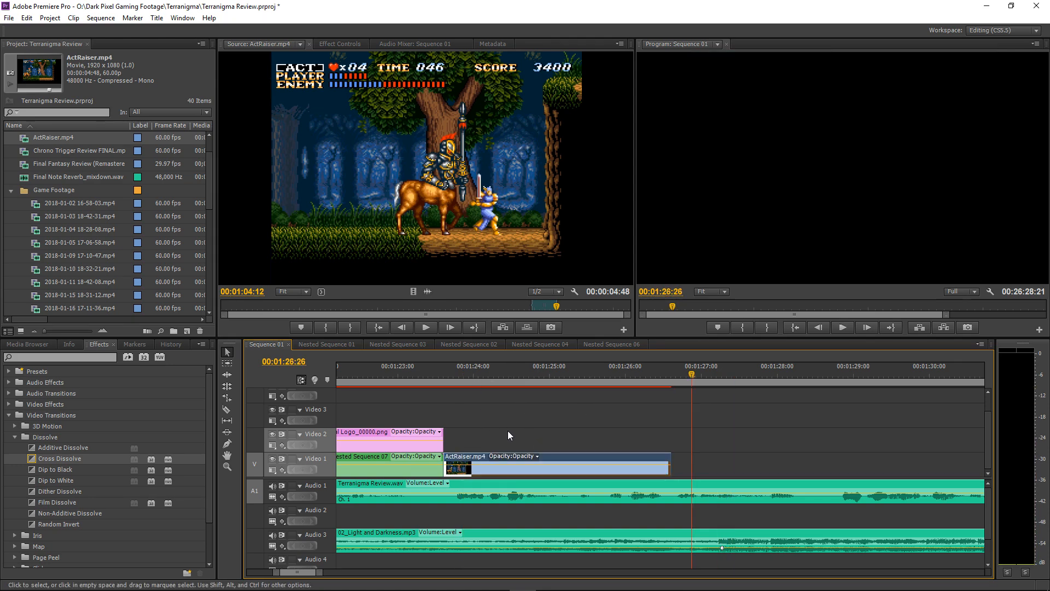
left_click(487, 374)
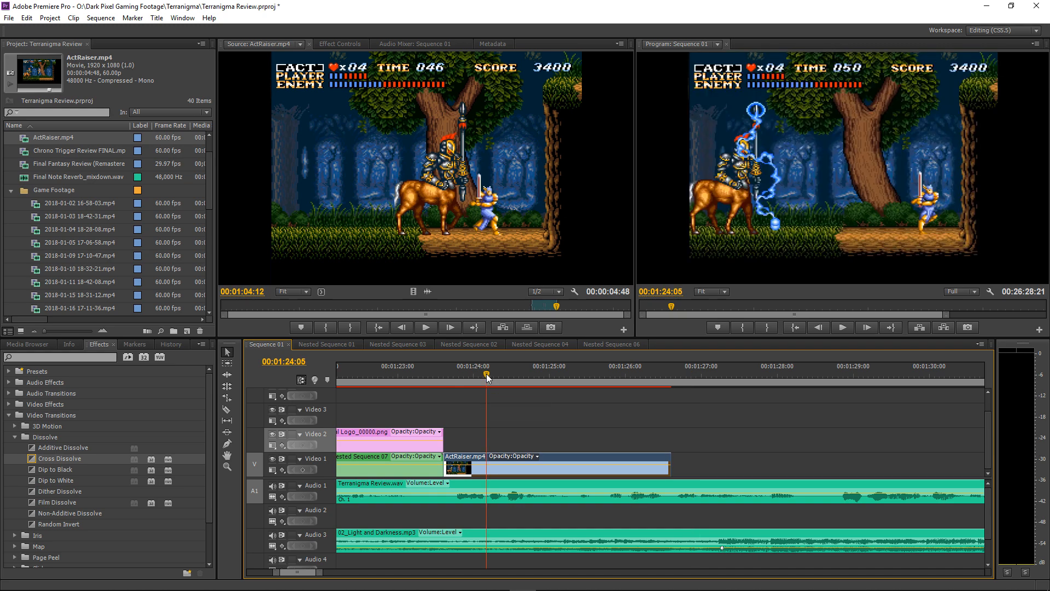
key("ctrl+v")
left_click_drag(513, 438, 469, 438)
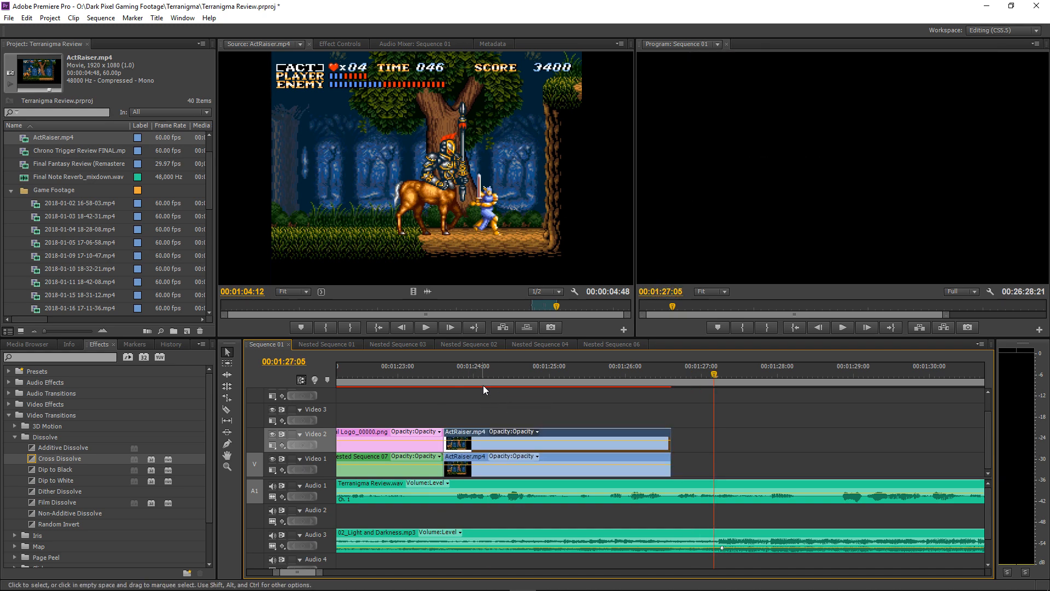
Copy the Motion and Gaussian Blur settings from the Video 1 Final Fantasy VII Review clip onto the lower ActRaiser clip on Video 1.
left_click(483, 384)
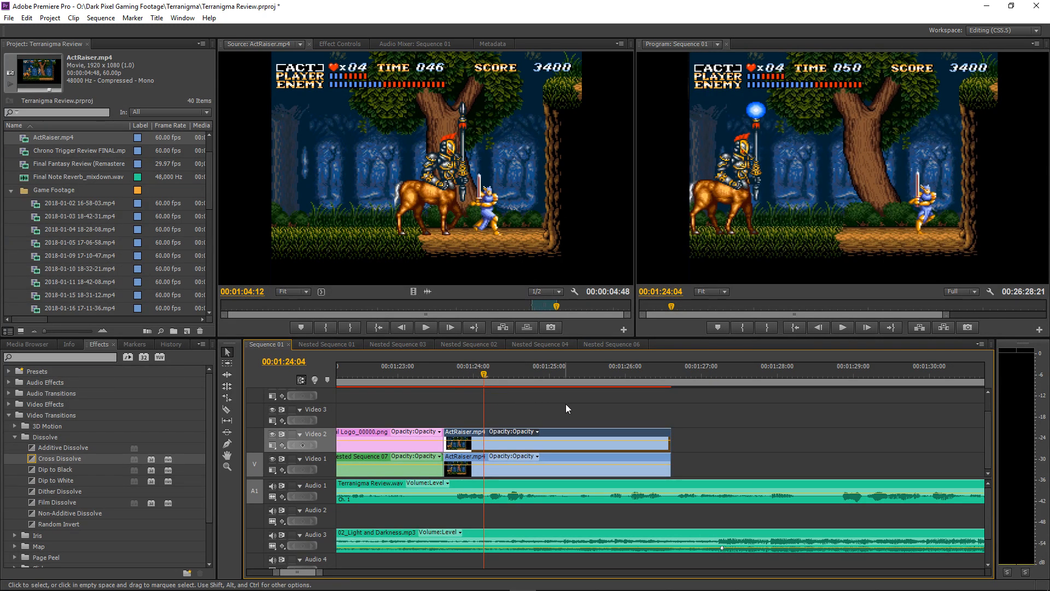
key("minus")
key("minus")
key("minus")
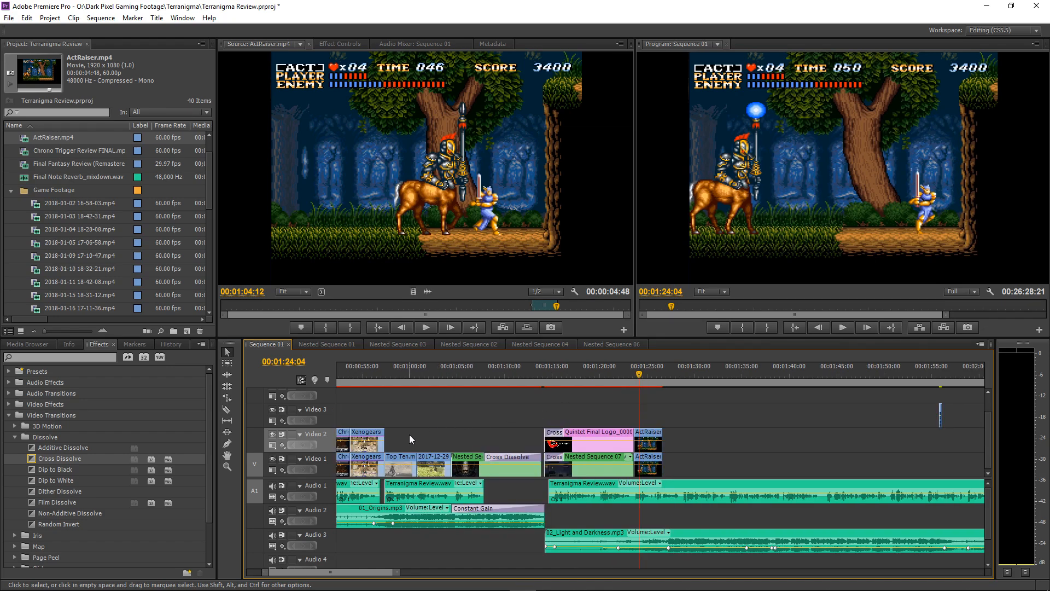
key("minus")
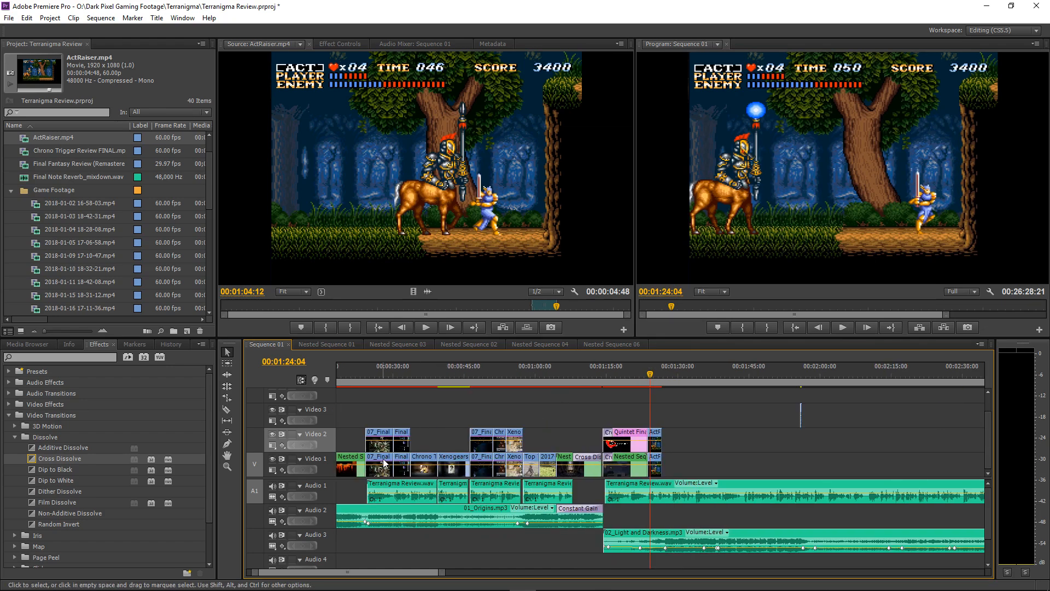
left_click(339, 44)
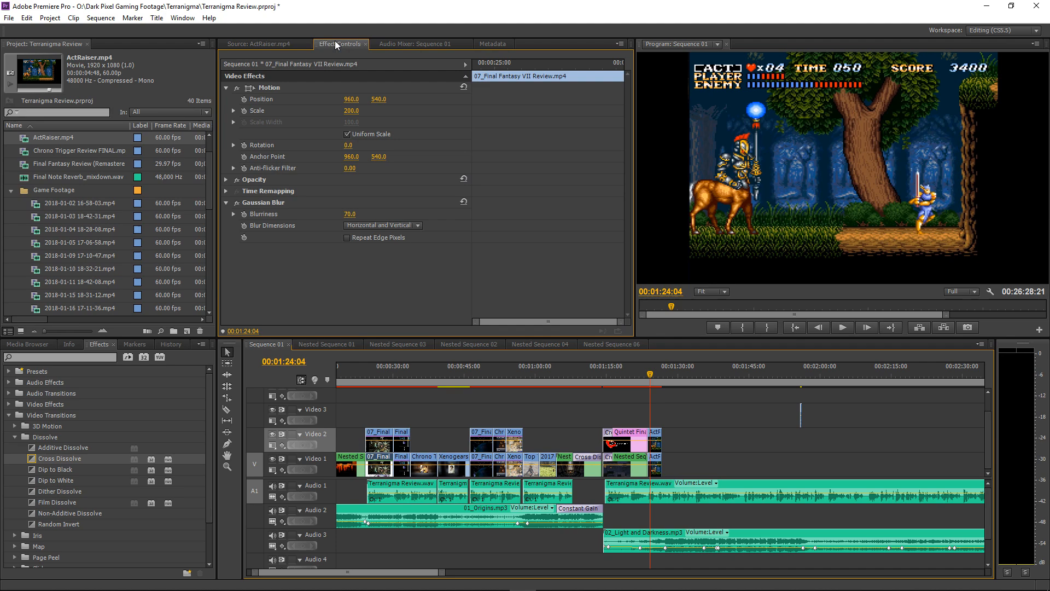
left_click(282, 86)
left_click(255, 202)
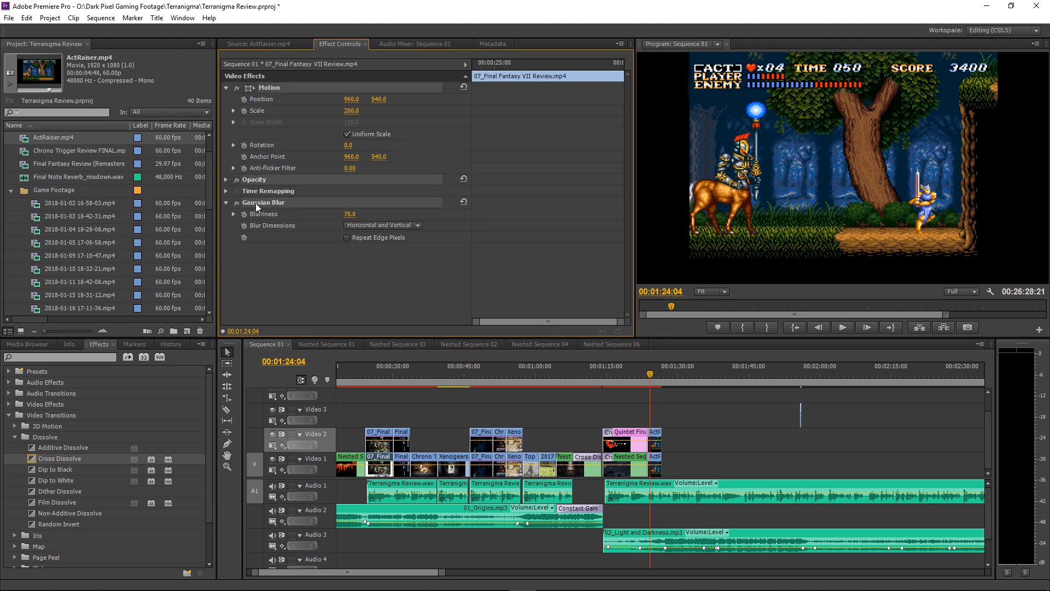
left_click(653, 456)
Copy Motion, Opacity and Crop from the Video 2 Final Fantasy VII Review clip onto the upper ActRaiser clip and set its left crop to 13.0%.
left_click(376, 436)
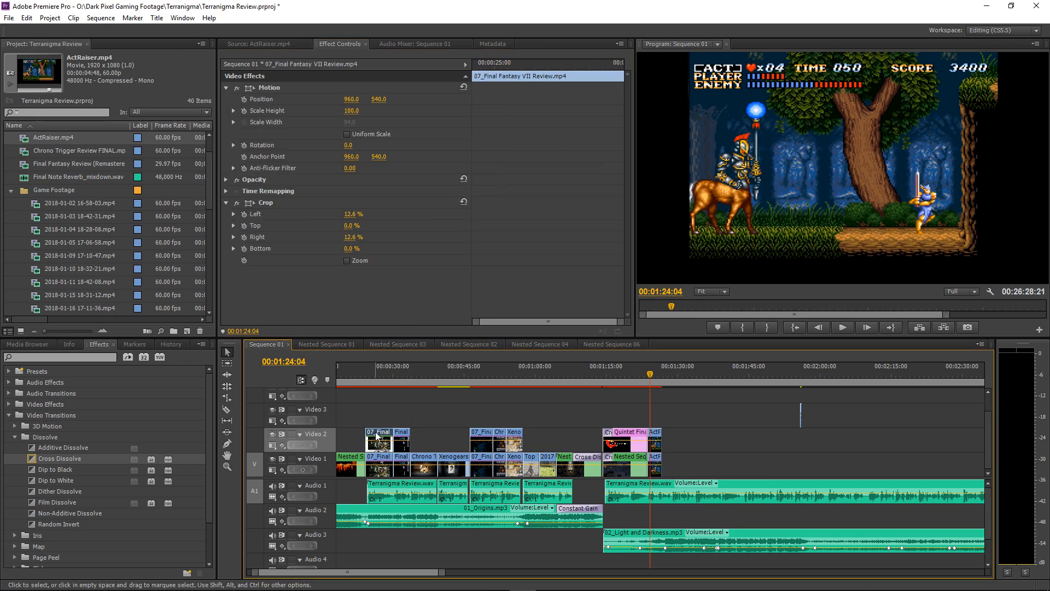
left_click(267, 87)
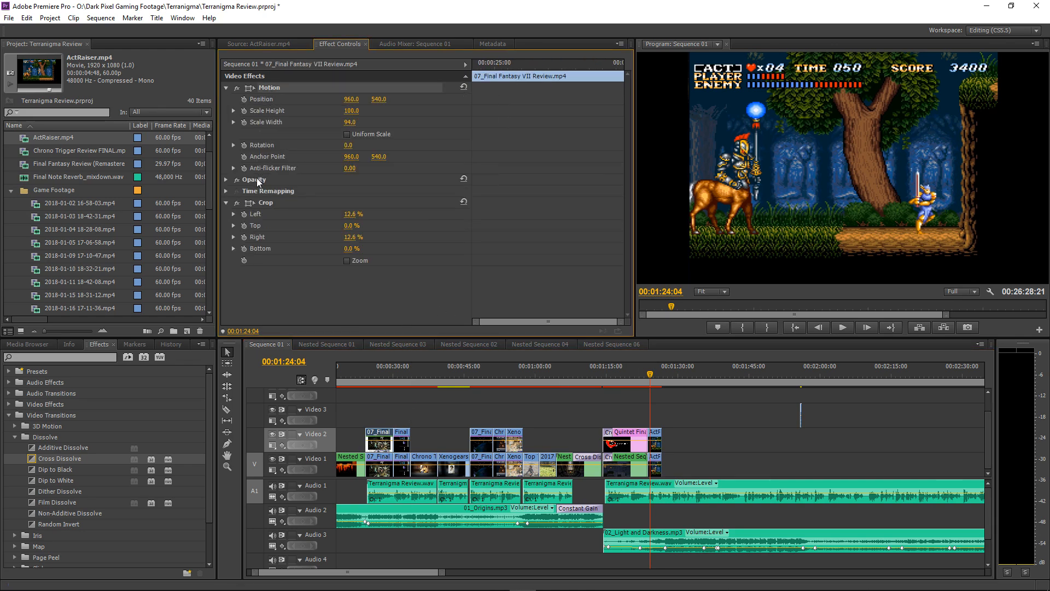
left_click(257, 180, "ctrl")
left_click(268, 203, "ctrl")
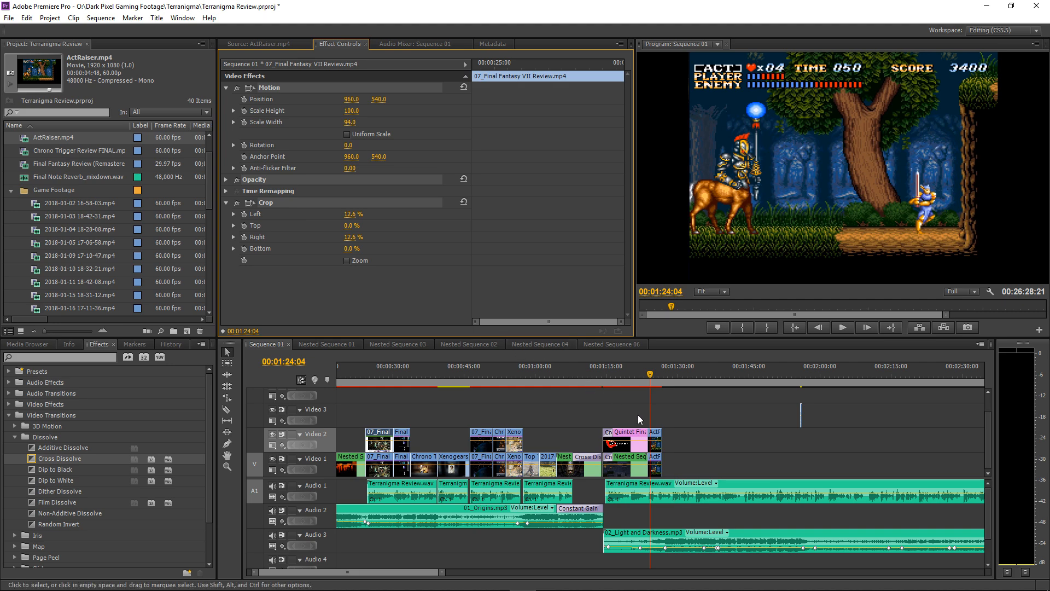
left_click(658, 435)
left_click(393, 280)
key("ctrl+v")
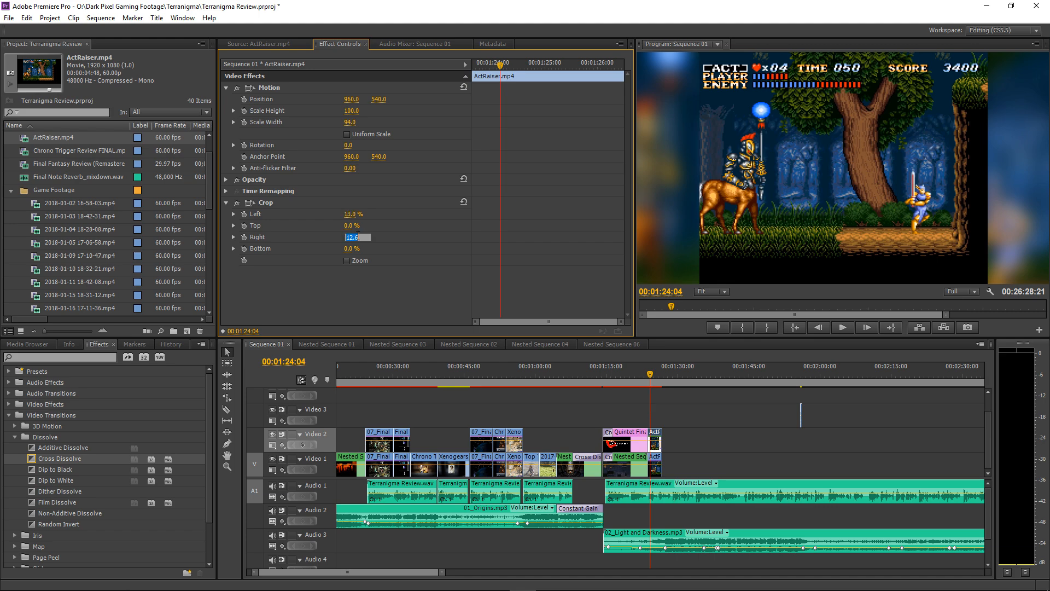
Play the sequence from 00:01:22:08 with the program view maximized, replay the logo-to-ActRaiser transition, and listen on to about 00:01:29:22.
left_click(641, 370)
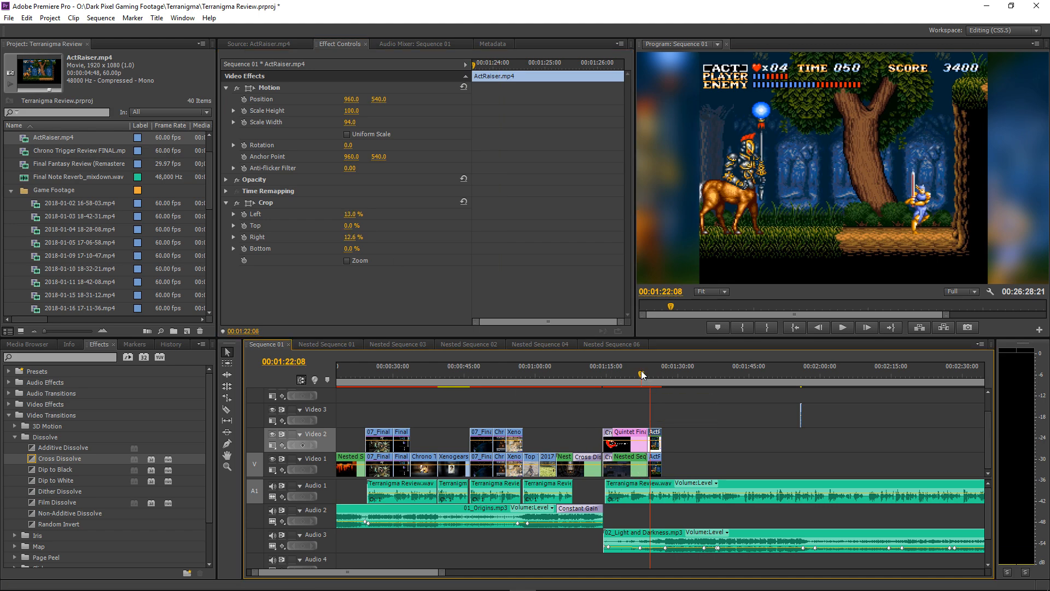
key("grave")
key("space")
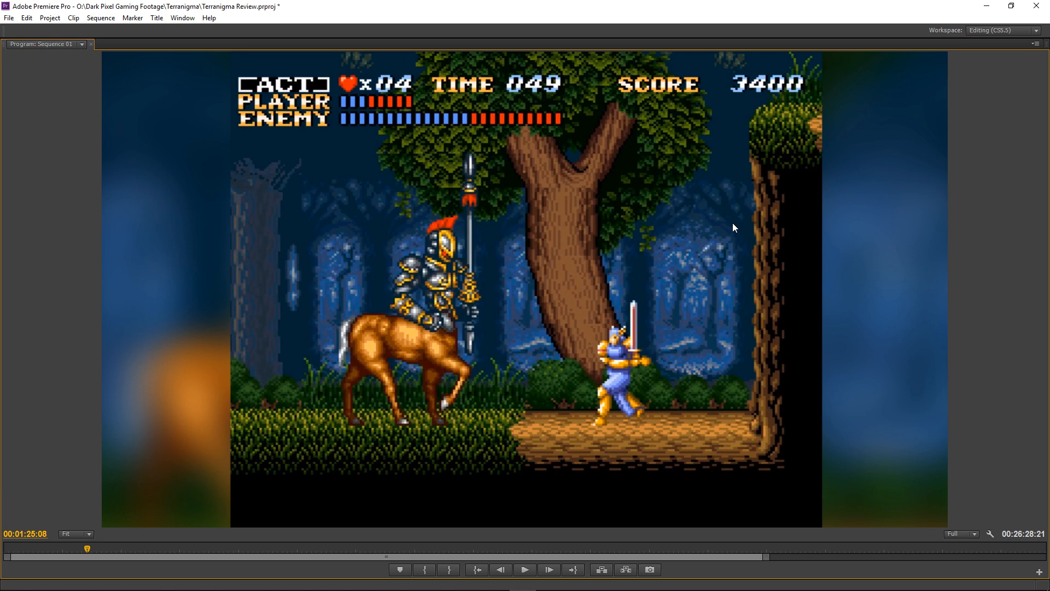
key("grave")
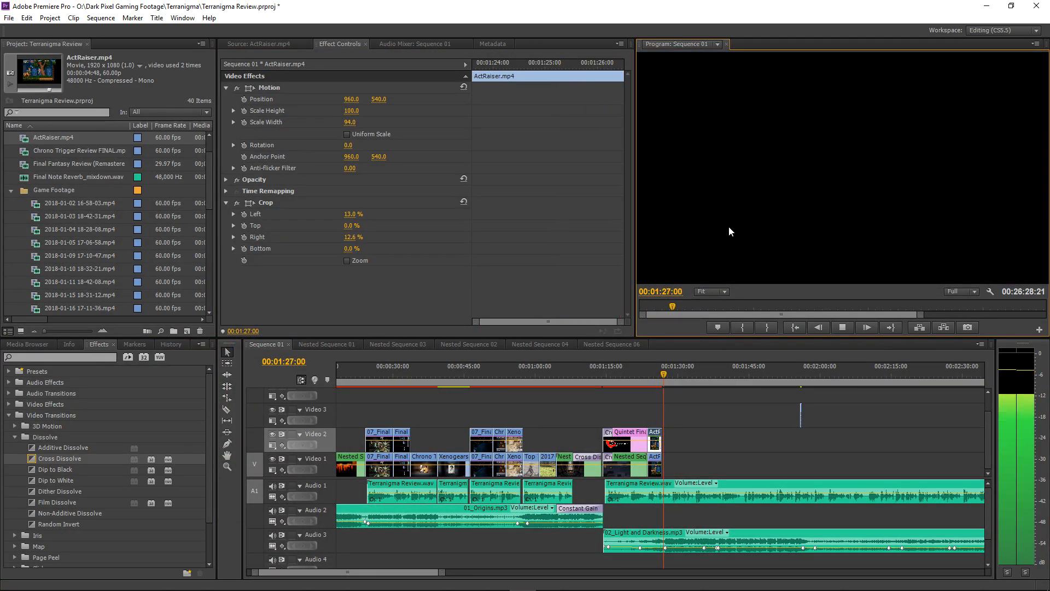
left_click(652, 377)
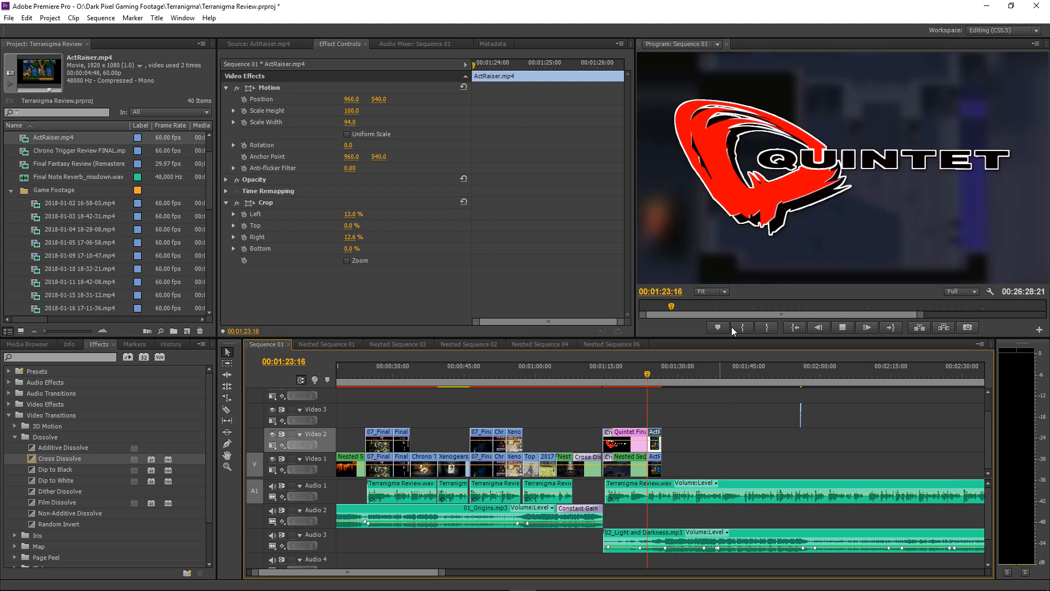
key("grave")
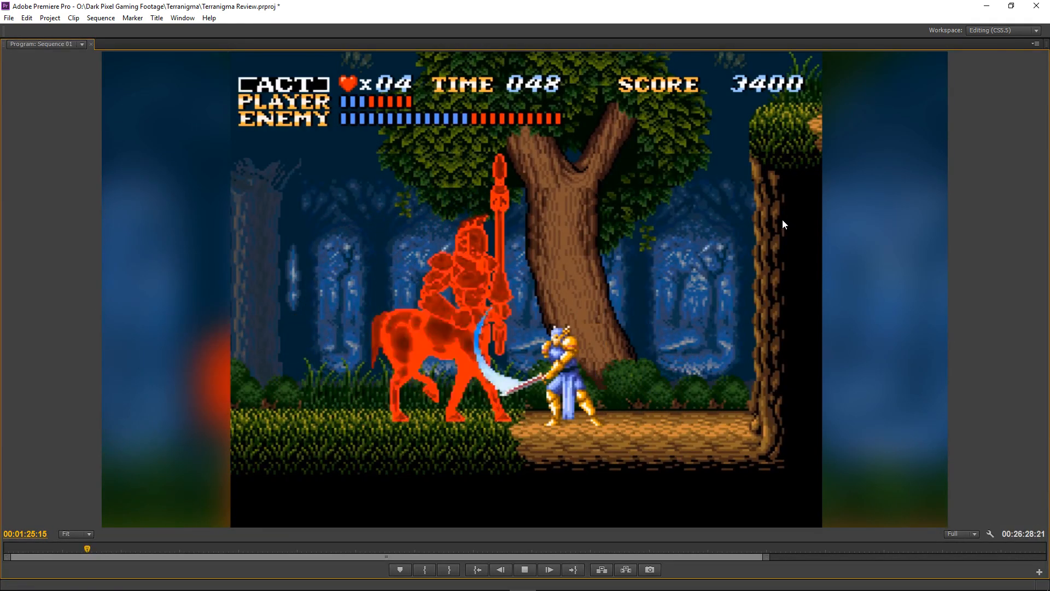
key("grave")
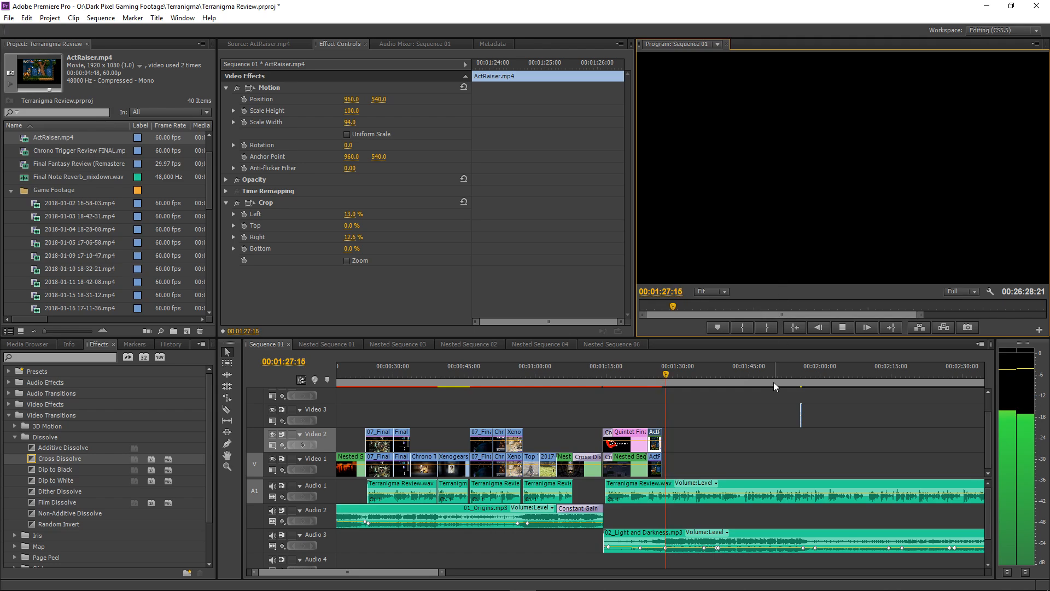
left_click(724, 438)
key("equal")
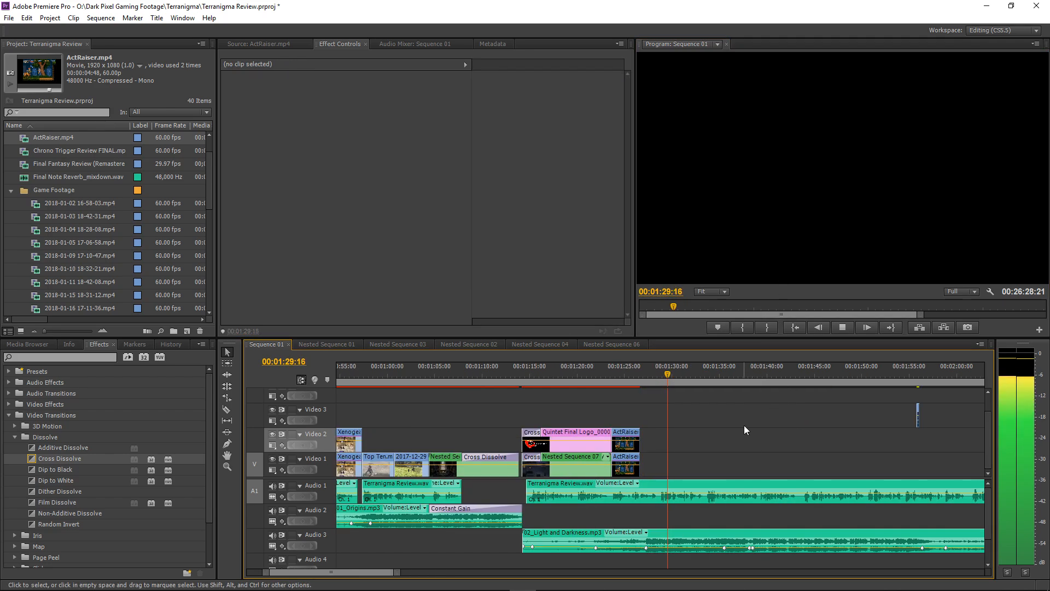
key("space")
Collapse the Game Footage bin and open Terranigma - First Look Review.mp4 as the source clip.
mouse_move(71, 584)
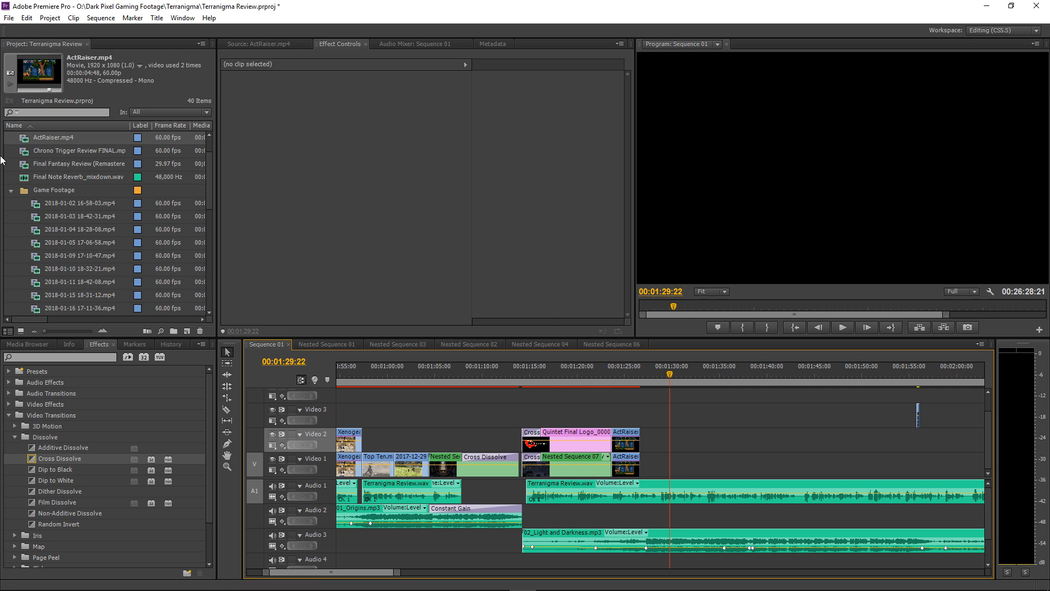
scroll(31, 166, "up", 1)
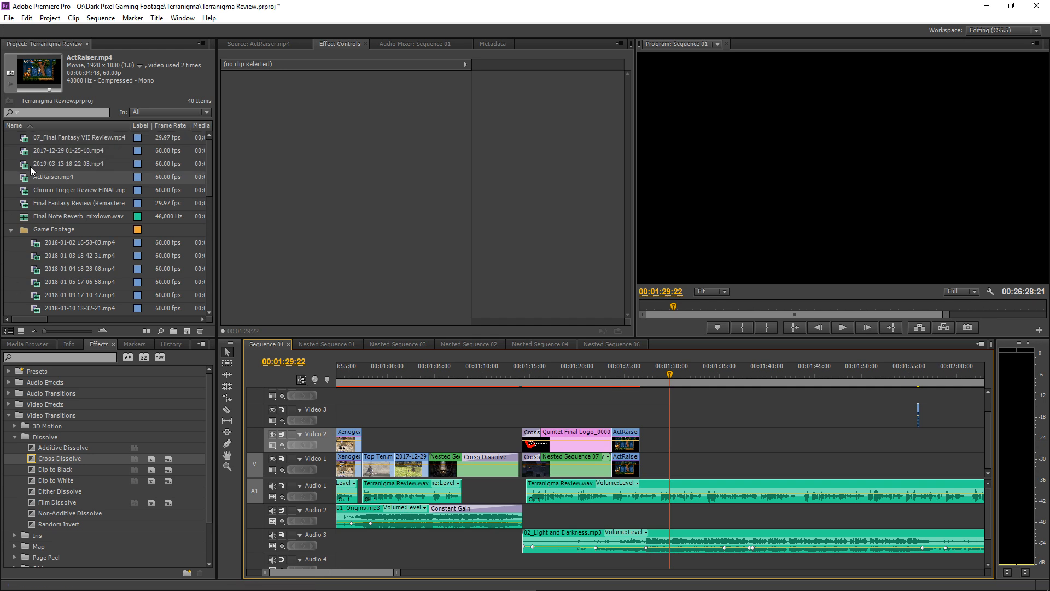
left_click(11, 231)
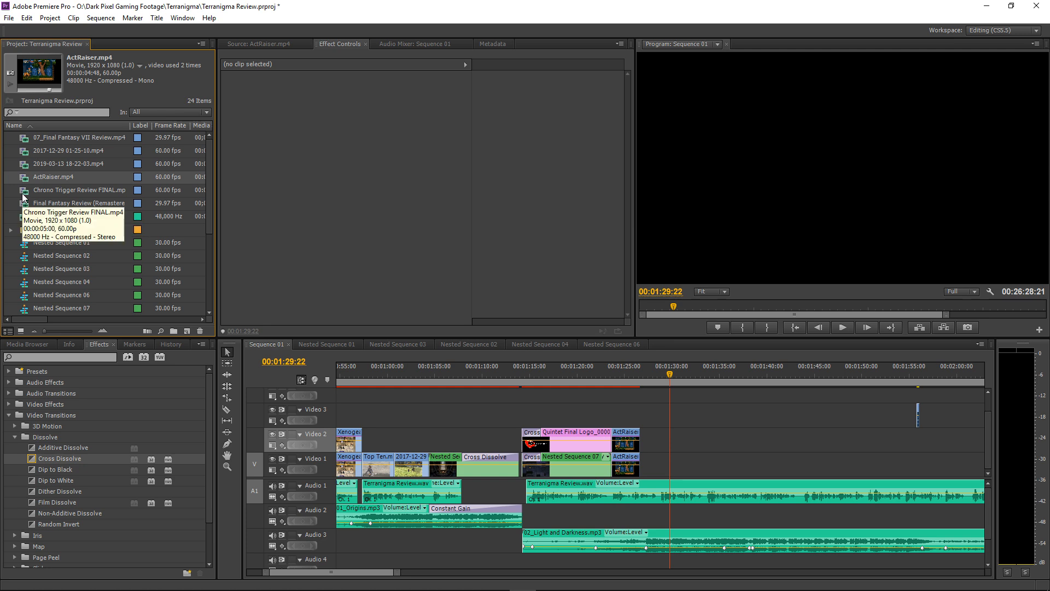
scroll(22, 200, "down", 4)
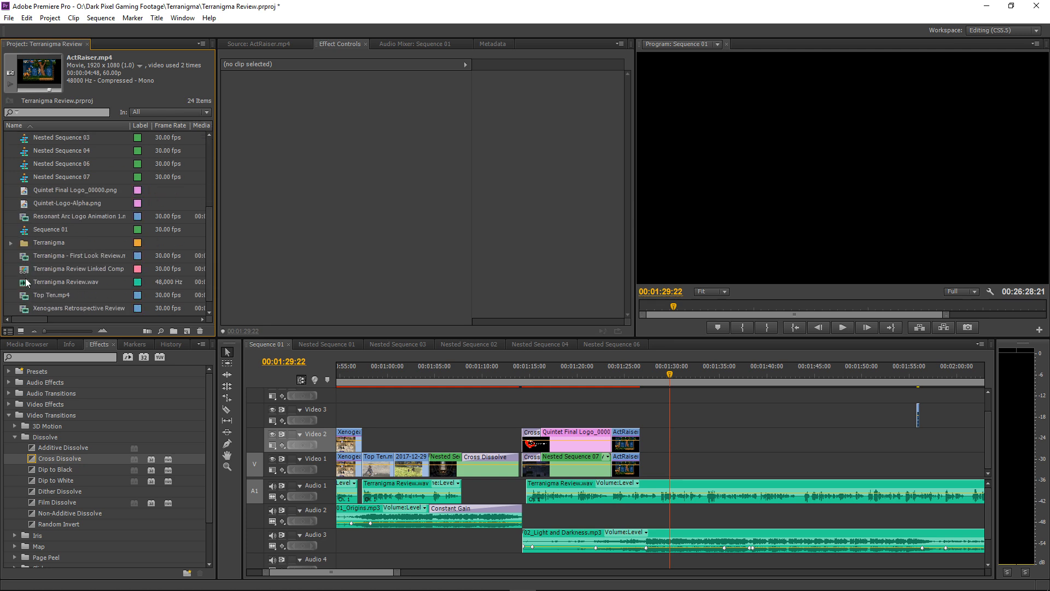
double_click(27, 256)
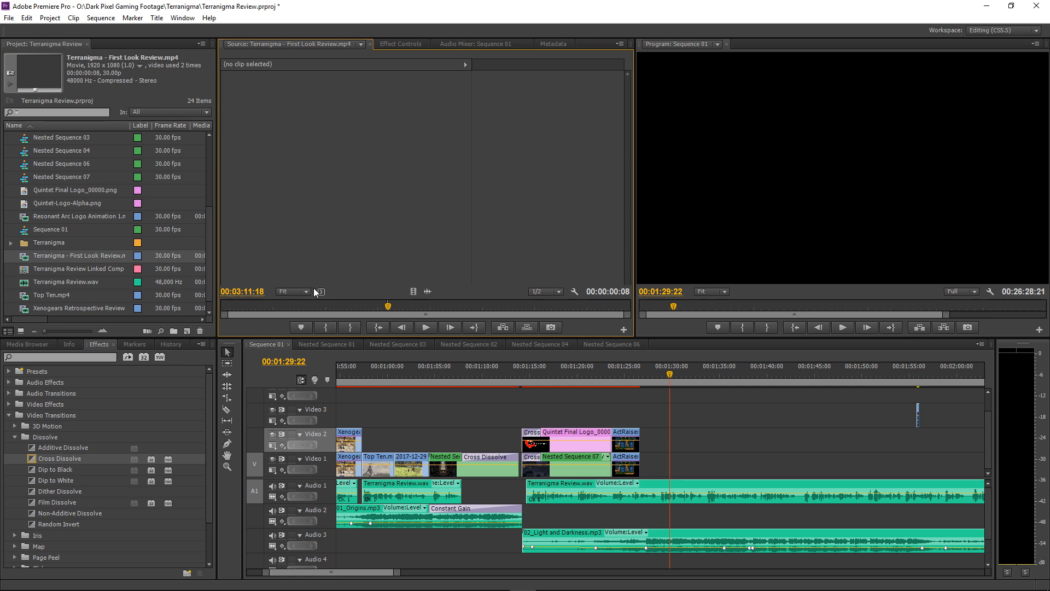
Play the First Look Review footage from 00:00:45:06 and mark an in point at 00:00:50:14.
left_click_drag(291, 305, 260, 309)
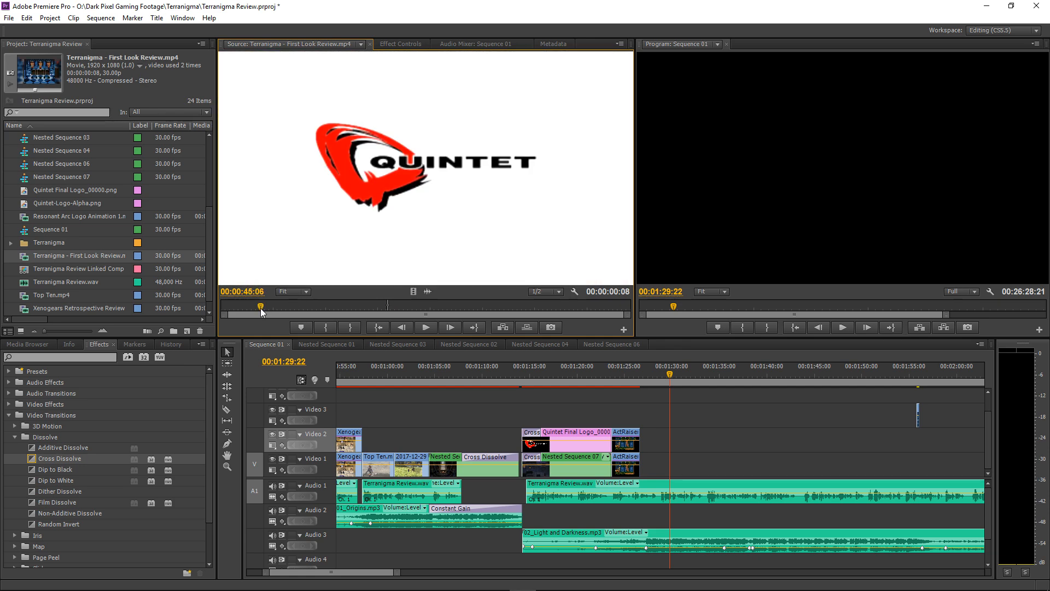
key("space")
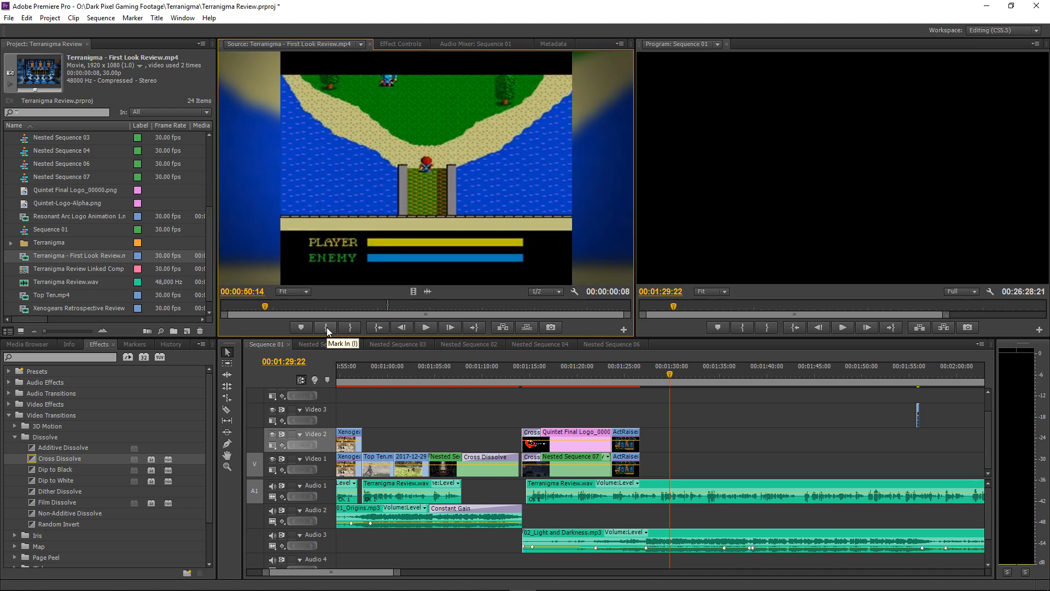
left_click(327, 327)
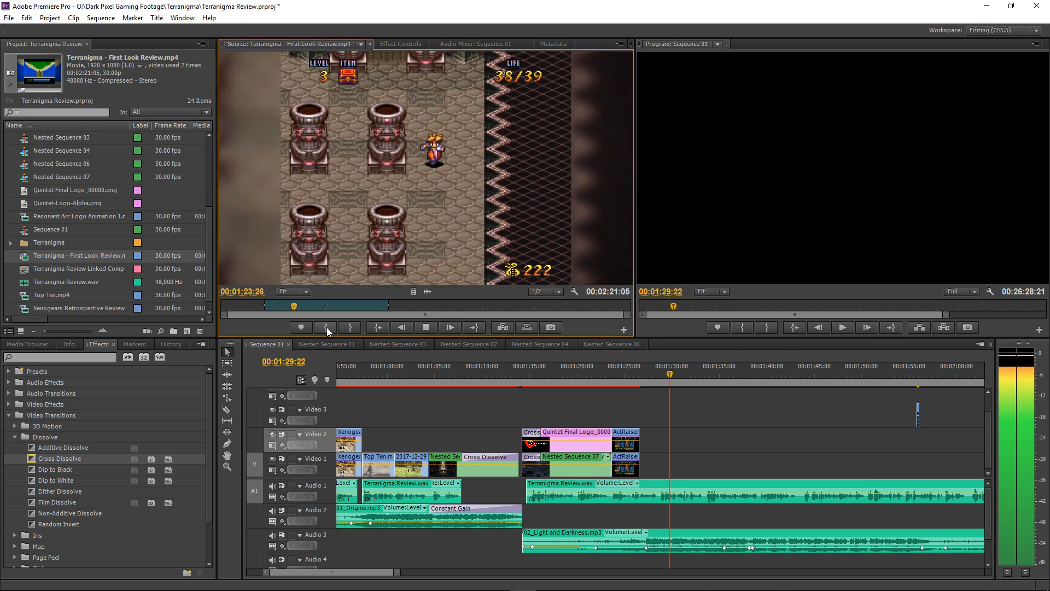
Find the cut from the overworld to the orange dungeon in the First Look Review source and mark an in point near 00:04:46:27.
left_click_drag(300, 304, 467, 317)
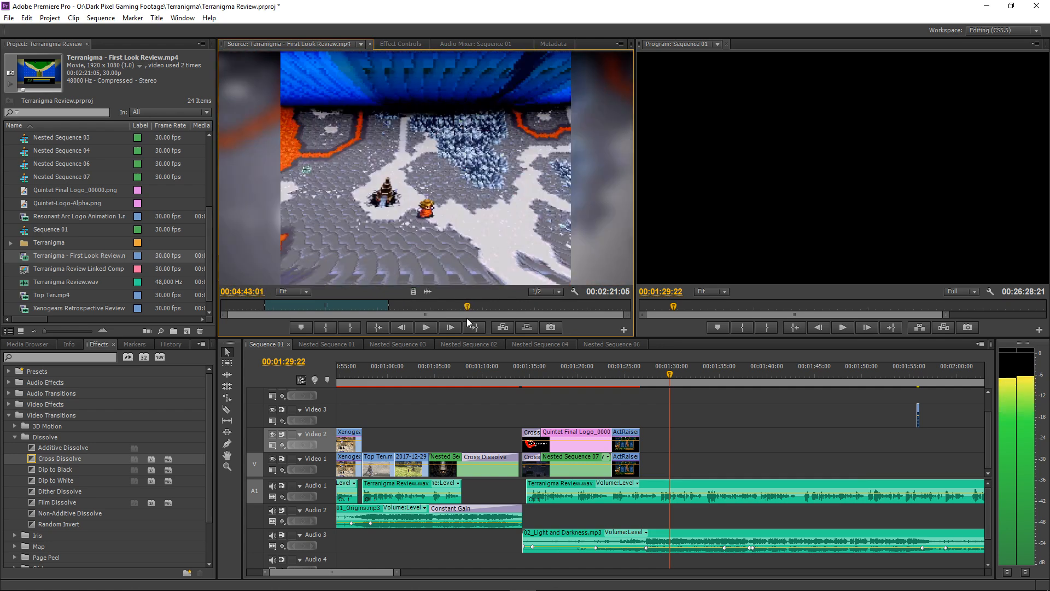
key("space")
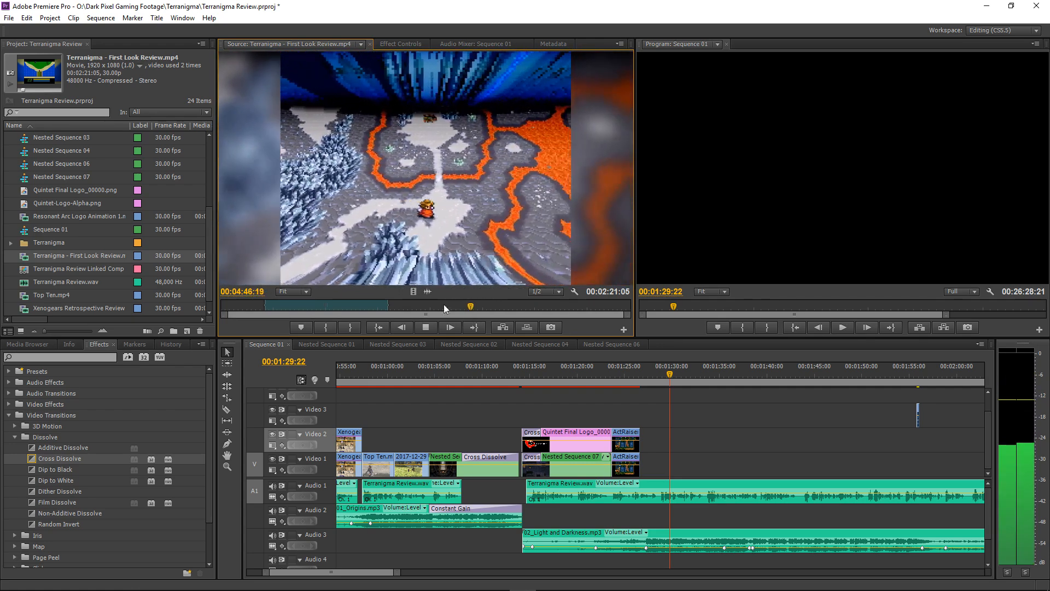
key("space")
key("Left")
key("Left")
key("Left")
key("Left")
key("Left")
key("Left")
key("Left")
key("Left")
key("Left")
key("Left")
key("Left")
key("Left")
key("Left")
key("Left")
key("Left")
key("Left")
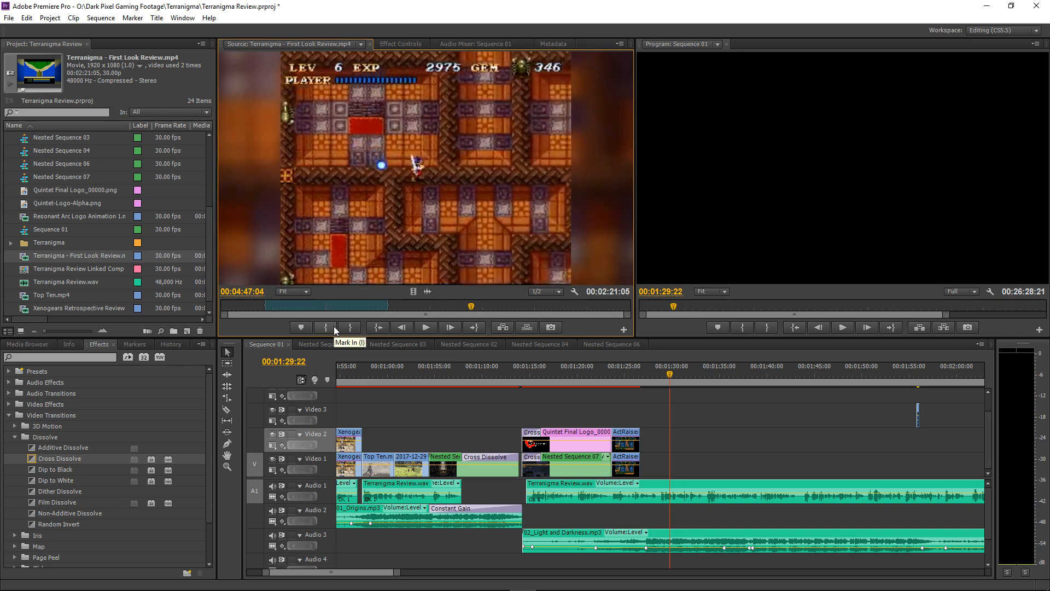
key("Right")
key("Right")
key("Right")
key("Right")
key("Right")
key("Right")
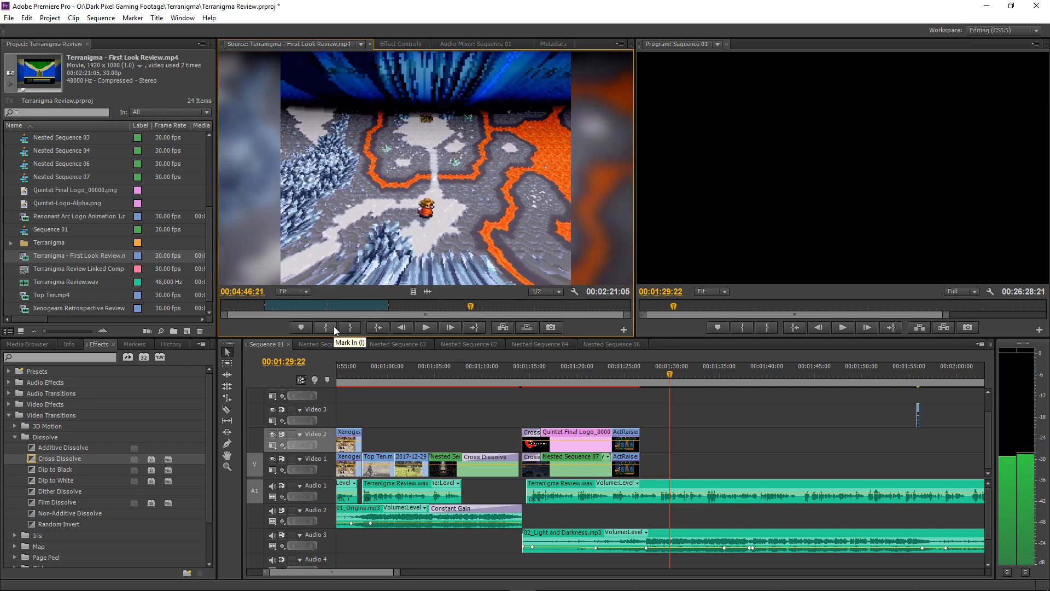
key("Right")
key("Right")
key("Right")
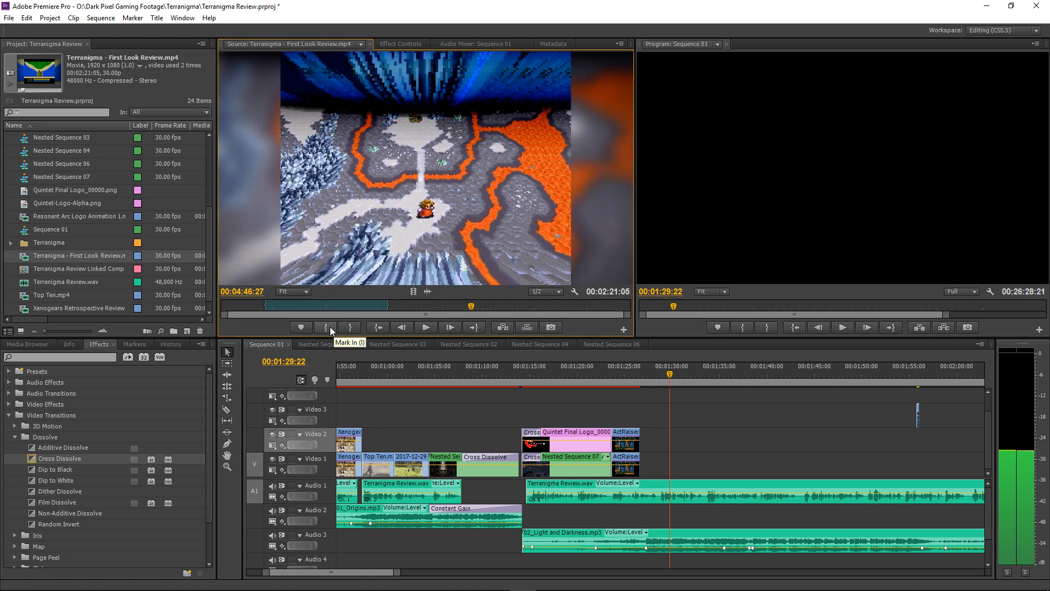
left_click(329, 327)
Mark the source out point at 00:04:50:09 and place the video-only excerpt on Video 1 after the ActRaiser clips.
key("space")
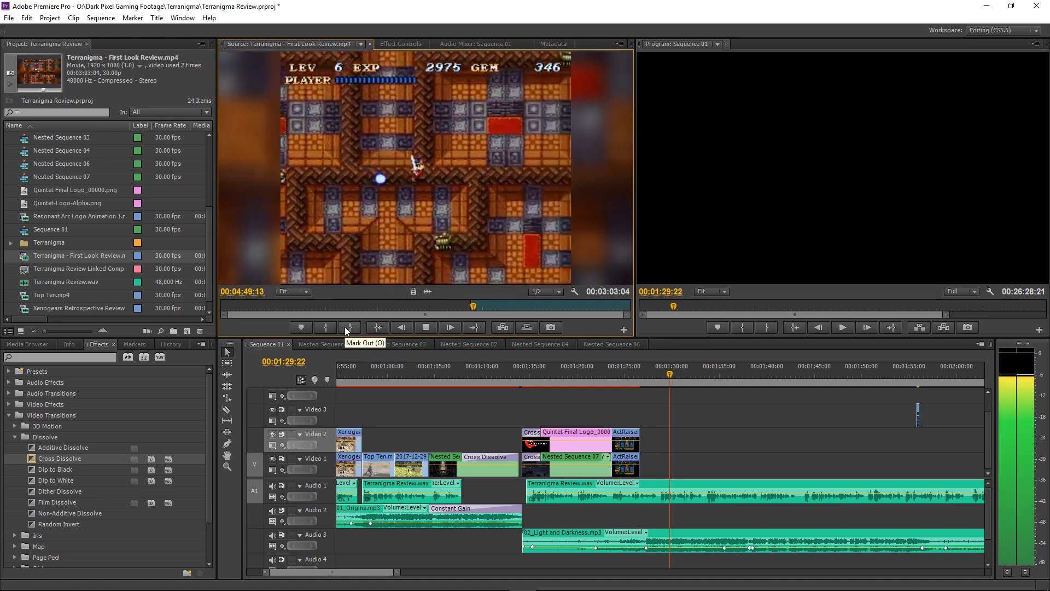
key("space")
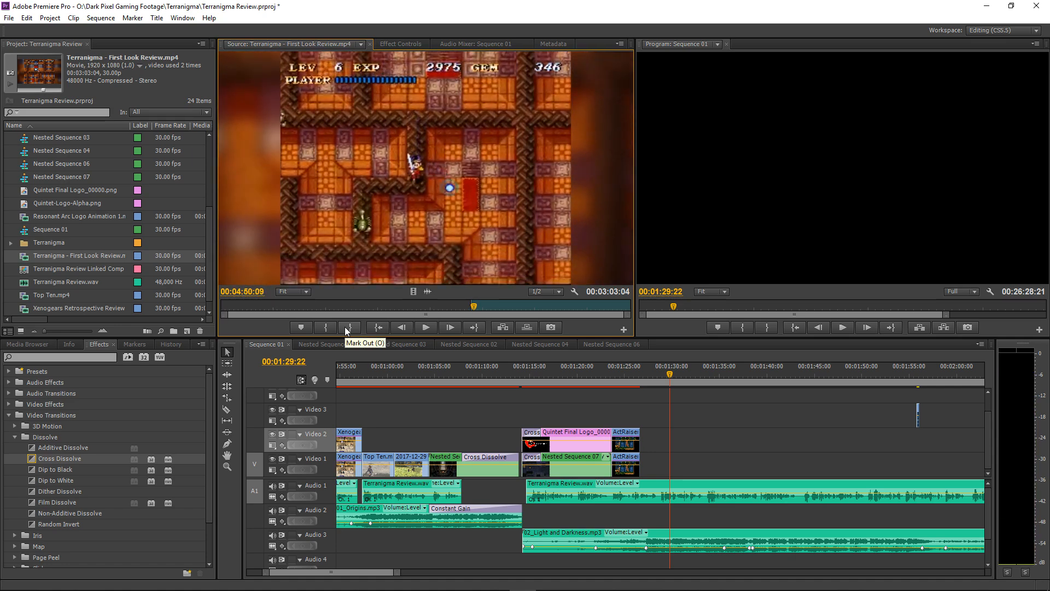
left_click(344, 327)
left_click_drag(413, 291, 647, 465)
Extend the end of the Video 1 ActRaiser clip to meet the start of the First Look Review clip.
key("=")
key("=")
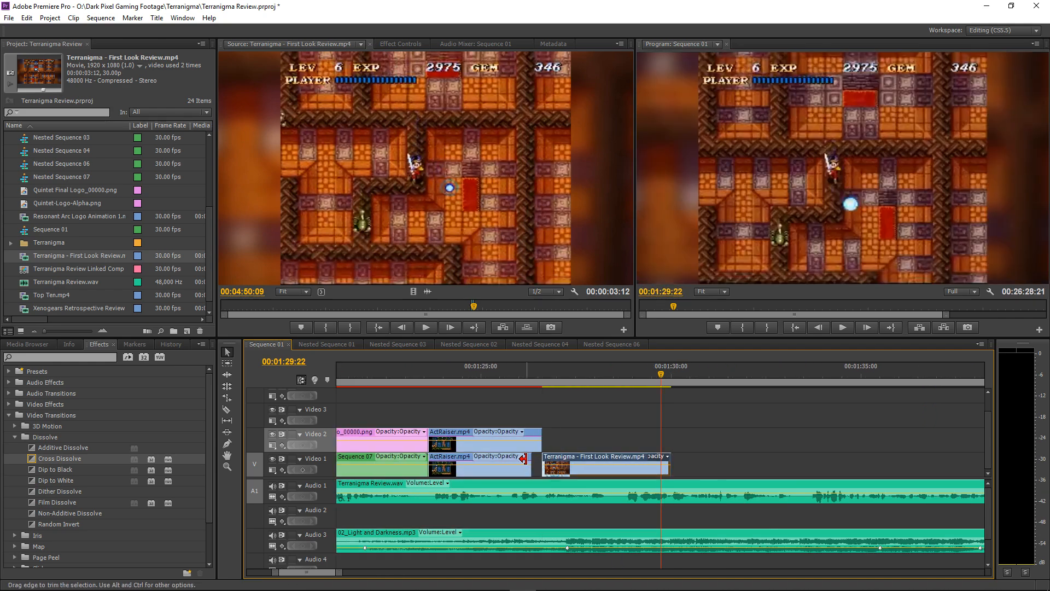
left_click_drag(531, 462, 541, 463)
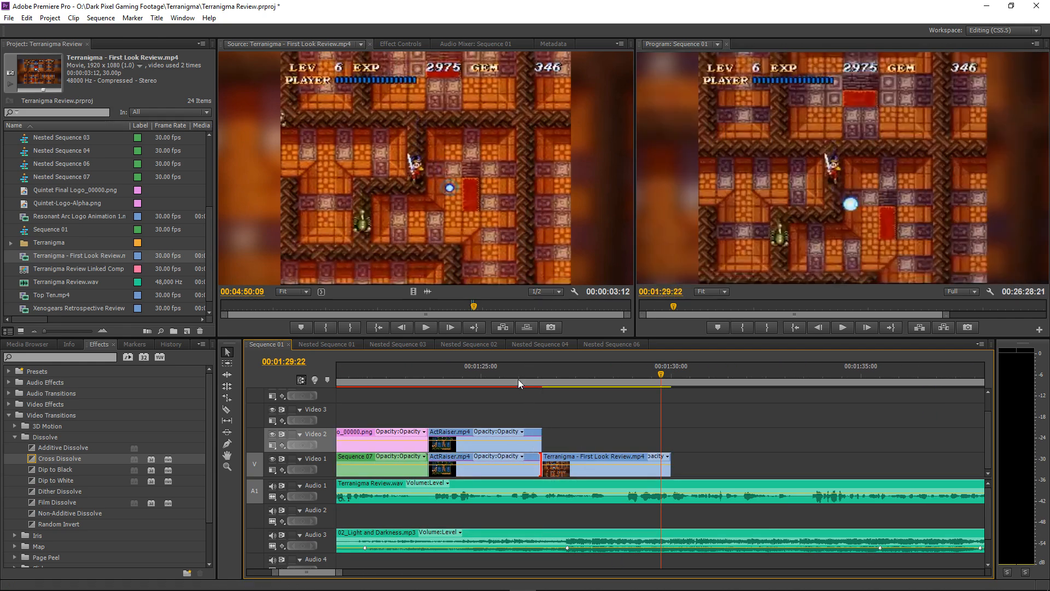
Play the ActRaiser-to-First Look transition and trim the end of the First Look Review clip to about 00:01:28:23.
left_click(453, 380)
key("space")
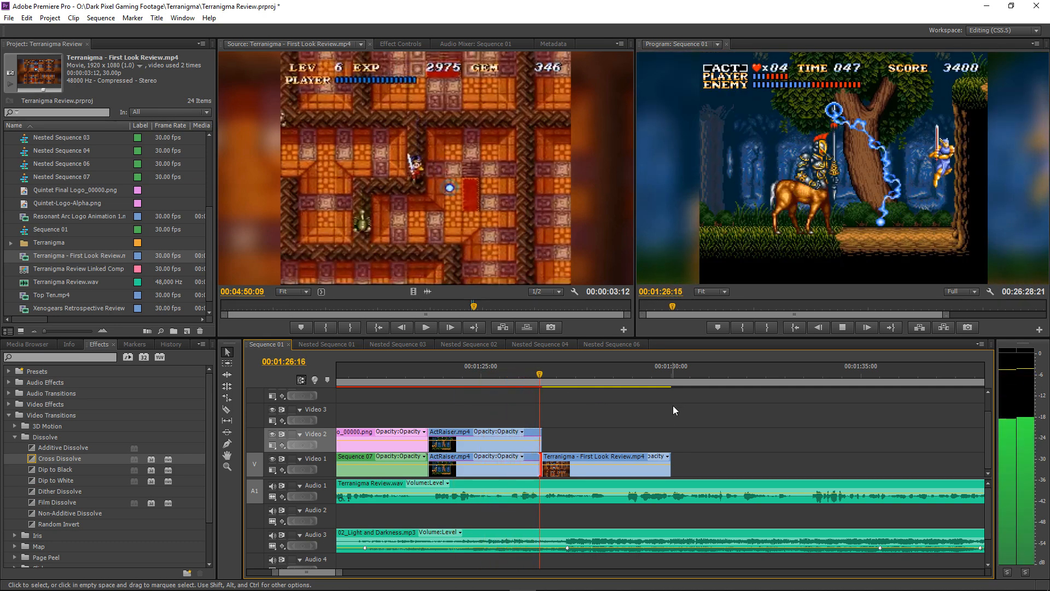
left_click_drag(677, 460, 628, 466)
Mark the source section from about 00:04:54 to 00:05:01:20 and place its video on Video 1 after the dungeon excerpt.
left_click(428, 280)
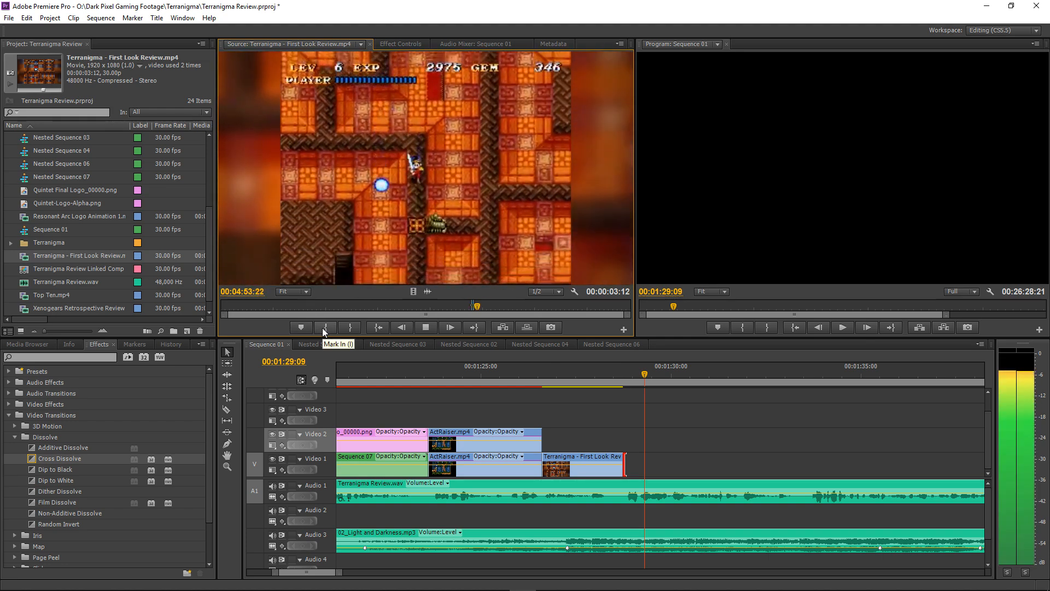
left_click(323, 328)
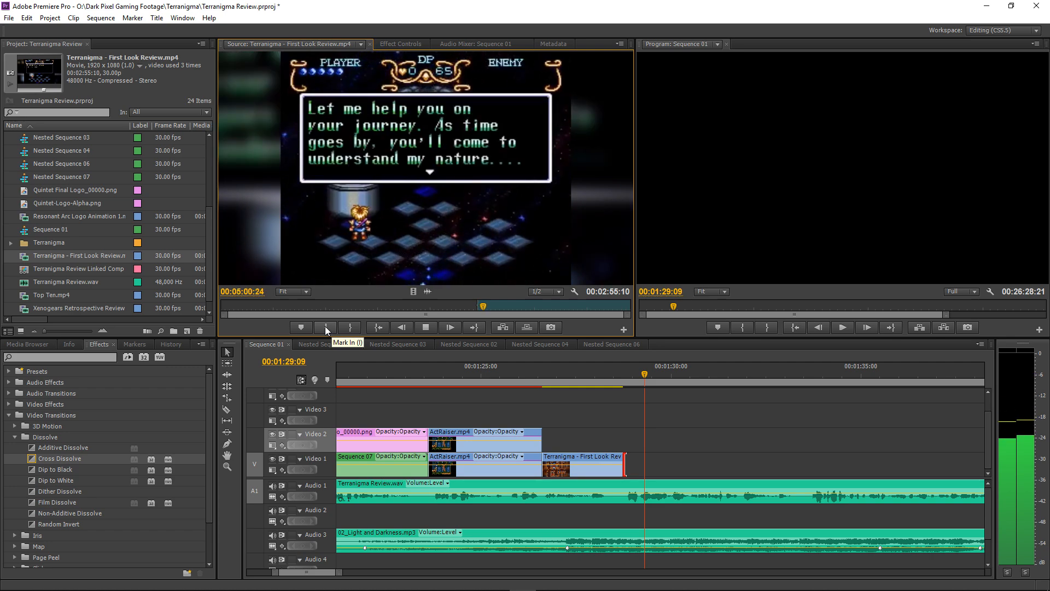
key("space")
left_click(327, 326)
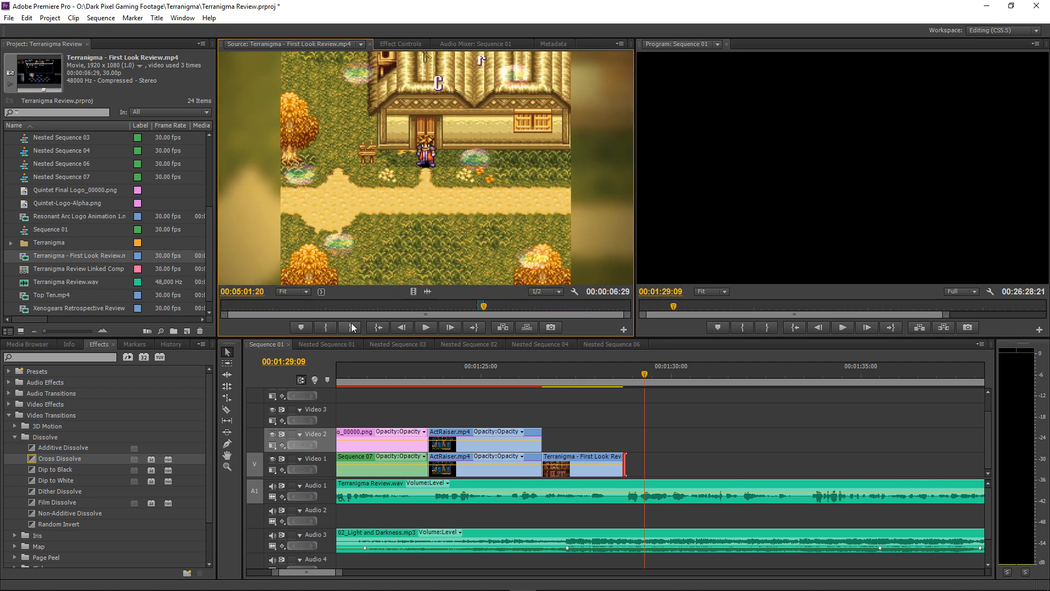
left_click_drag(413, 292, 627, 464)
Trim the second First Look Review clip to a duration of 00:00:04:25 and play the sequence from 00:01:28:12.
left_click(609, 373)
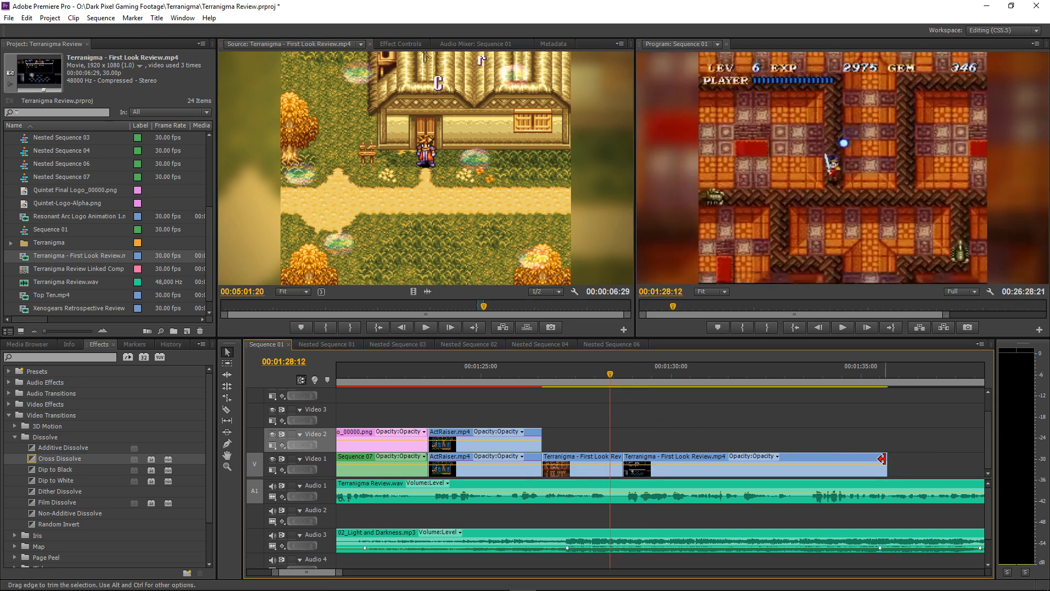
left_click_drag(883, 459, 804, 458)
key("space")
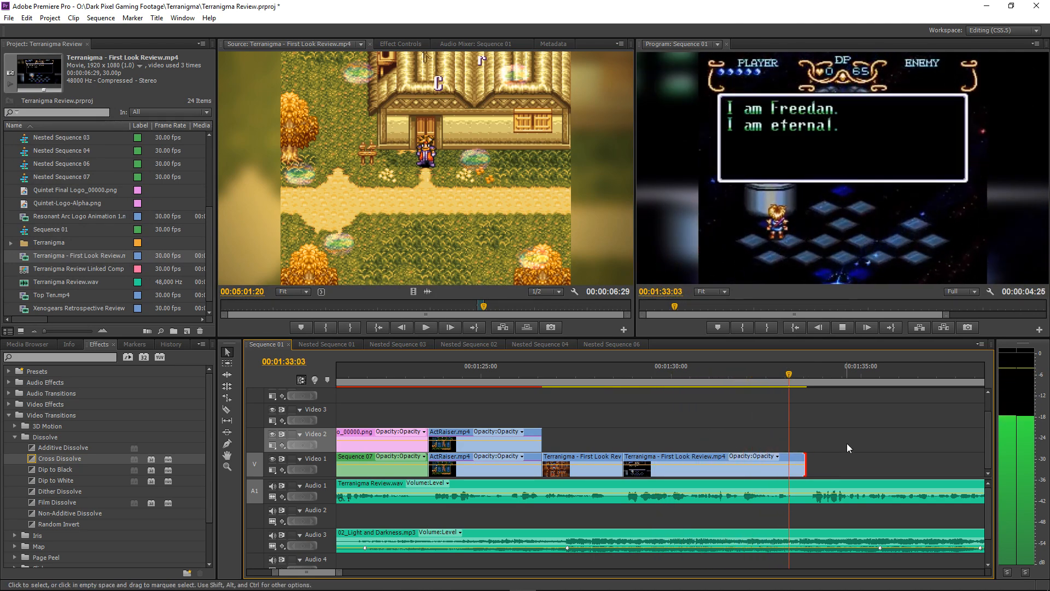
Listen to the narration up to 00:01:44:26 and move the tiny Video 3 clip onto Video 2 at about 00:02:05.
key("minus")
key("minus")
key("minus")
key("minus")
key("minus")
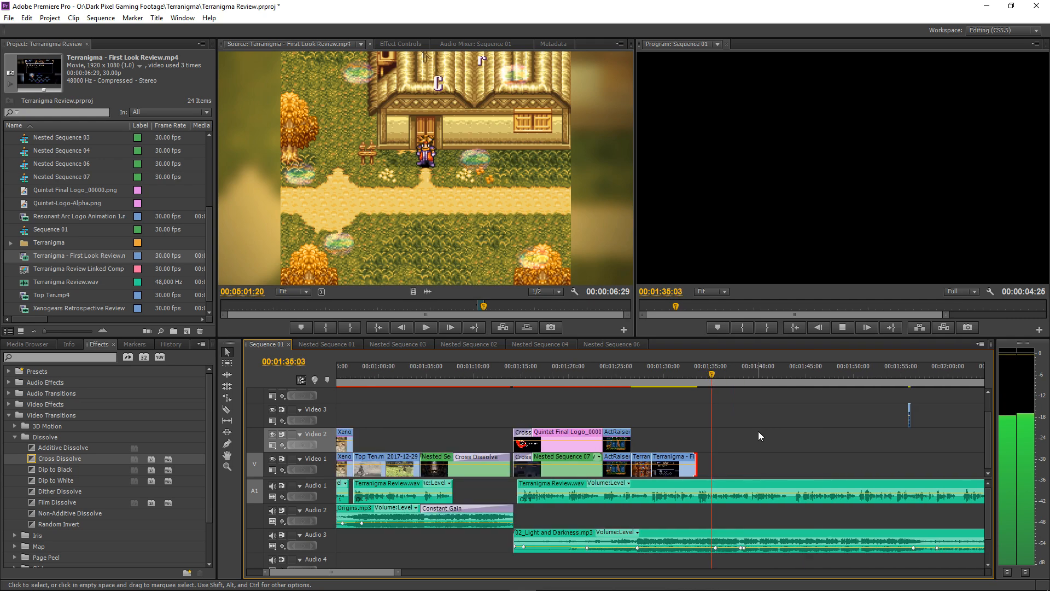
key("equal")
key("equal")
key("equal")
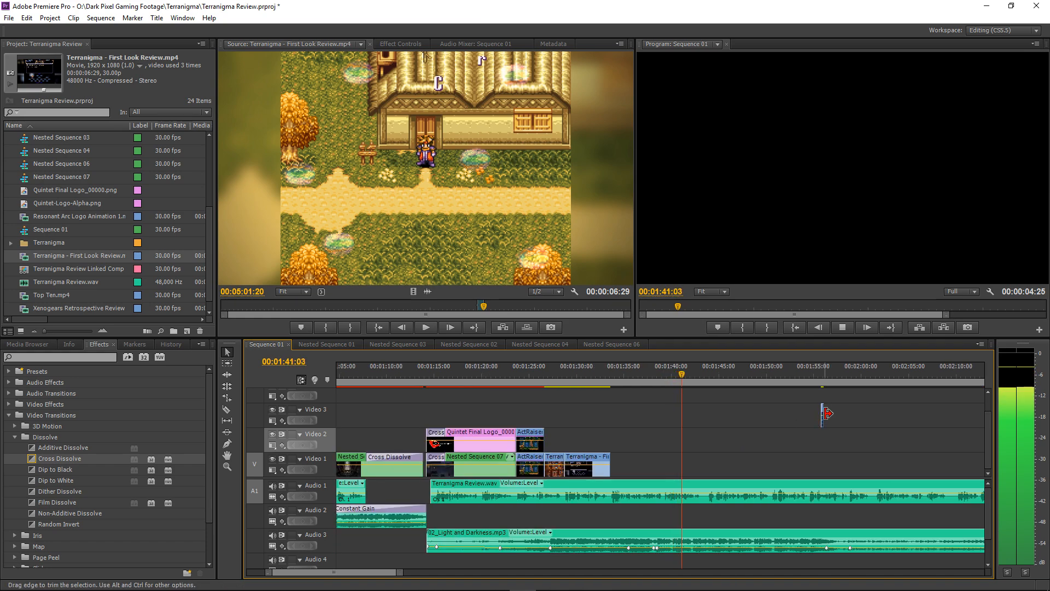
left_click_drag(823, 411, 932, 440)
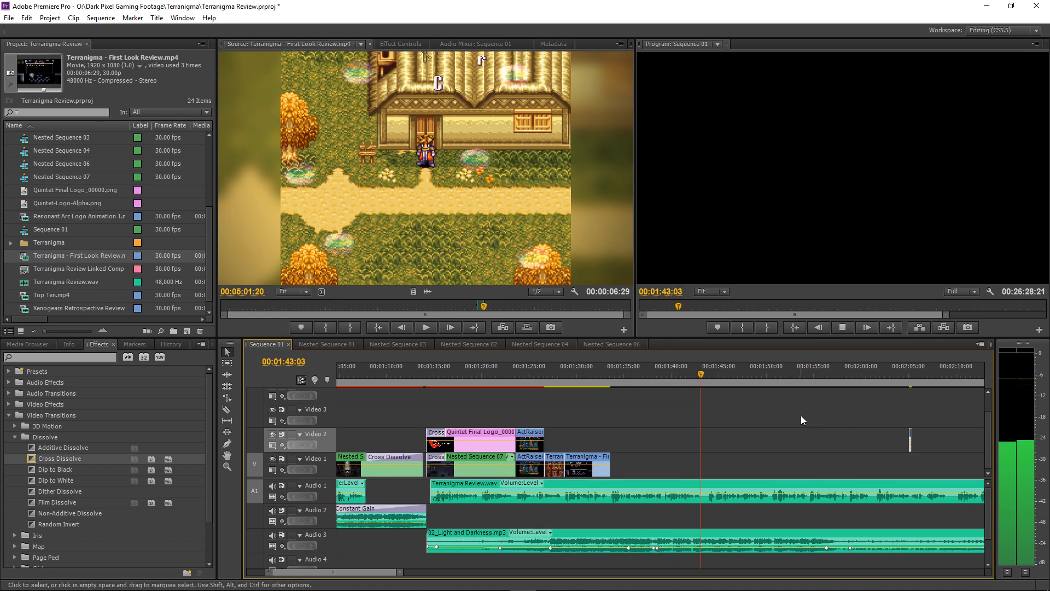
key("space")
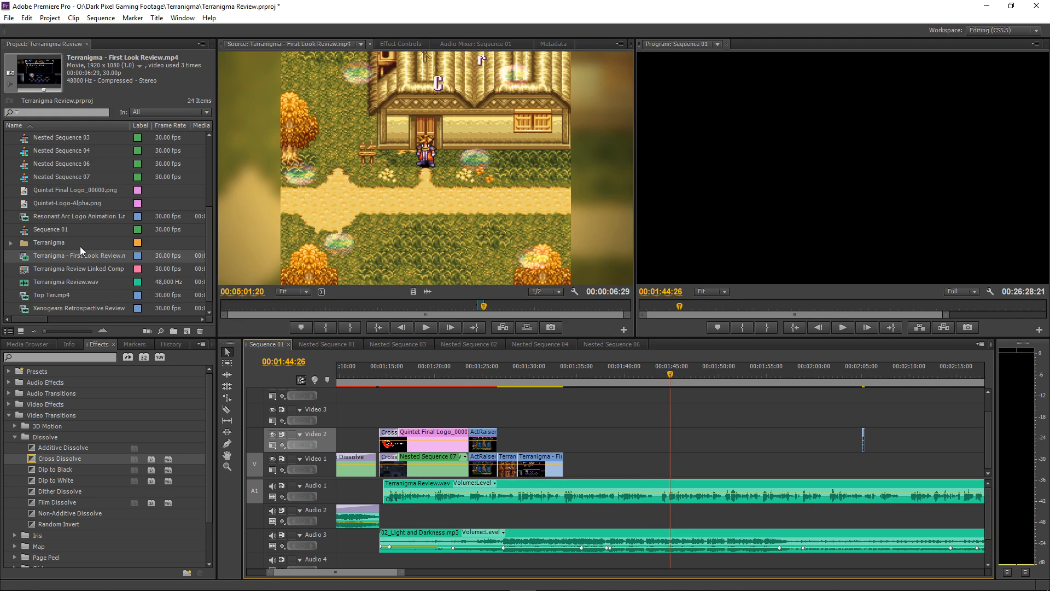
Try to import r2uRrcF.jpg from the Concept Art folder into the project.
right_click(7, 210)
left_click(27, 248)
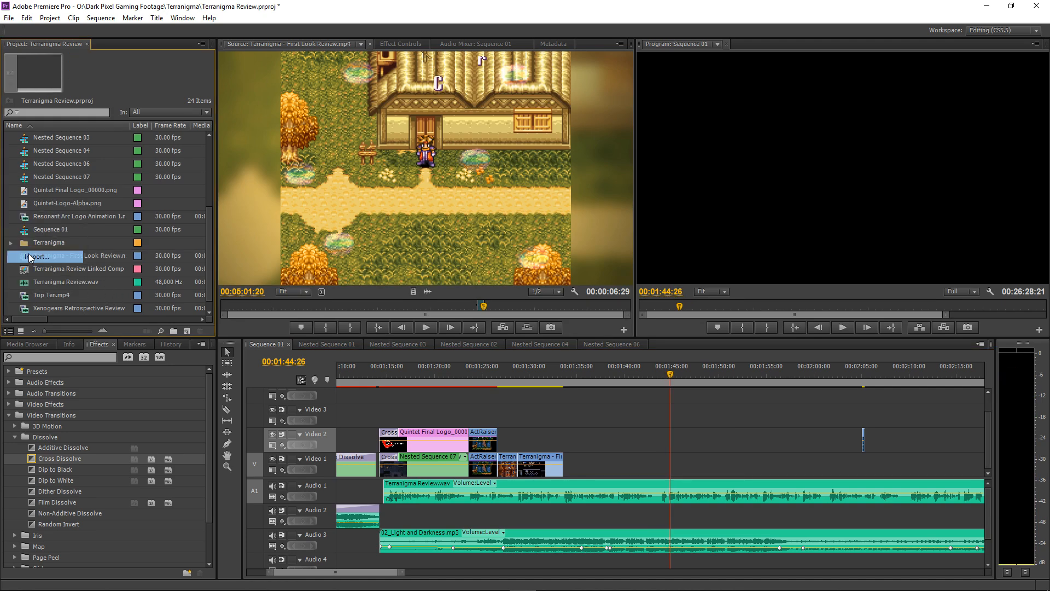
left_click(404, 134)
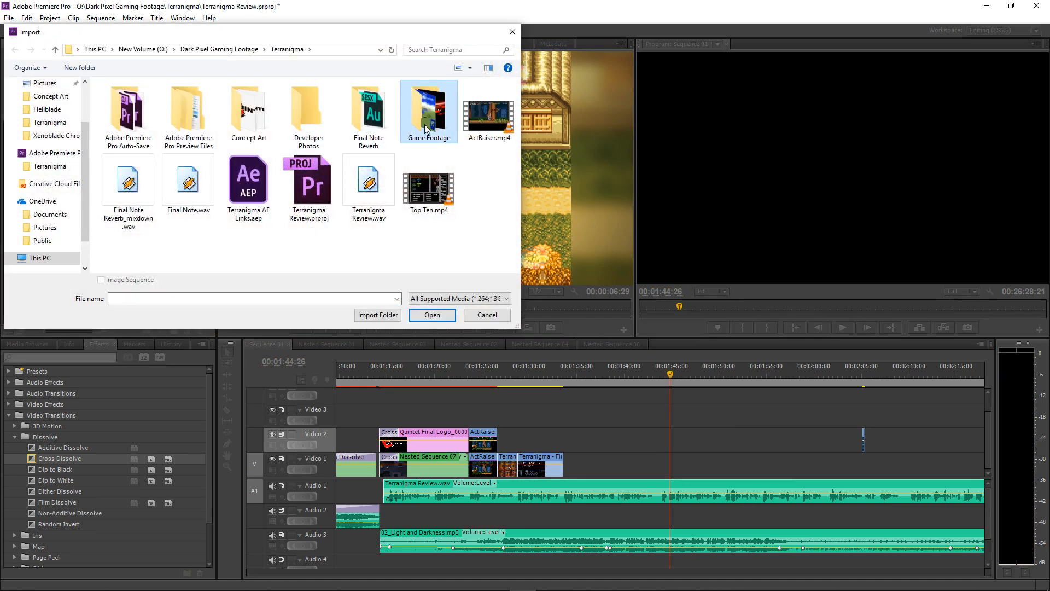
left_click(484, 194)
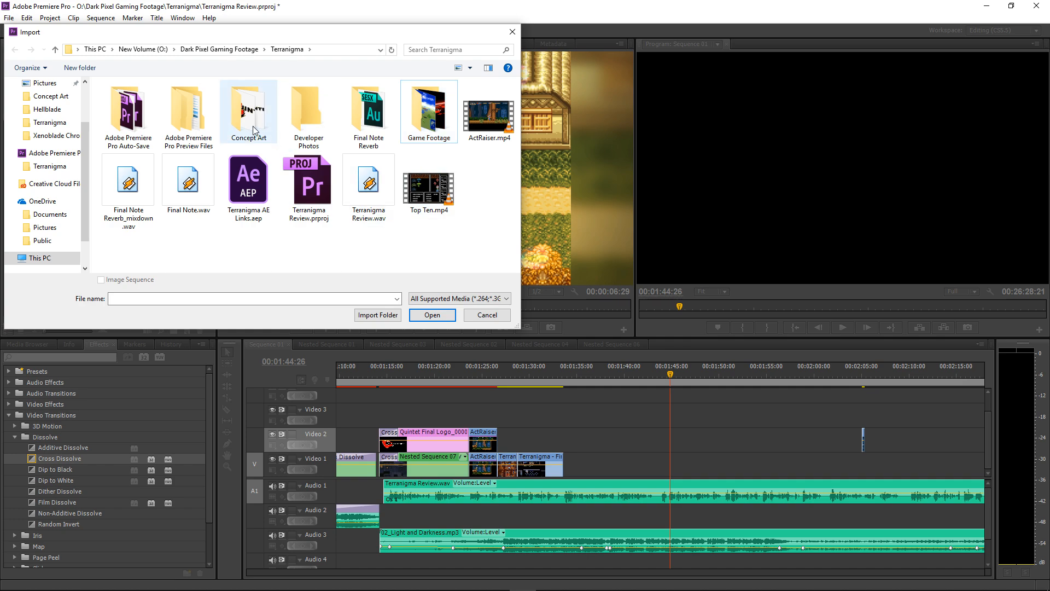
double_click(253, 131)
left_click(421, 134)
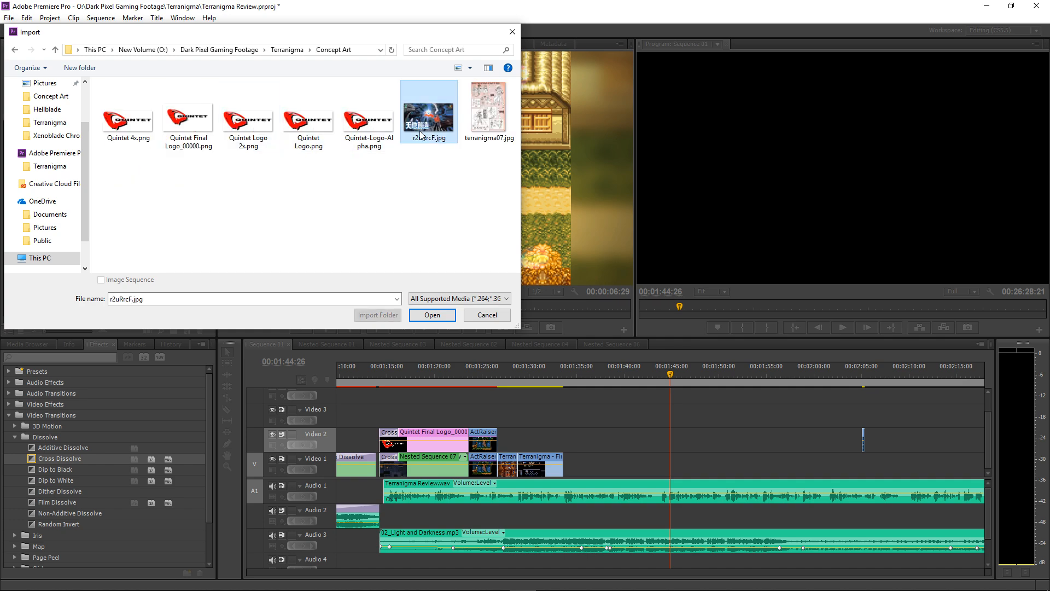
left_click(432, 316)
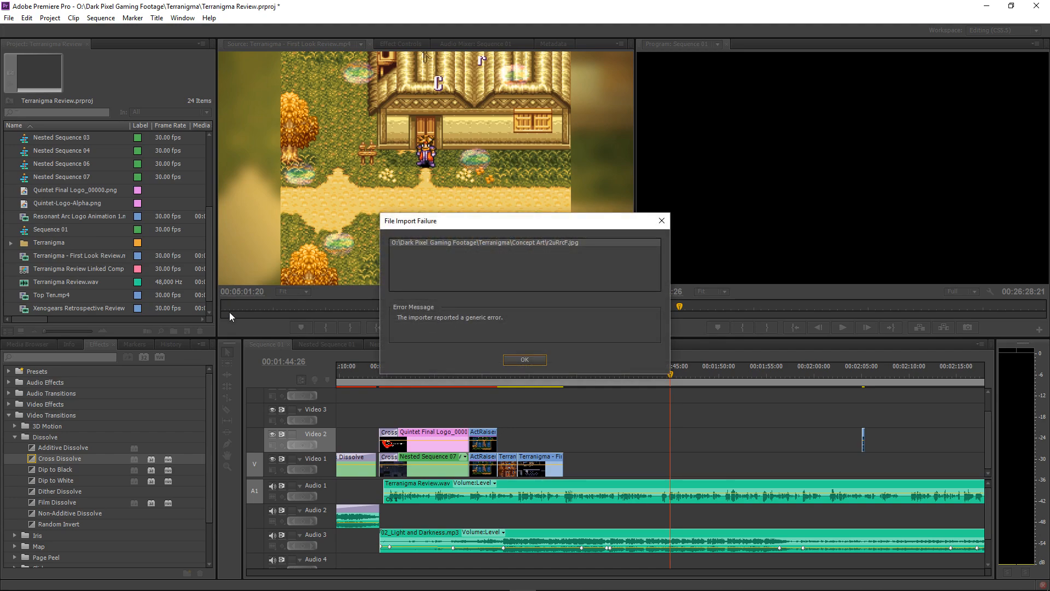
left_click(522, 360)
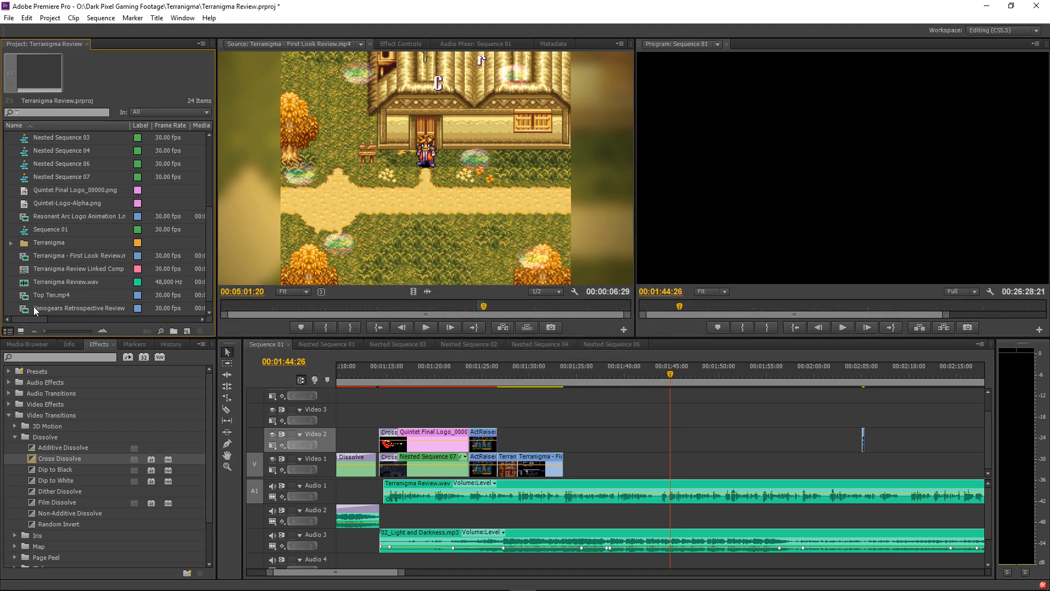
Import the still image r2uRrcF.jpg from the Concept Art folder again.
scroll(17, 249, "up", 5)
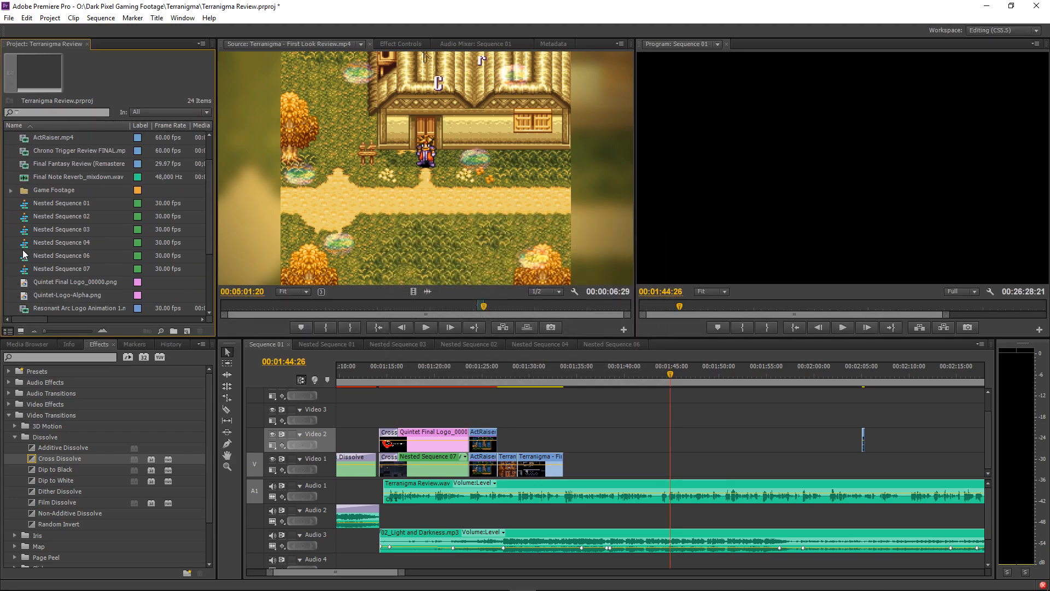
right_click(9, 250)
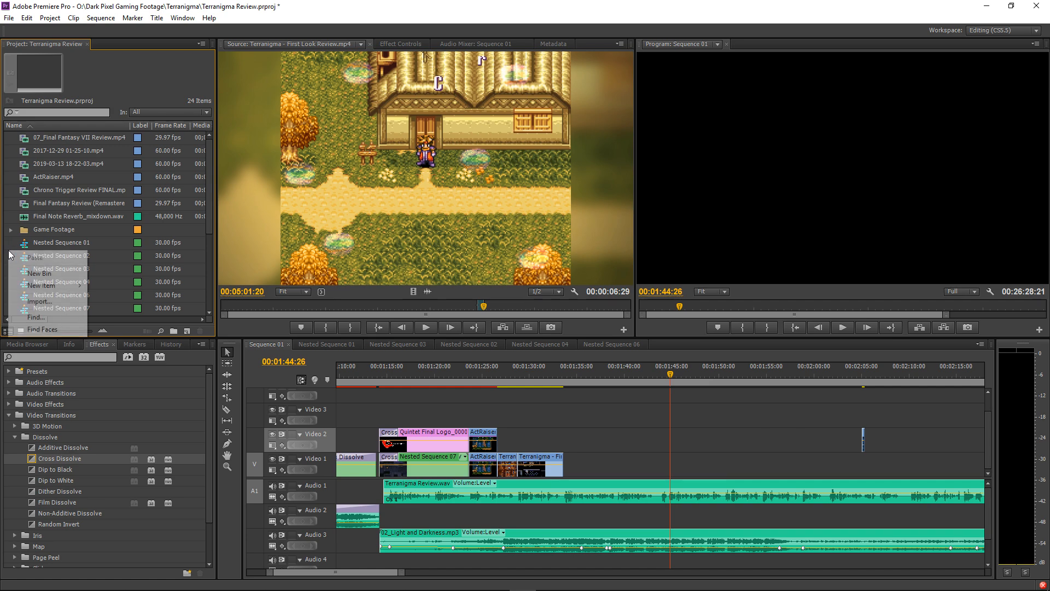
left_click(33, 302)
left_click(428, 121)
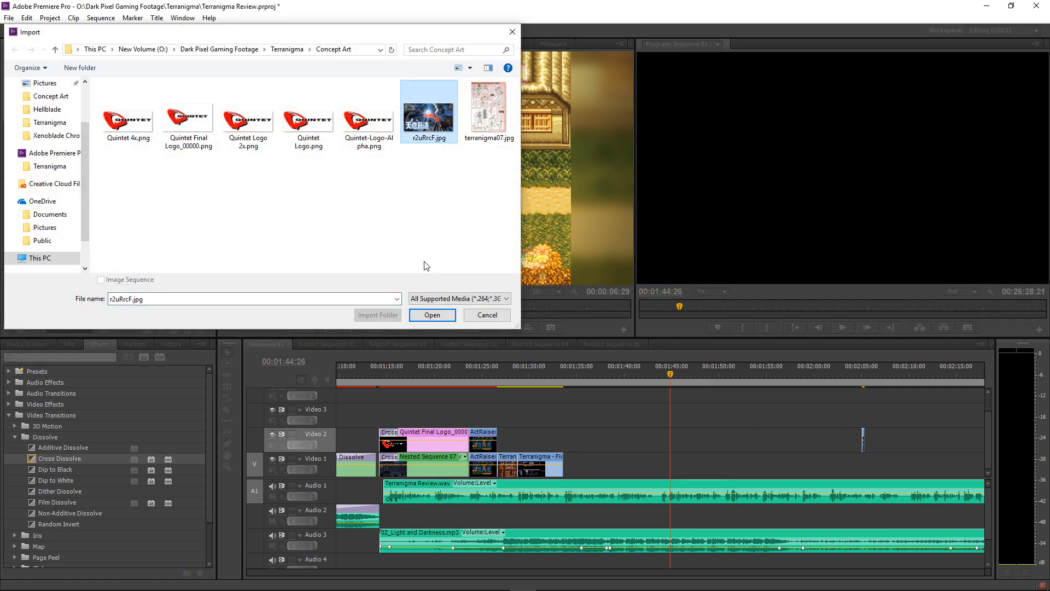
left_click(421, 314)
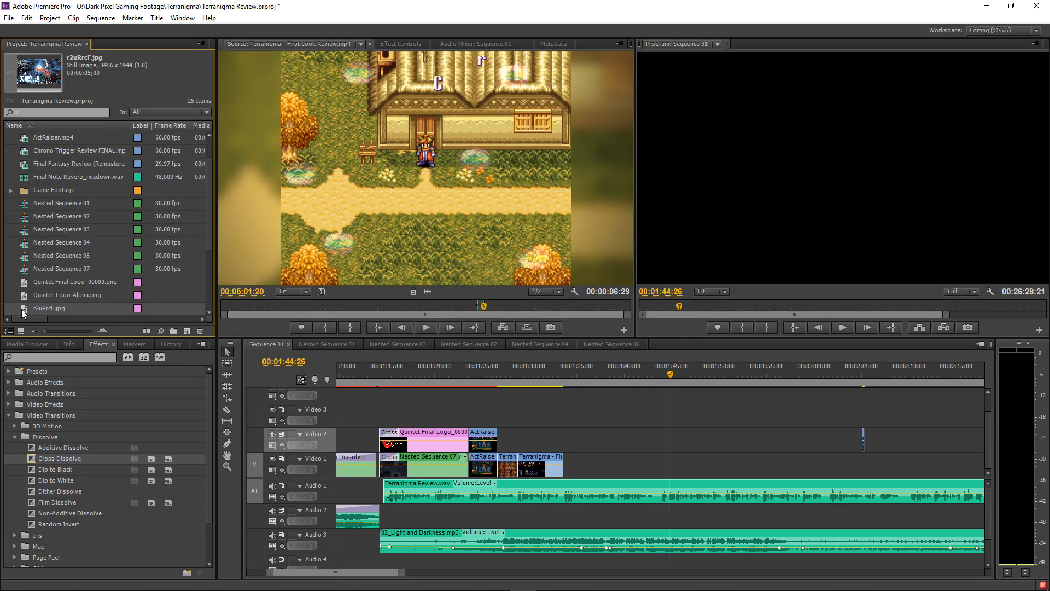
Place r2uRrcF.jpg on Video 1 and adjust its start against the narration to about 00:01:43:24.
left_click_drag(21, 309, 661, 463)
left_click(647, 368)
key("space")
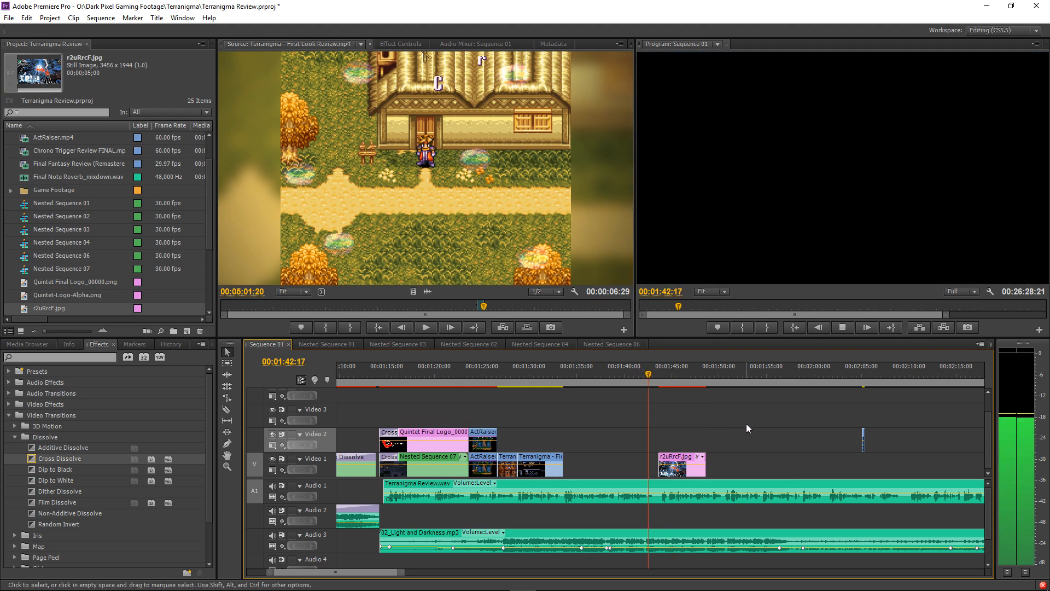
key("=")
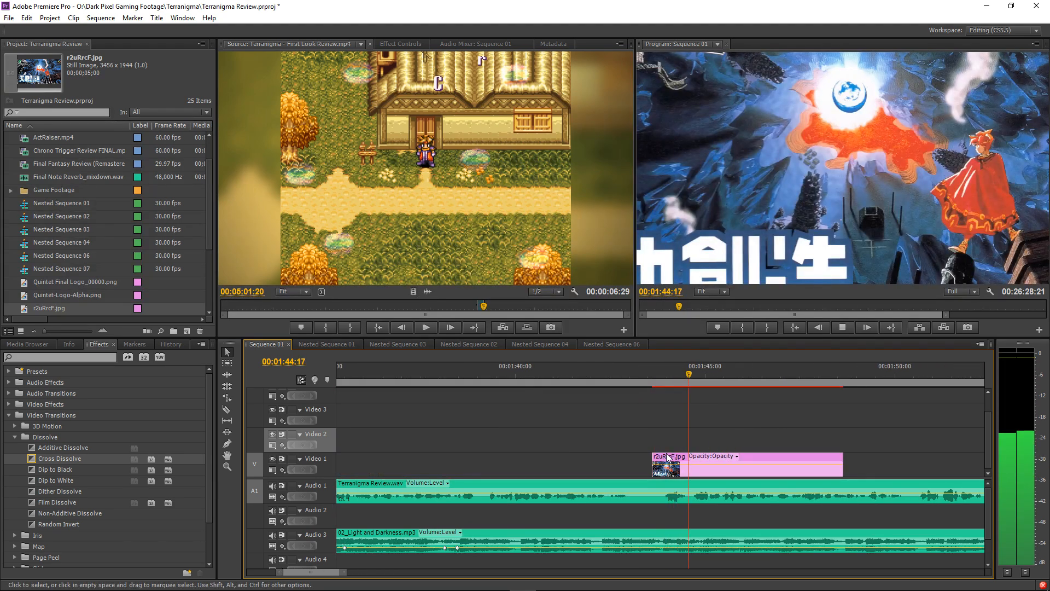
left_click_drag(669, 457, 676, 457)
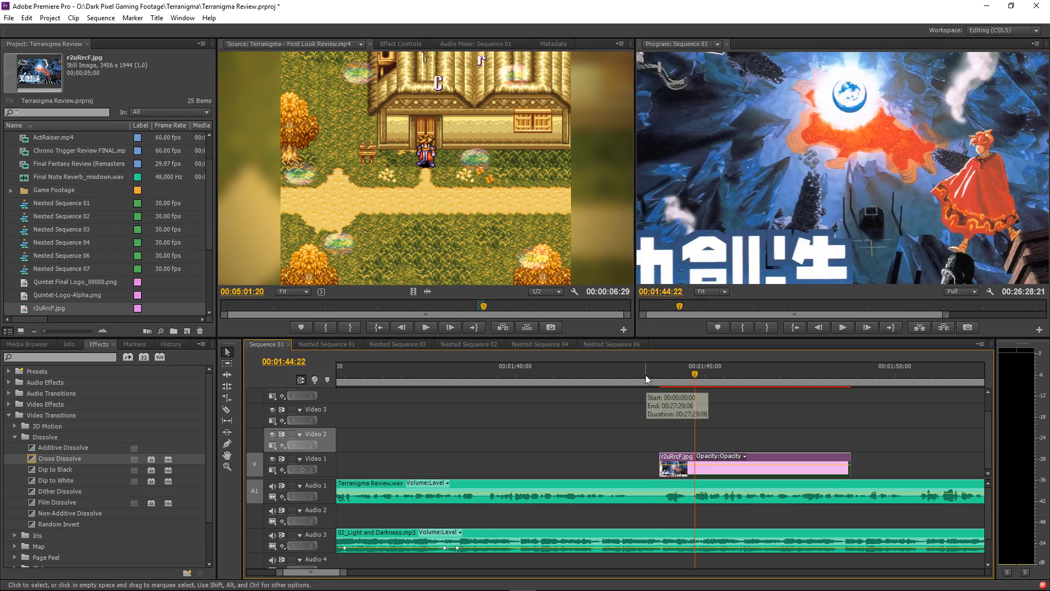
Play the sequence from just before the r2uRrcF.jpg still and extend the clip's end to about 00:02:00:00.
left_click(648, 375)
key("space")
key("minus")
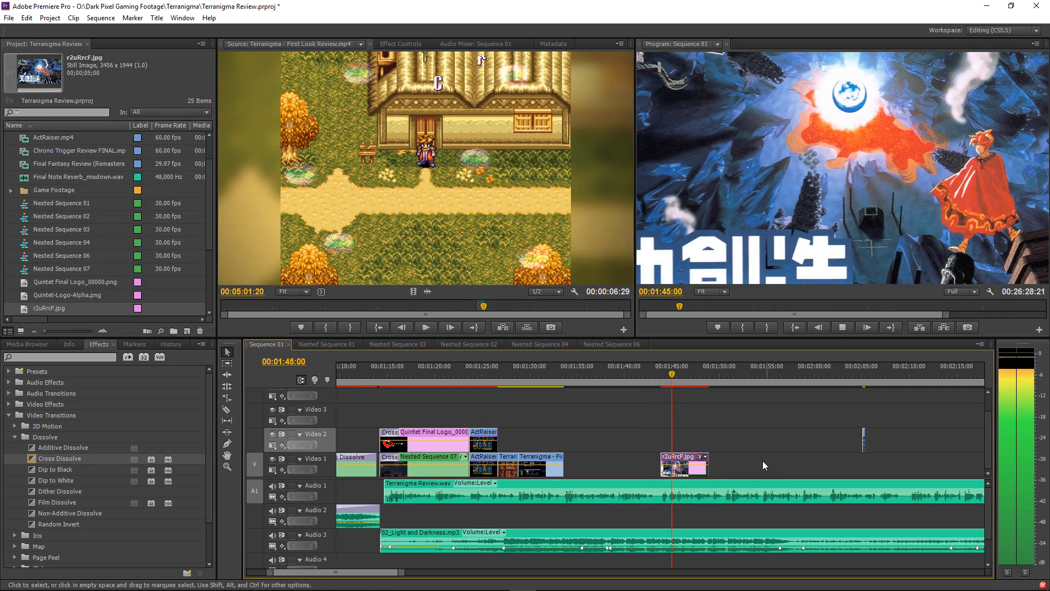
left_click_drag(812, 462, 813, 458)
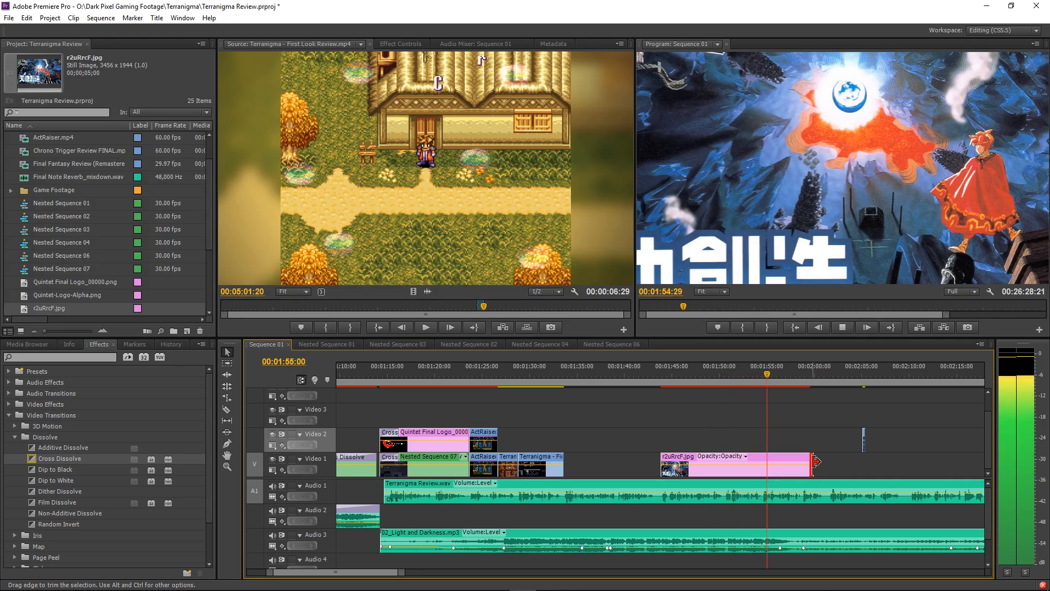
Trim the end of the r2uRrcF.jpg clip on Video 1 to about 00:02:01:12.
left_click_drag(815, 462, 836, 463)
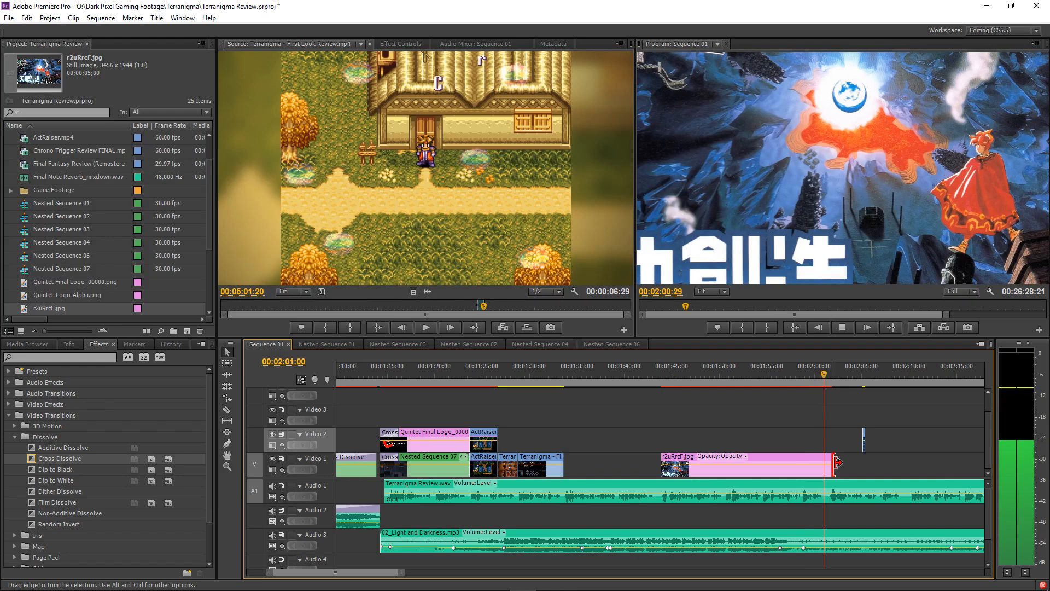
left_click_drag(838, 463, 830, 462)
left_click(788, 382)
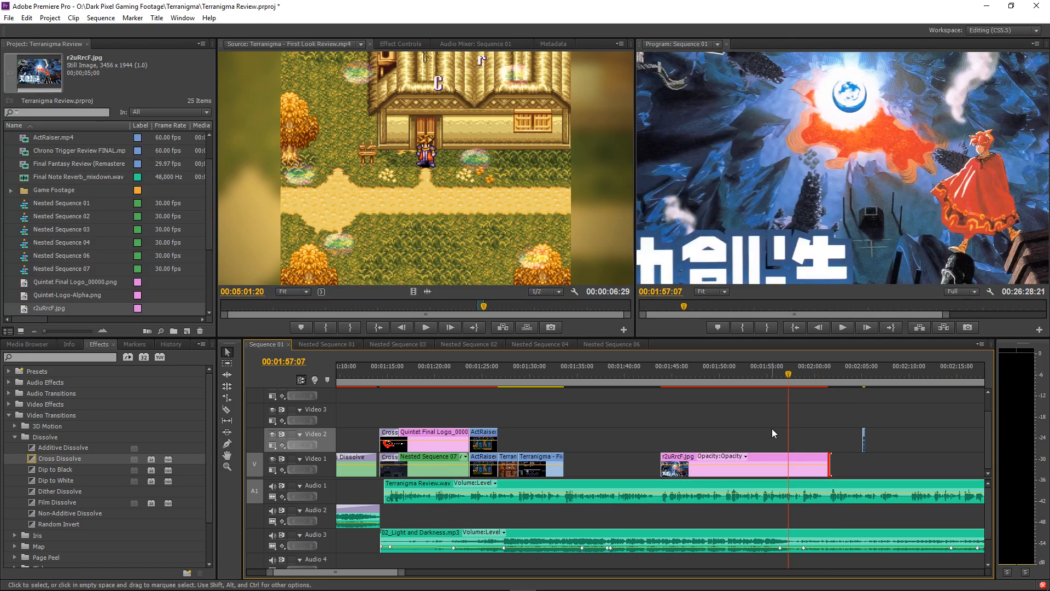
Add Position and Scale keyframes to the r2uRrcF.jpg clip at 00:01:43:24 and 00:02:01:12.
left_click(395, 44)
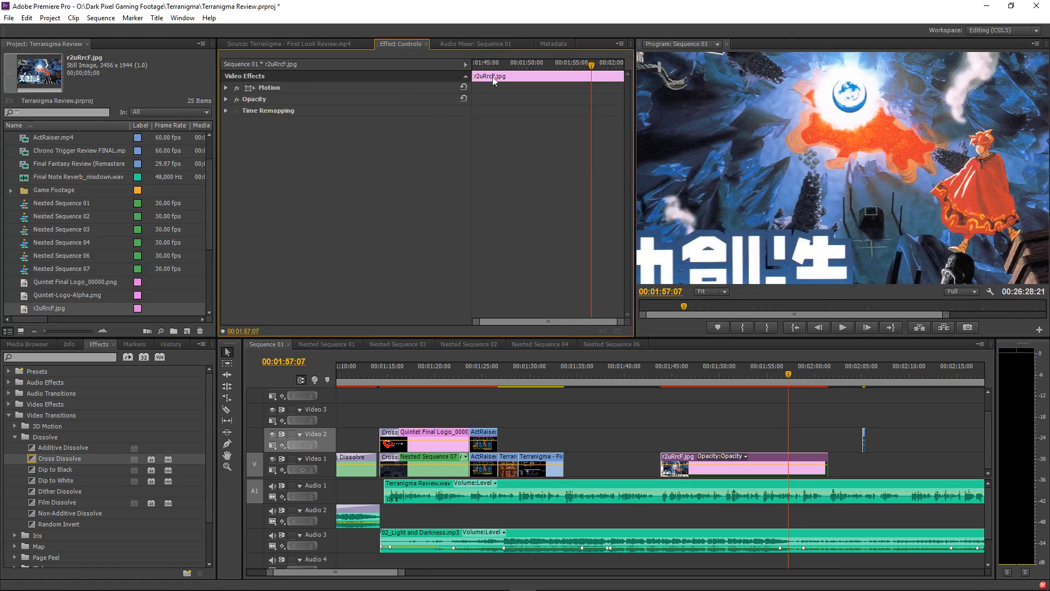
left_click_drag(500, 69, 282, 84)
left_click(225, 87)
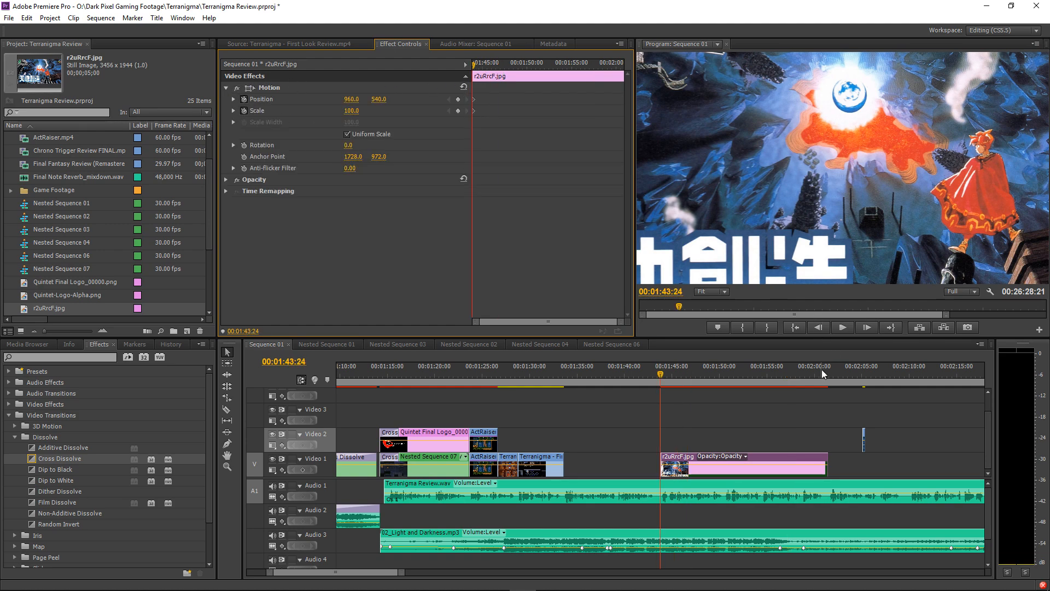
left_click_drag(823, 374, 828, 375)
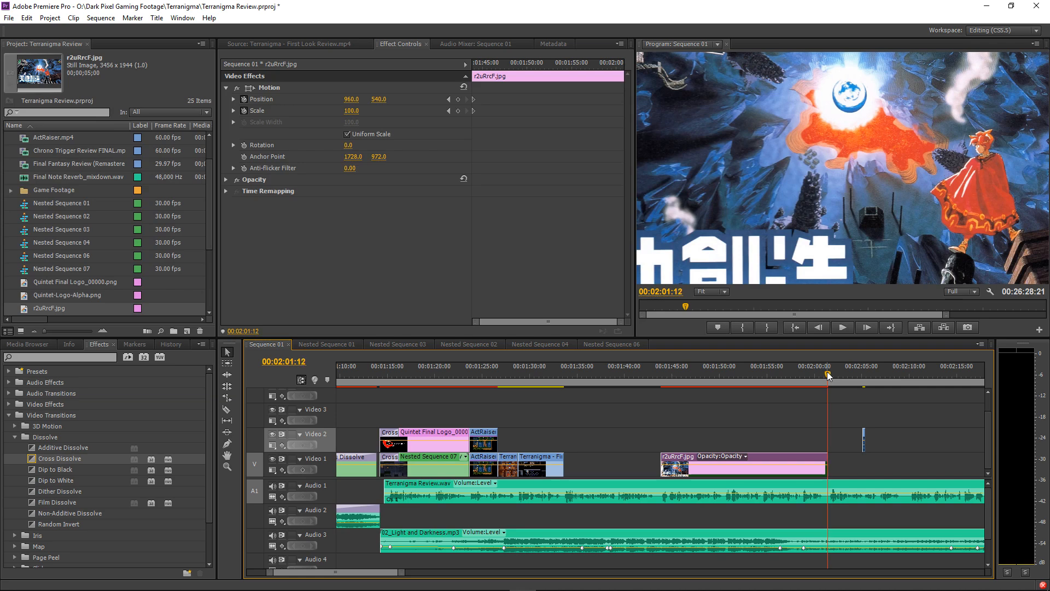
key("Right")
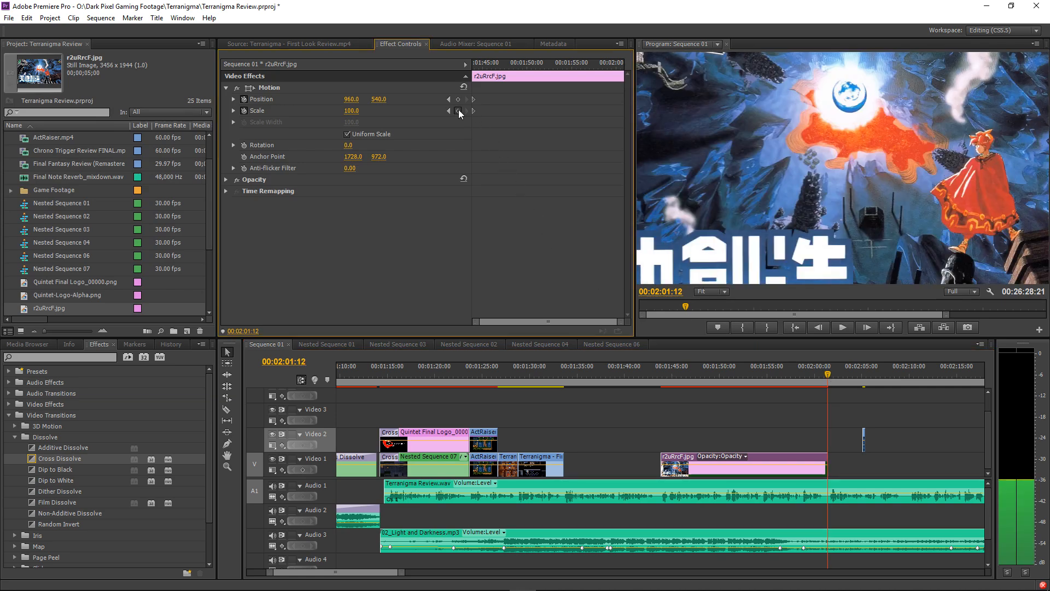
left_click(458, 99)
left_click(448, 100)
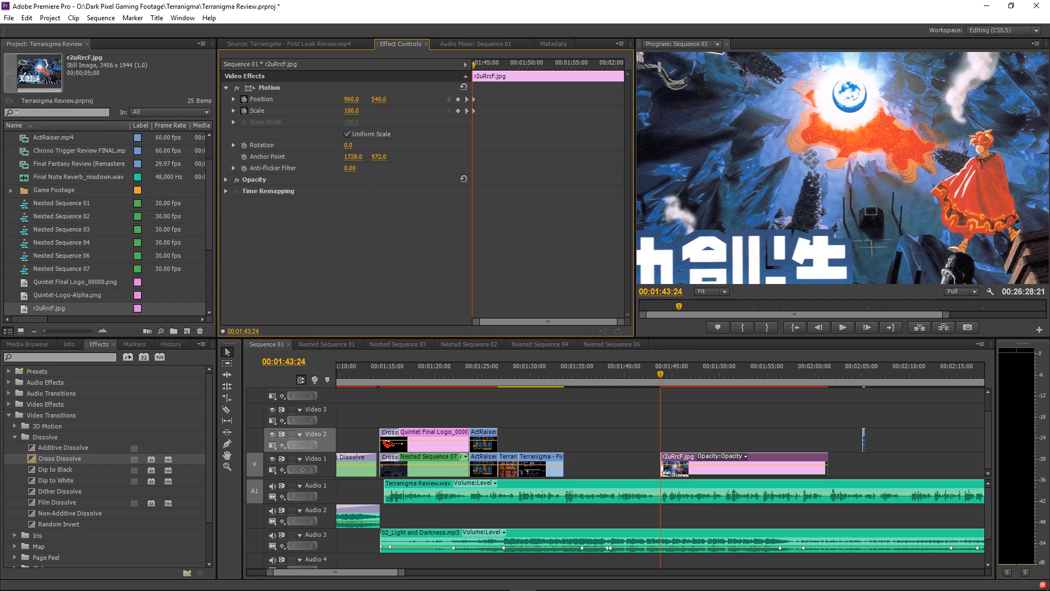
Set the image's first keyframes to position 960, 934 and scale 124, and the last ones to position 892, 545 and scale 100.
left_click_drag(378, 100, 453, 99)
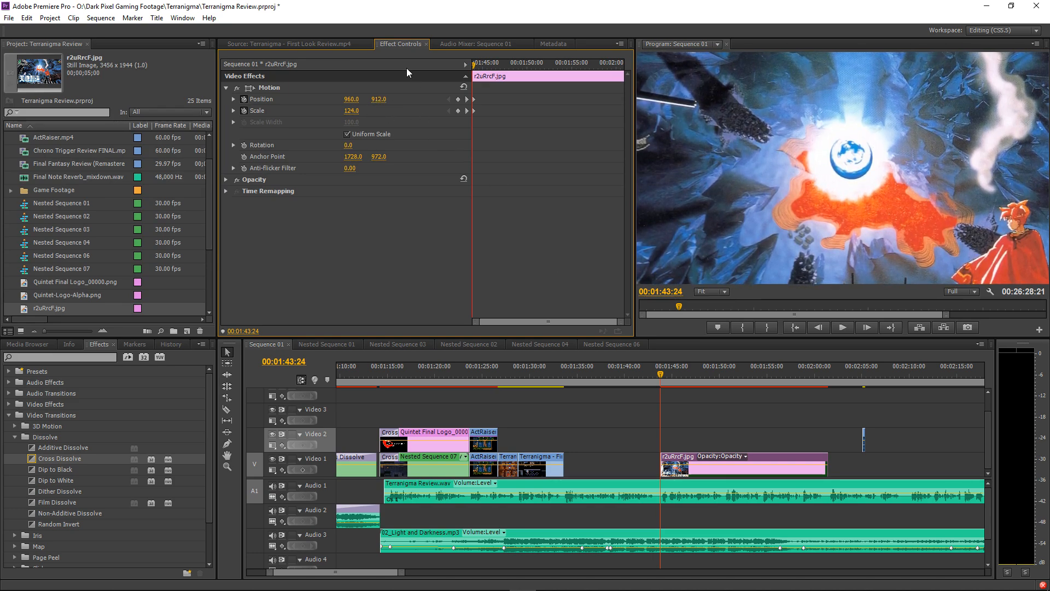
left_click_drag(382, 100, 392, 100)
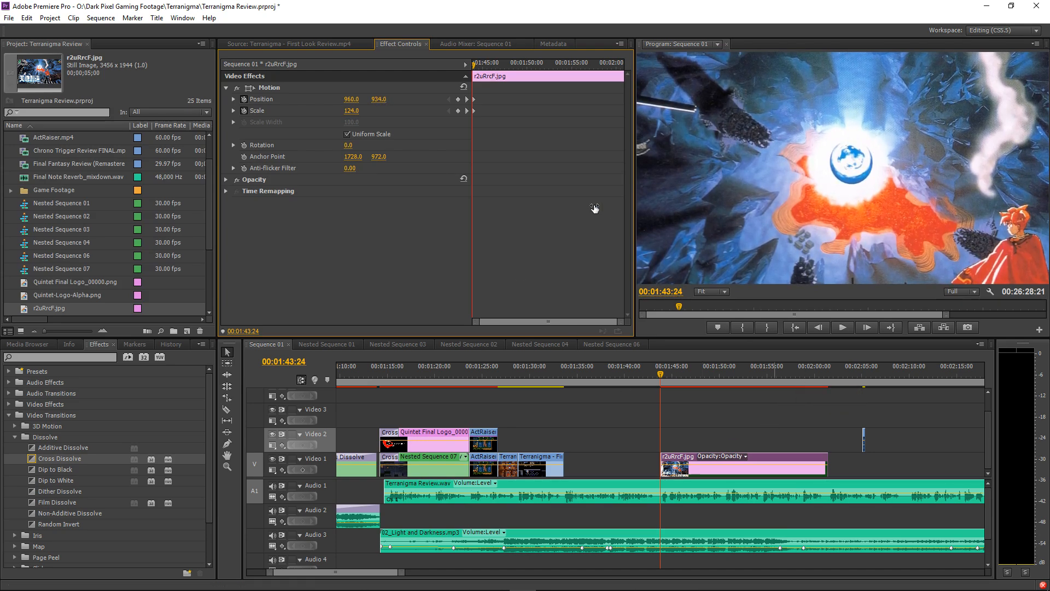
left_click(467, 110)
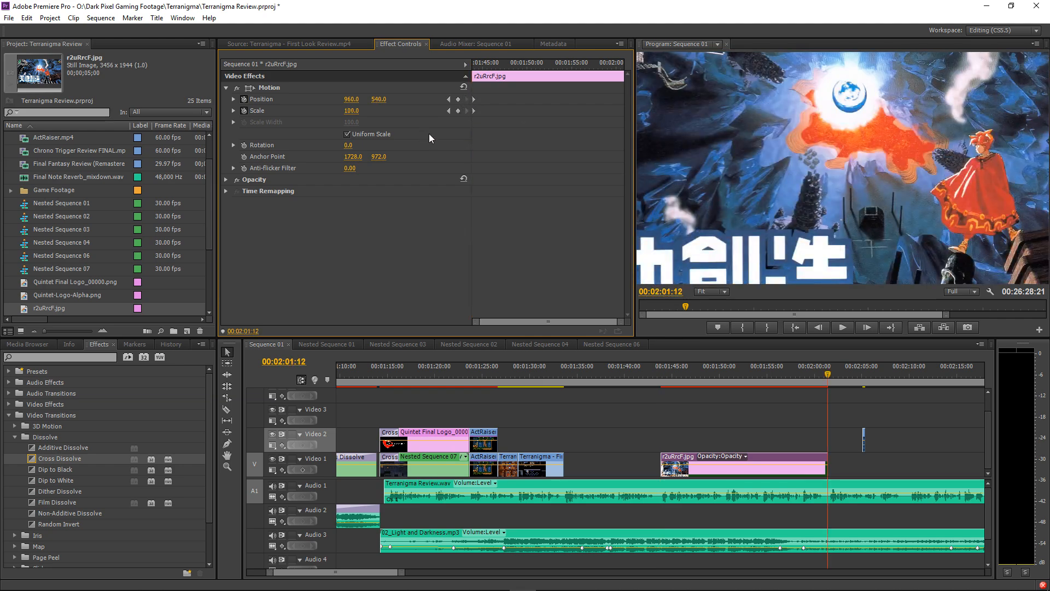
left_click_drag(383, 100, 342, 99)
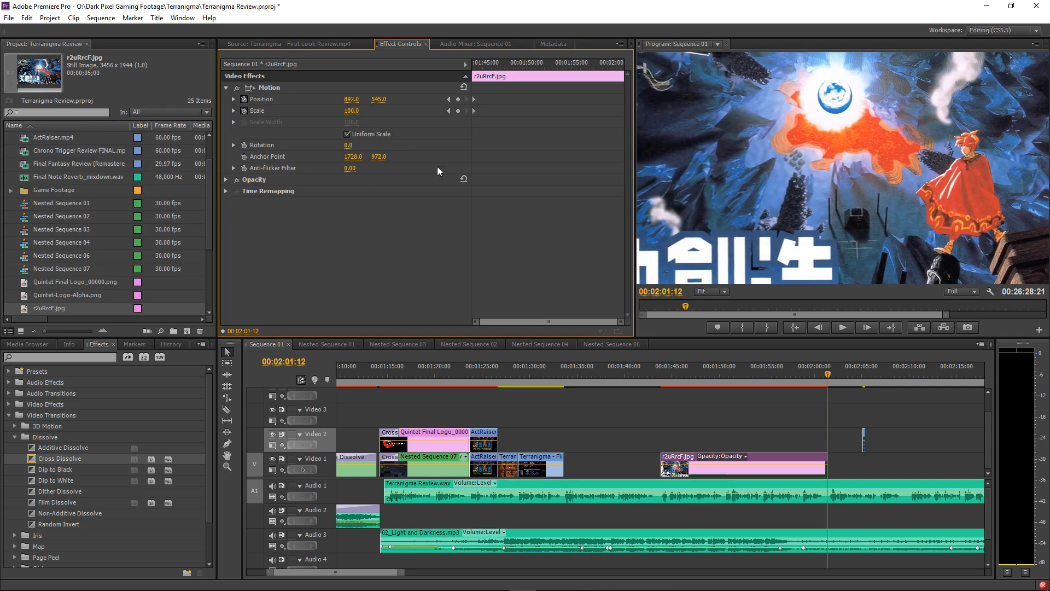
Play the image's pan and zoom from its start in a maximized preview, and add Position and Scale keyframes at 00:01:51:19.
left_click(659, 366)
key("space")
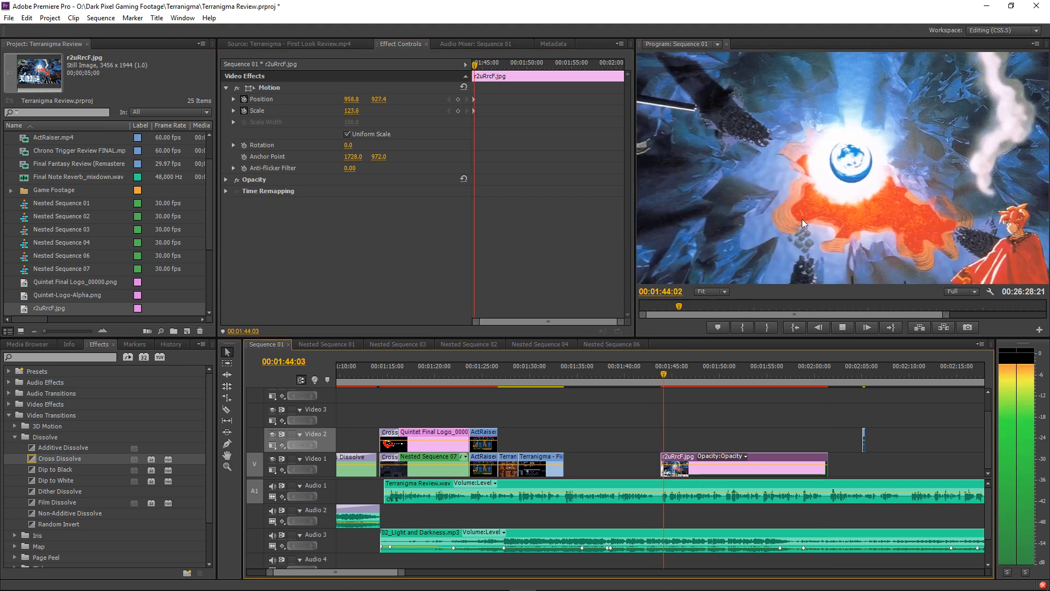
key("grave")
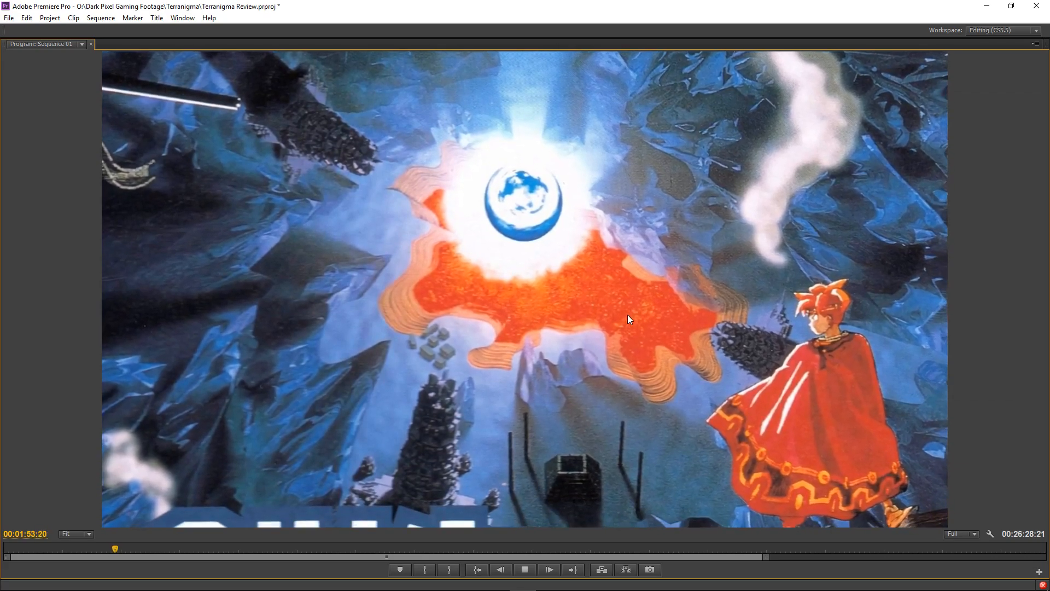
key("space")
key("grave")
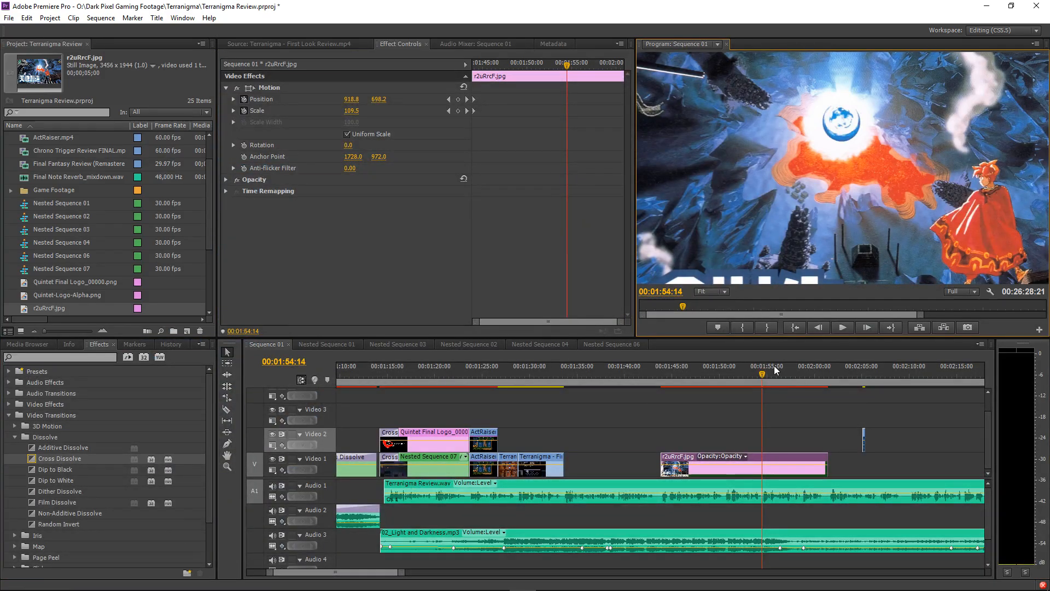
left_click_drag(764, 375, 736, 383)
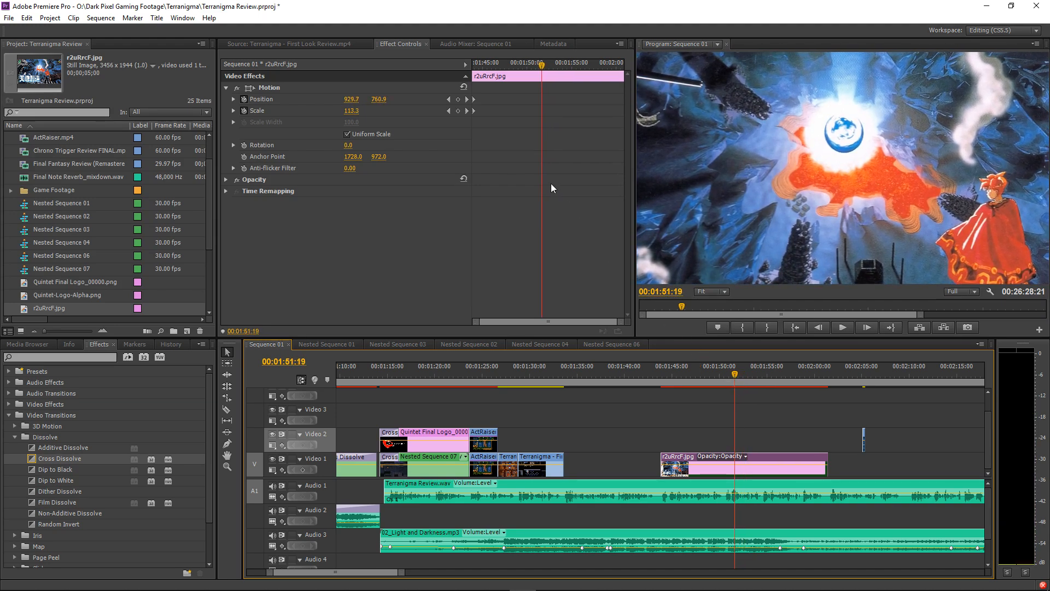
left_click(458, 111)
left_click(459, 99)
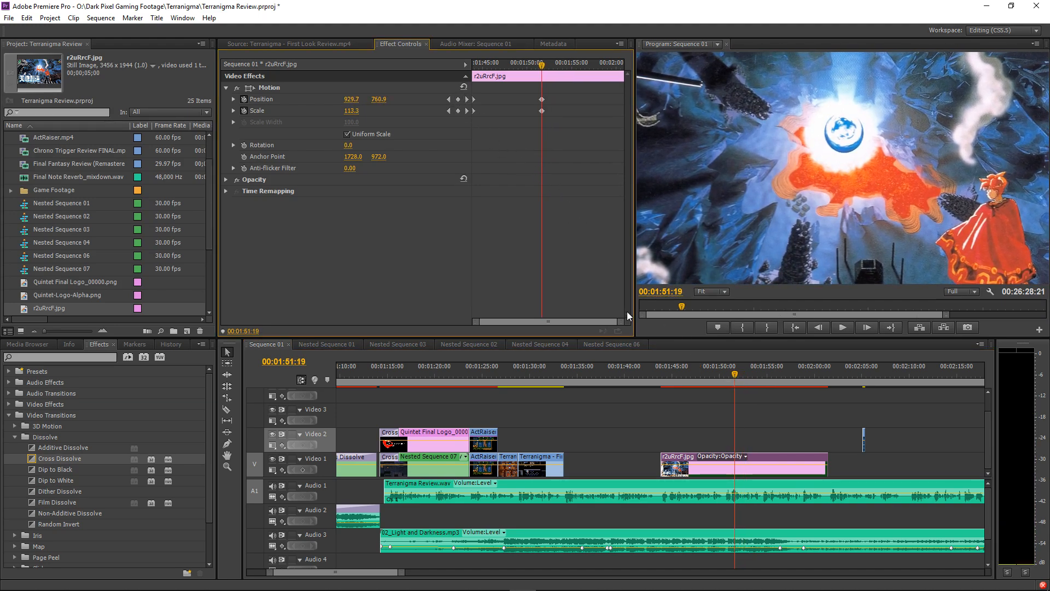
Play the rest of the image animation from 00:01:51:19 in a maximized preview past the end of the clip.
key("space")
key("grave")
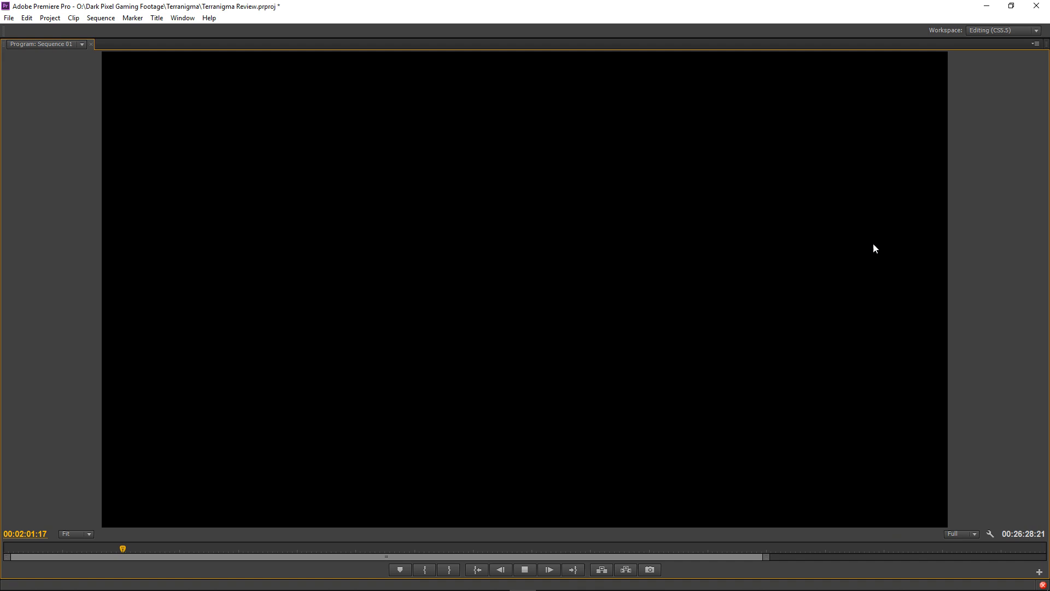
key("grave")
left_click(815, 419)
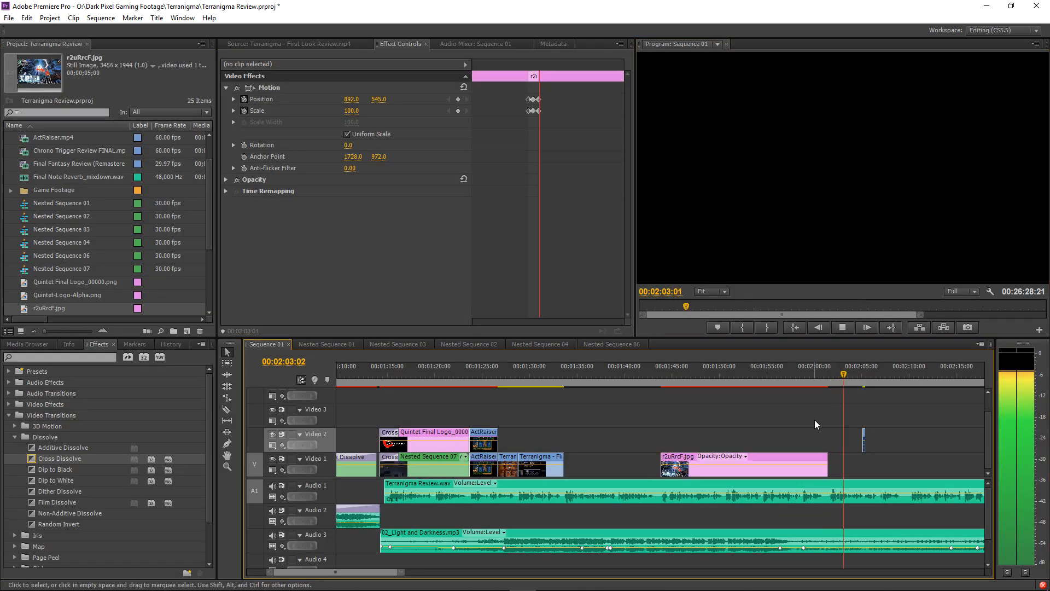
key("space")
Move the very short Terranigma - First Look Review clip on Video 2 along the timeline to about 00:02:43.
key("minus")
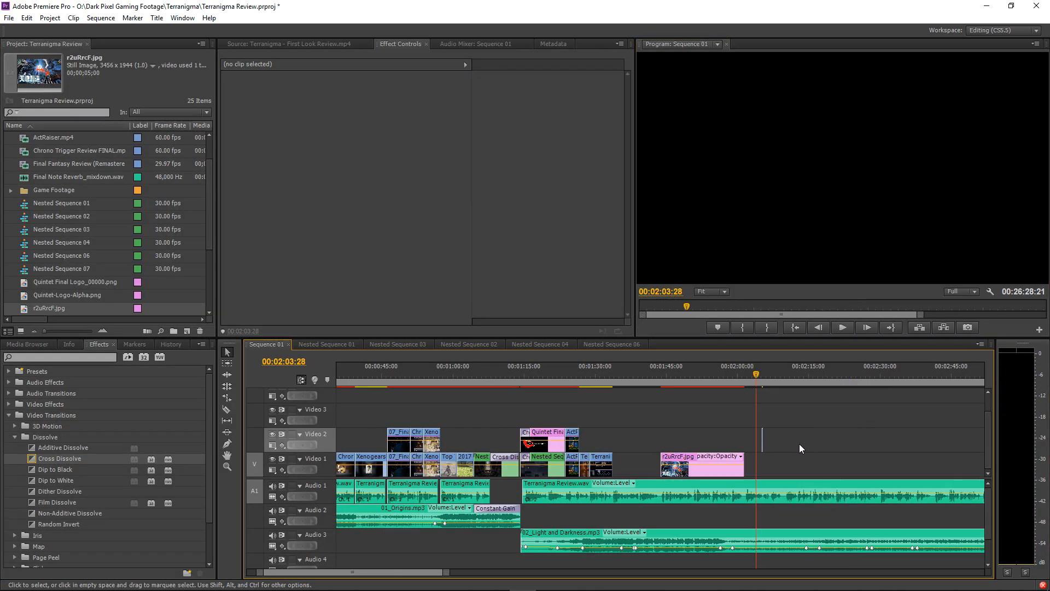
left_click(602, 464)
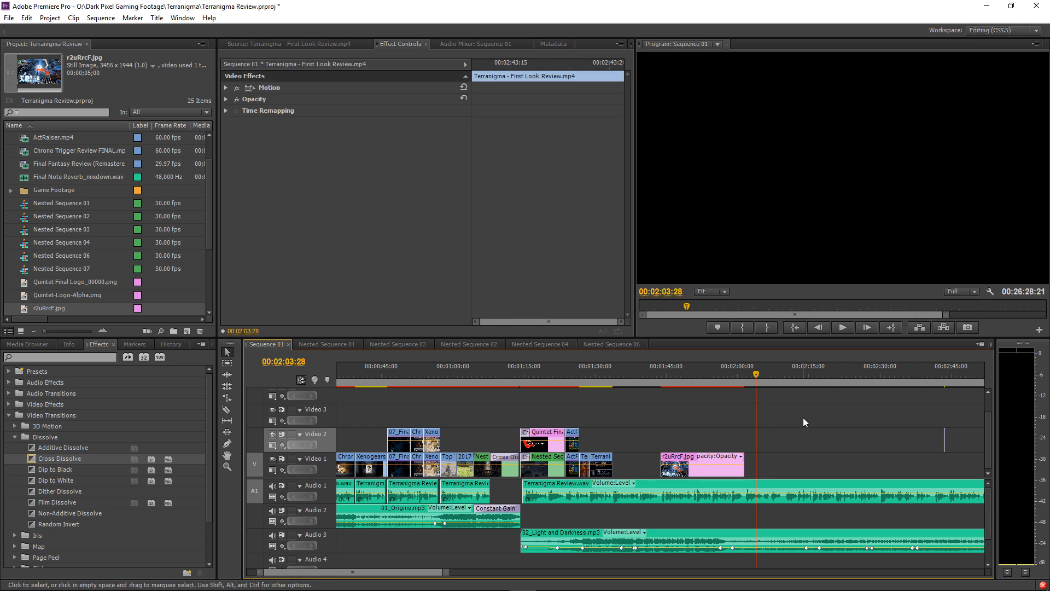
key("equal")
Play the sequence from about 00:01:33 into the empty gap before the r2uRrcF.jpg image.
left_click_drag(379, 398, 369, 399)
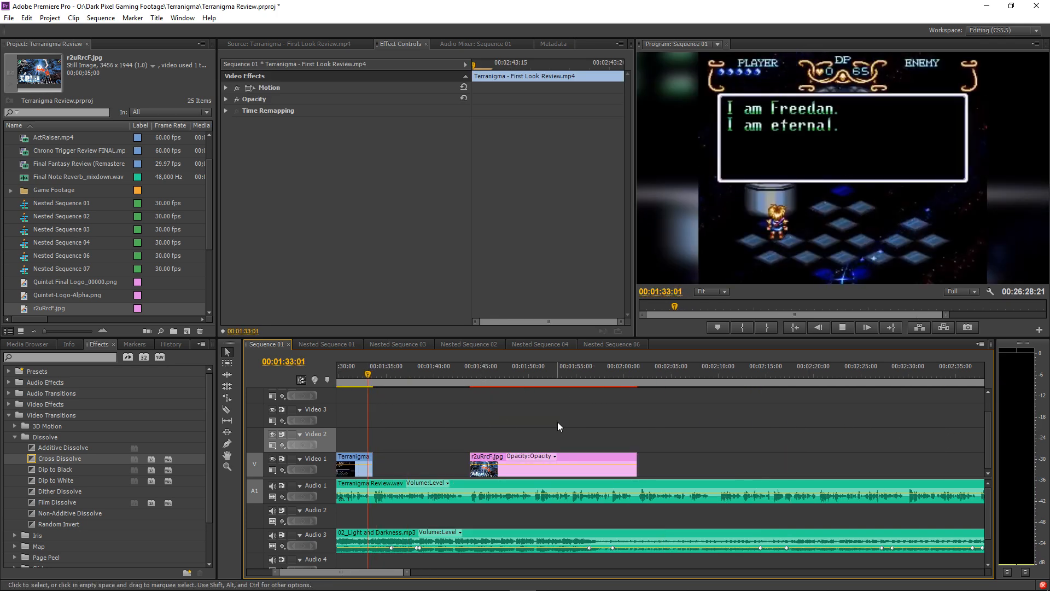
scroll(557, 422, "up", 5)
key("space")
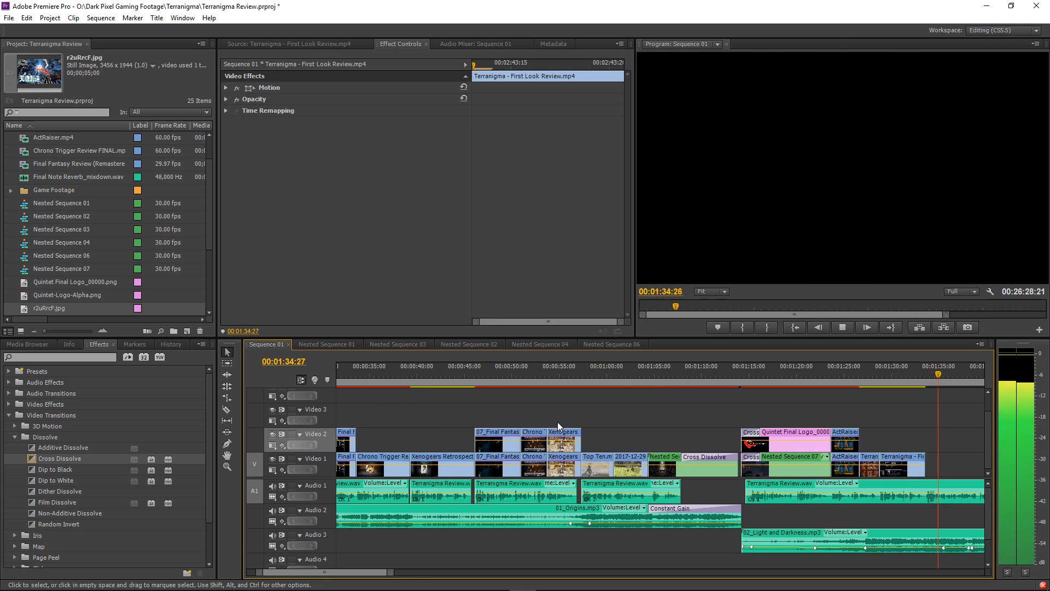
key("equal")
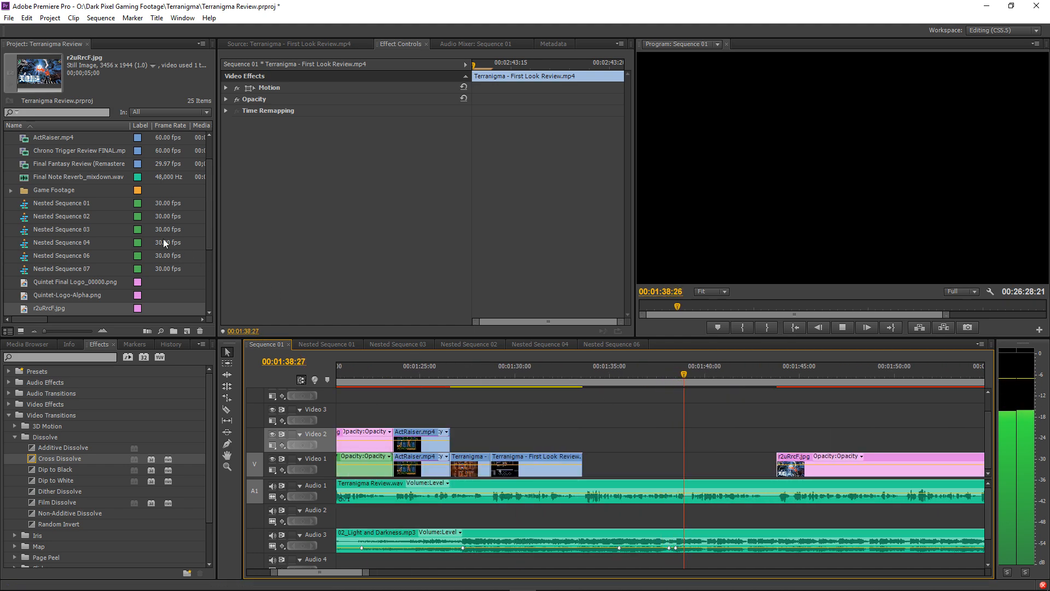
left_click(10, 190)
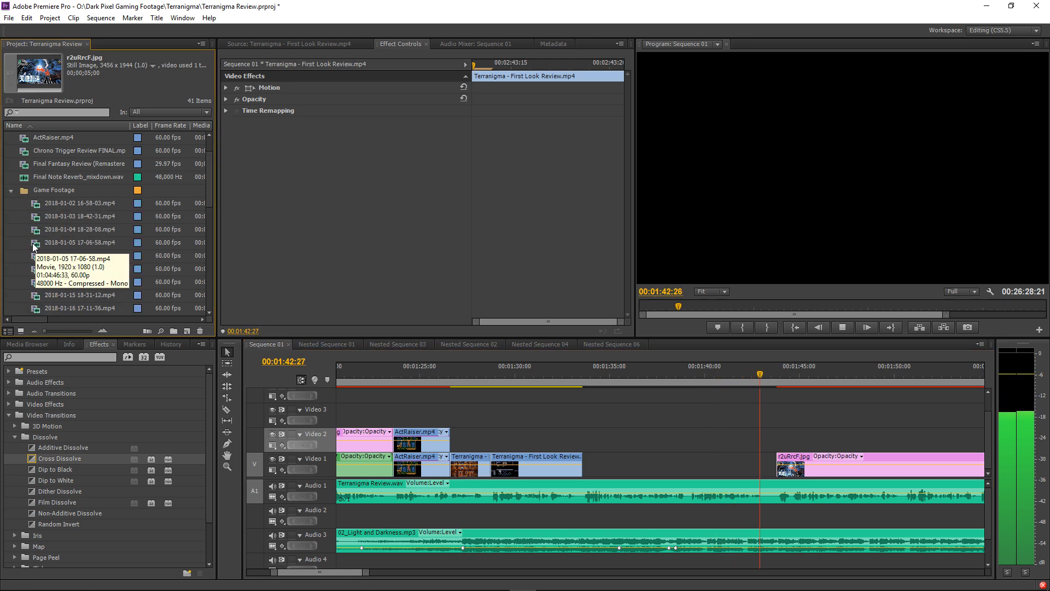
double_click(39, 216)
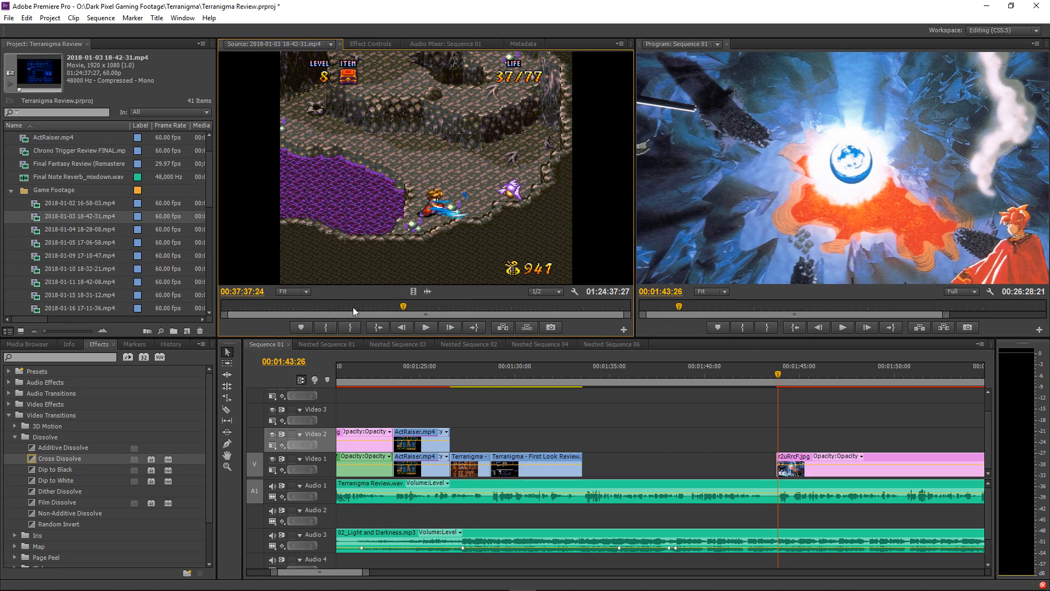
left_click(353, 307)
left_click(326, 326)
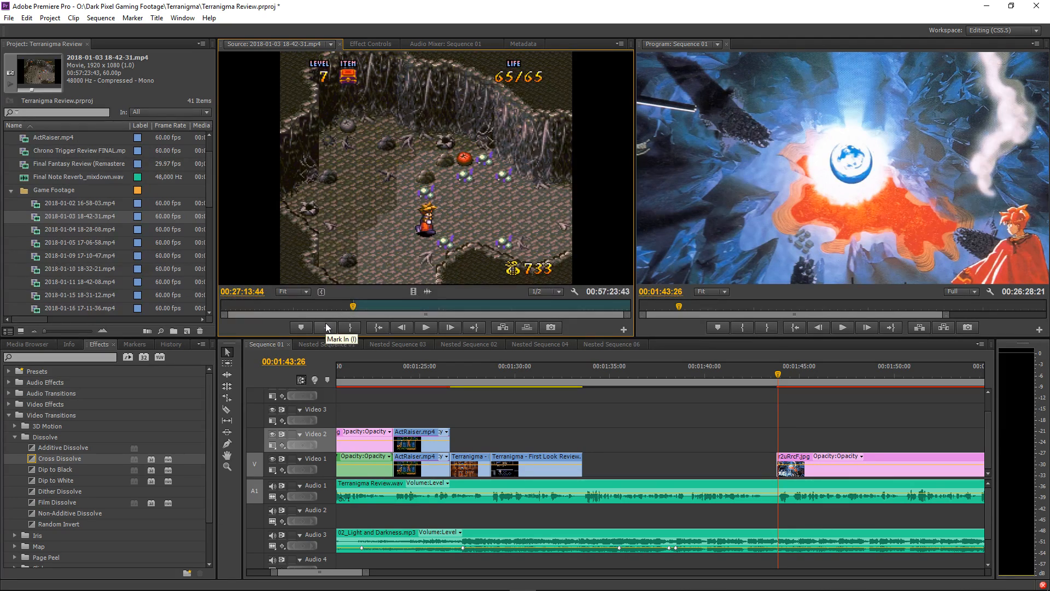
key("space")
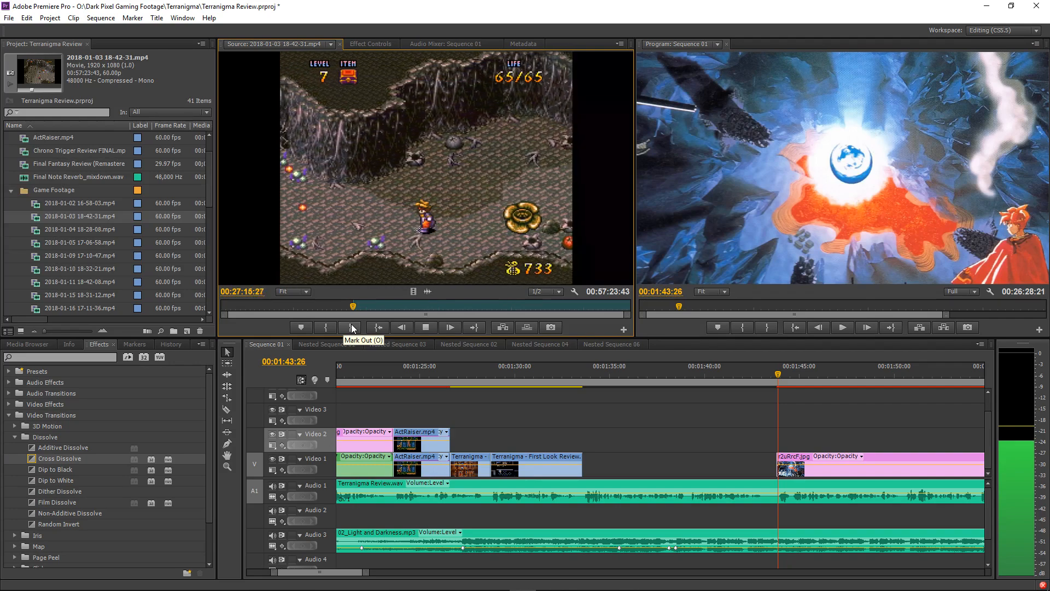
key("space")
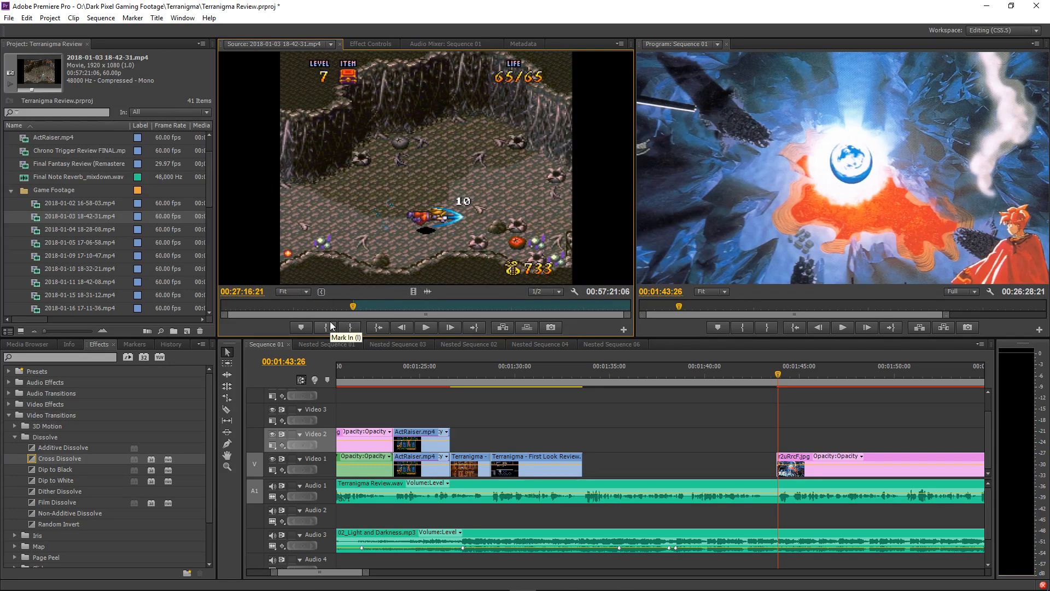
Review the source footage around that point frame by frame and in playback, and move its in point to about 00:27:24.
key("Left")
key("Left")
key("Left")
key("Left")
key("Left")
key("Left")
key("Left")
key("Left")
key("Left")
key("Left")
key("Left")
key("Left")
key("Left")
key("Left")
key("Left")
key("Left")
key("Left")
key("Left")
key("Left")
key("Left")
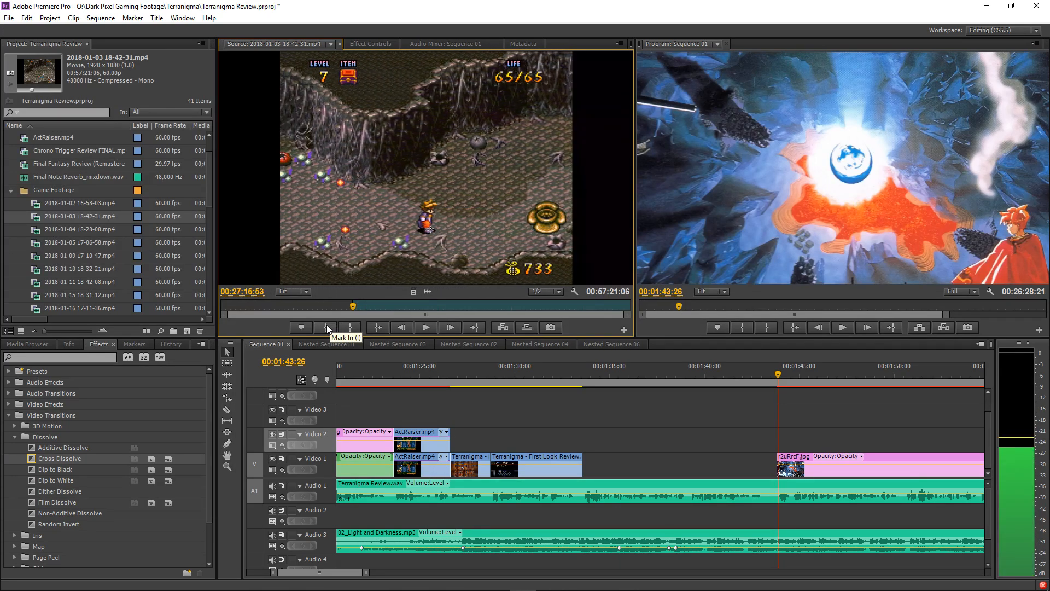
key("space")
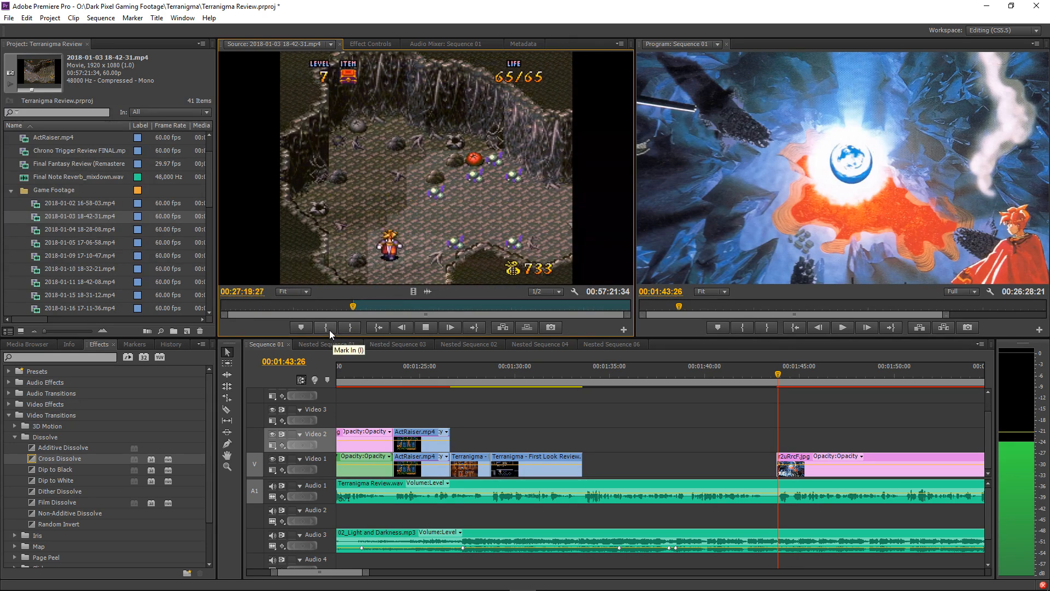
key("space")
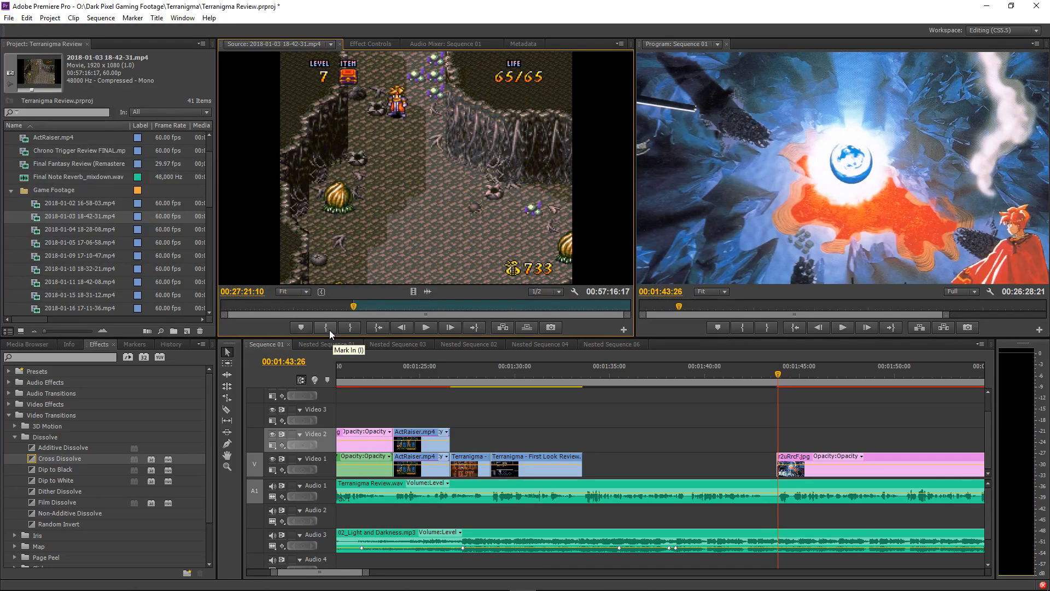
key("space")
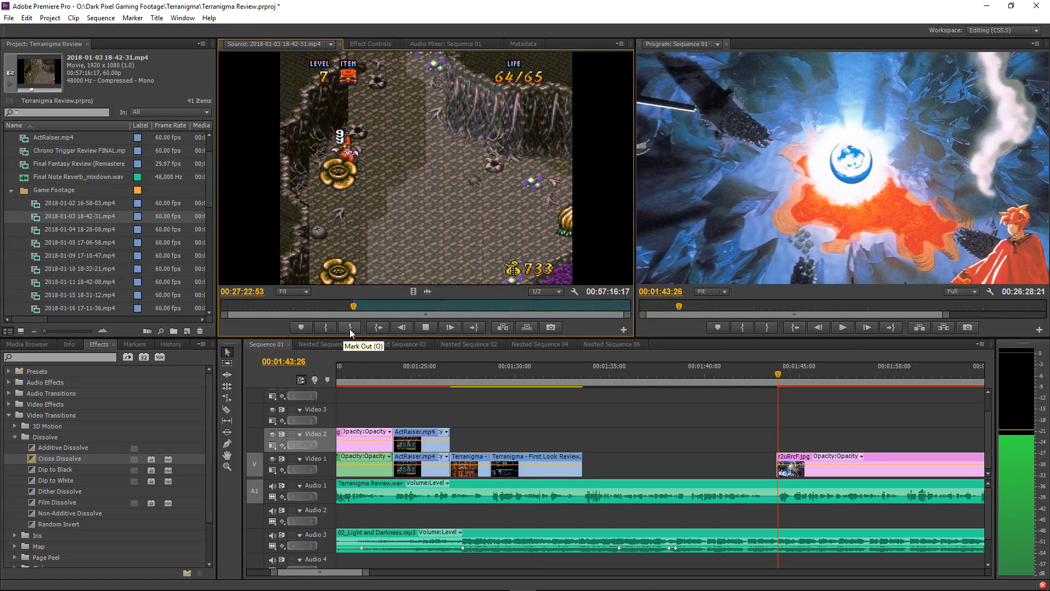
left_click(349, 330)
key("space")
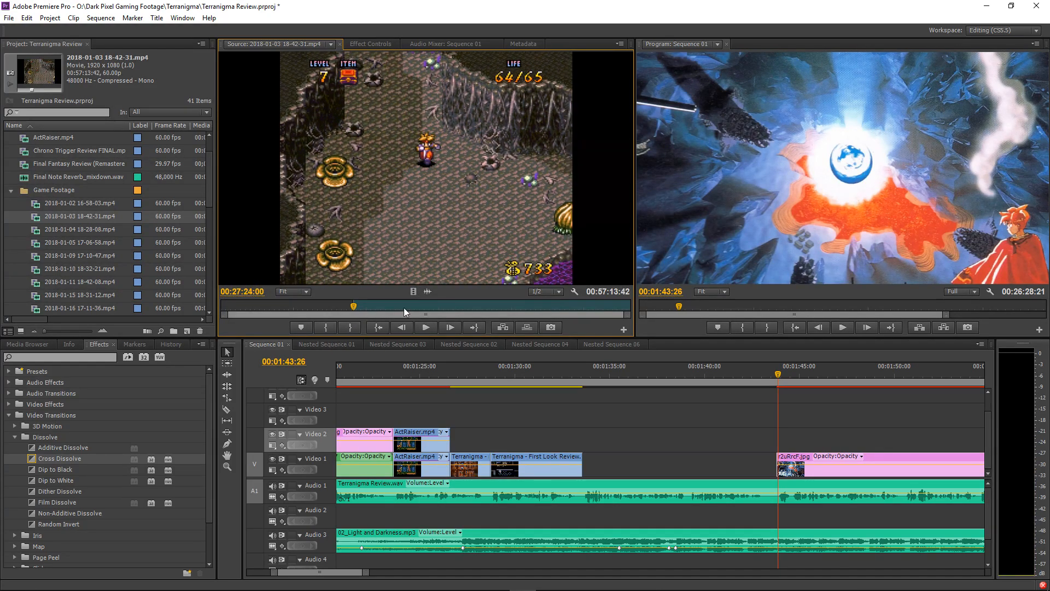
left_click_drag(405, 309, 508, 308)
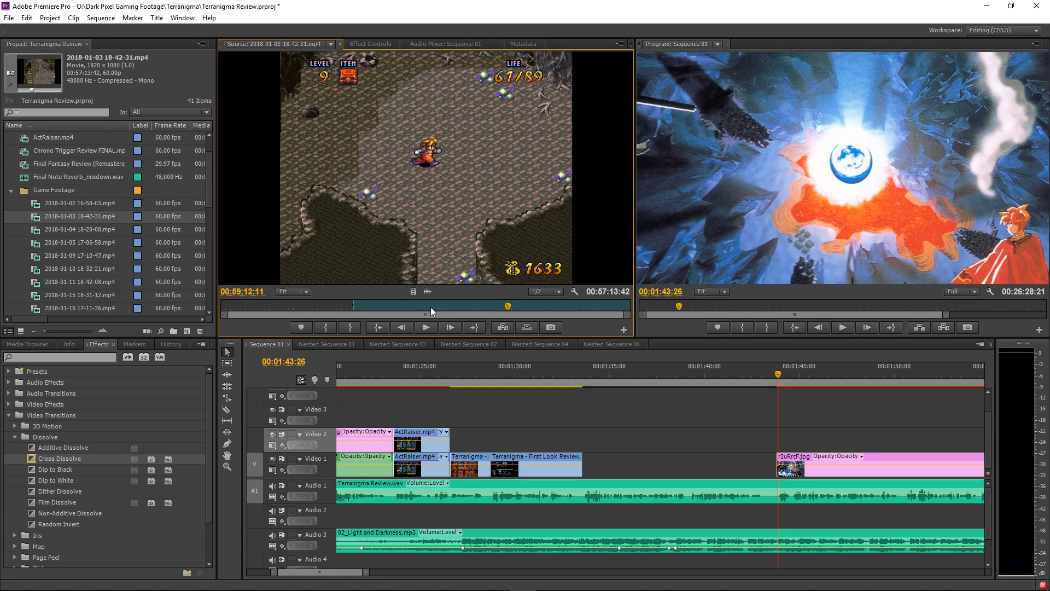
double_click(38, 232)
left_click(327, 308)
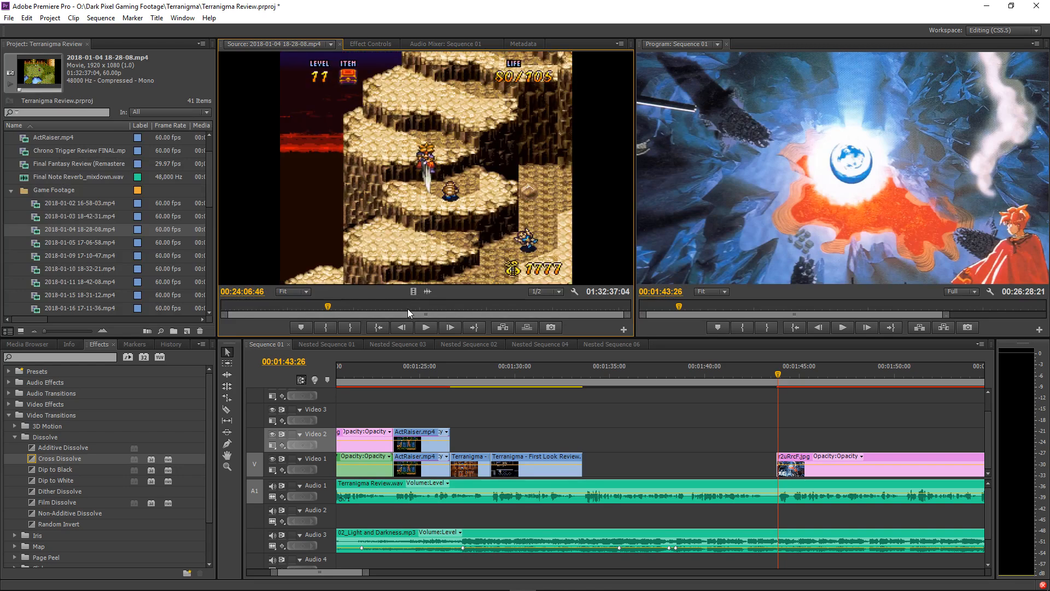
key("i")
key("space")
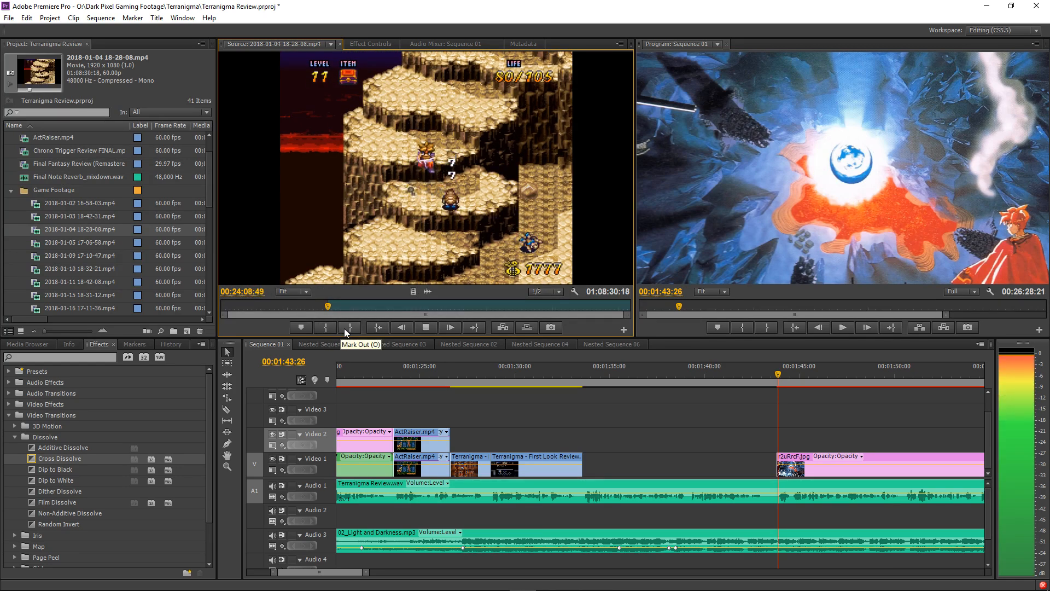
Try in points at 00:31:54:11 and 00:35:59:01 in the source footage, playing it back from each one.
left_click_drag(329, 306, 311, 304)
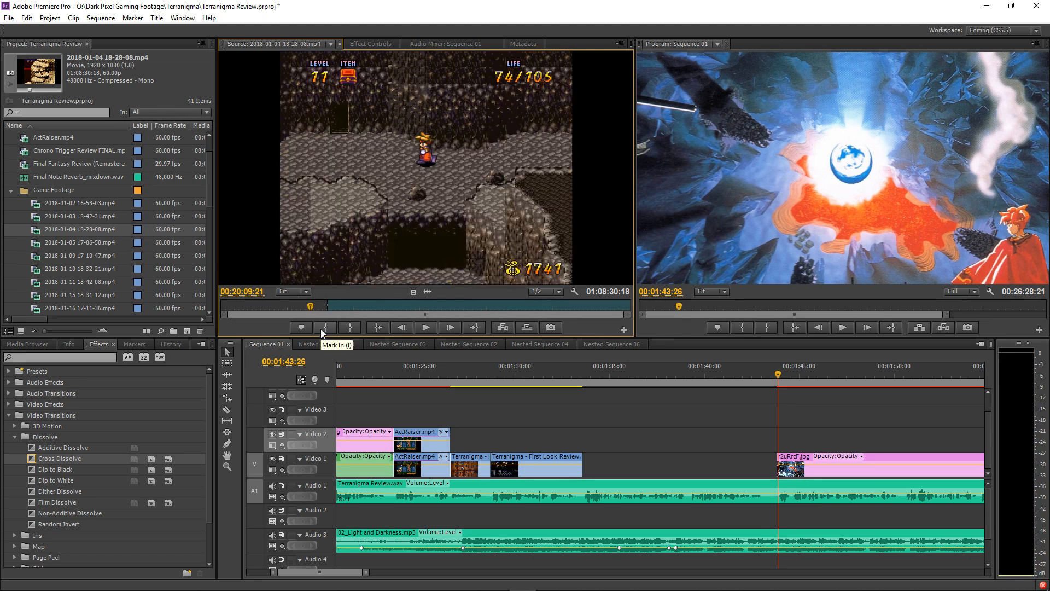
left_click(361, 308)
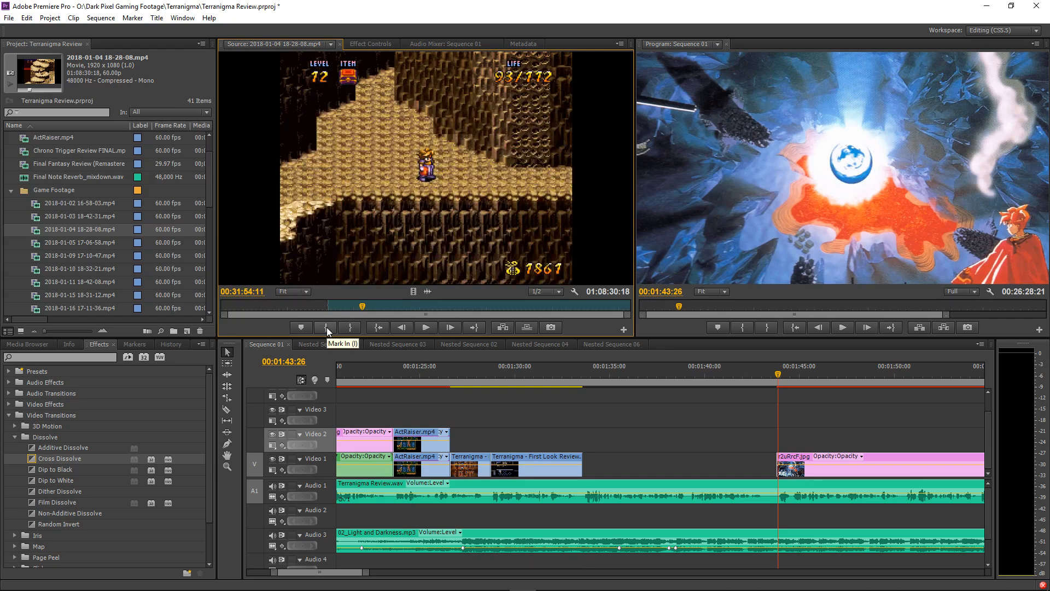
left_click(327, 327)
key("space")
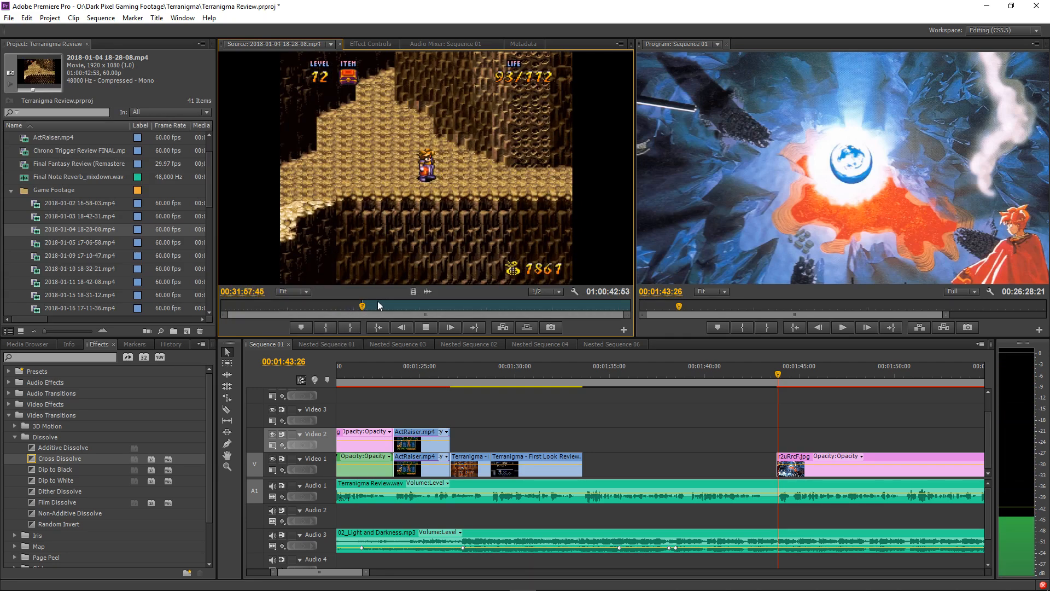
left_click(380, 306)
left_click(327, 328)
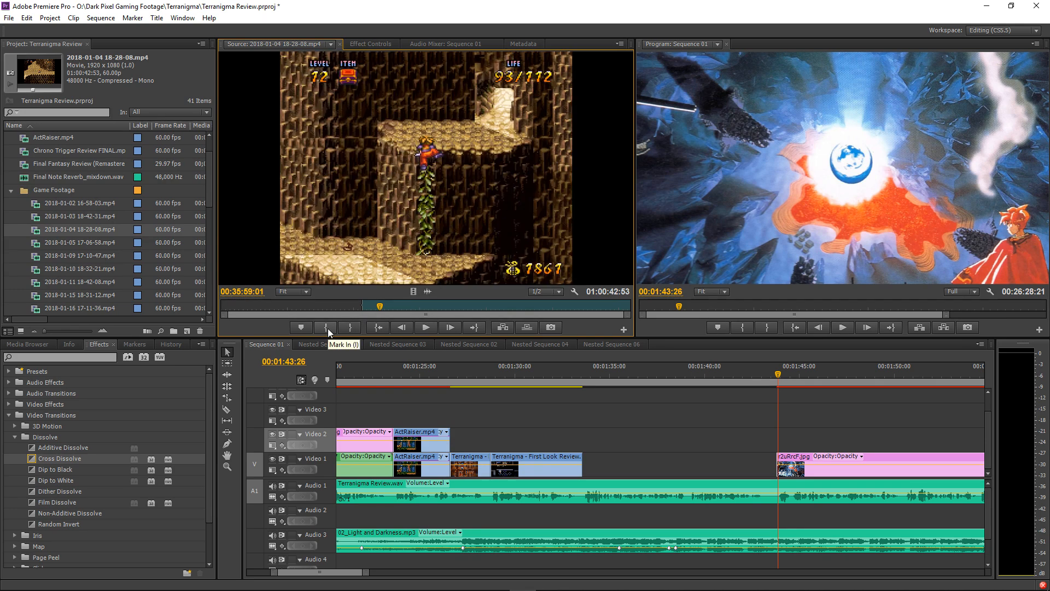
key("space")
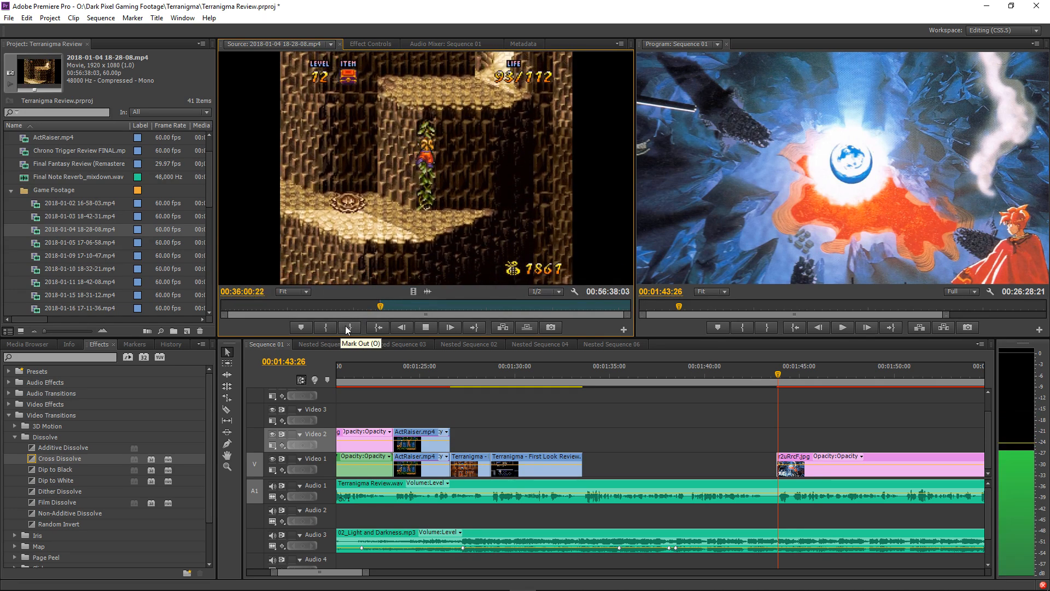
key("space")
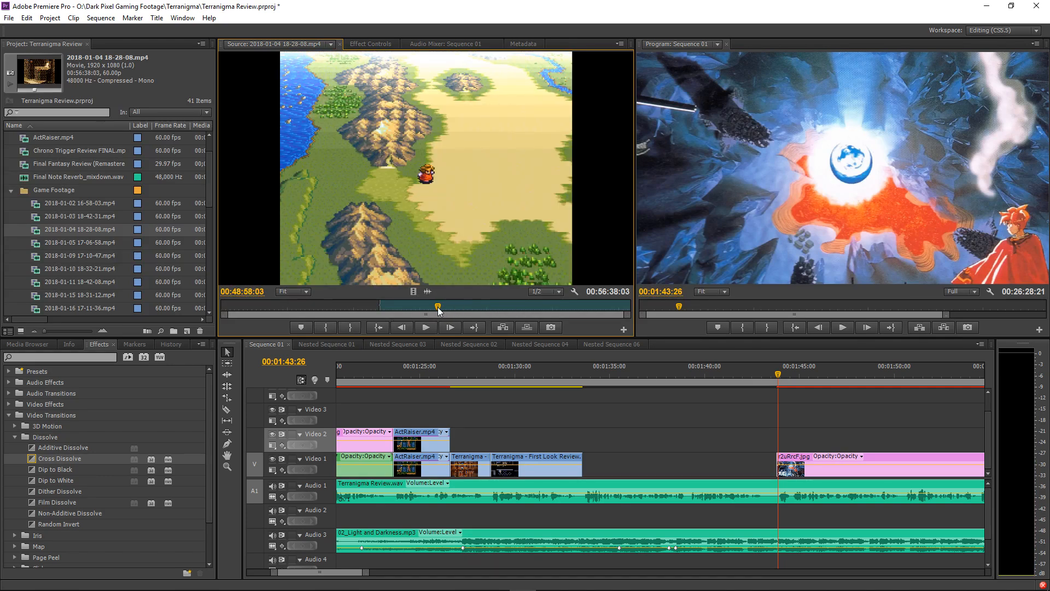
Mark the source in point at 00:48:58:03 in the bird boss fight, and move it during playback to about 00:49:07.
left_click(326, 329)
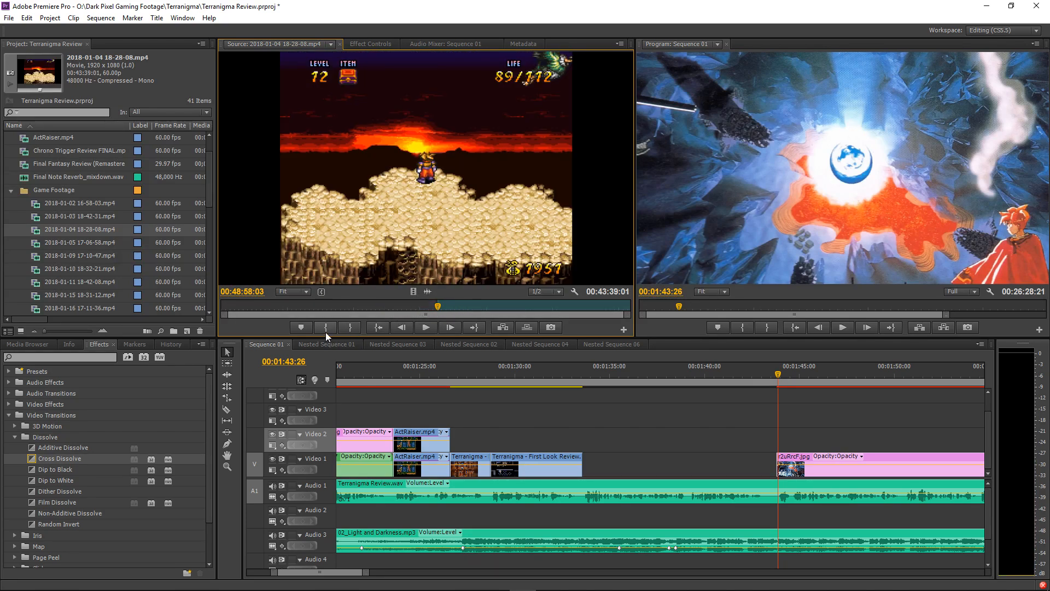
key("space")
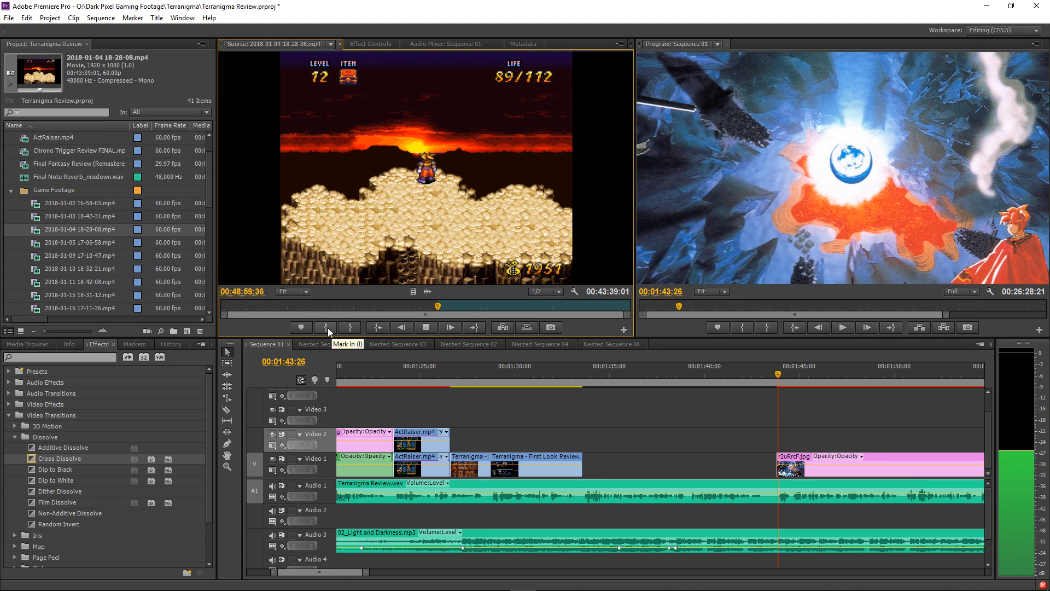
left_click(327, 327)
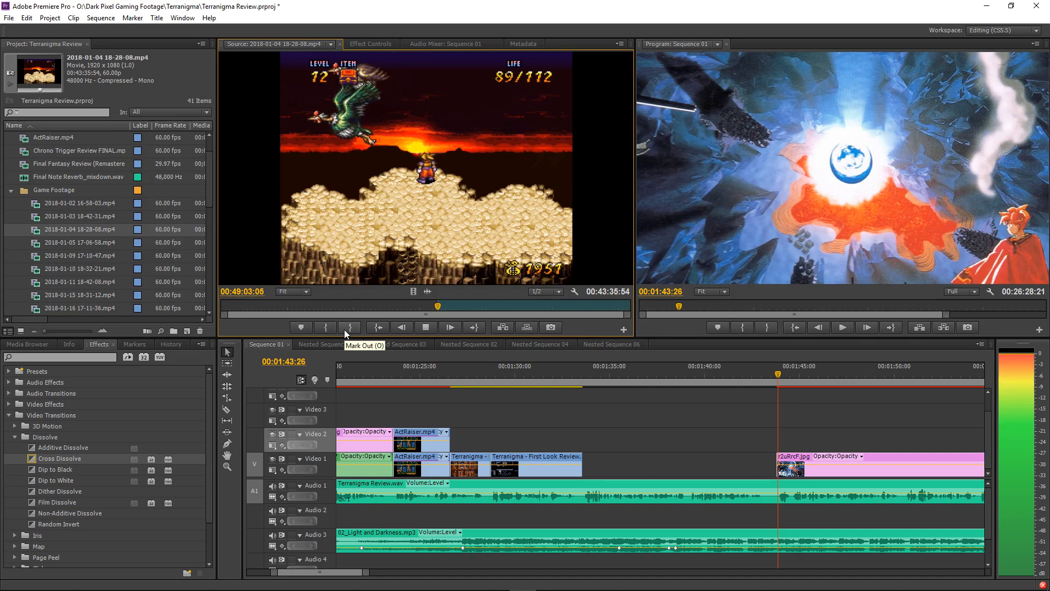
left_click(345, 330)
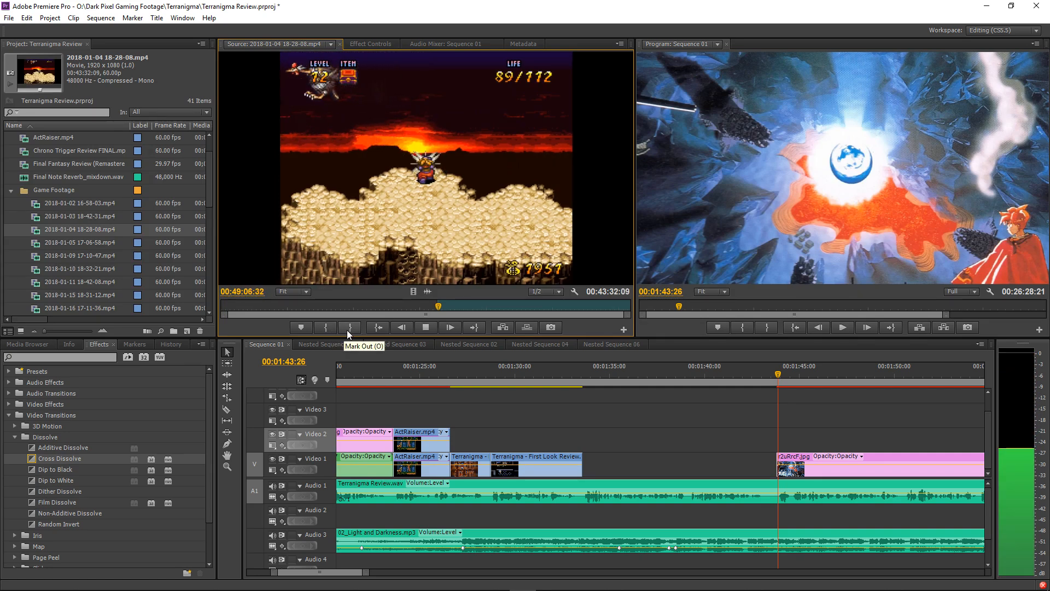
left_click(345, 329)
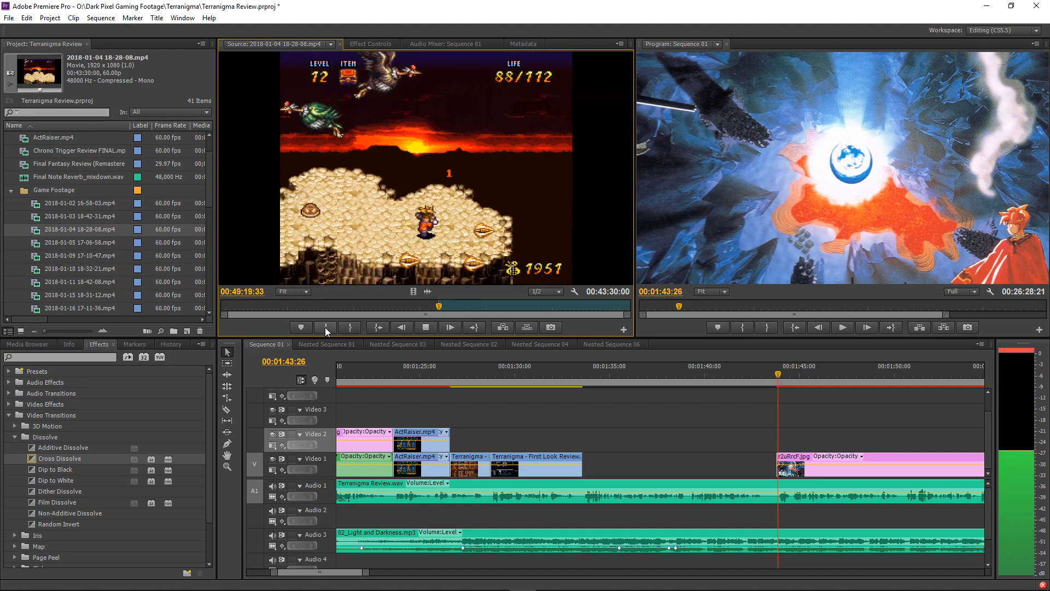
Scrub back to the start of the bird boss fight in the source and move the in point to 00:47:50:25.
scroll(484, 313, "up", 3)
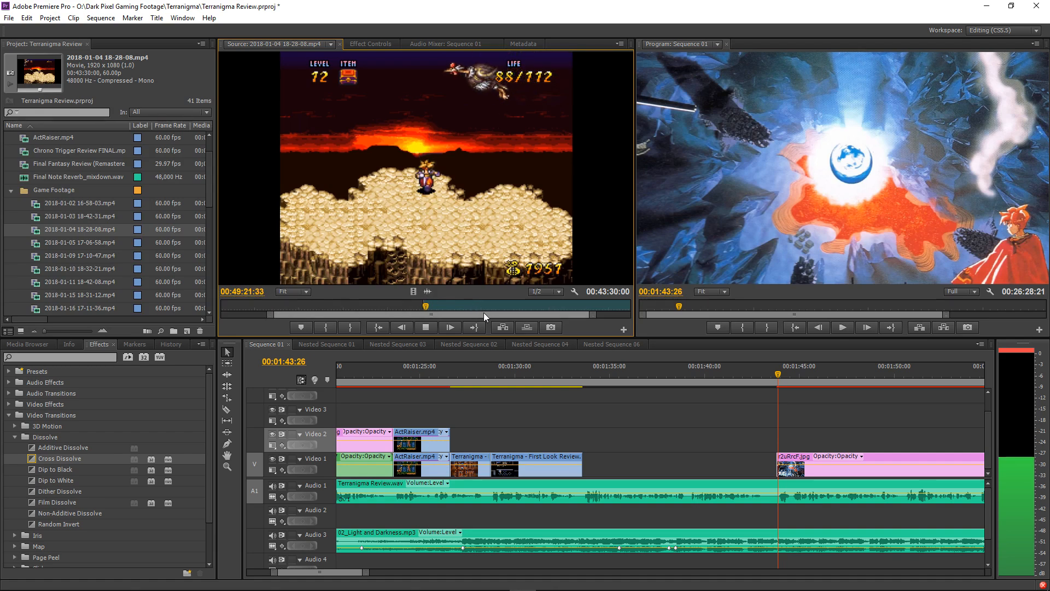
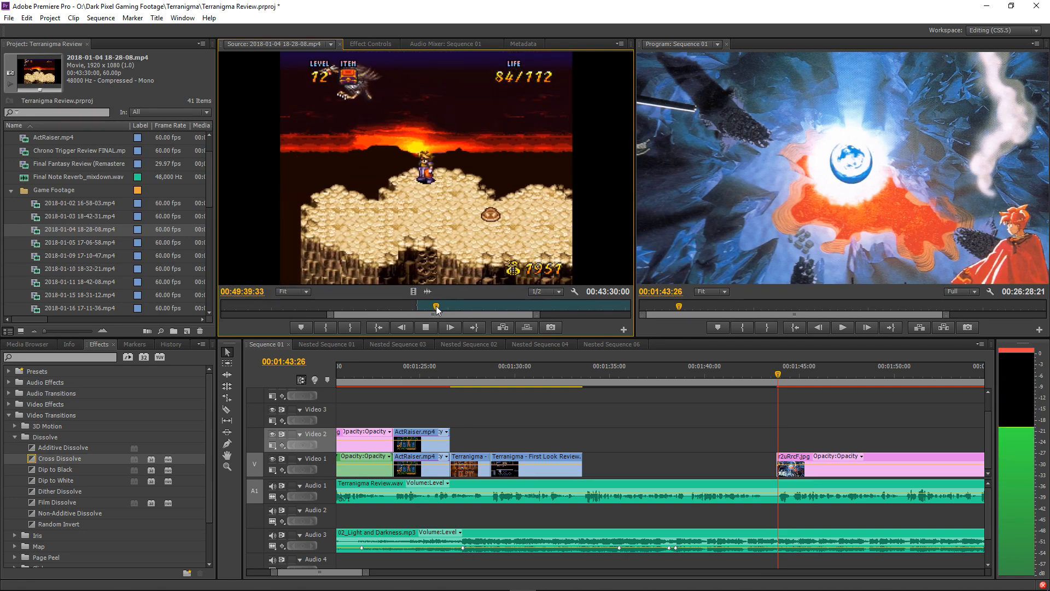
left_click(440, 307)
left_click_drag(440, 307, 400, 314)
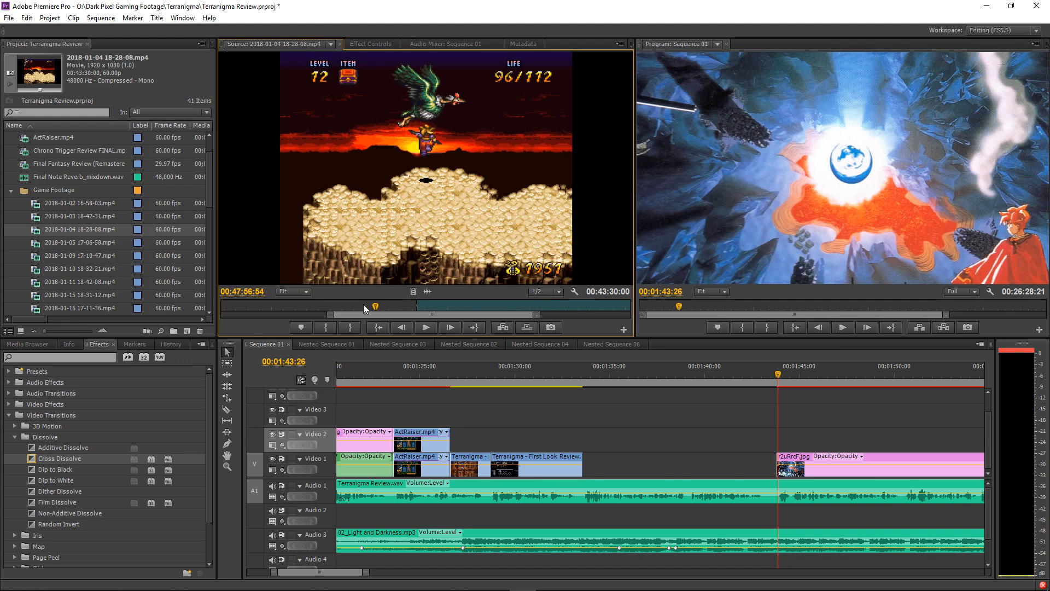
key("space")
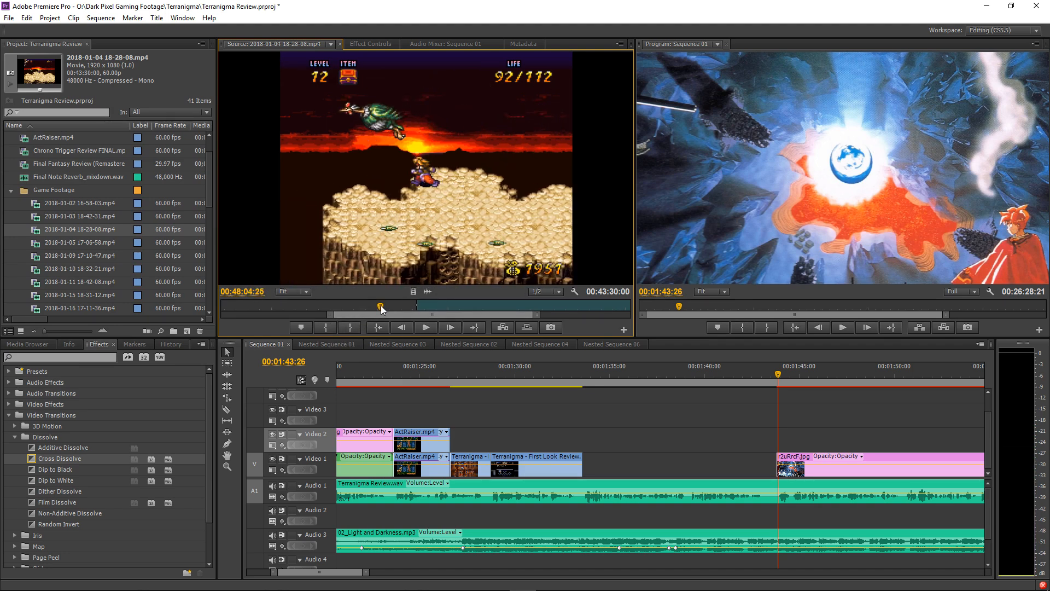
left_click_drag(380, 305, 374, 311)
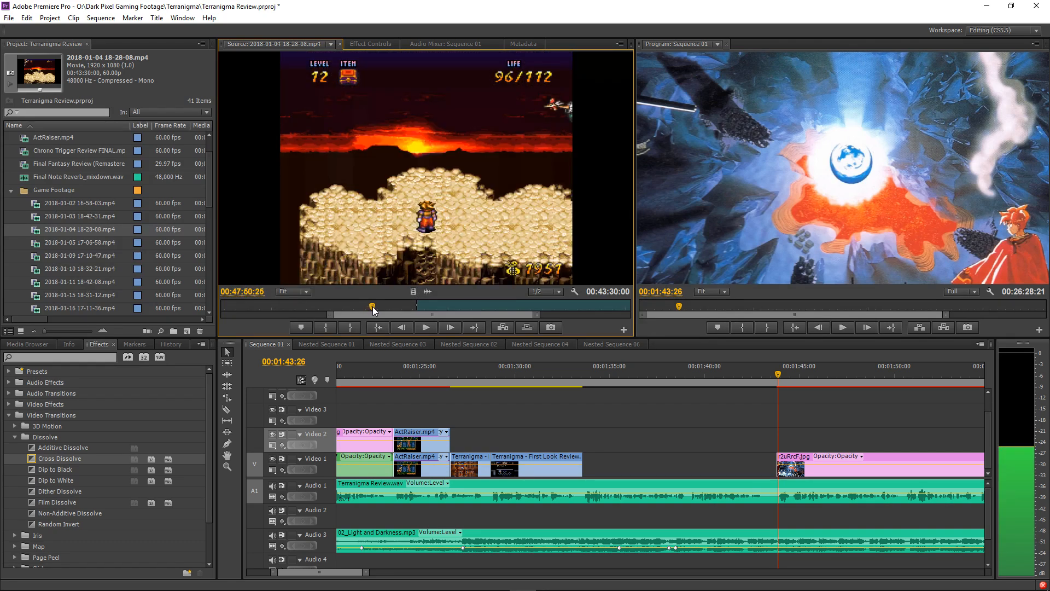
left_click(326, 328)
Mark the boss fight excerpt in the source with its in point at 00:47:56:11 and out point at 00:48:00:00.
key("space")
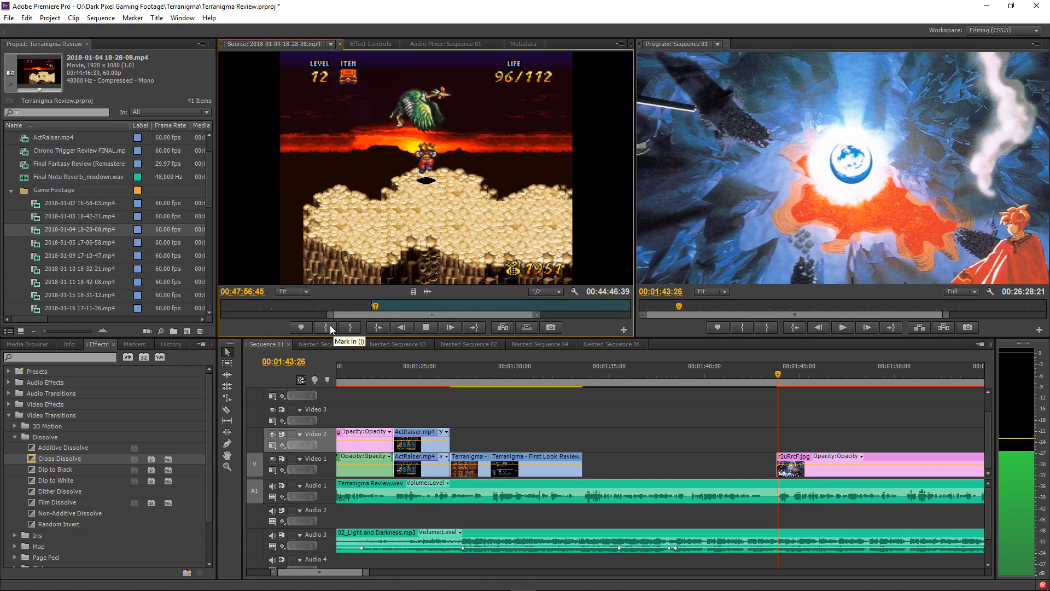
key("space")
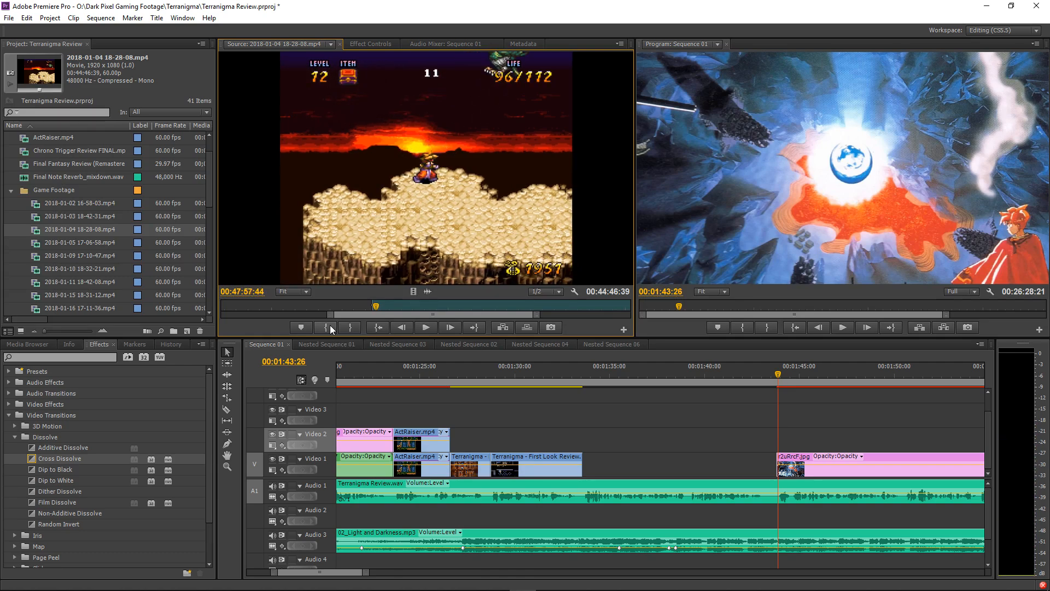
key("j")
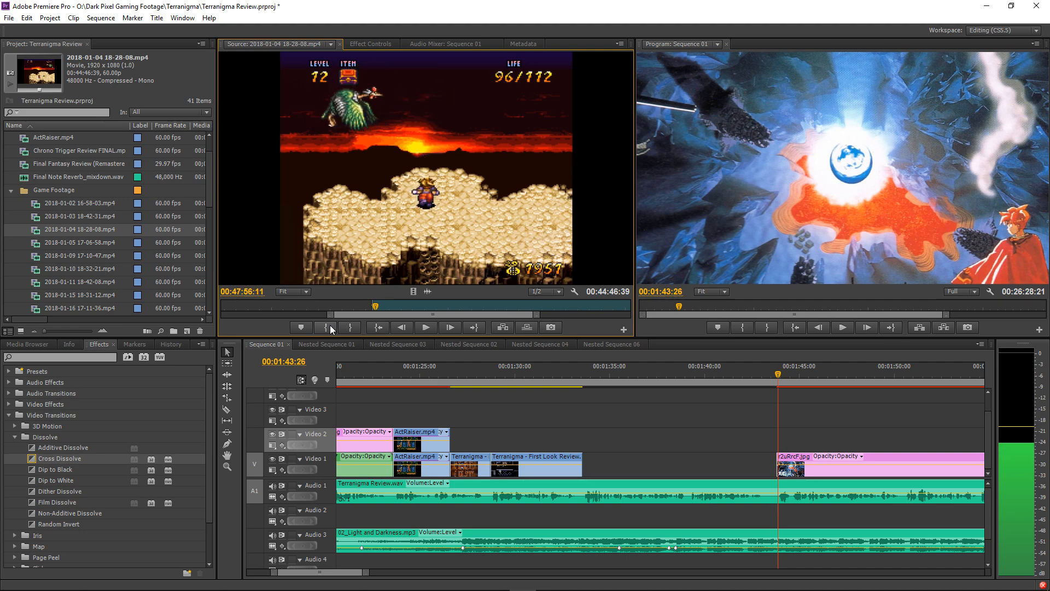
left_click(330, 325)
key("l")
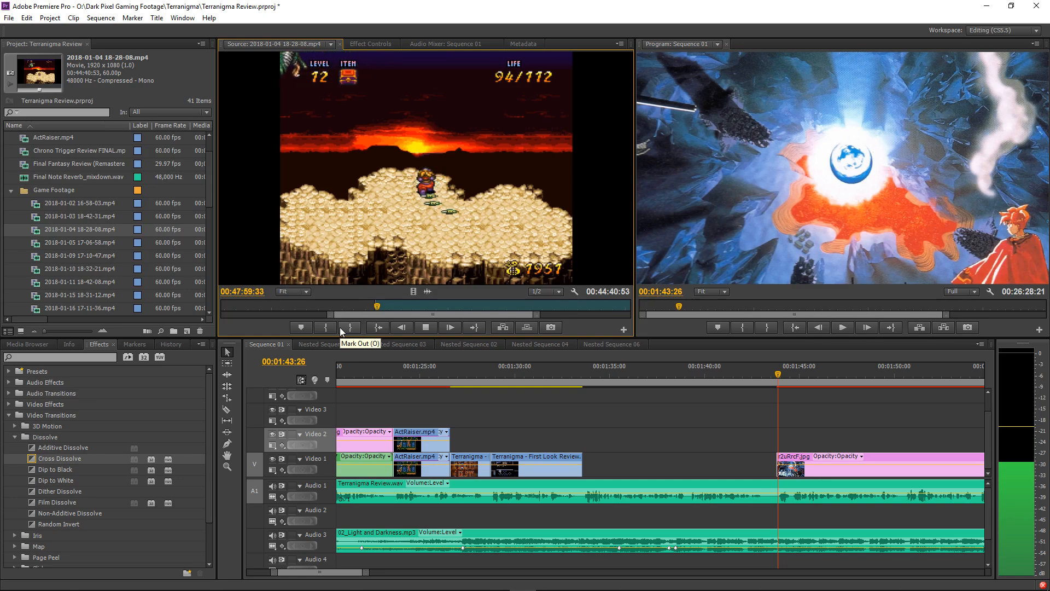
key("k")
left_click(350, 327)
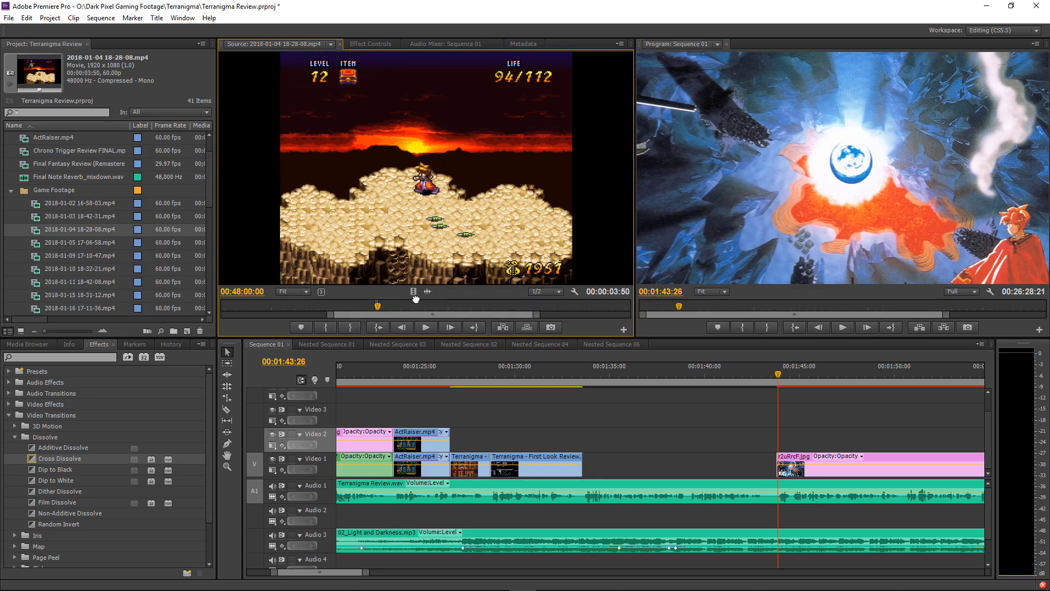
Place only the video of the marked excerpt on Video 1 directly after the First Look Review clip, and trim its end slightly after playback.
left_click_drag(416, 299, 584, 465)
left_click(576, 374)
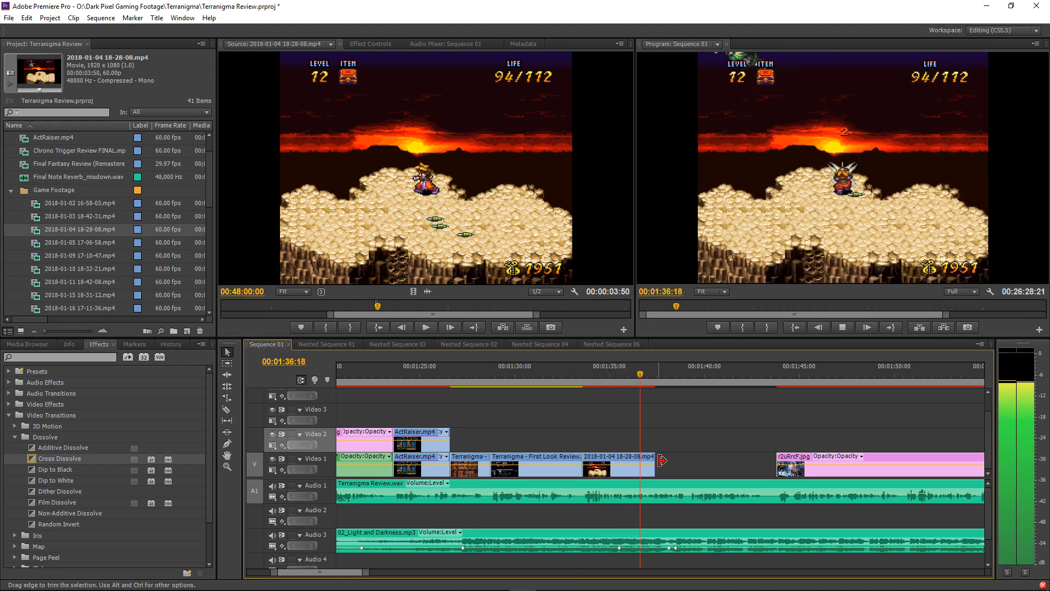
key("j")
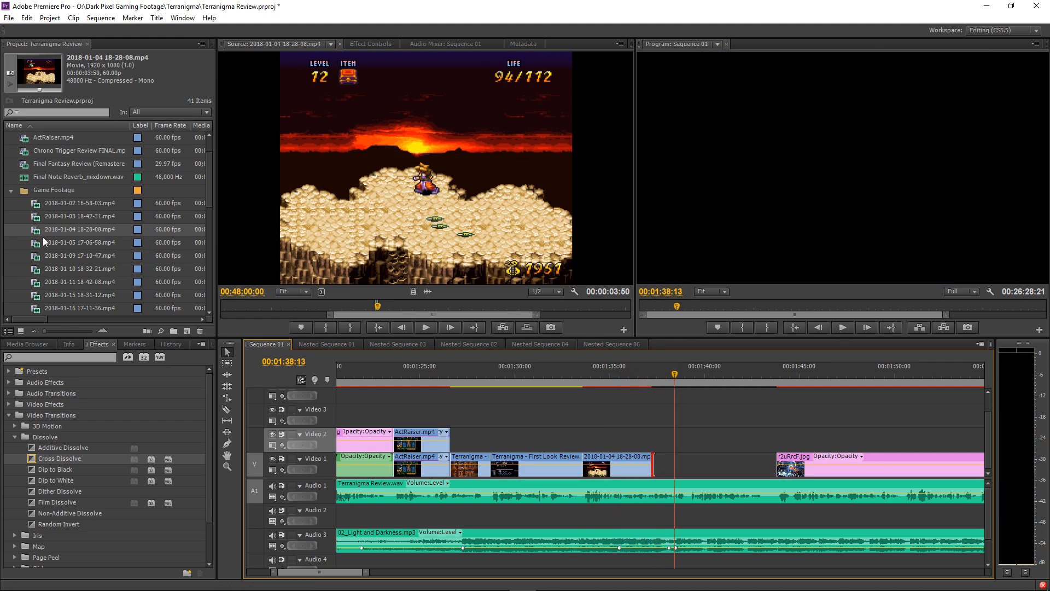
left_click_drag(35, 268, 372, 302)
left_click(333, 307)
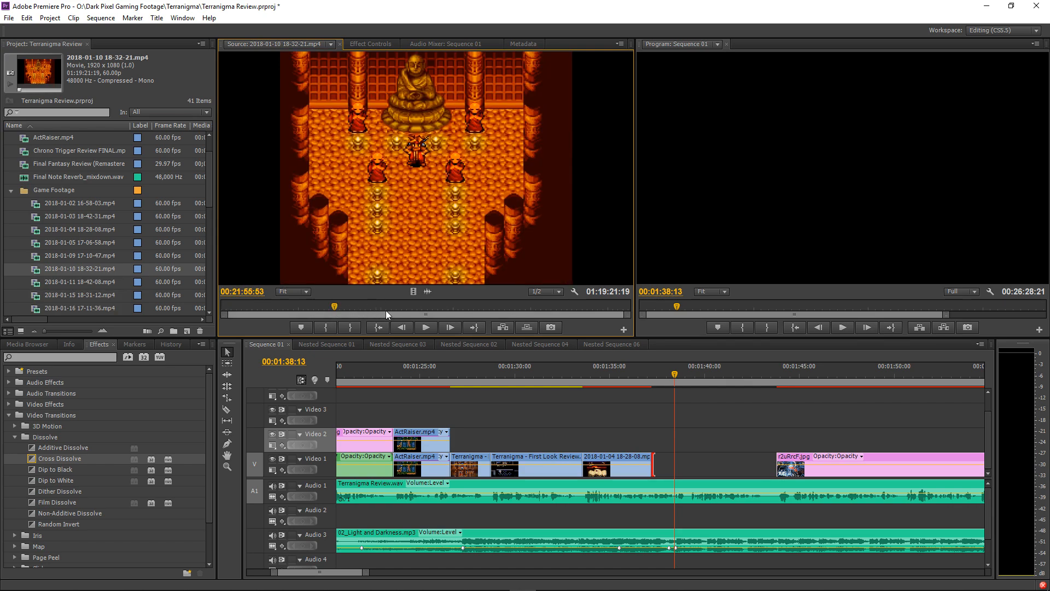
left_click(399, 307)
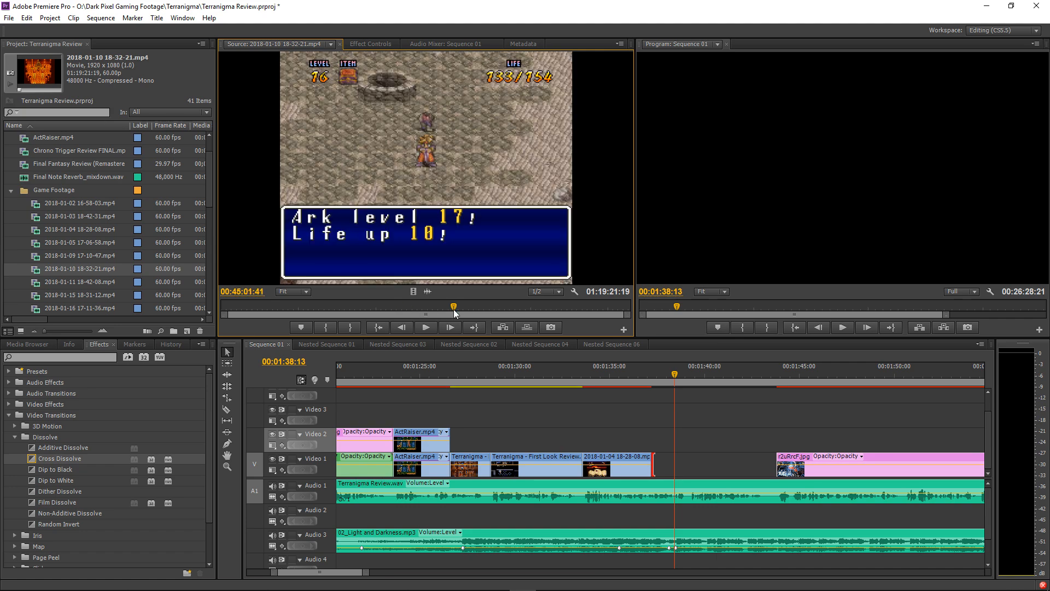
left_click(494, 308)
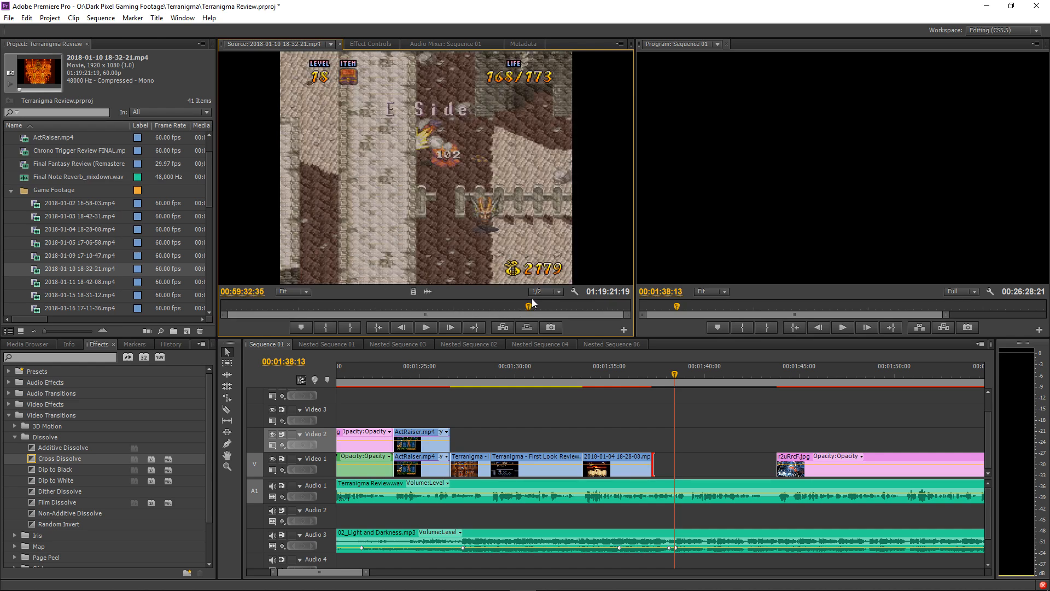
left_click(548, 306)
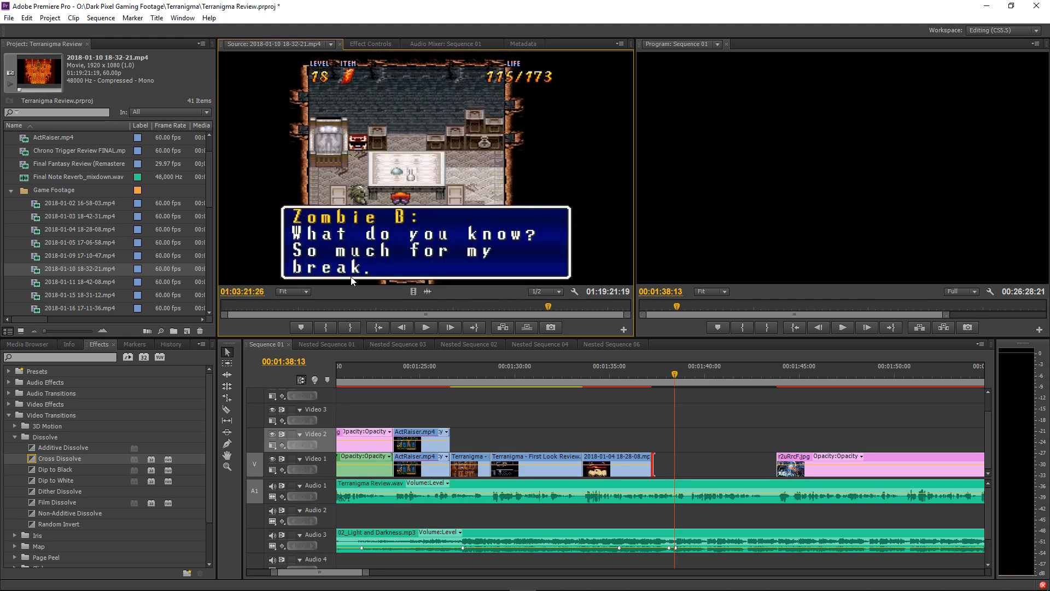
double_click(35, 284)
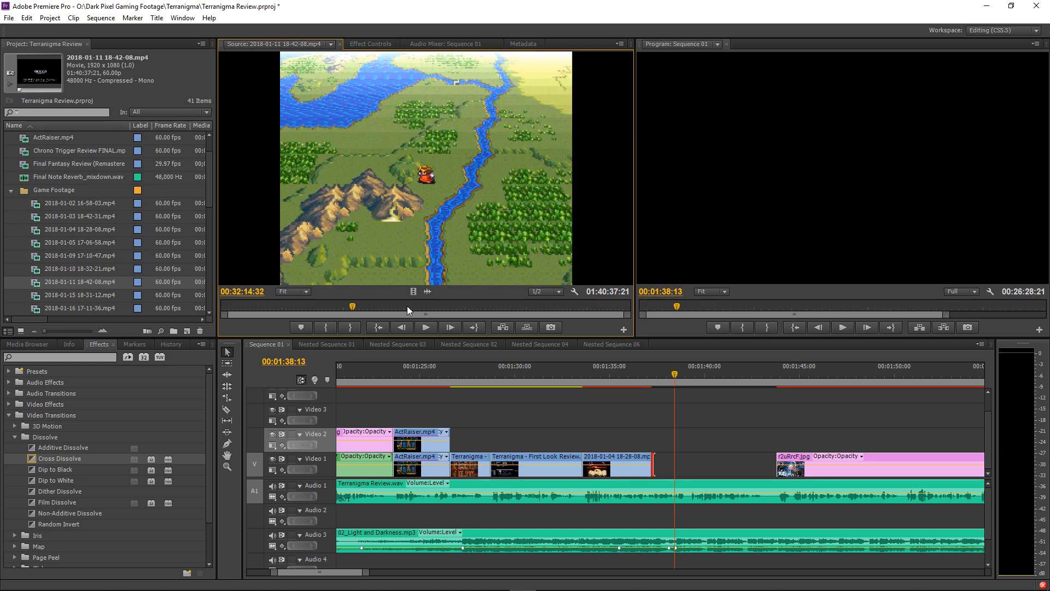
left_click(407, 306)
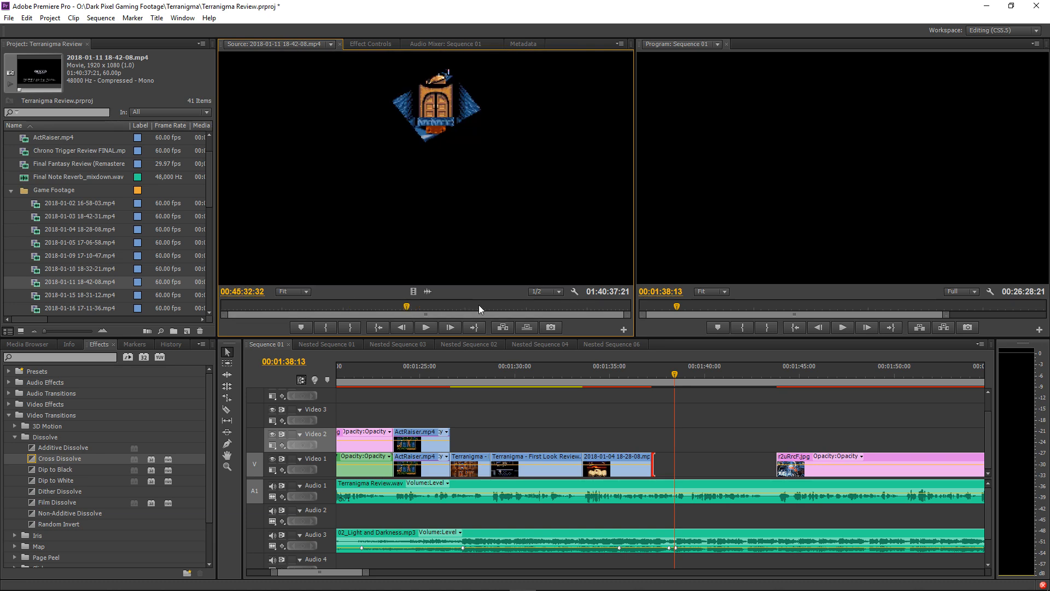
key("space")
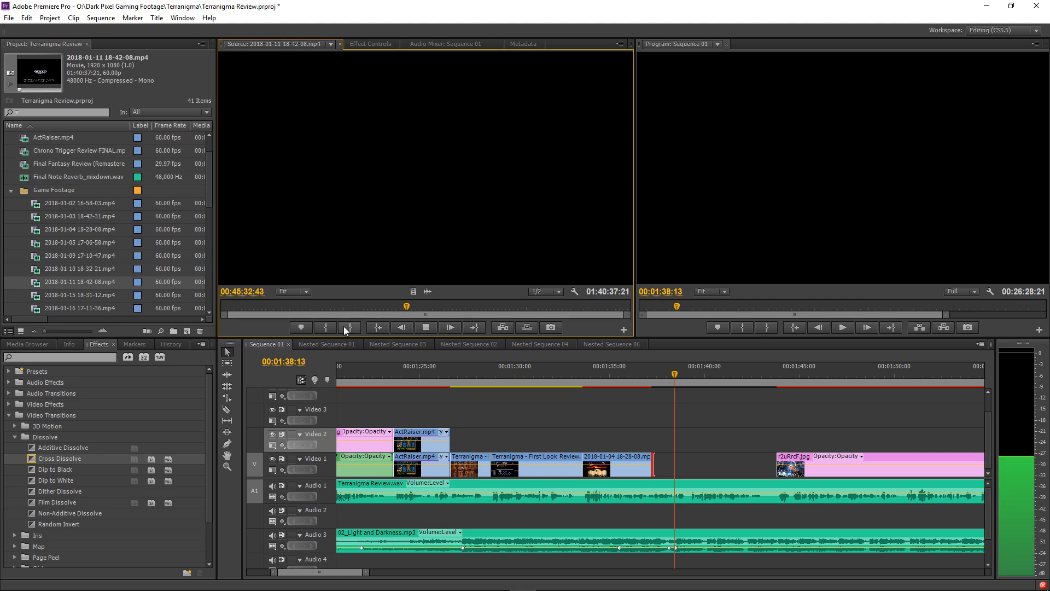
left_click(464, 307)
left_click(509, 306)
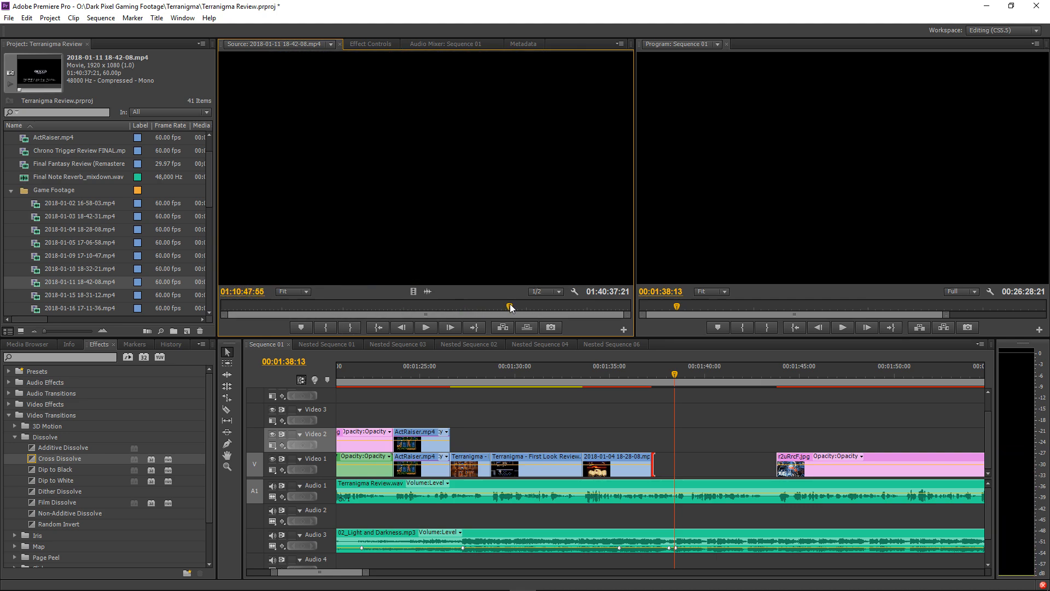
left_click(520, 306)
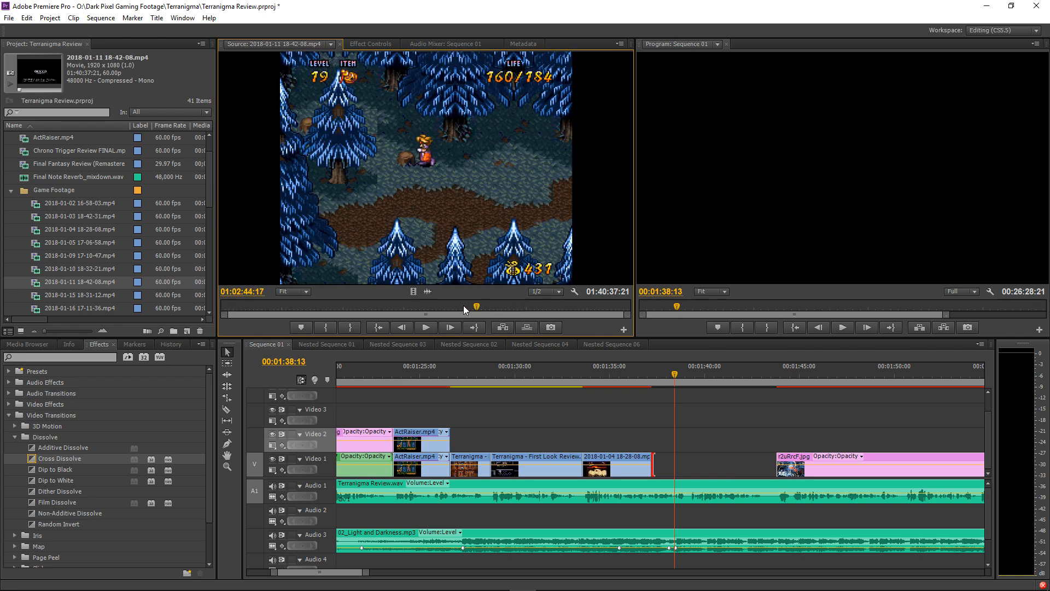
left_click(464, 305)
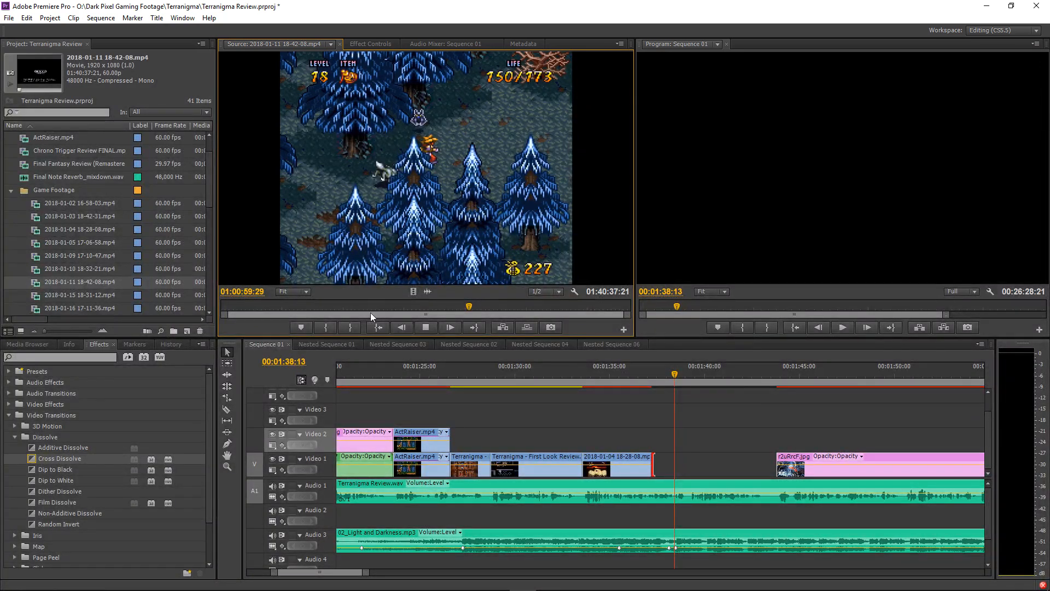
Play the forest wolf fight in the source and mark in points at about 01:01:00 and 01:01:07.
key("space")
left_click(323, 327)
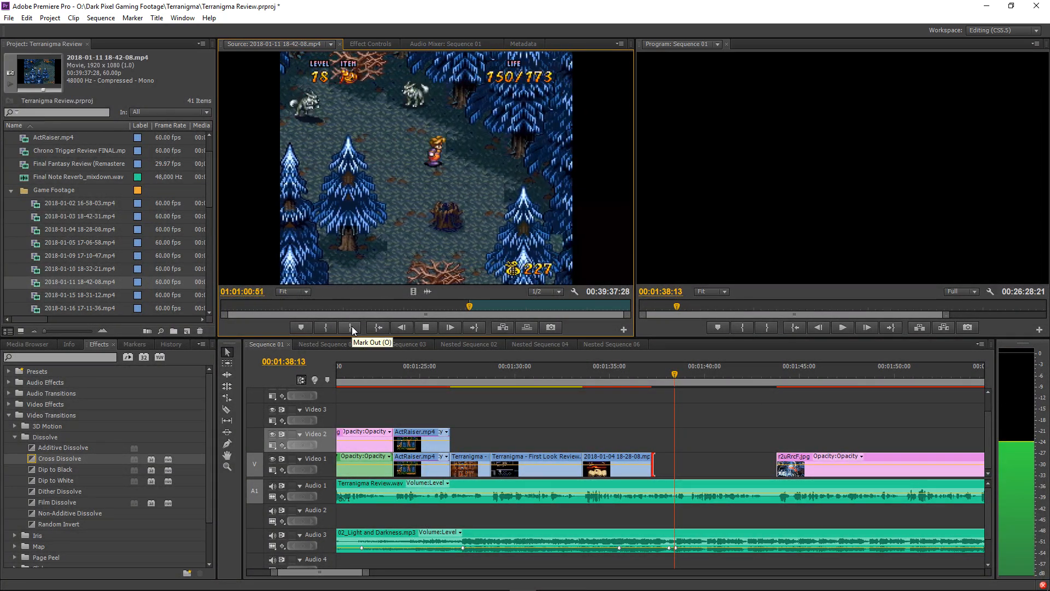
key("space")
left_click(333, 327)
key("space")
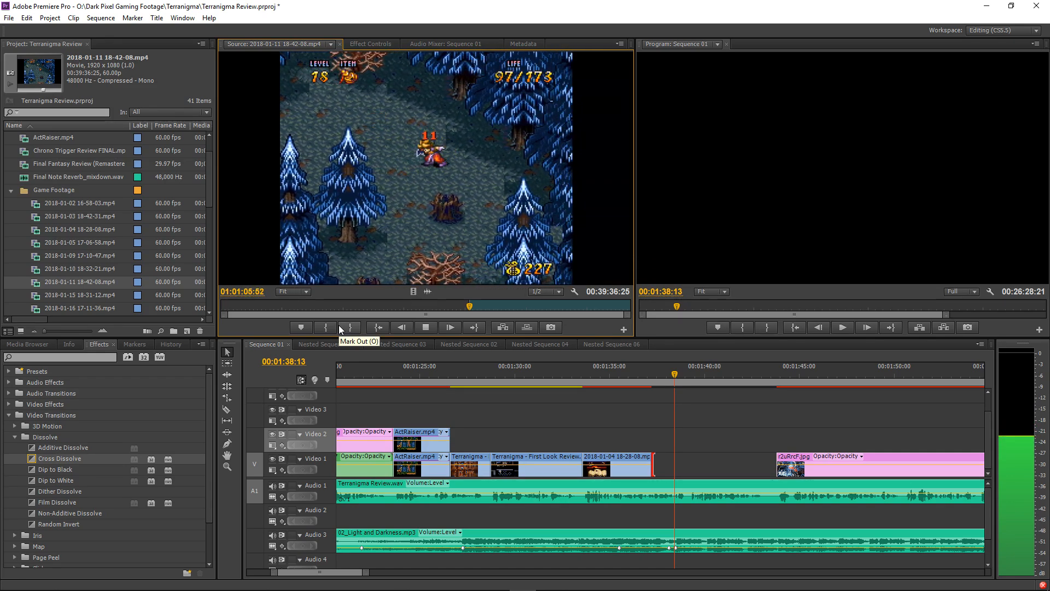
key("space")
left_click(326, 327)
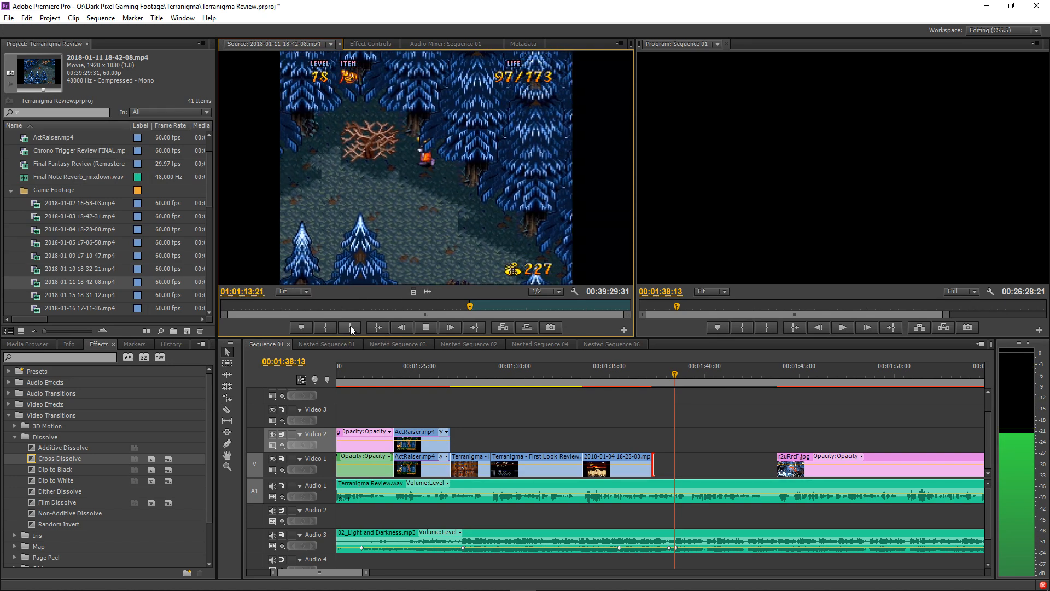
left_click(449, 322)
Try other forest scenes in the source, marking in points at 01:02:52:20, about 01:02:54 and about 01:11:31.
left_click_drag(470, 306, 478, 304)
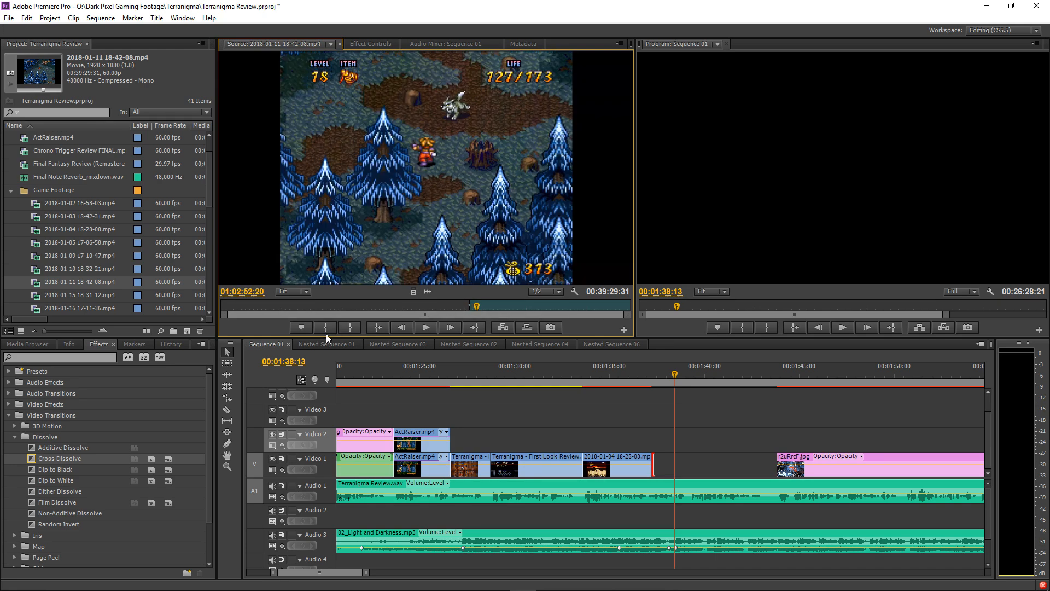
left_click(326, 328)
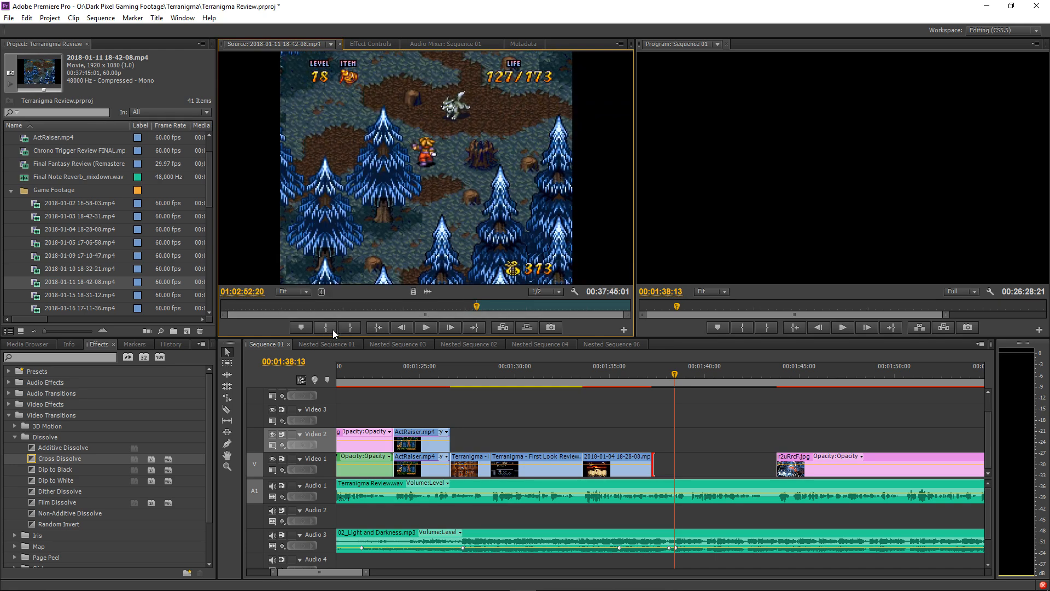
key("space")
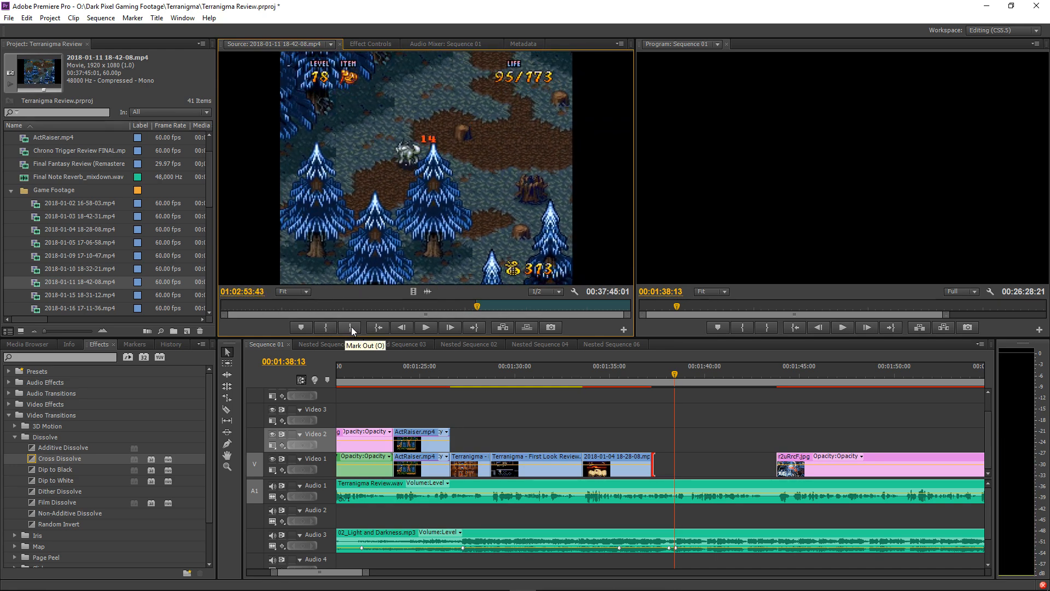
left_click(330, 327)
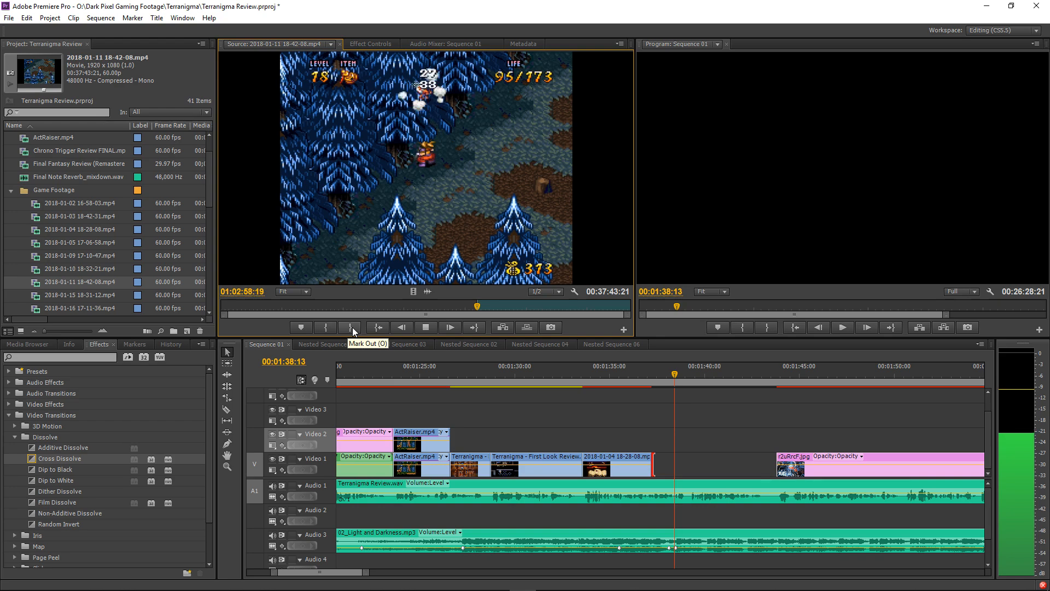
left_click(485, 307)
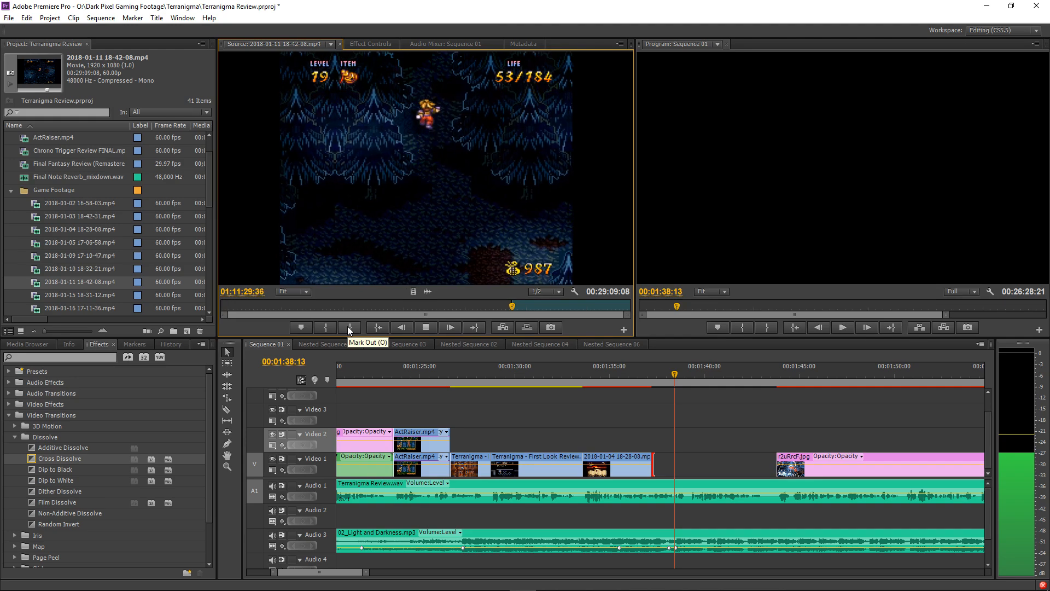
left_click(349, 327)
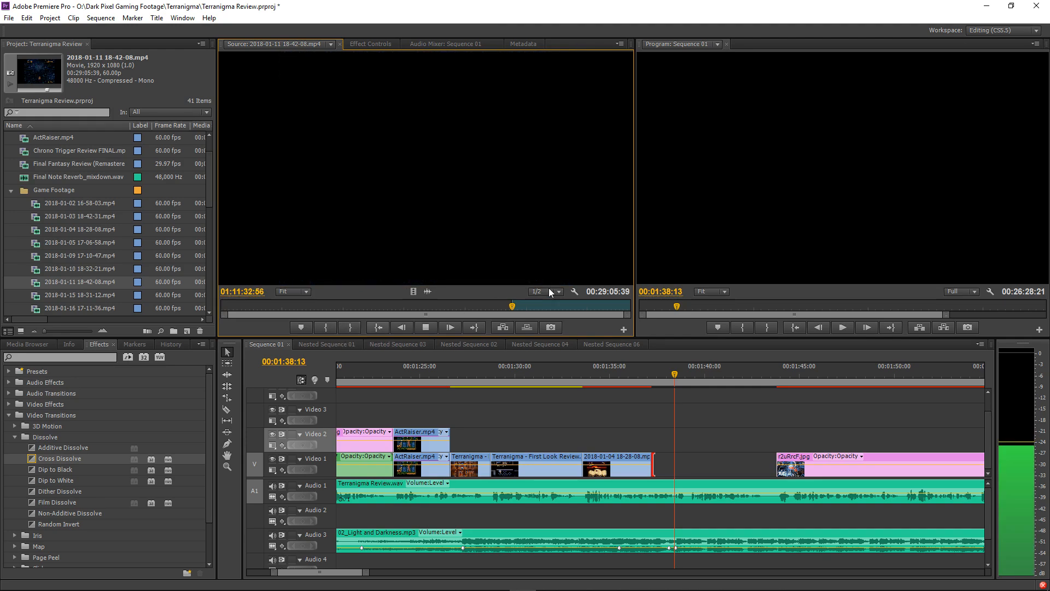
Mark the dark forest fight in the source with its in point at about 01:12:36 and out point at 01:12:42:07.
left_click(513, 309)
left_click(516, 309)
left_click(426, 327)
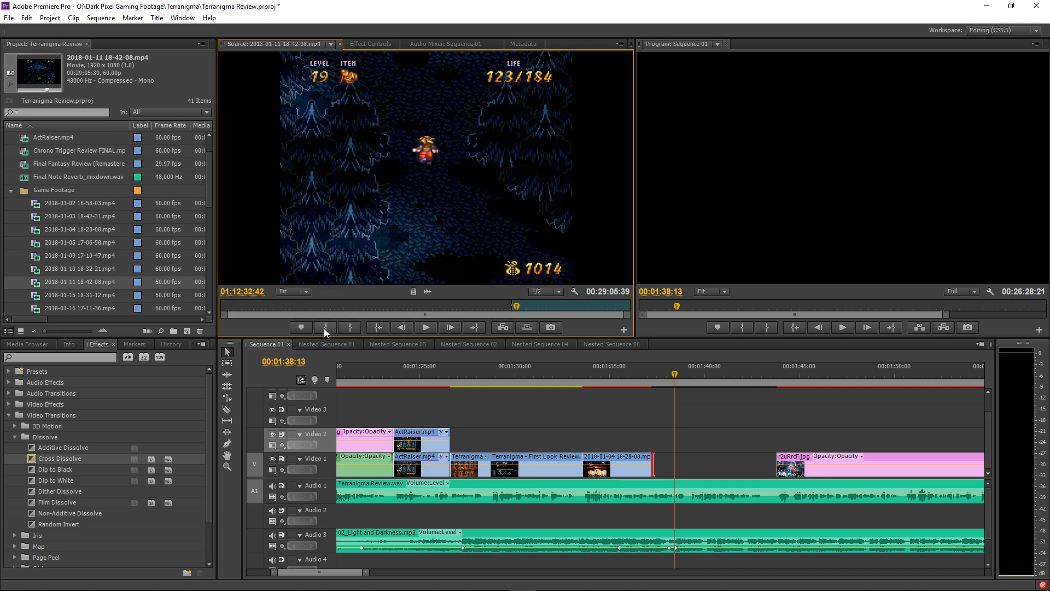
left_click(326, 327)
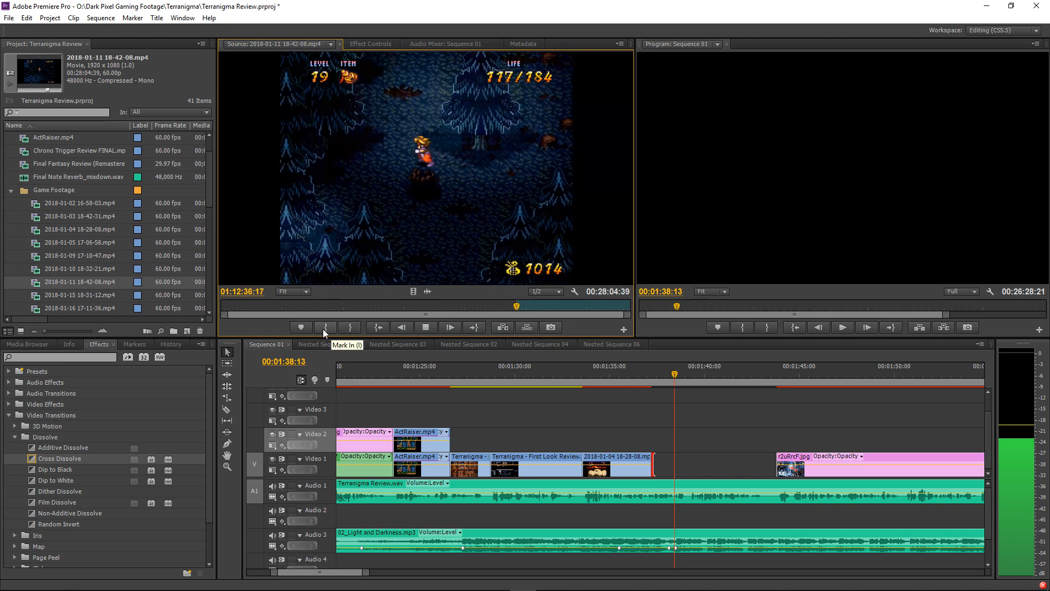
left_click(325, 329)
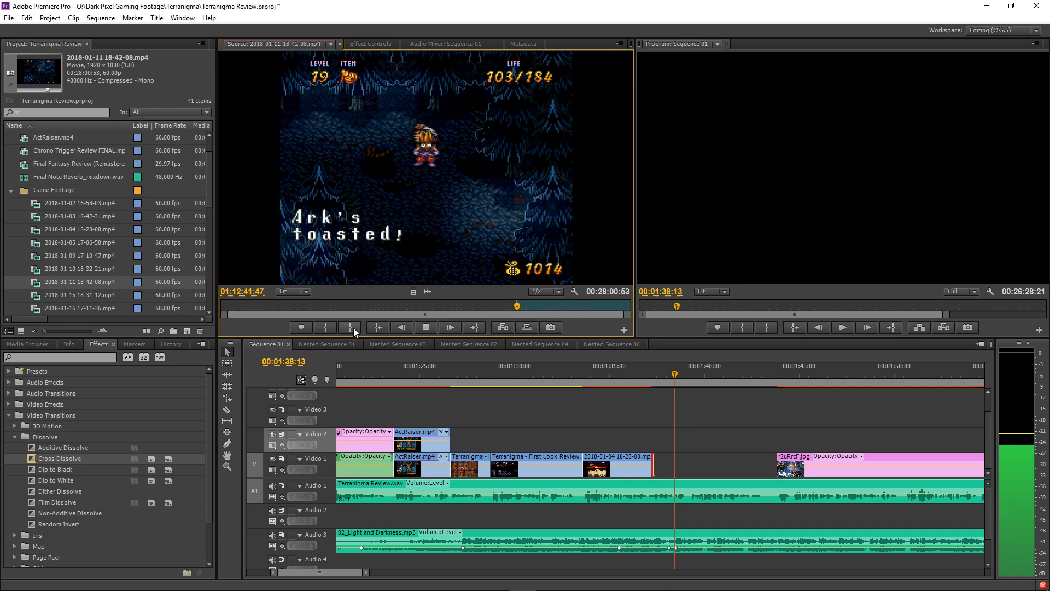
left_click(354, 327)
left_click_drag(411, 291, 654, 465)
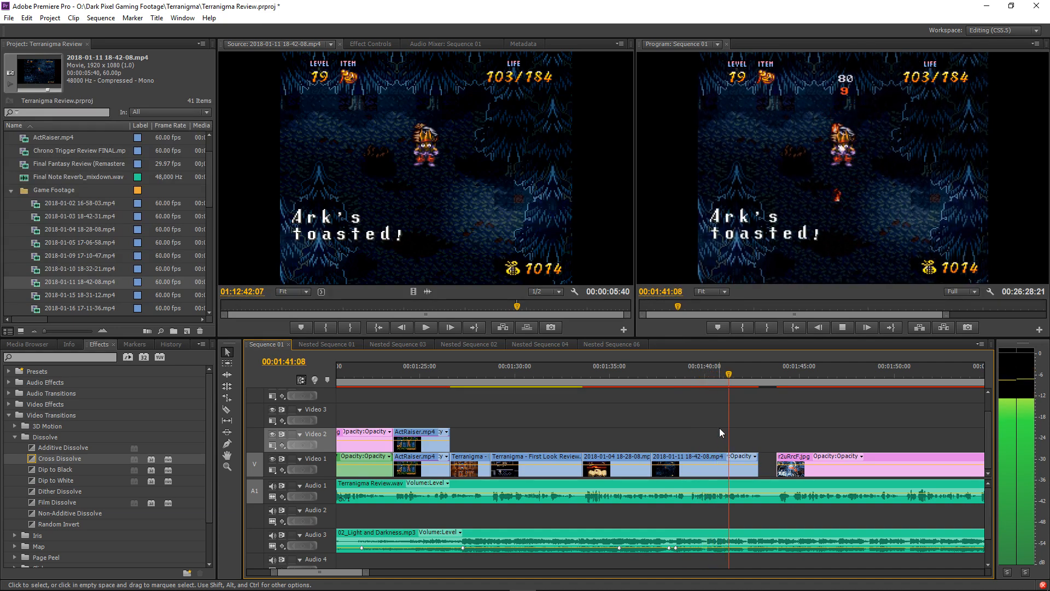
key("space")
left_click_drag(758, 465, 775, 465)
key("space")
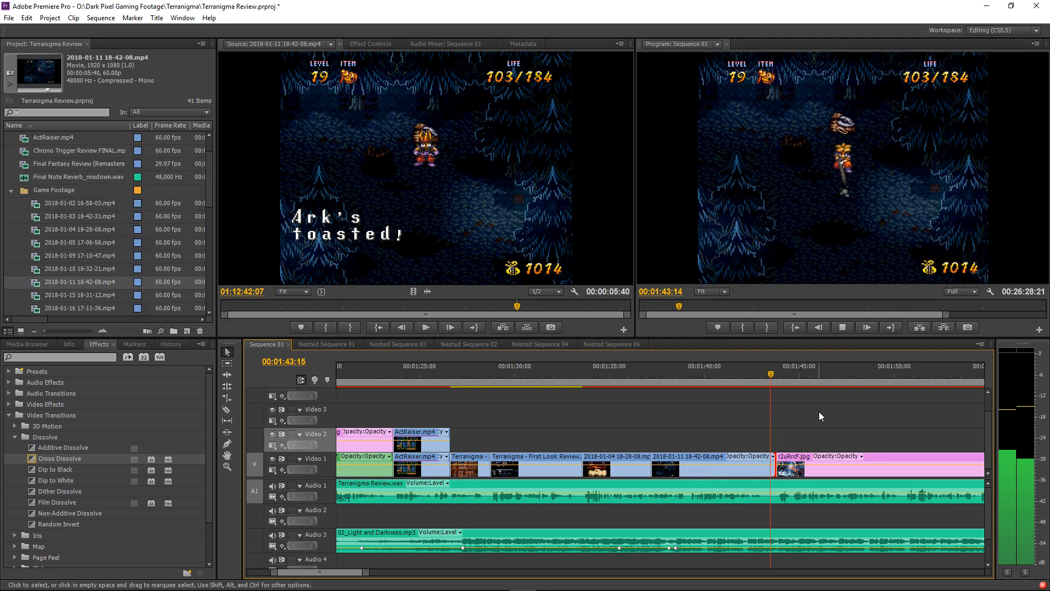
left_click(702, 377)
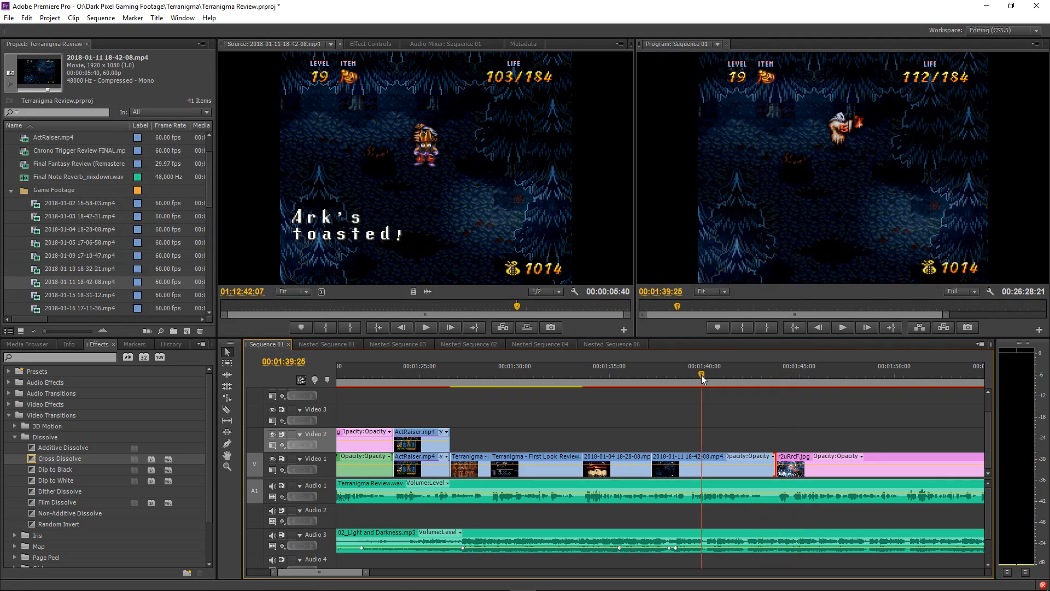
left_click_drag(773, 459, 756, 458)
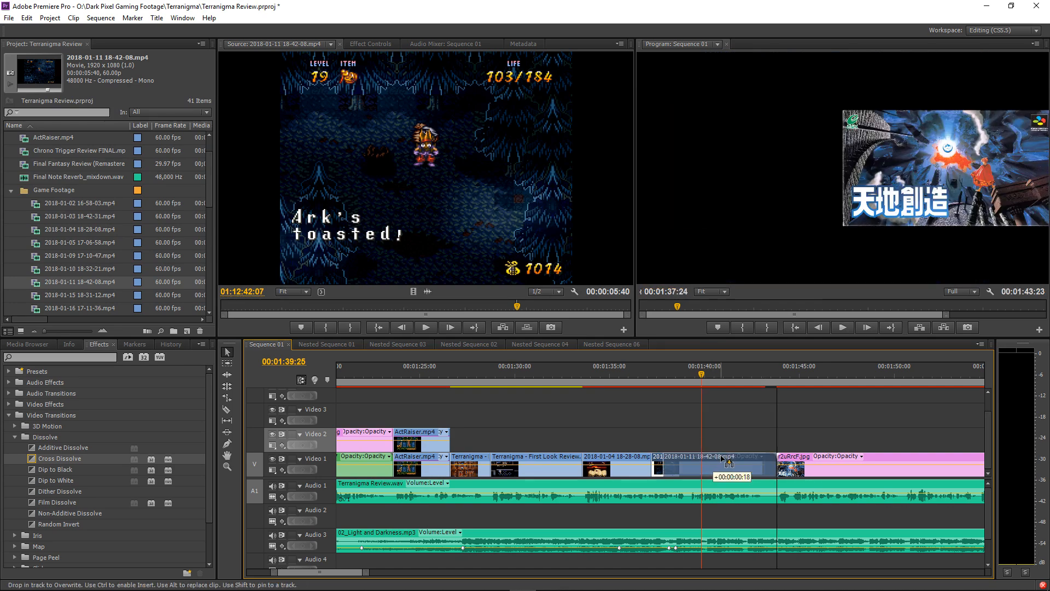
key("space")
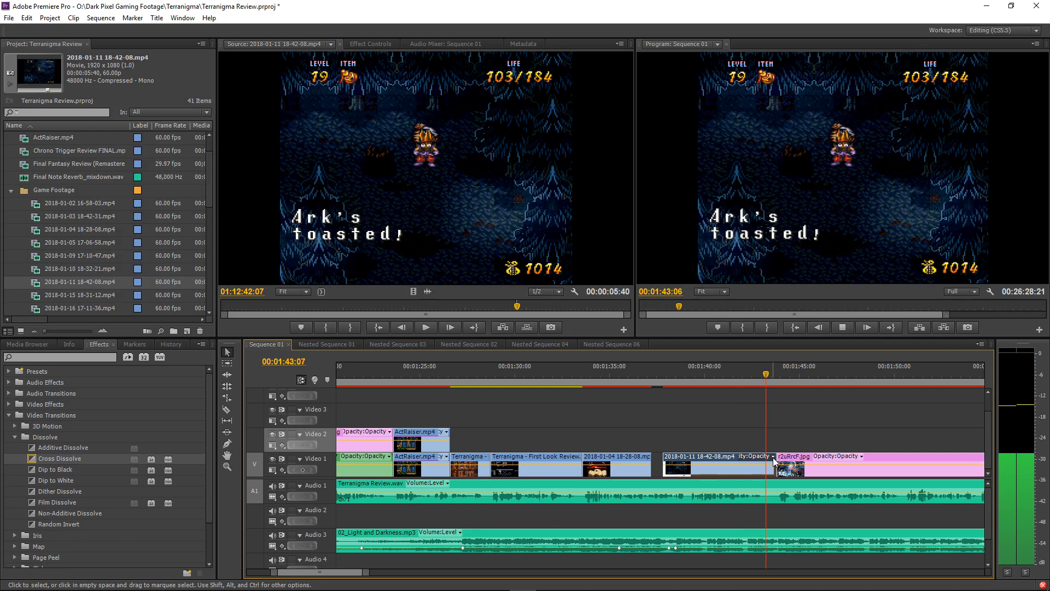
key("space")
key("=")
key("=")
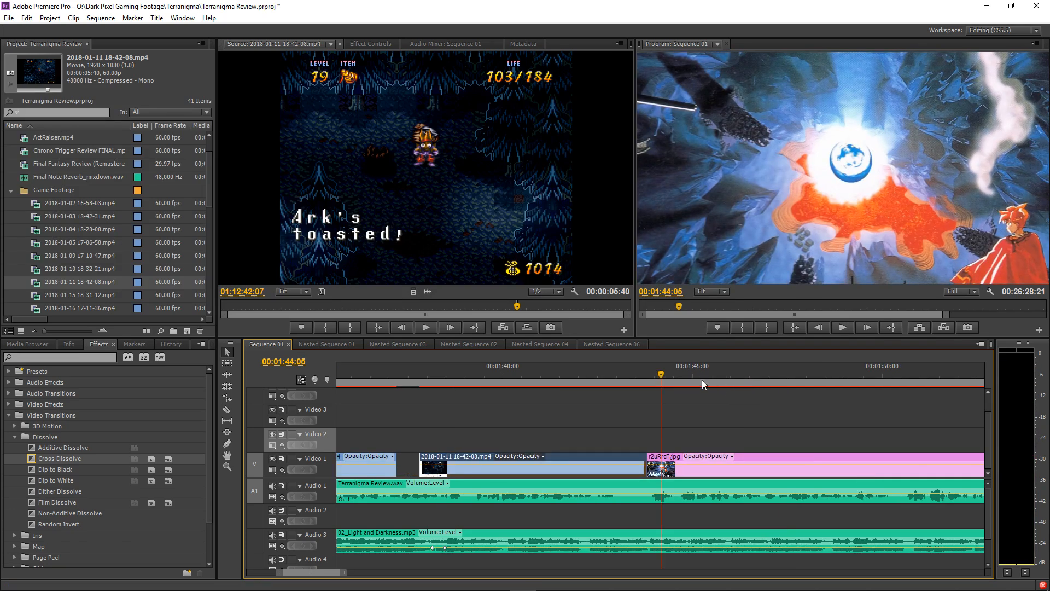
left_click(624, 379)
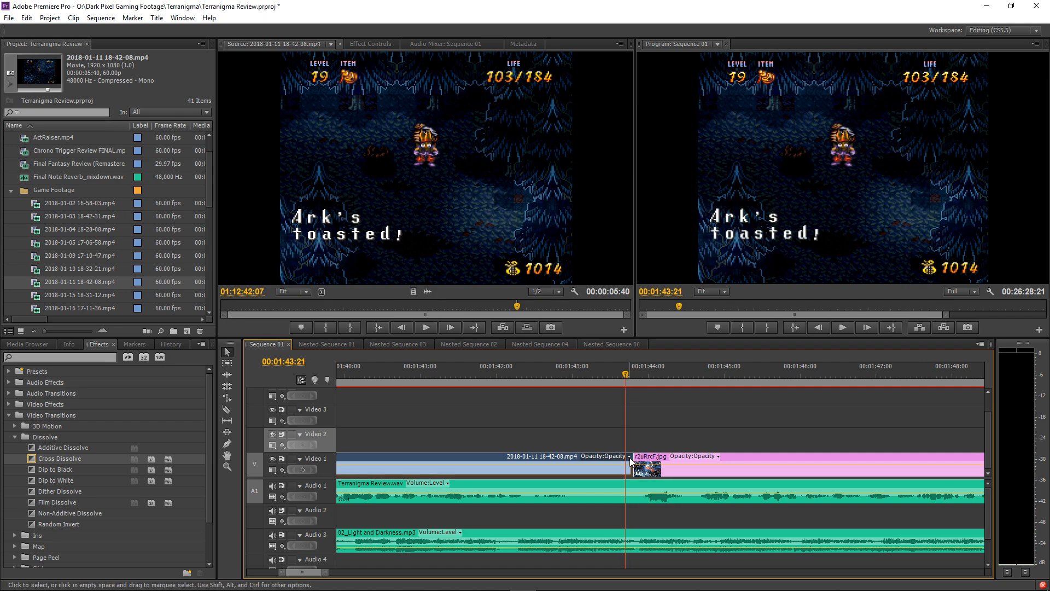
left_click_drag(630, 462, 624, 462)
left_click_drag(534, 455, 522, 456)
key("-")
key("-")
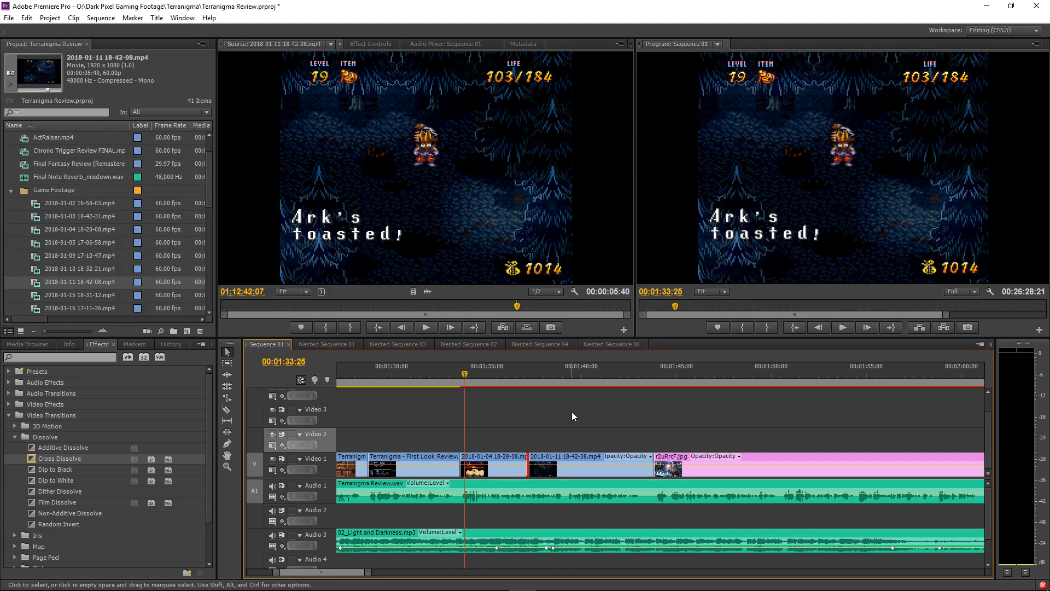
Play back the filled gap and duplicate both gameplay excerpts onto Video 2 directly above the originals.
key("space")
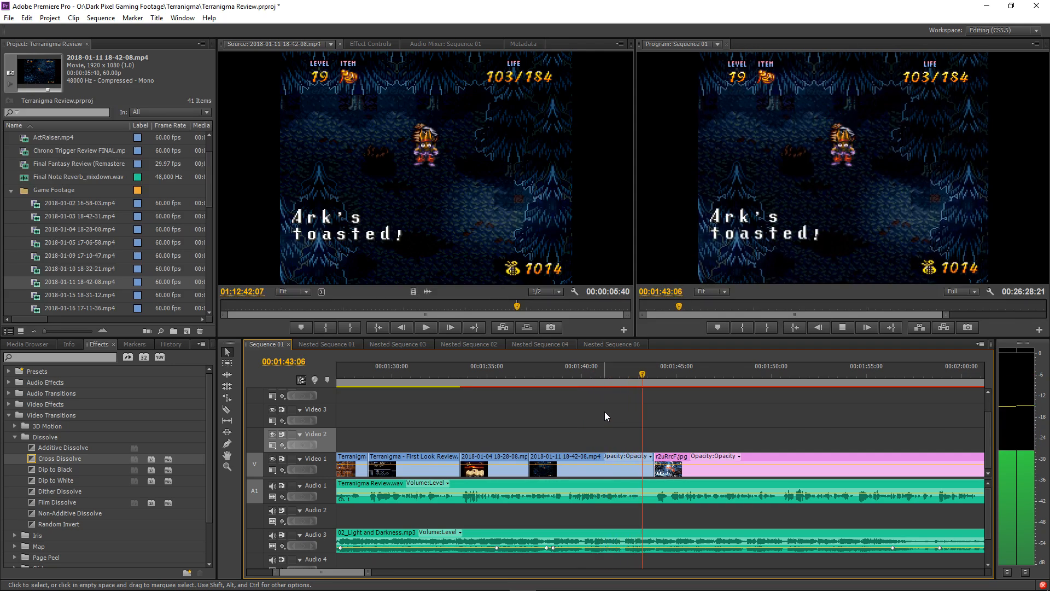
left_click_drag(582, 427, 481, 431)
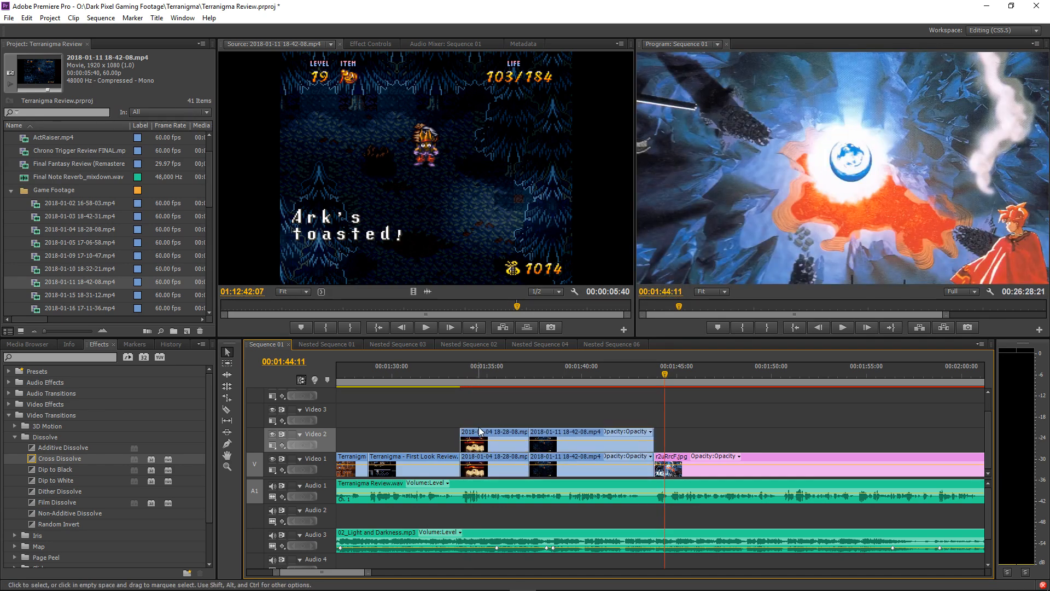
key("minus")
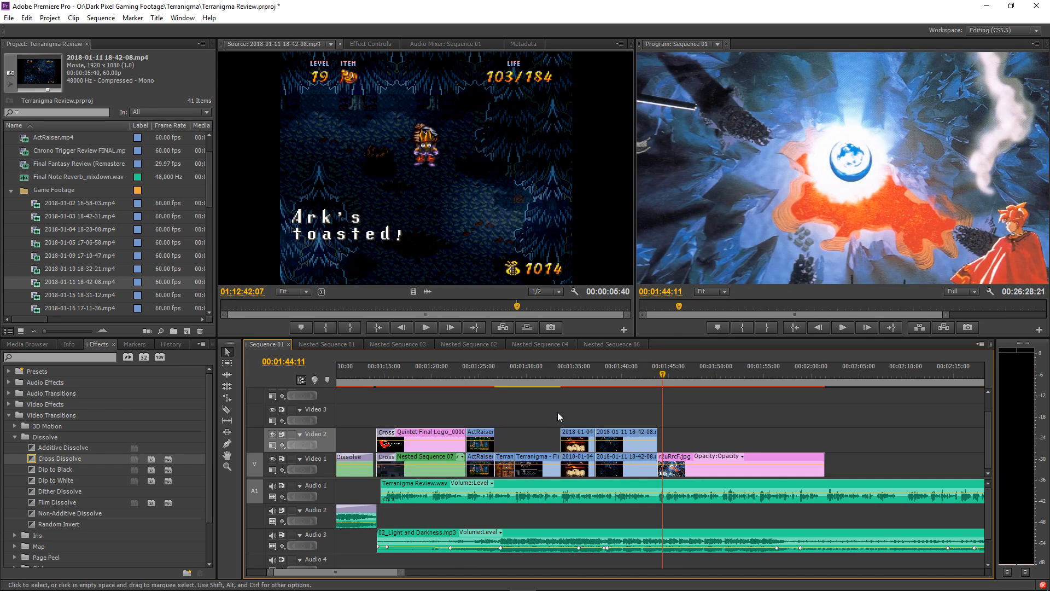
Copy the Motion settings with scale 200 and the Gaussian Blur of 70 from the Video 1 clip in Nested Sequence 07.
double_click(436, 454)
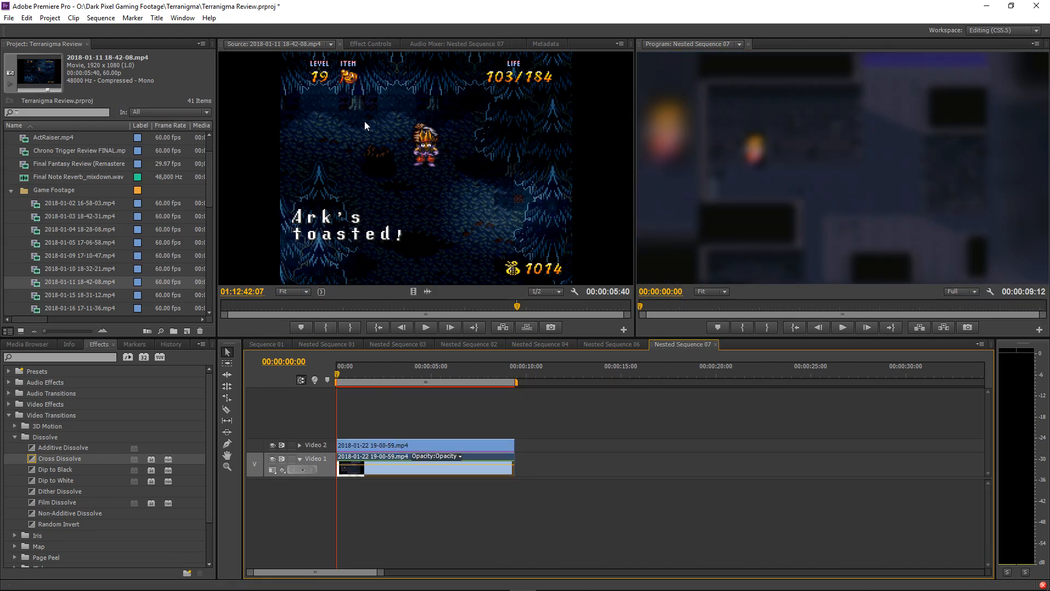
left_click(370, 45)
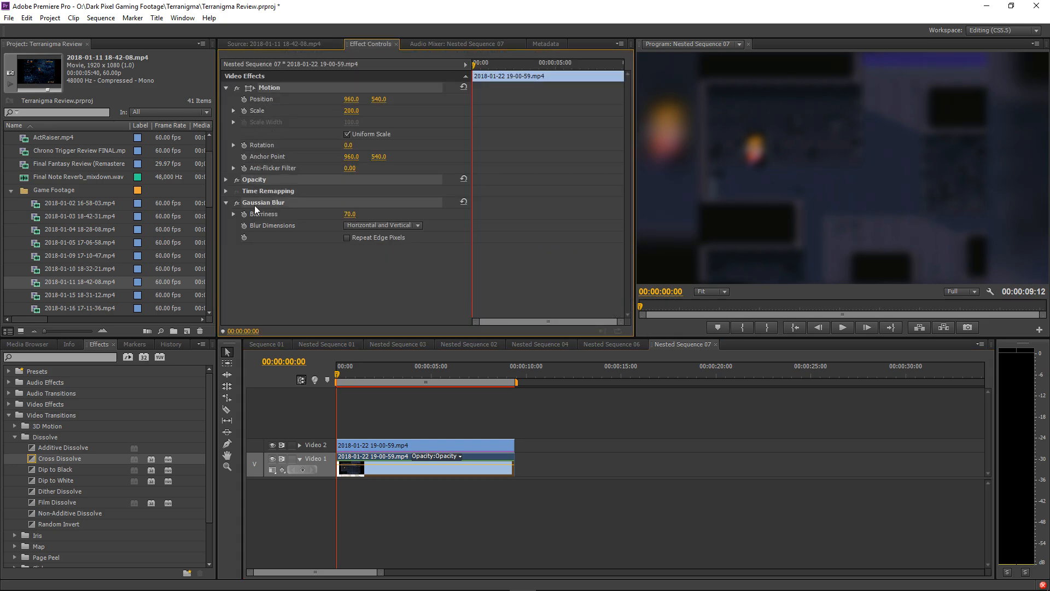
left_click(267, 344)
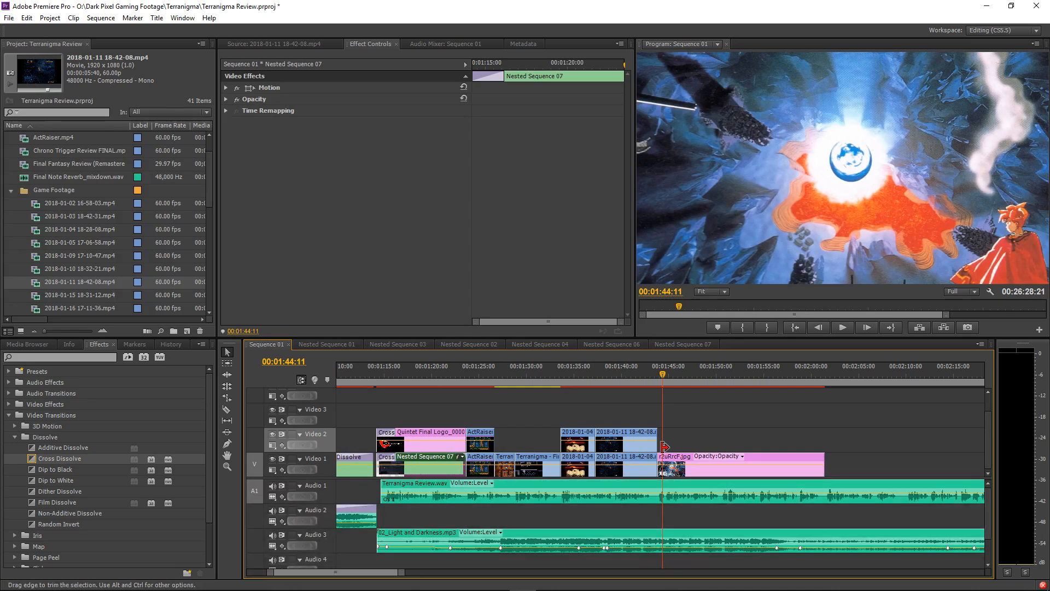
Apply the copied Motion and Gaussian Blur settings to both gameplay excerpts on Video 1 in Sequence 01.
left_click(623, 382)
left_click(622, 456)
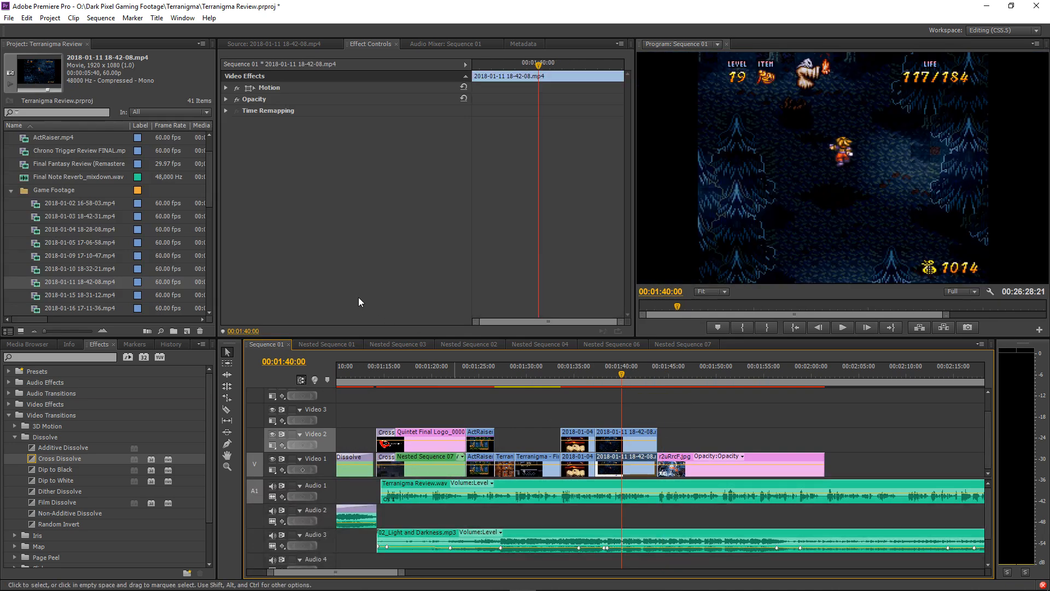
left_click(590, 462)
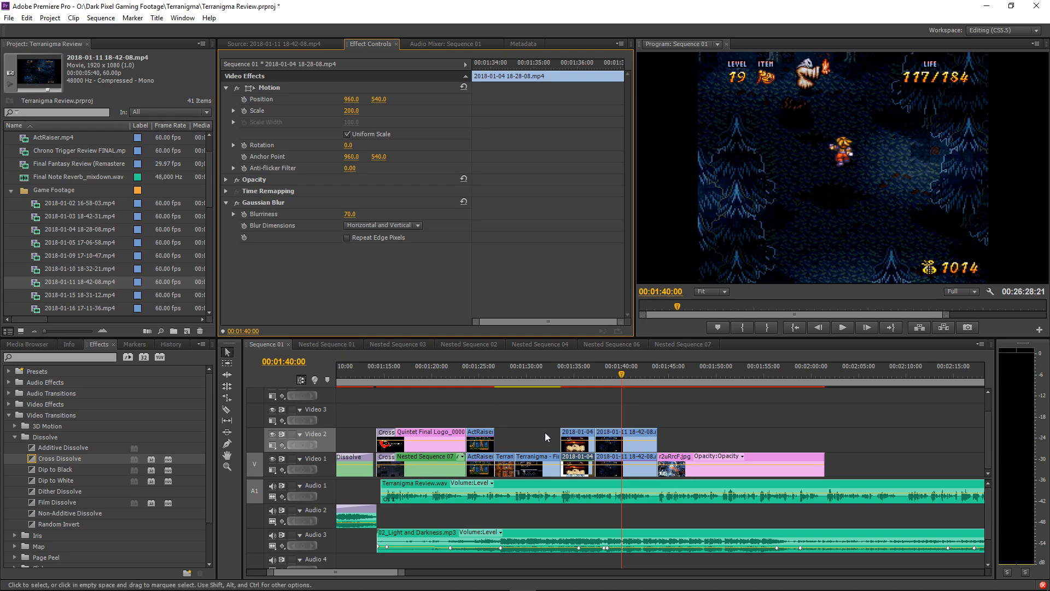
Copy the Motion, Opacity and Crop settings, with 15% cropped left and right, from the Video 2 clip in Nested Sequence 07.
left_click(676, 343)
left_click(381, 464)
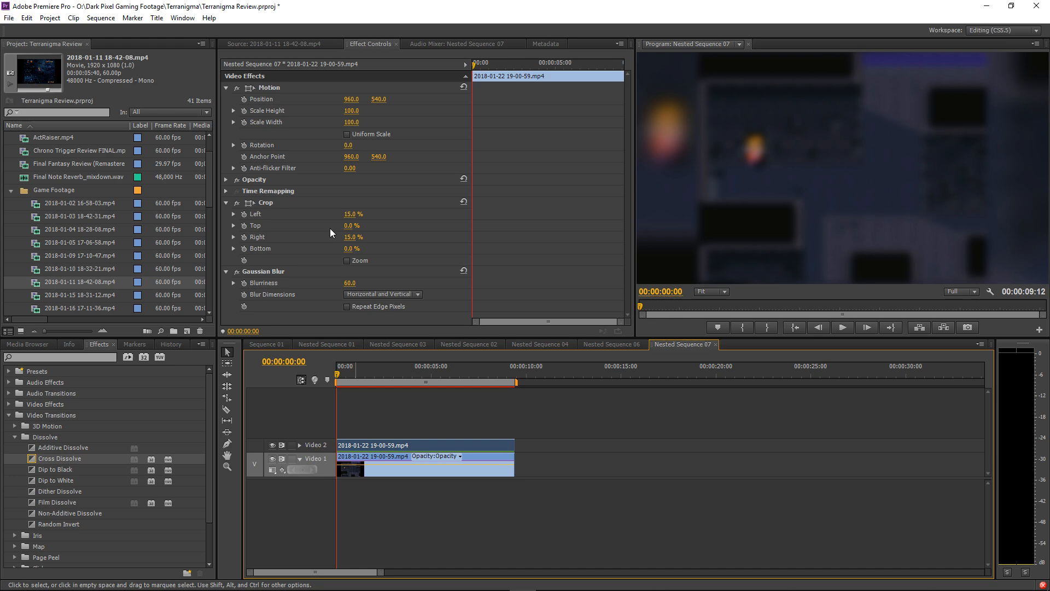
left_click(275, 93)
left_click(258, 180)
left_click(270, 203)
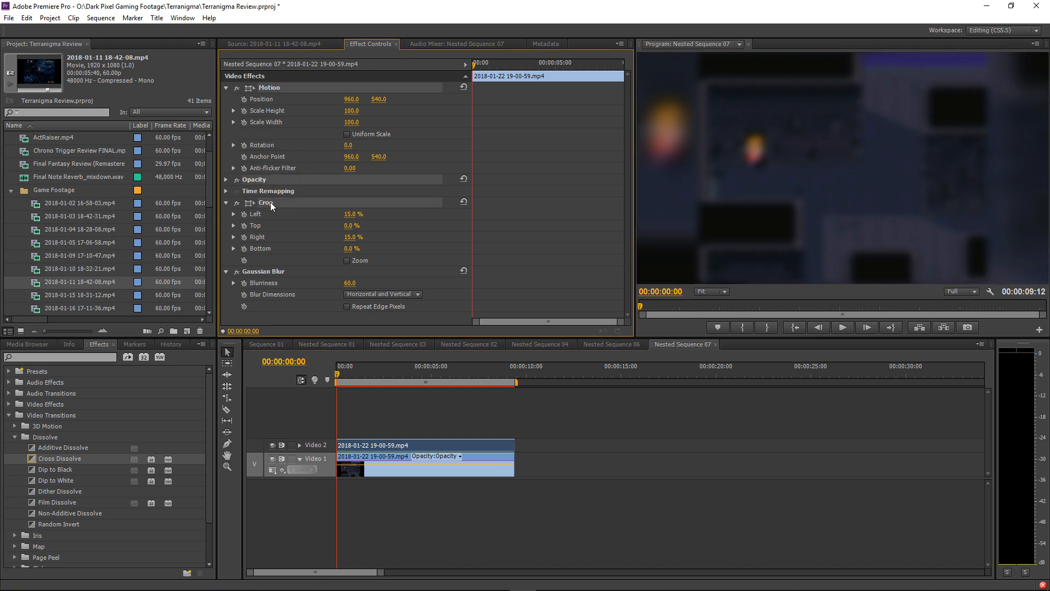
left_click(278, 344)
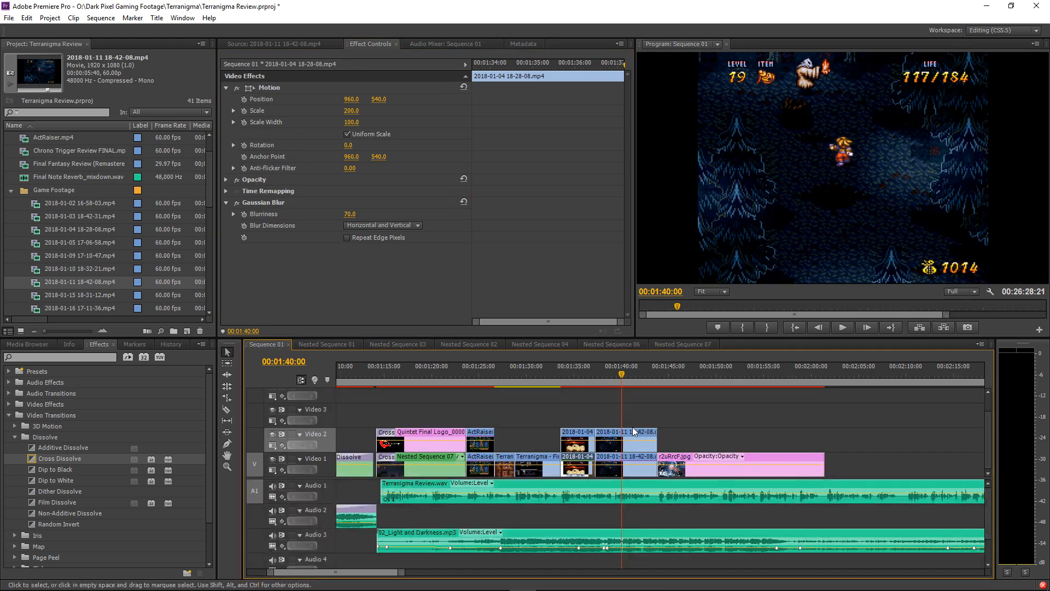
Apply the copied Motion, Opacity and Crop settings to both gameplay excerpts on Video 2 in Sequence 01.
left_click(628, 435)
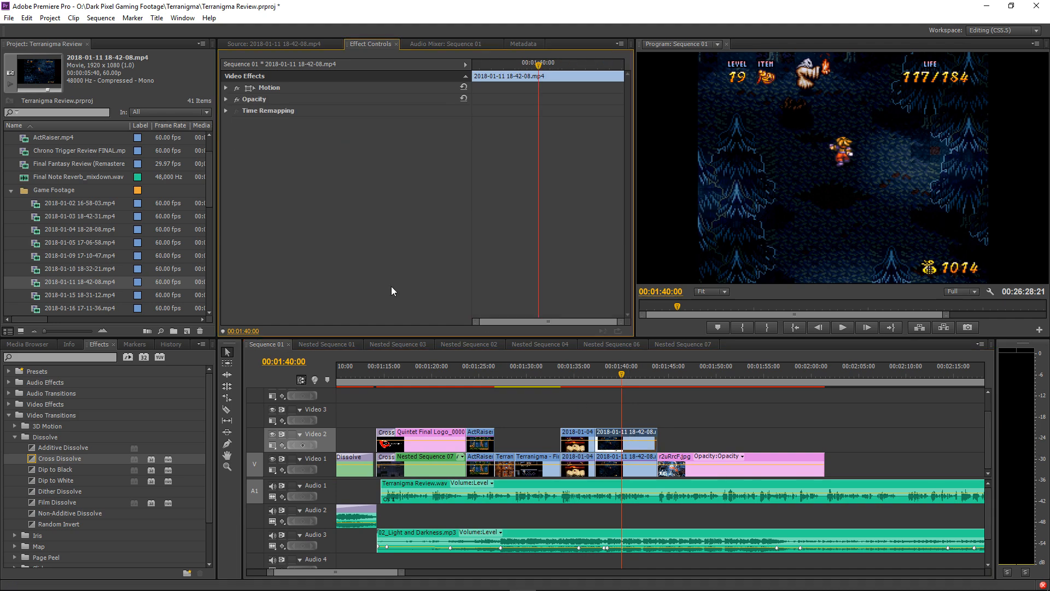
left_click(542, 410)
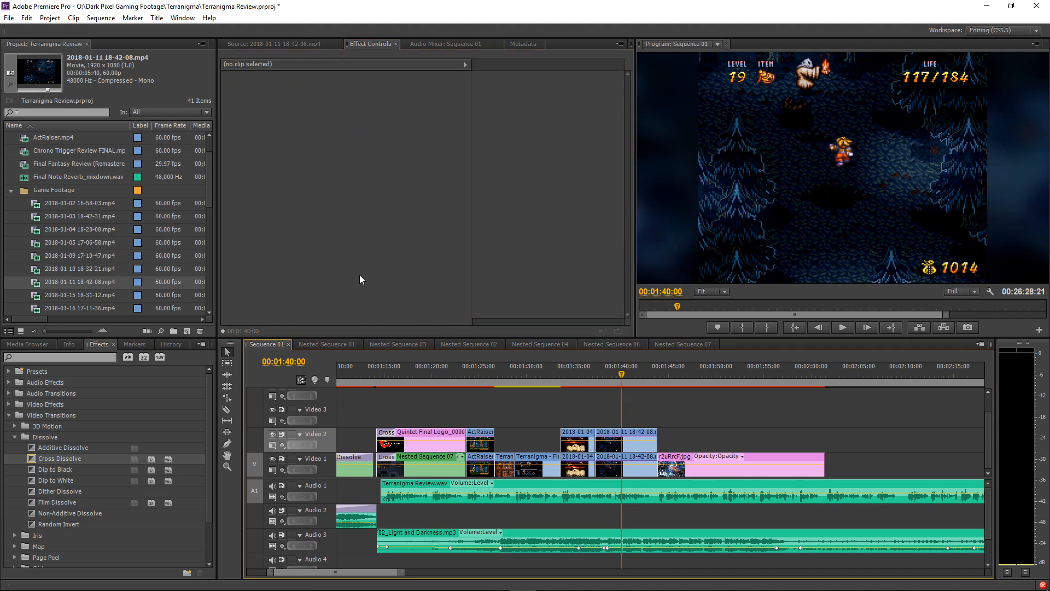
left_click(566, 369)
key("space")
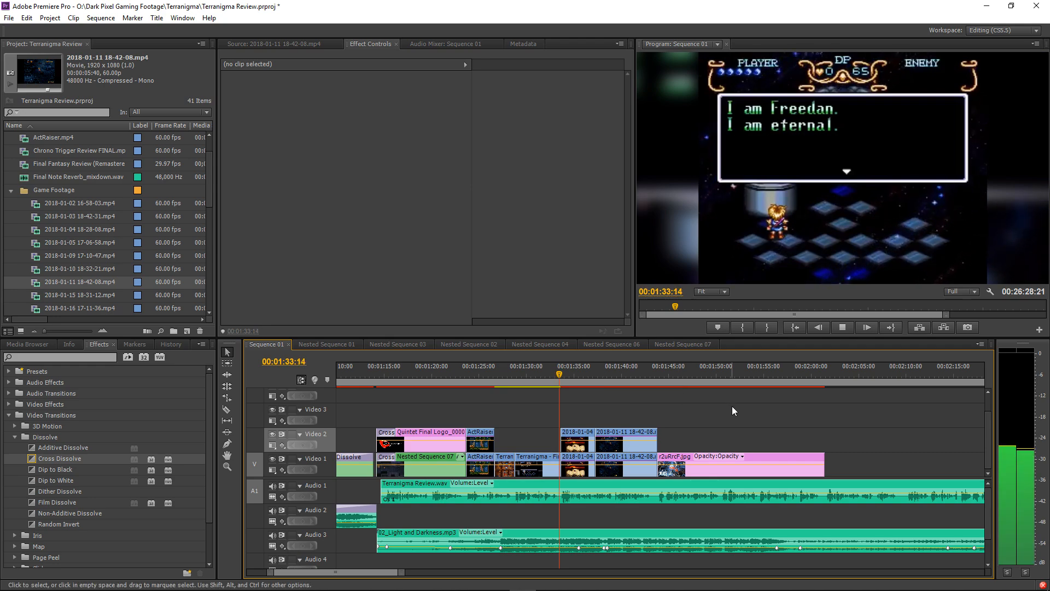
key("space")
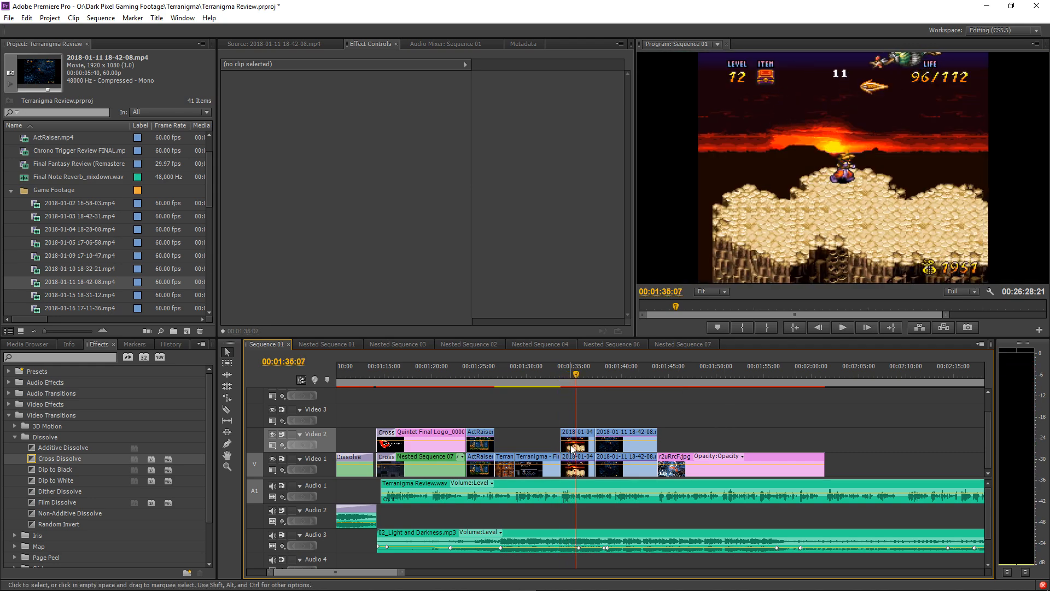
left_click(578, 437)
left_click(409, 244)
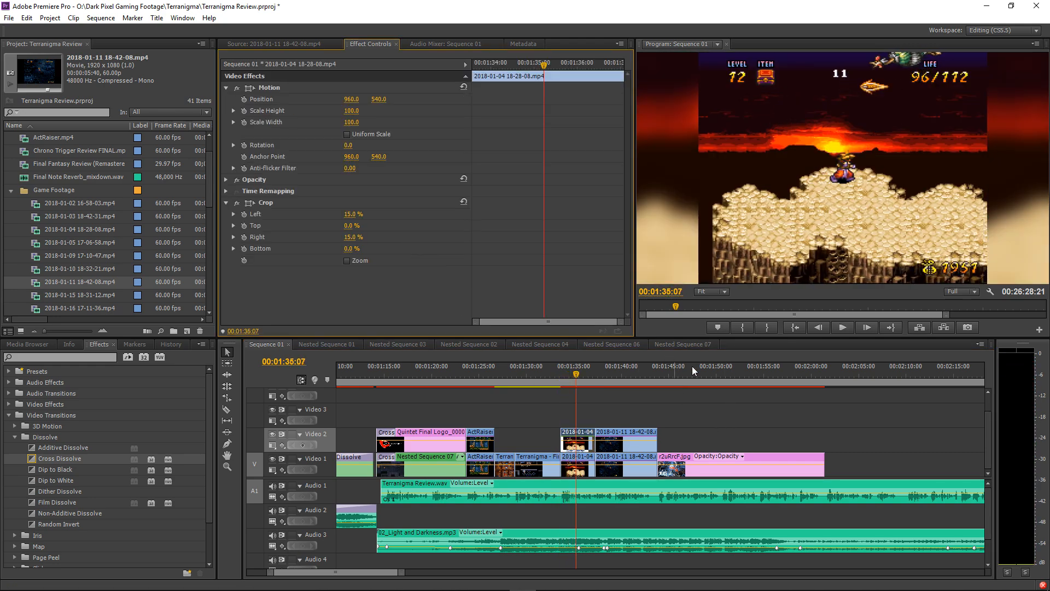
Play back the layered gameplay excerpts and the cover art after them in an enlarged preview.
left_click(556, 373)
key("space")
key("grave")
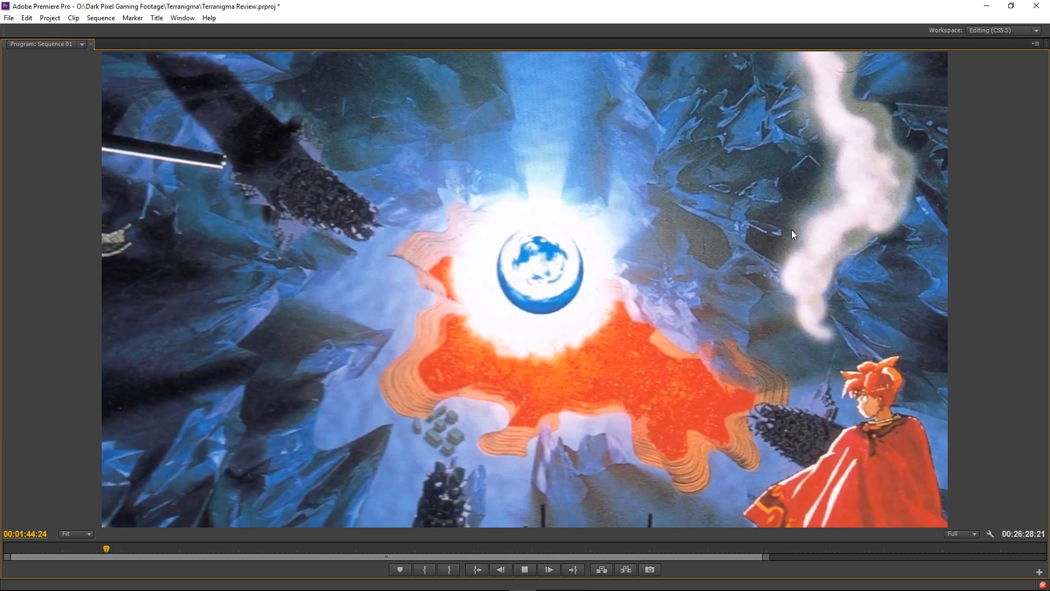
key("grave")
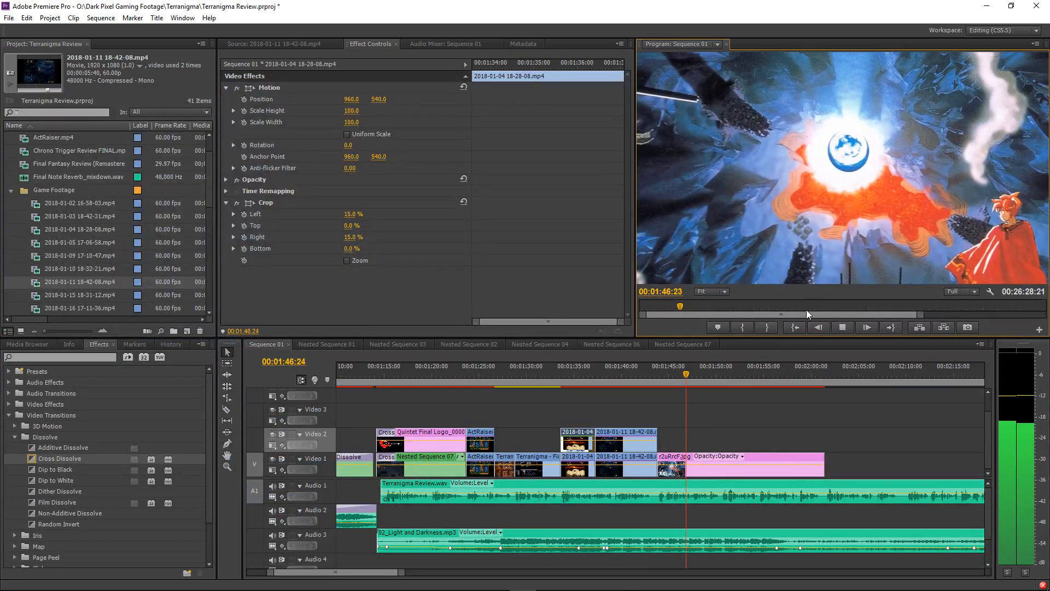
key("space")
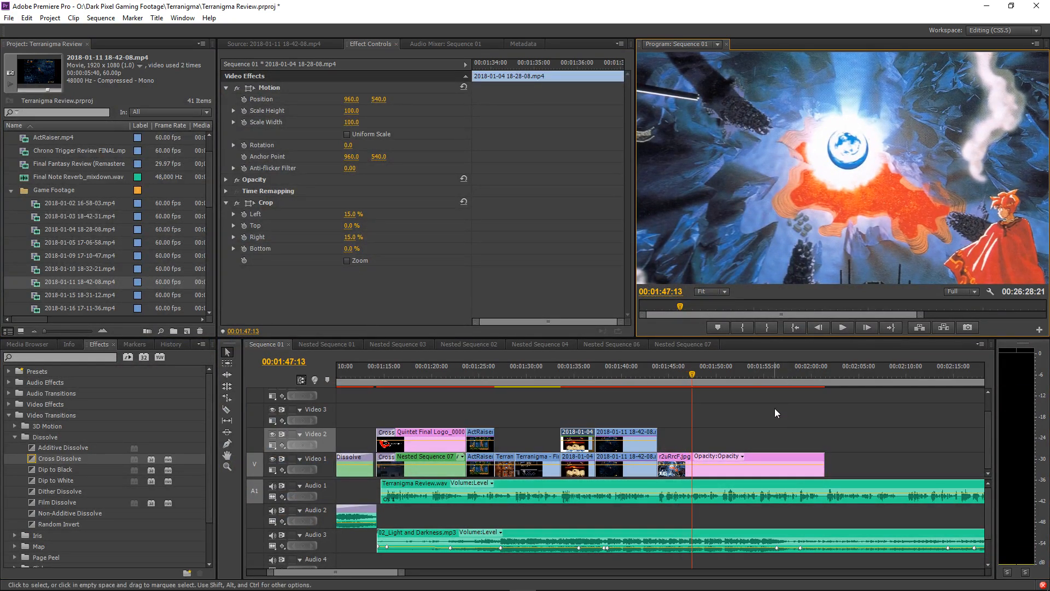
key("space")
key("grave")
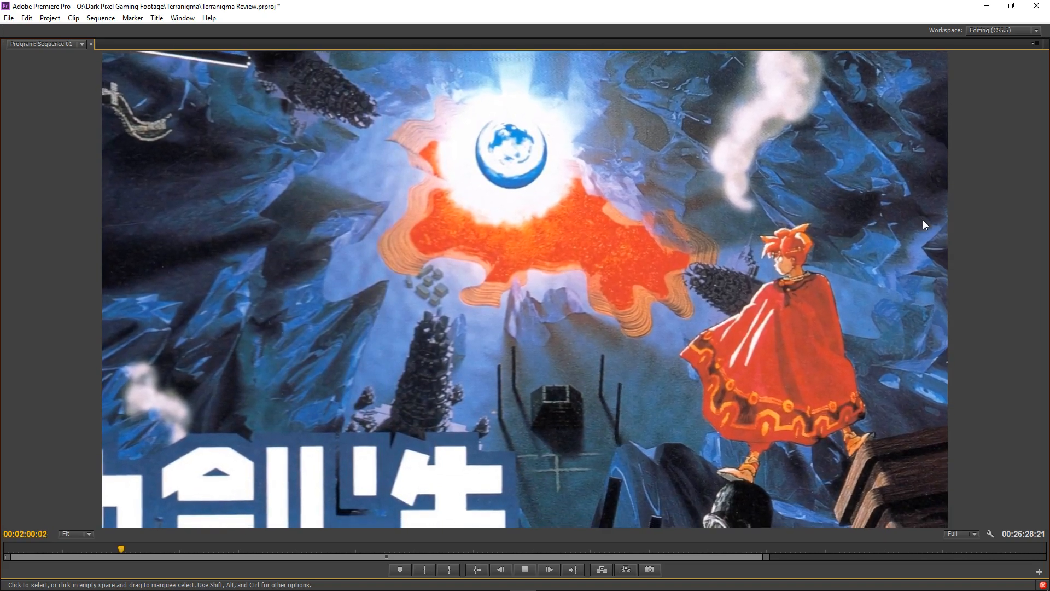
key("grave")
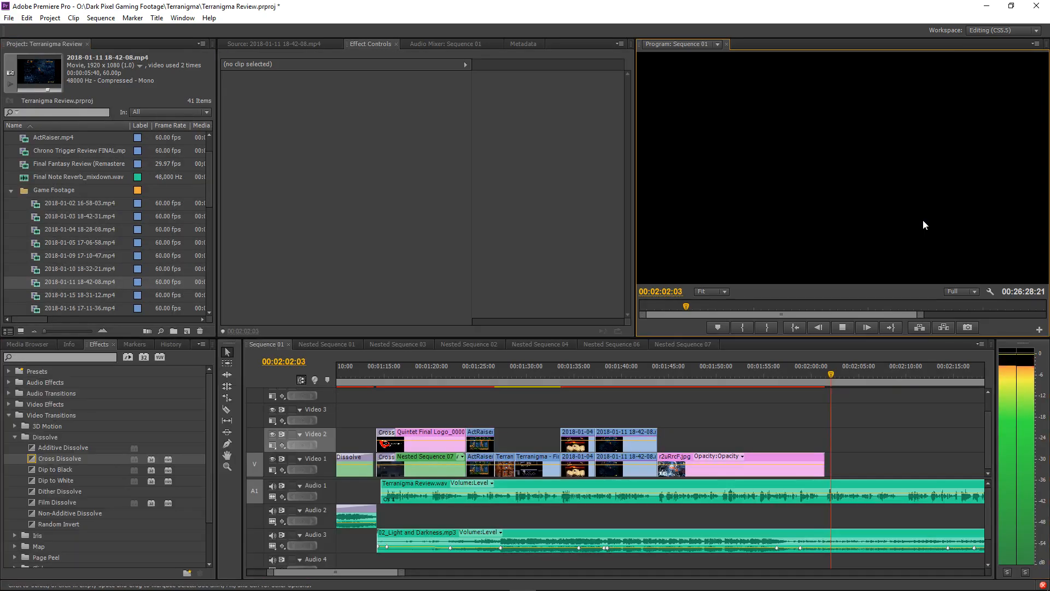
Trim the end of the r2uRrcF.jpg cover art back to about 00:01:54 and play back the shortened section.
left_click(748, 376)
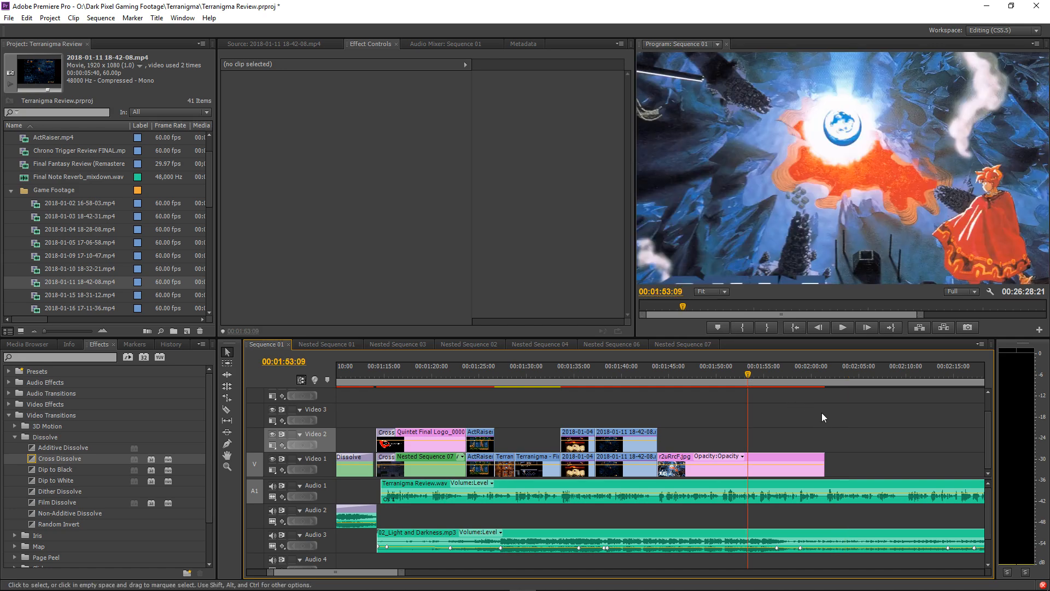
key("grave")
key("grave")
key("space")
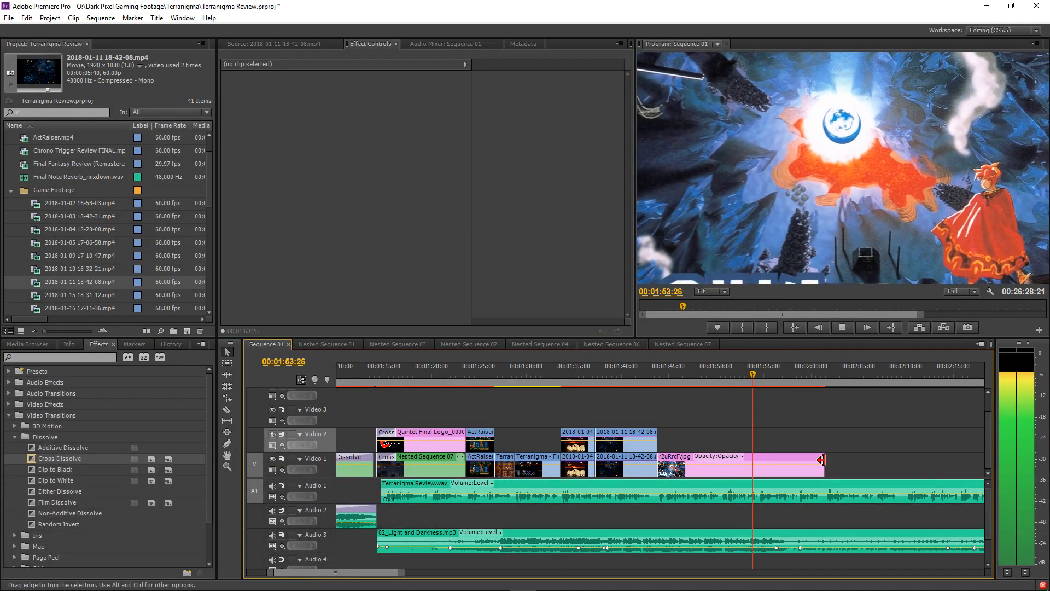
left_click_drag(822, 460, 755, 464)
left_click(635, 372)
key("space")
key("grave")
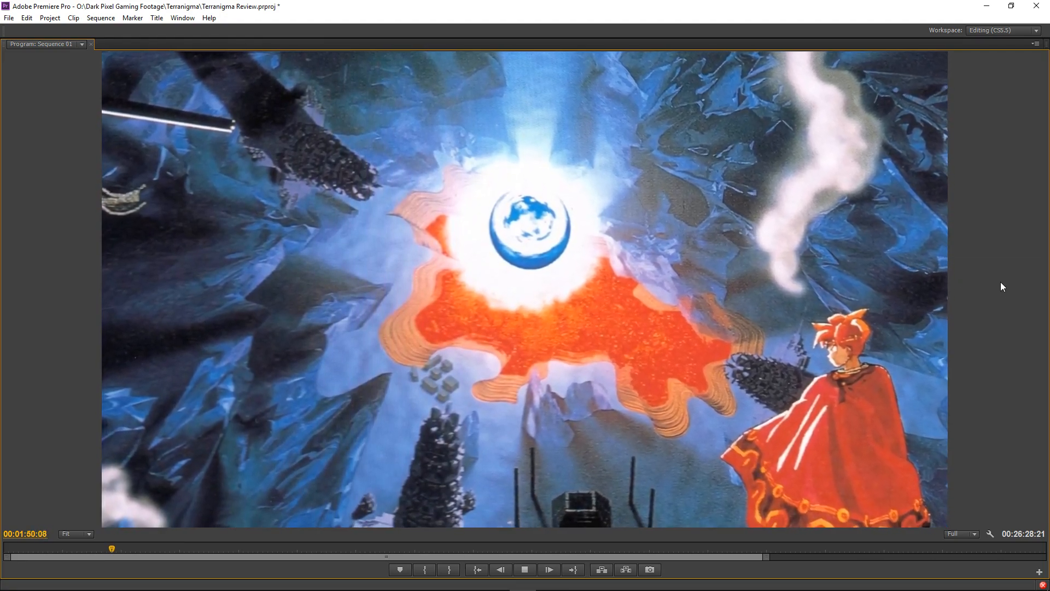
key("grave")
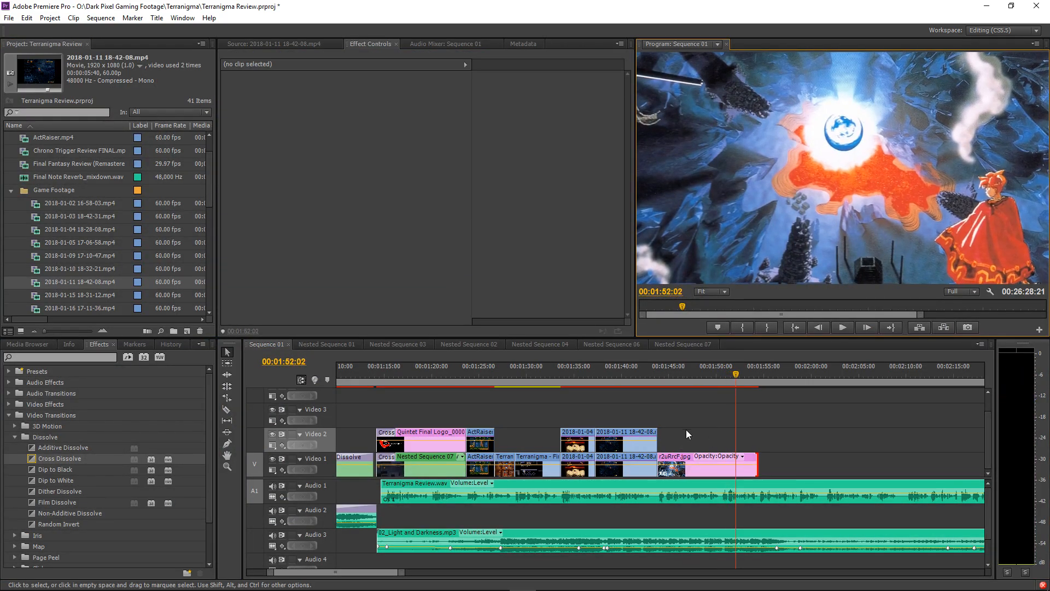
left_click(697, 465)
key("Delete")
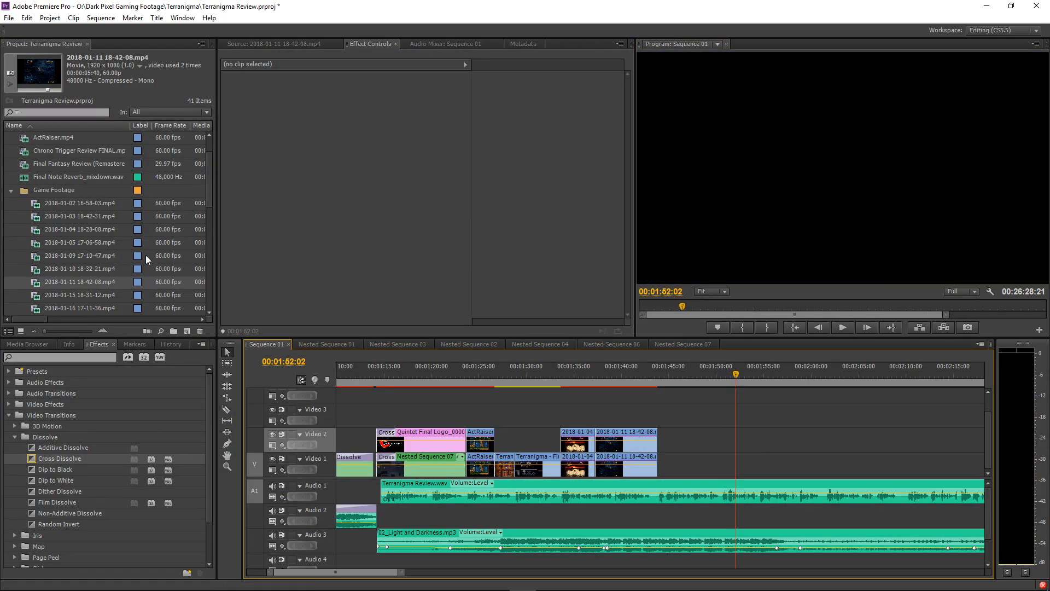
left_click(11, 191)
scroll(10, 194, "up", 1)
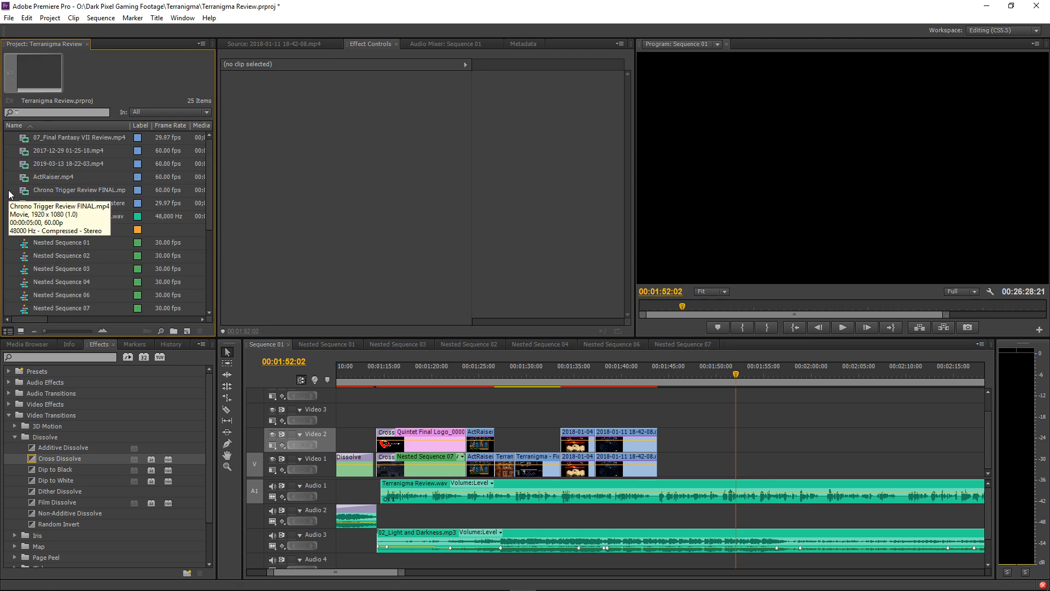
double_click(25, 155)
double_click(26, 165)
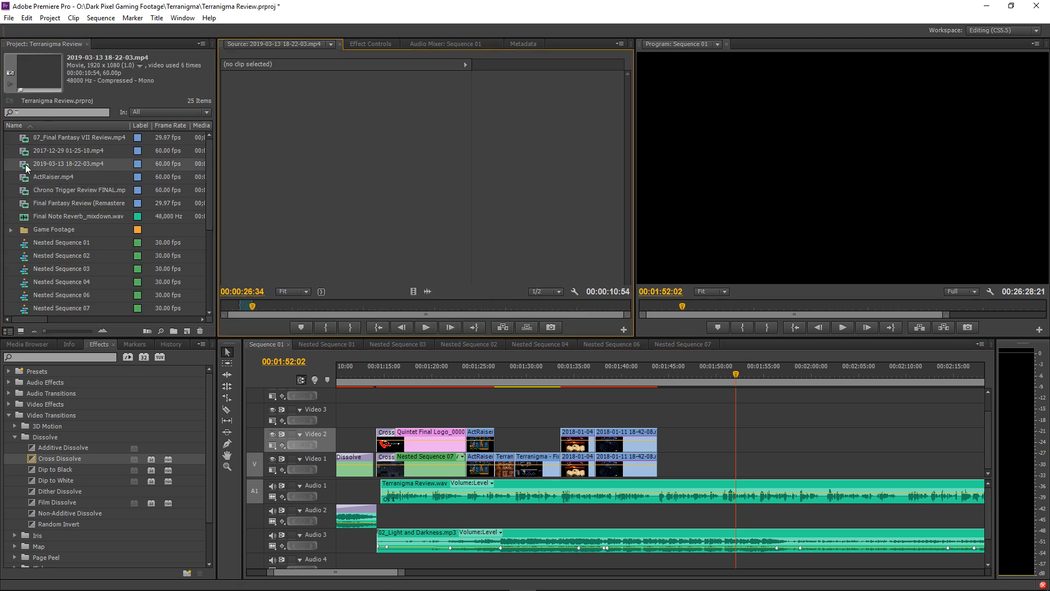
Mark an excerpt about 8 seconds long in the source clip, from the Terranigma logo to the title screen, ending at 00:02:52:07.
left_click_drag(268, 307, 421, 311)
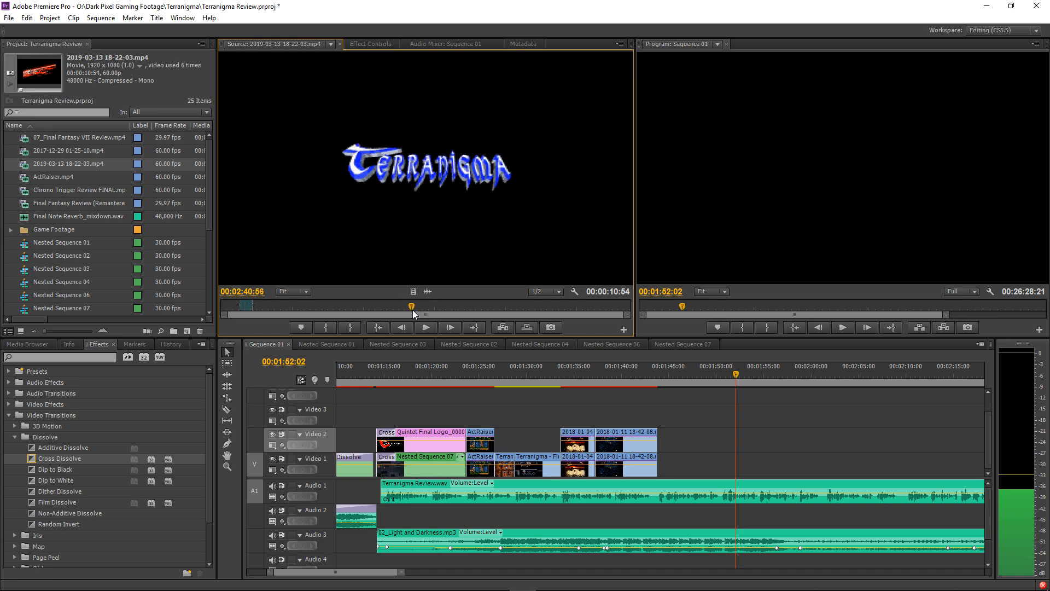
left_click_drag(412, 310, 407, 309)
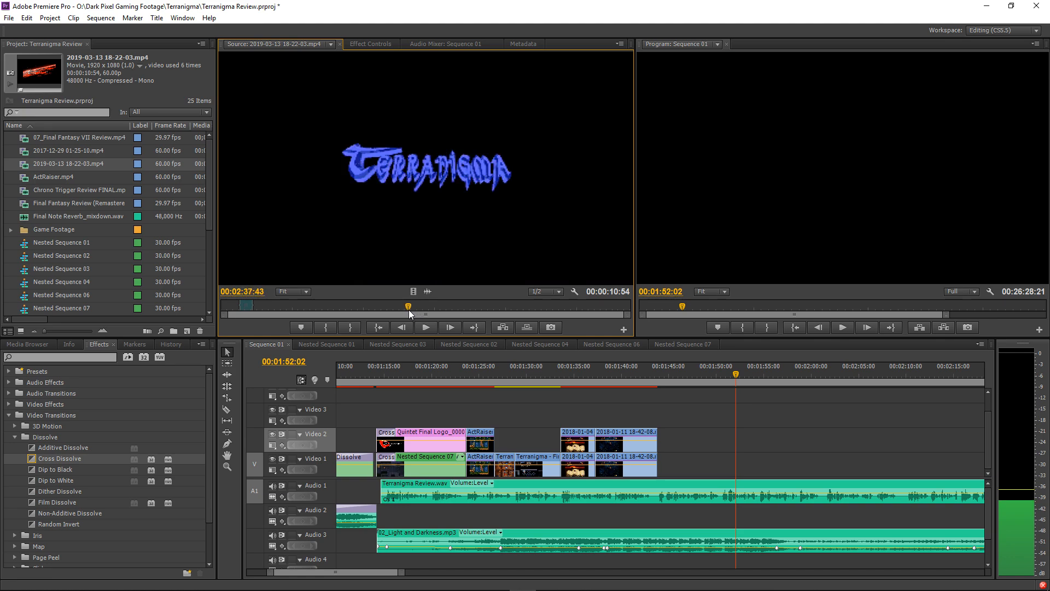
left_click(328, 327)
key("space")
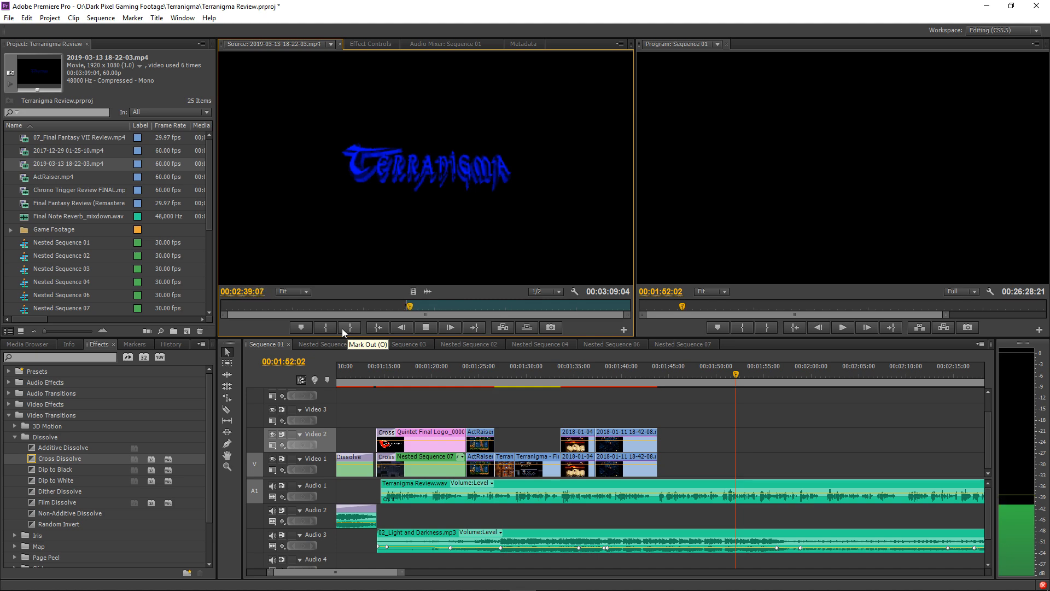
left_click(331, 327)
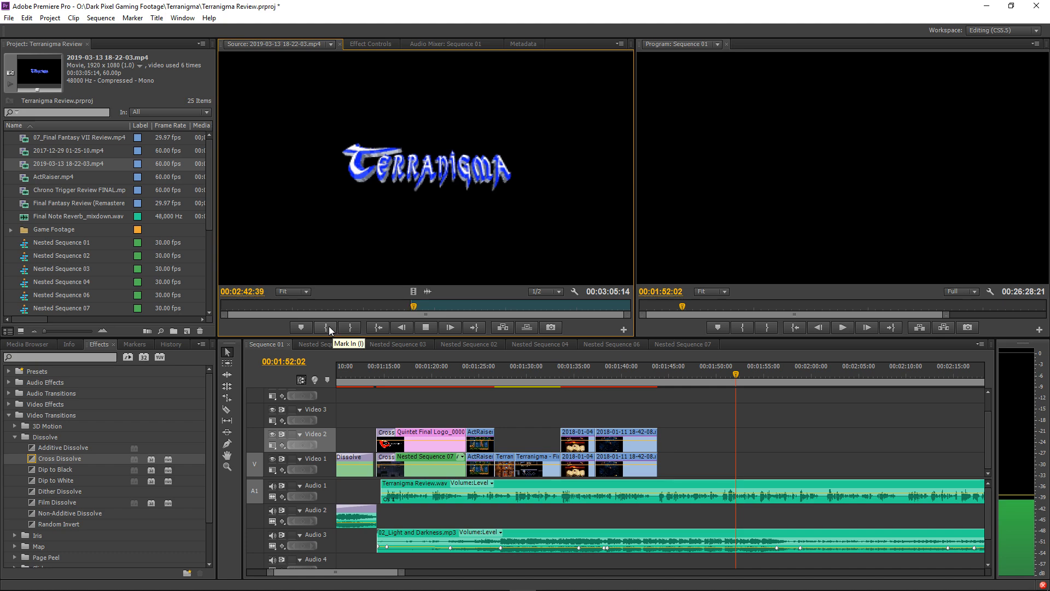
left_click(329, 326)
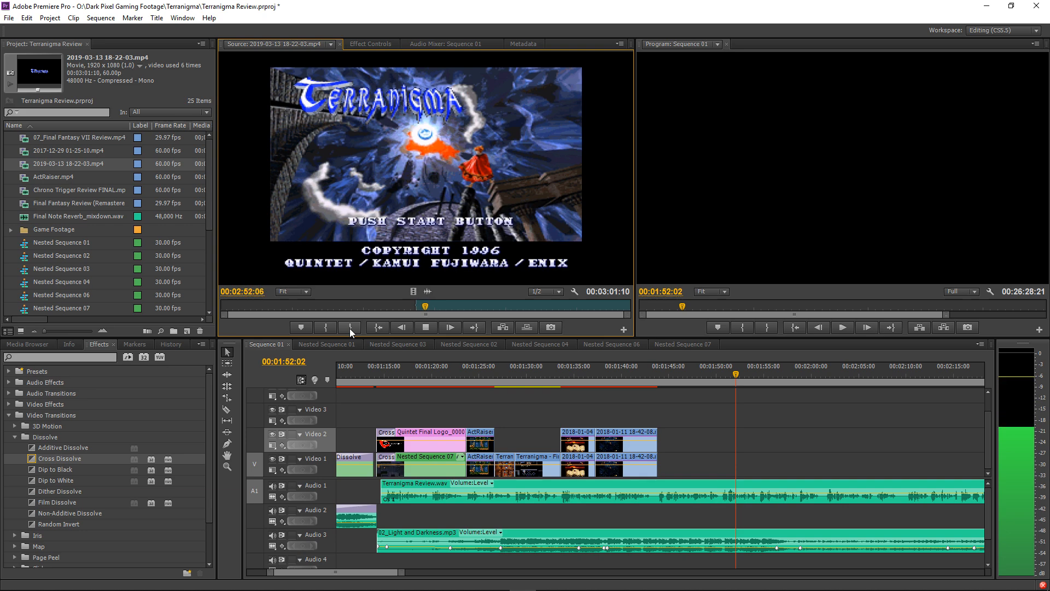
left_click(350, 329)
Place the title-screen excerpt on Video 1 directly after the gameplay footage and trim its end to just after 00:01:50.
left_click_drag(412, 291, 662, 465)
left_click(648, 376)
key("space")
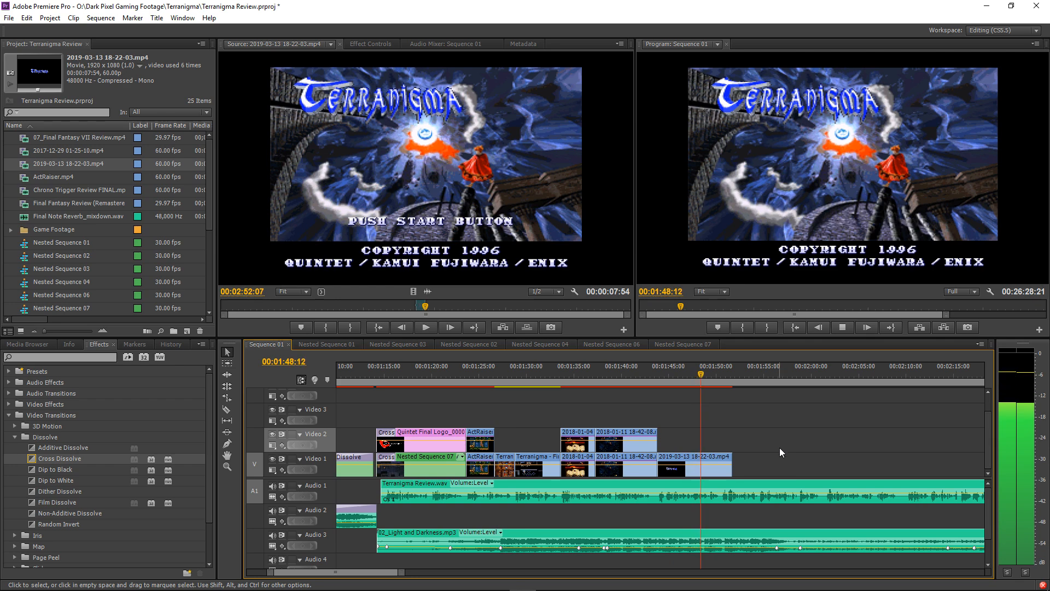
key("equal")
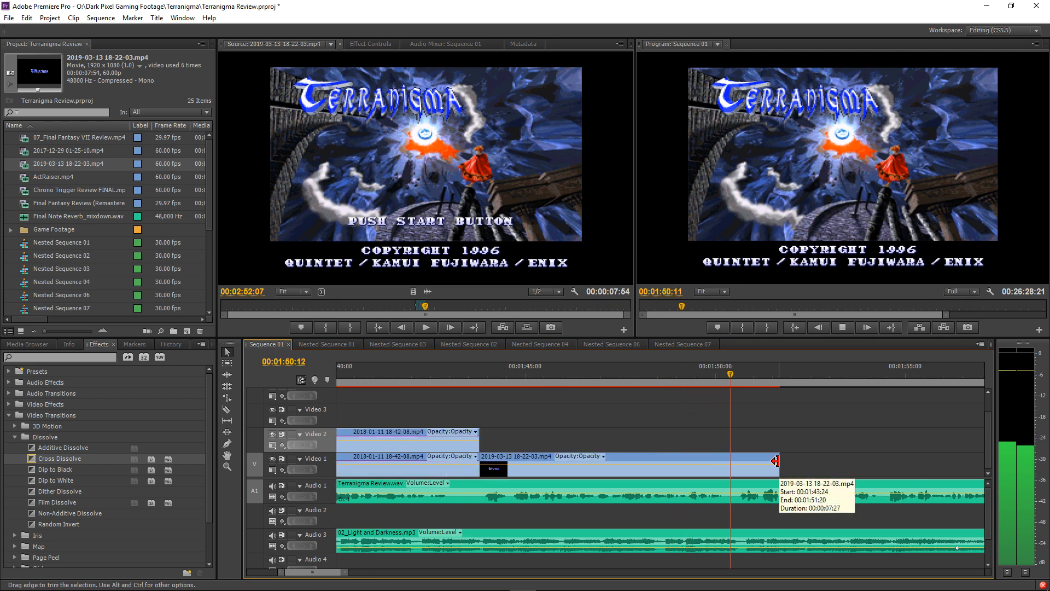
left_click_drag(776, 461, 737, 469)
key("space")
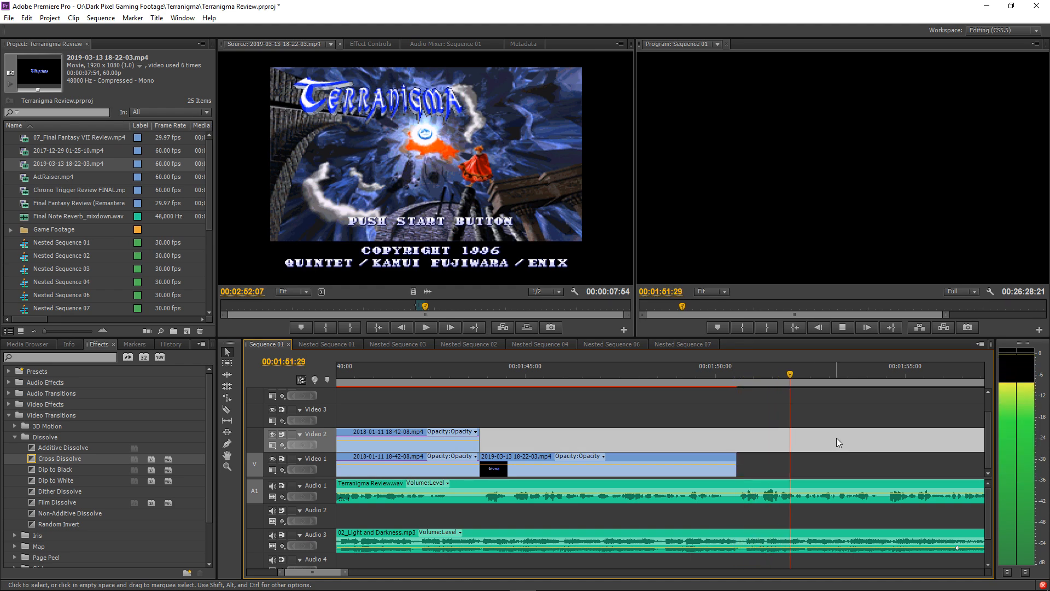
Duplicate the title-screen excerpt onto Video 2 directly above the original.
key("minus")
key("minus")
key("minus")
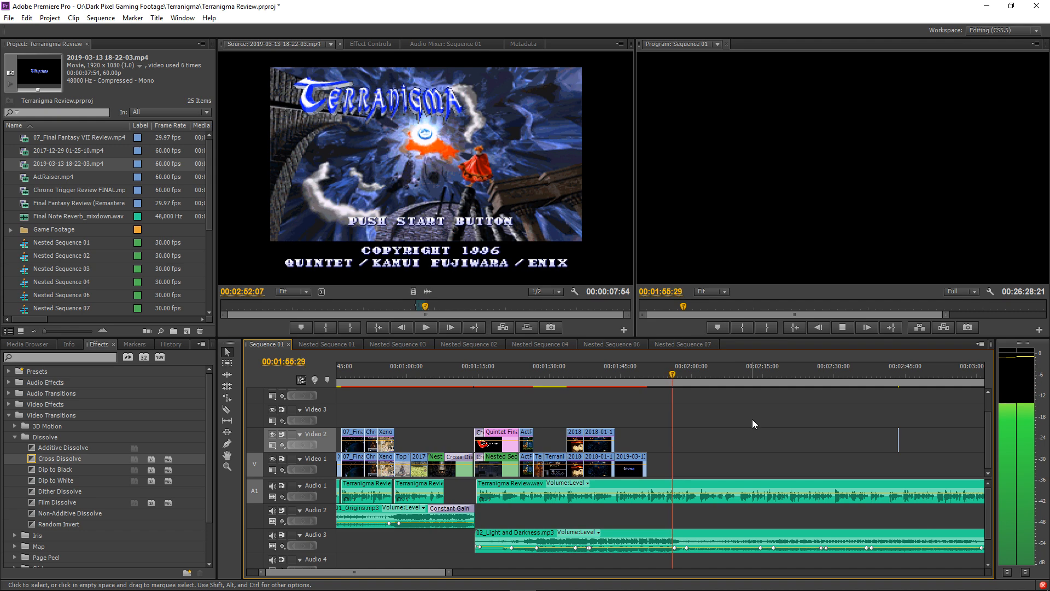
left_click(629, 374)
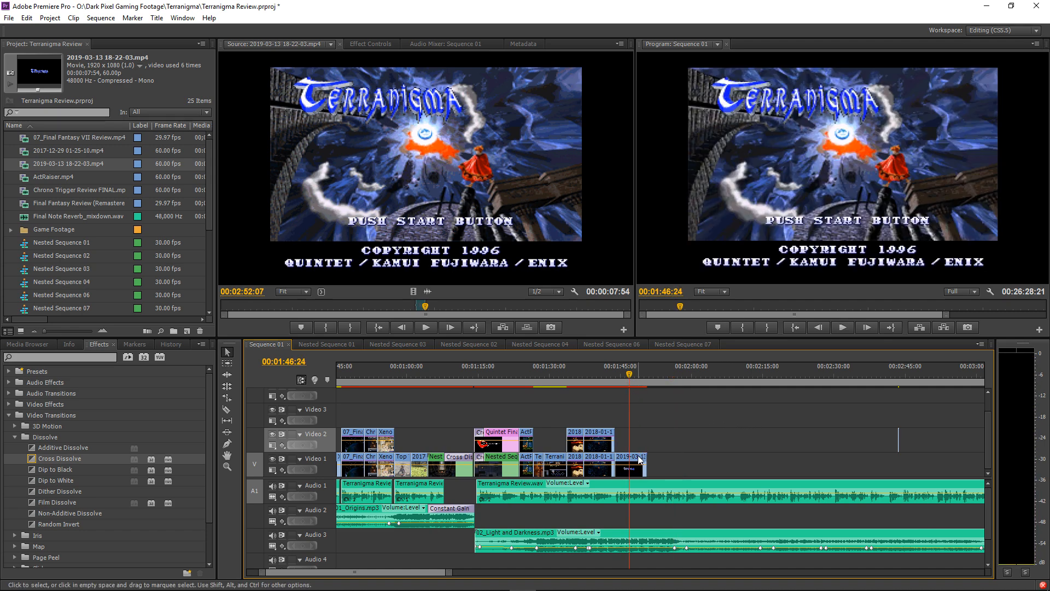
left_click_drag(640, 459, 633, 434)
Apply the Video 2 Final Fantasy VII Review clip's Motion, Opacity and Crop, with scale width 94 and 12.6% side crops, to the title-screen copy.
key("minus")
key("minus")
key("minus")
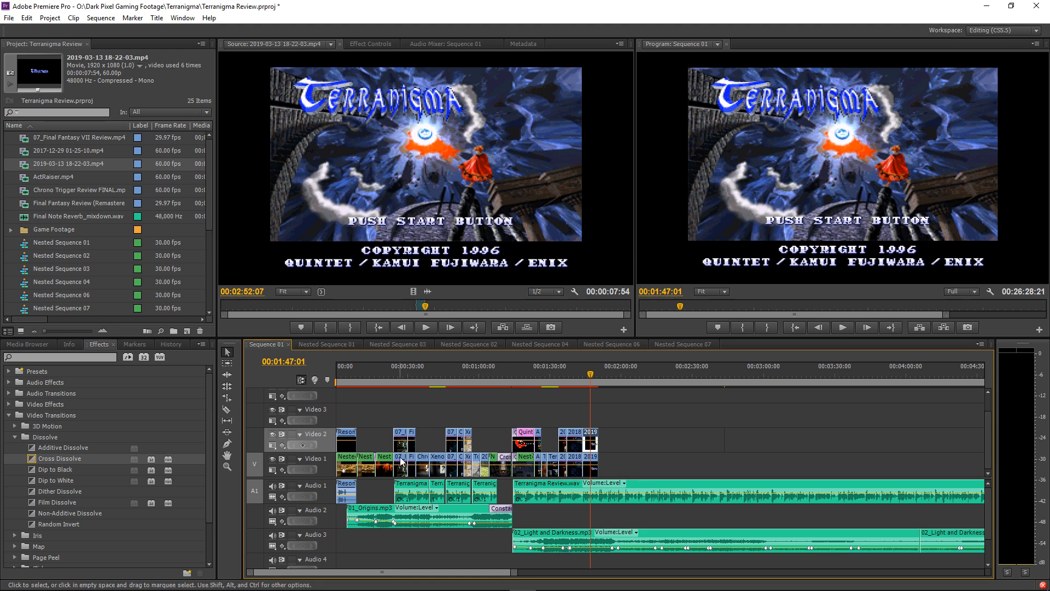
left_click(373, 44)
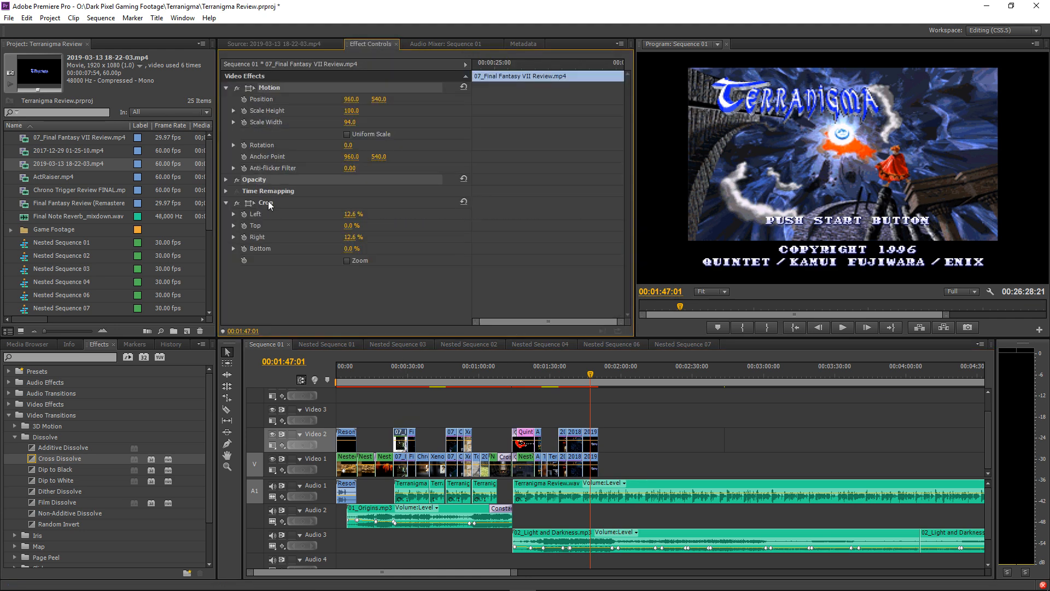
left_click(591, 440)
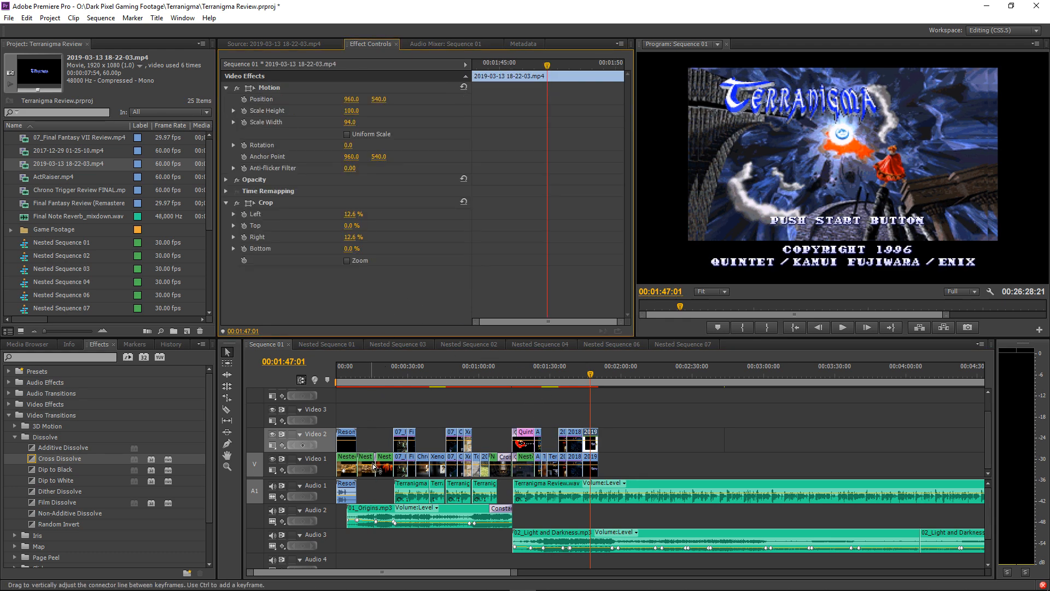
Apply the Video 1 Final Fantasy VII Review clip's Motion scale of 200 and Gaussian Blur of 70 to the title-screen excerpt on Video 1.
left_click(400, 465)
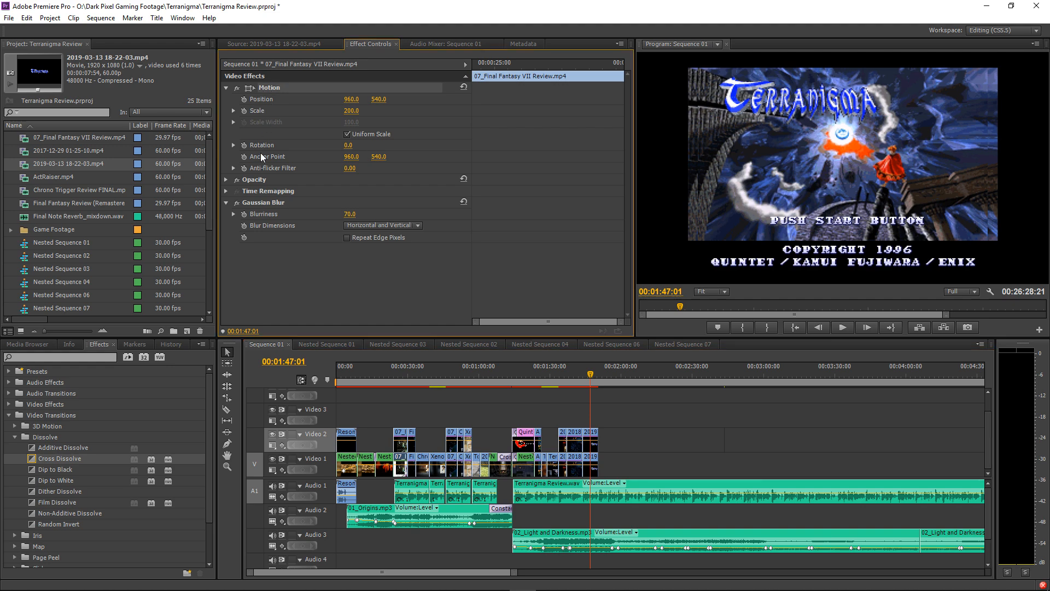
left_click(591, 465)
left_click(420, 321)
key("ctrl+v")
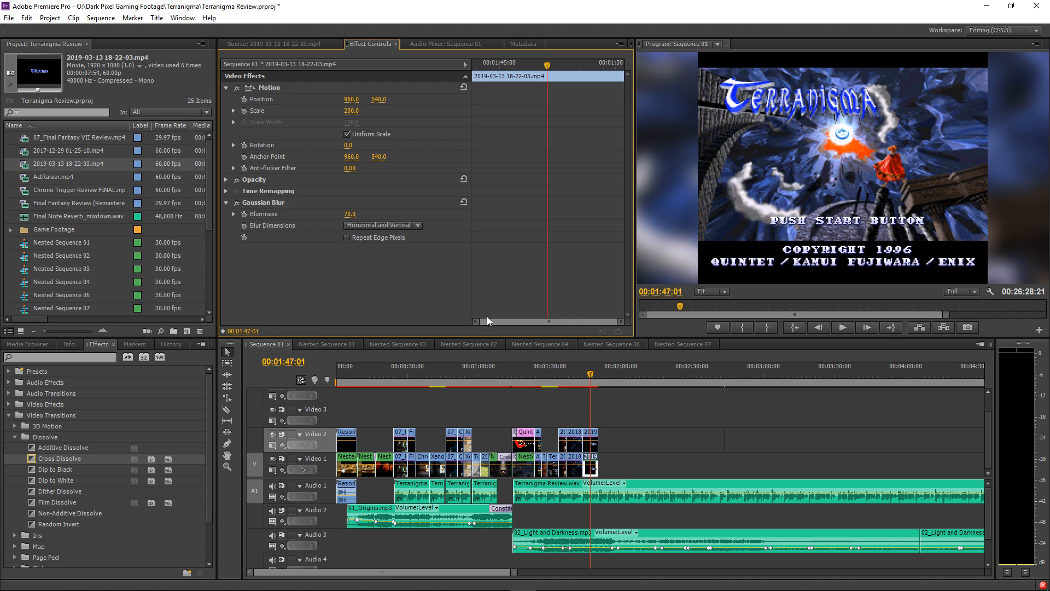
Play back the gameplay and title-screen section in the maximized Program monitor, from about 00:01:37 to 00:01:48.
left_click(570, 374)
key("grave")
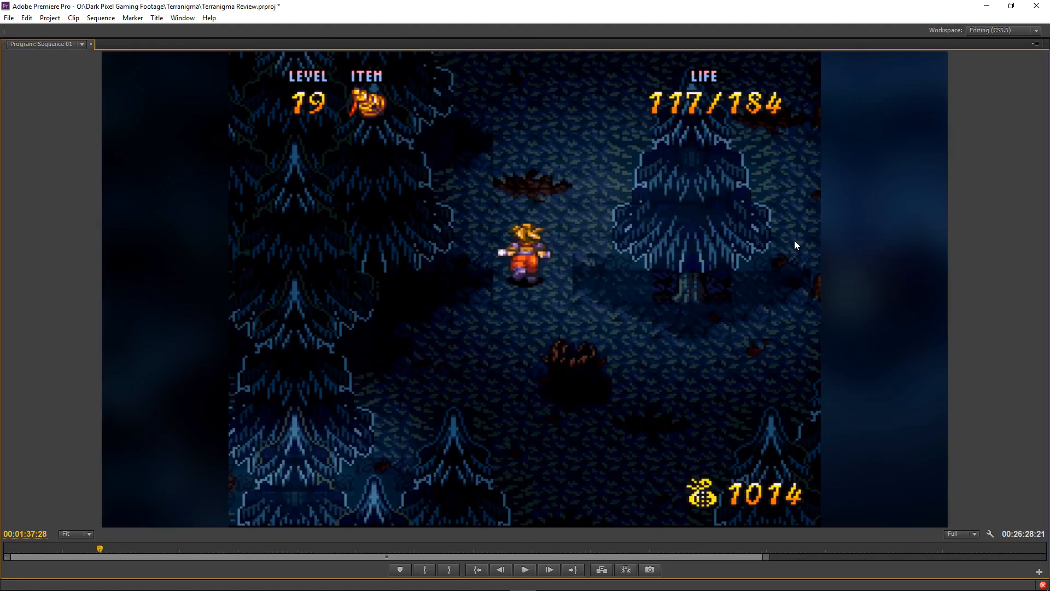
key("space")
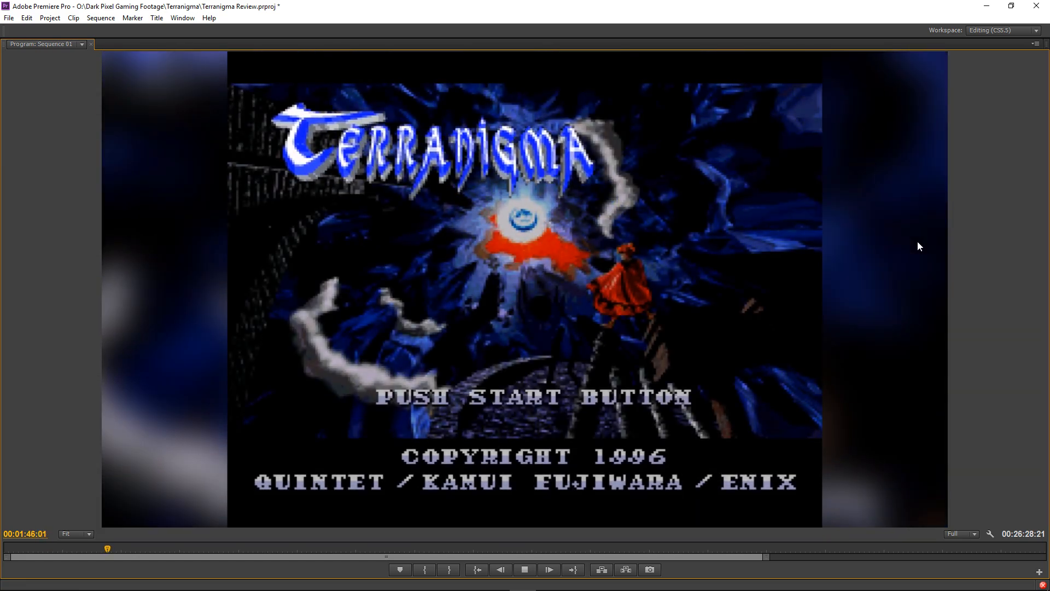
key("grave")
key("space")
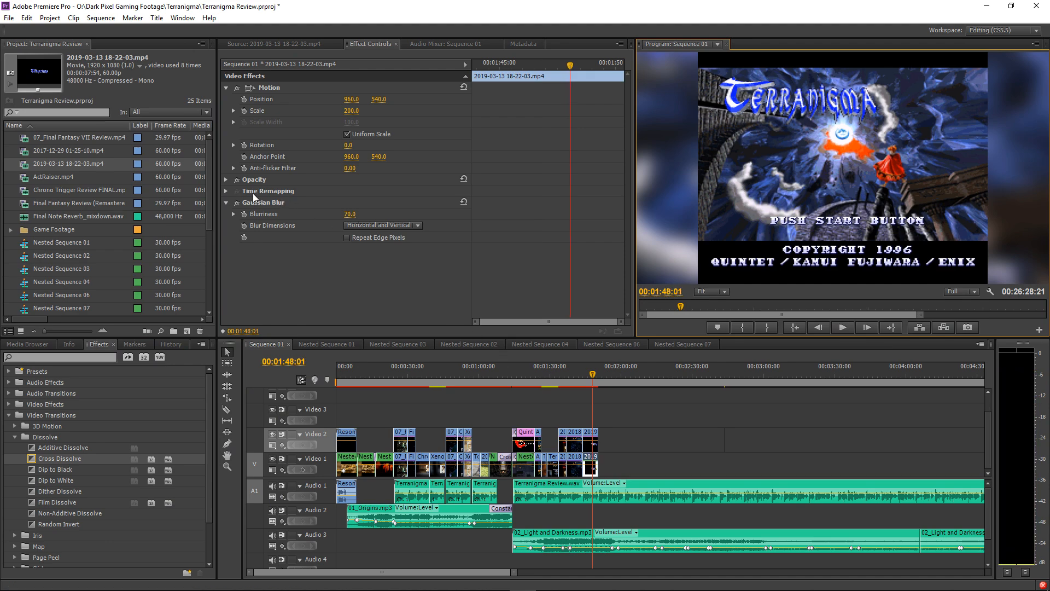
Set the opacity of the blurred Video 1 title-screen background to 75%.
left_click(227, 180)
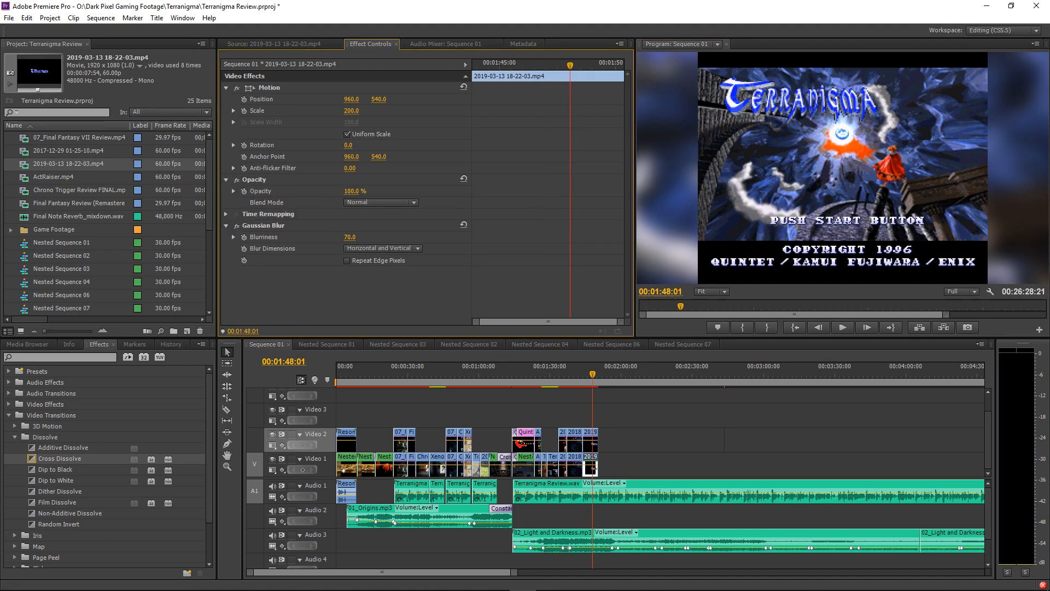
left_click(356, 191)
type("75")
key("Return")
Play the cut from gameplay to the title screen in the maximized Program monitor, starting around 00:01:43.
left_click(581, 372)
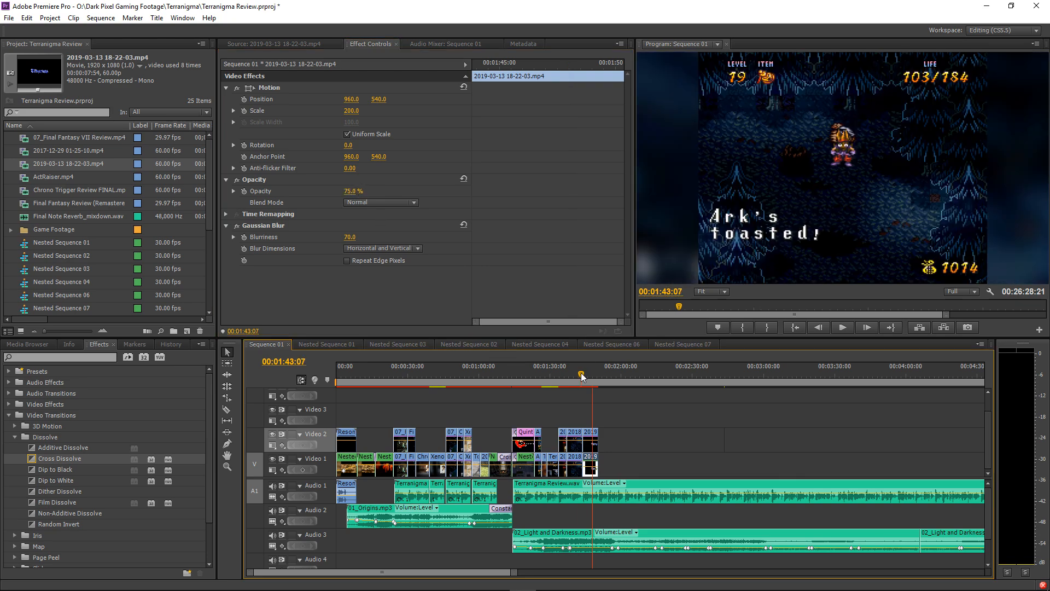
key("grave")
key("space")
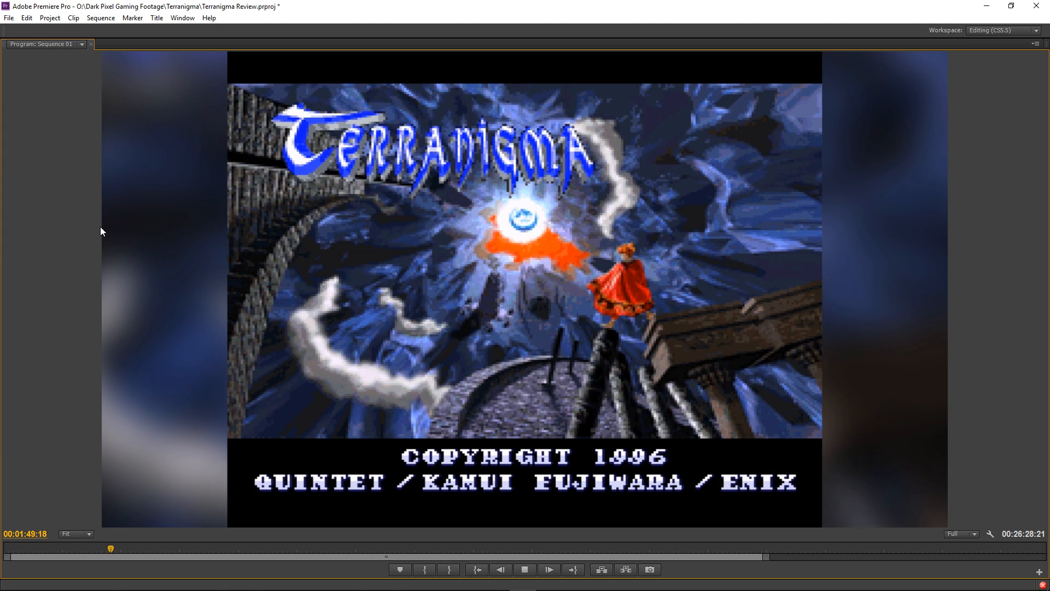
key("grave")
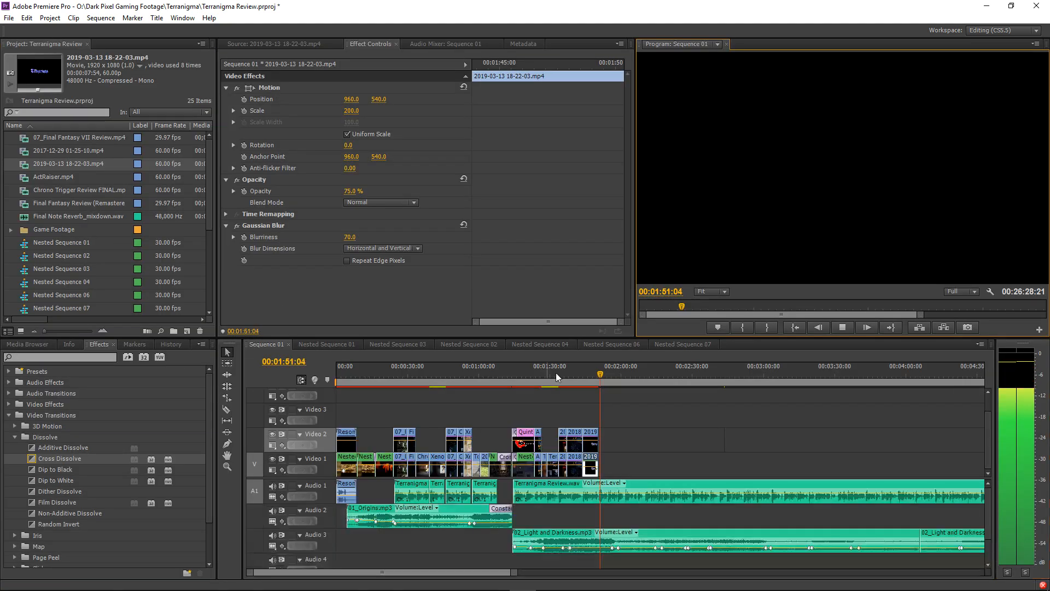
Listen to the narration past the title-screen clips up to 00:01:58:18 and save the project.
left_click(642, 427)
key("=")
key("=")
key("=")
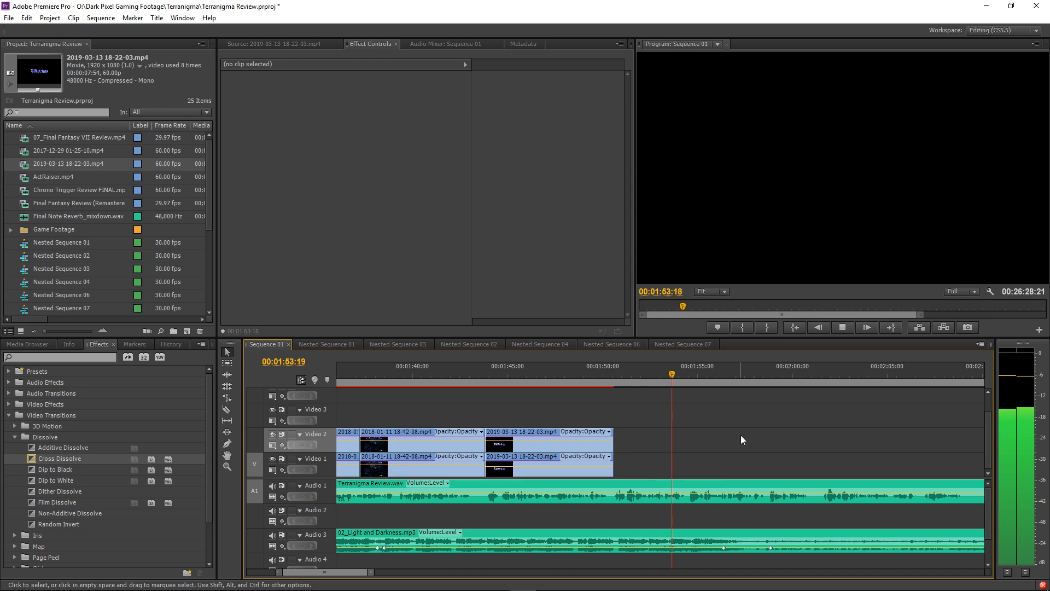
key("minus")
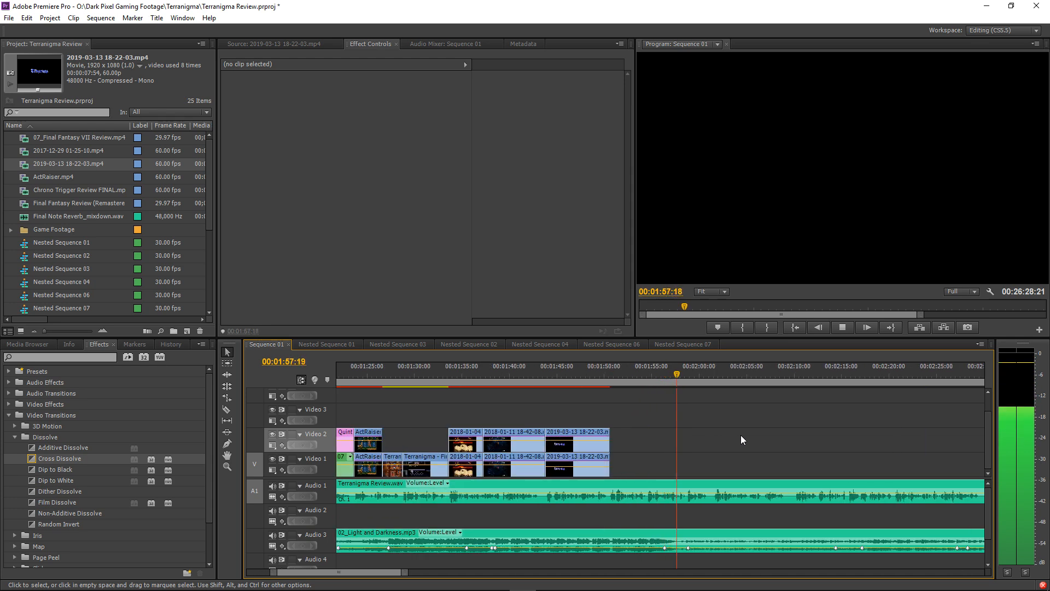
key("space")
key("ctrl+s")
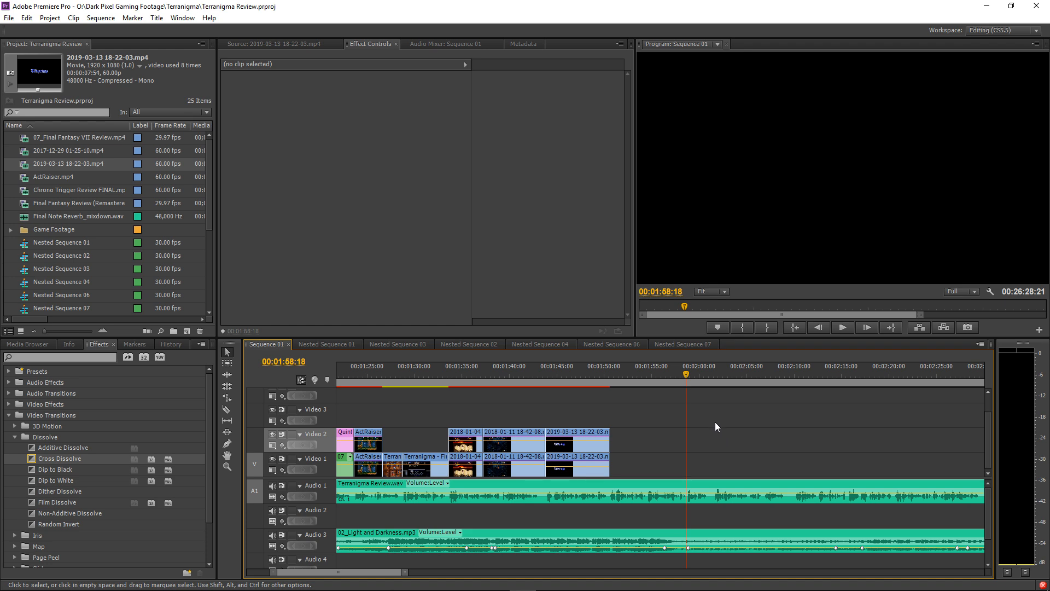
Return the playhead to 00:01:50:10 near the title-screen clips' end, save the project and view the whole sequence.
left_click(608, 372)
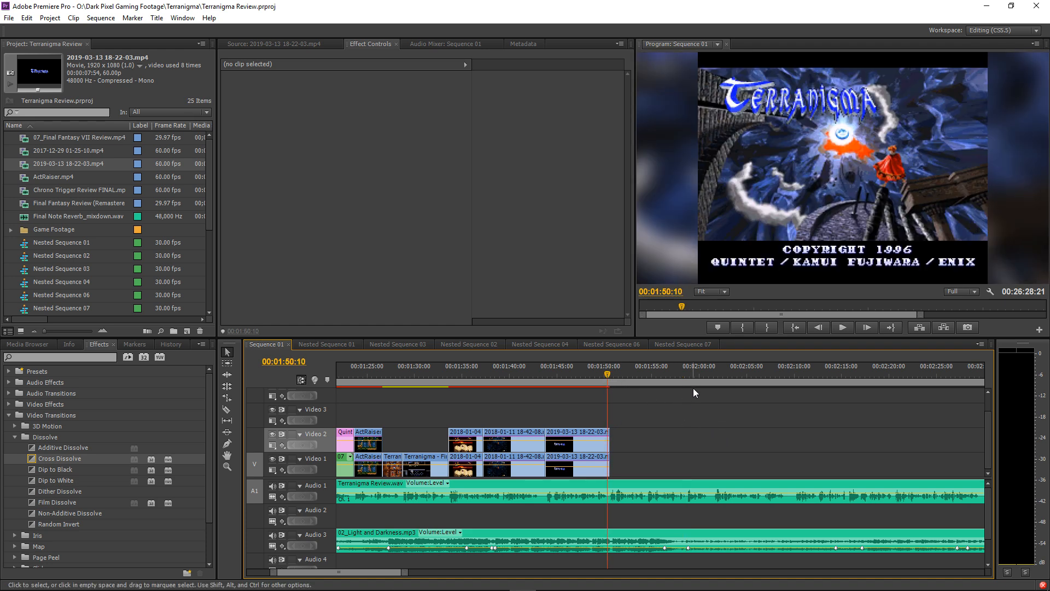
key("minus")
key("minus")
key("minus")
key("minus")
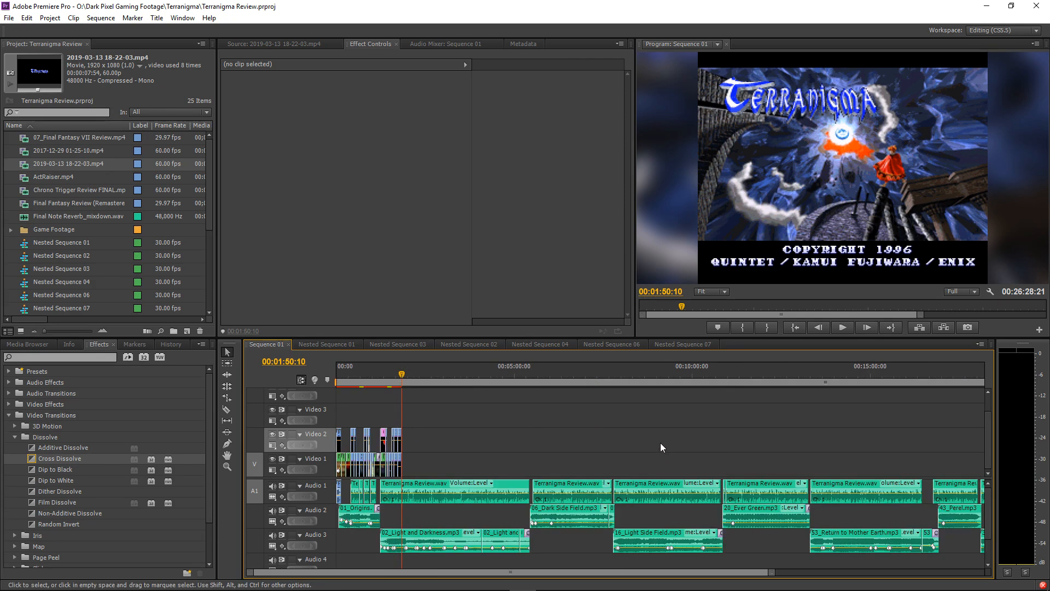
key("ctrl+s")
key("minus")
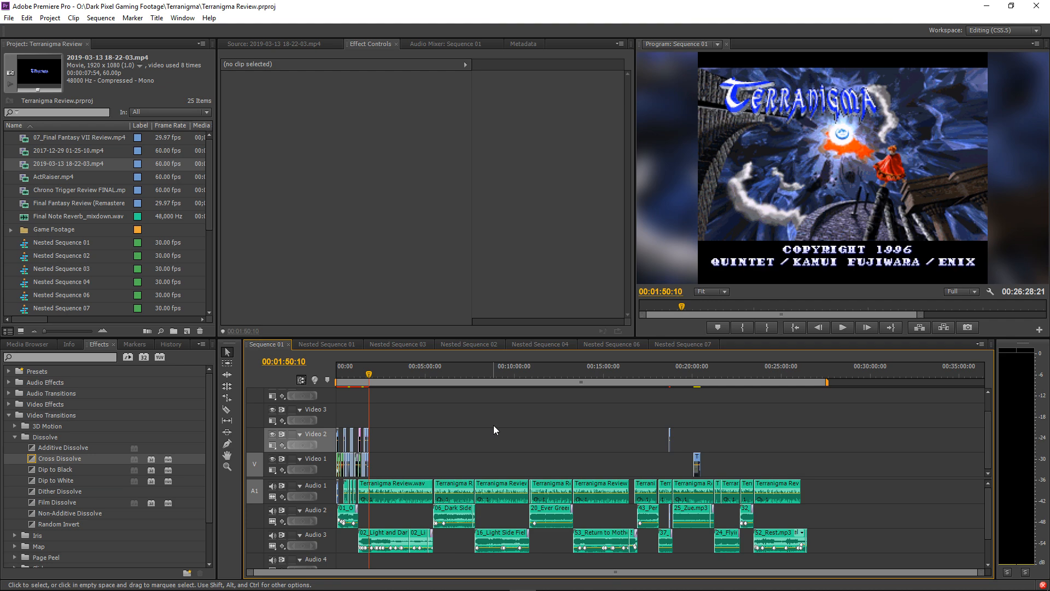
Listen to the narration around the end of the title-screen clips, starting from 00:01:50:10.
key("equal")
key("equal")
key("equal")
key("equal")
key("equal")
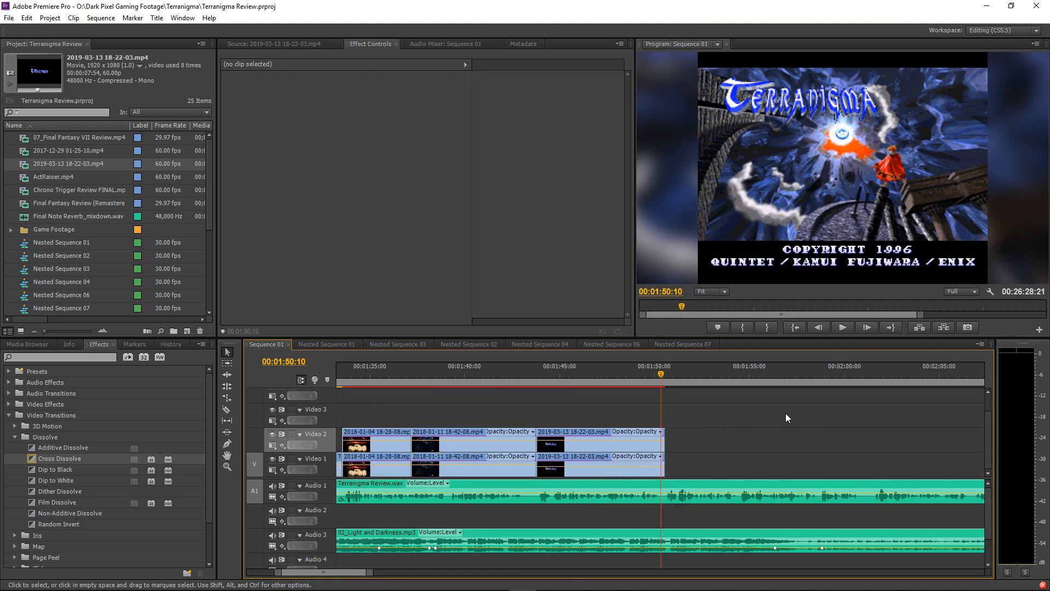
key("space")
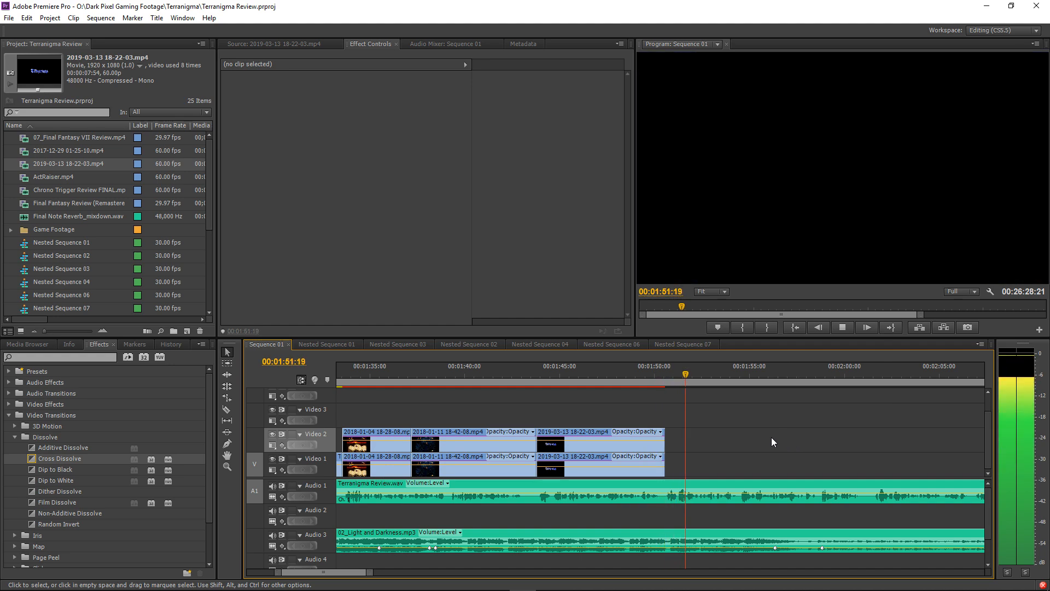
key("space")
Trim the ends of both title-screen clips on Video 1 and Video 2 to 00:01:50:16.
left_click(662, 376)
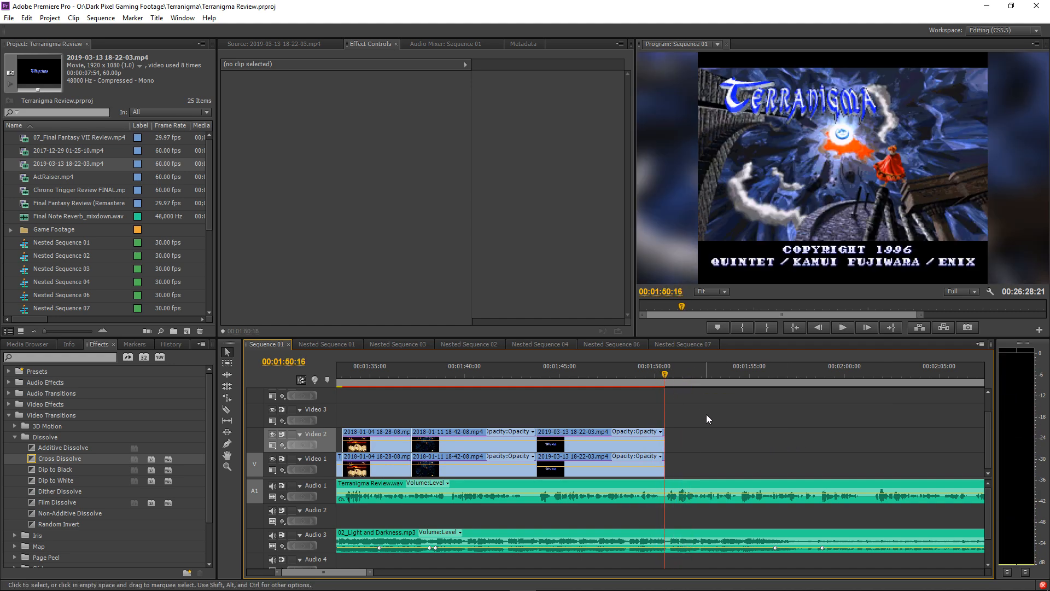
key("equal")
key("equal")
key("equal")
key("equal")
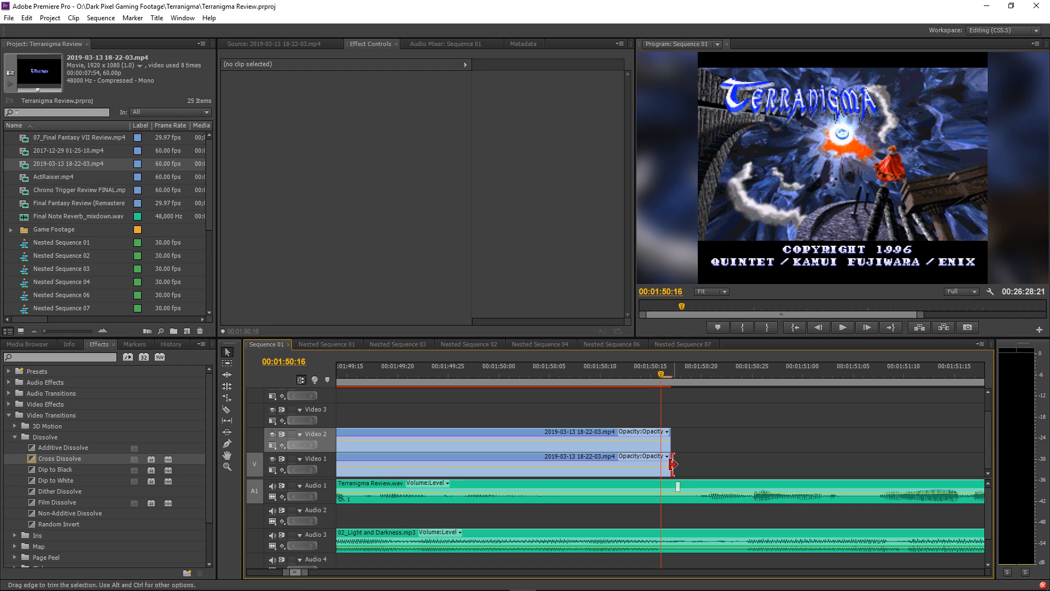
left_click_drag(670, 464, 672, 438)
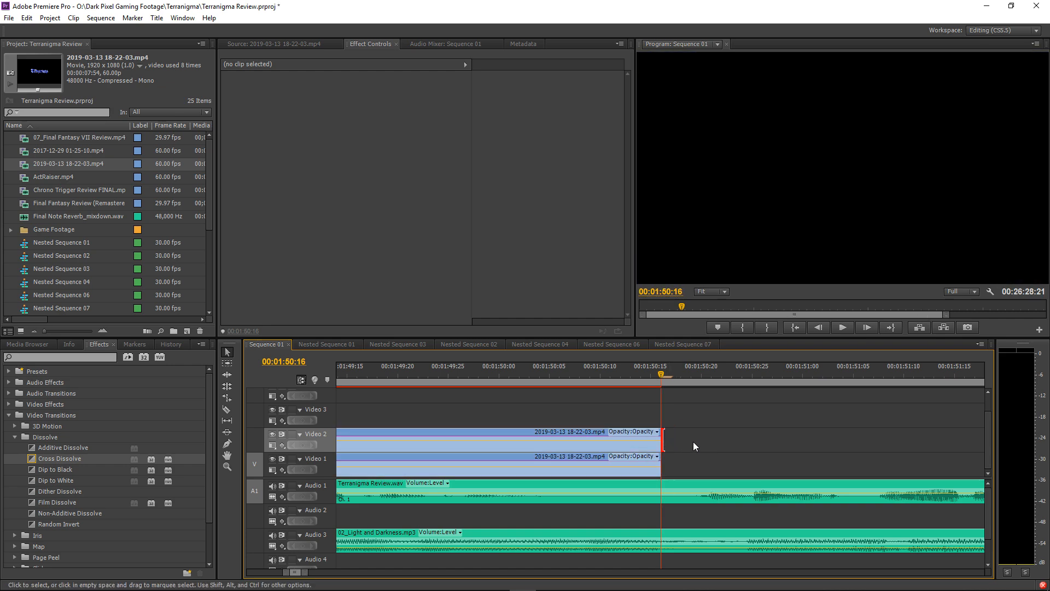
Listen to the narration over the empty video stretch from the trimmed clip ends to 00:01:54:17.
key("minus")
key("minus")
key("minus")
key("minus")
key("shift+k")
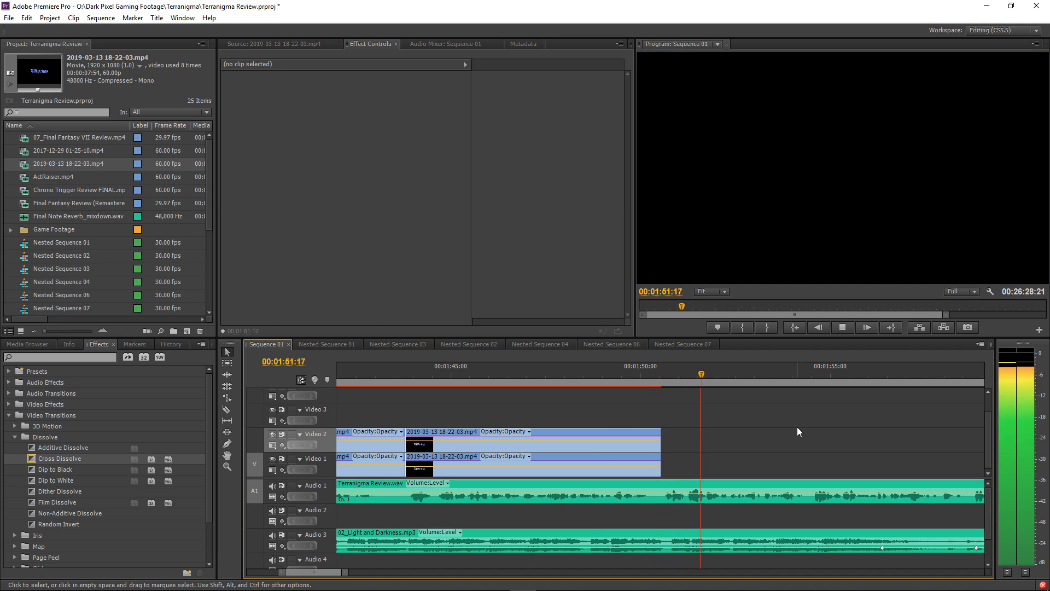
key("minus")
key("minus")
key("equal")
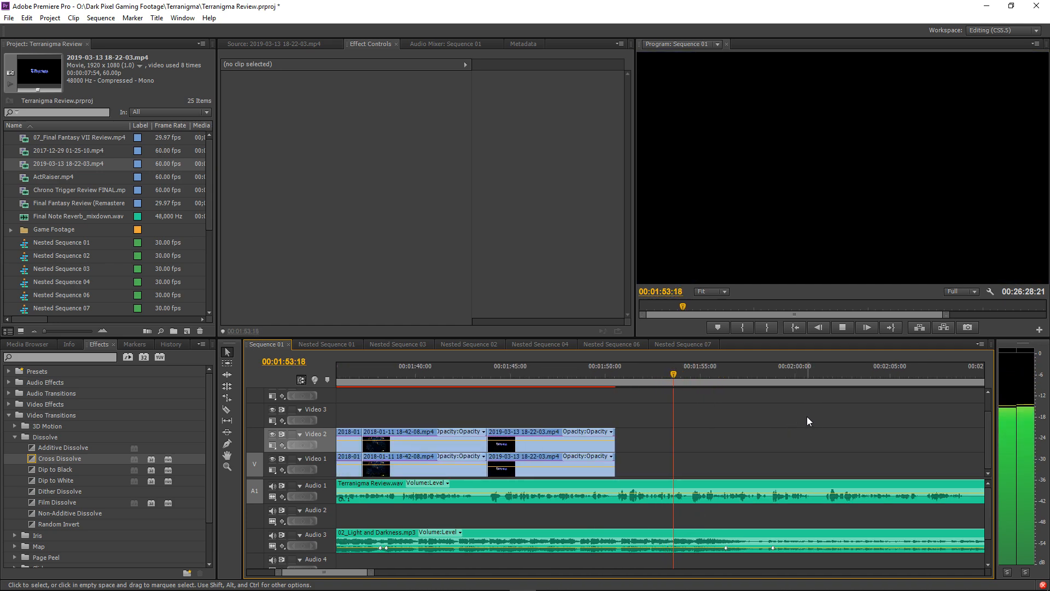
key("minus")
key("space")
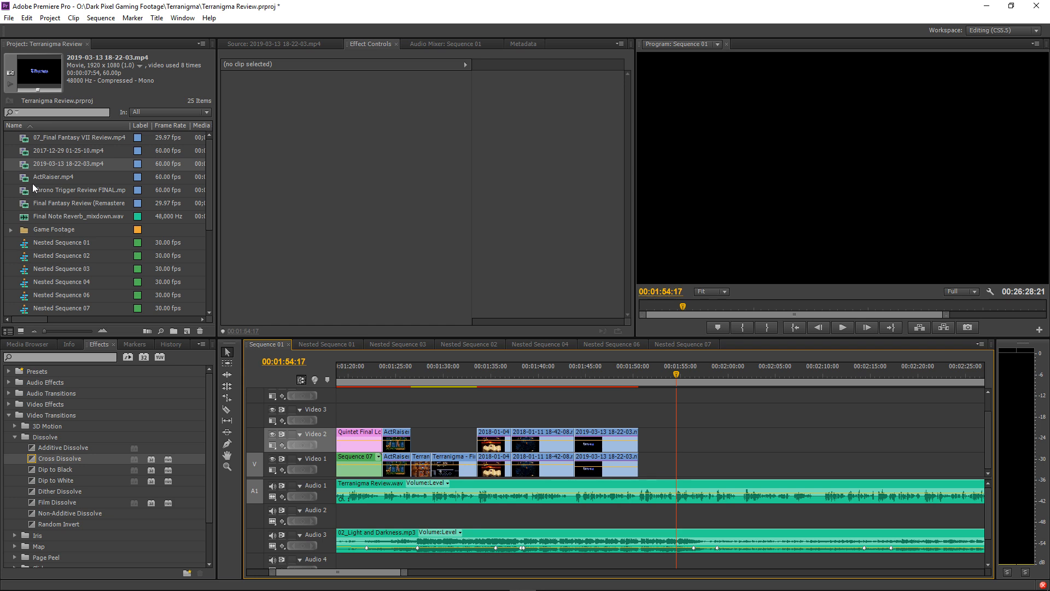
scroll(28, 197, "down", 4)
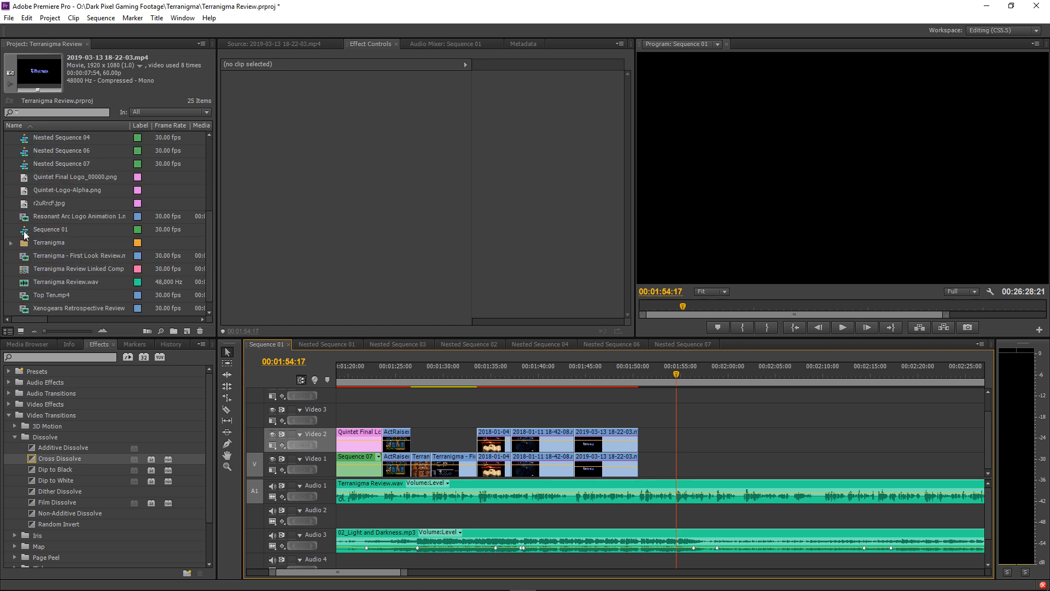
scroll(22, 208, "up", 2)
left_click(11, 178)
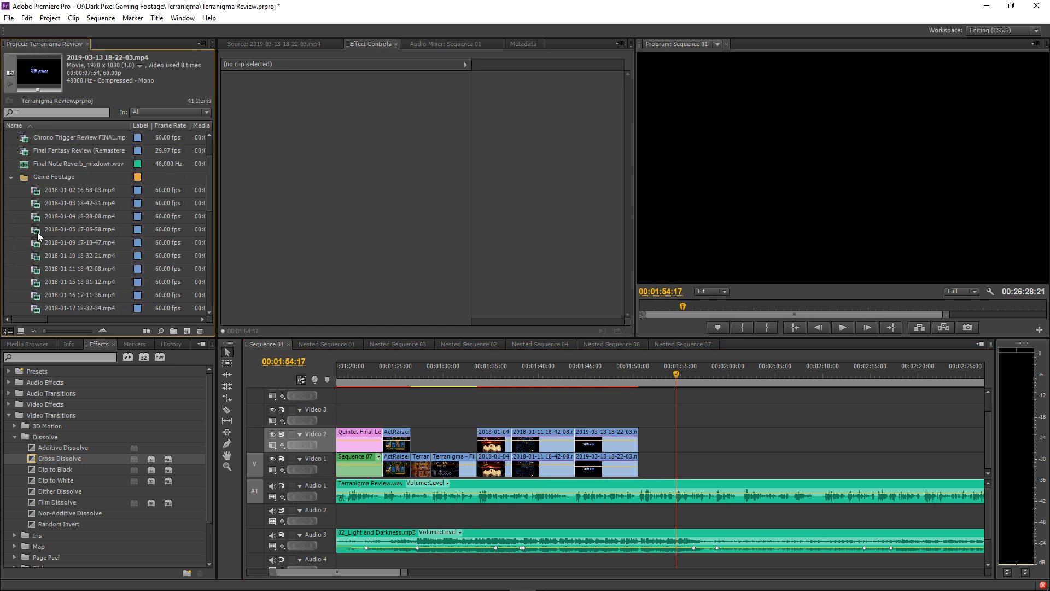
double_click(37, 269)
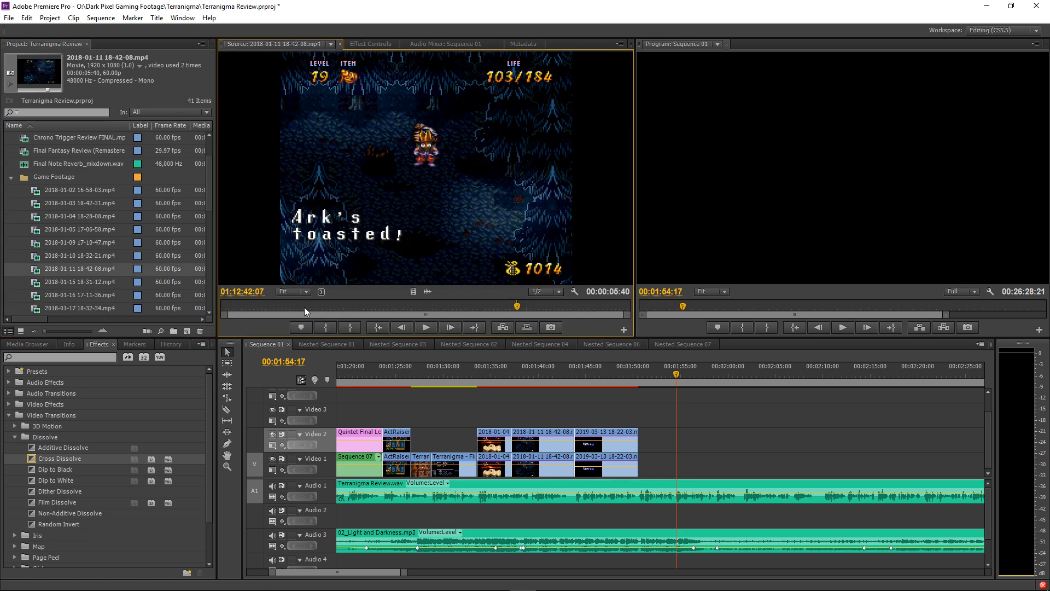
double_click(33, 282)
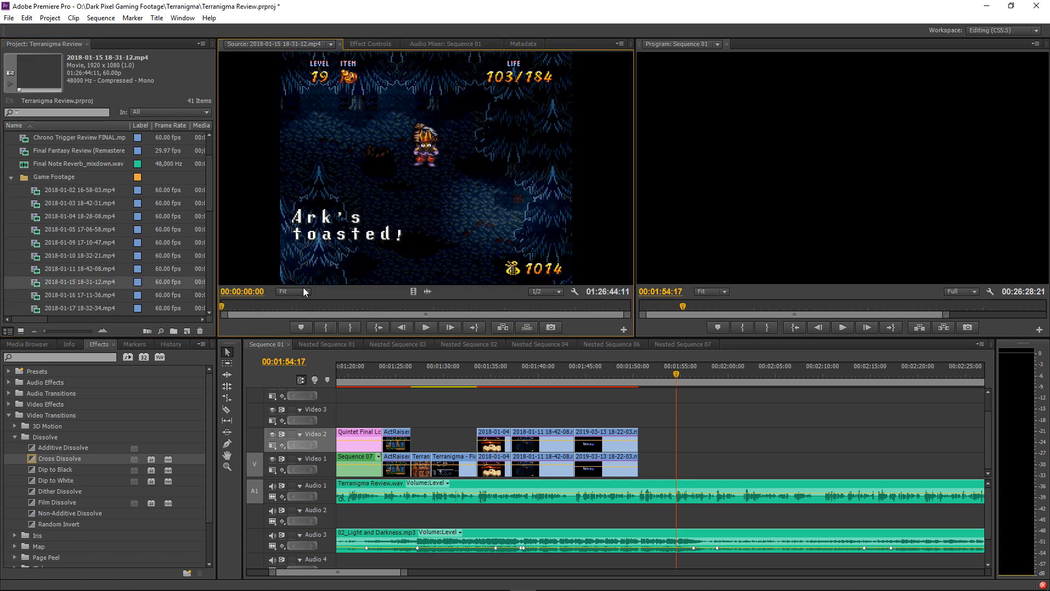
Try an In point at 00:24:53:51 in the source footage and preview the gameplay from there.
left_click(339, 307)
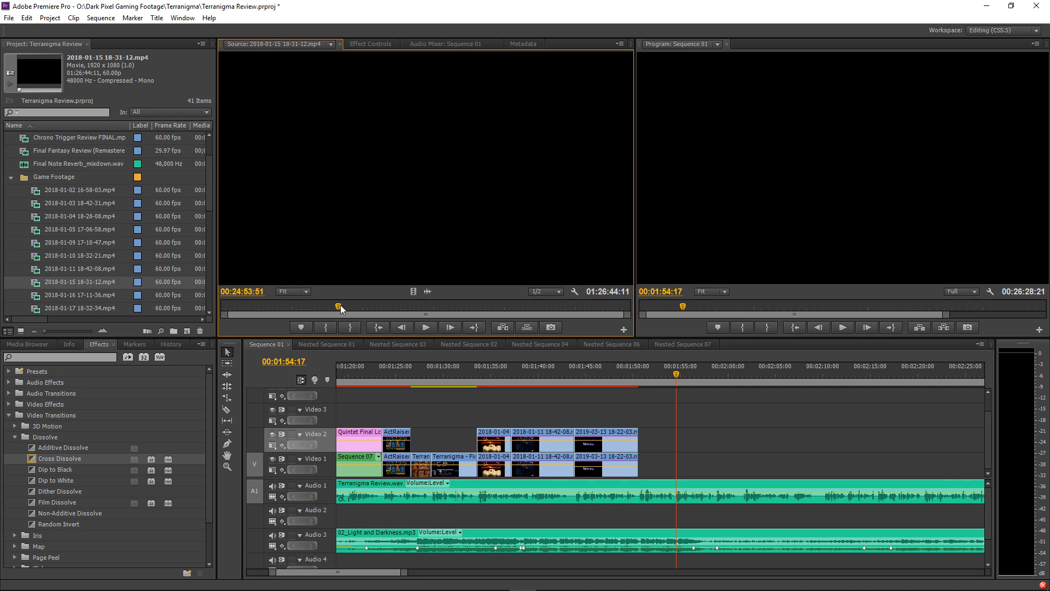
left_click(327, 327)
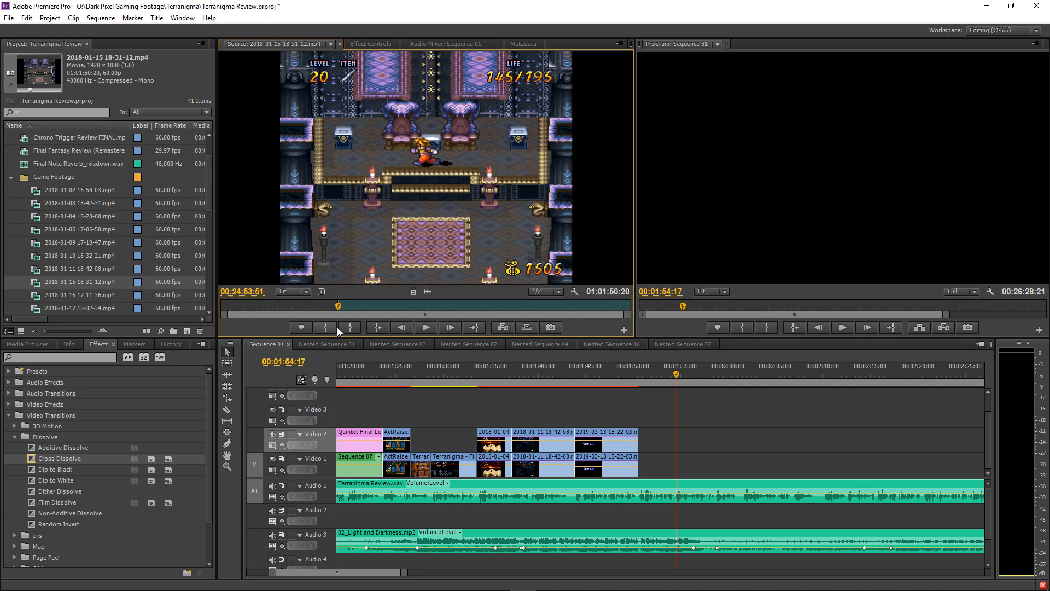
key("space")
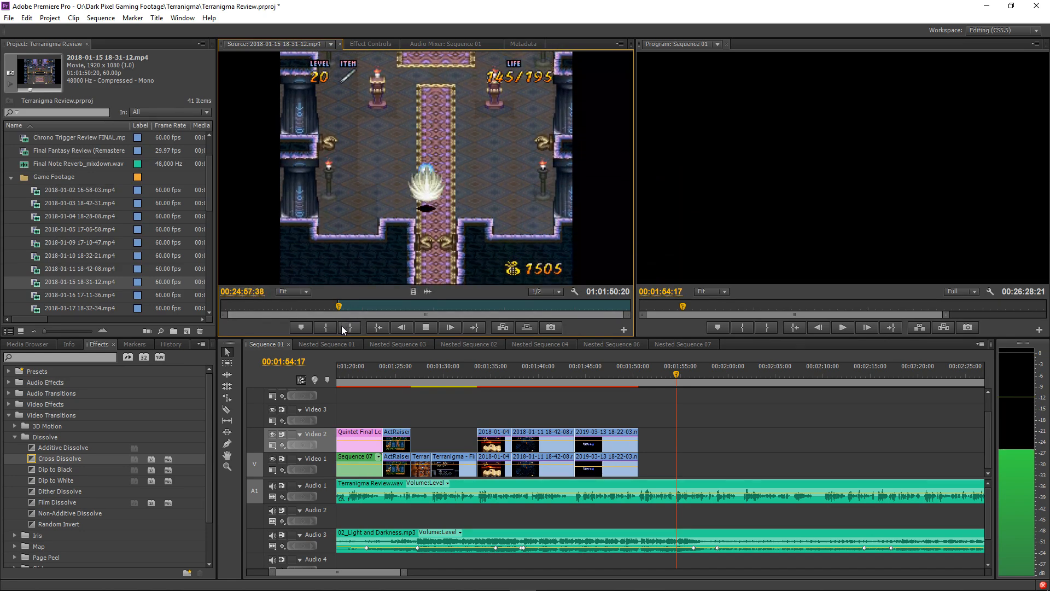
key("space")
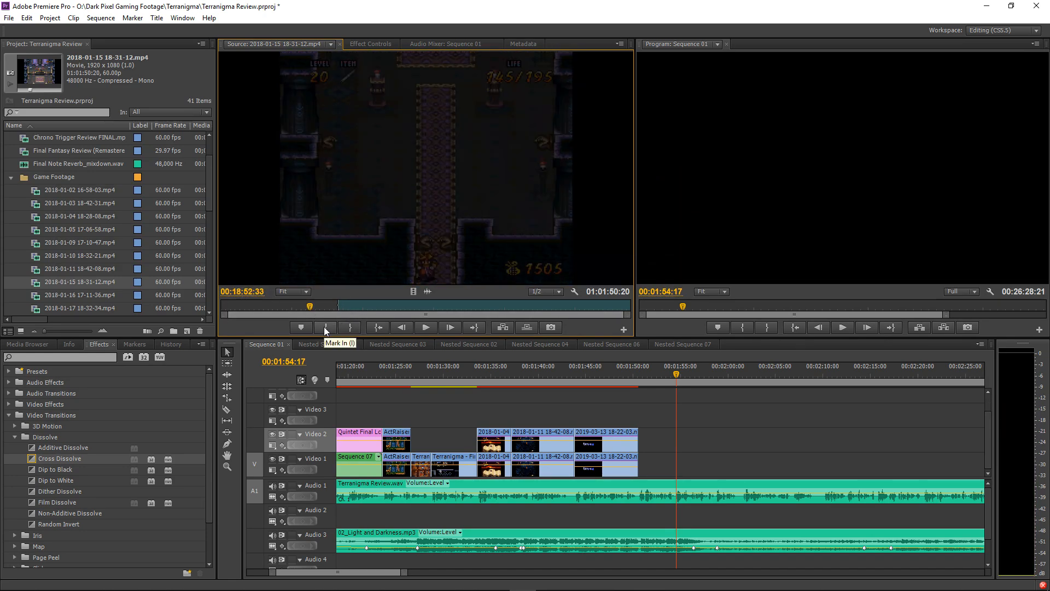
left_click(294, 305)
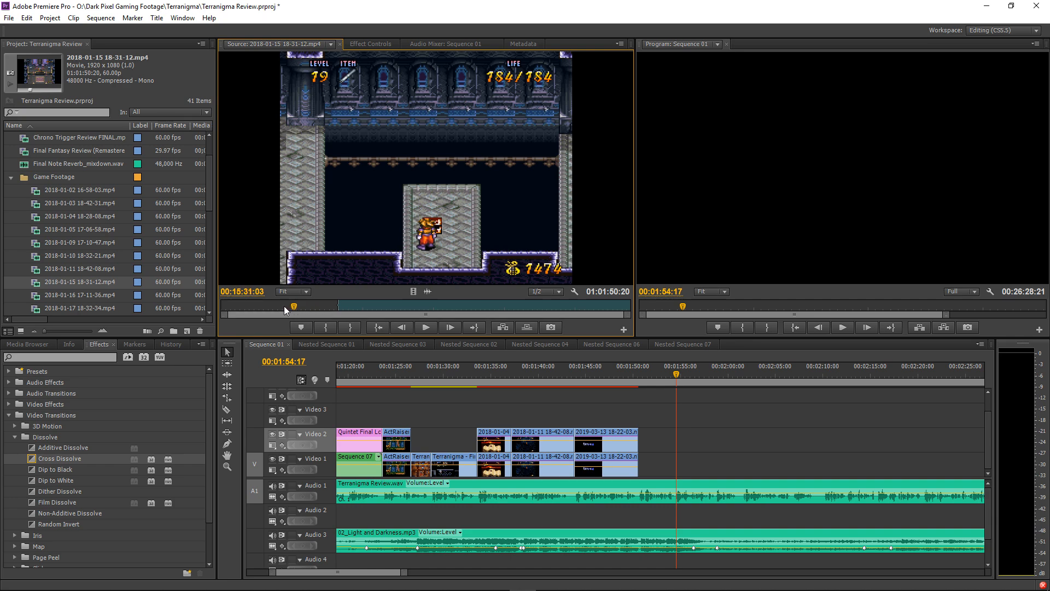
key("space")
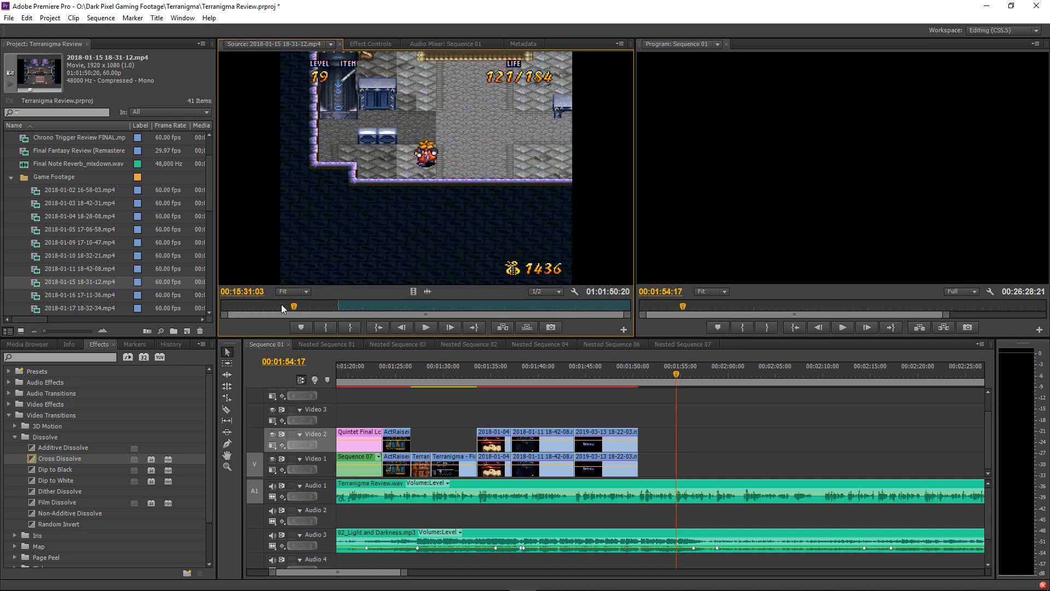
left_click(323, 327)
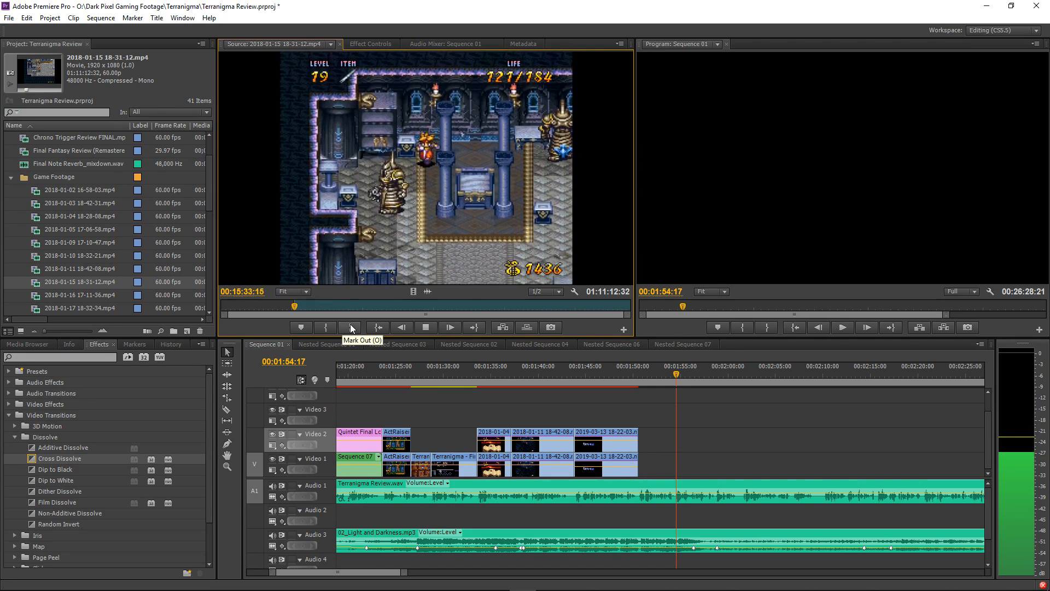
left_click(327, 325)
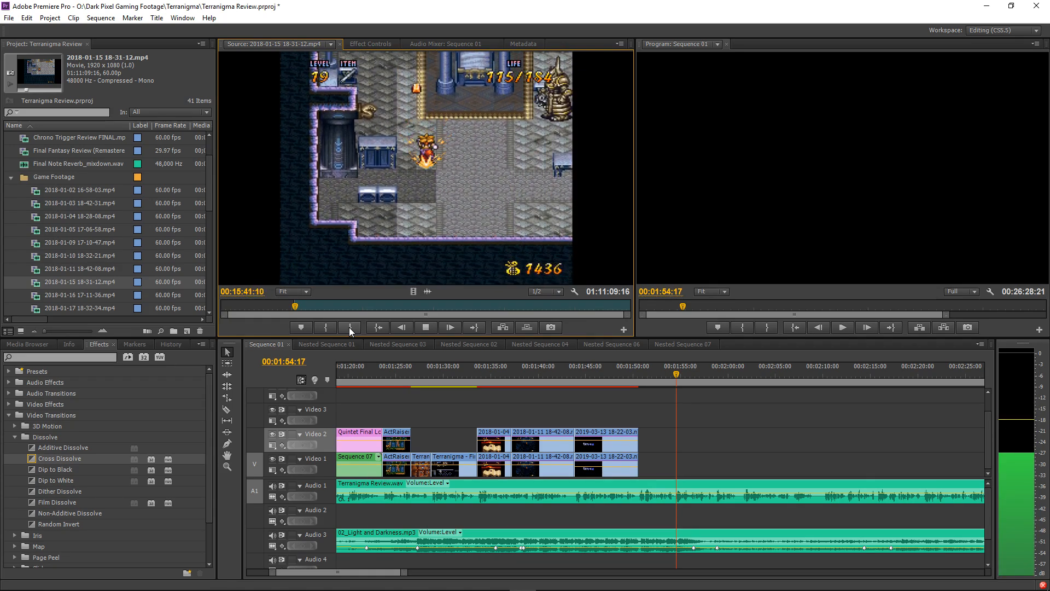
left_click(350, 327)
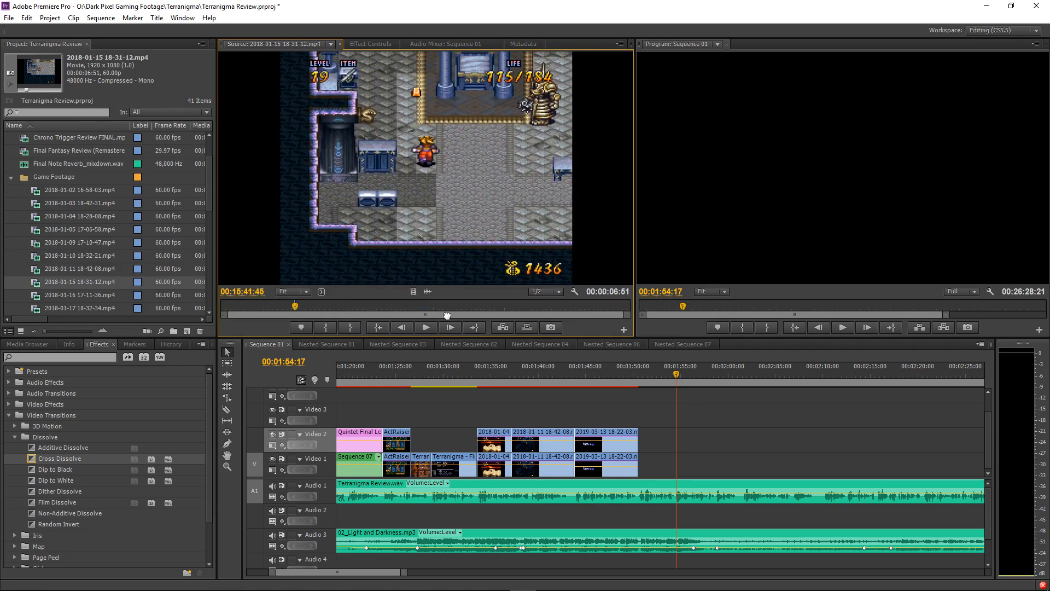
Place the marked gameplay excerpt on Video 1 directly after the title-screen clip and play from 00:01:49:13.
left_click_drag(447, 315, 656, 464)
left_click(628, 373)
key("space")
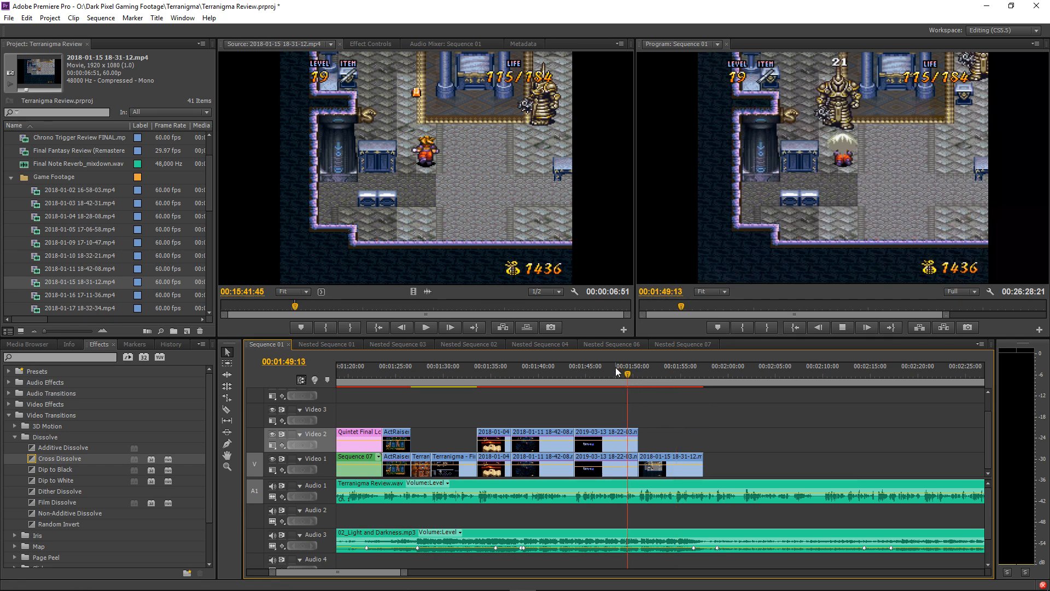
key("space")
key("=")
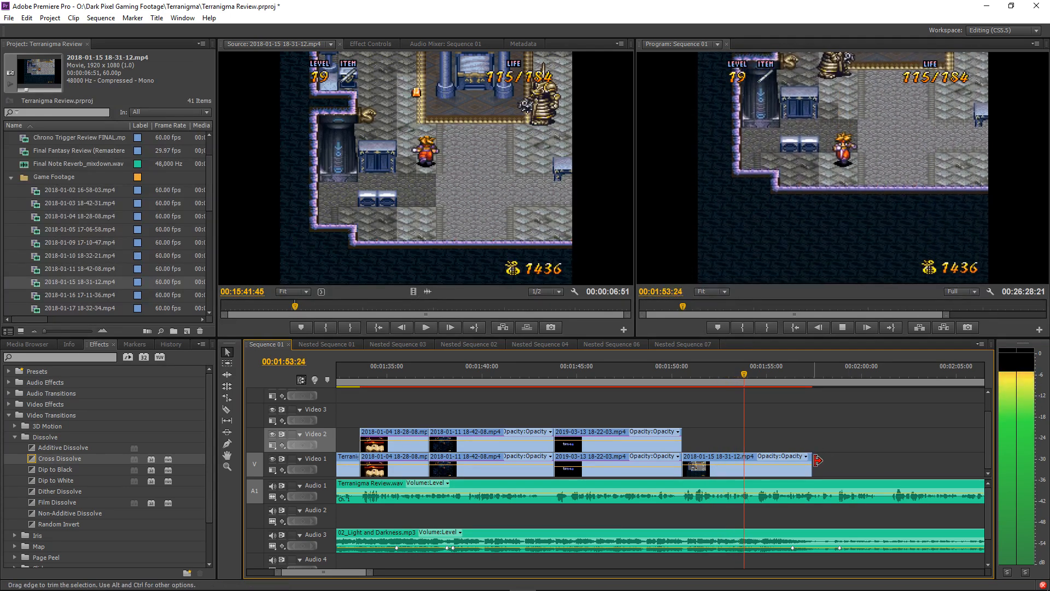
left_click_drag(818, 461, 711, 444)
left_click(713, 380)
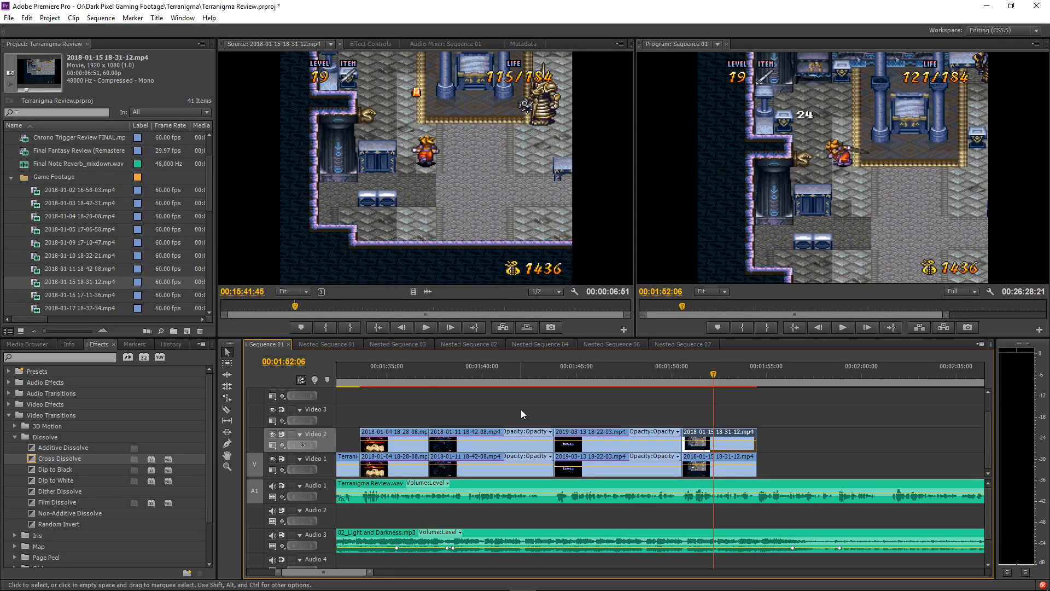
key("minus")
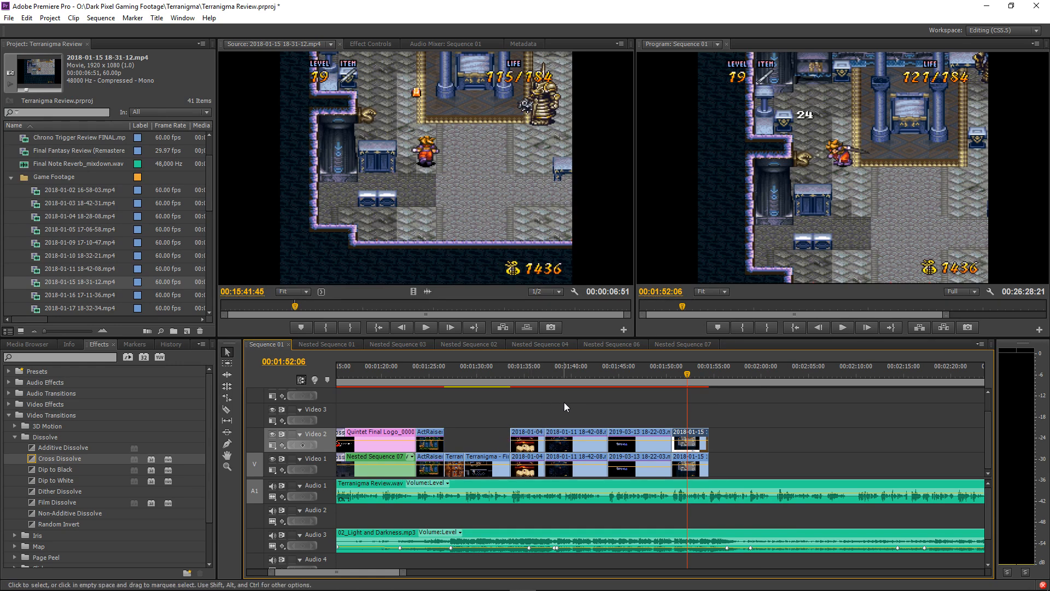
left_click(525, 377)
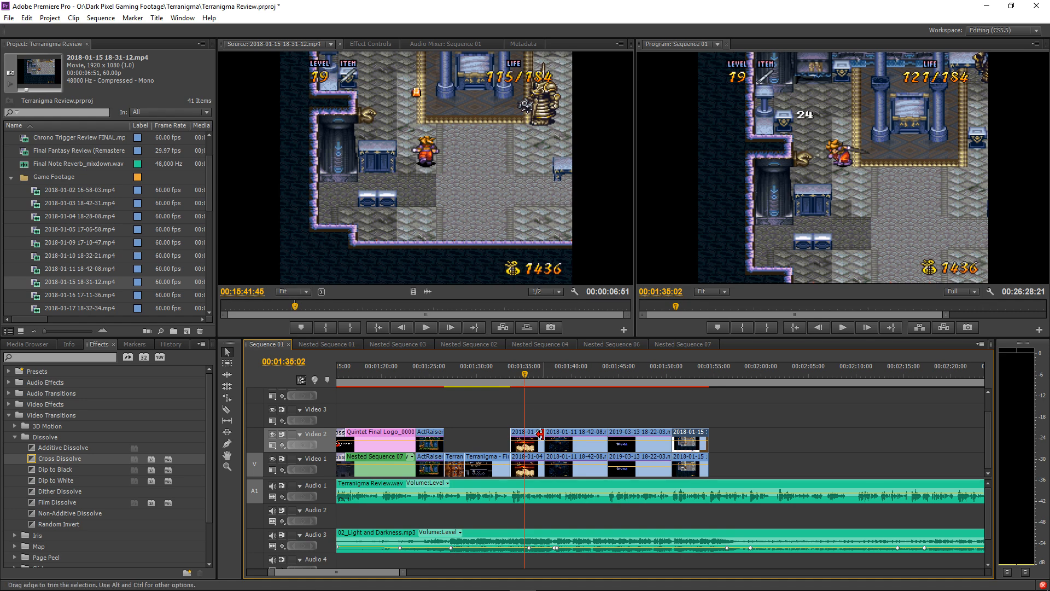
left_click(579, 373)
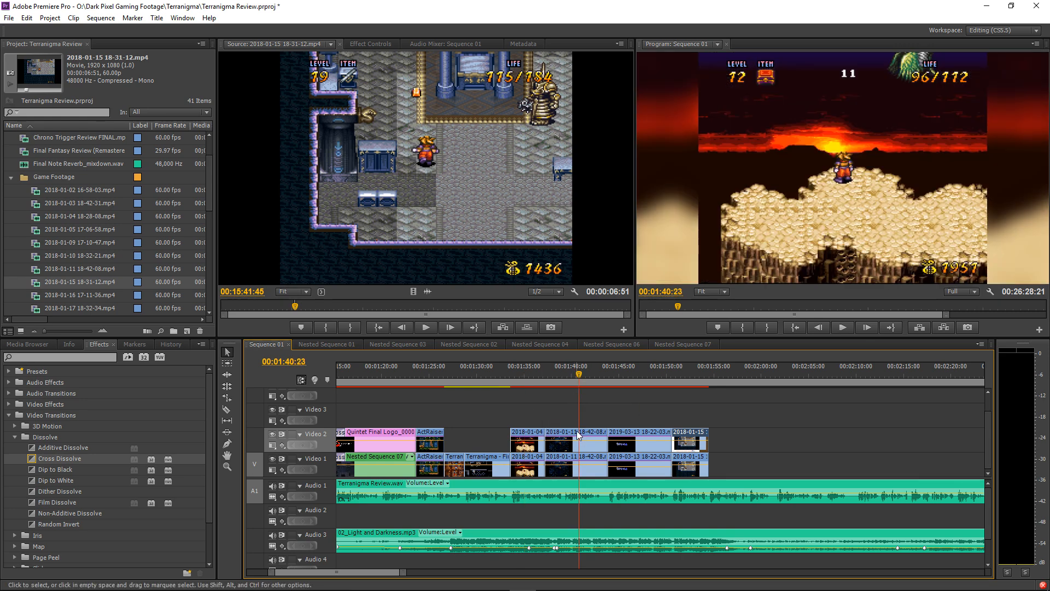
left_click(372, 44)
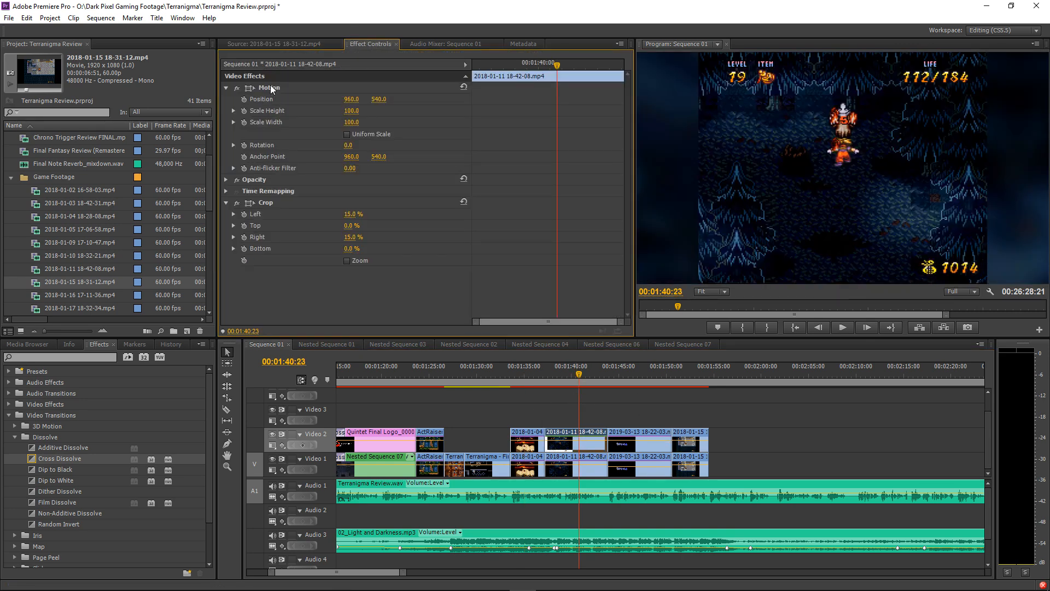
left_click(266, 204)
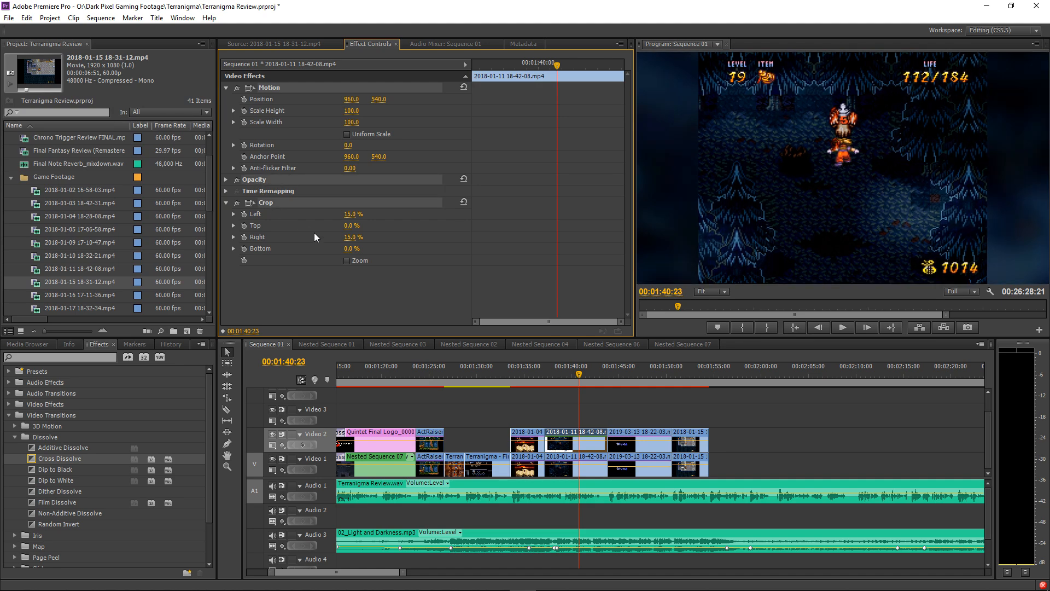
left_click(689, 438)
left_click(686, 373)
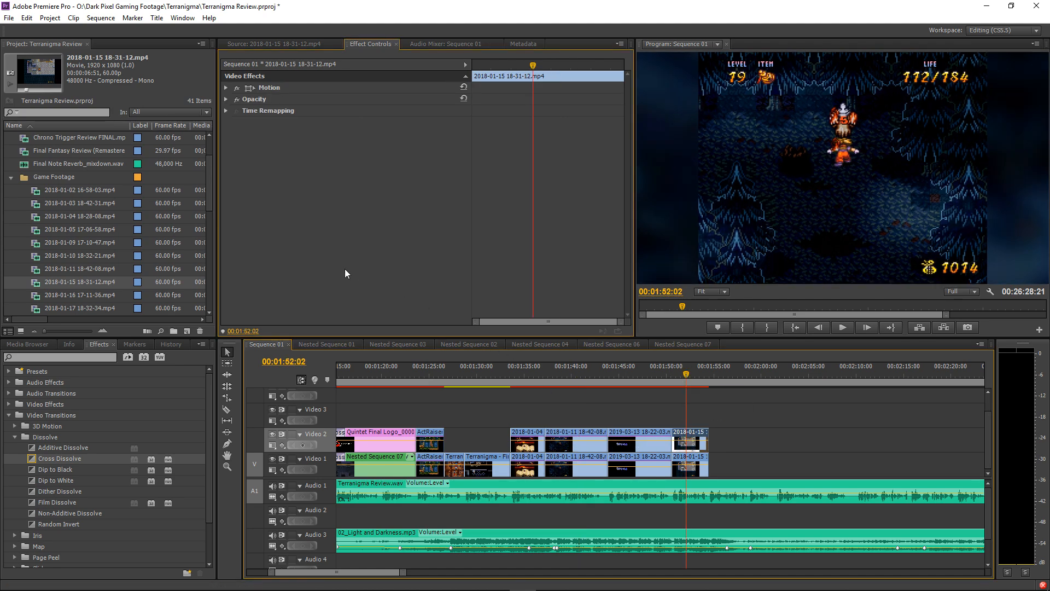
left_click(530, 465)
left_click(271, 87)
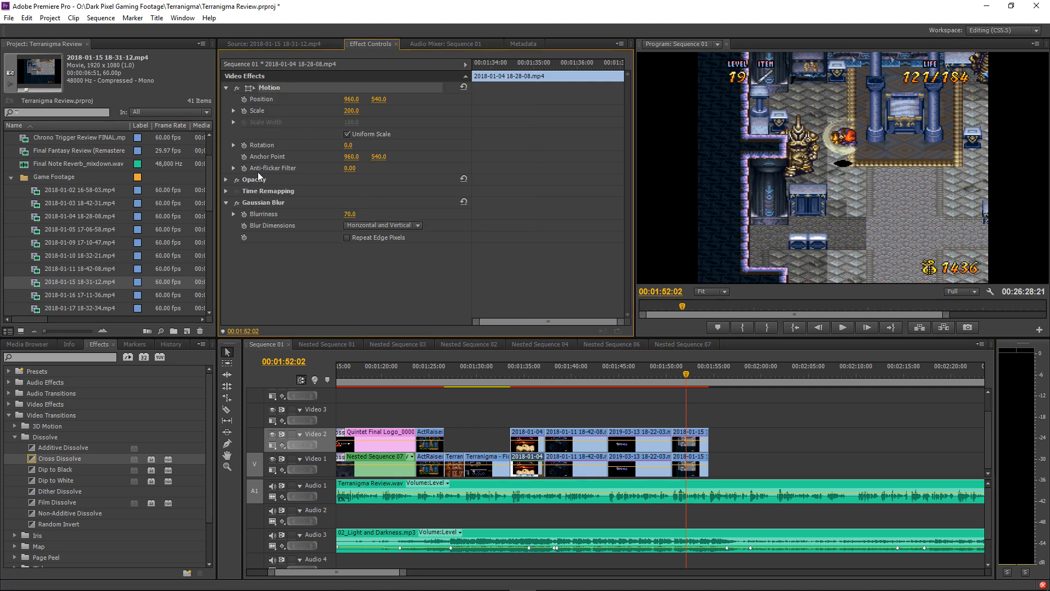
left_click(257, 179, "ctrl")
left_click(260, 204, "ctrl")
key("ctrl+c")
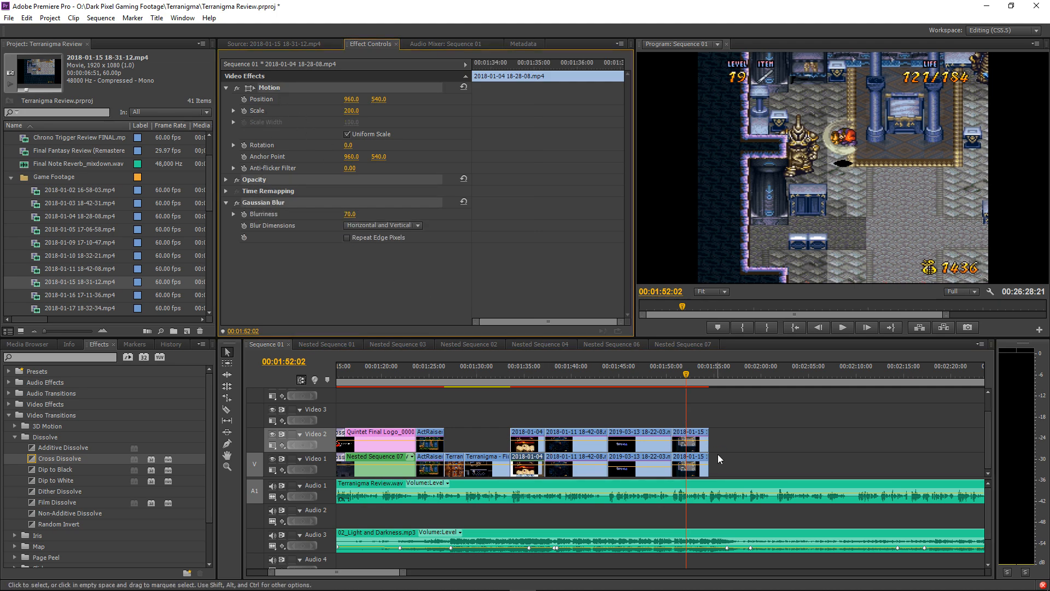
left_click(689, 465)
key("ctrl+v")
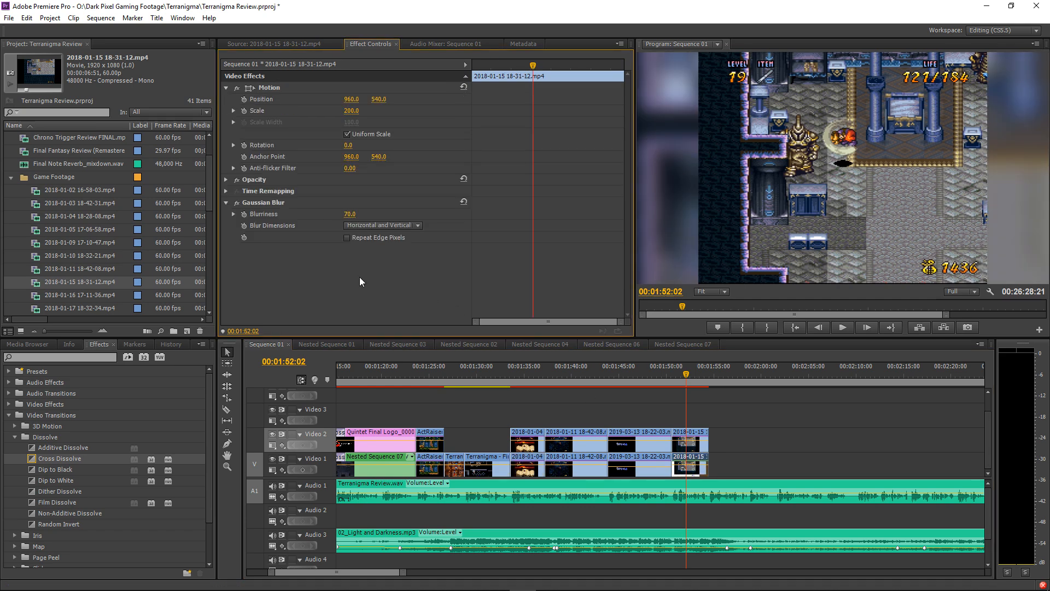
left_click(227, 180)
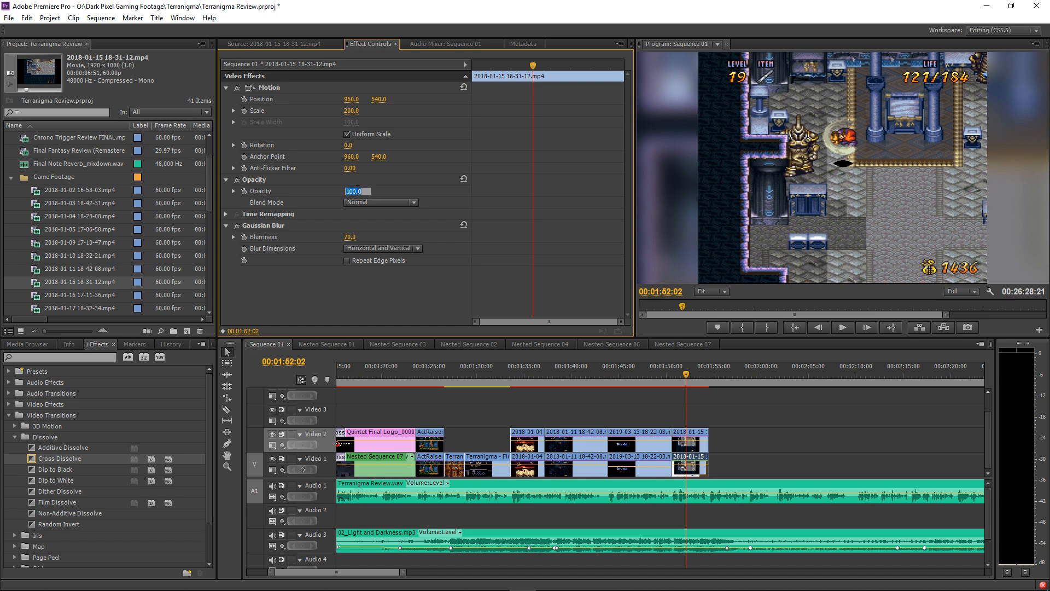
key("Return")
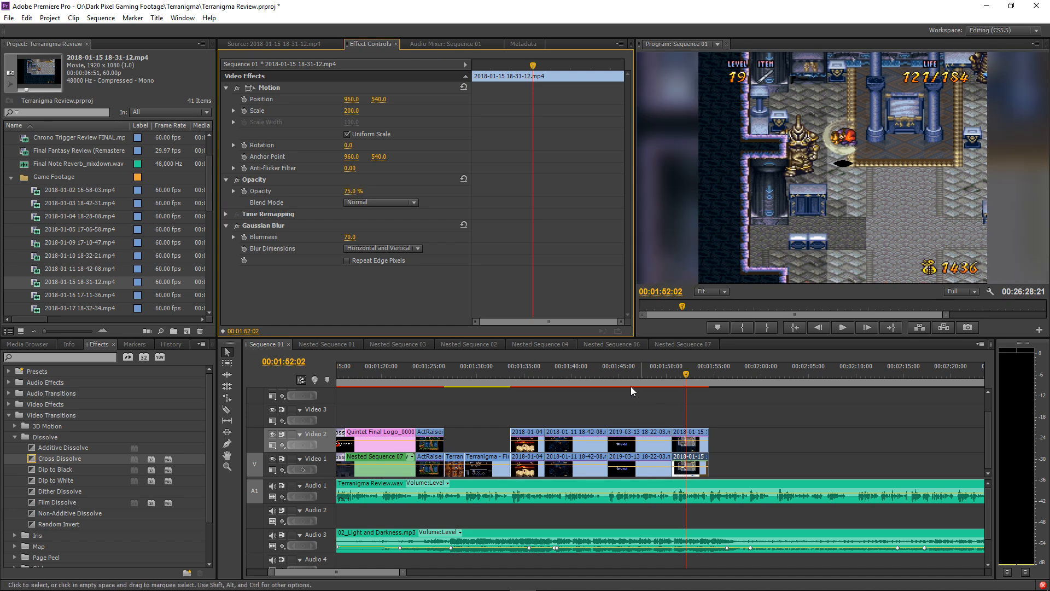
Survey the sequence out to its end and return to the edited opening section.
left_click(619, 369)
left_click(757, 417)
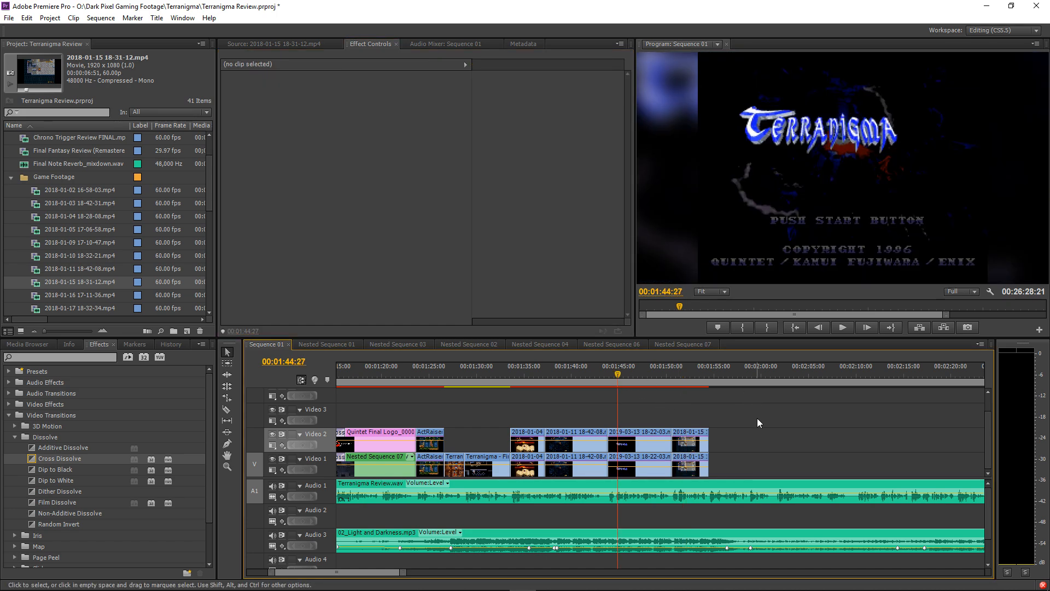
key("space")
key("End")
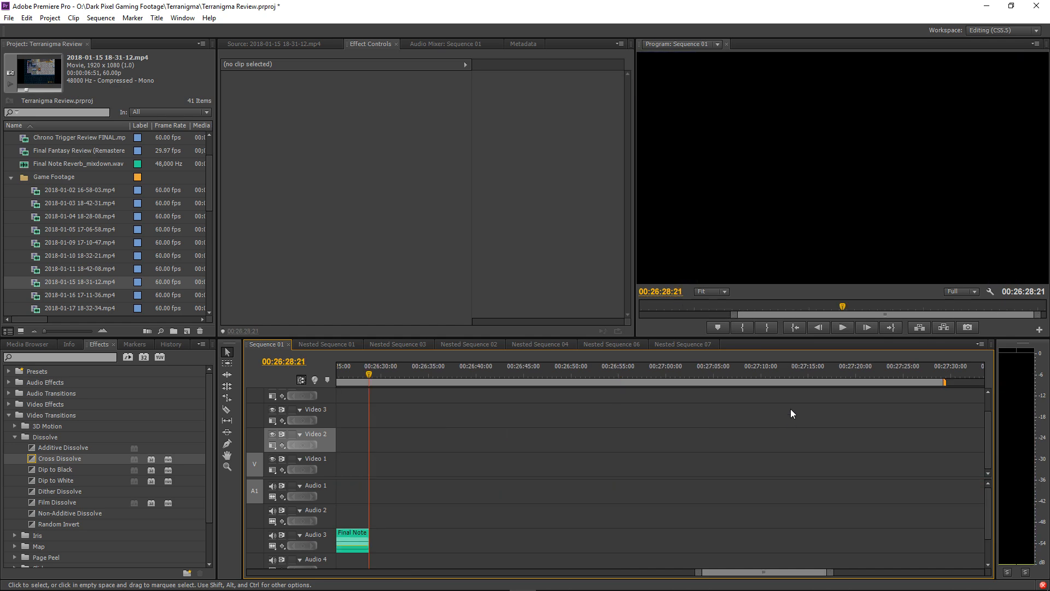
key("minus")
key("minus")
key("minus")
key("minus")
key("minus")
key("minus")
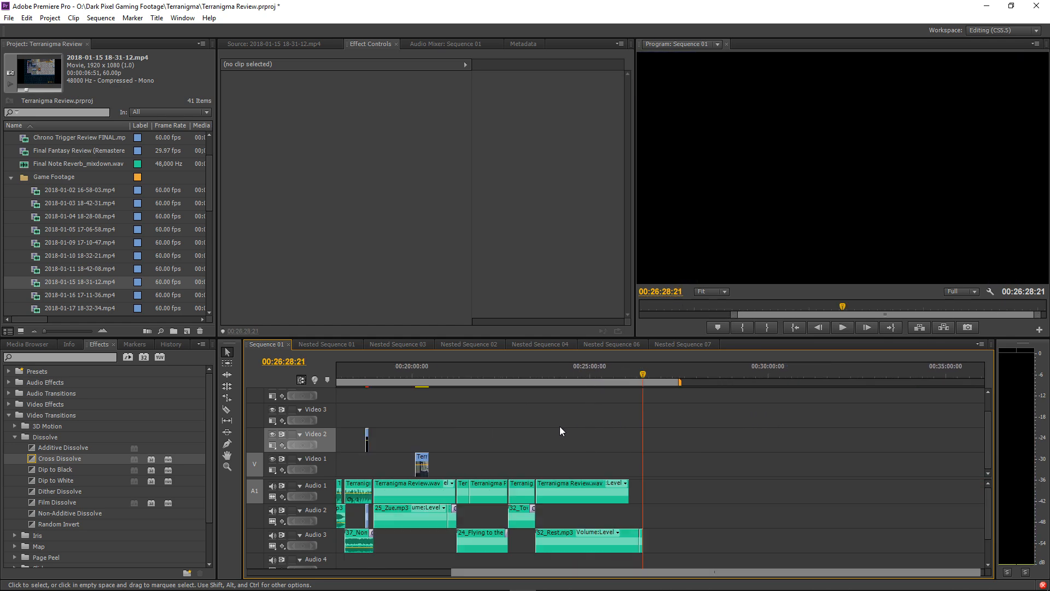
left_click(377, 369)
key("equal")
key("equal")
key("equal")
key("equal")
key("equal")
key("equal")
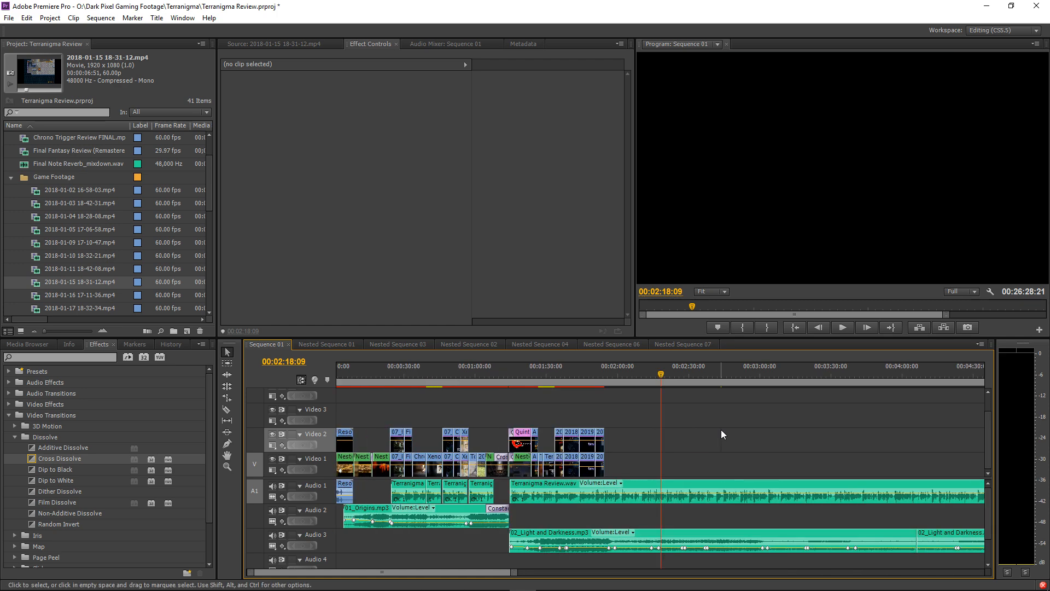
Play the sequence from 00:01:48:09 past the end of the layered gameplay clips to check their timing against the narration.
left_click(376, 372)
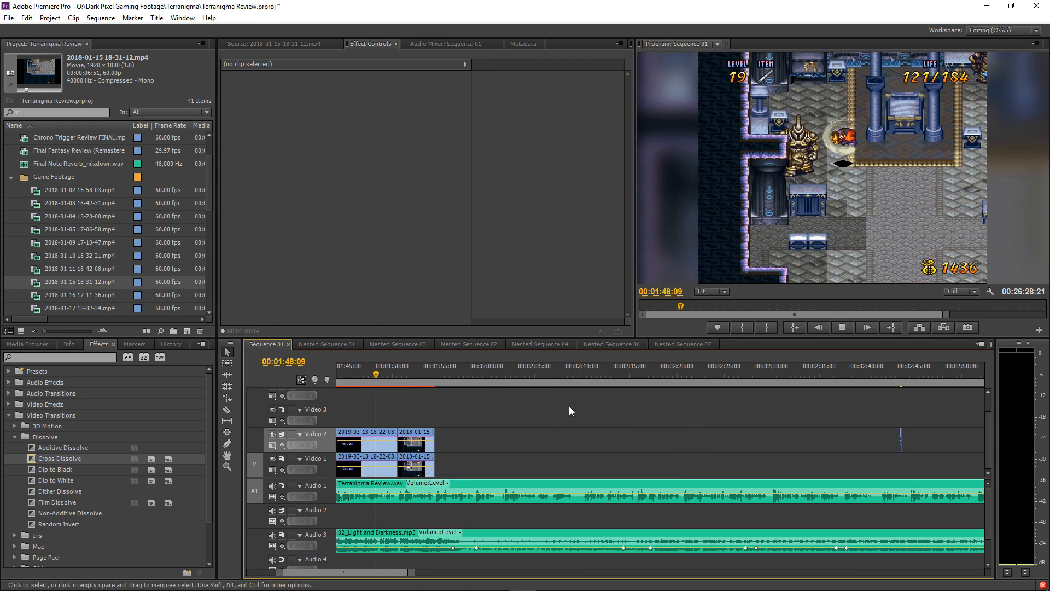
key("space")
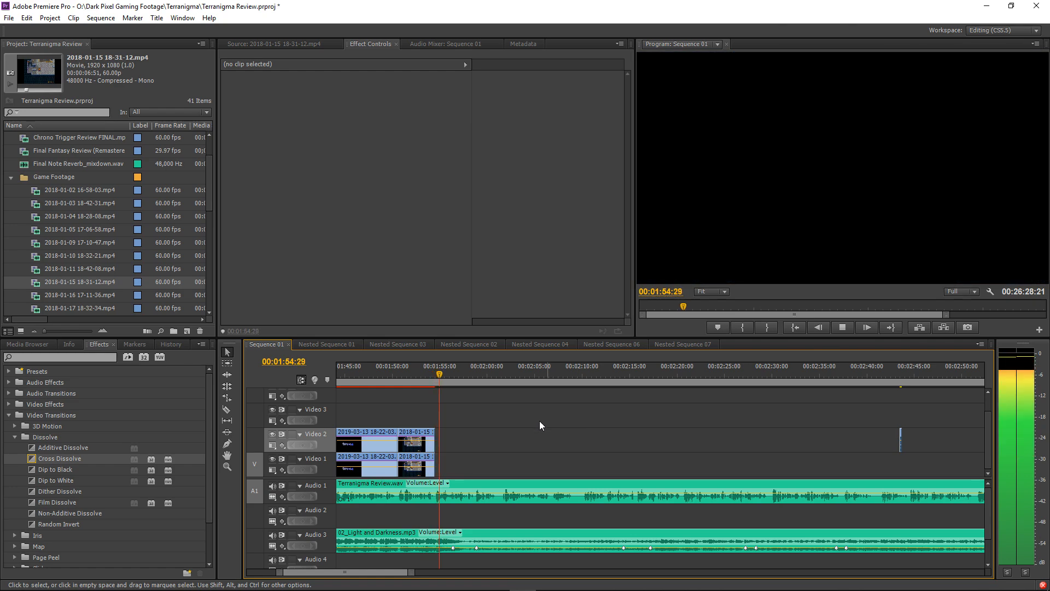
key("=")
key("=")
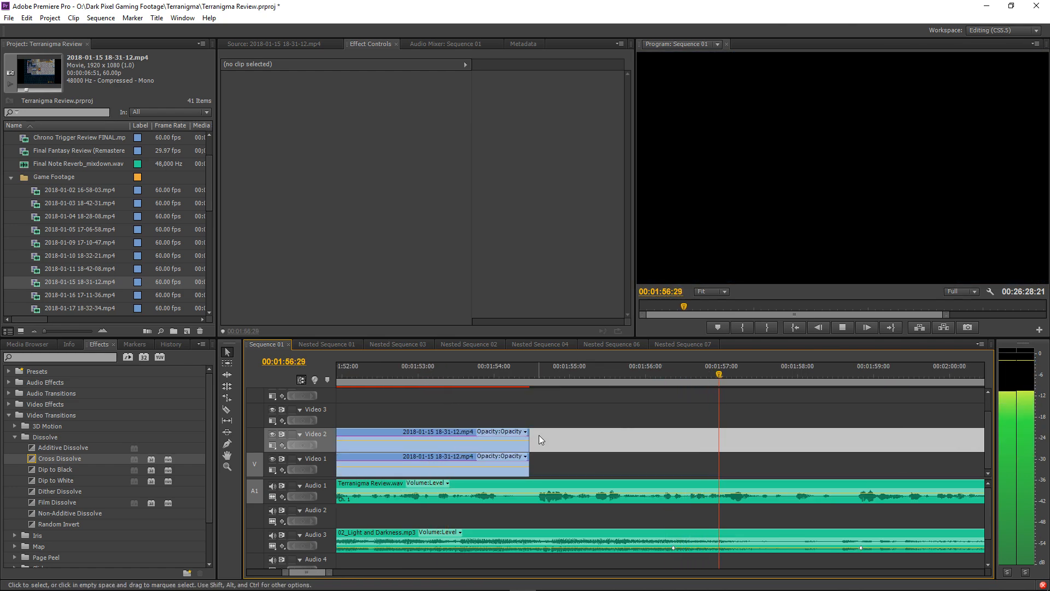
key("space")
left_click_drag(534, 435, 550, 462)
key("minus")
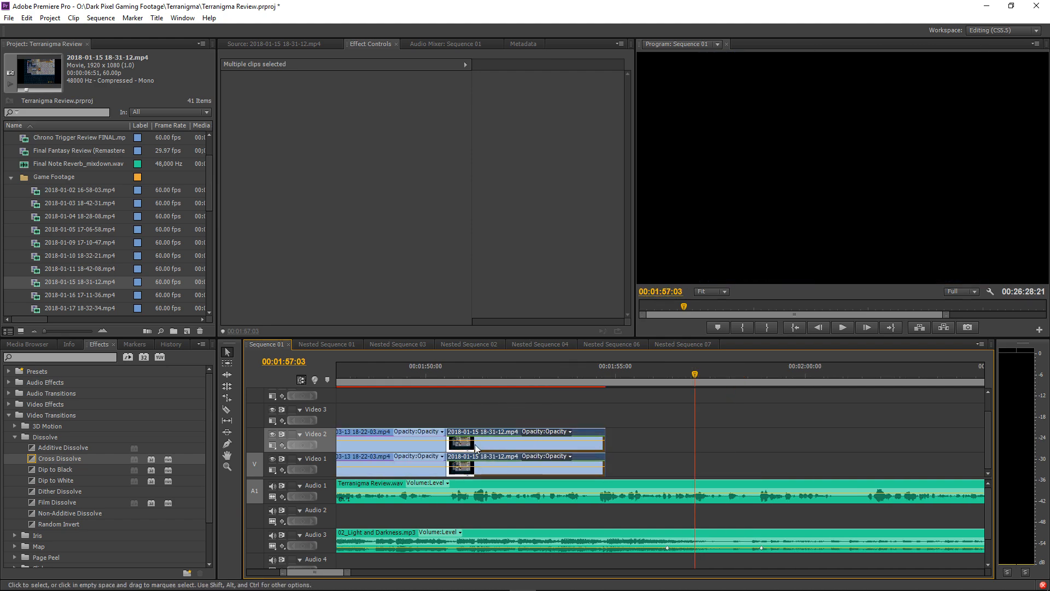
left_click_drag(447, 436, 466, 436)
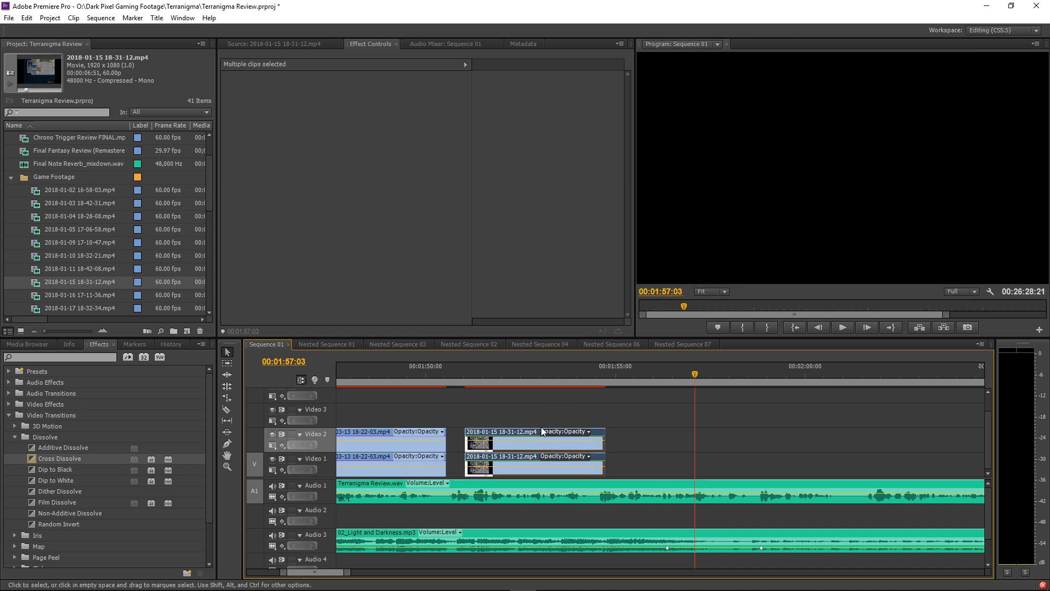
left_click_drag(530, 431, 520, 433)
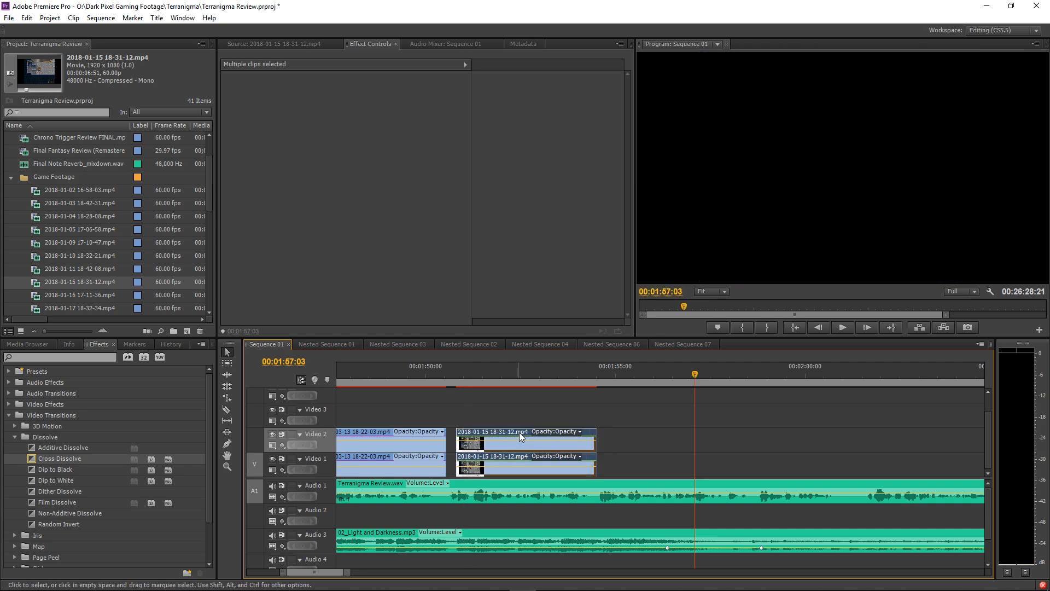
left_click(574, 369)
left_click(628, 408)
key("space")
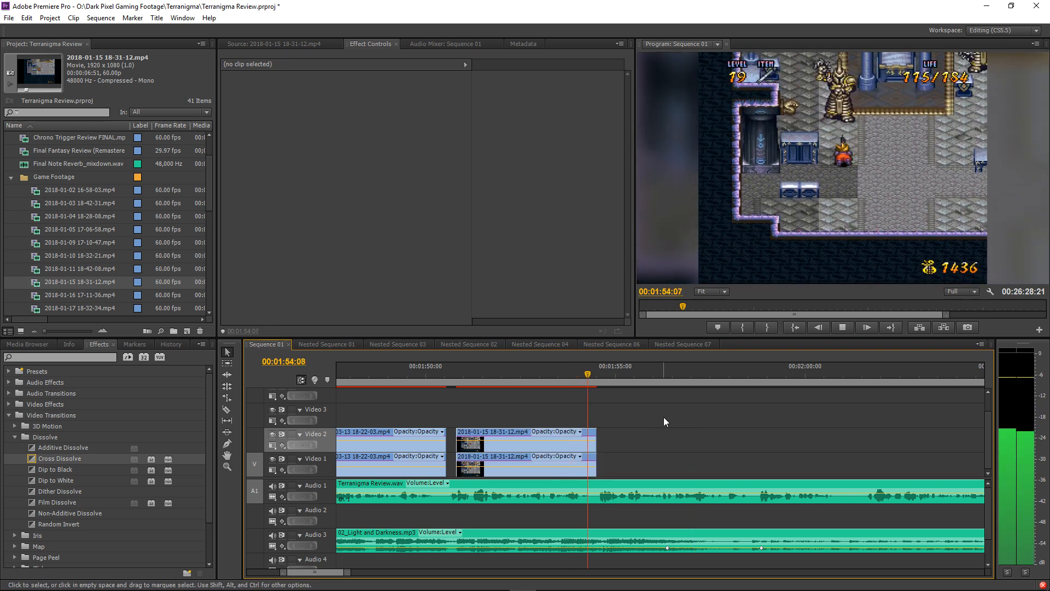
key("space")
left_click_drag(580, 434, 570, 434)
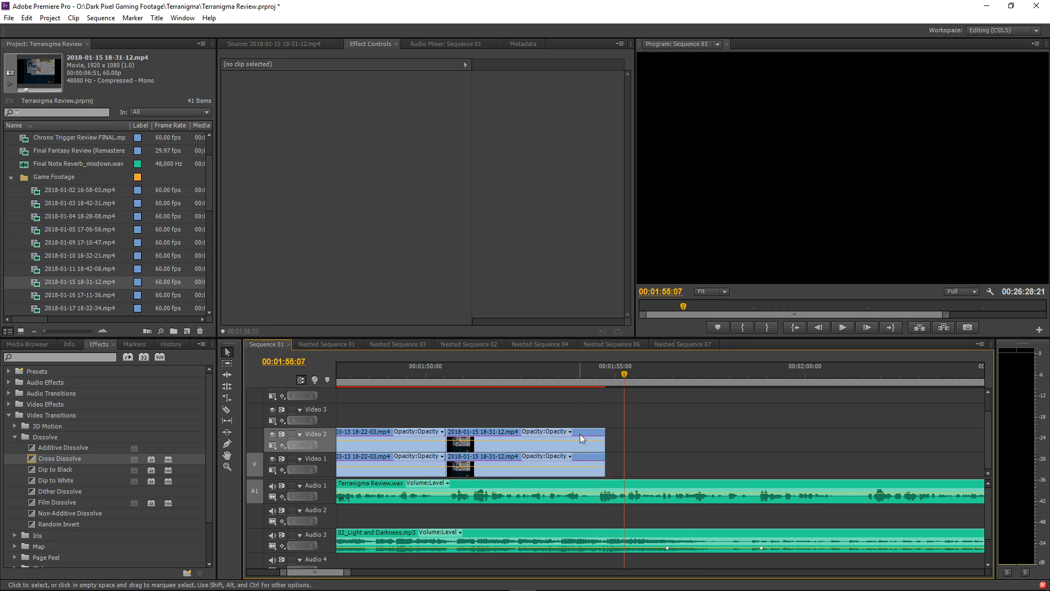
Play the narration from near the end of the layered gameplay clips on to 00:01:59:09.
left_click(563, 380)
key("space")
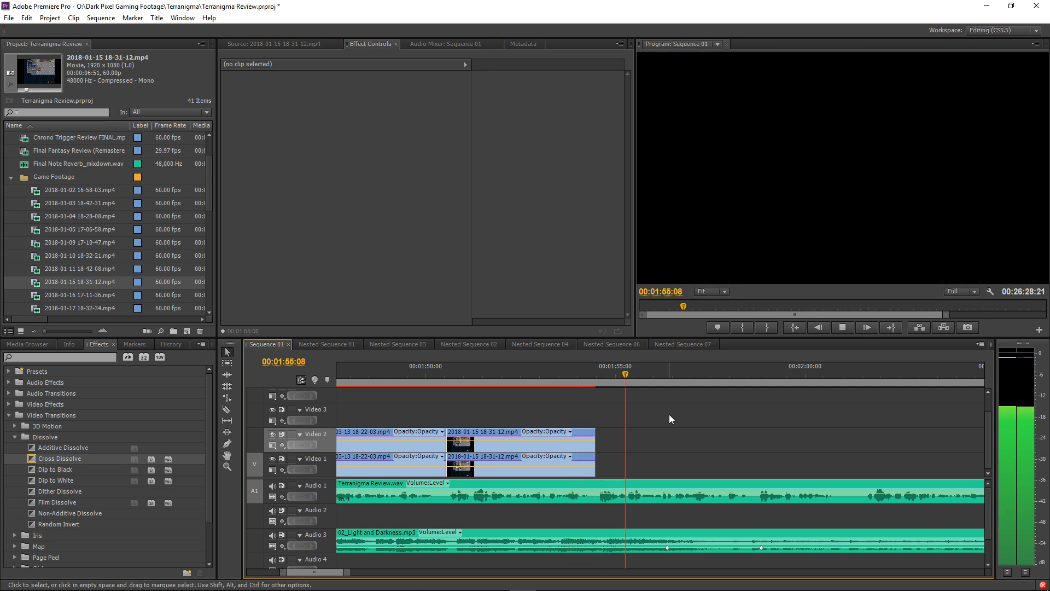
key("minus")
scroll(737, 435, "down", 1)
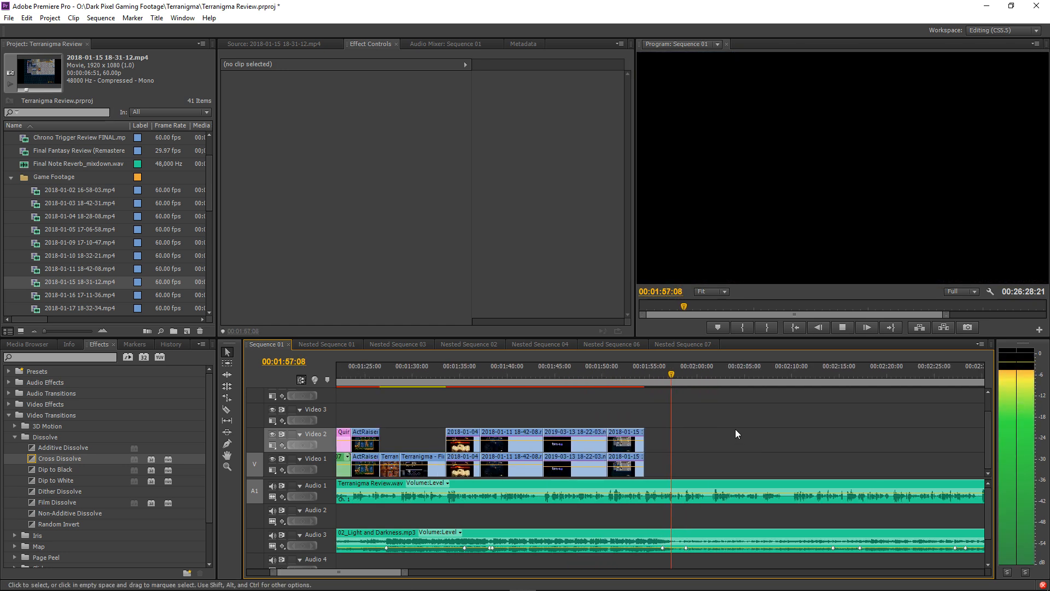
key("space")
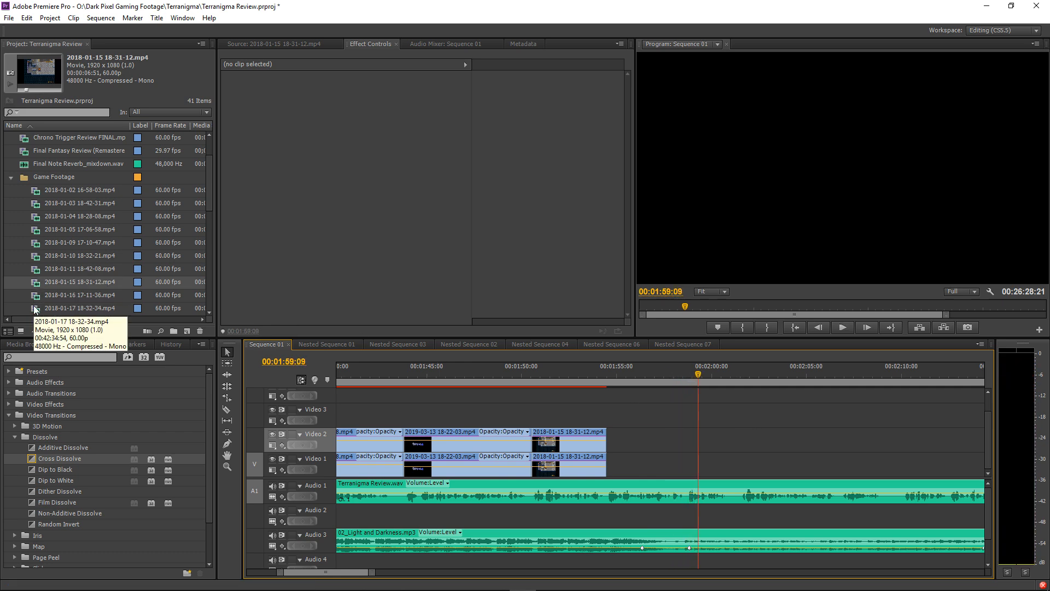
left_click_drag(36, 308, 251, 305)
left_click(367, 305)
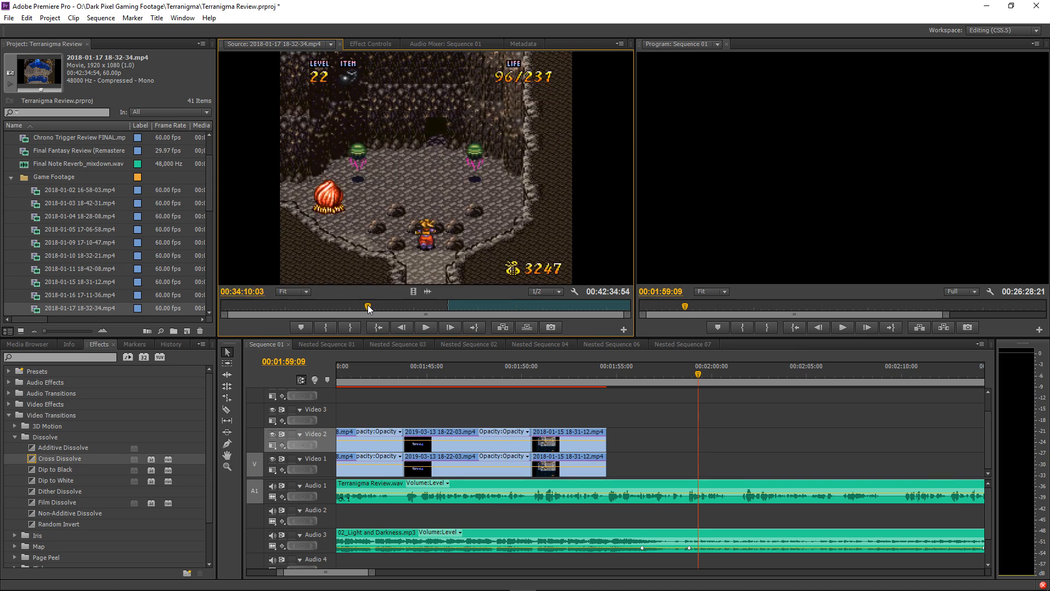
left_click(330, 326)
key("space")
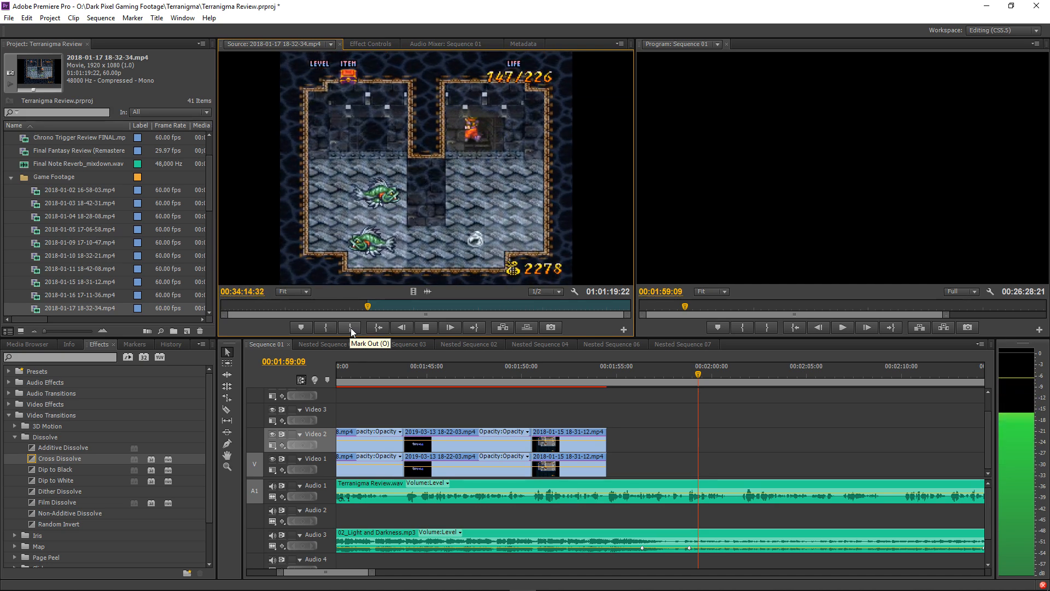
key("space")
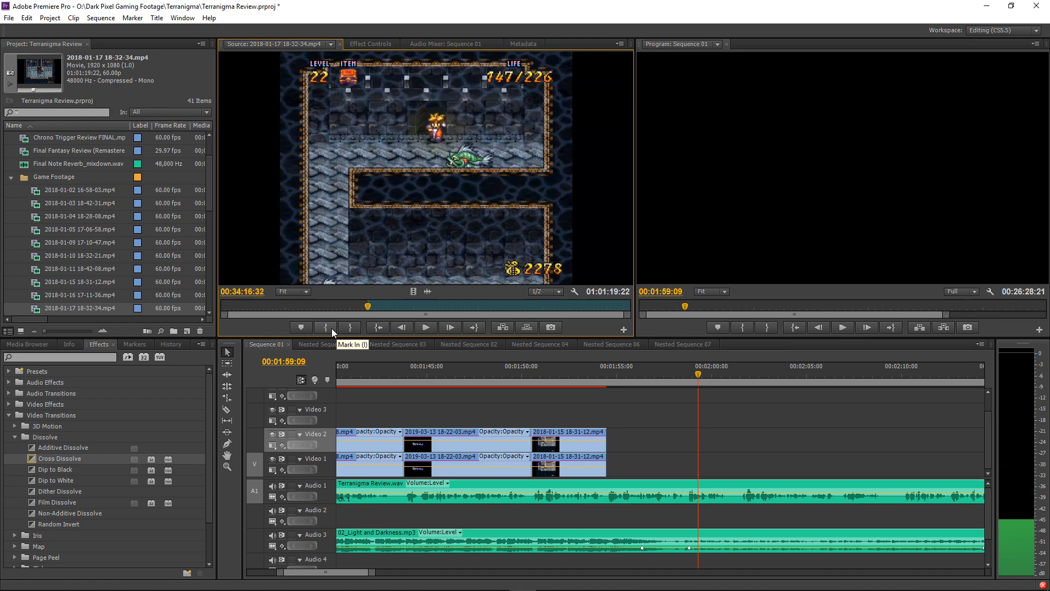
Try successive In points in the source footage from 00:34:16:32 onward while previewing the dungeon fight.
left_click(331, 329)
key("space")
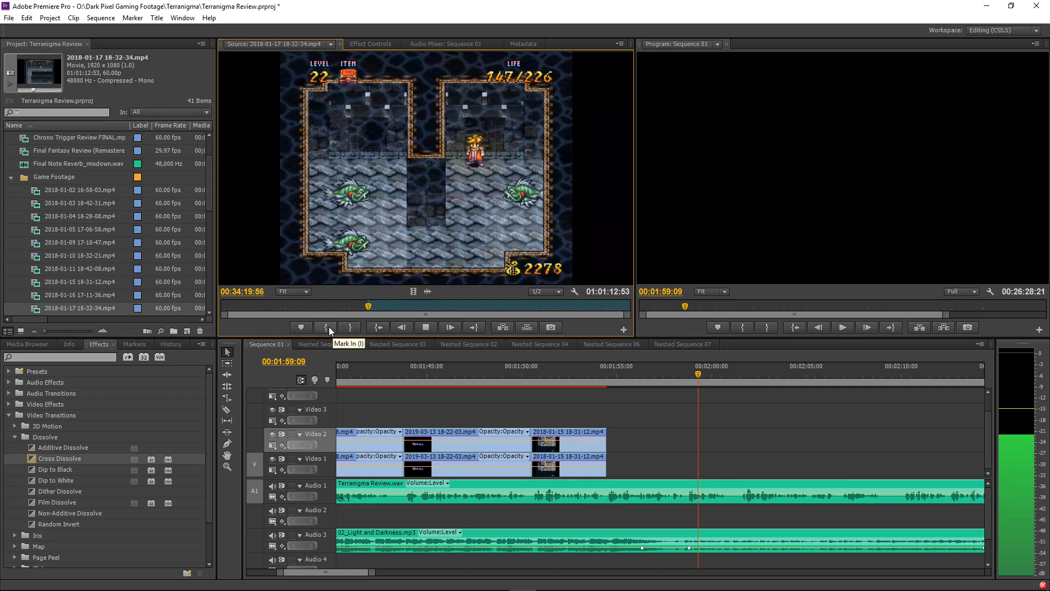
left_click(330, 327)
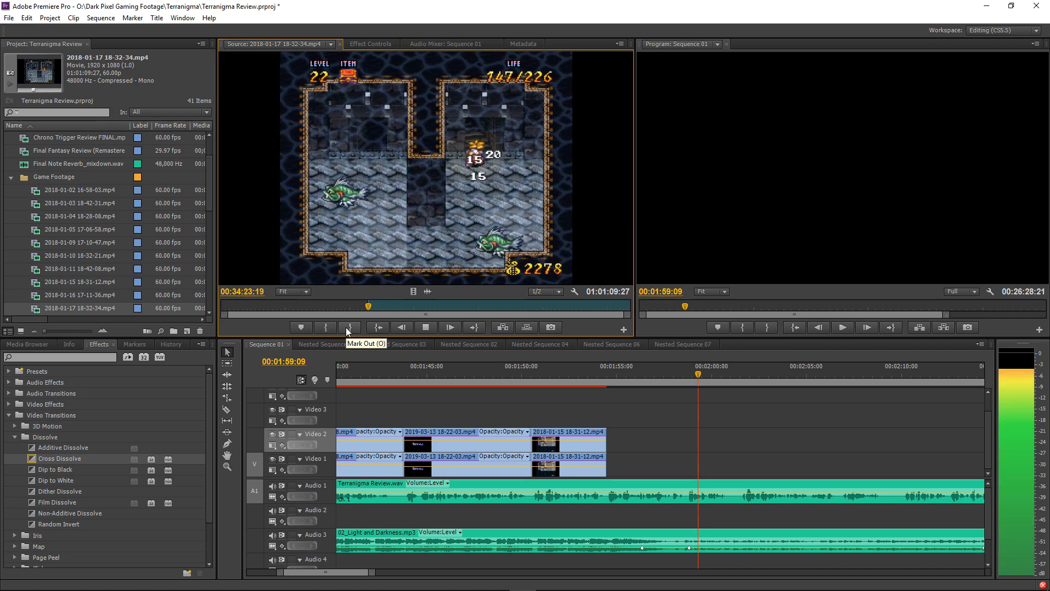
left_click(346, 327)
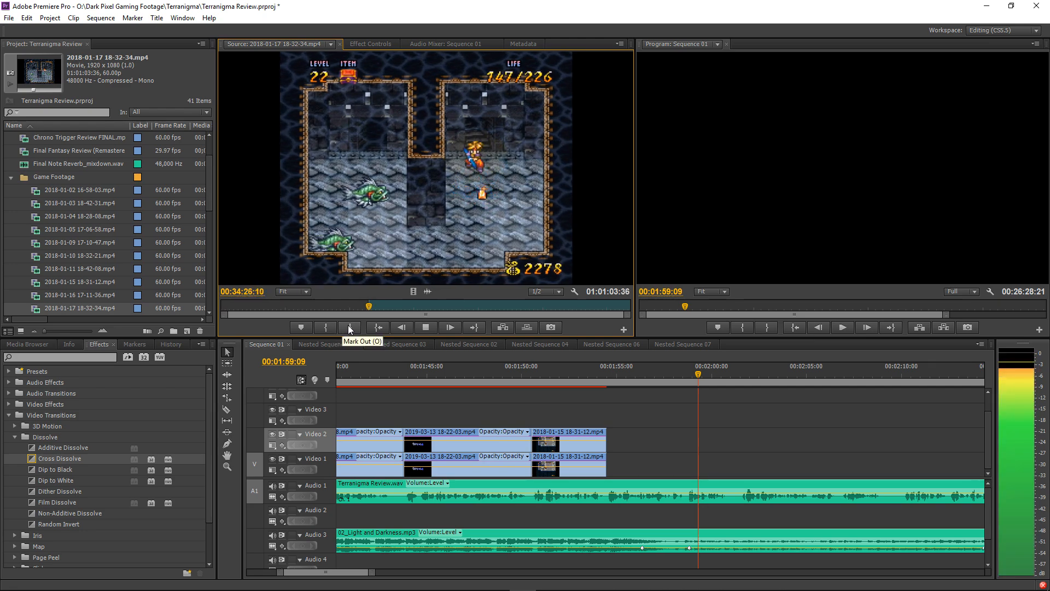
Mark the In point shortly after 00:34:26:10 in the source footage and preview the gameplay up to 00:34:29:14.
key("space")
left_click(337, 326)
key("space")
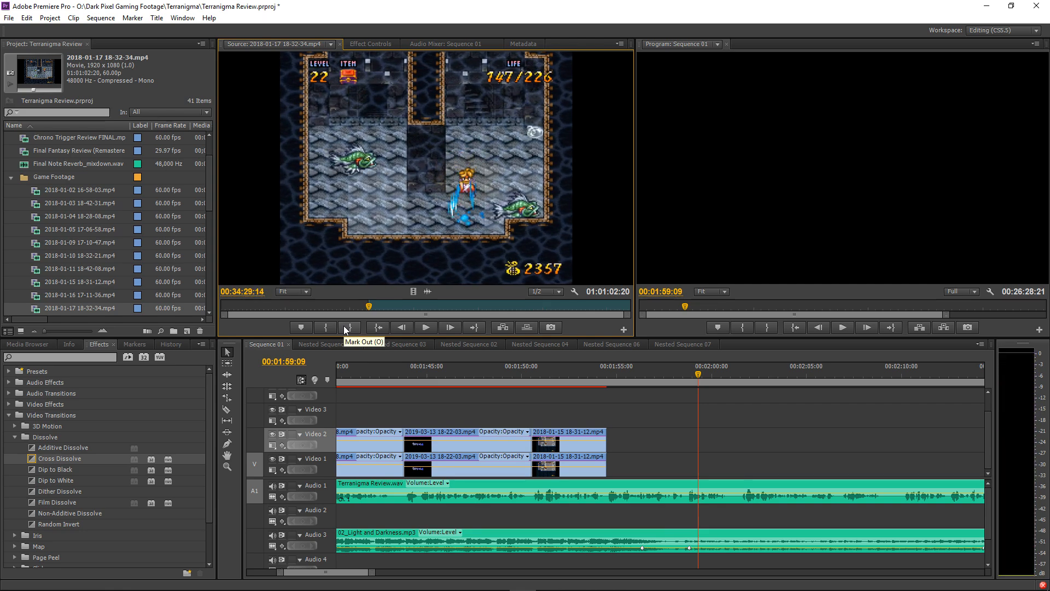
Try later In points in the source's dungeon fight, up to 00:34:47:20, and preview the gameplay from there.
left_click(346, 326)
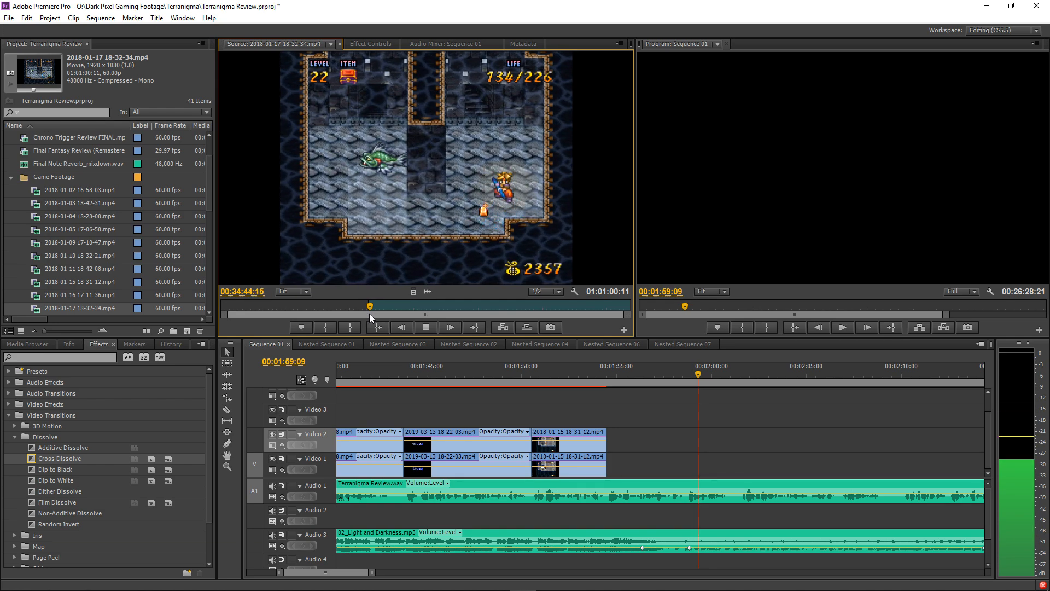
left_click(333, 326)
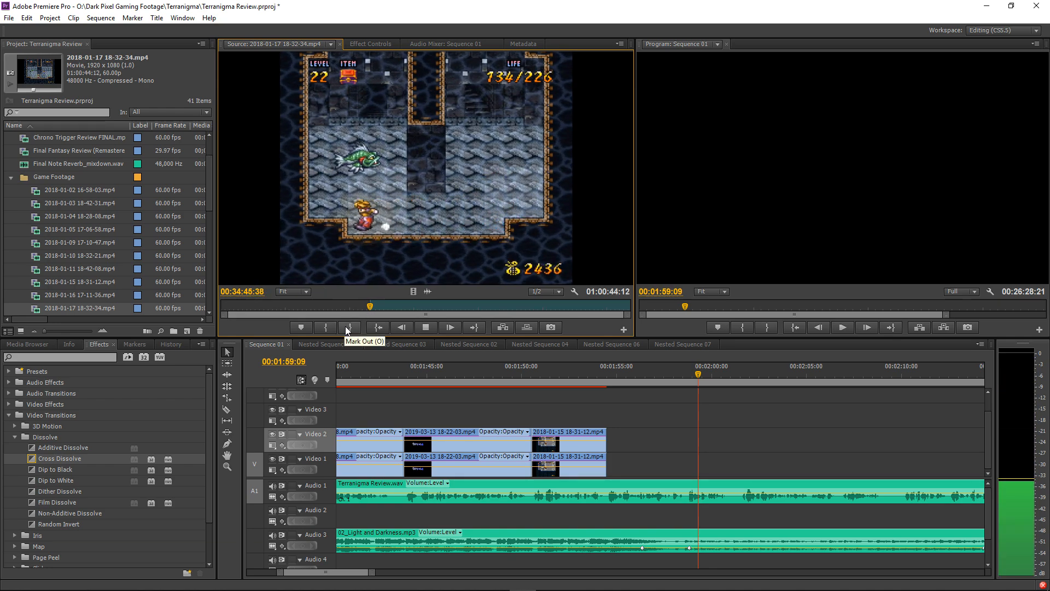
key("space")
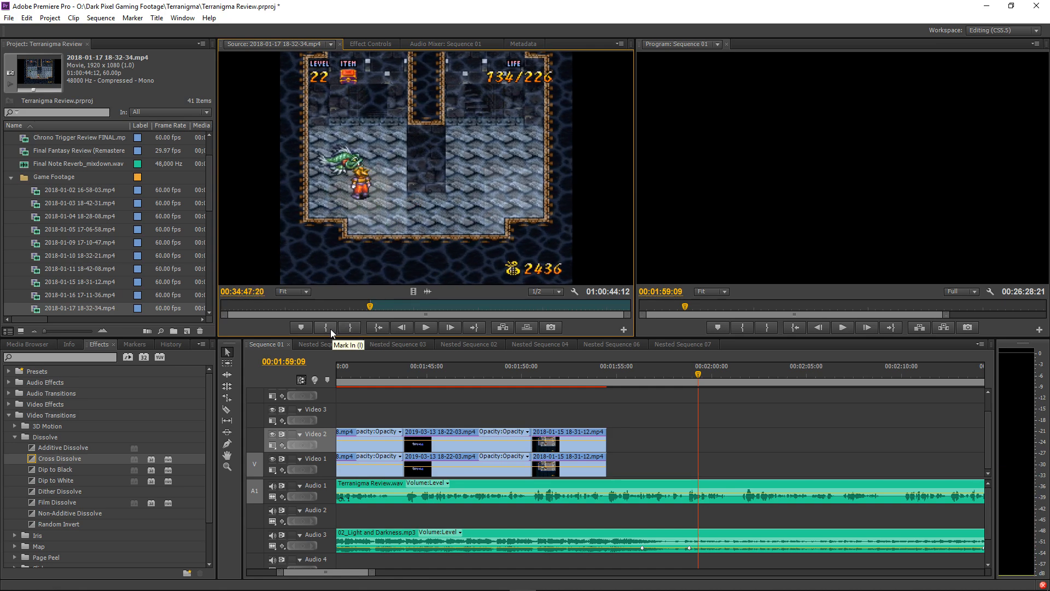
left_click(331, 330)
key("space")
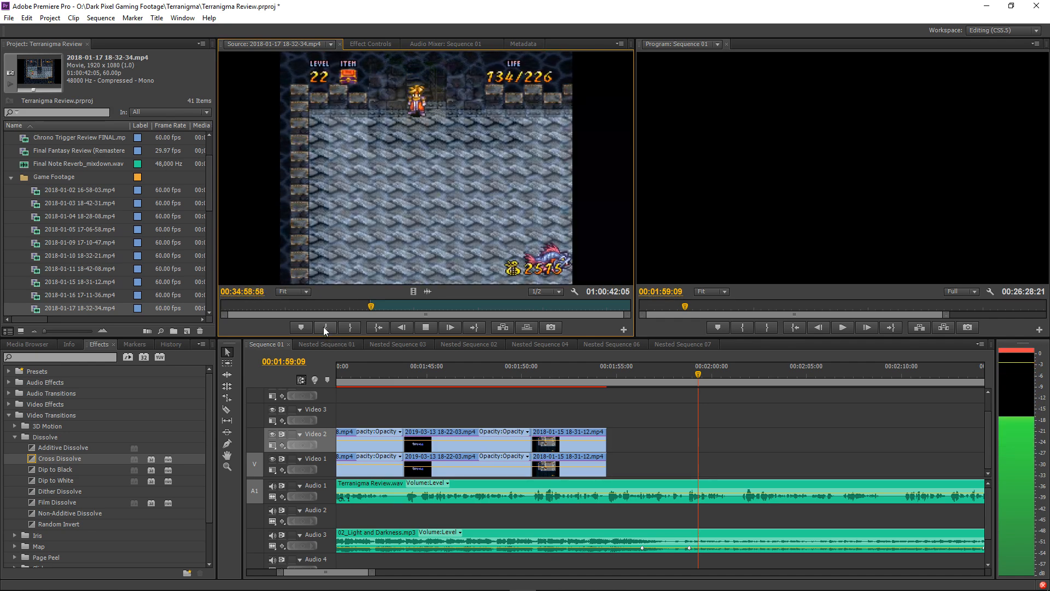
Try an In point at 00:40:47:49 in the source footage and preview the waterfall cave from 00:53:02:10.
left_click(383, 305)
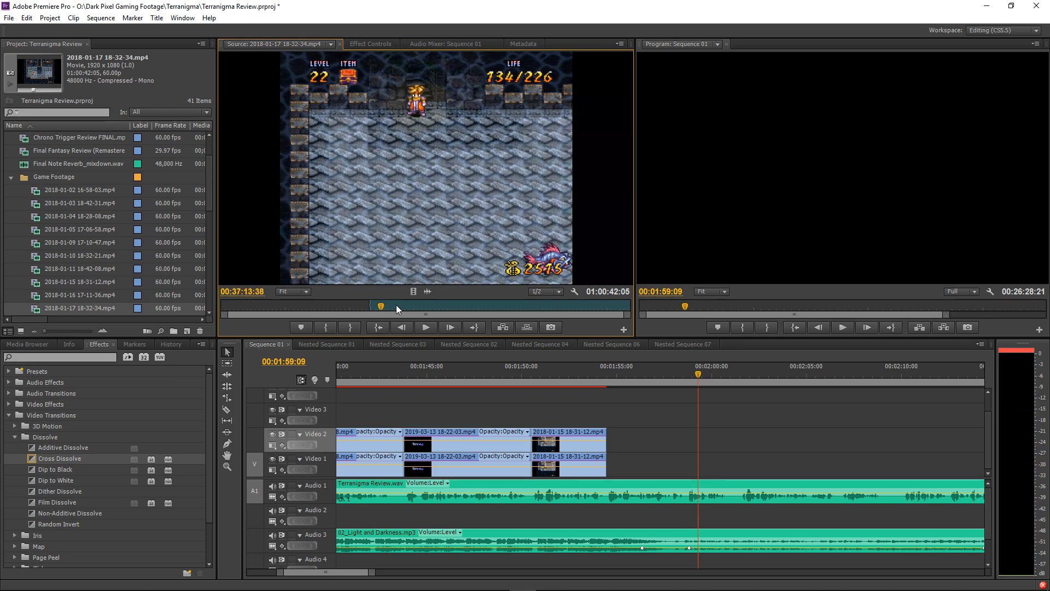
left_click(396, 304)
left_click(327, 327)
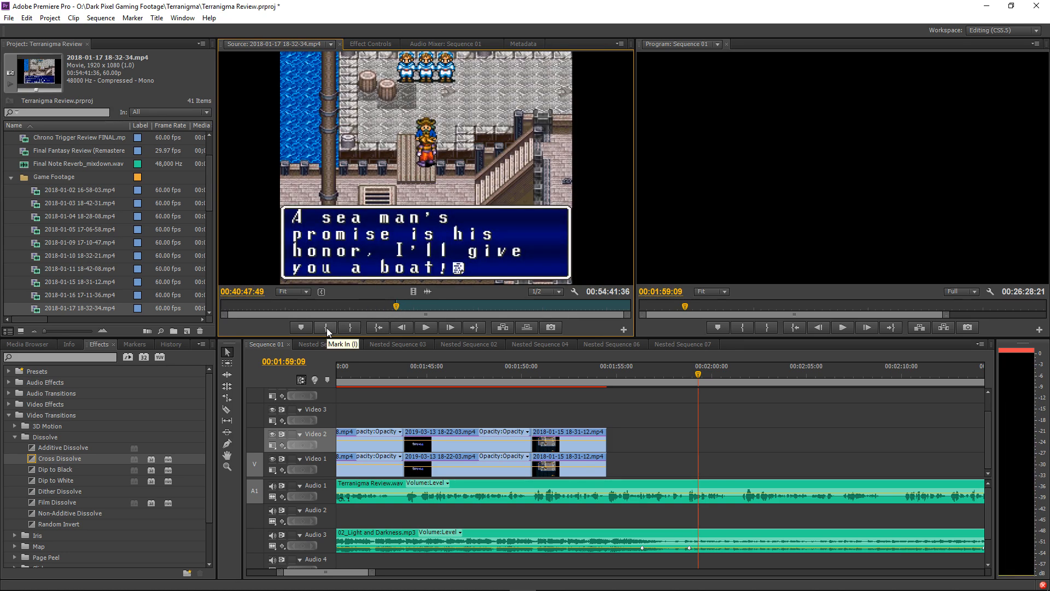
left_click(382, 305)
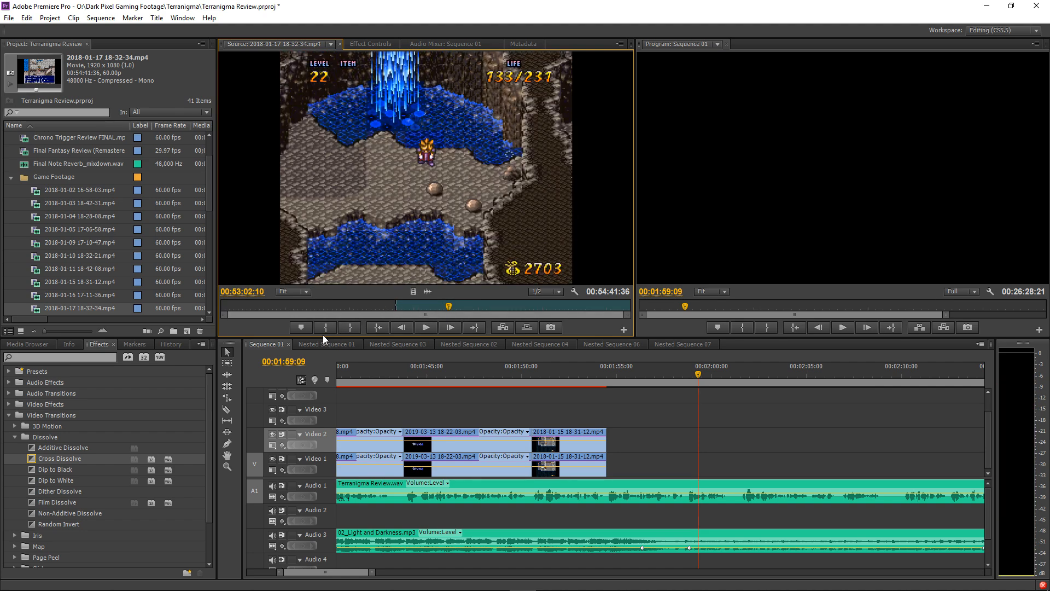
key("space")
key("space")
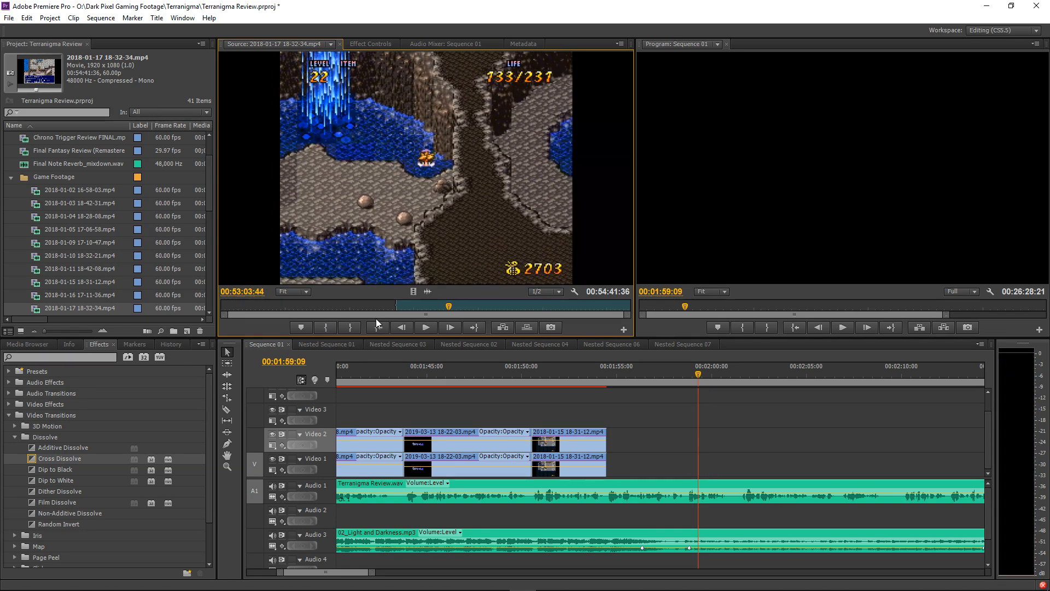
Sample earlier parts of the source footage, try an In point at 00:31:21:45 and preview the harbour scene.
left_click(290, 305)
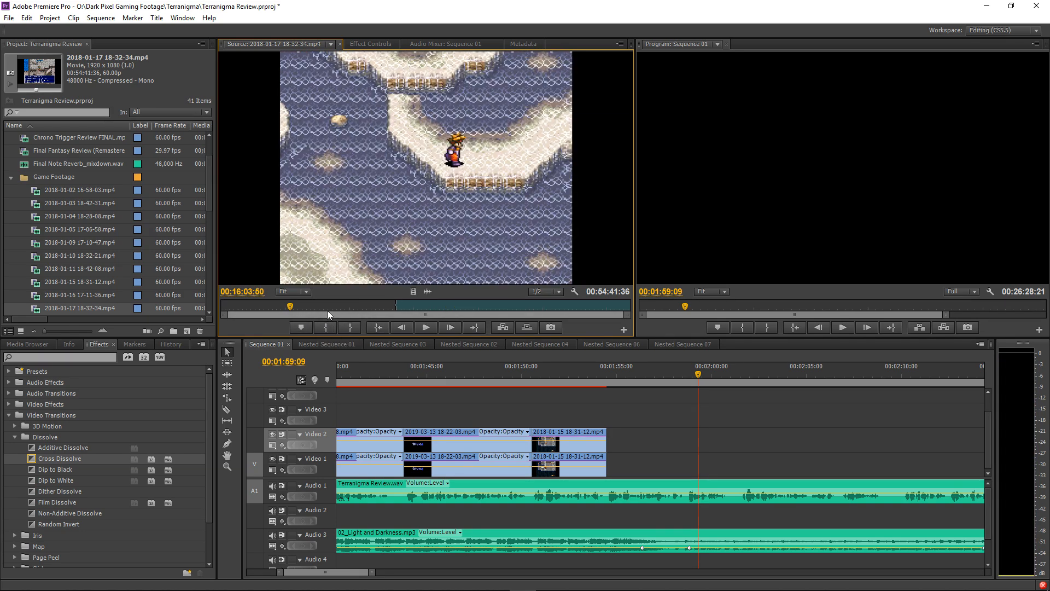
left_click(327, 309)
left_click(356, 306)
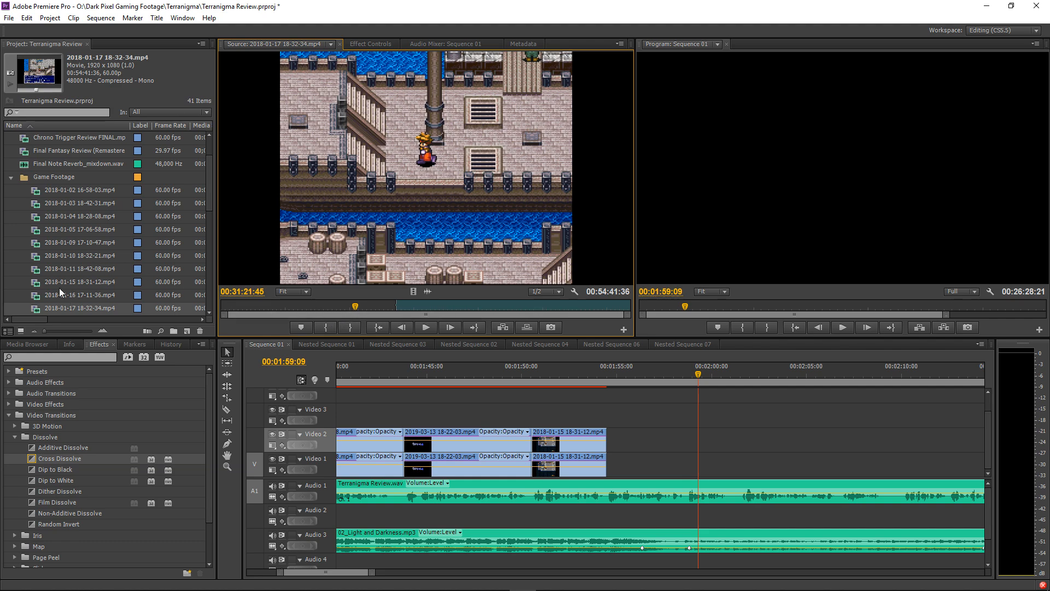
scroll(59, 287, "down", 1)
left_click(325, 327)
key("space")
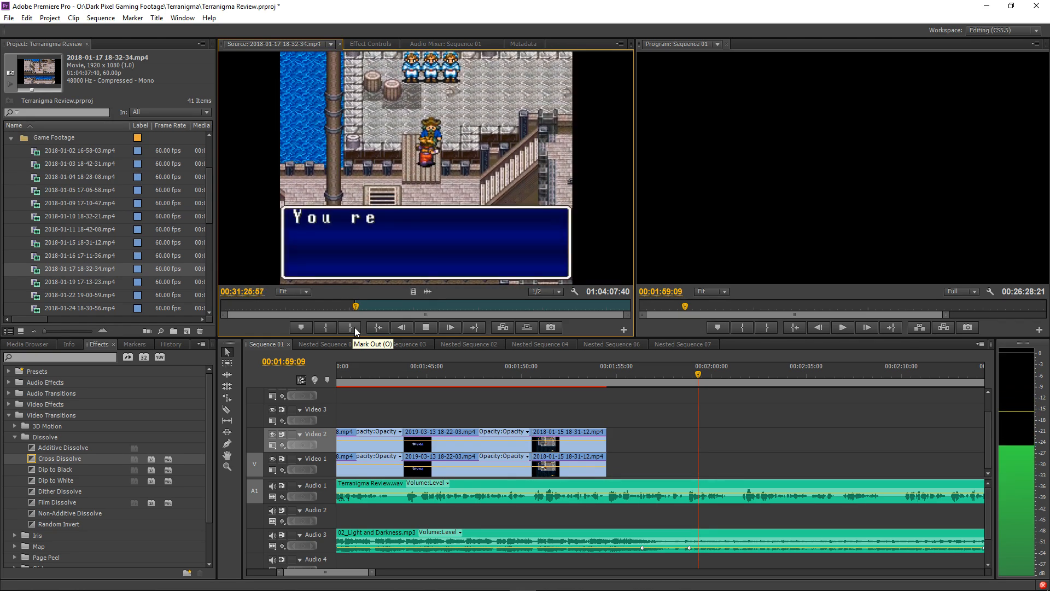
key("space")
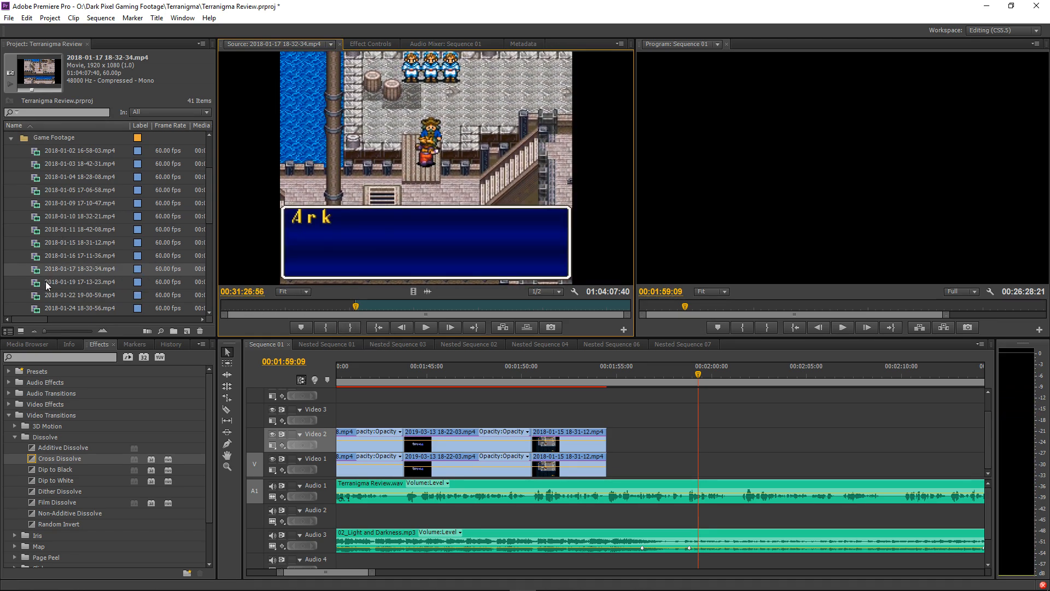
double_click(66, 295)
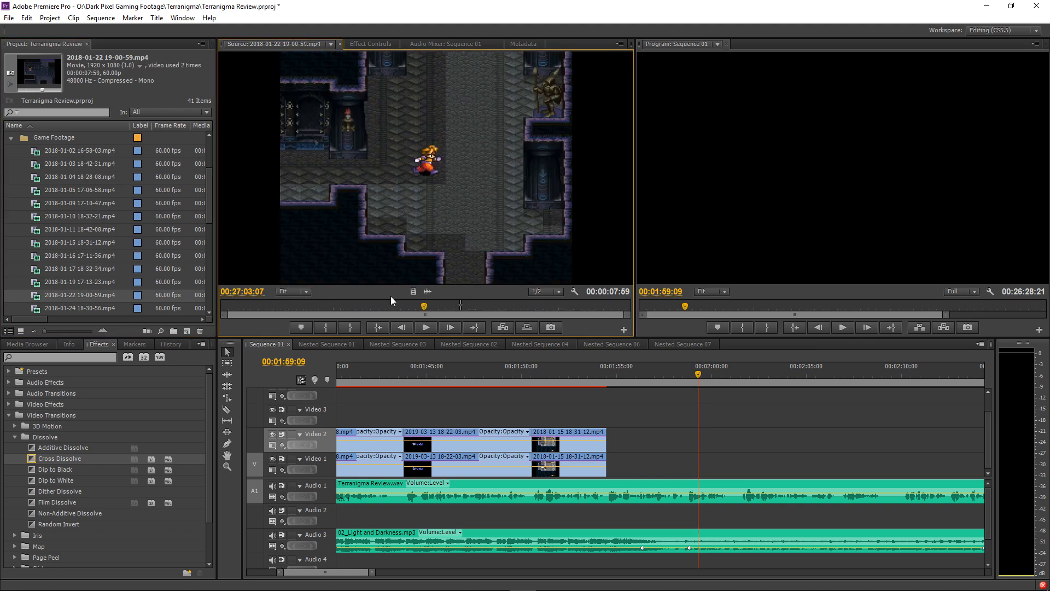
left_click(326, 327)
key("space")
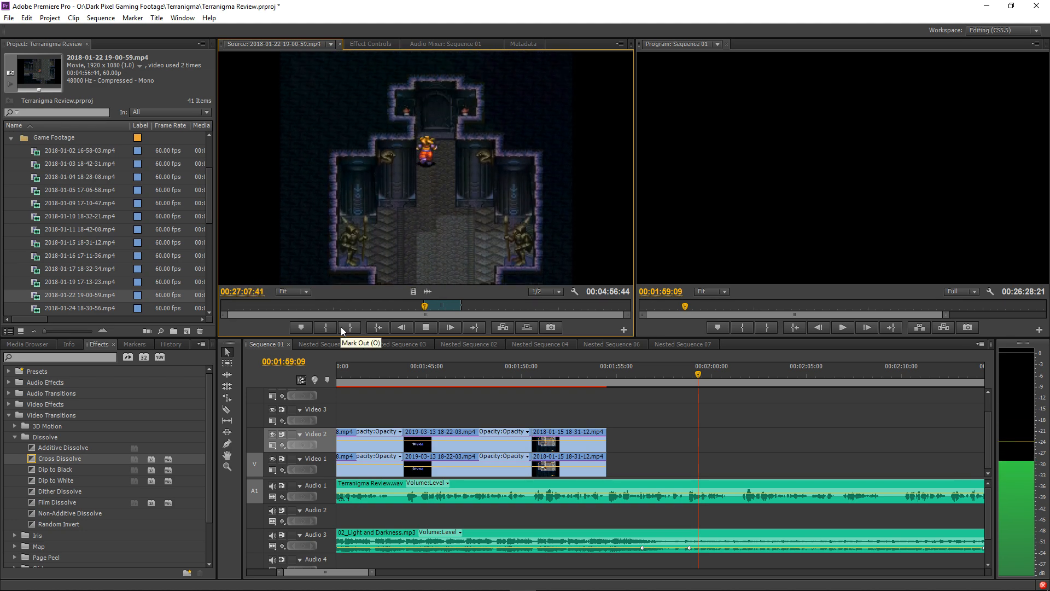
left_click(470, 304)
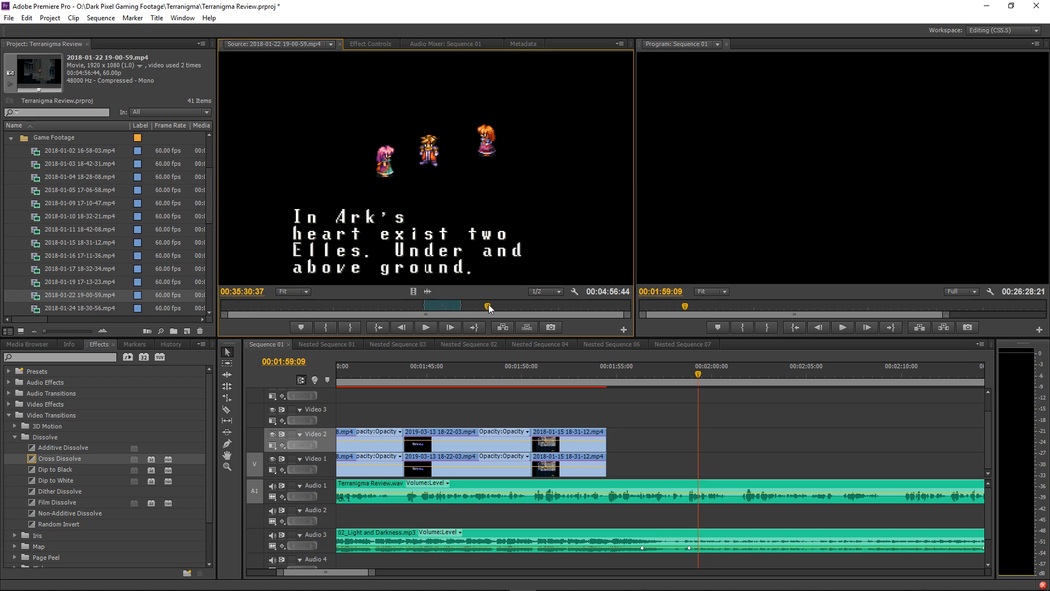
left_click(523, 306)
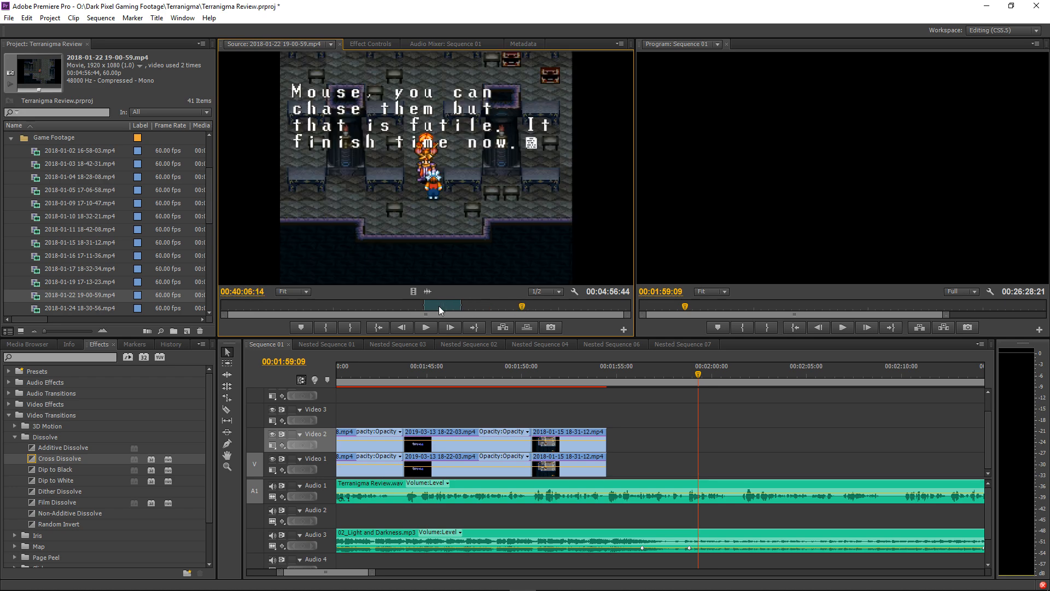
left_click(330, 307)
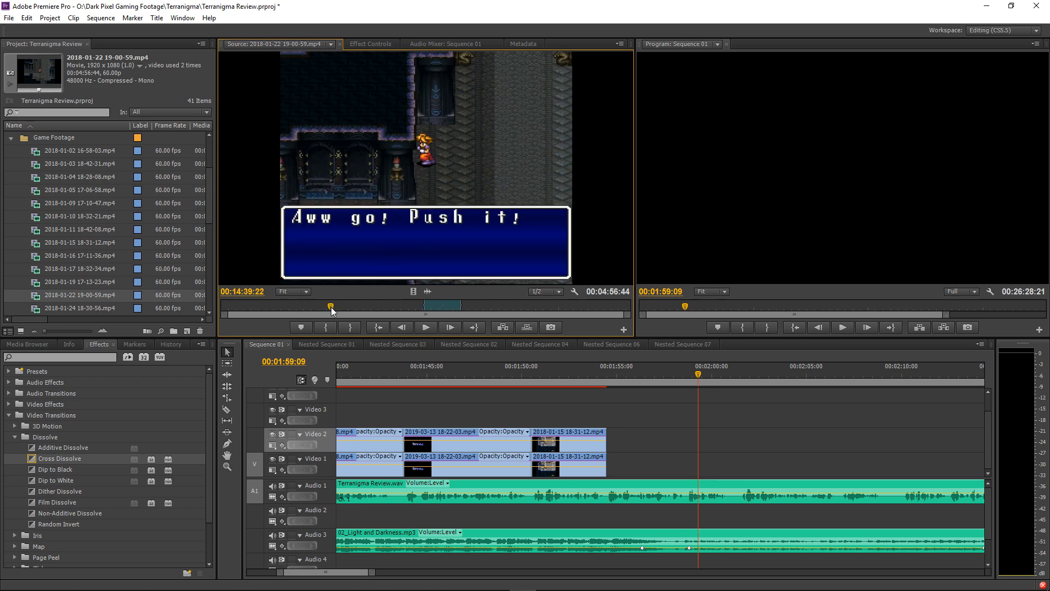
Mark the castle excerpt from 00:14:35:00 to 00:14:38:23 and place it on Video 1 directly after the last gameplay clip.
left_click(324, 327)
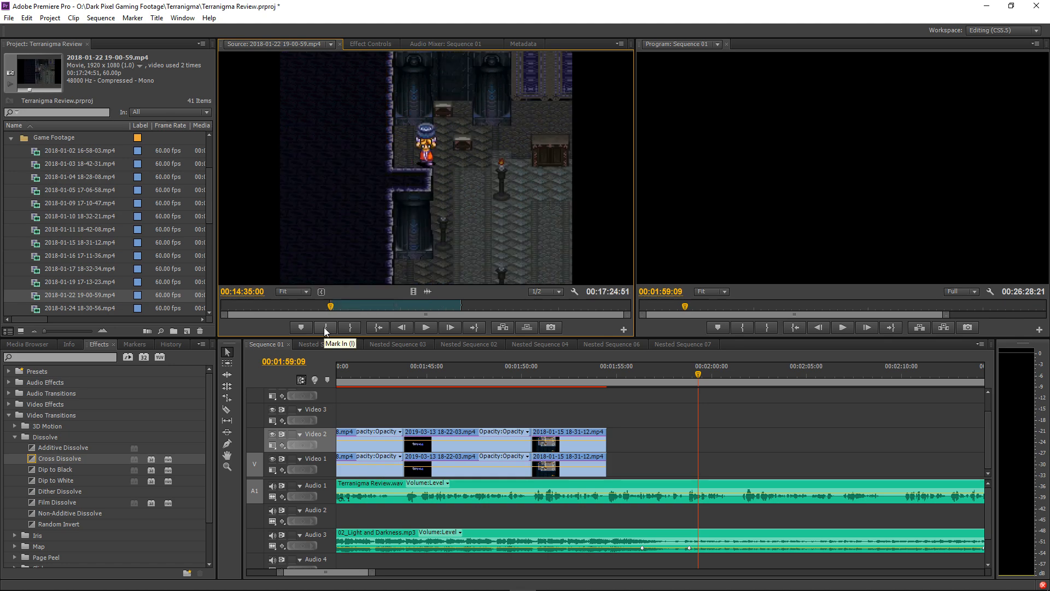
key("space")
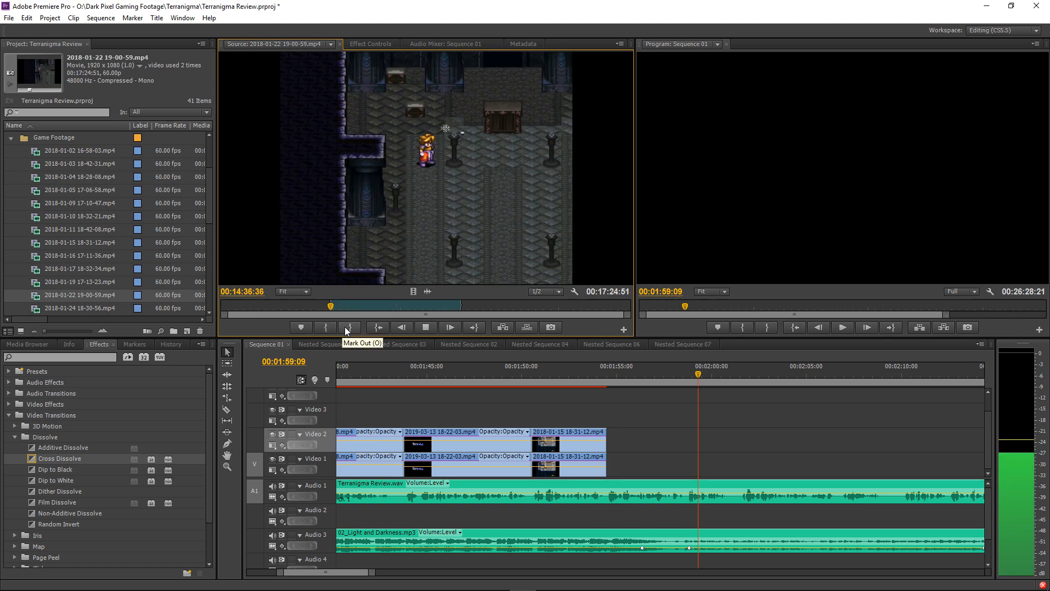
left_click(344, 327)
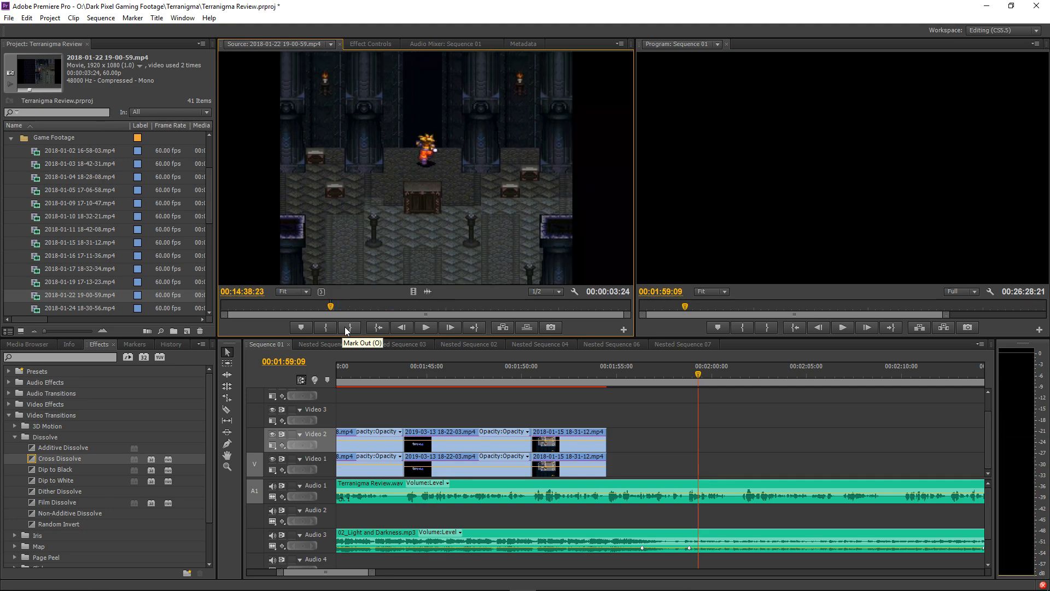
left_click_drag(442, 322, 621, 462)
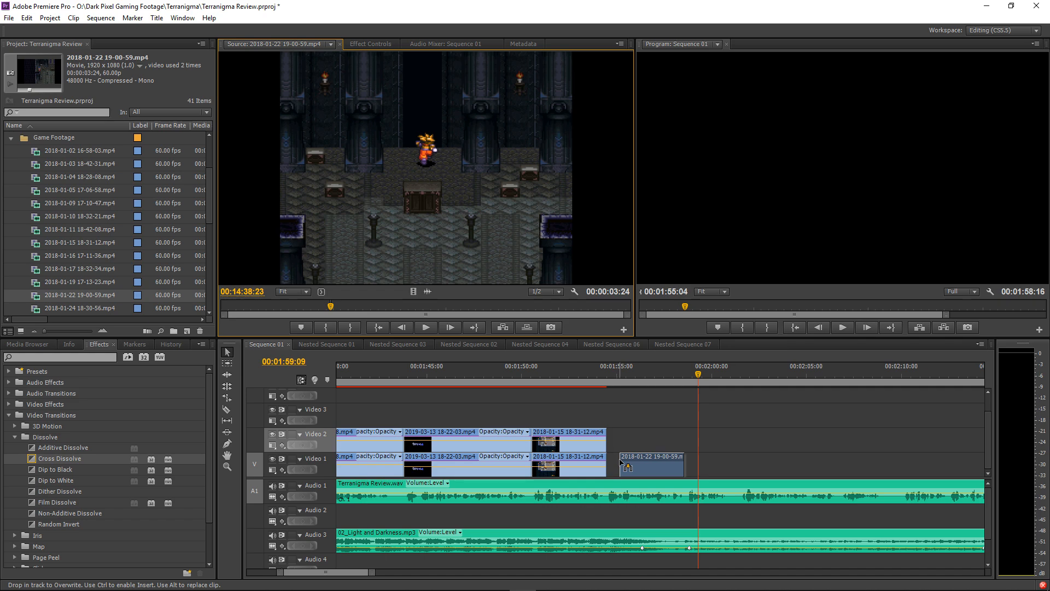
left_click_drag(623, 464, 609, 464)
Play the narration from 00:01:53:16 past the end of the new castle excerpt.
left_click(591, 374)
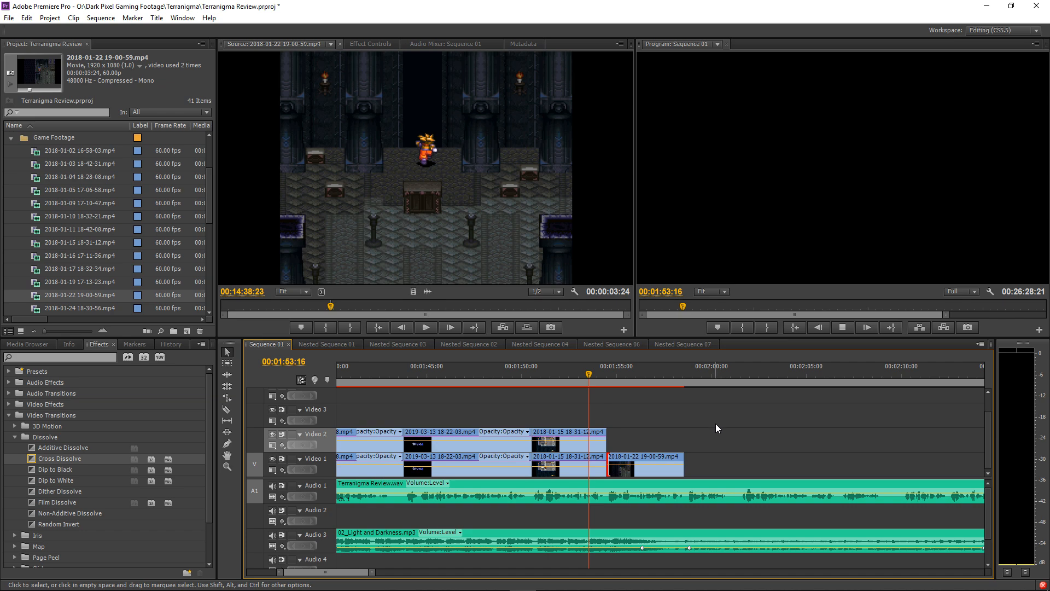
key("space")
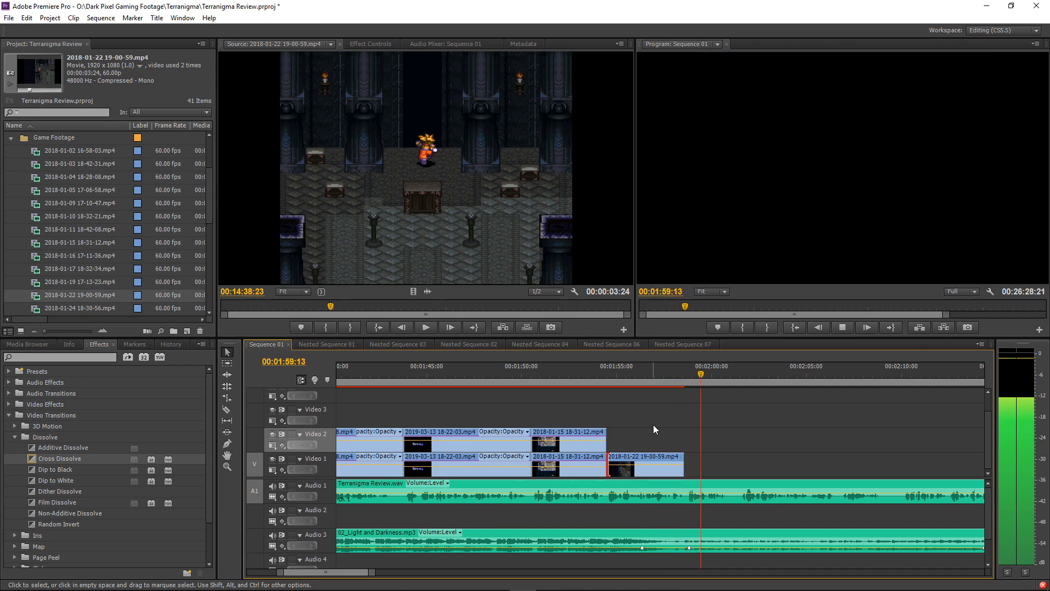
key("space")
Duplicate the castle excerpt onto Video 2 directly above the original and move the playhead to 00:01:56:05.
left_click_drag(656, 465, 634, 438)
left_click(622, 375)
left_click(698, 376)
left_click(639, 375)
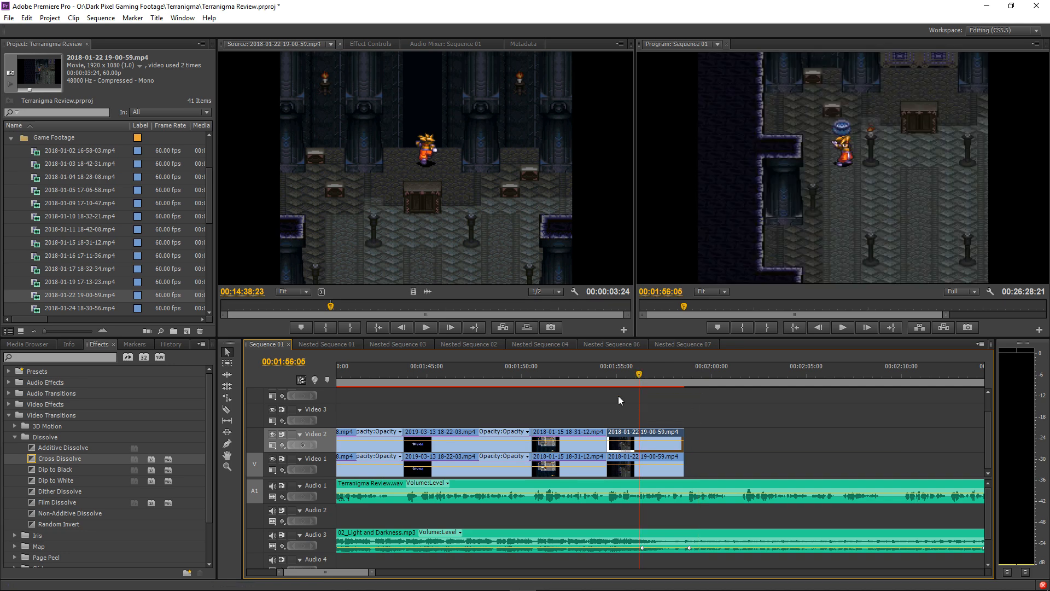
left_click(566, 434)
left_click(370, 44)
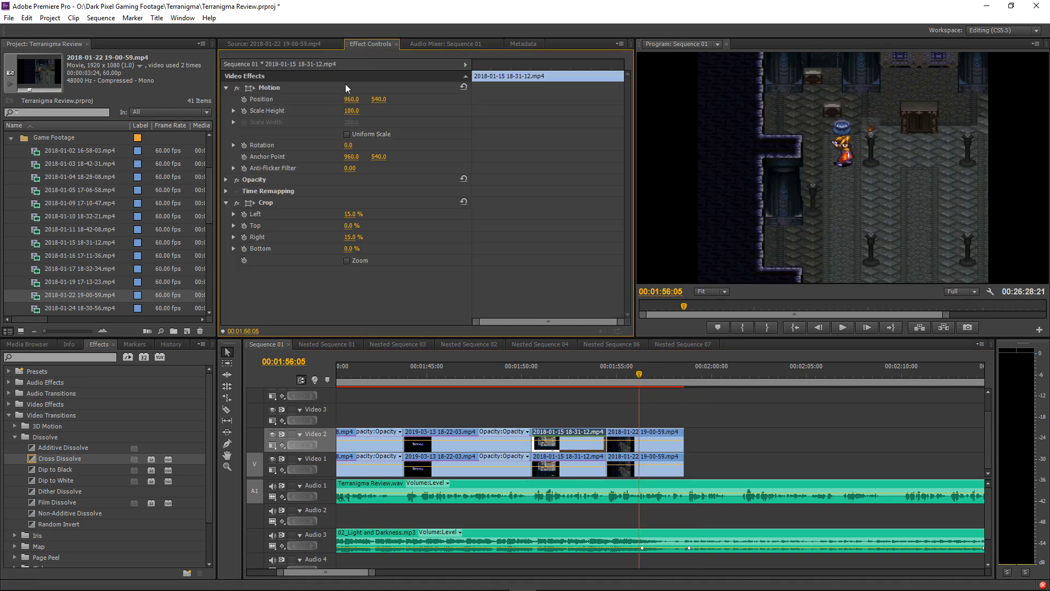
left_click(267, 89)
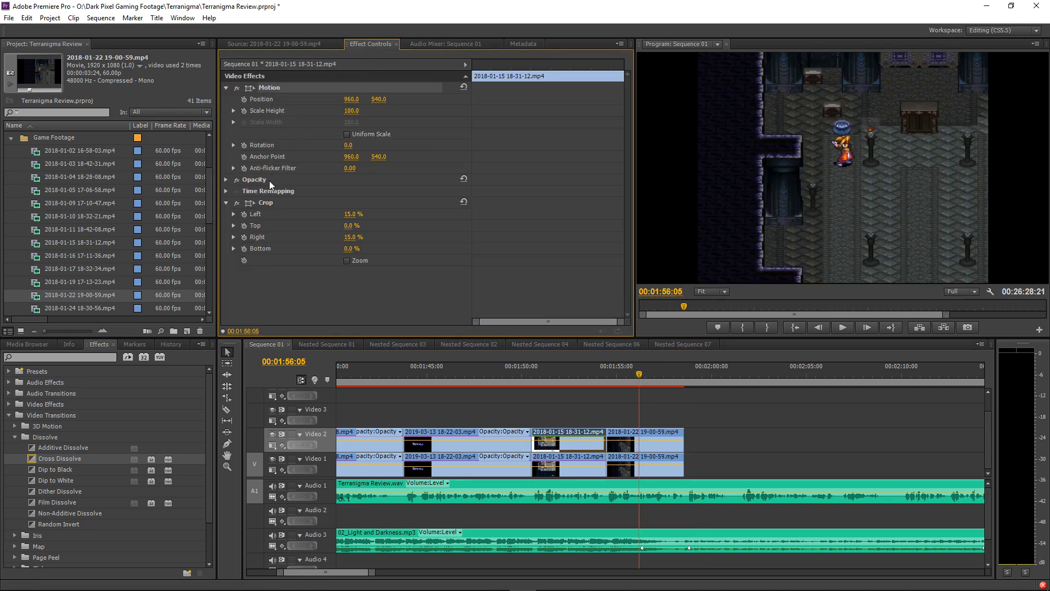
left_click(226, 89)
left_click(267, 123)
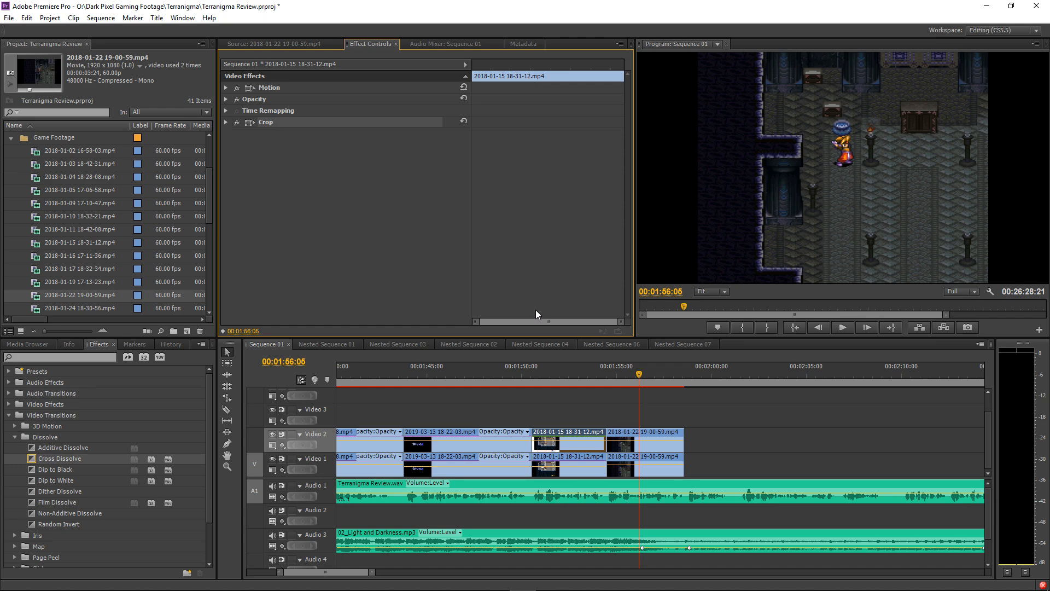
left_click(634, 440)
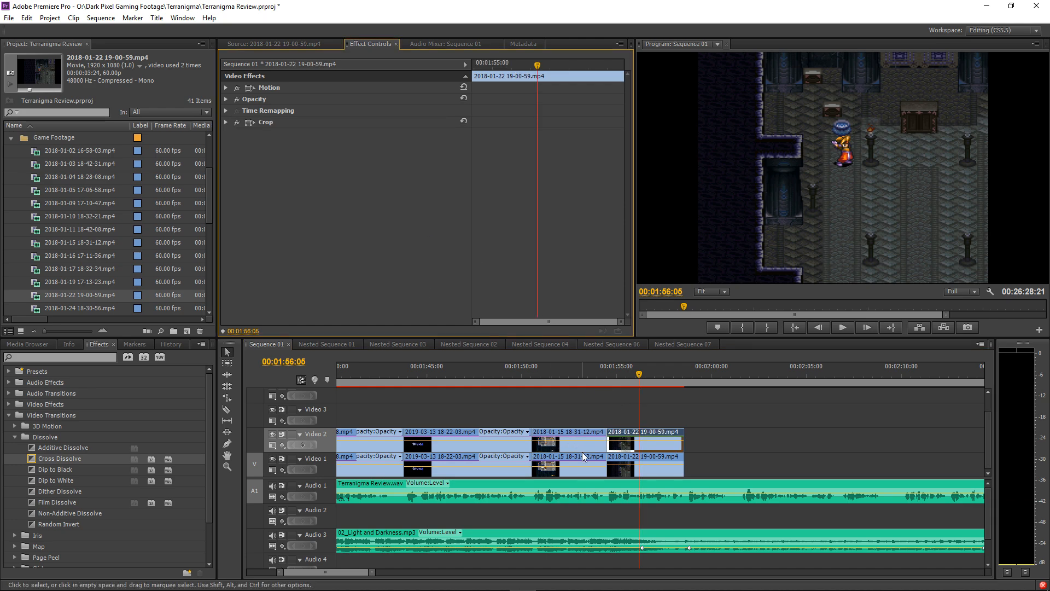
left_click(559, 459)
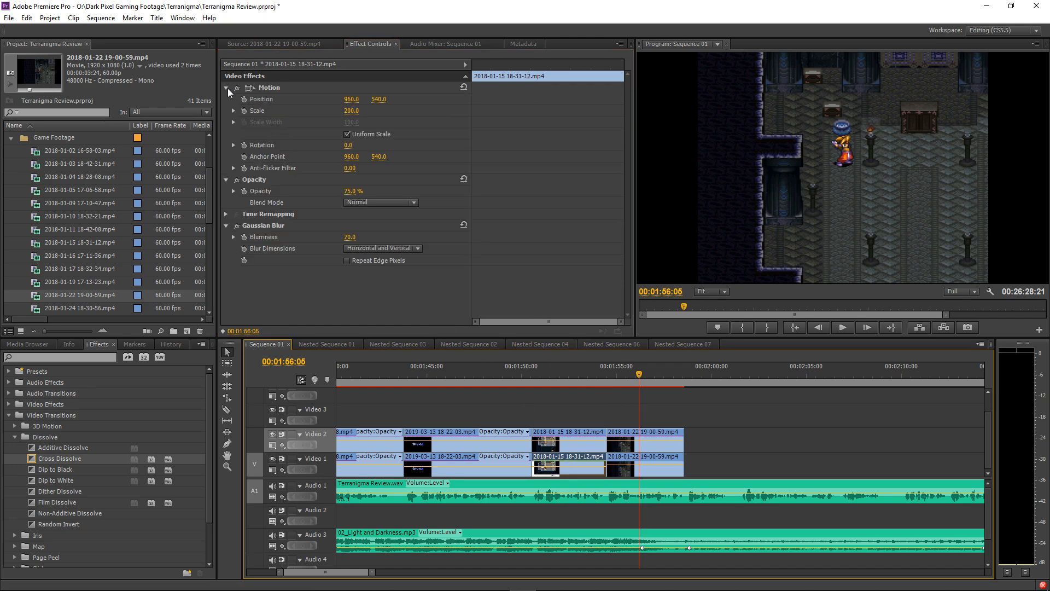
left_click(226, 88)
left_click(227, 145)
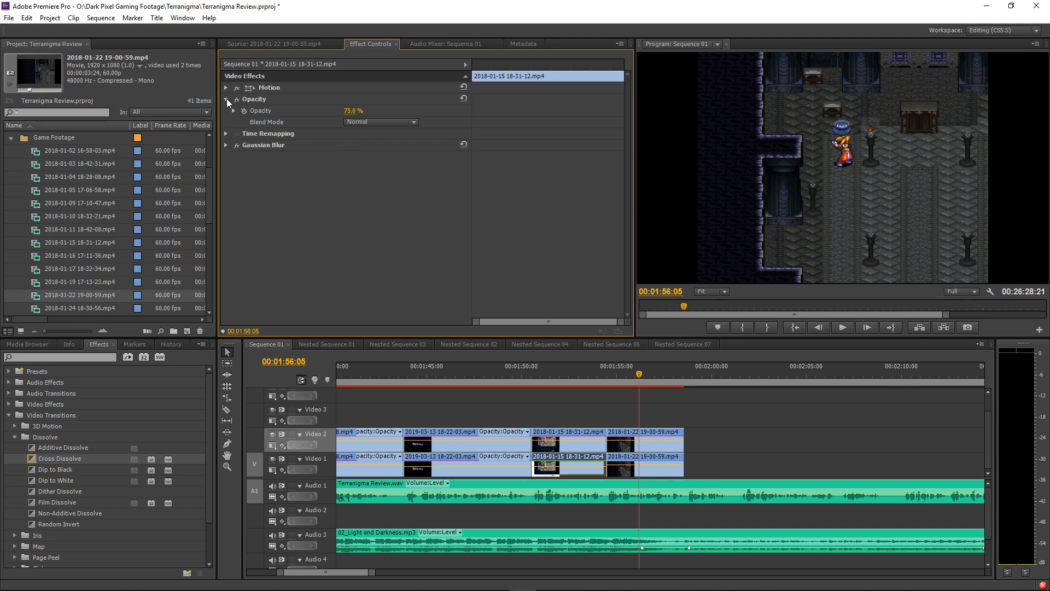
left_click(226, 99)
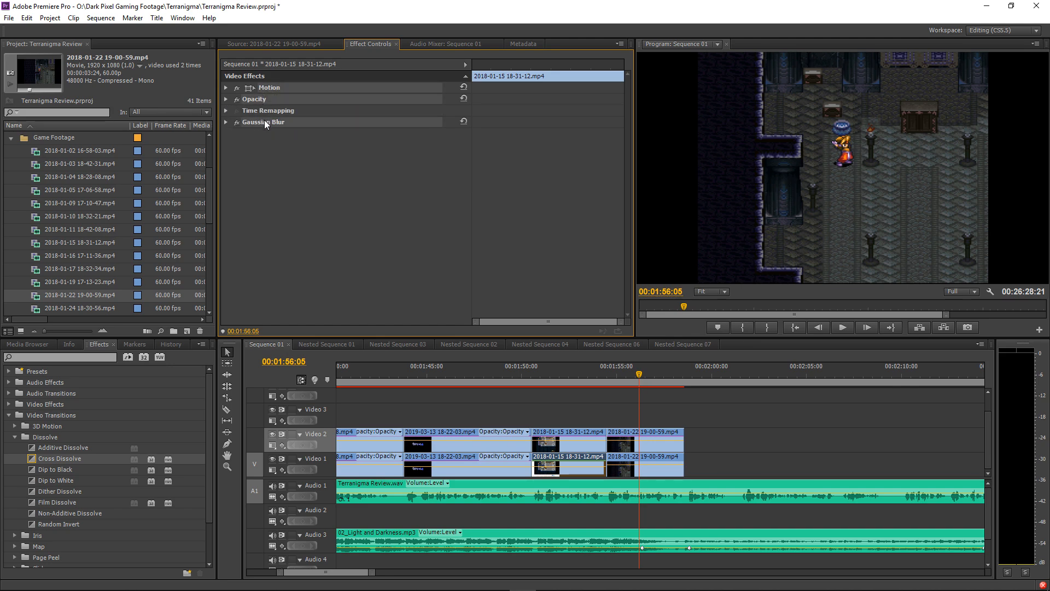
left_click(677, 459)
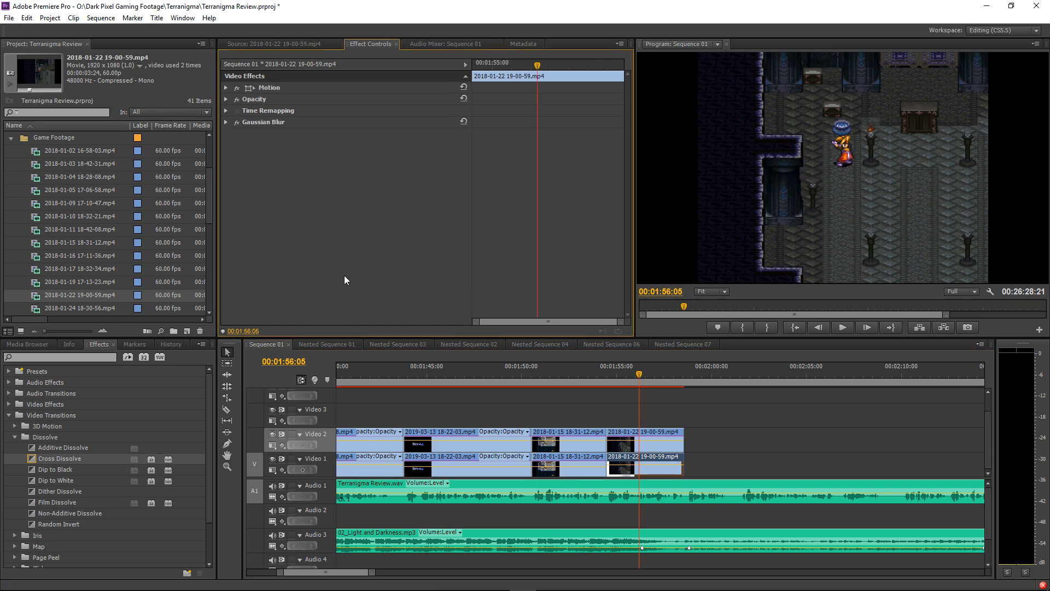
Play back the layered castle excerpt and set the opacity of its Video 1 copy to 100%.
left_click(562, 383)
key("space")
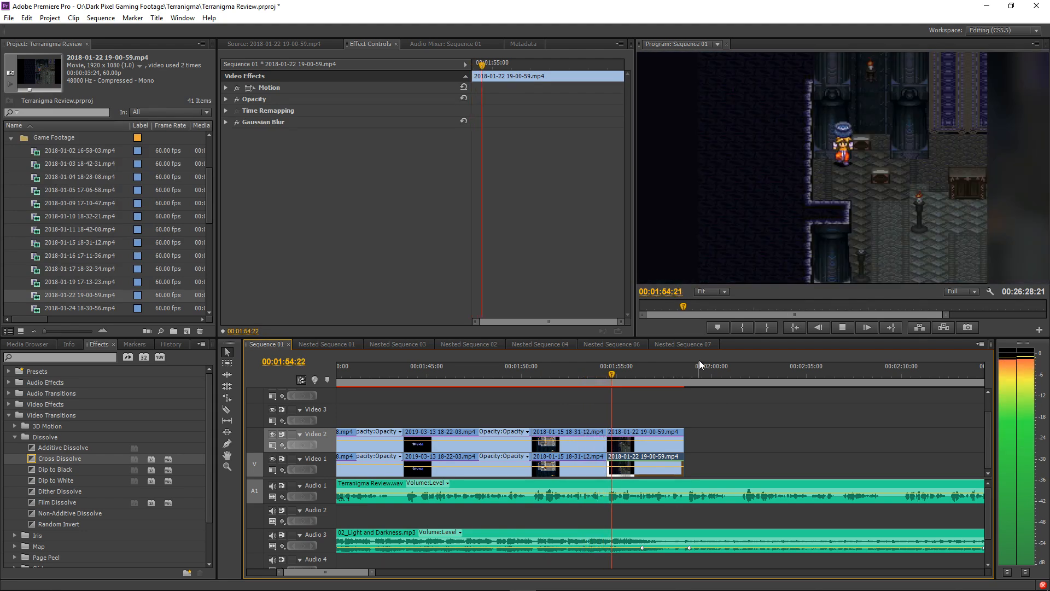
key("space")
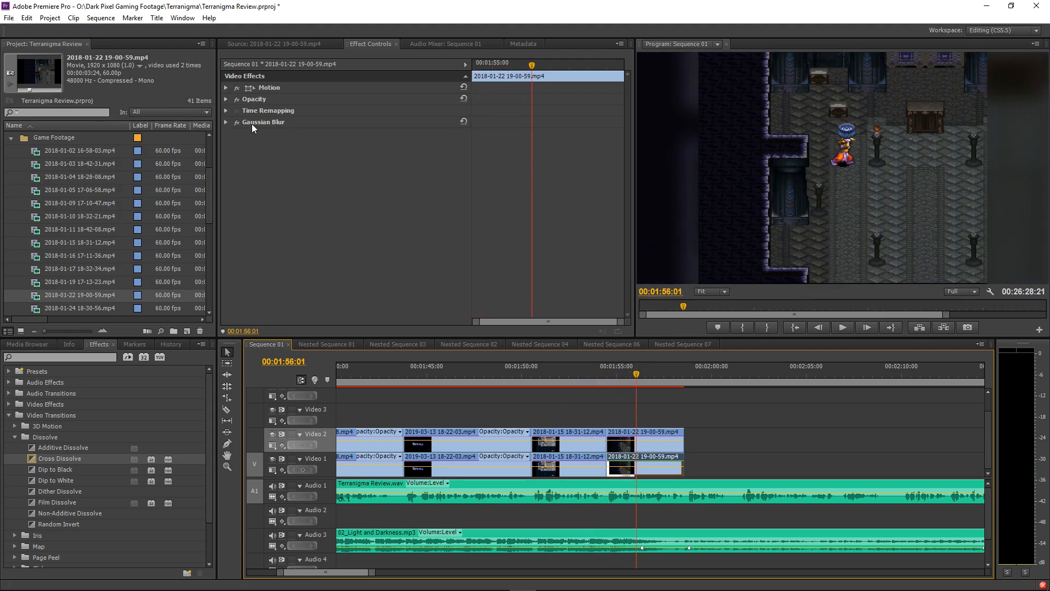
left_click(226, 99)
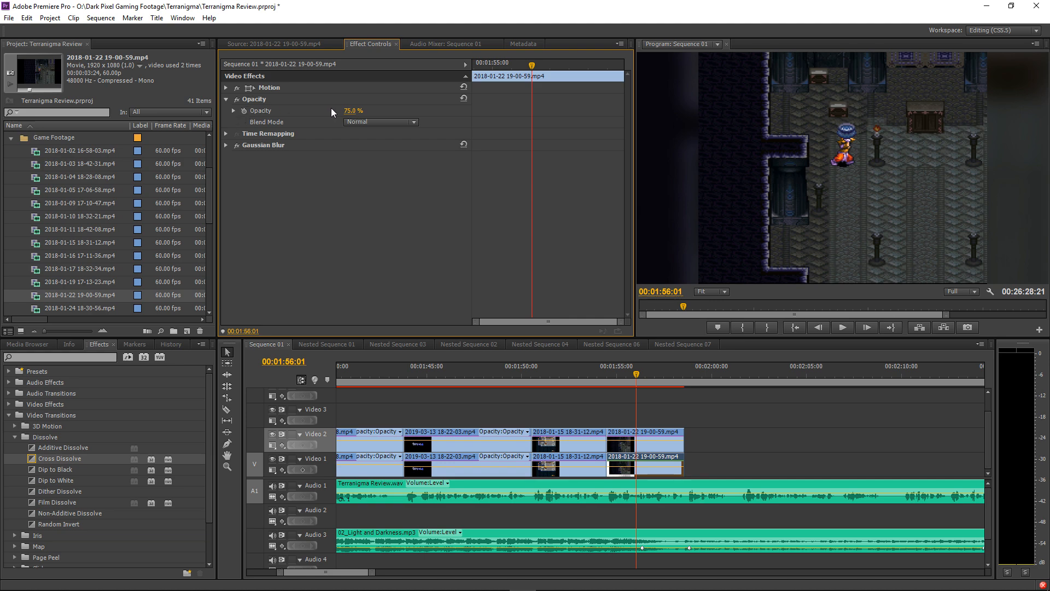
type("100")
key("Return")
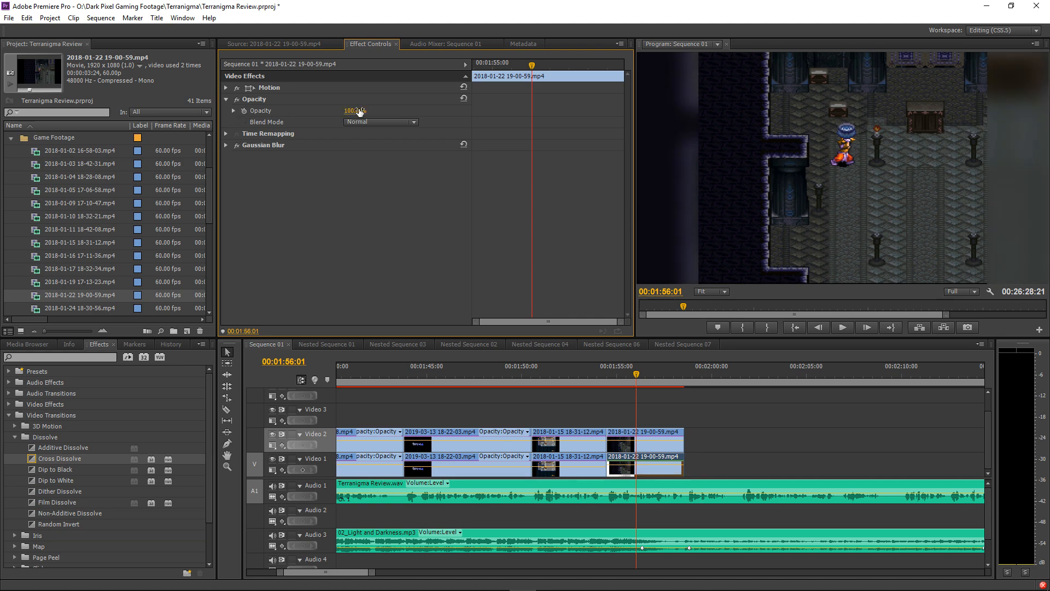
Play the narration from 00:01:53 past the castle excerpt, move the playhead to 00:02:01:12 and save the project.
left_click(585, 378)
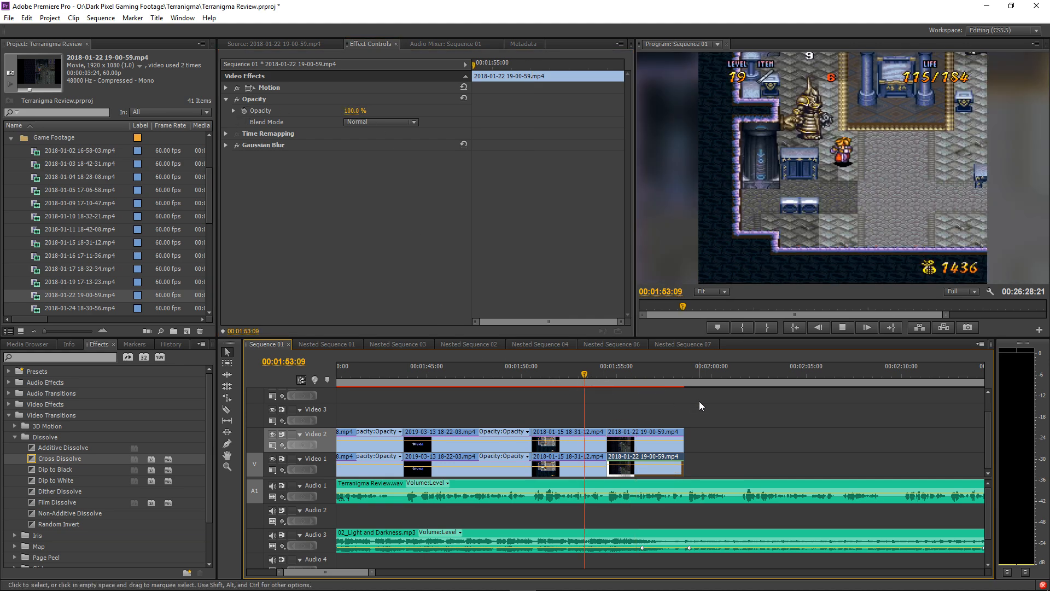
key("space")
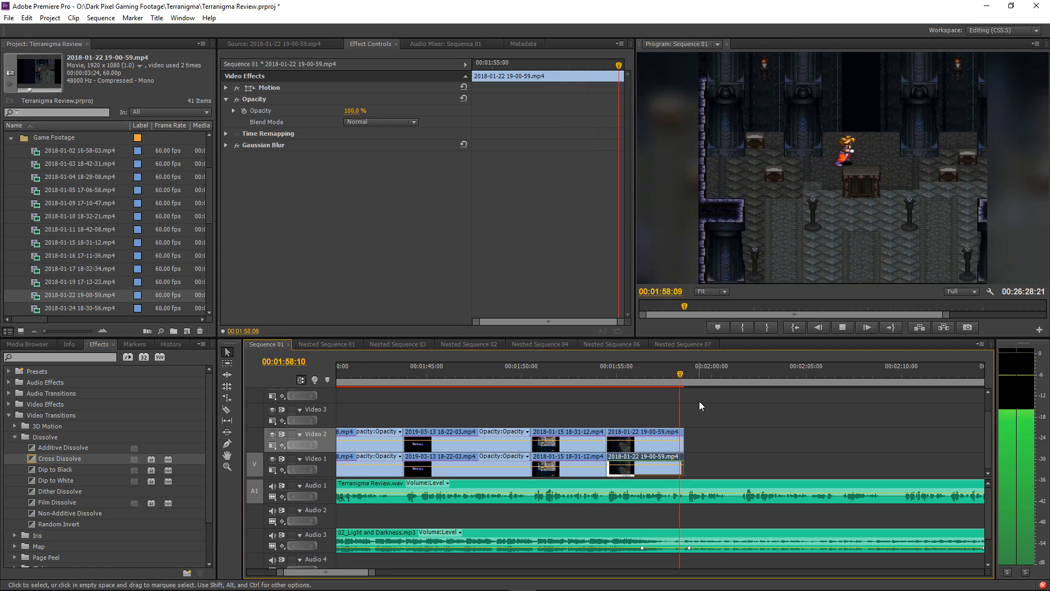
left_click(796, 428)
scroll(810, 434, "down", 2)
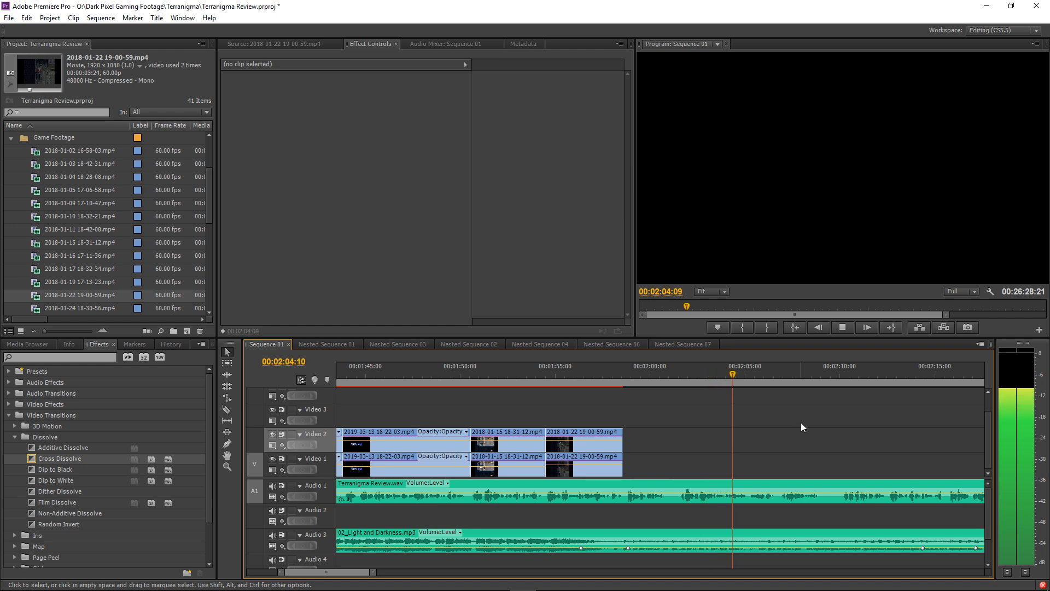
left_click(677, 372)
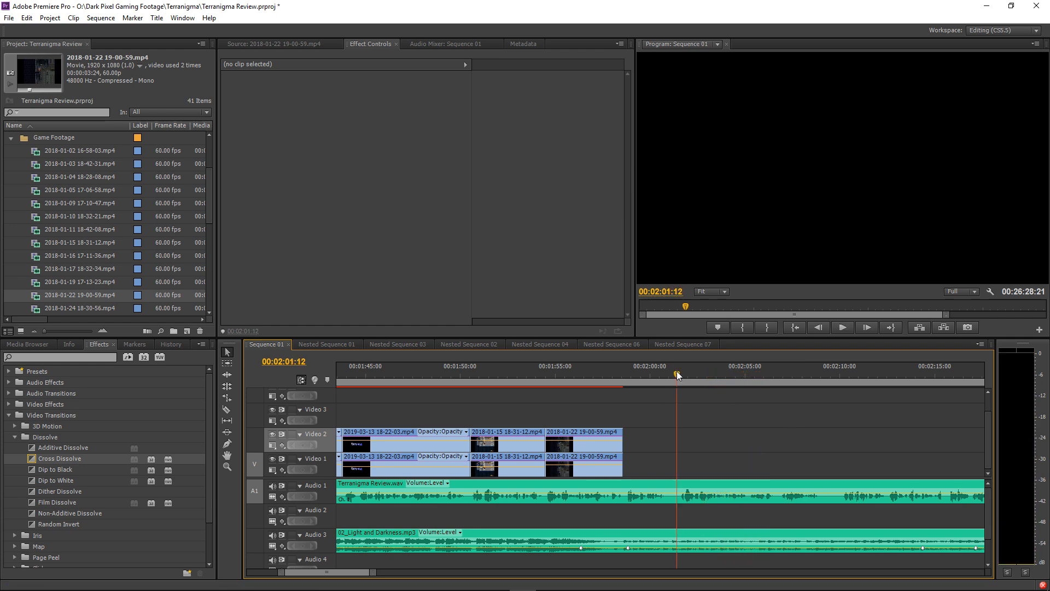
key("ctrl+s")
scroll(60, 288, "down", 2)
double_click(35, 244)
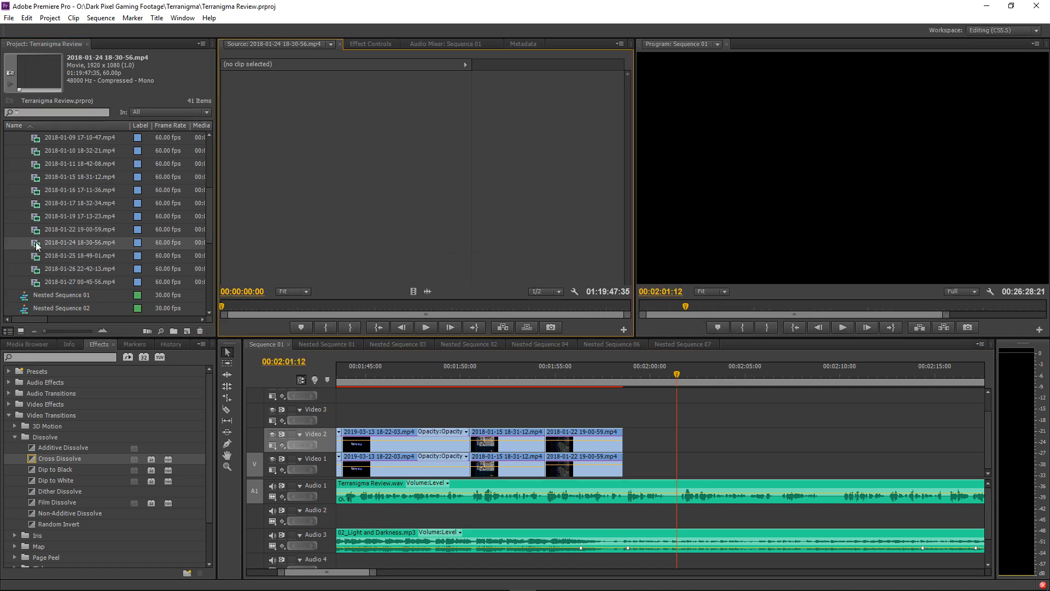
left_click(301, 305)
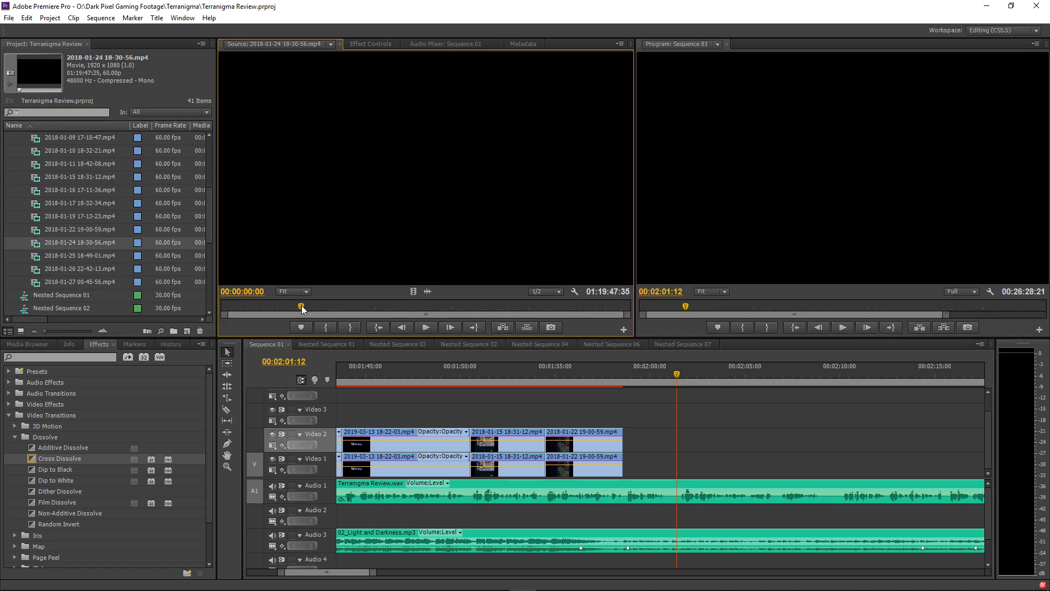
left_click(419, 304)
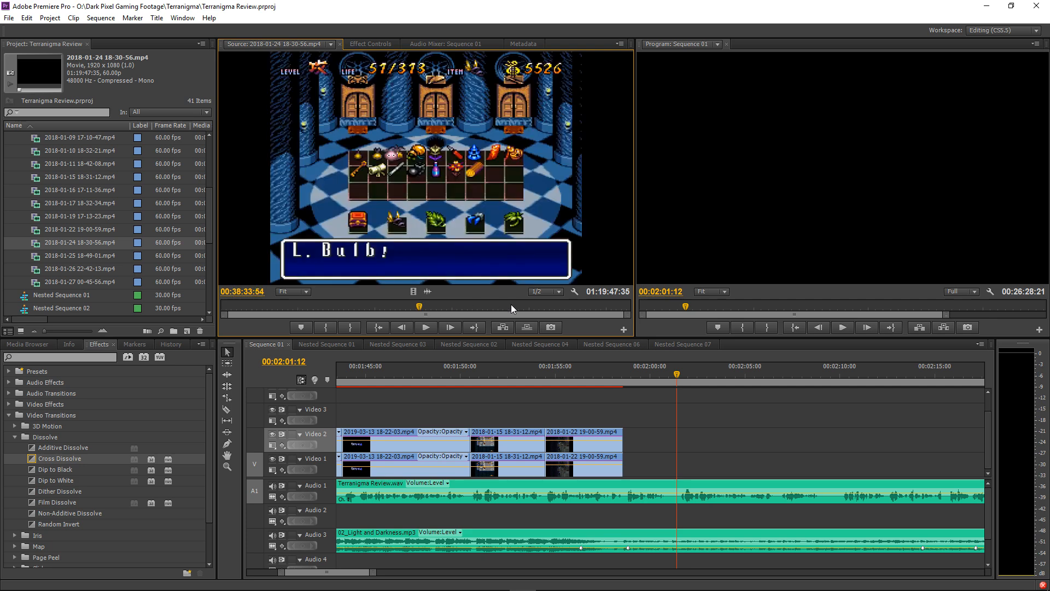
left_click(511, 304)
left_click(550, 306)
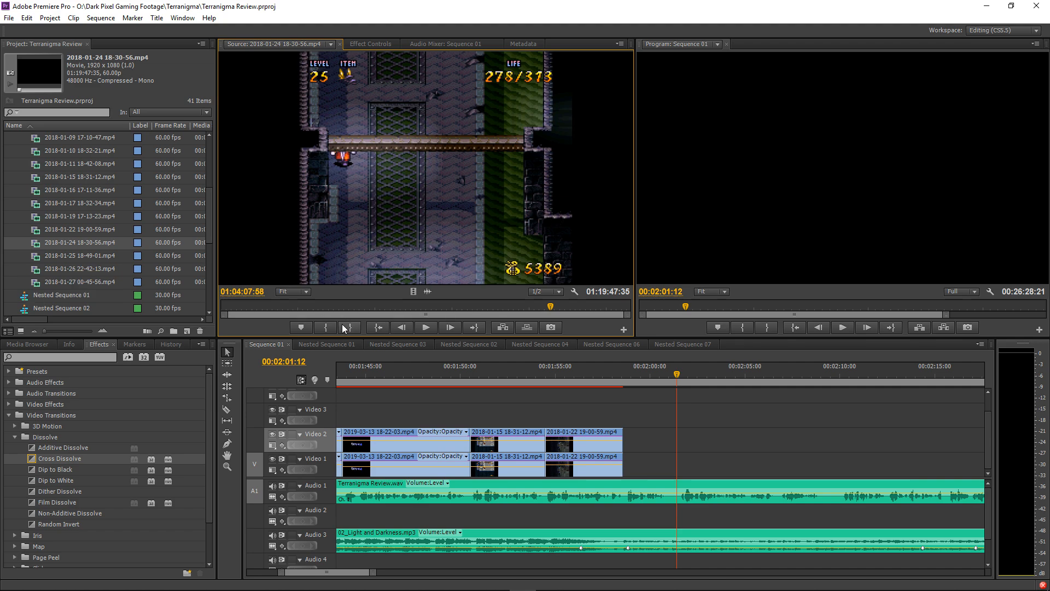
Mark the source from 01:04:12:43 to 01:04:18:03 and place the video-only excerpt on Video 1 at 00:02:01:12.
left_click(326, 327)
key("space")
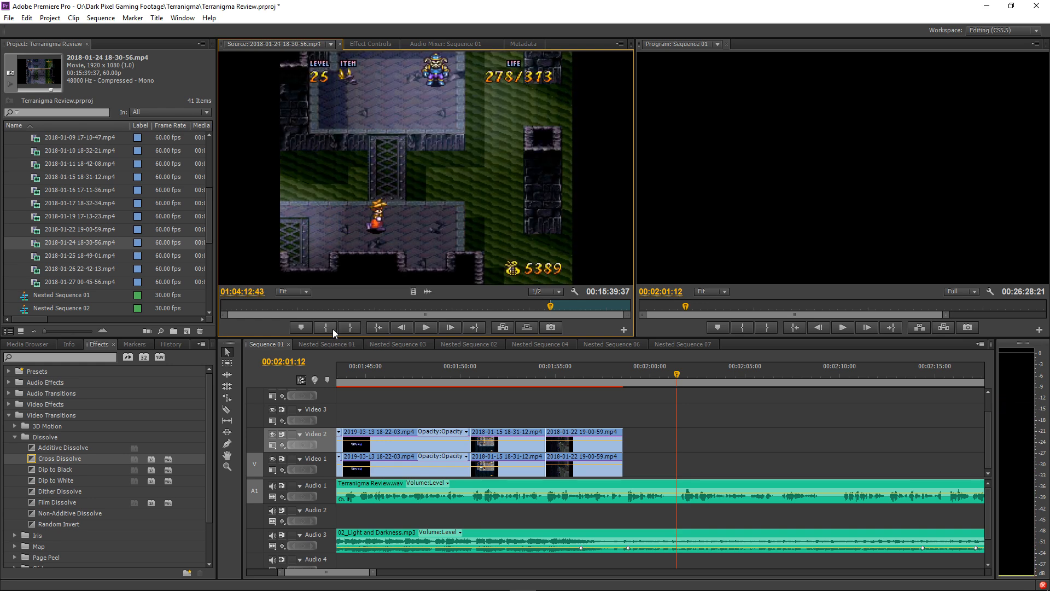
left_click(347, 326)
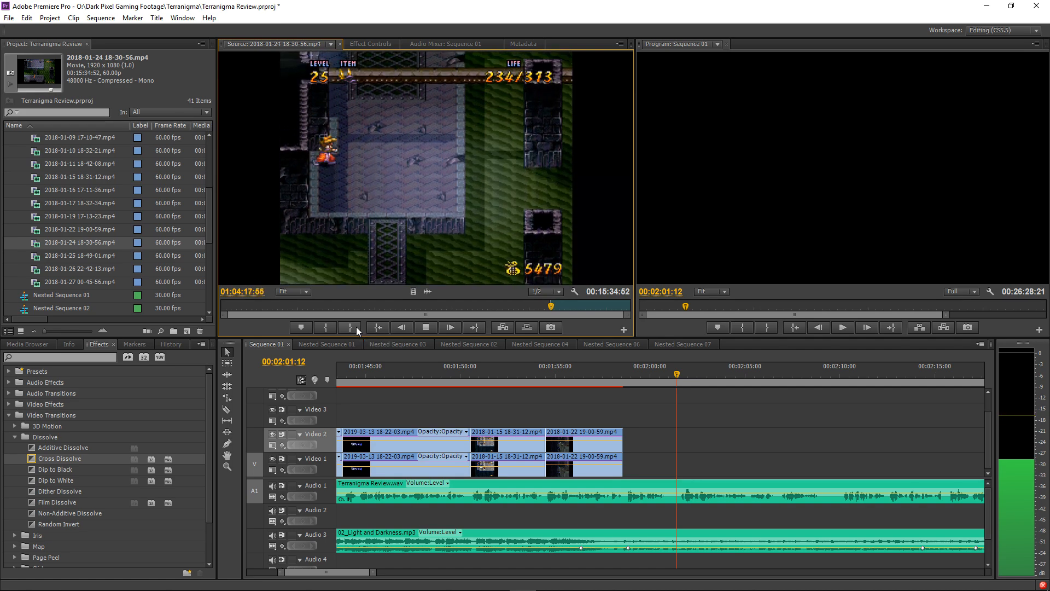
left_click(356, 327)
left_click_drag(414, 290, 759, 457)
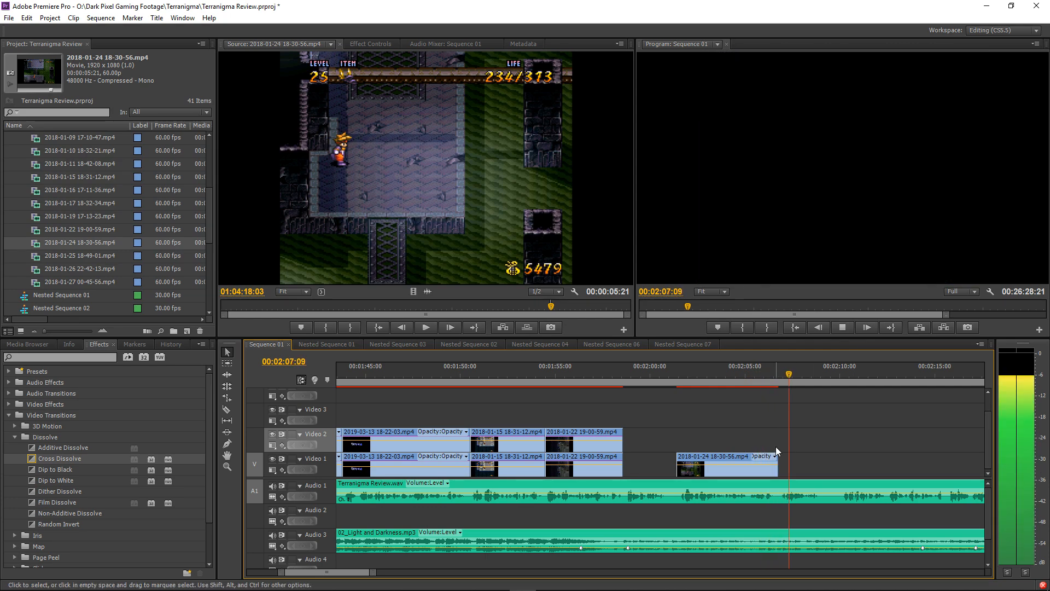
Play the new excerpt against the narration and trim its end back to 00:02:05:04.
left_click(720, 379)
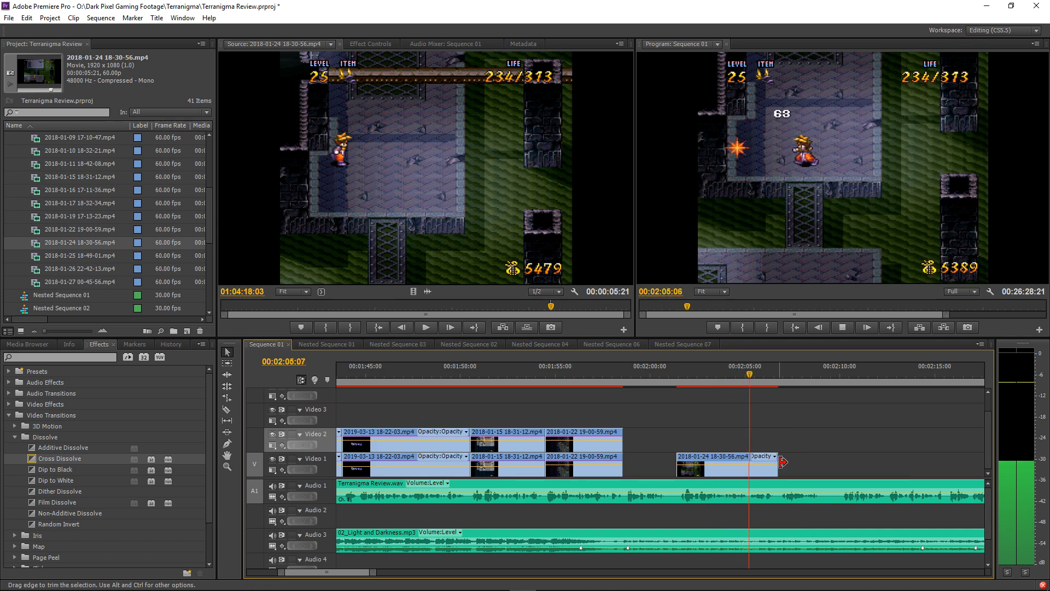
left_click_drag(784, 462, 752, 463)
left_click_drag(689, 381, 664, 379)
key("space")
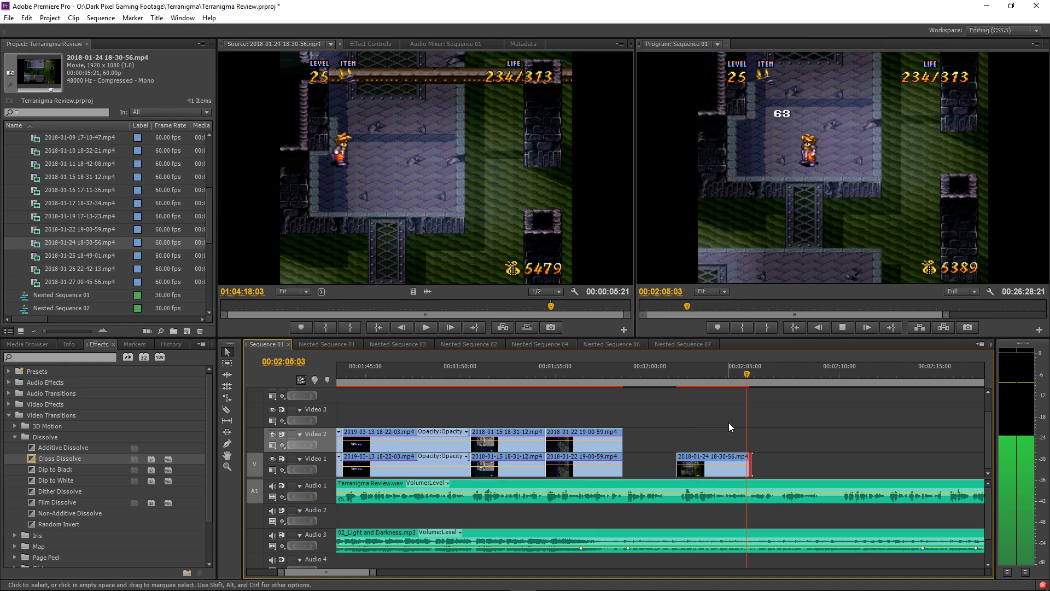
left_click(751, 374)
left_click_drag(752, 375, 747, 373)
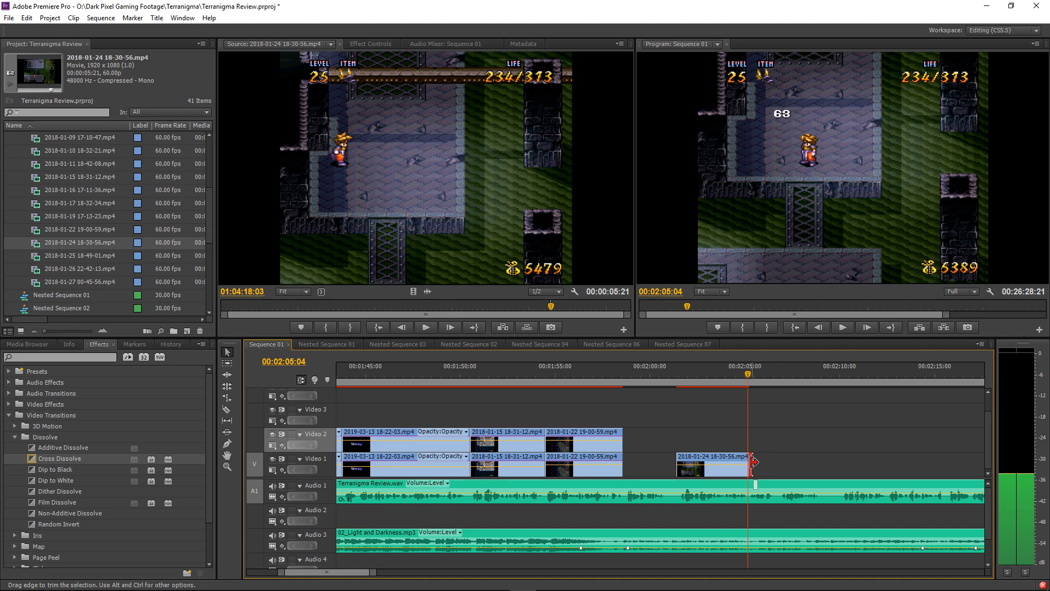
key("Up")
key("space")
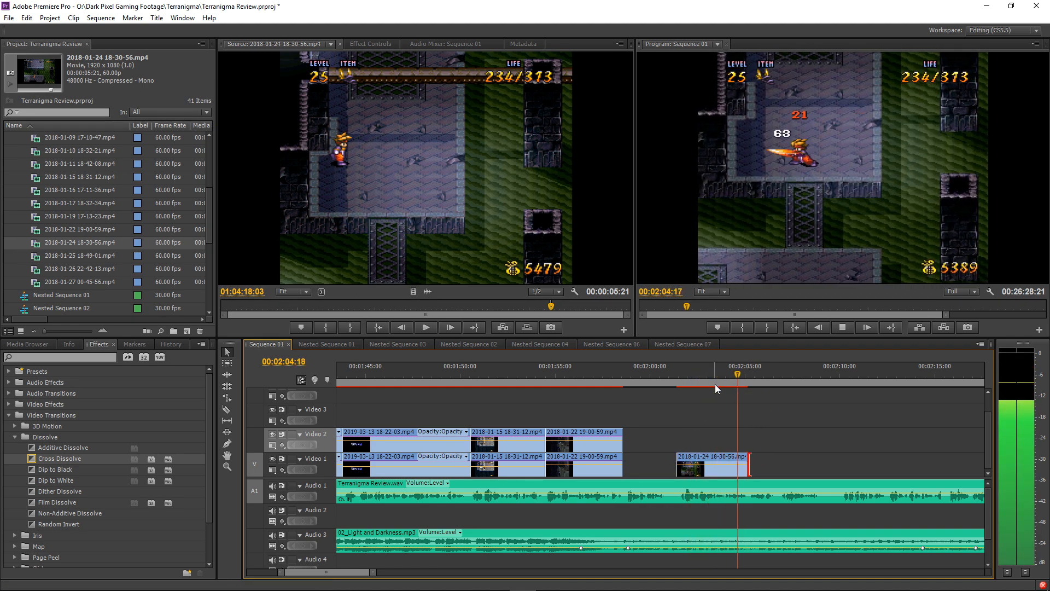
Step back through the last frames of the excerpt on Video 1 and trim its end to 00:02:04:28.
left_click(742, 374)
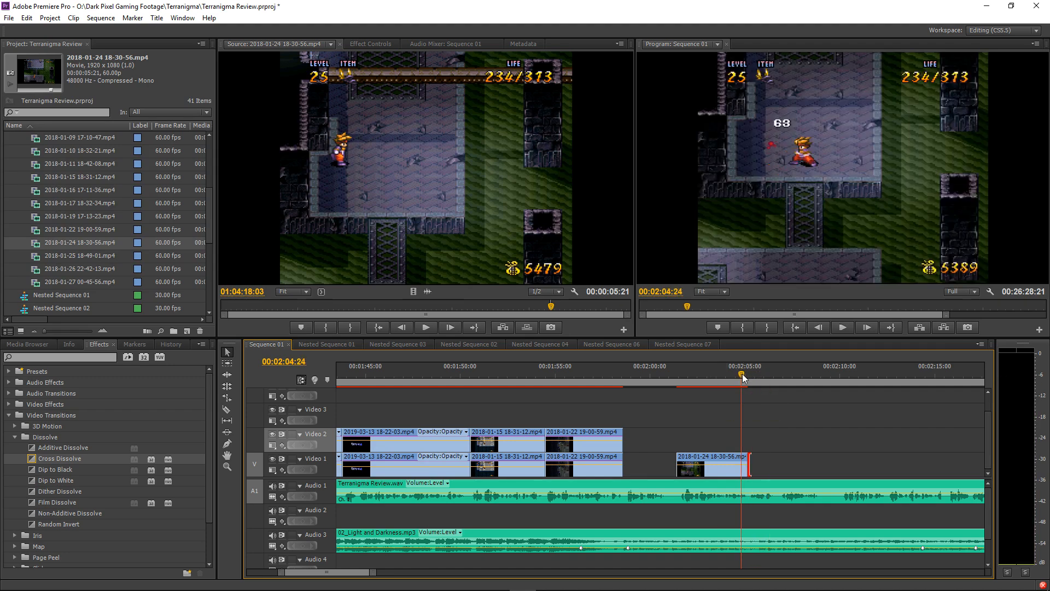
key("equal")
key("space")
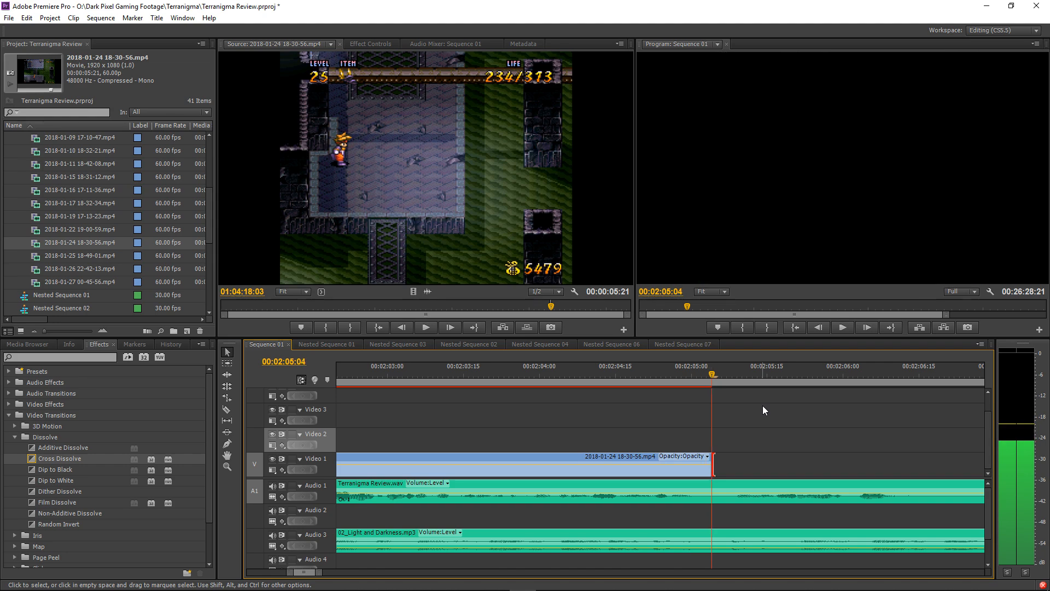
key("Left")
key("Left")
key("Left")
key("Left")
key("Left")
key("Left")
key("Left")
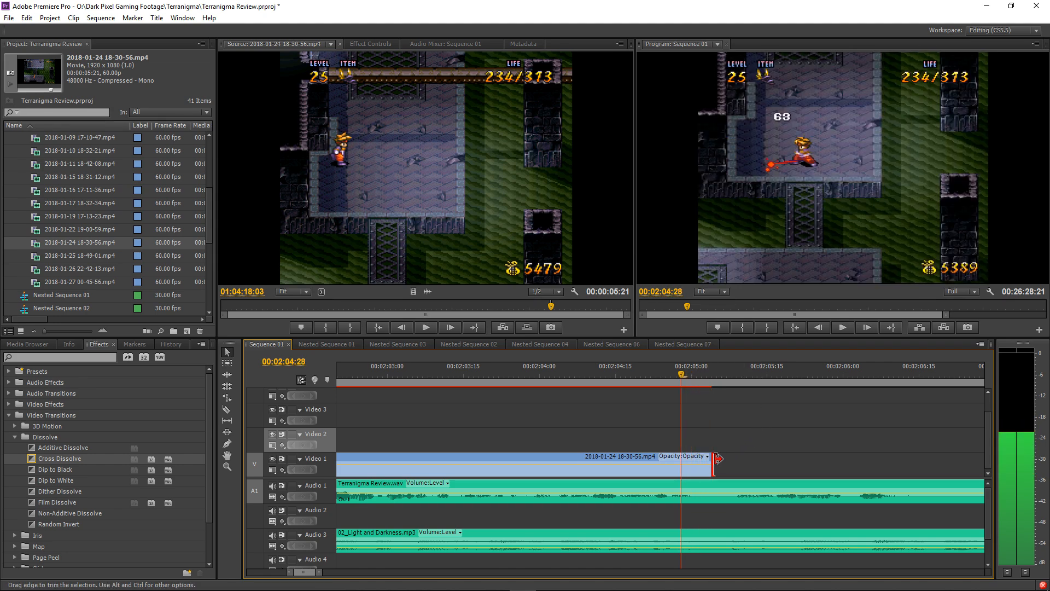
left_click_drag(717, 458, 679, 459)
Slide the excerpt about 7 frames later on Video 1, extend its start slightly earlier and replay it.
left_click_drag(612, 458, 647, 468)
key("minus")
key("minus")
key("minus")
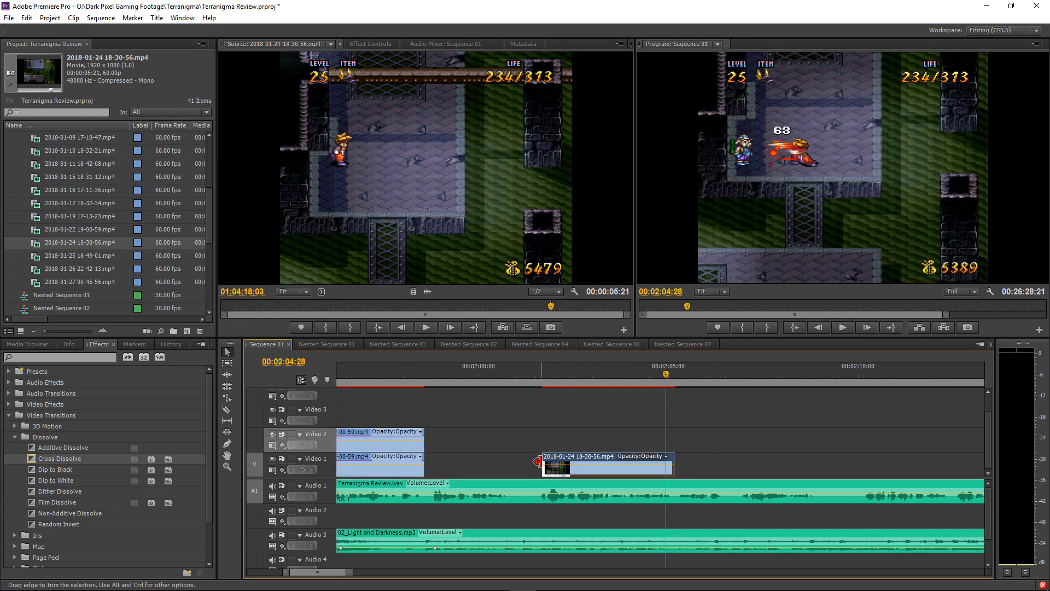
left_click_drag(537, 461, 539, 462)
left_click(530, 375)
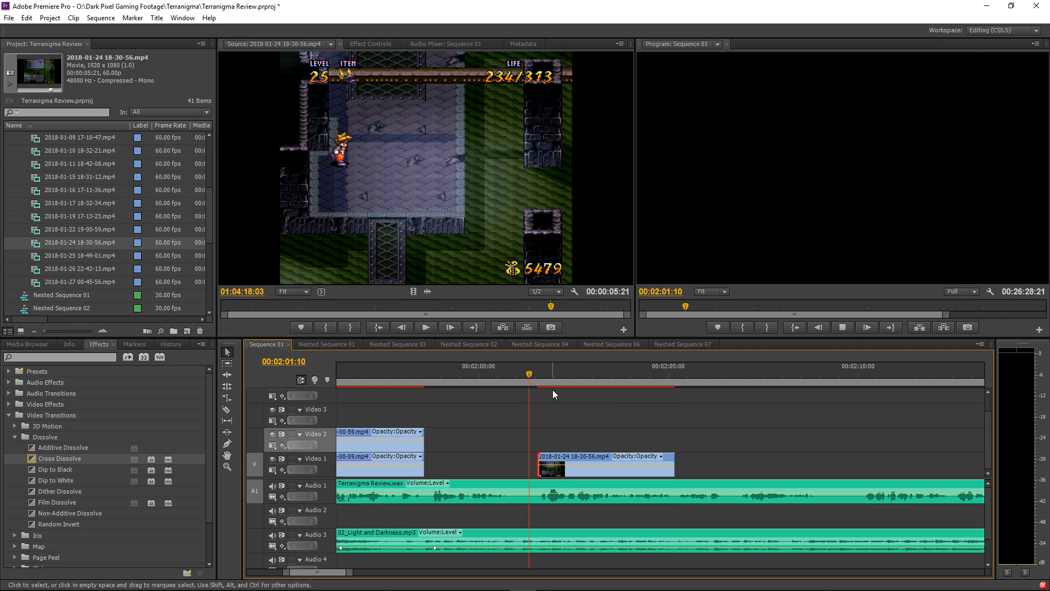
key("space")
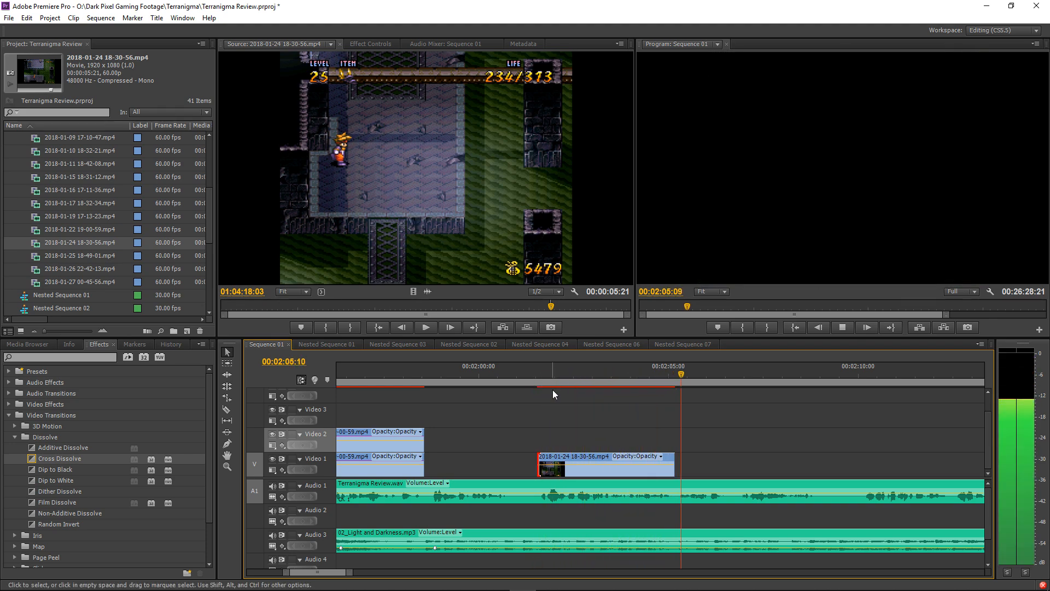
Inspect the excerpt's closing frames one by one and trim its end on Video 1 back to 00:02:04:28 again.
left_click(672, 373)
key("=")
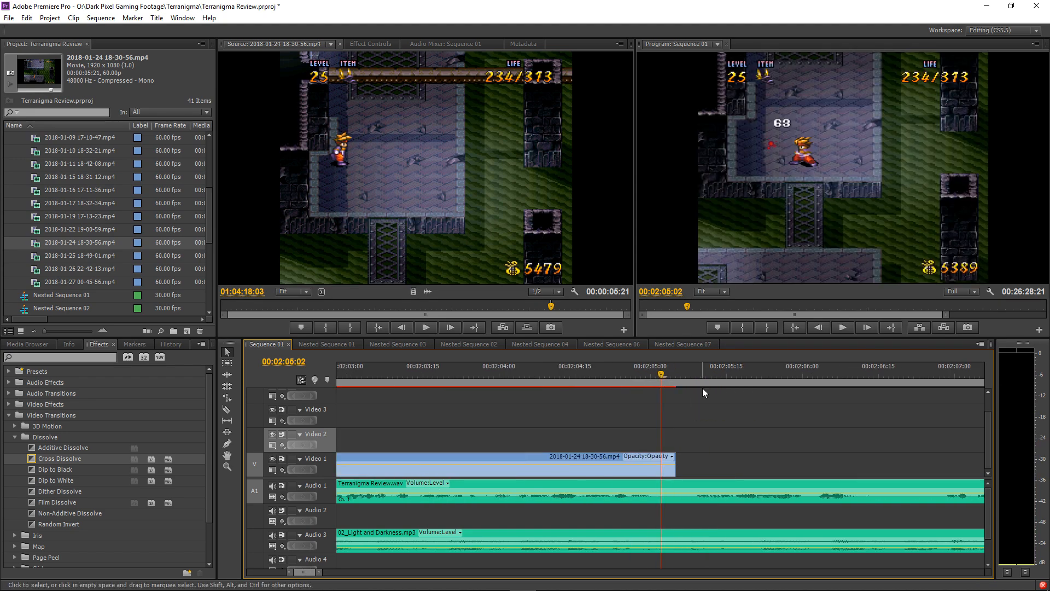
key("Right")
key("Right")
key("Right")
key("Left")
key("Left")
key("Left")
key("Left")
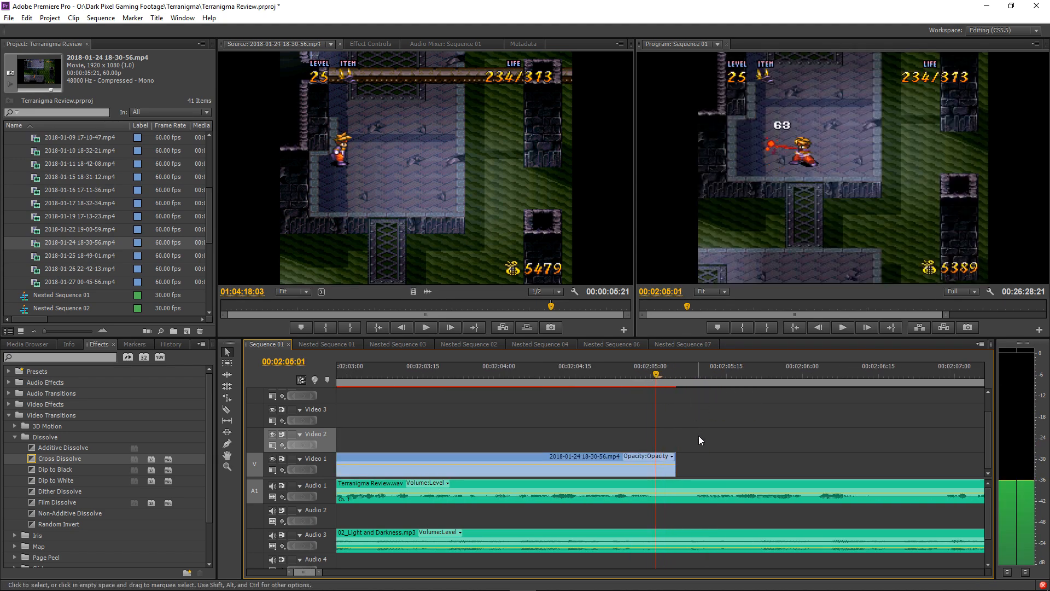
key("Left")
key("Left")
key("Left")
left_click_drag(678, 461, 642, 461)
Shift the trimmed excerpt slightly later, extend its start earlier and replay it against the narration.
key("minus")
left_click_drag(565, 456, 531, 455)
left_click(516, 376)
key("space")
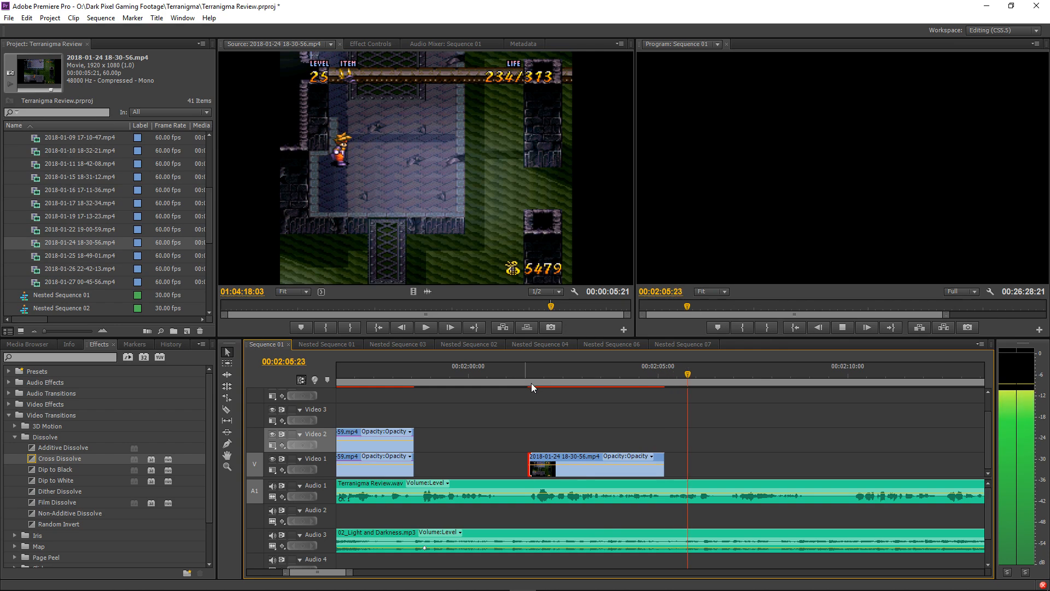
left_click(560, 376)
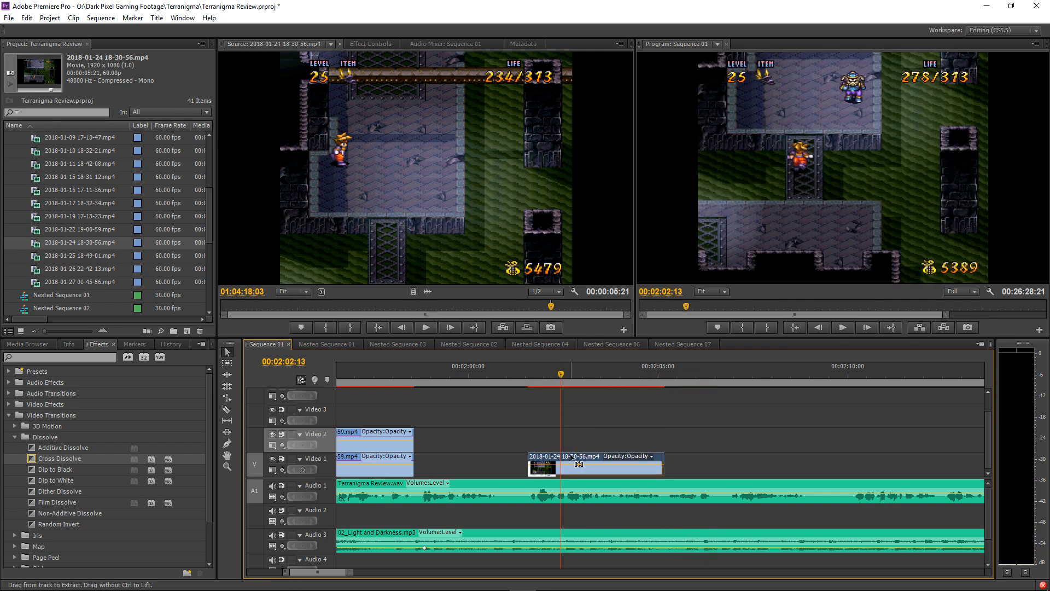
left_click_drag(600, 462, 583, 434)
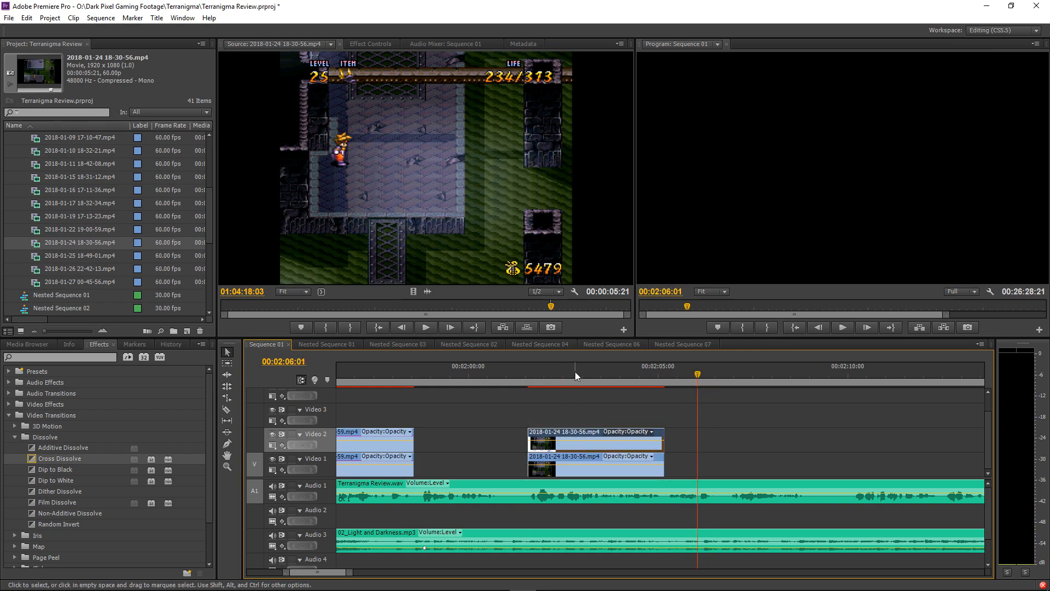
left_click(576, 372)
key("minus")
left_click(491, 436)
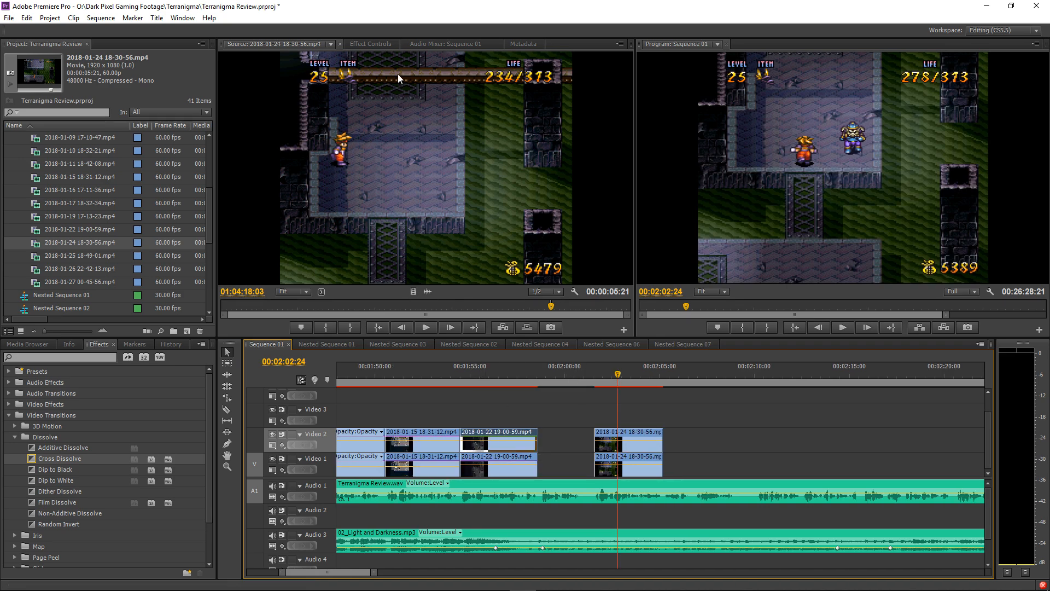
left_click(384, 47)
left_click(270, 125)
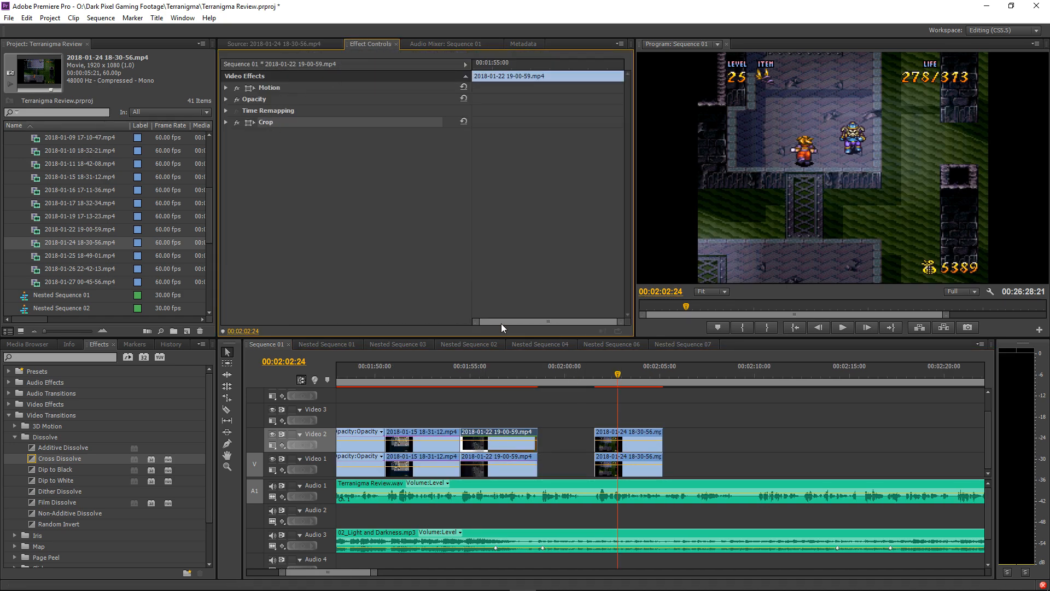
left_click(624, 430)
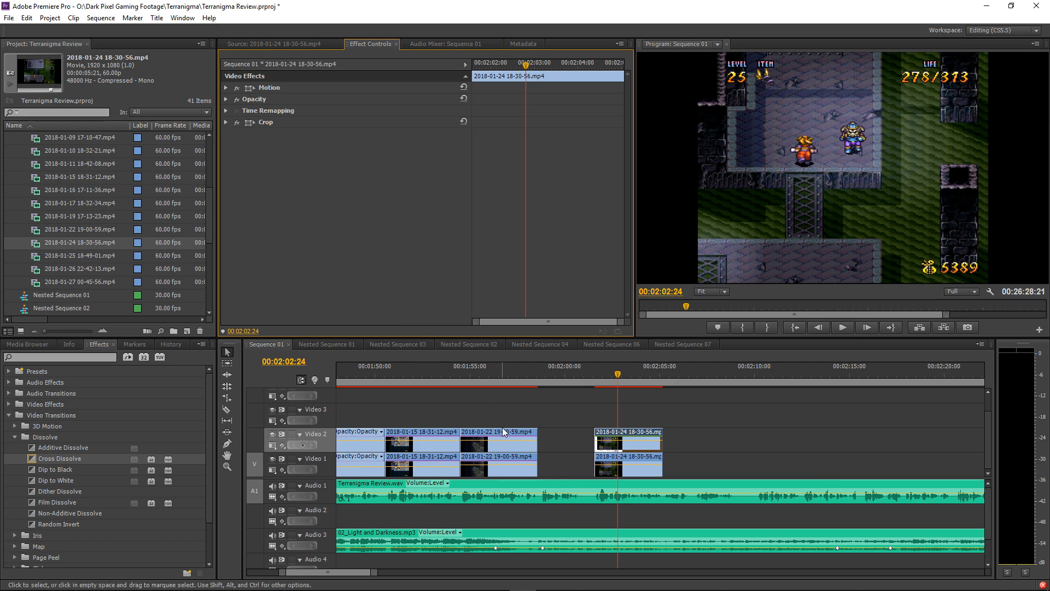
left_click(495, 463)
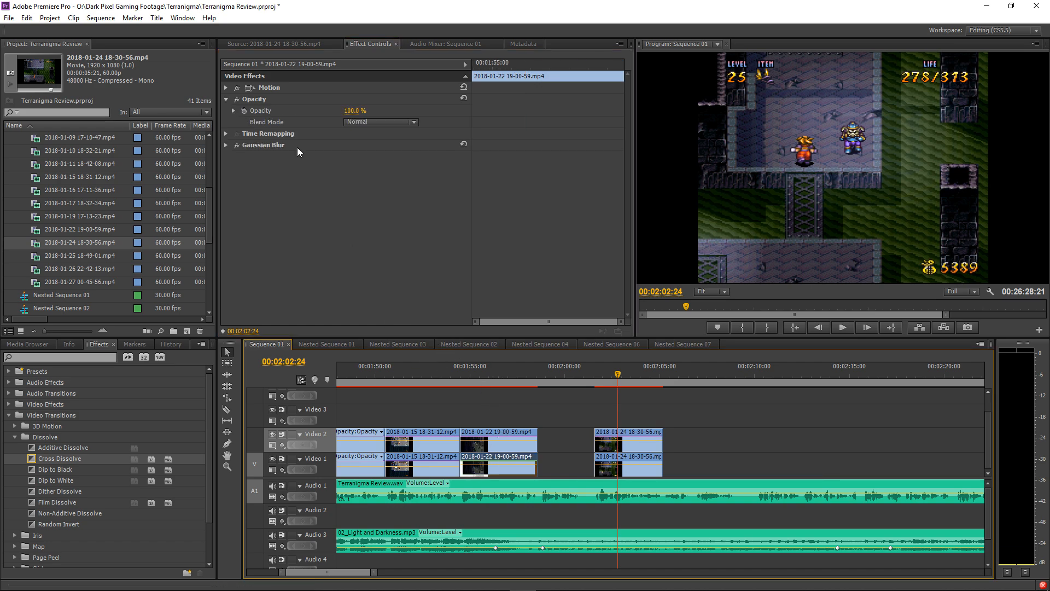
left_click(268, 86)
left_click(266, 144)
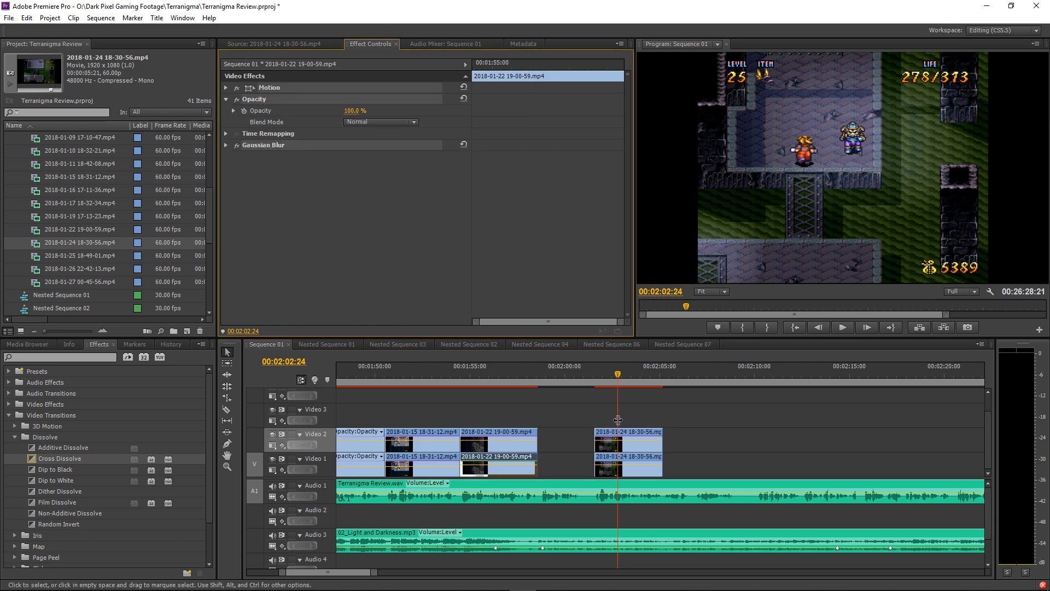
left_click(631, 461)
key("ctrl+v")
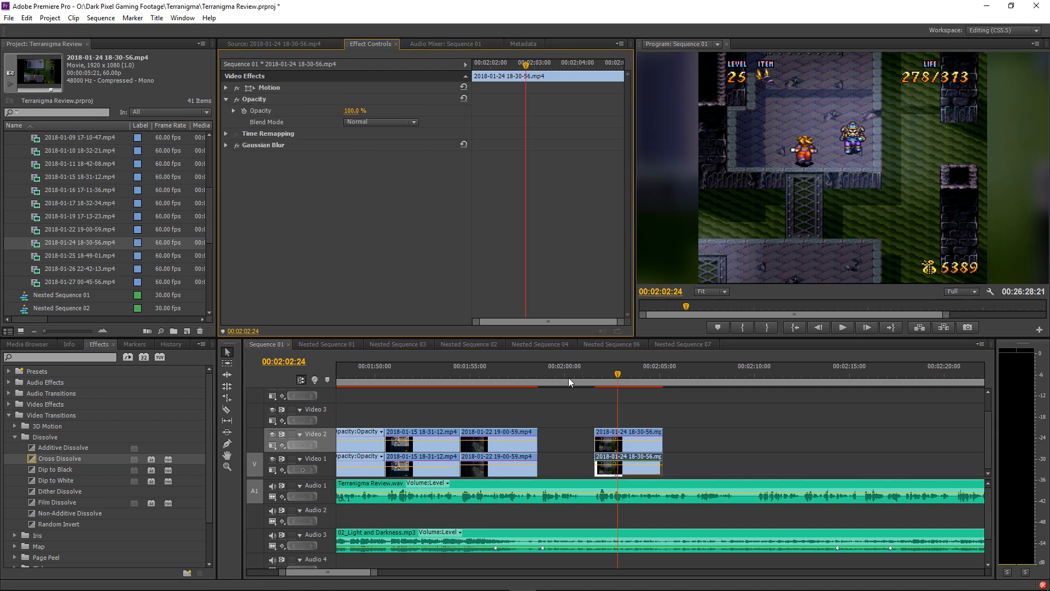
left_click_drag(569, 377, 590, 374)
left_click(701, 412)
key("space")
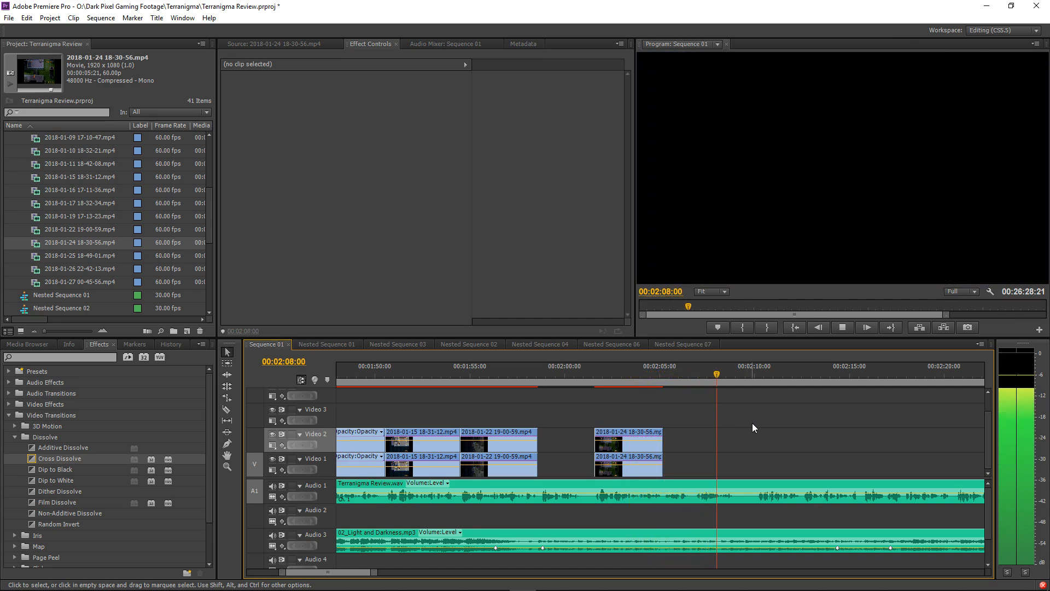
key("space")
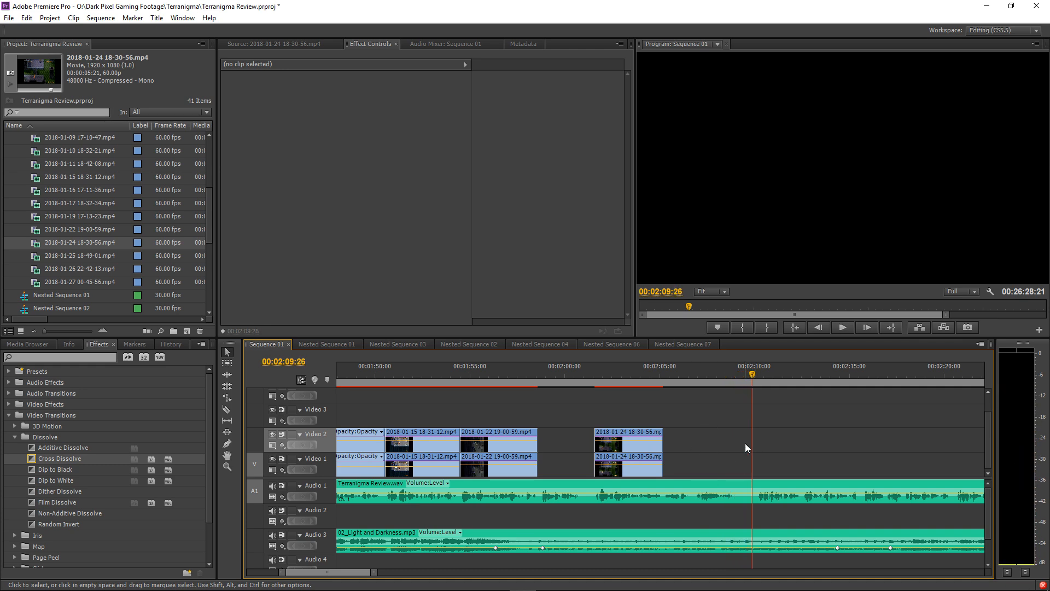
left_click(536, 373)
key("space")
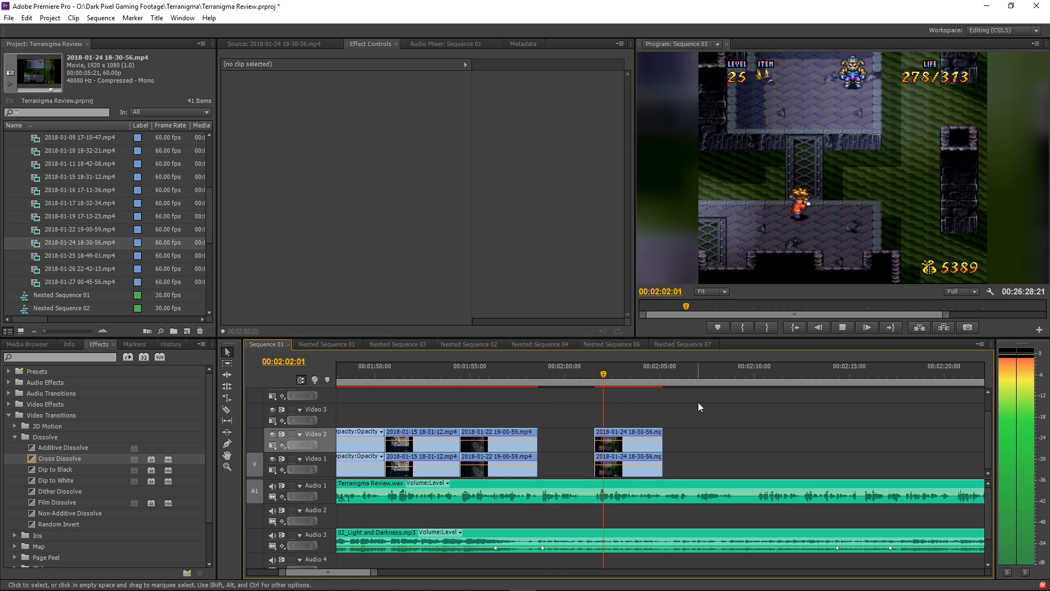
key("space")
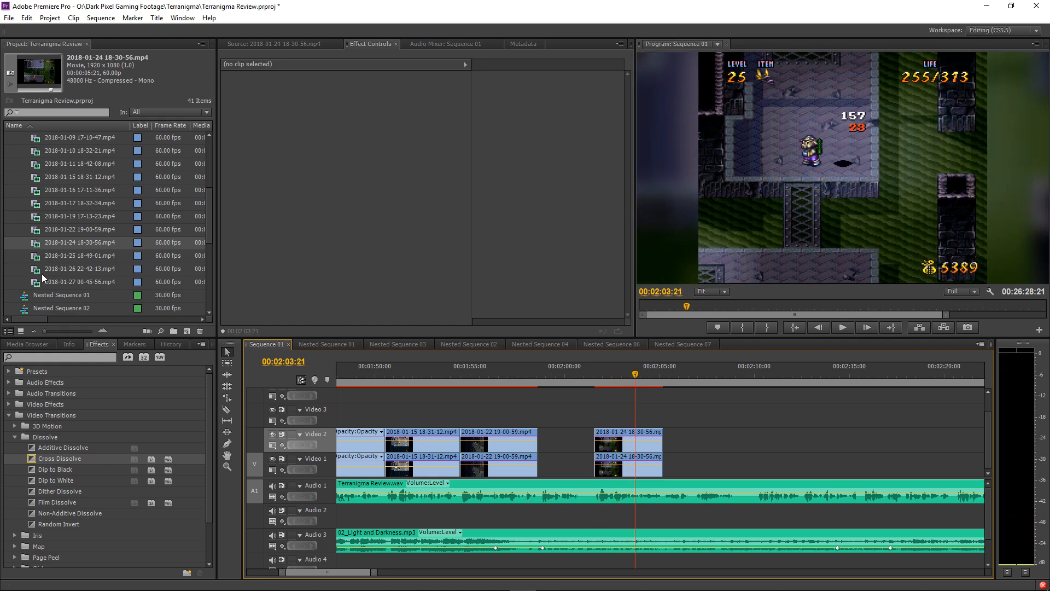
left_click(40, 281)
double_click(40, 282)
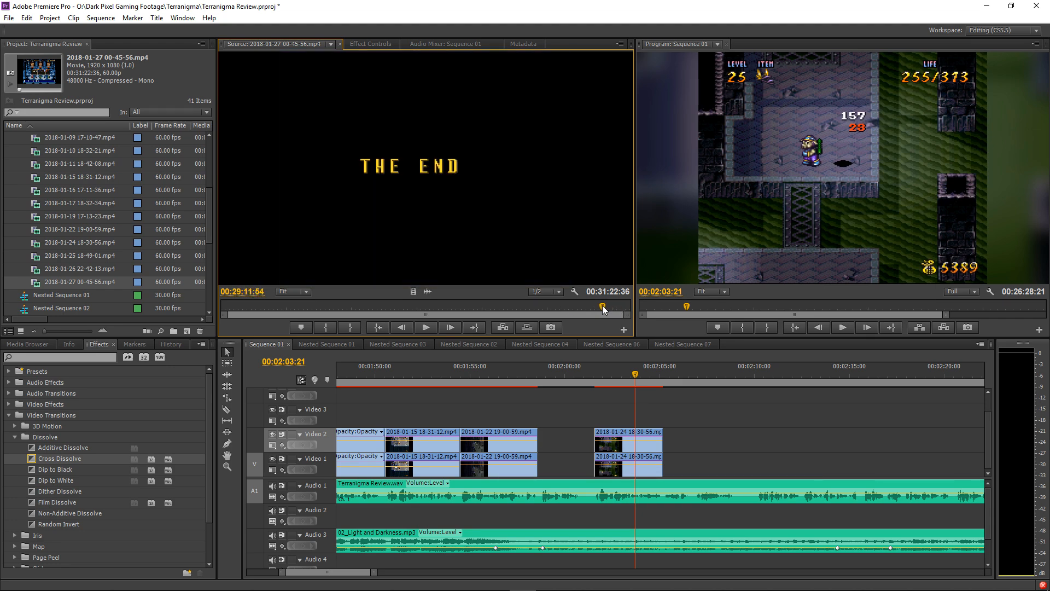
left_click_drag(594, 305, 619, 304)
left_click(307, 306)
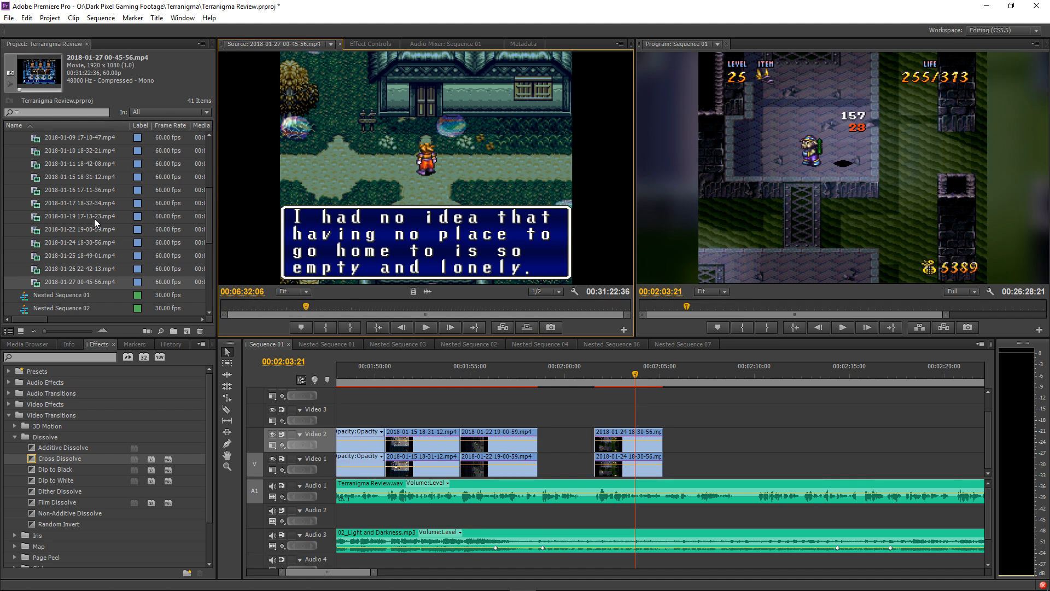
scroll(93, 218, "up", 3)
scroll(48, 189, "up", 2)
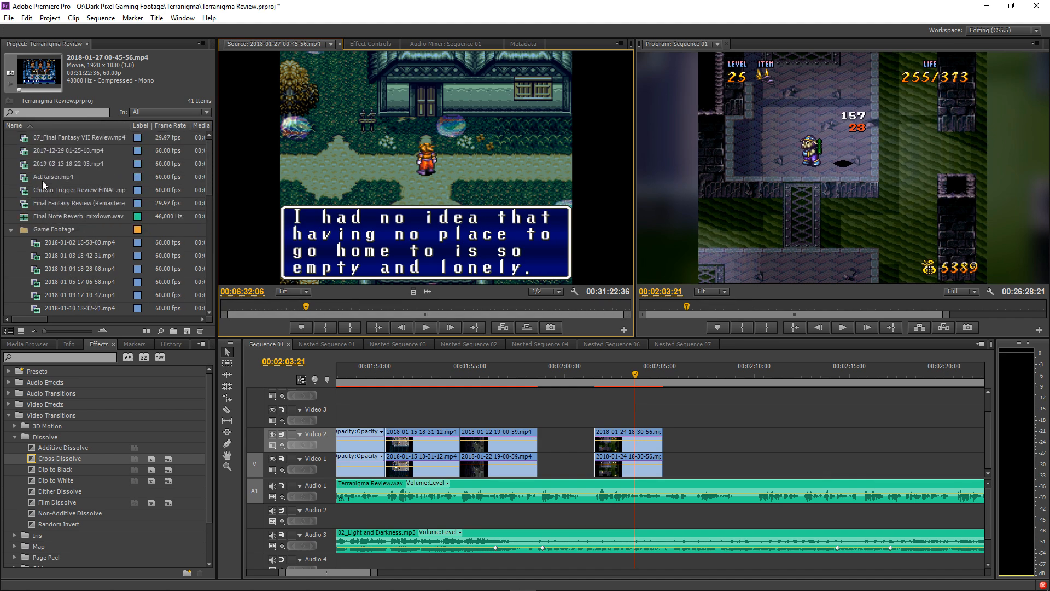
left_click_drag(29, 161, 333, 295)
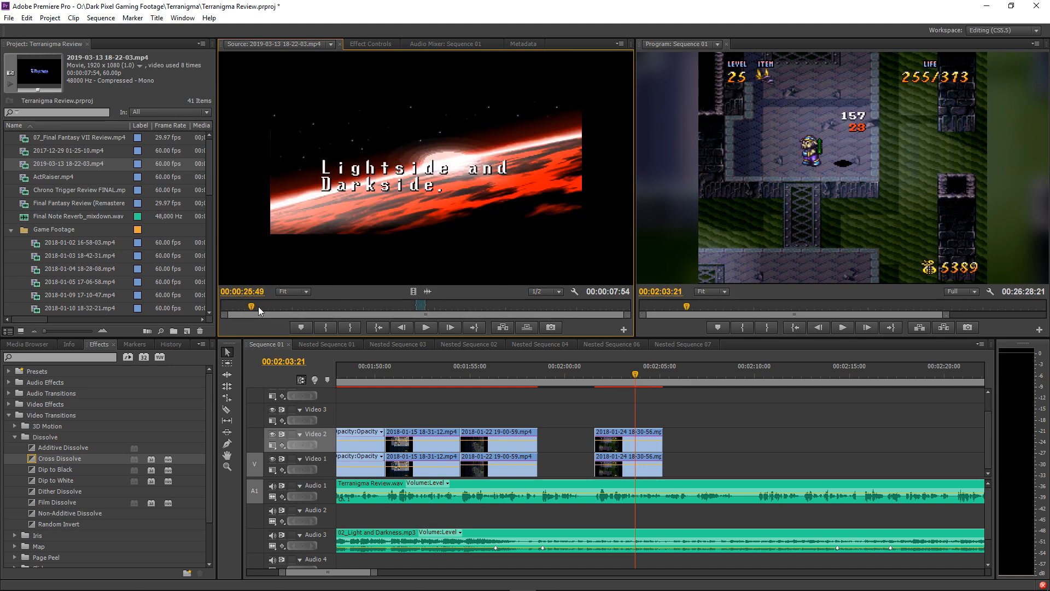
left_click_drag(259, 307, 247, 305)
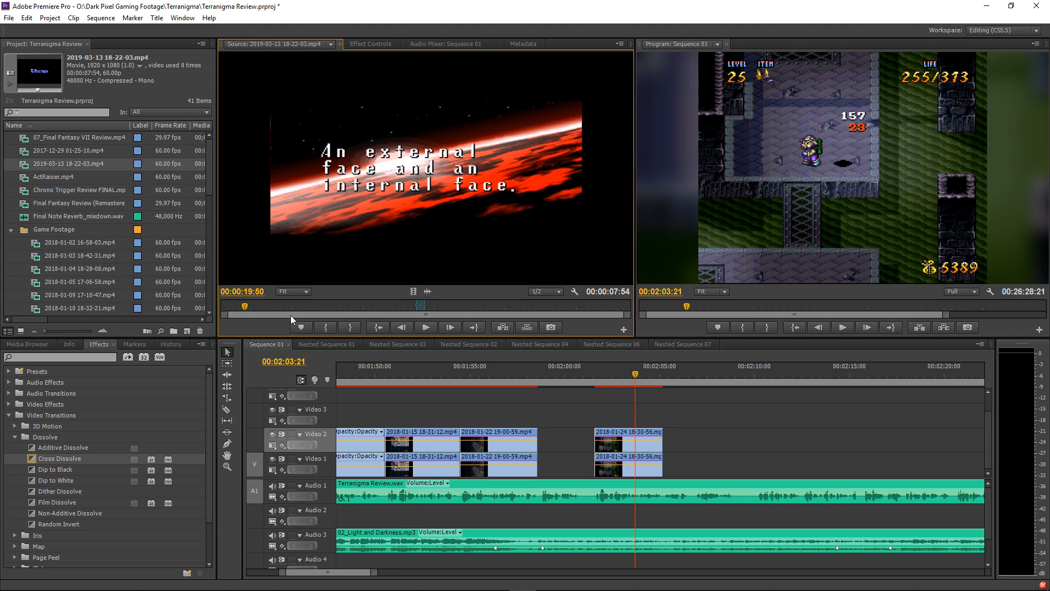
Mark the red planet excerpt in the source clip from 00:00:26:33 to 00:00:30:29.
left_click(327, 324)
key("space")
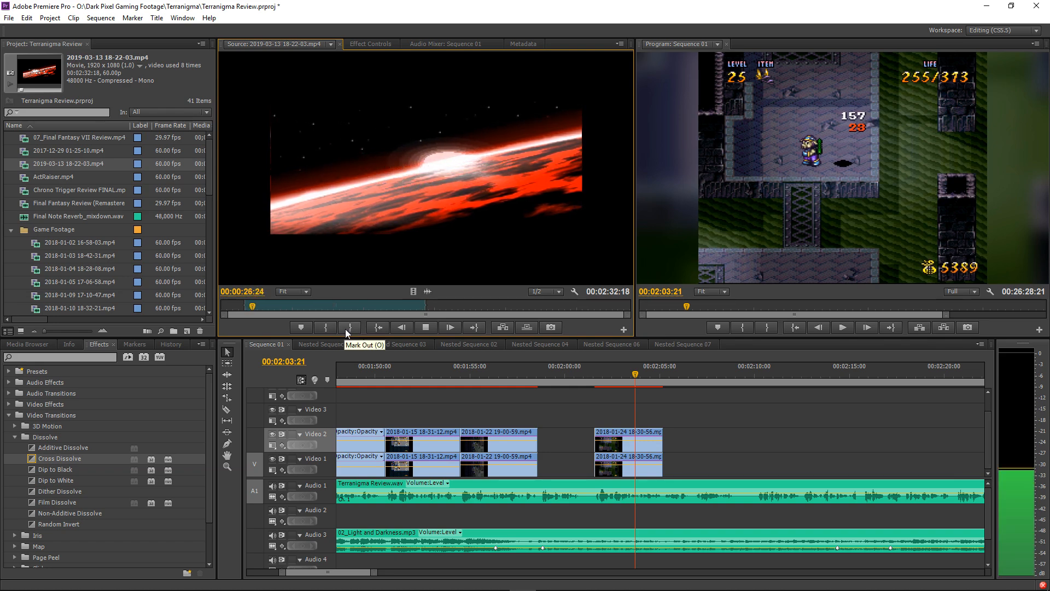
left_click(349, 328)
left_click(327, 329)
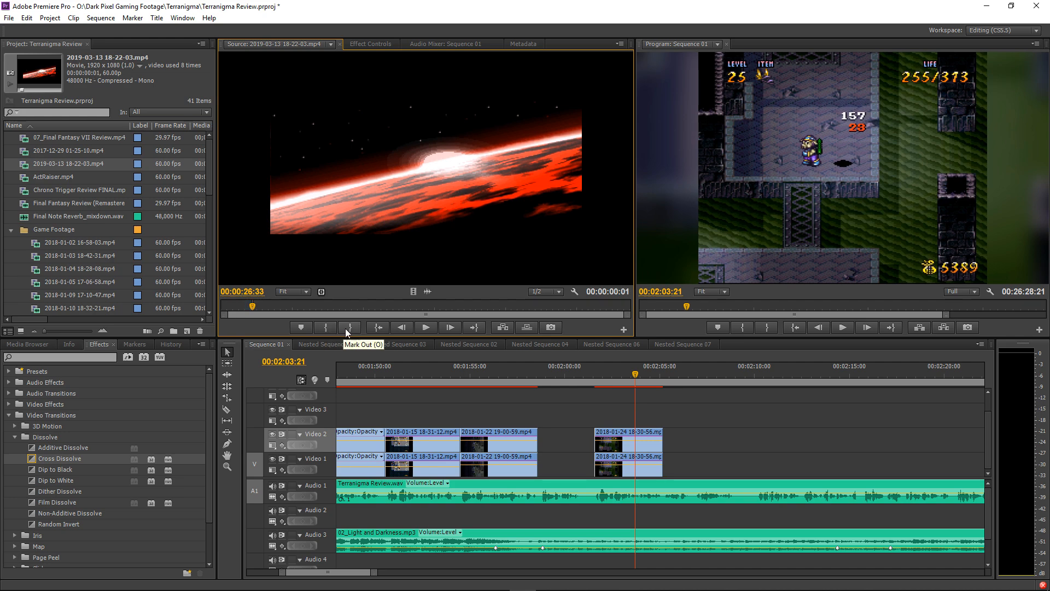
key("space")
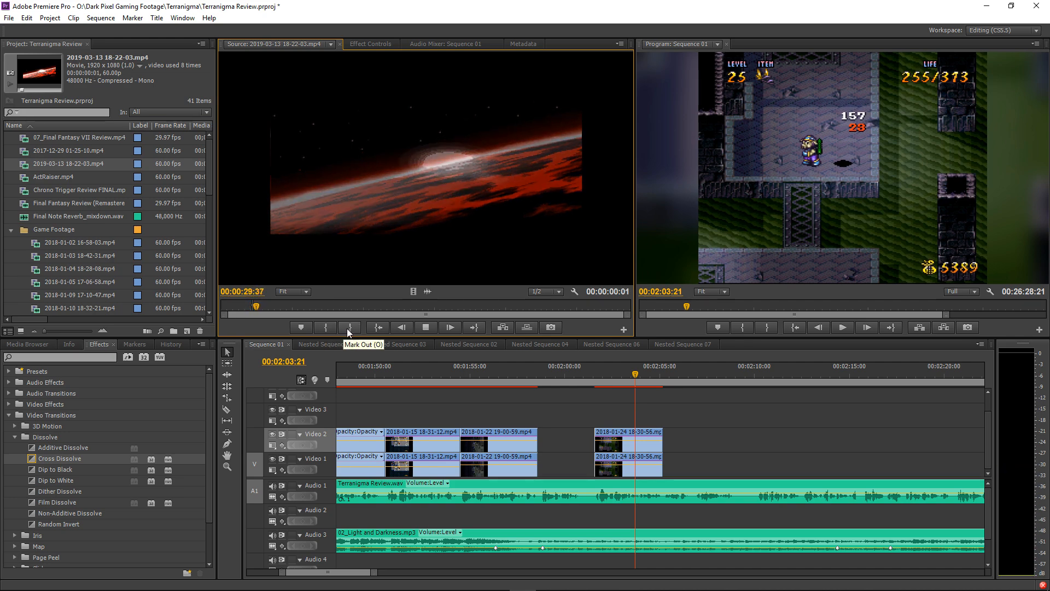
left_click(350, 327)
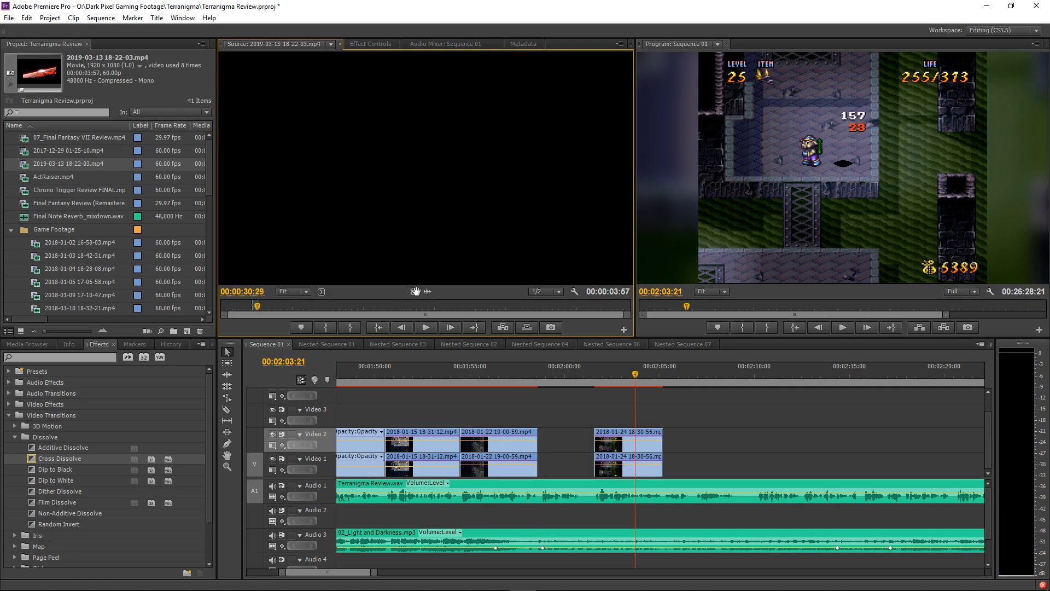
left_click_drag(650, 375, 670, 464)
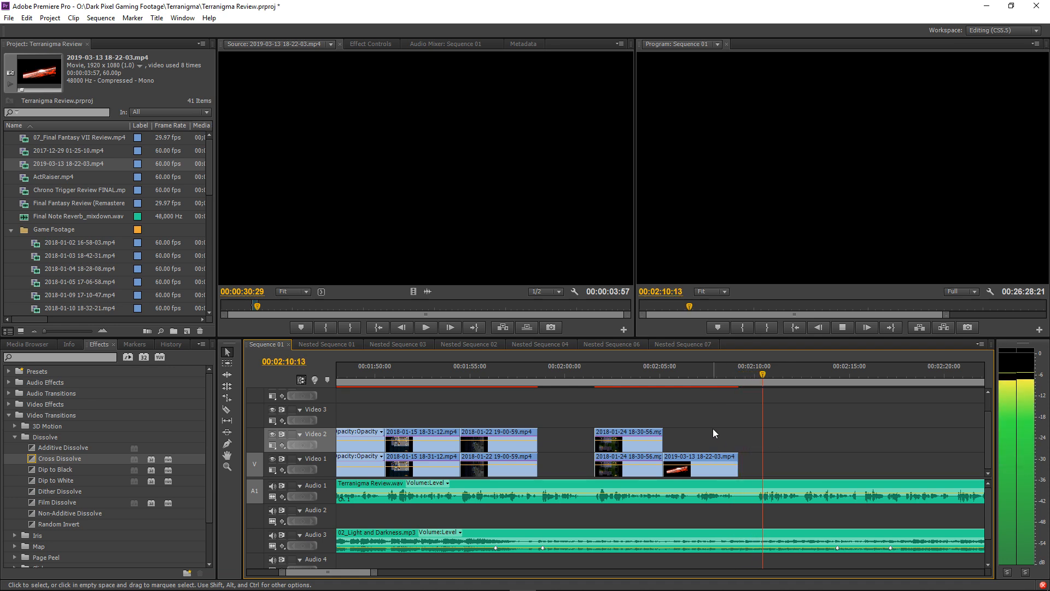
left_click(697, 457)
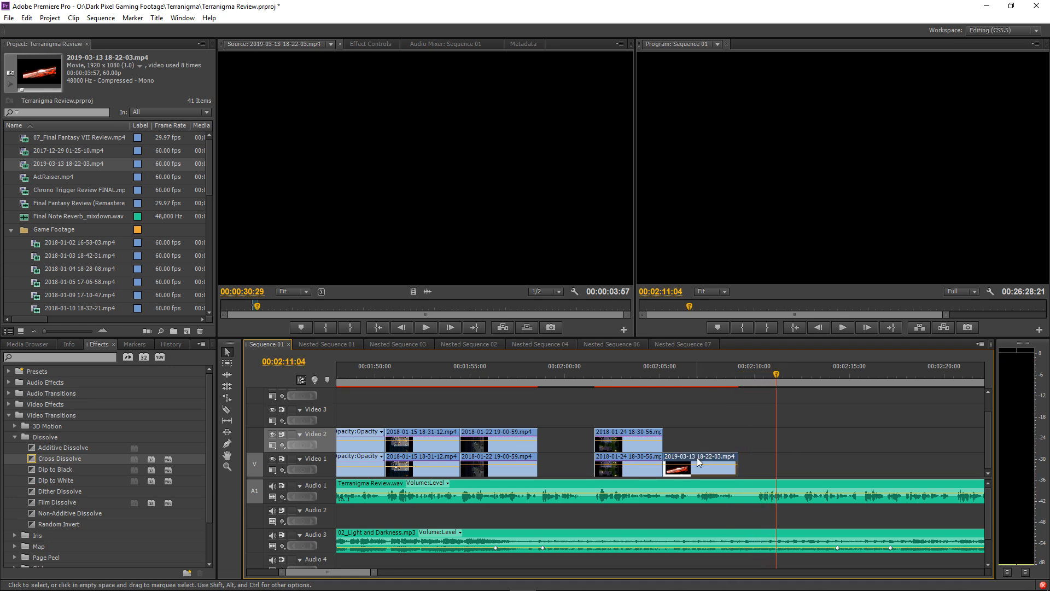
left_click_drag(692, 464, 693, 432)
left_click(697, 375)
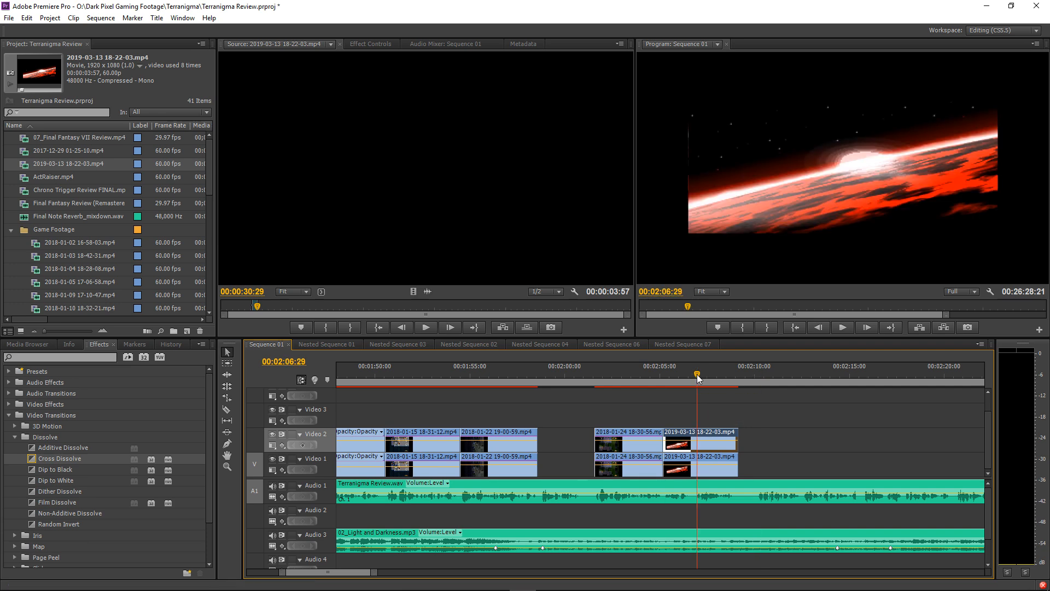
left_click(615, 467)
left_click(371, 44)
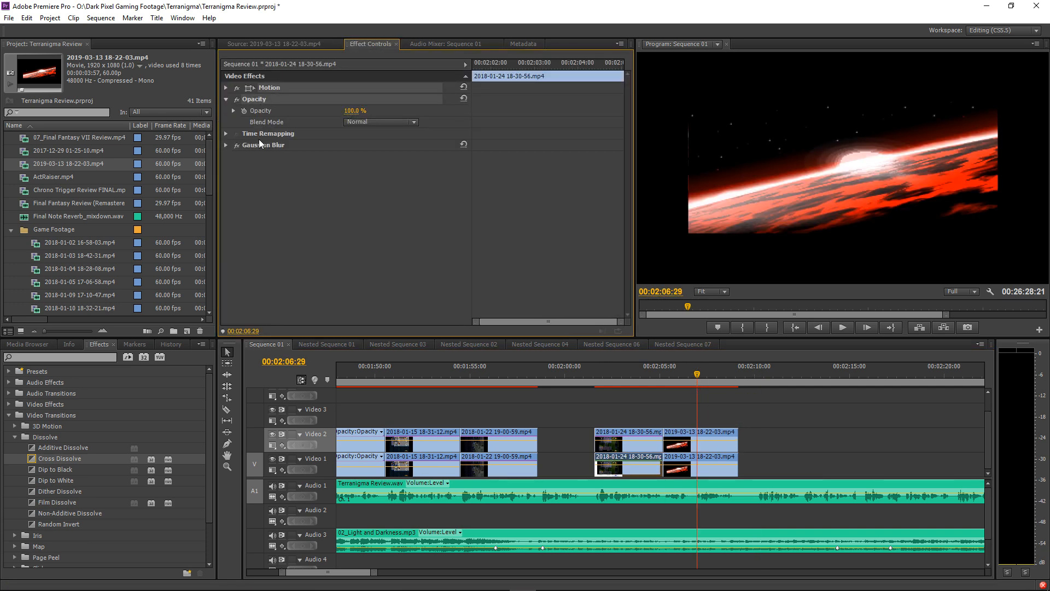
left_click(687, 464)
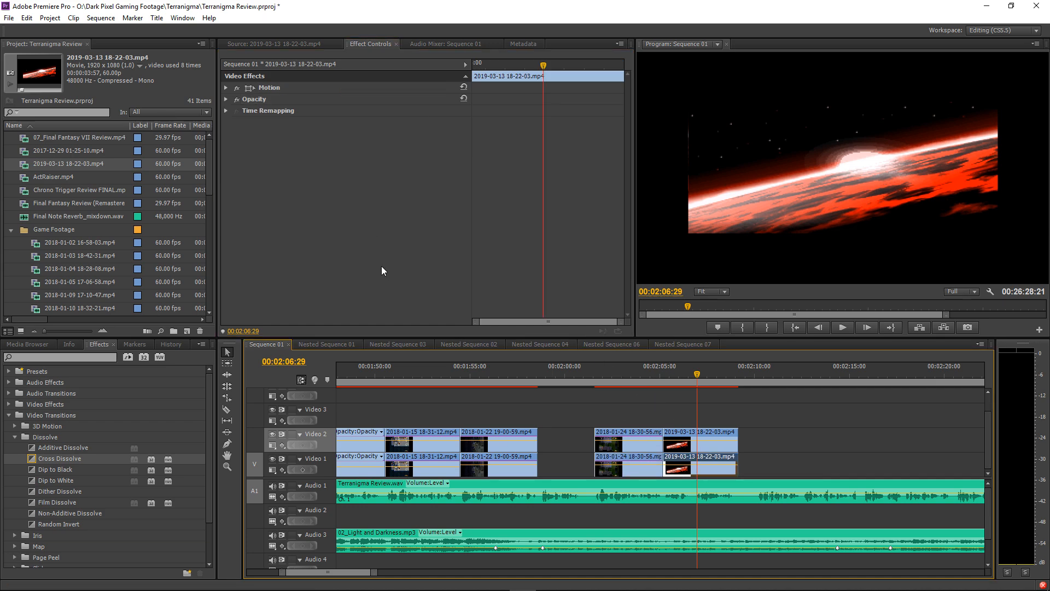
left_click(382, 265)
left_click(635, 435)
left_click(272, 124)
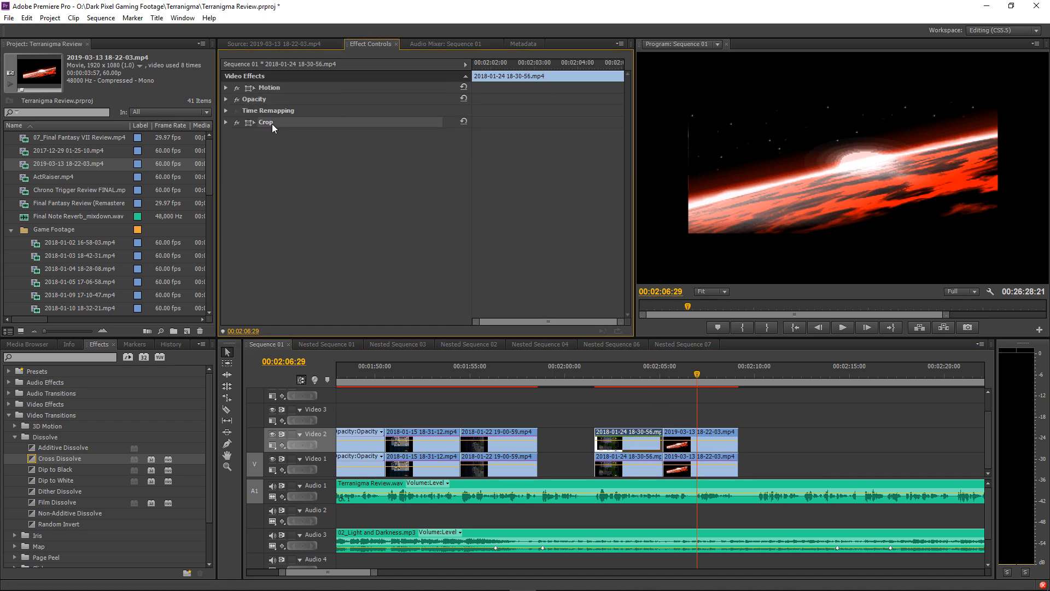
key("ctrl+c")
left_click(700, 431)
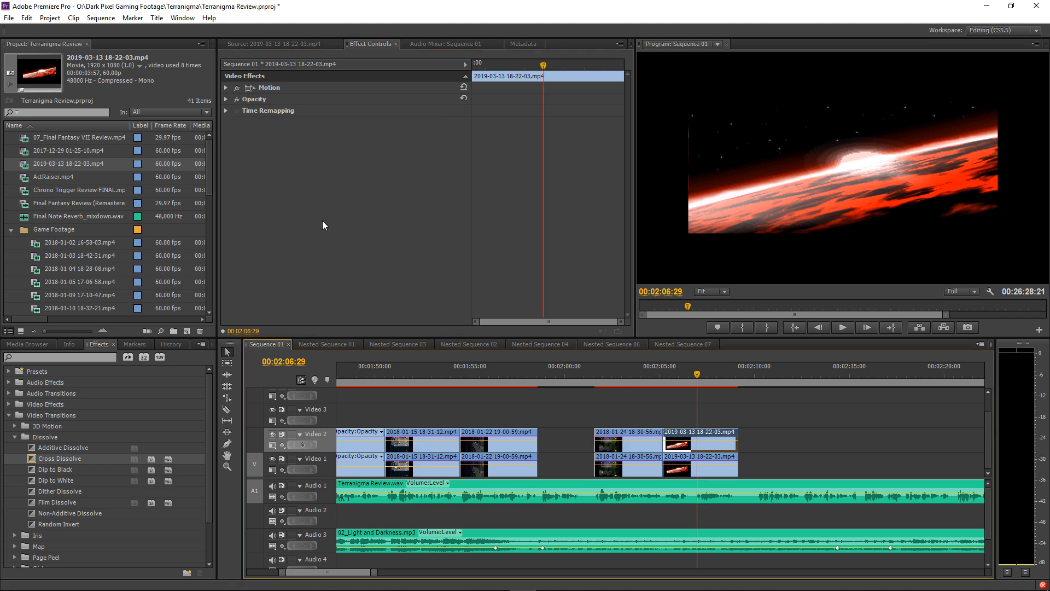
left_click(359, 202)
key("ctrl+v")
Play the layered planet excerpt and set the opacity of its blurred Video 1 background to 80%.
left_click(651, 378)
key("space")
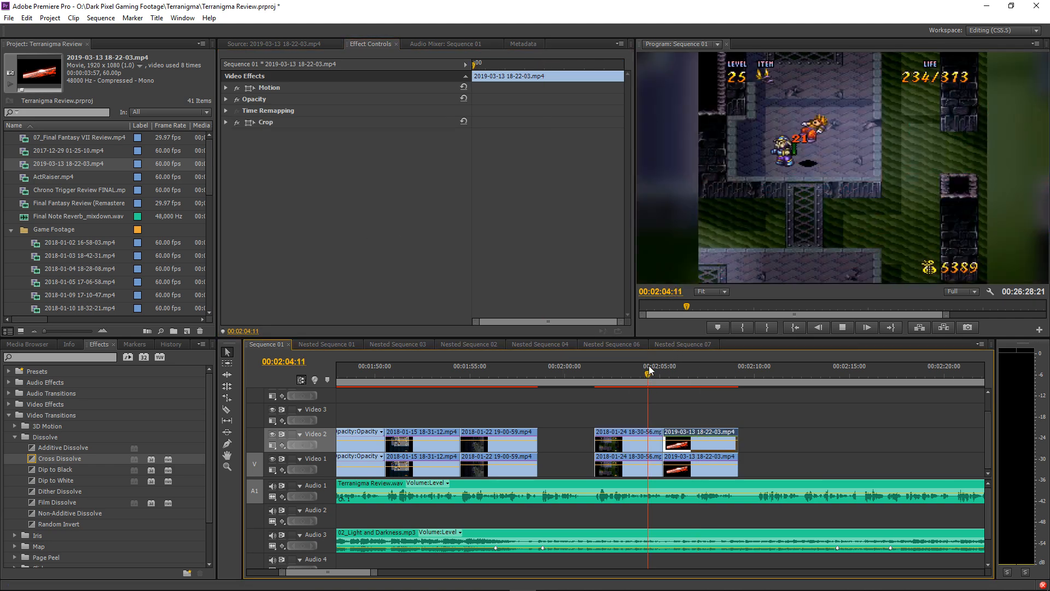
left_click(690, 464)
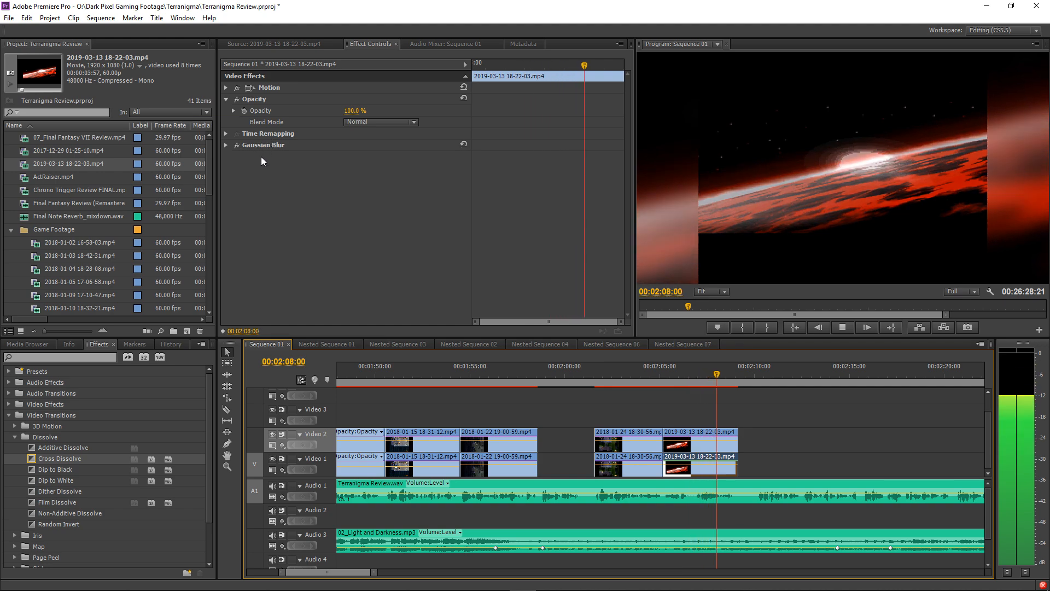
left_click(703, 372)
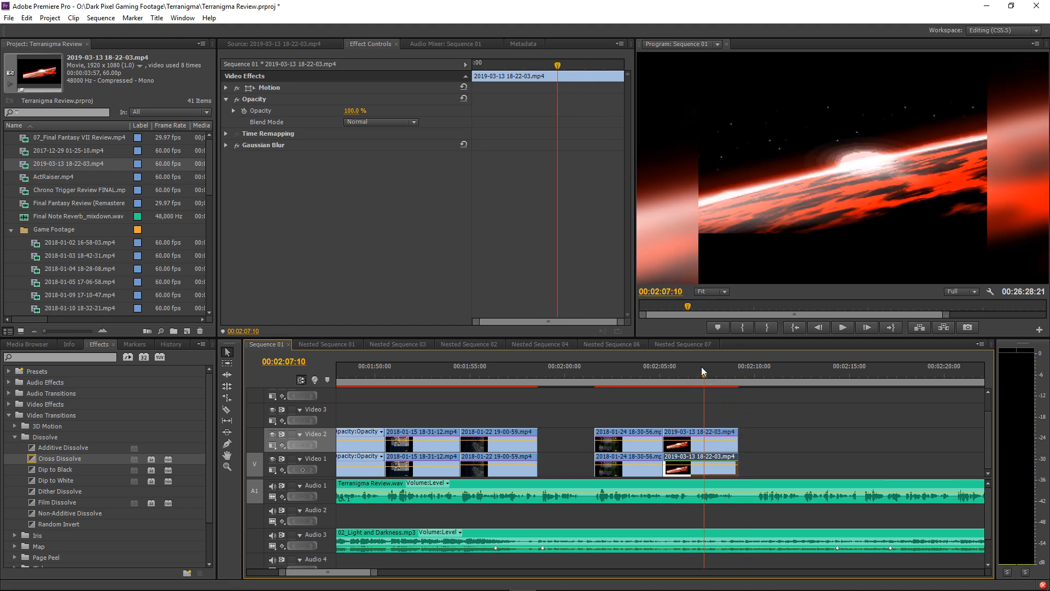
left_click(346, 111)
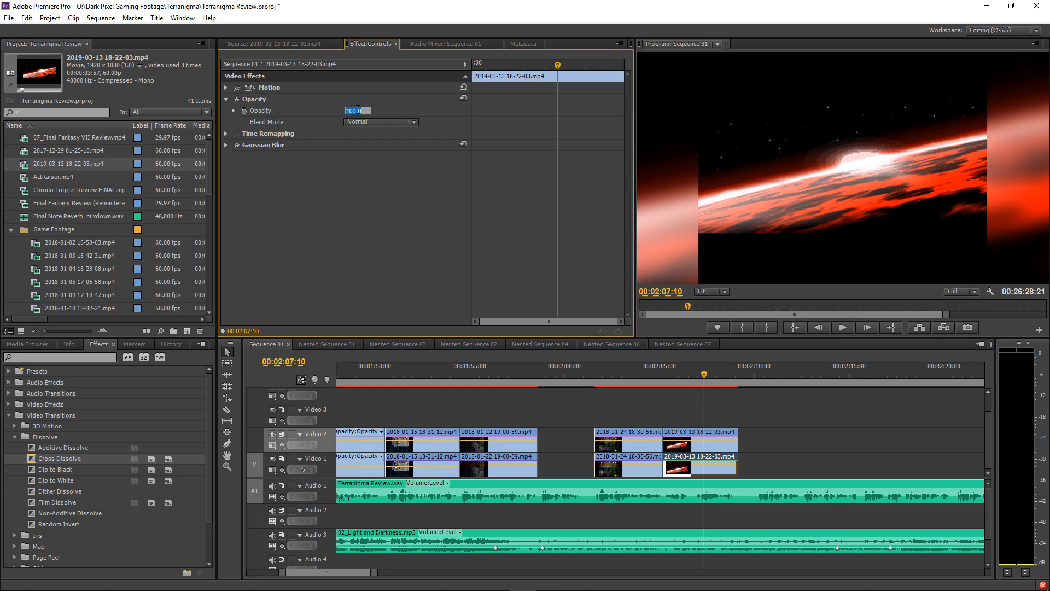
key("Return")
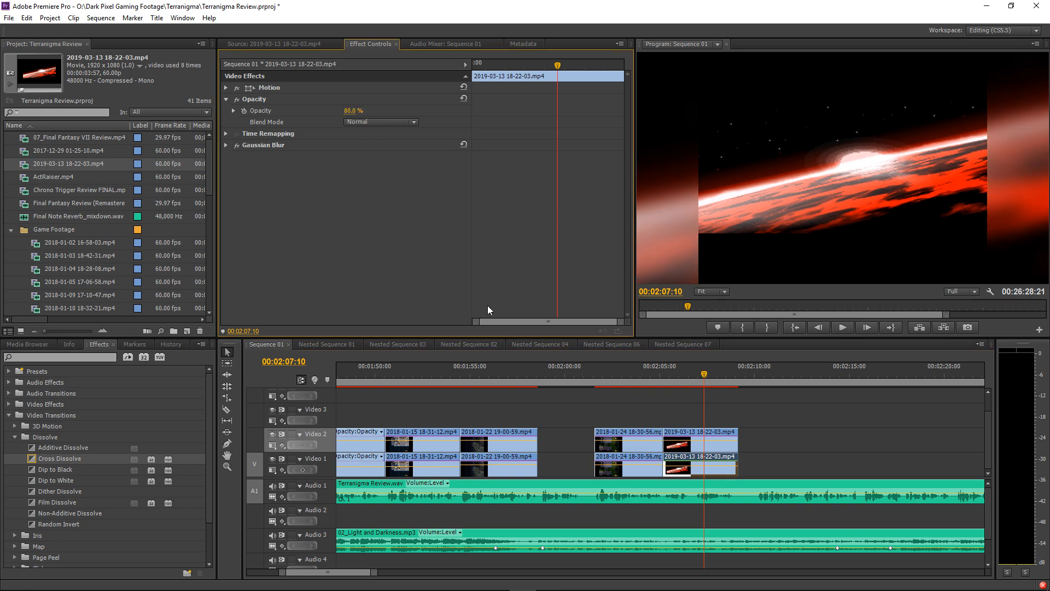
Replay the cut from the gameplay clip into the planet excerpt with the Program monitor maximized, then restore the layout.
left_click(652, 376)
key("grave")
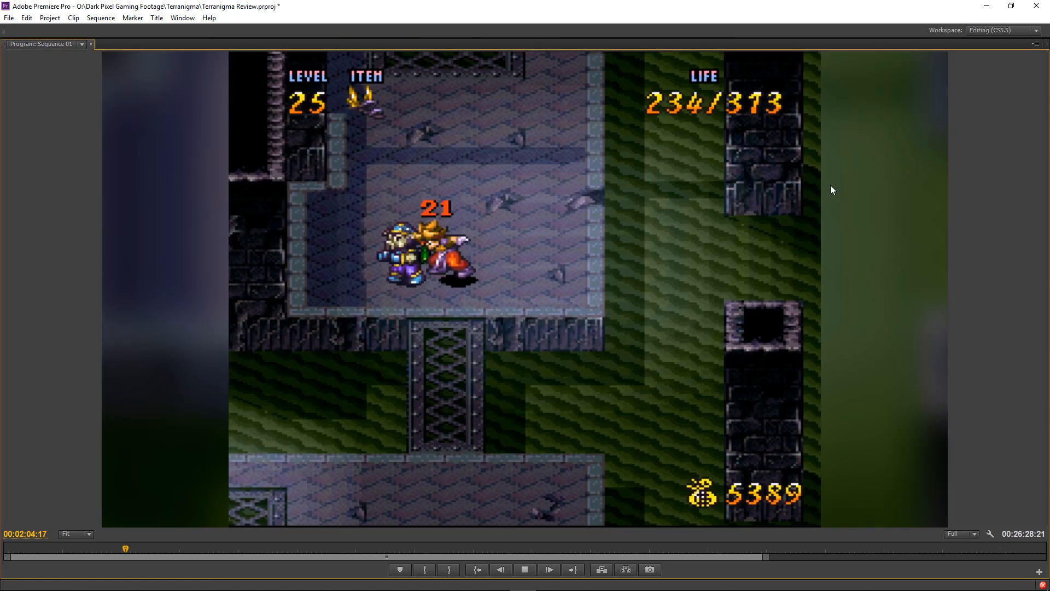
key("space")
key("grave")
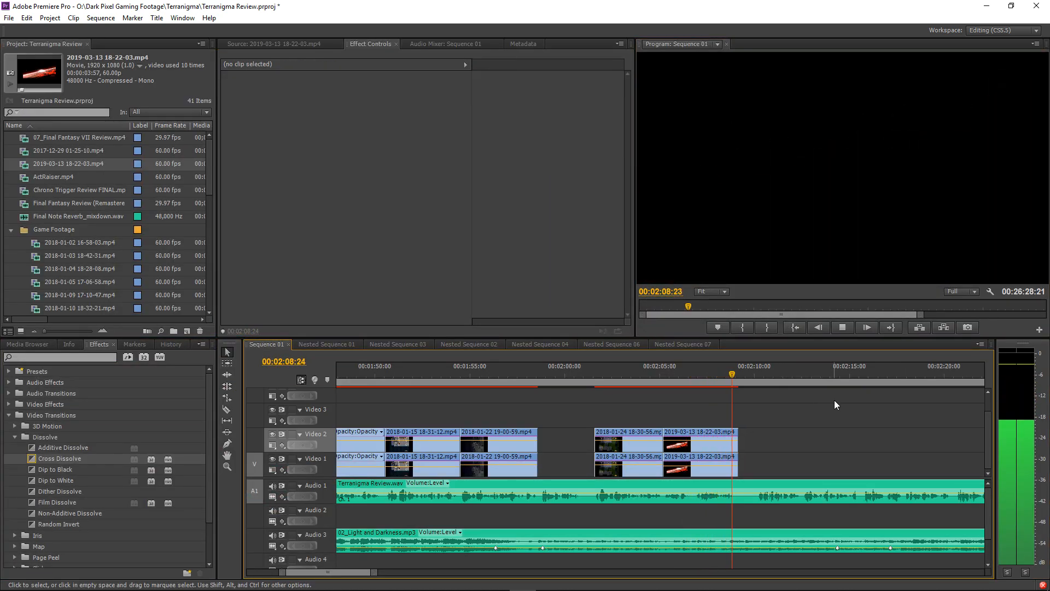
left_click(548, 377)
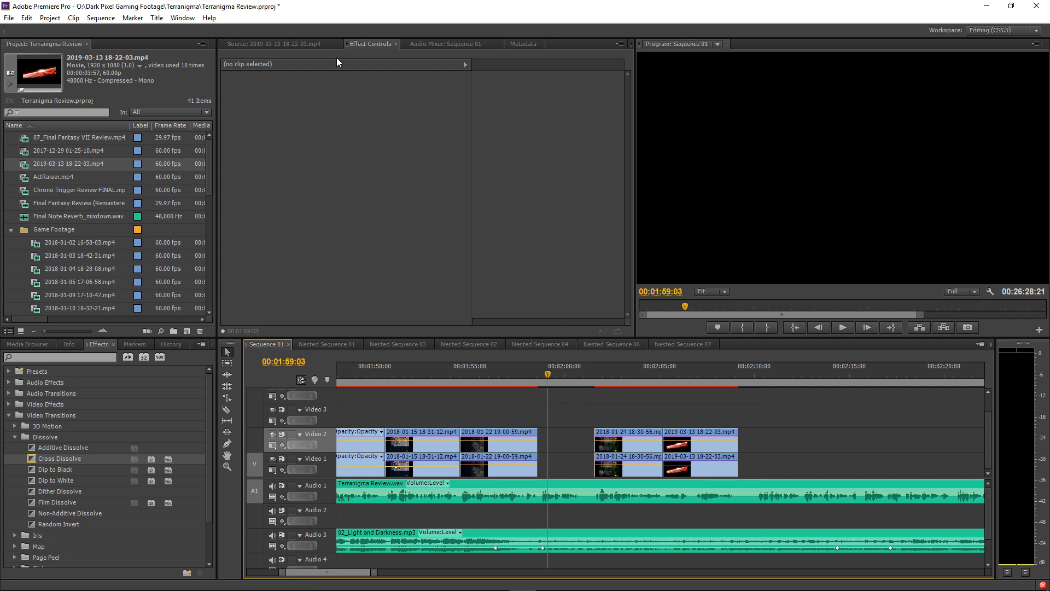
left_click(304, 43)
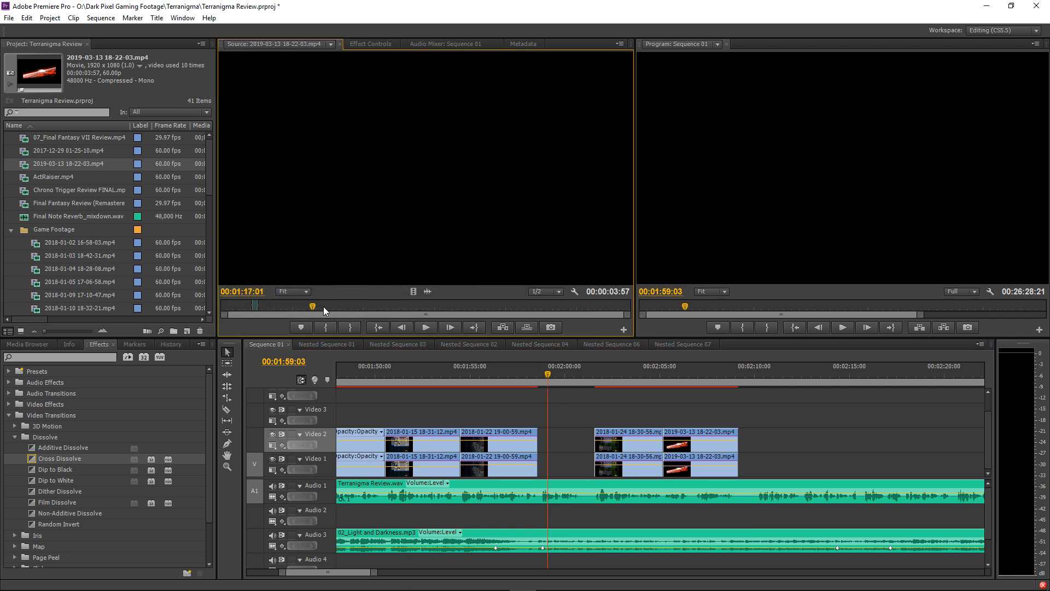
left_click(345, 307)
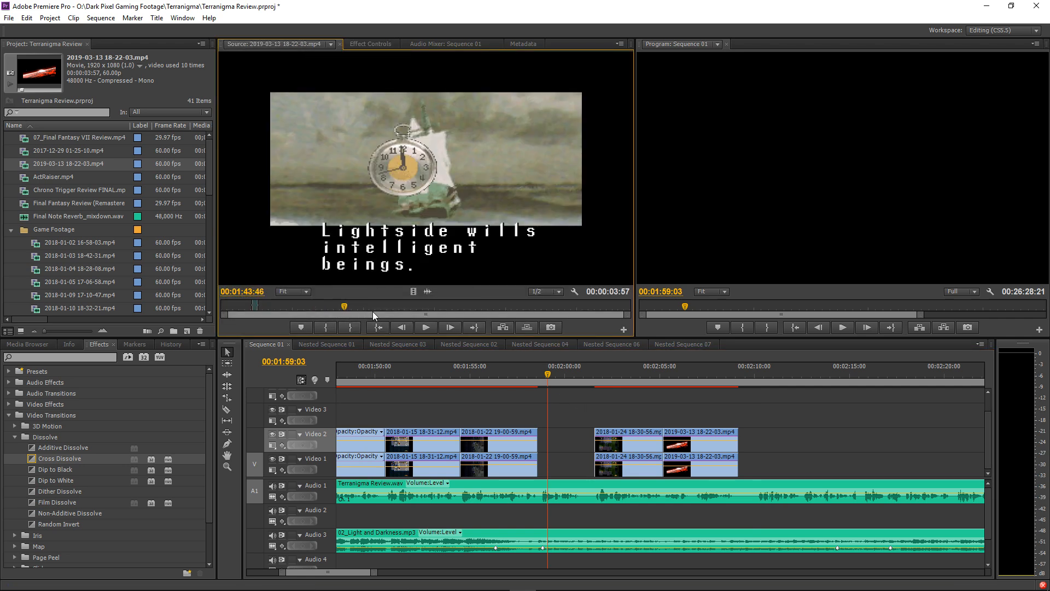
left_click(439, 309)
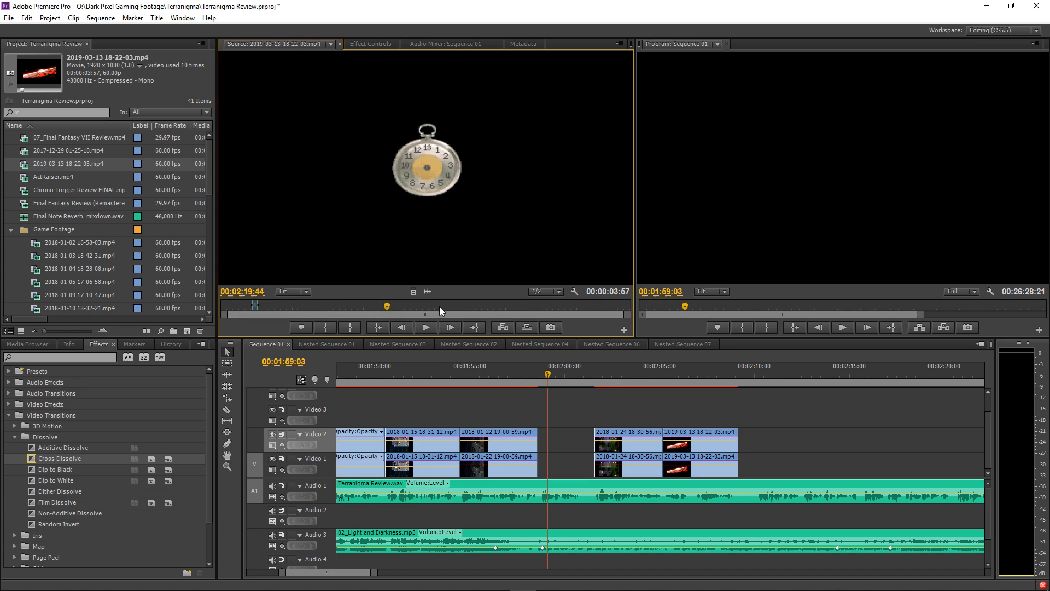
left_click_drag(440, 309, 492, 311)
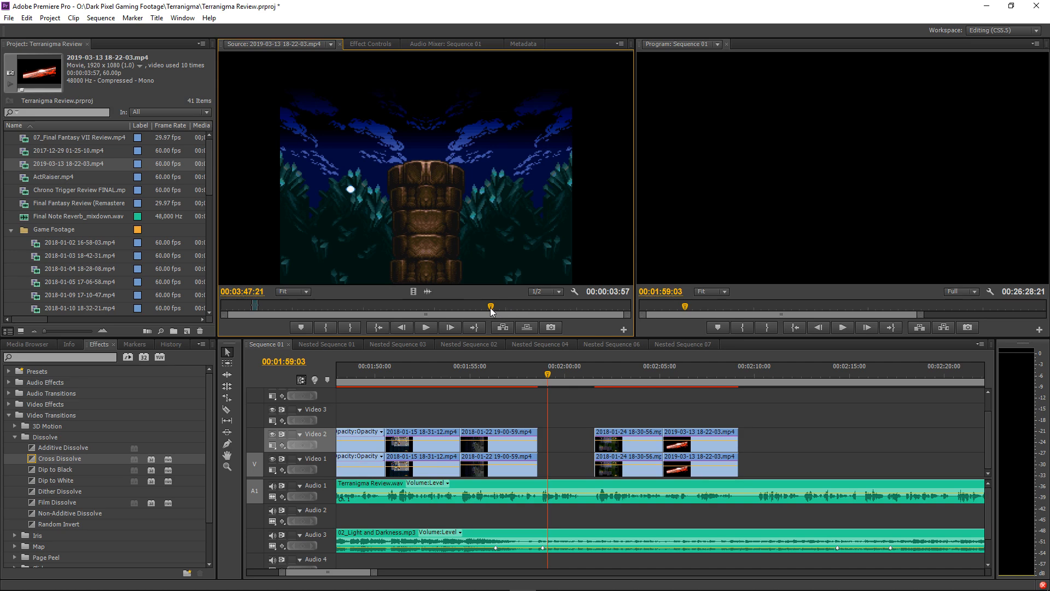
left_click(477, 310)
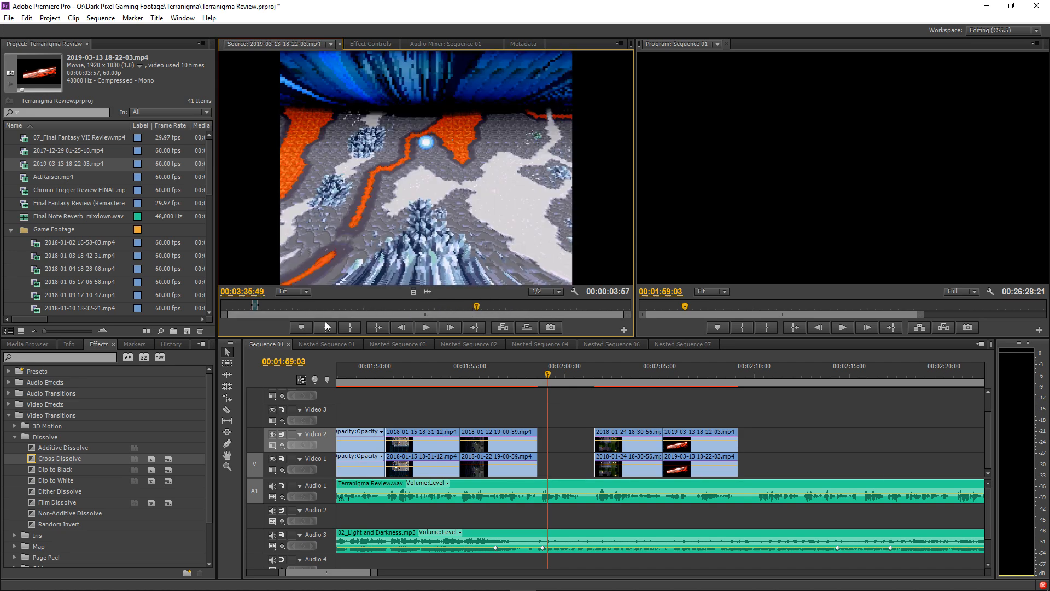
left_click(325, 326)
key("space")
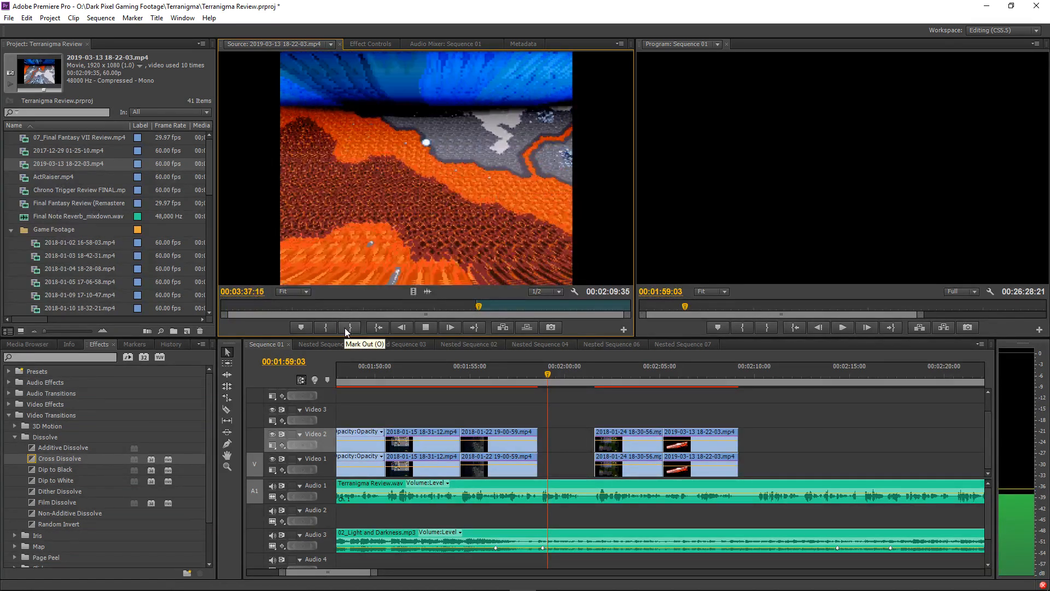
key("space")
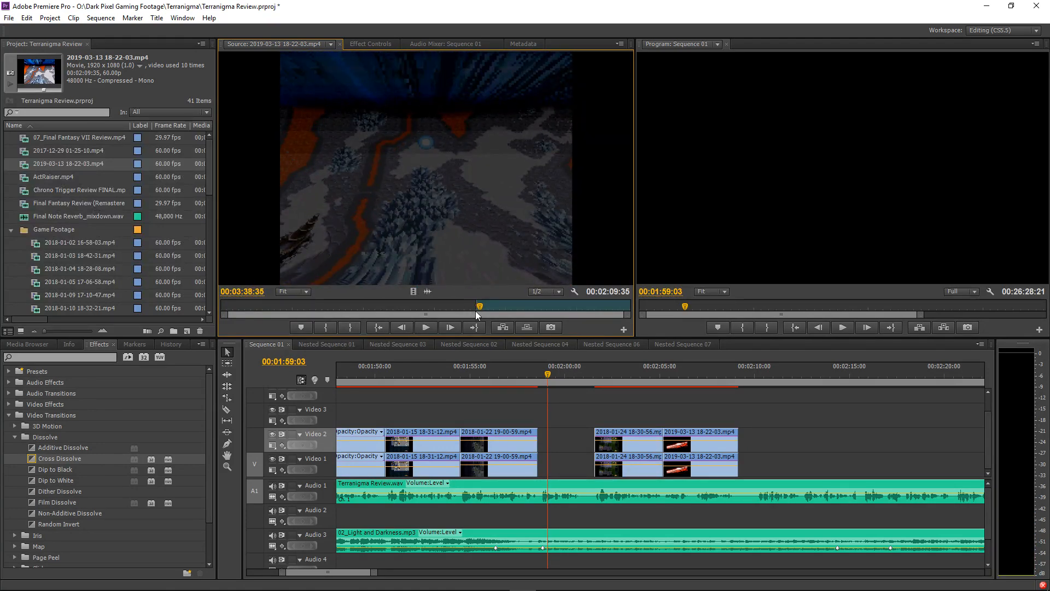
left_click_drag(480, 310, 472, 312)
left_click(324, 326)
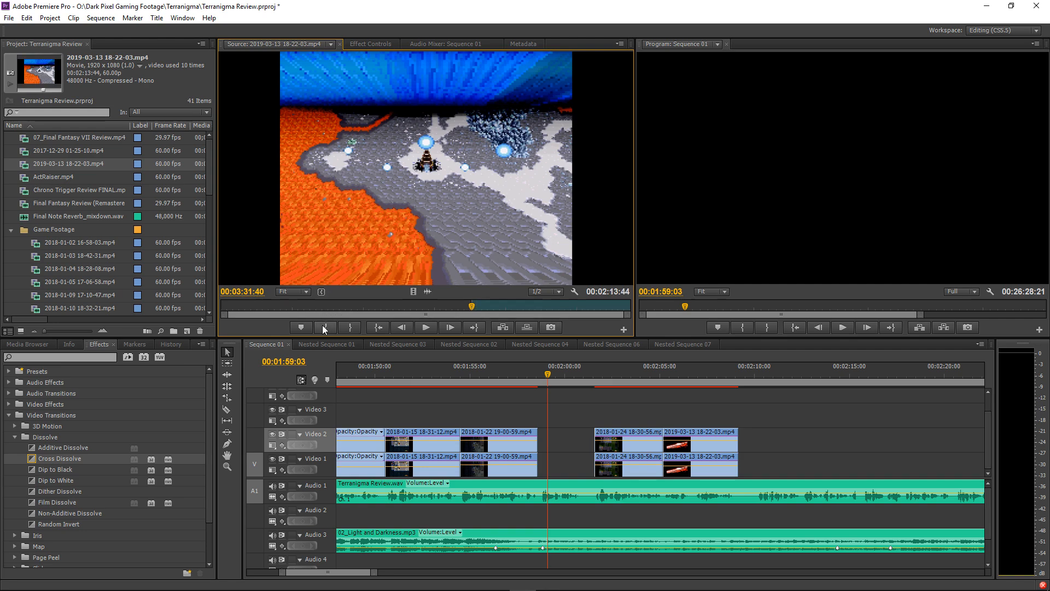
key("space")
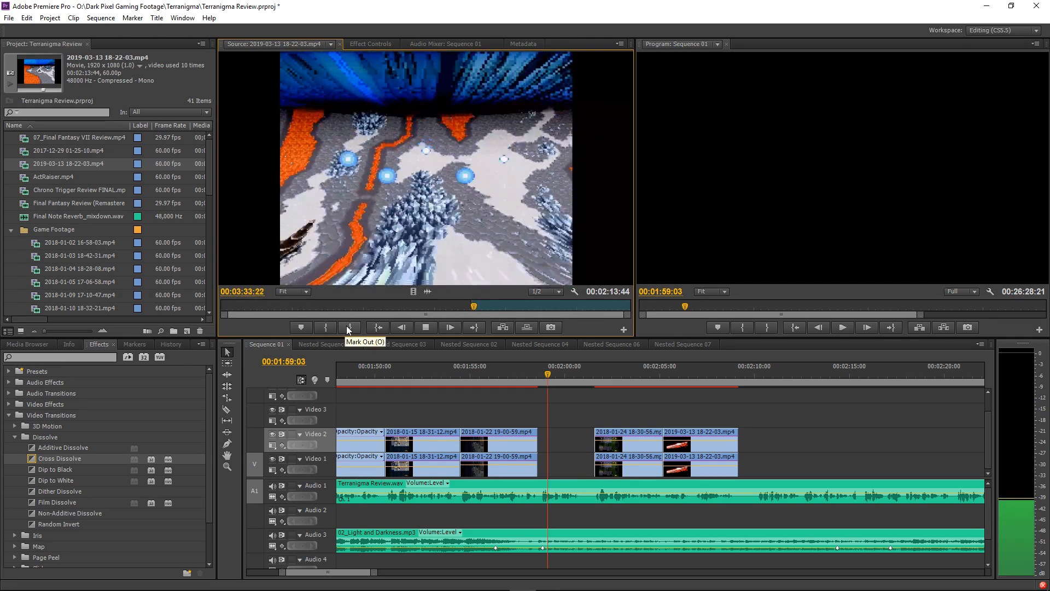
left_click(350, 326)
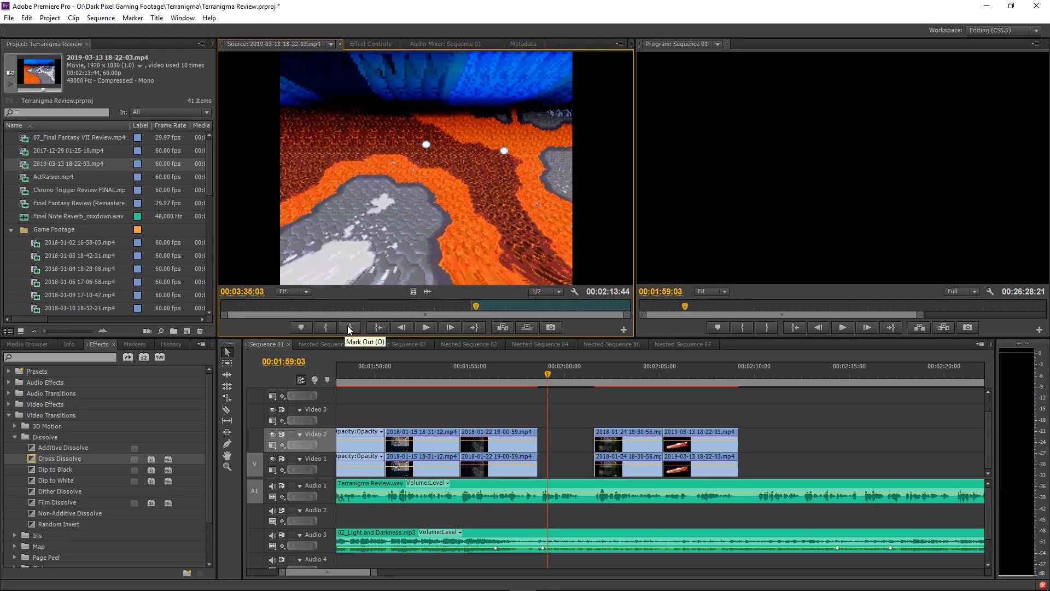
left_click_drag(420, 312, 571, 459)
key("=")
key("=")
key("=")
key("=")
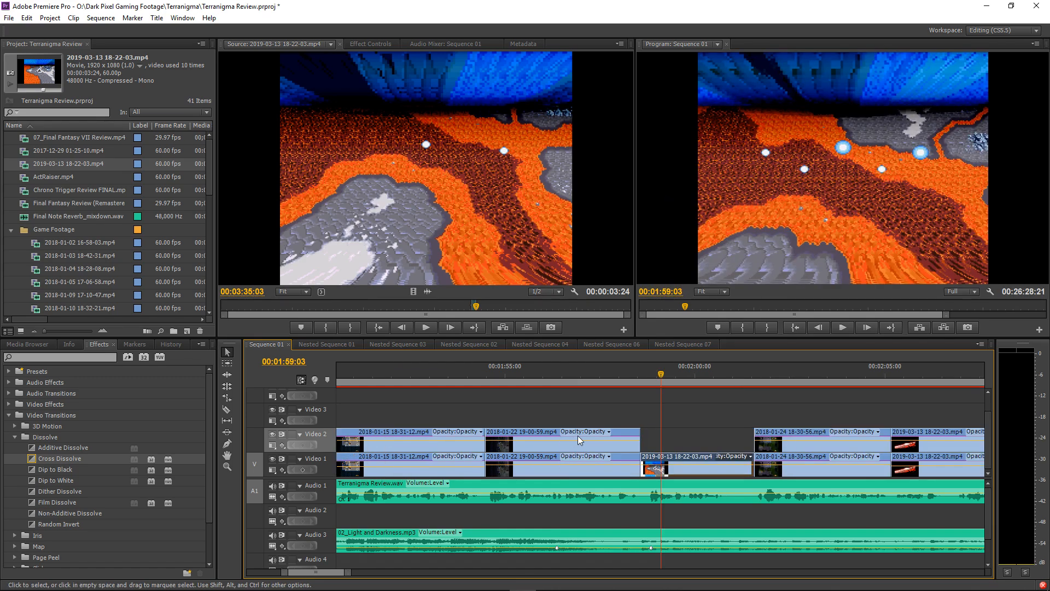
Check the new excerpt's starting cut and duplicate the lava landscape excerpt onto Video 2 directly above the original.
left_click(508, 382)
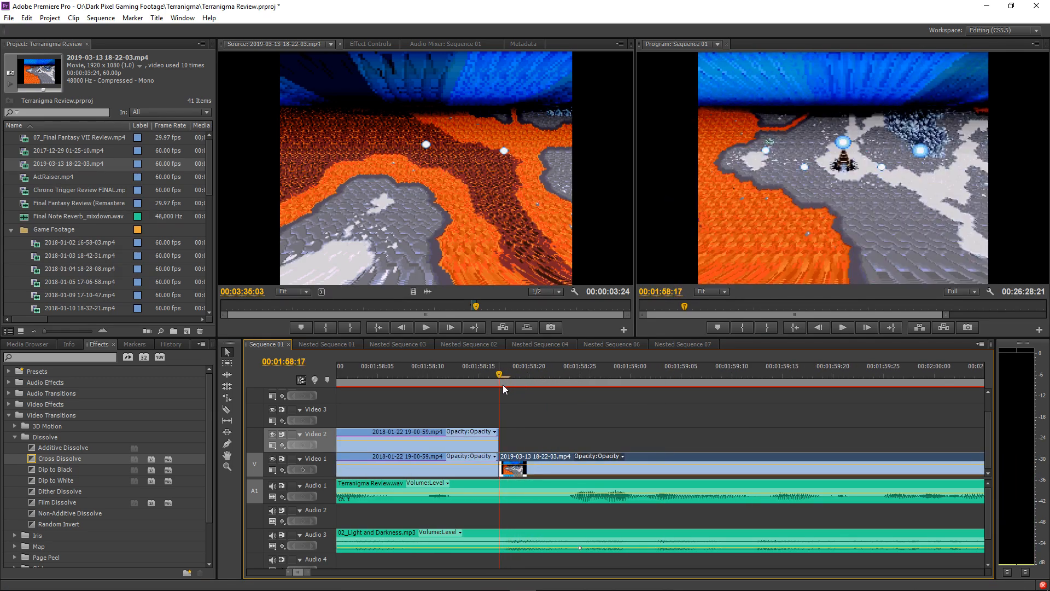
key("minus")
key("minus")
key("minus")
left_click_drag(554, 375, 576, 374)
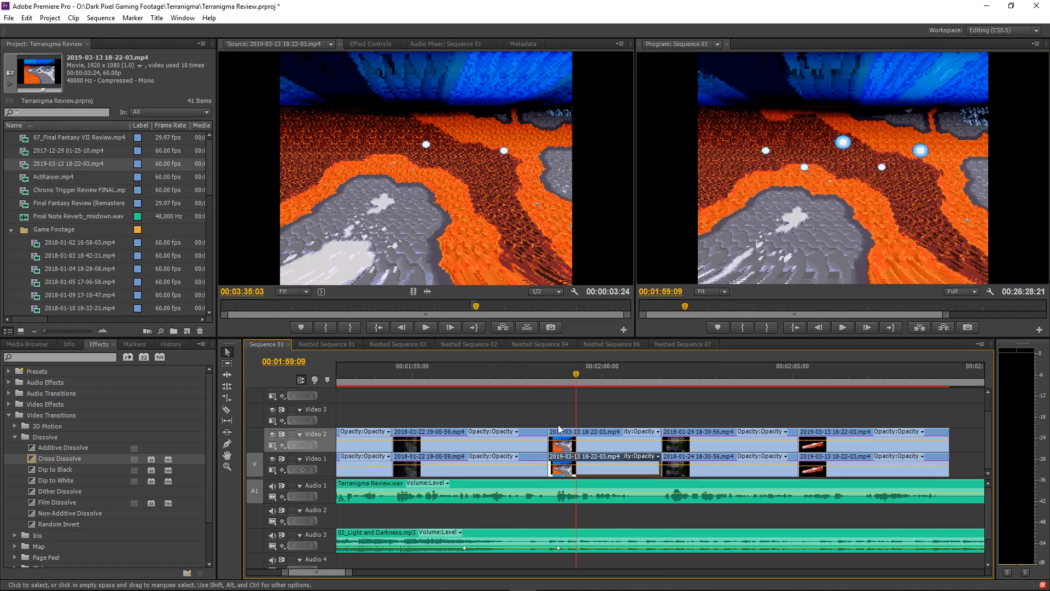
left_click(458, 432)
left_click(367, 43)
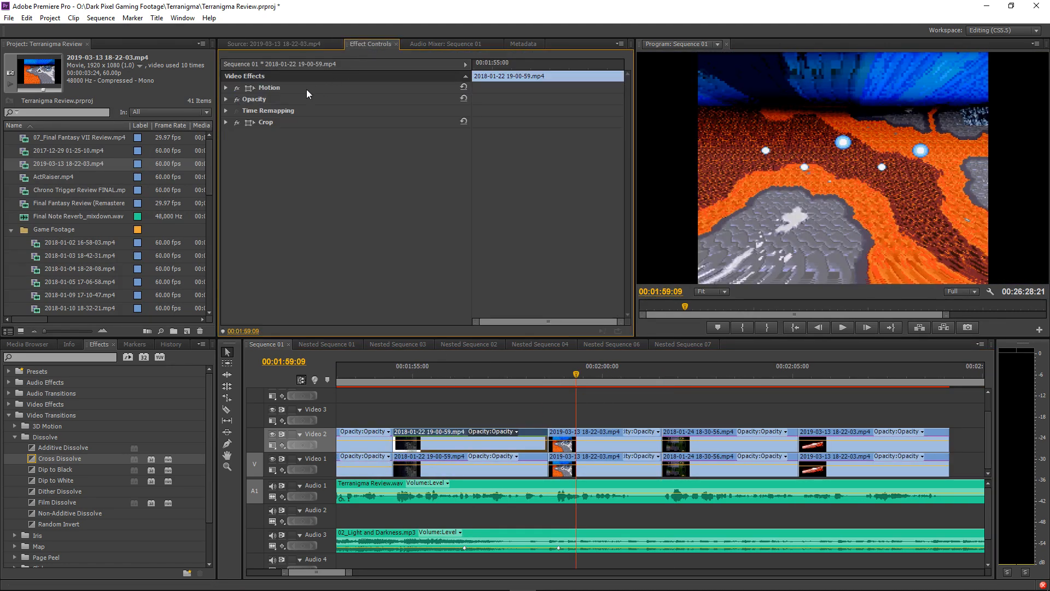
left_click(266, 124)
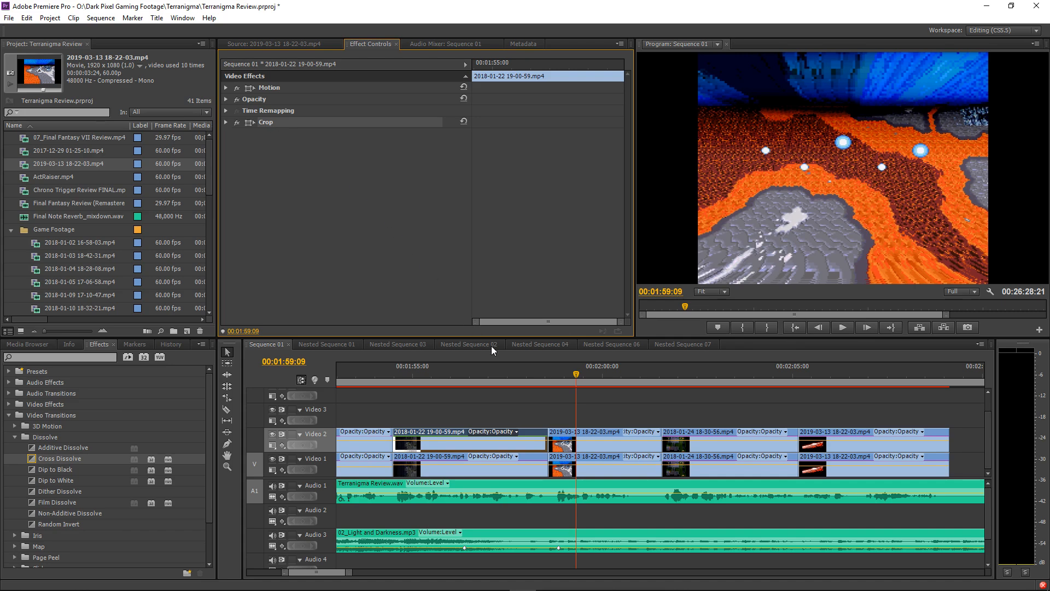
left_click(602, 442)
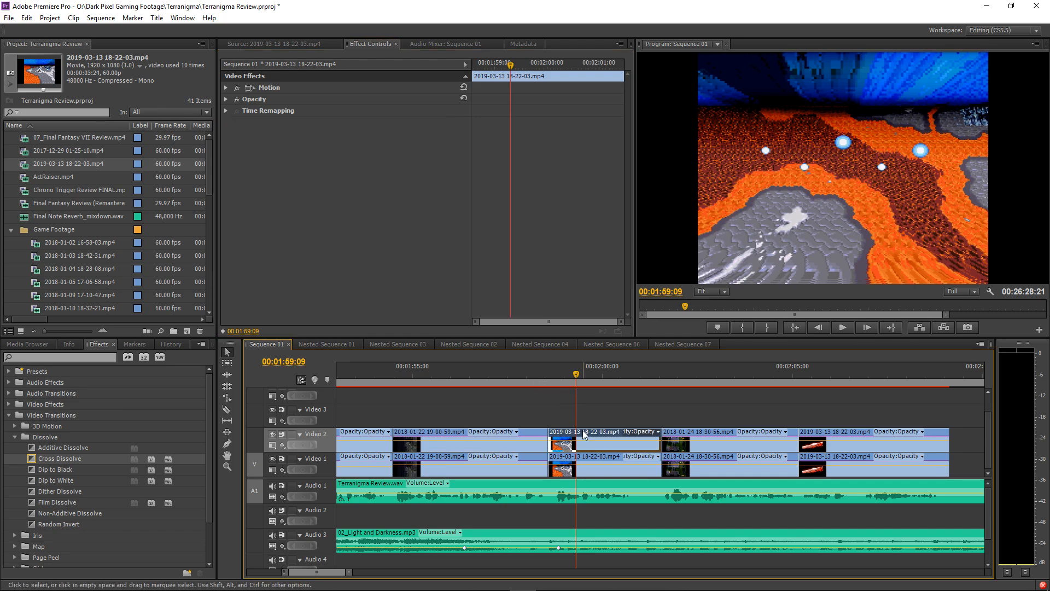
left_click(441, 468)
left_click(271, 92)
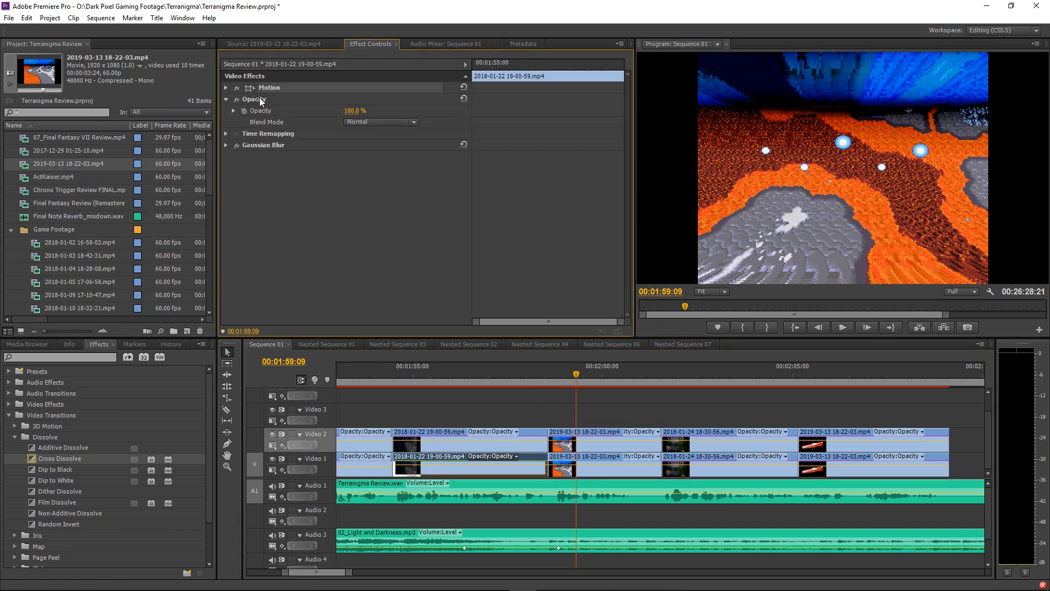
left_click(263, 100, "ctrl")
left_click(261, 147, "ctrl")
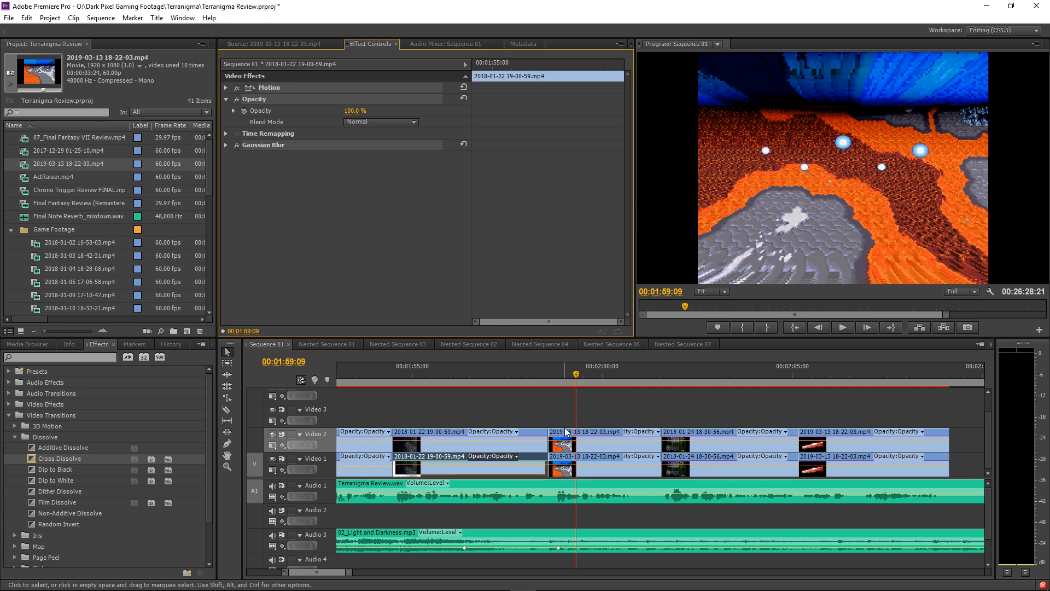
left_click(583, 464)
key("ctrl+v")
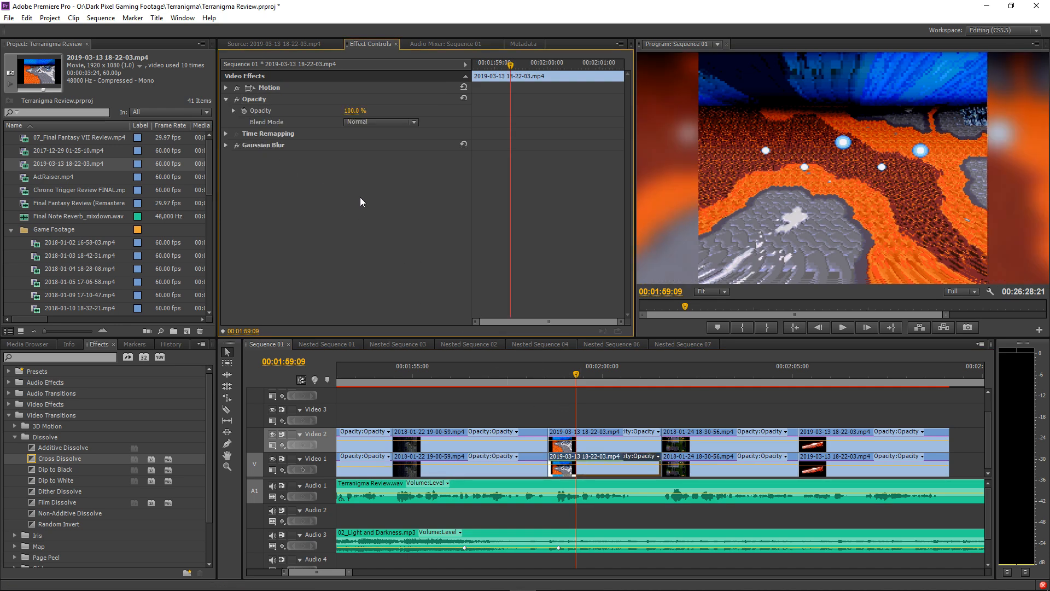
Set the opacity of the blurred lava landscape background on Video 1 to 75%.
key("Return")
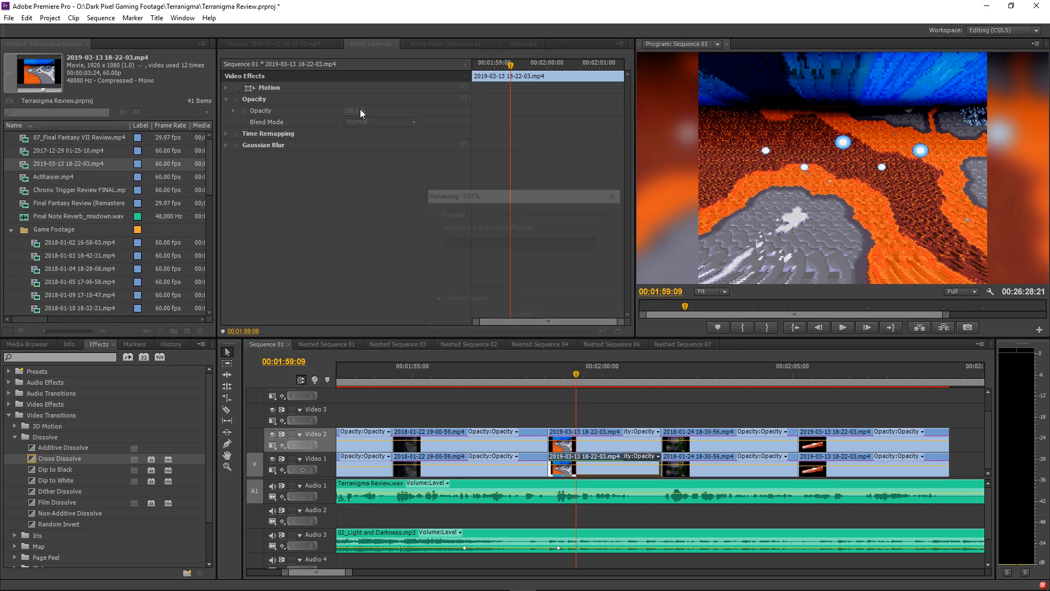
left_click(525, 317)
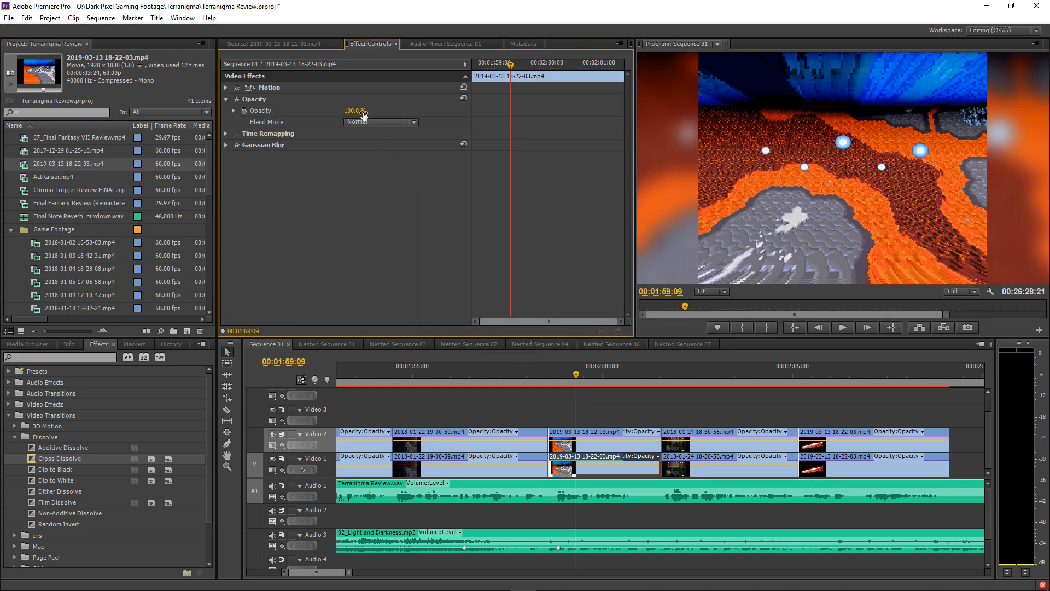
key("Return")
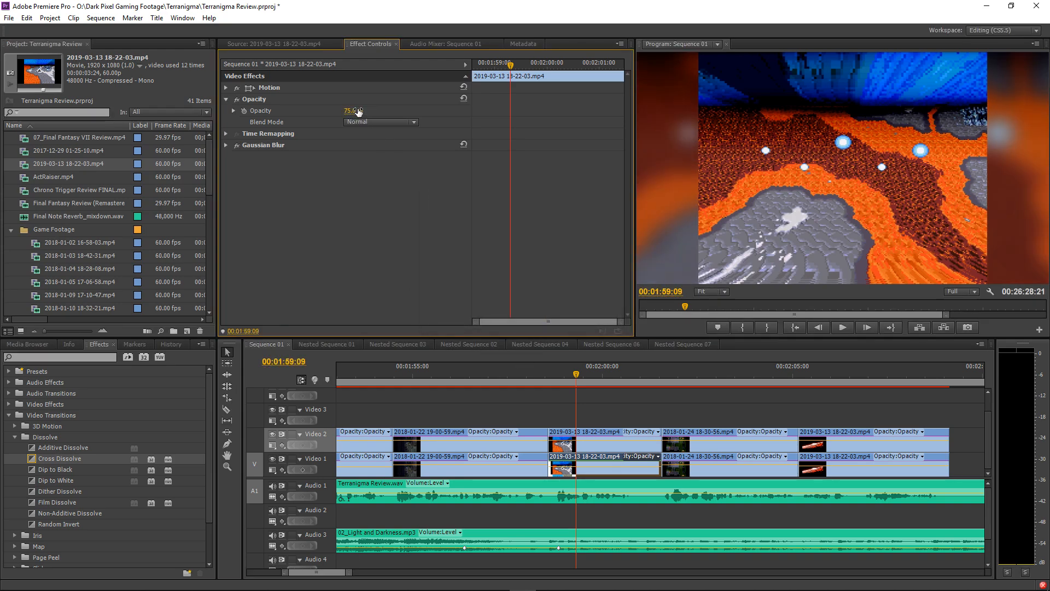
key("grave")
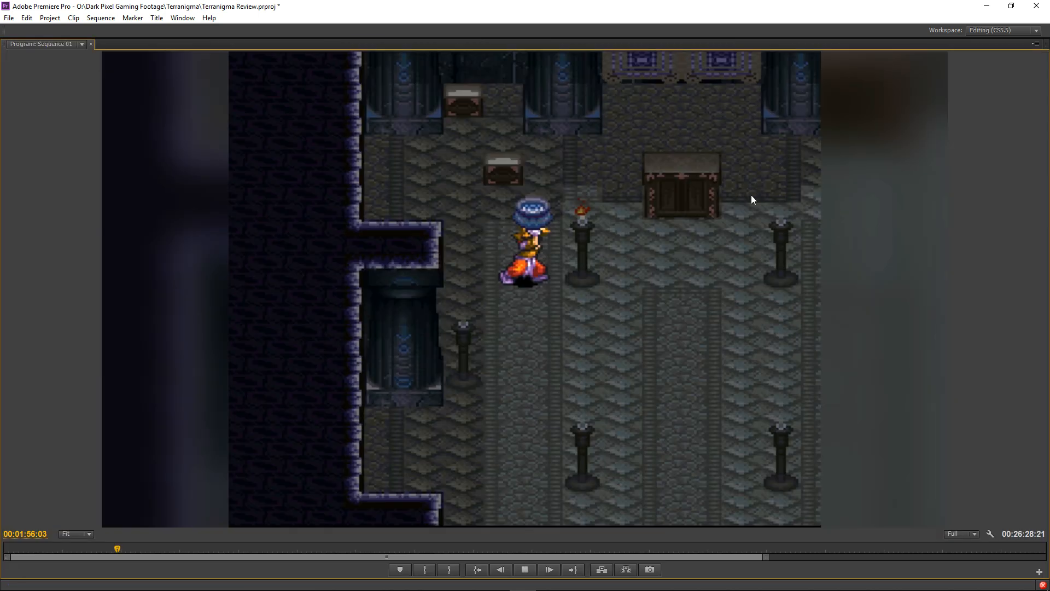
key("space")
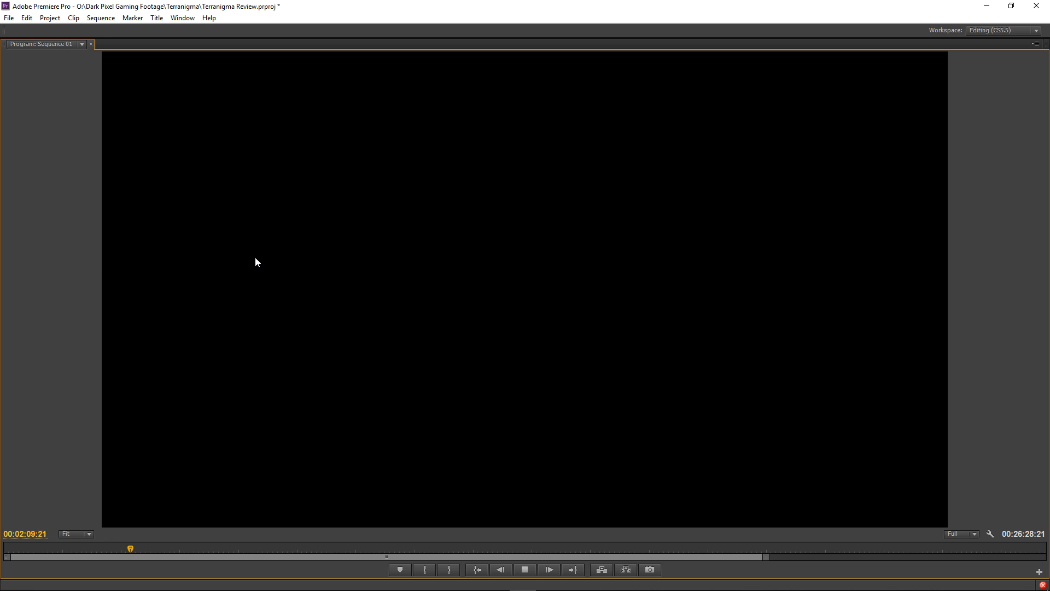
key("grave")
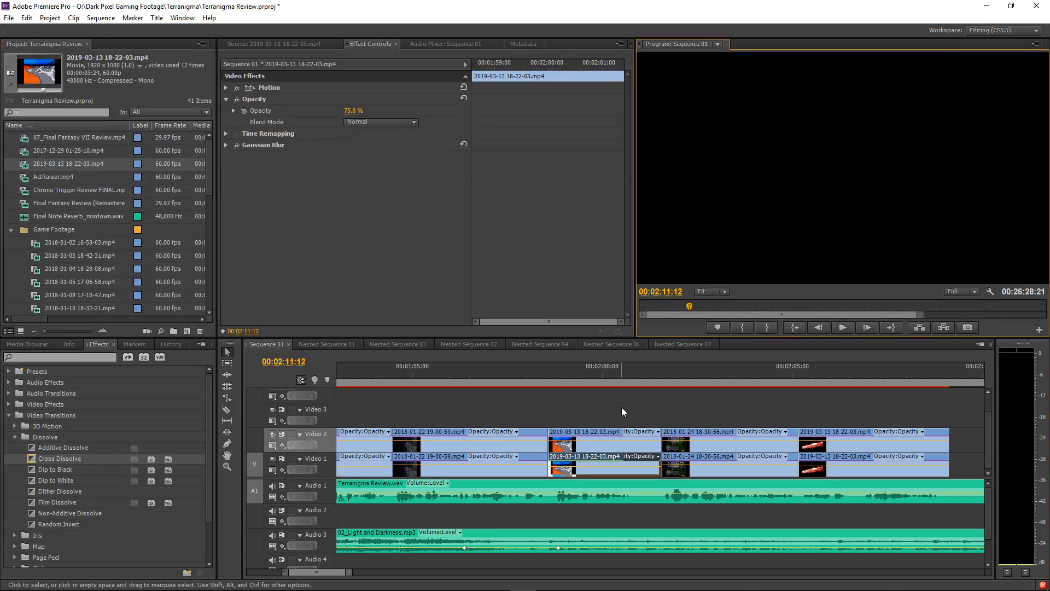
Return the playhead to the beginning of the sequence and save the project.
left_click(623, 410)
key("minus")
key("minus")
key("minus")
key("minus")
key("minus")
key("minus")
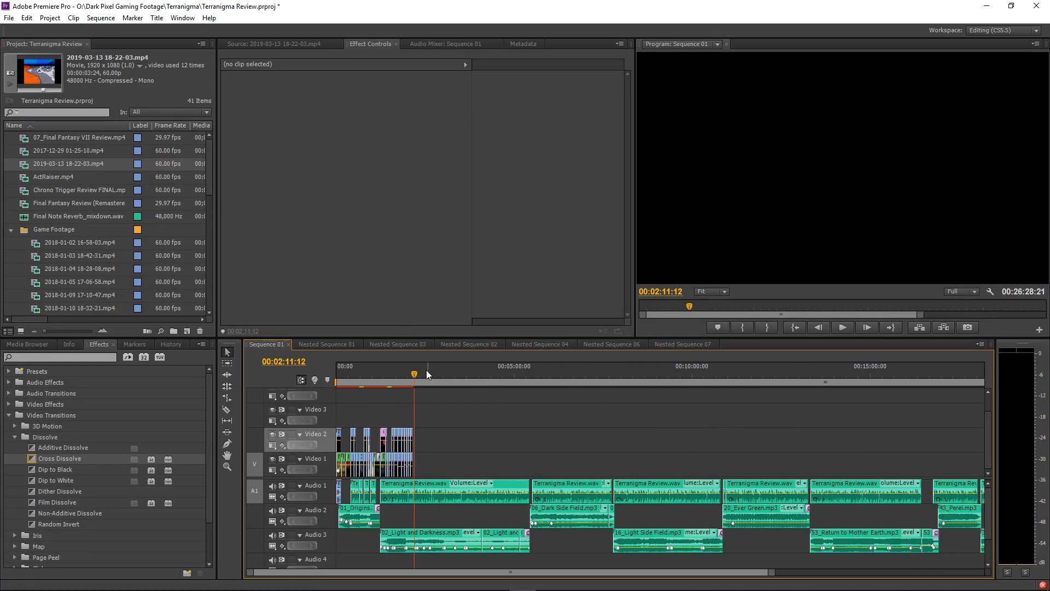
key("Home")
key("equal")
key("equal")
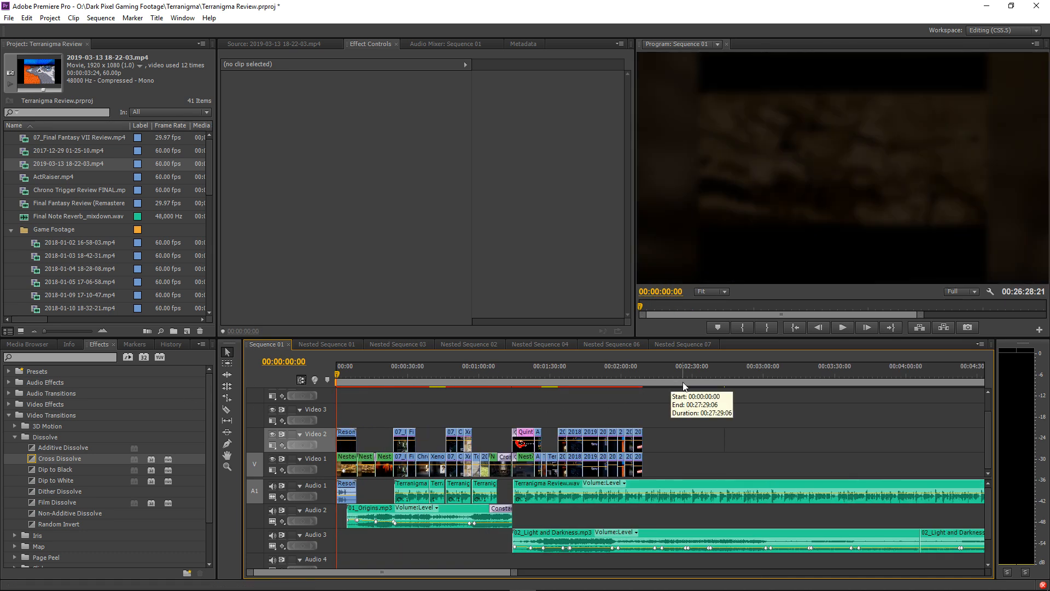
key("ctrl+s")
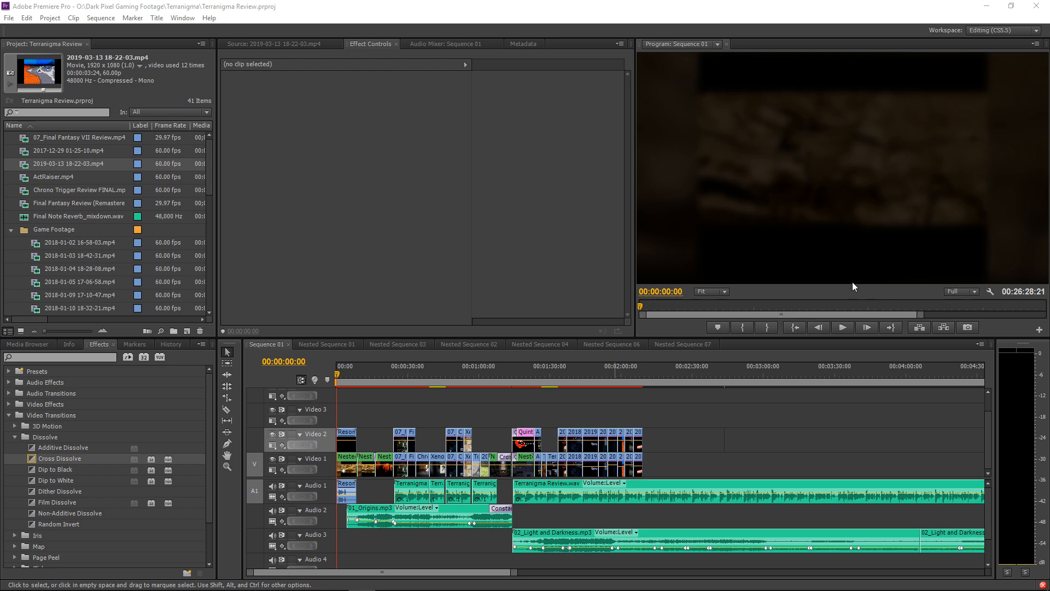
Review the sequence from its start with the Program monitor maximized, stop in the Xenogears clip, and restore the layout for a closer timeline view.
key("grave")
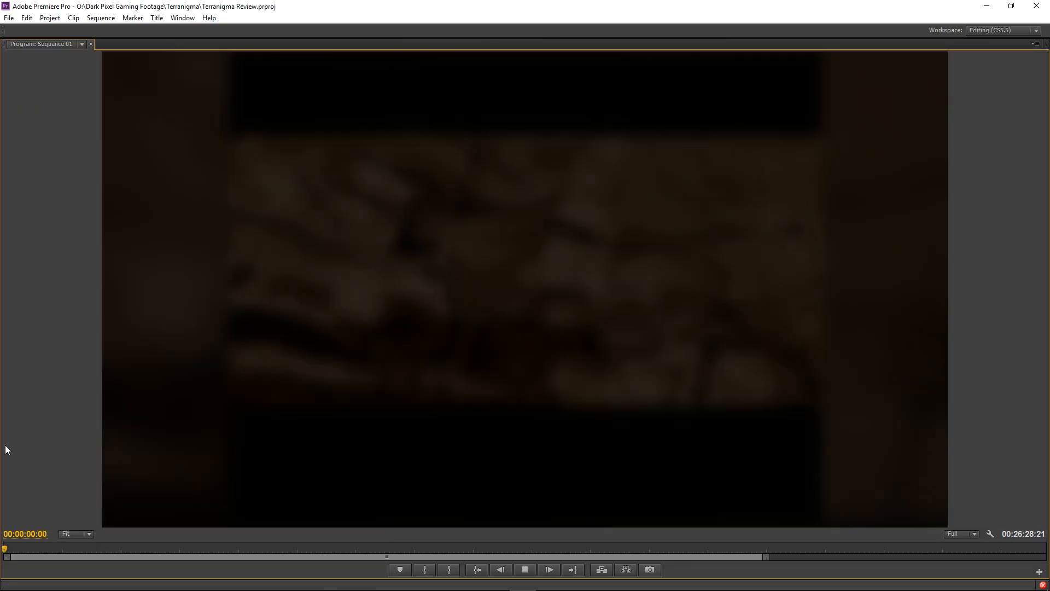
key("space")
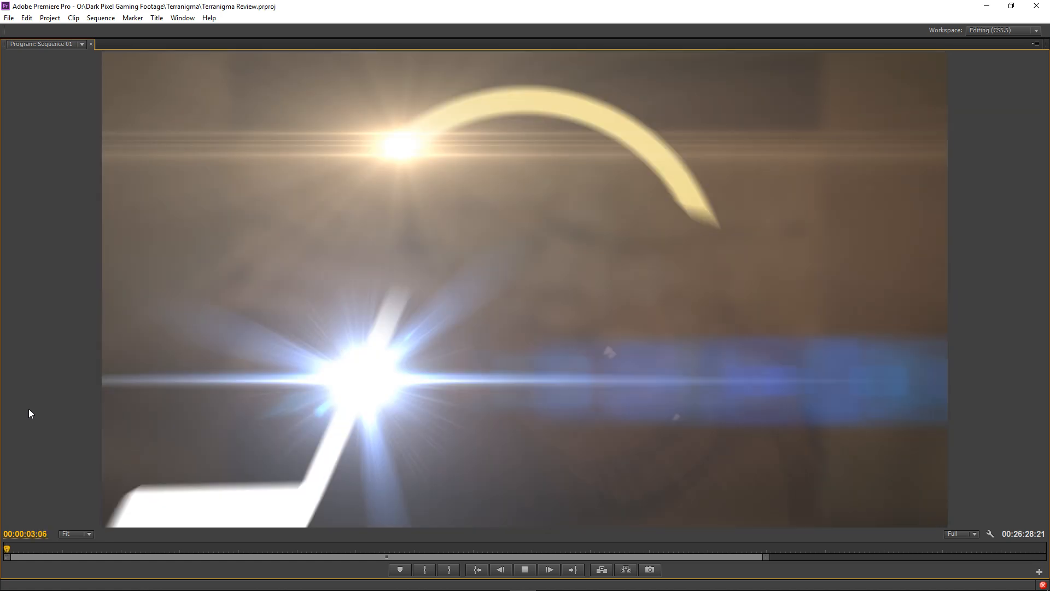
key("space")
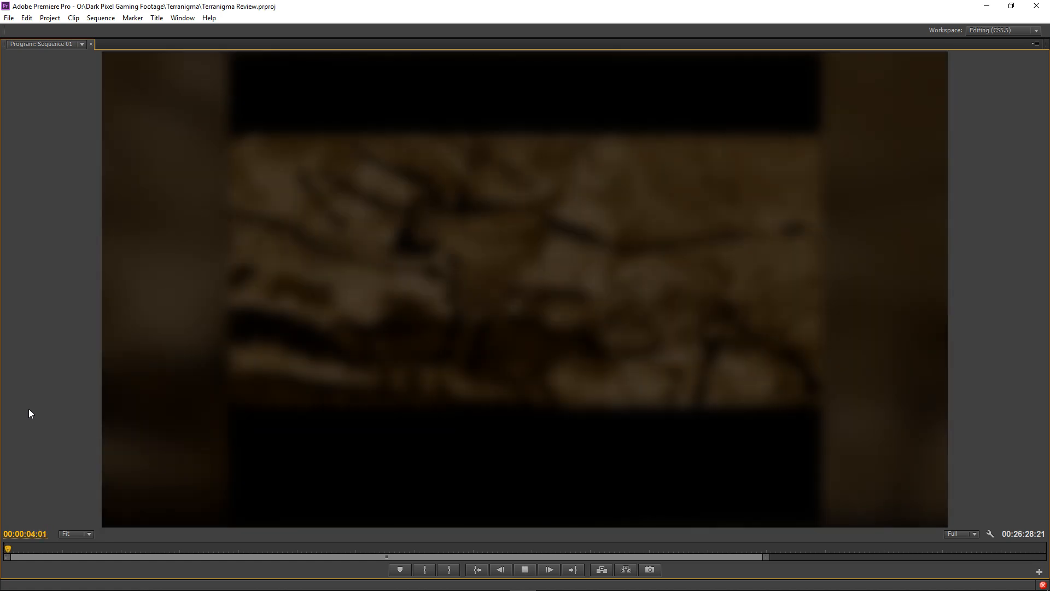
key("space")
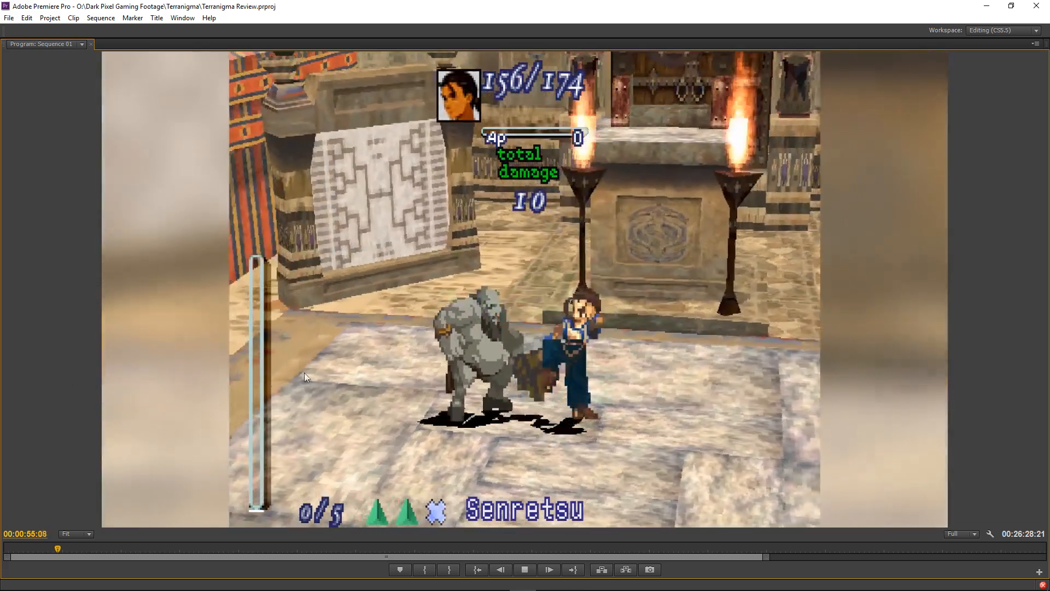
key("grave")
key("space")
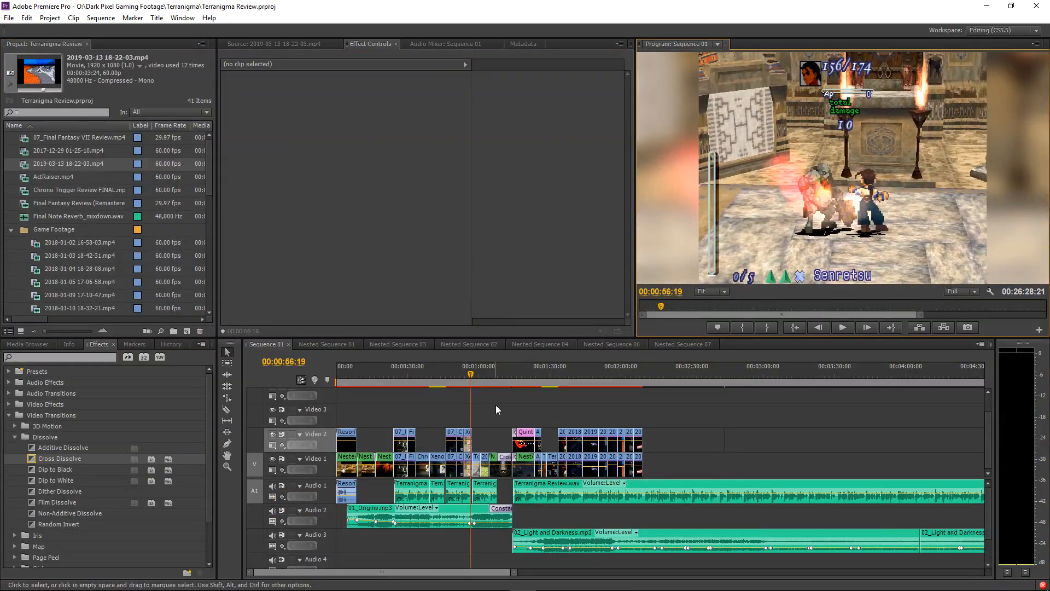
key("equal")
key("equal")
key("equal")
key("equal")
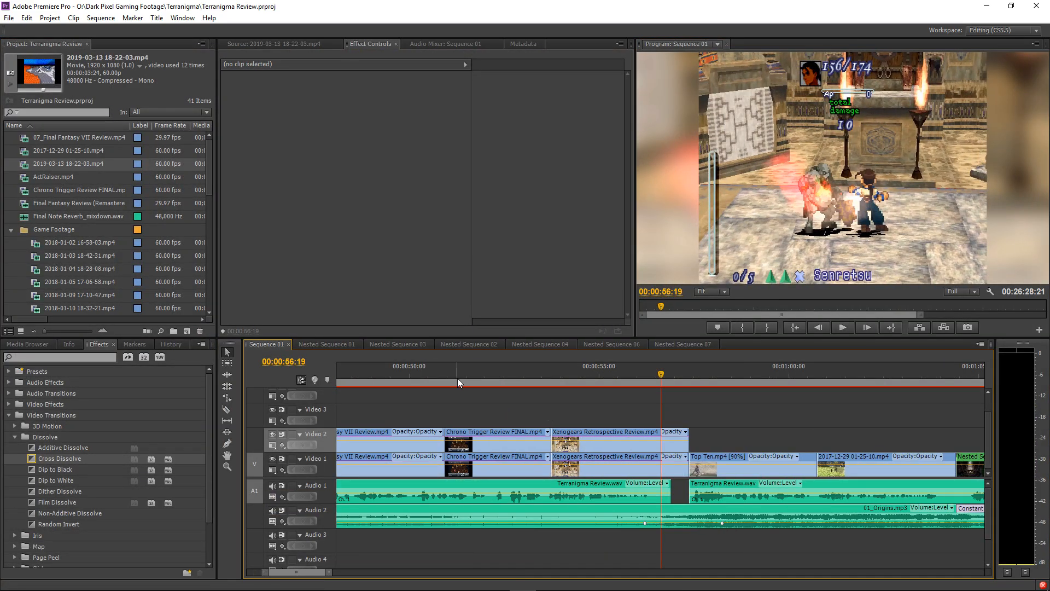
Move the cut between the Chrono Trigger and Xenogears clips on Video 1 and Video 2 to 00:00:53:19.
left_click(456, 378)
key("space")
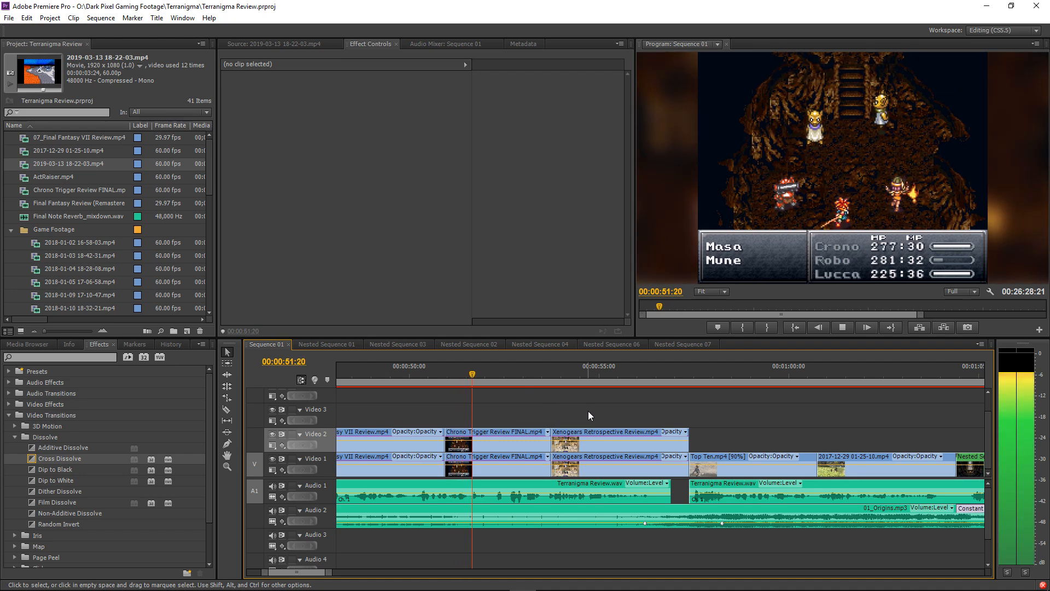
key("space")
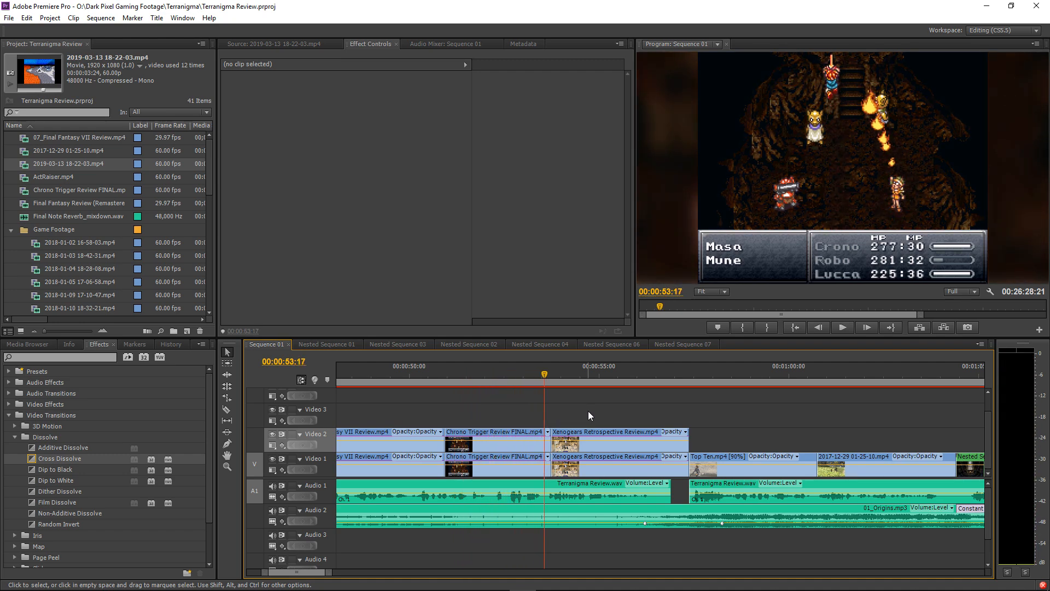
key("equal")
key("equal")
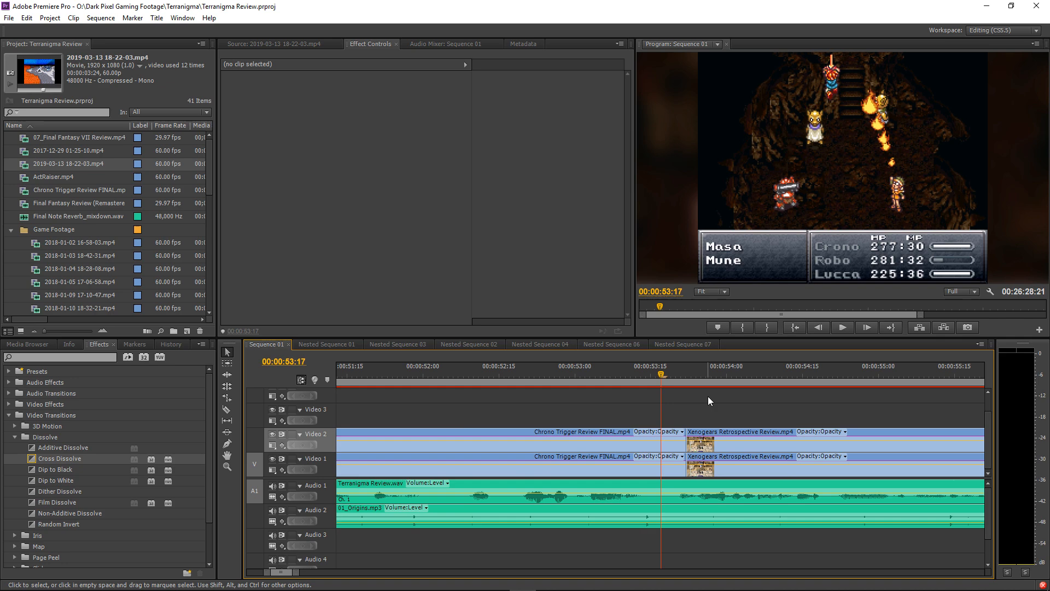
left_click(667, 375)
left_click(669, 374)
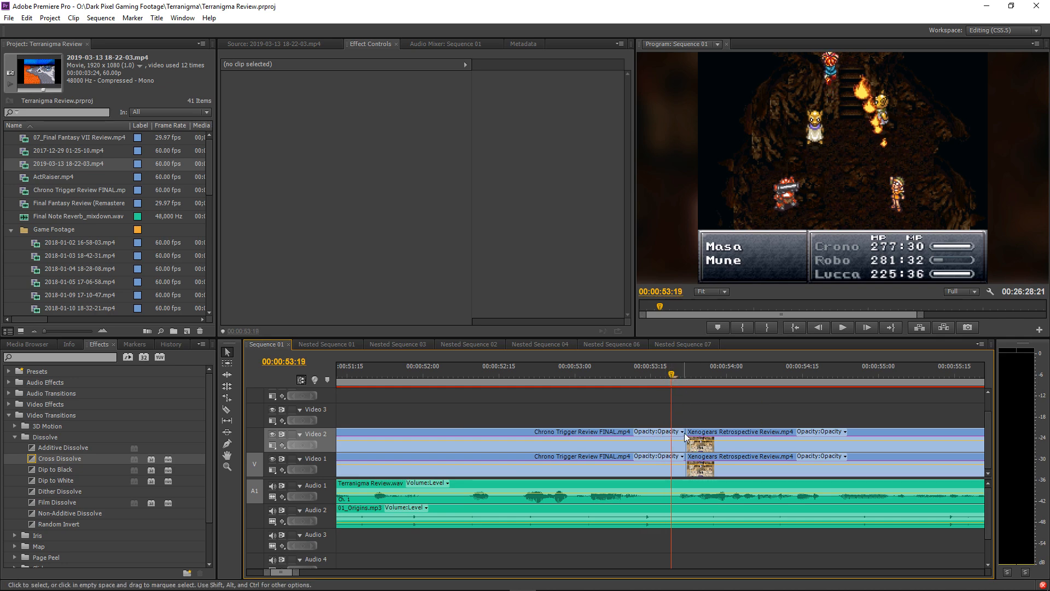
left_click_drag(681, 438, 672, 461)
key("minus")
key("minus")
key("minus")
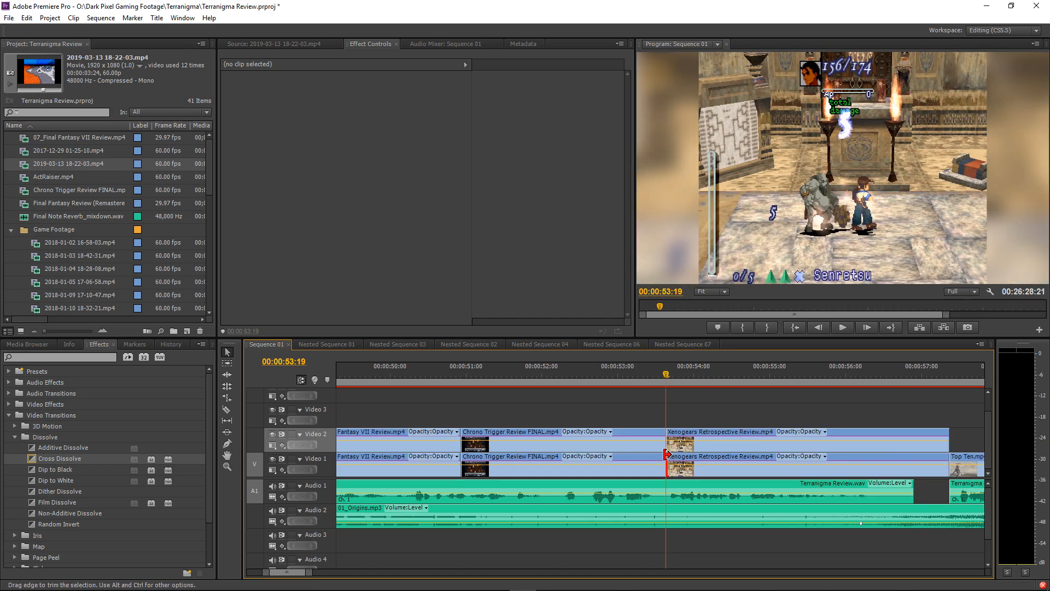
Play the transition from the Chrono Trigger clip to the Xenogears clip with the Program monitor maximized, then restore the layout.
left_click(576, 374)
key("grave")
key("space")
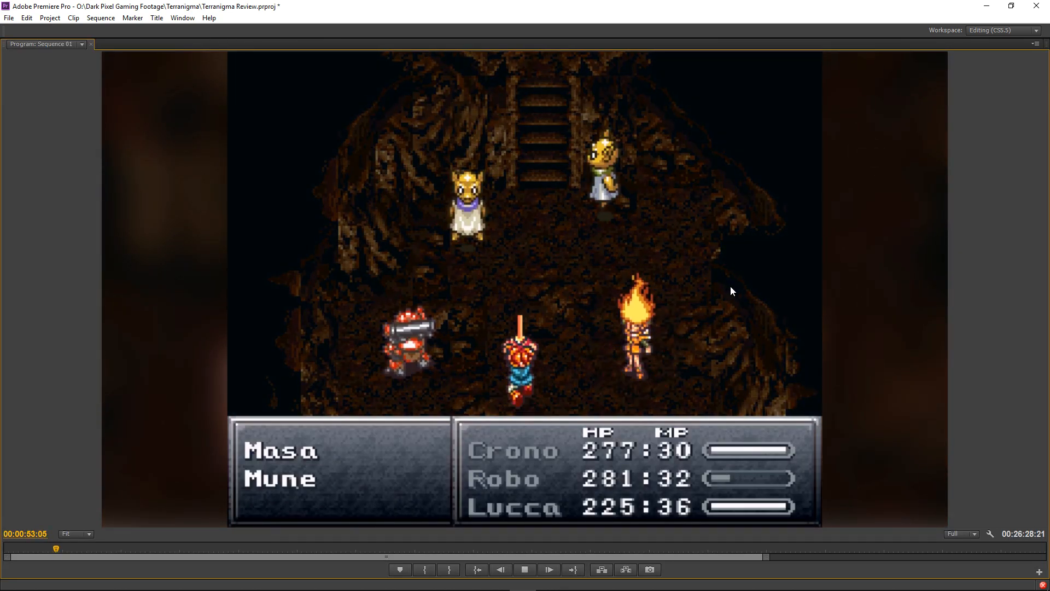
key("grave")
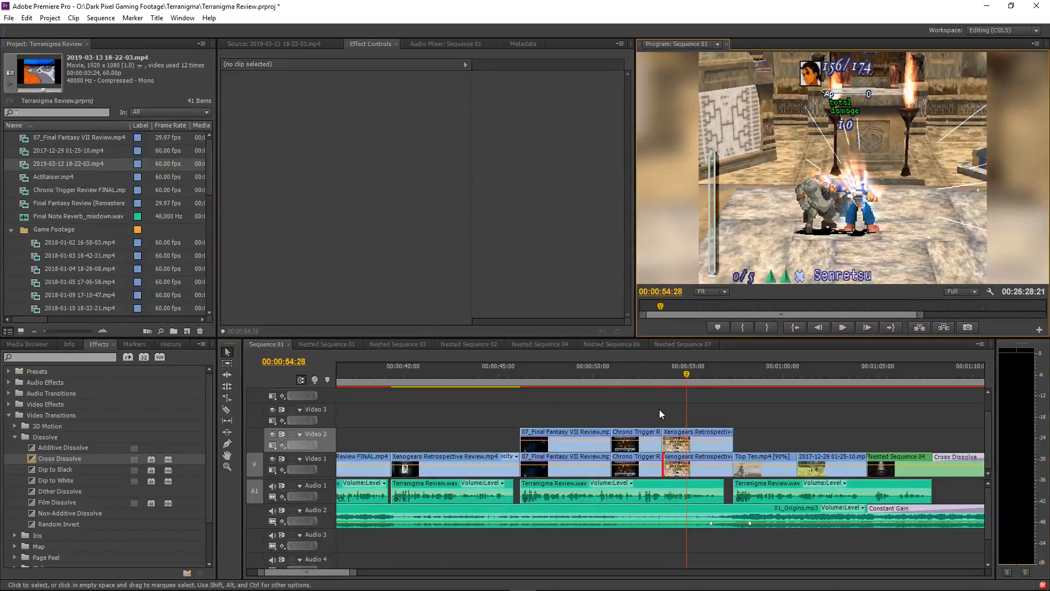
Find the narration change near the Xenogears cut and shift the cut on both video tracks to 00:00:54:13, extending the Chrono Trigger clips.
left_click(657, 373)
key("space")
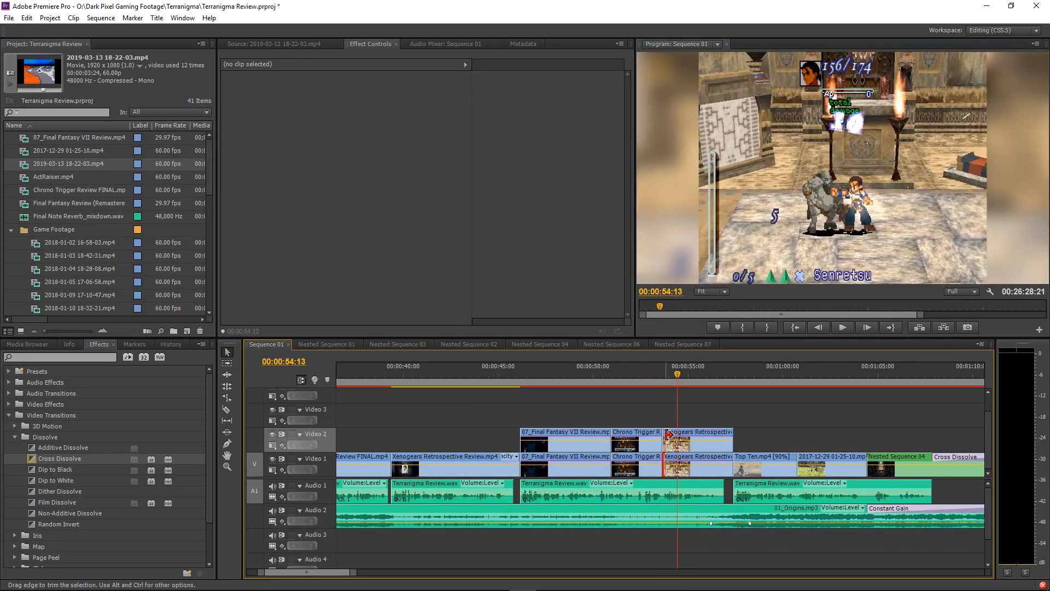
left_click_drag(675, 435, 618, 437)
Review the sequence from the Final Fantasy VII clip past the end of the edited footage with the Program monitor maximized, then restore the layout.
left_click(528, 375)
key("grave")
key("space")
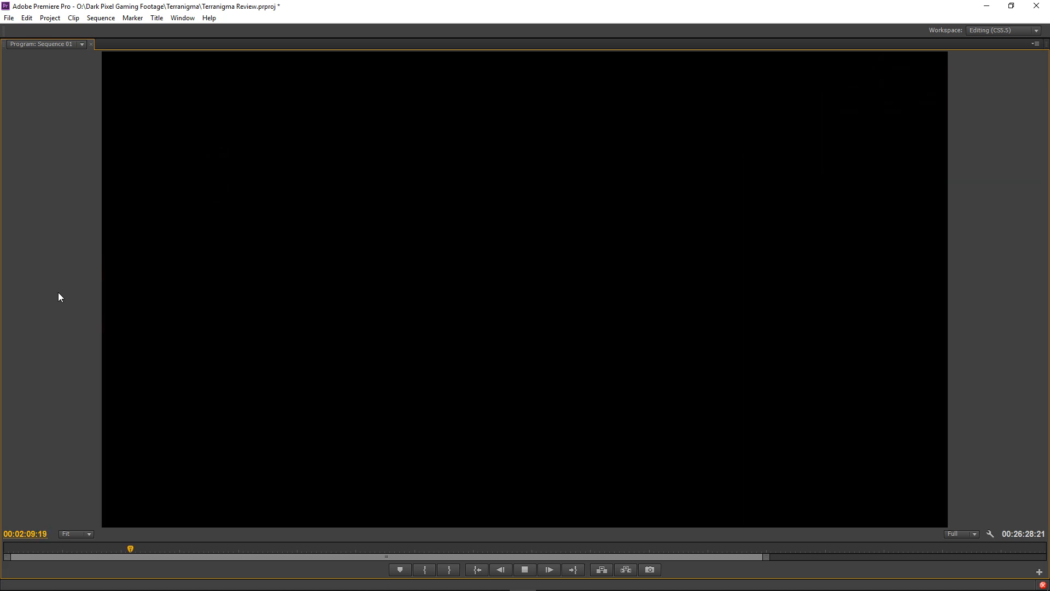
key("grave")
key("space")
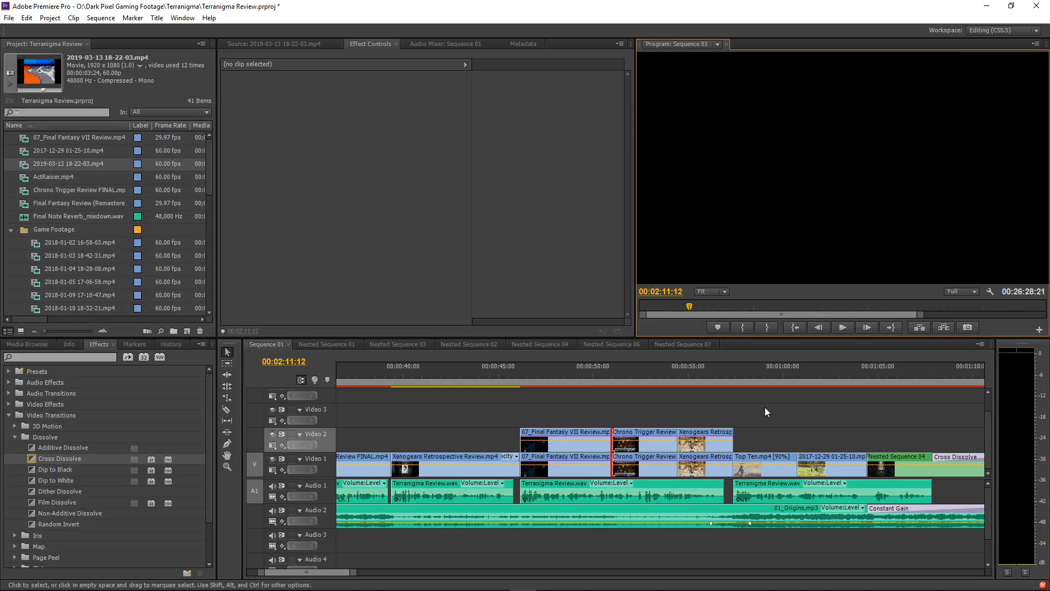
Save the Terranigma Review project.
key("minus")
key("minus")
key("minus")
key("minus")
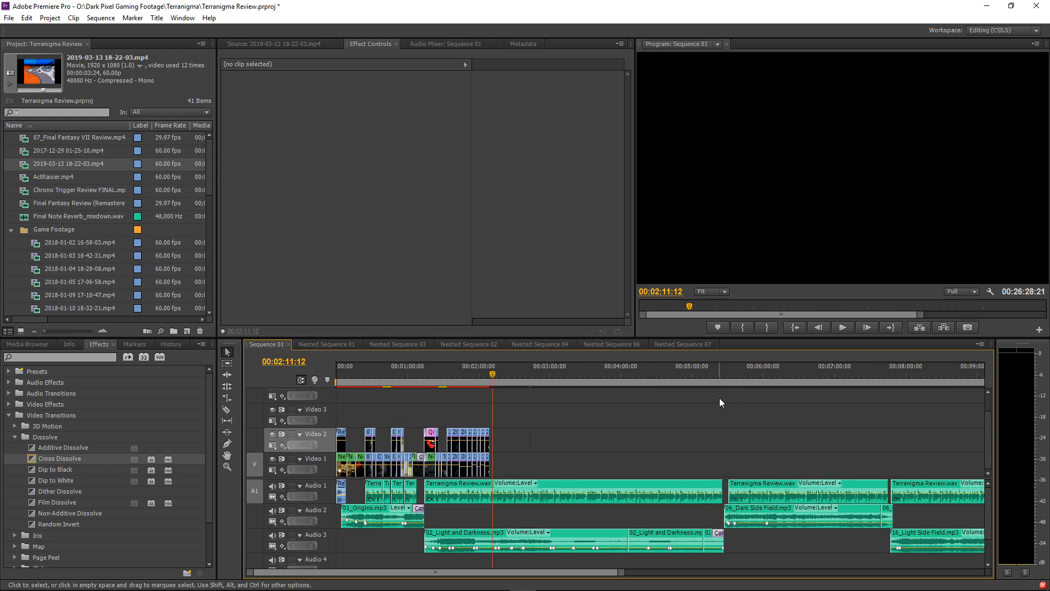
key("ctrl+s")
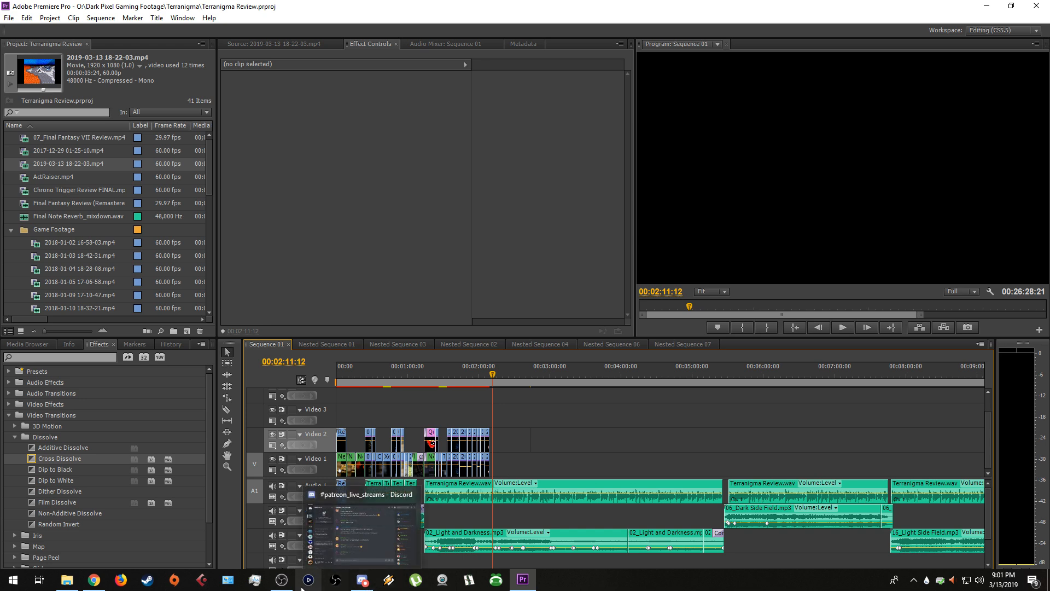
left_click(281, 579)
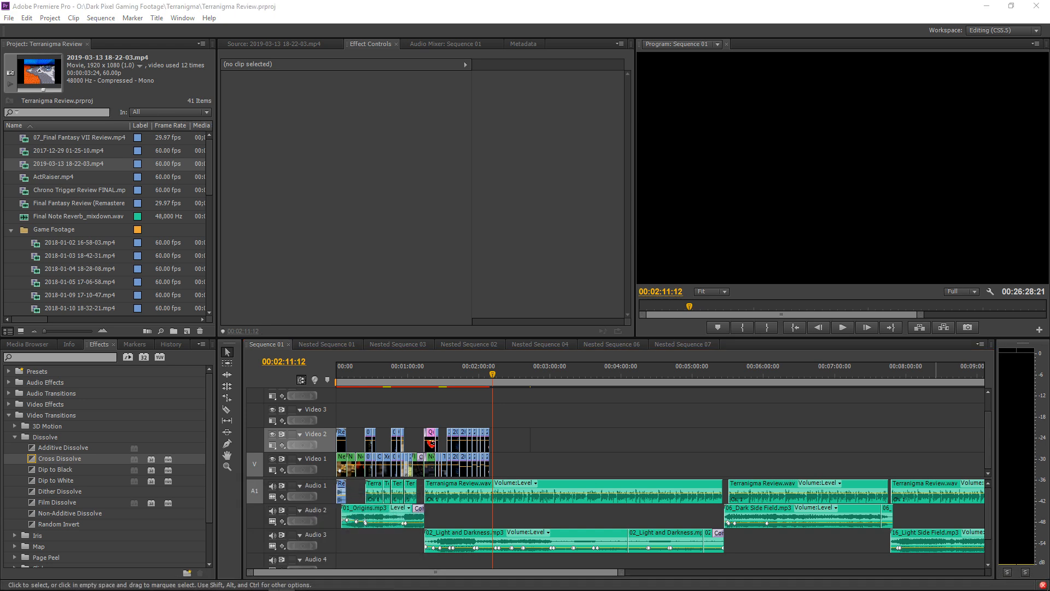